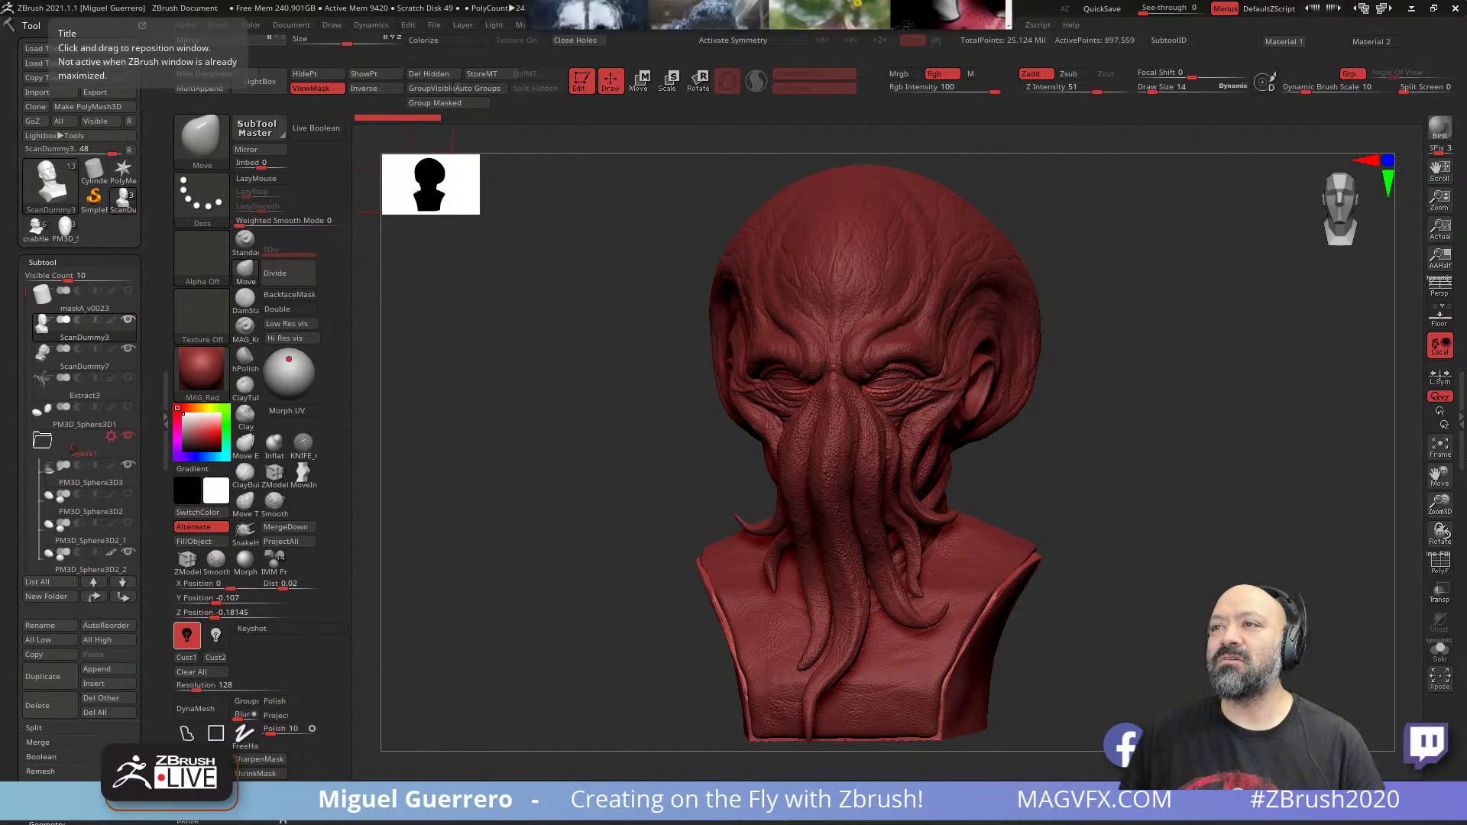
- Switch to the web browser and look over the La Bestia Studio shop page
{"action": "left_click_drag", "start_coordinate": [913, 0], "coordinate": [929, 29]}
{"action": "double_click", "coordinate": [931, 29]}
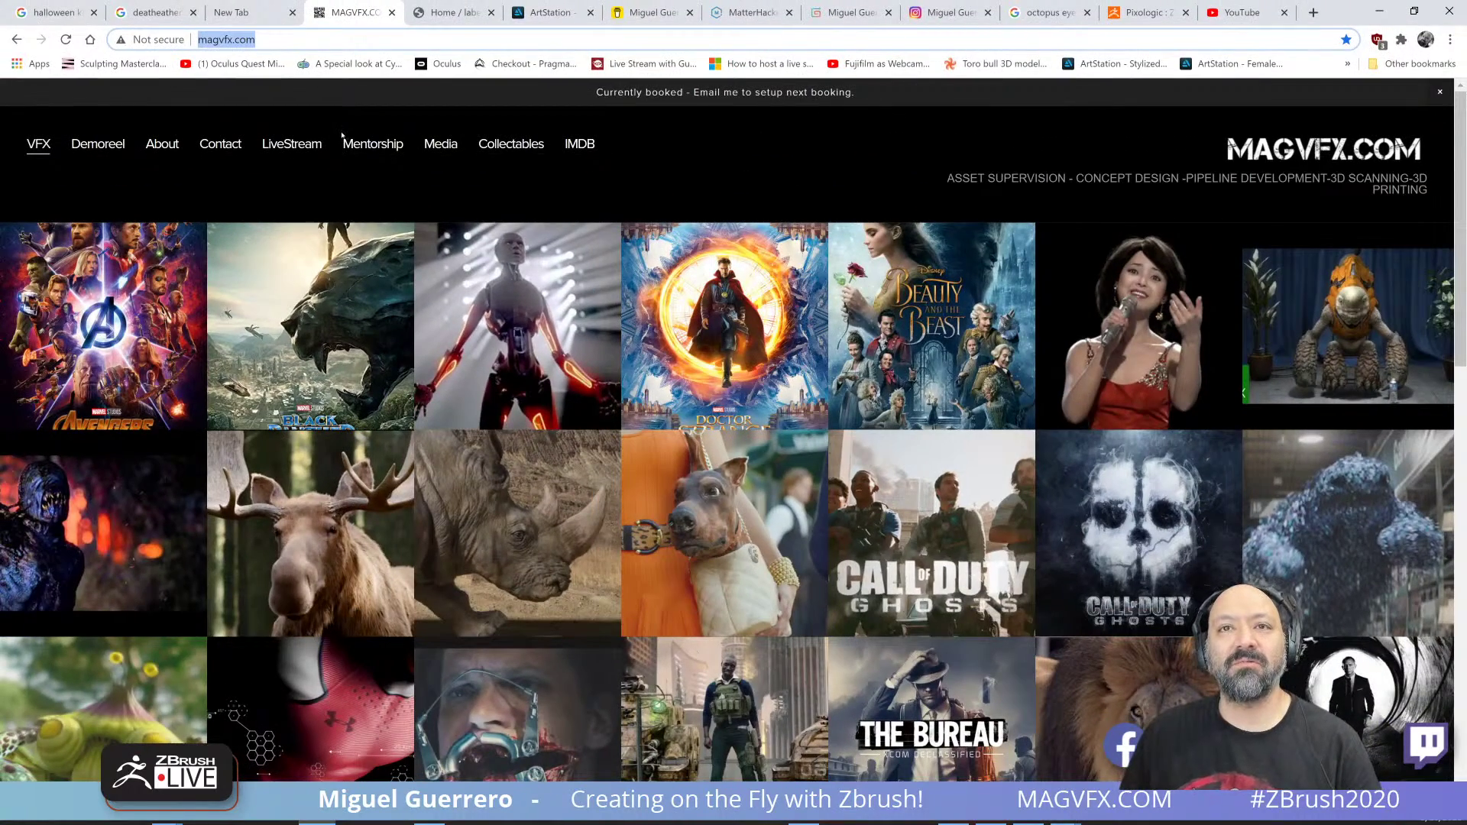
{"action": "left_click", "coordinate": [461, 13]}
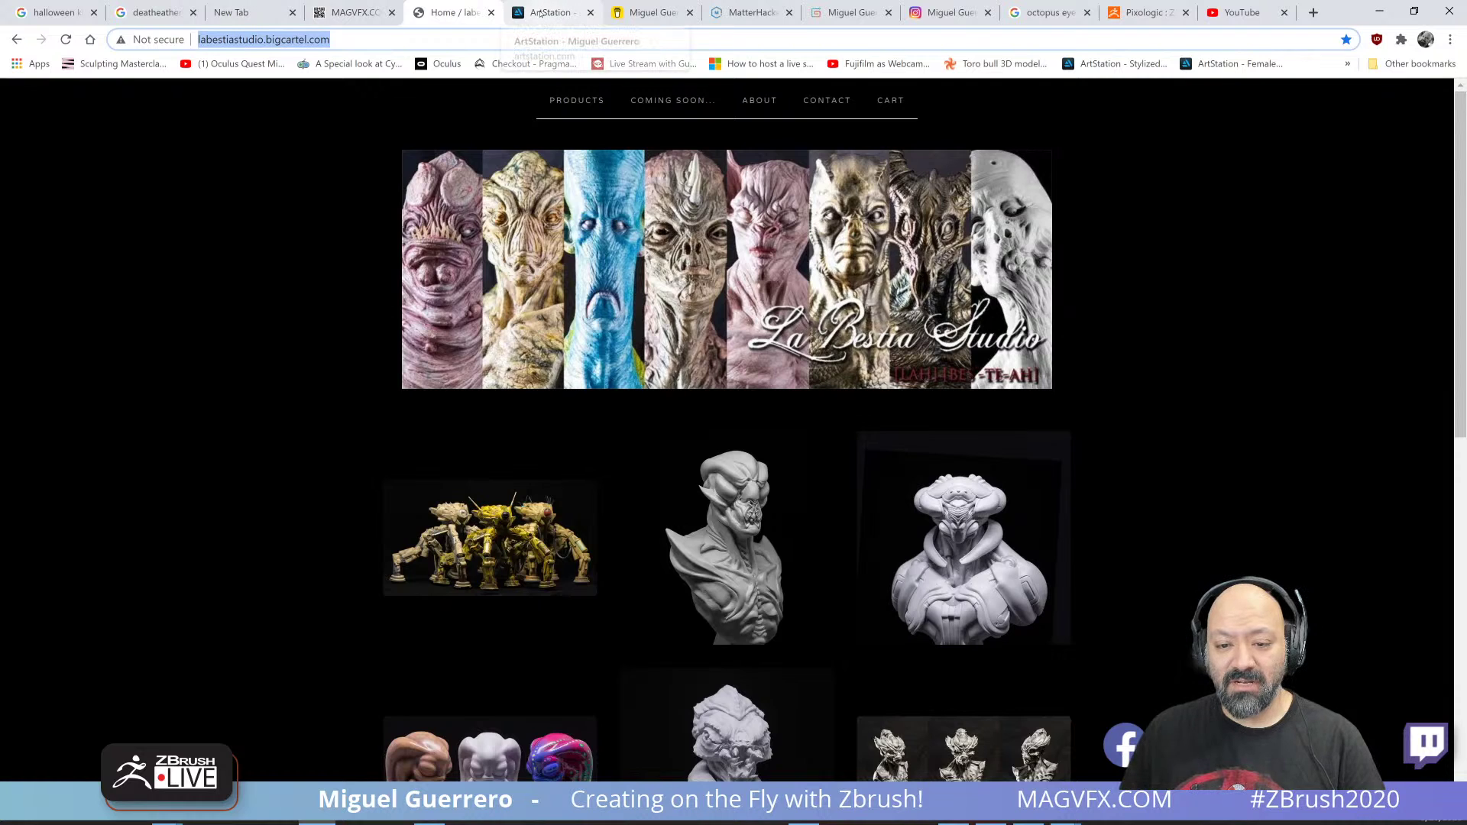
{"action": "scroll", "coordinate": [526, 309], "scroll_direction": "down", "scroll_amount": 10}
{"action": "scroll", "coordinate": [528, 305], "scroll_direction": "up", "scroll_amount": 10}
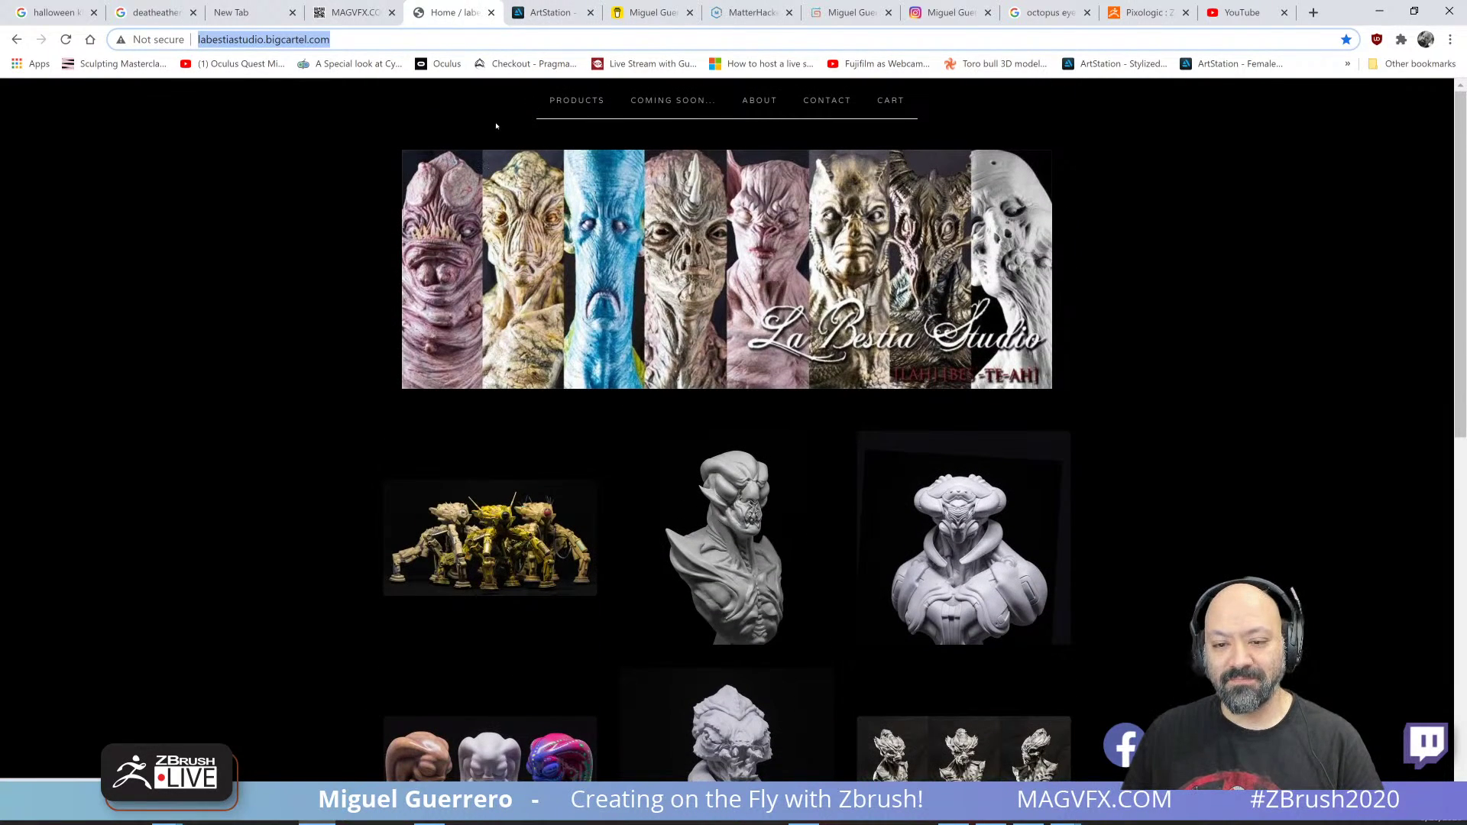
- View the artist's ArtStation portfolio, Buy Me a Coffee page and MatterHackers affiliate page
{"action": "left_click", "coordinate": [549, 12]}
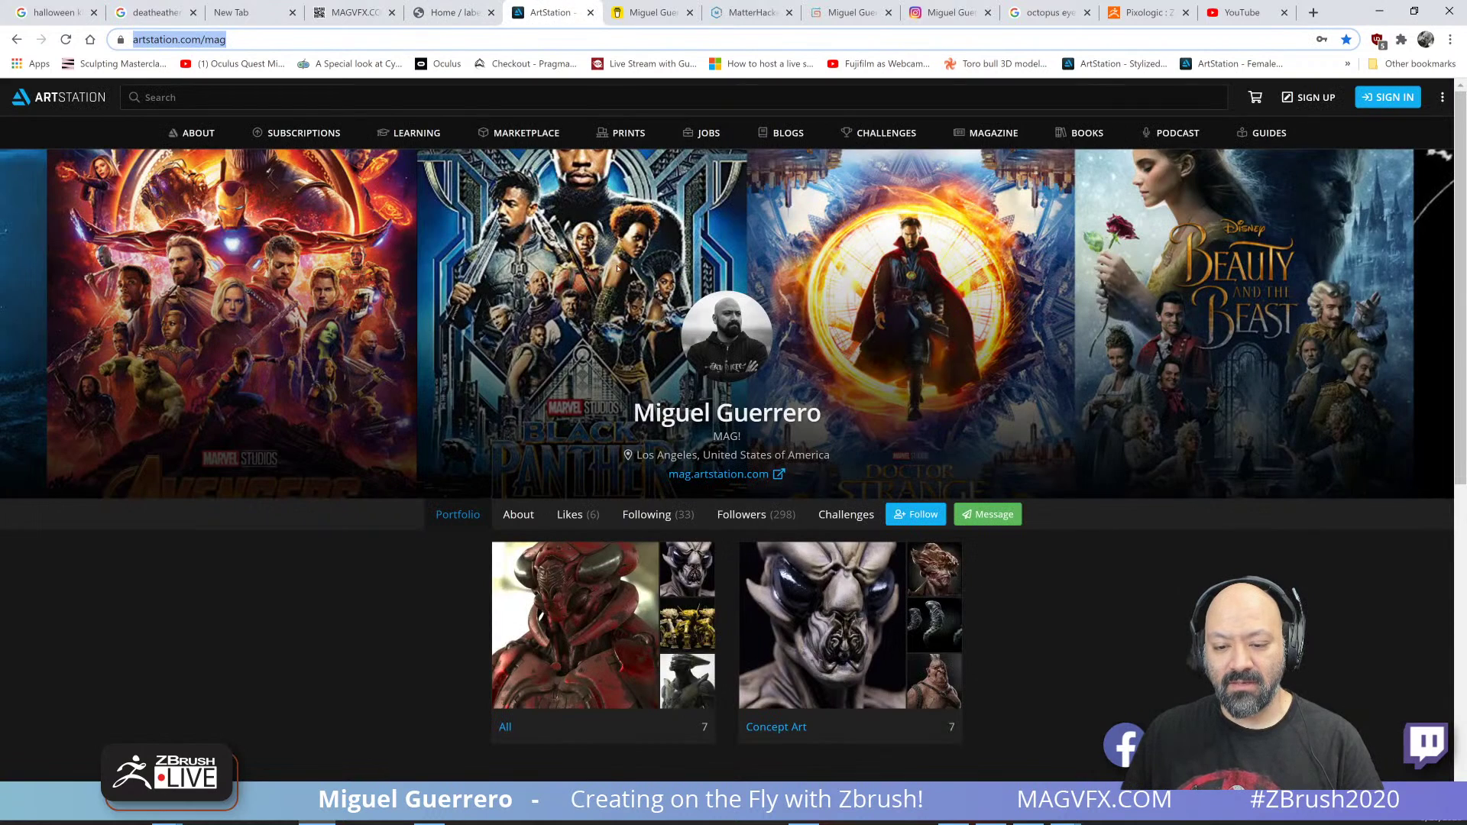
{"action": "left_click", "coordinate": [643, 14]}
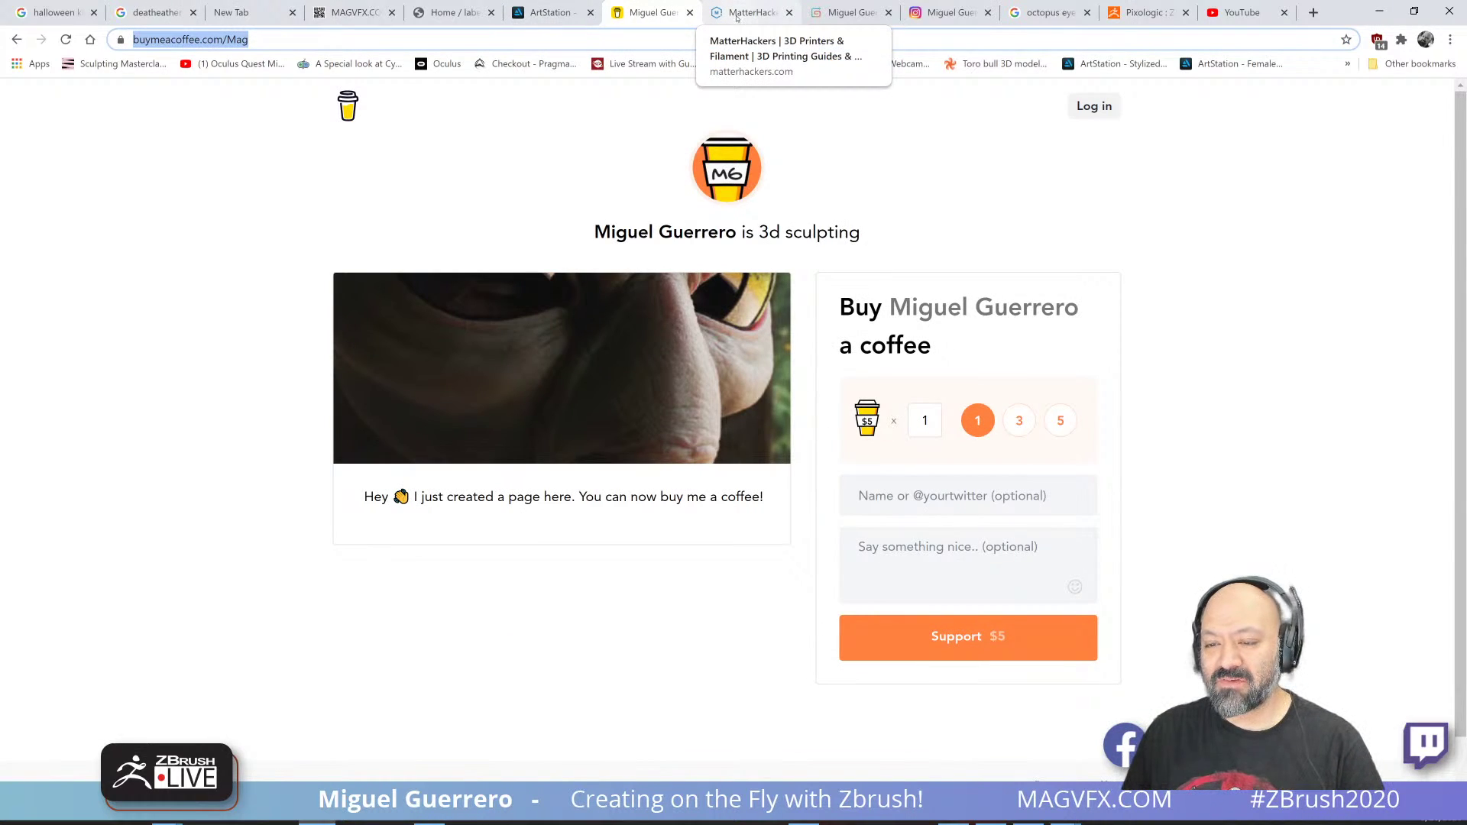
{"action": "left_click", "coordinate": [737, 13]}
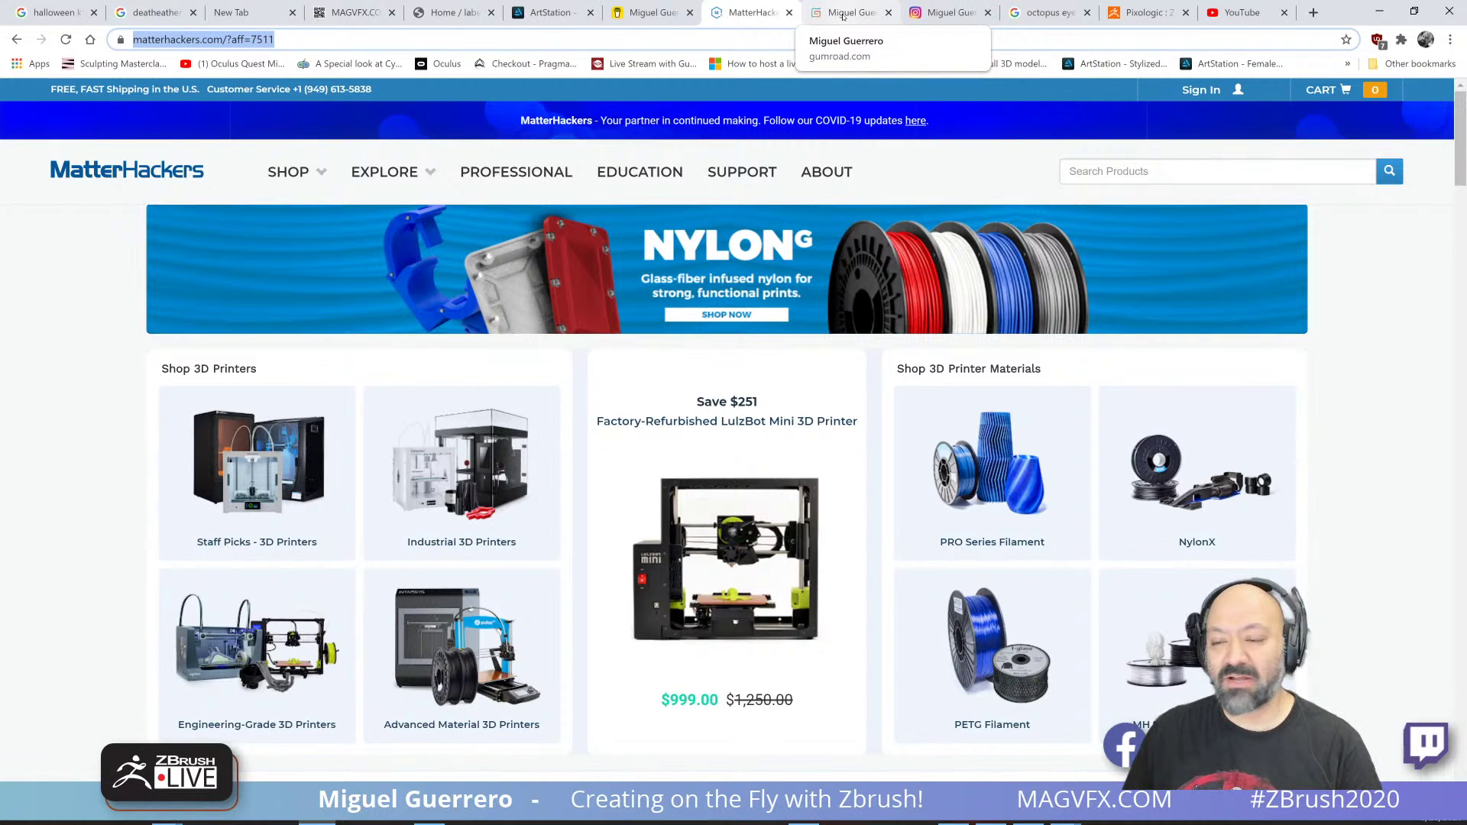
- Look through the products on the artist's Gumroad profile, from the Child sculpting tutorial to the pumpkins and ZBrush UI
{"action": "left_click", "coordinate": [843, 14]}
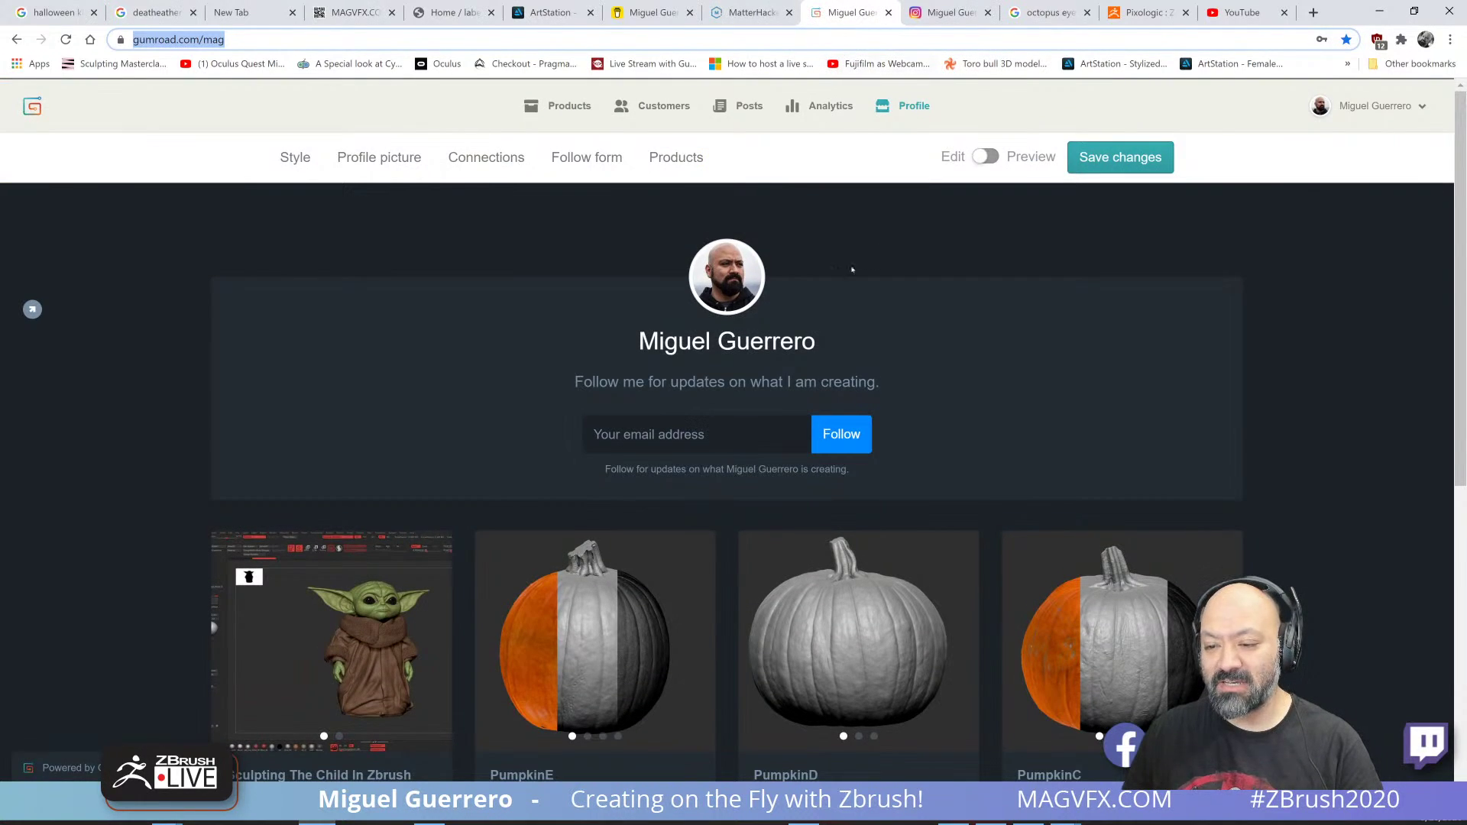
{"action": "scroll", "coordinate": [852, 269], "scroll_direction": "down", "scroll_amount": 7}
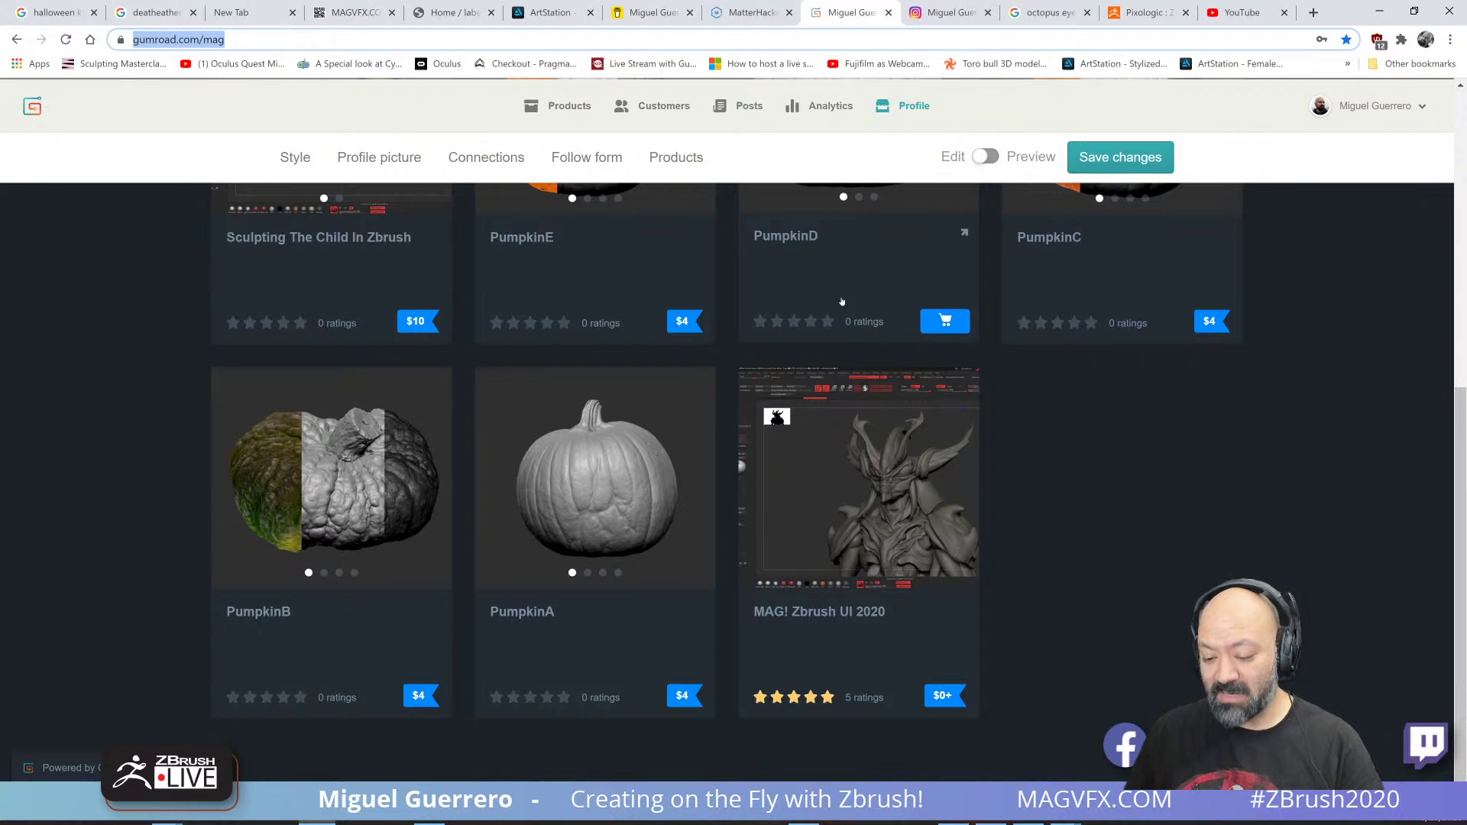
{"action": "scroll", "coordinate": [842, 302], "scroll_direction": "up", "scroll_amount": 8}
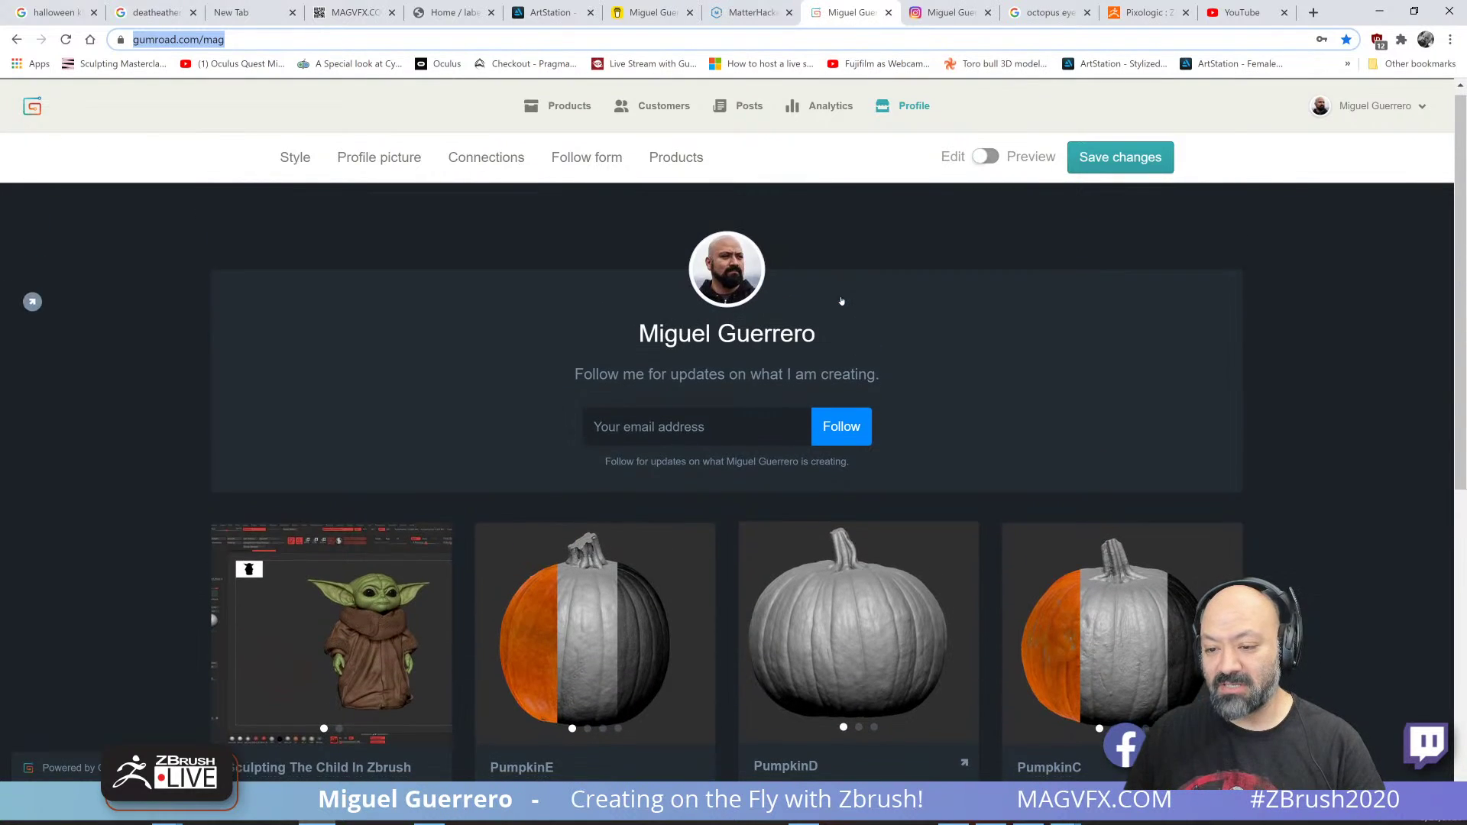
{"action": "scroll", "coordinate": [928, 487], "scroll_direction": "down", "scroll_amount": 8}
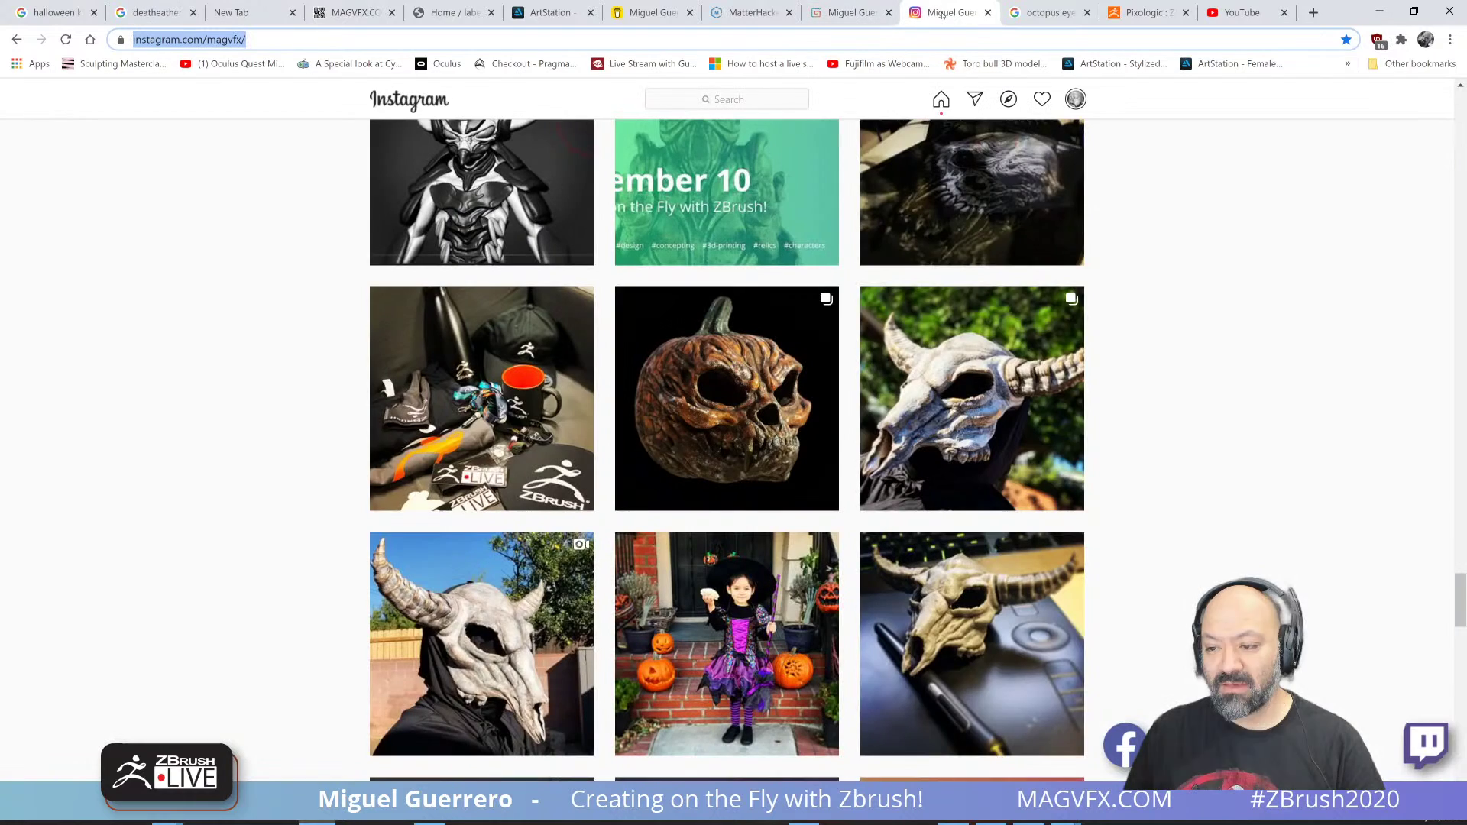
- Open the skull pumpkin post on the magvfx Instagram page and view the death eater mask image results
{"action": "left_click", "coordinate": [948, 12]}
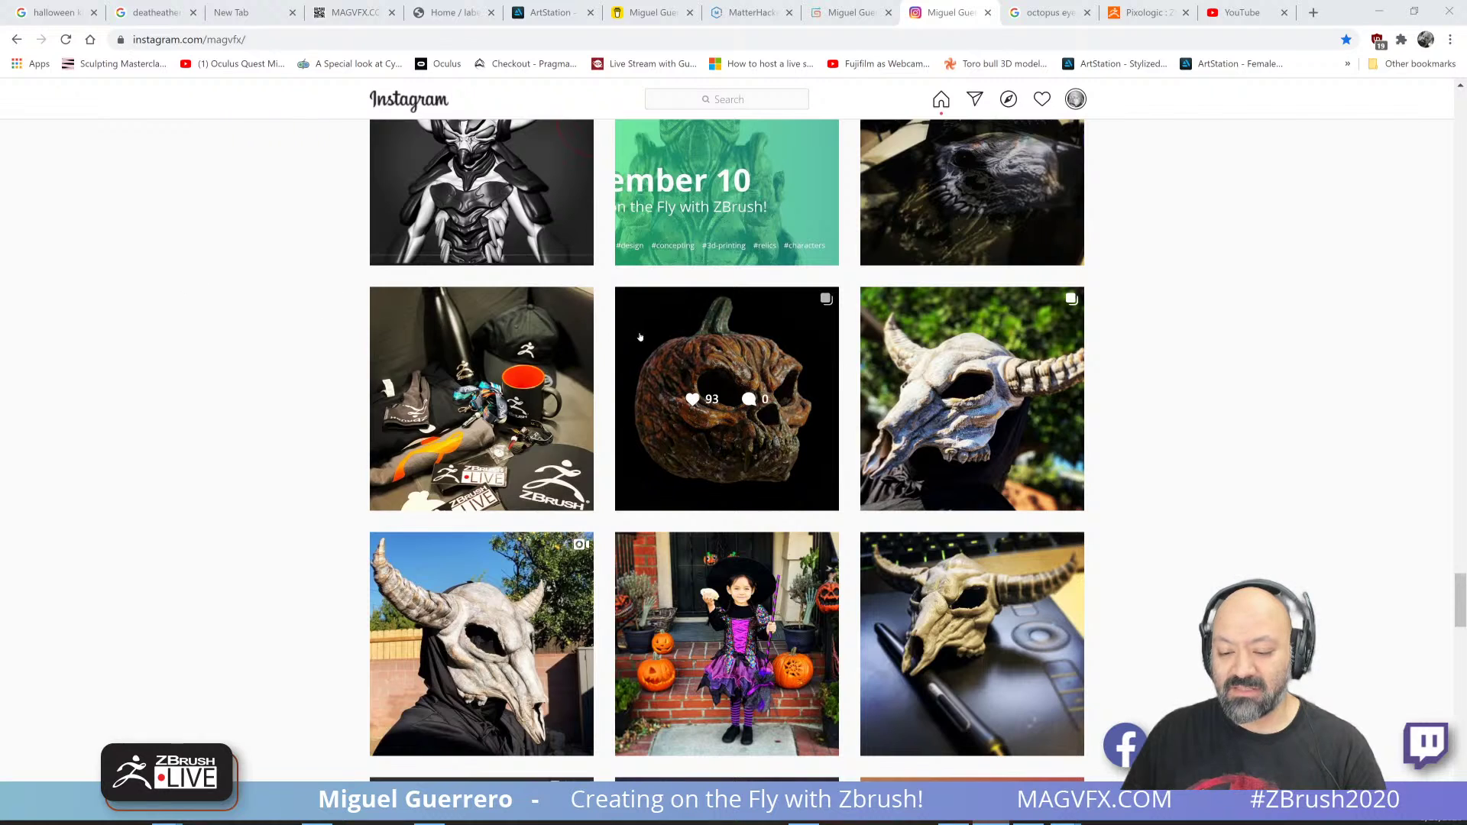
{"action": "left_click", "coordinate": [676, 336]}
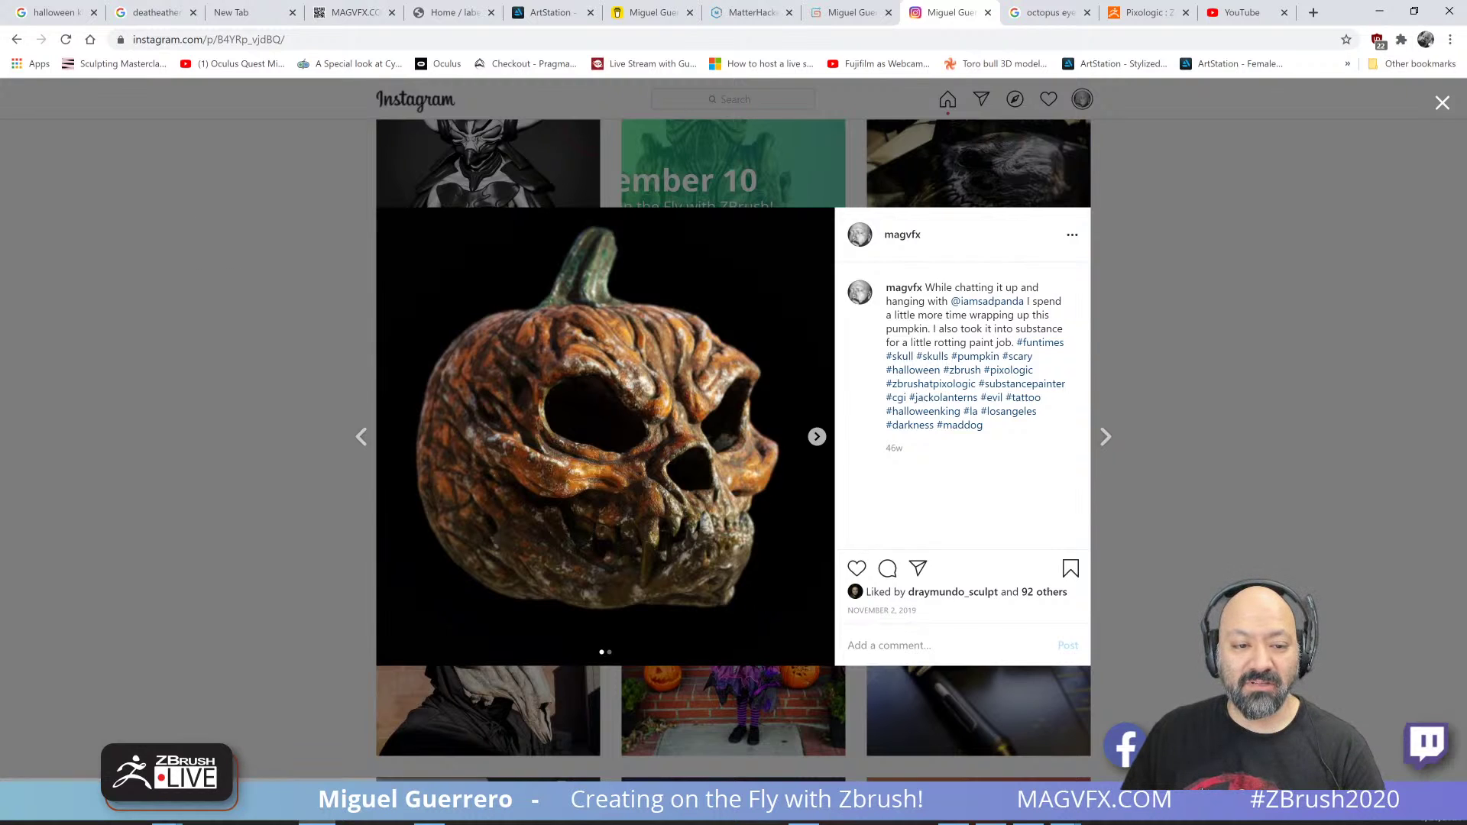
{"action": "left_click", "coordinate": [156, 15]}
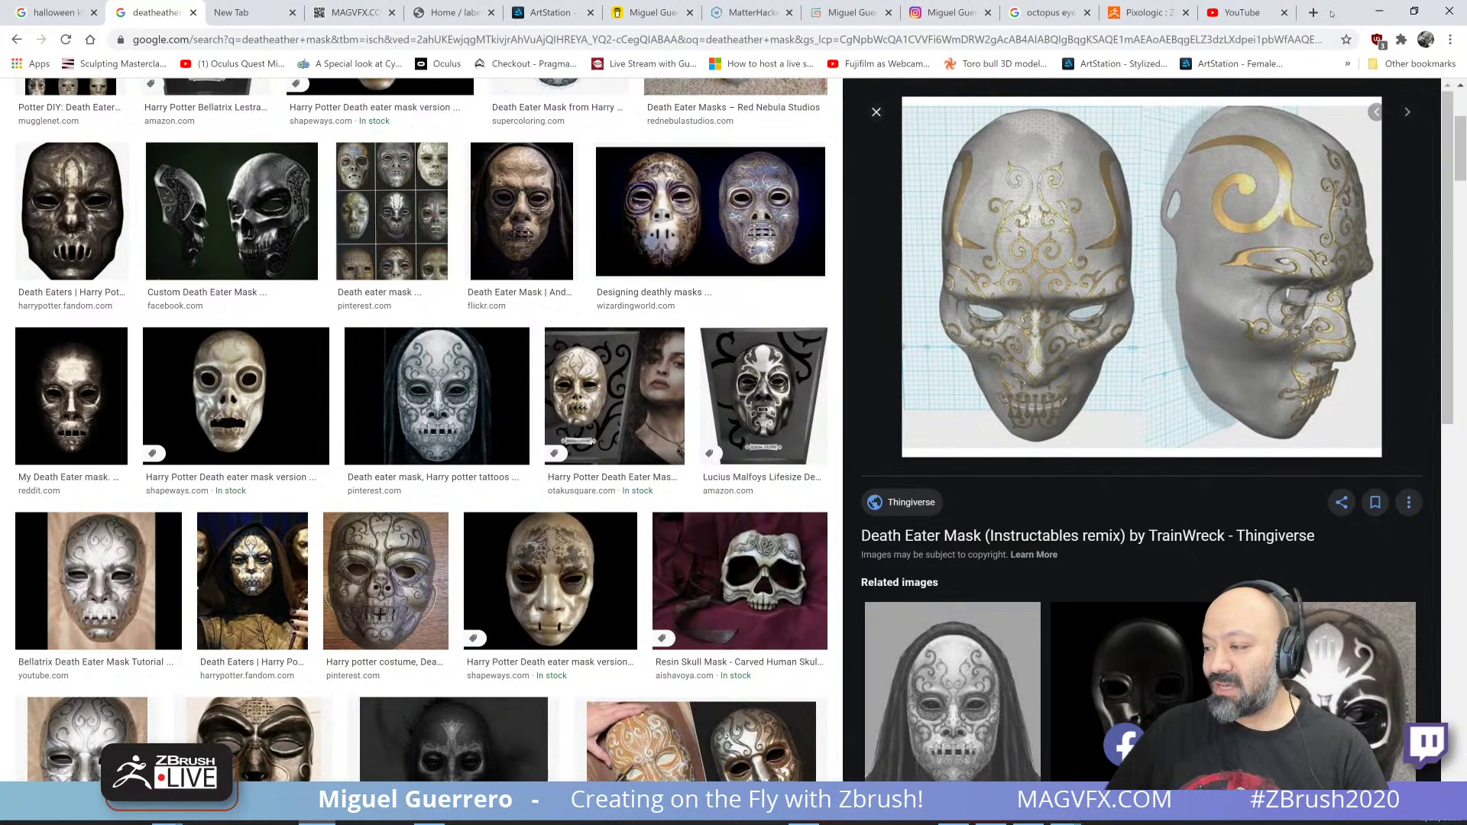
- Switch back to ZBrush and examine the tentacled bust from the front, ending with a close view of the face
{"action": "left_click_drag", "start_coordinate": [1336, 13], "coordinate": [1184, 0]}
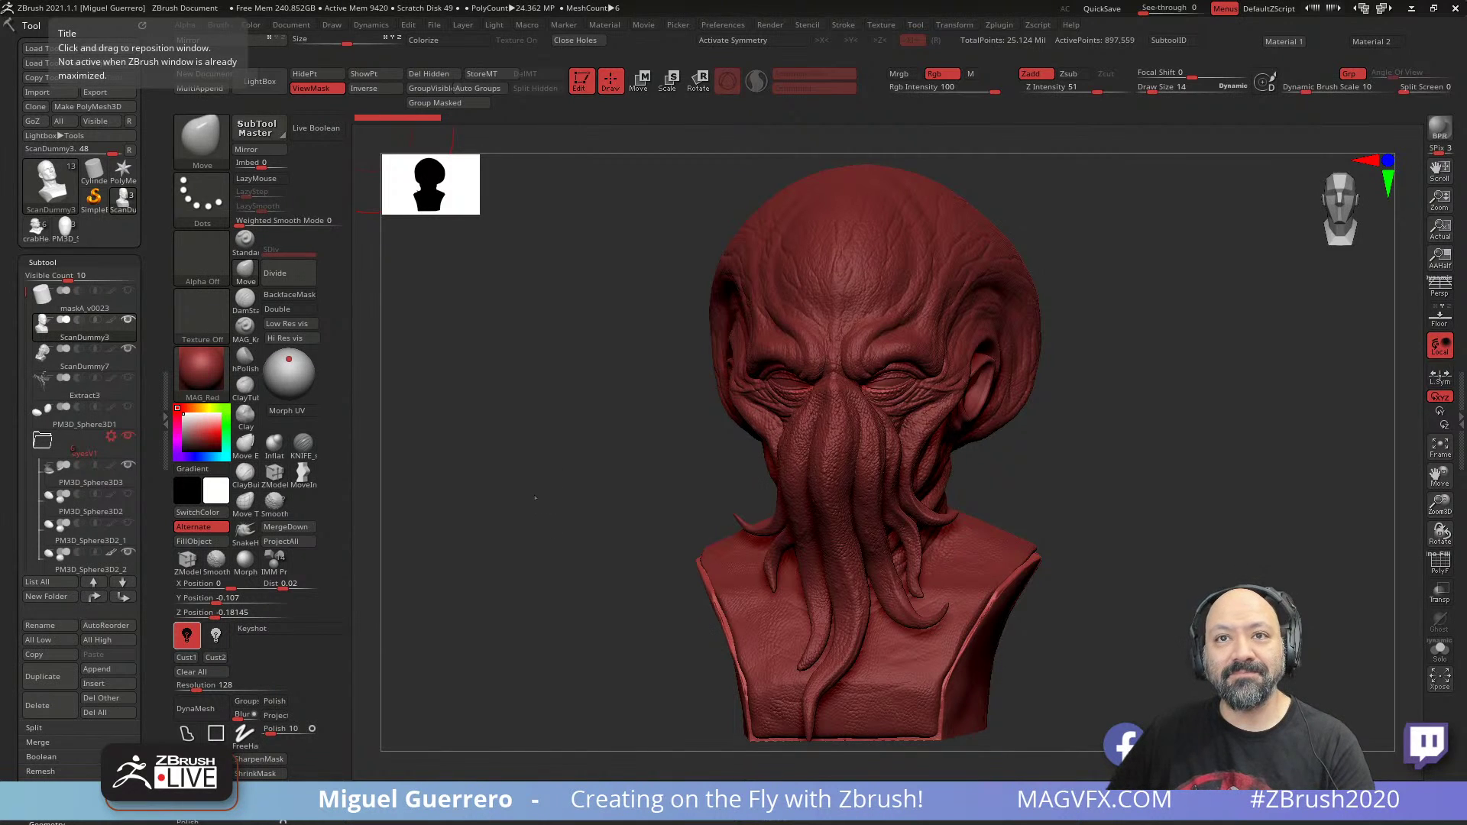
{"action": "left_click_drag", "start_coordinate": [538, 492], "coordinate": [548, 495]}
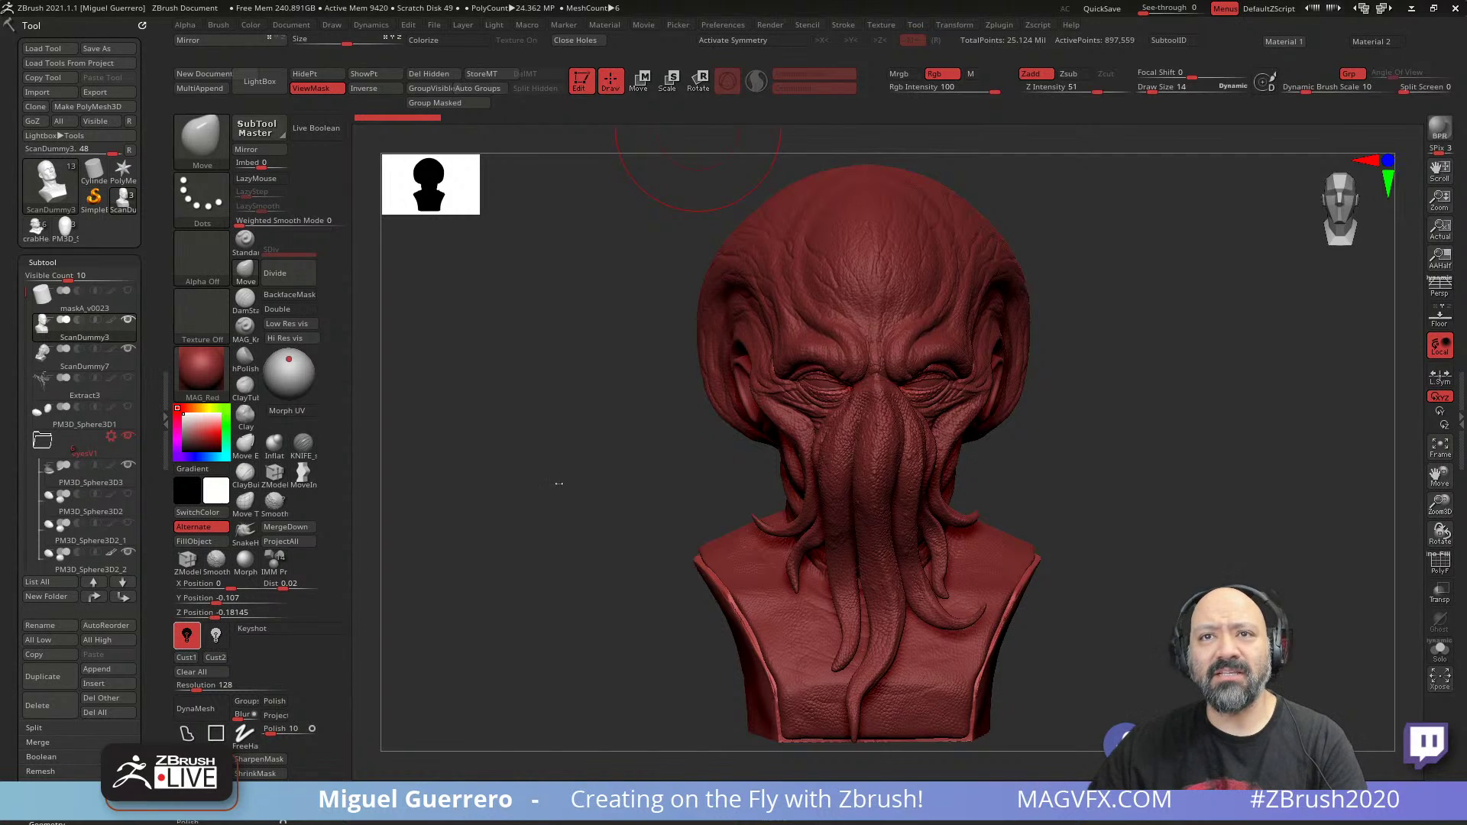
{"action": "mouse_move", "coordinate": [568, 462]}
{"action": "left_mouse_down"}
{"action": "mouse_move", "coordinate": [508, 501]}
{"action": "mouse_move", "coordinate": [532, 500]}
{"action": "mouse_move", "coordinate": [534, 478]}
{"action": "left_mouse_up"}
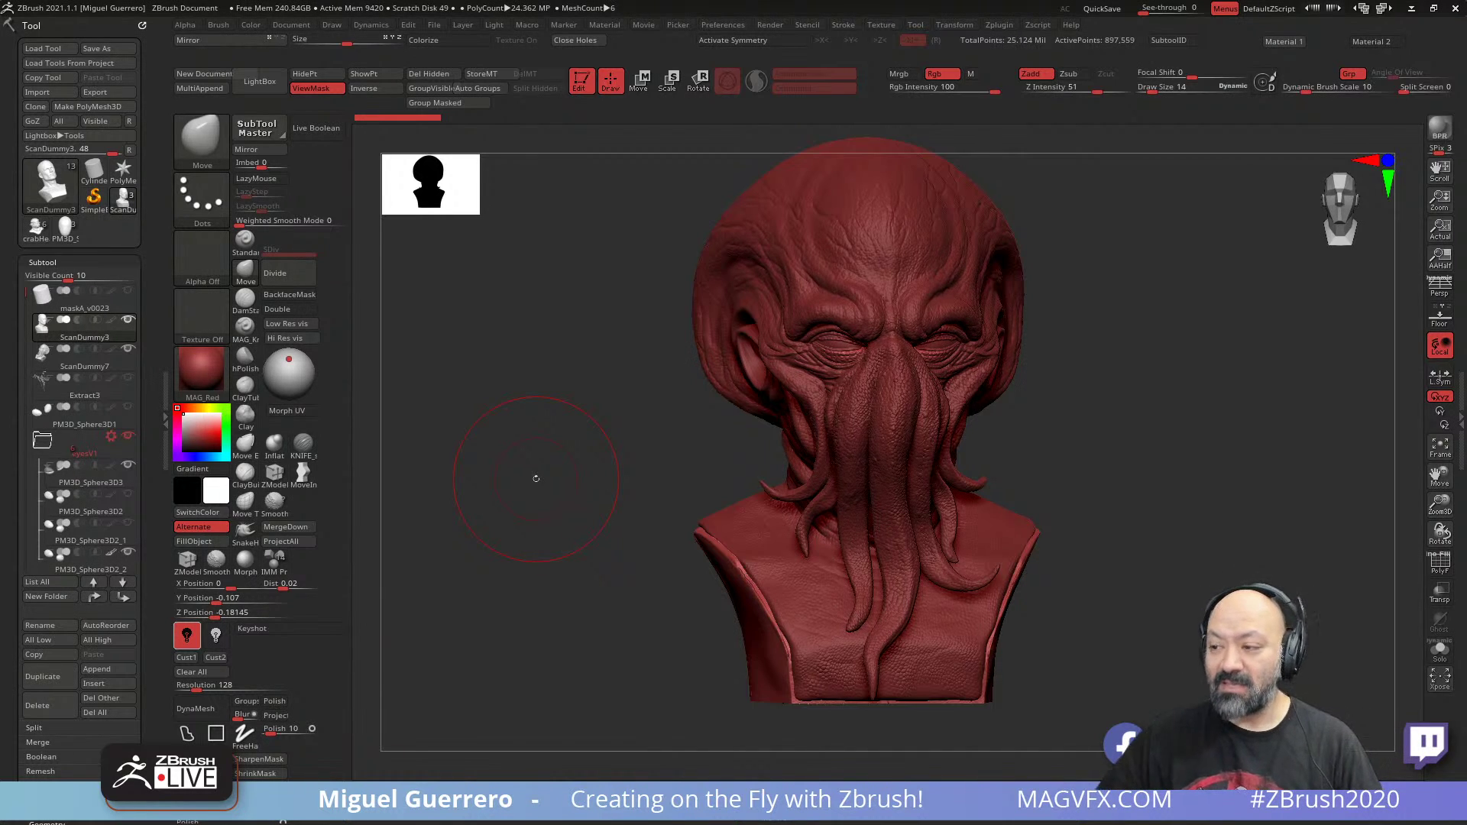
{"action": "left_click_drag", "start_coordinate": [573, 426], "coordinate": [541, 449]}
{"action": "mouse_move", "coordinate": [542, 449]}
{"action": "right_mouse_down"}
{"action": "mouse_move", "coordinate": [553, 455]}
{"action": "mouse_move", "coordinate": [508, 446]}
{"action": "mouse_move", "coordinate": [561, 453]}
{"action": "right_mouse_up"}
{"action": "mouse_move", "coordinate": [561, 452]}
{"action": "right_mouse_down", "text": "ctrl"}
{"action": "mouse_move", "coordinate": [673, 615]}
{"action": "mouse_move", "coordinate": [667, 599]}
{"action": "right_mouse_up", "text": "ctrl"}
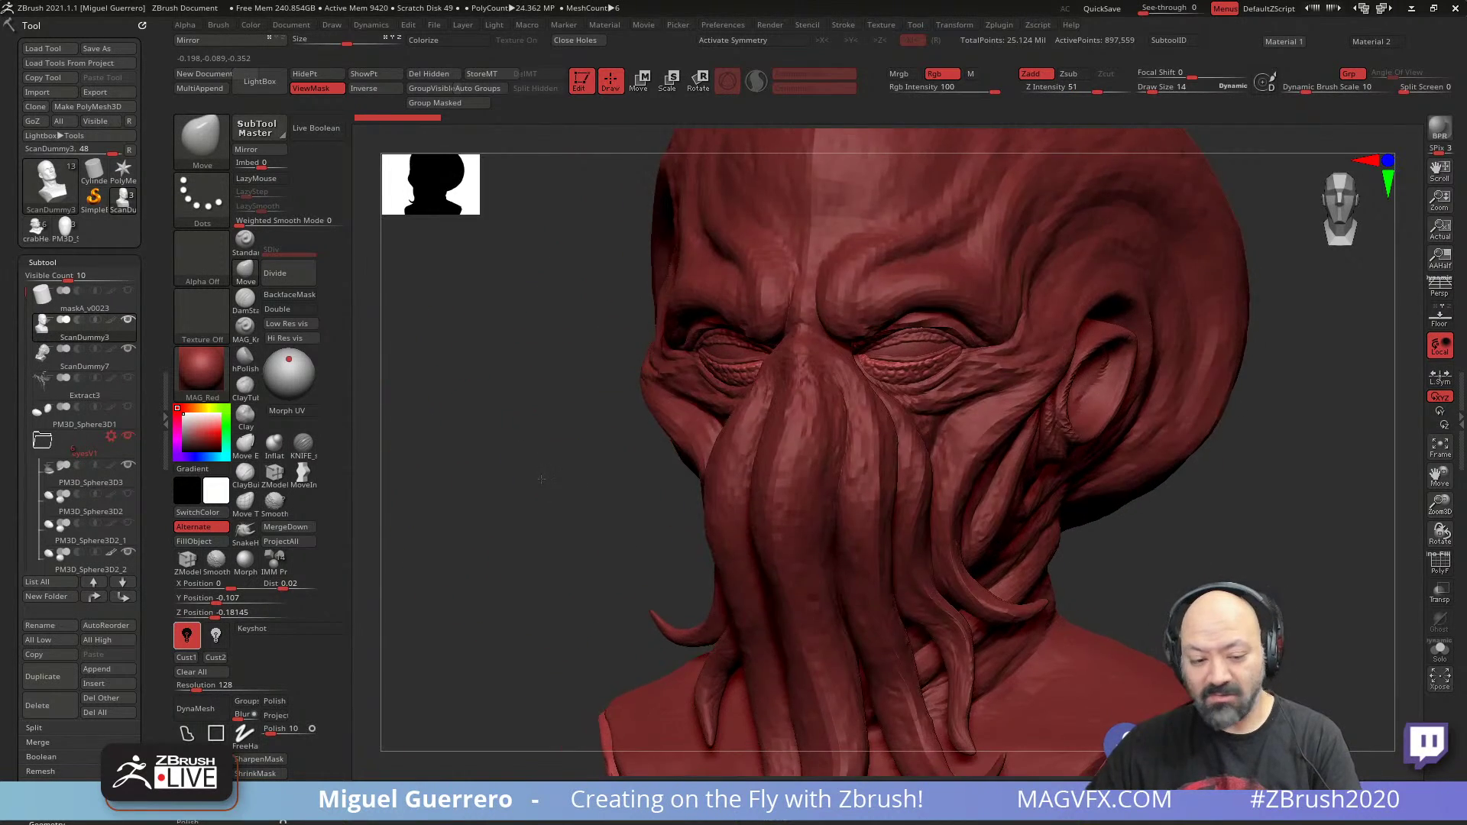
- Make ScanDummy7 the active subtool, give it the blue-grey marble material and examine the skin detail from both sides
{"action": "left_click", "coordinate": [703, 488], "text": "alt"}
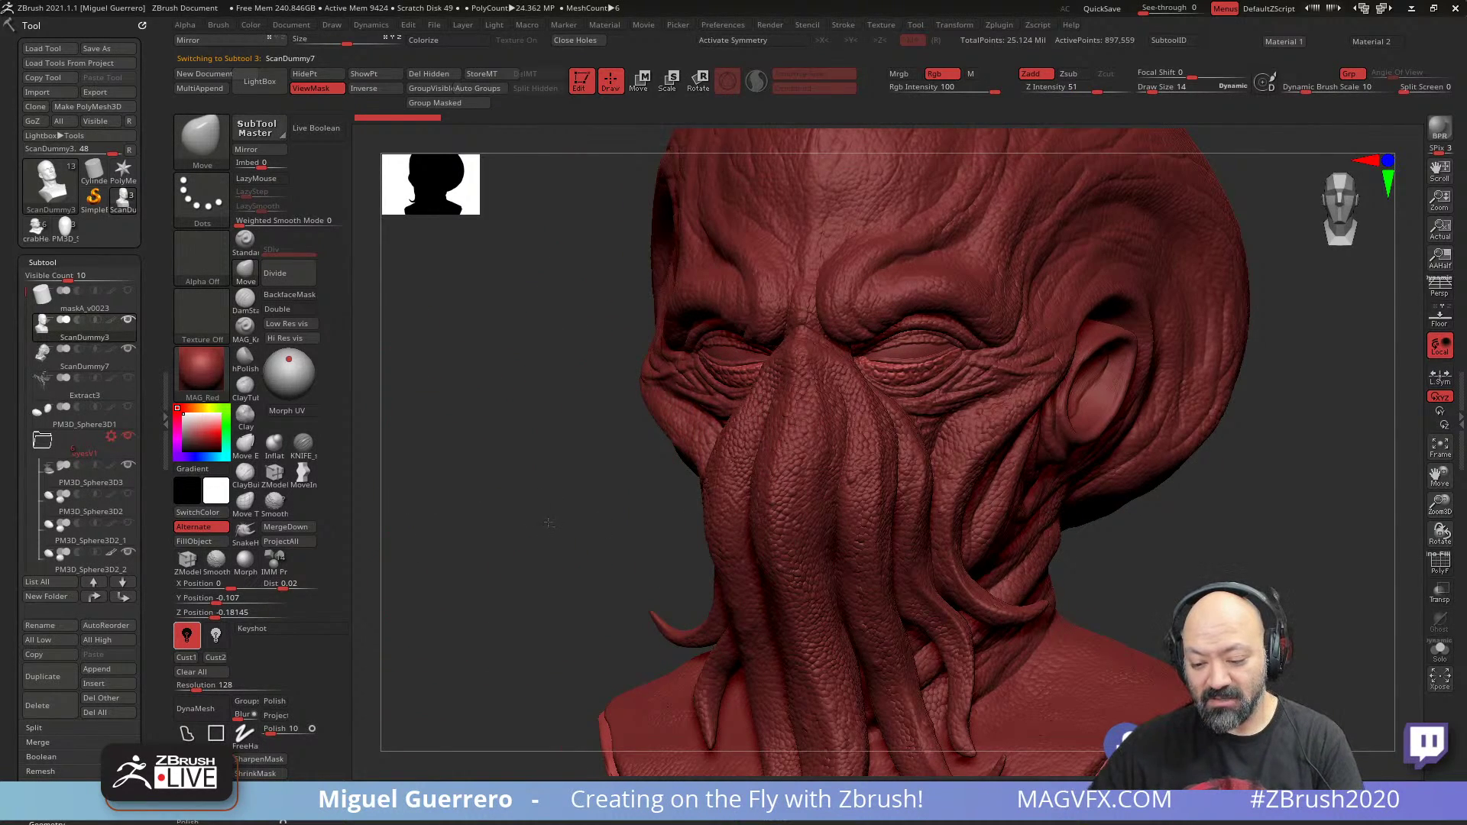
{"action": "key", "text": "1"}
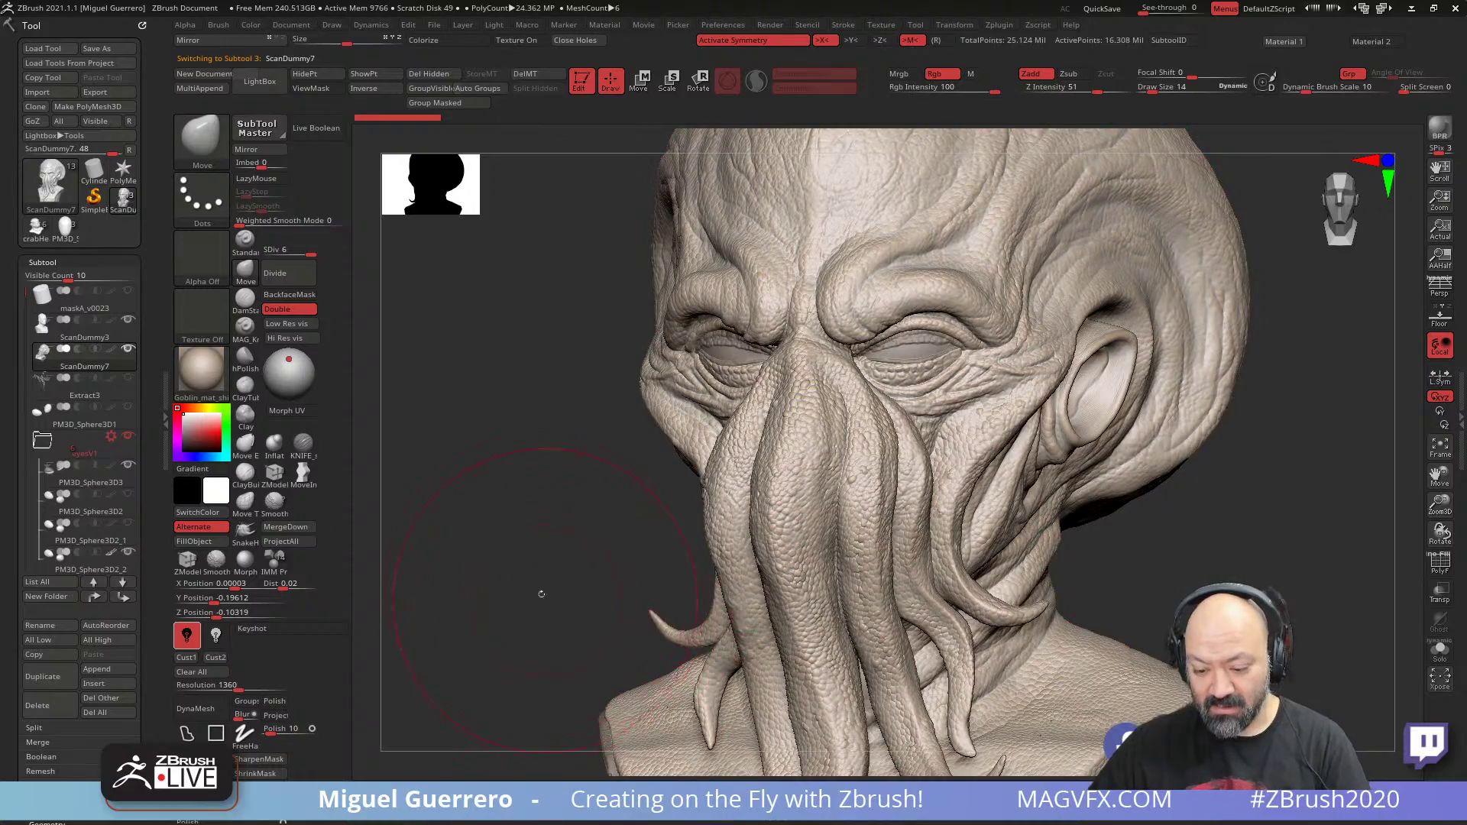
{"action": "right_click_drag", "start_coordinate": [526, 552], "coordinate": [527, 572], "text": "ctrl"}
{"action": "key", "text": "2"}
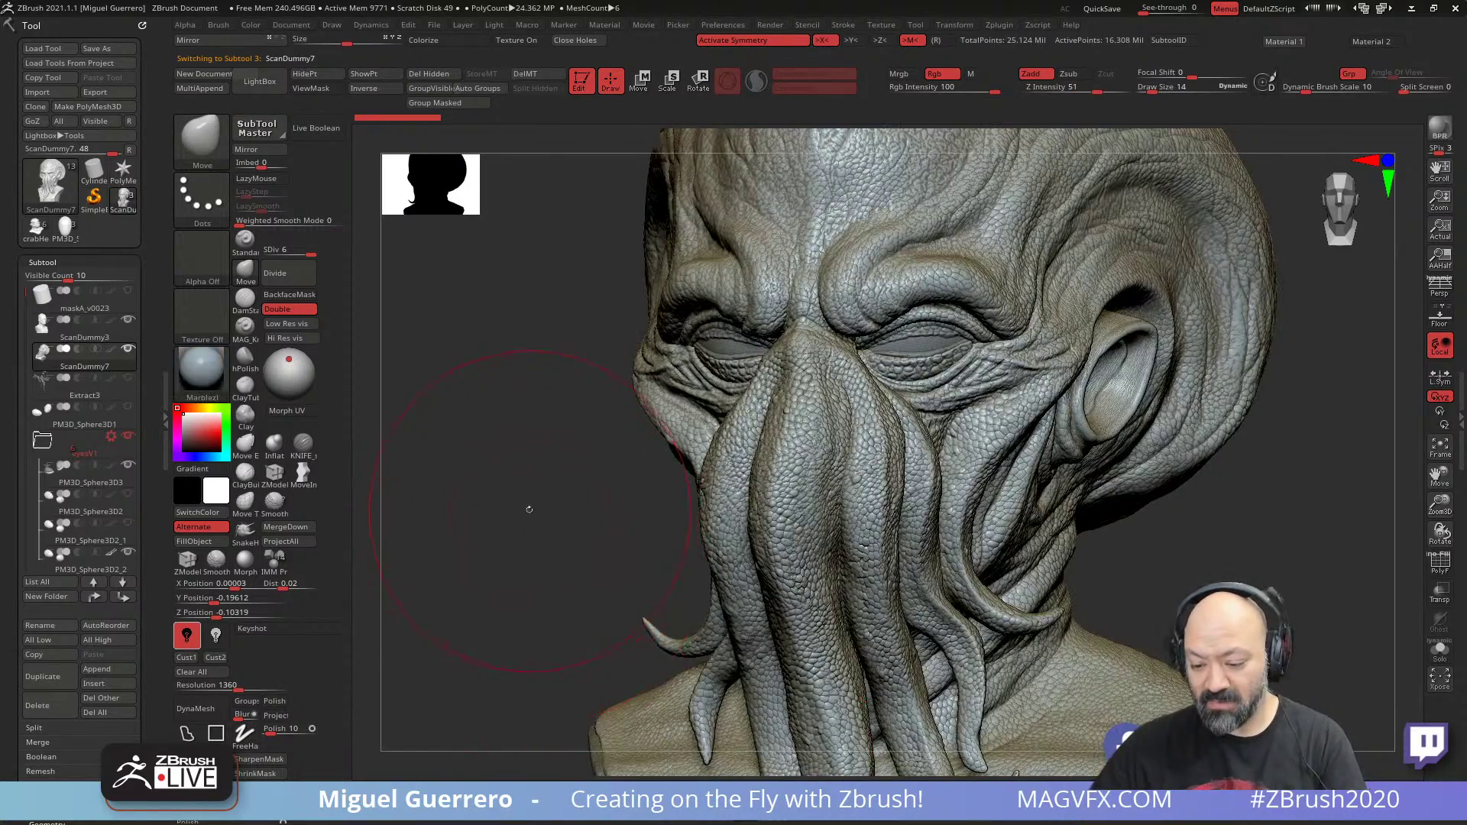
{"action": "mouse_move", "coordinate": [509, 481]}
{"action": "right_mouse_down", "text": "alt"}
{"action": "mouse_move", "coordinate": [508, 527]}
{"action": "mouse_move", "coordinate": [649, 596]}
{"action": "right_mouse_up", "text": "alt"}
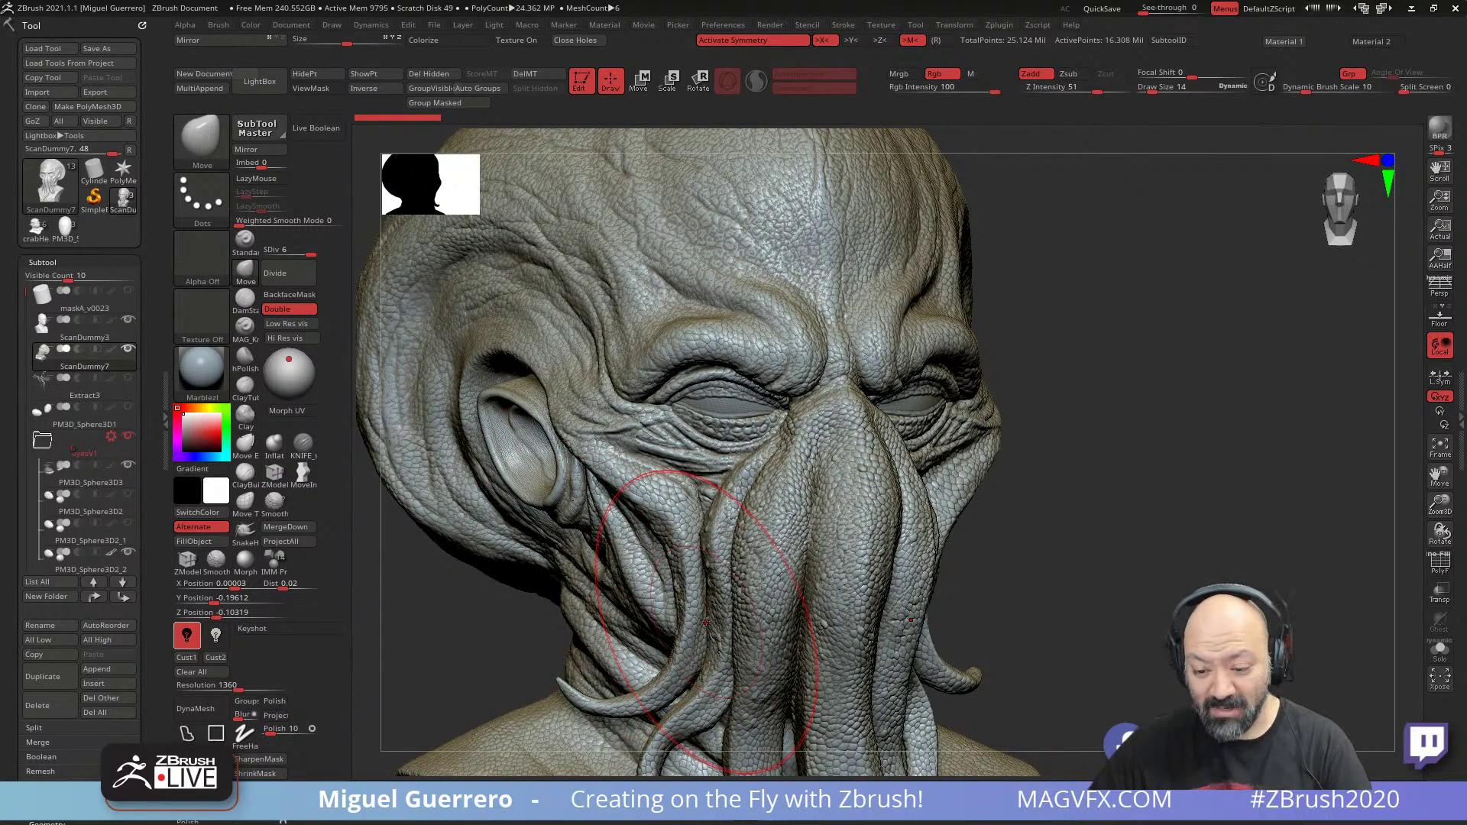
{"action": "right_click_drag", "start_coordinate": [707, 622], "coordinate": [1053, 599]}
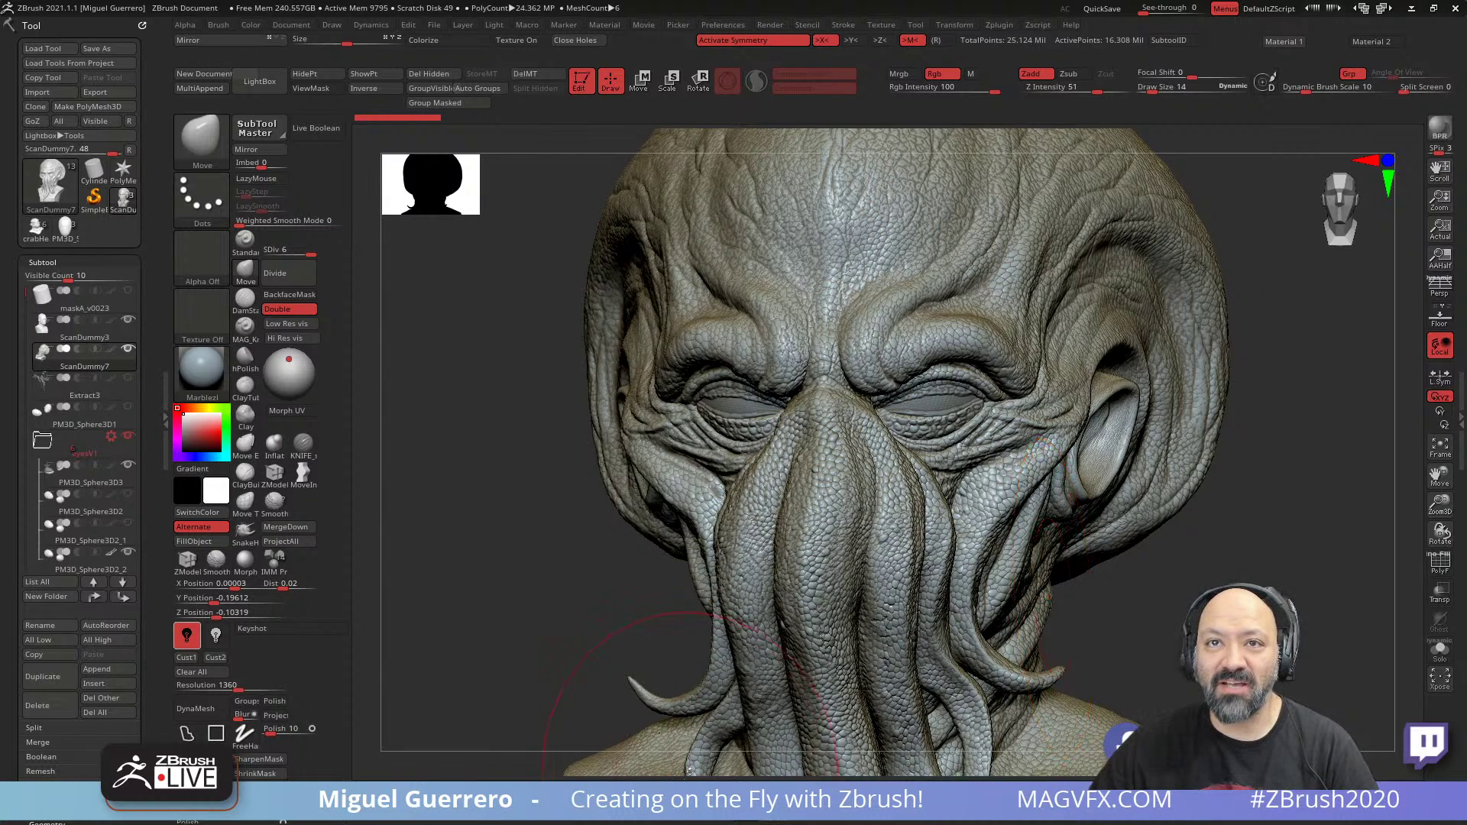
- Open the layers of ScanDummy7 and toggle the lower untitled and lardeeail layers to compare their sculpted detail
{"action": "left_click_drag", "start_coordinate": [522, 602], "coordinate": [412, 609]}
{"action": "left_click_drag", "start_coordinate": [143, 752], "coordinate": [143, 630]}
{"action": "scroll", "coordinate": [143, 630], "scroll_direction": "down", "scroll_amount": 2}
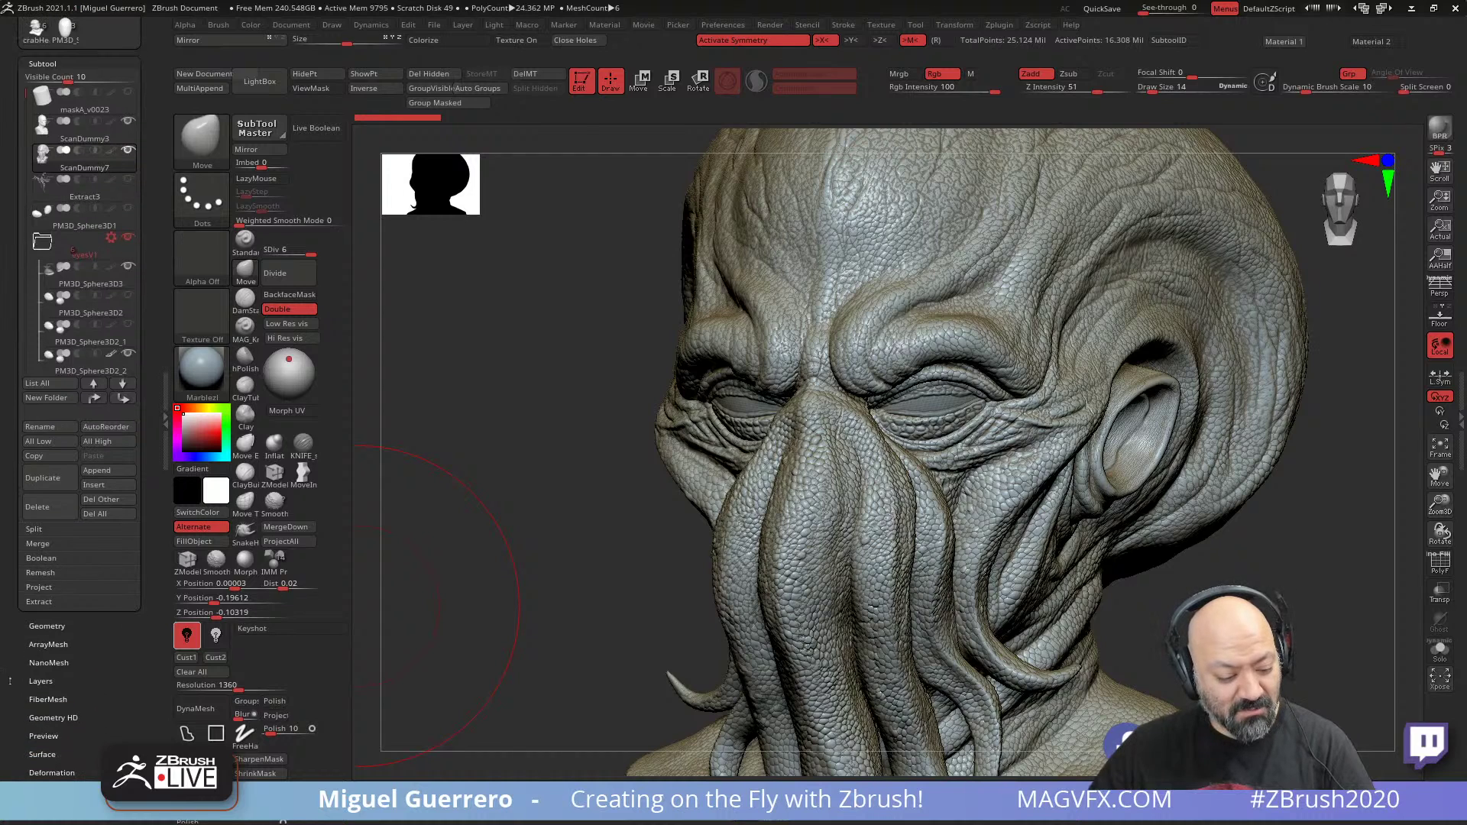
{"action": "left_click", "coordinate": [40, 681]}
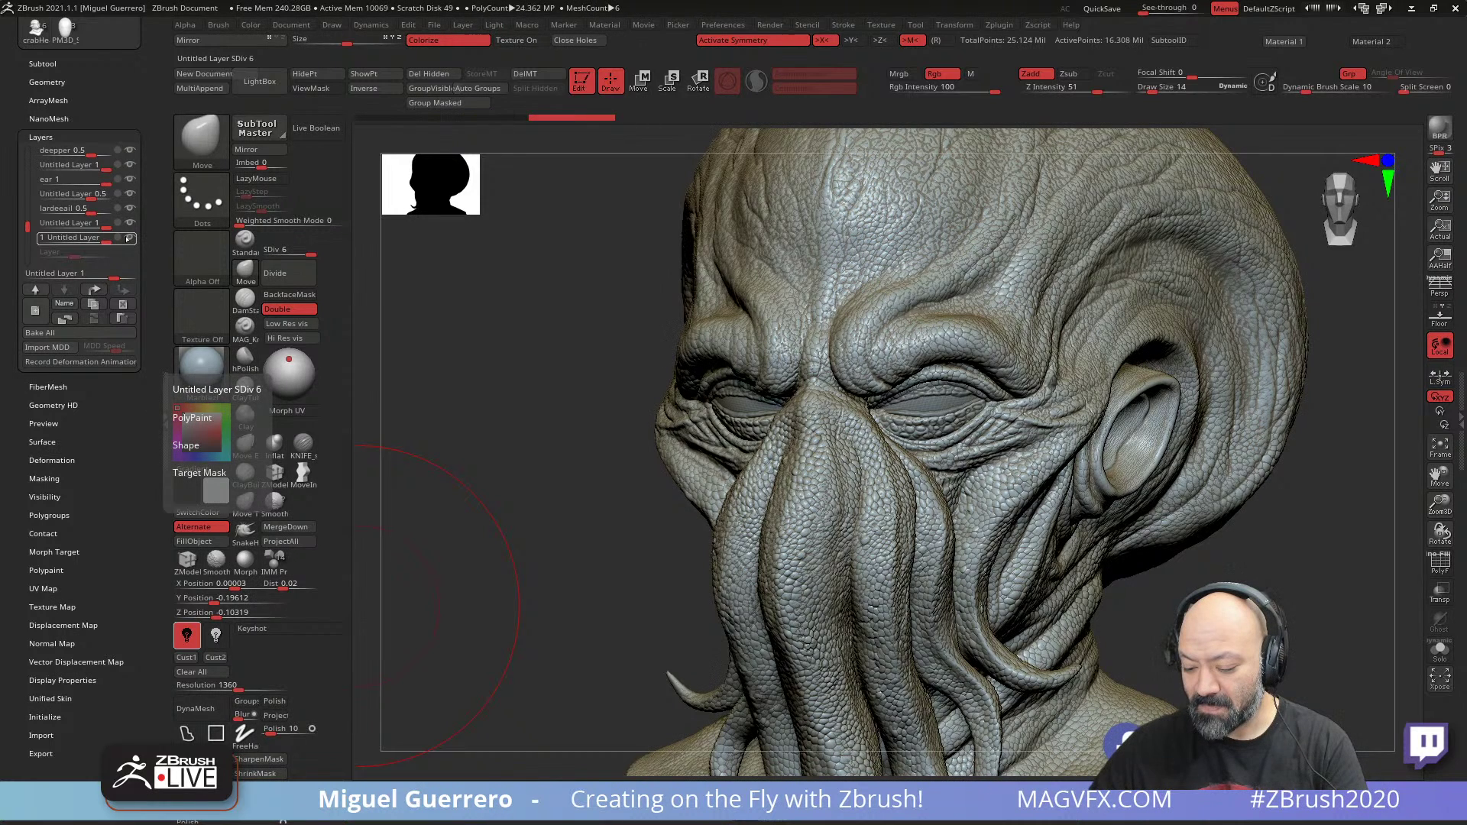
{"action": "left_click", "coordinate": [129, 223]}
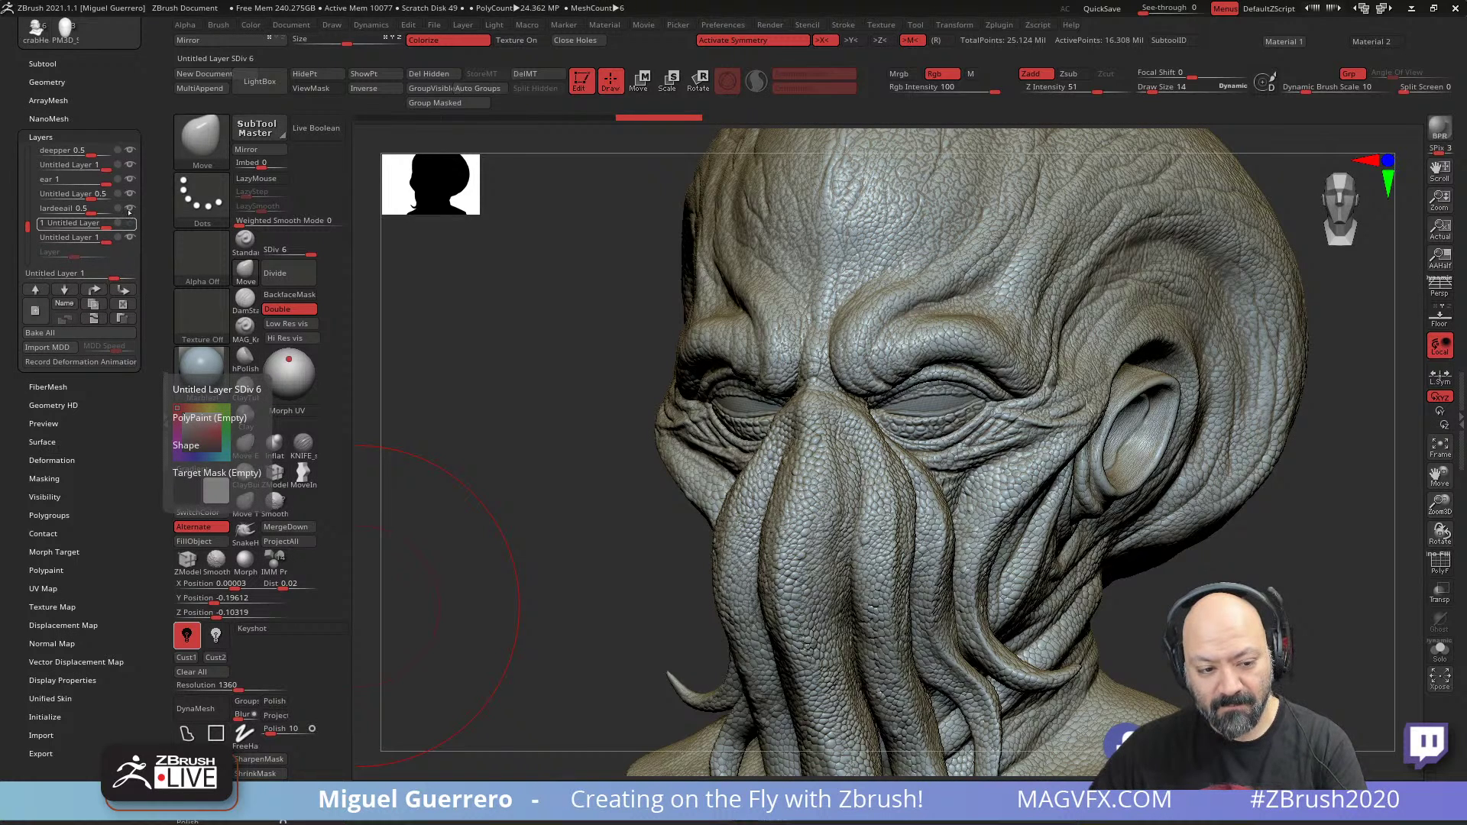
{"action": "left_click", "coordinate": [128, 208]}
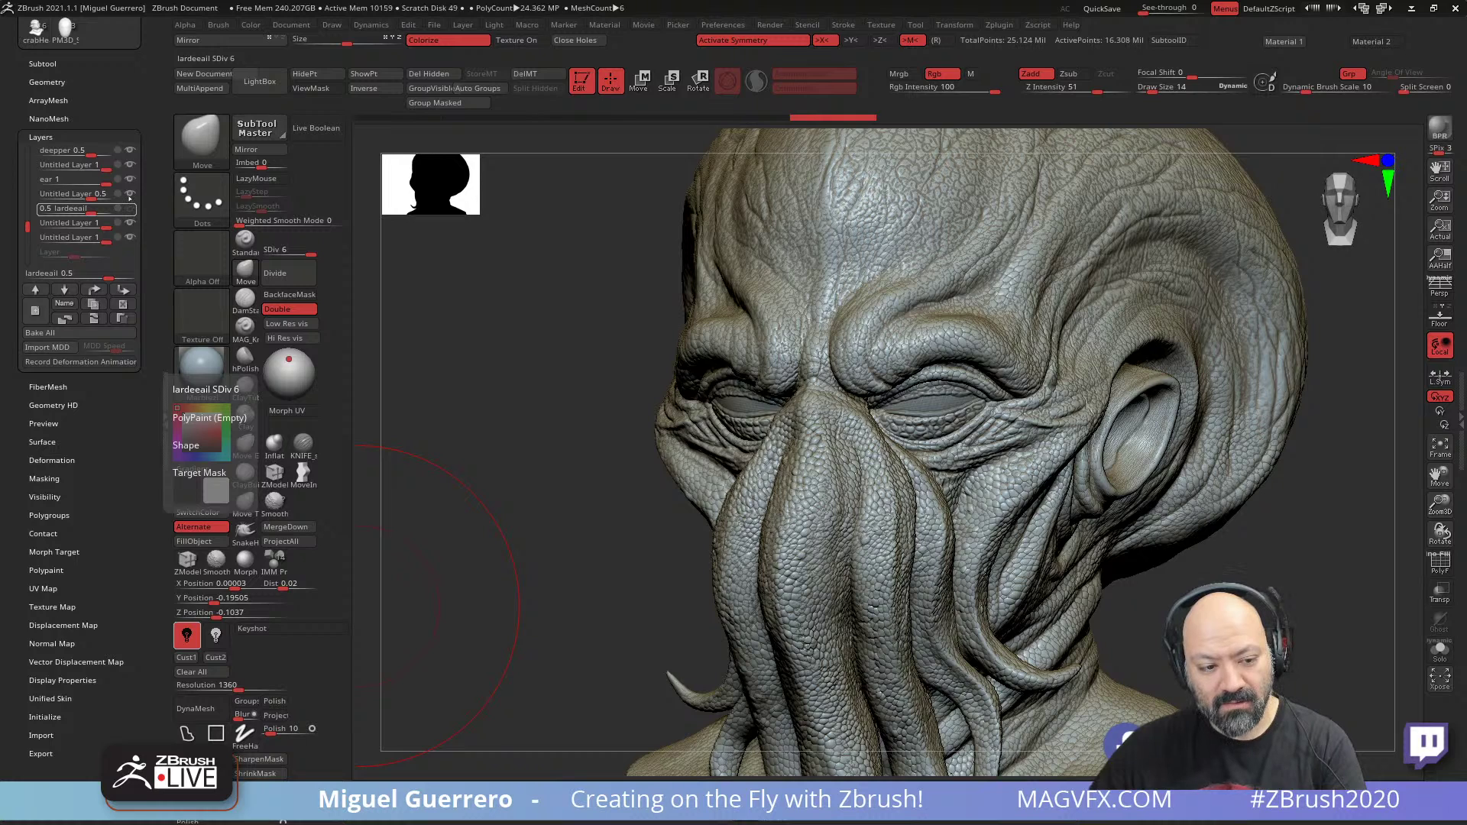
{"action": "left_click", "coordinate": [129, 195]}
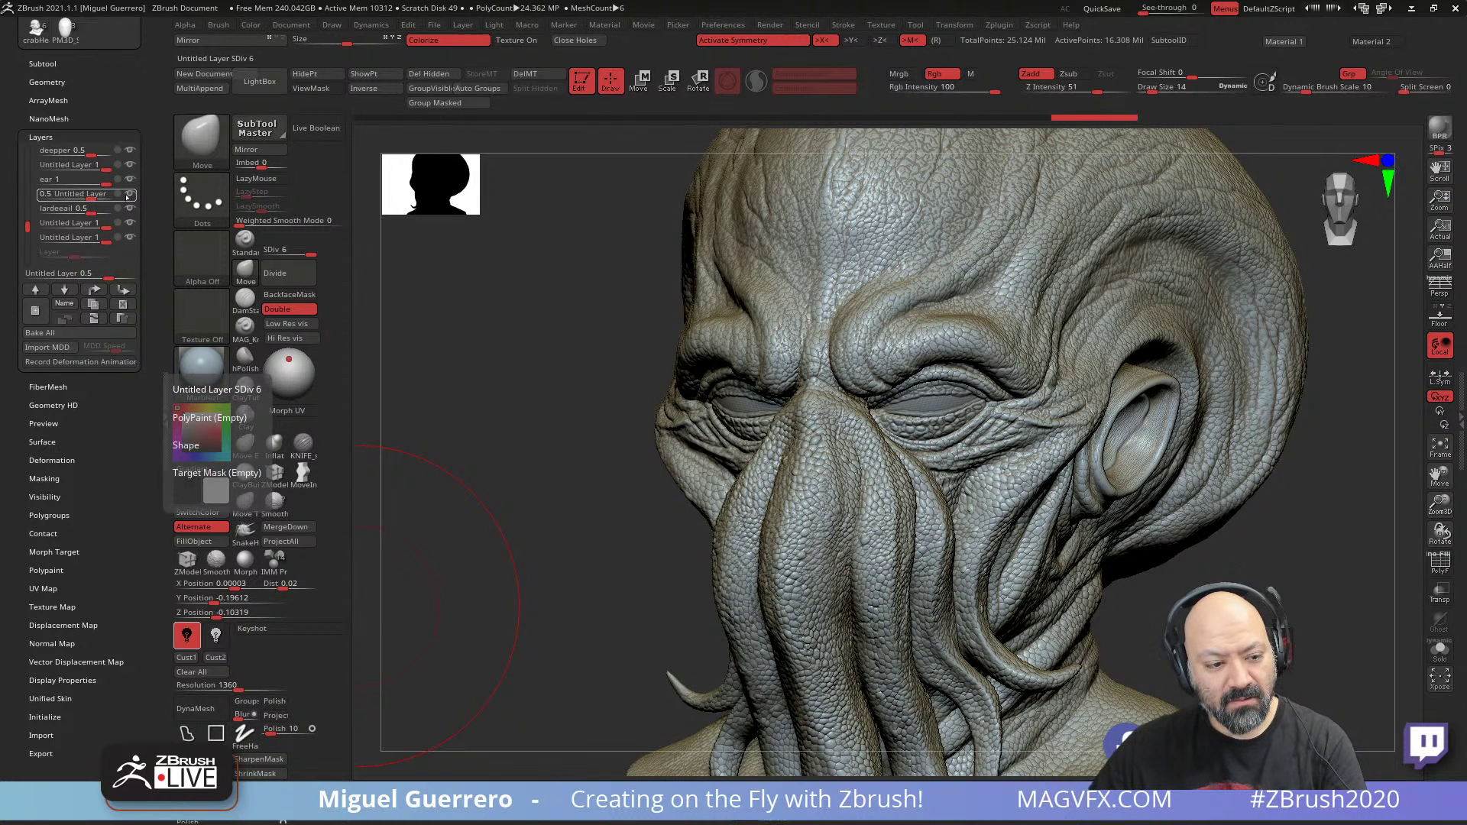
- Check the deepper layer's effect and hide the skintags layer
{"action": "left_click_drag", "start_coordinate": [28, 226], "coordinate": [28, 206]}
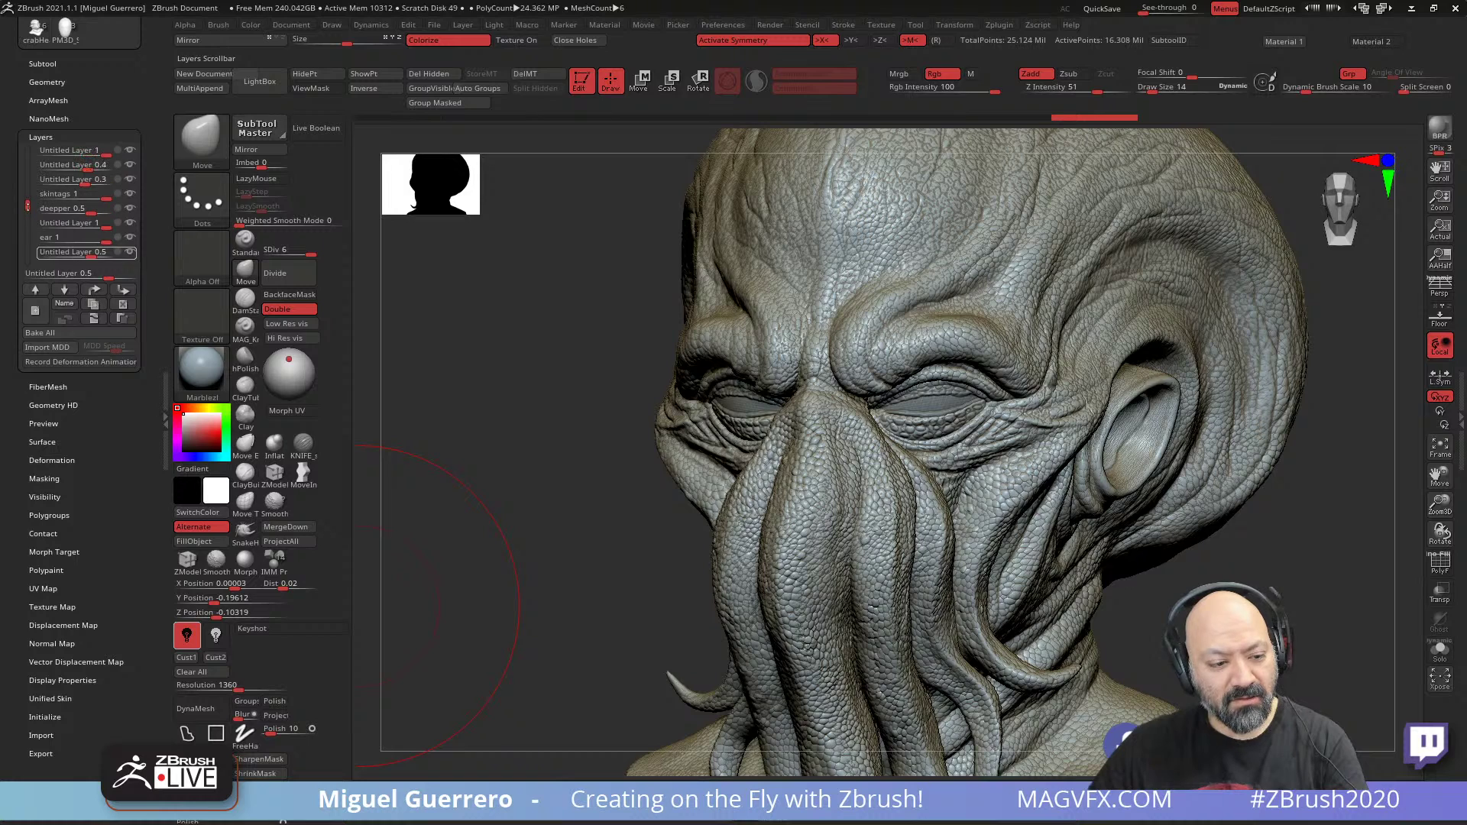
{"action": "left_click", "coordinate": [129, 210]}
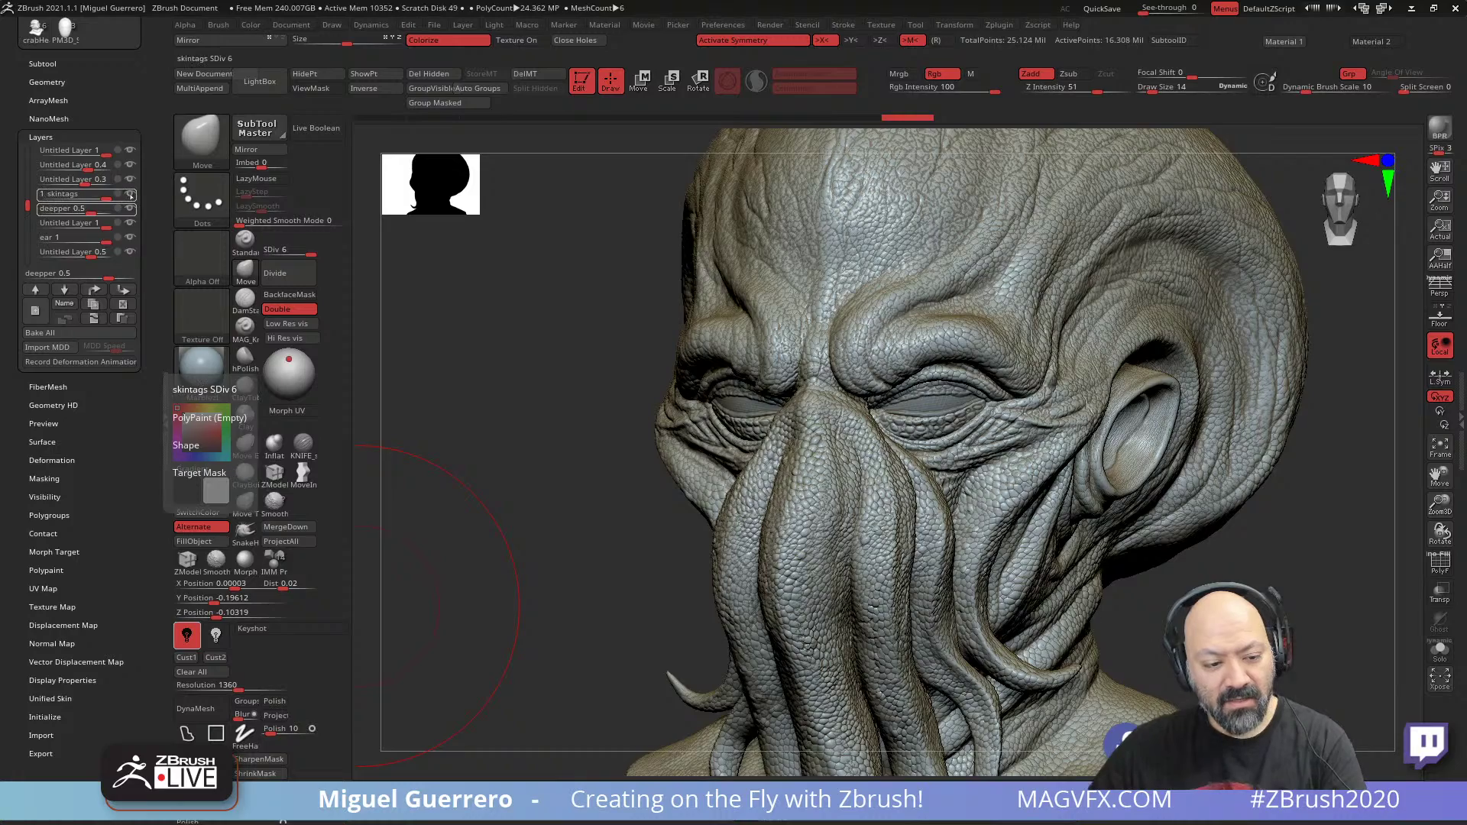
{"action": "left_click", "coordinate": [130, 194]}
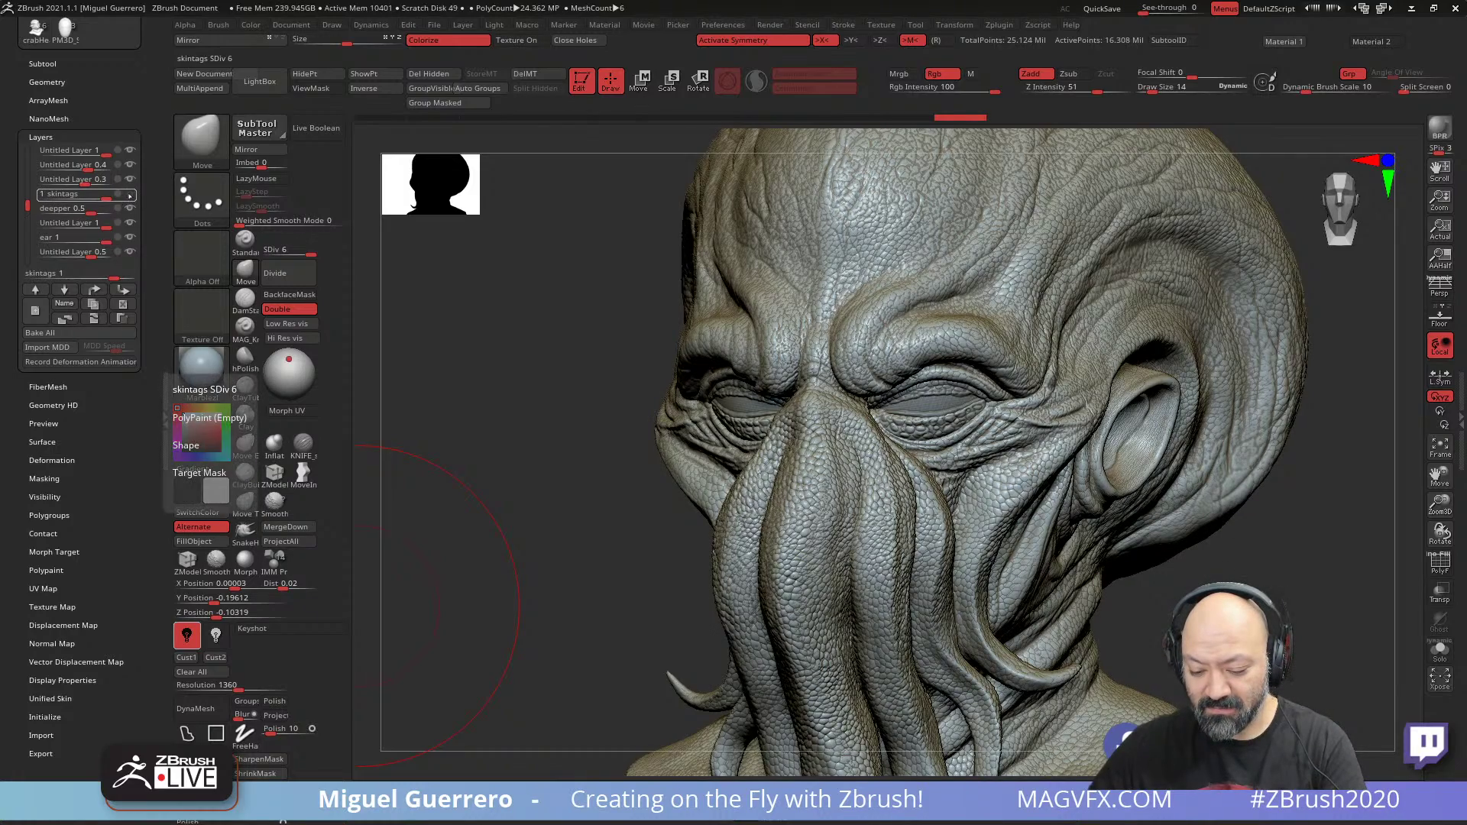
- Return the sculpt to the beige Goblin material and examine the whole bust in a three-quarter view
{"action": "left_click_drag", "start_coordinate": [512, 521], "coordinate": [583, 546]}
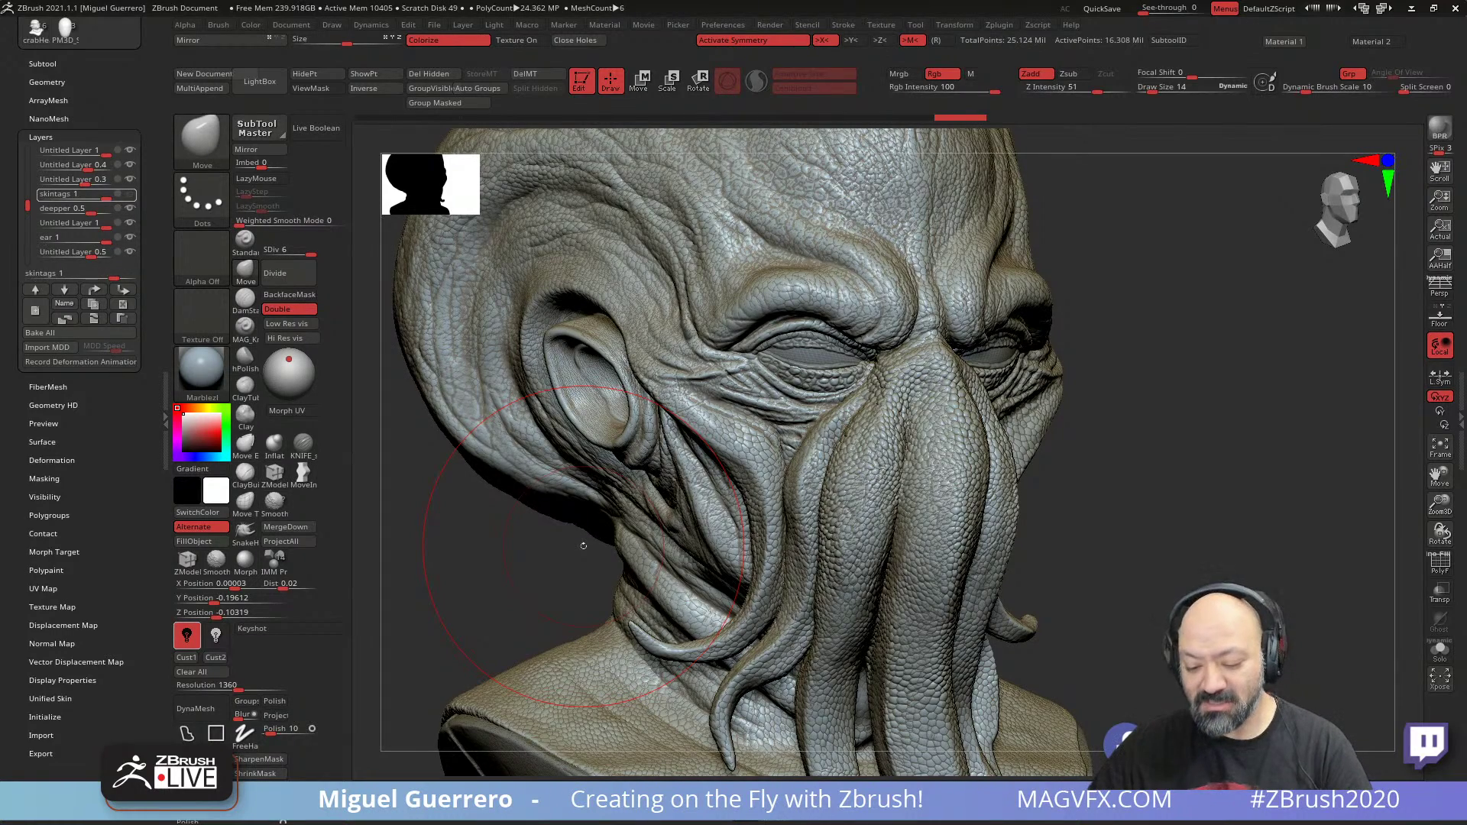
{"action": "left_click_drag", "start_coordinate": [468, 570], "coordinate": [409, 565]}
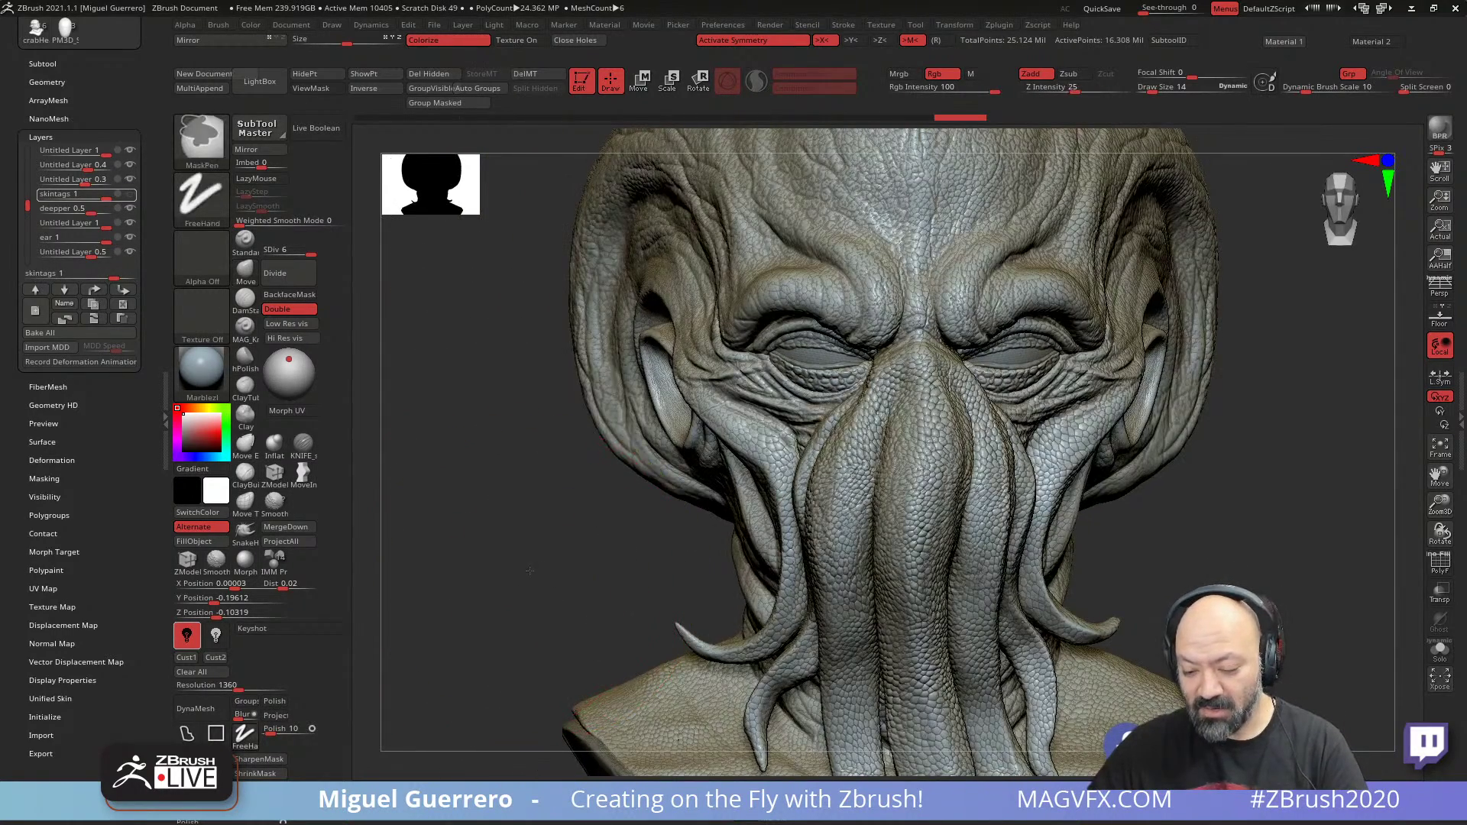
{"action": "right_click_drag", "start_coordinate": [524, 565], "coordinate": [668, 777], "text": "ctrl"}
{"action": "key", "text": "2"}
{"action": "mouse_move", "coordinate": [639, 717]}
{"action": "left_mouse_down"}
{"action": "mouse_move", "coordinate": [569, 569]}
{"action": "mouse_move", "coordinate": [507, 563]}
{"action": "mouse_move", "coordinate": [489, 588]}
{"action": "mouse_move", "coordinate": [529, 605]}
{"action": "left_mouse_up"}
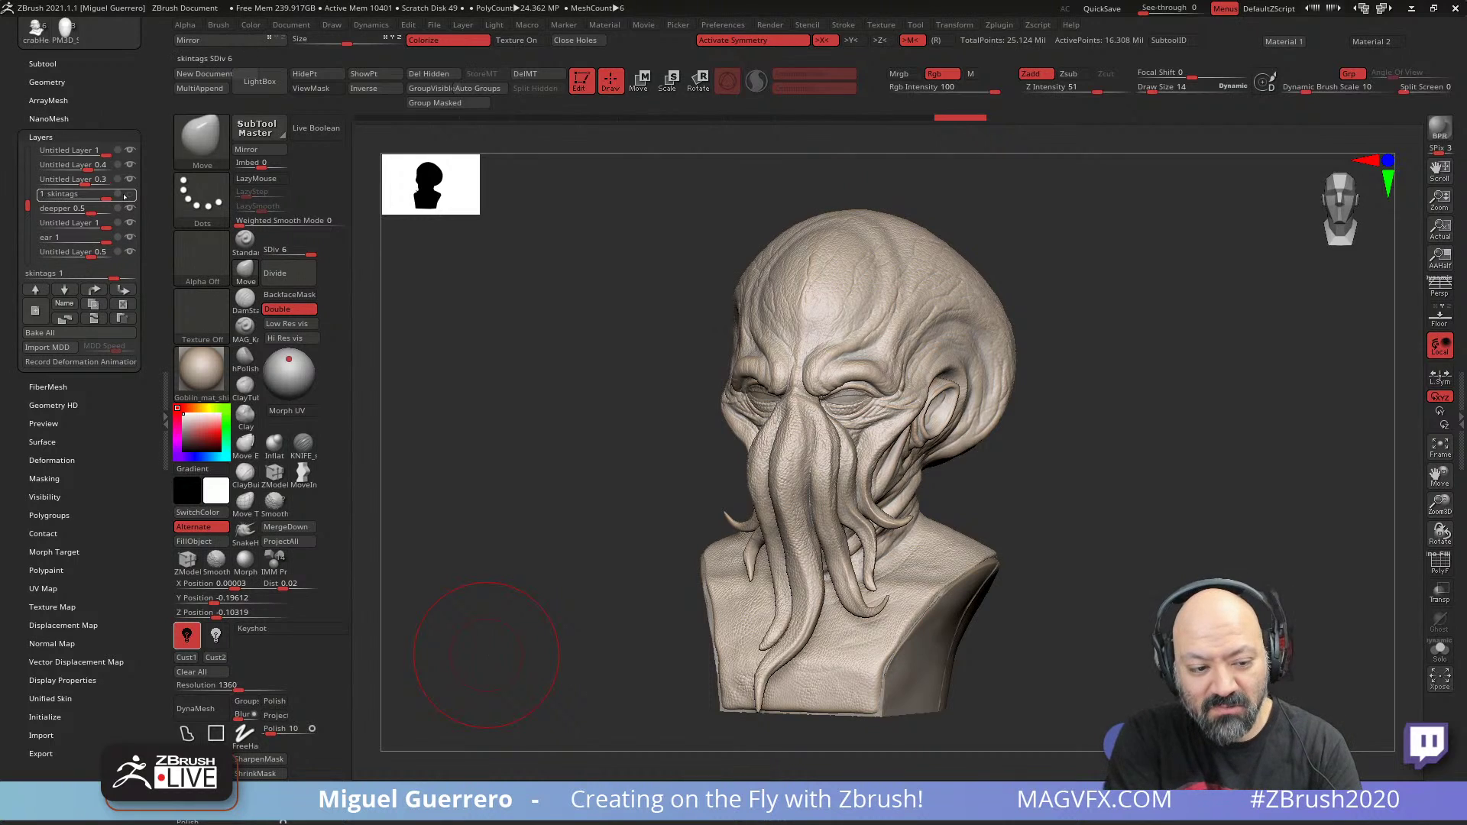
{"action": "mouse_move", "coordinate": [129, 197]}
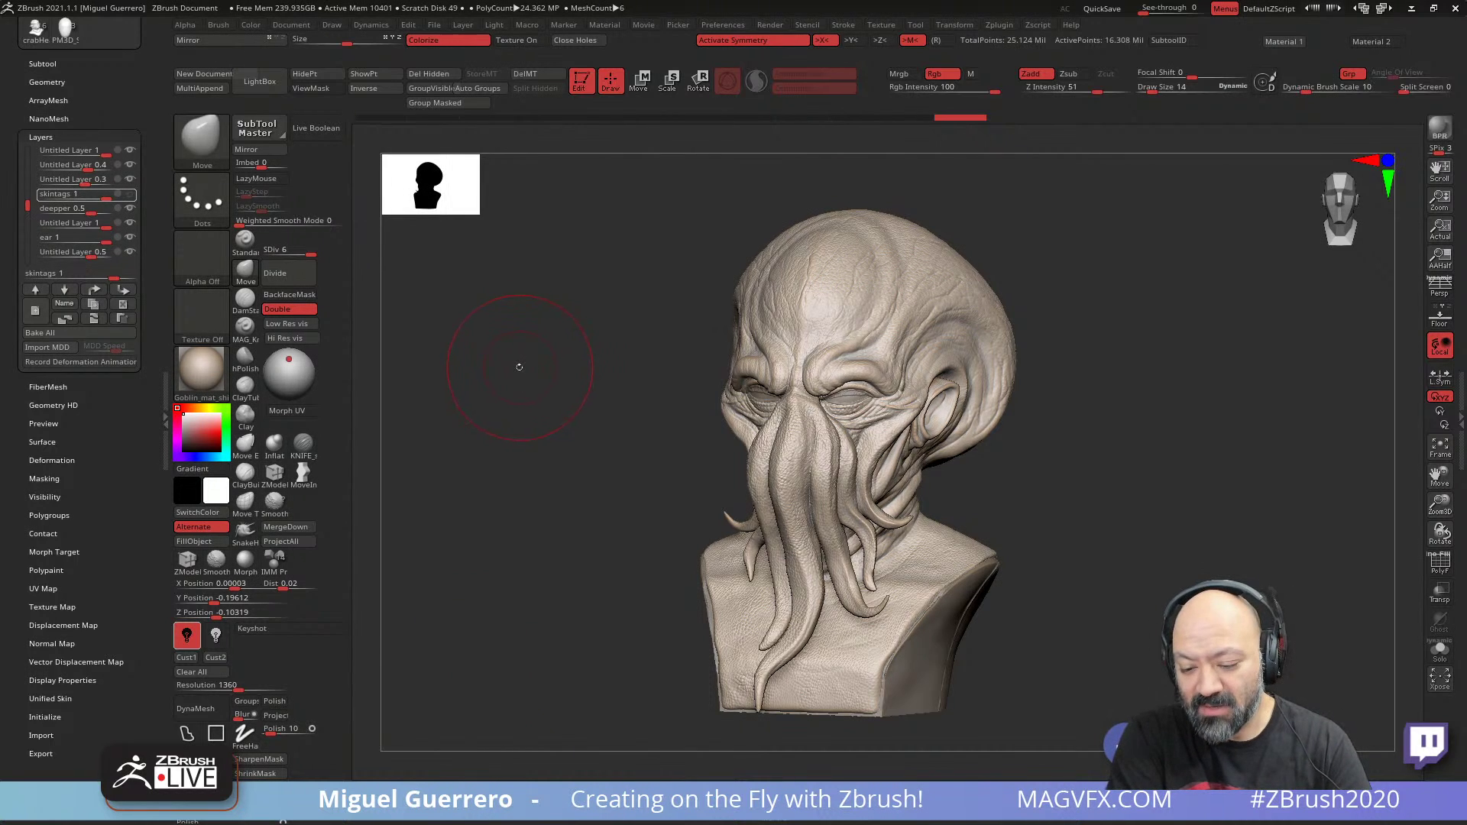
{"action": "left_click_drag", "start_coordinate": [517, 370], "coordinate": [480, 341]}
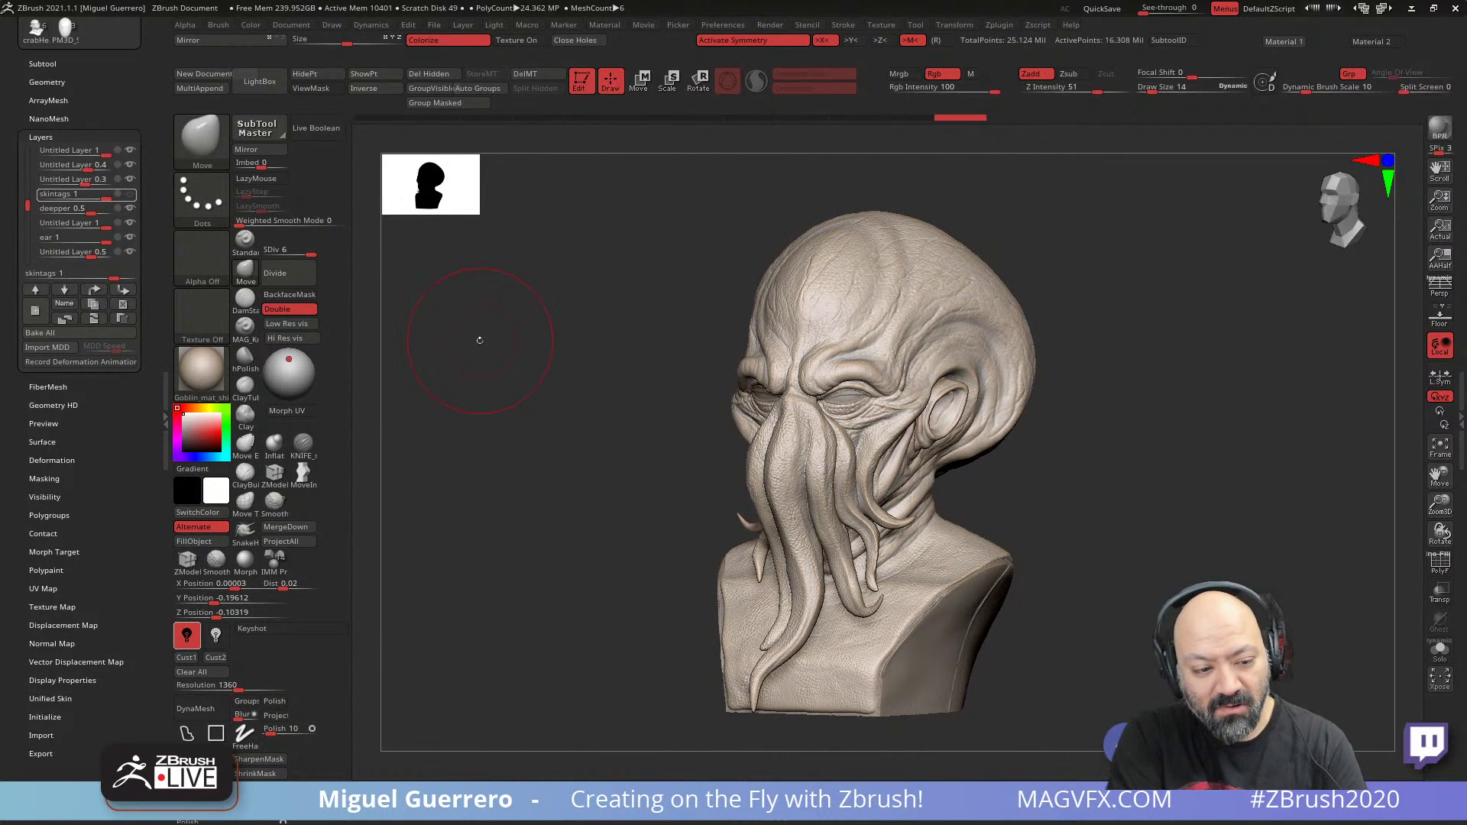
- Toggle the skintags layer to compare its effect on the bust and set it to recording
{"action": "mouse_move", "coordinate": [128, 197]}
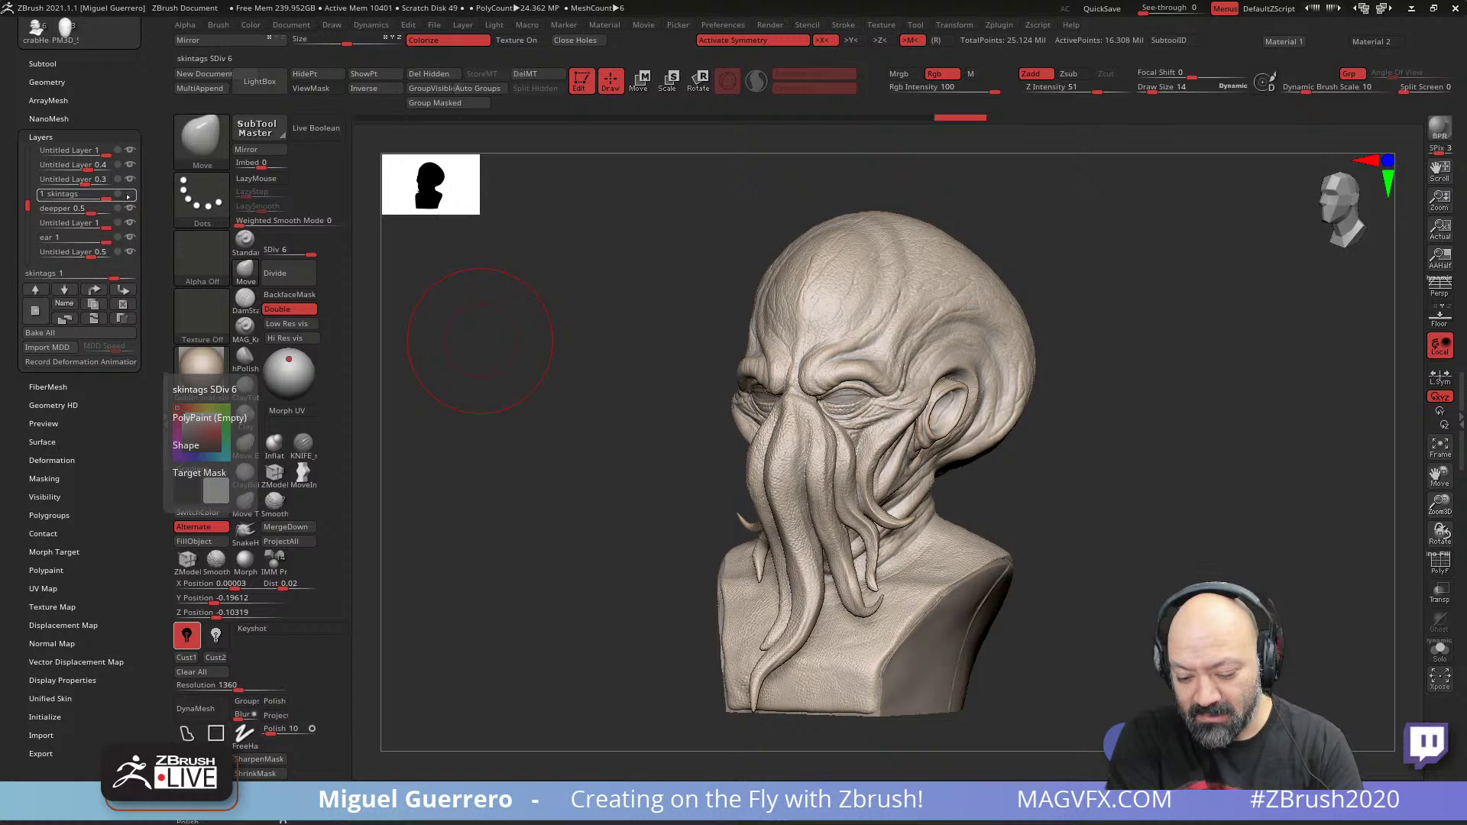
{"action": "left_click", "coordinate": [128, 197]}
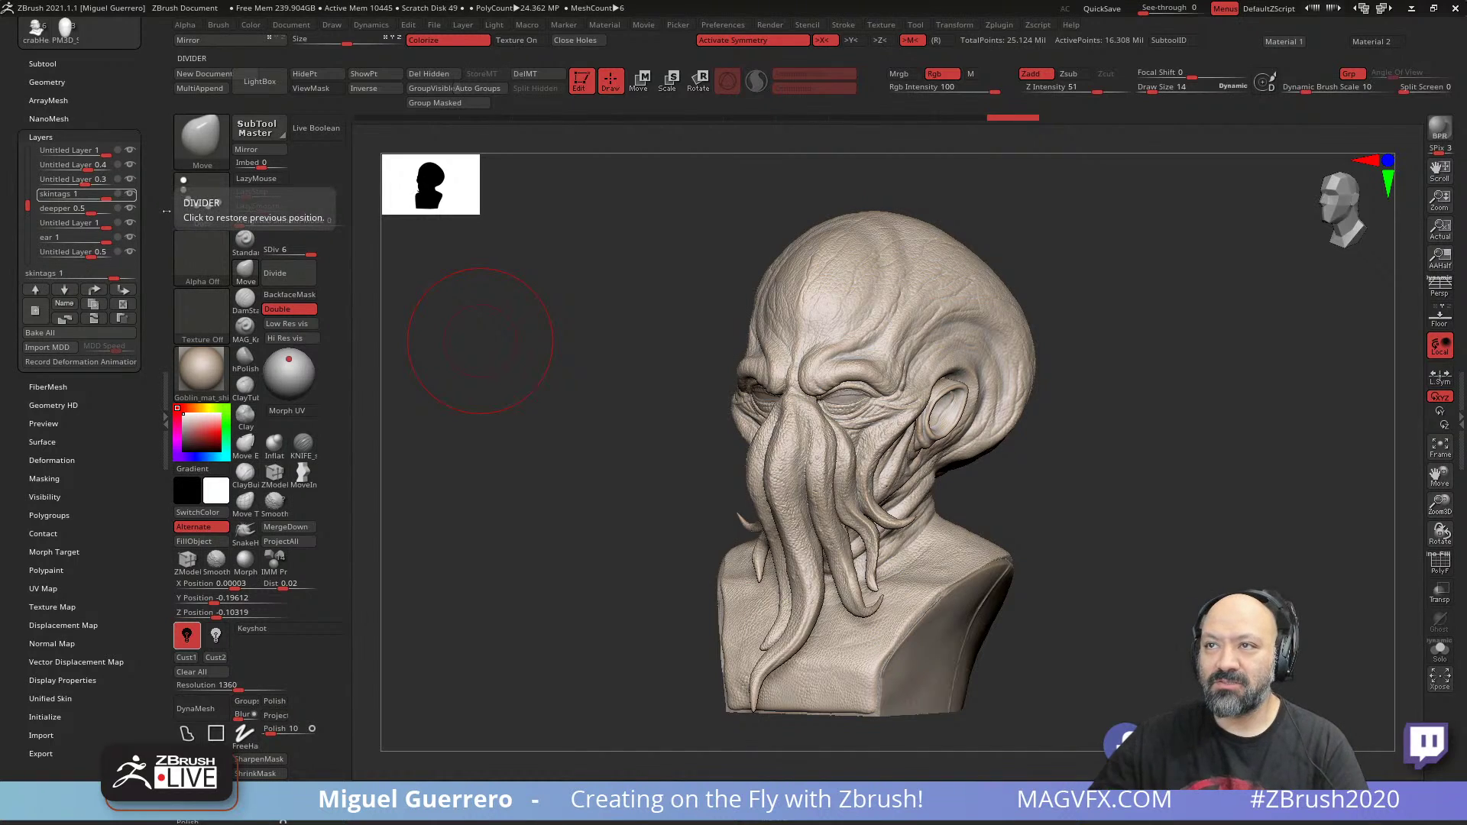
{"action": "mouse_move", "coordinate": [580, 467]}
{"action": "right_mouse_down", "text": "ctrl"}
{"action": "mouse_move", "coordinate": [575, 504]}
{"action": "mouse_move", "coordinate": [485, 427]}
{"action": "right_mouse_up", "text": "ctrl"}
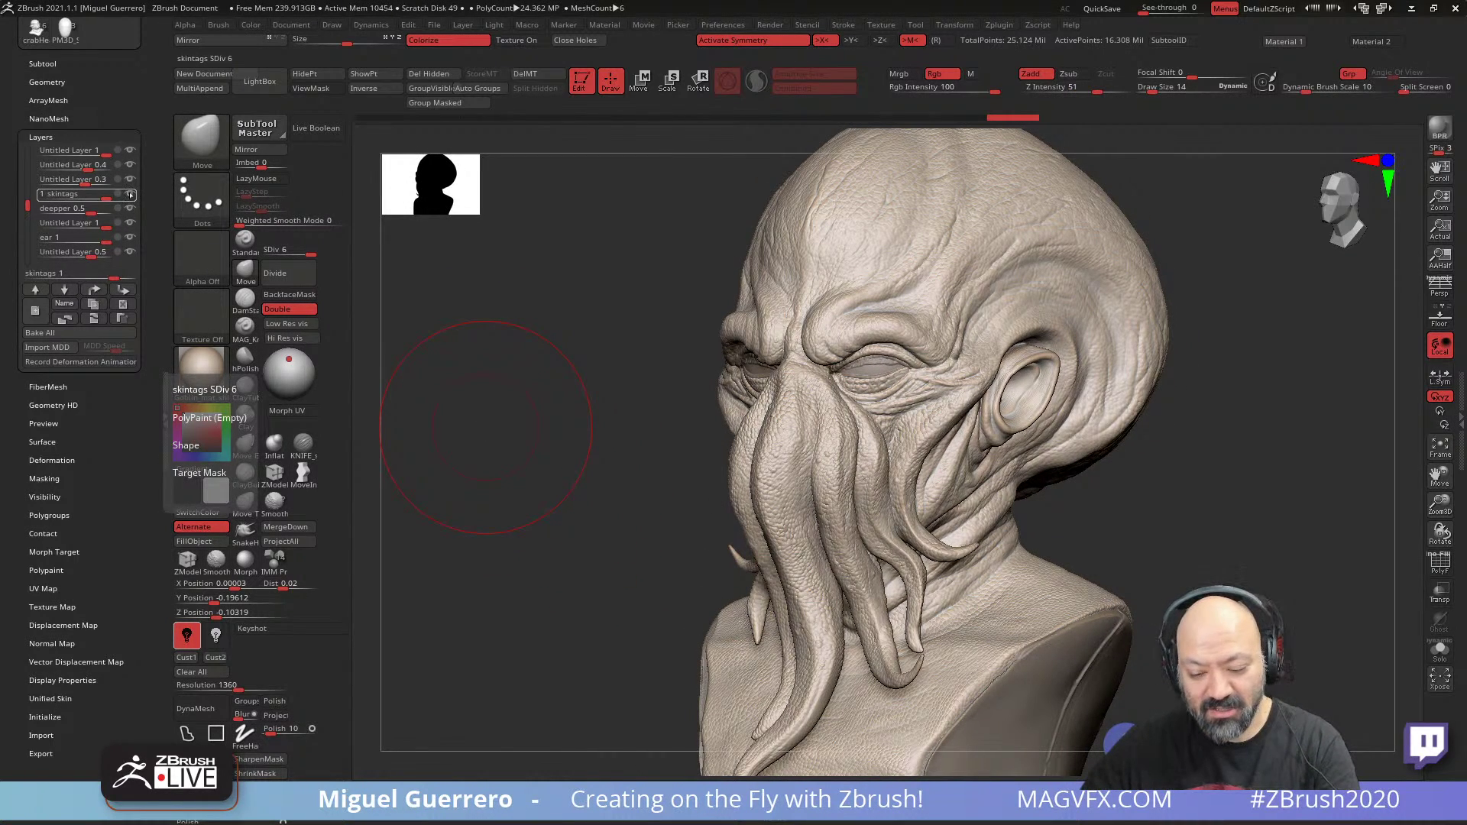
{"action": "left_click", "coordinate": [130, 195]}
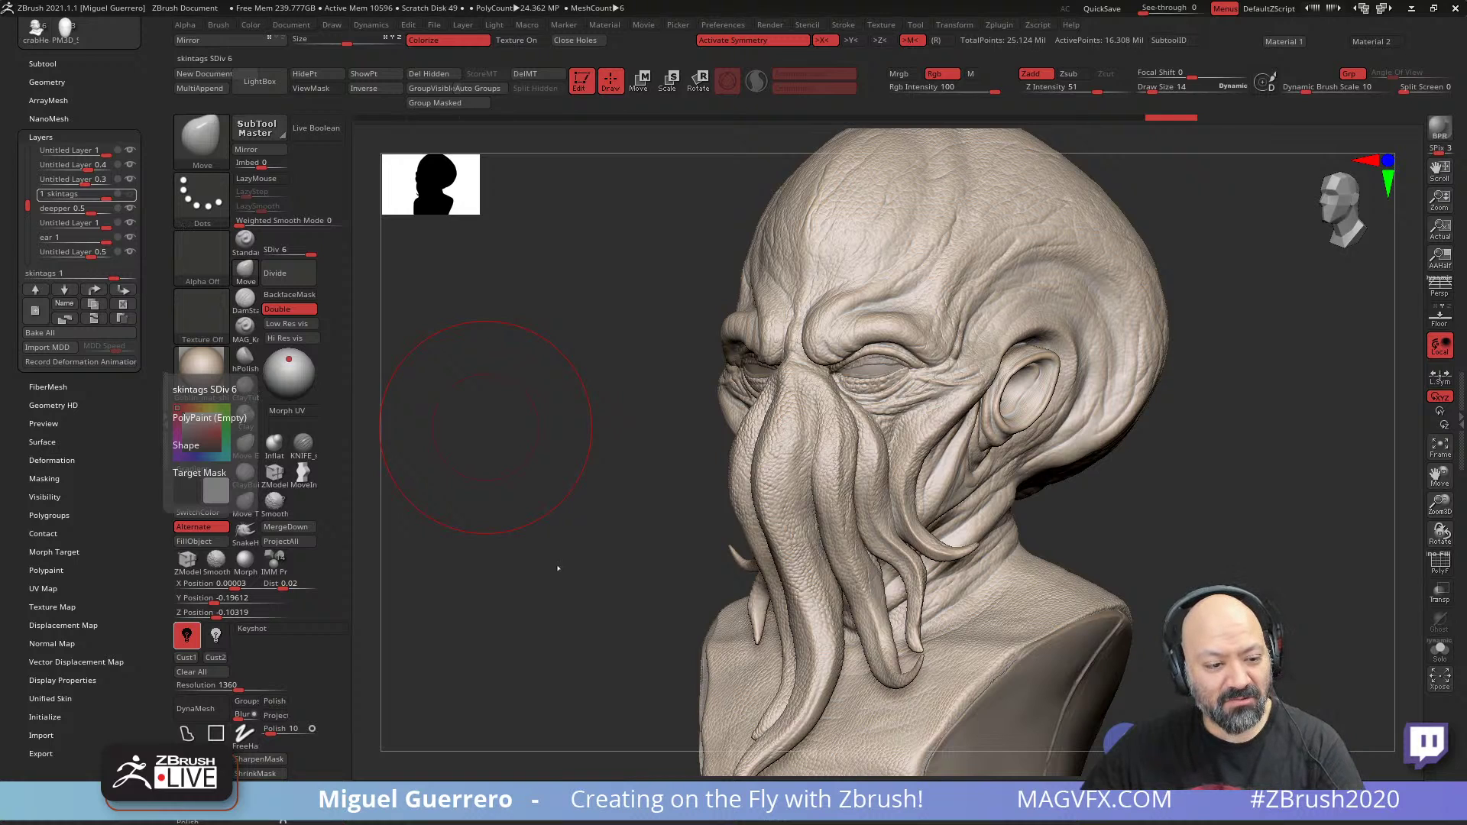
{"action": "left_click_drag", "start_coordinate": [540, 534], "coordinate": [630, 549]}
{"action": "left_click_drag", "start_coordinate": [471, 619], "coordinate": [299, 598], "text": "alt"}
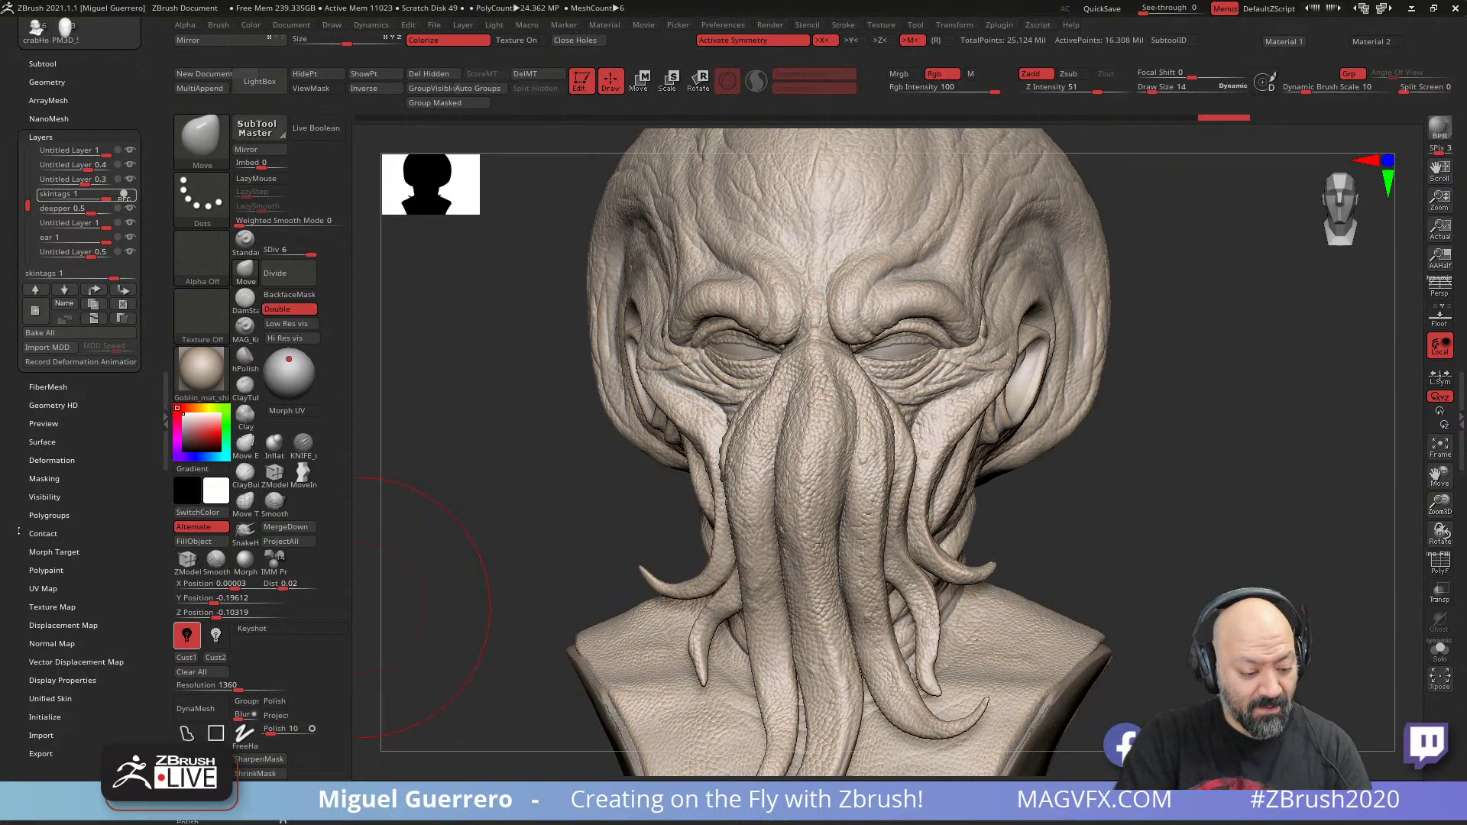
- Mask the bust by cavity and examine the masked creases between the scales from the front and side
{"action": "left_click", "coordinate": [43, 478]}
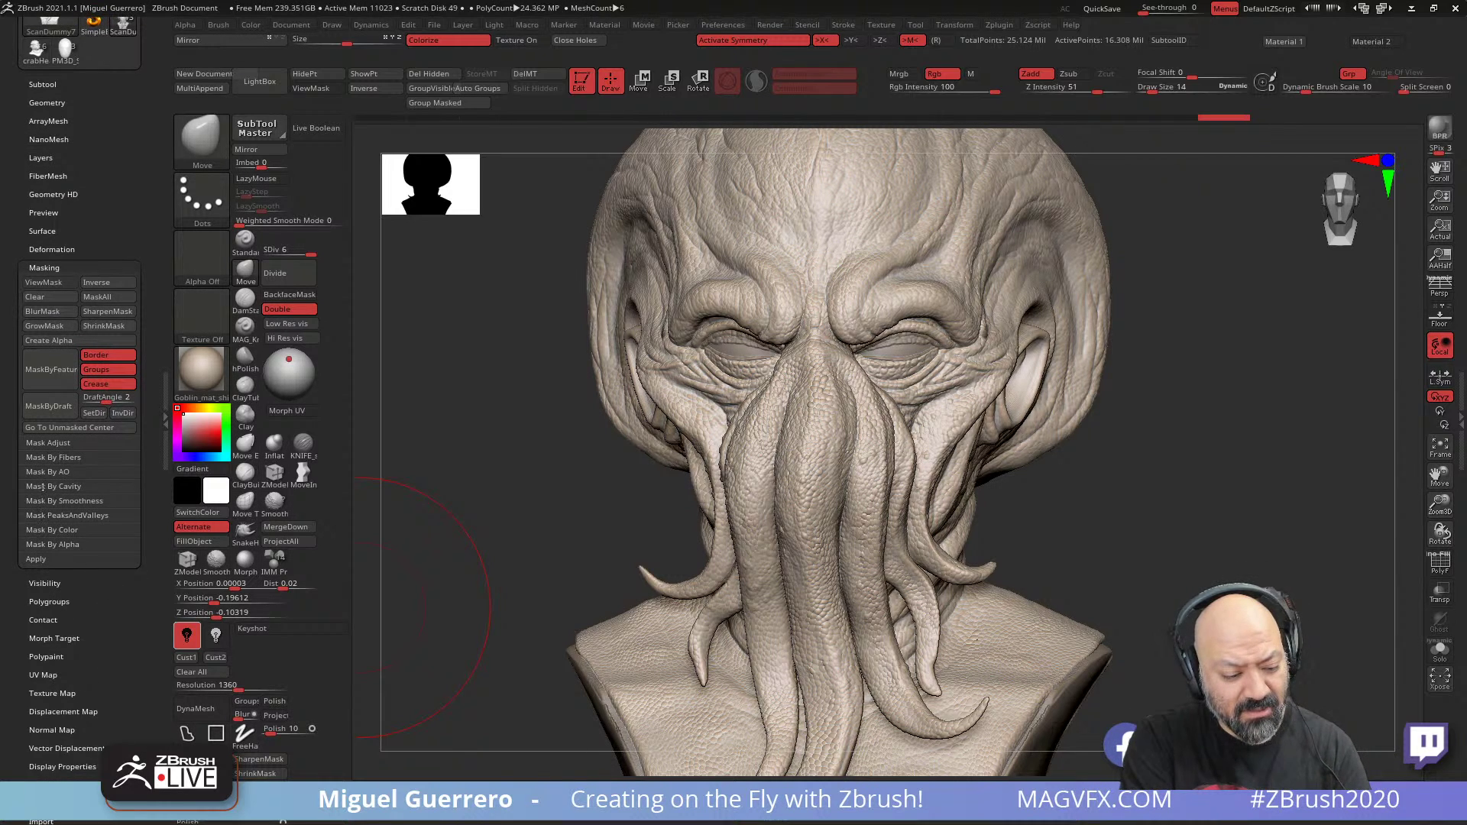
{"action": "left_click", "coordinate": [42, 486]}
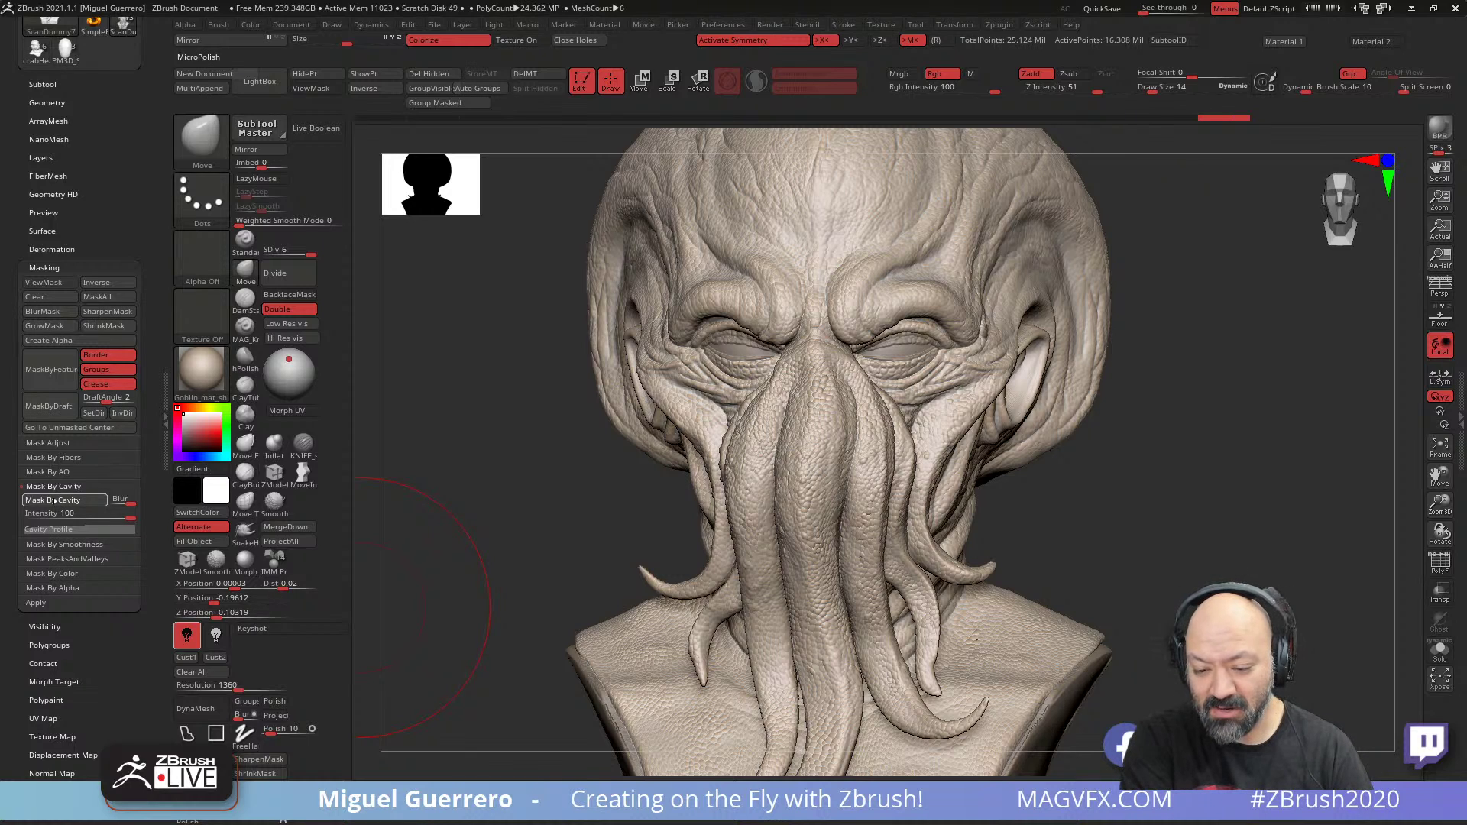
{"action": "left_click", "coordinate": [55, 501]}
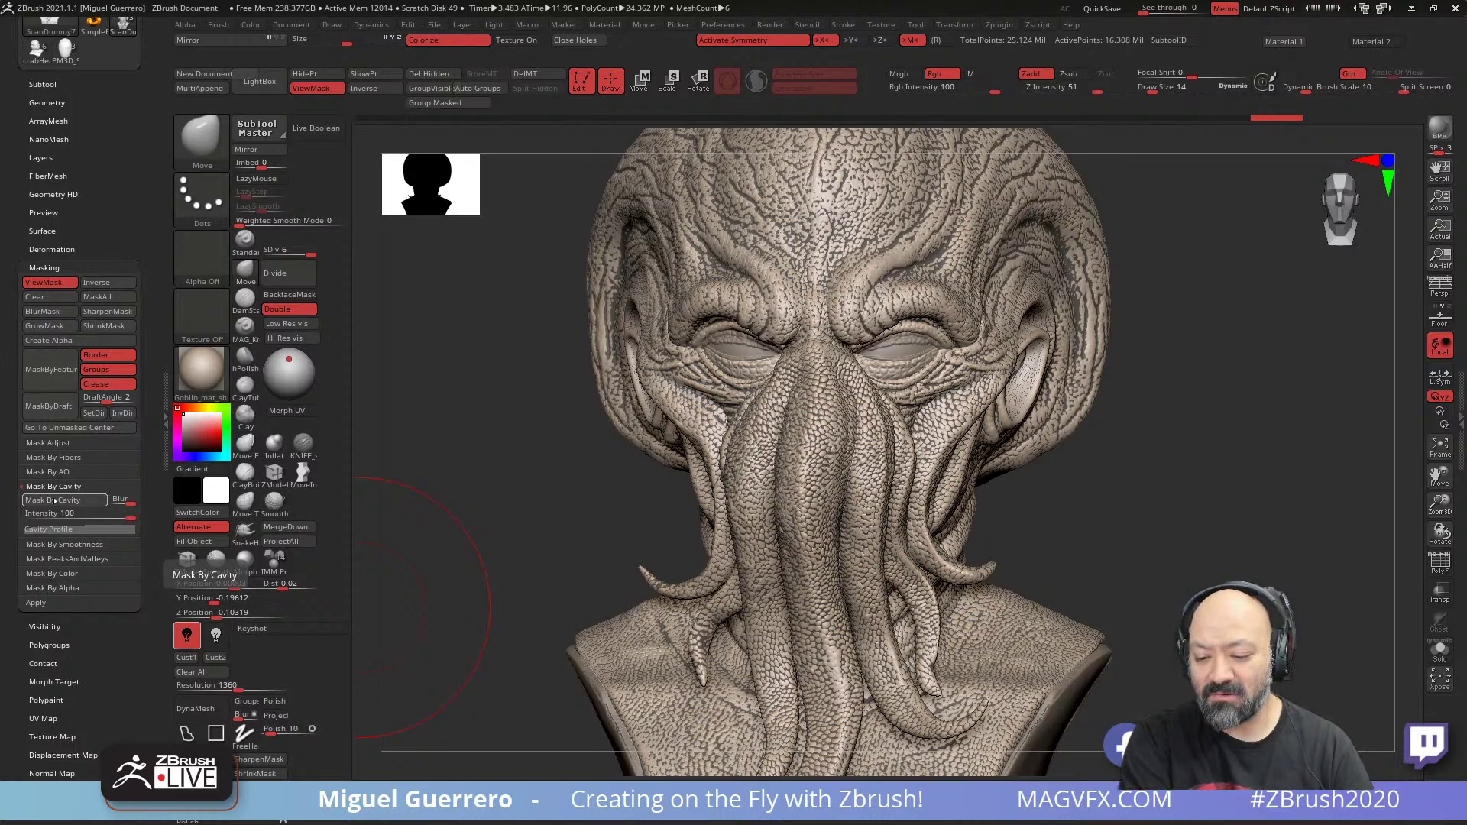
{"action": "left_click_drag", "start_coordinate": [479, 514], "coordinate": [497, 515]}
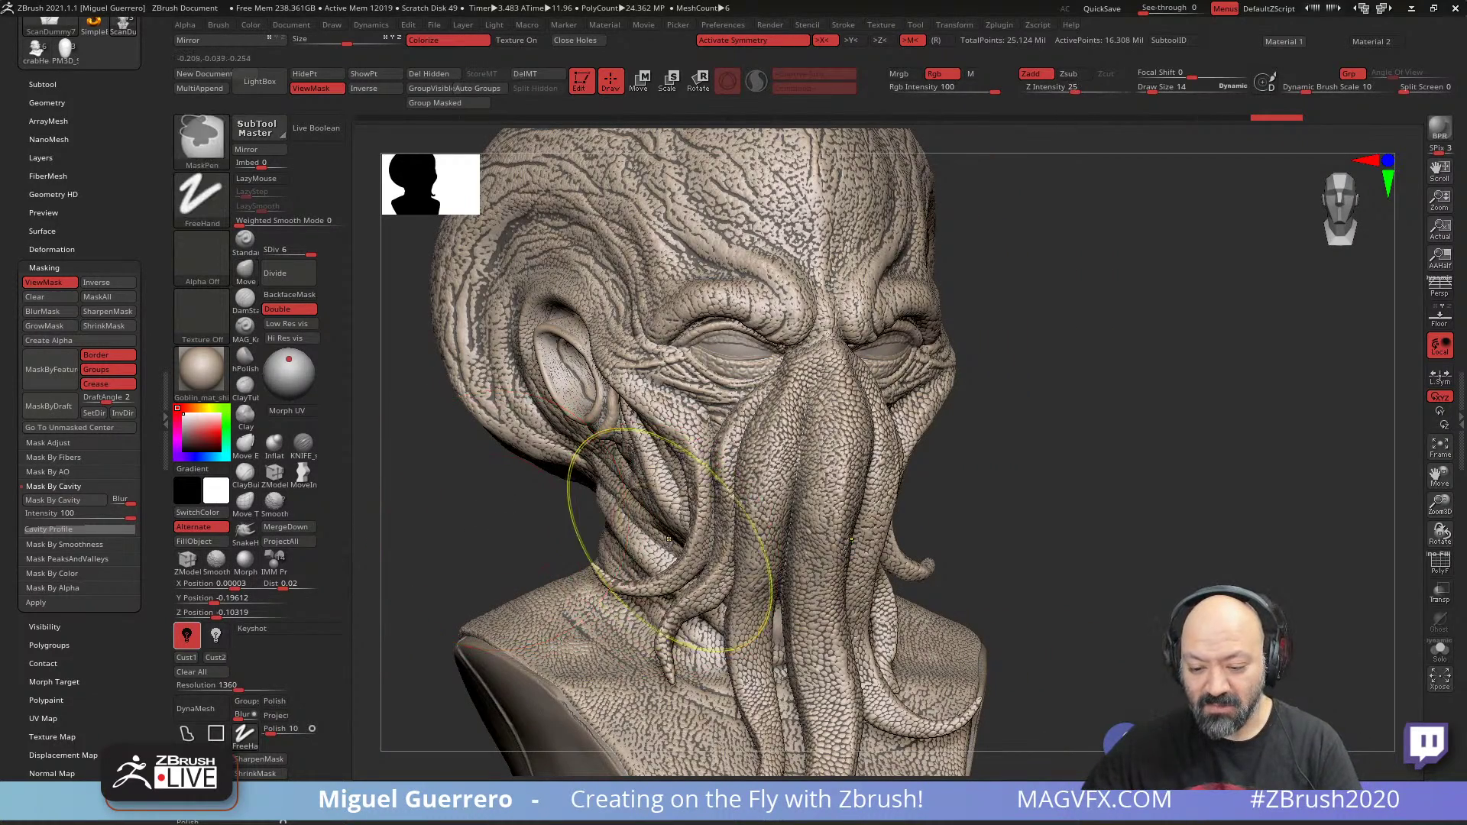
{"action": "right_click_drag", "start_coordinate": [669, 536], "coordinate": [666, 596], "text": "ctrl"}
{"action": "left_click_drag", "start_coordinate": [458, 507], "coordinate": [344, 450]}
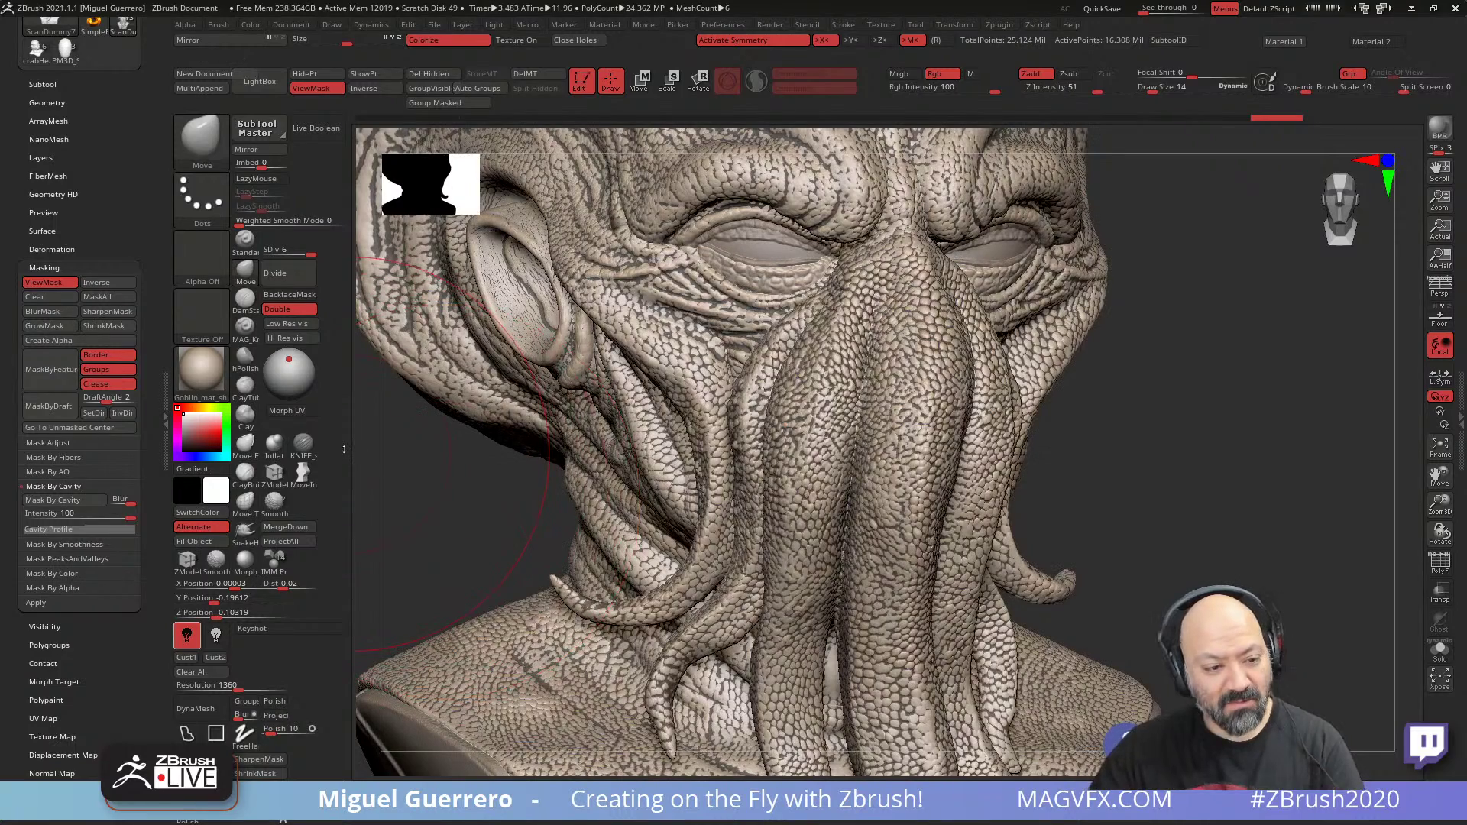
- Open the layers, reduce the brush's draw size to 1 and turn off symmetry for work on the face
{"action": "left_click", "coordinate": [37, 158]}
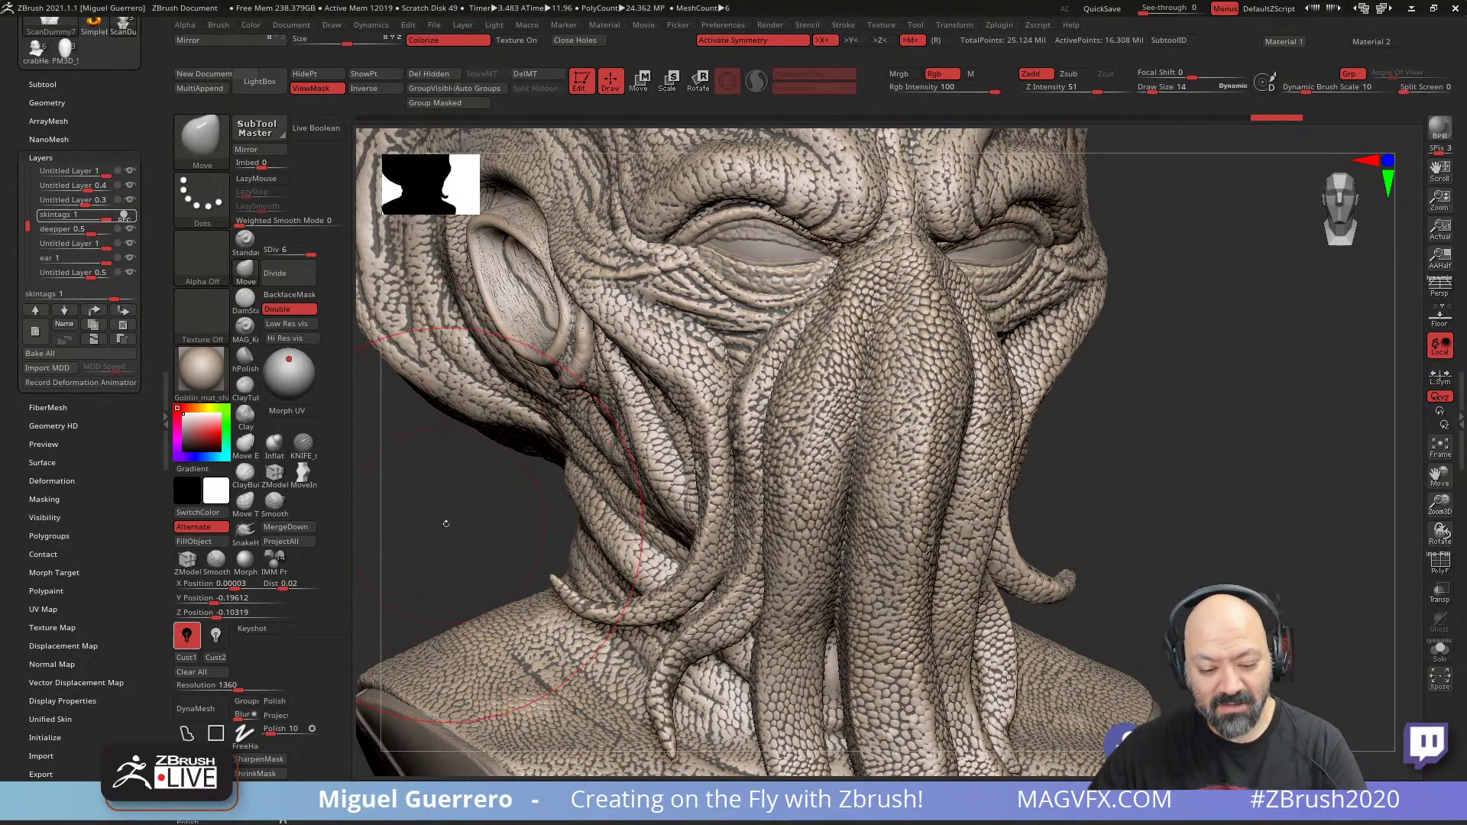
{"action": "key", "text": "["}
{"action": "left_click_drag", "start_coordinate": [445, 524], "coordinate": [794, 462]}
{"action": "key", "text": "["}
{"action": "key", "text": "["}
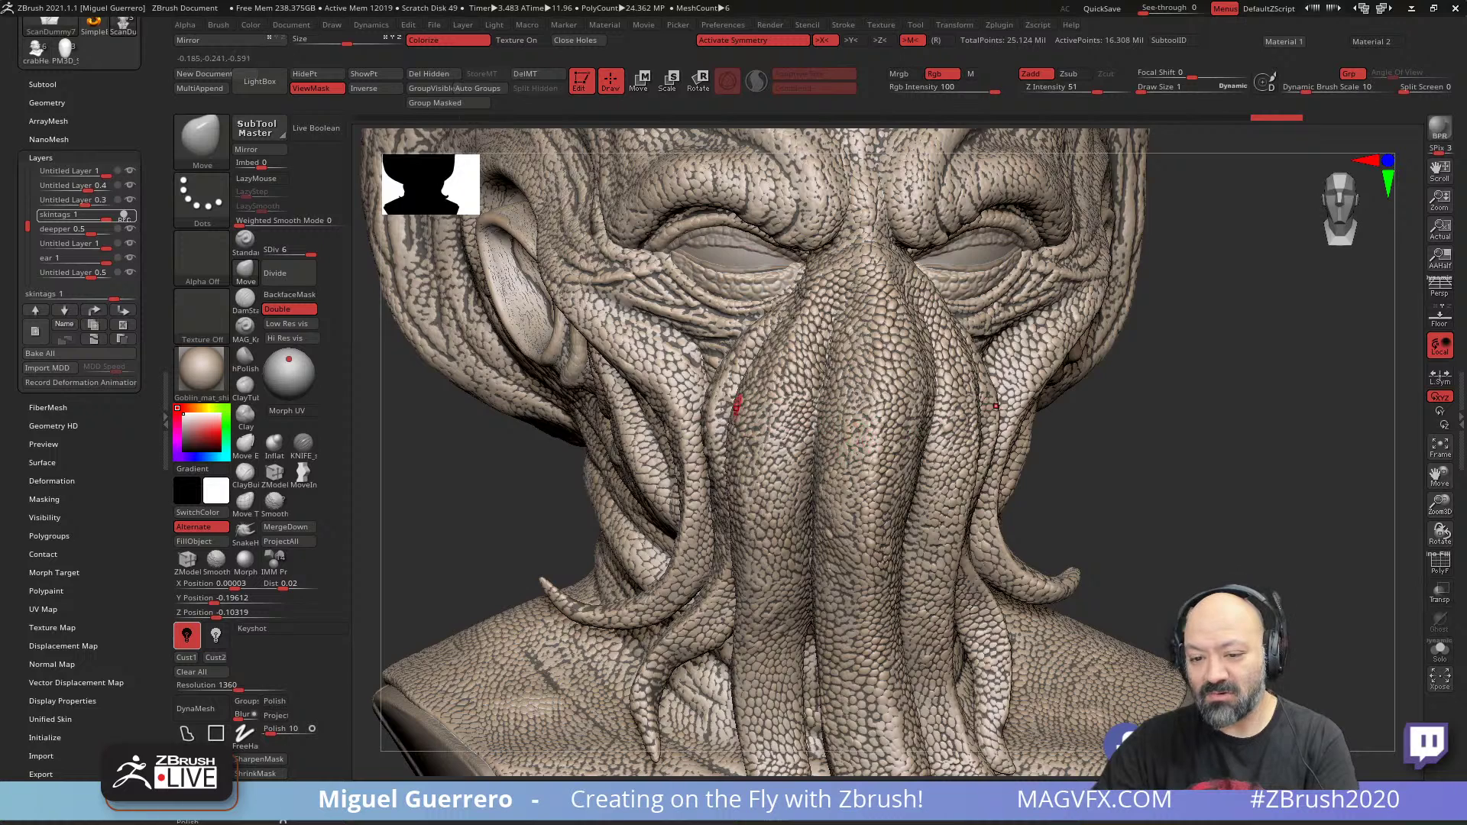
{"action": "key", "text": "f"}
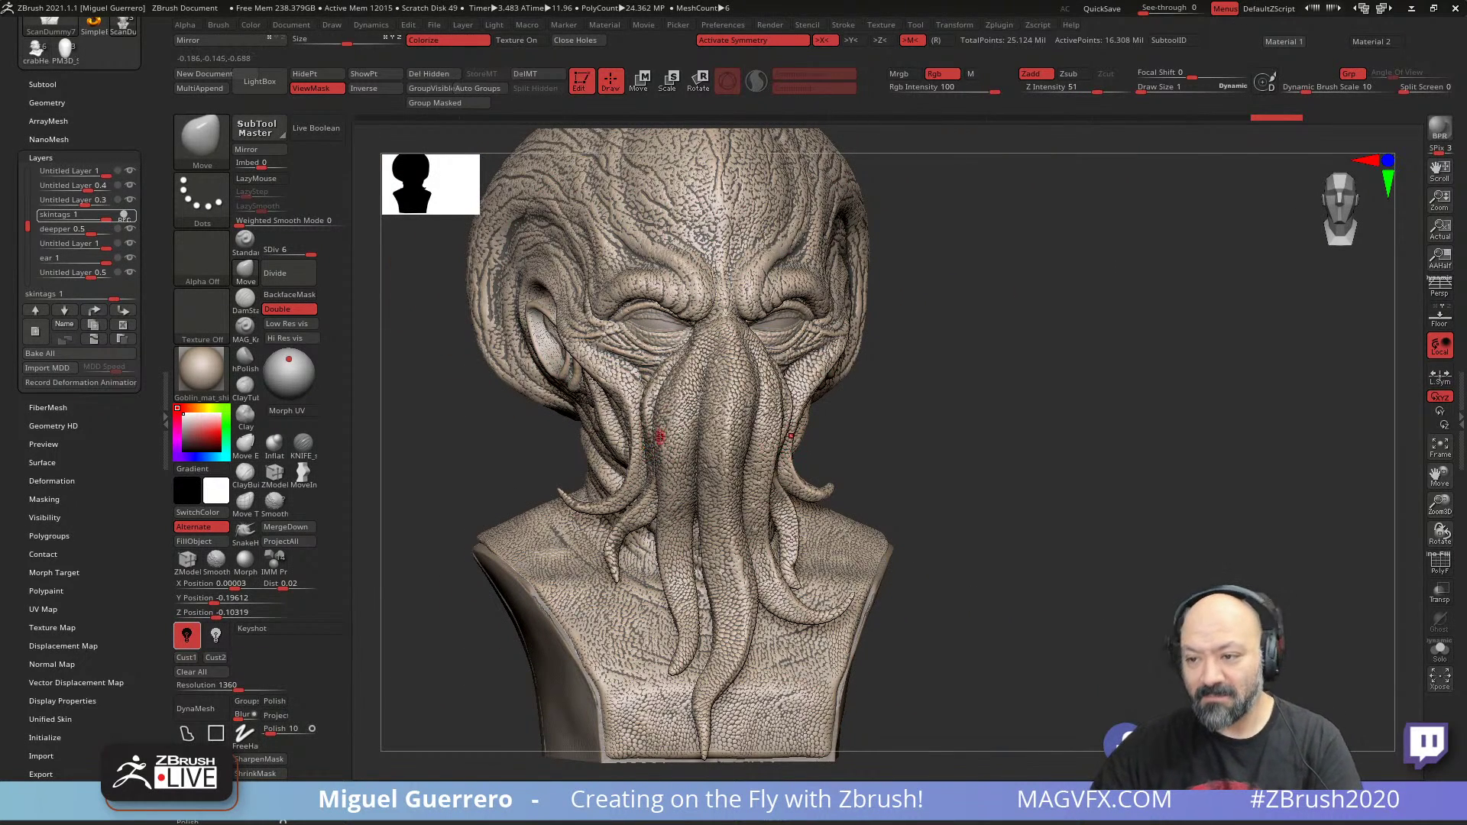
{"action": "key", "text": "x"}
{"action": "right_click_drag", "start_coordinate": [519, 447], "coordinate": [505, 512], "text": "ctrl"}
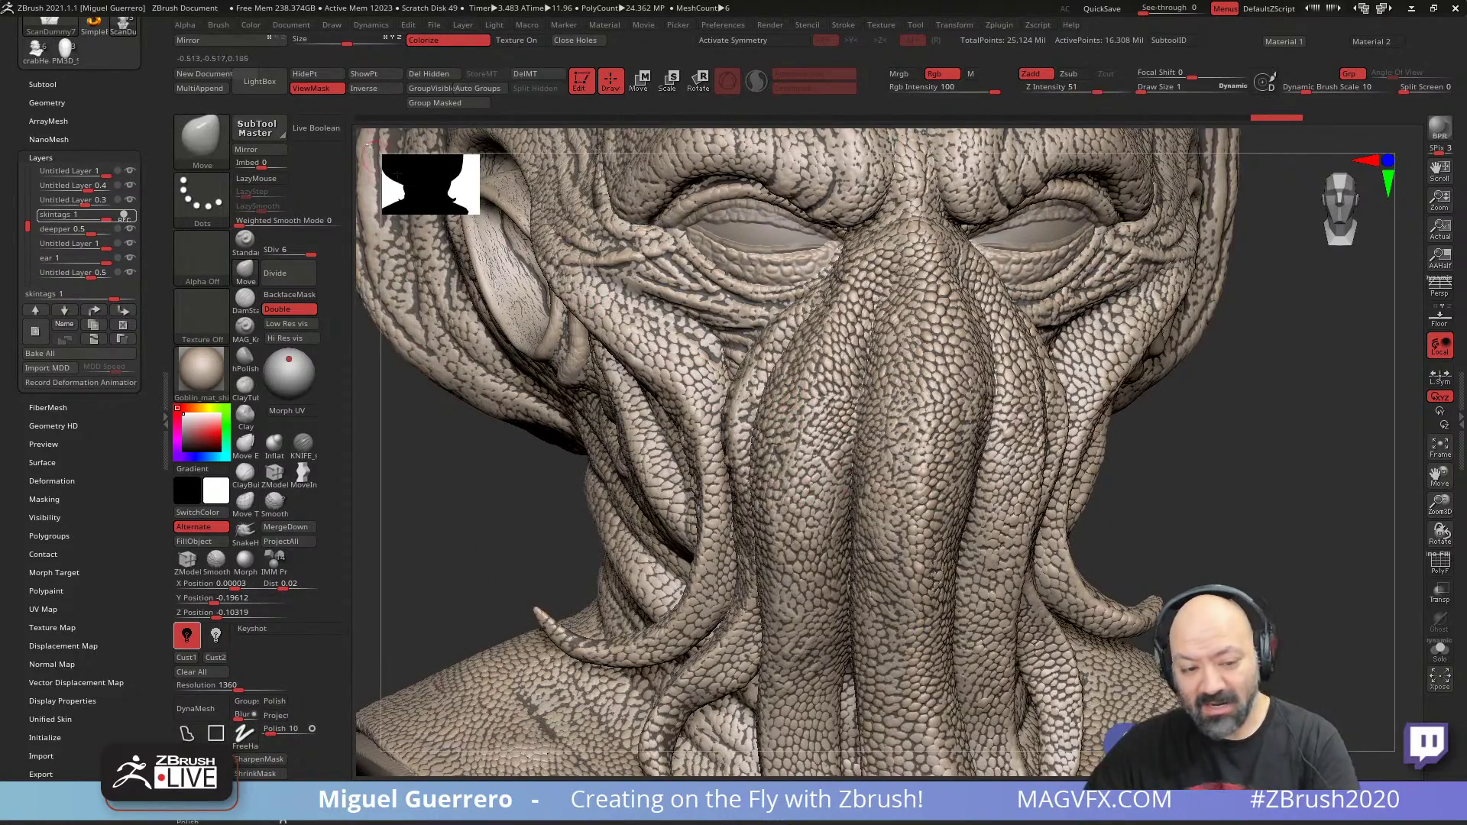
- Toggle the mask display to compare the scales with and without it, leaving the mask display hidden
{"action": "left_click", "coordinate": [316, 88]}
{"action": "right_click_drag", "start_coordinate": [468, 510], "coordinate": [466, 510]}
{"action": "left_click", "coordinate": [306, 89]}
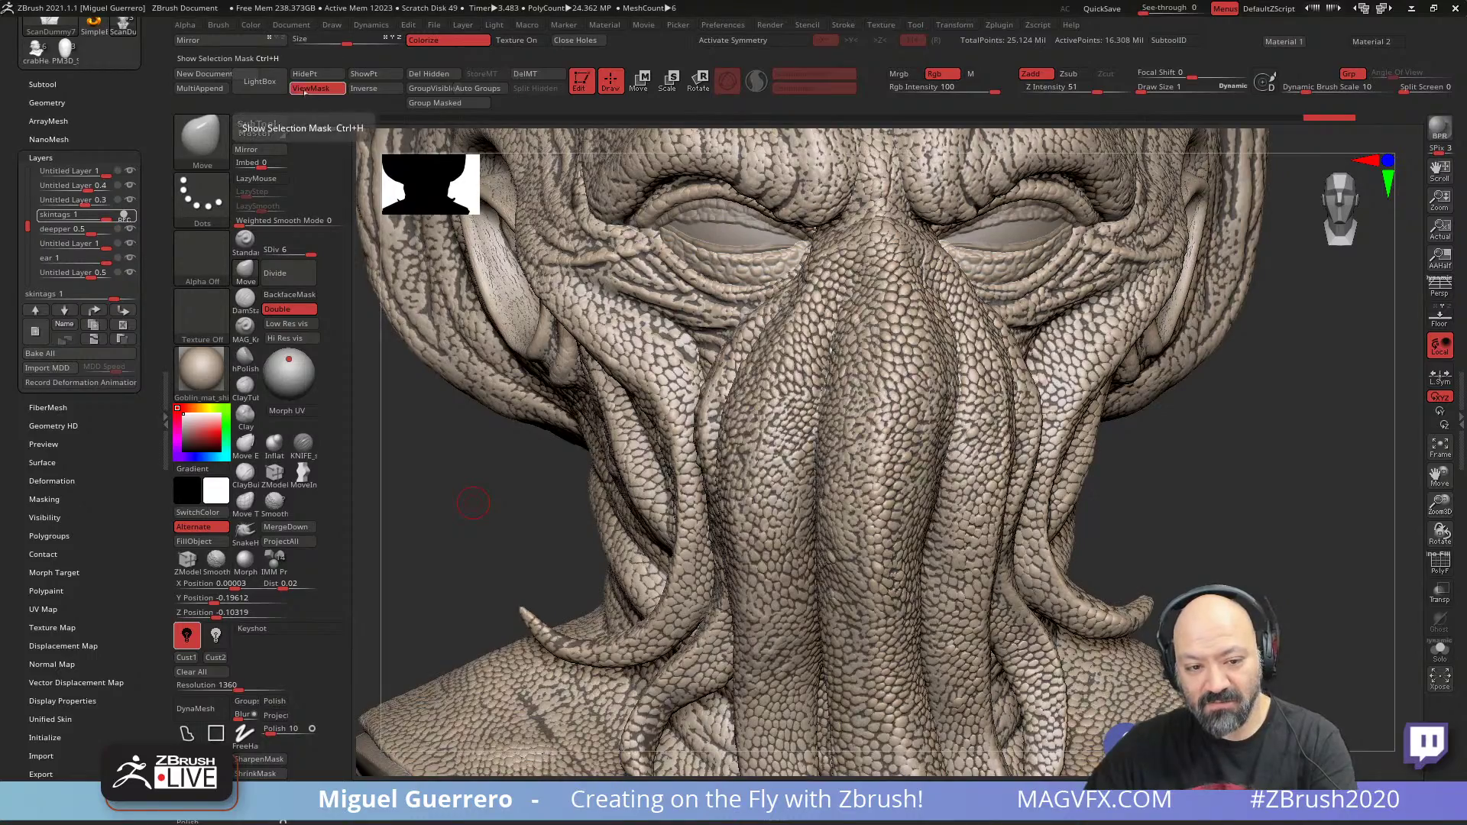
{"action": "left_click", "coordinate": [306, 89]}
{"action": "left_click", "coordinate": [306, 88]}
{"action": "left_click", "coordinate": [305, 89]}
{"action": "left_click", "coordinate": [306, 89]}
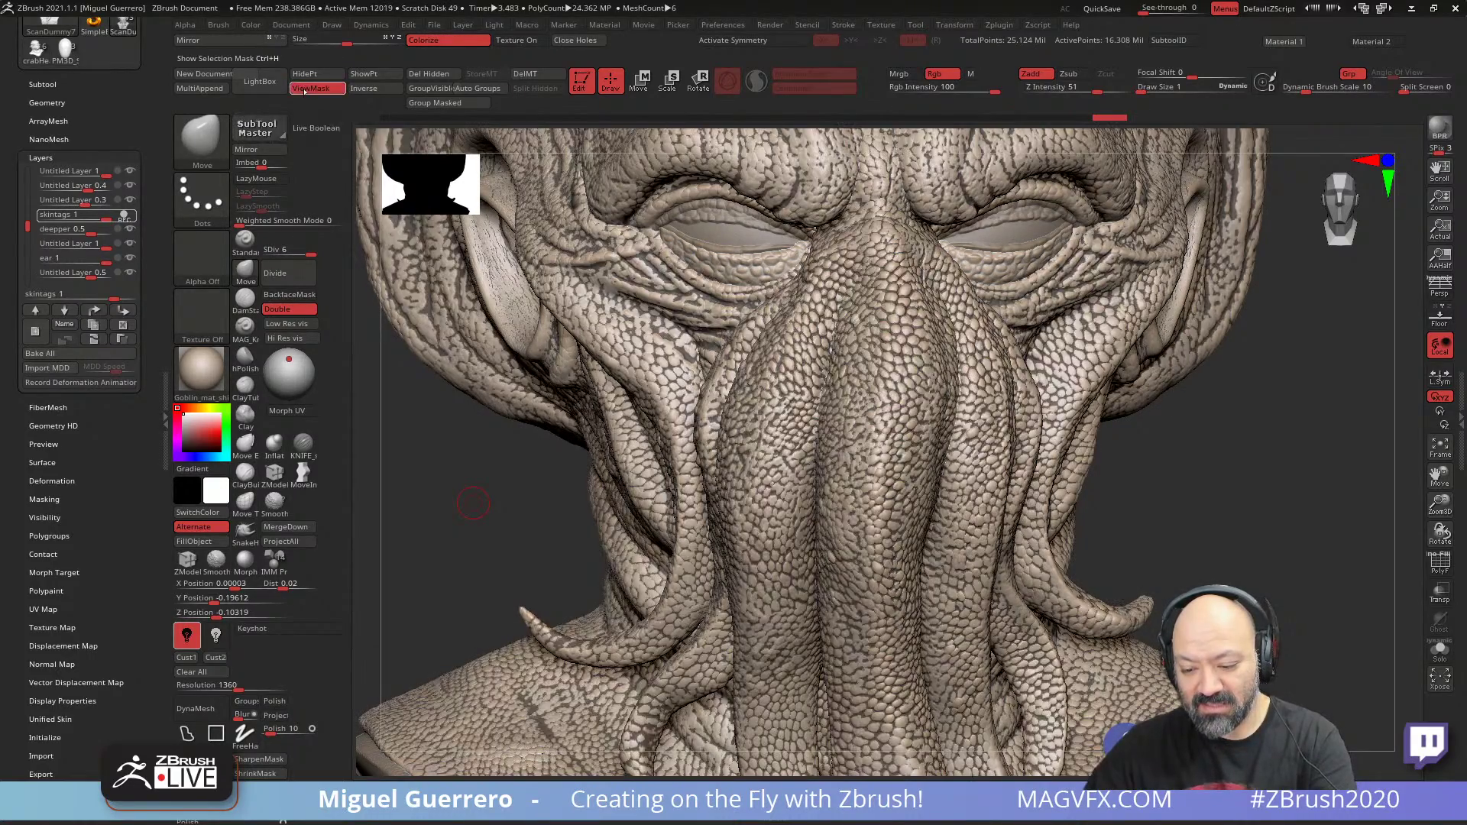
{"action": "mouse_move", "coordinate": [477, 529]}
{"action": "right_mouse_down"}
{"action": "mouse_move", "coordinate": [500, 527]}
{"action": "mouse_move", "coordinate": [479, 506]}
{"action": "mouse_move", "coordinate": [470, 531]}
{"action": "right_mouse_up"}
{"action": "left_click", "coordinate": [312, 88]}
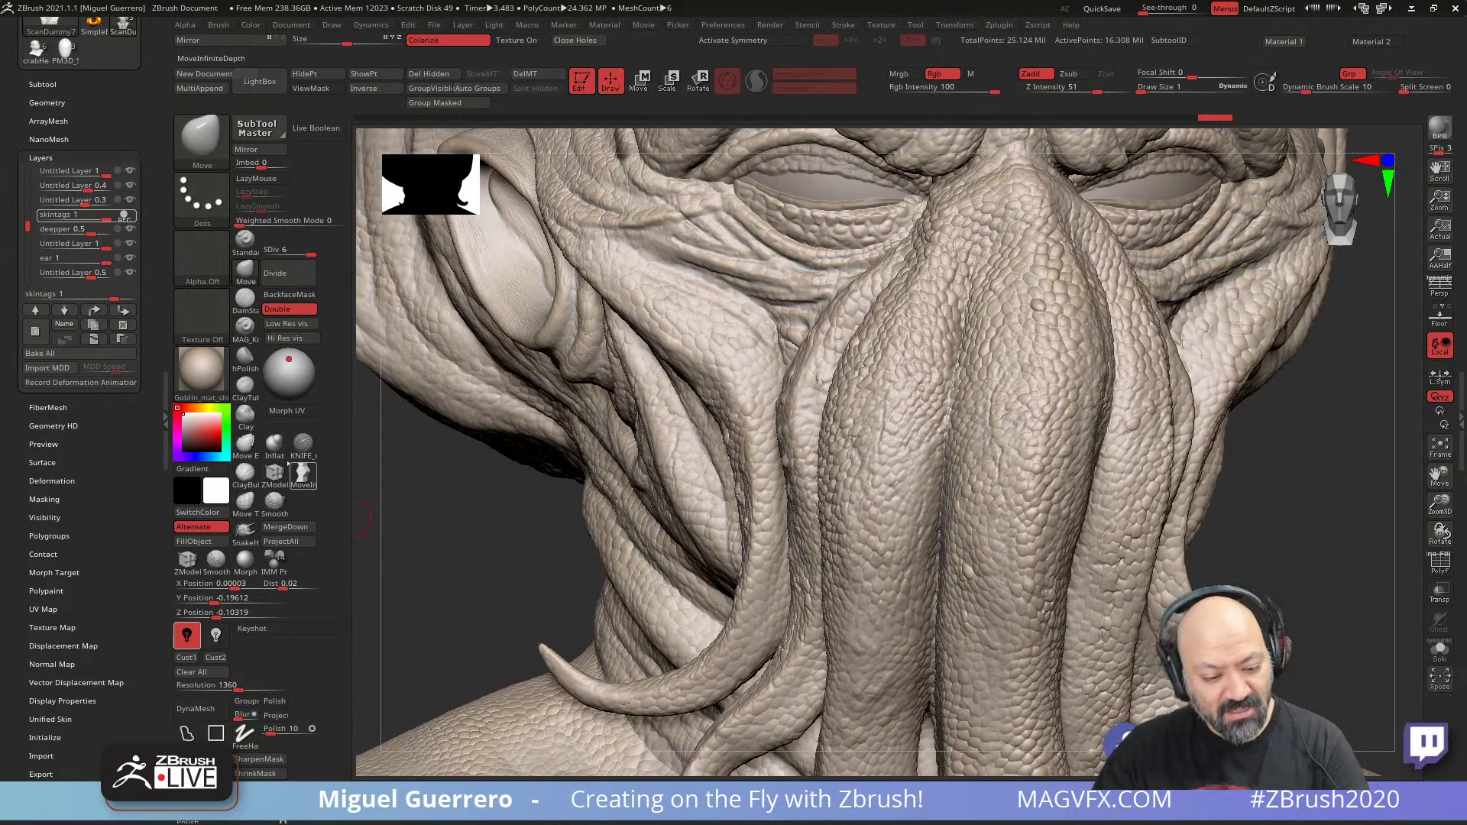
- Choose the Inflat brush and set its Dynamic Brush Scale to 1
{"action": "left_click", "coordinate": [274, 443]}
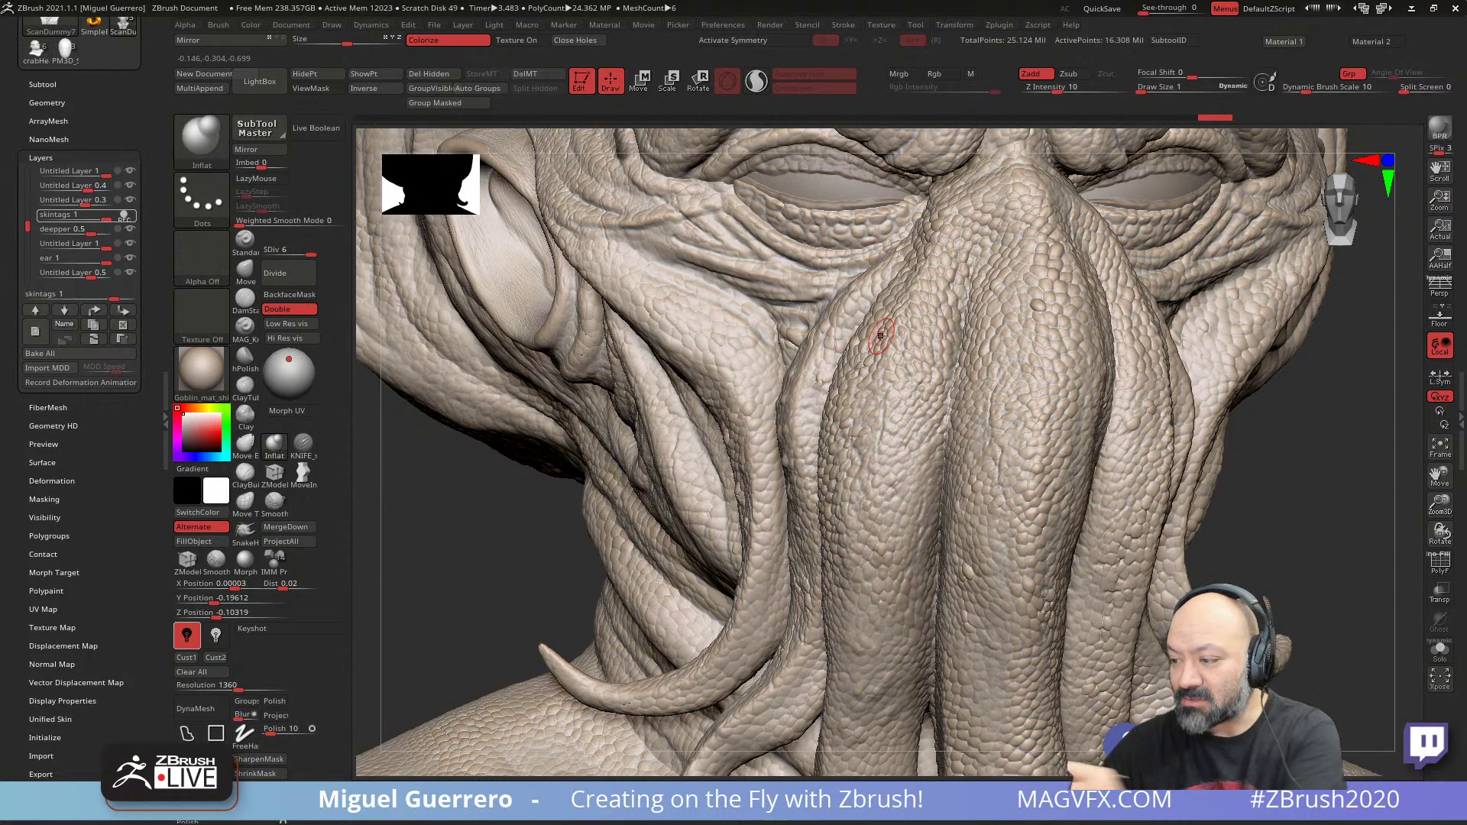
{"action": "left_click", "coordinate": [1309, 89]}
{"action": "type", "text": "1"}
{"action": "key", "text": "Return"}
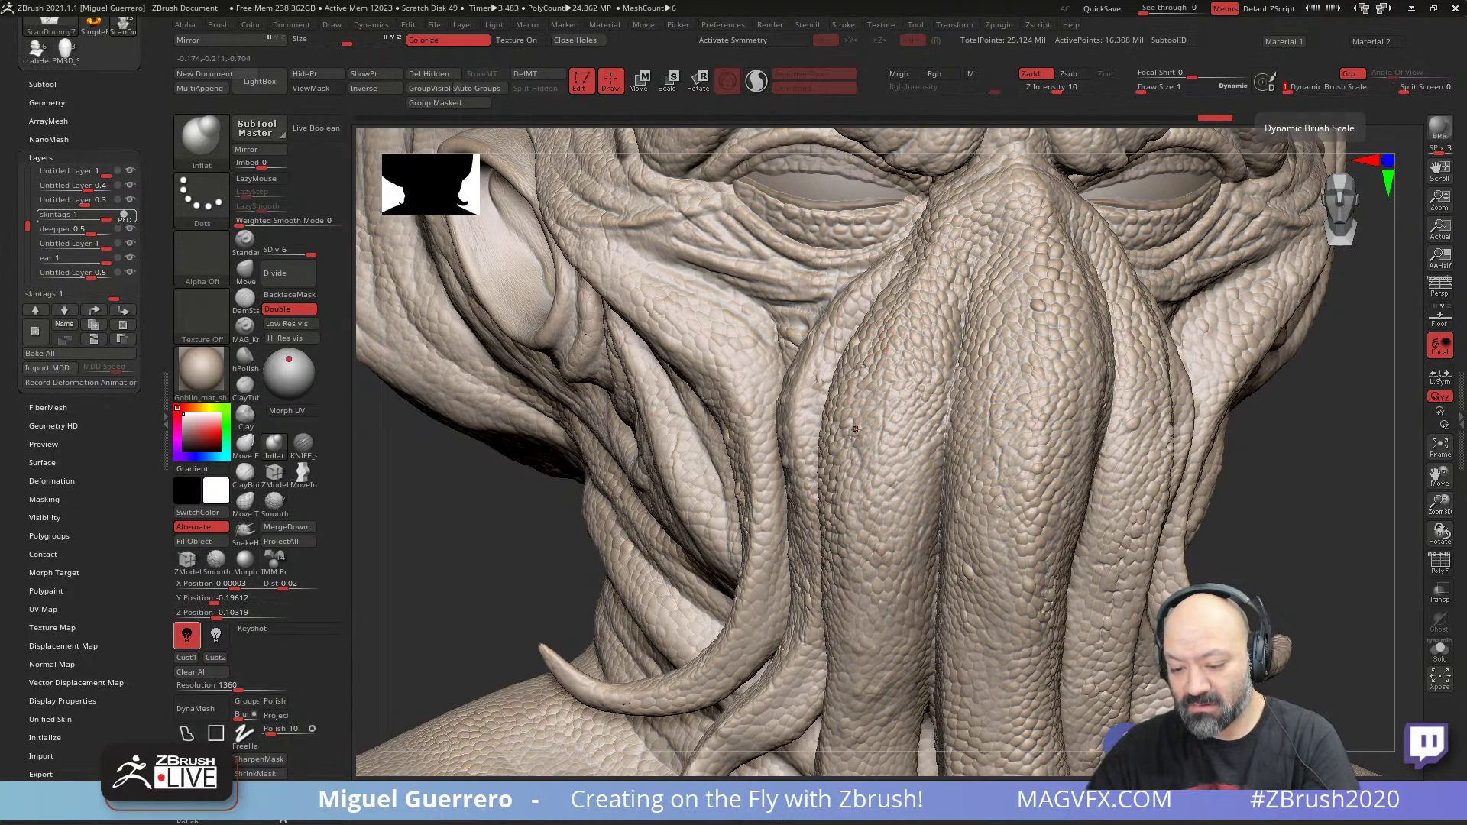
- Inflate individual scales on the cheek fold and the neighbouring tentacle at draw size 5 to form skin tags
{"action": "right_click_drag", "start_coordinate": [839, 425], "coordinate": [823, 440], "text": "ctrl"}
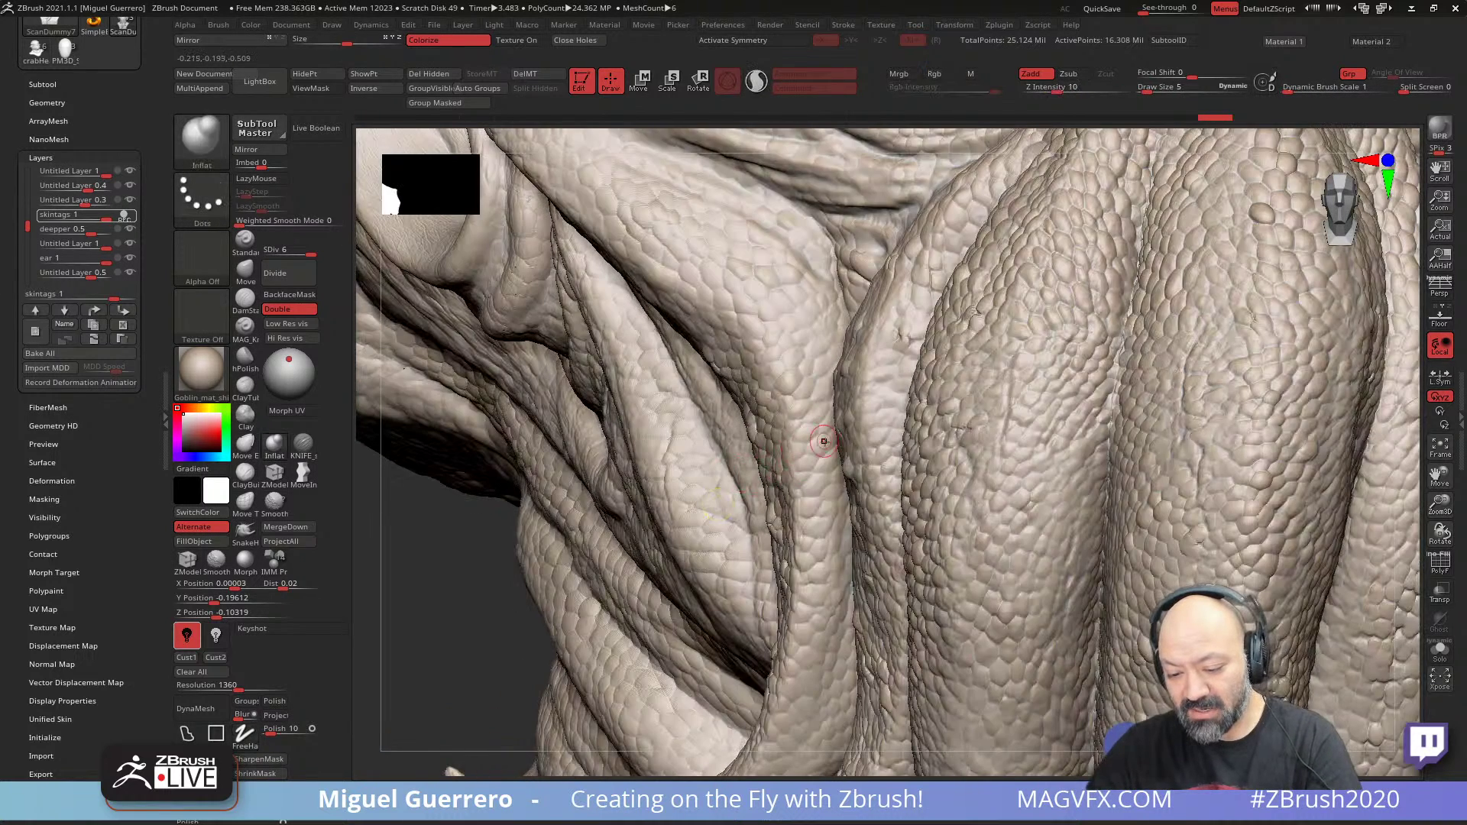
{"action": "left_click", "coordinate": [777, 380]}
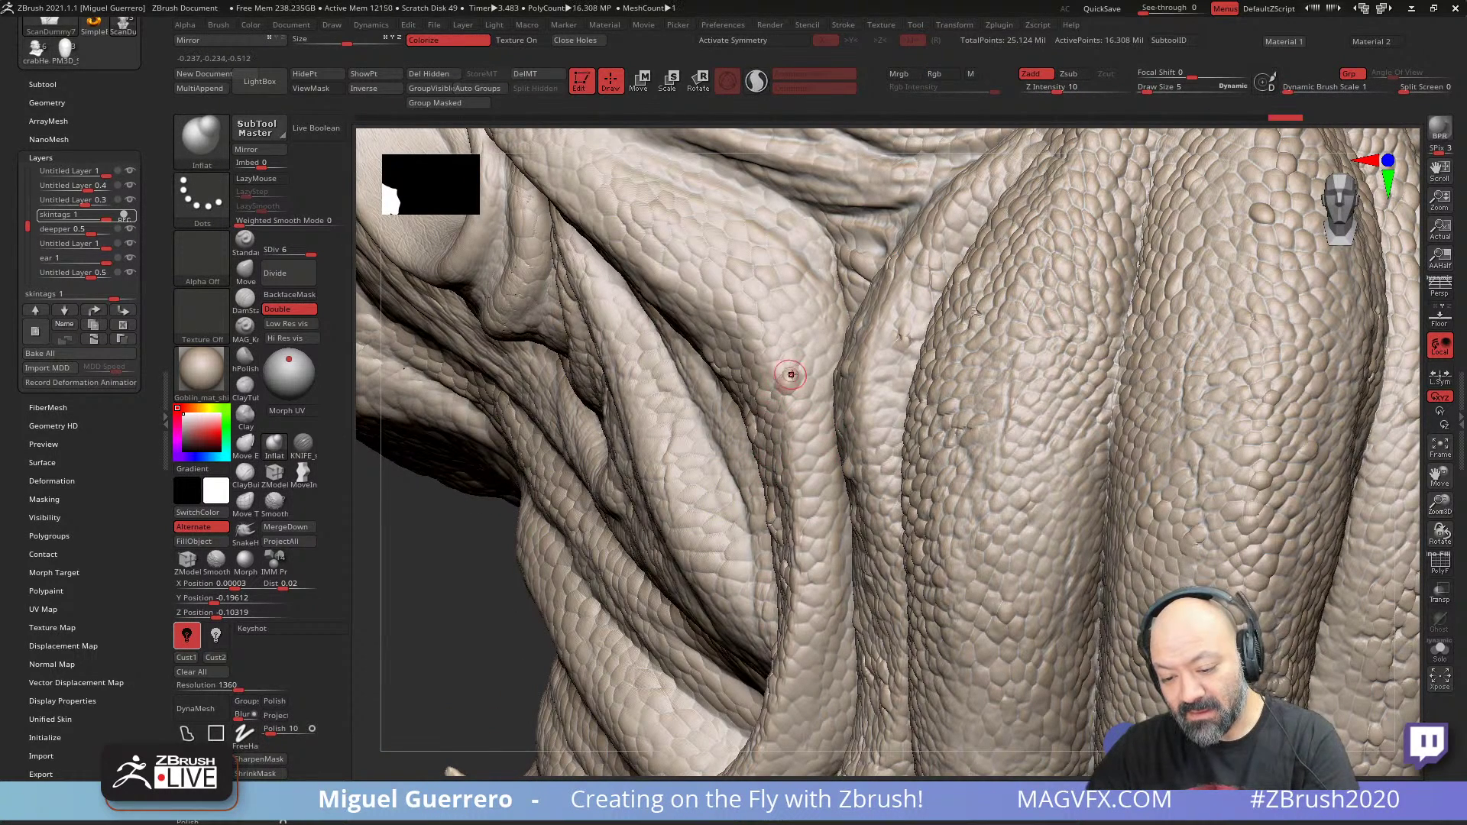
{"action": "left_click", "coordinate": [807, 487]}
{"action": "left_click", "coordinate": [799, 483]}
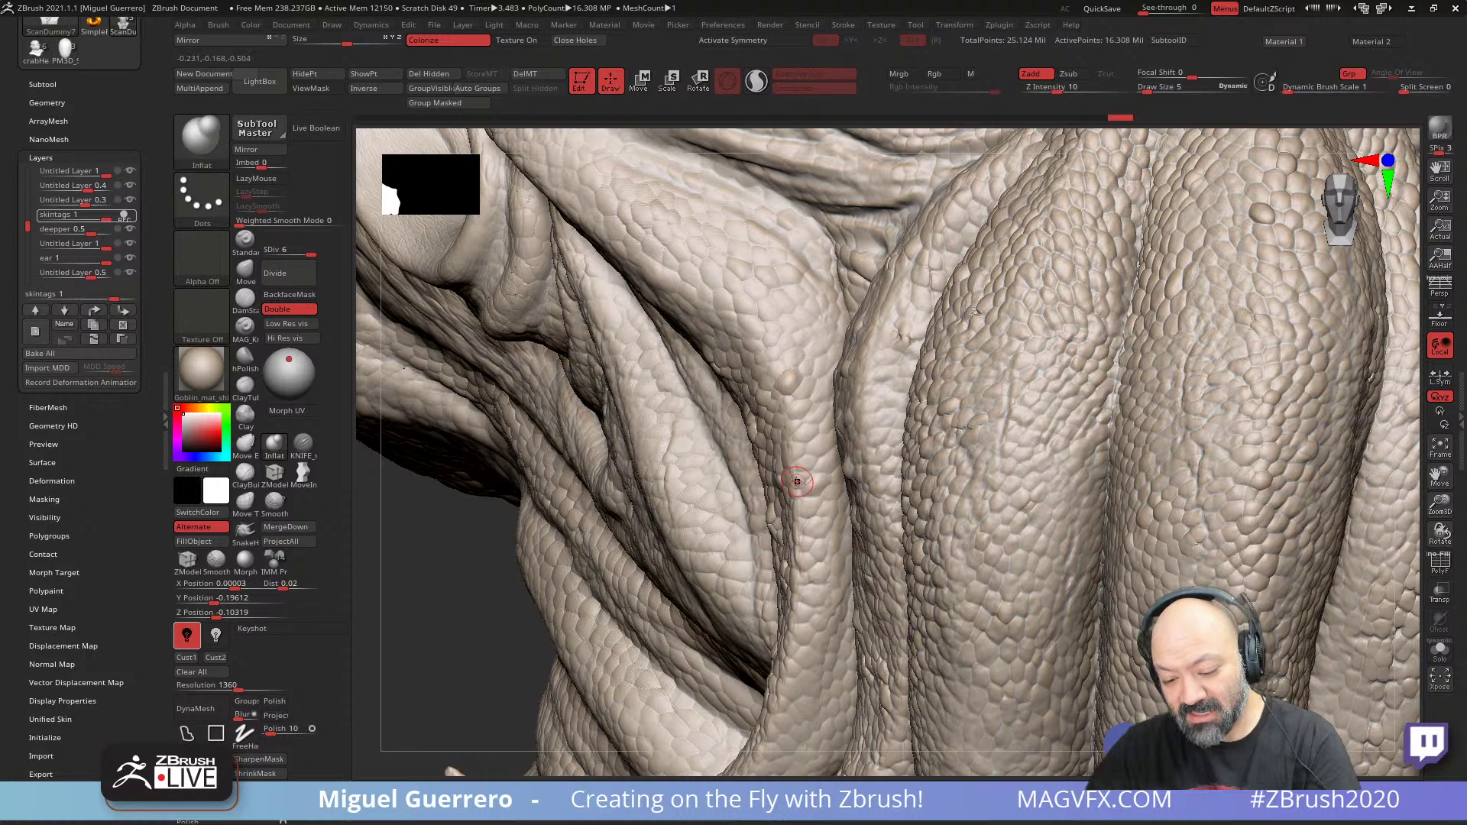
{"action": "left_click", "coordinate": [1026, 533]}
{"action": "left_click", "coordinate": [1040, 509]}
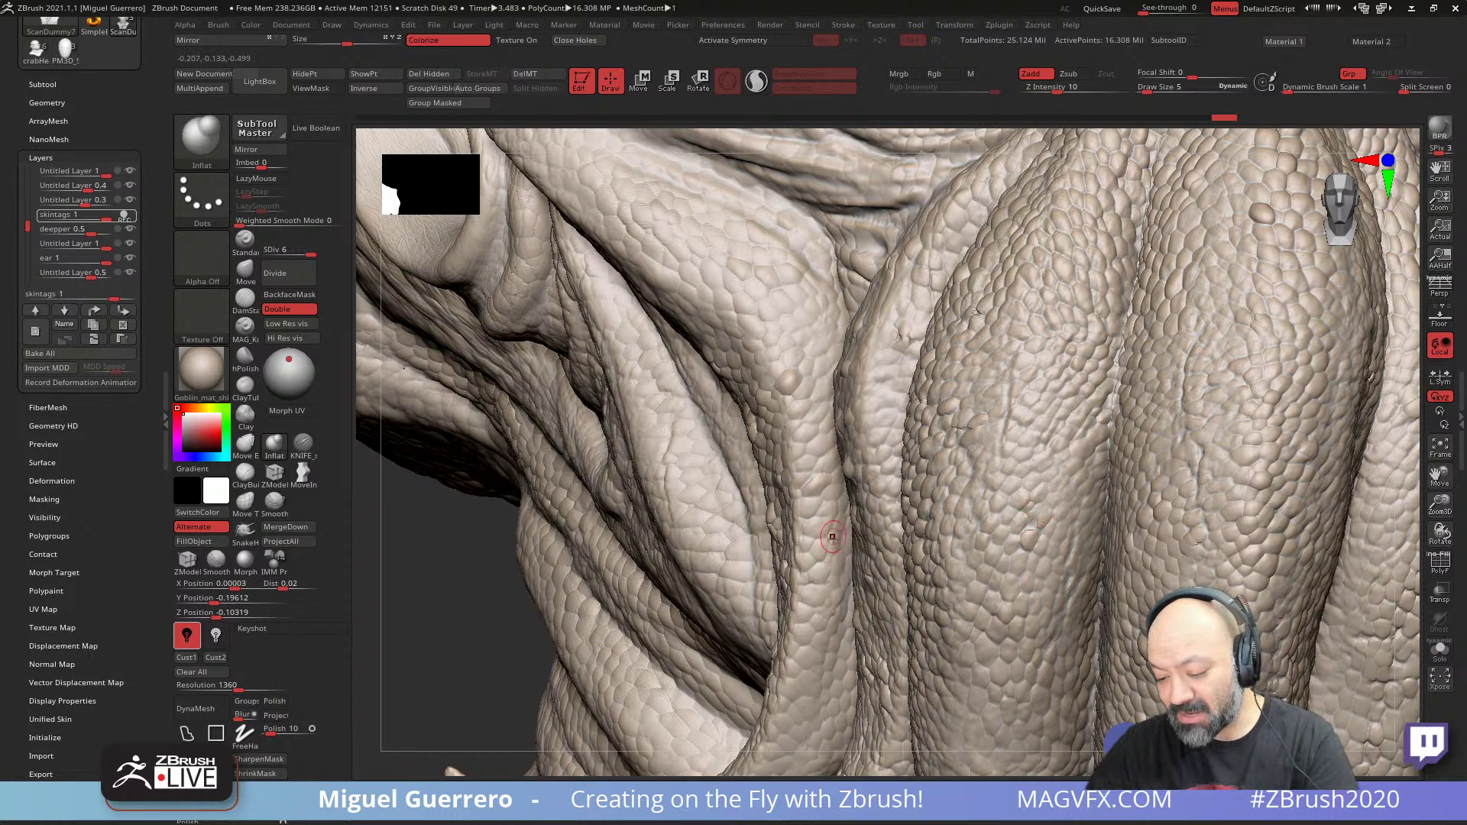
- Smooth spots on the cheek fold and the thick tentacle, and inflate another scale on that tentacle
{"action": "right_click_drag", "start_coordinate": [781, 480], "coordinate": [713, 450], "text": "alt"}
{"action": "left_click", "coordinate": [730, 456], "text": "shift"}
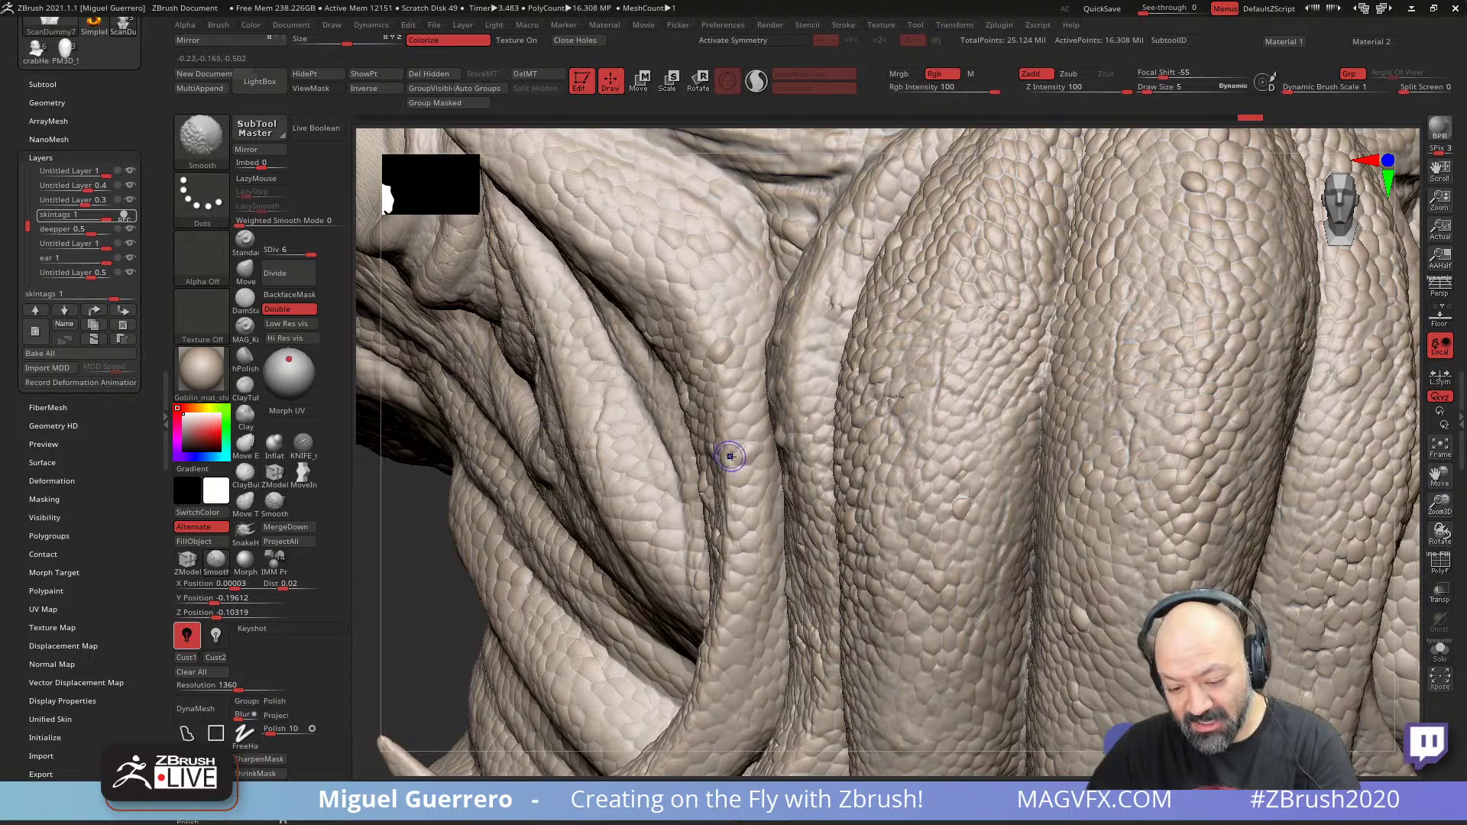
{"action": "left_click", "coordinate": [947, 506], "text": "shift"}
{"action": "left_click", "coordinate": [949, 513], "text": "shift"}
{"action": "left_click", "coordinate": [927, 497]}
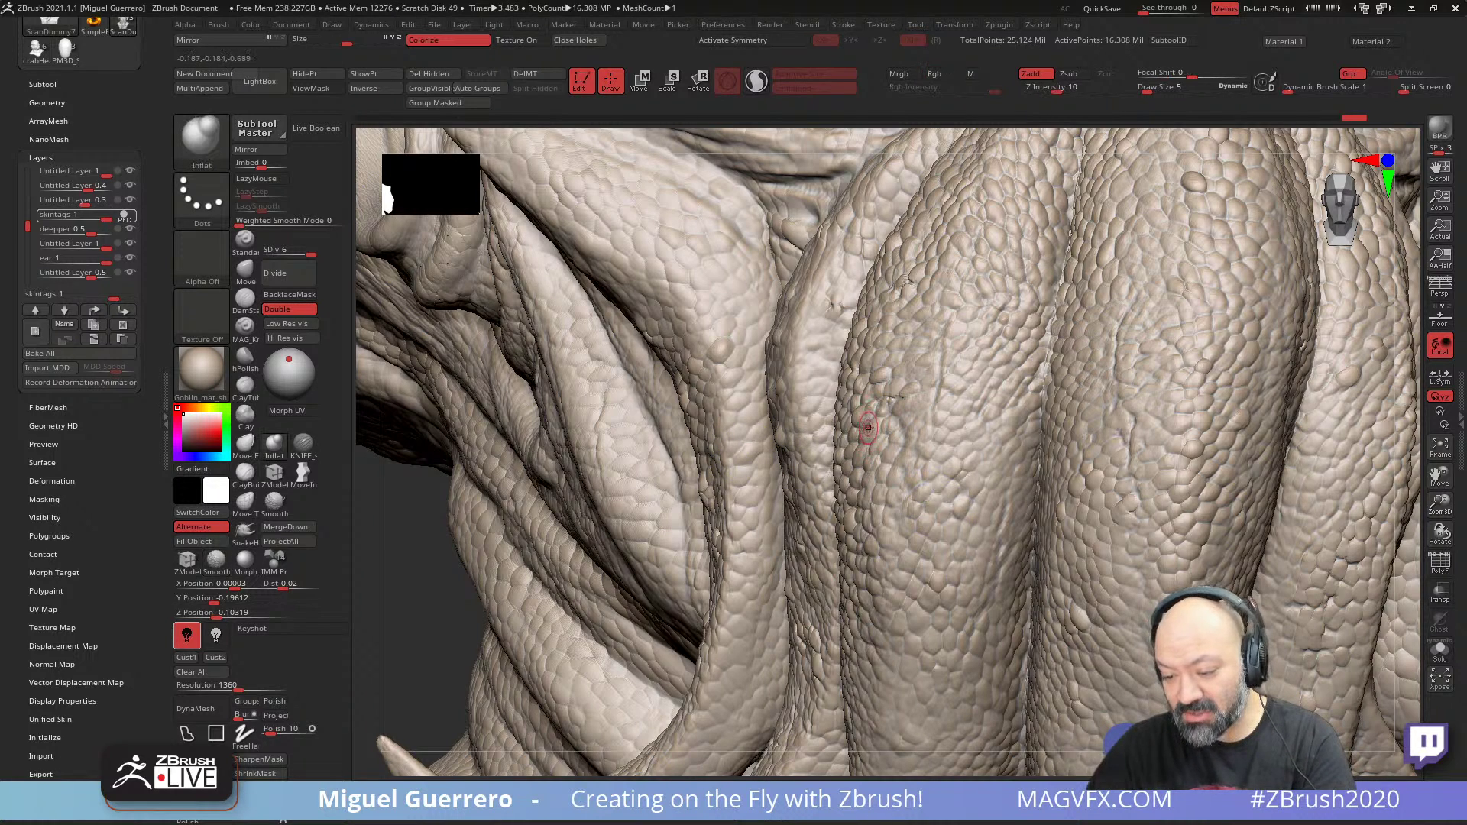
- Inflate a scale lower down on the thick tentacle and soften the bump with Smooth
{"action": "right_click_drag", "start_coordinate": [757, 439], "coordinate": [705, 427], "text": "alt"}
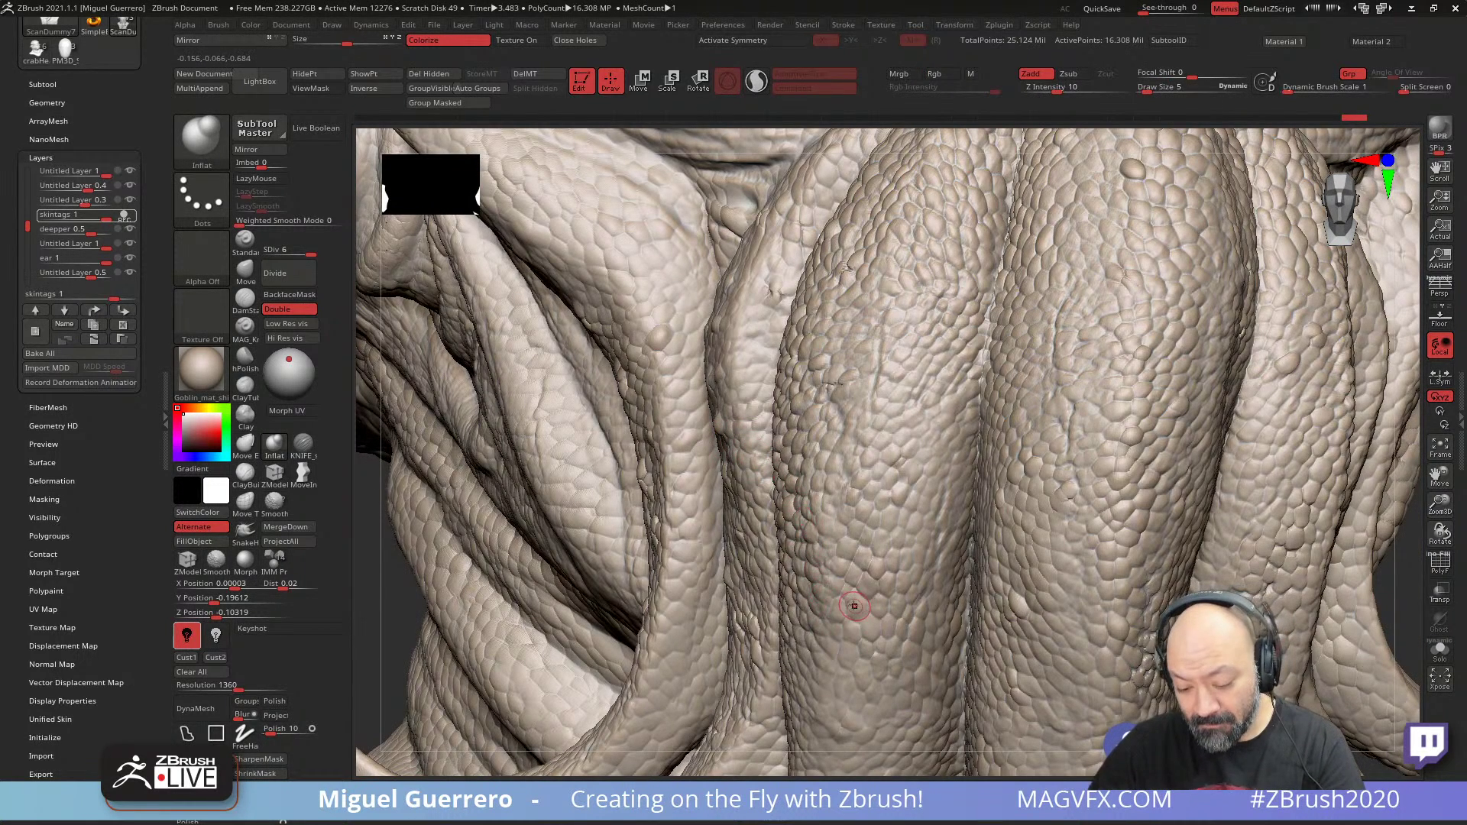
{"action": "left_click", "coordinate": [852, 600]}
{"action": "left_click", "coordinate": [854, 603]}
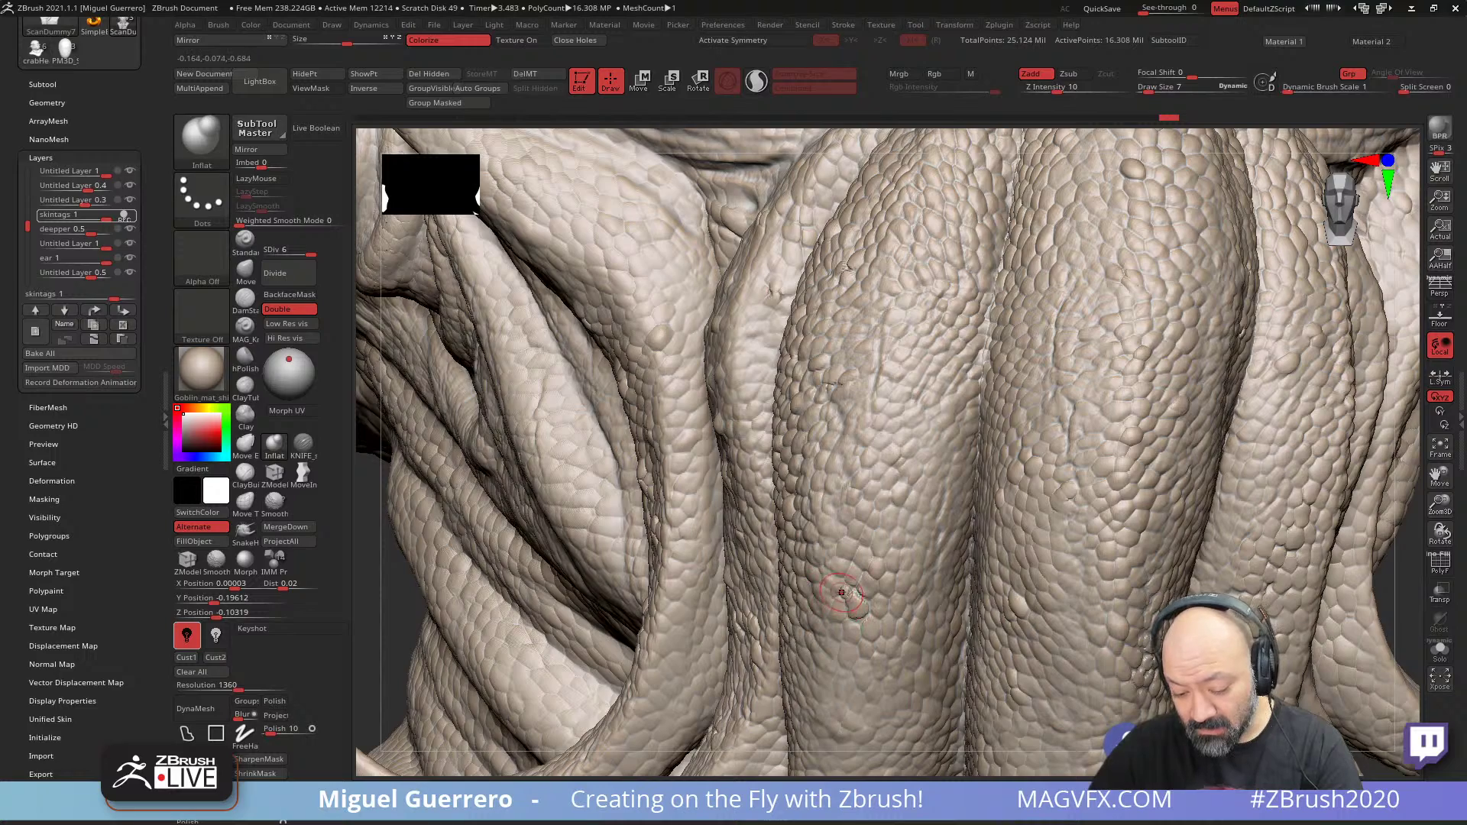
{"action": "left_click", "coordinate": [847, 606], "text": "shift"}
{"action": "right_click_drag", "start_coordinate": [800, 595], "coordinate": [818, 572], "text": "ctrl"}
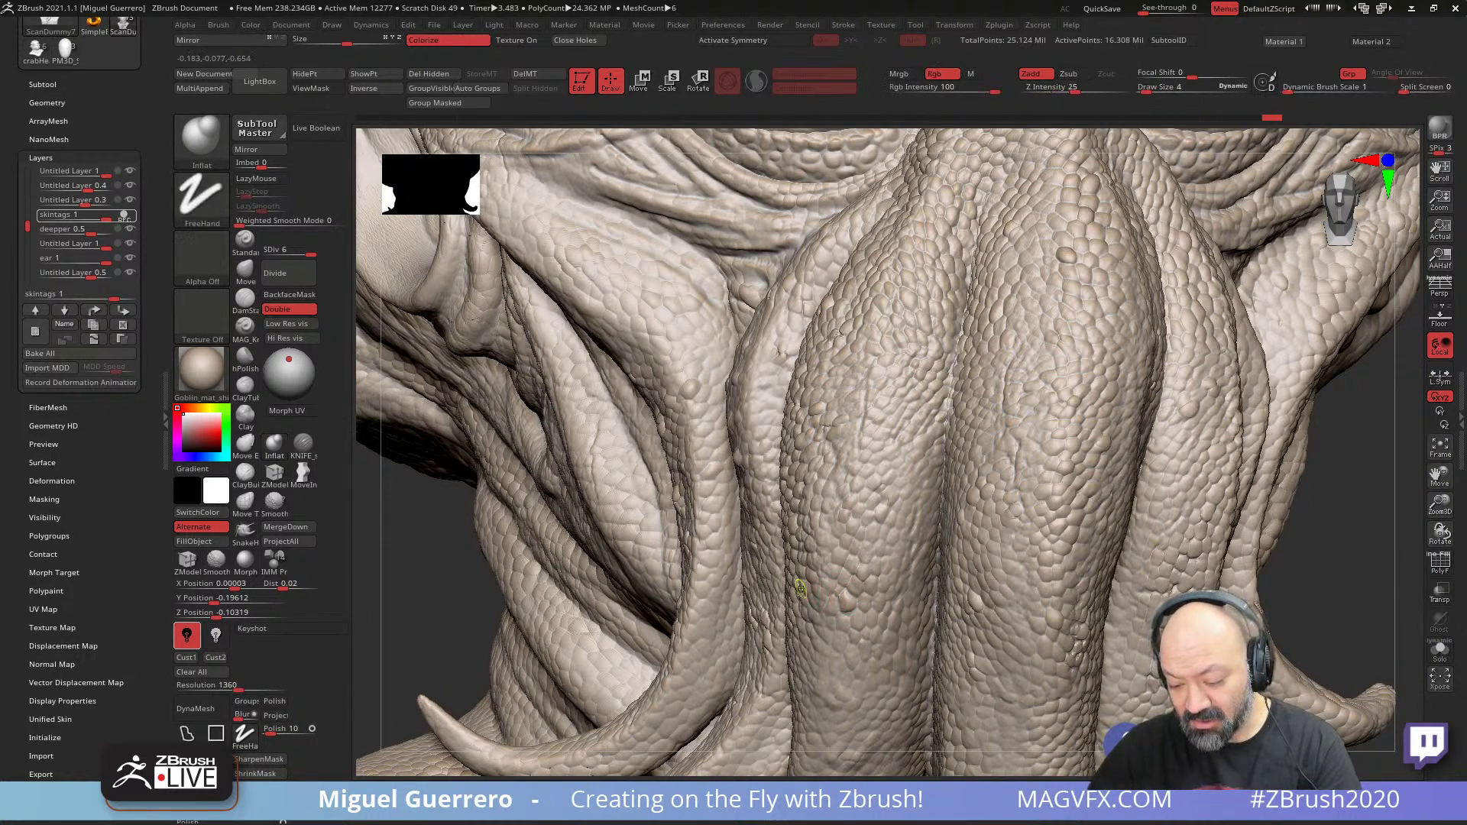
- Examine the tentacle skin tags on the whole bust from several angles and inspect the brow and eye area up close
{"action": "key", "text": "f"}
{"action": "left_click_drag", "start_coordinate": [509, 533], "coordinate": [603, 481]}
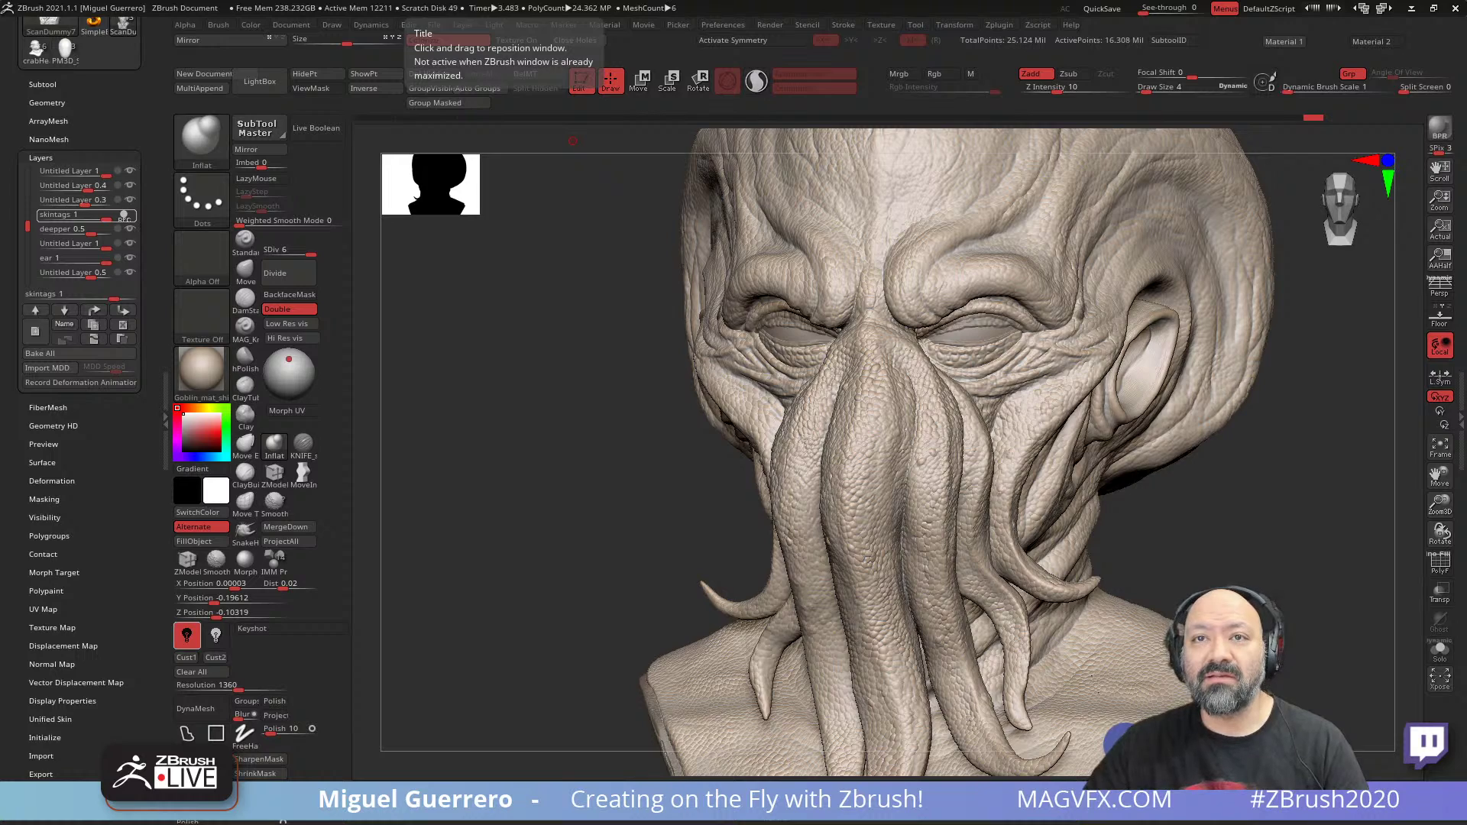
{"action": "mouse_move", "coordinate": [549, 452]}
{"action": "left_mouse_down"}
{"action": "mouse_move", "coordinate": [591, 468]}
{"action": "mouse_move", "coordinate": [597, 506]}
{"action": "left_mouse_up"}
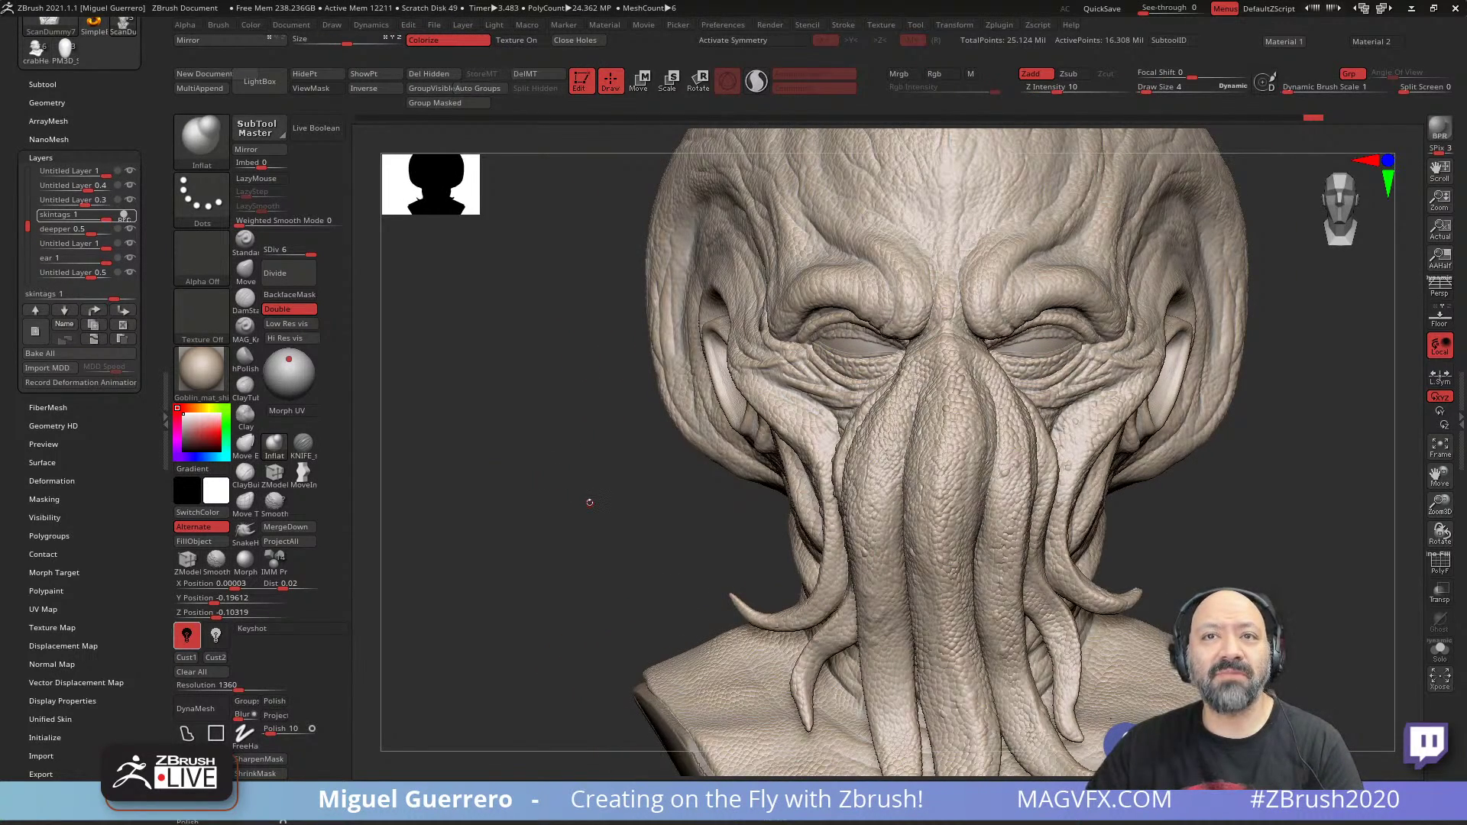
{"action": "mouse_move", "coordinate": [592, 497]}
{"action": "left_mouse_down"}
{"action": "mouse_move", "coordinate": [556, 506]}
{"action": "mouse_move", "coordinate": [593, 501]}
{"action": "mouse_move", "coordinate": [544, 470]}
{"action": "mouse_move", "coordinate": [573, 491]}
{"action": "left_mouse_up"}
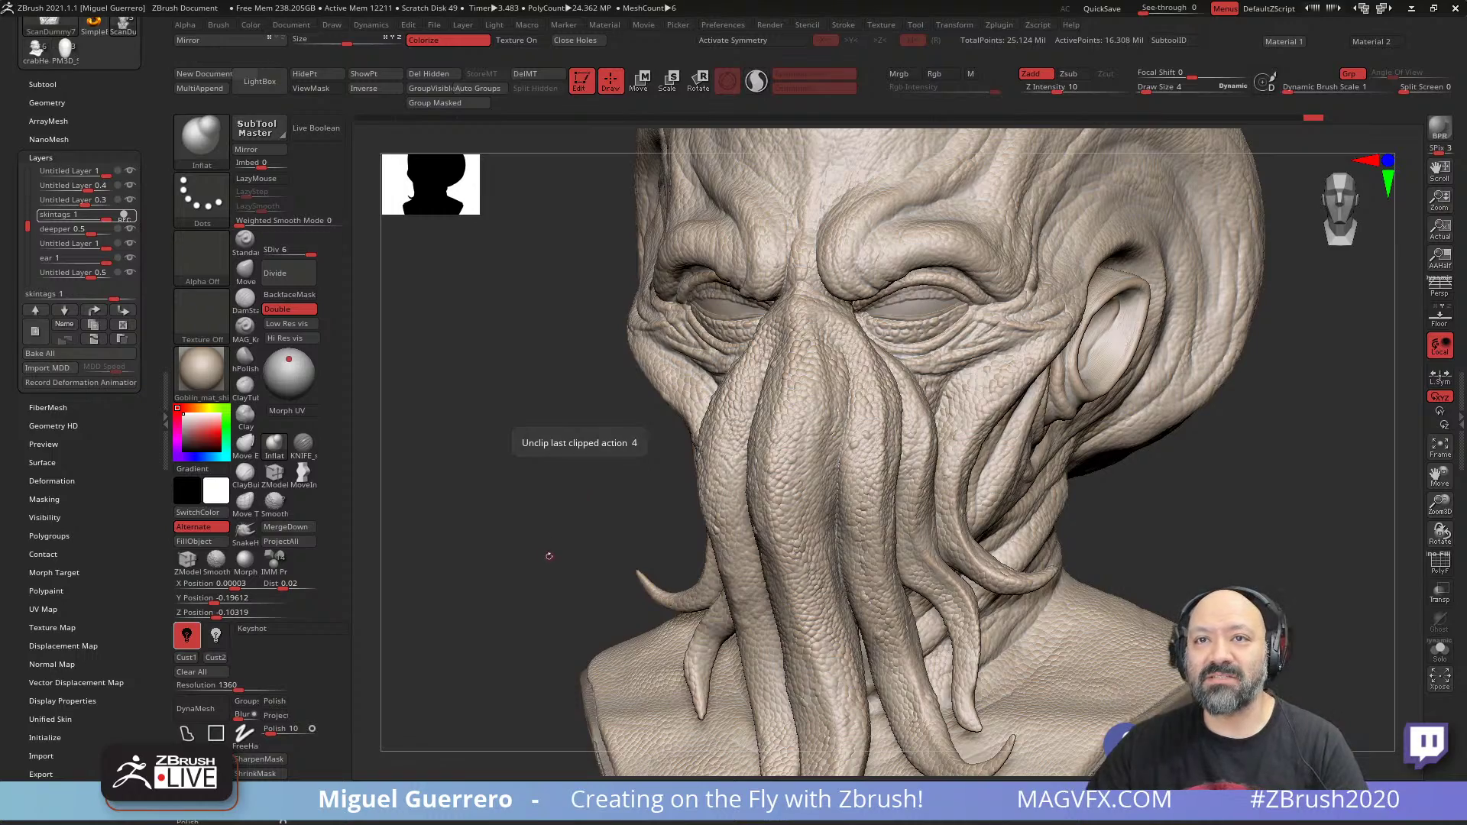
{"action": "mouse_move", "coordinate": [535, 492]}
{"action": "left_mouse_down"}
{"action": "mouse_move", "coordinate": [538, 460]}
{"action": "mouse_move", "coordinate": [540, 475]}
{"action": "mouse_move", "coordinate": [501, 474]}
{"action": "left_mouse_up"}
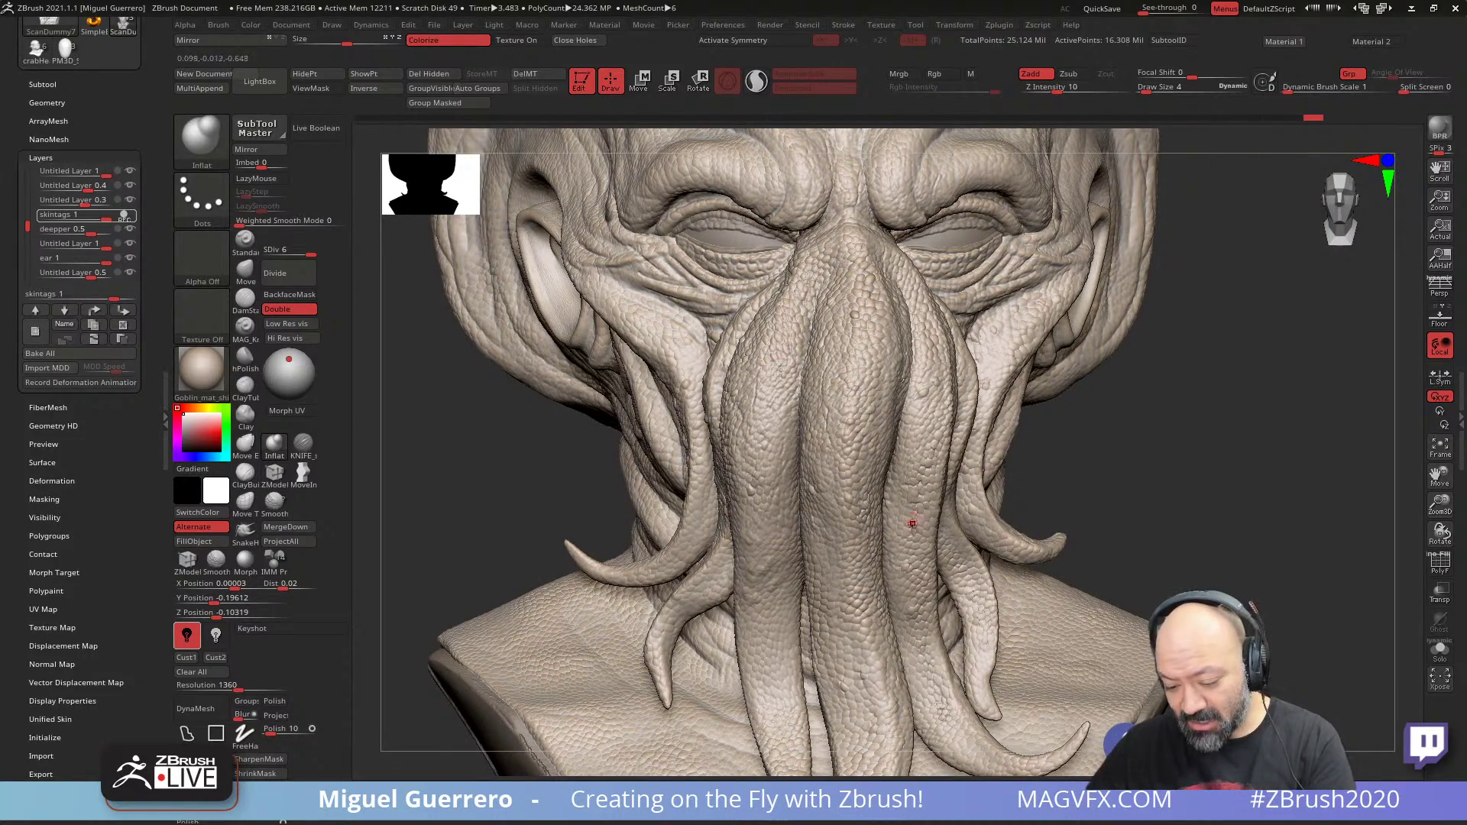
{"action": "right_click_drag", "start_coordinate": [1127, 487], "coordinate": [1123, 646], "text": "alt"}
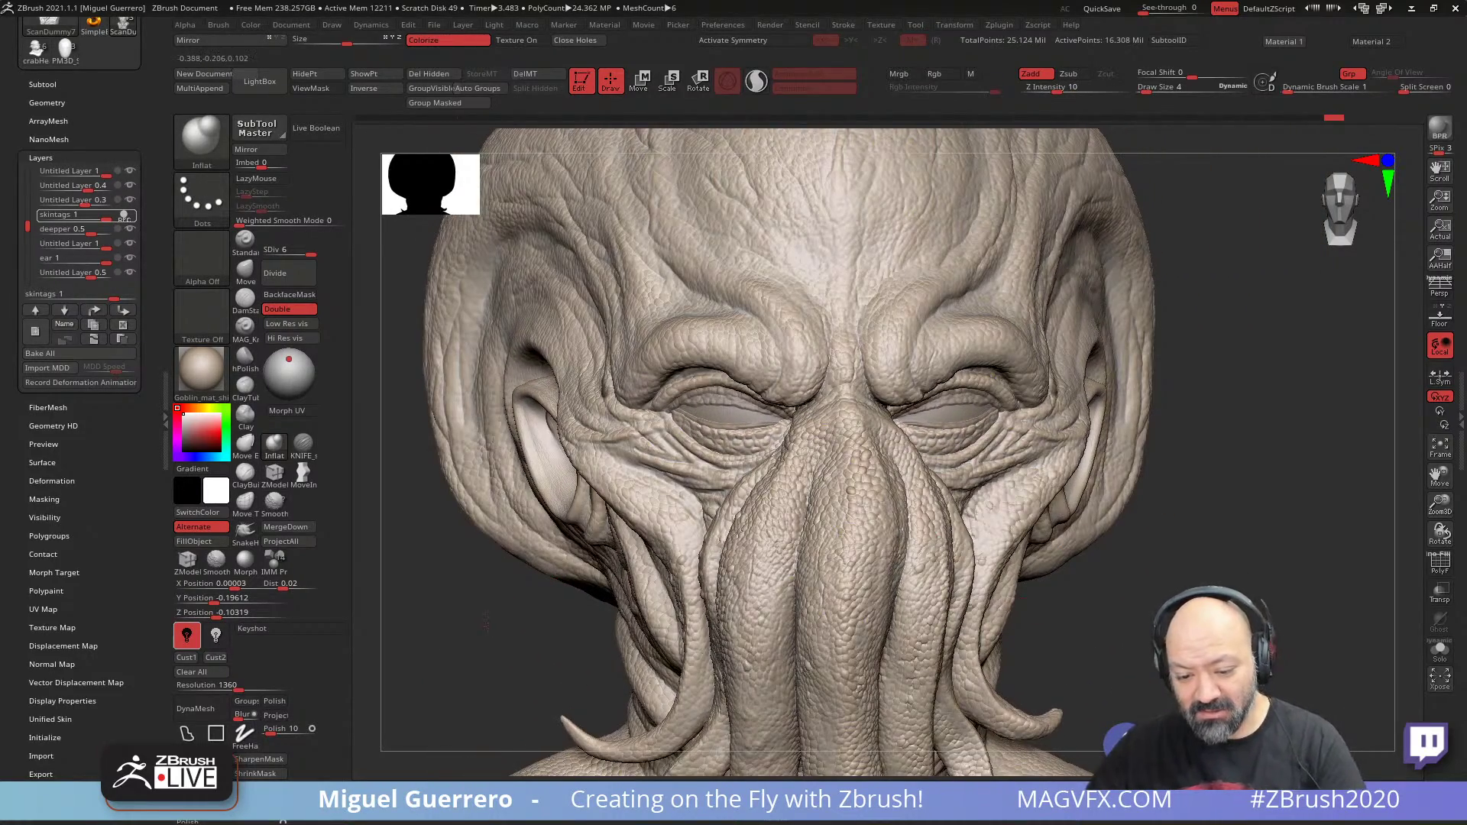
{"action": "right_click_drag", "start_coordinate": [1024, 489], "coordinate": [1020, 596]}
{"action": "right_click_drag", "start_coordinate": [684, 336], "coordinate": [689, 453], "text": "ctrl"}
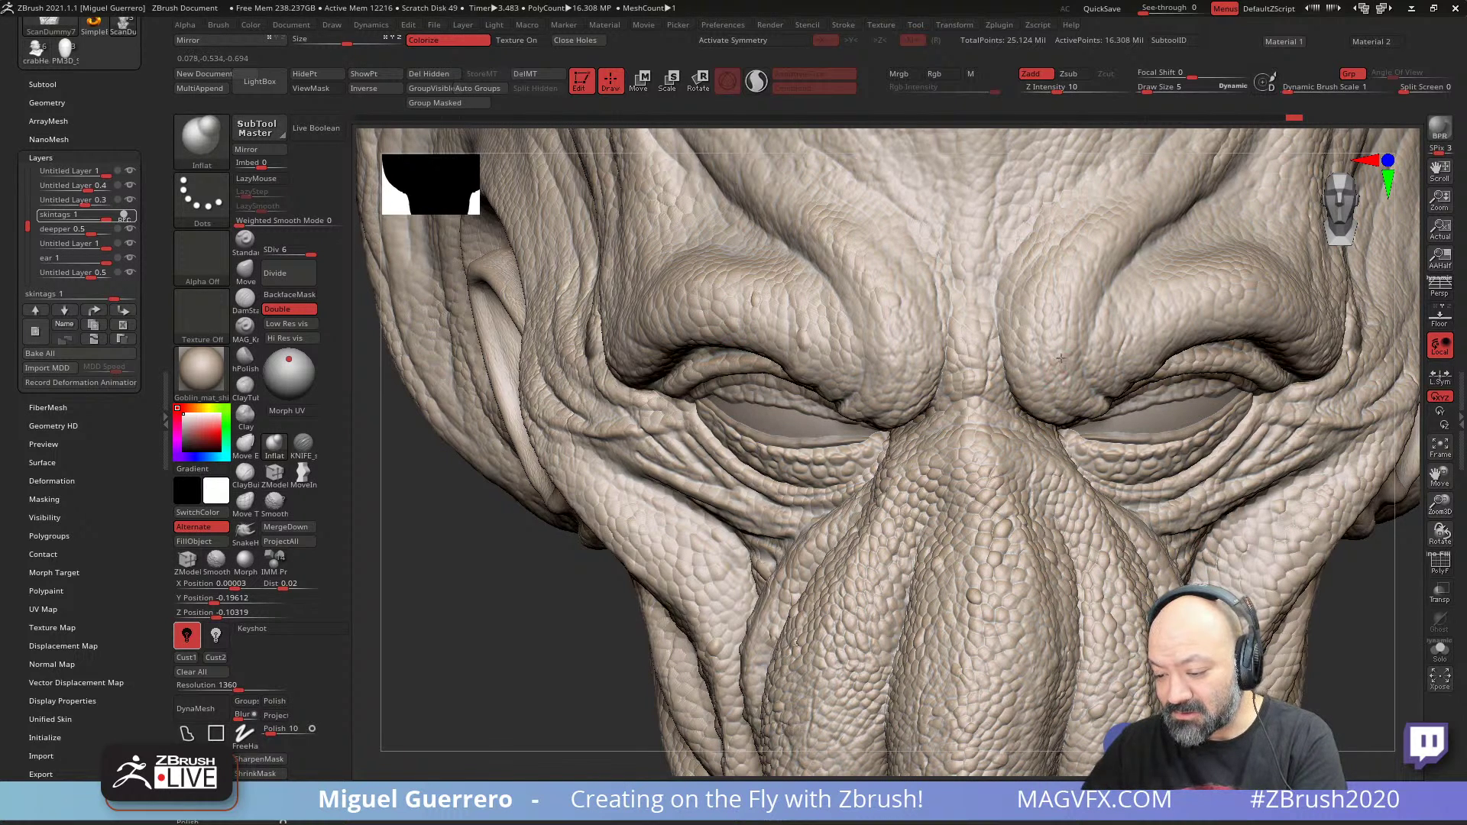
{"action": "mouse_move", "coordinate": [1056, 344]}
{"action": "right_mouse_down", "text": "alt"}
{"action": "mouse_move", "coordinate": [693, 398]}
{"action": "mouse_move", "coordinate": [891, 344]}
{"action": "mouse_move", "coordinate": [849, 337]}
{"action": "right_mouse_up", "text": "alt"}
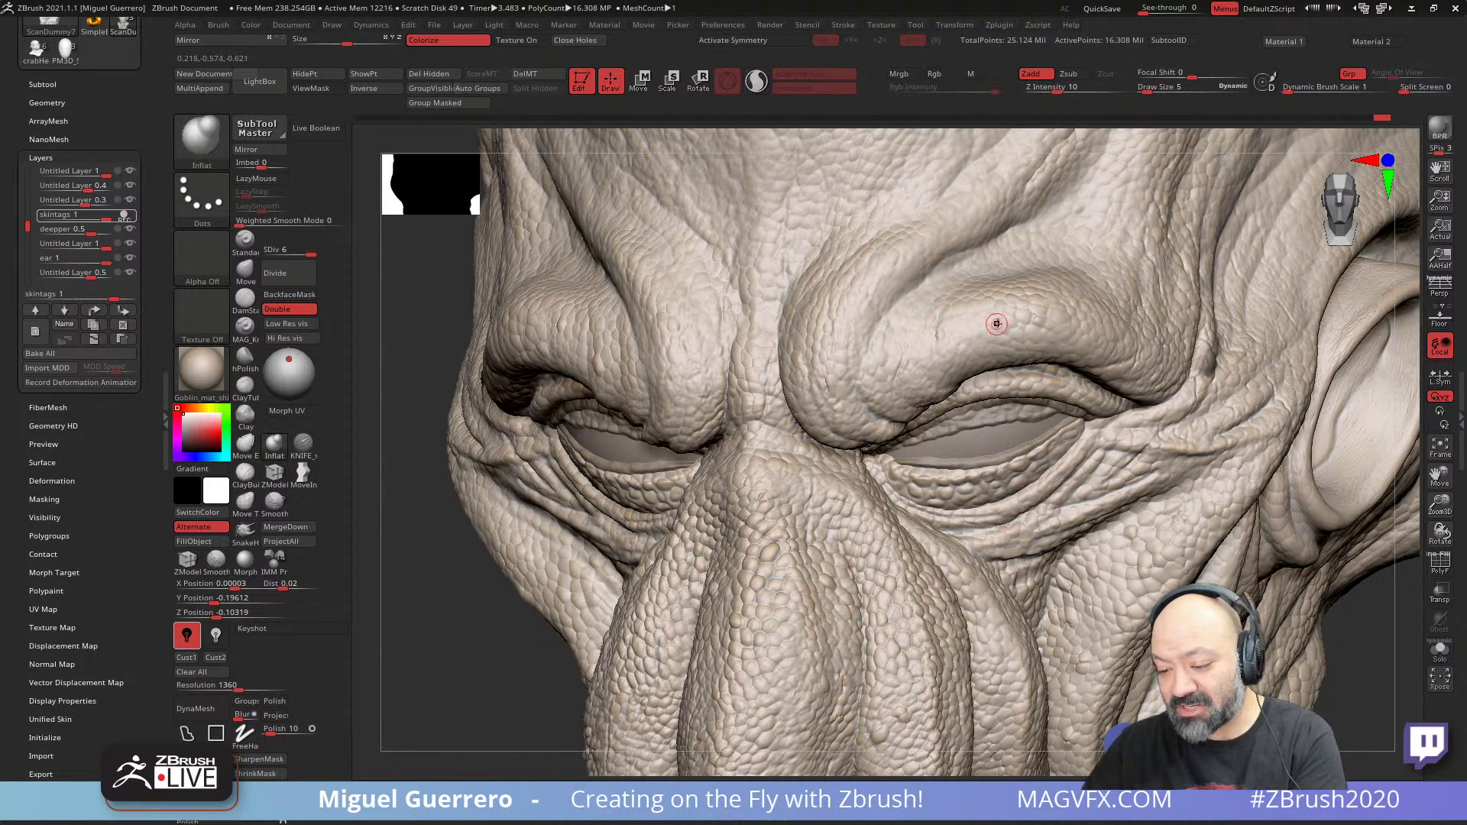
- Inflate a scale on the brow above the eye and bring the whole bust back into view
{"action": "left_click", "coordinate": [998, 313]}
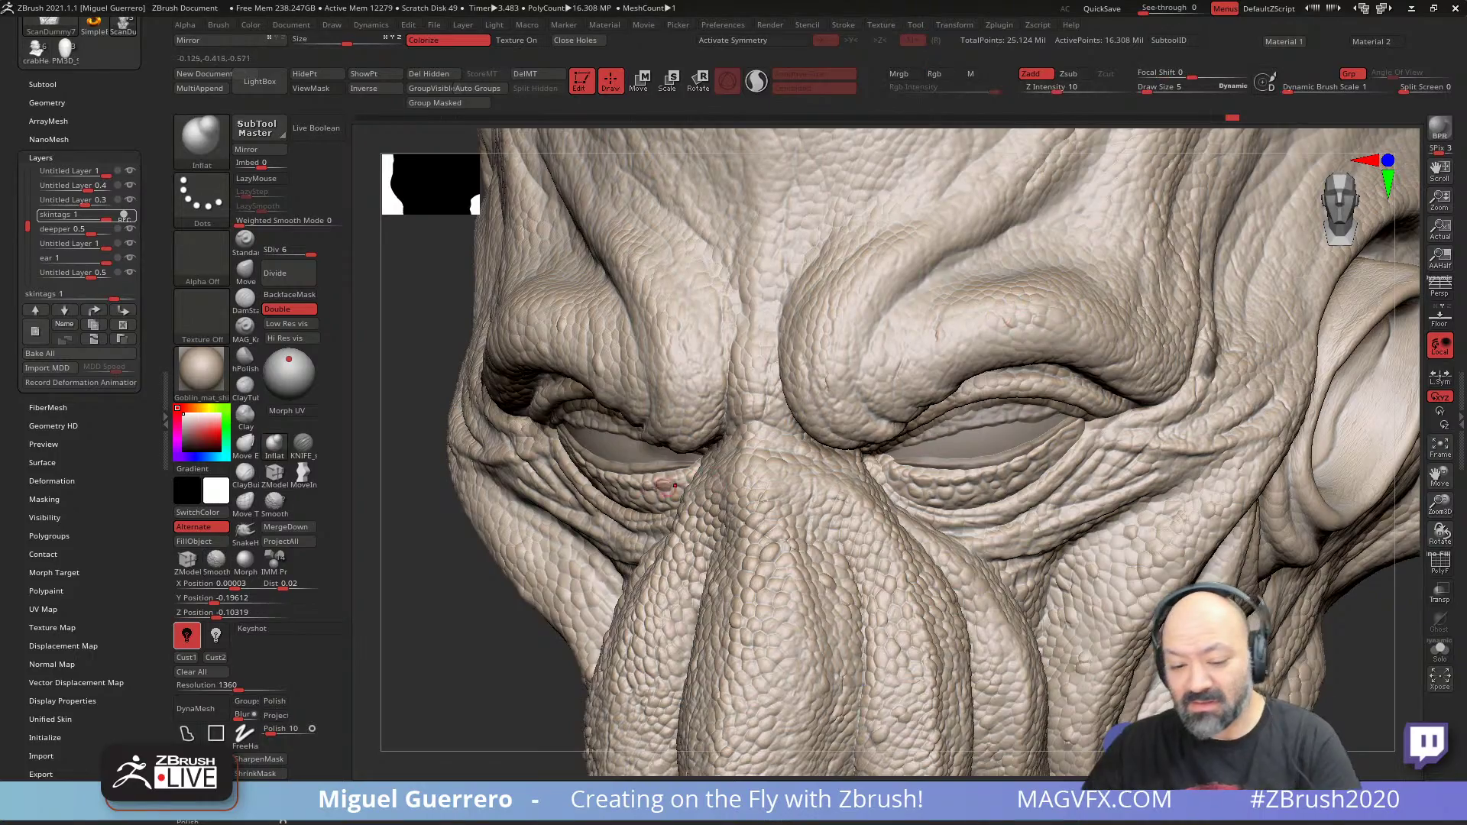
{"action": "mouse_move", "coordinate": [501, 650]}
{"action": "right_mouse_down", "text": "ctrl"}
{"action": "mouse_move", "coordinate": [493, 591]}
{"action": "mouse_move", "coordinate": [566, 546]}
{"action": "mouse_move", "coordinate": [402, 416]}
{"action": "right_mouse_up", "text": "ctrl"}
{"action": "mouse_move", "coordinate": [499, 418]}
{"action": "right_mouse_down", "text": "ctrl"}
{"action": "mouse_move", "coordinate": [497, 394]}
{"action": "mouse_move", "coordinate": [443, 451]}
{"action": "mouse_move", "coordinate": [518, 469]}
{"action": "mouse_move", "coordinate": [450, 419]}
{"action": "right_mouse_up", "text": "ctrl"}
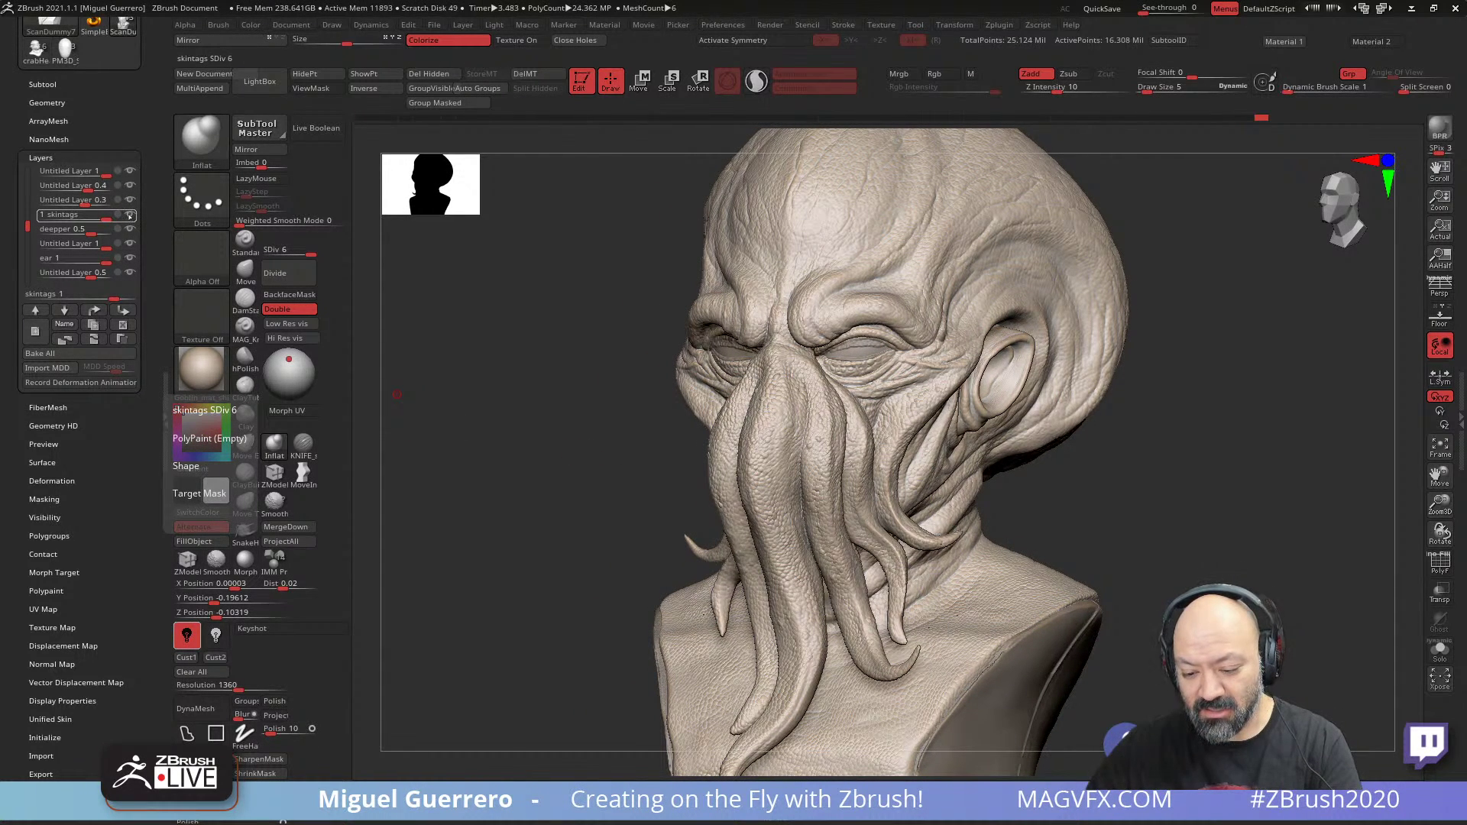
- Toggle the skintags layer's visibility to compare the bust with and without the skin-tag detail
{"action": "left_click", "coordinate": [130, 215]}
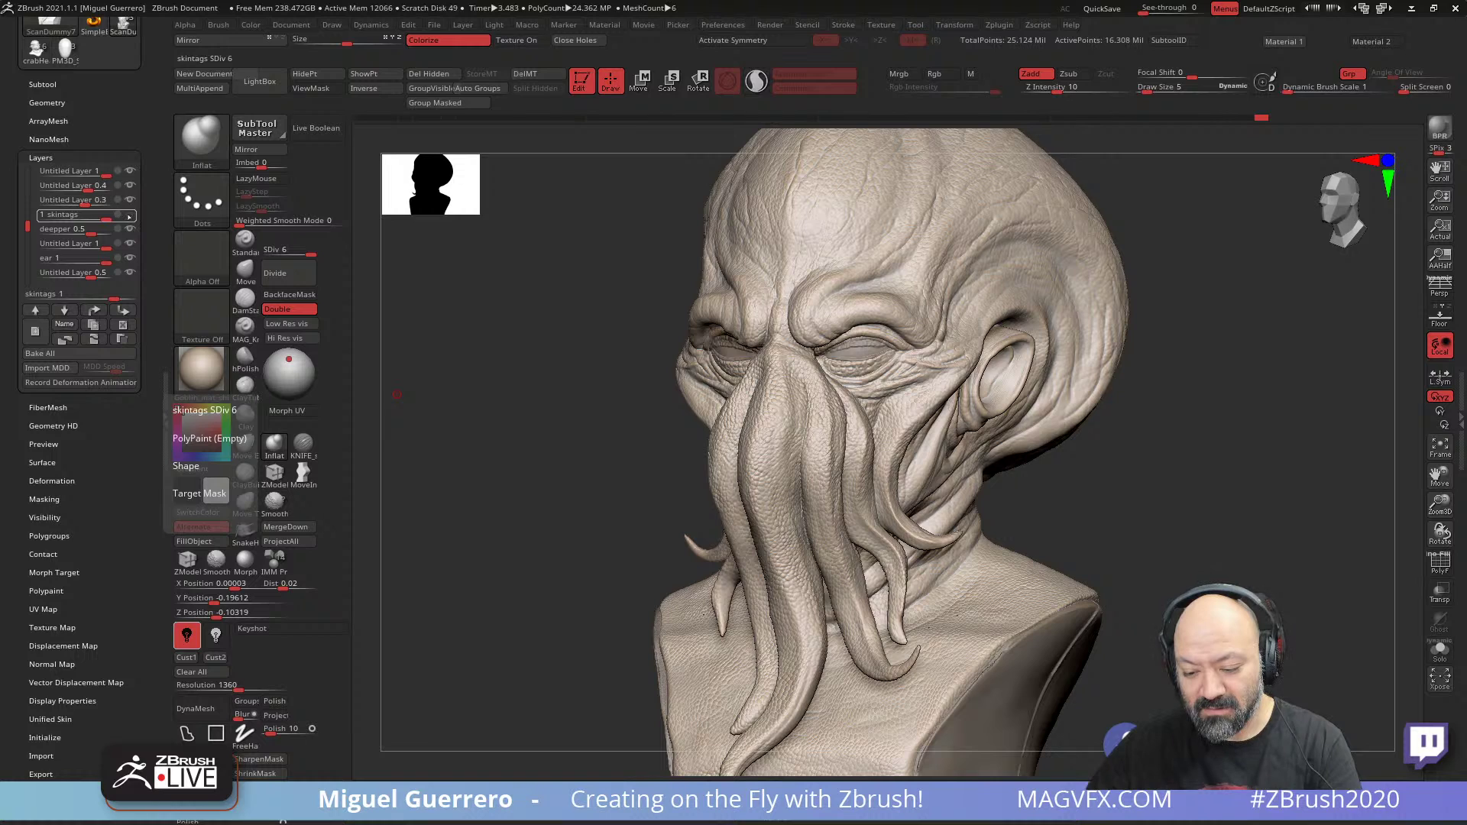
{"action": "left_click", "coordinate": [130, 215]}
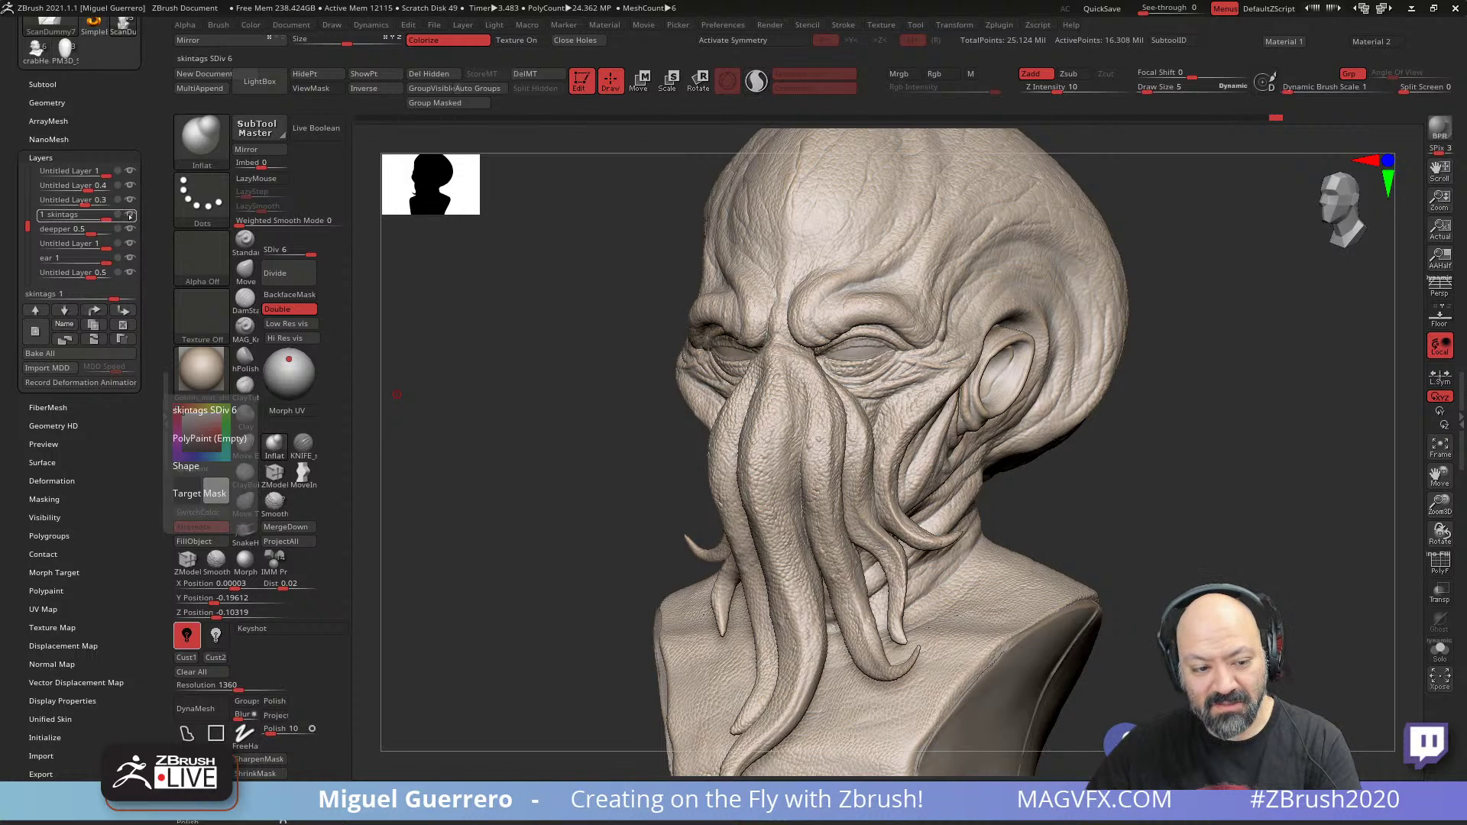
{"action": "left_click", "coordinate": [130, 216]}
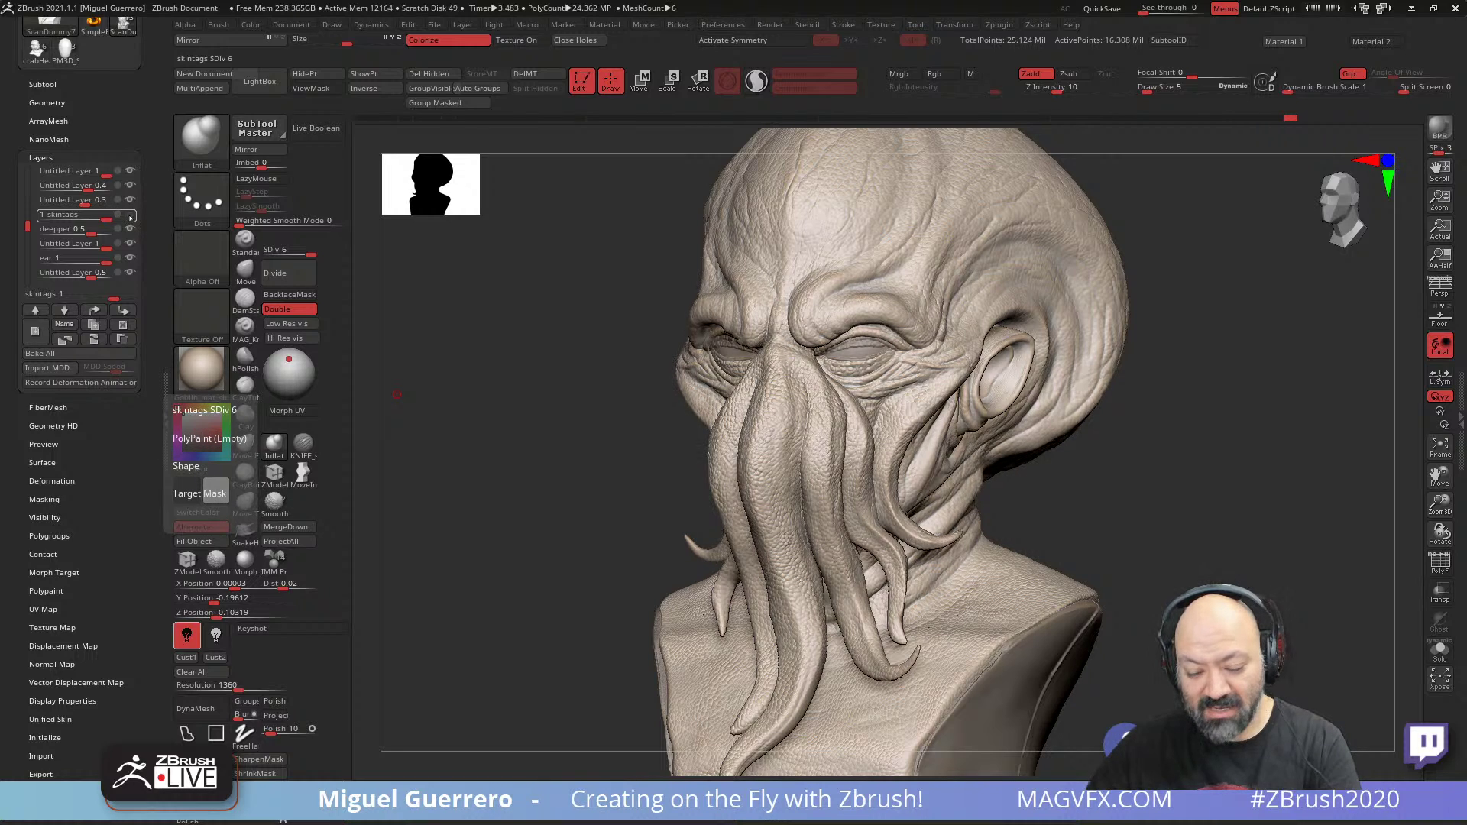
{"action": "left_click", "coordinate": [130, 215]}
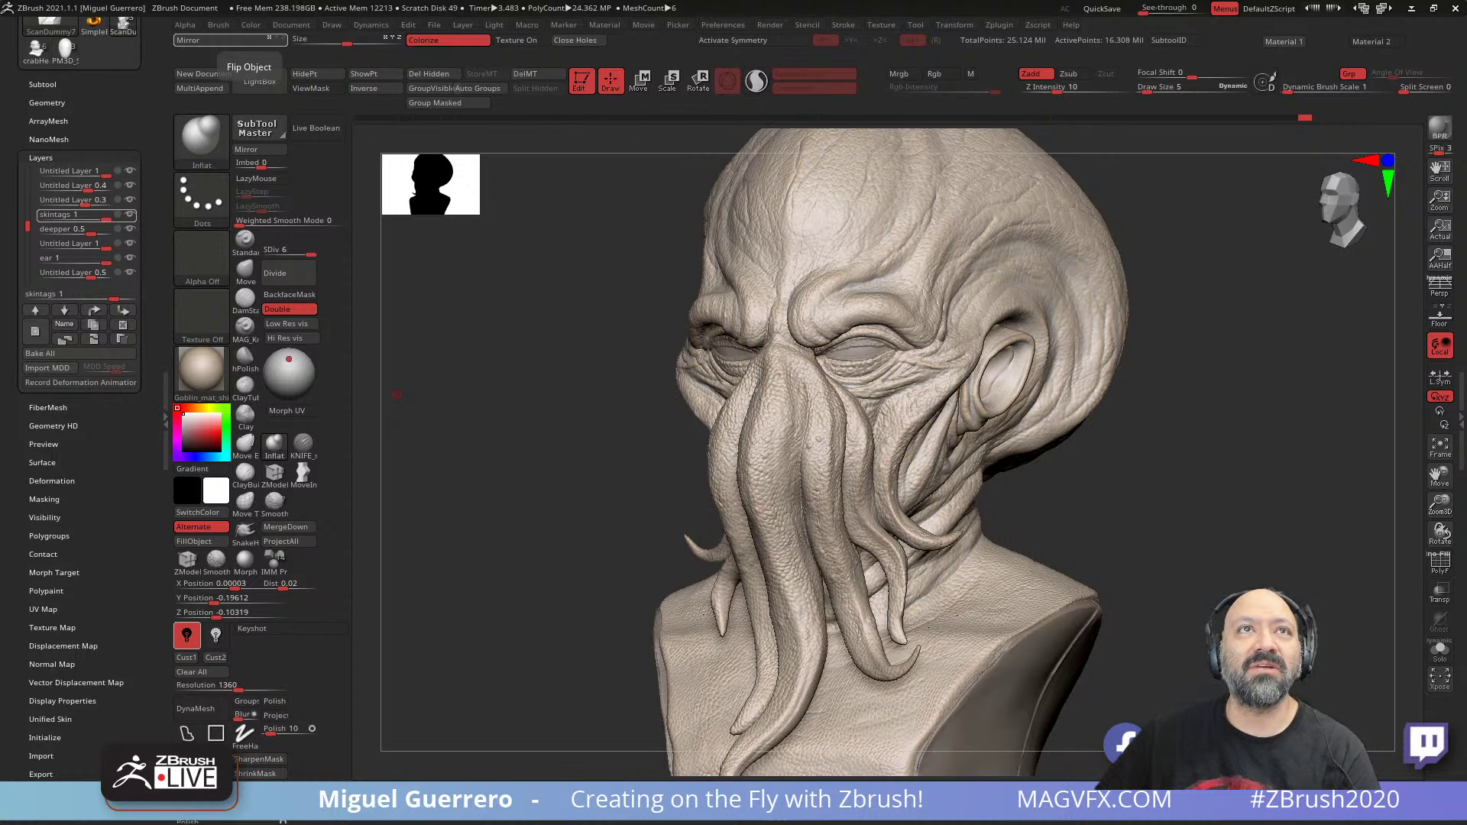
- Switch to Photos and review the octopus reference images for suckers and skin texture, moving each one aside after viewing
{"action": "key", "text": "alt+Tab"}
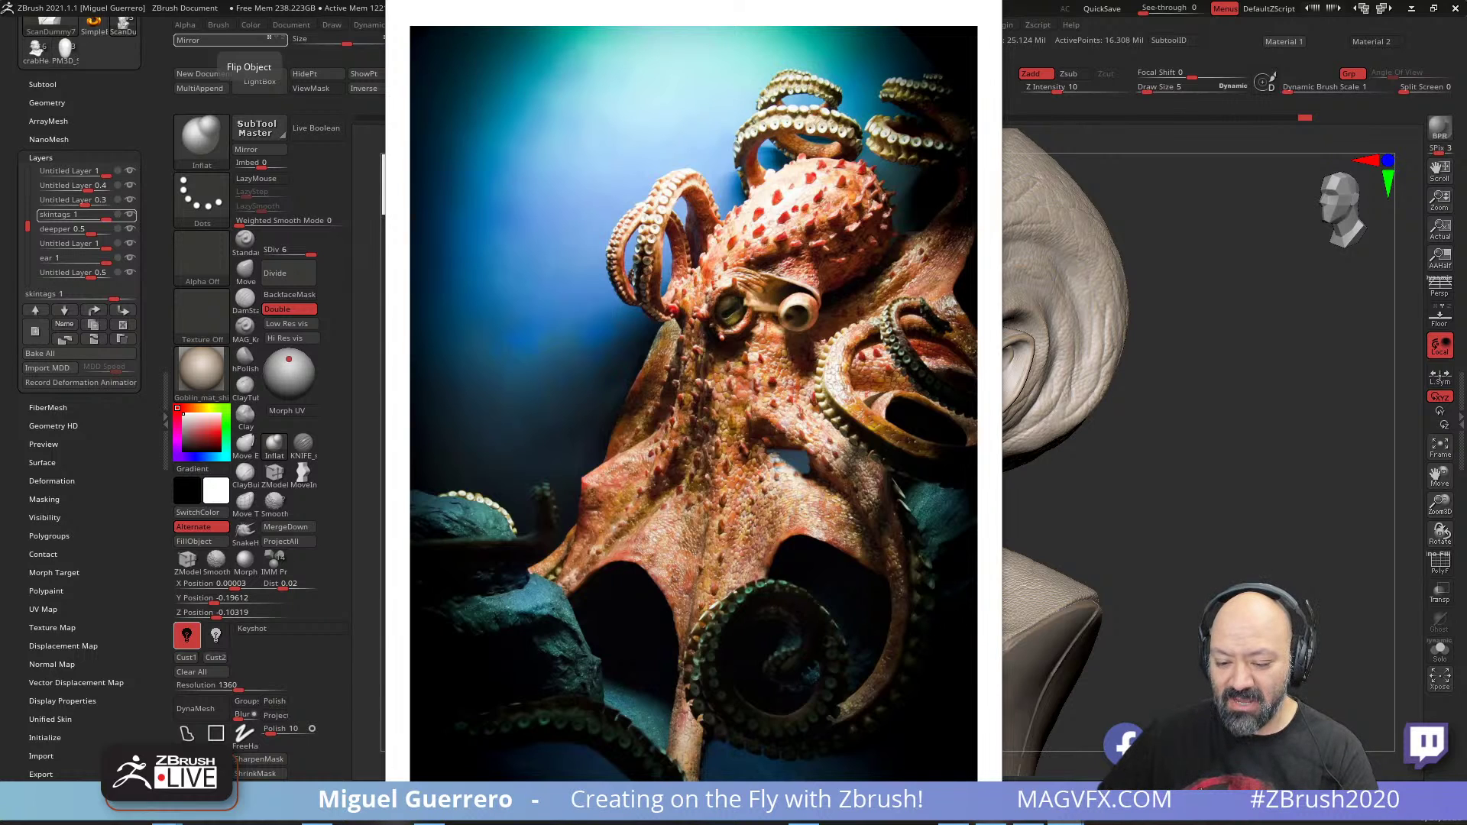
{"action": "left_click_drag", "start_coordinate": [694, 0], "coordinate": [628, 0]}
{"action": "left_click_drag", "start_coordinate": [474, 0], "coordinate": [336, 0]}
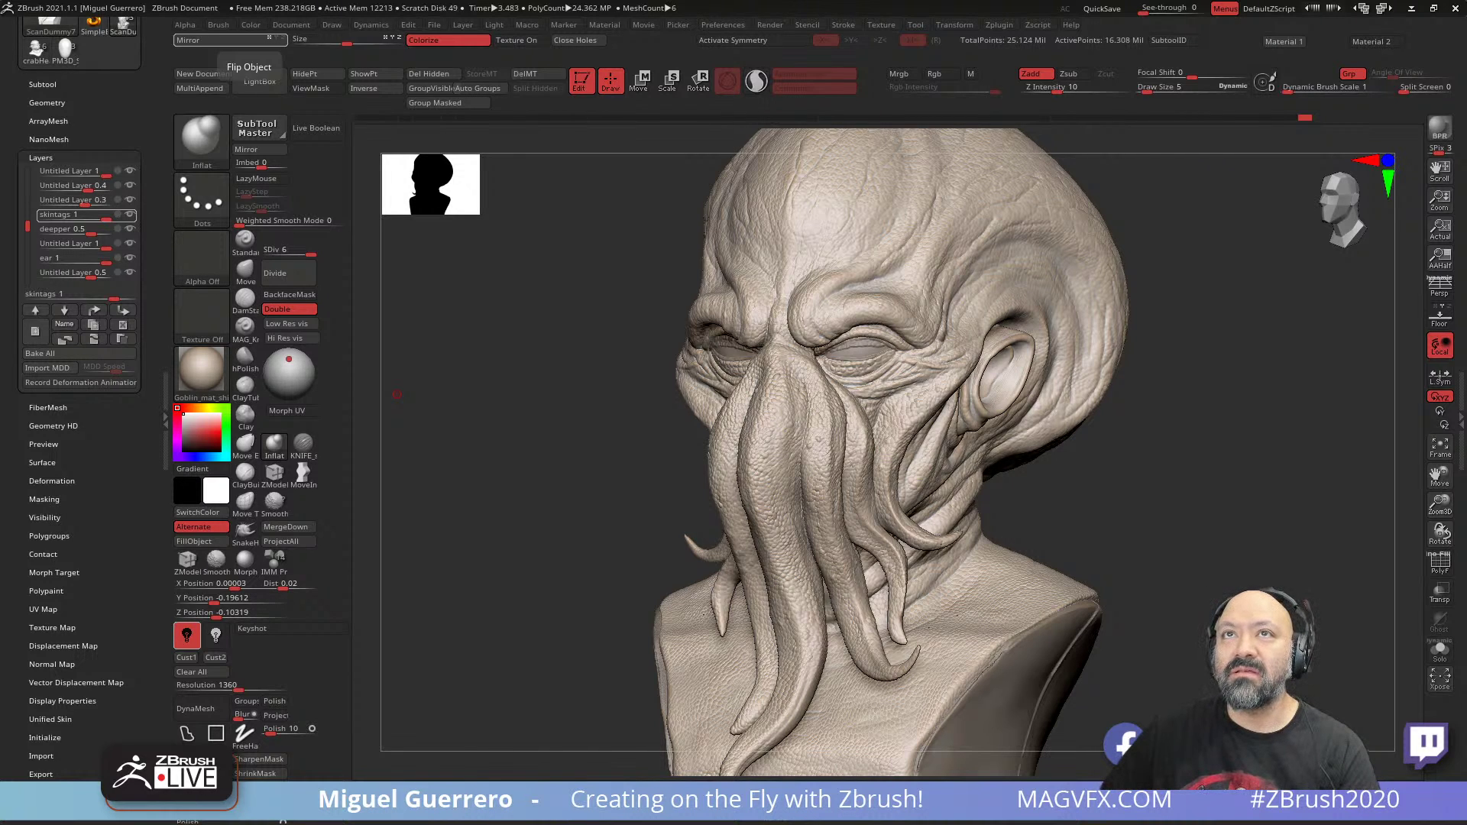
{"action": "left_click_drag", "start_coordinate": [756, 0], "coordinate": [783, 113]}
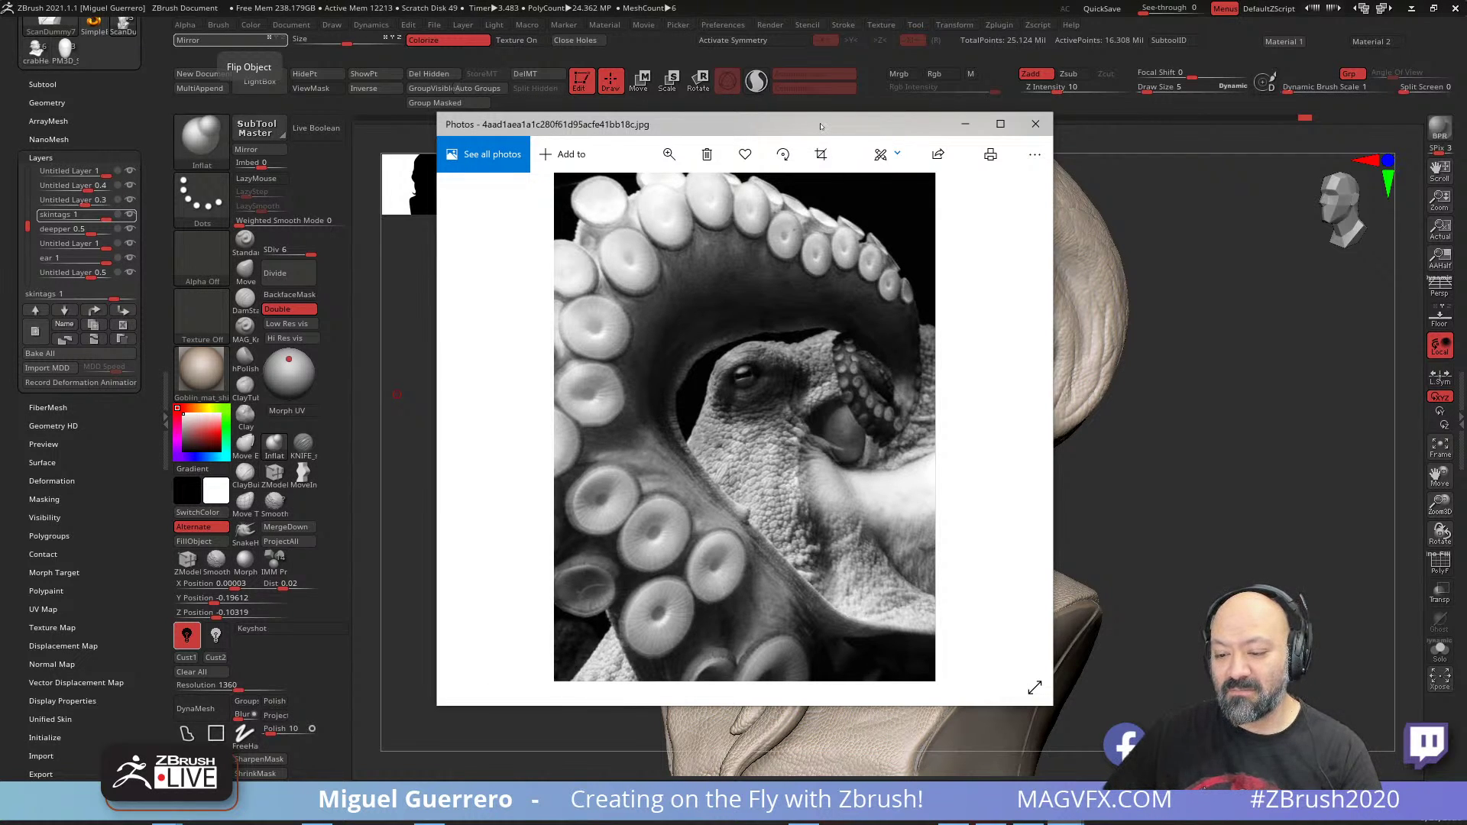
{"action": "left_click_drag", "start_coordinate": [820, 125], "coordinate": [683, 0]}
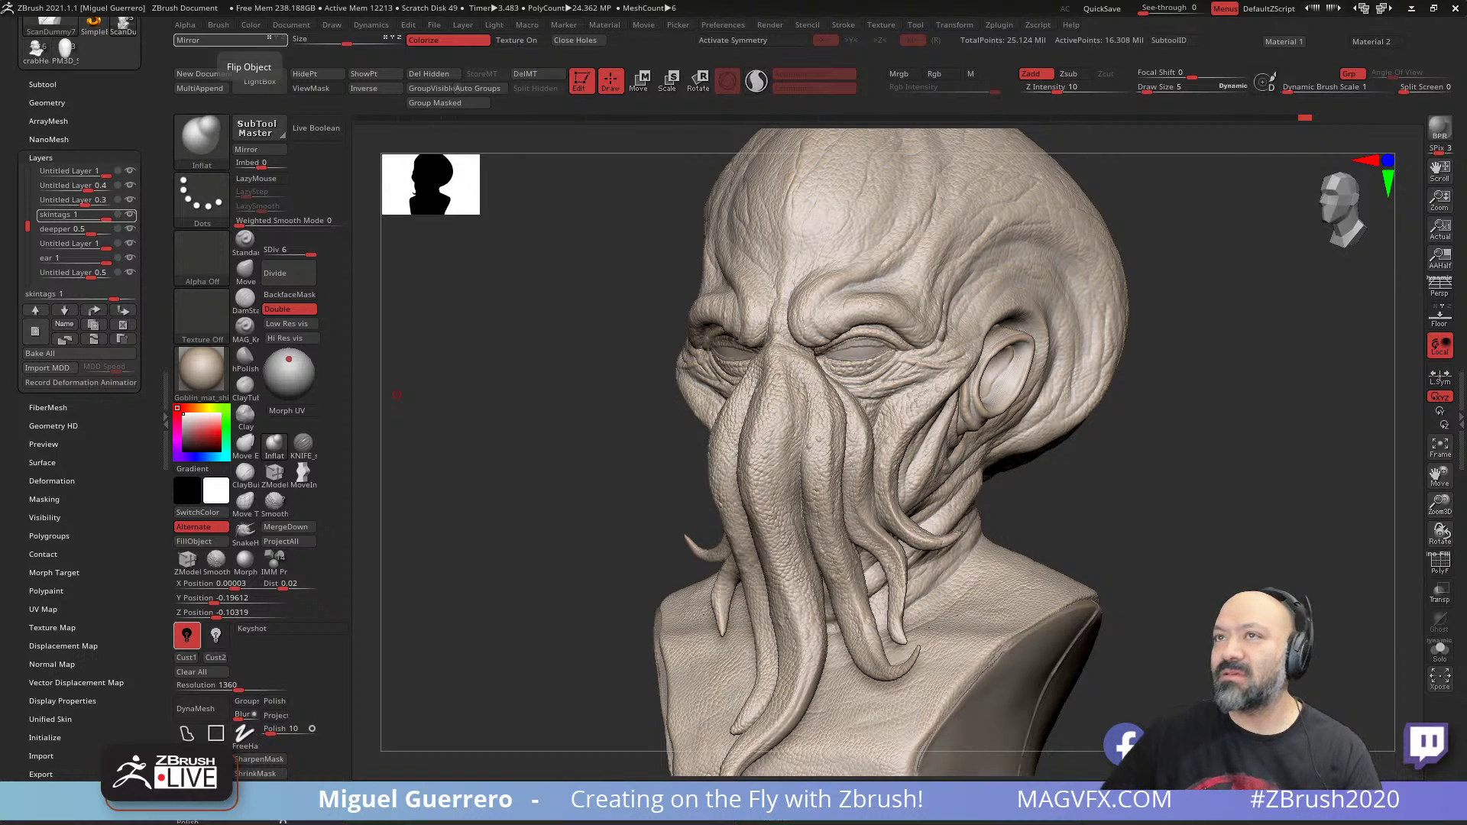
{"action": "left_click_drag", "start_coordinate": [604, 0], "coordinate": [787, 121]}
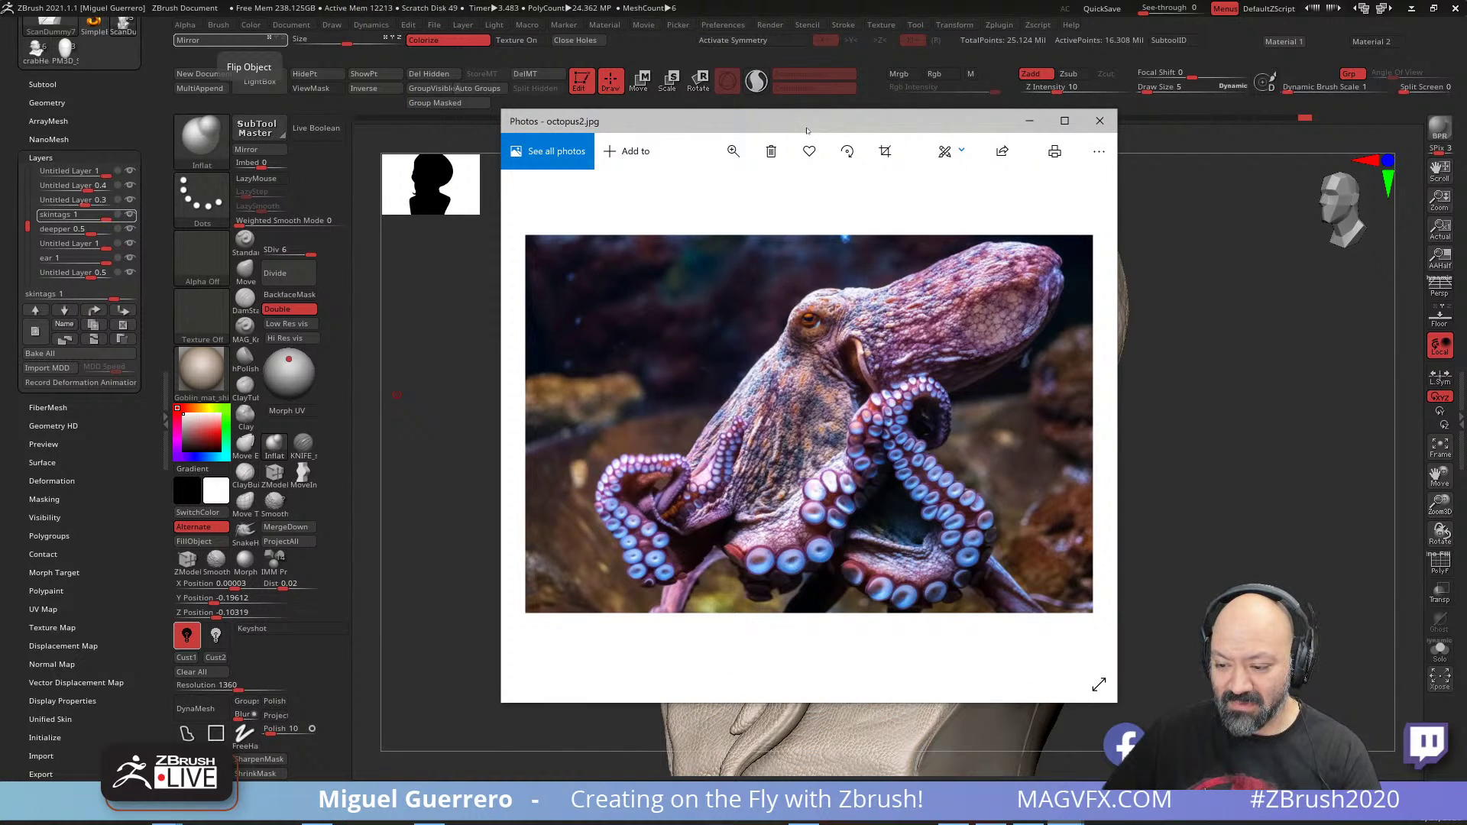
{"action": "left_click_drag", "start_coordinate": [807, 130], "coordinate": [894, 0]}
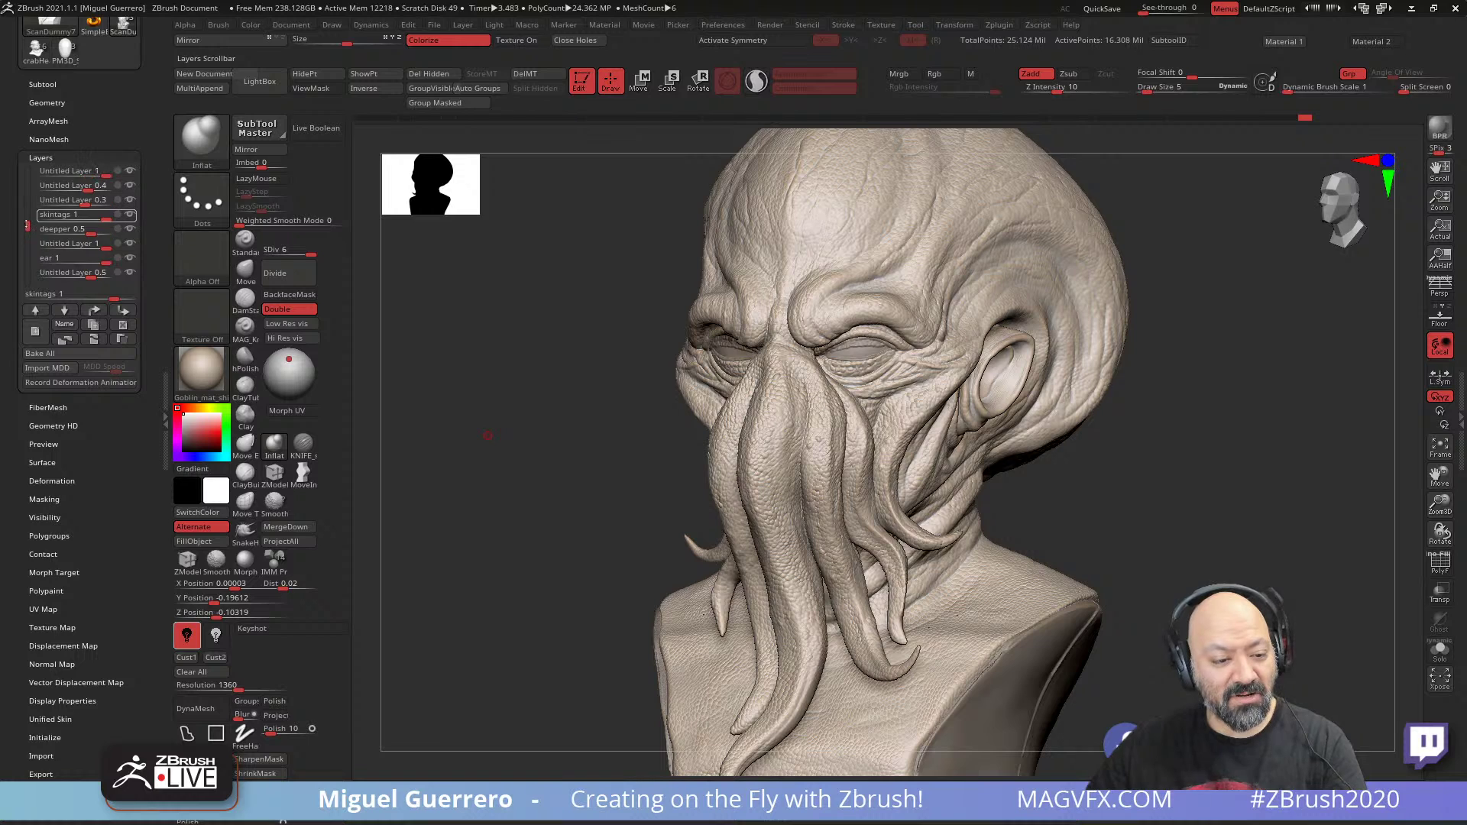
- Save the current sculpt to disk as a tool file
{"action": "left_click_drag", "start_coordinate": [27, 226], "coordinate": [27, 238]}
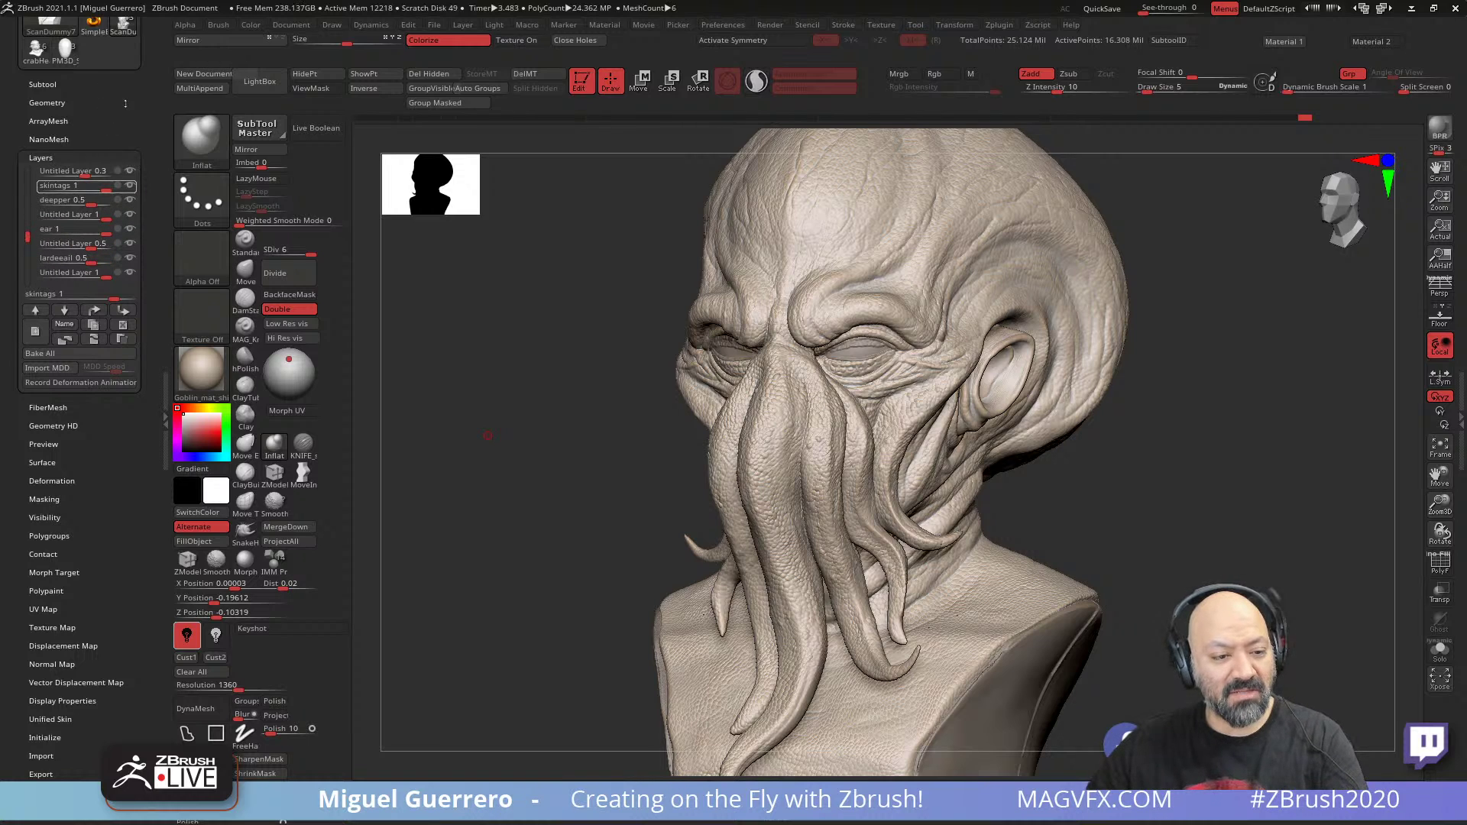
{"action": "left_click_drag", "start_coordinate": [125, 103], "coordinate": [126, 281]}
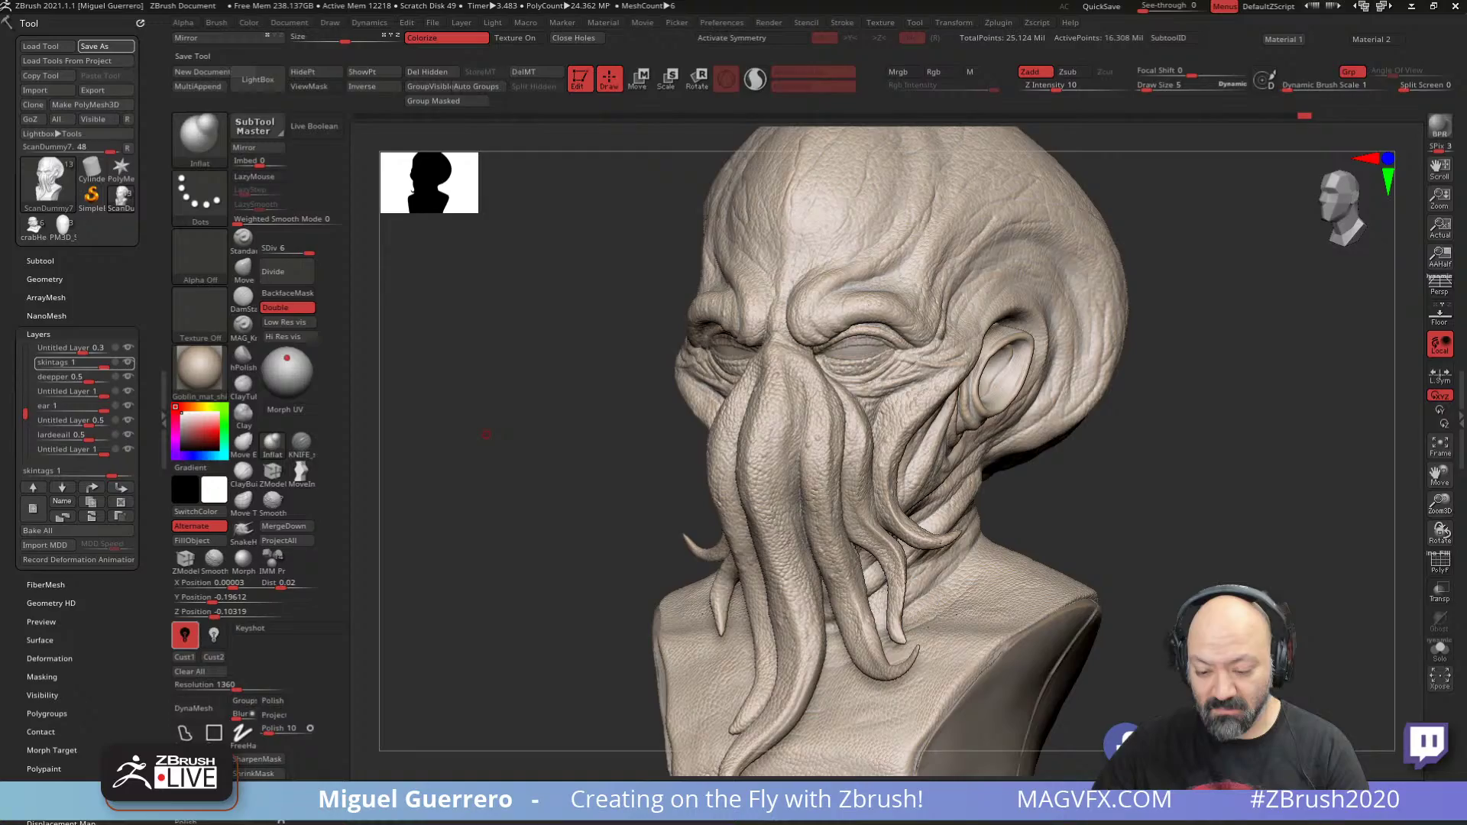
{"action": "left_click_drag", "start_coordinate": [486, 434], "coordinate": [656, 564]}
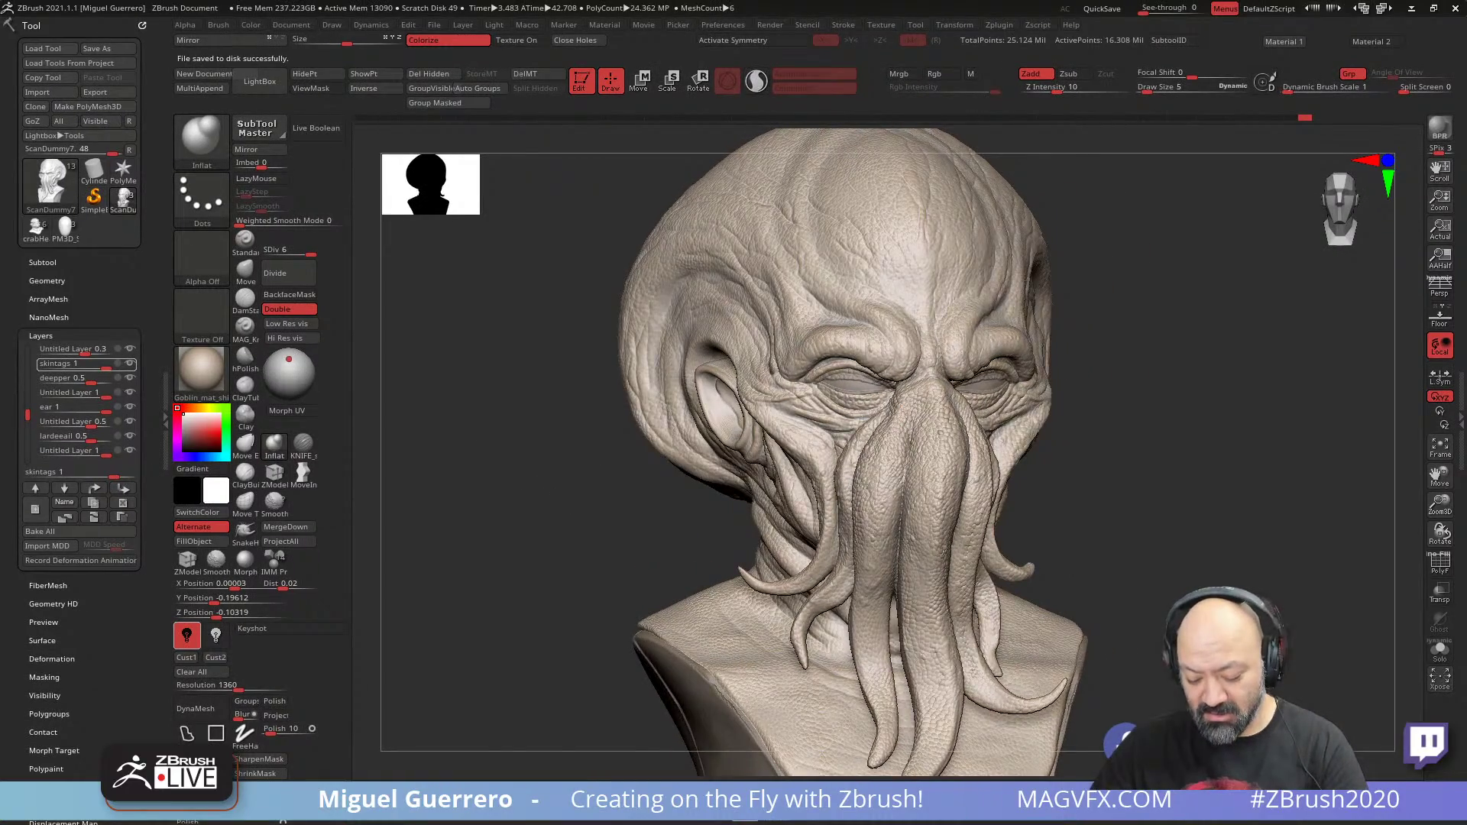
- Examine the scales around the ears, eyes and tentacles from several angles in the darker blue-grey material
{"action": "key", "text": "1"}
{"action": "mouse_move", "coordinate": [544, 534]}
{"action": "left_mouse_down"}
{"action": "mouse_move", "coordinate": [580, 550]}
{"action": "mouse_move", "coordinate": [558, 524]}
{"action": "mouse_move", "coordinate": [588, 526]}
{"action": "left_mouse_up"}
{"action": "mouse_move", "coordinate": [494, 535]}
{"action": "left_mouse_down"}
{"action": "mouse_move", "coordinate": [718, 557]}
{"action": "mouse_move", "coordinate": [517, 528]}
{"action": "mouse_move", "coordinate": [601, 551]}
{"action": "mouse_move", "coordinate": [557, 532]}
{"action": "left_mouse_up"}
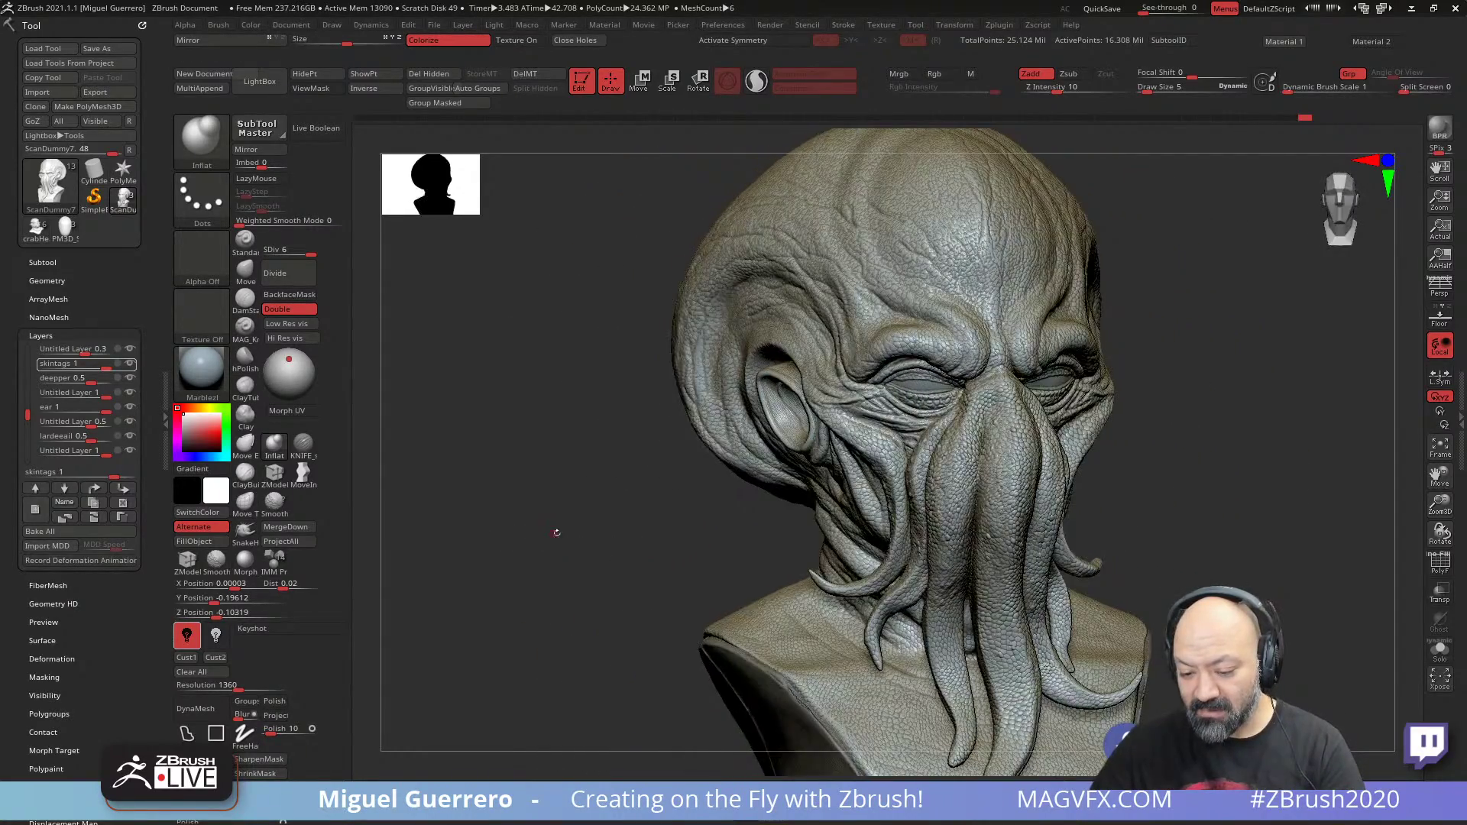
{"action": "right_click_drag", "start_coordinate": [557, 532], "coordinate": [718, 547], "text": "ctrl"}
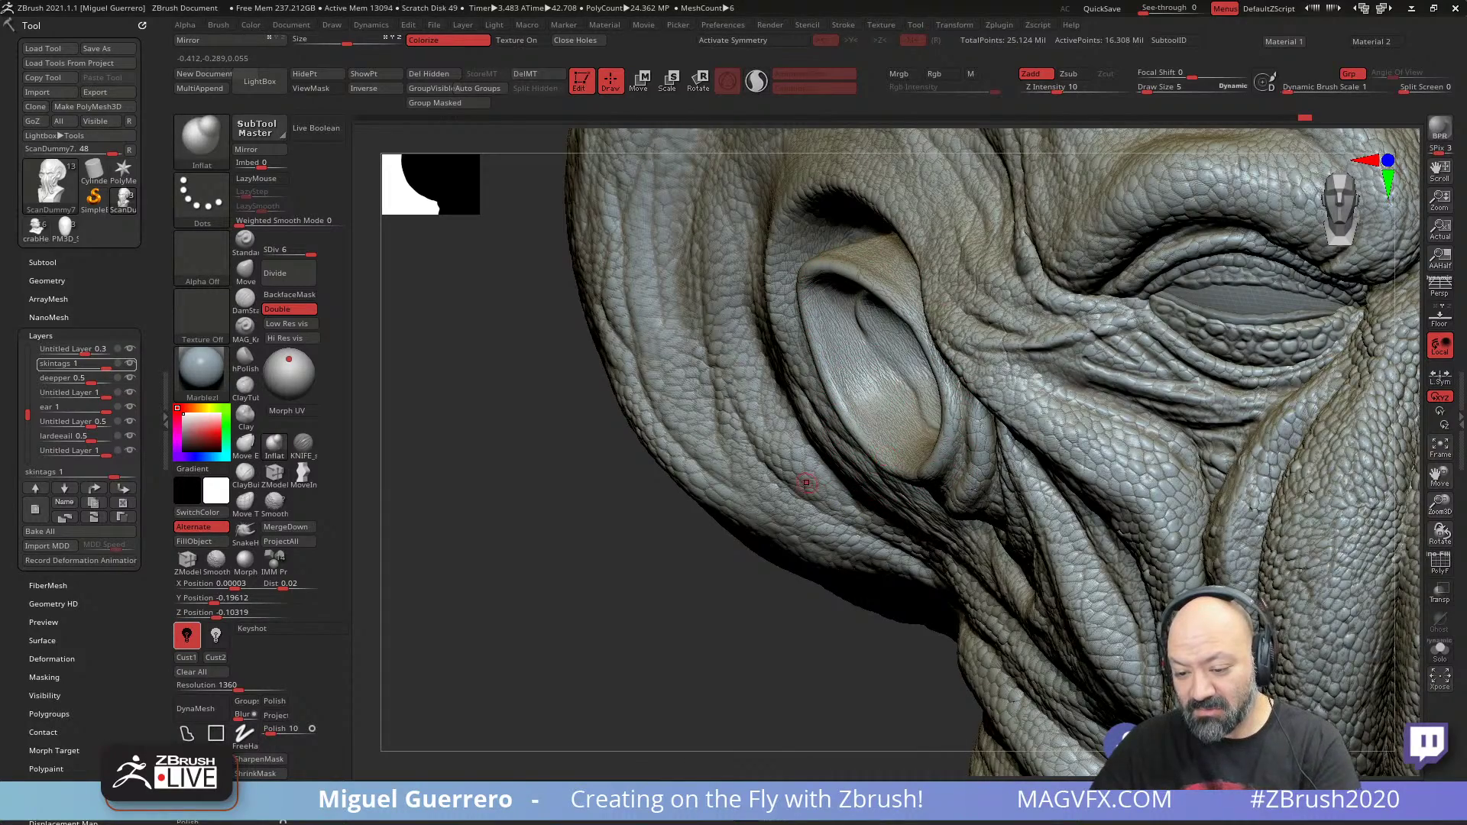
{"action": "mouse_move", "coordinate": [701, 566]}
{"action": "right_mouse_down", "text": "alt"}
{"action": "mouse_move", "coordinate": [606, 563]}
{"action": "mouse_move", "coordinate": [642, 600]}
{"action": "mouse_move", "coordinate": [629, 603]}
{"action": "right_mouse_up", "text": "alt"}
{"action": "left_click_drag", "start_coordinate": [638, 603], "coordinate": [458, 573]}
{"action": "right_click_drag", "start_coordinate": [527, 548], "coordinate": [643, 574], "text": "ctrl"}
{"action": "left_click_drag", "start_coordinate": [650, 604], "coordinate": [511, 501]}
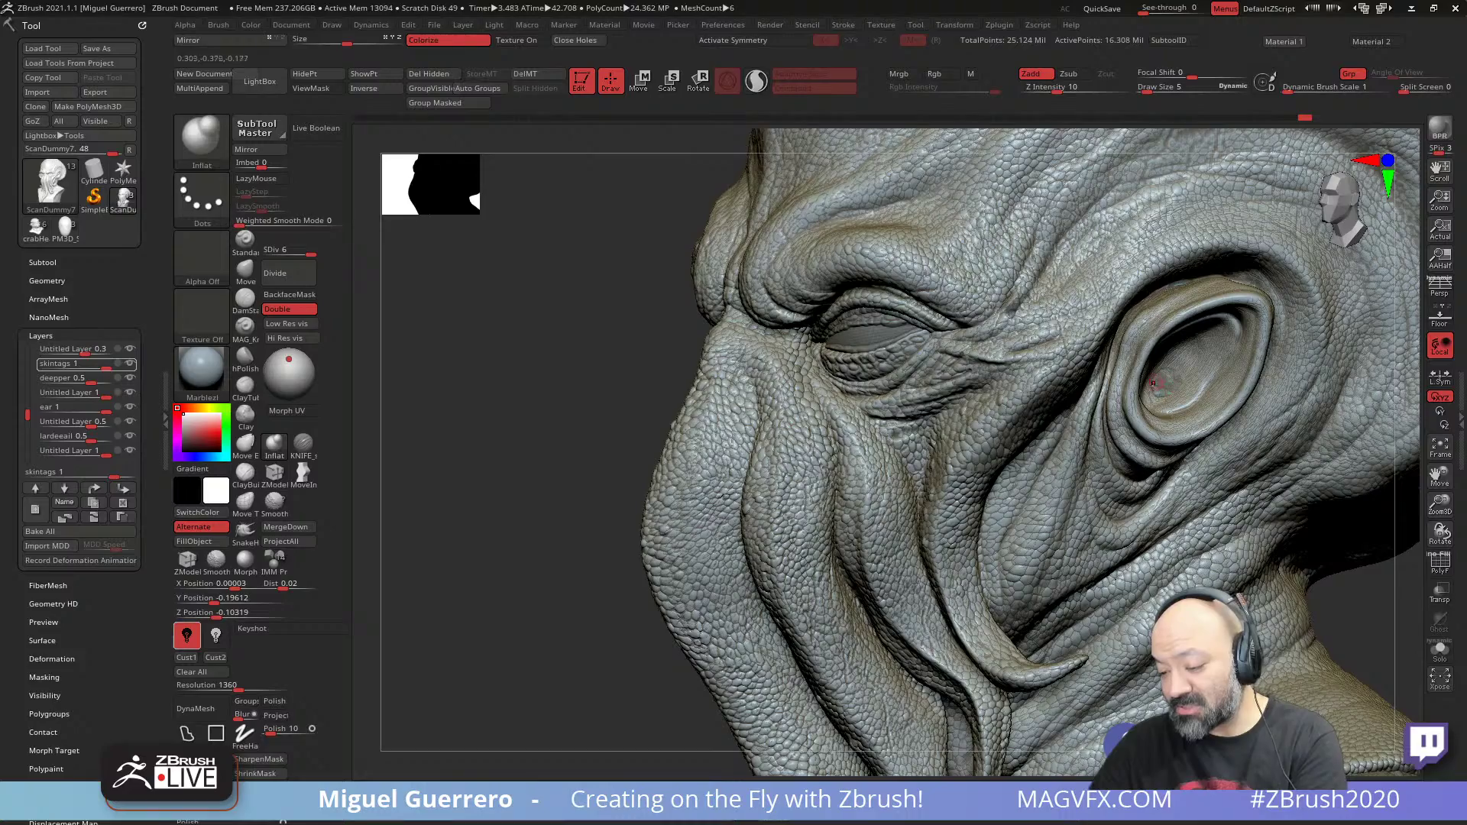
{"action": "right_click_drag", "start_coordinate": [596, 428], "coordinate": [1111, 483]}
{"action": "mouse_move", "coordinate": [1264, 403]}
{"action": "left_mouse_down"}
{"action": "mouse_move", "coordinate": [608, 418]}
{"action": "mouse_move", "coordinate": [612, 459]}
{"action": "mouse_move", "coordinate": [764, 463]}
{"action": "mouse_move", "coordinate": [605, 464]}
{"action": "mouse_move", "coordinate": [633, 515]}
{"action": "left_mouse_up"}
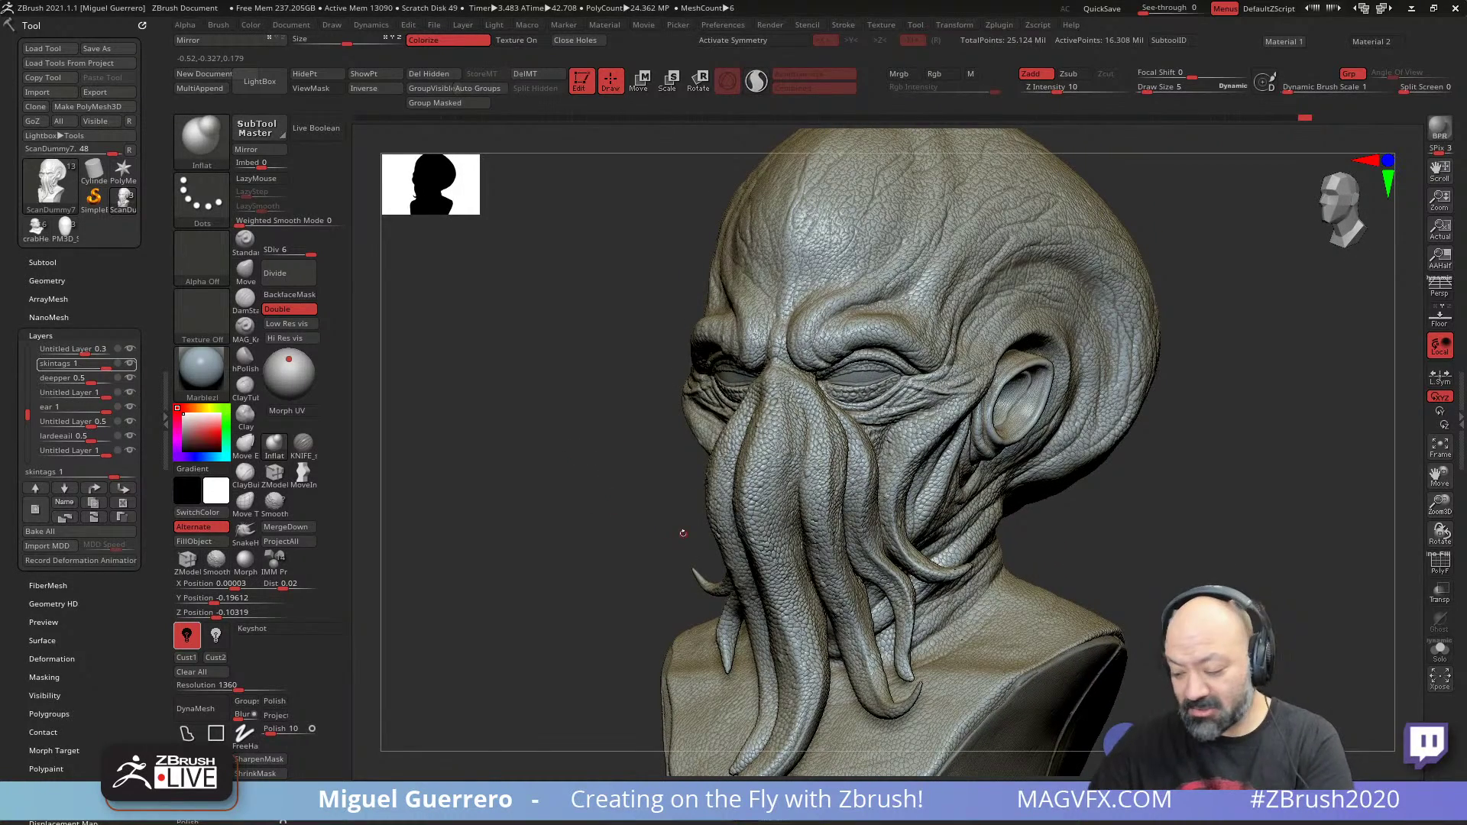
- Turn on transparency, switch the material back to the Goblin material and turn the bust to profile
{"action": "left_click", "coordinate": [1439, 592]}
{"action": "left_click_drag", "start_coordinate": [540, 473], "coordinate": [634, 473], "text": "shift"}
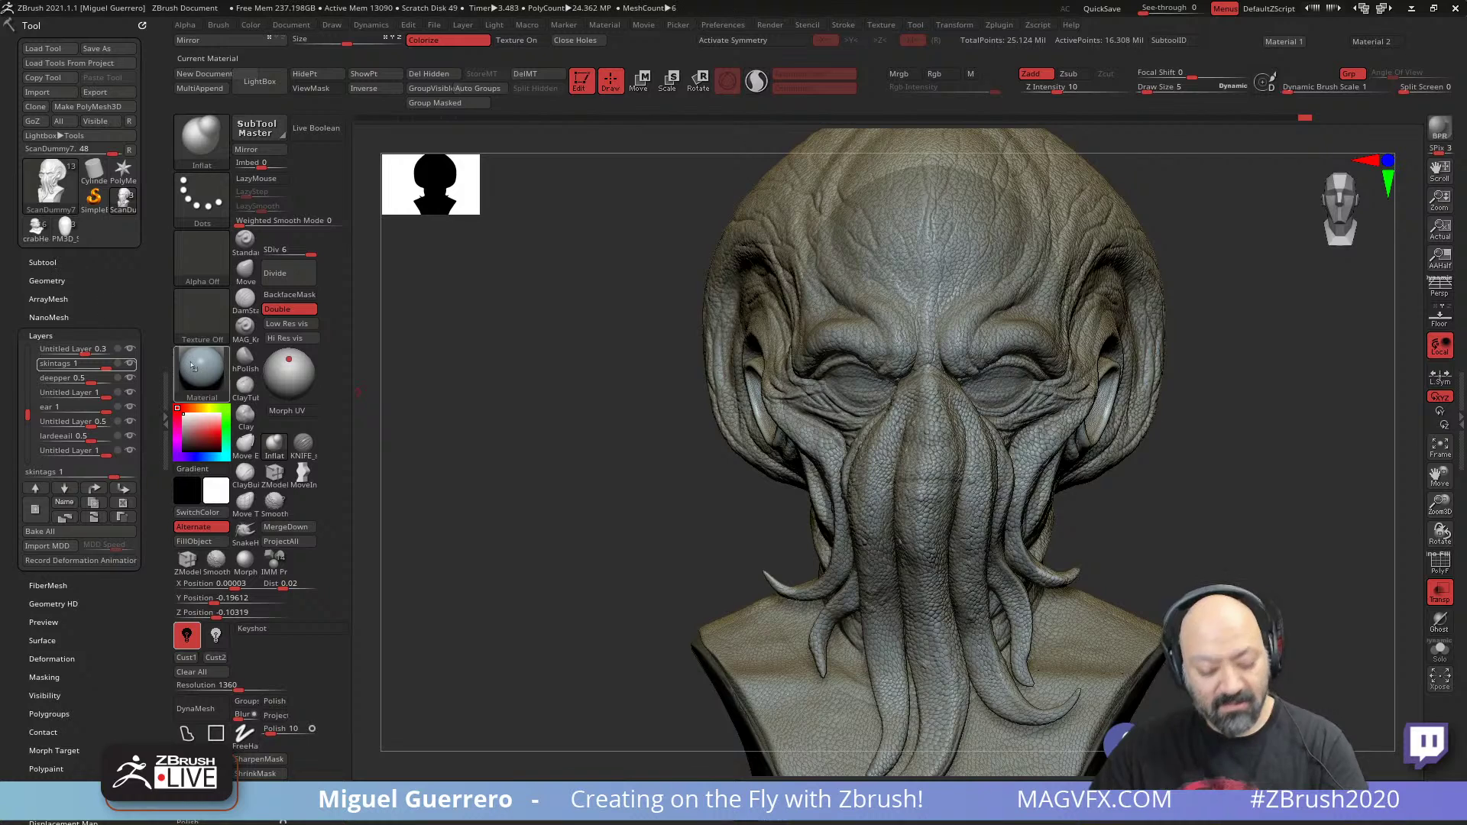
{"action": "left_click", "coordinate": [661, 795]}
{"action": "left_click_drag", "start_coordinate": [660, 745], "coordinate": [369, 420], "text": "shift"}
- Select the ScanDummy3 human bust subtool and isolate it with Solo to inspect it
{"action": "left_click", "coordinate": [39, 262]}
{"action": "mouse_move", "coordinate": [84, 308]}
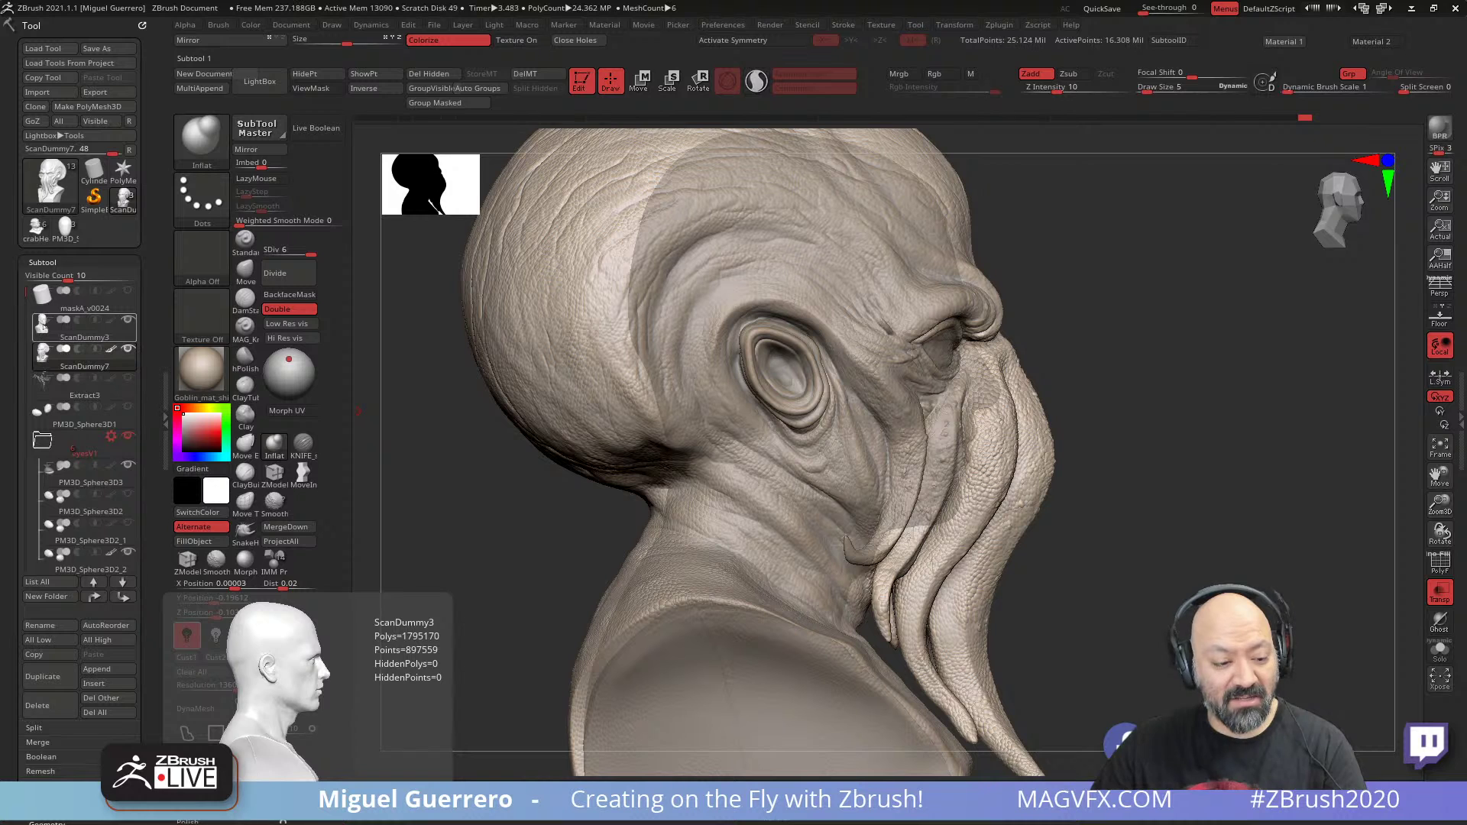
{"action": "left_click", "coordinate": [80, 330]}
{"action": "left_click_drag", "start_coordinate": [551, 487], "coordinate": [580, 544]}
{"action": "left_click", "coordinate": [1439, 650]}
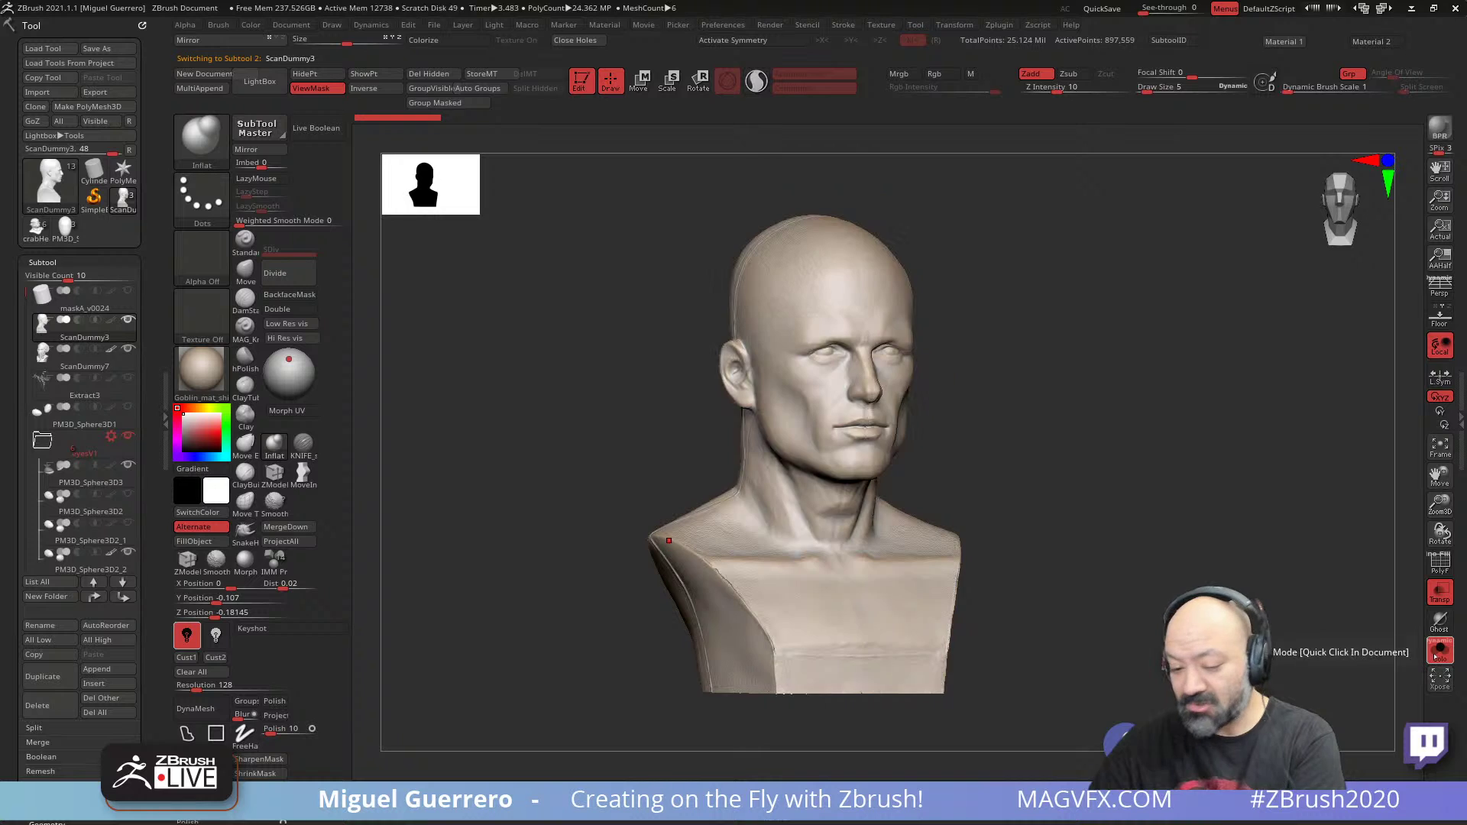
{"action": "mouse_move", "coordinate": [1177, 580]}
{"action": "left_mouse_down"}
{"action": "mouse_move", "coordinate": [1268, 579]}
{"action": "mouse_move", "coordinate": [1159, 581]}
{"action": "left_mouse_up"}
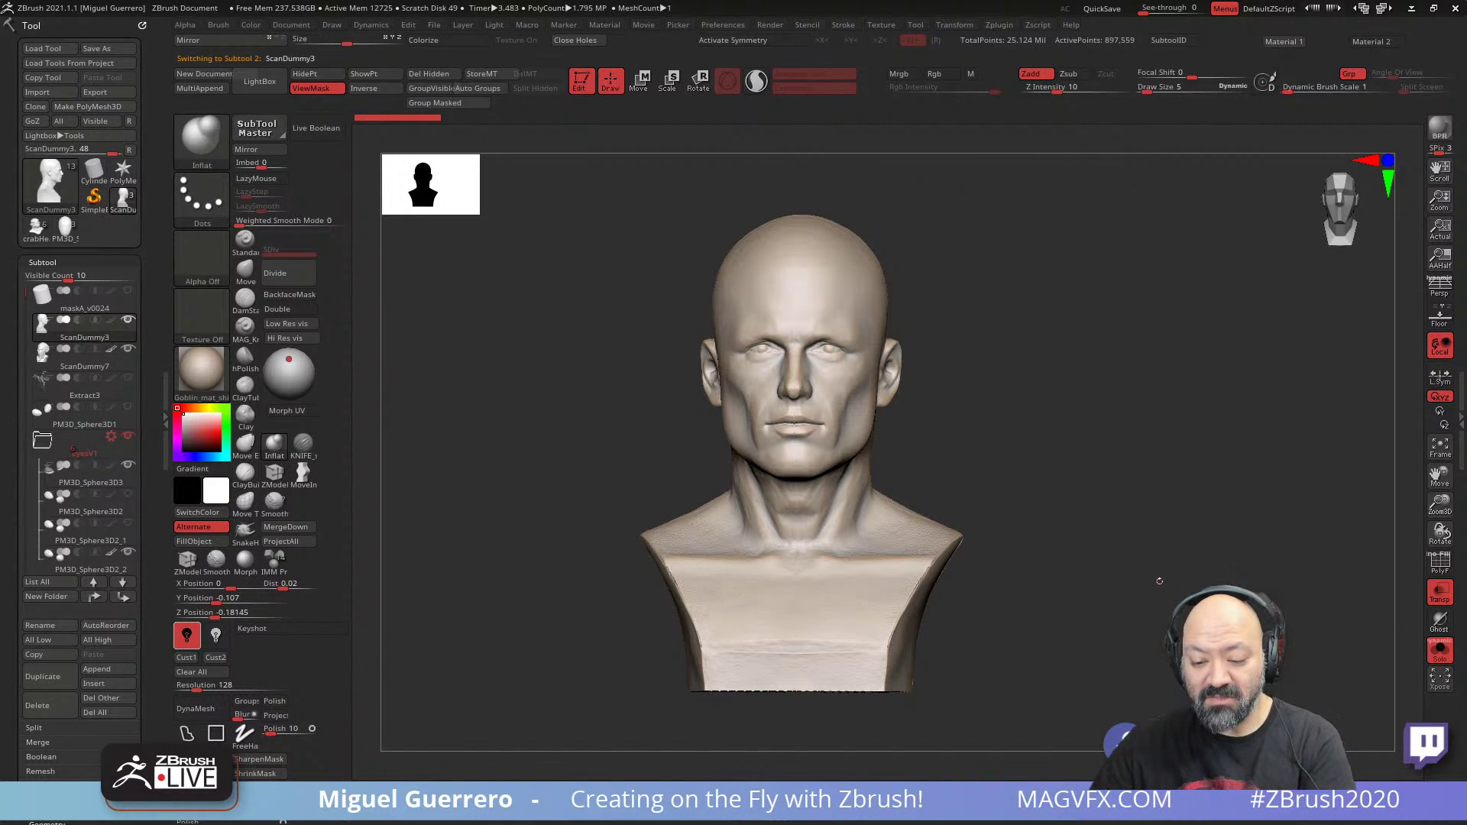
{"action": "left_click_drag", "start_coordinate": [508, 445], "coordinate": [611, 475]}
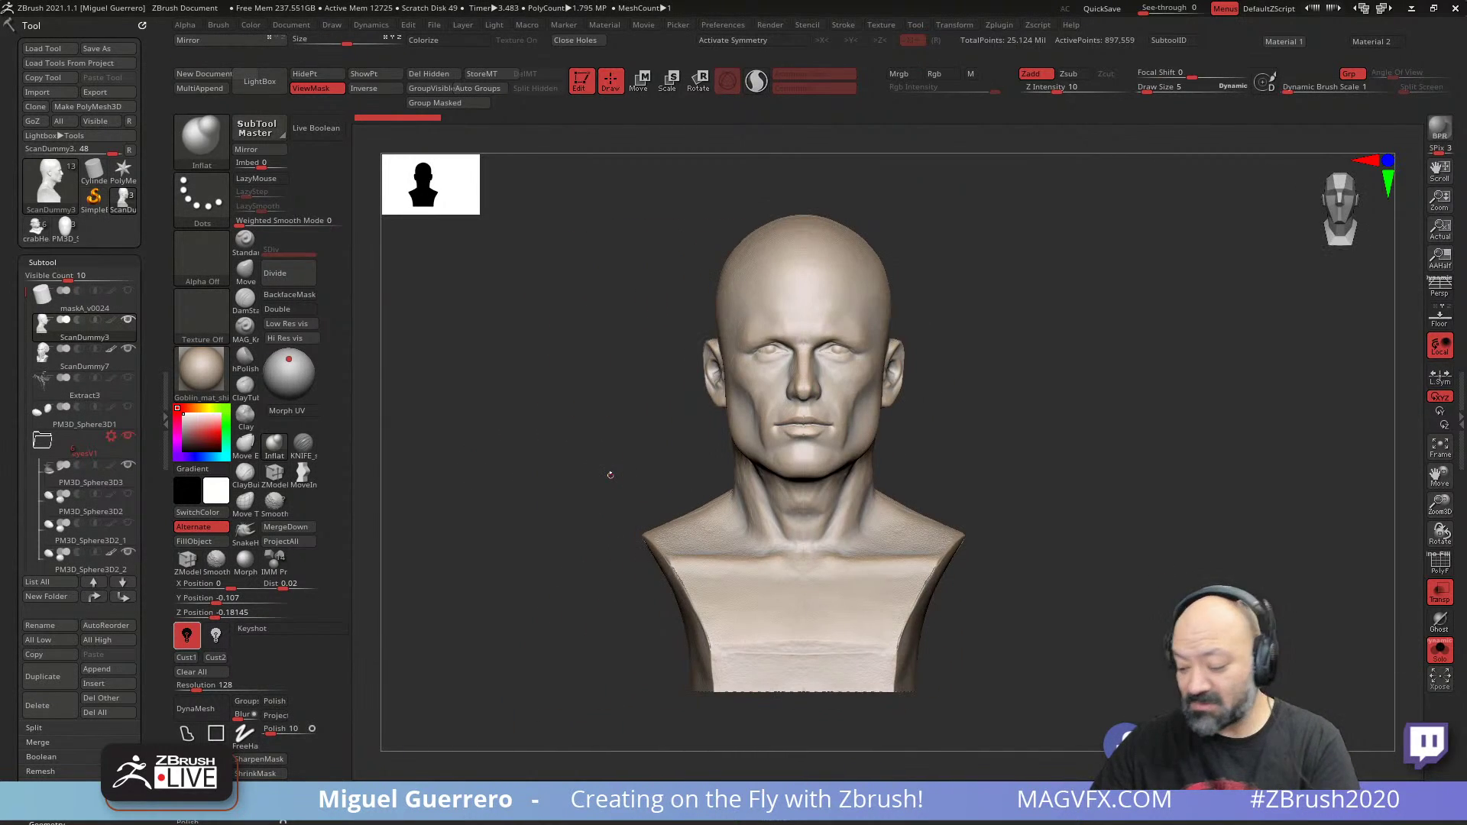
- Leave Solo, compare the human bust with the see-through creature in profile, and turn transparency off
{"action": "left_click", "coordinate": [1440, 648]}
{"action": "left_click_drag", "start_coordinate": [520, 476], "coordinate": [665, 554]}
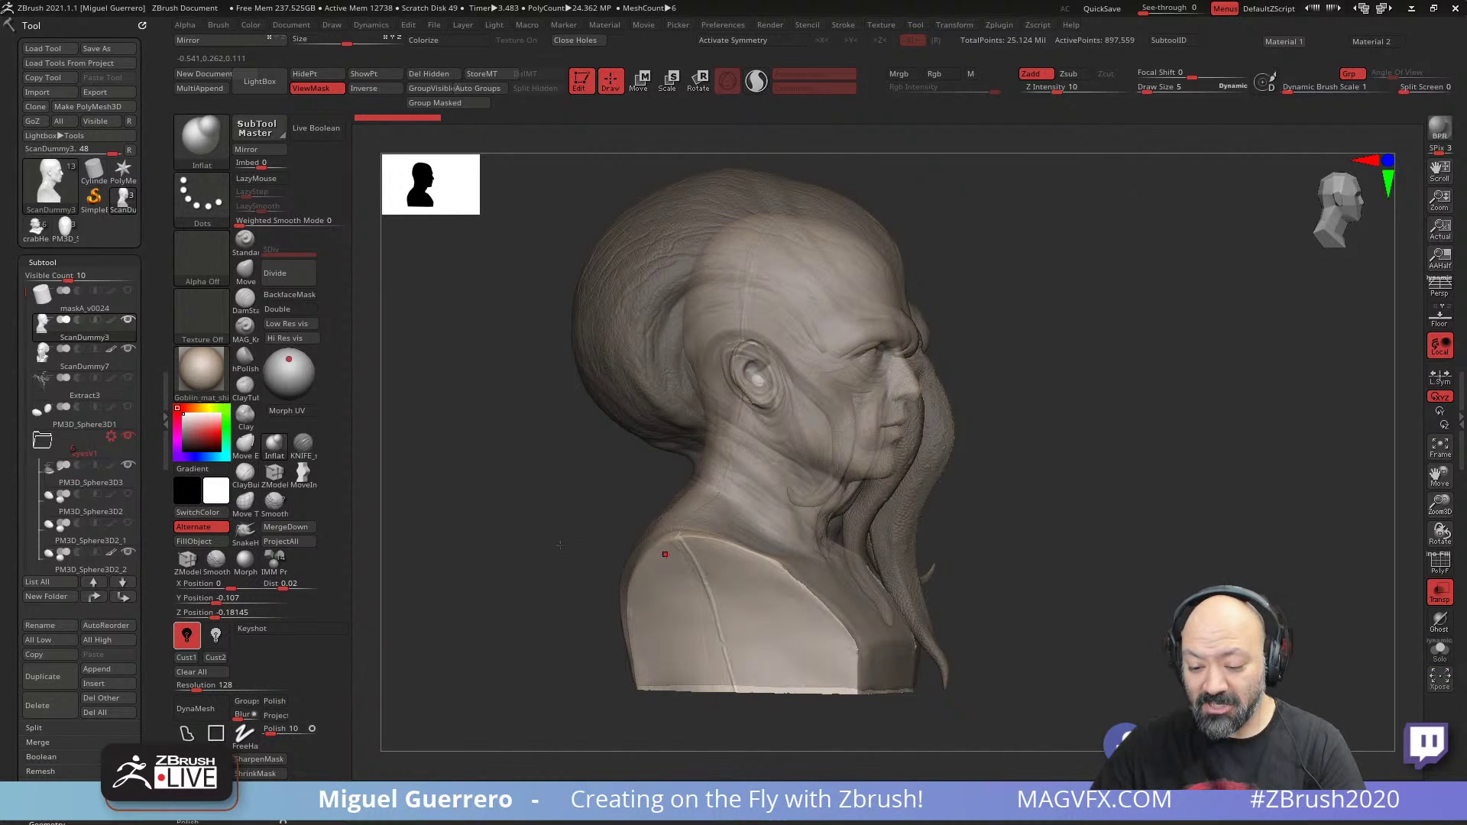
{"action": "left_click_drag", "start_coordinate": [510, 524], "coordinate": [624, 495]}
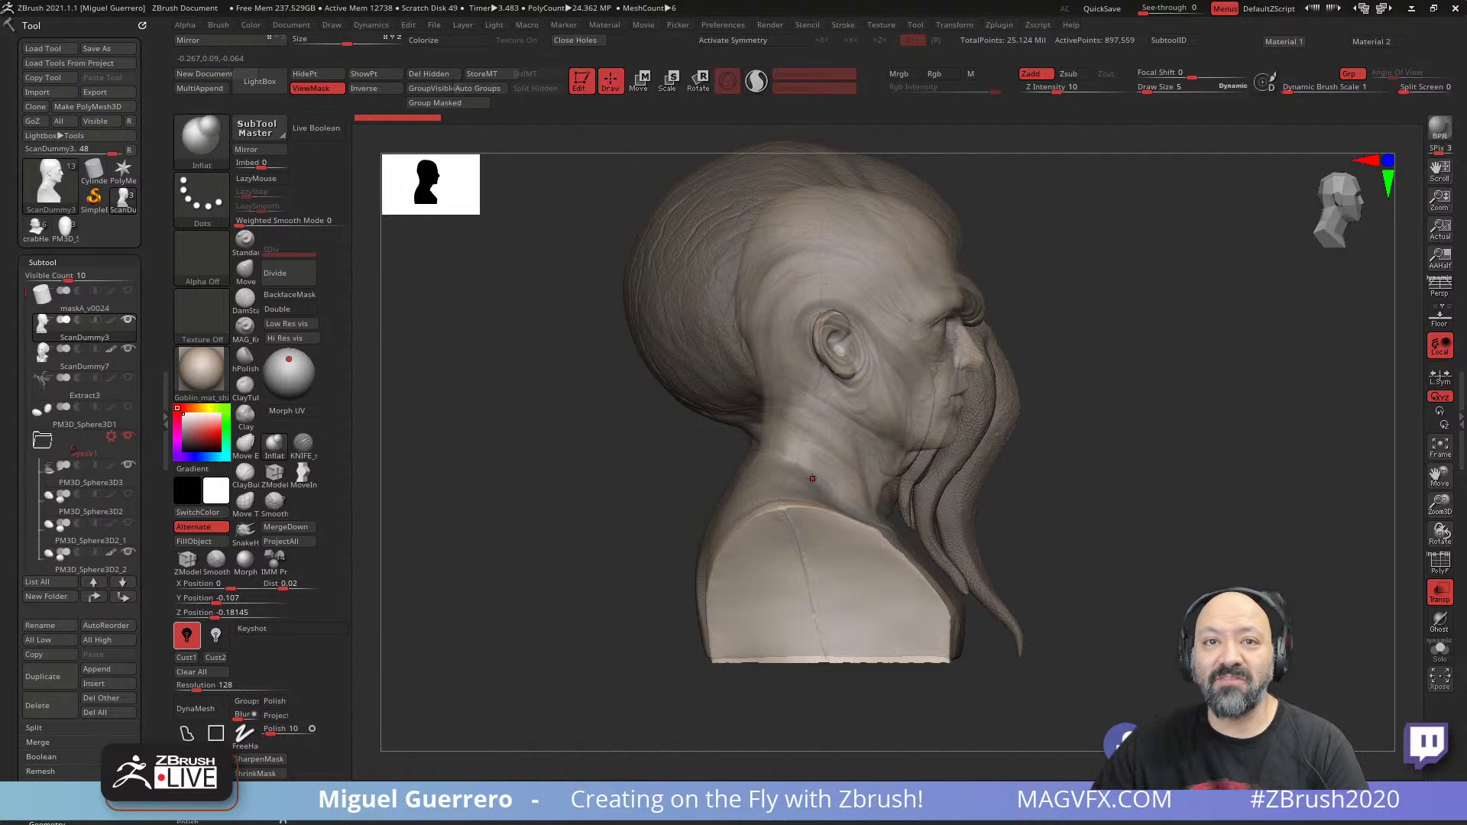
{"action": "mouse_move", "coordinate": [574, 505]}
{"action": "left_mouse_down"}
{"action": "mouse_move", "coordinate": [587, 558]}
{"action": "mouse_move", "coordinate": [560, 517]}
{"action": "mouse_move", "coordinate": [548, 527]}
{"action": "mouse_move", "coordinate": [567, 527]}
{"action": "mouse_move", "coordinate": [535, 531]}
{"action": "mouse_move", "coordinate": [566, 491]}
{"action": "left_mouse_up"}
{"action": "left_click", "coordinate": [1439, 592]}
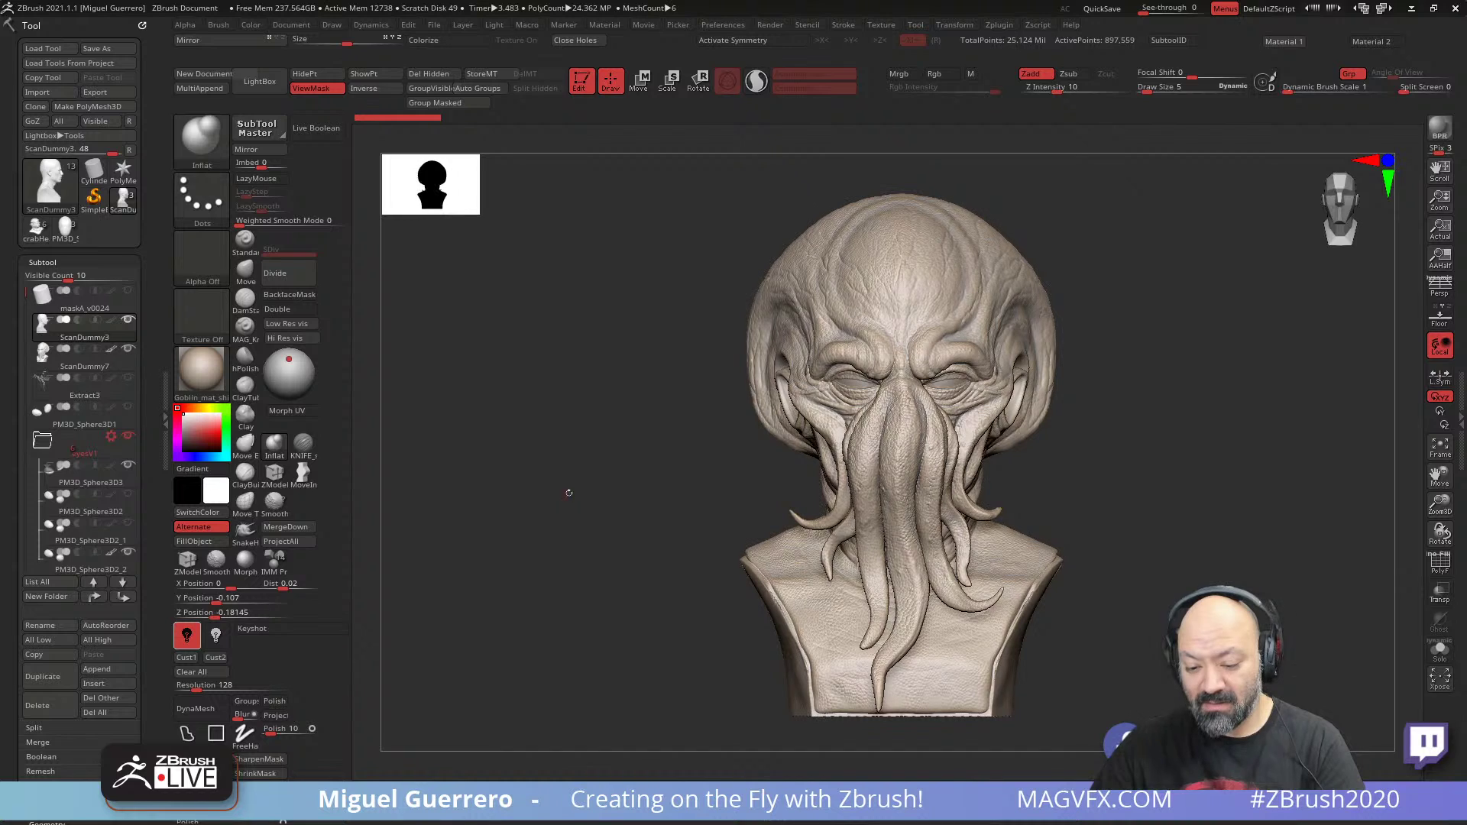
- Examine the framed opaque creature bust from the front and from three-quarter angles
{"action": "key", "text": "f"}
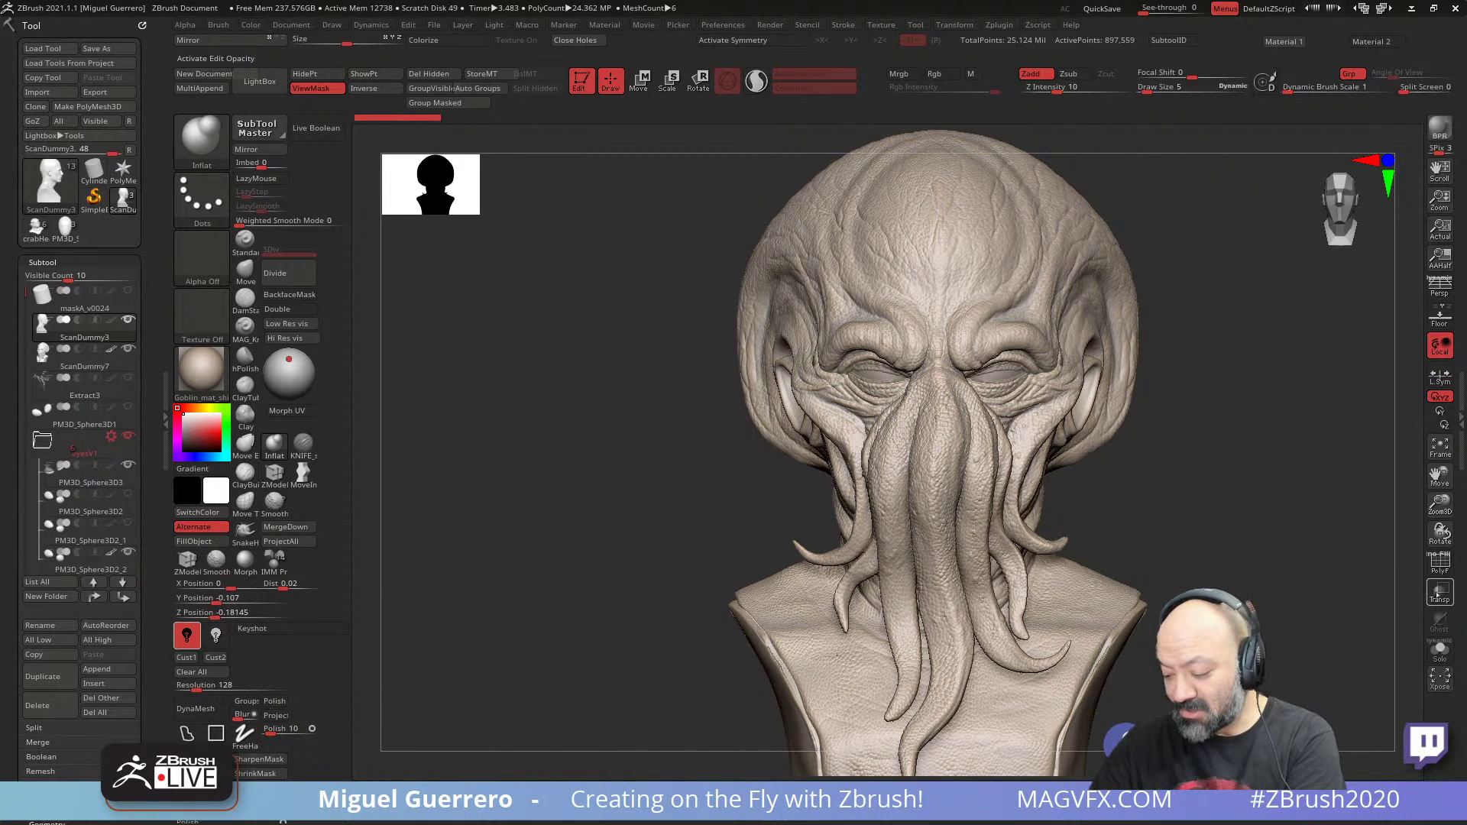
{"action": "left_click", "coordinate": [1439, 593]}
{"action": "left_click", "coordinate": [1438, 593]}
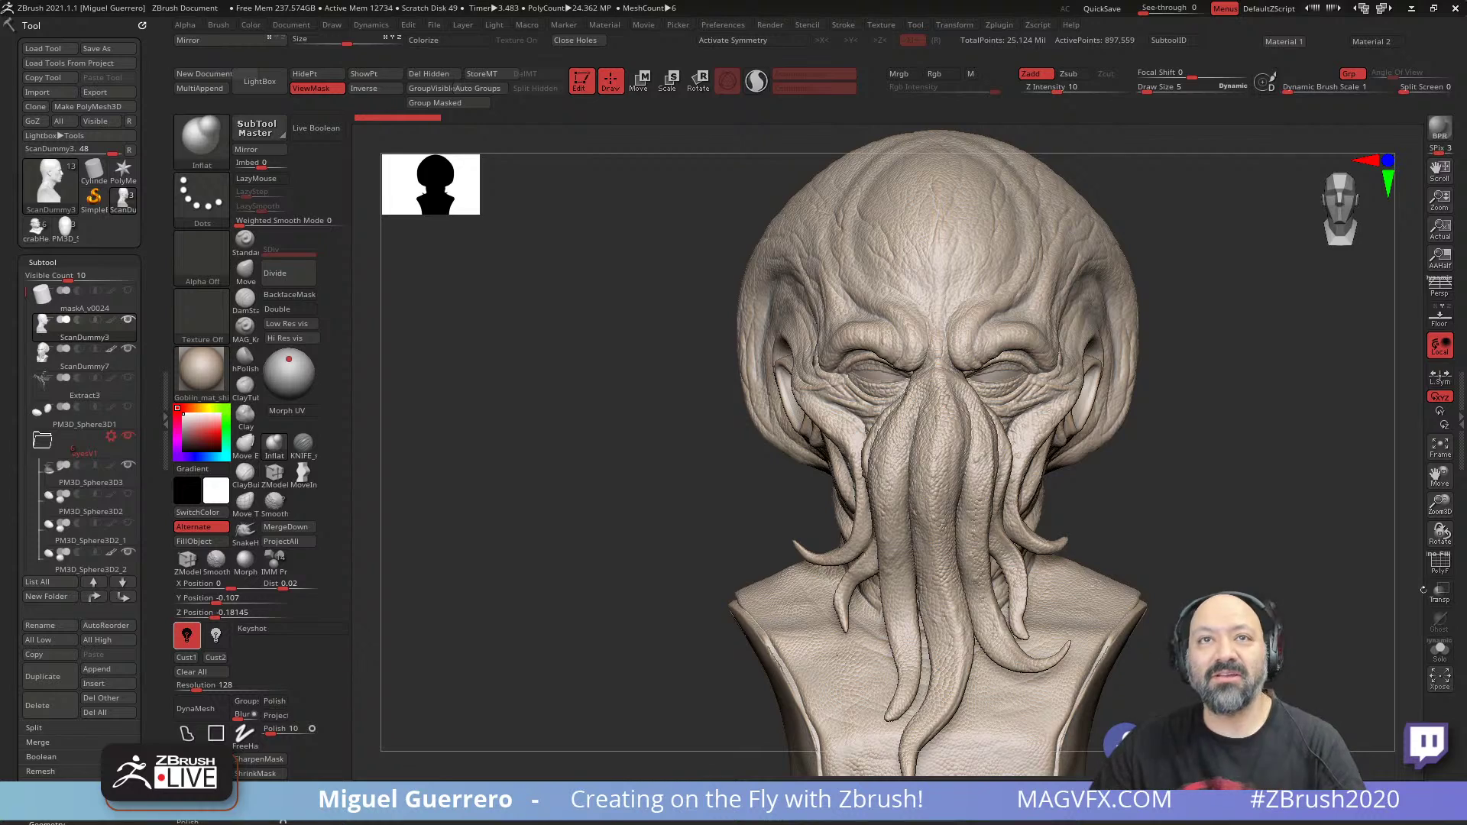
{"action": "right_click_drag", "start_coordinate": [573, 481], "coordinate": [573, 517], "text": "alt"}
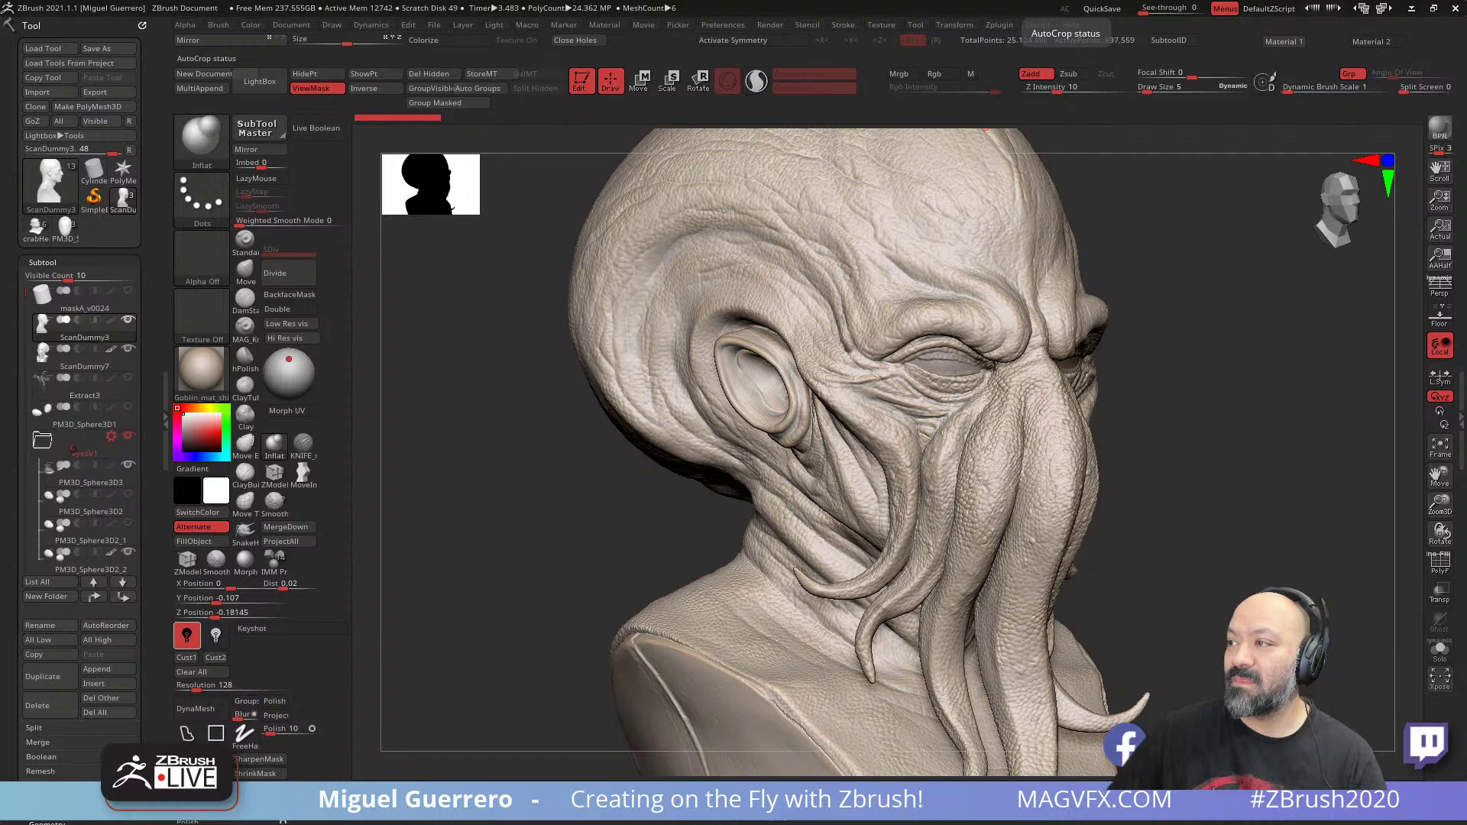
{"action": "right_click_drag", "start_coordinate": [552, 498], "coordinate": [507, 507]}
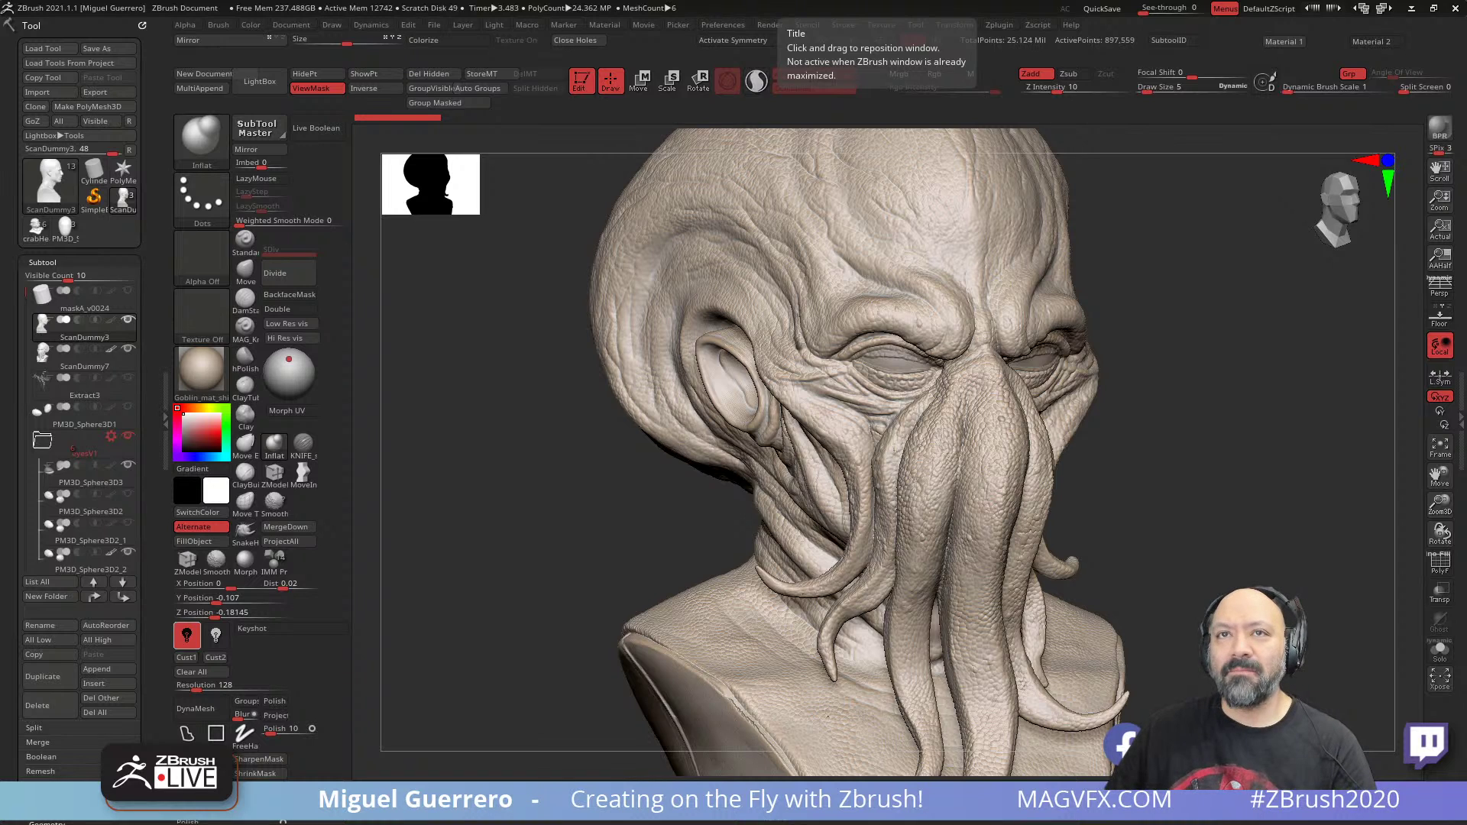
{"action": "left_click_drag", "start_coordinate": [514, 479], "coordinate": [522, 493], "text": "shift"}
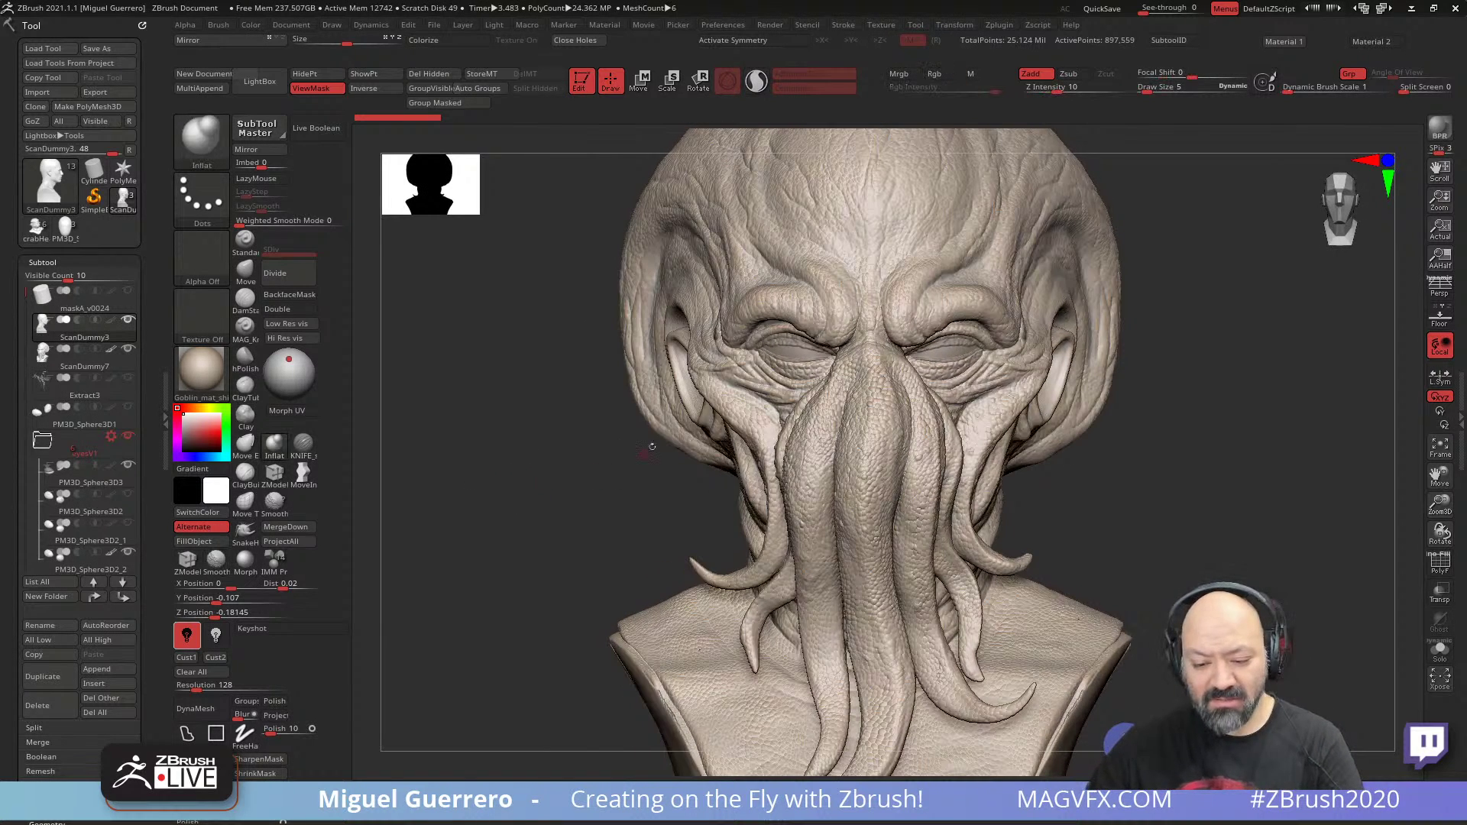
- Make the creature head ScanDummy7 the active subtool and add a new layer to it
{"action": "left_click", "coordinate": [726, 410], "text": "alt"}
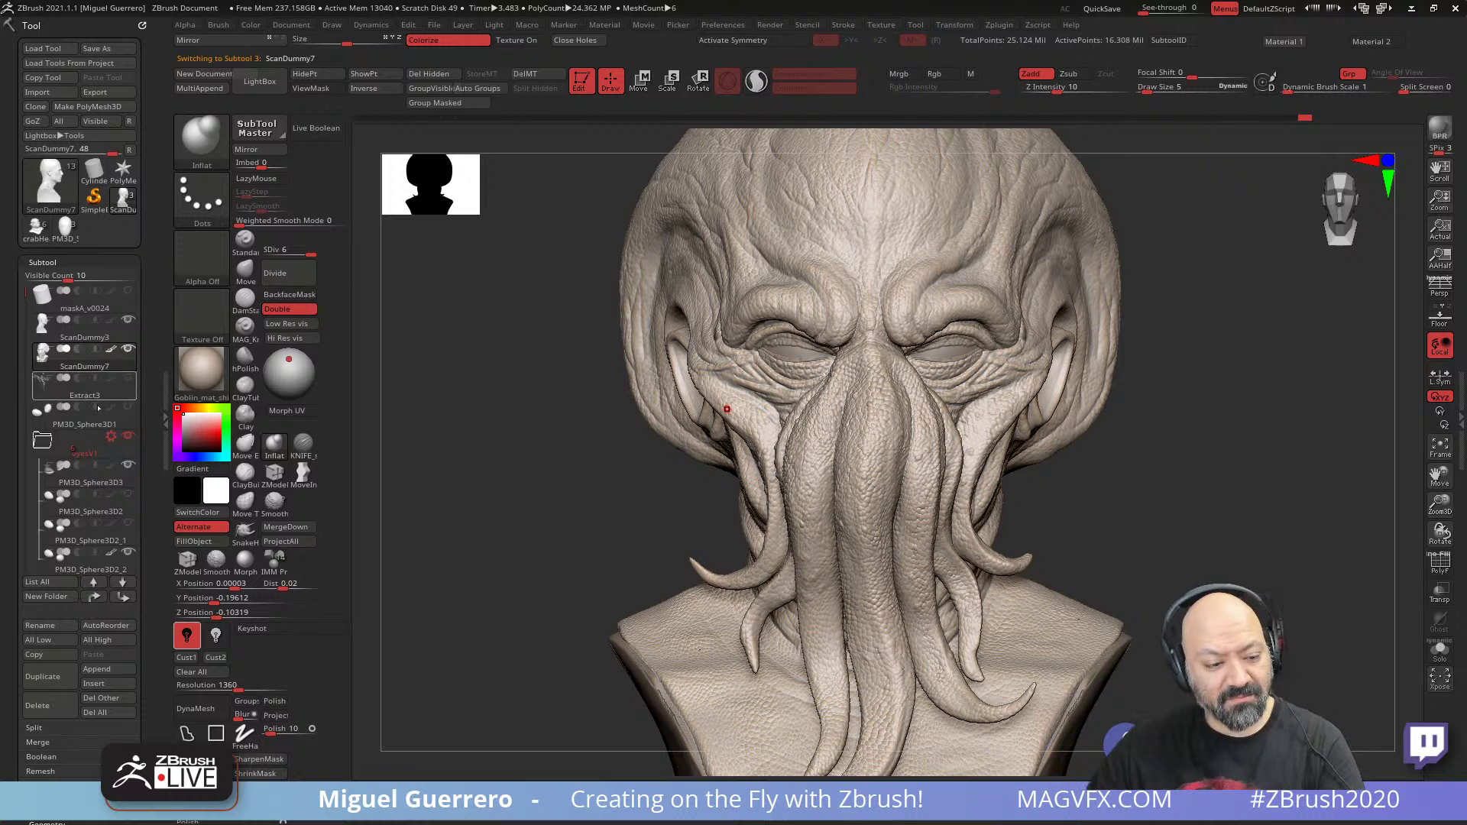
{"action": "left_click", "coordinate": [42, 263]}
{"action": "left_click", "coordinate": [40, 335]}
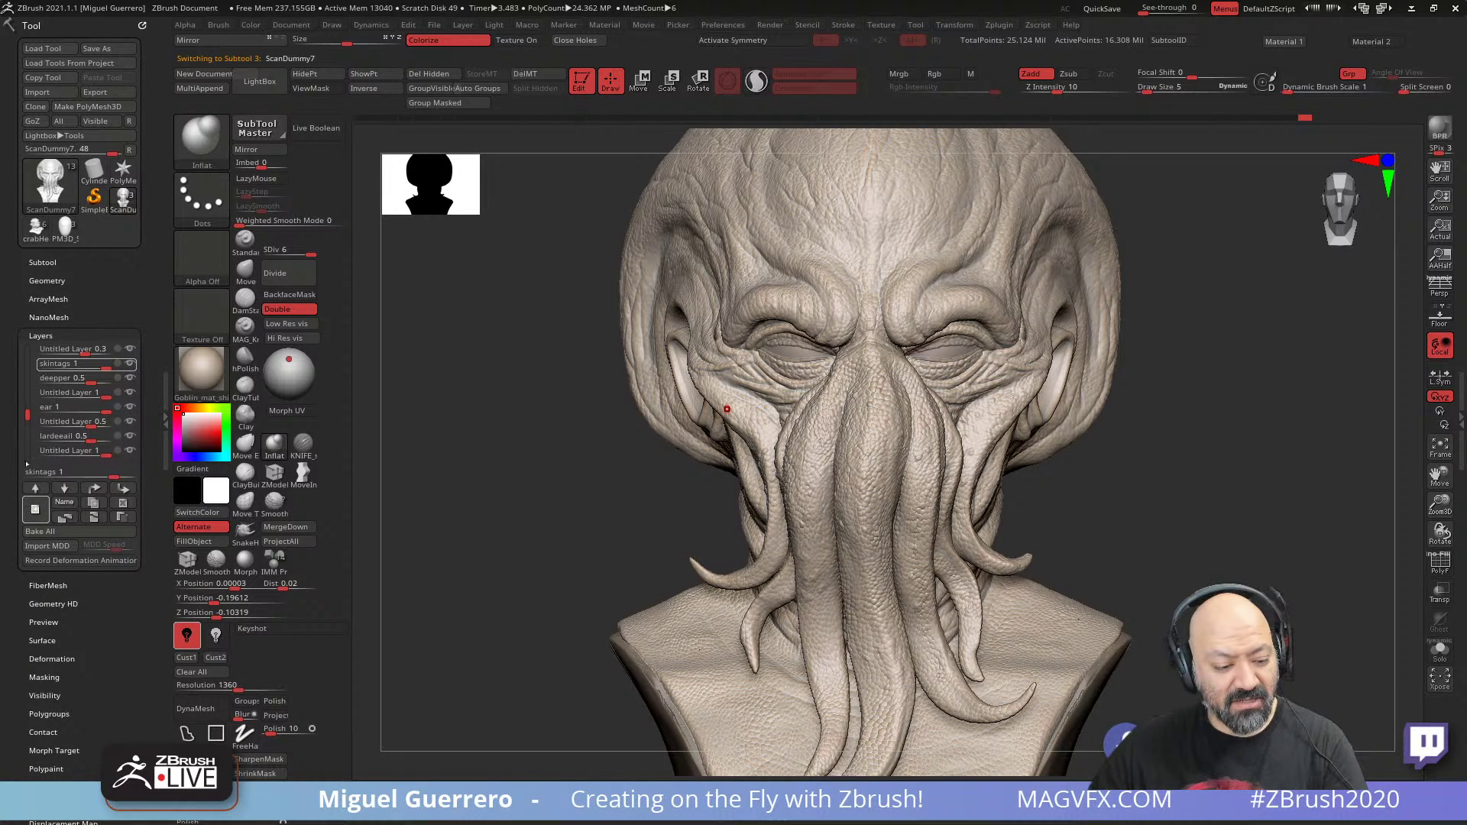
{"action": "left_click", "coordinate": [35, 509]}
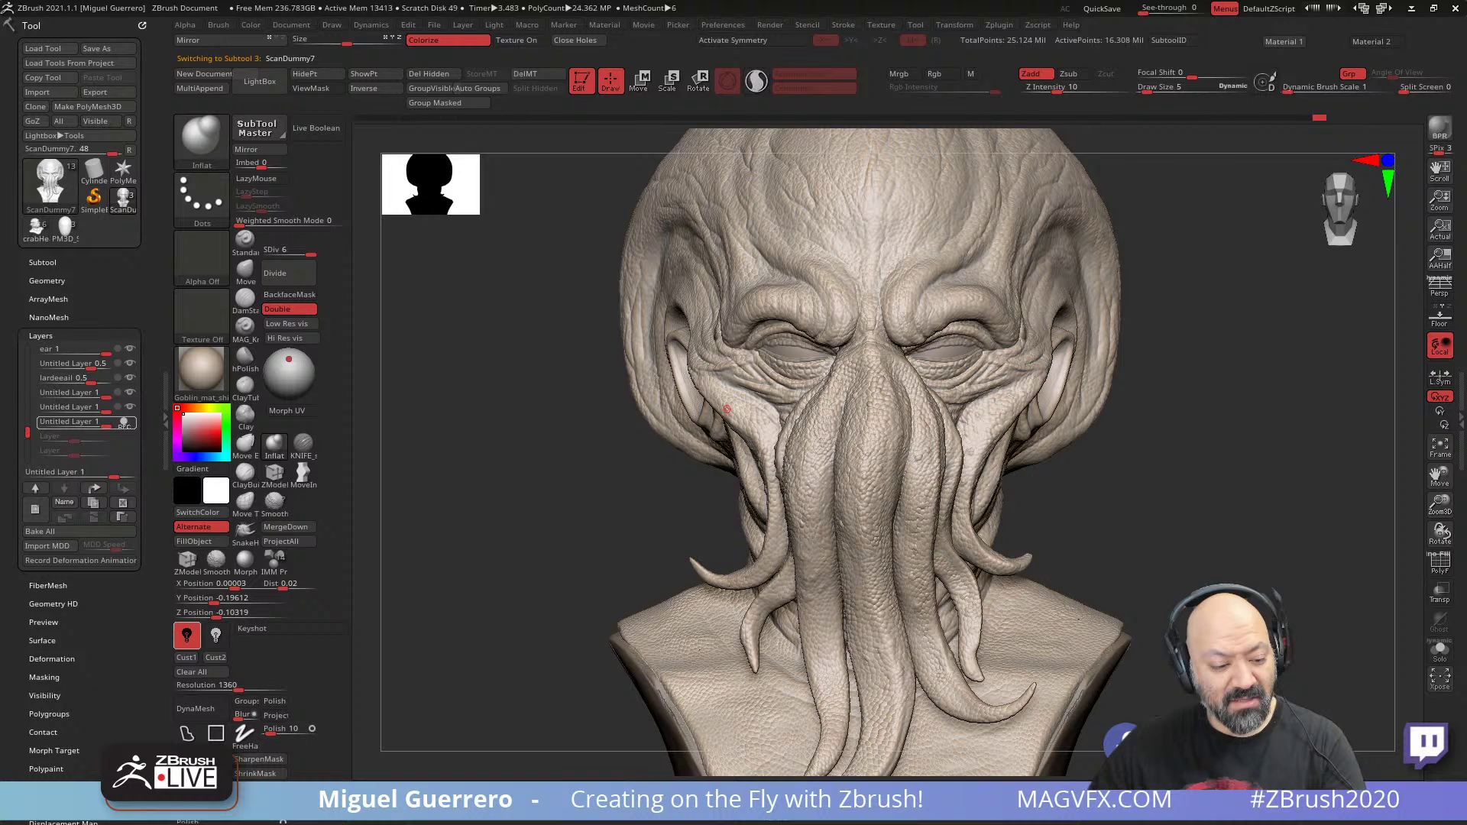
- Rename the new layer on the creature head as brow
{"action": "left_click", "coordinate": [64, 502]}
{"action": "key", "text": "BackSpace"}
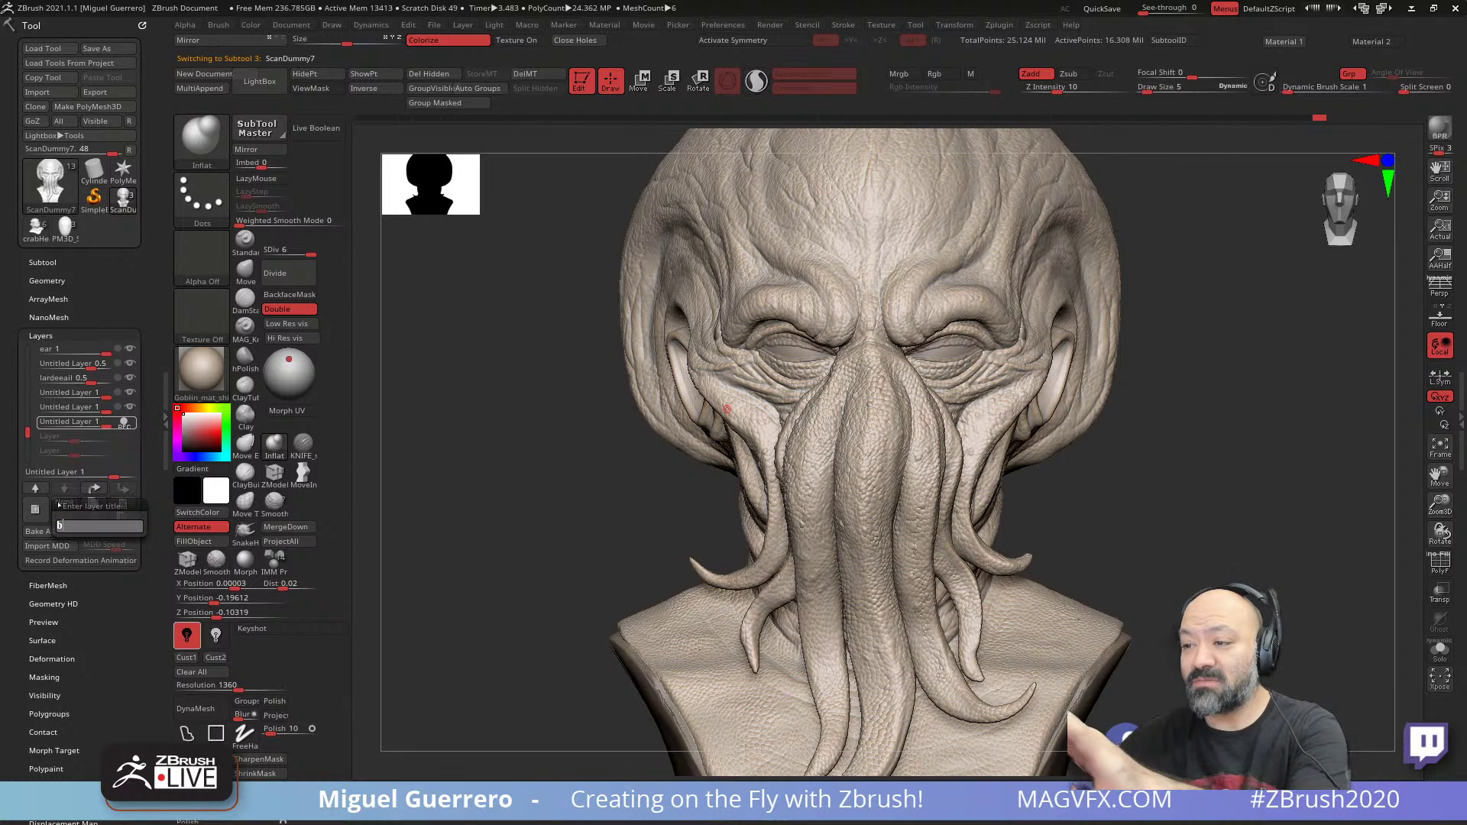
{"action": "type", "text": "brow"}
{"action": "key", "text": "Return"}
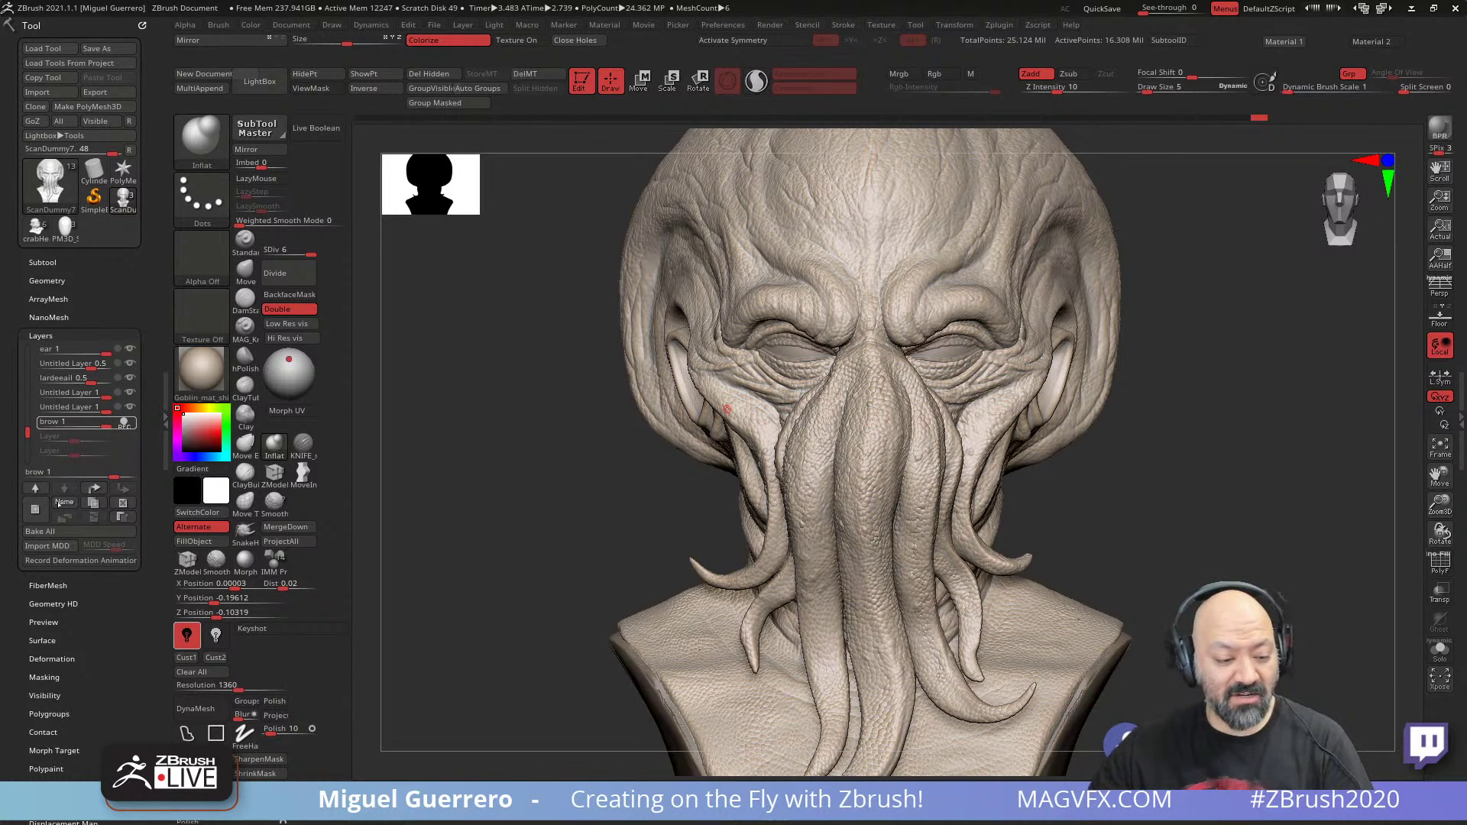
- Turn on X symmetry and drop the creature head to subdivision level 1
{"action": "left_click_drag", "start_coordinate": [510, 473], "coordinate": [550, 459]}
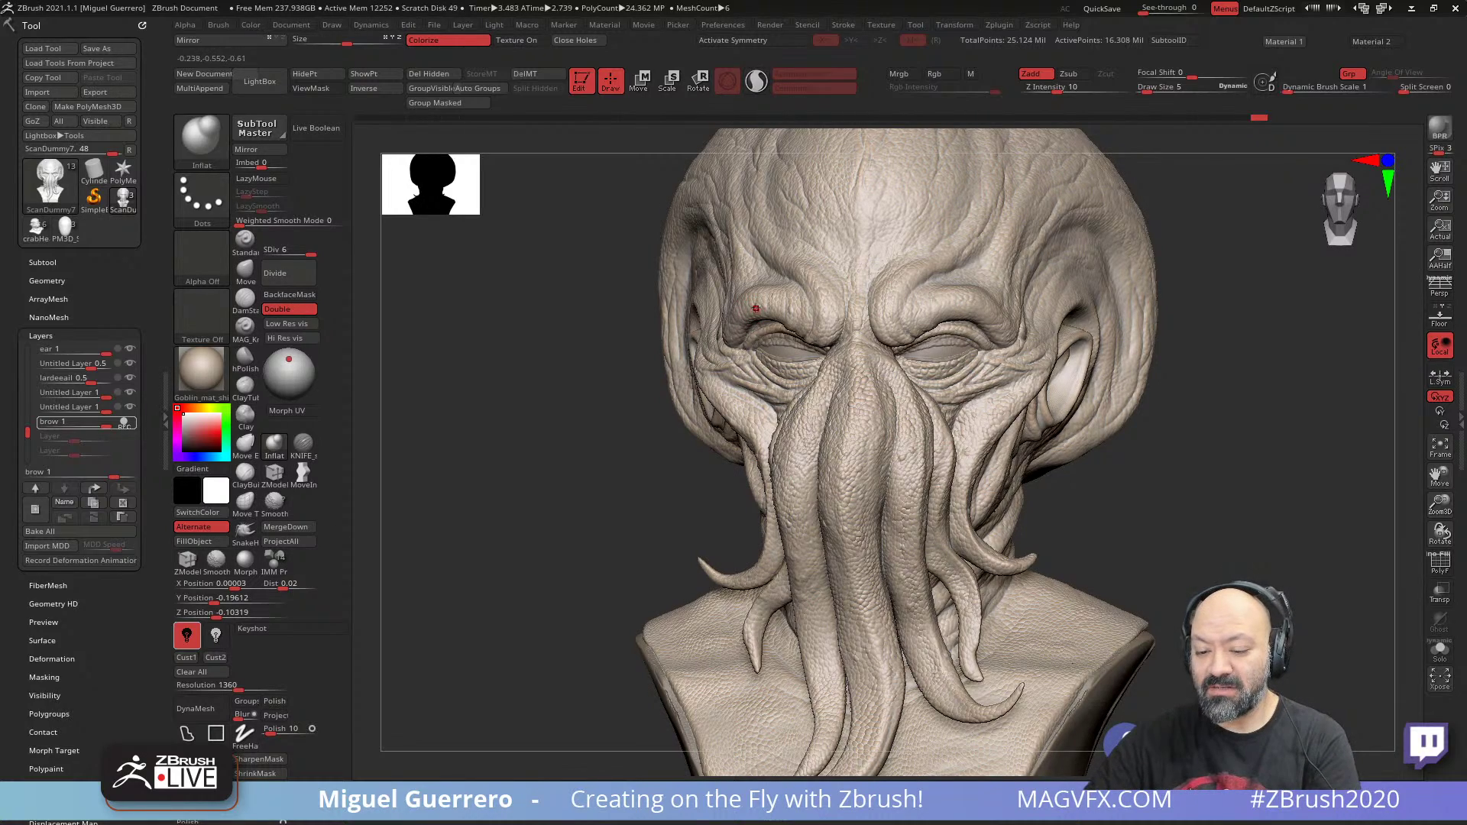
{"action": "key", "text": "x"}
{"action": "left_click_drag", "start_coordinate": [535, 367], "coordinate": [516, 419]}
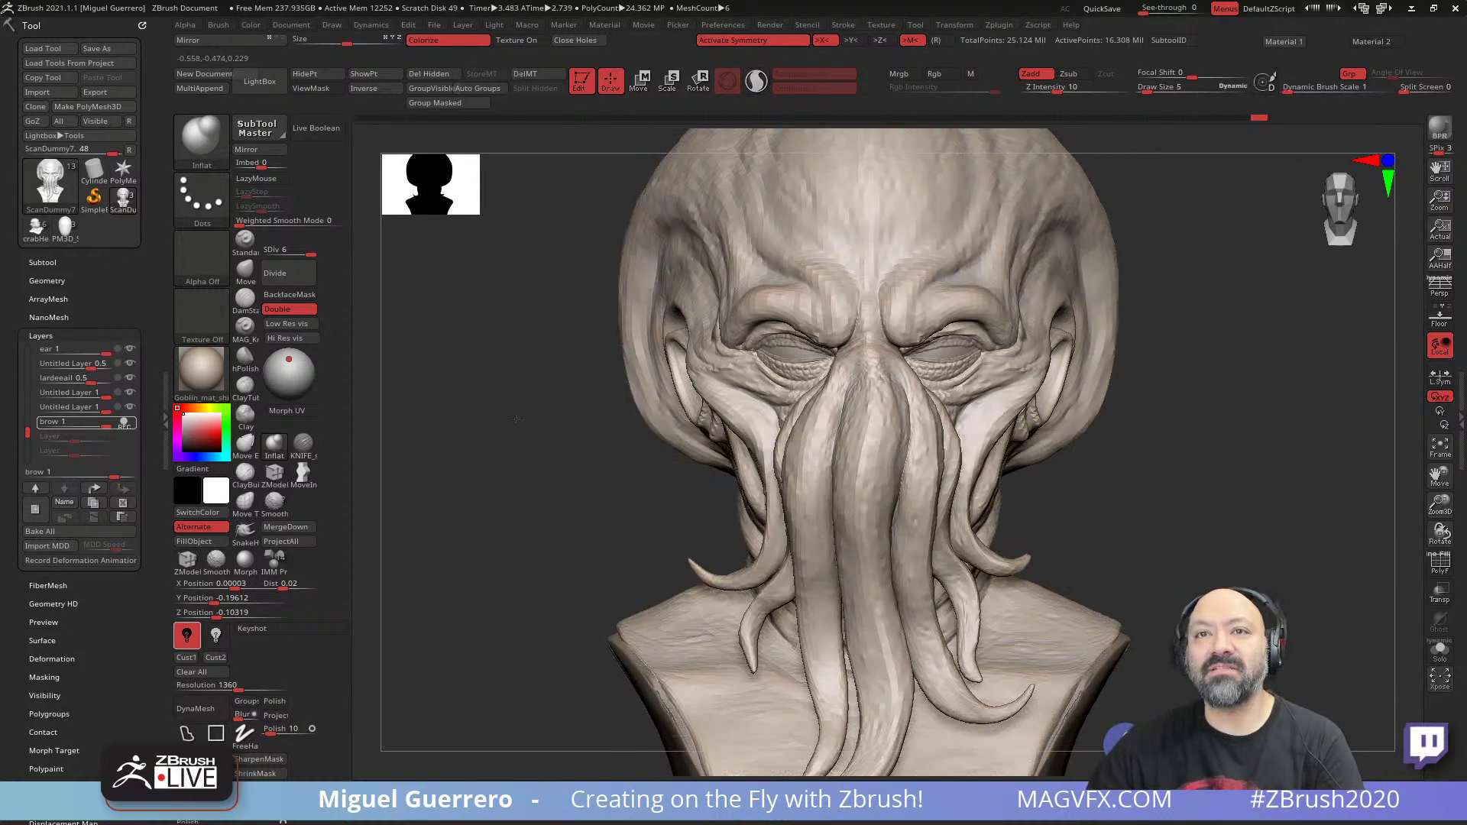
{"action": "right_click_drag", "start_coordinate": [516, 419], "coordinate": [488, 514], "text": "alt"}
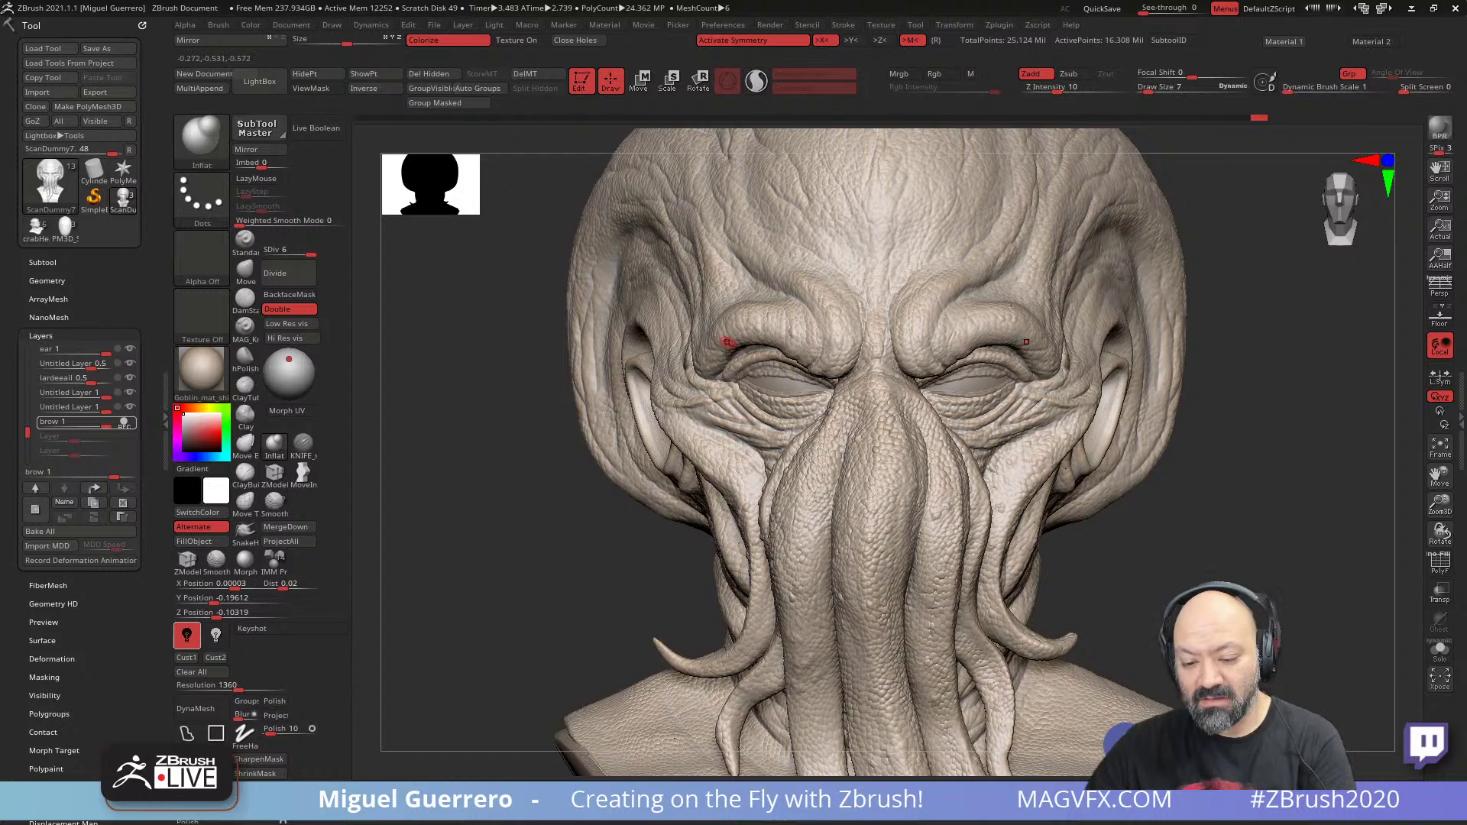
{"action": "left_click_drag", "start_coordinate": [550, 426], "coordinate": [514, 422]}
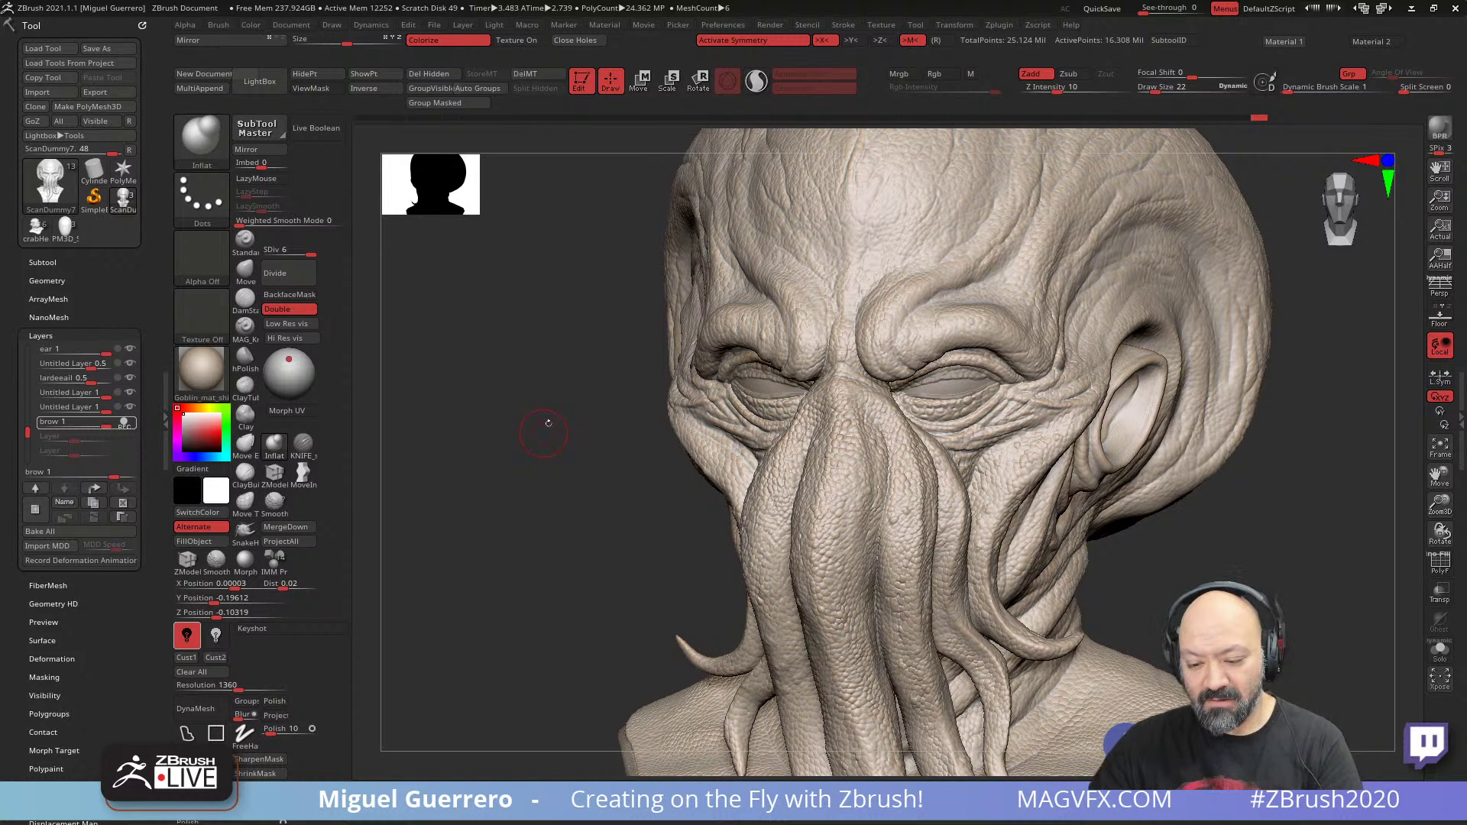
{"action": "left_click_drag", "start_coordinate": [547, 425], "coordinate": [399, 377]}
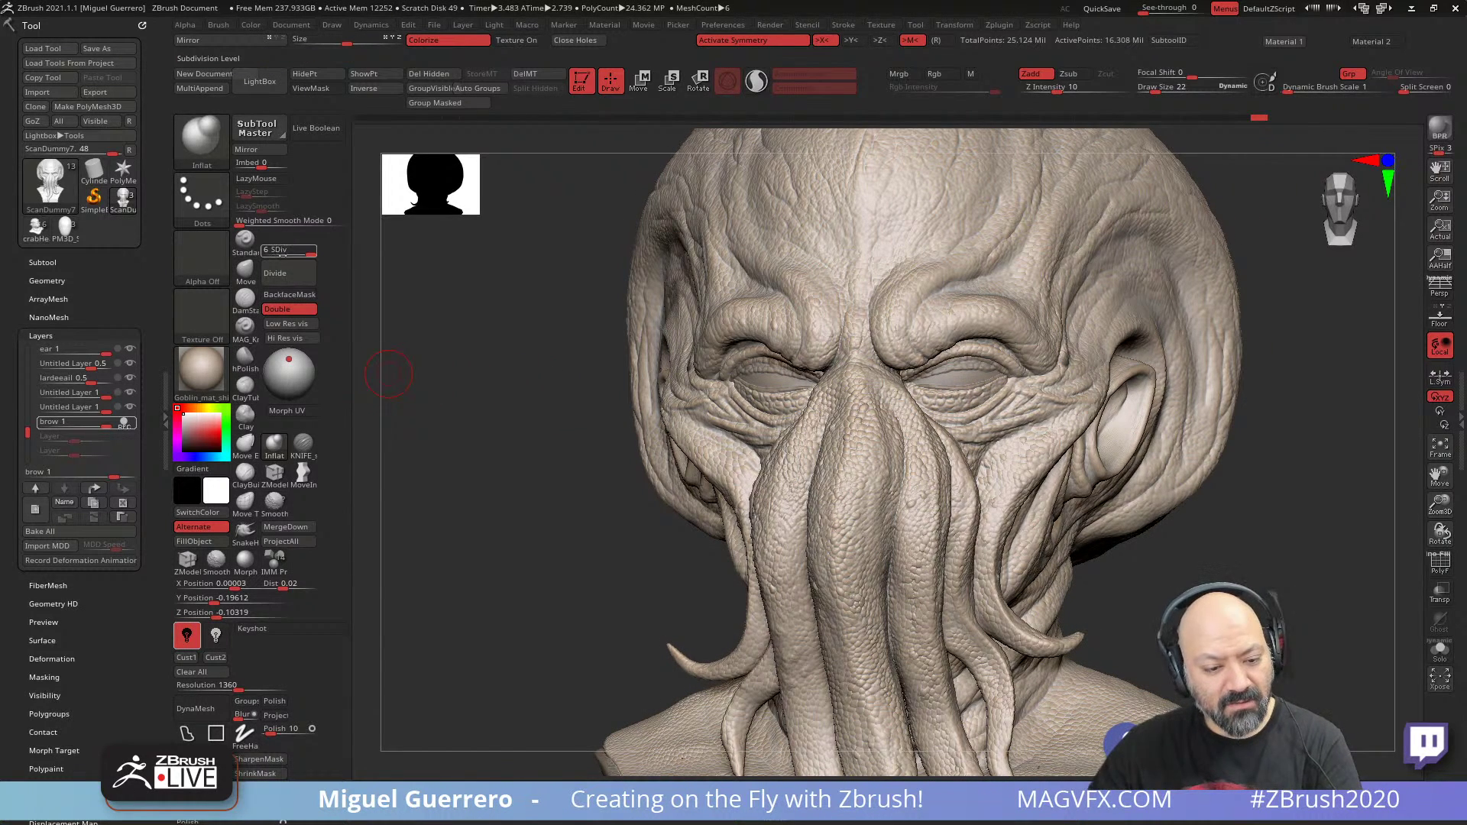
{"action": "left_click", "coordinate": [264, 253]}
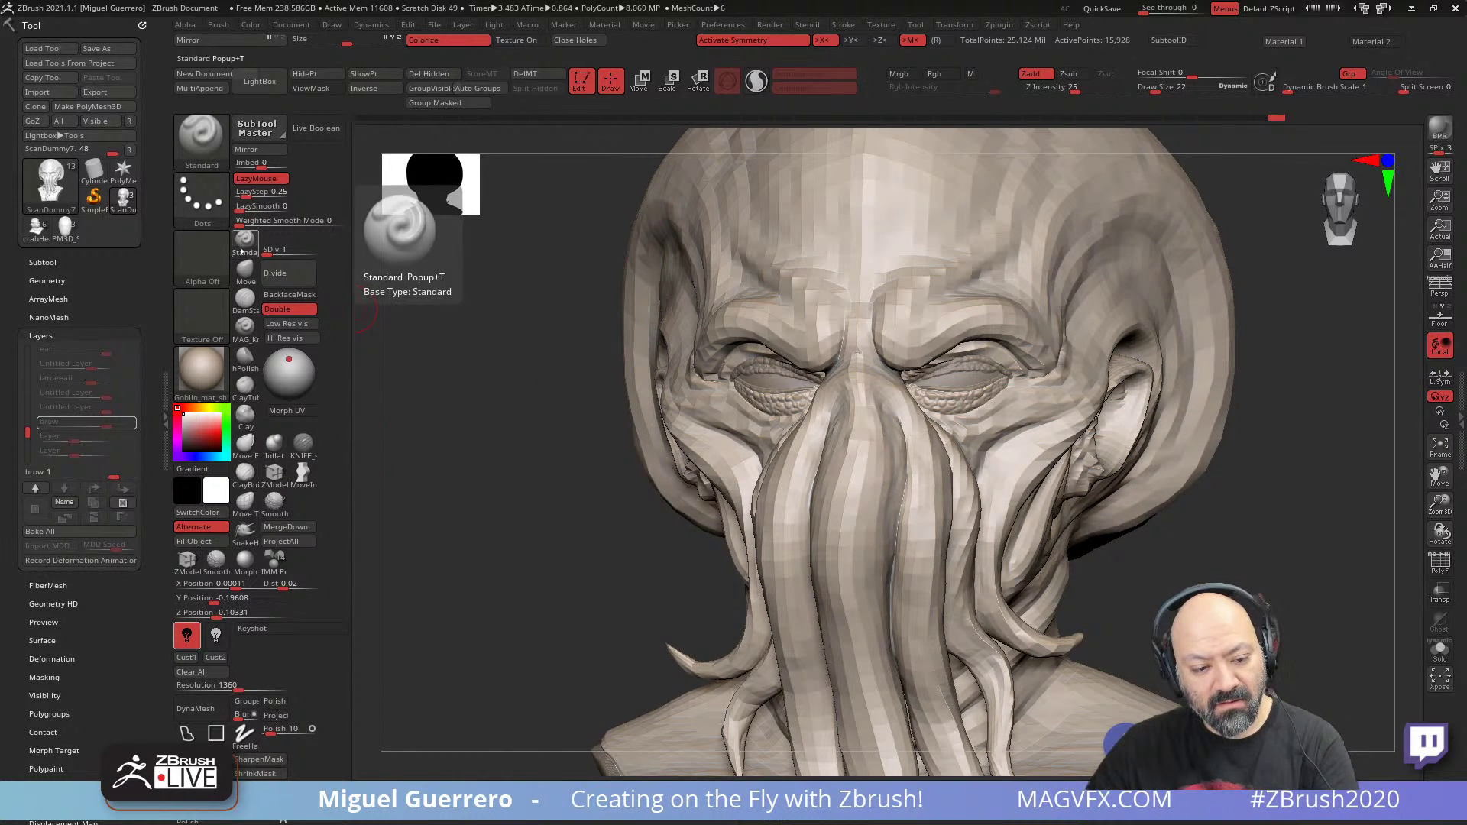
- Pull the outer ends of both brows outward into points using the Move brush at draw size 26
{"action": "left_click", "coordinate": [245, 269]}
{"action": "left_click_drag", "start_coordinate": [703, 348], "coordinate": [692, 347]}
{"action": "key", "text": "bracketright"}
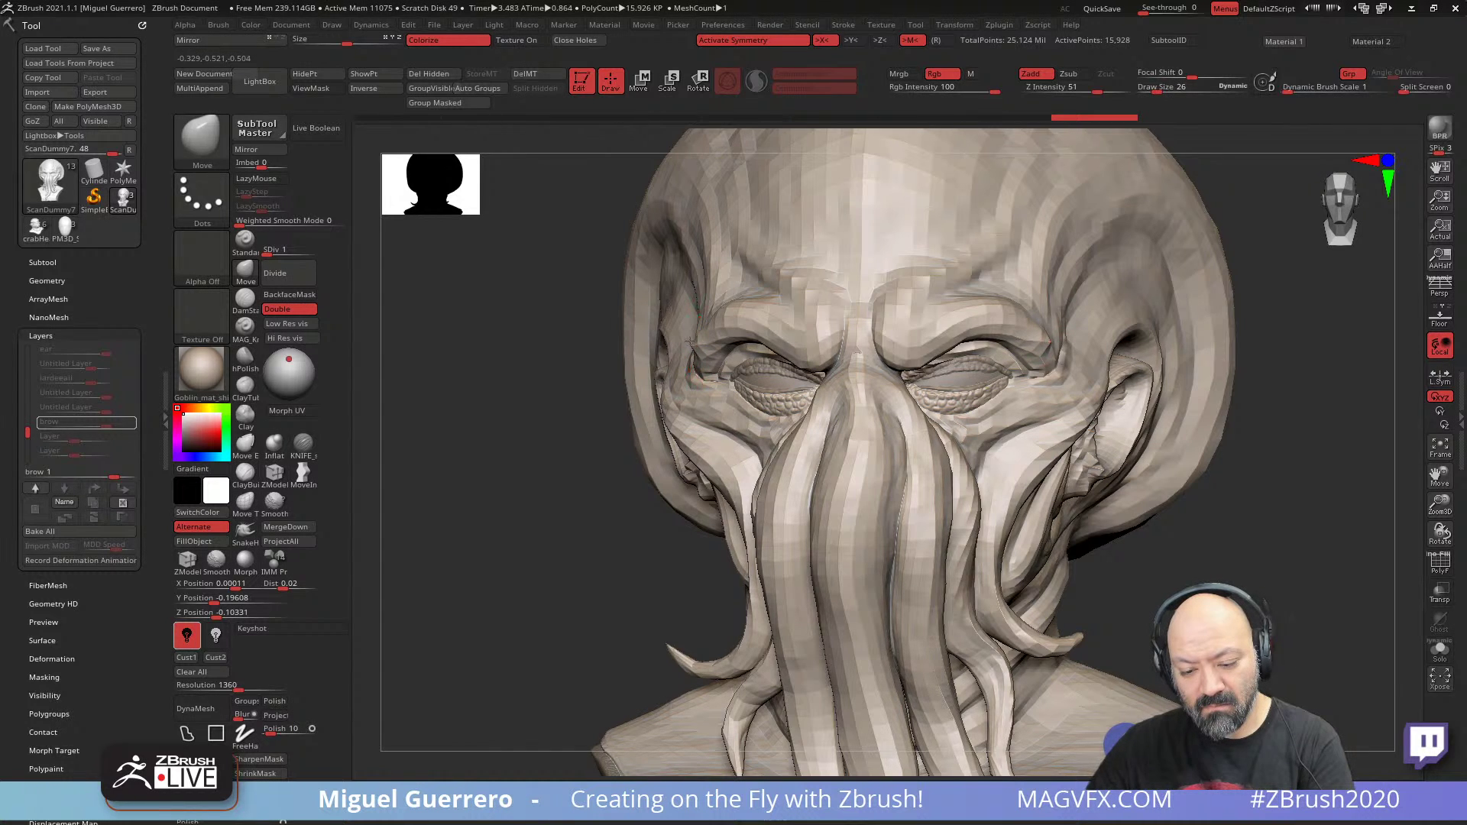
{"action": "key", "text": "bracketleft"}
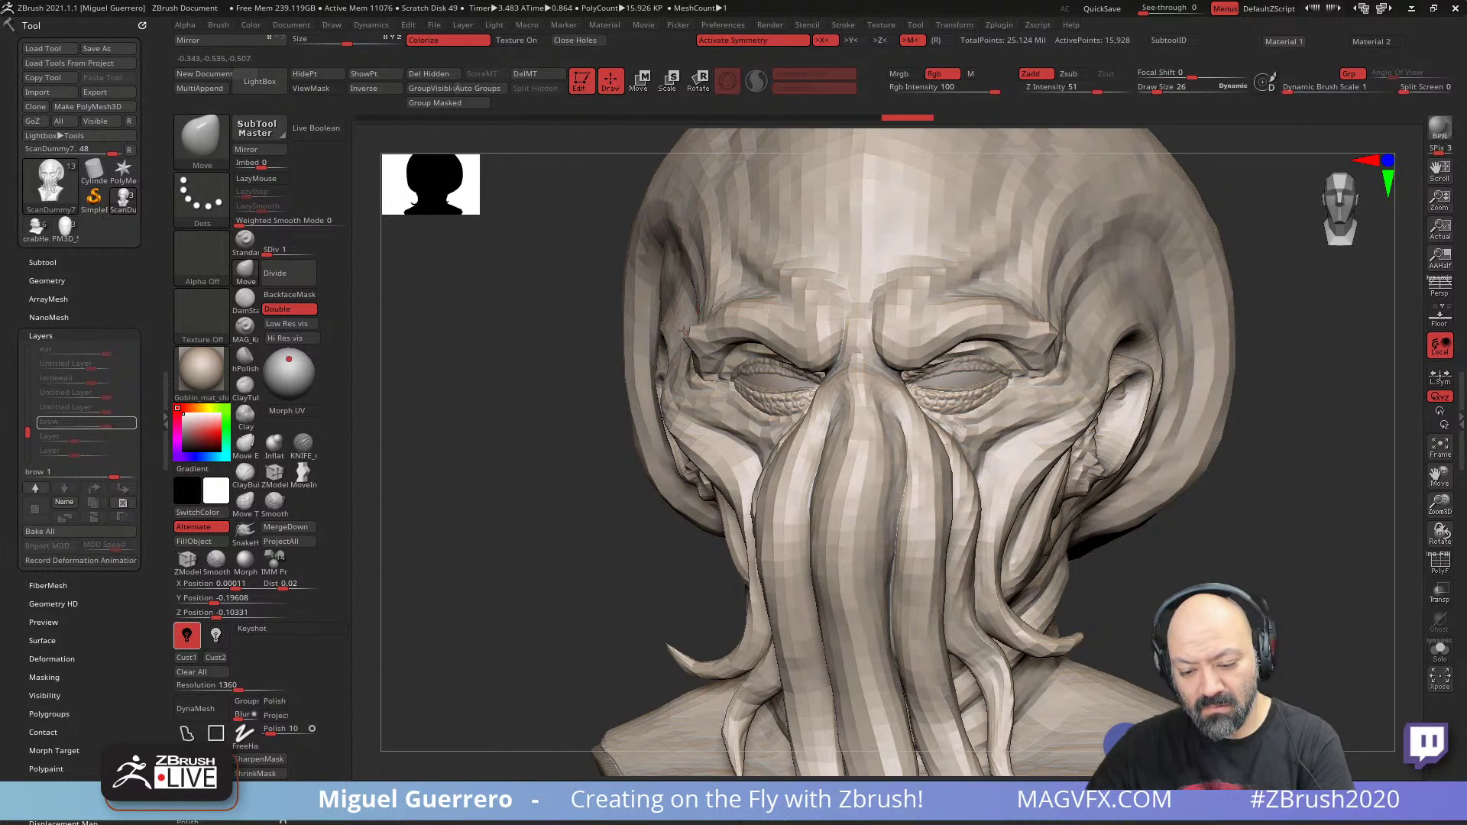
{"action": "right_click_drag", "start_coordinate": [690, 329], "coordinate": [955, 367]}
{"action": "left_click_drag", "start_coordinate": [704, 325], "coordinate": [712, 327]}
{"action": "mouse_move", "coordinate": [840, 374]}
{"action": "right_mouse_down"}
{"action": "mouse_move", "coordinate": [878, 388]}
{"action": "mouse_move", "coordinate": [711, 348]}
{"action": "mouse_move", "coordinate": [727, 341]}
{"action": "mouse_move", "coordinate": [965, 531]}
{"action": "mouse_move", "coordinate": [1049, 522]}
{"action": "right_mouse_up"}
{"action": "right_click_drag", "start_coordinate": [531, 470], "coordinate": [534, 461], "text": "shift"}
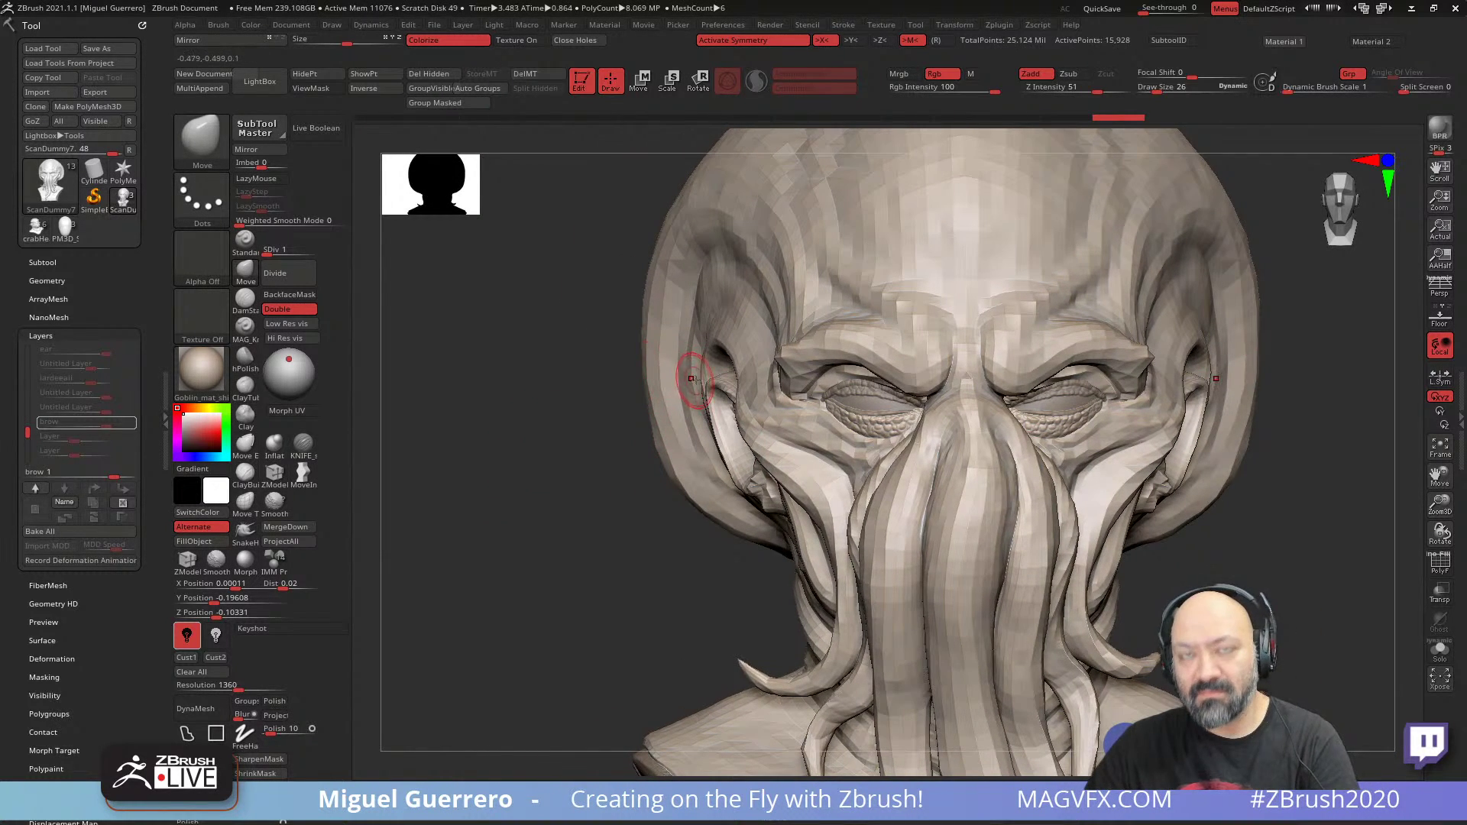
{"action": "left_click_drag", "start_coordinate": [778, 347], "coordinate": [776, 345]}
- Go up to subdivision level 2 and shape the outer brow corners with the Move brush from three-quarter and profile angles
{"action": "key", "text": "d"}
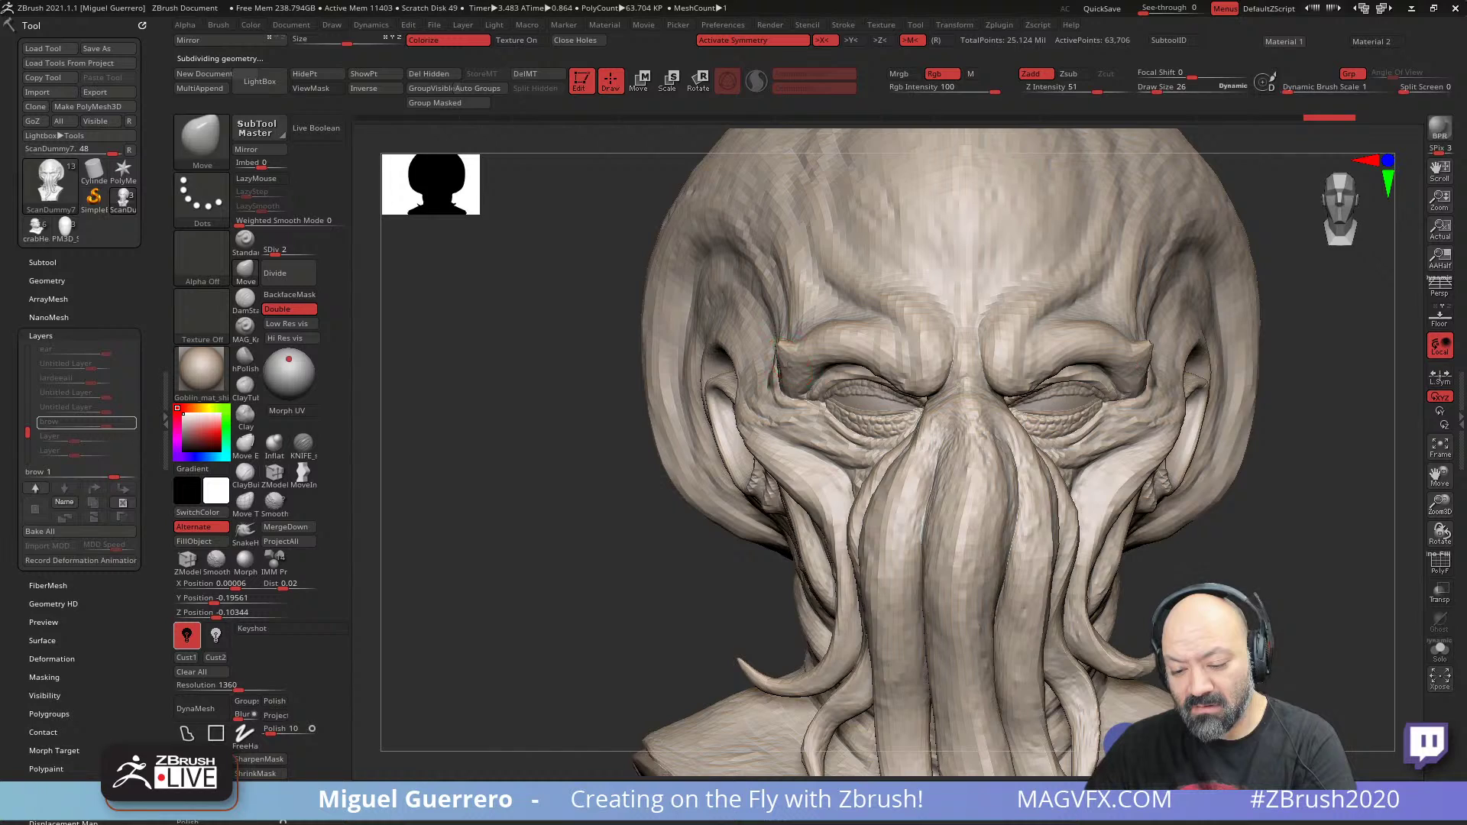
{"action": "mouse_move", "coordinate": [1138, 374]}
{"action": "left_mouse_down"}
{"action": "mouse_move", "coordinate": [1056, 428]}
{"action": "mouse_move", "coordinate": [845, 408]}
{"action": "left_mouse_up"}
{"action": "left_click_drag", "start_coordinate": [786, 363], "coordinate": [786, 370]}
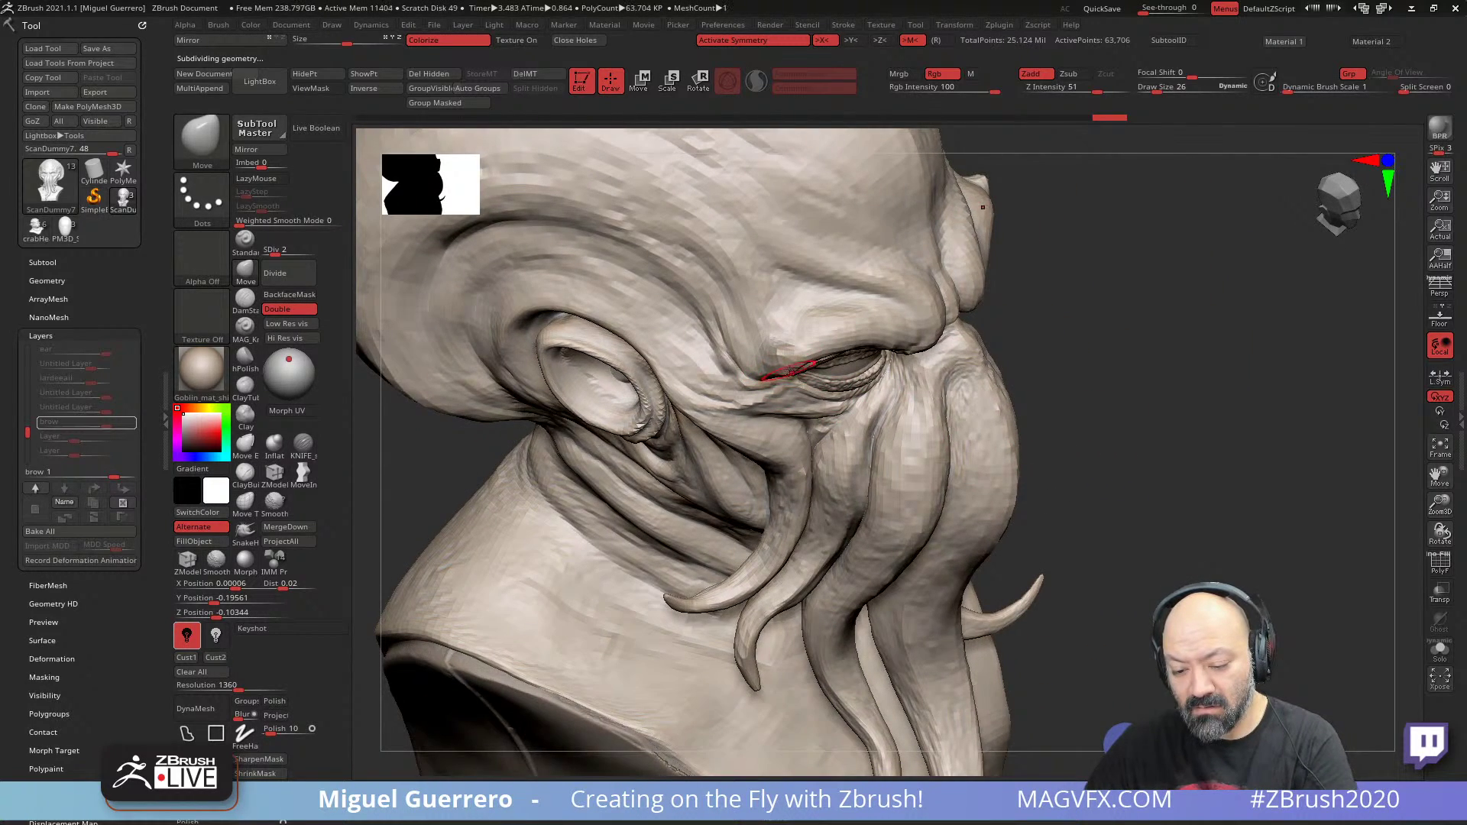
{"action": "left_click", "coordinate": [884, 380]}
{"action": "right_click_drag", "start_coordinate": [884, 379], "coordinate": [757, 359]}
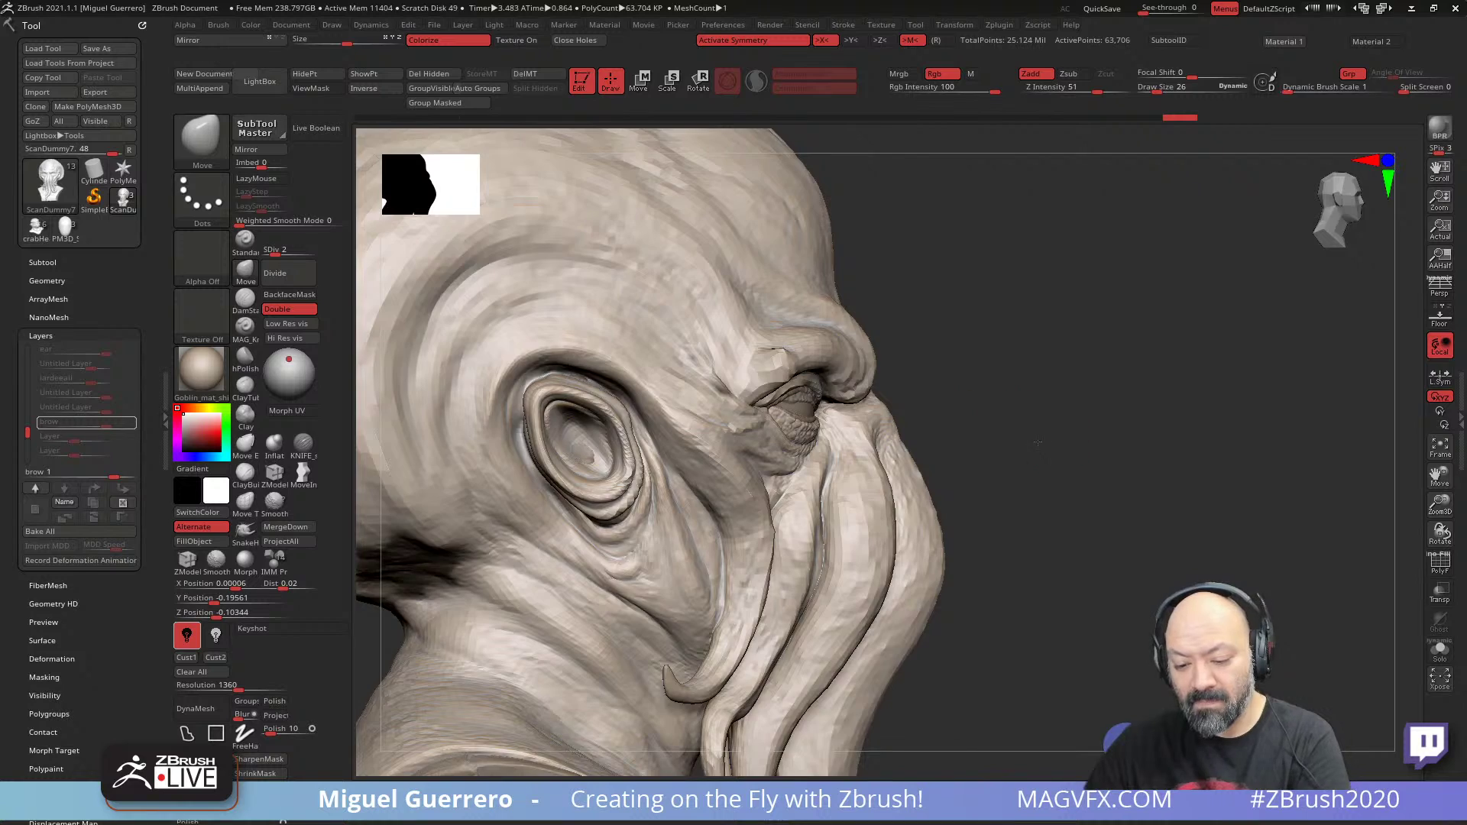
{"action": "left_click_drag", "start_coordinate": [1034, 420], "coordinate": [713, 443]}
{"action": "right_click_drag", "start_coordinate": [713, 442], "coordinate": [785, 366]}
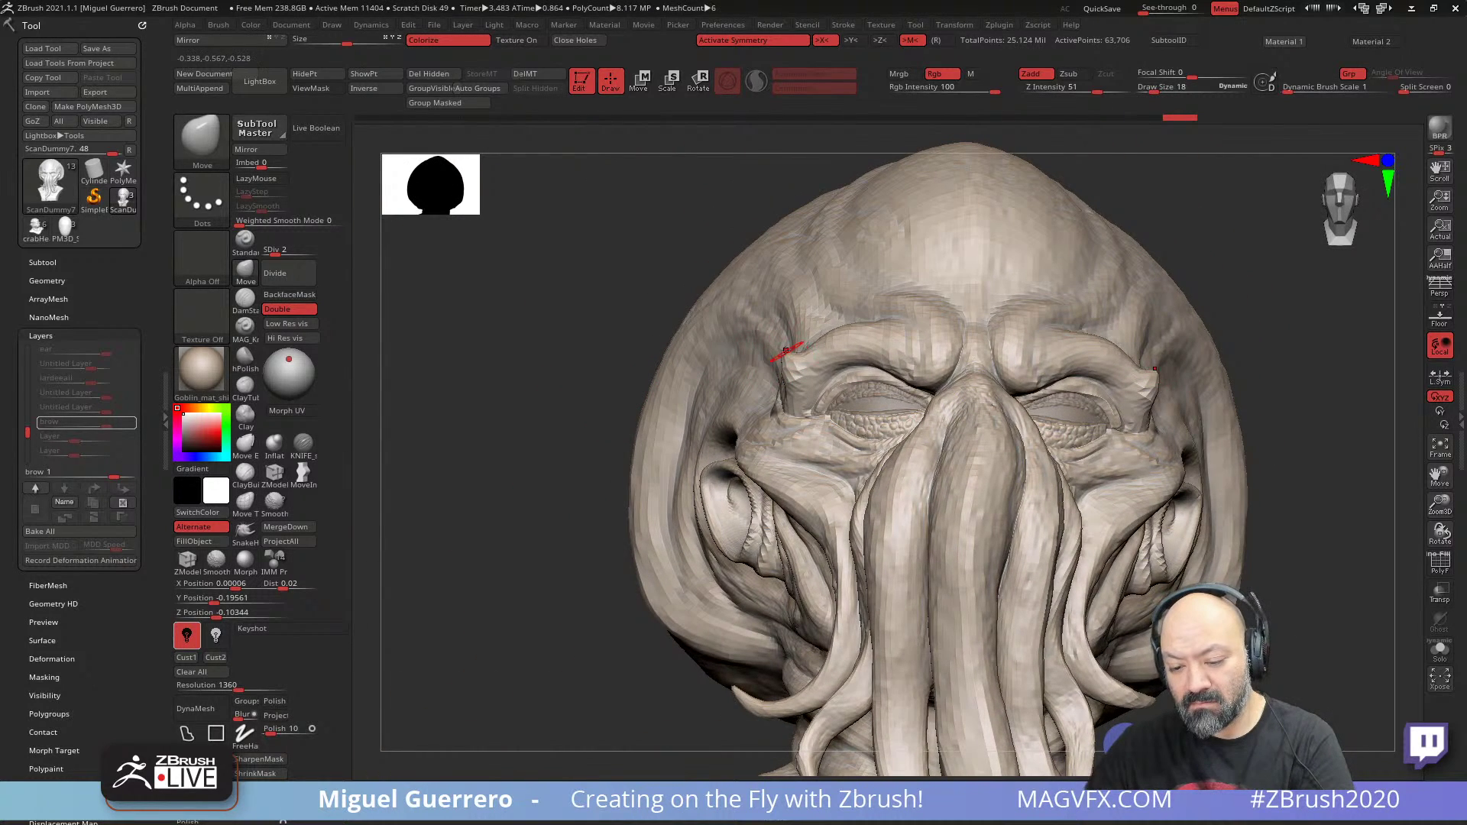
- Refine the pointed brow tips with the Move brush at draw sizes 18 and 22, from below and in profile
{"action": "left_click_drag", "start_coordinate": [783, 353], "coordinate": [780, 355]}
{"action": "right_click_drag", "start_coordinate": [768, 351], "coordinate": [632, 350]}
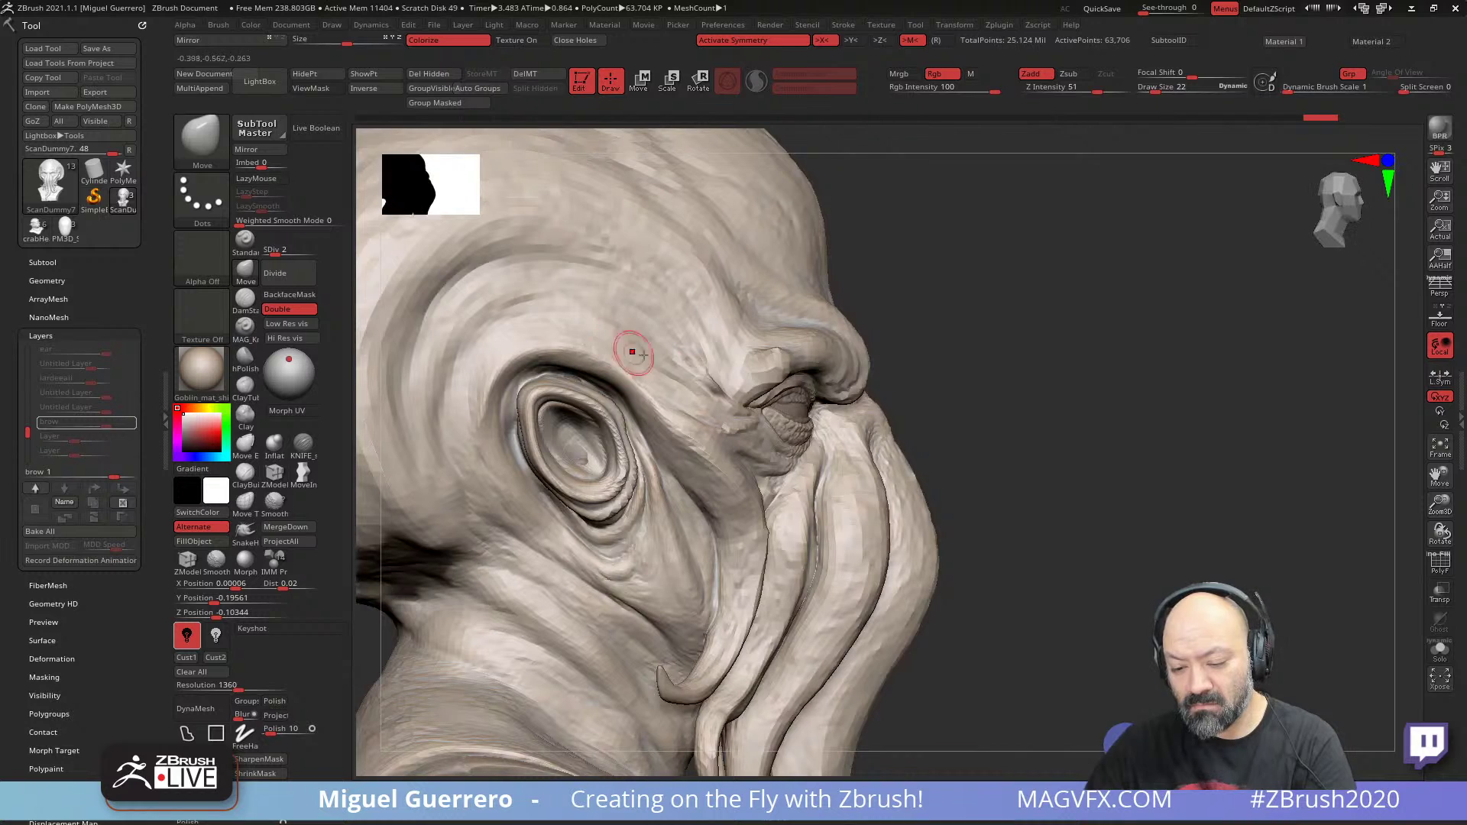
{"action": "left_click_drag", "start_coordinate": [778, 349], "coordinate": [768, 359]}
{"action": "right_click_drag", "start_coordinate": [1009, 406], "coordinate": [910, 406]}
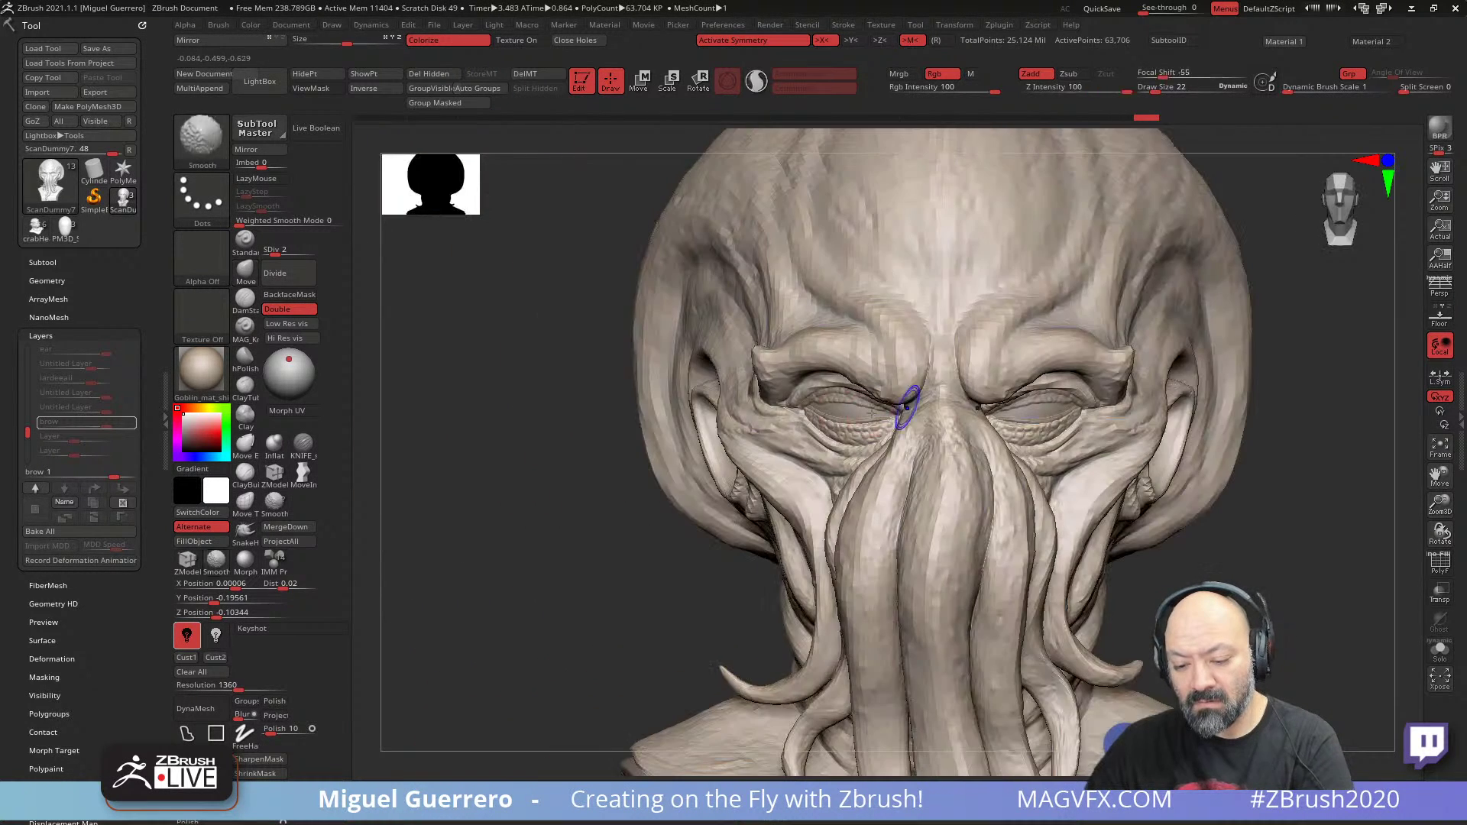
{"action": "mouse_move", "coordinate": [577, 406]}
{"action": "right_mouse_down", "text": "ctrl"}
{"action": "mouse_move", "coordinate": [489, 400]}
{"action": "mouse_move", "coordinate": [541, 462]}
{"action": "mouse_move", "coordinate": [581, 434]}
{"action": "mouse_move", "coordinate": [537, 416]}
{"action": "mouse_move", "coordinate": [557, 403]}
{"action": "right_mouse_up", "text": "ctrl"}
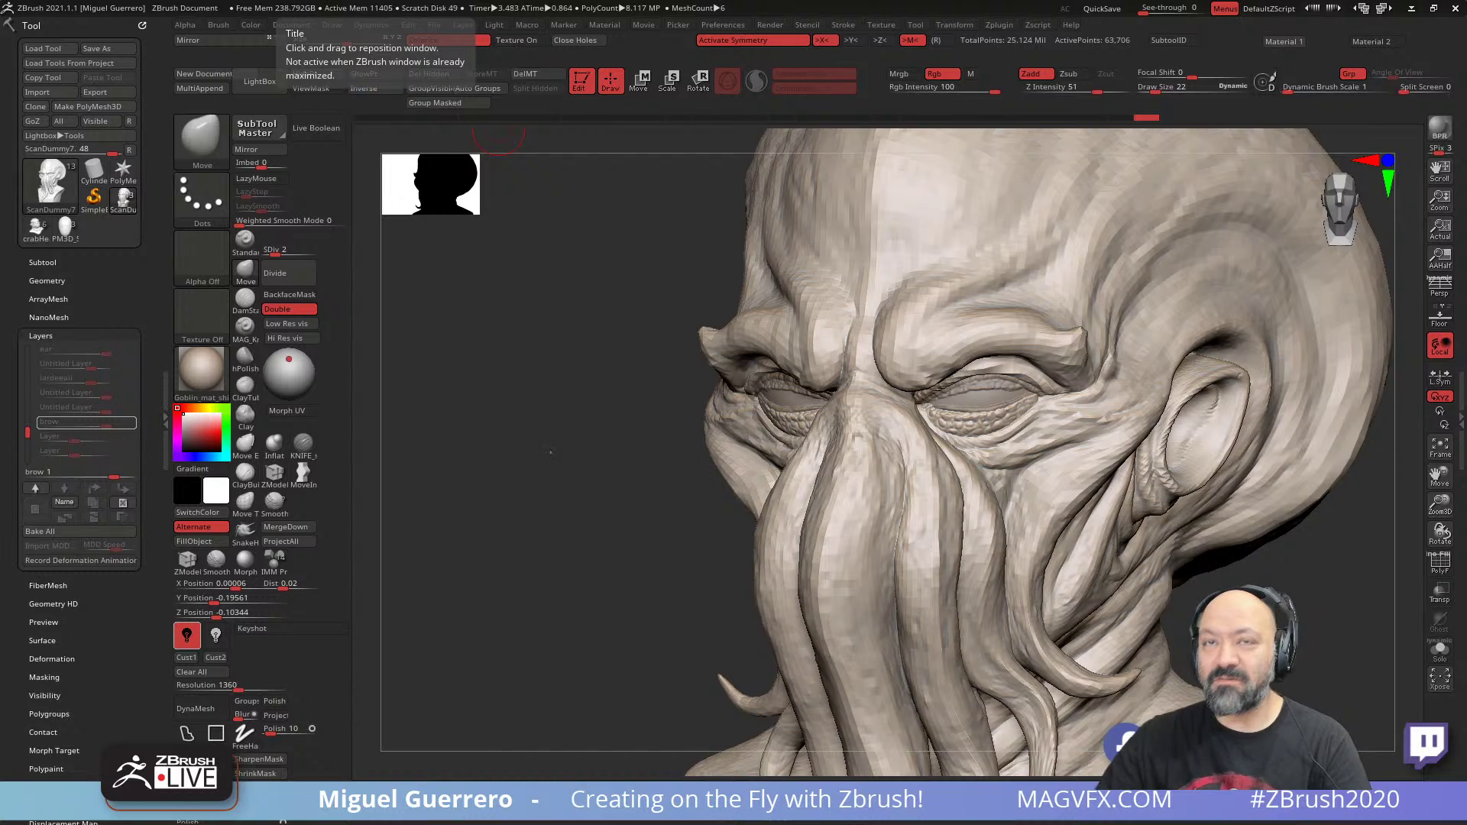
- Adjust the underside of the outer brow above the eye in profile with the Move brush at draw size 22
{"action": "left_click_drag", "start_coordinate": [537, 444], "coordinate": [506, 448]}
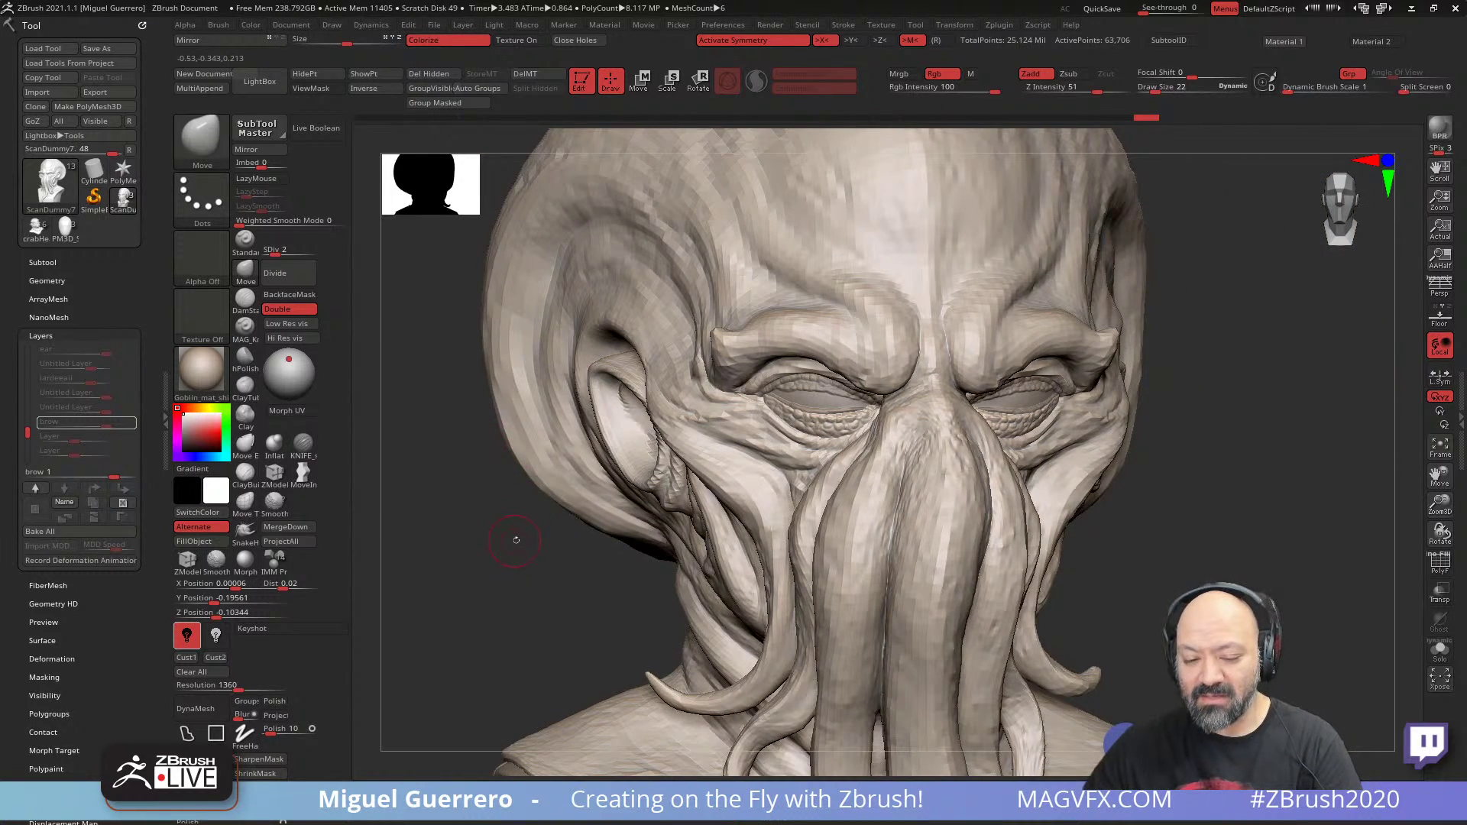
{"action": "left_click_drag", "start_coordinate": [487, 572], "coordinate": [583, 527]}
{"action": "left_click_drag", "start_coordinate": [986, 433], "coordinate": [1041, 430]}
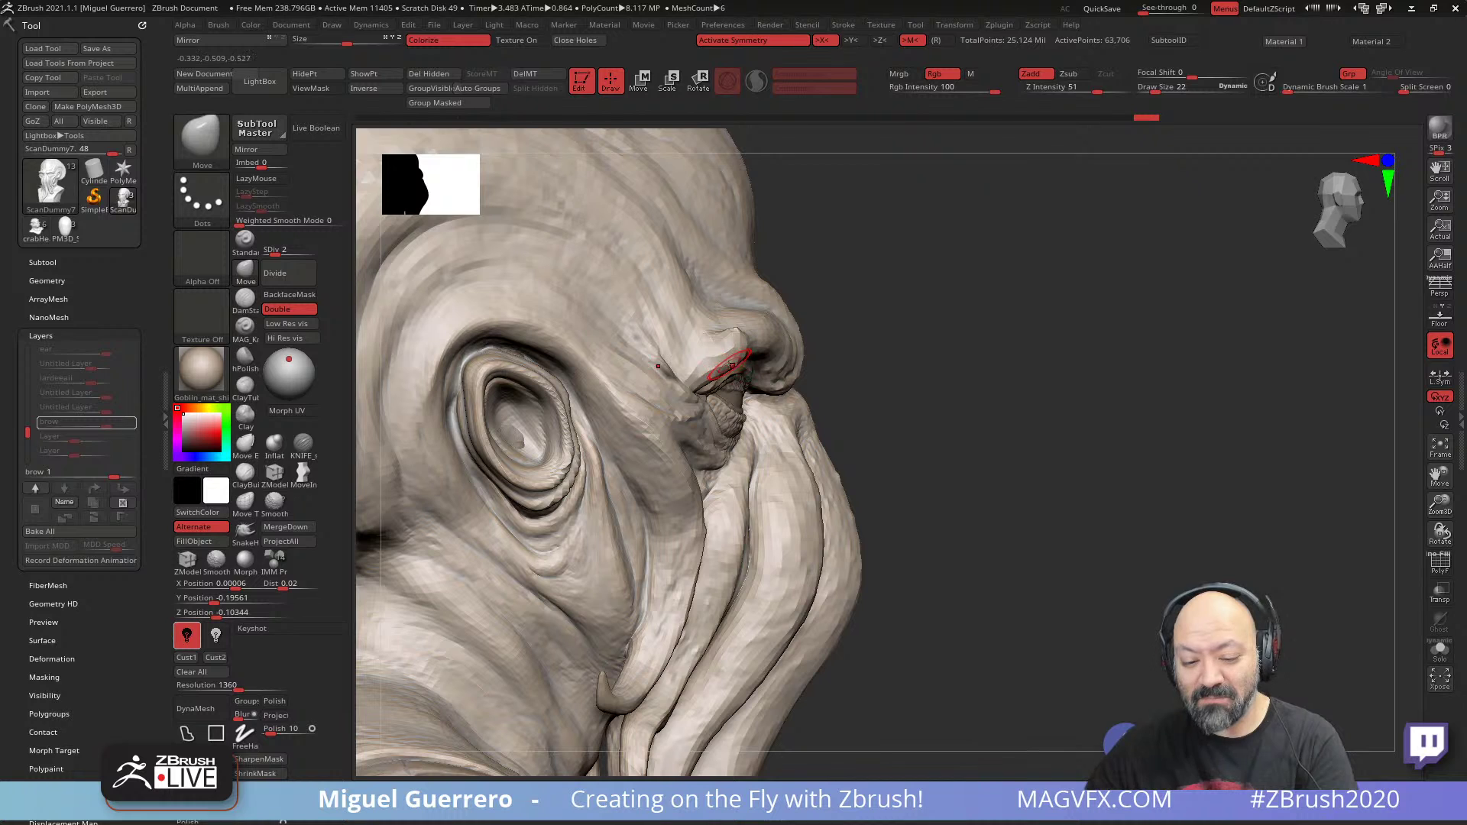
{"action": "left_click", "coordinate": [245, 272]}
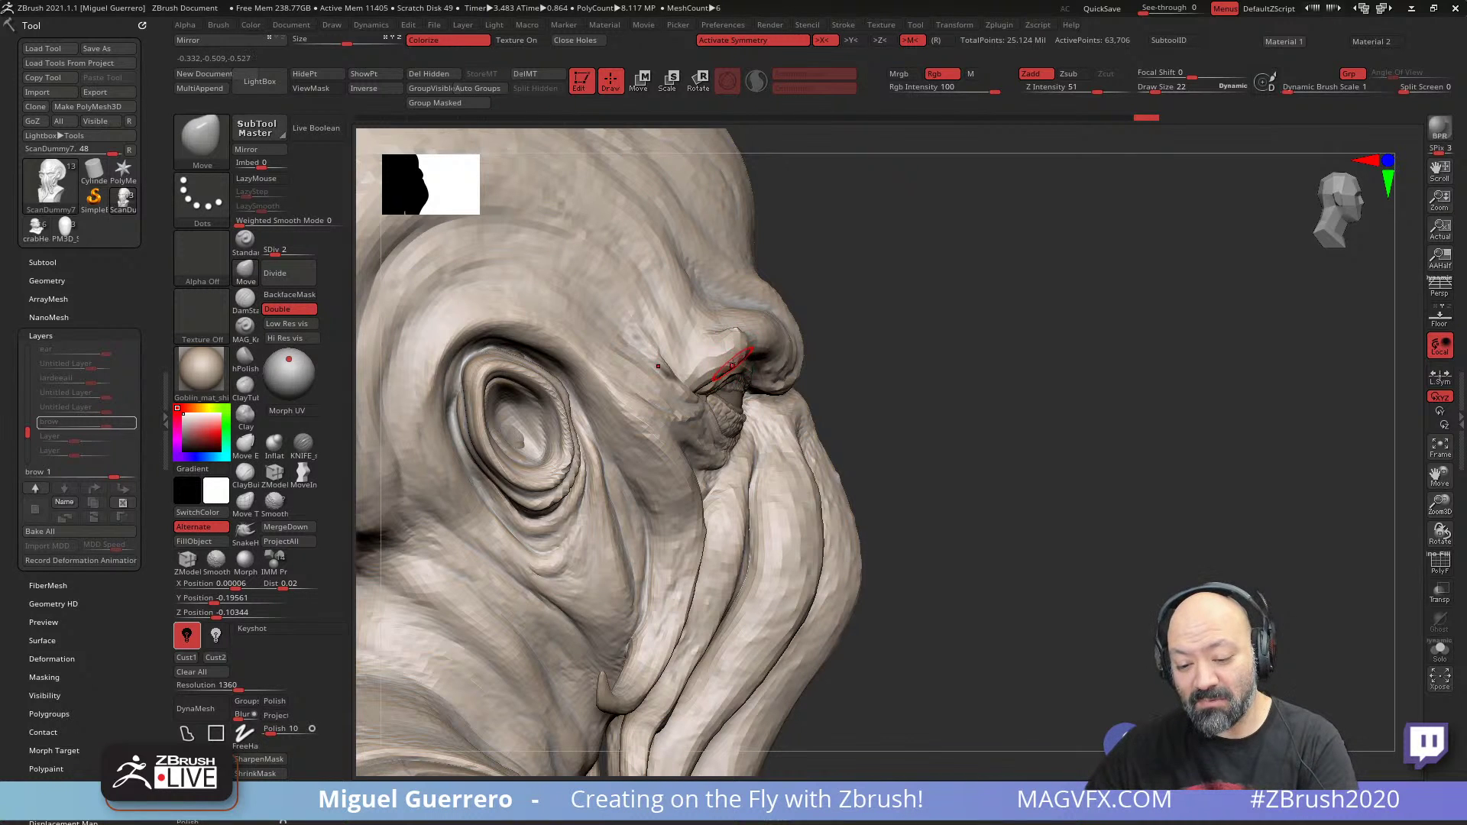
{"action": "left_click_drag", "start_coordinate": [734, 362], "coordinate": [768, 352]}
{"action": "left_click_drag", "start_coordinate": [917, 363], "coordinate": [771, 351]}
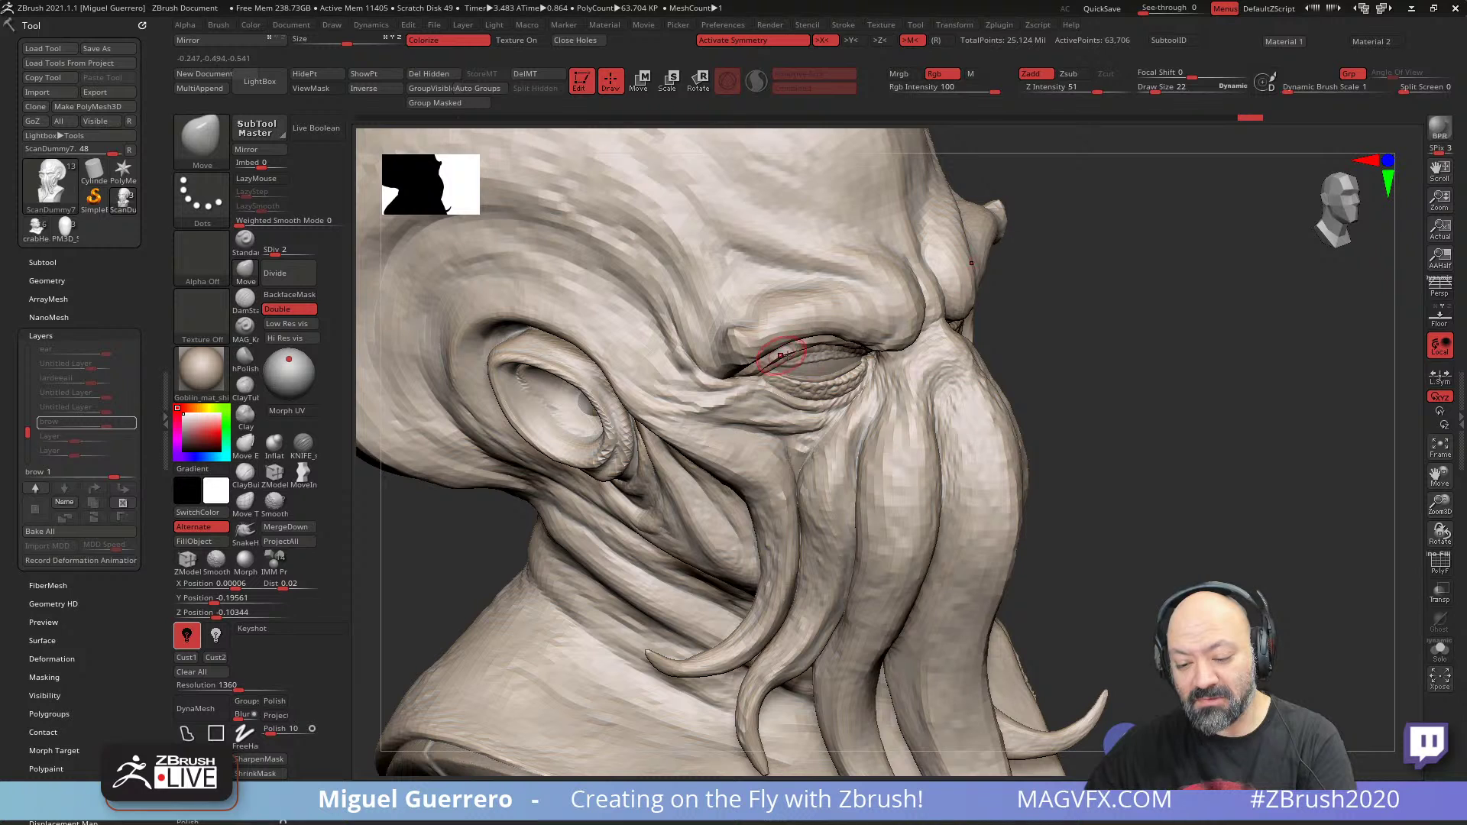
- Review the whole bust from several angles and adjust the outer brow with the Move brush at draw sizes 26 and 34
{"action": "mouse_move", "coordinate": [1100, 428]}
{"action": "left_mouse_down"}
{"action": "mouse_move", "coordinate": [1134, 430]}
{"action": "mouse_move", "coordinate": [1034, 426]}
{"action": "left_mouse_up"}
{"action": "right_click_drag", "start_coordinate": [786, 429], "coordinate": [1006, 501], "text": "ctrl"}
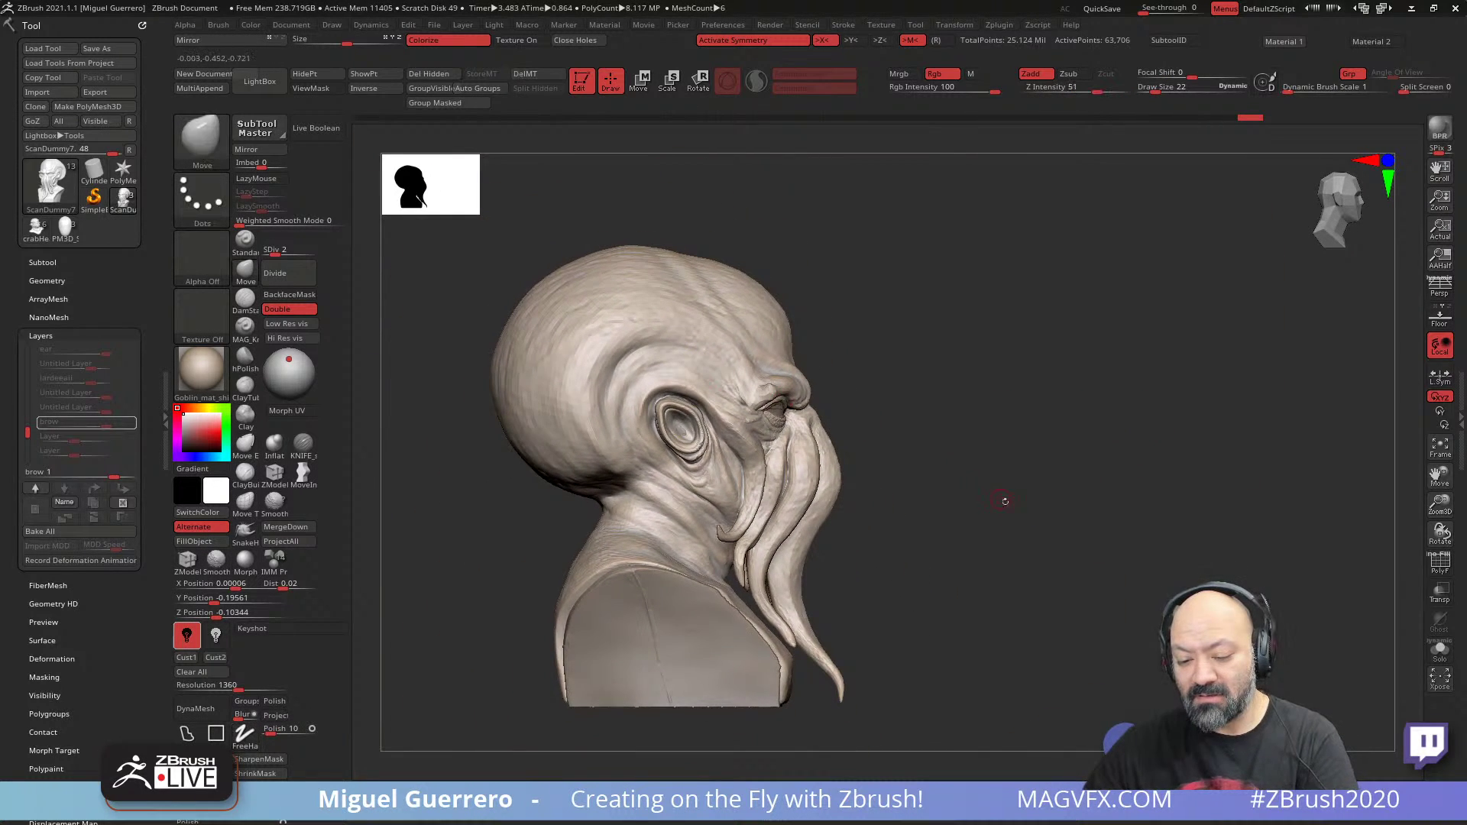
{"action": "left_click_drag", "start_coordinate": [1006, 501], "coordinate": [803, 497], "text": "shift"}
{"action": "left_click_drag", "start_coordinate": [650, 468], "coordinate": [684, 458], "text": "alt"}
{"action": "mouse_move", "coordinate": [595, 465]}
{"action": "left_mouse_down"}
{"action": "mouse_move", "coordinate": [569, 465]}
{"action": "mouse_move", "coordinate": [585, 463]}
{"action": "left_mouse_up"}
{"action": "right_click_drag", "start_coordinate": [603, 468], "coordinate": [654, 457], "text": "ctrl"}
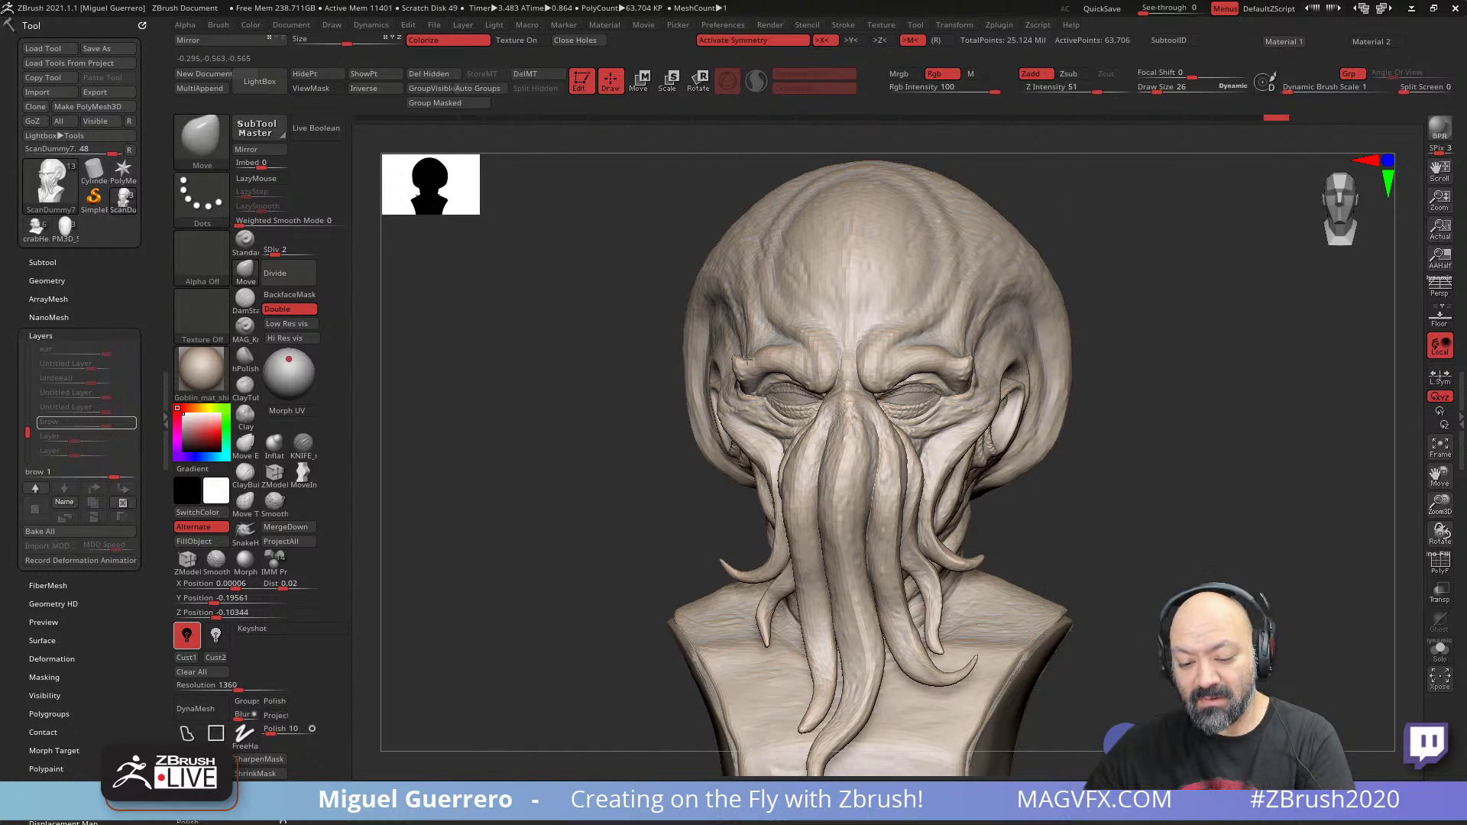
{"action": "left_click_drag", "start_coordinate": [619, 387], "coordinate": [605, 412]}
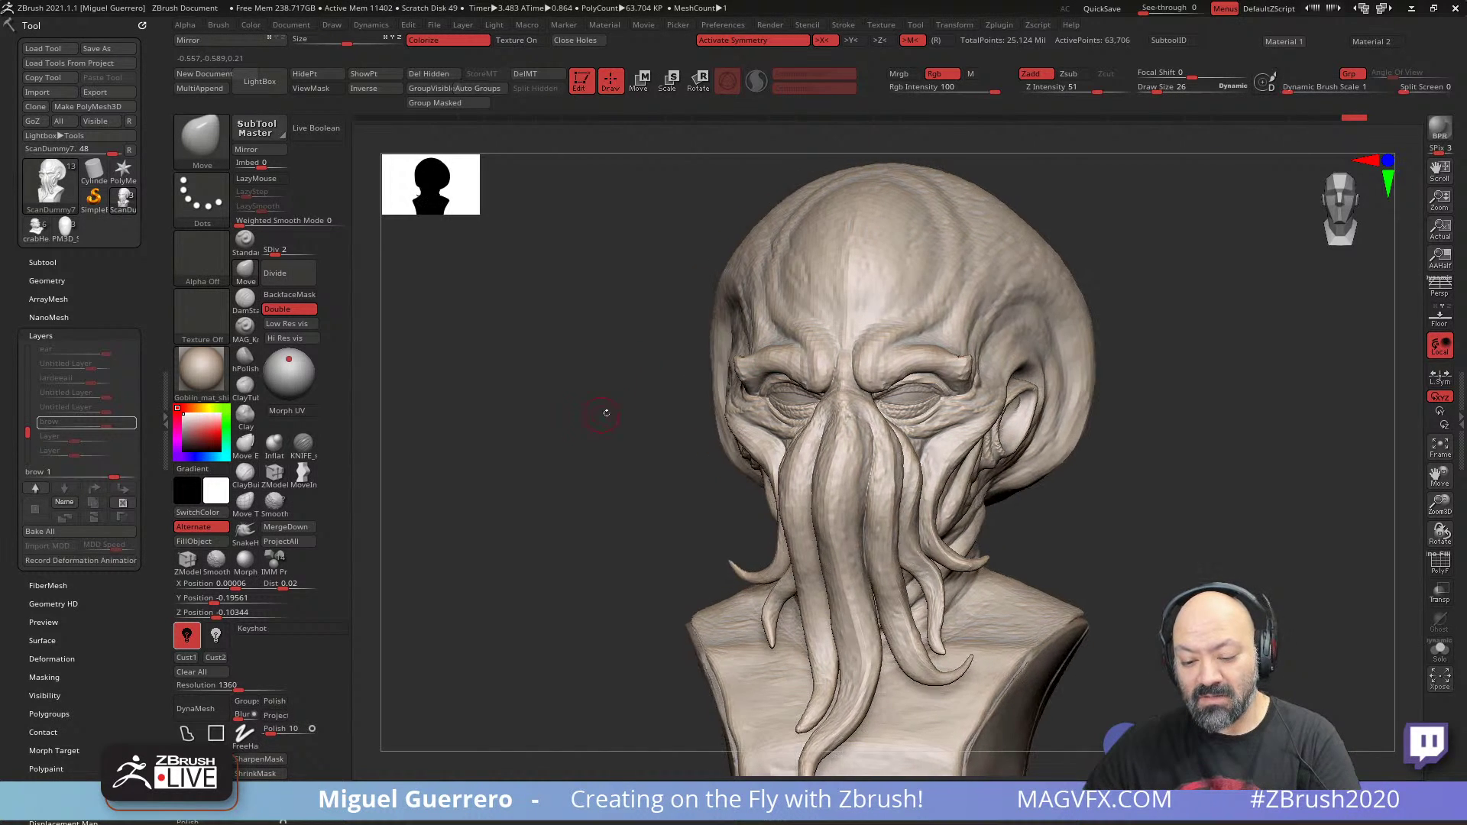
{"action": "left_click_drag", "start_coordinate": [688, 451], "coordinate": [744, 403]}
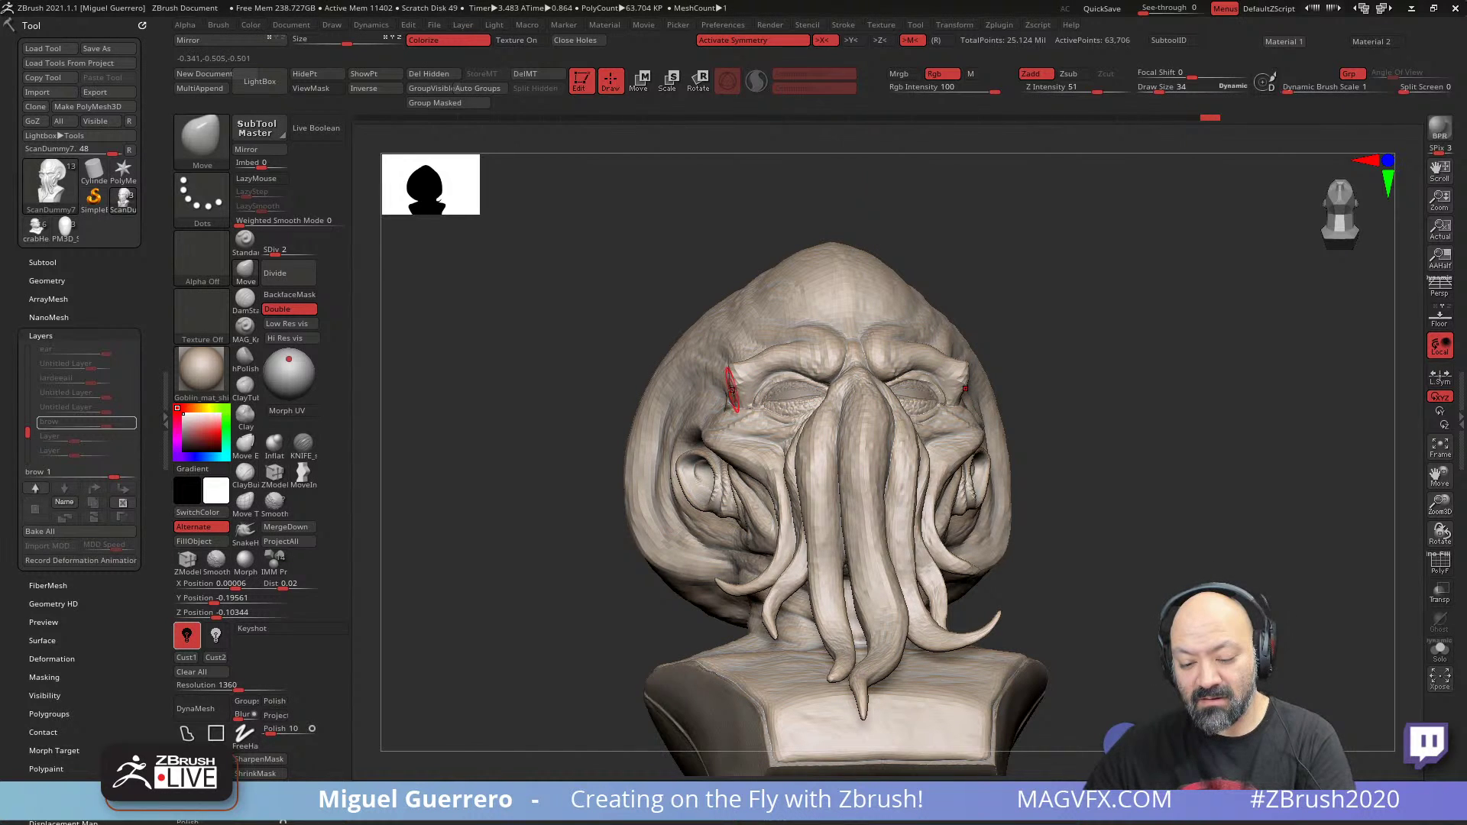
{"action": "left_click_drag", "start_coordinate": [641, 356], "coordinate": [500, 458]}
- Raise the head to subdivision level 6 and nudge the outer brow tips with the Move brush at draw size 34
{"action": "key", "text": "ctrl+d"}
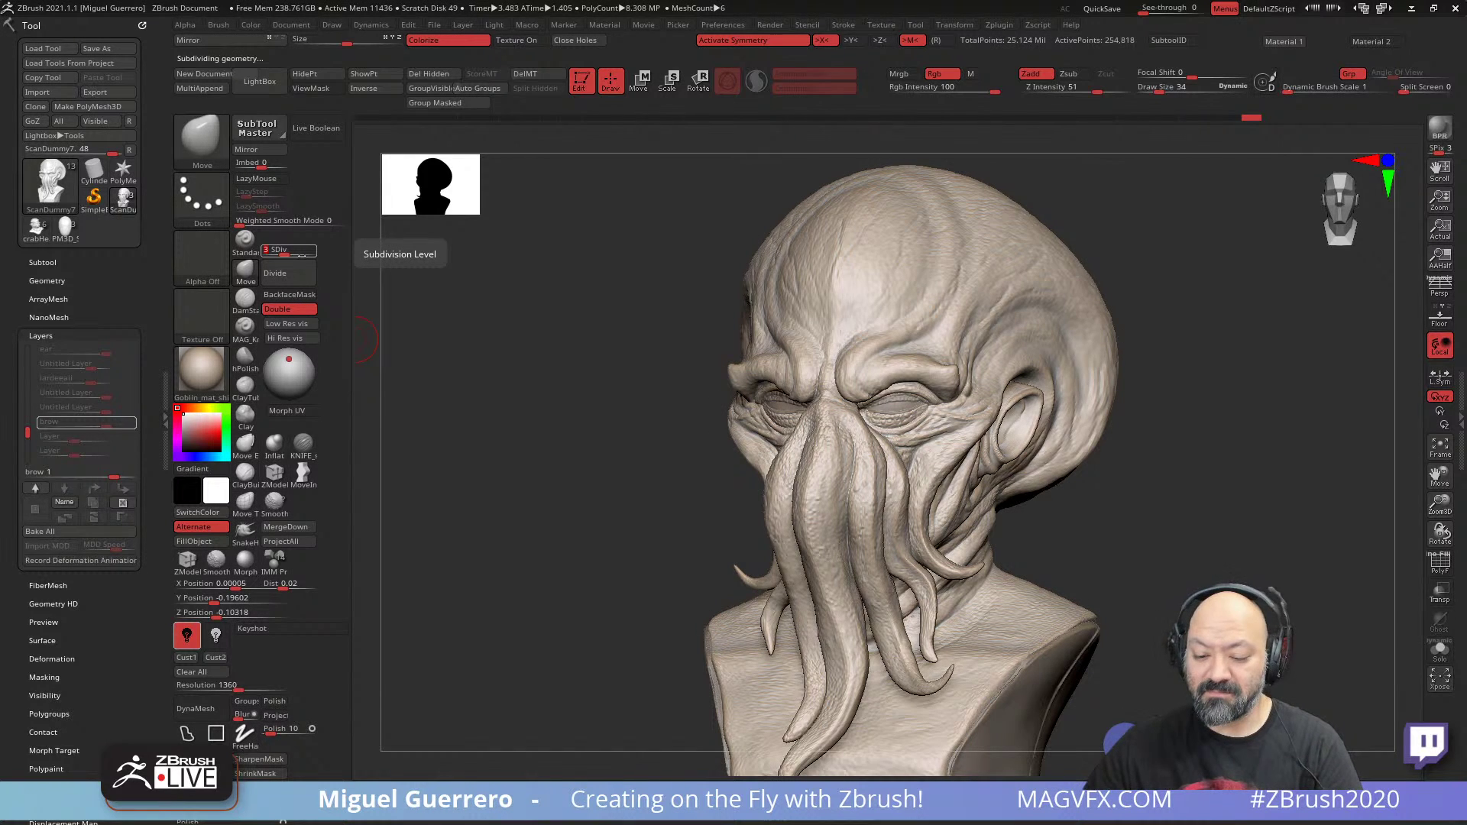
{"action": "left_click_drag", "start_coordinate": [300, 254], "coordinate": [319, 257]}
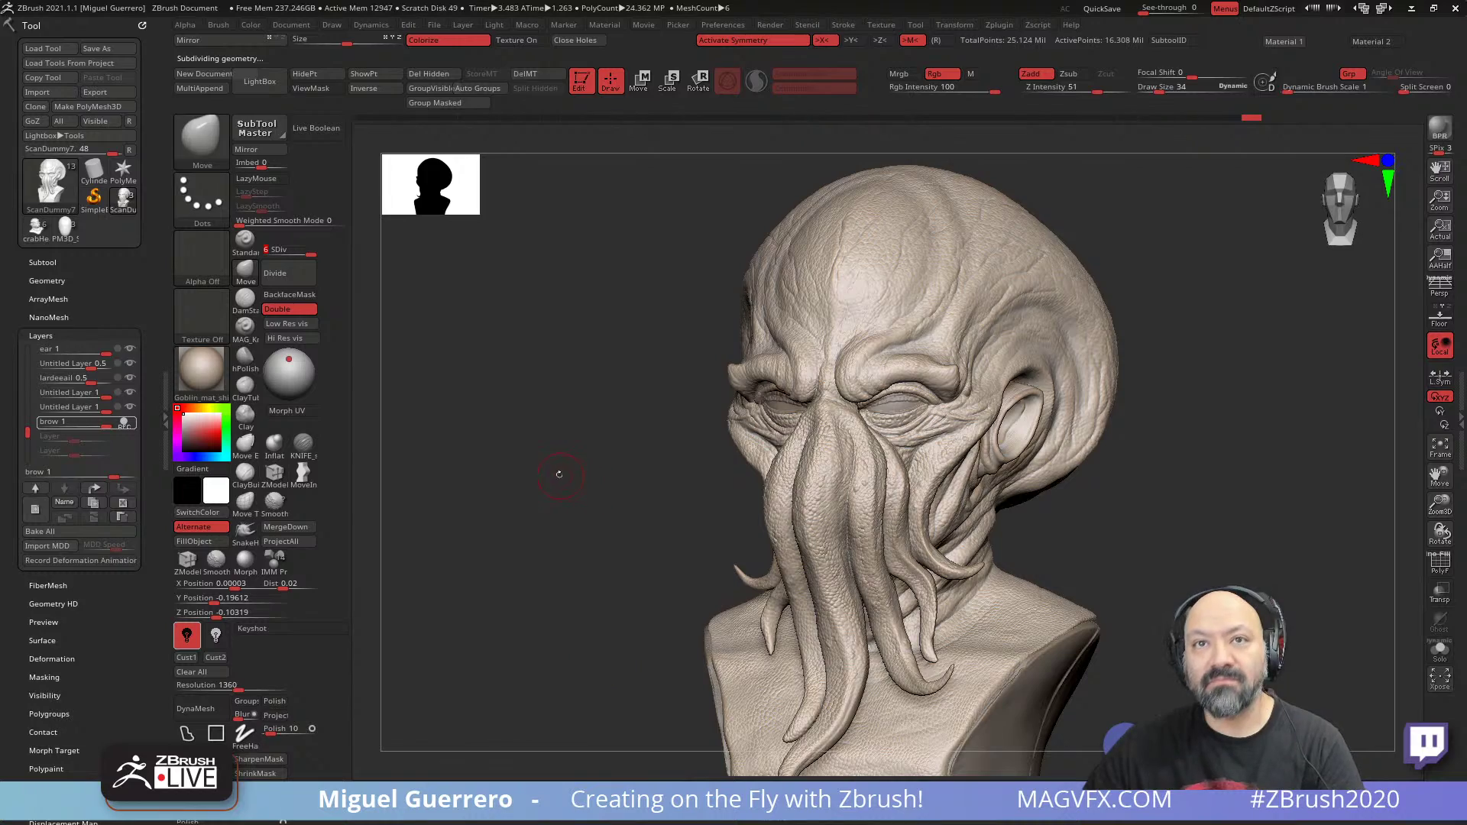
{"action": "right_click_drag", "start_coordinate": [560, 474], "coordinate": [563, 432]}
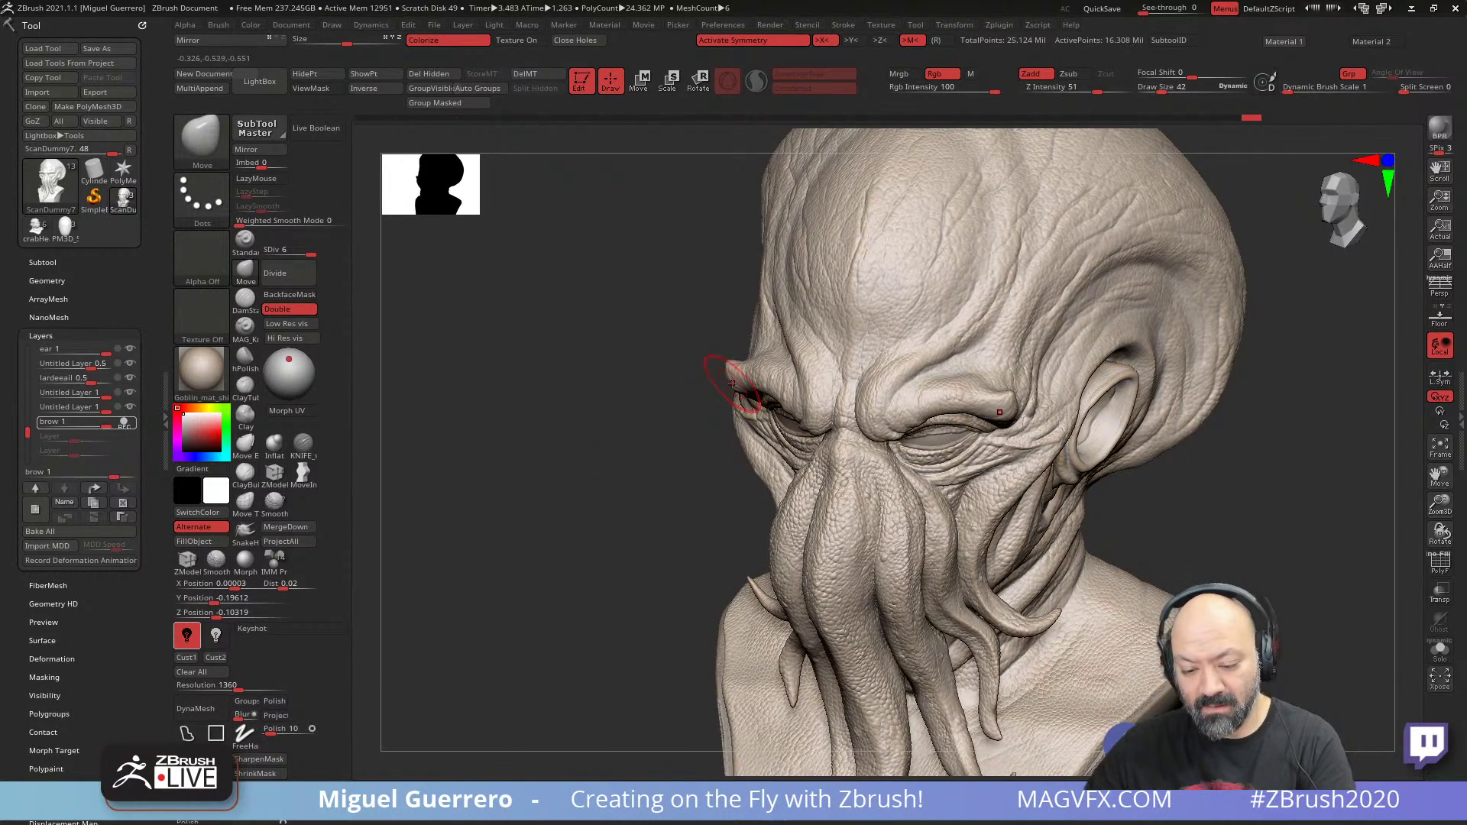
{"action": "key", "text": "bracketleft"}
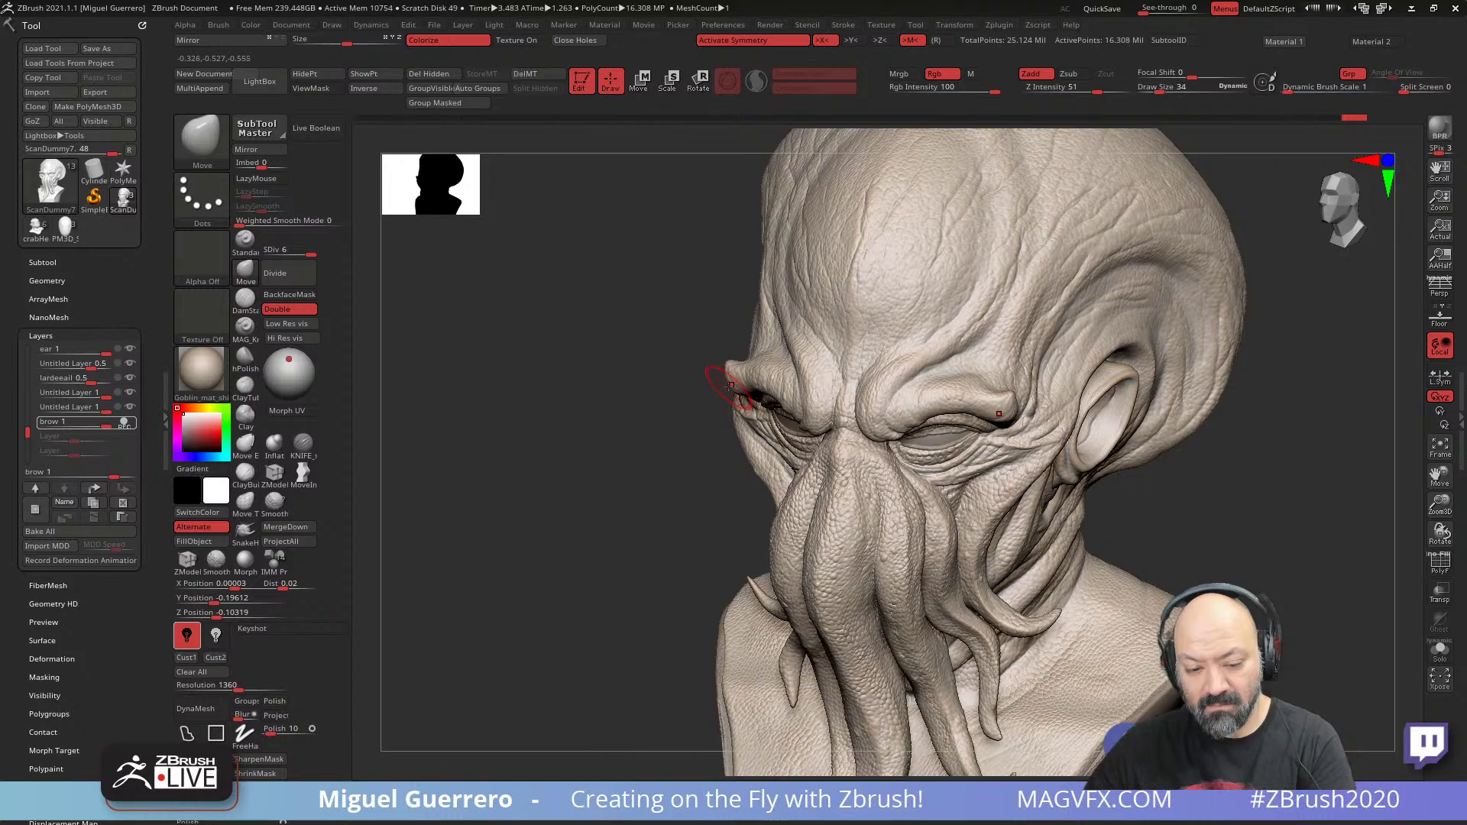
{"action": "left_click_drag", "start_coordinate": [731, 382], "coordinate": [727, 376]}
- Reshape the outer brow ridges from above with the Move brush at draw size 38 and Z Intensity 18
{"action": "mouse_move", "coordinate": [587, 417]}
{"action": "right_mouse_down", "text": "shift"}
{"action": "mouse_move", "coordinate": [525, 449]}
{"action": "mouse_move", "coordinate": [526, 516]}
{"action": "mouse_move", "coordinate": [504, 573]}
{"action": "mouse_move", "coordinate": [603, 474]}
{"action": "mouse_move", "coordinate": [857, 489]}
{"action": "right_mouse_up", "text": "shift"}
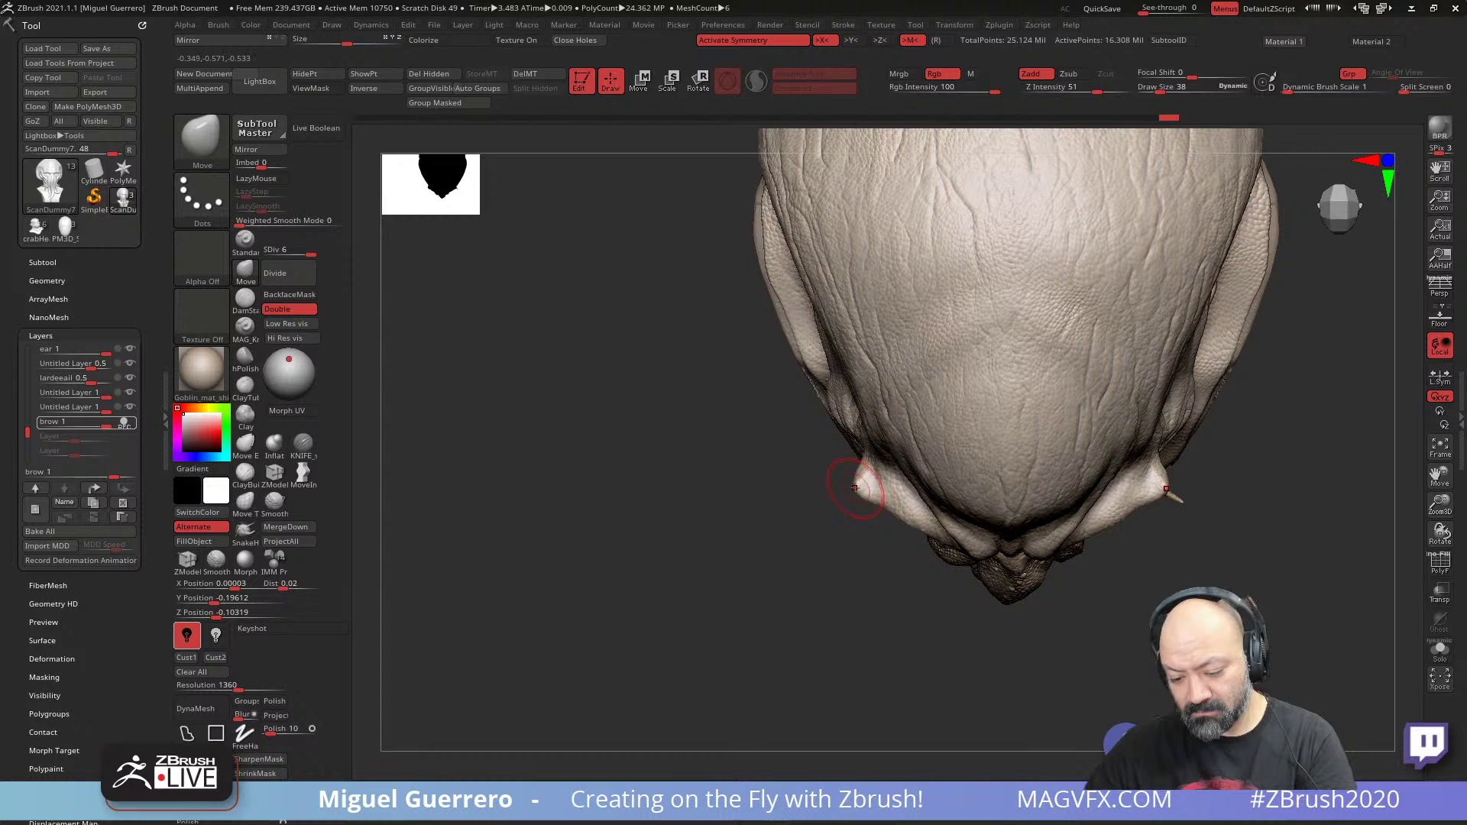
{"action": "left_click_drag", "start_coordinate": [854, 488], "coordinate": [889, 507]}
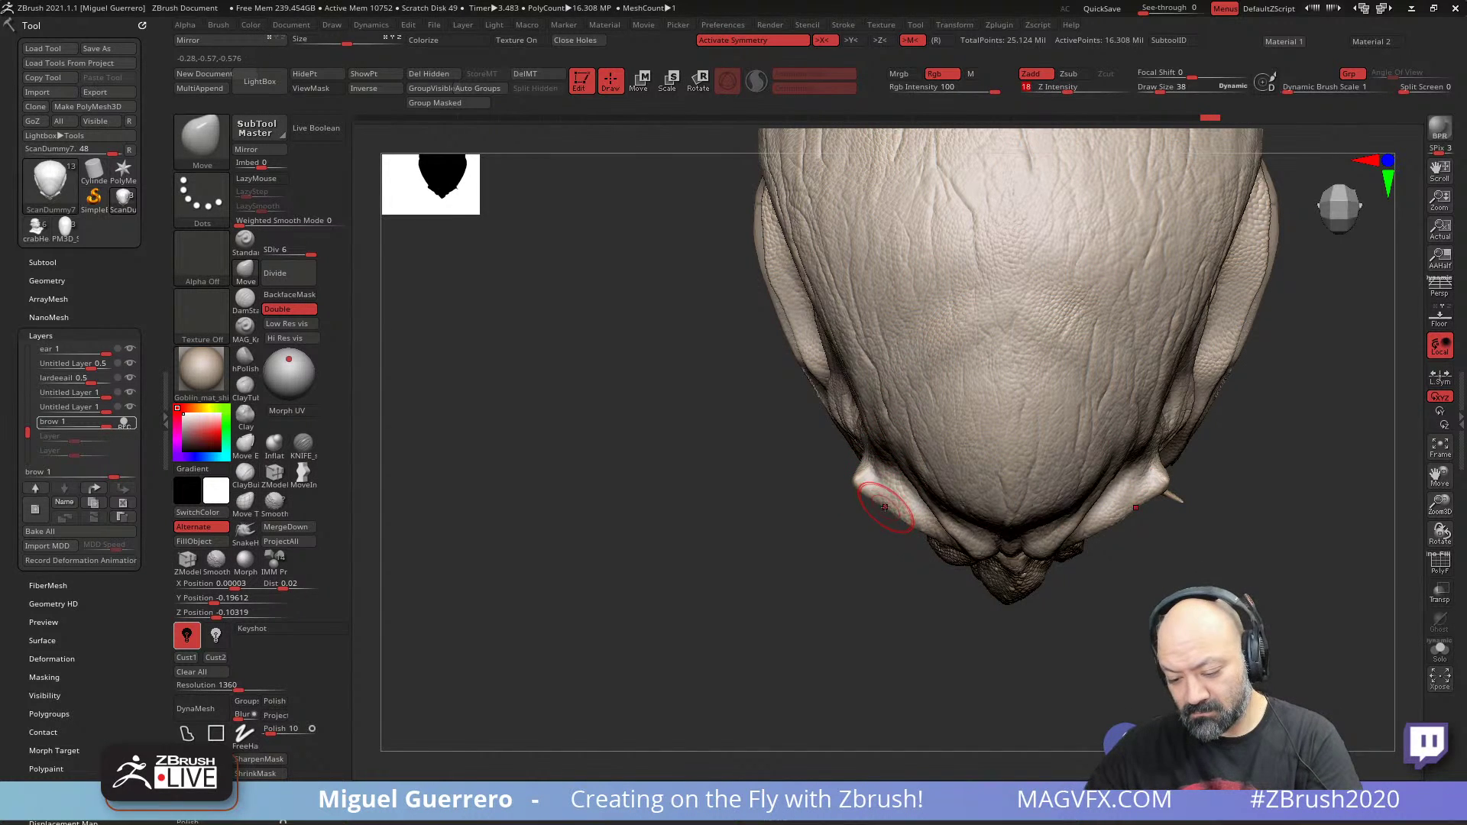
{"action": "mouse_move", "coordinate": [849, 512]}
{"action": "right_mouse_down"}
{"action": "mouse_move", "coordinate": [653, 455]}
{"action": "mouse_move", "coordinate": [671, 419]}
{"action": "mouse_move", "coordinate": [677, 439]}
{"action": "mouse_move", "coordinate": [837, 519]}
{"action": "right_mouse_up"}
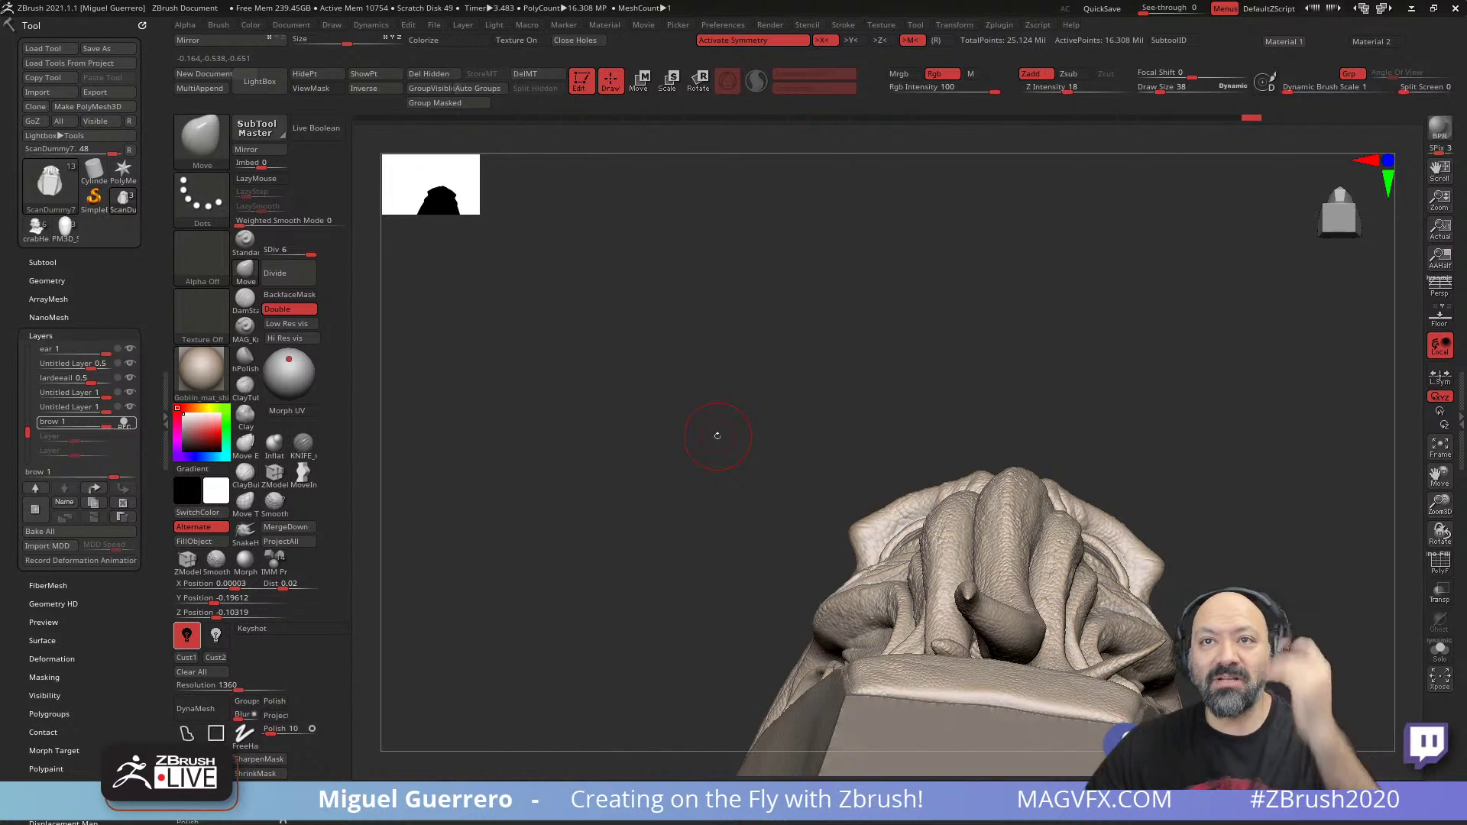
- Show the bust's polyframe from a three-quarter angle and lower the head to subdivision level 1
{"action": "mouse_move", "coordinate": [716, 435]}
{"action": "left_mouse_down"}
{"action": "mouse_move", "coordinate": [564, 383]}
{"action": "mouse_move", "coordinate": [587, 510]}
{"action": "mouse_move", "coordinate": [553, 459]}
{"action": "mouse_move", "coordinate": [620, 484]}
{"action": "mouse_move", "coordinate": [544, 521]}
{"action": "left_mouse_up"}
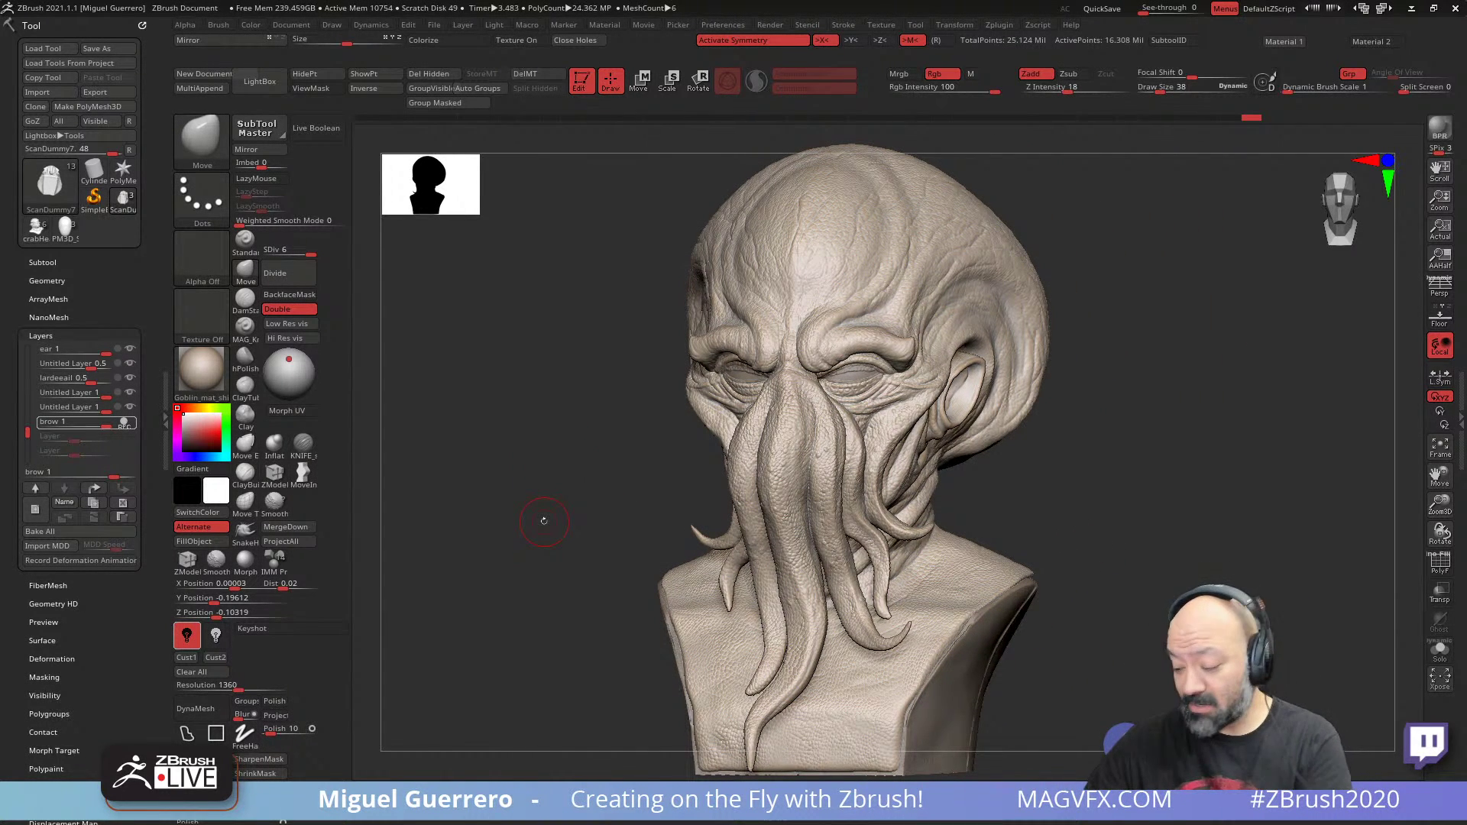
{"action": "left_click", "coordinate": [1437, 561]}
{"action": "left_click_drag", "start_coordinate": [283, 252], "coordinate": [279, 254]}
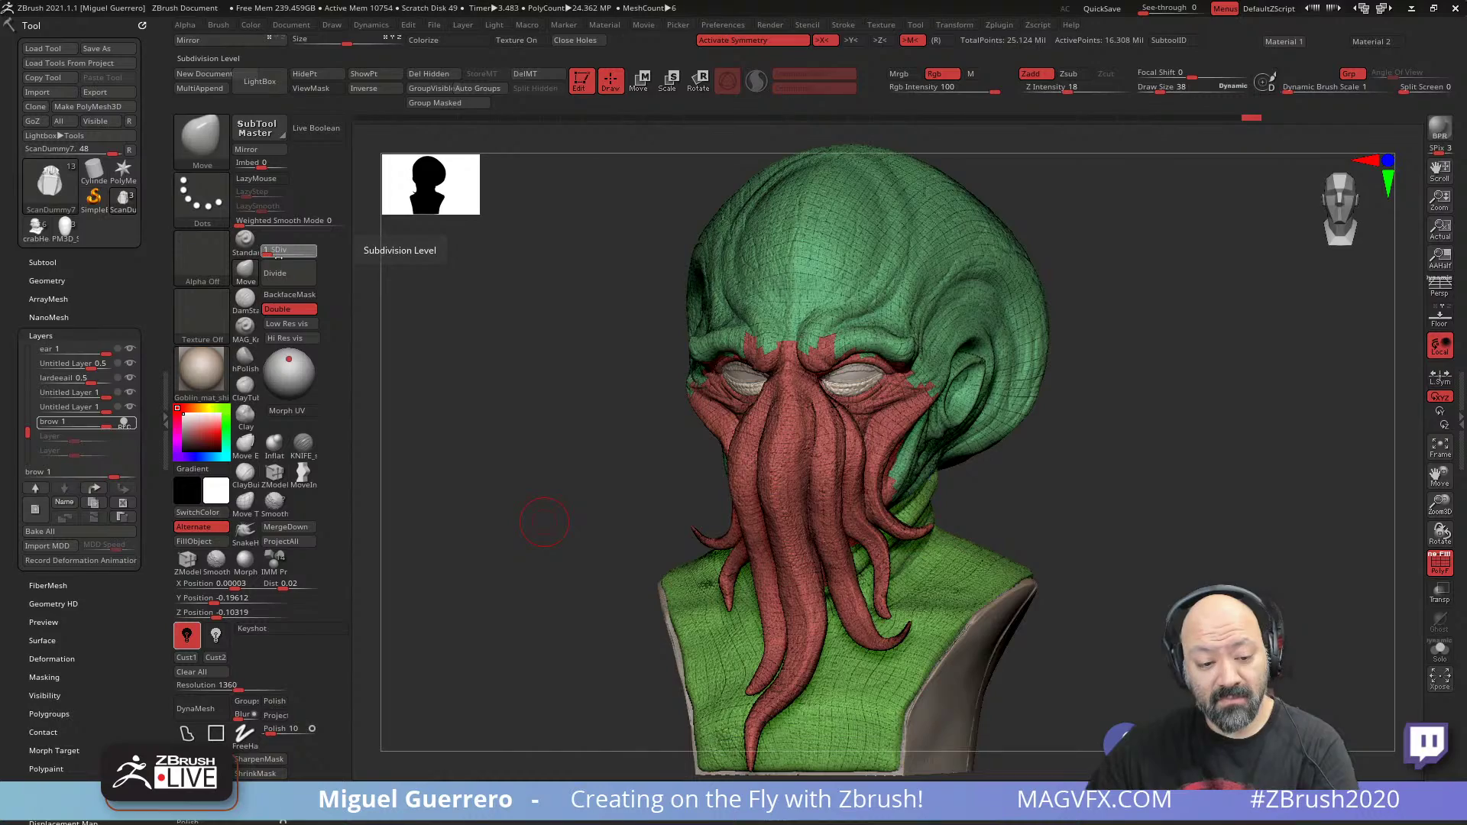
- Show the wireframe without polygroup colours and inspect the brow, ear and tentacle topology at the lowest subdivision level
{"action": "left_click", "coordinate": [1438, 564]}
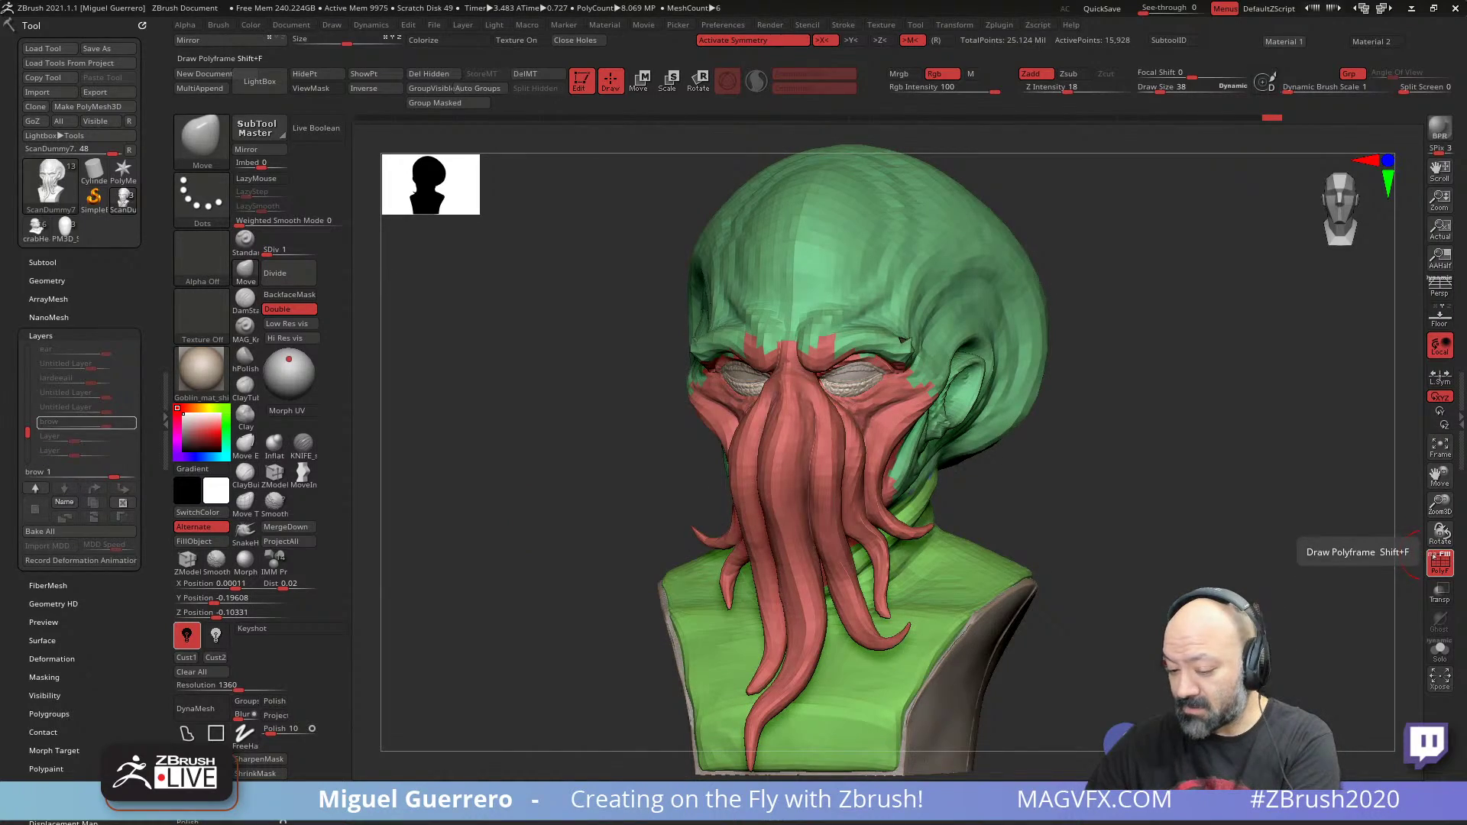
{"action": "left_click", "coordinate": [1438, 564]}
{"action": "left_click", "coordinate": [1443, 557]}
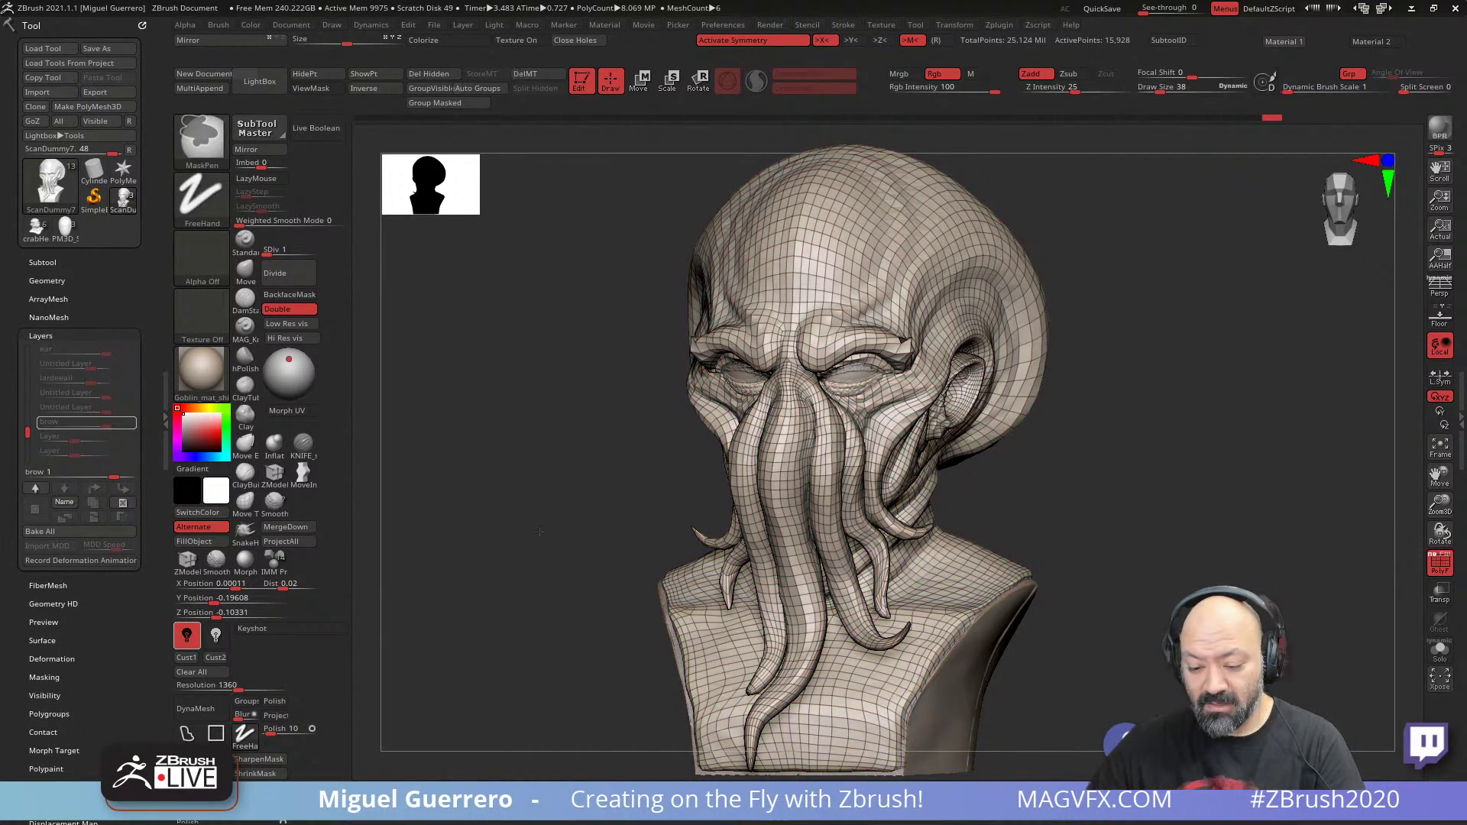
{"action": "mouse_move", "coordinate": [510, 452]}
{"action": "right_mouse_down", "text": "ctrl"}
{"action": "mouse_move", "coordinate": [526, 509]}
{"action": "mouse_move", "coordinate": [591, 515]}
{"action": "right_mouse_up", "text": "ctrl"}
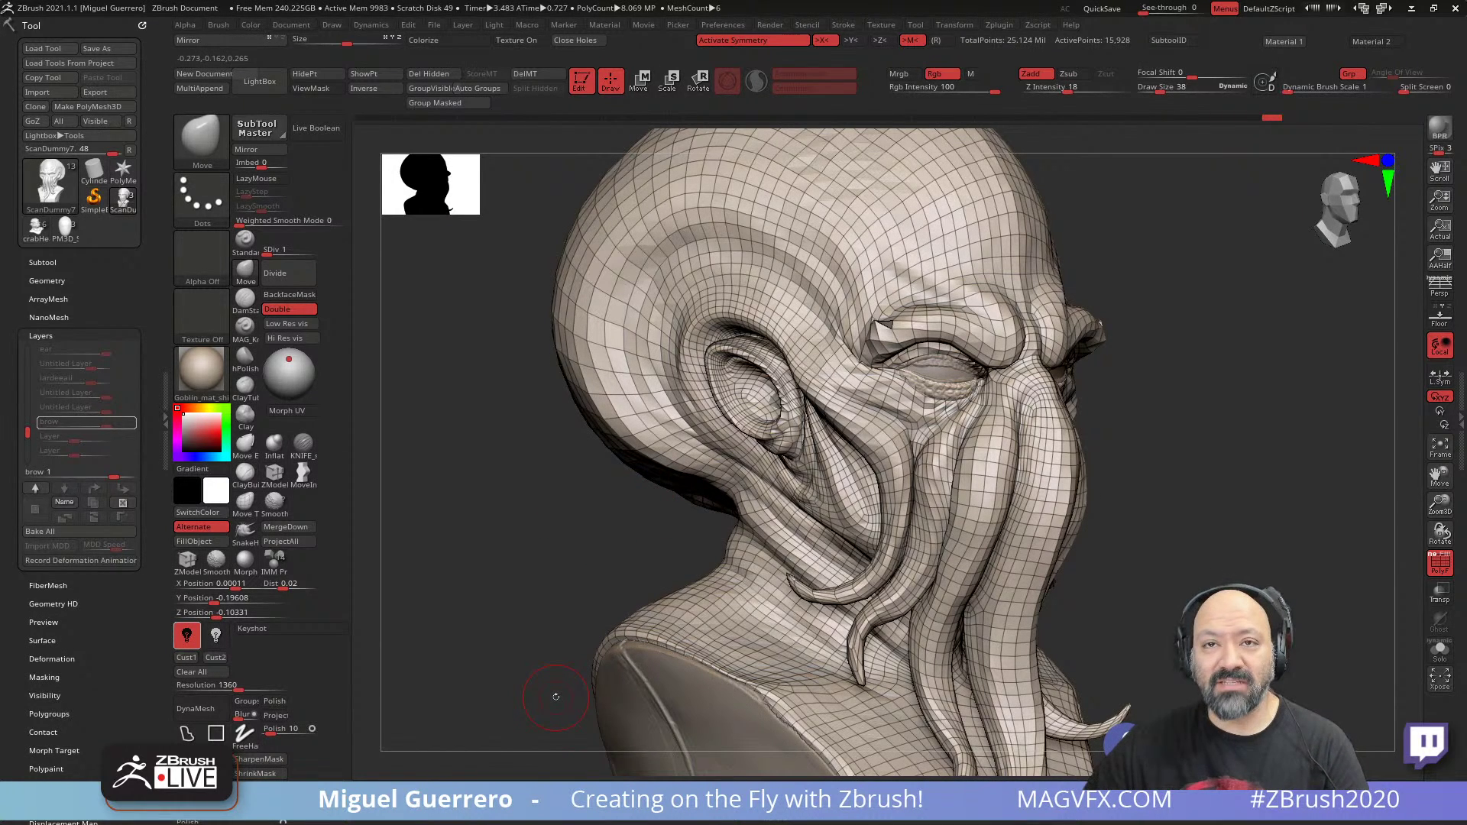
{"action": "right_click_drag", "start_coordinate": [523, 562], "coordinate": [524, 456]}
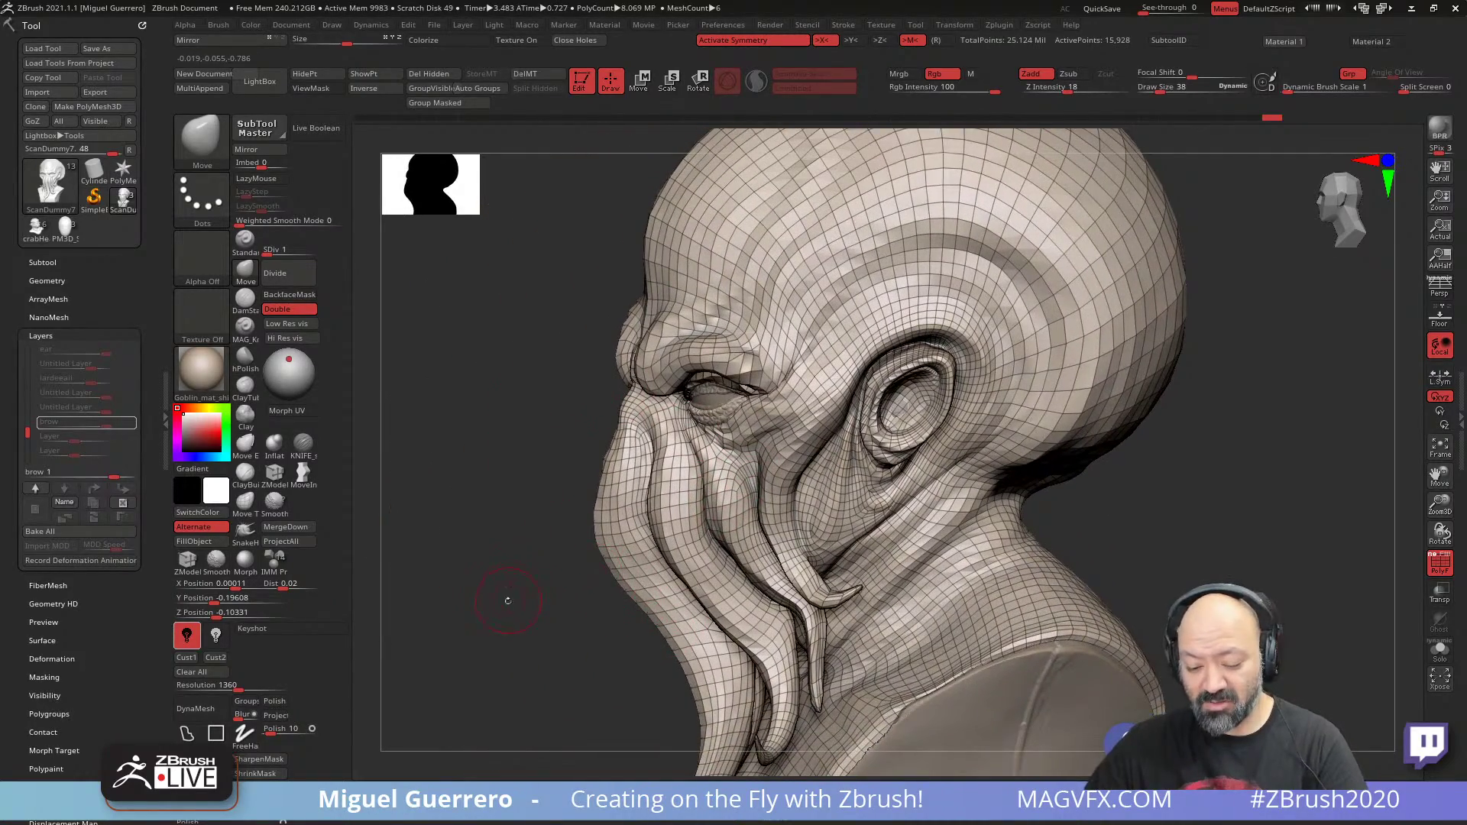
{"action": "right_click_drag", "start_coordinate": [526, 601], "coordinate": [563, 488], "text": "alt"}
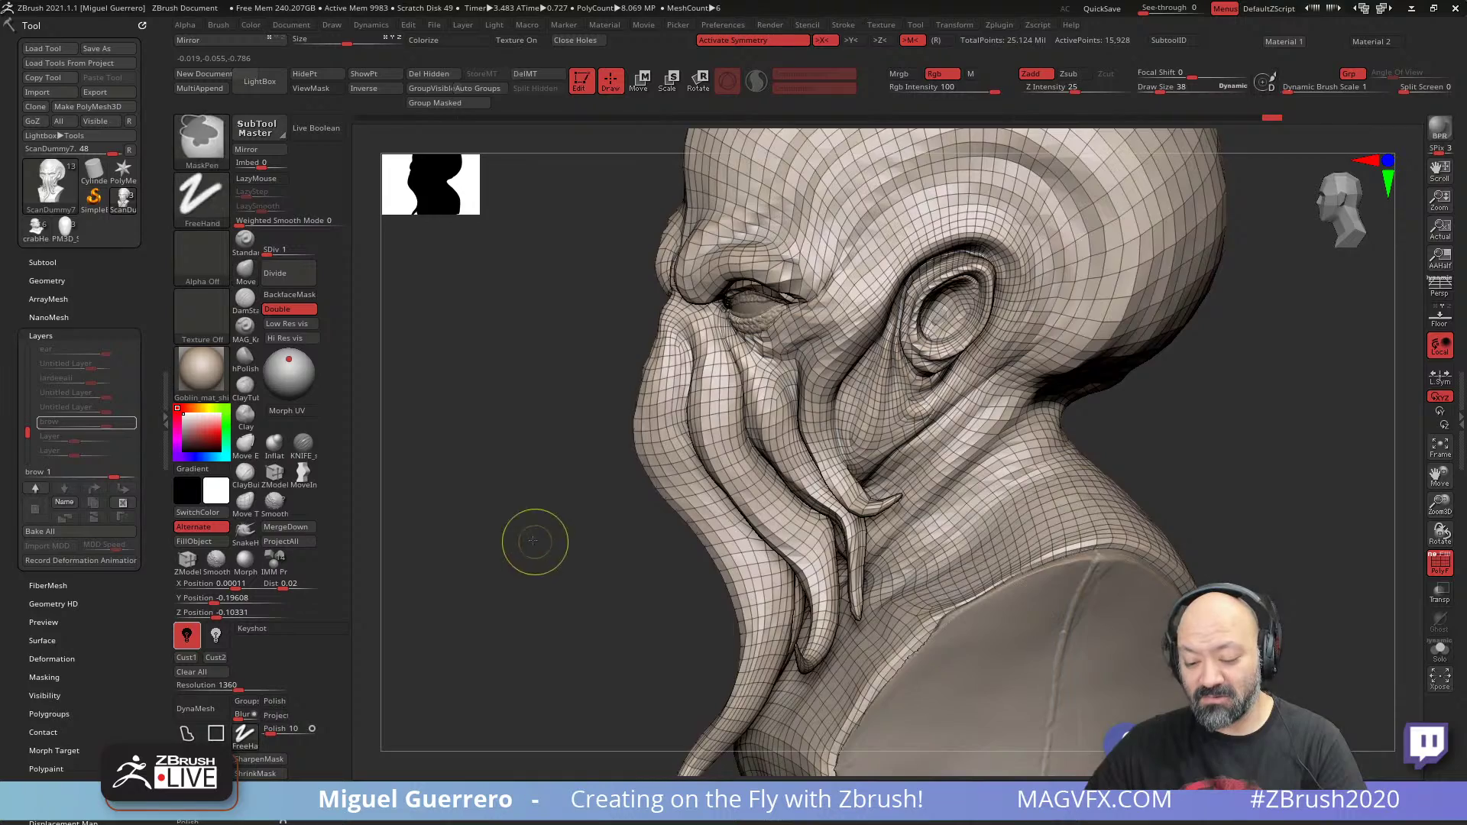
{"action": "right_click_drag", "start_coordinate": [534, 540], "coordinate": [653, 535], "text": "ctrl"}
{"action": "right_click_drag", "start_coordinate": [468, 451], "coordinate": [561, 454]}
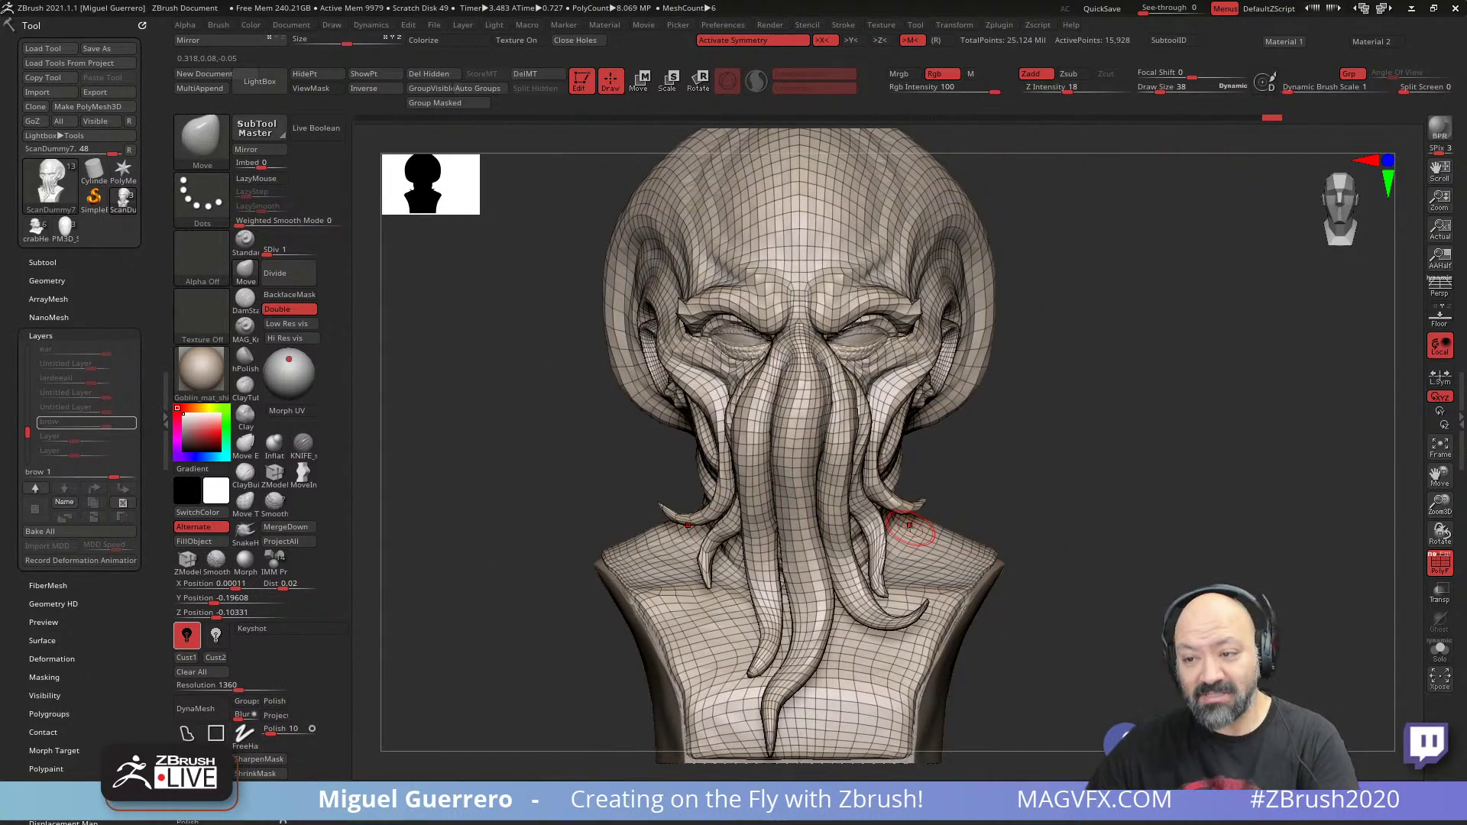
- Turn off the polyframe and raise the head to subdivision level 6
{"action": "key", "text": "d"}
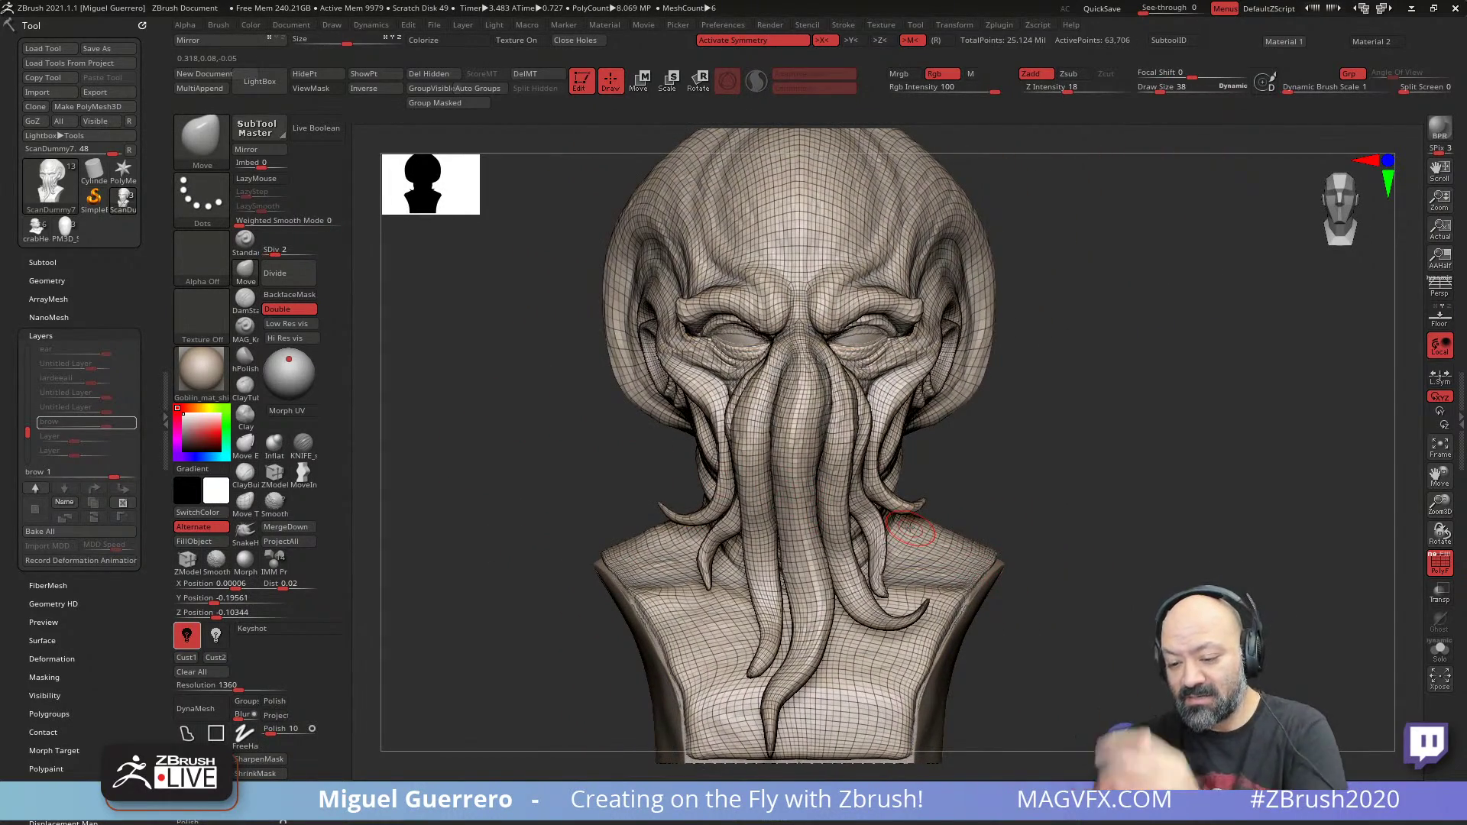
{"action": "left_click", "coordinate": [1440, 564]}
{"action": "right_click_drag", "start_coordinate": [504, 451], "coordinate": [562, 447]}
{"action": "left_click_drag", "start_coordinate": [266, 251], "coordinate": [344, 274]}
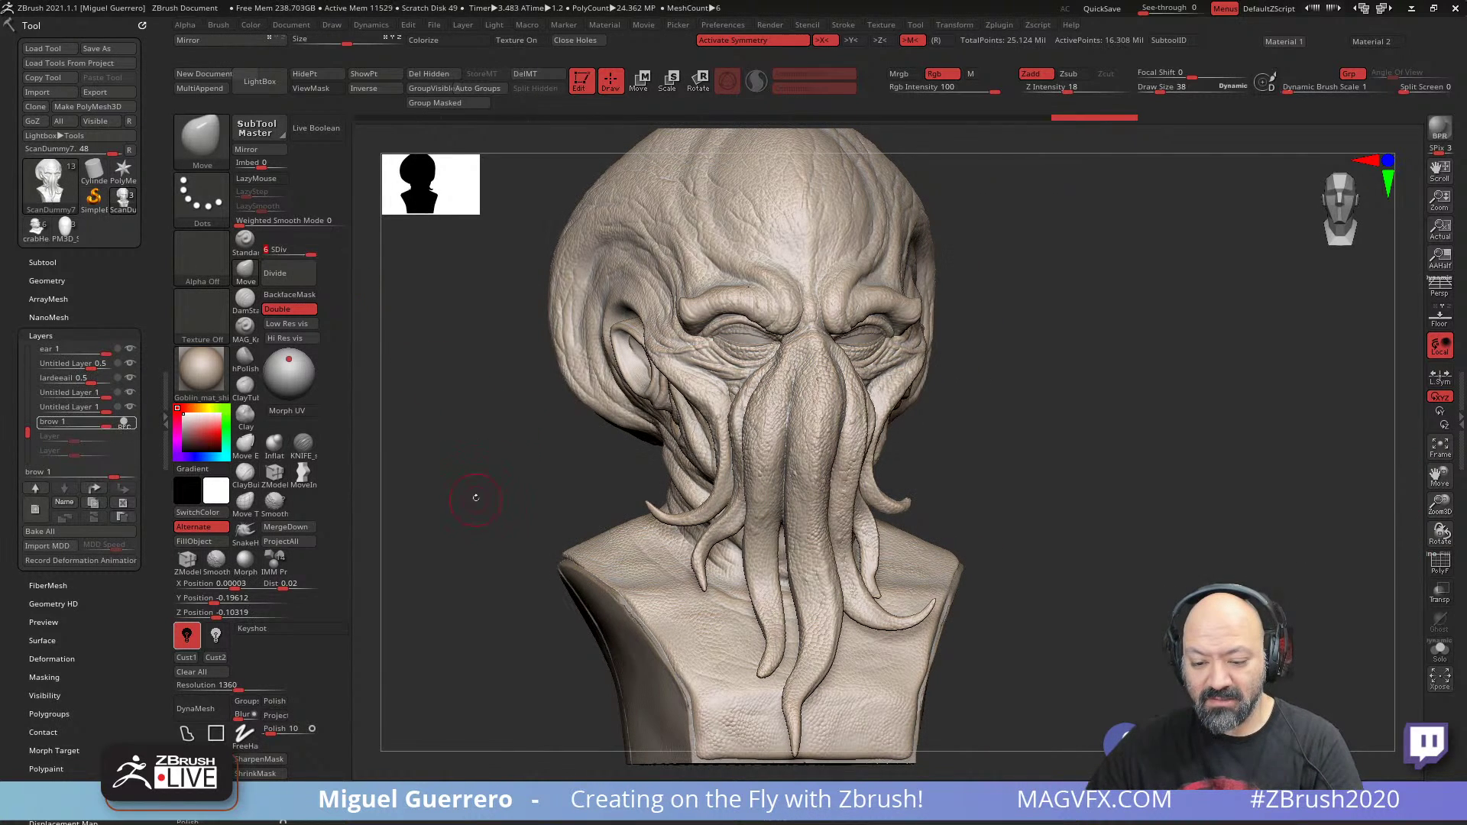
{"action": "right_click_drag", "start_coordinate": [493, 468], "coordinate": [452, 466]}
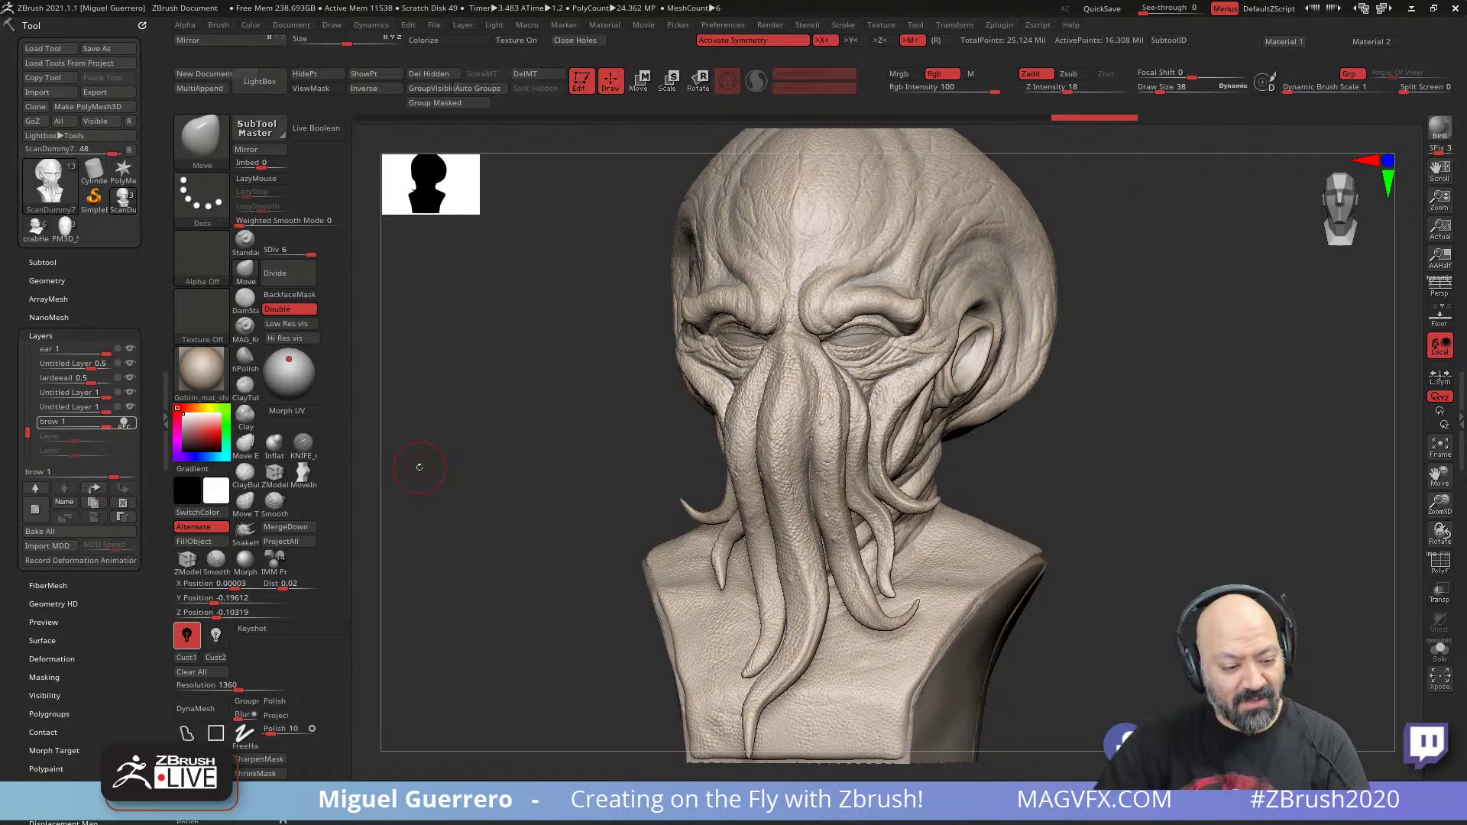
- Stop recording on the brow layer and toggle its visibility to compare the brow shapes
{"action": "left_click", "coordinate": [130, 424]}
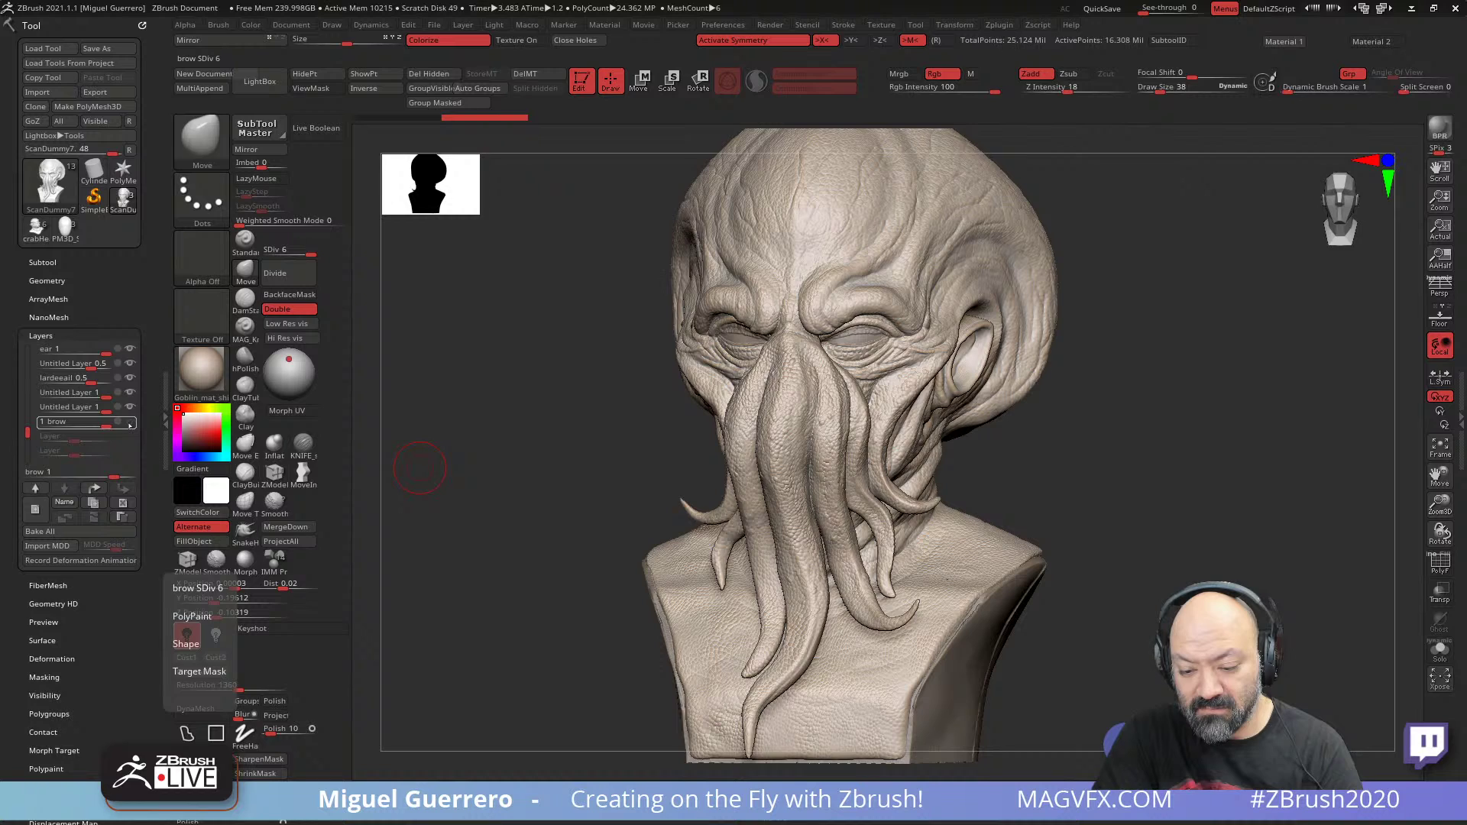
{"action": "left_click", "coordinate": [129, 424]}
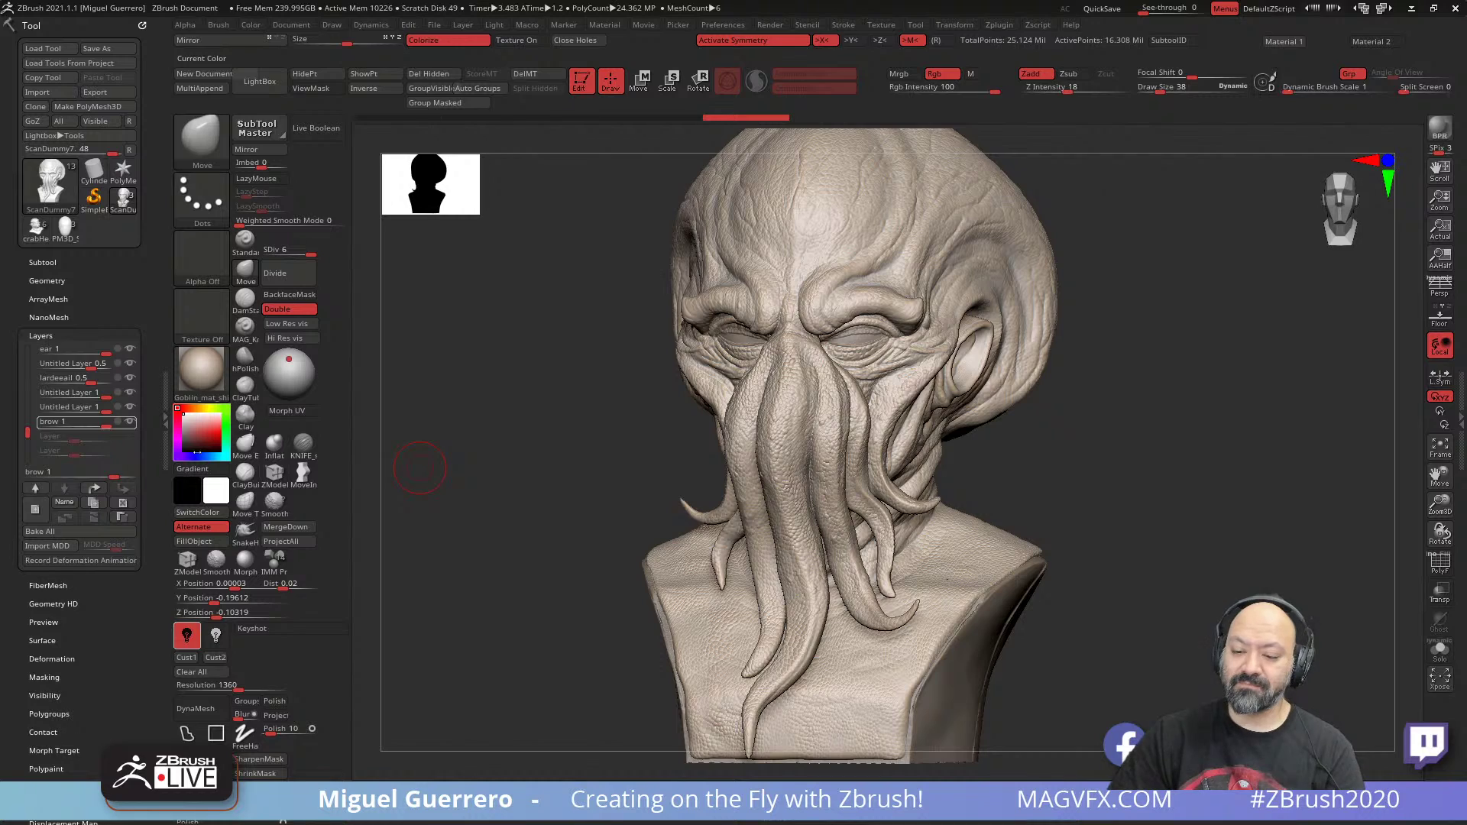
{"action": "mouse_move", "coordinate": [516, 627]}
{"action": "left_mouse_down"}
{"action": "mouse_move", "coordinate": [481, 622]}
{"action": "mouse_move", "coordinate": [451, 656]}
{"action": "mouse_move", "coordinate": [427, 642]}
{"action": "left_mouse_up"}
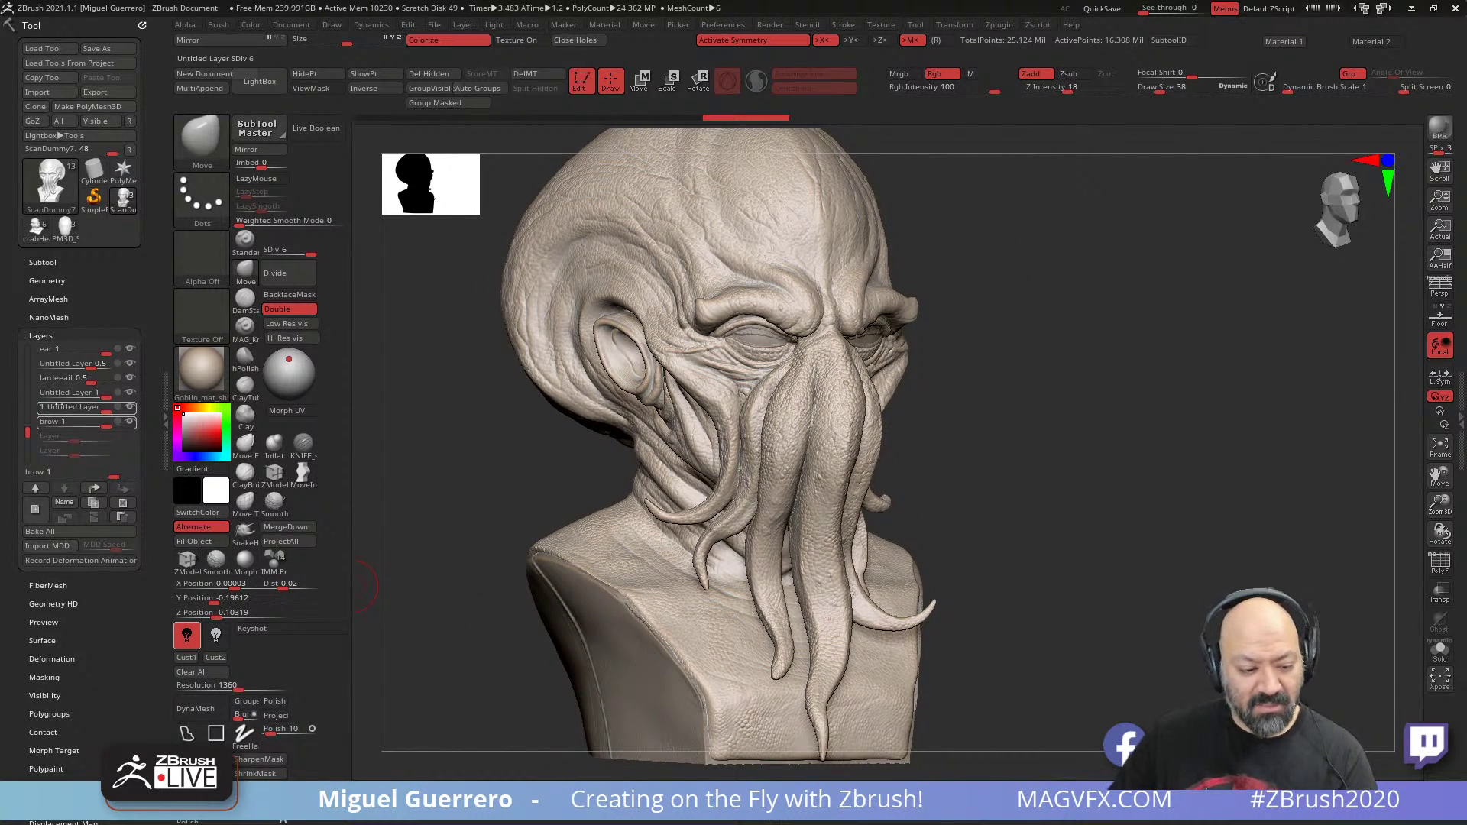
- Try the brow layer at intensities of 0.5, about 0.23 and 0.8
{"action": "left_click", "coordinate": [69, 422]}
{"action": "type", "text": "."}
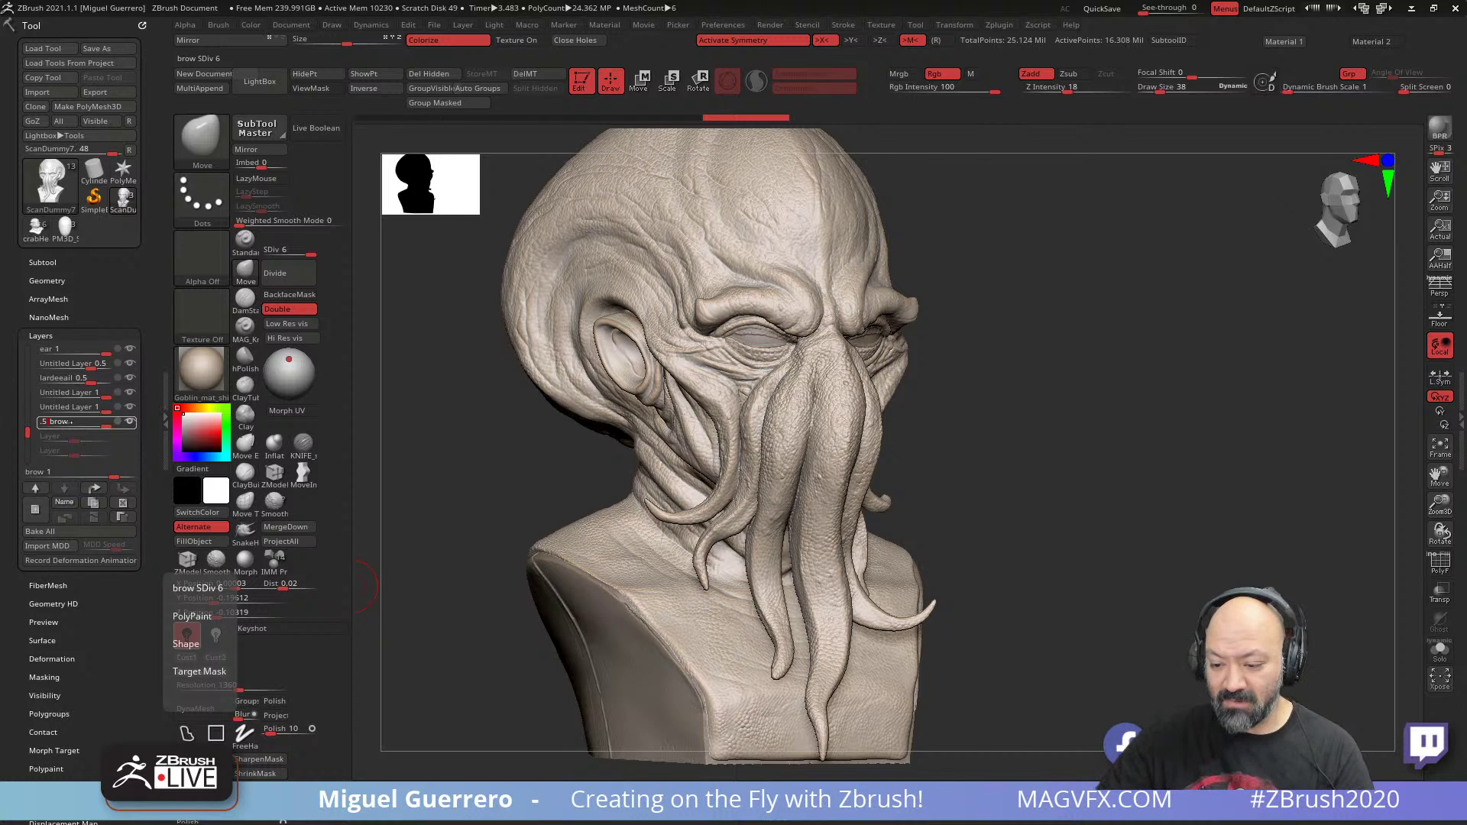
{"action": "type", "text": "5"}
{"action": "key", "text": "Return"}
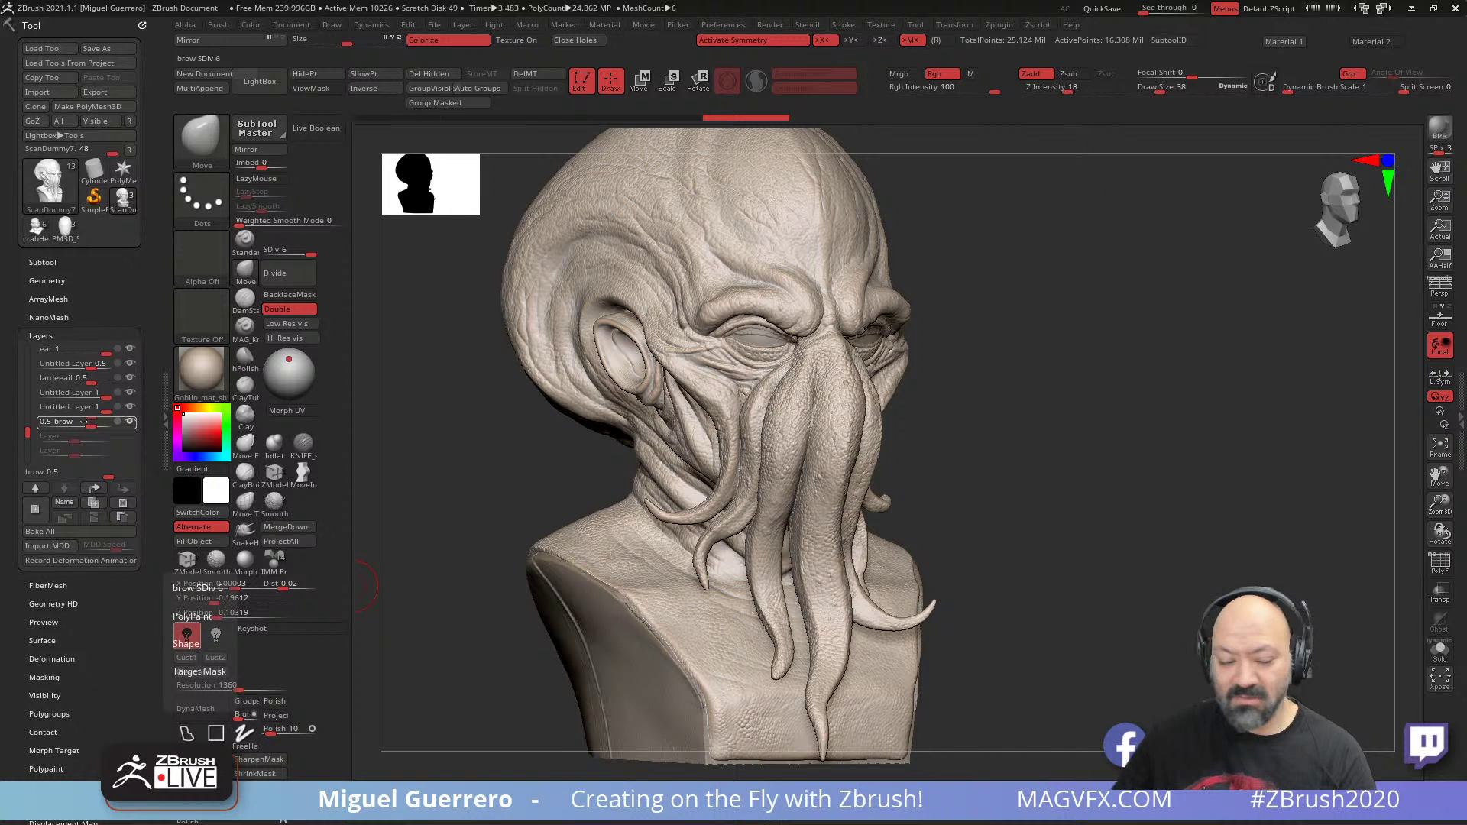
{"action": "left_click_drag", "start_coordinate": [84, 421], "coordinate": [76, 422]}
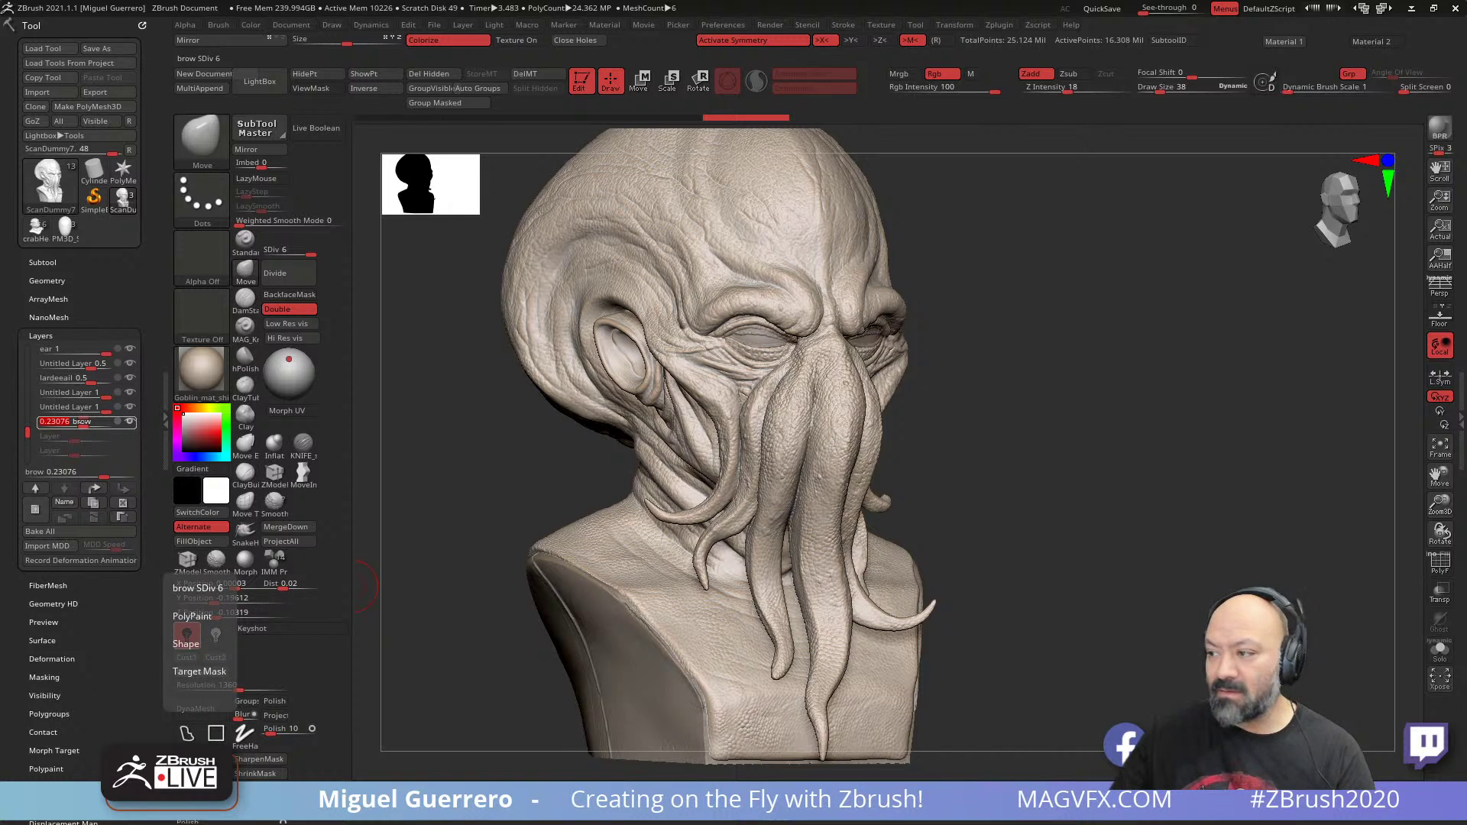
{"action": "type", "text": ".8"}
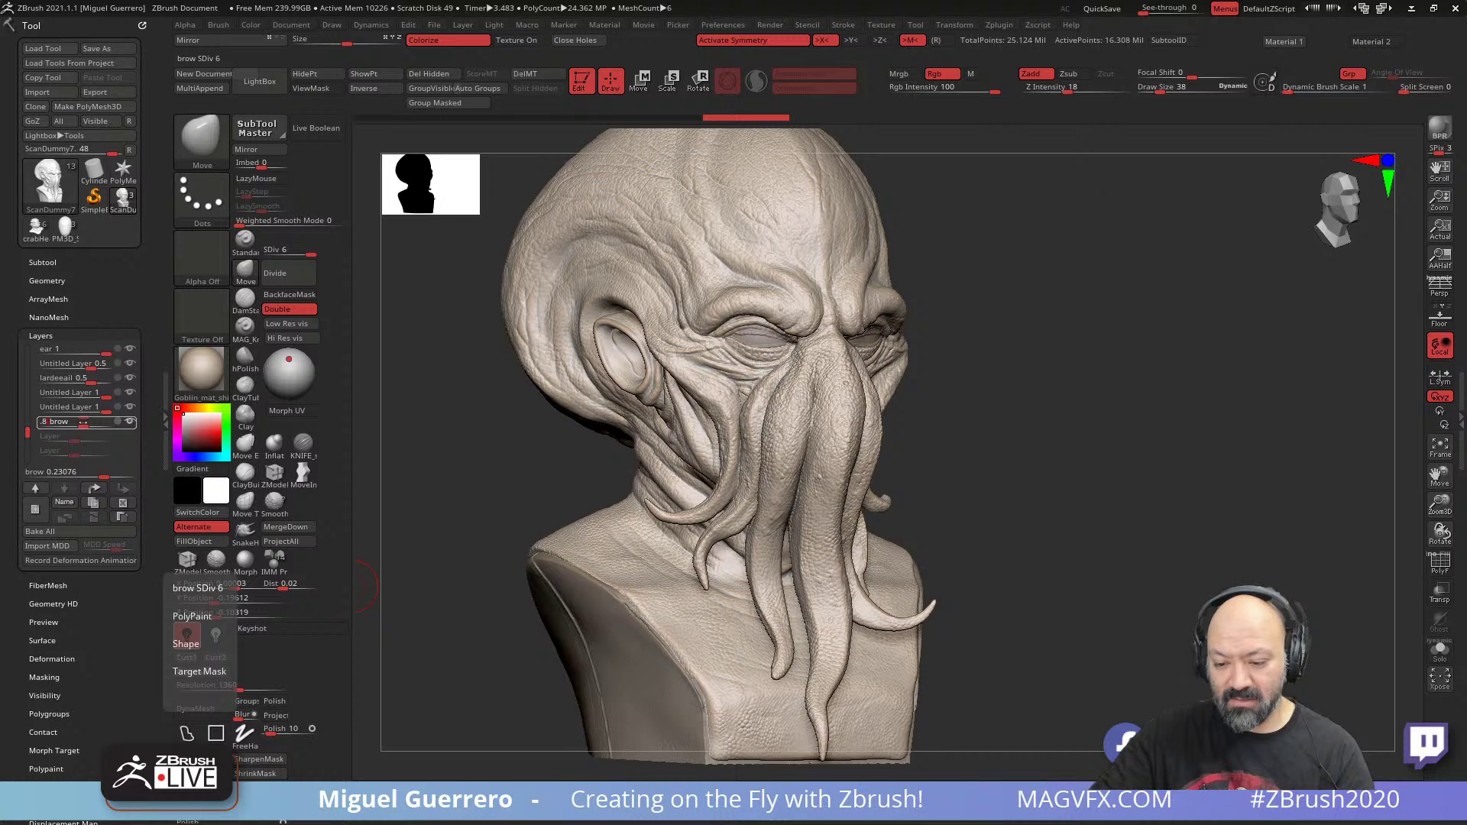
{"action": "key", "text": "Return"}
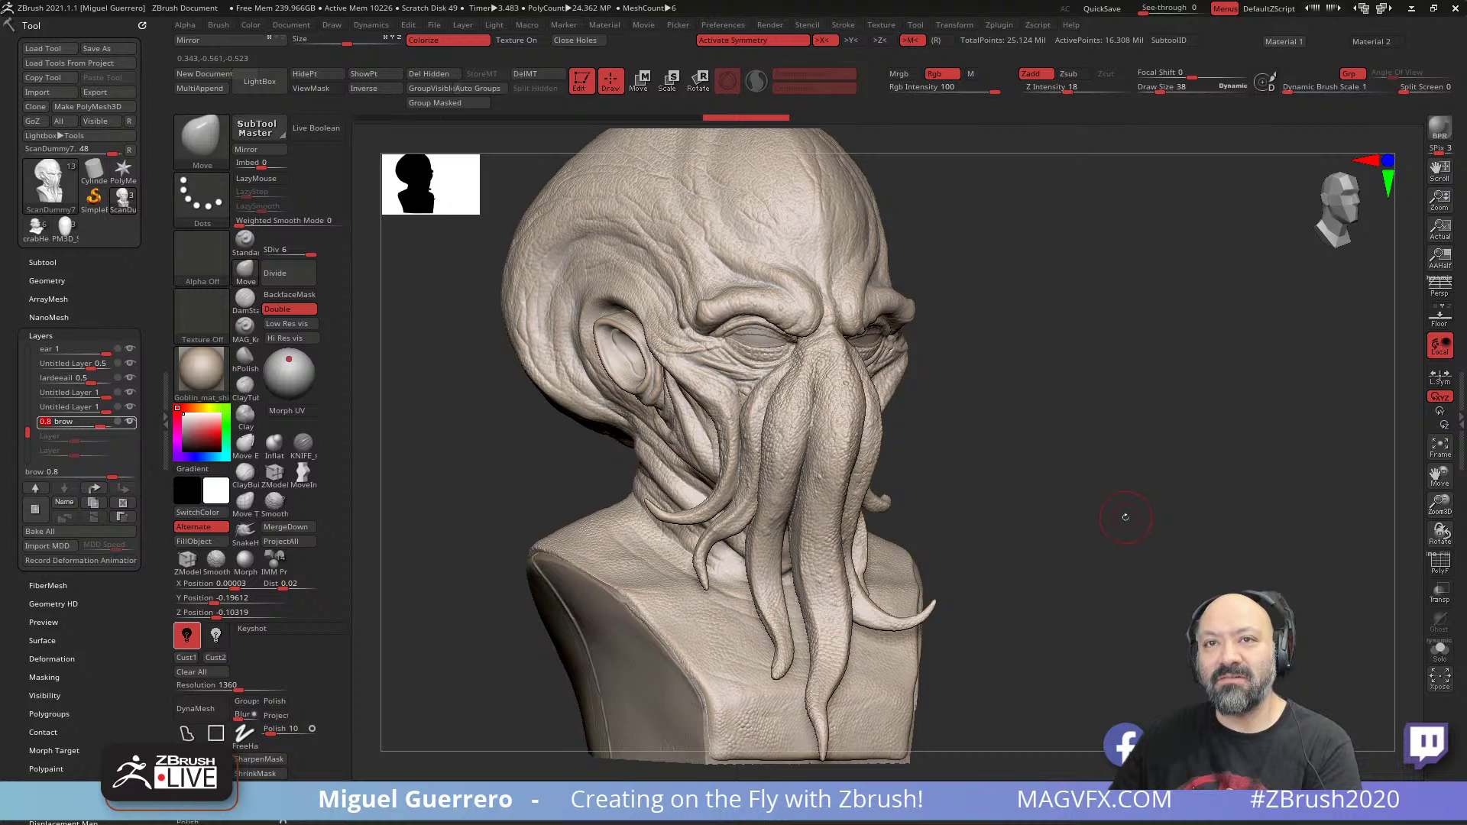
- Compare the bust with the brow layer hidden and shown, and set the layer's intensity to 1
{"action": "left_click_drag", "start_coordinate": [1126, 517], "coordinate": [1100, 515], "text": "shift"}
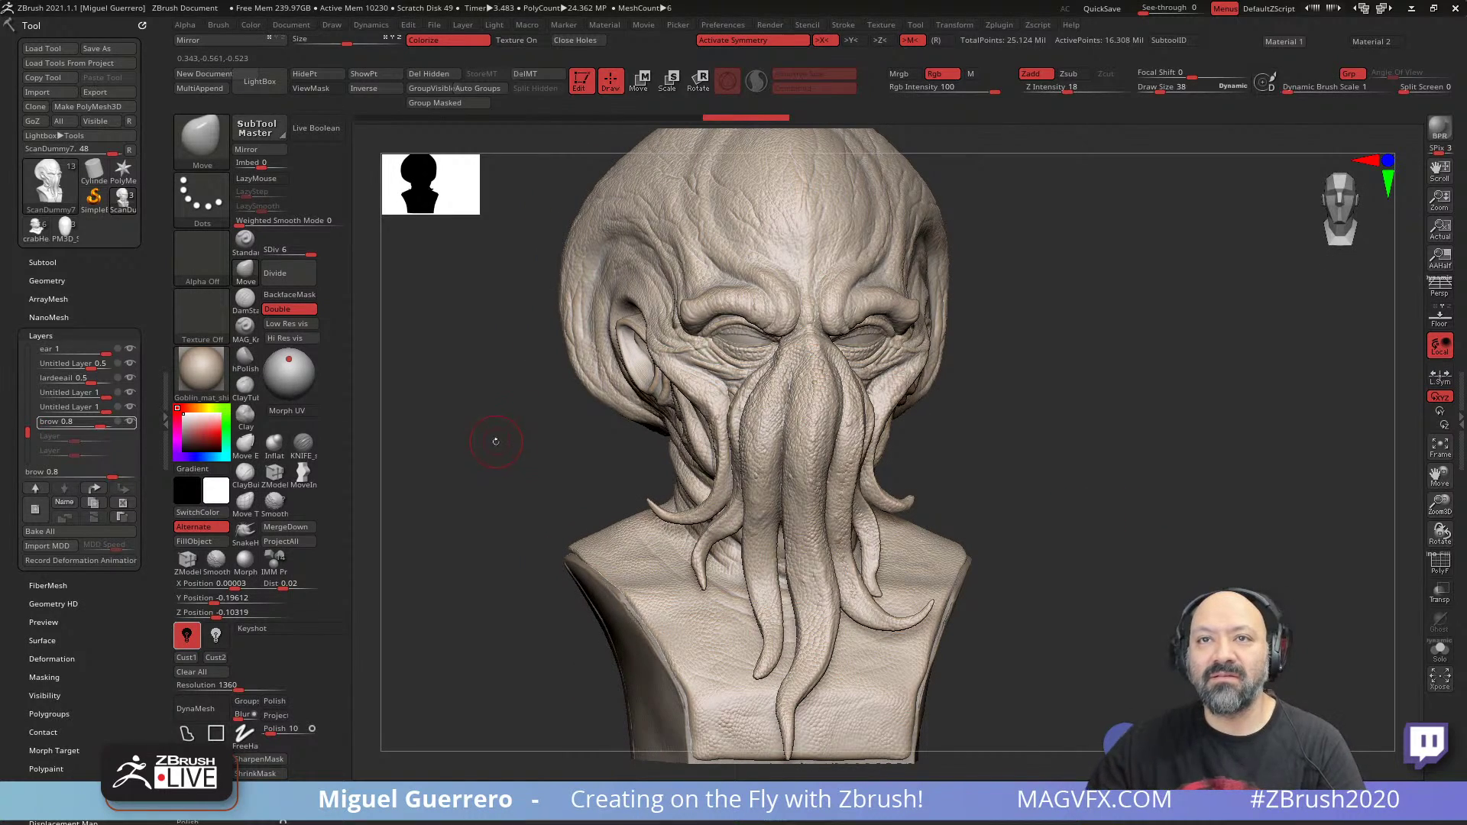
{"action": "mouse_move", "coordinate": [496, 442]}
{"action": "left_mouse_down", "text": "alt"}
{"action": "mouse_move", "coordinate": [531, 433]}
{"action": "mouse_move", "coordinate": [520, 444]}
{"action": "mouse_move", "coordinate": [565, 462]}
{"action": "left_mouse_up", "text": "alt"}
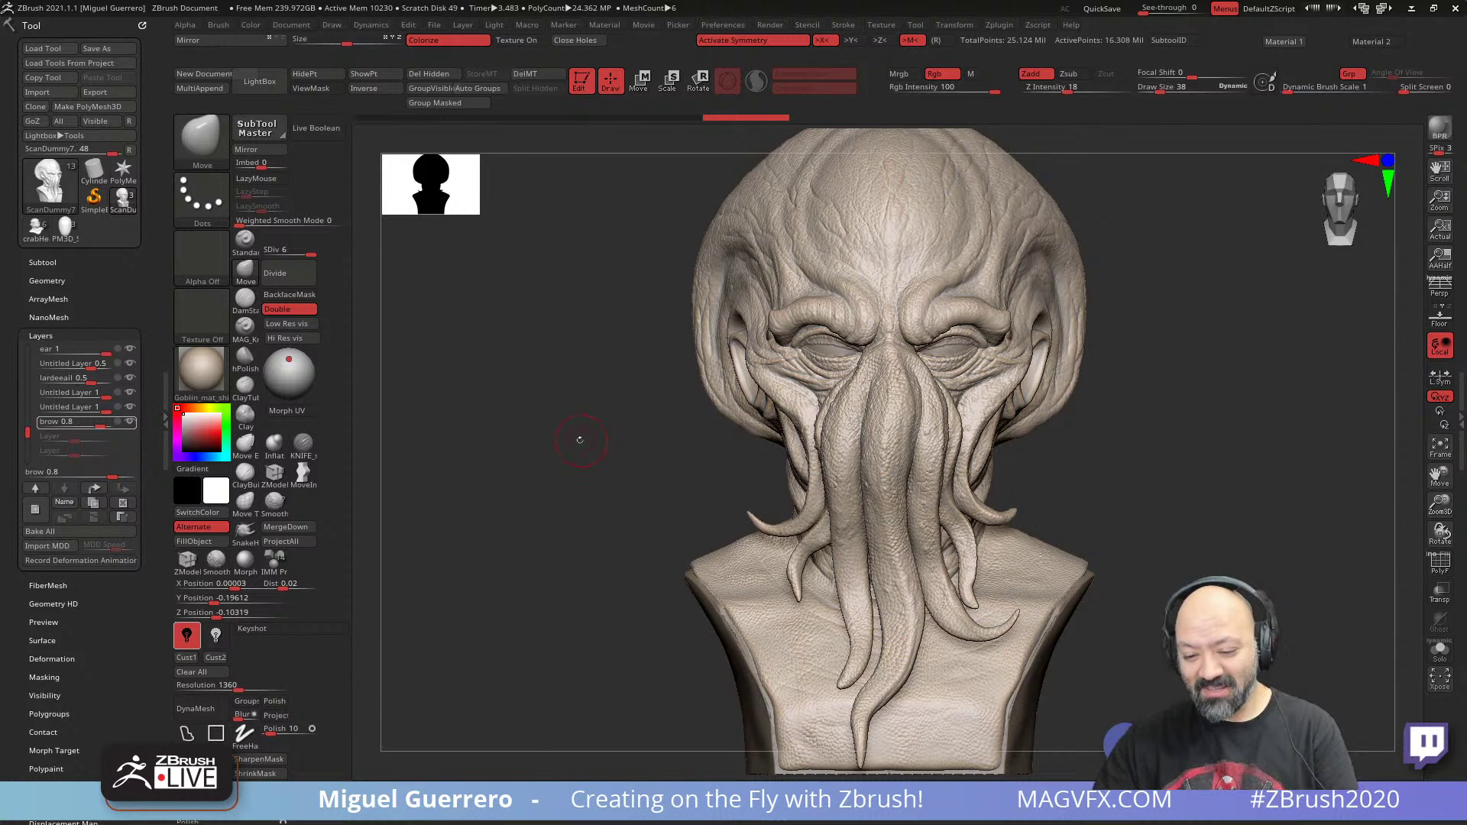
{"action": "left_click_drag", "start_coordinate": [579, 440], "coordinate": [513, 462]}
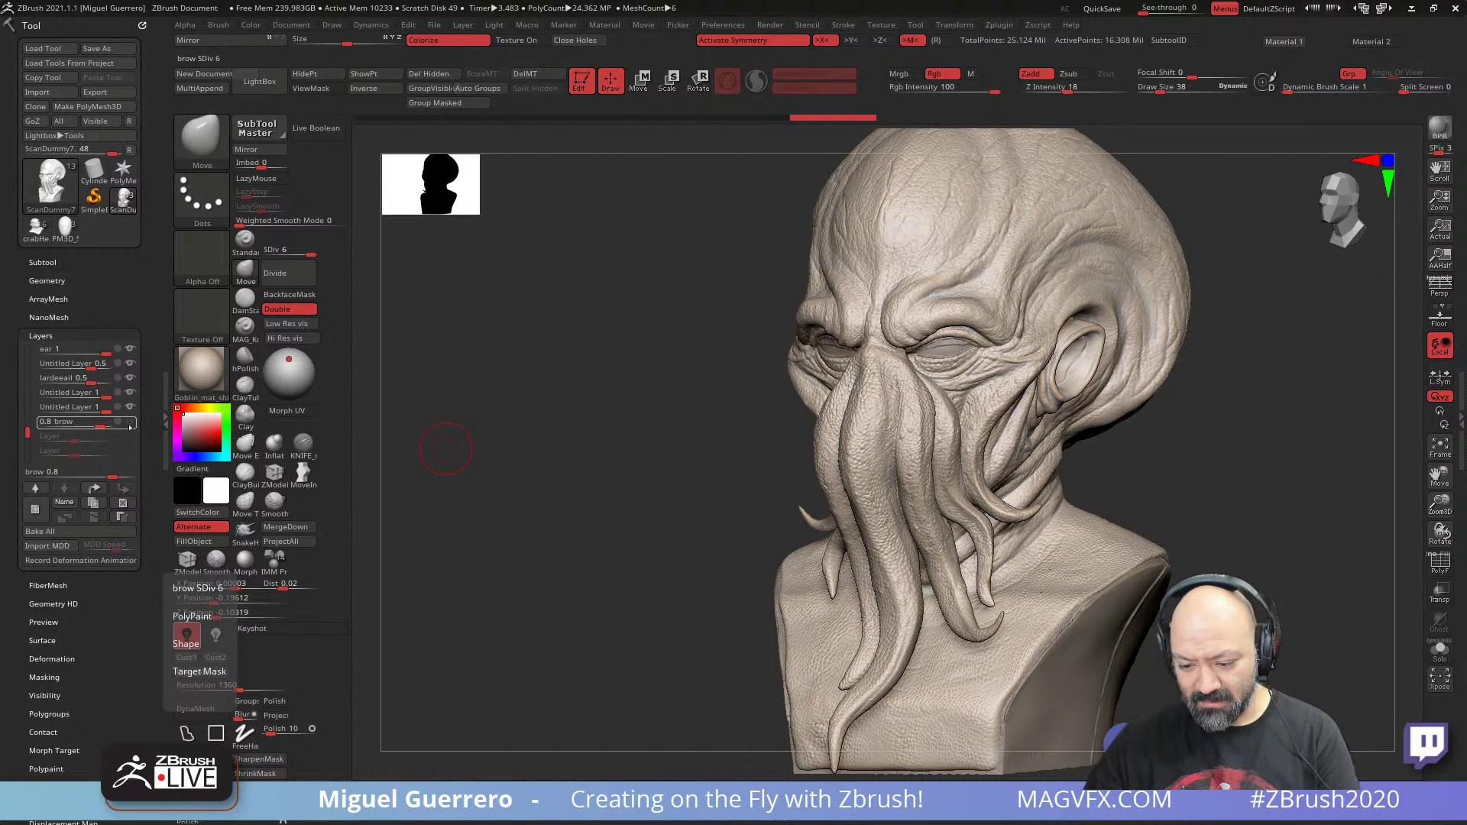
{"action": "left_click", "coordinate": [129, 424]}
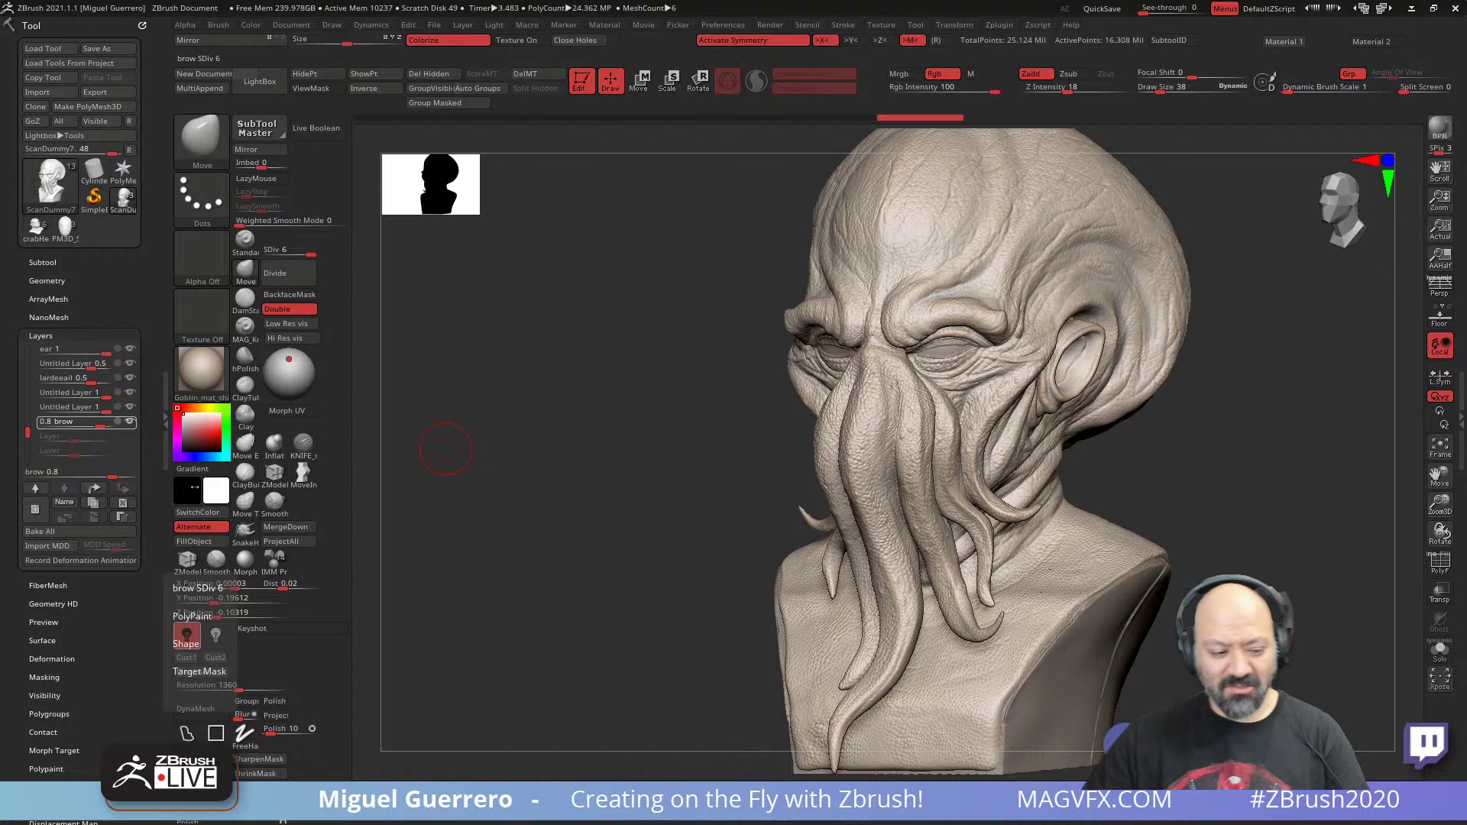
{"action": "left_click_drag", "start_coordinate": [142, 446], "coordinate": [194, 487]}
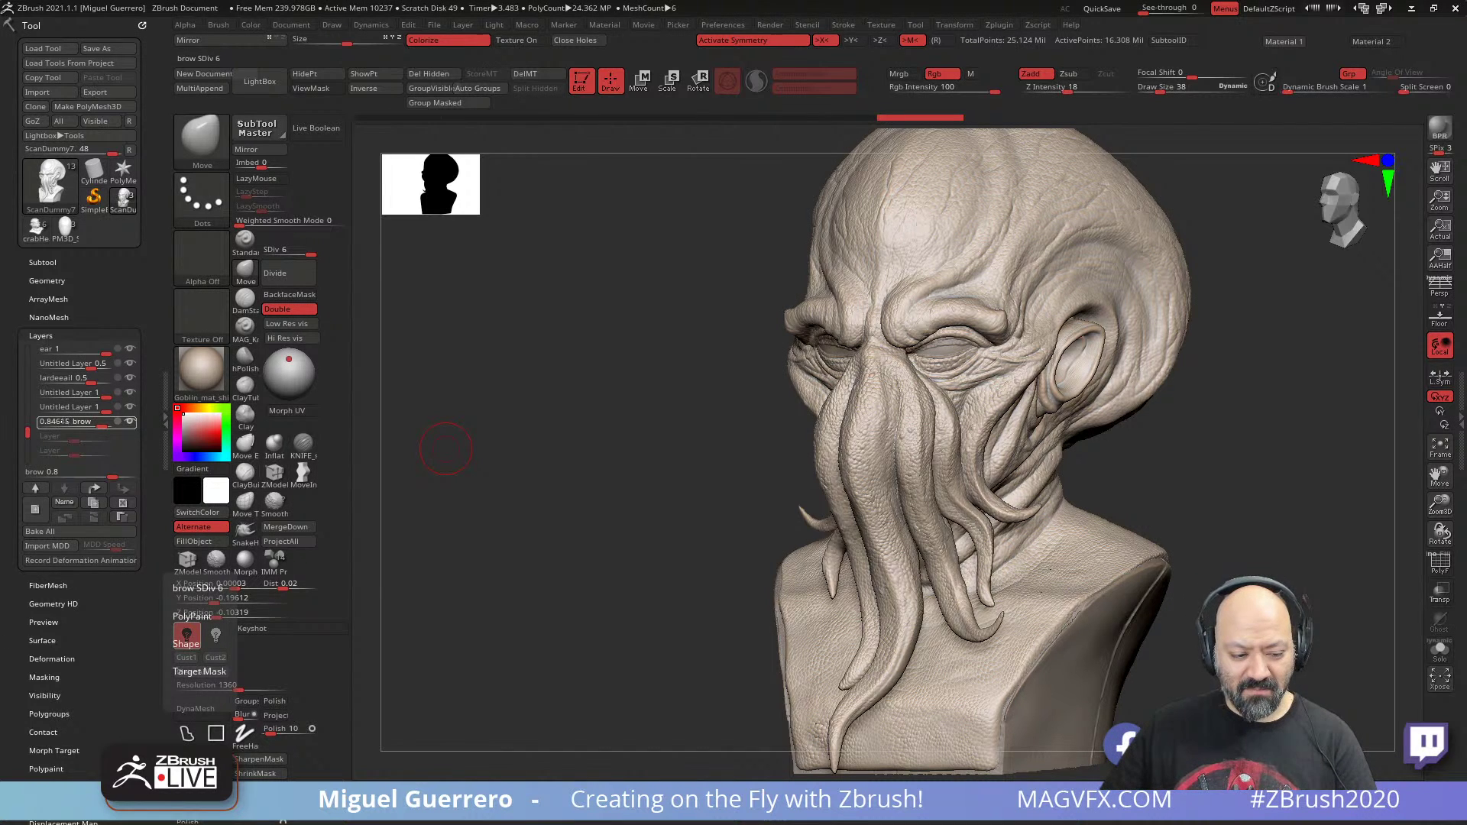
{"action": "left_click_drag", "start_coordinate": [64, 421], "coordinate": [69, 421]}
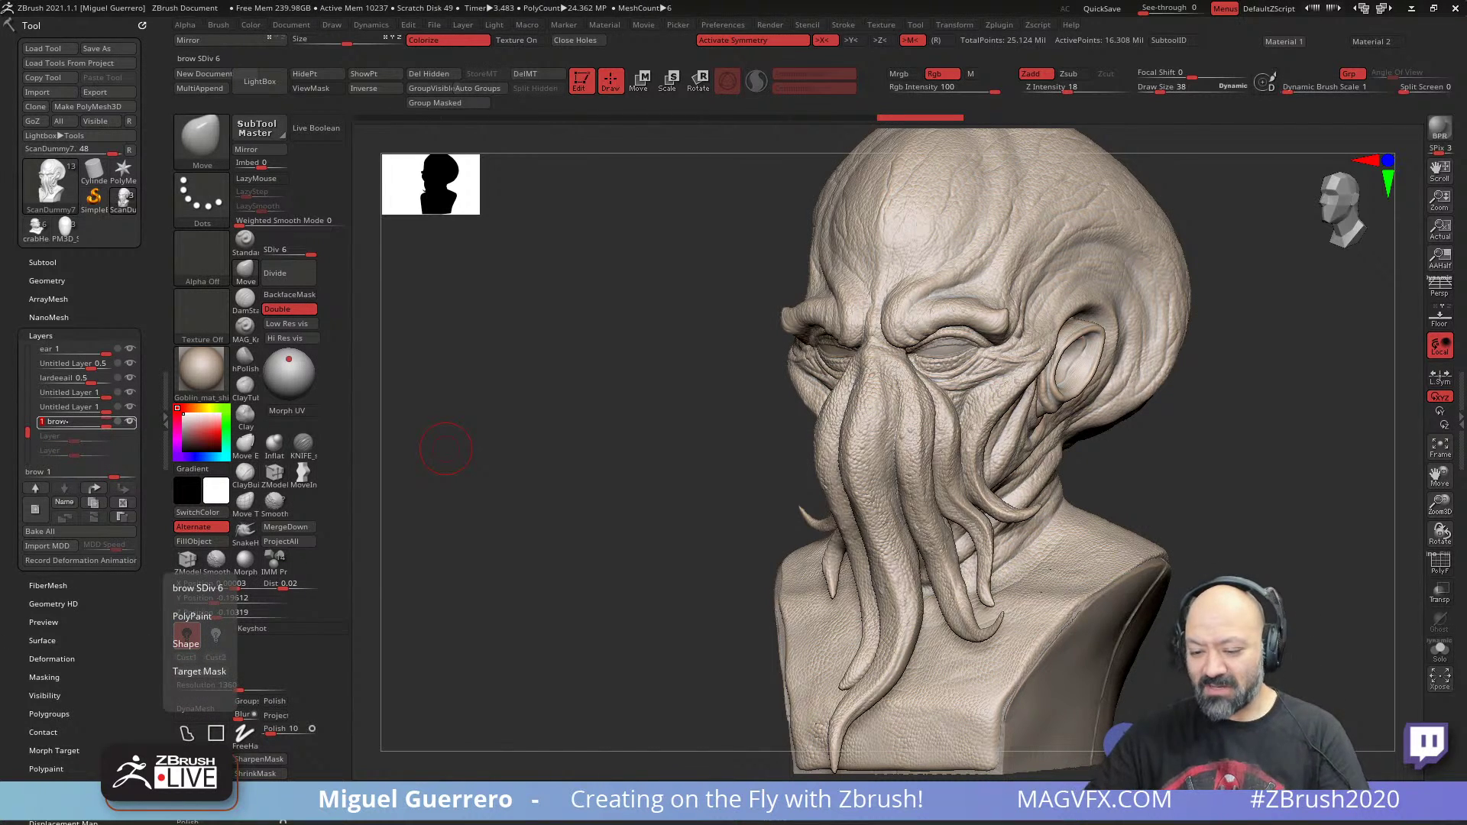
- Set the draw size to 18 and choose the KNIFE_sharp_control brush for detailing around the outer eye and brow
{"action": "left_click_drag", "start_coordinate": [446, 448], "coordinate": [718, 525], "text": "shift"}
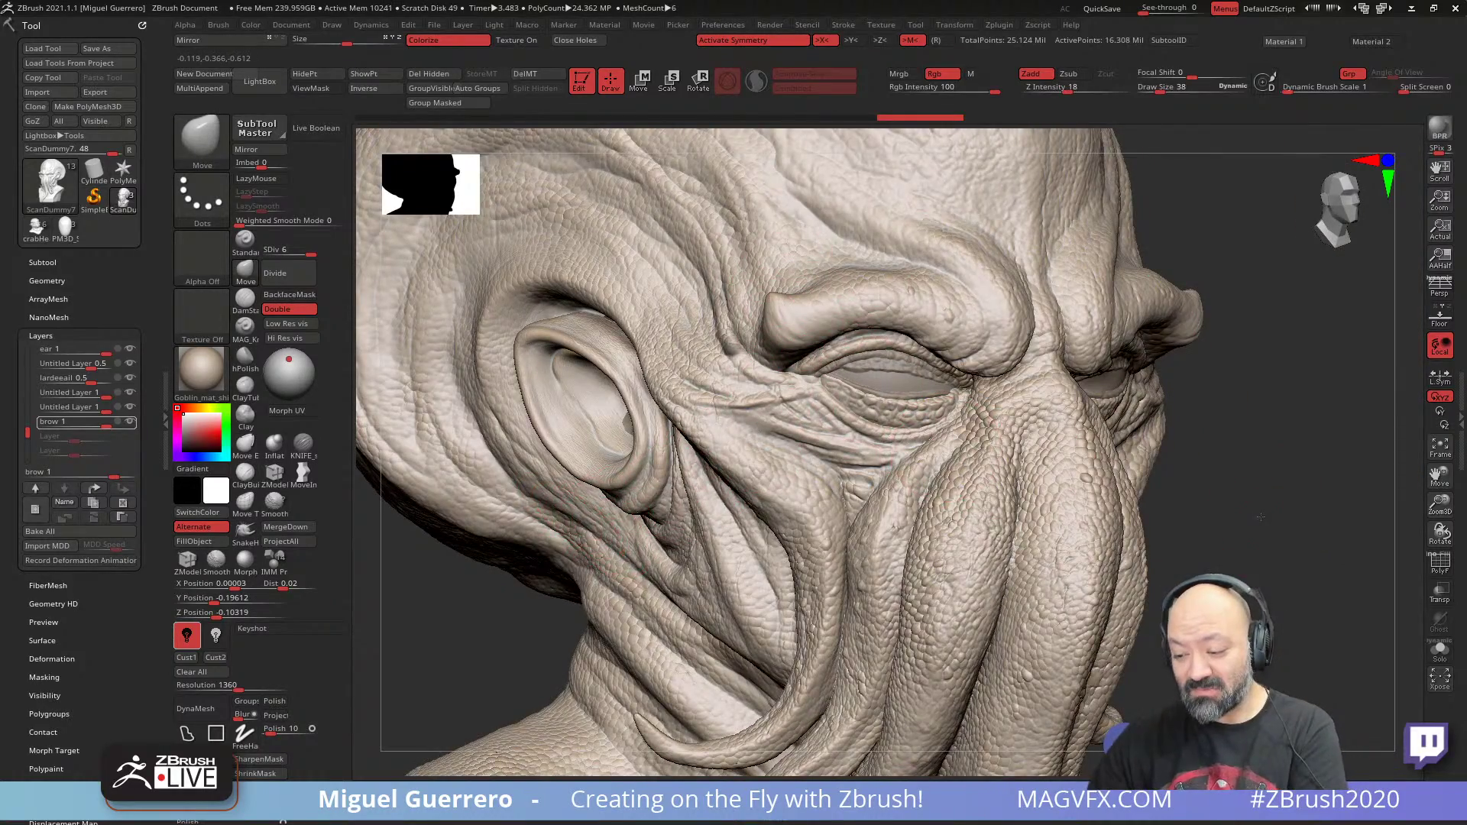
{"action": "mouse_move", "coordinate": [1261, 516]}
{"action": "left_mouse_down"}
{"action": "mouse_move", "coordinate": [1299, 516]}
{"action": "mouse_move", "coordinate": [1267, 517]}
{"action": "left_mouse_up"}
{"action": "right_click_drag", "start_coordinate": [823, 365], "coordinate": [831, 432], "text": "alt"}
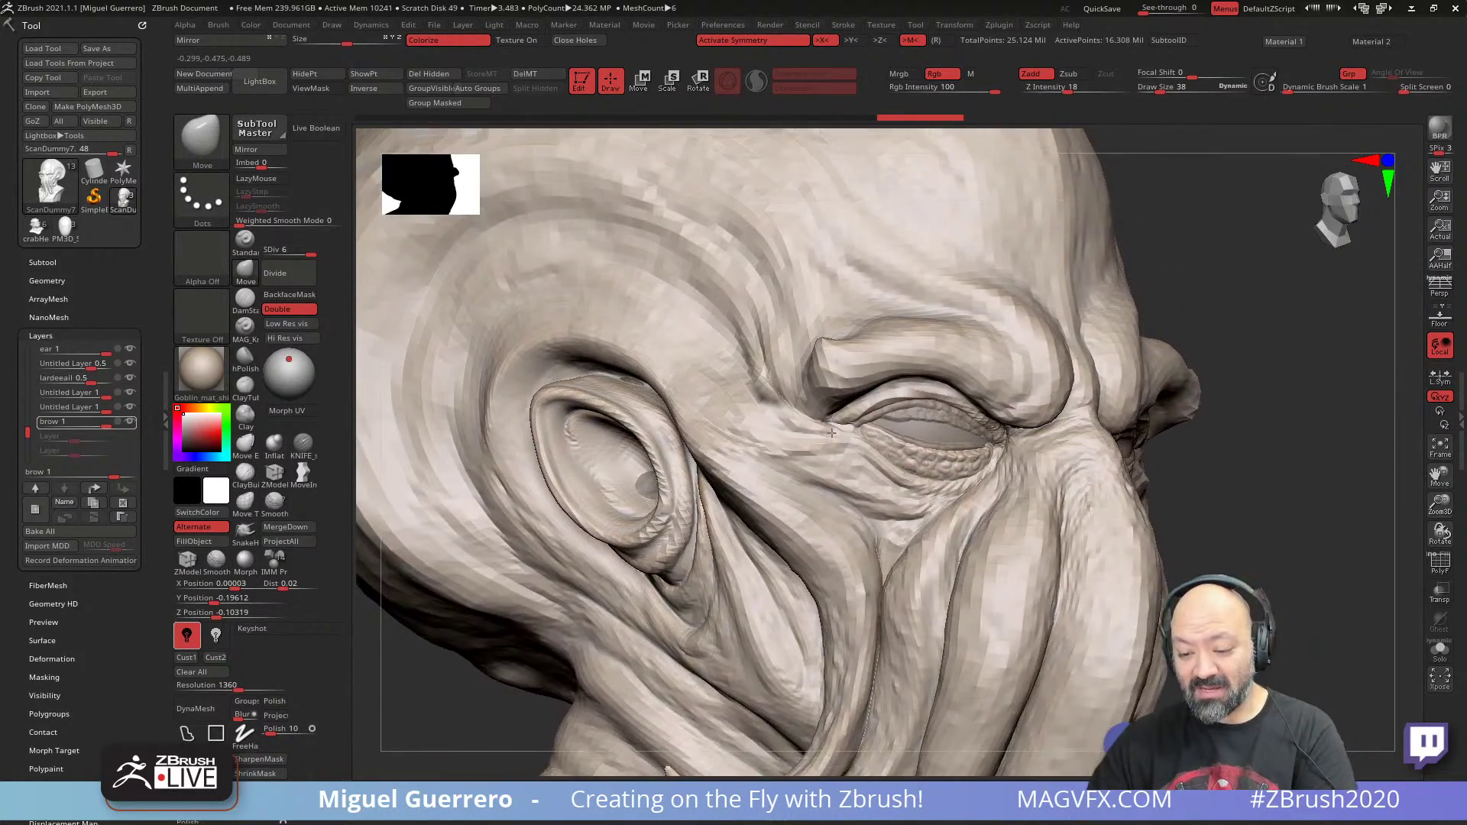
{"action": "left_click_drag", "start_coordinate": [832, 433], "coordinate": [833, 454]}
{"action": "key", "text": "bracketleft"}
{"action": "key", "text": "bracketleft"}
{"action": "left_click_drag", "start_coordinate": [1299, 550], "coordinate": [1241, 572]}
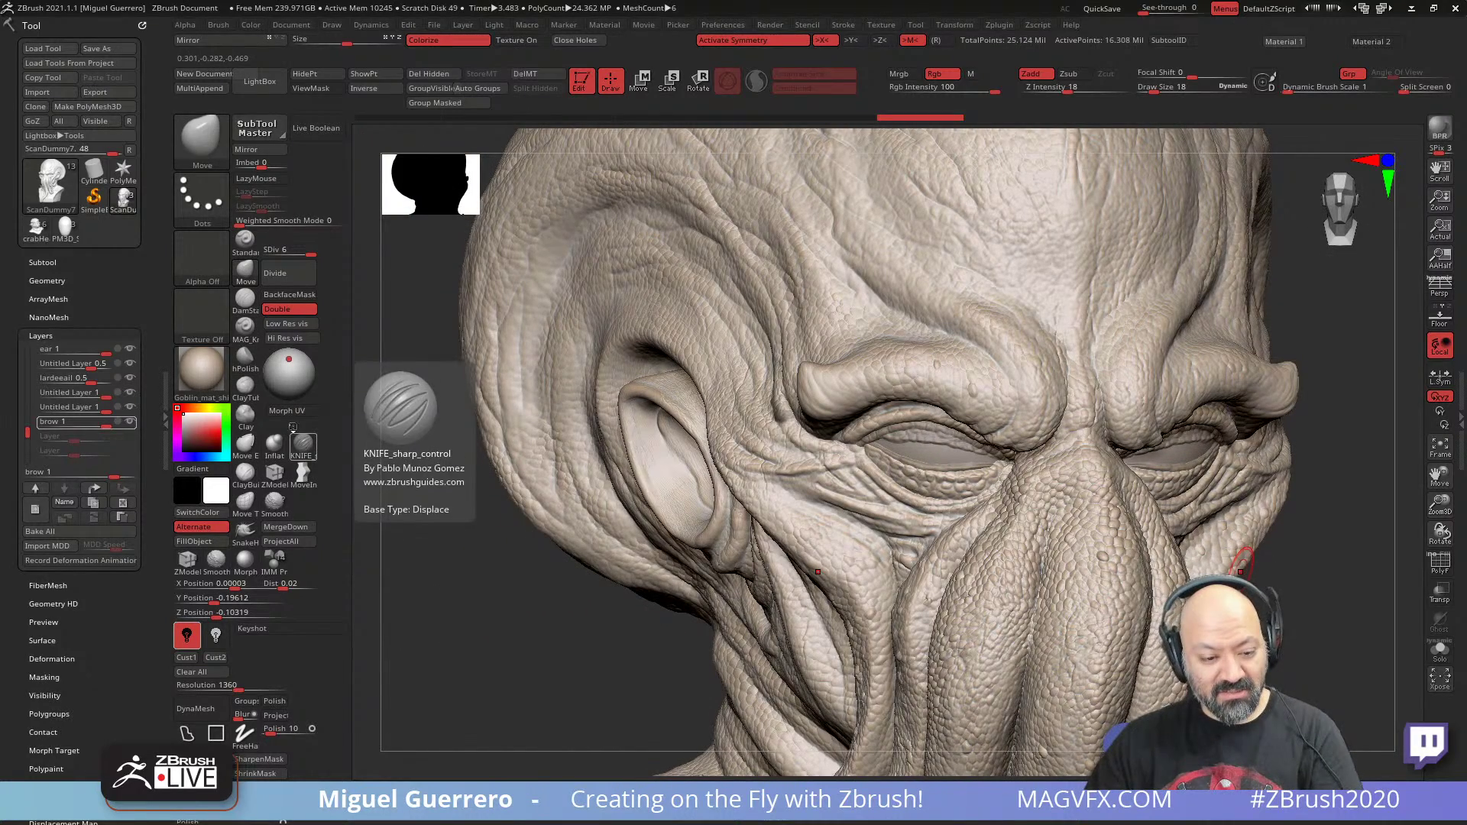
{"action": "left_click", "coordinate": [294, 433]}
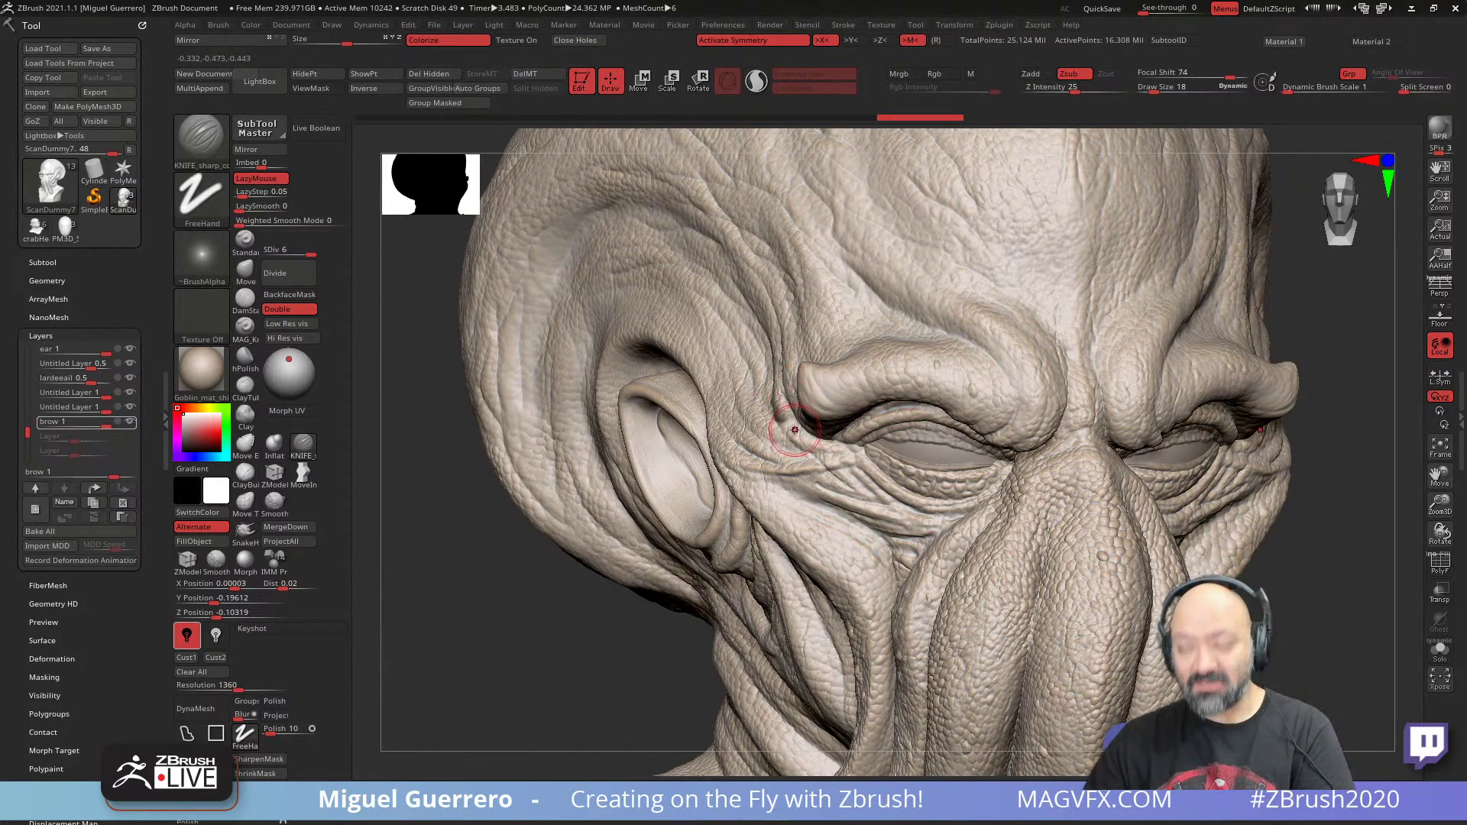
{"action": "right_click_drag", "start_coordinate": [550, 529], "coordinate": [556, 547], "text": "ctrl"}
{"action": "left_click_drag", "start_coordinate": [537, 593], "coordinate": [561, 568]}
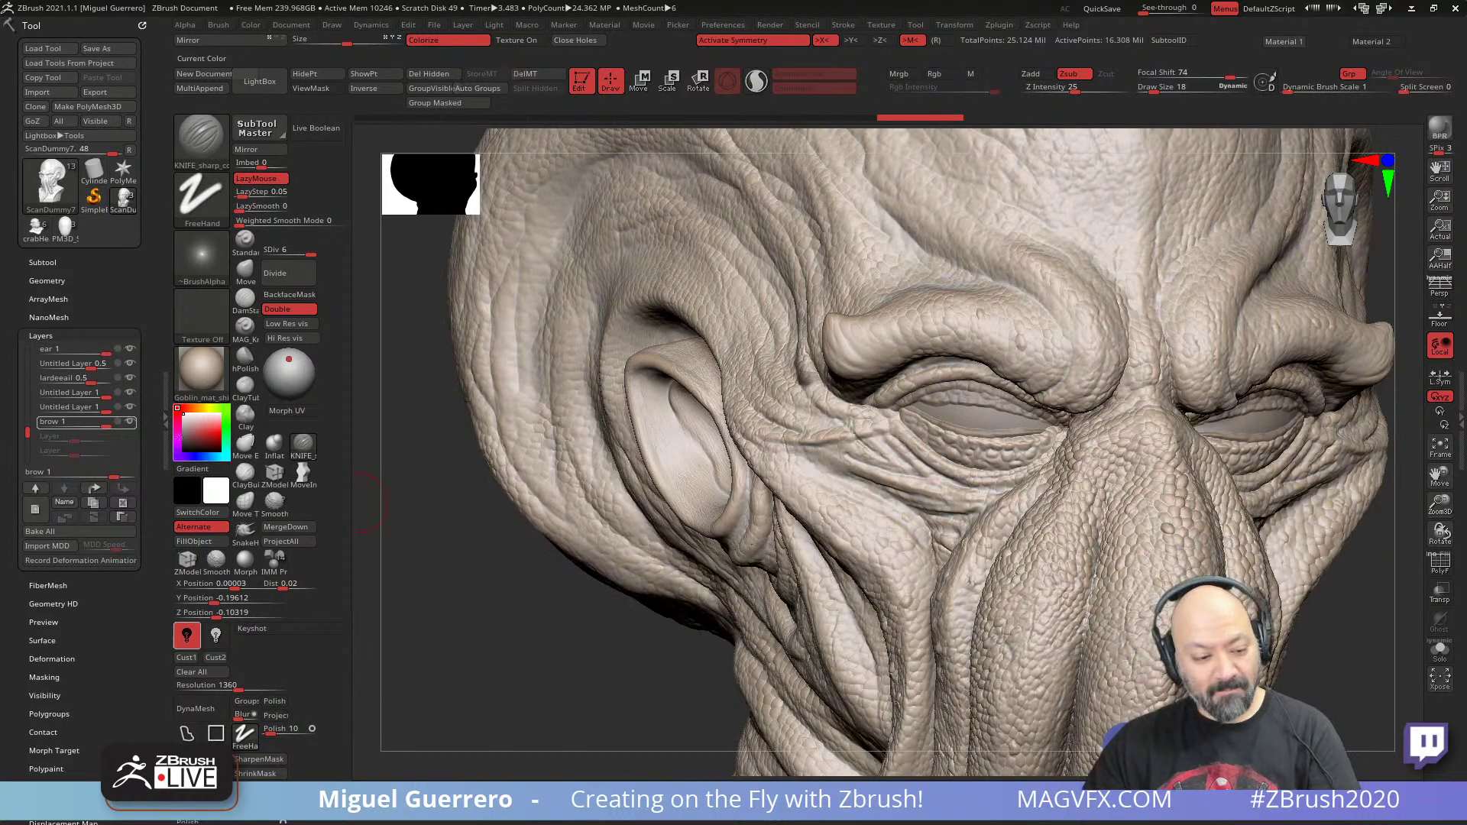
- Turn recording on for the brow layer and switch the bust to the blue-grey marble material
{"action": "left_click", "coordinate": [122, 423]}
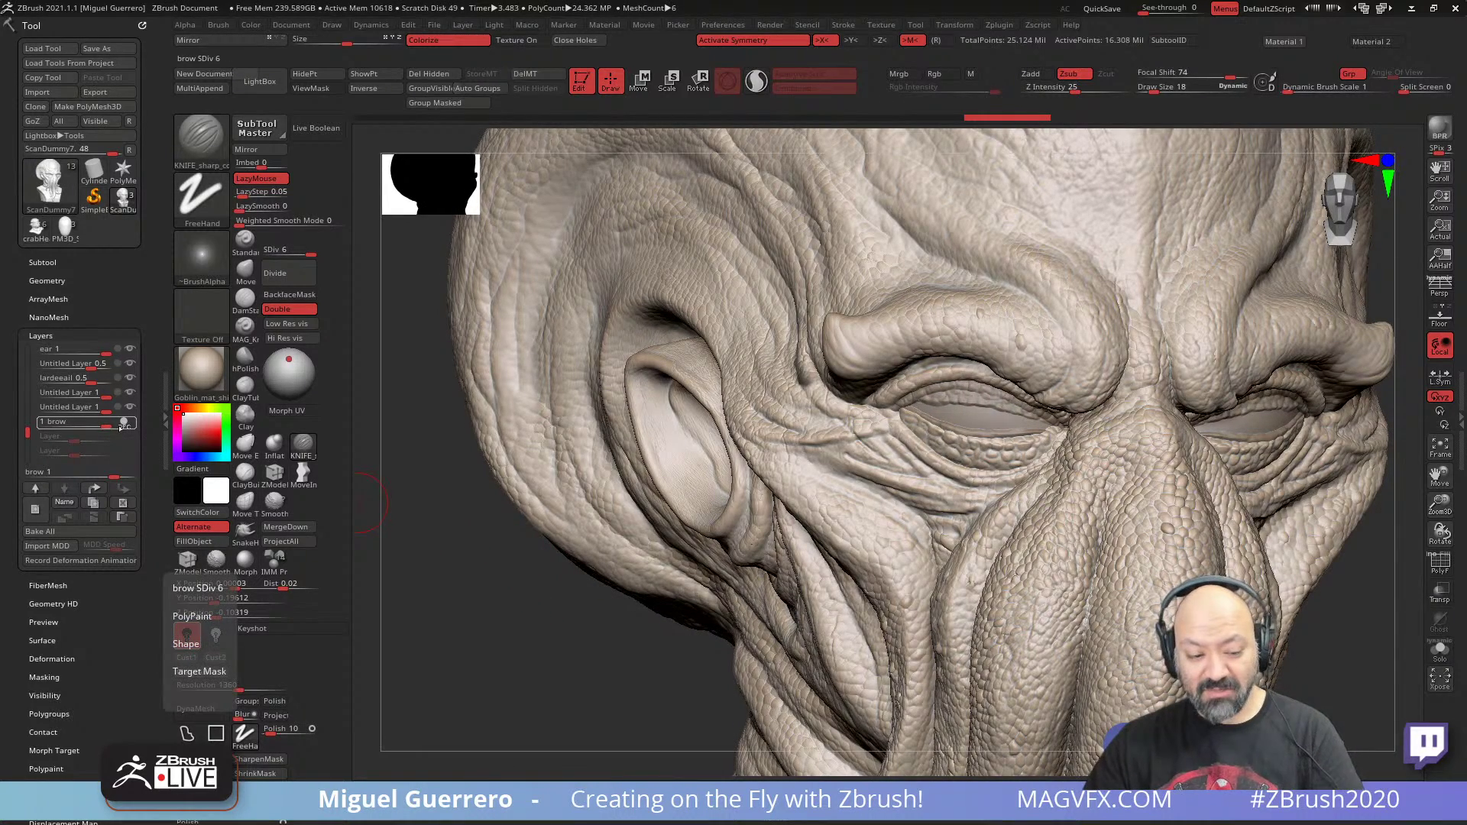
{"action": "right_click_drag", "start_coordinate": [732, 369], "coordinate": [659, 504], "text": "alt"}
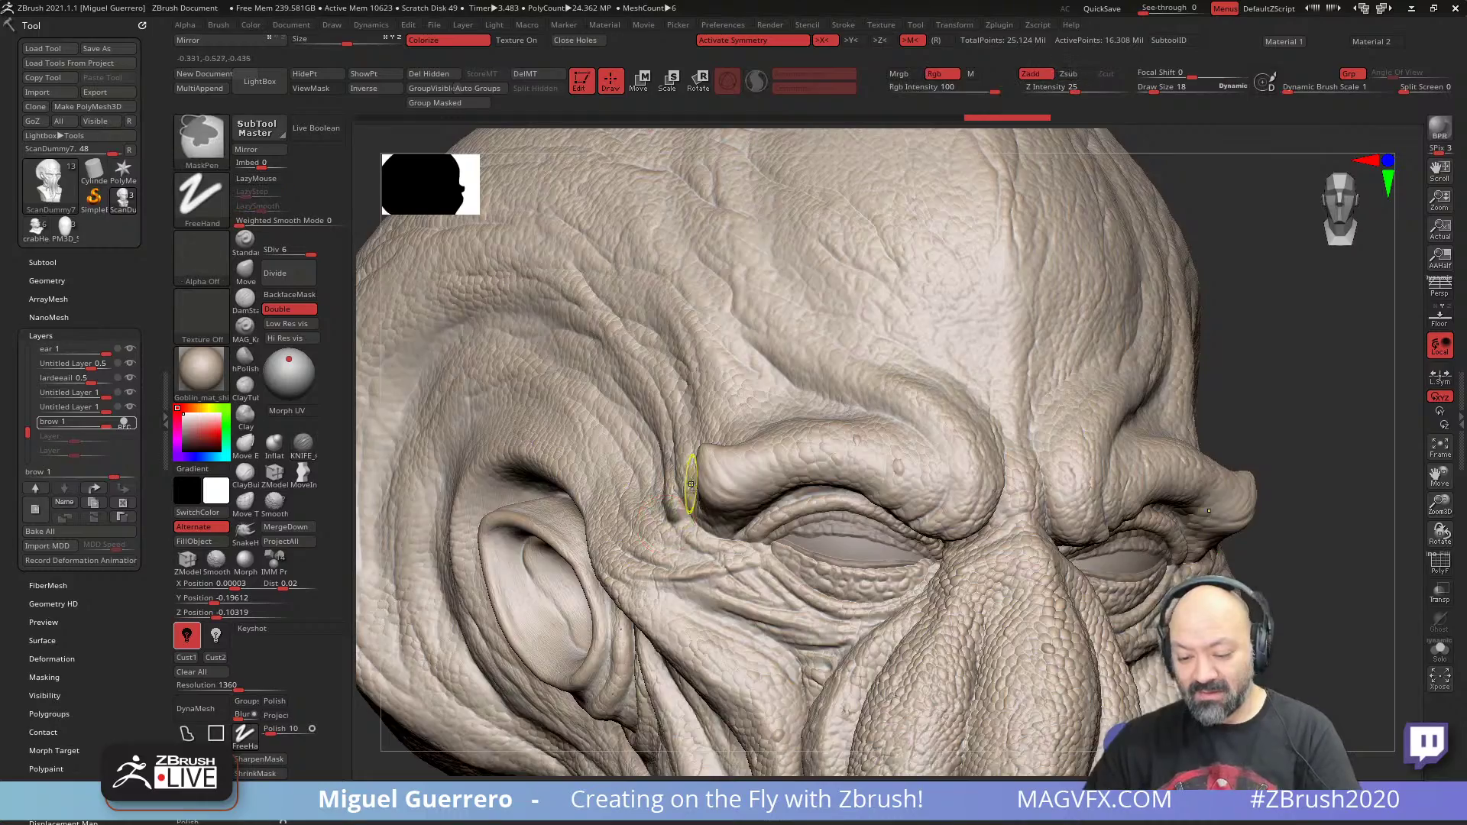
{"action": "key", "text": "2"}
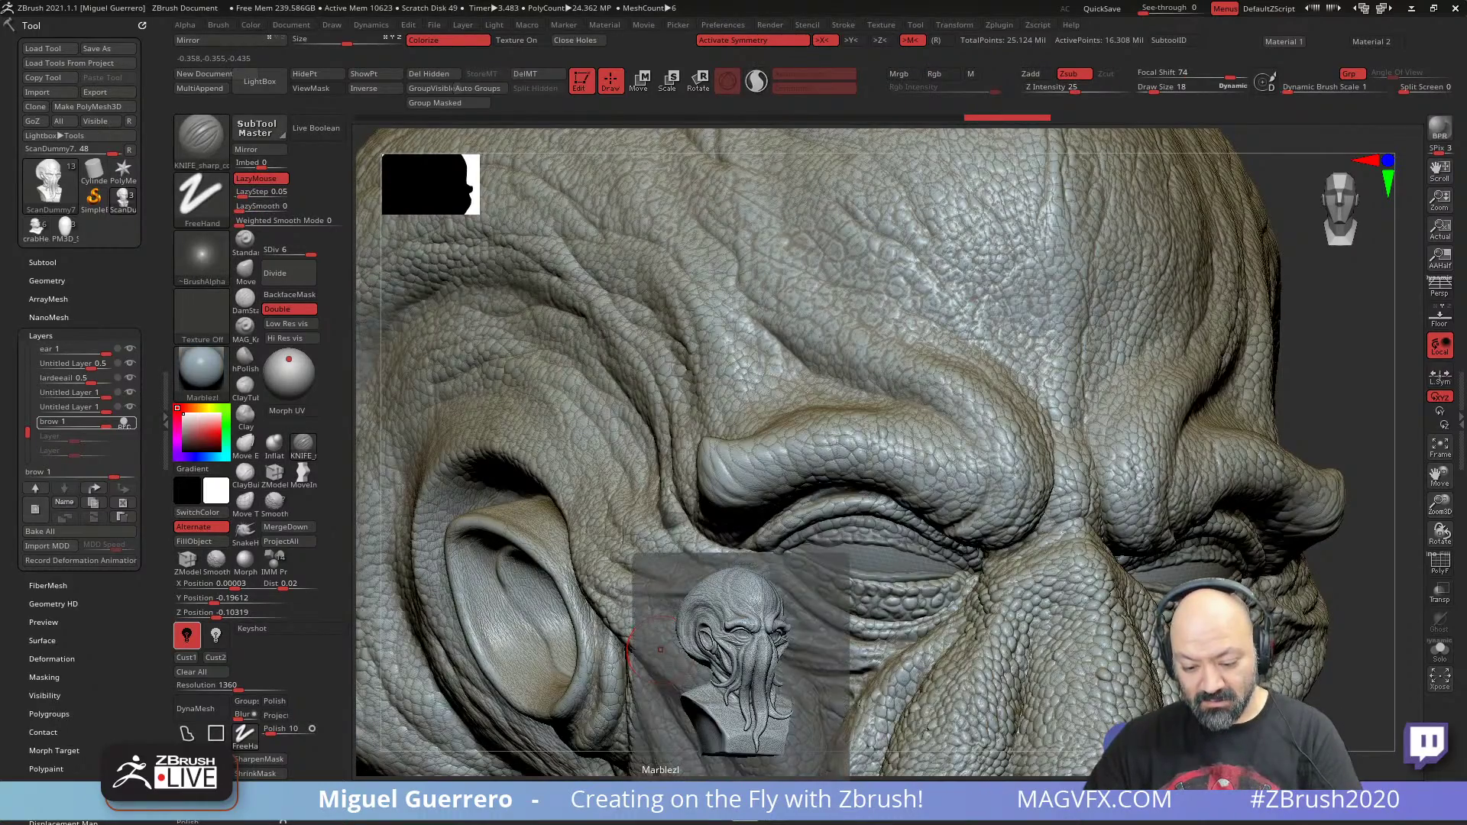
{"action": "right_click_drag", "start_coordinate": [363, 658], "coordinate": [450, 654]}
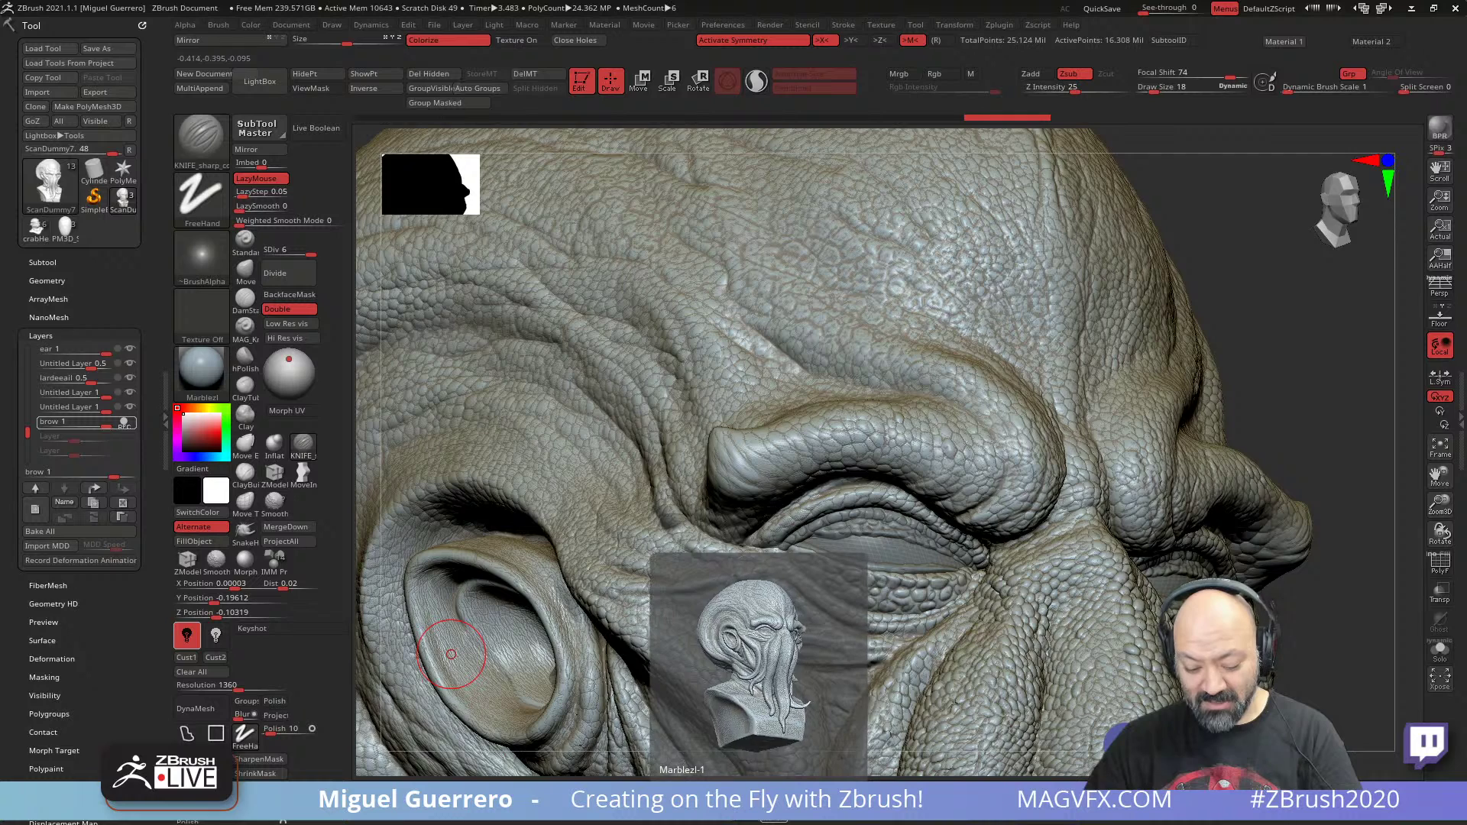
- Reduce the knife brush to draw size 7 and Z Intensity 19 for fine work around the brow and temple
{"action": "key", "text": "bracketleft"}
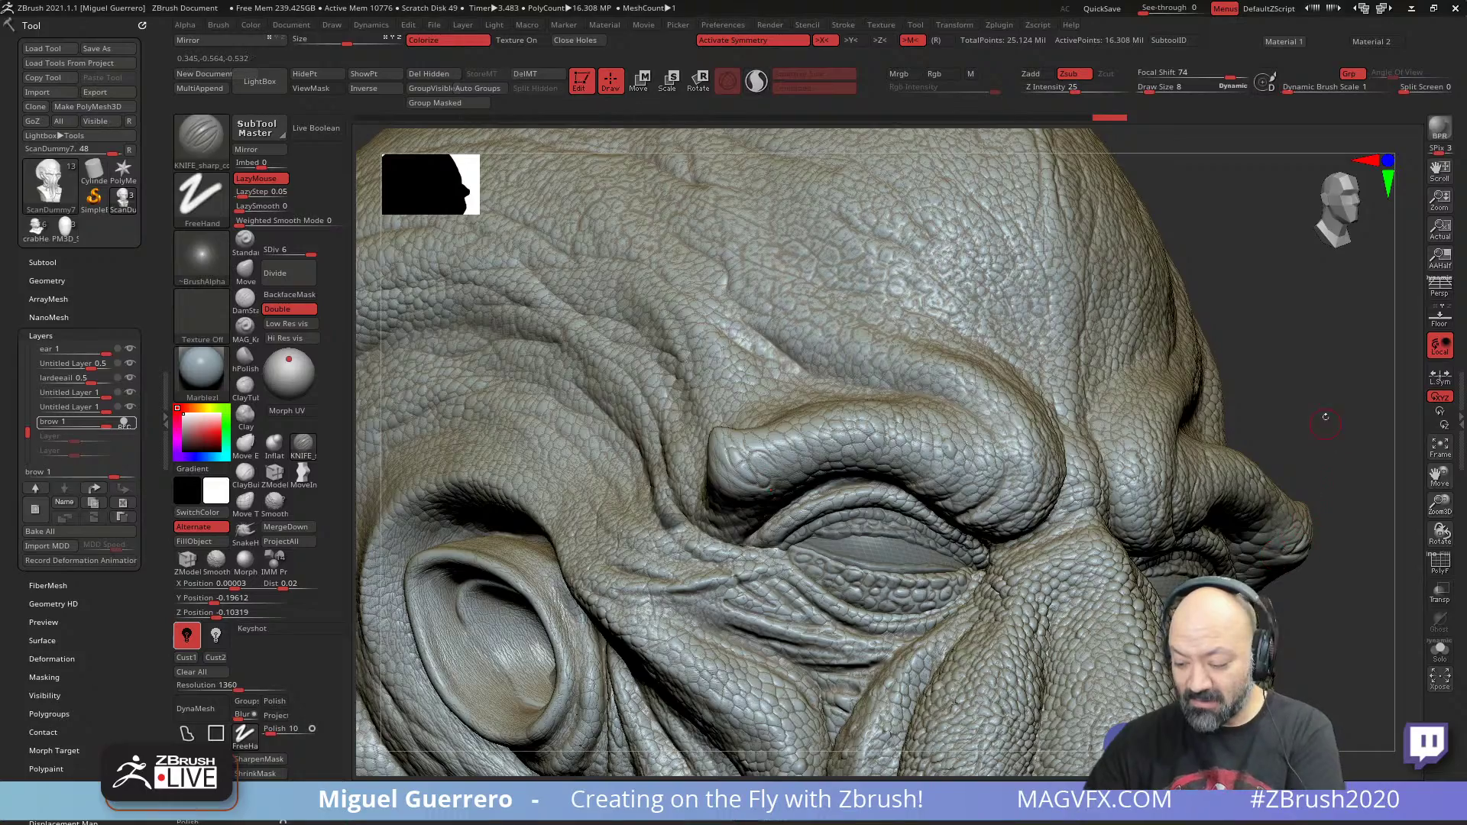
{"action": "mouse_move", "coordinate": [489, 447]}
{"action": "left_mouse_down"}
{"action": "mouse_move", "coordinate": [461, 433]}
{"action": "mouse_move", "coordinate": [435, 387]}
{"action": "mouse_move", "coordinate": [747, 510]}
{"action": "left_mouse_up"}
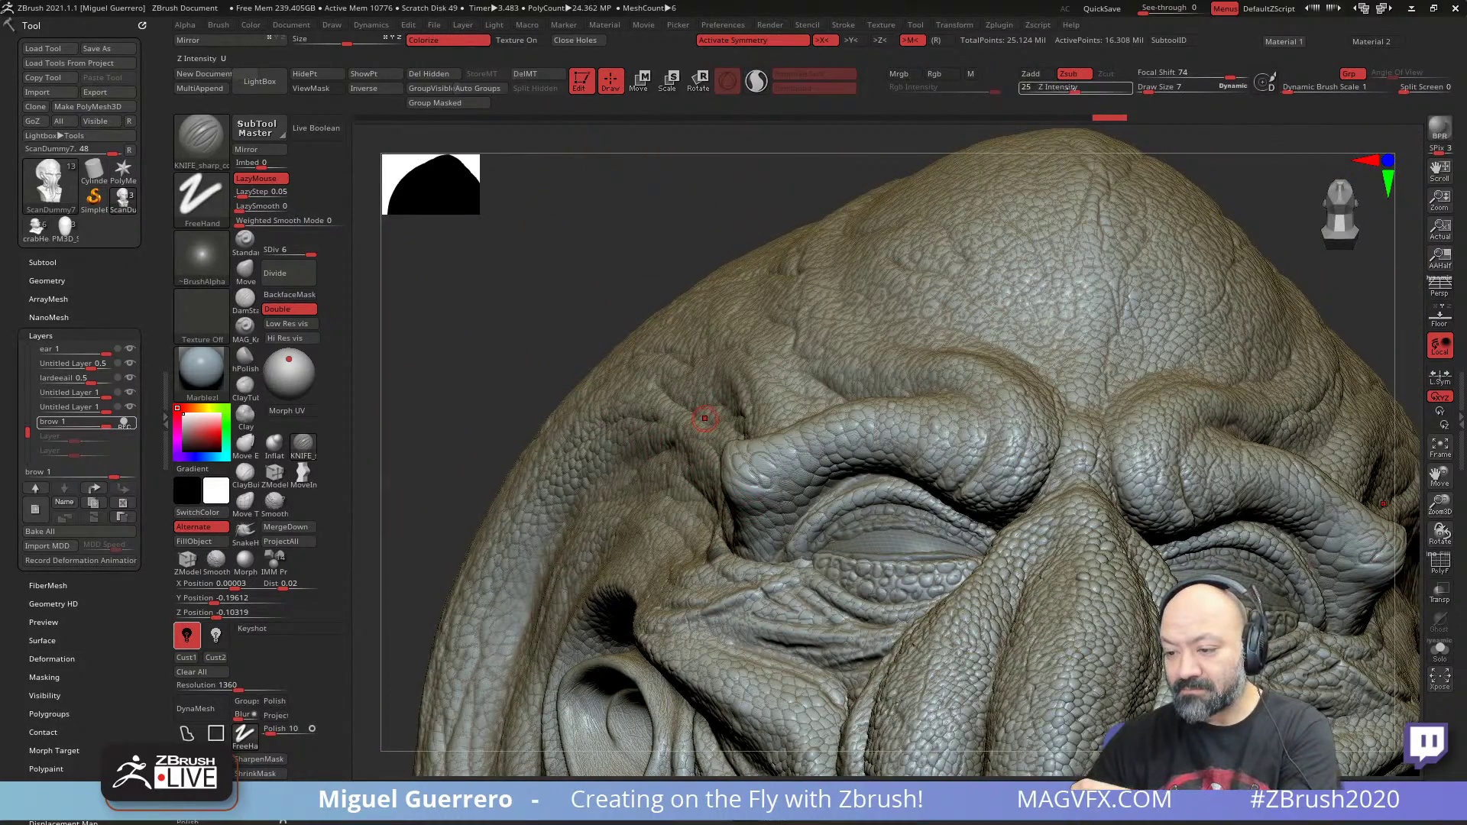
{"action": "left_click", "coordinate": [1069, 87]}
{"action": "mouse_move", "coordinate": [527, 308]}
{"action": "left_mouse_down"}
{"action": "mouse_move", "coordinate": [516, 330]}
{"action": "mouse_move", "coordinate": [439, 363]}
{"action": "mouse_move", "coordinate": [498, 334]}
{"action": "mouse_move", "coordinate": [497, 347]}
{"action": "left_mouse_up"}
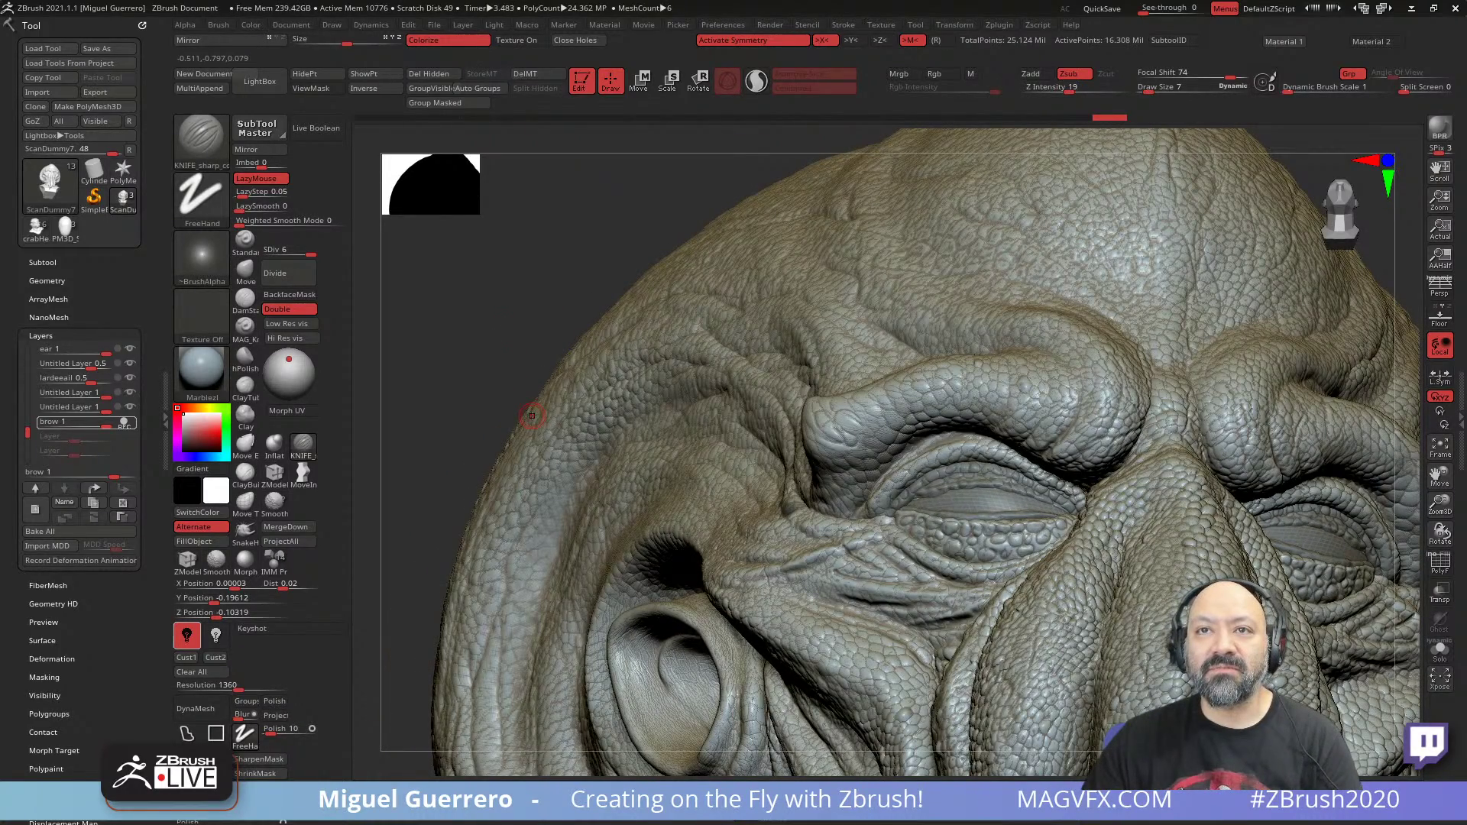
- Switch the bust to the MAG_Red material and set the knife brush to draw size 4 and Z Intensity 20
{"action": "mouse_move", "coordinate": [496, 503]}
{"action": "left_mouse_down"}
{"action": "mouse_move", "coordinate": [503, 343]}
{"action": "mouse_move", "coordinate": [602, 407]}
{"action": "left_mouse_up"}
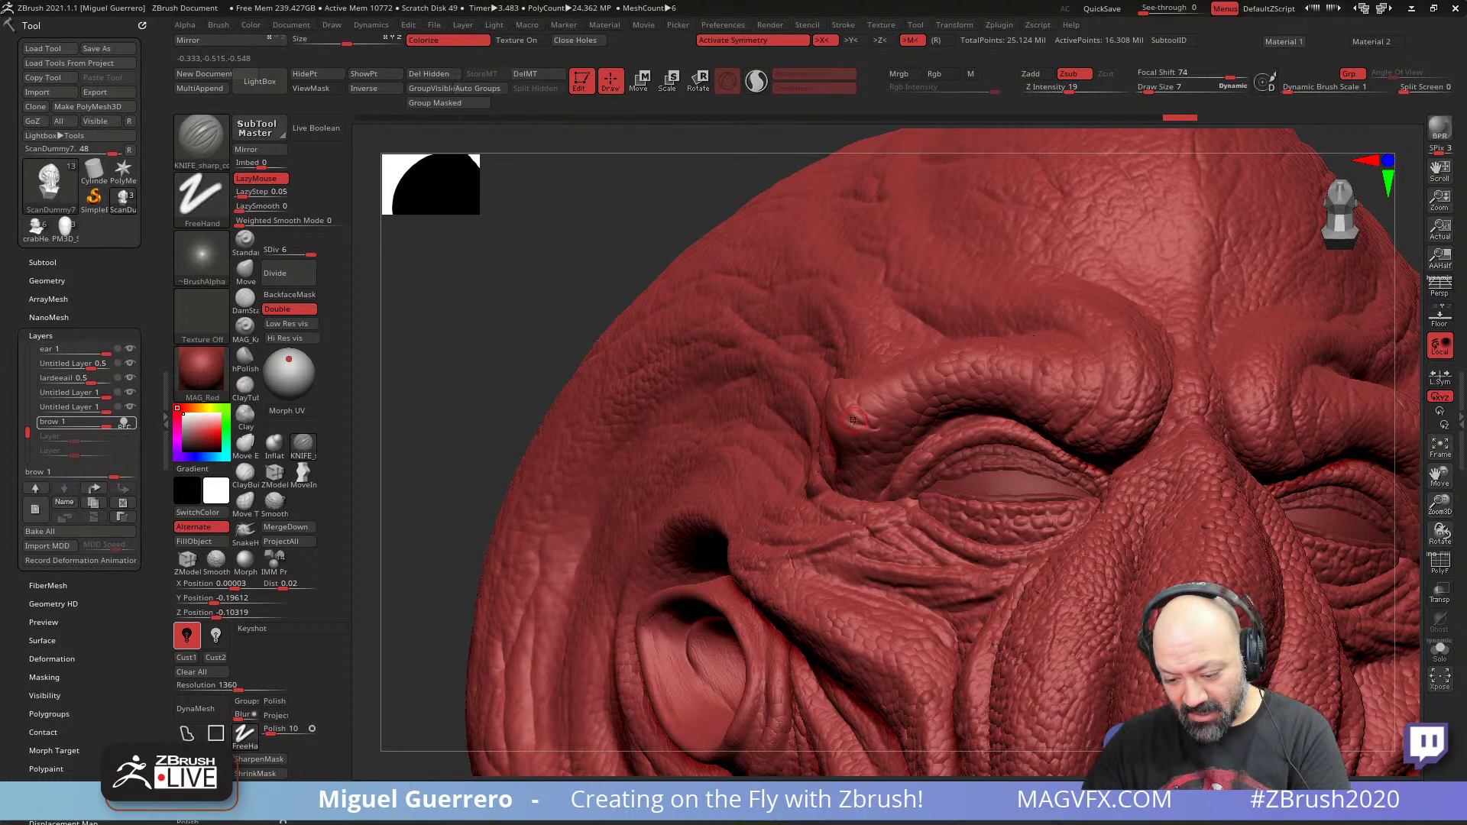
{"action": "type", "text": "u"}
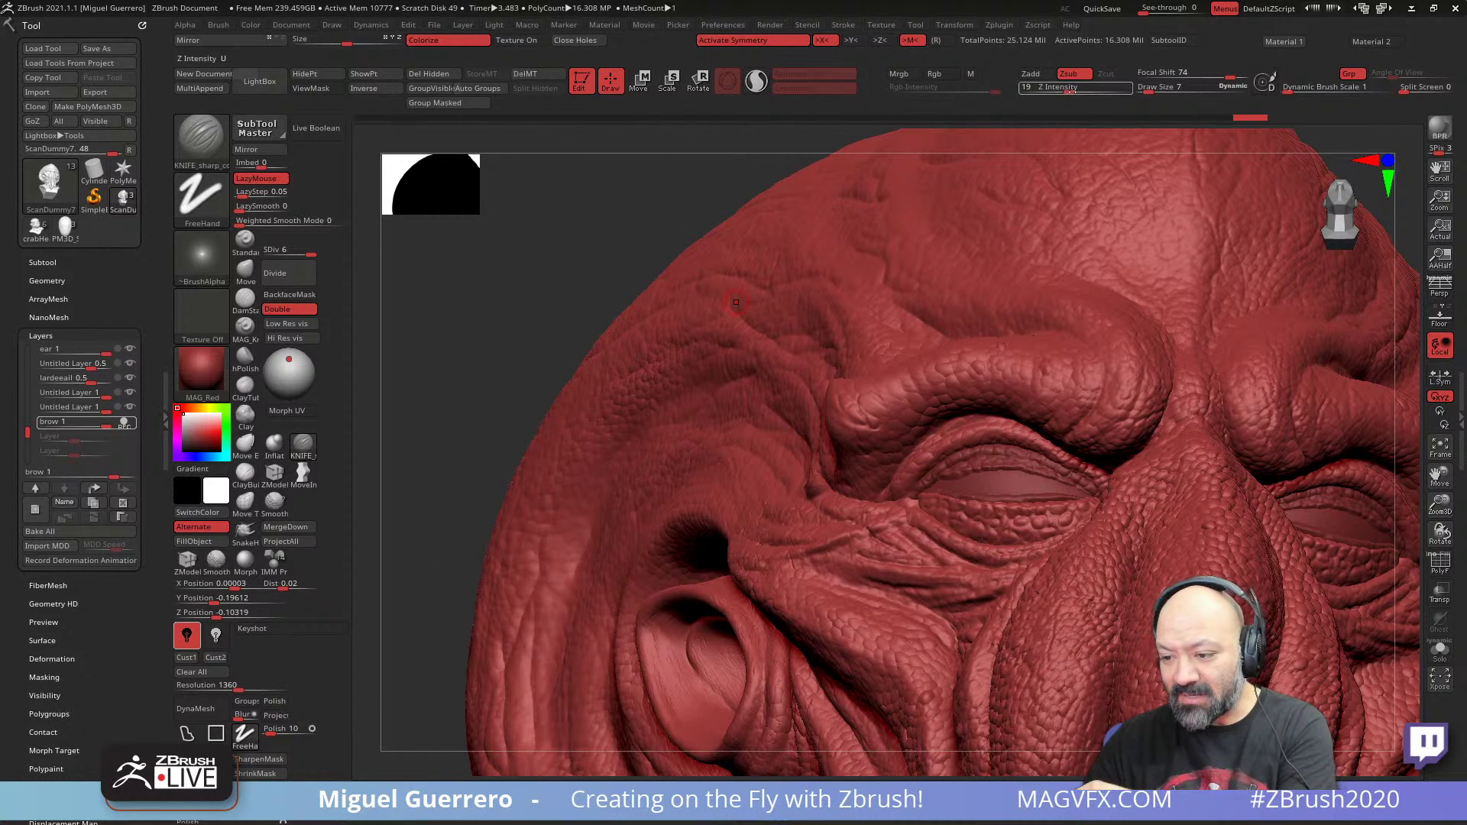
{"action": "type", "text": "24"}
{"action": "left_click_drag", "start_coordinate": [1074, 91], "coordinate": [1078, 91]}
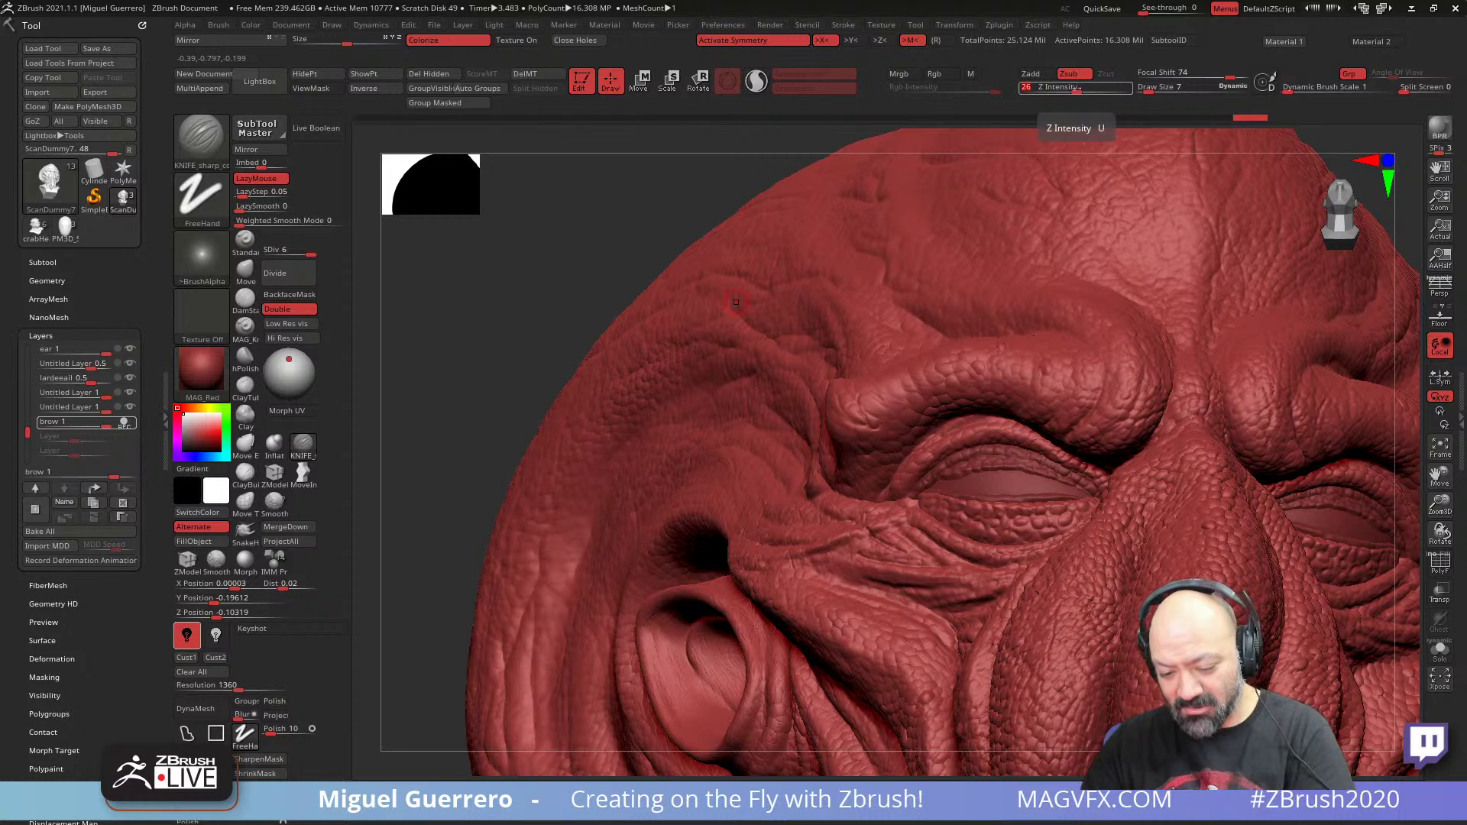
{"action": "right_click_drag", "start_coordinate": [884, 451], "coordinate": [826, 434]}
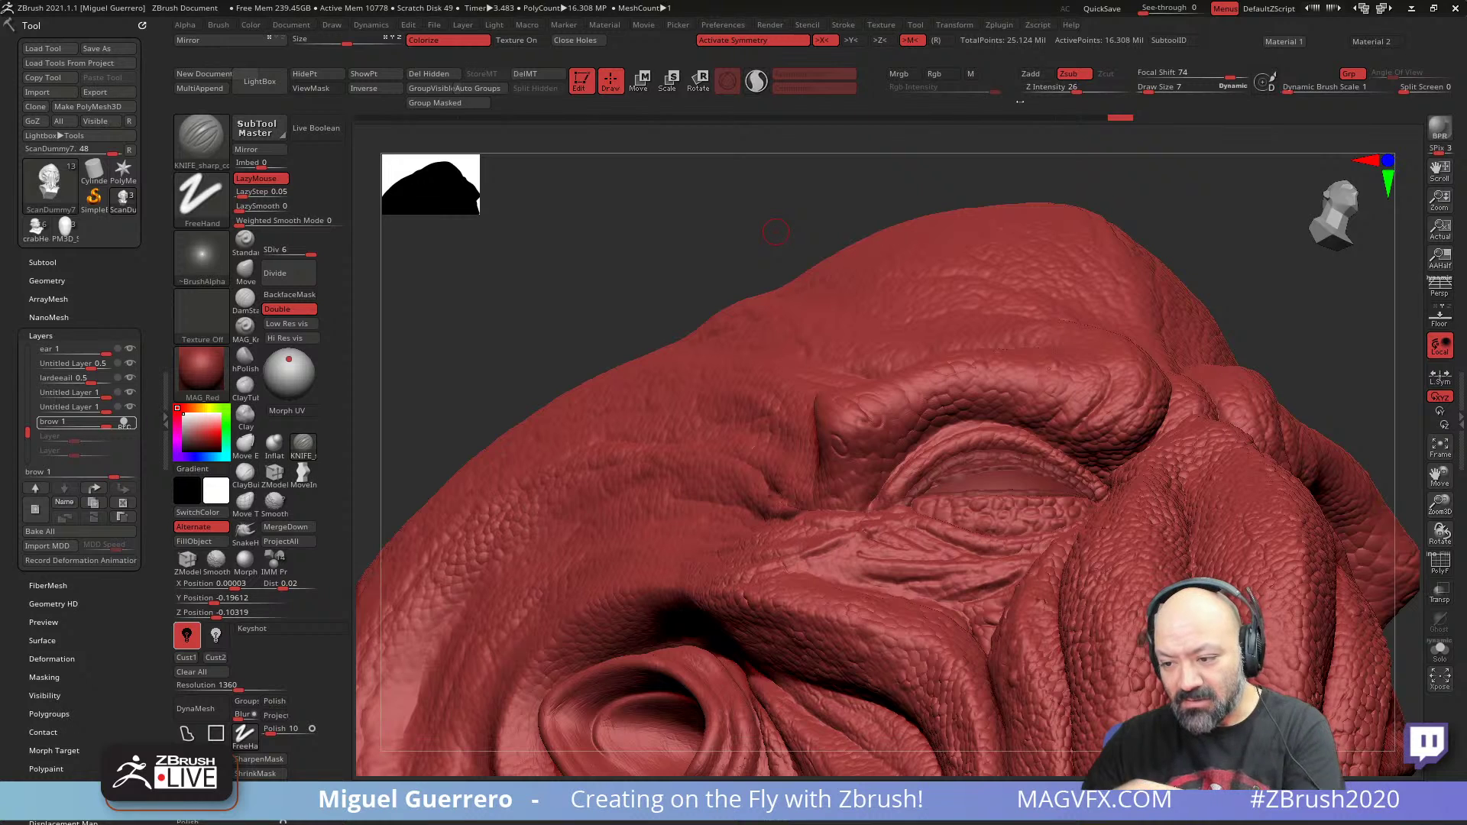
{"action": "left_click_drag", "start_coordinate": [1076, 89], "coordinate": [1071, 89]}
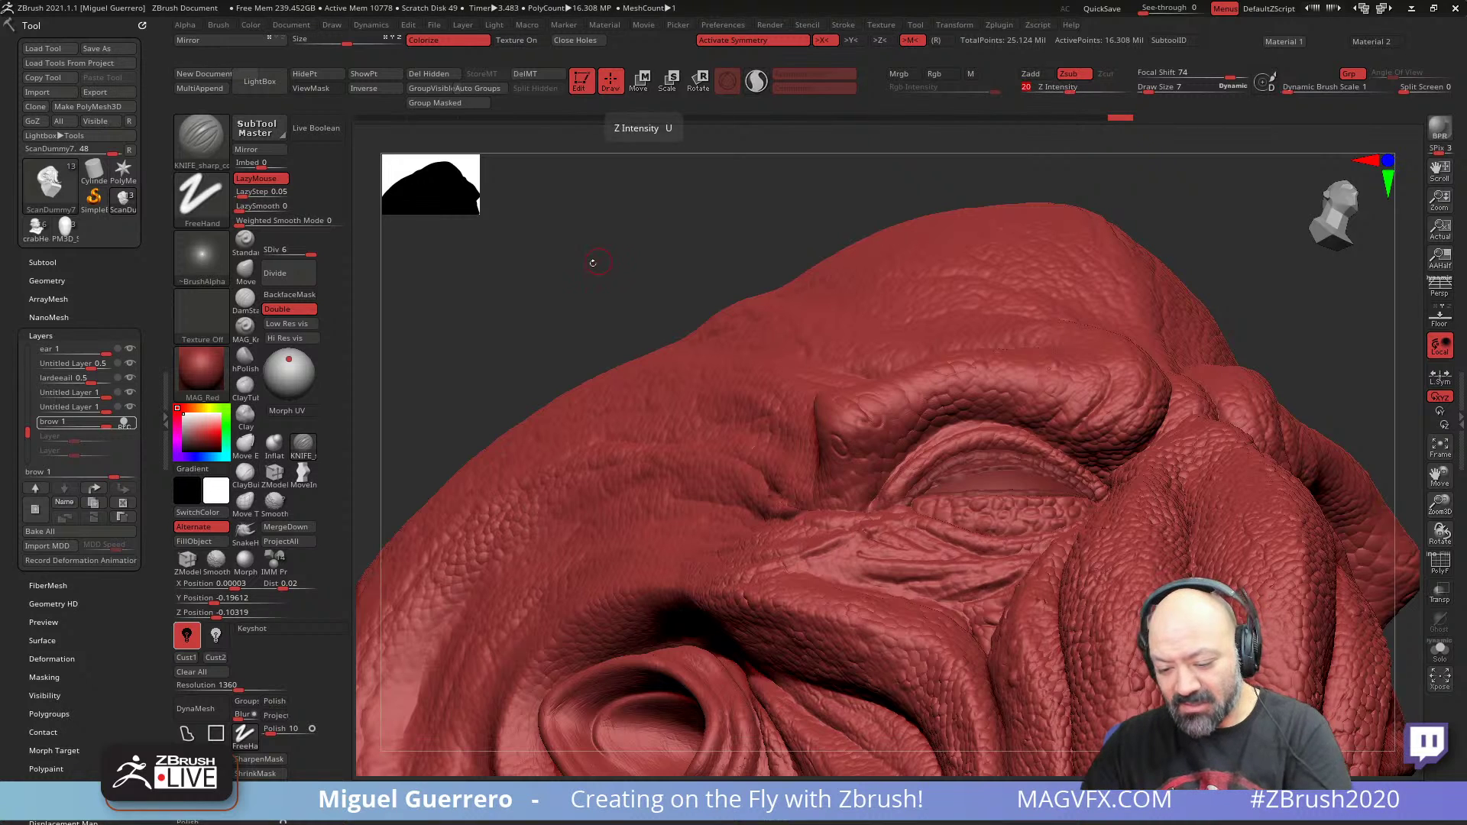
{"action": "left_click_drag", "start_coordinate": [593, 262], "coordinate": [613, 253]}
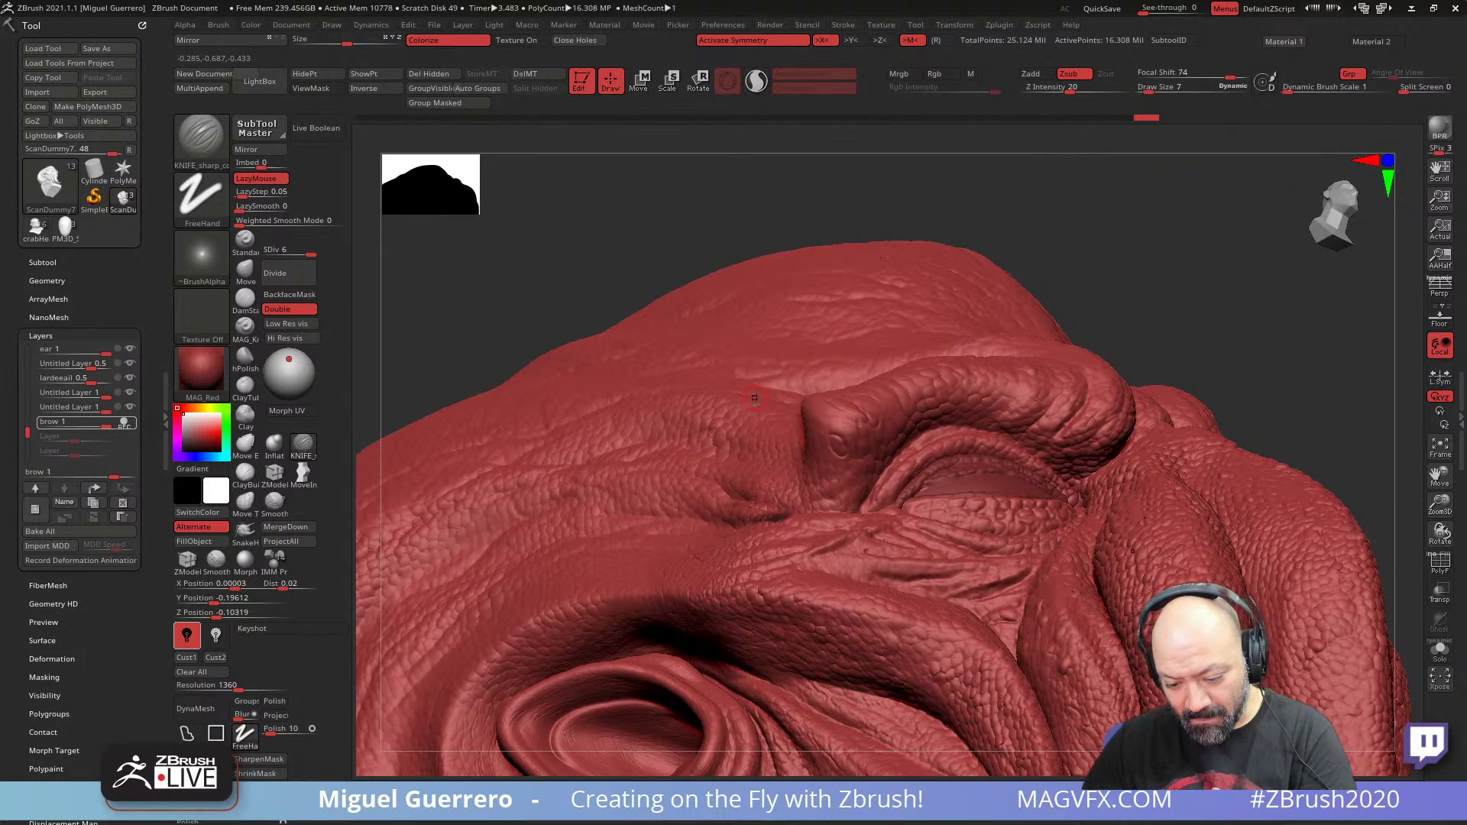
{"action": "right_click_drag", "start_coordinate": [823, 446], "coordinate": [876, 497], "text": "ctrl"}
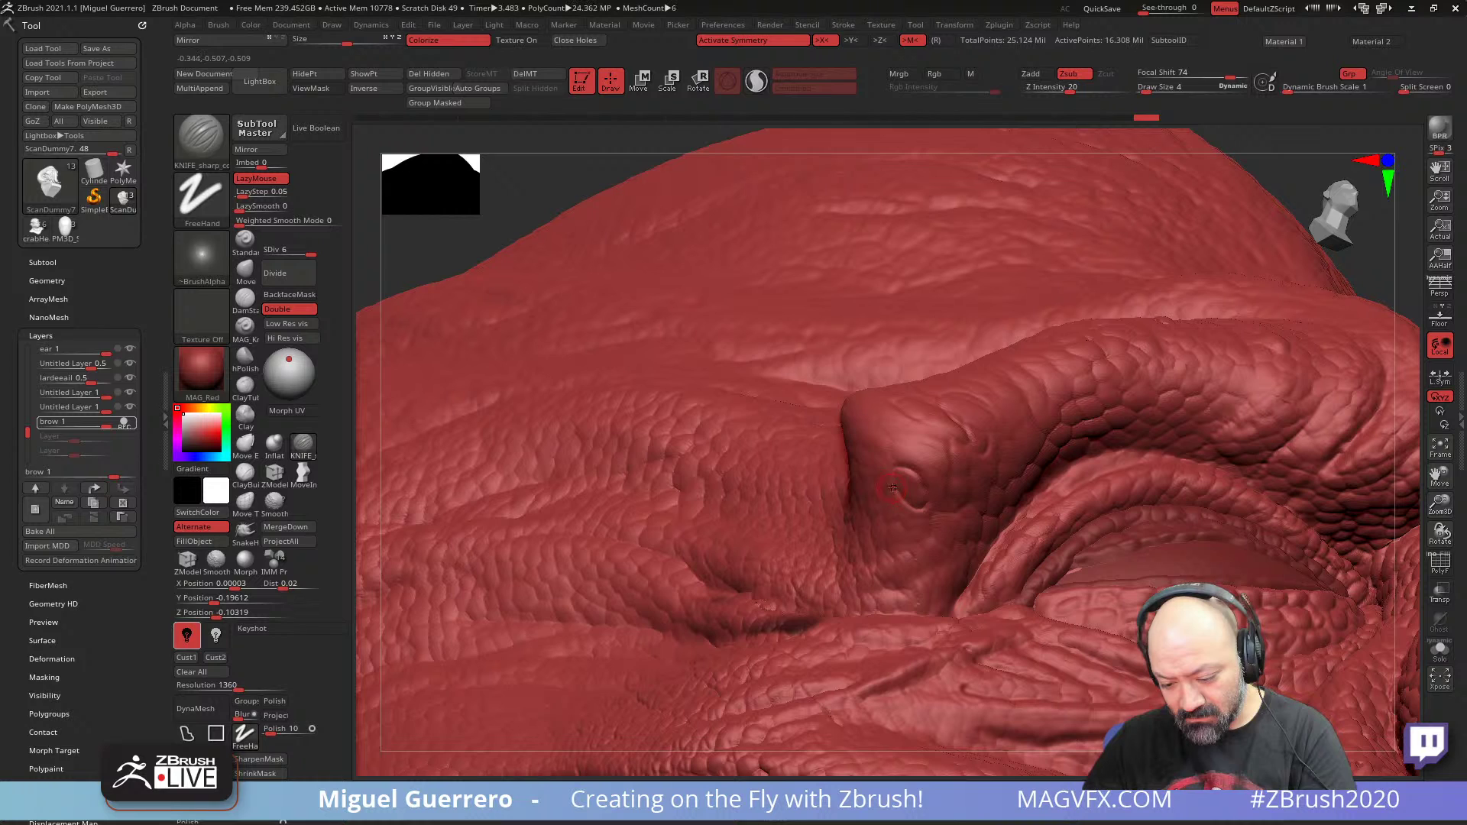
- Carve small scale outlines into the blunt tip of the protruding brow end and down its outer side
{"action": "mouse_move", "coordinate": [892, 487]}
{"action": "left_mouse_down"}
{"action": "mouse_move", "coordinate": [907, 506]}
{"action": "mouse_move", "coordinate": [855, 453]}
{"action": "mouse_move", "coordinate": [934, 451]}
{"action": "left_mouse_up"}
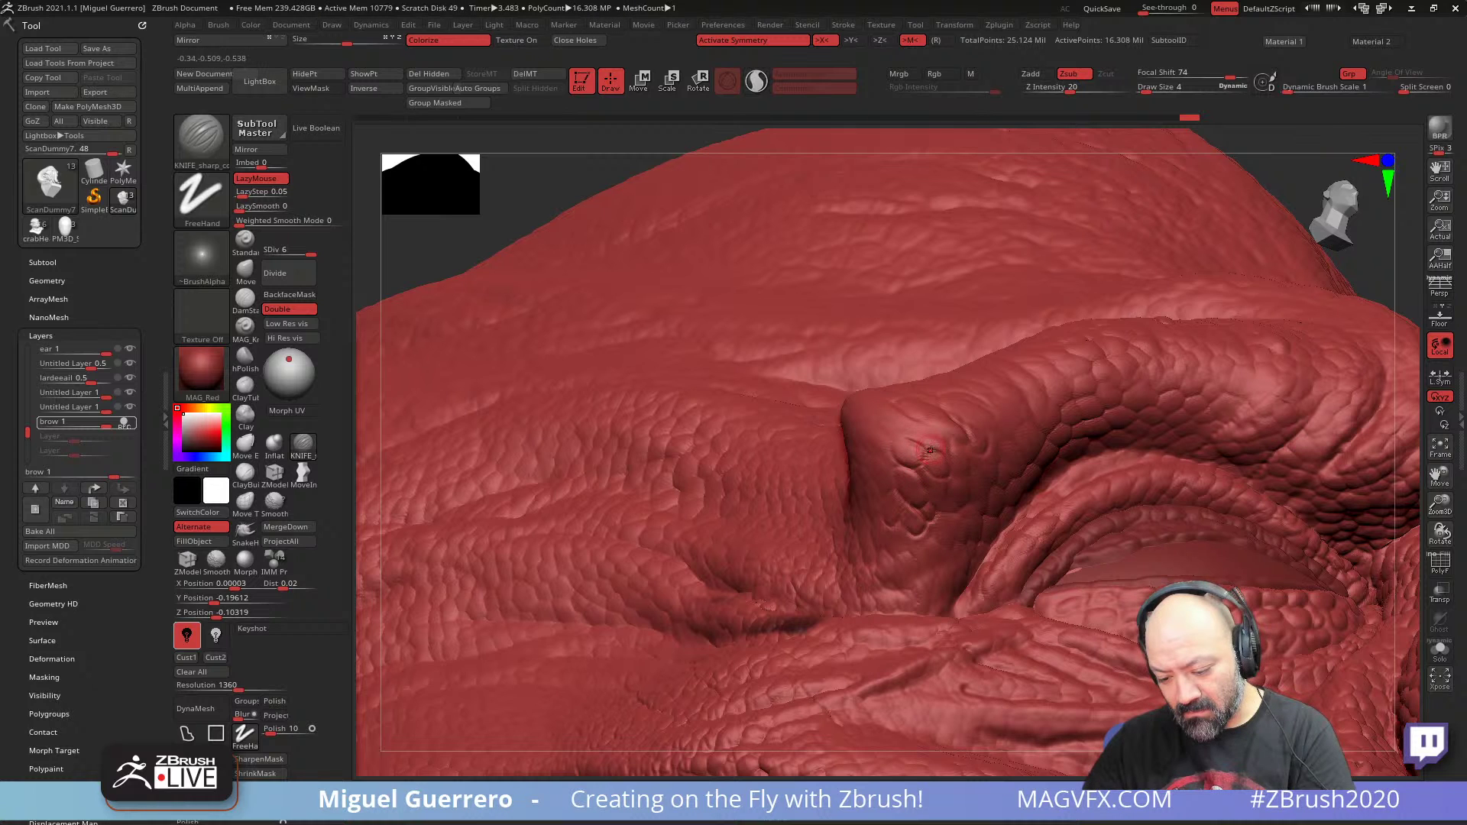
{"action": "left_click_drag", "start_coordinate": [942, 504], "coordinate": [934, 489]}
{"action": "right_click_drag", "start_coordinate": [841, 489], "coordinate": [933, 474]}
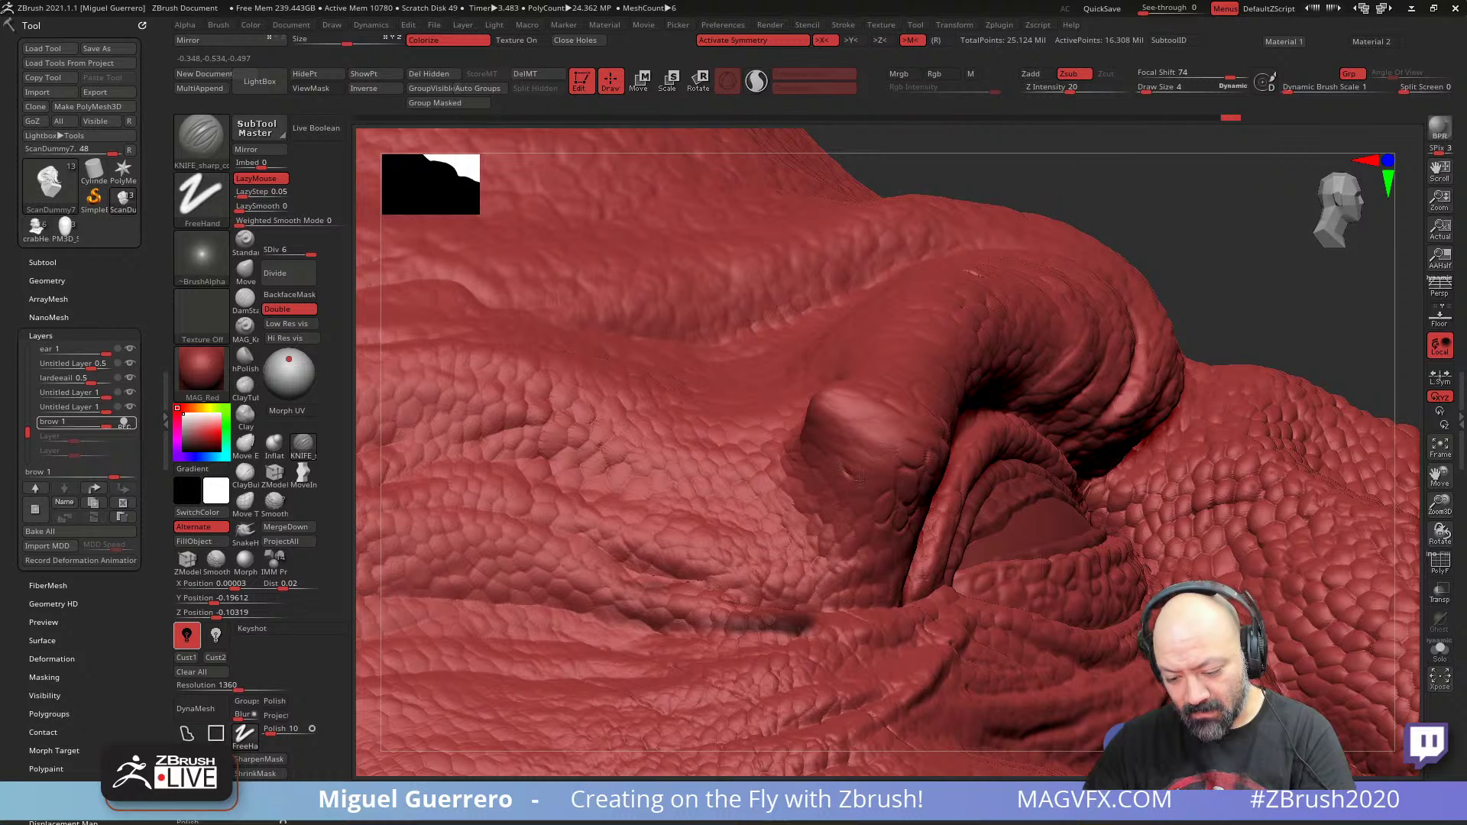
{"action": "mouse_move", "coordinate": [859, 478]}
{"action": "left_mouse_down"}
{"action": "mouse_move", "coordinate": [846, 458]}
{"action": "mouse_move", "coordinate": [871, 476]}
{"action": "mouse_move", "coordinate": [887, 452]}
{"action": "mouse_move", "coordinate": [829, 486]}
{"action": "mouse_move", "coordinate": [857, 518]}
{"action": "mouse_move", "coordinate": [828, 525]}
{"action": "mouse_move", "coordinate": [812, 494]}
{"action": "mouse_move", "coordinate": [848, 501]}
{"action": "left_mouse_up"}
{"action": "left_click_drag", "start_coordinate": [1192, 220], "coordinate": [1202, 226]}
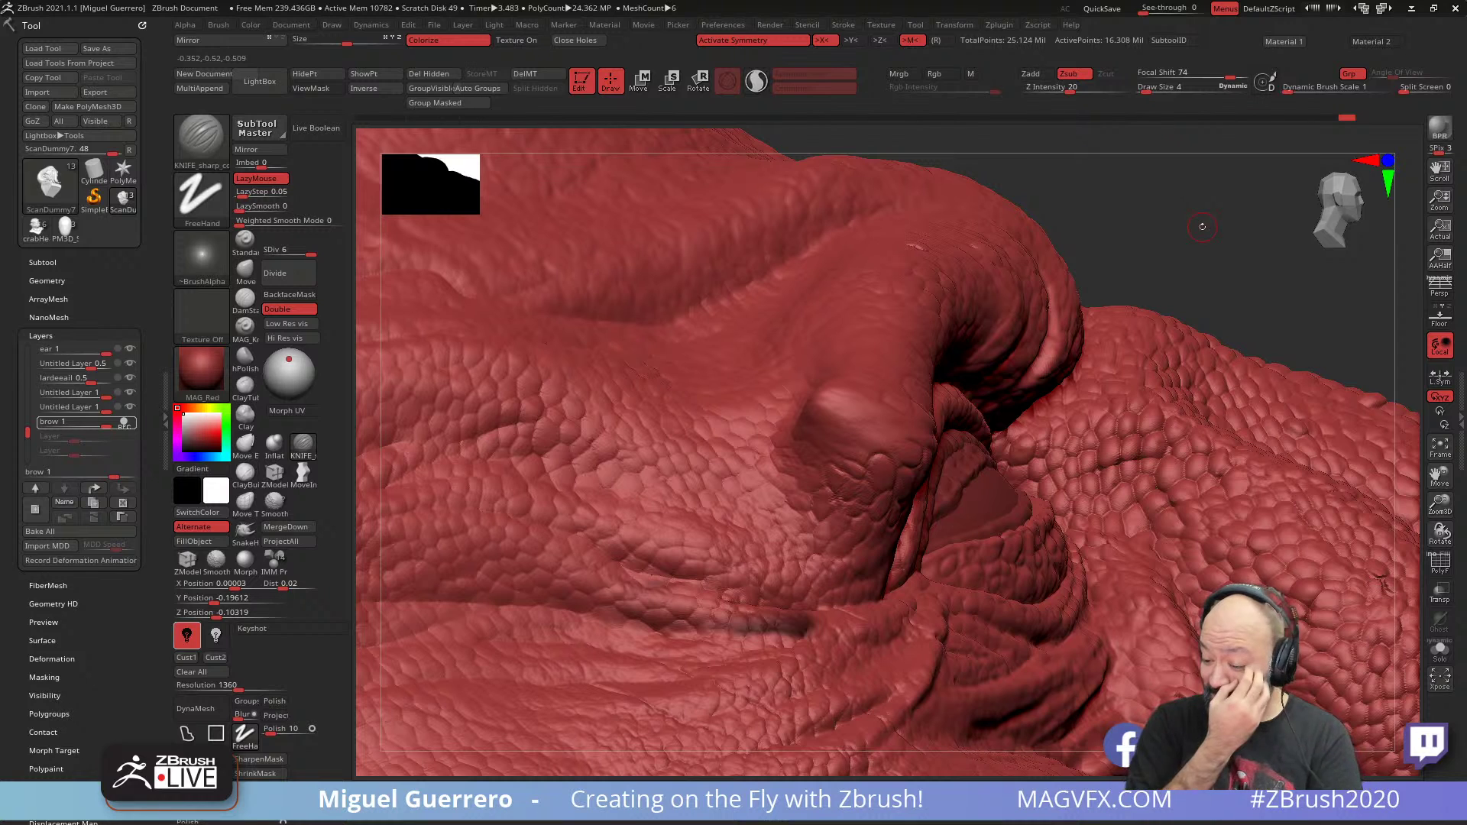
- Extend the carved scales over the outer side of the brow end, up to its smooth upper edge
{"action": "left_click_drag", "start_coordinate": [1150, 229], "coordinate": [1139, 249]}
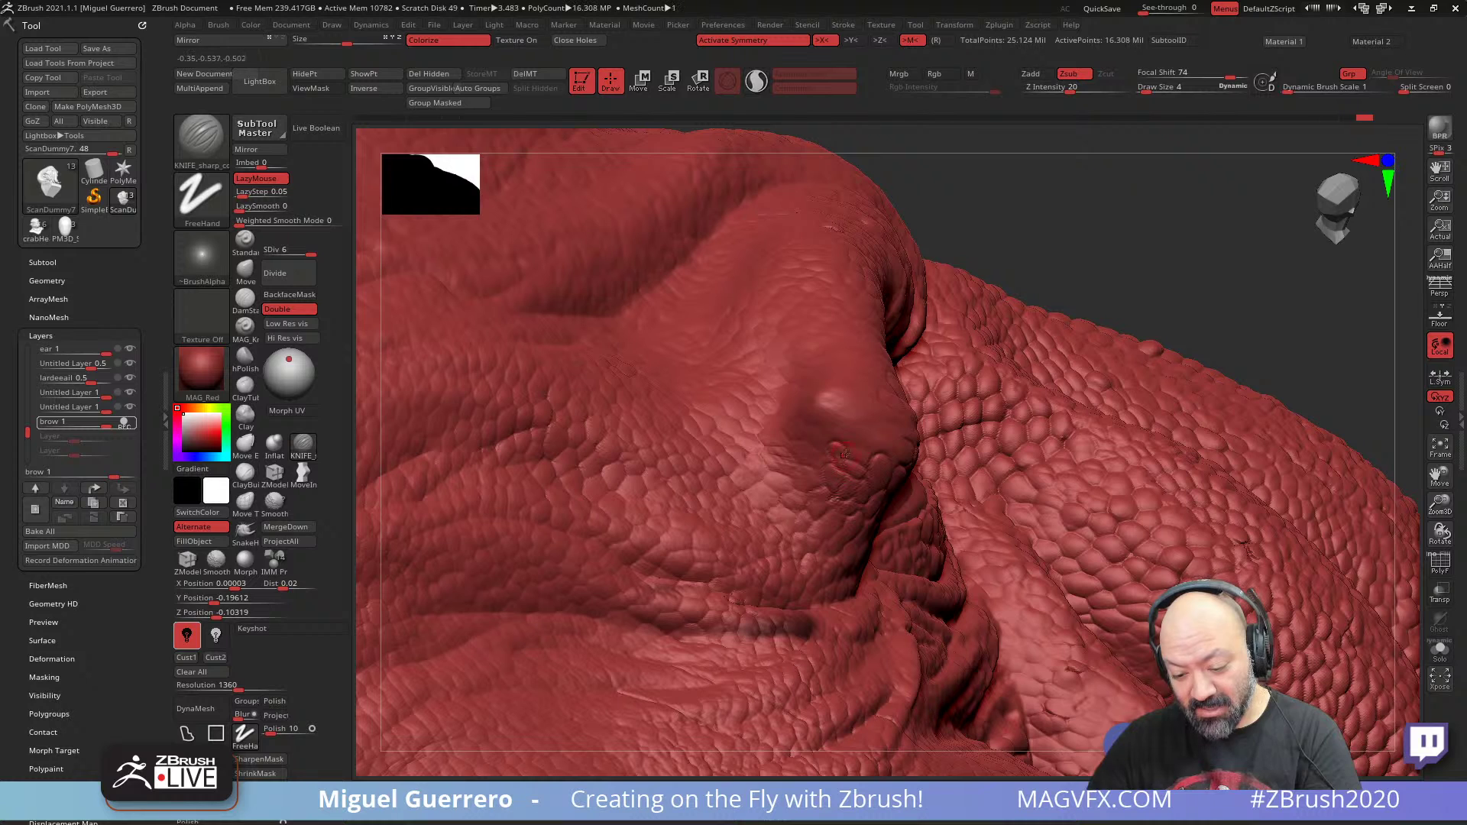
{"action": "left_click_drag", "start_coordinate": [844, 434], "coordinate": [845, 457]}
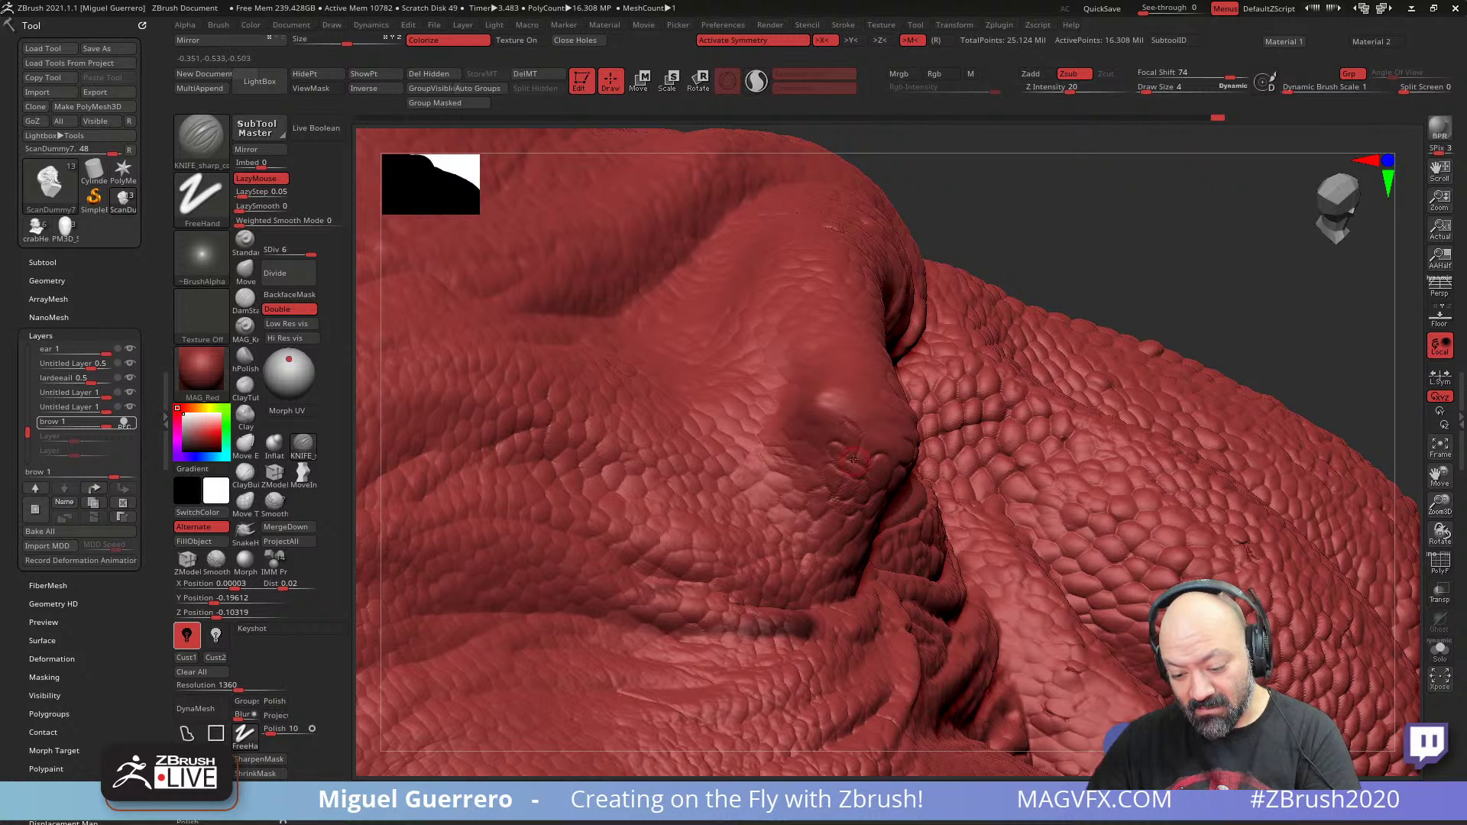
{"action": "left_click_drag", "start_coordinate": [845, 419], "coordinate": [856, 438]}
{"action": "right_click_drag", "start_coordinate": [849, 413], "coordinate": [947, 386]}
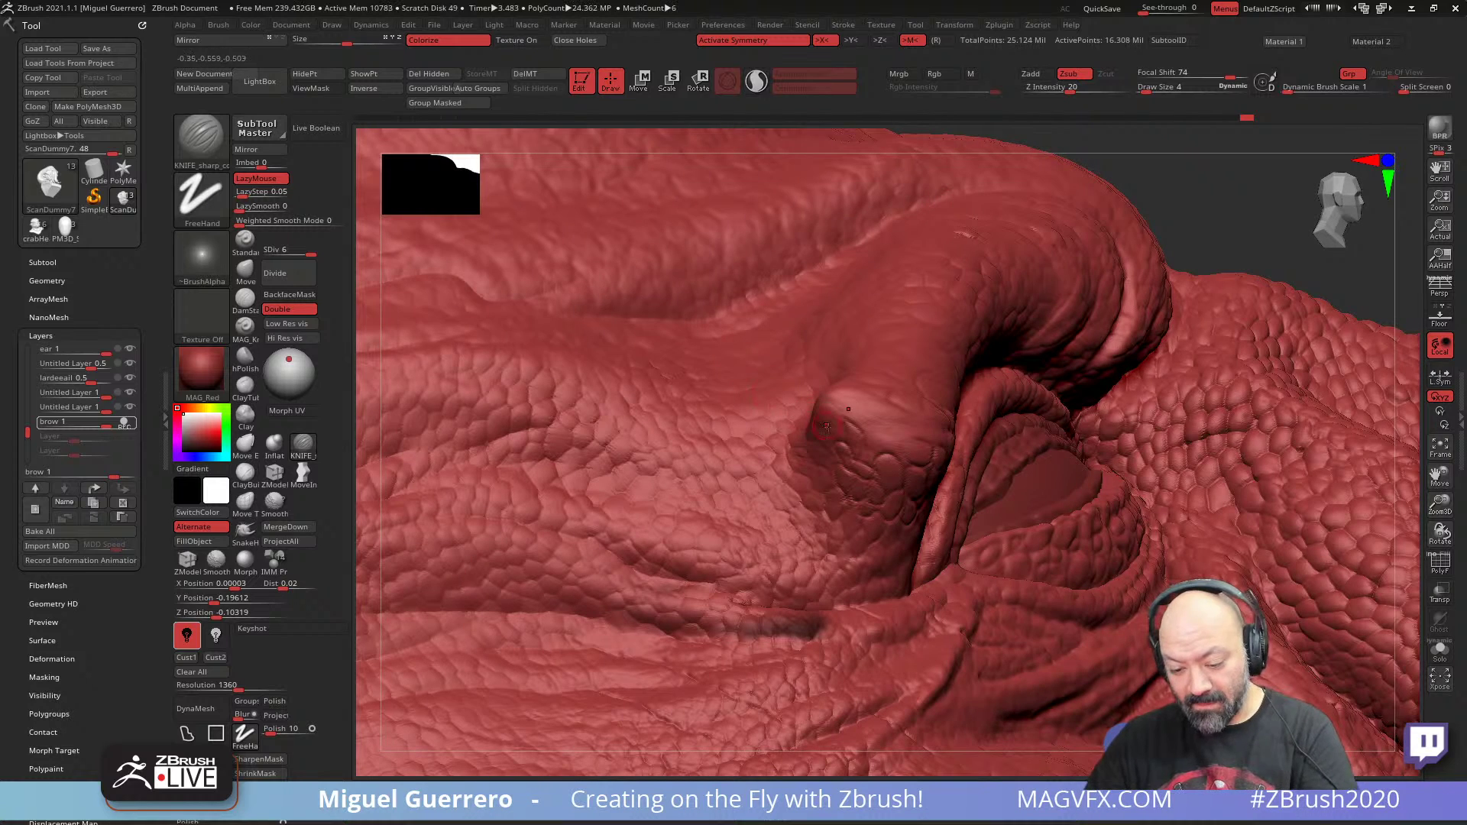
{"action": "mouse_move", "coordinate": [820, 418]}
{"action": "left_mouse_down"}
{"action": "mouse_move", "coordinate": [864, 445]}
{"action": "mouse_move", "coordinate": [905, 434]}
{"action": "mouse_move", "coordinate": [892, 457]}
{"action": "left_mouse_up"}
{"action": "mouse_move", "coordinate": [1215, 252]}
{"action": "left_mouse_down", "text": "alt"}
{"action": "mouse_move", "coordinate": [1108, 230]}
{"action": "mouse_move", "coordinate": [812, 309]}
{"action": "left_mouse_up", "text": "alt"}
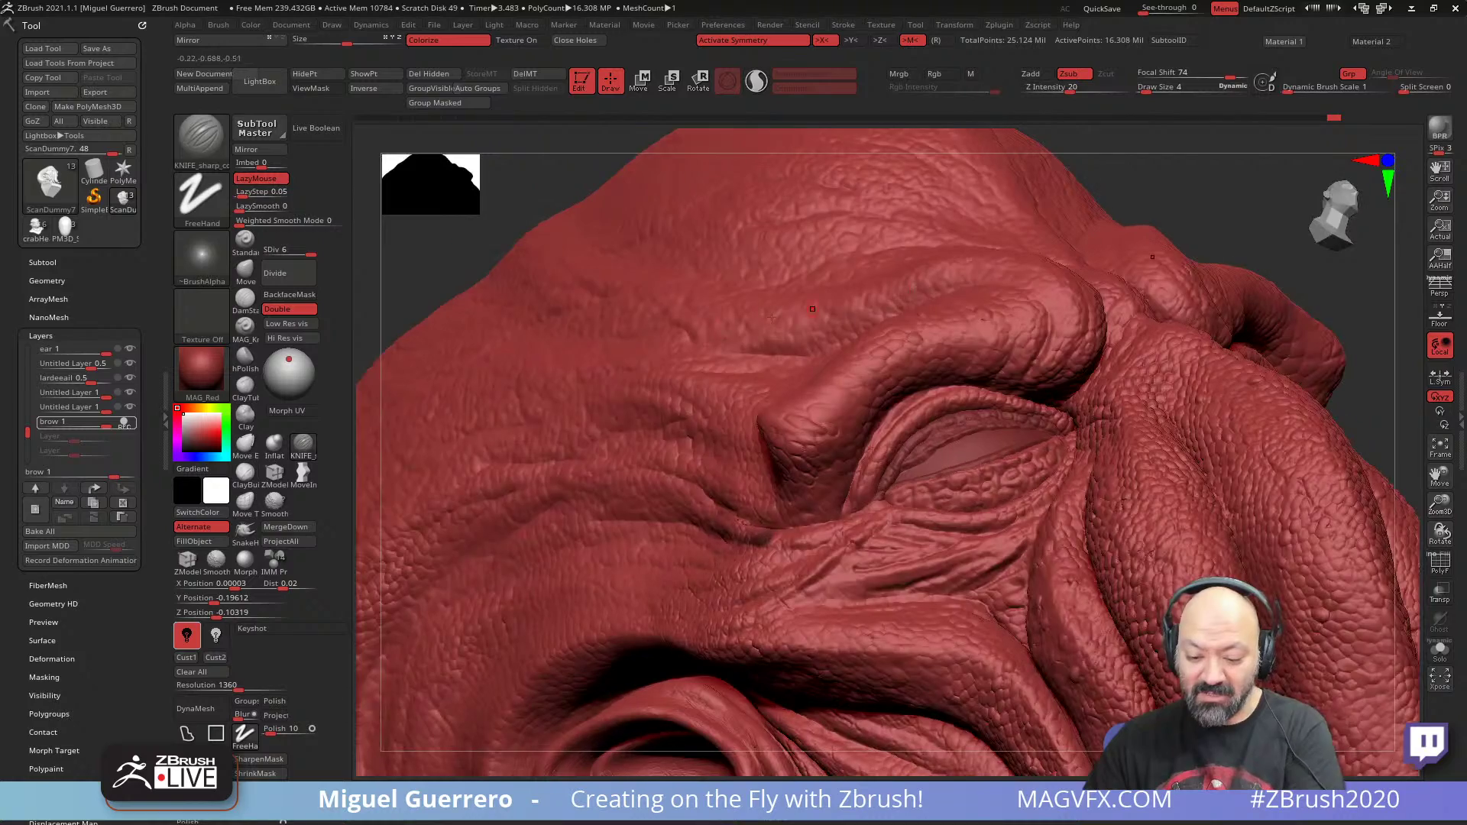
- Cut rounded scale outlines across the front face of the brow end above the outer eye corner
{"action": "left_click_drag", "start_coordinate": [475, 239], "coordinate": [469, 415], "text": "shift"}
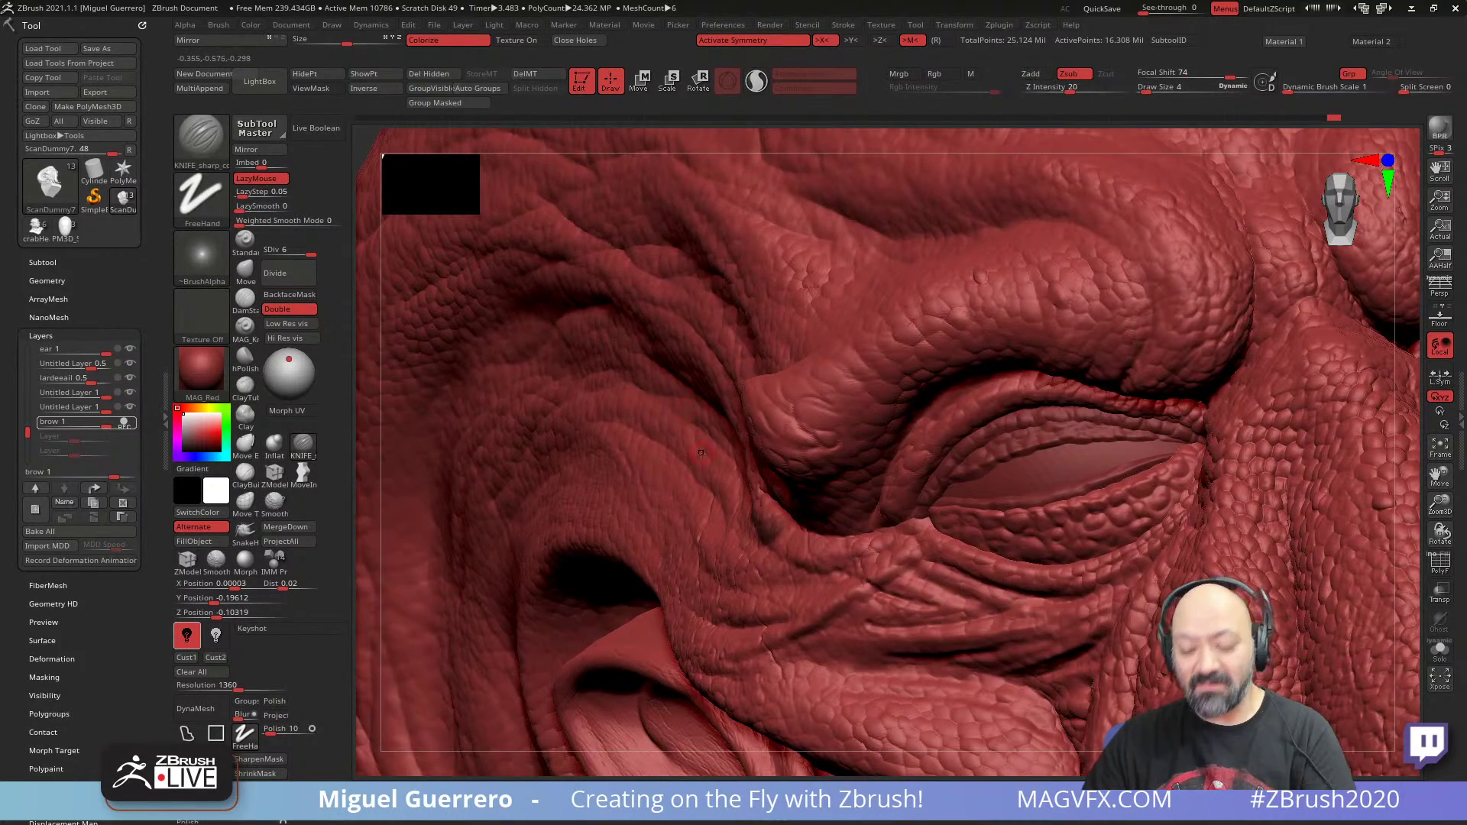
{"action": "left_click_drag", "start_coordinate": [816, 403], "coordinate": [833, 422]}
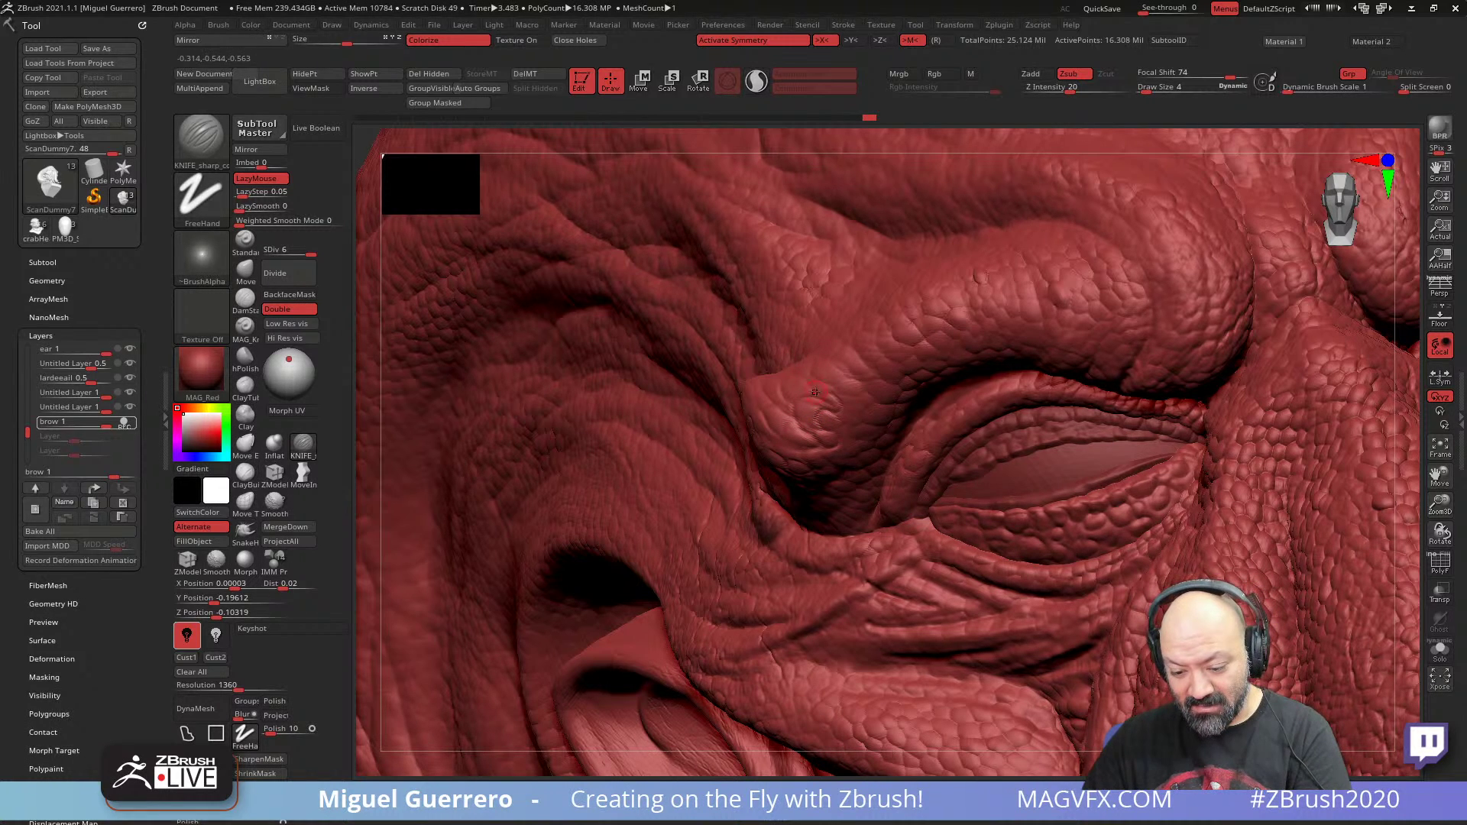
{"action": "mouse_move", "coordinate": [815, 392]}
{"action": "left_mouse_down"}
{"action": "mouse_move", "coordinate": [826, 403]}
{"action": "mouse_move", "coordinate": [860, 381]}
{"action": "left_mouse_up"}
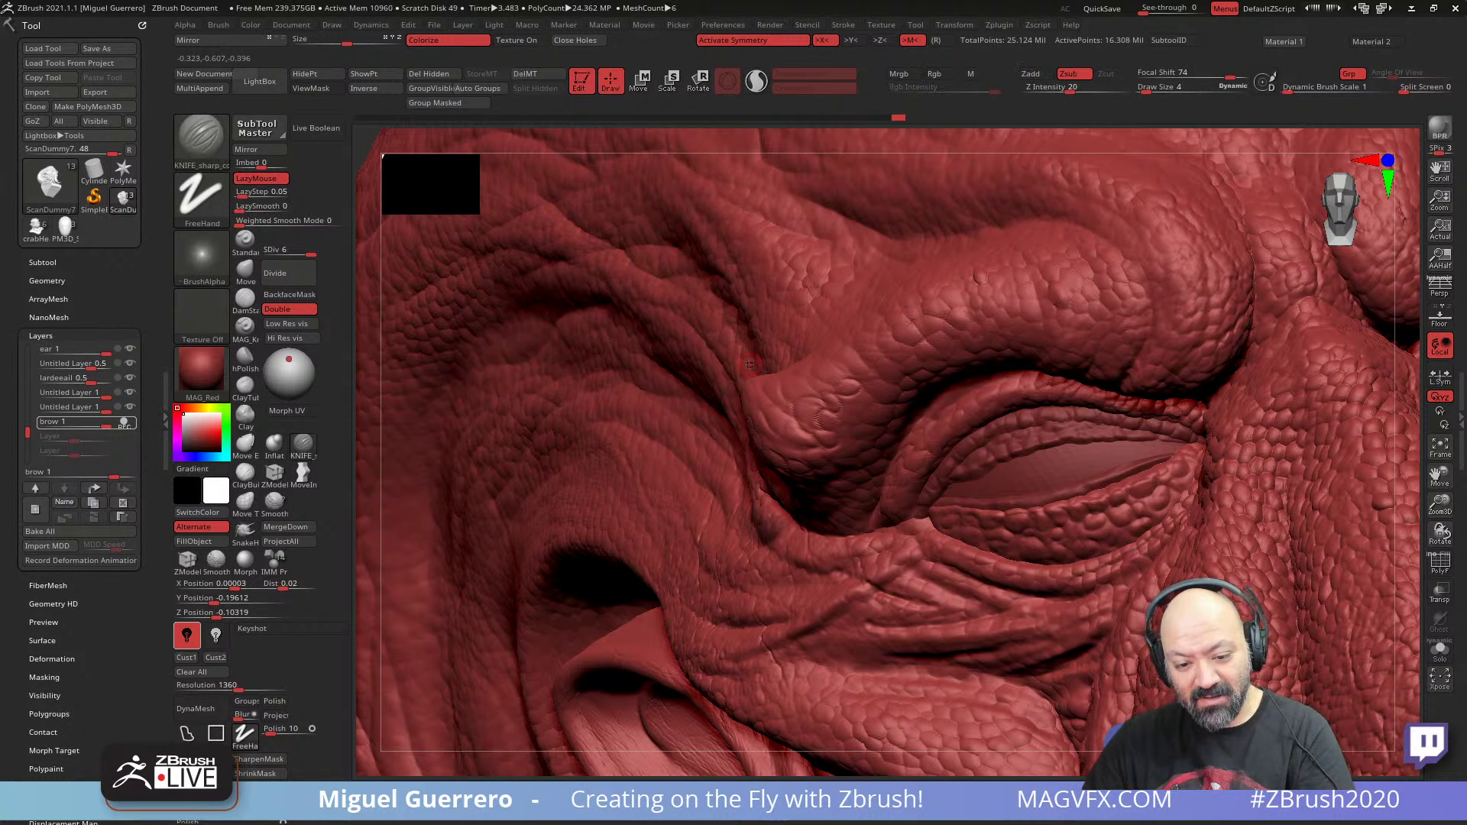
{"action": "right_click_drag", "start_coordinate": [375, 379], "coordinate": [431, 370]}
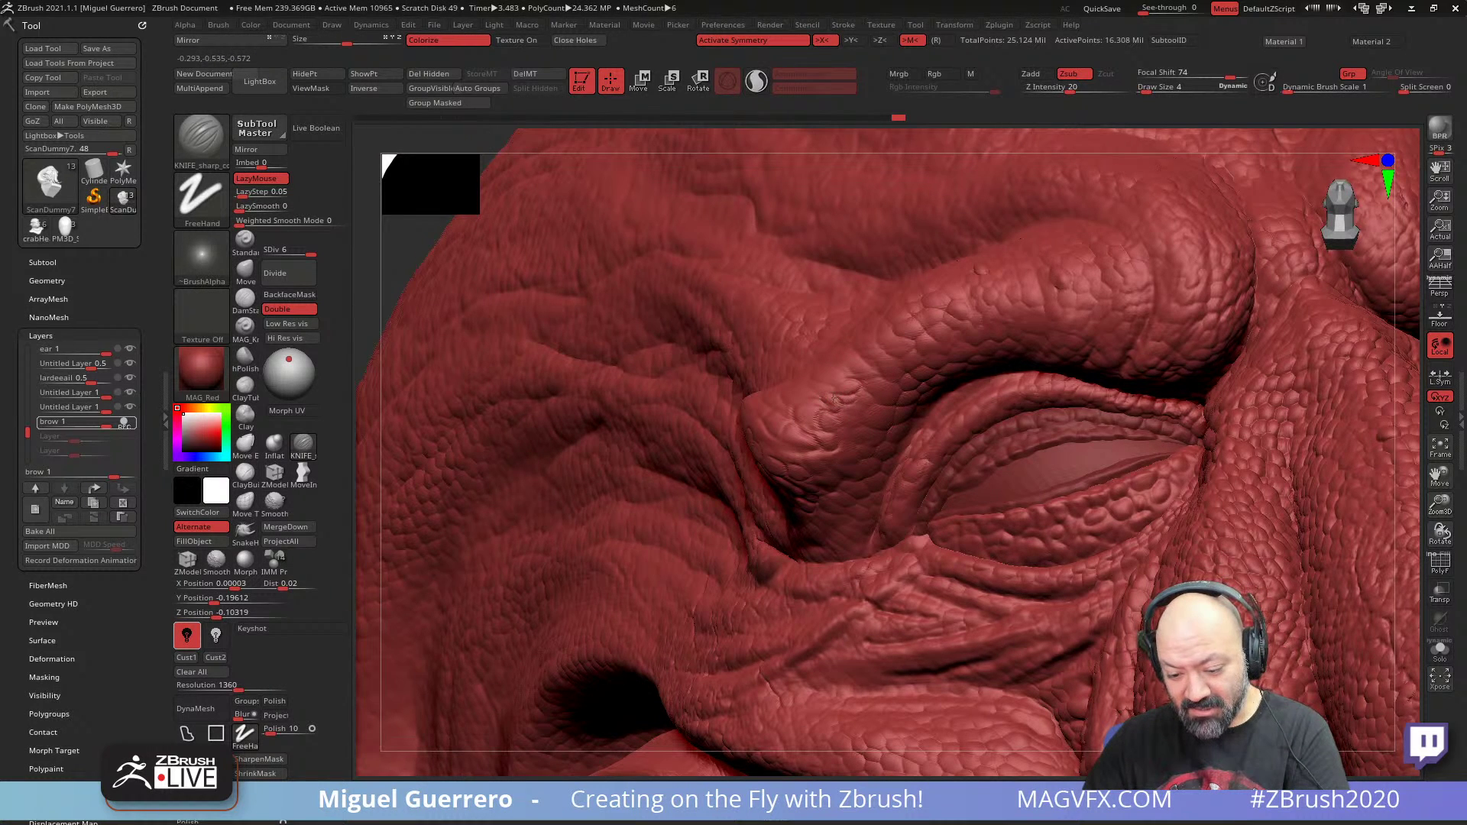
{"action": "mouse_move", "coordinate": [835, 414]}
{"action": "left_mouse_down"}
{"action": "mouse_move", "coordinate": [848, 406]}
{"action": "mouse_move", "coordinate": [823, 440]}
{"action": "left_mouse_up"}
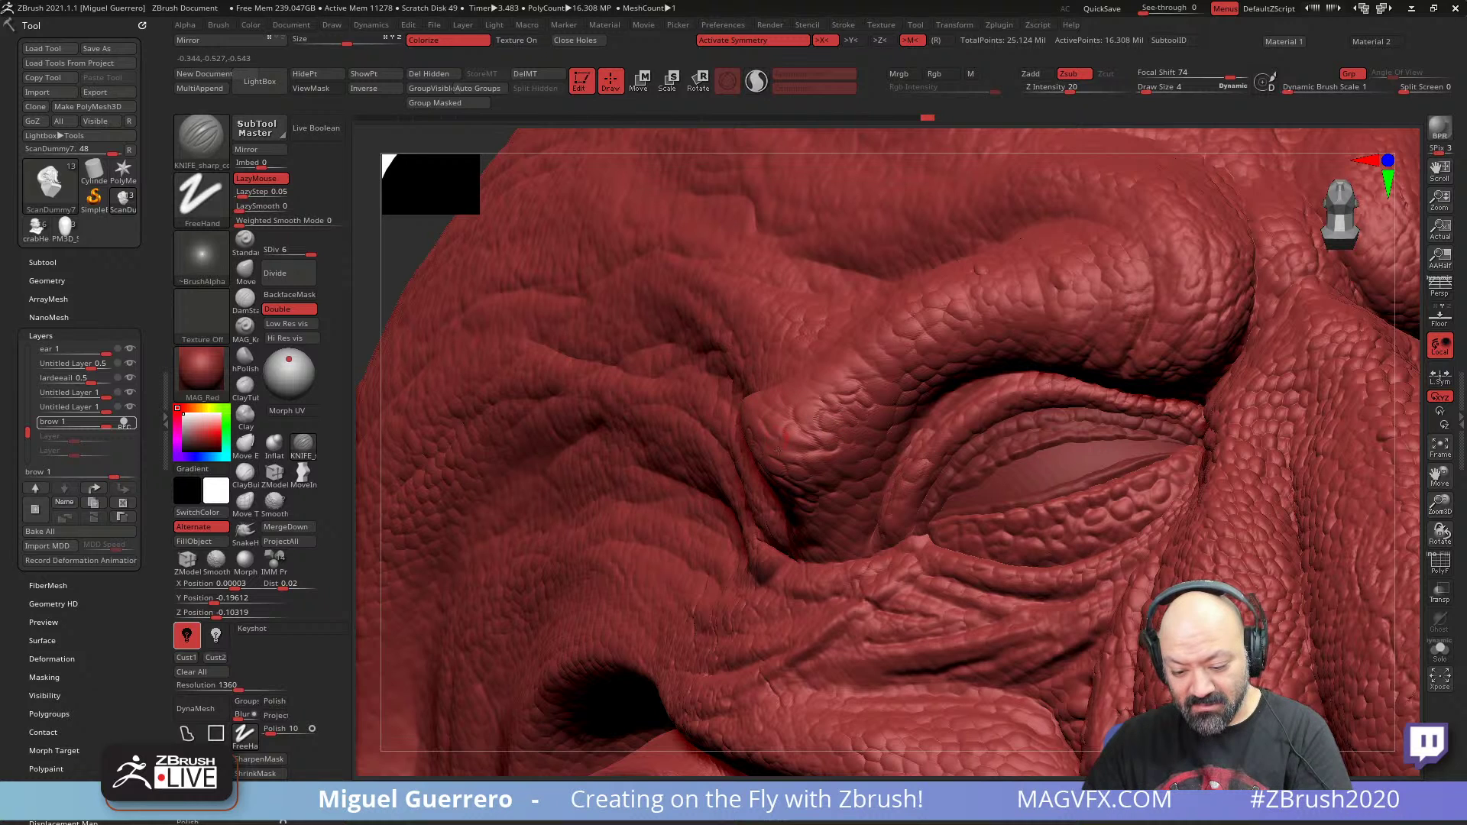
{"action": "left_click_drag", "start_coordinate": [778, 451], "coordinate": [782, 464]}
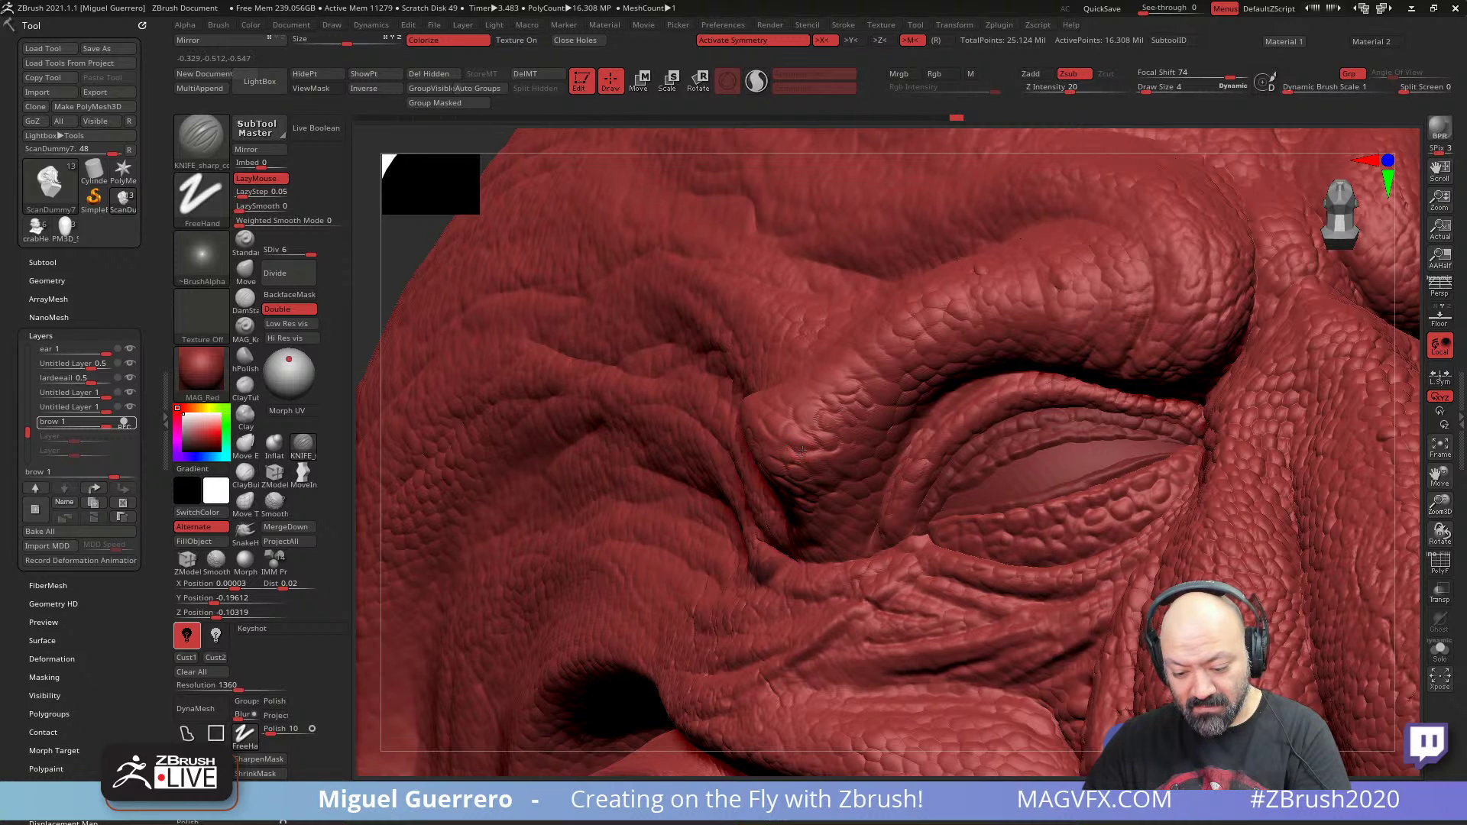
- Carve a row of rounded scales along the upper front edge of the brow end
{"action": "right_click_drag", "start_coordinate": [817, 460], "coordinate": [738, 371]}
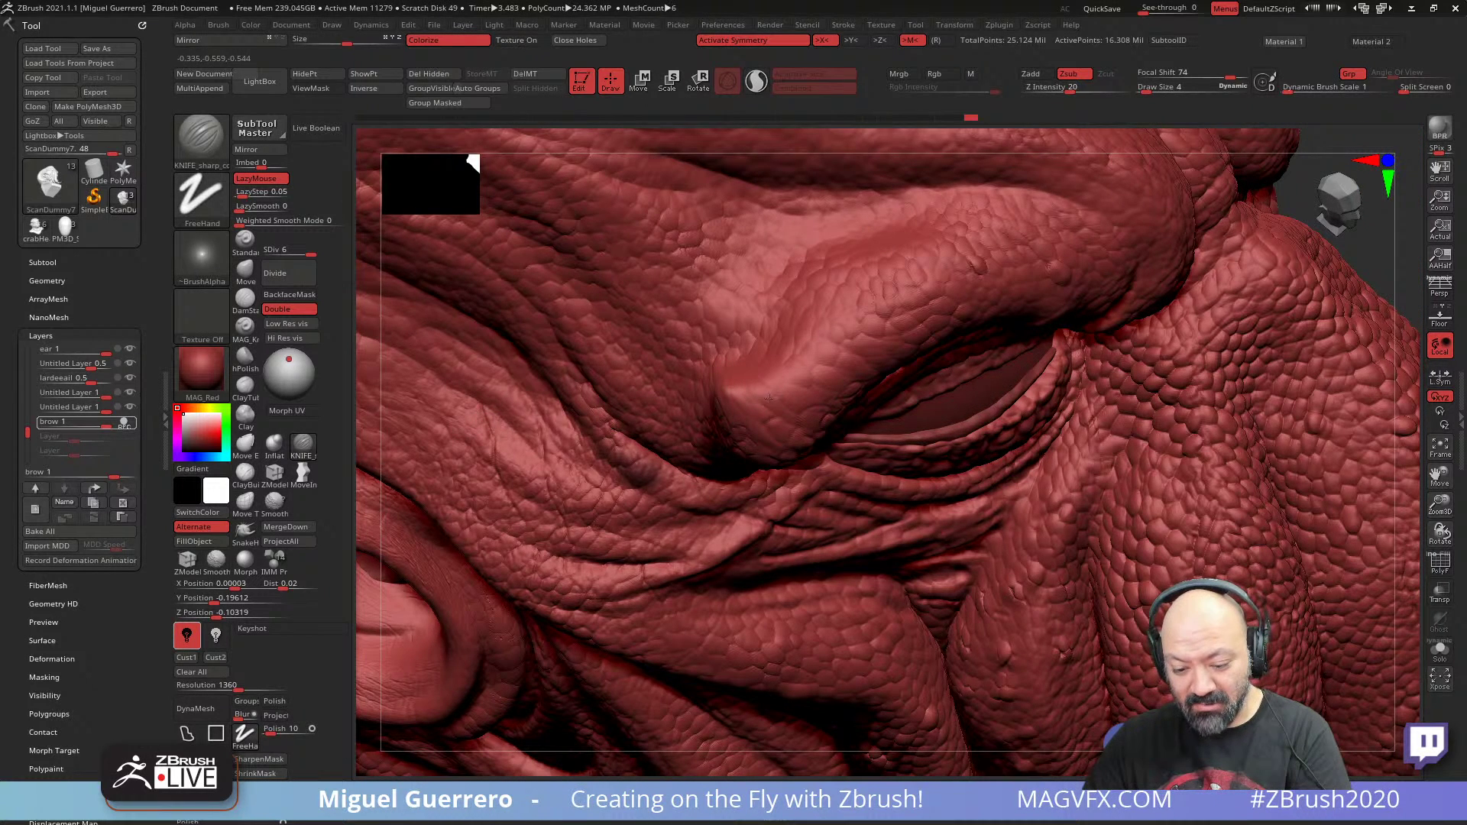
{"action": "mouse_move", "coordinate": [766, 405]}
{"action": "left_mouse_down"}
{"action": "mouse_move", "coordinate": [787, 420]}
{"action": "mouse_move", "coordinate": [776, 383]}
{"action": "left_mouse_up"}
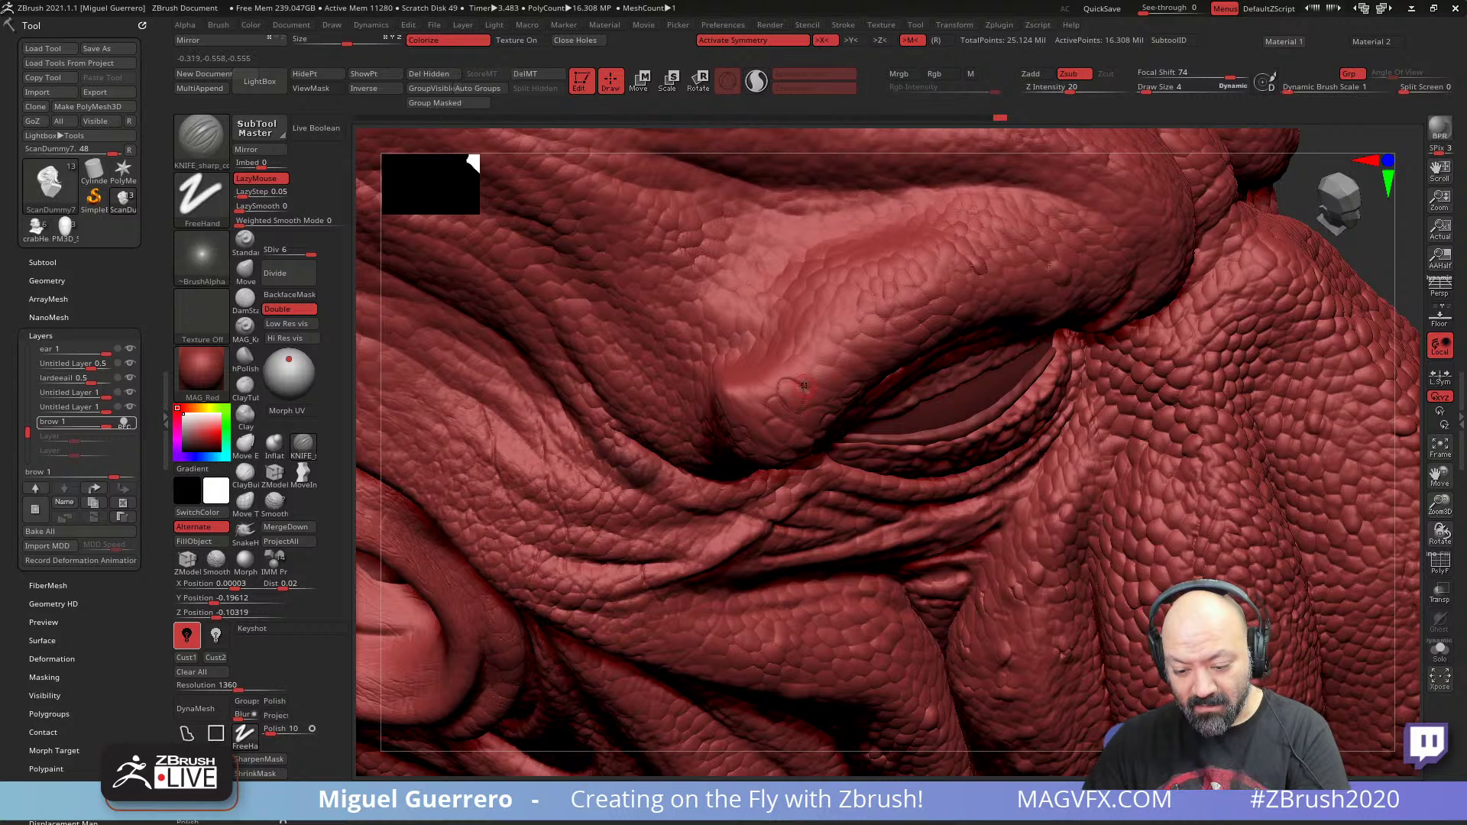
{"action": "left_click_drag", "start_coordinate": [822, 405], "coordinate": [798, 371]}
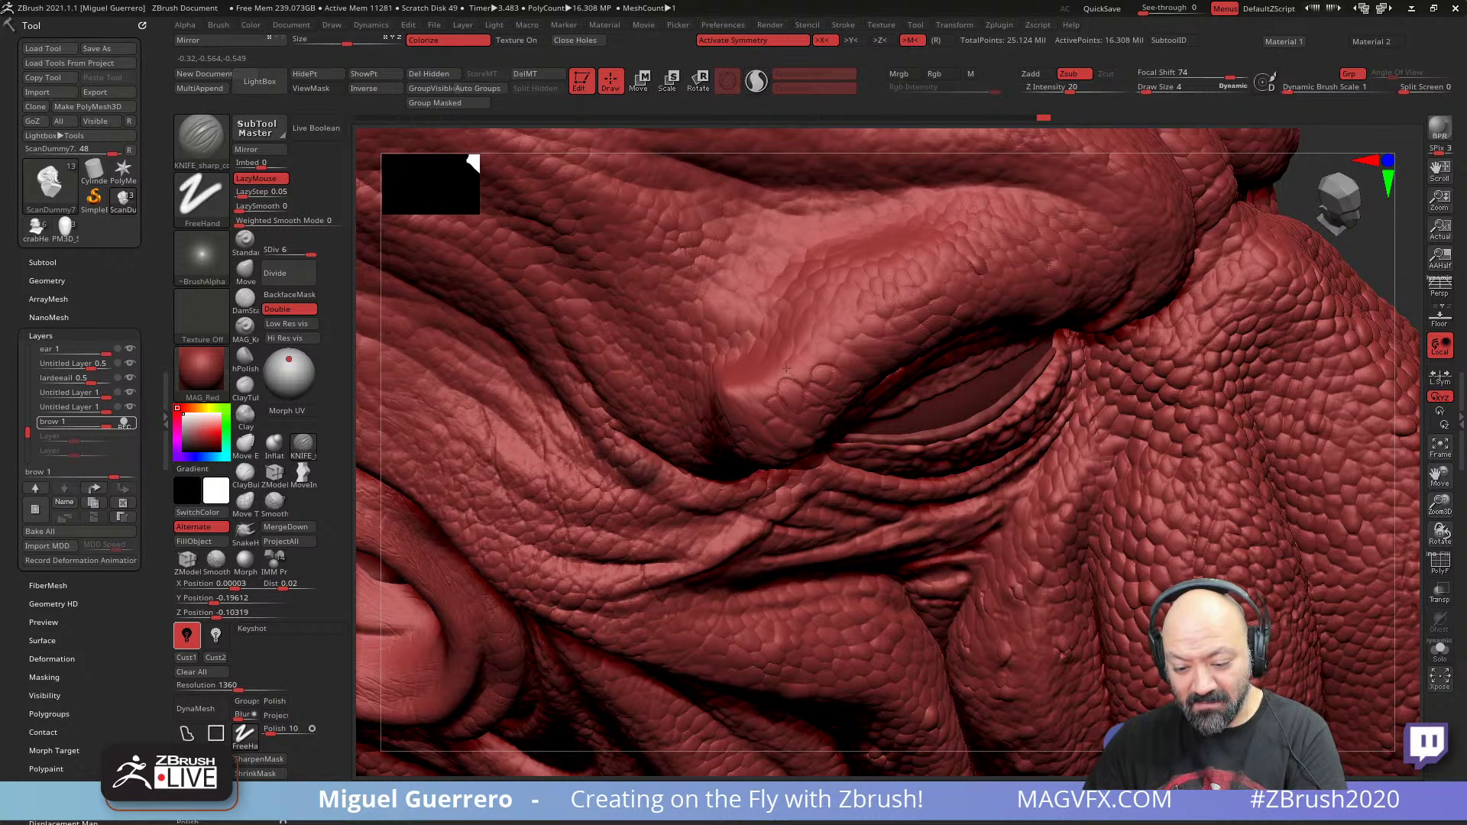
{"action": "right_click_drag", "start_coordinate": [760, 355], "coordinate": [721, 408]}
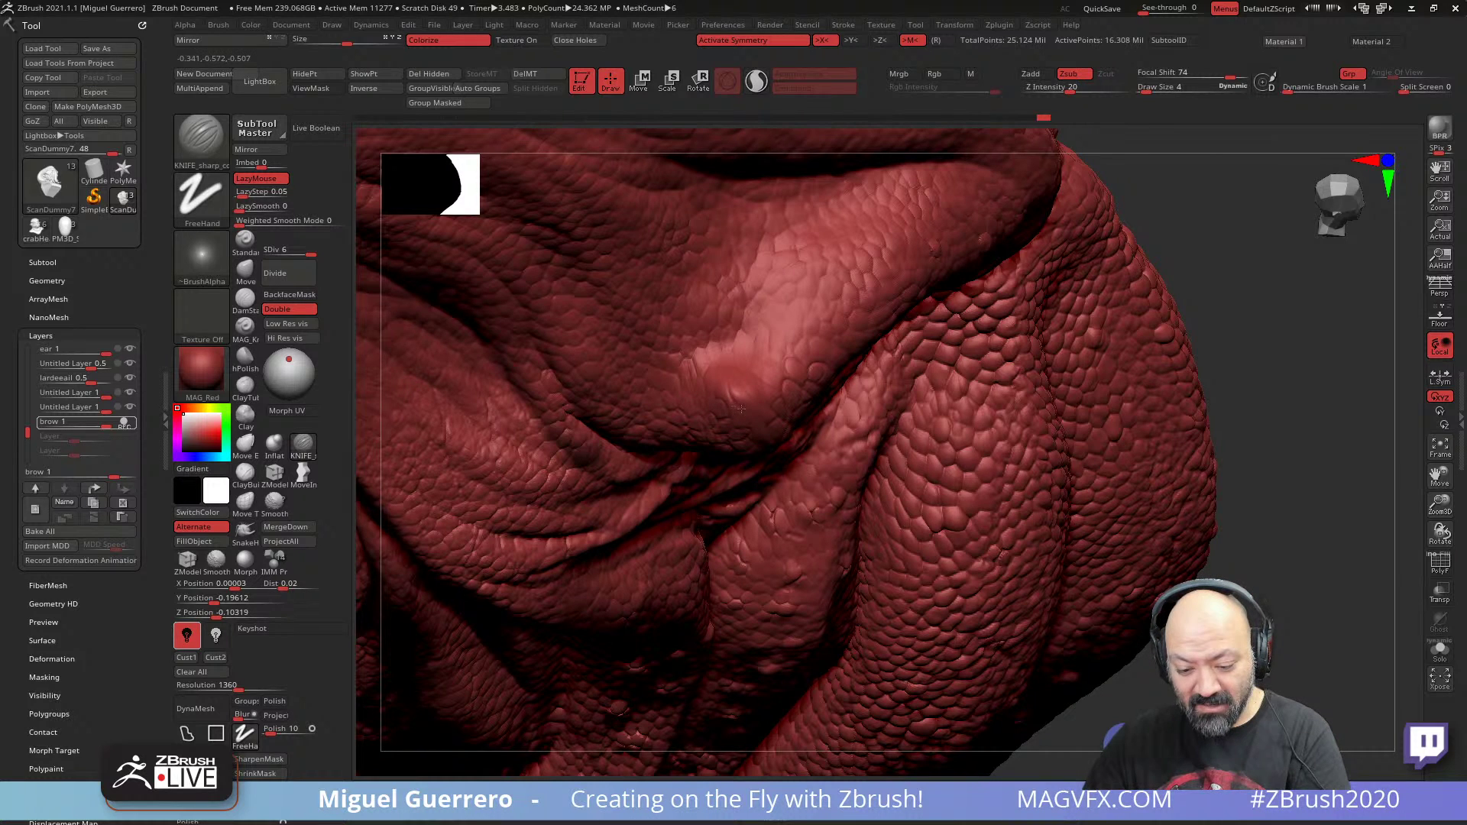
- Fill the remaining smooth patches around the brow end's rounded tip with fine scale cuts
{"action": "left_click_drag", "start_coordinate": [727, 385], "coordinate": [745, 410]}
{"action": "right_click_drag", "start_coordinate": [736, 388], "coordinate": [887, 400]}
{"action": "left_click_drag", "start_coordinate": [726, 414], "coordinate": [733, 411]}
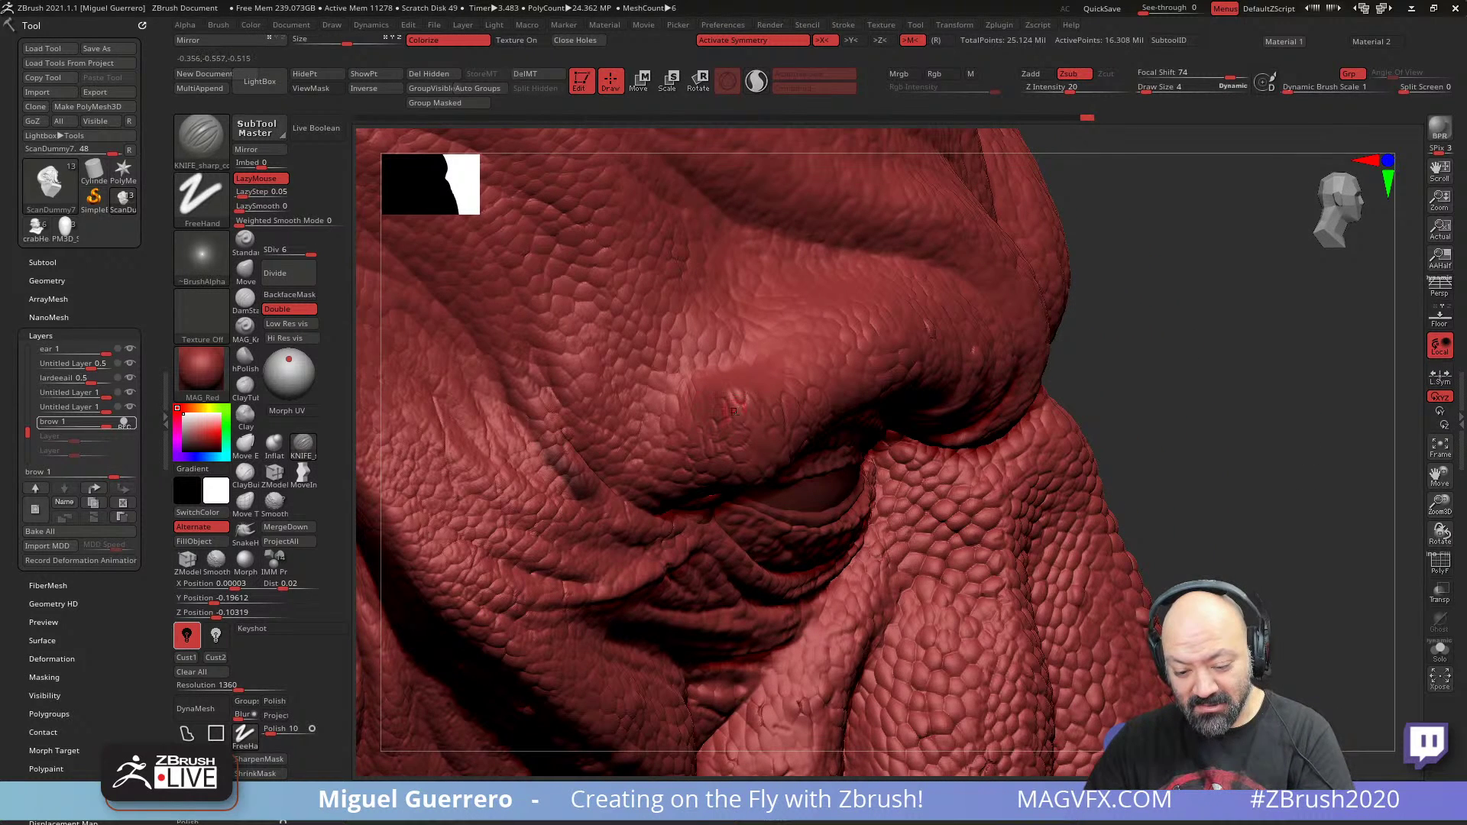
{"action": "right_click_drag", "start_coordinate": [763, 428], "coordinate": [745, 458]}
{"action": "left_click_drag", "start_coordinate": [757, 457], "coordinate": [768, 459]}
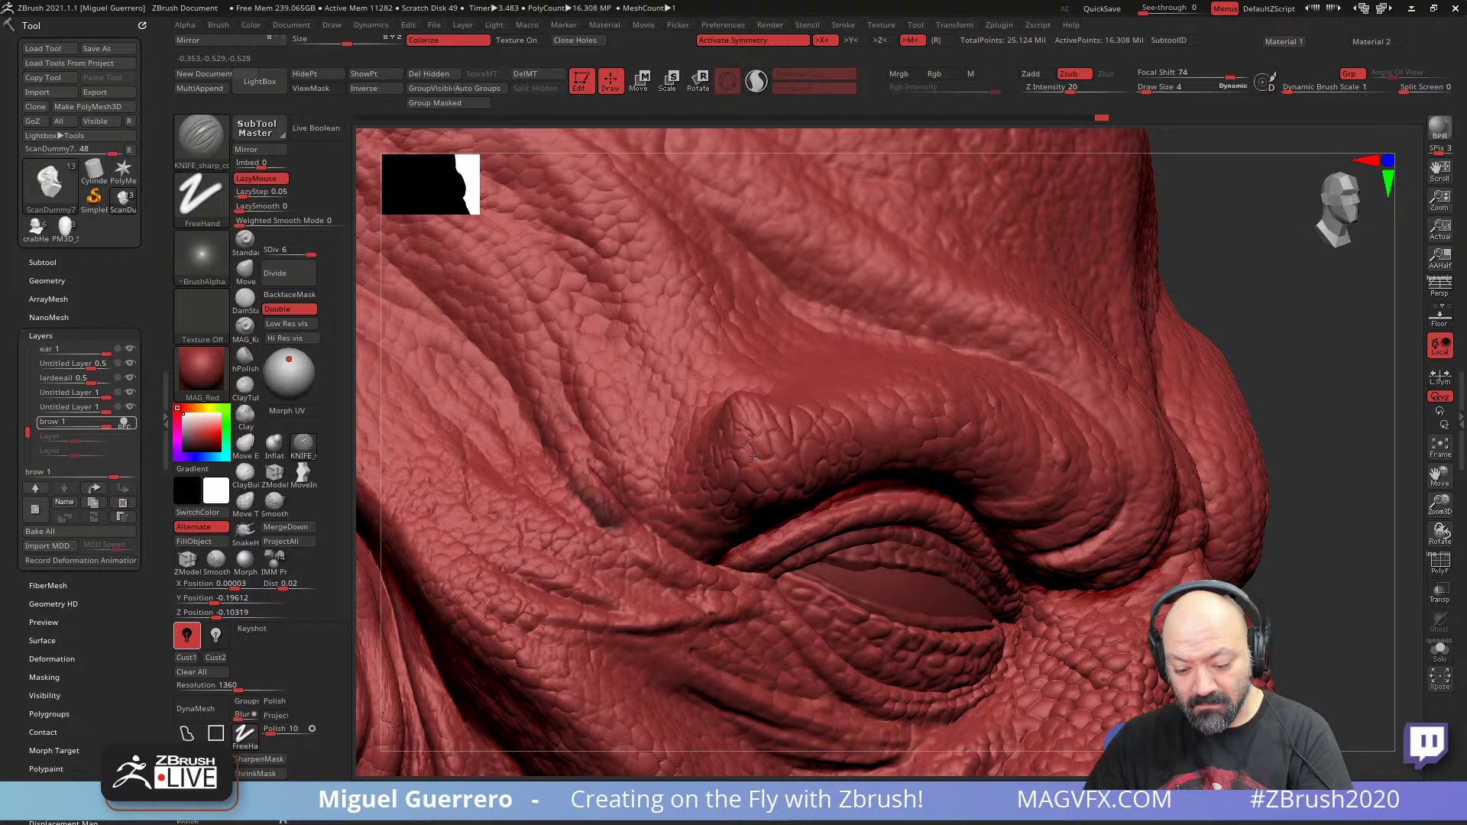
- Carve elongated scale lines over the top ridge of the brow end and add small cuts at its tip
{"action": "left_click_drag", "start_coordinate": [1287, 432], "coordinate": [1281, 580]}
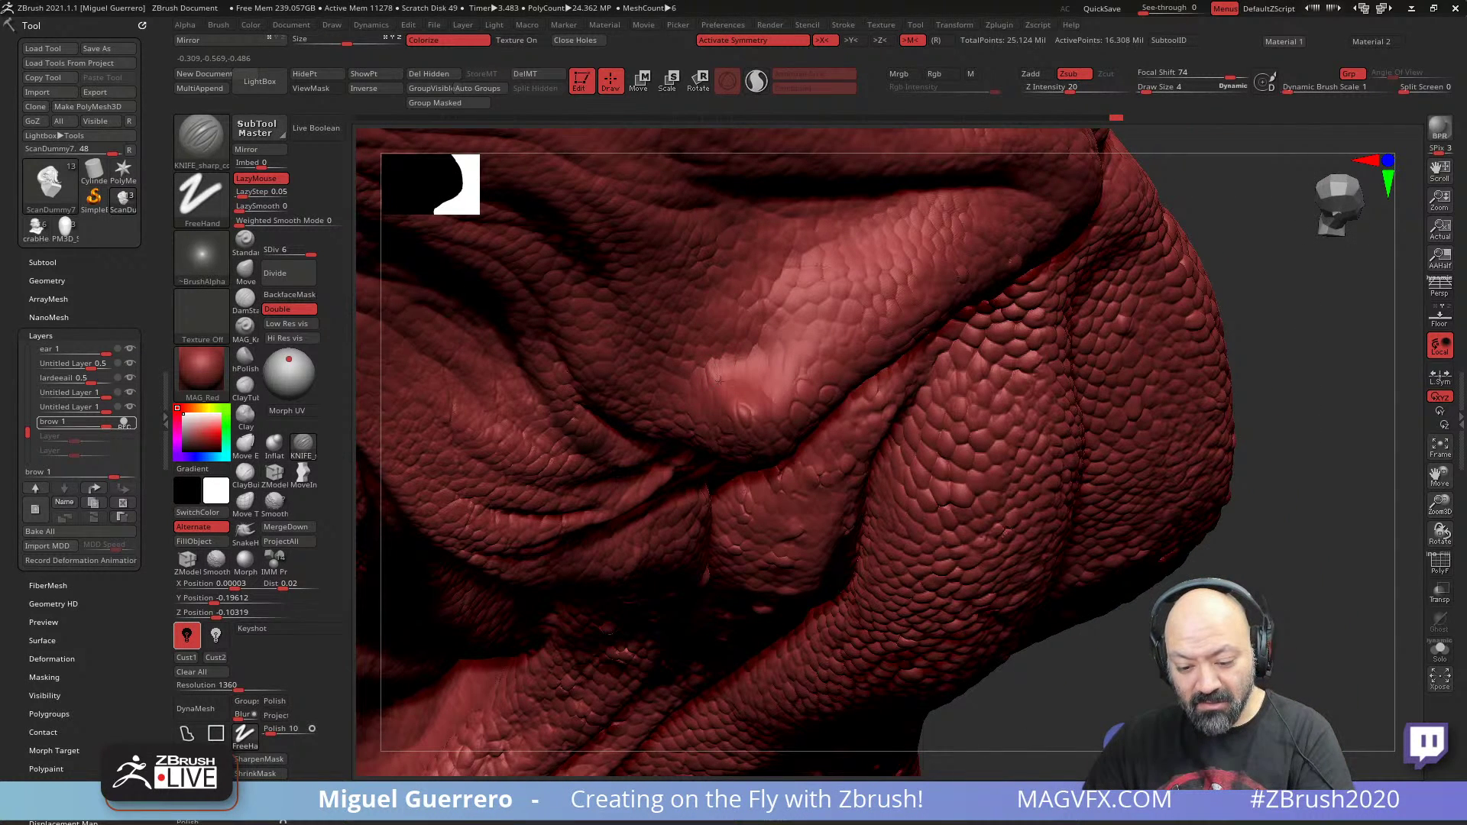
{"action": "mouse_move", "coordinate": [735, 368]}
{"action": "left_mouse_down"}
{"action": "mouse_move", "coordinate": [772, 386]}
{"action": "mouse_move", "coordinate": [773, 343]}
{"action": "mouse_move", "coordinate": [789, 374]}
{"action": "left_mouse_up"}
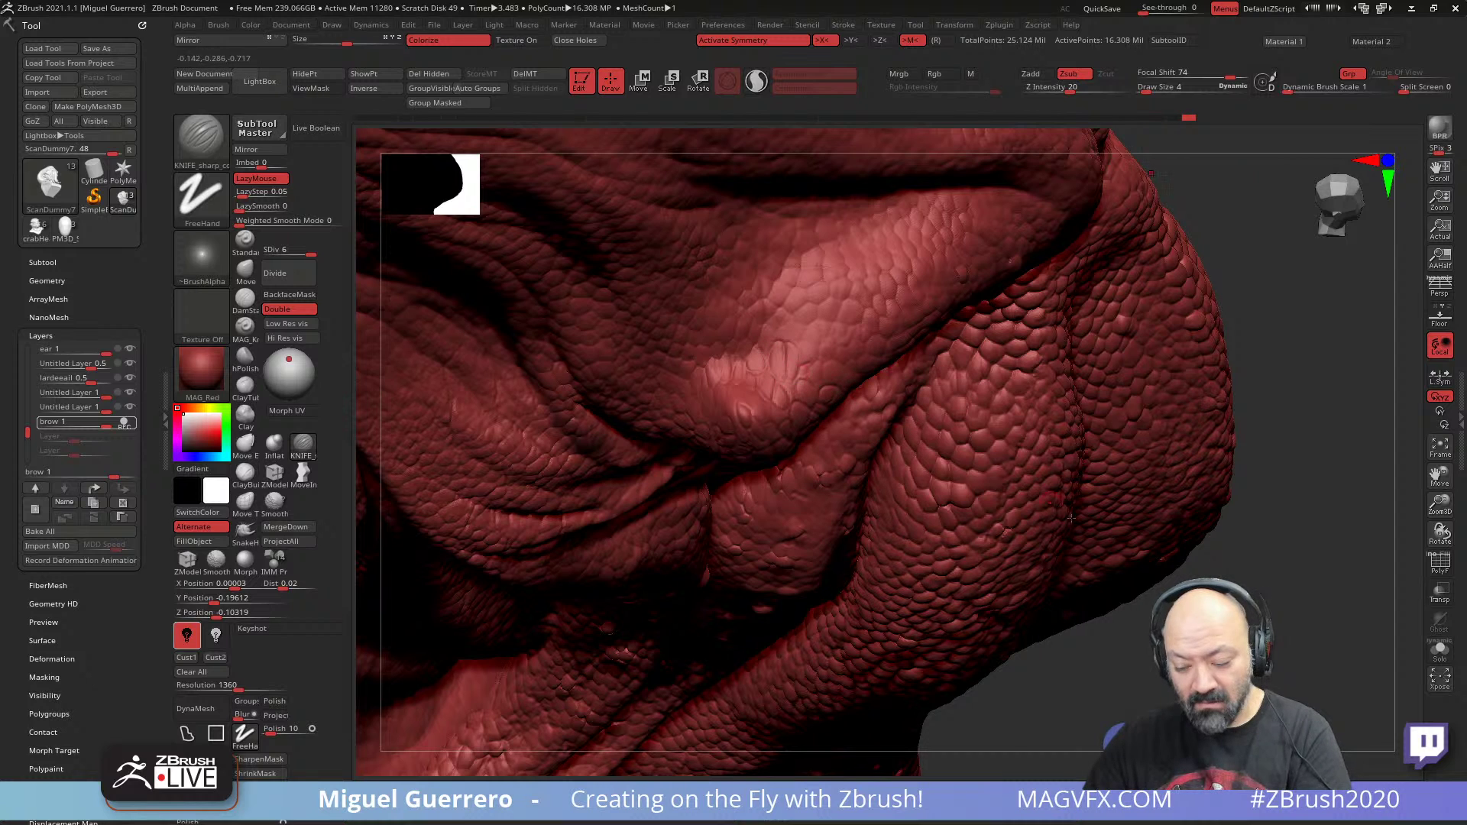
{"action": "right_click_drag", "start_coordinate": [798, 365], "coordinate": [709, 390]}
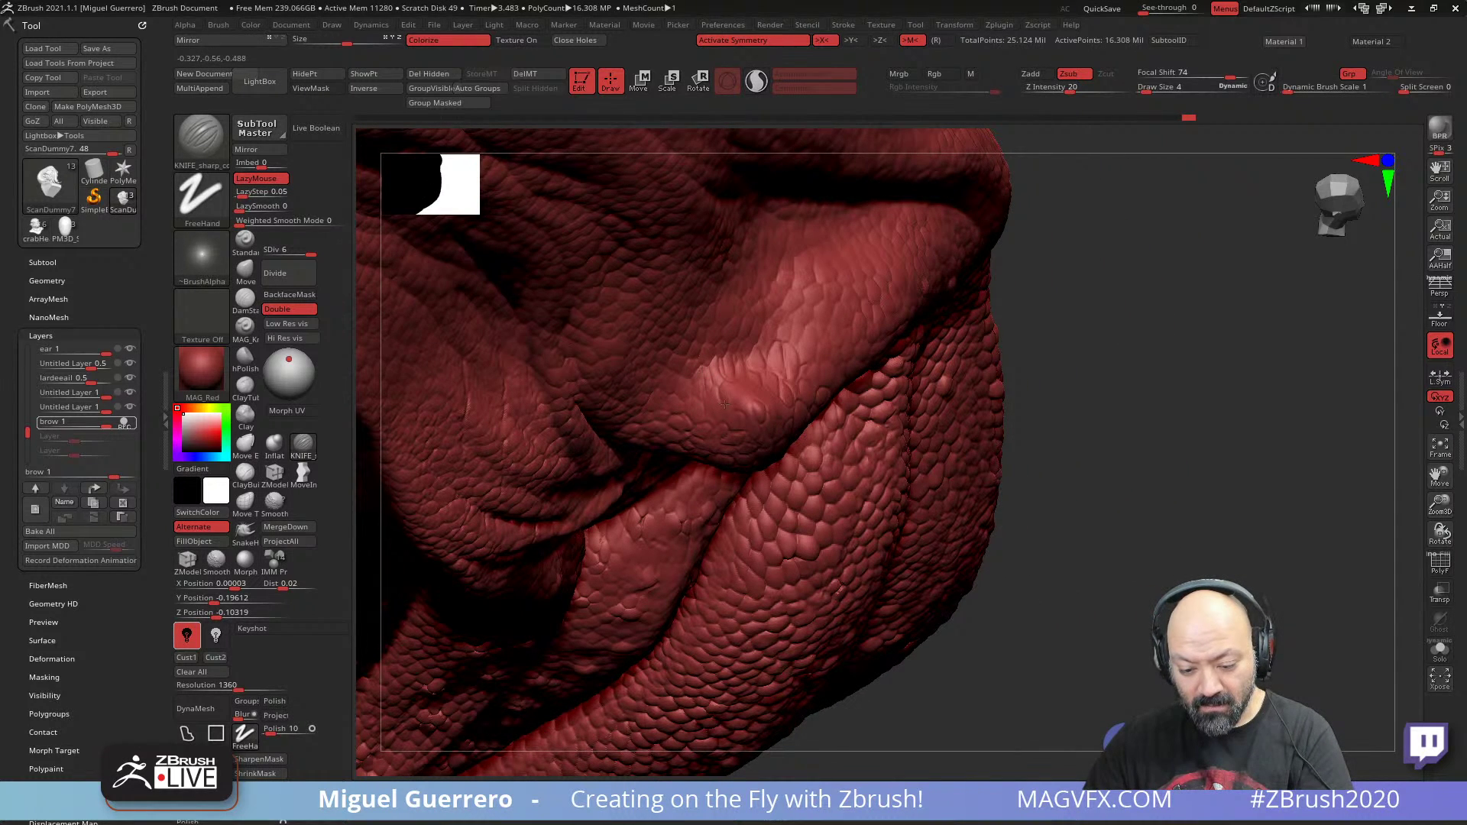
{"action": "left_click_drag", "start_coordinate": [725, 404], "coordinate": [685, 391]}
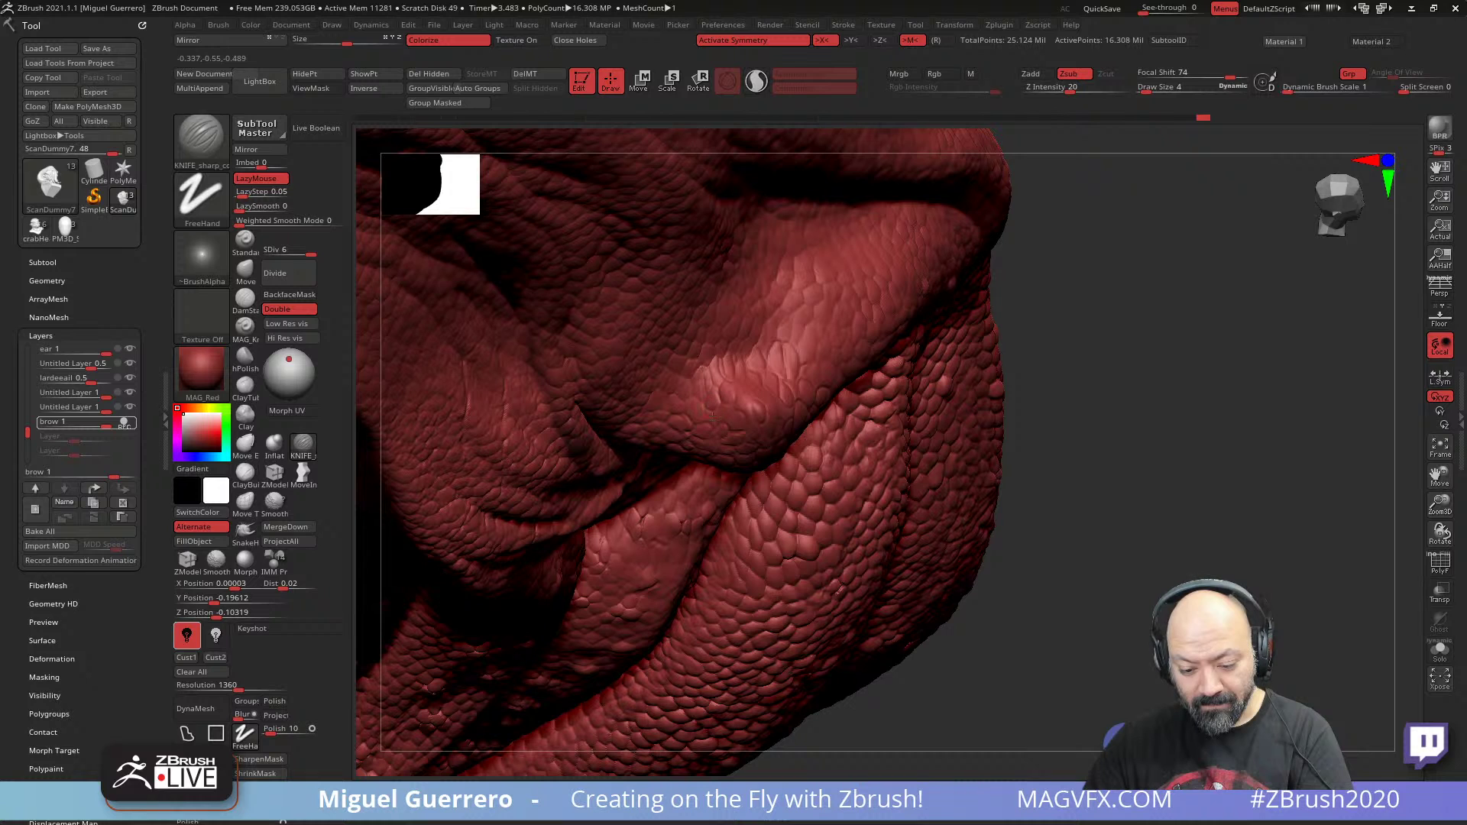
{"action": "right_click_drag", "start_coordinate": [792, 425], "coordinate": [746, 398]}
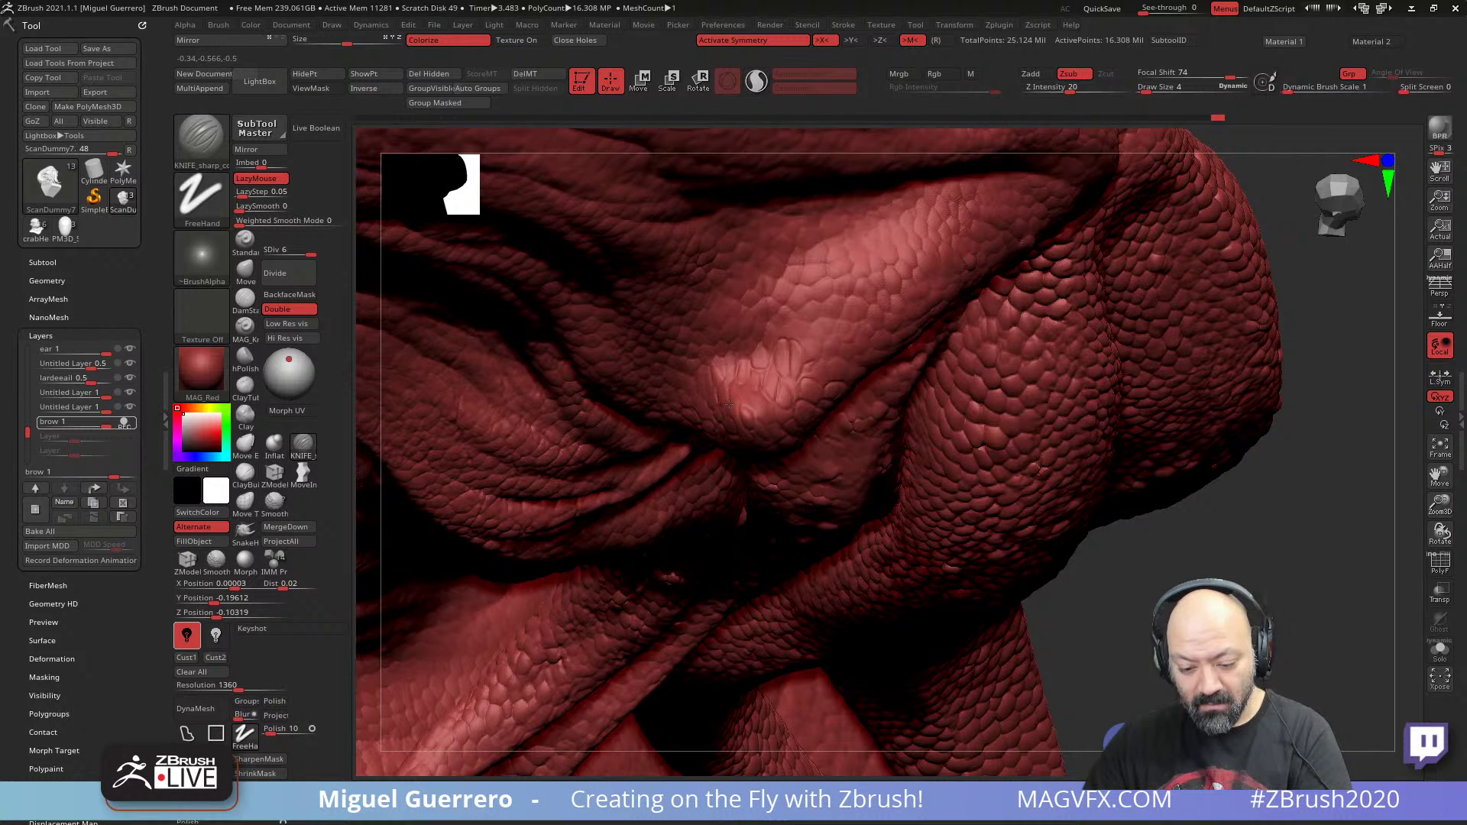
{"action": "left_click_drag", "start_coordinate": [758, 412], "coordinate": [769, 400]}
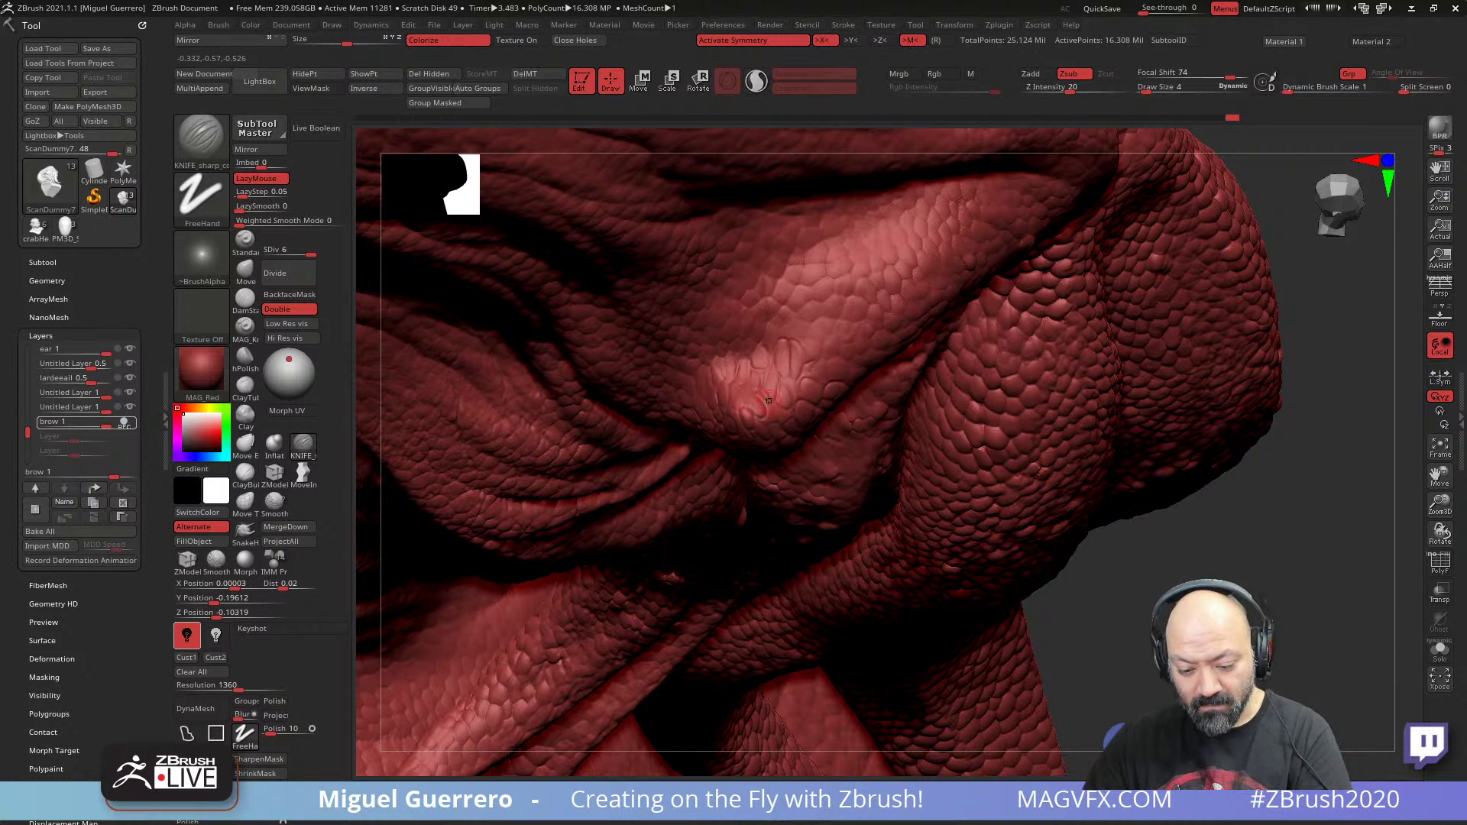
- Carve scale outlines from the brow end inward along the front of the brow above the upper eyelid
{"action": "right_click_drag", "start_coordinate": [768, 400], "coordinate": [919, 482]}
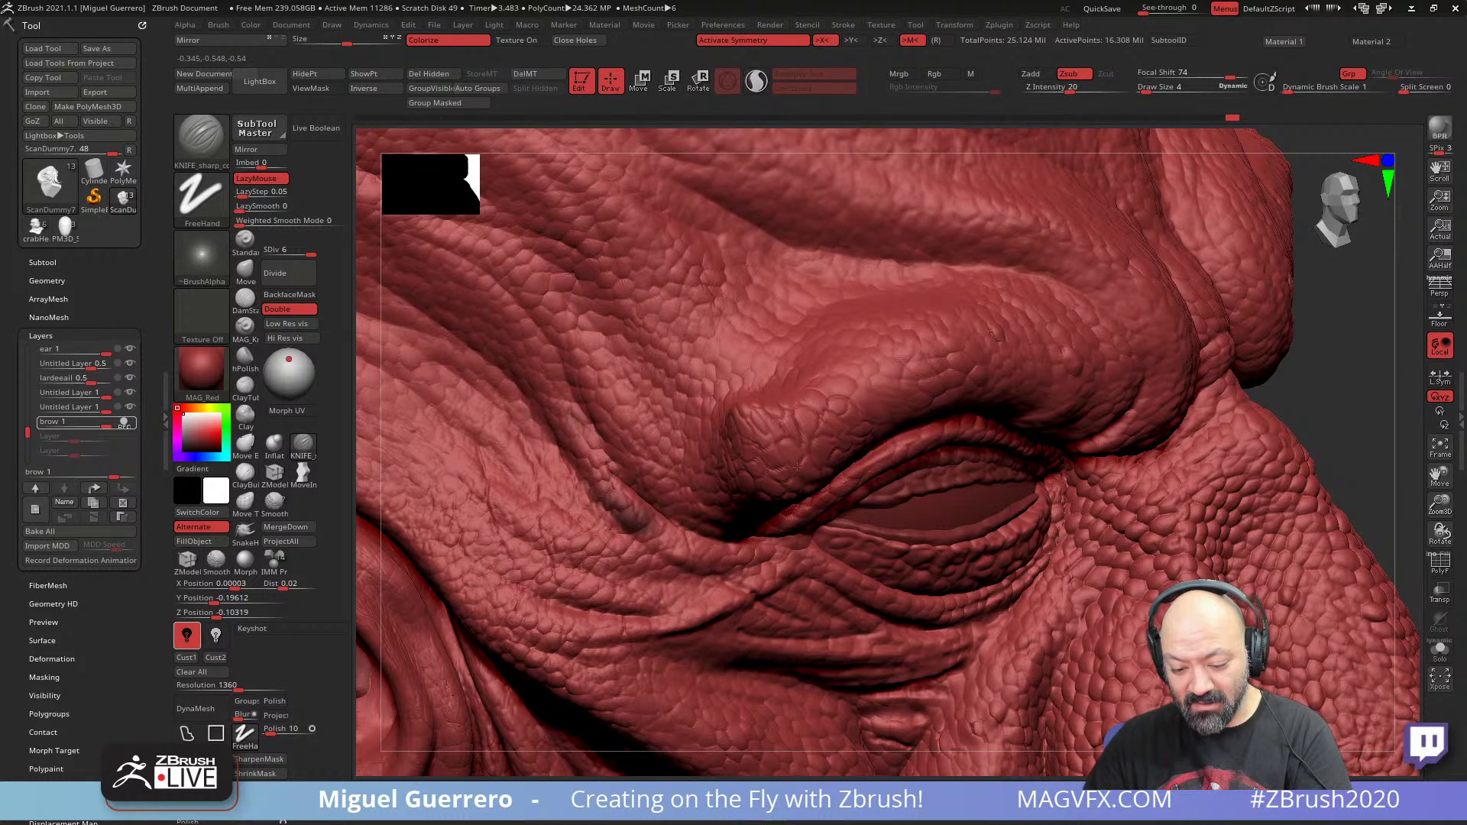
{"action": "left_click_drag", "start_coordinate": [798, 466], "coordinate": [804, 463]}
{"action": "left_click_drag", "start_coordinate": [1335, 400], "coordinate": [1242, 406]}
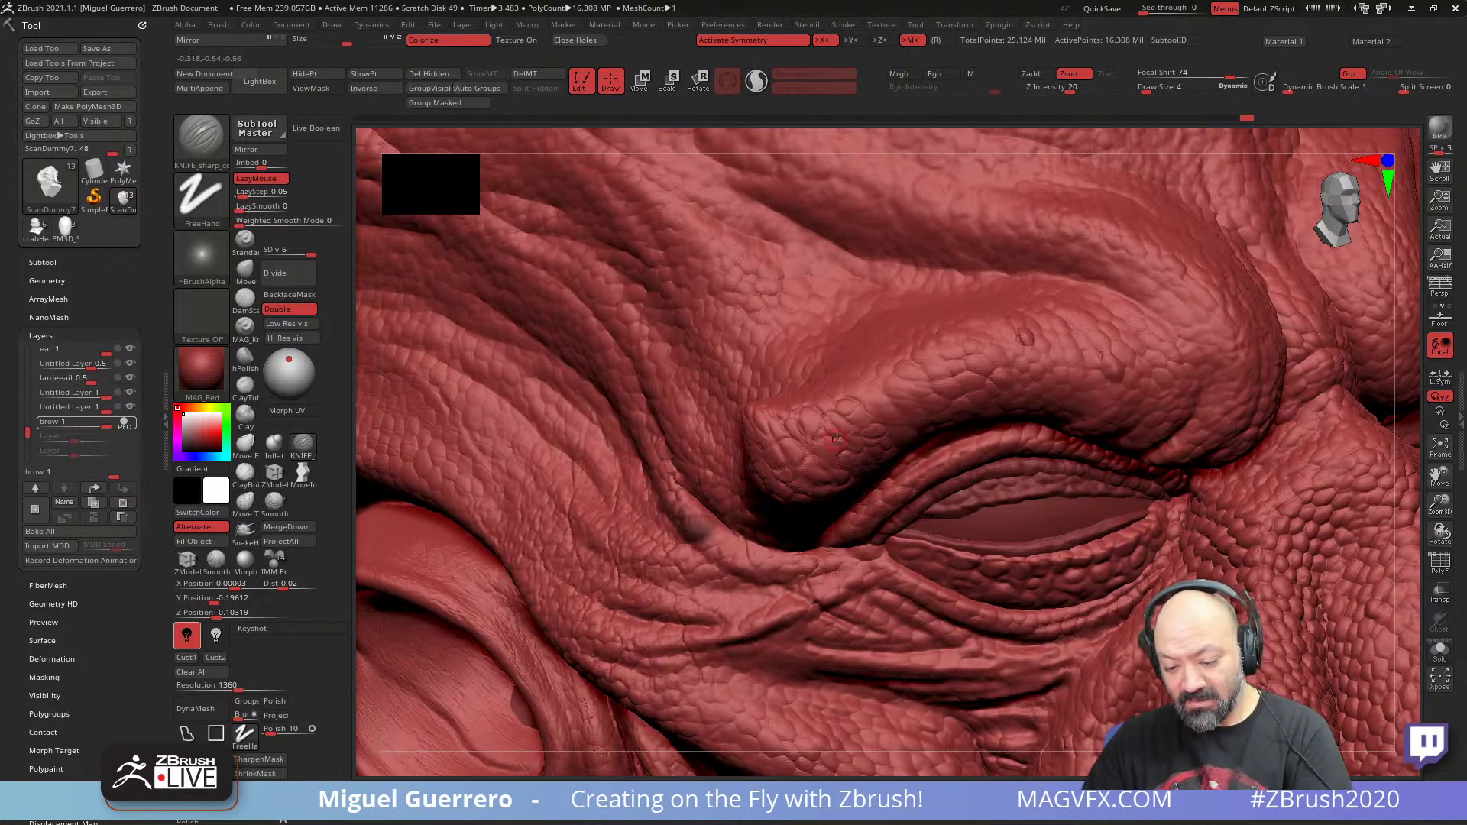
{"action": "mouse_move", "coordinate": [862, 395]}
{"action": "left_mouse_down"}
{"action": "mouse_move", "coordinate": [888, 397]}
{"action": "mouse_move", "coordinate": [907, 429]}
{"action": "mouse_move", "coordinate": [904, 413]}
{"action": "mouse_move", "coordinate": [933, 403]}
{"action": "left_mouse_up"}
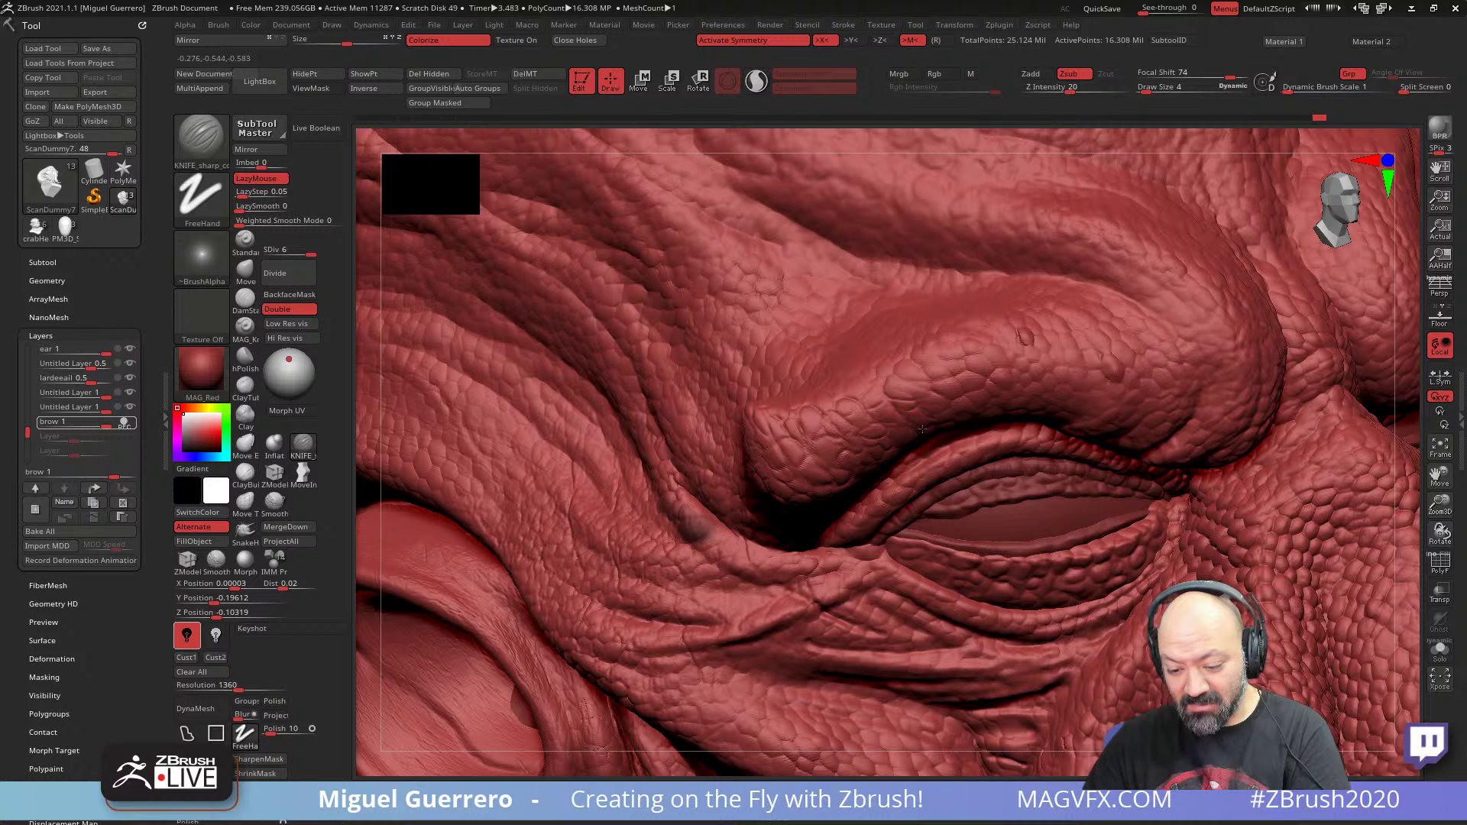
- Carve one more short scale line on the rounded tip of the brow end and check the brow from the side
{"action": "left_click_drag", "start_coordinate": [833, 408], "coordinate": [843, 382]}
{"action": "mouse_move", "coordinate": [848, 397]}
{"action": "right_mouse_down", "text": "ctrl"}
{"action": "mouse_move", "coordinate": [602, 451]}
{"action": "mouse_move", "coordinate": [782, 330]}
{"action": "right_mouse_up", "text": "ctrl"}
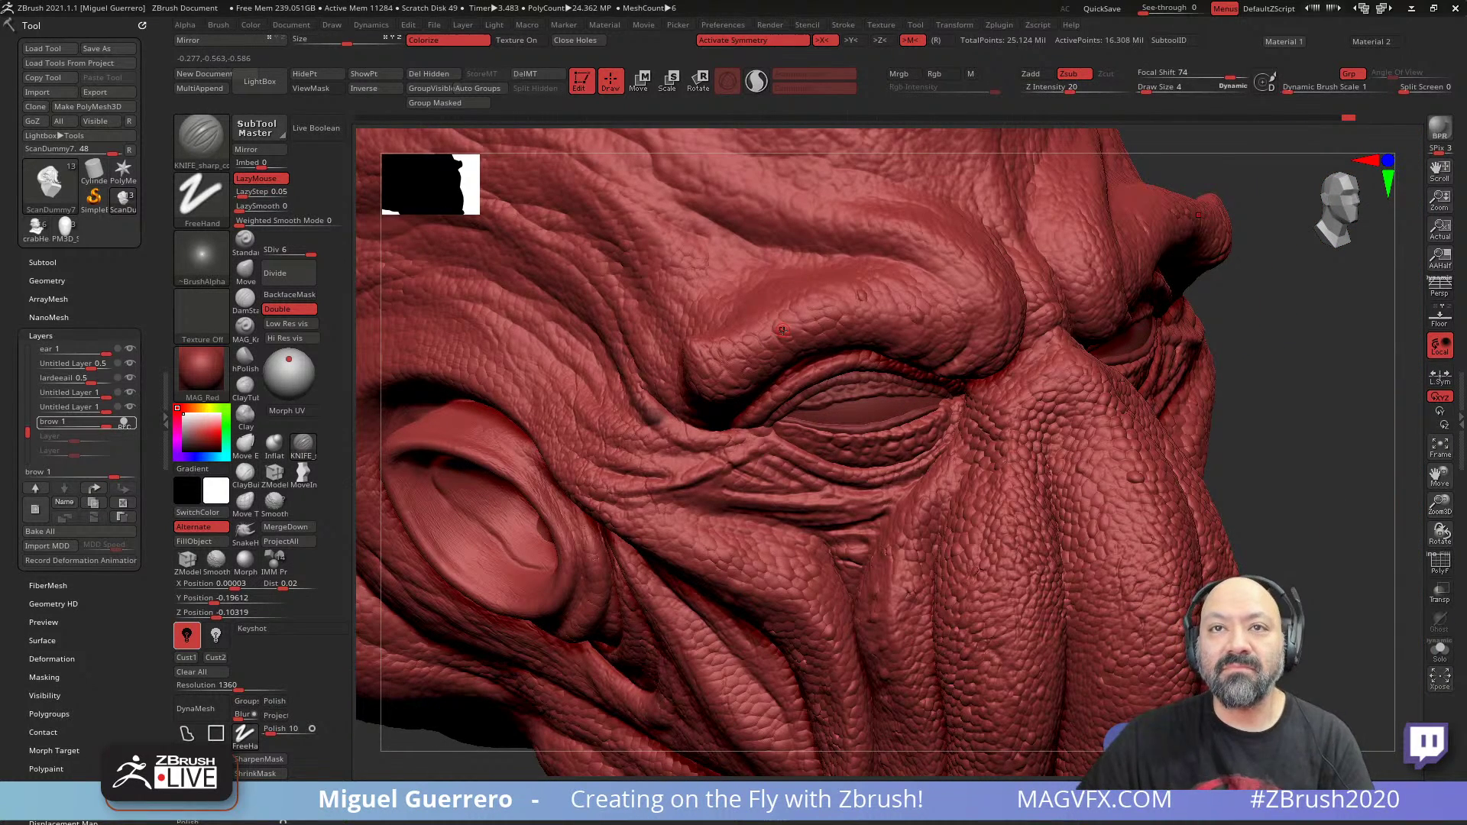
{"action": "right_click_drag", "start_coordinate": [782, 330], "coordinate": [699, 346]}
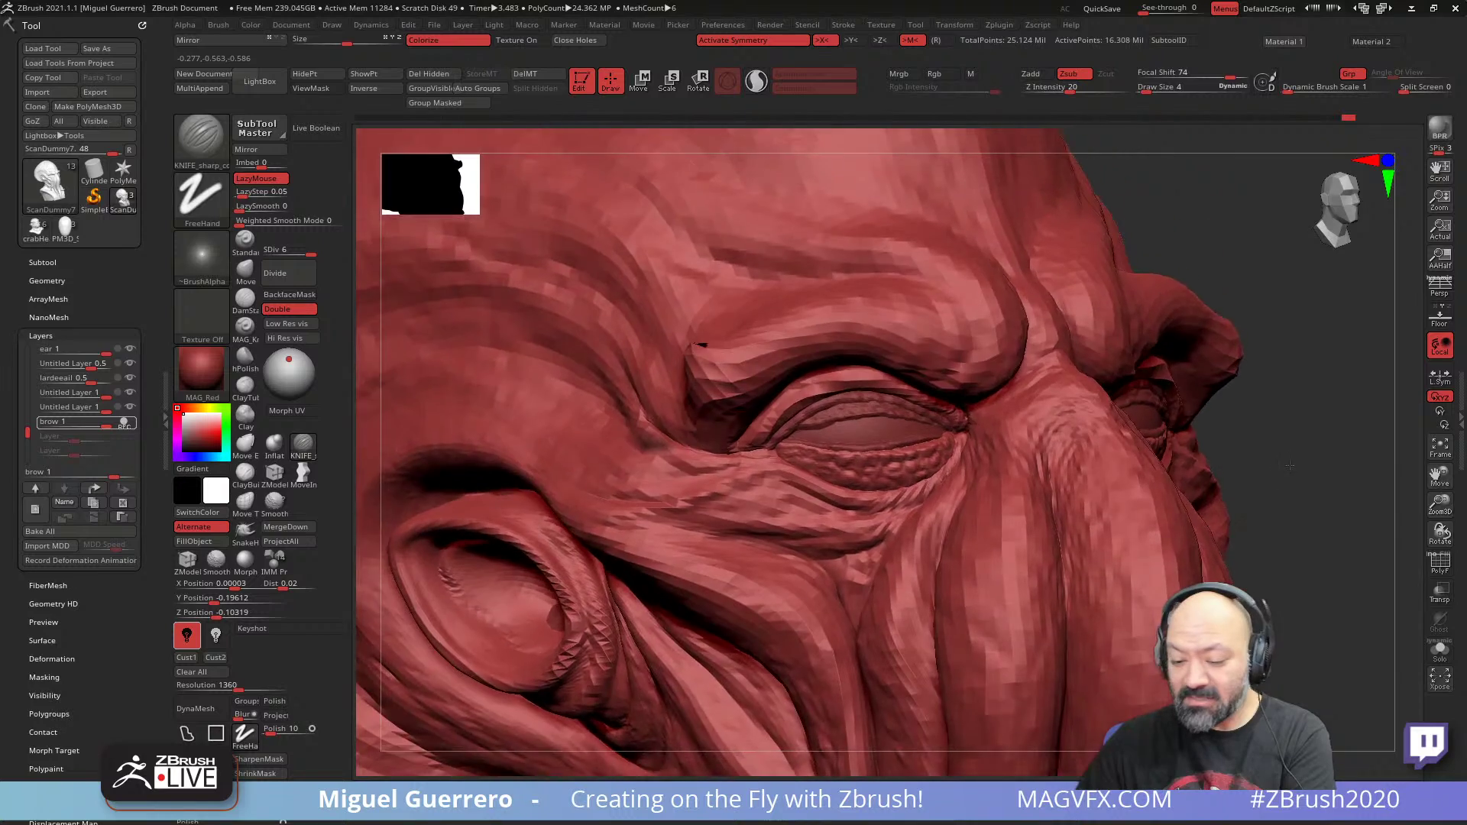
{"action": "left_click_drag", "start_coordinate": [1290, 465], "coordinate": [1230, 470], "text": "shift"}
{"action": "left_click_drag", "start_coordinate": [478, 569], "coordinate": [585, 549]}
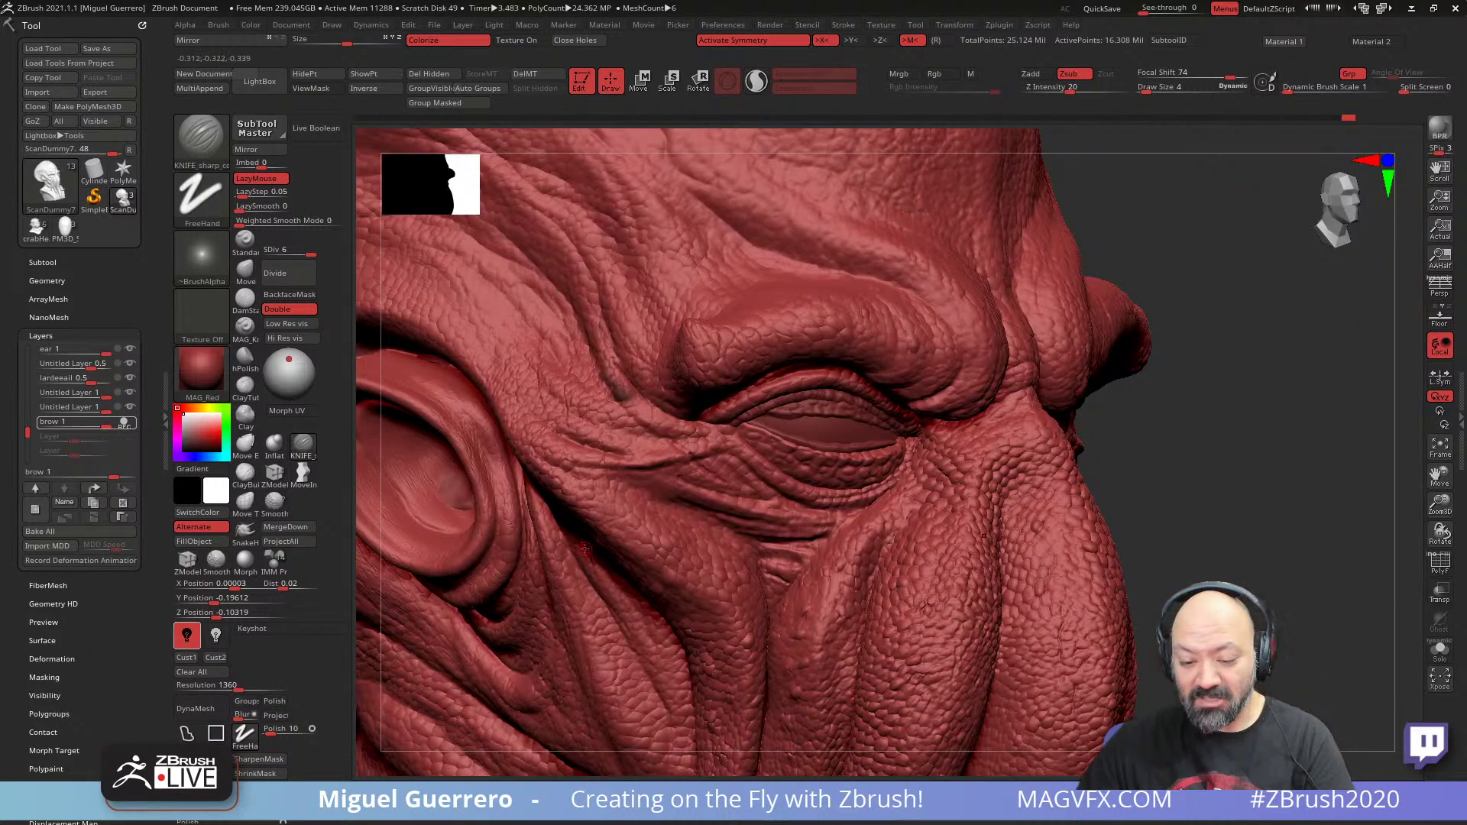
{"action": "right_click_drag", "start_coordinate": [585, 548], "coordinate": [713, 538]}
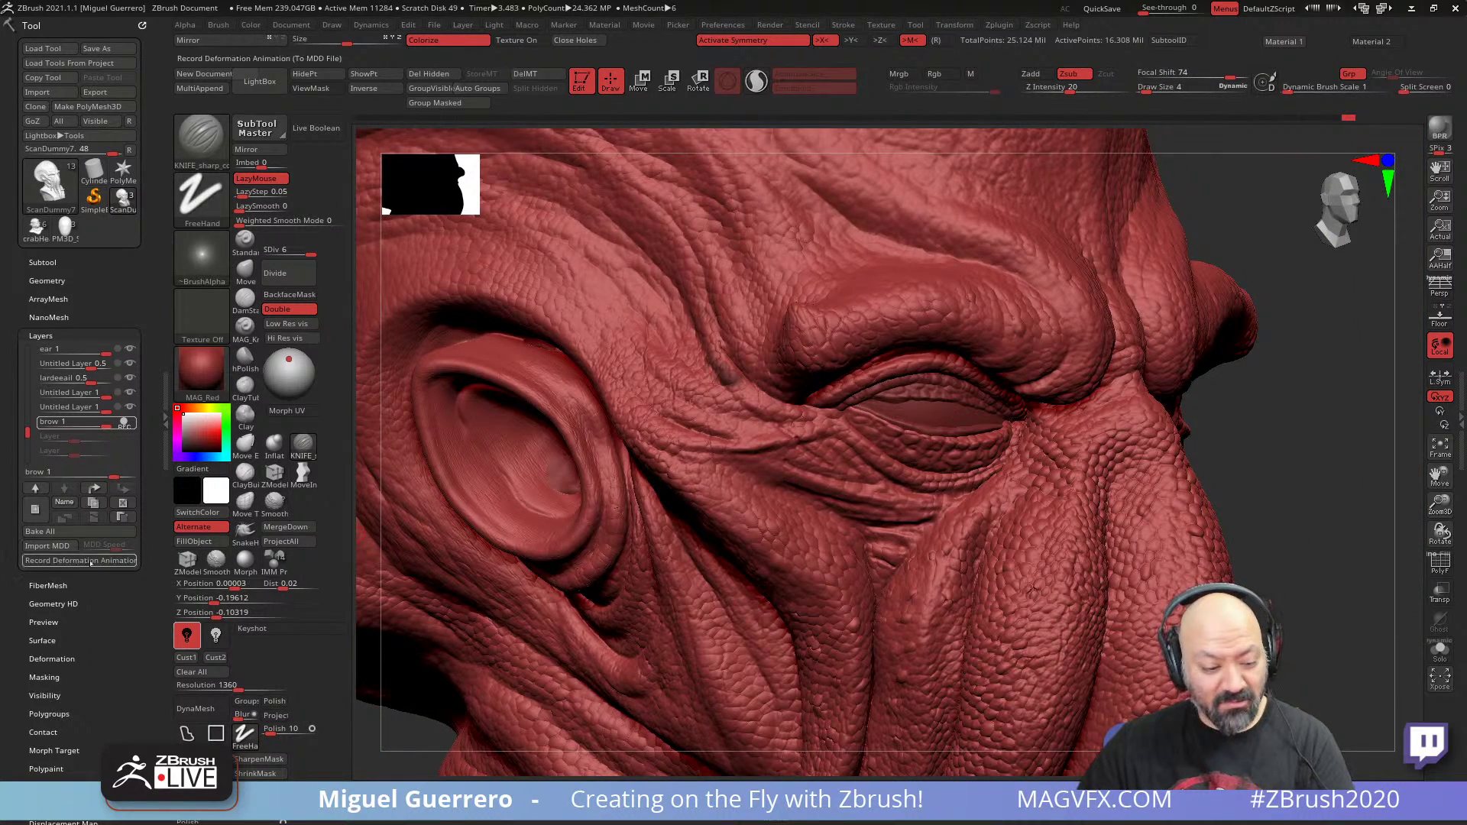
- Mask the head by cavity at intensity 100 and display the mask over the scales
{"action": "scroll", "coordinate": [91, 563], "scroll_direction": "down", "scroll_amount": 2}
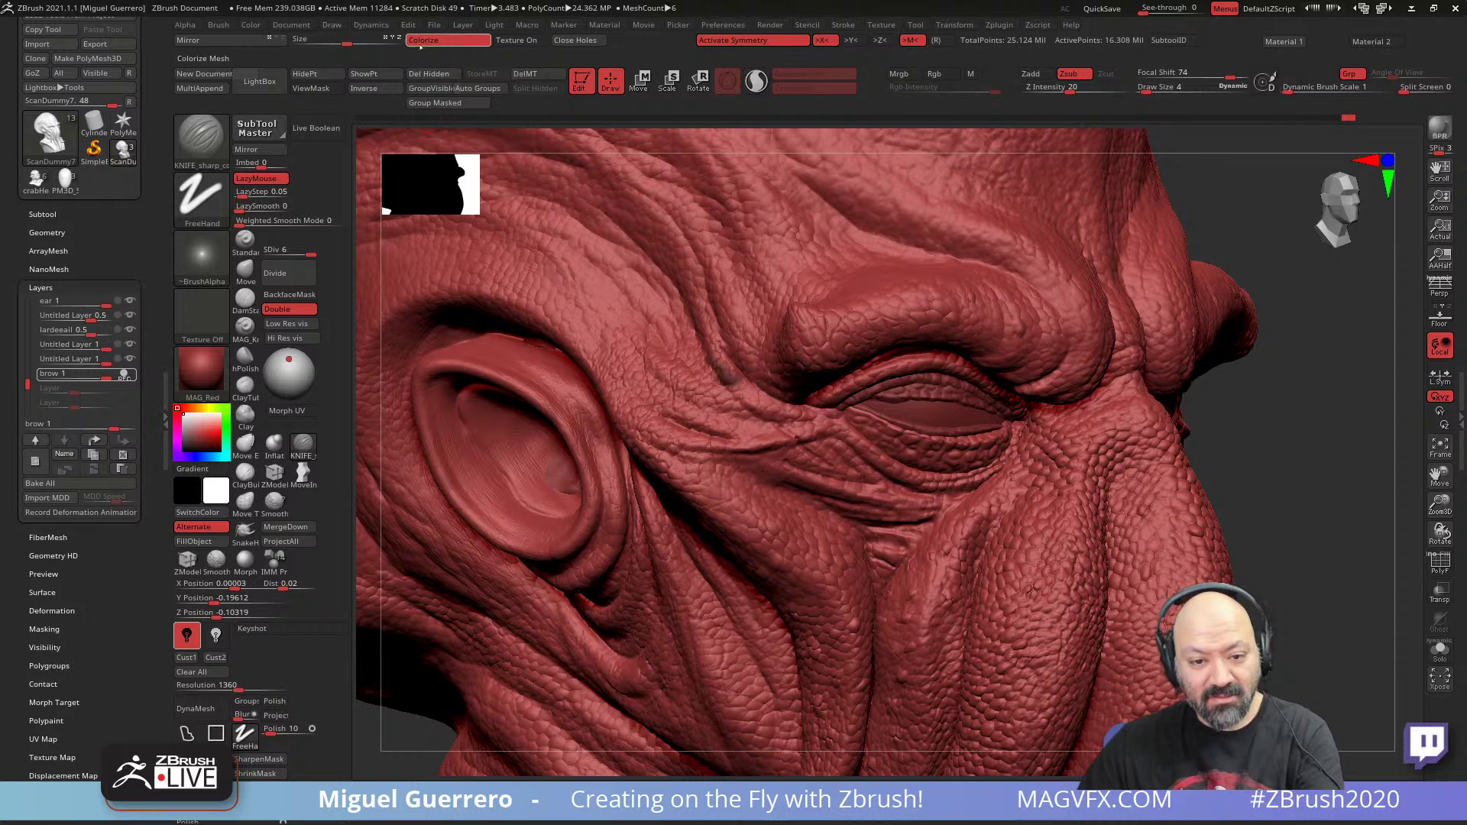
{"action": "scroll", "coordinate": [58, 604], "scroll_direction": "down", "scroll_amount": 1}
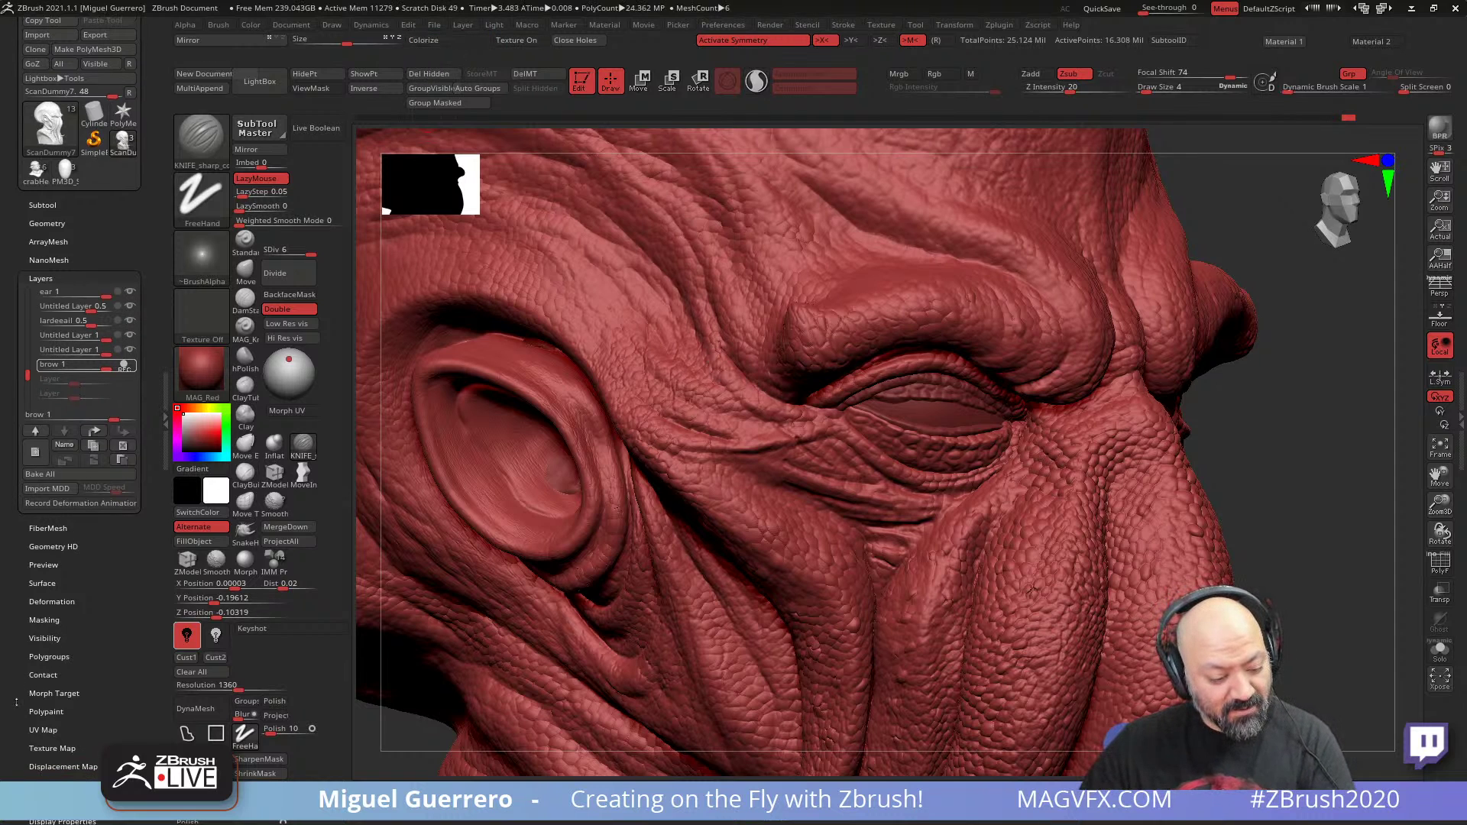
{"action": "left_click", "coordinate": [61, 618]}
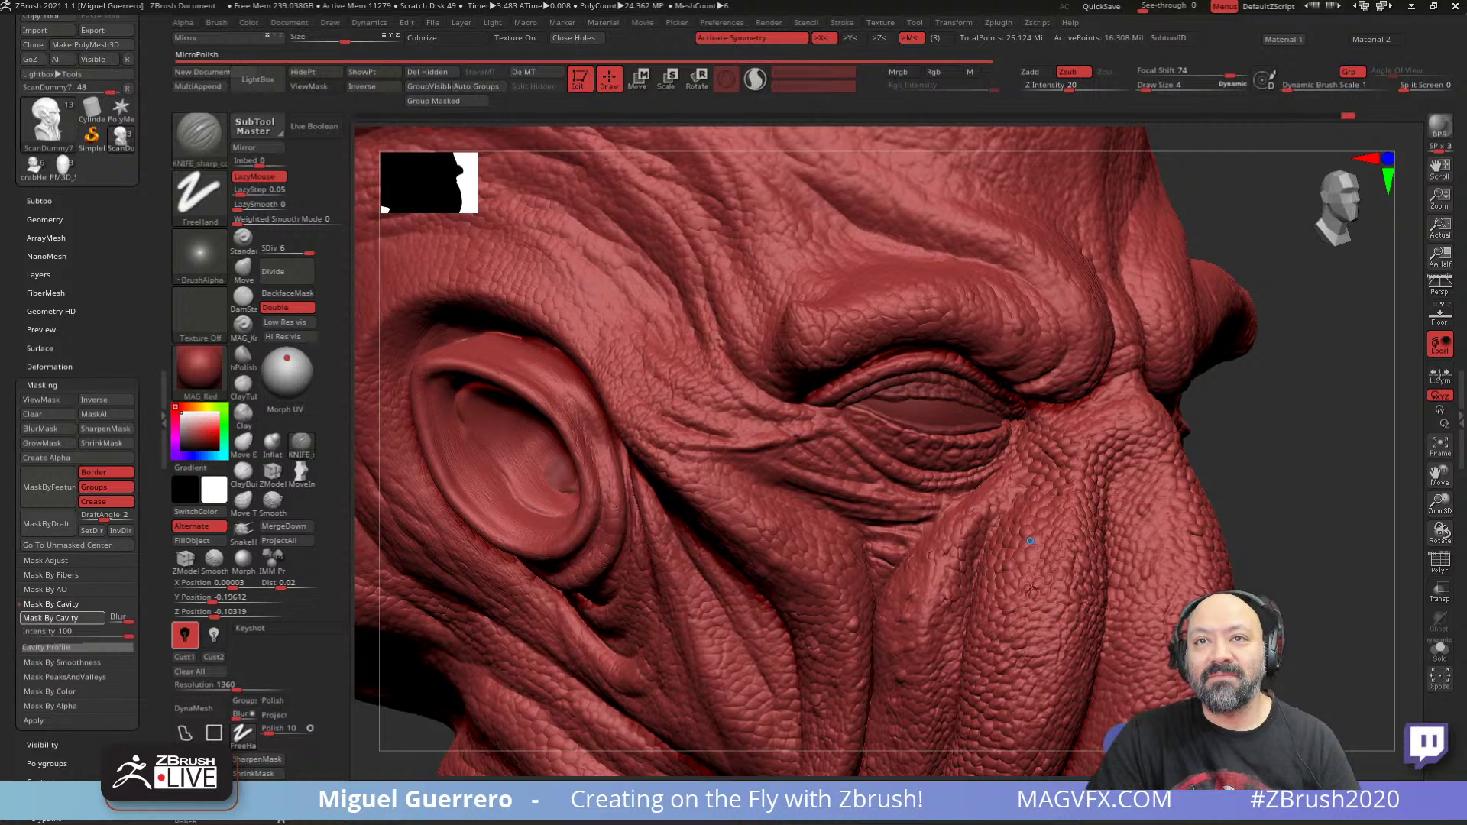
{"action": "key", "text": "ctrl+h"}
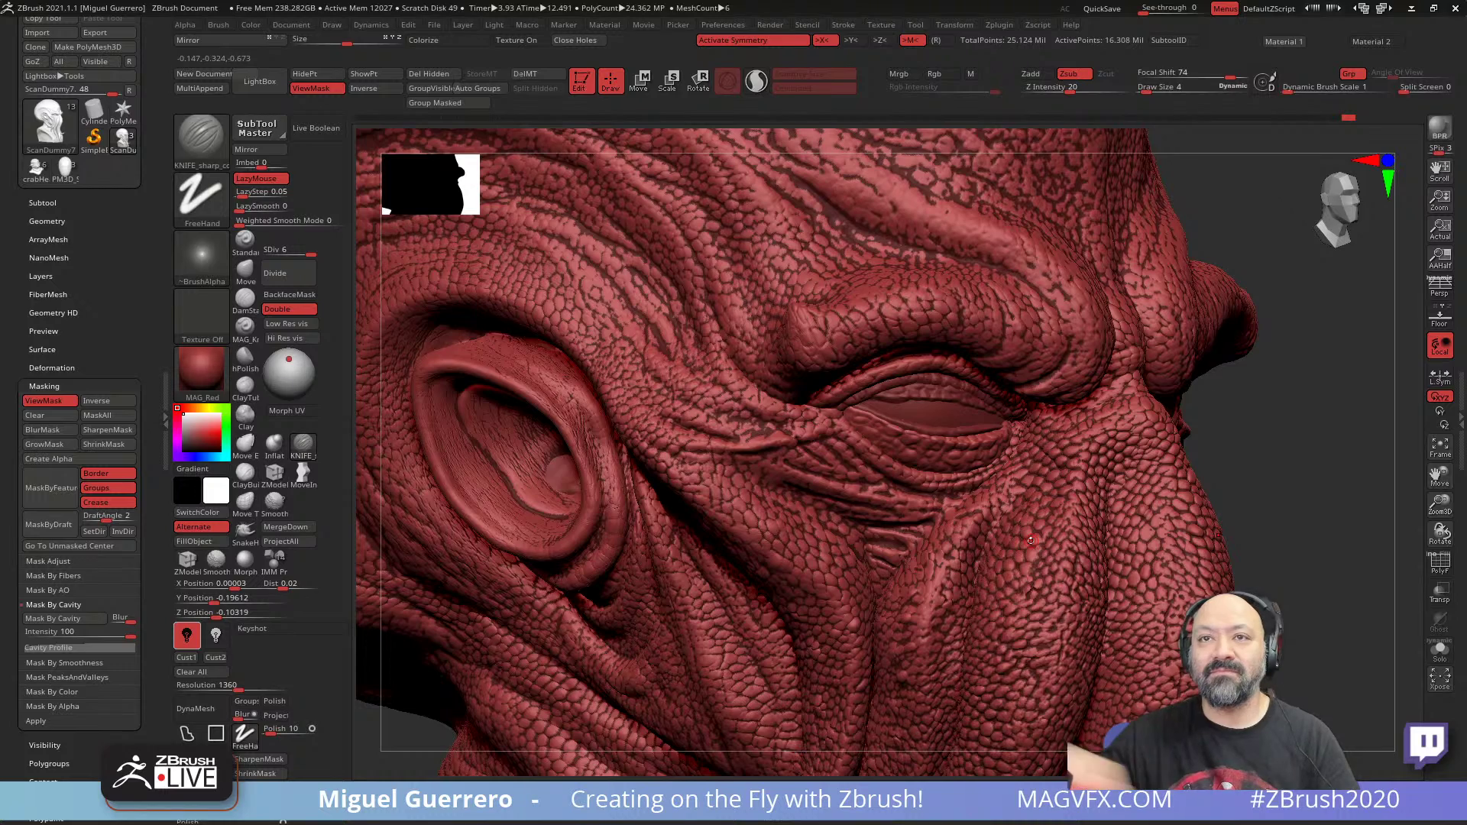
{"action": "left_click_drag", "start_coordinate": [1331, 482], "coordinate": [1273, 452]}
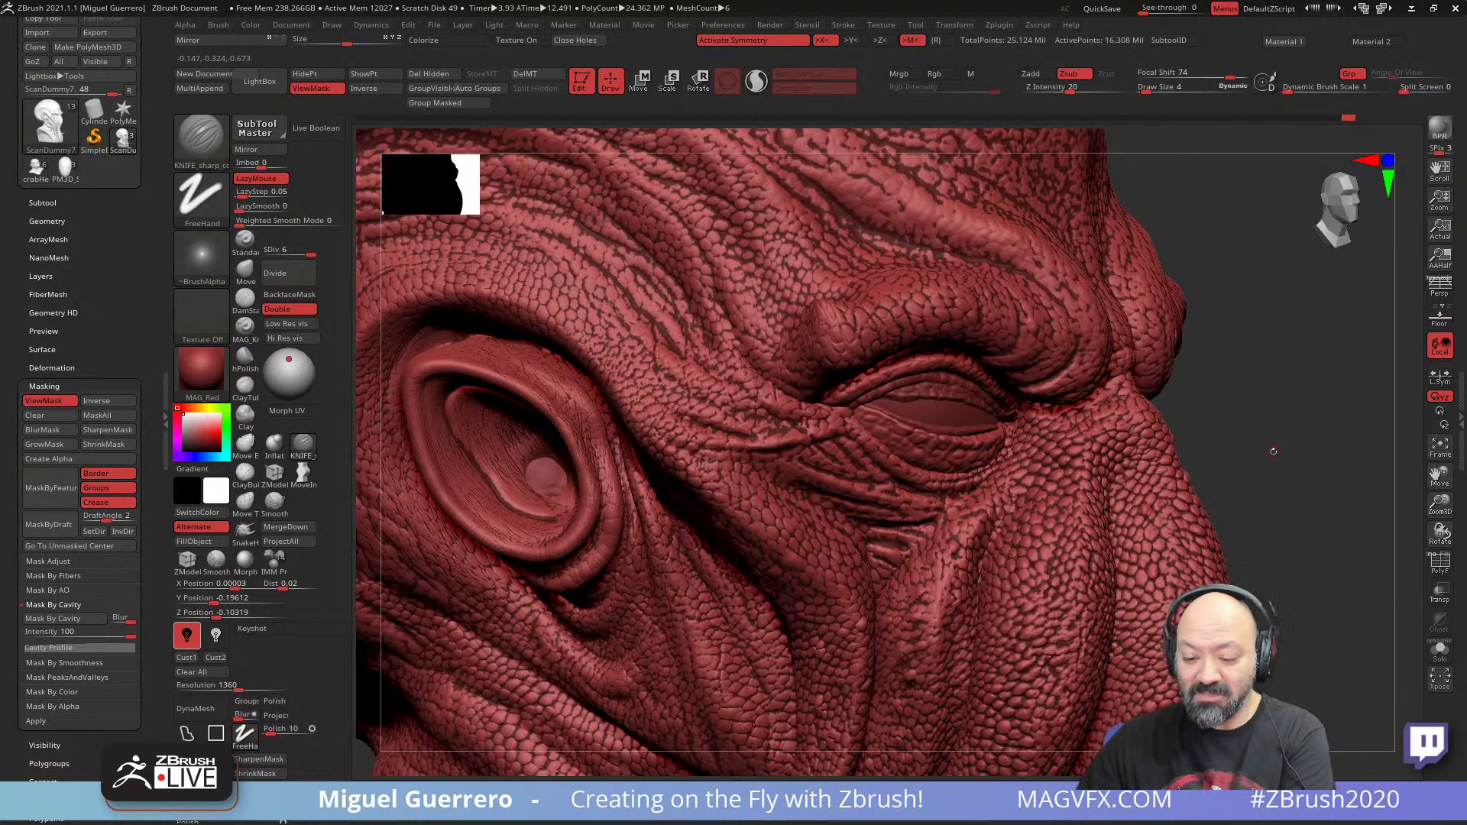
{"action": "right_click_drag", "start_coordinate": [818, 377], "coordinate": [808, 470], "text": "ctrl"}
- Hide the mask display and puff up the scales on the brow end with the Inflat brush at draw size 4
{"action": "left_click", "coordinate": [274, 443]}
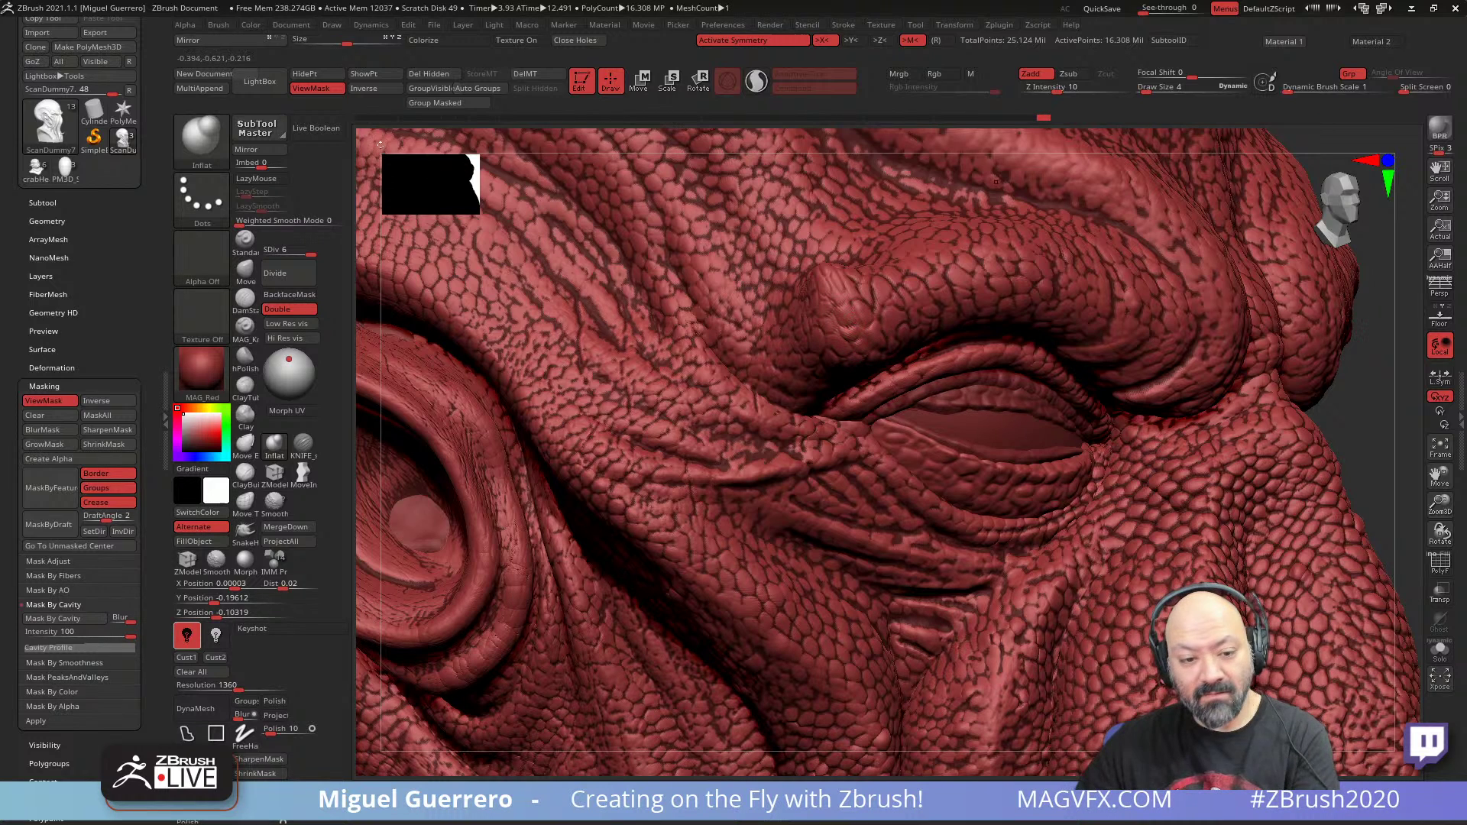
{"action": "left_click", "coordinate": [317, 88]}
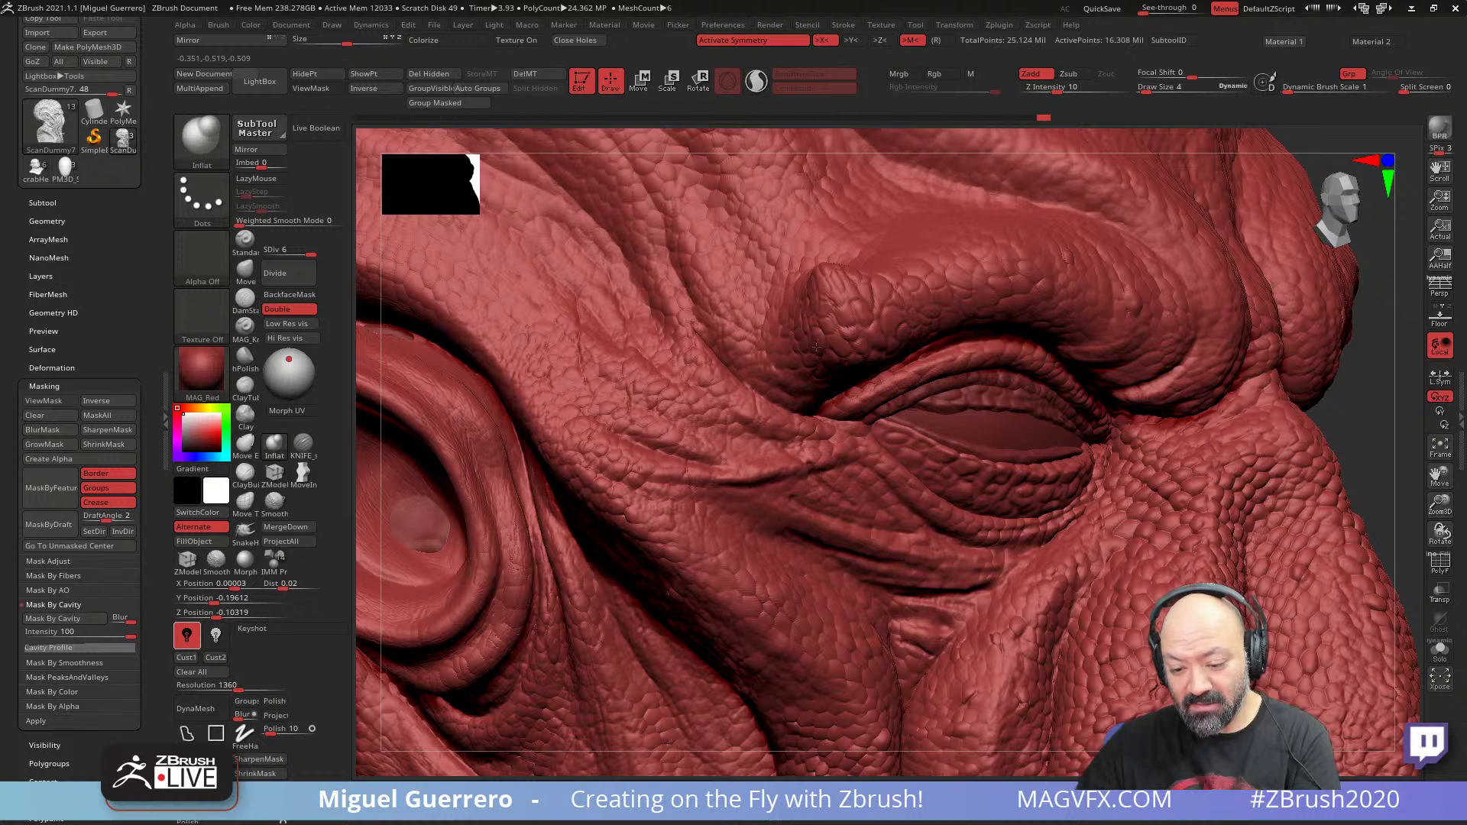
{"action": "key", "text": "["}
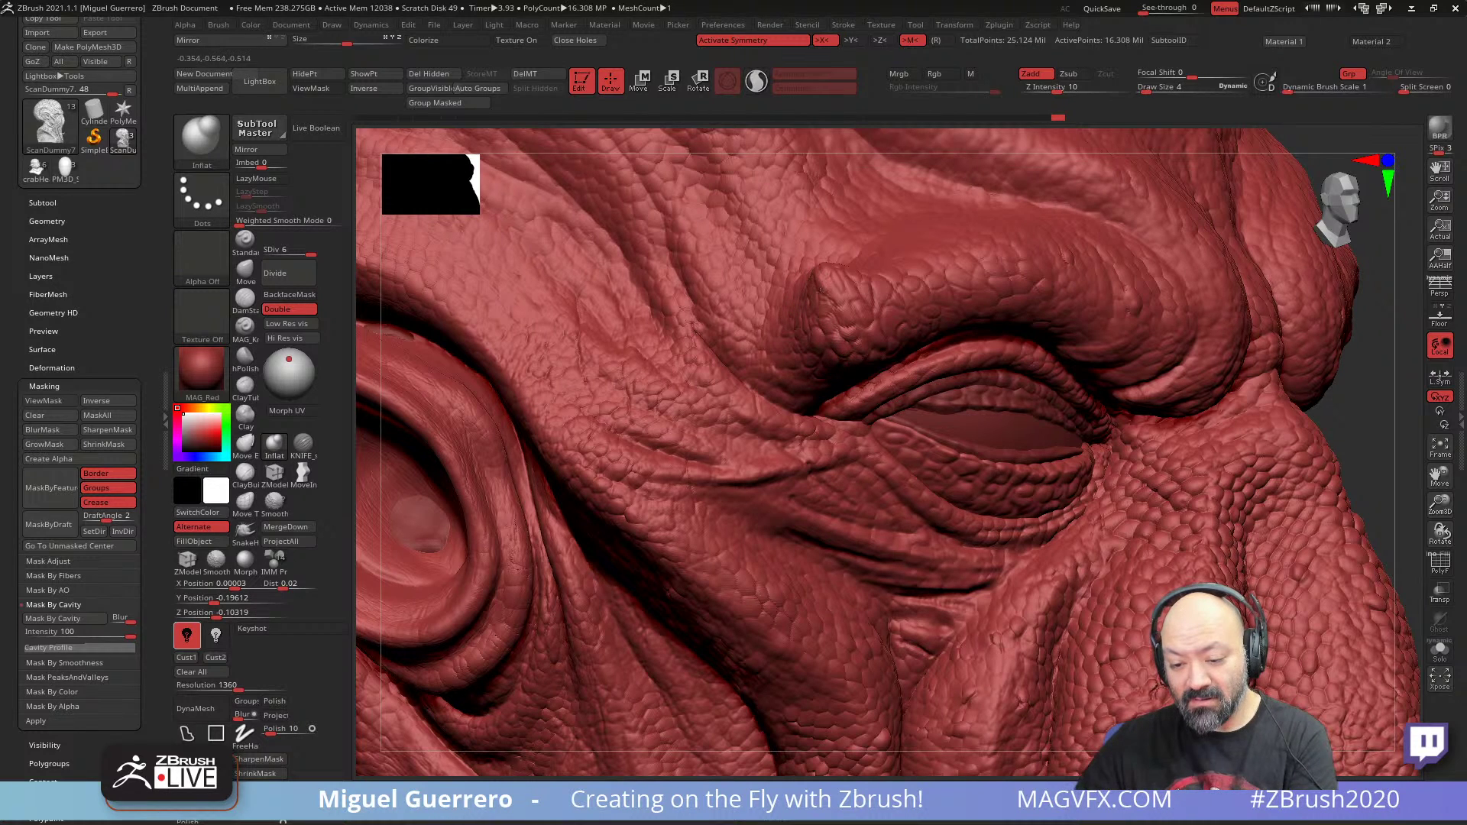
{"action": "left_click_drag", "start_coordinate": [880, 298], "coordinate": [881, 287]}
{"action": "left_click_drag", "start_coordinate": [1379, 422], "coordinate": [1349, 424]}
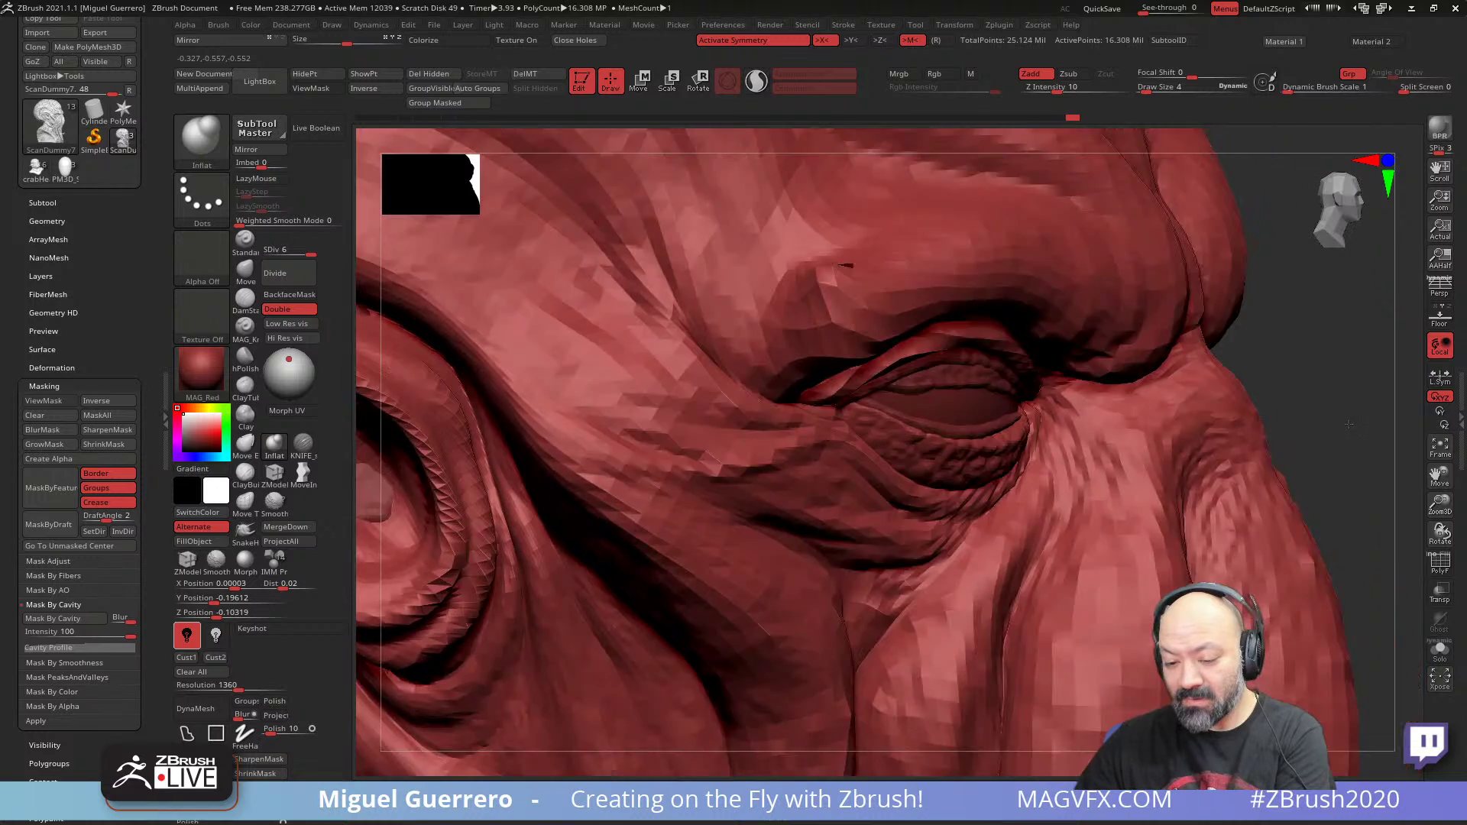
{"action": "right_click_drag", "start_coordinate": [844, 266], "coordinate": [763, 300]}
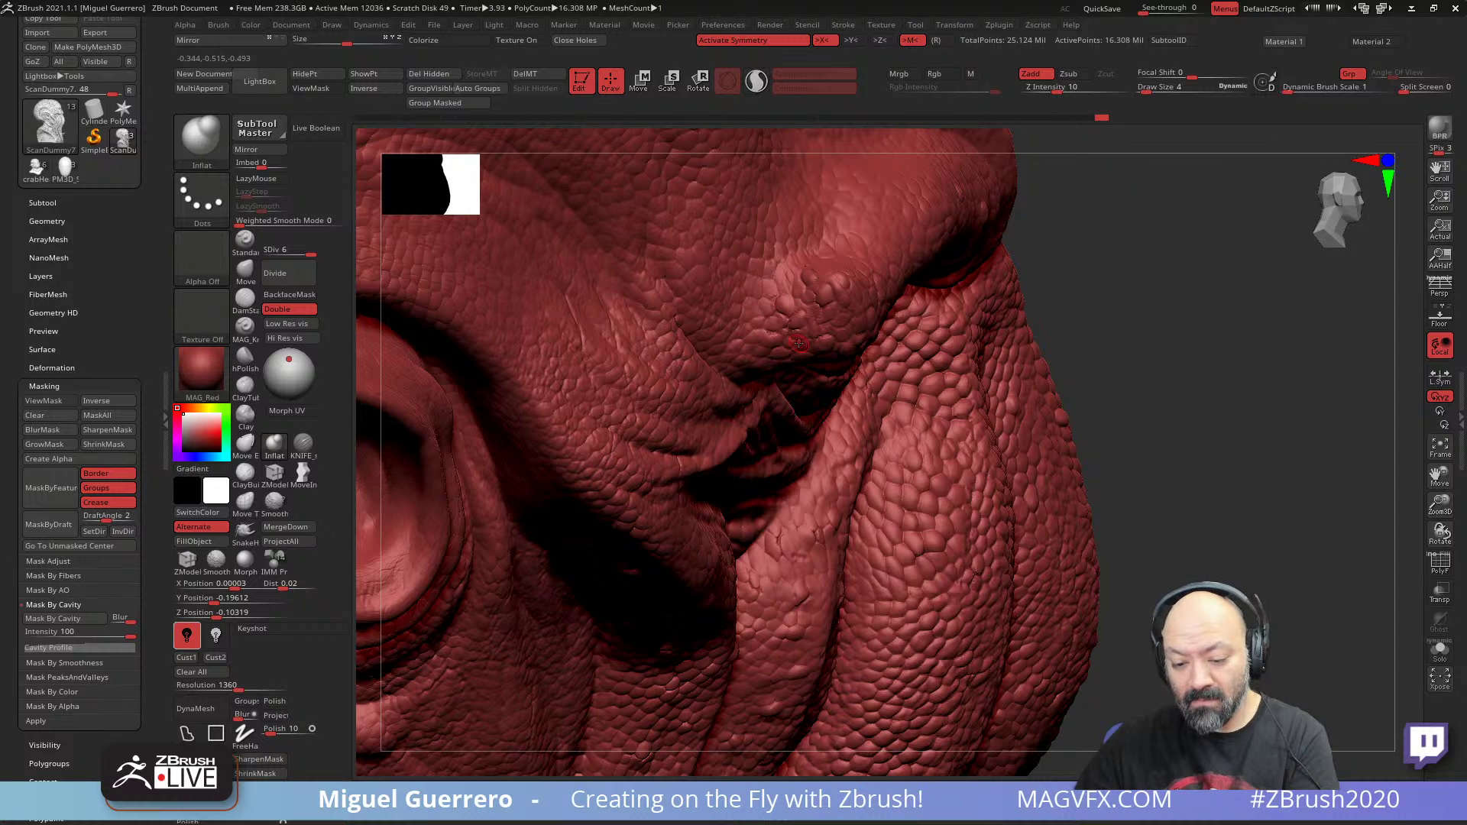
{"action": "right_click_drag", "start_coordinate": [768, 346], "coordinate": [836, 272]}
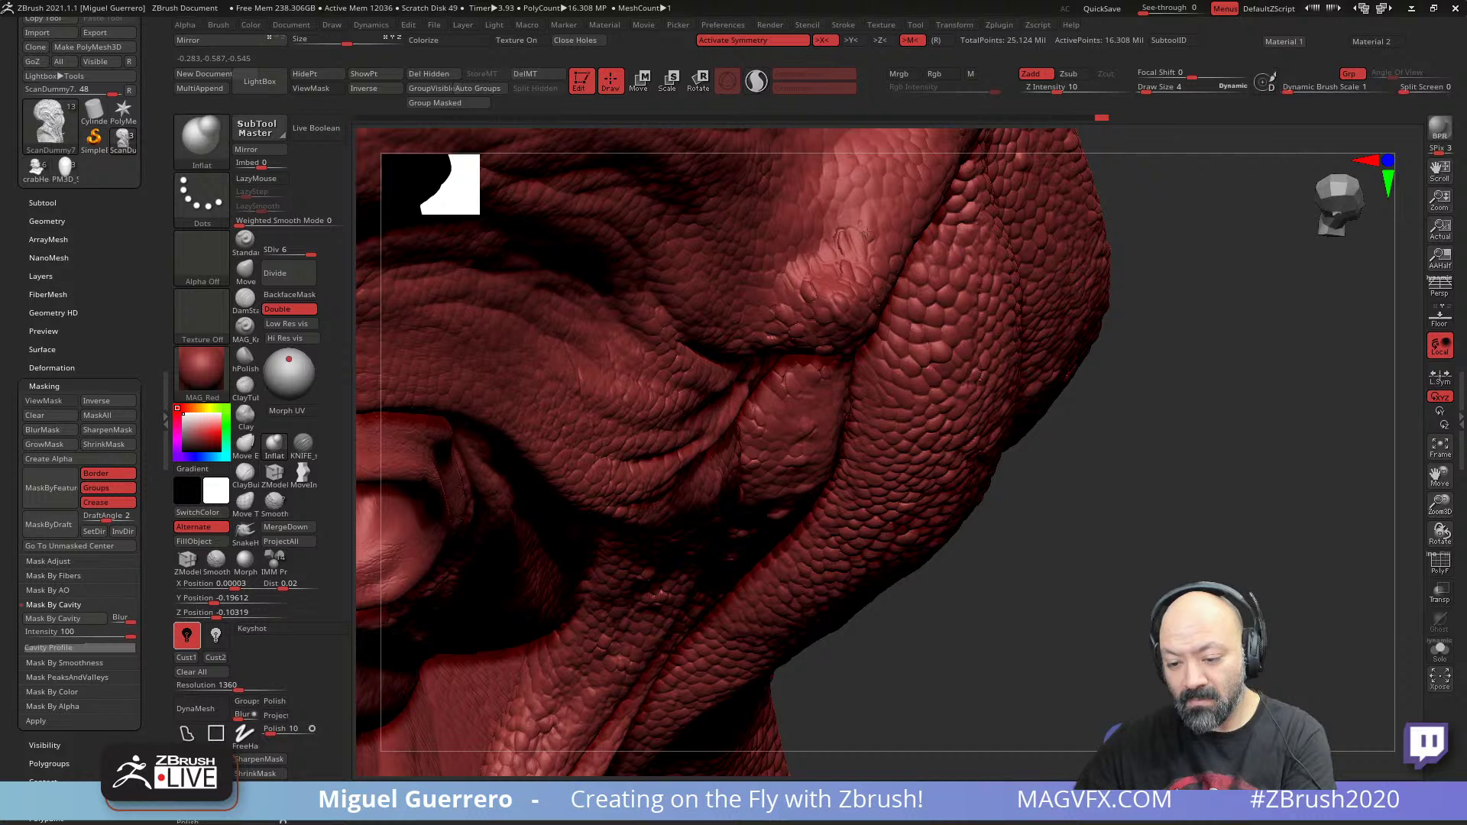
{"action": "right_click_drag", "start_coordinate": [1113, 521], "coordinate": [1139, 562]}
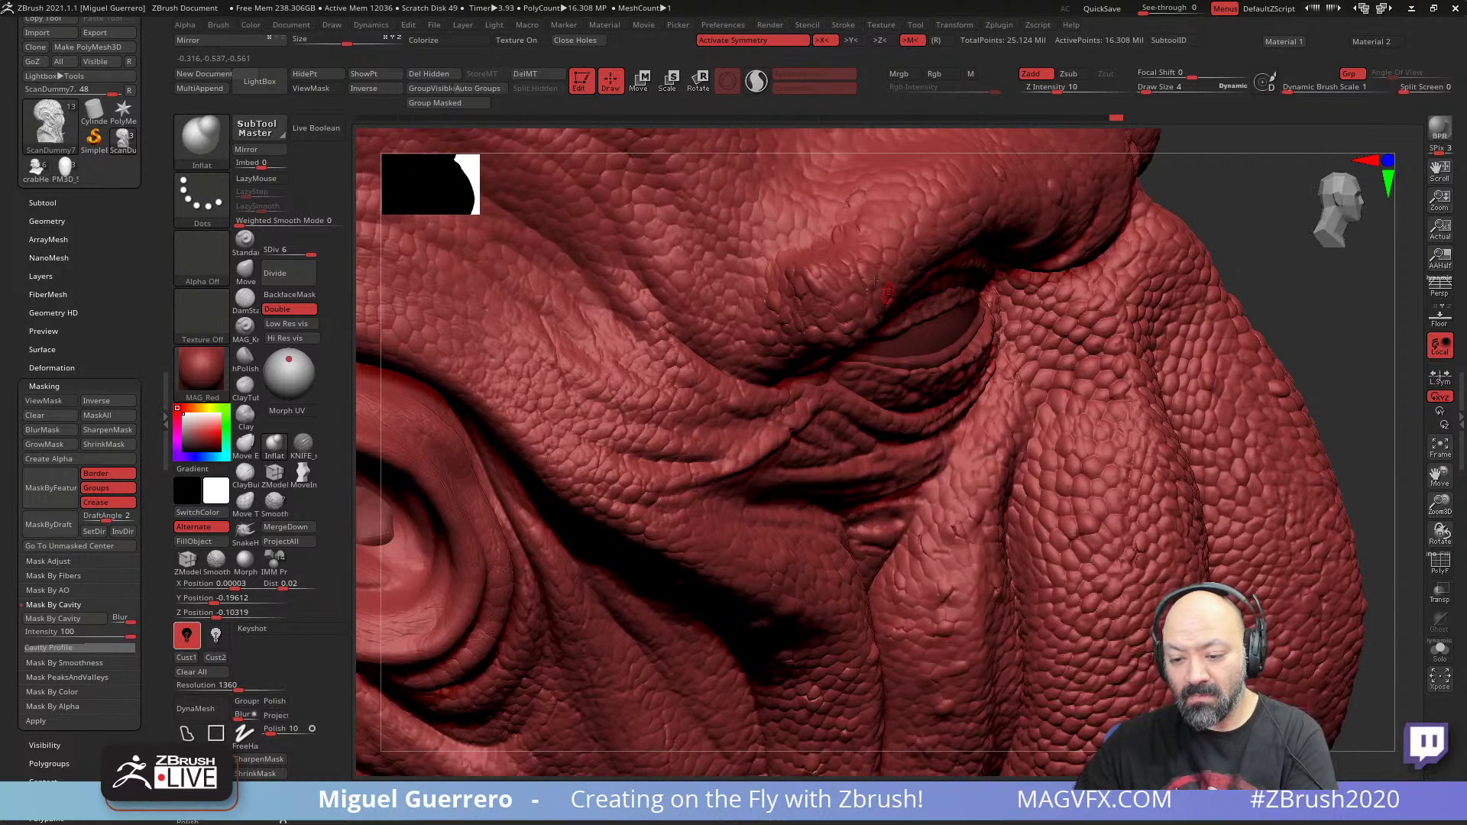
- Smooth the surface along the top of the brow's outer end
{"action": "left_click_drag", "start_coordinate": [832, 220], "coordinate": [850, 238], "text": "shift"}
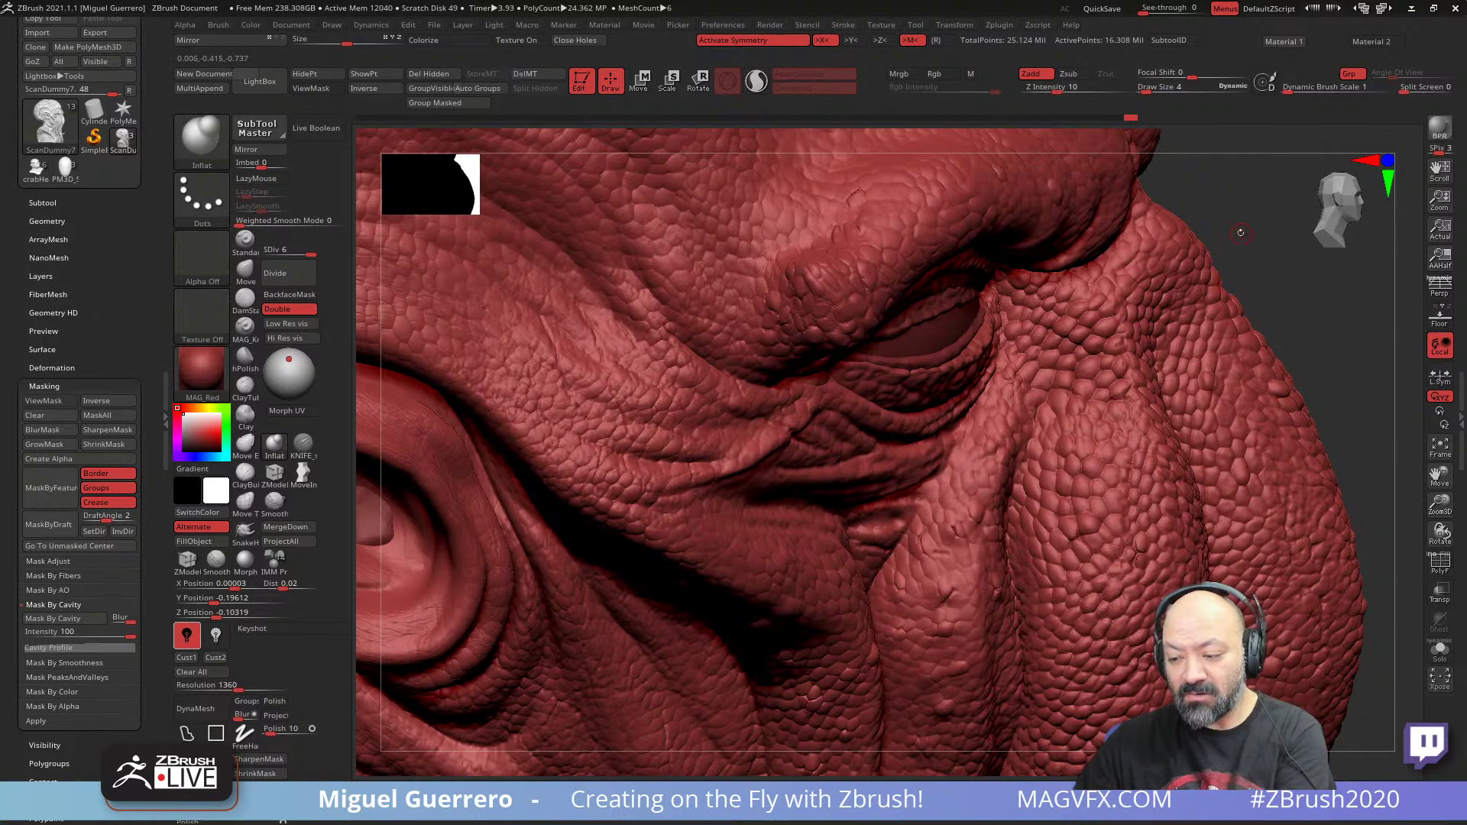
{"action": "left_click_drag", "start_coordinate": [1240, 231], "coordinate": [1074, 305]}
{"action": "mouse_move", "coordinate": [839, 188]}
{"action": "left_mouse_down", "text": "shift"}
{"action": "mouse_move", "coordinate": [832, 227]}
{"action": "mouse_move", "coordinate": [842, 216]}
{"action": "left_mouse_up", "text": "shift"}
{"action": "left_click_drag", "start_coordinate": [1245, 497], "coordinate": [1201, 509]}
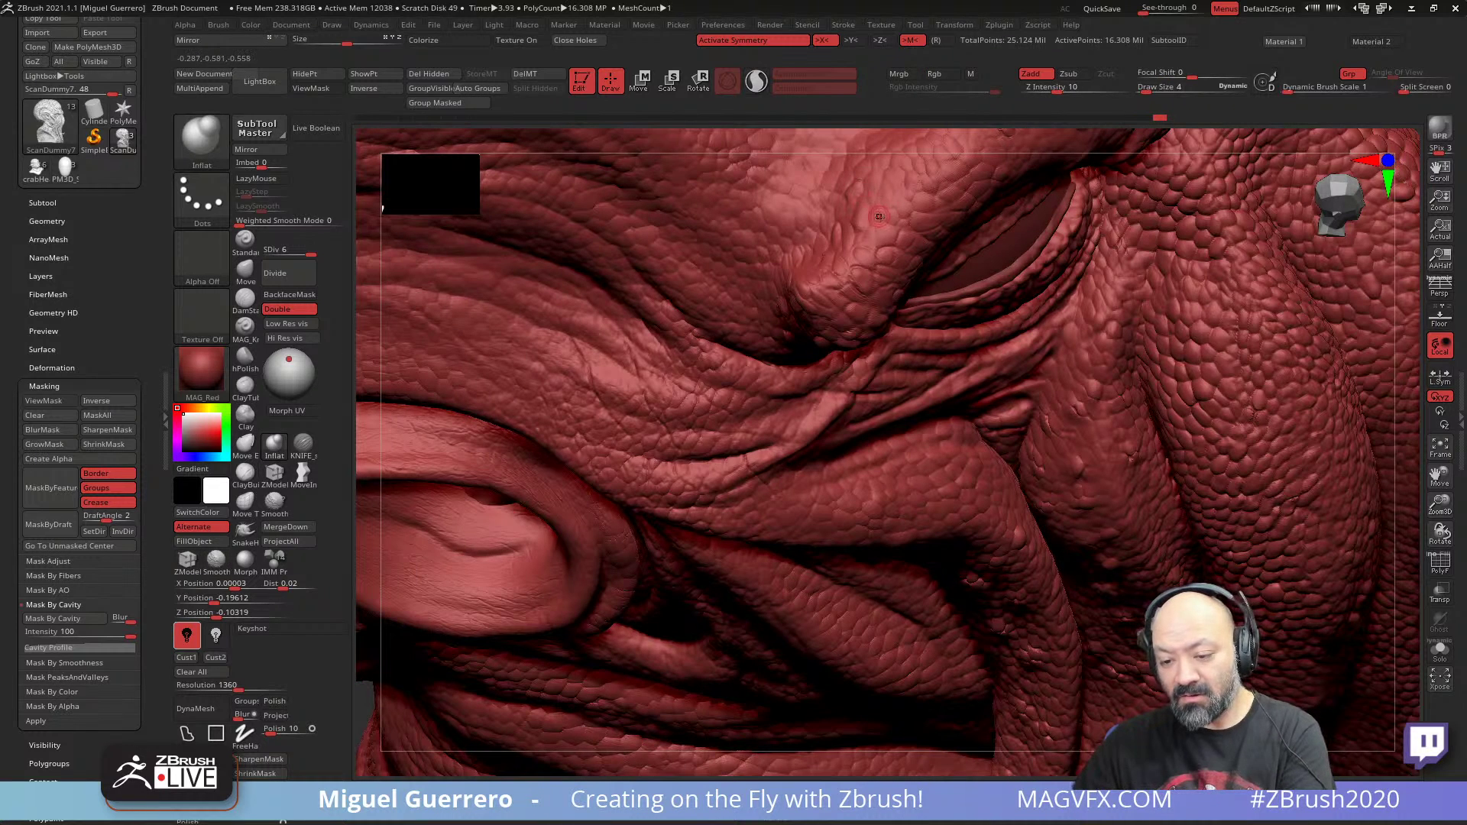
{"action": "left_click_drag", "start_coordinate": [881, 220], "coordinate": [865, 211], "text": "shift"}
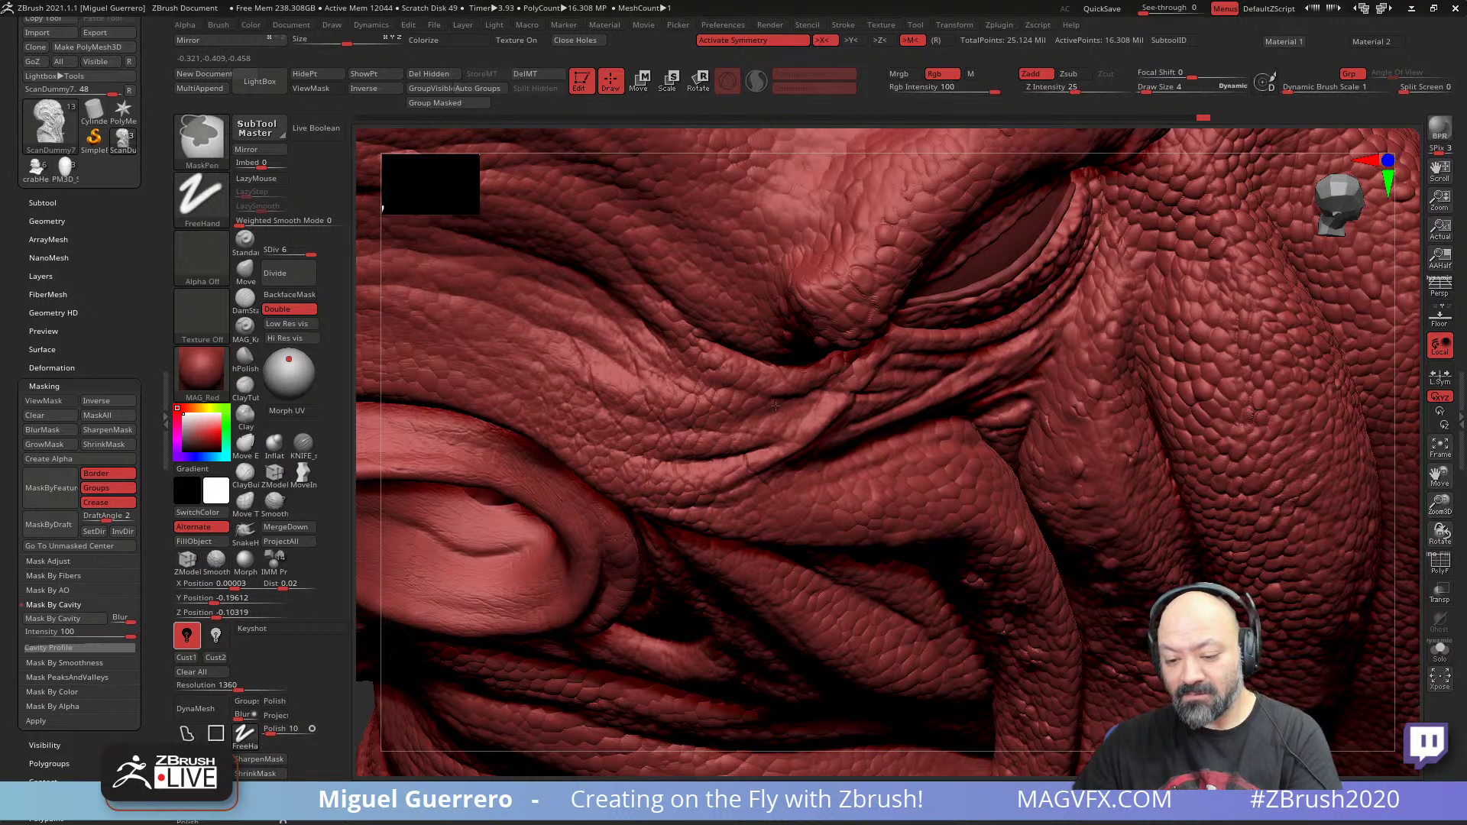
- Inspect the brows and the whole bust from the front and both three-quarter sides
{"action": "mouse_move", "coordinate": [894, 433]}
{"action": "right_mouse_down", "text": "alt"}
{"action": "mouse_move", "coordinate": [768, 372]}
{"action": "mouse_move", "coordinate": [820, 337]}
{"action": "mouse_move", "coordinate": [1027, 387]}
{"action": "mouse_move", "coordinate": [560, 469]}
{"action": "mouse_move", "coordinate": [531, 505]}
{"action": "mouse_move", "coordinate": [553, 506]}
{"action": "mouse_move", "coordinate": [540, 481]}
{"action": "mouse_move", "coordinate": [514, 485]}
{"action": "mouse_move", "coordinate": [634, 534]}
{"action": "right_mouse_up", "text": "alt"}
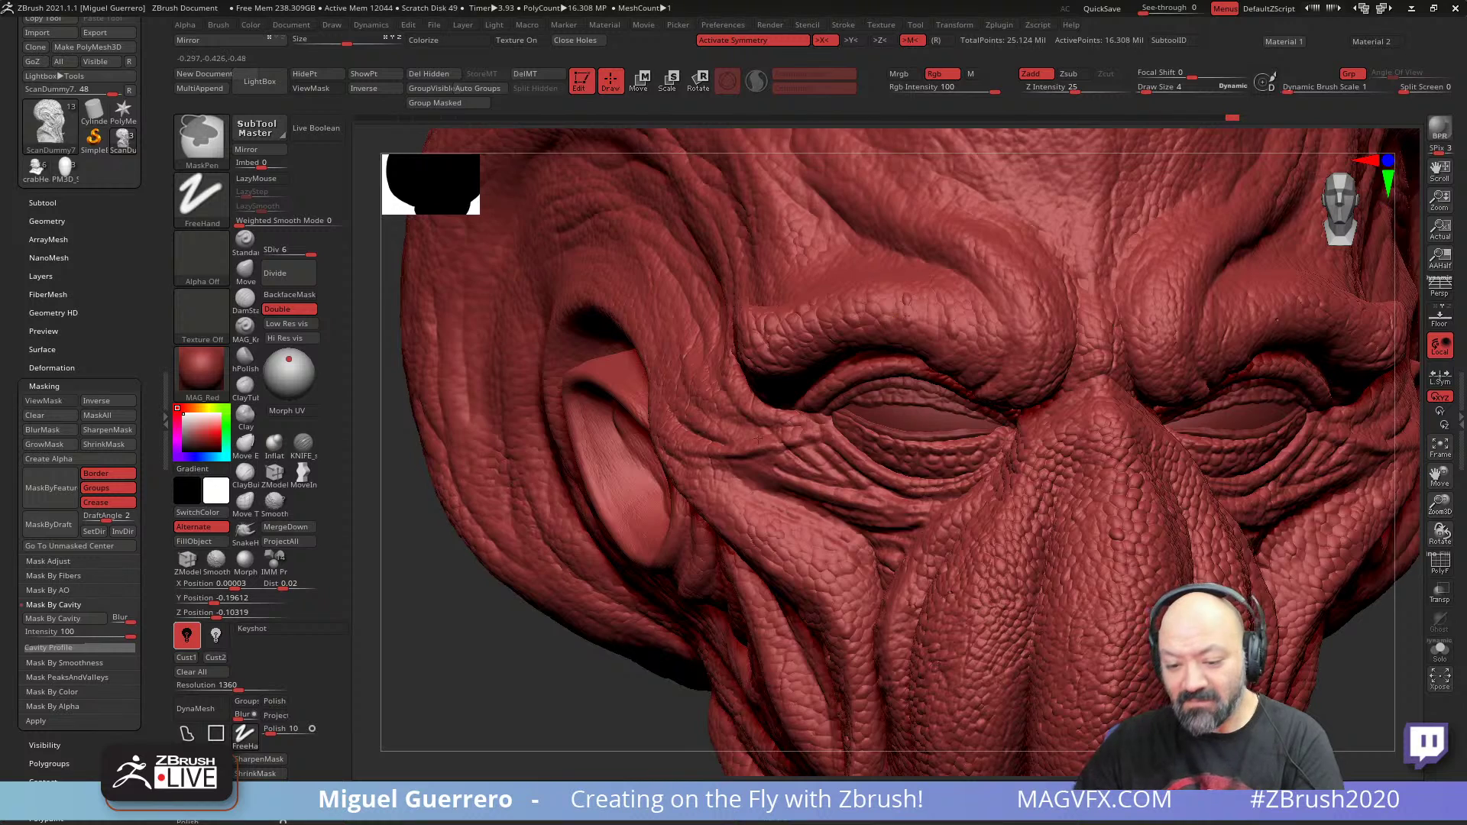
{"action": "right_click_drag", "start_coordinate": [783, 445], "coordinate": [658, 410], "text": "ctrl+alt"}
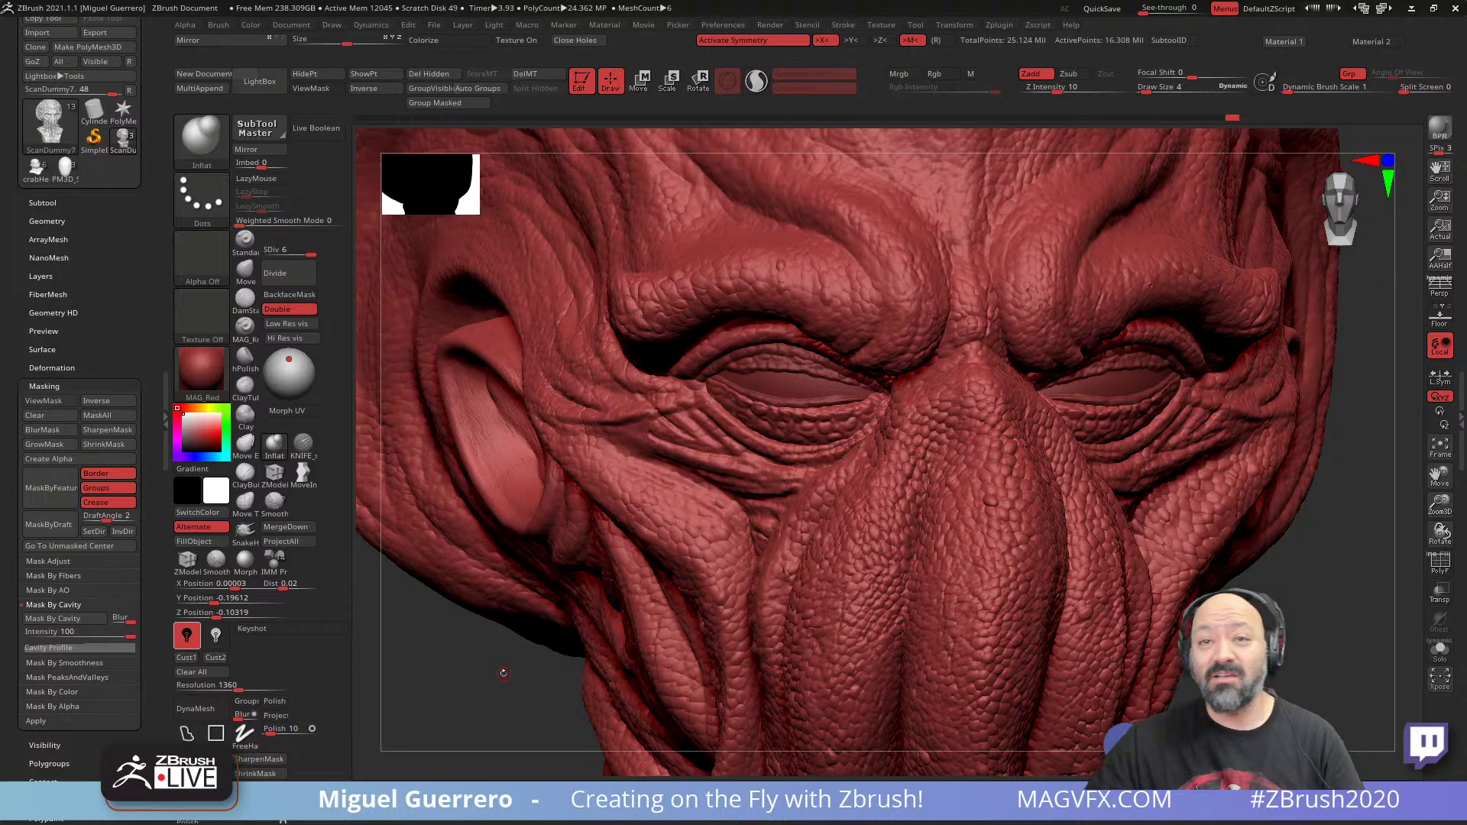
{"action": "mouse_move", "coordinate": [503, 673]}
{"action": "left_mouse_down"}
{"action": "mouse_move", "coordinate": [601, 629]}
{"action": "mouse_move", "coordinate": [532, 649]}
{"action": "mouse_move", "coordinate": [525, 625]}
{"action": "mouse_move", "coordinate": [514, 652]}
{"action": "left_mouse_up"}
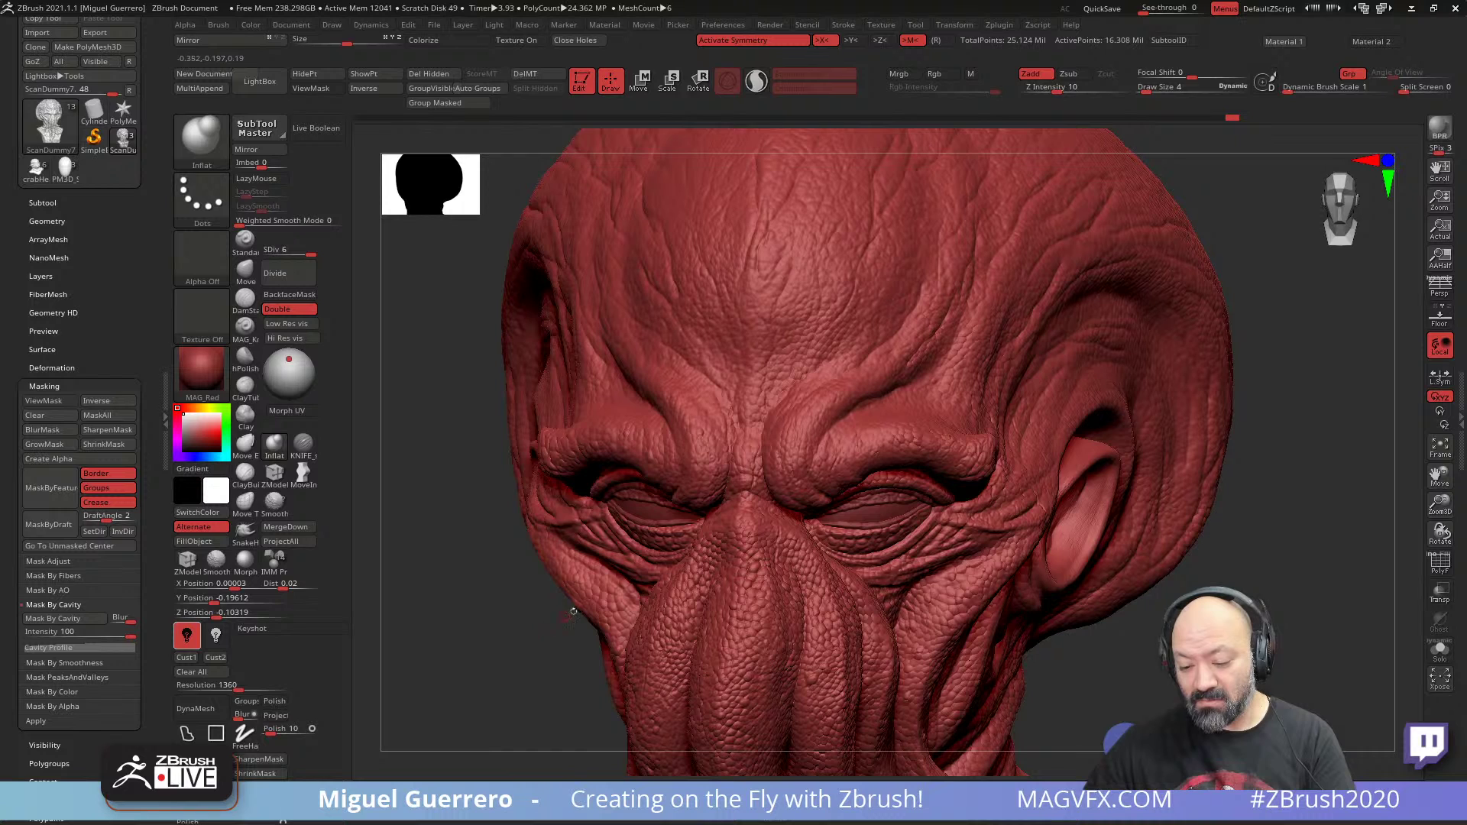
{"action": "right_click_drag", "start_coordinate": [570, 609], "coordinate": [557, 548], "text": "ctrl"}
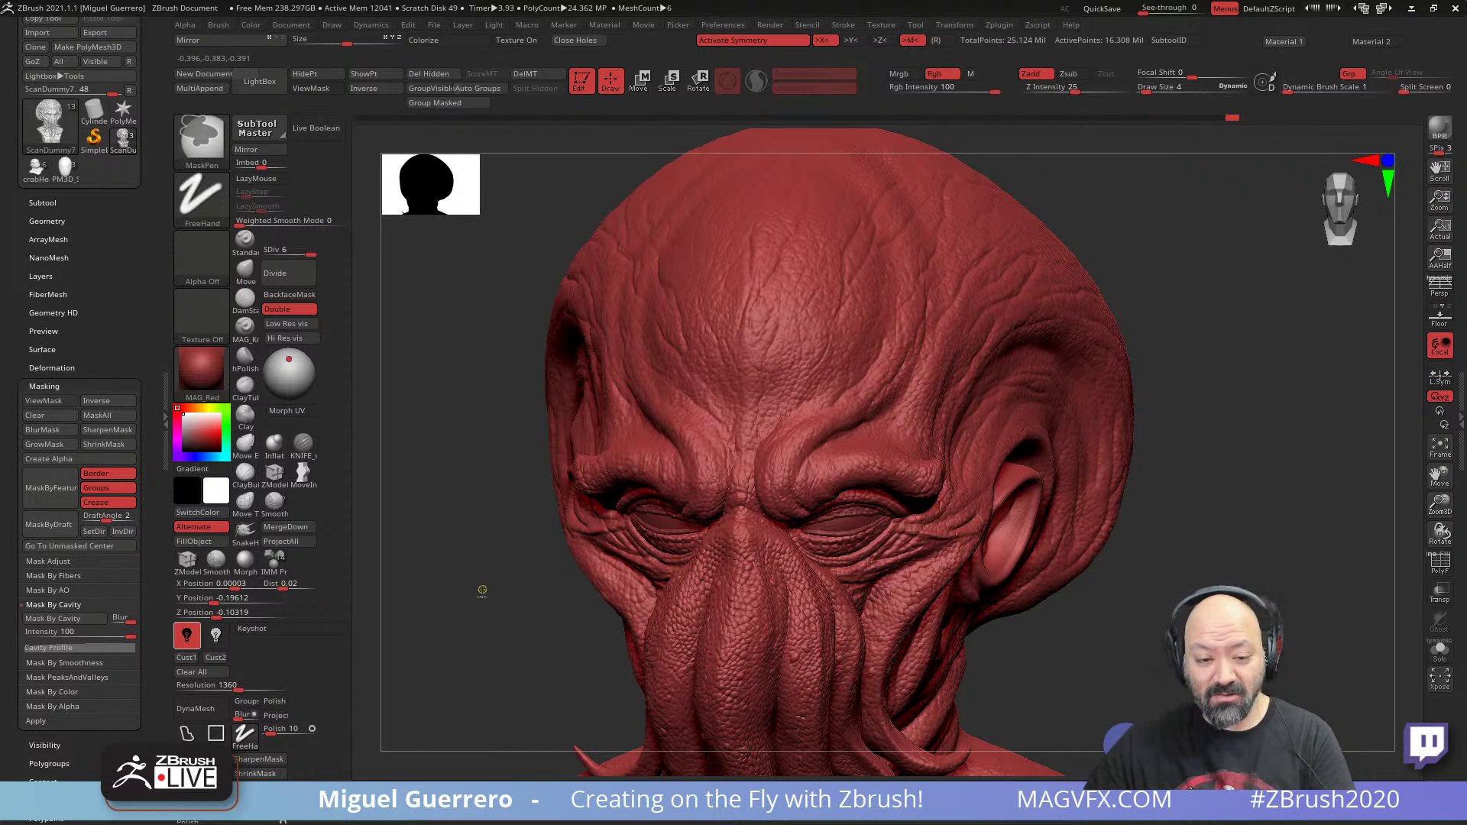
{"action": "mouse_move", "coordinate": [502, 611]}
{"action": "left_mouse_down"}
{"action": "mouse_move", "coordinate": [537, 524]}
{"action": "mouse_move", "coordinate": [566, 538]}
{"action": "mouse_move", "coordinate": [504, 584]}
{"action": "mouse_move", "coordinate": [524, 567]}
{"action": "mouse_move", "coordinate": [590, 566]}
{"action": "mouse_move", "coordinate": [525, 576]}
{"action": "left_mouse_up"}
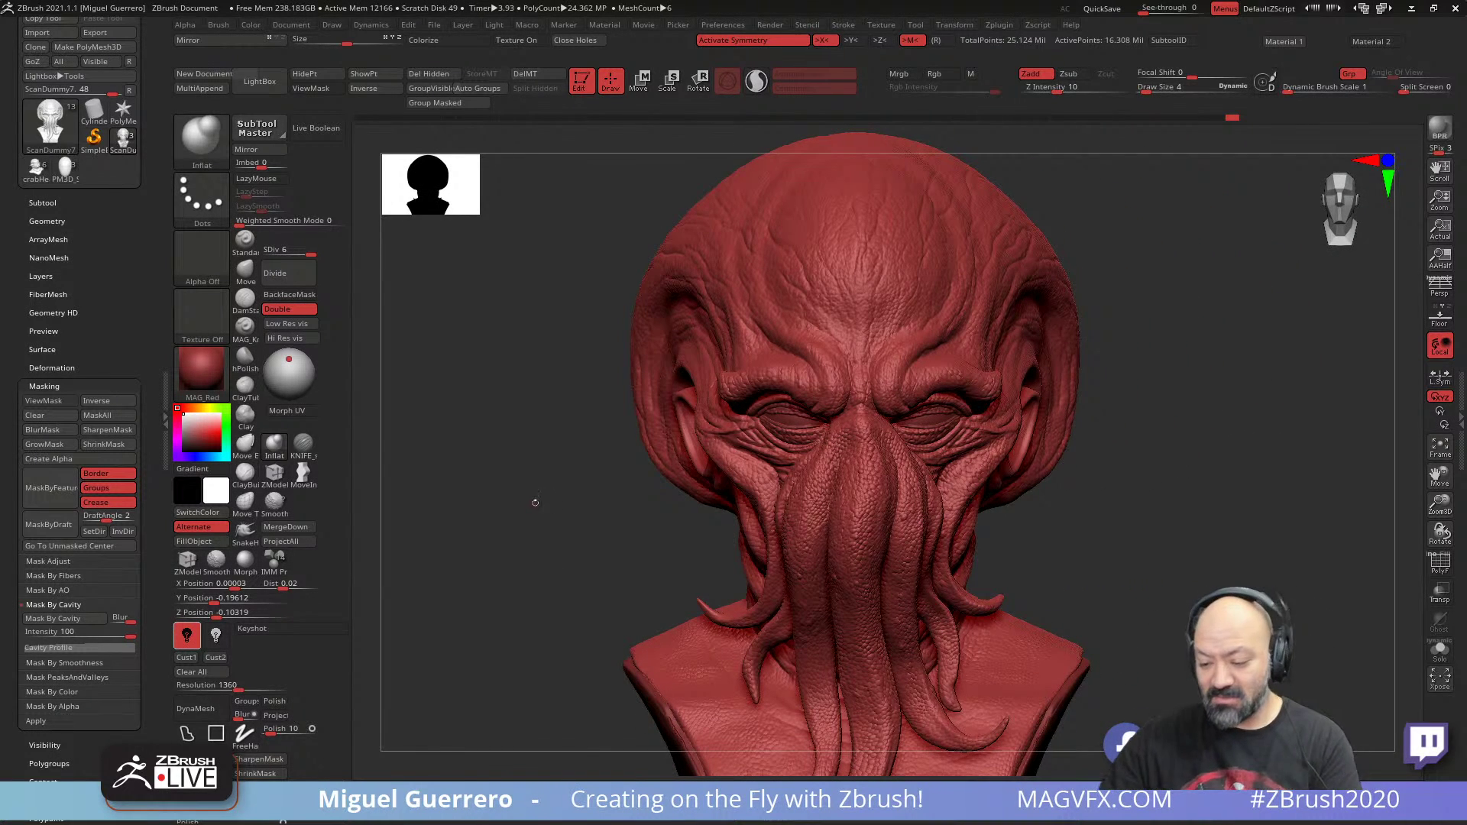
{"action": "left_click_drag", "start_coordinate": [530, 518], "coordinate": [564, 504]}
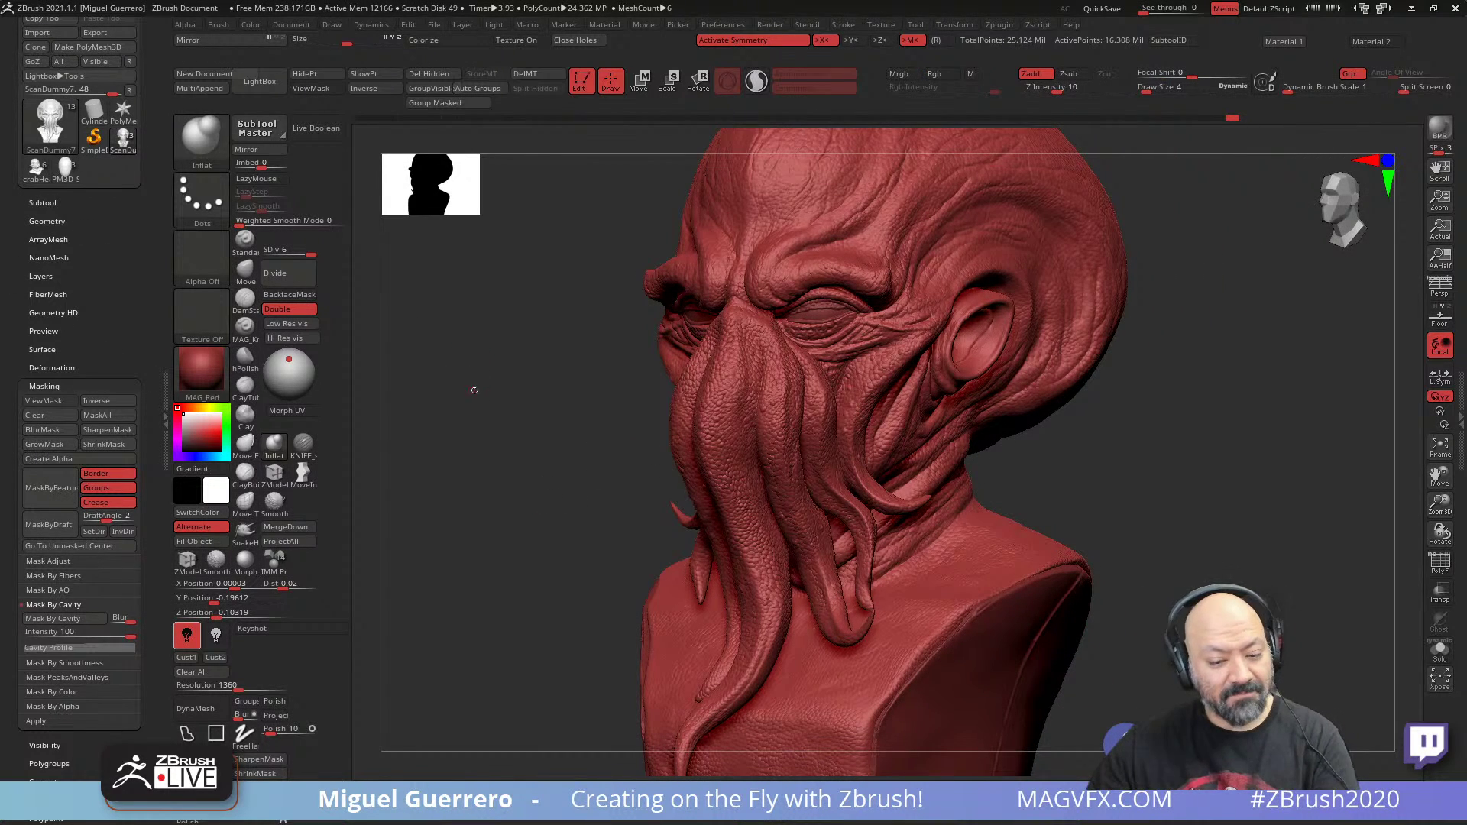
{"action": "mouse_move", "coordinate": [474, 390]}
{"action": "left_mouse_down"}
{"action": "mouse_move", "coordinate": [548, 497]}
{"action": "mouse_move", "coordinate": [642, 491]}
{"action": "left_mouse_up"}
- Add a new sculpt layer after the brow layer on the head
{"action": "left_click", "coordinate": [39, 203]}
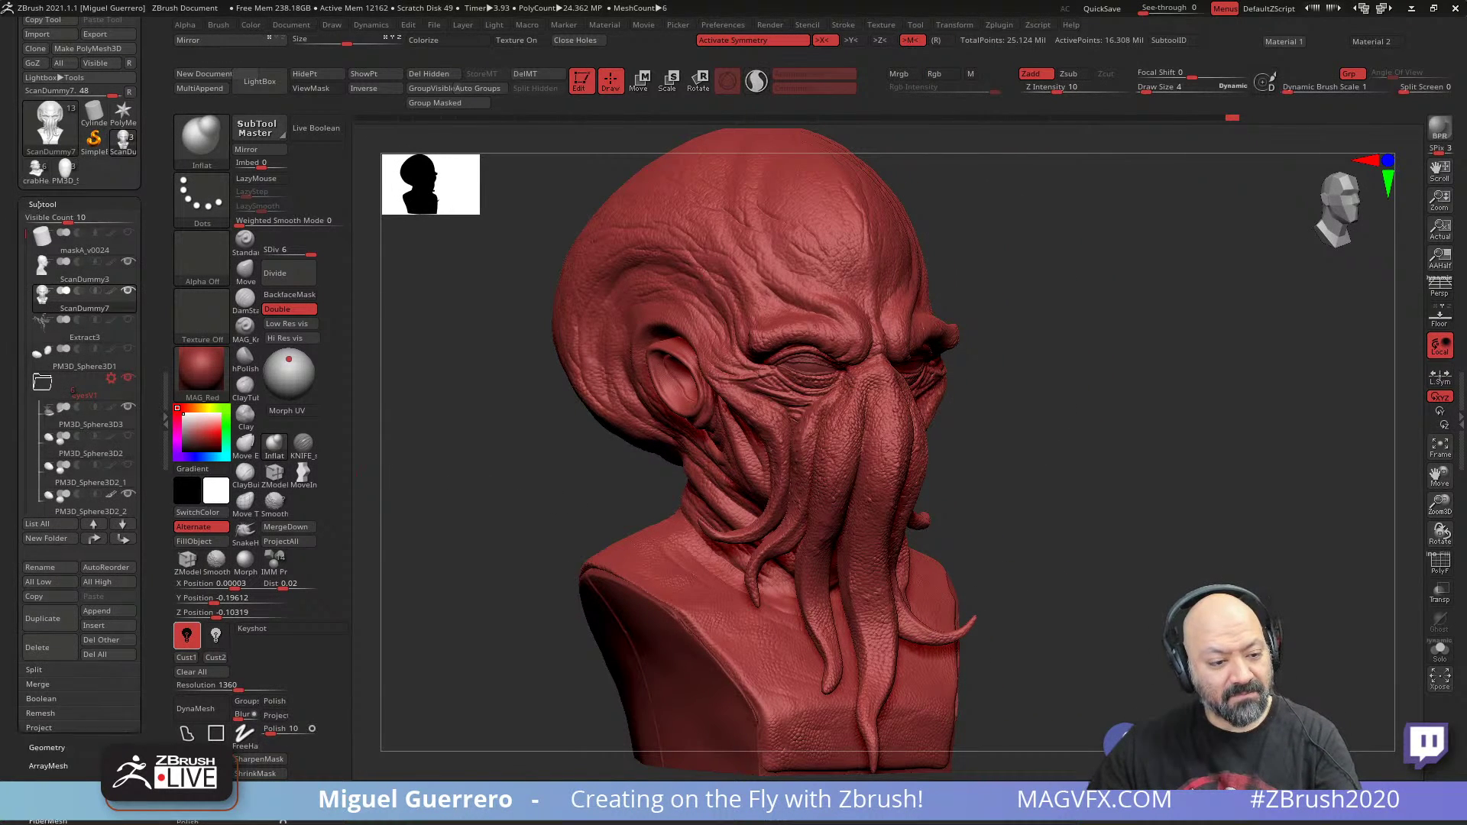
{"action": "left_click", "coordinate": [42, 204]}
{"action": "left_click", "coordinate": [38, 277]}
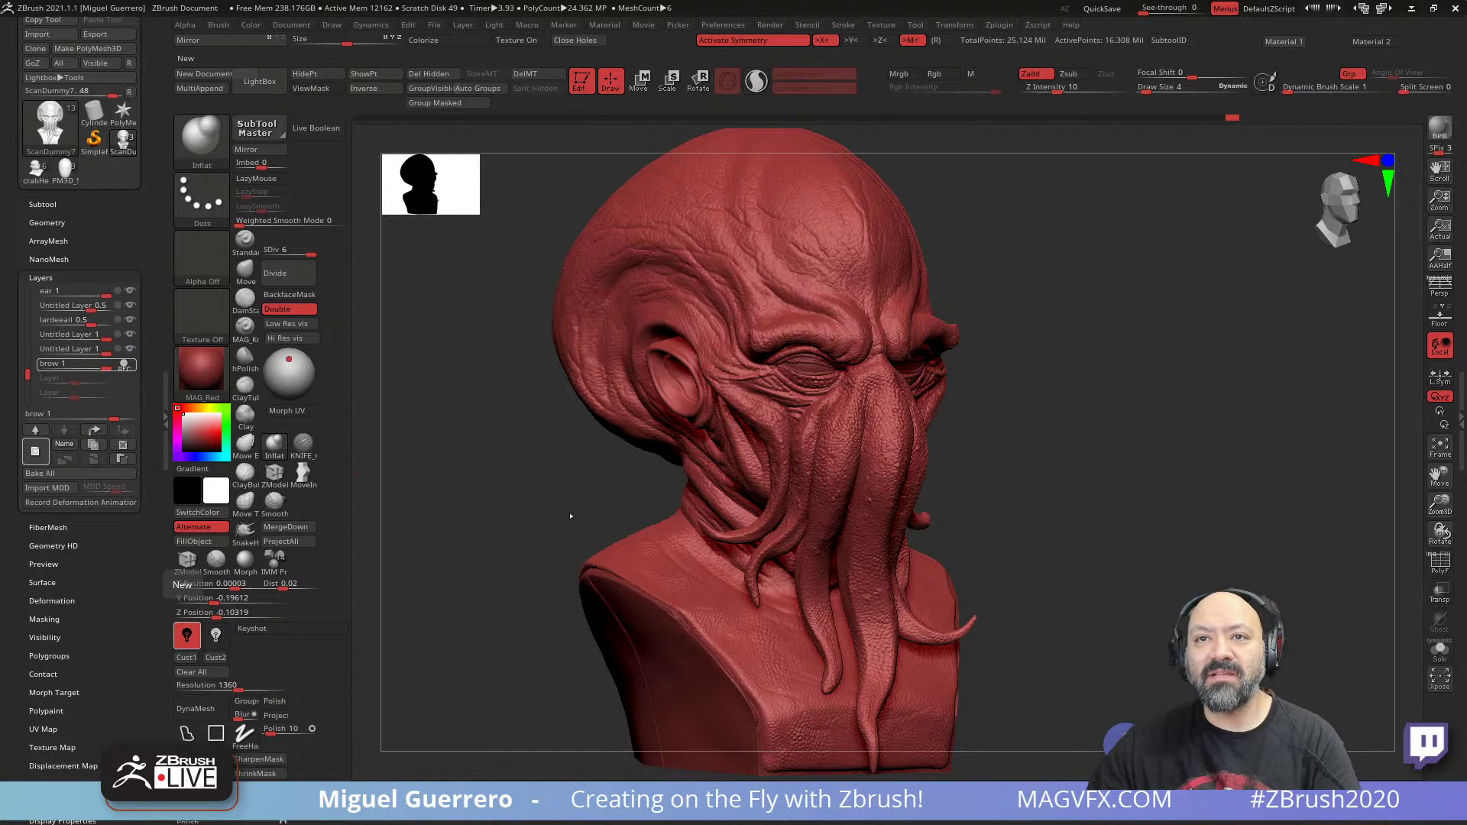
- Reshape the ear area with the Move brush at draw size 54 on subdivision level 1
{"action": "left_click", "coordinate": [246, 271]}
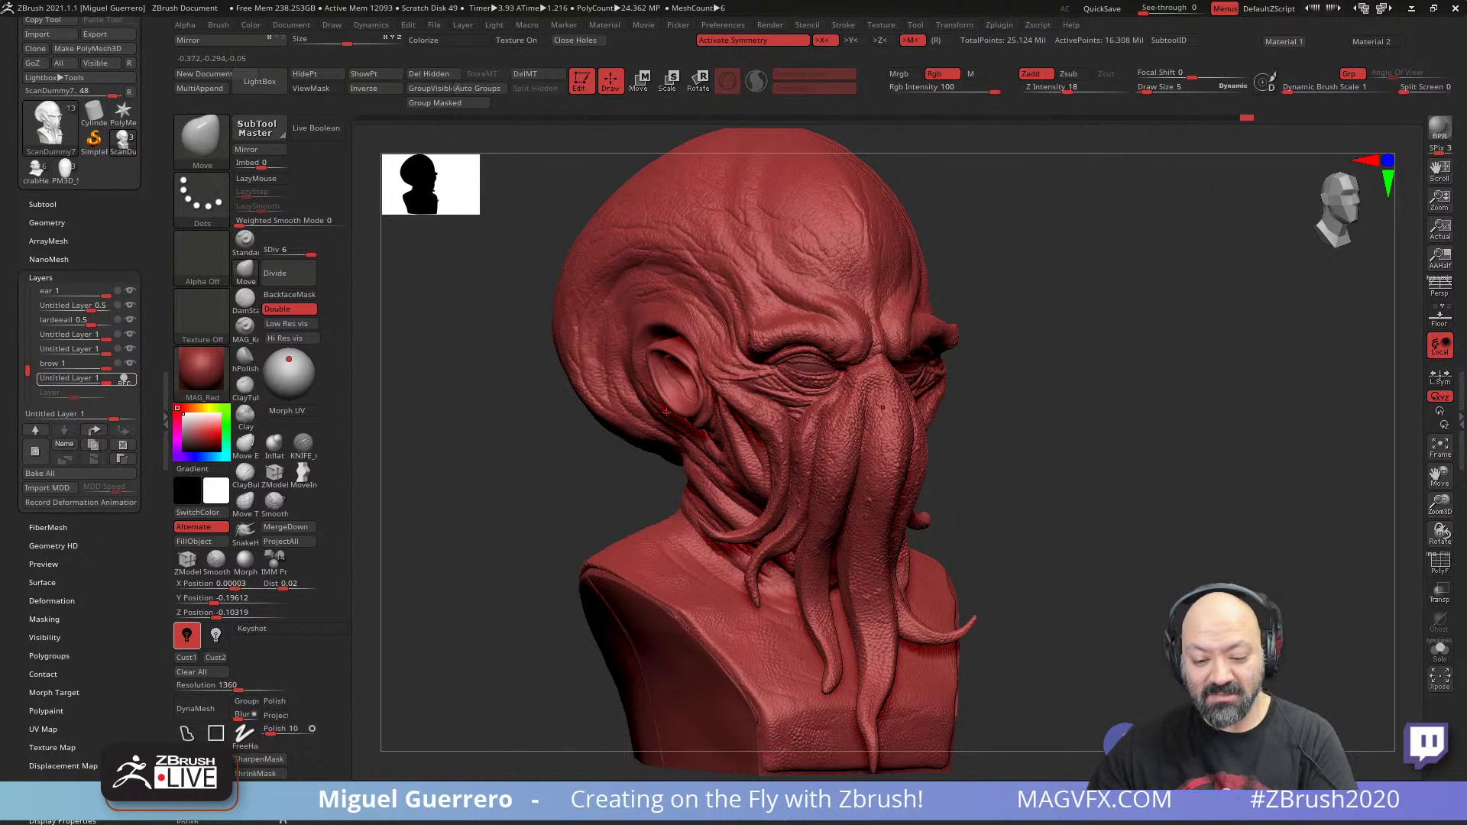
{"action": "key", "text": "bracketright"}
{"action": "key", "text": "bracketright"}
{"action": "key", "text": "bracketright"}
{"action": "key", "text": "bracketright"}
{"action": "key", "text": "bracketright"}
{"action": "left_click_drag", "start_coordinate": [518, 472], "coordinate": [581, 476]}
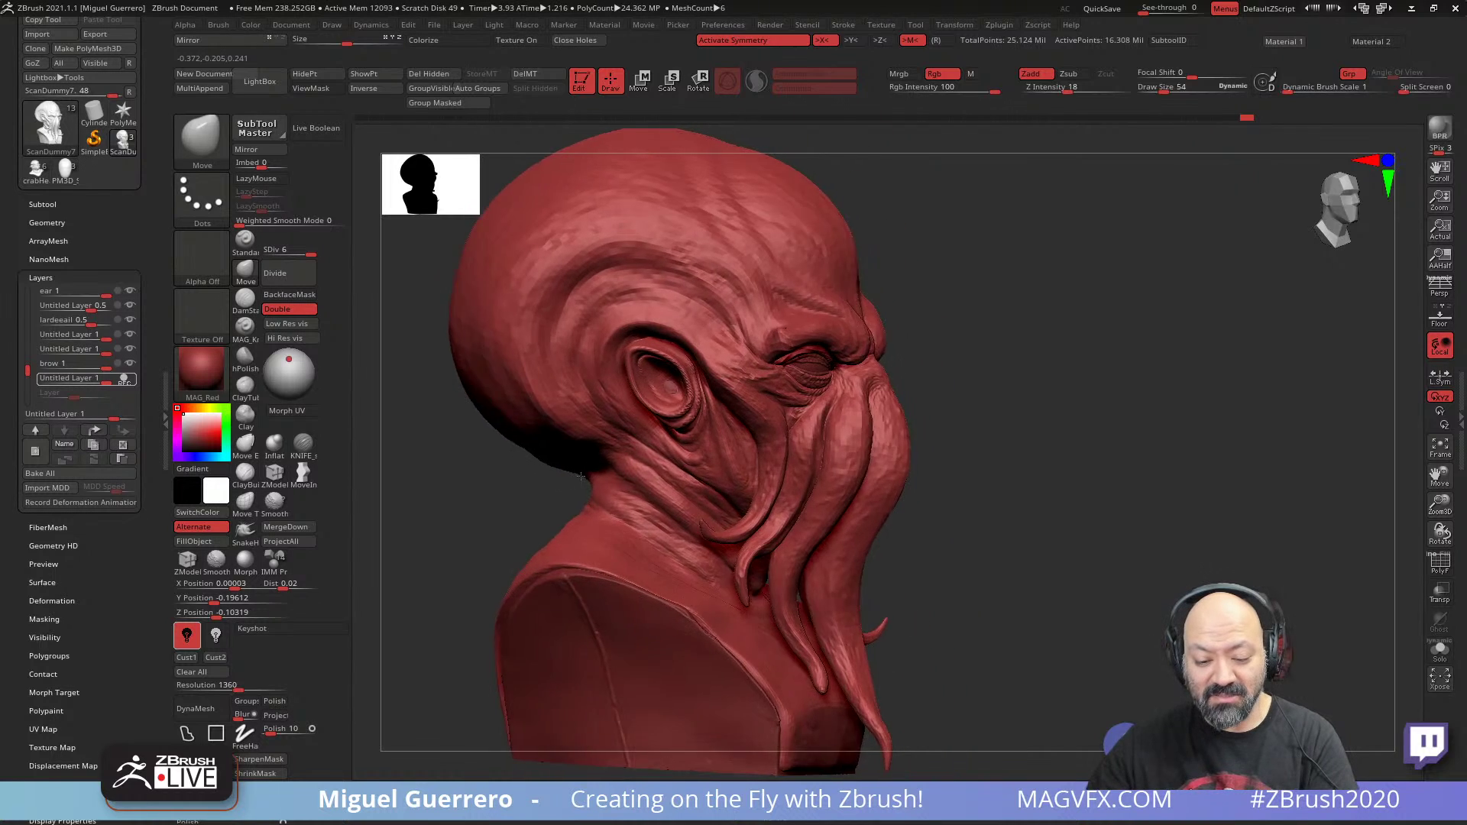
{"action": "left_click", "coordinate": [281, 250]}
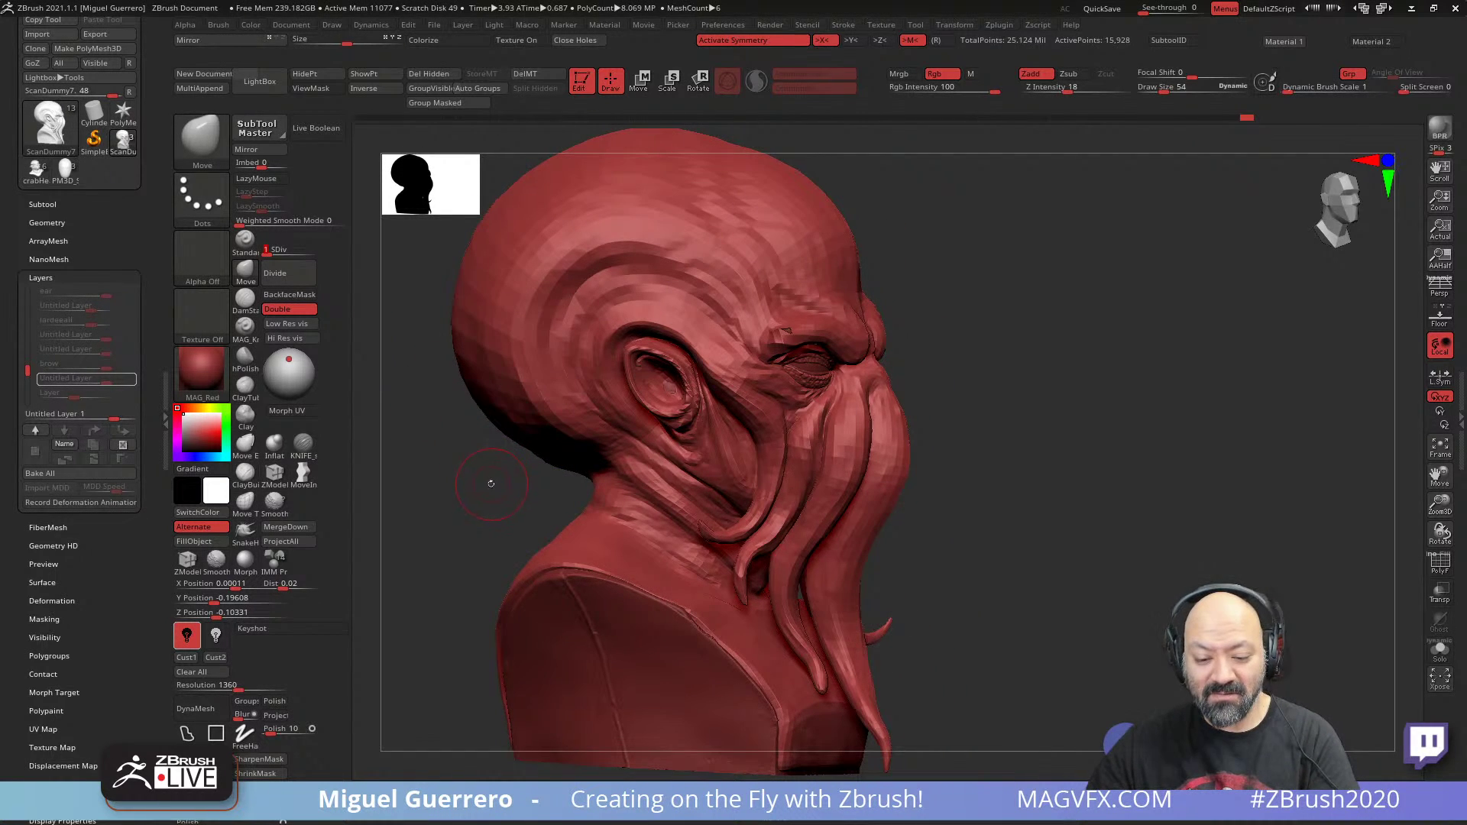
{"action": "mouse_move", "coordinate": [491, 483]}
{"action": "left_mouse_down", "text": "alt"}
{"action": "mouse_move", "coordinate": [632, 429]}
{"action": "mouse_move", "coordinate": [550, 478]}
{"action": "mouse_move", "coordinate": [549, 498]}
{"action": "left_mouse_up", "text": "alt"}
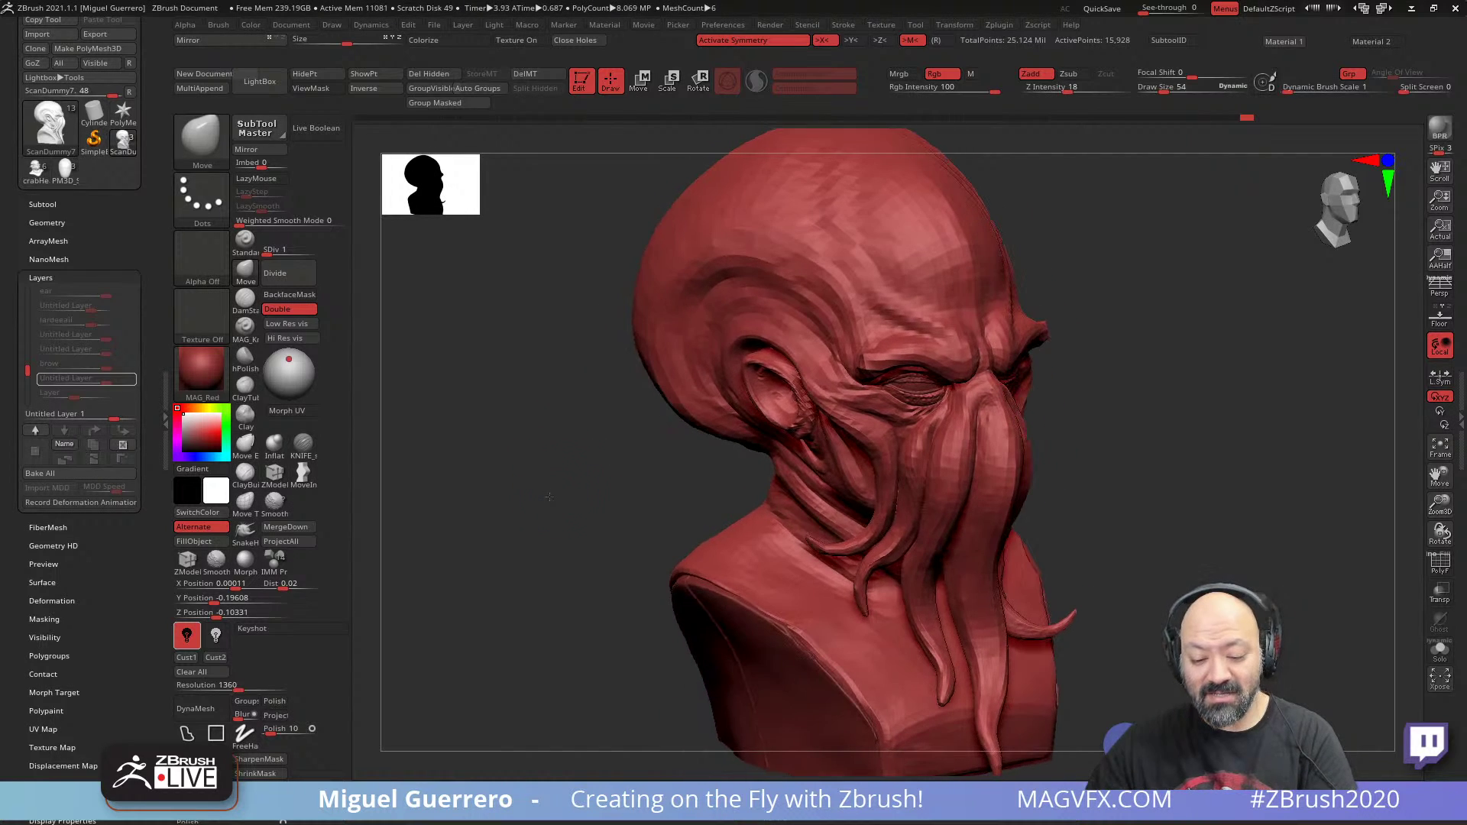
{"action": "right_click_drag", "start_coordinate": [762, 394], "coordinate": [803, 396]}
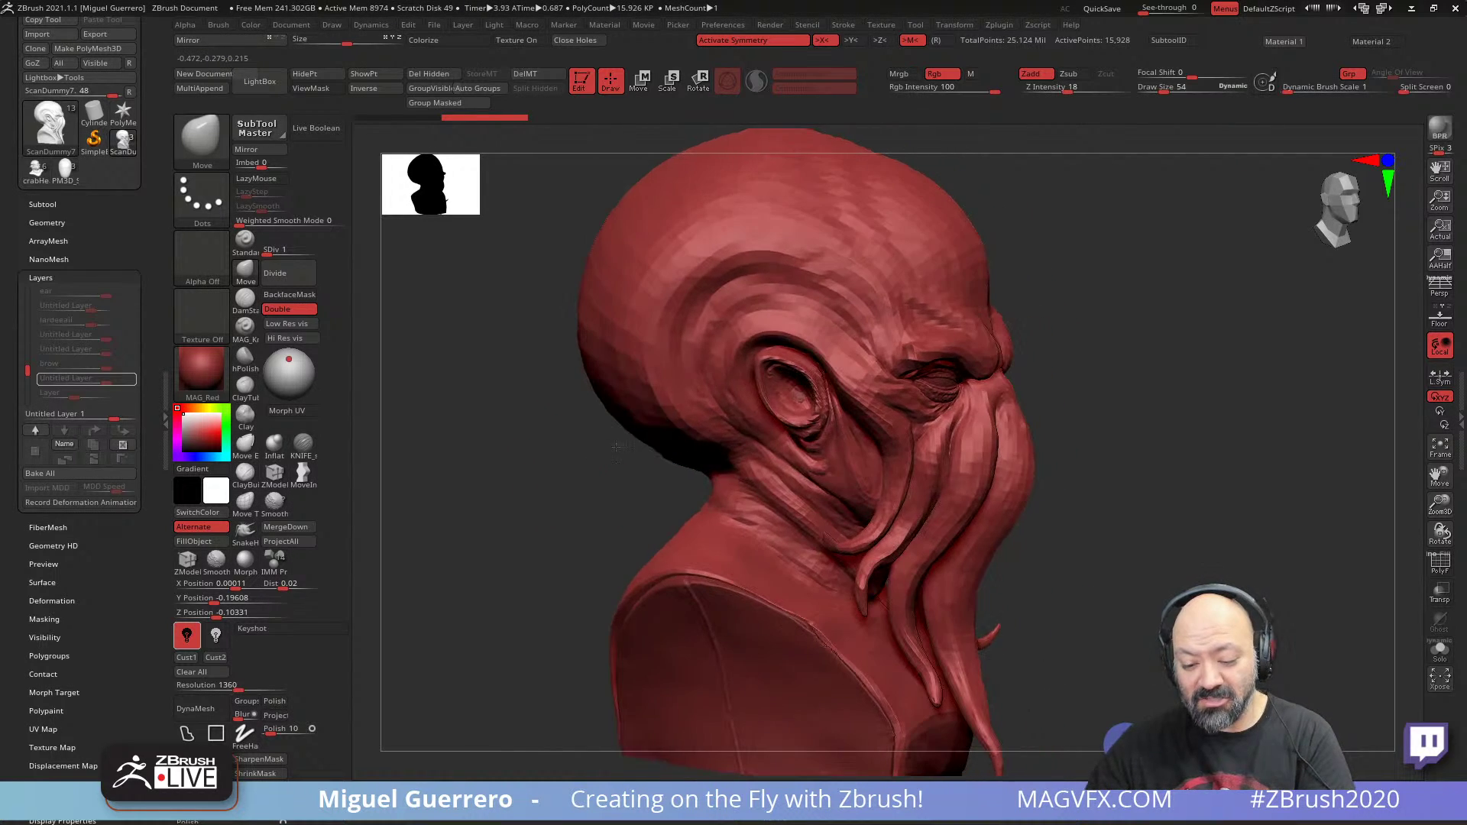
{"action": "left_click_drag", "start_coordinate": [803, 397], "coordinate": [798, 396]}
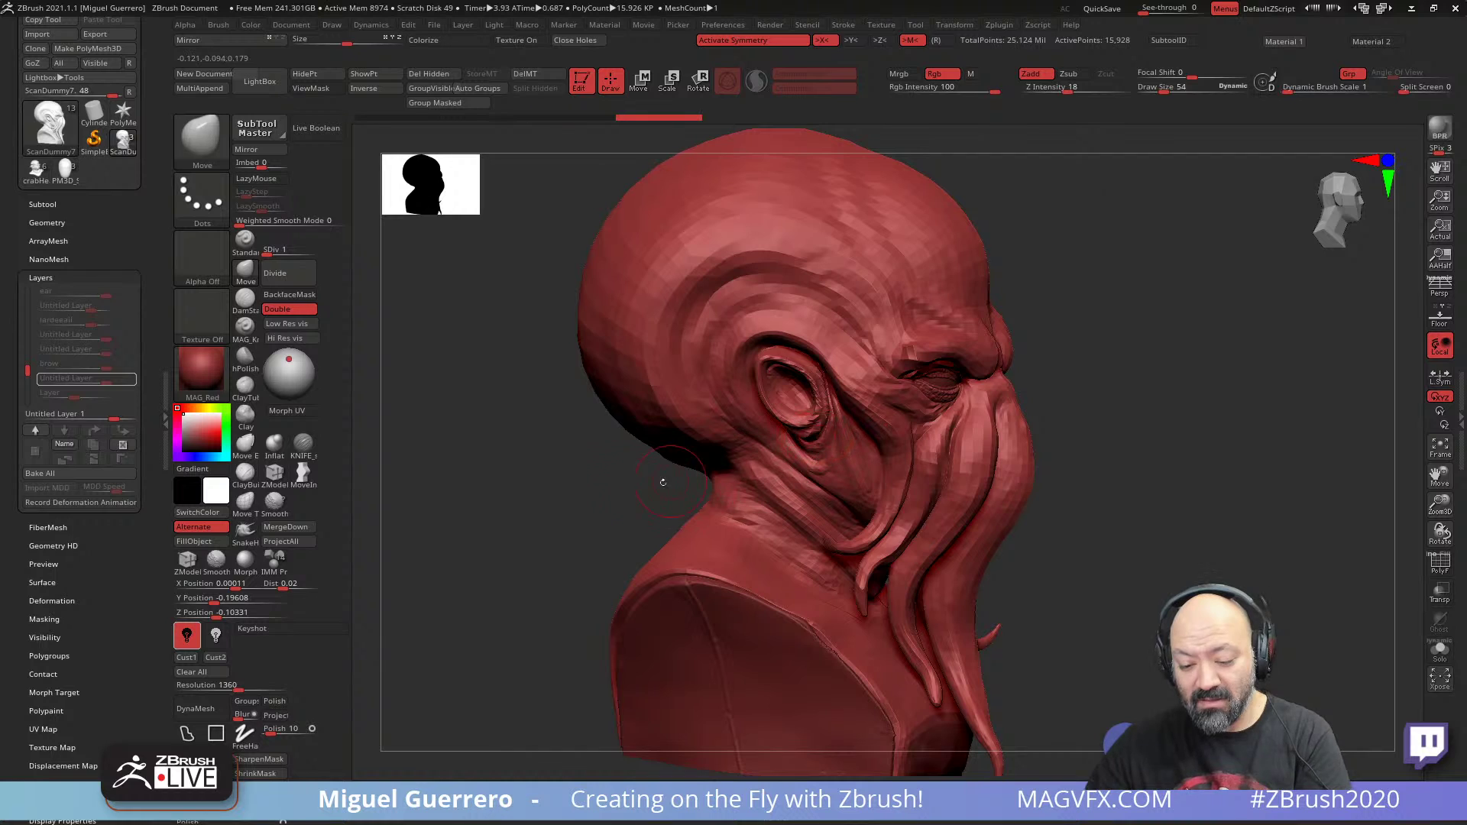
{"action": "mouse_move", "coordinate": [661, 481]}
{"action": "left_mouse_down"}
{"action": "mouse_move", "coordinate": [589, 487]}
{"action": "mouse_move", "coordinate": [628, 493]}
{"action": "mouse_move", "coordinate": [557, 547]}
{"action": "left_mouse_up"}
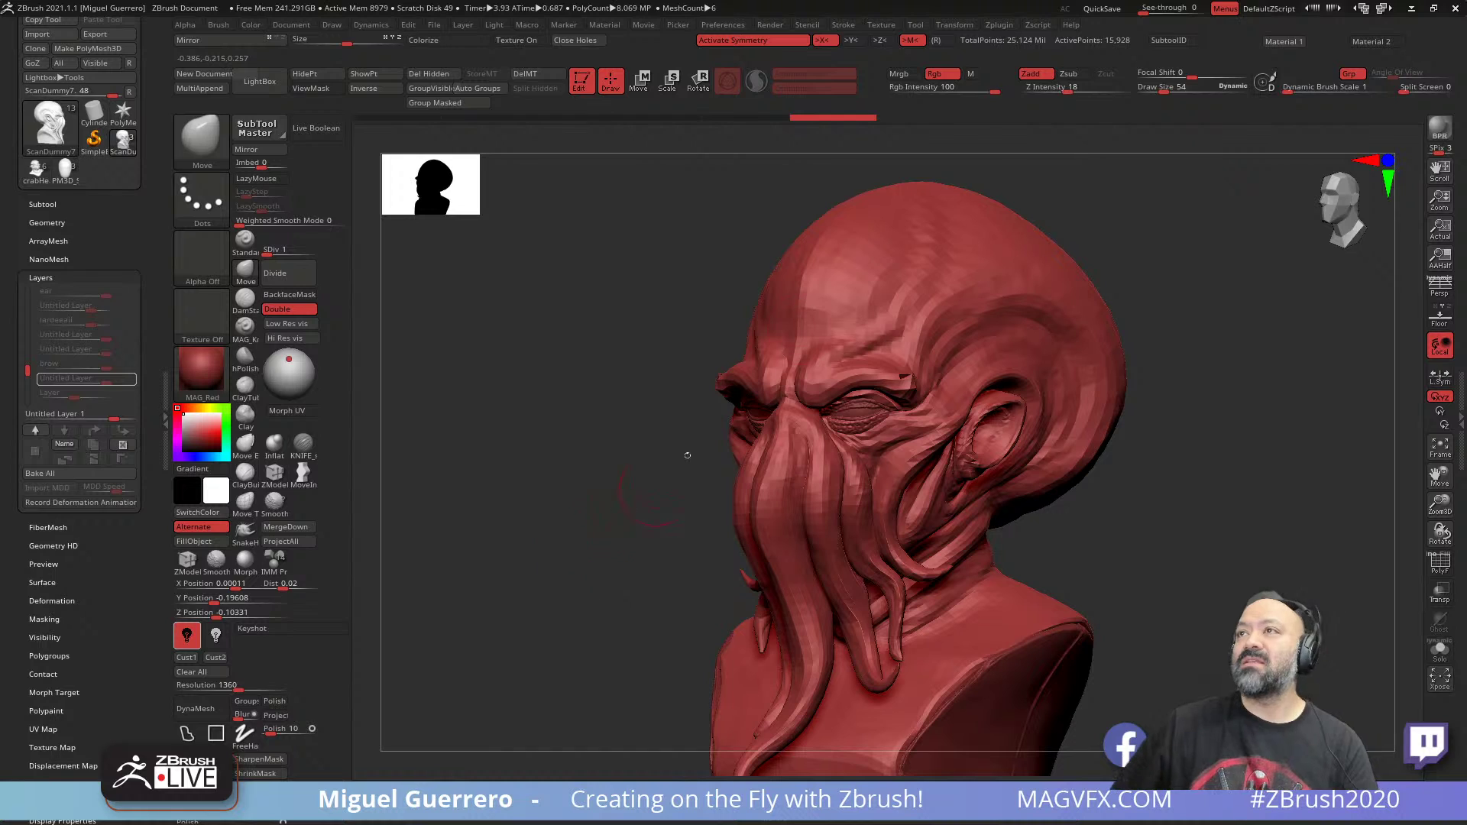
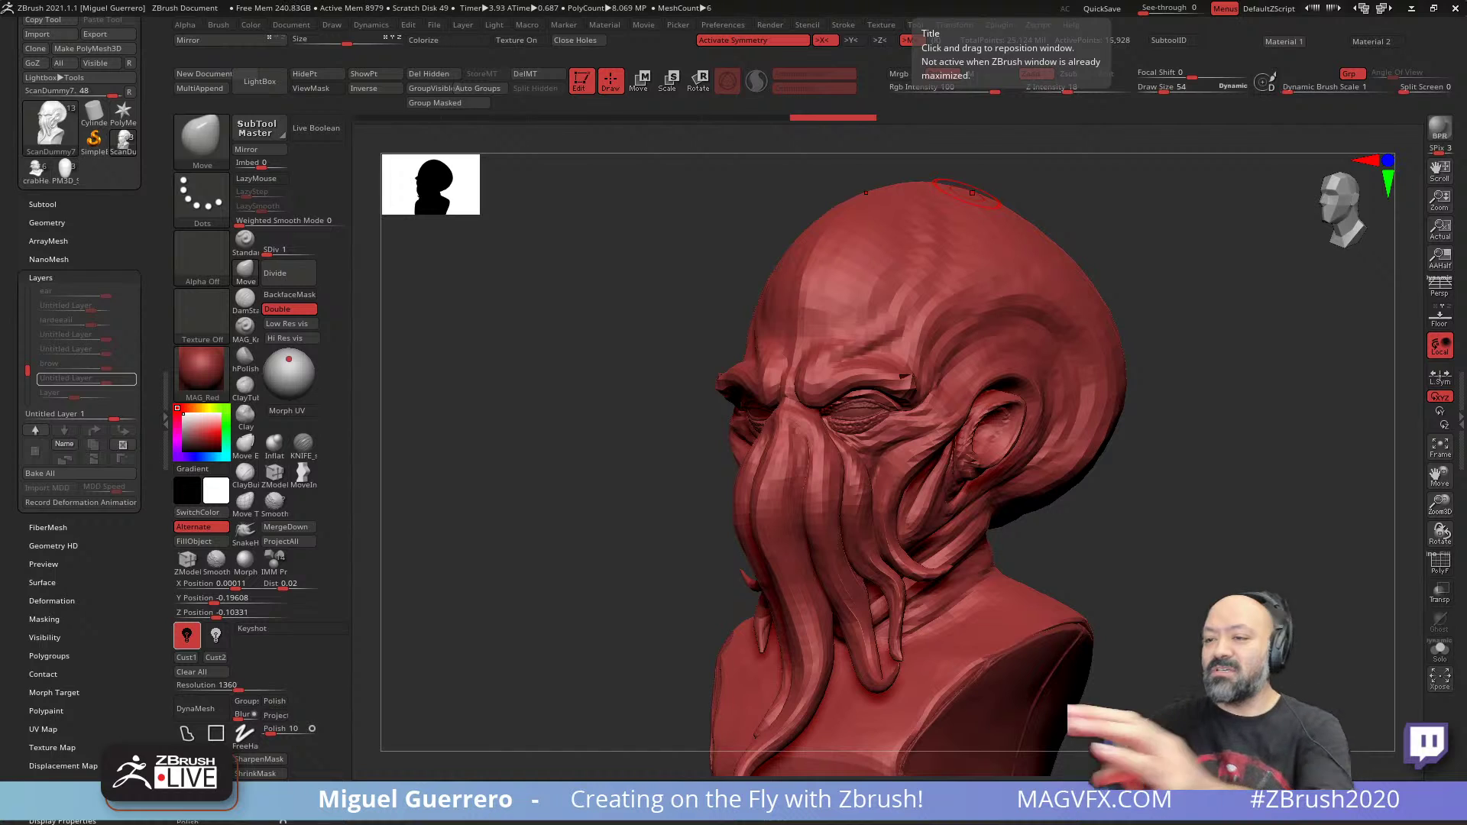
{"action": "left_click_drag", "start_coordinate": [1017, 0], "coordinate": [1069, 136]}
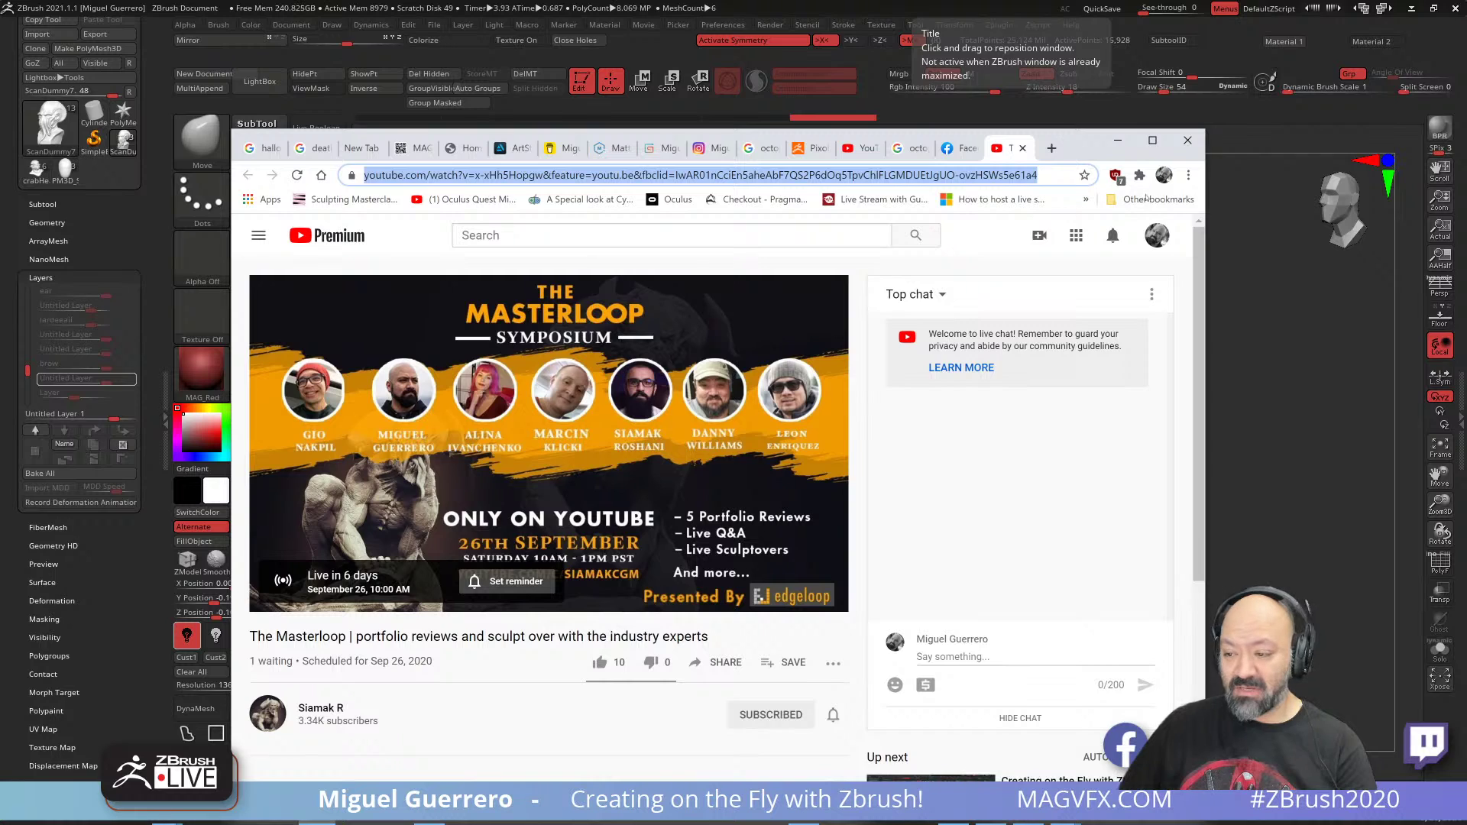
{"action": "left_click_drag", "start_coordinate": [1082, 153], "coordinate": [1082, 0]}
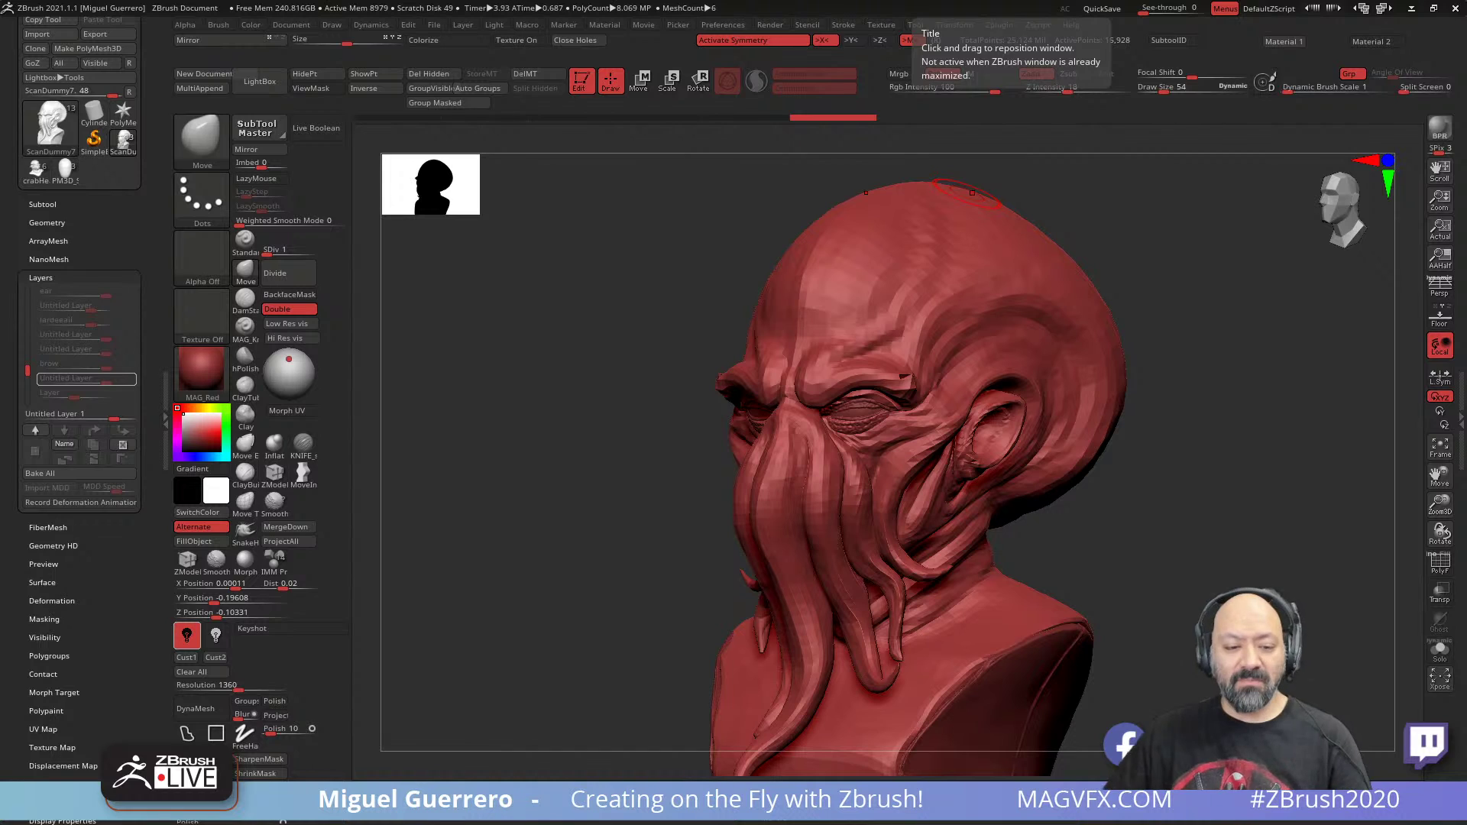
- Raise the tentacled head from subdivision level 1 to its highest level, 6
{"action": "left_click_drag", "start_coordinate": [405, 489], "coordinate": [573, 497]}
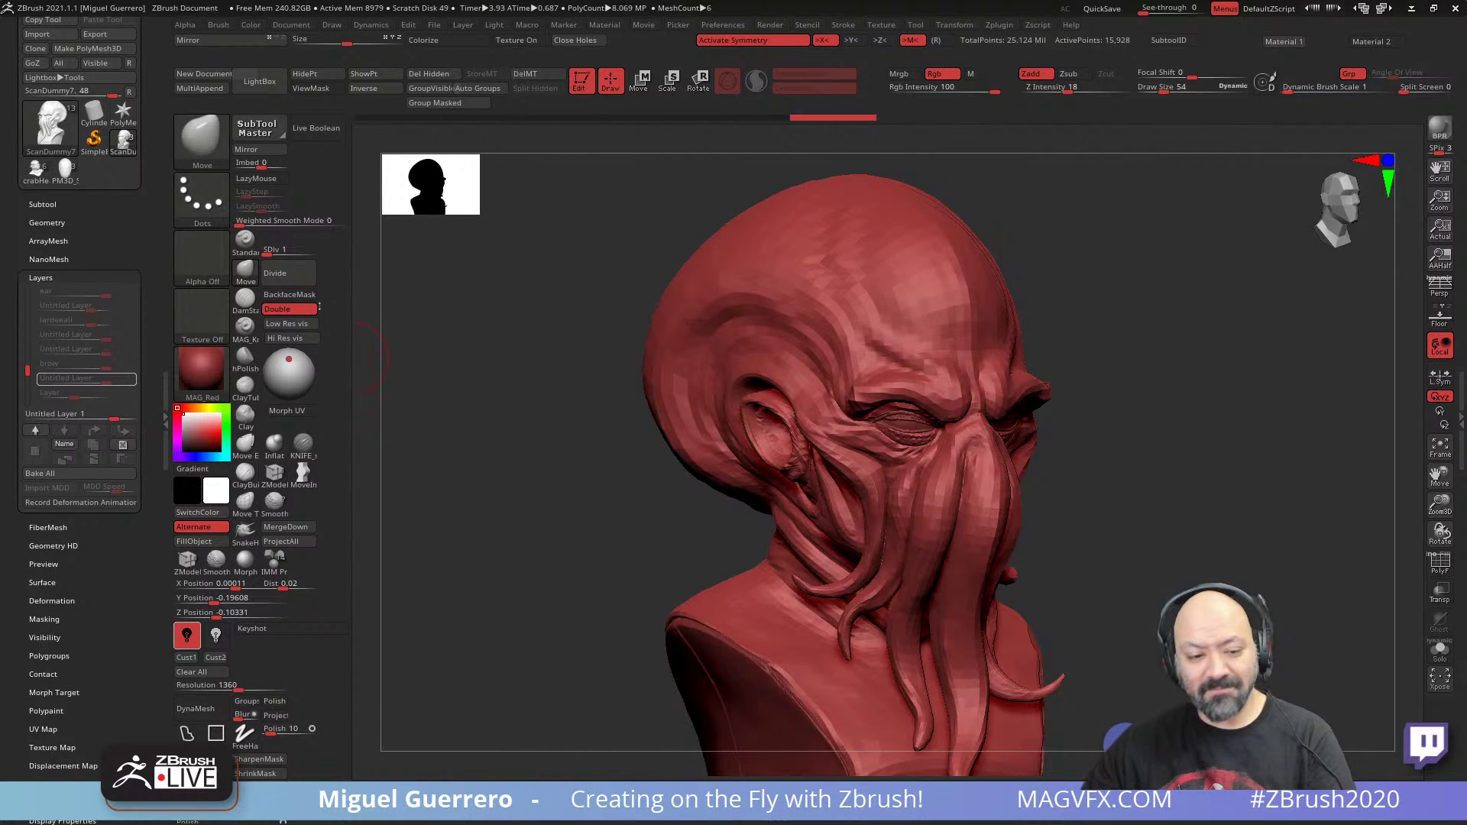
{"action": "left_click_drag", "start_coordinate": [268, 252], "coordinate": [302, 252]}
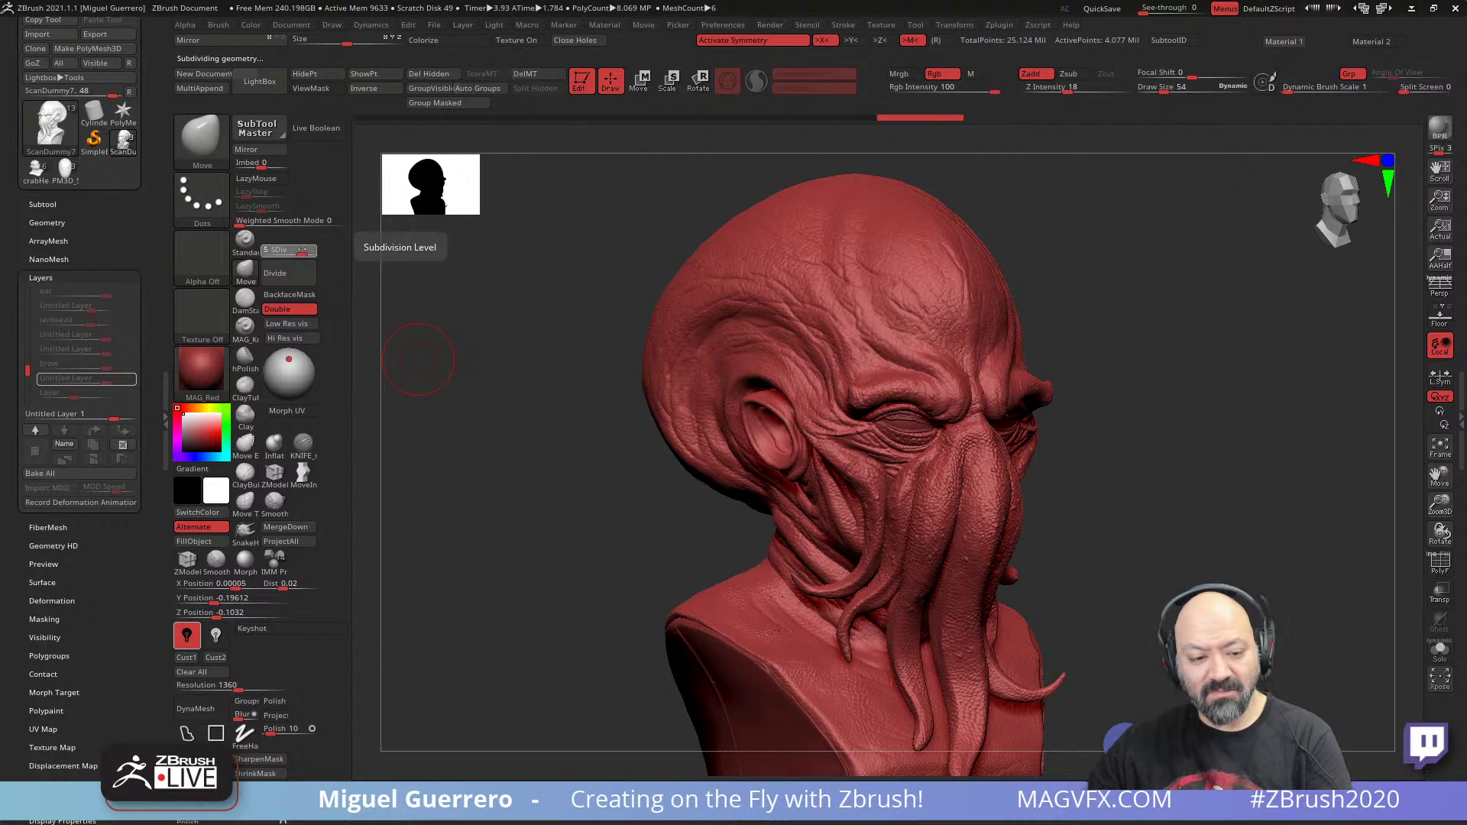
{"action": "key", "text": "d"}
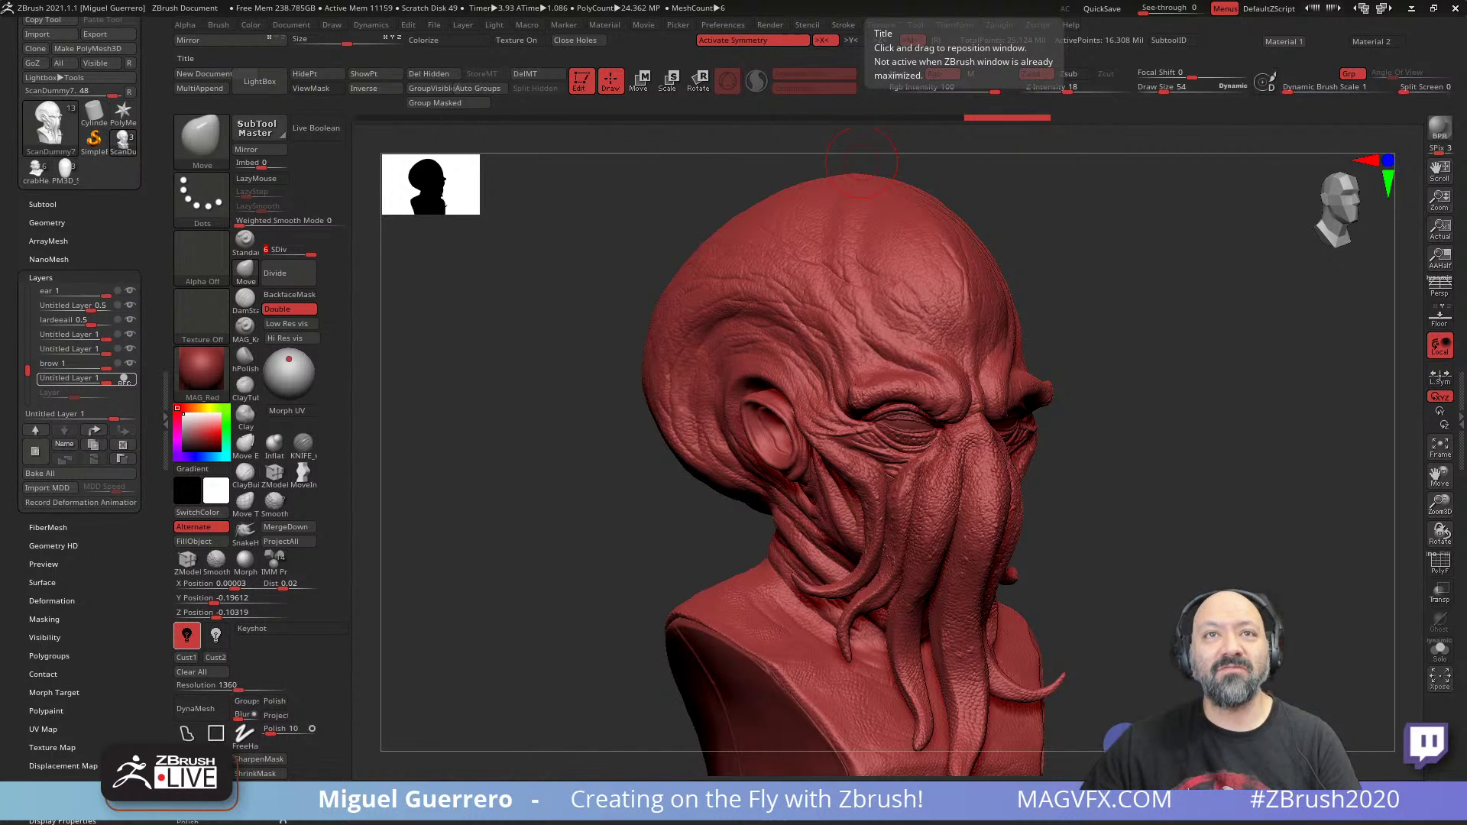
- Compare several materials on the tentacled bust, including Goblin_mat_shiny, apply the blue-grey z91 material and inspect the head from front and three-quarter views
{"action": "right_click_drag", "start_coordinate": [556, 513], "coordinate": [527, 494]}
{"action": "mouse_move", "coordinate": [601, 532]}
{"action": "right_mouse_down", "text": "ctrl"}
{"action": "mouse_move", "coordinate": [511, 481]}
{"action": "mouse_move", "coordinate": [577, 582]}
{"action": "mouse_move", "coordinate": [558, 580]}
{"action": "right_mouse_up", "text": "ctrl"}
{"action": "key", "text": "2"}
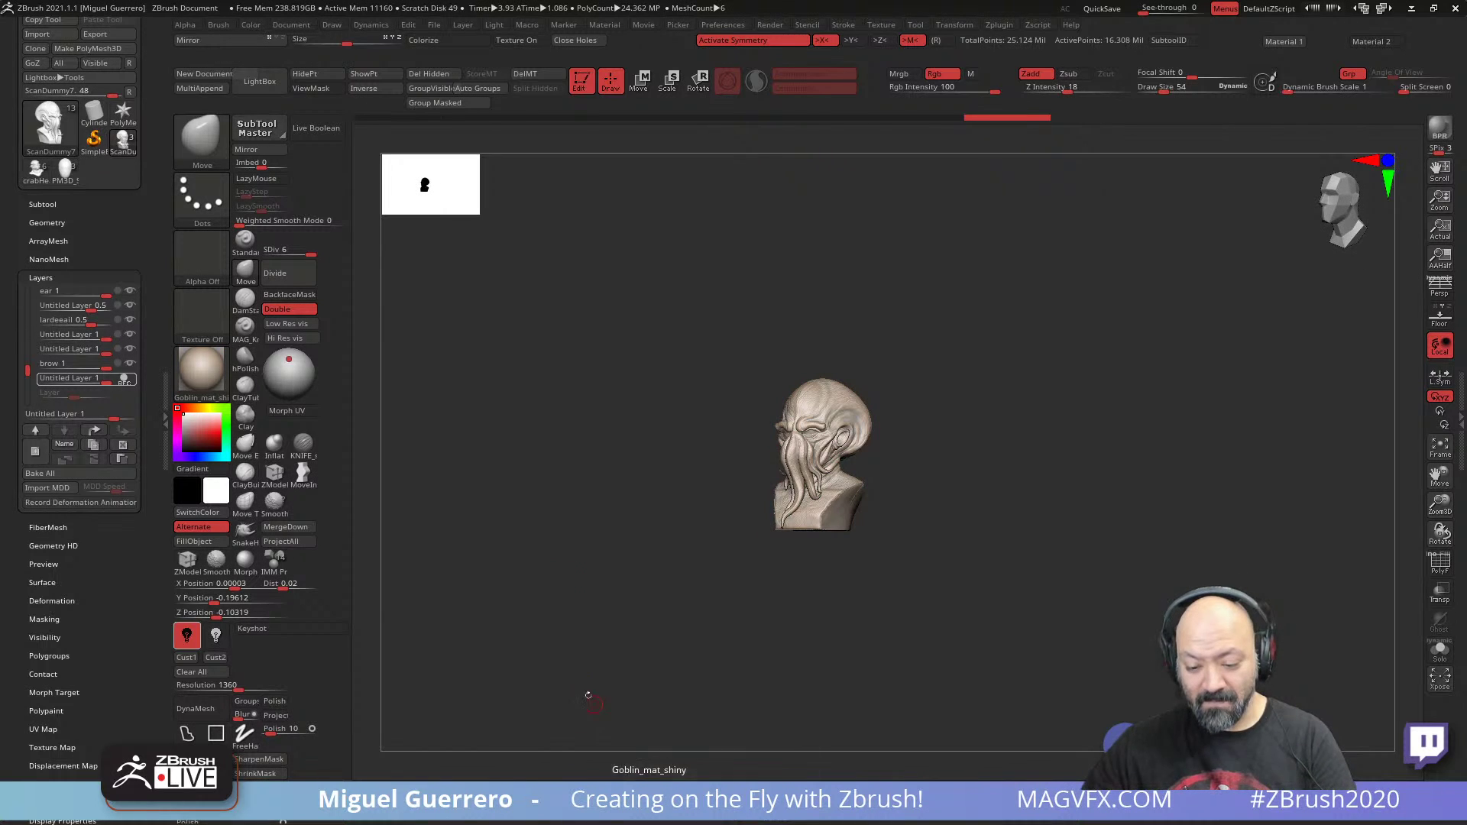
{"action": "right_click_drag", "start_coordinate": [549, 672], "coordinate": [567, 667]}
{"action": "left_click", "coordinate": [730, 801]}
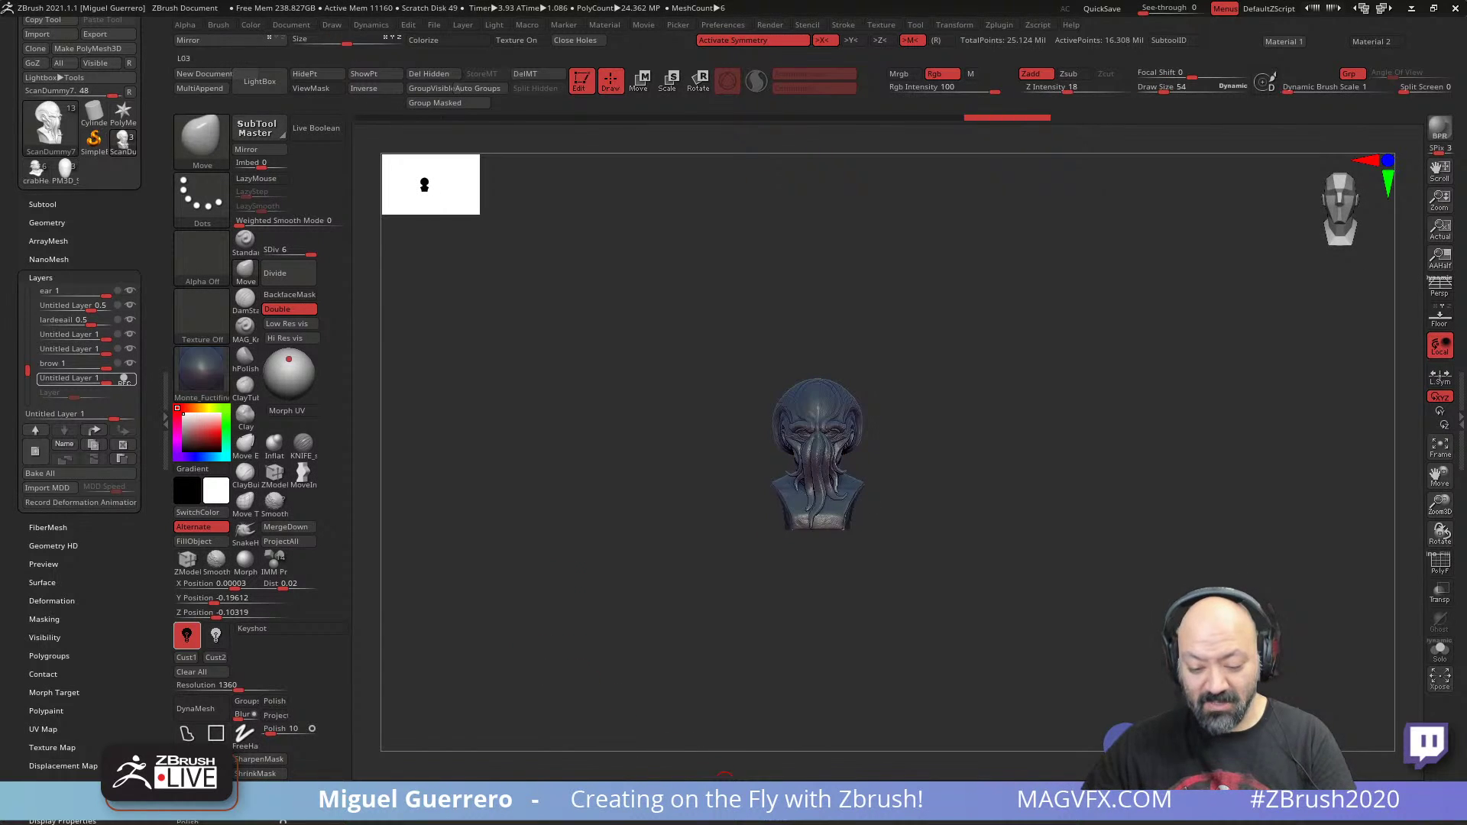
{"action": "left_click", "coordinate": [550, 799]}
{"action": "left_click_drag", "start_coordinate": [534, 734], "coordinate": [489, 776]}
{"action": "left_click", "coordinate": [508, 790]}
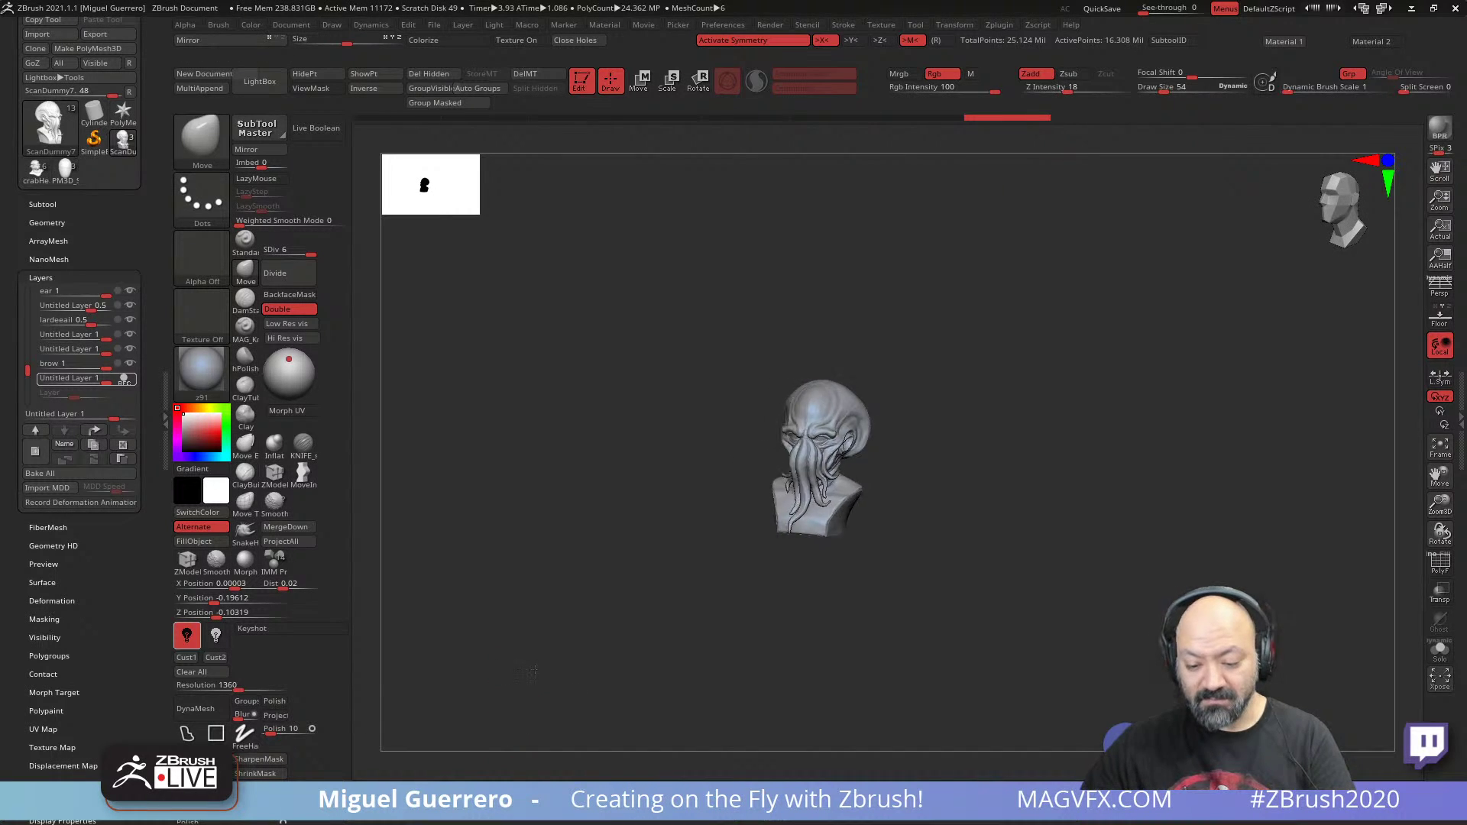
{"action": "left_click_drag", "start_coordinate": [582, 736], "coordinate": [599, 736], "text": "shift"}
{"action": "mouse_move", "coordinate": [628, 772]}
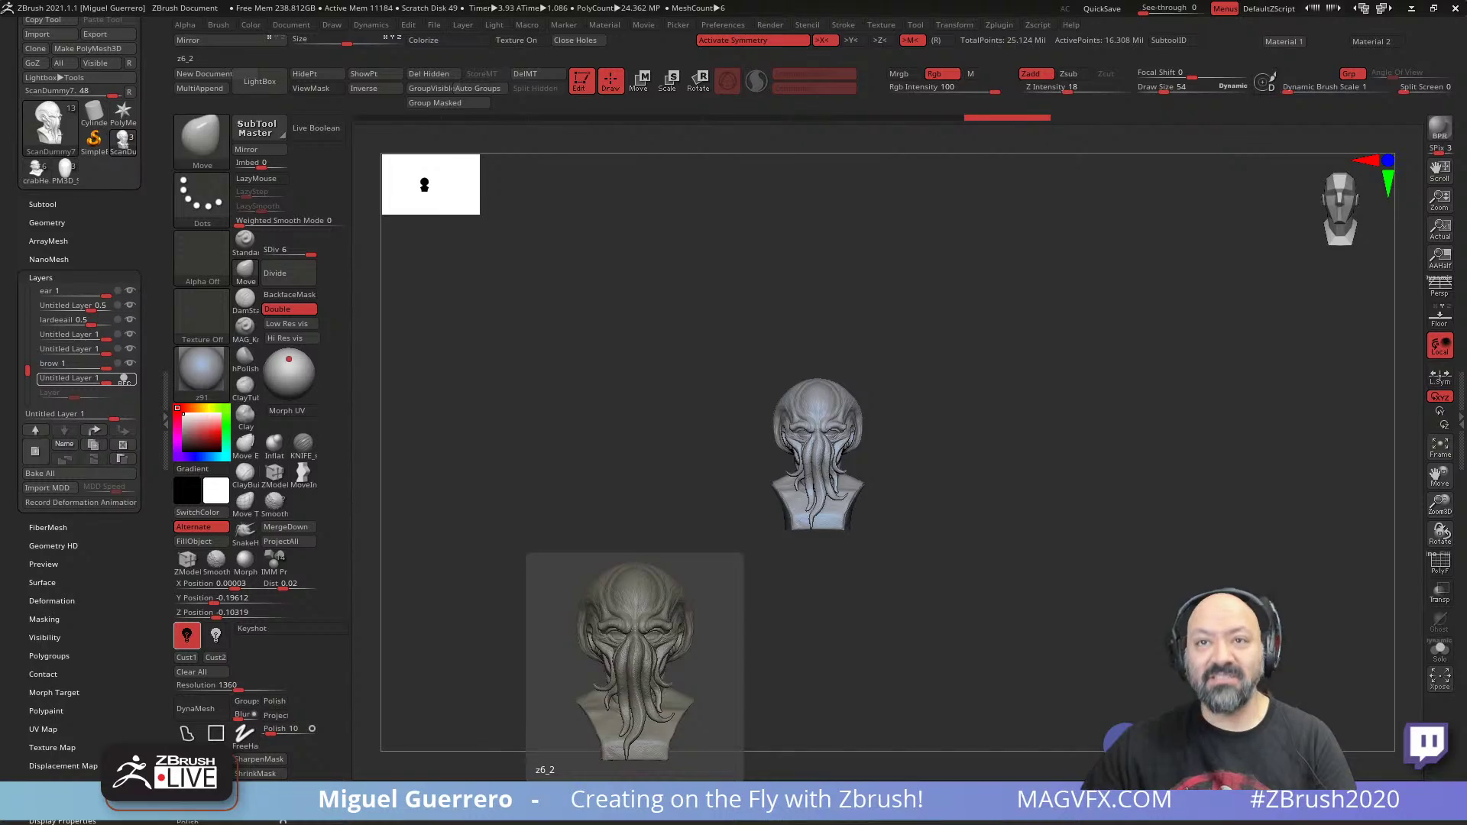
{"action": "right_click_drag", "start_coordinate": [688, 531], "coordinate": [685, 569], "text": "ctrl"}
{"action": "mouse_move", "coordinate": [614, 532]}
{"action": "right_mouse_down", "text": "ctrl"}
{"action": "mouse_move", "coordinate": [610, 563]}
{"action": "mouse_move", "coordinate": [541, 576]}
{"action": "mouse_move", "coordinate": [504, 537]}
{"action": "mouse_move", "coordinate": [599, 558]}
{"action": "mouse_move", "coordinate": [561, 544]}
{"action": "right_mouse_up", "text": "ctrl"}
{"action": "mouse_move", "coordinate": [552, 604]}
{"action": "right_mouse_down"}
{"action": "mouse_move", "coordinate": [567, 681]}
{"action": "mouse_move", "coordinate": [527, 606]}
{"action": "mouse_move", "coordinate": [526, 485]}
{"action": "mouse_move", "coordinate": [569, 563]}
{"action": "mouse_move", "coordinate": [582, 558]}
{"action": "right_mouse_up"}
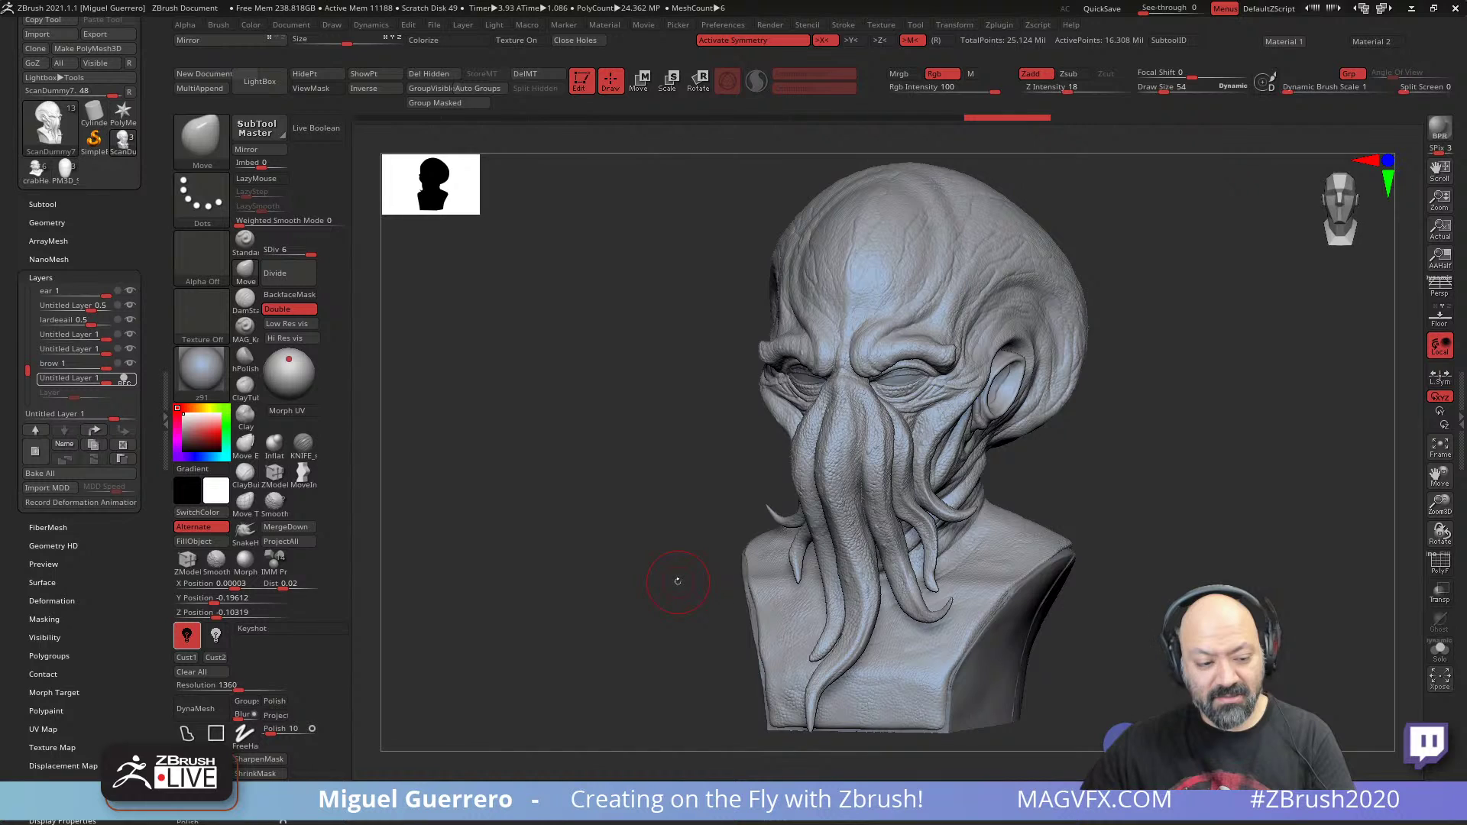
{"action": "left_click_drag", "start_coordinate": [671, 581], "coordinate": [599, 584]}
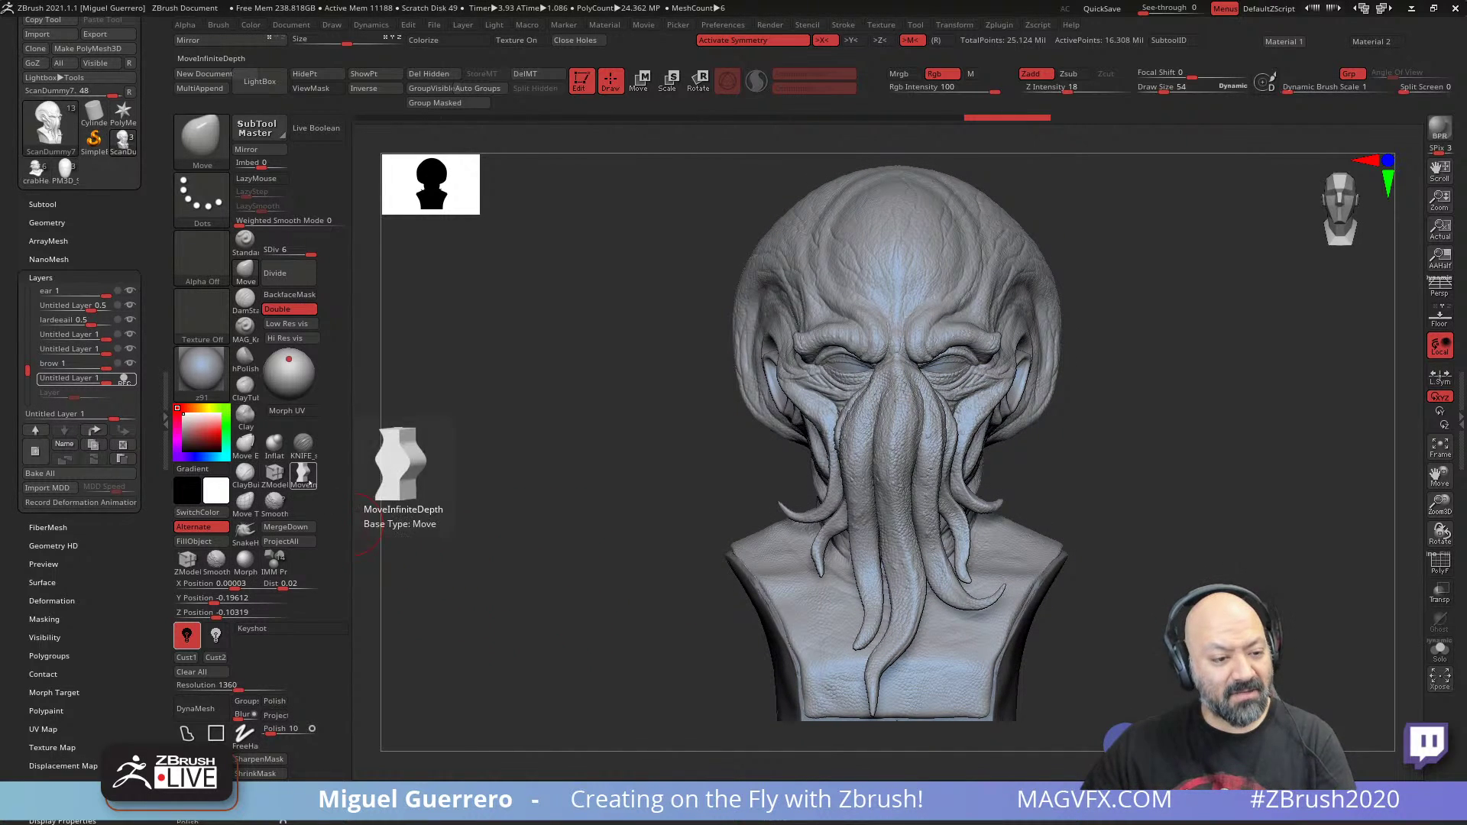
- Switch to the crabHead tool and inspect the crab creature's head and upper body from the front and three-quarter views
{"action": "left_click", "coordinate": [35, 174]}
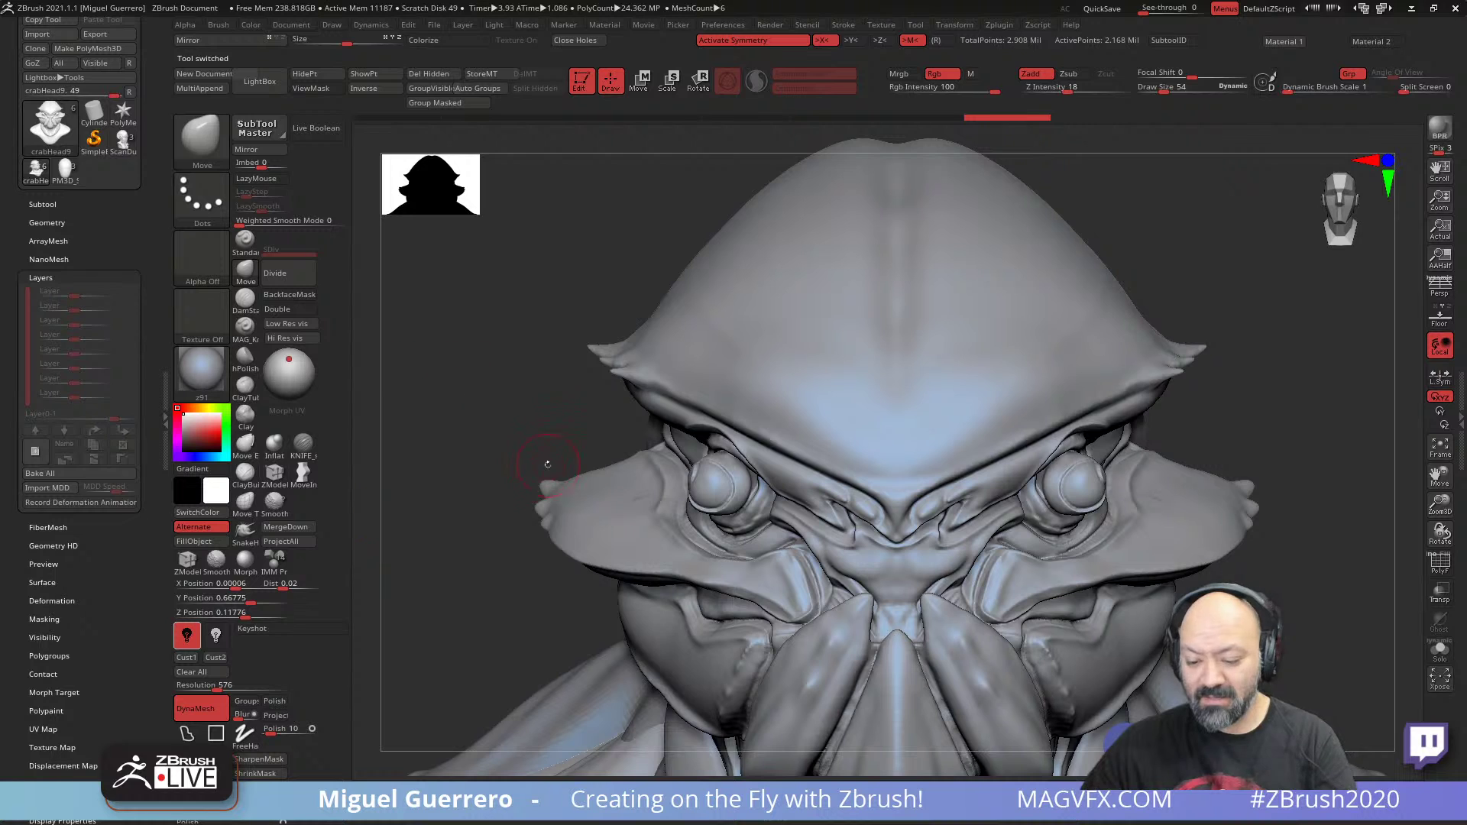
{"action": "left_click_drag", "start_coordinate": [466, 527], "coordinate": [573, 604]}
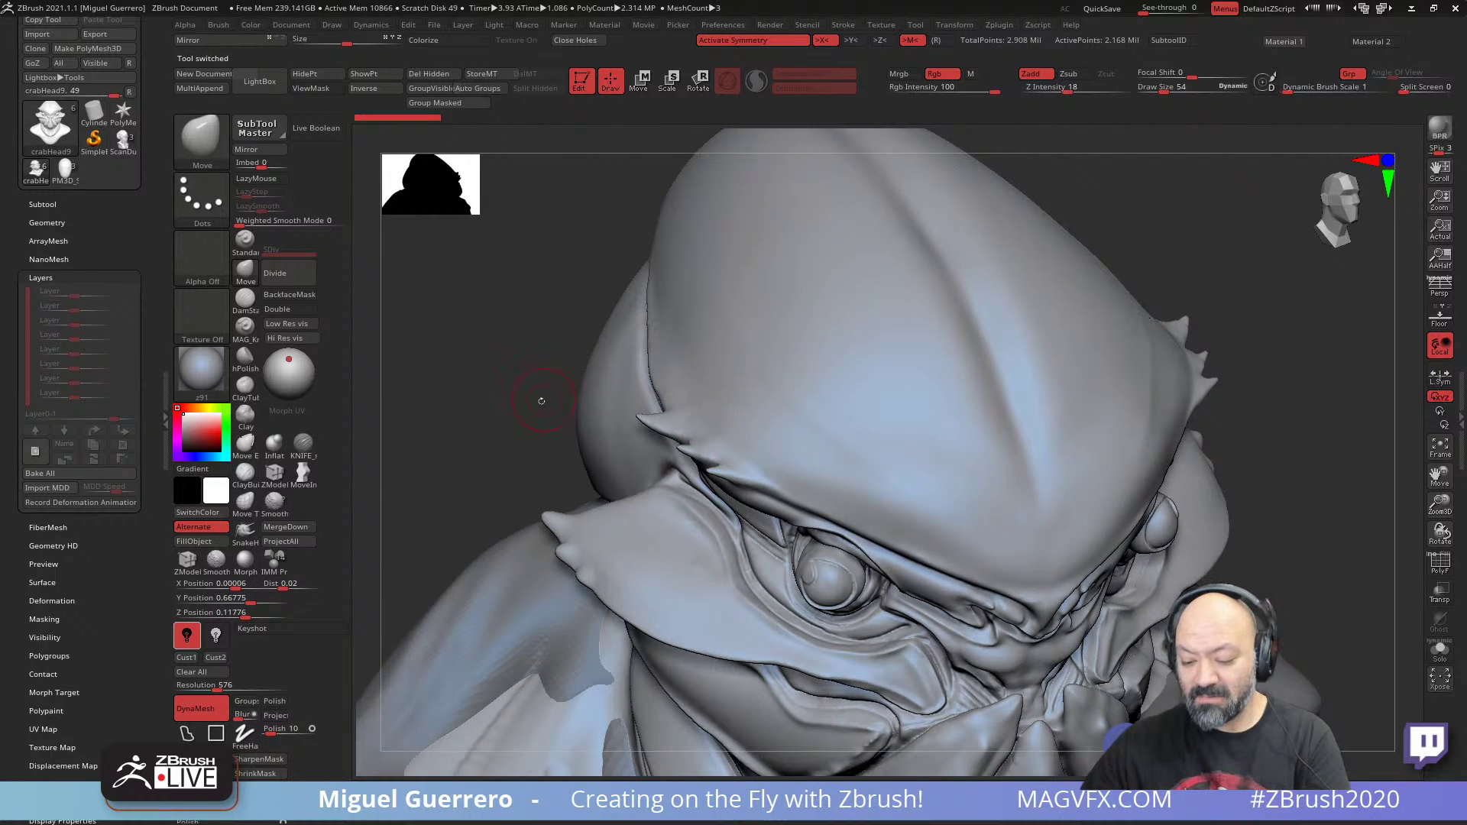
{"action": "left_click_drag", "start_coordinate": [540, 399], "coordinate": [514, 423], "text": "alt"}
{"action": "left_click_drag", "start_coordinate": [529, 500], "coordinate": [549, 476], "text": "alt"}
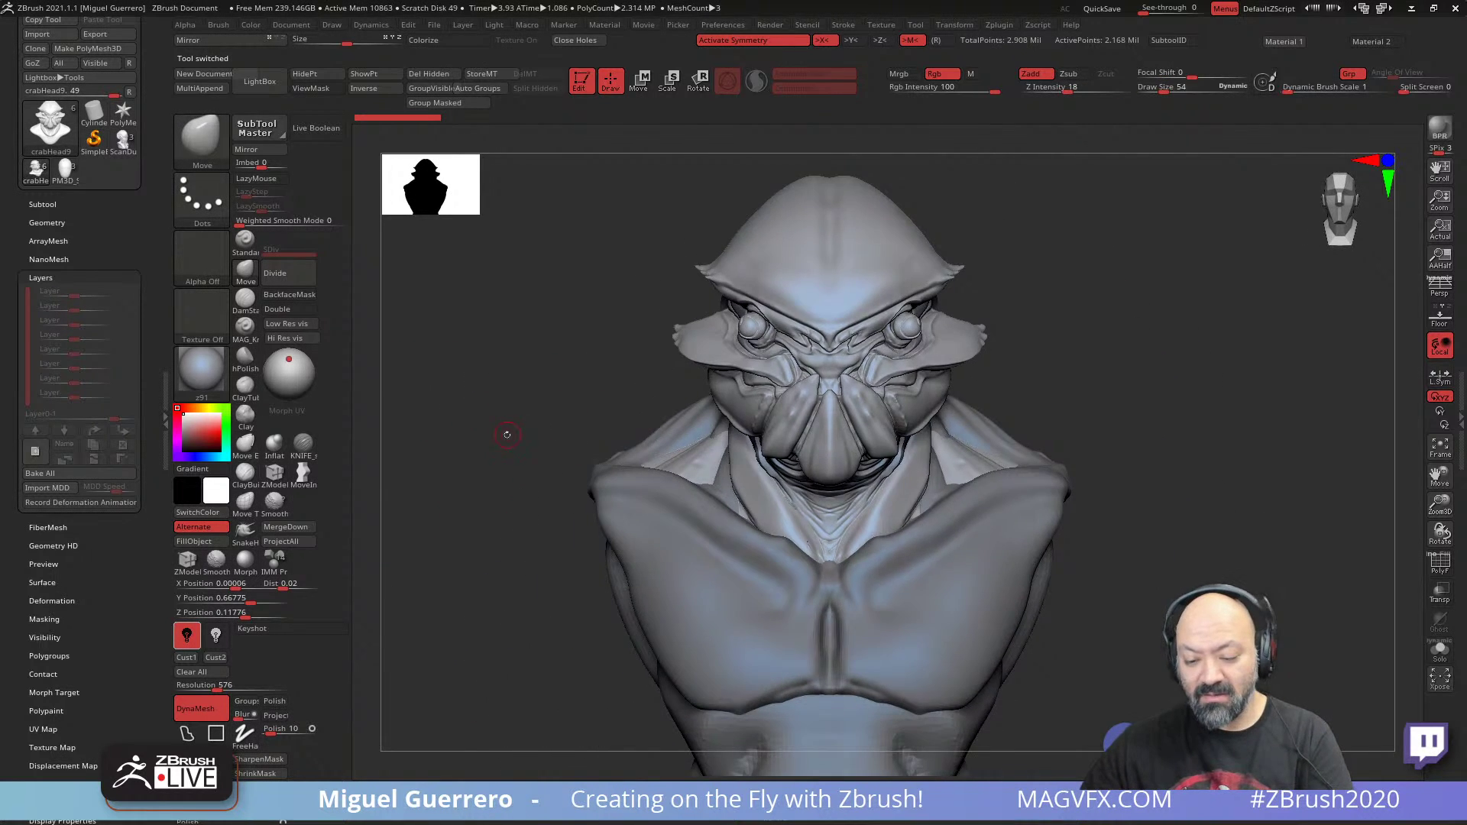
{"action": "mouse_move", "coordinate": [507, 429]}
{"action": "left_mouse_down"}
{"action": "mouse_move", "coordinate": [603, 462]}
{"action": "mouse_move", "coordinate": [541, 483]}
{"action": "left_mouse_up"}
{"action": "left_click_drag", "start_coordinate": [612, 416], "coordinate": [514, 507], "text": "alt"}
{"action": "right_click_drag", "start_coordinate": [514, 507], "coordinate": [547, 535], "text": "ctrl"}
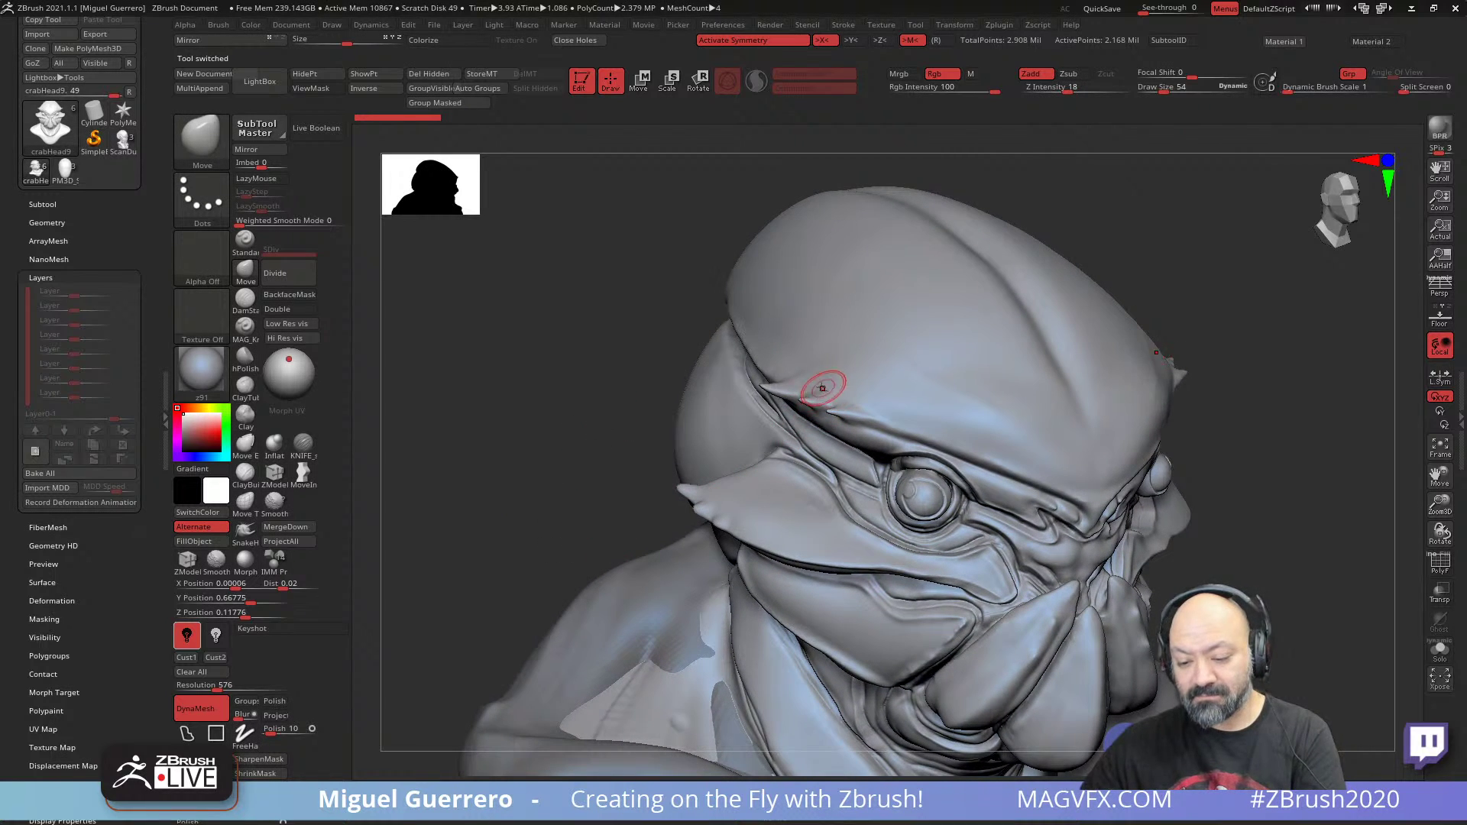
{"action": "left_click_drag", "start_coordinate": [547, 419], "coordinate": [489, 453]}
- Carve short overlapping creases above the crab's spiked brow ridge with the DamStandard brush at Z Intensity 34 and draw size 34
{"action": "left_click", "coordinate": [244, 239]}
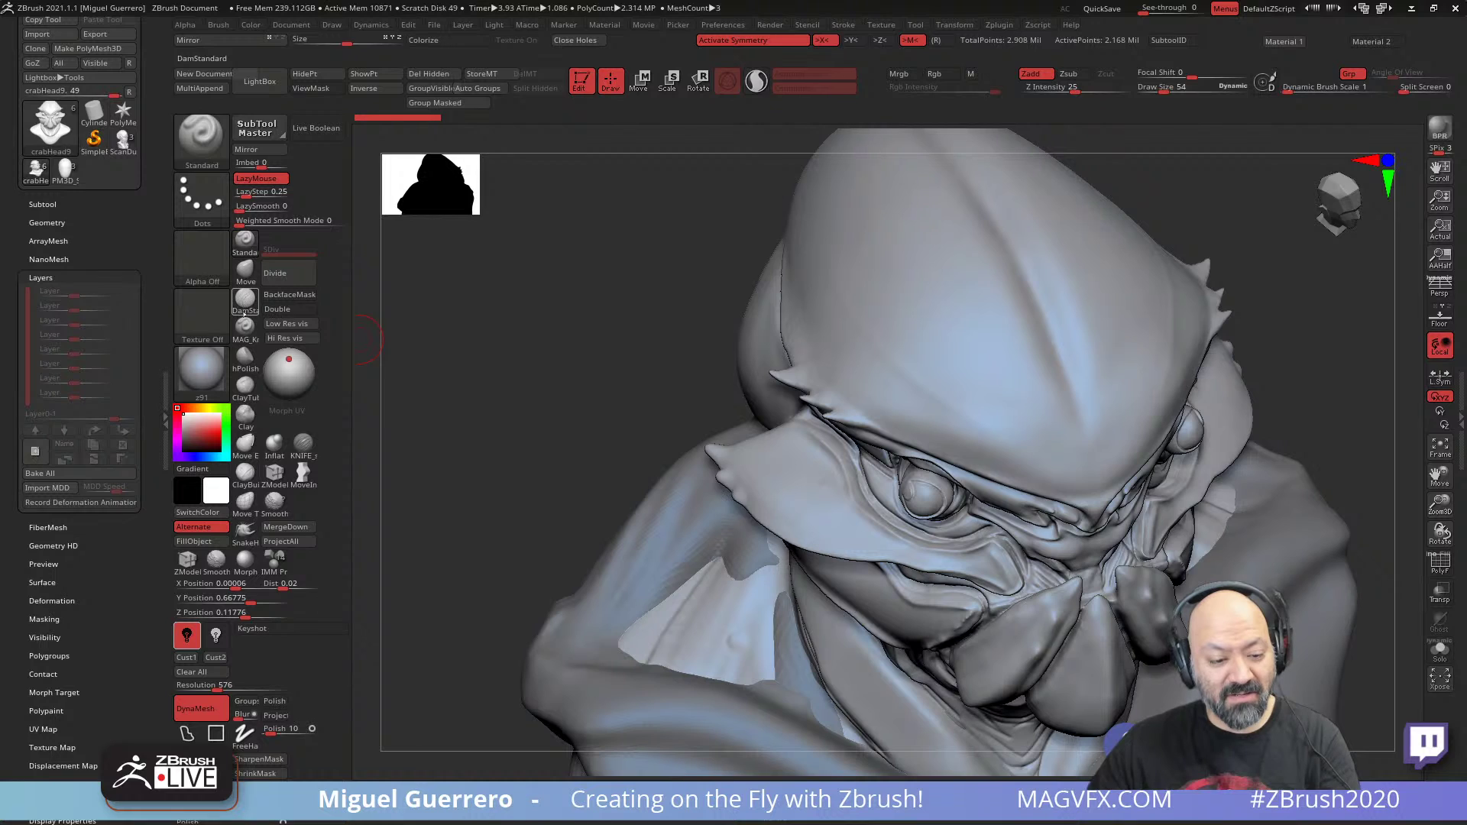
{"action": "left_click", "coordinate": [245, 298]}
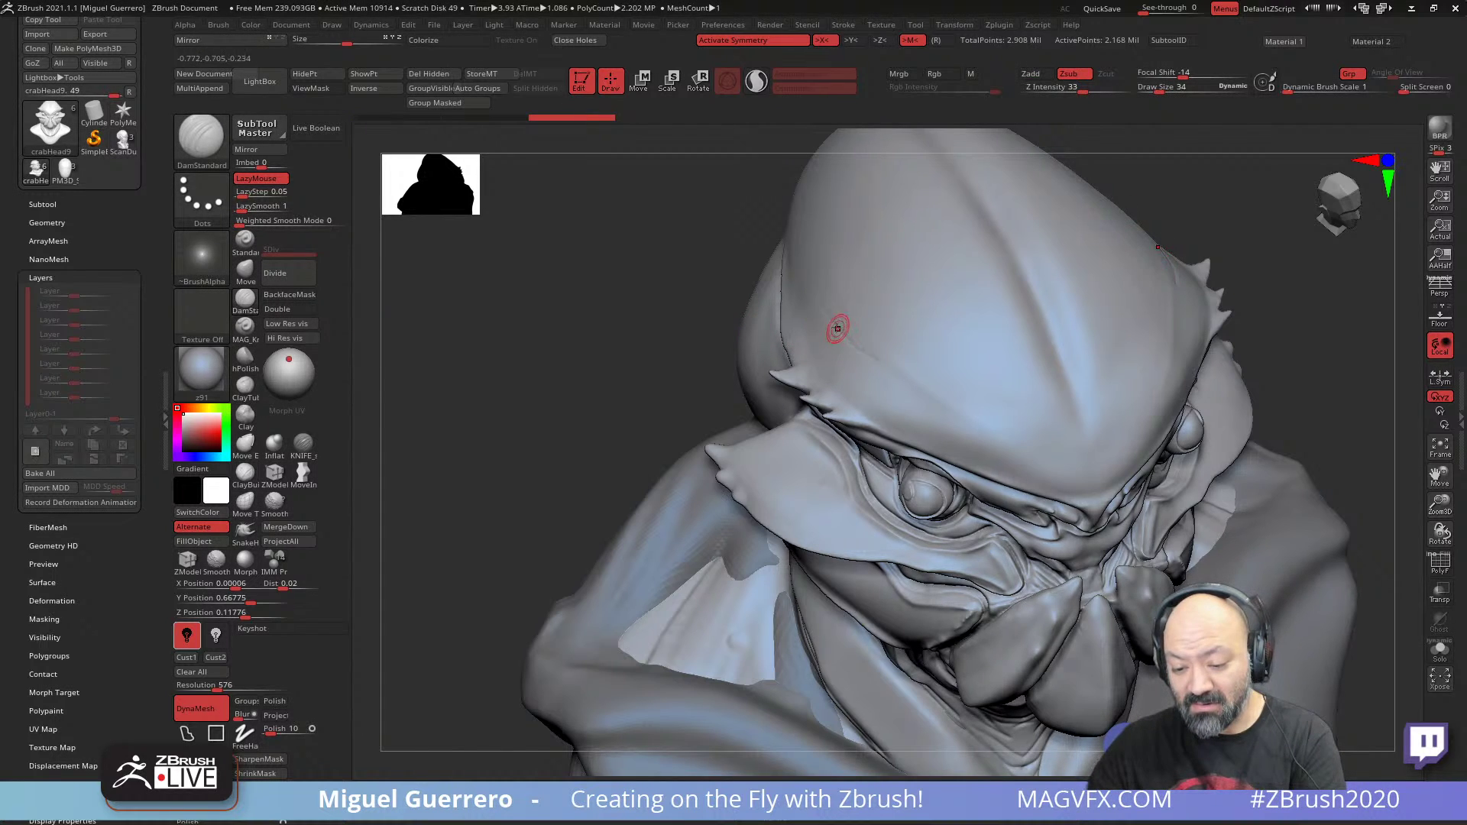
{"action": "left_click_drag", "start_coordinate": [1082, 88], "coordinate": [1075, 89]}
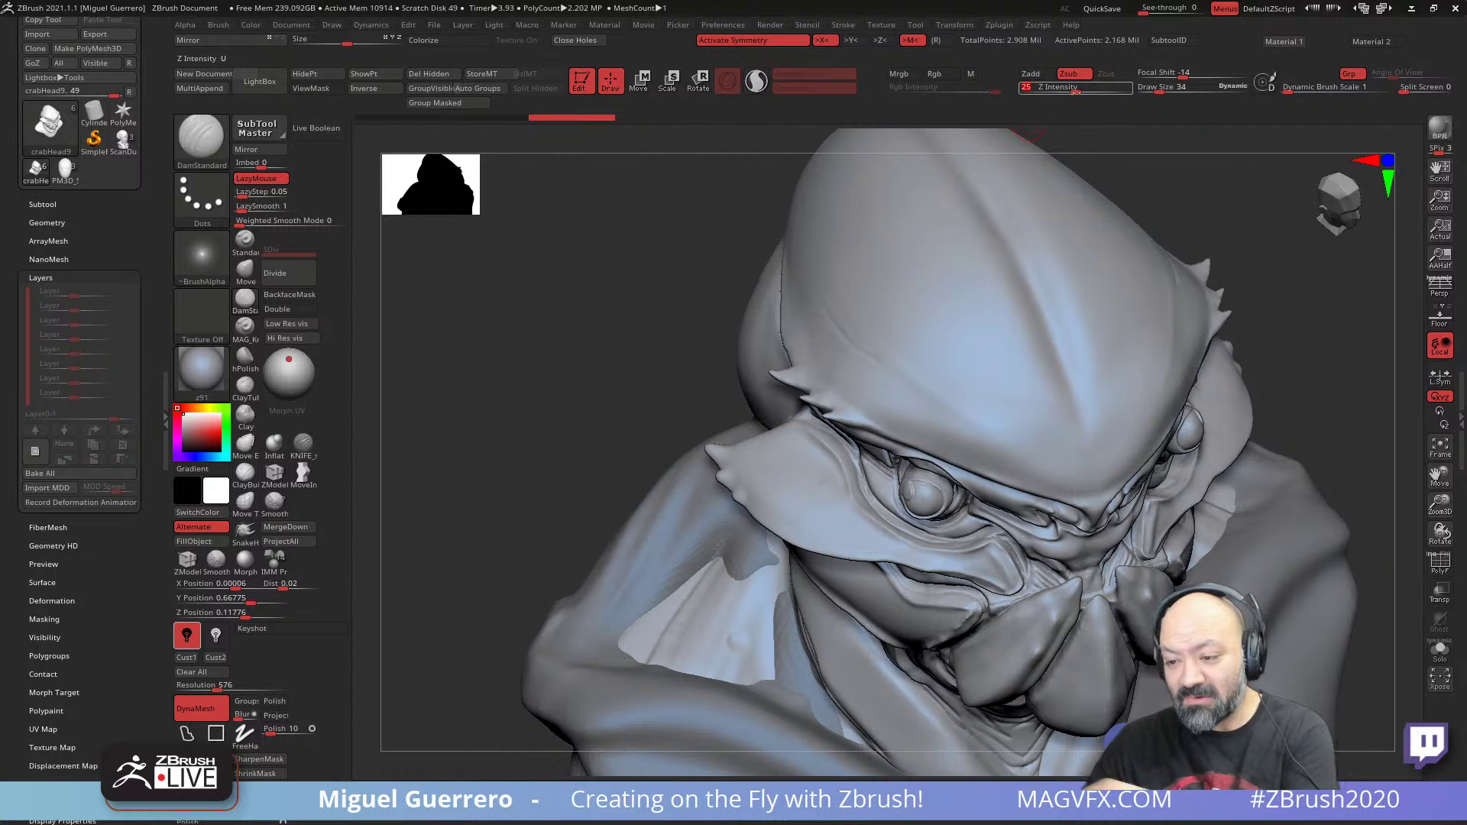
{"action": "left_click", "coordinate": [1084, 87]}
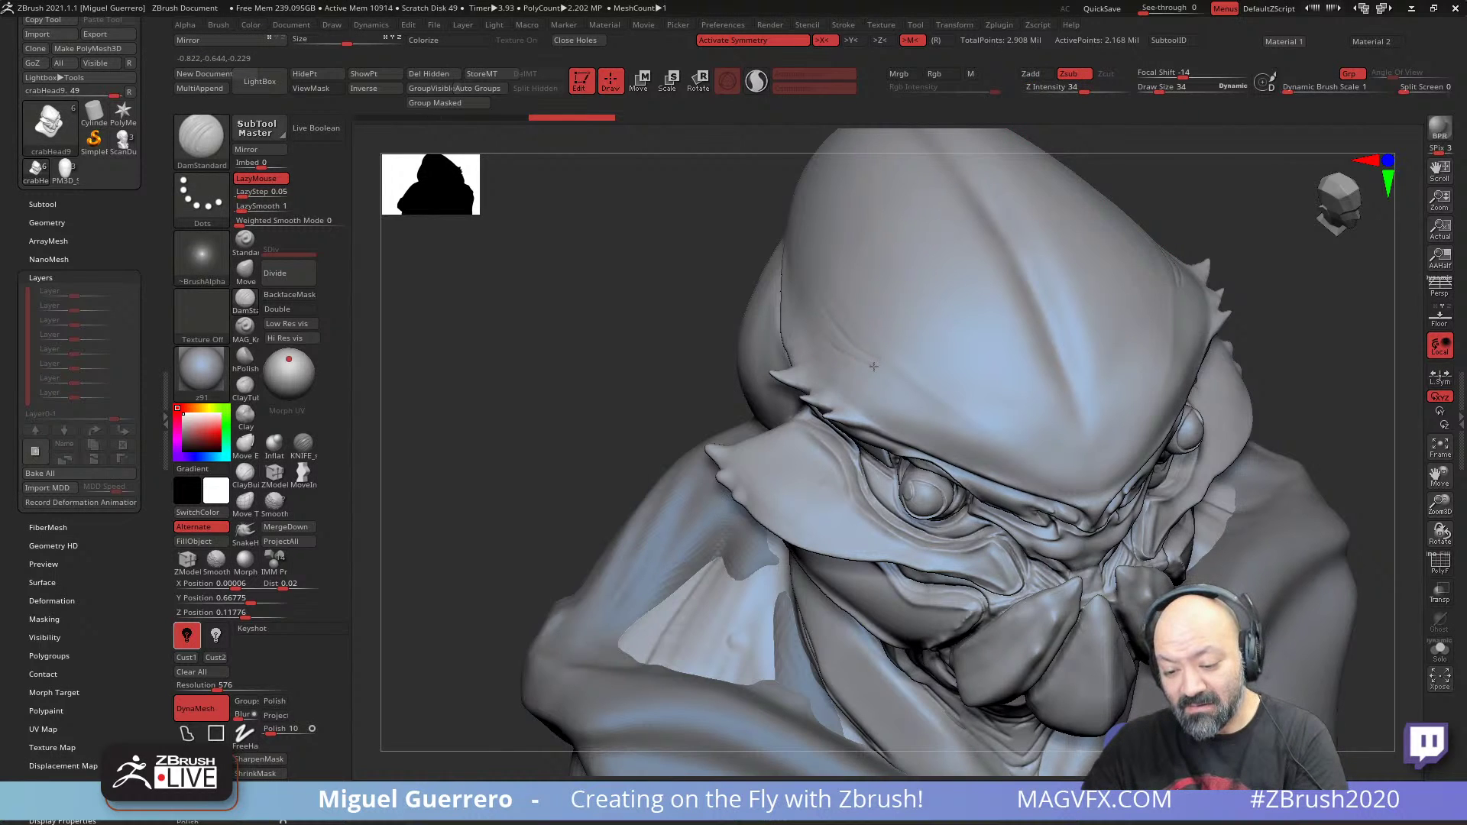
{"action": "left_click_drag", "start_coordinate": [889, 372], "coordinate": [868, 362]}
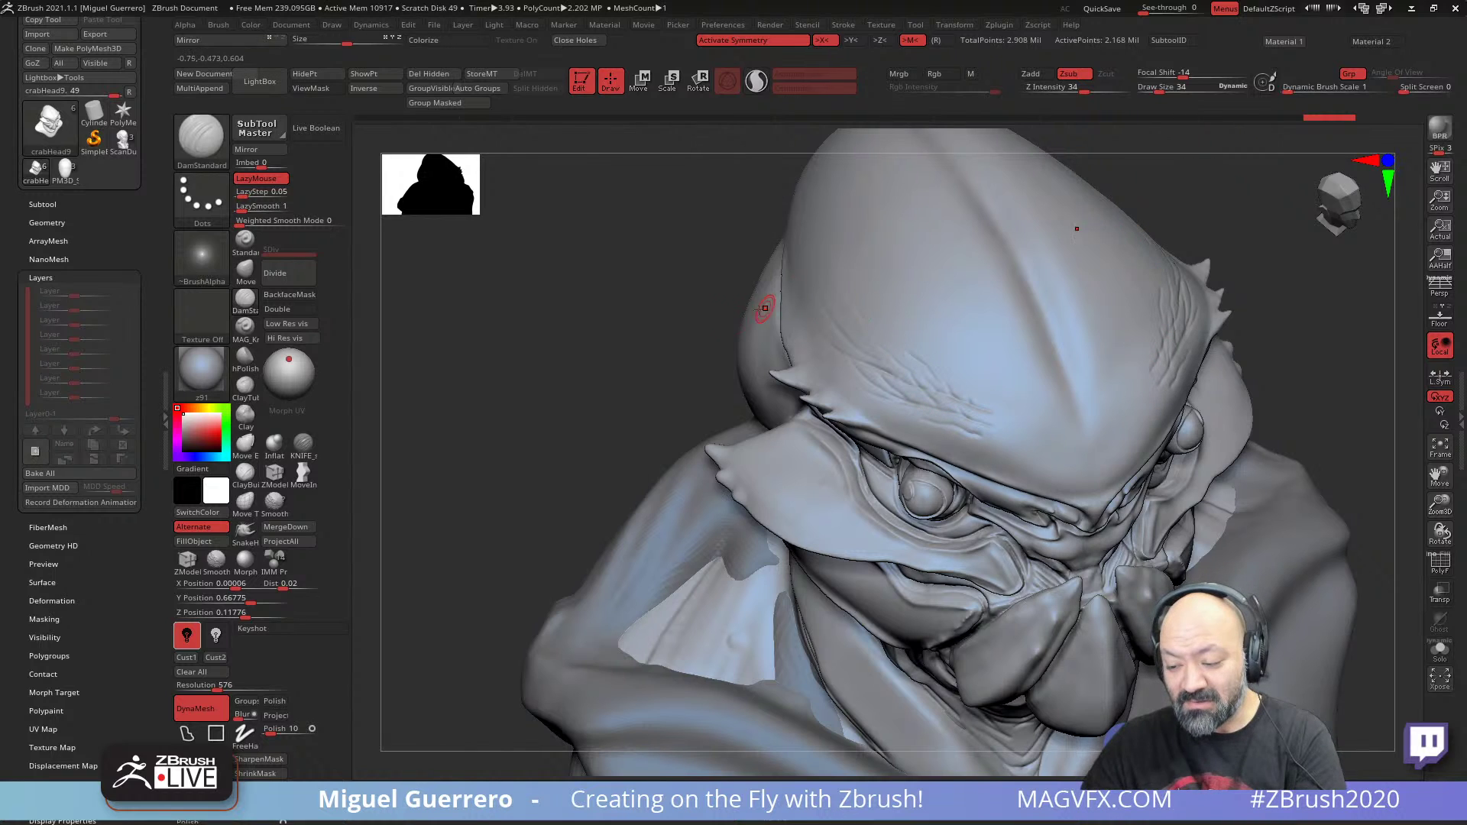
- Try carving longer diagonal creases higher up on the side of the crab's forehead with the DamStandard brush
{"action": "right_click_drag", "start_coordinate": [593, 324], "coordinate": [593, 364], "text": "ctrl"}
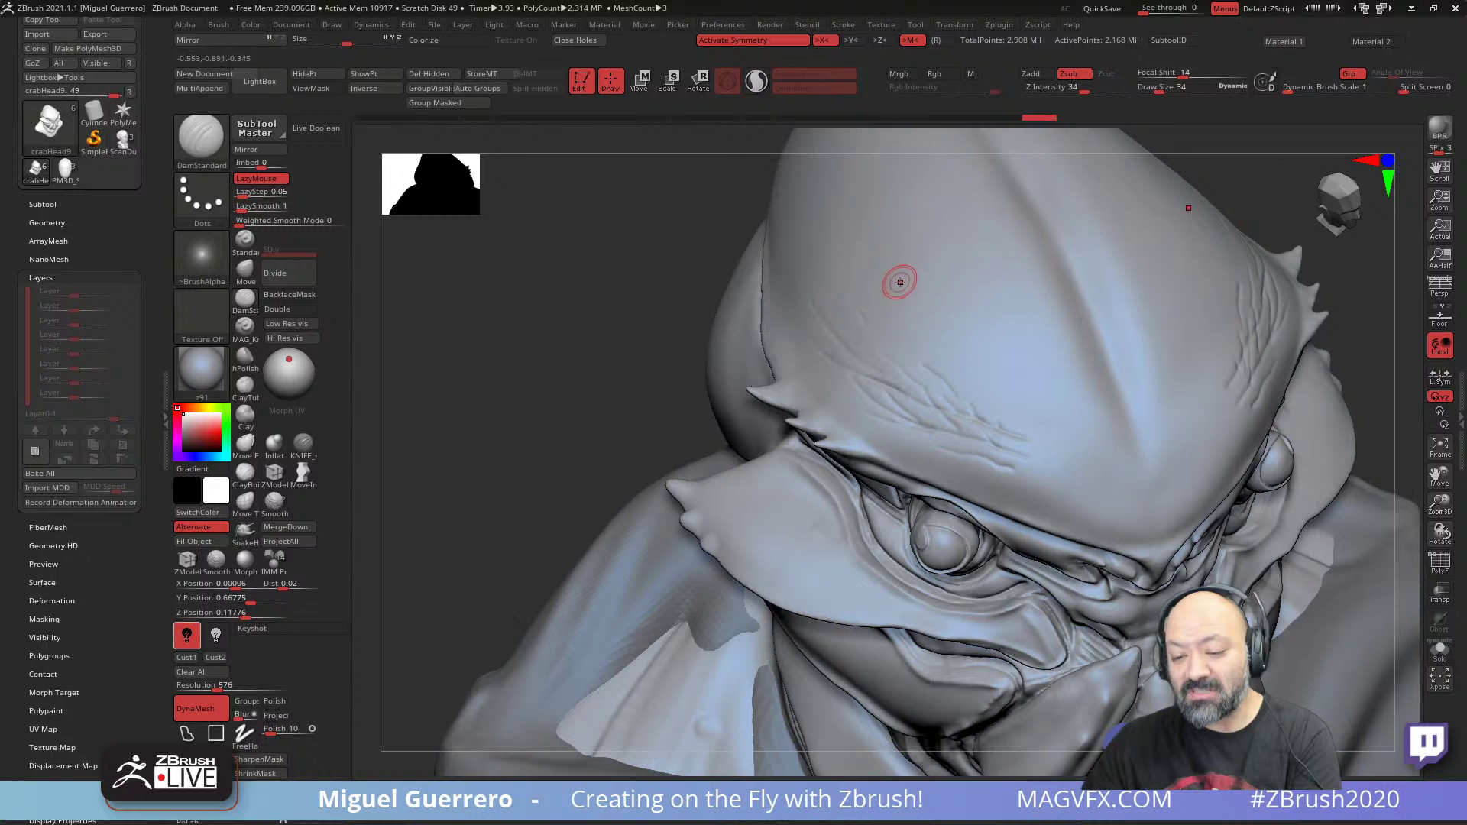
{"action": "left_click_drag", "start_coordinate": [850, 226], "coordinate": [933, 305]}
{"action": "left_click_drag", "start_coordinate": [867, 192], "coordinate": [869, 197]}
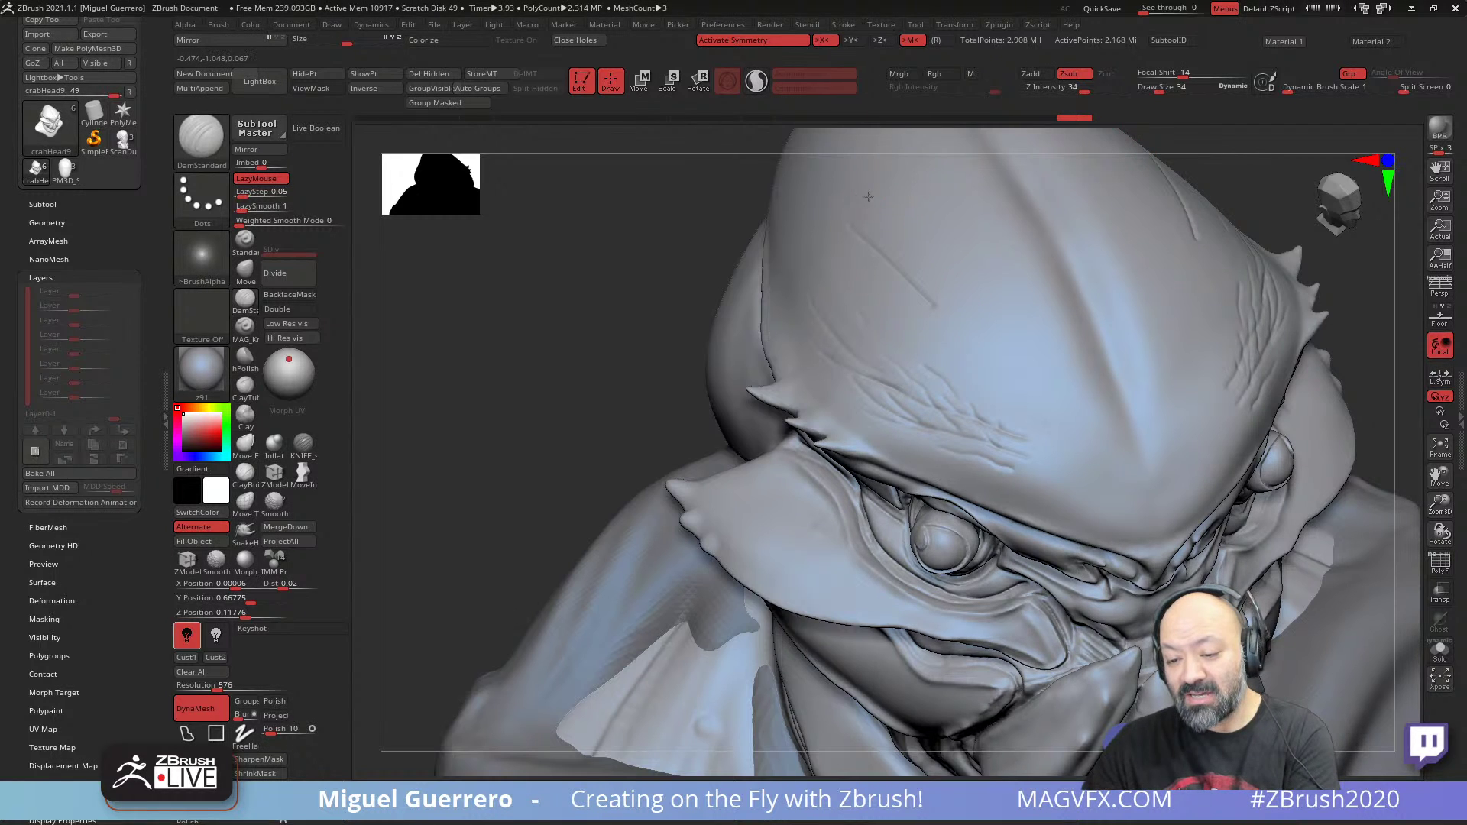
{"action": "left_click_drag", "start_coordinate": [938, 257], "coordinate": [981, 287]}
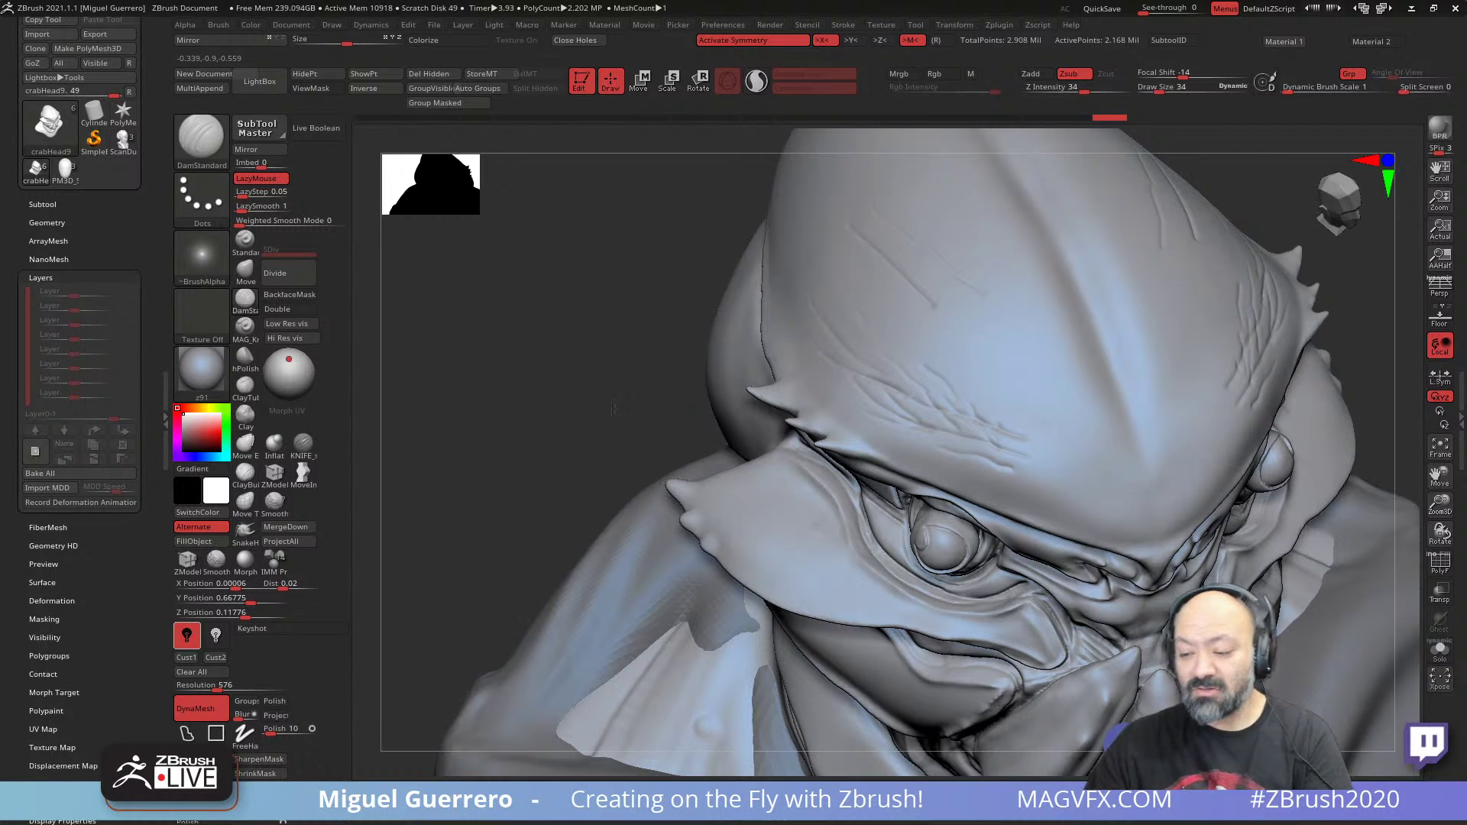
{"action": "right_click_drag", "start_coordinate": [528, 367], "coordinate": [565, 487], "text": "alt"}
{"action": "left_click_drag", "start_coordinate": [566, 488], "coordinate": [564, 488]}
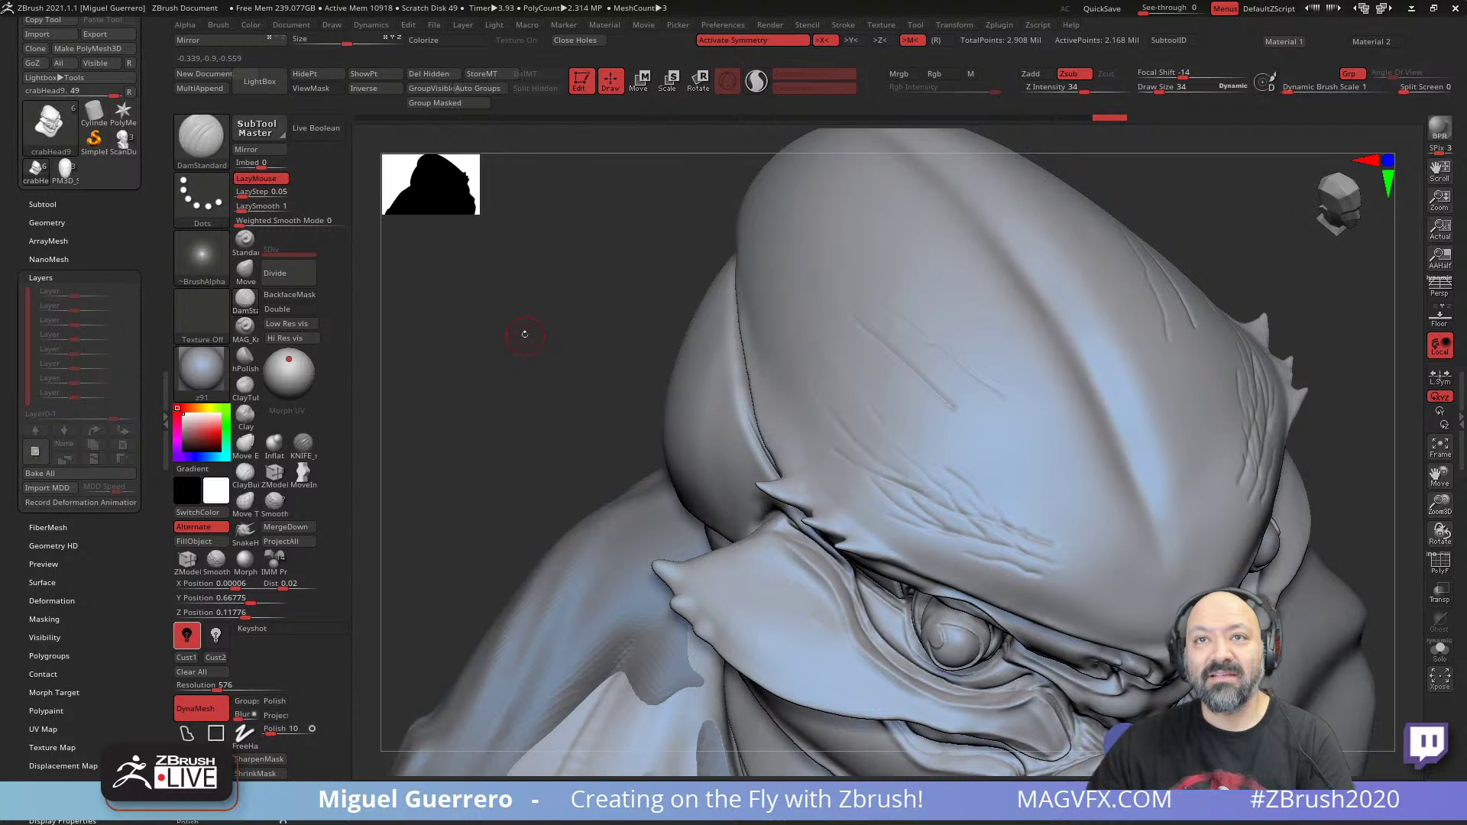
{"action": "left_click_drag", "start_coordinate": [525, 334], "coordinate": [508, 374]}
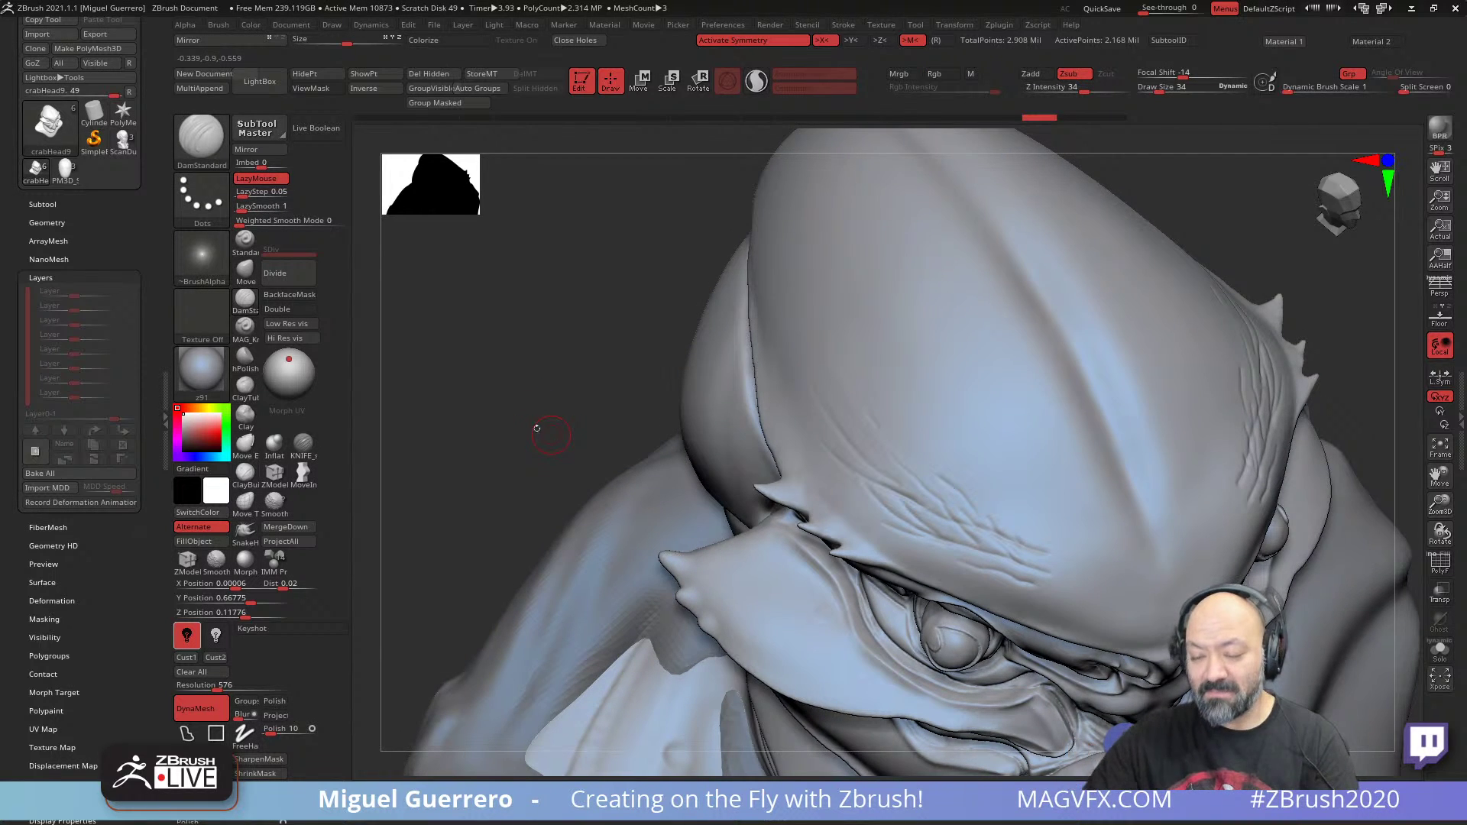
- Cut fine branching wrinkles from the brow creases toward the middle of the forehead with the KNIFE_sharp_control brush
{"action": "left_click_drag", "start_coordinate": [529, 428], "coordinate": [604, 478]}
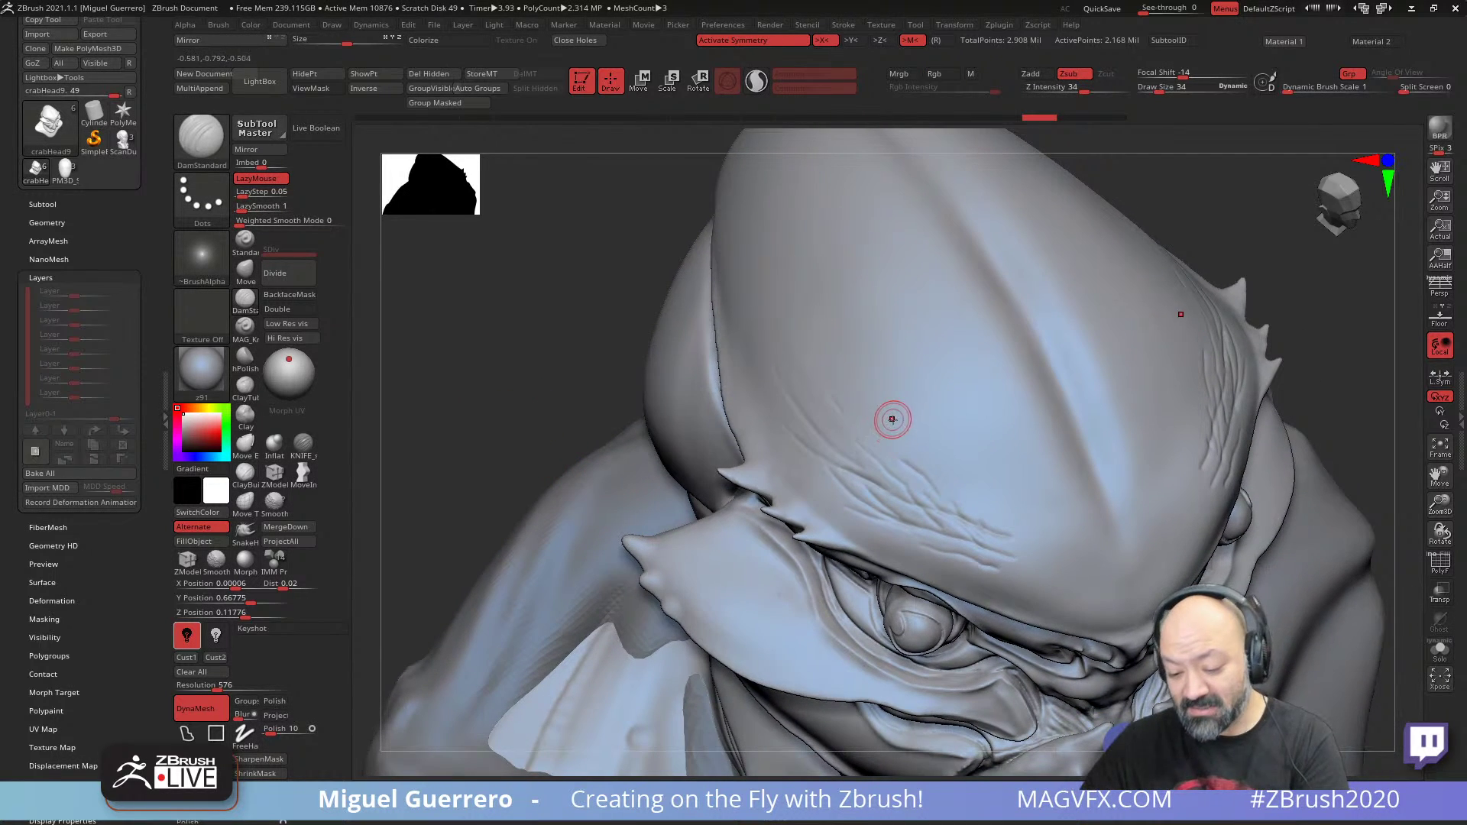
{"action": "left_click", "coordinate": [303, 443]}
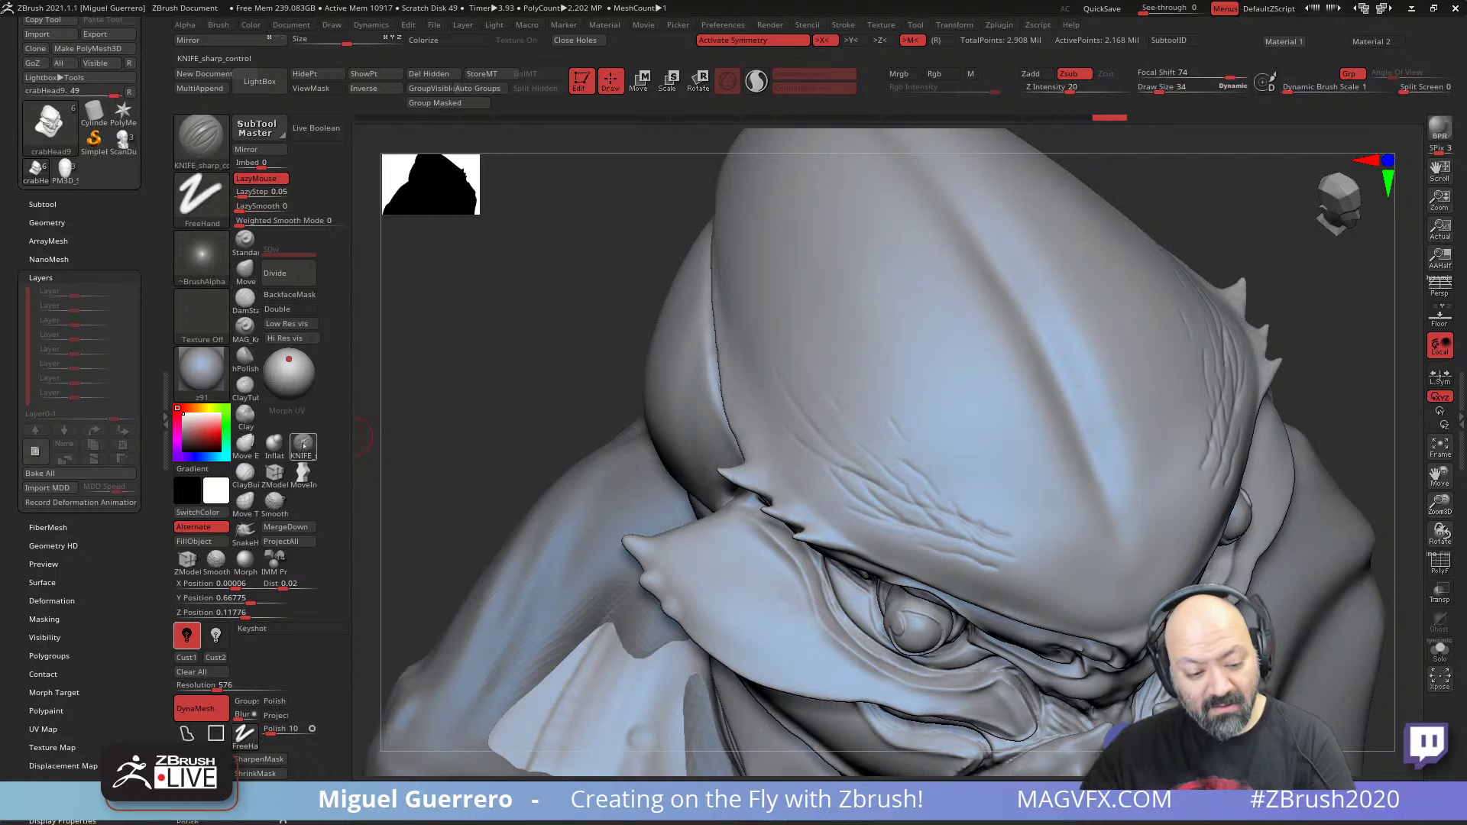
{"action": "mouse_move", "coordinate": [863, 362]}
{"action": "left_mouse_down"}
{"action": "mouse_move", "coordinate": [874, 395]}
{"action": "mouse_move", "coordinate": [936, 447]}
{"action": "mouse_move", "coordinate": [992, 464]}
{"action": "mouse_move", "coordinate": [964, 465]}
{"action": "mouse_move", "coordinate": [981, 490]}
{"action": "left_mouse_up"}
{"action": "mouse_move", "coordinate": [1019, 546]}
{"action": "left_mouse_down"}
{"action": "mouse_move", "coordinate": [1025, 525]}
{"action": "mouse_move", "coordinate": [1037, 536]}
{"action": "left_mouse_up"}
{"action": "left_click_drag", "start_coordinate": [997, 489], "coordinate": [1090, 548]}
{"action": "mouse_move", "coordinate": [953, 462]}
{"action": "left_mouse_down"}
{"action": "mouse_move", "coordinate": [964, 472]}
{"action": "mouse_move", "coordinate": [937, 469]}
{"action": "left_mouse_up"}
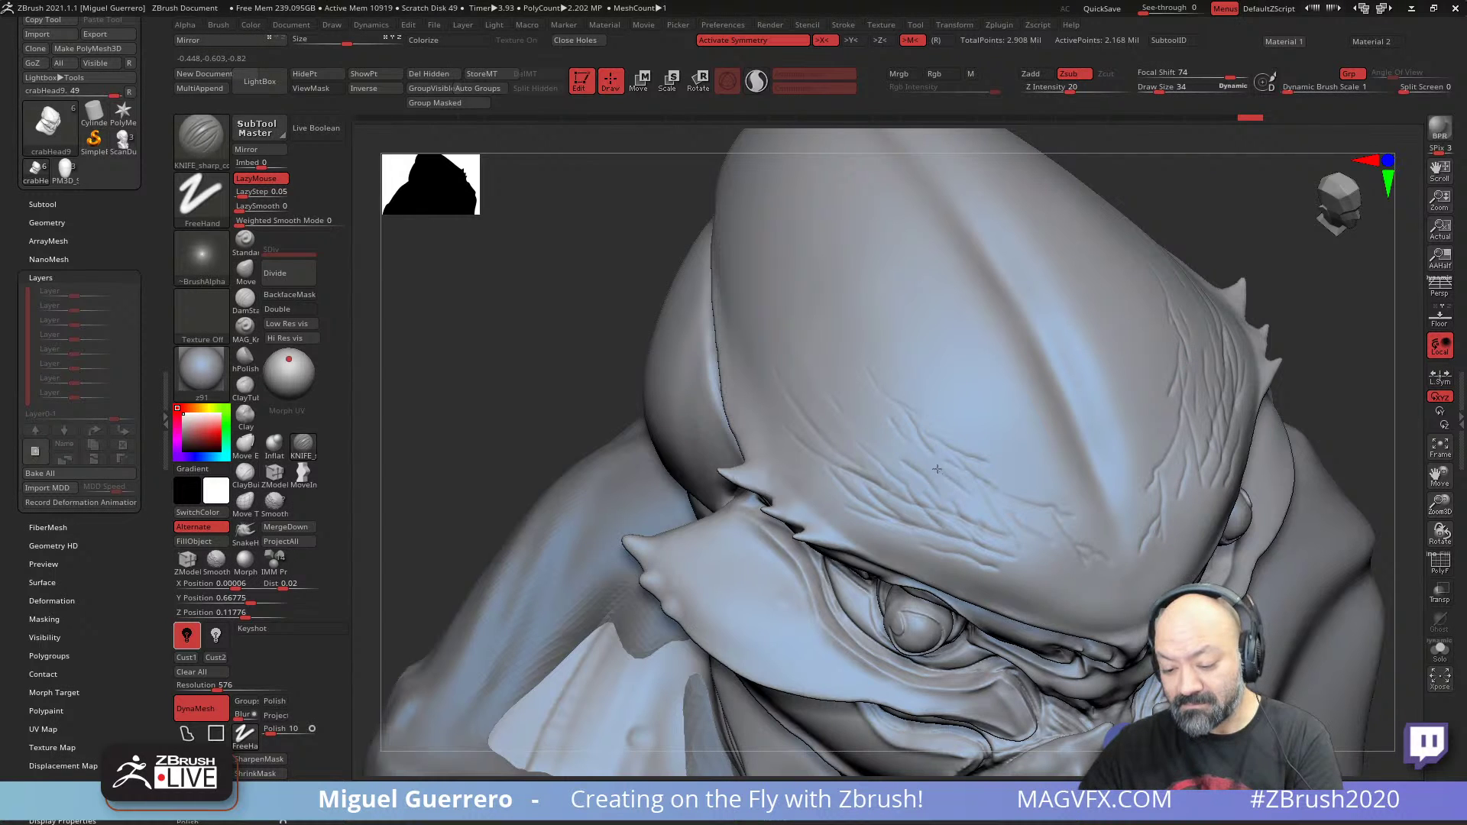
- Inflate the skin between the outer brow creases with the Inflat brush at draw size 34
{"action": "mouse_move", "coordinate": [583, 370]}
{"action": "left_mouse_down"}
{"action": "mouse_move", "coordinate": [560, 386]}
{"action": "mouse_move", "coordinate": [590, 390]}
{"action": "mouse_move", "coordinate": [581, 449]}
{"action": "mouse_move", "coordinate": [312, 471]}
{"action": "left_mouse_up"}
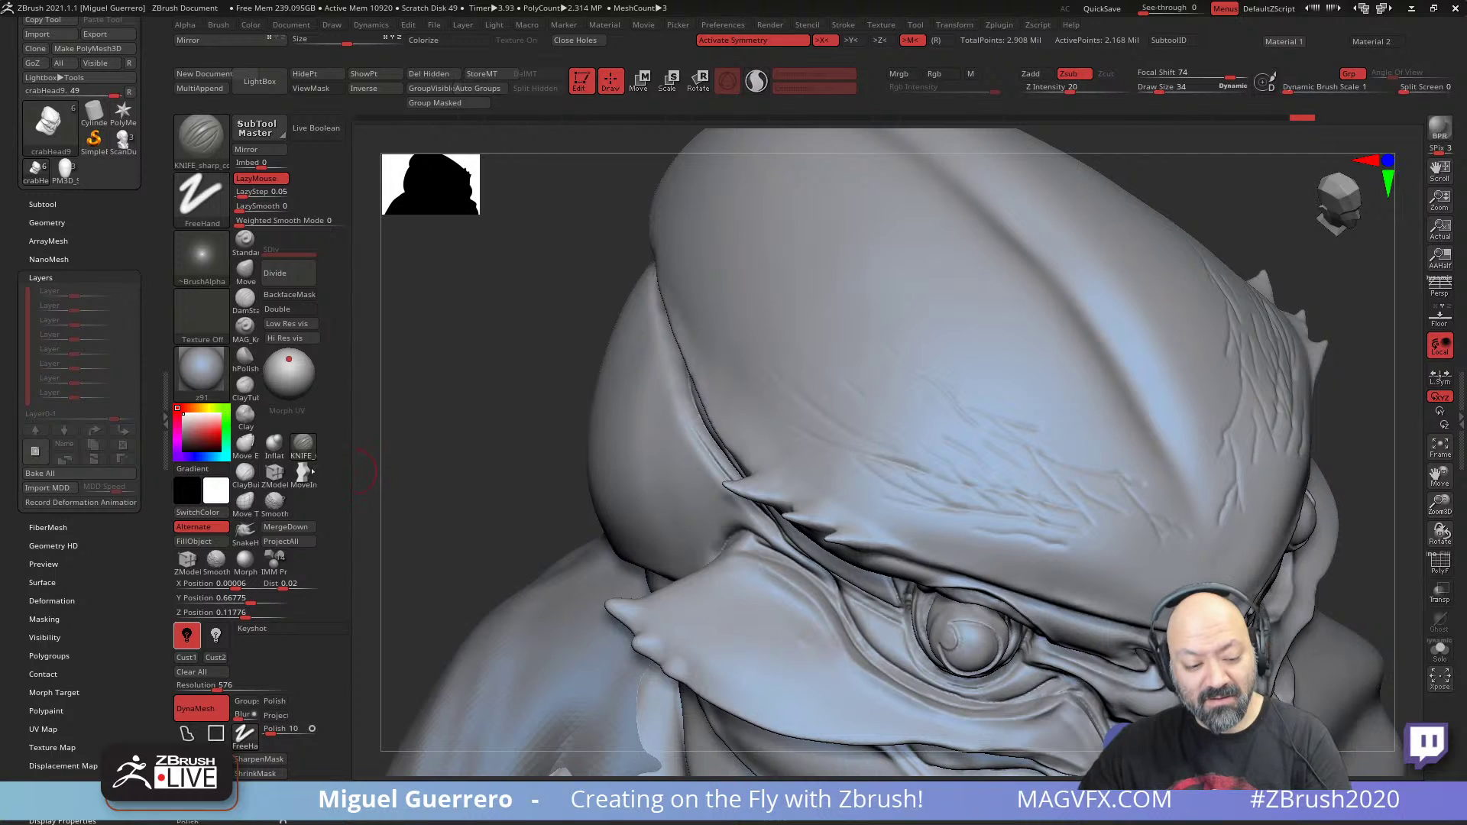
{"action": "left_click", "coordinate": [274, 443]}
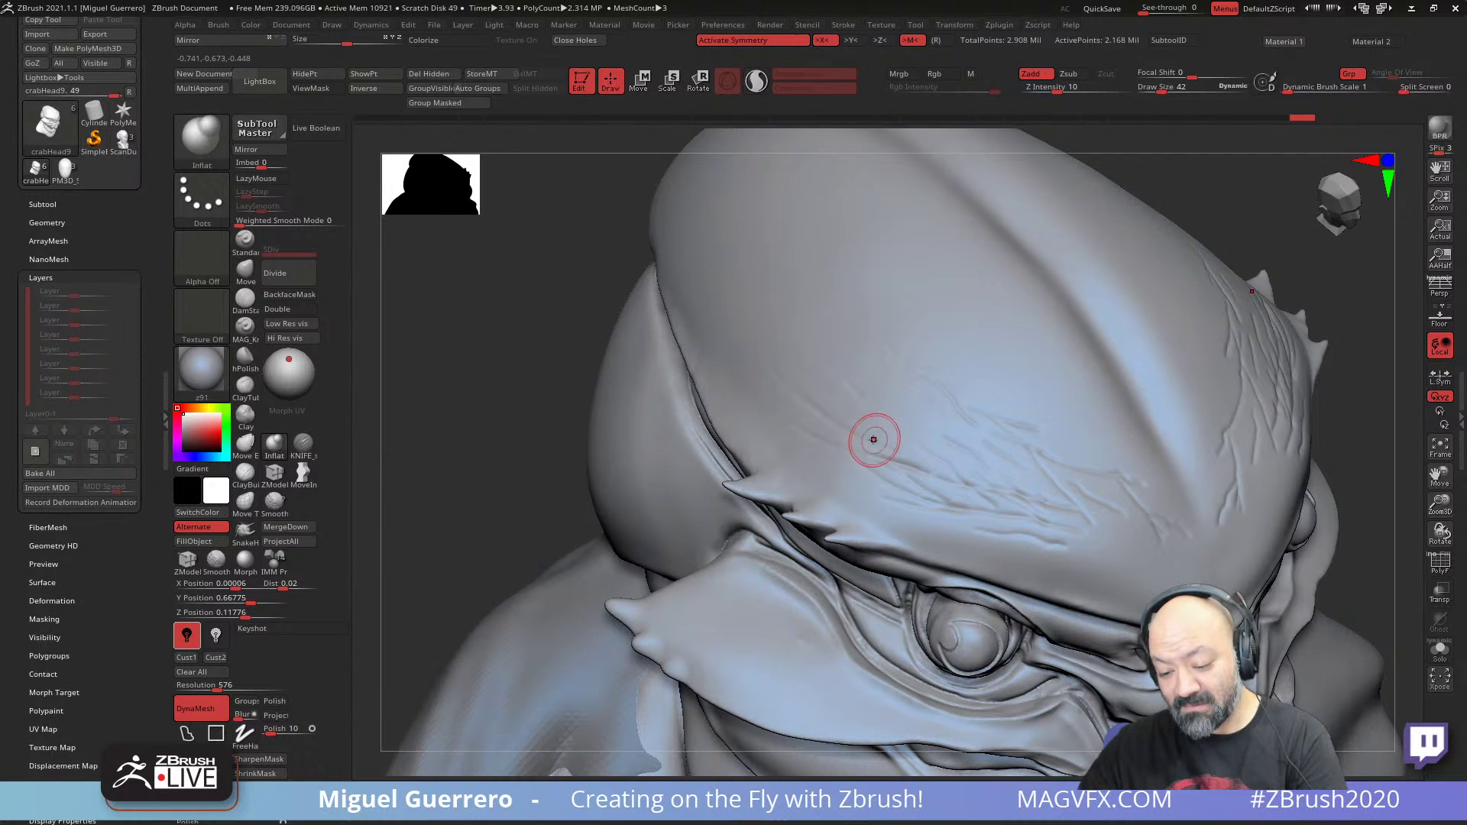
{"action": "key", "text": "["}
{"action": "left_click_drag", "start_coordinate": [896, 427], "coordinate": [989, 468]}
- Preview the crab head in the Marblest material and apply Goblin_mat_shiny instead
{"action": "left_click", "coordinate": [744, 803]}
{"action": "left_click", "coordinate": [764, 803]}
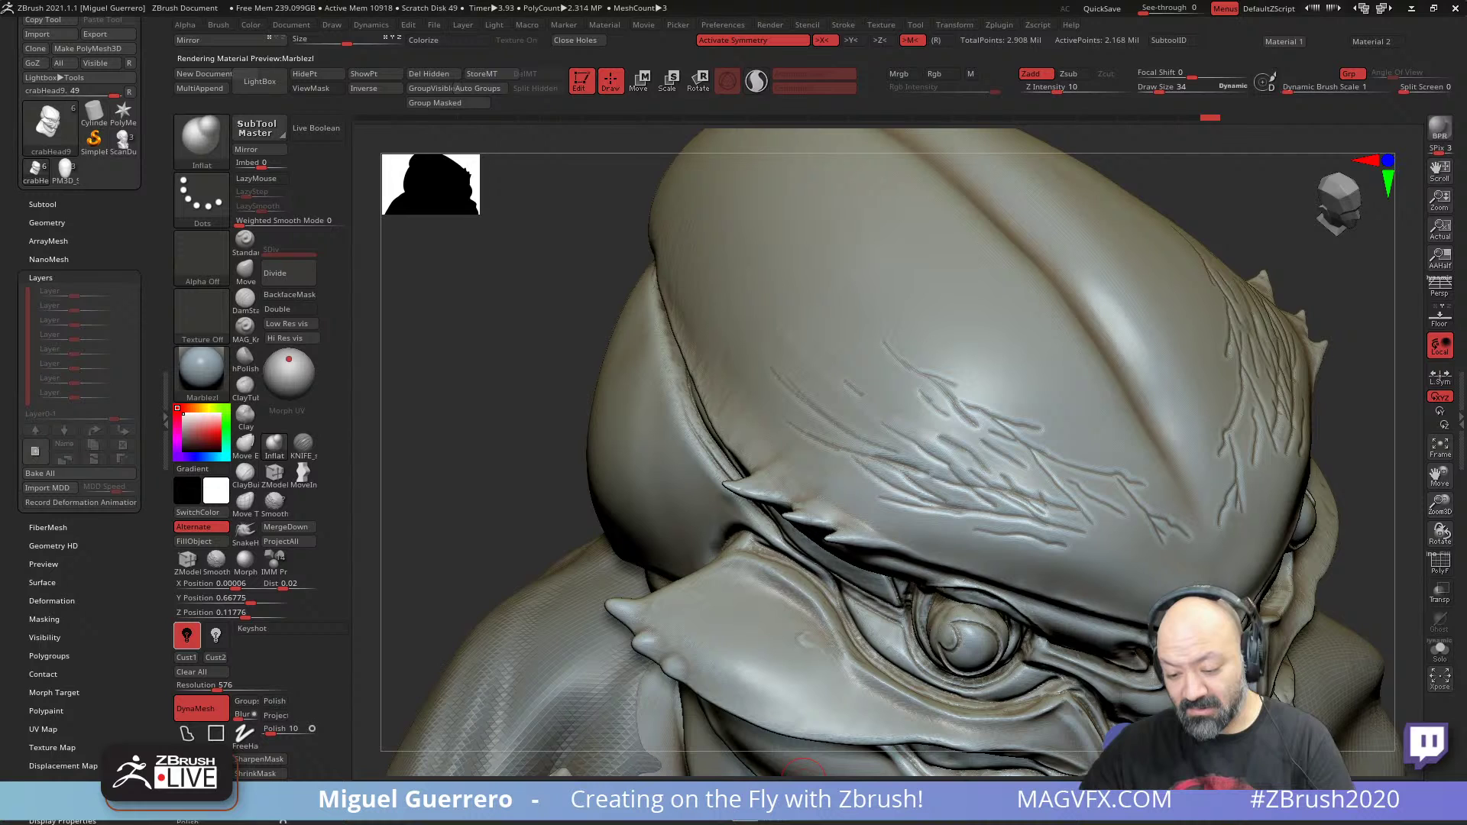
{"action": "left_click", "coordinate": [289, 359]}
{"action": "left_click", "coordinate": [847, 555]}
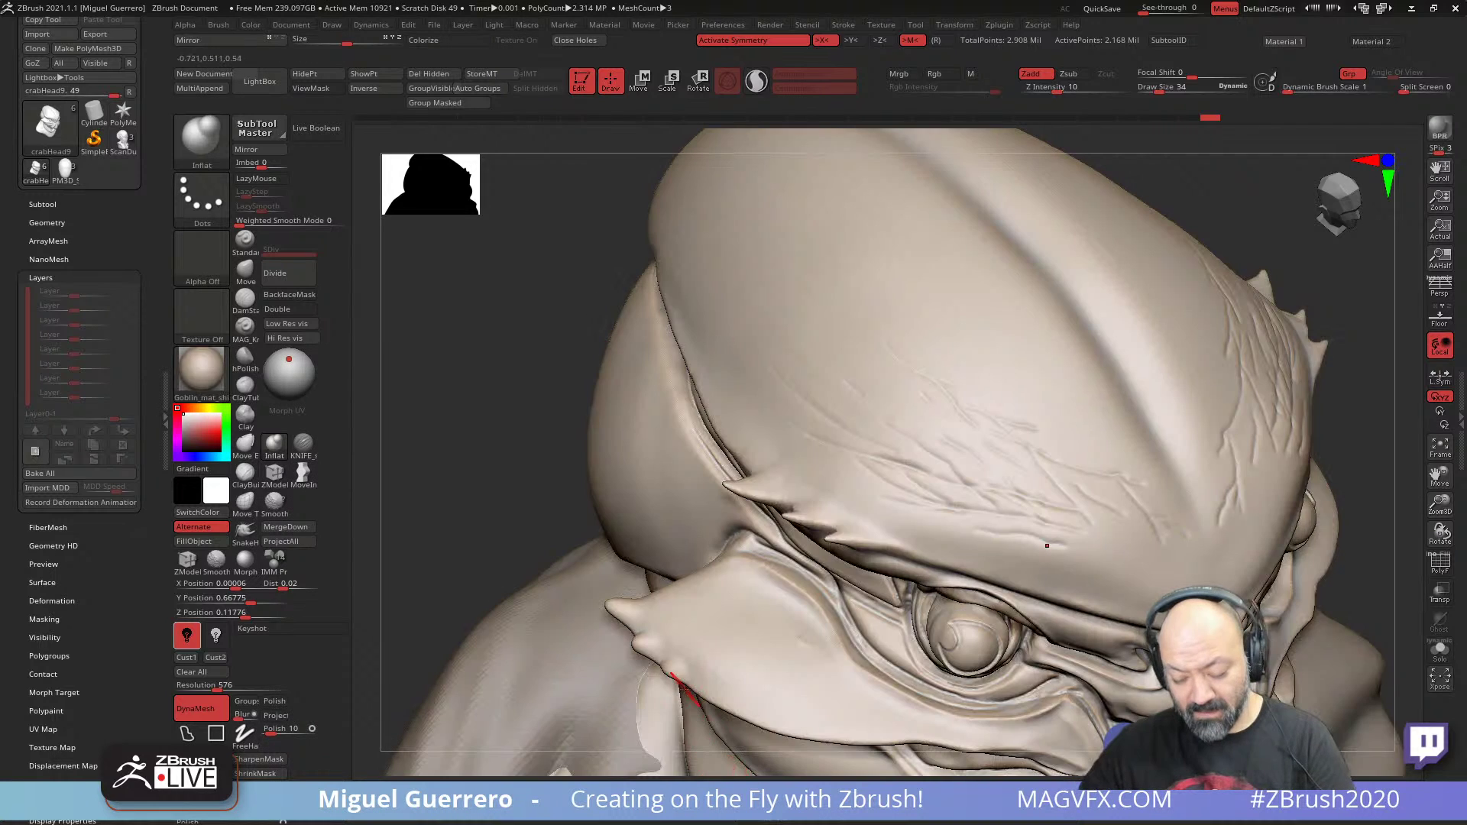
- Puff up the narrow ridges between the forehead wrinkles with the Inflat brush, reducing its draw size to 22
{"action": "mouse_move", "coordinate": [489, 474]}
{"action": "left_mouse_down"}
{"action": "mouse_move", "coordinate": [504, 419]}
{"action": "mouse_move", "coordinate": [573, 419]}
{"action": "left_mouse_up"}
{"action": "mouse_move", "coordinate": [932, 450]}
{"action": "left_mouse_down"}
{"action": "mouse_move", "coordinate": [947, 434]}
{"action": "mouse_move", "coordinate": [971, 446]}
{"action": "left_mouse_up"}
{"action": "key", "text": "["}
{"action": "mouse_move", "coordinate": [981, 451]}
{"action": "left_mouse_down"}
{"action": "mouse_move", "coordinate": [1033, 479]}
{"action": "mouse_move", "coordinate": [1024, 459]}
{"action": "left_mouse_up"}
{"action": "mouse_move", "coordinate": [1025, 459]}
{"action": "left_mouse_down"}
{"action": "mouse_move", "coordinate": [1051, 493]}
{"action": "mouse_move", "coordinate": [1041, 457]}
{"action": "mouse_move", "coordinate": [1065, 488]}
{"action": "left_mouse_up"}
{"action": "key", "text": "["}
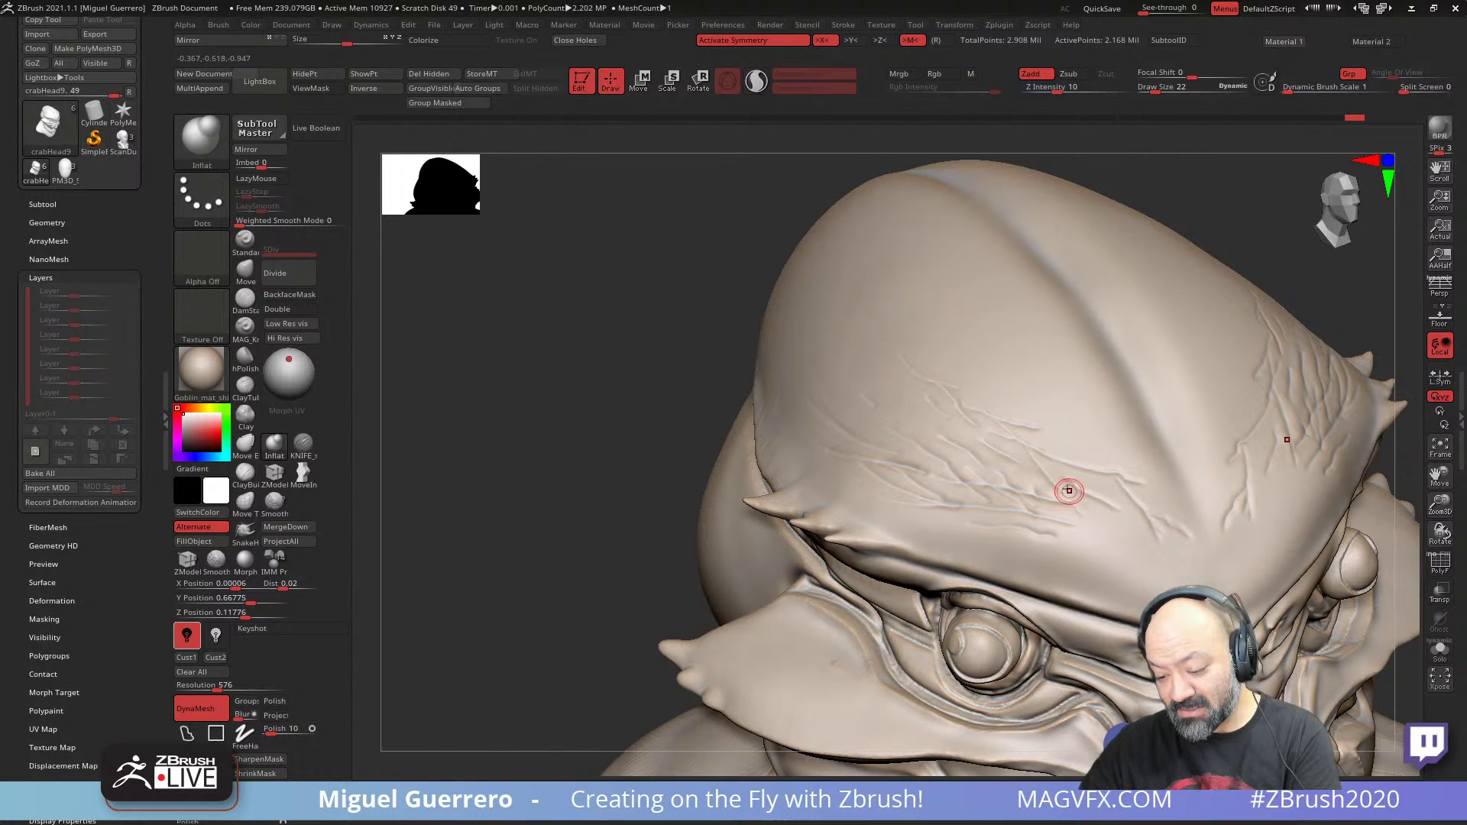
{"action": "left_click_drag", "start_coordinate": [1116, 545], "coordinate": [1146, 527]}
{"action": "left_click_drag", "start_coordinate": [1012, 429], "coordinate": [1101, 467]}
{"action": "left_click_drag", "start_coordinate": [984, 421], "coordinate": [982, 419]}
{"action": "key", "text": "ctrl+shift+z"}
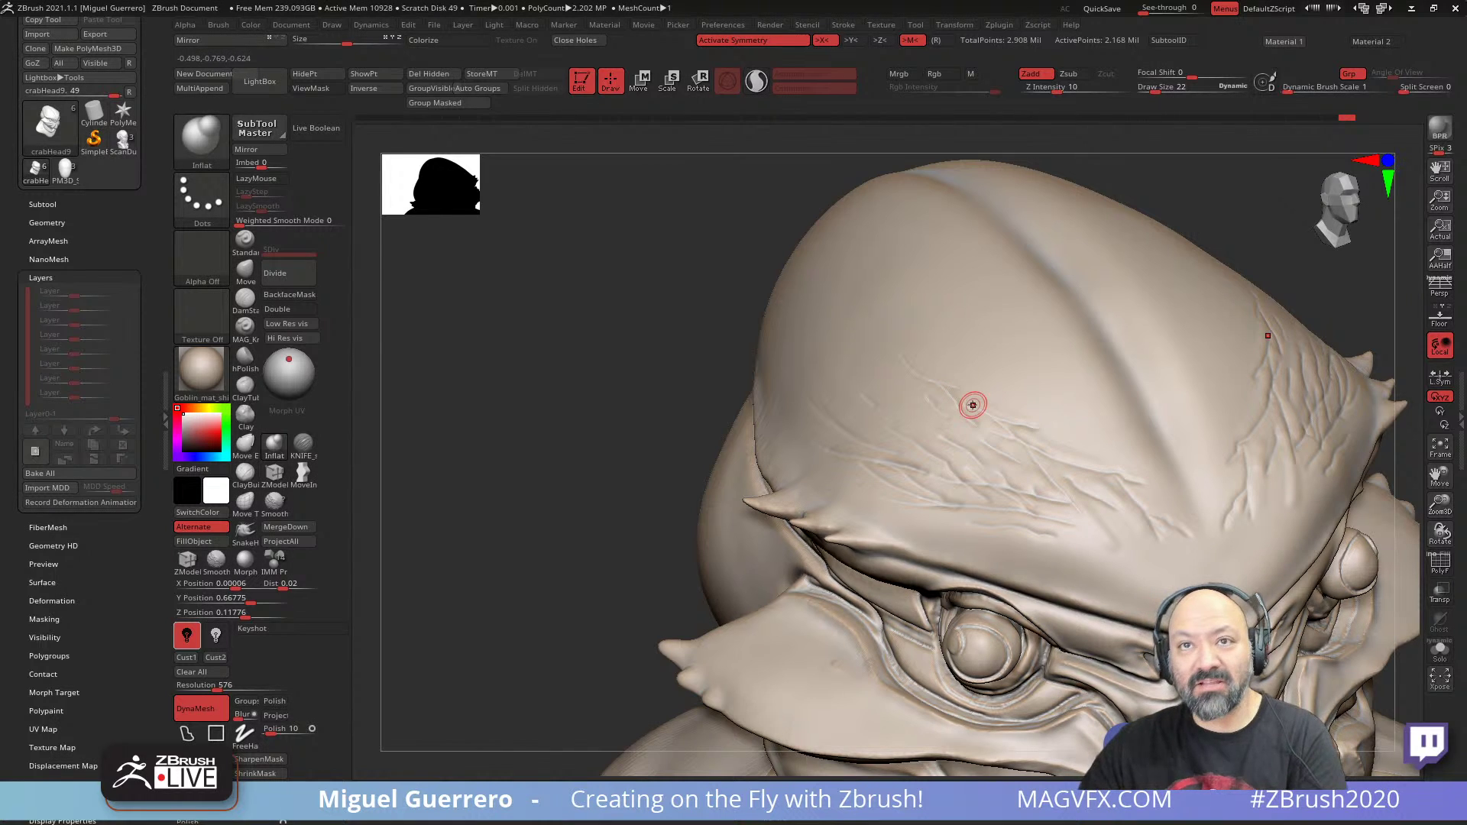
{"action": "mouse_move", "coordinate": [601, 436]}
{"action": "left_mouse_down", "text": "alt"}
{"action": "mouse_move", "coordinate": [573, 431]}
{"action": "mouse_move", "coordinate": [606, 444]}
{"action": "left_mouse_up", "text": "alt"}
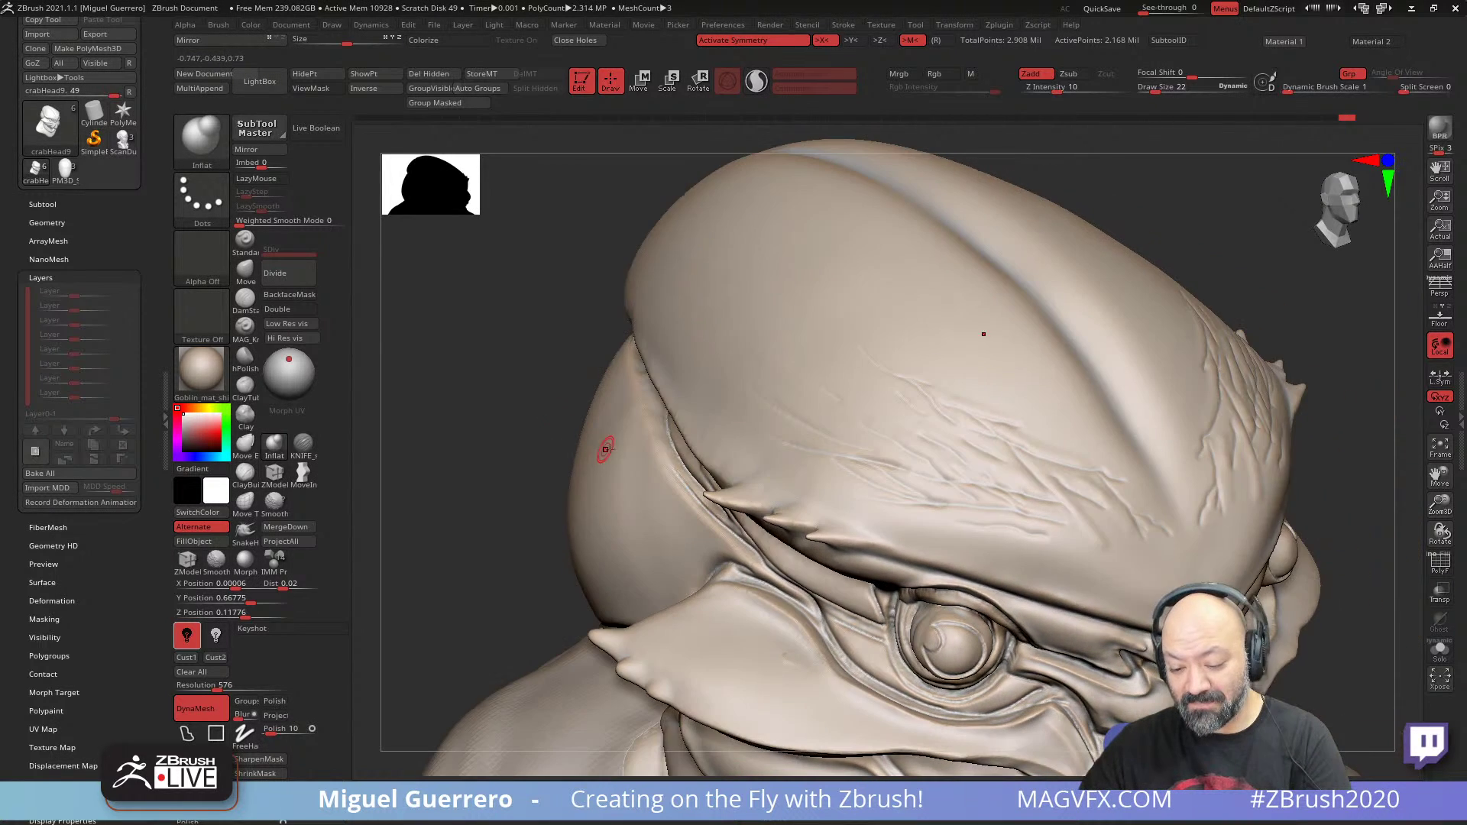
- Inflate more of the lower forehead ridges above the brow with the Inflat brush at draw size 22
{"action": "key", "text": "ctrl+z"}
{"action": "key", "text": "ctrl+z"}
{"action": "key", "text": "ctrl+z"}
{"action": "key", "text": "ctrl+z"}
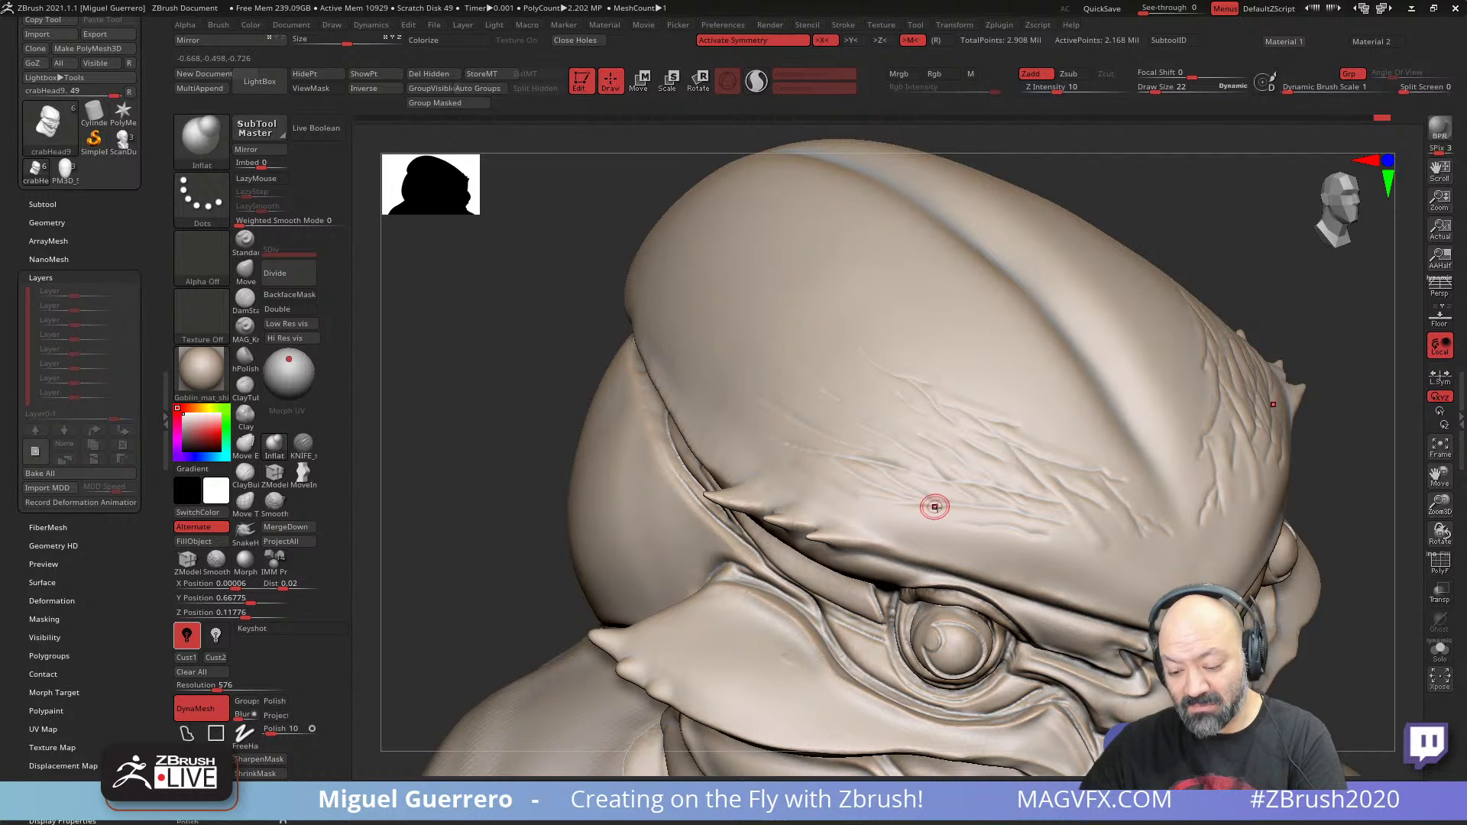
{"action": "left_click_drag", "start_coordinate": [559, 433], "coordinate": [741, 450]}
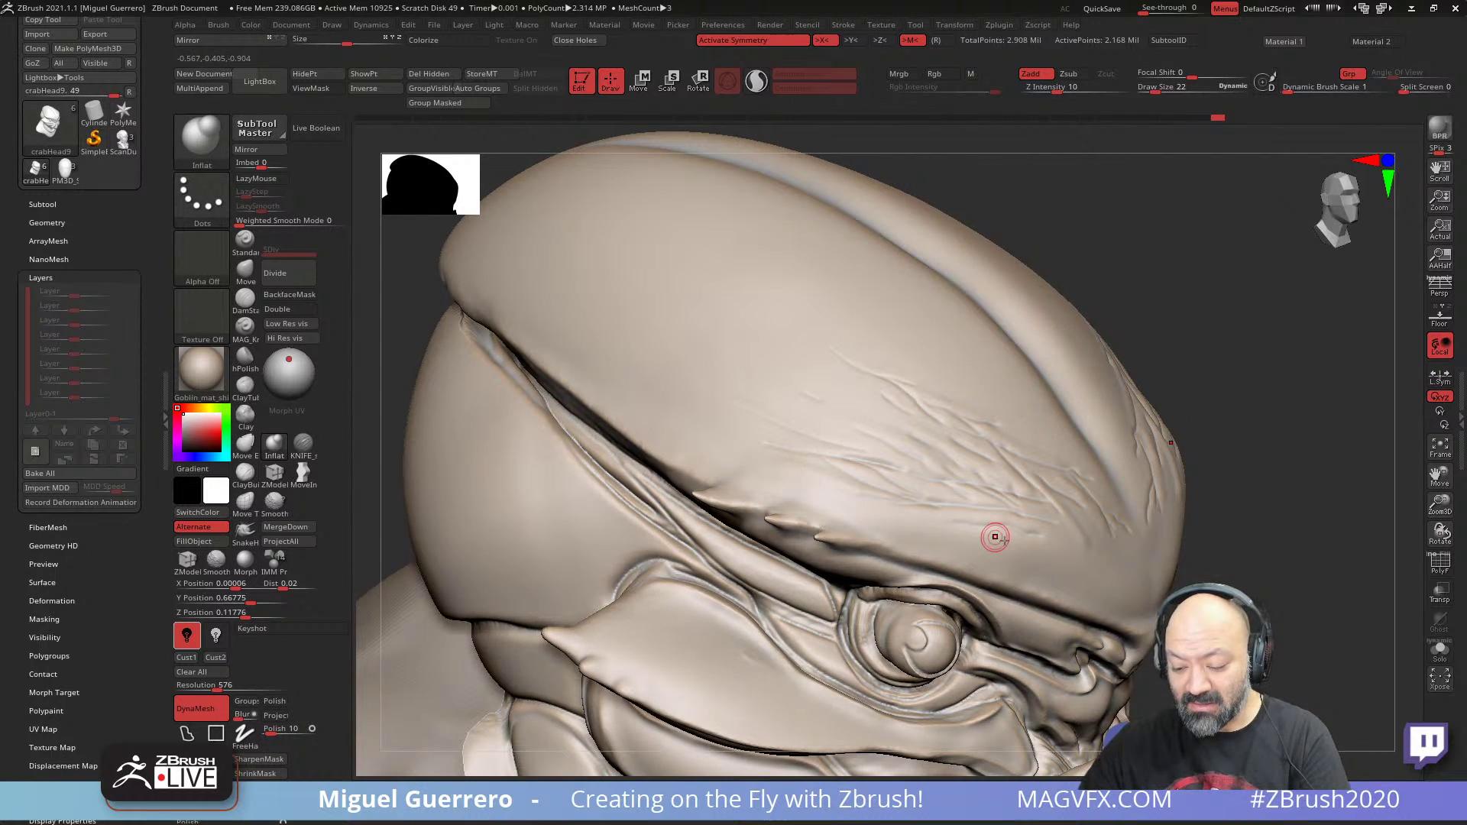
- Soften the wrinkle ends and the outer forehead creases with the Smooth brush, reducing the draw size to 14
{"action": "left_click_drag", "start_coordinate": [1073, 534], "coordinate": [1098, 551], "text": "shift"}
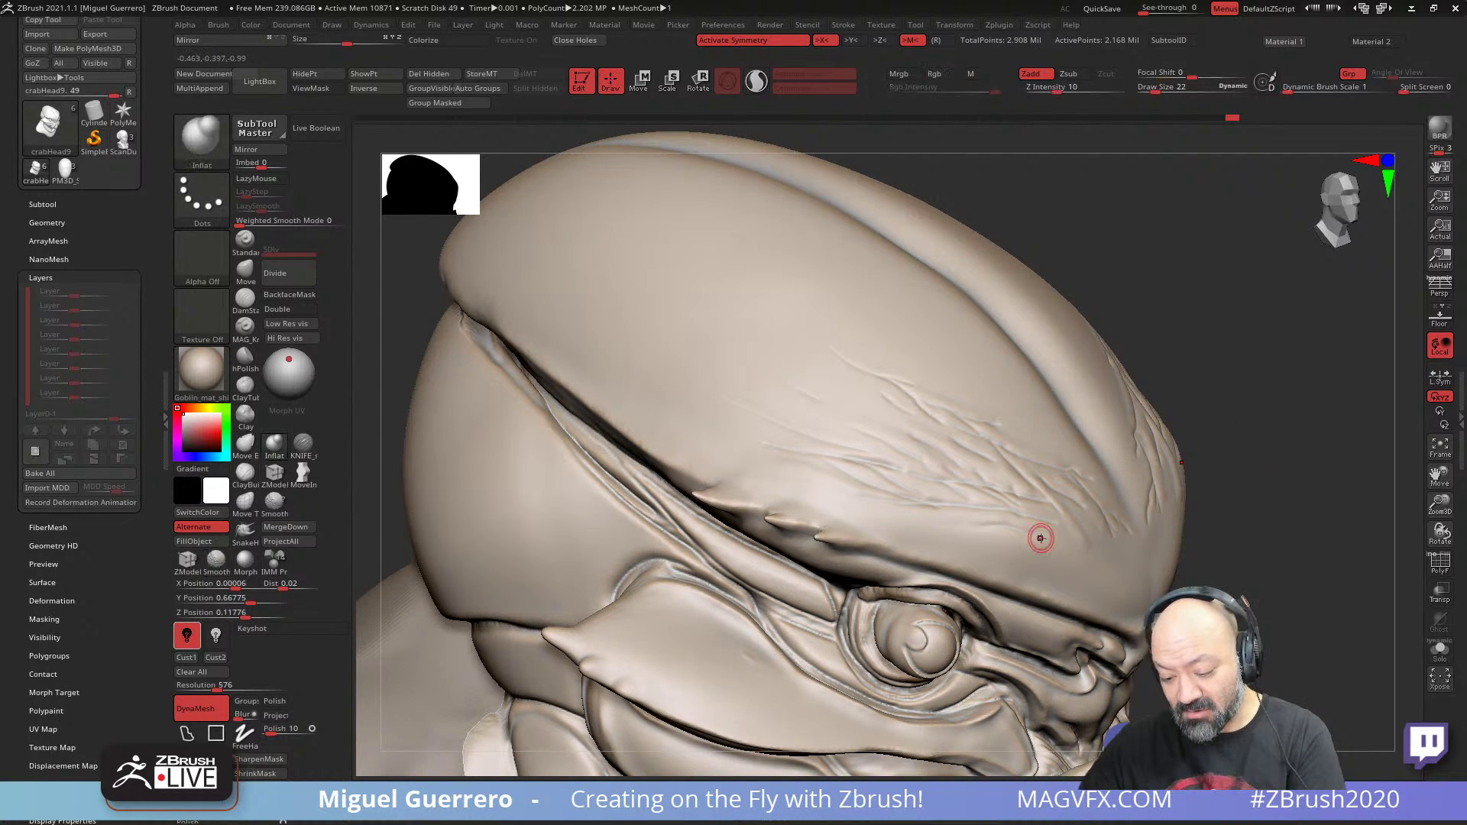
{"action": "key", "text": "ctrl+shift+z"}
{"action": "key", "text": "ctrl+shift+z"}
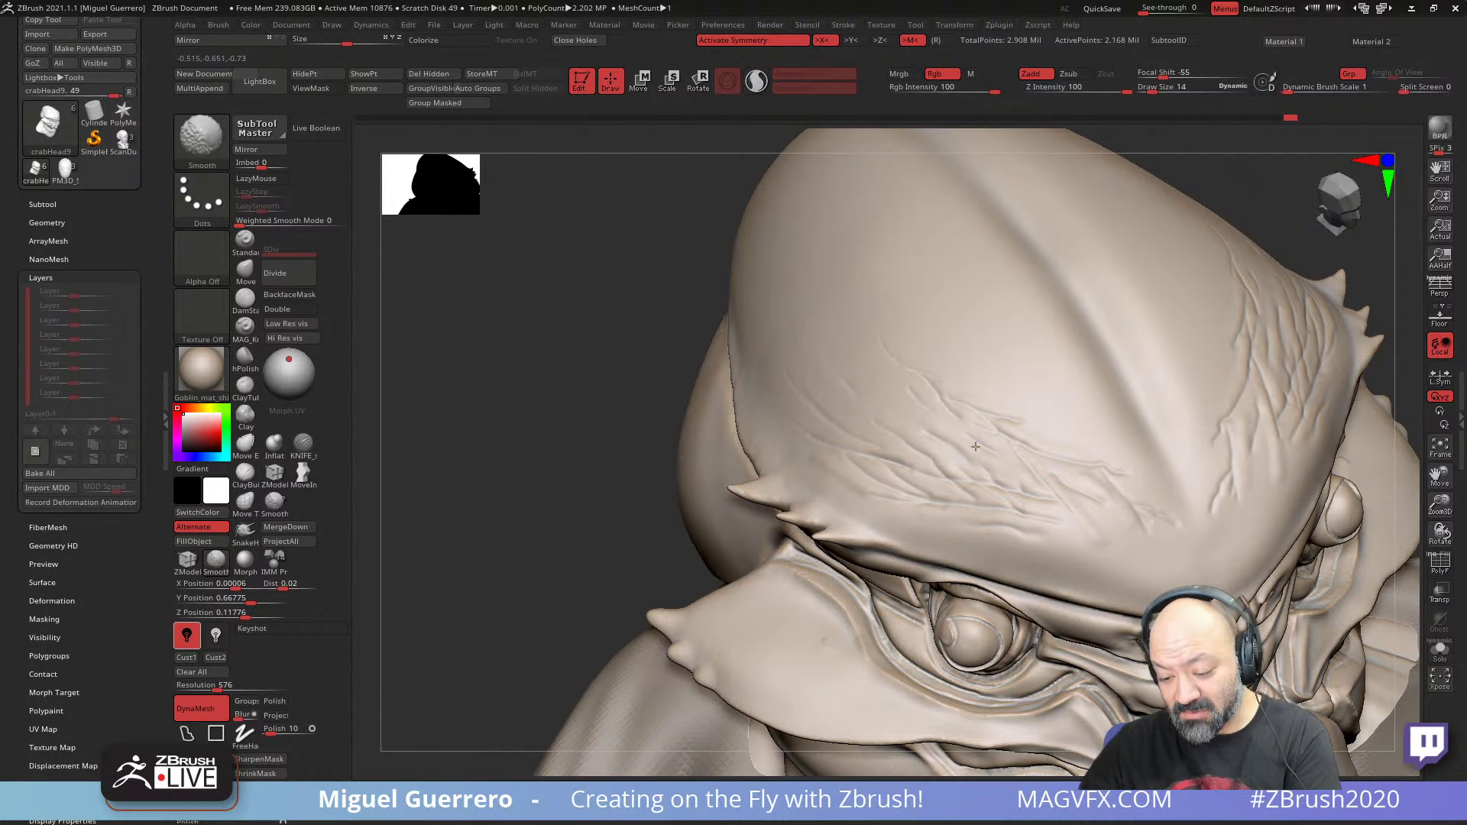
{"action": "key", "text": "ctrl+shift+z"}
{"action": "left_click_drag", "start_coordinate": [1011, 416], "coordinate": [888, 352], "text": "shift"}
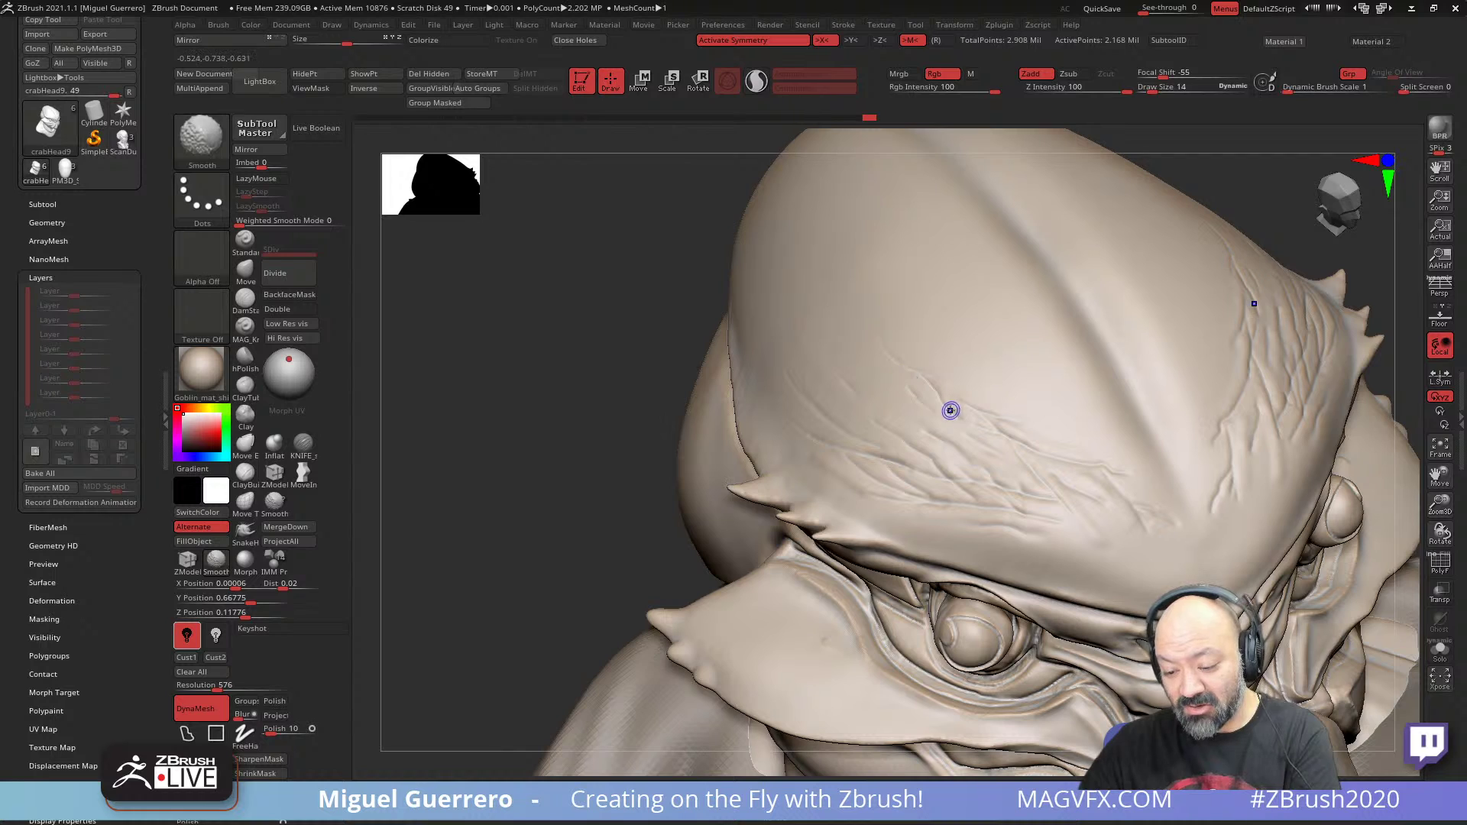
{"action": "key", "text": "ctrl+shift+z"}
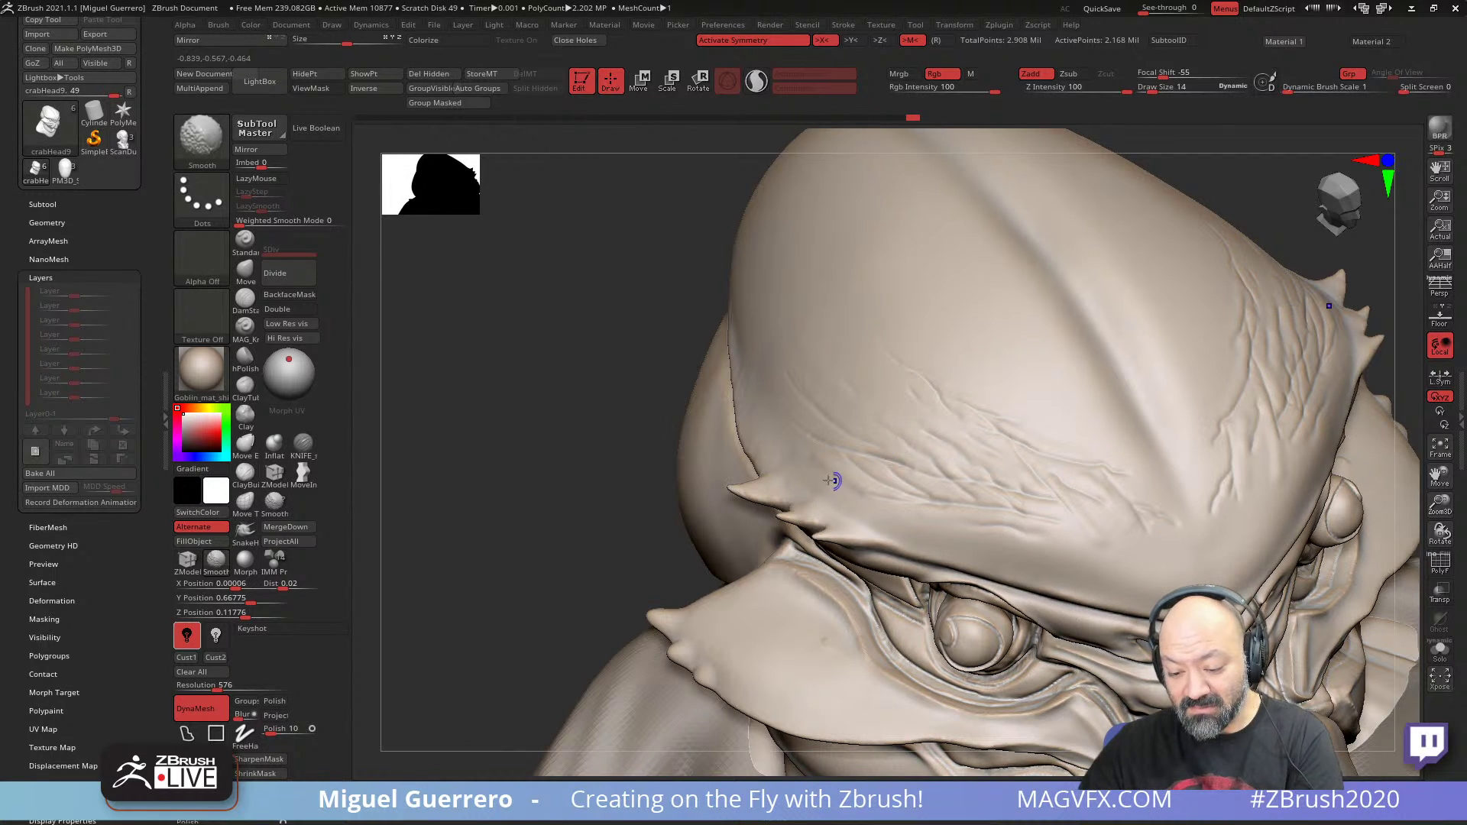
{"action": "key", "text": "ctrl+shift+z"}
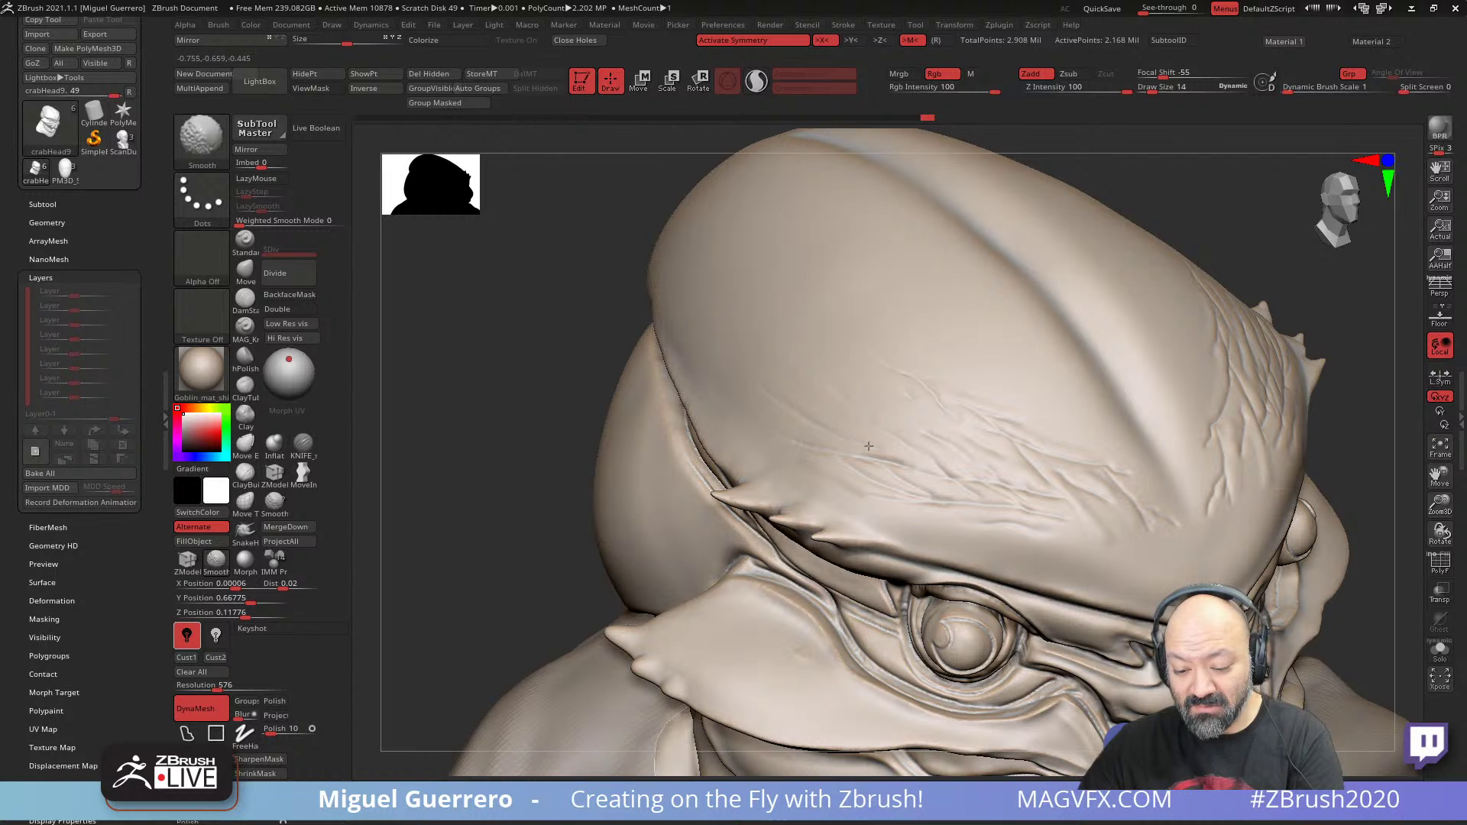
{"action": "key", "text": "ctrl+shift+z"}
{"action": "left_click_drag", "start_coordinate": [848, 453], "coordinate": [829, 448], "text": "shift"}
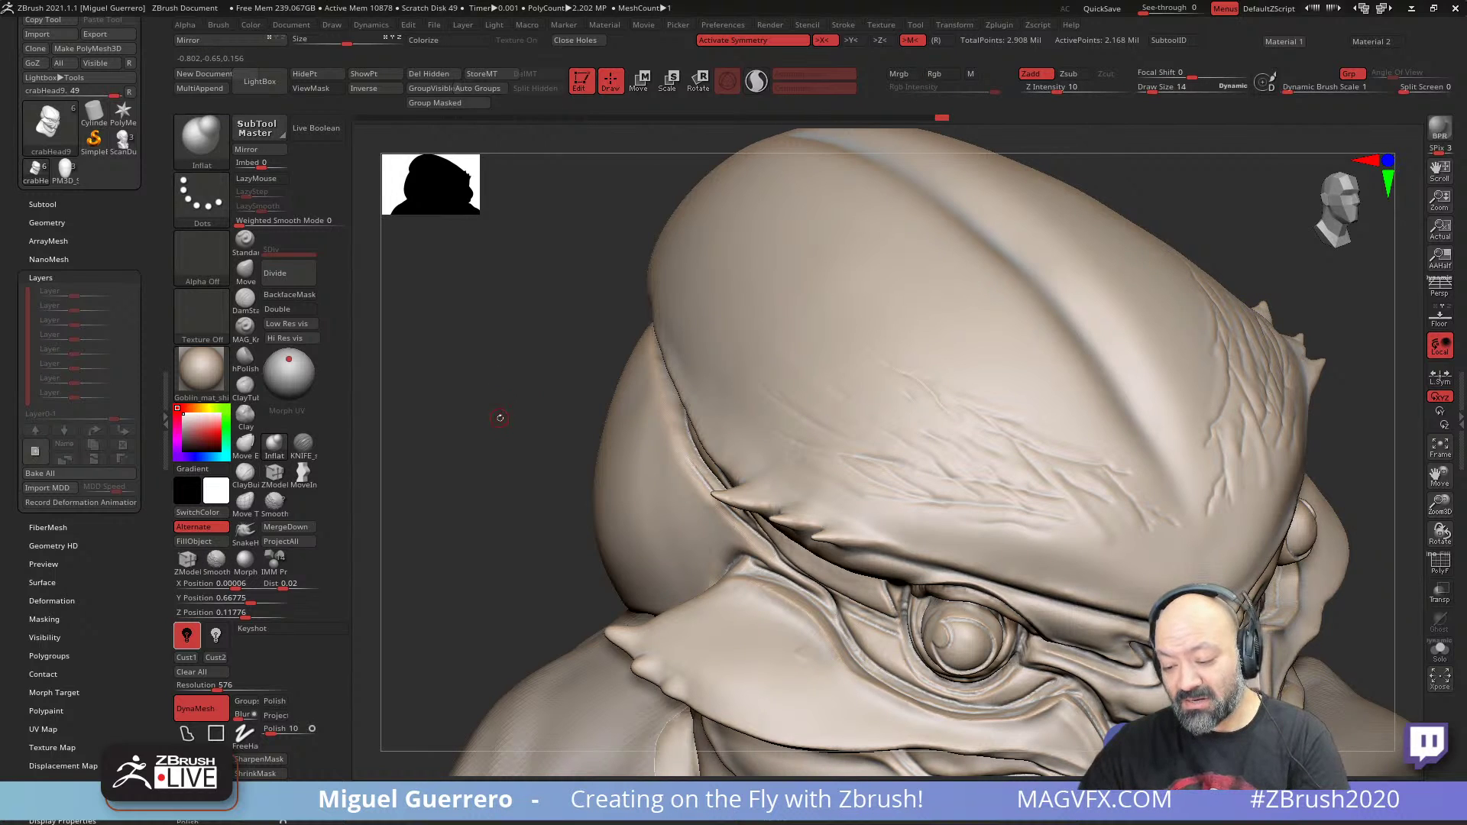
- Apply the MAG_Red material to the crab head and check the wrinkles from the side
{"action": "mouse_move", "coordinate": [500, 415]}
{"action": "left_mouse_down"}
{"action": "mouse_move", "coordinate": [544, 436]}
{"action": "mouse_move", "coordinate": [518, 496]}
{"action": "mouse_move", "coordinate": [538, 504]}
{"action": "mouse_move", "coordinate": [549, 545]}
{"action": "left_mouse_up"}
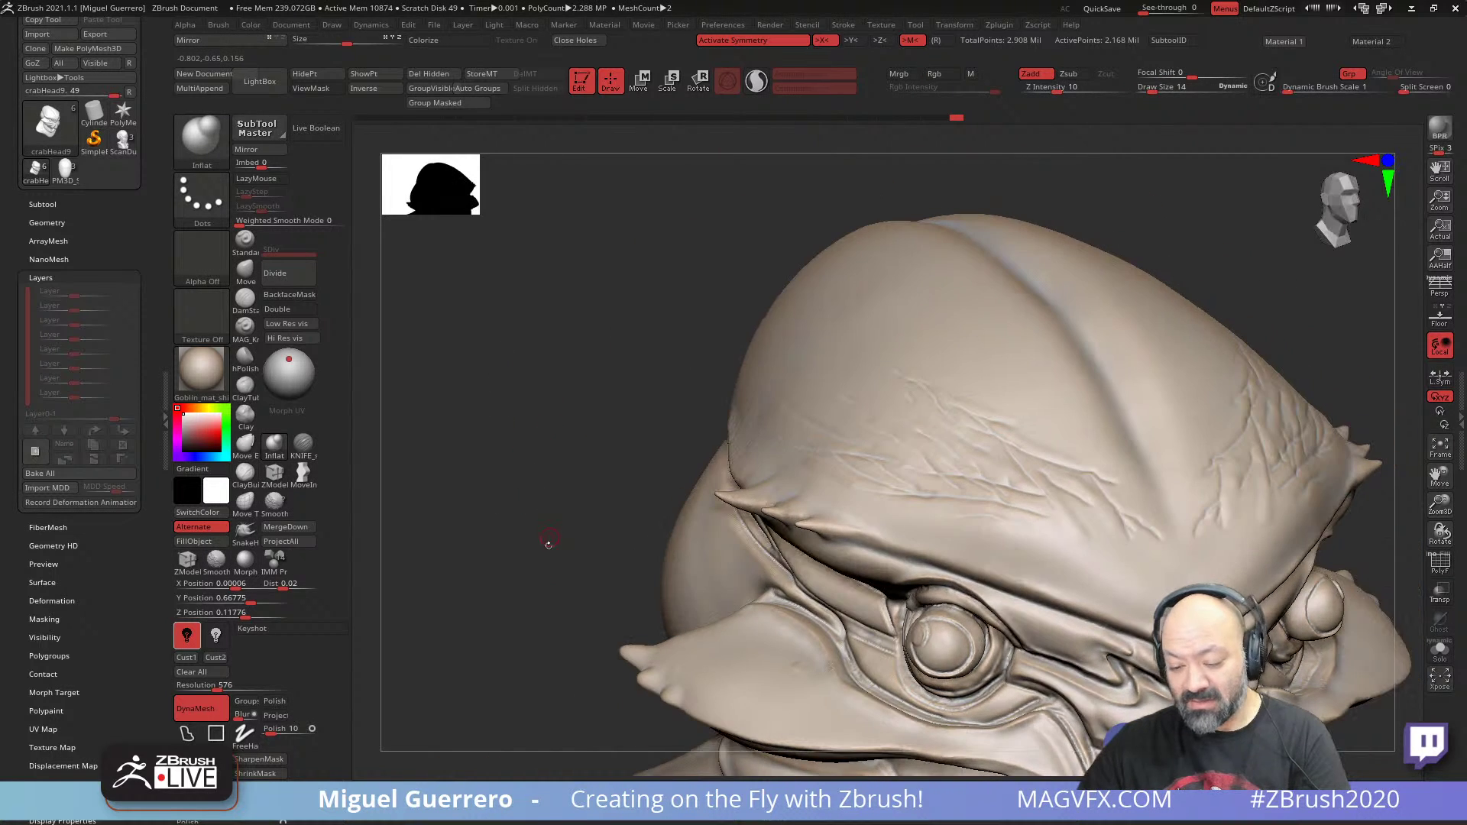
{"action": "left_click", "coordinate": [560, 773]}
{"action": "left_click_drag", "start_coordinate": [412, 634], "coordinate": [474, 631]}
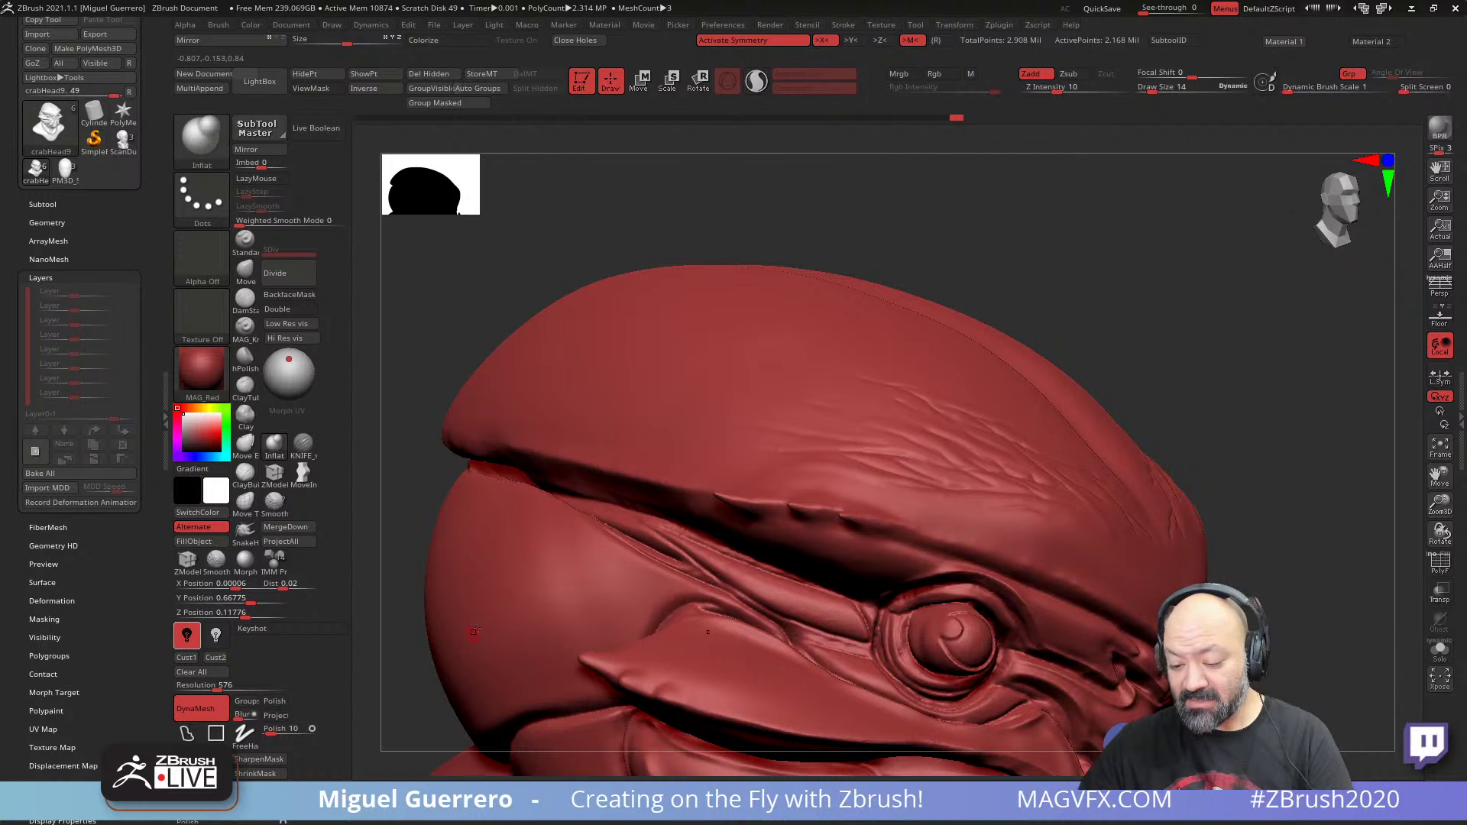
{"action": "left_click_drag", "start_coordinate": [1205, 351], "coordinate": [1212, 404]}
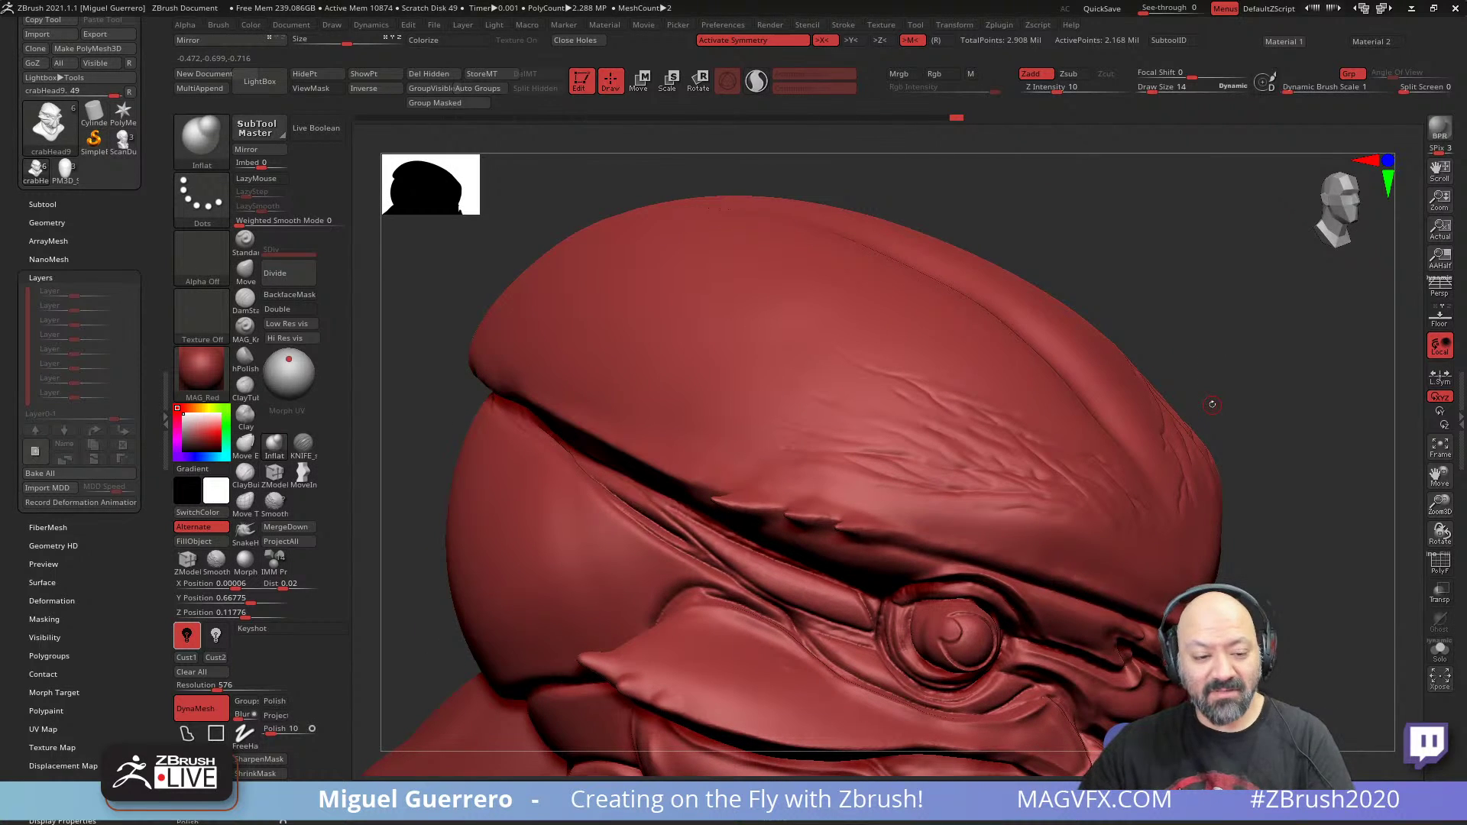
- Set up the Standard brush with the Spray stroke and Alpha 60
{"action": "left_click", "coordinate": [245, 238]}
{"action": "left_click", "coordinate": [202, 197]}
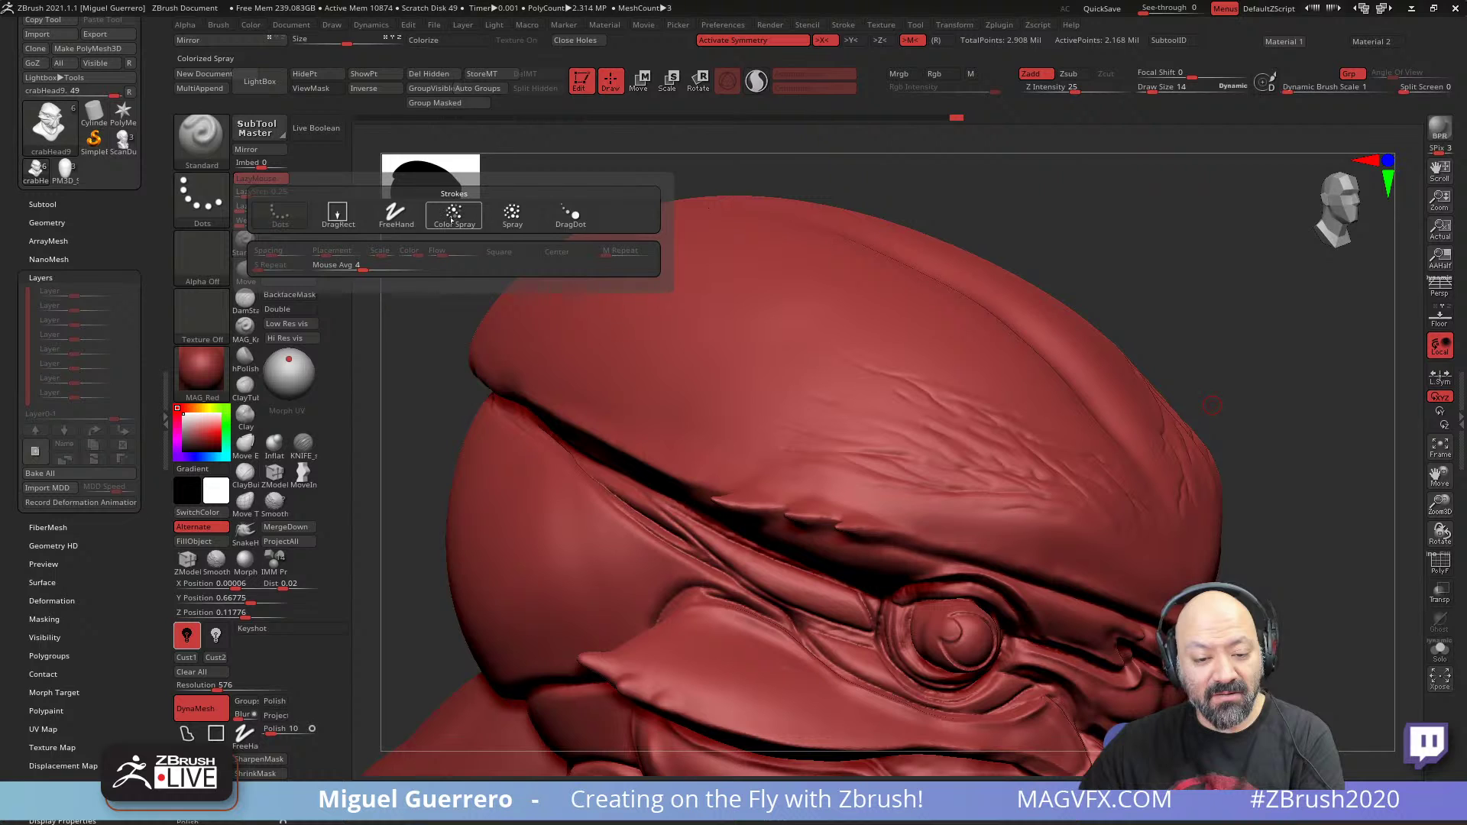
{"action": "left_click", "coordinate": [510, 217]}
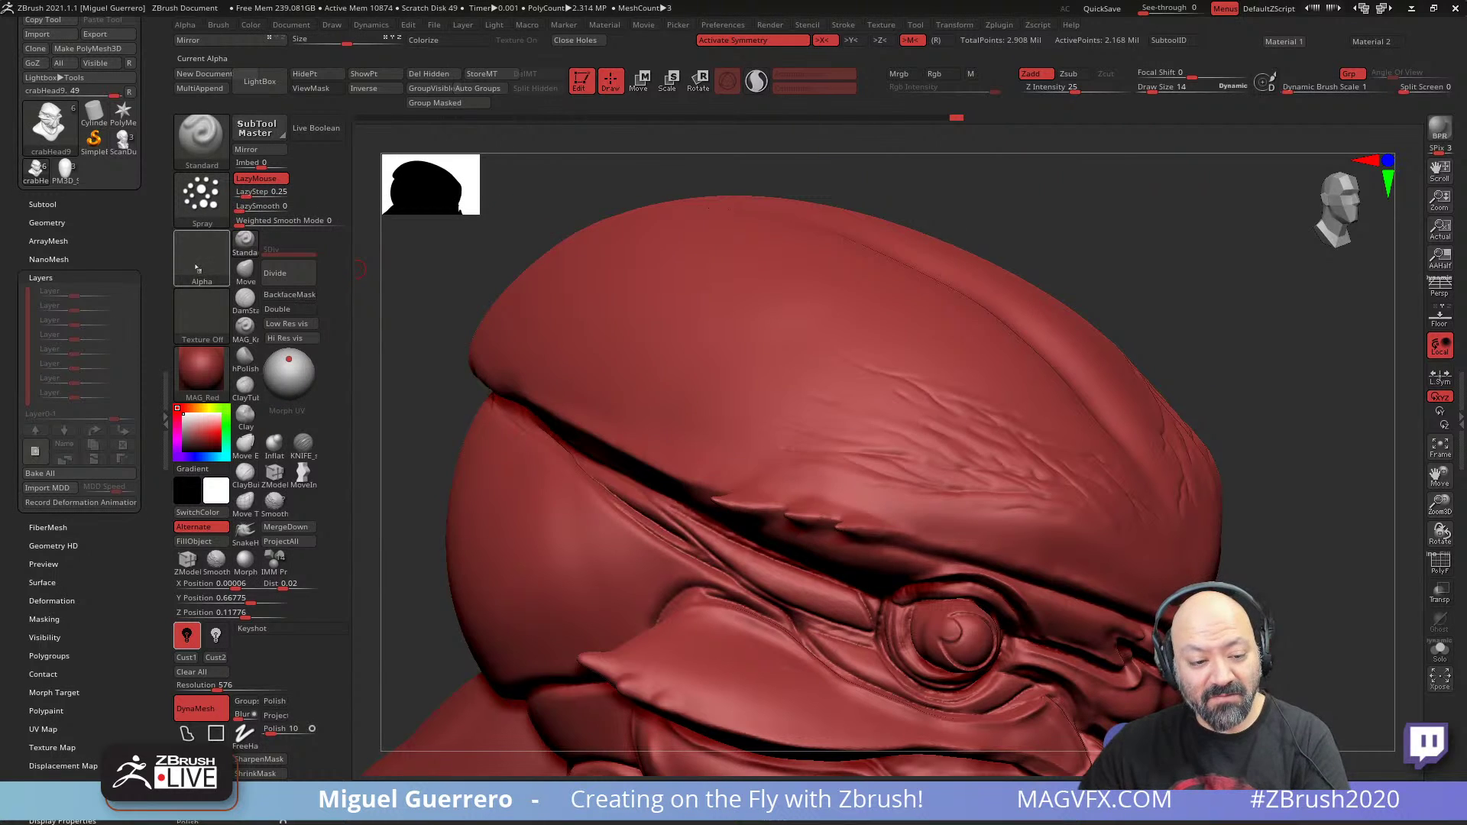
{"action": "left_click", "coordinate": [197, 269]}
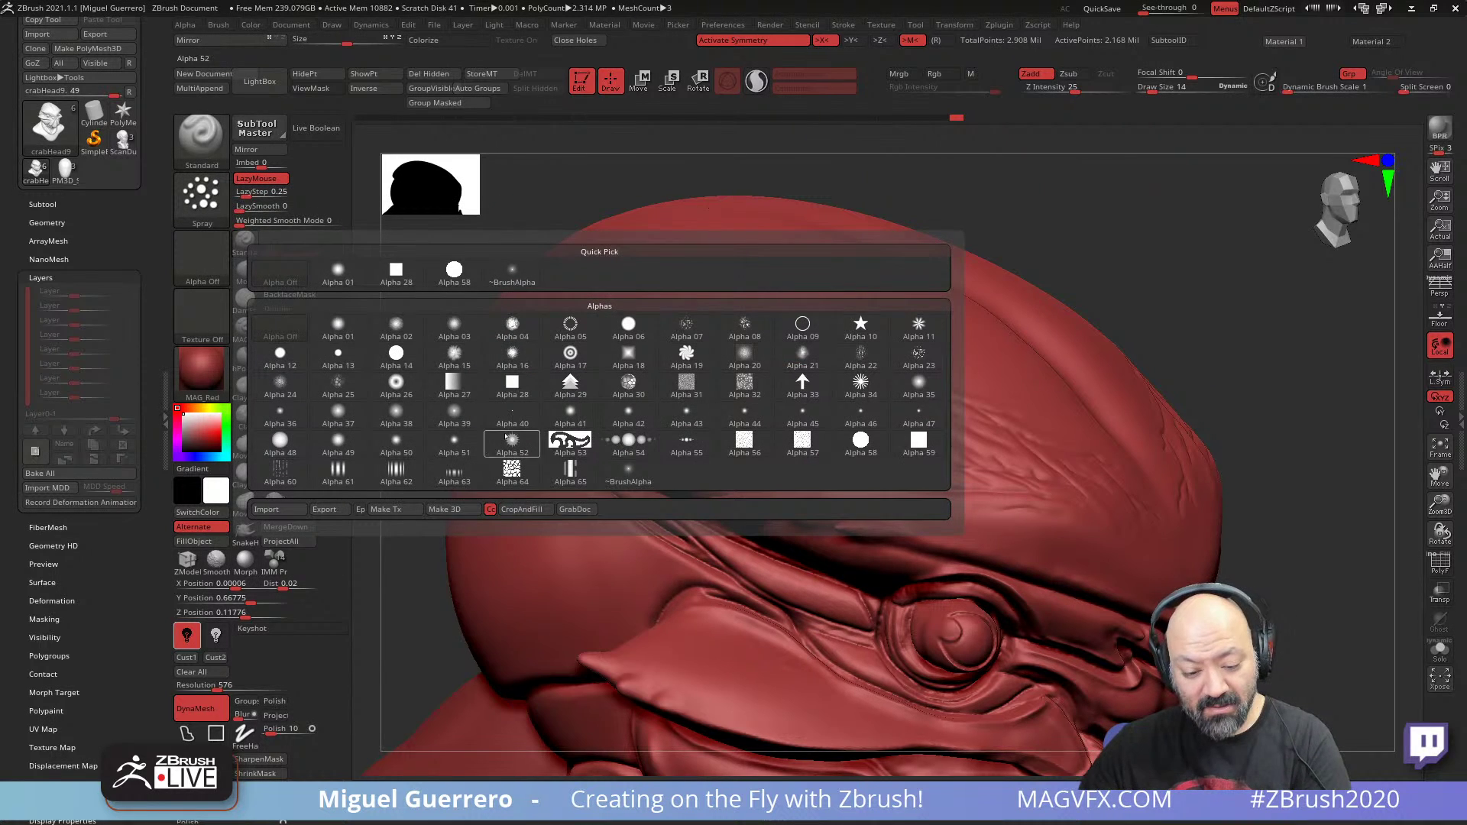
{"action": "left_click", "coordinate": [280, 467]}
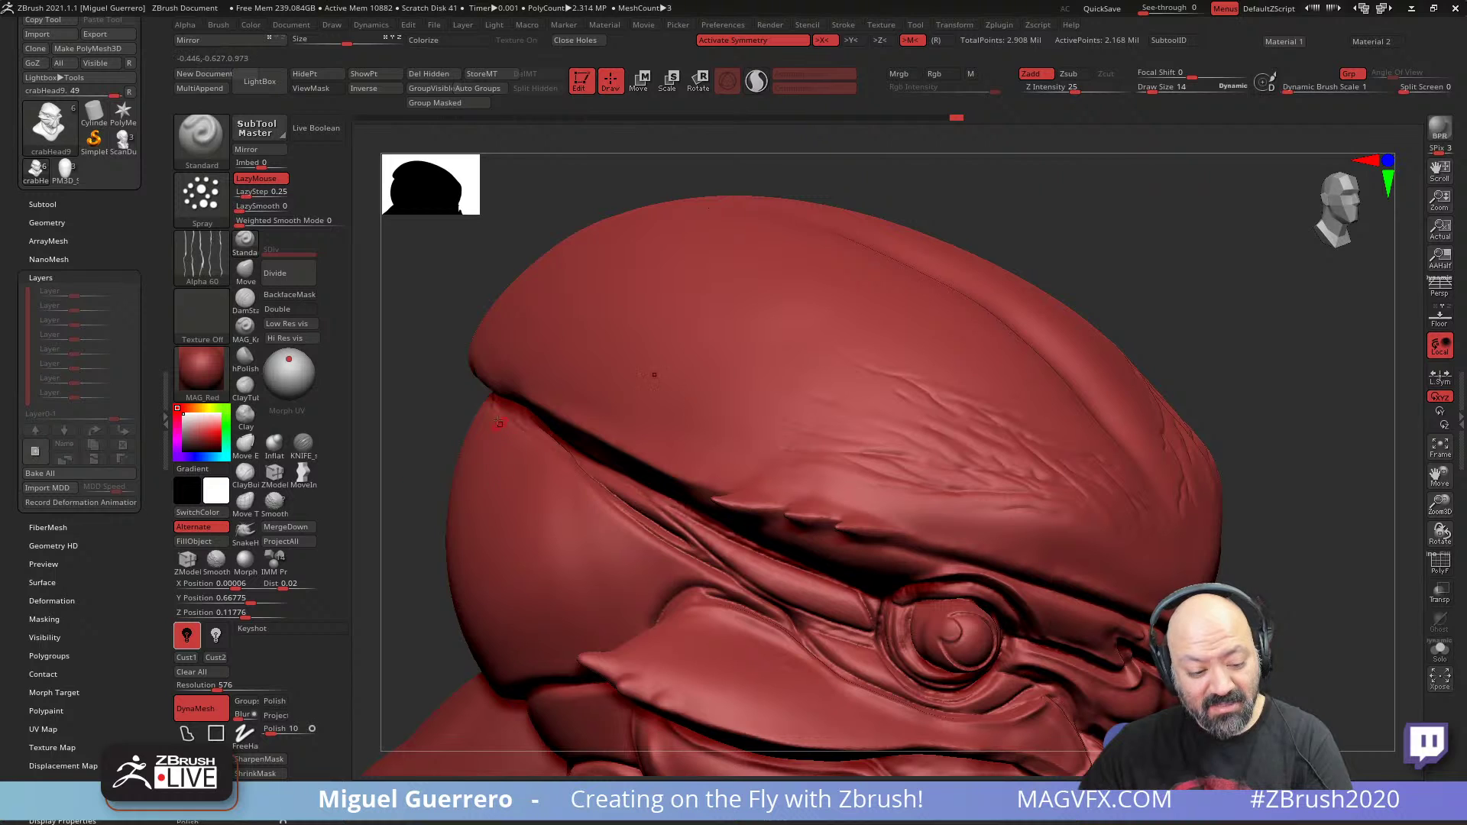
- Carve fine streaks over the forehead wrinkles with the sprayed Standard brush in Zsub at Z intensity 25, enlarging its draw size to 74
{"action": "left_click_drag", "start_coordinate": [463, 397], "coordinate": [397, 405]}
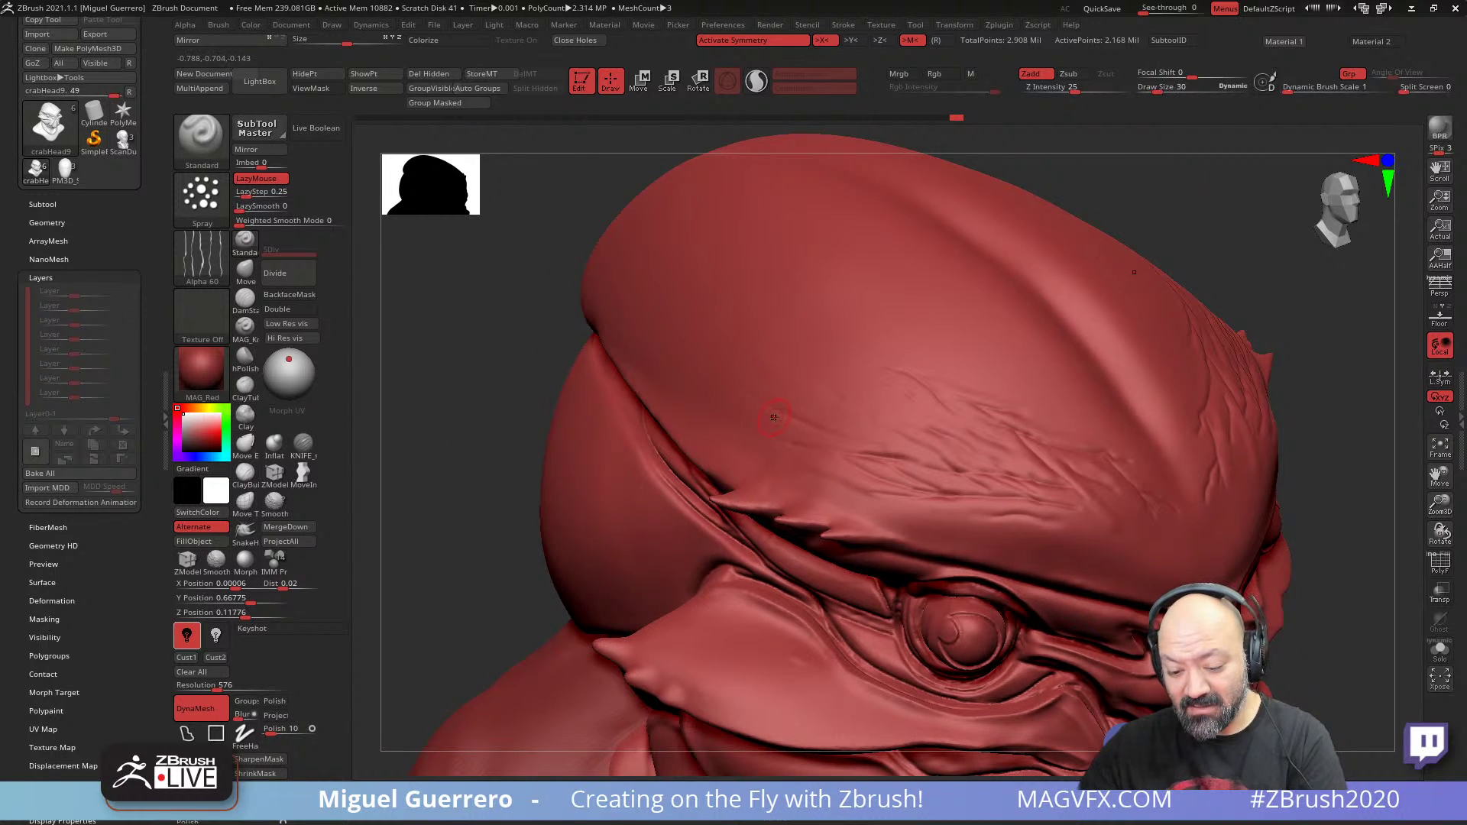
{"action": "left_click_drag", "start_coordinate": [497, 344], "coordinate": [497, 409]}
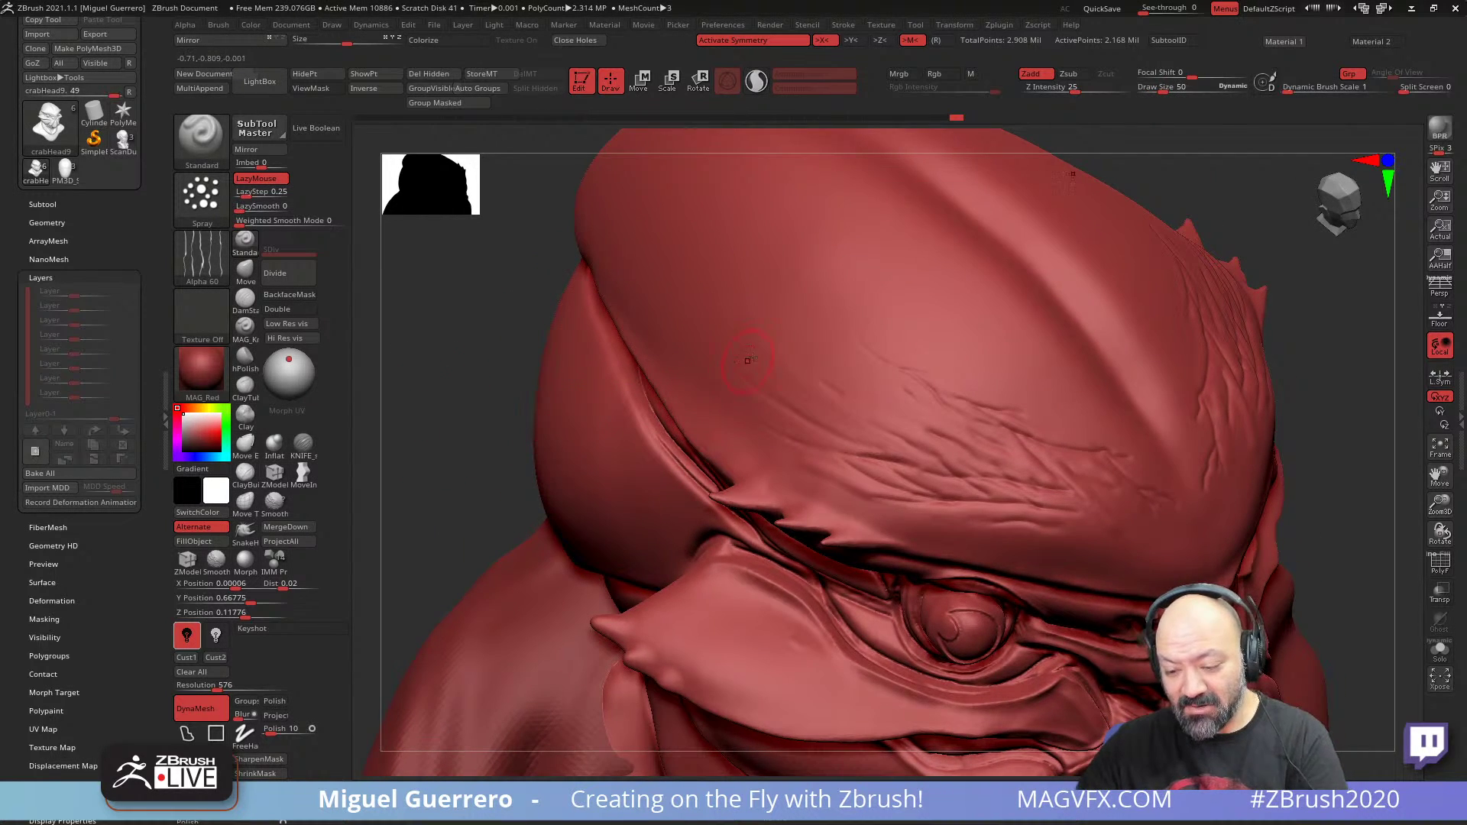
{"action": "key", "text": "alt"}
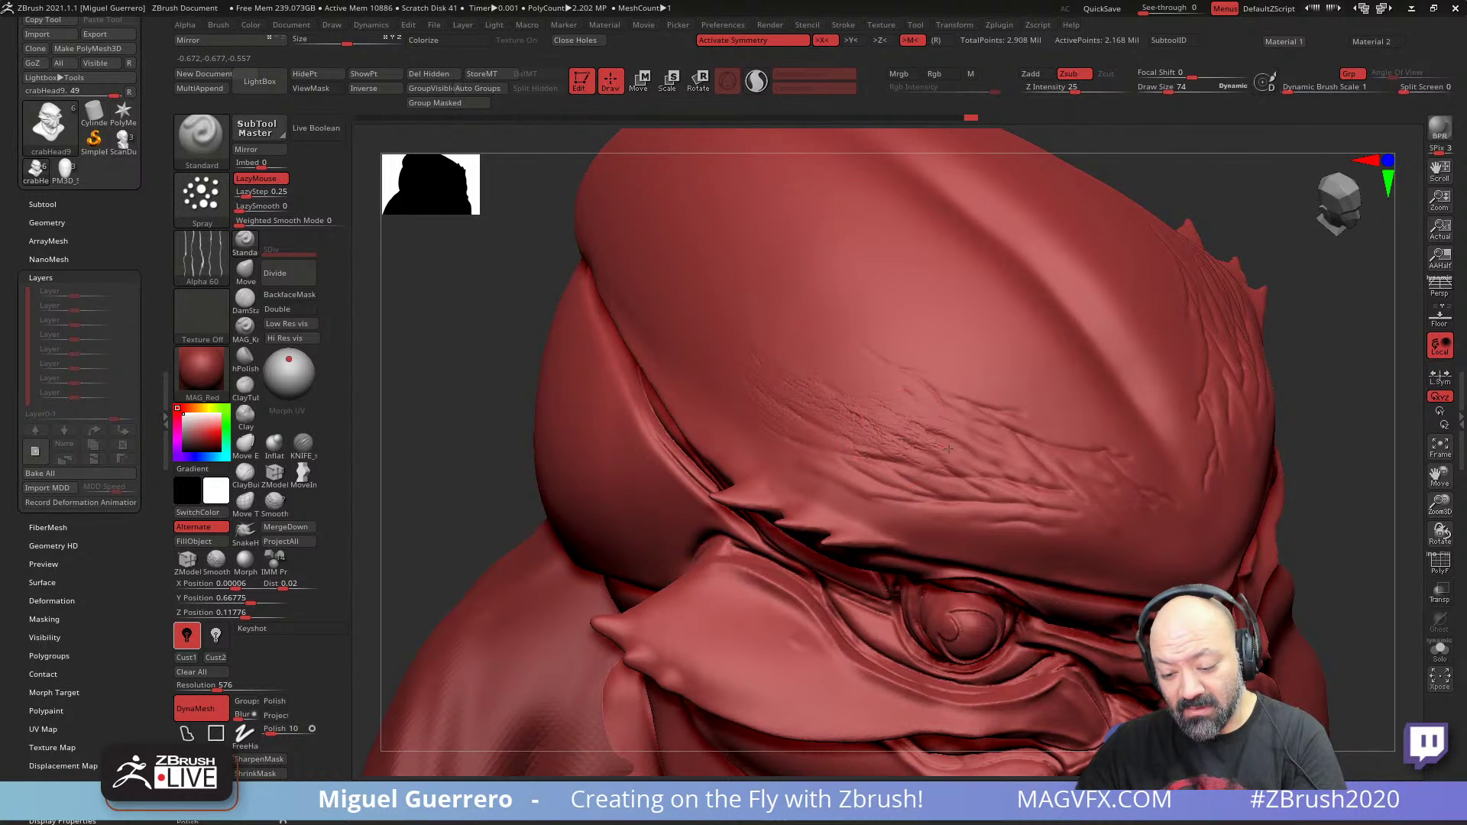
{"action": "left_click_drag", "start_coordinate": [886, 489], "coordinate": [1106, 525]}
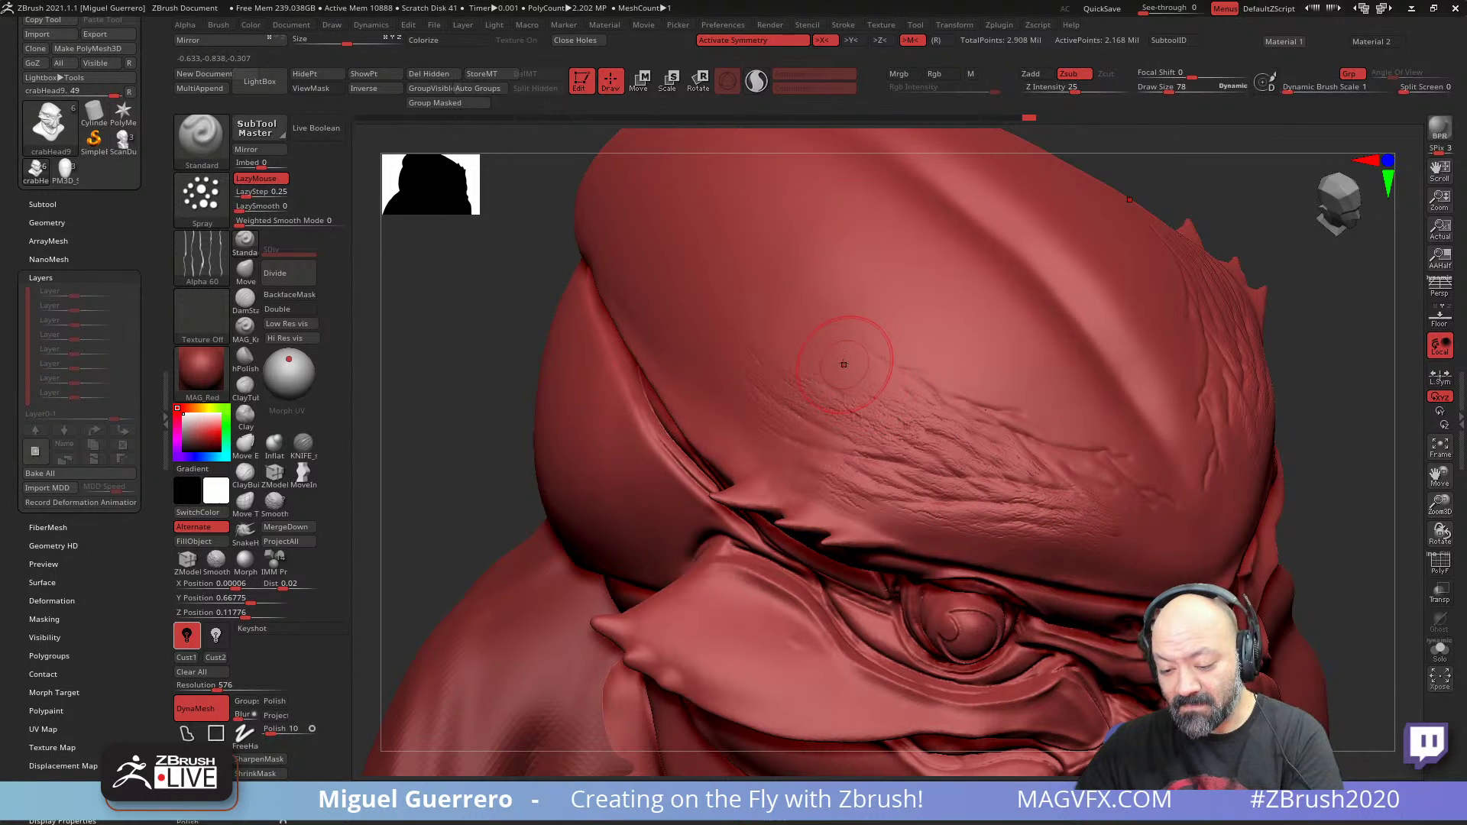
- Enlarge the brush's draw size to 118 and undo the last sprayed streaks over the forehead wrinkles
{"action": "key", "text": "bracketright"}
{"action": "key", "text": "bracketright"}
{"action": "key", "text": "bracketright"}
{"action": "key", "text": "bracketright"}
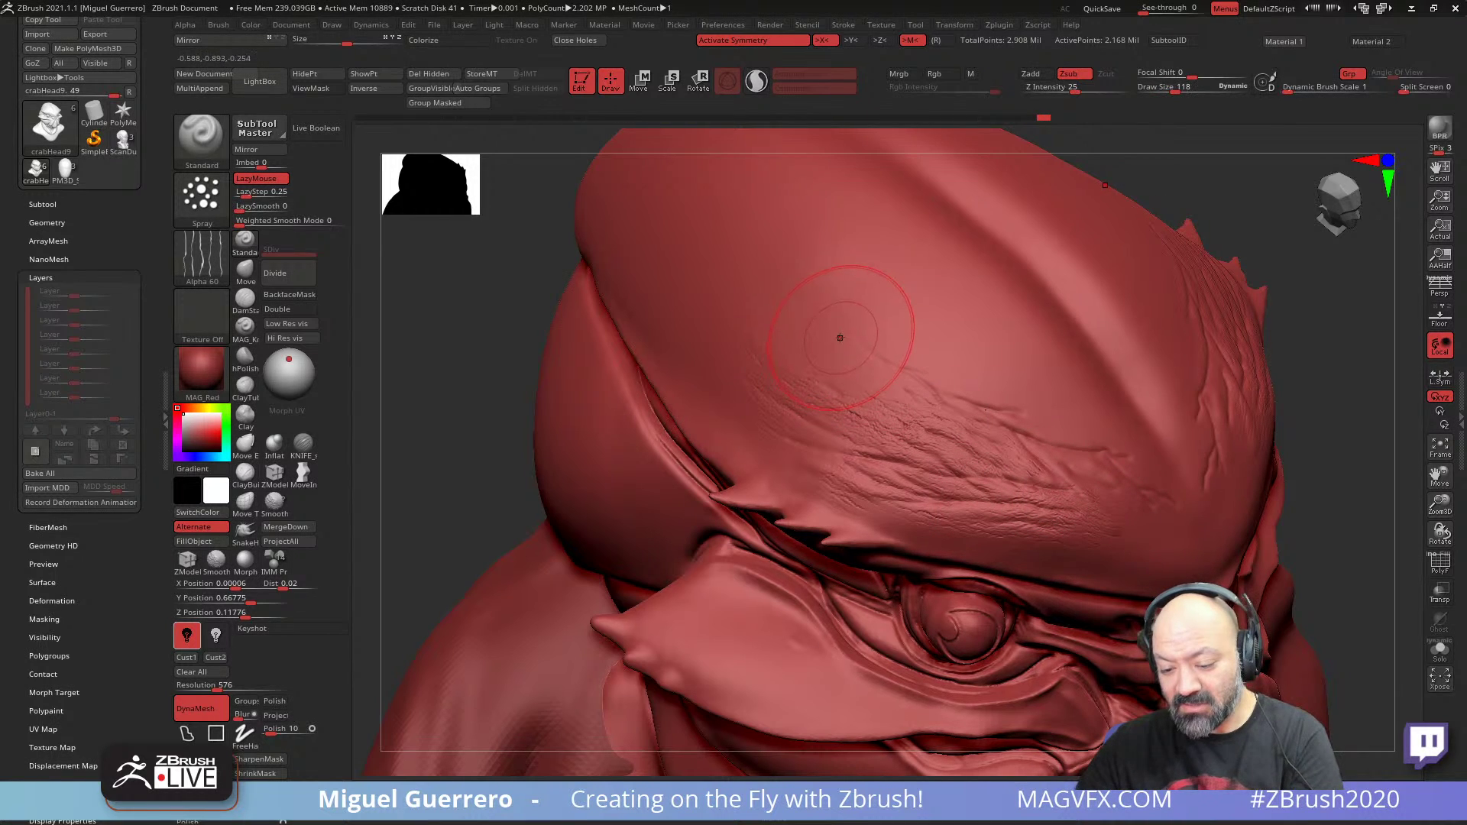
{"action": "key", "text": "ctrl+z"}
{"action": "key", "text": "ctrl+z"}
{"action": "key", "text": "ctrl+z"}
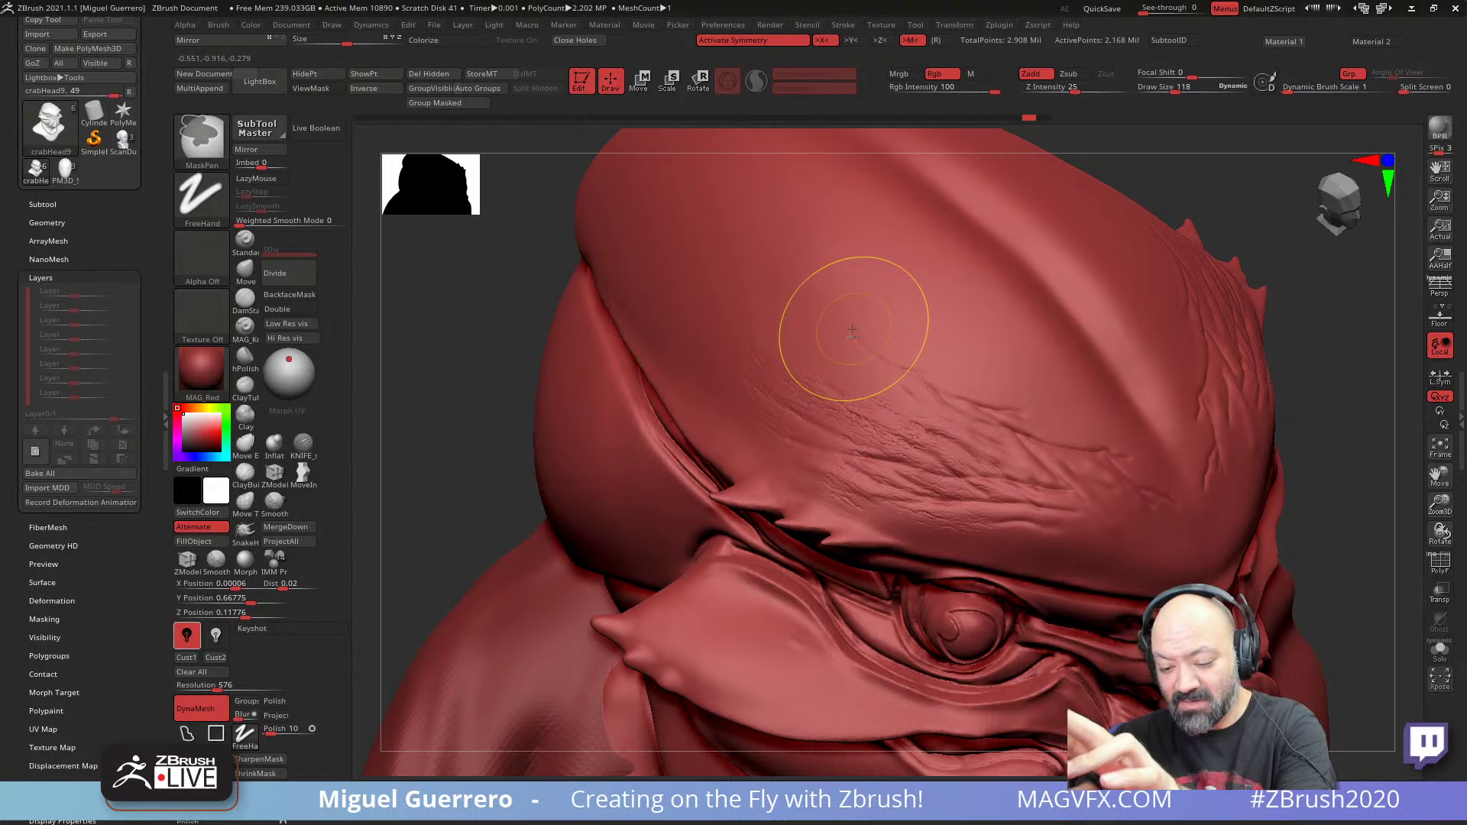
{"action": "key", "text": "ctrl+z"}
{"action": "key", "text": "ctrl+z"}
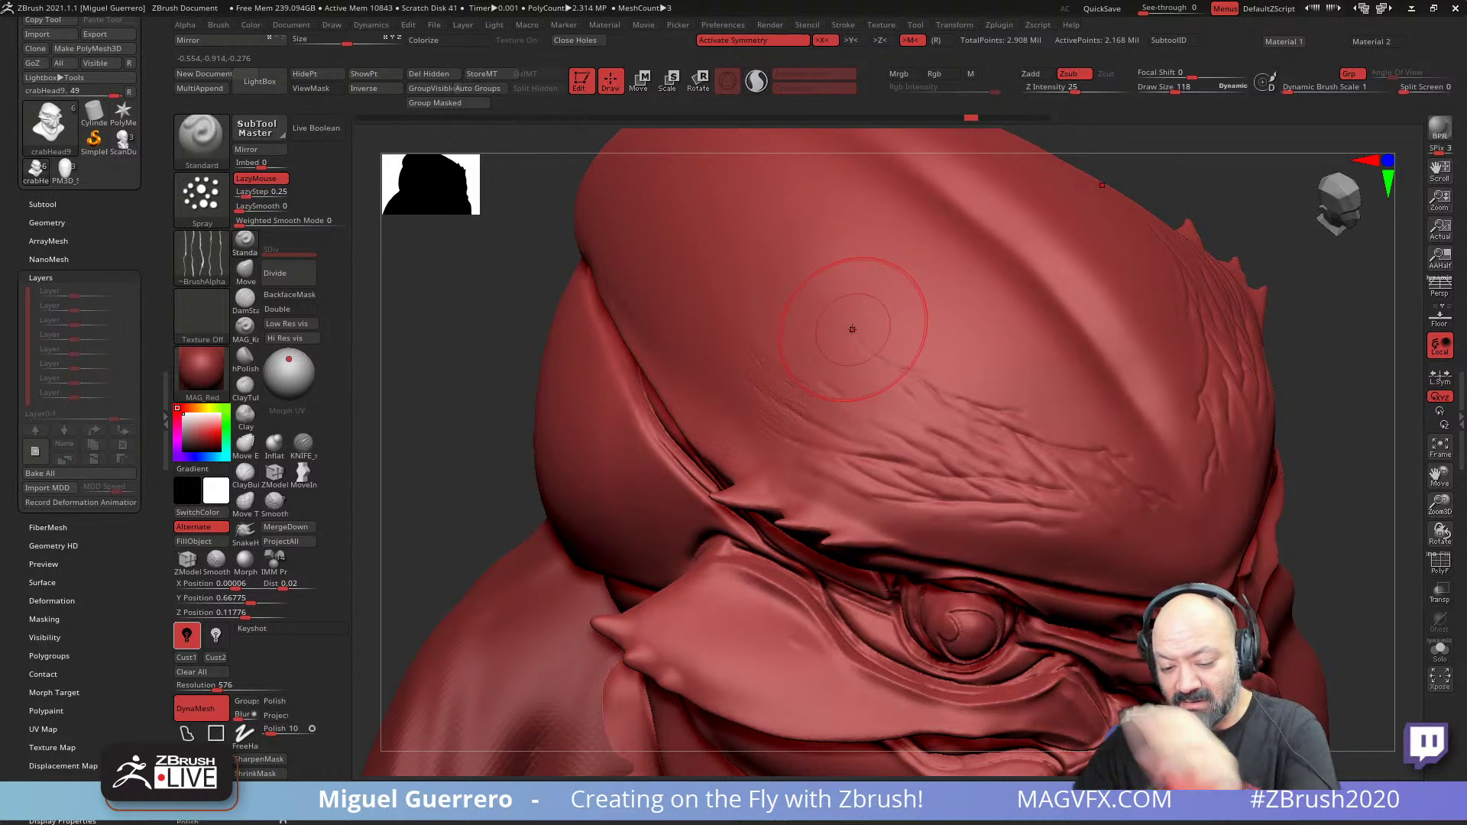
- Try spraying larger streaks above the outer forehead wrinkles at draw size 130 and Z intensity 25
{"action": "mouse_move", "coordinate": [844, 362]}
{"action": "left_mouse_down"}
{"action": "mouse_move", "coordinate": [920, 442]}
{"action": "mouse_move", "coordinate": [972, 451]}
{"action": "left_mouse_up"}
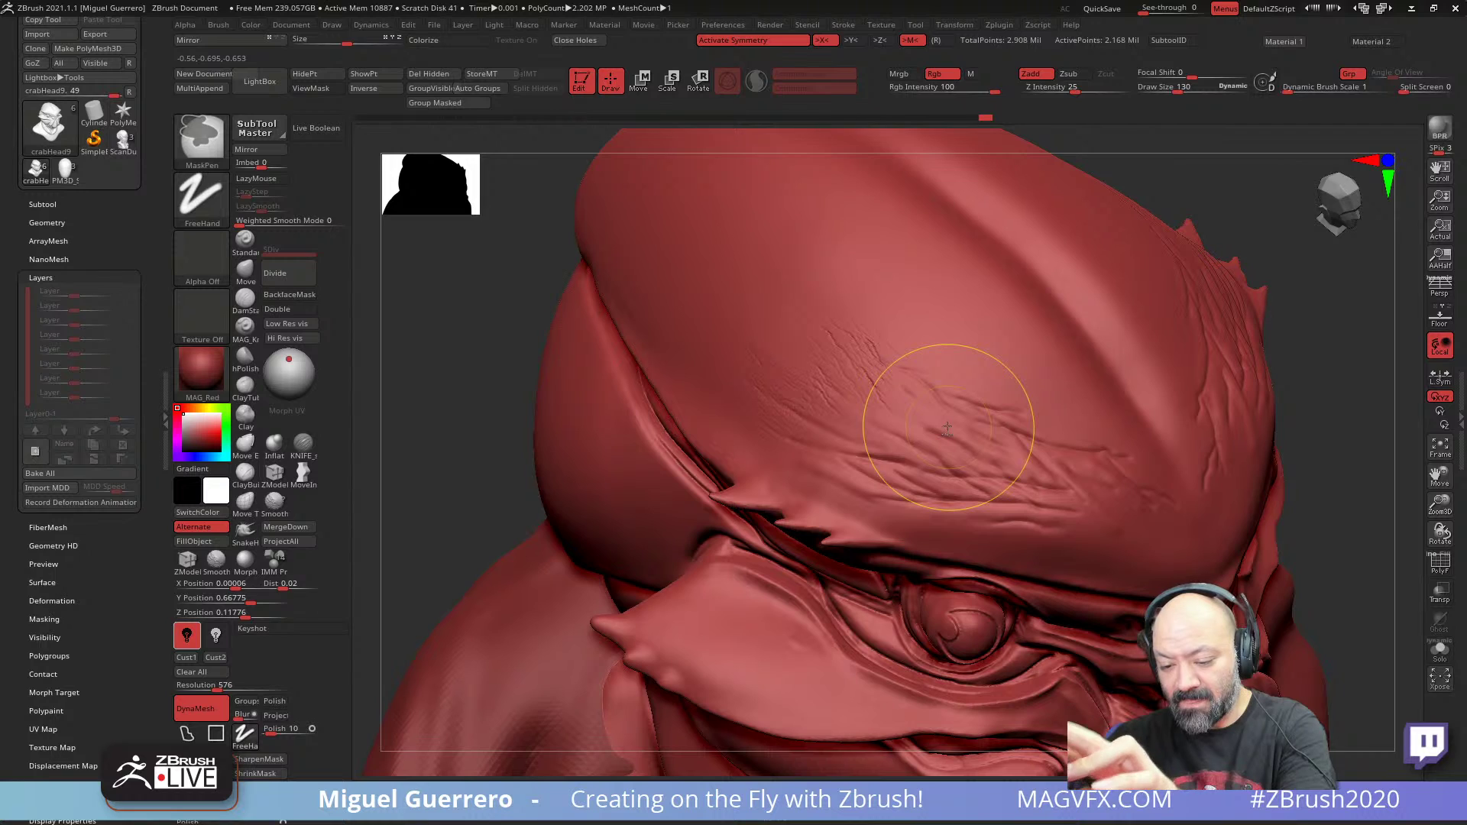
{"action": "key", "text": "ctrl+z"}
{"action": "key", "text": "ctrl+z"}
- Lower the Z intensity to 13 and carve faint sprayed streaks across the forehead and above the brow at draw size 130
{"action": "left_click_drag", "start_coordinate": [1071, 89], "coordinate": [1060, 89]}
{"action": "mouse_move", "coordinate": [827, 345]}
{"action": "left_mouse_down"}
{"action": "mouse_move", "coordinate": [875, 402]}
{"action": "mouse_move", "coordinate": [1020, 469]}
{"action": "left_mouse_up"}
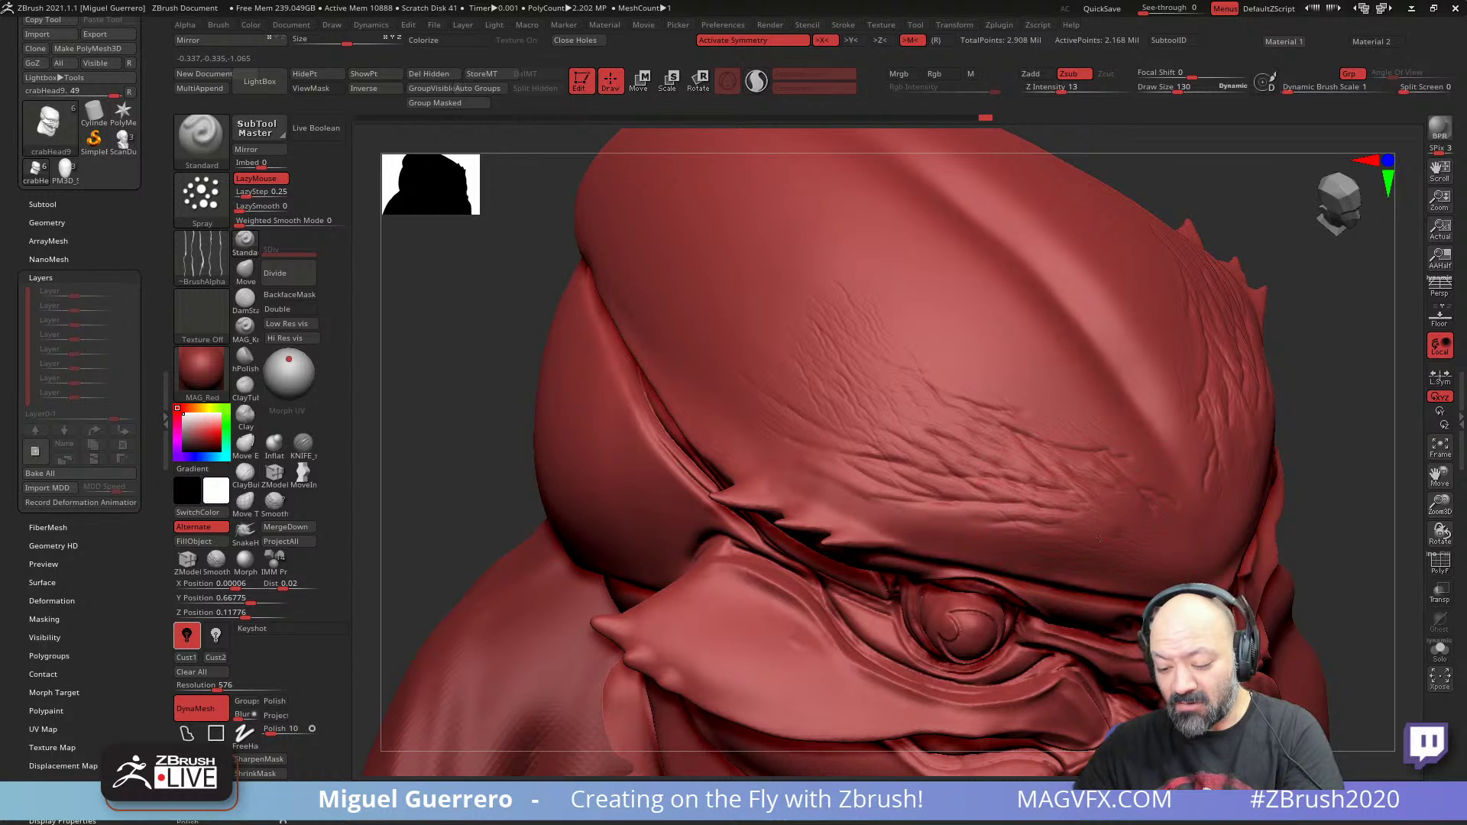
{"action": "left_click_drag", "start_coordinate": [1099, 537], "coordinate": [1121, 546]}
{"action": "left_click_drag", "start_coordinate": [915, 500], "coordinate": [1100, 547]}
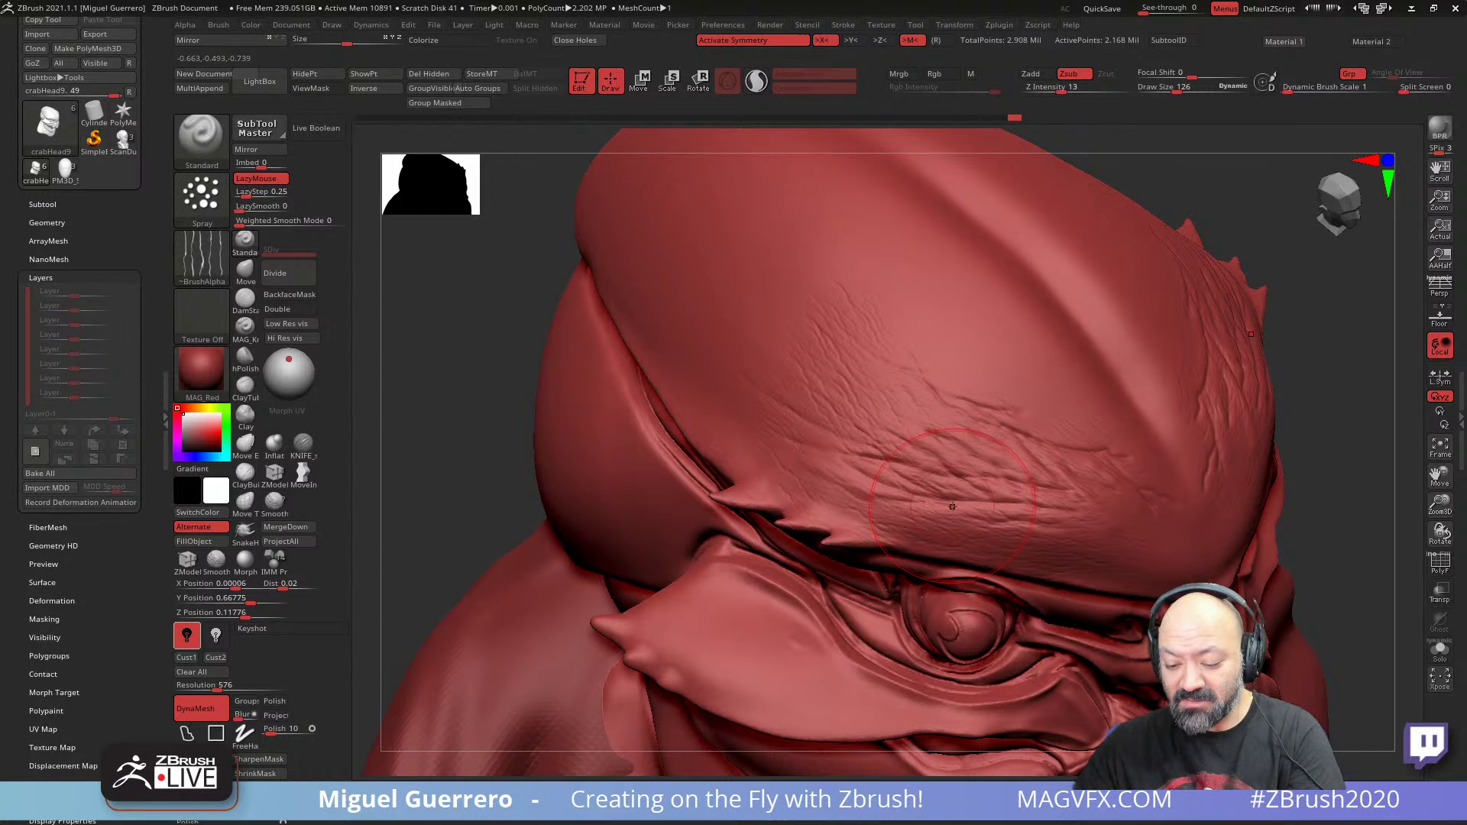
- Reduce the draw size to 86 and spray finer streaks into the wrinkles above the eye
{"action": "key", "text": "["}
{"action": "key", "text": "["}
{"action": "key", "text": "["}
{"action": "key", "text": "["}
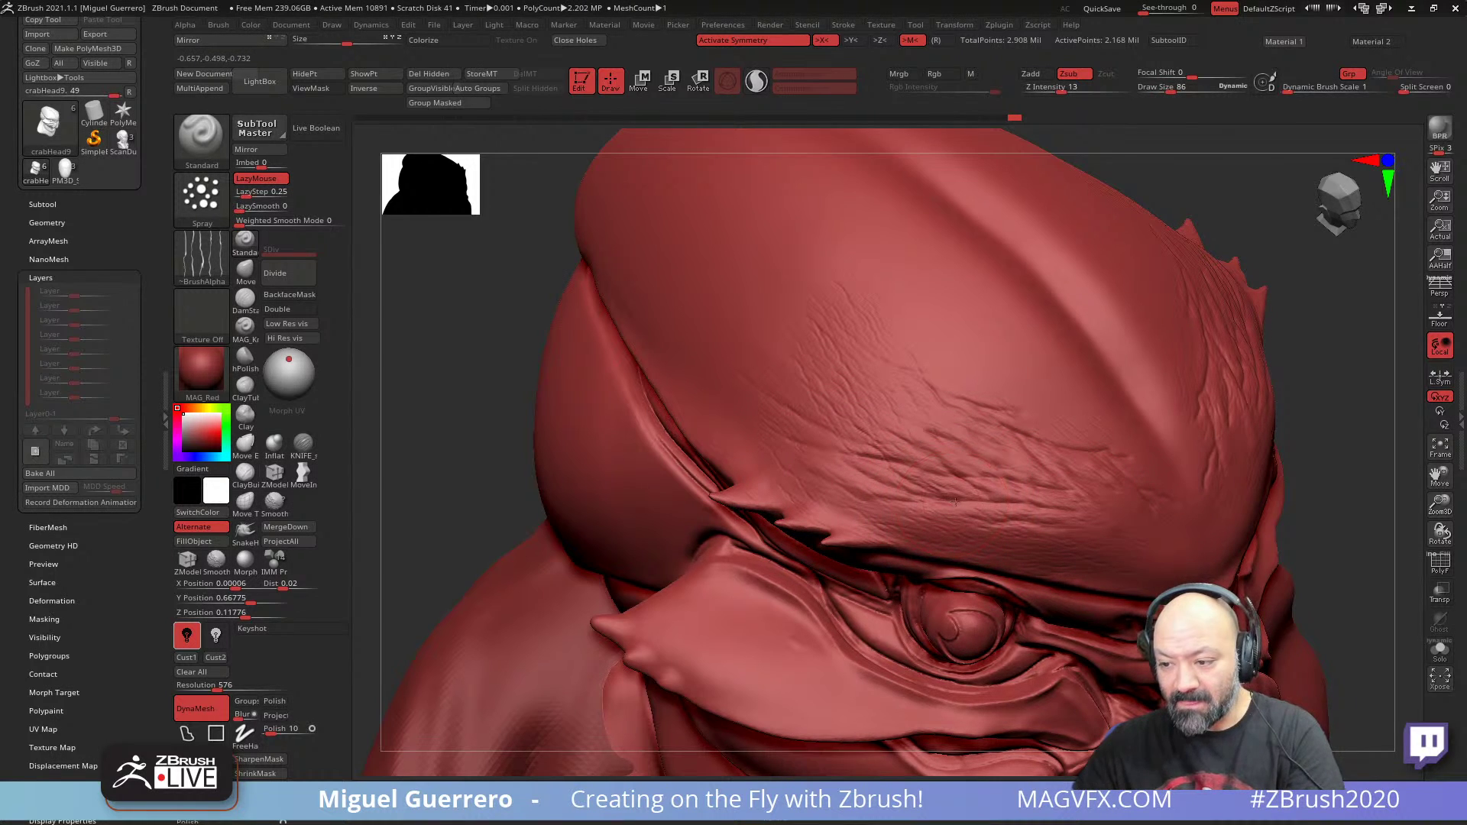
{"action": "left_click_drag", "start_coordinate": [955, 501], "coordinate": [1048, 495]}
- Step the crab head back through its undo history to the earliest state, before the forehead wrinkles were sculpted
{"action": "left_click_drag", "start_coordinate": [499, 432], "coordinate": [528, 461], "text": "alt"}
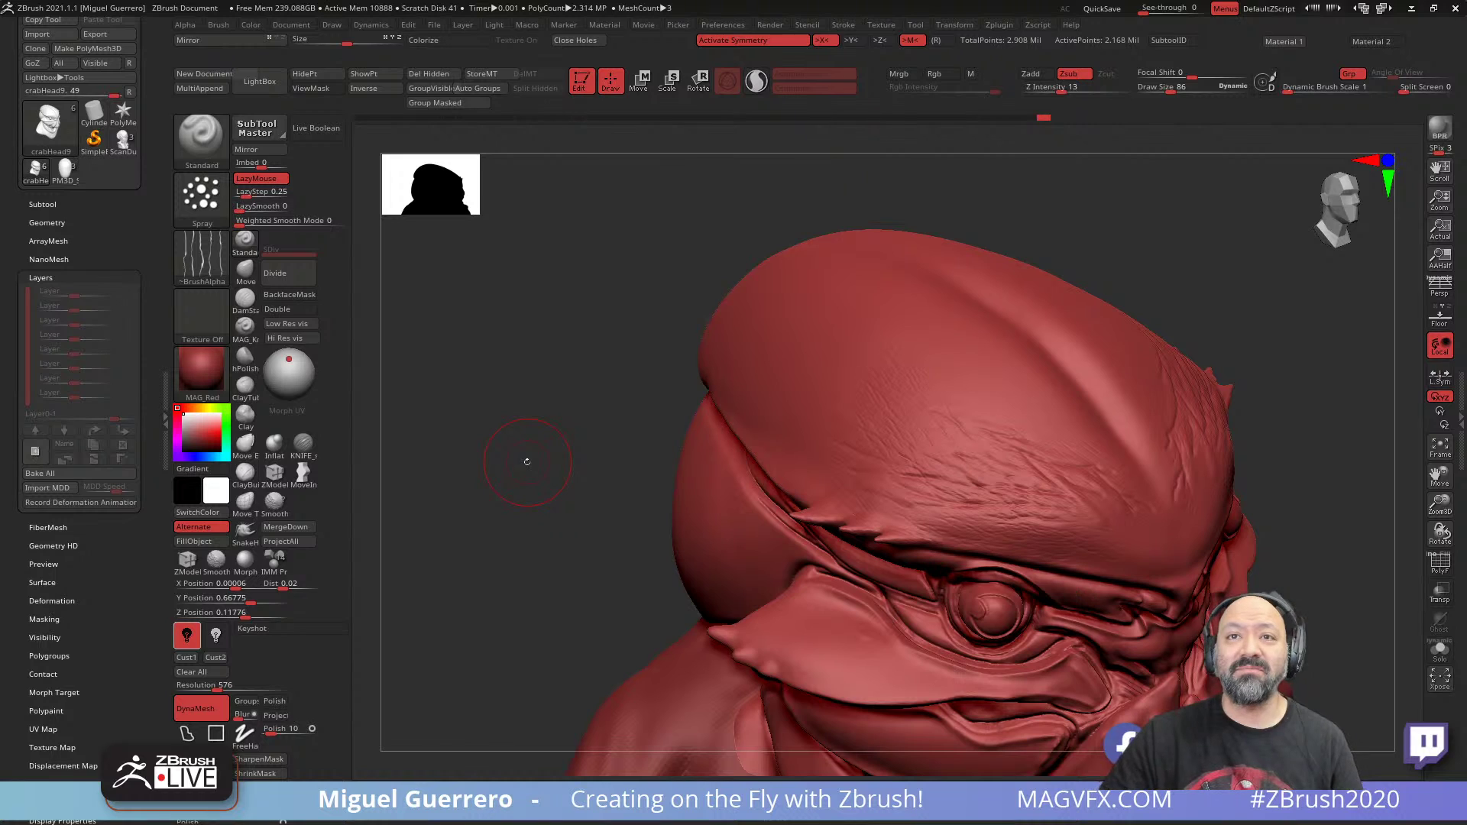
{"action": "left_click_drag", "start_coordinate": [501, 506], "coordinate": [524, 479]}
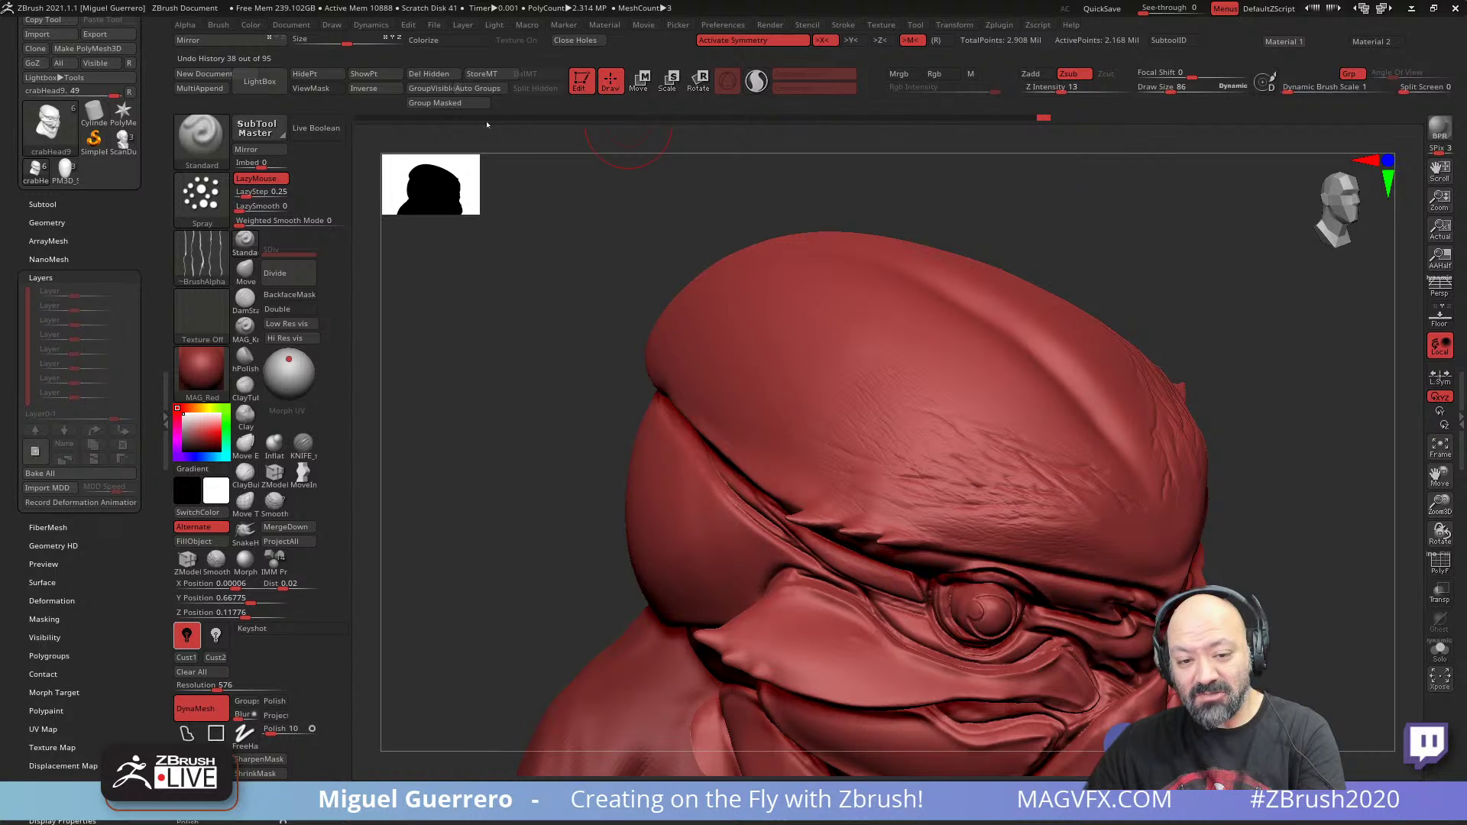
{"action": "left_click", "coordinate": [593, 116]}
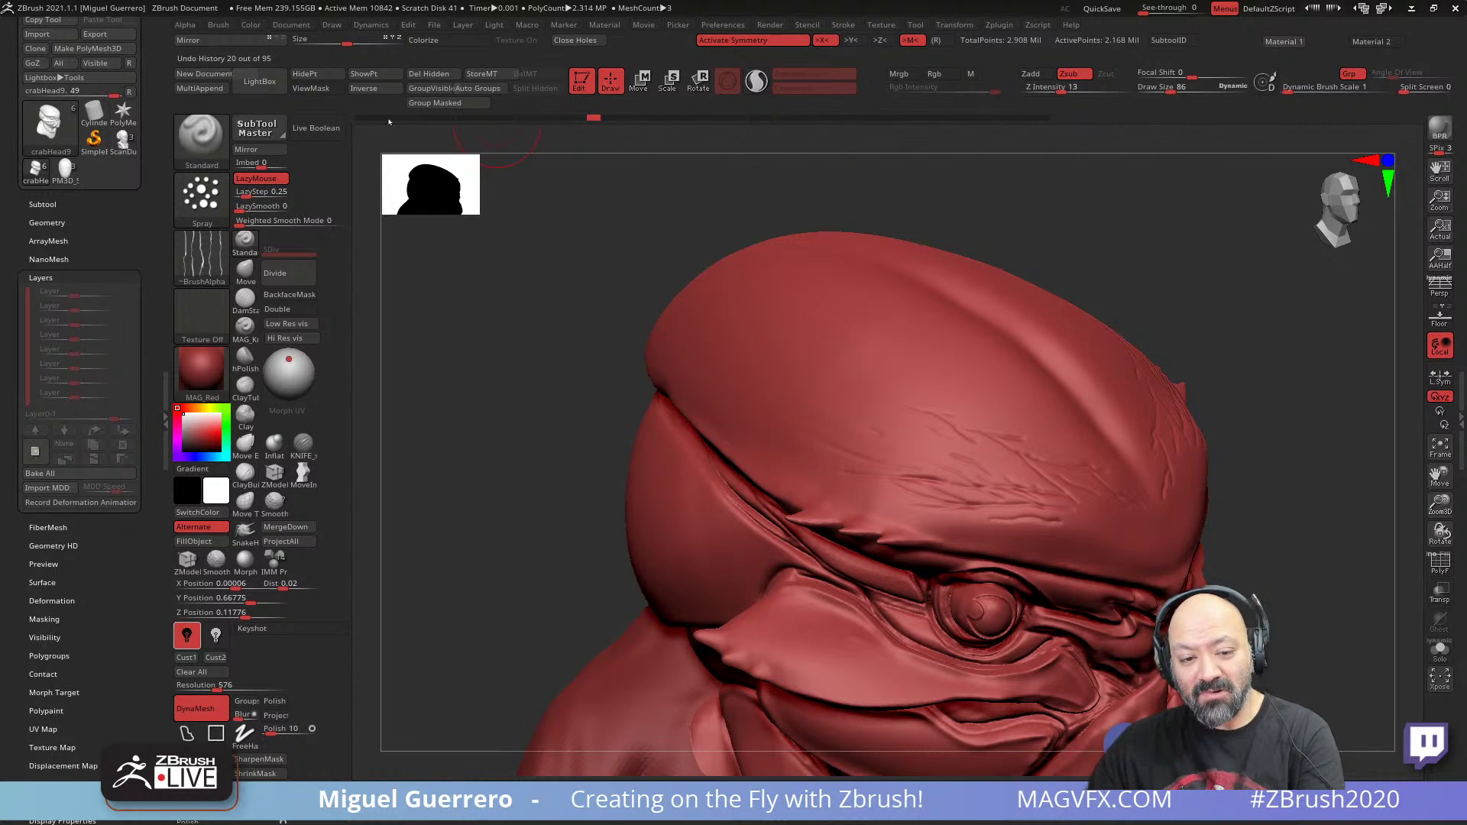
{"action": "key", "text": "ctrl+z"}
{"action": "key", "text": "ctrl+z"}
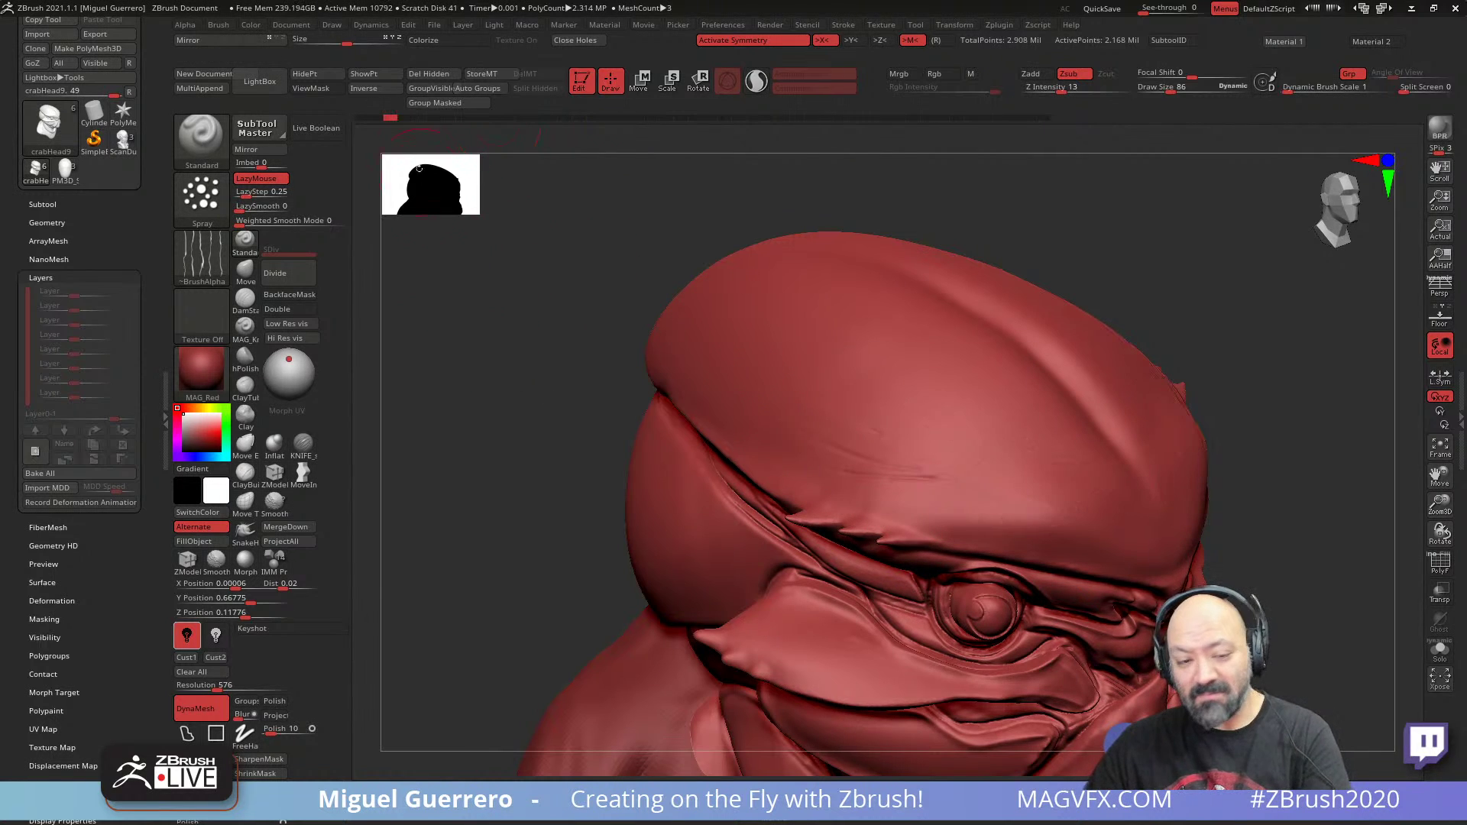
{"action": "left_click", "coordinate": [377, 118]}
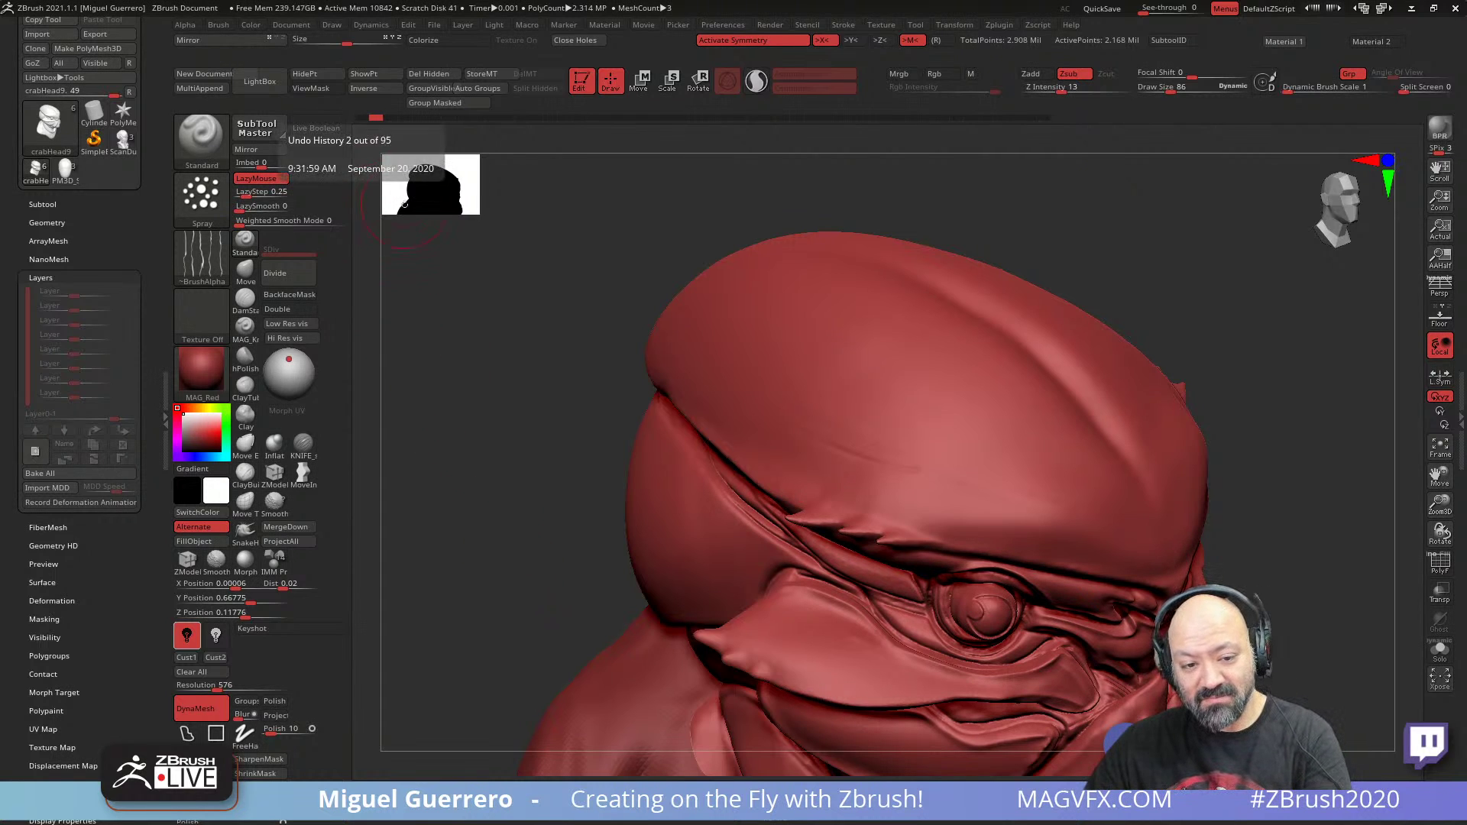
{"action": "left_click", "coordinate": [362, 118]}
{"action": "left_click_drag", "start_coordinate": [500, 476], "coordinate": [478, 416]}
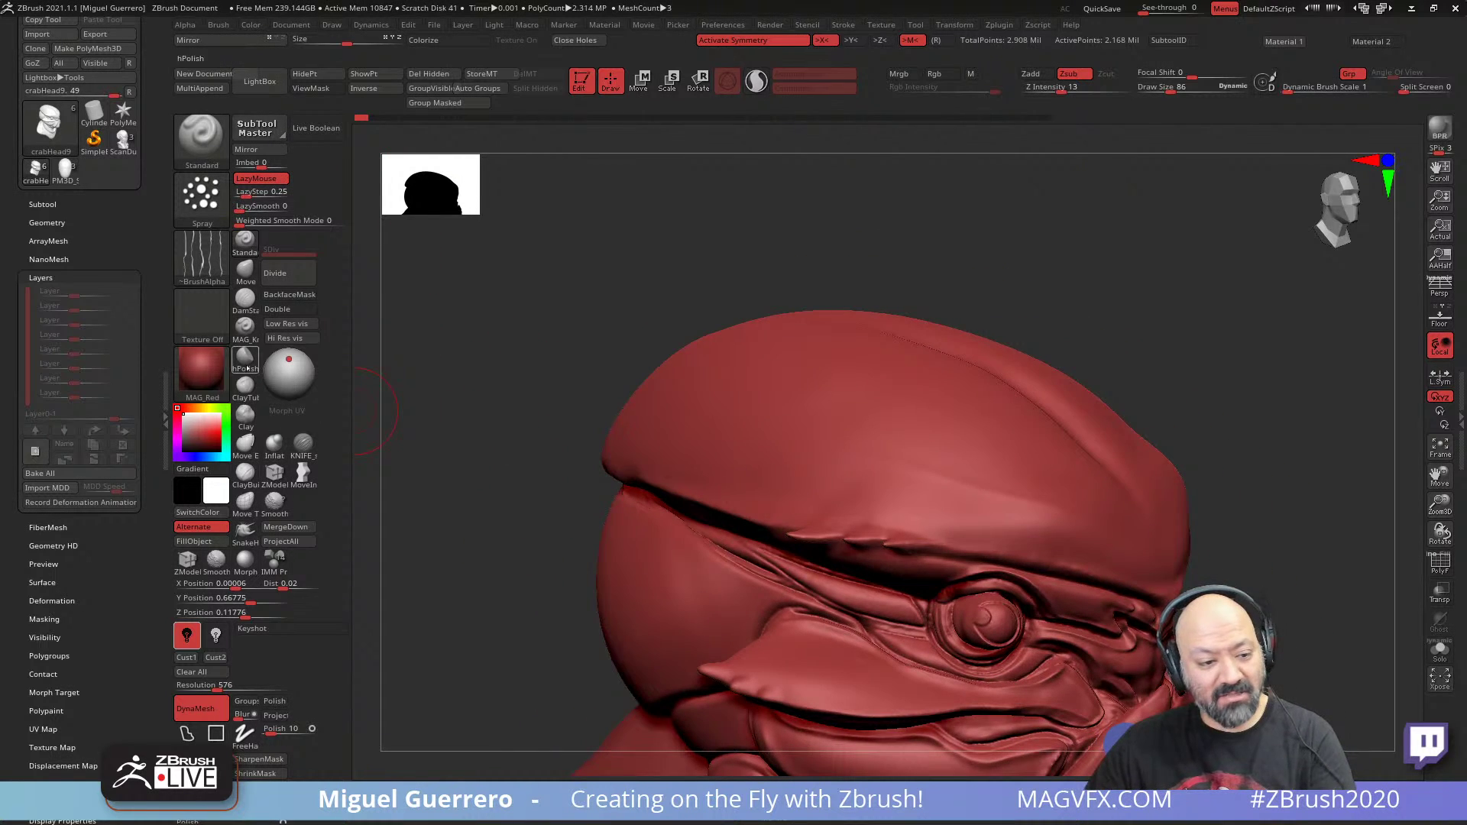
- Switch to the ScanDummy7 tool and examine the tentacled bust's skin wrinkles from the side and the front
{"action": "left_click", "coordinate": [44, 204]}
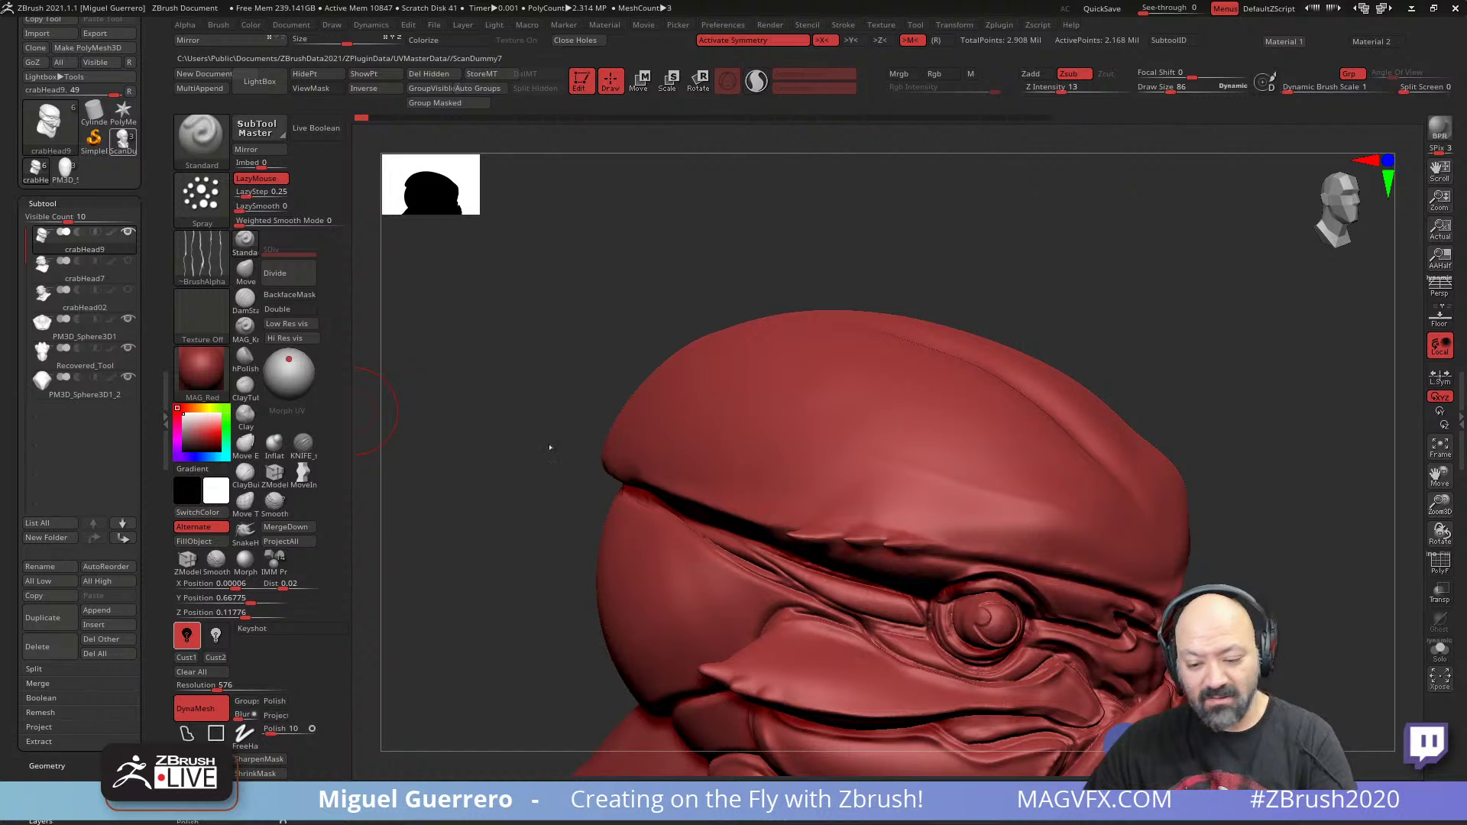
{"action": "mouse_move", "coordinate": [611, 509]}
{"action": "left_mouse_down"}
{"action": "mouse_move", "coordinate": [500, 511]}
{"action": "mouse_move", "coordinate": [600, 513]}
{"action": "left_mouse_up"}
{"action": "right_click_drag", "start_coordinate": [600, 514], "coordinate": [577, 569], "text": "ctrl"}
{"action": "left_click_drag", "start_coordinate": [577, 569], "coordinate": [558, 615]}
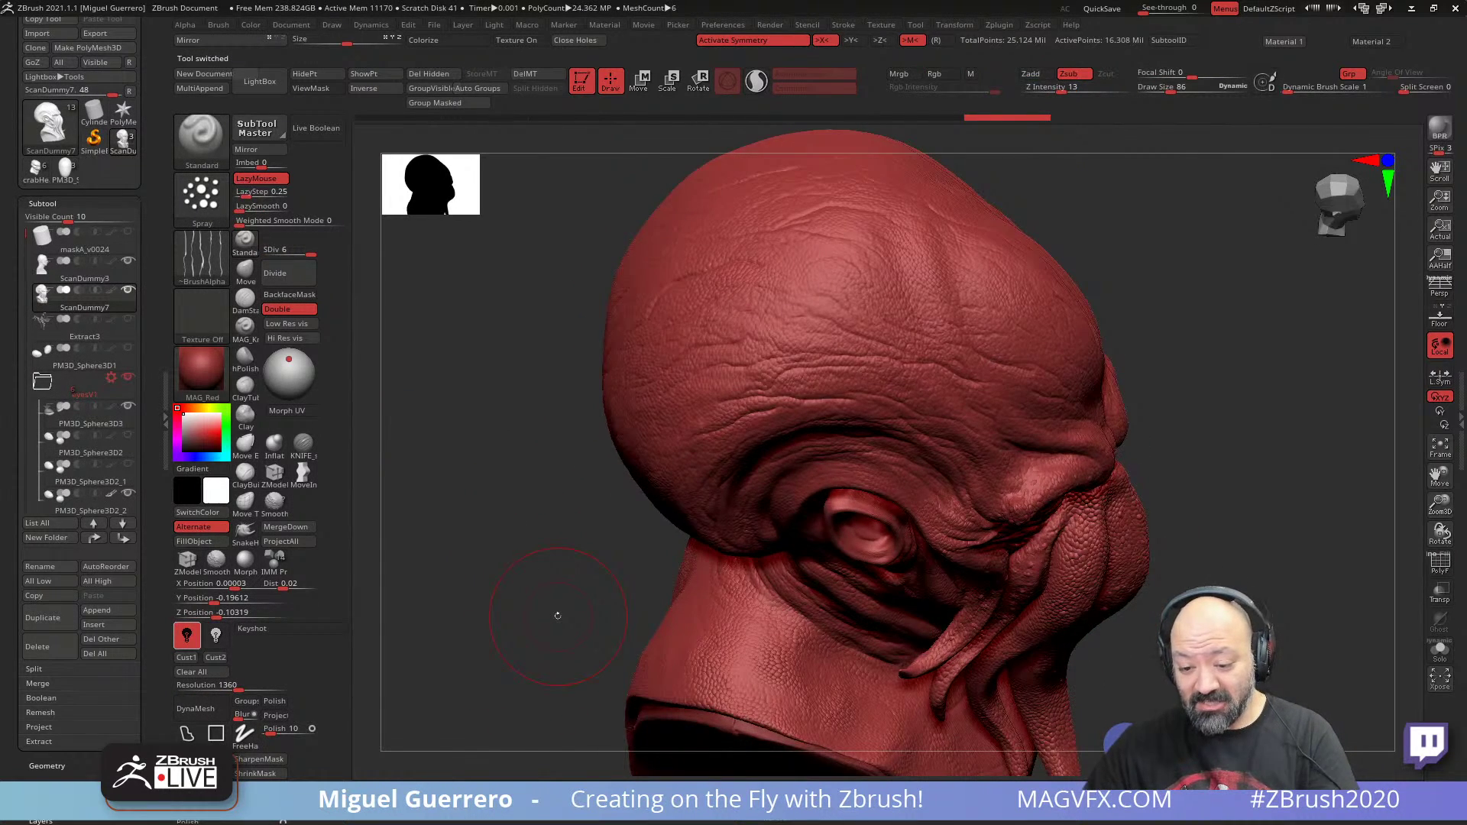
{"action": "left_click_drag", "start_coordinate": [571, 445], "coordinate": [486, 509]}
{"action": "mouse_move", "coordinate": [600, 501]}
{"action": "left_mouse_down", "text": "alt"}
{"action": "mouse_move", "coordinate": [513, 539]}
{"action": "mouse_move", "coordinate": [546, 600]}
{"action": "mouse_move", "coordinate": [482, 528]}
{"action": "mouse_move", "coordinate": [514, 525]}
{"action": "mouse_move", "coordinate": [527, 540]}
{"action": "left_mouse_up", "text": "alt"}
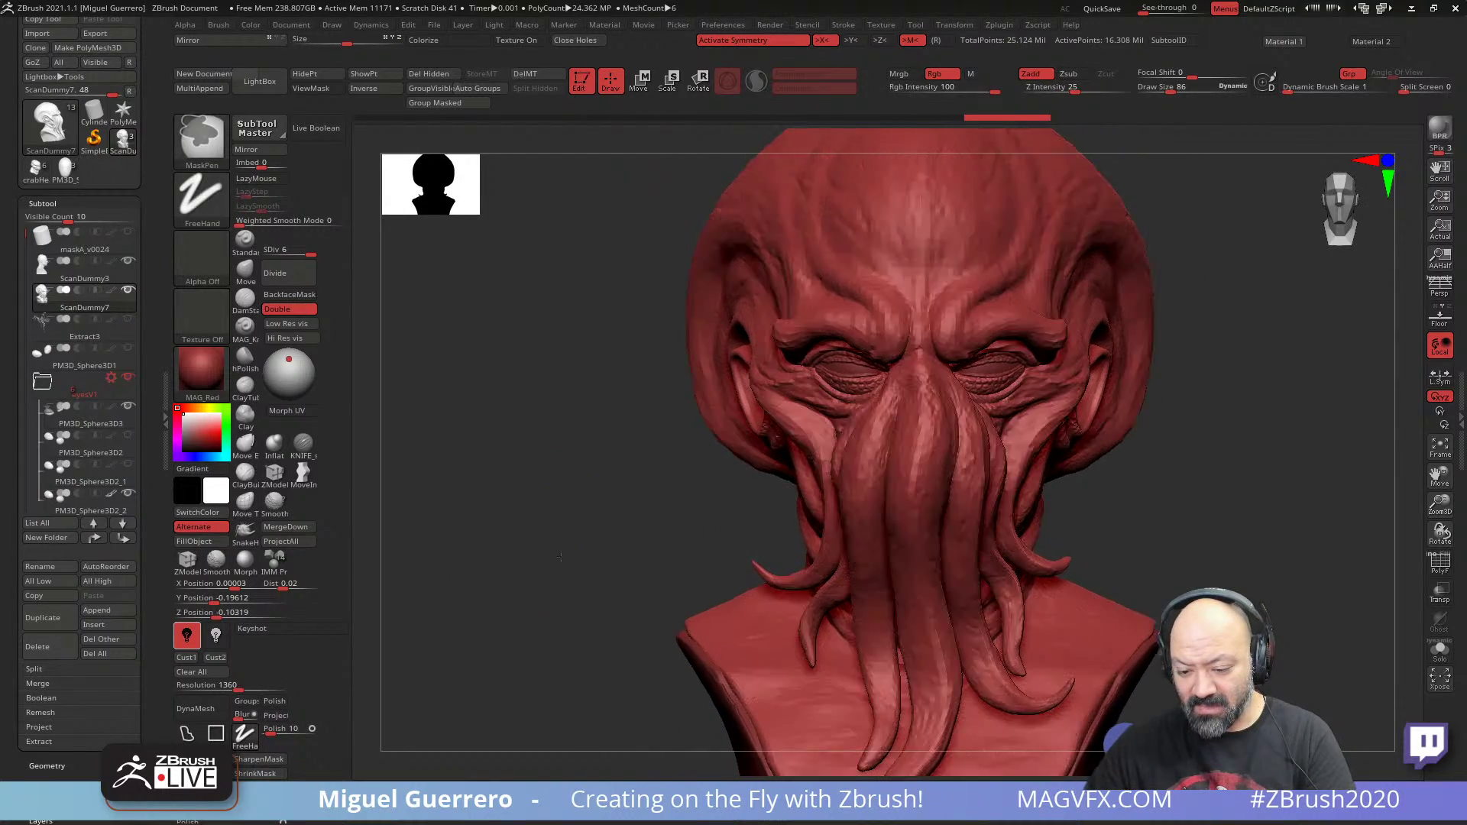
- Reduce the draw size to 7, select the eyelid subtool PM3D_Sphere3D3, and inspect it alone before showing the whole bust again
{"action": "mouse_move", "coordinate": [560, 557]}
{"action": "right_mouse_down", "text": "ctrl"}
{"action": "mouse_move", "coordinate": [576, 544]}
{"action": "mouse_move", "coordinate": [535, 581]}
{"action": "mouse_move", "coordinate": [580, 550]}
{"action": "right_mouse_up", "text": "ctrl"}
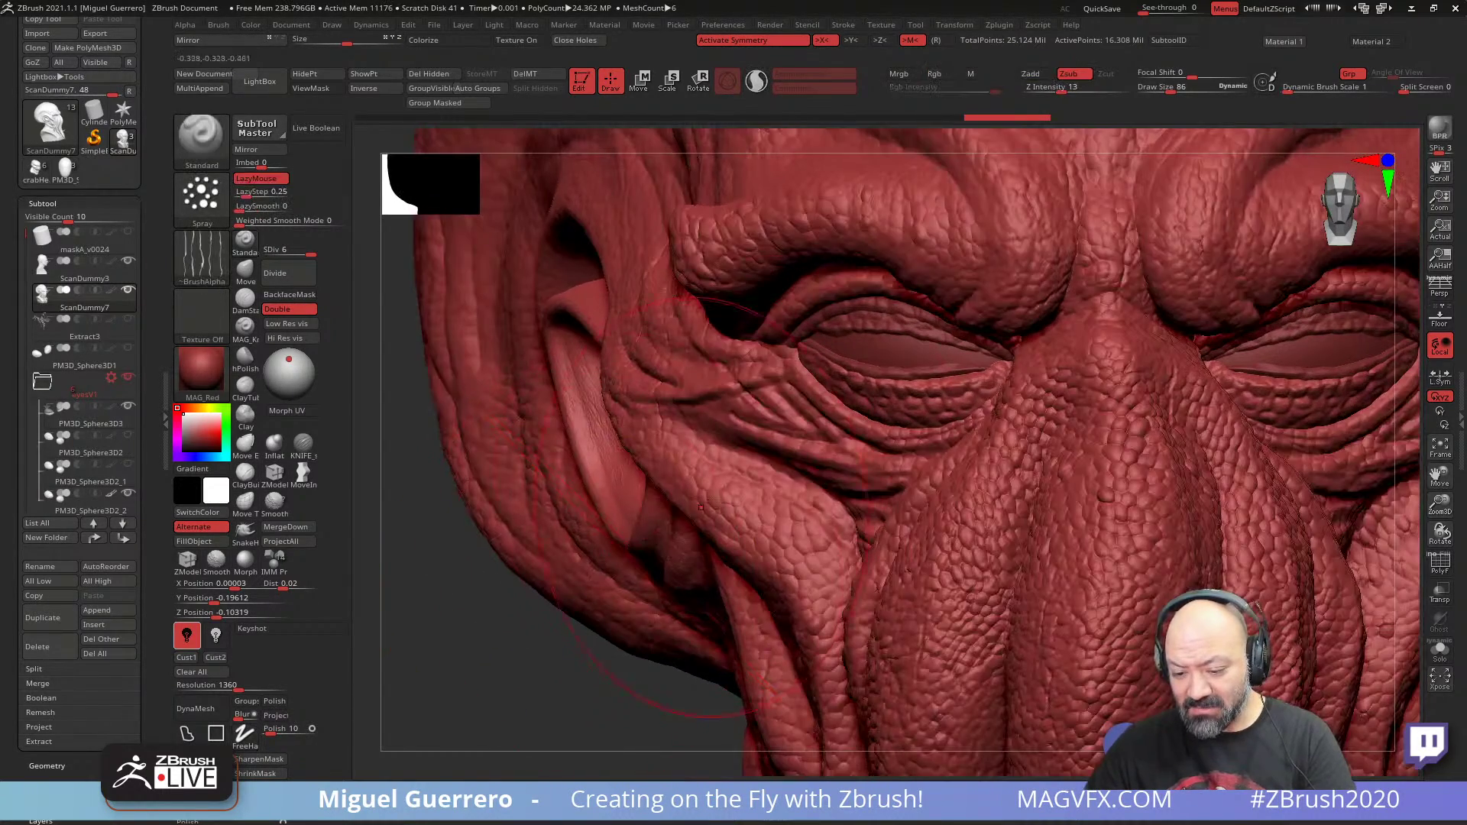
{"action": "key", "text": "bracketleft"}
{"action": "key", "text": "bracketleft"}
{"action": "key", "text": "bracketleft"}
{"action": "key", "text": "bracketleft"}
{"action": "key", "text": "bracketleft"}
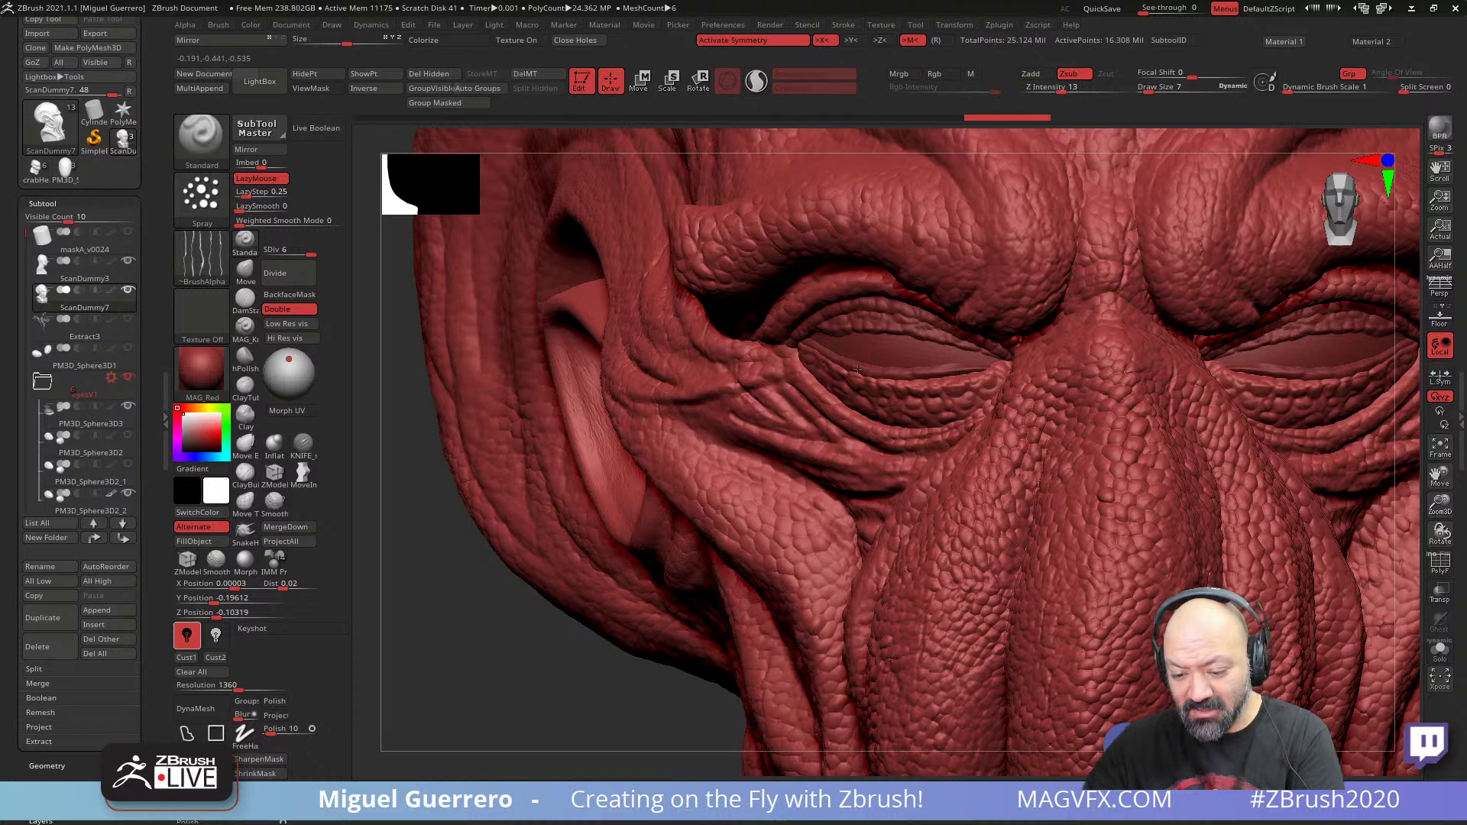
{"action": "left_click", "coordinate": [857, 370], "text": "alt"}
{"action": "right_click_drag", "start_coordinate": [858, 369], "coordinate": [751, 447], "text": "alt"}
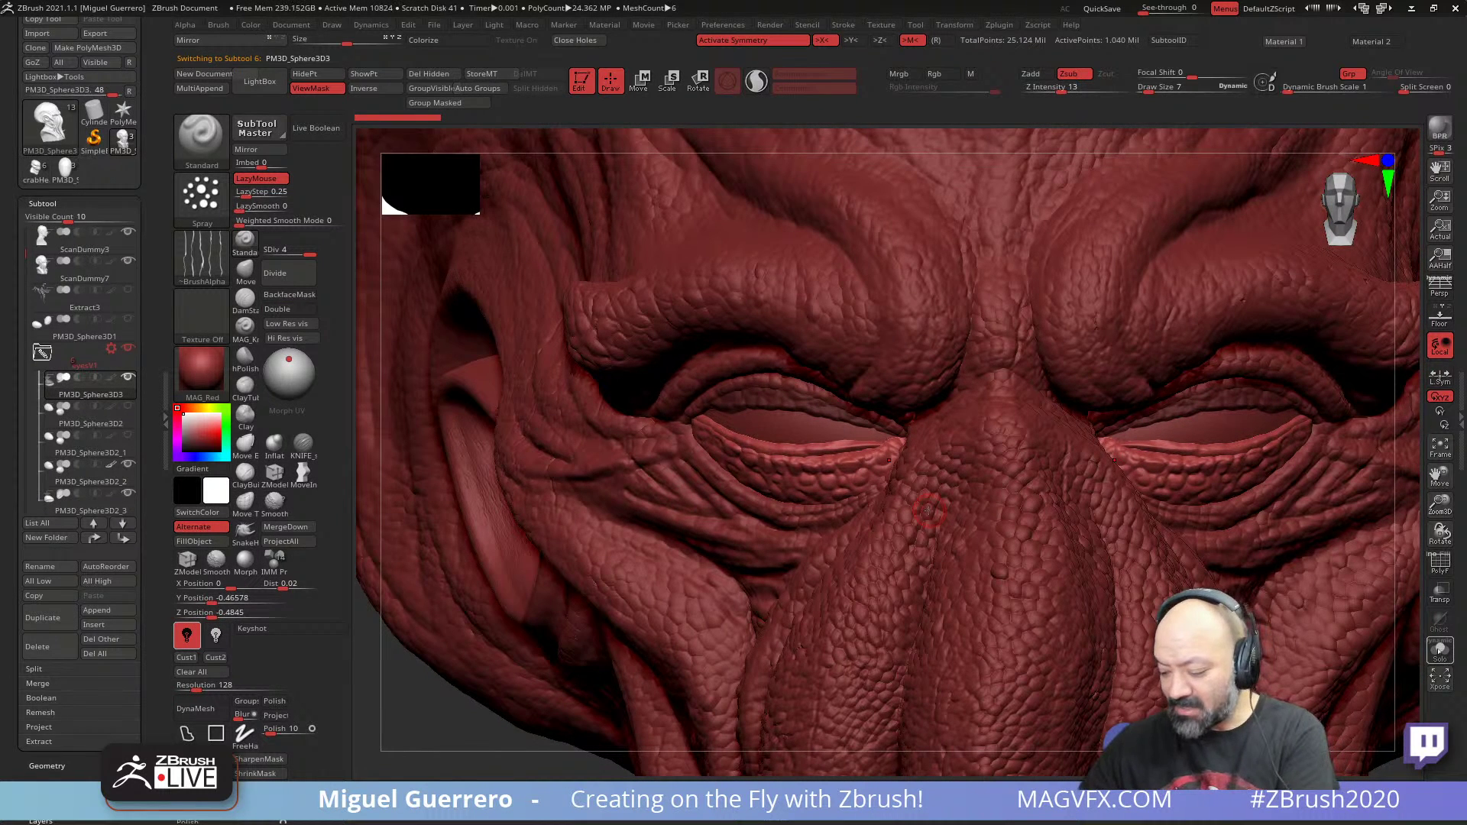
{"action": "left_click", "coordinate": [1439, 651]}
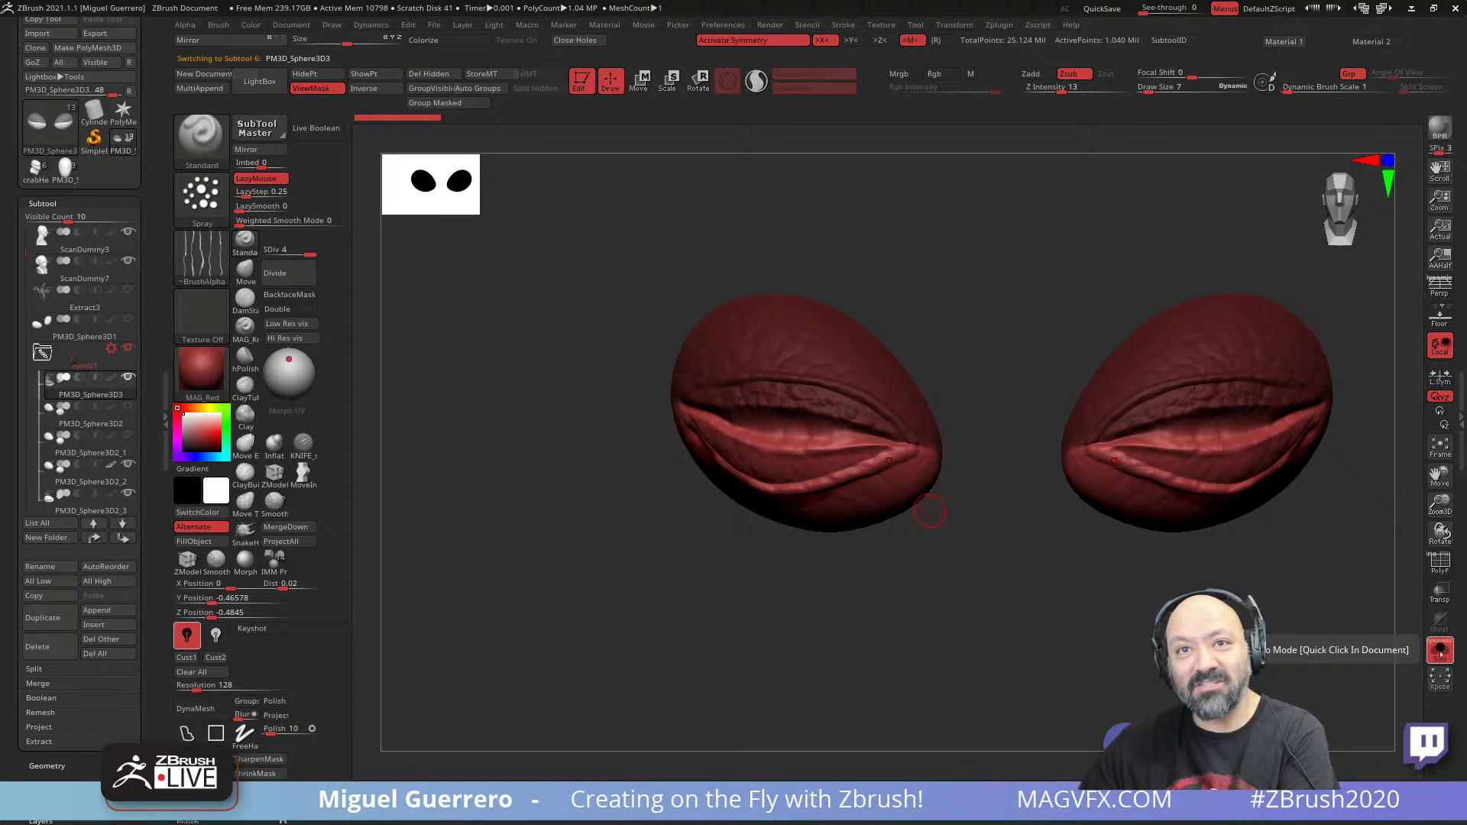
{"action": "left_click", "coordinate": [1441, 655]}
- Carve the lower eyelid rim and the outer eye corner with the DamStandard brush, using a FreeHand stroke at draw size 7
{"action": "right_click_drag", "start_coordinate": [687, 451], "coordinate": [721, 466], "text": "alt"}
{"action": "right_click_drag", "start_coordinate": [588, 538], "coordinate": [635, 557], "text": "ctrl"}
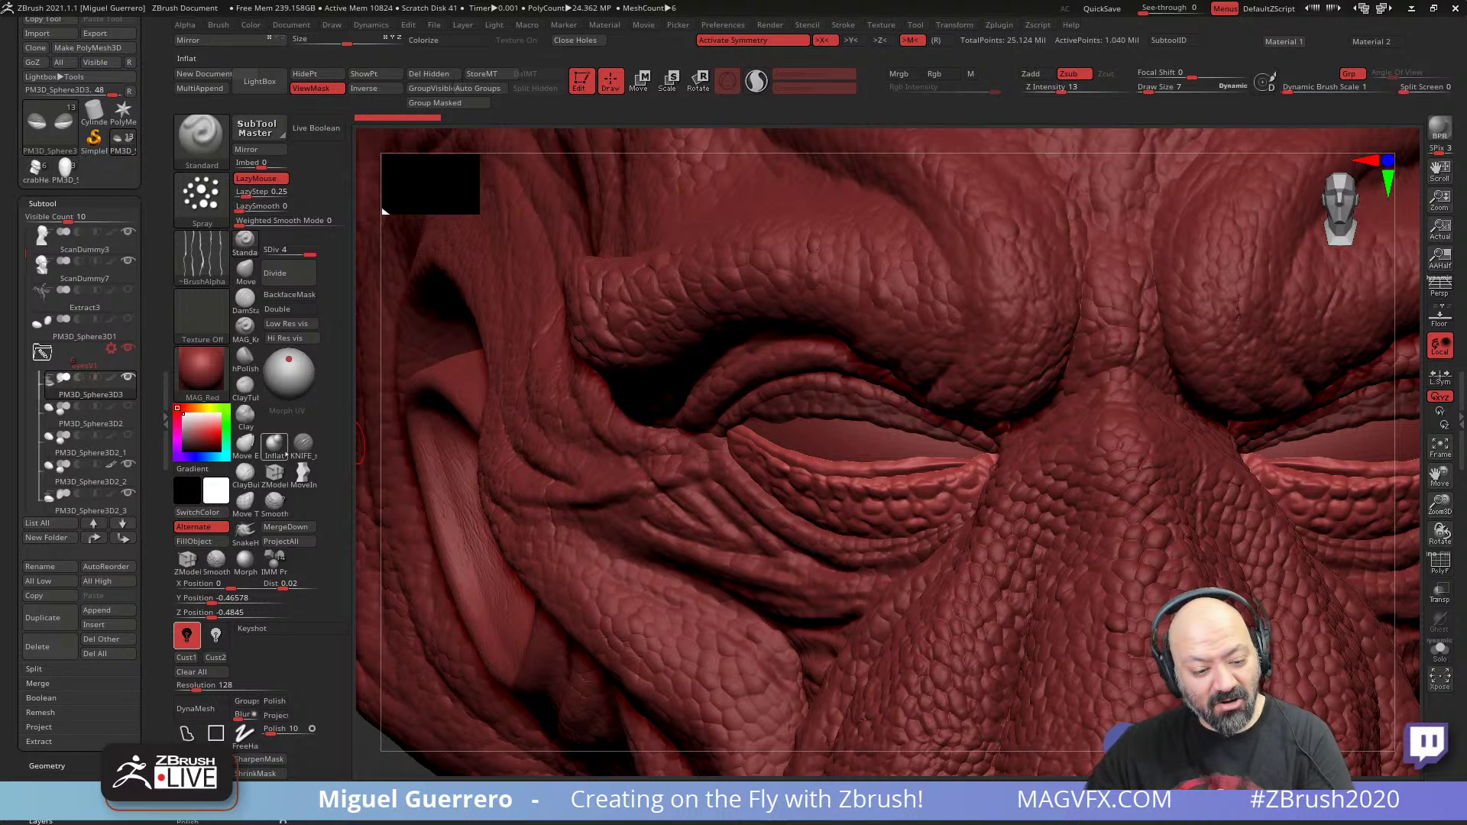
{"action": "left_click", "coordinate": [244, 300]}
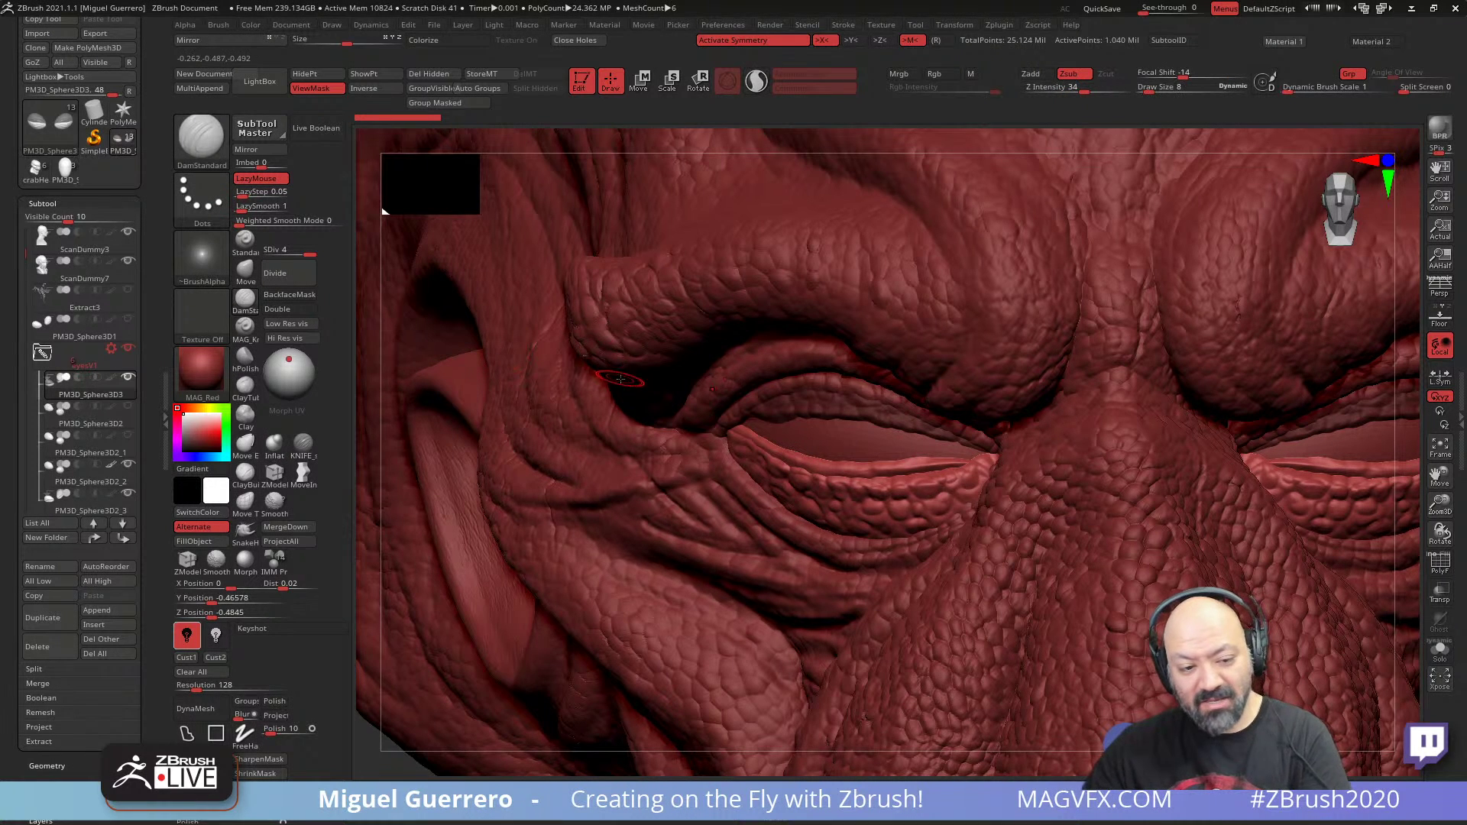
{"action": "left_click", "coordinate": [201, 198]}
{"action": "left_click", "coordinate": [412, 219]}
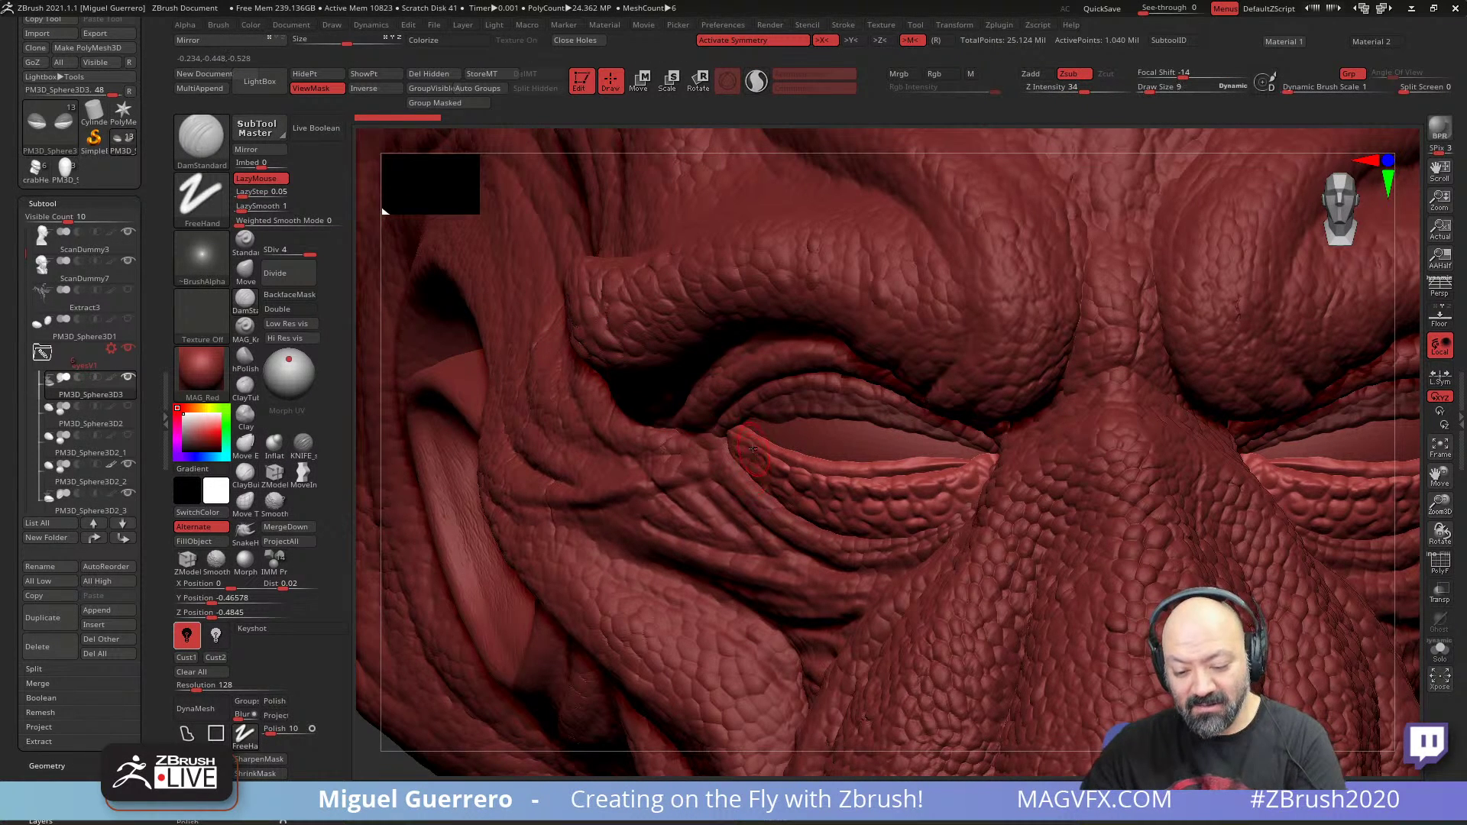
{"action": "mouse_move", "coordinate": [740, 445]}
{"action": "right_mouse_down", "text": "ctrl"}
{"action": "mouse_move", "coordinate": [1077, 501]}
{"action": "mouse_move", "coordinate": [692, 451]}
{"action": "mouse_move", "coordinate": [756, 442]}
{"action": "right_mouse_up", "text": "ctrl"}
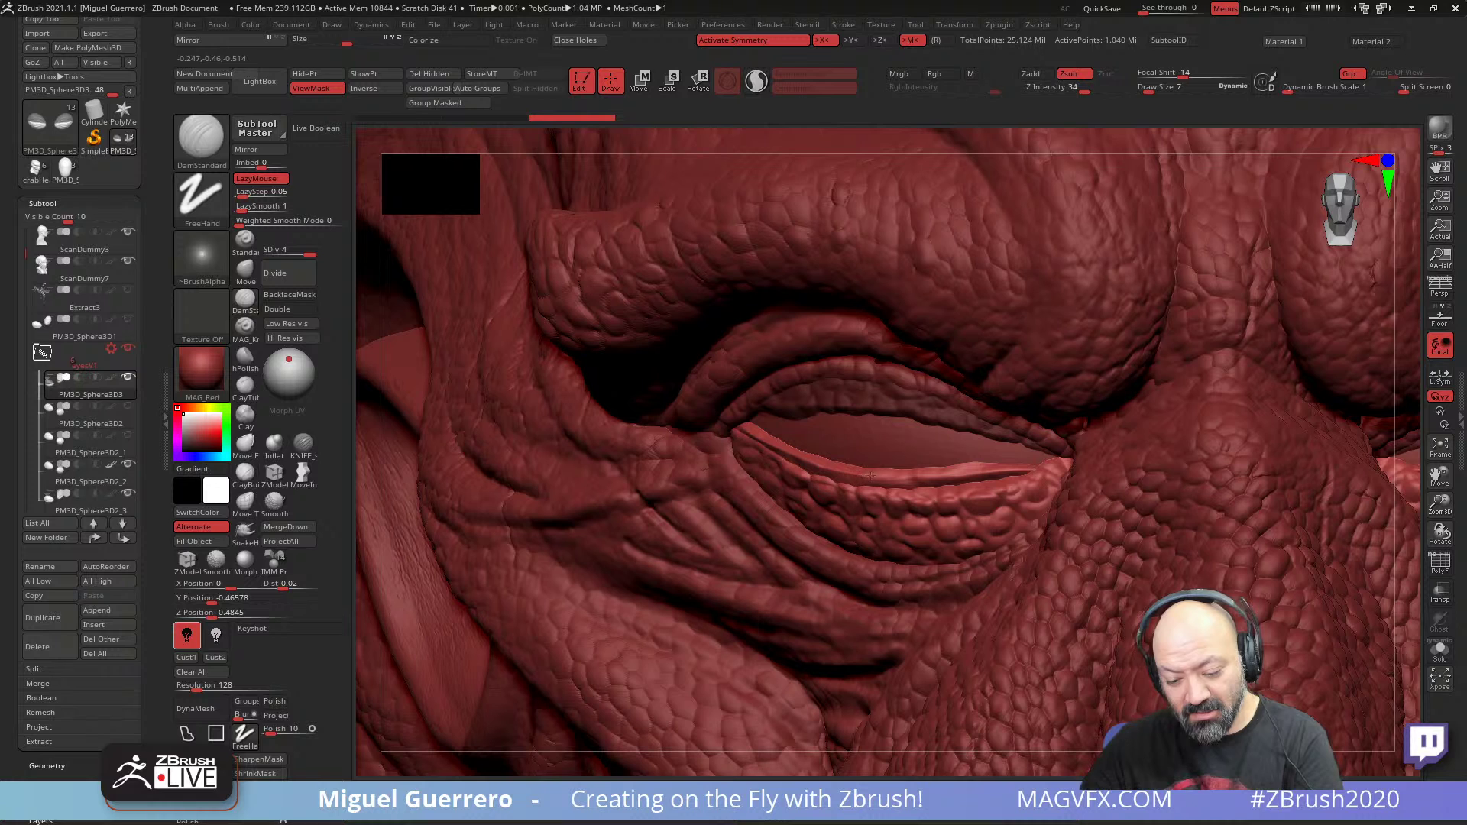
{"action": "left_click_drag", "start_coordinate": [913, 478], "coordinate": [1057, 473]}
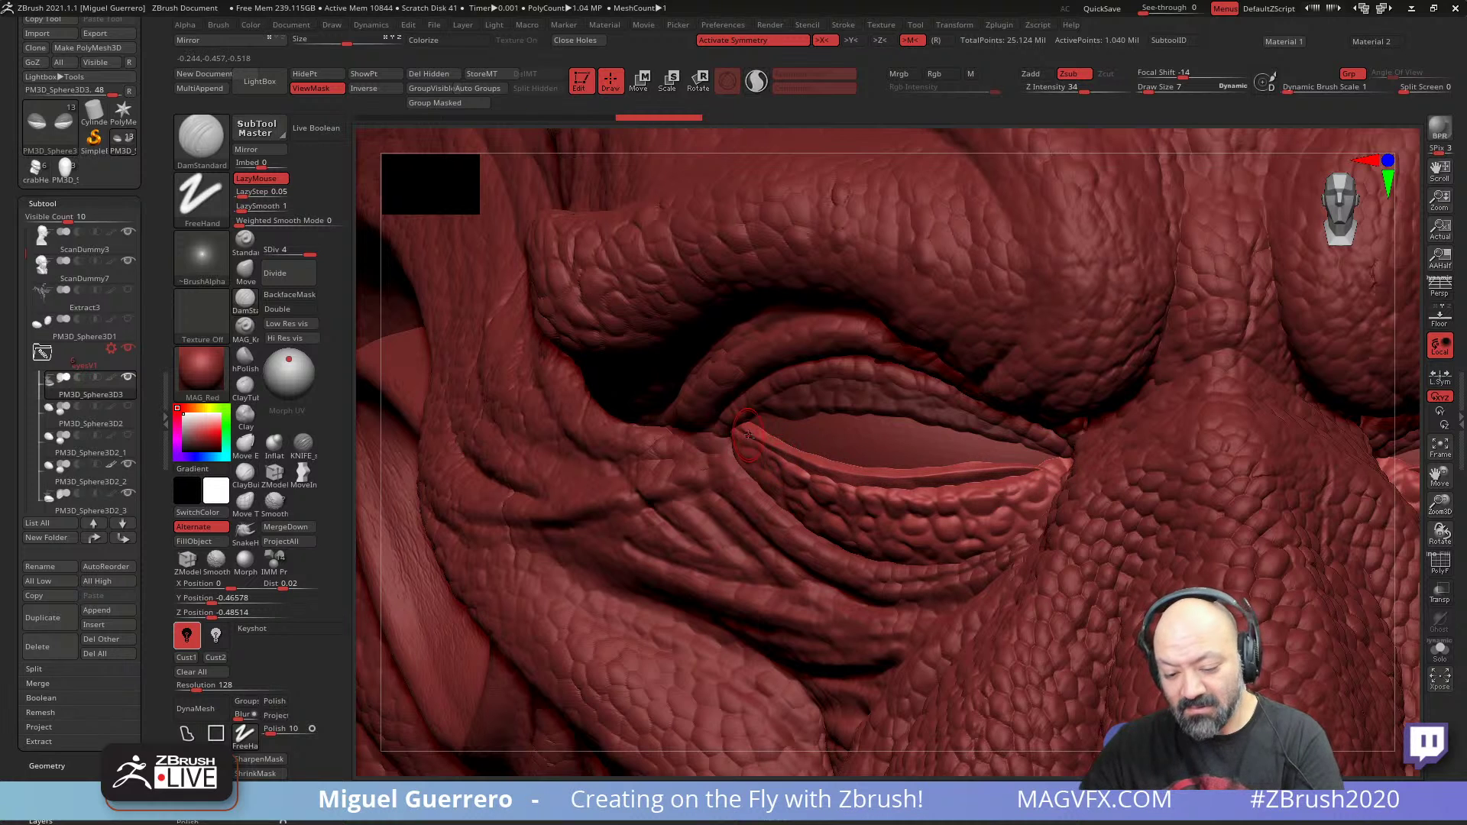
{"action": "left_click_drag", "start_coordinate": [739, 426], "coordinate": [753, 461]}
{"action": "right_click_drag", "start_coordinate": [754, 462], "coordinate": [570, 487], "text": "ctrl"}
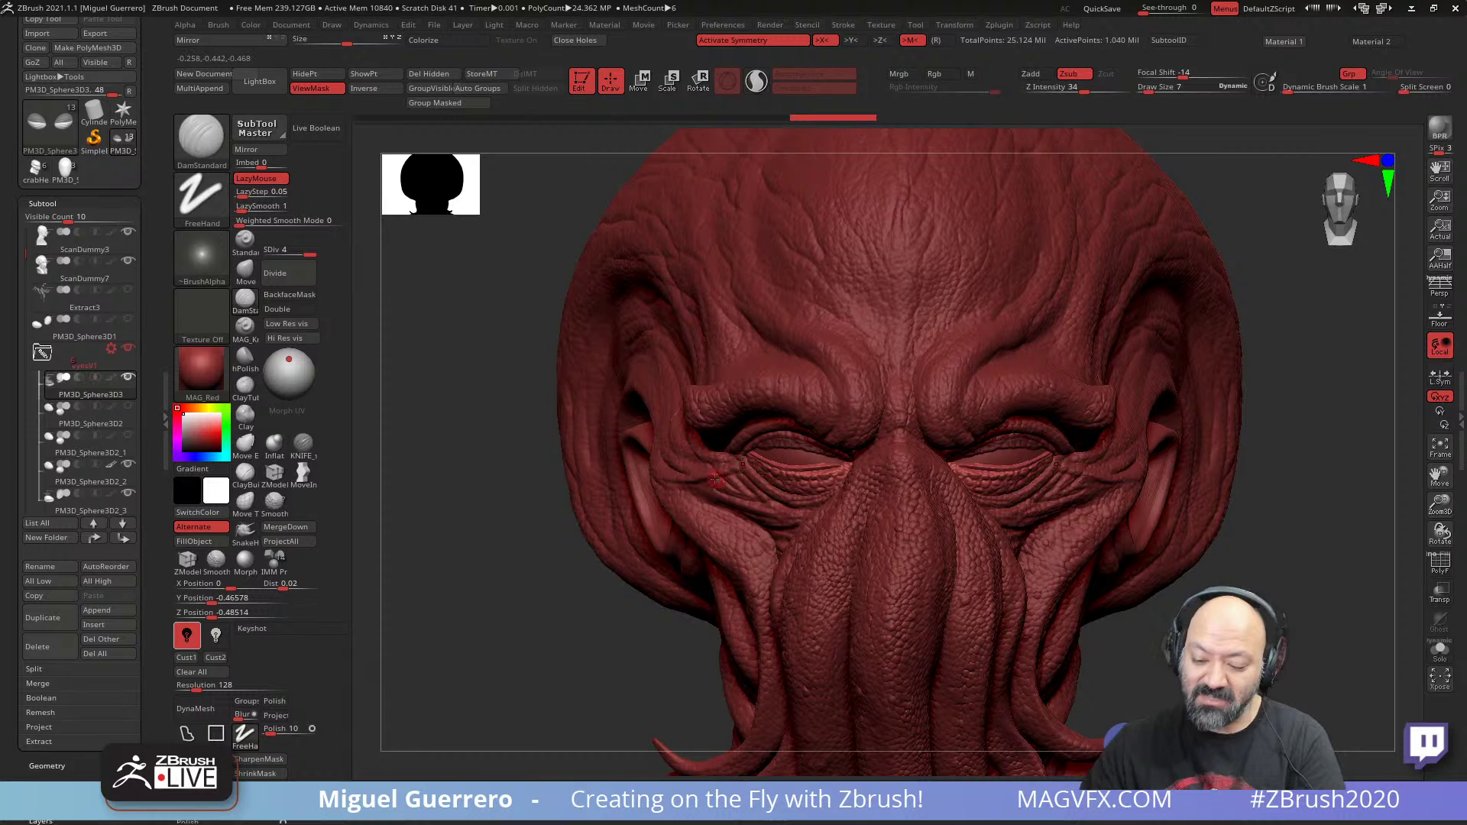
- Compare the eyelids before and after carving by switching between the earliest and latest undo history states
{"action": "left_click", "coordinate": [619, 118]}
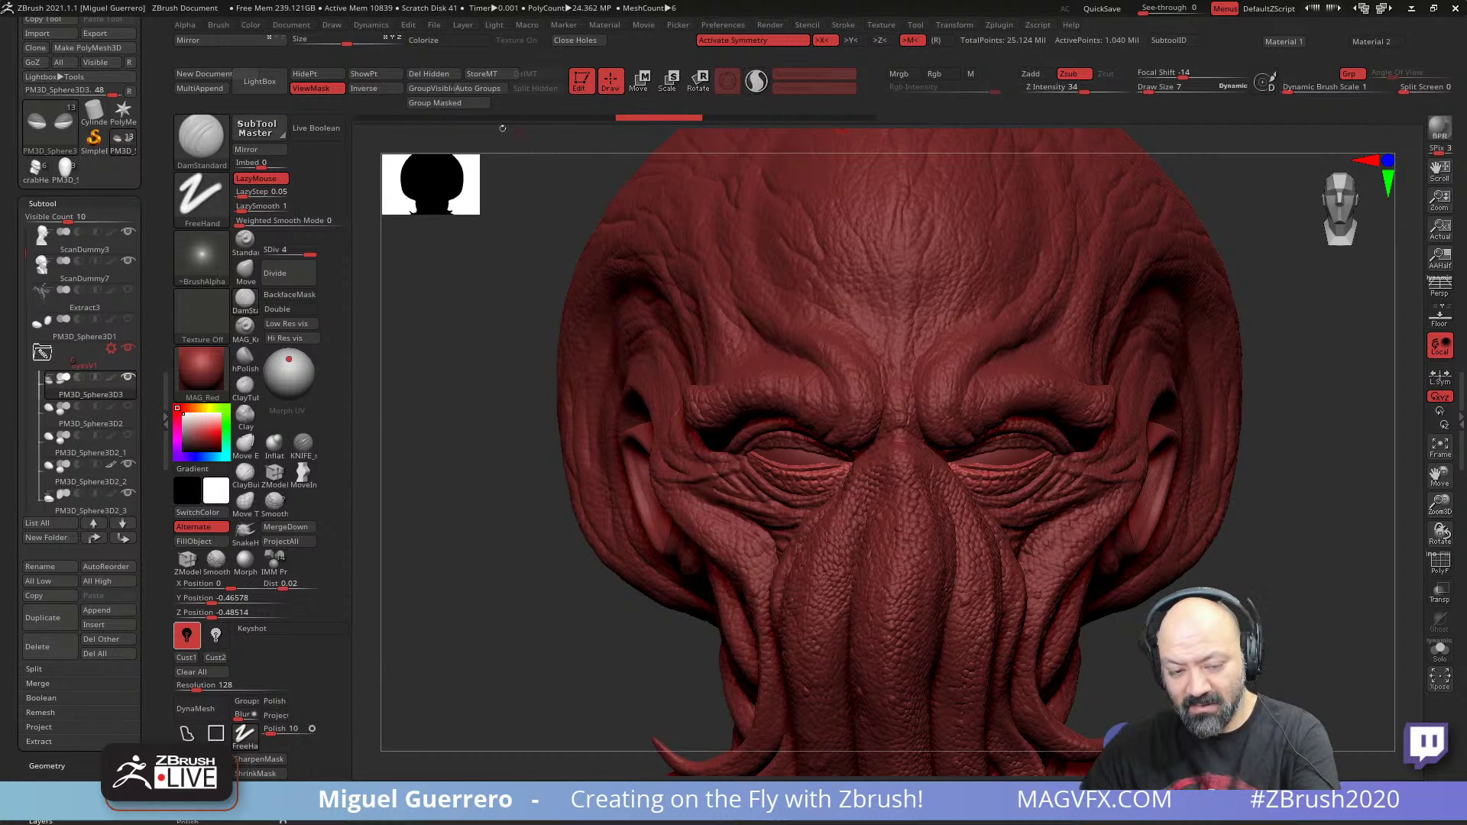
{"action": "left_click", "coordinate": [389, 119]}
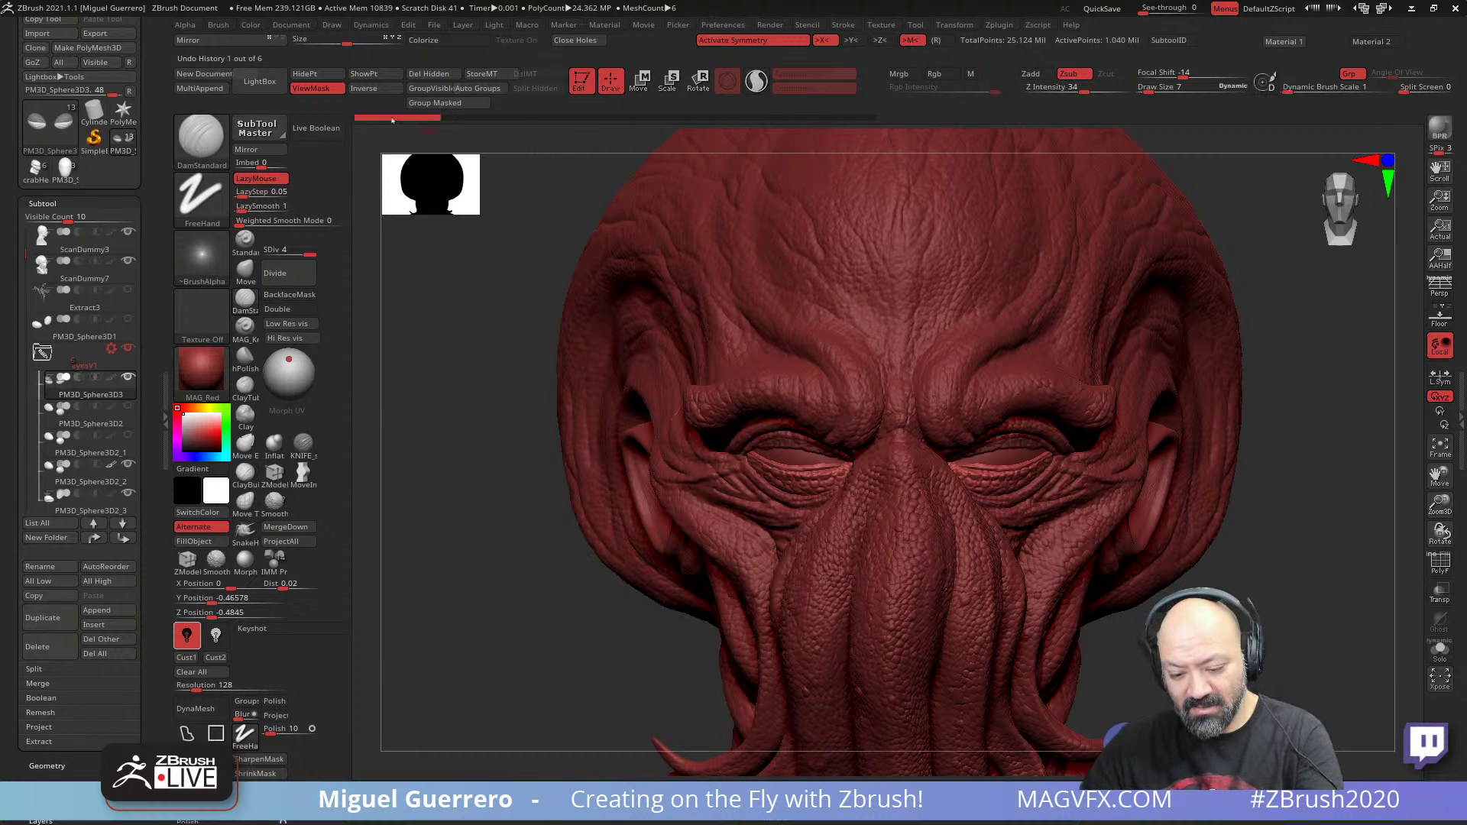
{"action": "left_click", "coordinate": [841, 119]}
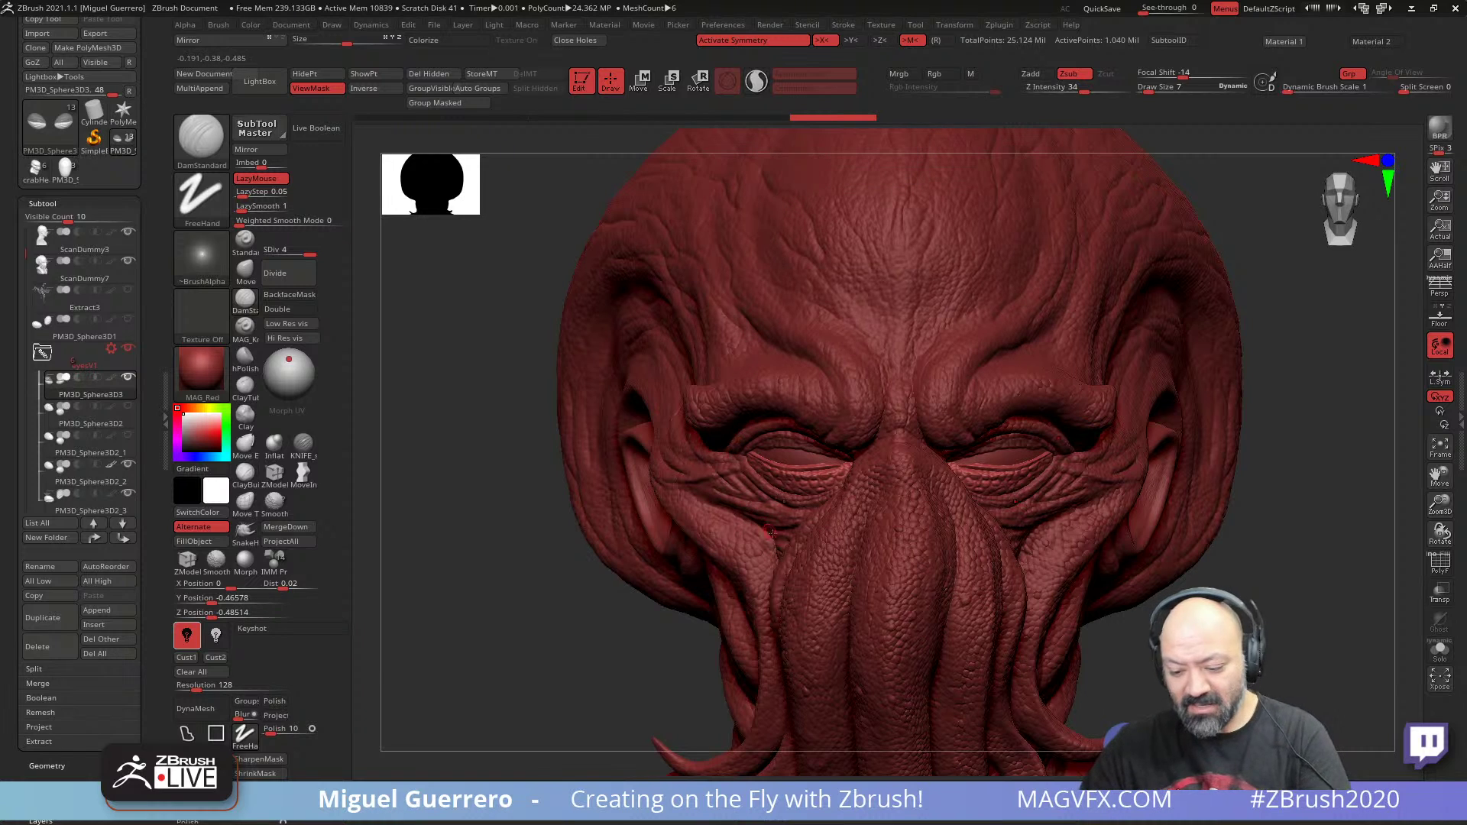
{"action": "left_click_drag", "start_coordinate": [603, 585], "coordinate": [475, 549], "text": "alt"}
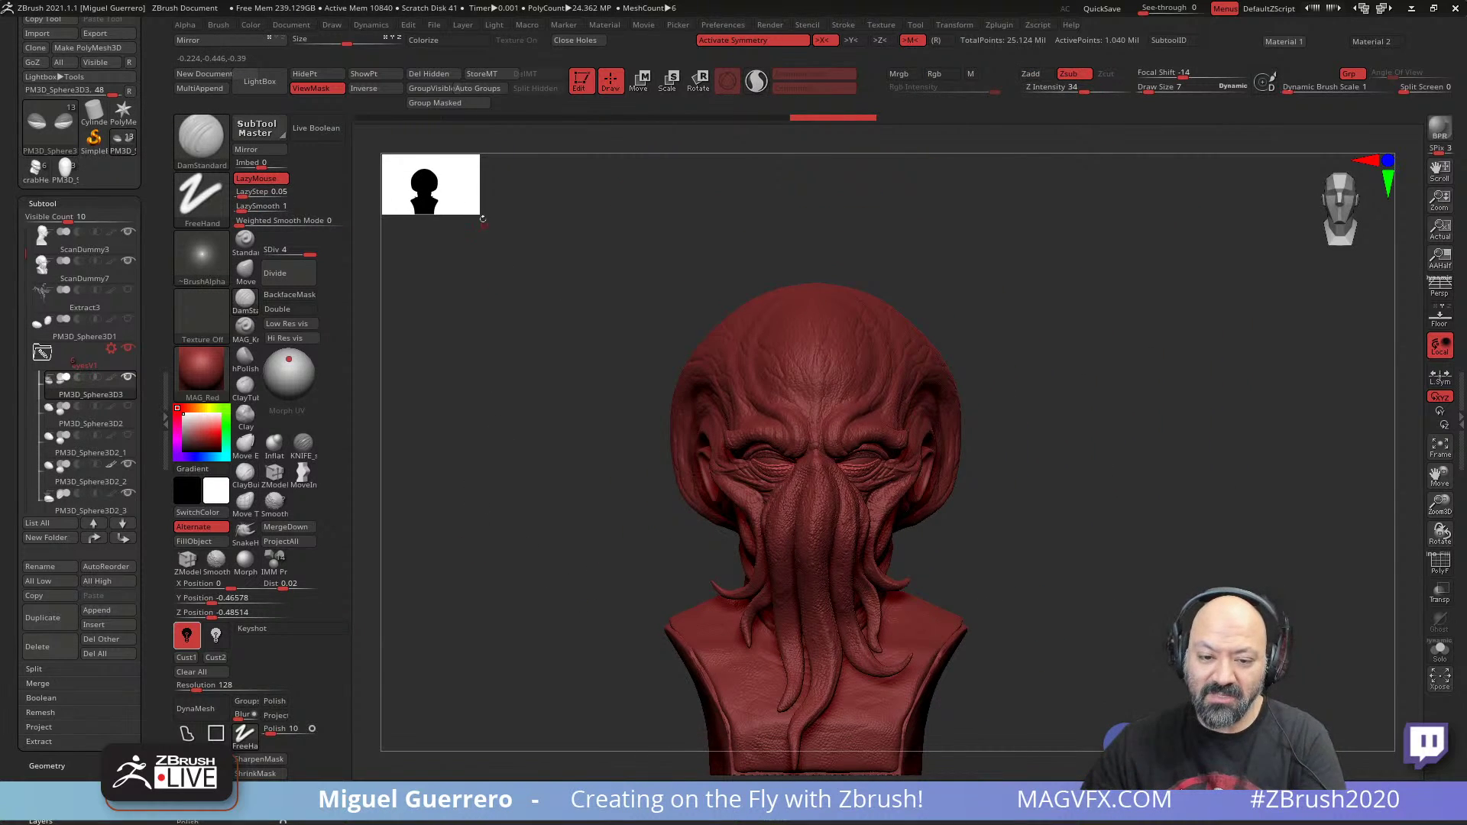
{"action": "left_click", "coordinate": [386, 119]}
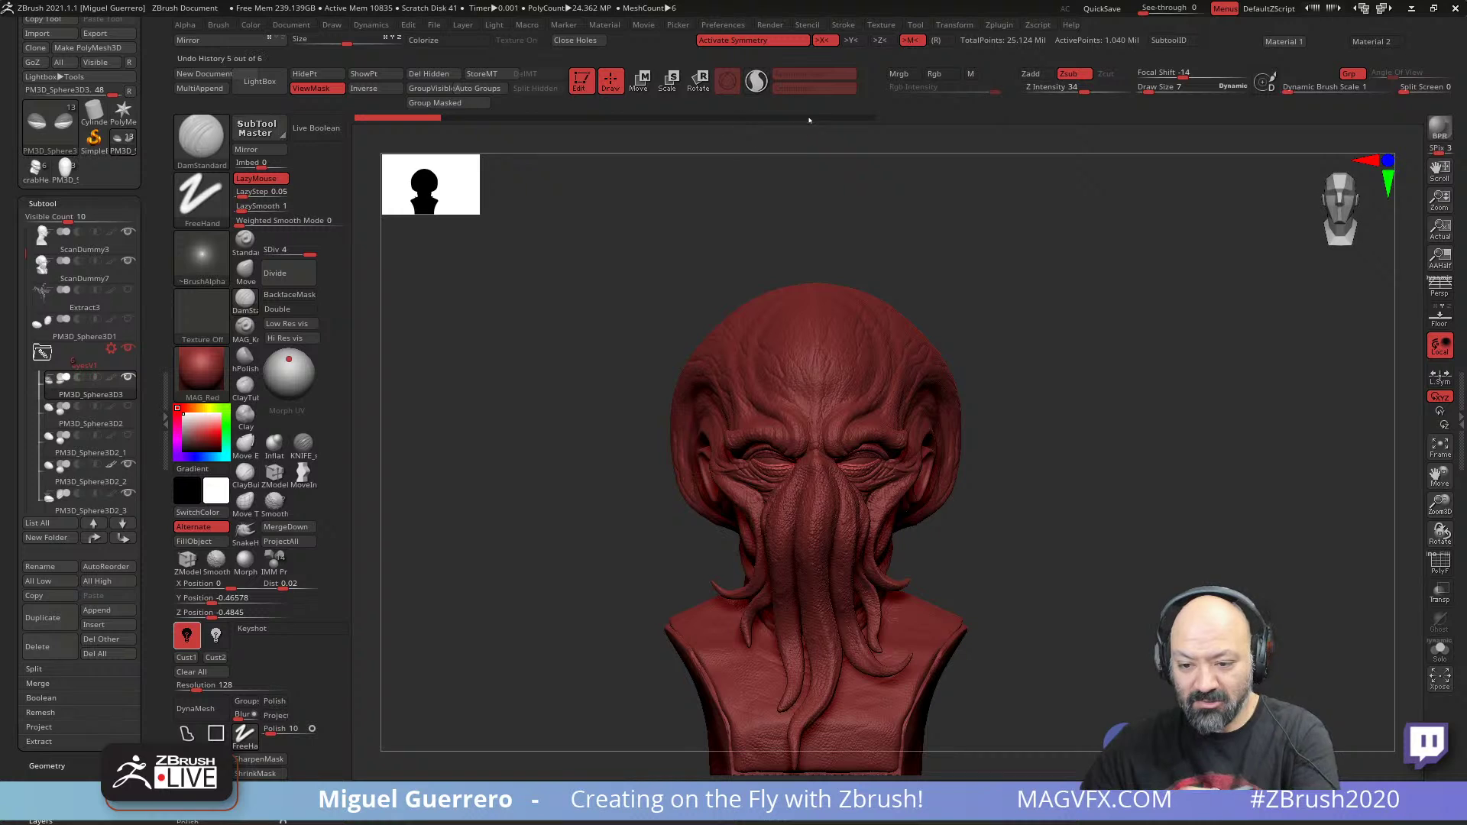
{"action": "left_click", "coordinate": [833, 120]}
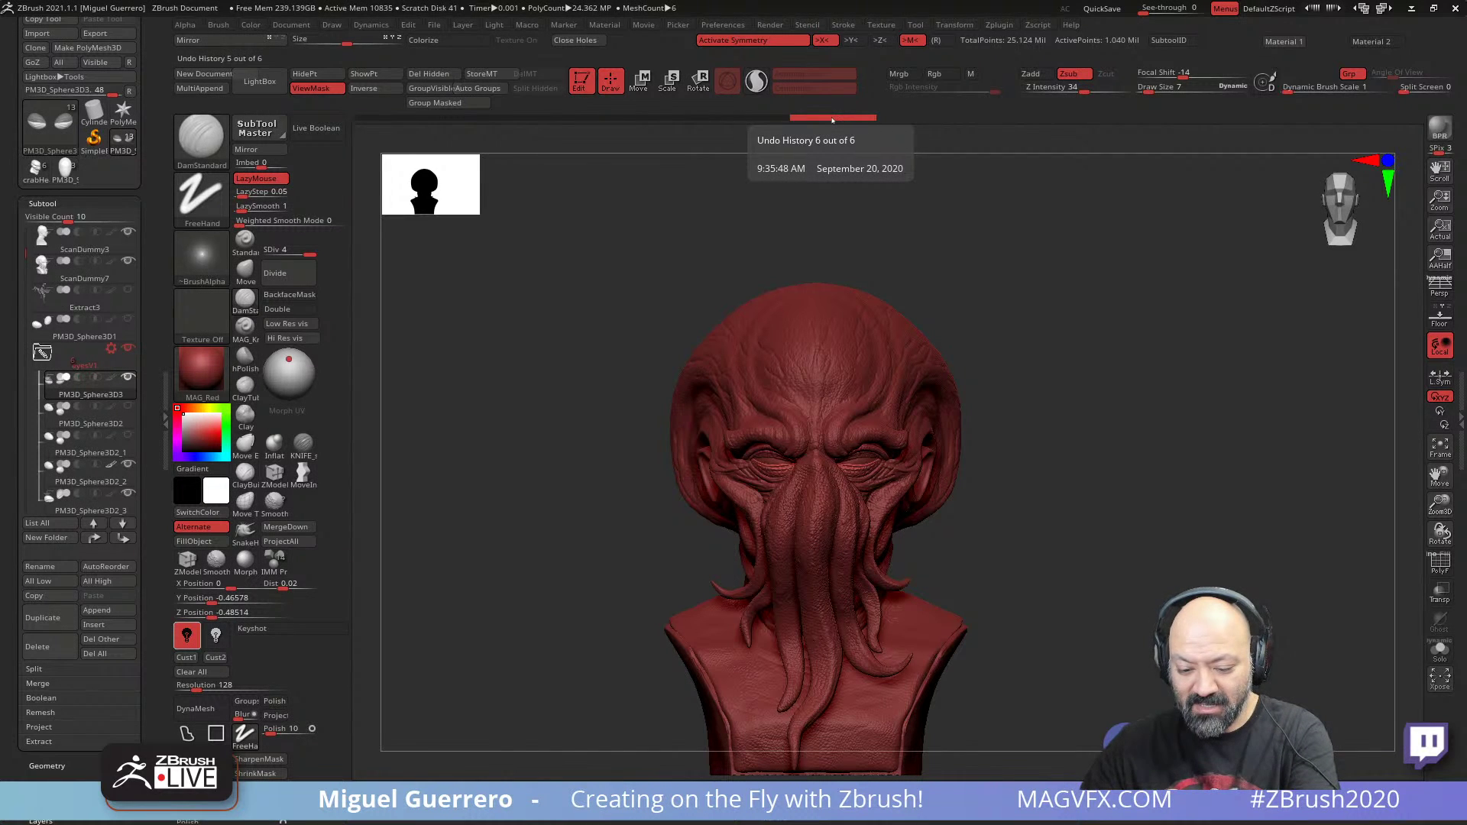
- Apply the Goblin material, invert the eyelid mask, and carve along the upper eyelid edge toward the outer corner at draw size 6
{"action": "right_click_drag", "start_coordinate": [564, 526], "coordinate": [428, 642], "text": "ctrl"}
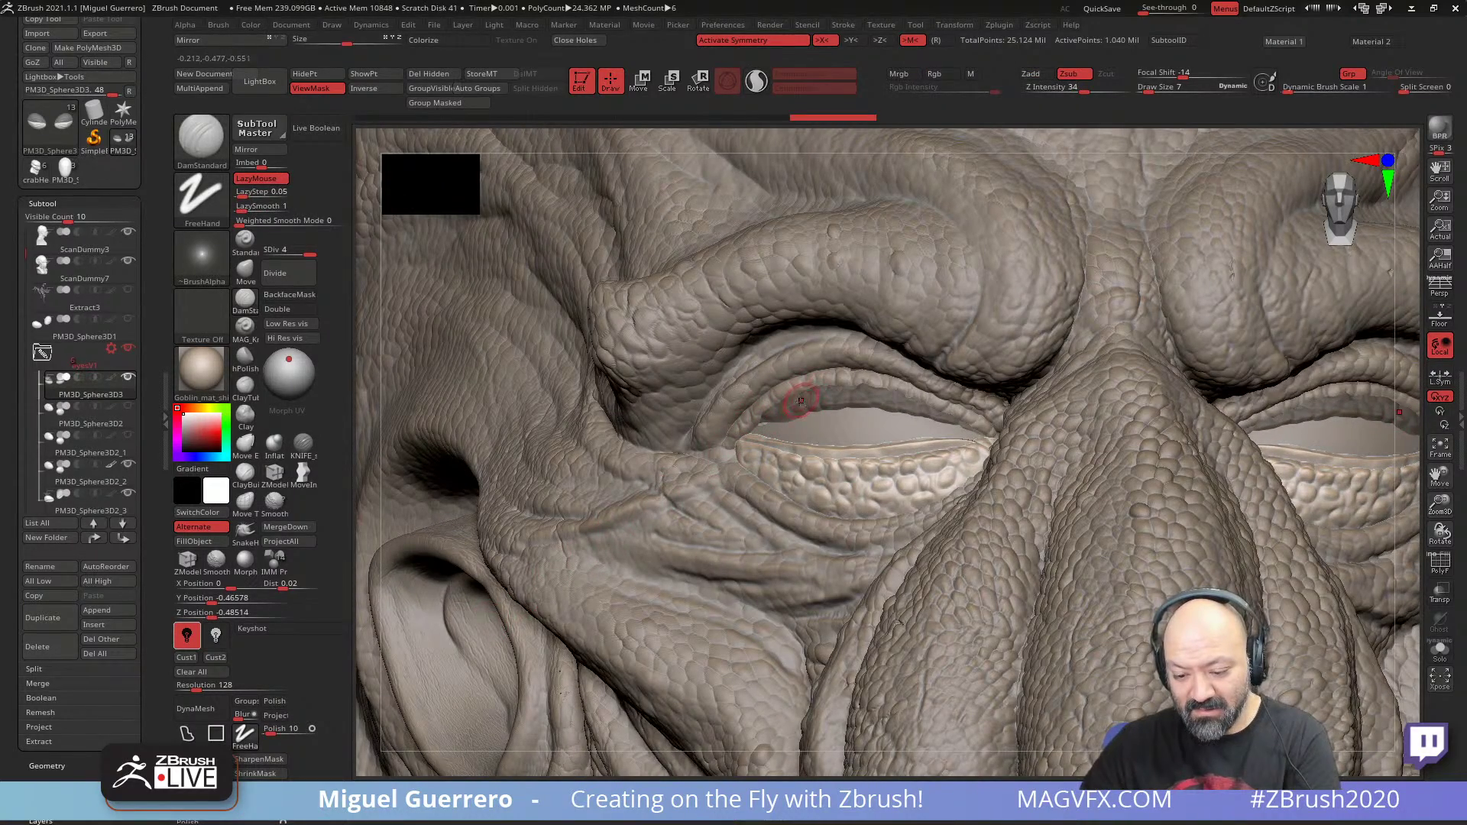
{"action": "right_click_drag", "start_coordinate": [788, 418], "coordinate": [694, 383], "text": "ctrl"}
{"action": "left_click_drag", "start_coordinate": [408, 381], "coordinate": [410, 373], "text": "ctrl"}
{"action": "mouse_move", "coordinate": [682, 425]}
{"action": "right_mouse_down", "text": "ctrl"}
{"action": "mouse_move", "coordinate": [780, 442]}
{"action": "mouse_move", "coordinate": [596, 434]}
{"action": "mouse_move", "coordinate": [610, 434]}
{"action": "right_mouse_up", "text": "ctrl"}
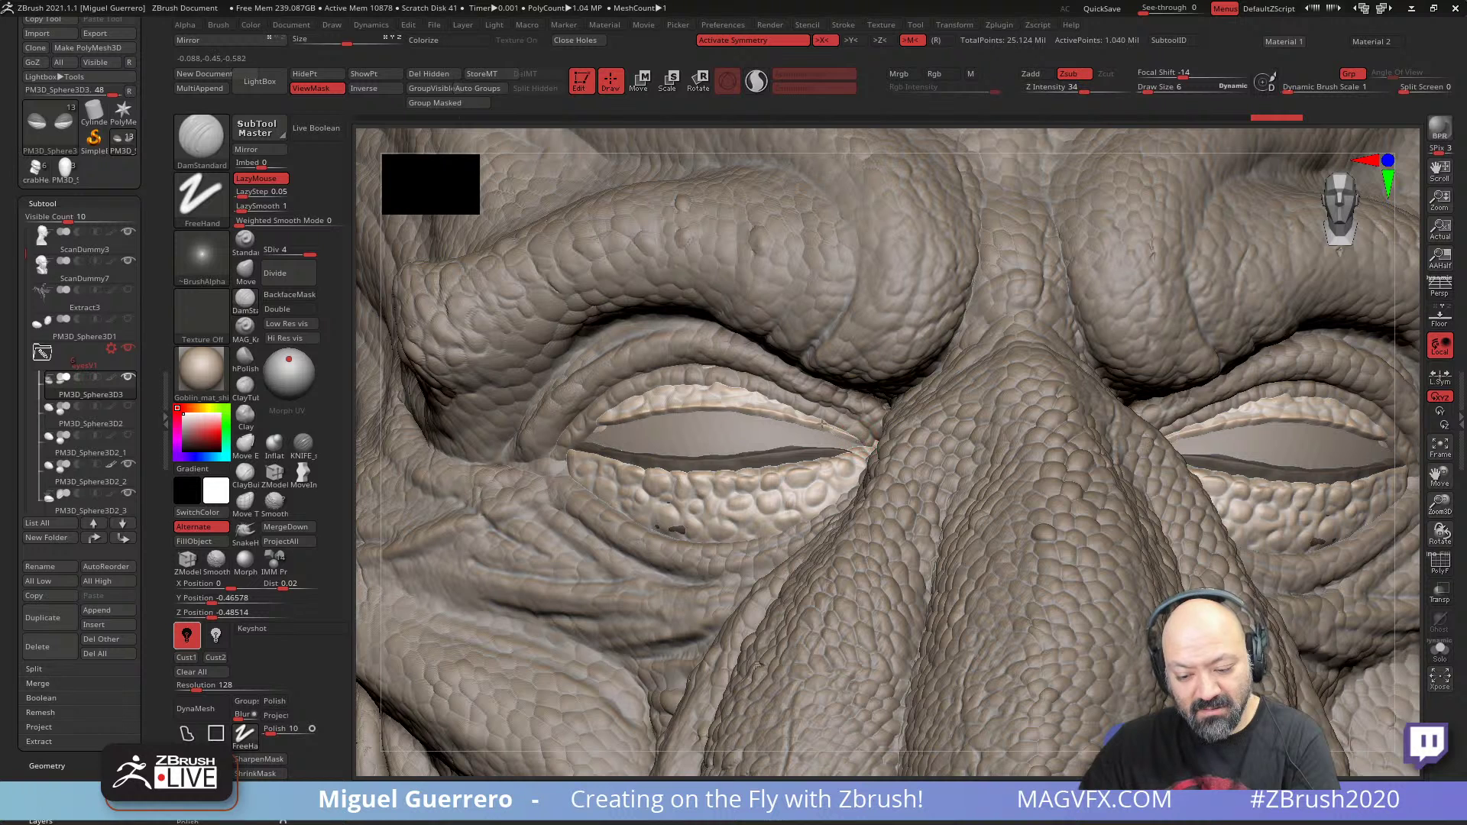
{"action": "left_click_drag", "start_coordinate": [729, 406], "coordinate": [598, 424]}
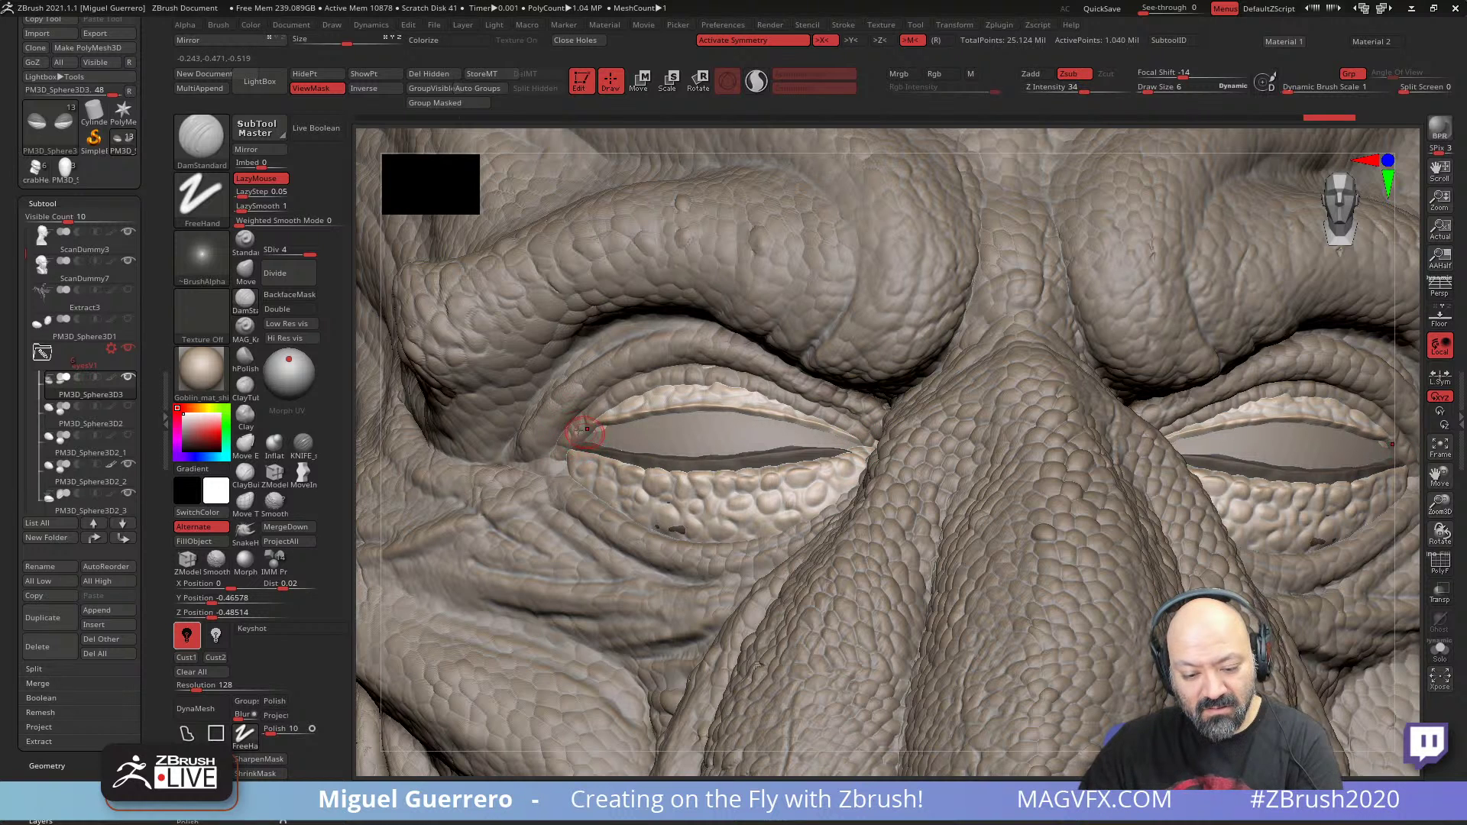
- Check the eyelids in Solo mode, restore the full bust, and deepen the upper lid's outer corner with short DamStandard strokes
{"action": "left_click_drag", "start_coordinate": [362, 414], "coordinate": [582, 430]}
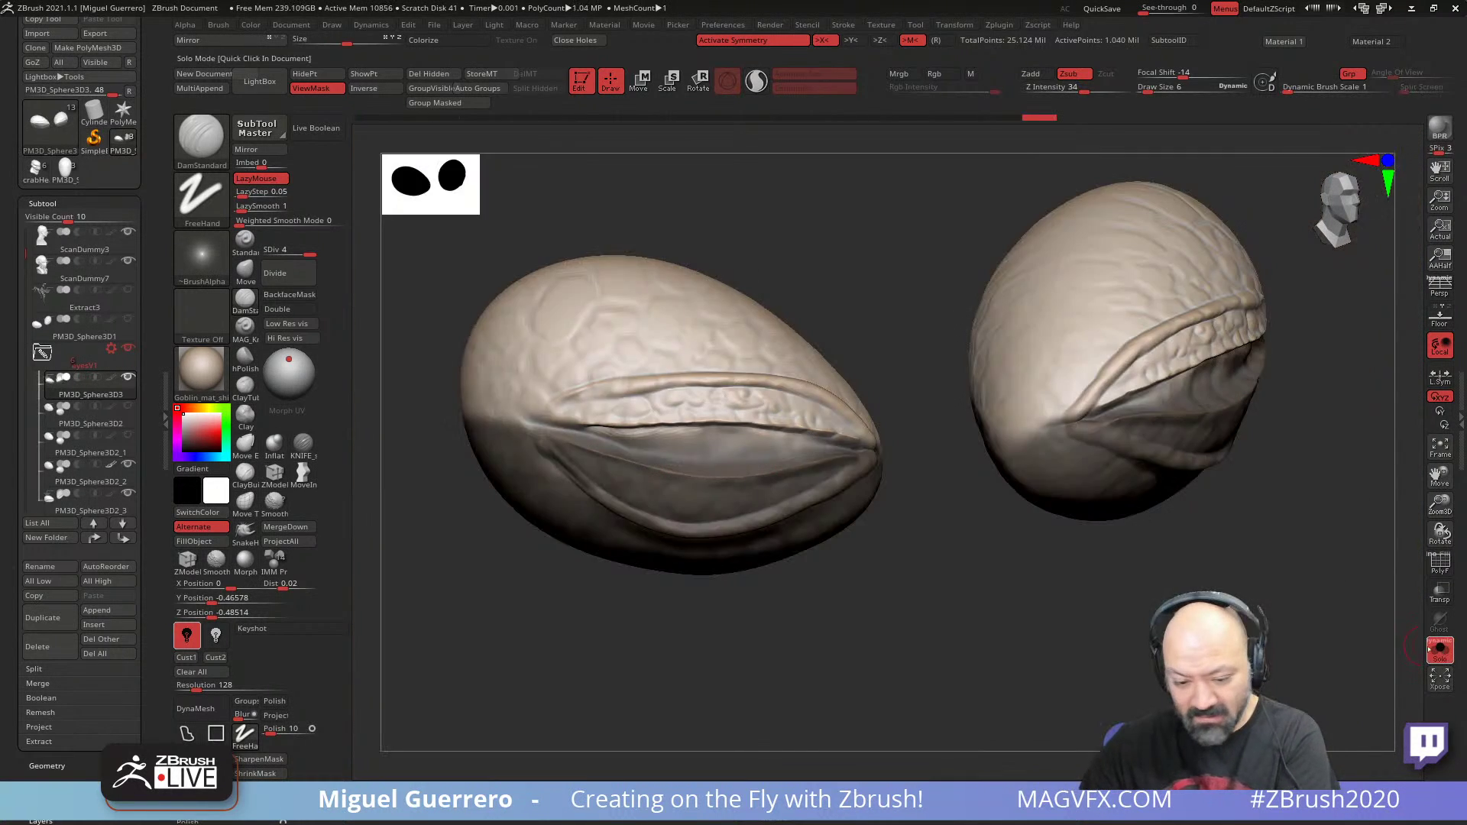
{"action": "left_click", "coordinate": [1440, 650]}
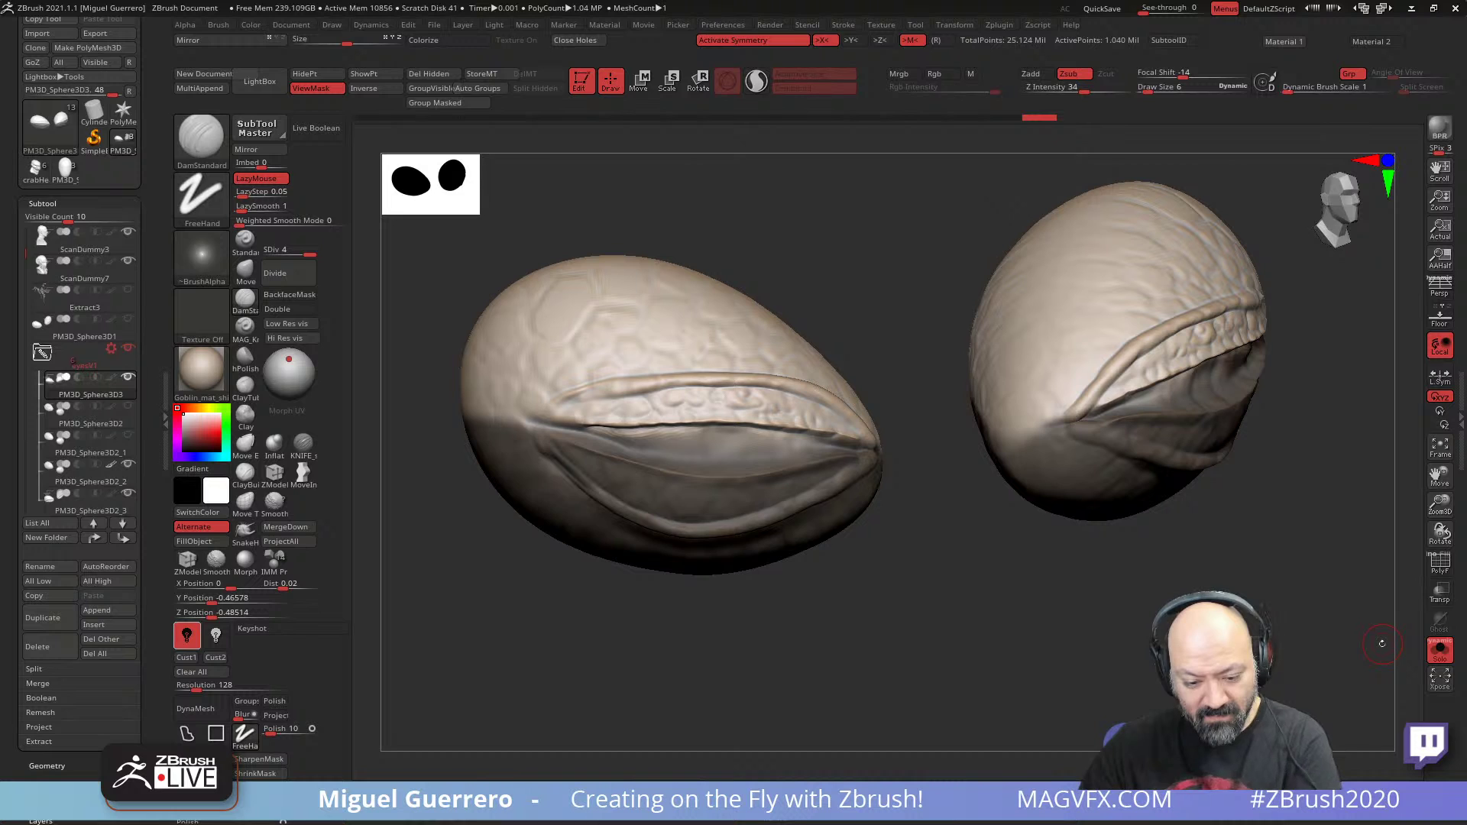
{"action": "key", "text": "ctrl+h"}
{"action": "left_click", "coordinate": [1440, 650]}
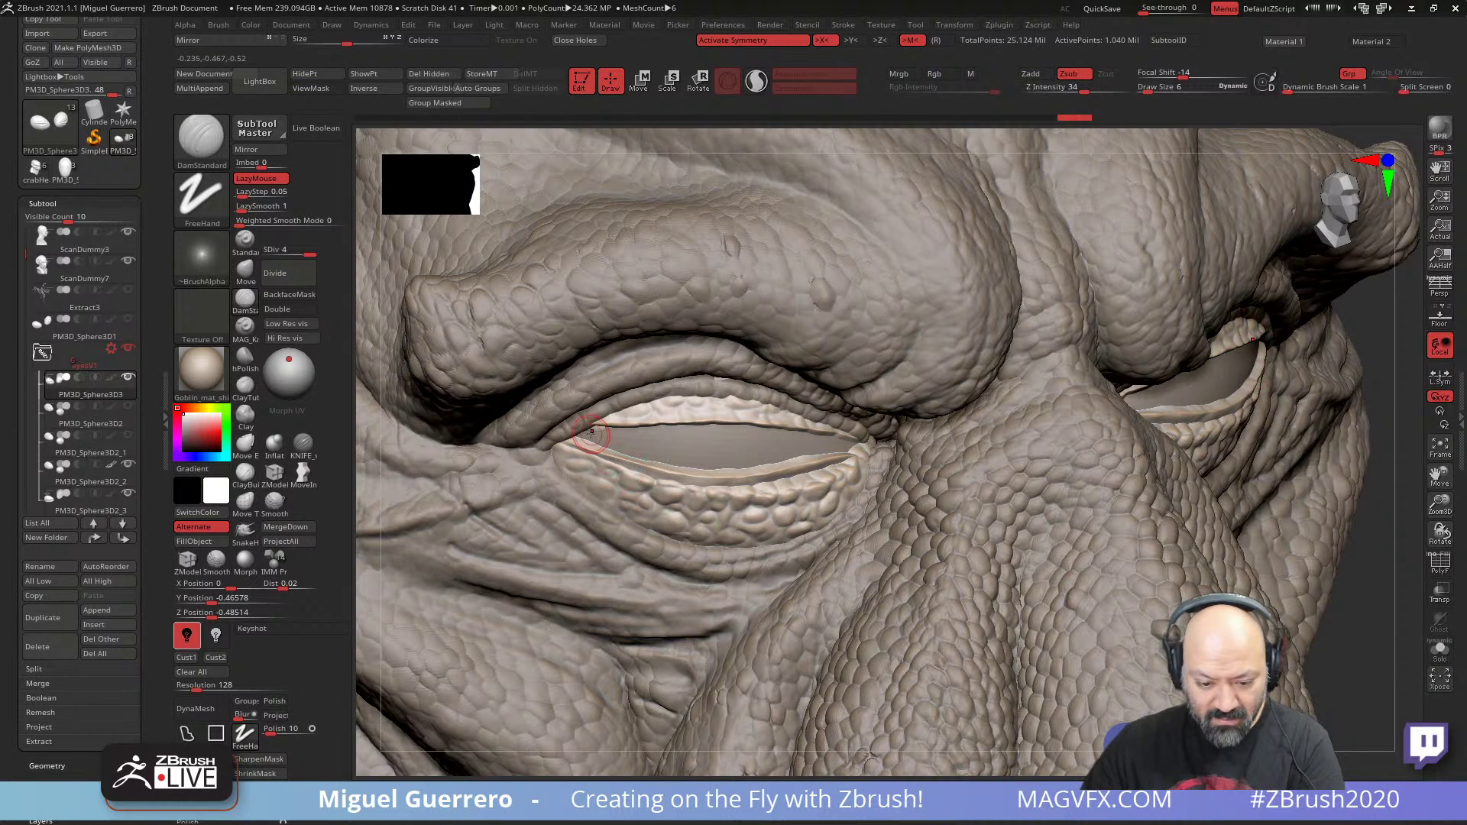
{"action": "left_click_drag", "start_coordinate": [593, 425], "coordinate": [573, 438]}
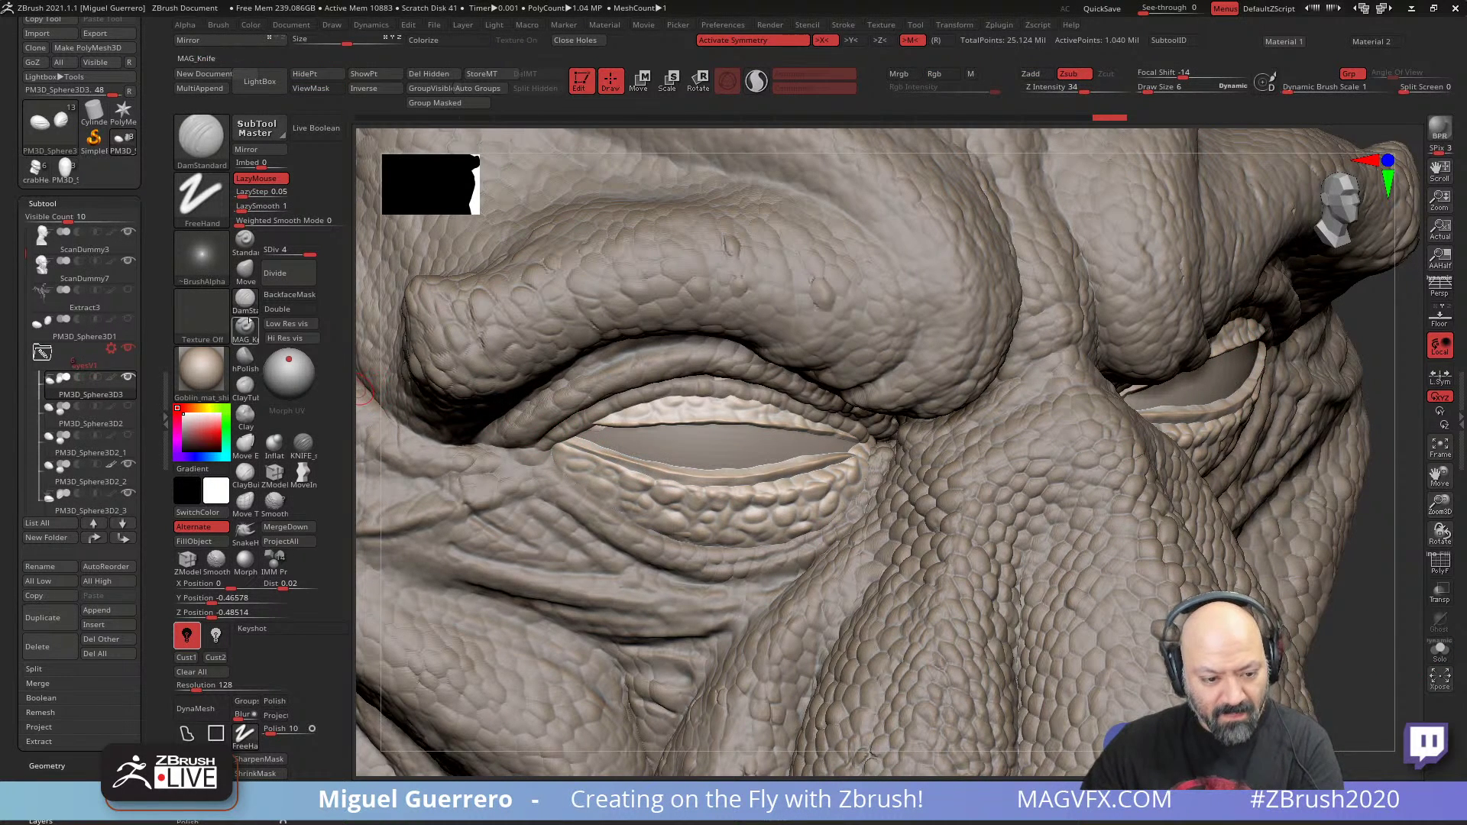
{"action": "left_click", "coordinate": [241, 297]}
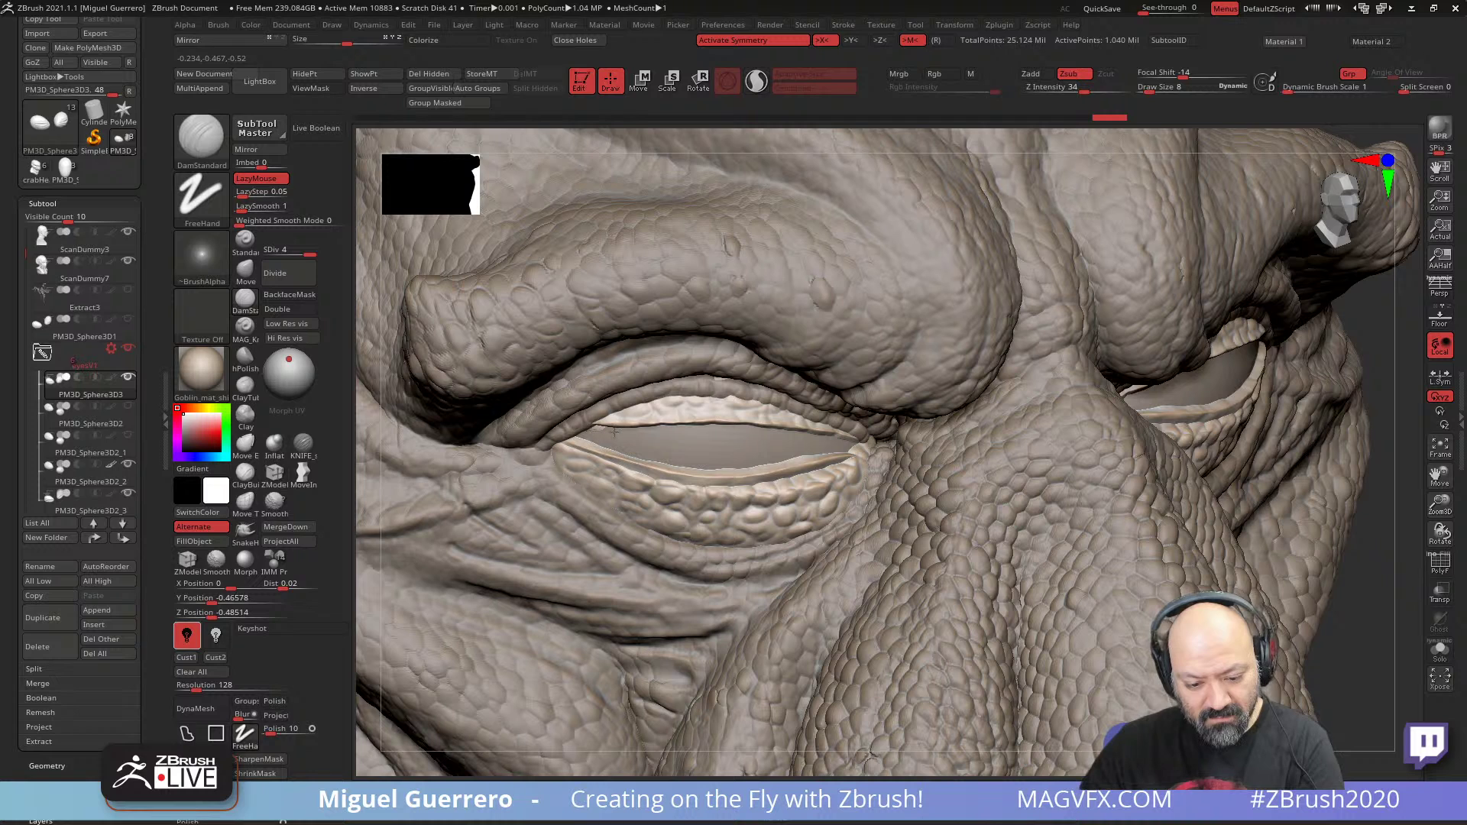
{"action": "left_click_drag", "start_coordinate": [607, 429], "coordinate": [585, 442]}
{"action": "right_click_drag", "start_coordinate": [580, 439], "coordinate": [587, 452], "text": "ctrl"}
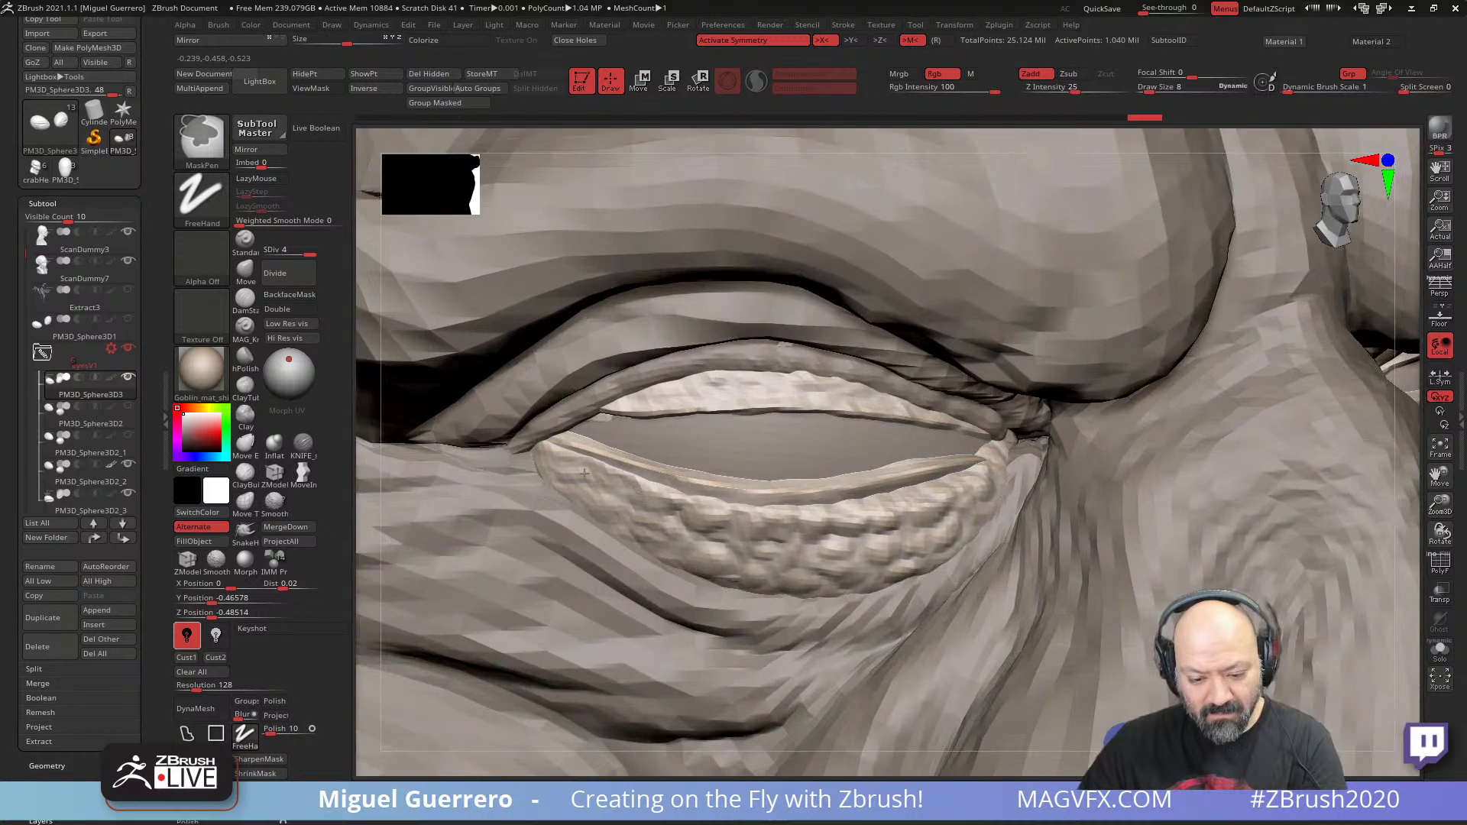
{"action": "left_click", "coordinate": [599, 417], "text": "alt"}
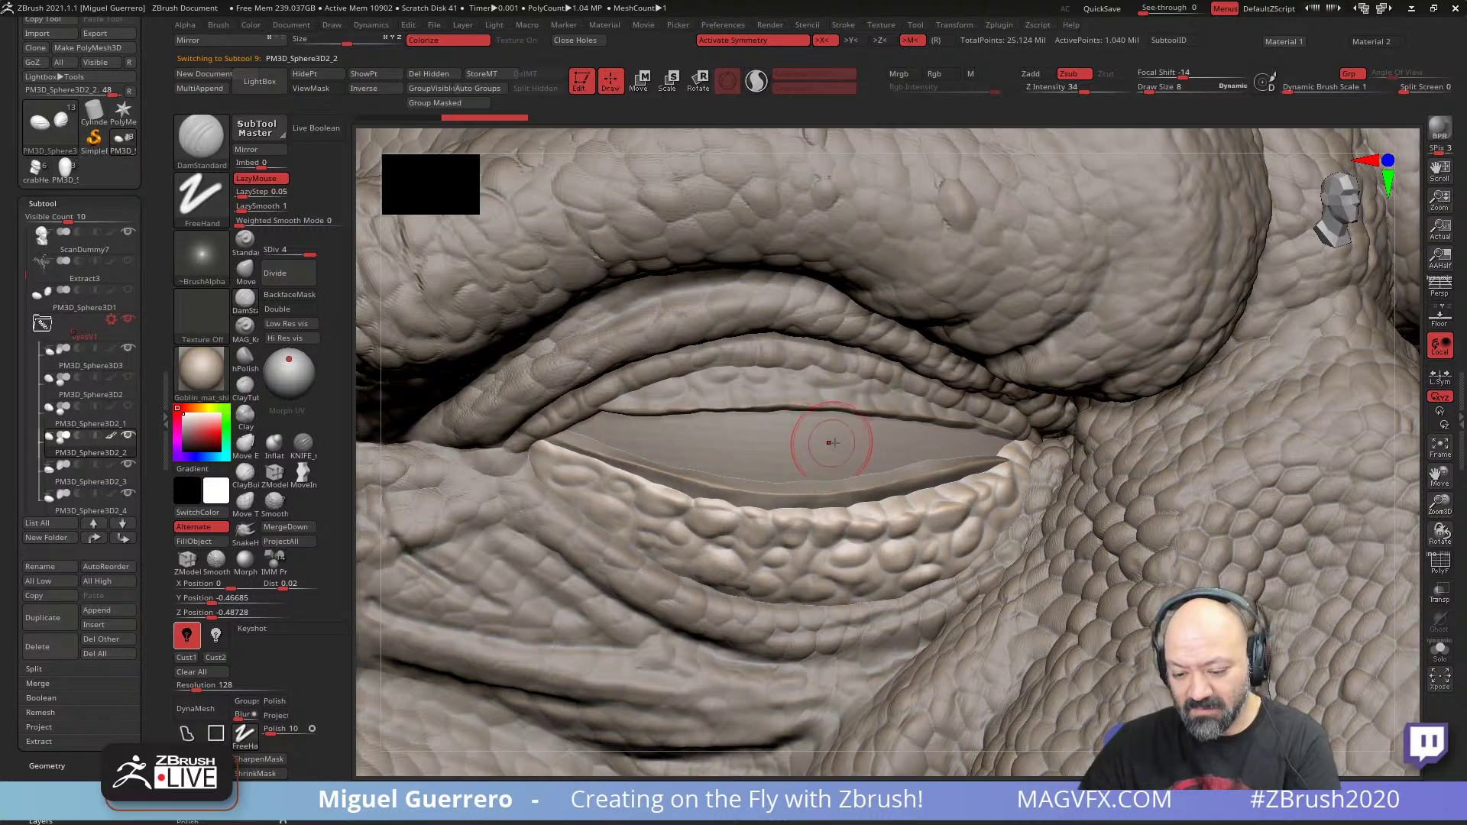
{"action": "right_click_drag", "start_coordinate": [825, 435], "coordinate": [645, 567], "text": "ctrl"}
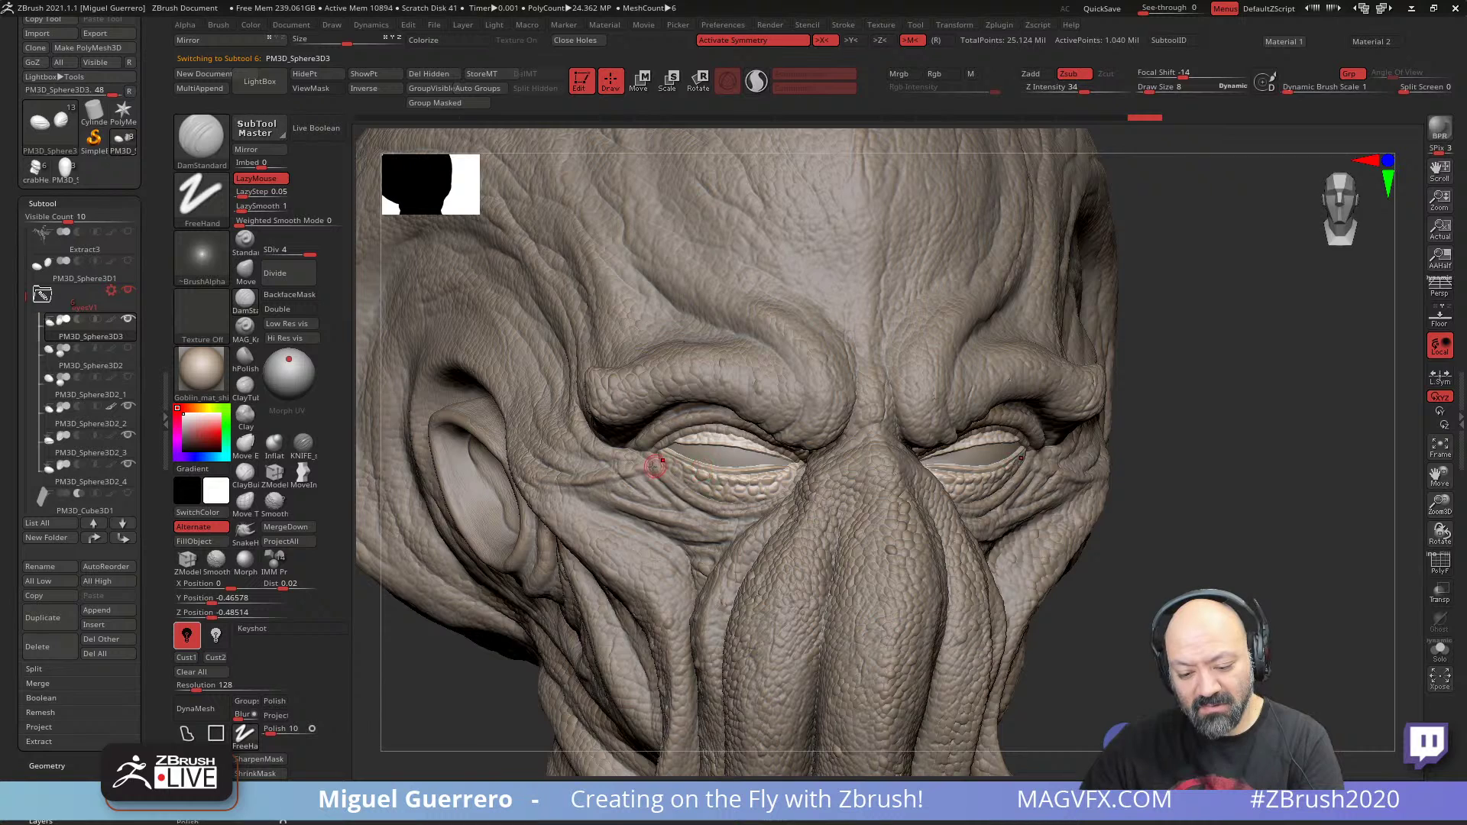
- Reduce the draw size to 5 and further to 3, carving fine lines along the lower eyelid rim between the outer and inner corners
{"action": "right_click_drag", "start_coordinate": [657, 465], "coordinate": [703, 447], "text": "ctrl"}
{"action": "key", "text": "bracketleft"}
{"action": "key", "text": "bracketleft"}
{"action": "key", "text": "bracketleft"}
{"action": "key", "text": "bracketleft"}
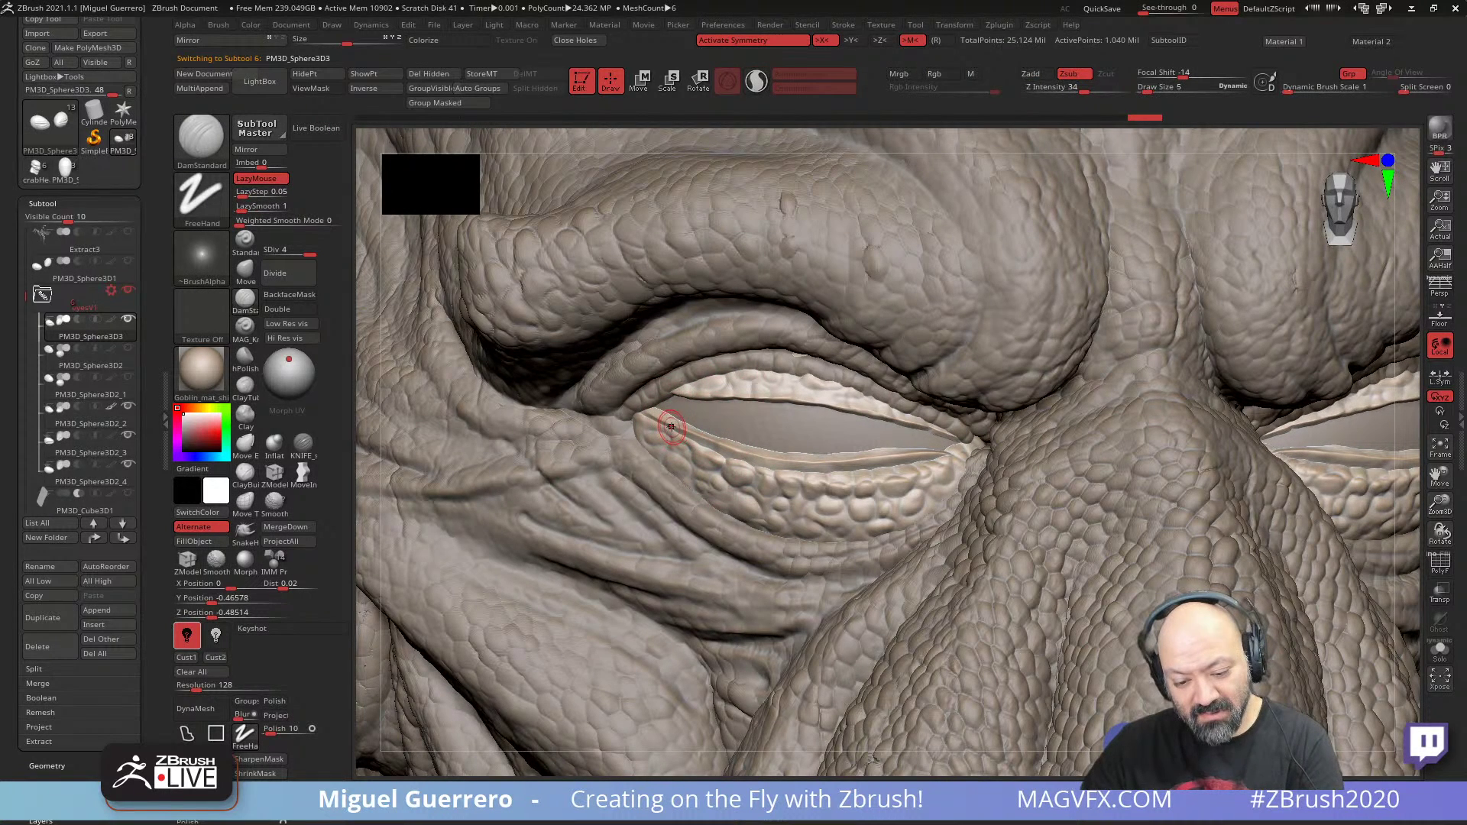
{"action": "mouse_move", "coordinate": [671, 427]}
{"action": "left_mouse_down"}
{"action": "mouse_move", "coordinate": [667, 415]}
{"action": "mouse_move", "coordinate": [731, 451]}
{"action": "left_mouse_up"}
{"action": "left_click", "coordinate": [285, 274]}
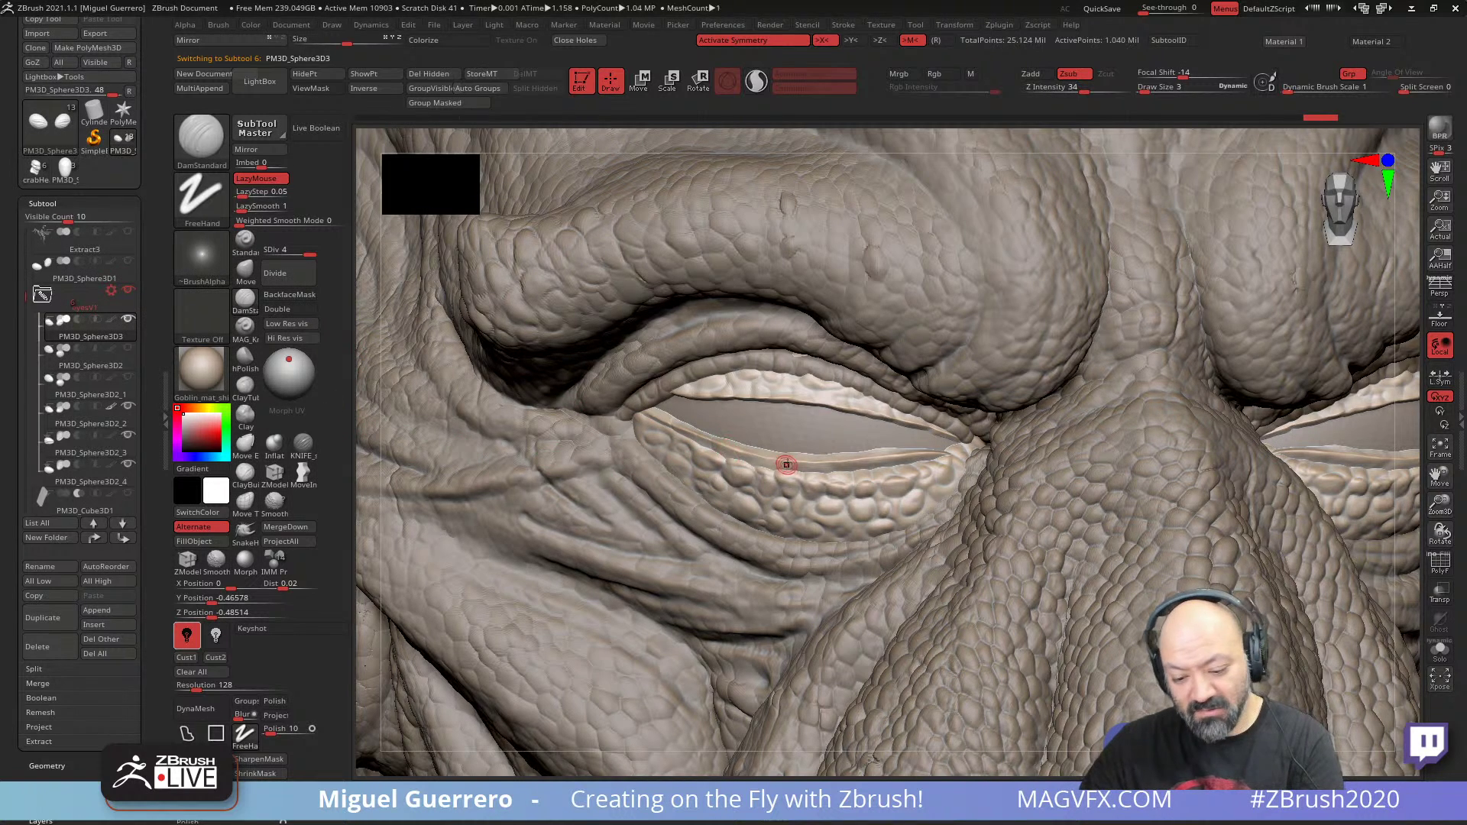
{"action": "mouse_move", "coordinate": [805, 466]}
{"action": "left_mouse_down"}
{"action": "mouse_move", "coordinate": [882, 448]}
{"action": "mouse_move", "coordinate": [928, 460]}
{"action": "left_mouse_up"}
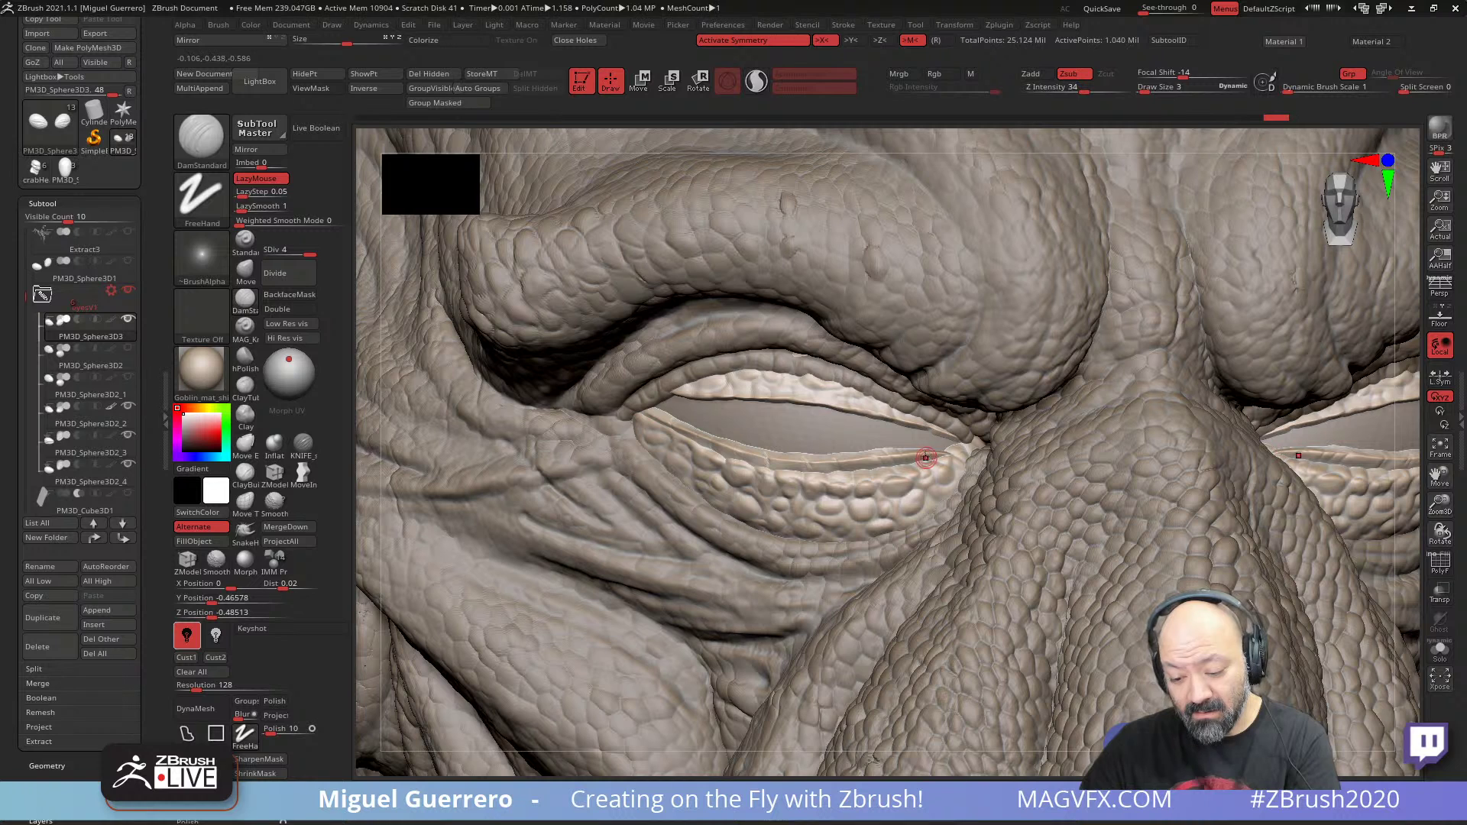
{"action": "left_click_drag", "start_coordinate": [664, 417], "coordinate": [650, 419]}
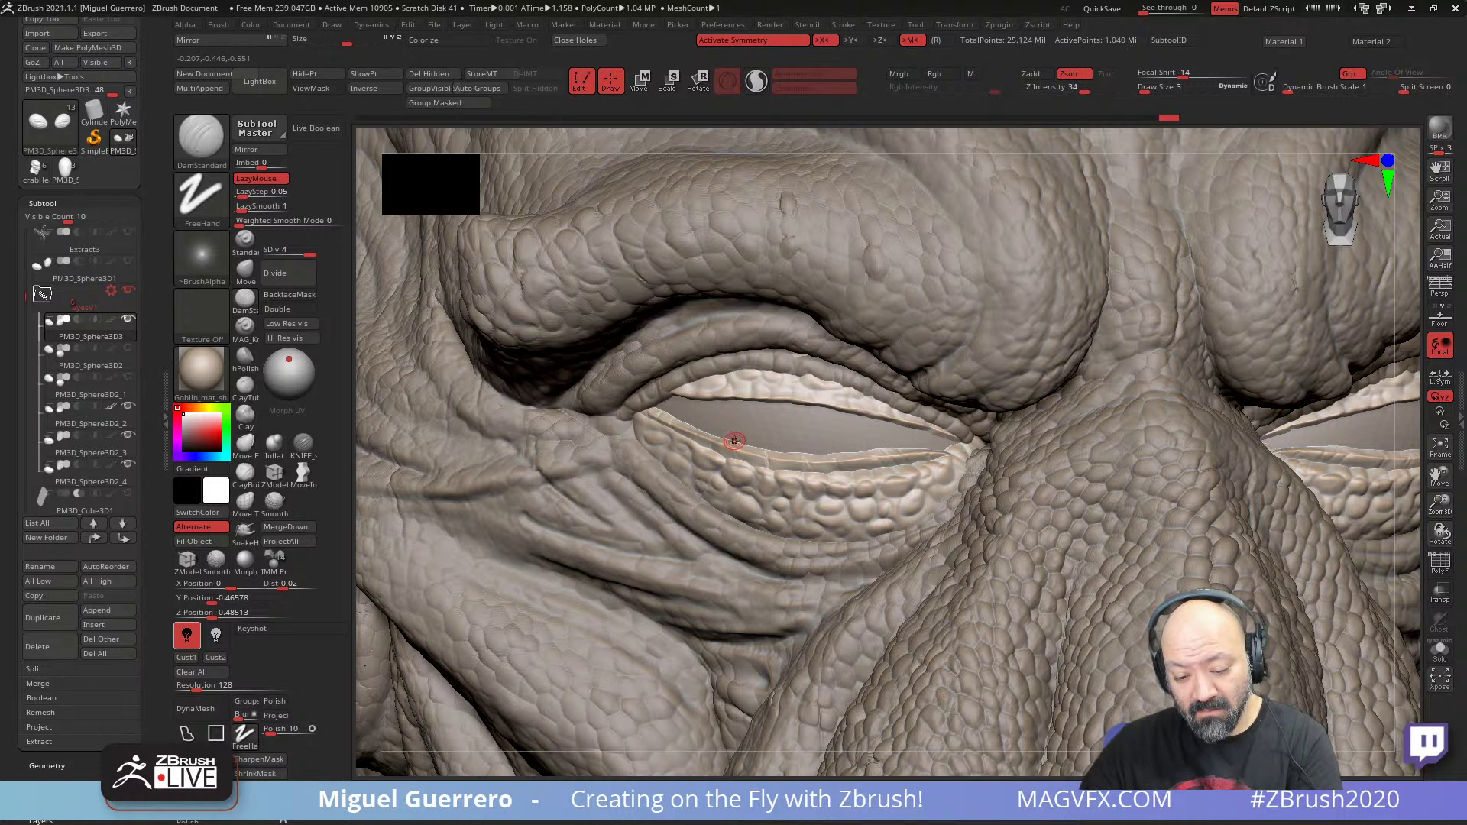
{"action": "mouse_move", "coordinate": [736, 443]}
{"action": "left_mouse_down"}
{"action": "mouse_move", "coordinate": [789, 467]}
{"action": "mouse_move", "coordinate": [854, 463]}
{"action": "left_mouse_up"}
- Examine the refined eyelids and the head's skin detail from the front and from both sides
{"action": "right_click_drag", "start_coordinate": [788, 470], "coordinate": [632, 497], "text": "alt"}
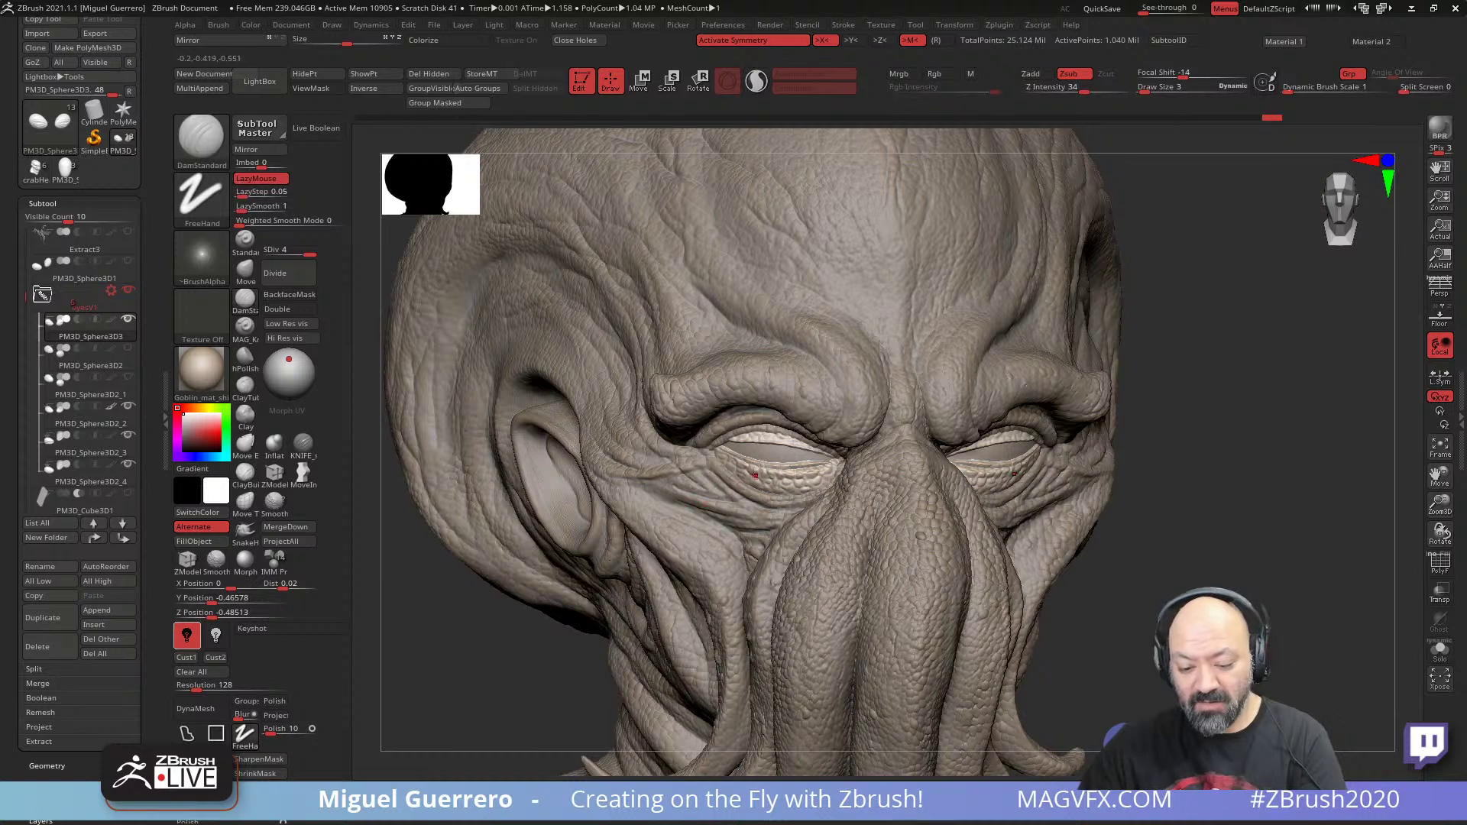
{"action": "right_click_drag", "start_coordinate": [1215, 615], "coordinate": [1098, 624]}
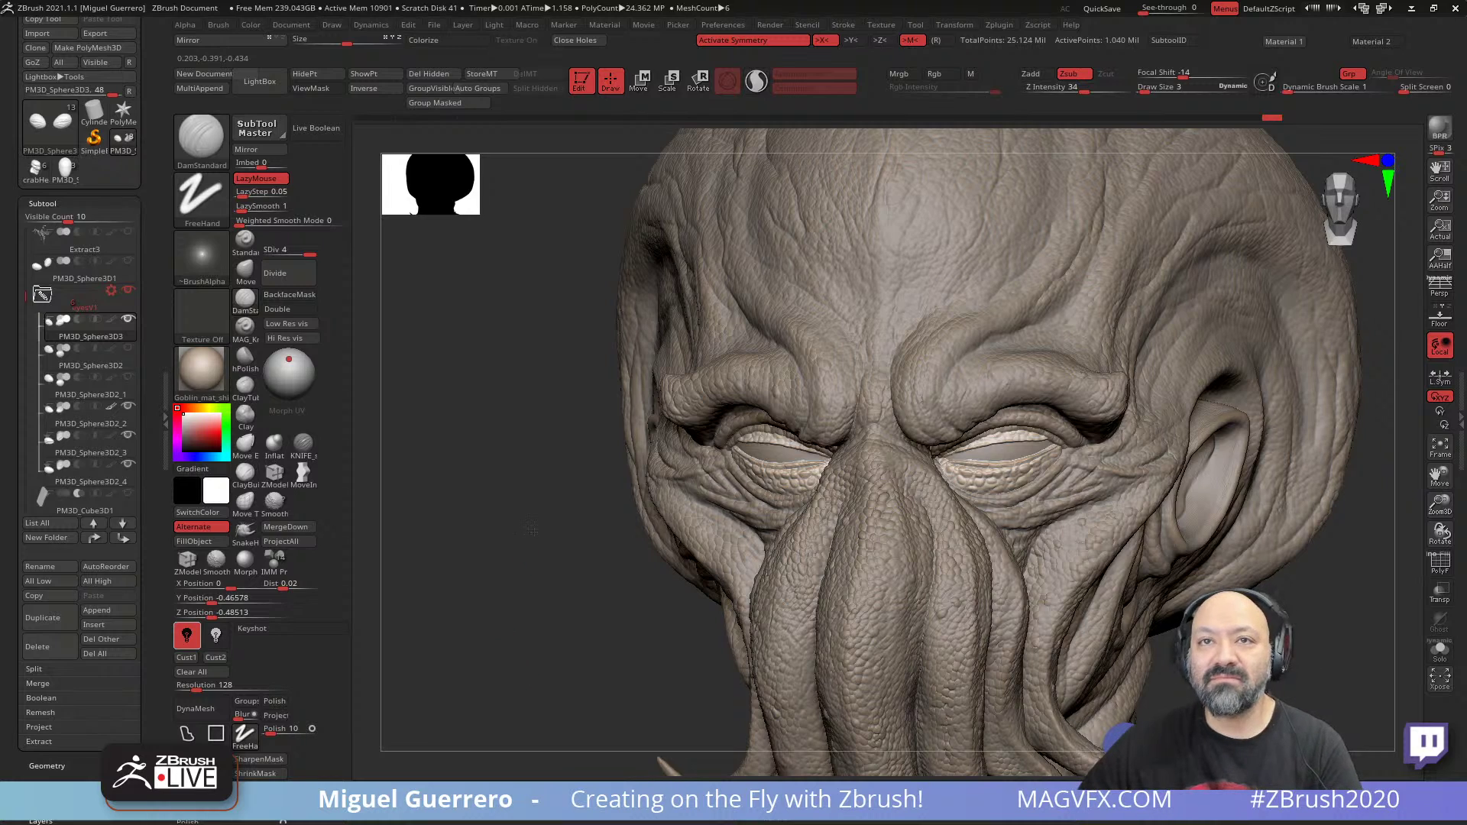
{"action": "mouse_move", "coordinate": [533, 529]}
{"action": "left_mouse_down"}
{"action": "mouse_move", "coordinate": [482, 588]}
{"action": "mouse_move", "coordinate": [563, 636]}
{"action": "left_mouse_up"}
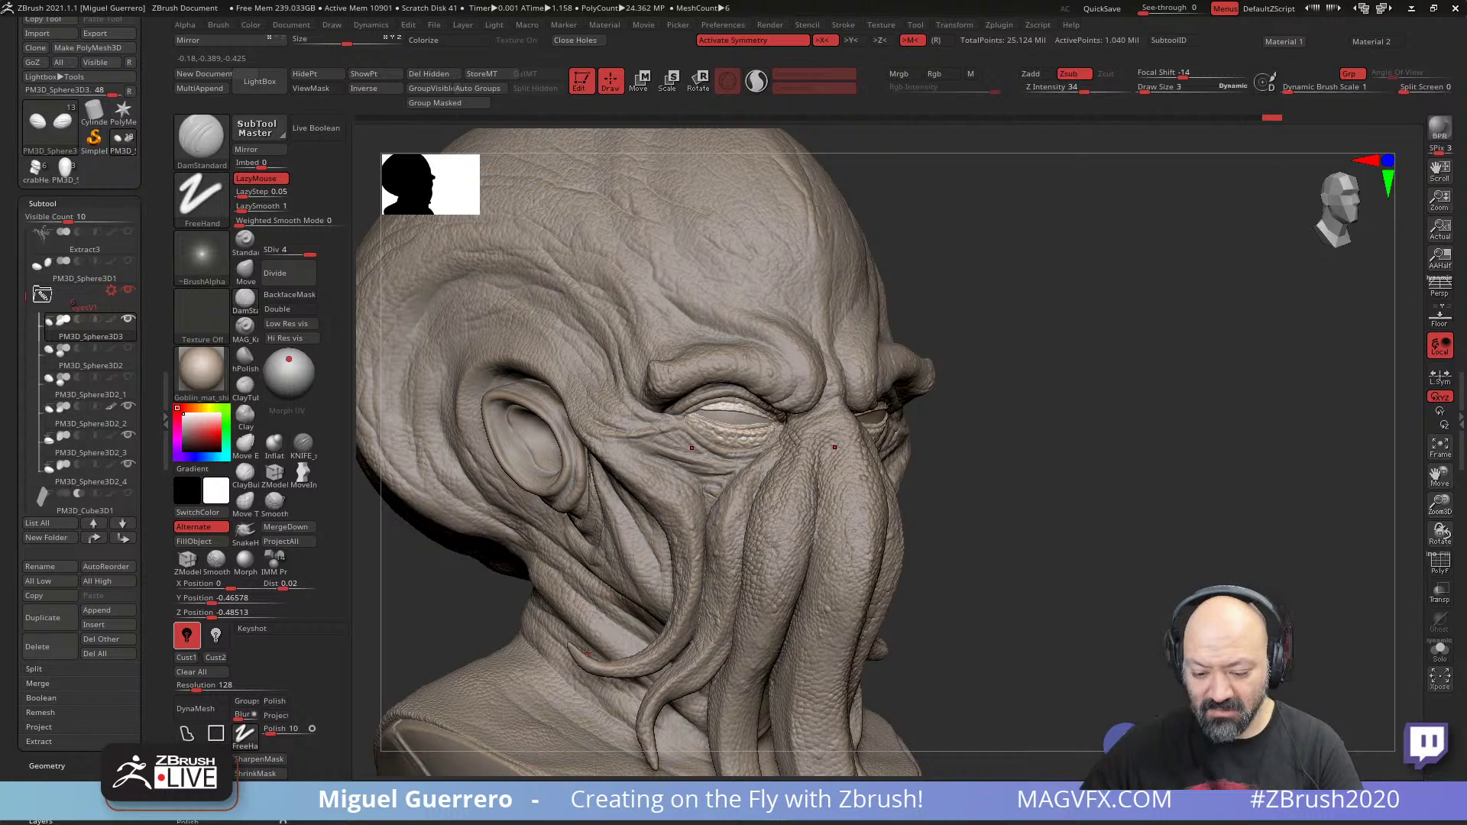
{"action": "mouse_move", "coordinate": [443, 582]}
{"action": "left_mouse_down", "text": "alt"}
{"action": "mouse_move", "coordinate": [576, 586]}
{"action": "mouse_move", "coordinate": [565, 570]}
{"action": "mouse_move", "coordinate": [475, 571]}
{"action": "left_mouse_up", "text": "alt"}
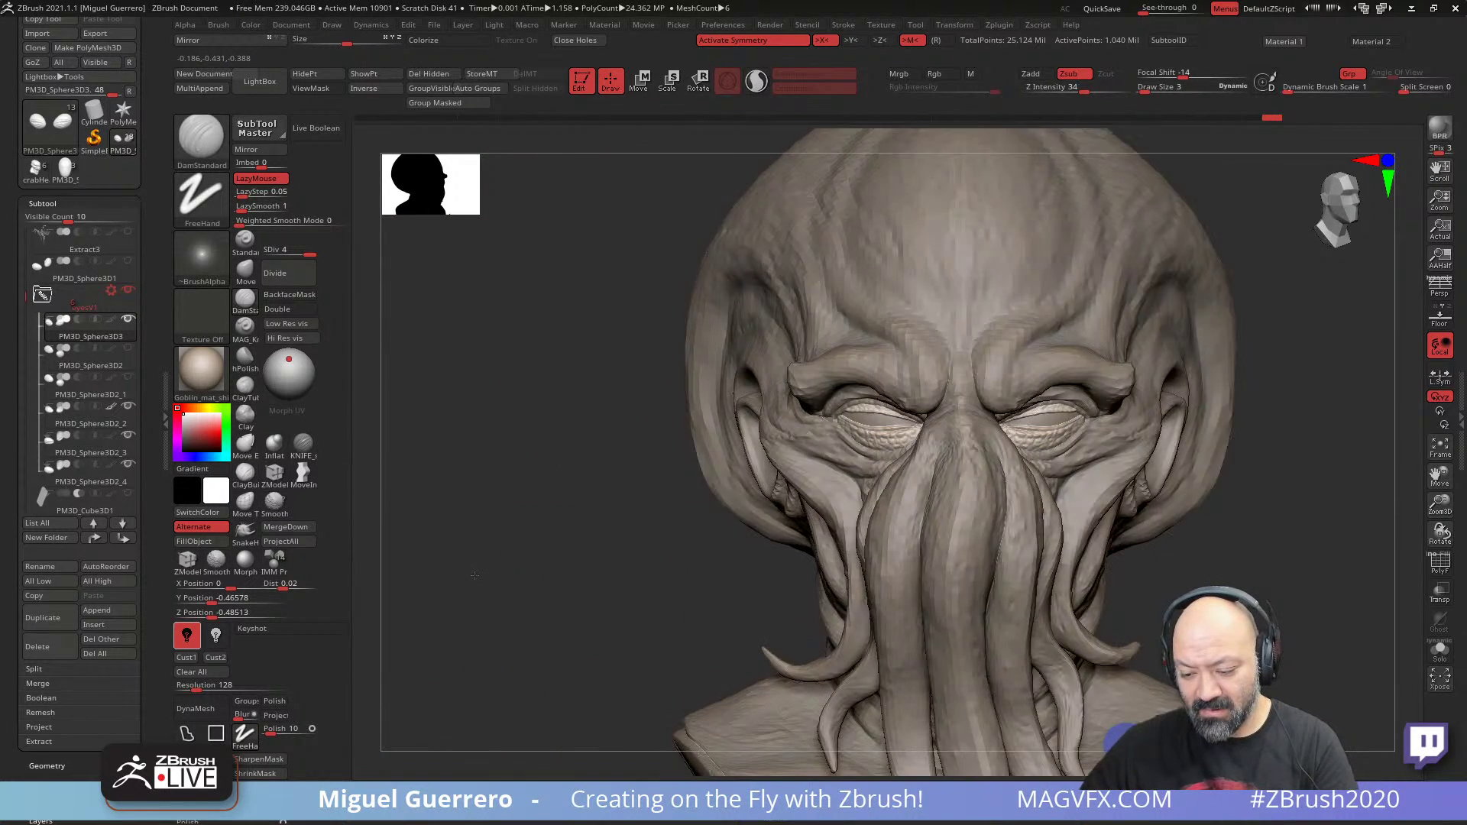
- Make the ScanDummy7 head the active subtool and open its sculpting layers from the beginning of the list
{"action": "left_click_drag", "start_coordinate": [602, 559], "coordinate": [474, 560], "text": "alt"}
{"action": "mouse_move", "coordinate": [474, 560]}
{"action": "right_mouse_down", "text": "ctrl"}
{"action": "mouse_move", "coordinate": [474, 539]}
{"action": "mouse_move", "coordinate": [533, 588]}
{"action": "right_mouse_up", "text": "ctrl"}
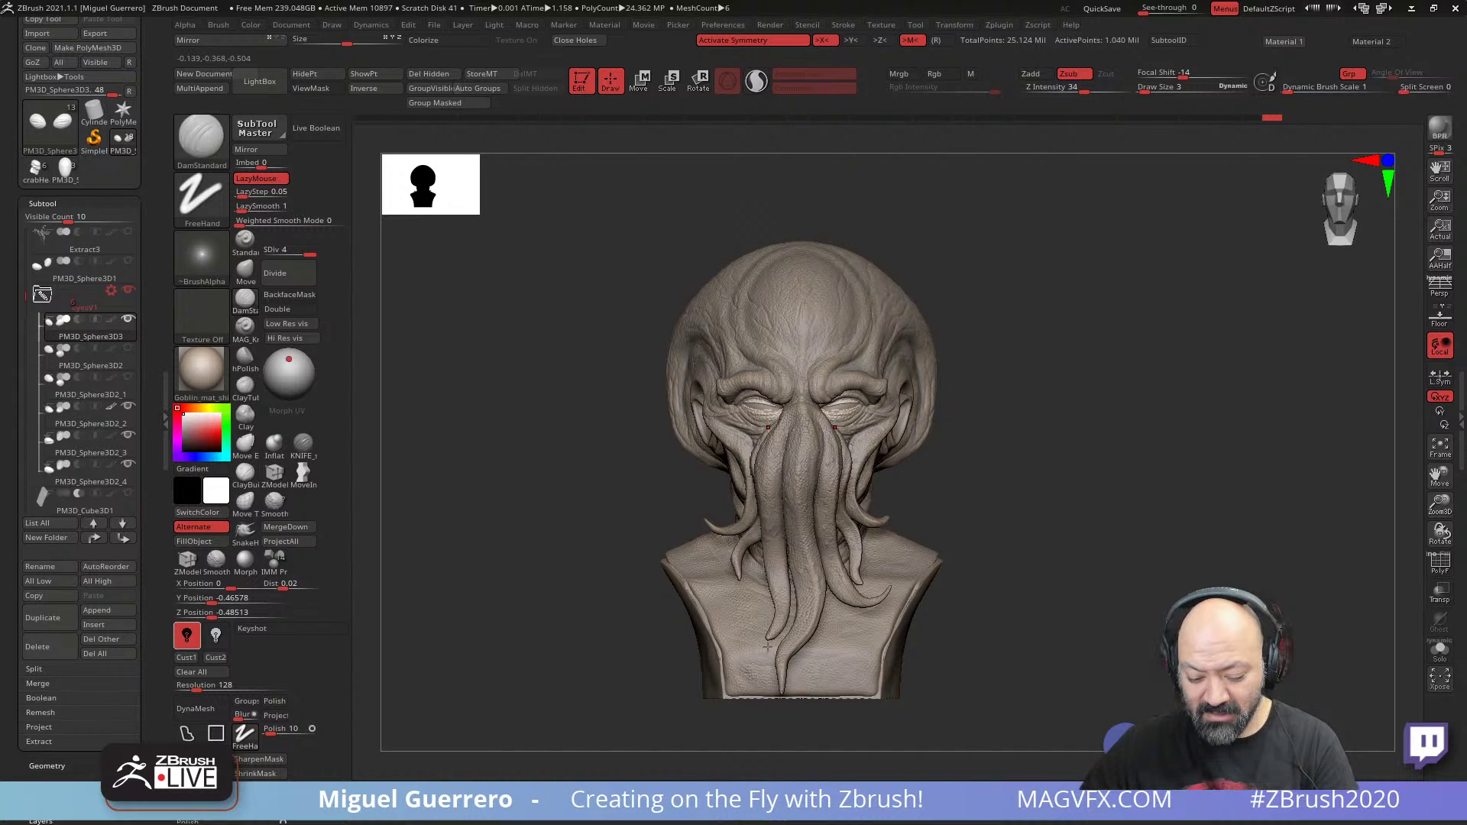
{"action": "mouse_move", "coordinate": [573, 620]}
{"action": "left_mouse_down"}
{"action": "mouse_move", "coordinate": [581, 634]}
{"action": "mouse_move", "coordinate": [550, 669]}
{"action": "mouse_move", "coordinate": [600, 663]}
{"action": "left_mouse_up"}
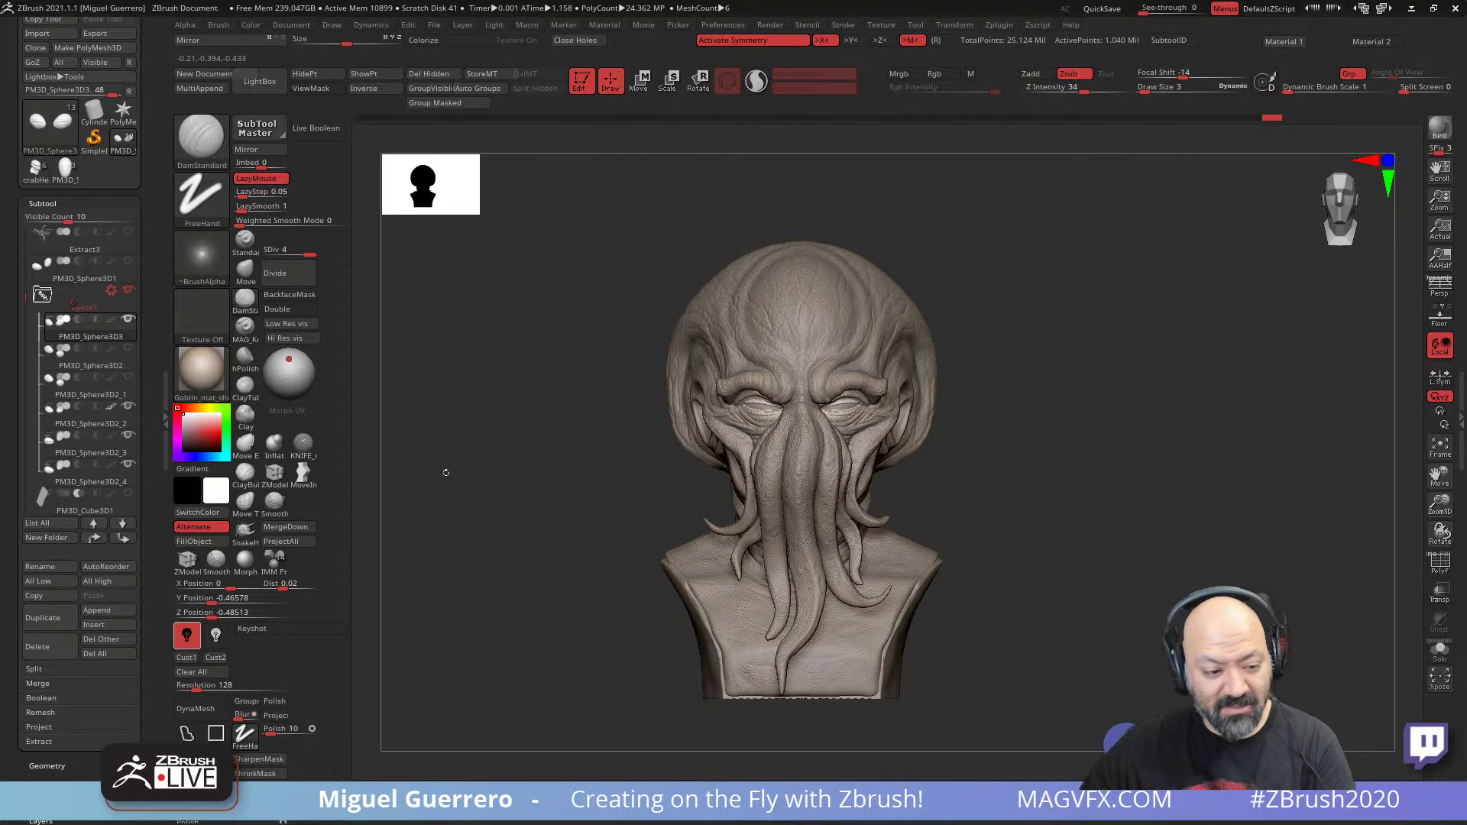
{"action": "left_click", "coordinate": [747, 496], "text": "alt"}
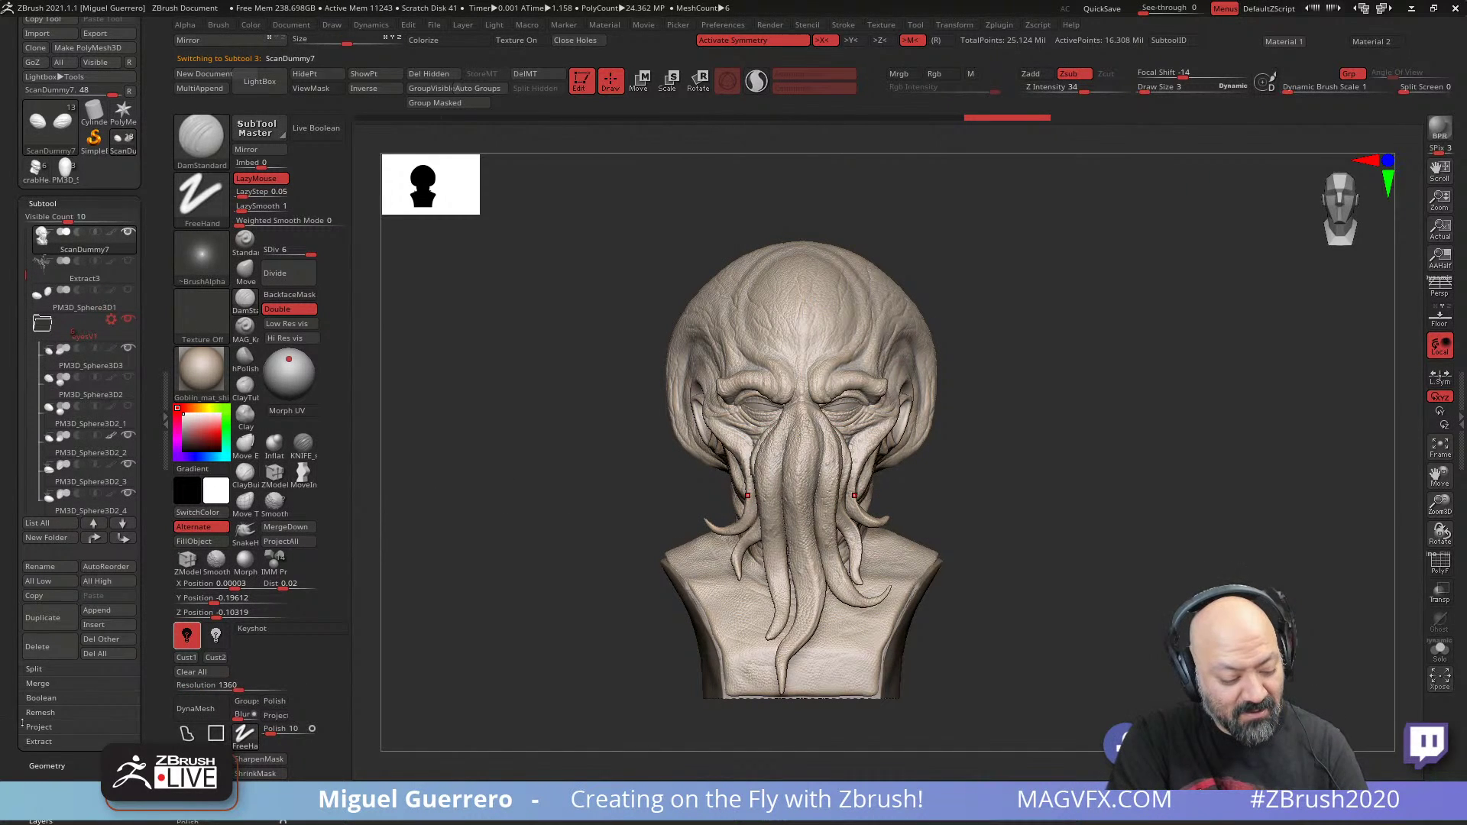
{"action": "scroll", "coordinate": [18, 675], "scroll_direction": "down", "scroll_amount": 5}
{"action": "left_click", "coordinate": [38, 617]}
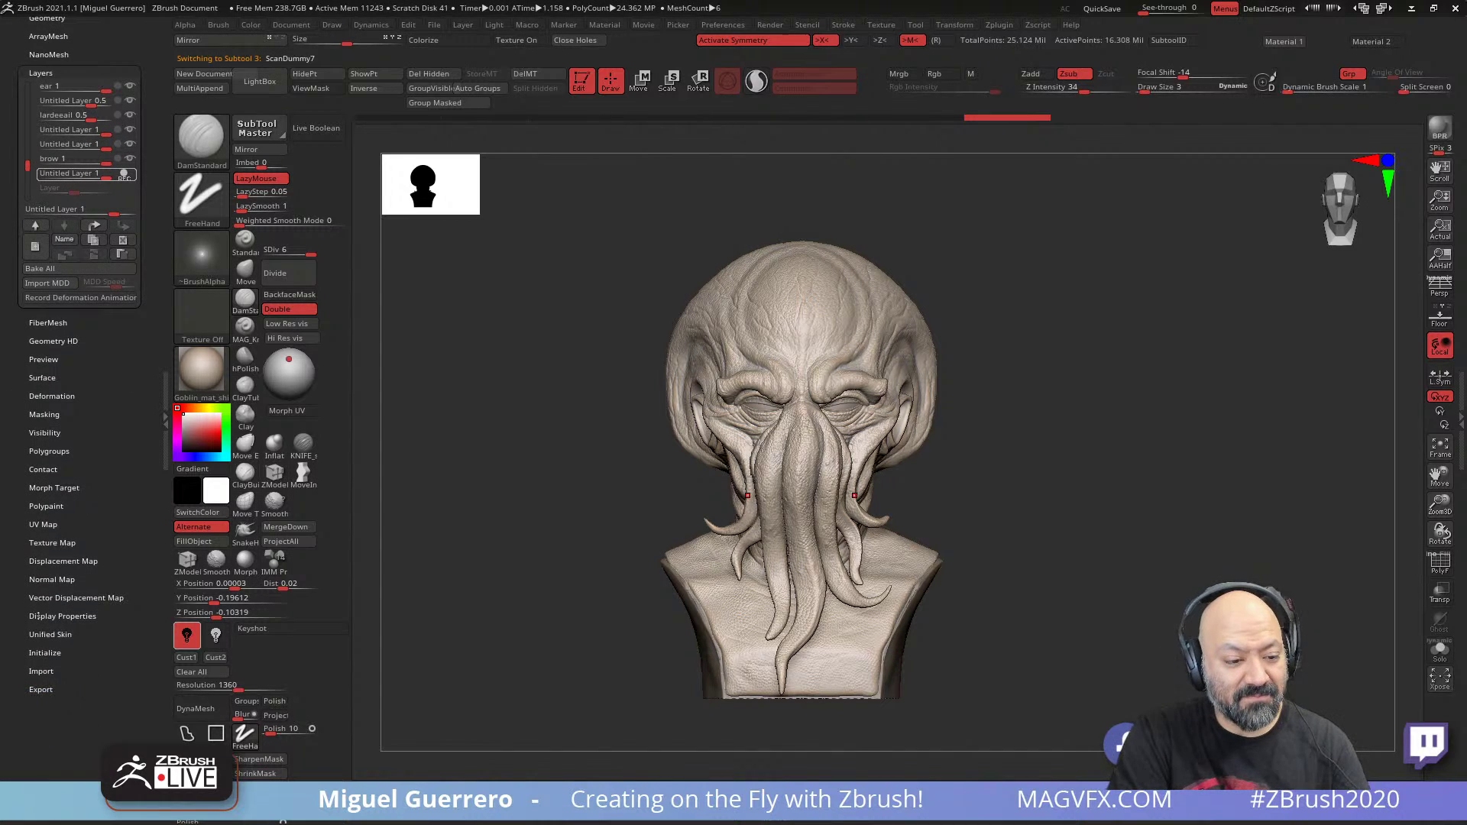
{"action": "left_click_drag", "start_coordinate": [20, 245], "coordinate": [29, 509]}
{"action": "left_click_drag", "start_coordinate": [28, 428], "coordinate": [28, 348]}
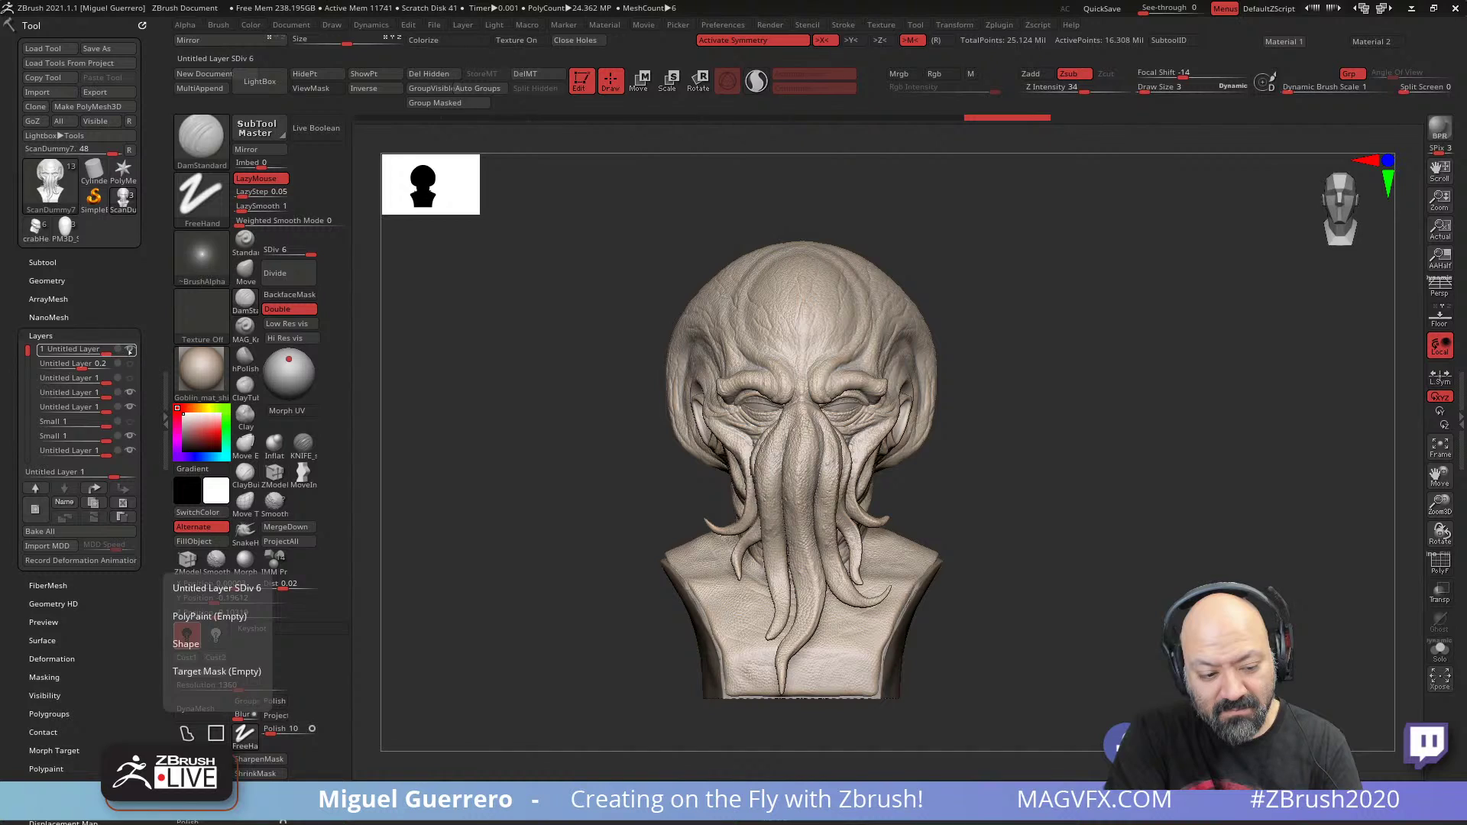
- Compare the head's detail from the front by toggling the visibility of the first, fourth and fifth layers
{"action": "left_click", "coordinate": [130, 351]}
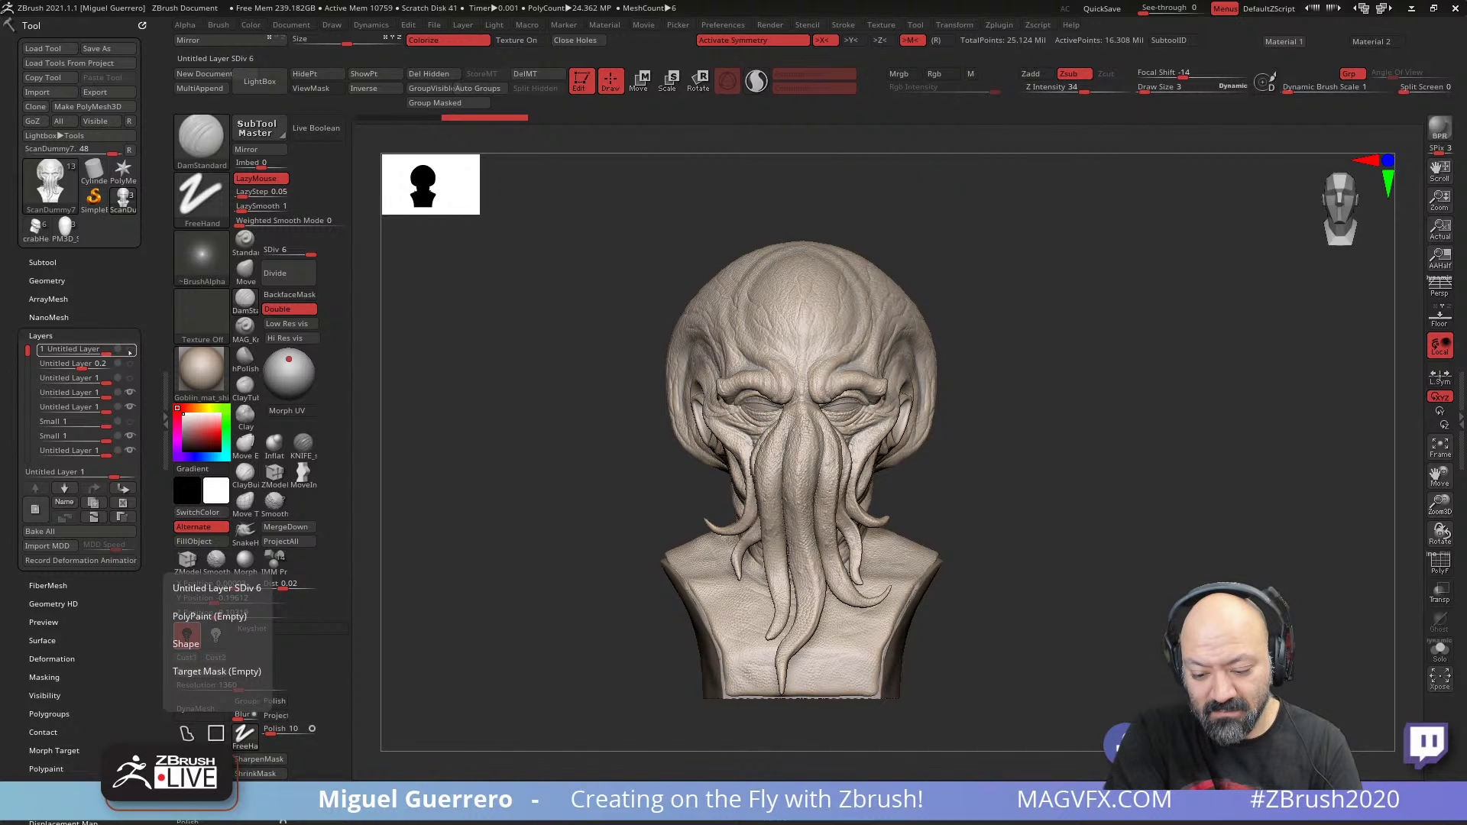
{"action": "left_click", "coordinate": [128, 393]}
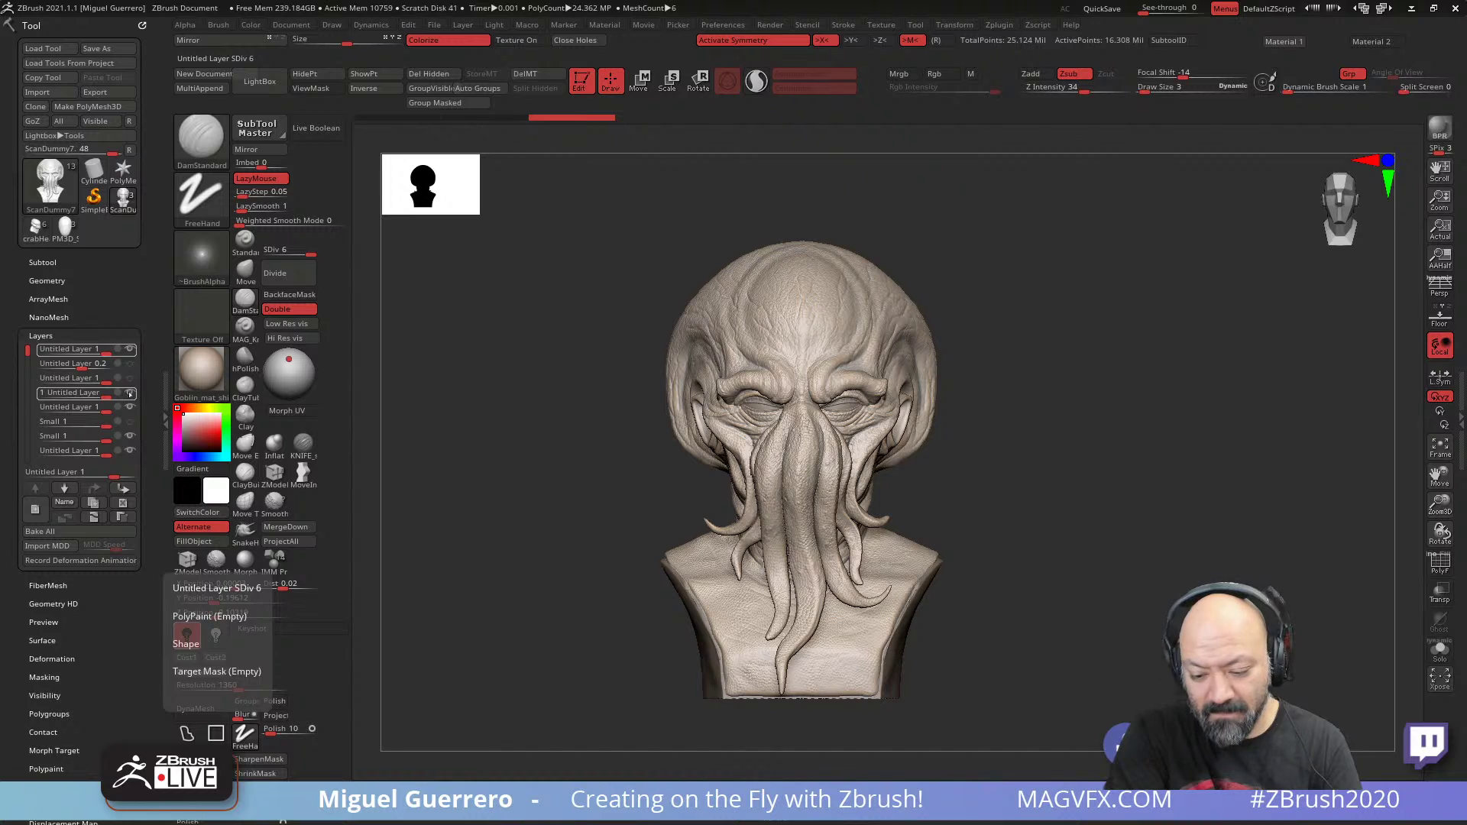
{"action": "left_click", "coordinate": [129, 393]}
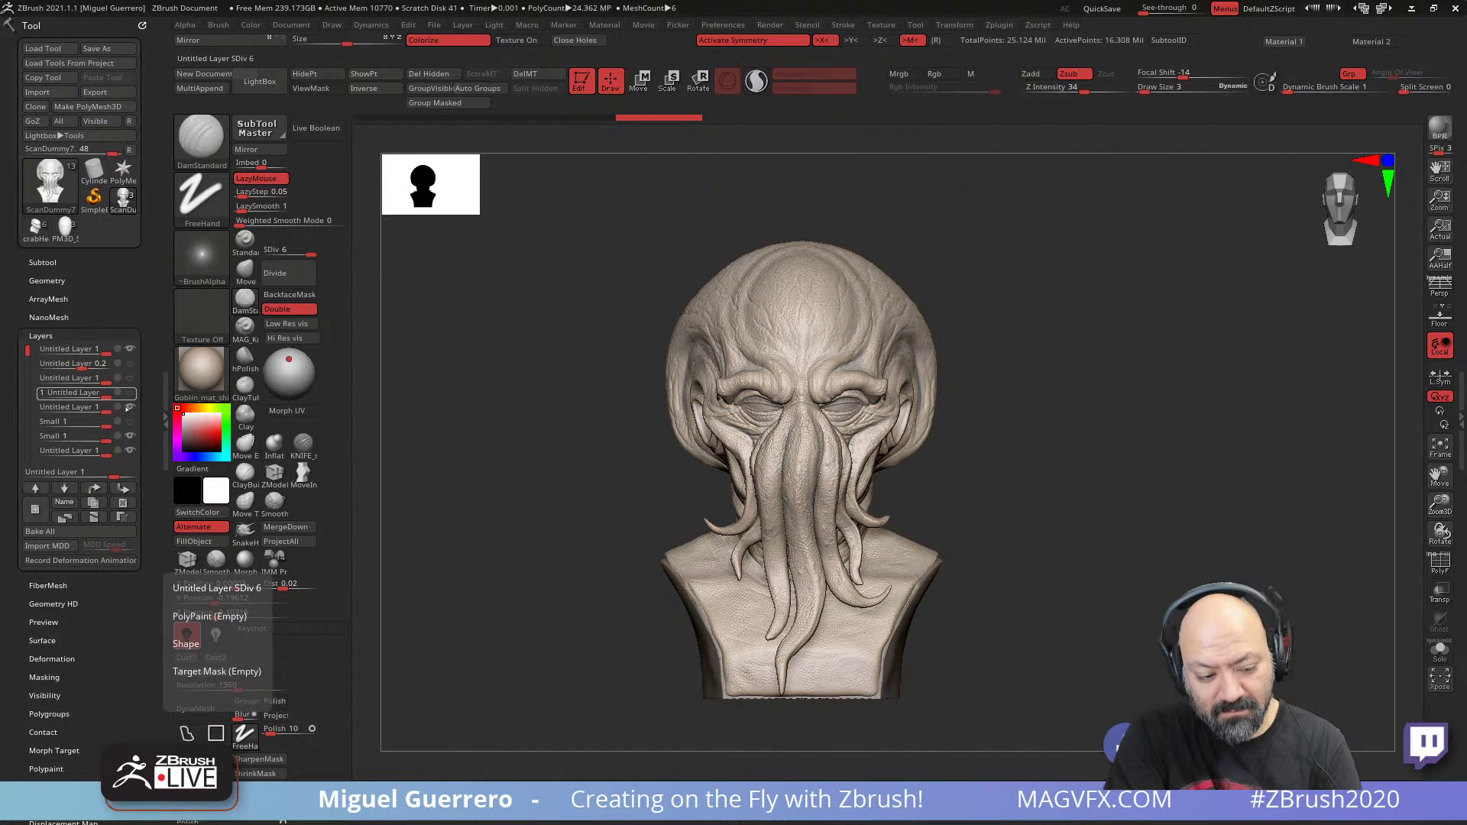
{"action": "left_click", "coordinate": [128, 407]}
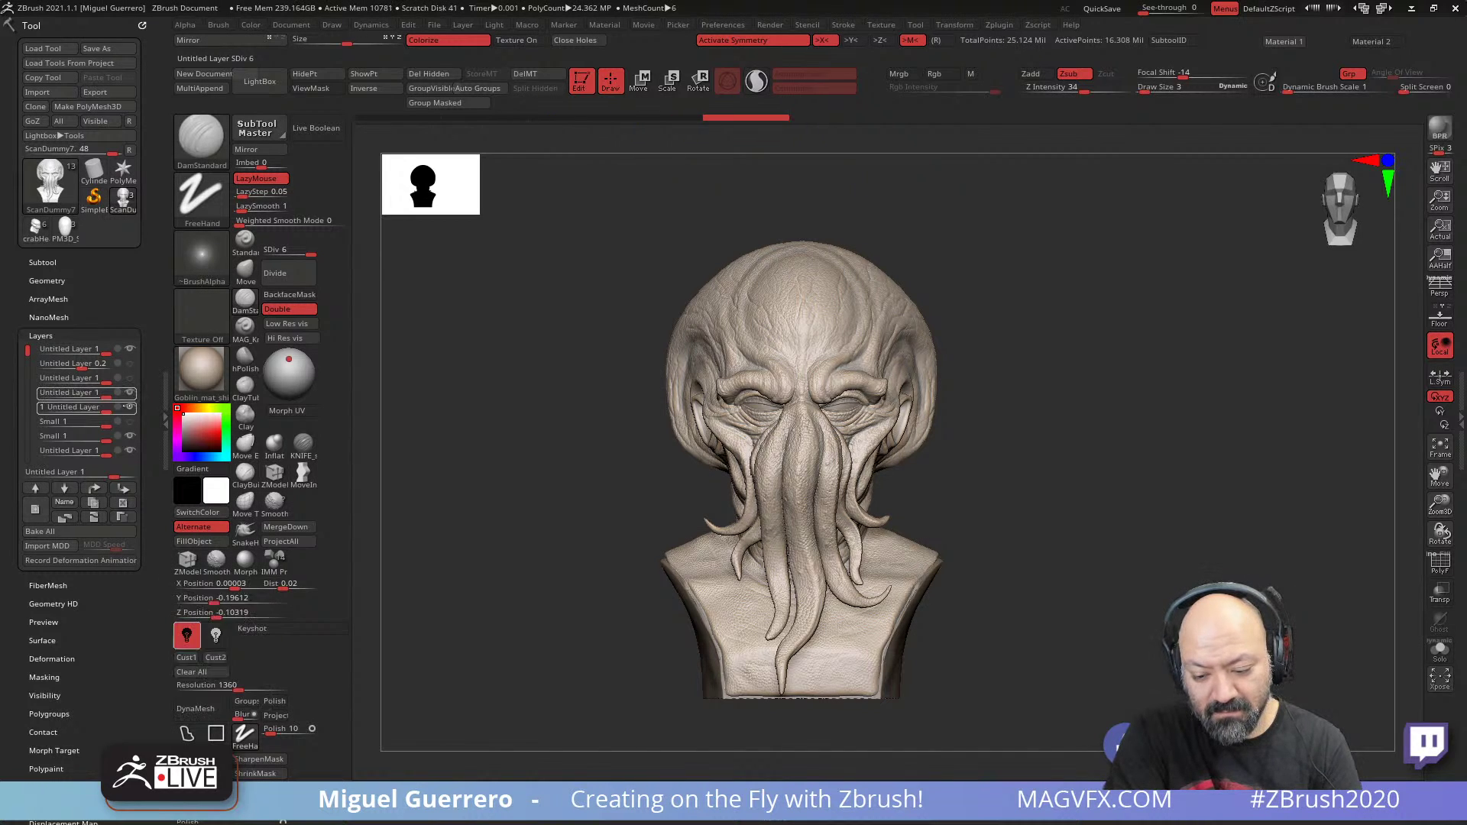
{"action": "left_click", "coordinate": [129, 407]}
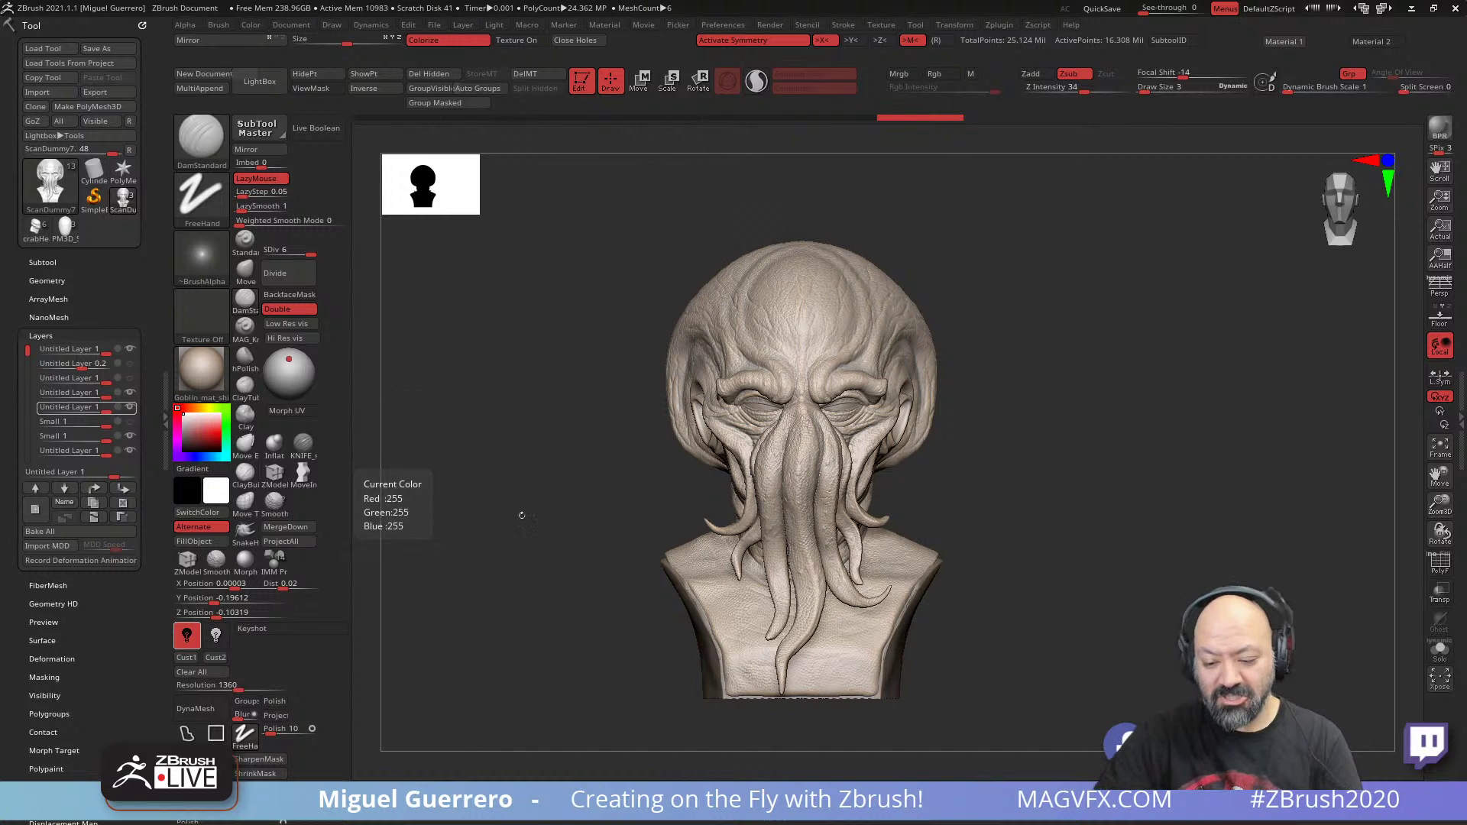
- Check the fifth layer's effect on the head from a three-quarter view by repeatedly hiding and showing it
{"action": "left_click_drag", "start_coordinate": [524, 514], "coordinate": [494, 527]}
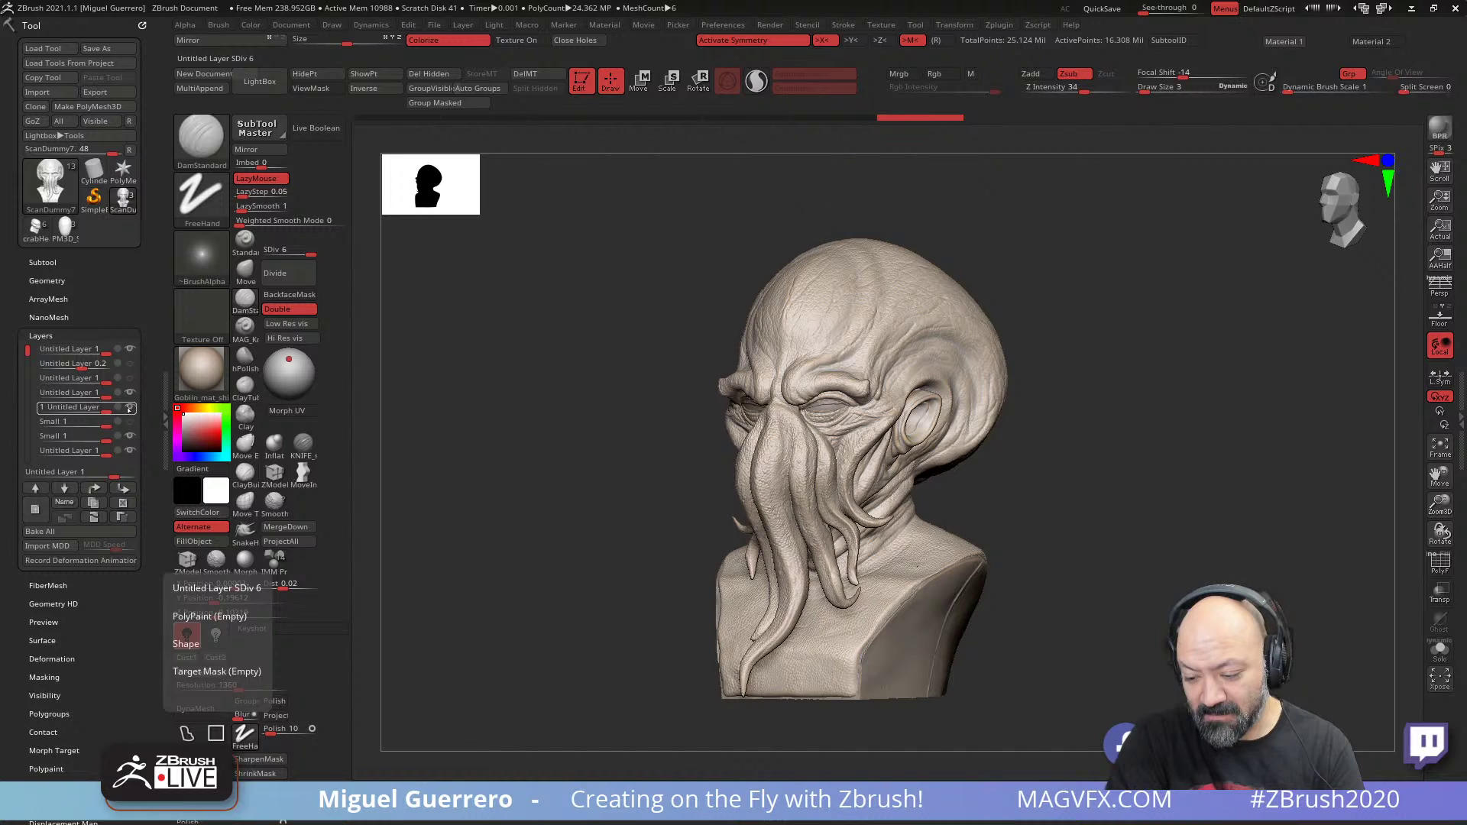
{"action": "left_click", "coordinate": [129, 407]}
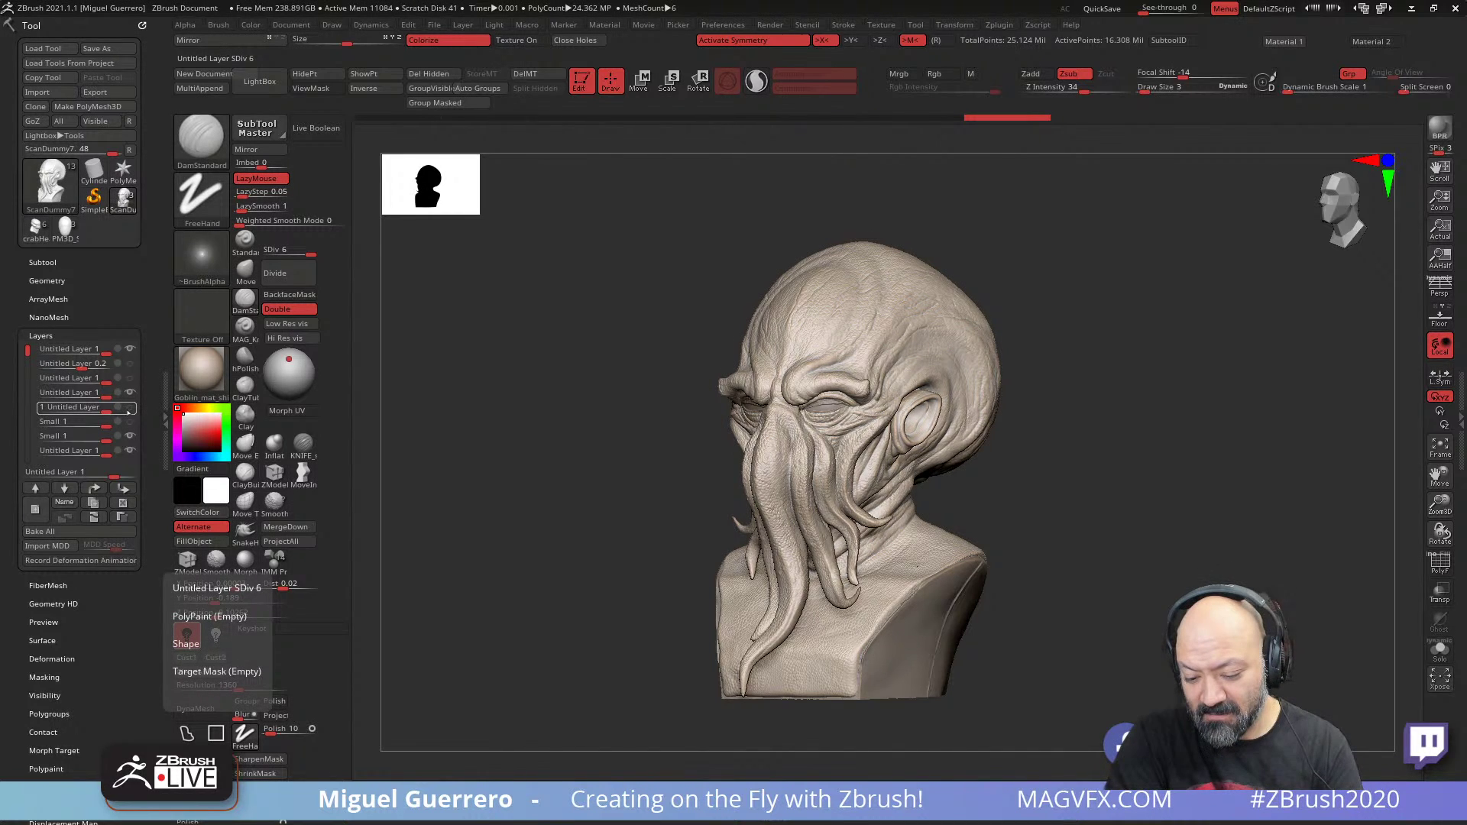
{"action": "left_click", "coordinate": [129, 409]}
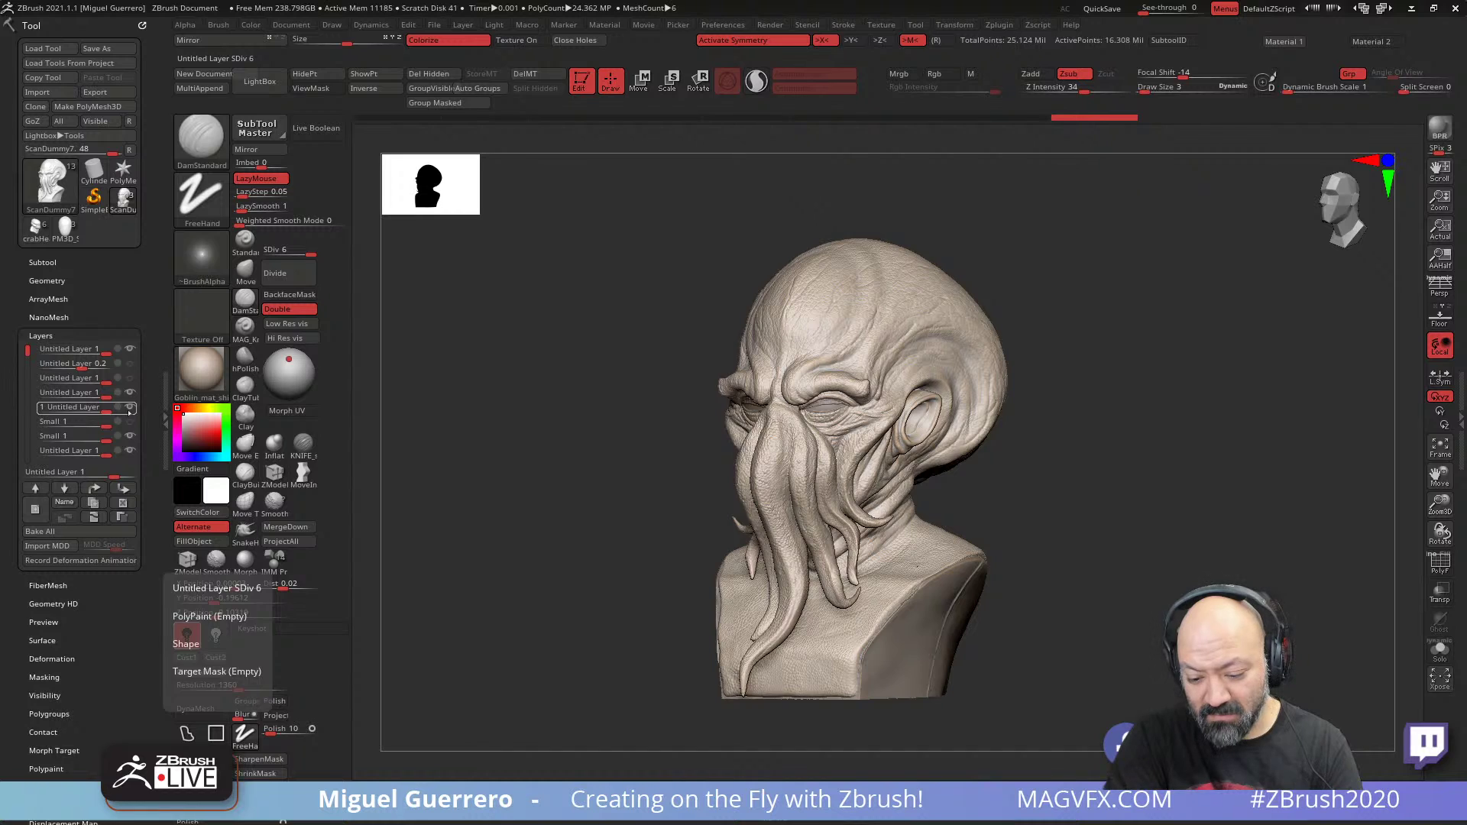
{"action": "left_click", "coordinate": [128, 408]}
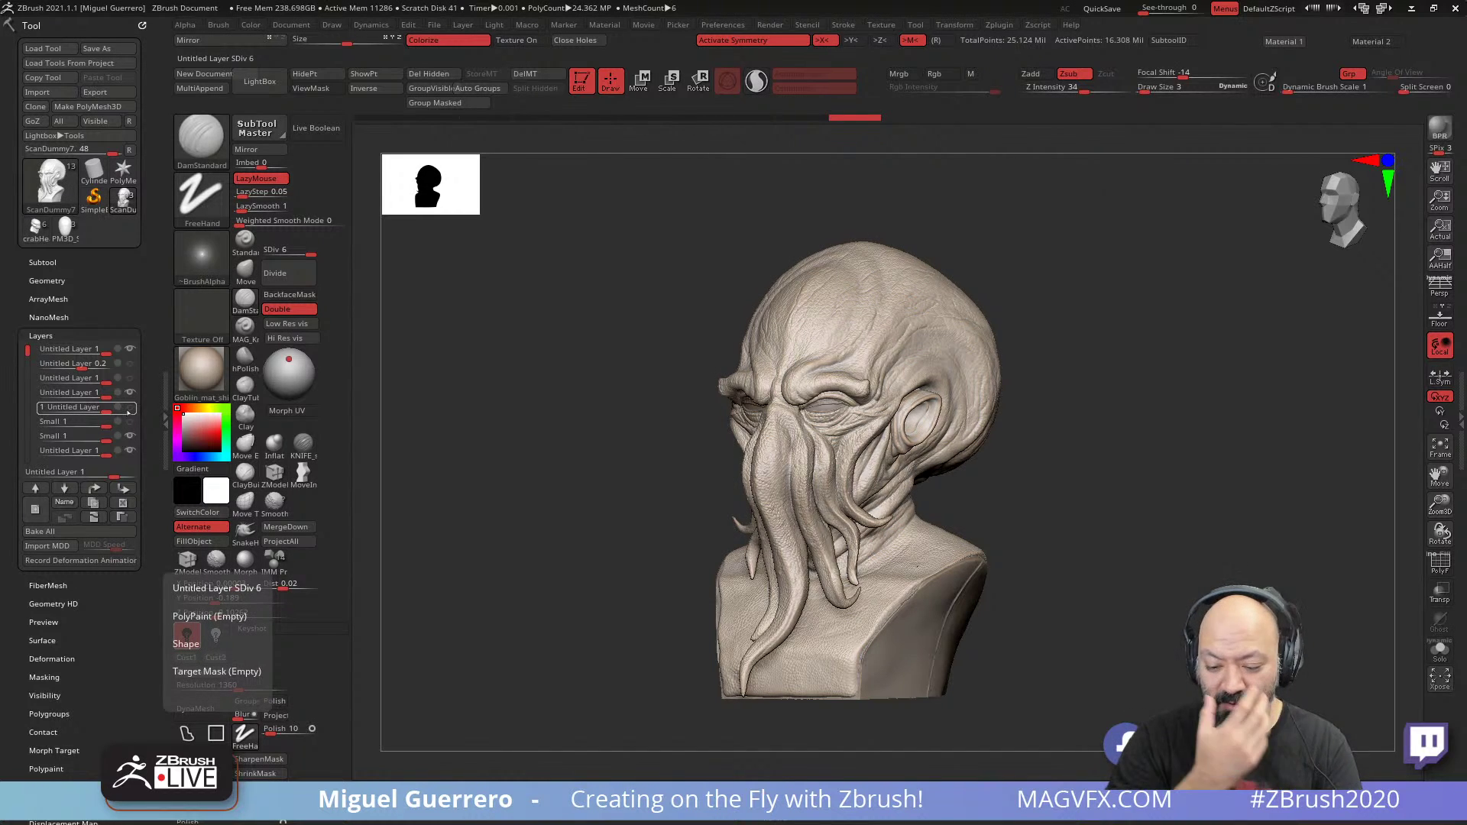
{"action": "left_click", "coordinate": [128, 408]}
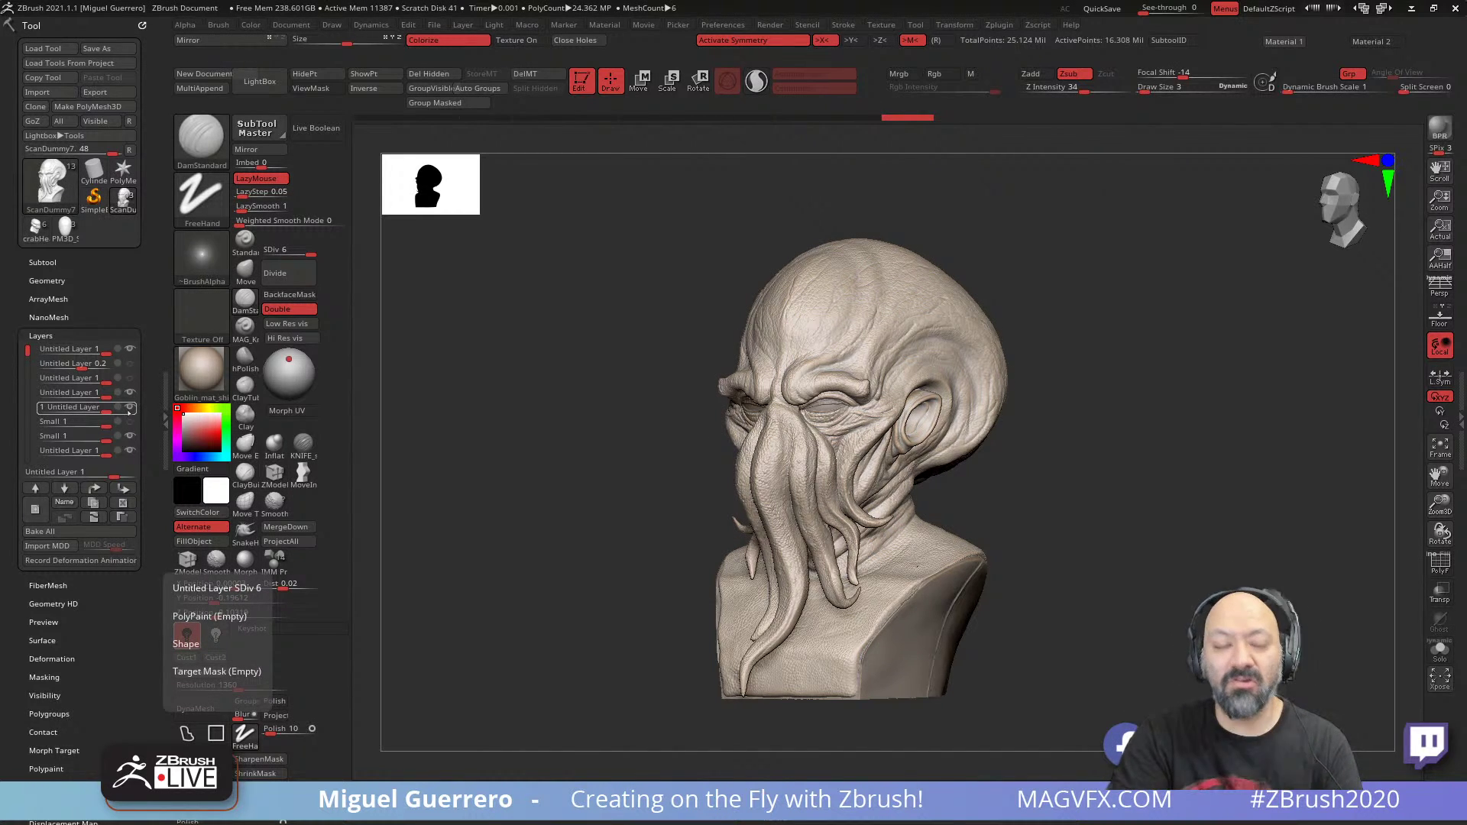
- Review the older layers below breakup, checking the two untitled 0.4 layers and the full-strength one between them
{"action": "left_click", "coordinate": [113, 451]}
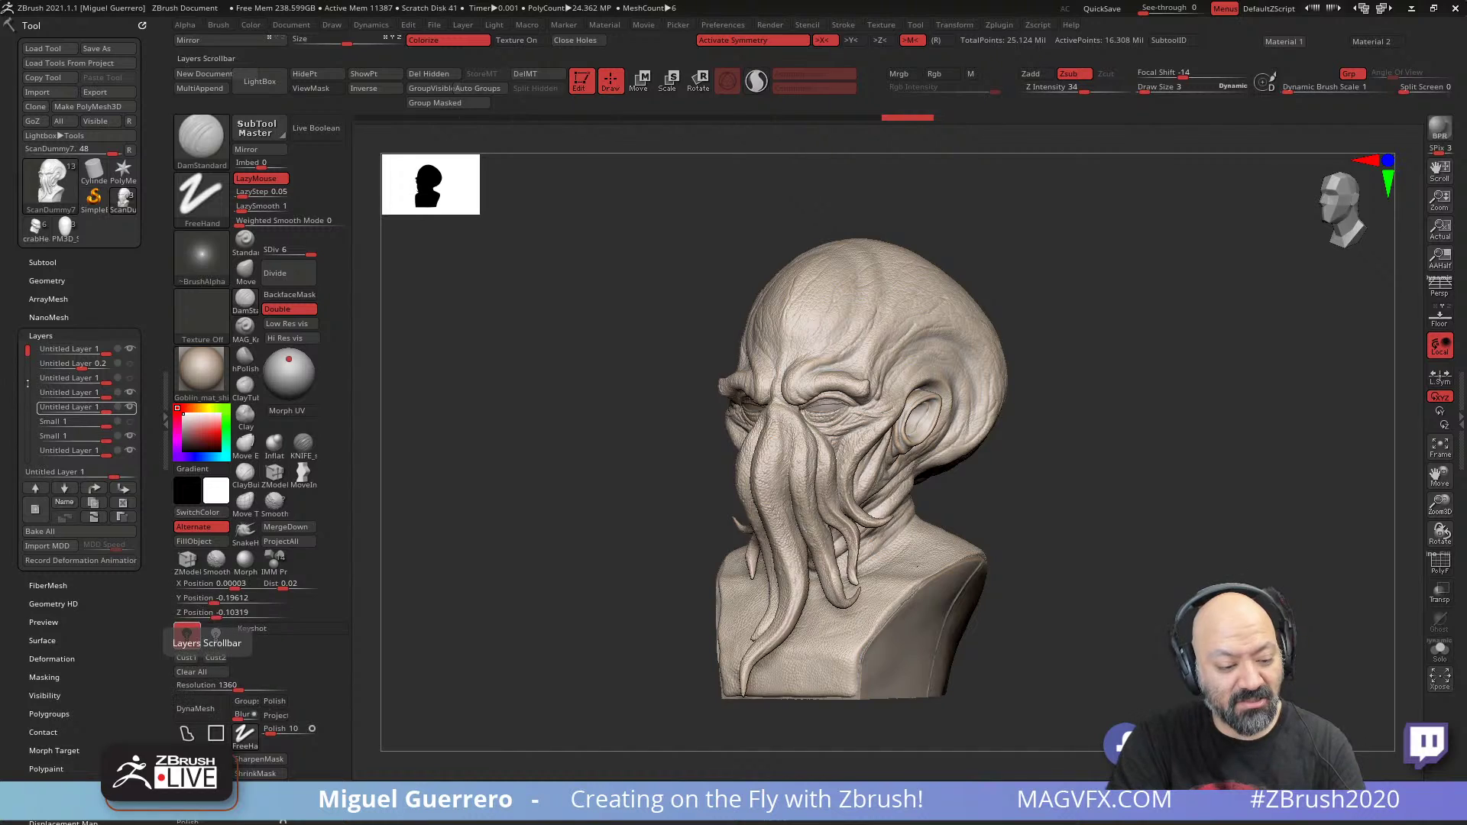
{"action": "left_click_drag", "start_coordinate": [26, 354], "coordinate": [27, 373]}
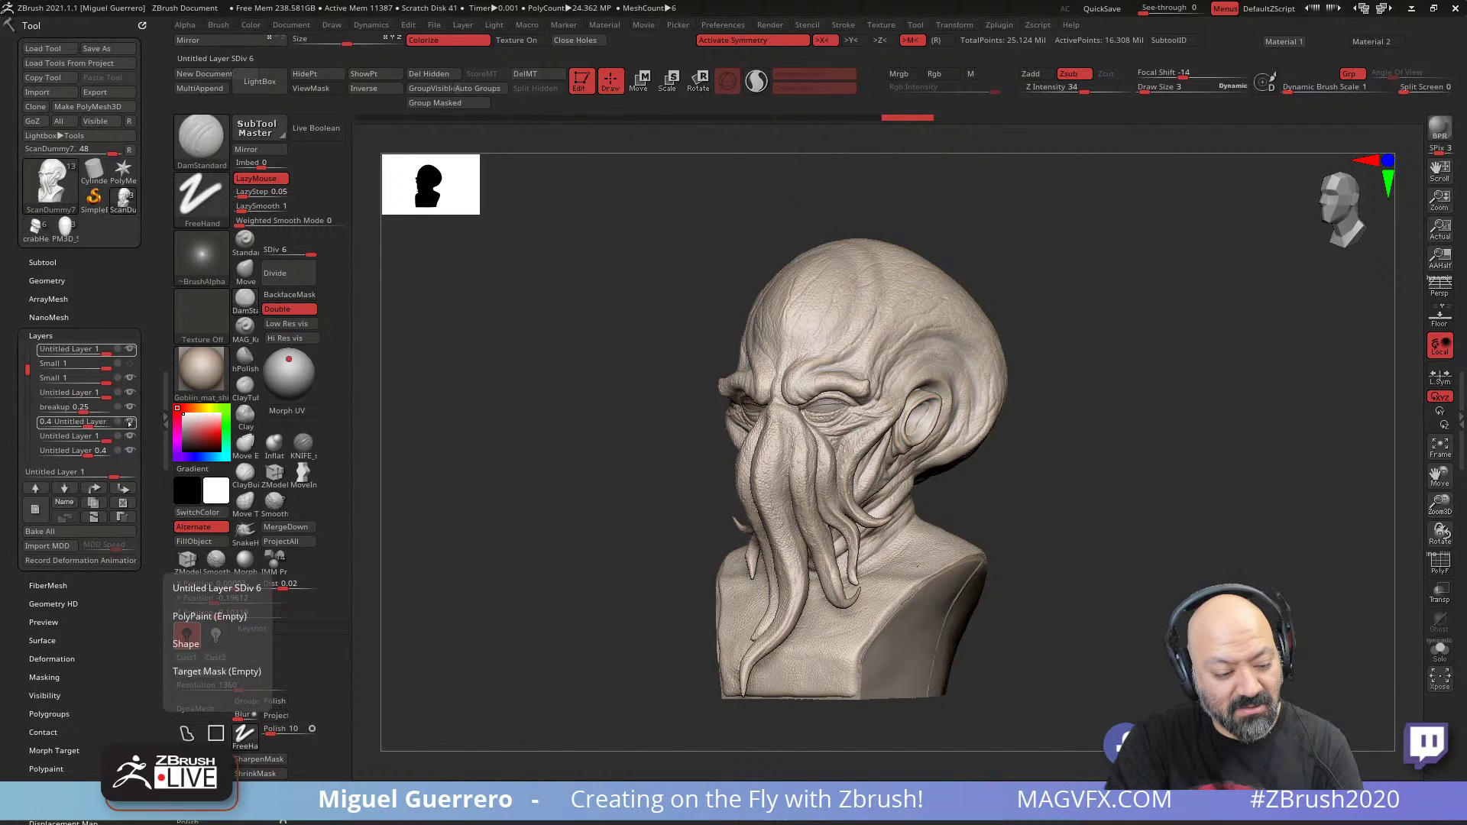
{"action": "left_click", "coordinate": [130, 422]}
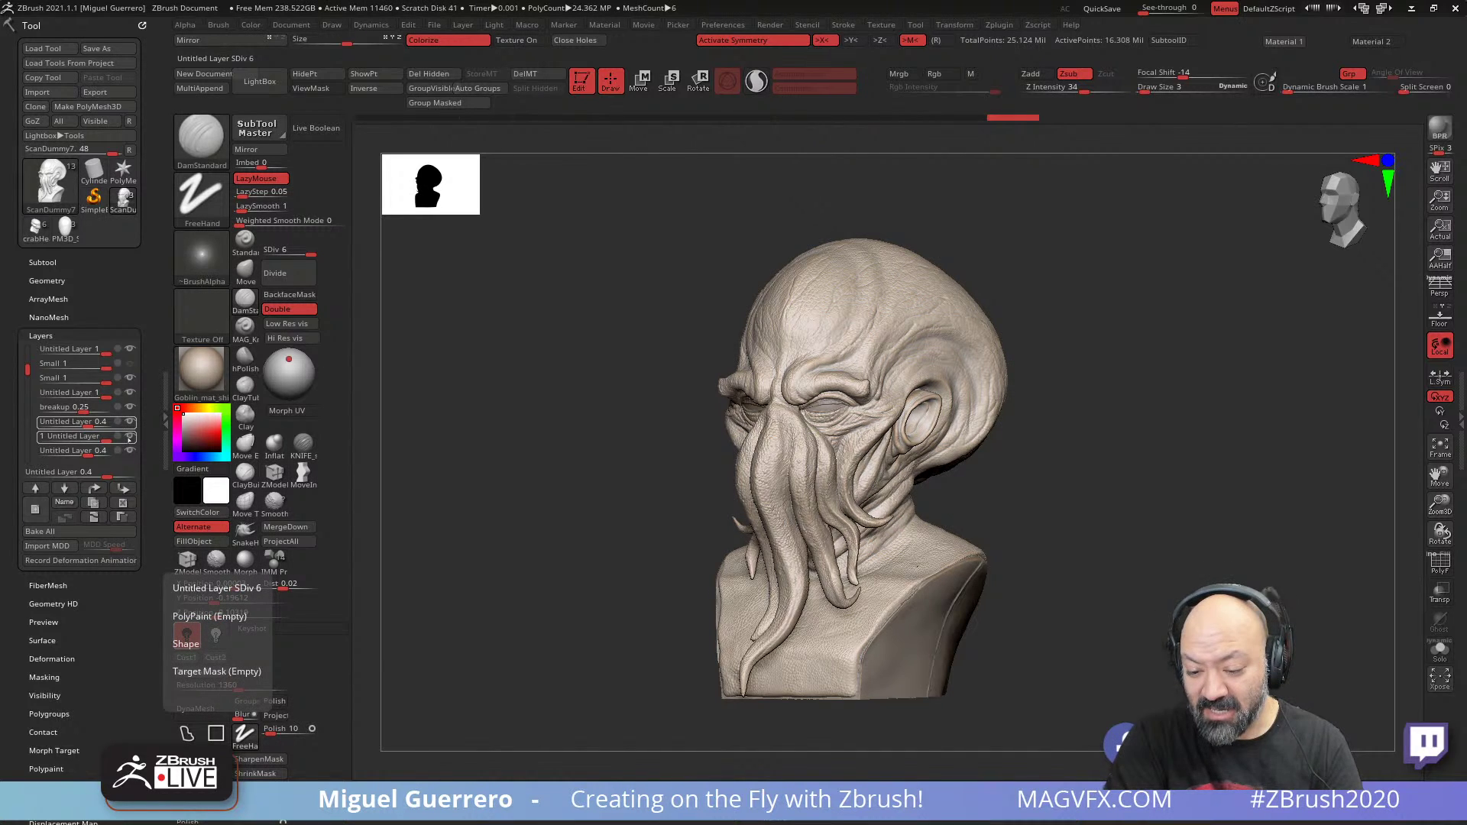
{"action": "left_click", "coordinate": [129, 438]}
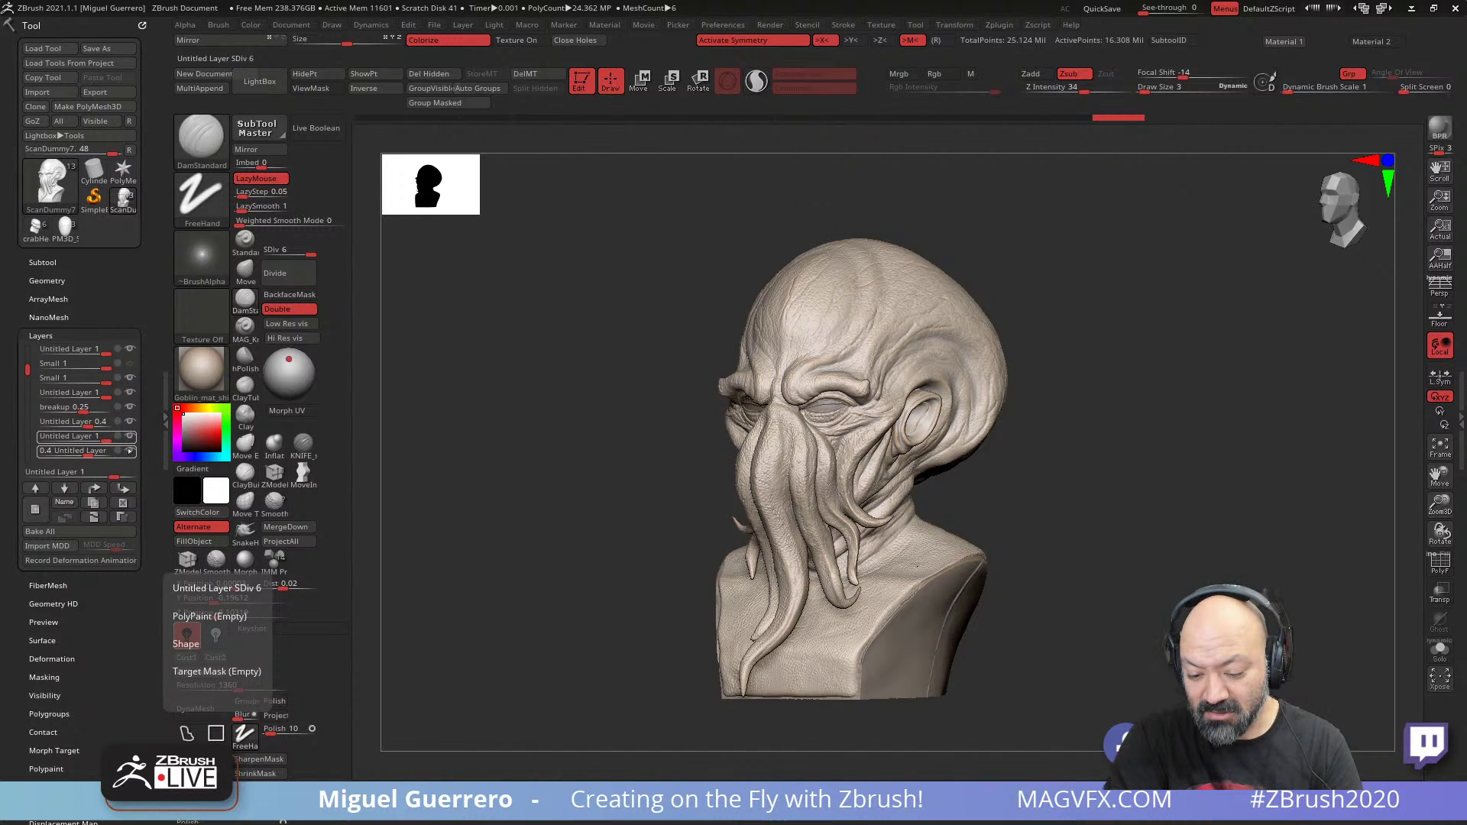
{"action": "left_click", "coordinate": [129, 451]}
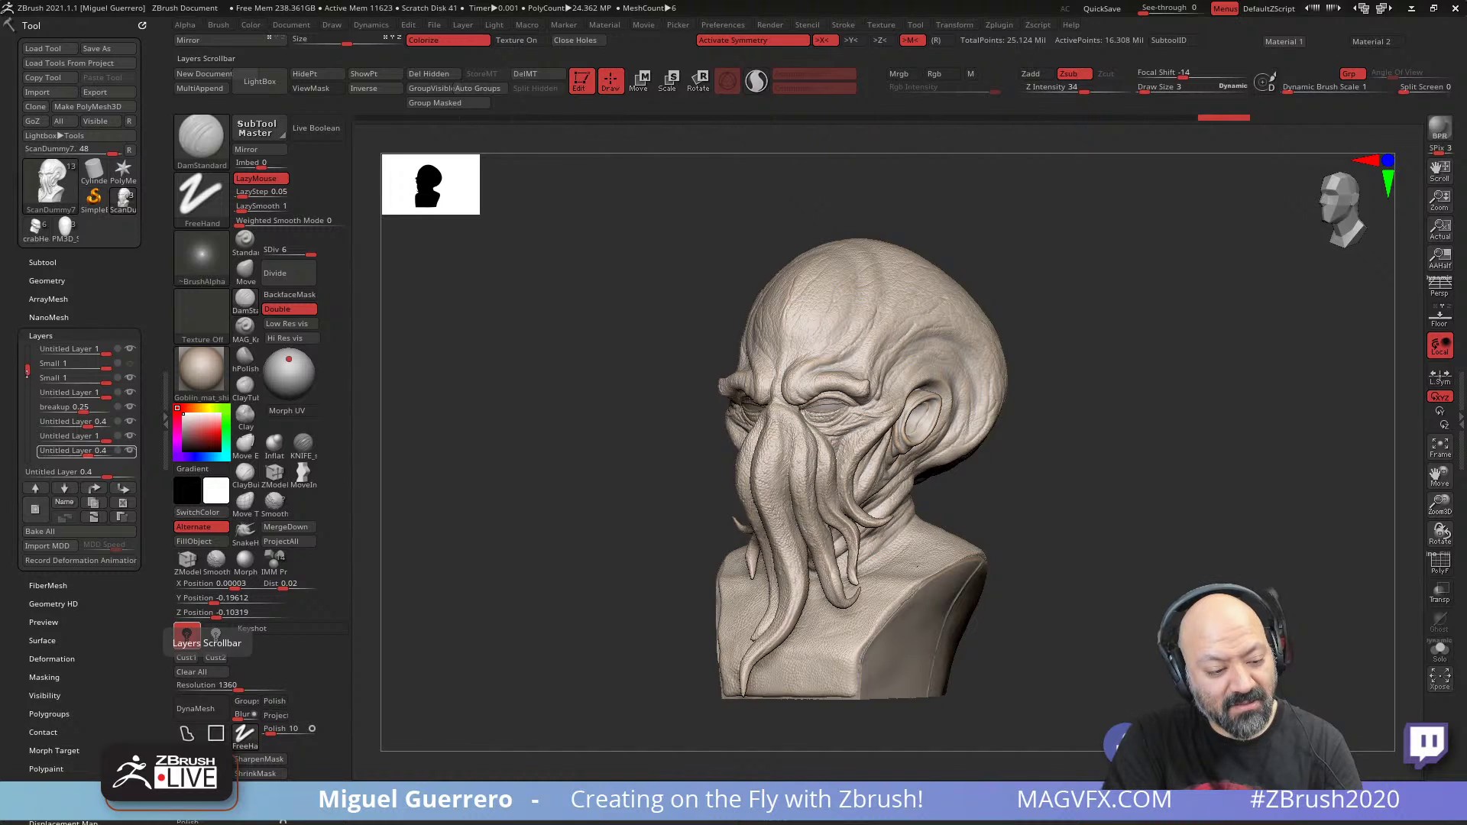
{"action": "left_click_drag", "start_coordinate": [27, 369], "coordinate": [28, 390]}
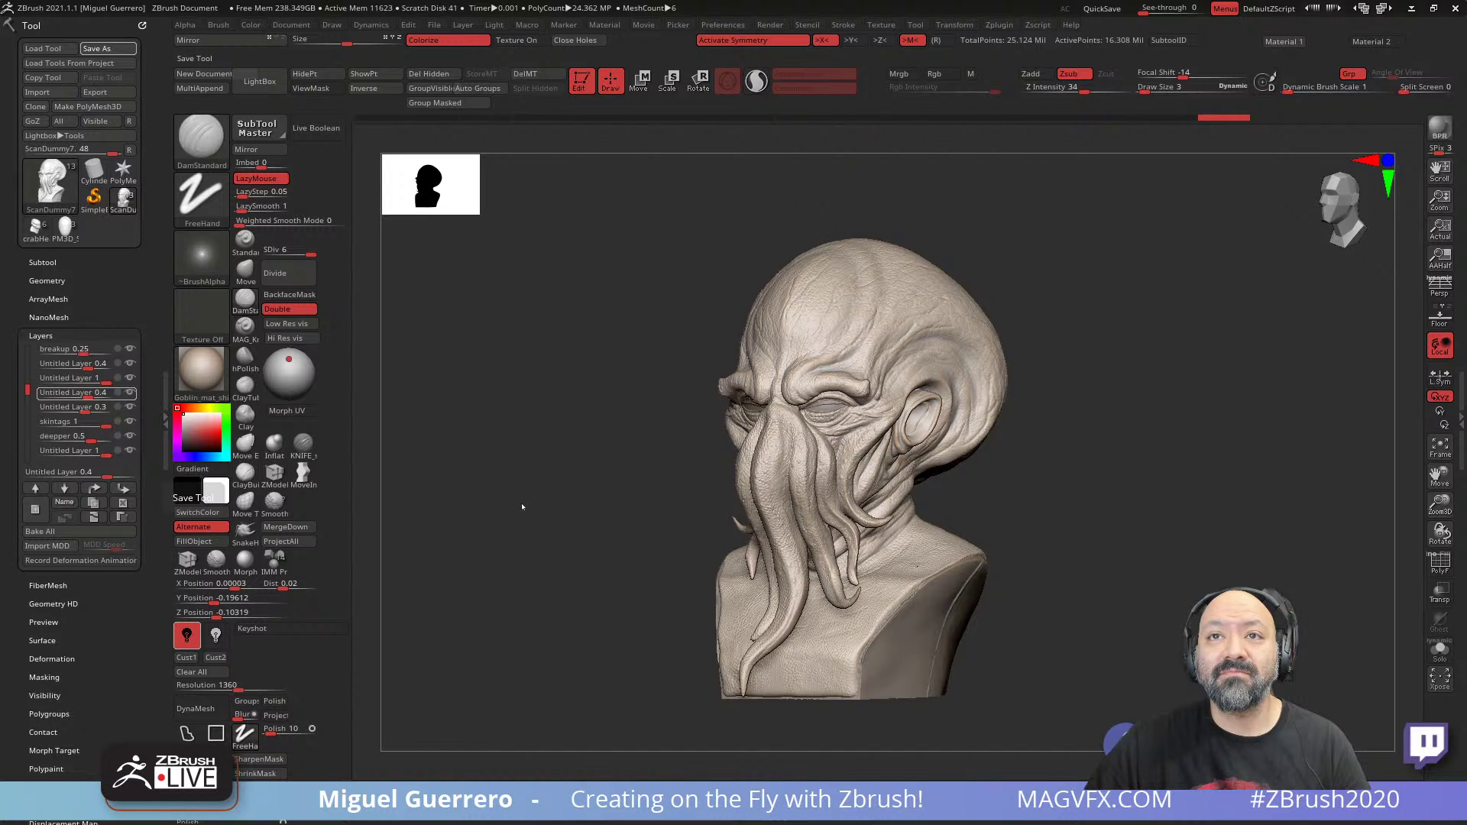
- Switch to the earlier ScanDummy4 bust tool, view it from the other side, and select its ScanDummy3 subtool
{"action": "left_click", "coordinate": [85, 168]}
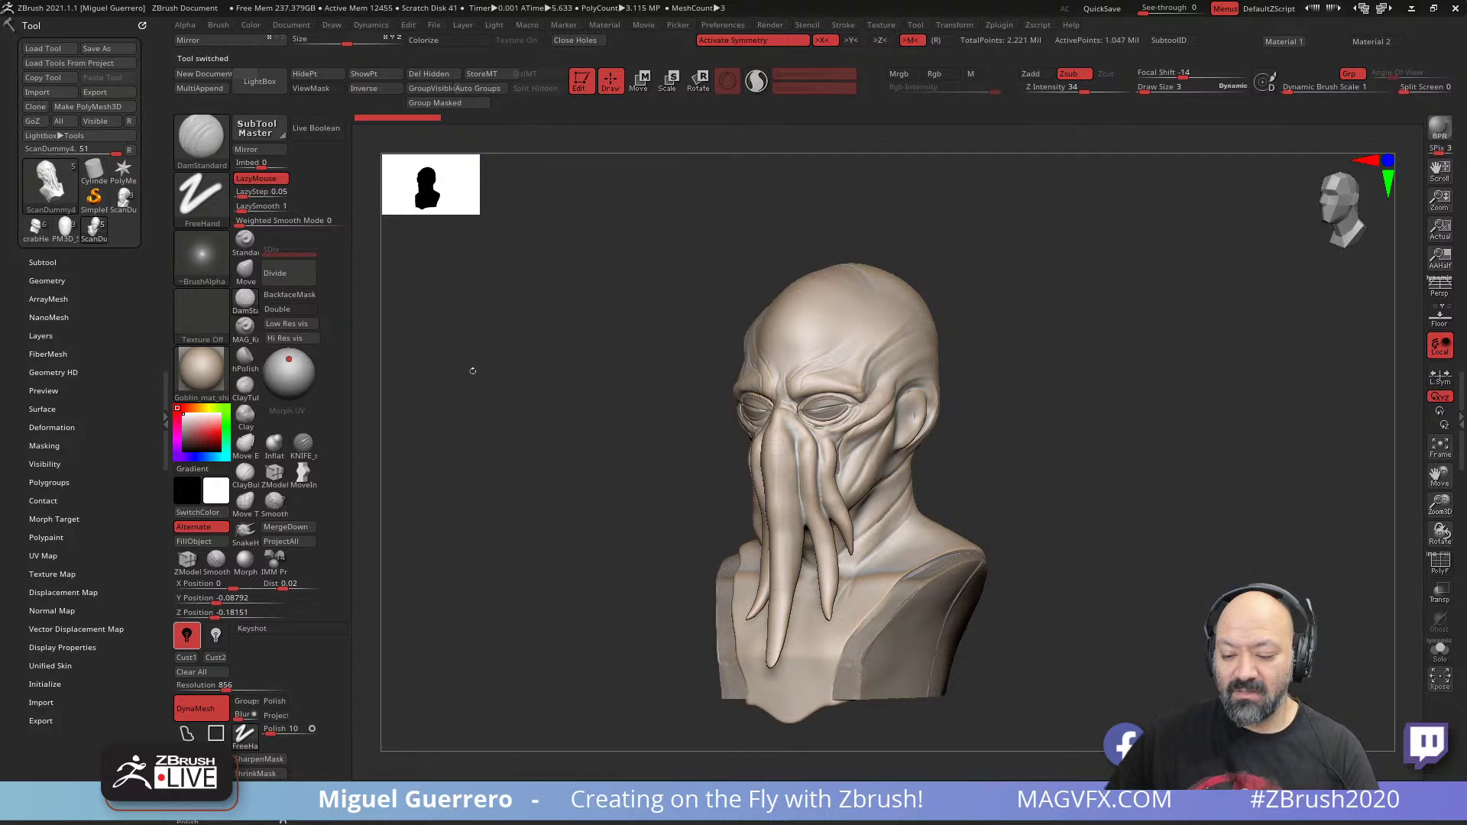
{"action": "left_click_drag", "start_coordinate": [475, 368], "coordinate": [617, 370]}
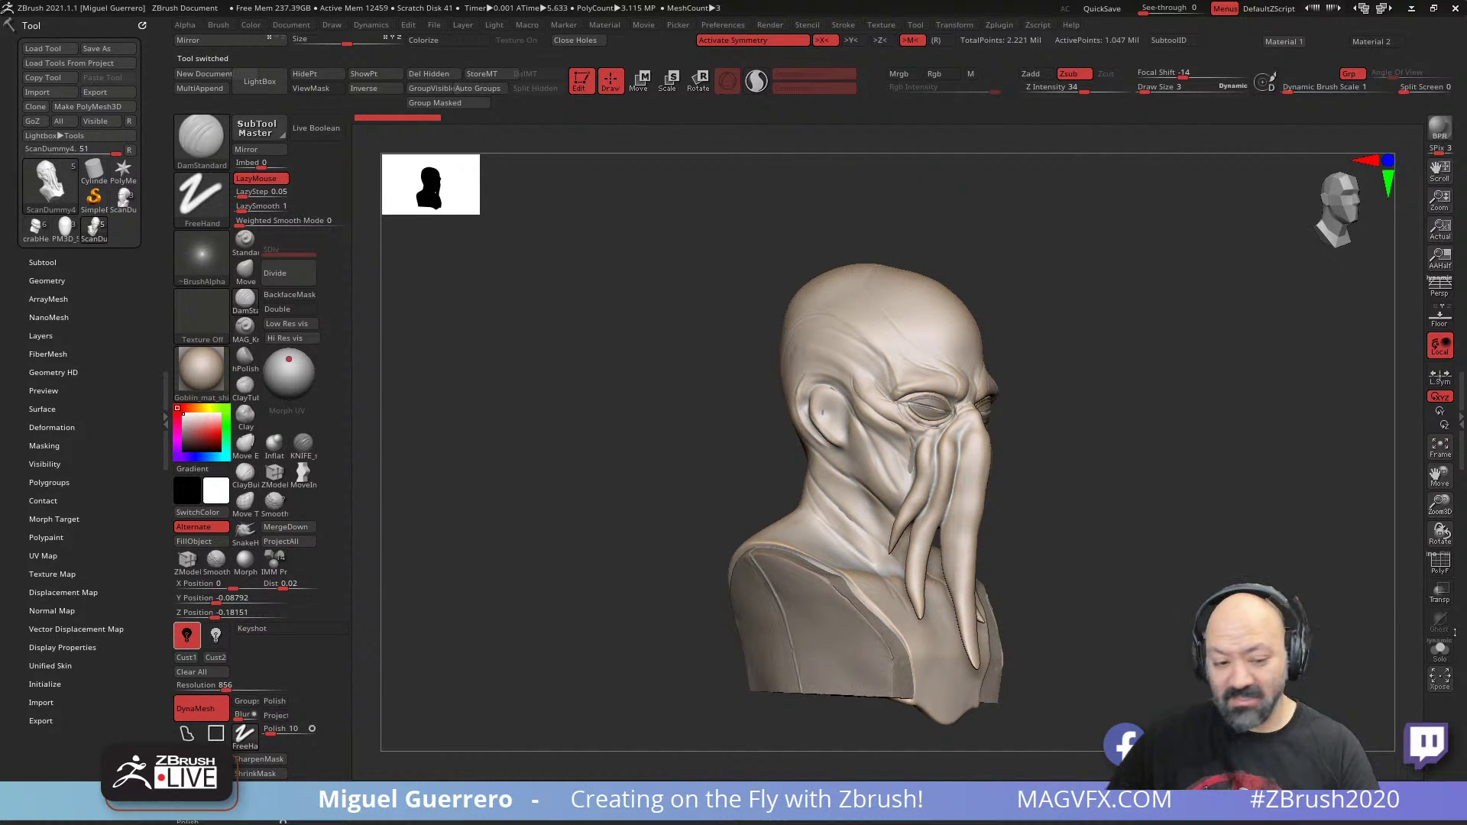
{"action": "left_click", "coordinate": [42, 262]}
{"action": "left_click", "coordinate": [84, 295]}
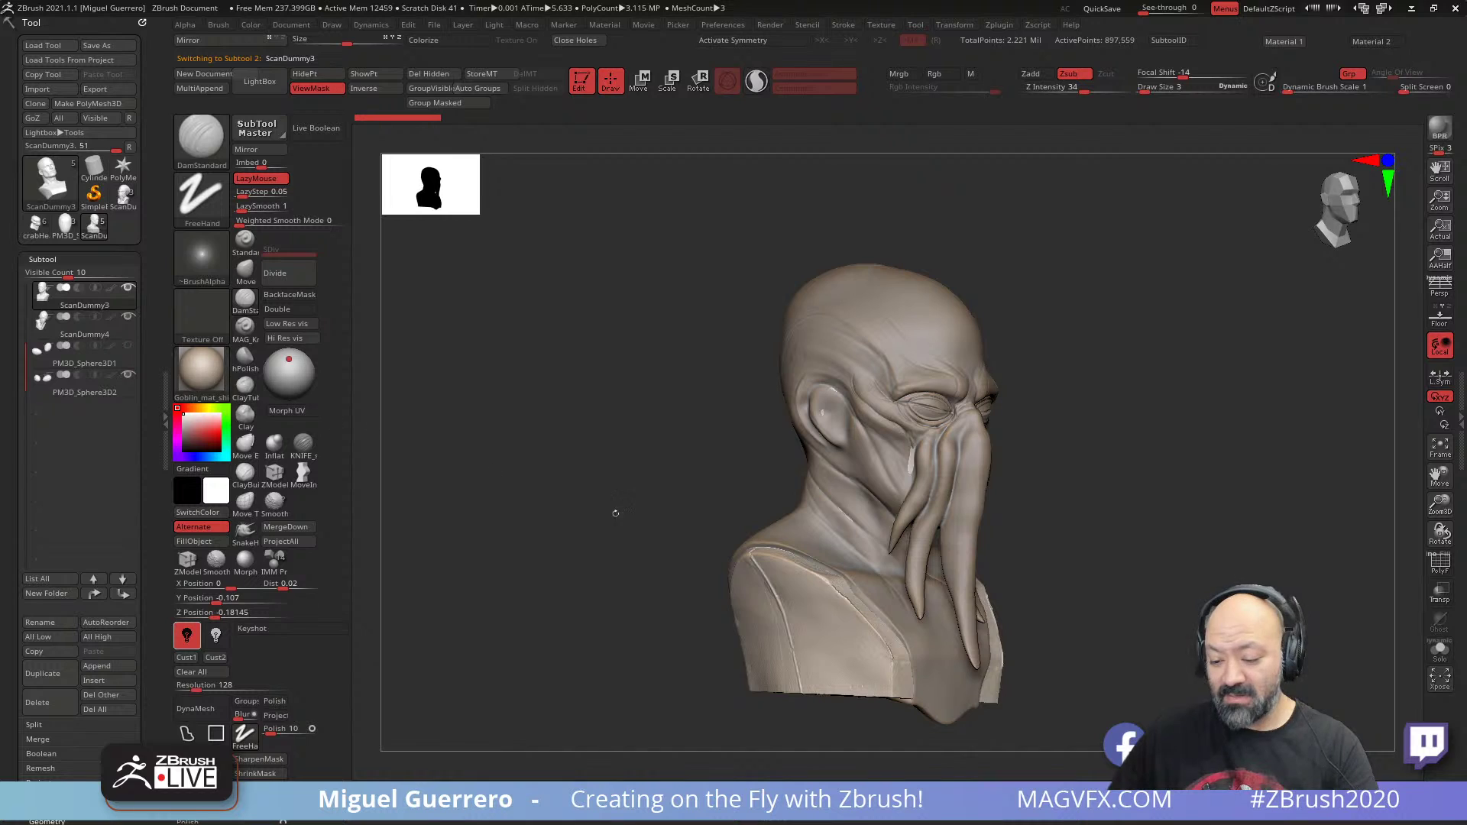
- Compare the human base head with the tentacled sculpt using transparency, and return to the detailed ScanDummy7 bust
{"action": "left_click", "coordinate": [1438, 592]}
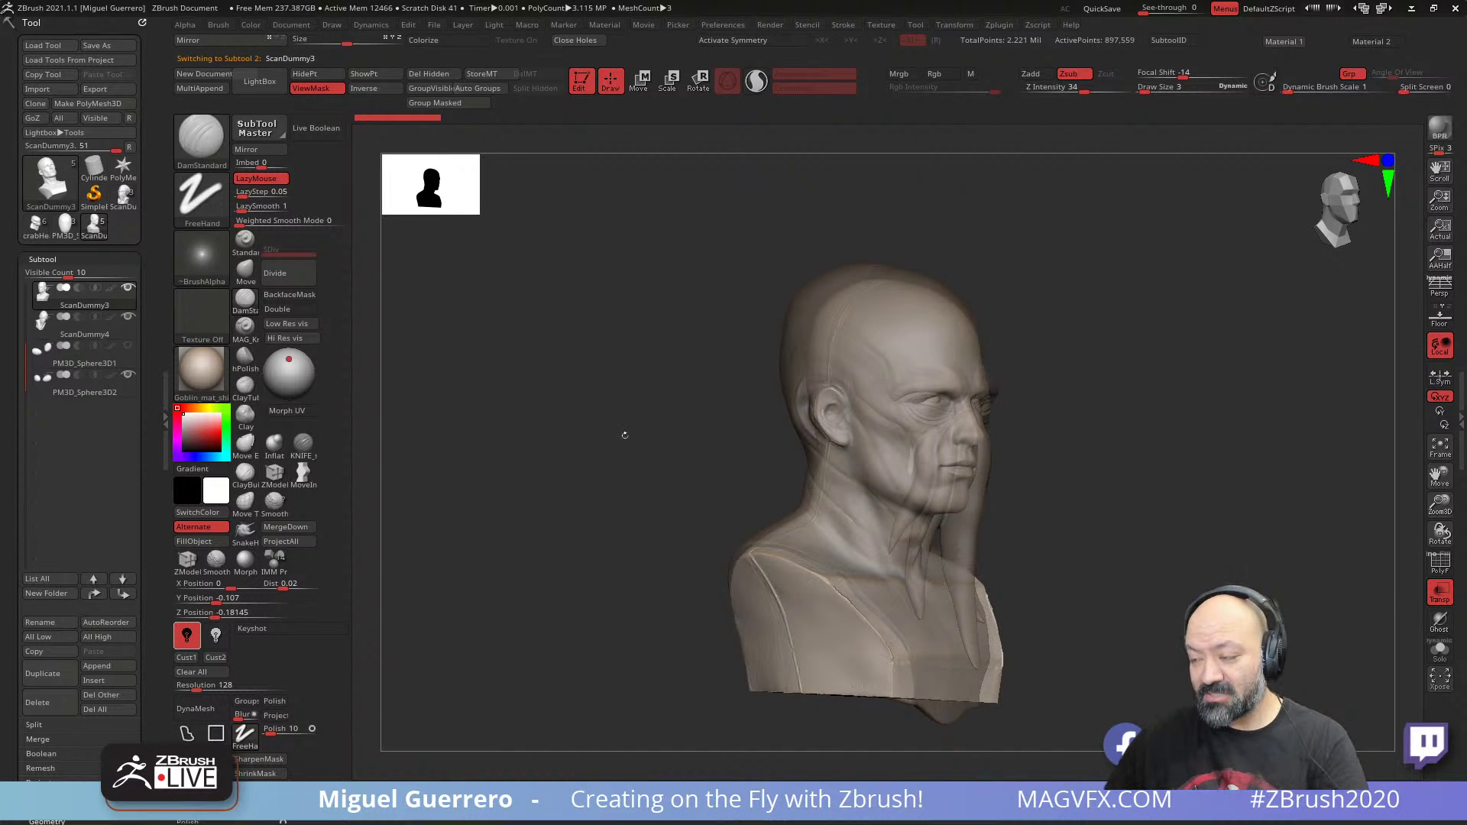
{"action": "left_click_drag", "start_coordinate": [625, 435], "coordinate": [625, 474]}
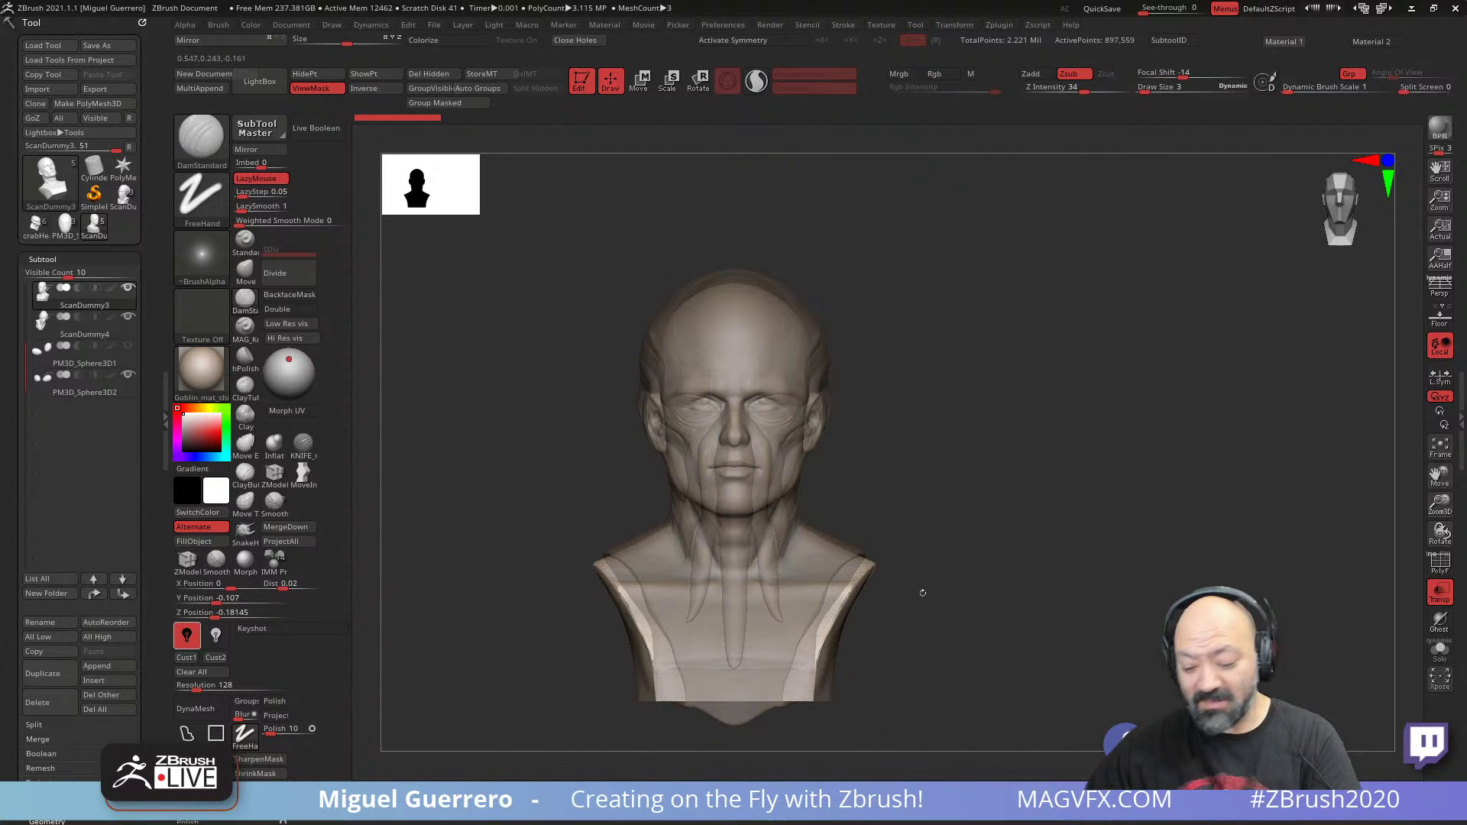
{"action": "left_click", "coordinate": [1440, 592]}
{"action": "left_click_drag", "start_coordinate": [509, 500], "coordinate": [542, 523]}
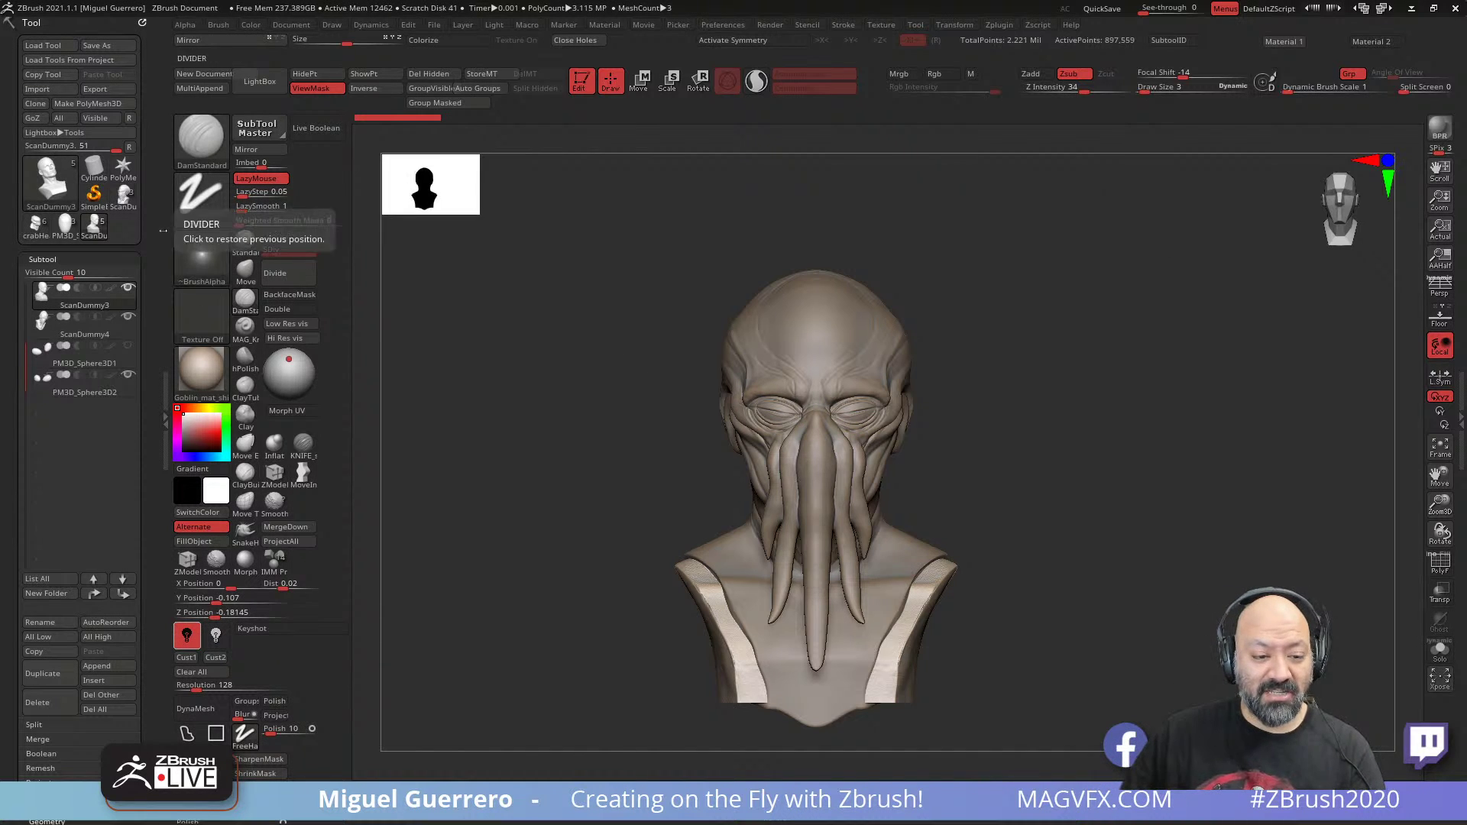
{"action": "left_click", "coordinate": [123, 196]}
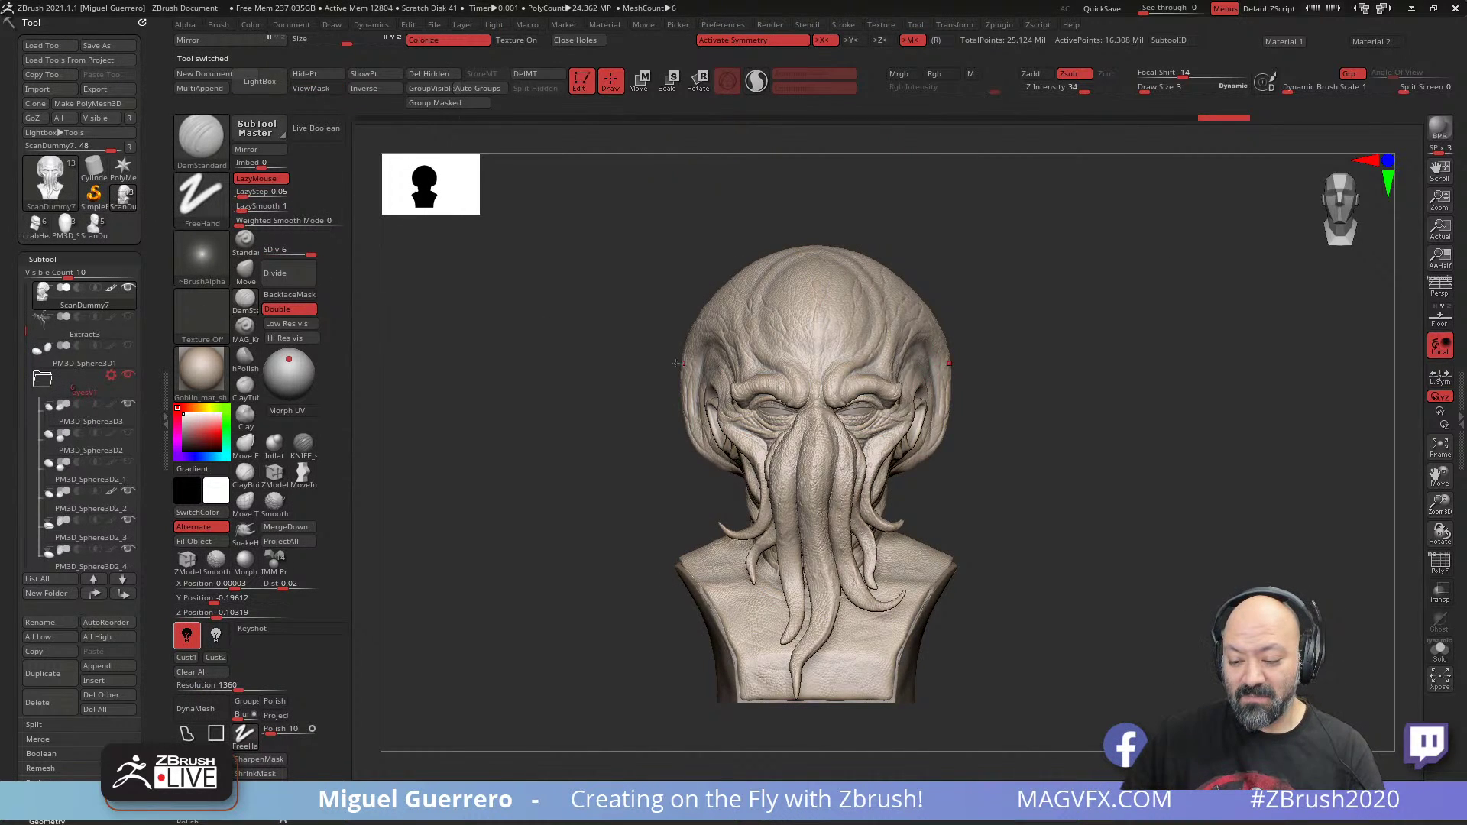
- Compare the detailed ScanDummy7 head with the earlier ScanDummy3 bust and the smoother ScanDummy7 version
{"action": "left_click_drag", "start_coordinate": [676, 363], "coordinate": [527, 367]}
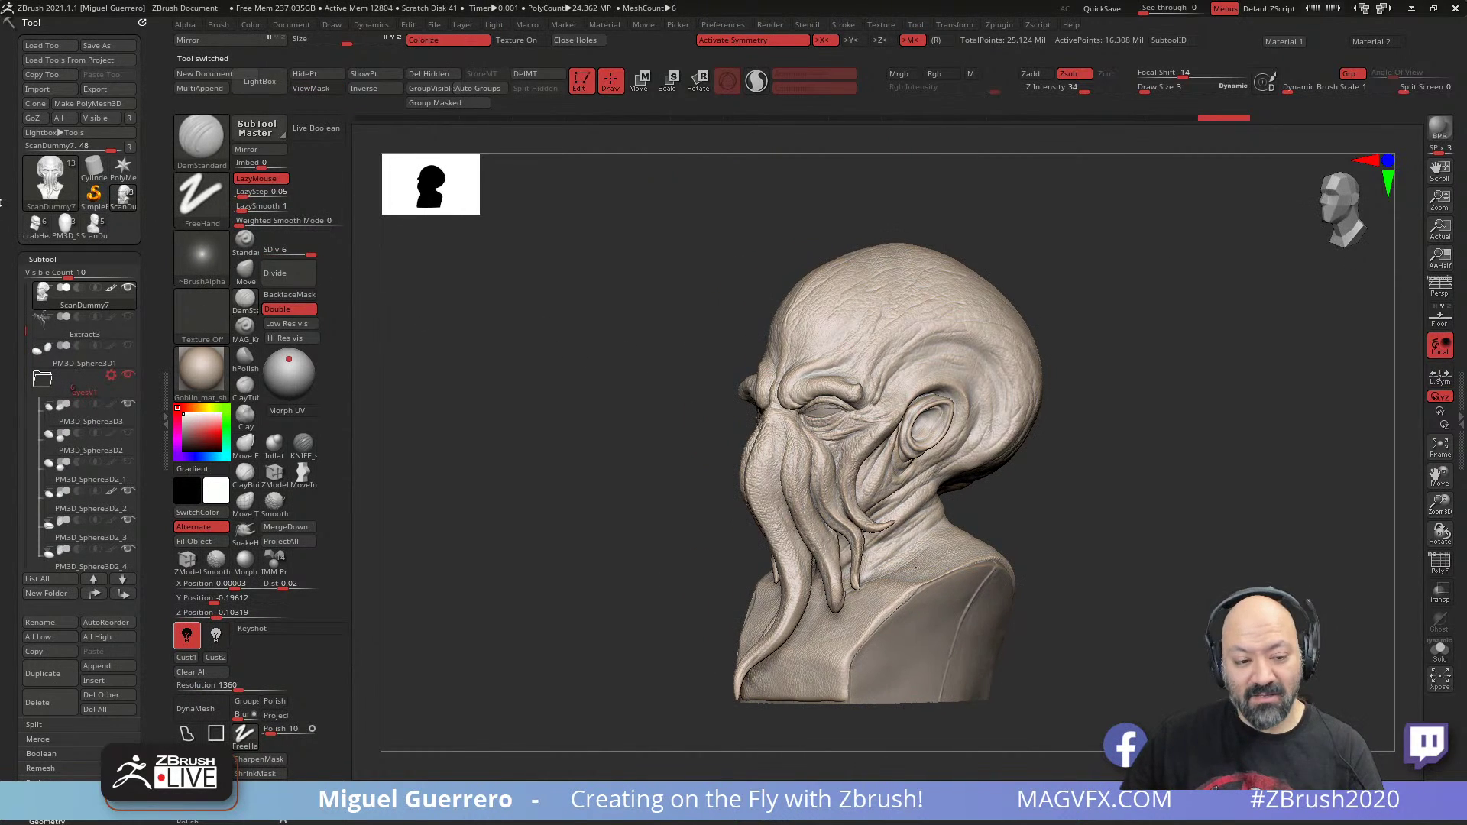
{"action": "left_click", "coordinate": [95, 225]}
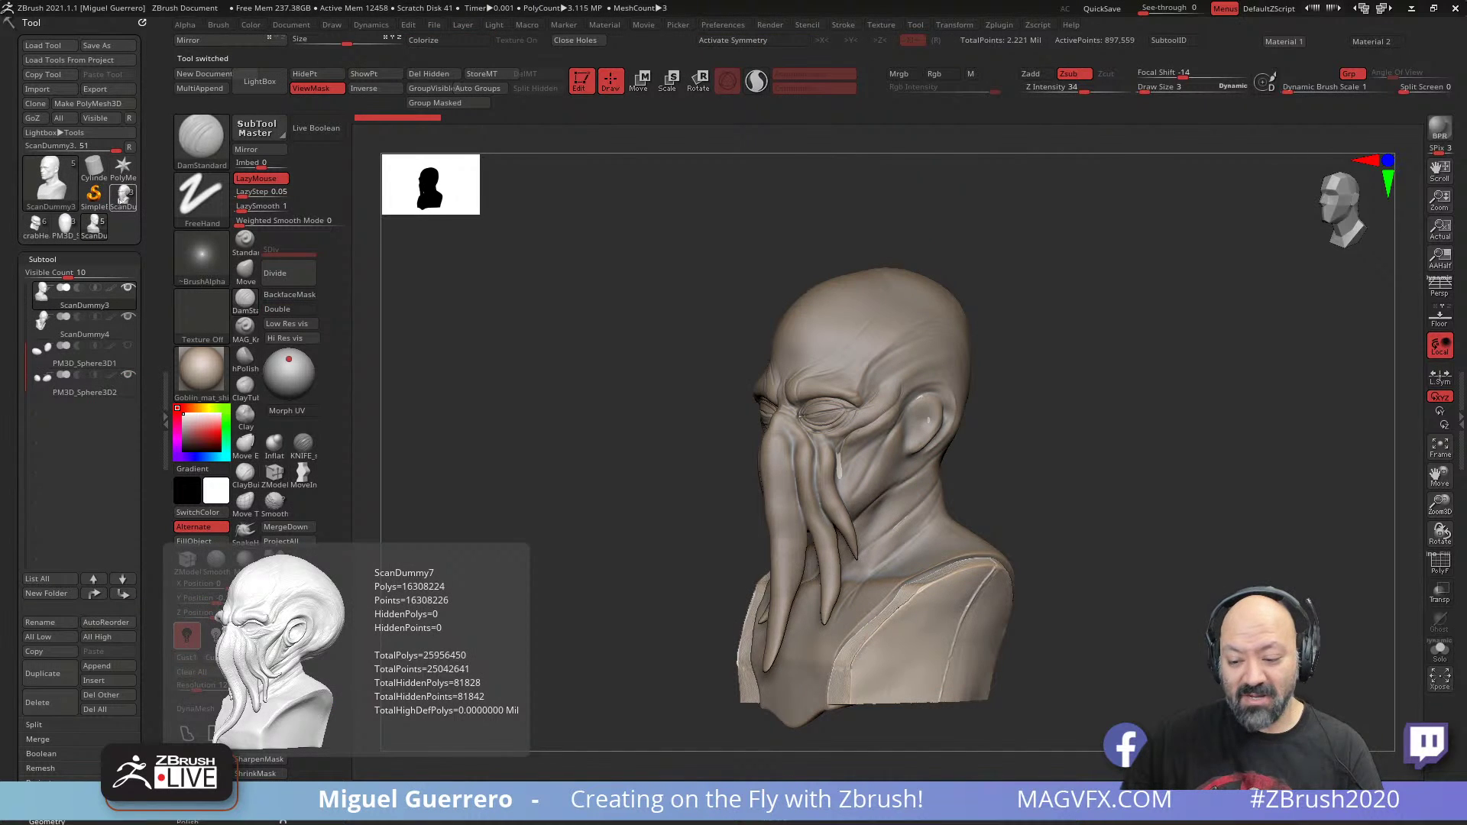
{"action": "left_click", "coordinate": [123, 195]}
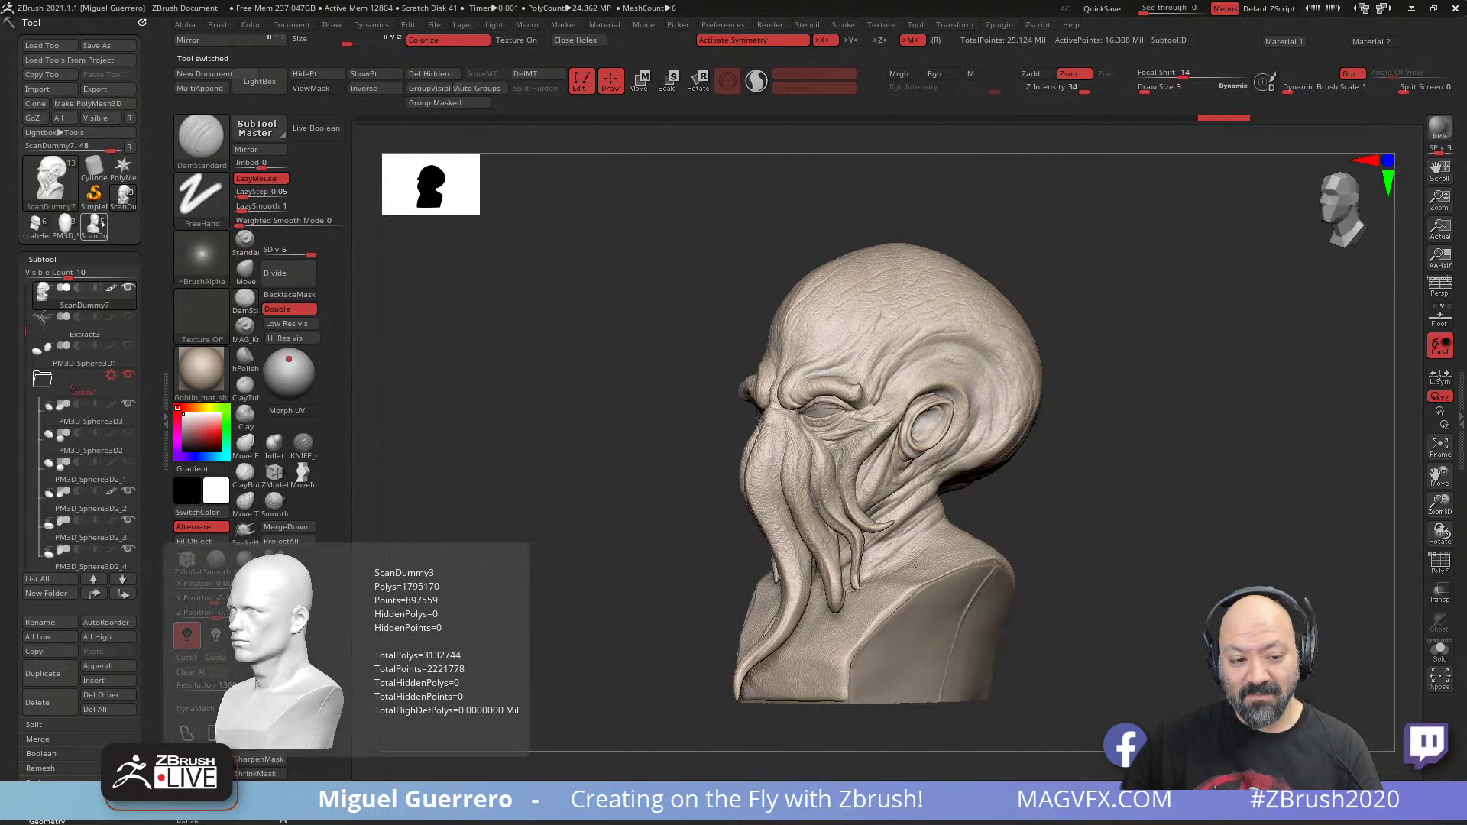
{"action": "left_click", "coordinate": [93, 226]}
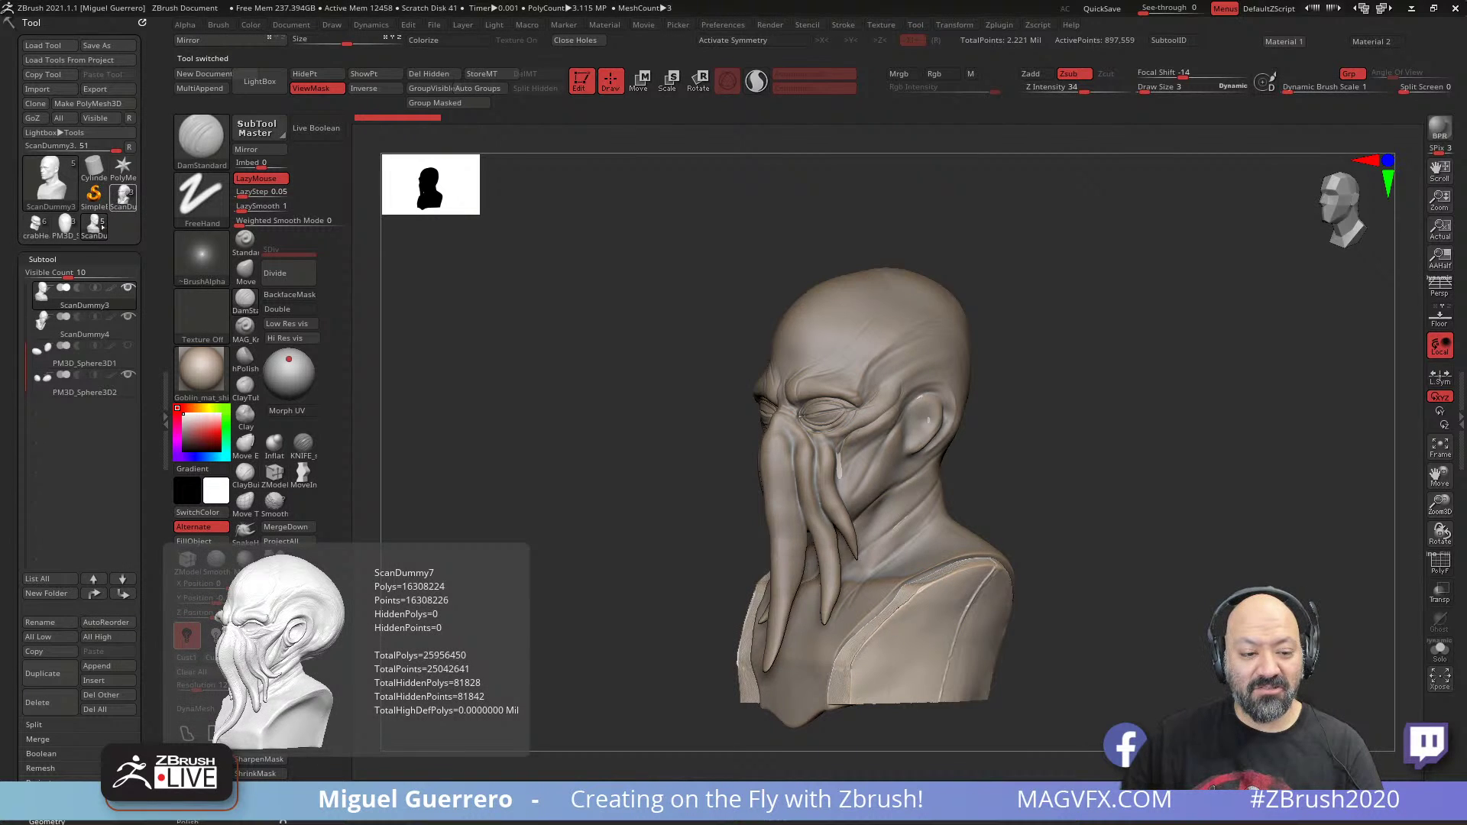
{"action": "left_click", "coordinate": [123, 195]}
{"action": "left_click", "coordinate": [94, 226]}
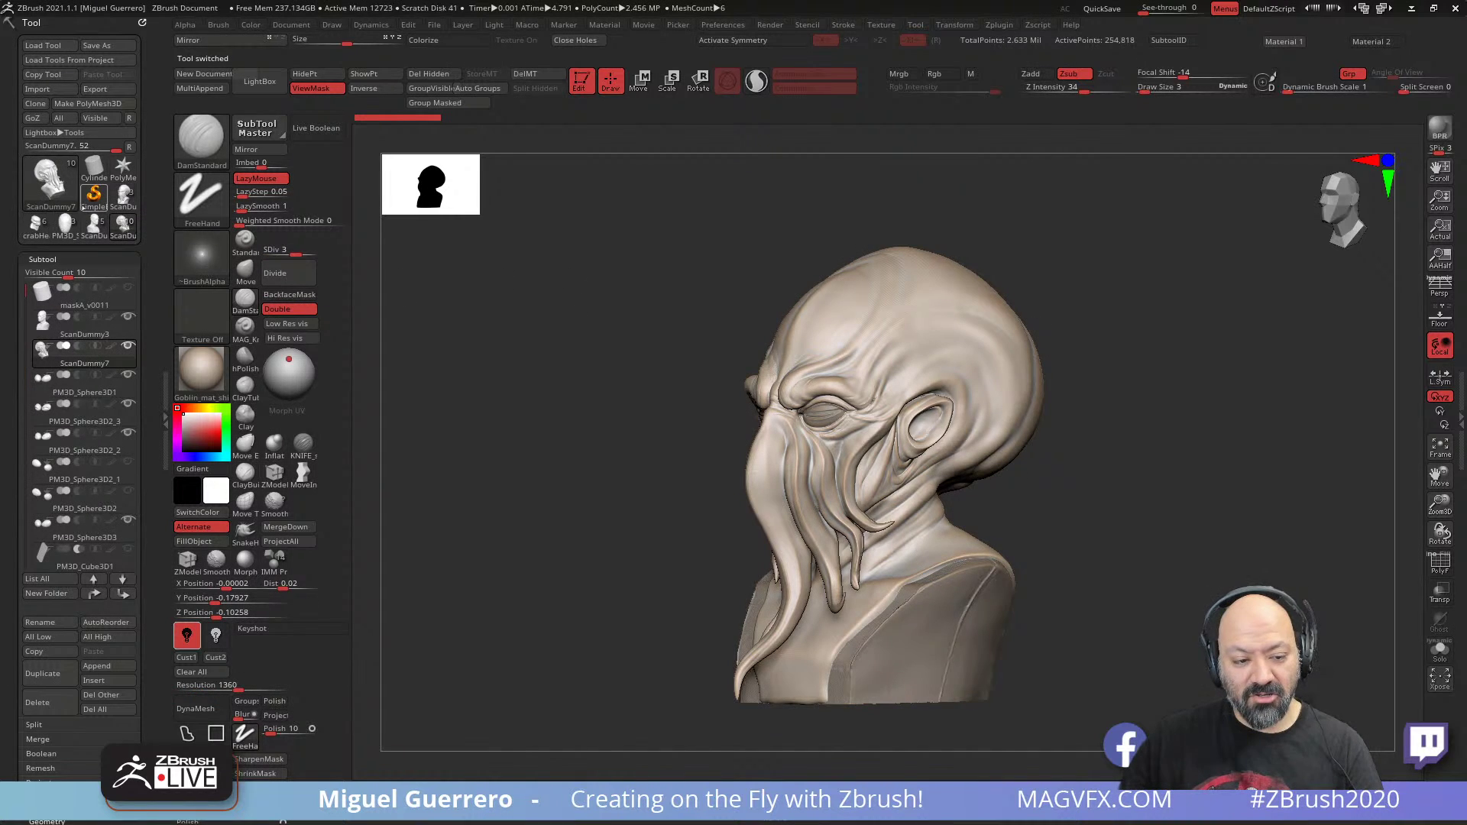
{"action": "left_click", "coordinate": [111, 228]}
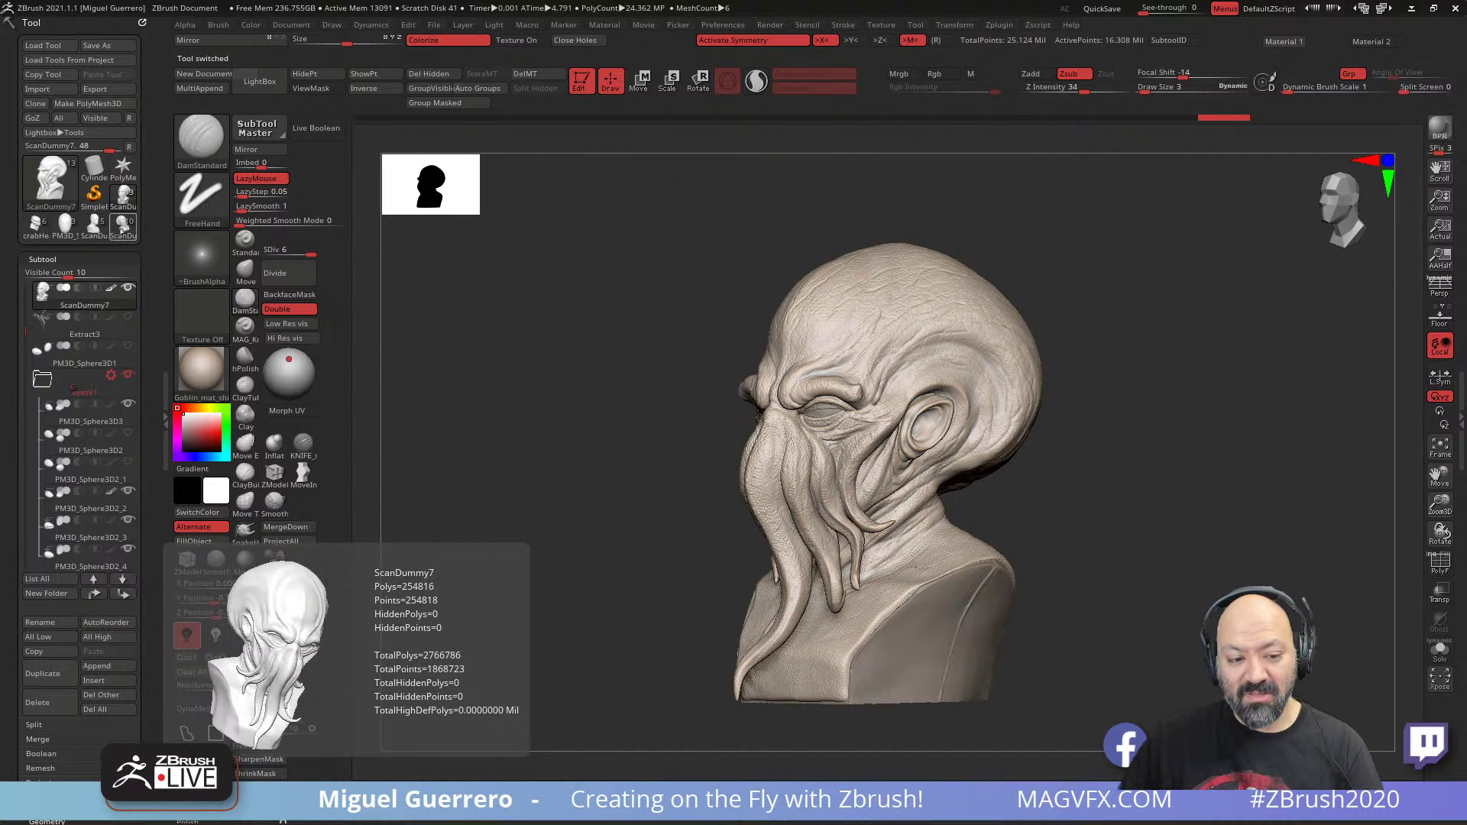
{"action": "mouse_move", "coordinate": [122, 201]}
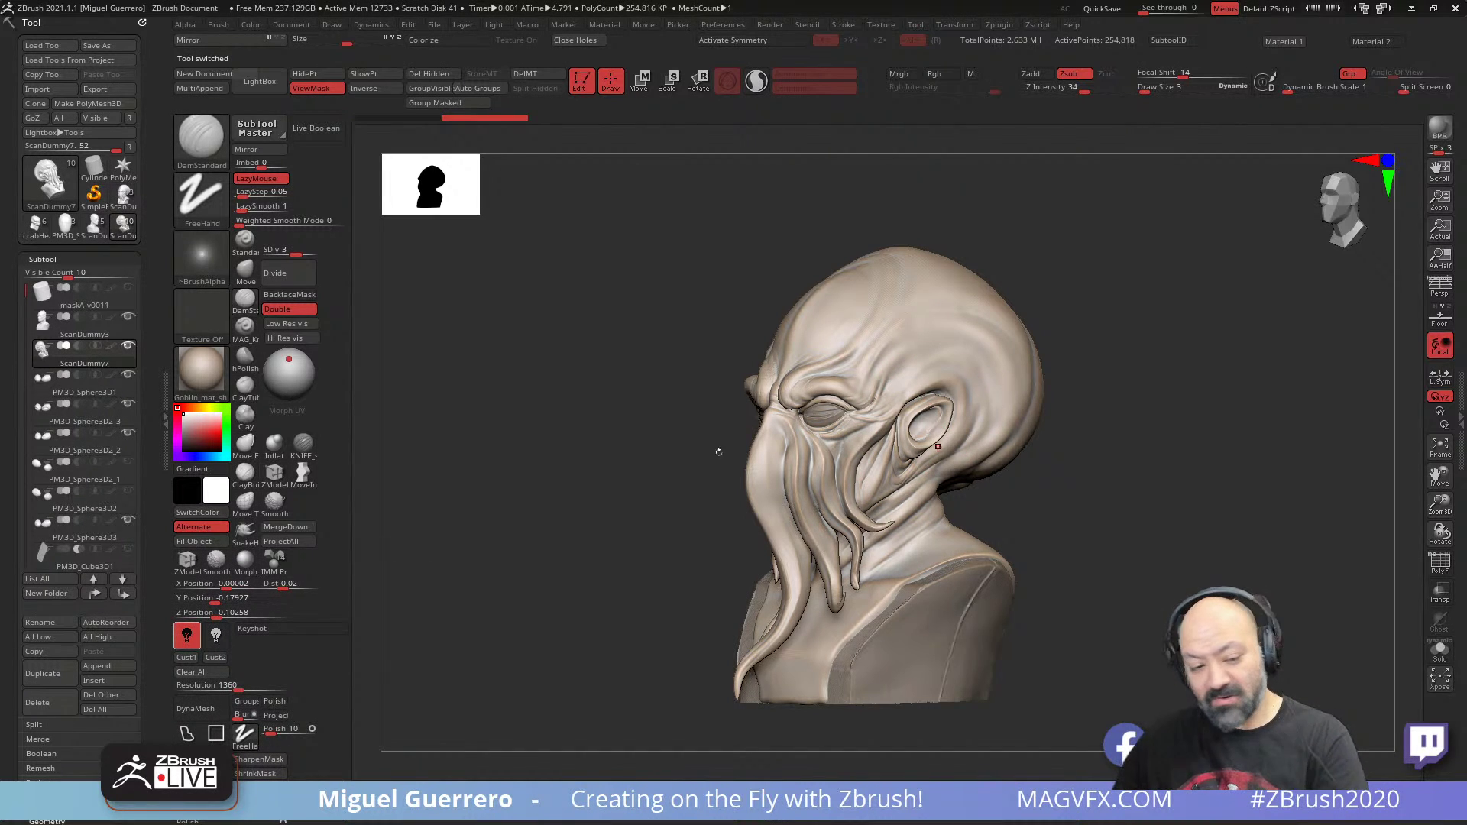
- Carve sharp creases into the brow and side of the smoother ScanDummy7 head using the KNIFE brush at draw size 50
{"action": "left_click", "coordinate": [303, 443]}
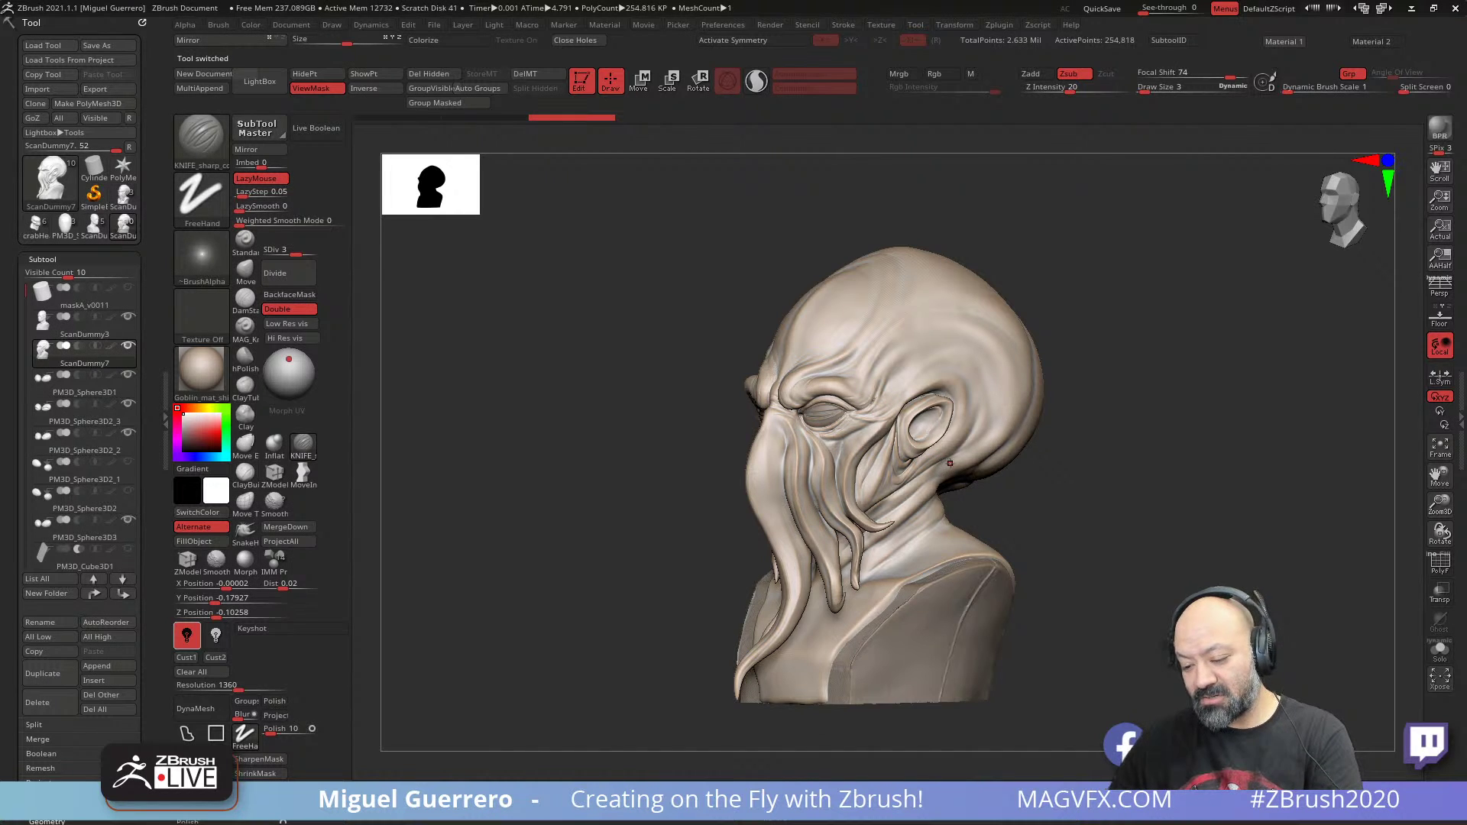
{"action": "right_click_drag", "start_coordinate": [949, 463], "coordinate": [933, 467]}
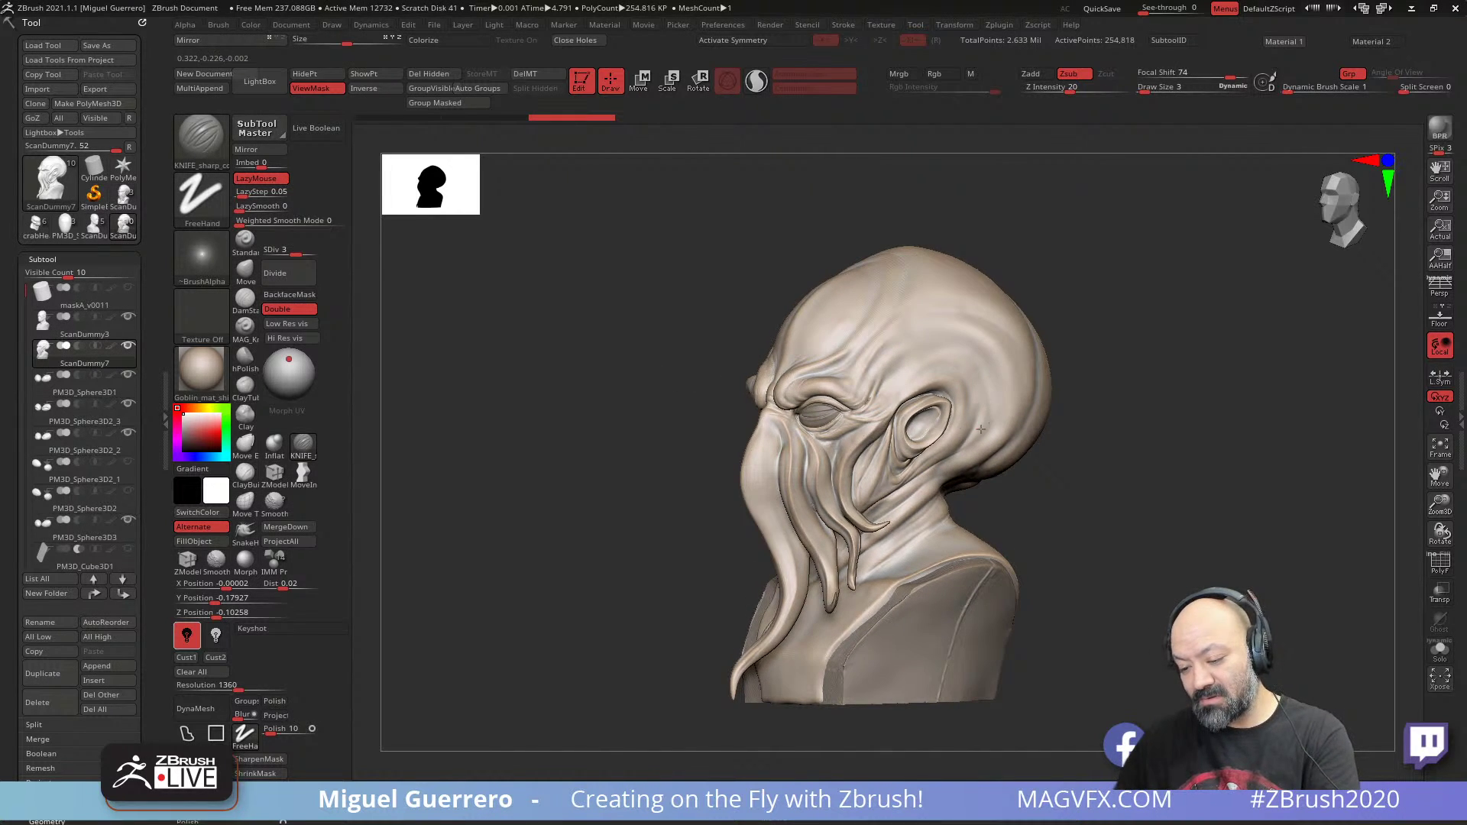
{"action": "key", "text": "ctrl+h"}
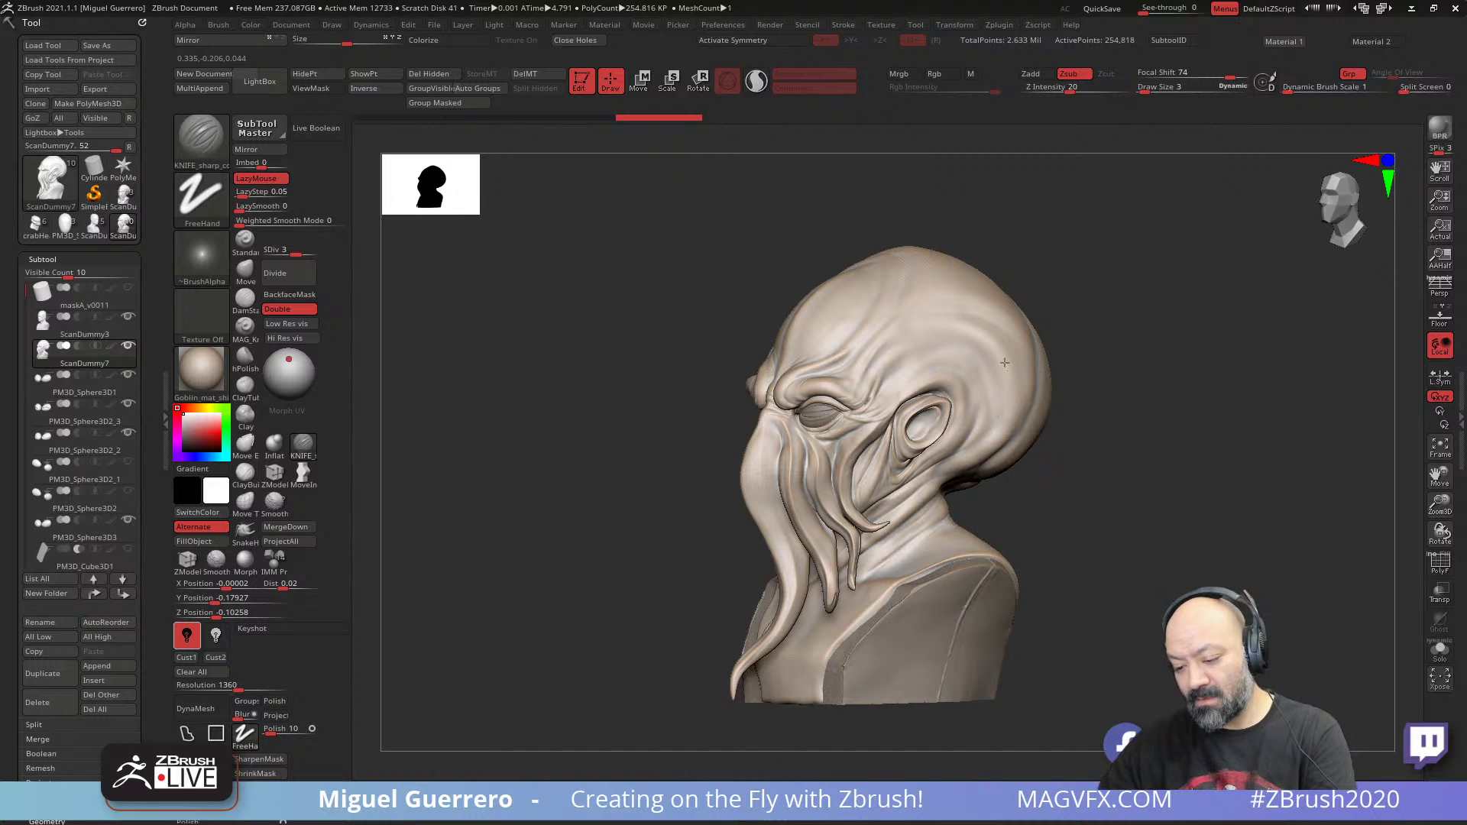
{"action": "left_click_drag", "start_coordinate": [667, 357], "coordinate": [677, 367], "text": "ctrl"}
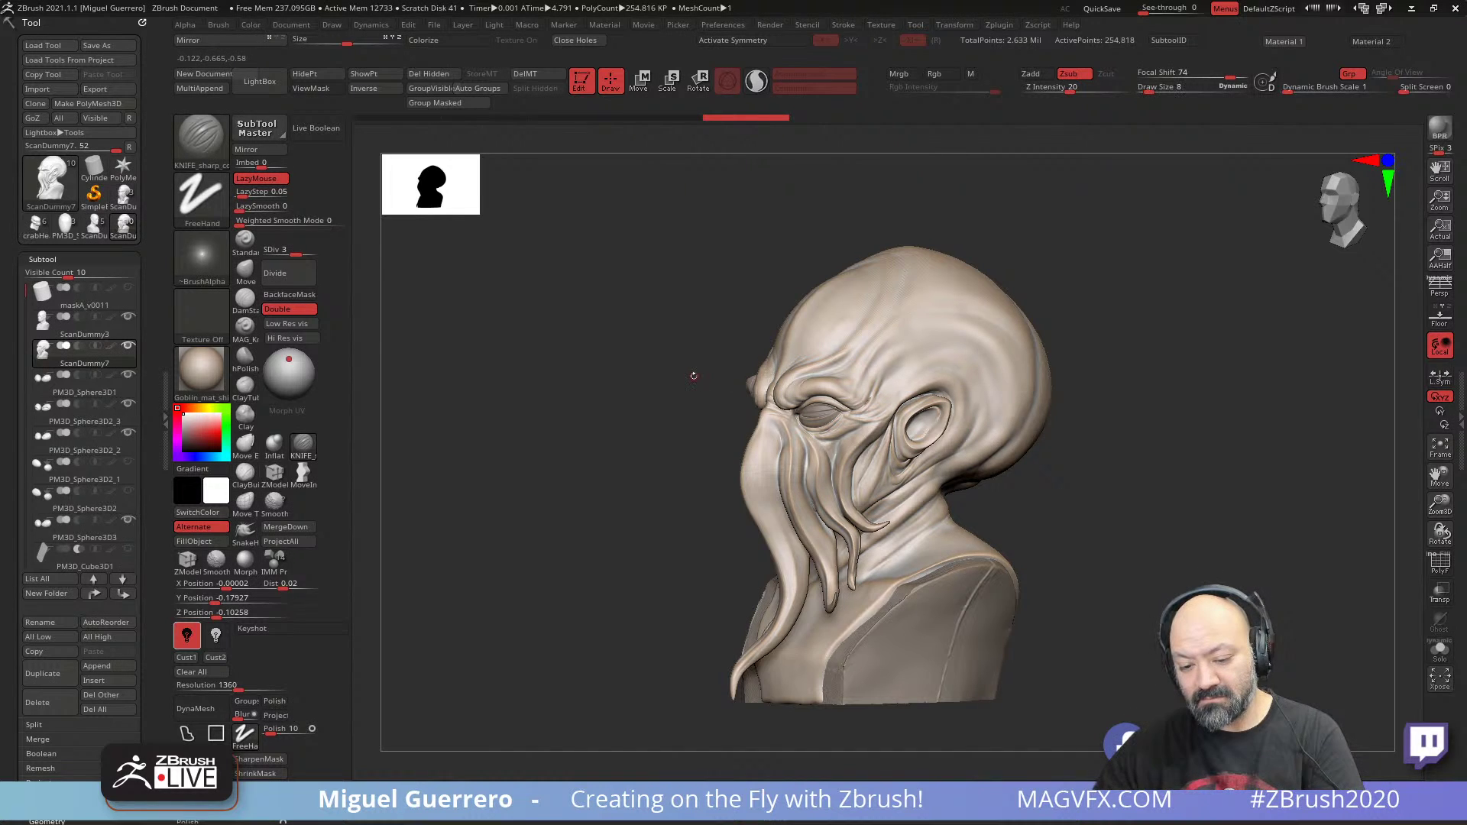
{"action": "key", "text": "bracketright"}
{"action": "key", "text": "bracketright"}
{"action": "key", "text": "bracketright"}
{"action": "key", "text": "bracketright"}
{"action": "mouse_move", "coordinate": [842, 343]}
{"action": "left_mouse_down"}
{"action": "mouse_move", "coordinate": [888, 385]}
{"action": "mouse_move", "coordinate": [958, 325]}
{"action": "mouse_move", "coordinate": [993, 462]}
{"action": "mouse_move", "coordinate": [906, 489]}
{"action": "left_mouse_up"}
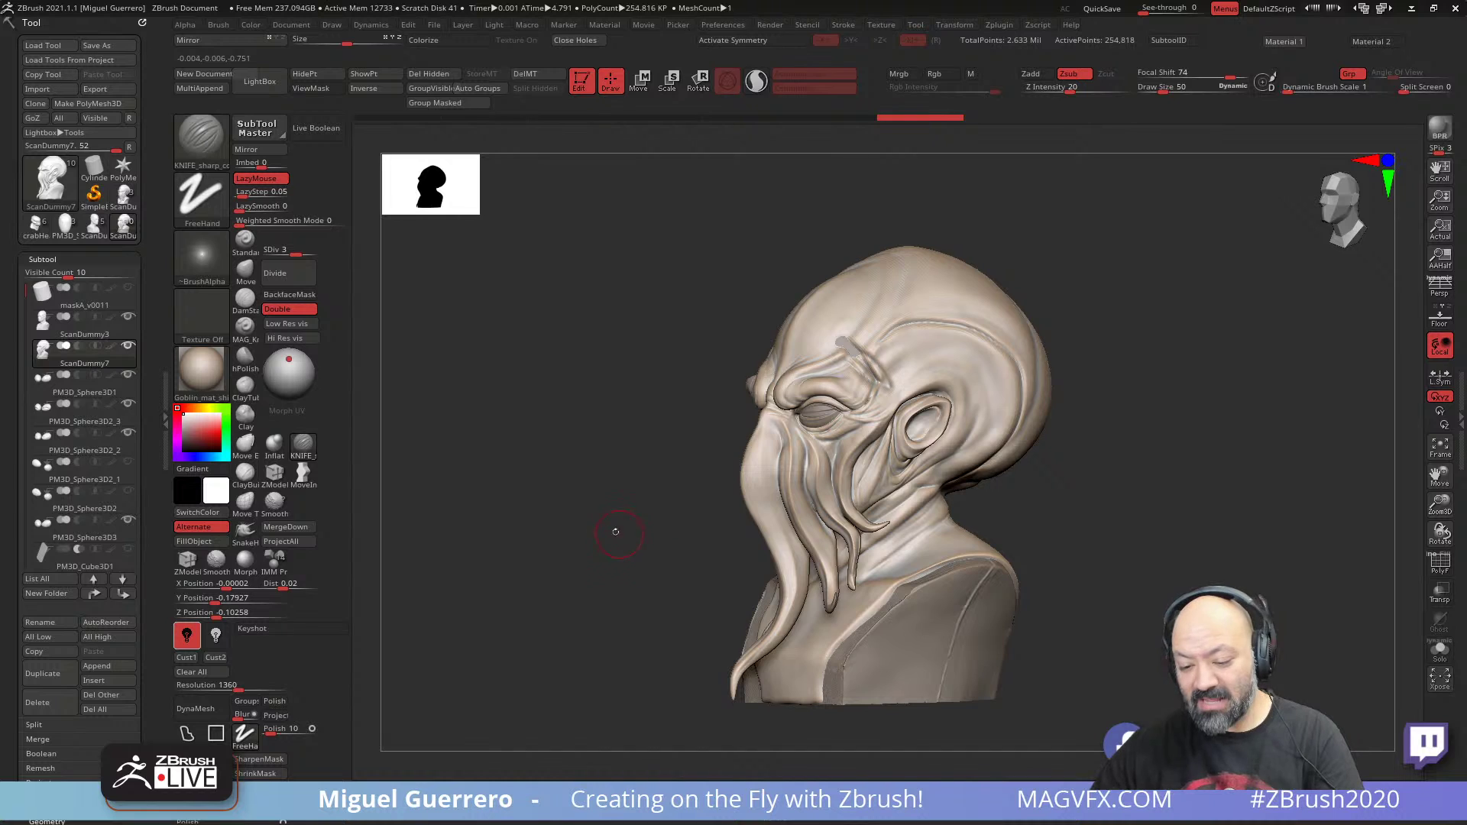
- Switch to the detailed ScanDummy7 head and examine its skin texture and tentacles from both sides and the front
{"action": "left_click_drag", "start_coordinate": [616, 530], "coordinate": [690, 510]}
{"action": "left_click", "coordinate": [134, 197]}
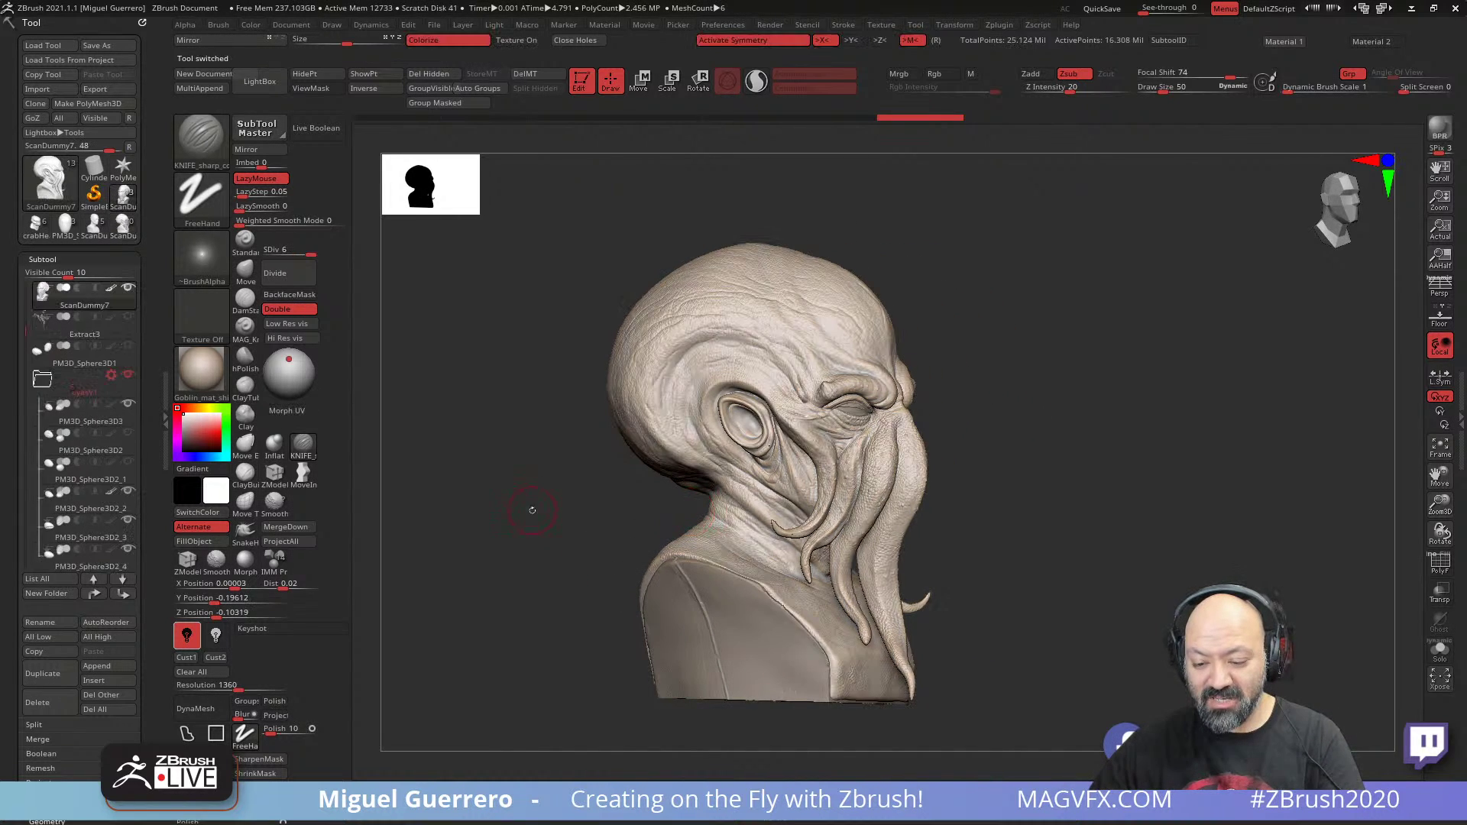
{"action": "left_click_drag", "start_coordinate": [530, 509], "coordinate": [538, 580]}
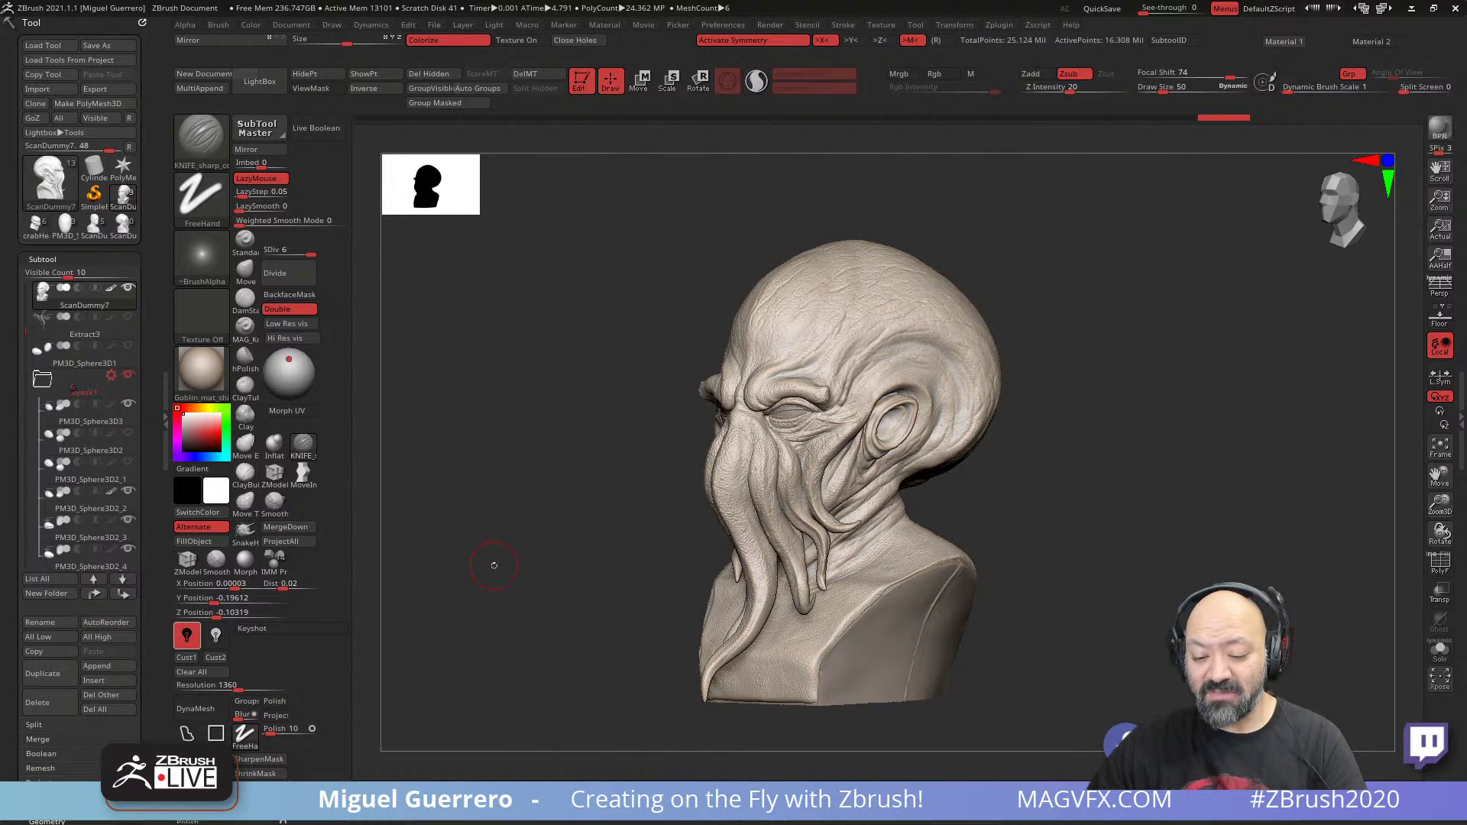
{"action": "left_click_drag", "start_coordinate": [491, 564], "coordinate": [639, 504]}
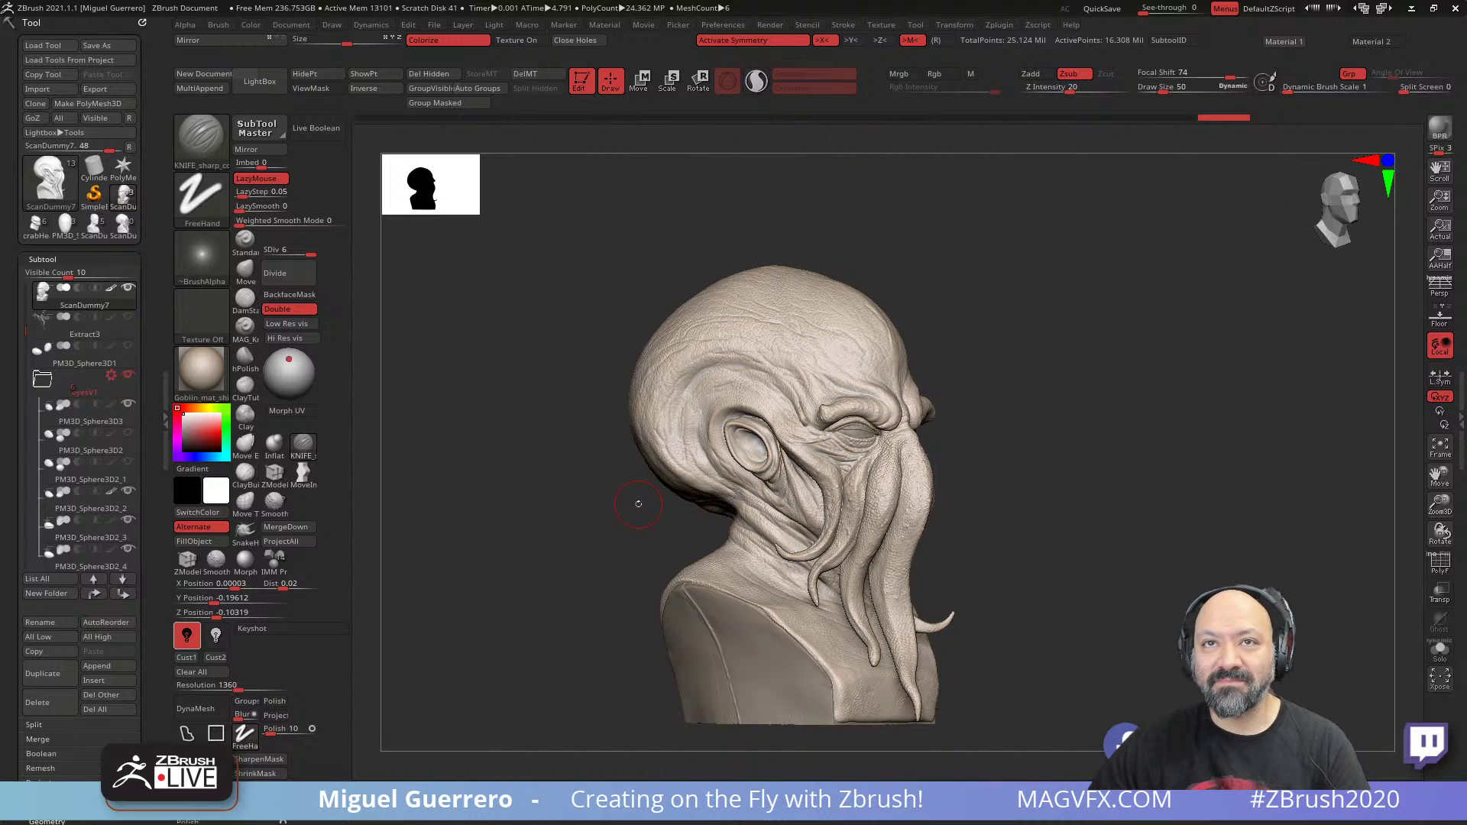
{"action": "mouse_move", "coordinate": [497, 524]}
{"action": "left_mouse_down"}
{"action": "mouse_move", "coordinate": [560, 573]}
{"action": "mouse_move", "coordinate": [534, 563]}
{"action": "left_mouse_up"}
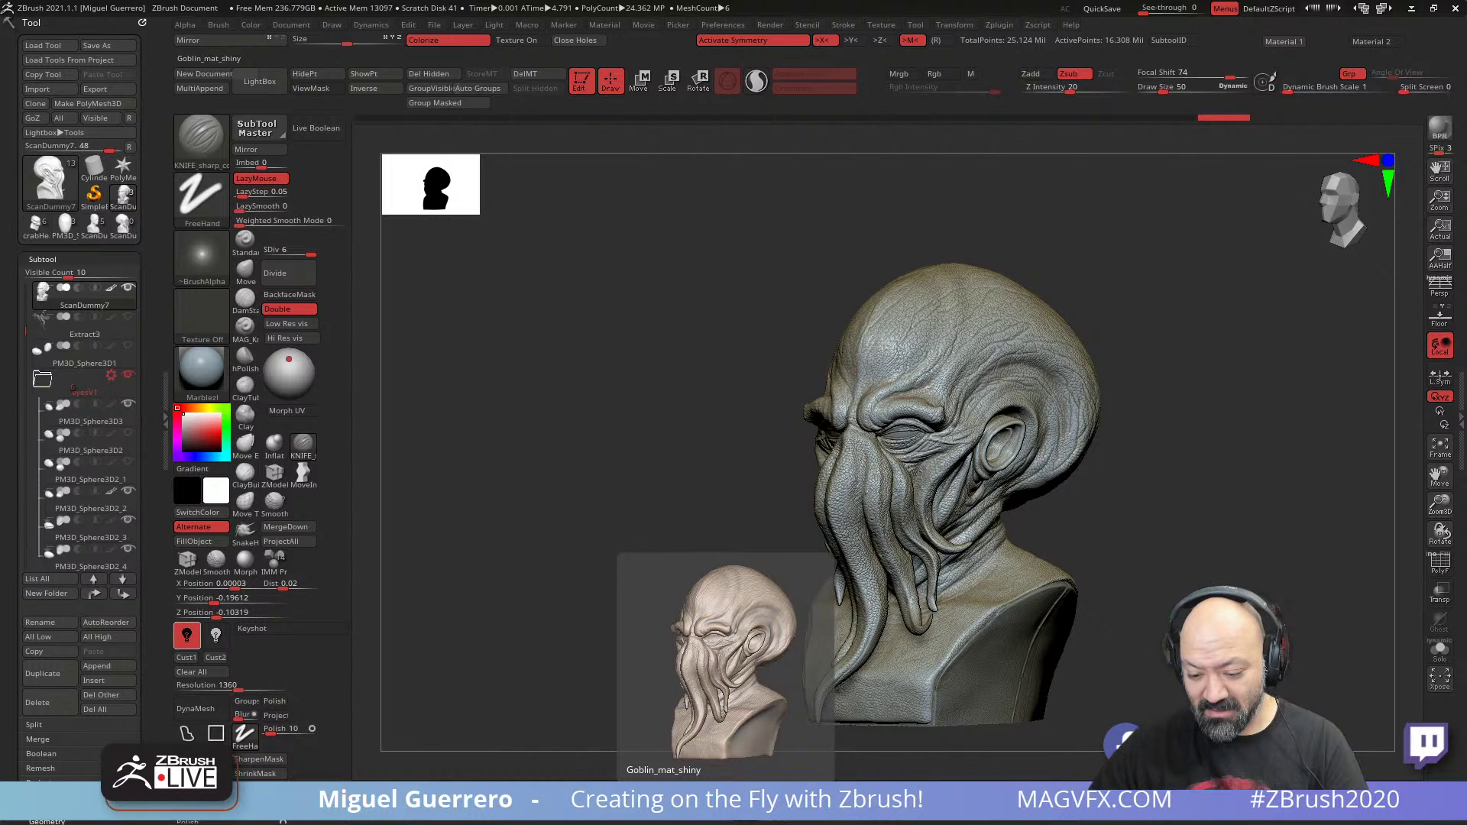
{"action": "left_click_drag", "start_coordinate": [612, 527], "coordinate": [657, 508], "text": "shift"}
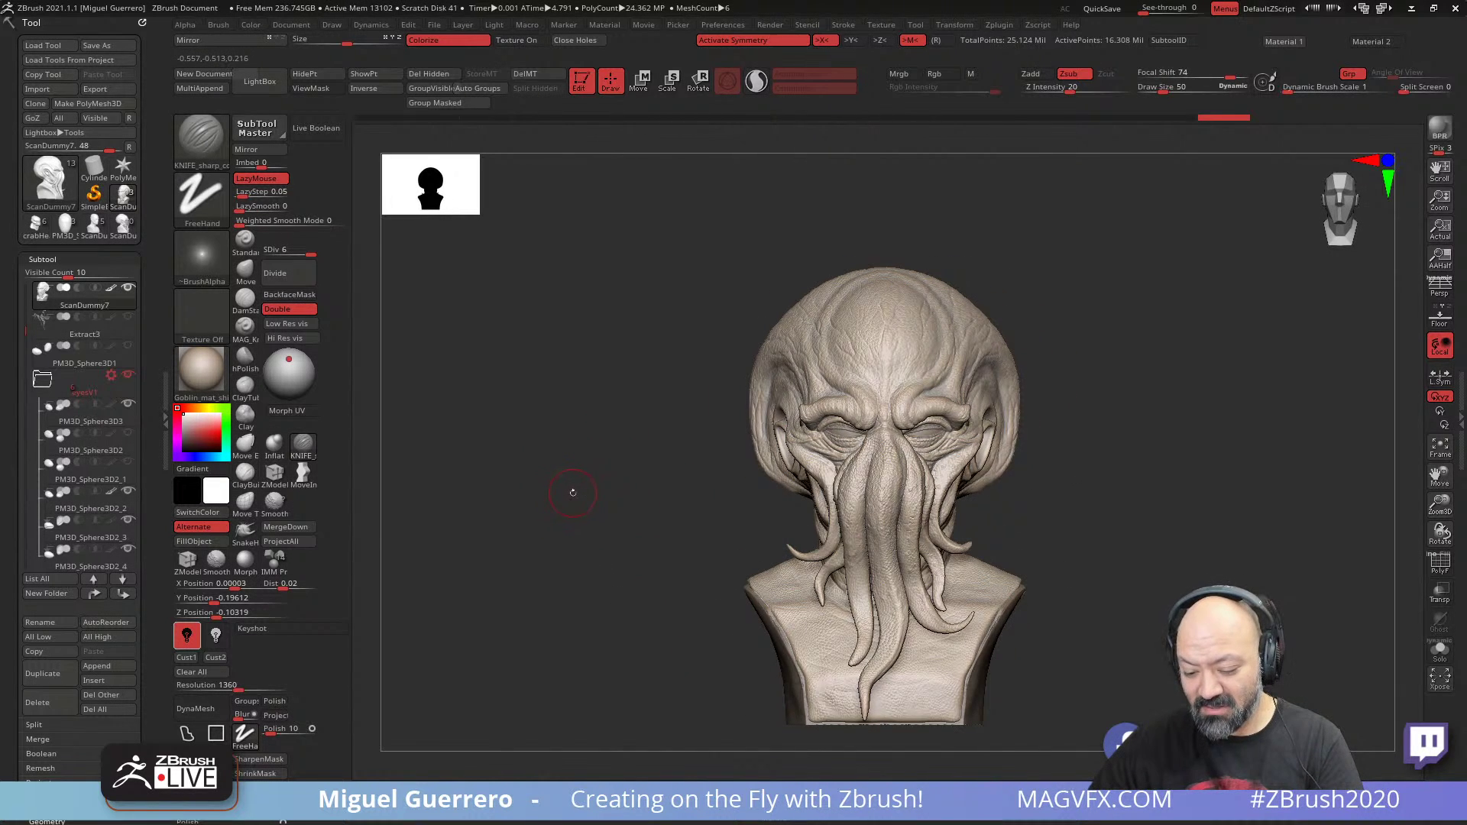
{"action": "mouse_move", "coordinate": [573, 492]}
{"action": "left_mouse_down"}
{"action": "mouse_move", "coordinate": [550, 501]}
{"action": "mouse_move", "coordinate": [569, 534]}
{"action": "mouse_move", "coordinate": [485, 533]}
{"action": "mouse_move", "coordinate": [604, 540]}
{"action": "mouse_move", "coordinate": [567, 505]}
{"action": "left_mouse_up"}
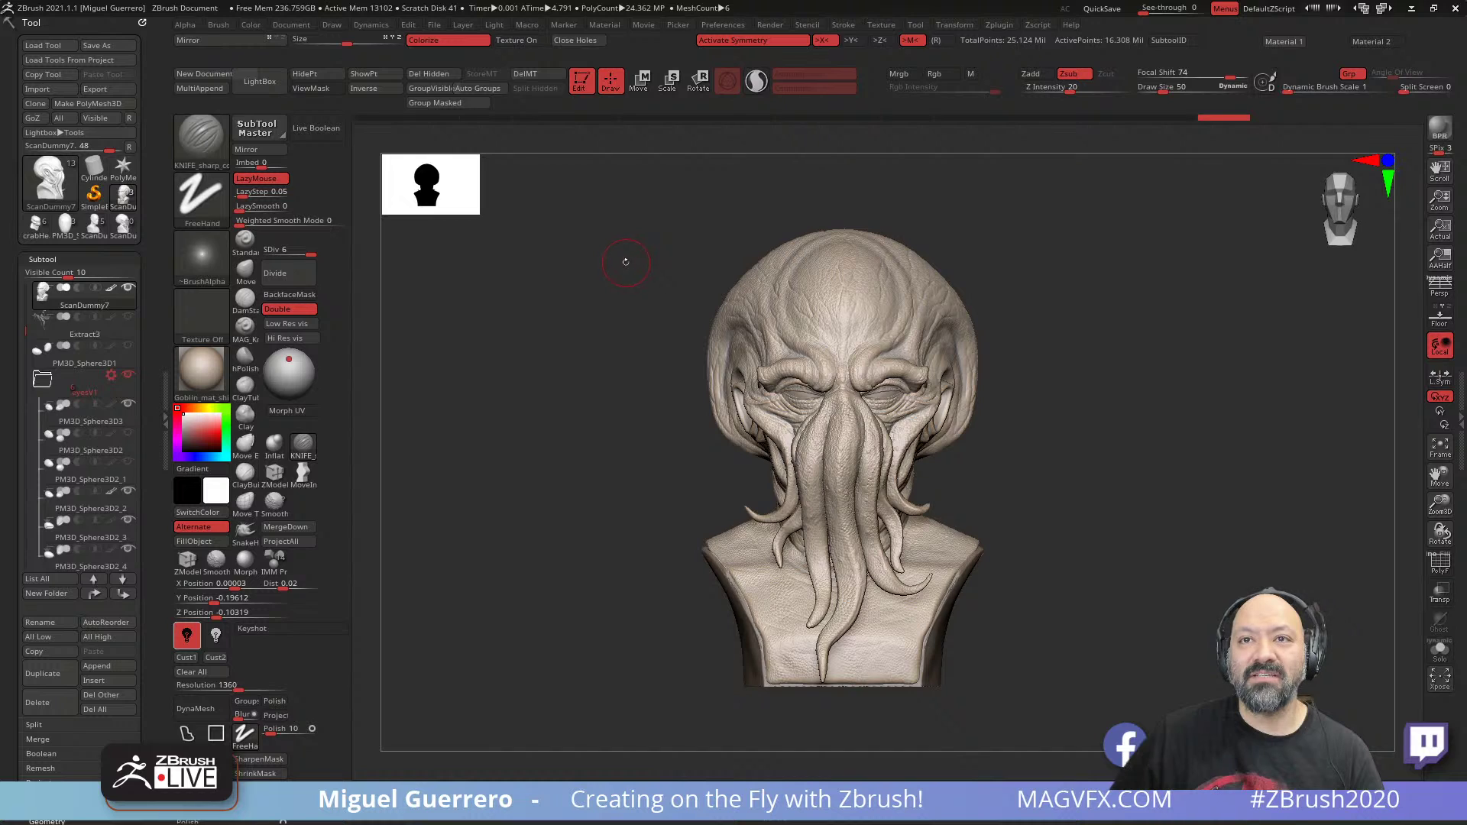
{"action": "left_click_drag", "start_coordinate": [625, 260], "coordinate": [579, 269]}
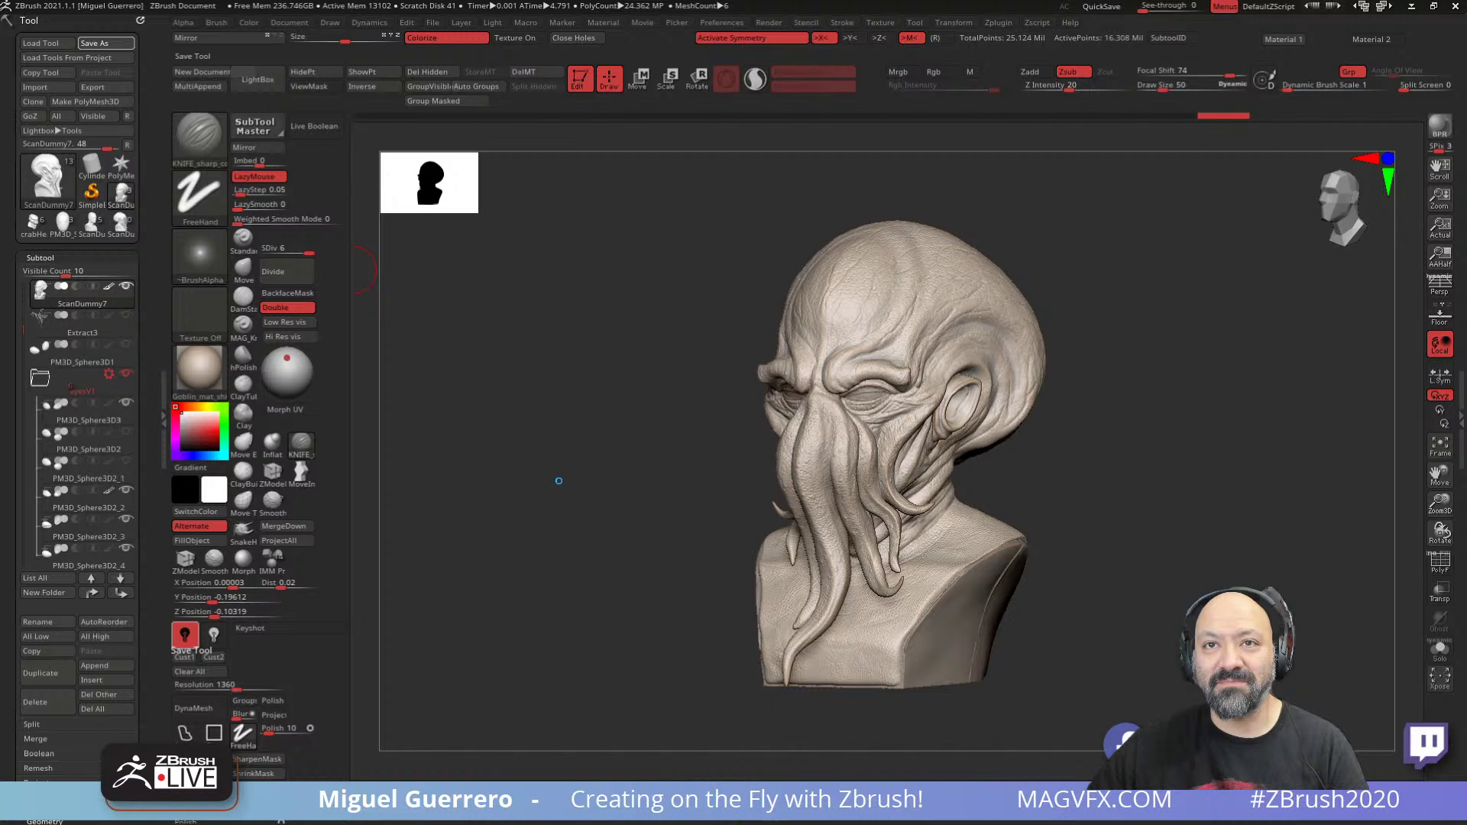
{"action": "left_click_drag", "start_coordinate": [558, 480], "coordinate": [443, 457]}
{"action": "left_click_drag", "start_coordinate": [642, 223], "coordinate": [702, 592], "text": "ctrl"}
{"action": "key", "text": "ctrl+l"}
{"action": "mouse_move", "coordinate": [550, 390]}
{"action": "left_mouse_down", "text": "ctrl"}
{"action": "mouse_move", "coordinate": [550, 524]}
{"action": "mouse_move", "coordinate": [696, 735]}
{"action": "mouse_move", "coordinate": [716, 603]}
{"action": "mouse_move", "coordinate": [768, 477]}
{"action": "mouse_move", "coordinate": [861, 388]}
{"action": "mouse_move", "coordinate": [879, 282]}
{"action": "mouse_move", "coordinate": [802, 197]}
{"action": "mouse_move", "coordinate": [734, 187]}
{"action": "left_mouse_up", "text": "ctrl"}
{"action": "left_click_drag", "start_coordinate": [512, 495], "coordinate": [622, 433], "text": "ctrl"}
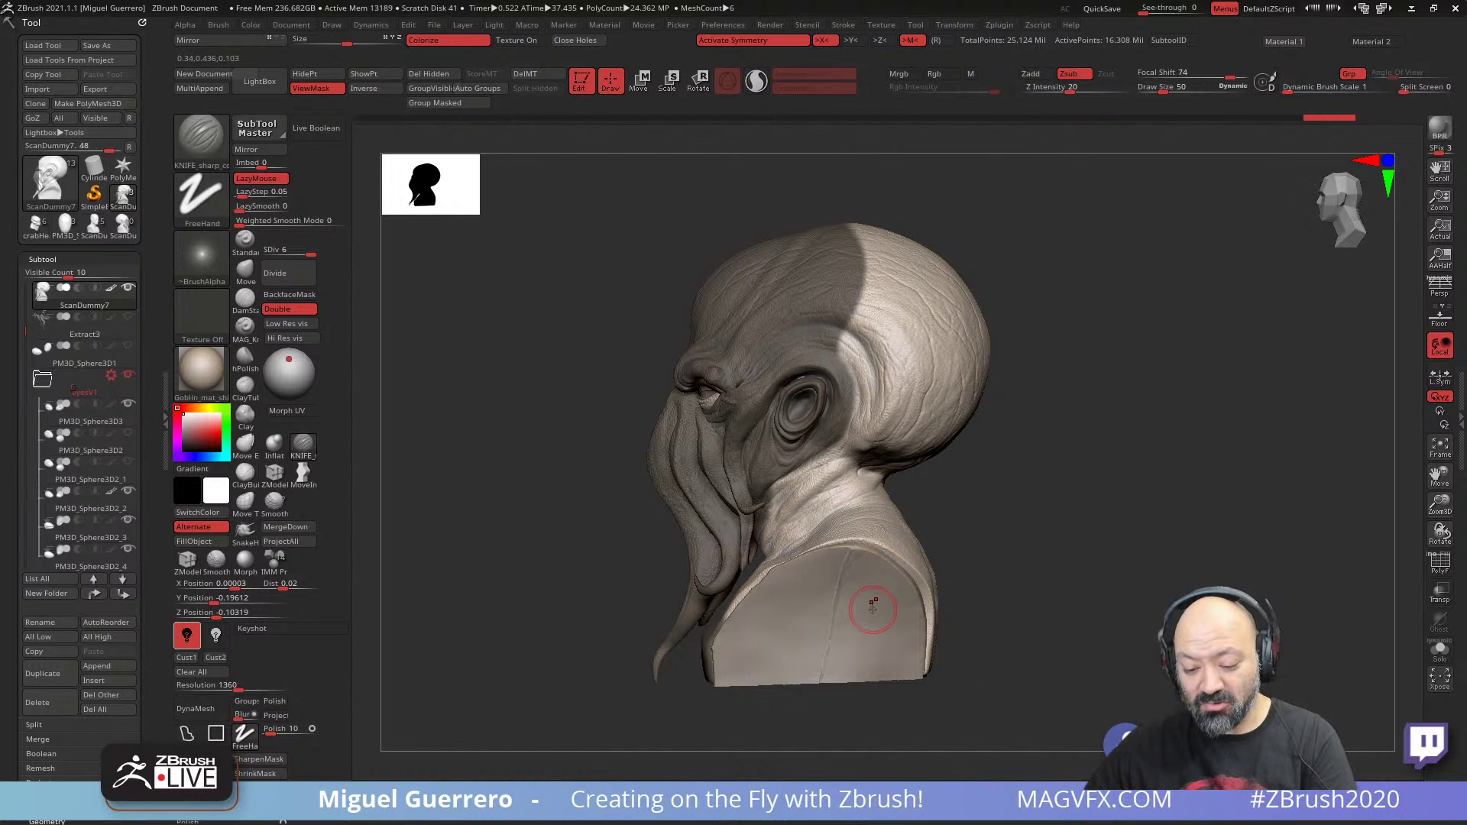
{"action": "left_click_drag", "start_coordinate": [551, 553], "coordinate": [566, 540]}
{"action": "key", "text": "ctrl+h"}
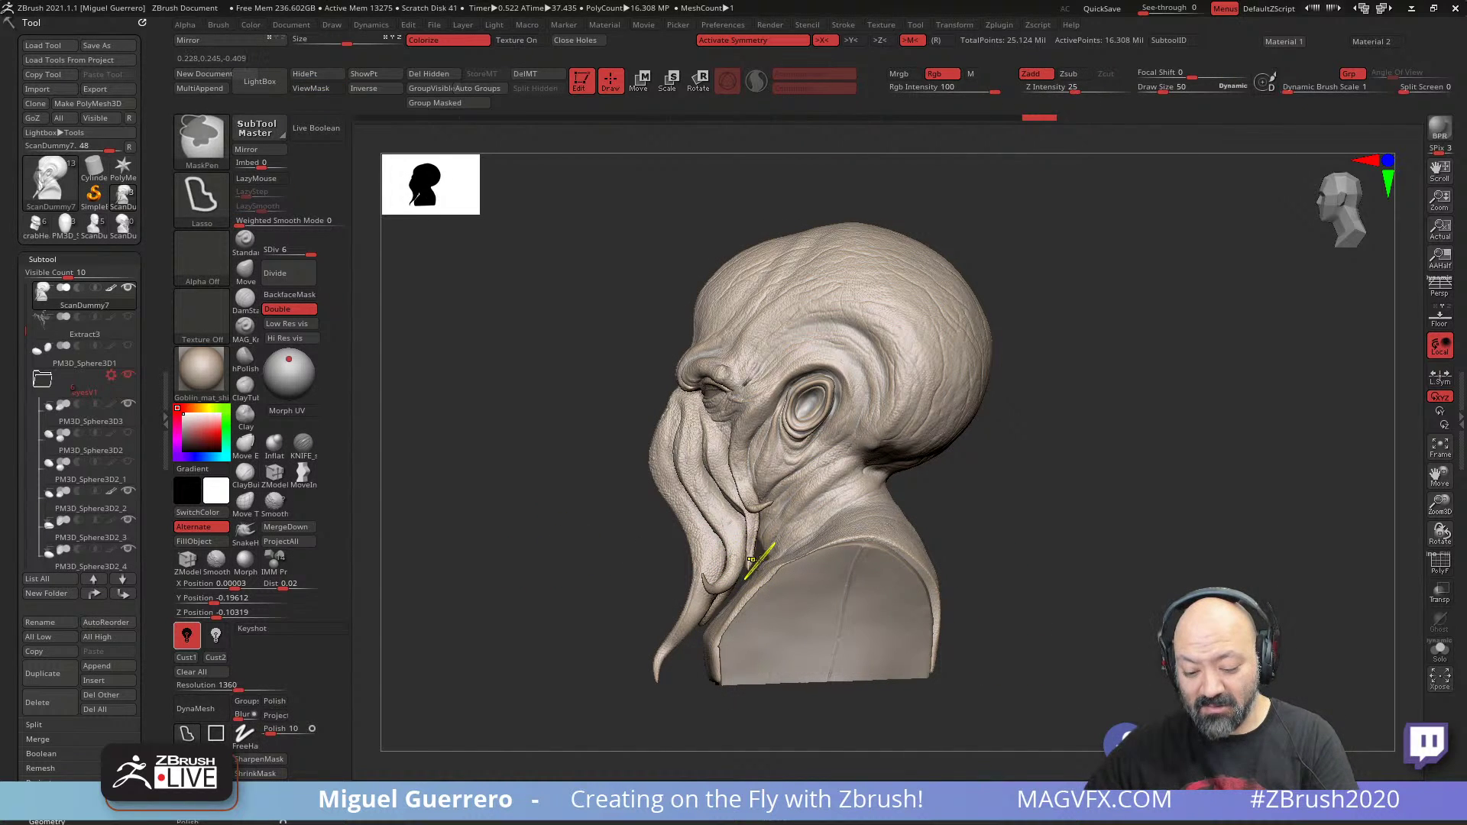
- Mask the bust base of the detailed ScanDummy7 with a lasso mask, leaving the head and tentacles unmasked
{"action": "mouse_move", "coordinate": [756, 539]}
{"action": "left_mouse_down", "text": "ctrl"}
{"action": "mouse_move", "coordinate": [844, 458]}
{"action": "mouse_move", "coordinate": [921, 535]}
{"action": "mouse_move", "coordinate": [838, 753]}
{"action": "mouse_move", "coordinate": [695, 661]}
{"action": "mouse_move", "coordinate": [729, 581]}
{"action": "mouse_move", "coordinate": [763, 551]}
{"action": "mouse_move", "coordinate": [912, 494]}
{"action": "mouse_move", "coordinate": [764, 756]}
{"action": "mouse_move", "coordinate": [691, 581]}
{"action": "mouse_move", "coordinate": [757, 561]}
{"action": "left_mouse_up", "text": "ctrl"}
{"action": "key", "text": "ctrl+w"}
{"action": "left_click_drag", "start_coordinate": [495, 576], "coordinate": [581, 527], "text": "shift"}
{"action": "left_click_drag", "start_coordinate": [459, 498], "coordinate": [598, 587], "text": "shift"}
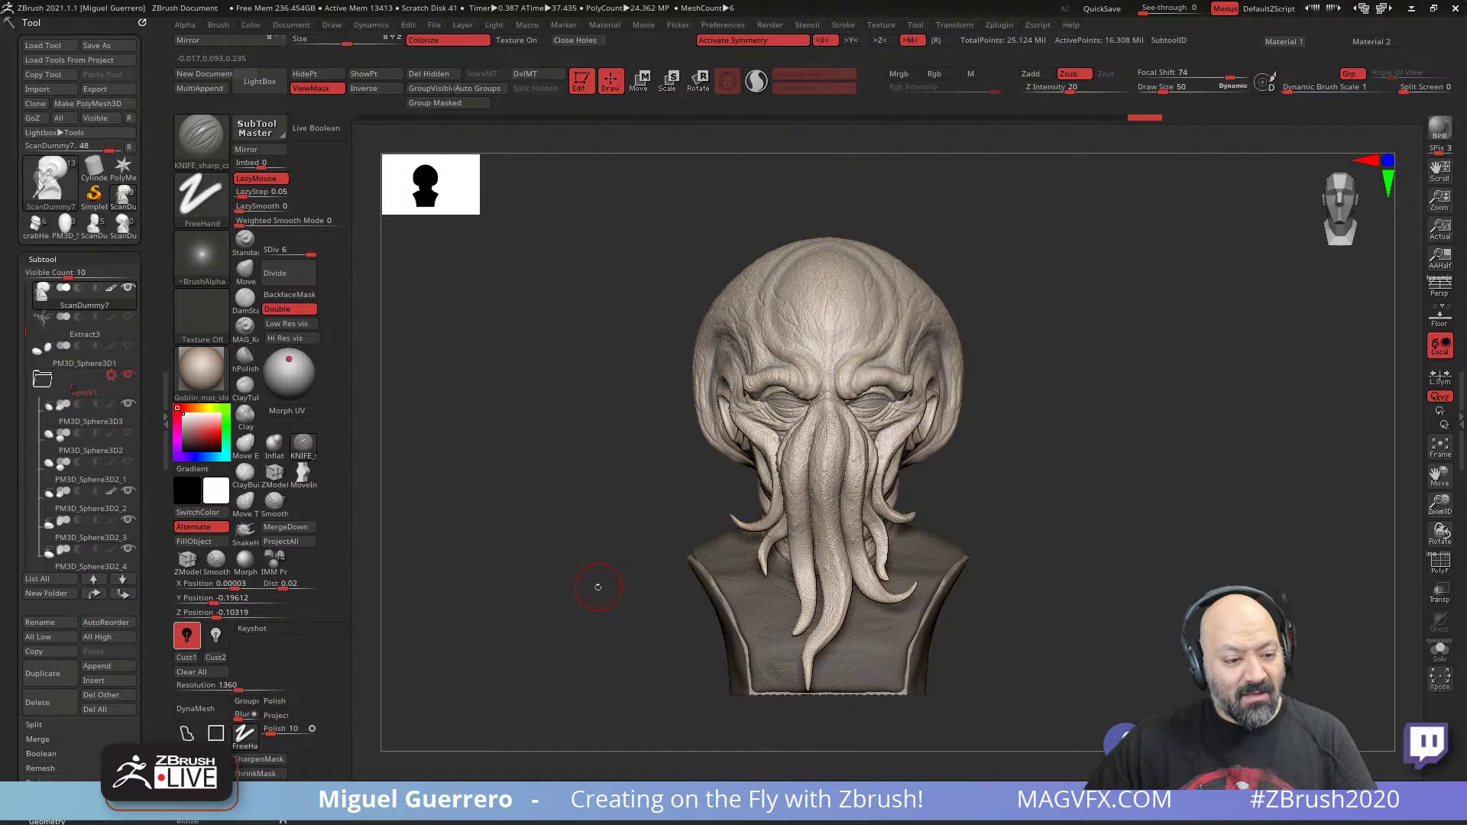
- Switch to the crabHead9 model and examine its head and torso from the front and side
{"action": "left_click", "coordinate": [36, 225]}
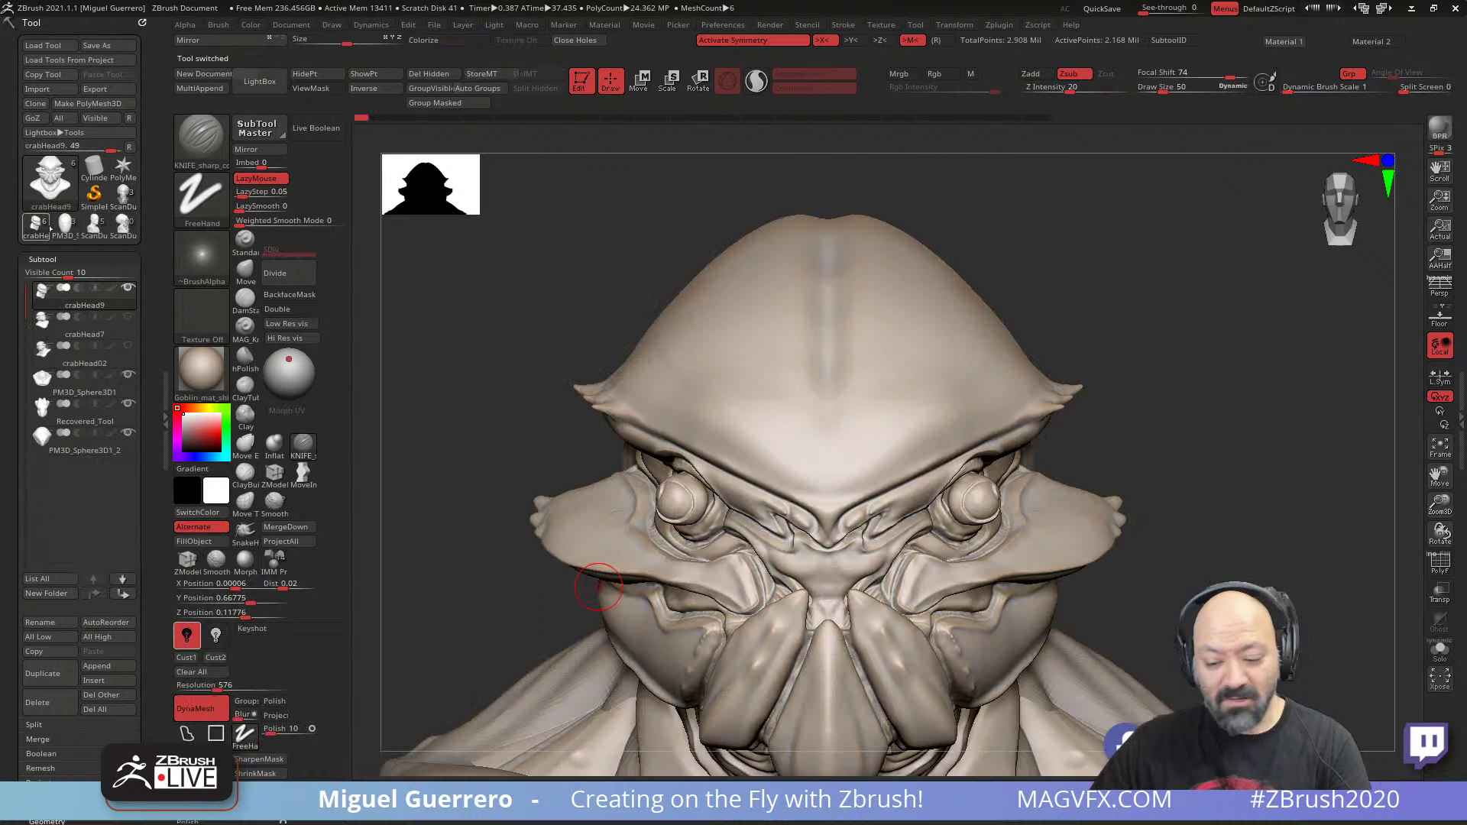
{"action": "right_click_drag", "start_coordinate": [432, 508], "coordinate": [635, 382]}
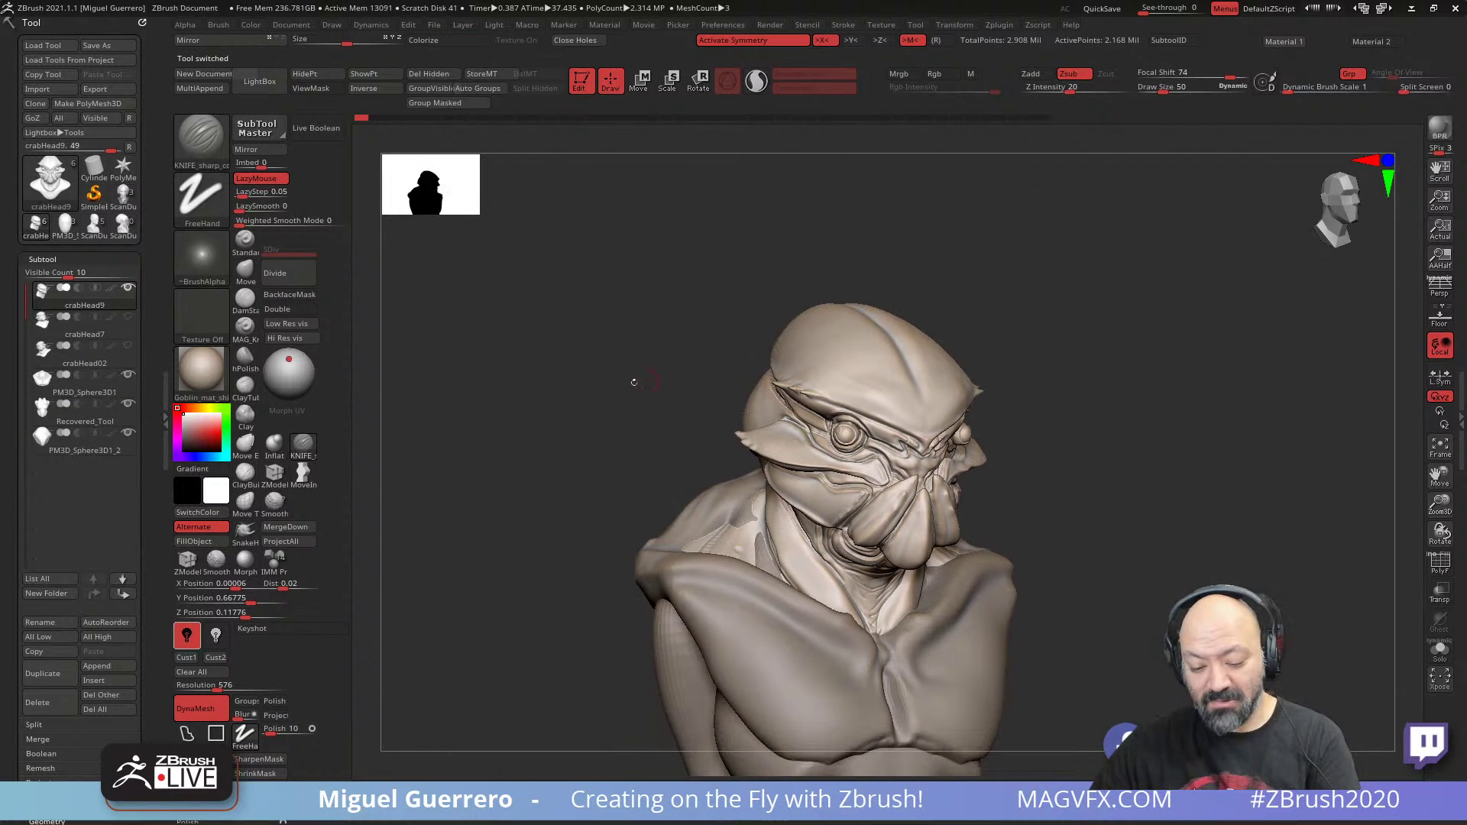
{"action": "left_click_drag", "start_coordinate": [634, 382], "coordinate": [719, 438]}
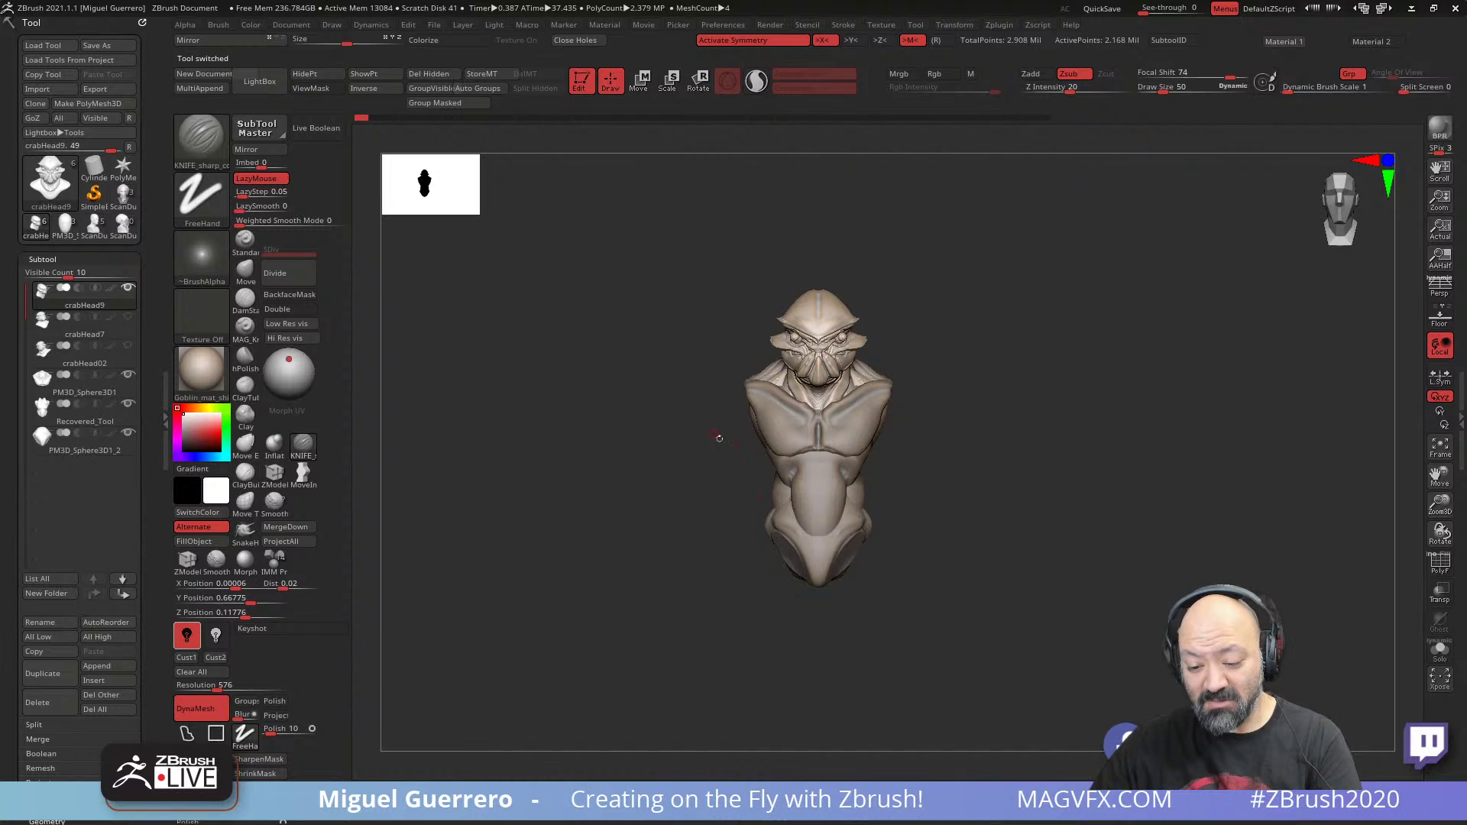
{"action": "left_click_drag", "start_coordinate": [642, 484], "coordinate": [631, 513]}
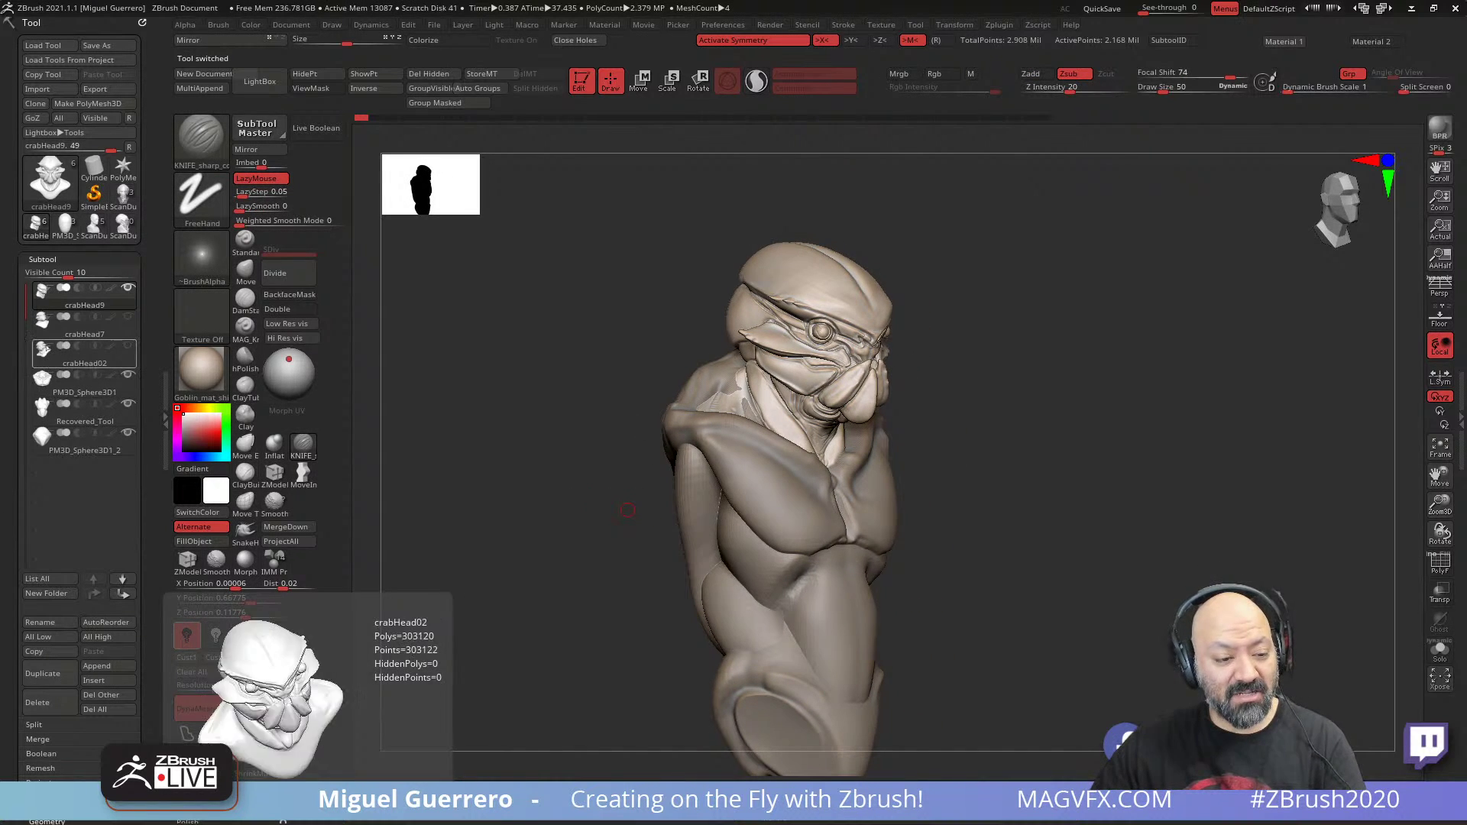
- Make the bust with the blank egg-shaped head, PM3D_Sphere3D1, the active model and frame it from the front
{"action": "left_click", "coordinate": [63, 228]}
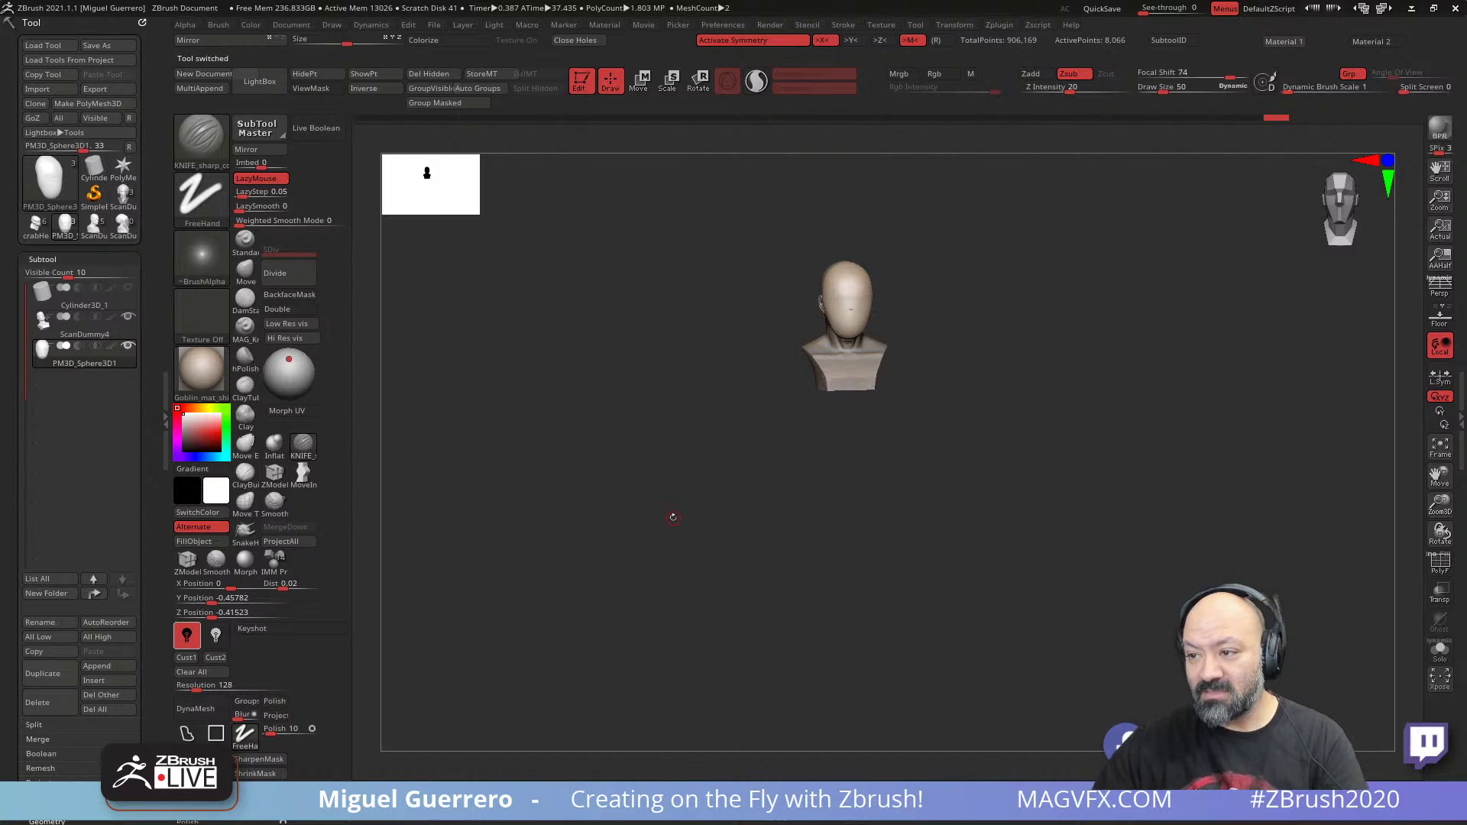
{"action": "key", "text": "f"}
{"action": "left_click_drag", "start_coordinate": [673, 515], "coordinate": [543, 522]}
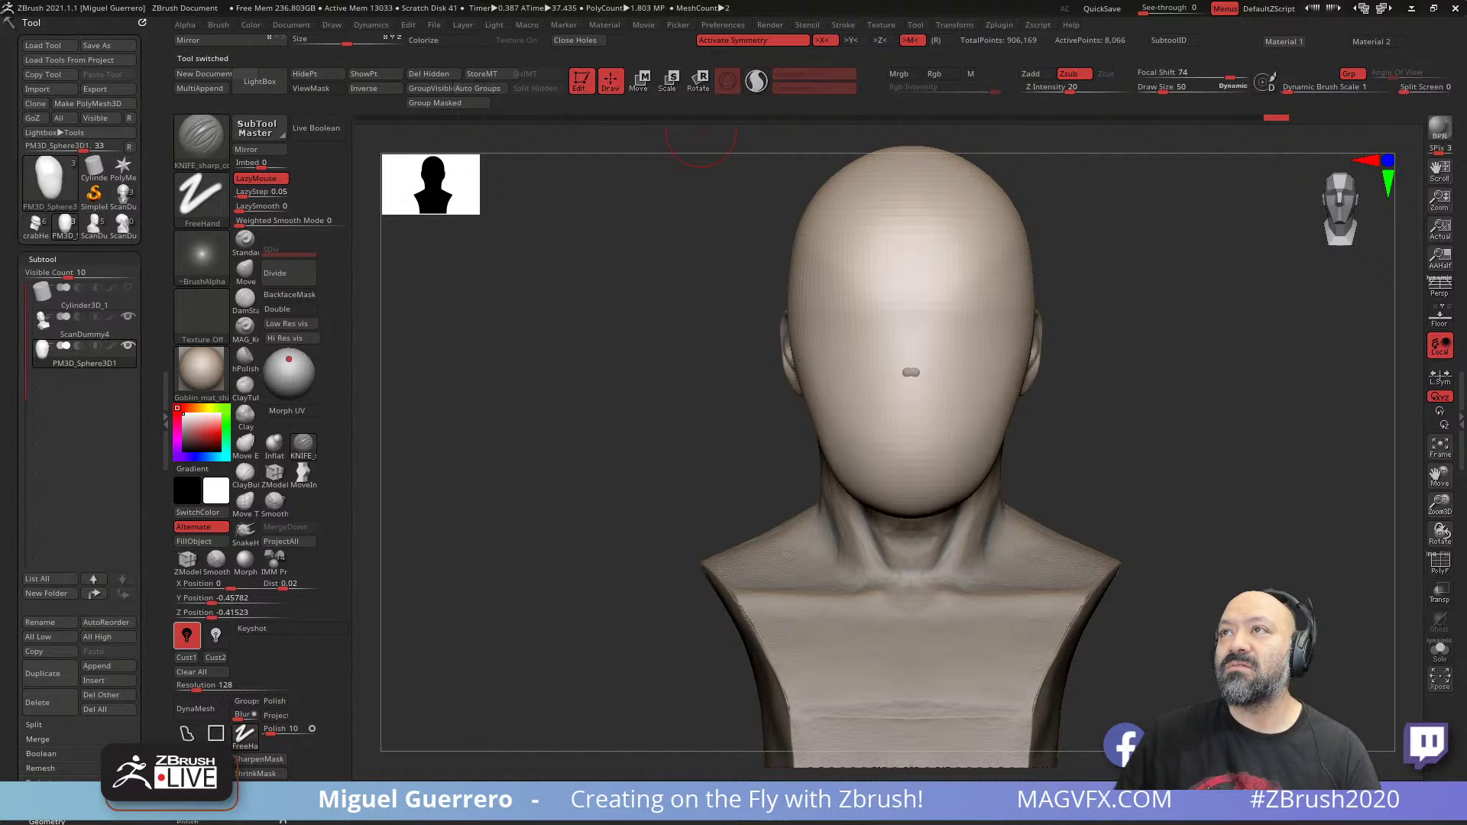
- Examine the Death Eater mask image results and the helmet and mask reference board, including the ornate crowned mask
{"action": "key", "text": "alt+Tab"}
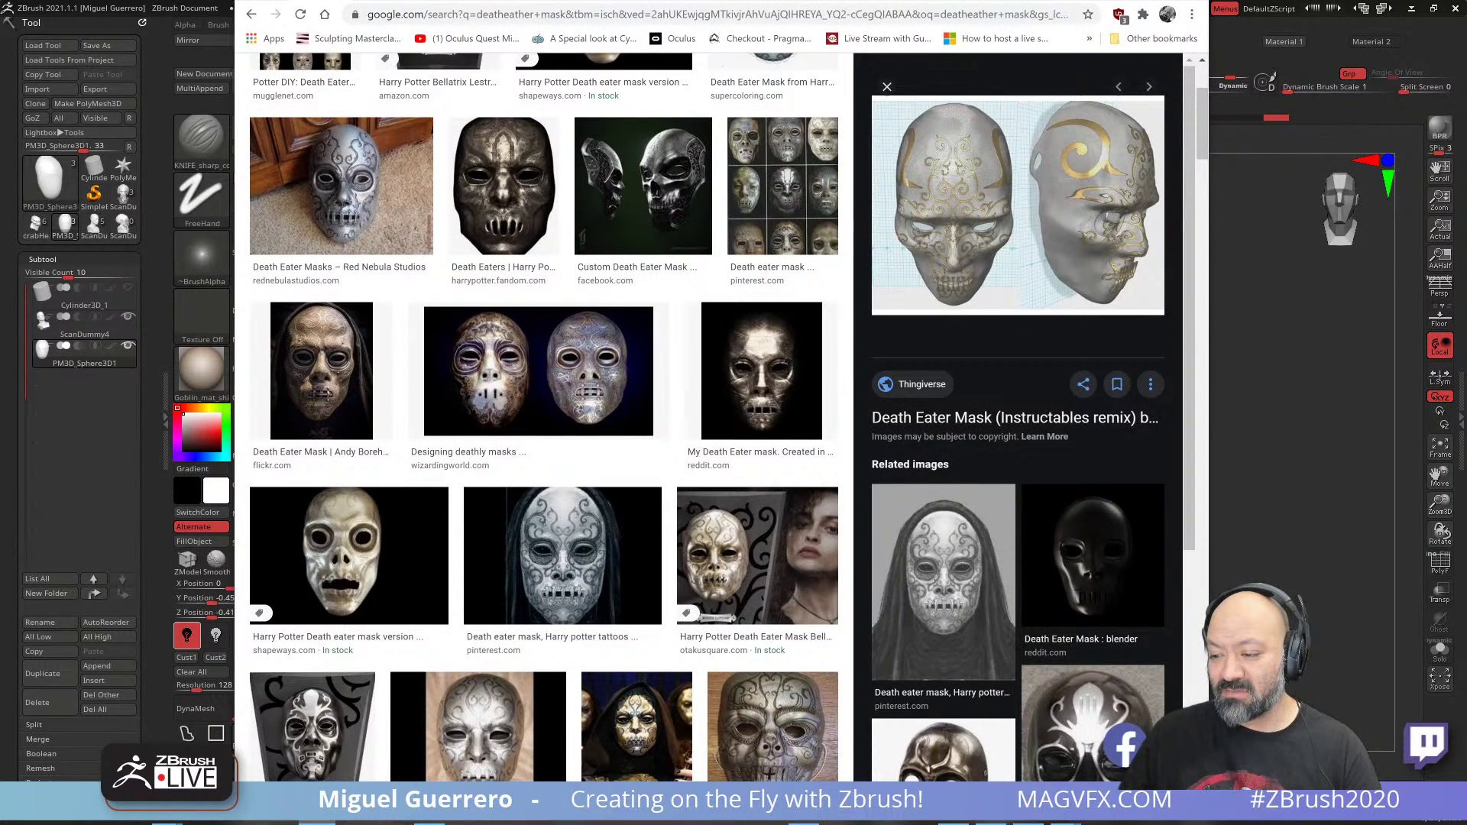
{"action": "key", "text": "alt+Tab"}
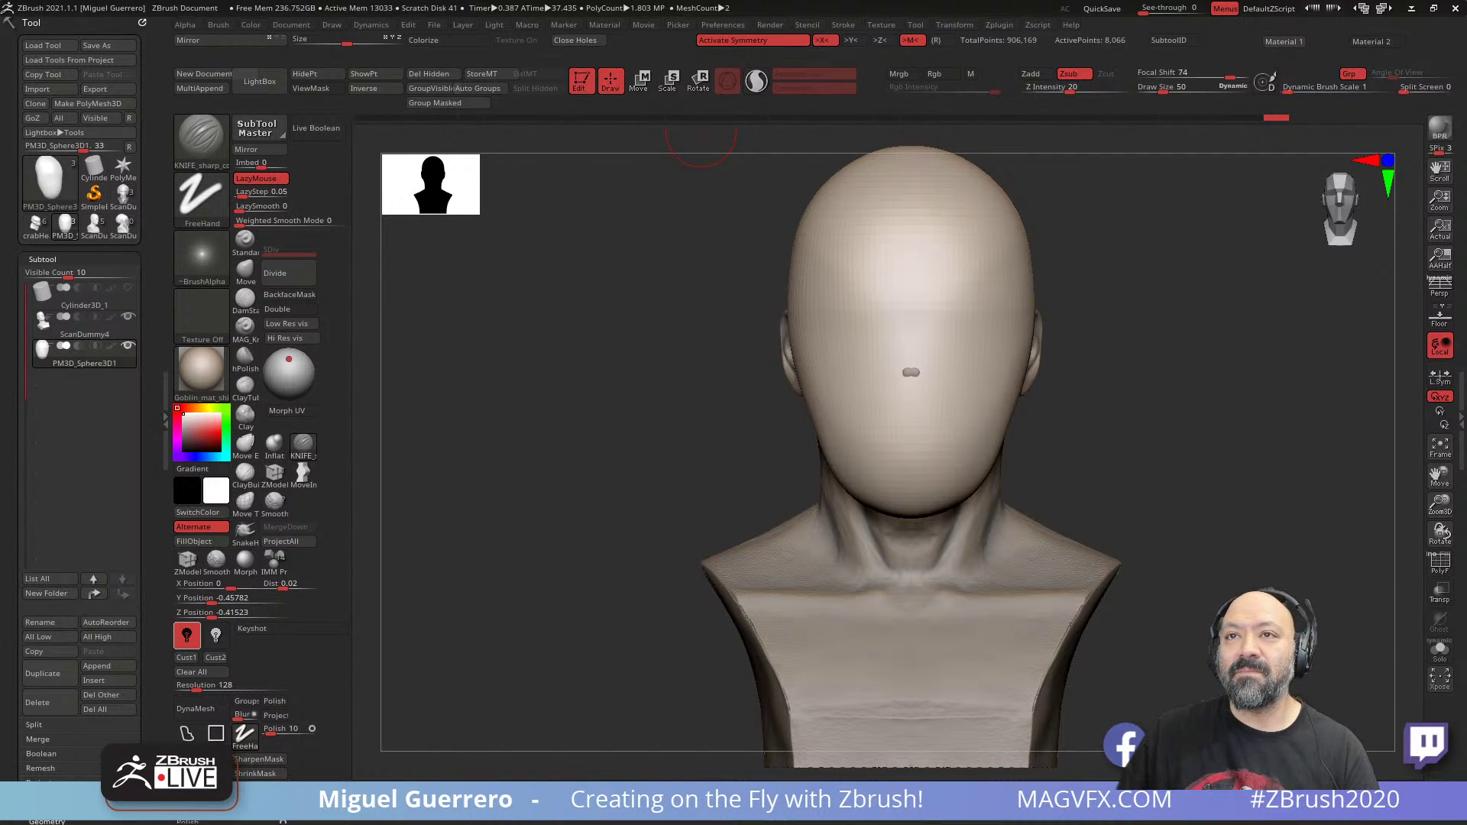
{"action": "right_click_drag", "start_coordinate": [564, 0], "coordinate": [529, 434]}
{"action": "scroll", "coordinate": [529, 434], "scroll_direction": "down", "scroll_amount": 5}
{"action": "scroll", "coordinate": [529, 435], "scroll_direction": "up", "scroll_amount": 2}
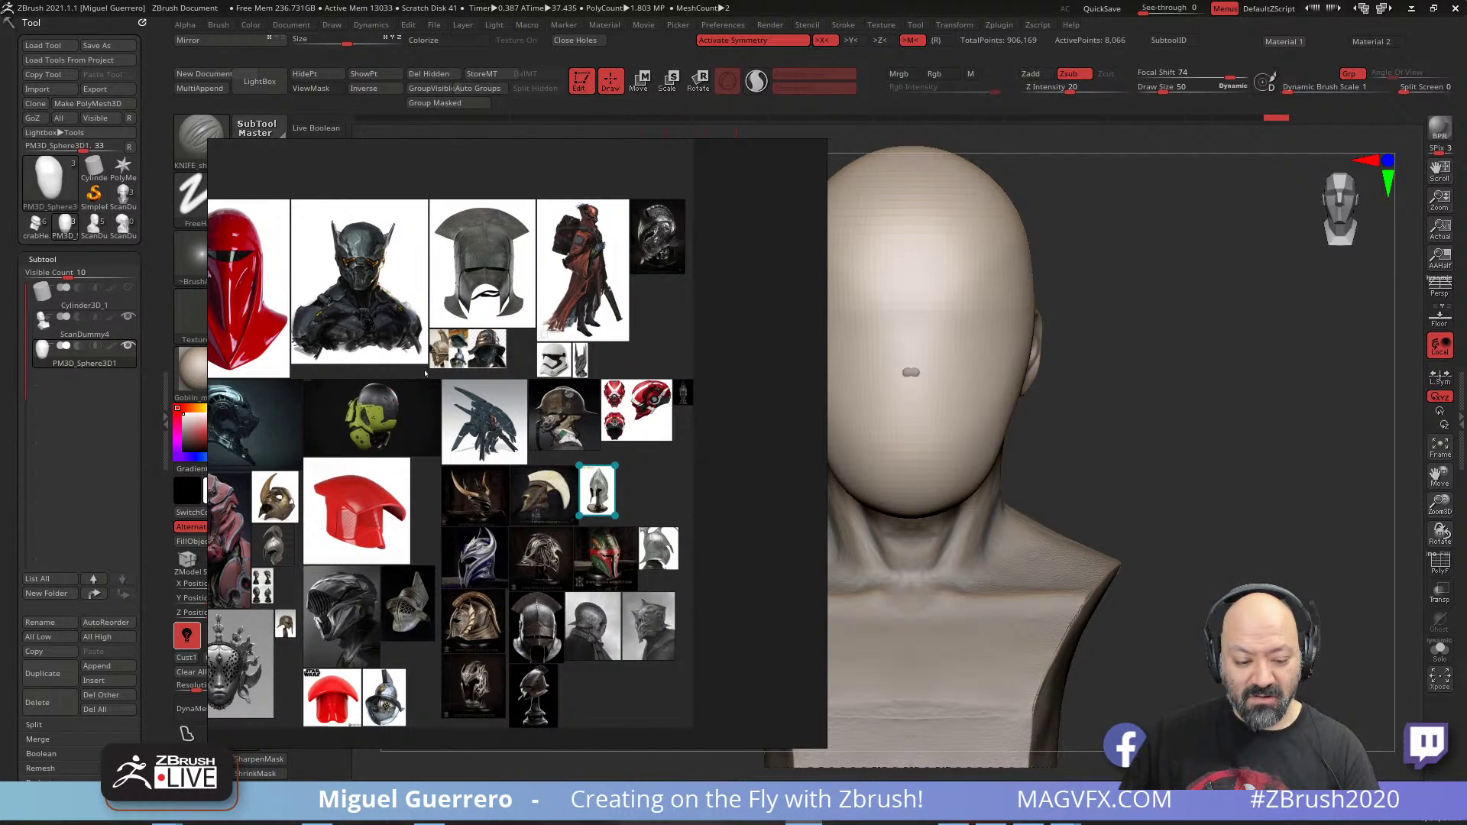
{"action": "right_click_drag", "start_coordinate": [426, 373], "coordinate": [466, 295]}
{"action": "middle_click_drag", "start_coordinate": [473, 341], "coordinate": [604, 316]}
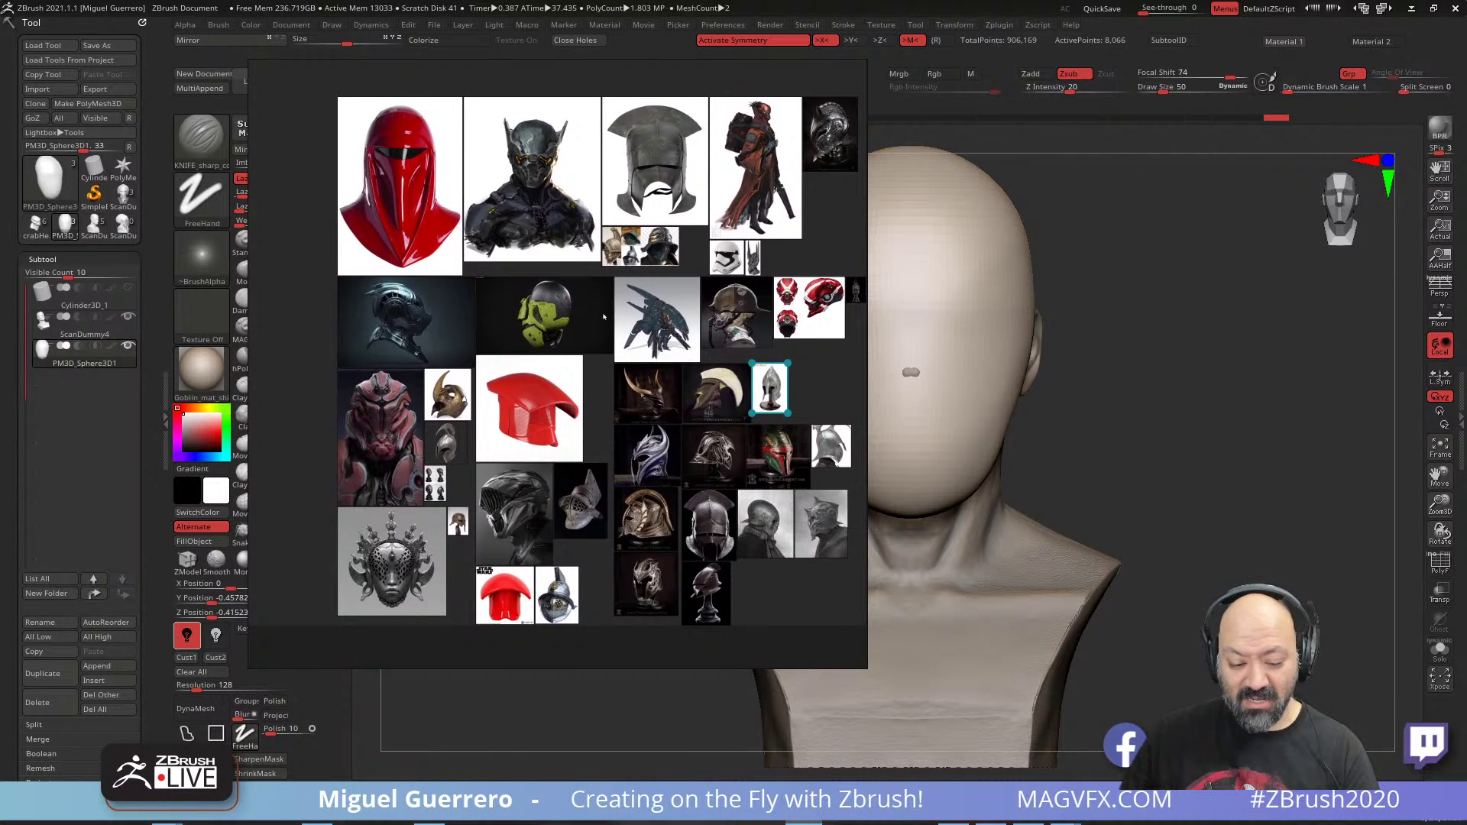
{"action": "scroll", "coordinate": [603, 317], "scroll_direction": "up", "scroll_amount": 2}
{"action": "right_click_drag", "start_coordinate": [513, 400], "coordinate": [439, 453]}
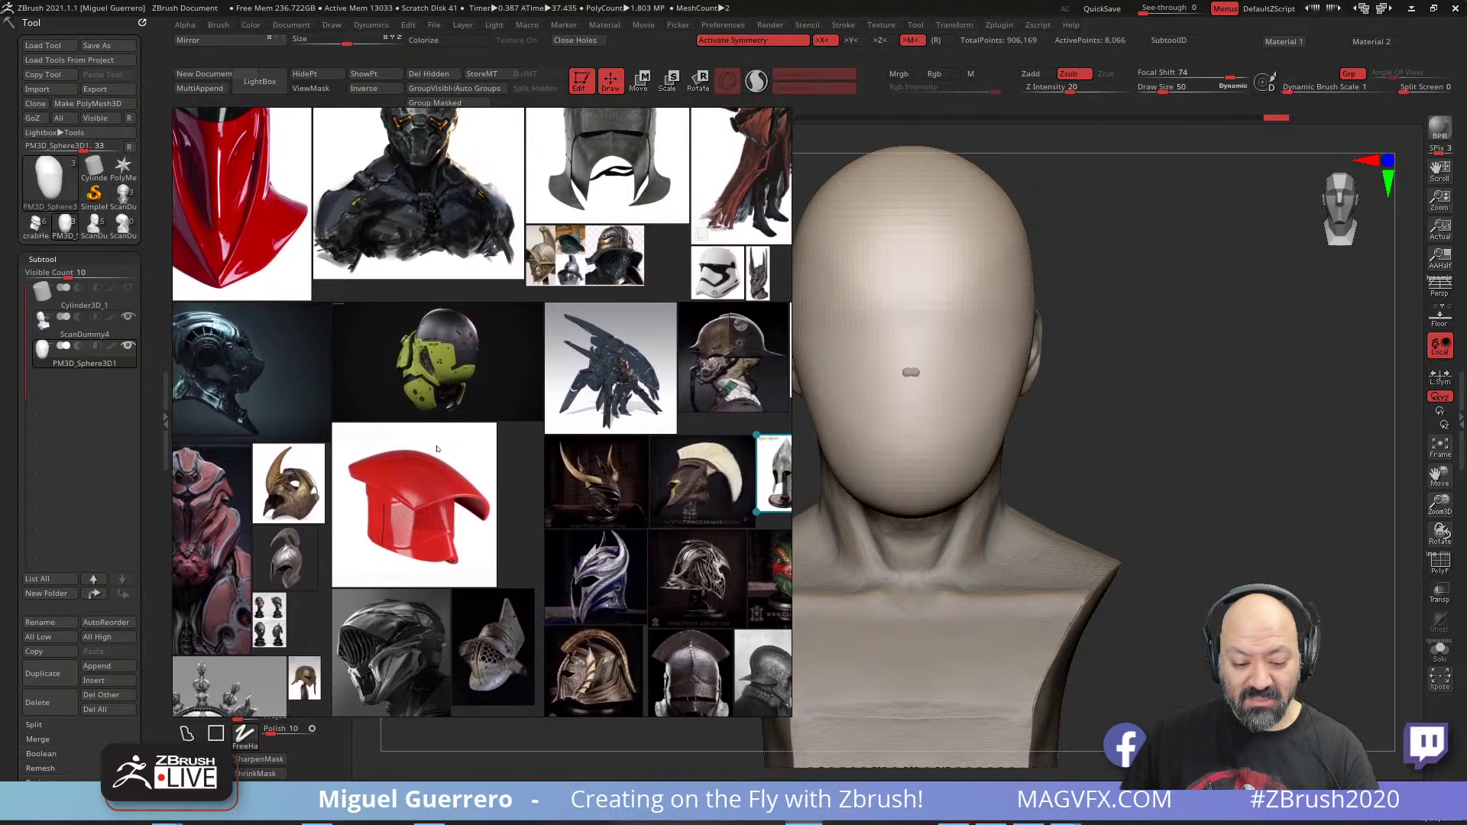
{"action": "middle_click_drag", "start_coordinate": [440, 453], "coordinate": [628, 236]}
{"action": "scroll", "coordinate": [426, 535], "scroll_direction": "up", "scroll_amount": 3}
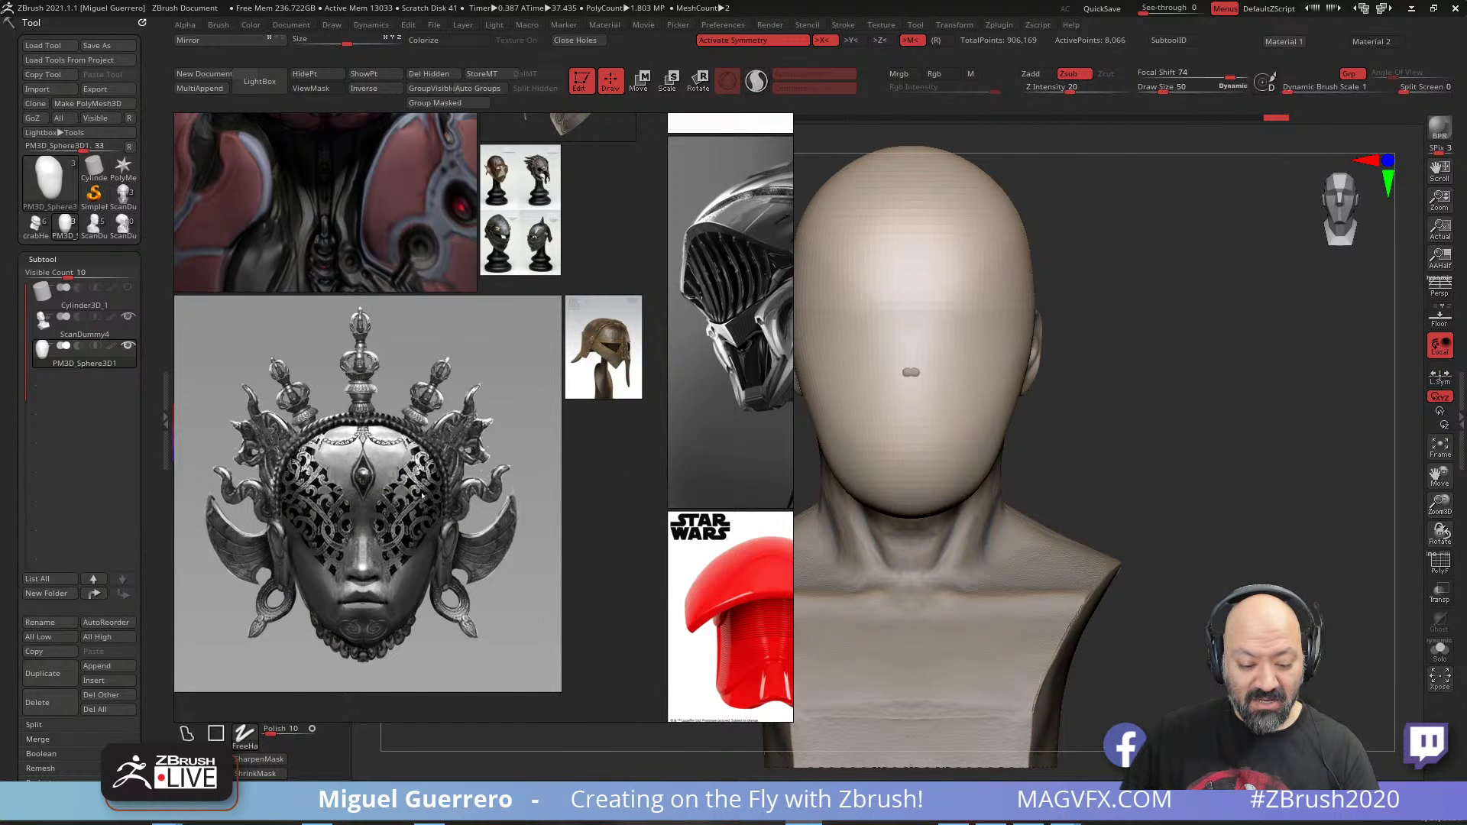
{"action": "scroll", "coordinate": [419, 531], "scroll_direction": "down", "scroll_amount": 2}
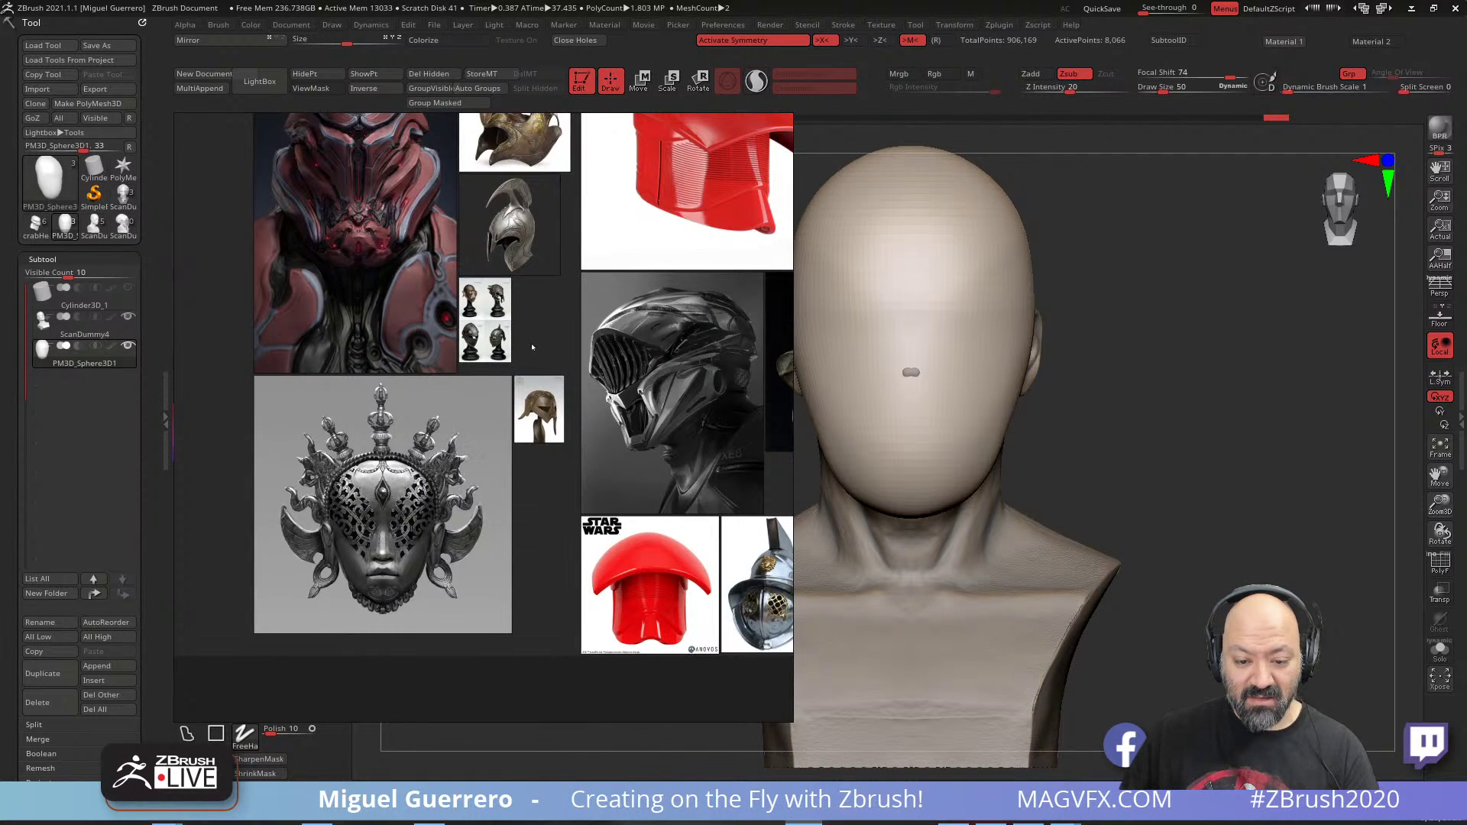
{"action": "middle_click_drag", "start_coordinate": [560, 298], "coordinate": [503, 405]}
{"action": "left_click", "coordinate": [497, 57]}
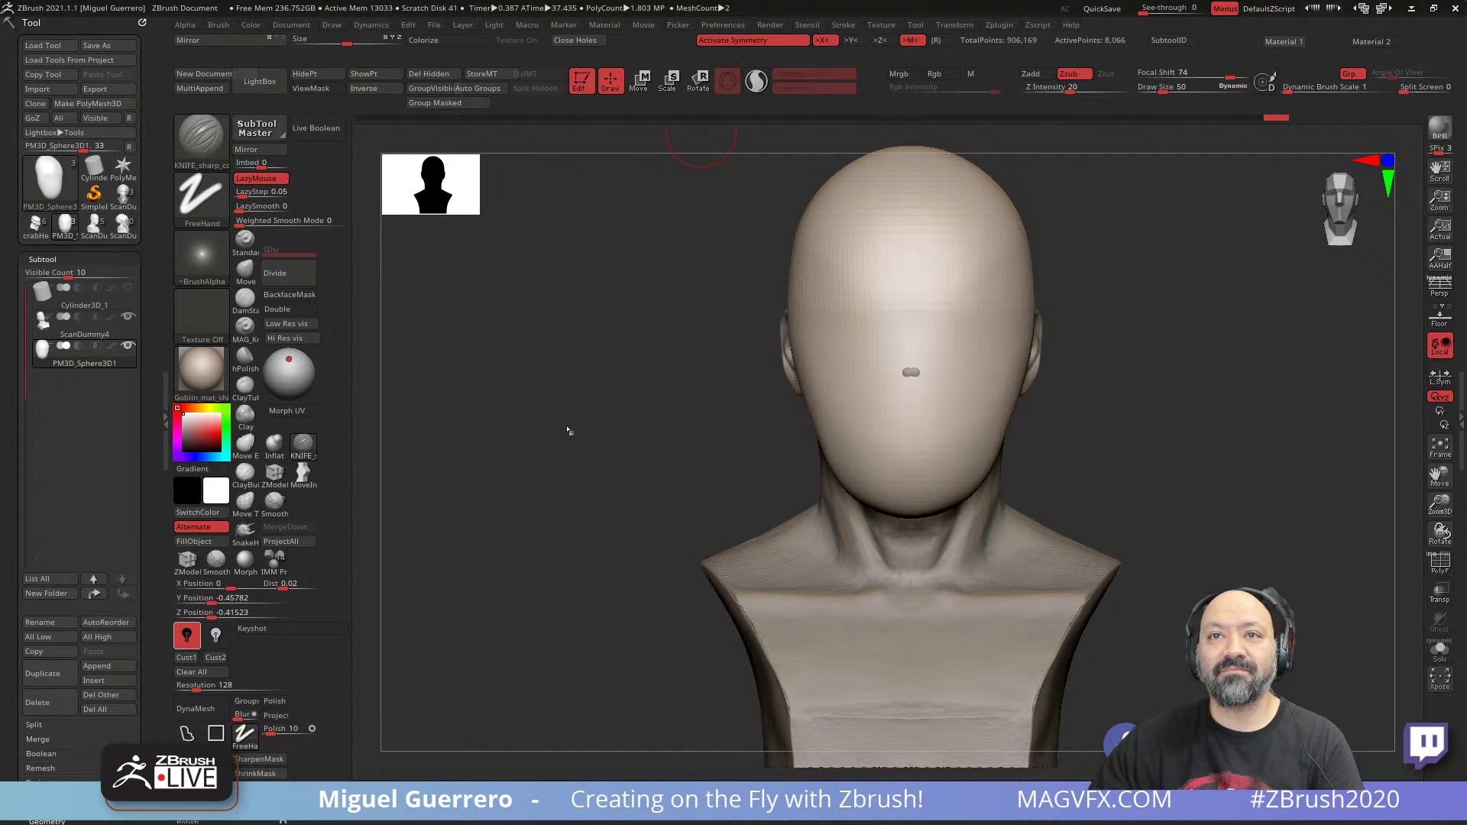
- Turn on transparency for the egg-shaped mask and mark both eye positions symmetrically with the DamStandard brush
{"action": "left_click_drag", "start_coordinate": [570, 429], "coordinate": [519, 437]}
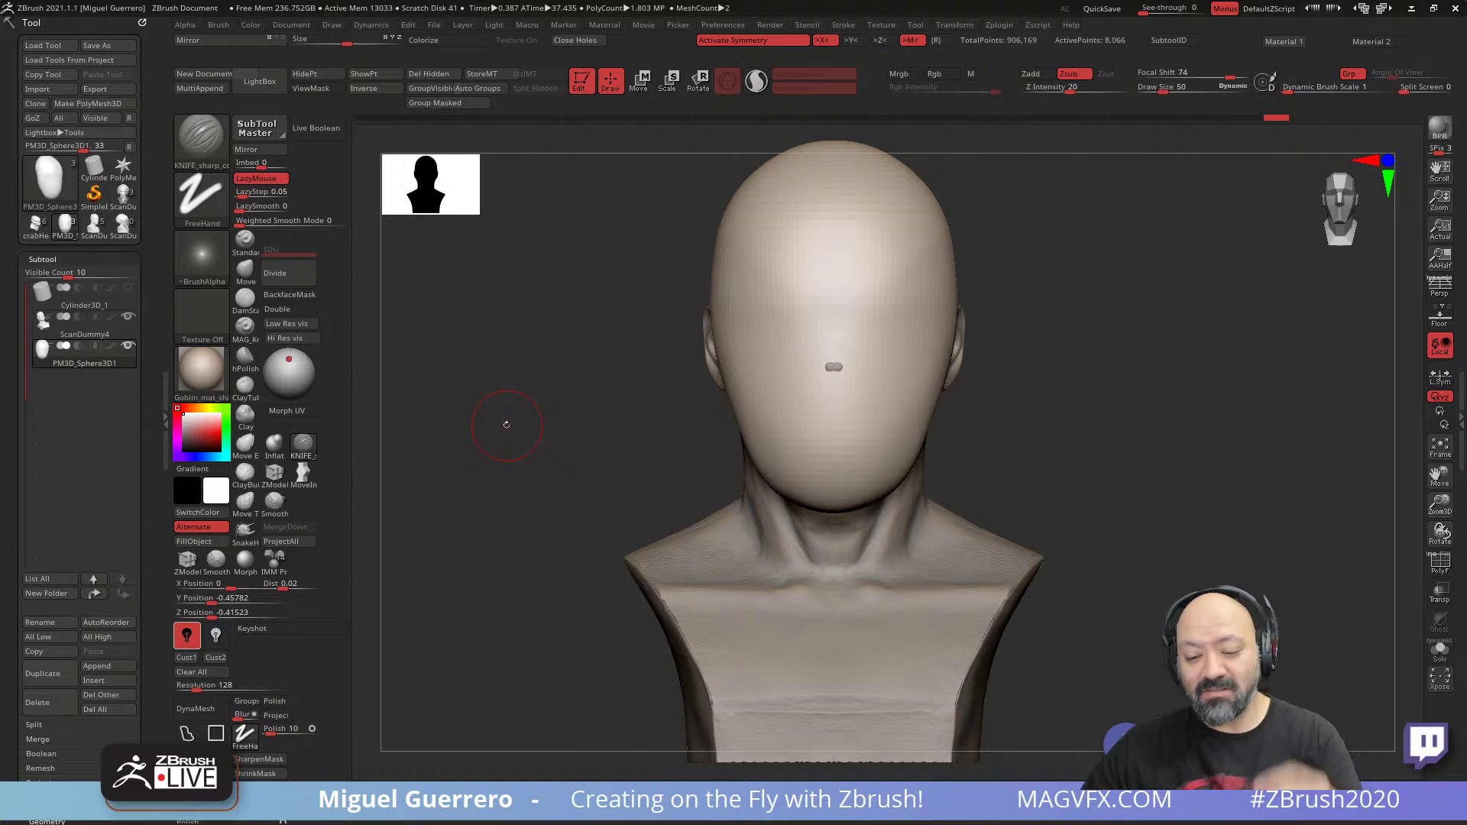
{"action": "left_click_drag", "start_coordinate": [507, 425], "coordinate": [643, 389]}
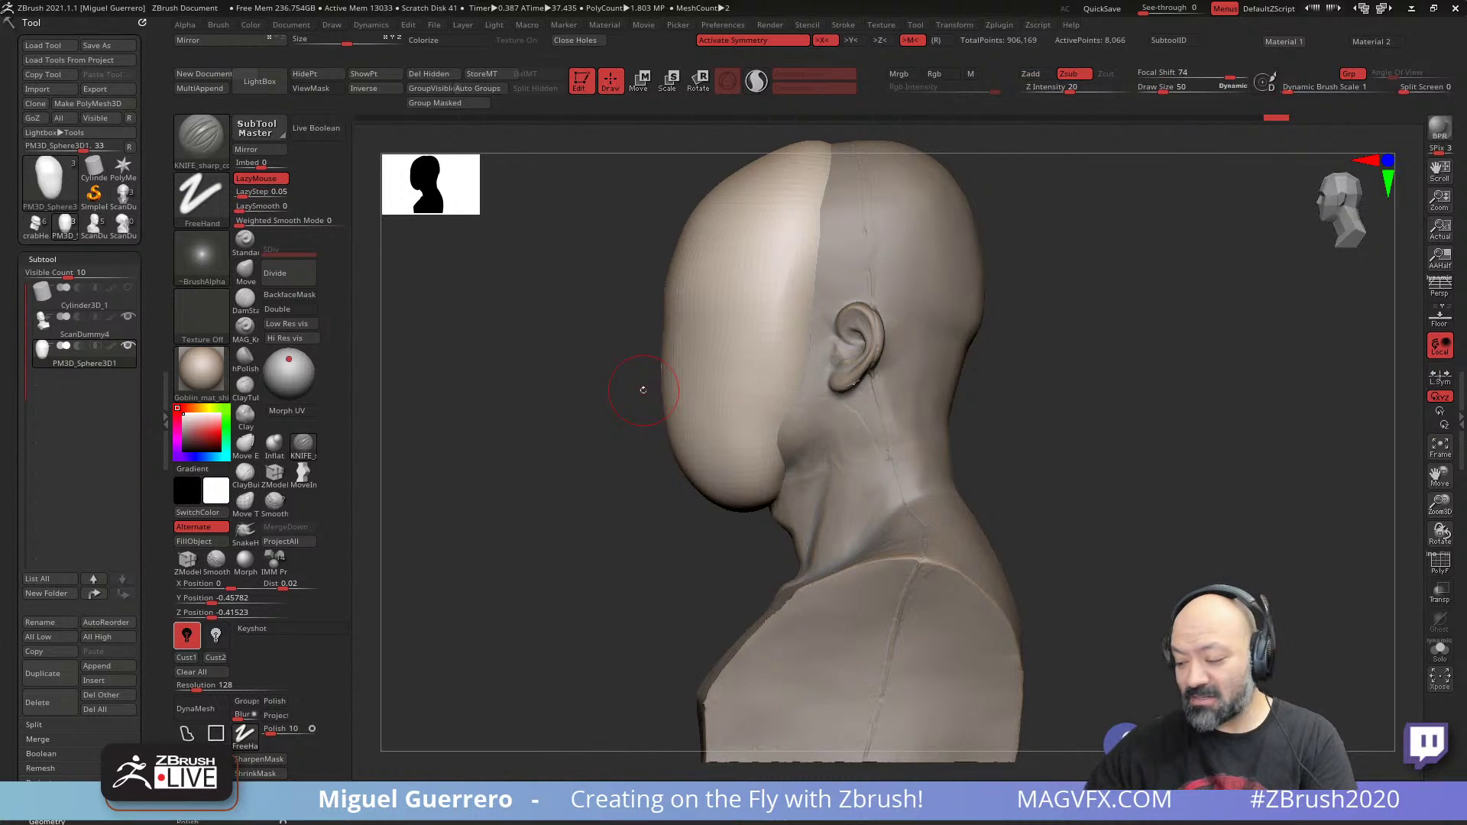
{"action": "left_click", "coordinate": [246, 301]}
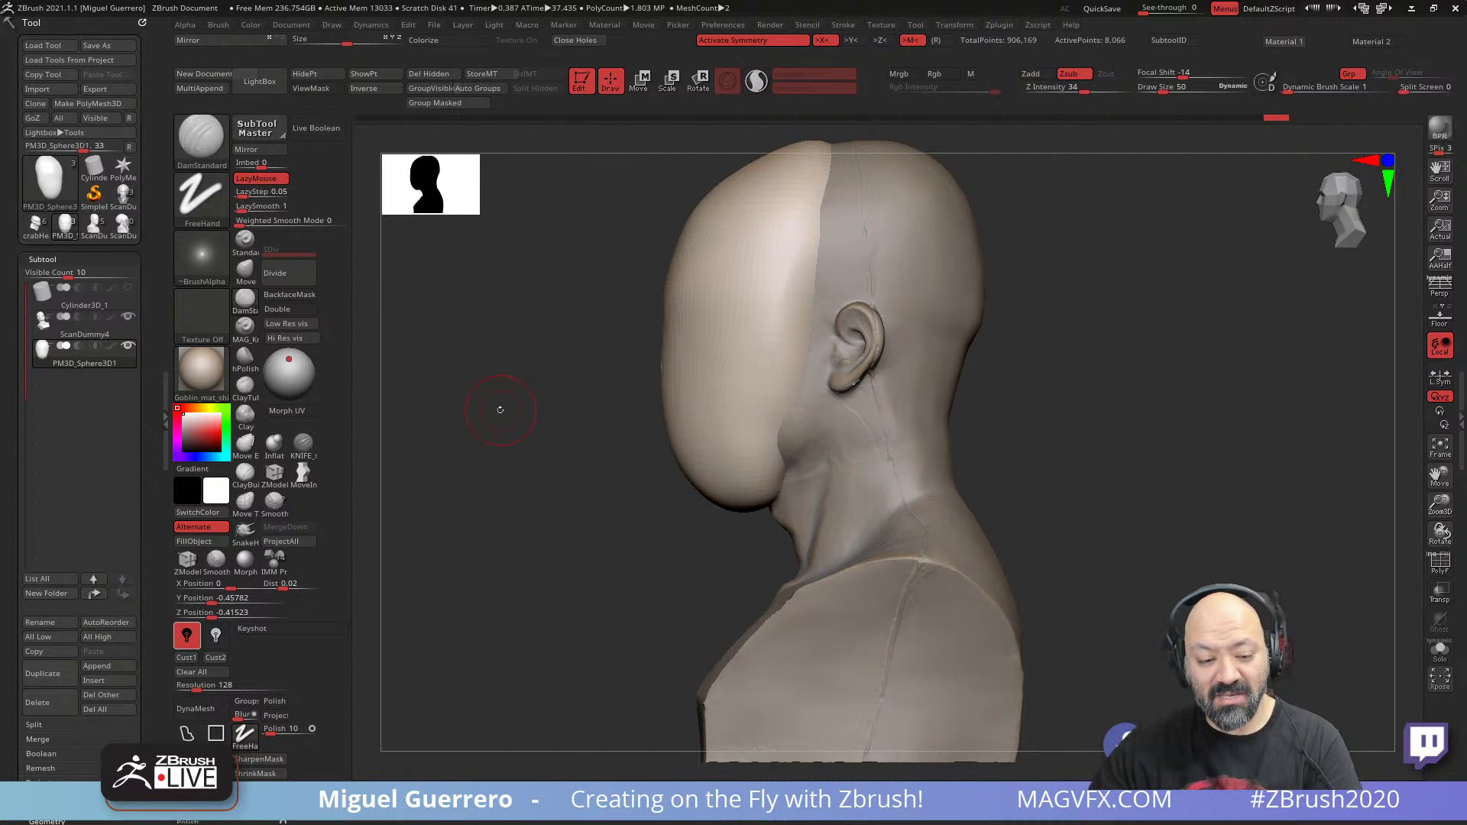
{"action": "left_click_drag", "start_coordinate": [499, 410], "coordinate": [551, 410], "text": "shift"}
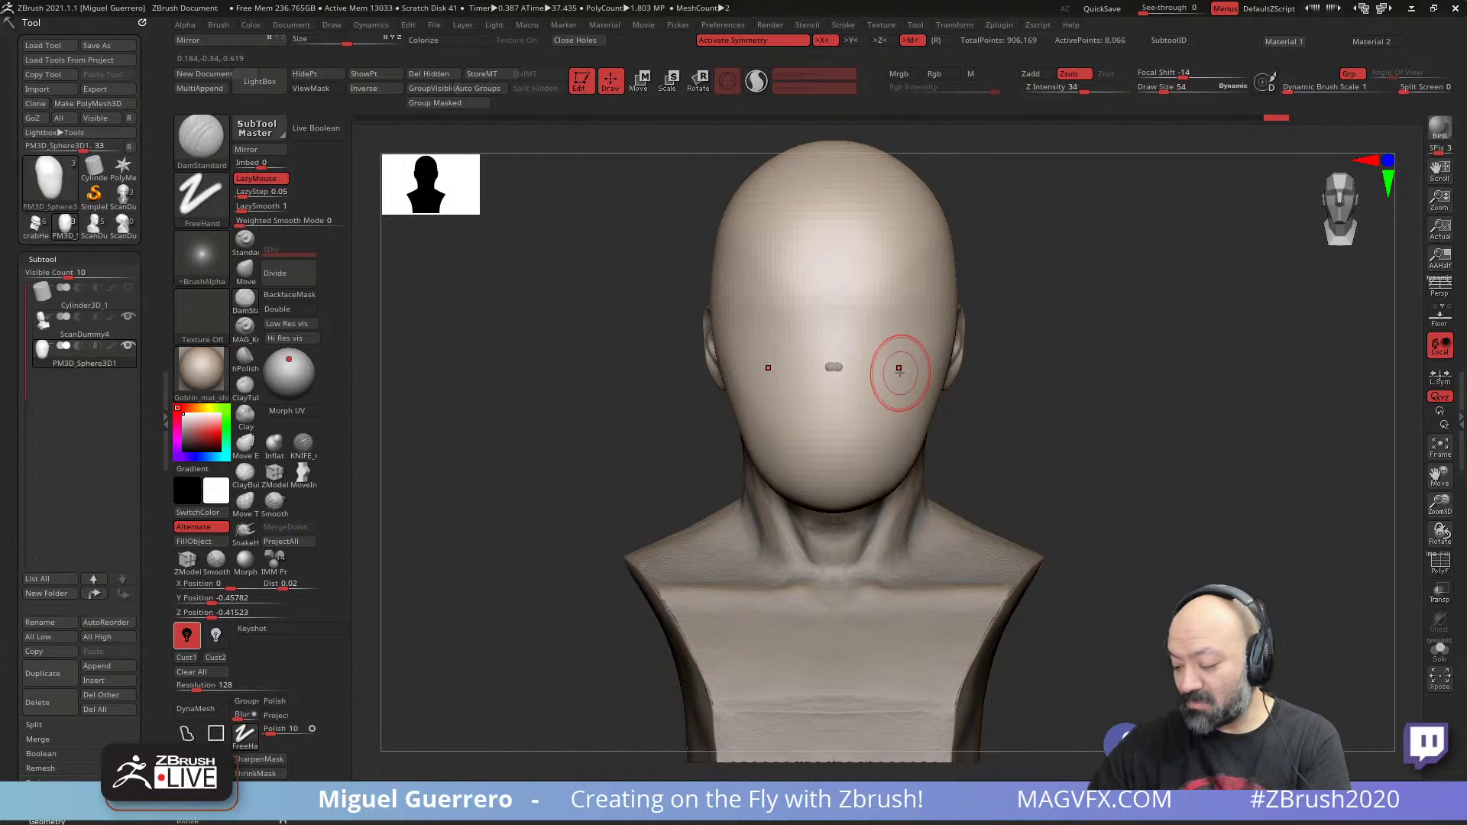
{"action": "left_click", "coordinate": [1439, 592]}
{"action": "right_click_drag", "start_coordinate": [730, 343], "coordinate": [682, 377], "text": "alt"}
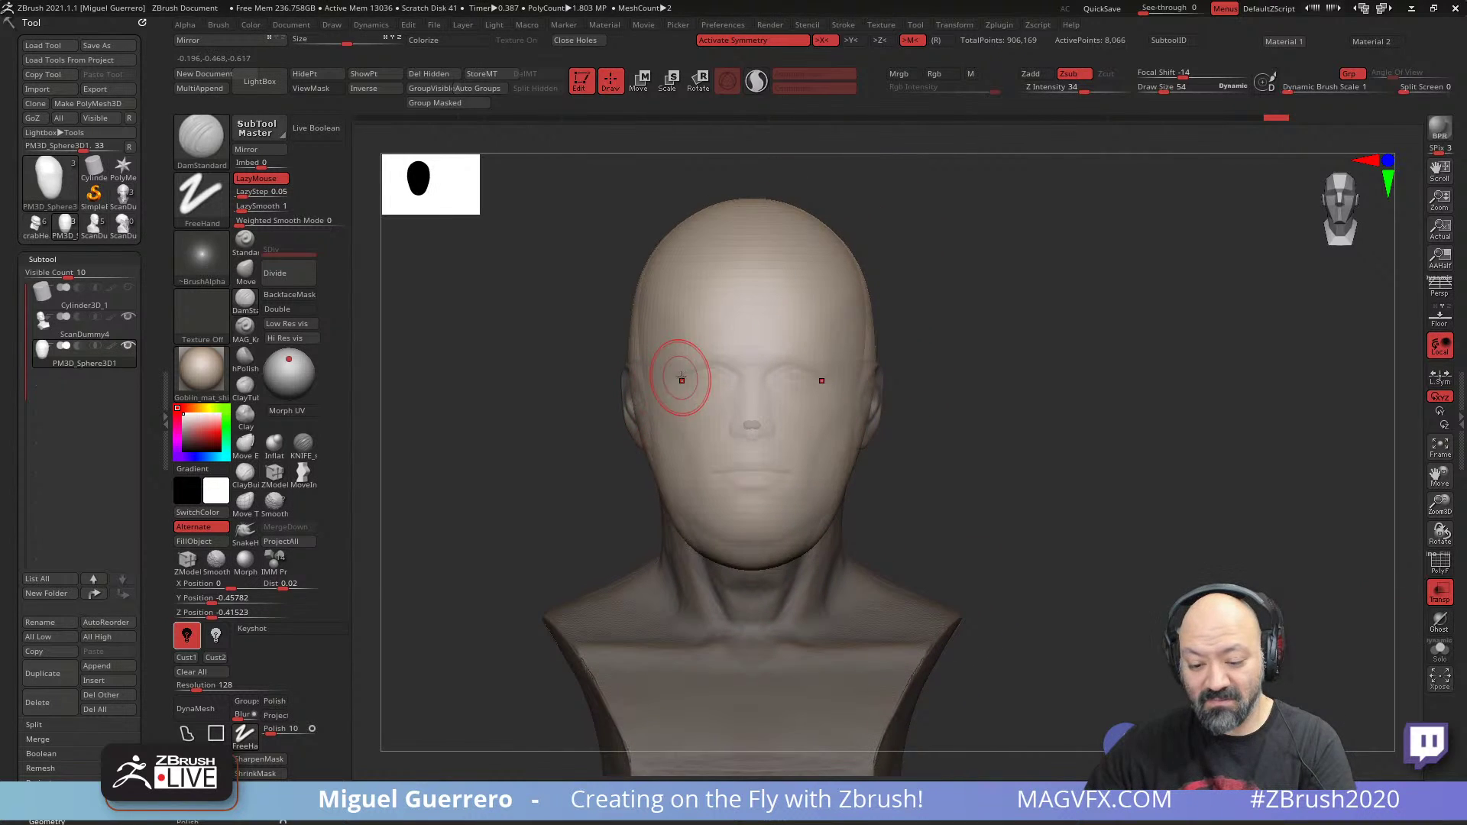
{"action": "key", "text": "bracketleft"}
{"action": "mouse_move", "coordinate": [671, 363]}
{"action": "left_mouse_down"}
{"action": "mouse_move", "coordinate": [731, 369]}
{"action": "mouse_move", "coordinate": [716, 401]}
{"action": "mouse_move", "coordinate": [722, 378]}
{"action": "left_mouse_up"}
{"action": "left_click_drag", "start_coordinate": [722, 377], "coordinate": [680, 380]}
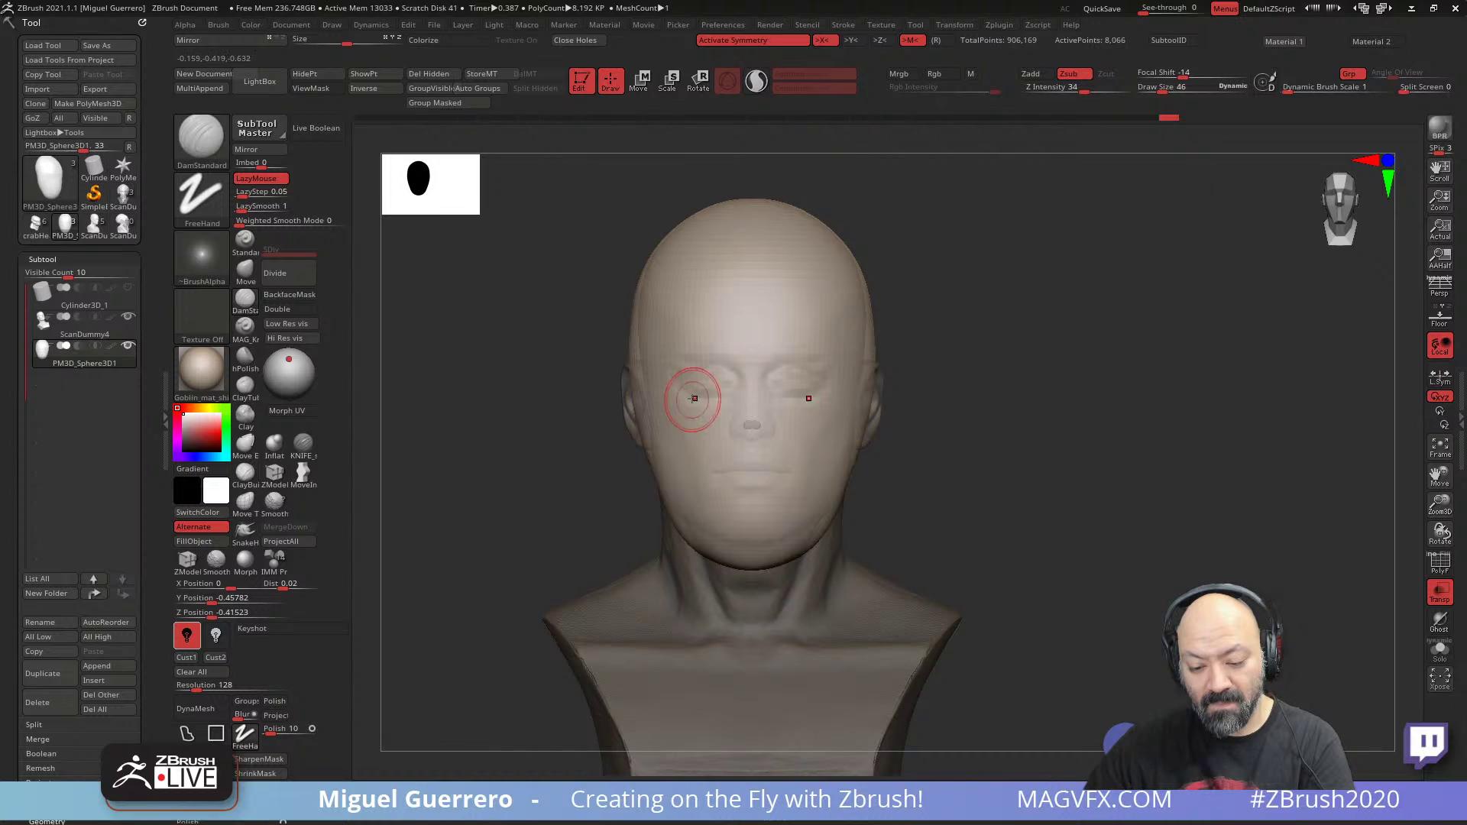
- Paint a mask over both eye areas of the egg-shaped form and invert it so only the eyes stay editable
{"action": "left_click_drag", "start_coordinate": [500, 388], "coordinate": [543, 387]}
{"action": "mouse_move", "coordinate": [677, 379]}
{"action": "left_mouse_down", "text": "ctrl"}
{"action": "mouse_move", "coordinate": [700, 378]}
{"action": "mouse_move", "coordinate": [680, 390]}
{"action": "mouse_move", "coordinate": [680, 374]}
{"action": "left_mouse_up", "text": "ctrl"}
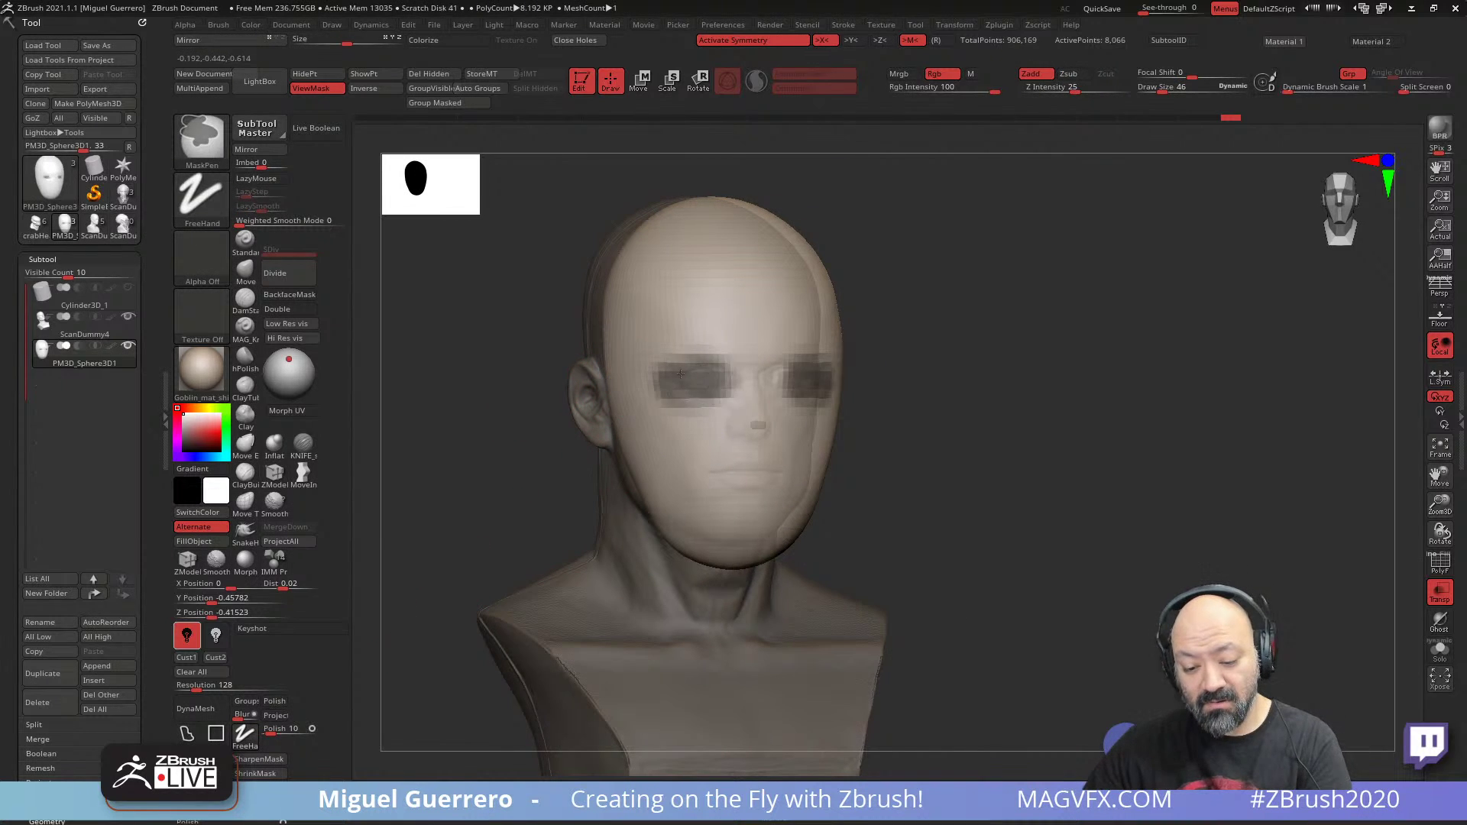
{"action": "left_click", "coordinate": [429, 420], "text": "ctrl"}
{"action": "right_click_drag", "start_coordinate": [430, 419], "coordinate": [520, 421]}
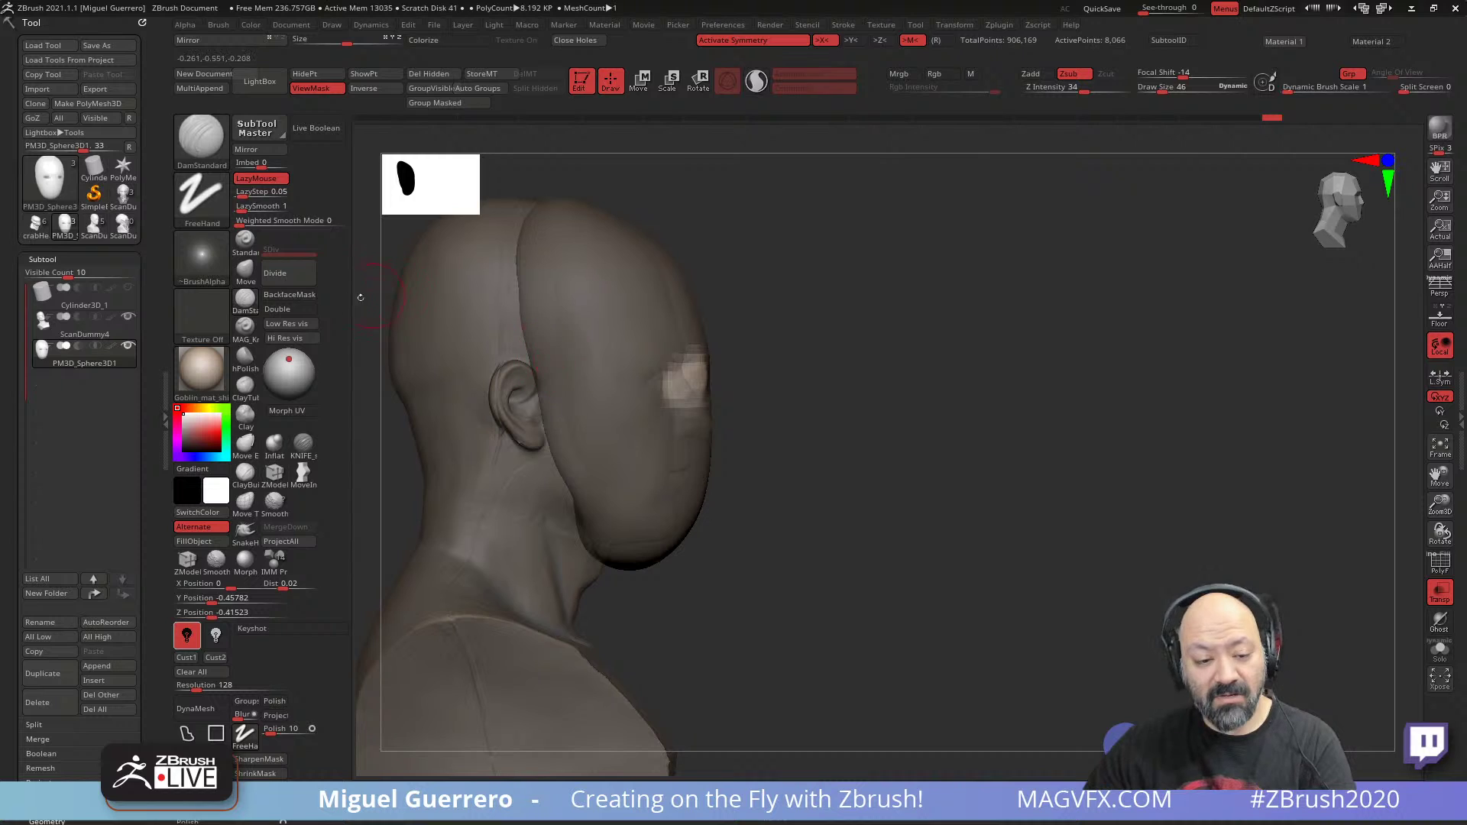
- Push the eye sockets inward in side view with the Move brush and clear the mask
{"action": "left_click", "coordinate": [245, 269]}
{"action": "left_click_drag", "start_coordinate": [691, 374], "coordinate": [666, 380]}
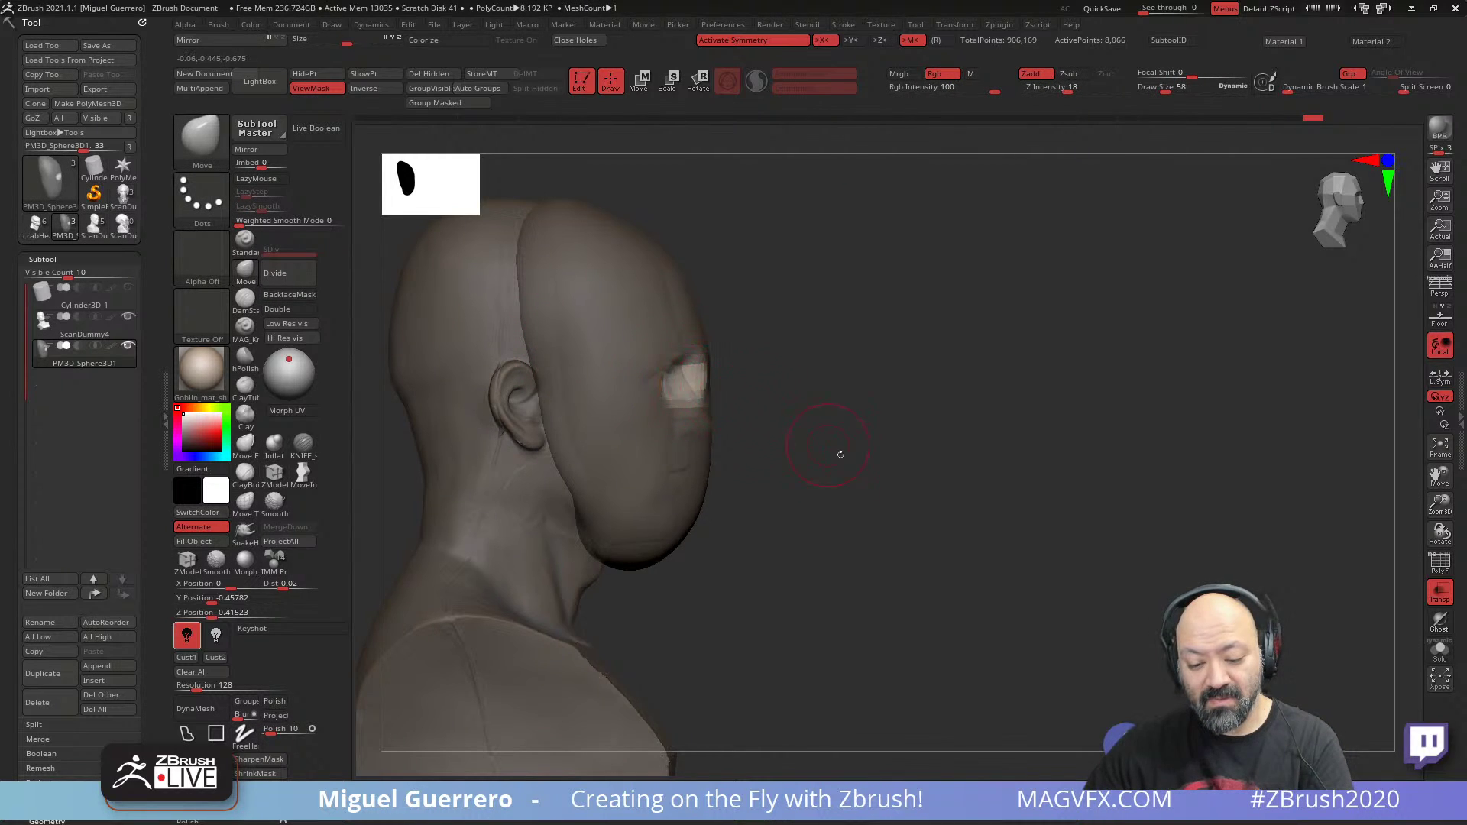
{"action": "mouse_move", "coordinate": [840, 453]}
{"action": "left_mouse_down"}
{"action": "mouse_move", "coordinate": [573, 458]}
{"action": "mouse_move", "coordinate": [807, 495]}
{"action": "mouse_move", "coordinate": [910, 542]}
{"action": "left_mouse_up"}
{"action": "key", "text": "ctrl+h"}
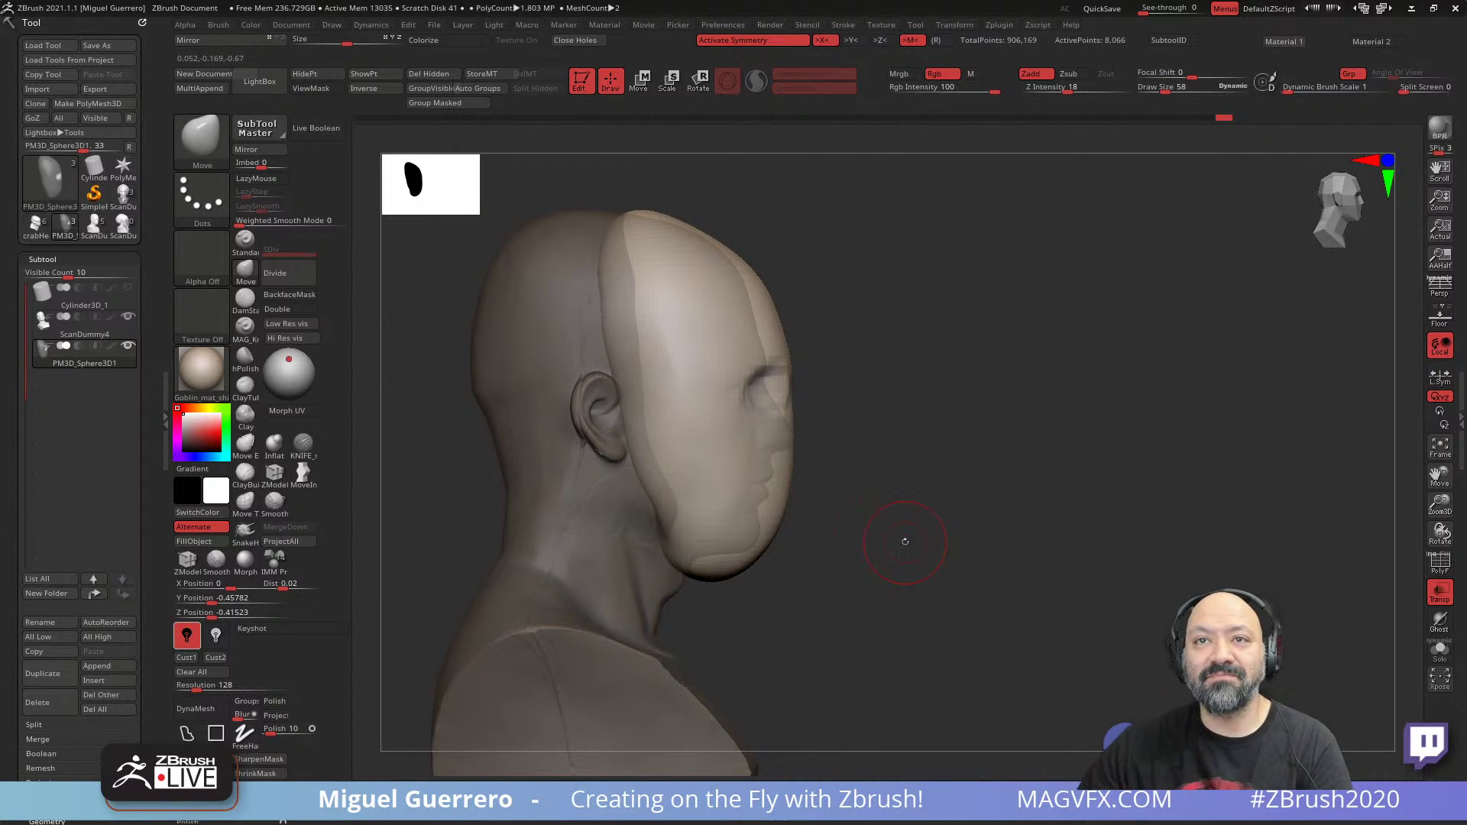
- Reshape the forehead and brow profile and build the nose forward in side view with an enlarged Move brush
{"action": "left_click_drag", "start_coordinate": [862, 531], "coordinate": [1004, 515], "text": "alt"}
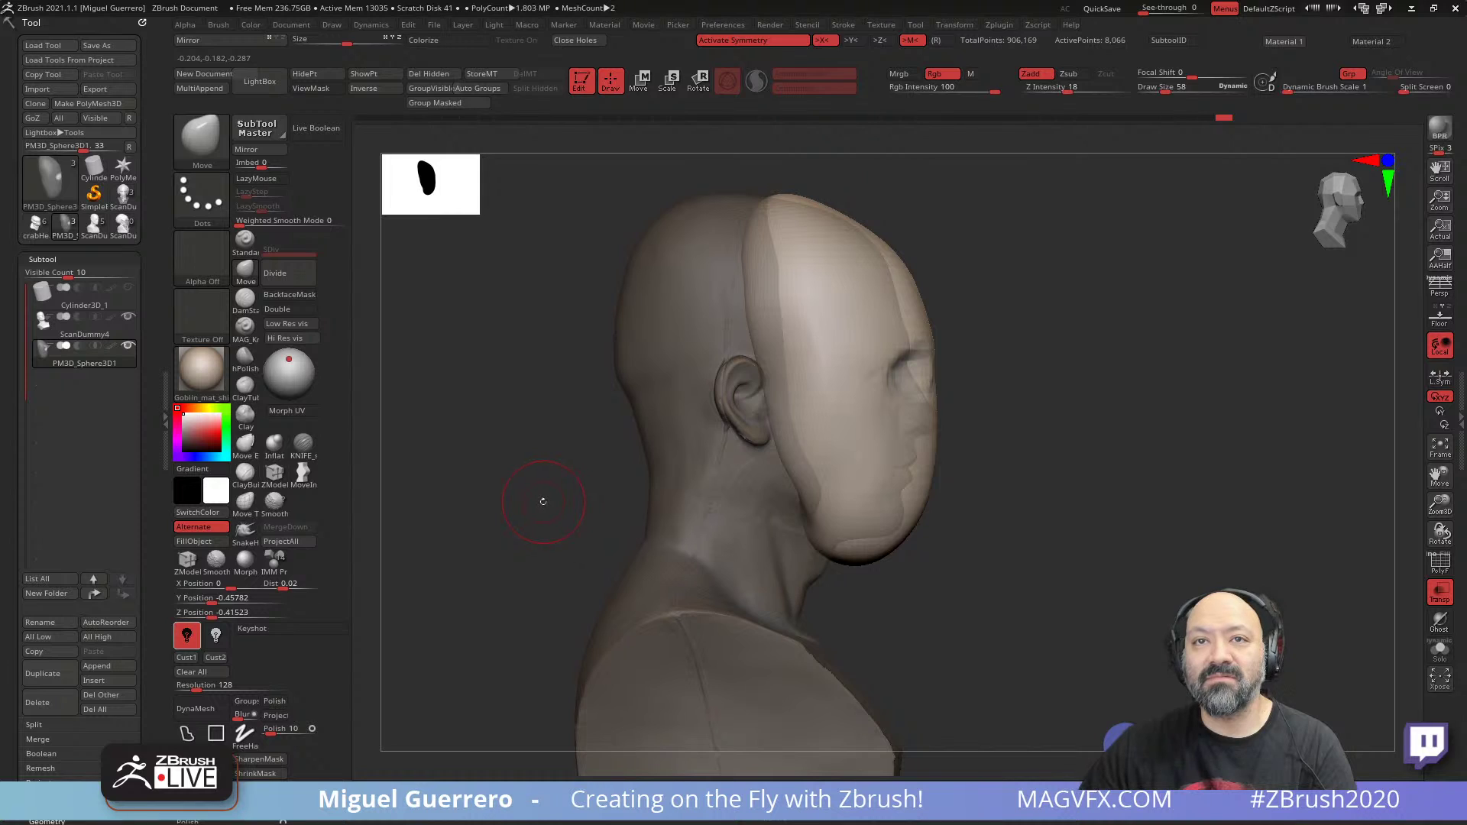
{"action": "left_click_drag", "start_coordinate": [543, 502], "coordinate": [540, 514]}
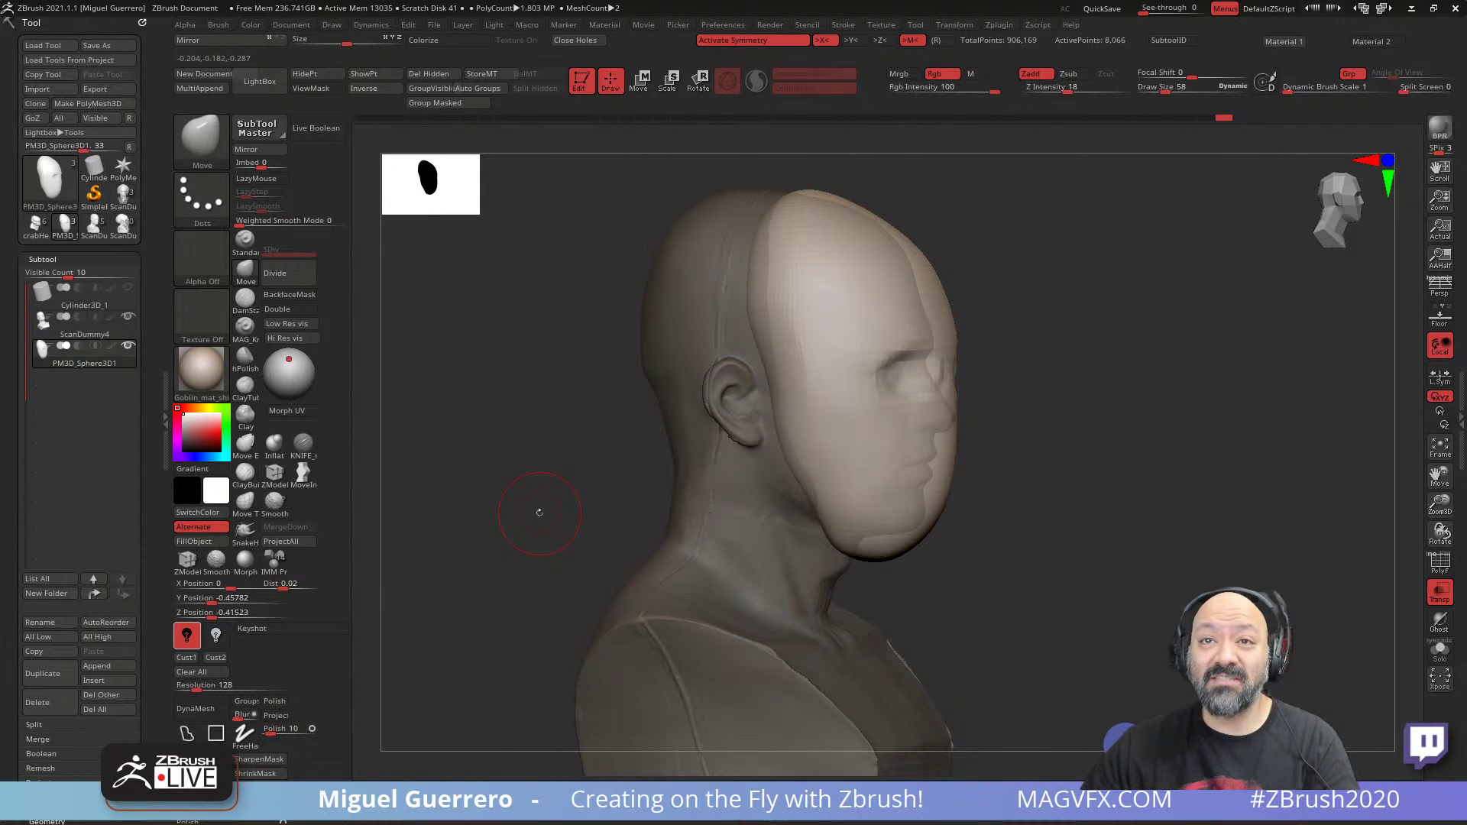
{"action": "left_click_drag", "start_coordinate": [532, 514], "coordinate": [508, 507]}
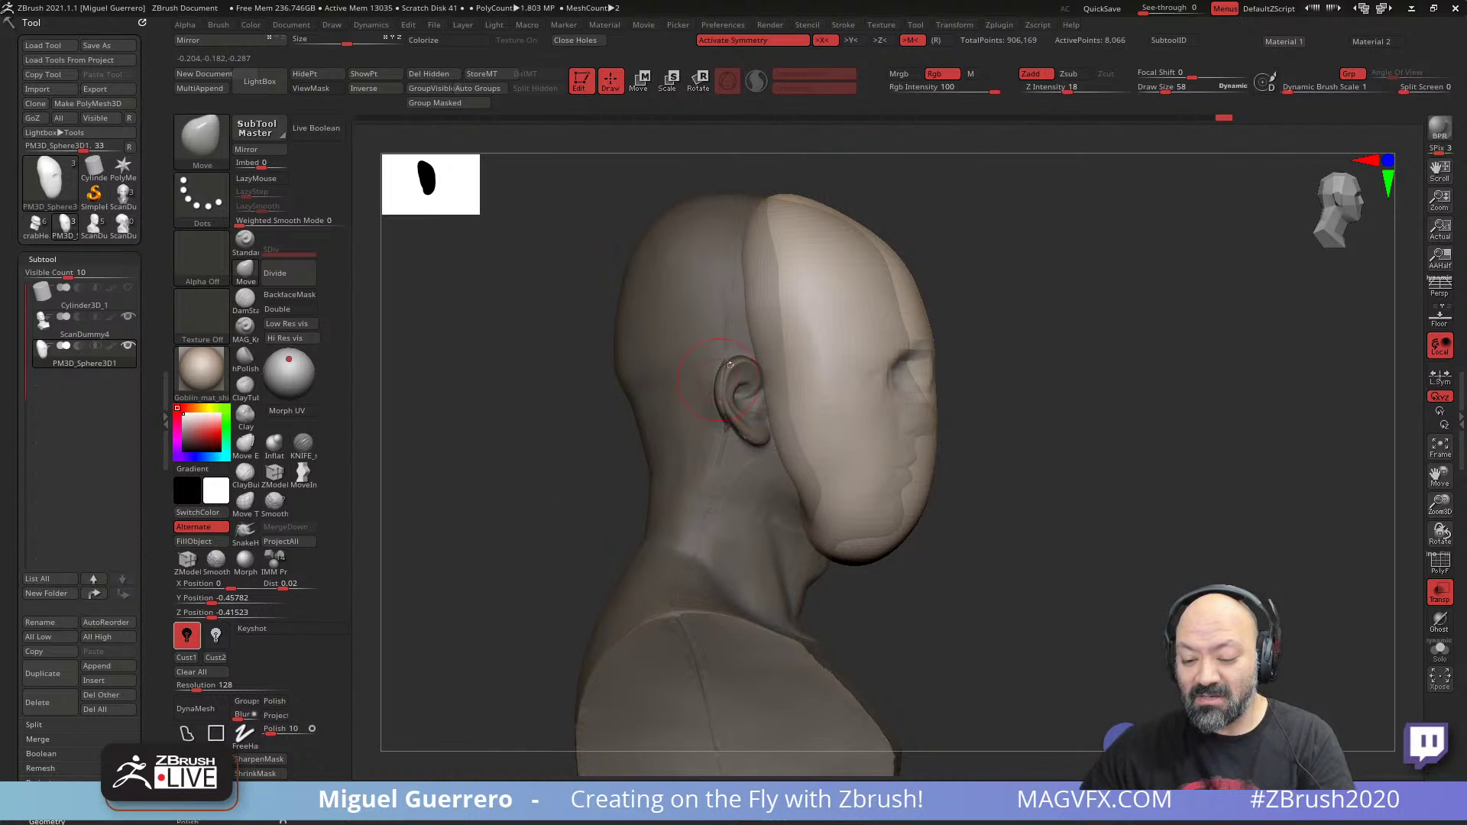
{"action": "key", "text": "bracketright"}
{"action": "key", "text": "bracketright"}
{"action": "key", "text": "bracketright"}
{"action": "left_click_drag", "start_coordinate": [918, 310], "coordinate": [914, 283]}
{"action": "key", "text": "bracketright"}
{"action": "mouse_move", "coordinate": [849, 233]}
{"action": "left_mouse_down"}
{"action": "mouse_move", "coordinate": [806, 206]}
{"action": "mouse_move", "coordinate": [864, 223]}
{"action": "left_mouse_up"}
{"action": "left_click_drag", "start_coordinate": [919, 303], "coordinate": [914, 306]}
{"action": "key", "text": "bracketleft"}
{"action": "mouse_move", "coordinate": [933, 373]}
{"action": "left_mouse_down"}
{"action": "mouse_move", "coordinate": [913, 367]}
{"action": "mouse_move", "coordinate": [937, 405]}
{"action": "left_mouse_up"}
{"action": "key", "text": "bracketleft"}
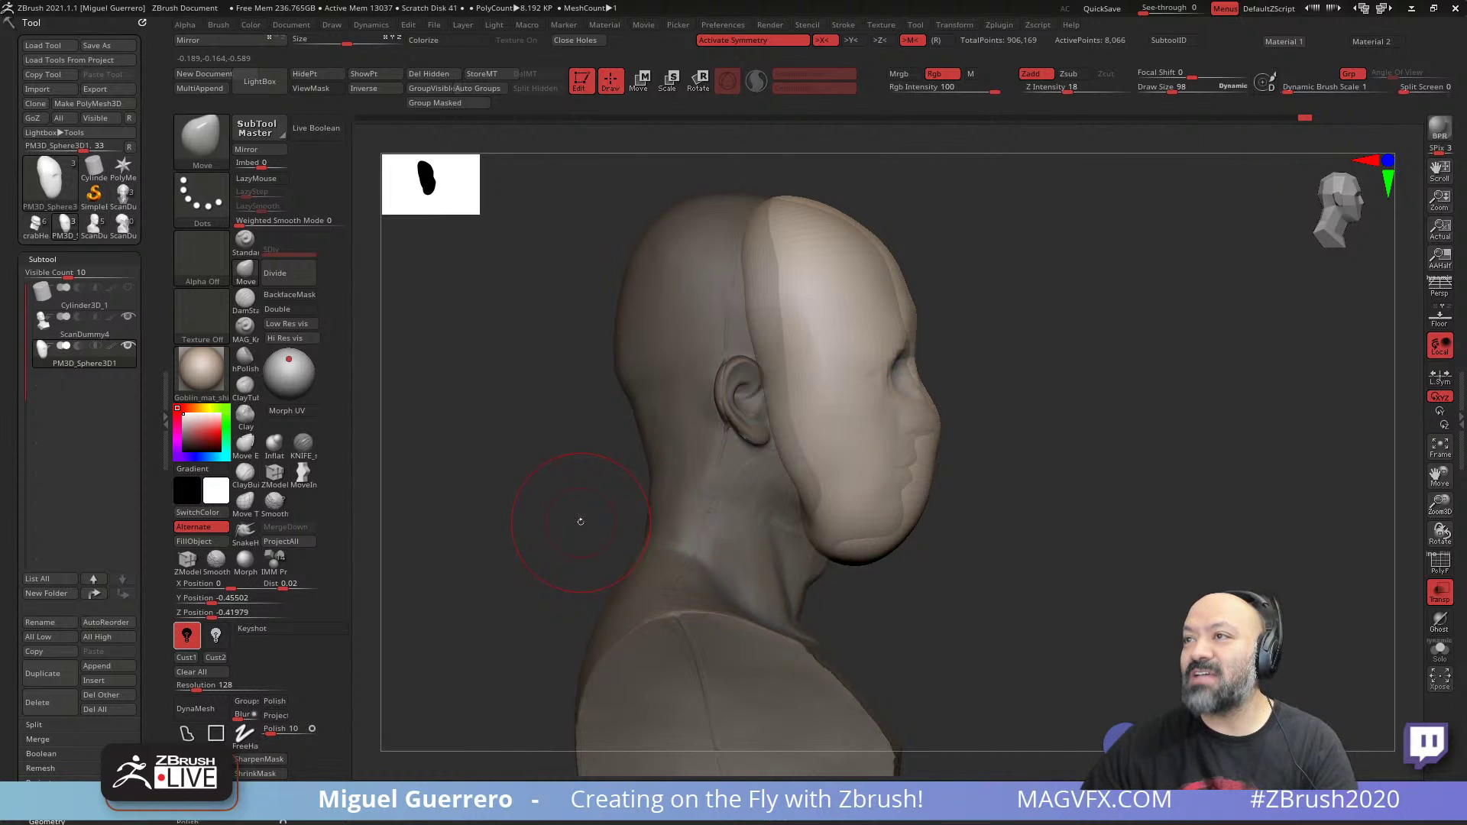
- Push in the mouth area below the nose and shape the chin in profile with the Move brush
{"action": "left_click_drag", "start_coordinate": [581, 522], "coordinate": [584, 520]}
{"action": "key", "text": "bracketleft"}
{"action": "key", "text": "bracketleft"}
{"action": "key", "text": "bracketleft"}
{"action": "key", "text": "bracketleft"}
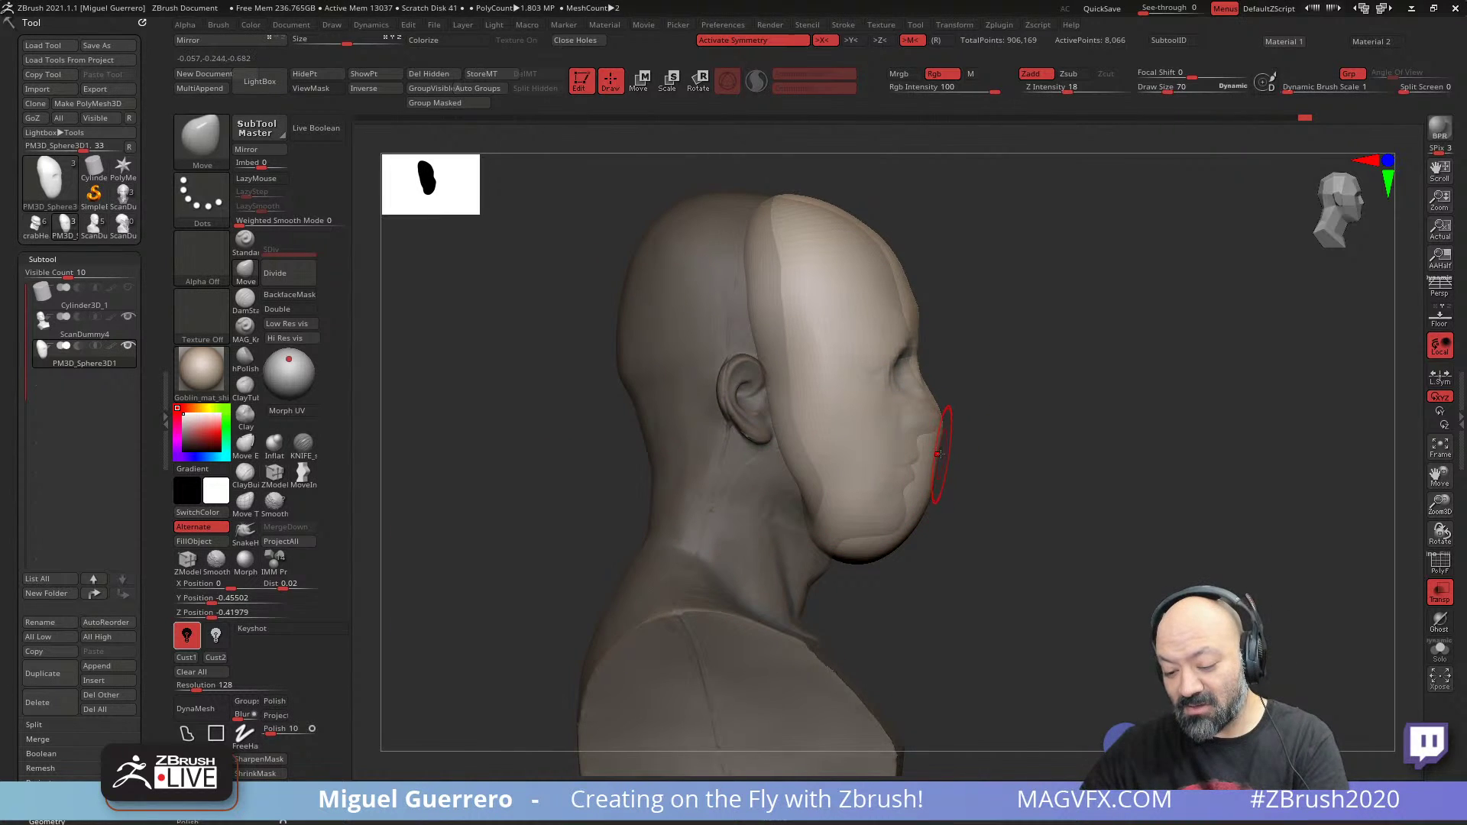
{"action": "mouse_move", "coordinate": [943, 452]}
{"action": "left_mouse_down"}
{"action": "mouse_move", "coordinate": [924, 446]}
{"action": "mouse_move", "coordinate": [936, 429]}
{"action": "mouse_move", "coordinate": [908, 506]}
{"action": "mouse_move", "coordinate": [858, 547]}
{"action": "left_mouse_up"}
{"action": "key", "text": "bracketright"}
{"action": "key", "text": "bracketright"}
{"action": "key", "text": "bracketright"}
{"action": "key", "text": "bracketright"}
{"action": "key", "text": "bracketright"}
{"action": "left_click_drag", "start_coordinate": [1070, 590], "coordinate": [963, 593]}
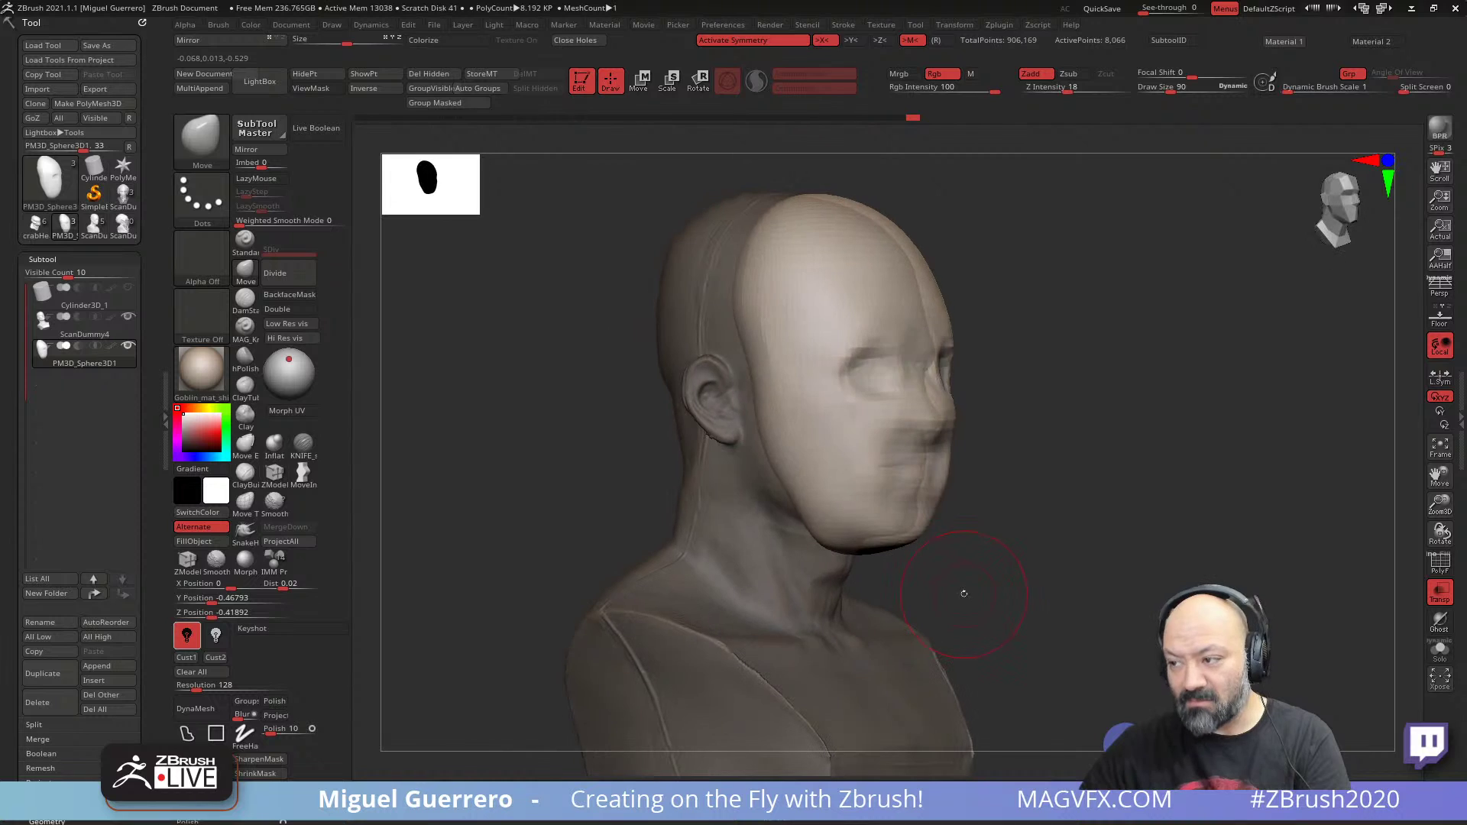
- Look for the Head planes folder among the LightBox projects and close LightBox
{"action": "key", "text": "comma"}
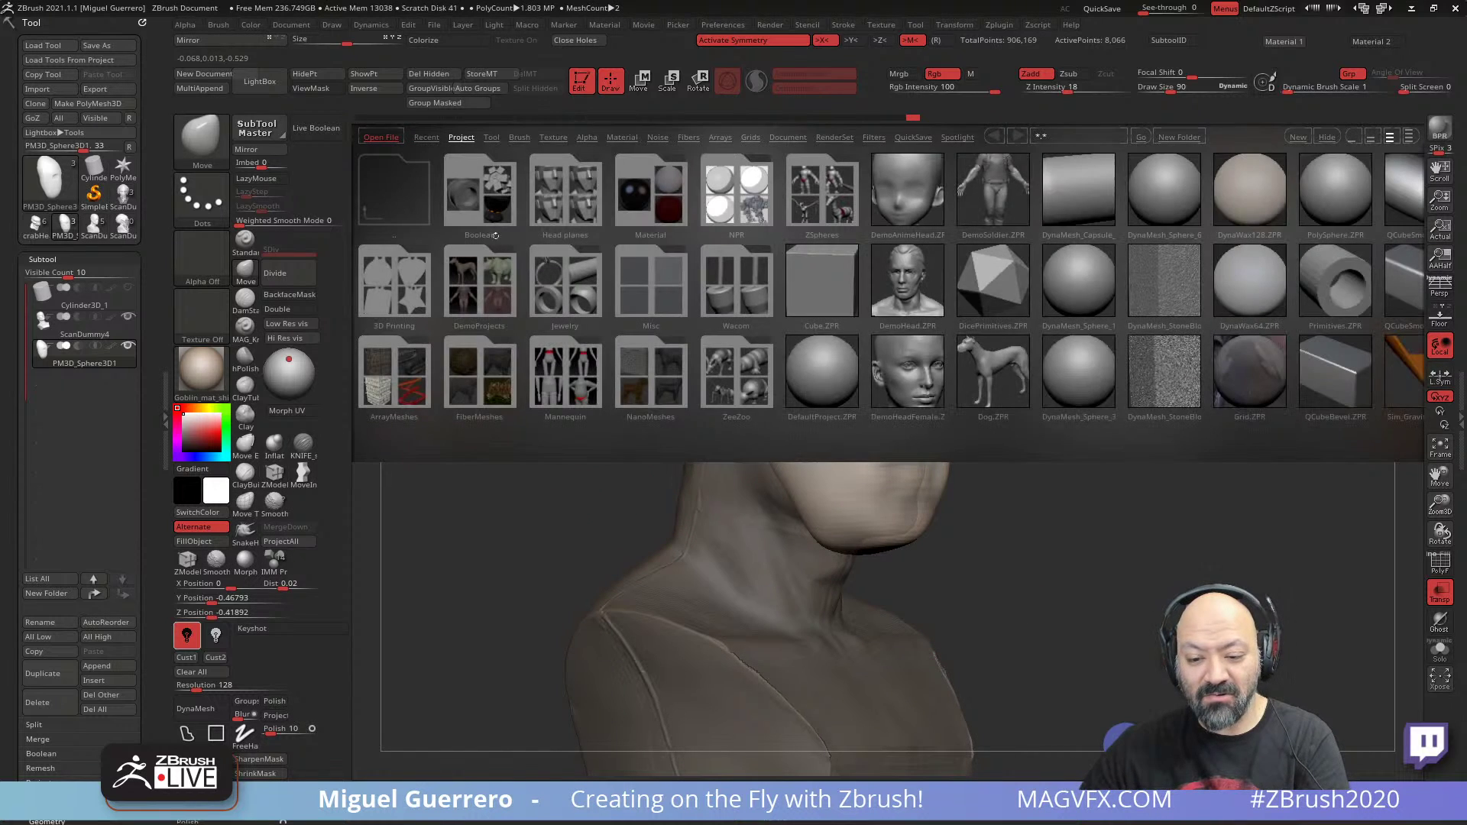
{"action": "left_click", "coordinate": [547, 188]}
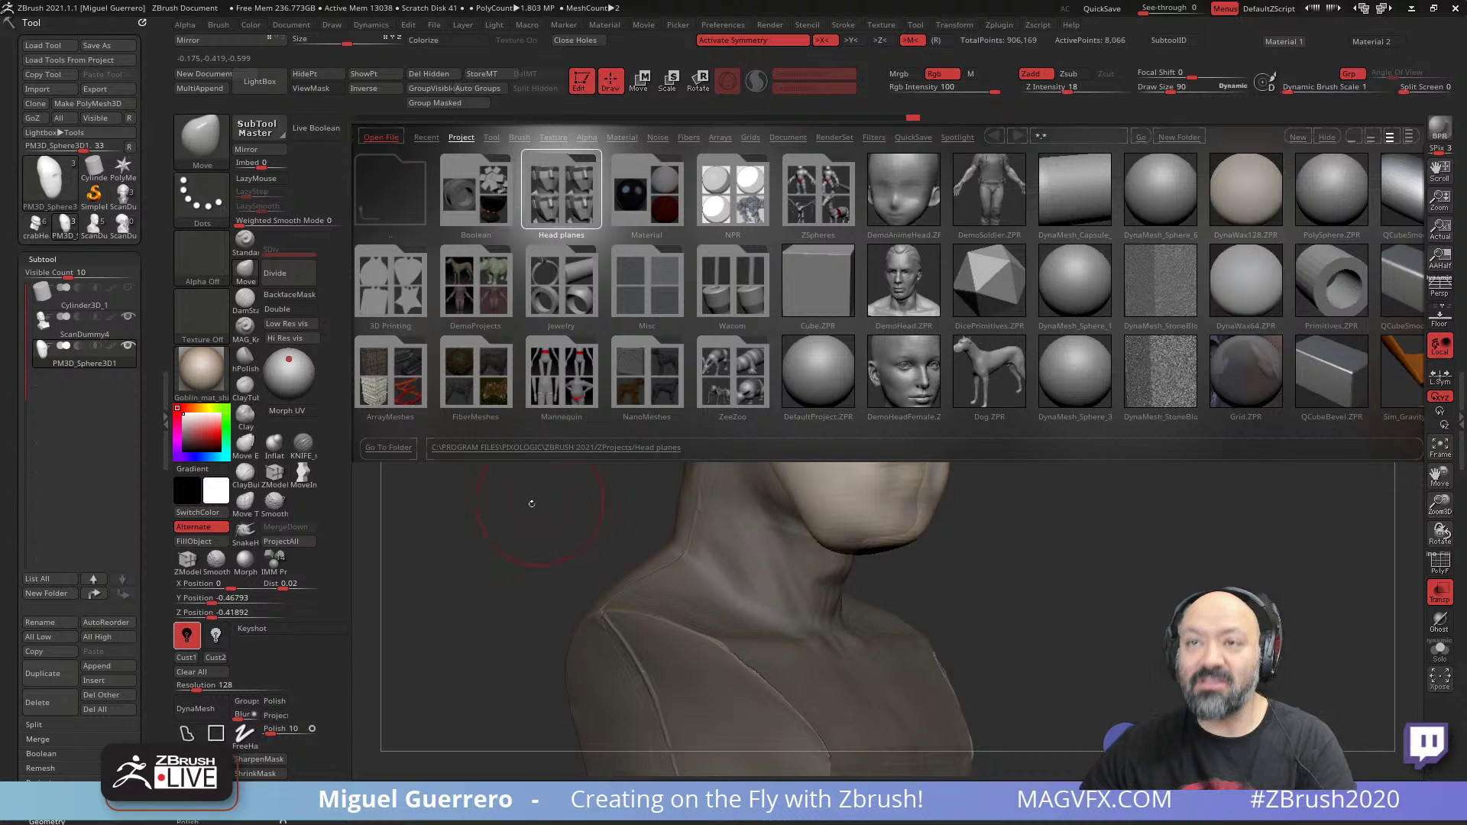
{"action": "key", "text": "comma"}
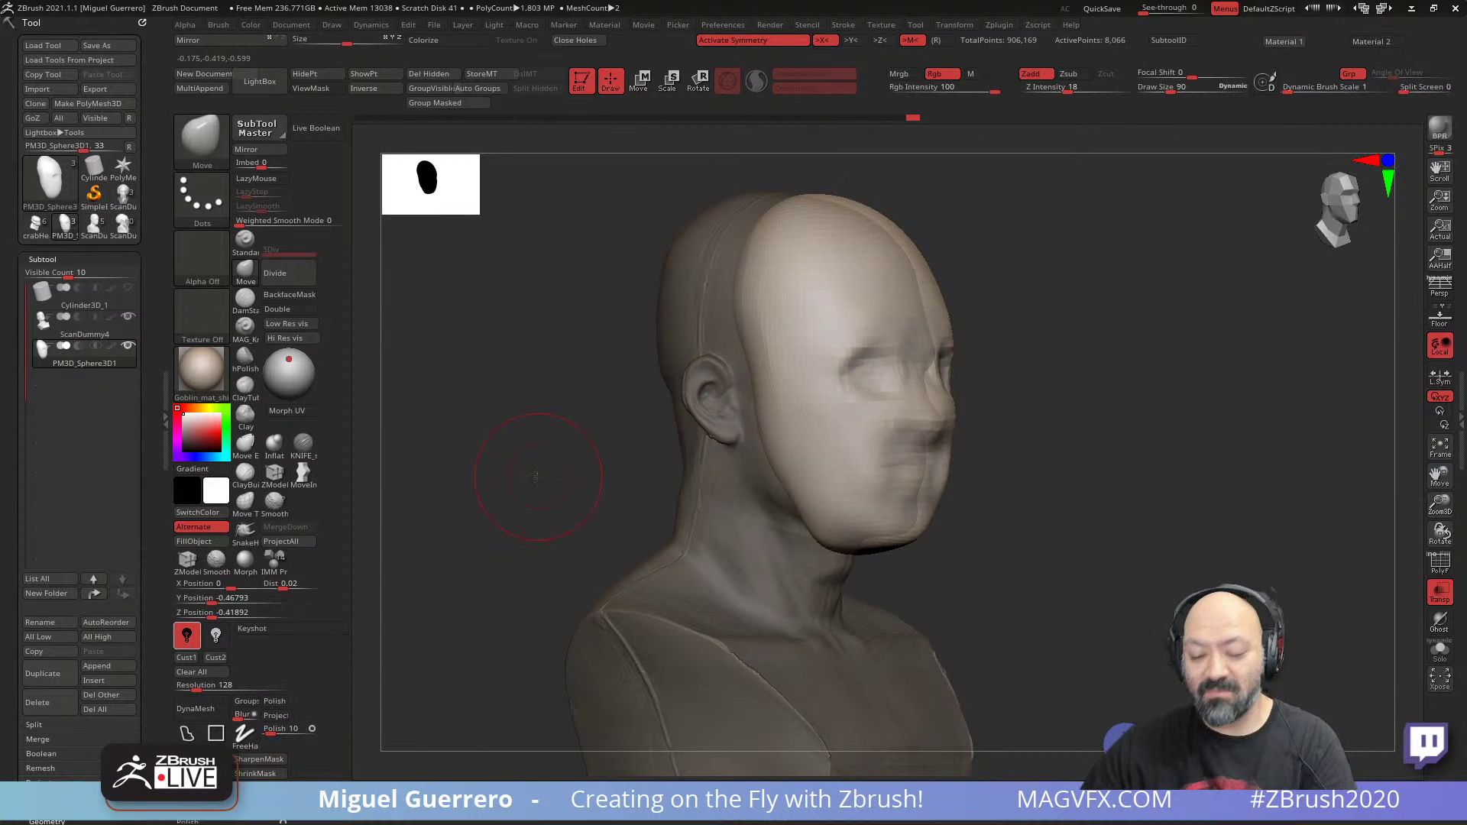
- Remesh the face form with DynaMesh at resolution 128
{"action": "mouse_move", "coordinate": [536, 476]}
{"action": "left_mouse_down"}
{"action": "mouse_move", "coordinate": [557, 458]}
{"action": "mouse_move", "coordinate": [491, 487]}
{"action": "left_mouse_up"}
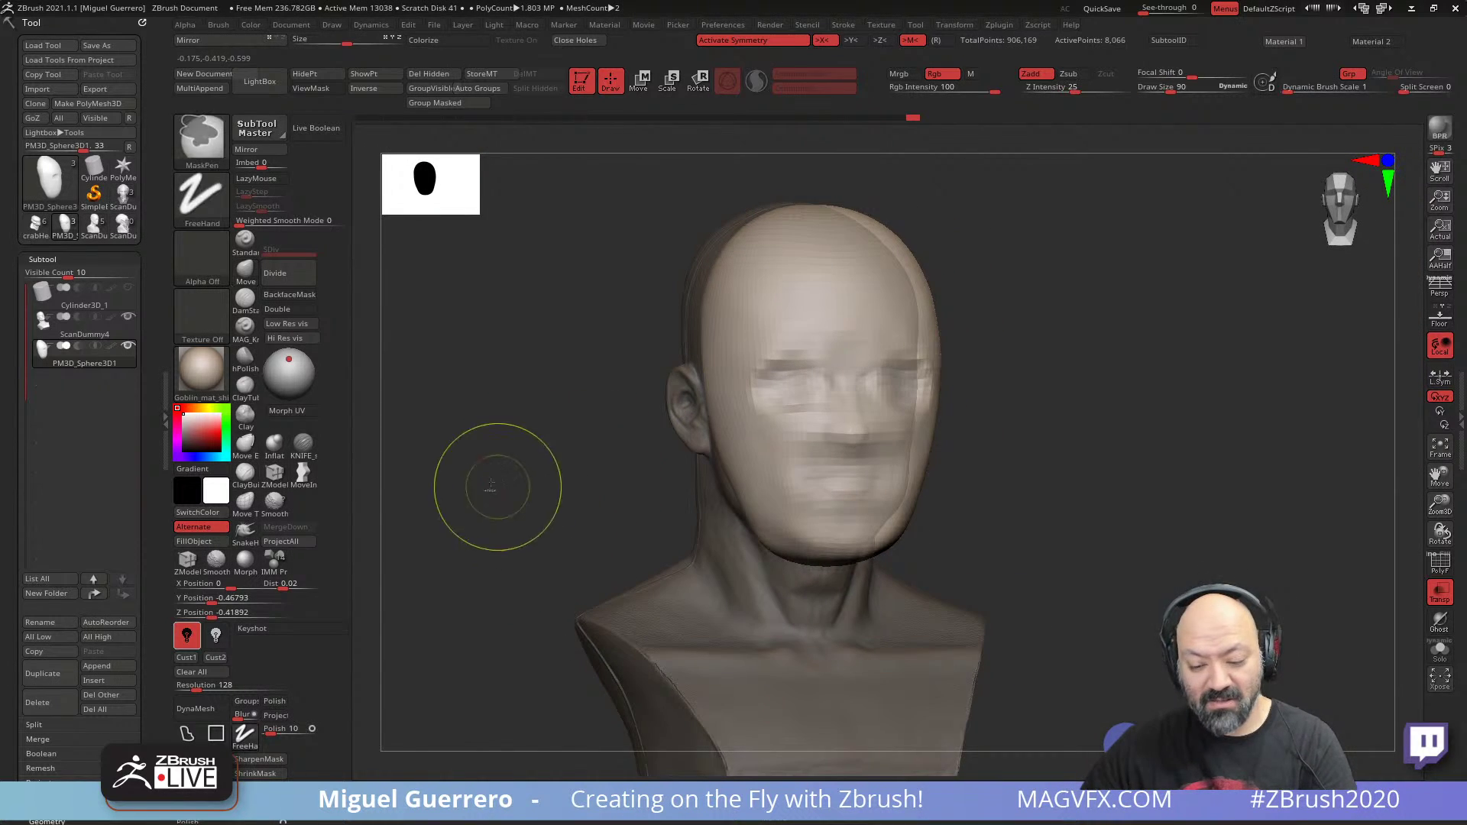
{"action": "left_click", "coordinate": [201, 708]}
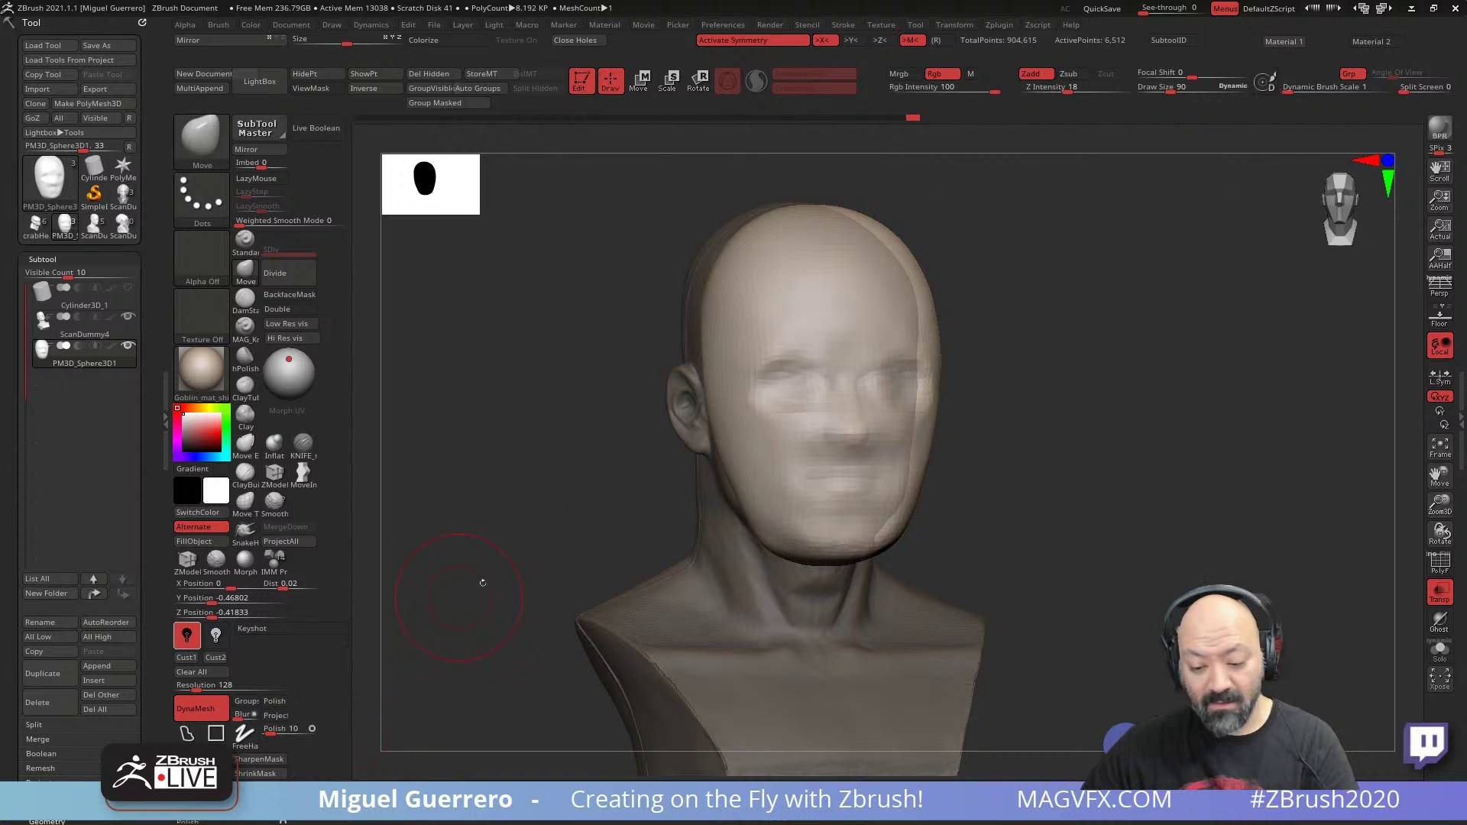
- Refine the nose and lower face with the Move brush, working from the front and the side
{"action": "left_click_drag", "start_coordinate": [498, 468], "coordinate": [519, 469], "text": "shift"}
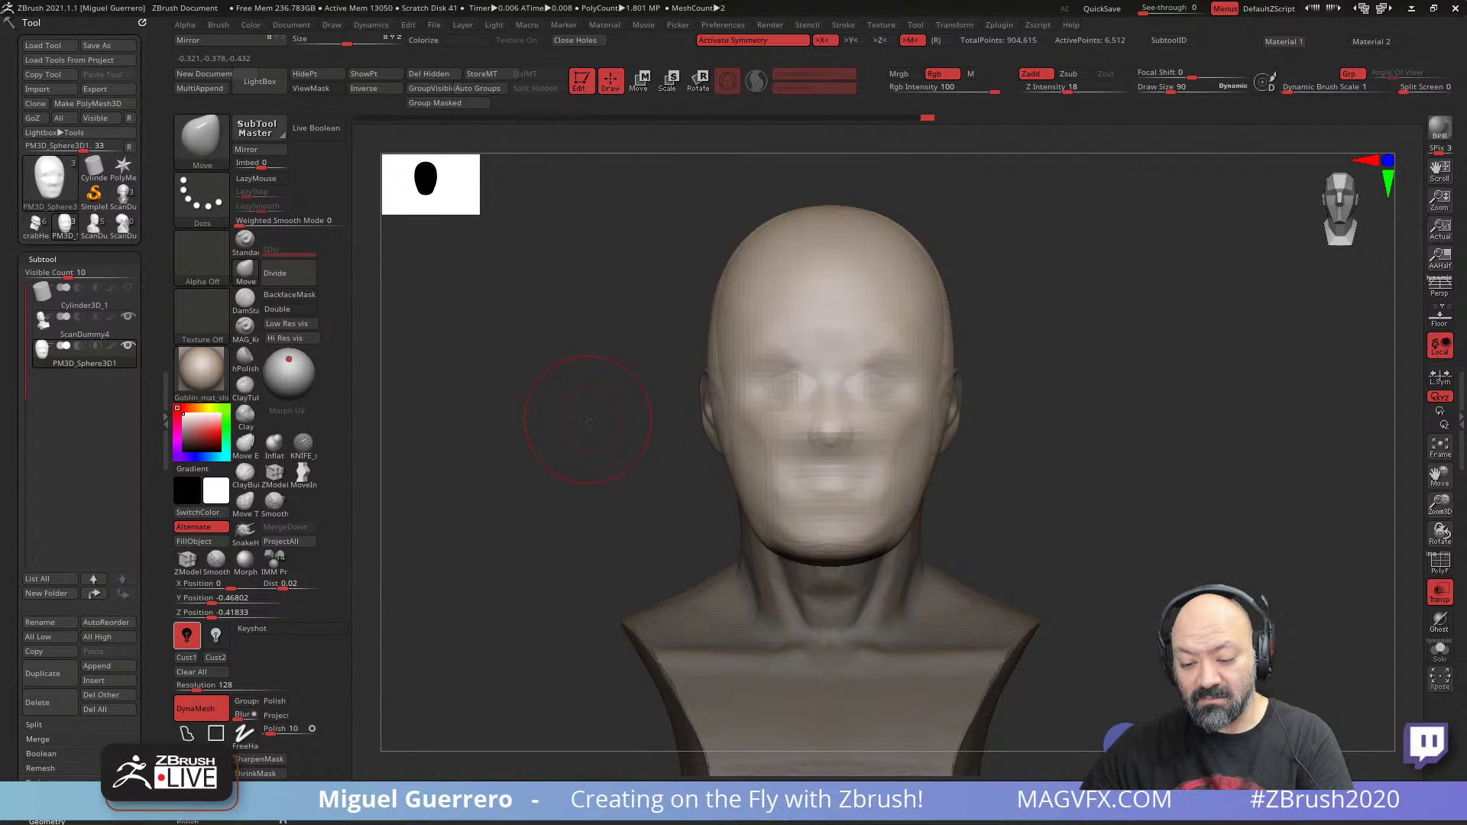
{"action": "mouse_move", "coordinate": [622, 426]}
{"action": "left_mouse_down"}
{"action": "mouse_move", "coordinate": [976, 516]}
{"action": "mouse_move", "coordinate": [956, 534]}
{"action": "left_mouse_up"}
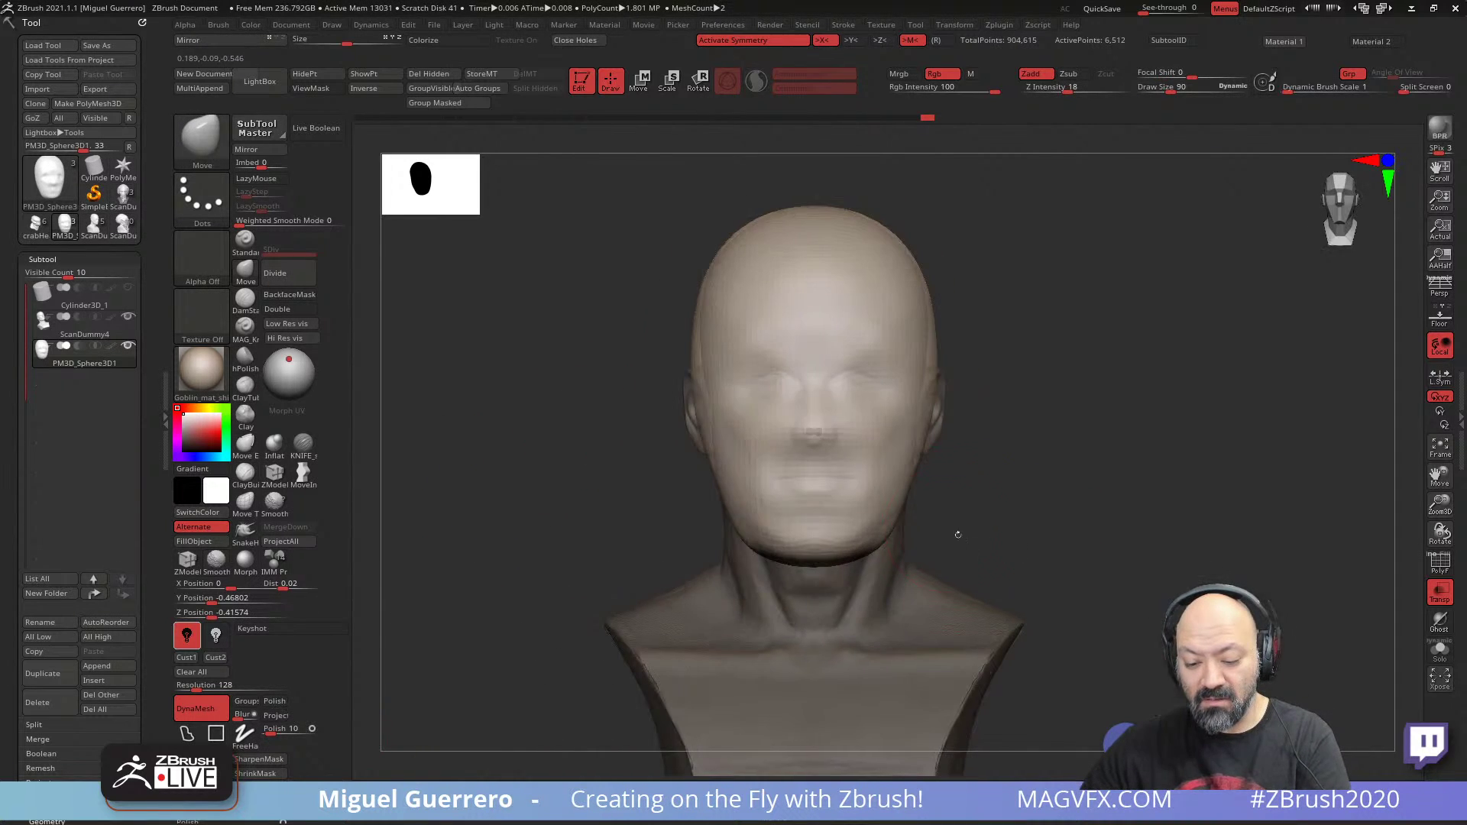
{"action": "left_click_drag", "start_coordinate": [620, 457], "coordinate": [497, 458]}
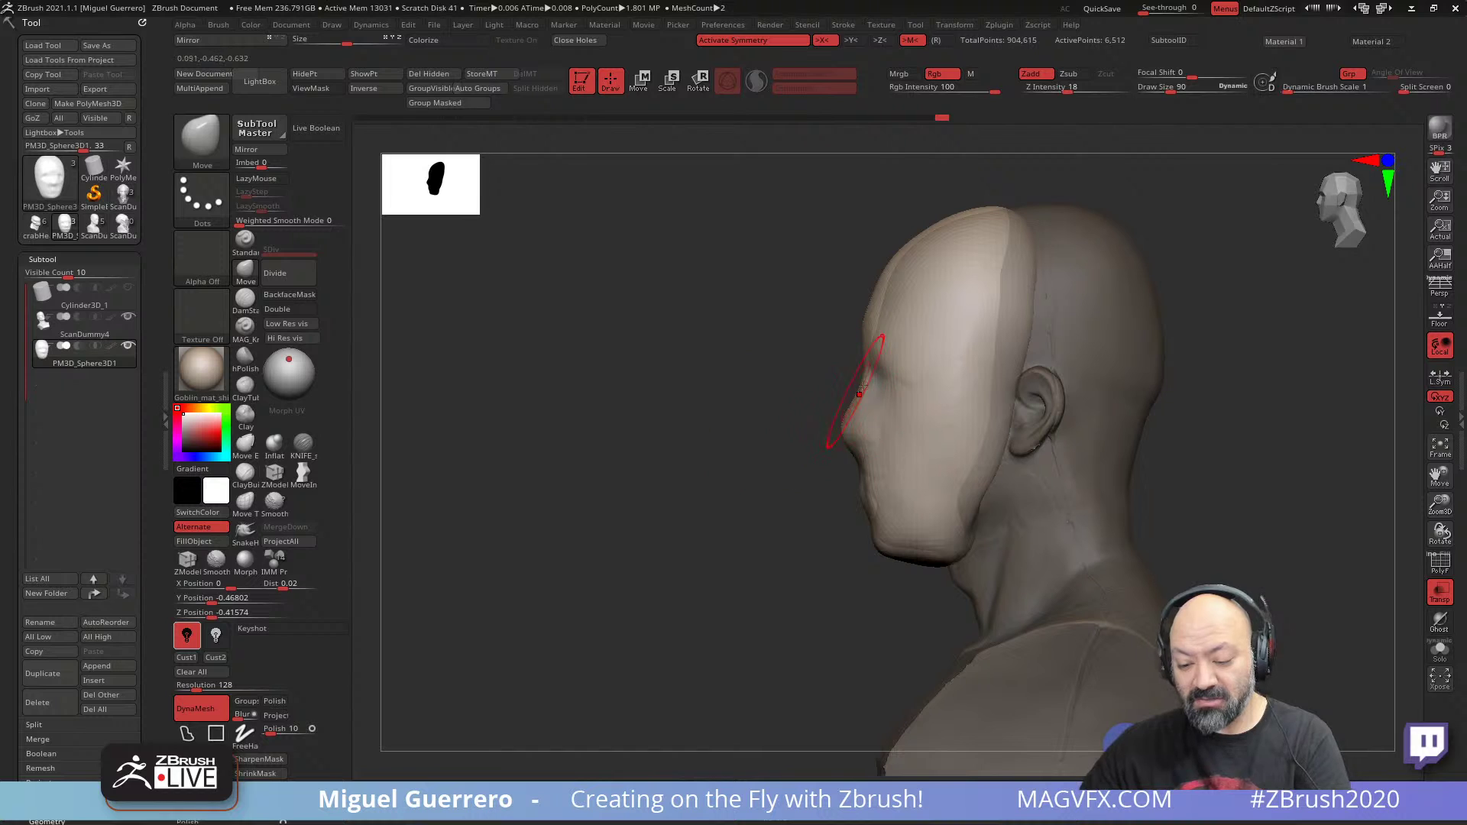
{"action": "mouse_move", "coordinate": [680, 393]}
{"action": "left_mouse_down"}
{"action": "mouse_move", "coordinate": [744, 399]}
{"action": "mouse_move", "coordinate": [791, 447]}
{"action": "mouse_move", "coordinate": [924, 455]}
{"action": "left_mouse_up"}
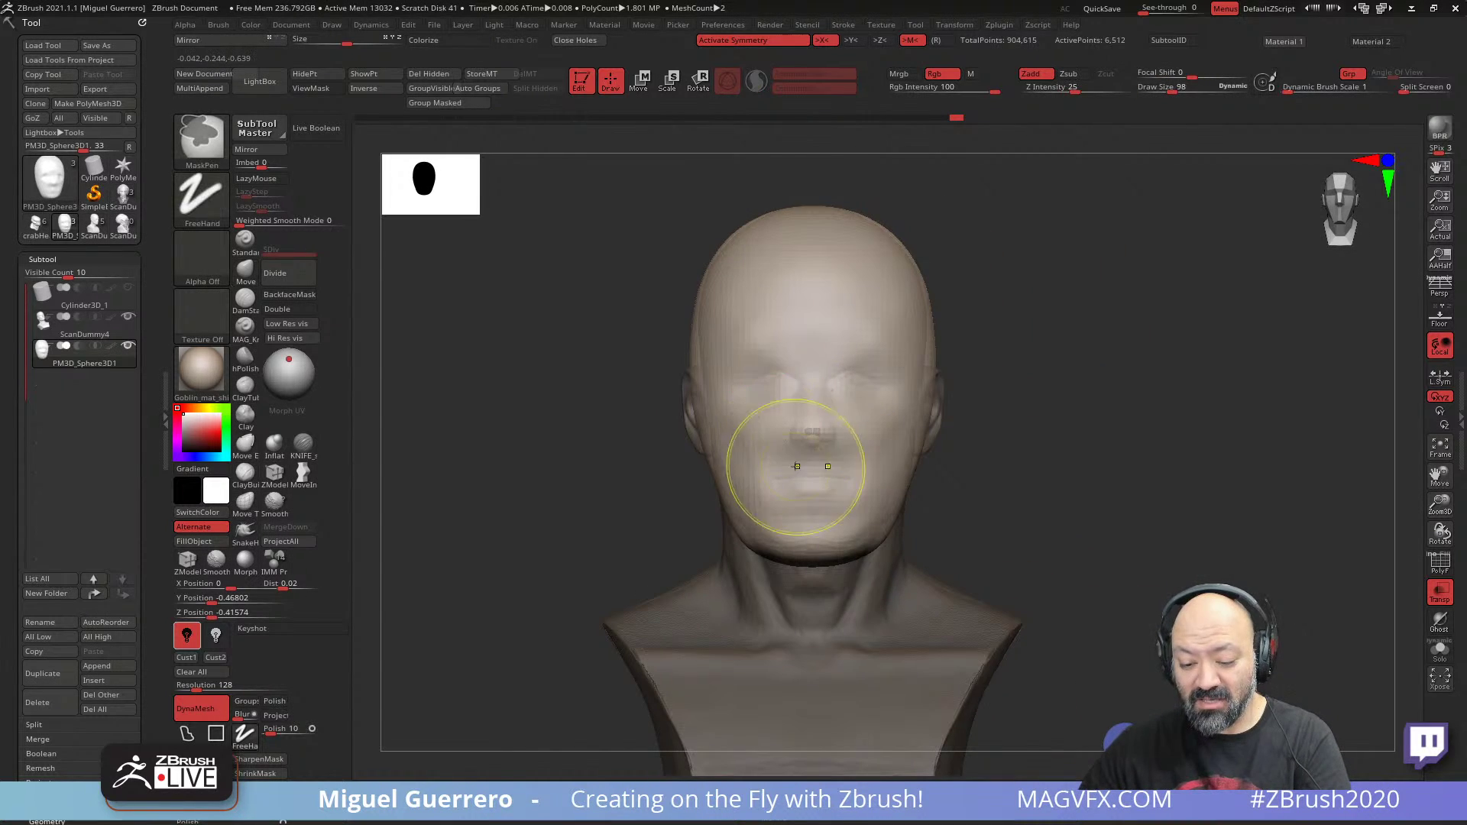
- Mask the central face inside its outer rim, adjust its side, and invert the mask to protect the rim
{"action": "mouse_move", "coordinate": [796, 465]}
{"action": "left_mouse_down", "text": "ctrl"}
{"action": "mouse_move", "coordinate": [787, 382]}
{"action": "mouse_move", "coordinate": [796, 492]}
{"action": "mouse_move", "coordinate": [910, 397]}
{"action": "mouse_move", "coordinate": [855, 275]}
{"action": "mouse_move", "coordinate": [810, 230]}
{"action": "mouse_move", "coordinate": [755, 298]}
{"action": "mouse_move", "coordinate": [807, 520]}
{"action": "left_mouse_up", "text": "ctrl"}
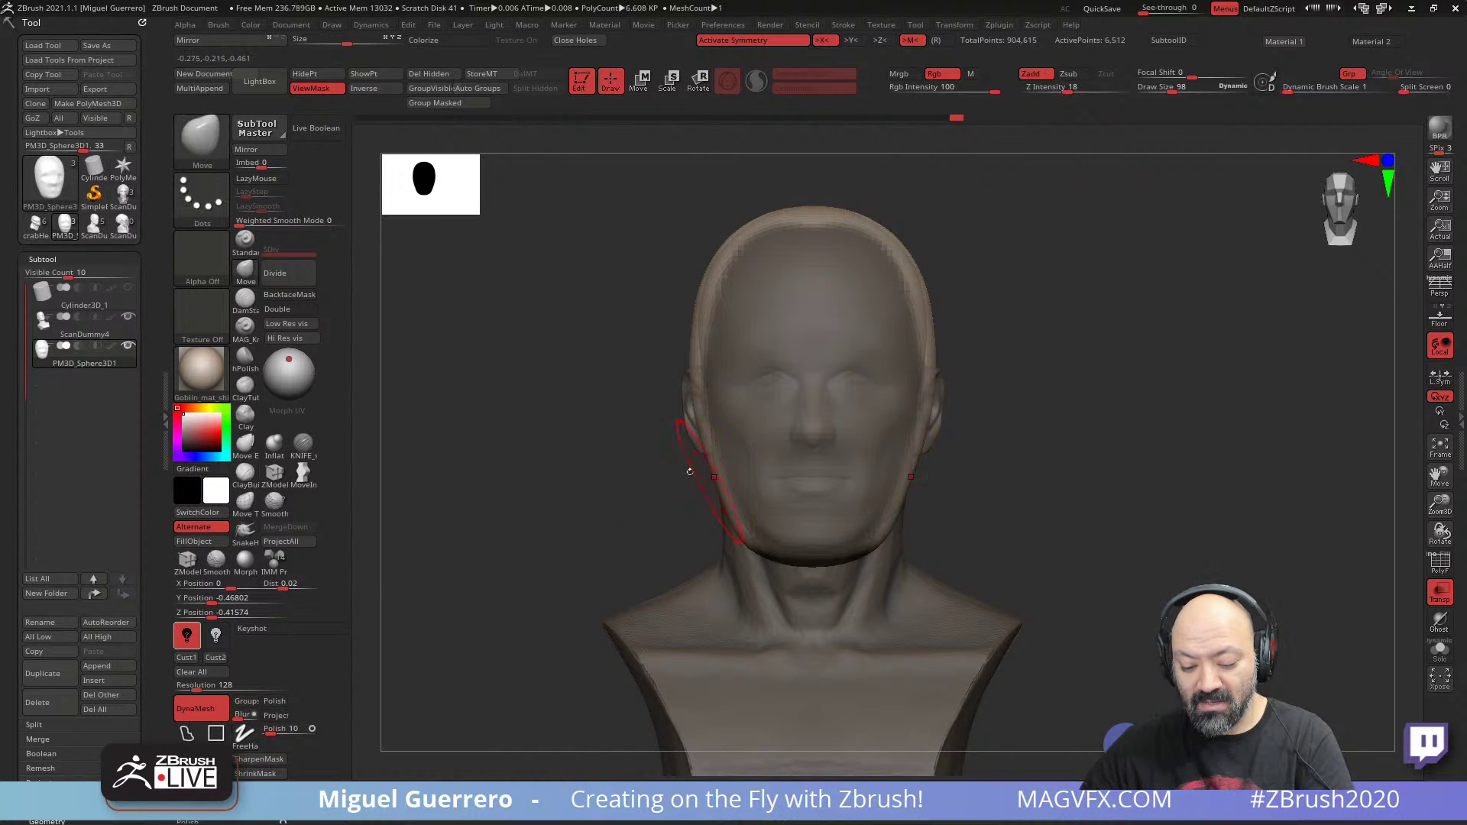
{"action": "left_click_drag", "start_coordinate": [689, 470], "coordinate": [667, 481]}
{"action": "mouse_move", "coordinate": [879, 527]}
{"action": "left_mouse_down", "text": "ctrl"}
{"action": "mouse_move", "coordinate": [920, 382]}
{"action": "mouse_move", "coordinate": [917, 230]}
{"action": "mouse_move", "coordinate": [902, 260]}
{"action": "left_mouse_up", "text": "ctrl"}
{"action": "left_click", "coordinate": [646, 458], "text": "ctrl"}
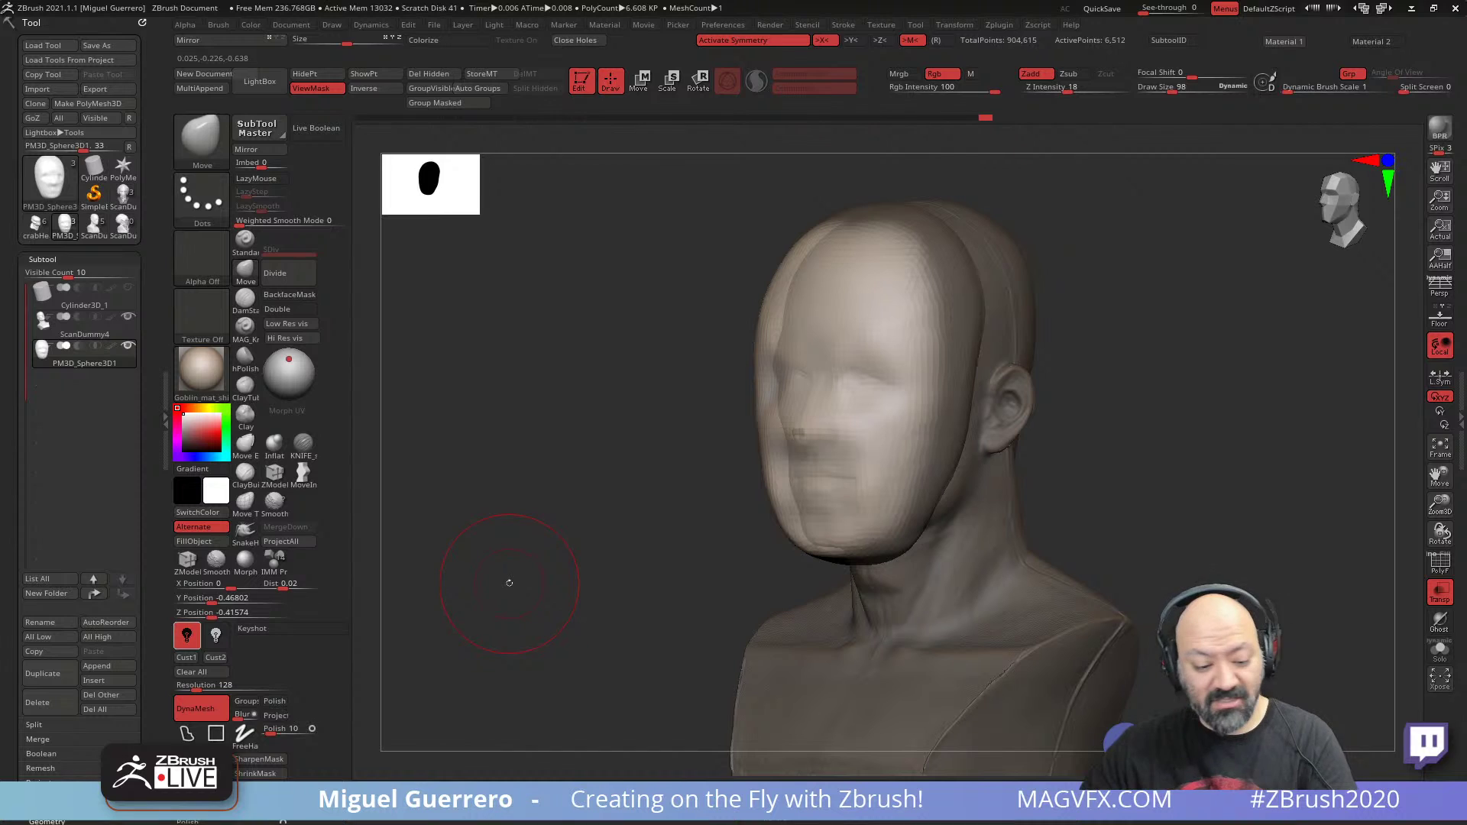
- Project the unmasked central face onto the bust's features, raising the projection distance to 0.09265
{"action": "left_click", "coordinate": [281, 542]}
{"action": "left_click_drag", "start_coordinate": [600, 638], "coordinate": [472, 583]}
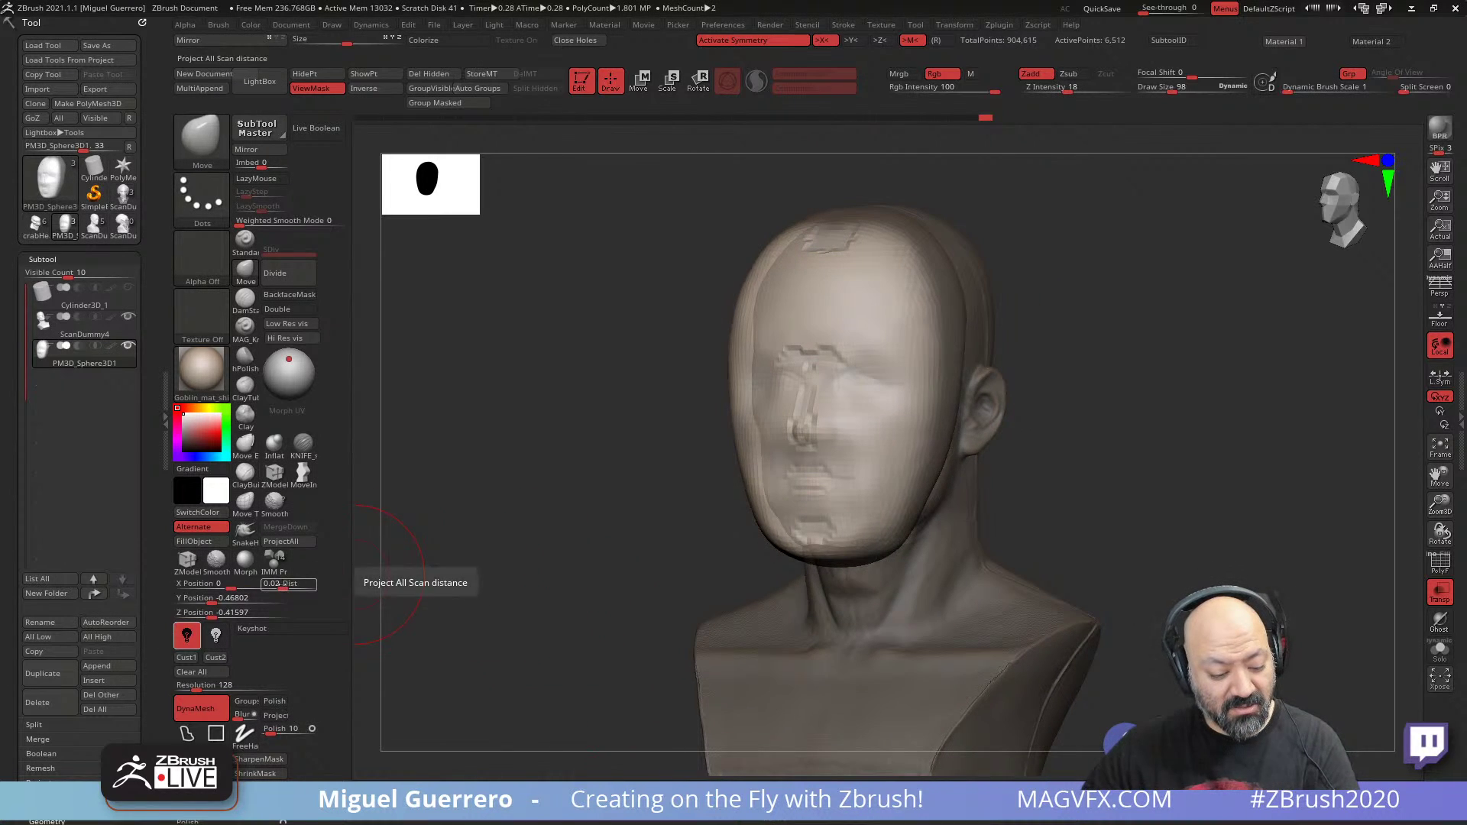
{"action": "left_click", "coordinate": [282, 581]}
{"action": "left_click", "coordinate": [289, 542]}
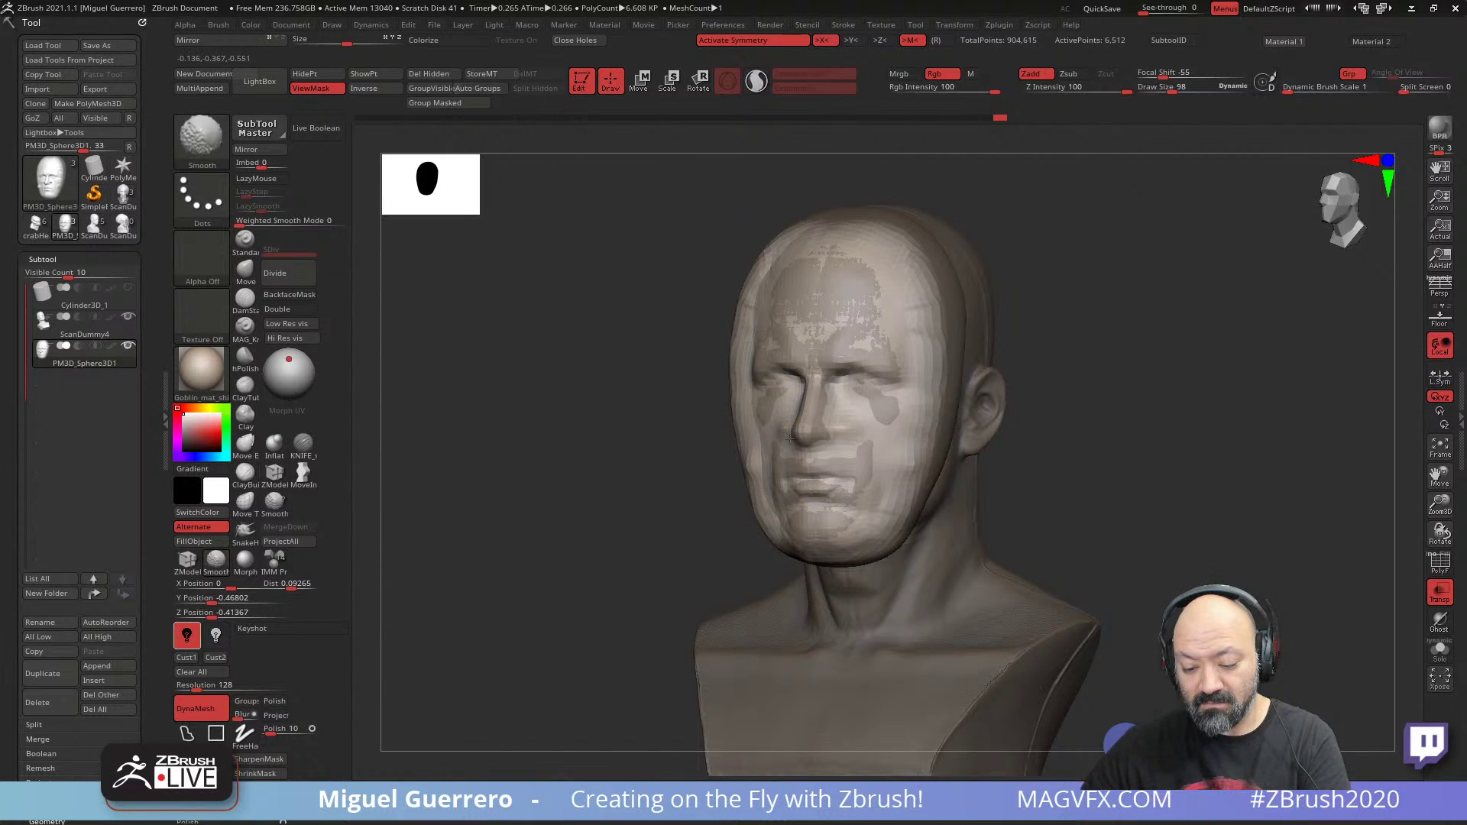
- Clear the protective mask from the outer rim of the face form
{"action": "left_click_drag", "start_coordinate": [540, 569], "coordinate": [668, 466]}
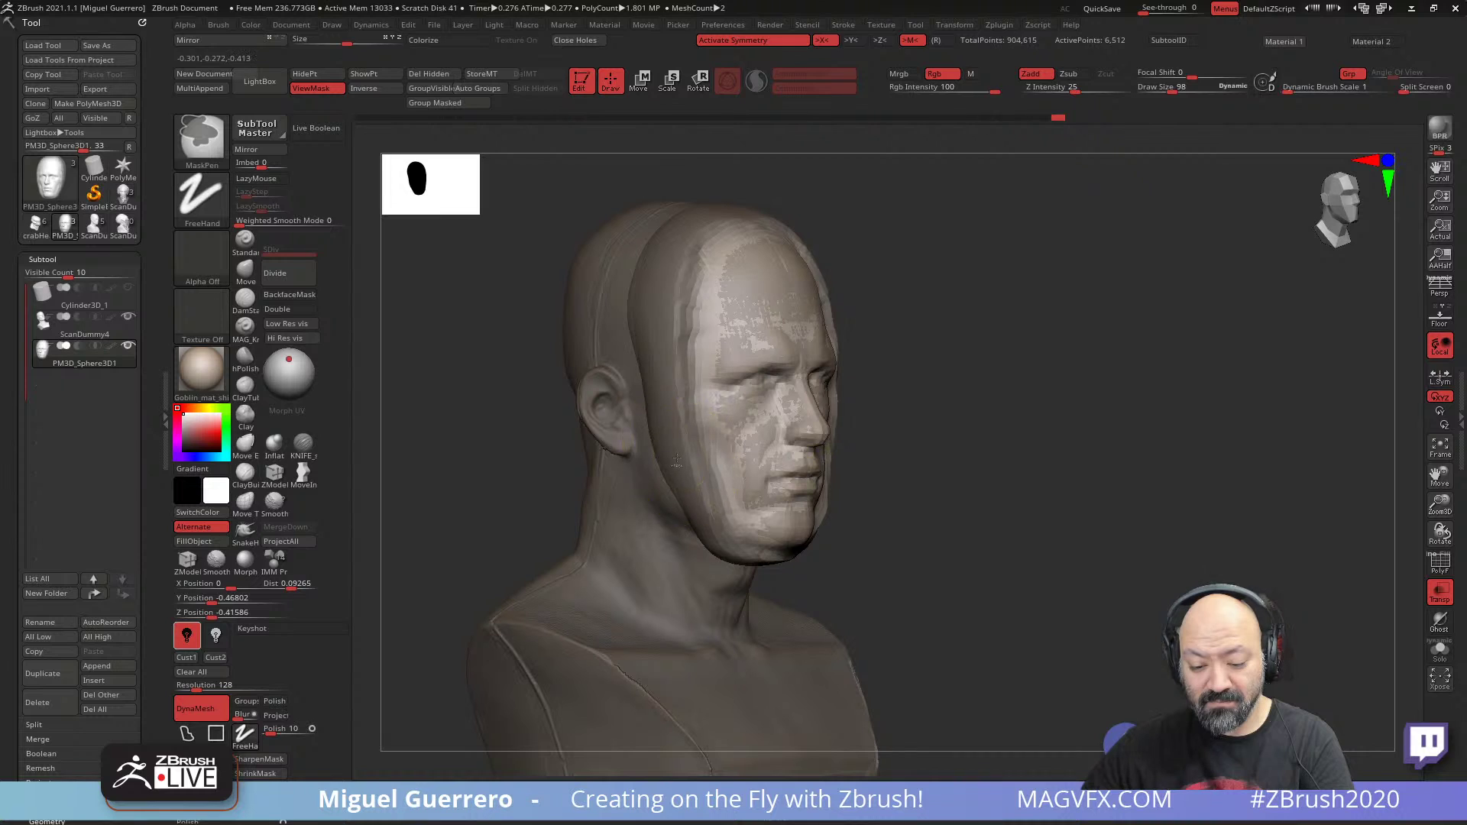
{"action": "left_click", "coordinate": [471, 462], "text": "ctrl"}
{"action": "mouse_move", "coordinate": [475, 469]}
{"action": "left_mouse_down"}
{"action": "mouse_move", "coordinate": [512, 478]}
{"action": "mouse_move", "coordinate": [508, 496]}
{"action": "mouse_move", "coordinate": [495, 475]}
{"action": "left_mouse_up"}
{"action": "key", "text": "ctrl+h"}
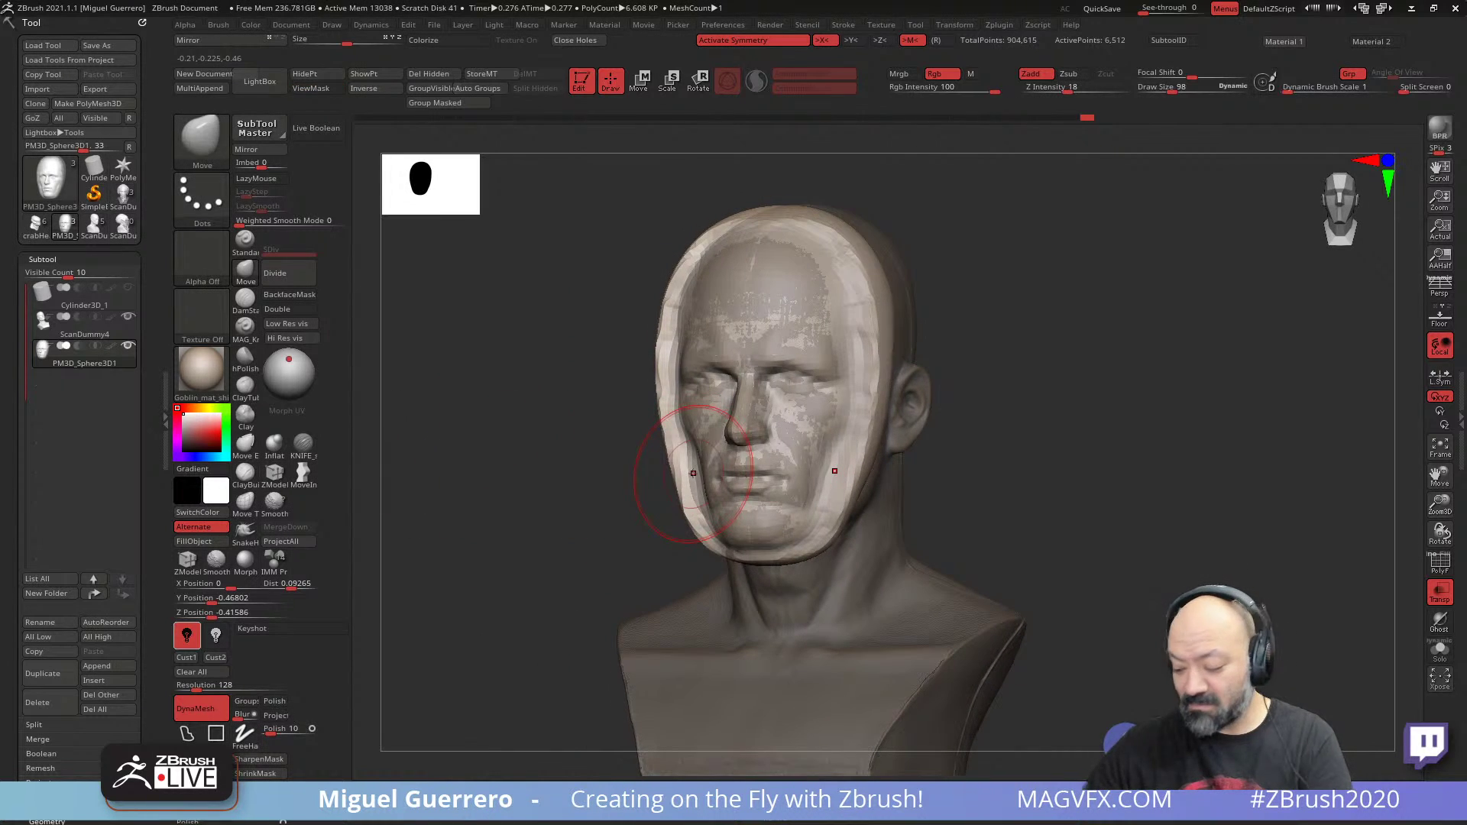
- Isolate the face form in Solo mode and smooth the uneven rim around its sides, top and jaw
{"action": "left_click", "coordinate": [1439, 592]}
{"action": "left_click", "coordinate": [1438, 592]}
{"action": "left_click", "coordinate": [1439, 650]}
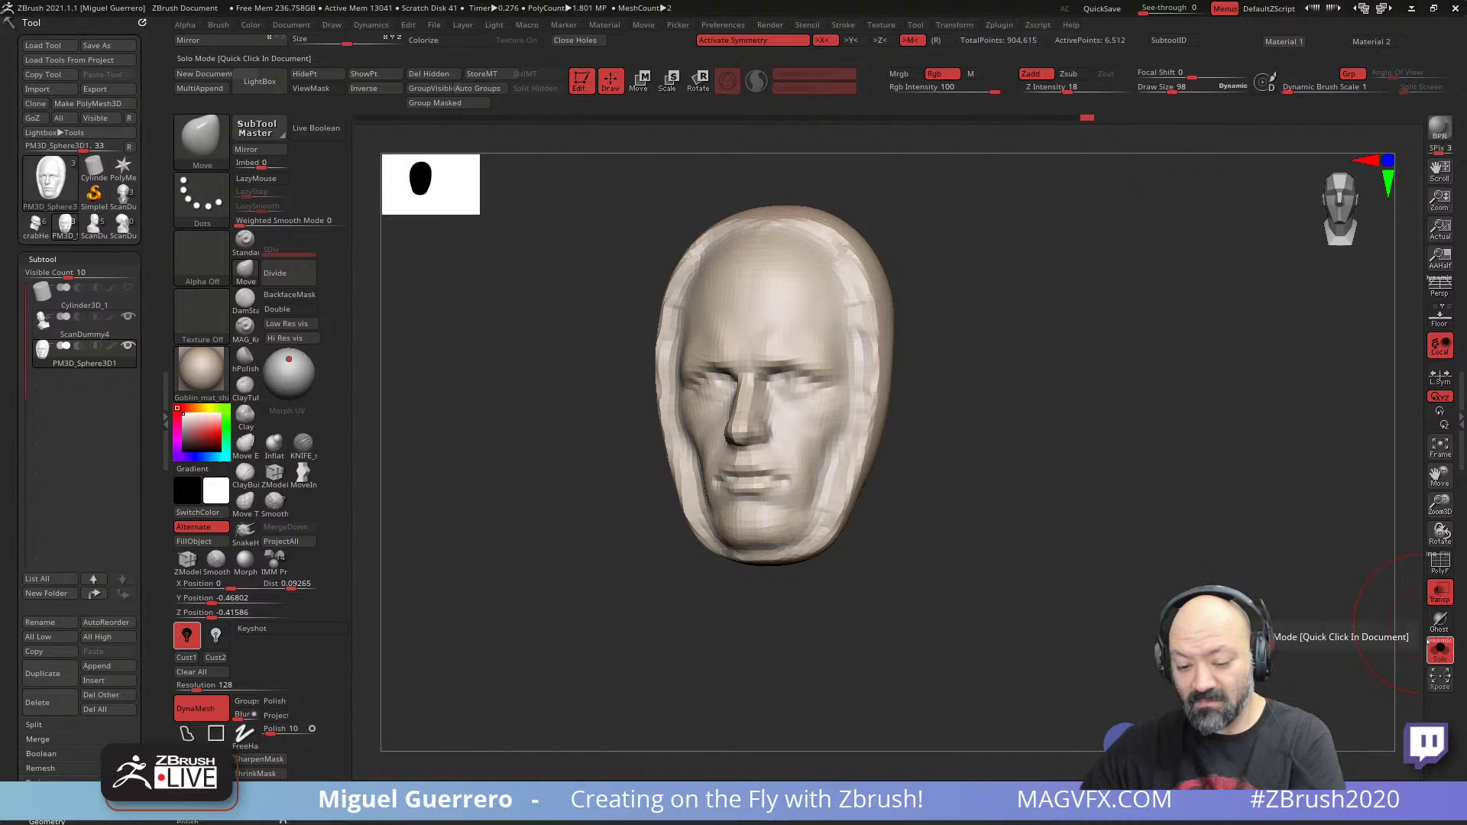
{"action": "mouse_move", "coordinate": [711, 535]}
{"action": "left_mouse_down", "text": "shift"}
{"action": "mouse_move", "coordinate": [672, 336]}
{"action": "mouse_move", "coordinate": [700, 265]}
{"action": "mouse_move", "coordinate": [773, 237]}
{"action": "left_mouse_up", "text": "shift"}
{"action": "left_click_drag", "start_coordinate": [604, 359], "coordinate": [542, 367]}
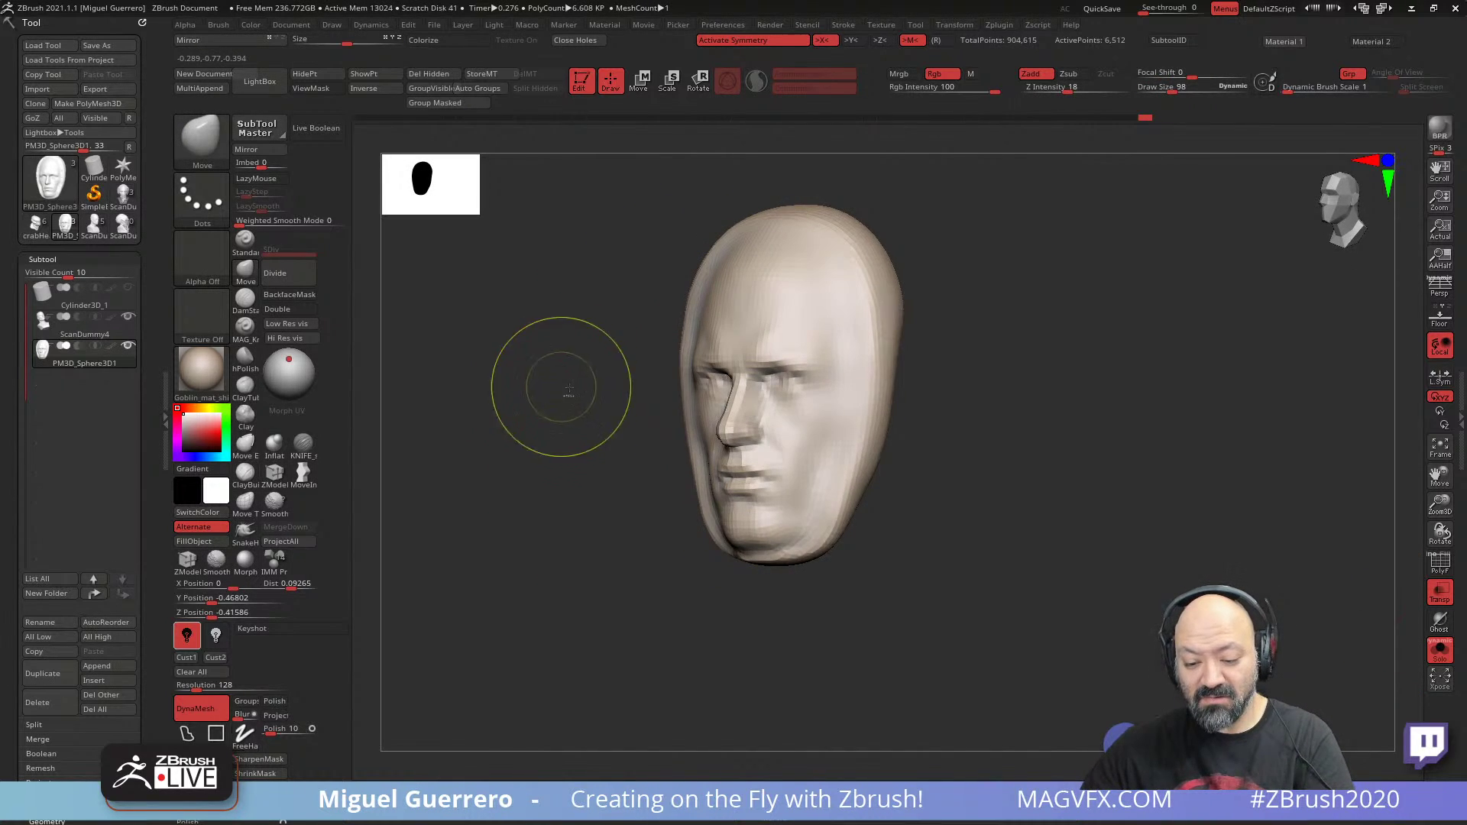
{"action": "right_click_drag", "start_coordinate": [561, 388], "coordinate": [553, 439], "text": "ctrl"}
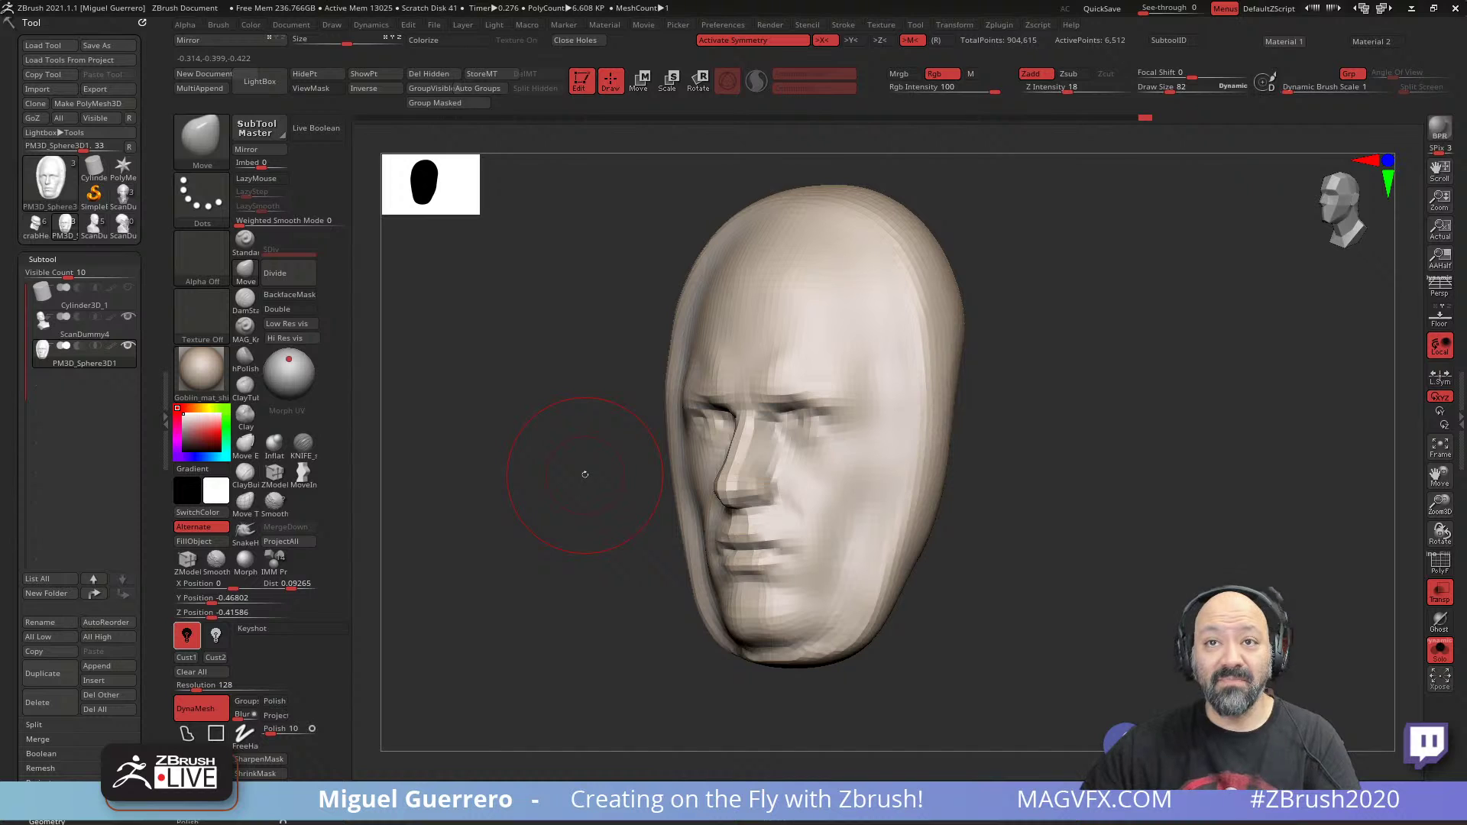
{"action": "left_click_drag", "start_coordinate": [585, 474], "coordinate": [512, 533]}
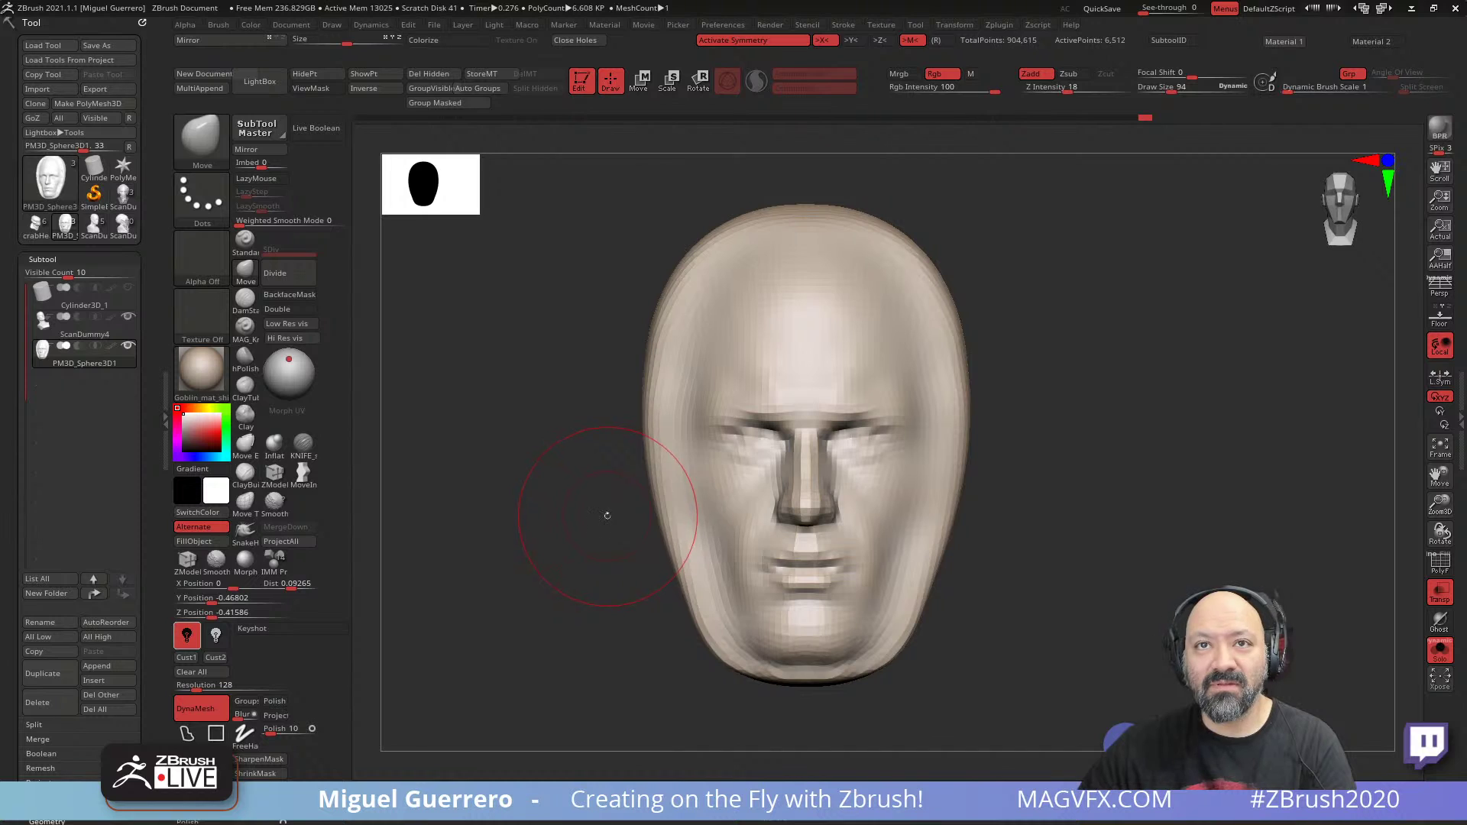
- Smooth out the eyes, mouth, cheeks and chin of the isolated face into softer, simplified shapes
{"action": "mouse_move", "coordinate": [607, 516]}
{"action": "left_mouse_down", "text": "shift"}
{"action": "mouse_move", "coordinate": [718, 541]}
{"action": "mouse_move", "coordinate": [764, 485]}
{"action": "mouse_move", "coordinate": [747, 458]}
{"action": "mouse_move", "coordinate": [680, 456]}
{"action": "mouse_move", "coordinate": [769, 622]}
{"action": "left_mouse_up", "text": "shift"}
{"action": "left_click_drag", "start_coordinate": [609, 545], "coordinate": [646, 573]}
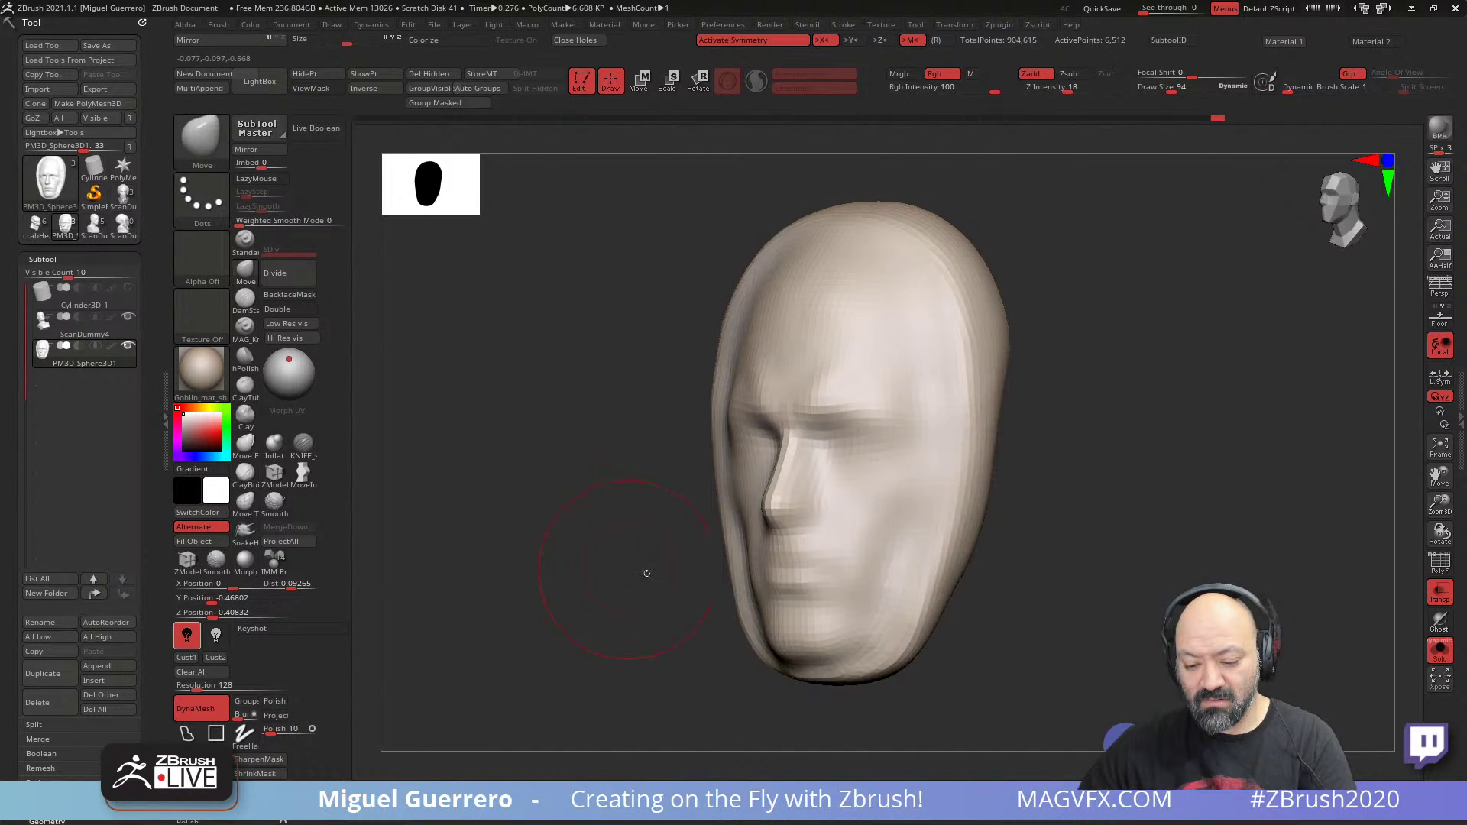
{"action": "left_click_drag", "start_coordinate": [873, 601], "coordinate": [909, 595], "text": "shift"}
{"action": "mouse_move", "coordinate": [905, 596]}
{"action": "left_mouse_down", "text": "shift"}
{"action": "mouse_move", "coordinate": [960, 457]}
{"action": "mouse_move", "coordinate": [966, 292]}
{"action": "mouse_move", "coordinate": [880, 207]}
{"action": "mouse_move", "coordinate": [927, 252]}
{"action": "mouse_move", "coordinate": [687, 451]}
{"action": "mouse_move", "coordinate": [753, 664]}
{"action": "left_mouse_up", "text": "shift"}
{"action": "mouse_move", "coordinate": [562, 567]}
{"action": "left_mouse_down"}
{"action": "mouse_move", "coordinate": [602, 569]}
{"action": "mouse_move", "coordinate": [534, 557]}
{"action": "mouse_move", "coordinate": [501, 491]}
{"action": "left_mouse_up"}
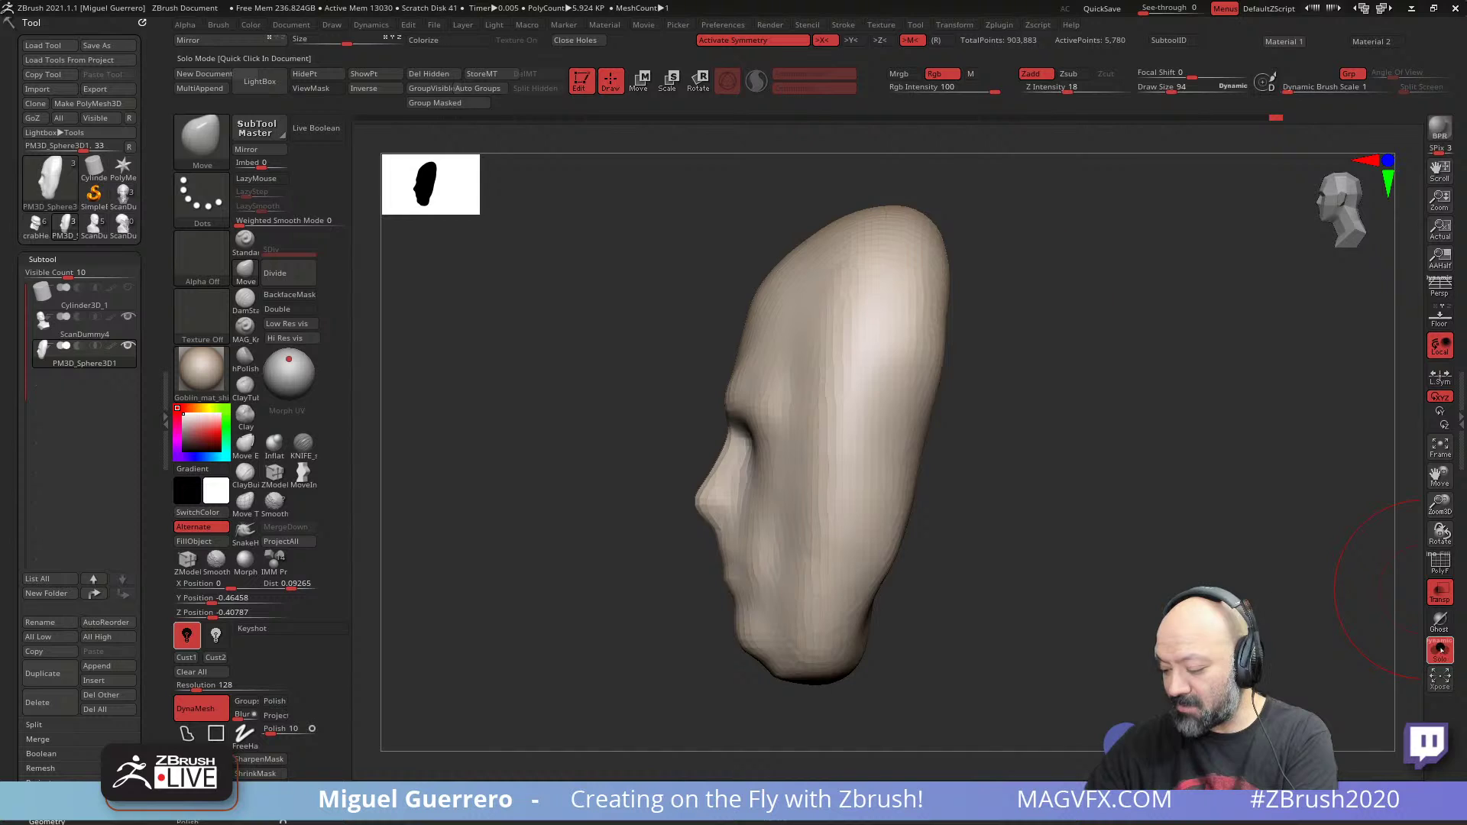
- Show the bust again and use the Move brush in profile to pull the nose, brow, forehead and chin forward
{"action": "left_click", "coordinate": [1440, 650]}
{"action": "key", "text": "b"}
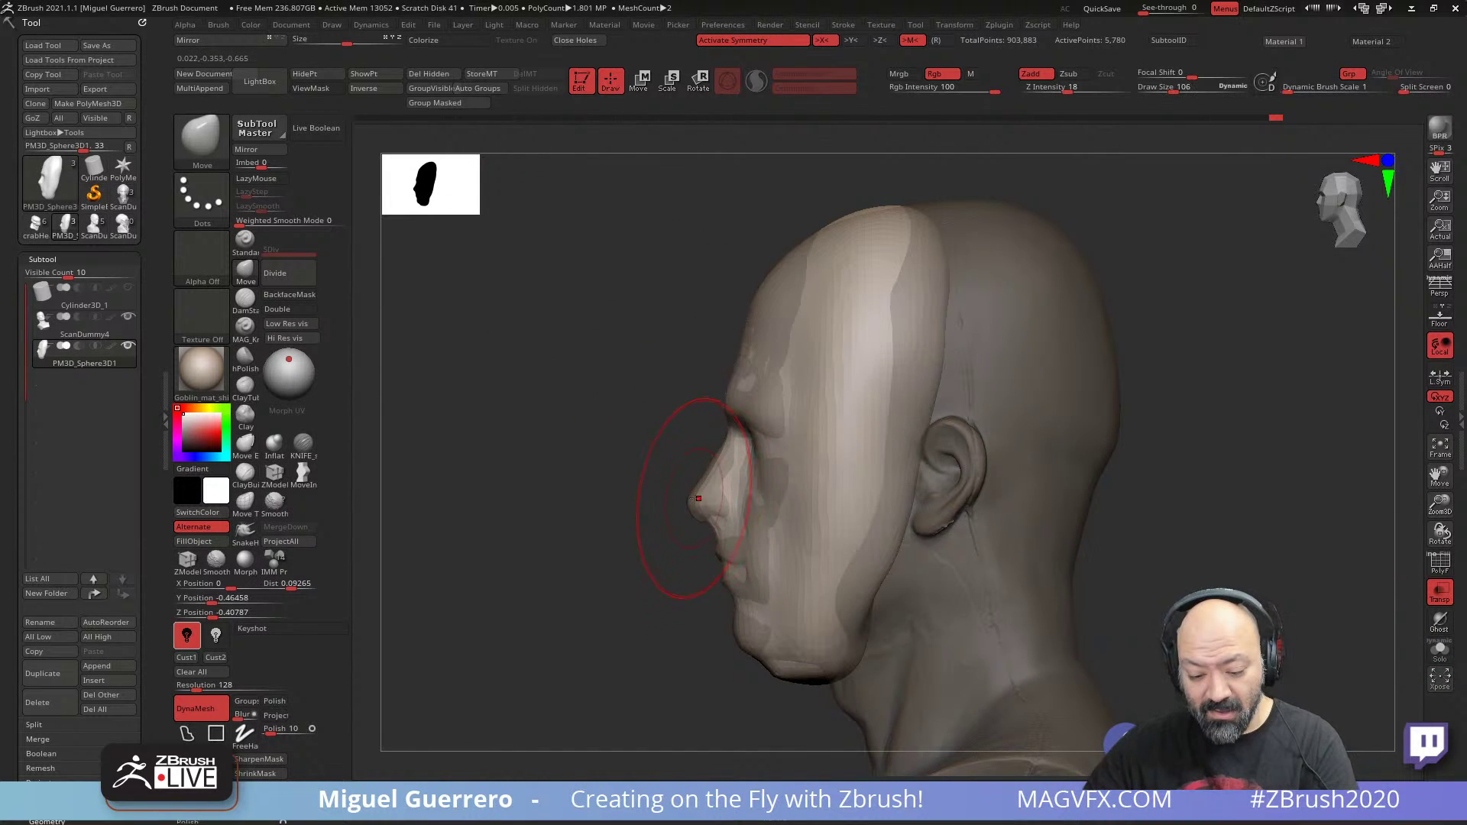
{"action": "key", "text": "ctrl+z"}
{"action": "key", "text": "ctrl+shift+z"}
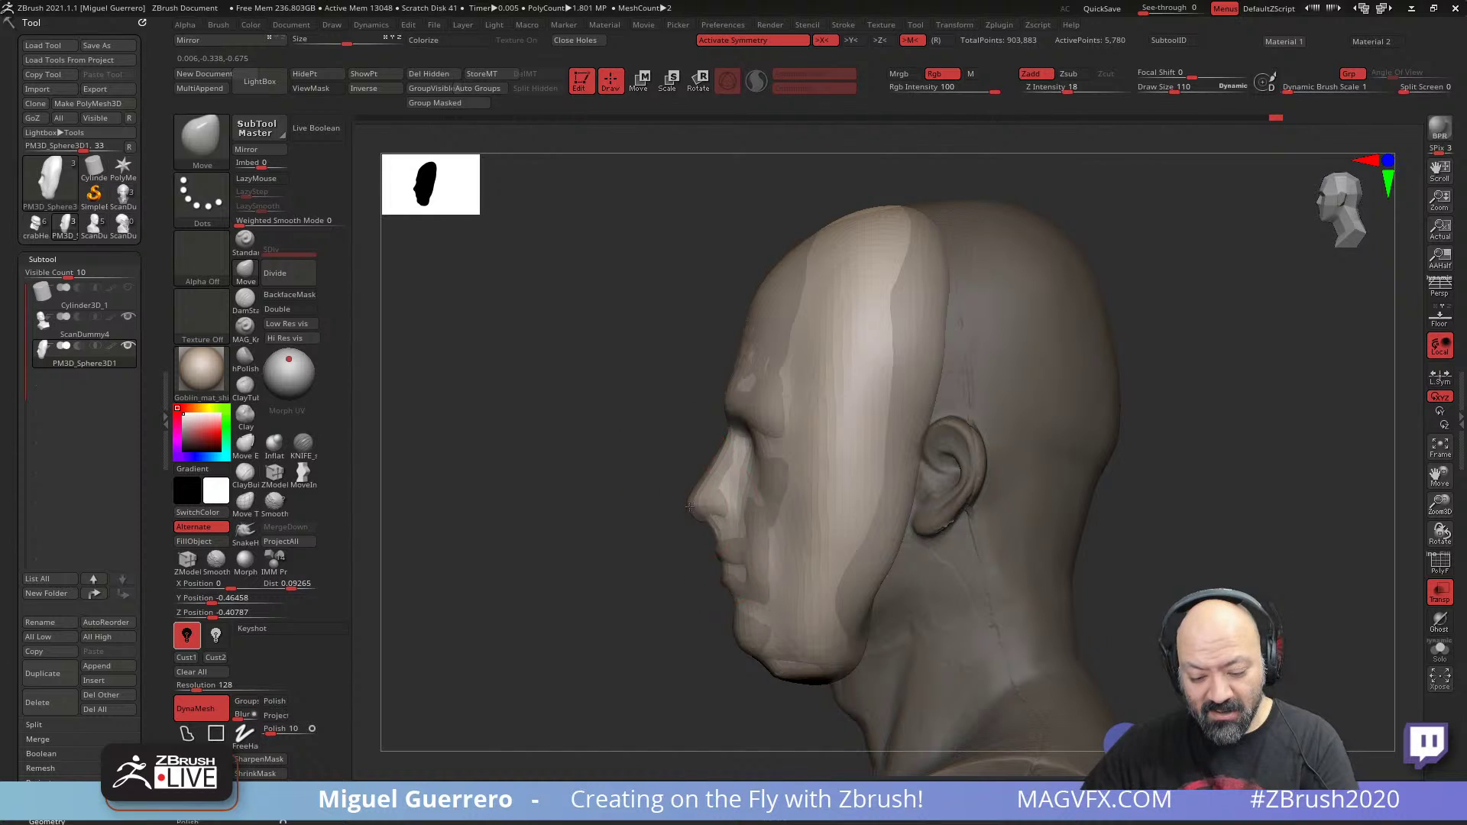
{"action": "mouse_move", "coordinate": [689, 506]}
{"action": "left_mouse_down"}
{"action": "mouse_move", "coordinate": [675, 486]}
{"action": "mouse_move", "coordinate": [712, 447]}
{"action": "mouse_move", "coordinate": [697, 419]}
{"action": "mouse_move", "coordinate": [747, 419]}
{"action": "left_mouse_up"}
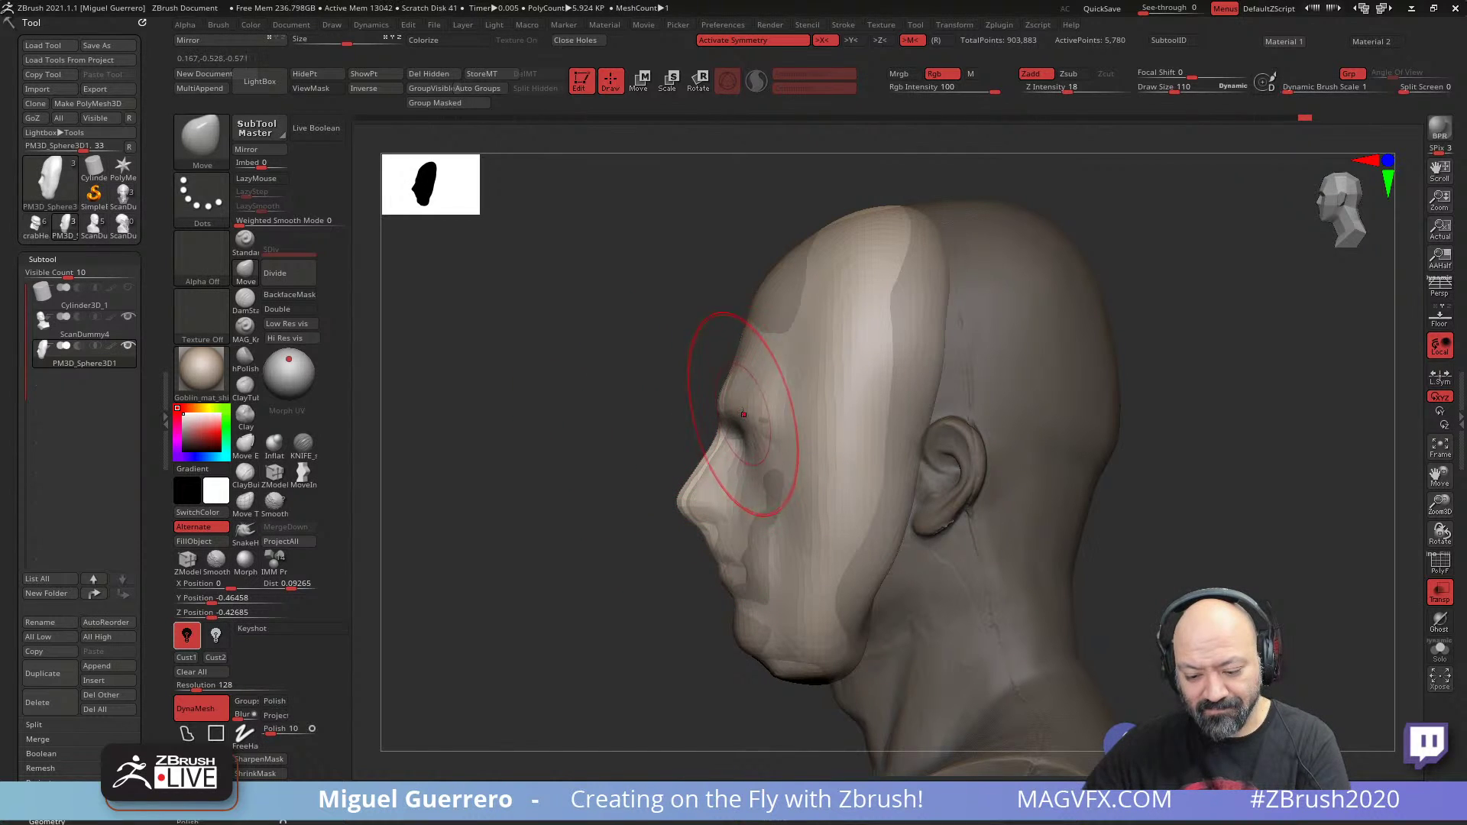
{"action": "mouse_move", "coordinate": [768, 307]}
{"action": "left_mouse_down"}
{"action": "mouse_move", "coordinate": [749, 301]}
{"action": "mouse_move", "coordinate": [773, 254]}
{"action": "left_mouse_up"}
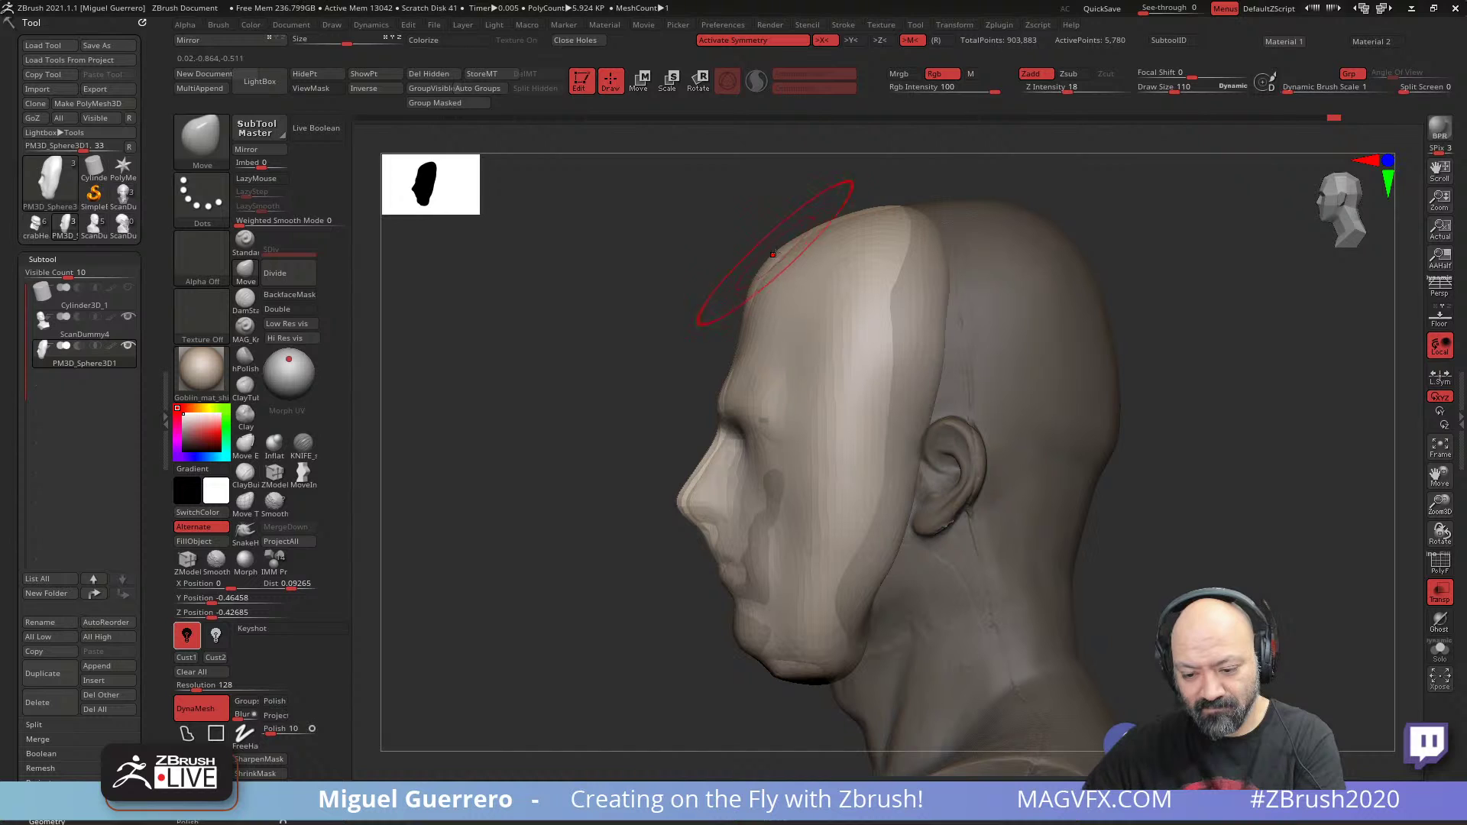
{"action": "left_click_drag", "start_coordinate": [714, 466], "coordinate": [692, 535]}
{"action": "left_click_drag", "start_coordinate": [738, 634], "coordinate": [714, 667]}
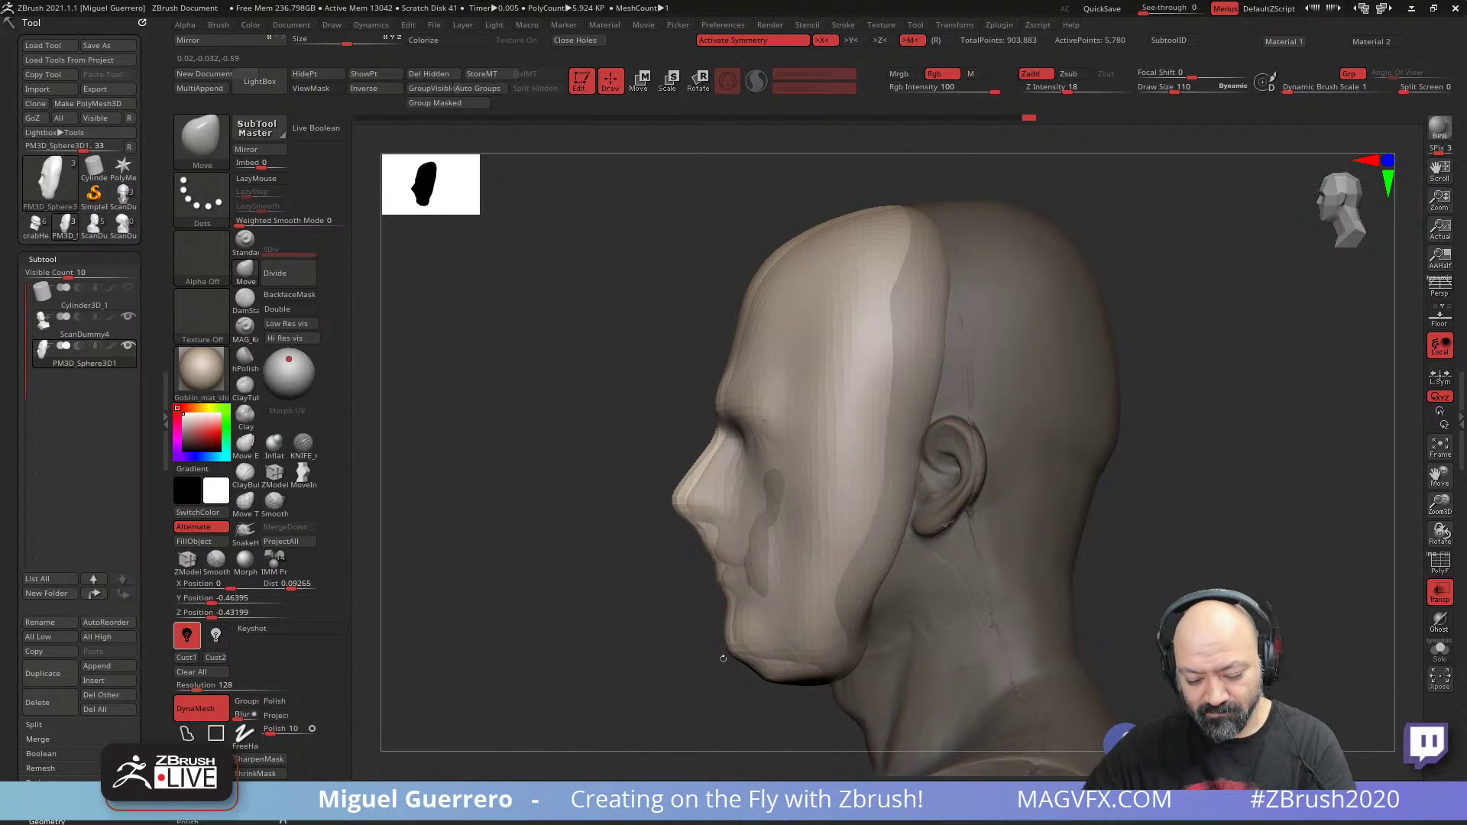
{"action": "key", "text": "ctrl+shift+z"}
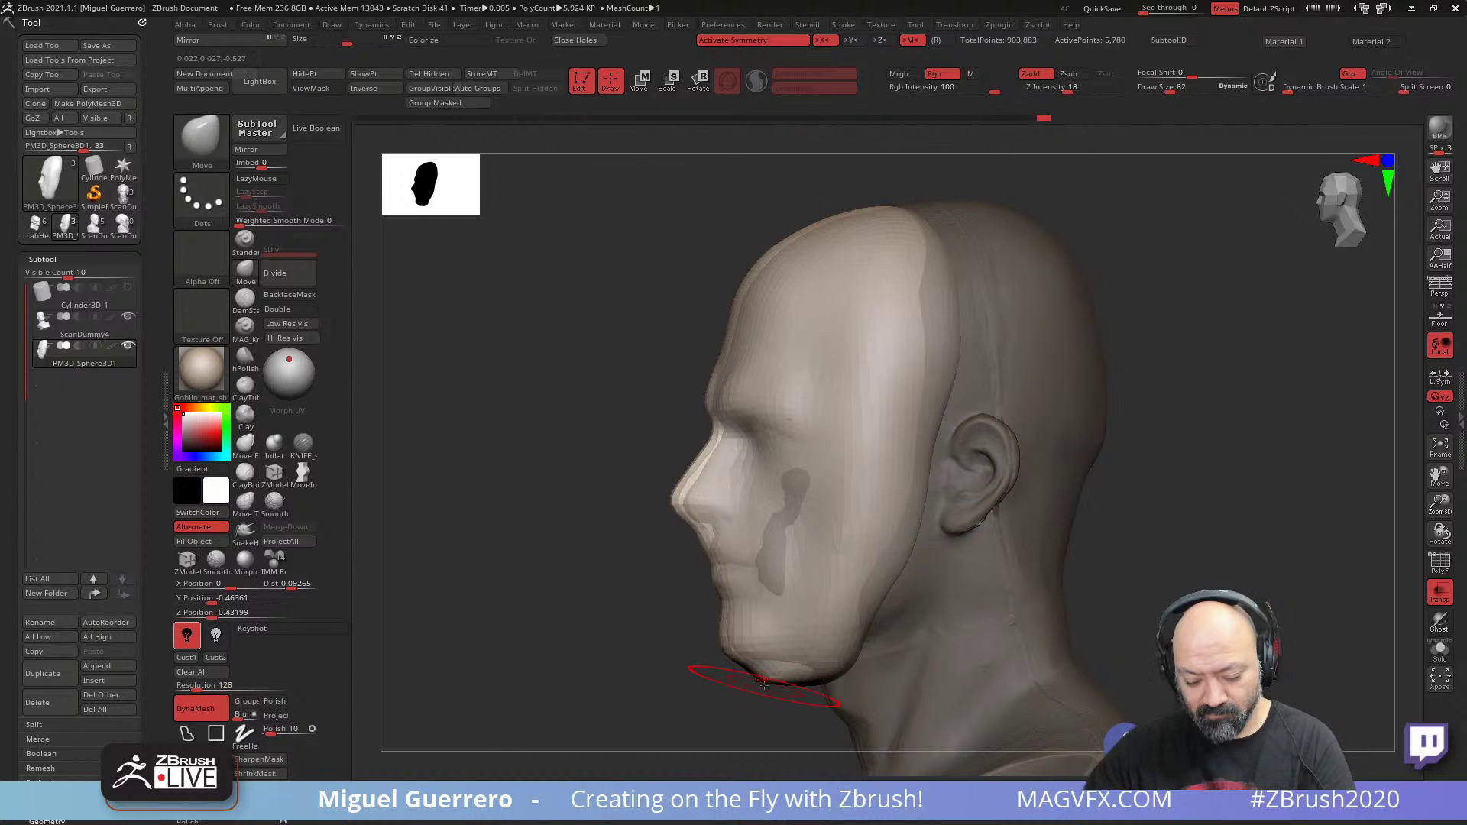
- Set the face form's DynaMesh resolution to 256
{"action": "left_click_drag", "start_coordinate": [645, 672], "coordinate": [507, 552], "text": "shift"}
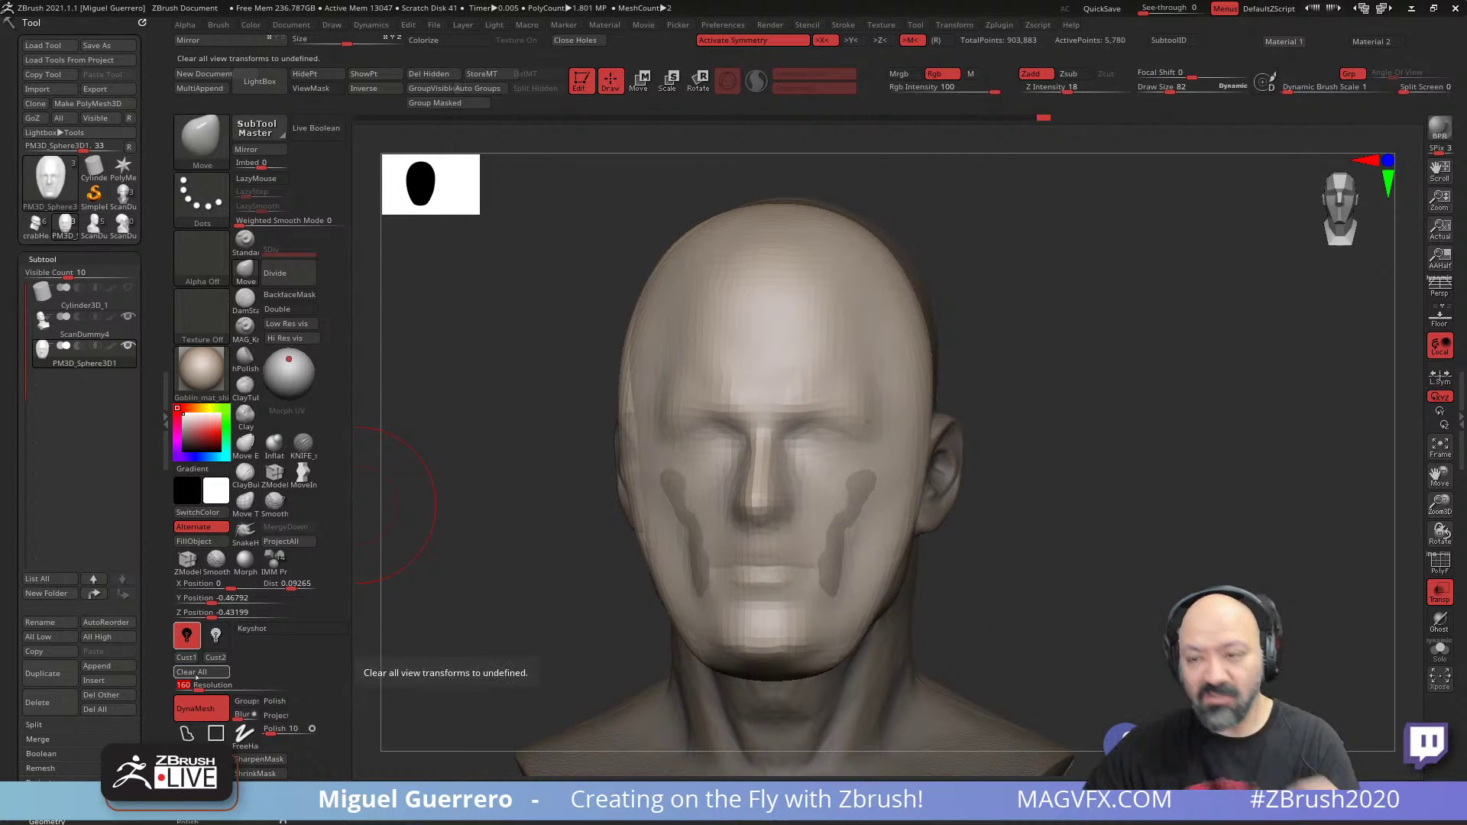
{"action": "type", "text": "256"}
{"action": "key", "text": "Return"}
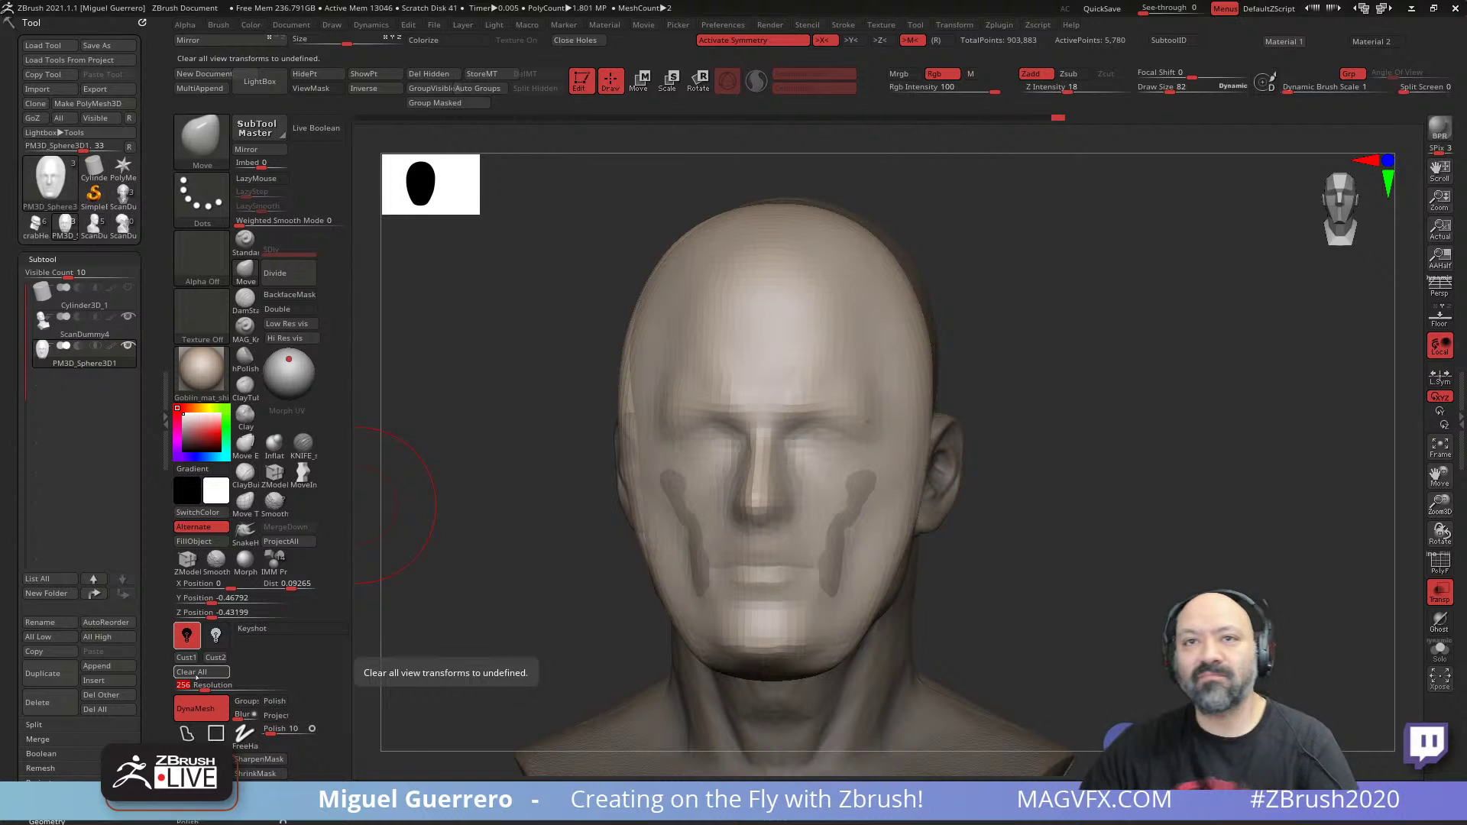
- Pull both cheeks outward with the Move brush so they cover the bust's cheeks, and smooth them
{"action": "left_click_drag", "start_coordinate": [529, 493], "coordinate": [505, 535], "text": "alt"}
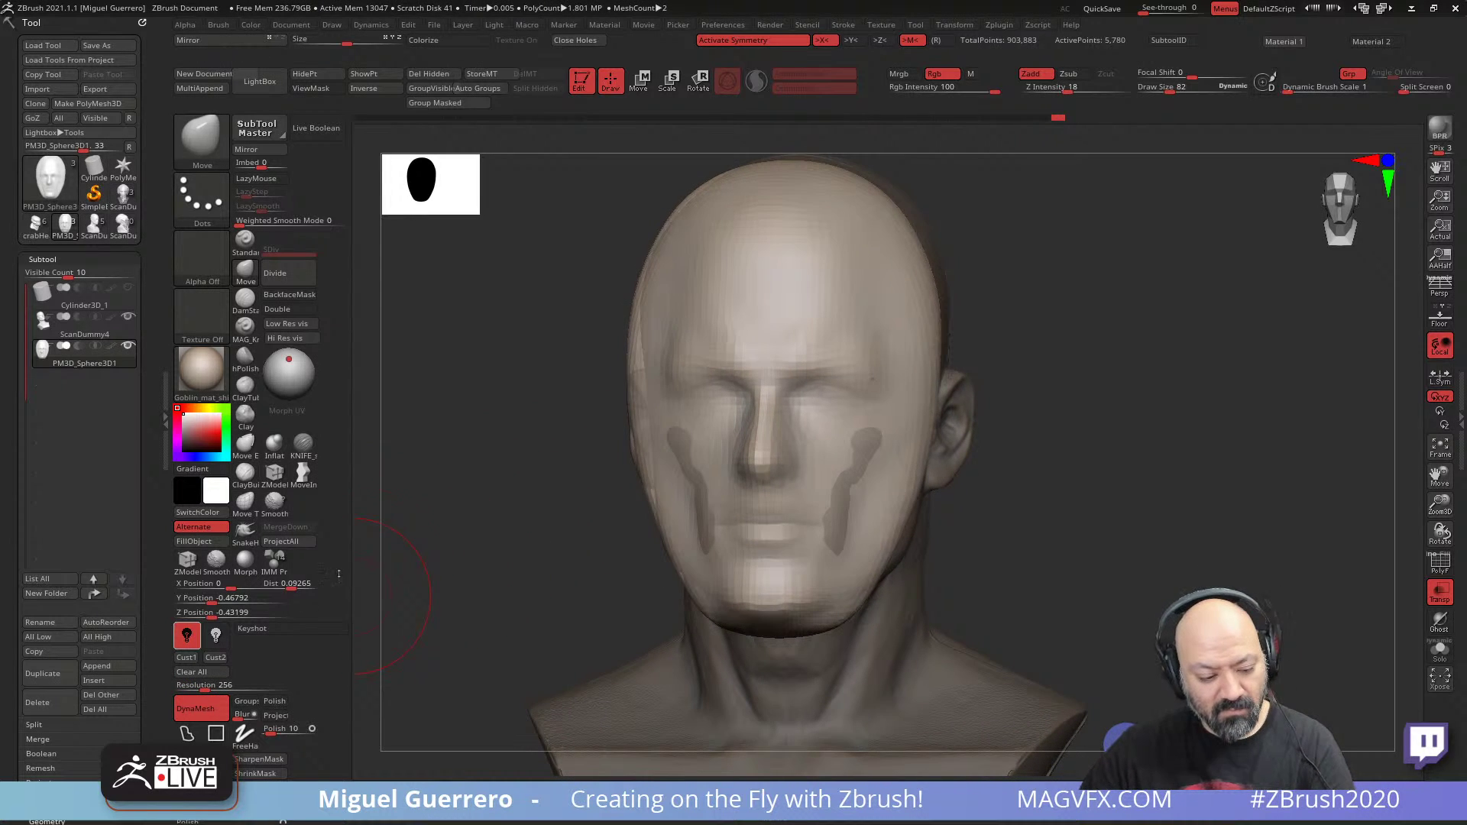
{"action": "left_click_drag", "start_coordinate": [592, 481], "coordinate": [609, 495]}
{"action": "left_click_drag", "start_coordinate": [686, 467], "coordinate": [657, 468]}
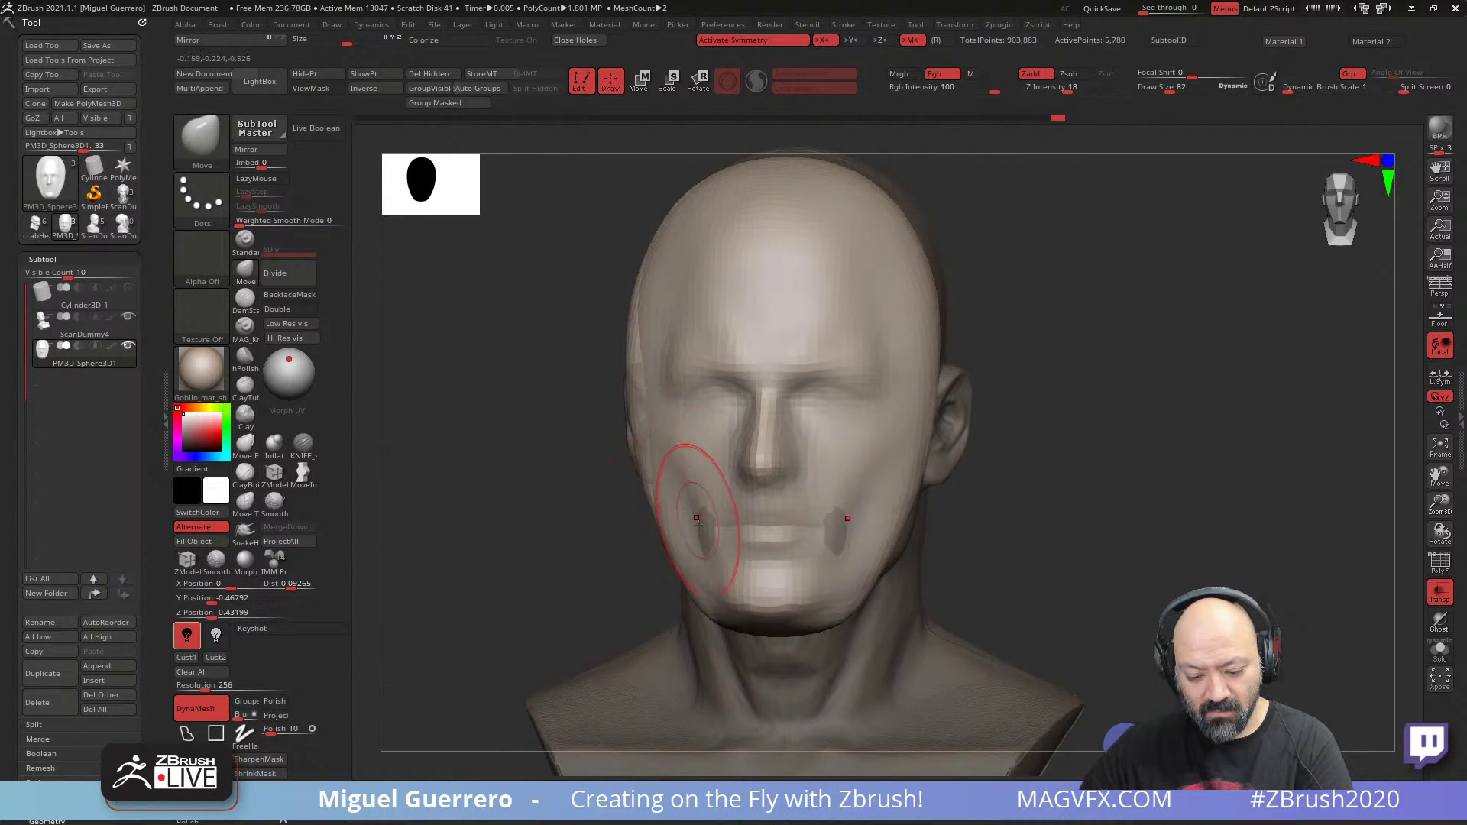
{"action": "mouse_move", "coordinate": [696, 518]}
{"action": "left_mouse_down", "text": "shift"}
{"action": "mouse_move", "coordinate": [669, 536]}
{"action": "mouse_move", "coordinate": [672, 524]}
{"action": "left_mouse_up", "text": "shift"}
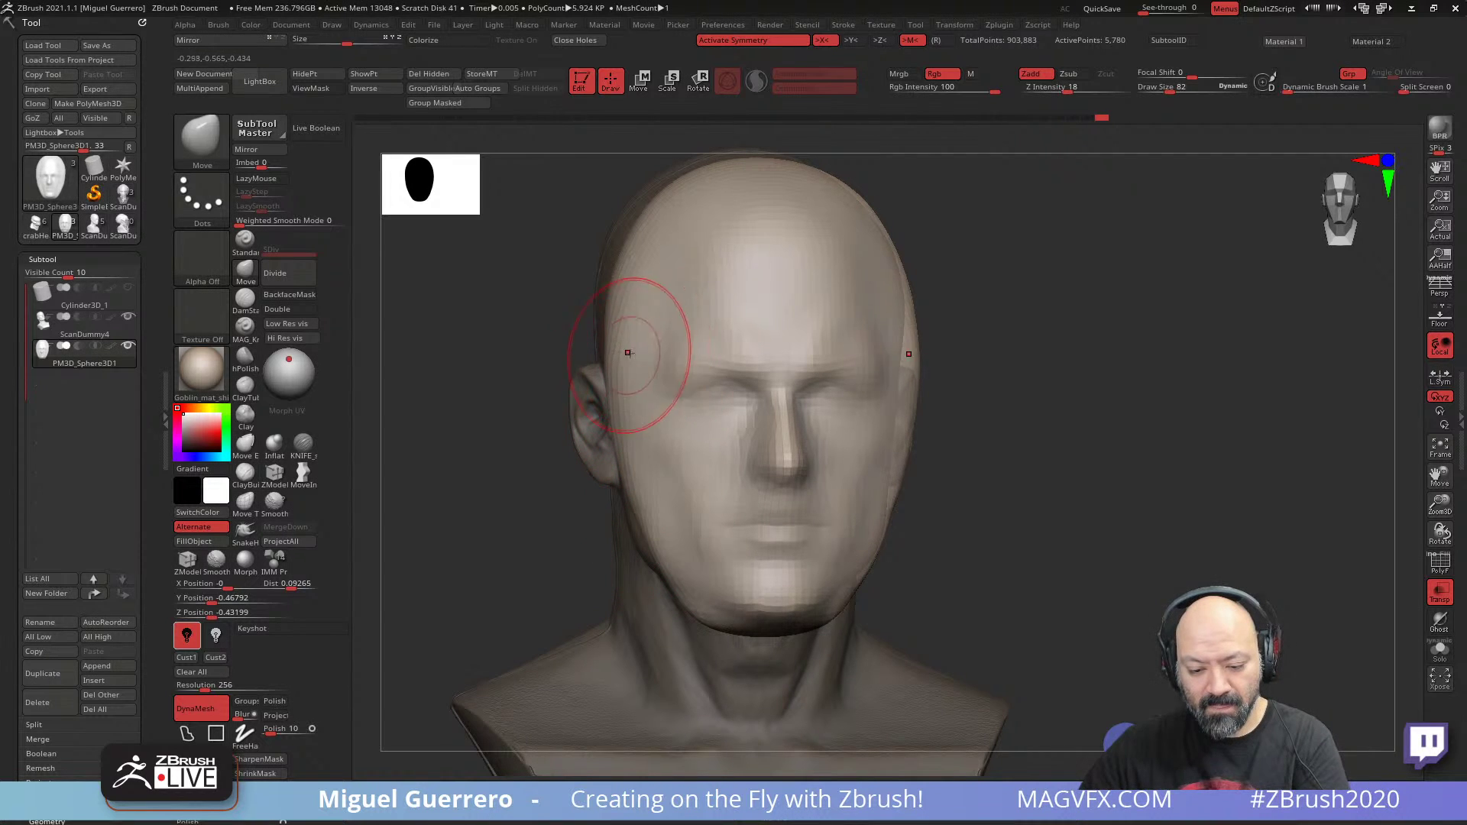
{"action": "mouse_move", "coordinate": [509, 383]}
{"action": "left_mouse_down"}
{"action": "mouse_move", "coordinate": [581, 428]}
{"action": "mouse_move", "coordinate": [674, 388]}
{"action": "left_mouse_up"}
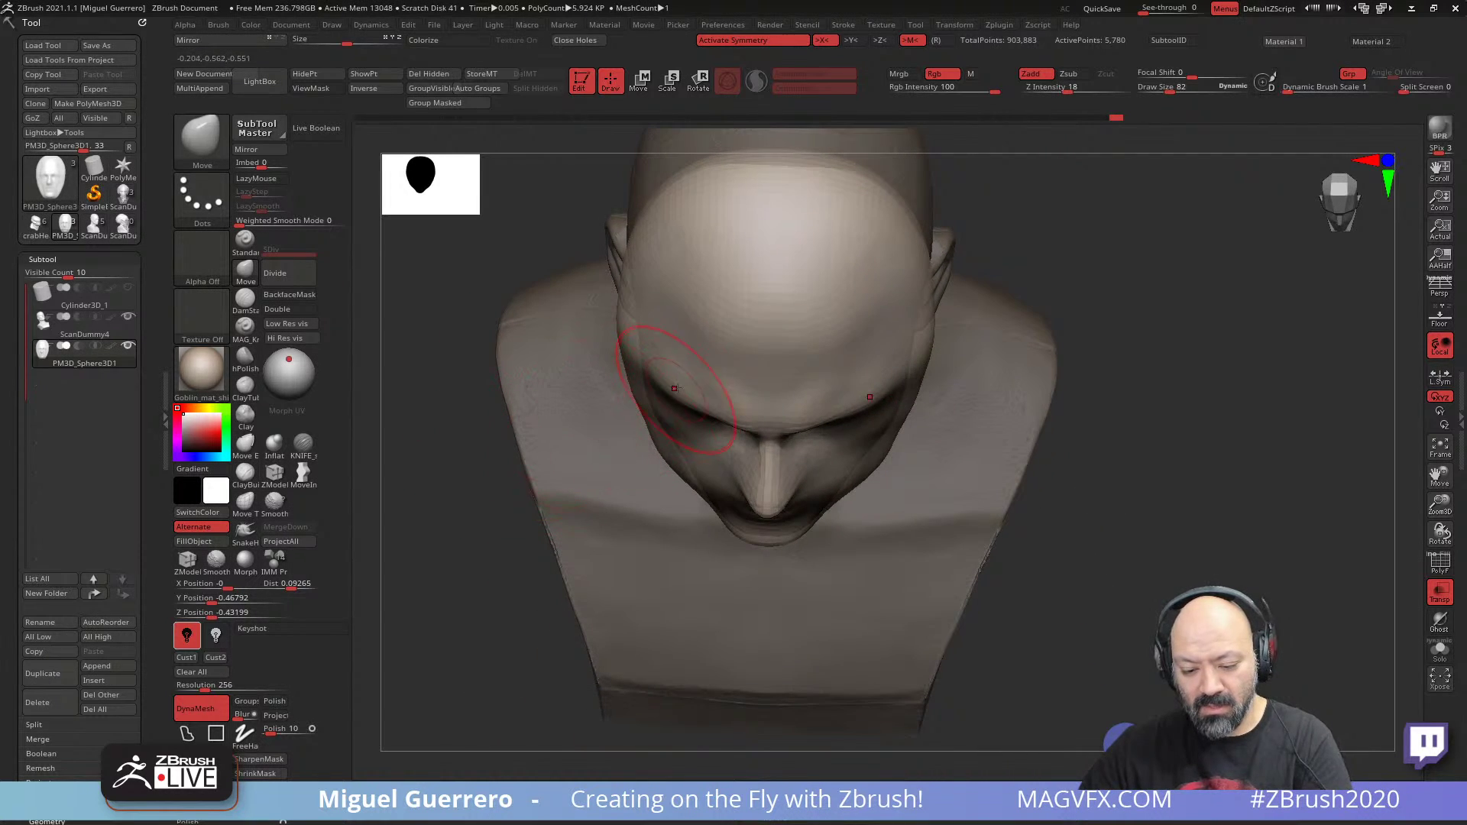
{"action": "left_click_drag", "start_coordinate": [481, 449], "coordinate": [518, 443]}
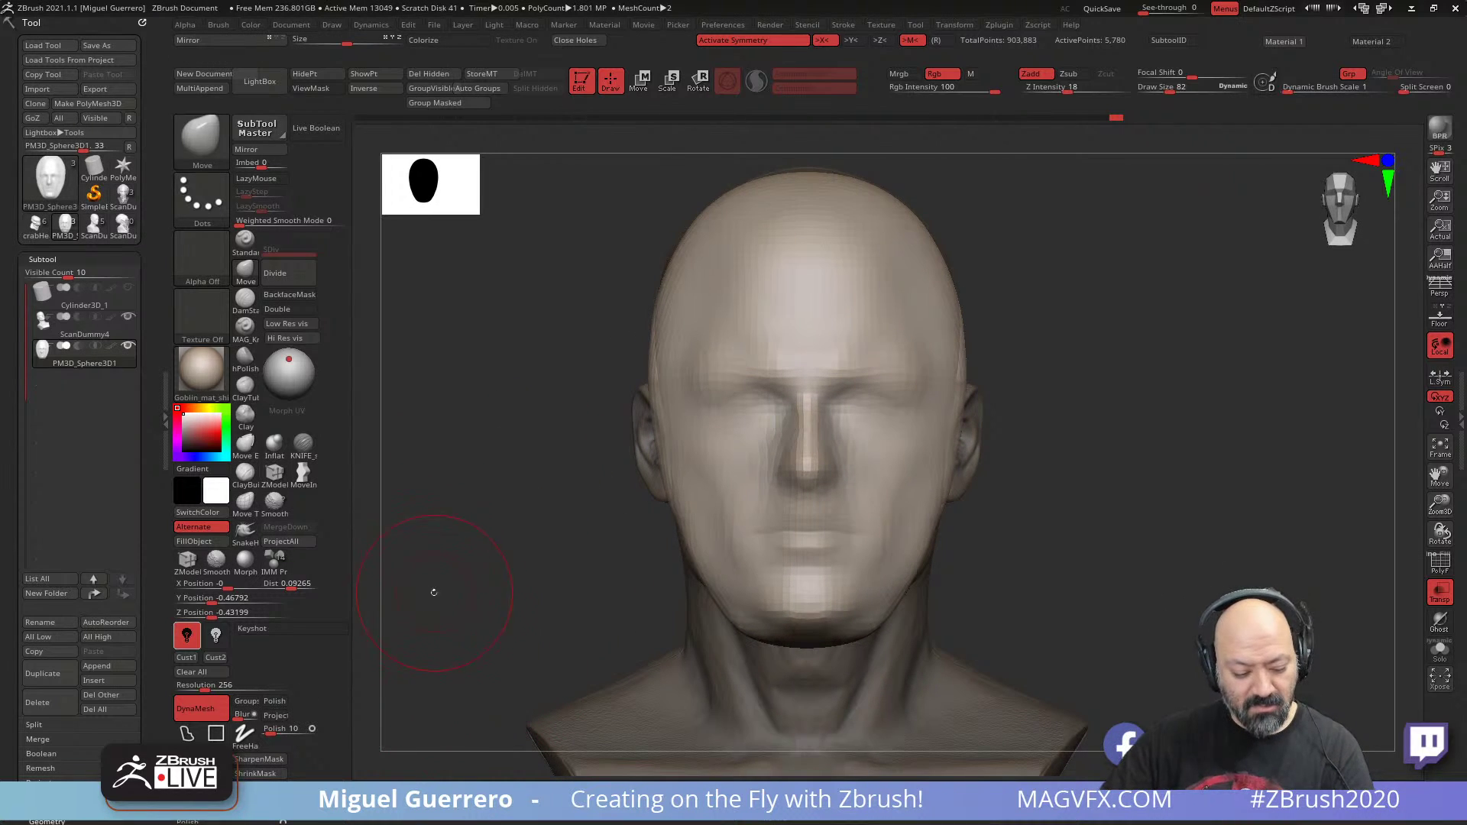
- Remesh the face form with DynaMesh and adjust its side edge in front of the ears with the Move brush
{"action": "key", "text": "d"}
{"action": "mouse_move", "coordinate": [462, 574]}
{"action": "left_mouse_down"}
{"action": "mouse_move", "coordinate": [478, 544]}
{"action": "mouse_move", "coordinate": [453, 543]}
{"action": "mouse_move", "coordinate": [498, 574]}
{"action": "mouse_move", "coordinate": [529, 538]}
{"action": "mouse_move", "coordinate": [508, 542]}
{"action": "mouse_move", "coordinate": [665, 541]}
{"action": "mouse_move", "coordinate": [666, 529]}
{"action": "left_mouse_up"}
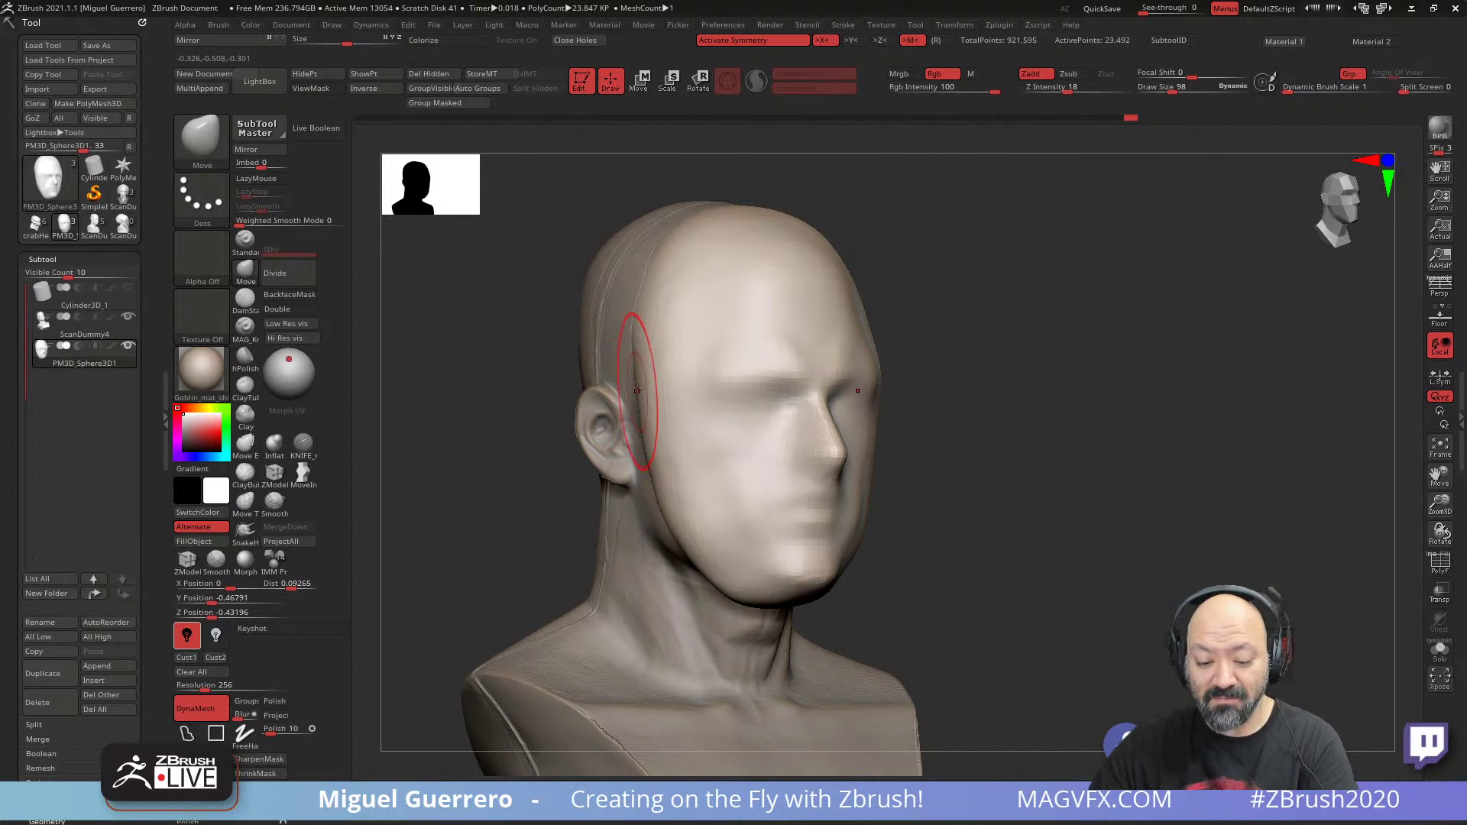
{"action": "left_click_drag", "start_coordinate": [634, 354], "coordinate": [632, 333]}
{"action": "left_click_drag", "start_coordinate": [520, 535], "coordinate": [384, 532]}
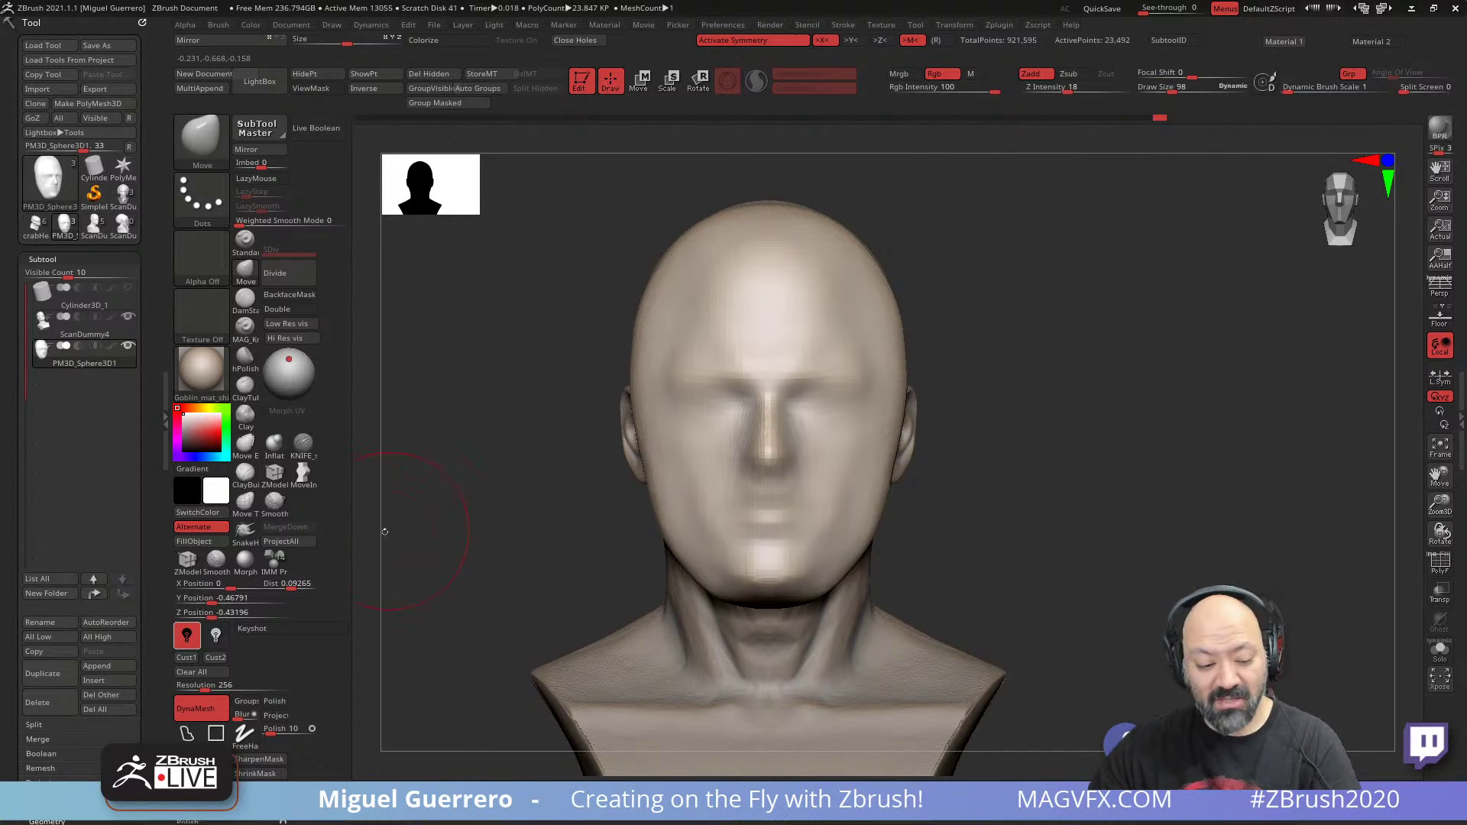
- Carve the mouth line and the small groove beneath the nose with the KNIFE brush at a reduced draw size
{"action": "left_click", "coordinate": [306, 447]}
{"action": "left_click_drag", "start_coordinate": [498, 484], "coordinate": [507, 489]}
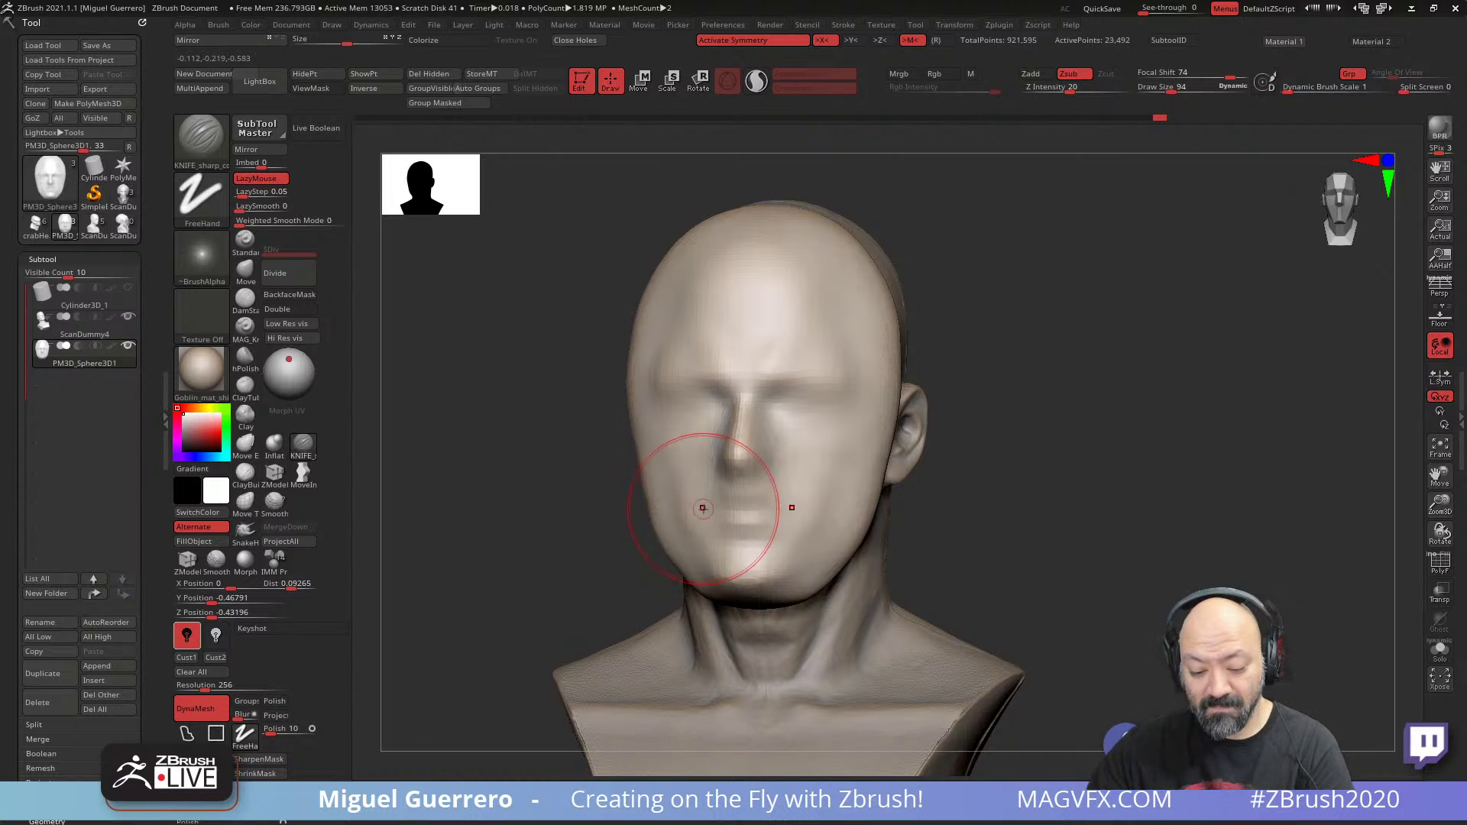
{"action": "key", "text": "["}
{"action": "key", "text": "["}
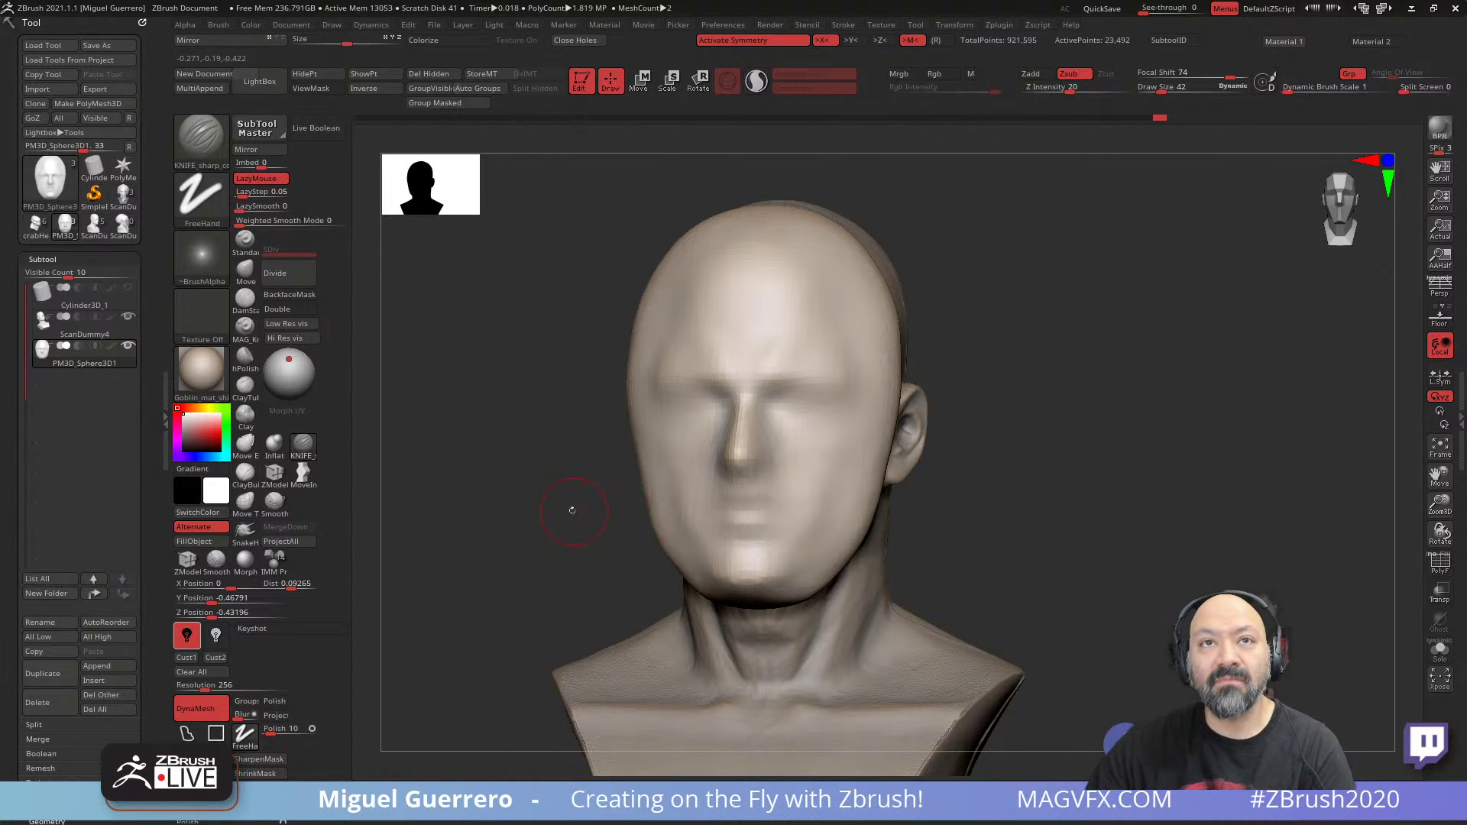
{"action": "mouse_move", "coordinate": [561, 515]}
{"action": "left_mouse_down", "text": "alt"}
{"action": "mouse_move", "coordinate": [543, 468]}
{"action": "mouse_move", "coordinate": [543, 493]}
{"action": "left_mouse_up", "text": "alt"}
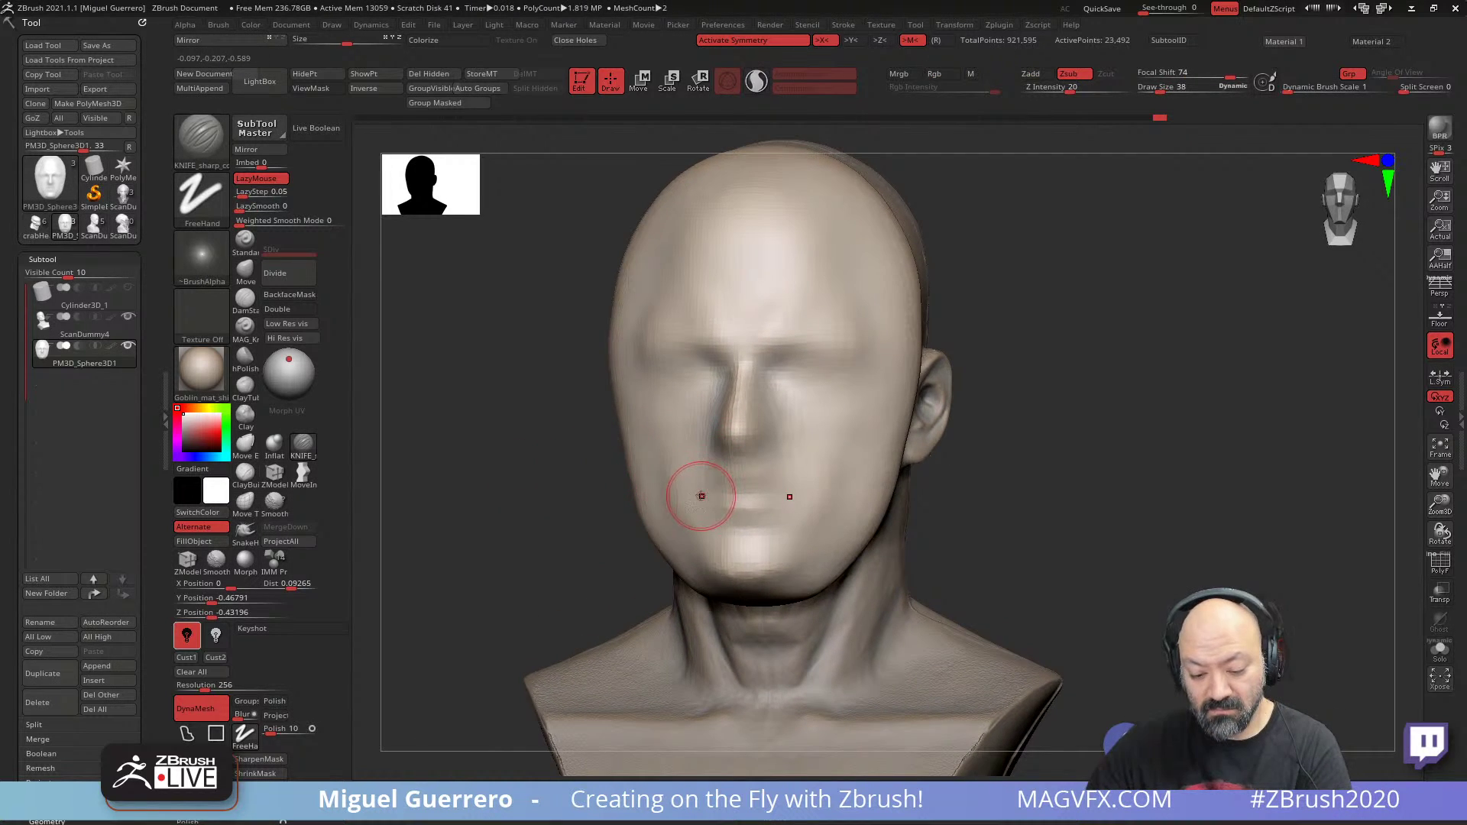
{"action": "key", "text": "["}
{"action": "key", "text": "["}
{"action": "mouse_move", "coordinate": [711, 496]}
{"action": "left_mouse_down"}
{"action": "mouse_move", "coordinate": [777, 495]}
{"action": "mouse_move", "coordinate": [742, 485]}
{"action": "left_mouse_up"}
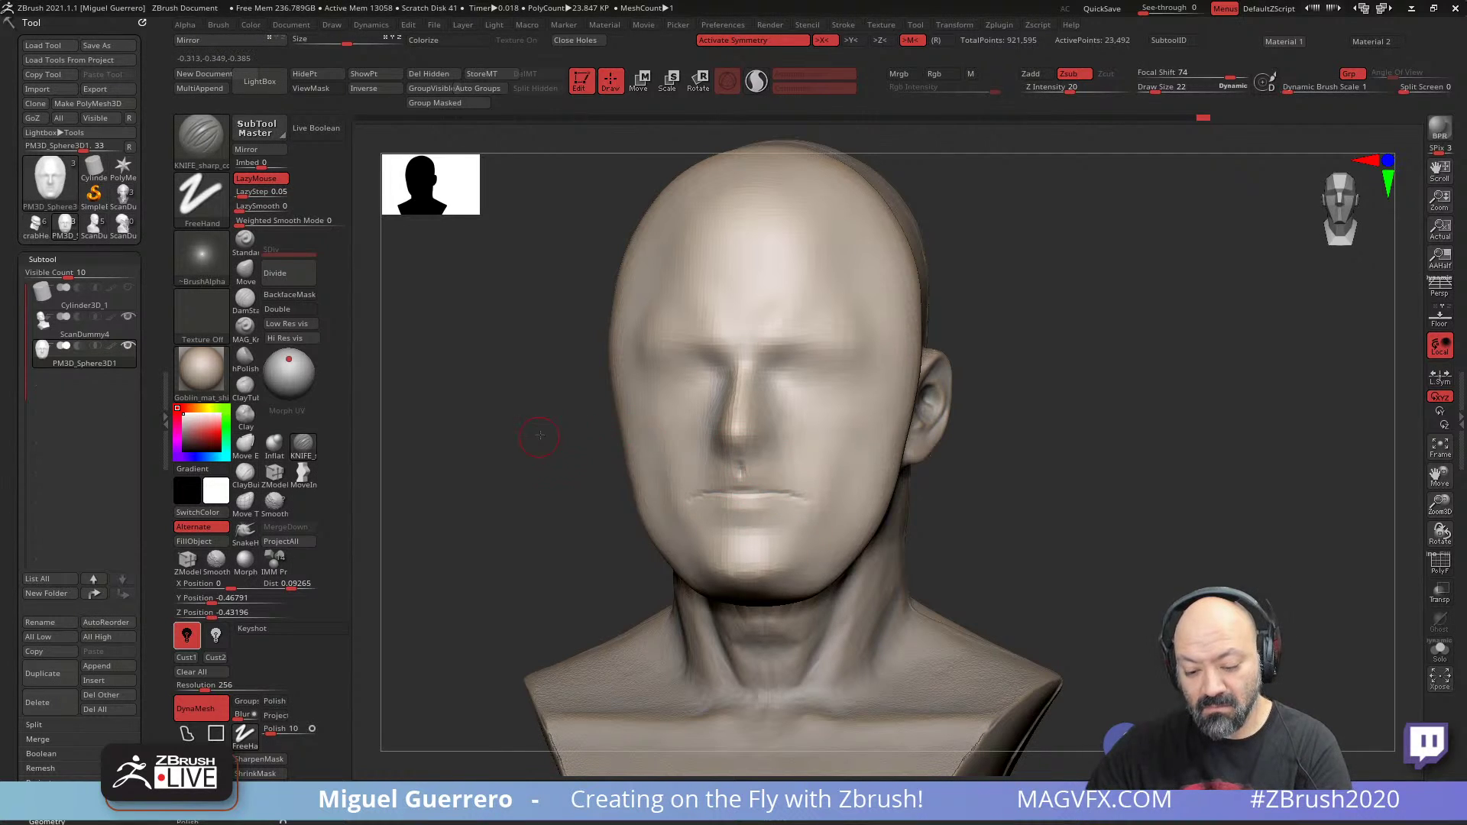
- Mask the nostril areas on the underside of the nose and invert the mask
{"action": "left_click_drag", "start_coordinate": [539, 436], "coordinate": [609, 420]}
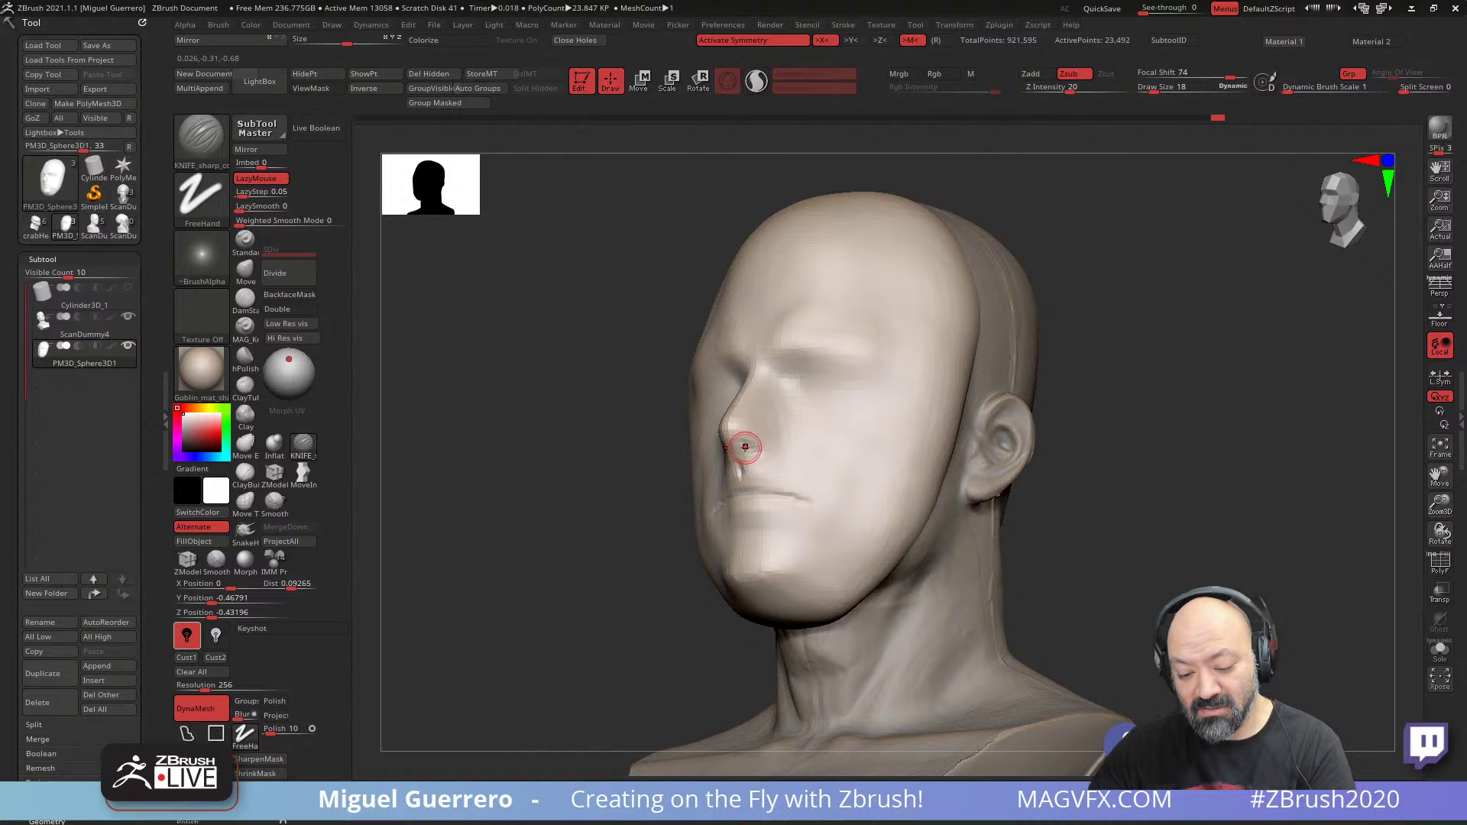
{"action": "key", "text": "ctrl"}
{"action": "left_click_drag", "start_coordinate": [753, 450], "coordinate": [739, 451], "text": "ctrl"}
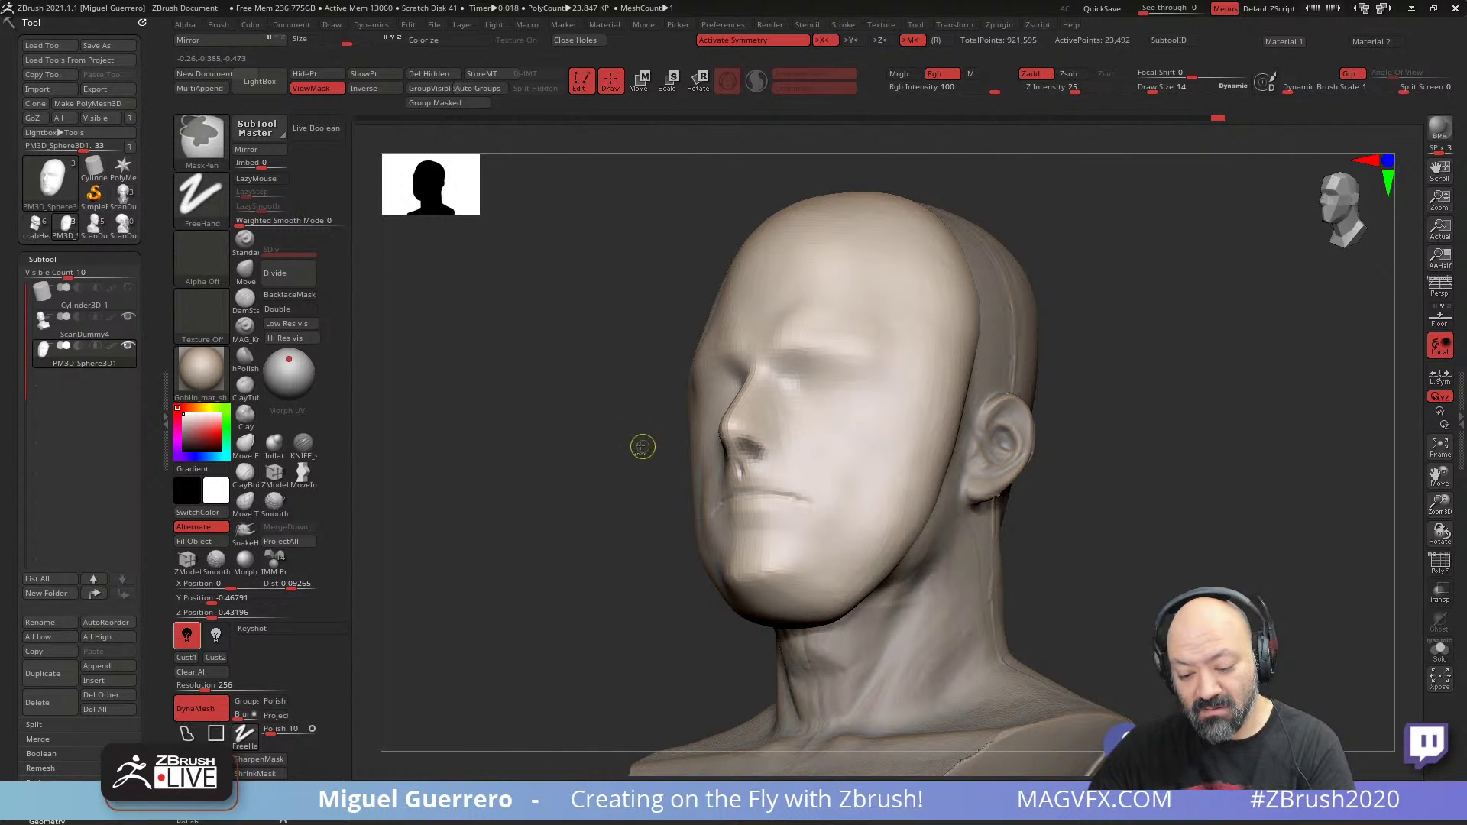
{"action": "left_click", "coordinate": [641, 445], "text": "ctrl"}
{"action": "mouse_move", "coordinate": [514, 494]}
{"action": "left_mouse_down"}
{"action": "mouse_move", "coordinate": [591, 592]}
{"action": "mouse_move", "coordinate": [549, 633]}
{"action": "left_mouse_up"}
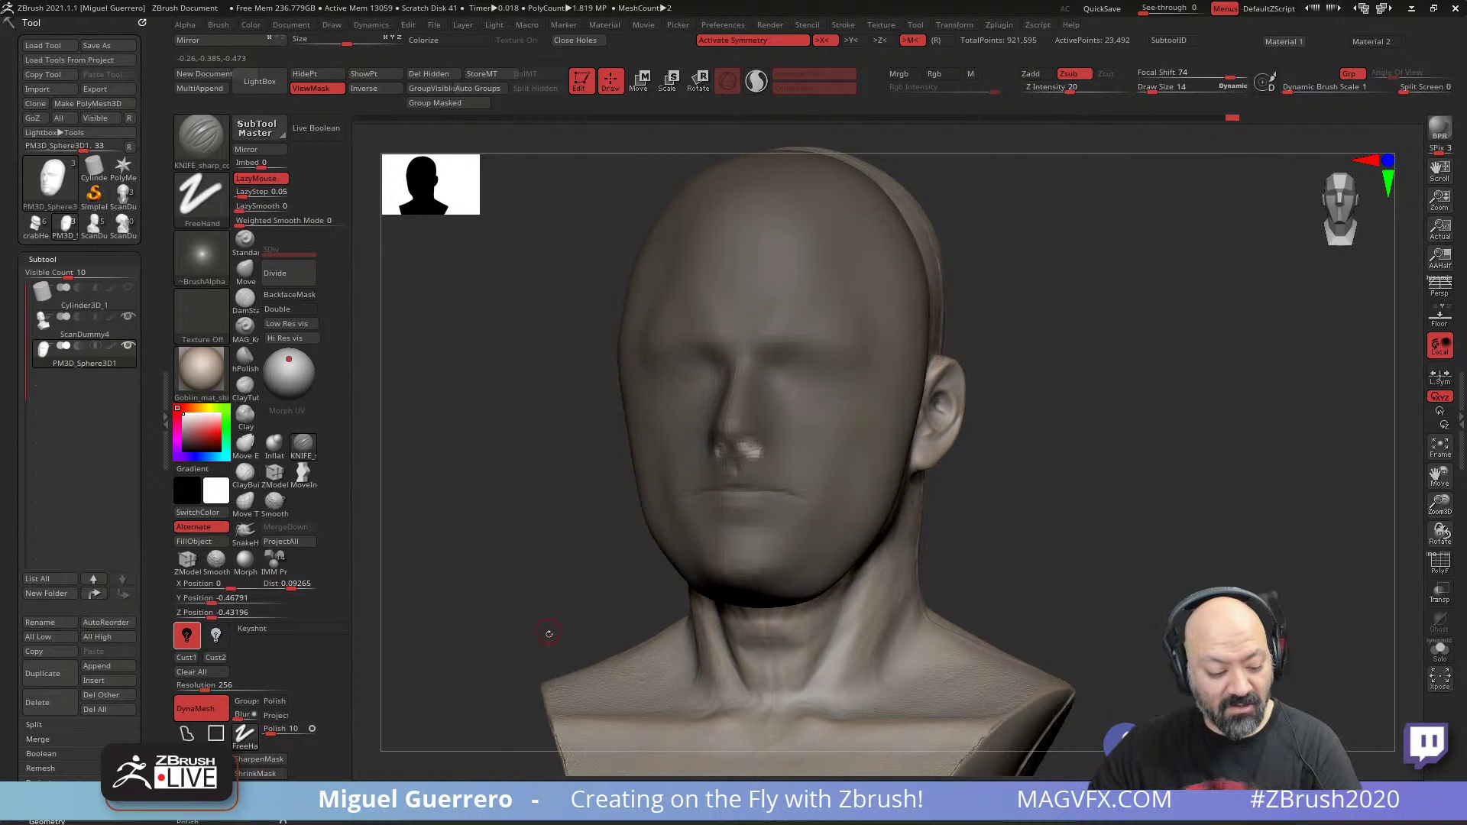
- Clear the mask and remesh the face form with DynaMesh at resolution 352
{"action": "left_click", "coordinate": [217, 685]}
{"action": "type", "text": "536"}
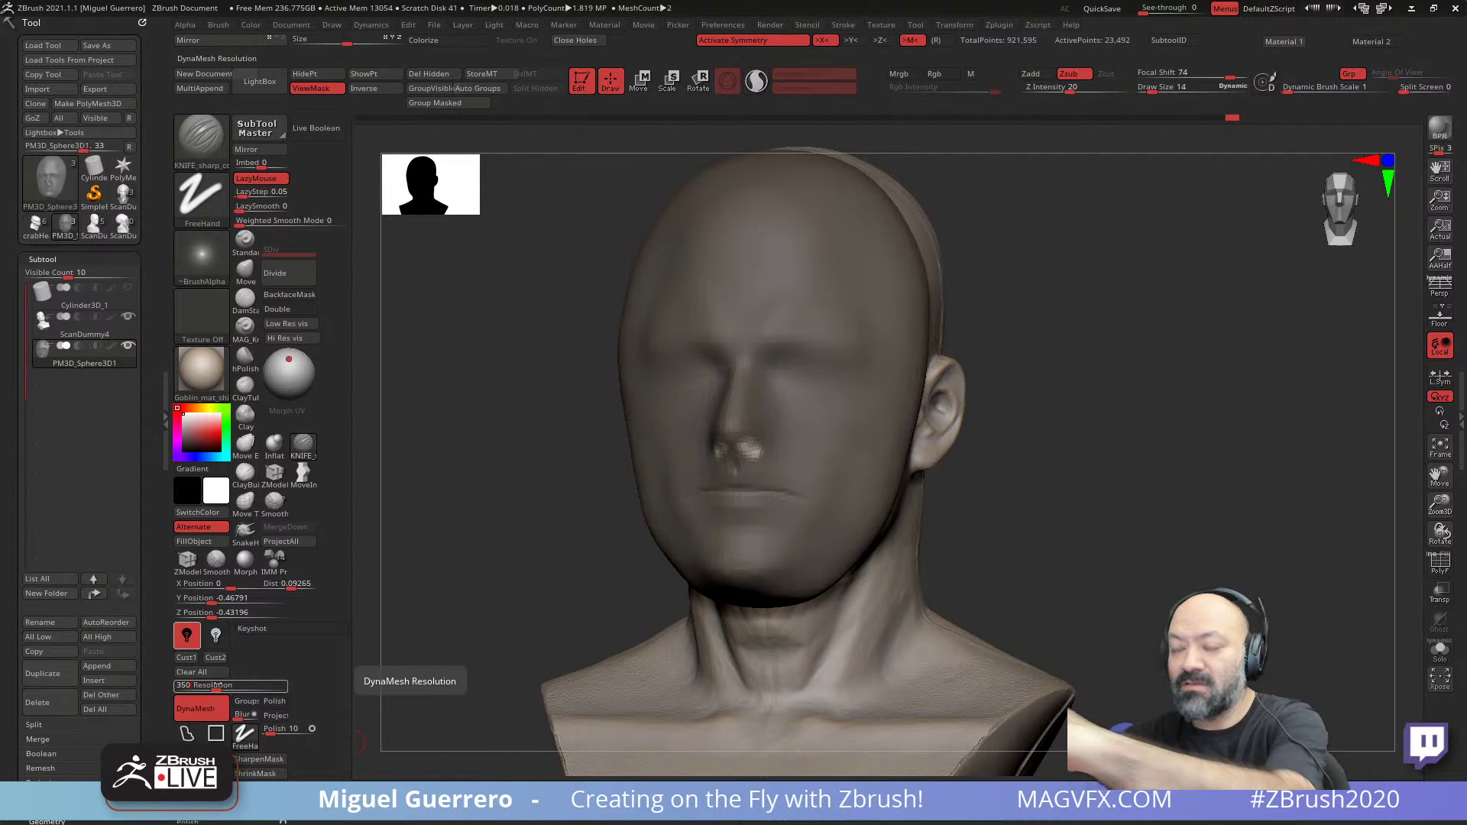
{"action": "left_click_drag", "start_coordinate": [217, 686], "coordinate": [209, 685]}
{"action": "key", "text": "Return"}
{"action": "left_click_drag", "start_coordinate": [481, 496], "coordinate": [497, 512], "text": "ctrl"}
{"action": "left_click_drag", "start_coordinate": [492, 493], "coordinate": [517, 519], "text": "ctrl"}
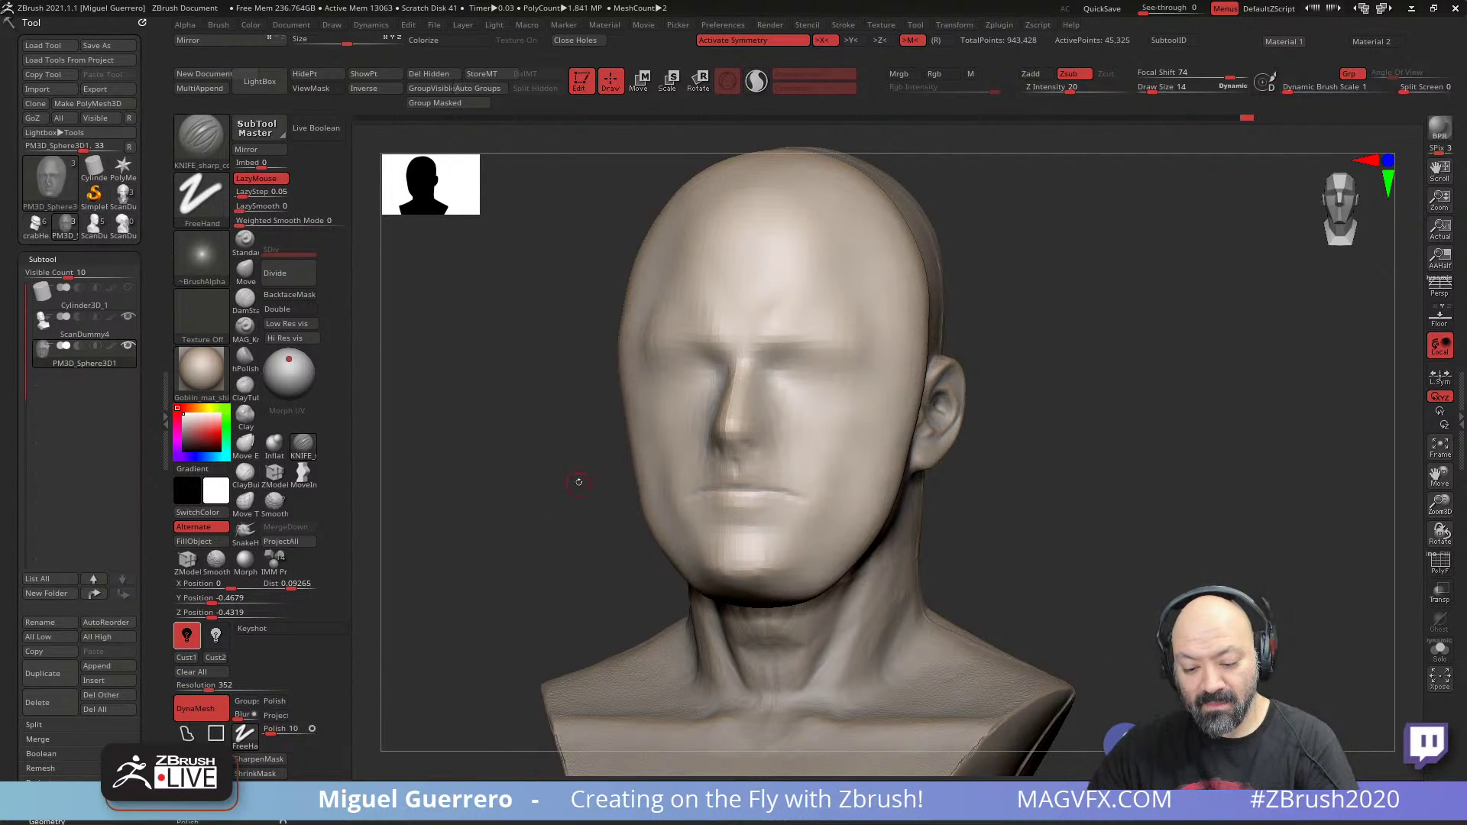
- Mask the nostril wings at the sides of the nose, invert the mask and swell them with the Inflat brush
{"action": "mouse_move", "coordinate": [576, 481]}
{"action": "left_mouse_down"}
{"action": "mouse_move", "coordinate": [504, 486]}
{"action": "mouse_move", "coordinate": [745, 448]}
{"action": "left_mouse_up"}
{"action": "key", "text": "ctrl"}
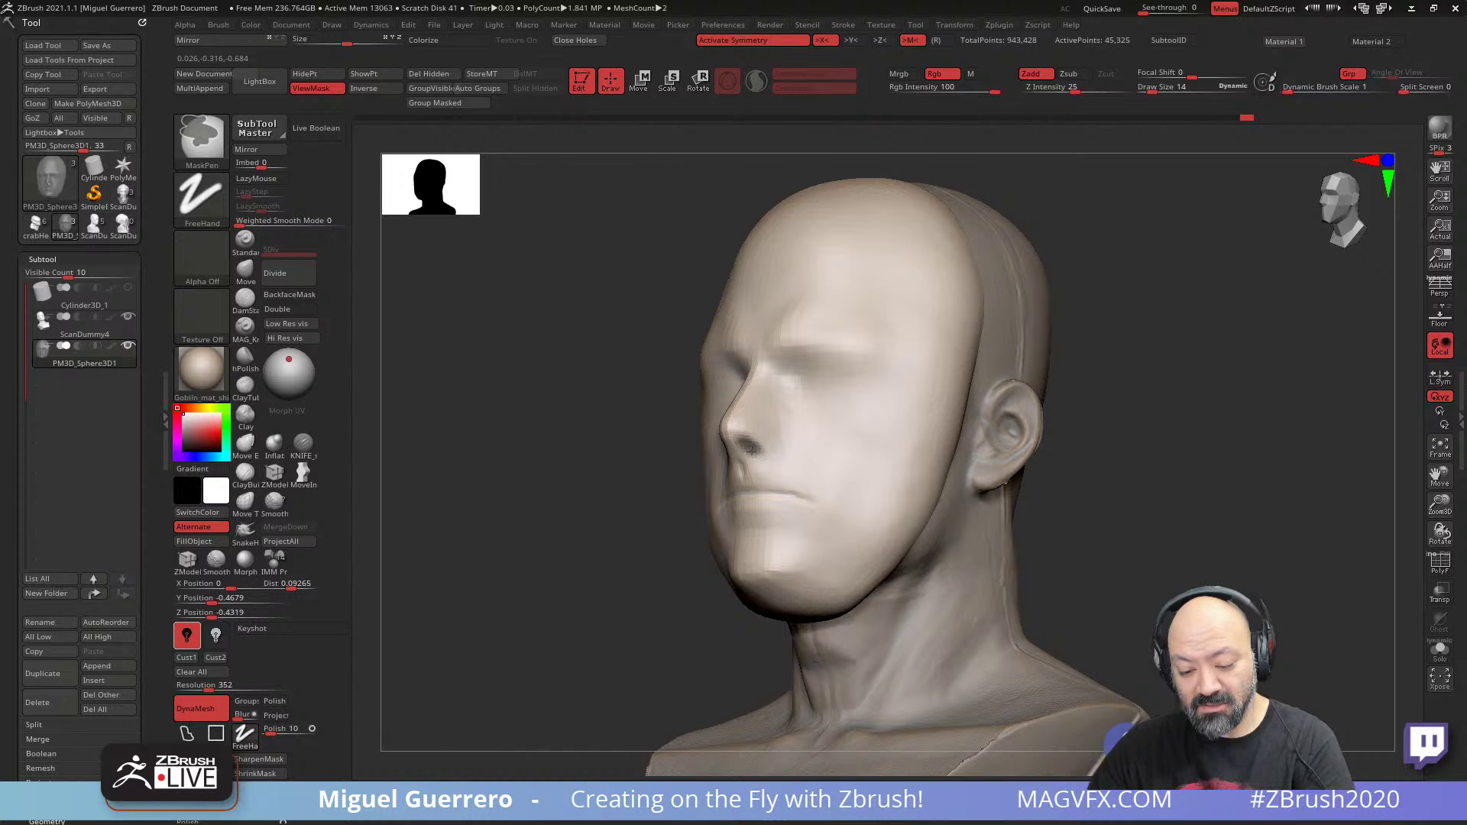
{"action": "left_click", "coordinate": [563, 495], "text": "ctrl"}
{"action": "left_click_drag", "start_coordinate": [560, 487], "coordinate": [459, 485]}
{"action": "left_click", "coordinate": [274, 444]}
{"action": "left_click_drag", "start_coordinate": [557, 419], "coordinate": [722, 428]}
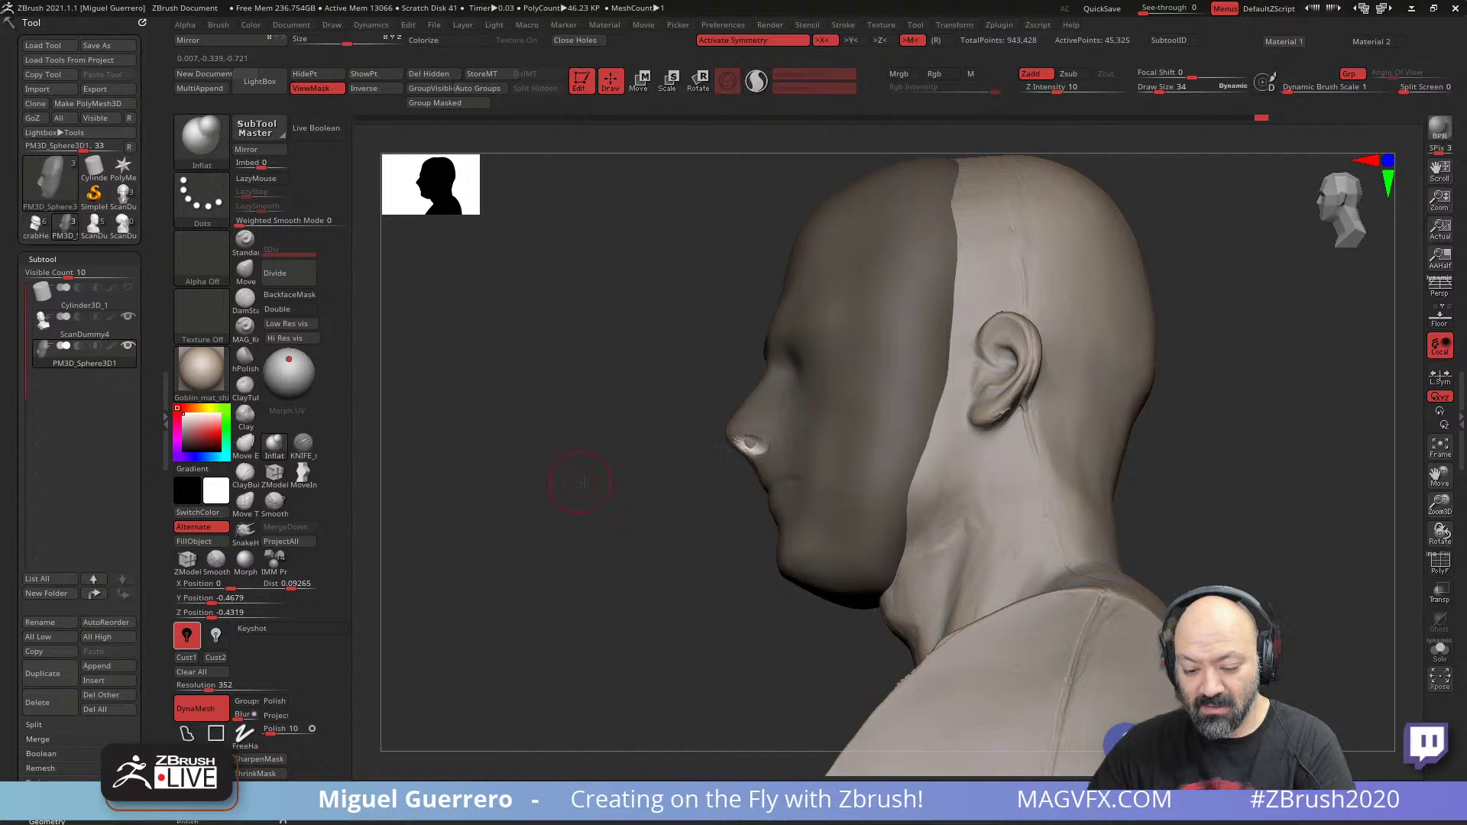
{"action": "left_click_drag", "start_coordinate": [580, 482], "coordinate": [399, 442]}
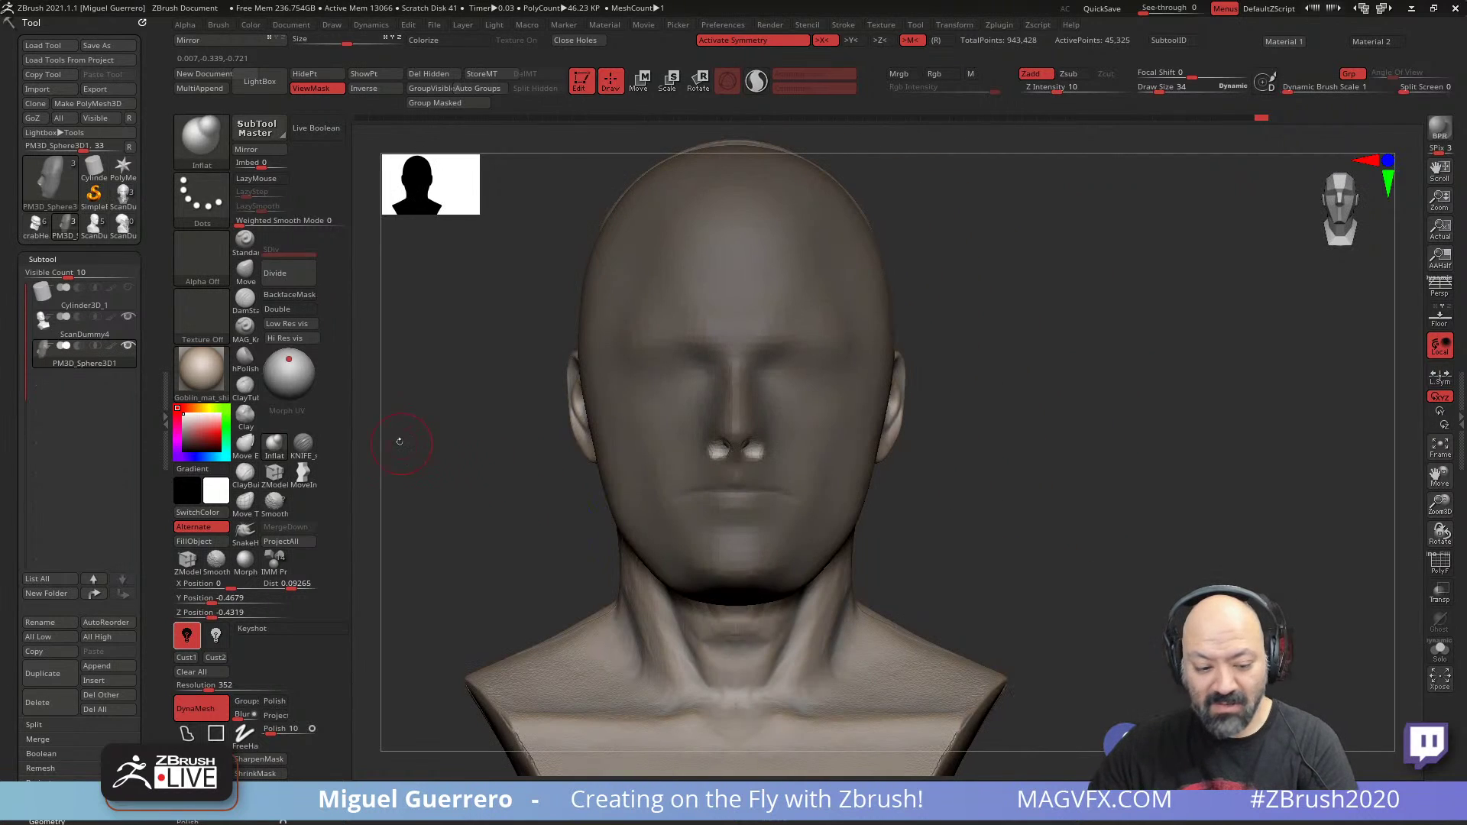
- Reshape the unmasked nostril wings with the Move brush at a reduced draw size and clear the mask
{"action": "left_click", "coordinate": [245, 269]}
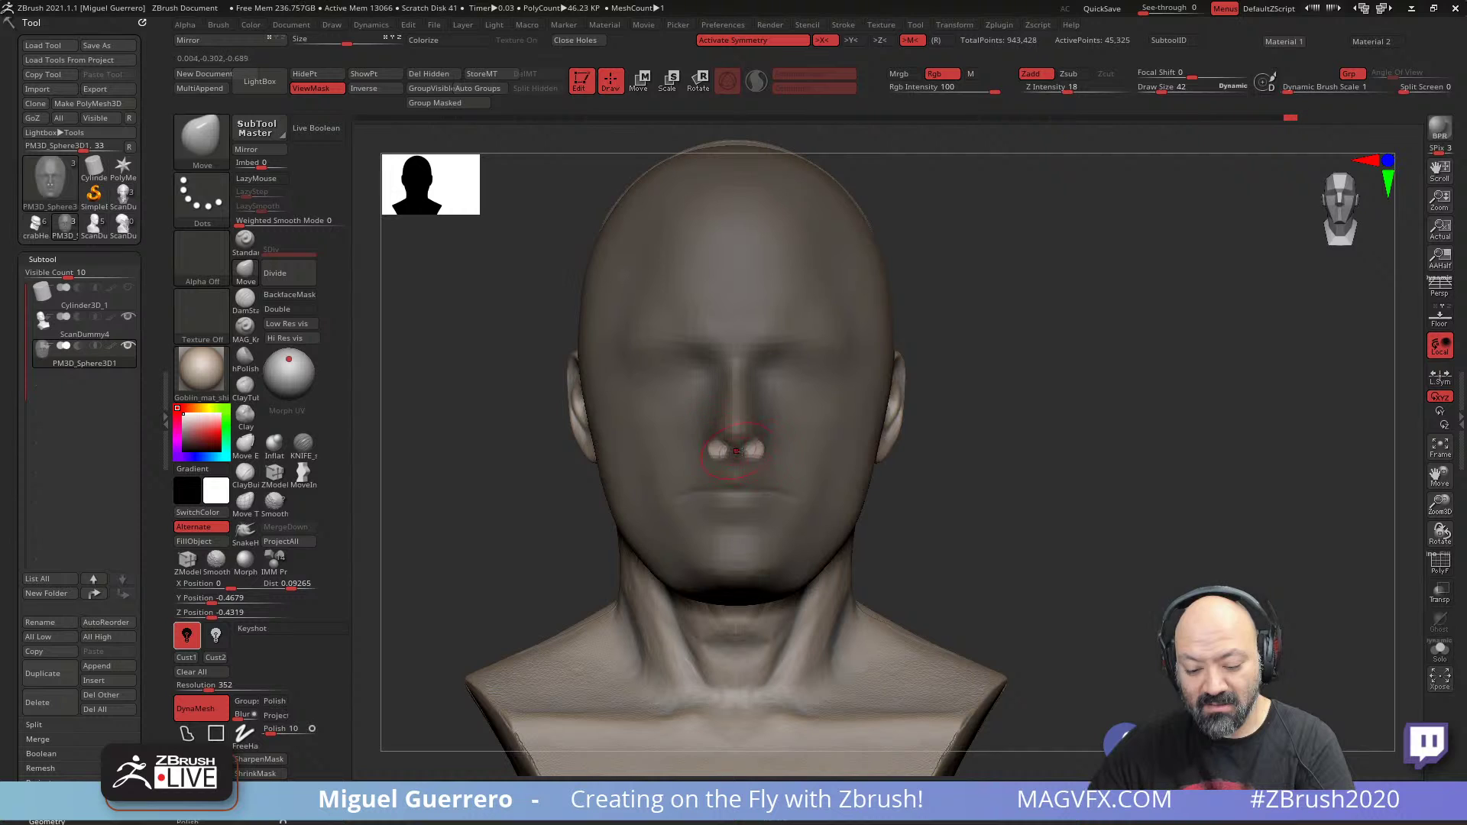
{"action": "left_click_drag", "start_coordinate": [569, 478], "coordinate": [431, 485]}
{"action": "key", "text": "bracketleft"}
{"action": "key", "text": "bracketleft"}
{"action": "mouse_move", "coordinate": [621, 485]}
{"action": "left_mouse_down"}
{"action": "mouse_move", "coordinate": [580, 500]}
{"action": "mouse_move", "coordinate": [638, 487]}
{"action": "left_mouse_up"}
{"action": "left_click_drag", "start_coordinate": [561, 489], "coordinate": [480, 465], "text": "ctrl"}
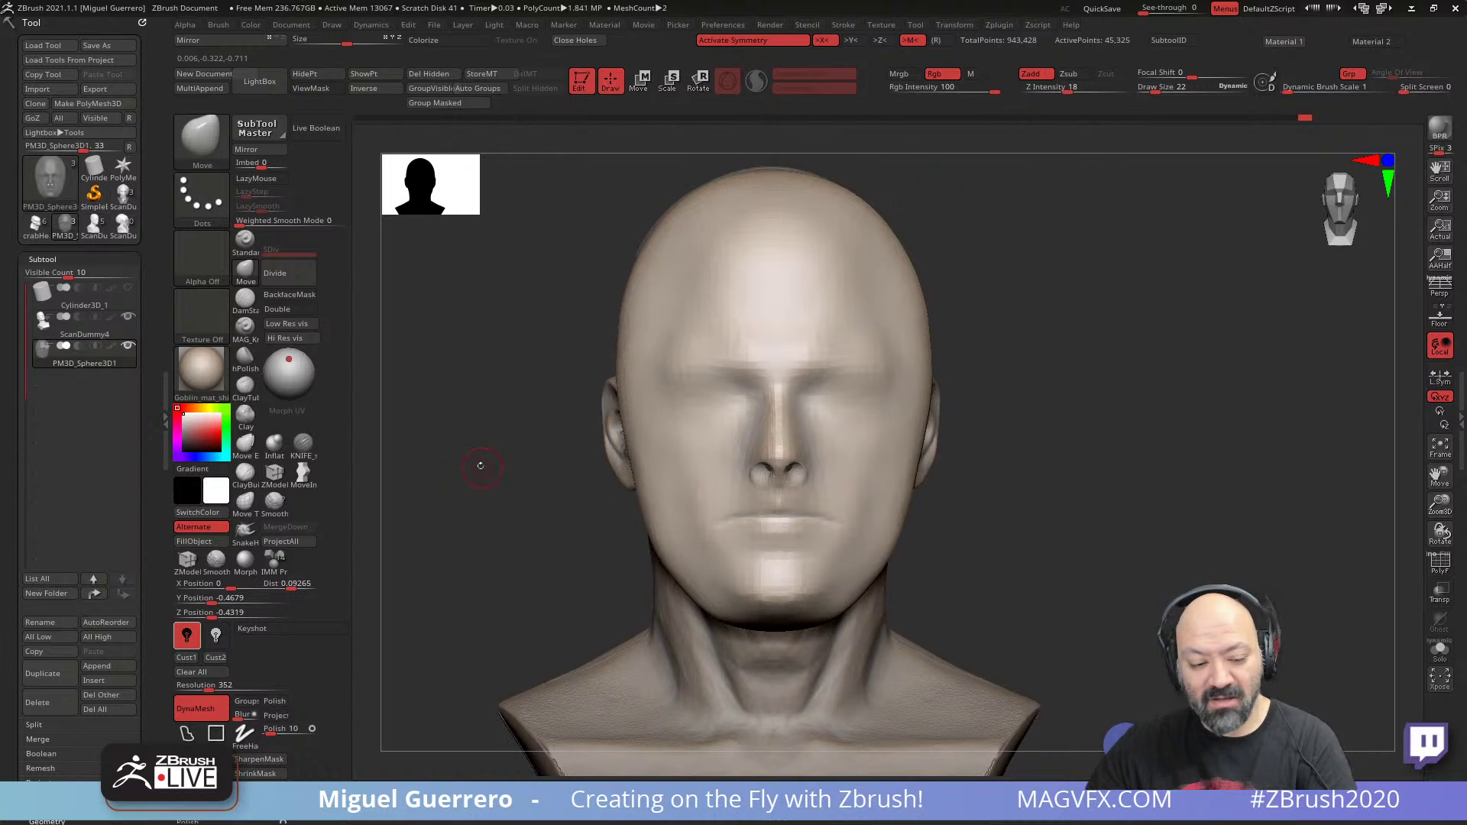
- Carve the eye outlines, nostril wing creases and lower lip edge with the KNIFE brush
{"action": "left_click", "coordinate": [298, 447]}
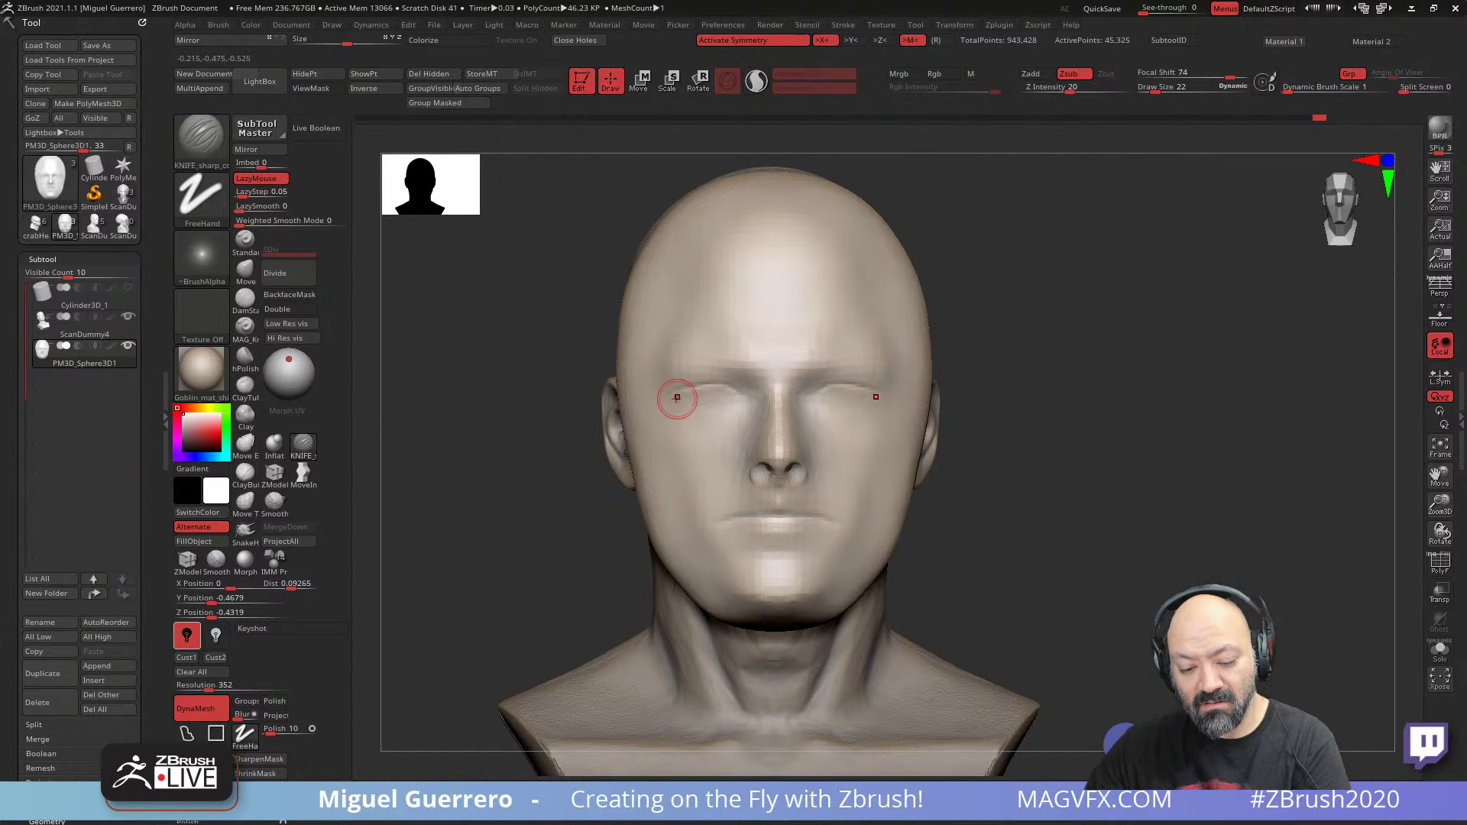
{"action": "left_click_drag", "start_coordinate": [718, 408], "coordinate": [733, 398]}
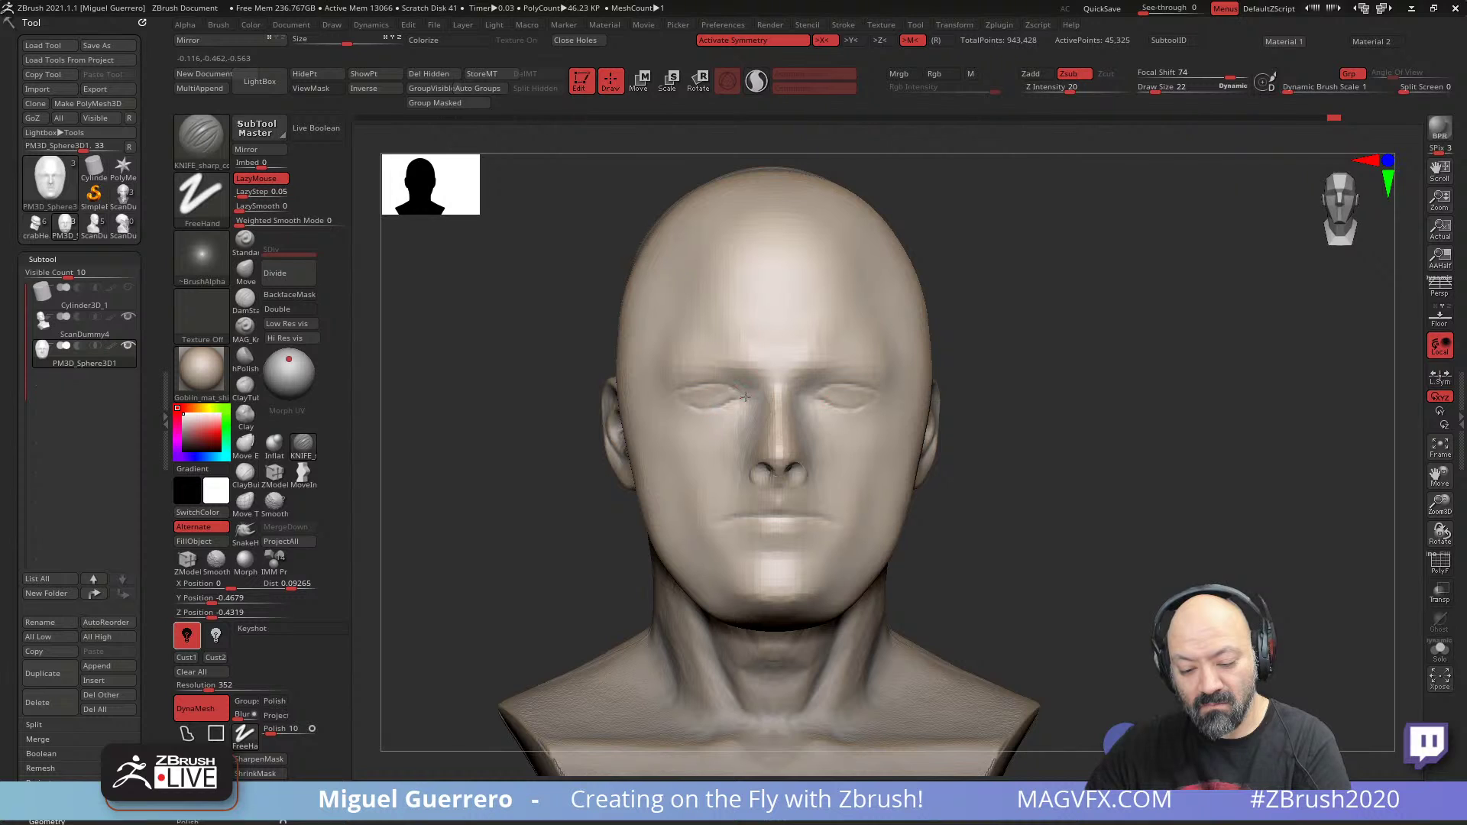
{"action": "left_click_drag", "start_coordinate": [603, 462], "coordinate": [435, 466]}
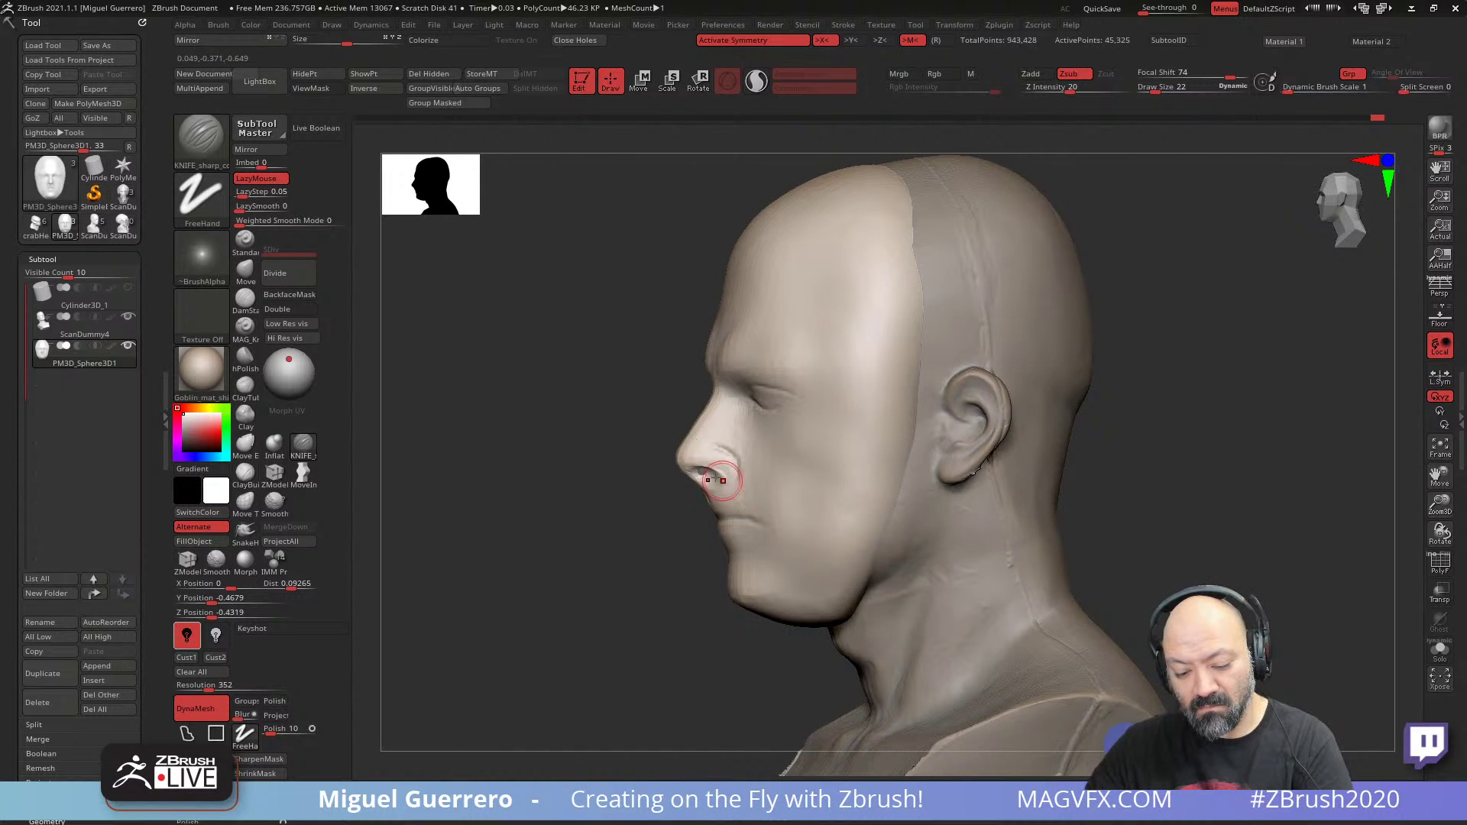
{"action": "mouse_move", "coordinate": [474, 486]}
{"action": "left_mouse_down"}
{"action": "mouse_move", "coordinate": [572, 470]}
{"action": "mouse_move", "coordinate": [549, 505]}
{"action": "mouse_move", "coordinate": [657, 517]}
{"action": "left_mouse_up"}
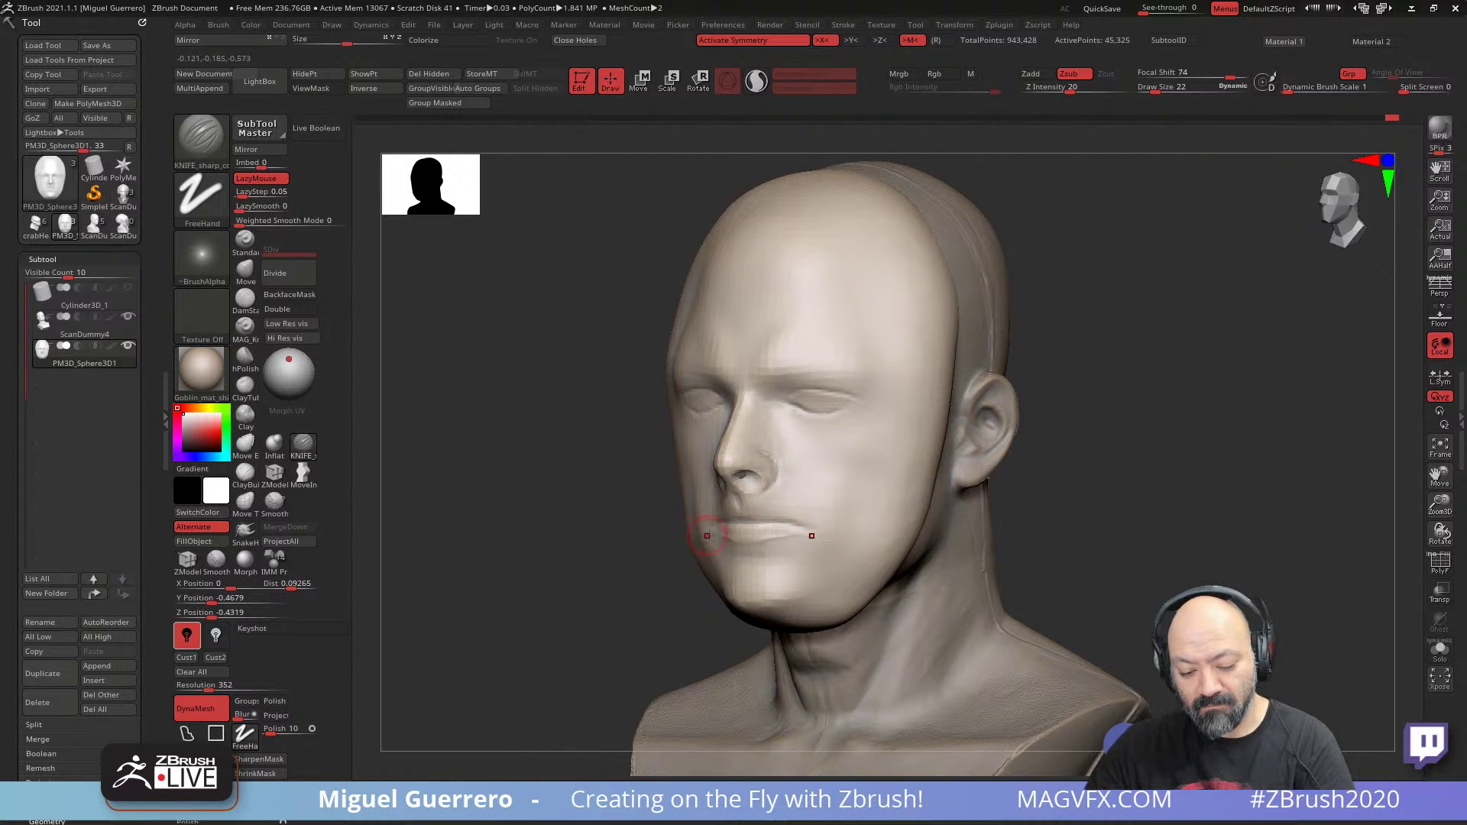
- Mask the lips, invert the mask, puff the lips up with the Inflat brush and clear the mask
{"action": "key", "text": "ctrl"}
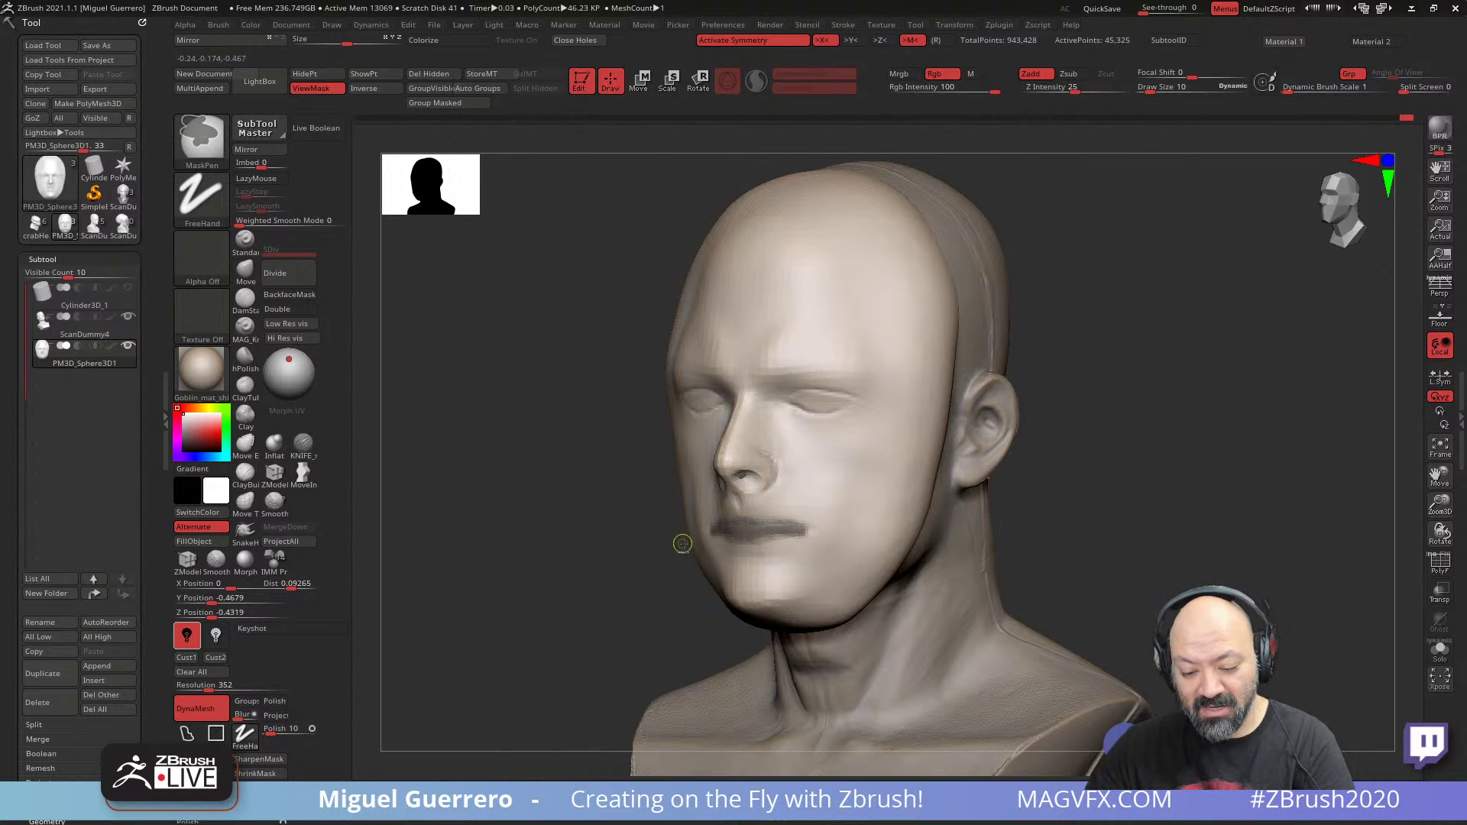
{"action": "left_click", "coordinate": [567, 568], "text": "ctrl"}
{"action": "left_click_drag", "start_coordinate": [567, 567], "coordinate": [530, 609]}
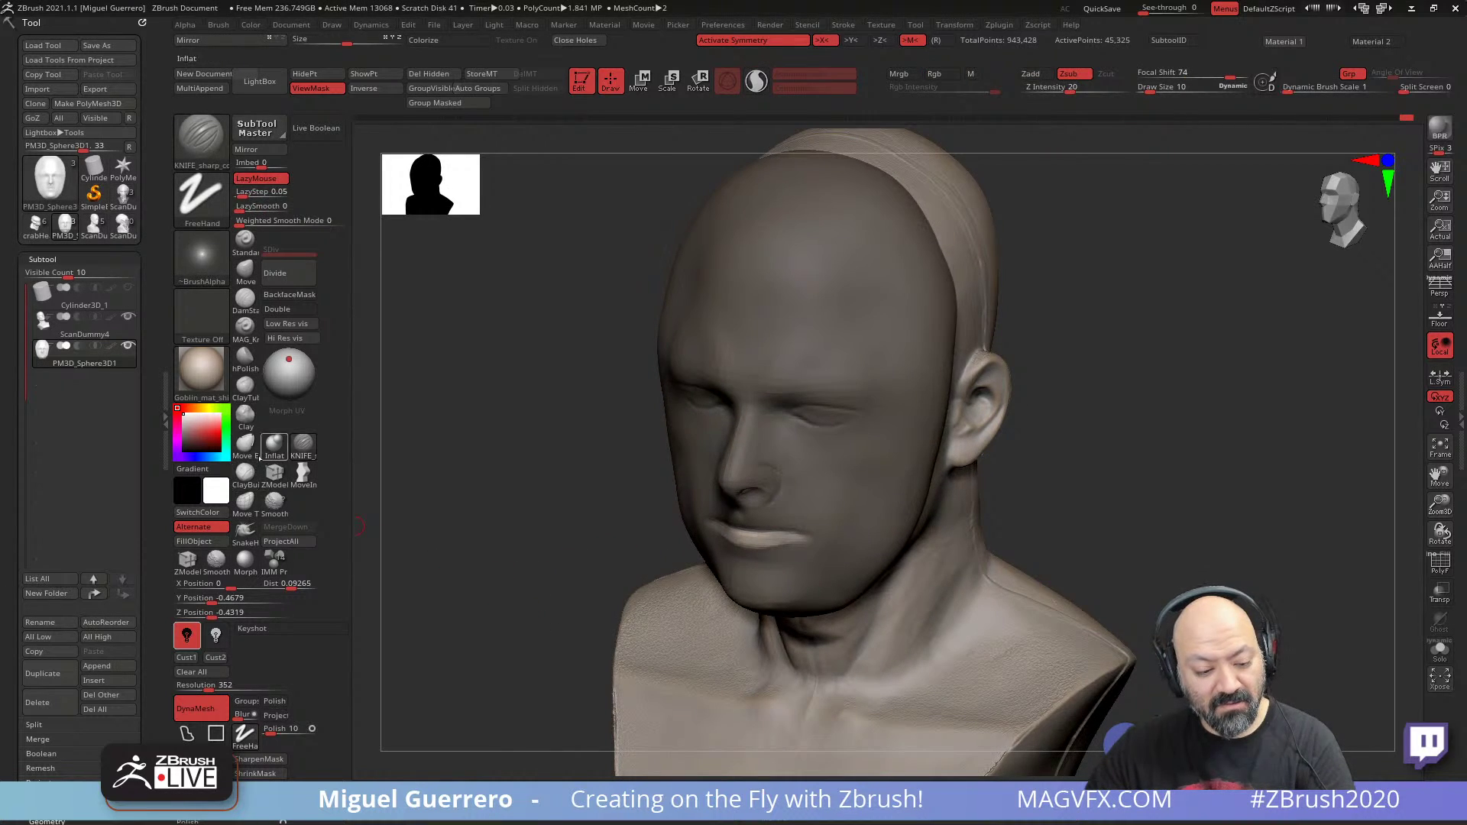
{"action": "left_click", "coordinate": [275, 445]}
{"action": "left_click_drag", "start_coordinate": [782, 540], "coordinate": [770, 540]}
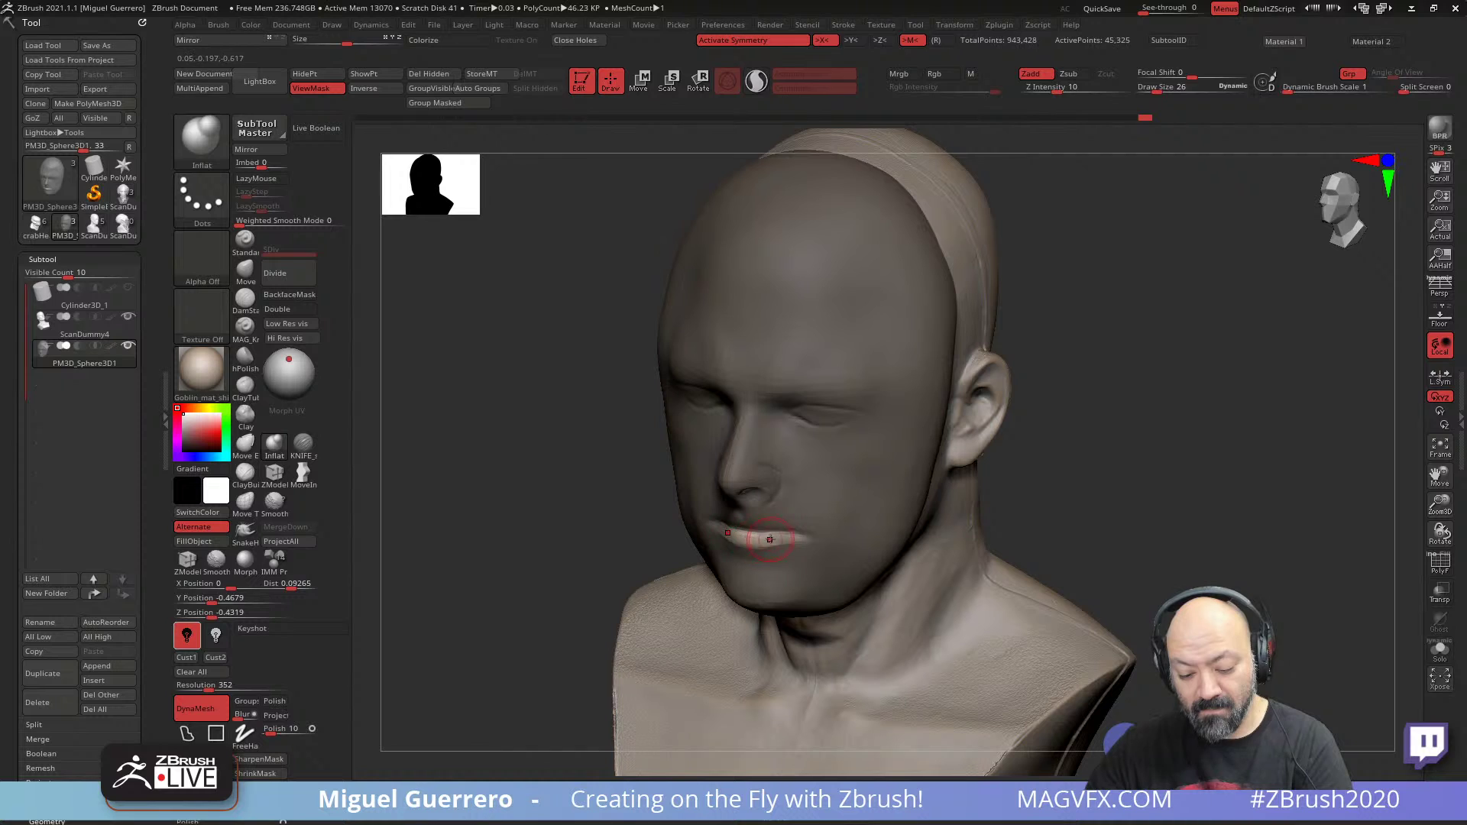
{"action": "mouse_move", "coordinate": [527, 547]}
{"action": "left_mouse_down"}
{"action": "mouse_move", "coordinate": [514, 481]}
{"action": "mouse_move", "coordinate": [502, 486]}
{"action": "mouse_move", "coordinate": [538, 497]}
{"action": "left_mouse_up"}
{"action": "left_click", "coordinate": [540, 514], "text": "ctrl"}
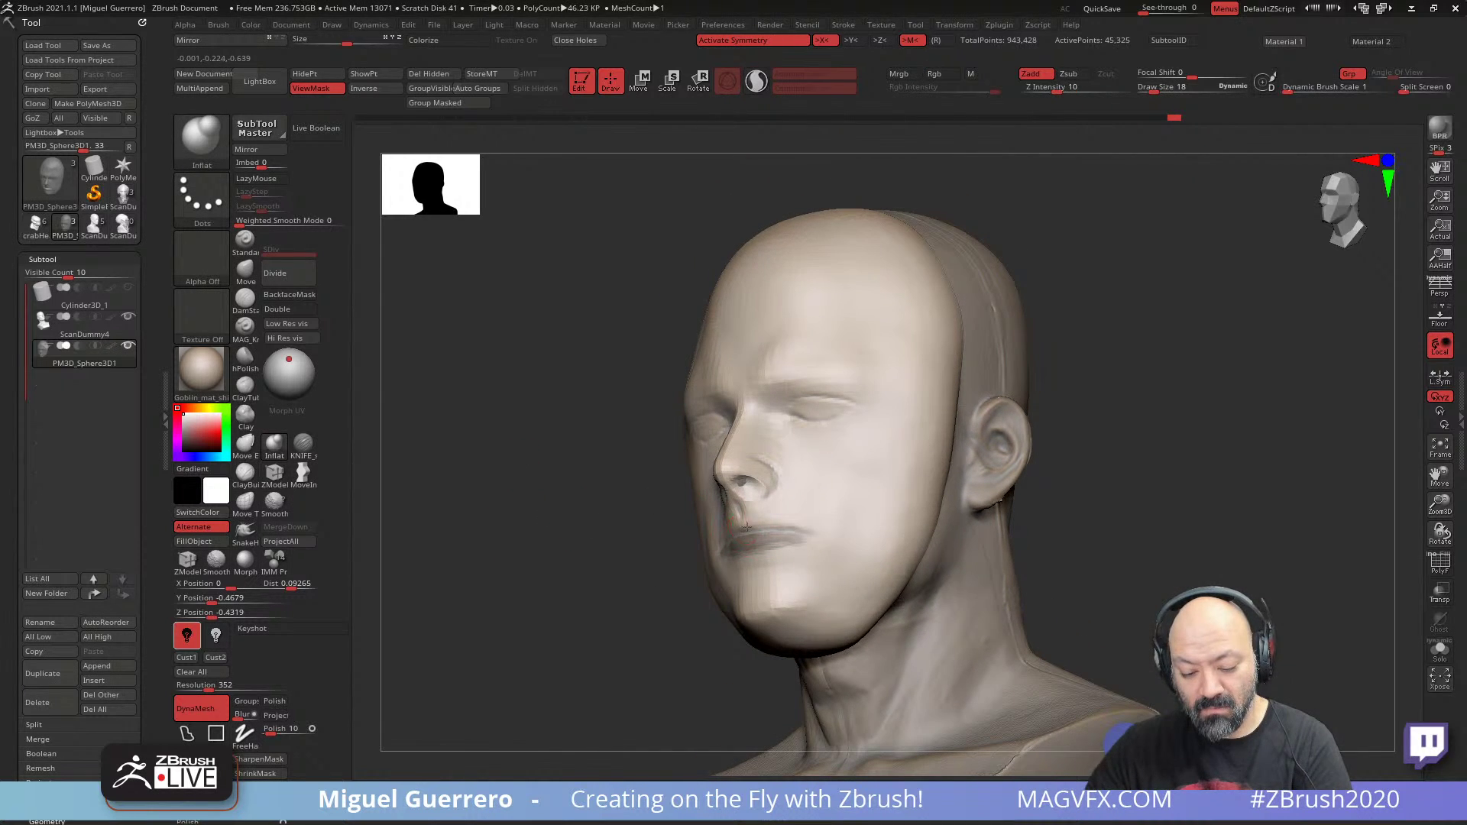
- Mask the nostril wings and the lower part of the nose at draw size 22 and invert the mask
{"action": "mouse_move", "coordinate": [525, 549]}
{"action": "left_mouse_down"}
{"action": "mouse_move", "coordinate": [441, 564]}
{"action": "mouse_move", "coordinate": [747, 514]}
{"action": "left_mouse_up"}
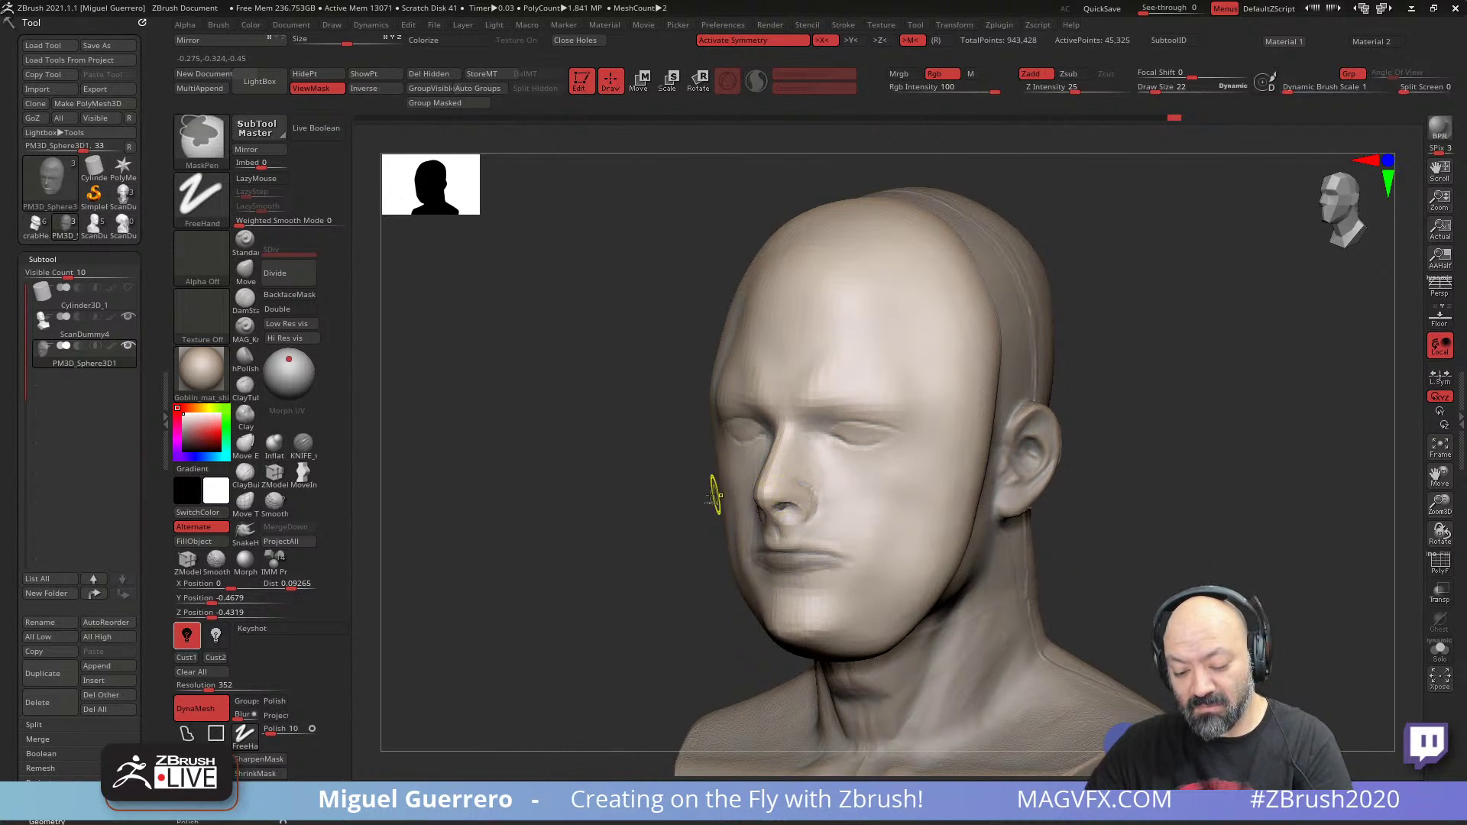
{"action": "left_click_drag", "start_coordinate": [590, 507], "coordinate": [604, 519], "text": "ctrl"}
{"action": "mouse_move", "coordinate": [808, 508]}
{"action": "left_mouse_down", "text": "ctrl"}
{"action": "mouse_move", "coordinate": [779, 490]}
{"action": "mouse_move", "coordinate": [809, 513]}
{"action": "left_mouse_up", "text": "ctrl"}
{"action": "left_click_drag", "start_coordinate": [579, 518], "coordinate": [609, 516]}
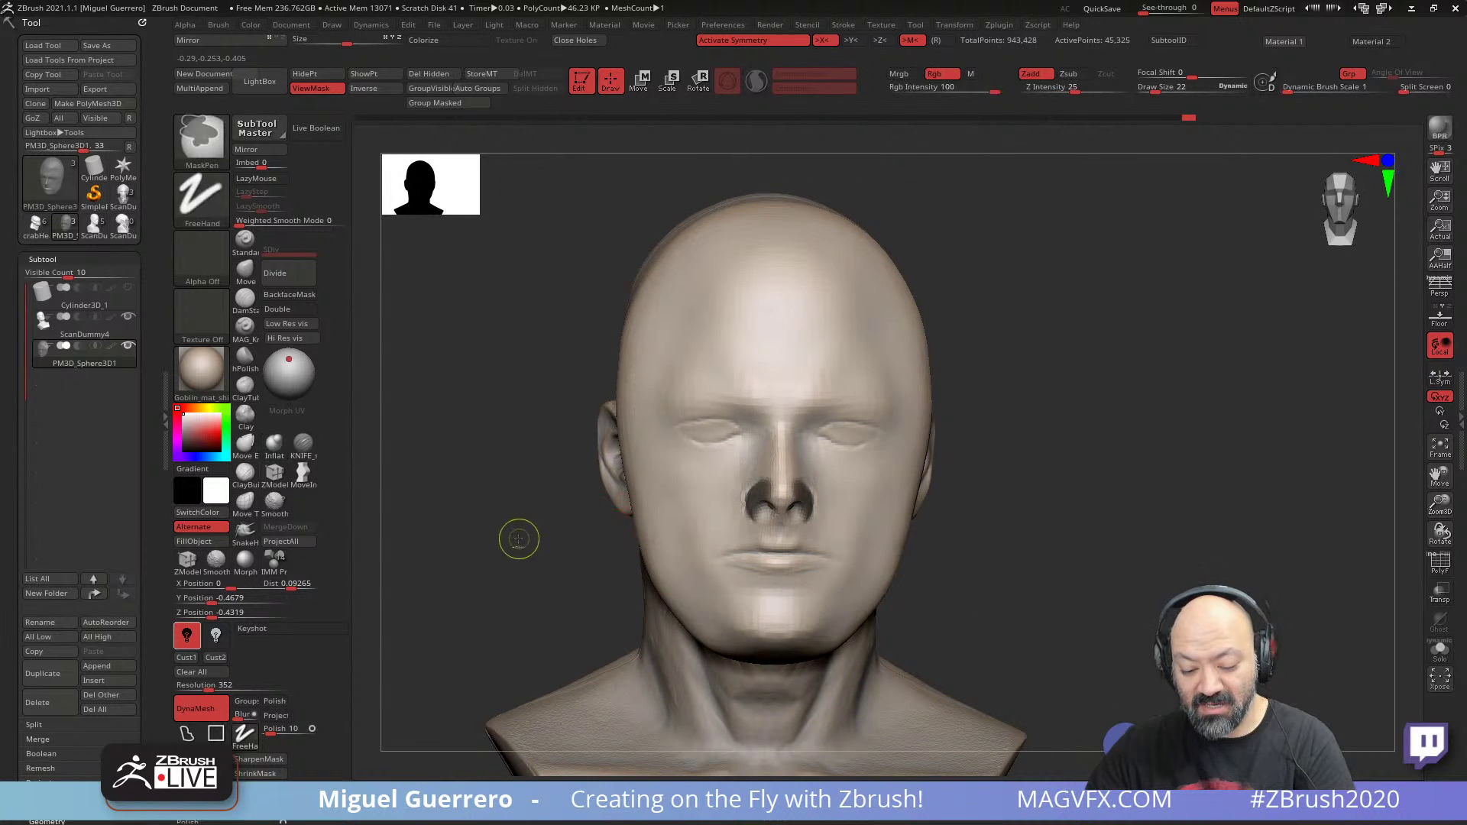
{"action": "left_click_drag", "start_coordinate": [518, 533], "coordinate": [642, 504]}
- Inflate the unmasked lower nose and nostril wings with the Inflat brush and clear the mask
{"action": "key", "text": "b"}
{"action": "key", "text": "i"}
{"action": "key", "text": "n"}
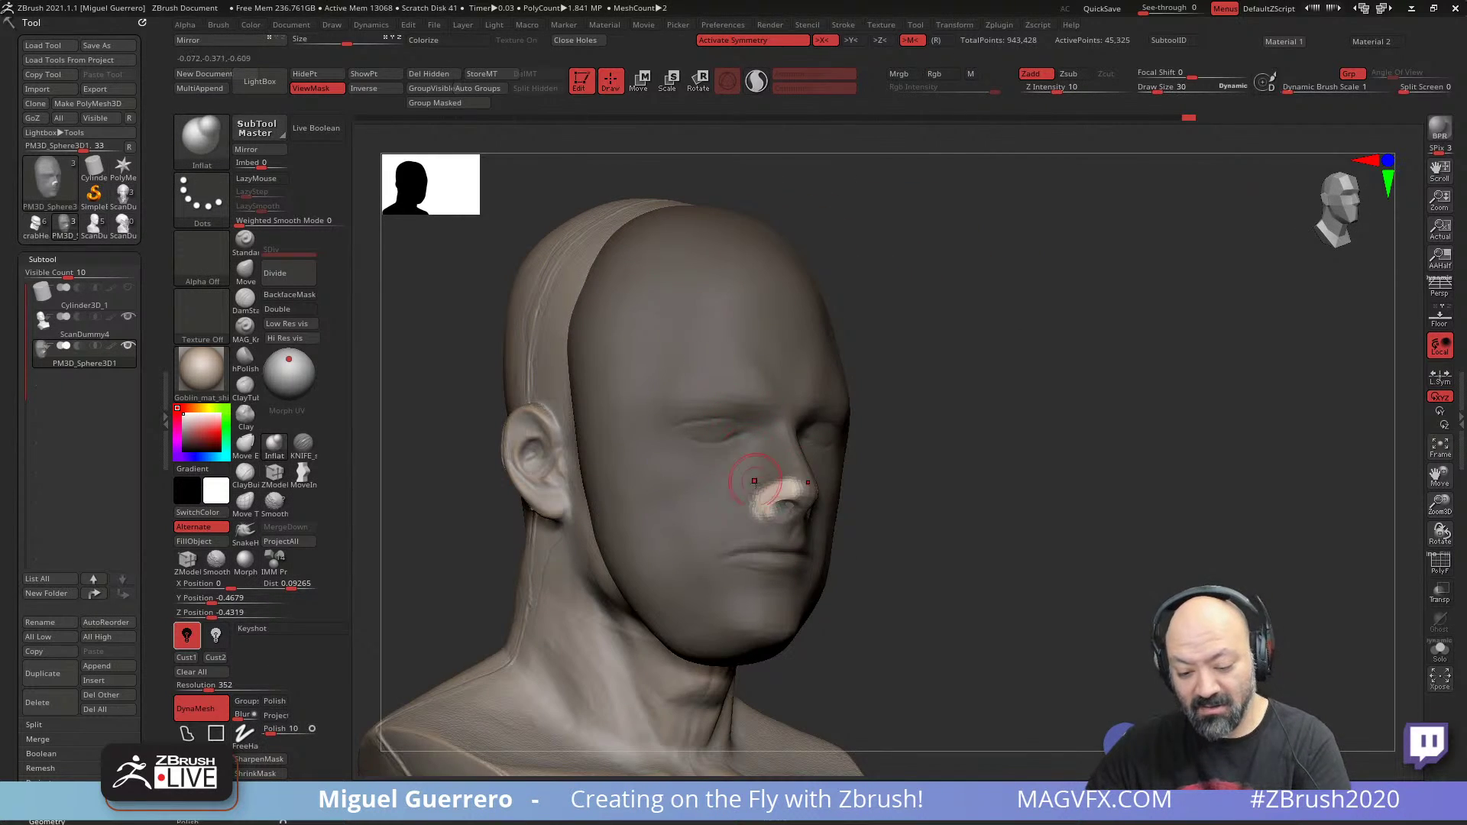
{"action": "left_click_drag", "start_coordinate": [773, 496], "coordinate": [763, 504]}
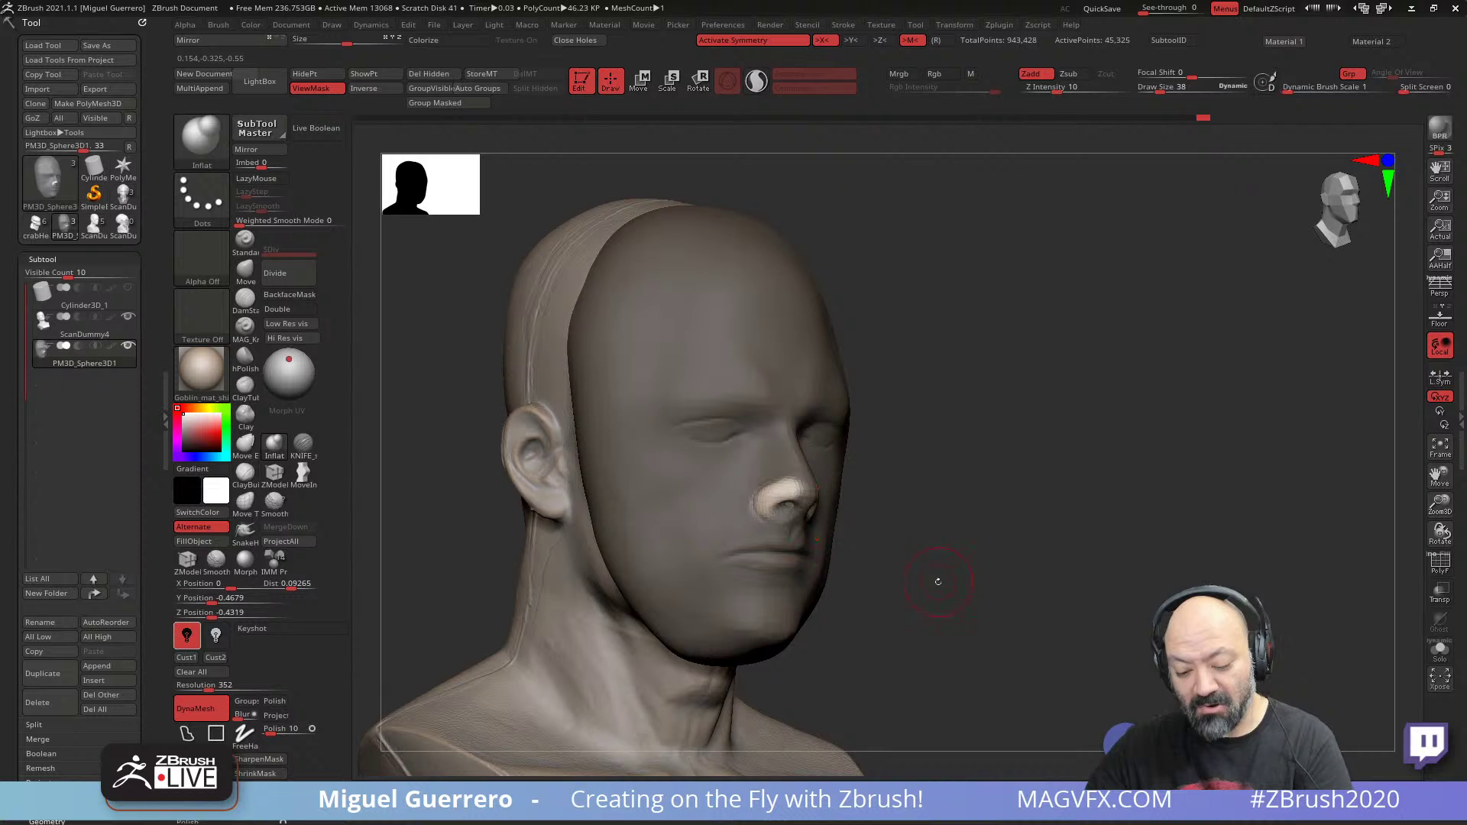
{"action": "left_click_drag", "start_coordinate": [938, 581], "coordinate": [704, 535], "text": "shift"}
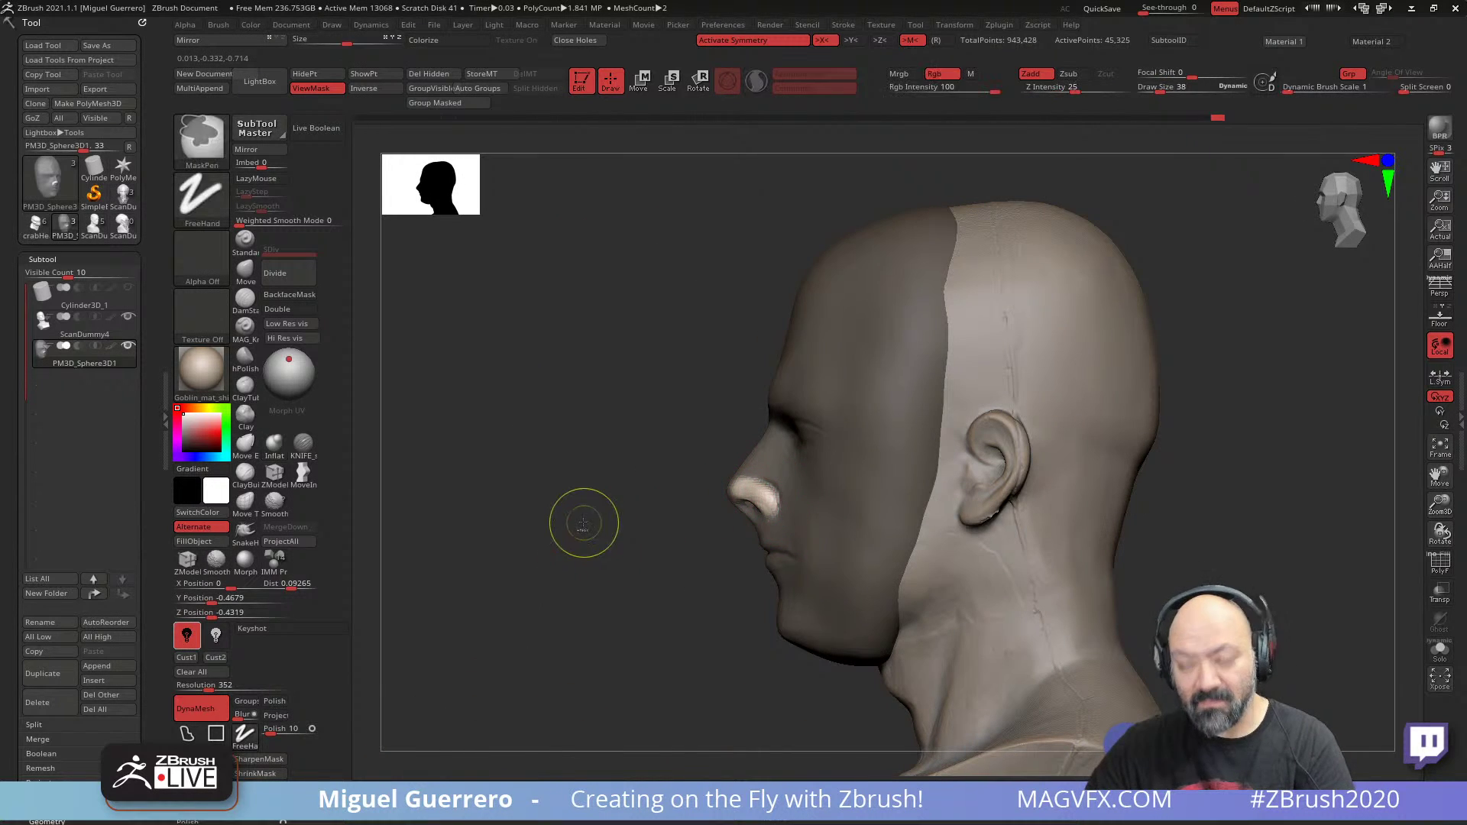
{"action": "left_click", "coordinate": [584, 523], "text": "ctrl"}
{"action": "left_click_drag", "start_coordinate": [540, 497], "coordinate": [501, 463], "text": "alt"}
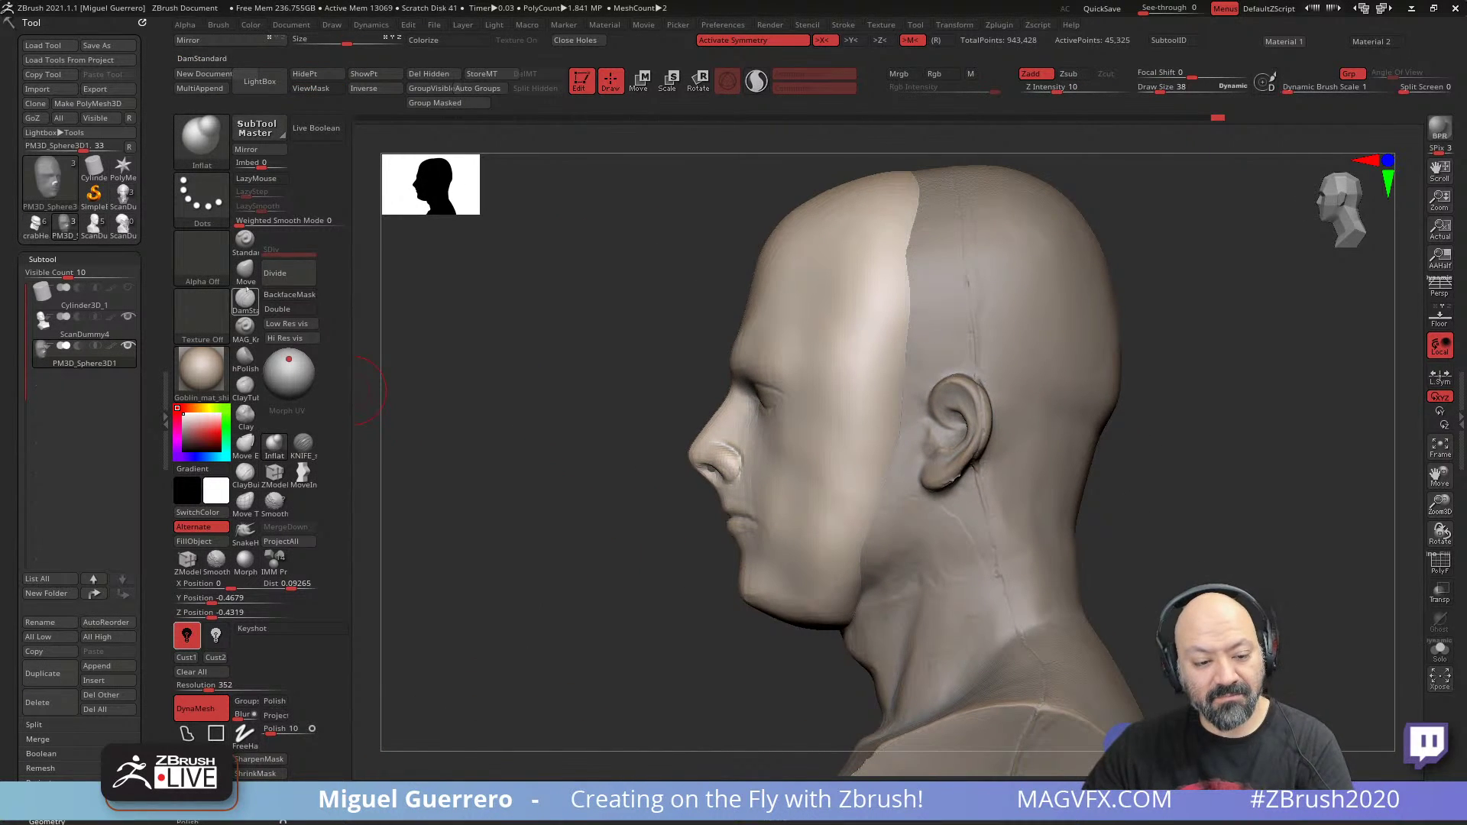
- Refine the nose profile and its tip with the Move brush from the side and front
{"action": "left_click", "coordinate": [245, 271]}
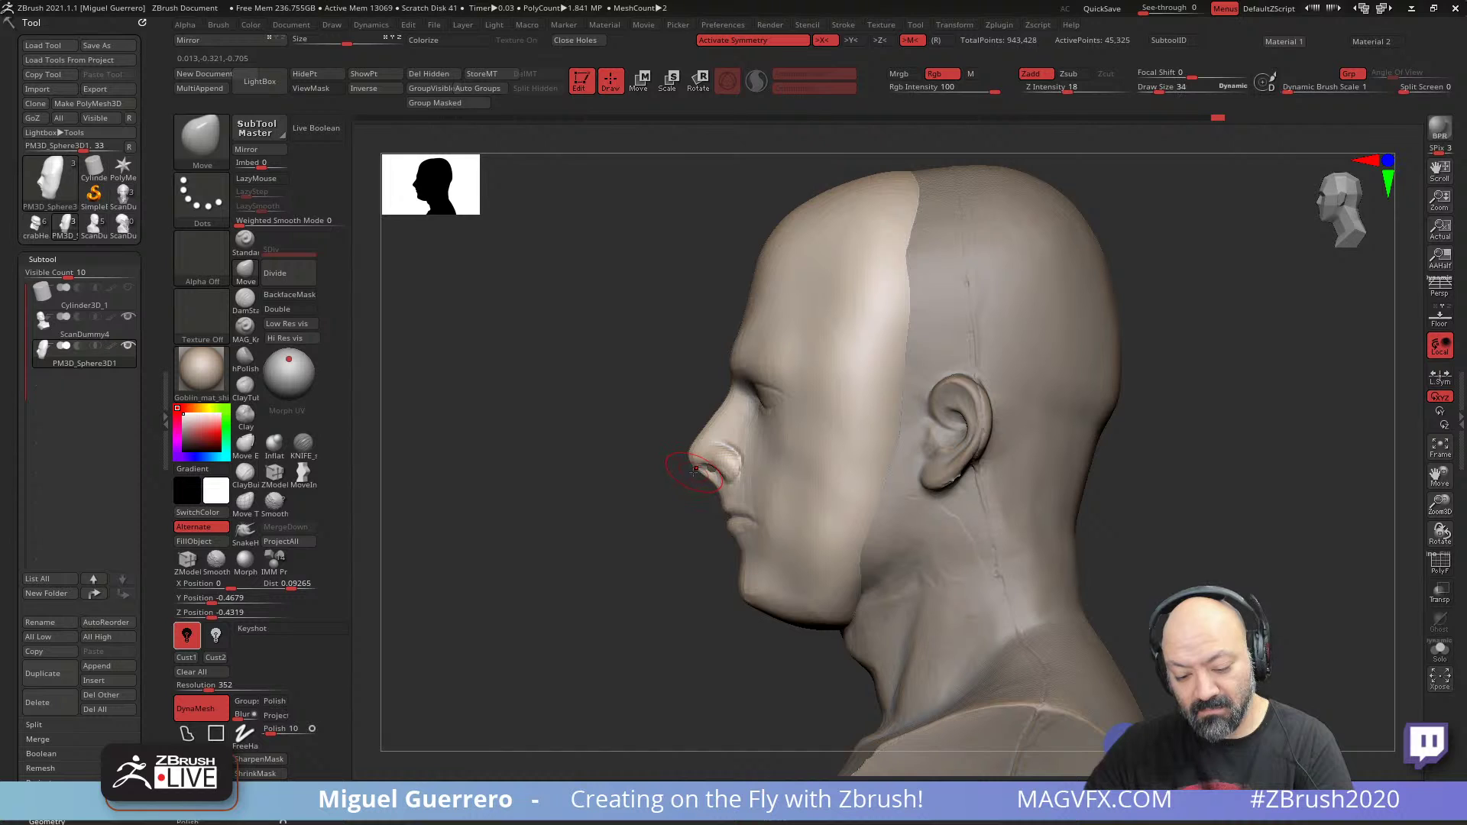
{"action": "mouse_move", "coordinate": [693, 468]}
{"action": "left_mouse_down"}
{"action": "mouse_move", "coordinate": [678, 459]}
{"action": "mouse_move", "coordinate": [693, 410]}
{"action": "mouse_move", "coordinate": [855, 412]}
{"action": "left_mouse_up"}
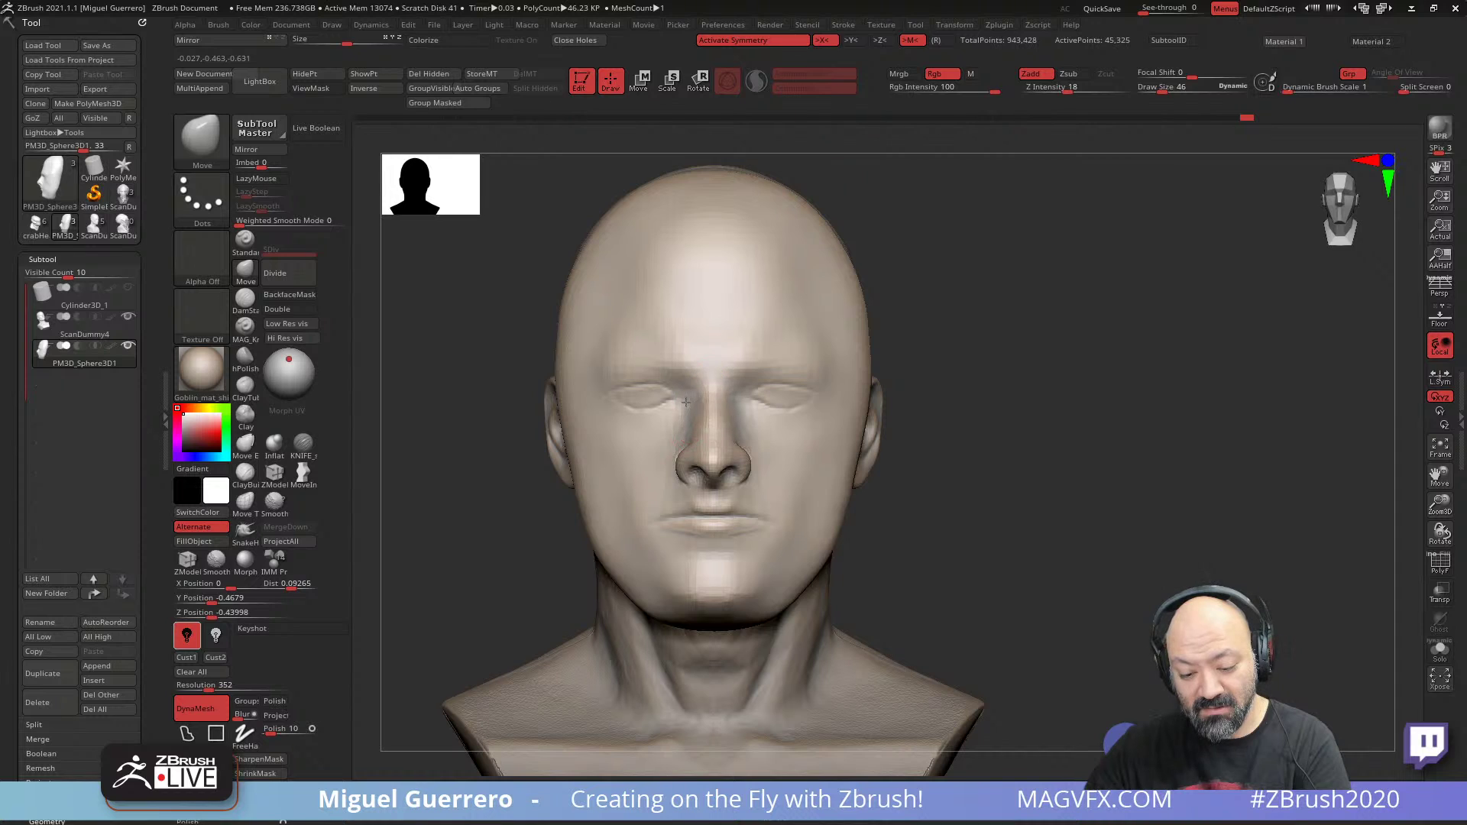
{"action": "left_click_drag", "start_coordinate": [978, 528], "coordinate": [859, 504]}
{"action": "left_click_drag", "start_coordinate": [573, 451], "coordinate": [599, 449]}
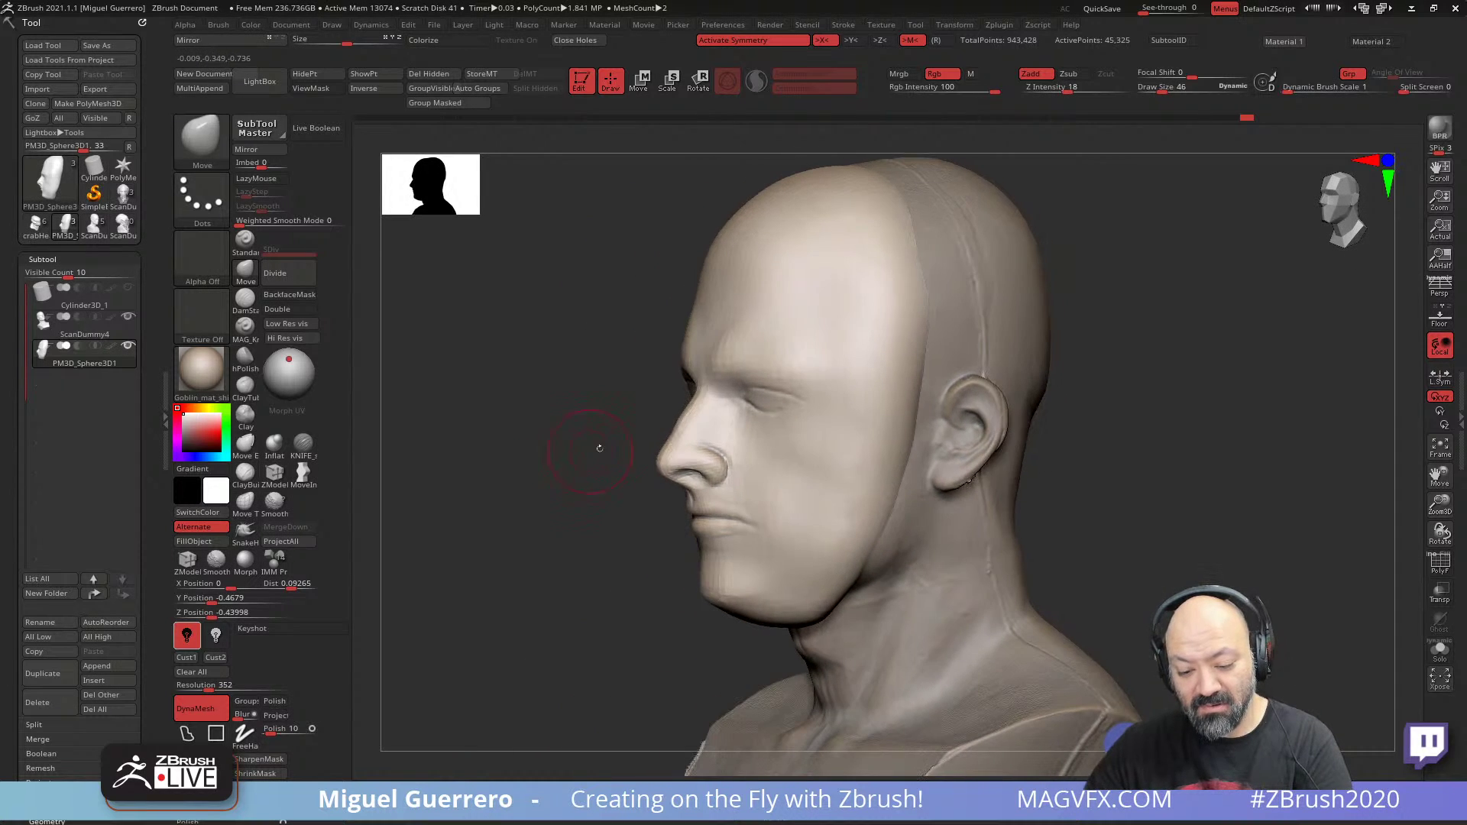
- Mask both eye areas at draw size 10, invert the mask and choose the Inflat brush
{"action": "key", "text": "["}
{"action": "right_click_drag", "start_coordinate": [745, 400], "coordinate": [758, 395], "text": "shift"}
{"action": "key", "text": "ctrl"}
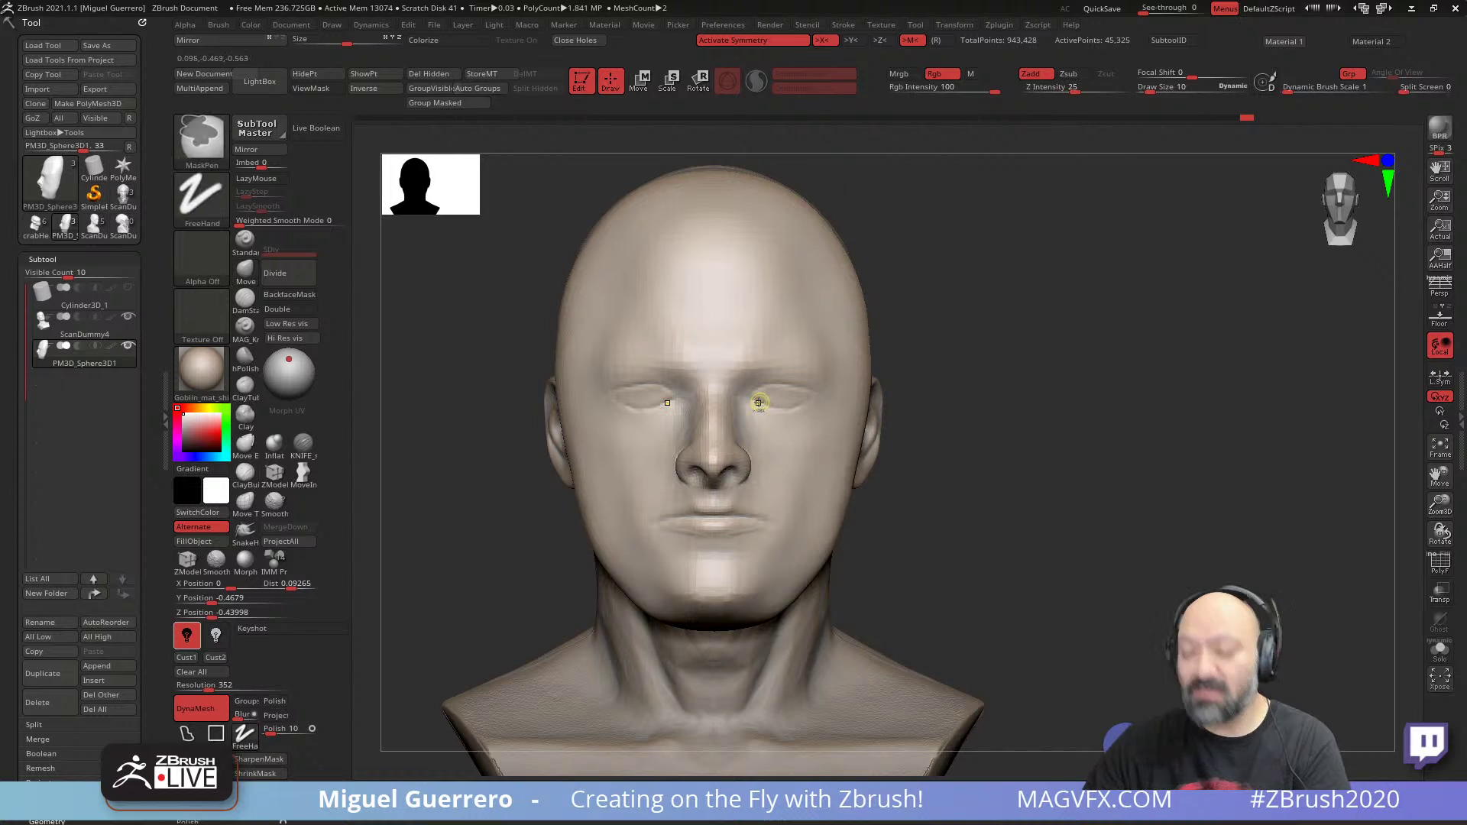
{"action": "left_click_drag", "start_coordinate": [762, 395], "coordinate": [807, 395], "text": "ctrl"}
{"action": "left_click", "coordinate": [965, 501], "text": "ctrl"}
{"action": "left_click_drag", "start_coordinate": [965, 501], "coordinate": [358, 431]}
{"action": "key", "text": "b"}
{"action": "key", "text": "i"}
{"action": "key", "text": "n"}
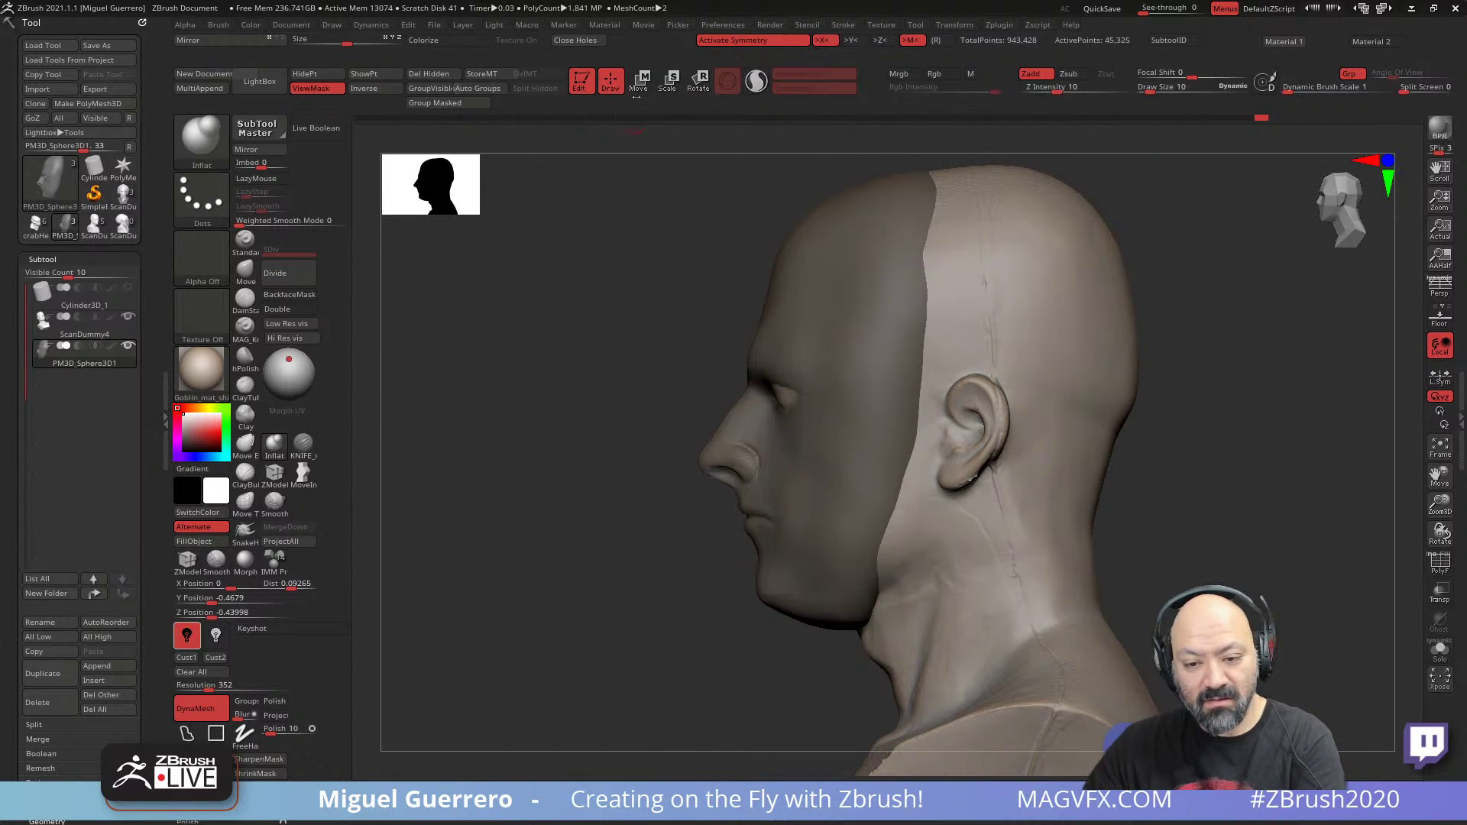
- Adjust the depth of the unmasked eye areas with the move gizmo, clear the mask and remesh with DynaMesh
{"action": "left_click", "coordinate": [635, 93]}
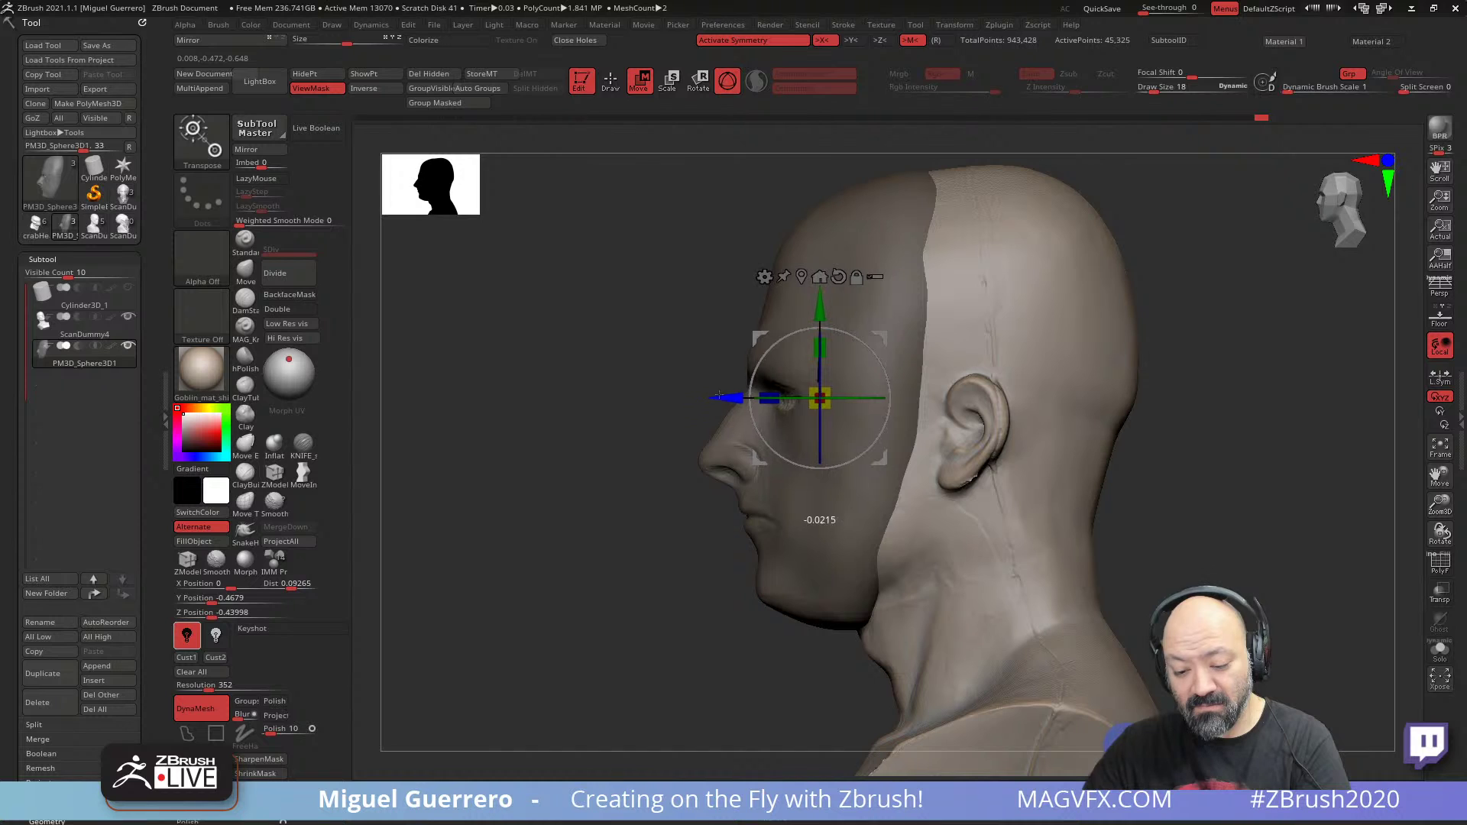
{"action": "left_click_drag", "start_coordinate": [719, 395], "coordinate": [717, 395]}
{"action": "left_click_drag", "start_coordinate": [397, 405], "coordinate": [649, 420]}
{"action": "left_click_drag", "start_coordinate": [911, 396], "coordinate": [906, 396]}
{"action": "left_click_drag", "start_coordinate": [1070, 428], "coordinate": [947, 424]}
{"action": "left_click", "coordinate": [611, 82]}
{"action": "mouse_move", "coordinate": [563, 327]}
{"action": "left_mouse_down", "text": "ctrl"}
{"action": "mouse_move", "coordinate": [547, 461]}
{"action": "mouse_move", "coordinate": [512, 482]}
{"action": "mouse_move", "coordinate": [560, 498]}
{"action": "left_mouse_up", "text": "ctrl"}
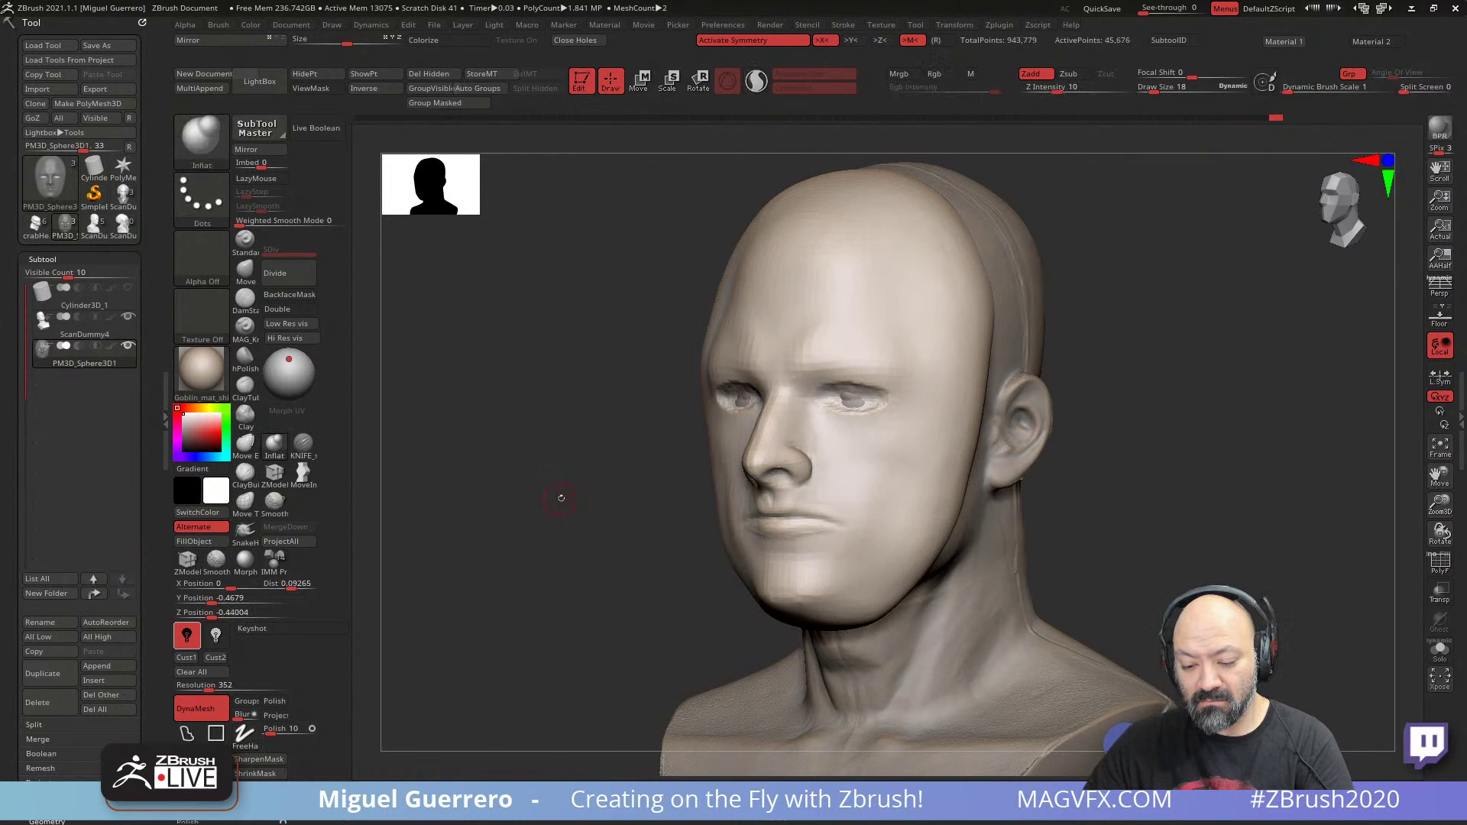
- Isolate the face form with Solo and switch its material to MAG_Red
{"action": "left_click", "coordinate": [1440, 650]}
{"action": "right_click_drag", "start_coordinate": [535, 458], "coordinate": [493, 451], "text": "ctrl"}
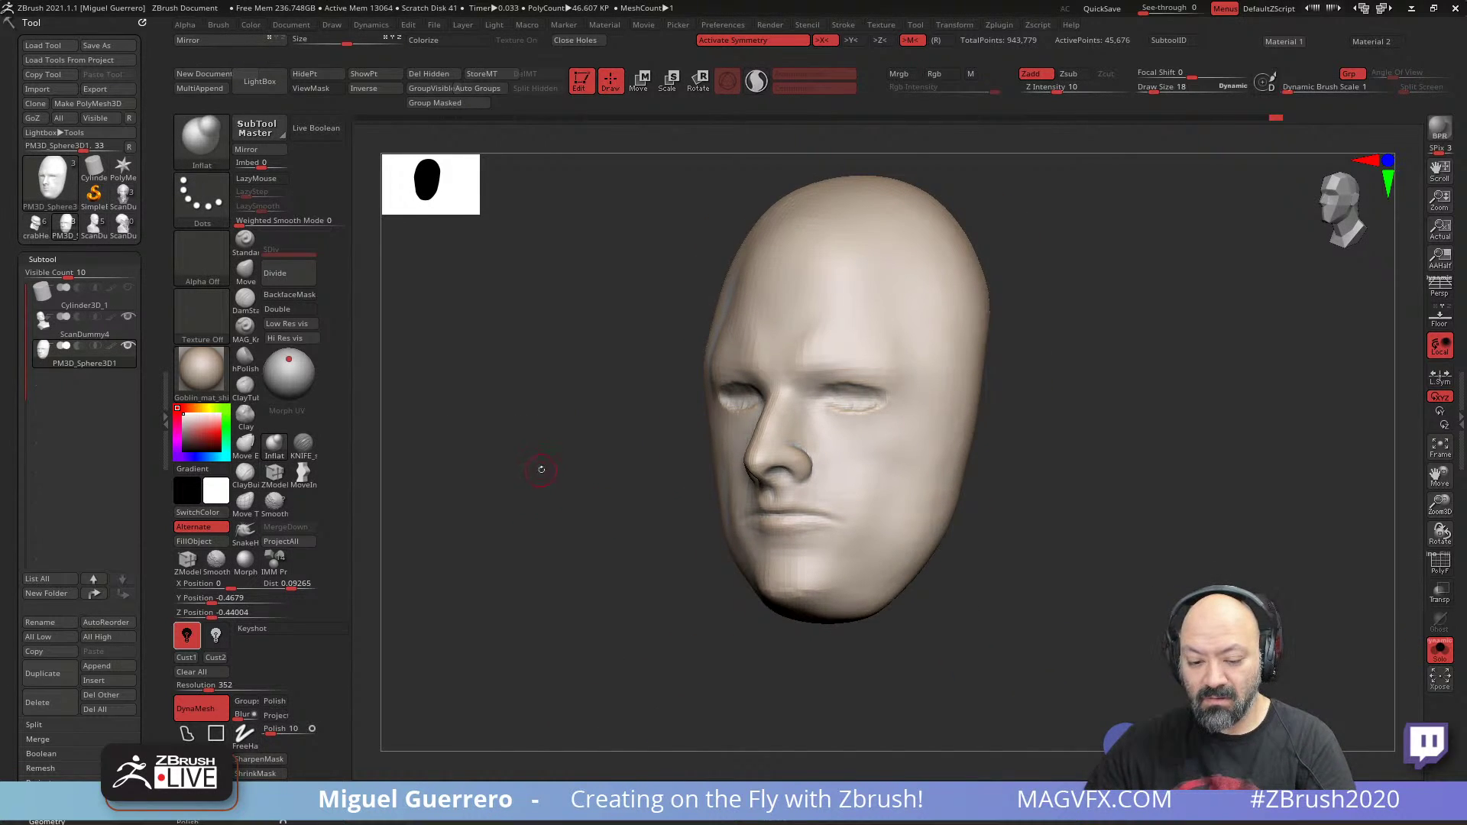
{"action": "left_click_drag", "start_coordinate": [571, 520], "coordinate": [612, 603], "text": "alt"}
{"action": "key", "text": "1"}
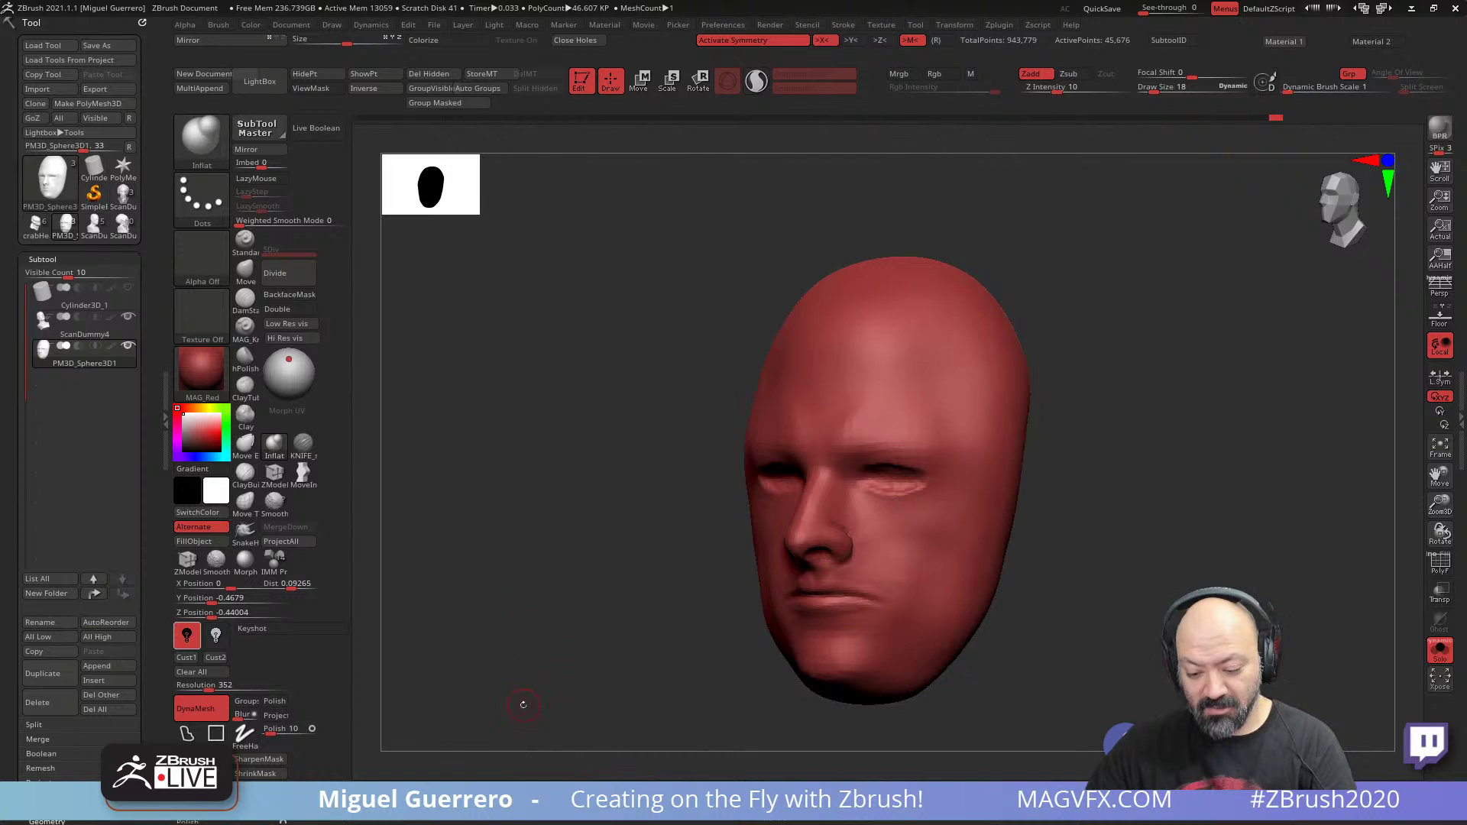
{"action": "left_click_drag", "start_coordinate": [520, 697], "coordinate": [632, 542]}
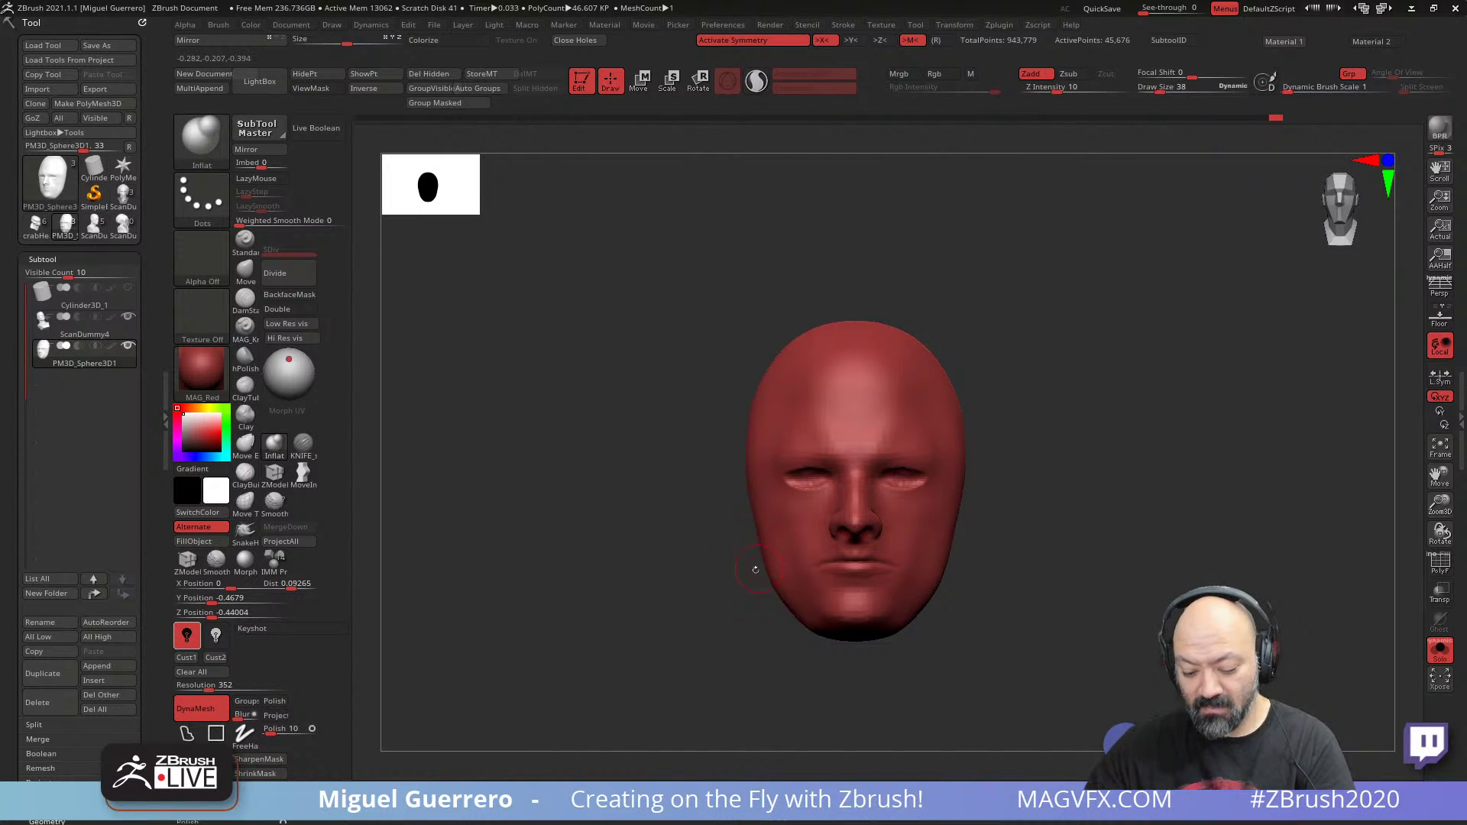
- Smooth the temples and adjust the side contour of the cheeks with the Move brush
{"action": "mouse_move", "coordinate": [748, 529]}
{"action": "left_mouse_down"}
{"action": "mouse_move", "coordinate": [673, 591]}
{"action": "mouse_move", "coordinate": [753, 485]}
{"action": "left_mouse_up"}
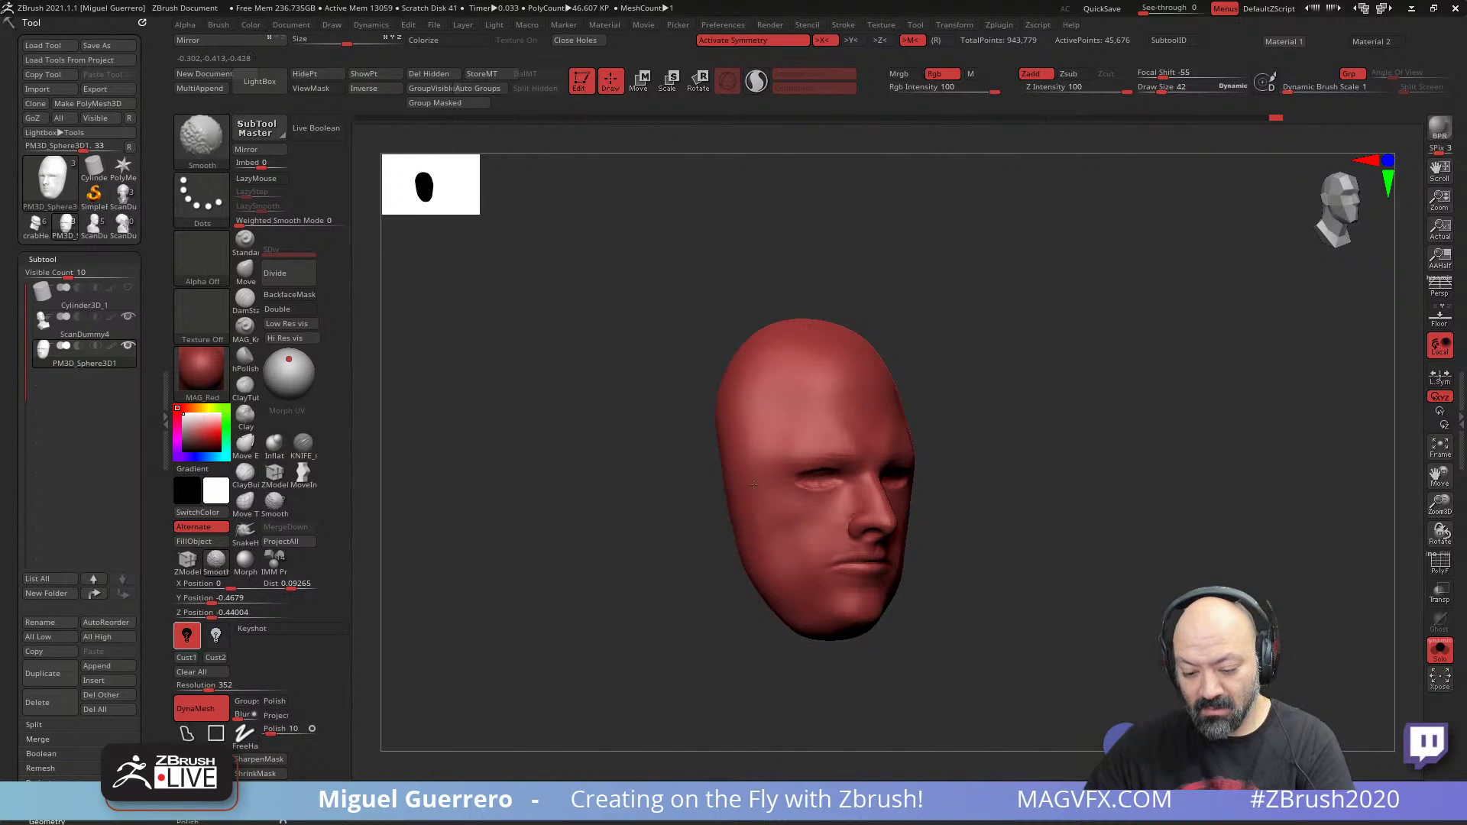
{"action": "left_click_drag", "start_coordinate": [727, 437], "coordinate": [535, 466], "text": "shift"}
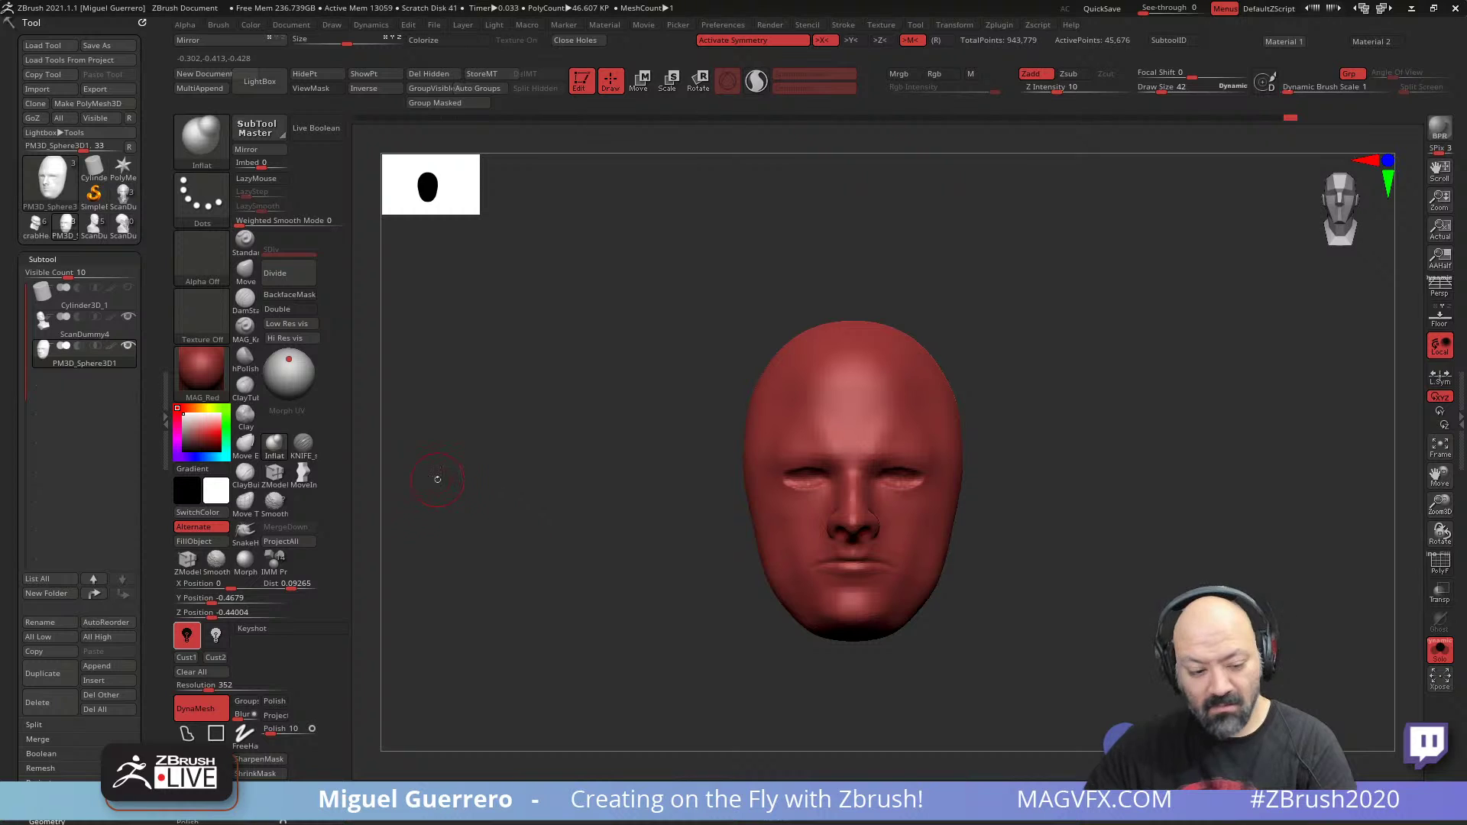
{"action": "left_click", "coordinate": [246, 273]}
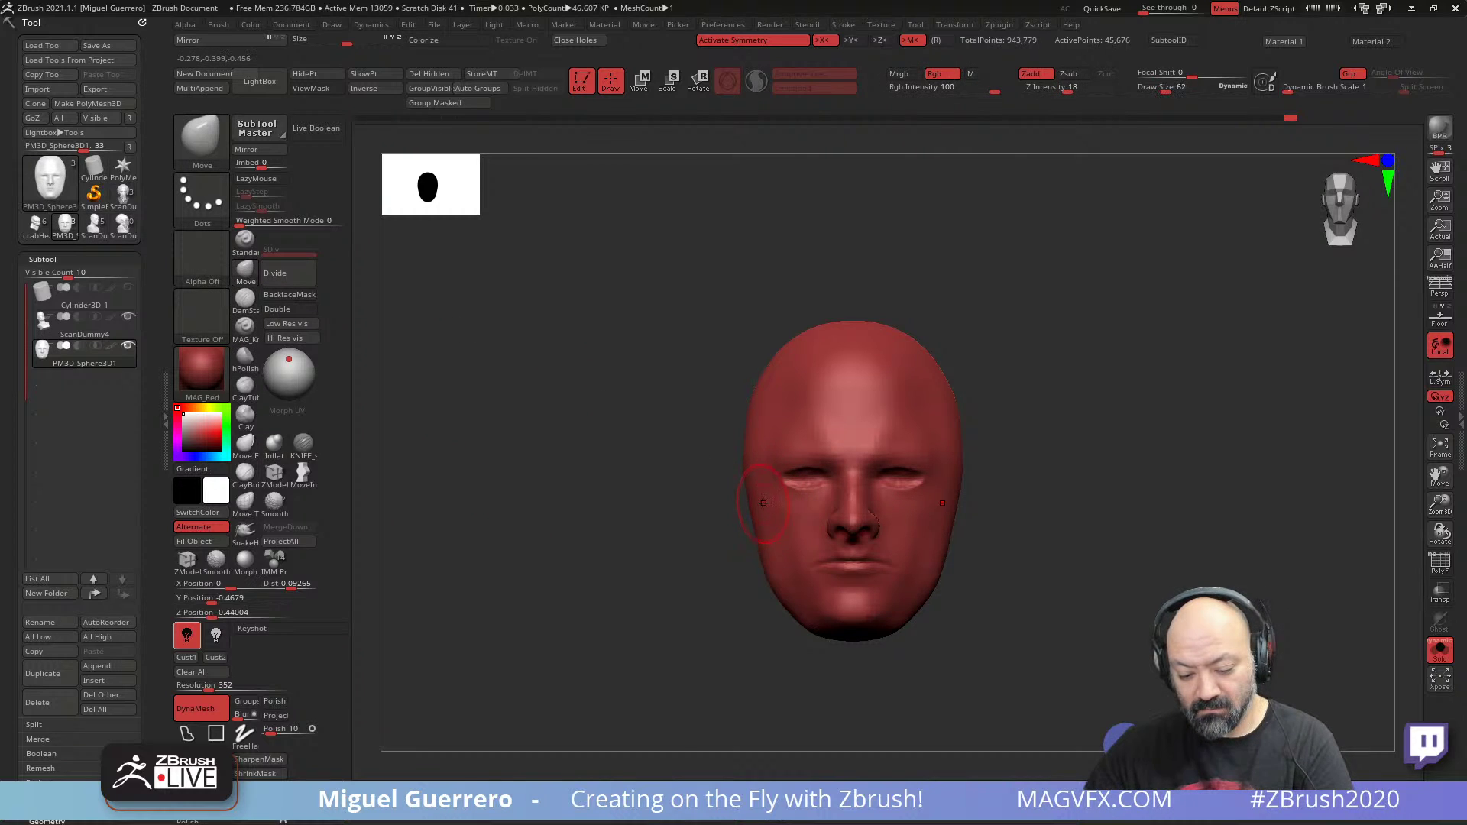
{"action": "mouse_move", "coordinate": [659, 510]}
{"action": "left_mouse_down"}
{"action": "mouse_move", "coordinate": [612, 497]}
{"action": "mouse_move", "coordinate": [742, 500]}
{"action": "left_mouse_up"}
- Build up the cheekbones and brow with the Clay brush at Z Intensity 16
{"action": "left_click", "coordinate": [244, 415]}
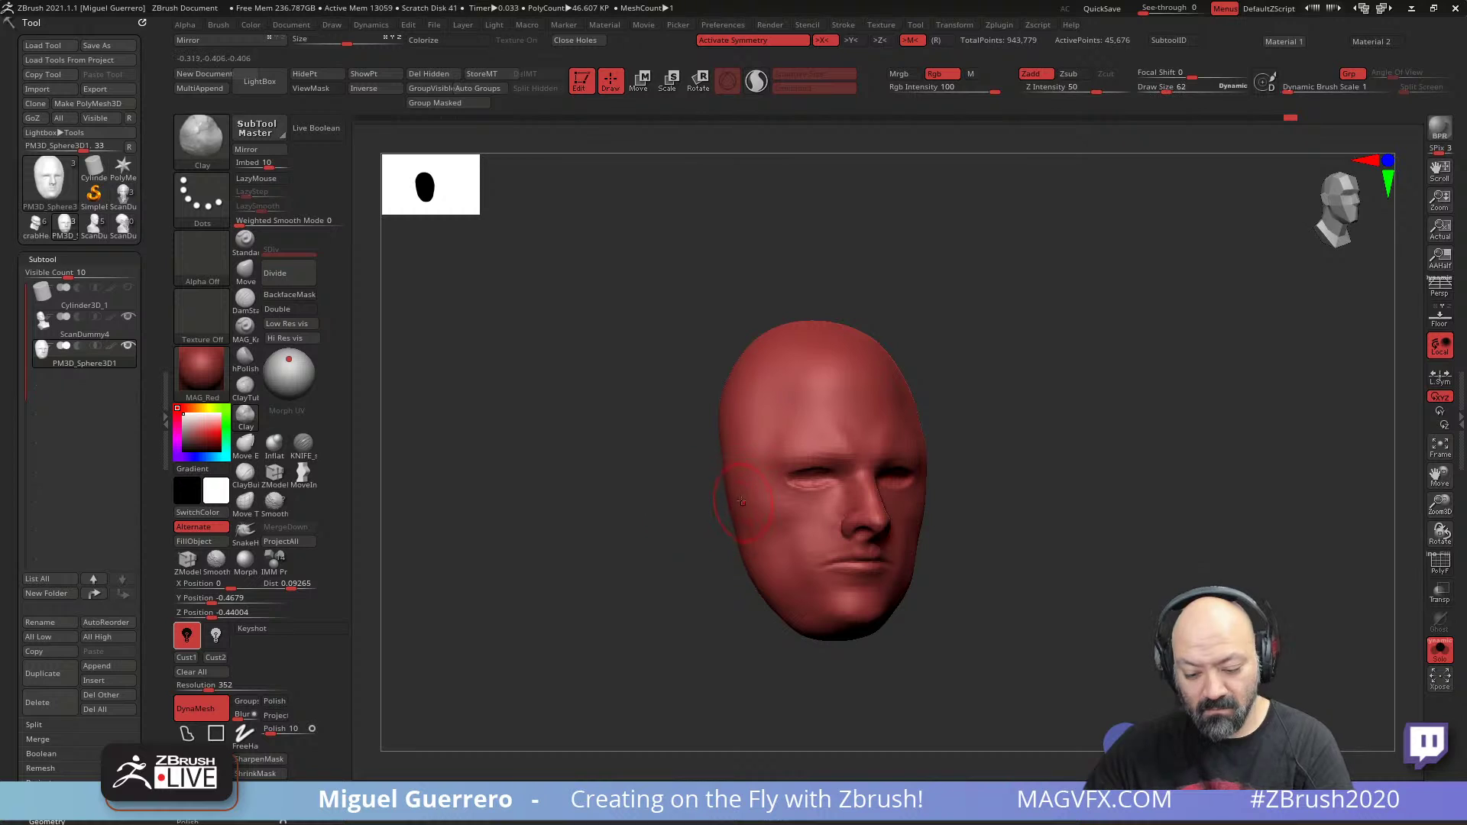
{"action": "left_click_drag", "start_coordinate": [1095, 88], "coordinate": [1064, 89]}
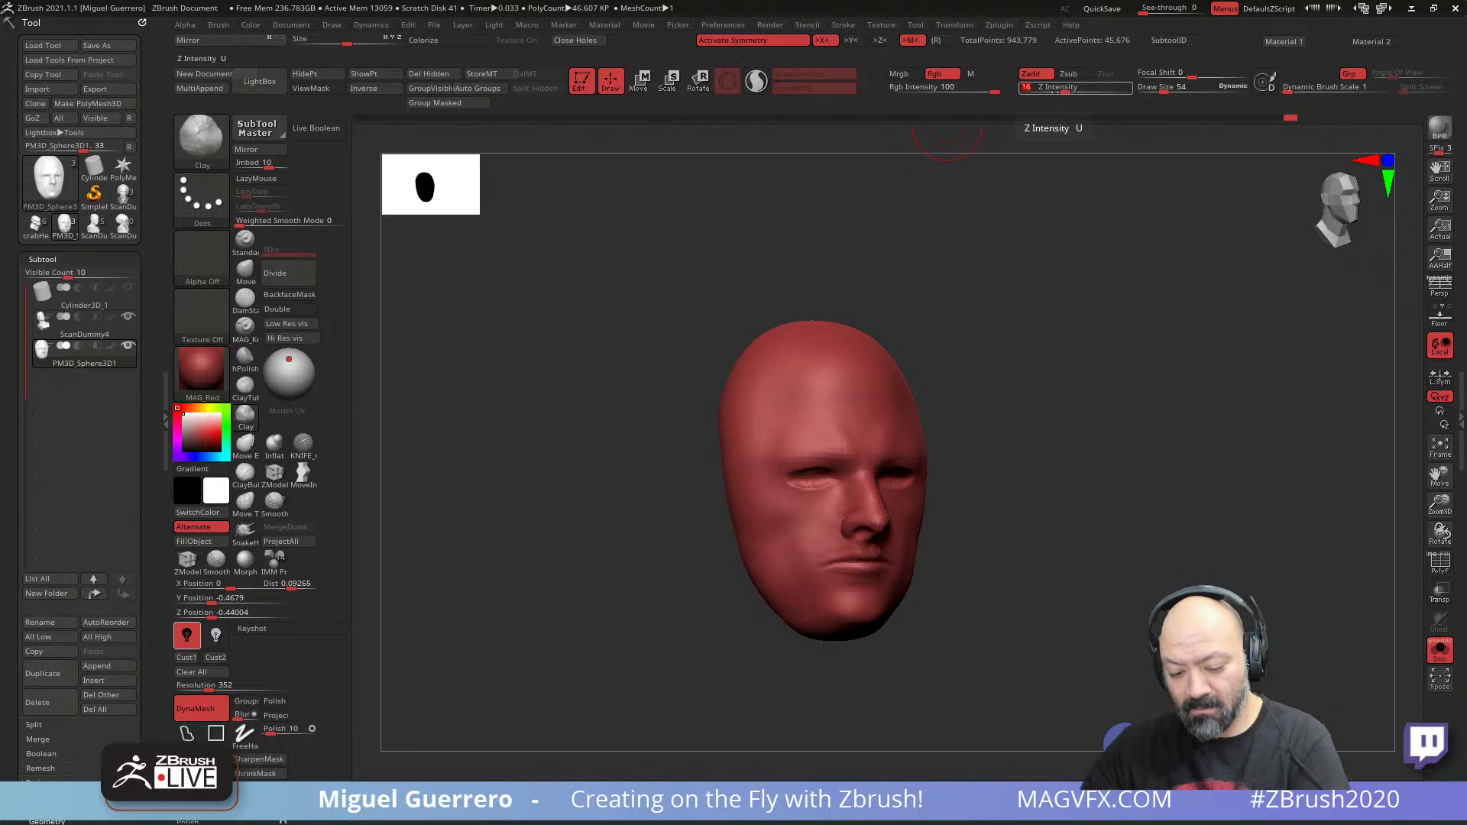
{"action": "left_click_drag", "start_coordinate": [672, 501], "coordinate": [831, 500]}
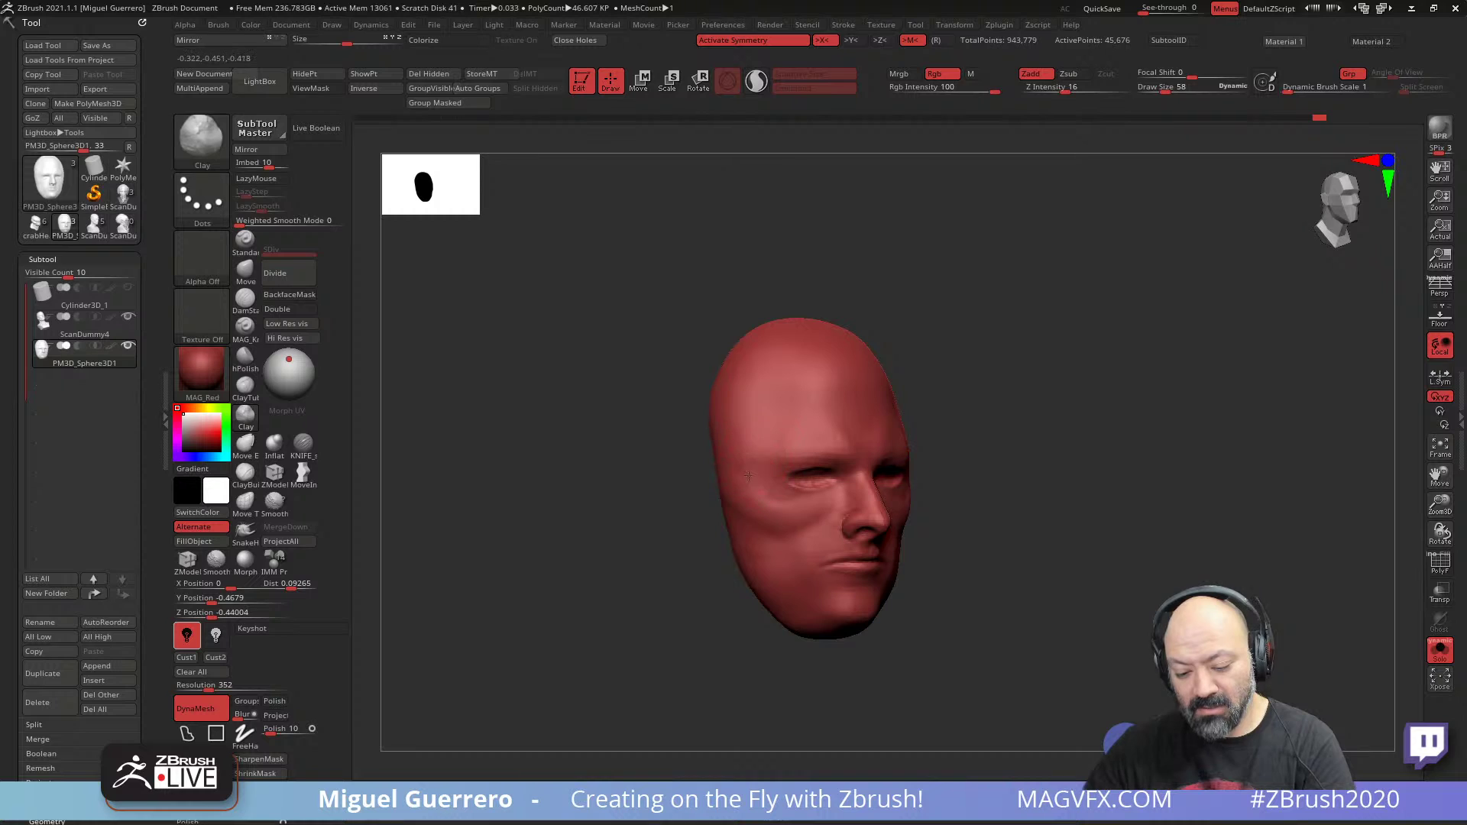
{"action": "key", "text": "bracketleft"}
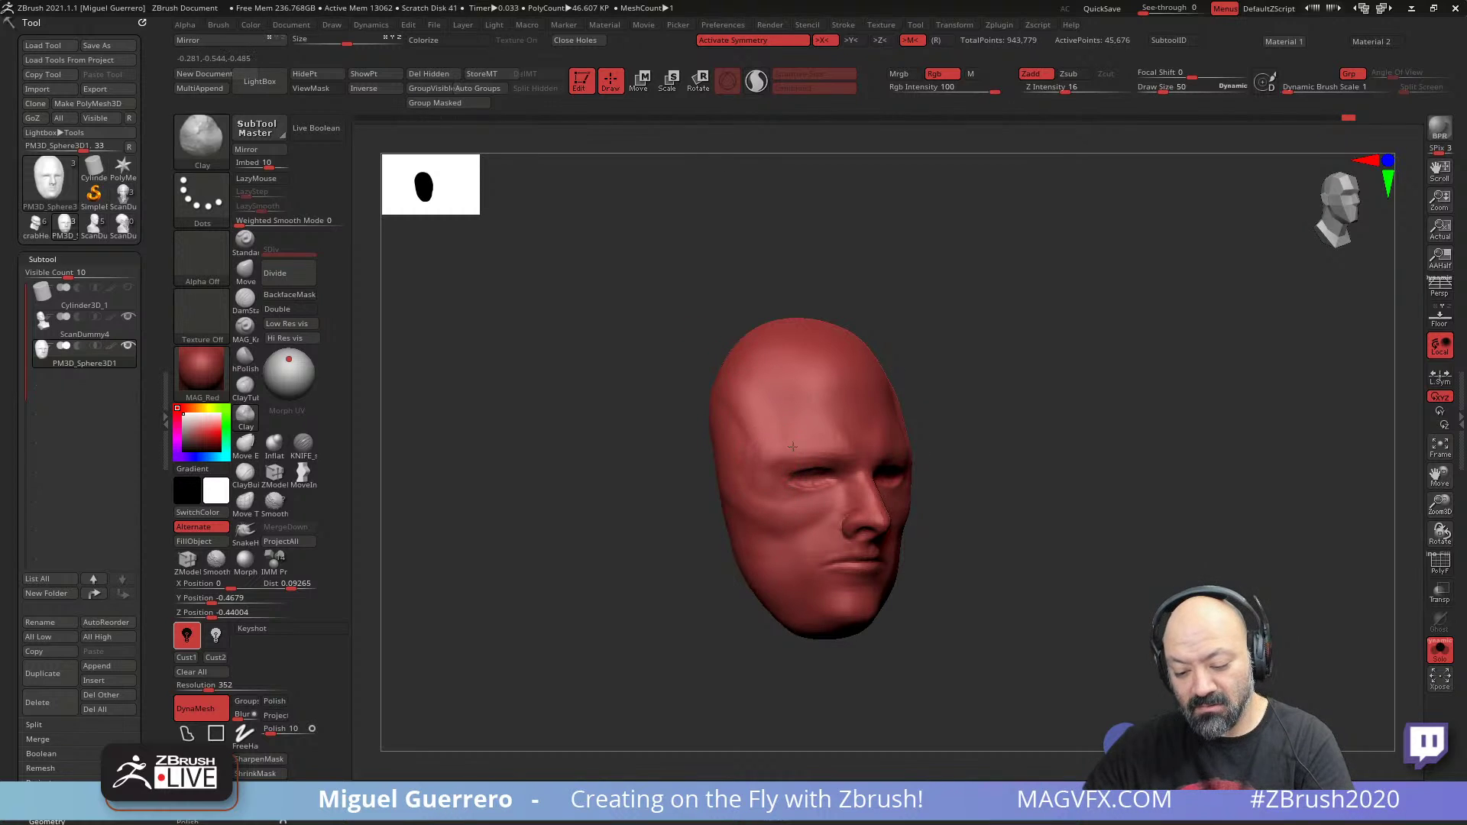
{"action": "left_click_drag", "start_coordinate": [805, 428], "coordinate": [833, 443]}
{"action": "left_click_drag", "start_coordinate": [649, 437], "coordinate": [589, 438]}
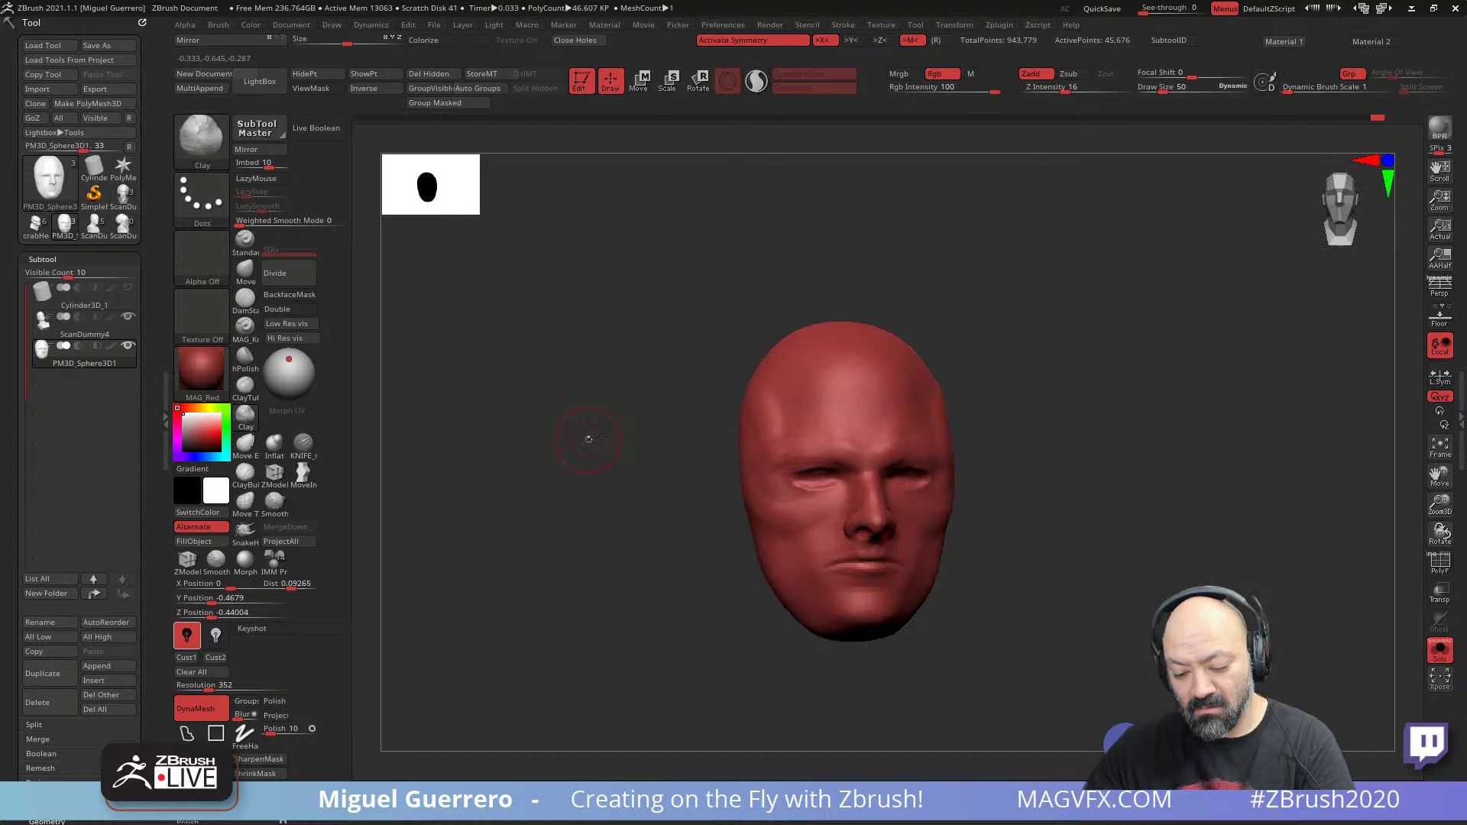
{"action": "right_click_drag", "start_coordinate": [860, 495], "coordinate": [842, 527]}
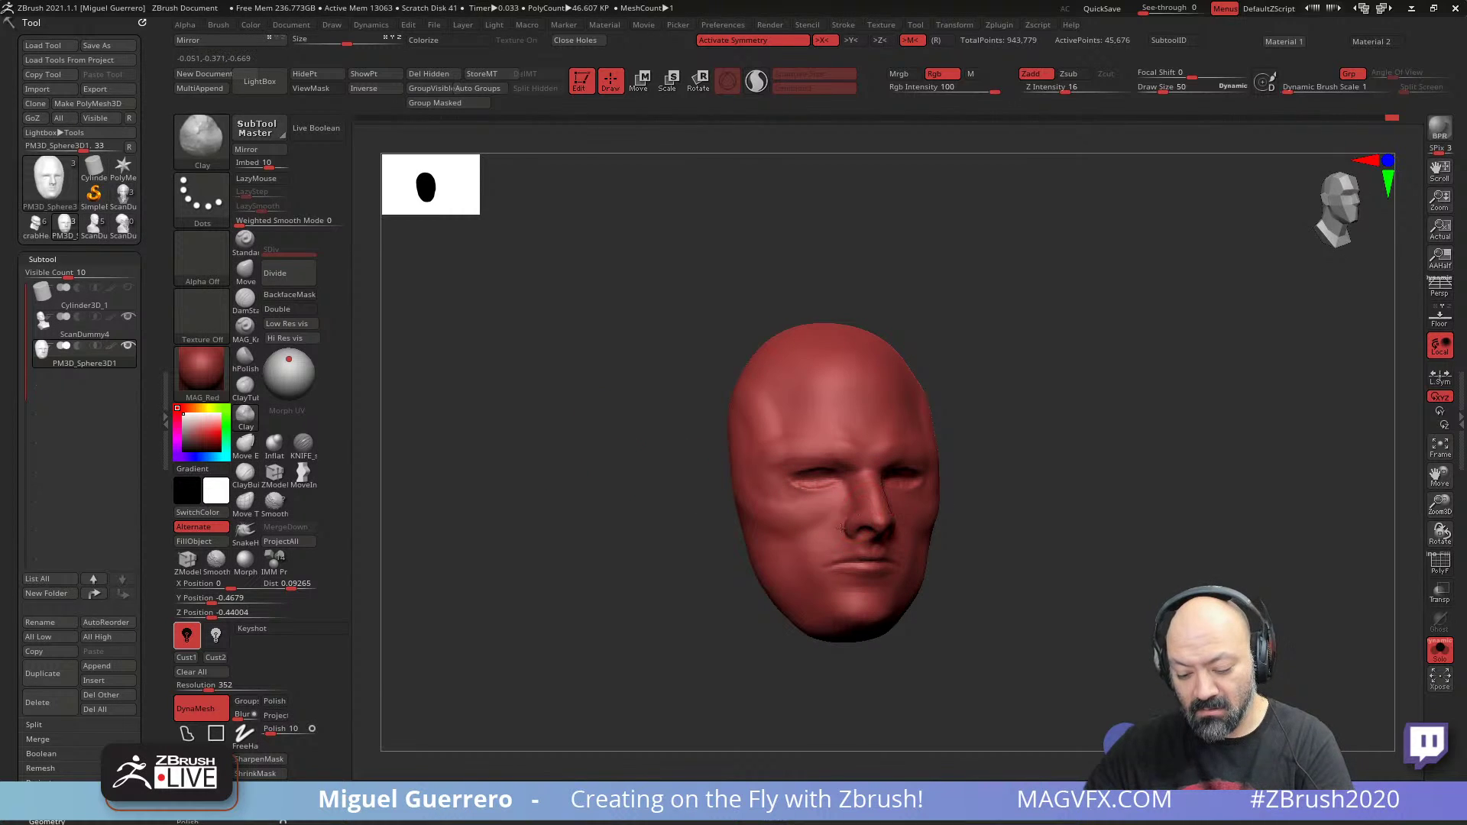
{"action": "right_click_drag", "start_coordinate": [748, 529], "coordinate": [692, 520]}
- Mask the nose and mouth area and invert the mask so only that region can be edited
{"action": "mouse_move", "coordinate": [840, 553]}
{"action": "left_mouse_down", "text": "ctrl"}
{"action": "mouse_move", "coordinate": [887, 585]}
{"action": "mouse_move", "coordinate": [825, 539]}
{"action": "mouse_move", "coordinate": [879, 607]}
{"action": "mouse_move", "coordinate": [834, 568]}
{"action": "mouse_move", "coordinate": [898, 528]}
{"action": "mouse_move", "coordinate": [821, 535]}
{"action": "mouse_move", "coordinate": [863, 512]}
{"action": "mouse_move", "coordinate": [860, 539]}
{"action": "mouse_move", "coordinate": [819, 507]}
{"action": "mouse_move", "coordinate": [795, 550]}
{"action": "mouse_move", "coordinate": [818, 512]}
{"action": "mouse_move", "coordinate": [810, 582]}
{"action": "mouse_move", "coordinate": [839, 577]}
{"action": "left_mouse_up", "text": "ctrl"}
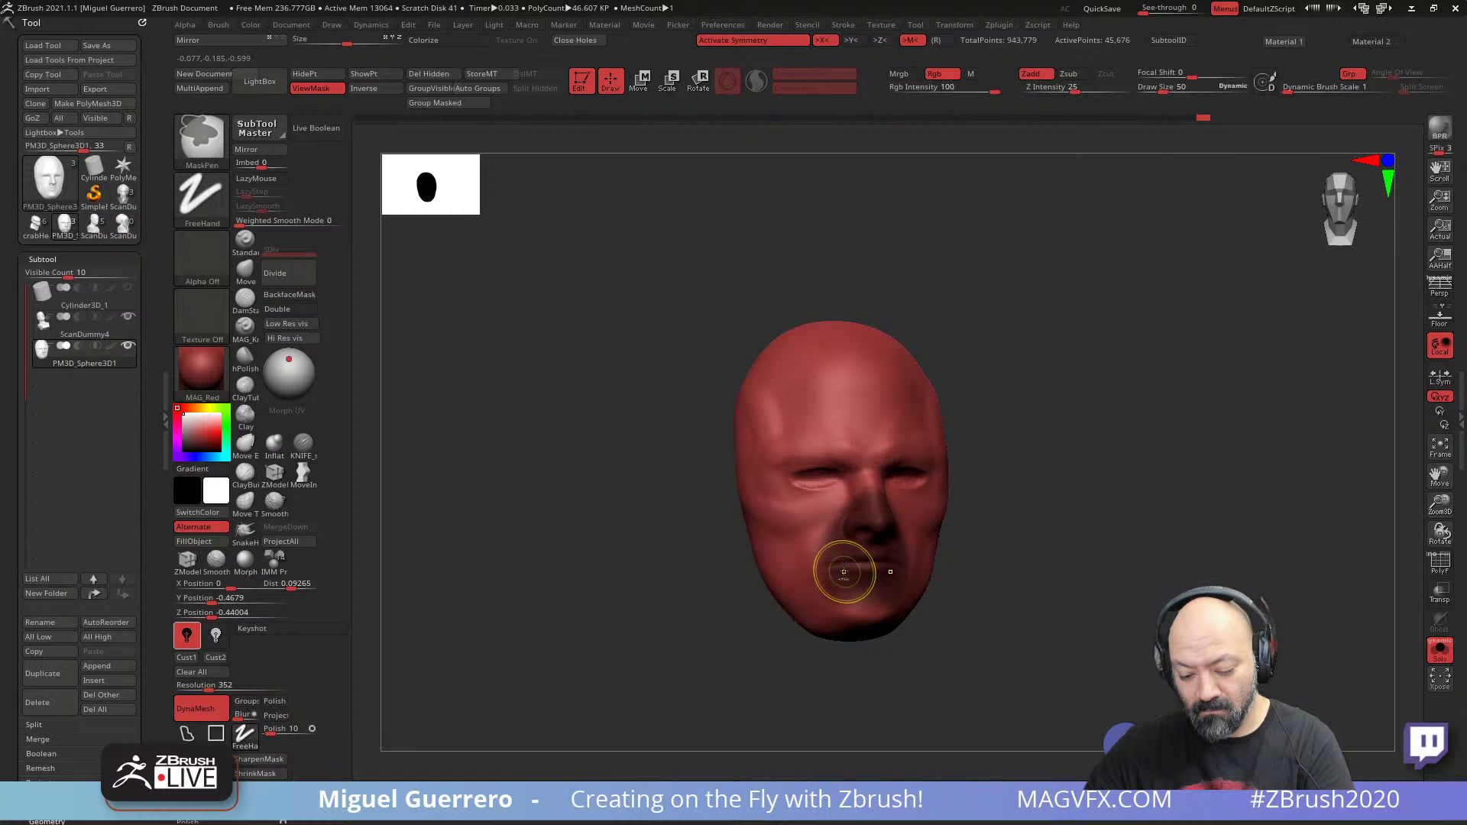
{"action": "left_click", "coordinate": [665, 567], "text": "ctrl"}
{"action": "left_click_drag", "start_coordinate": [665, 567], "coordinate": [631, 554]}
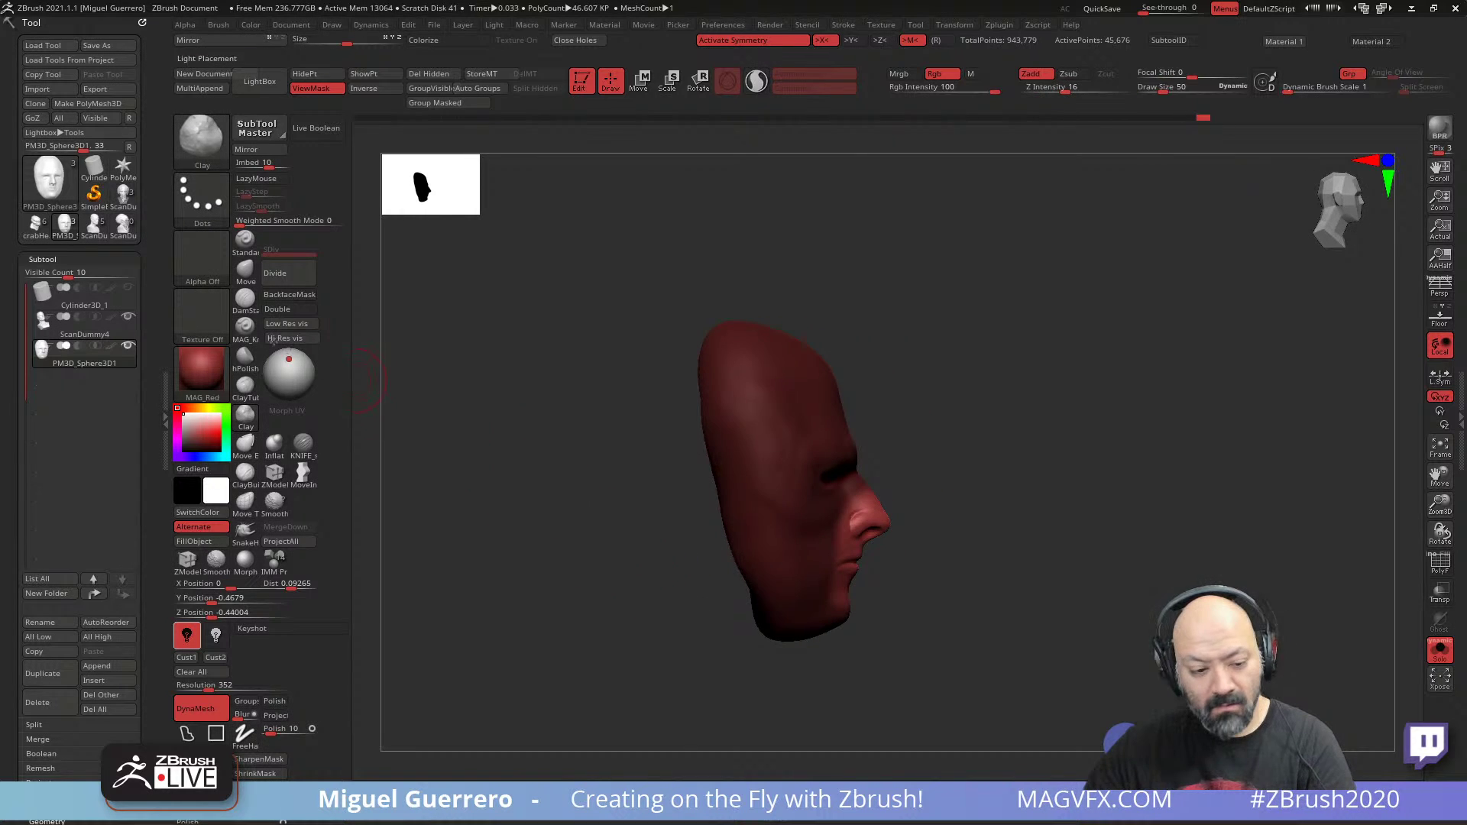
- Adjust the profile of the unmasked mouth area with the Move brush, working from the side and below
{"action": "key", "text": "b"}
{"action": "key", "text": "m"}
{"action": "key", "text": "v"}
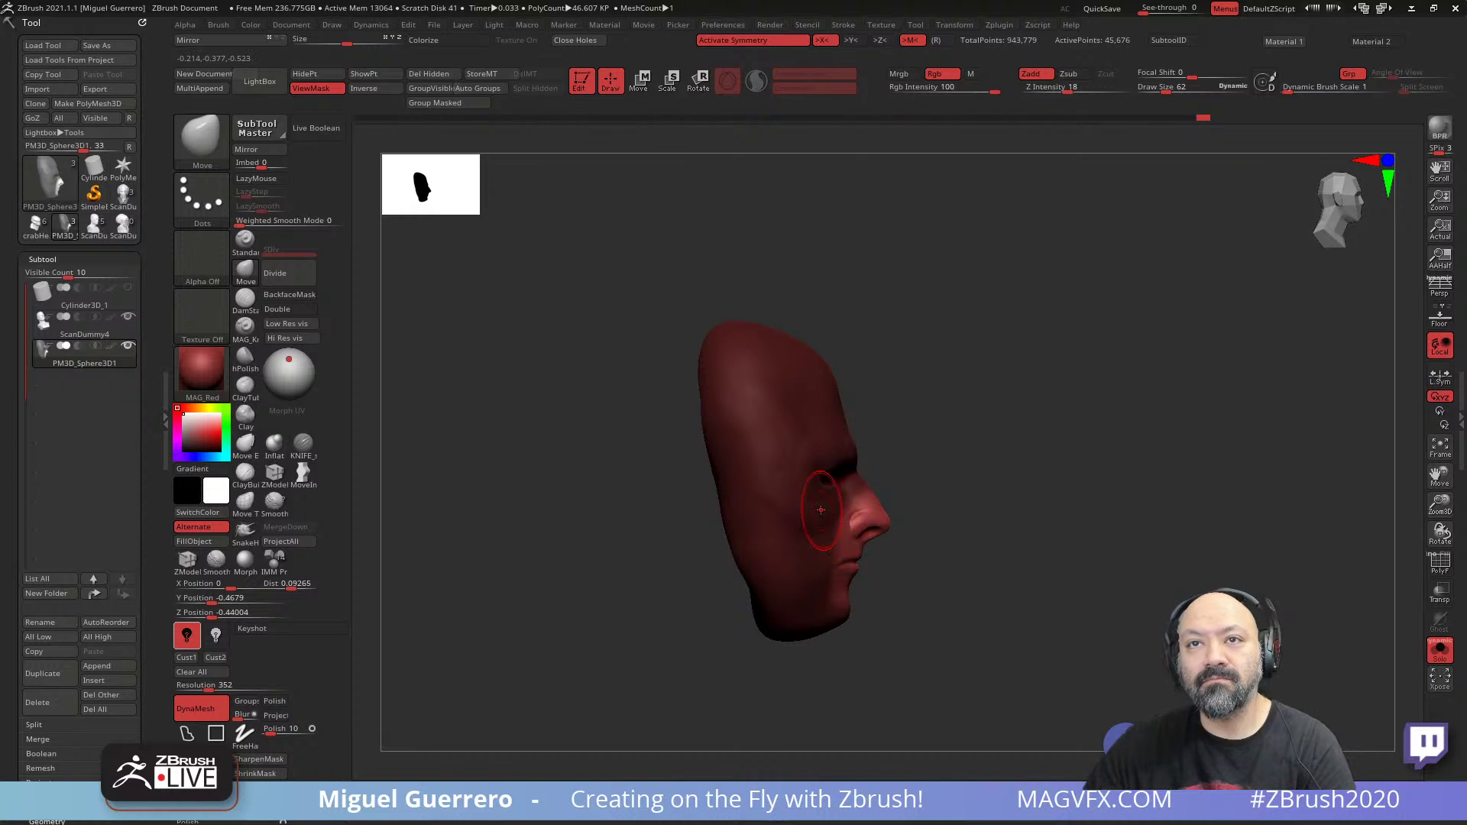
{"action": "mouse_move", "coordinate": [600, 492]}
{"action": "right_mouse_down", "text": "alt"}
{"action": "mouse_move", "coordinate": [566, 478]}
{"action": "mouse_move", "coordinate": [548, 517]}
{"action": "right_mouse_up", "text": "alt"}
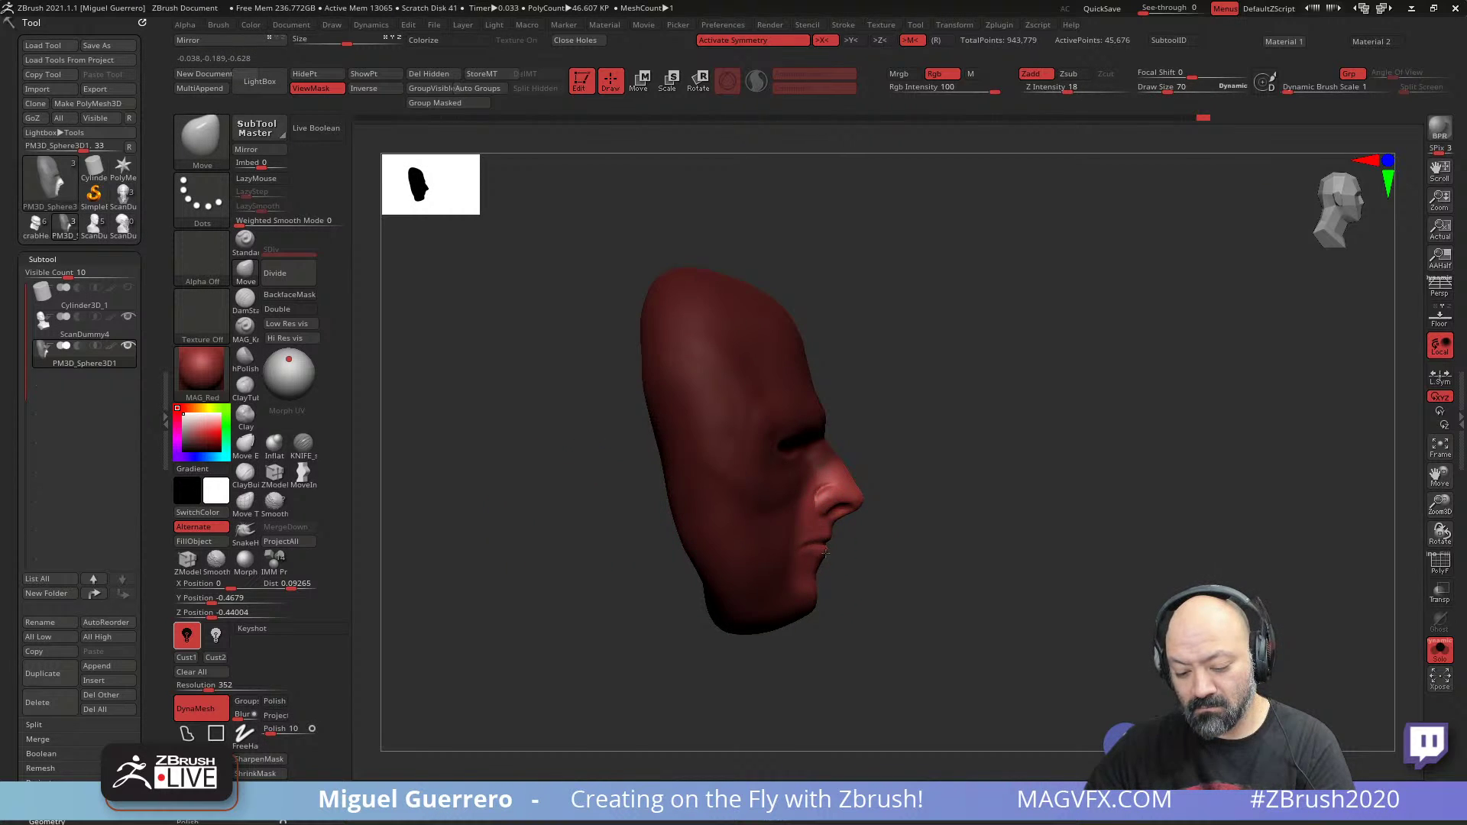
{"action": "right_click_drag", "start_coordinate": [824, 551], "coordinate": [785, 523]}
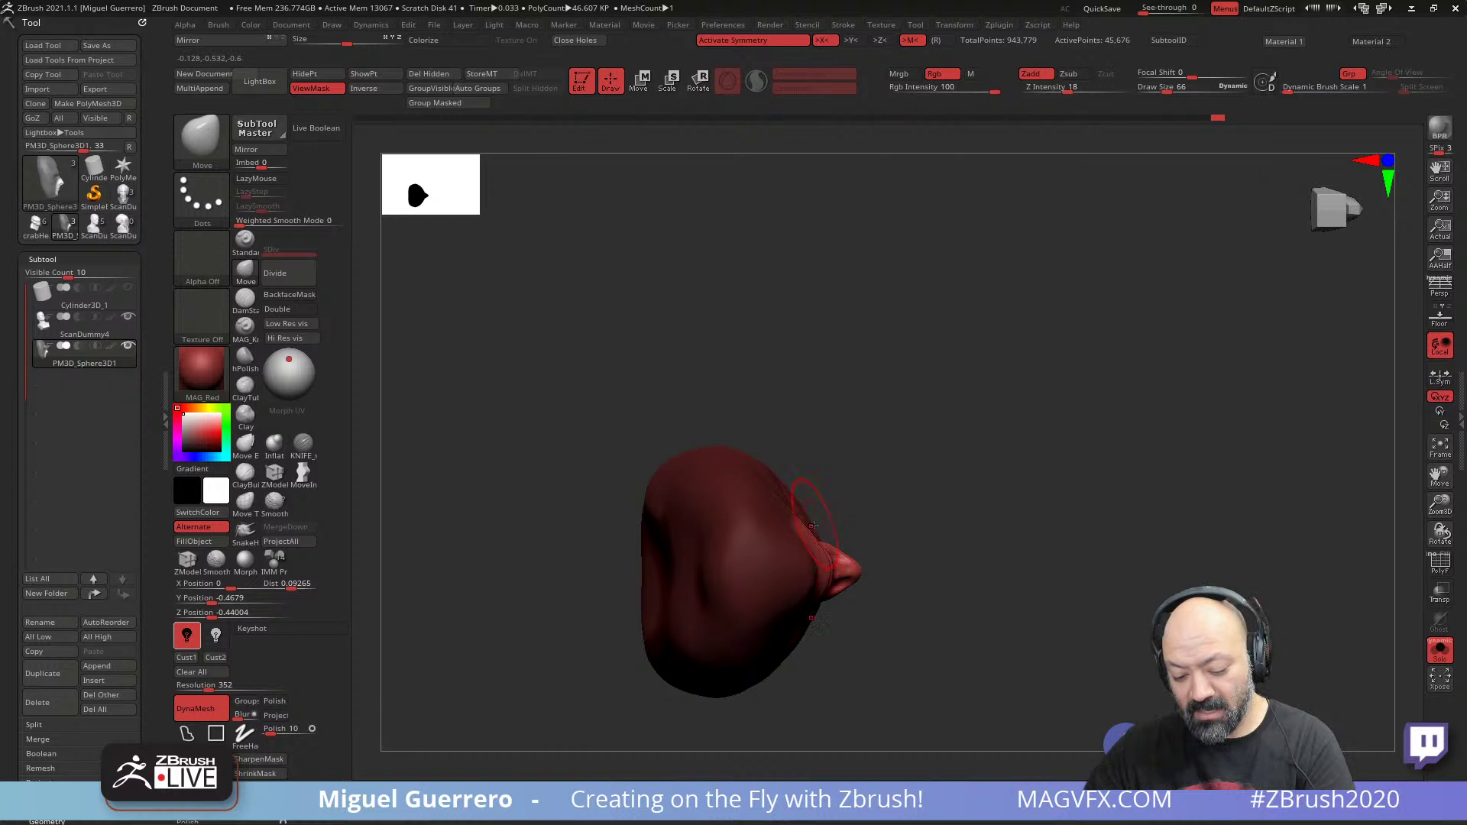
{"action": "right_click_drag", "start_coordinate": [805, 517], "coordinate": [514, 531]}
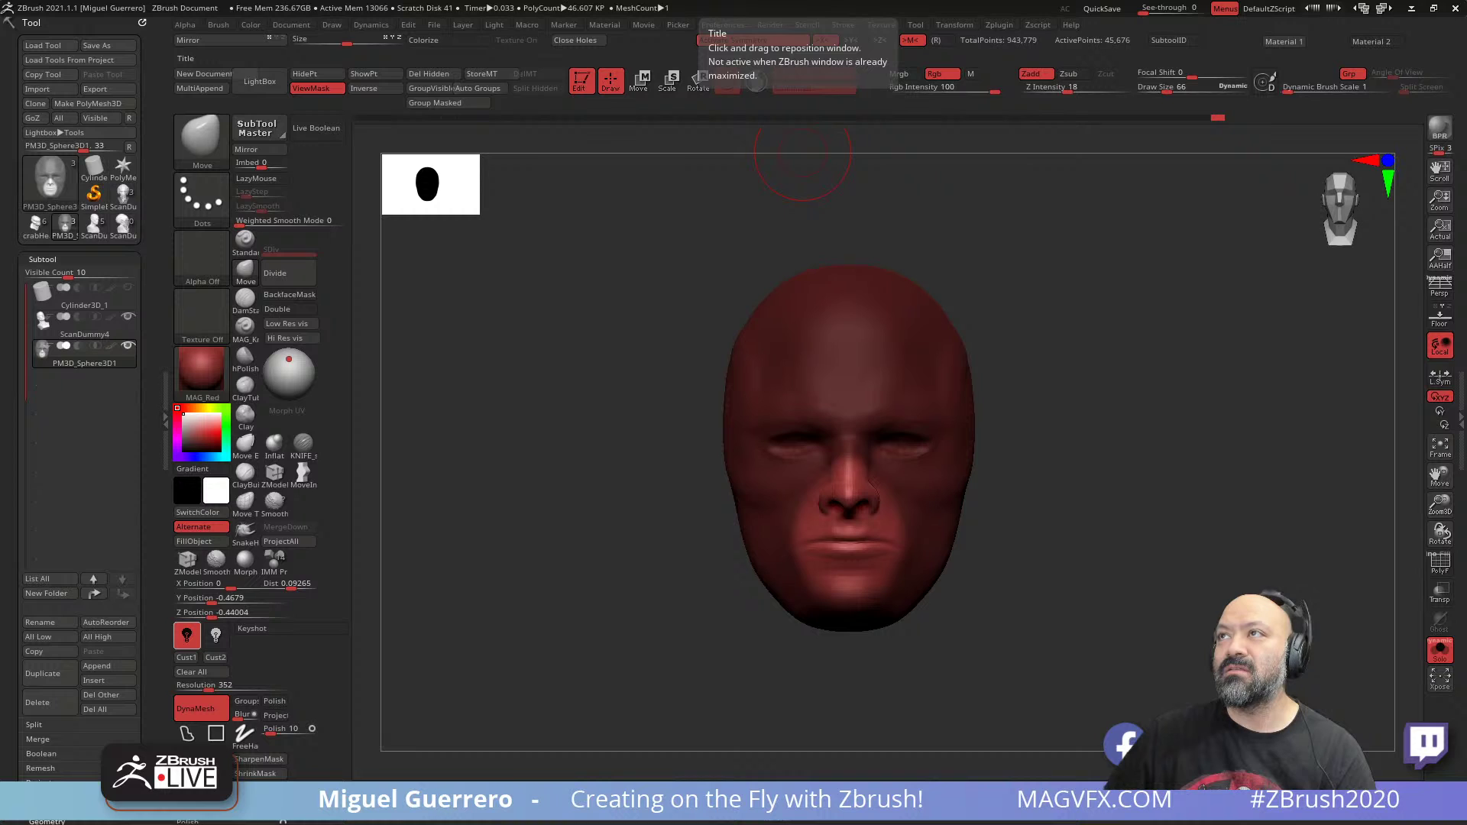
- Switch to the browser to view the horned skull mask post, and return to ZBrush
{"action": "left_click_drag", "start_coordinate": [794, 0], "coordinate": [597, 3]}
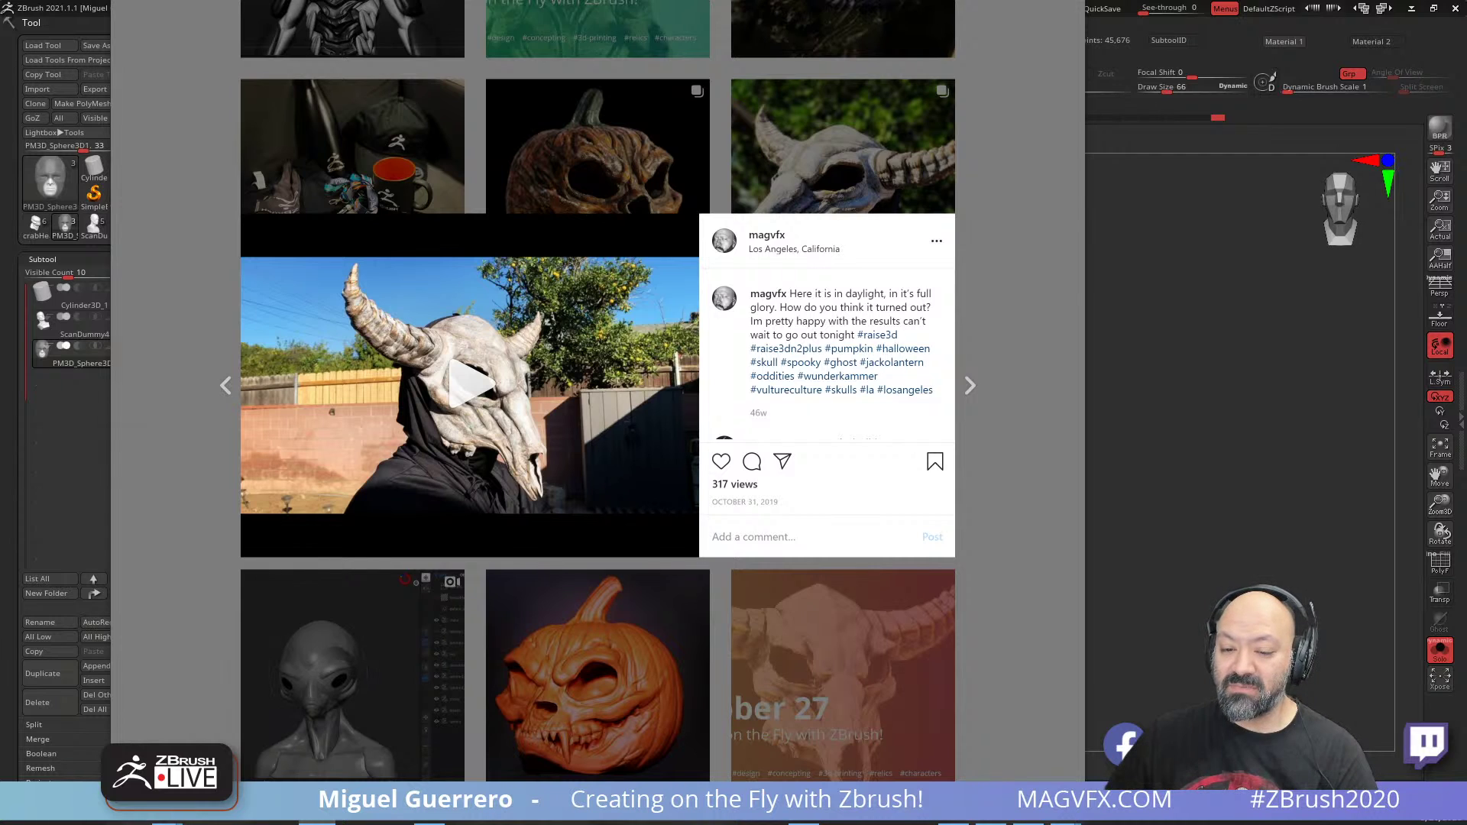
{"action": "mouse_move", "coordinate": [597, 3]}
{"action": "left_mouse_down"}
{"action": "mouse_move", "coordinate": [833, 1]}
{"action": "mouse_move", "coordinate": [802, 0]}
{"action": "left_mouse_up"}
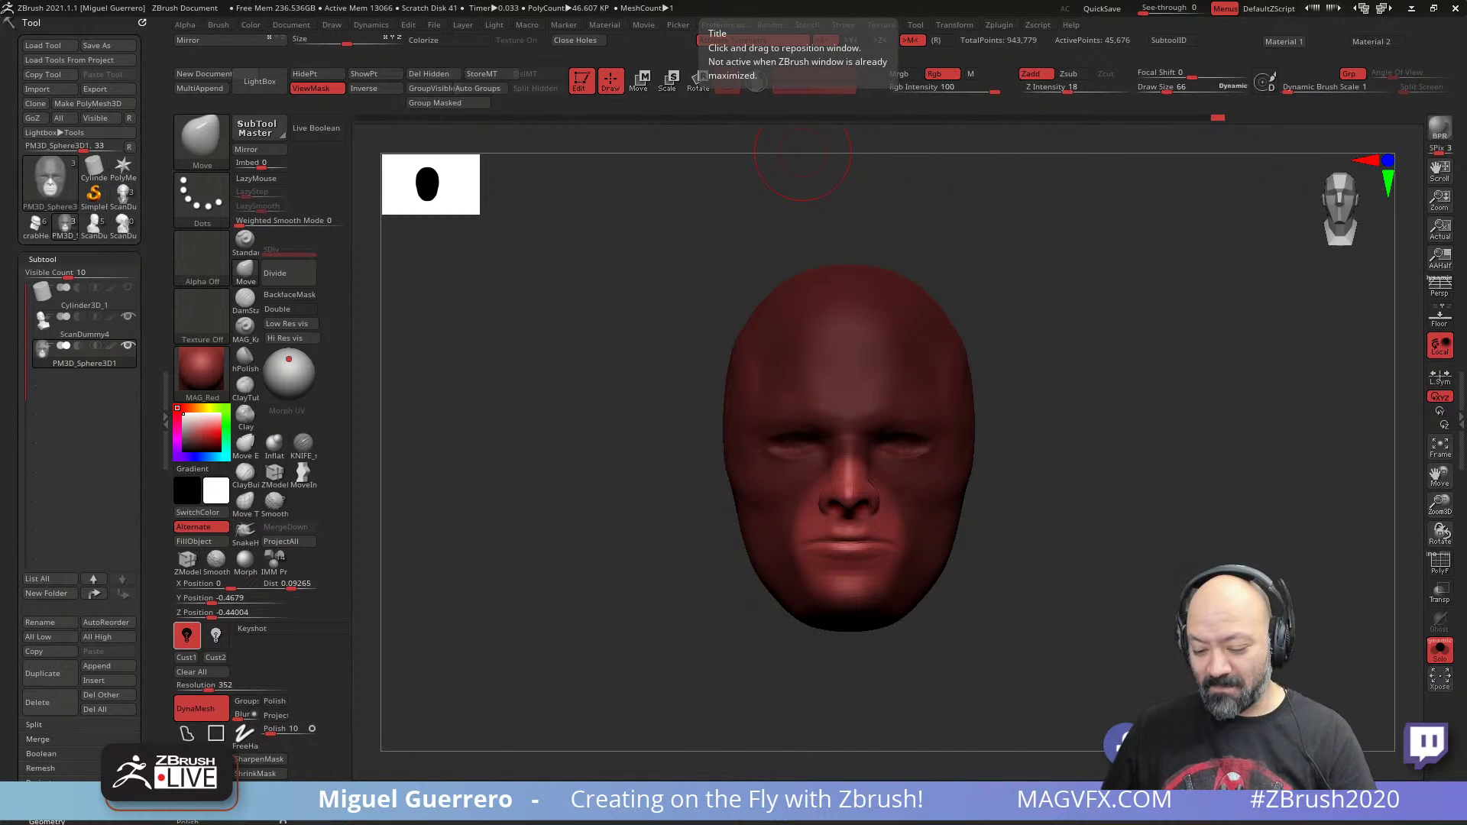
- Refine the curvature of the unmasked mouth area from below with the Move brush and clear the mask
{"action": "mouse_move", "coordinate": [449, 513]}
{"action": "left_mouse_down"}
{"action": "mouse_move", "coordinate": [504, 518]}
{"action": "mouse_move", "coordinate": [530, 546]}
{"action": "mouse_move", "coordinate": [494, 534]}
{"action": "mouse_move", "coordinate": [401, 354]}
{"action": "left_mouse_up"}
{"action": "key", "text": "b"}
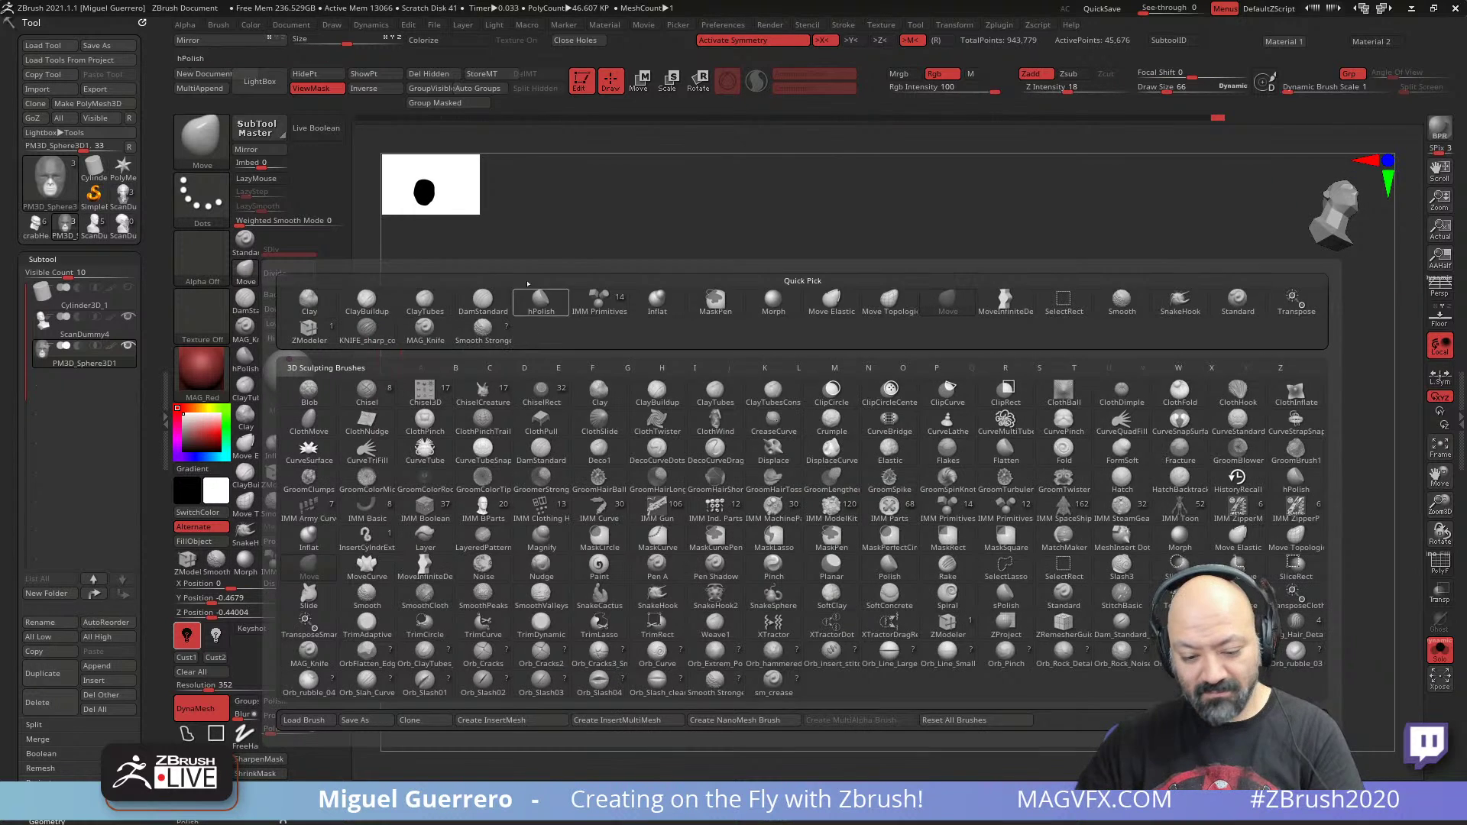
{"action": "left_click", "coordinate": [540, 299]}
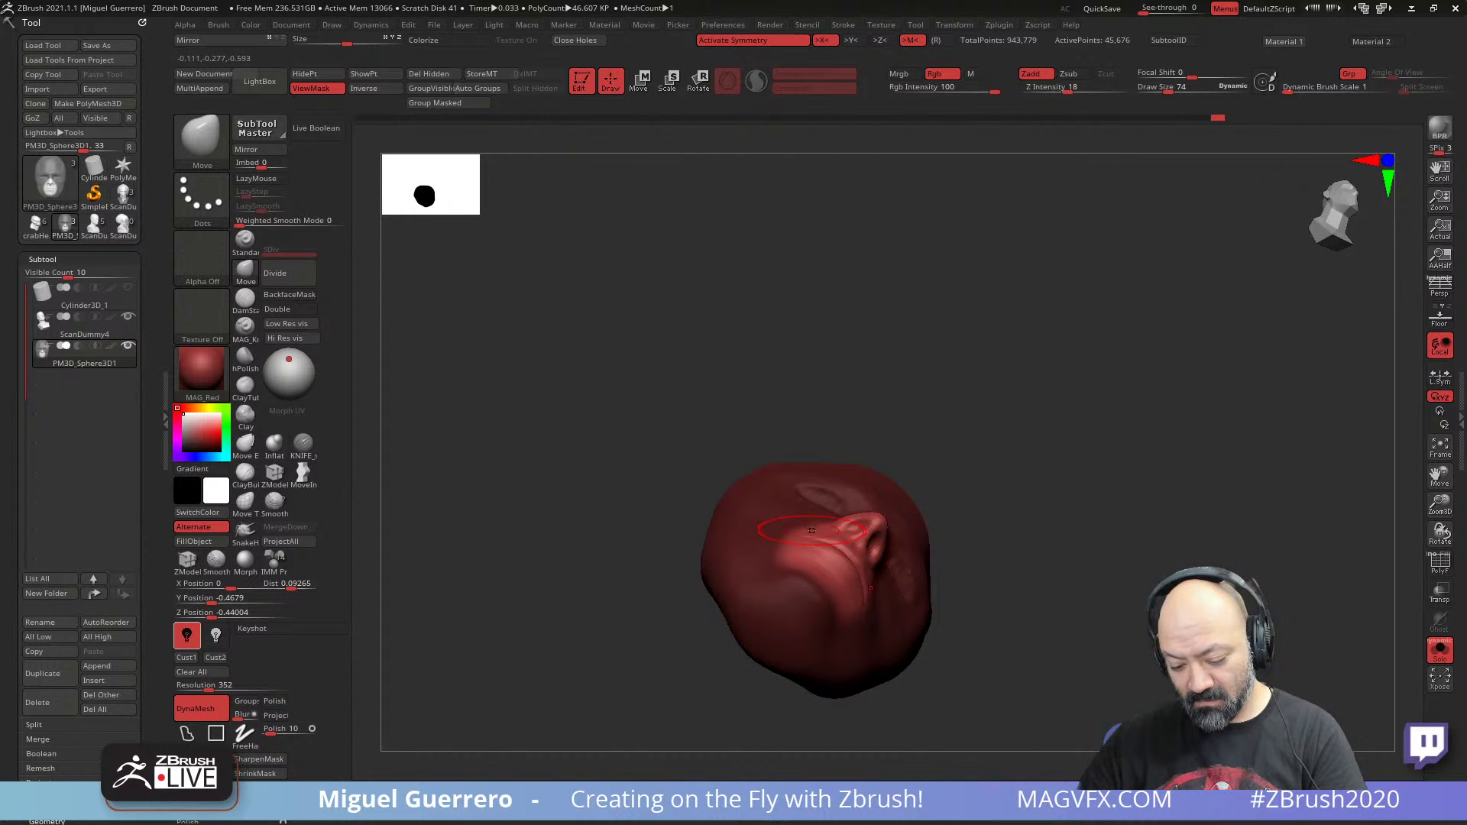
{"action": "mouse_move", "coordinate": [641, 496]}
{"action": "left_mouse_down"}
{"action": "mouse_move", "coordinate": [609, 409]}
{"action": "mouse_move", "coordinate": [611, 550]}
{"action": "mouse_move", "coordinate": [566, 583]}
{"action": "mouse_move", "coordinate": [633, 615]}
{"action": "left_mouse_up"}
{"action": "key", "text": "ctrl"}
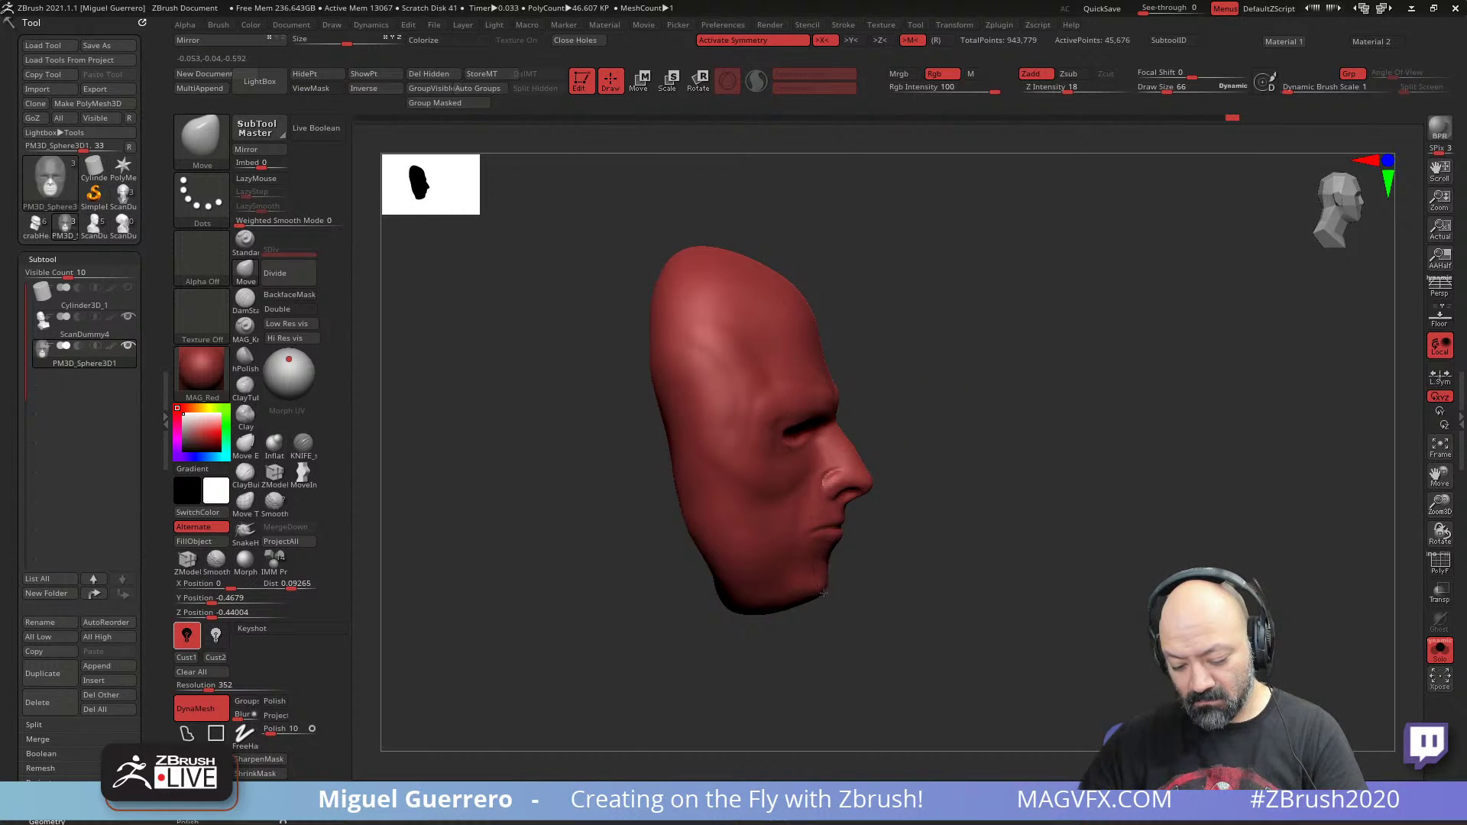
- Isolate the chin with an inverted mask and adjust its shape with the Move brush
{"action": "mouse_move", "coordinate": [906, 603]}
{"action": "left_mouse_down"}
{"action": "mouse_move", "coordinate": [668, 603]}
{"action": "mouse_move", "coordinate": [616, 622]}
{"action": "left_mouse_up"}
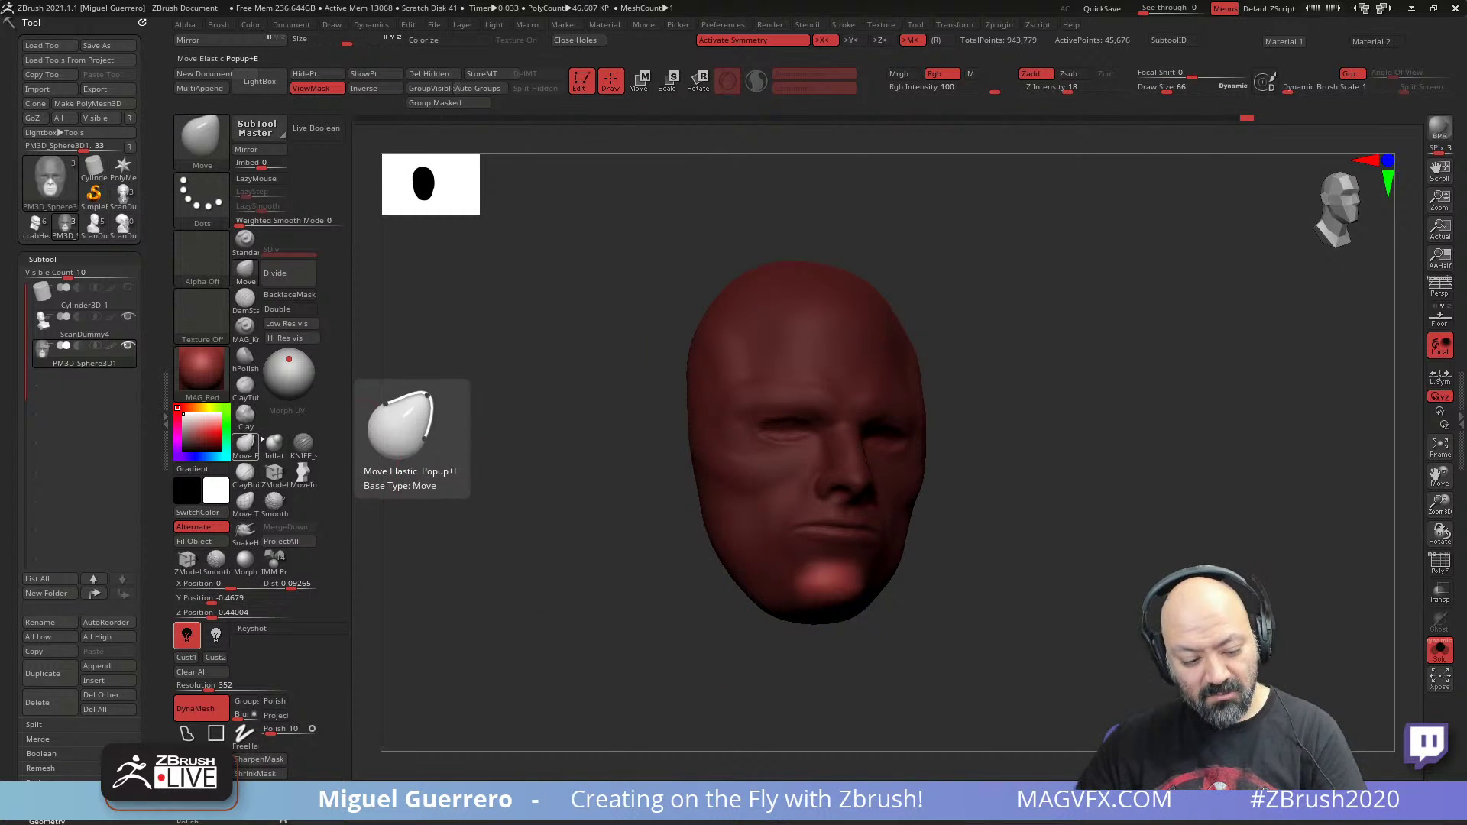
{"action": "left_click_drag", "start_coordinate": [547, 501], "coordinate": [510, 498]}
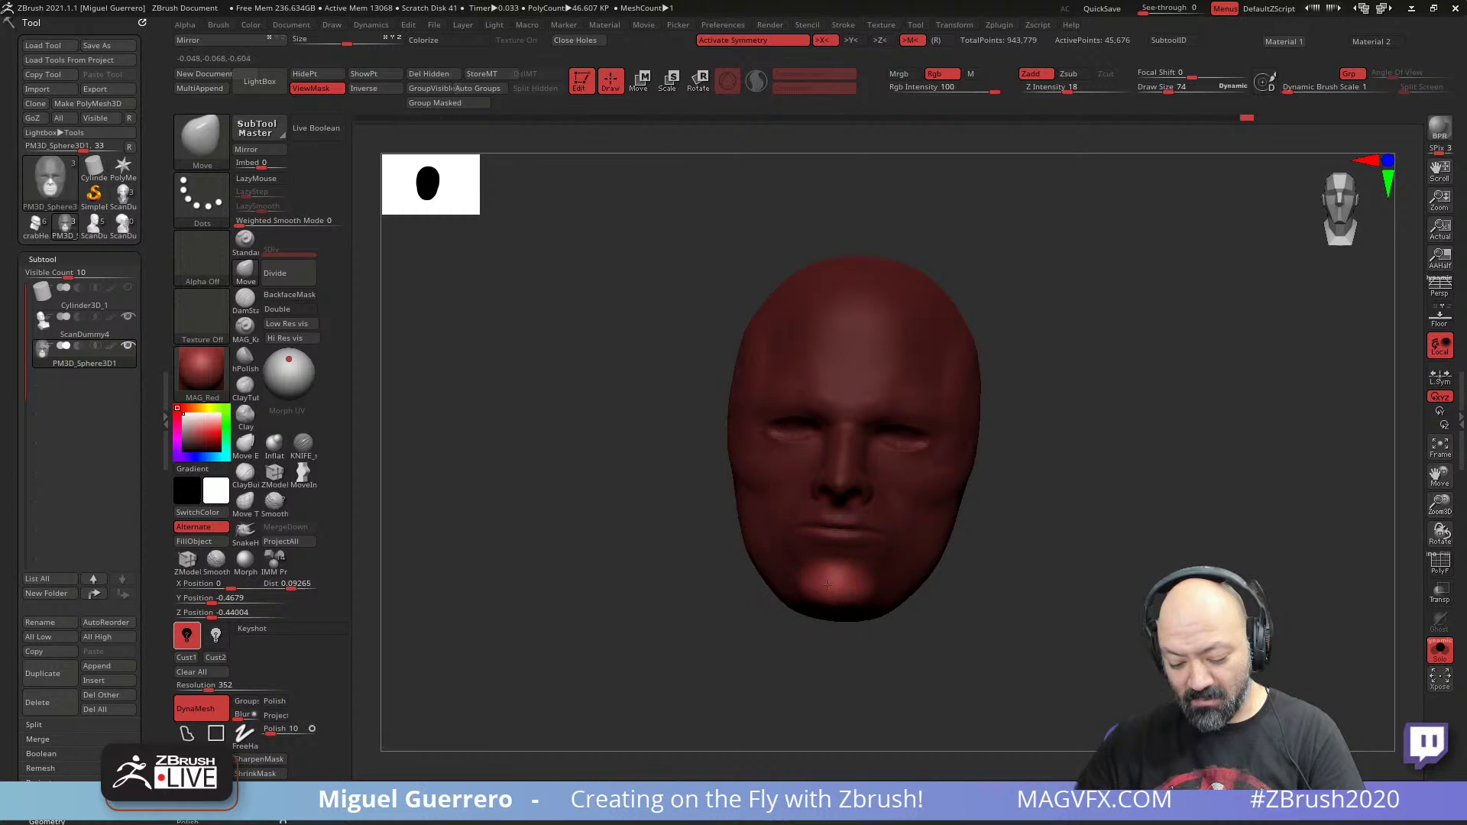
{"action": "left_click_drag", "start_coordinate": [639, 575], "coordinate": [694, 574]}
{"action": "left_click_drag", "start_coordinate": [600, 584], "coordinate": [549, 579]}
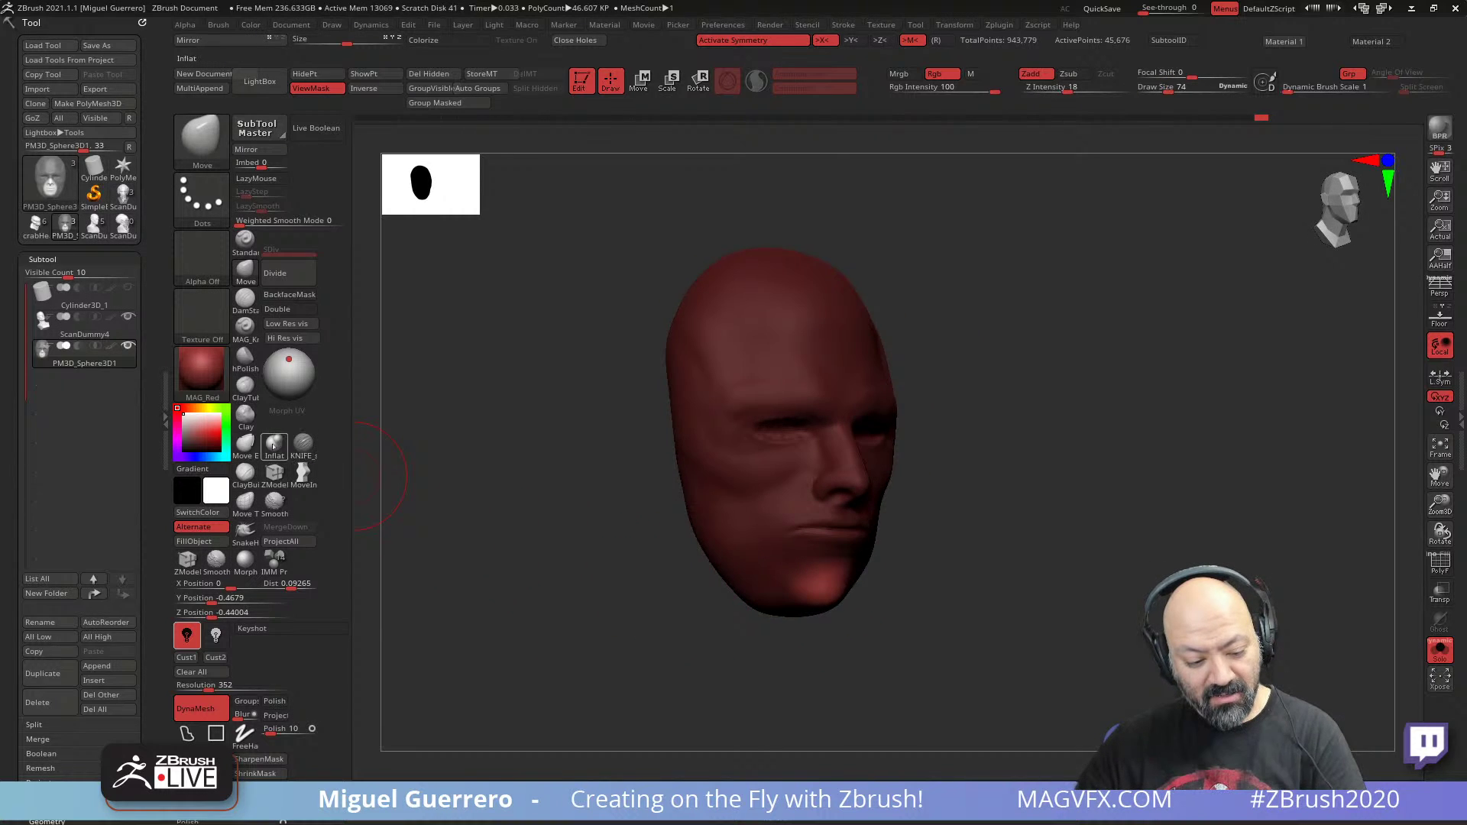
- Swell the chin with the Inflat brush at Z Intensity 10, clear the mask and touch up the chin's underside
{"action": "left_click", "coordinate": [274, 445]}
{"action": "mouse_move", "coordinate": [646, 564]}
{"action": "left_mouse_down"}
{"action": "mouse_move", "coordinate": [604, 561]}
{"action": "mouse_move", "coordinate": [795, 582]}
{"action": "left_mouse_up"}
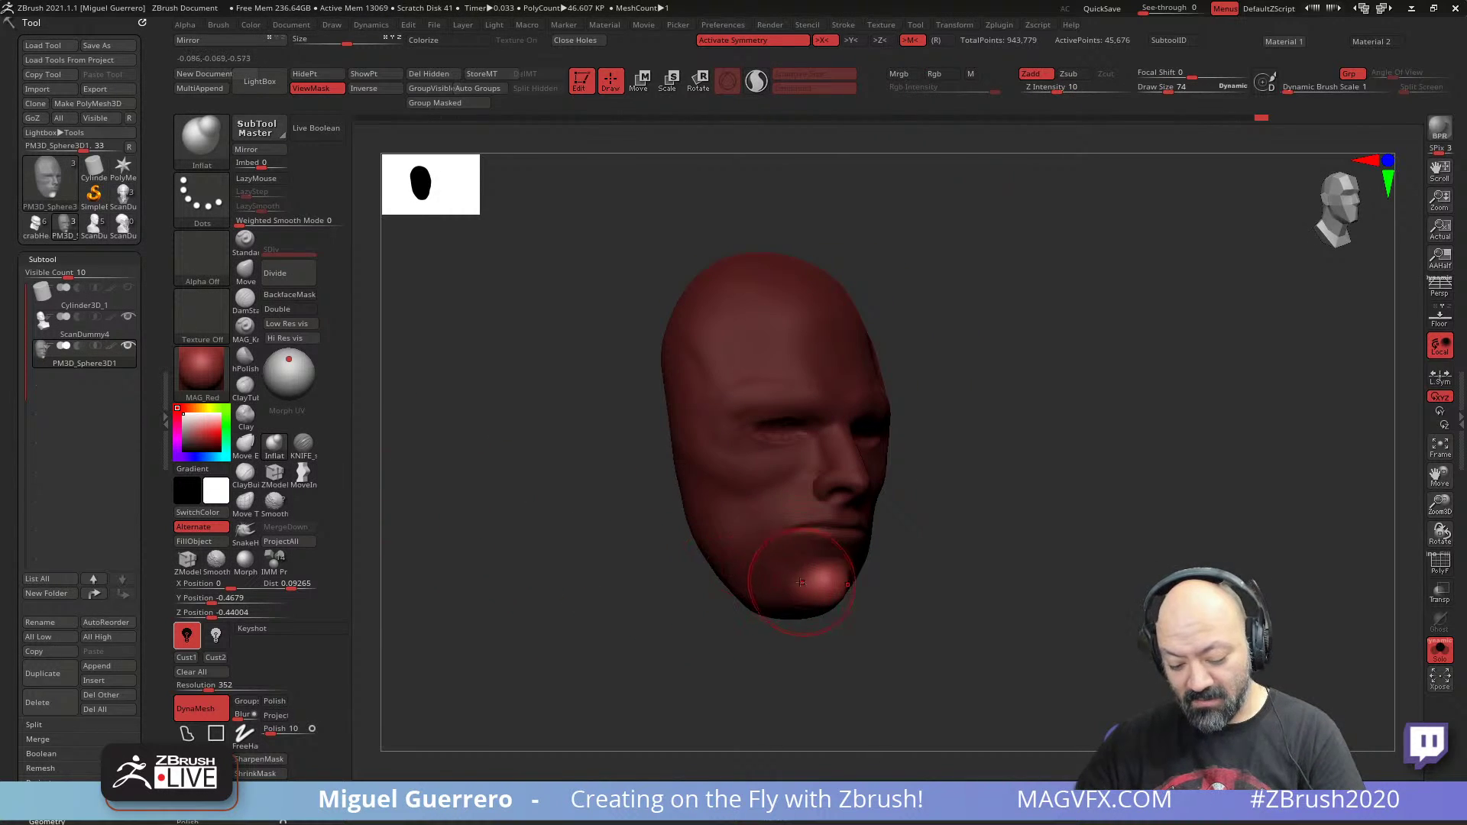
{"action": "left_click_drag", "start_coordinate": [635, 589], "coordinate": [623, 600], "text": "ctrl"}
{"action": "left_click_drag", "start_coordinate": [631, 592], "coordinate": [562, 588]}
{"action": "left_click_drag", "start_coordinate": [807, 596], "coordinate": [818, 599]}
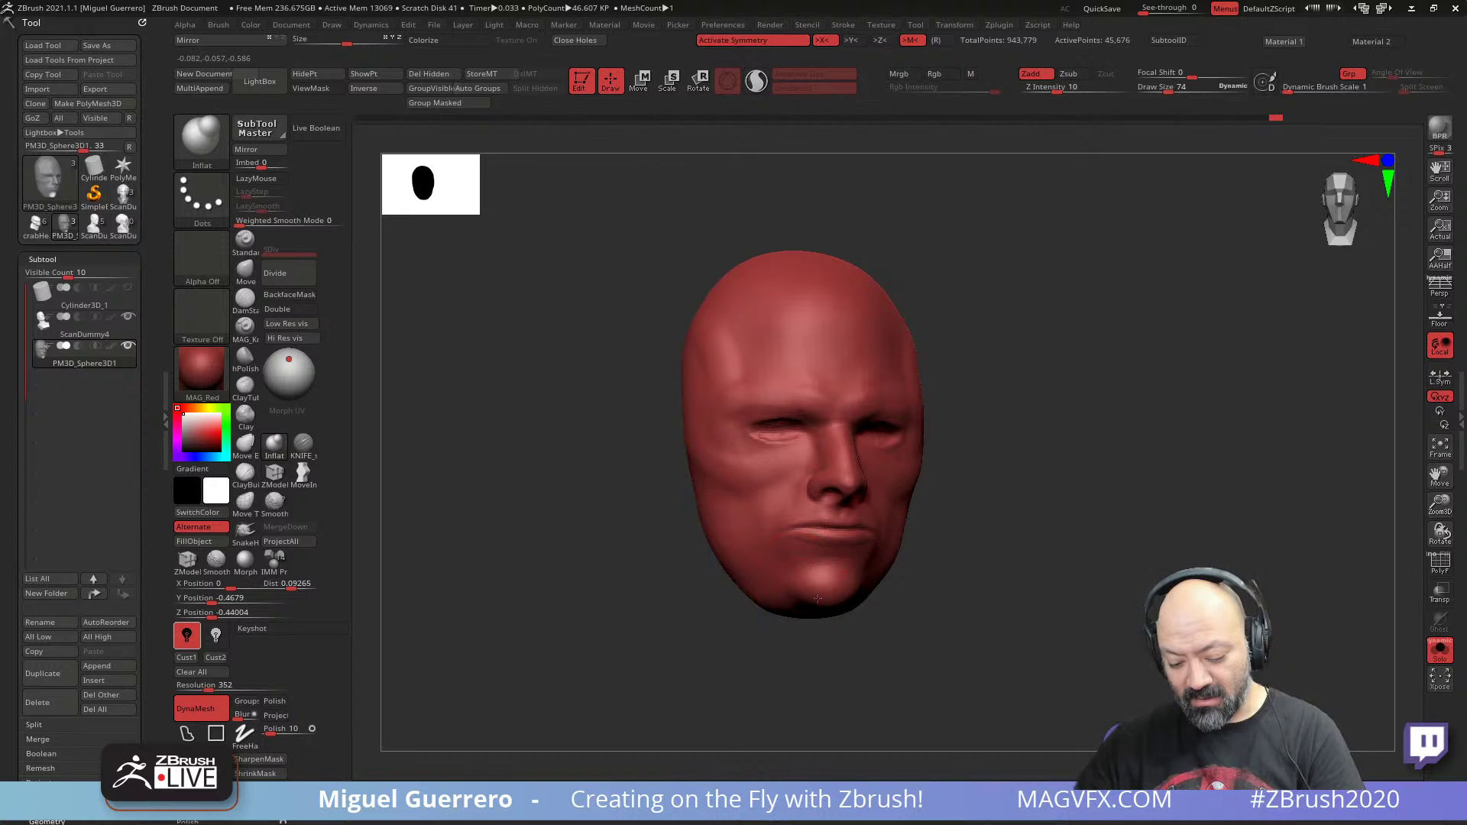
{"action": "left_click_drag", "start_coordinate": [609, 556], "coordinate": [593, 518]}
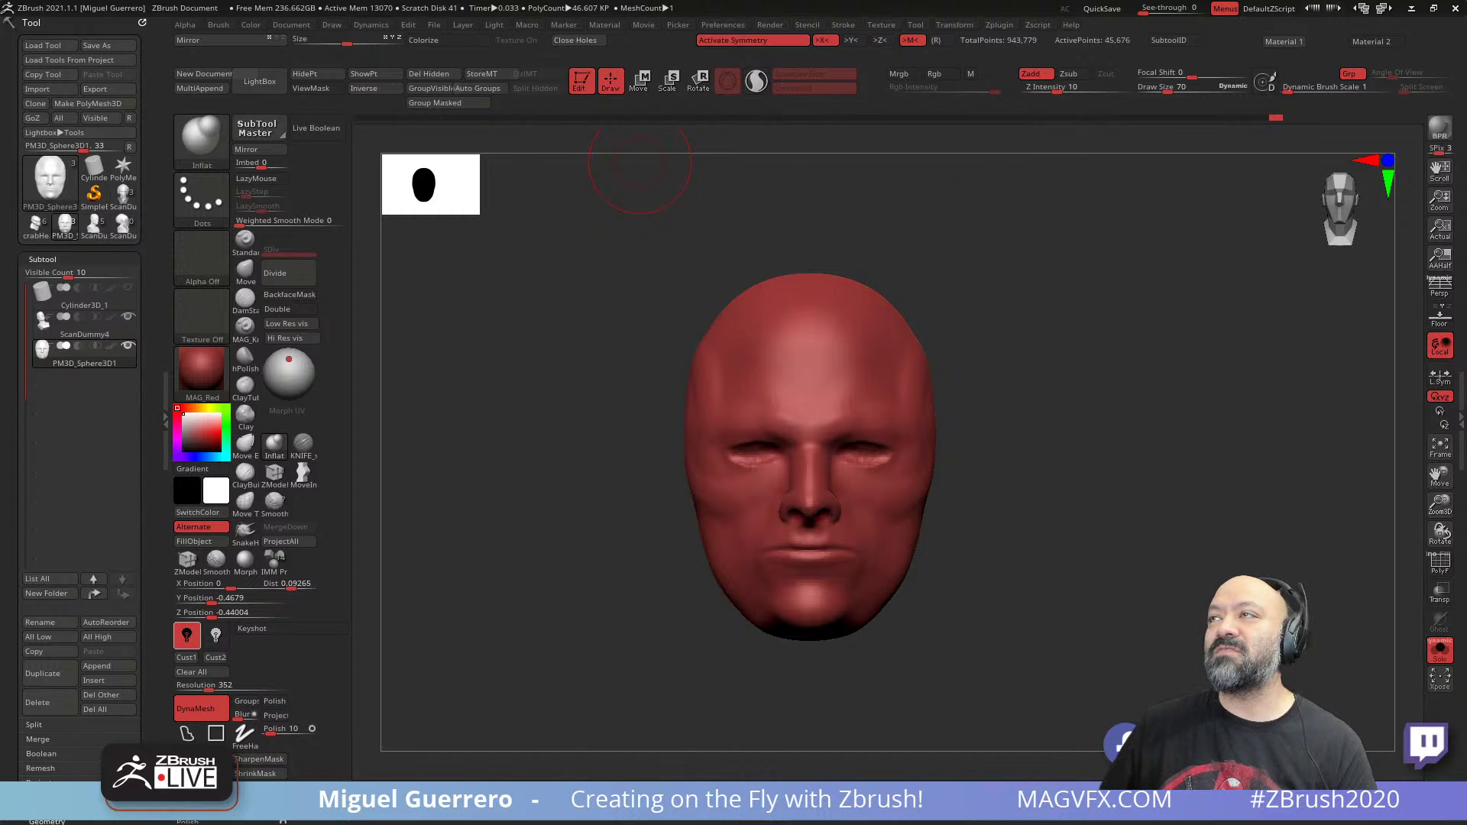
- Switch to the browser to examine the Death Eater mask reference images, and return to ZBrush
{"action": "key", "text": "alt+Tab"}
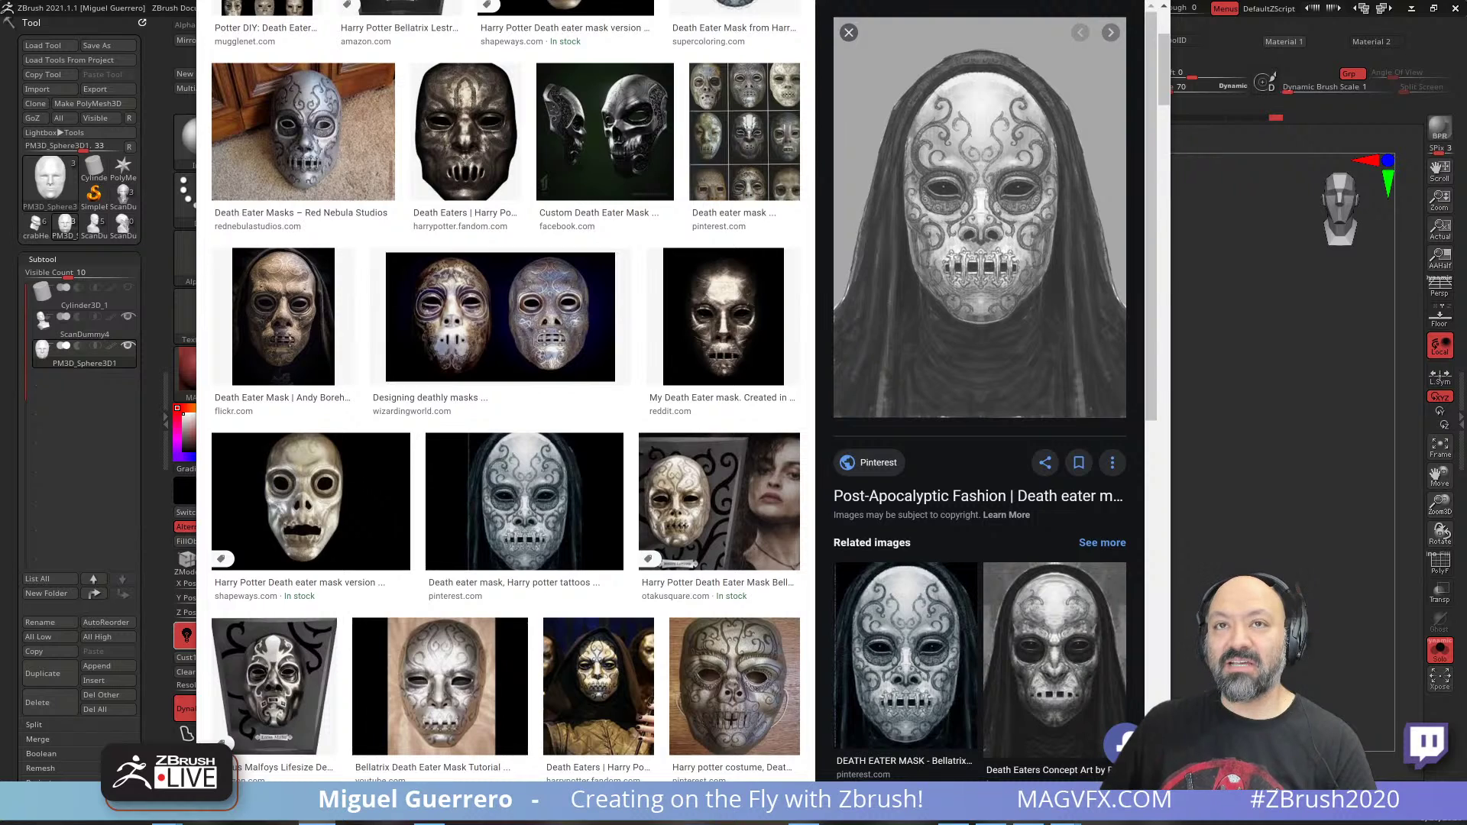
{"action": "key", "text": "alt+Tab"}
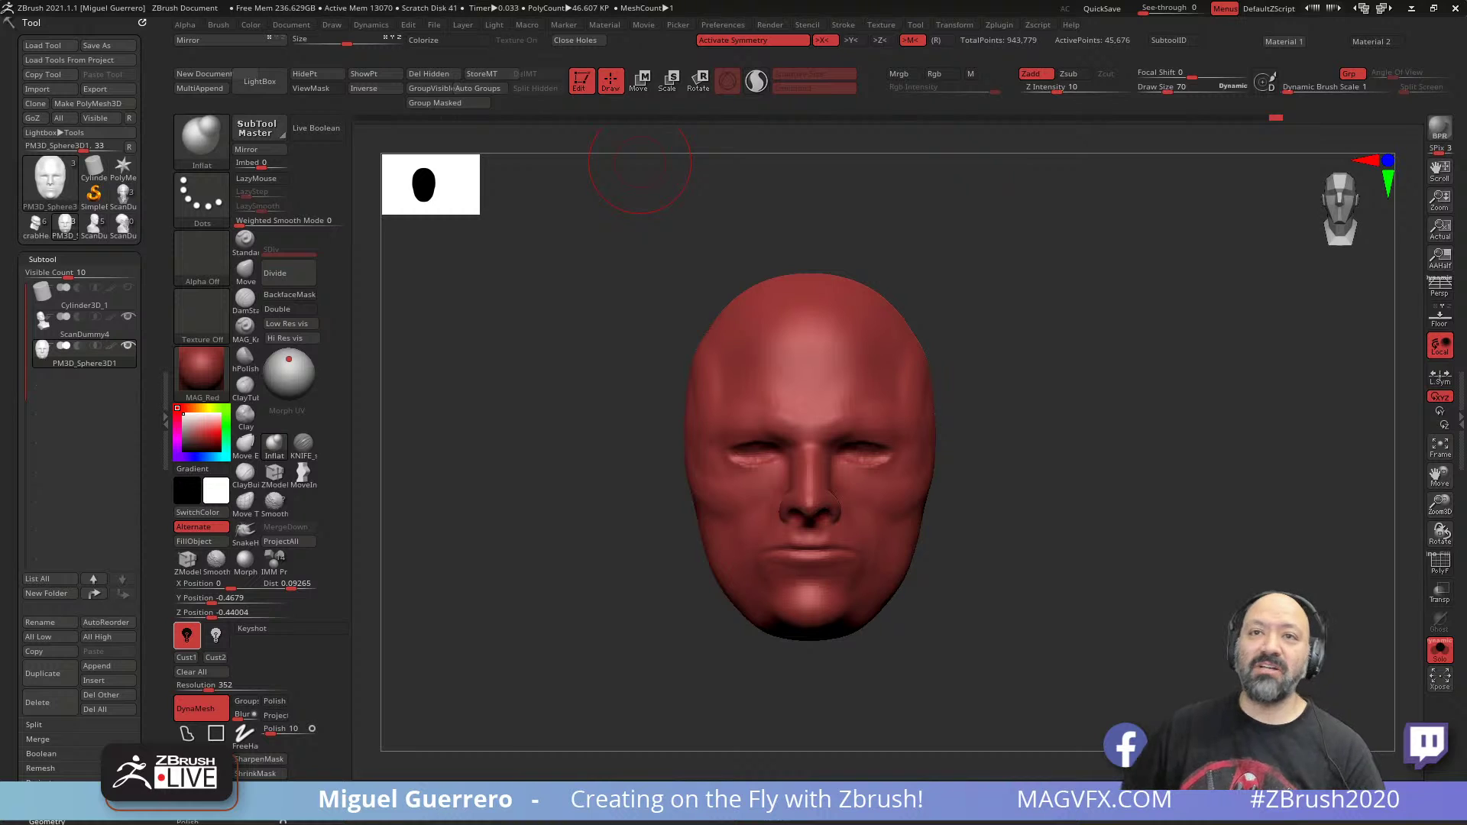
- Carve sharp creases along both upper eyelids with the KNIFE brush at draw size 10
{"action": "mouse_move", "coordinate": [535, 519]}
{"action": "right_mouse_down"}
{"action": "mouse_move", "coordinate": [550, 519]}
{"action": "mouse_move", "coordinate": [537, 520]}
{"action": "right_mouse_up"}
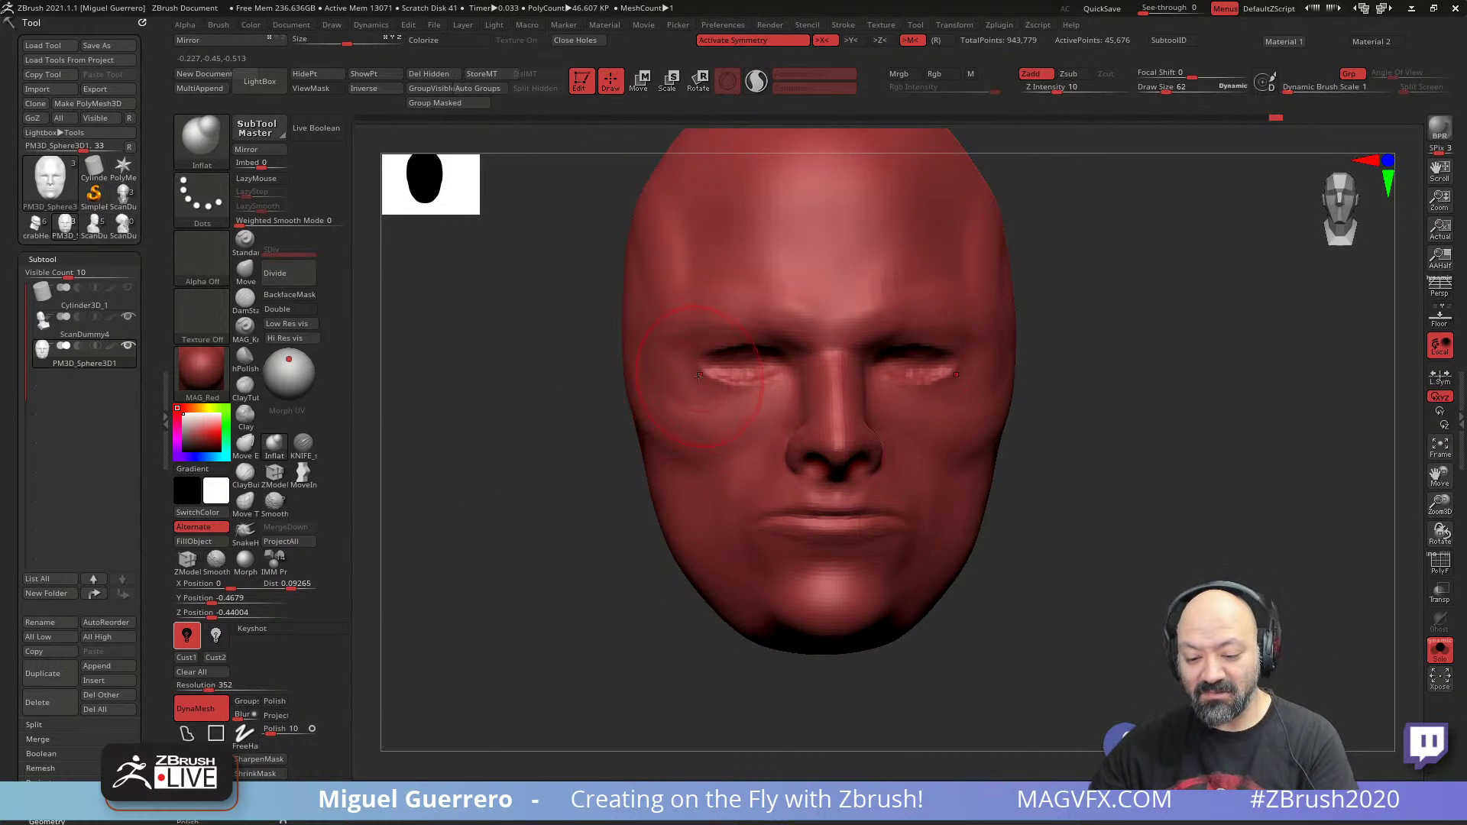
{"action": "key", "text": "["}
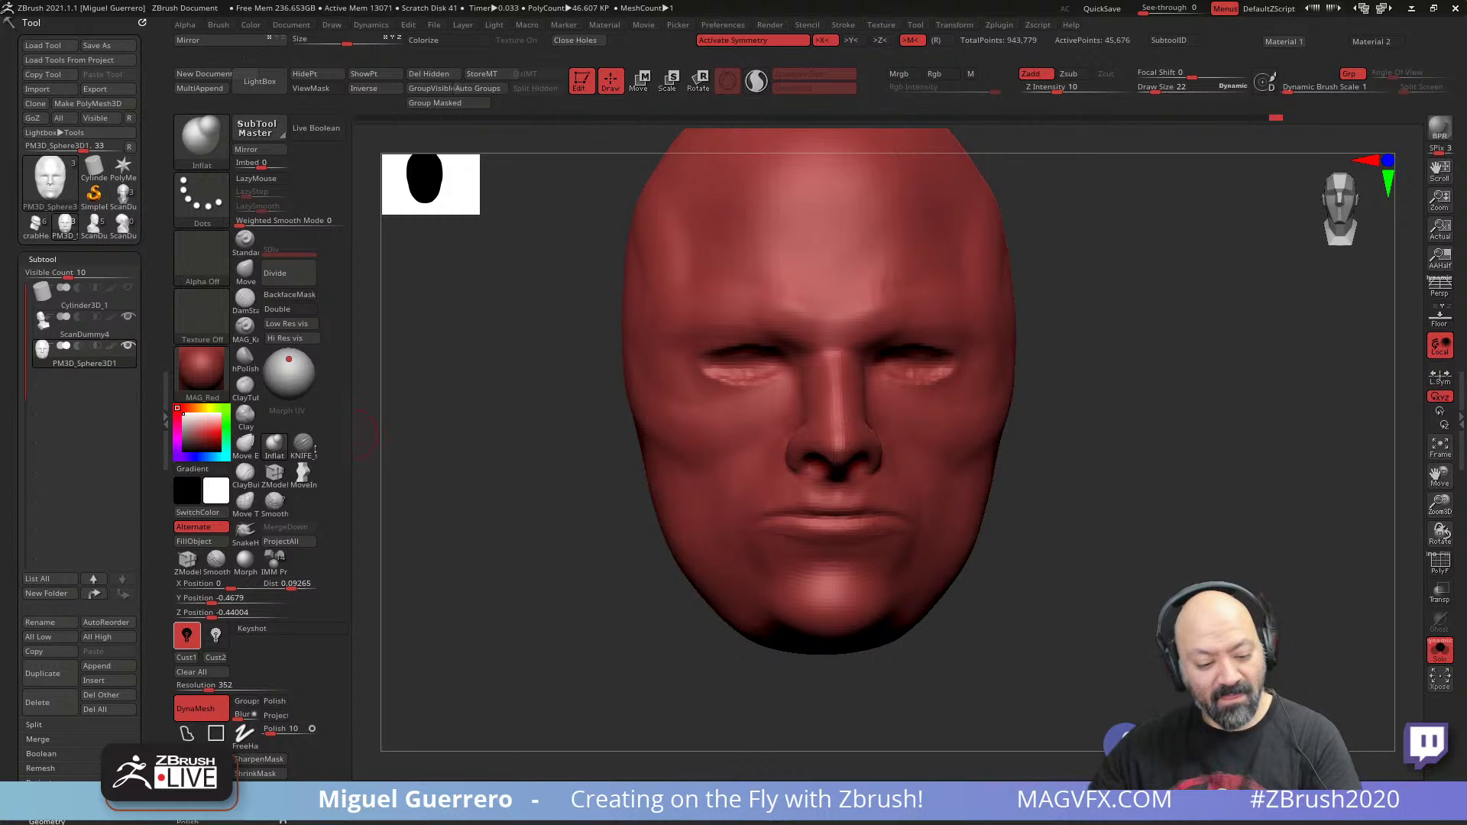
{"action": "left_click", "coordinate": [303, 444]}
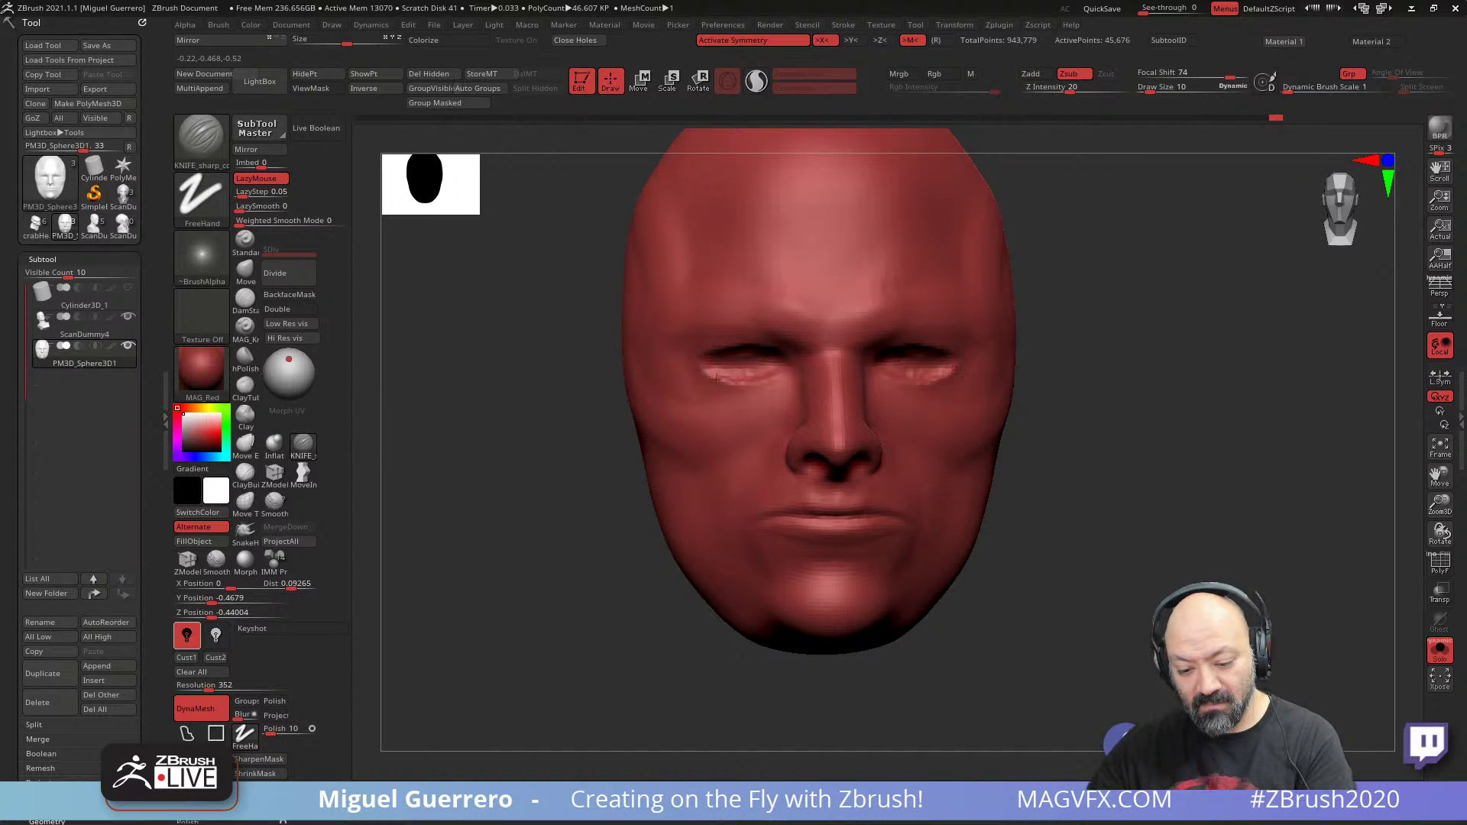
{"action": "right_click_drag", "start_coordinate": [778, 371], "coordinate": [762, 337]}
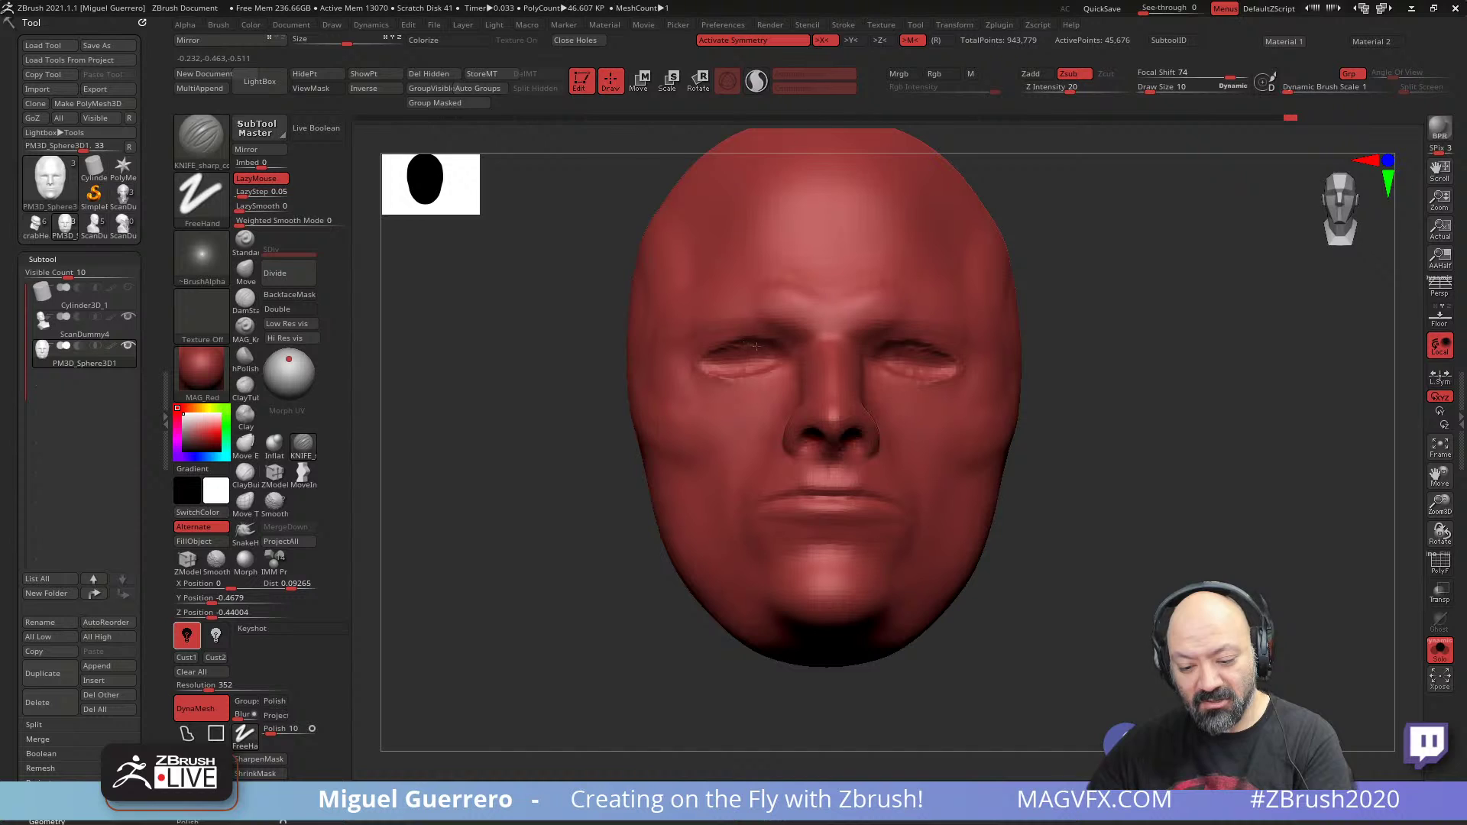
{"action": "mouse_move", "coordinate": [734, 345]}
{"action": "left_mouse_down"}
{"action": "mouse_move", "coordinate": [760, 349]}
{"action": "mouse_move", "coordinate": [686, 362]}
{"action": "left_mouse_up"}
{"action": "right_click_drag", "start_coordinate": [647, 367], "coordinate": [633, 385]}
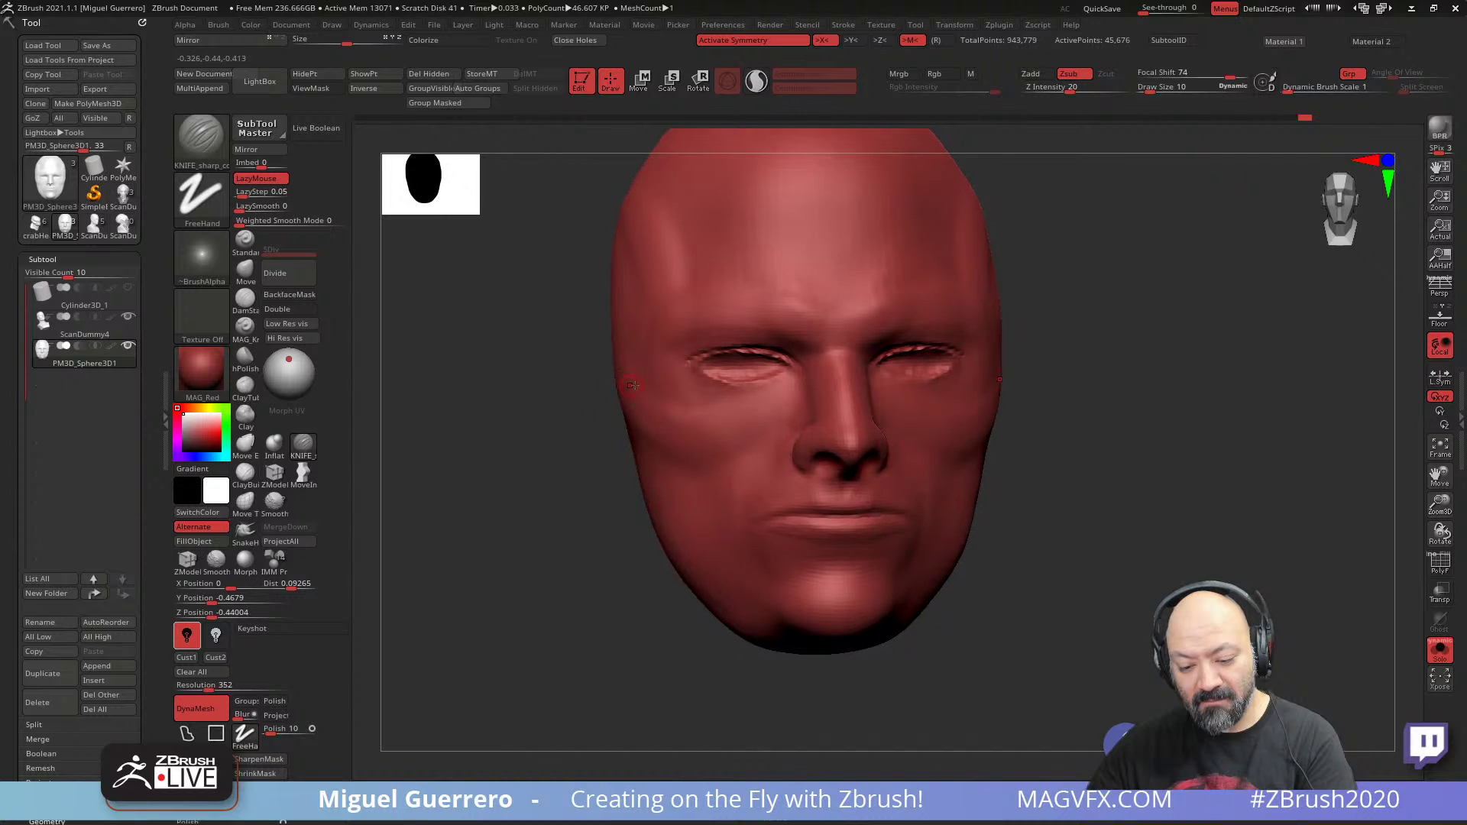
- Carve curved creases beneath both eyes with the KNIFE brush and remesh the face with DynaMesh
{"action": "left_click_drag", "start_coordinate": [736, 394], "coordinate": [774, 383]}
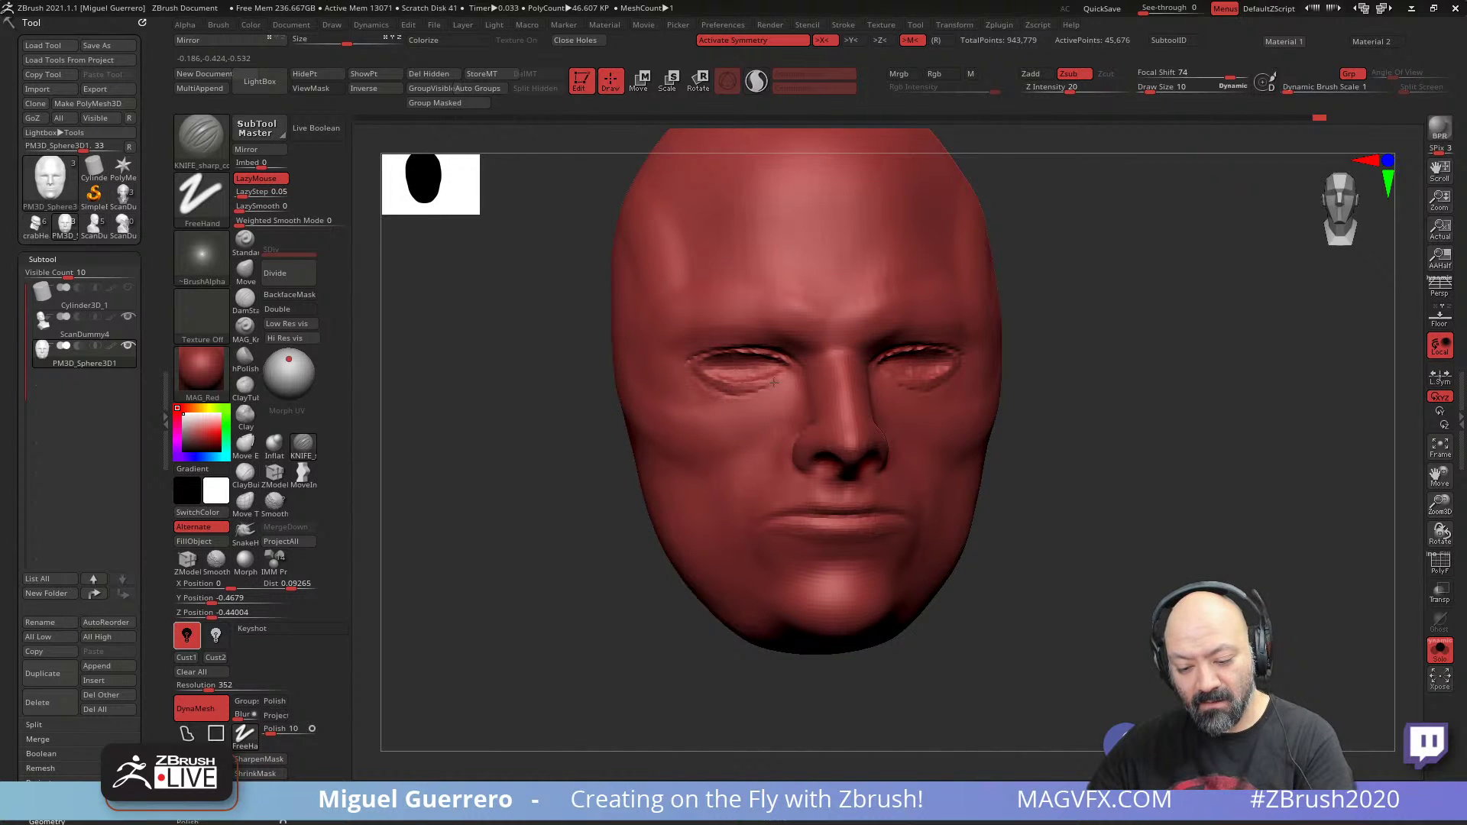
{"action": "left_click_drag", "start_coordinate": [554, 402], "coordinate": [531, 474]}
{"action": "left_click_drag", "start_coordinate": [543, 544], "coordinate": [529, 546]}
{"action": "right_click_drag", "start_coordinate": [482, 508], "coordinate": [578, 560], "text": "ctrl"}
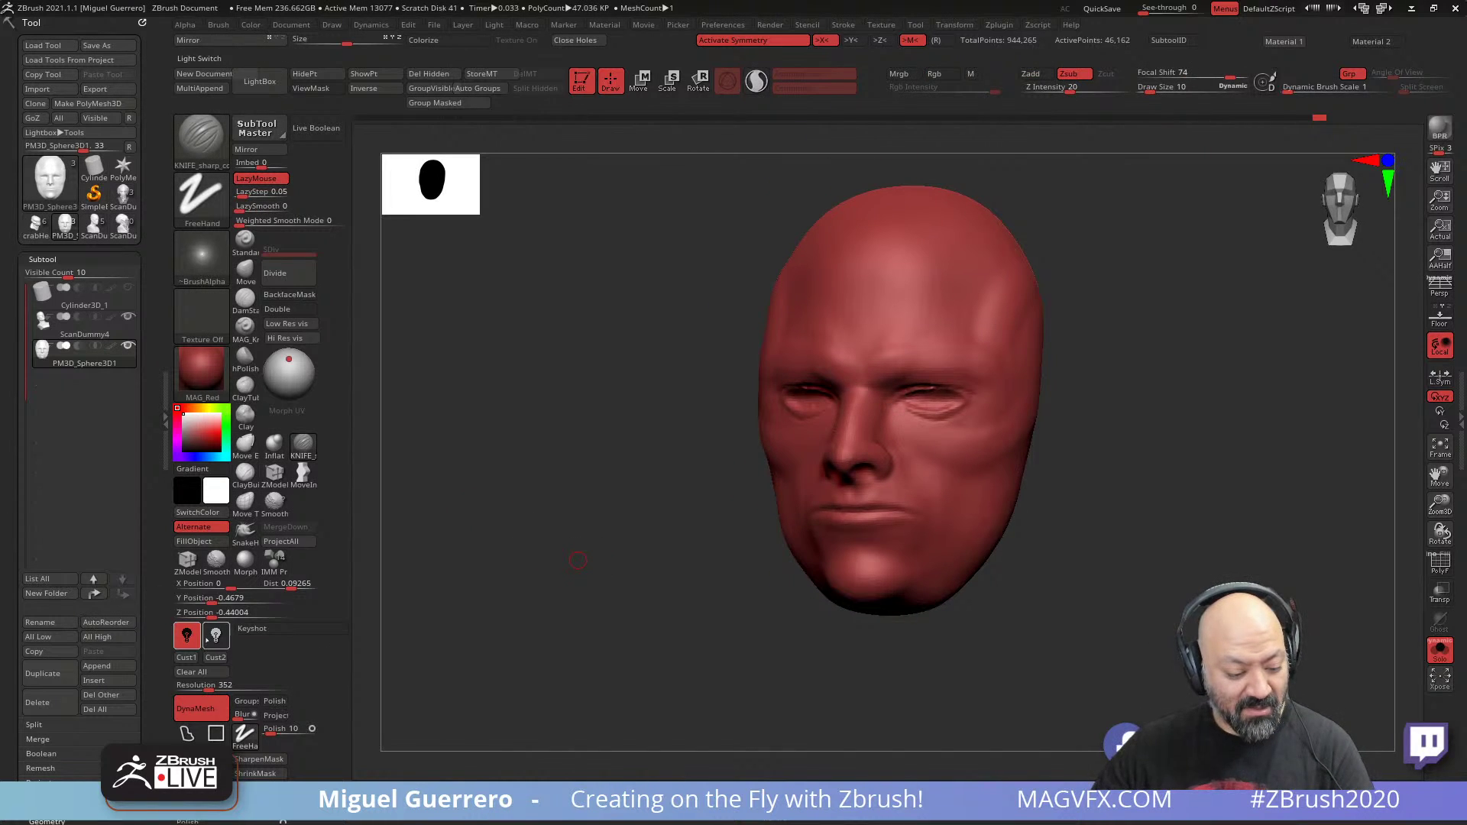
- Set the DynaMesh resolution to 512
{"action": "left_click", "coordinate": [241, 686]}
{"action": "type", "text": "48"}
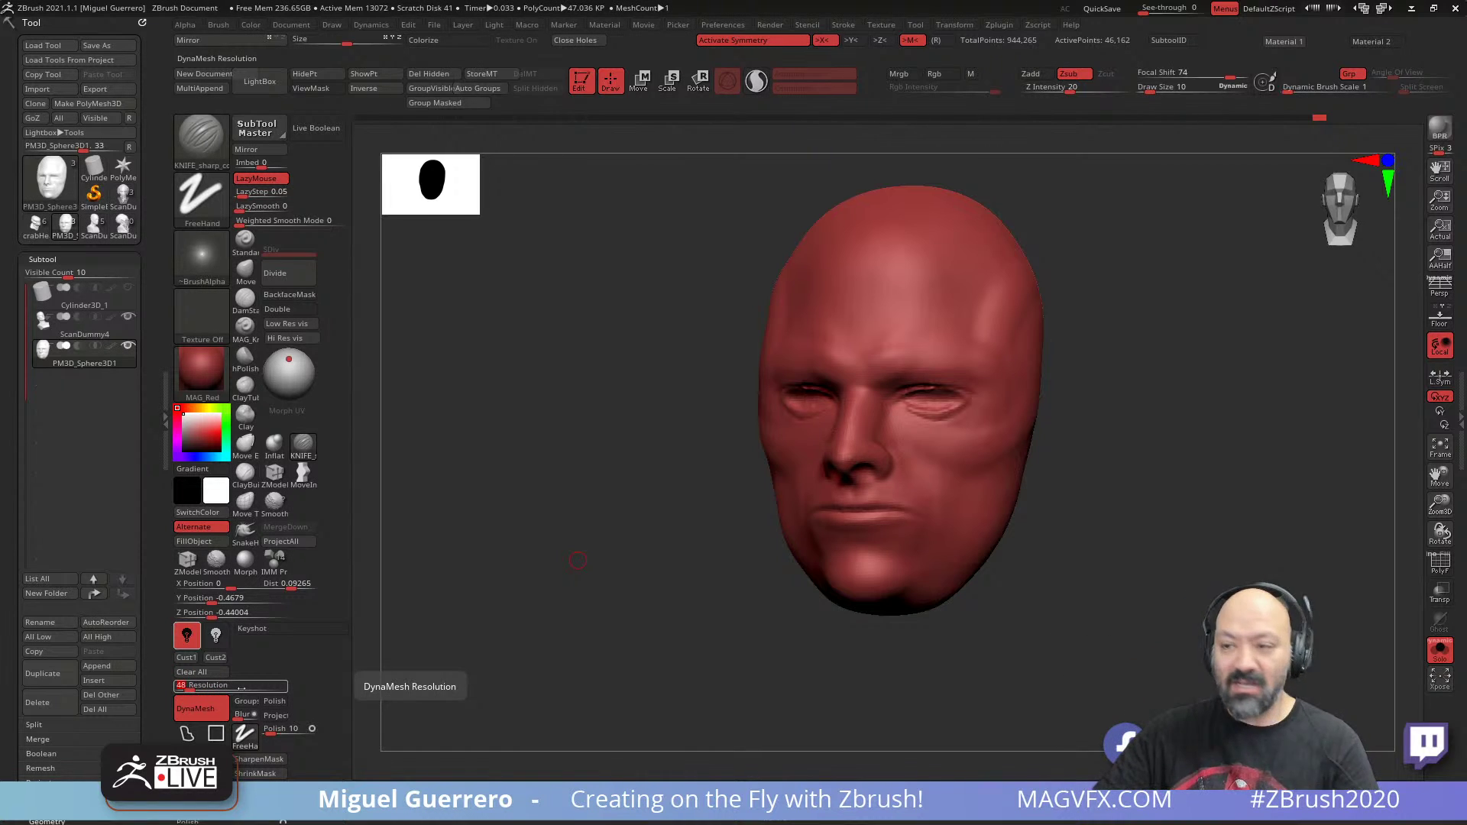
{"action": "type", "text": "2"}
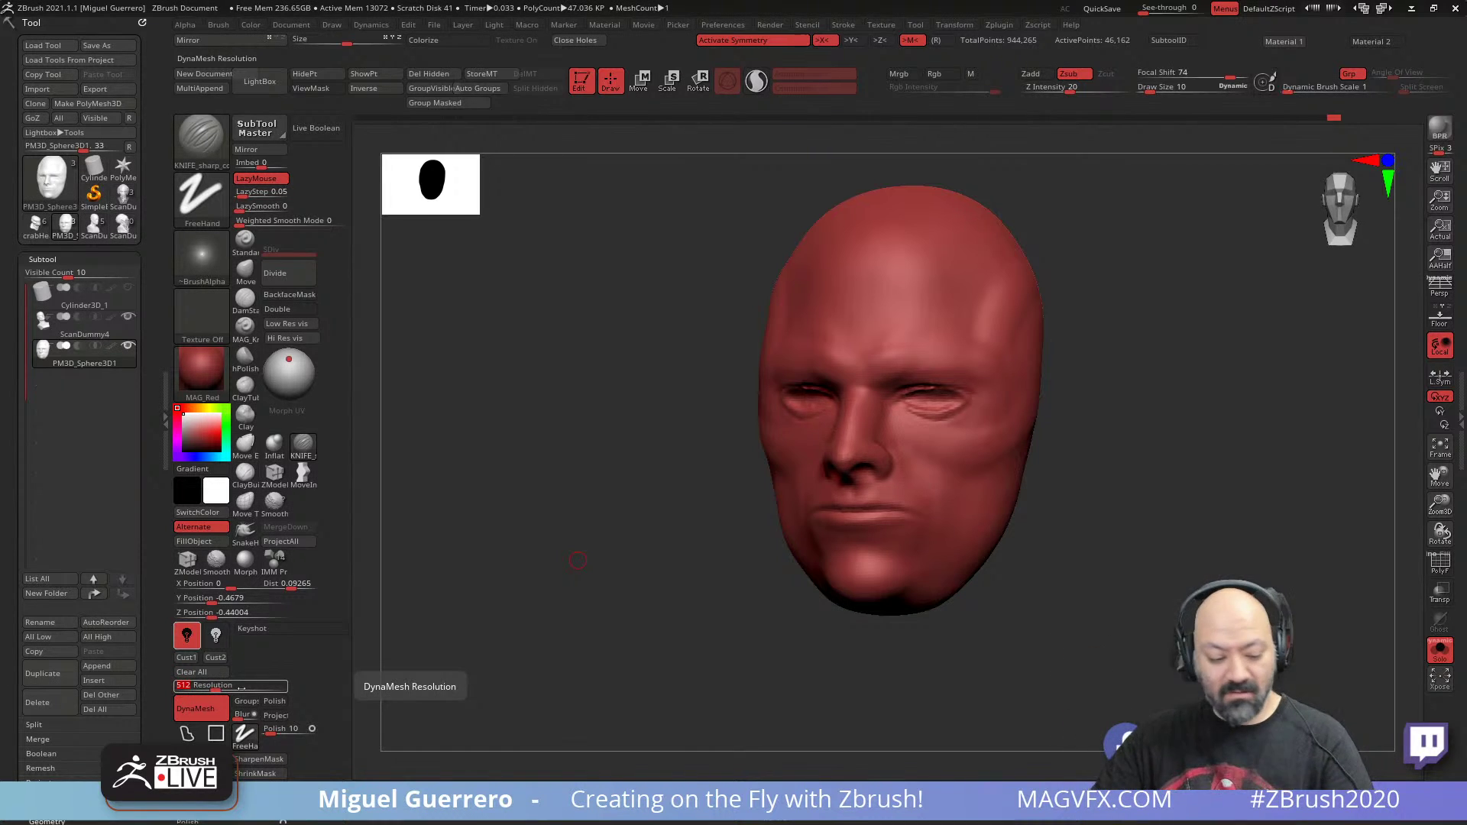
{"action": "key", "text": "Return"}
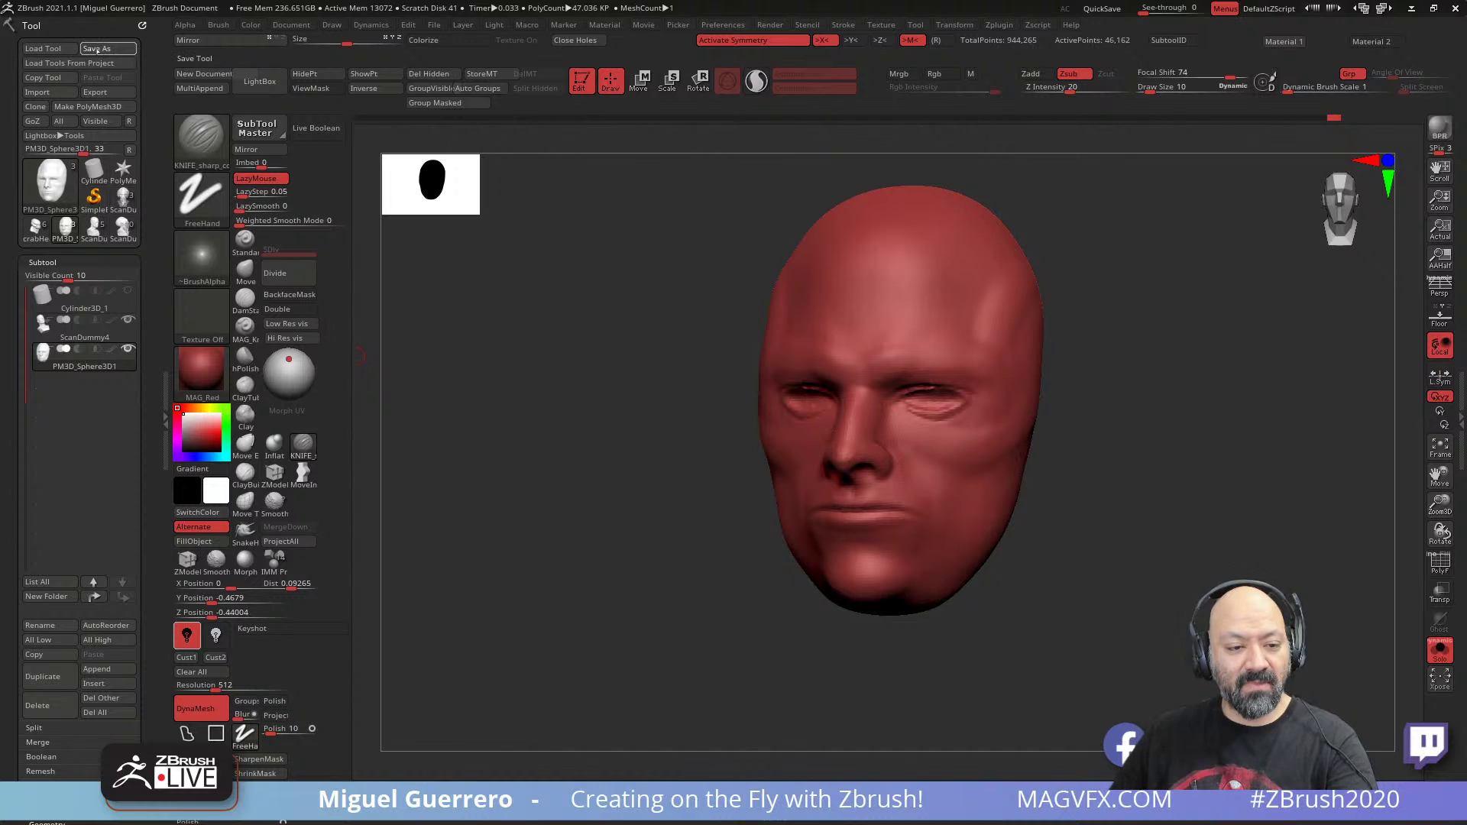
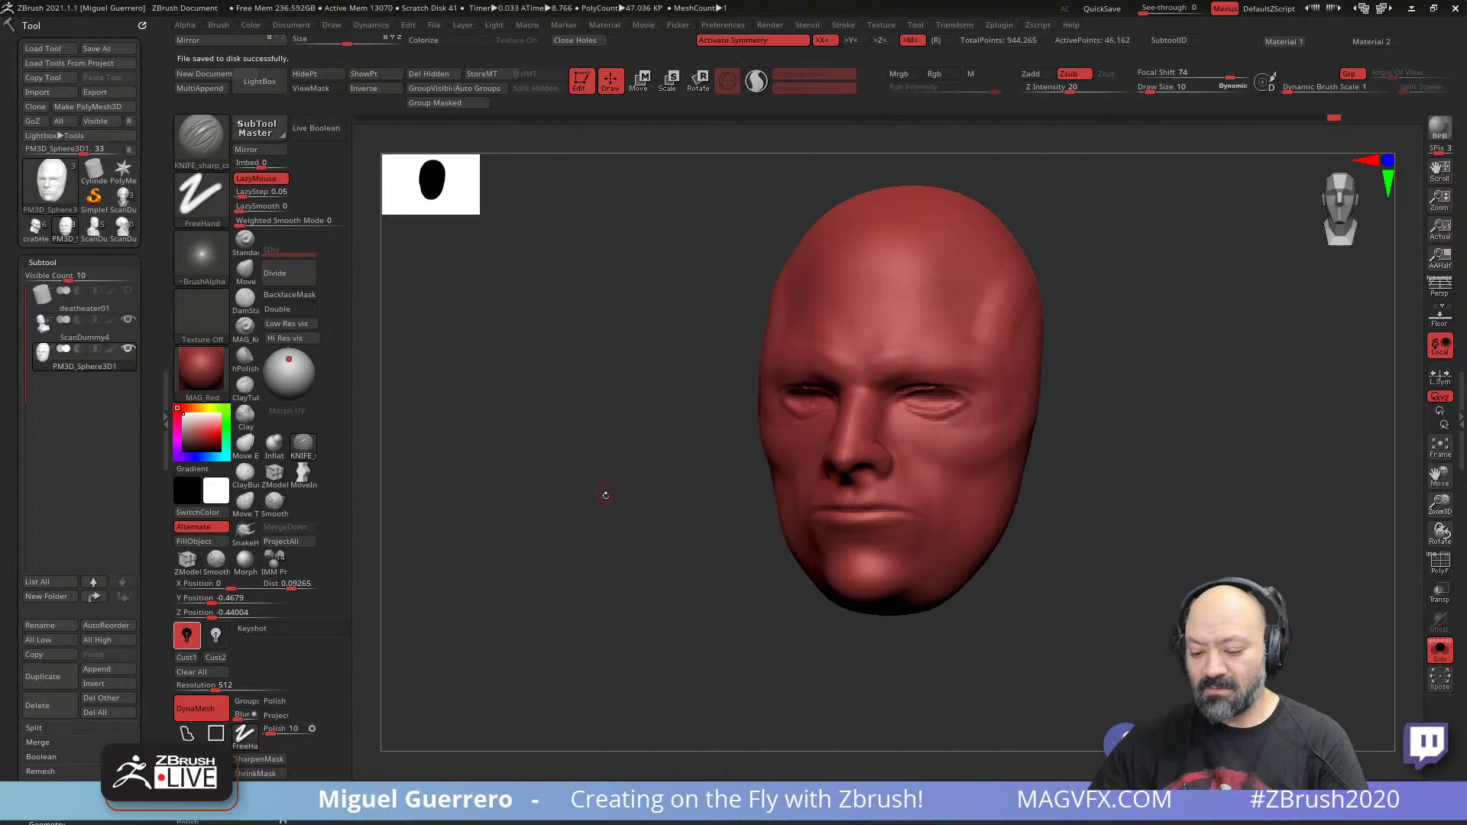
- Try different materials on the face mask and settle on the grey Maya Blinn material
{"action": "key", "text": "2"}
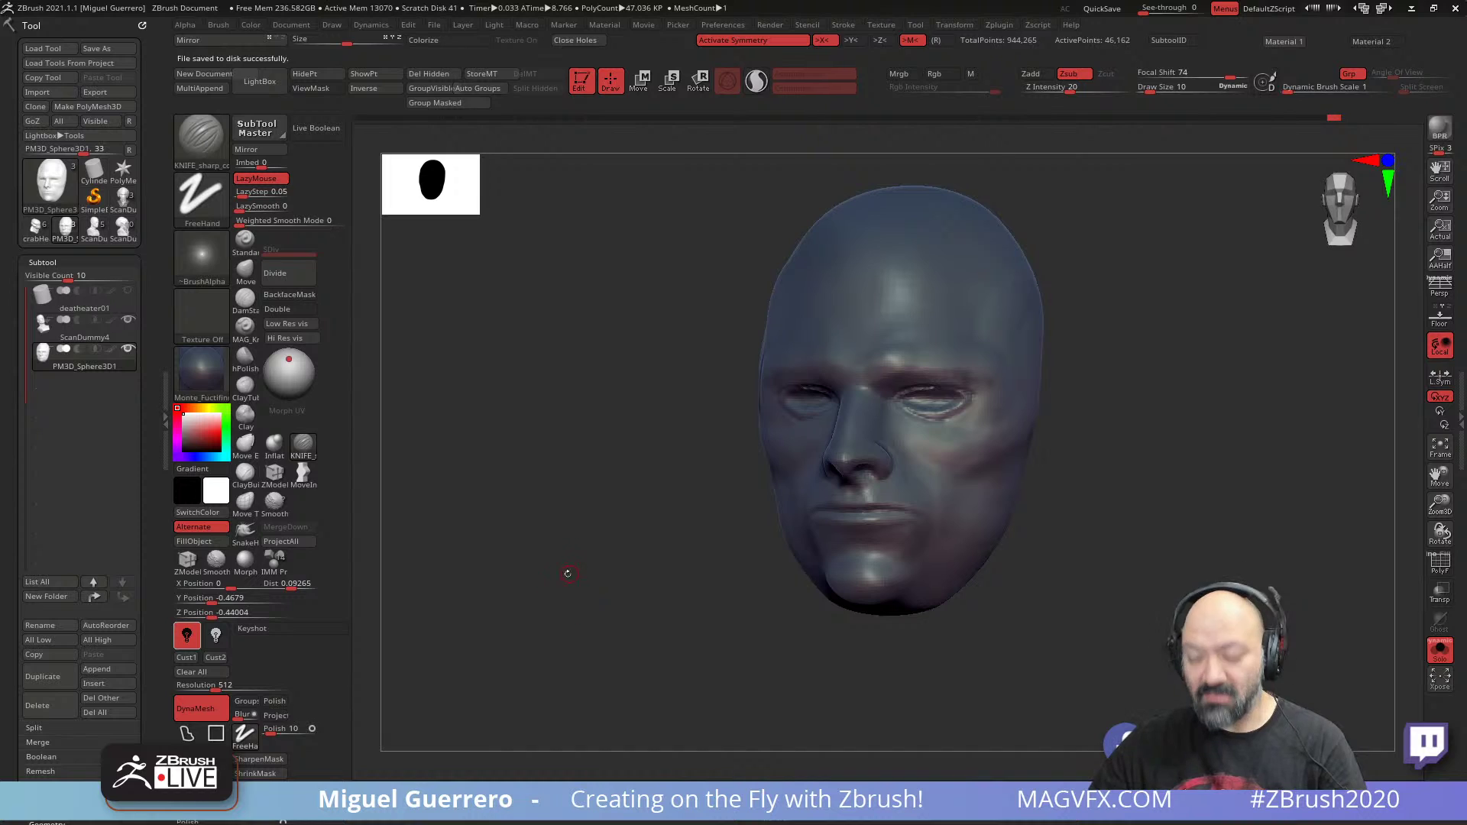
{"action": "left_click_drag", "start_coordinate": [567, 573], "coordinate": [518, 612]}
{"action": "key", "text": "3"}
{"action": "left_click", "coordinate": [183, 426]}
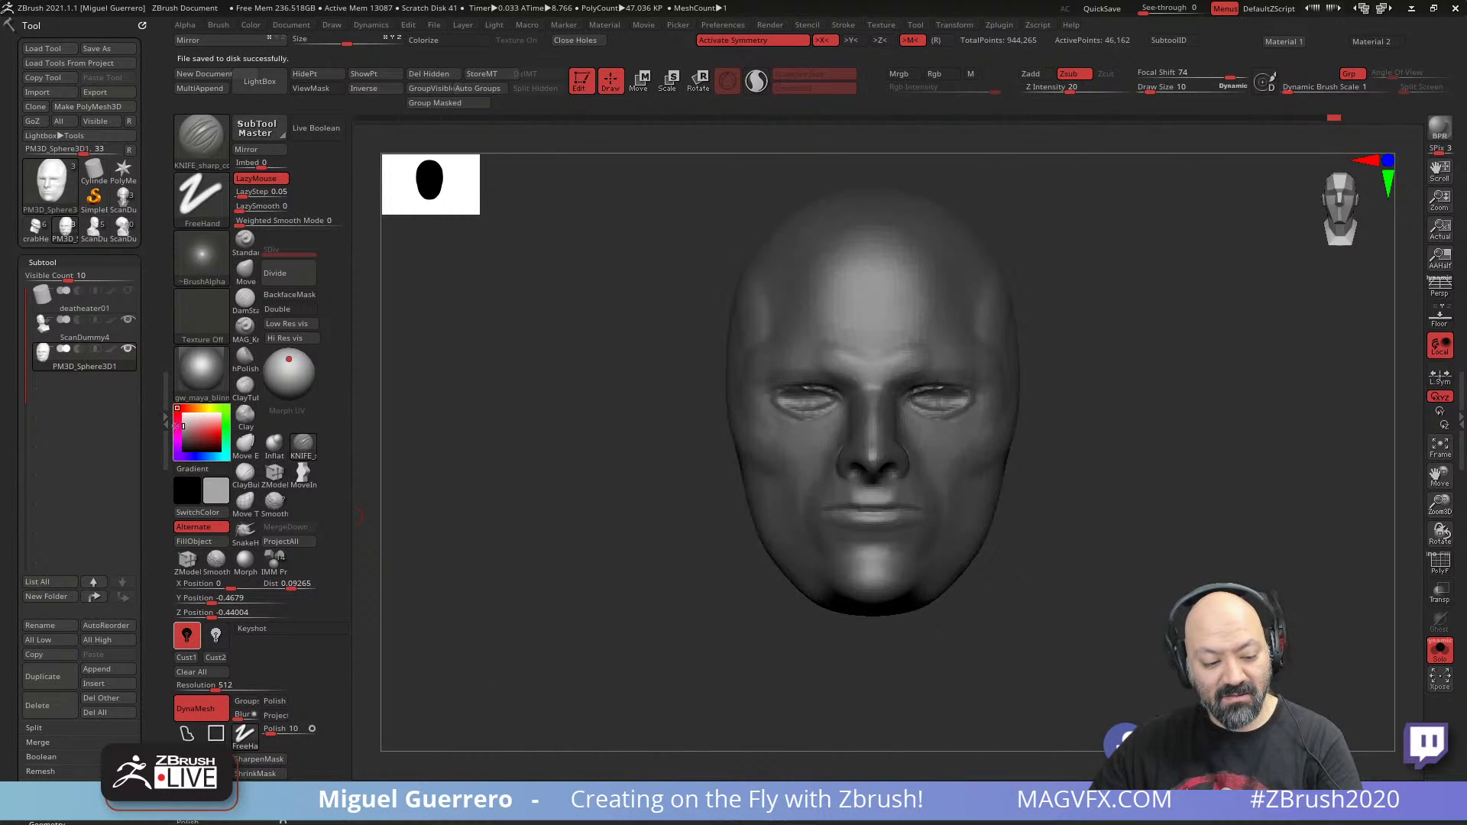
{"action": "left_click_drag", "start_coordinate": [458, 528], "coordinate": [660, 538]}
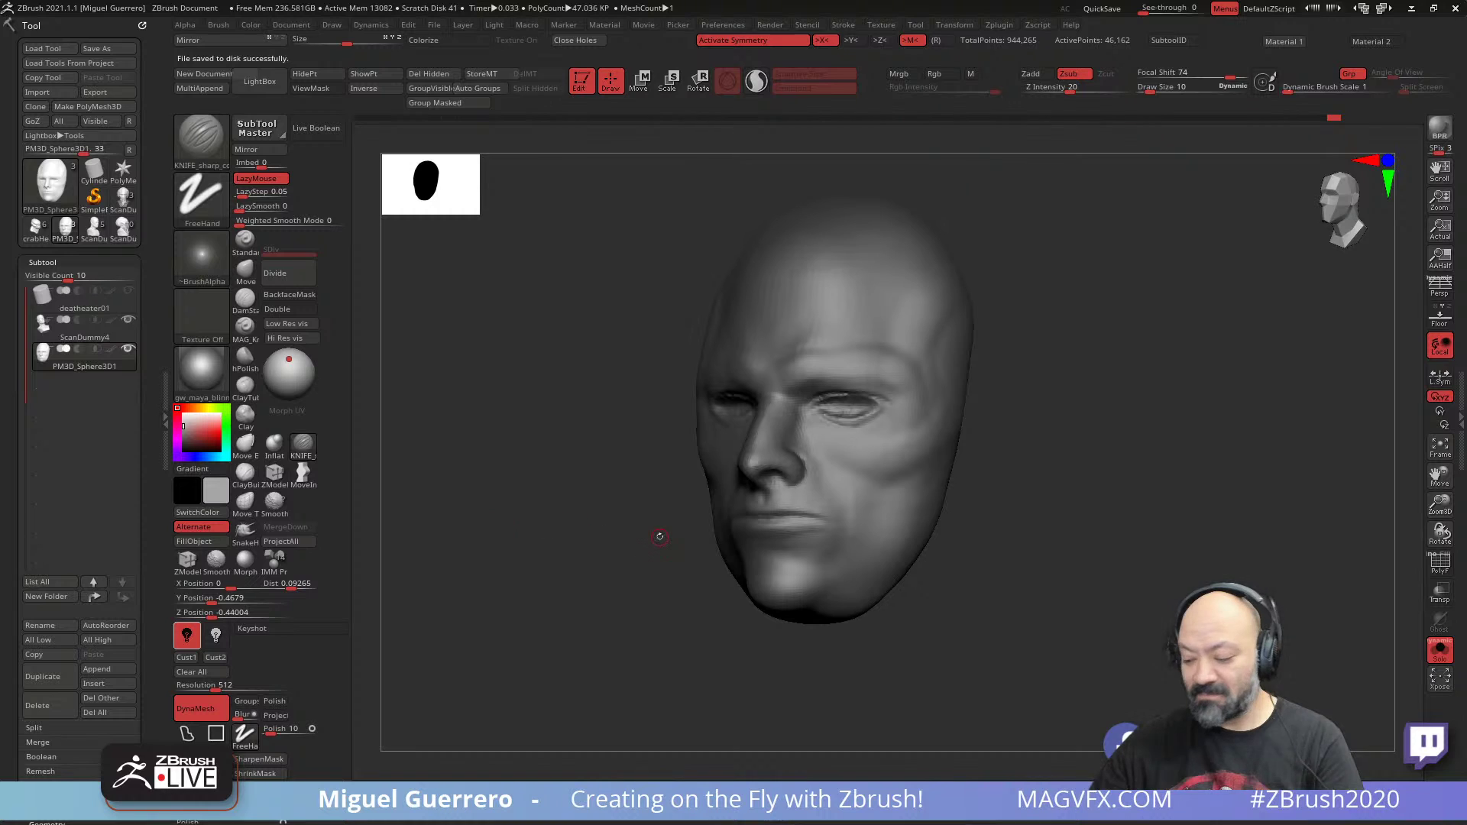
- Show the bust to examine the mask's fit from several angles, and isolate the mask again
{"action": "left_click", "coordinate": [1440, 650]}
{"action": "right_click_drag", "start_coordinate": [1192, 581], "coordinate": [1107, 611], "text": "ctrl"}
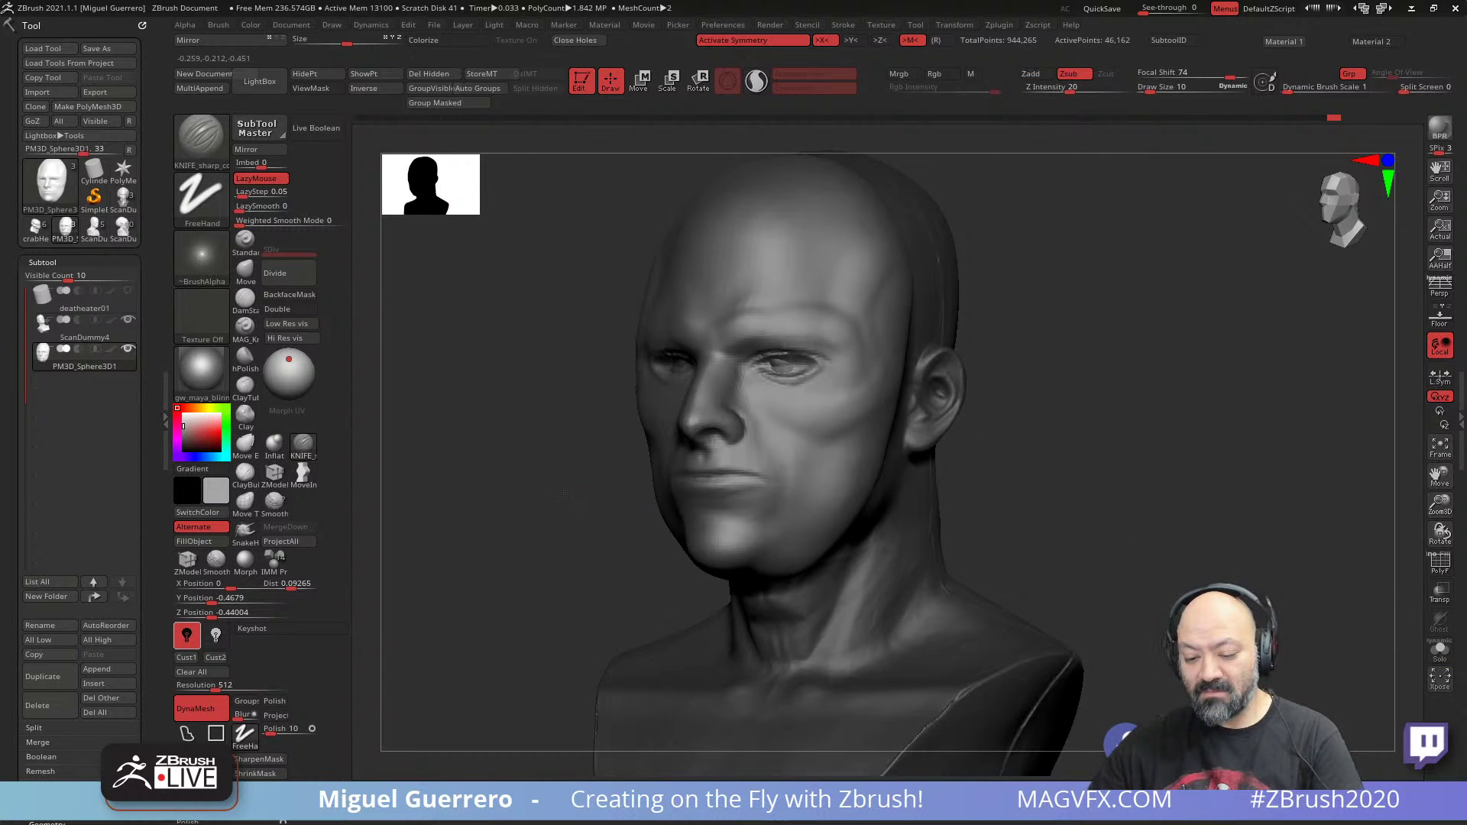
{"action": "mouse_move", "coordinate": [520, 451]}
{"action": "left_mouse_down", "text": "shift"}
{"action": "mouse_move", "coordinate": [561, 448]}
{"action": "mouse_move", "coordinate": [580, 485]}
{"action": "mouse_move", "coordinate": [562, 501]}
{"action": "mouse_move", "coordinate": [535, 468]}
{"action": "left_mouse_up", "text": "shift"}
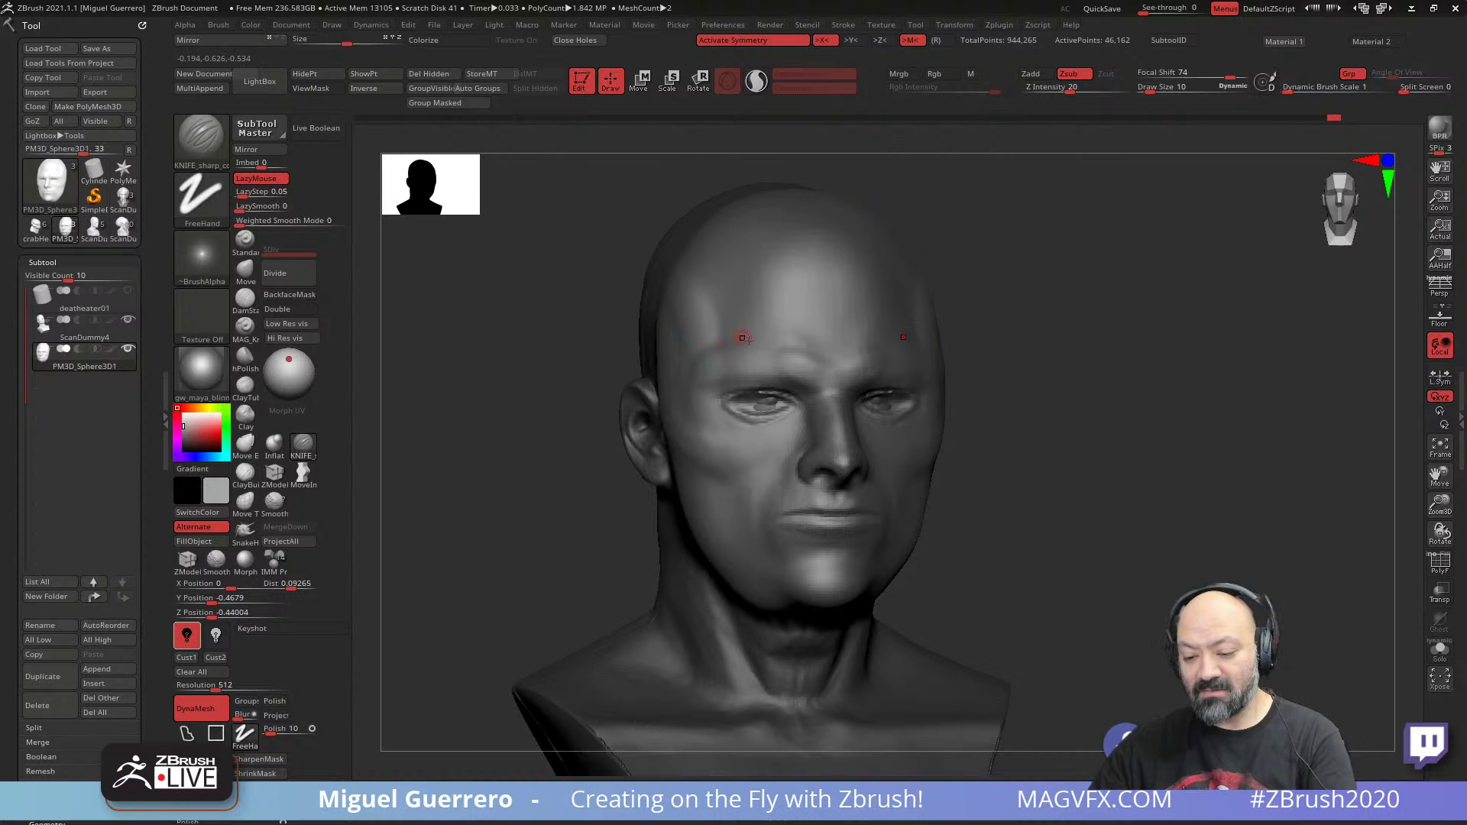
{"action": "left_click_drag", "start_coordinate": [1189, 569], "coordinate": [1226, 578], "text": "shift"}
{"action": "left_click", "coordinate": [1440, 649]}
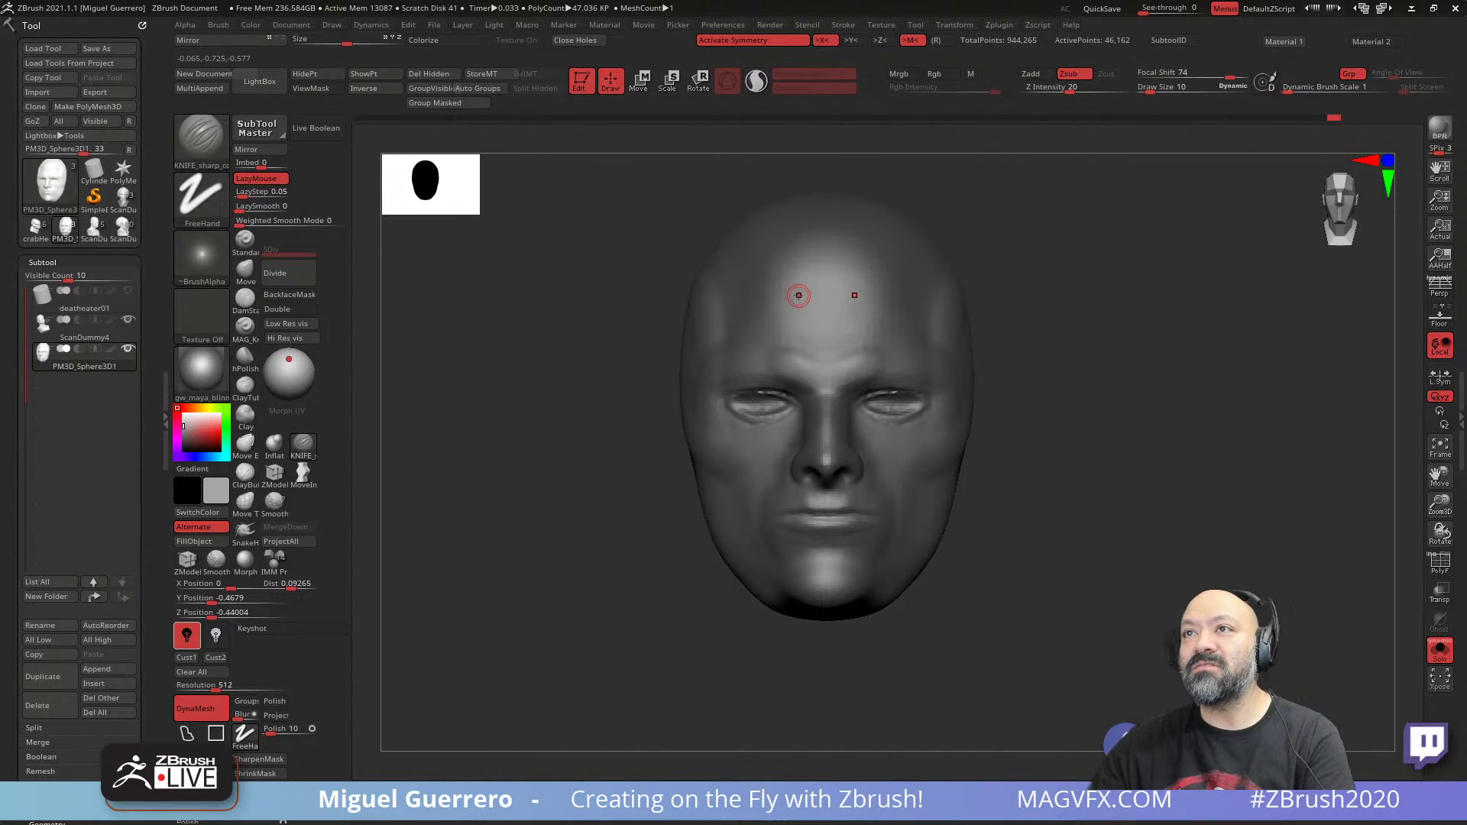
- Mask the central forehead at draw size 42 and invert the mask so only the forehead stays editable
{"action": "key", "text": "bracketright"}
{"action": "mouse_move", "coordinate": [760, 304]}
{"action": "left_mouse_down", "text": "ctrl"}
{"action": "mouse_move", "coordinate": [768, 321]}
{"action": "mouse_move", "coordinate": [787, 305]}
{"action": "mouse_move", "coordinate": [799, 229]}
{"action": "mouse_move", "coordinate": [753, 280]}
{"action": "left_mouse_up", "text": "ctrl"}
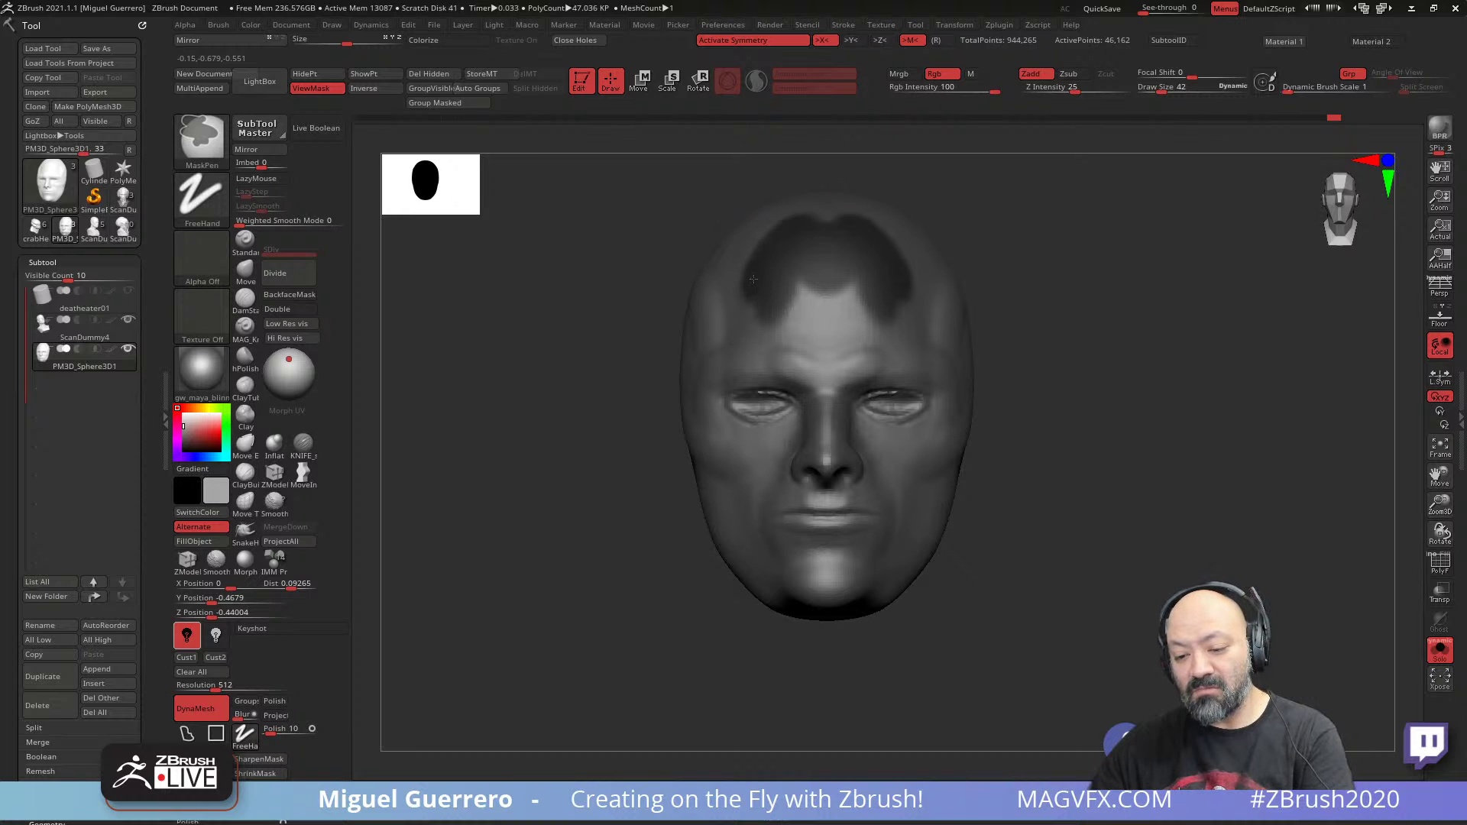
{"action": "mouse_move", "coordinate": [817, 222]}
{"action": "left_mouse_down", "text": "ctrl"}
{"action": "mouse_move", "coordinate": [752, 313]}
{"action": "mouse_move", "coordinate": [825, 329]}
{"action": "mouse_move", "coordinate": [829, 294]}
{"action": "mouse_move", "coordinate": [806, 329]}
{"action": "mouse_move", "coordinate": [753, 346]}
{"action": "mouse_move", "coordinate": [802, 358]}
{"action": "left_mouse_up", "text": "ctrl"}
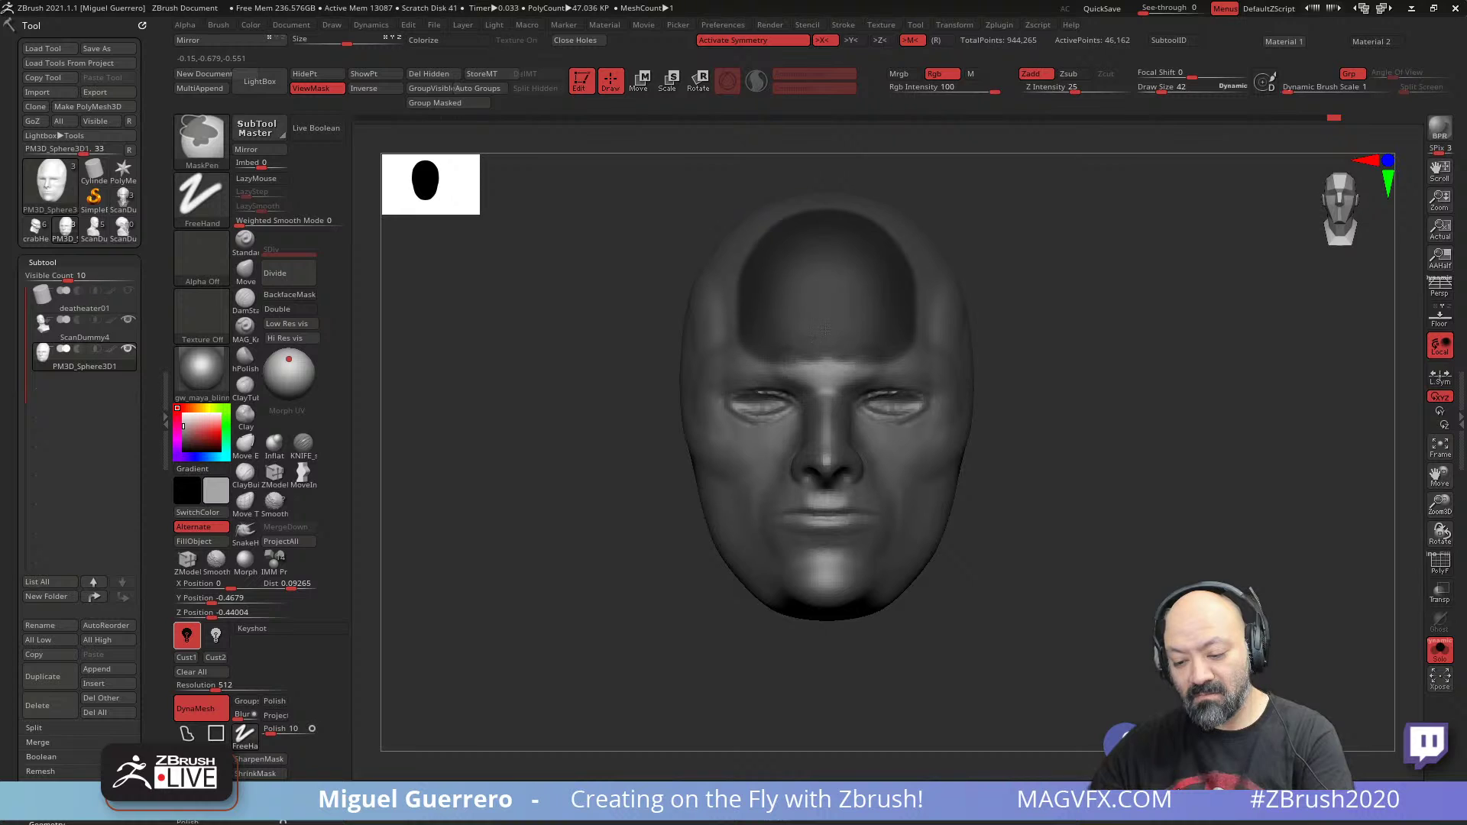
{"action": "left_click", "coordinate": [606, 318], "text": "ctrl"}
- Push the forehead outward slightly in side view with the Move brush at draw size 74, and clear the mask
{"action": "key", "text": "k"}
{"action": "left_click_drag", "start_coordinate": [606, 318], "coordinate": [482, 329]}
{"action": "left_click", "coordinate": [274, 443]}
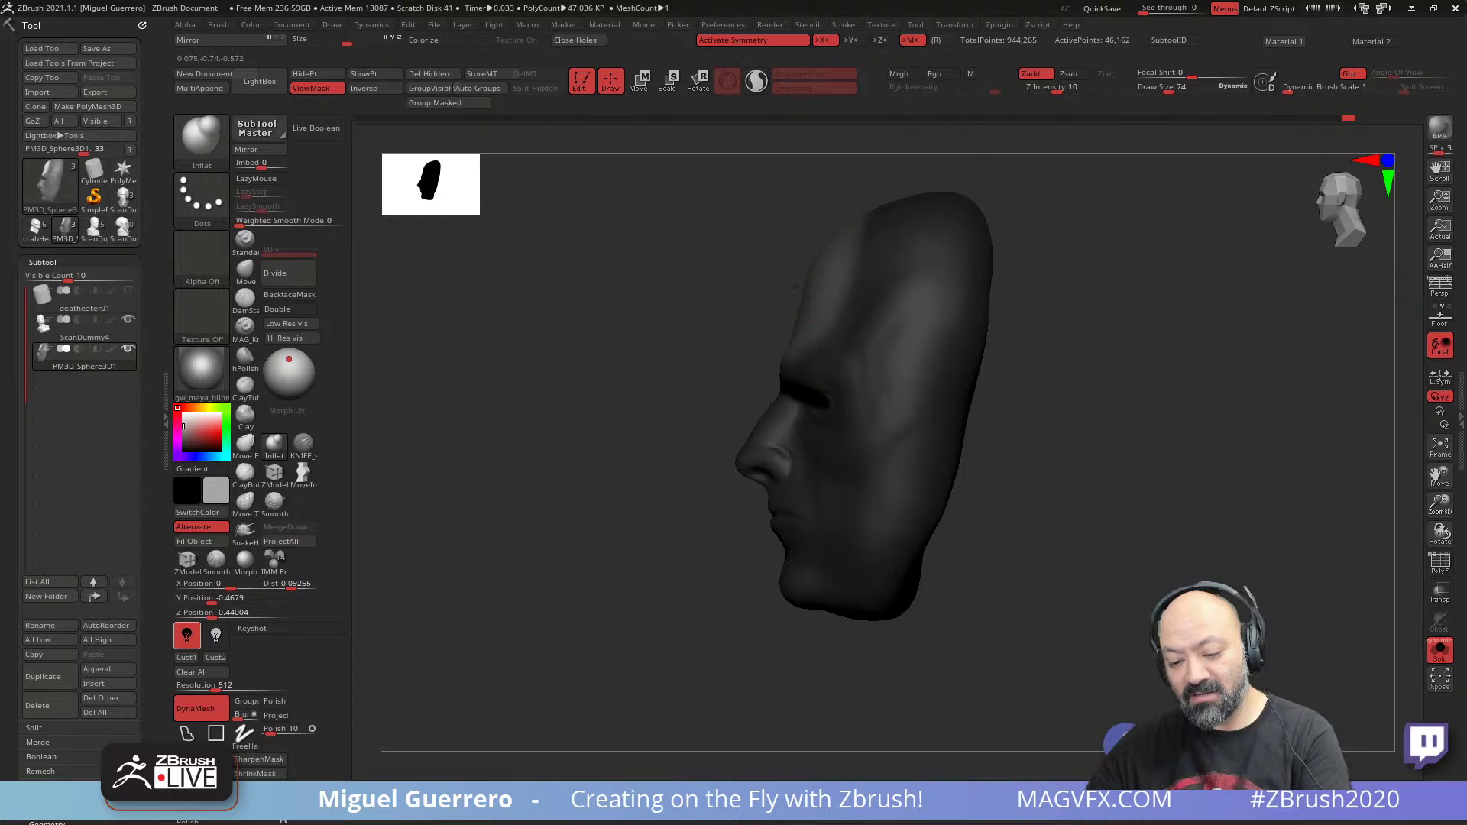
{"action": "left_click", "coordinate": [245, 269]}
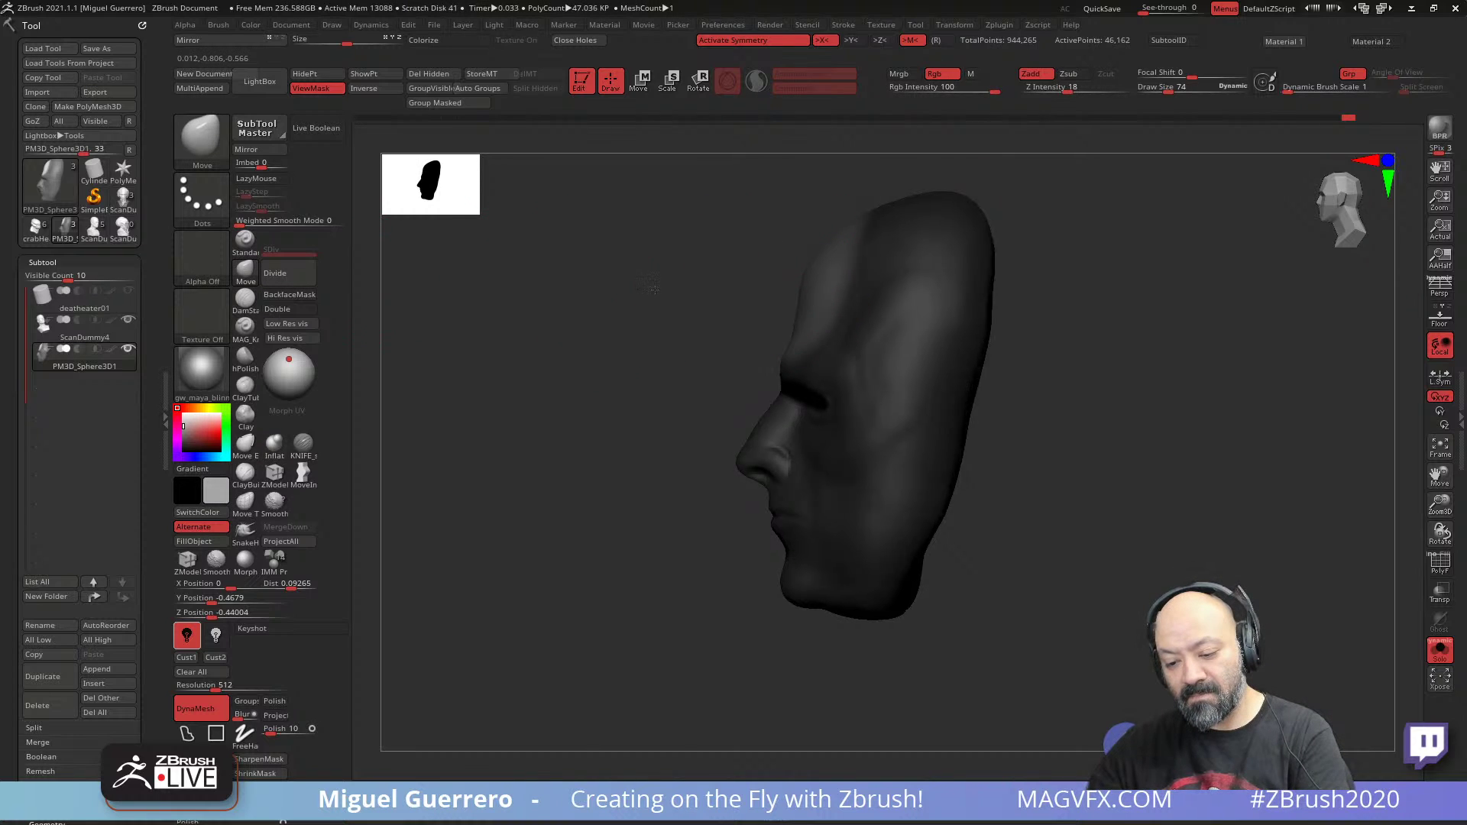
{"action": "left_click_drag", "start_coordinate": [672, 288], "coordinate": [628, 403], "text": "shift"}
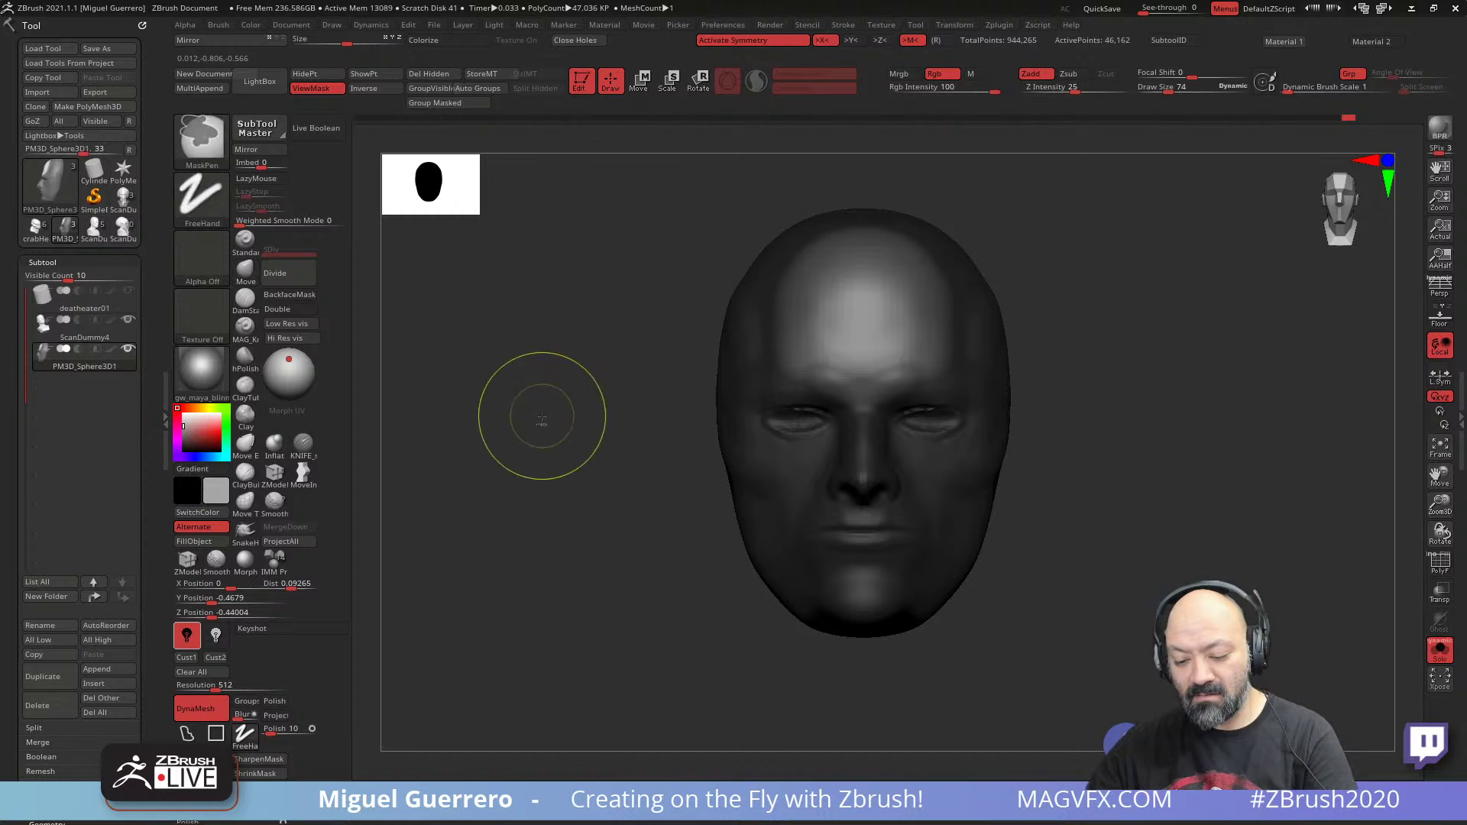
{"action": "left_click_drag", "start_coordinate": [542, 416], "coordinate": [620, 480], "text": "ctrl"}
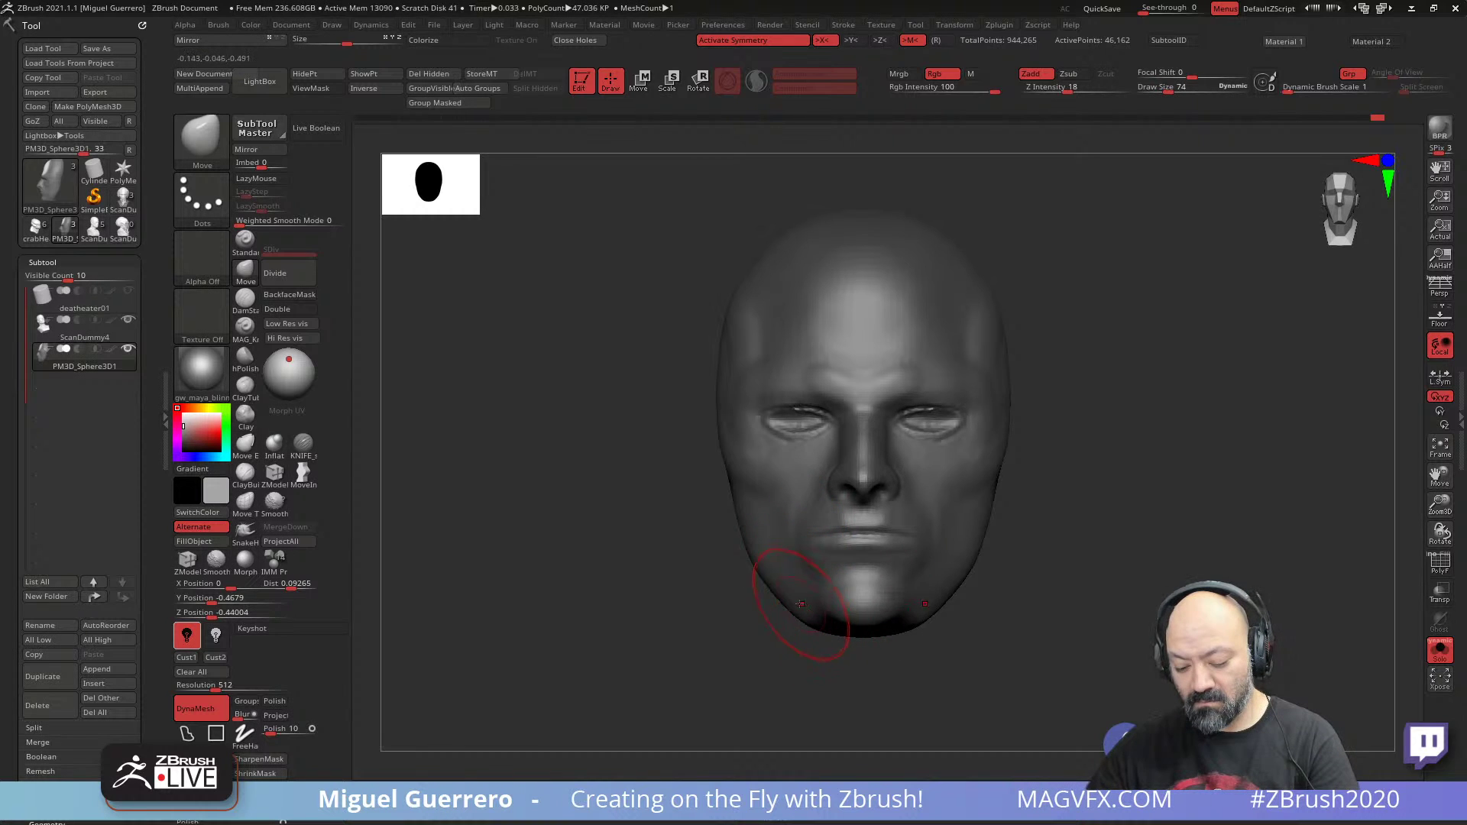
- Build up the jawline and the rear of the cheekbones with ClayTubes strokes
{"action": "left_click_drag", "start_coordinate": [800, 604], "coordinate": [644, 579]}
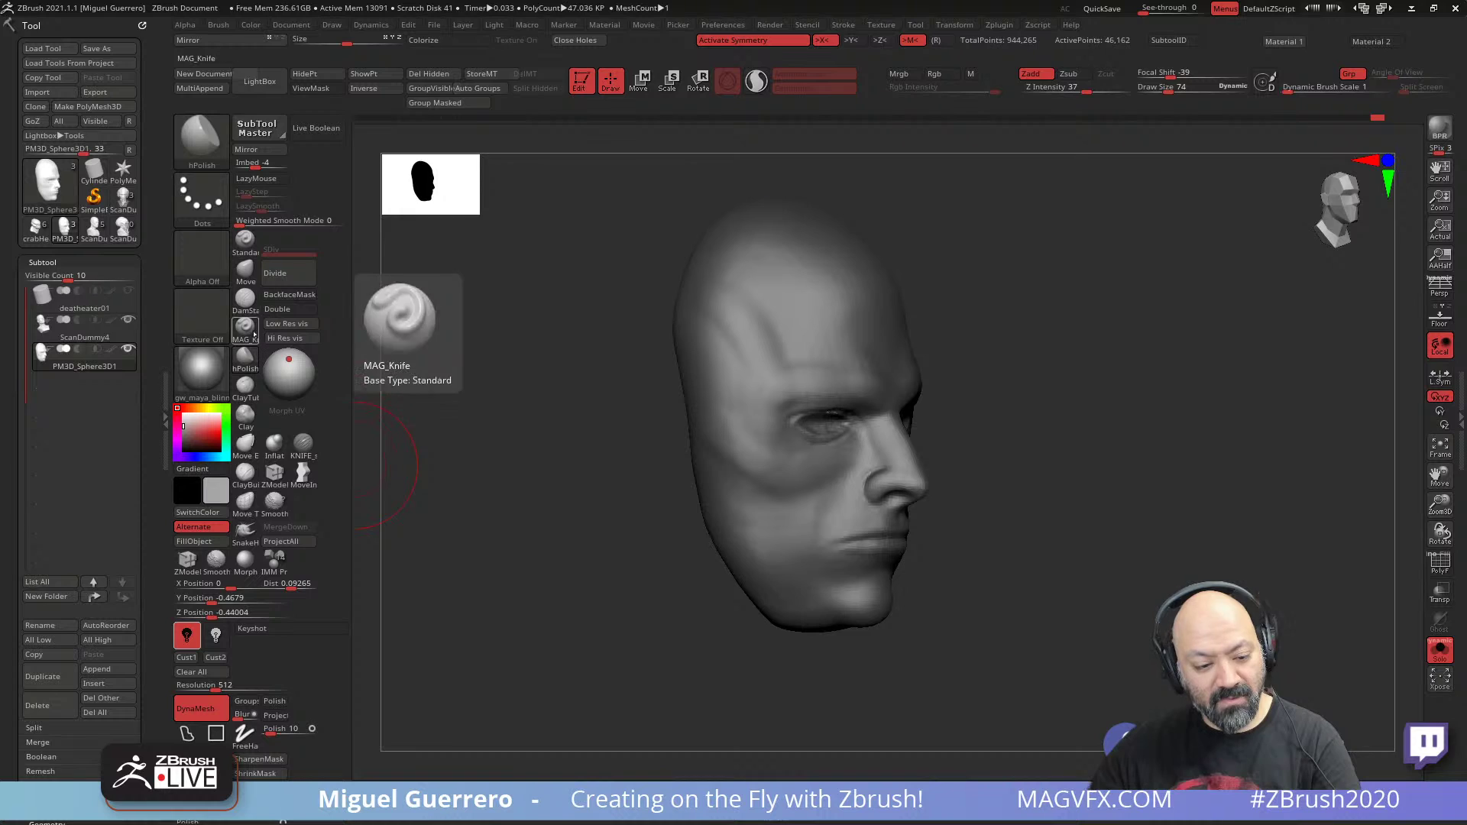
{"action": "left_click", "coordinate": [243, 301]}
{"action": "left_click", "coordinate": [245, 385]}
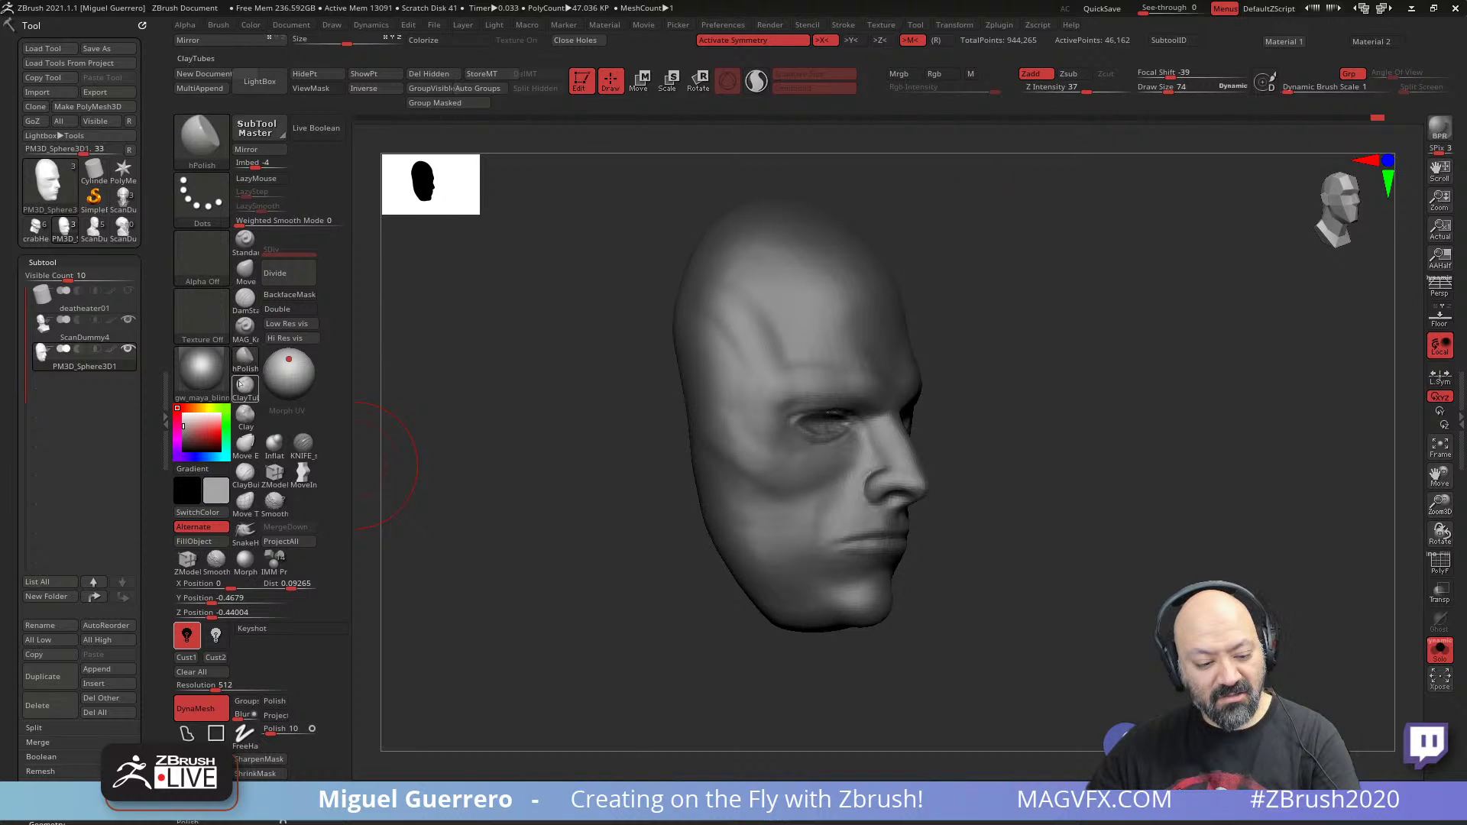
{"action": "mouse_move", "coordinate": [715, 491]}
{"action": "left_mouse_down"}
{"action": "mouse_move", "coordinate": [727, 566]}
{"action": "mouse_move", "coordinate": [816, 599]}
{"action": "left_mouse_up"}
{"action": "mouse_move", "coordinate": [738, 559]}
{"action": "left_mouse_down"}
{"action": "mouse_move", "coordinate": [774, 593]}
{"action": "mouse_move", "coordinate": [704, 475]}
{"action": "mouse_move", "coordinate": [604, 488]}
{"action": "left_mouse_up"}
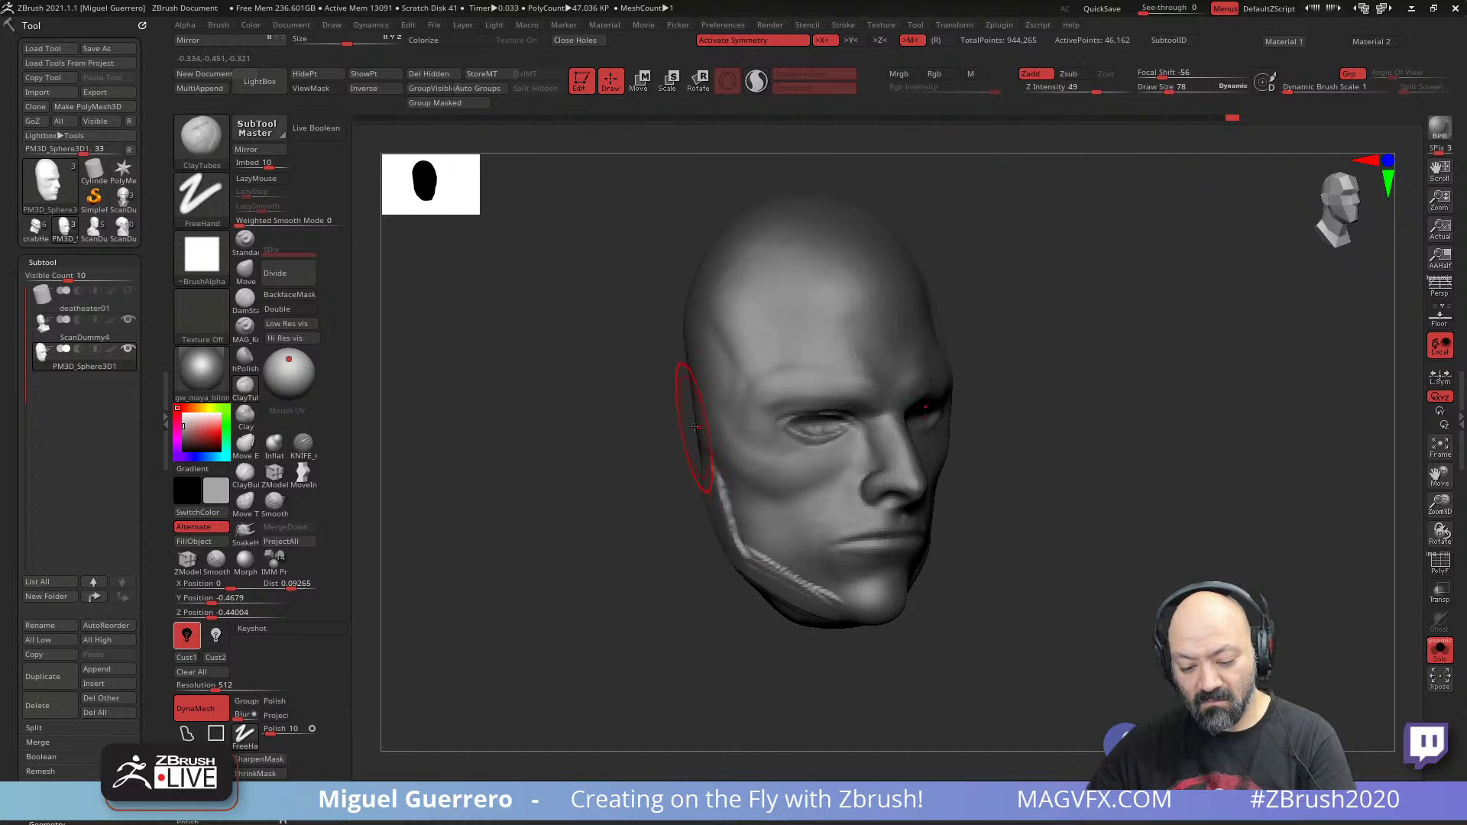
{"action": "left_click_drag", "start_coordinate": [699, 421], "coordinate": [718, 445]}
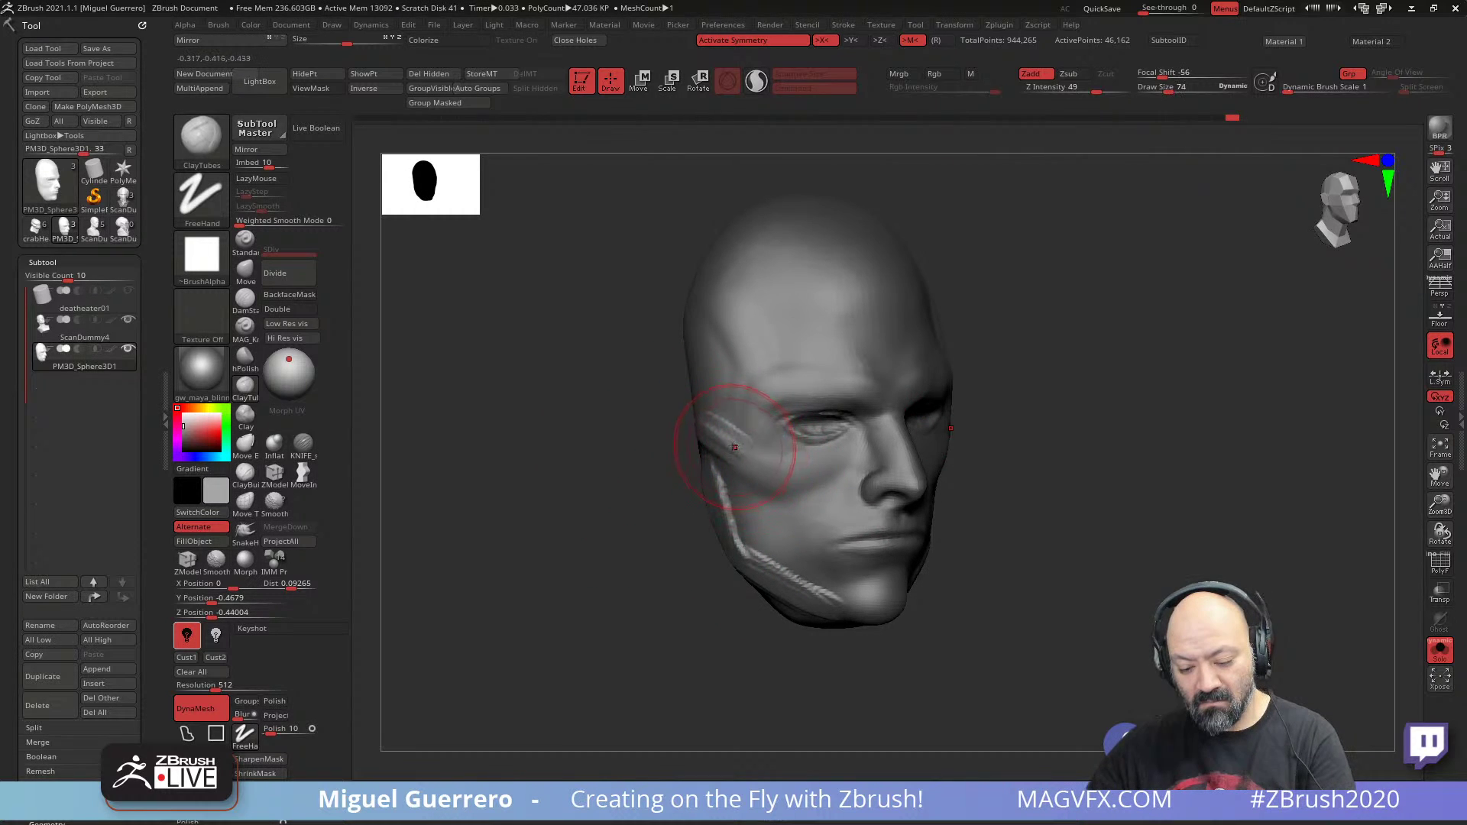
{"action": "right_click_drag", "start_coordinate": [727, 444], "coordinate": [750, 467]}
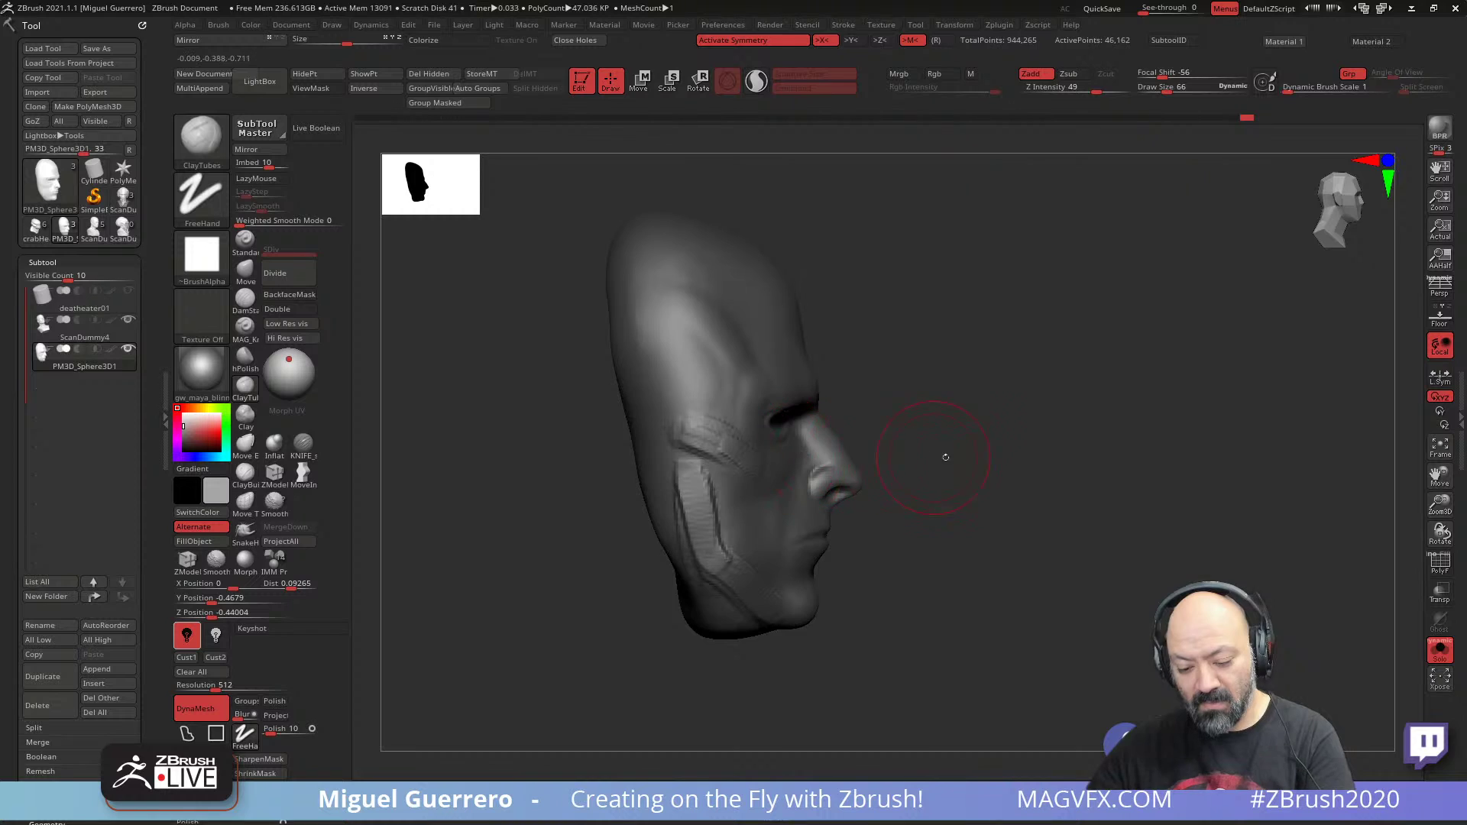
- Build up the side of the cheekbones and a curved ridge over the temples with ClayTubes at draw size 66
{"action": "mouse_move", "coordinate": [945, 457]}
{"action": "left_mouse_down"}
{"action": "mouse_move", "coordinate": [864, 458]}
{"action": "mouse_move", "coordinate": [704, 419]}
{"action": "left_mouse_up"}
{"action": "left_click_drag", "start_coordinate": [588, 414], "coordinate": [656, 413], "text": "shift"}
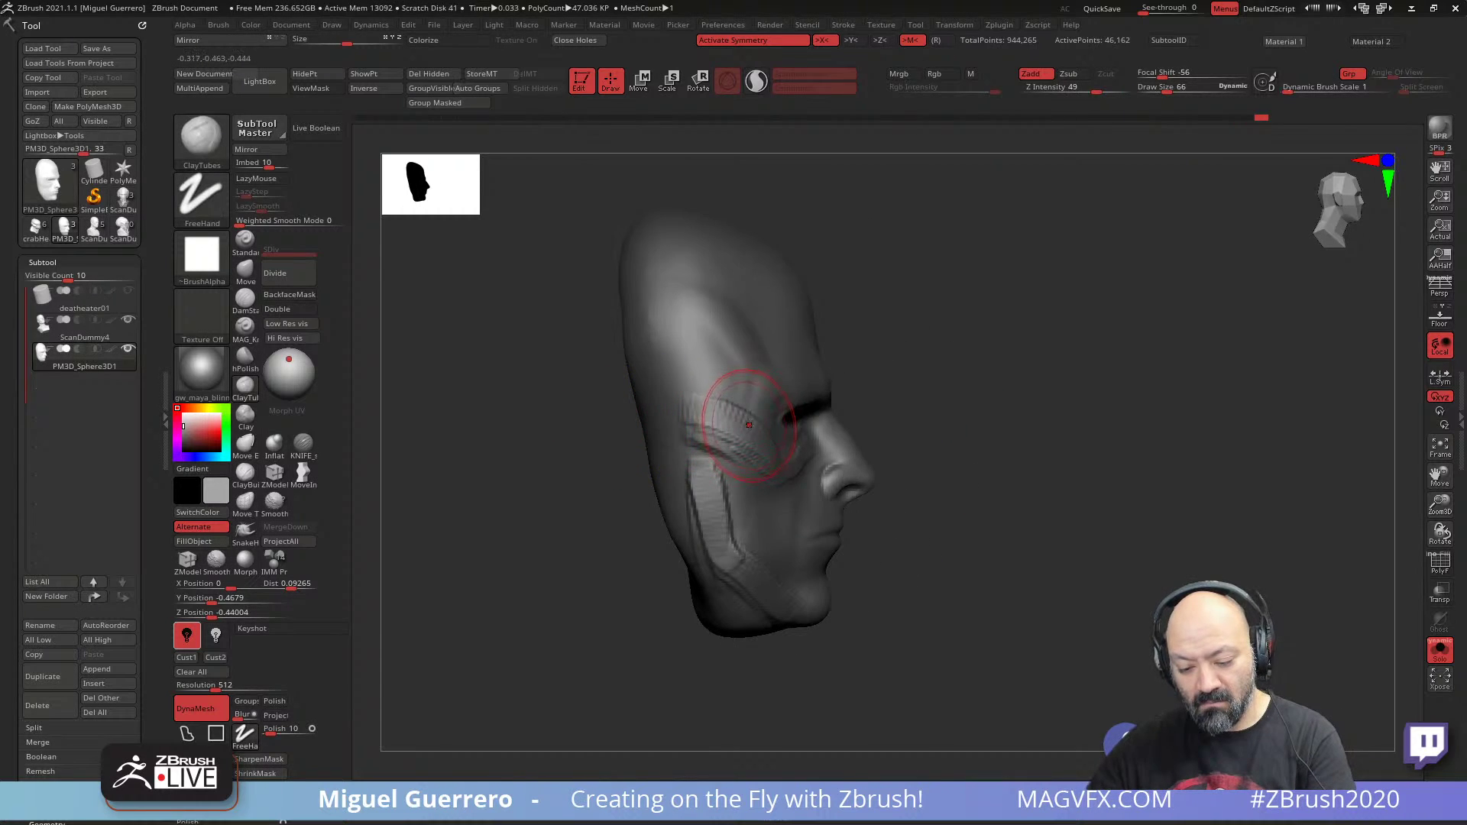
{"action": "mouse_move", "coordinate": [749, 425]}
{"action": "left_mouse_down"}
{"action": "mouse_move", "coordinate": [752, 381]}
{"action": "mouse_move", "coordinate": [663, 287]}
{"action": "mouse_move", "coordinate": [624, 279]}
{"action": "mouse_move", "coordinate": [647, 269]}
{"action": "left_mouse_up"}
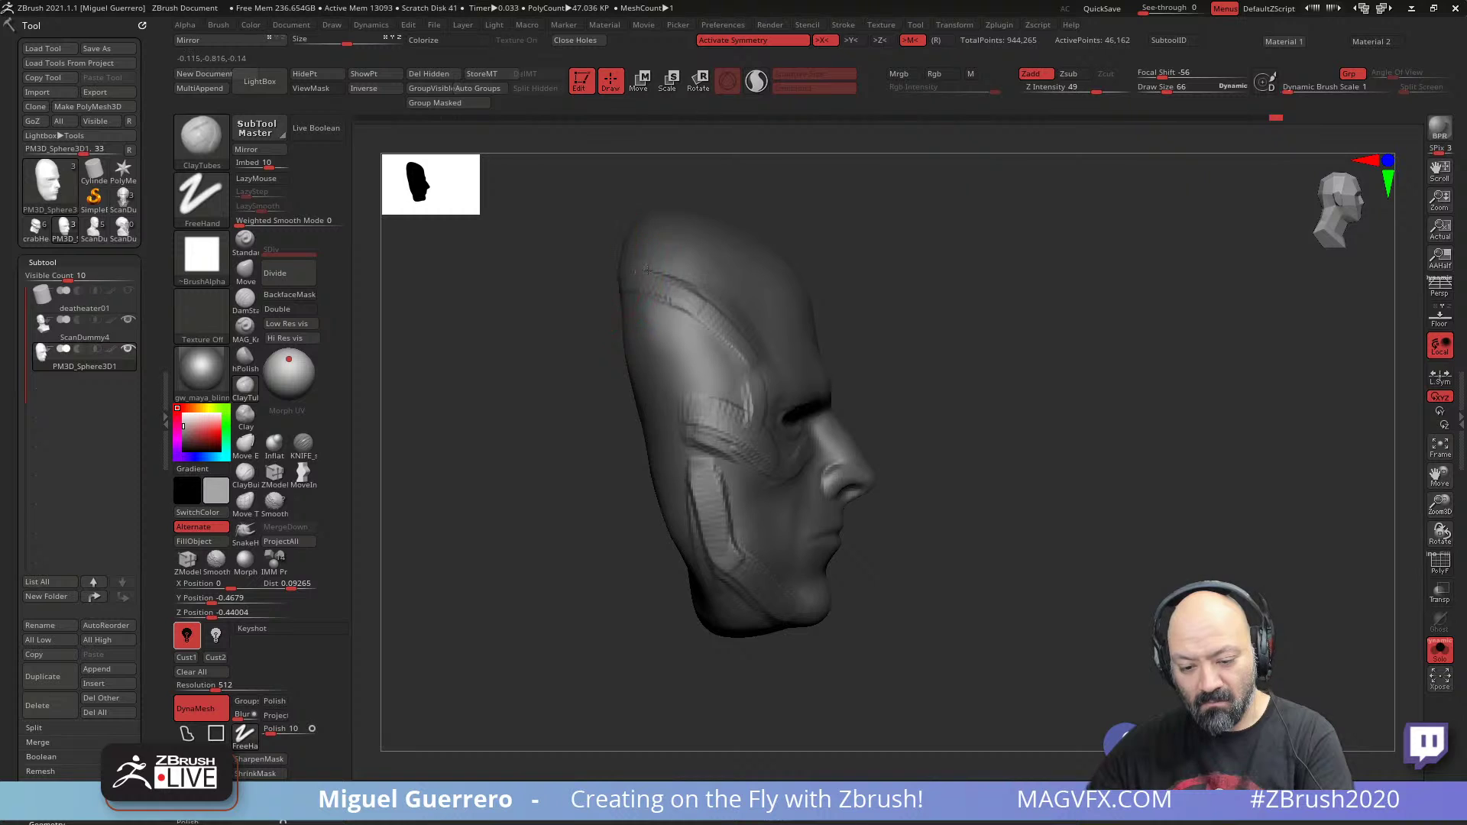
- Remesh the mask with DynaMesh and smooth the clay strokes on the temples and sides of the face
{"action": "left_click_drag", "start_coordinate": [925, 344], "coordinate": [852, 348]}
{"action": "left_click_drag", "start_coordinate": [535, 376], "coordinate": [692, 405]}
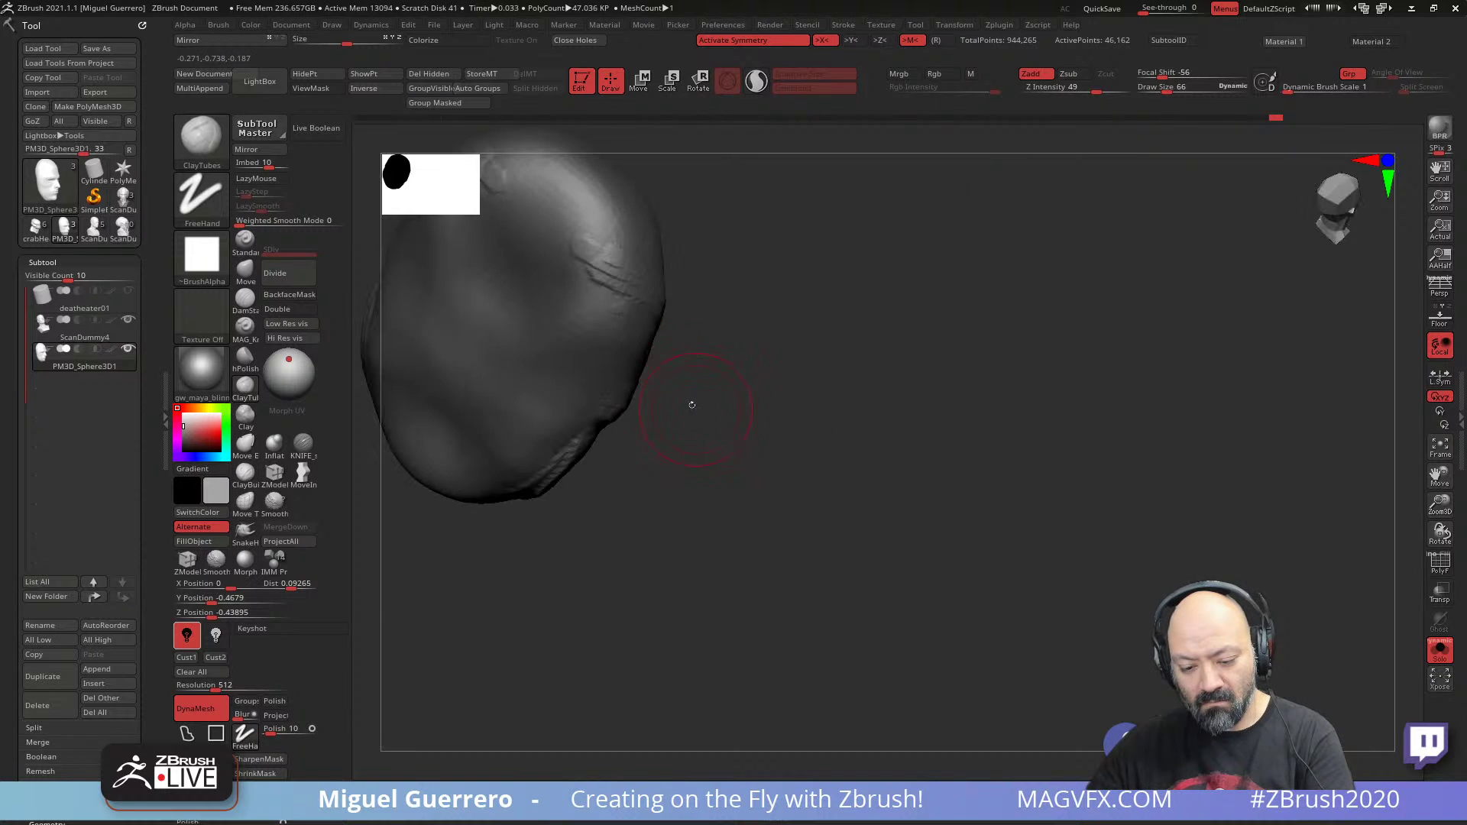
{"action": "left_click_drag", "start_coordinate": [787, 461], "coordinate": [623, 382]}
{"action": "mouse_move", "coordinate": [623, 436]}
{"action": "left_mouse_down"}
{"action": "mouse_move", "coordinate": [540, 482]}
{"action": "mouse_move", "coordinate": [560, 511]}
{"action": "mouse_move", "coordinate": [686, 507]}
{"action": "mouse_move", "coordinate": [709, 544]}
{"action": "mouse_move", "coordinate": [642, 512]}
{"action": "left_mouse_up"}
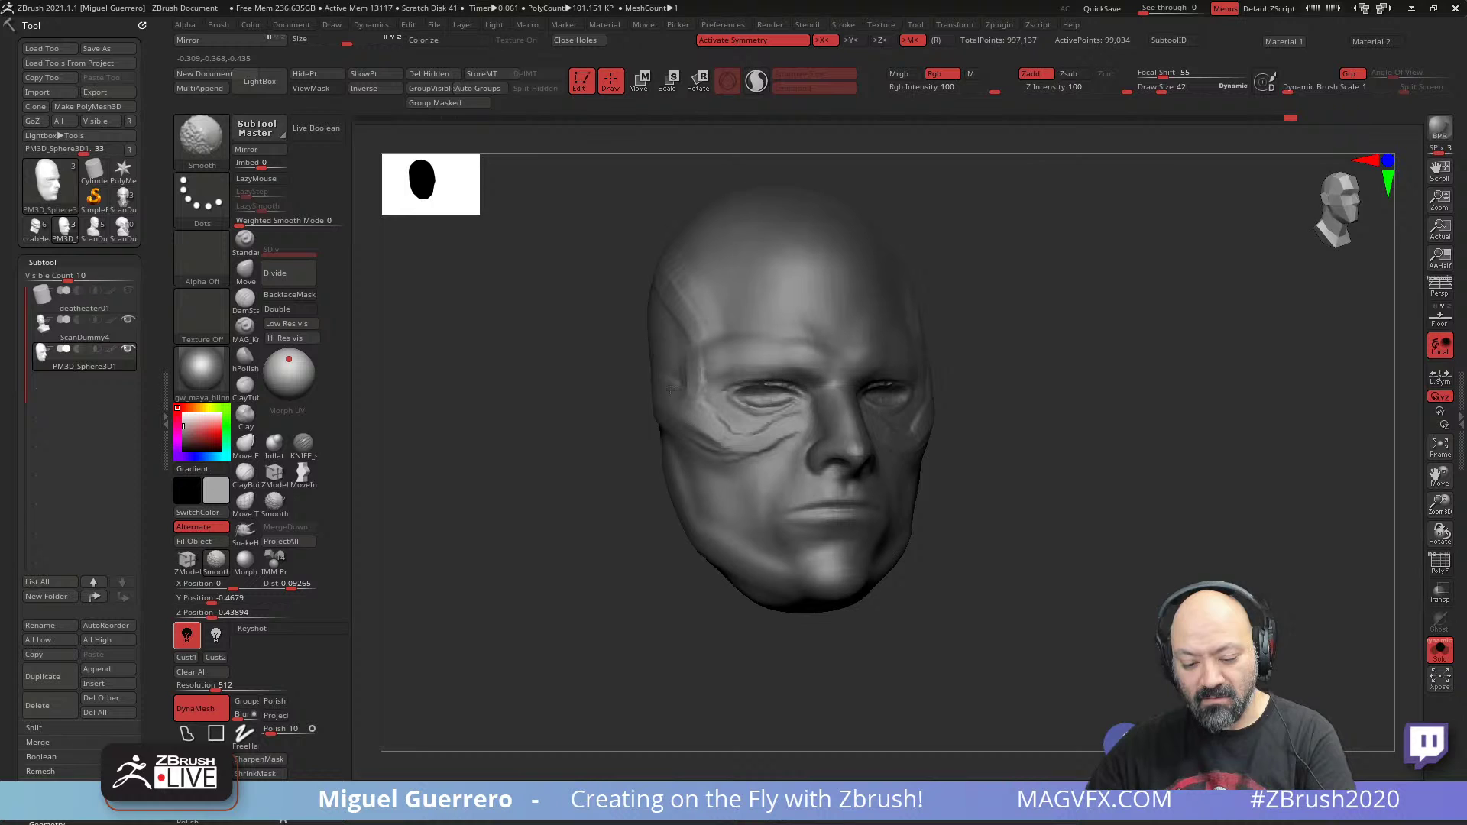
{"action": "left_click_drag", "start_coordinate": [671, 390], "coordinate": [677, 327], "text": "shift"}
{"action": "left_click_drag", "start_coordinate": [576, 314], "coordinate": [646, 282]}
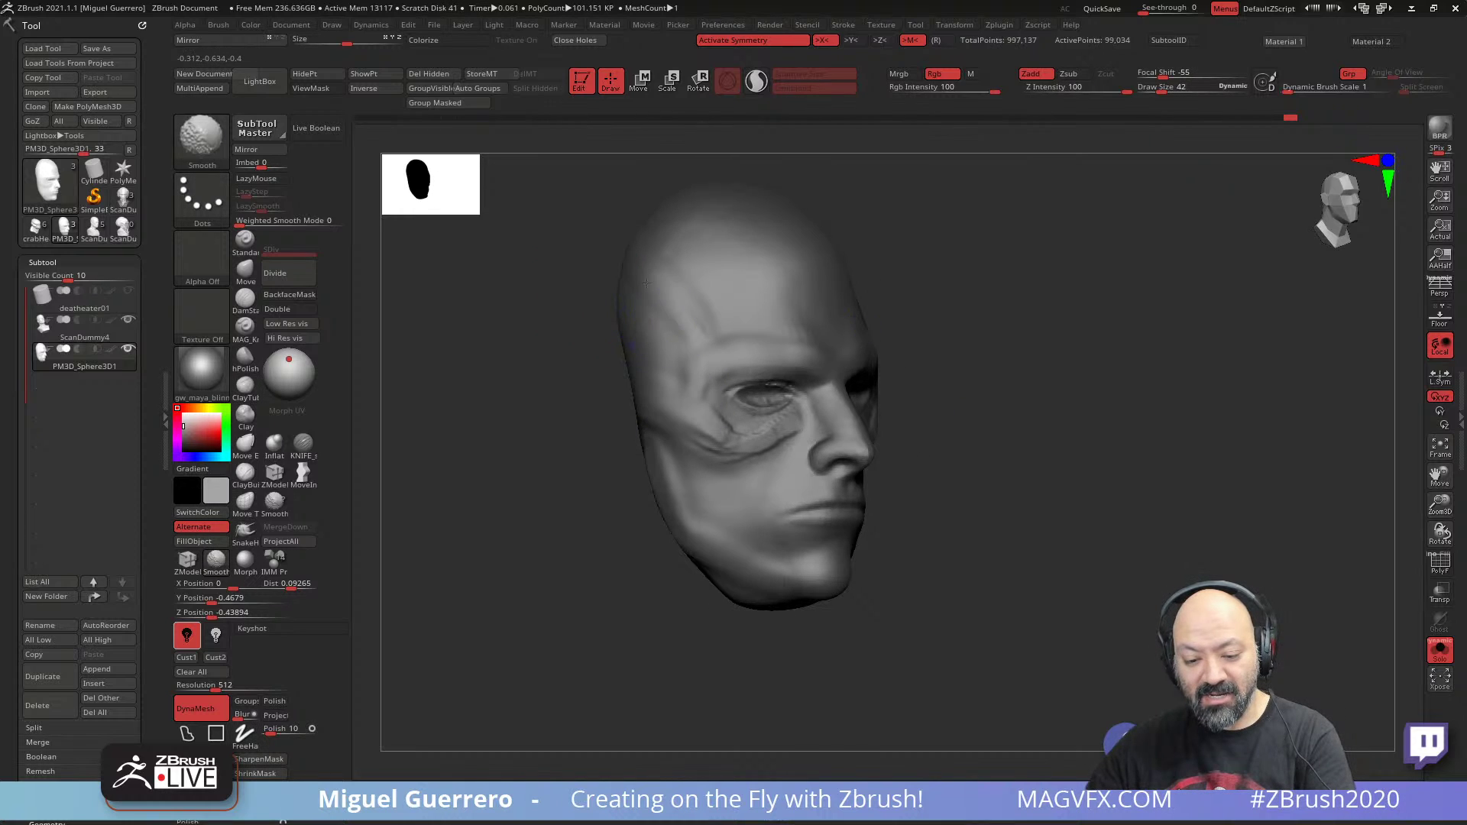
{"action": "left_click_drag", "start_coordinate": [712, 323], "coordinate": [674, 330], "text": "shift"}
- Smooth the rough creases on the cheekbones beneath the eyes at draw size 30
{"action": "mouse_move", "coordinate": [547, 374]}
{"action": "left_mouse_down", "text": "alt"}
{"action": "mouse_move", "coordinate": [592, 424]}
{"action": "mouse_move", "coordinate": [525, 474]}
{"action": "mouse_move", "coordinate": [724, 419]}
{"action": "left_mouse_up", "text": "alt"}
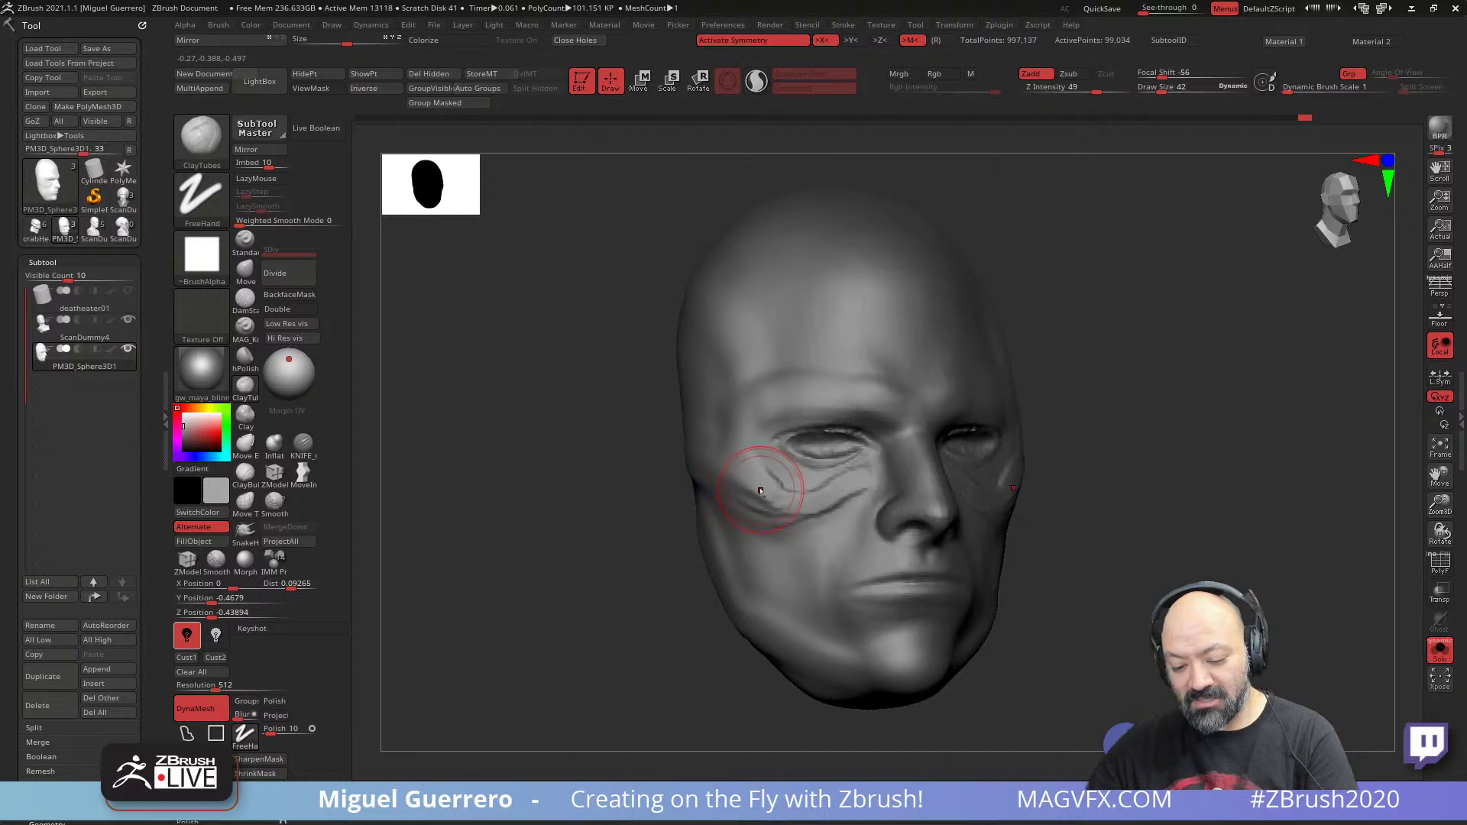
{"action": "mouse_move", "coordinate": [759, 471]}
{"action": "left_mouse_down", "text": "shift"}
{"action": "mouse_move", "coordinate": [816, 491]}
{"action": "mouse_move", "coordinate": [851, 479]}
{"action": "mouse_move", "coordinate": [787, 512]}
{"action": "mouse_move", "coordinate": [737, 484]}
{"action": "mouse_move", "coordinate": [768, 504]}
{"action": "mouse_move", "coordinate": [826, 498]}
{"action": "left_mouse_up", "text": "shift"}
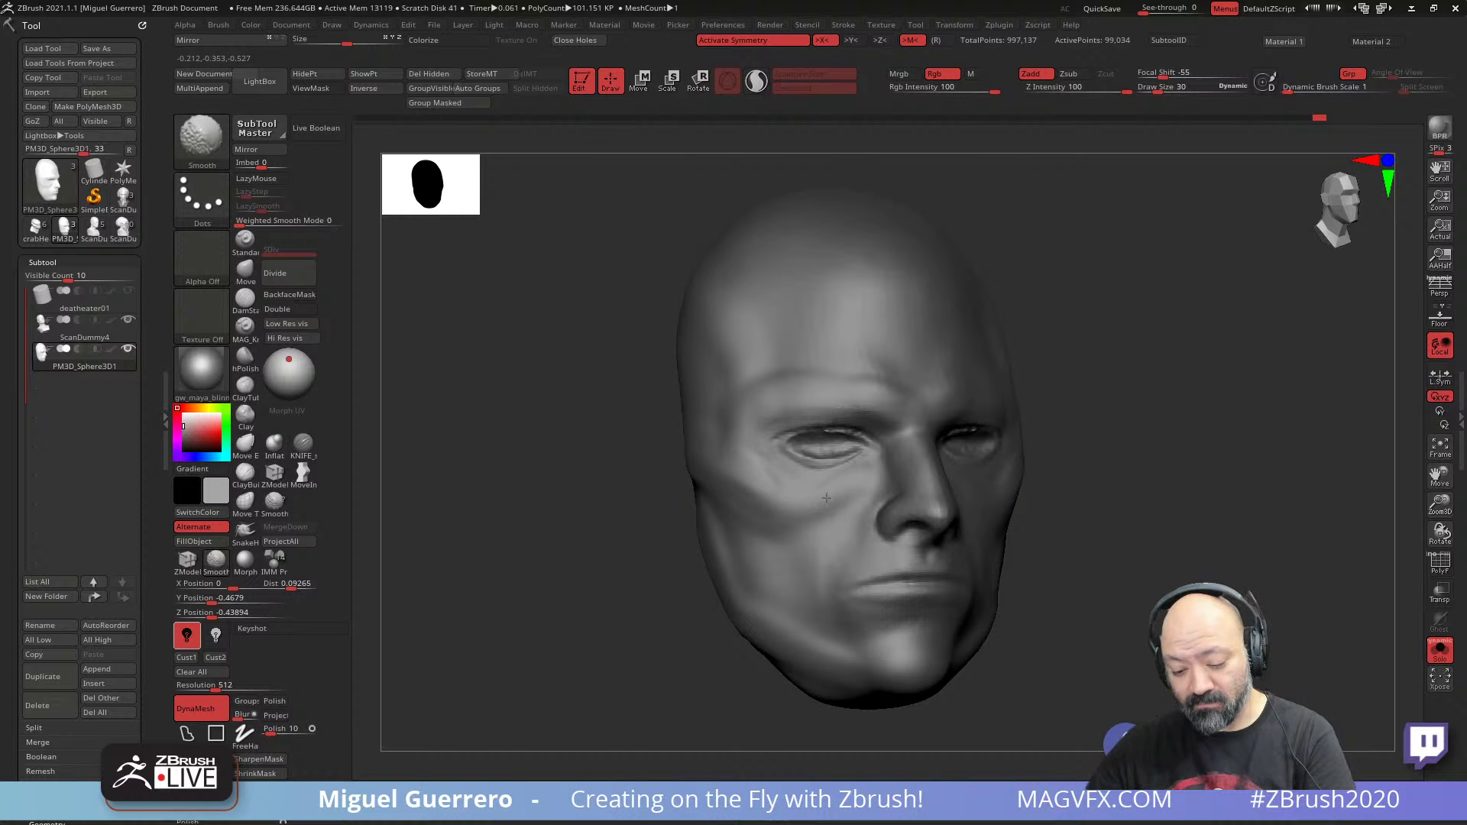
{"action": "left_click_drag", "start_coordinate": [650, 470], "coordinate": [550, 468]}
{"action": "left_click_drag", "start_coordinate": [668, 562], "coordinate": [595, 543], "text": "alt"}
{"action": "mouse_move", "coordinate": [595, 543]}
{"action": "right_mouse_down", "text": "alt"}
{"action": "mouse_move", "coordinate": [523, 457]}
{"action": "mouse_move", "coordinate": [553, 504]}
{"action": "right_mouse_up", "text": "alt"}
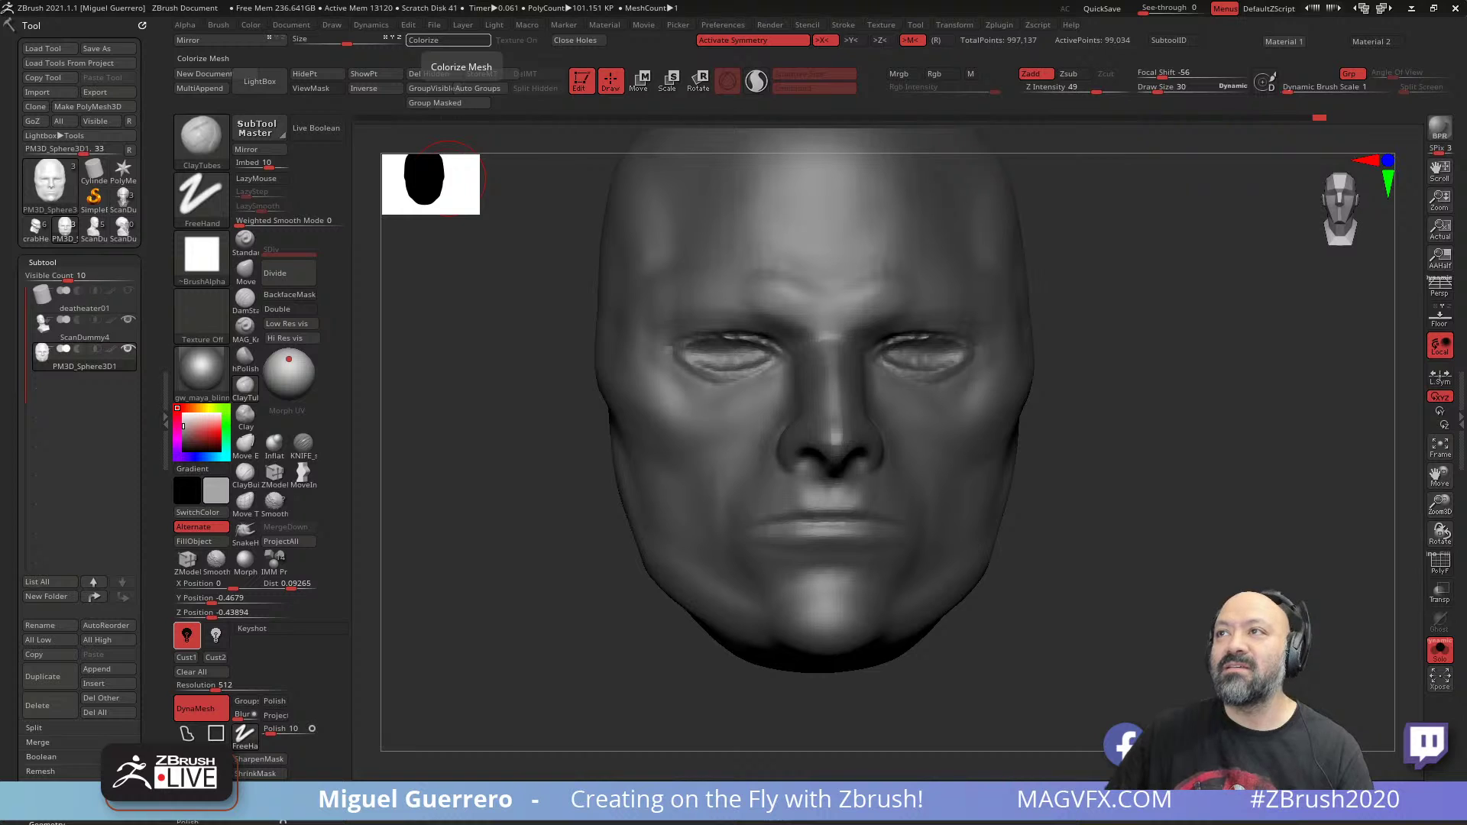
{"action": "mouse_move", "coordinate": [491, 518]}
{"action": "right_mouse_down"}
{"action": "mouse_move", "coordinate": [481, 533]}
{"action": "mouse_move", "coordinate": [495, 539]}
{"action": "right_mouse_up"}
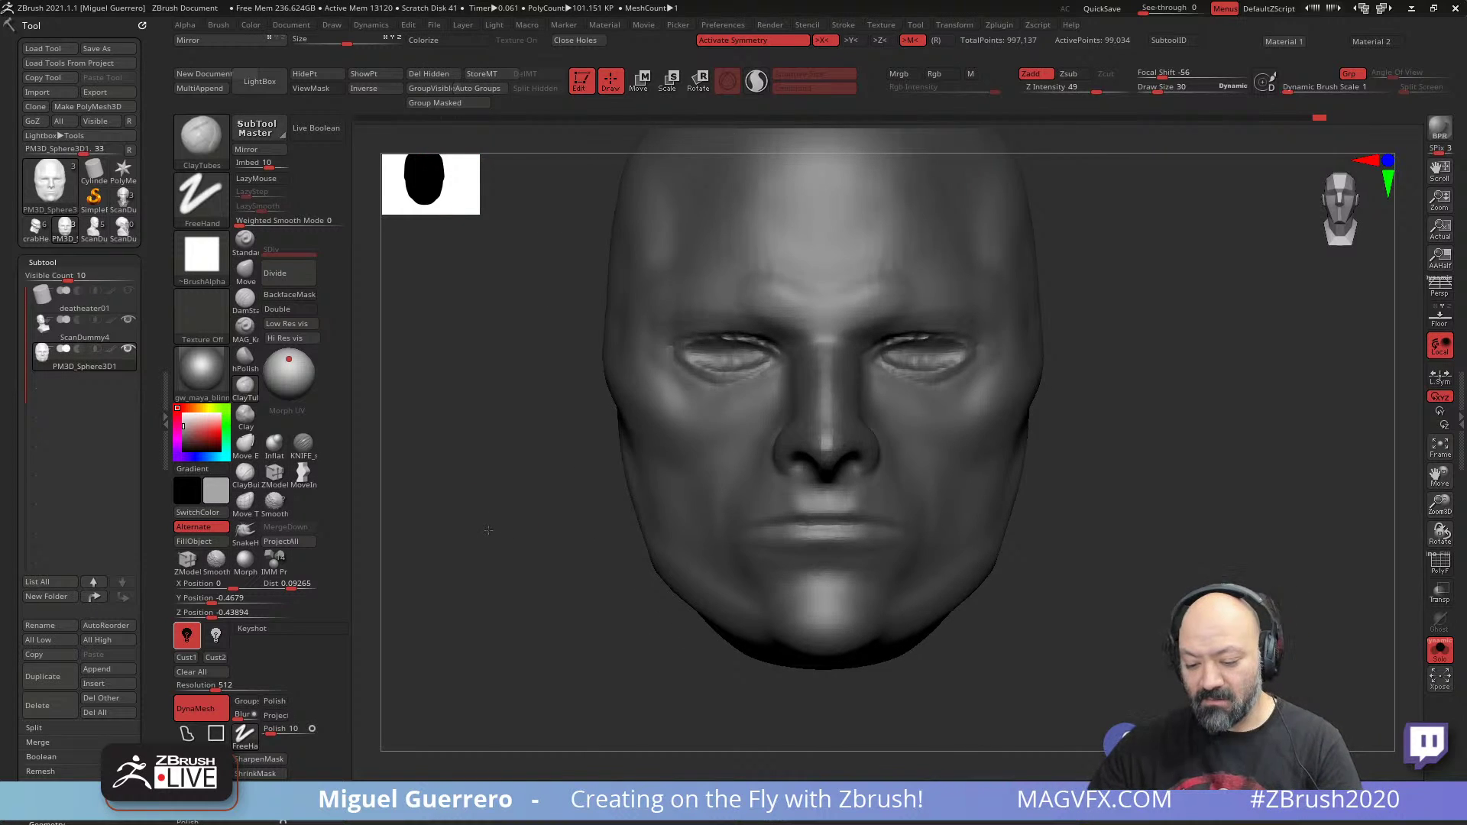
- Mask the area around the mouth, and pull the chin downward with an enlarged Move brush
{"action": "mouse_move", "coordinate": [747, 524]}
{"action": "left_mouse_down", "text": "ctrl"}
{"action": "mouse_move", "coordinate": [840, 528]}
{"action": "mouse_move", "coordinate": [795, 535]}
{"action": "mouse_move", "coordinate": [787, 489]}
{"action": "mouse_move", "coordinate": [756, 519]}
{"action": "mouse_move", "coordinate": [753, 478]}
{"action": "mouse_move", "coordinate": [810, 584]}
{"action": "mouse_move", "coordinate": [741, 550]}
{"action": "mouse_move", "coordinate": [737, 489]}
{"action": "left_mouse_up", "text": "ctrl"}
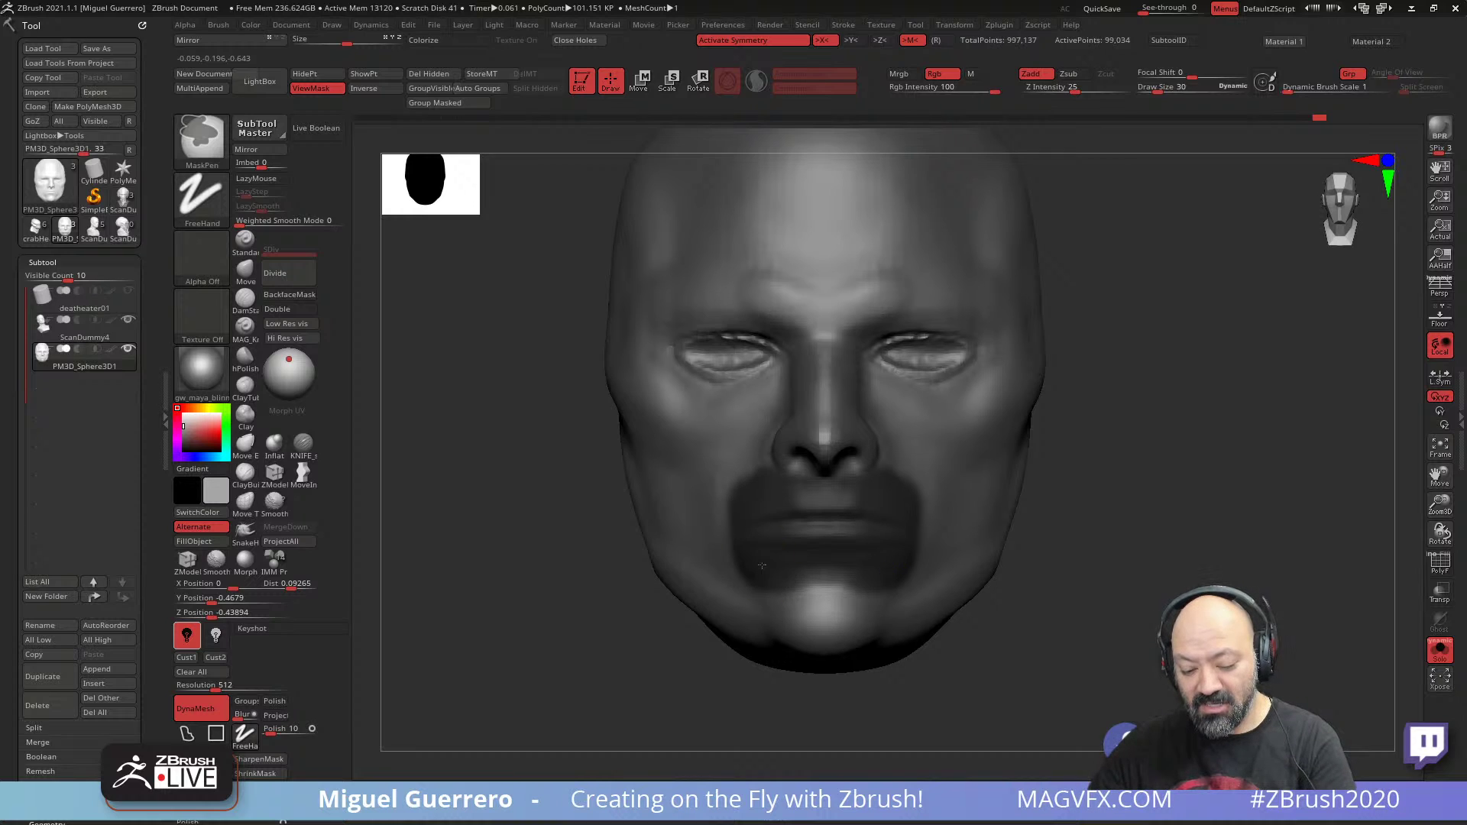
{"action": "key", "text": "ctrl+h"}
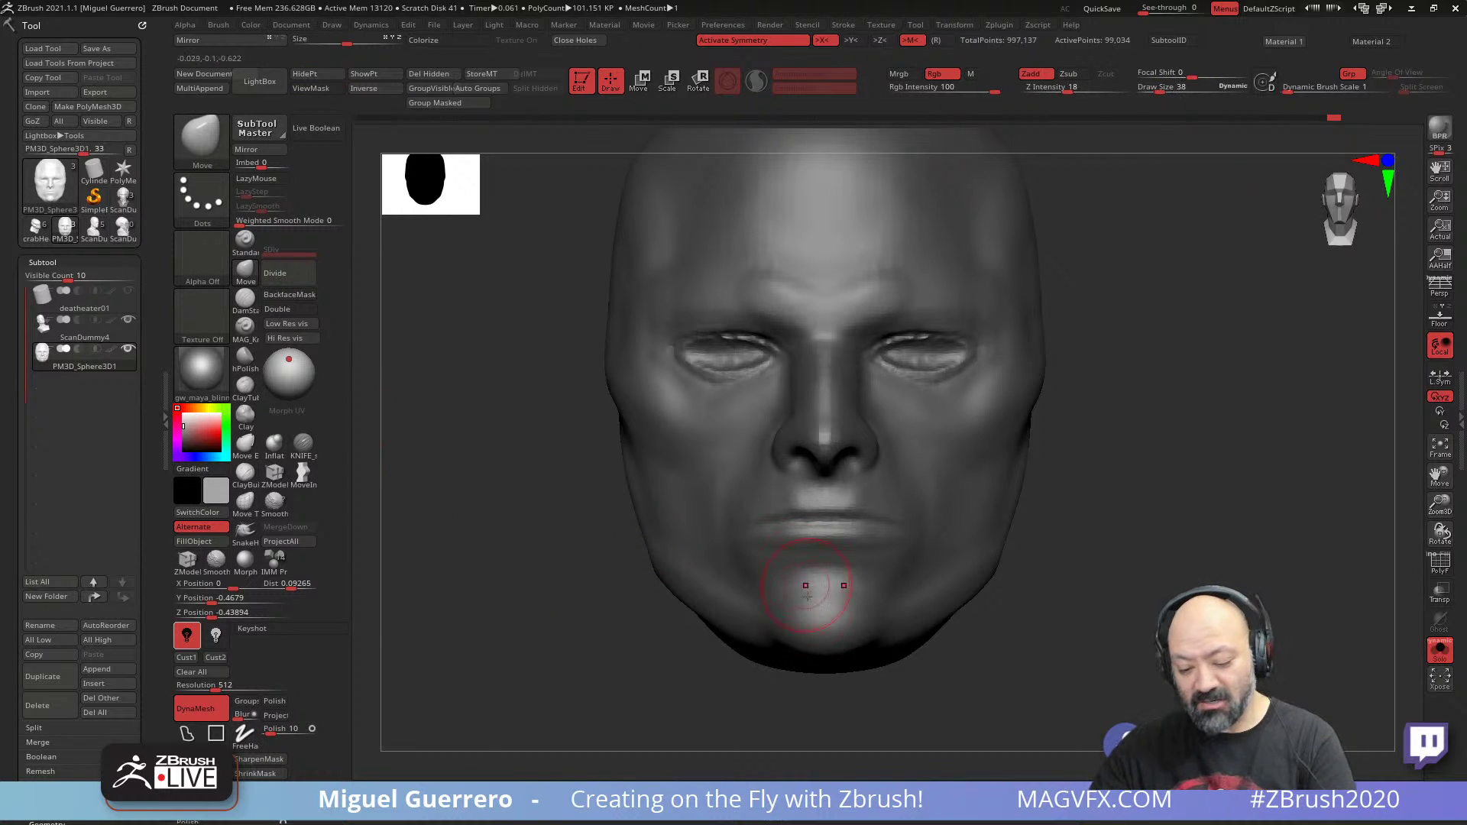
{"action": "key", "text": "bracketright"}
{"action": "key", "text": "bracketright"}
{"action": "key", "text": "bracketright"}
{"action": "key", "text": "bracketright"}
{"action": "key", "text": "bracketright"}
{"action": "mouse_move", "coordinate": [793, 639]}
{"action": "left_mouse_down"}
{"action": "mouse_move", "coordinate": [783, 668]}
{"action": "mouse_move", "coordinate": [768, 660]}
{"action": "mouse_move", "coordinate": [776, 680]}
{"action": "left_mouse_up"}
{"action": "key", "text": "bracketleft"}
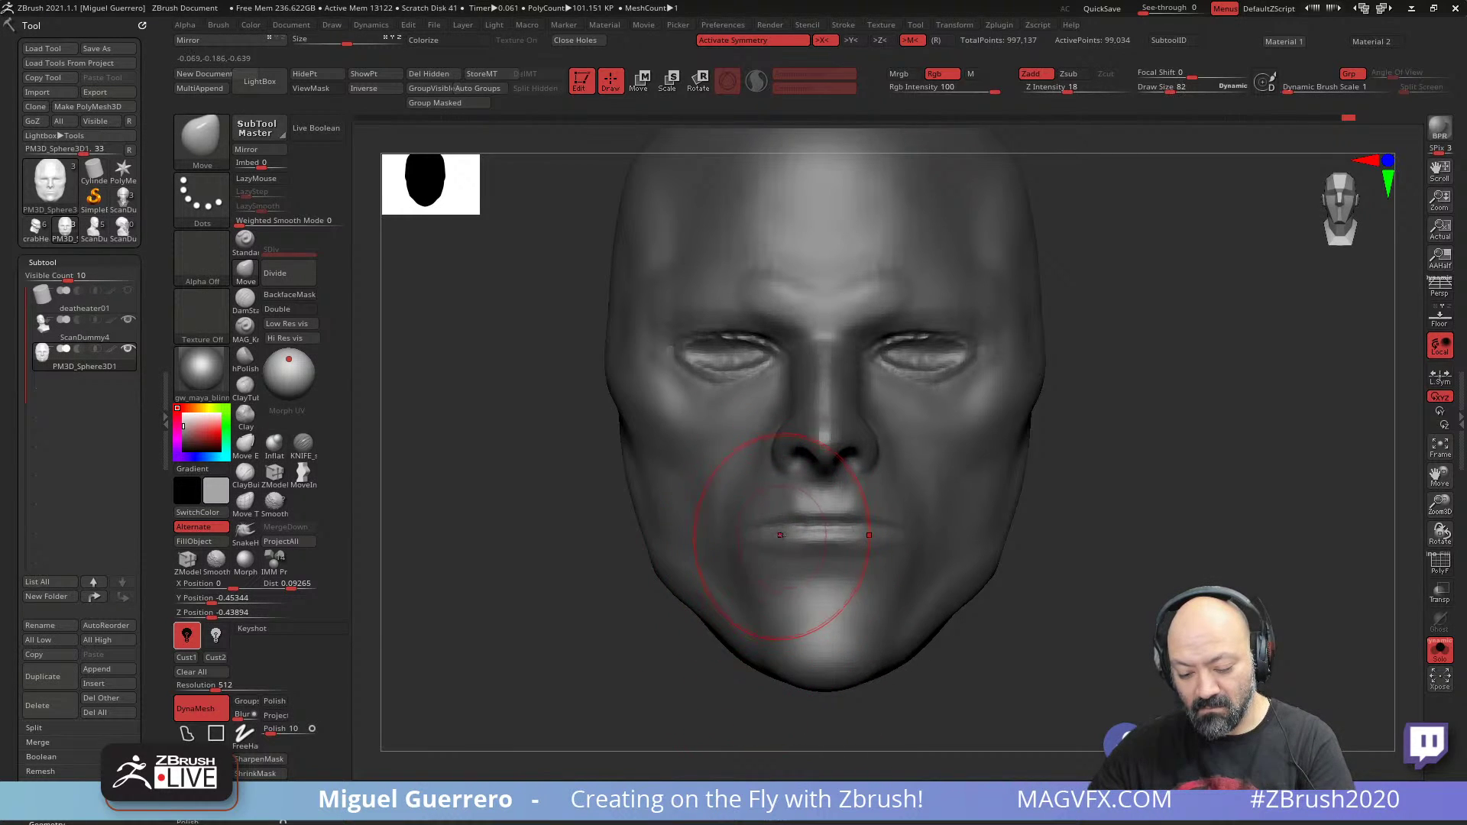
- Reshape the lips and mouth corners with the Move brush, using draw sizes 74 and 62
{"action": "left_click_drag", "start_coordinate": [780, 539], "coordinate": [778, 533]}
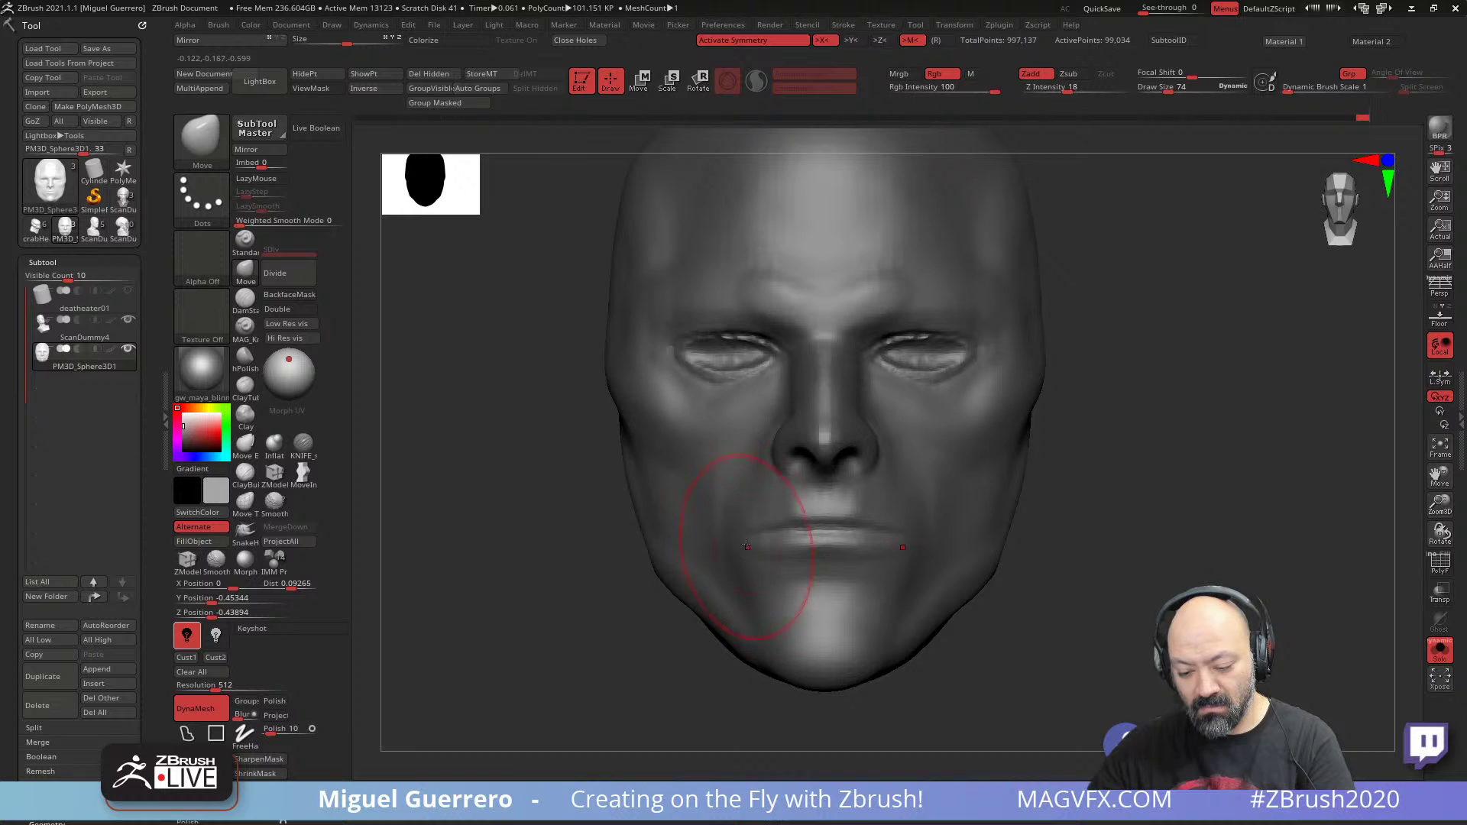
{"action": "left_click_drag", "start_coordinate": [802, 460], "coordinate": [798, 464]}
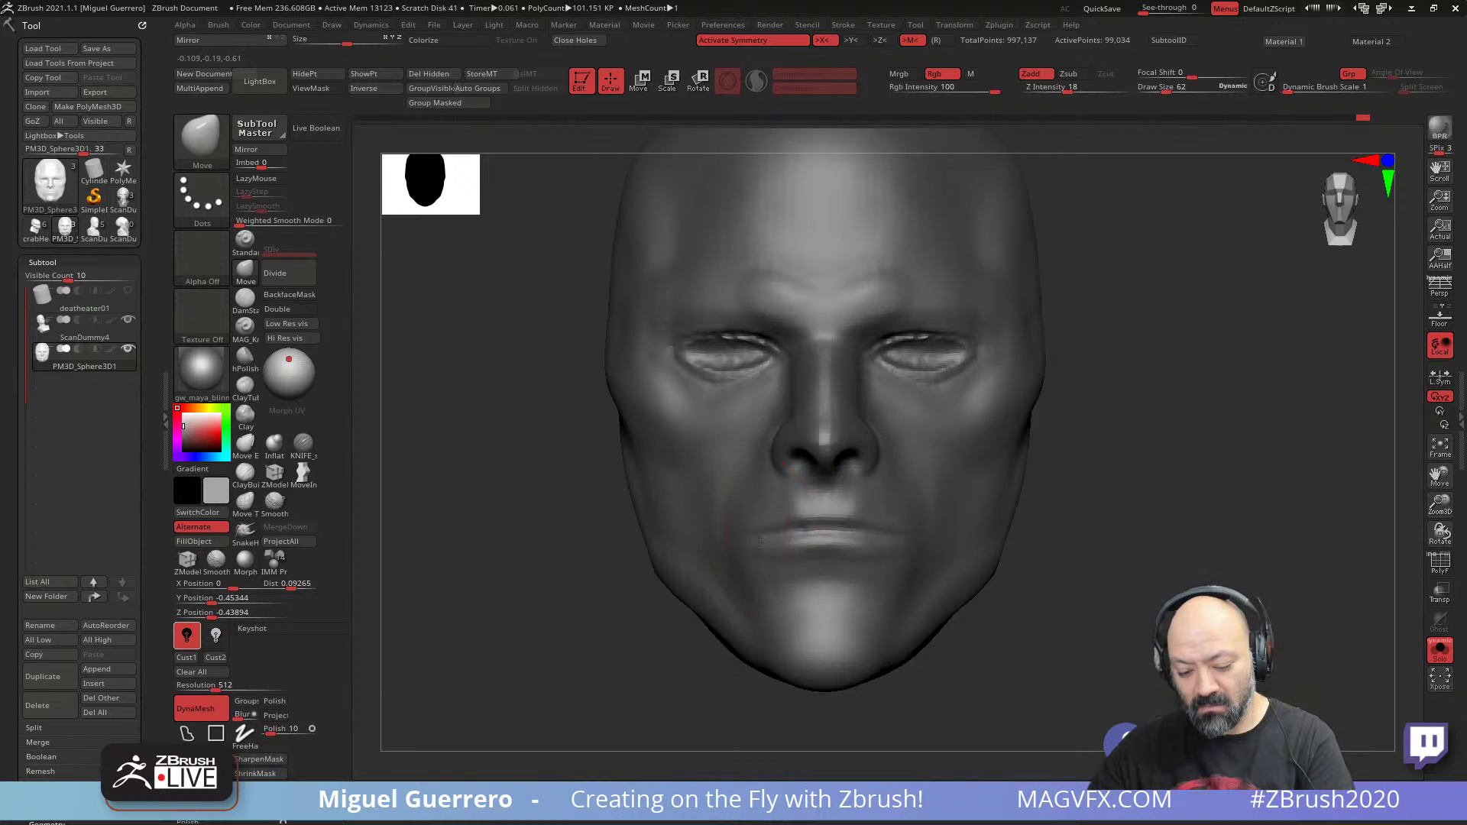
{"action": "left_click_drag", "start_coordinate": [731, 647], "coordinate": [670, 648]}
{"action": "mouse_move", "coordinate": [670, 648]}
{"action": "right_mouse_down", "text": "ctrl"}
{"action": "mouse_move", "coordinate": [708, 589]}
{"action": "mouse_move", "coordinate": [583, 593]}
{"action": "mouse_move", "coordinate": [724, 622]}
{"action": "mouse_move", "coordinate": [663, 645]}
{"action": "right_mouse_up", "text": "ctrl"}
{"action": "mouse_move", "coordinate": [663, 644]}
{"action": "left_mouse_down"}
{"action": "mouse_move", "coordinate": [707, 633]}
{"action": "mouse_move", "coordinate": [686, 605]}
{"action": "left_mouse_up"}
{"action": "right_click_drag", "start_coordinate": [686, 605], "coordinate": [713, 607], "text": "shift"}
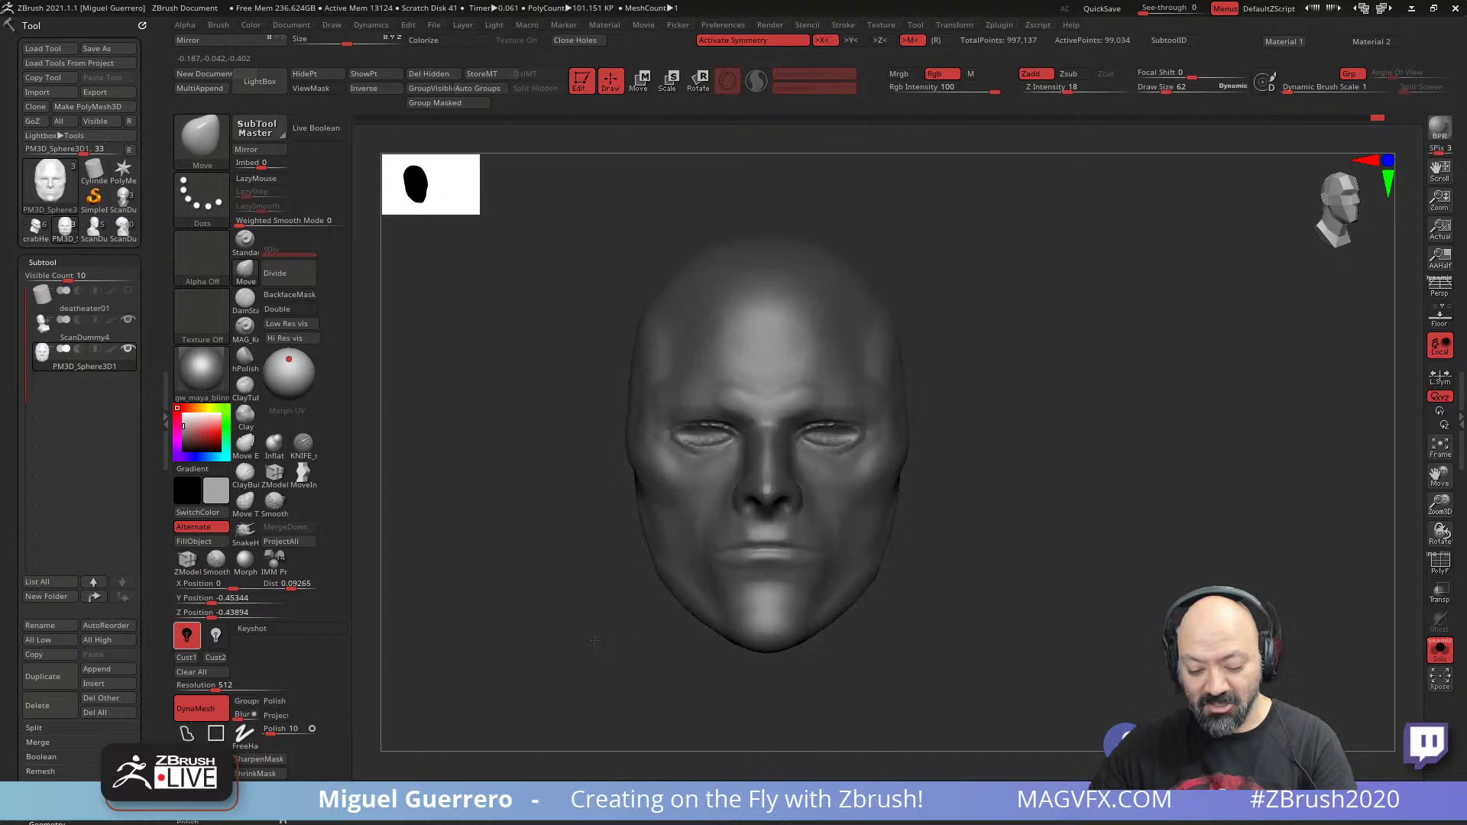
{"action": "mouse_move", "coordinate": [590, 614]}
{"action": "right_mouse_down"}
{"action": "mouse_move", "coordinate": [567, 612]}
{"action": "mouse_move", "coordinate": [566, 580]}
{"action": "mouse_move", "coordinate": [599, 577]}
{"action": "right_mouse_up"}
- Mask the brows, cheekbones, jawline and chin of the face with symmetric strokes at draw size 30
{"action": "left_click", "coordinate": [303, 443]}
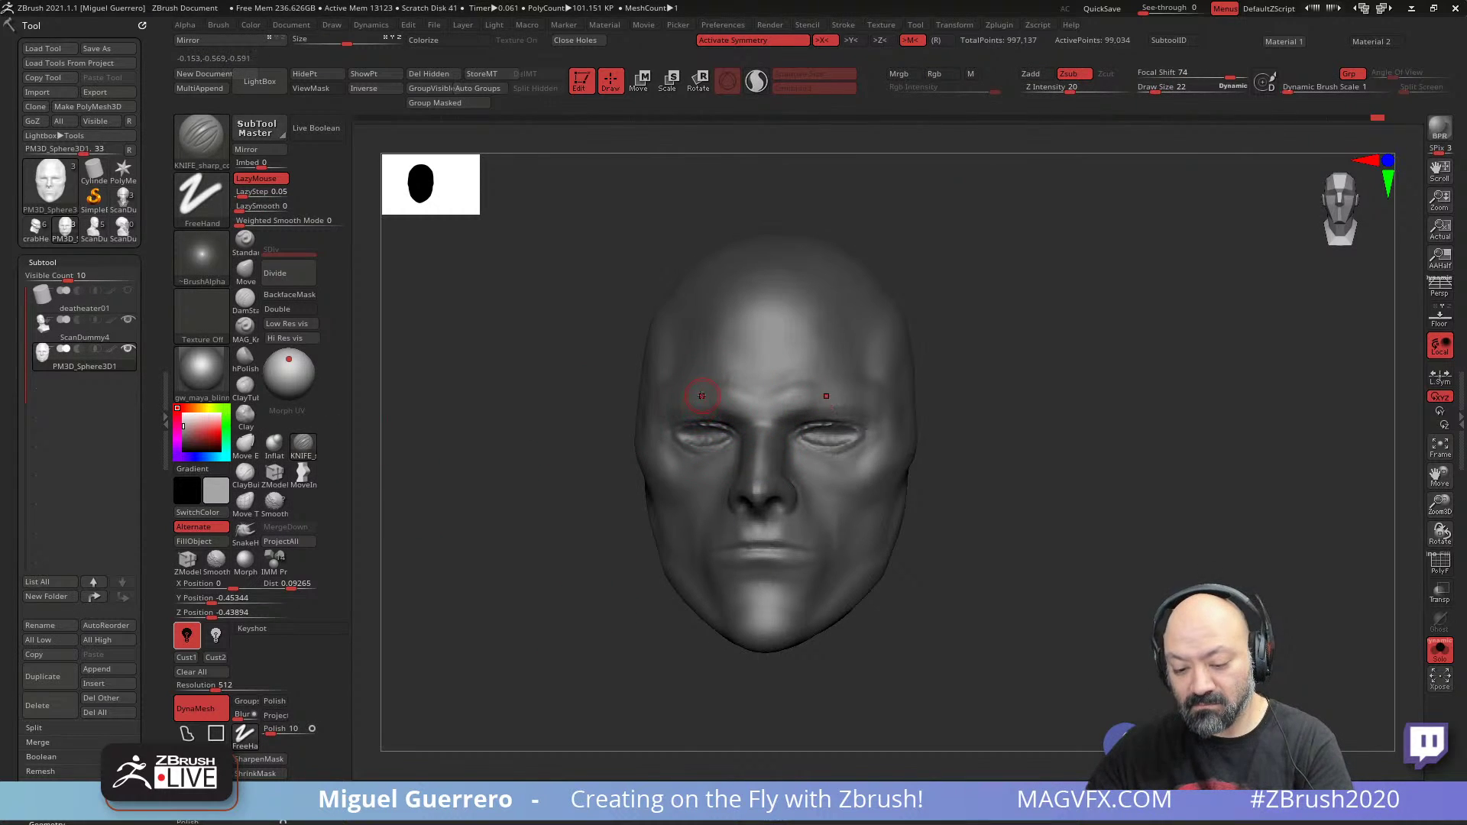
{"action": "left_click_drag", "start_coordinate": [681, 344], "coordinate": [731, 398], "text": "ctrl"}
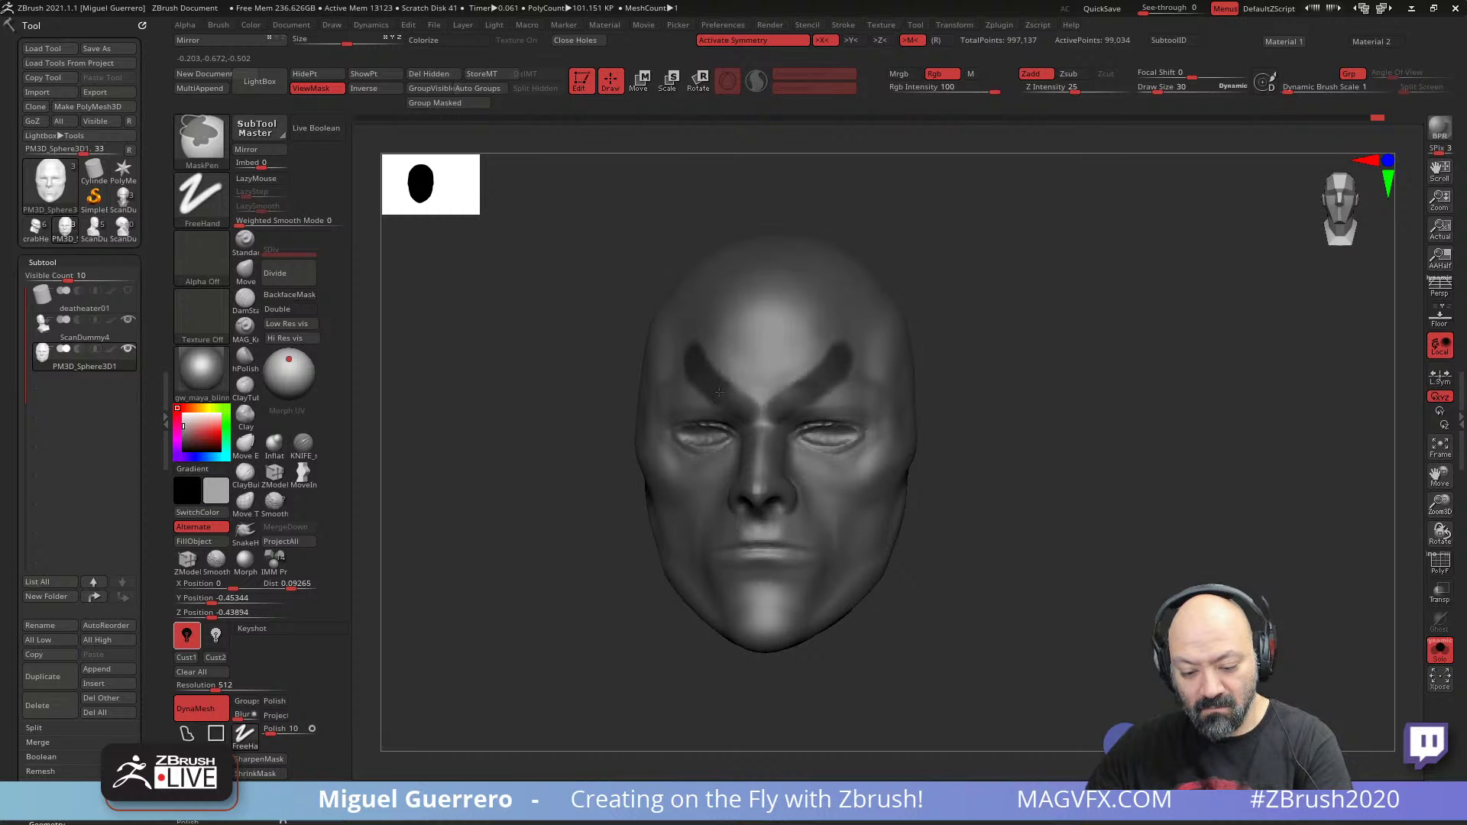
{"action": "mouse_move", "coordinate": [526, 475]}
{"action": "left_mouse_down"}
{"action": "mouse_move", "coordinate": [546, 482]}
{"action": "mouse_move", "coordinate": [546, 456]}
{"action": "mouse_move", "coordinate": [614, 435]}
{"action": "mouse_move", "coordinate": [665, 475]}
{"action": "left_mouse_up"}
{"action": "right_click", "coordinate": [527, 539]}
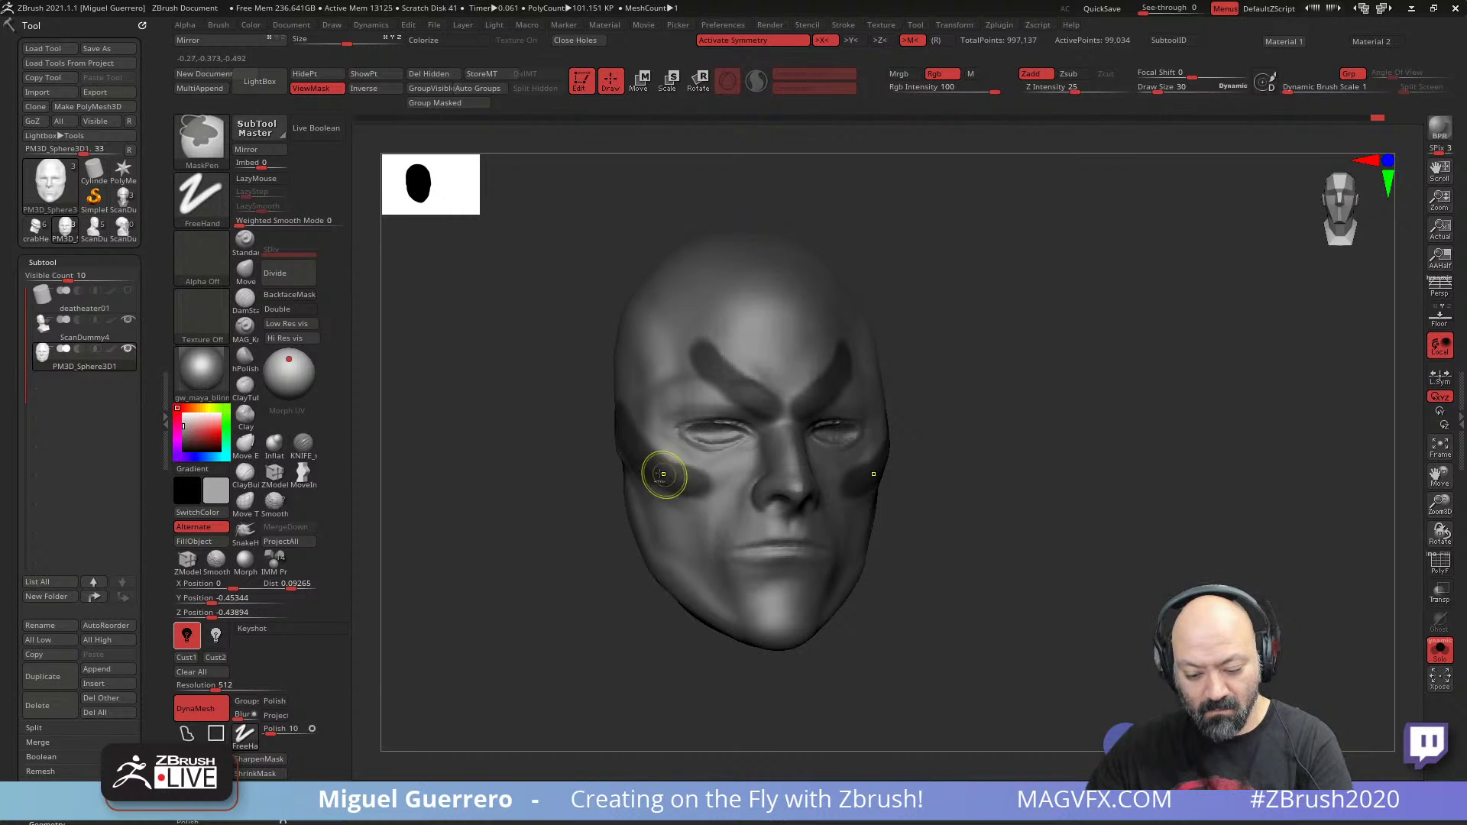
{"action": "mouse_move", "coordinate": [573, 475]}
{"action": "left_mouse_down"}
{"action": "mouse_move", "coordinate": [544, 501]}
{"action": "mouse_move", "coordinate": [647, 552]}
{"action": "left_mouse_up"}
{"action": "mouse_move", "coordinate": [624, 487]}
{"action": "left_mouse_down", "text": "ctrl"}
{"action": "mouse_move", "coordinate": [688, 596]}
{"action": "mouse_move", "coordinate": [798, 628]}
{"action": "mouse_move", "coordinate": [778, 618]}
{"action": "left_mouse_up", "text": "ctrl"}
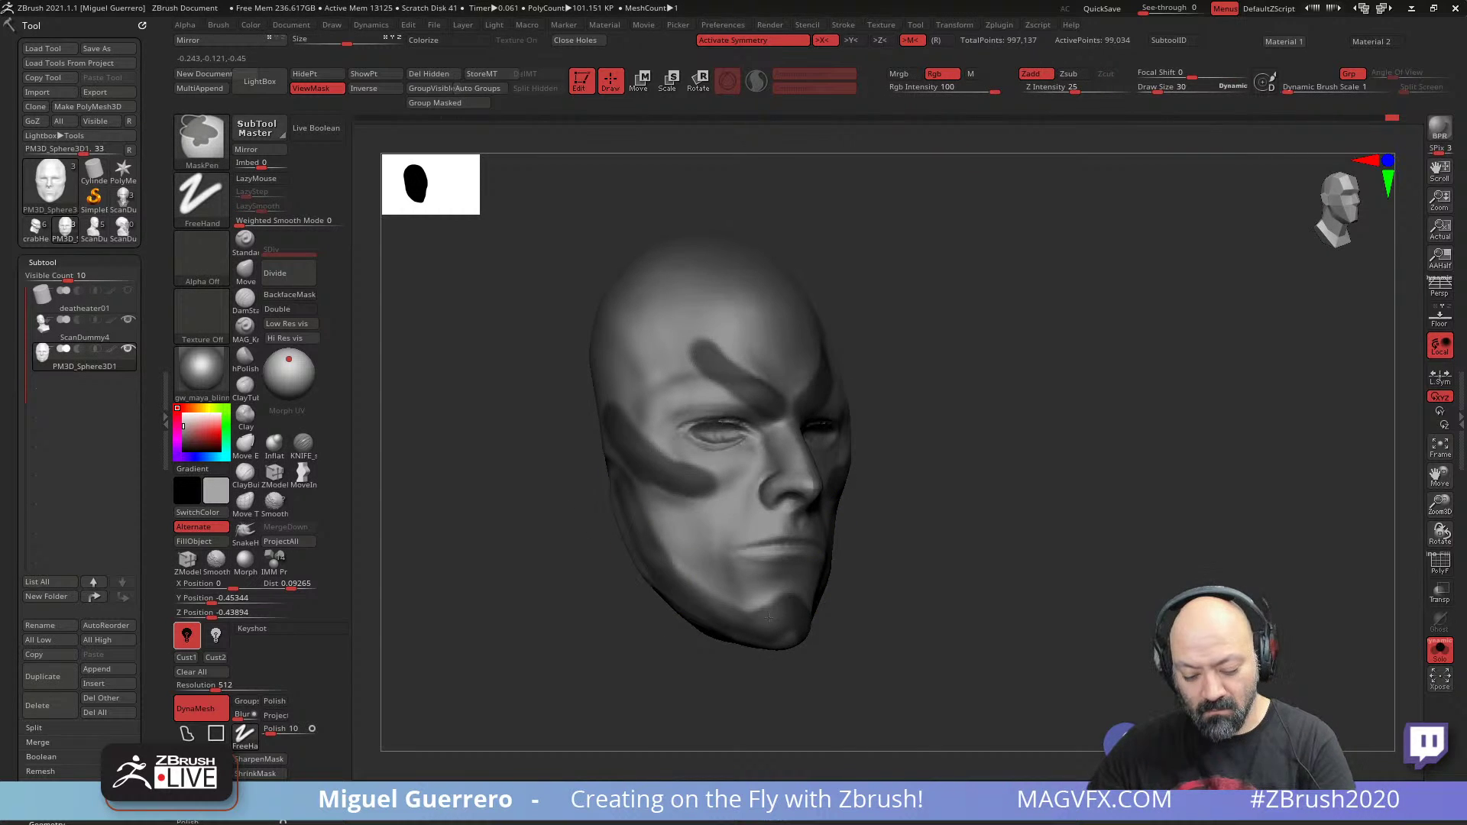
{"action": "left_click_drag", "start_coordinate": [573, 563], "coordinate": [544, 553], "text": "shift"}
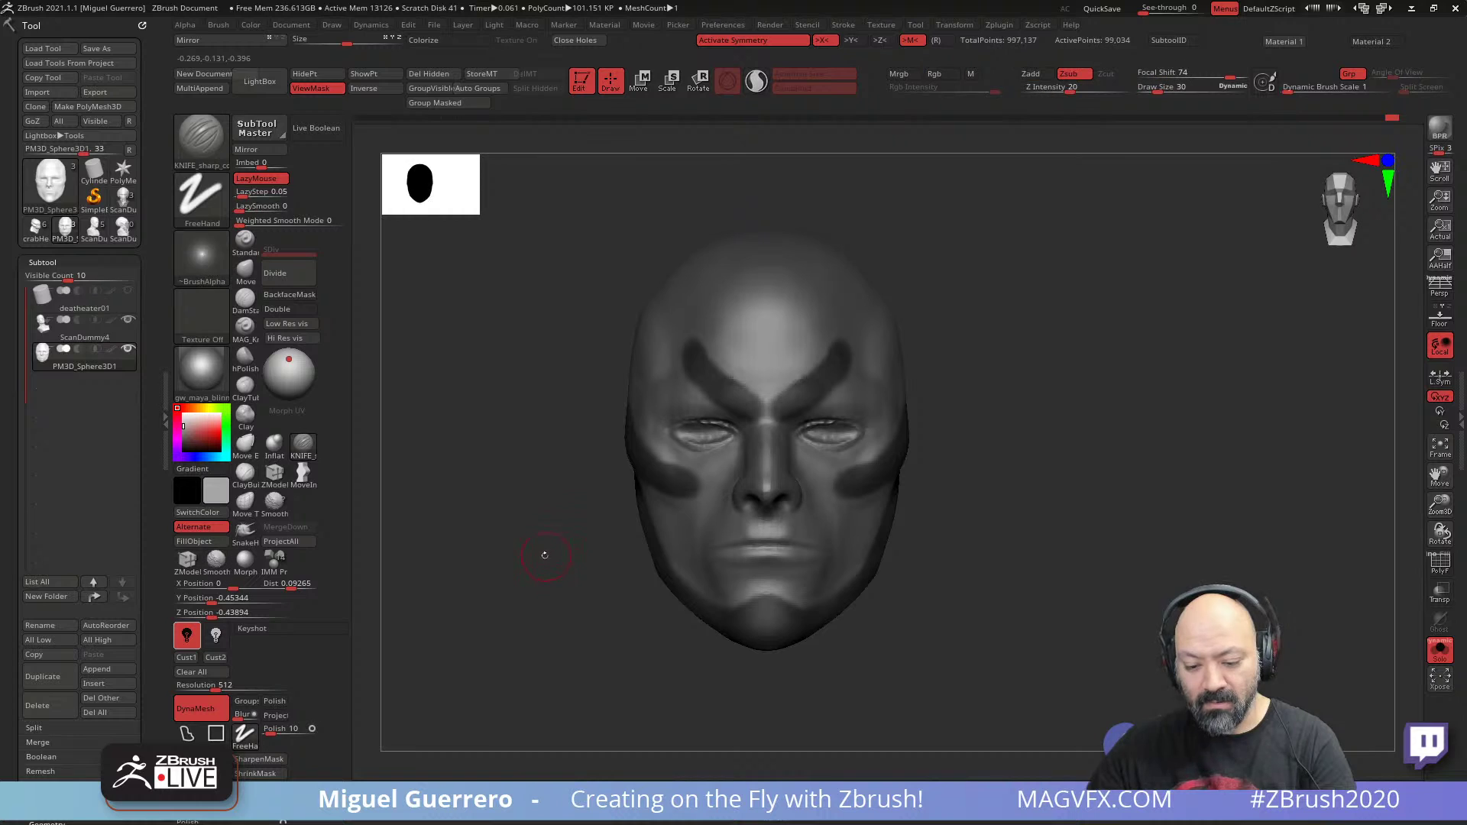
- Invert the mask so only the brows, cheekbones, jawline and chin can be sculpted, and soften its edges
{"action": "left_click", "coordinate": [563, 565], "text": "ctrl"}
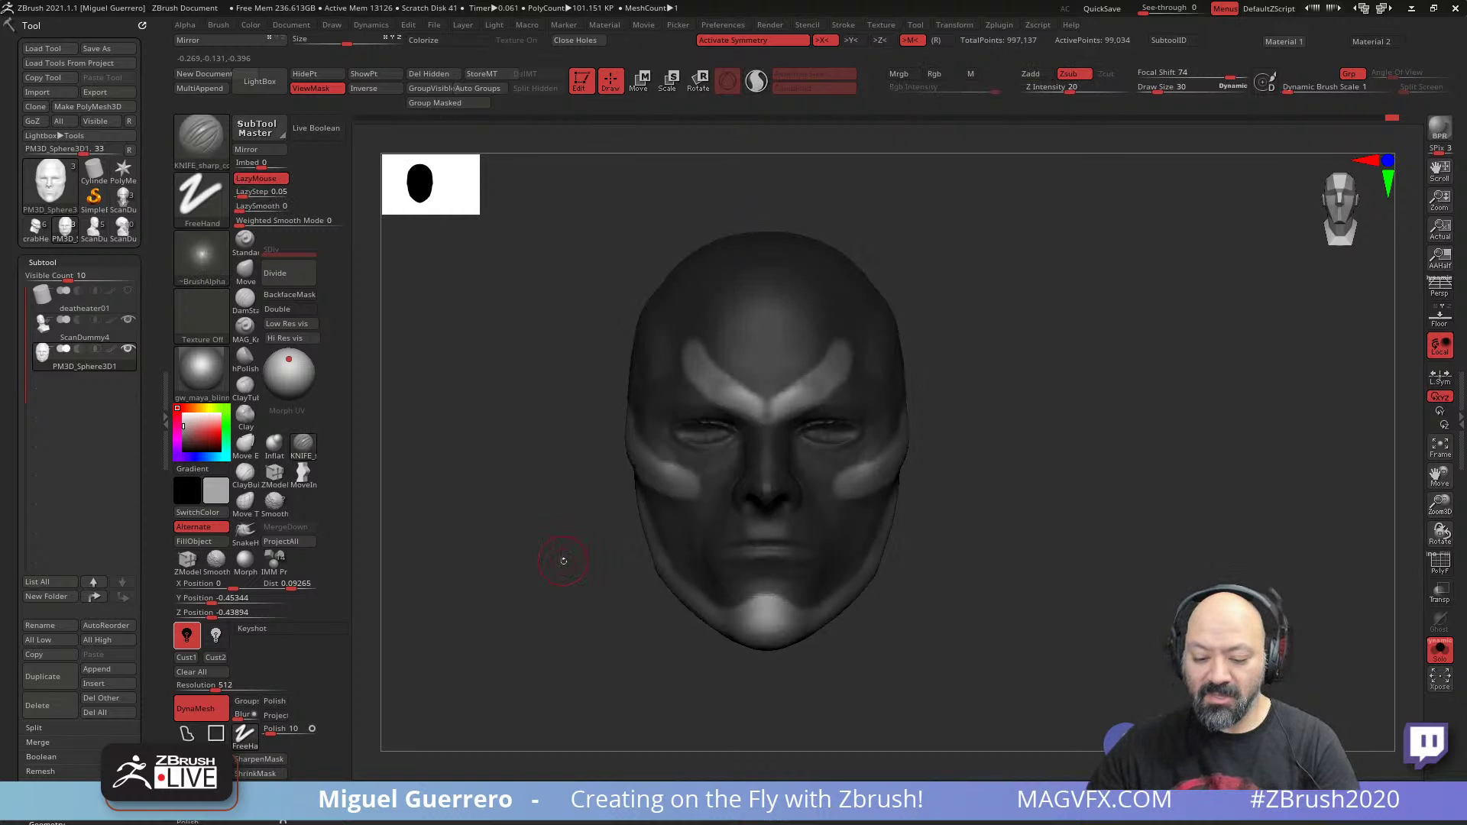
{"action": "left_click", "coordinate": [681, 538], "text": "ctrl"}
{"action": "left_click", "coordinate": [680, 535], "text": "ctrl"}
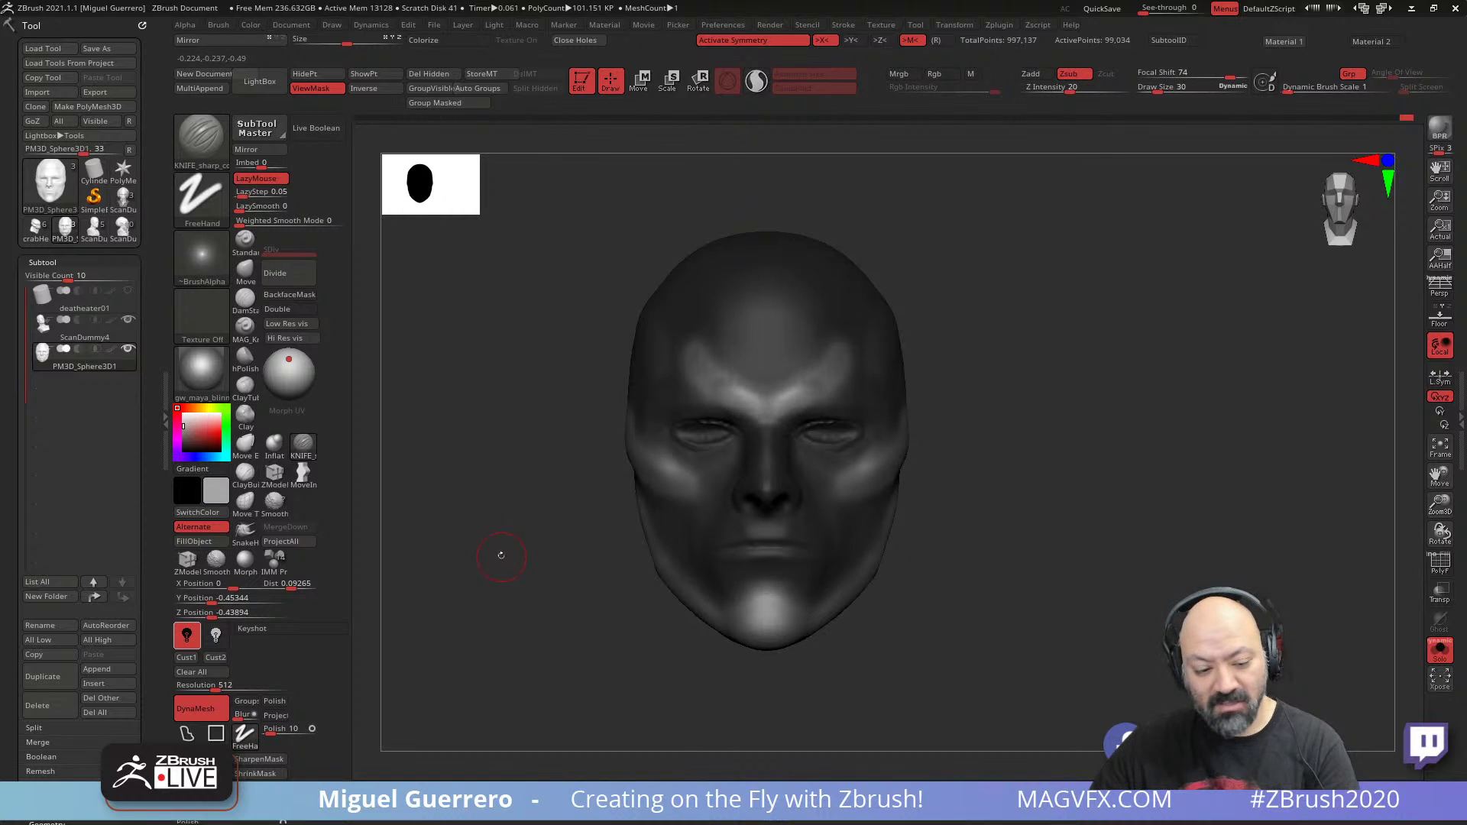
- Swell the unmasked cheekbones, jawline, chin and brows with the Inflat brush at draw size 50
{"action": "left_click_drag", "start_coordinate": [501, 553], "coordinate": [564, 550], "text": "alt"}
{"action": "left_click", "coordinate": [274, 444]}
{"action": "left_click_drag", "start_coordinate": [468, 485], "coordinate": [573, 501]}
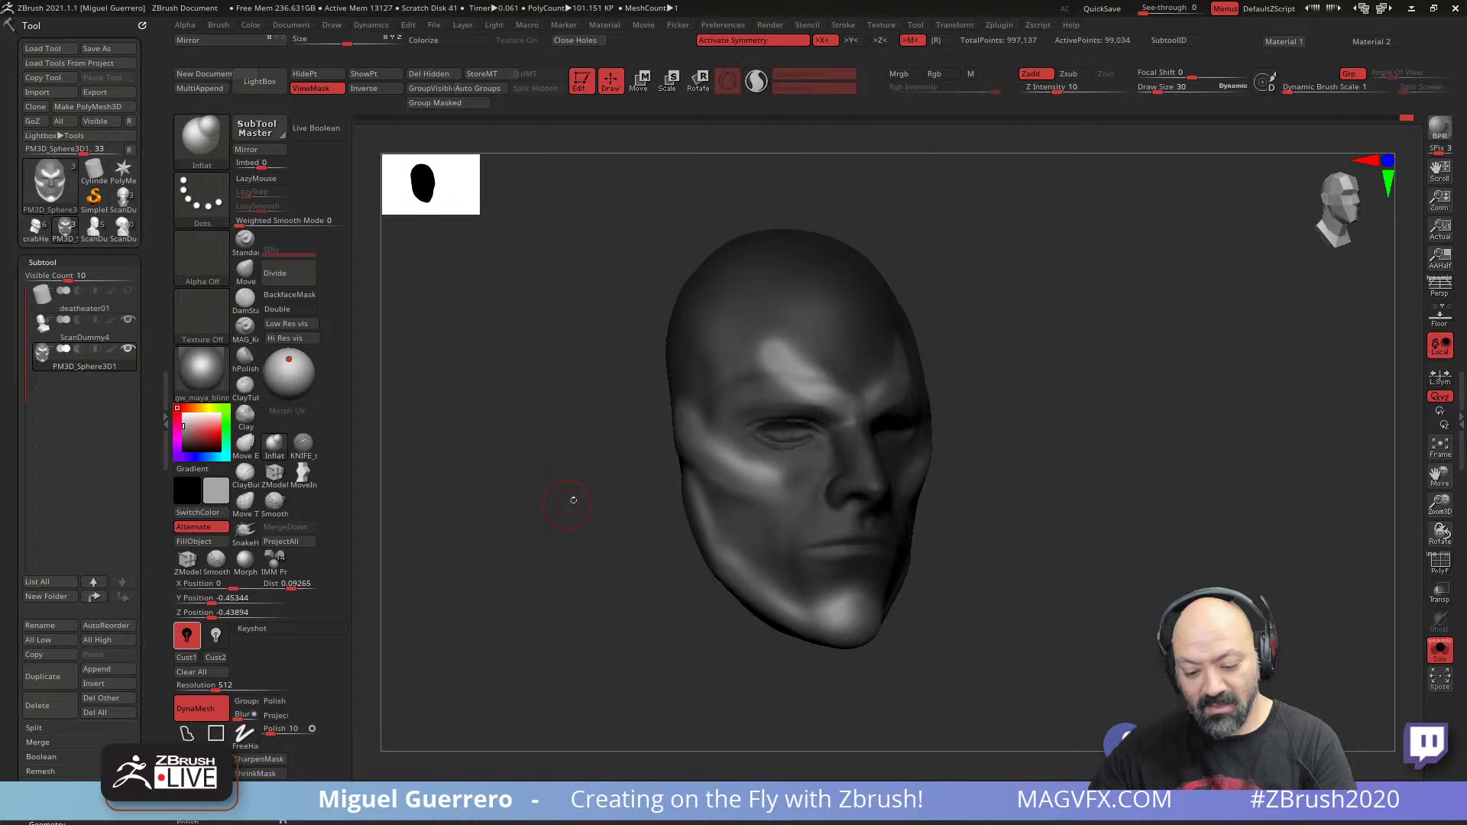
{"action": "left_click_drag", "start_coordinate": [684, 439], "coordinate": [747, 480]}
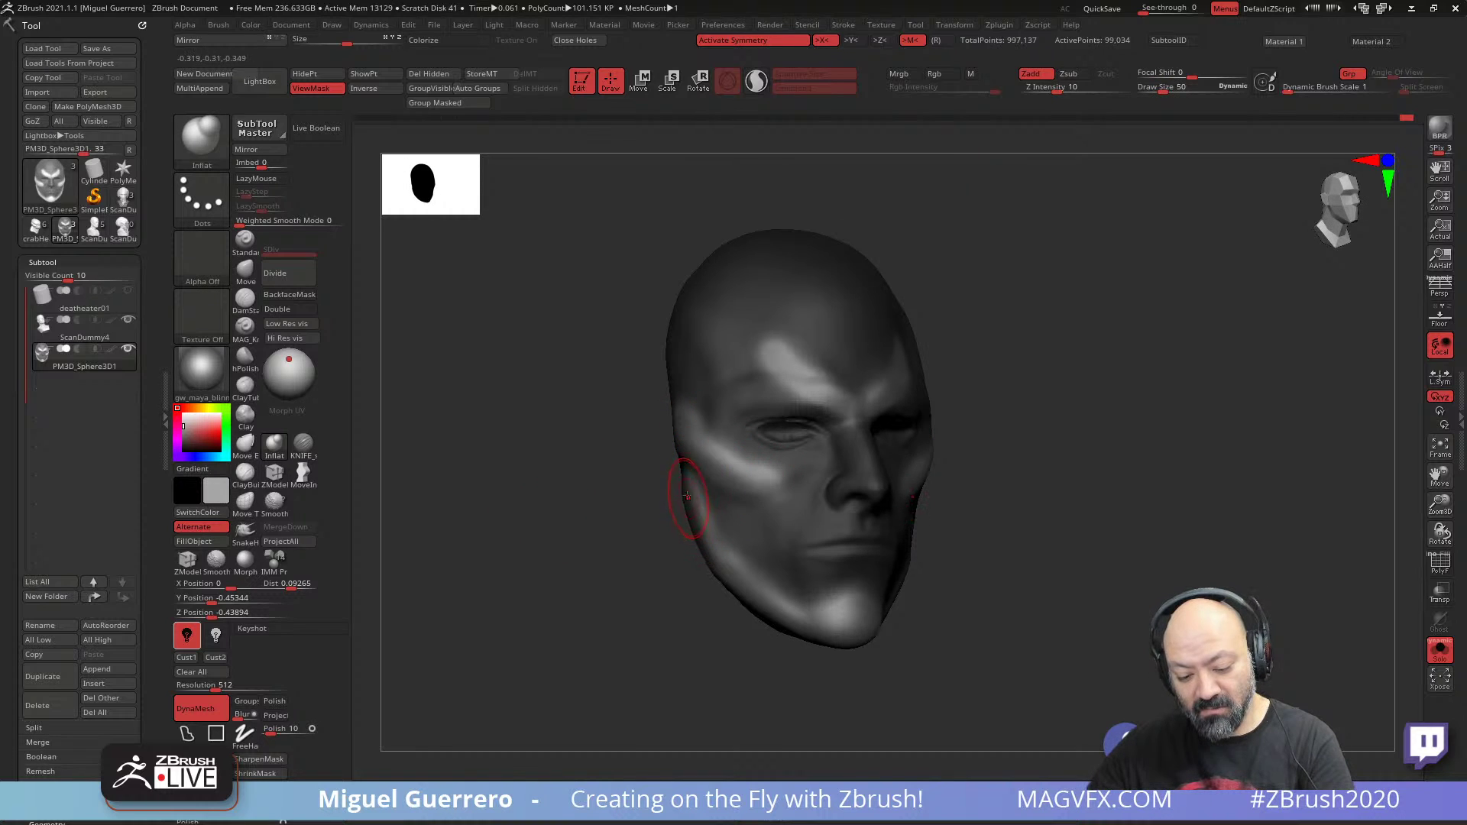
{"action": "left_click_drag", "start_coordinate": [706, 539], "coordinate": [819, 625]}
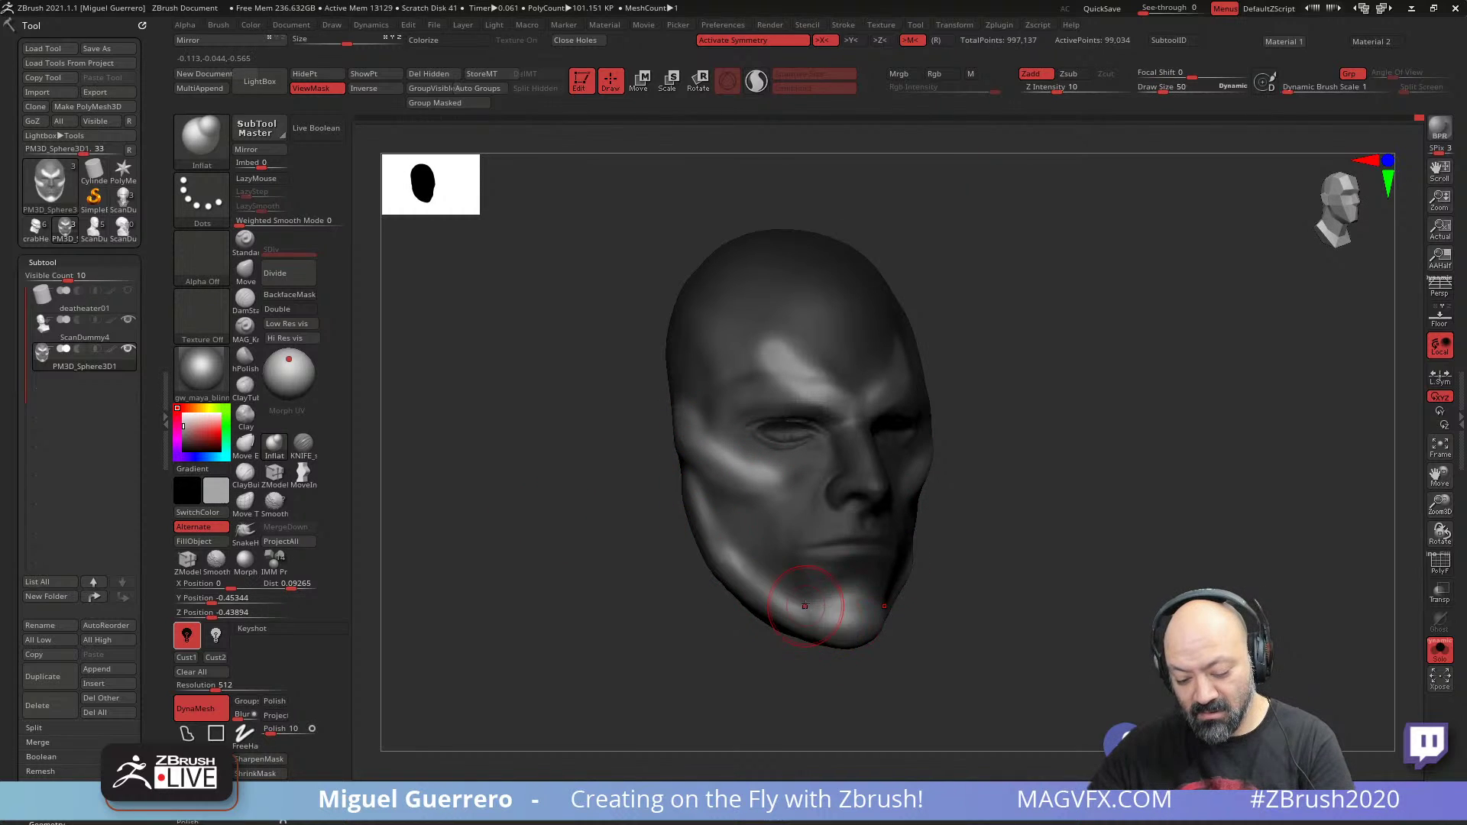
{"action": "left_click_drag", "start_coordinate": [772, 692], "coordinate": [688, 664]}
{"action": "left_click_drag", "start_coordinate": [764, 342], "coordinate": [832, 397]}
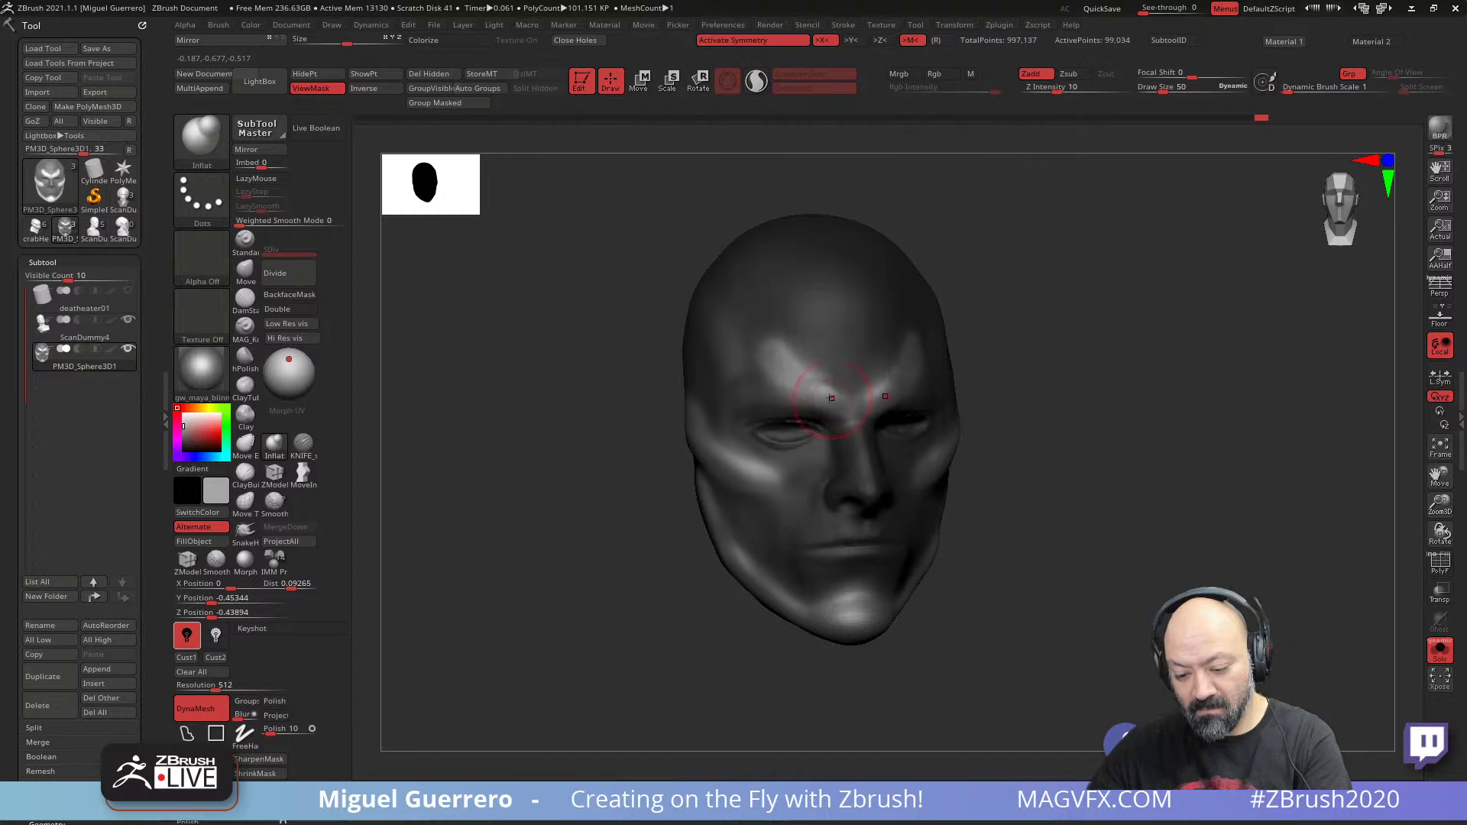
- Switch to the DamStandard brush and clear the mask from the whole face
{"action": "left_click_drag", "start_coordinate": [557, 454], "coordinate": [277, 423]}
{"action": "left_click", "coordinate": [246, 309]}
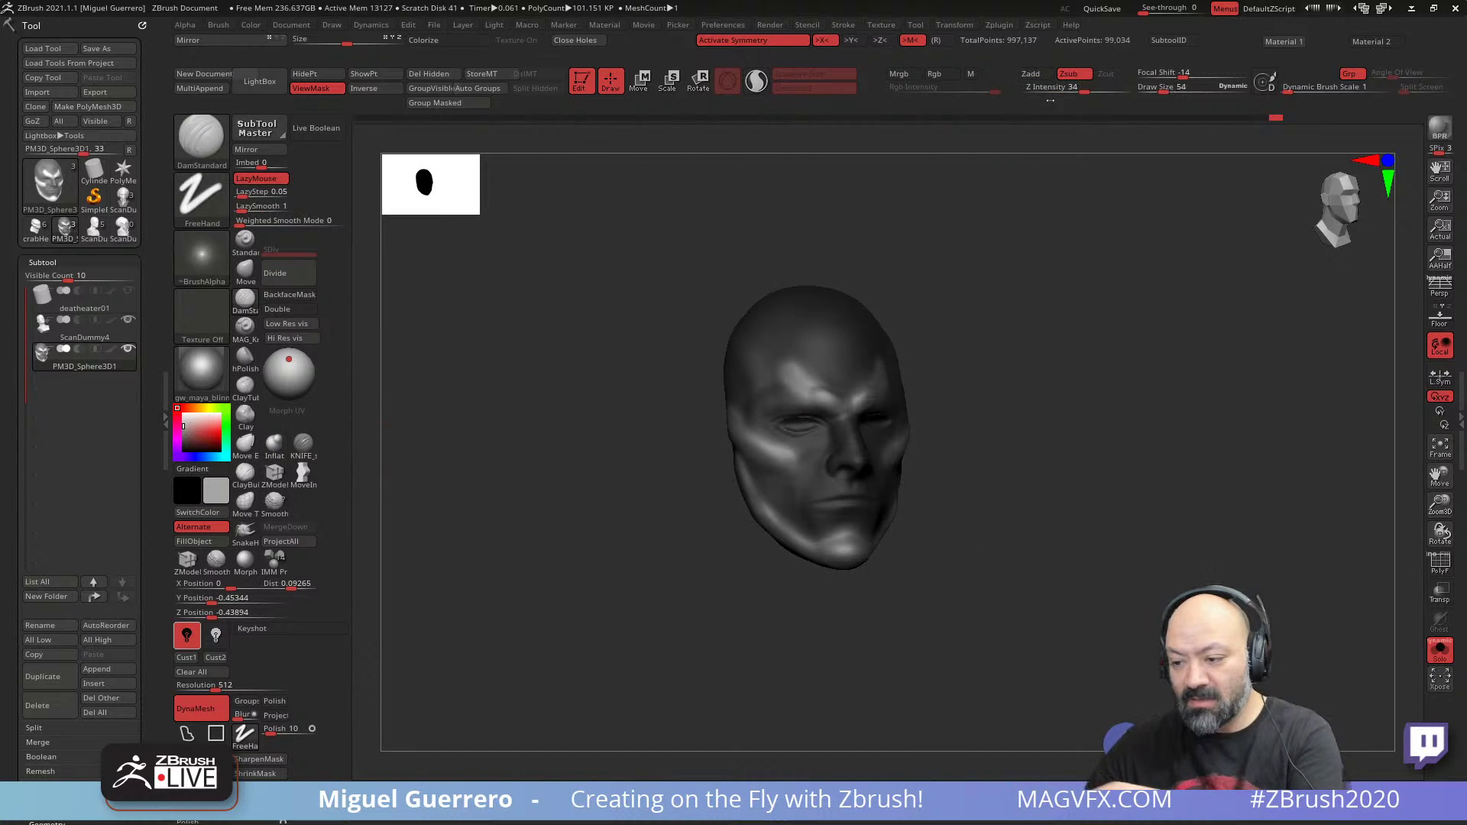
{"action": "left_click_drag", "start_coordinate": [670, 435], "coordinate": [711, 430]}
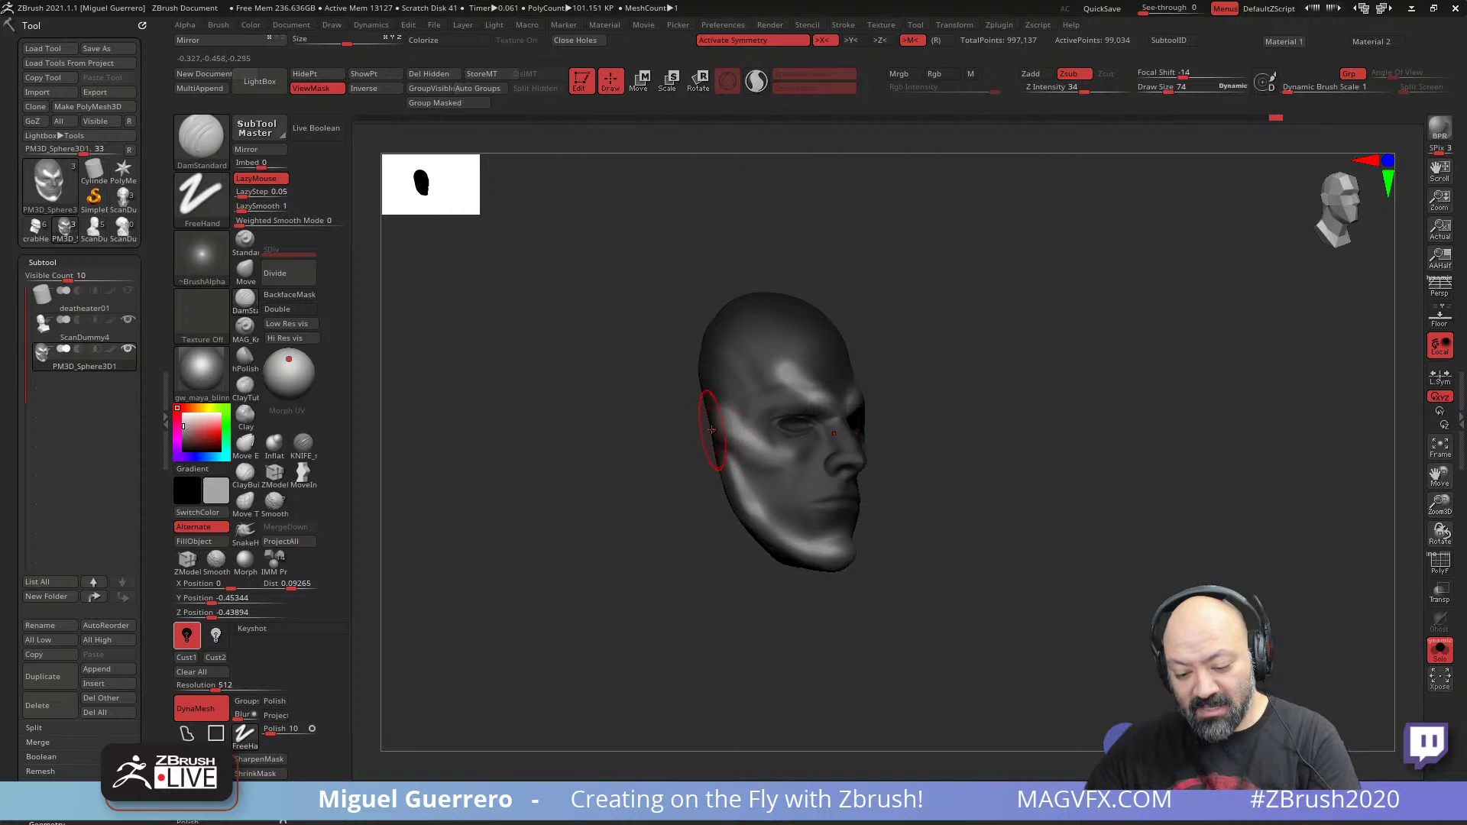
{"action": "left_click", "coordinate": [322, 88]}
{"action": "mouse_move", "coordinate": [583, 370]}
{"action": "left_mouse_down"}
{"action": "mouse_move", "coordinate": [709, 437]}
{"action": "mouse_move", "coordinate": [614, 451]}
{"action": "mouse_move", "coordinate": [603, 484]}
{"action": "left_mouse_up"}
{"action": "left_click_drag", "start_coordinate": [667, 549], "coordinate": [757, 585], "text": "shift"}
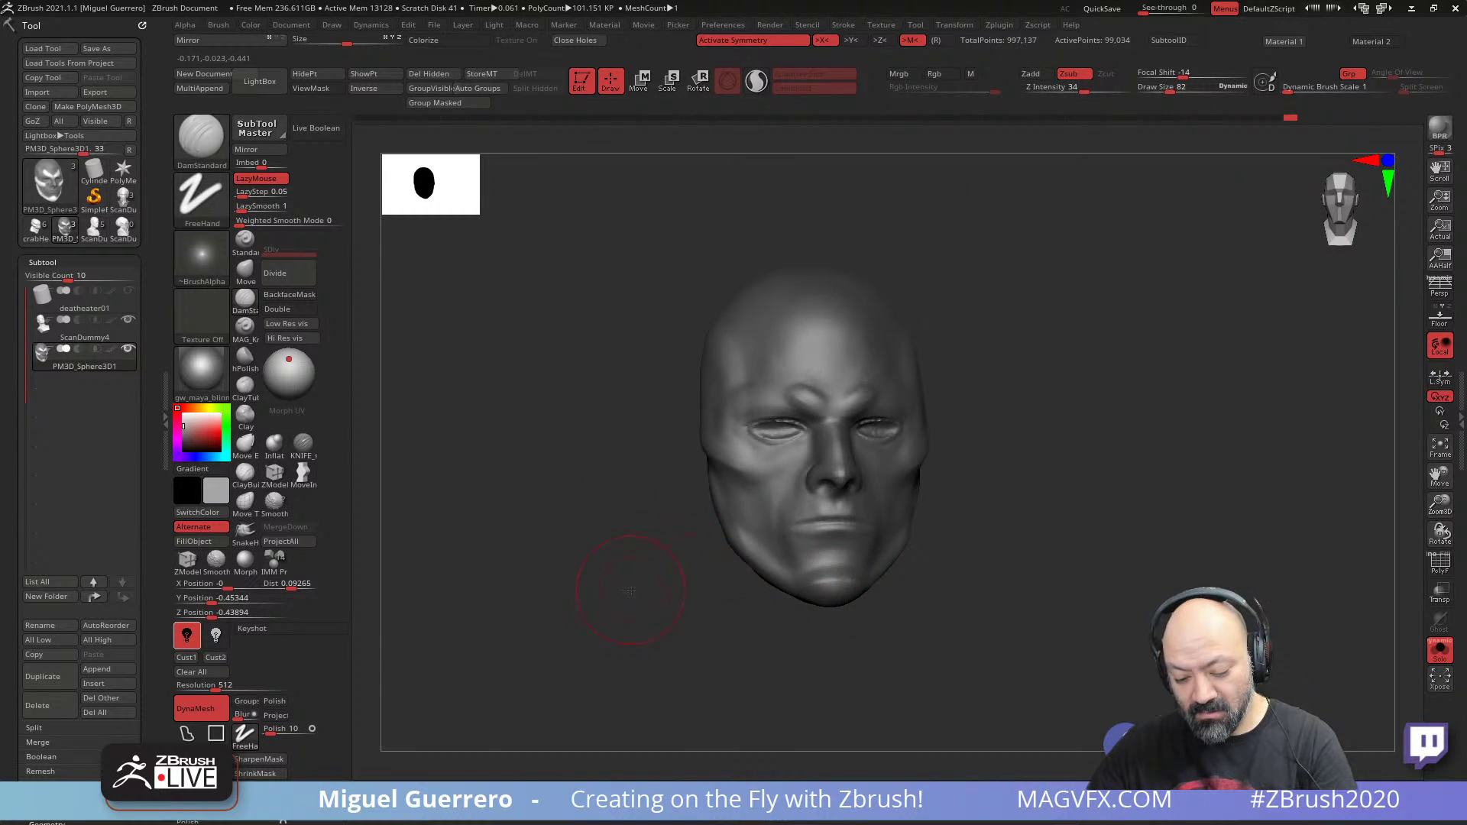
- Smooth the outer ends of the cheekbones at the sides of the face with the Smooth brush at draw size 66
{"action": "mouse_move", "coordinate": [645, 574]}
{"action": "left_mouse_down"}
{"action": "mouse_move", "coordinate": [703, 581]}
{"action": "mouse_move", "coordinate": [612, 579]}
{"action": "left_mouse_up"}
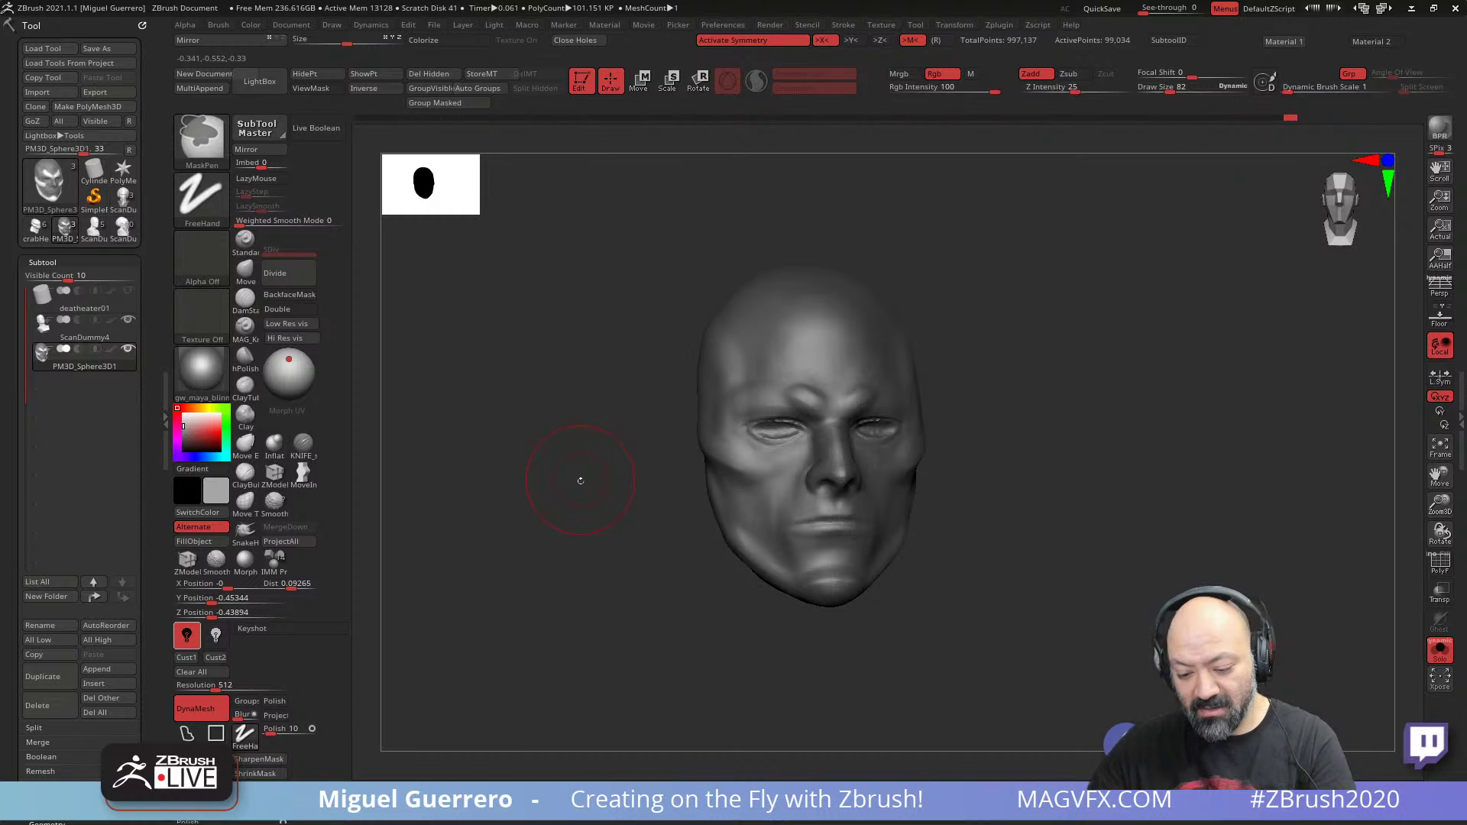
{"action": "left_click_drag", "start_coordinate": [579, 482], "coordinate": [589, 430]}
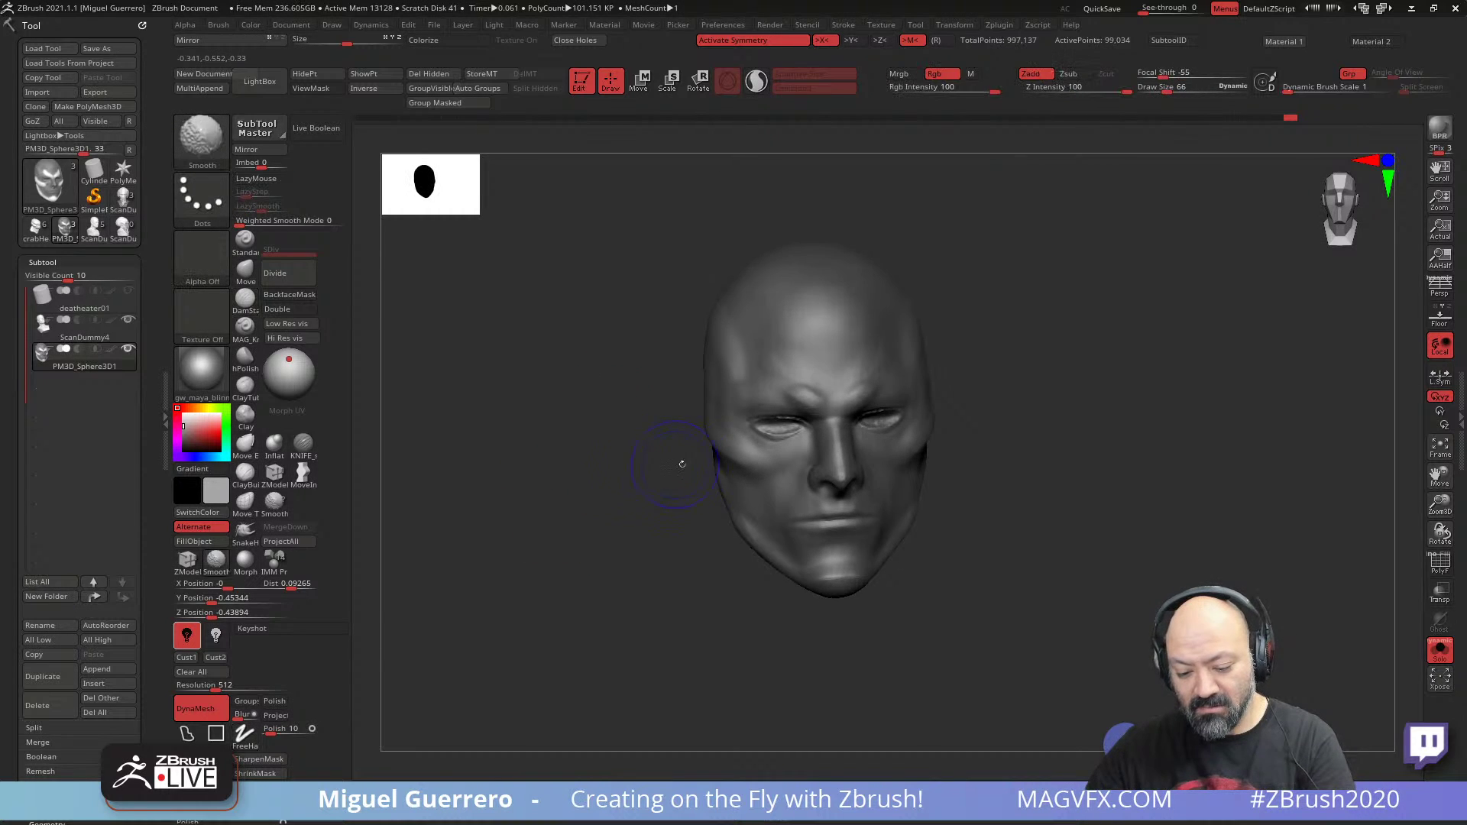
{"action": "left_click_drag", "start_coordinate": [710, 432], "coordinate": [729, 463], "text": "shift"}
{"action": "left_click_drag", "start_coordinate": [635, 454], "coordinate": [676, 449]}
{"action": "left_click_drag", "start_coordinate": [707, 440], "coordinate": [734, 463], "text": "shift"}
{"action": "left_click_drag", "start_coordinate": [678, 420], "coordinate": [689, 423], "text": "shift"}
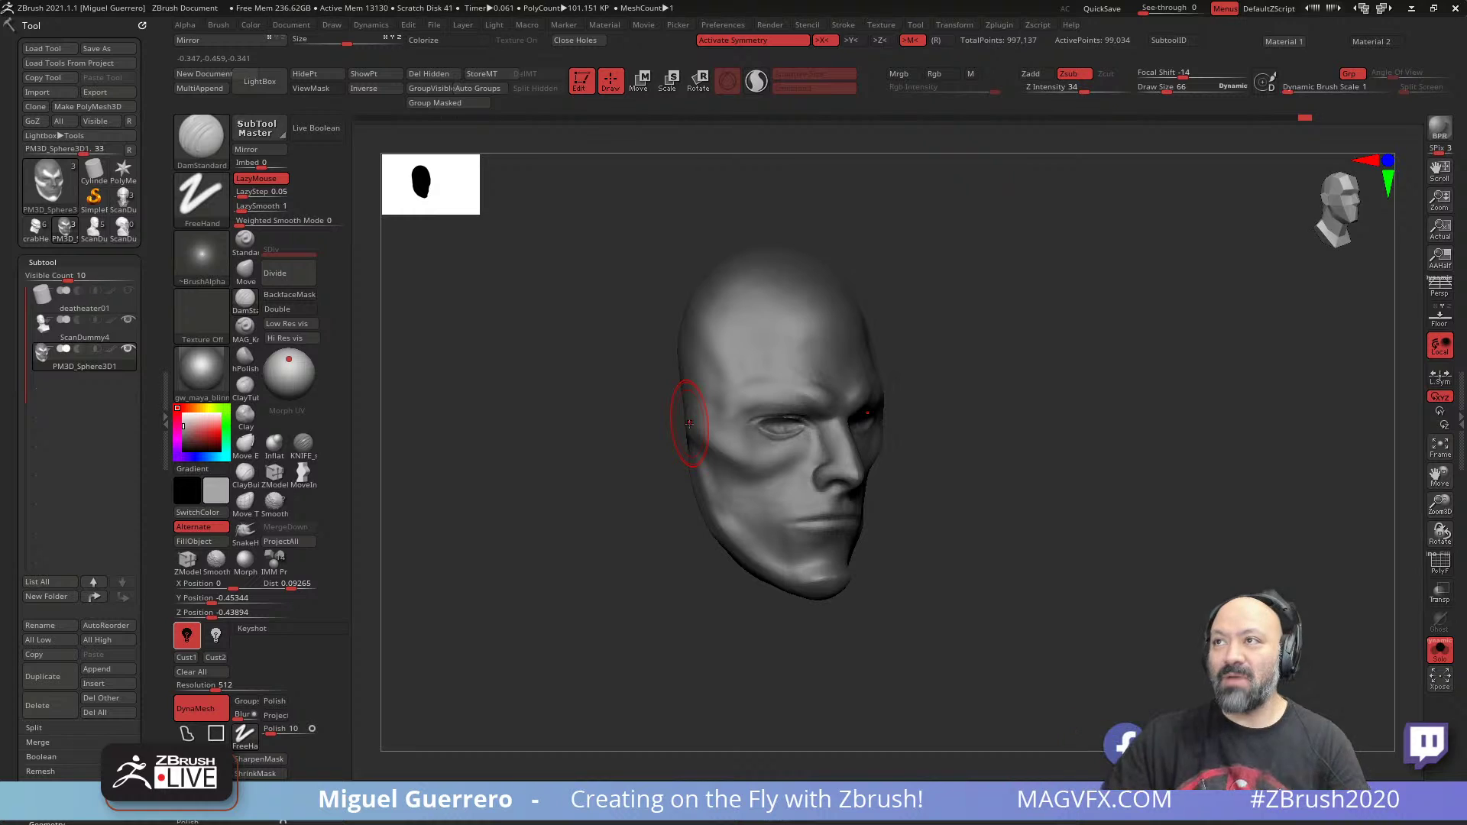
- Apply the Blinn material and aim the light at the face from above
{"action": "left_click_drag", "start_coordinate": [466, 519], "coordinate": [371, 501], "text": "shift"}
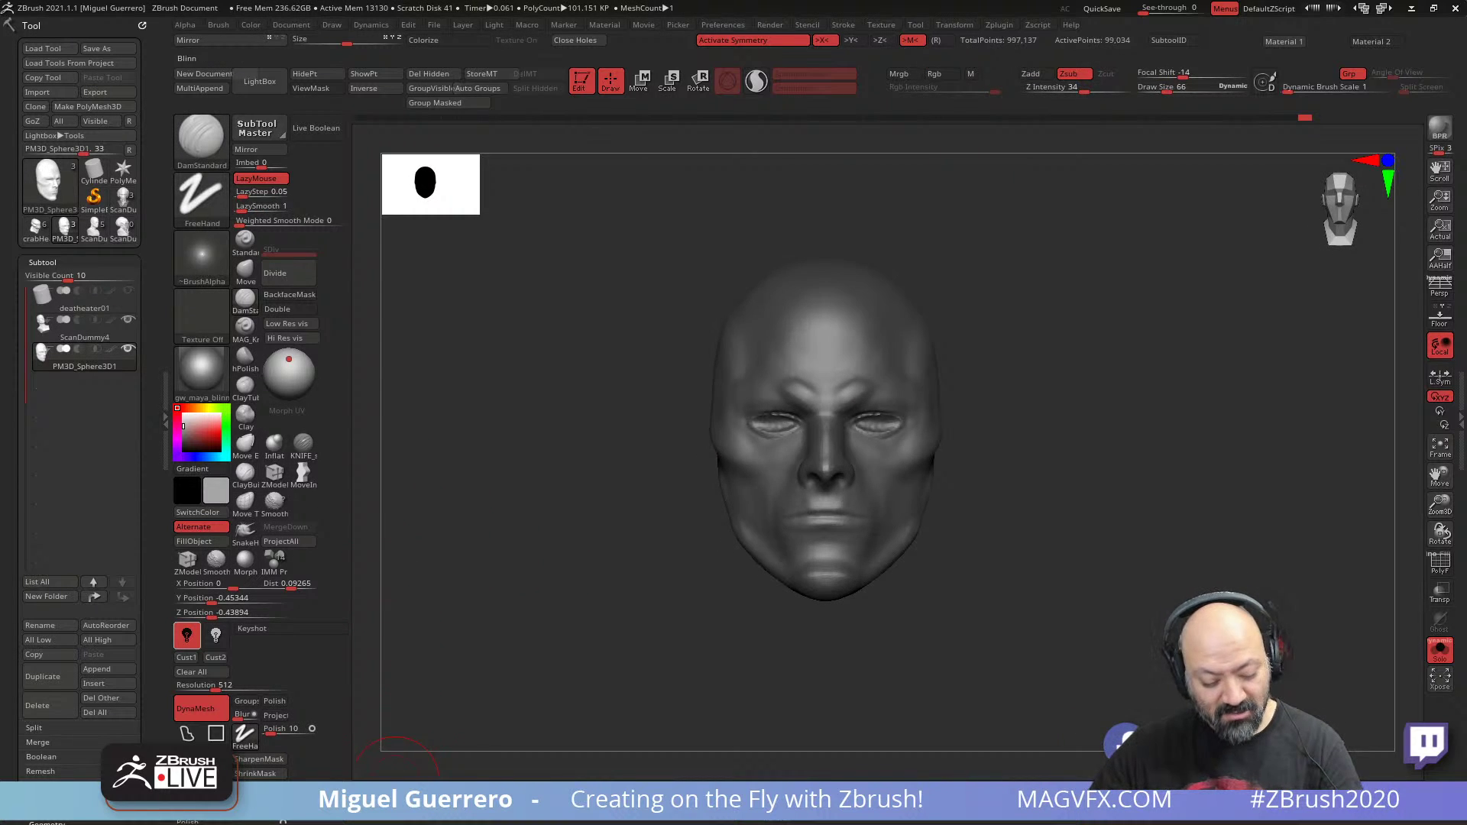
{"action": "left_click", "coordinate": [398, 800]}
{"action": "left_click_drag", "start_coordinate": [272, 370], "coordinate": [285, 360]}
{"action": "left_click", "coordinate": [285, 356]}
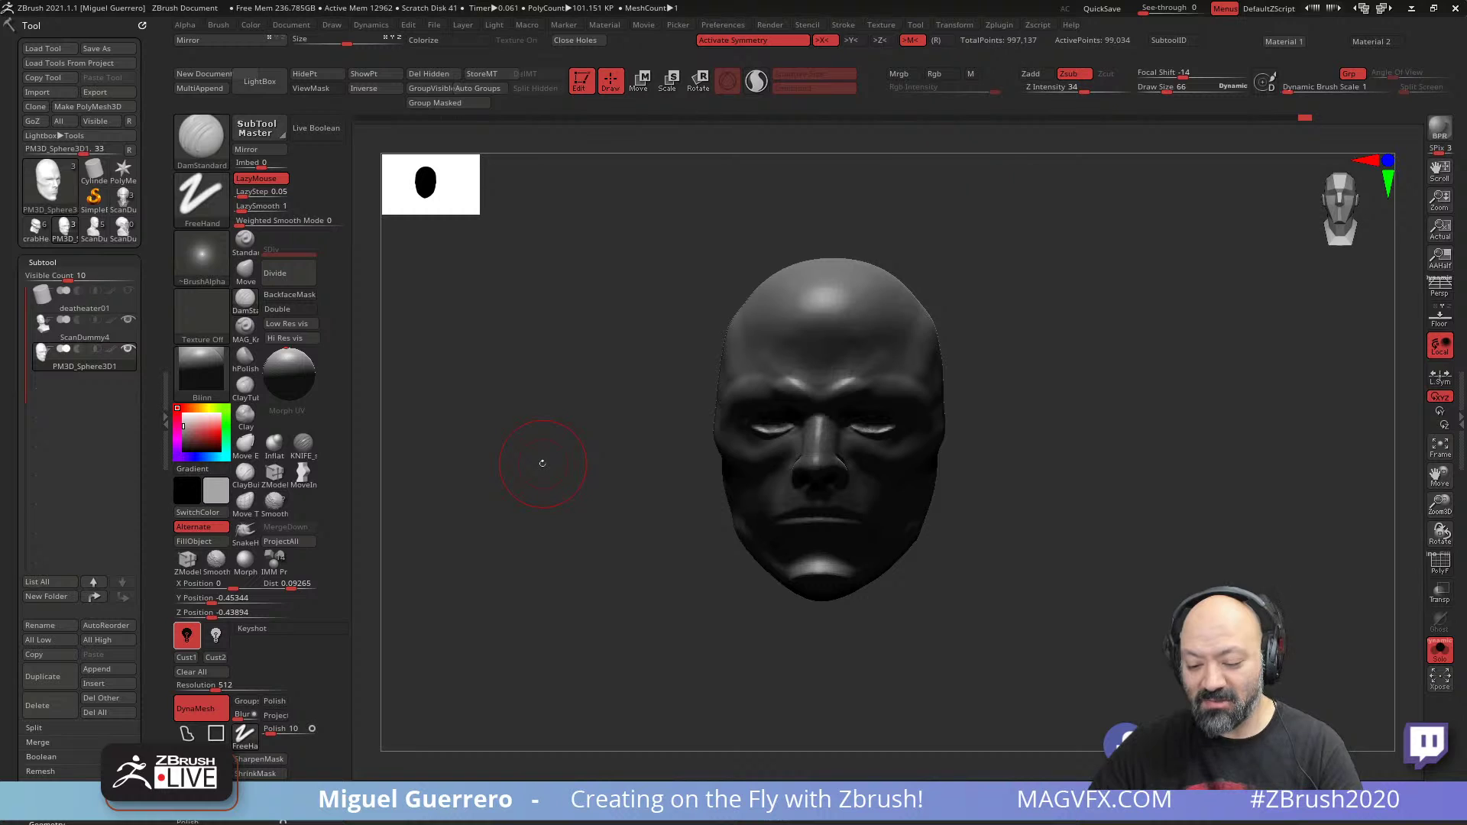
{"action": "left_click_drag", "start_coordinate": [543, 463], "coordinate": [551, 589]}
{"action": "right_click_drag", "start_coordinate": [573, 537], "coordinate": [586, 550], "text": "ctrl"}
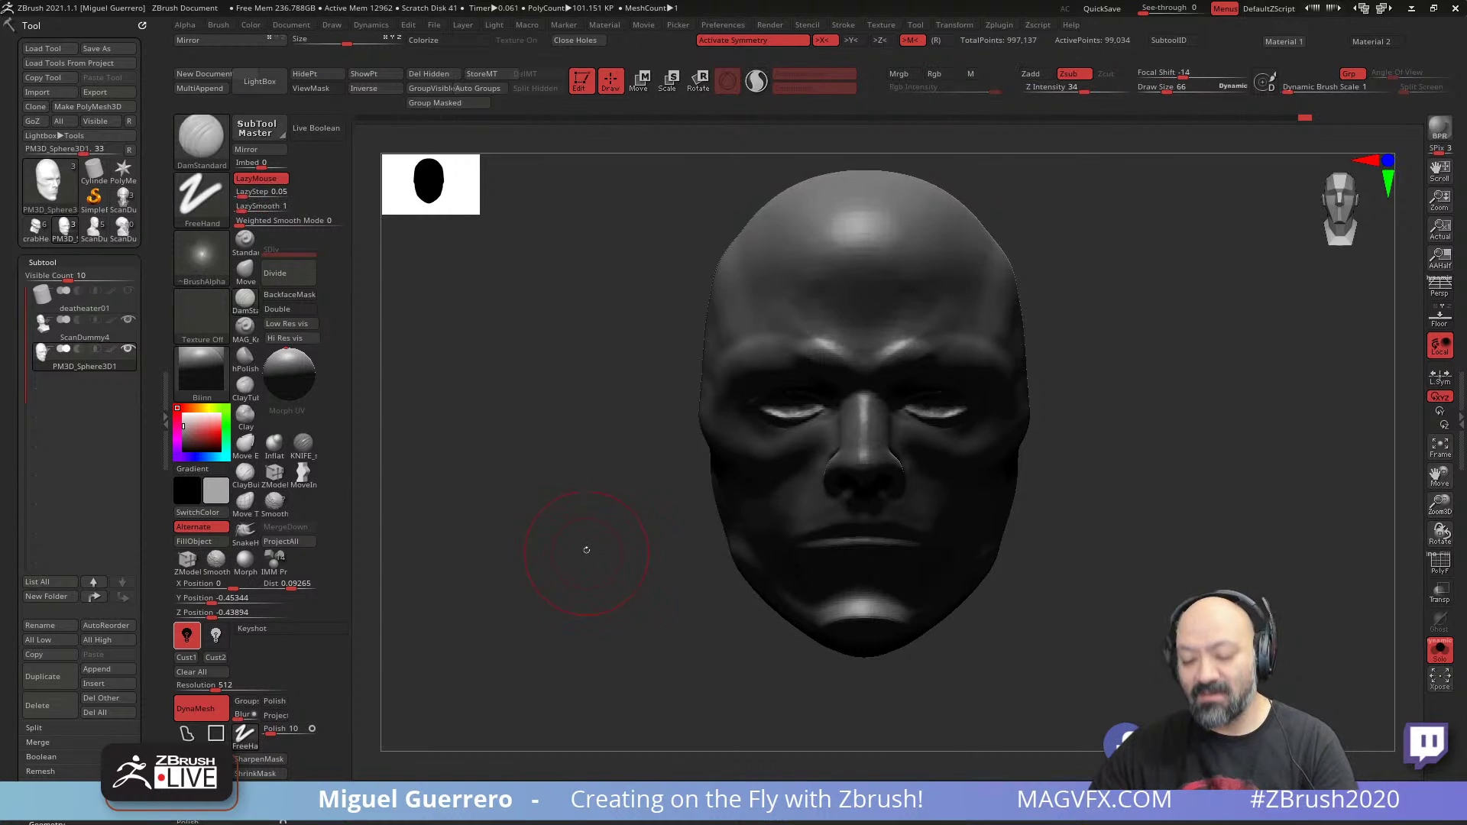
{"action": "left_click", "coordinate": [287, 357]}
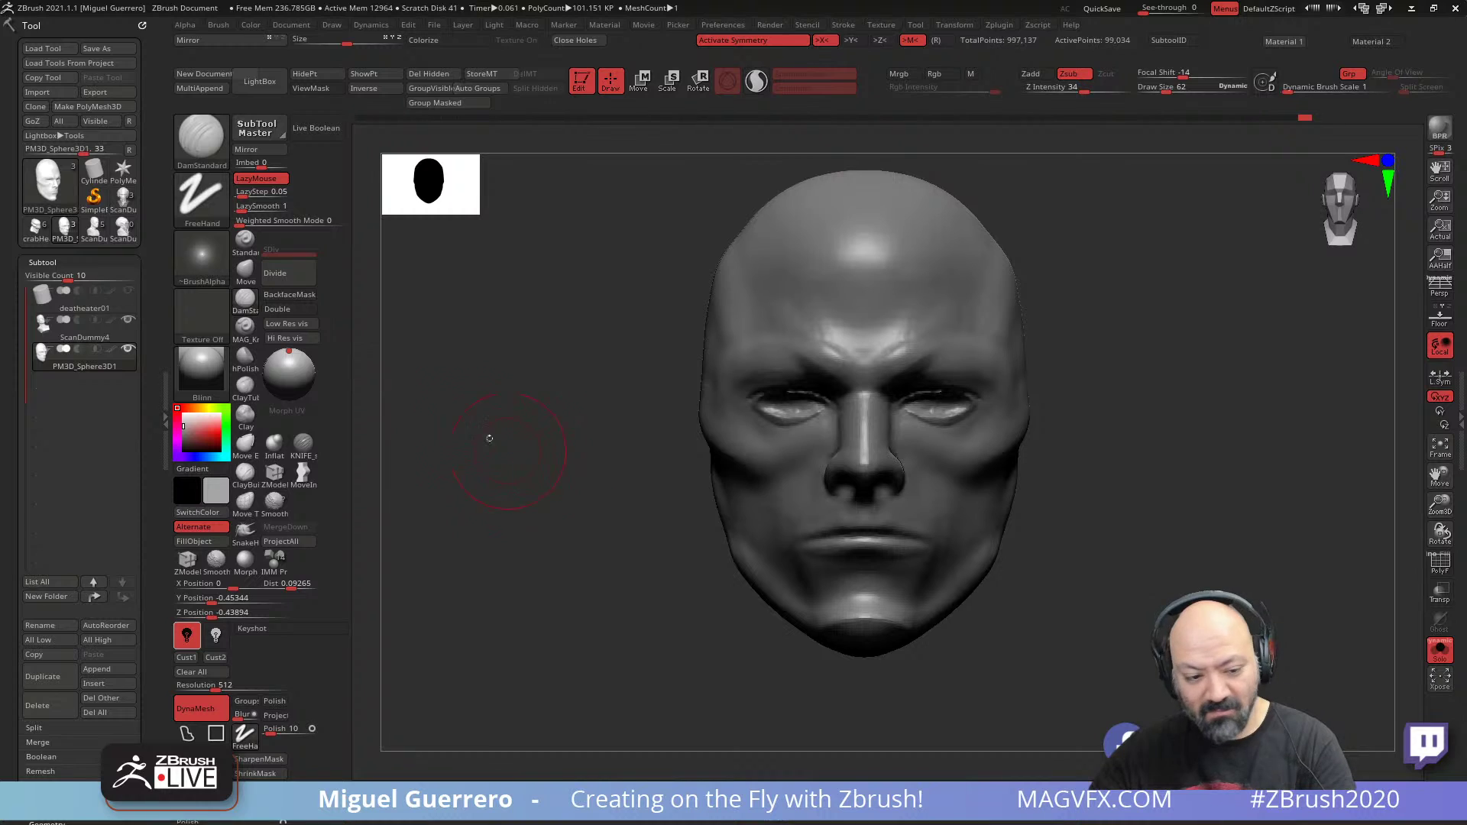
- Reshape the nostril wings from below the nose with the Move brush at draw size 30
{"action": "key", "text": "b"}
{"action": "key", "text": "m"}
{"action": "key", "text": "v"}
{"action": "key", "text": "bracketleft"}
{"action": "key", "text": "bracketleft"}
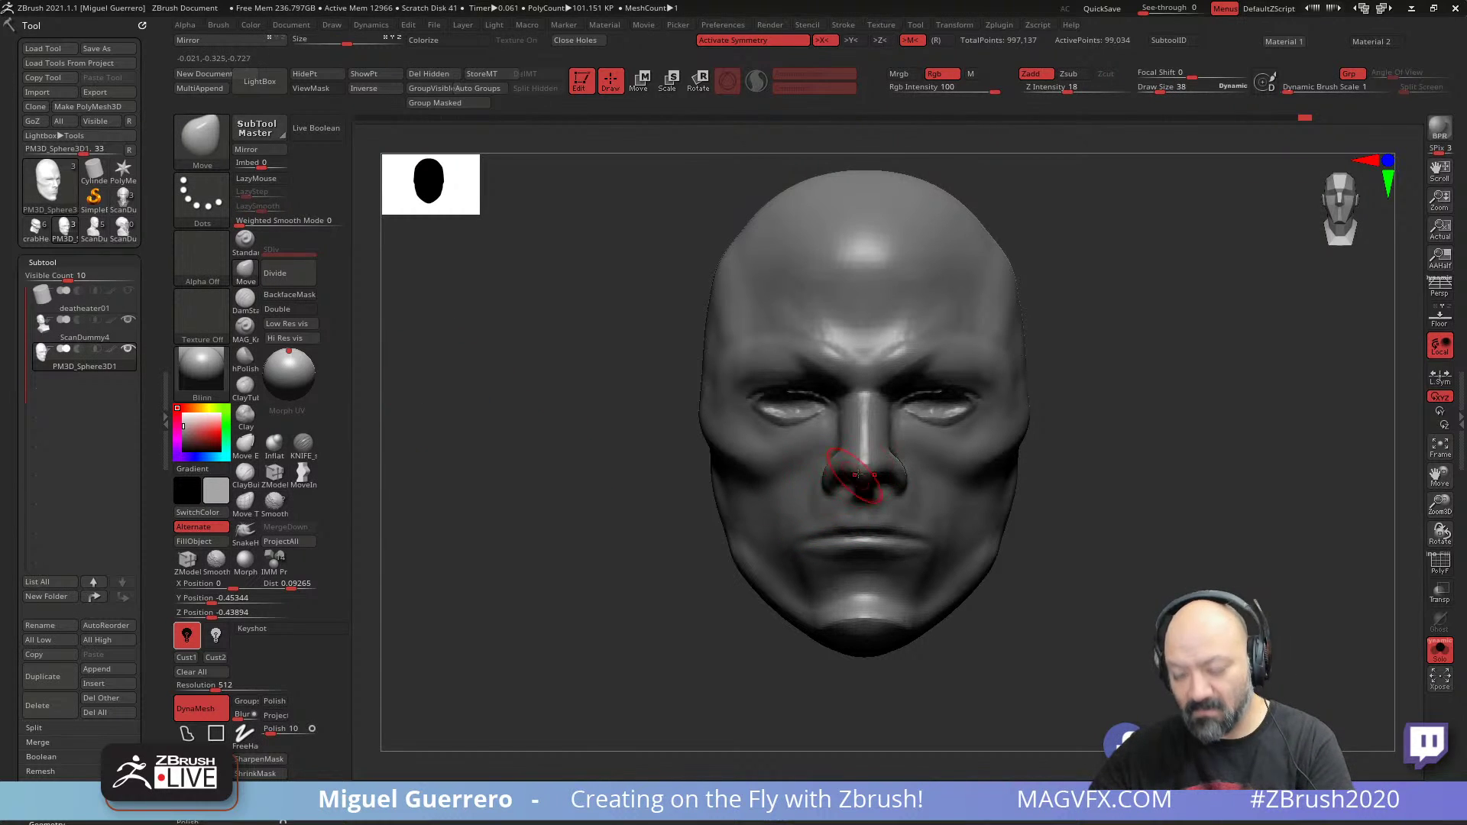
{"action": "key", "text": "bracketleft"}
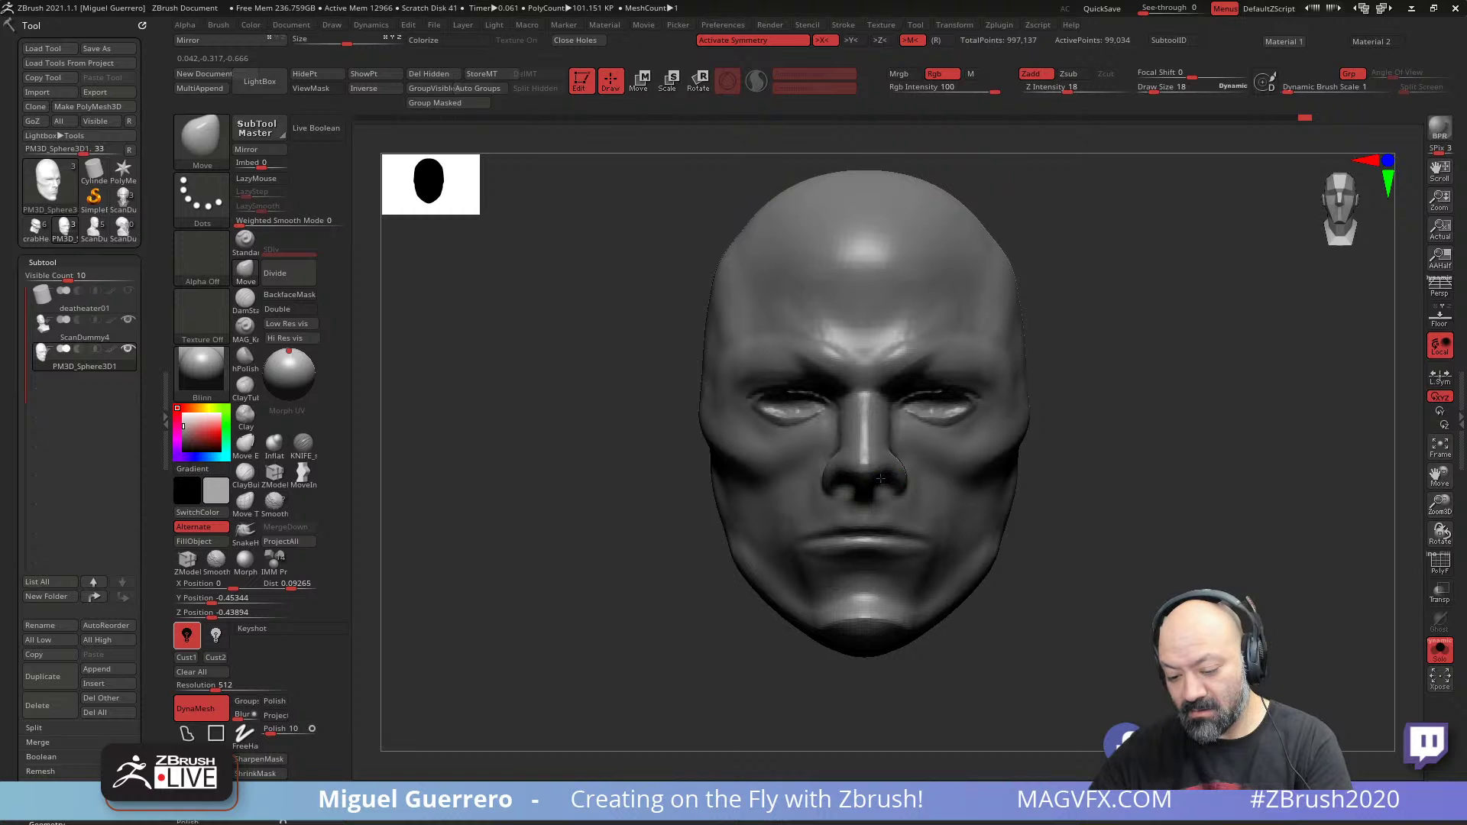
{"action": "left_click_drag", "start_coordinate": [581, 466], "coordinate": [621, 349]}
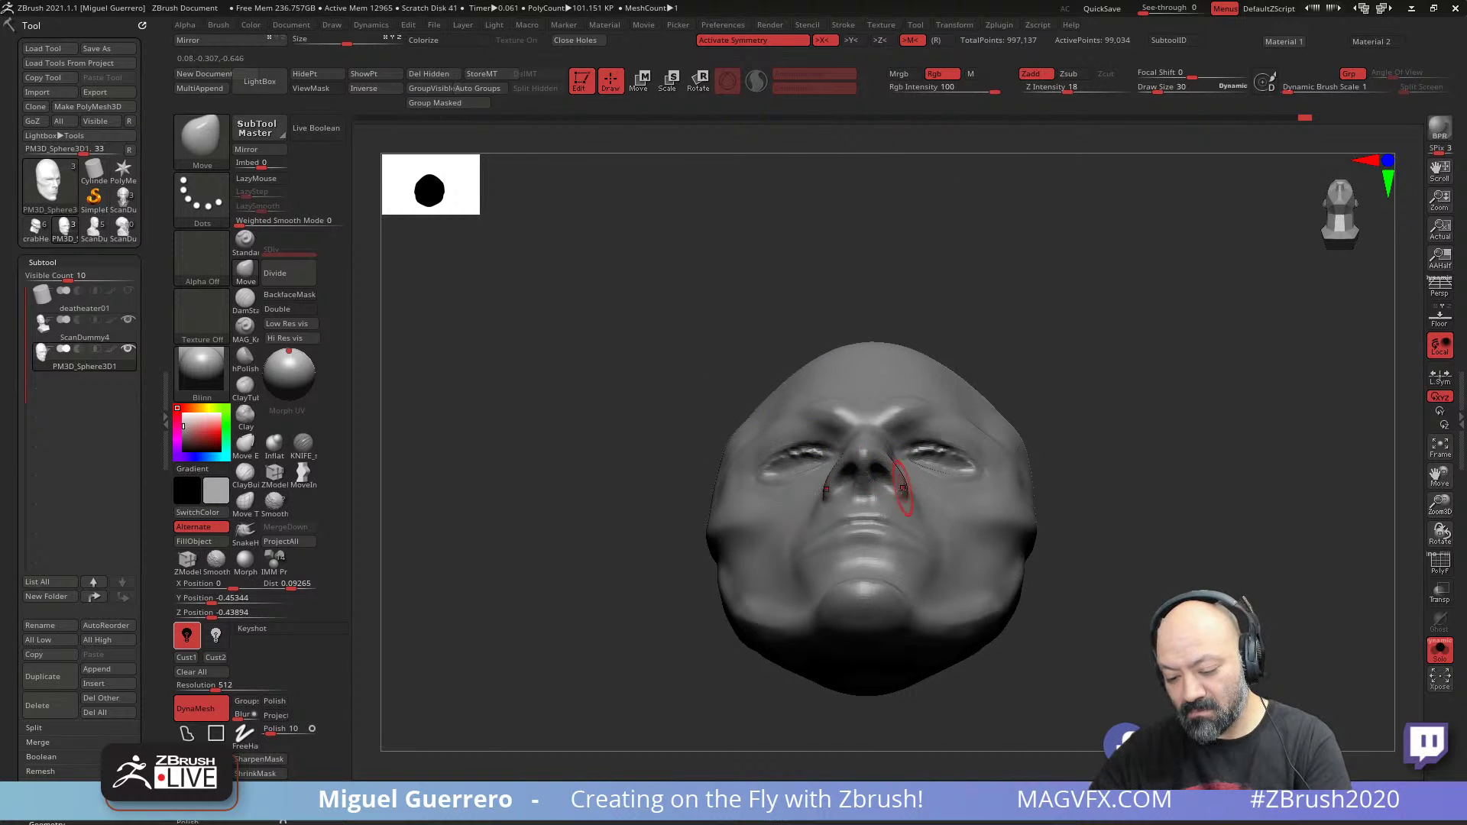
{"action": "left_click_drag", "start_coordinate": [902, 489], "coordinate": [900, 484]}
- Mask the mouth and the creases beside the nose at draw sizes 30 and 14, soften the mask edges, and invert it
{"action": "left_click_drag", "start_coordinate": [600, 426], "coordinate": [642, 514]}
{"action": "key", "text": "bracketright"}
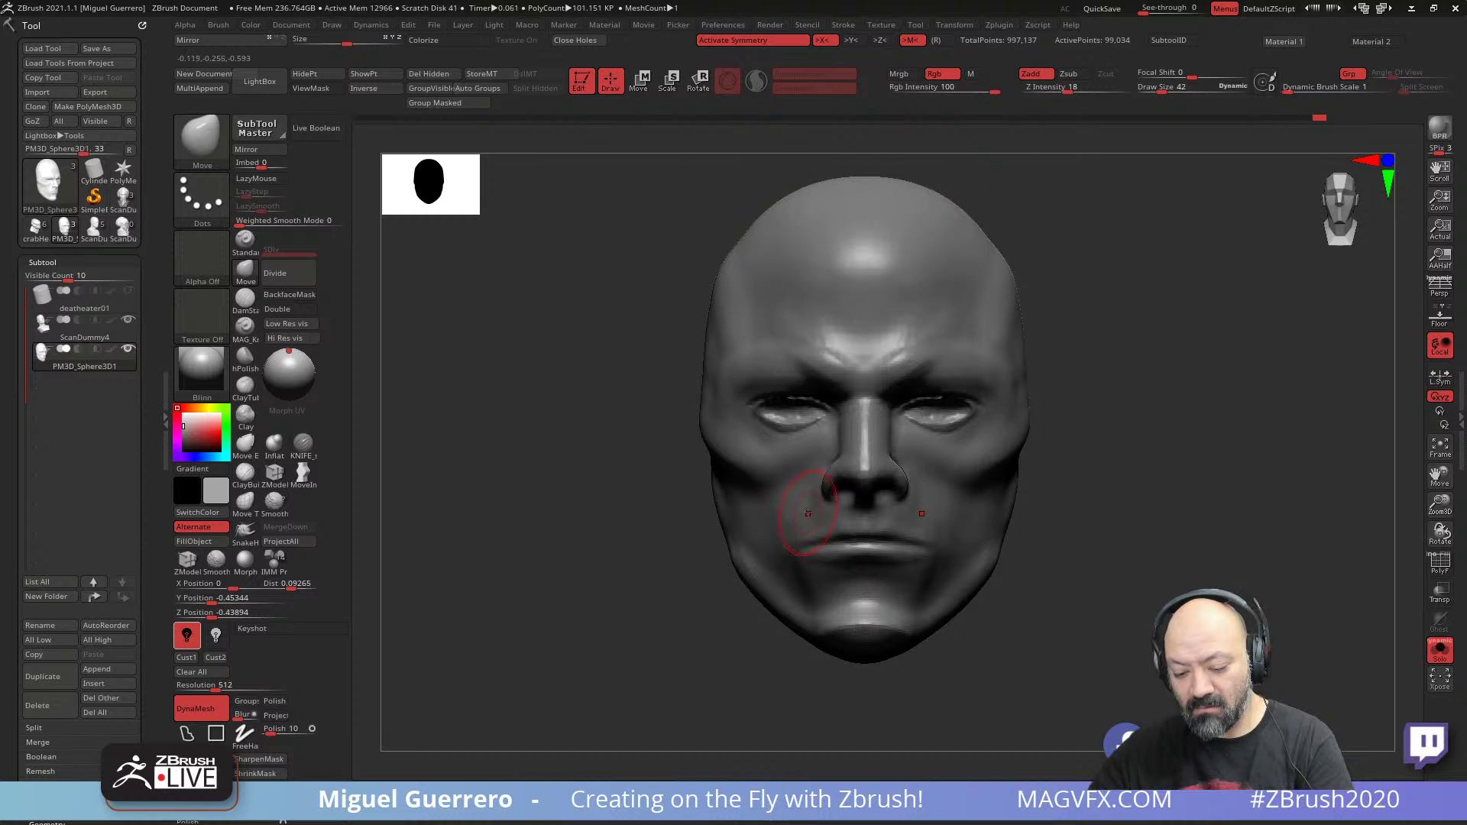
{"action": "left_click_drag", "start_coordinate": [583, 539], "coordinate": [661, 558]}
{"action": "key", "text": "bracketleft"}
{"action": "mouse_move", "coordinate": [832, 527]}
{"action": "left_mouse_down", "text": "ctrl"}
{"action": "mouse_move", "coordinate": [852, 570]}
{"action": "mouse_move", "coordinate": [795, 493]}
{"action": "left_mouse_up", "text": "ctrl"}
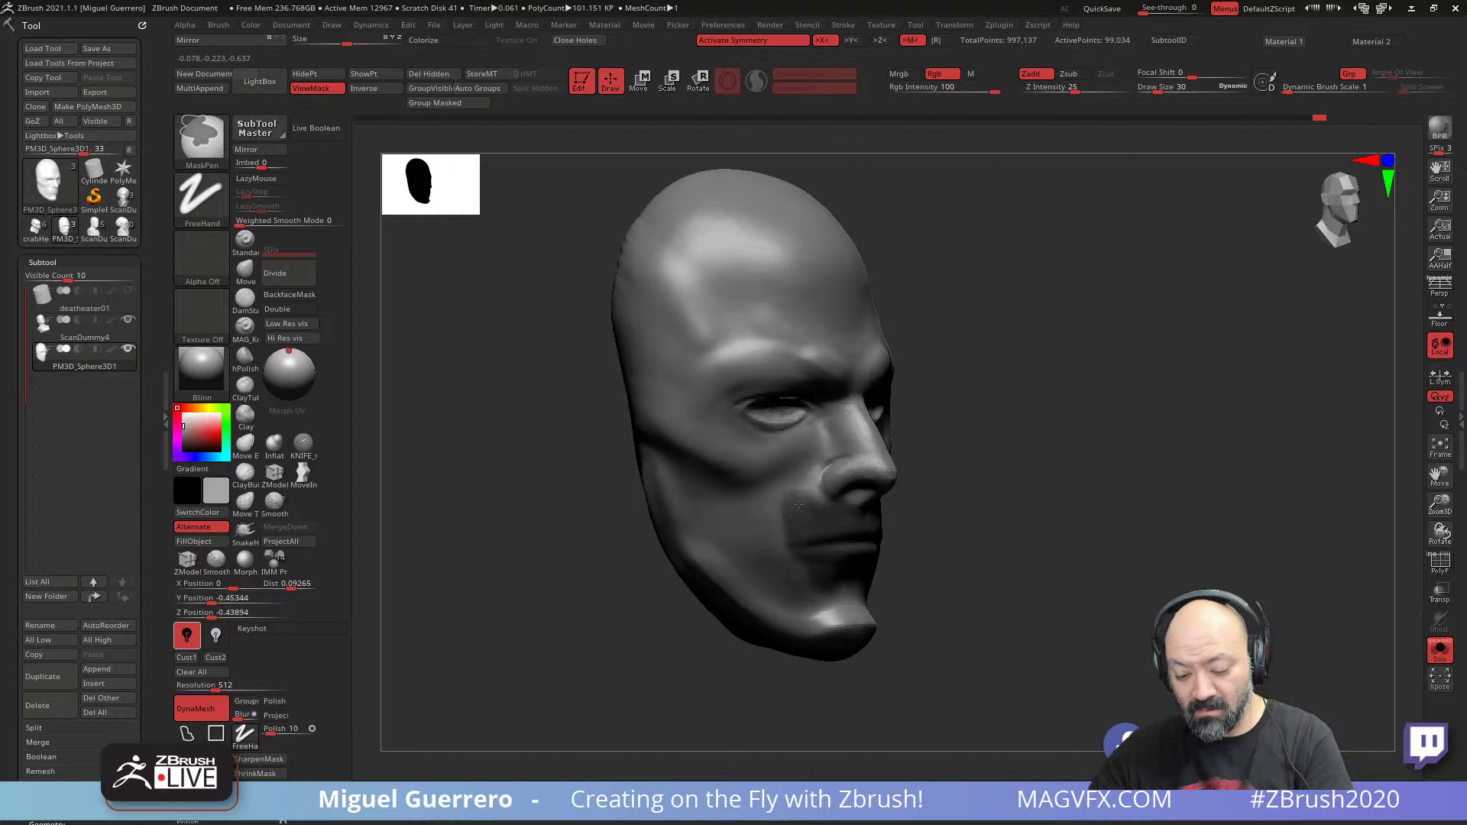
{"action": "key", "text": "ctrl"}
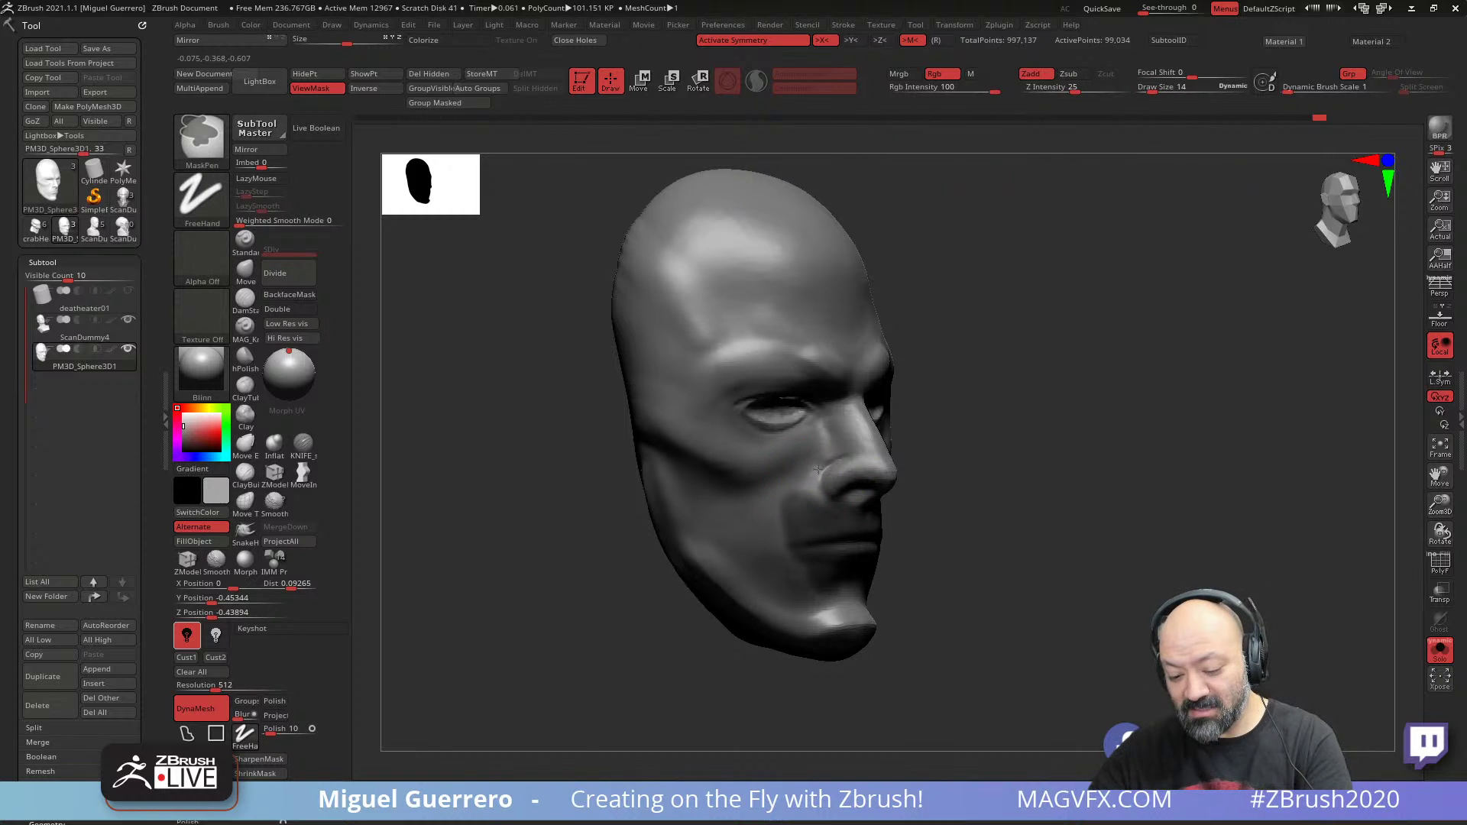
{"action": "mouse_move", "coordinate": [822, 467]}
{"action": "left_mouse_down", "text": "ctrl"}
{"action": "mouse_move", "coordinate": [801, 490]}
{"action": "mouse_move", "coordinate": [795, 585]}
{"action": "left_mouse_up", "text": "ctrl"}
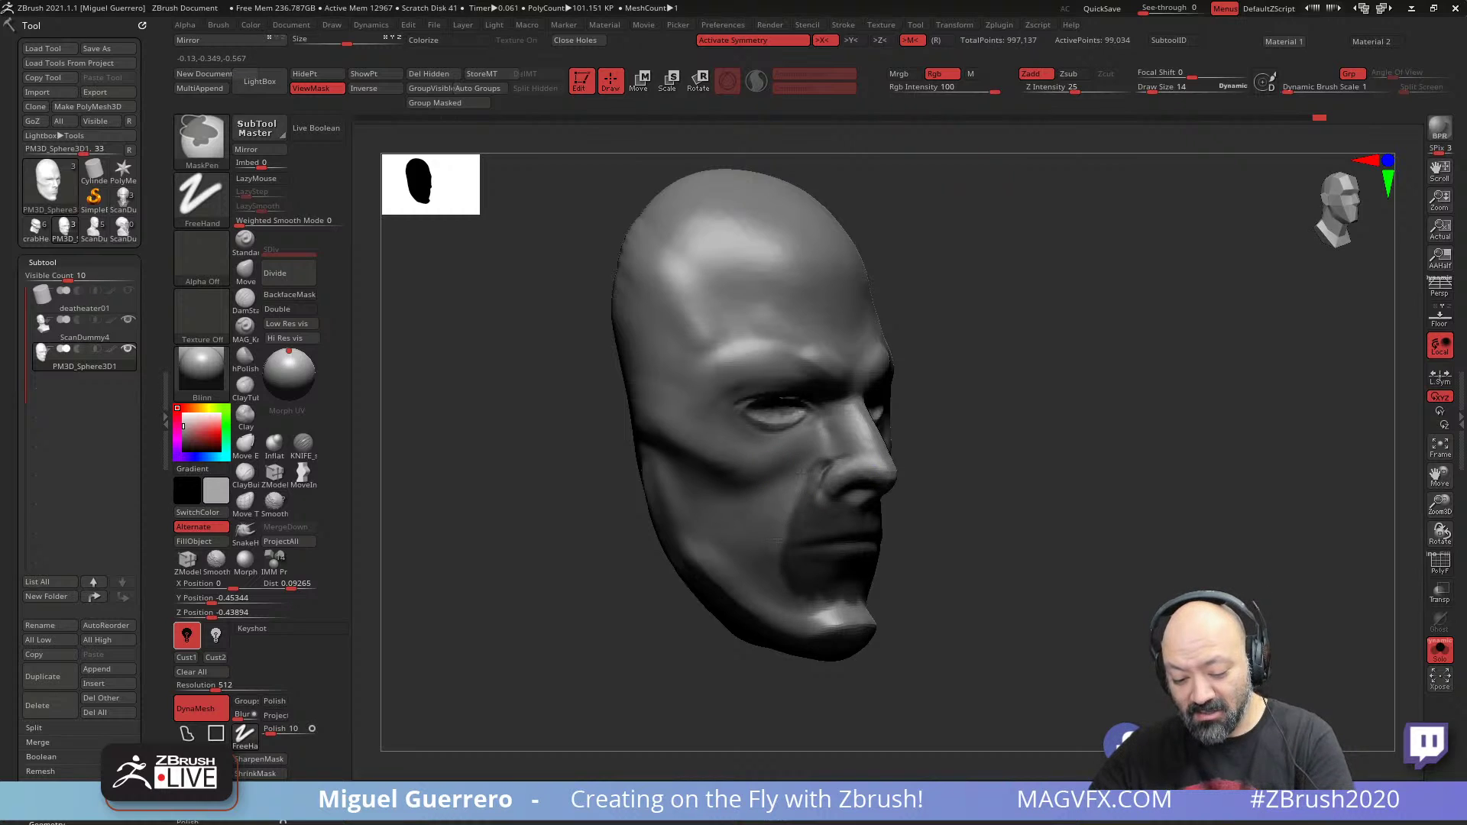
{"action": "left_click", "coordinate": [812, 583], "text": "ctrl"}
{"action": "left_click", "coordinate": [792, 570], "text": "ctrl"}
{"action": "left_click", "coordinate": [540, 544], "text": "ctrl"}
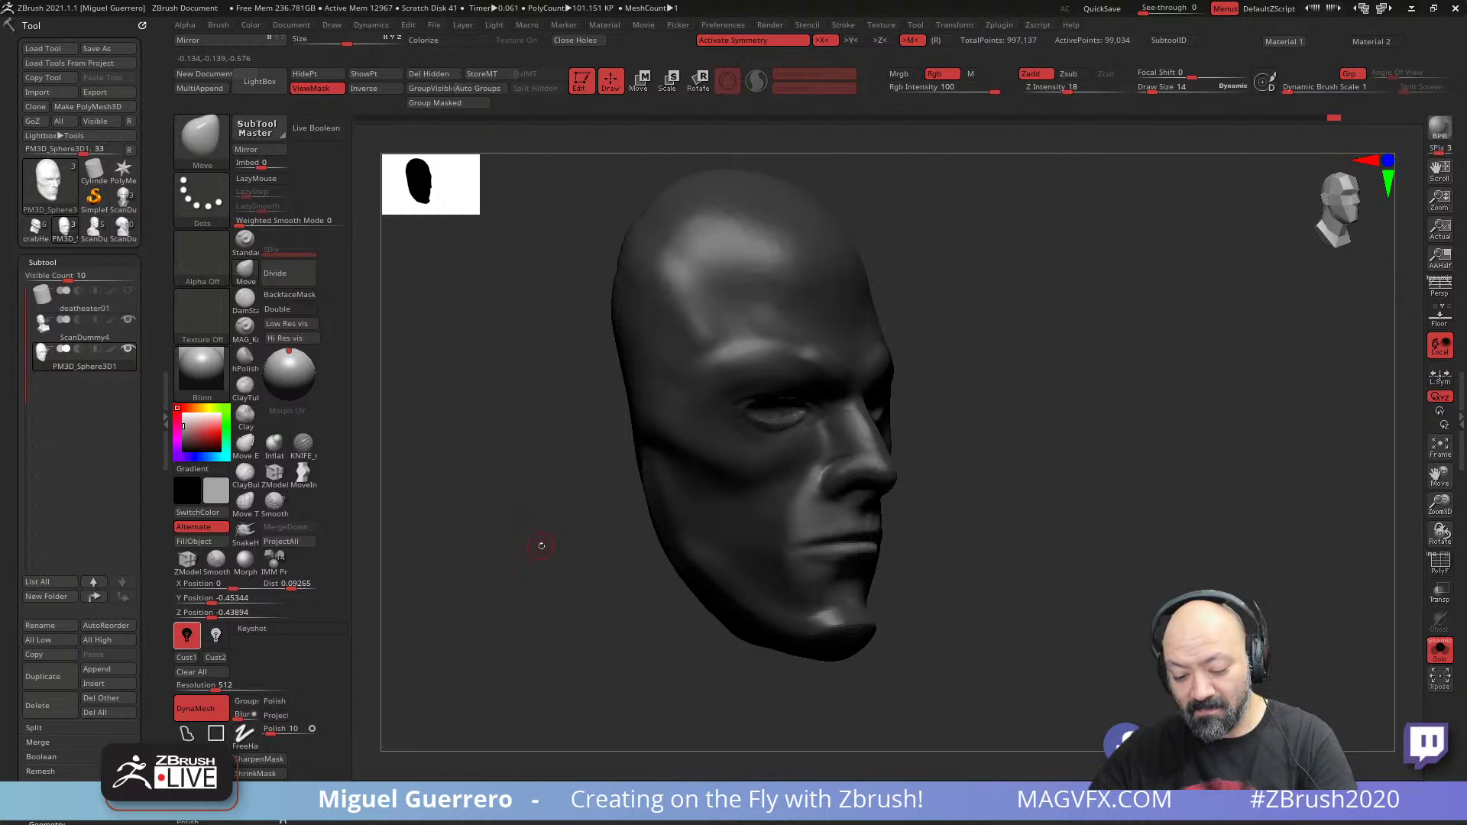
- Relight the face from the front, reshape the unmasked mouth with the Move brush at draw size 66, and hide the mask shading
{"action": "left_click_drag", "start_coordinate": [540, 543], "coordinate": [514, 582], "text": "shift"}
{"action": "left_click", "coordinate": [246, 272]}
{"action": "left_click", "coordinate": [482, 302]}
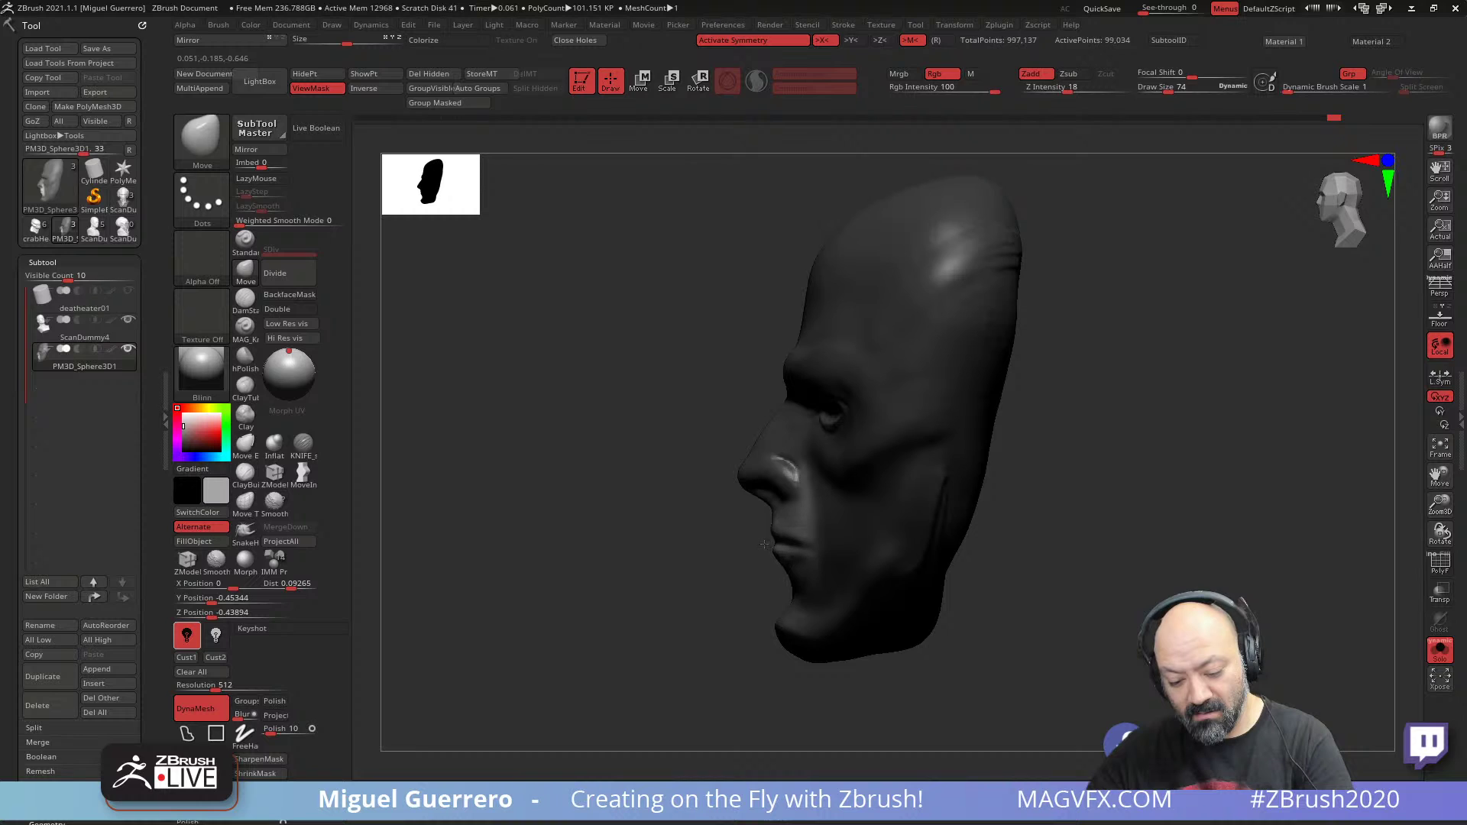
{"action": "left_click_drag", "start_coordinate": [762, 546], "coordinate": [581, 474]}
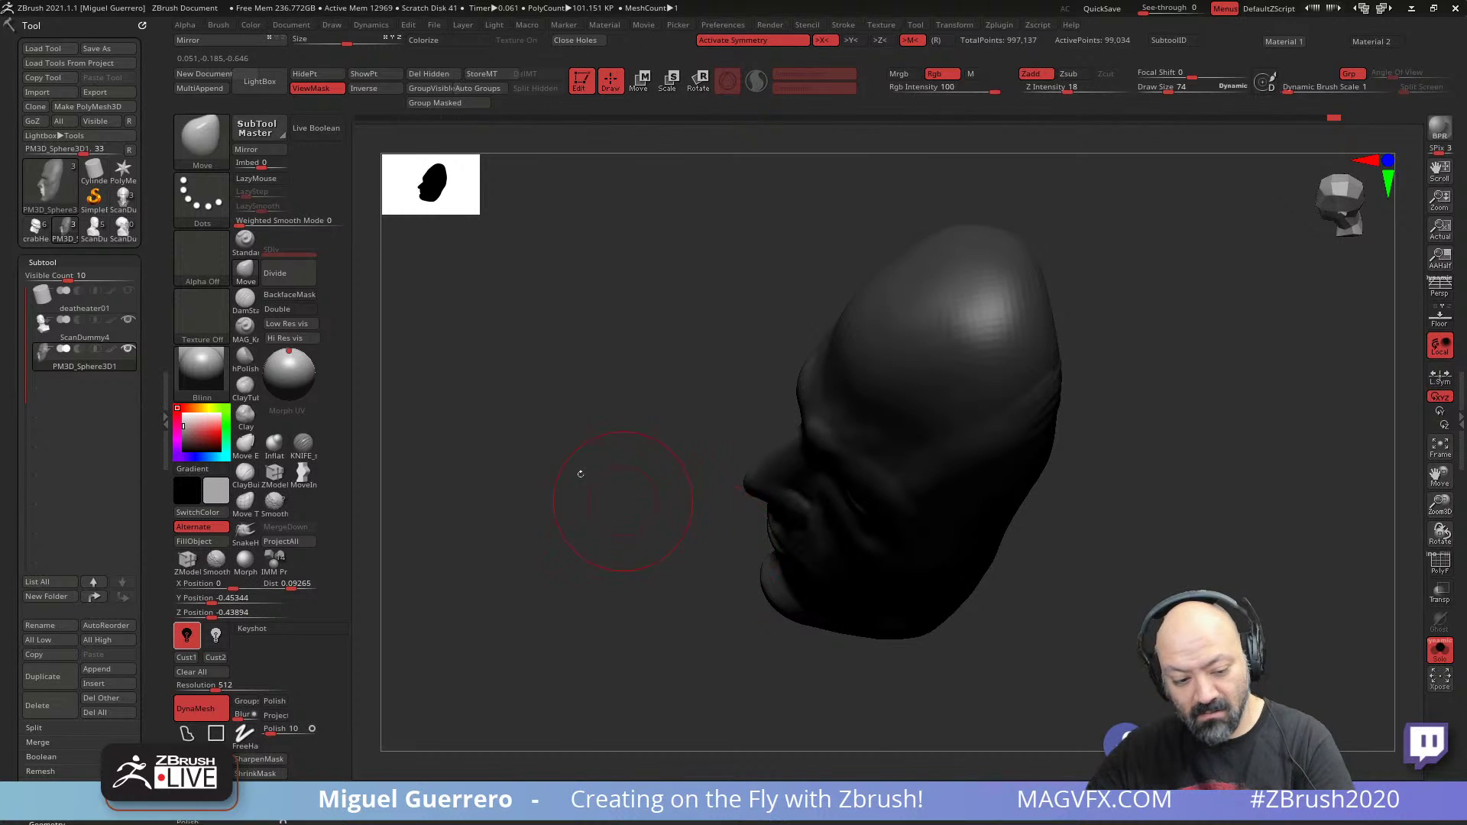
{"action": "left_click", "coordinate": [287, 367]}
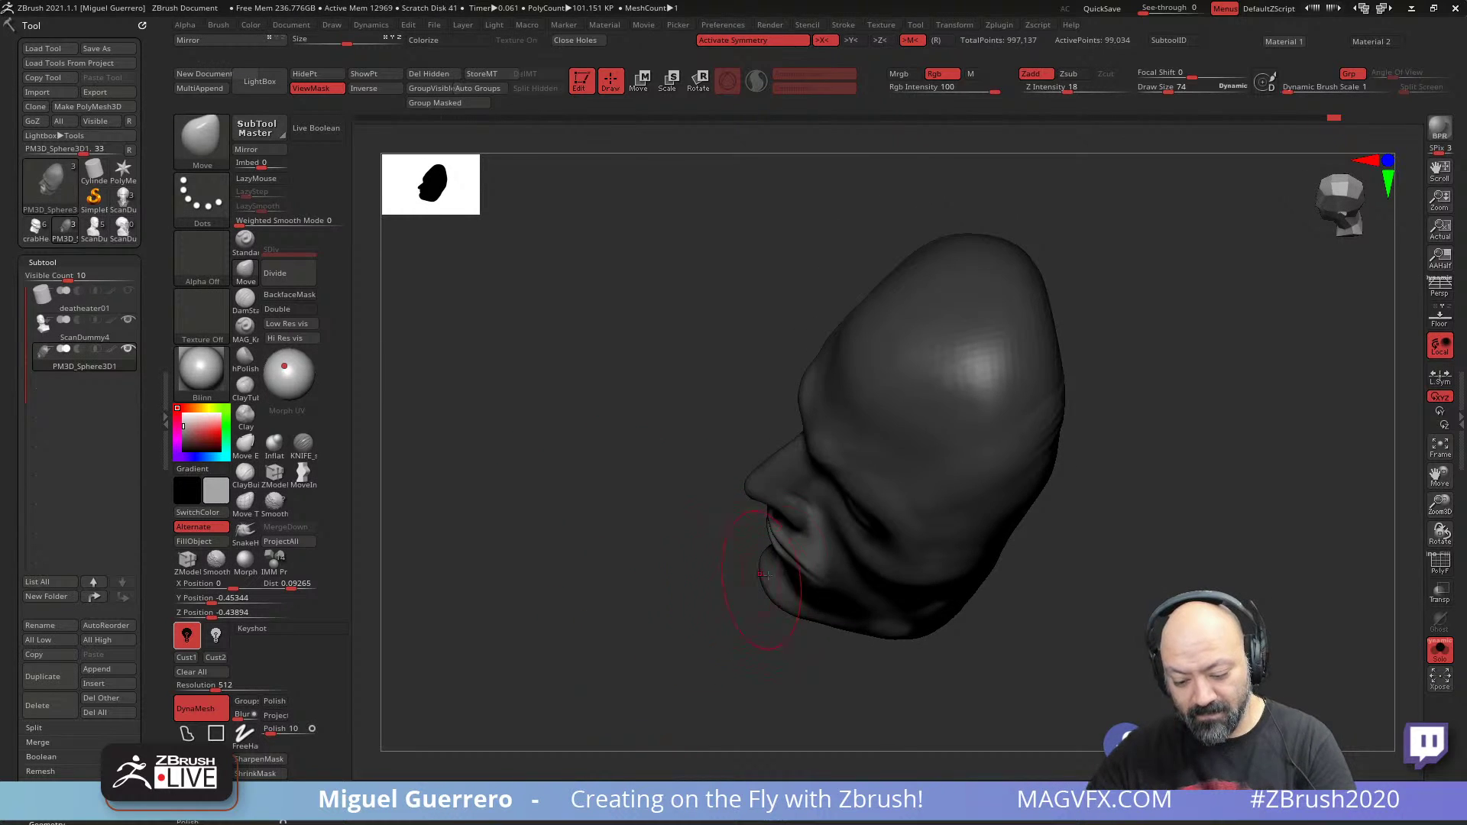
{"action": "left_click_drag", "start_coordinate": [666, 524], "coordinate": [665, 575]}
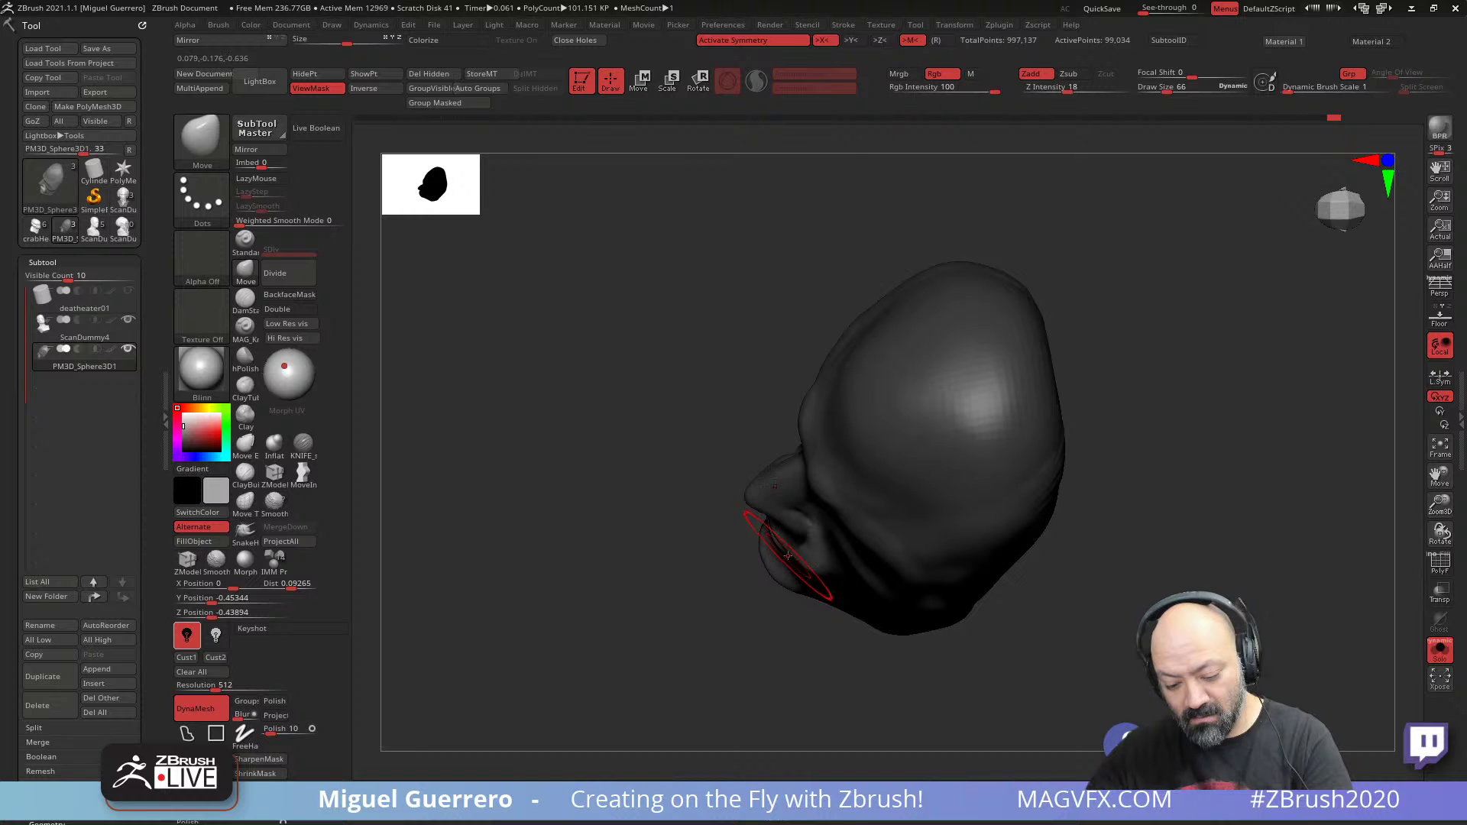
{"action": "right_click_drag", "start_coordinate": [788, 555], "coordinate": [674, 553]}
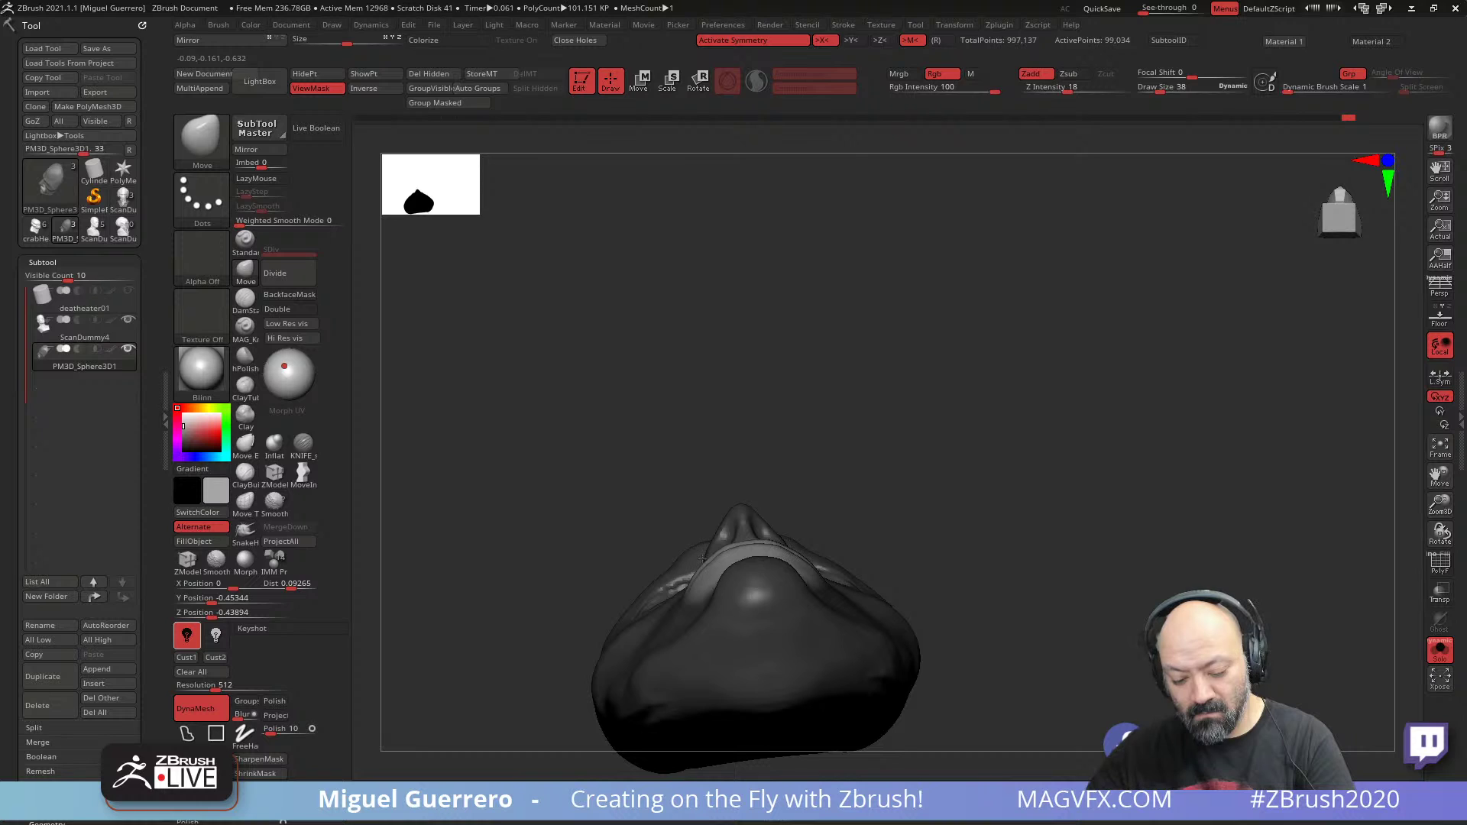
{"action": "key", "text": "ctrl+h"}
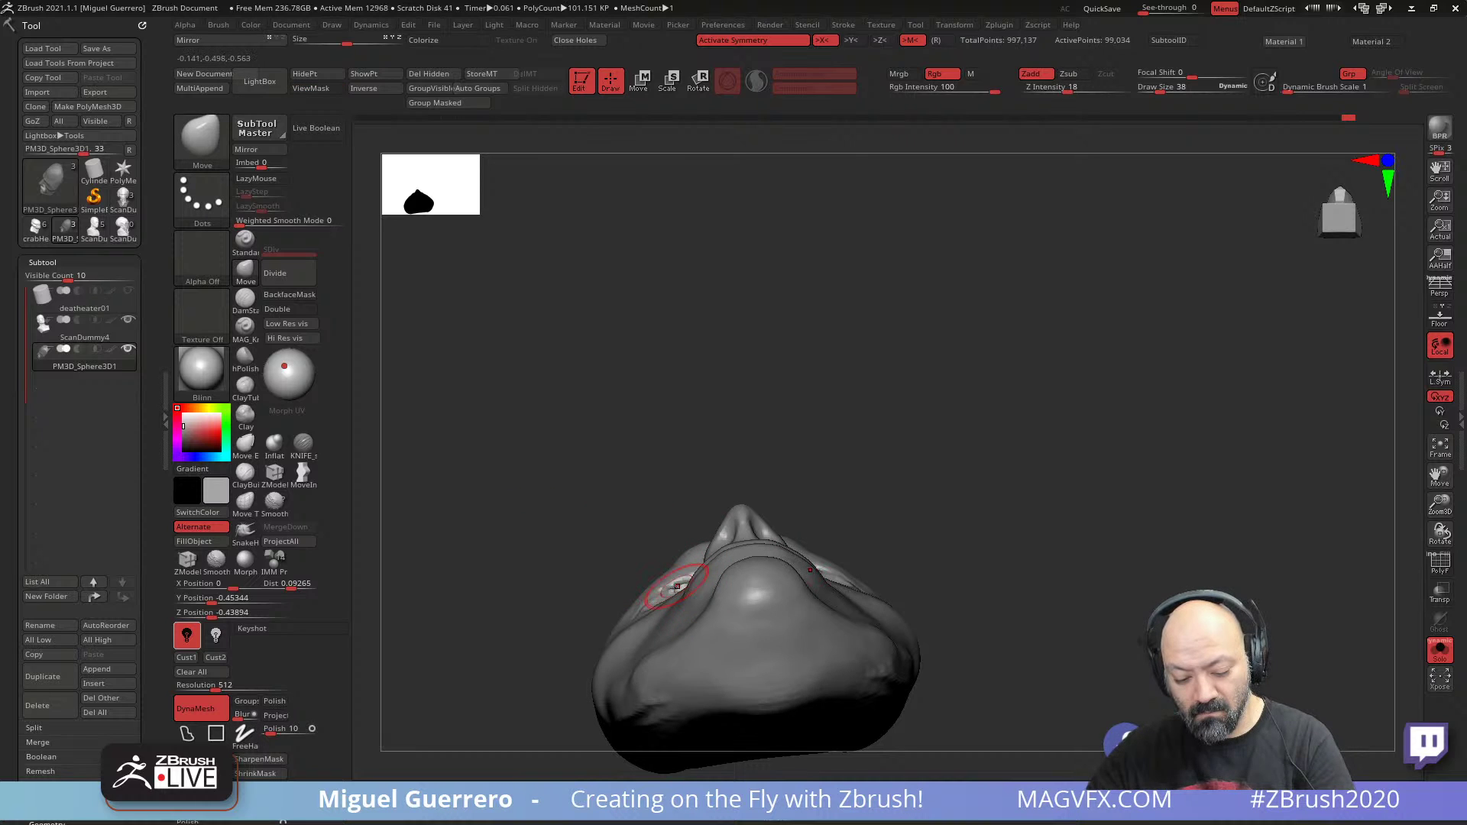
- Reshape the area beneath the eyes from below the face with the Move brush at draw size 38
{"action": "left_click_drag", "start_coordinate": [677, 587], "coordinate": [677, 606]}
{"action": "right_click_drag", "start_coordinate": [680, 604], "coordinate": [467, 576]}
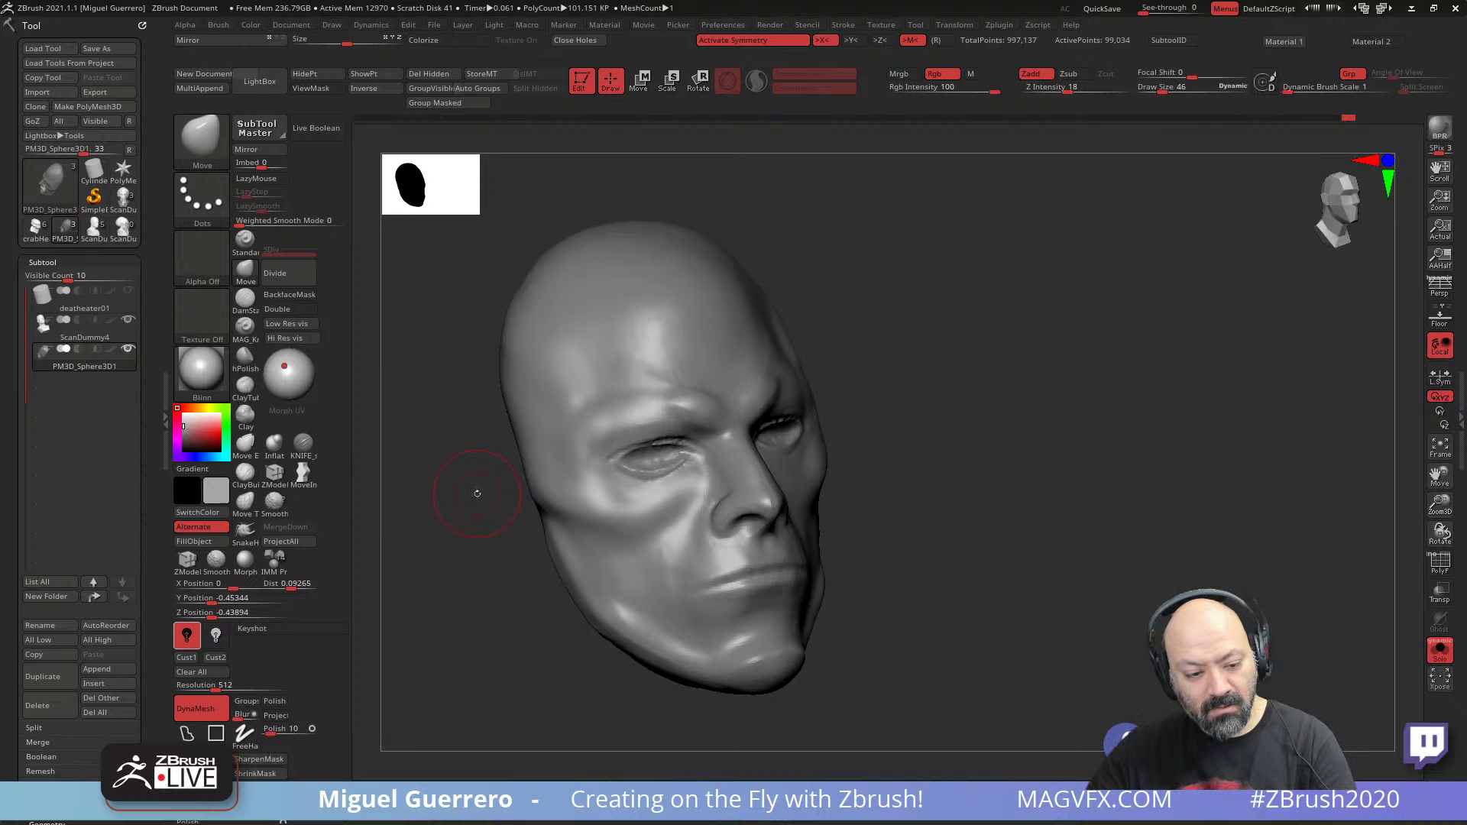
{"action": "right_click_drag", "start_coordinate": [477, 493], "coordinate": [556, 481], "text": "alt"}
- Turn off Solo mode in profile view to show the mask together with the head bust
{"action": "left_click", "coordinate": [245, 388]}
{"action": "left_click", "coordinate": [247, 303]}
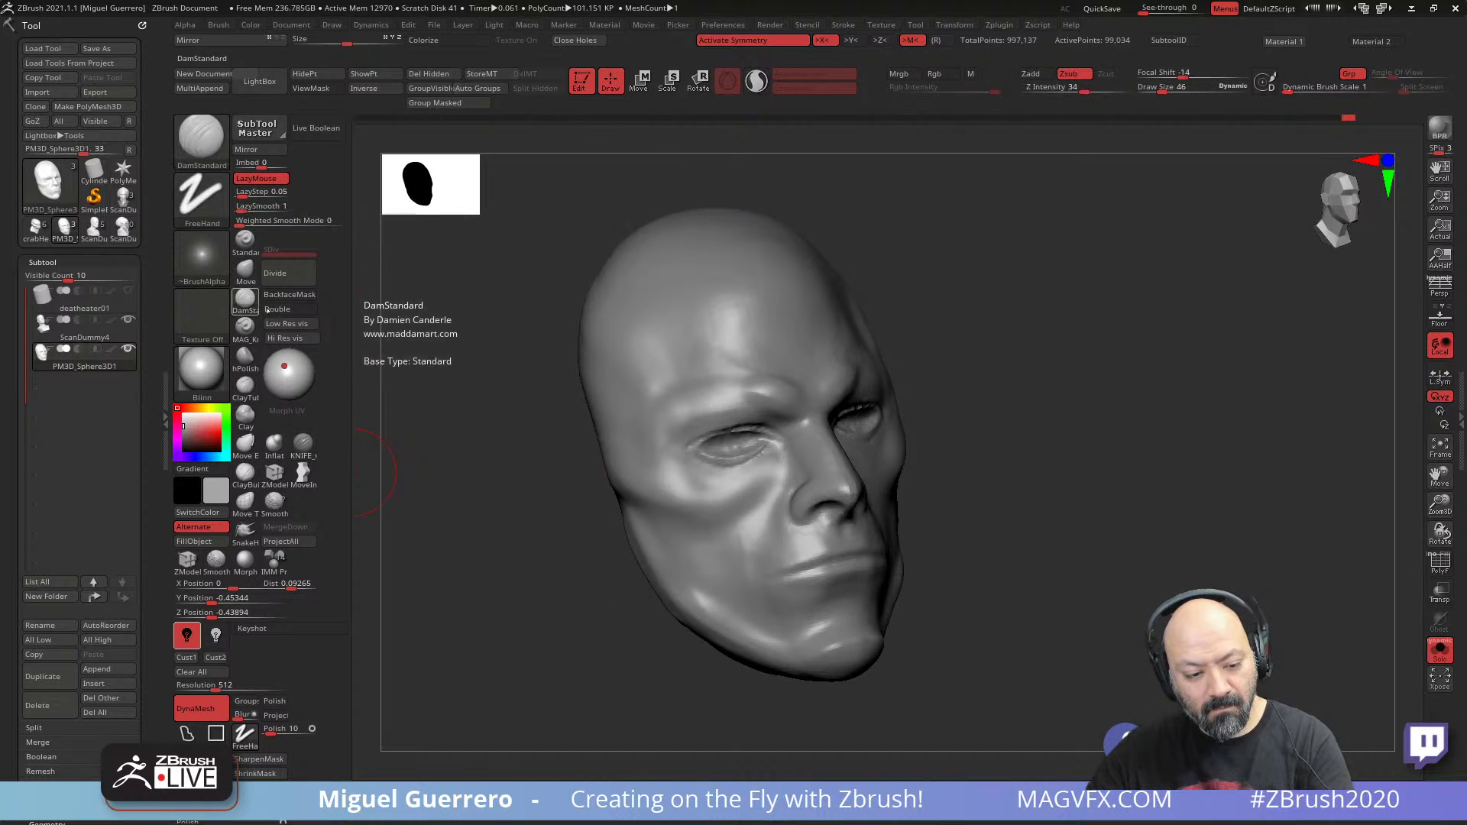
{"action": "right_click_drag", "start_coordinate": [586, 523], "coordinate": [654, 590], "text": "alt"}
{"action": "key", "text": "shift"}
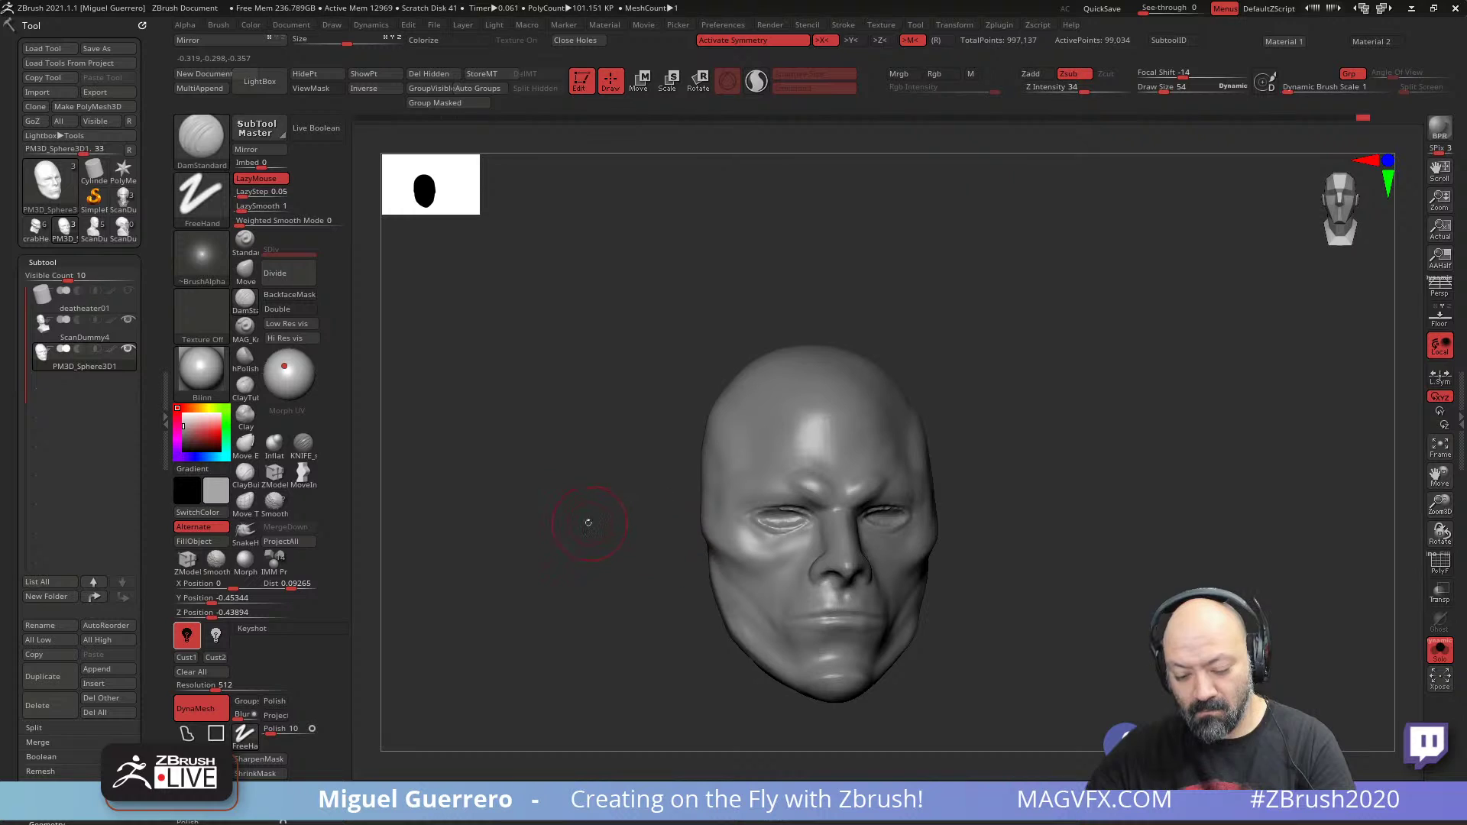
{"action": "right_click_drag", "start_coordinate": [586, 520], "coordinate": [831, 528]}
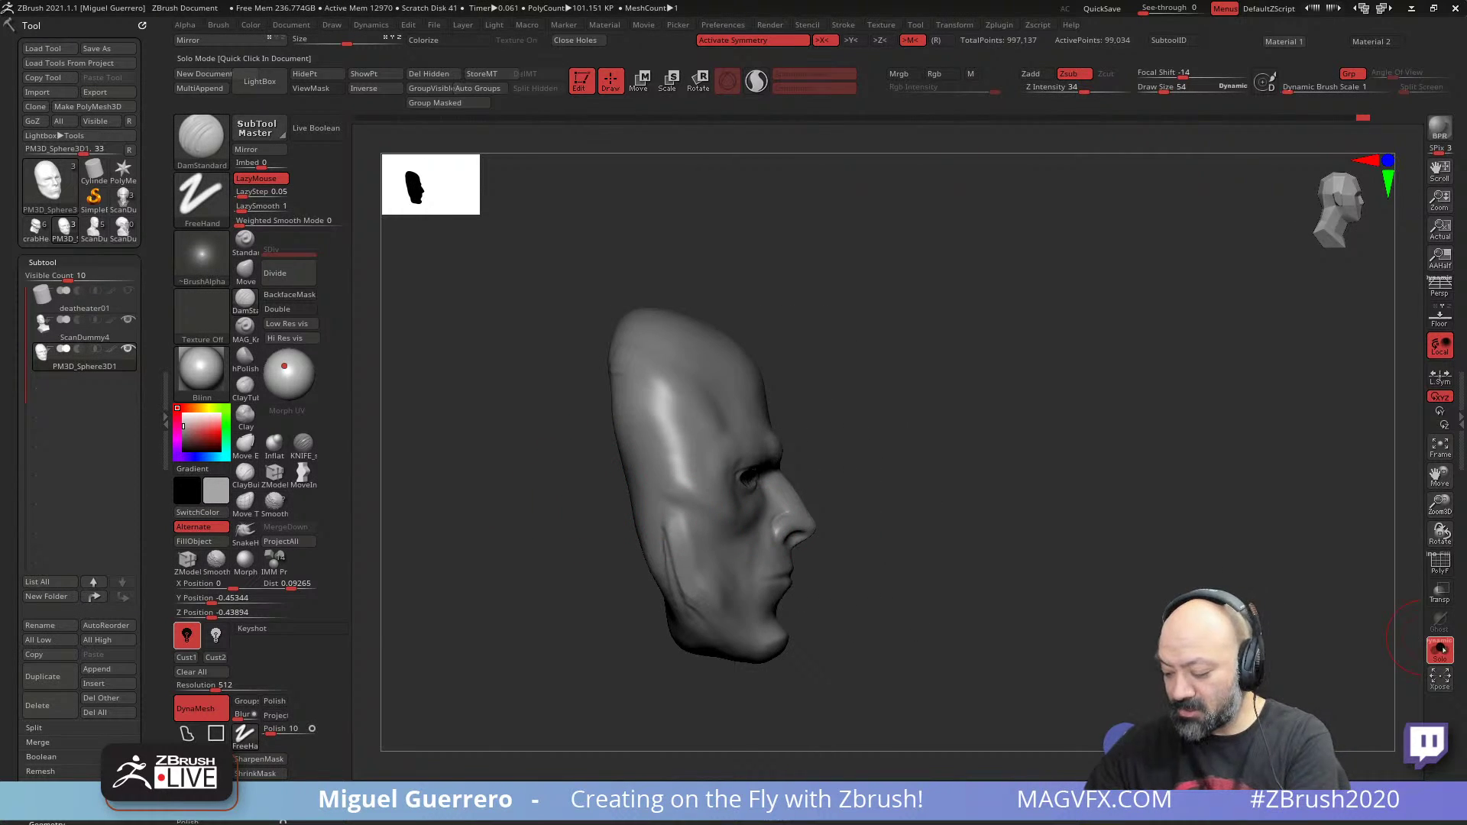
{"action": "left_click", "coordinate": [1439, 650]}
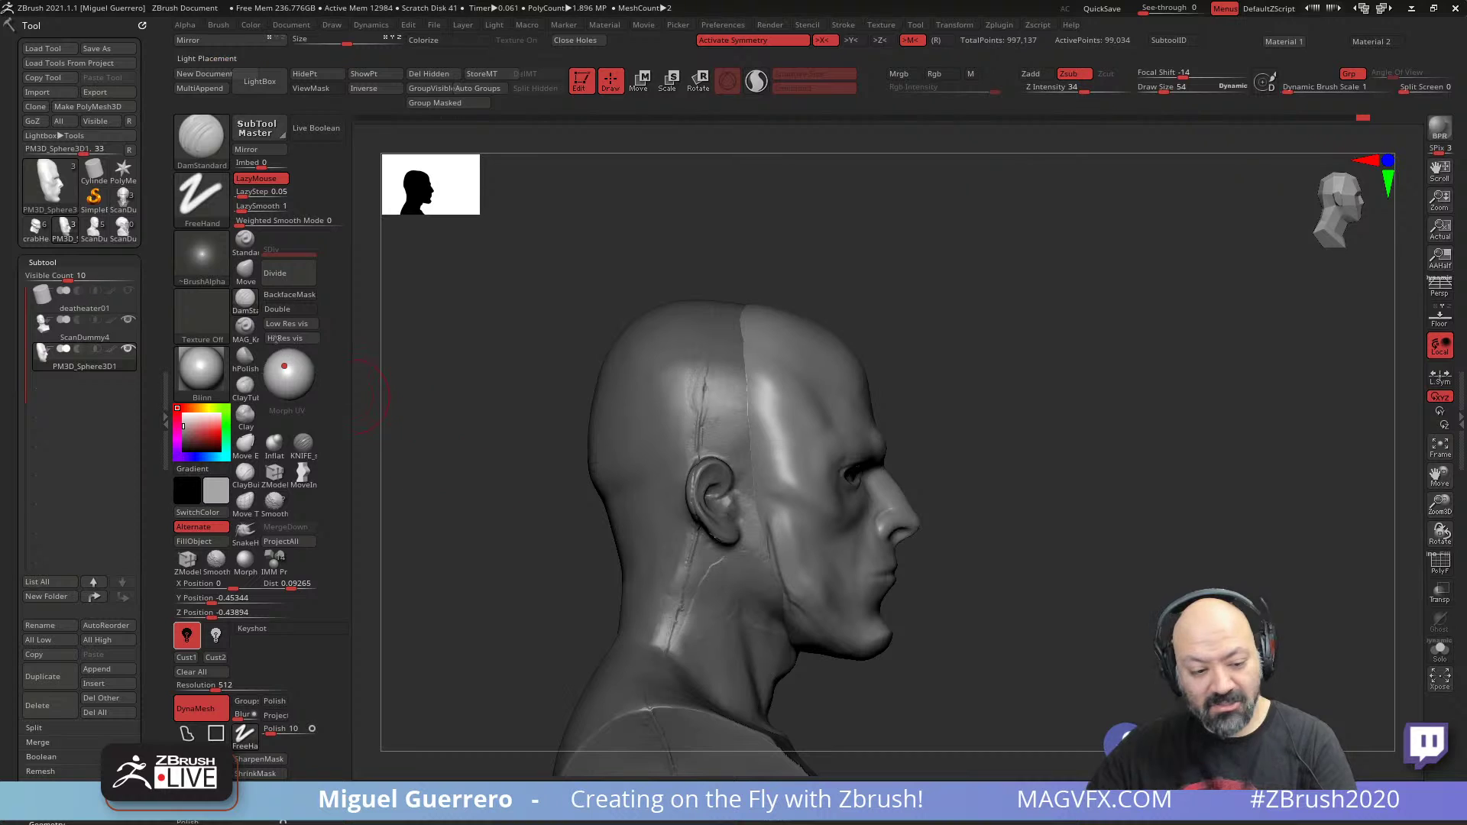
- Pull the mask's side edge back above the ear with the Move brush, enlarging the draw size from 74 to 90
{"action": "key", "text": "b"}
{"action": "key", "text": "m"}
{"action": "key", "text": "v"}
{"action": "key", "text": "bracketright"}
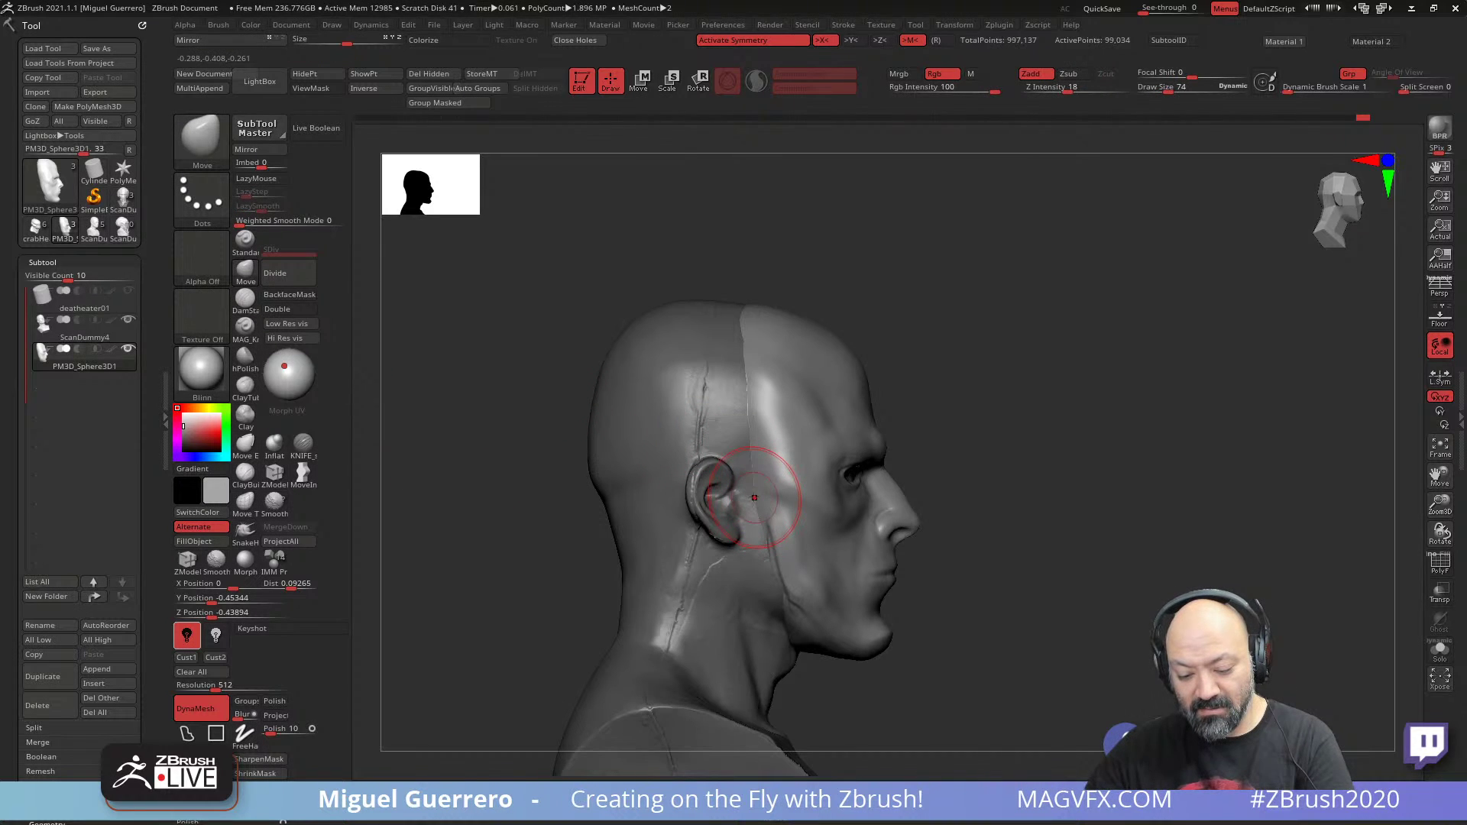
{"action": "key", "text": "bracketright"}
{"action": "mouse_move", "coordinate": [754, 499]}
{"action": "left_mouse_down"}
{"action": "mouse_move", "coordinate": [730, 489]}
{"action": "mouse_move", "coordinate": [719, 437]}
{"action": "left_mouse_up"}
{"action": "key", "text": "bracketright"}
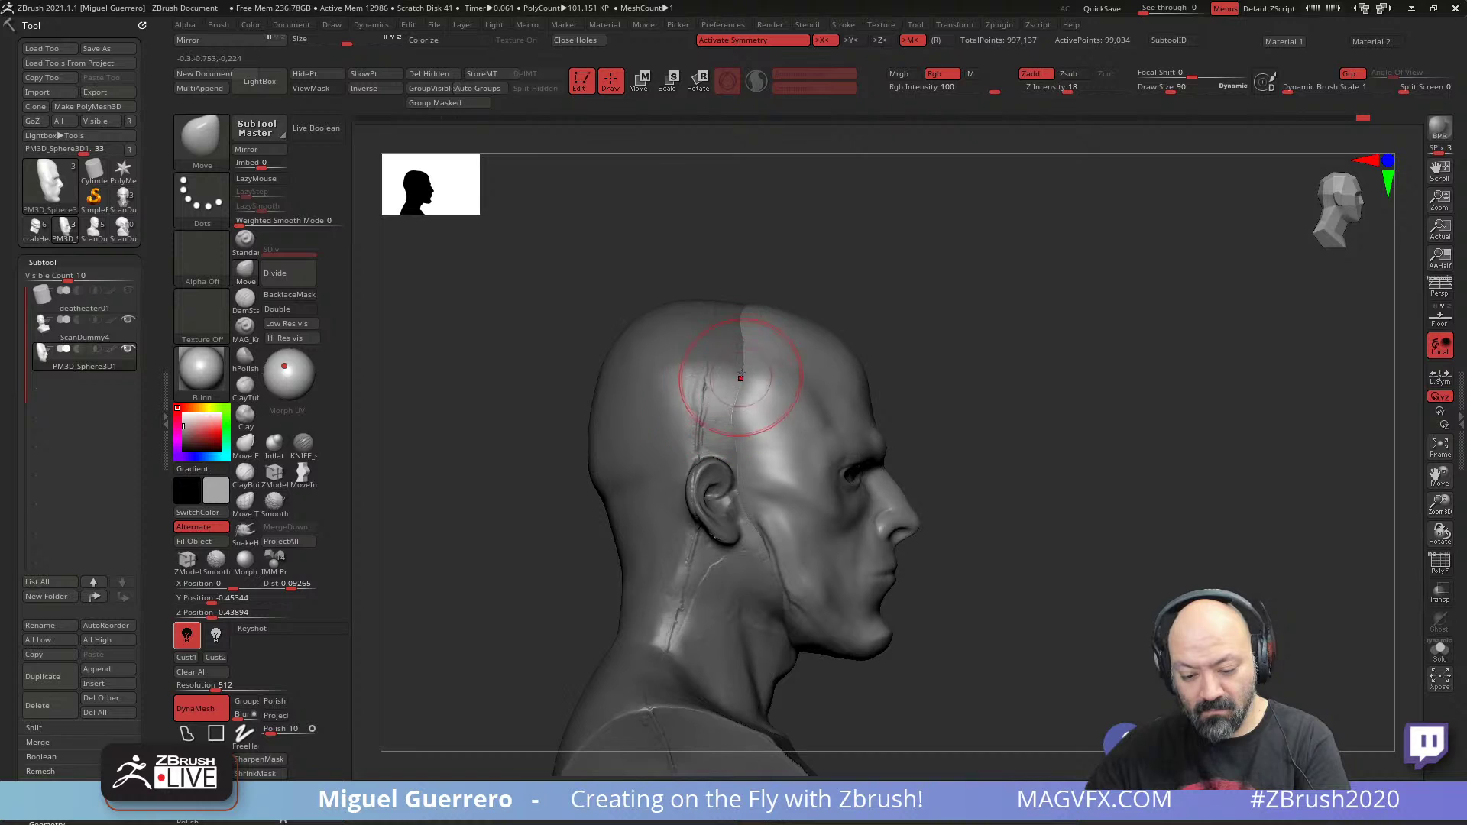
- Move the mask's upper edge back over the crown and temple at draw sizes 126 and 178
{"action": "key", "text": "bracketright"}
{"action": "key", "text": "bracketright"}
{"action": "key", "text": "bracketright"}
{"action": "key", "text": "bracketright"}
{"action": "key", "text": "bracketright"}
{"action": "key", "text": "bracketright"}
{"action": "key", "text": "bracketright"}
{"action": "key", "text": "bracketright"}
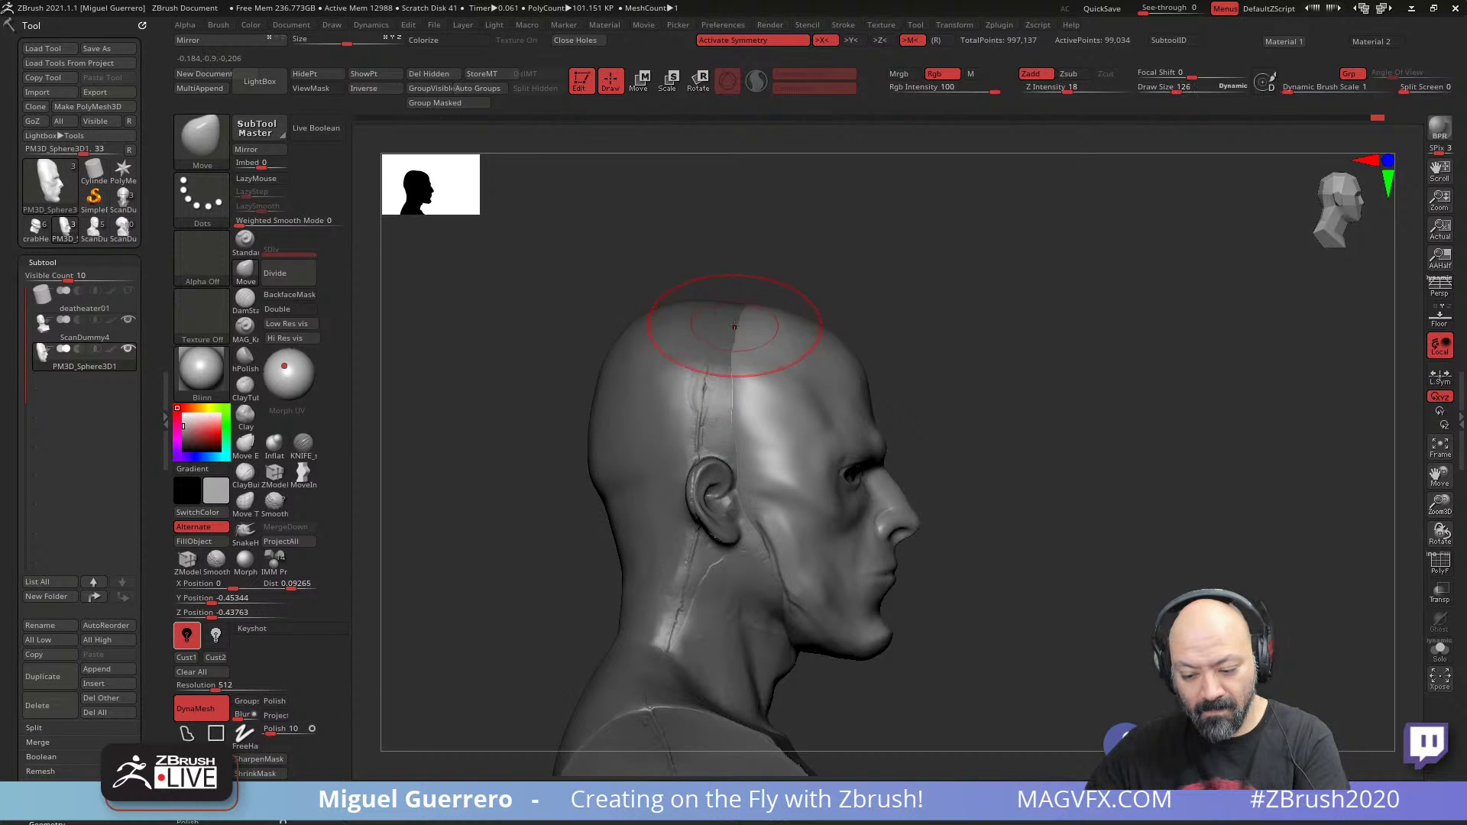
{"action": "key", "text": "bracketleft"}
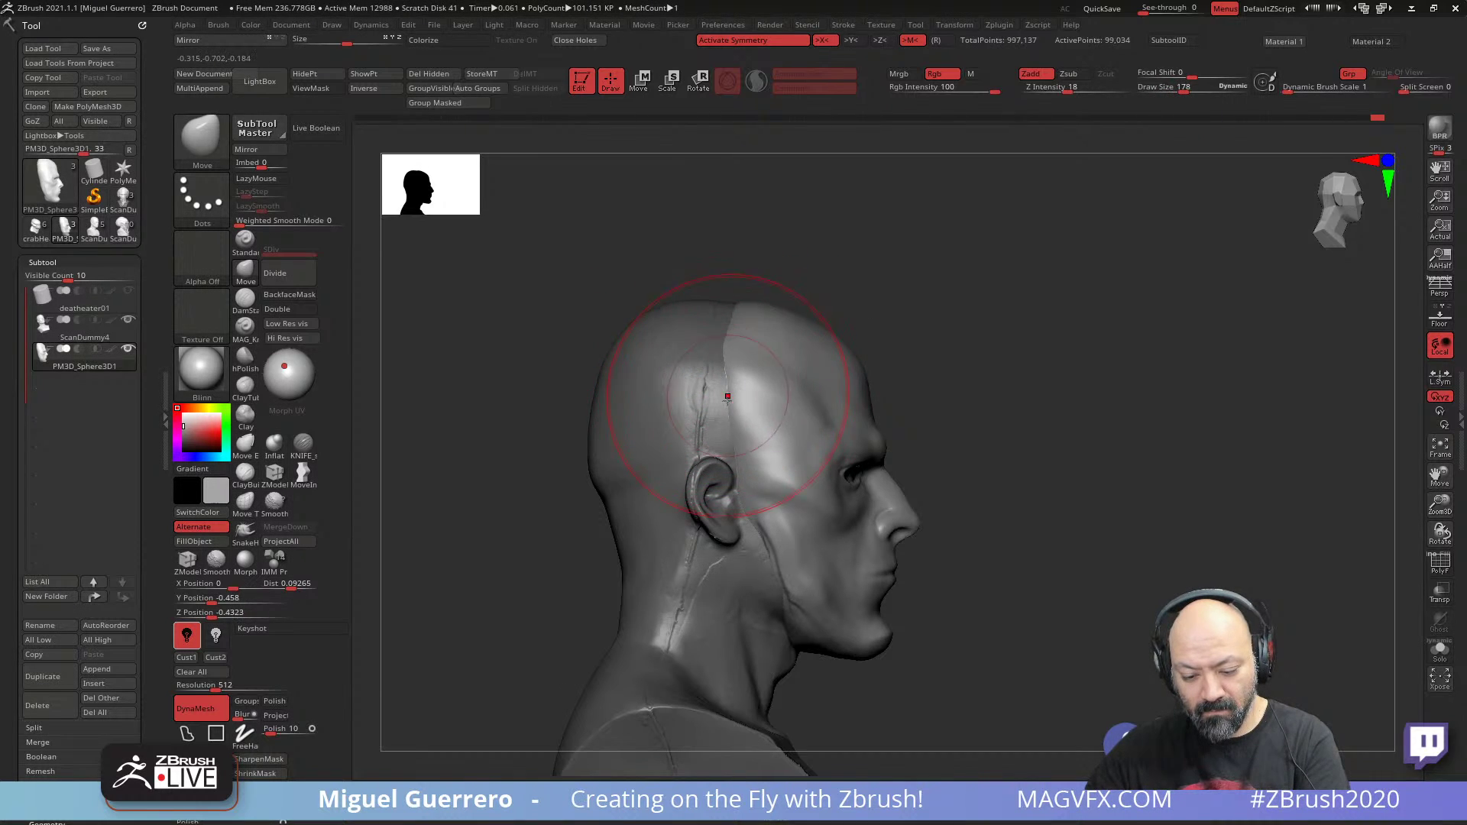
- Pull the mask's edge below the ear back along the jaw with the Move brush at draw size 122
{"action": "mouse_move", "coordinate": [751, 559]}
{"action": "left_mouse_down"}
{"action": "mouse_move", "coordinate": [726, 562]}
{"action": "mouse_move", "coordinate": [736, 573]}
{"action": "left_mouse_up"}
{"action": "key", "text": "bracketleft"}
{"action": "key", "text": "bracketleft"}
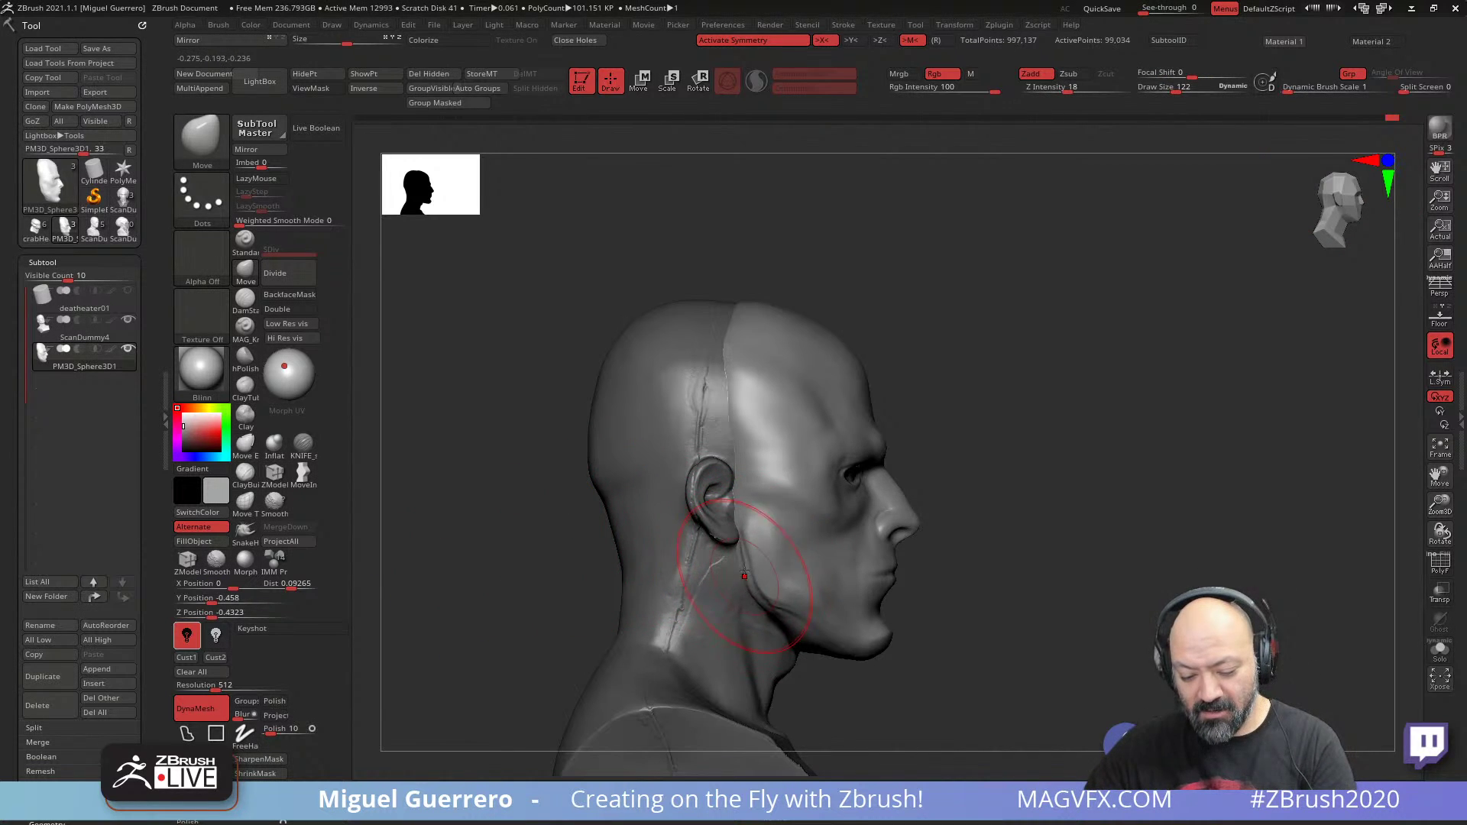
{"action": "key", "text": "shift"}
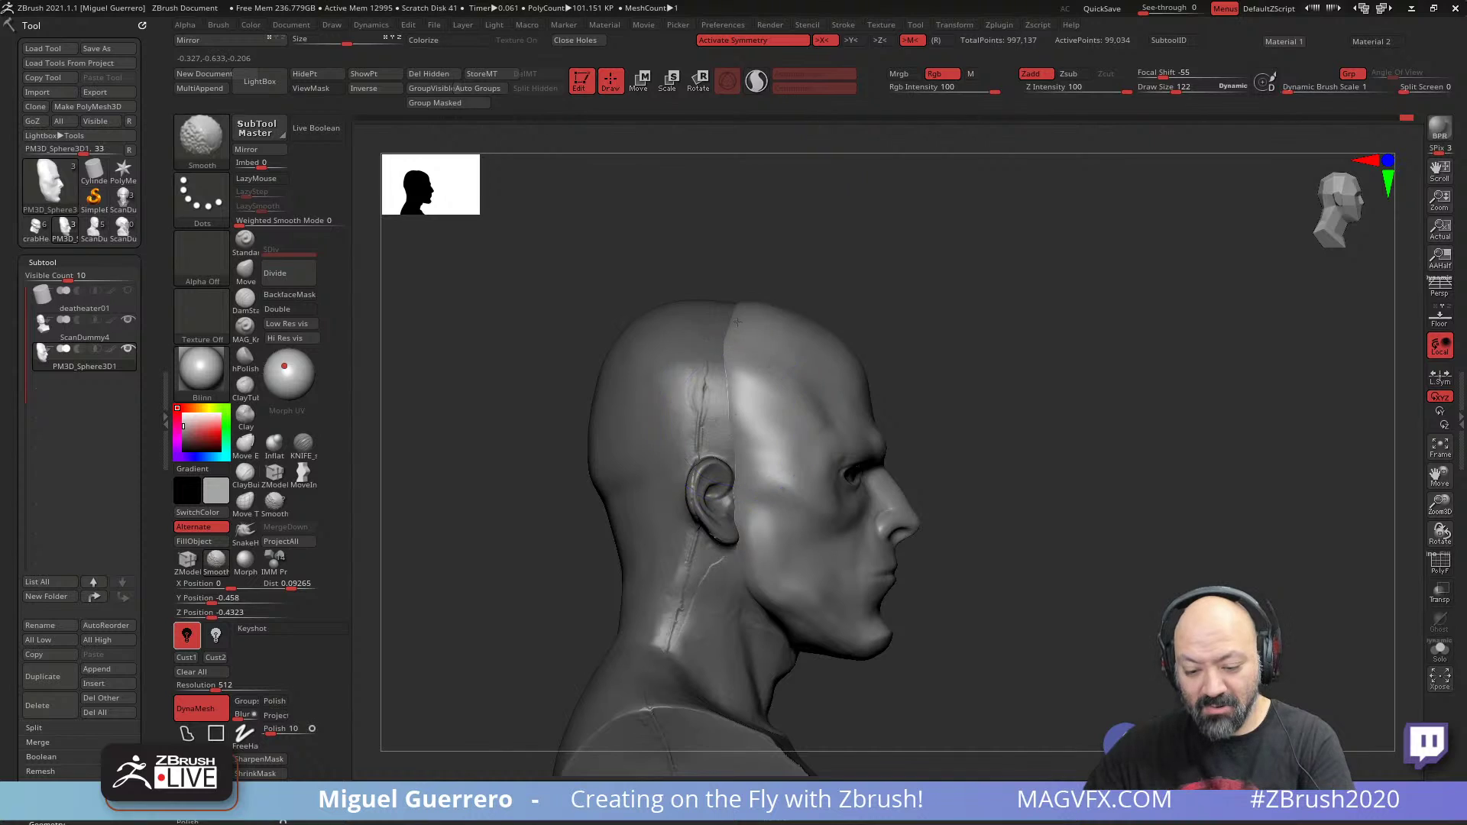
{"action": "left_click_drag", "start_coordinate": [575, 508], "coordinate": [807, 550]}
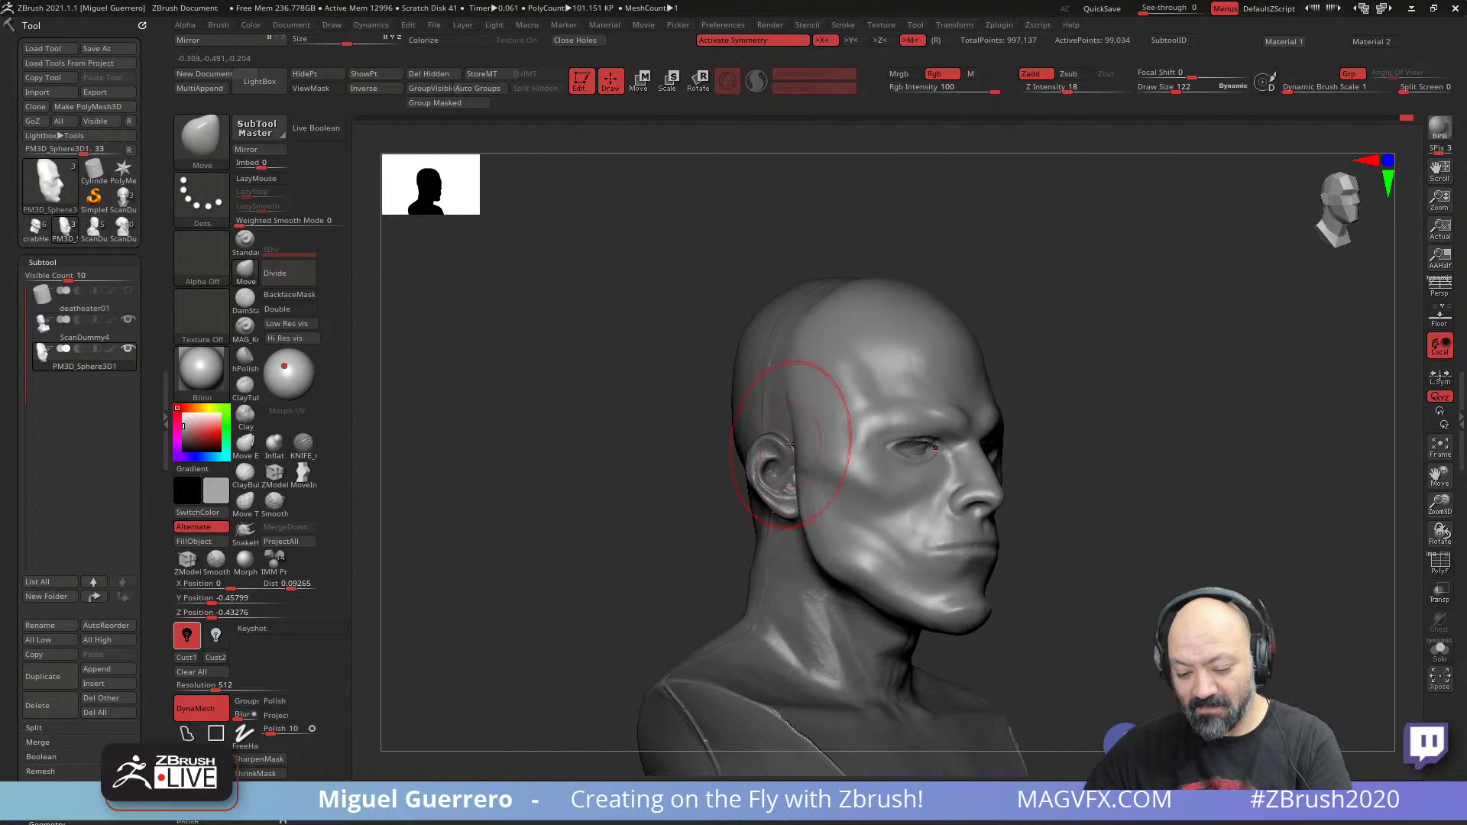
- Refine the mask's edge above the ear and across the top of the head at draw sizes 82 and 102
{"action": "key", "text": "bracketleft"}
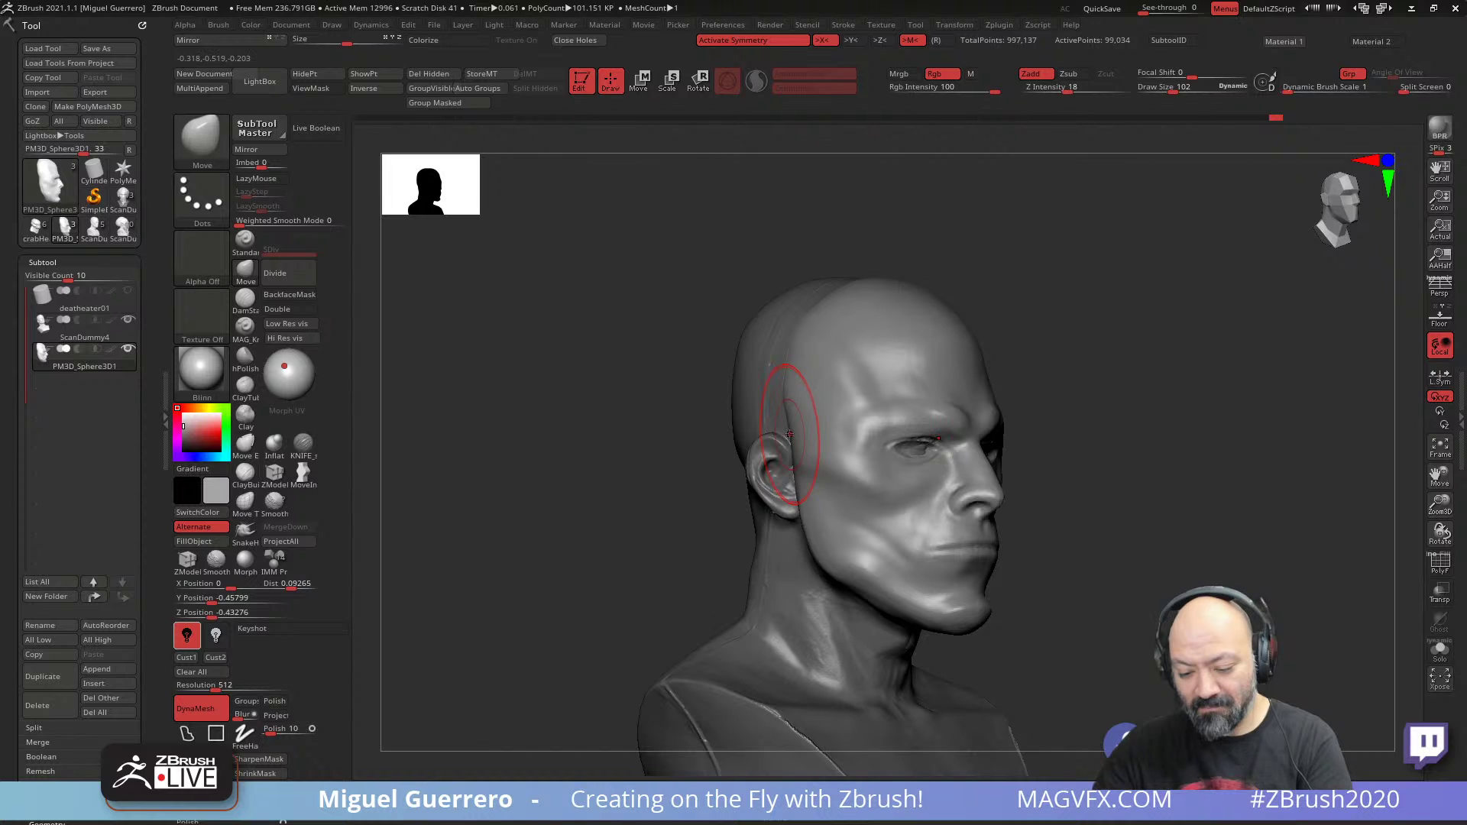
{"action": "key", "text": "bracketleft"}
{"action": "key", "text": "bracketleft"}
{"action": "left_click_drag", "start_coordinate": [732, 424], "coordinate": [671, 428], "text": "shift"}
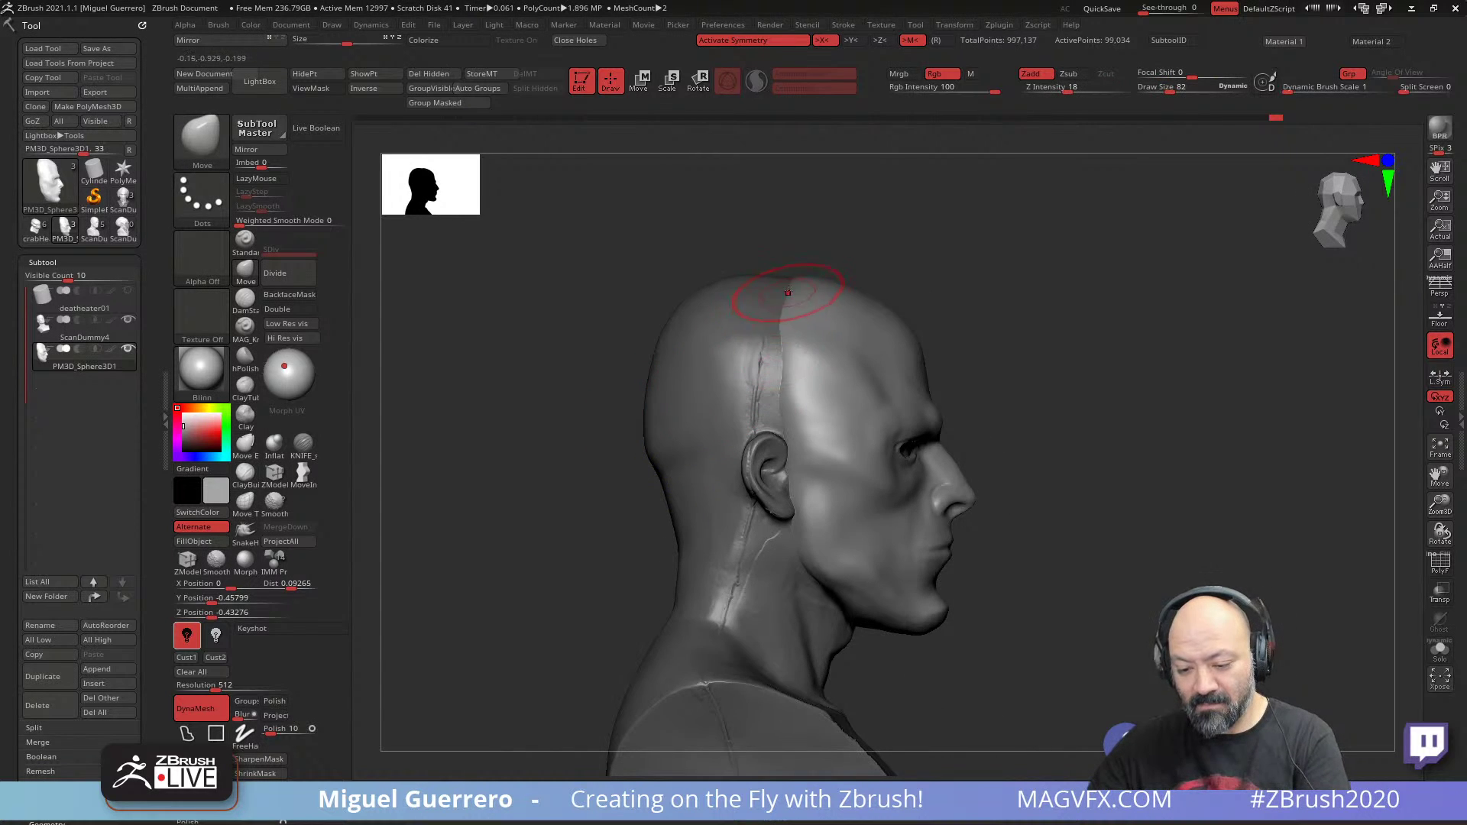
{"action": "key", "text": "bracketright"}
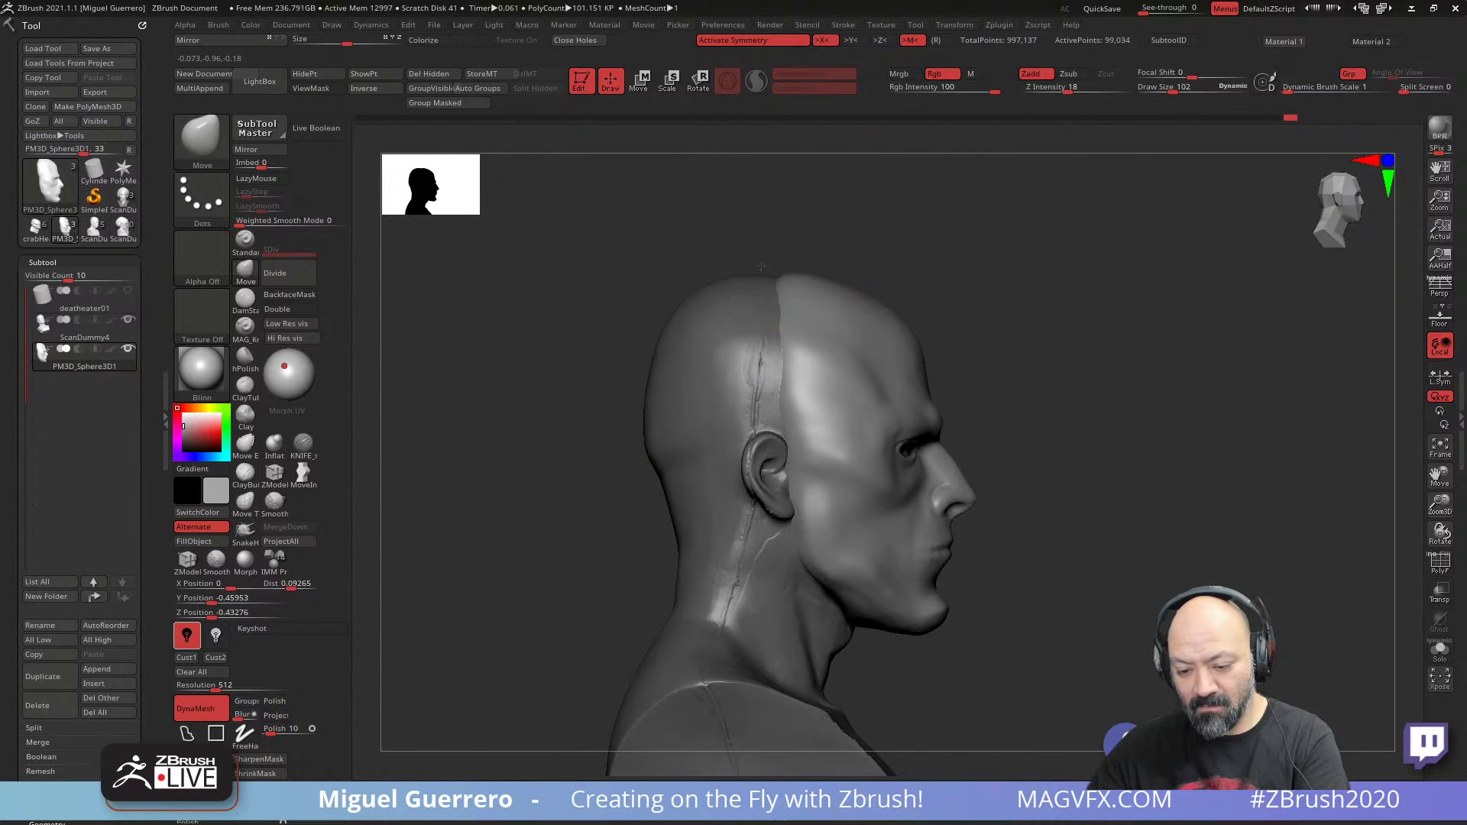
{"action": "left_click_drag", "start_coordinate": [781, 318], "coordinate": [766, 327]}
{"action": "mouse_move", "coordinate": [618, 319]}
{"action": "right_mouse_down"}
{"action": "mouse_move", "coordinate": [590, 360]}
{"action": "mouse_move", "coordinate": [622, 328]}
{"action": "mouse_move", "coordinate": [642, 344]}
{"action": "mouse_move", "coordinate": [808, 313]}
{"action": "mouse_move", "coordinate": [752, 291]}
{"action": "mouse_move", "coordinate": [771, 345]}
{"action": "mouse_move", "coordinate": [683, 367]}
{"action": "right_mouse_up"}
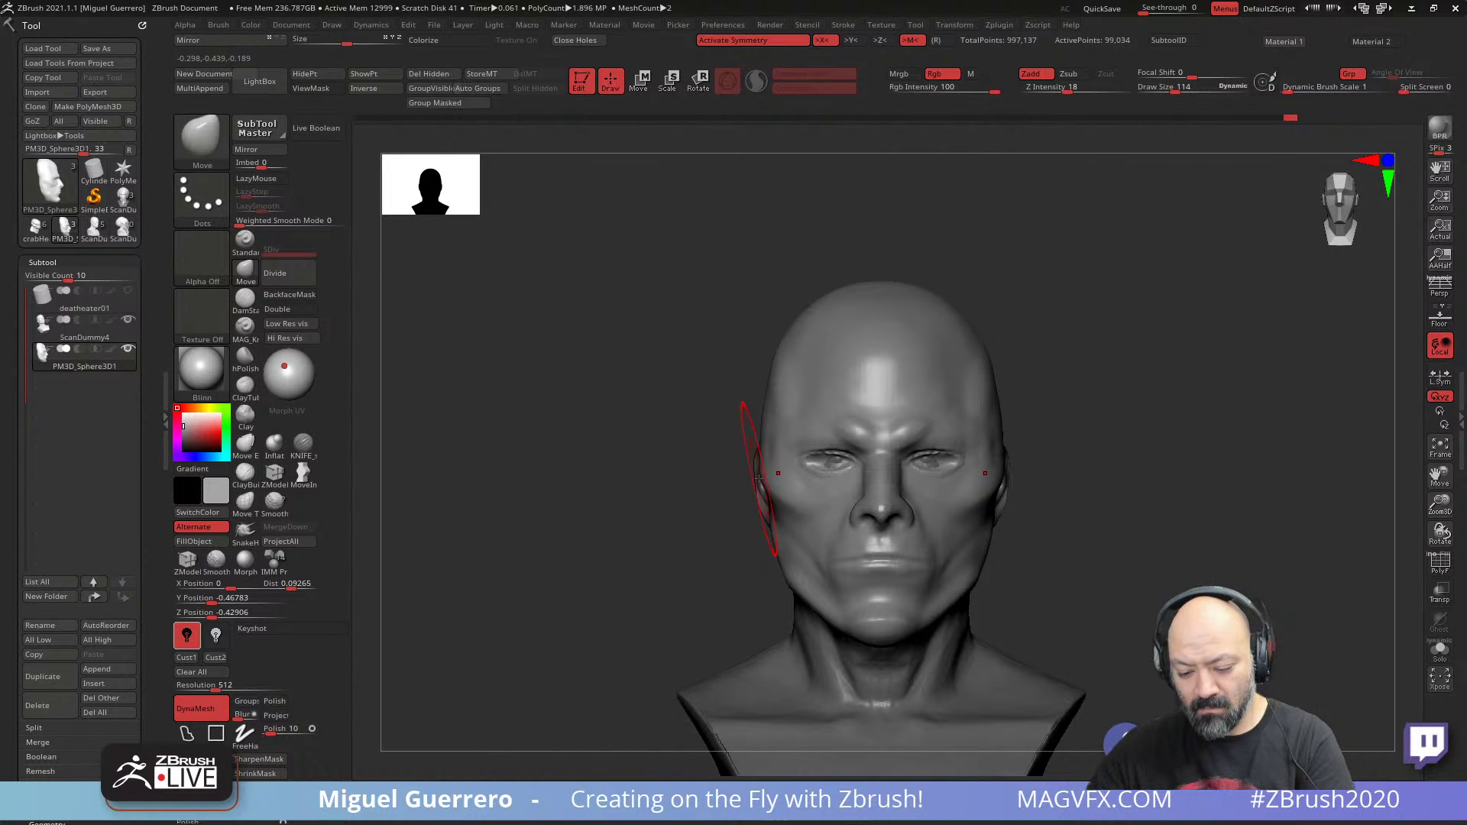
- Push both sides of the mask inward beside the ears and cheeks from the front at draw sizes 114 and 118
{"action": "left_click_drag", "start_coordinate": [766, 479], "coordinate": [777, 489]}
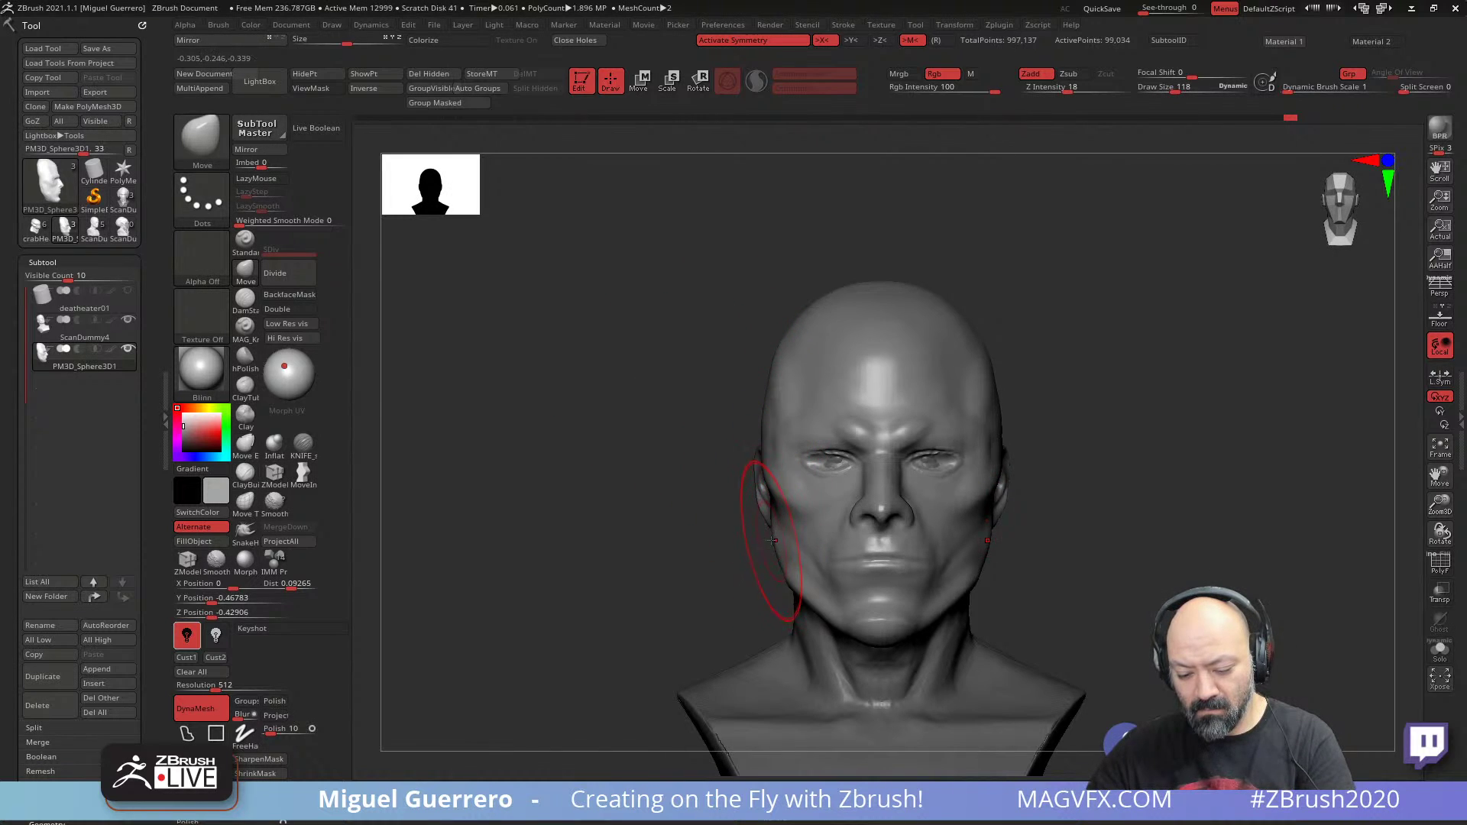
{"action": "left_click_drag", "start_coordinate": [770, 540], "coordinate": [787, 543]}
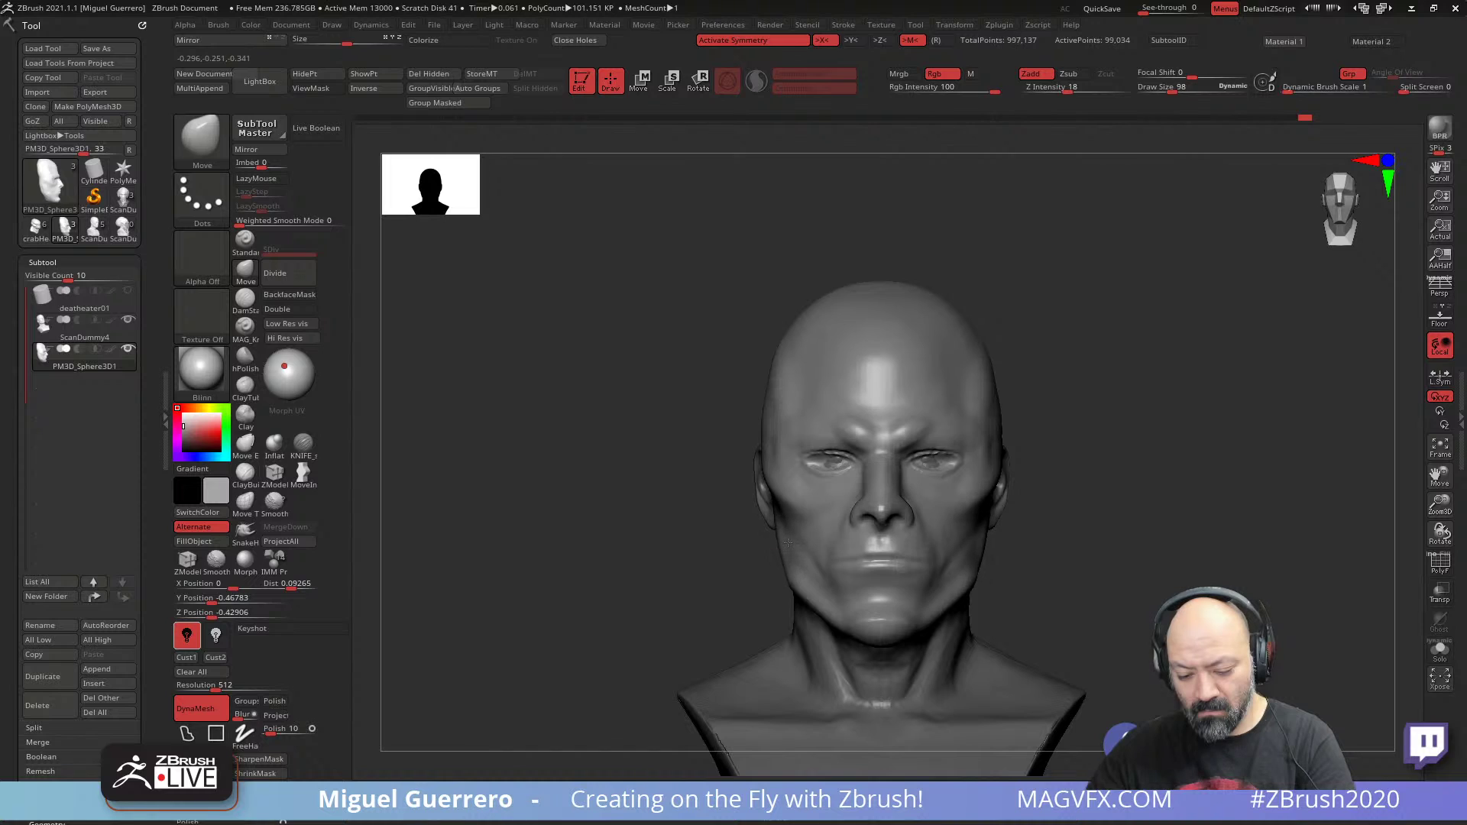
{"action": "mouse_move", "coordinate": [645, 527]}
{"action": "left_mouse_down"}
{"action": "mouse_move", "coordinate": [626, 547]}
{"action": "mouse_move", "coordinate": [642, 517]}
{"action": "left_mouse_up"}
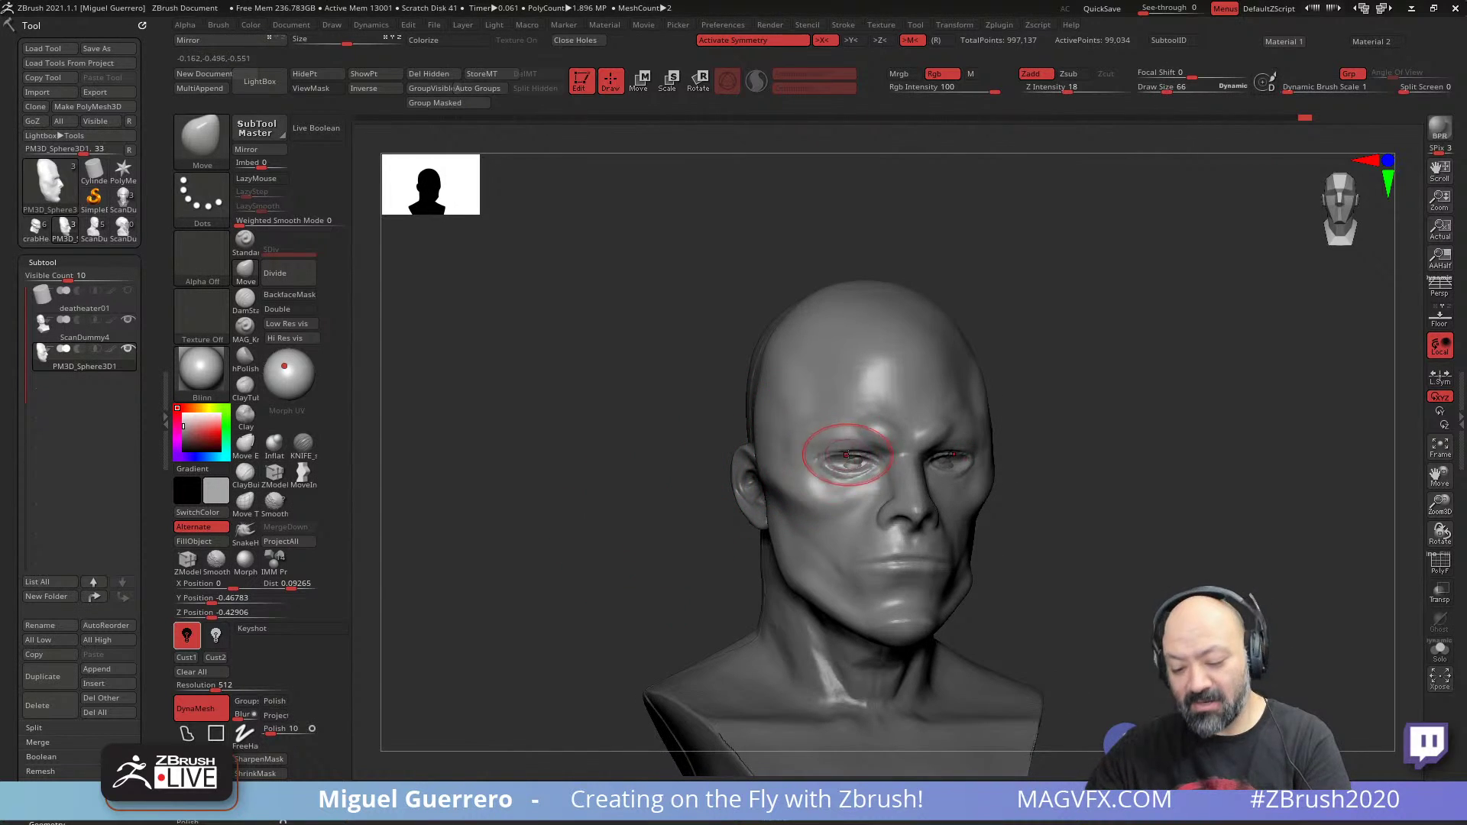
- Smooth the brow ridge above the eyes with the Smooth brush at draw size 26
{"action": "key", "text": "bracketleft"}
{"action": "key", "text": "bracketleft"}
{"action": "key", "text": "bracketleft"}
{"action": "key", "text": "bracketleft"}
{"action": "key", "text": "bracketleft"}
{"action": "key", "text": "bracketleft"}
{"action": "key", "text": "shift"}
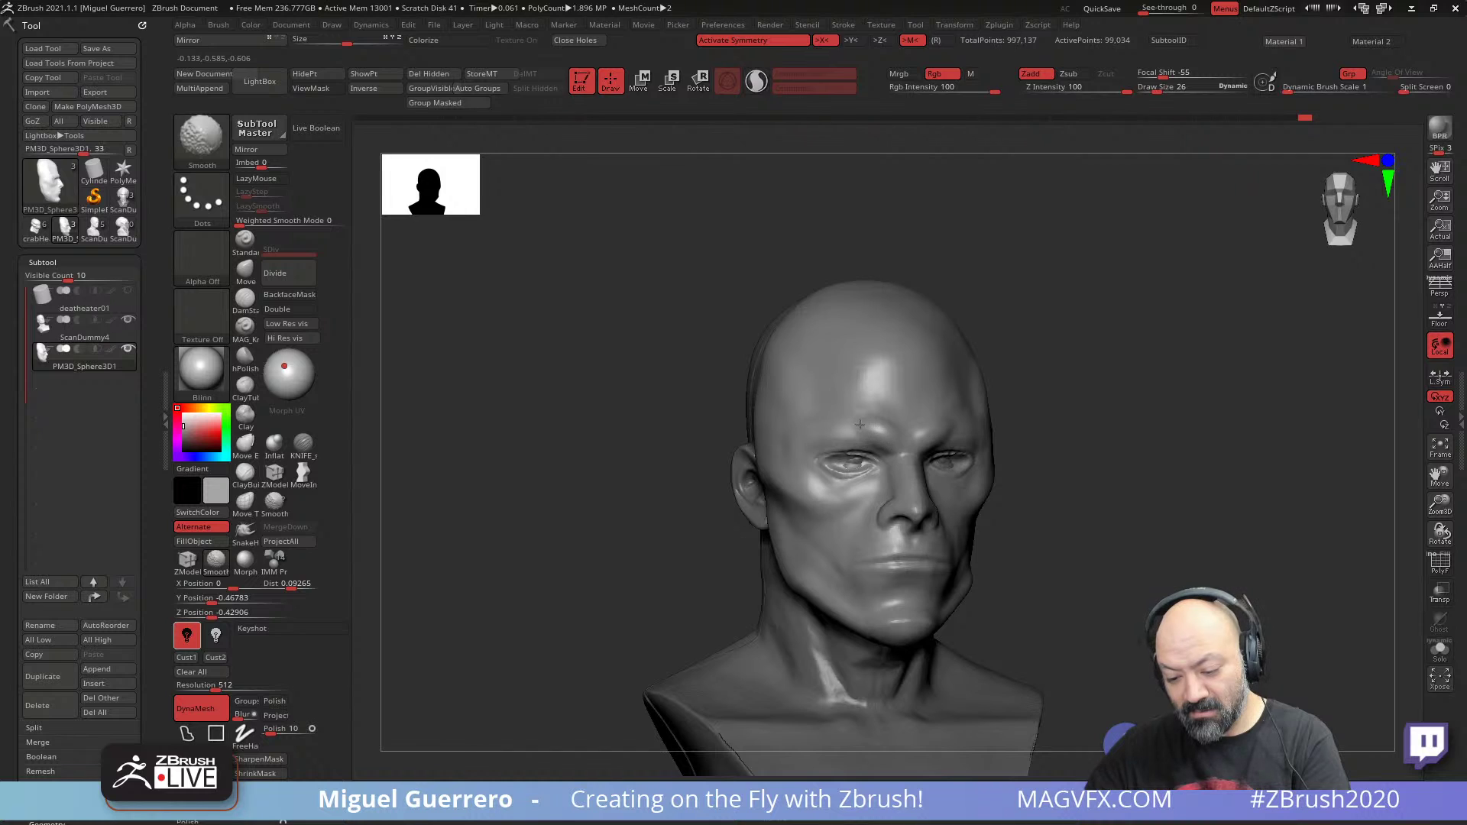
{"action": "mouse_move", "coordinate": [649, 428]}
{"action": "left_mouse_down", "text": "shift"}
{"action": "mouse_move", "coordinate": [612, 426]}
{"action": "mouse_move", "coordinate": [565, 484]}
{"action": "mouse_move", "coordinate": [521, 490]}
{"action": "mouse_move", "coordinate": [517, 538]}
{"action": "mouse_move", "coordinate": [550, 486]}
{"action": "left_mouse_up", "text": "shift"}
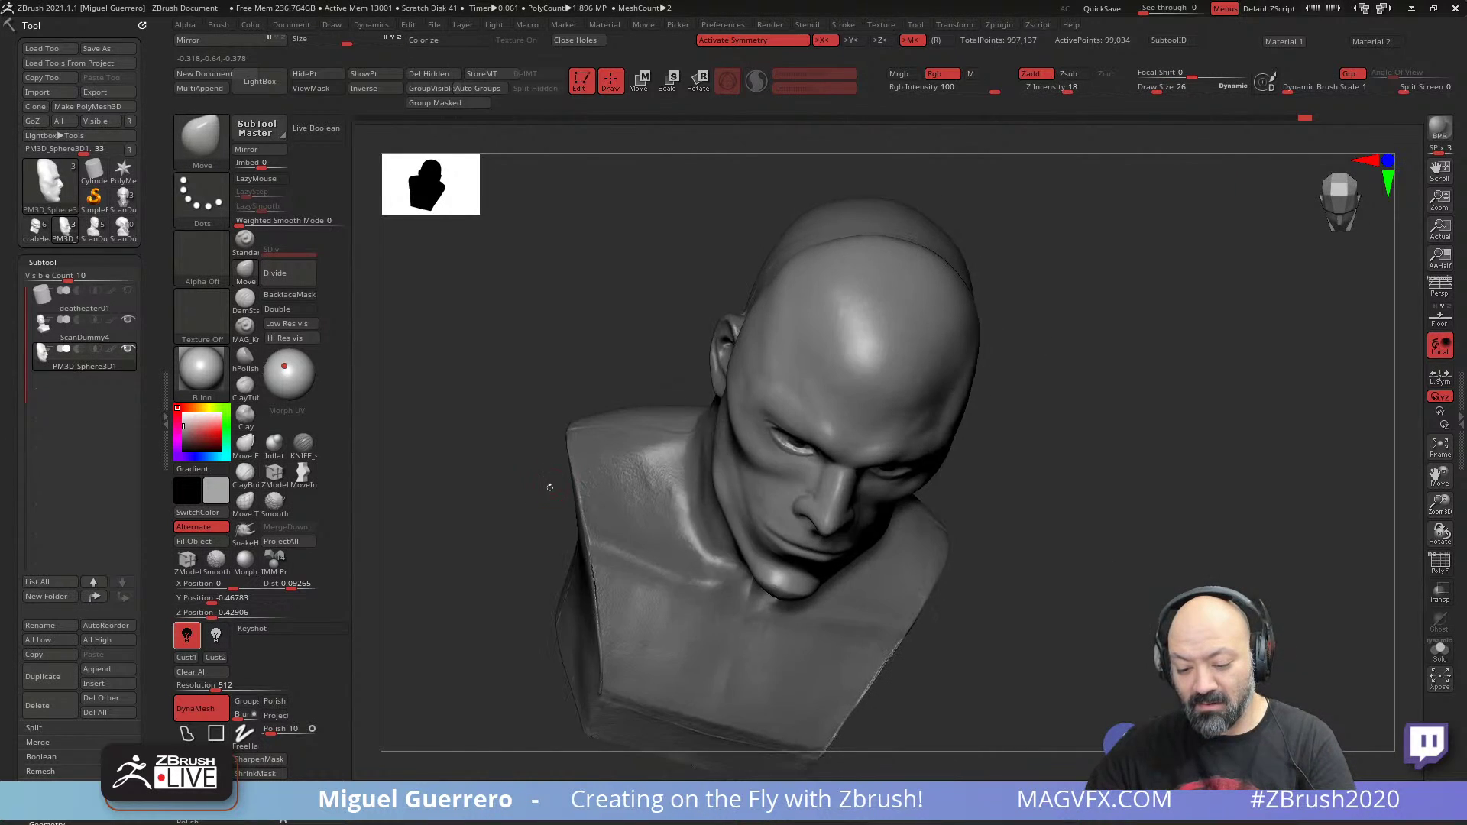
- Mask the brow ridges at draw size 18, invert the mask so only the brows are editable, and soften its edge
{"action": "key", "text": "bracketleft"}
{"action": "key", "text": "ctrl"}
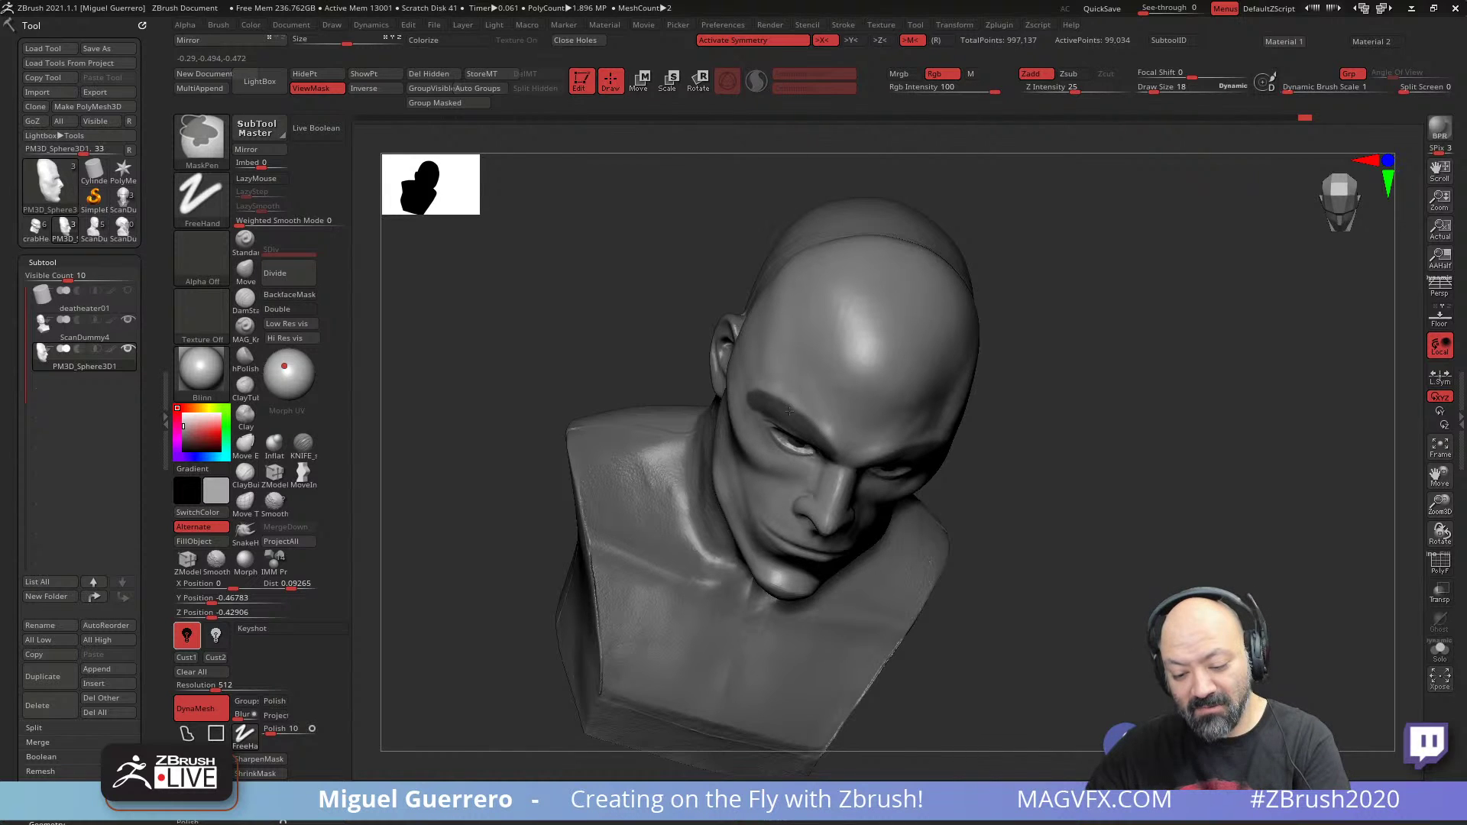
{"action": "left_click_drag", "start_coordinate": [552, 489], "coordinate": [597, 467]}
{"action": "left_click", "coordinate": [635, 379], "text": "ctrl"}
{"action": "left_click", "coordinate": [737, 493], "text": "ctrl"}
{"action": "left_click", "coordinate": [718, 484], "text": "ctrl"}
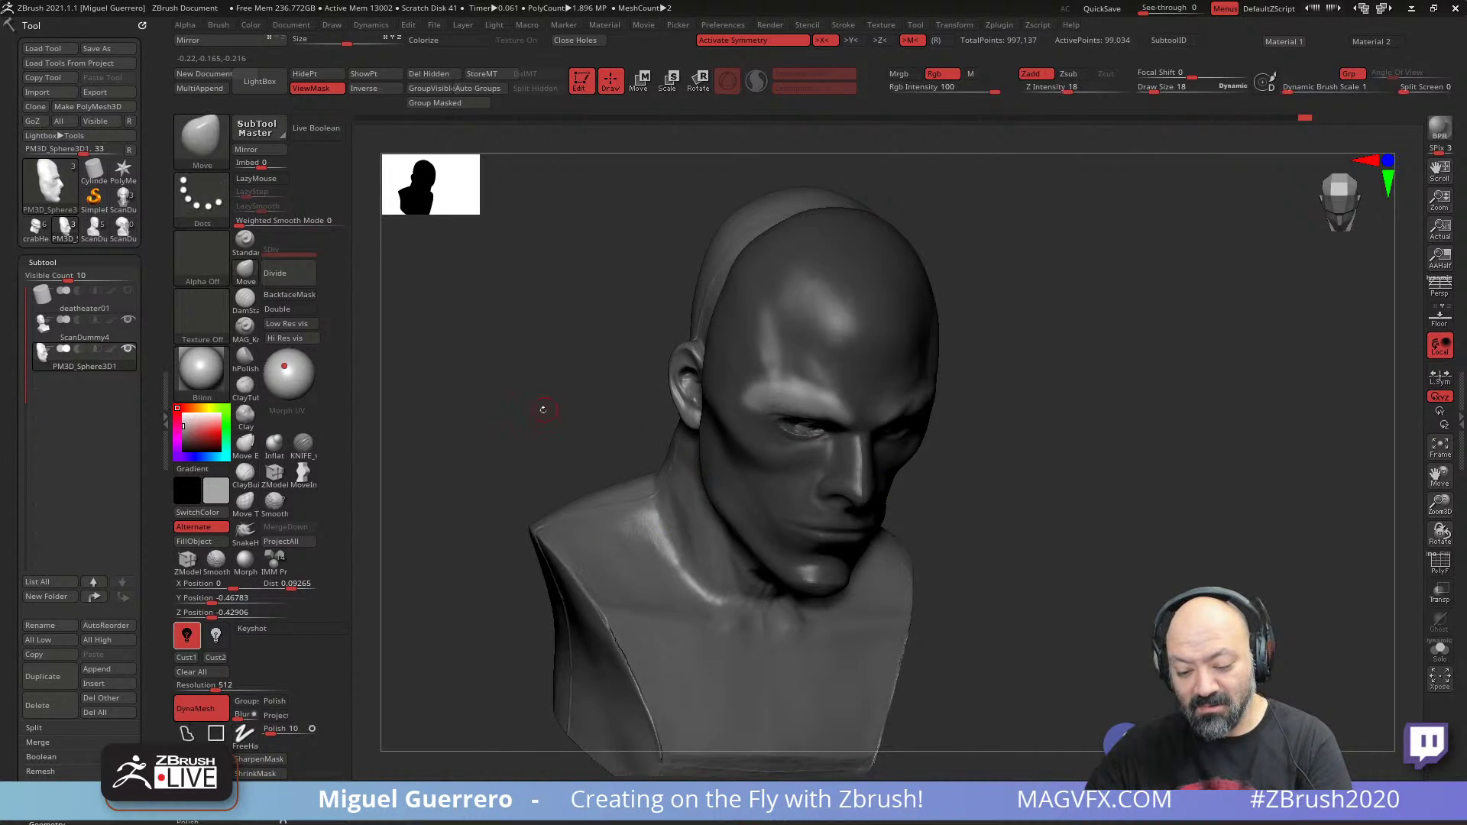
{"action": "mouse_move", "coordinate": [543, 410]}
{"action": "left_mouse_down"}
{"action": "mouse_move", "coordinate": [508, 479]}
{"action": "mouse_move", "coordinate": [550, 425]}
{"action": "left_mouse_up"}
- Reshape the unmasked brows from above the head with the Move brush at draw sizes 30 and 54
{"action": "left_click", "coordinate": [245, 271]}
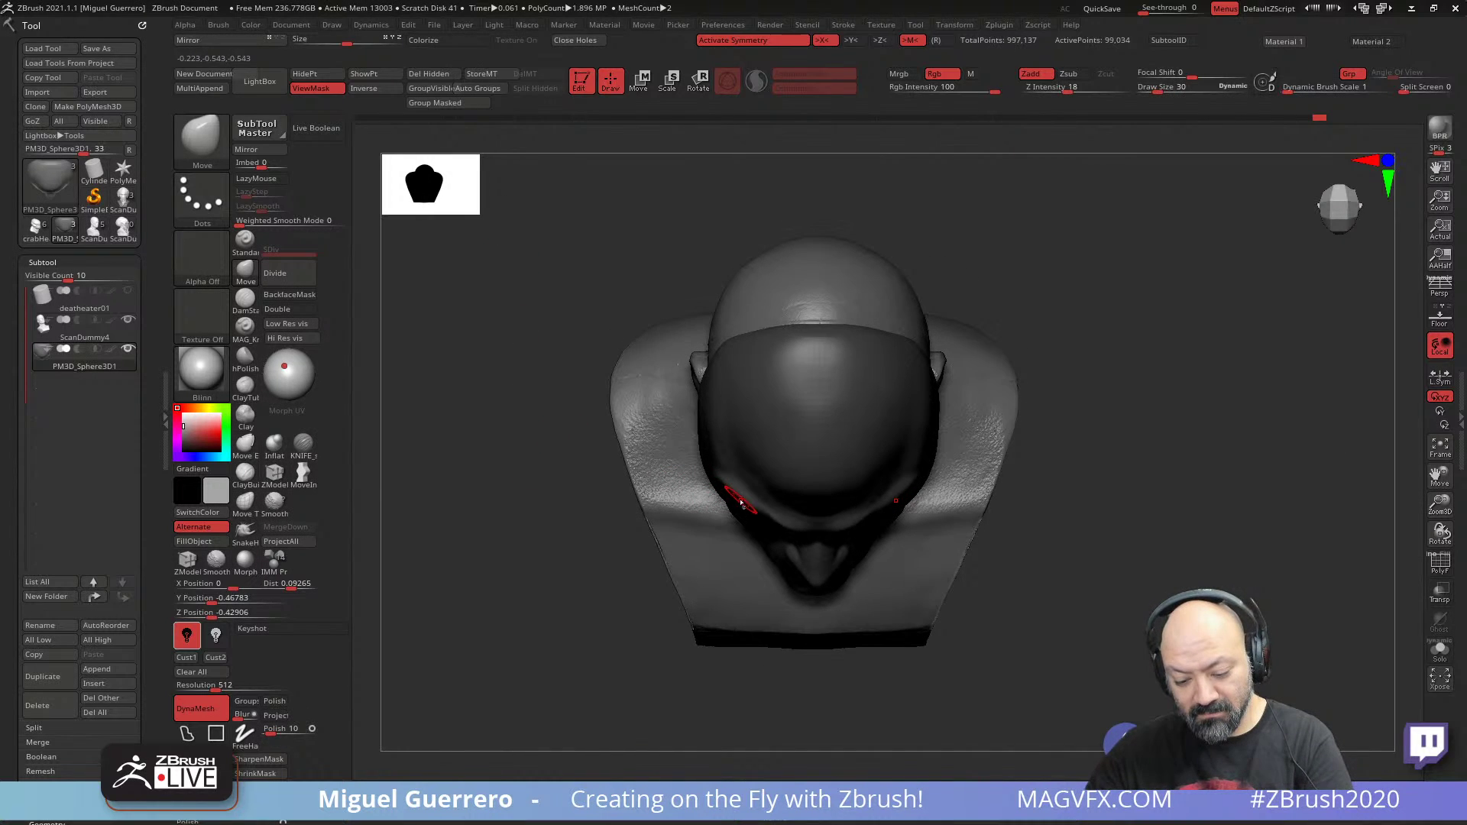
{"action": "key", "text": "bracketright"}
{"action": "key", "text": "bracketright"}
{"action": "left_click_drag", "start_coordinate": [753, 509], "coordinate": [737, 504]}
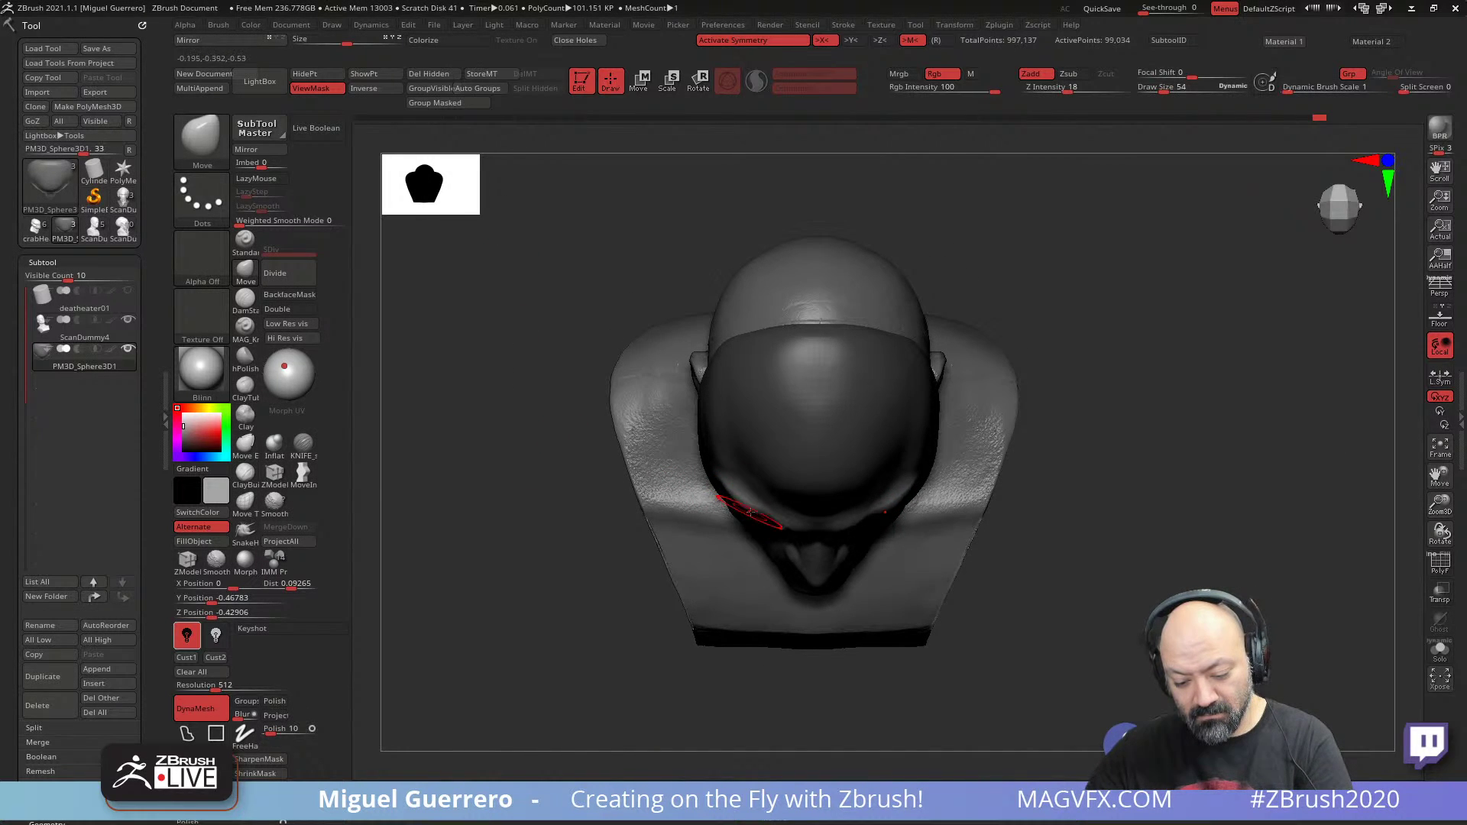
{"action": "key", "text": "bracketleft"}
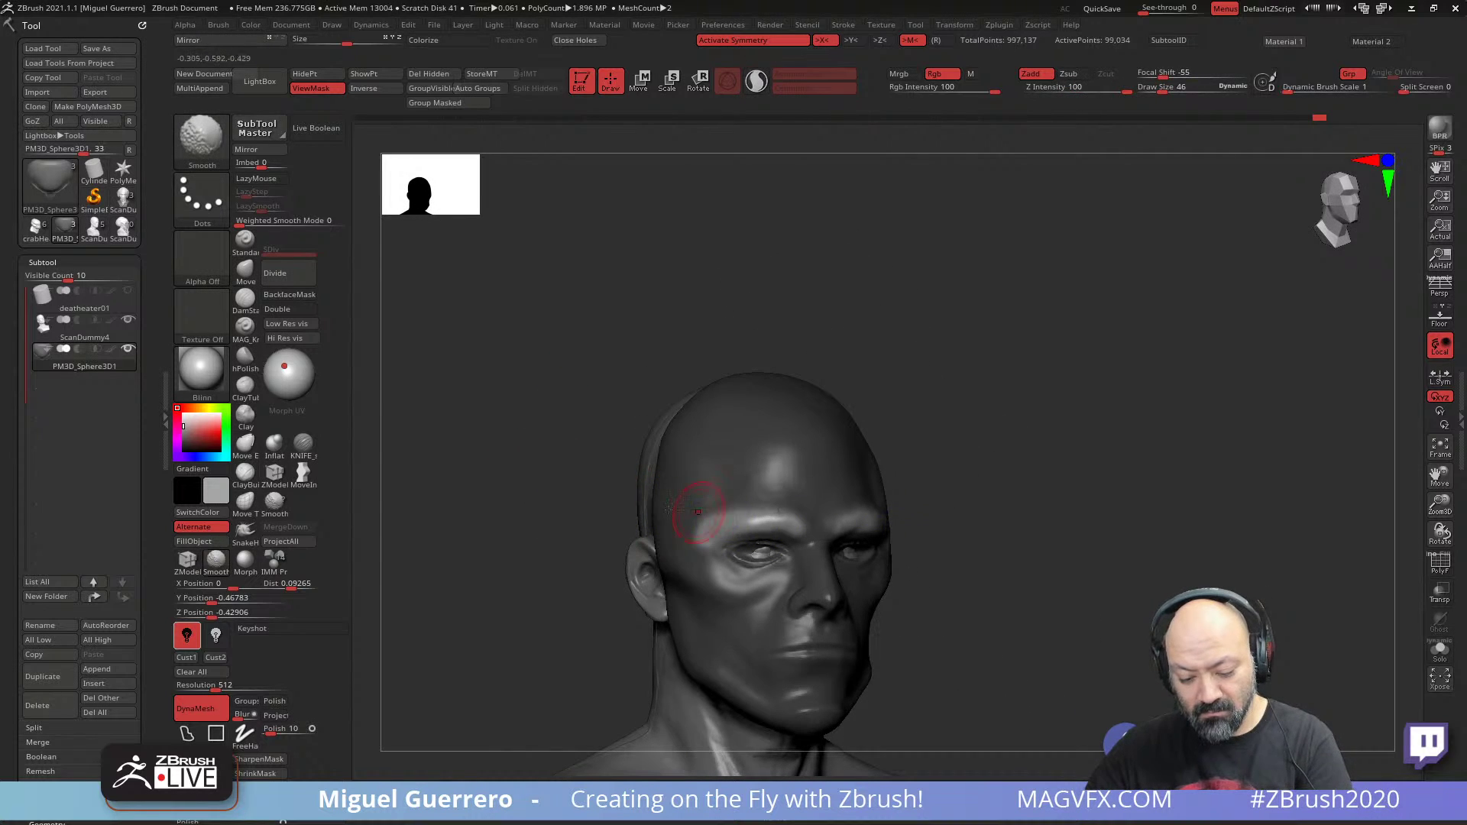
{"action": "left_click_drag", "start_coordinate": [540, 525], "coordinate": [389, 509]}
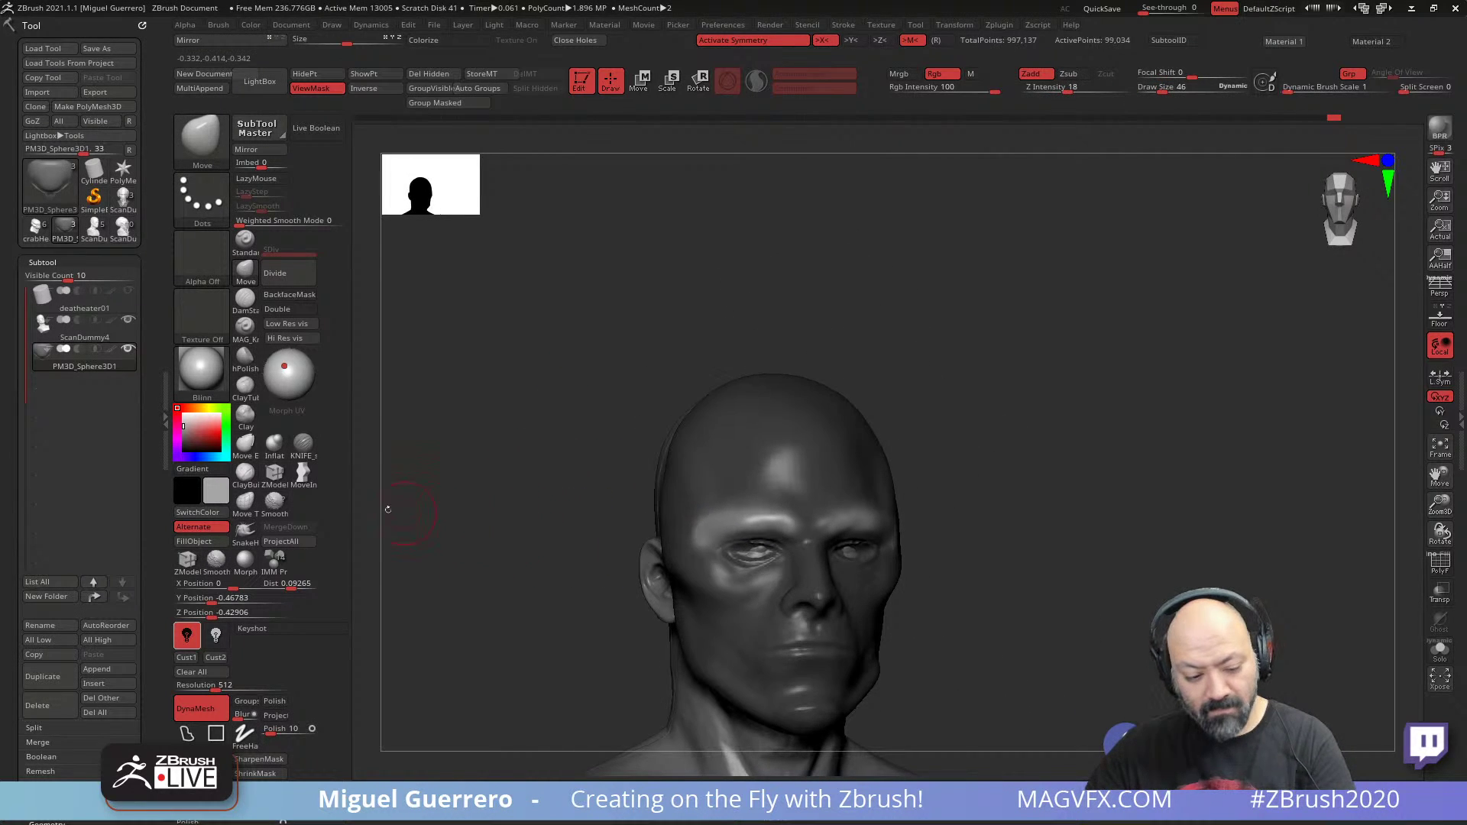
- Thicken the brow ridges with the Inflat brush at draw size 46 and Z Intensity 10, and clear the mask
{"action": "key", "text": "b"}
{"action": "key", "text": "i"}
{"action": "key", "text": "n"}
{"action": "left_click_drag", "start_coordinate": [713, 525], "coordinate": [727, 524]}
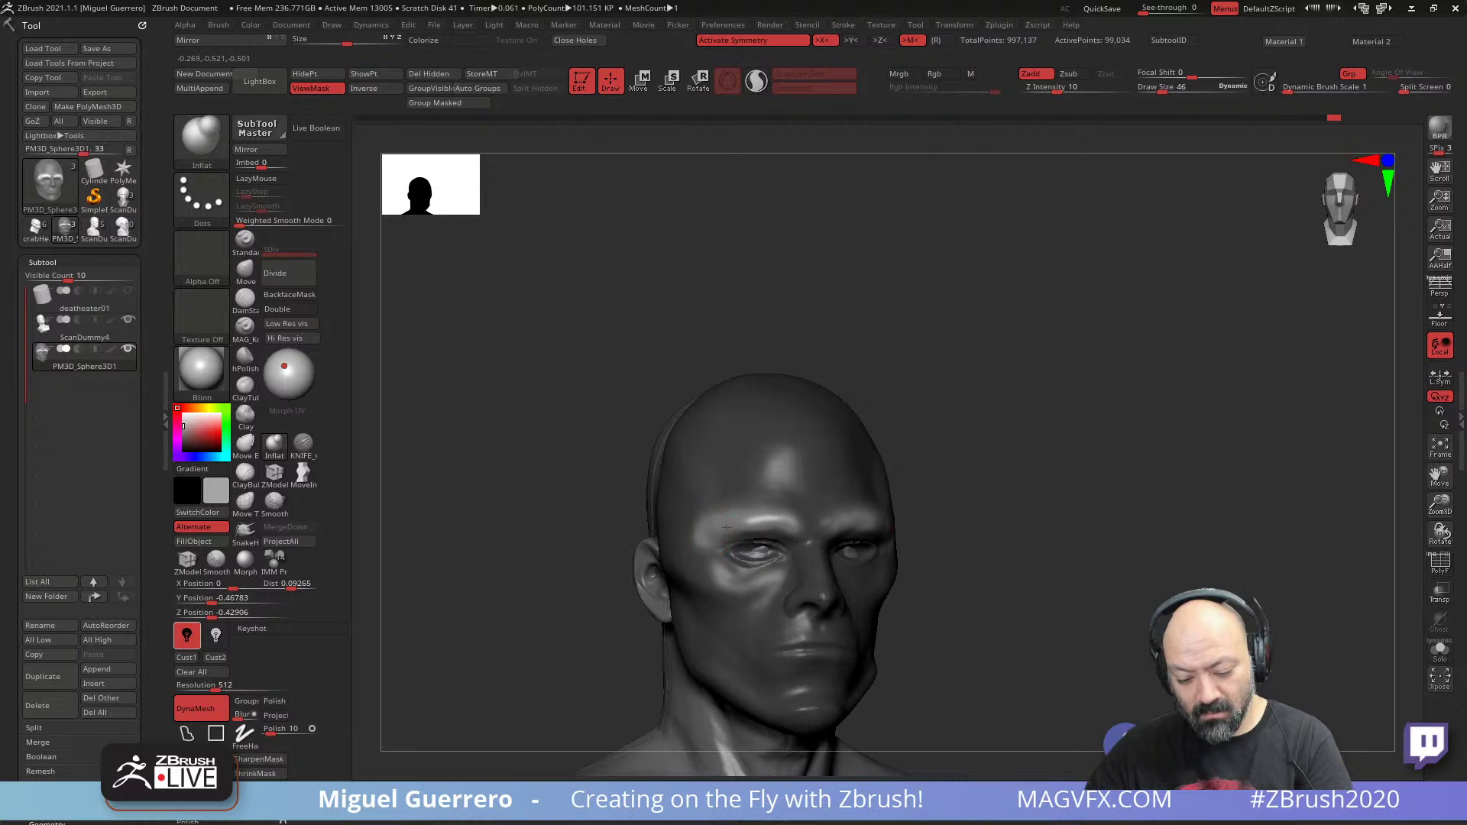
{"action": "left_click_drag", "start_coordinate": [558, 535], "coordinate": [747, 576]}
{"action": "left_click_drag", "start_coordinate": [932, 528], "coordinate": [788, 585]}
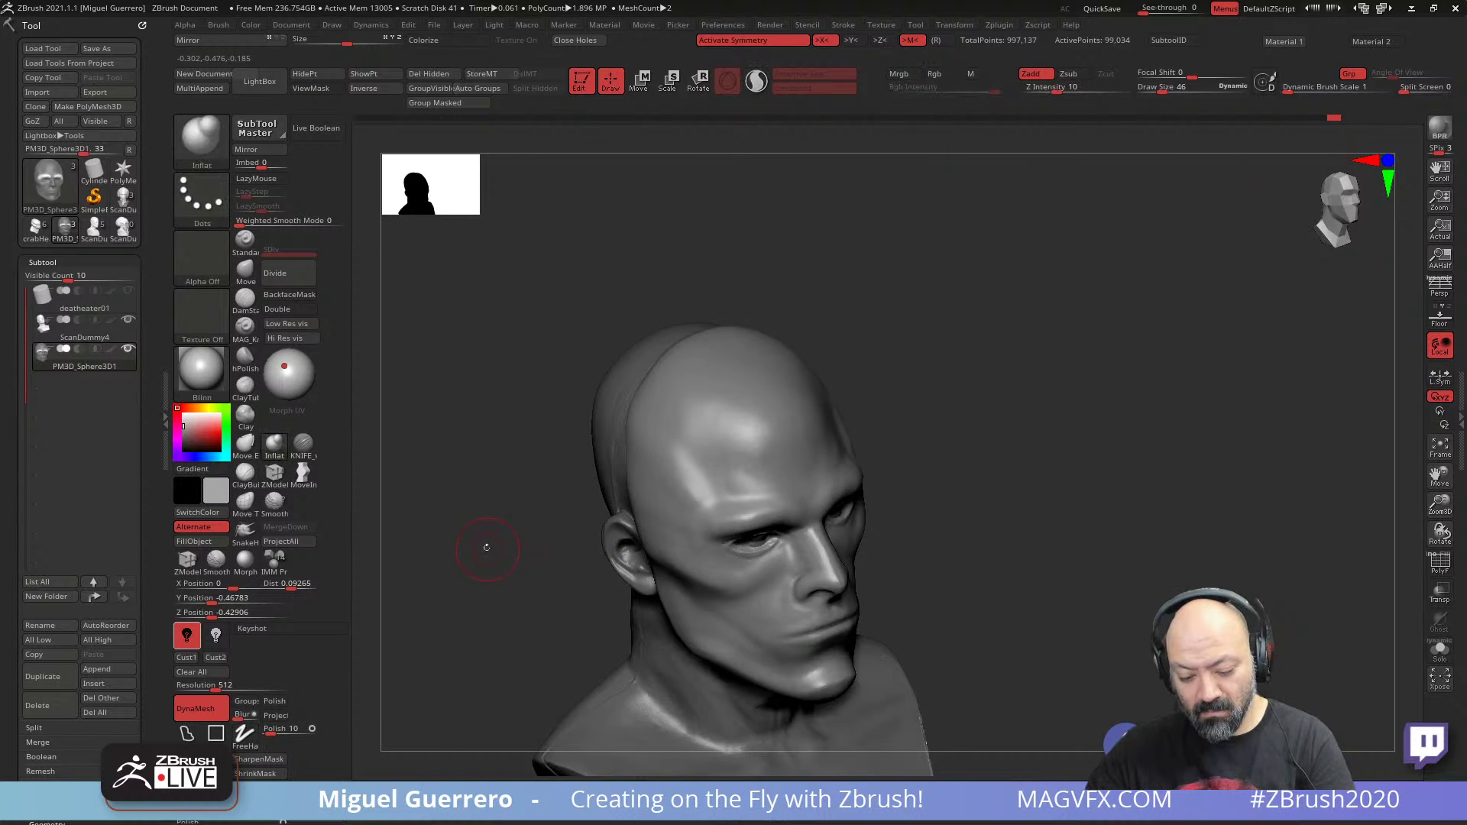
- Fill out the temples above the brows with the Inflat brush at draw size 62
{"action": "left_click_drag", "start_coordinate": [485, 540], "coordinate": [516, 571]}
{"action": "mouse_move", "coordinate": [512, 462]}
{"action": "left_mouse_down"}
{"action": "mouse_move", "coordinate": [492, 400]}
{"action": "mouse_move", "coordinate": [575, 451]}
{"action": "left_mouse_up"}
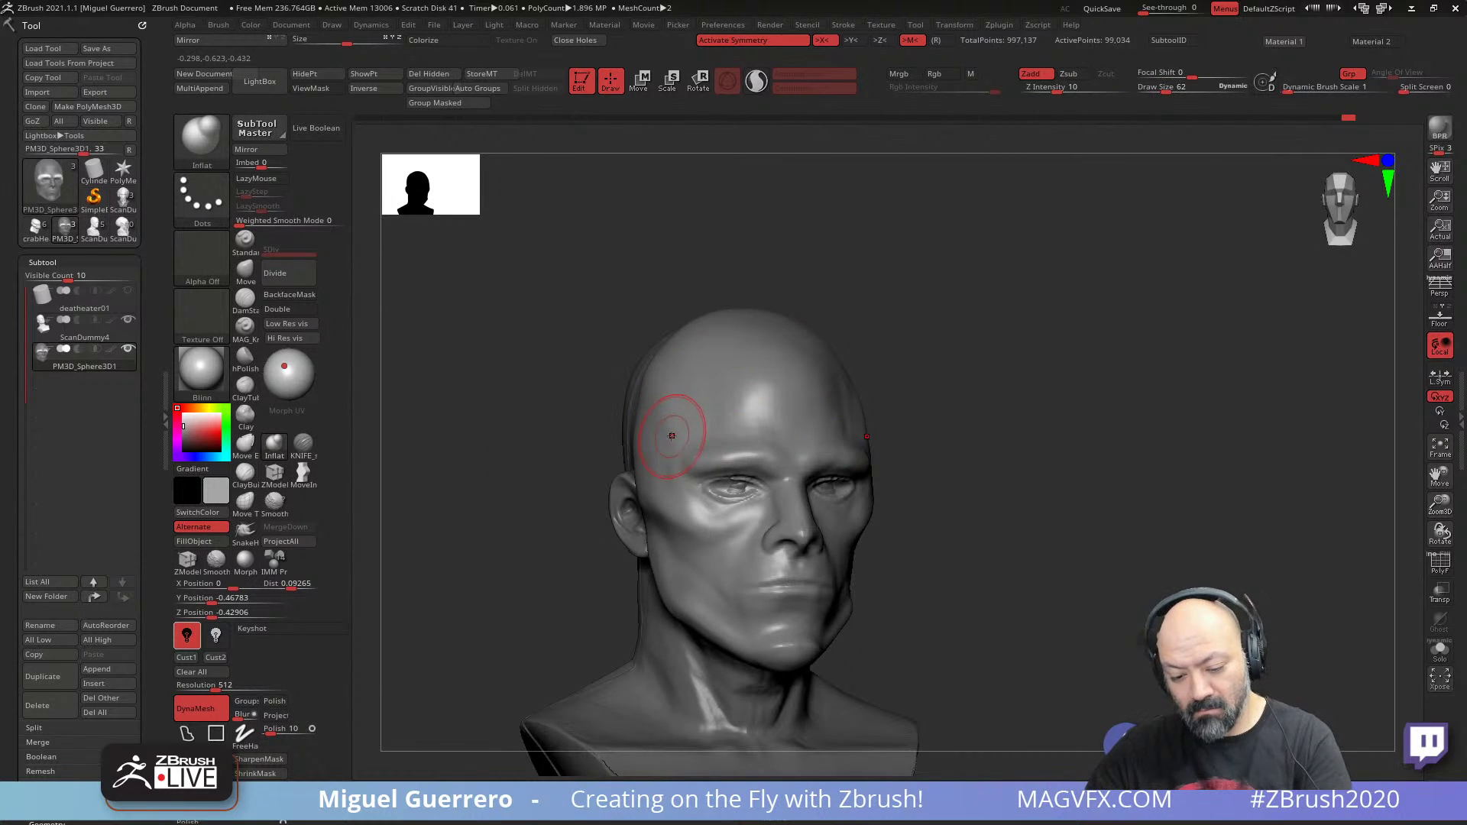
{"action": "mouse_move", "coordinate": [672, 433]}
{"action": "left_mouse_down"}
{"action": "mouse_move", "coordinate": [681, 375]}
{"action": "mouse_move", "coordinate": [702, 419]}
{"action": "left_mouse_up"}
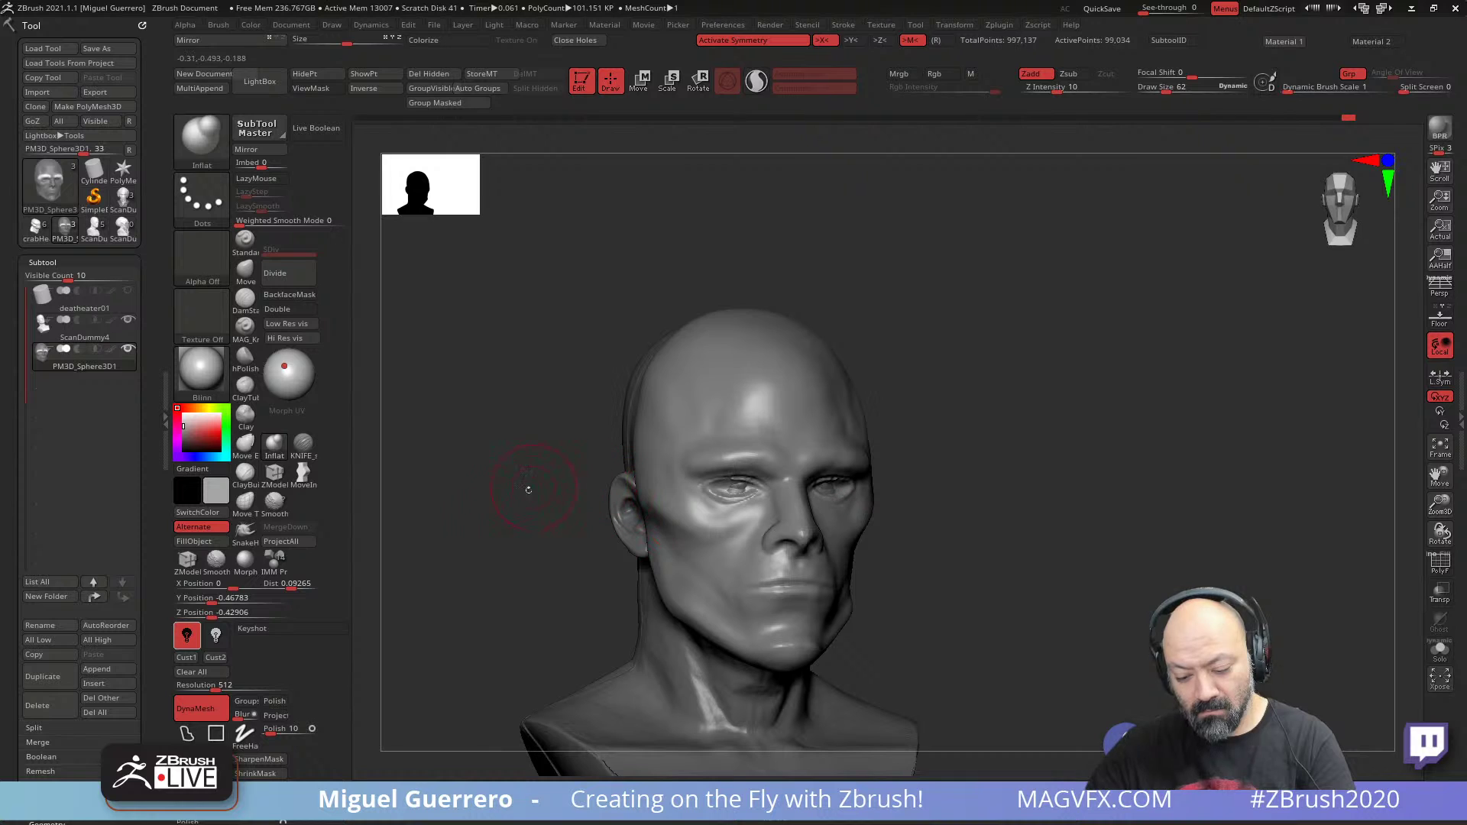
{"action": "left_click_drag", "start_coordinate": [529, 490], "coordinate": [604, 415], "text": "alt"}
{"action": "mouse_move", "coordinate": [574, 506]}
{"action": "left_mouse_down"}
{"action": "mouse_move", "coordinate": [532, 502]}
{"action": "mouse_move", "coordinate": [497, 524]}
{"action": "mouse_move", "coordinate": [520, 461]}
{"action": "mouse_move", "coordinate": [881, 549]}
{"action": "mouse_move", "coordinate": [430, 490]}
{"action": "left_mouse_up"}
{"action": "key", "text": "shift"}
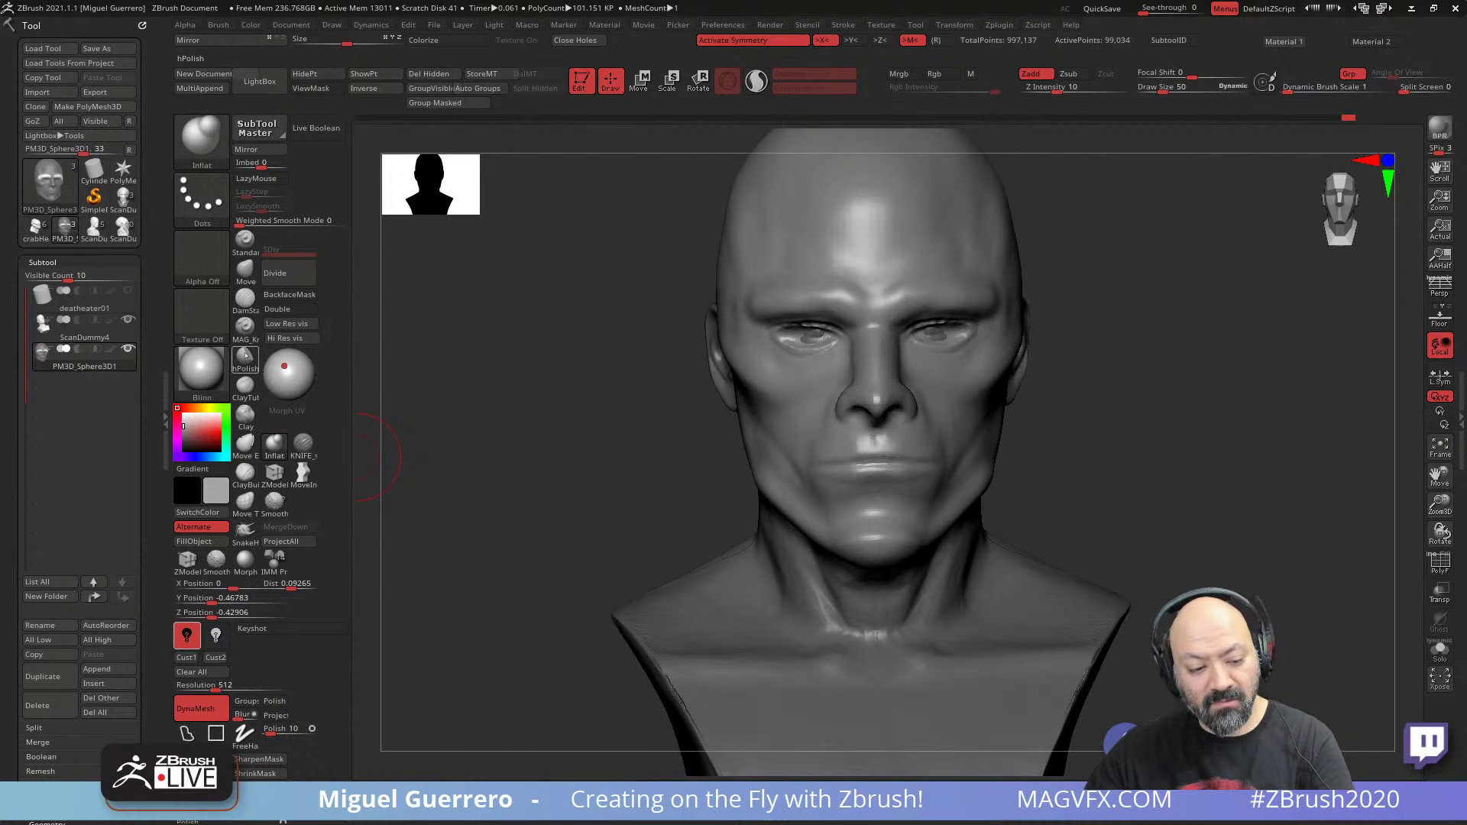
- Build up the chin with the ClayTubes brush at draw size 38 and Z Intensity 11
{"action": "left_click", "coordinate": [245, 384]}
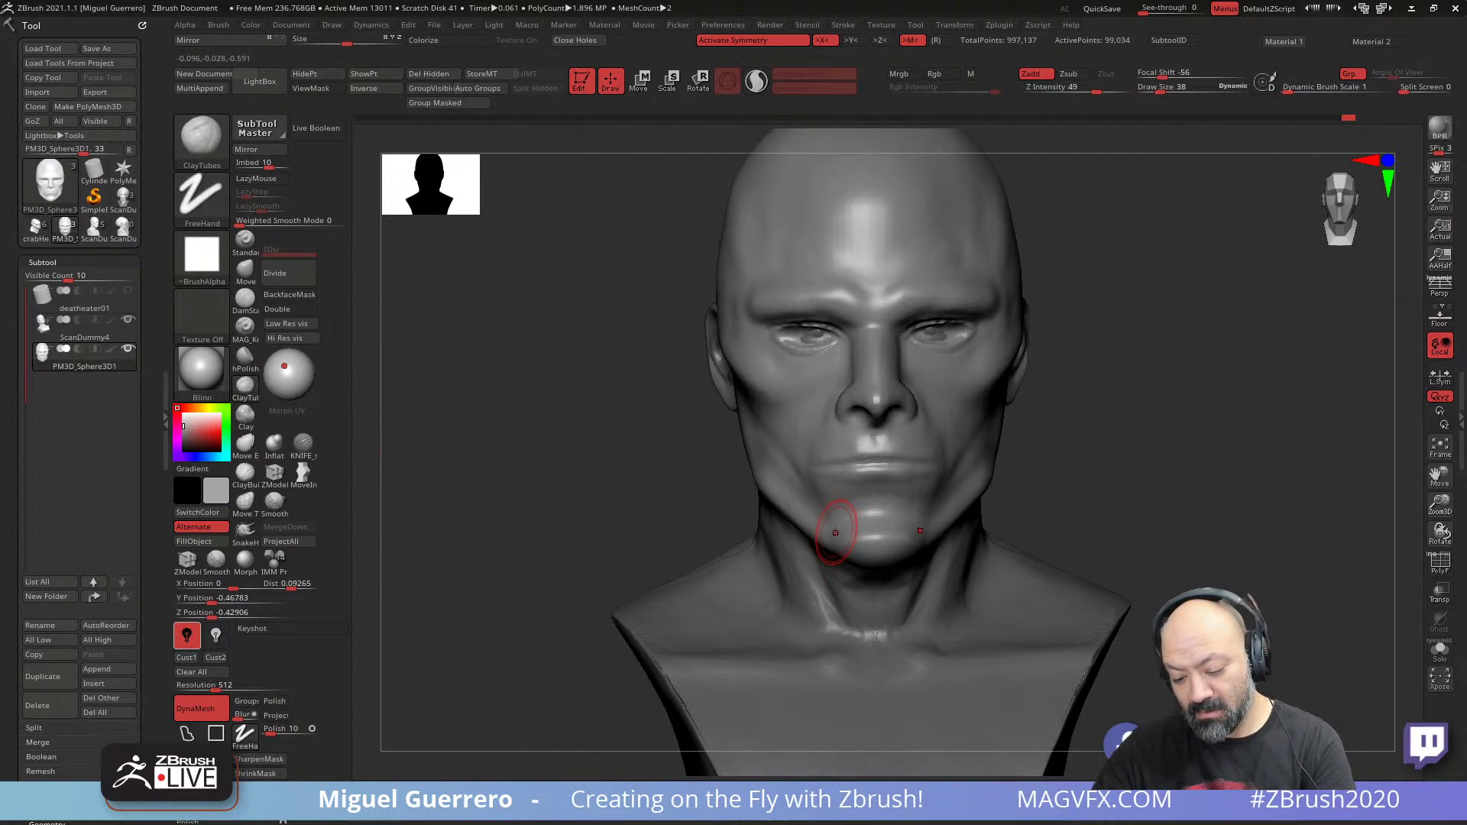
{"action": "left_click", "coordinate": [1059, 89]}
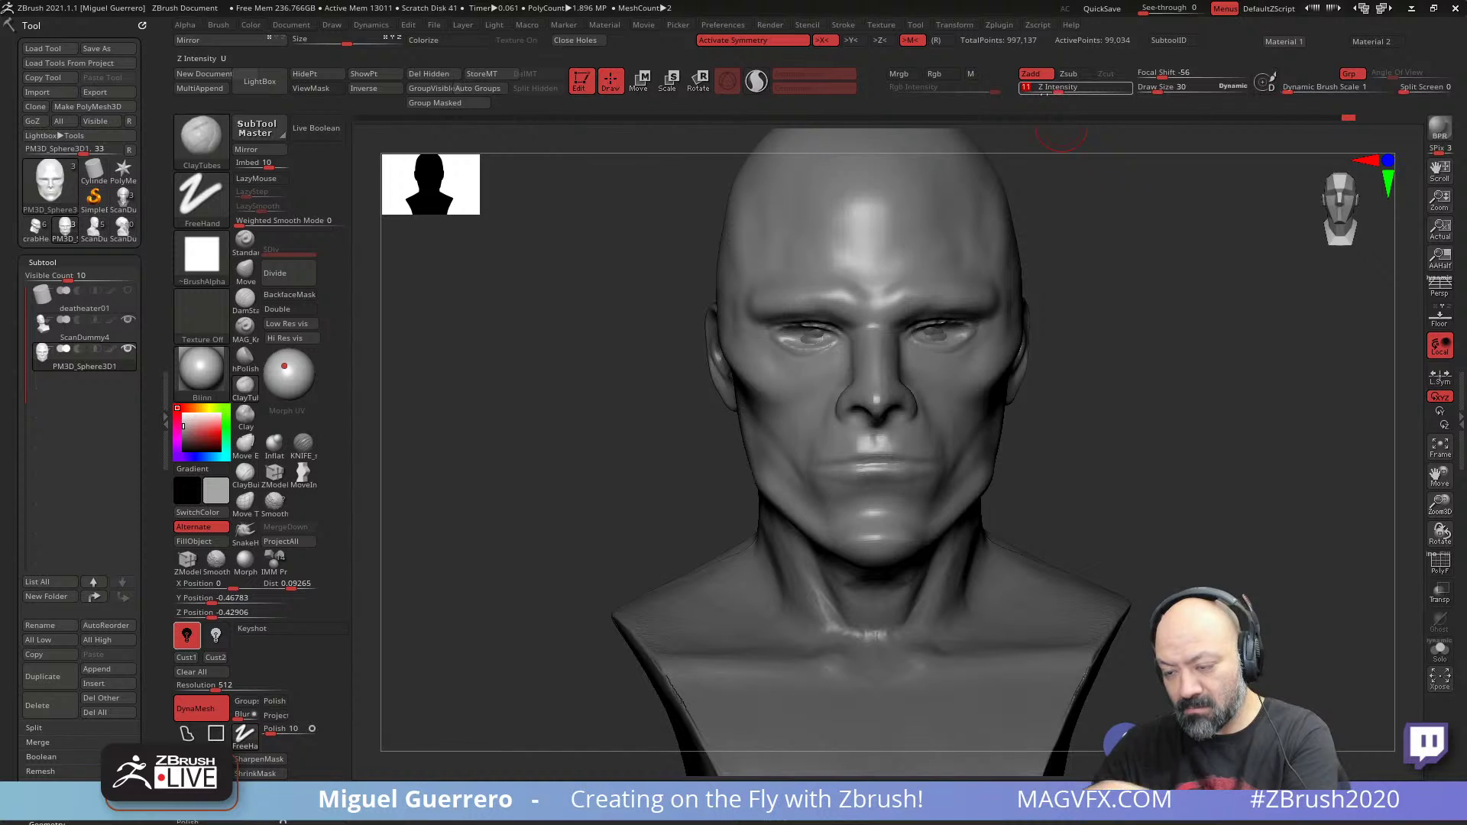
{"action": "mouse_move", "coordinate": [1062, 405]}
{"action": "left_mouse_down"}
{"action": "mouse_move", "coordinate": [605, 437]}
{"action": "mouse_move", "coordinate": [504, 474]}
{"action": "left_mouse_up"}
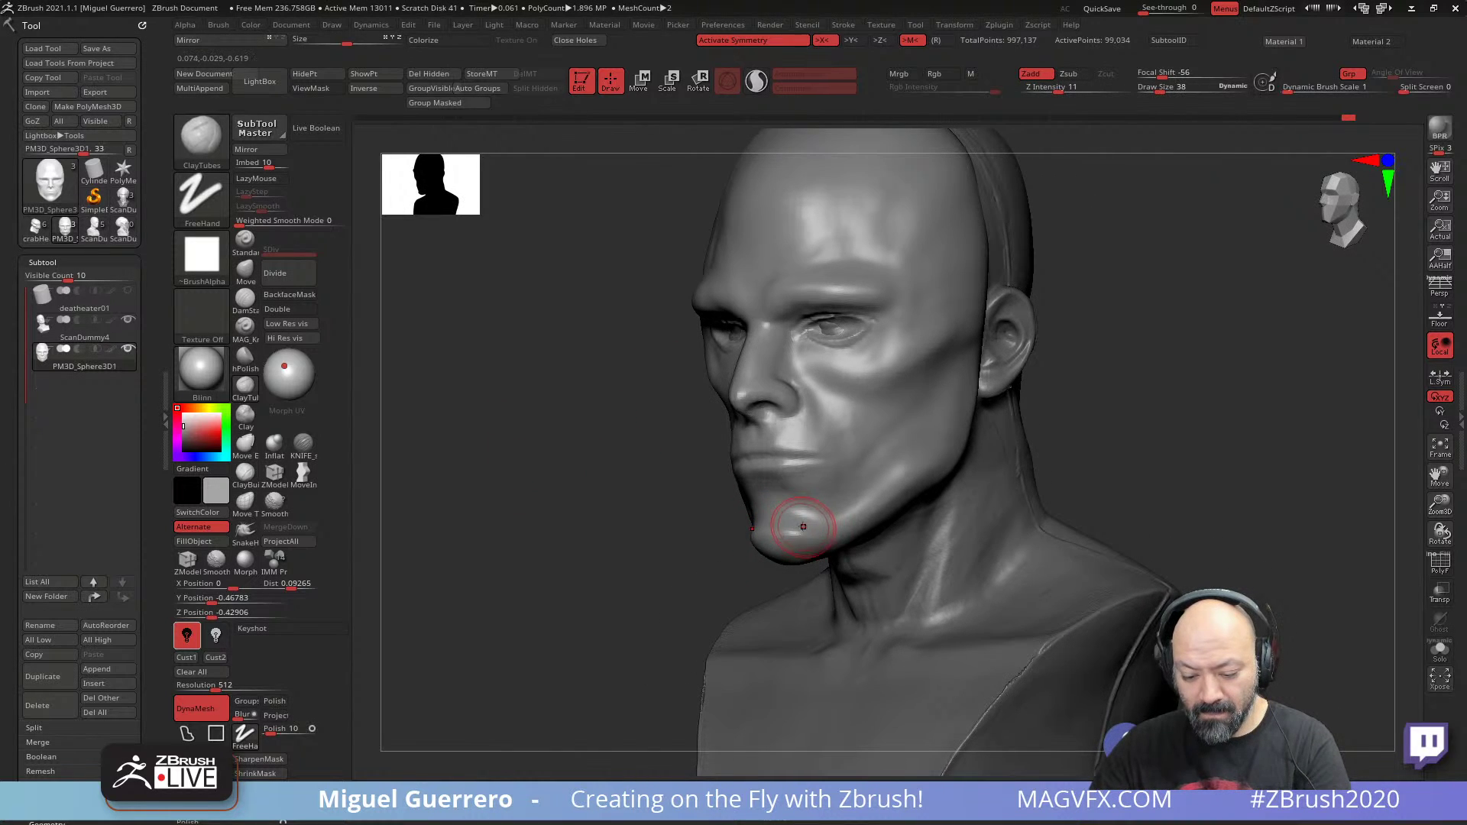
{"action": "mouse_move", "coordinate": [815, 520]}
{"action": "left_mouse_down"}
{"action": "mouse_move", "coordinate": [760, 509]}
{"action": "mouse_move", "coordinate": [797, 512]}
{"action": "left_mouse_up"}
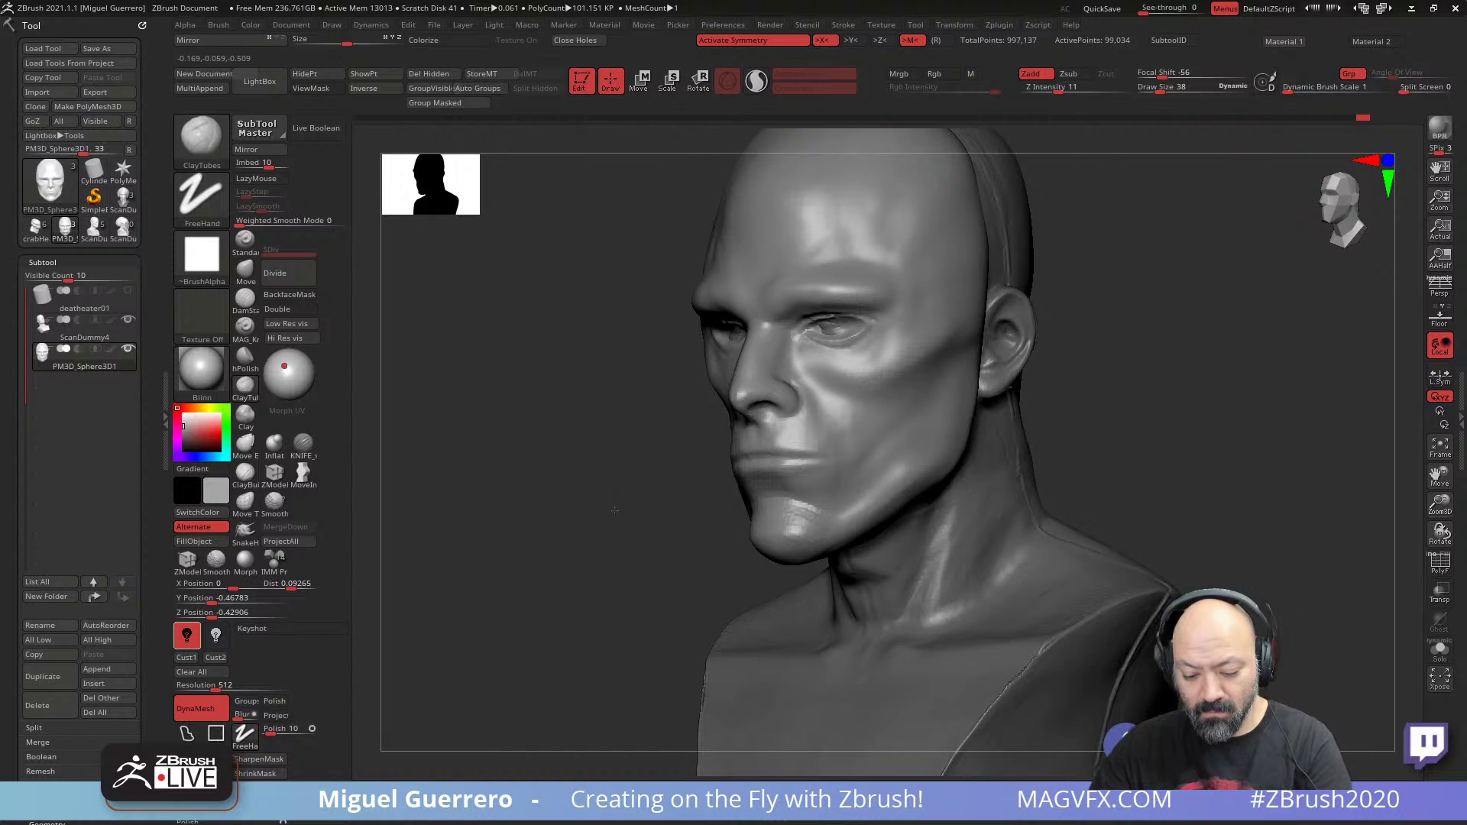
{"action": "left_click_drag", "start_coordinate": [615, 507], "coordinate": [766, 530], "text": "shift"}
{"action": "left_click_drag", "start_coordinate": [541, 491], "coordinate": [482, 492]}
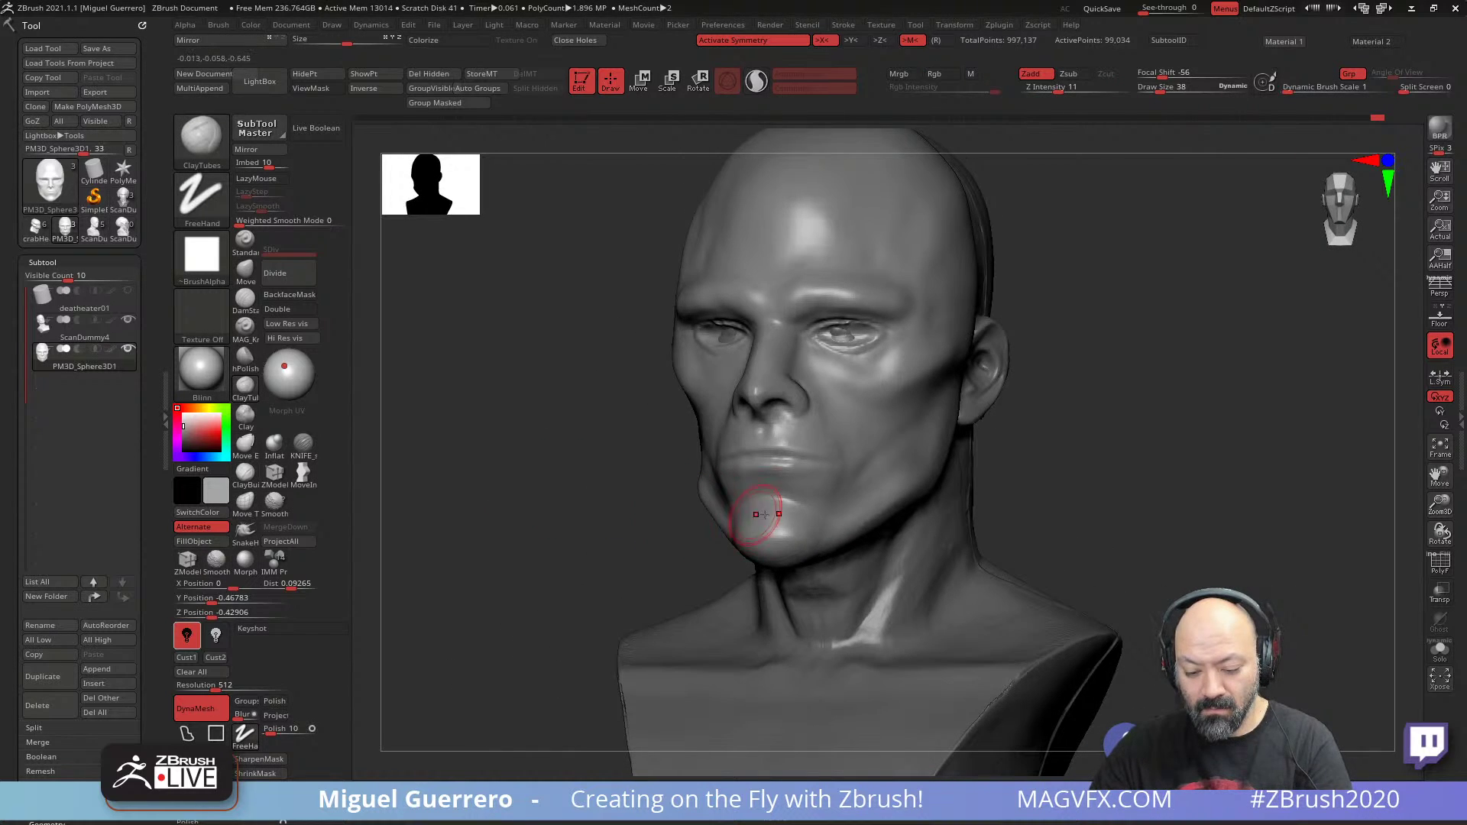
{"action": "left_click_drag", "start_coordinate": [767, 503], "coordinate": [783, 484]}
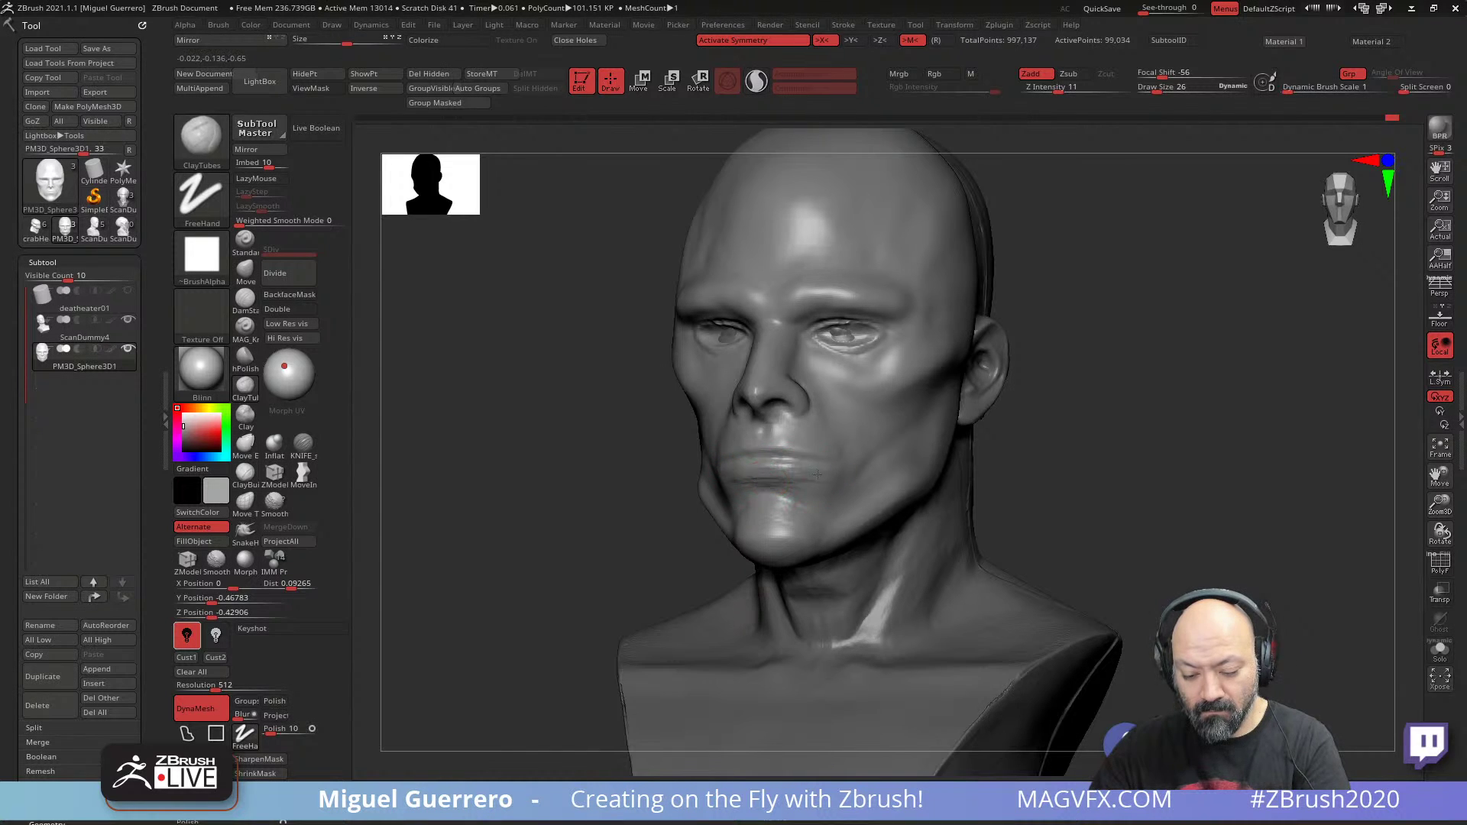
- Shape the folds under the lower lip and beside the chin with ClayTubes at draw sizes 26 and 18
{"action": "mouse_move", "coordinate": [672, 492]}
{"action": "left_mouse_down"}
{"action": "mouse_move", "coordinate": [593, 505]}
{"action": "mouse_move", "coordinate": [627, 500]}
{"action": "left_mouse_up"}
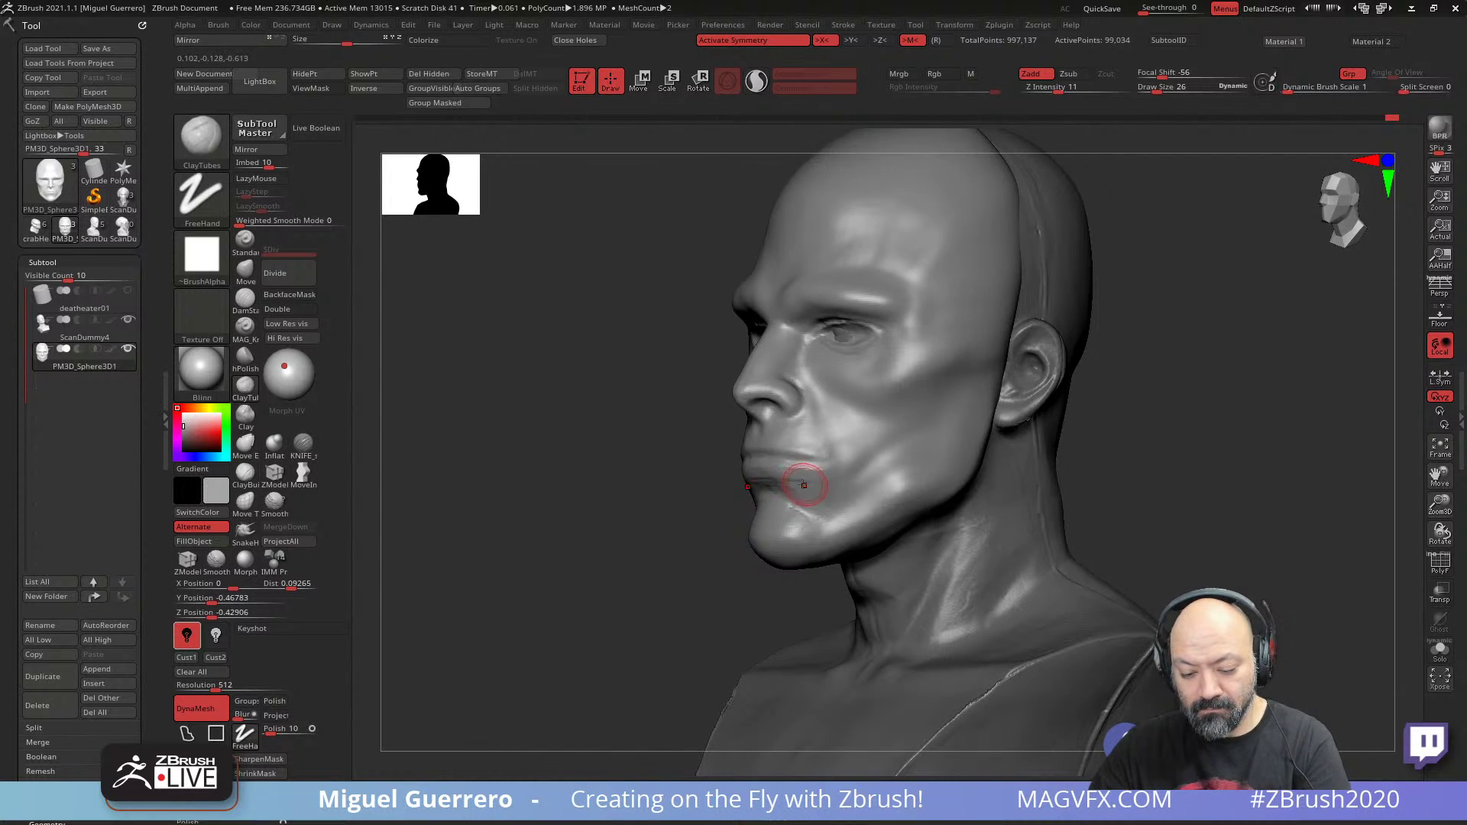
{"action": "left_click_drag", "start_coordinate": [778, 483], "coordinate": [822, 513]}
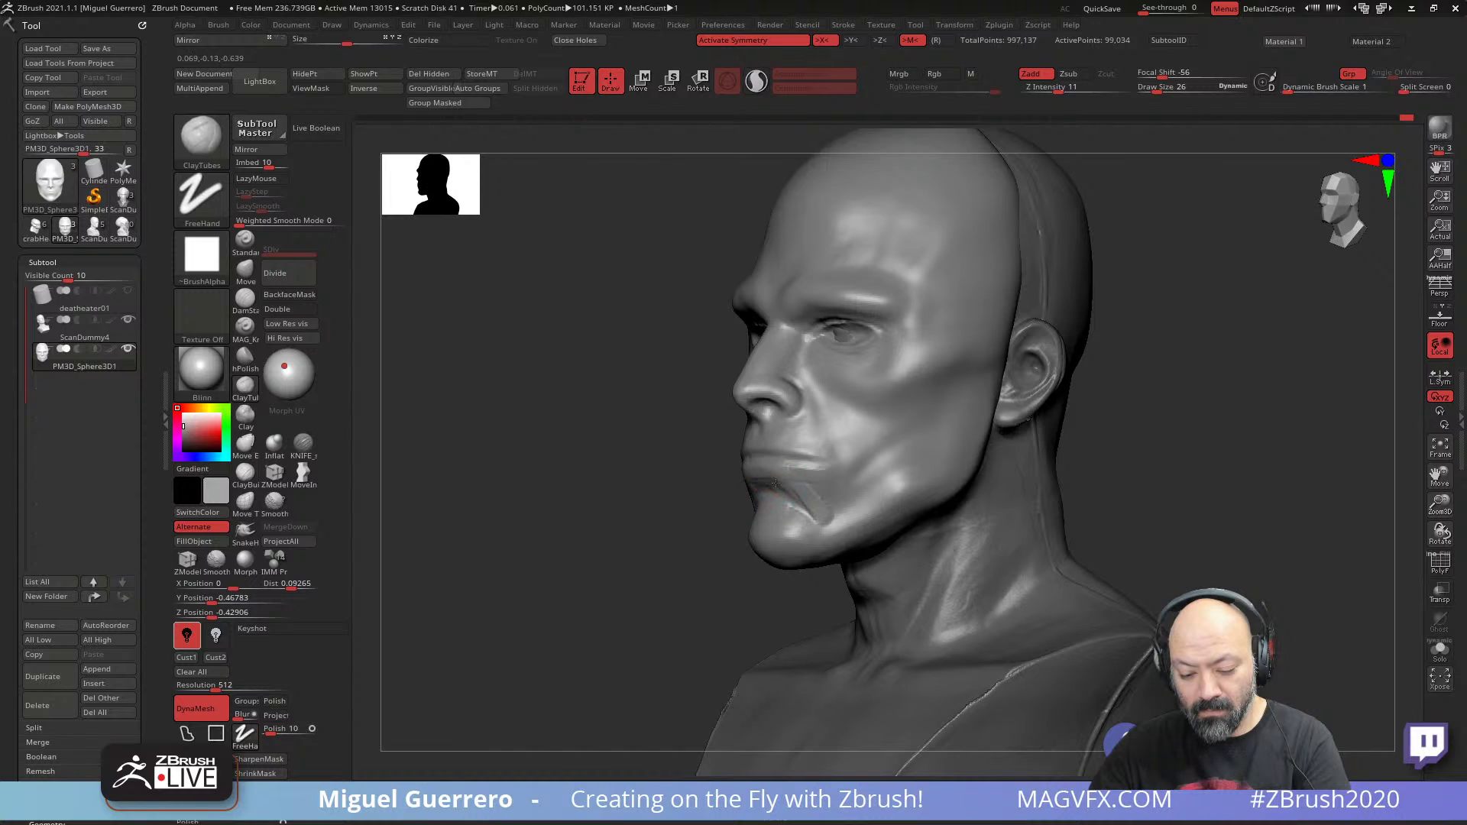
{"action": "mouse_move", "coordinate": [716, 489]}
{"action": "left_mouse_down"}
{"action": "mouse_move", "coordinate": [746, 498]}
{"action": "mouse_move", "coordinate": [810, 460]}
{"action": "mouse_move", "coordinate": [846, 492]}
{"action": "left_mouse_up"}
{"action": "key", "text": "bracketleft"}
{"action": "key", "text": "ctrl+z"}
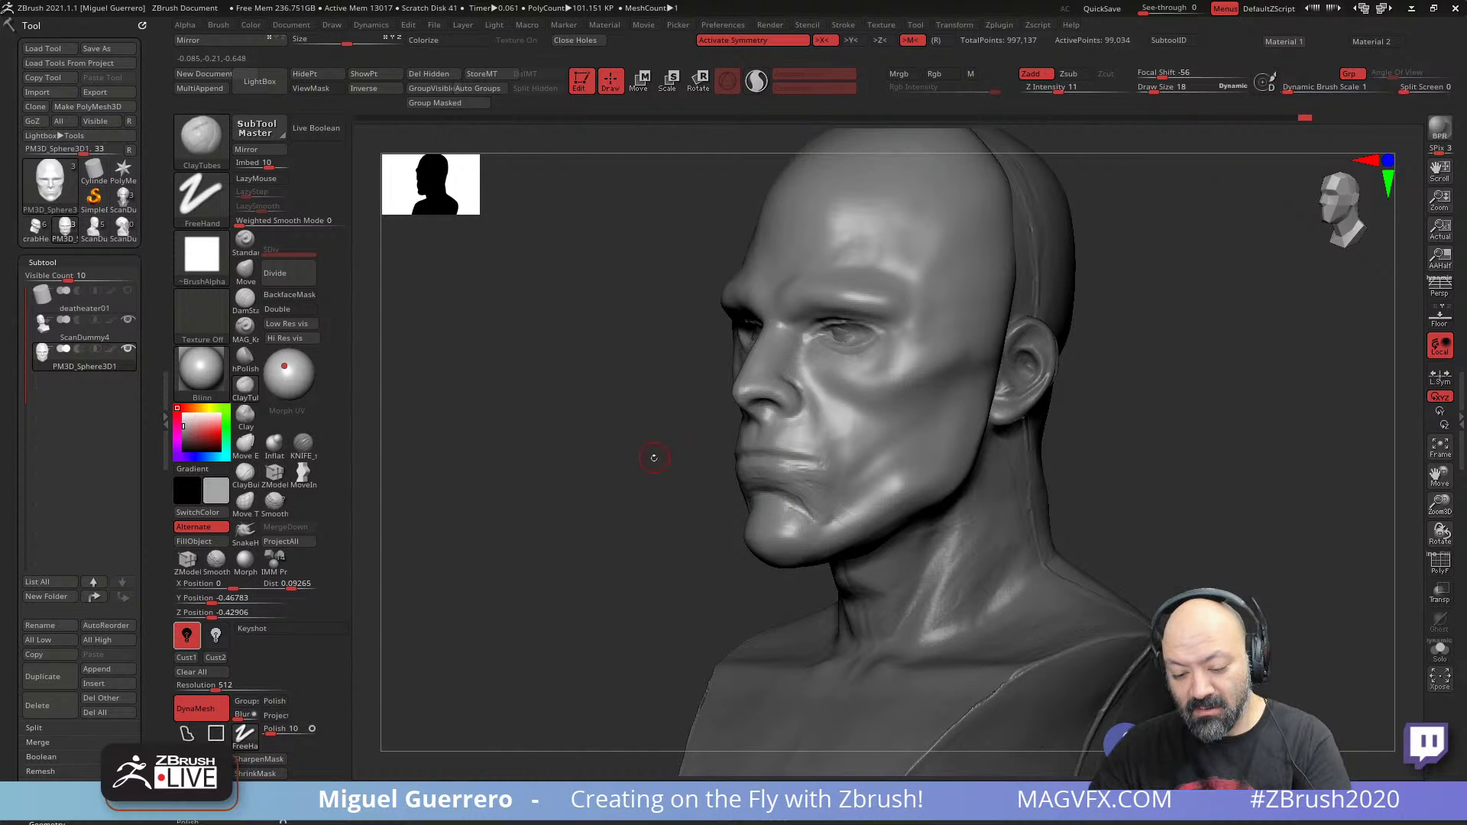
{"action": "left_click_drag", "start_coordinate": [654, 457], "coordinate": [753, 604]}
{"action": "left_click_drag", "start_coordinate": [699, 515], "coordinate": [799, 523]}
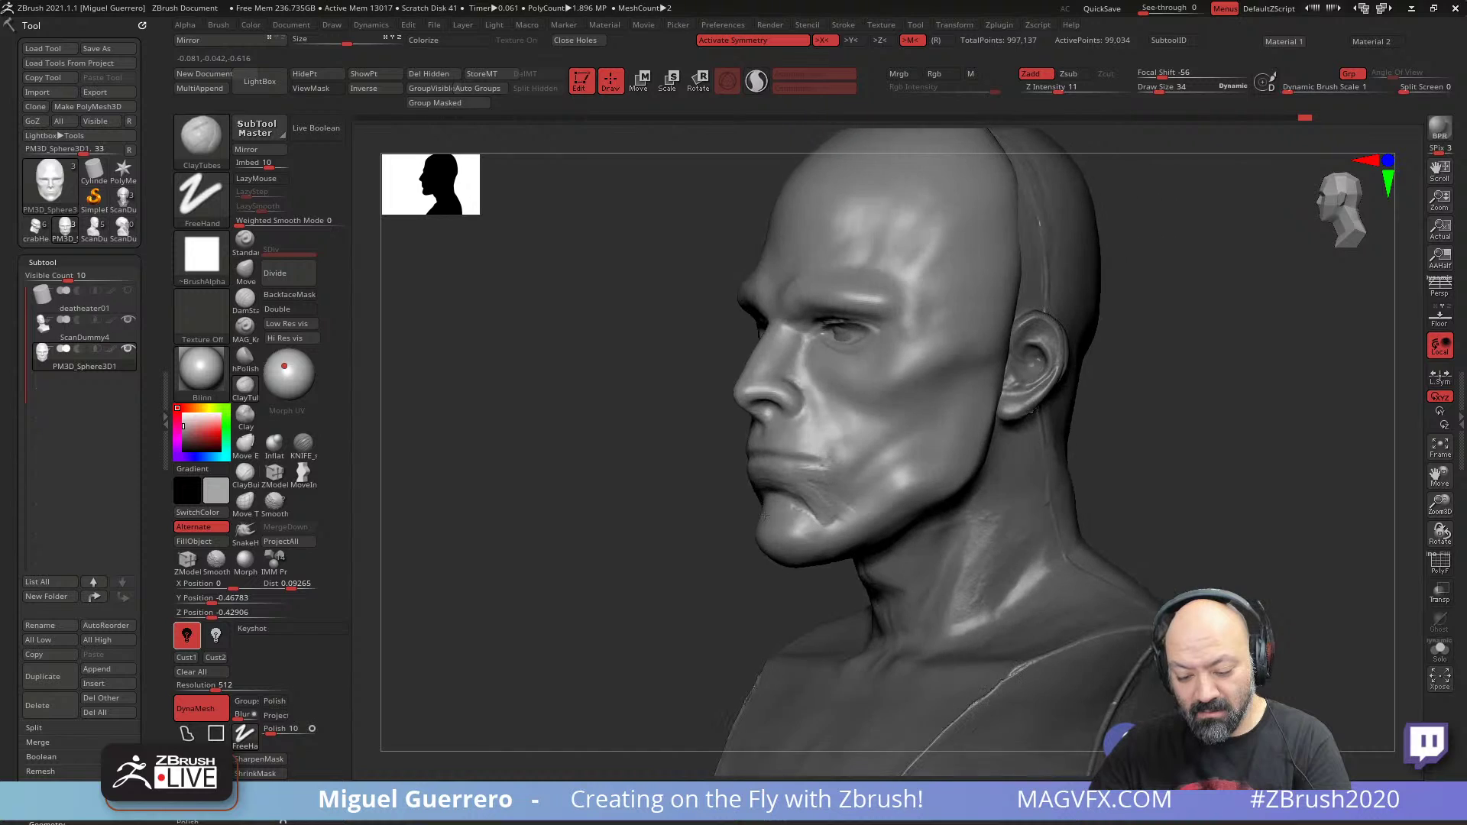
- Adjust the crease between lower lip and chin in profile with the Move brush at draw size 42
{"action": "right_click_drag", "start_coordinate": [800, 523], "coordinate": [699, 520]}
{"action": "left_click", "coordinate": [246, 272]}
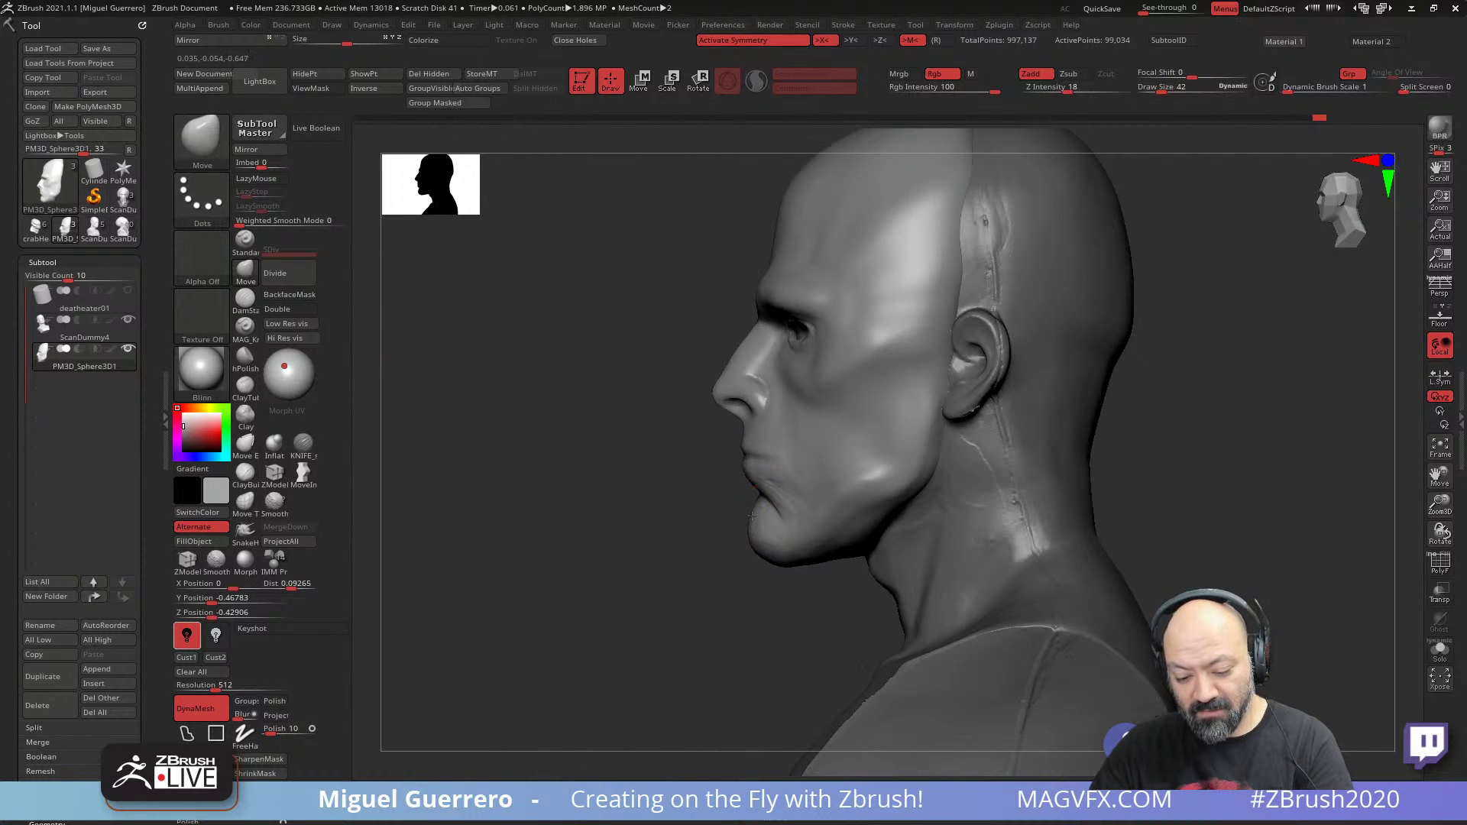
{"action": "left_click_drag", "start_coordinate": [755, 490], "coordinate": [748, 492]}
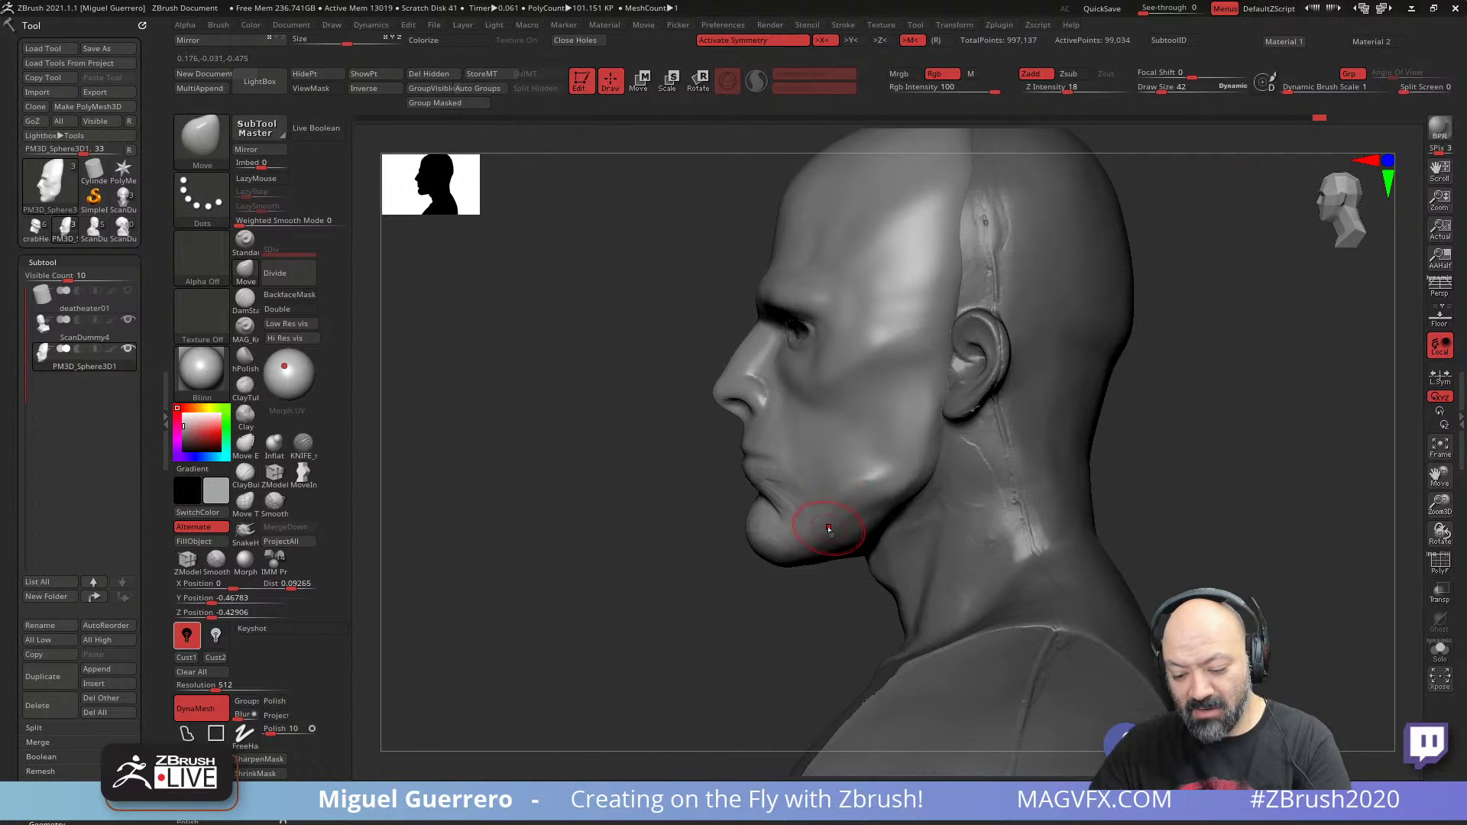
- Pull down the underside of the chin and jaw in profile with the Move brush at draw sizes 62 to 90
{"action": "key", "text": "bracketright"}
{"action": "key", "text": "bracketright"}
{"action": "key", "text": "bracketright"}
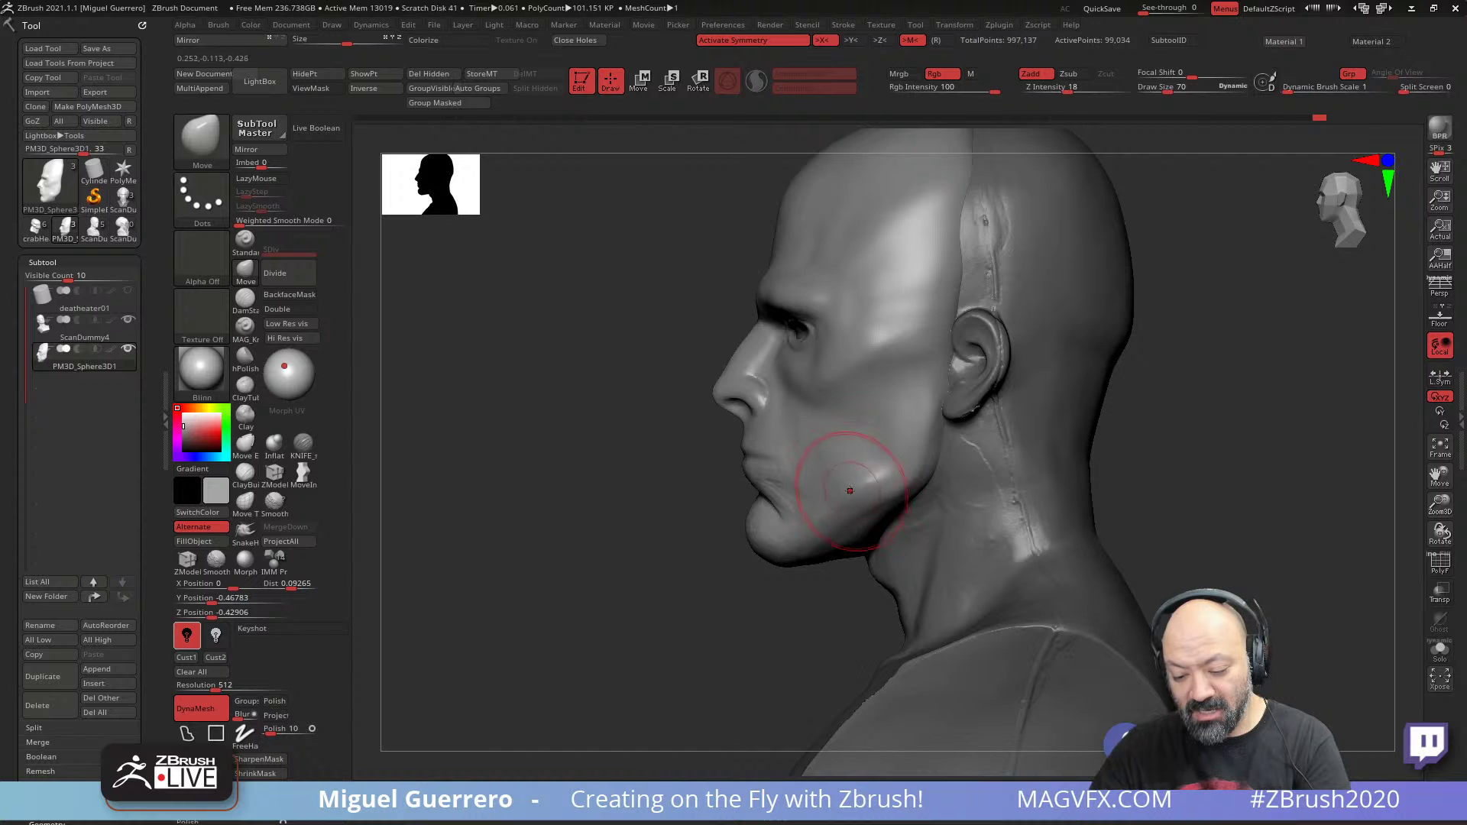
{"action": "key", "text": "bracketleft"}
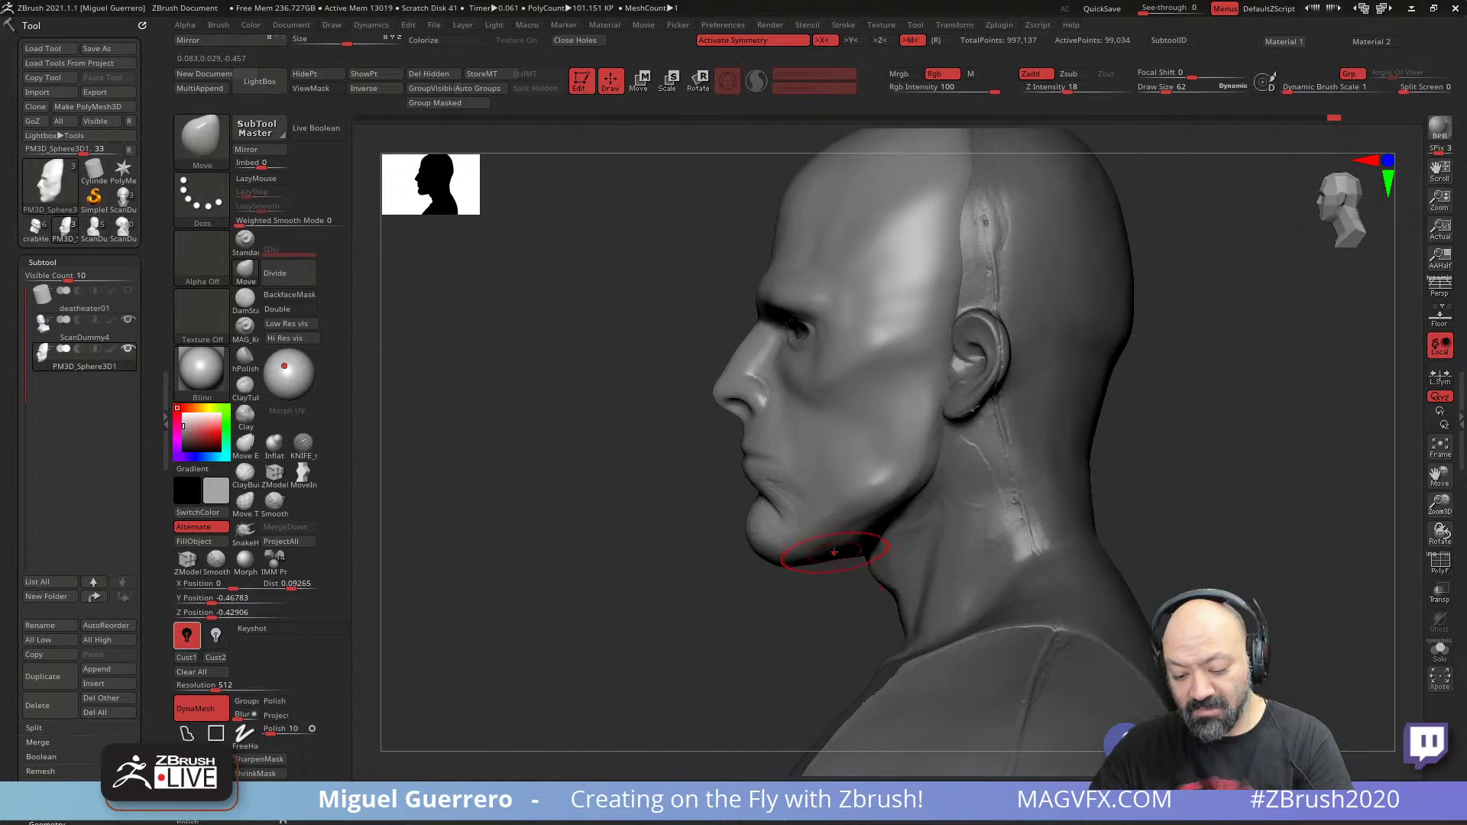
{"action": "left_click_drag", "start_coordinate": [833, 552], "coordinate": [819, 568]}
{"action": "key", "text": "bracketright"}
{"action": "key", "text": "bracketright"}
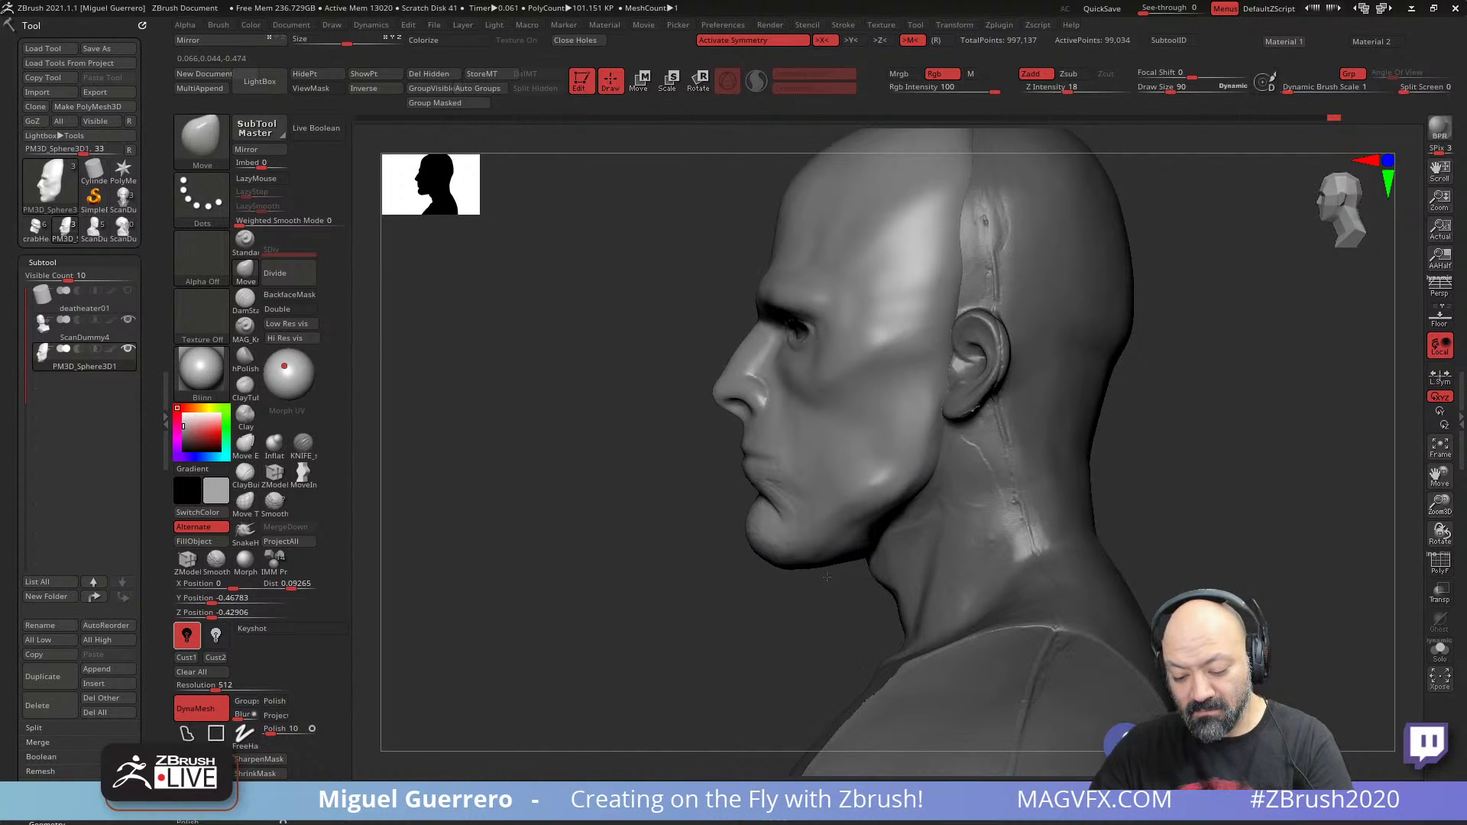
{"action": "key", "text": "bracketleft"}
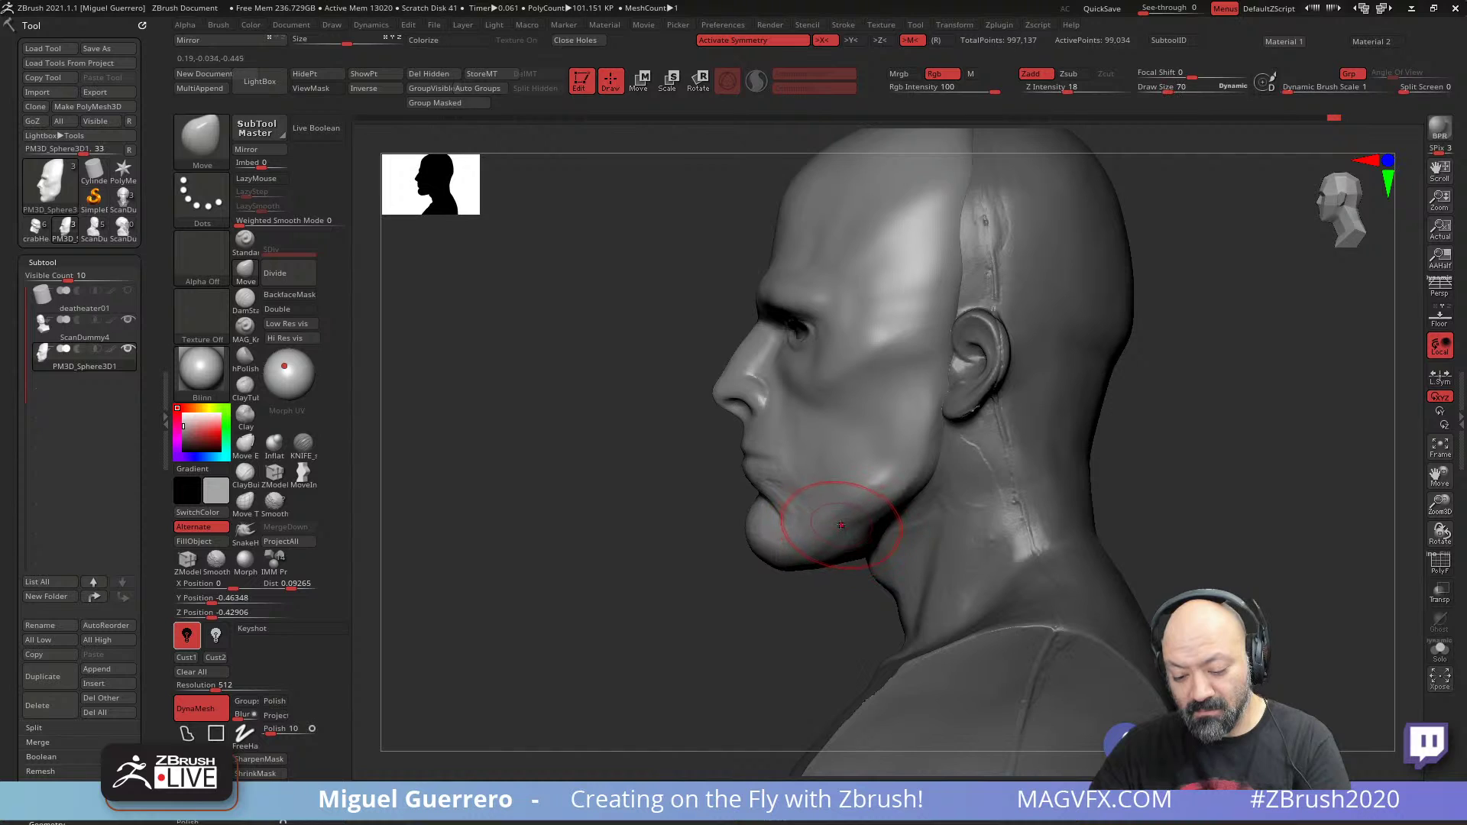
- Make the head bust see-through and adjust the mask's forehead profile against it with the Move brush at draw sizes 74 and 98
{"action": "left_click", "coordinate": [1438, 593]}
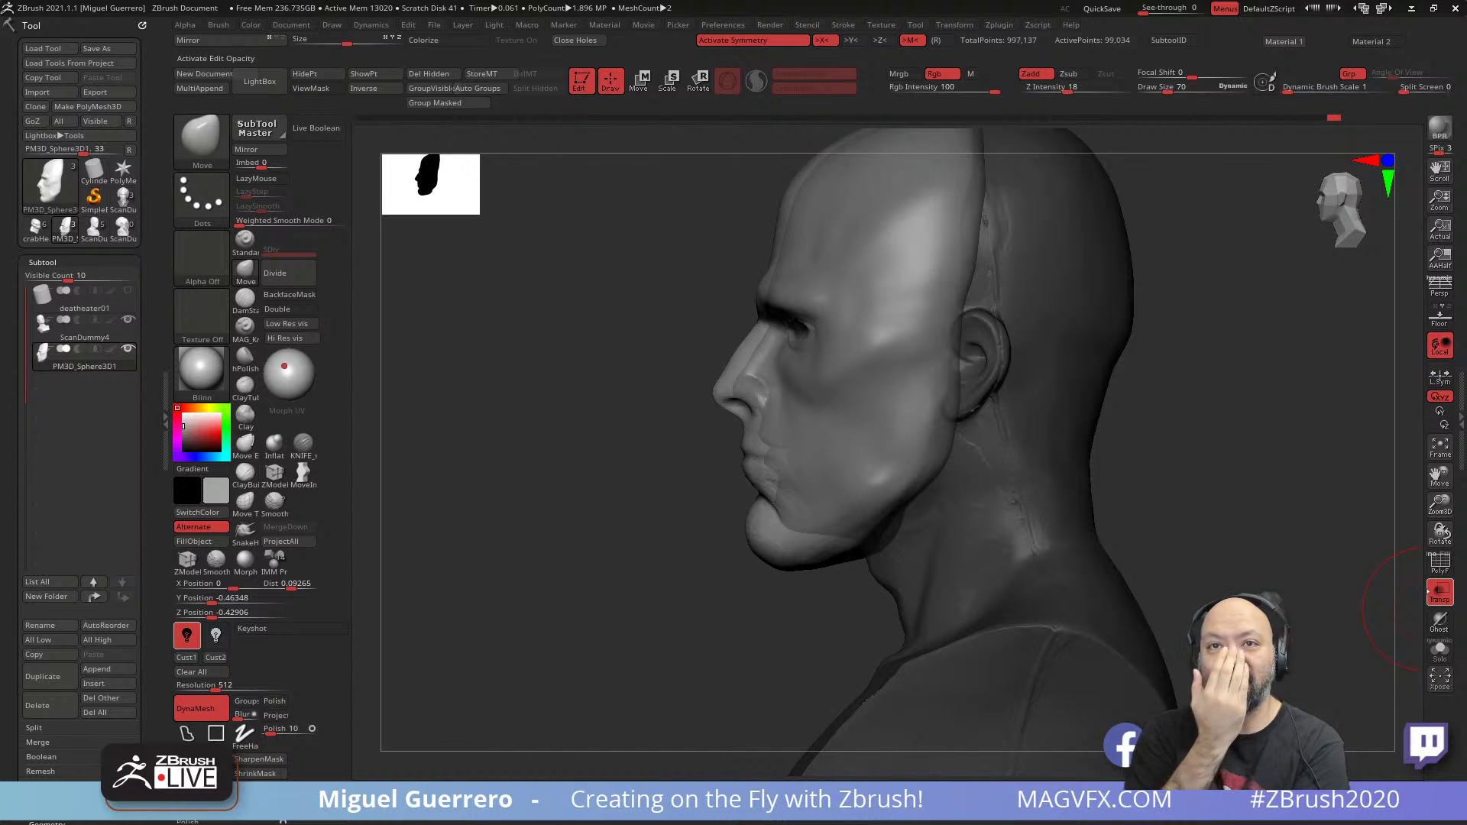
{"action": "left_click", "coordinate": [1431, 592]}
{"action": "left_click_drag", "start_coordinate": [1128, 504], "coordinate": [1083, 584], "text": "alt"}
{"action": "left_click", "coordinate": [1438, 591]}
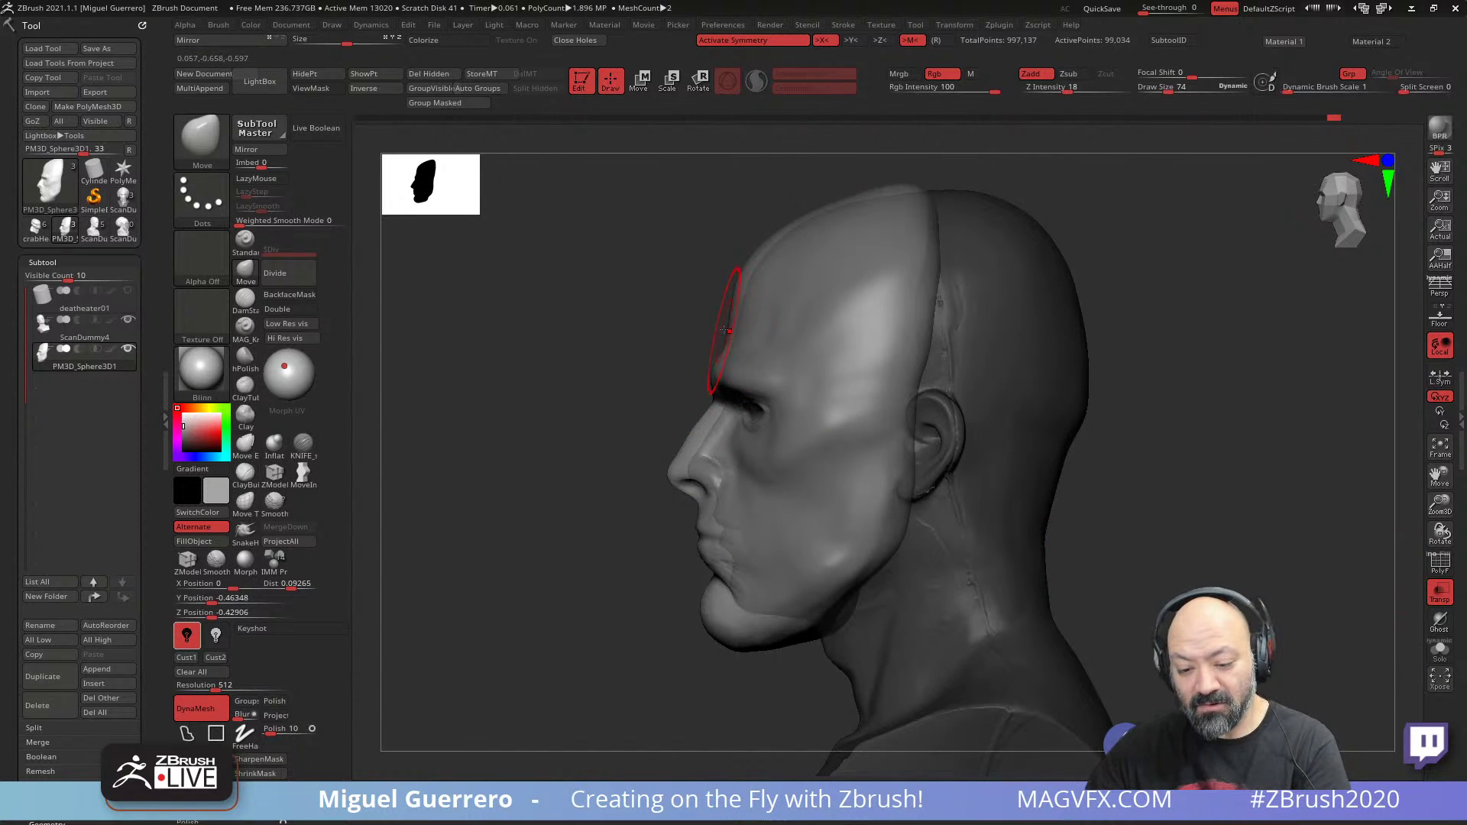
{"action": "left_click_drag", "start_coordinate": [731, 280], "coordinate": [721, 283]}
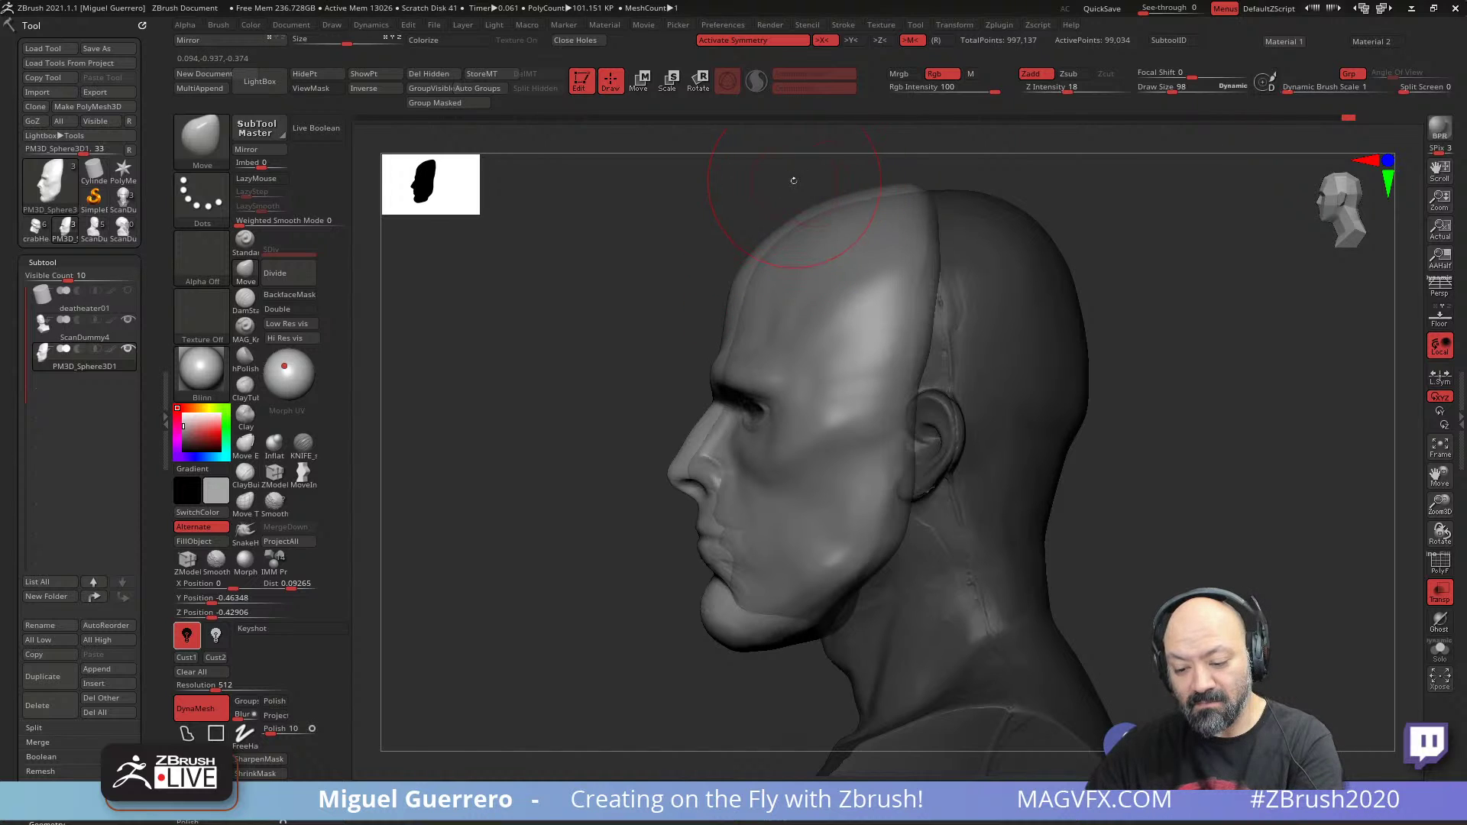
{"action": "left_click_drag", "start_coordinate": [568, 375], "coordinate": [622, 324]}
{"action": "left_click", "coordinate": [1439, 590]}
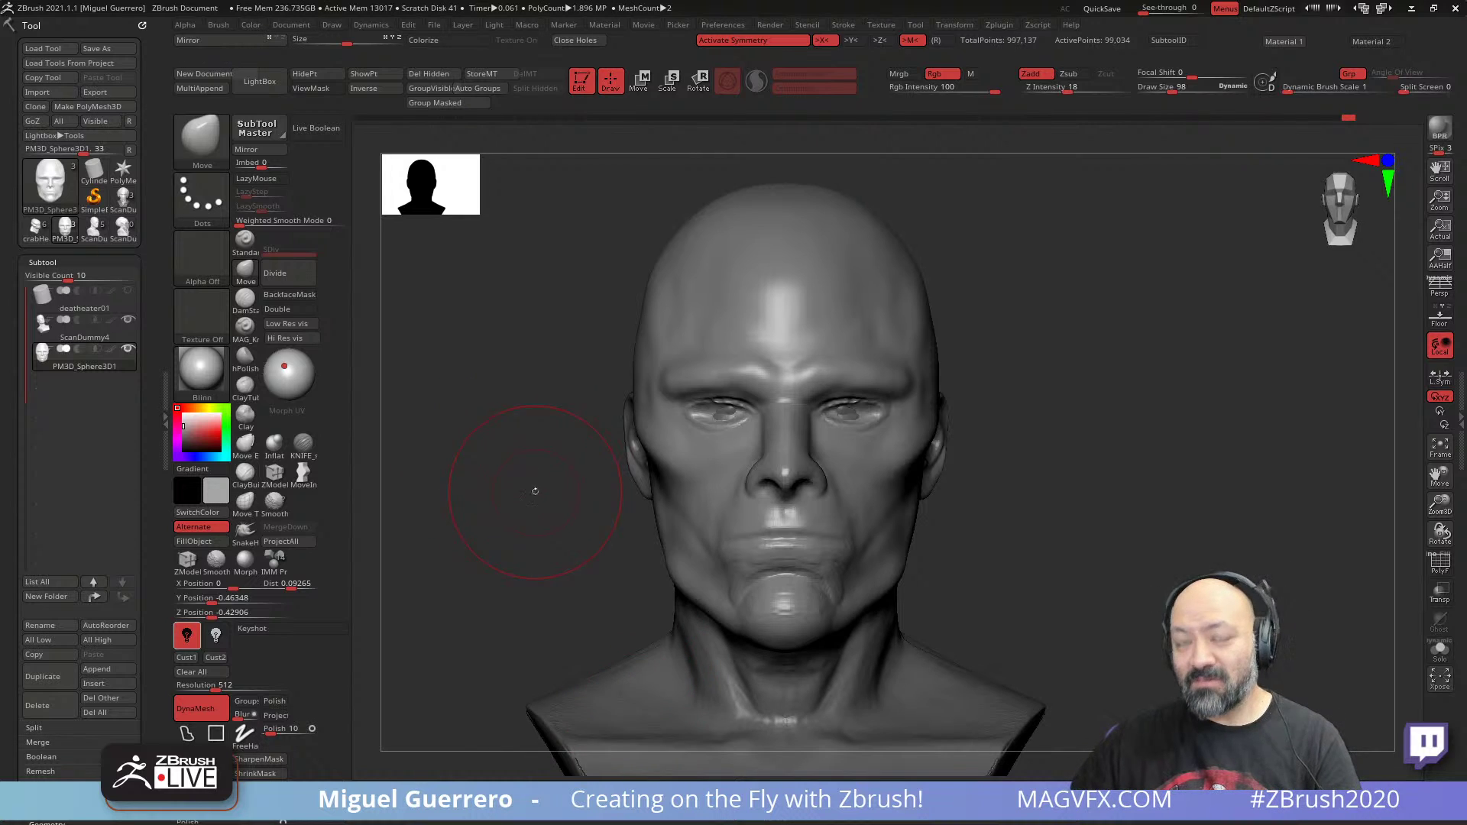
- Isolate the mask in Solo mode and update its DynaMesh at resolution 512
{"action": "left_click_drag", "start_coordinate": [590, 492], "coordinate": [654, 501], "text": "alt"}
{"action": "left_click", "coordinate": [1440, 654]}
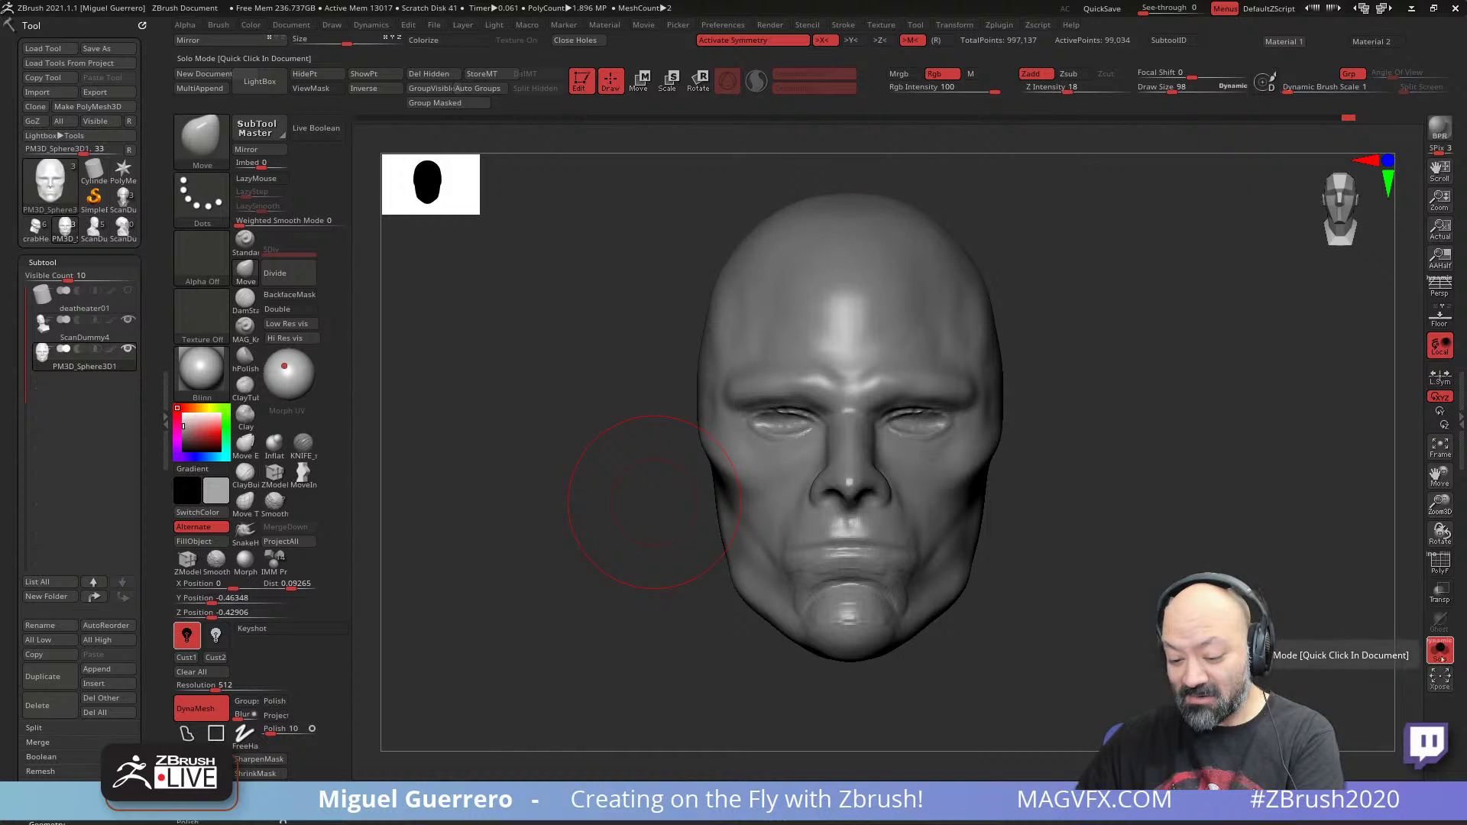
{"action": "left_click", "coordinate": [1441, 658]}
{"action": "left_click", "coordinate": [1441, 658]}
{"action": "left_click", "coordinate": [1441, 656]}
{"action": "left_click", "coordinate": [1440, 648]}
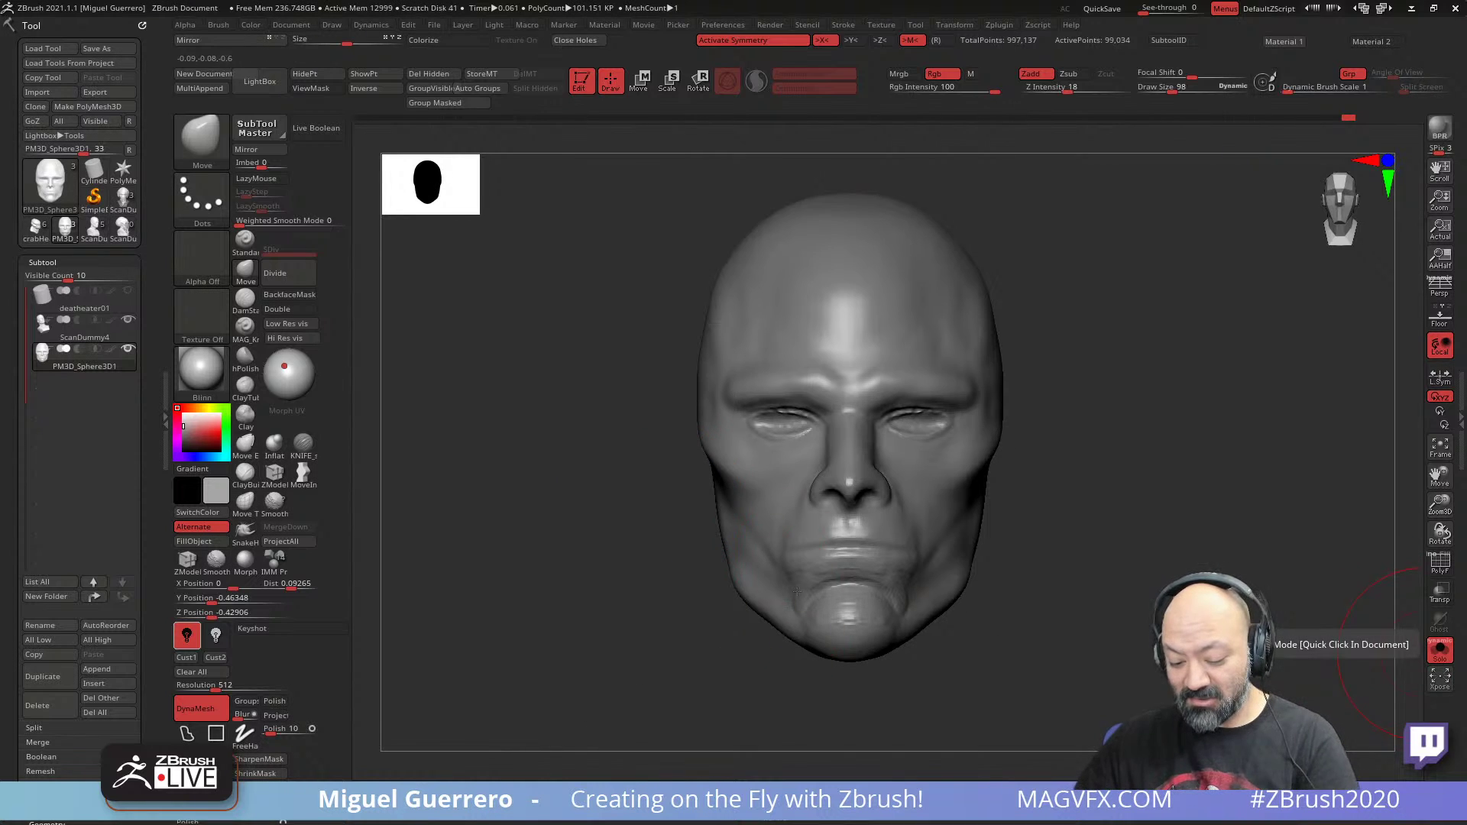
{"action": "left_click_drag", "start_coordinate": [672, 574], "coordinate": [579, 568]}
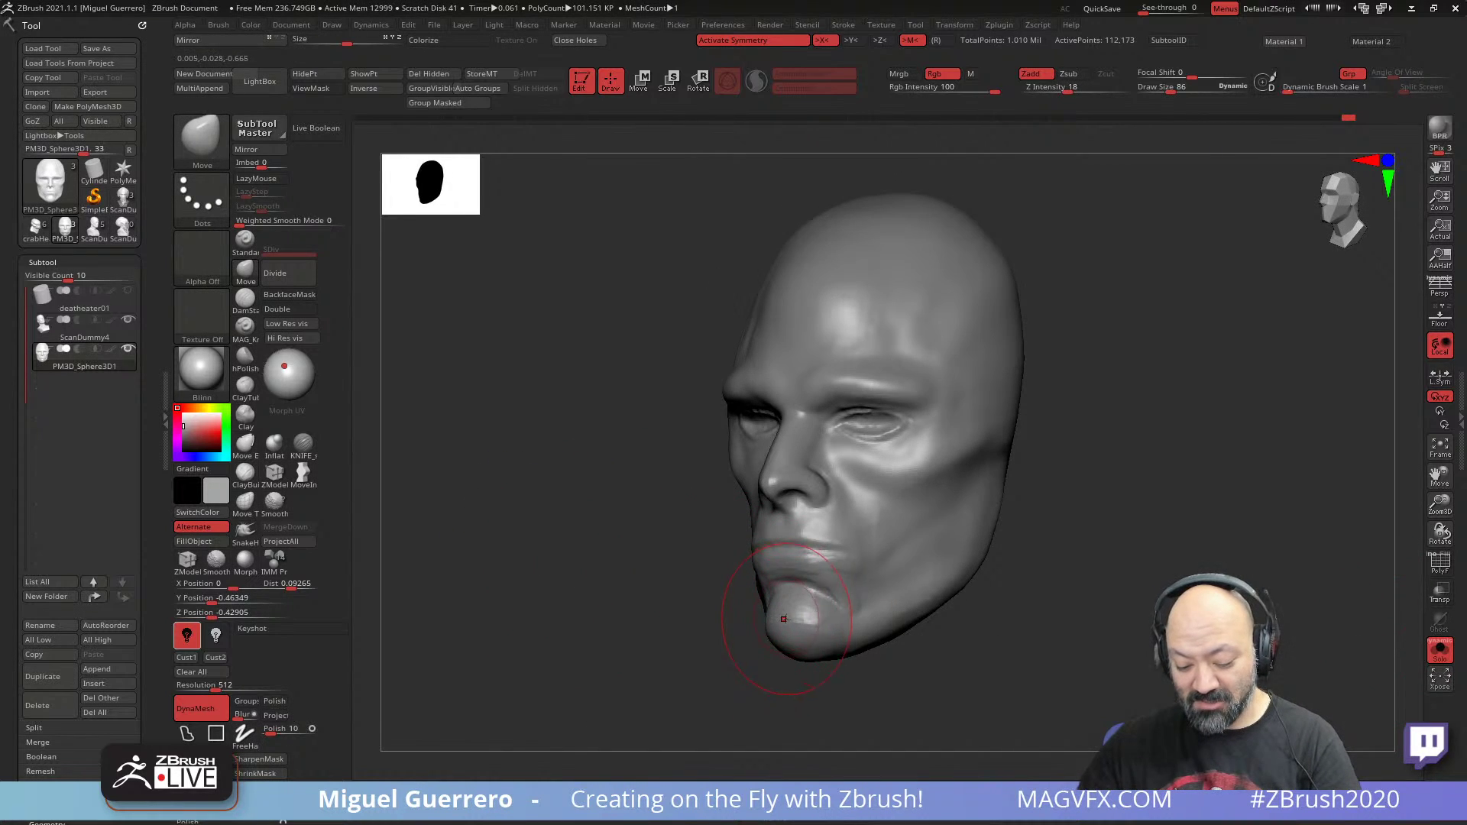
- Reshape the eyelids from below the face with the Move brush at draw size 38
{"action": "mouse_move", "coordinate": [786, 598]}
{"action": "left_mouse_down"}
{"action": "mouse_move", "coordinate": [796, 616]}
{"action": "mouse_move", "coordinate": [828, 599]}
{"action": "mouse_move", "coordinate": [768, 590]}
{"action": "mouse_move", "coordinate": [835, 564]}
{"action": "mouse_move", "coordinate": [850, 595]}
{"action": "mouse_move", "coordinate": [862, 505]}
{"action": "mouse_move", "coordinate": [836, 505]}
{"action": "left_mouse_up"}
{"action": "left_click_drag", "start_coordinate": [466, 470], "coordinate": [534, 478]}
{"action": "right_click_drag", "start_coordinate": [535, 479], "coordinate": [542, 495], "text": "ctrl"}
{"action": "left_click_drag", "start_coordinate": [516, 524], "coordinate": [490, 372]}
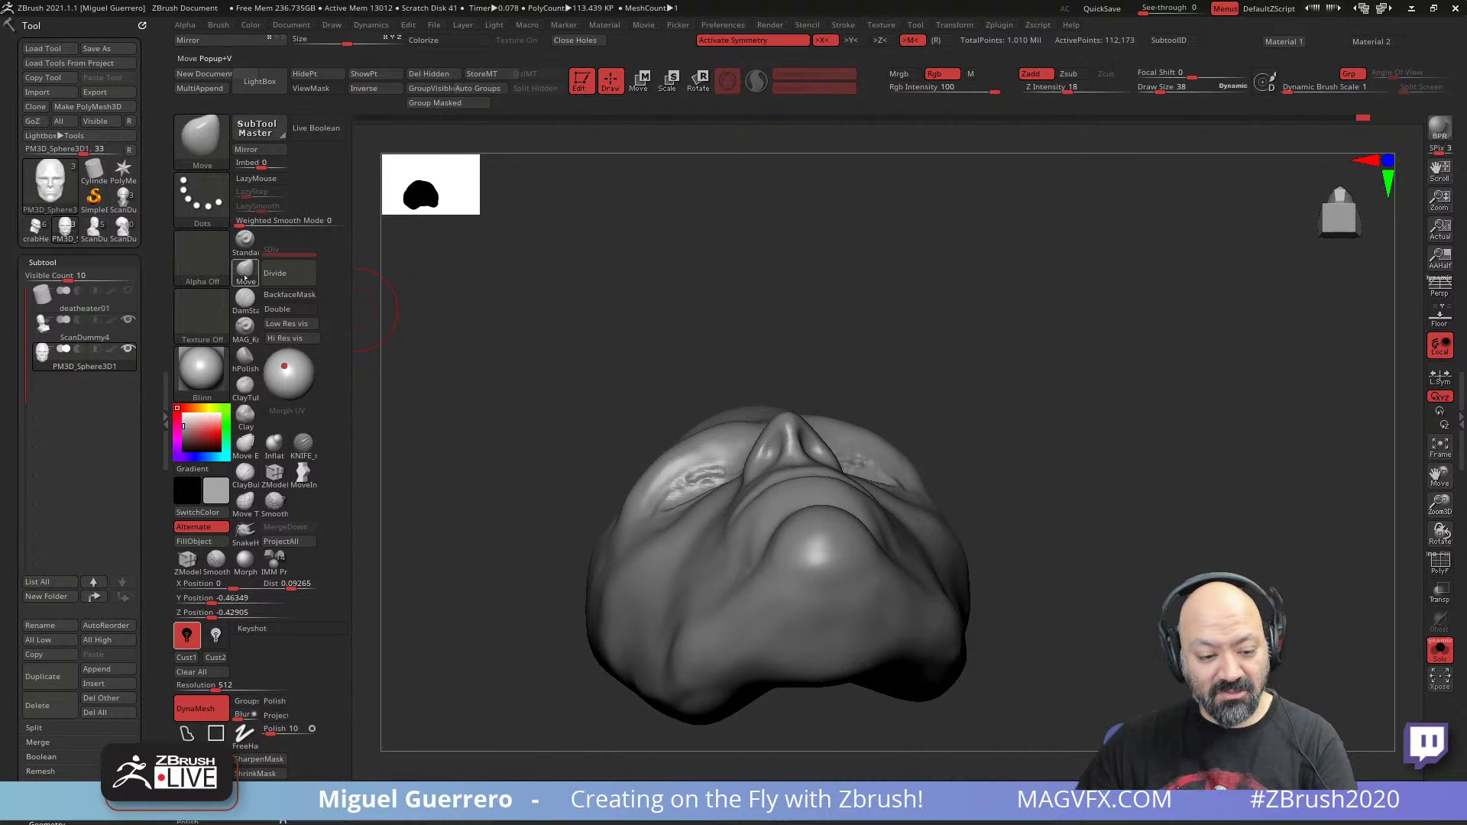
{"action": "key", "text": "b"}
{"action": "key", "text": "m"}
{"action": "key", "text": "v"}
{"action": "key", "text": "bracketleft"}
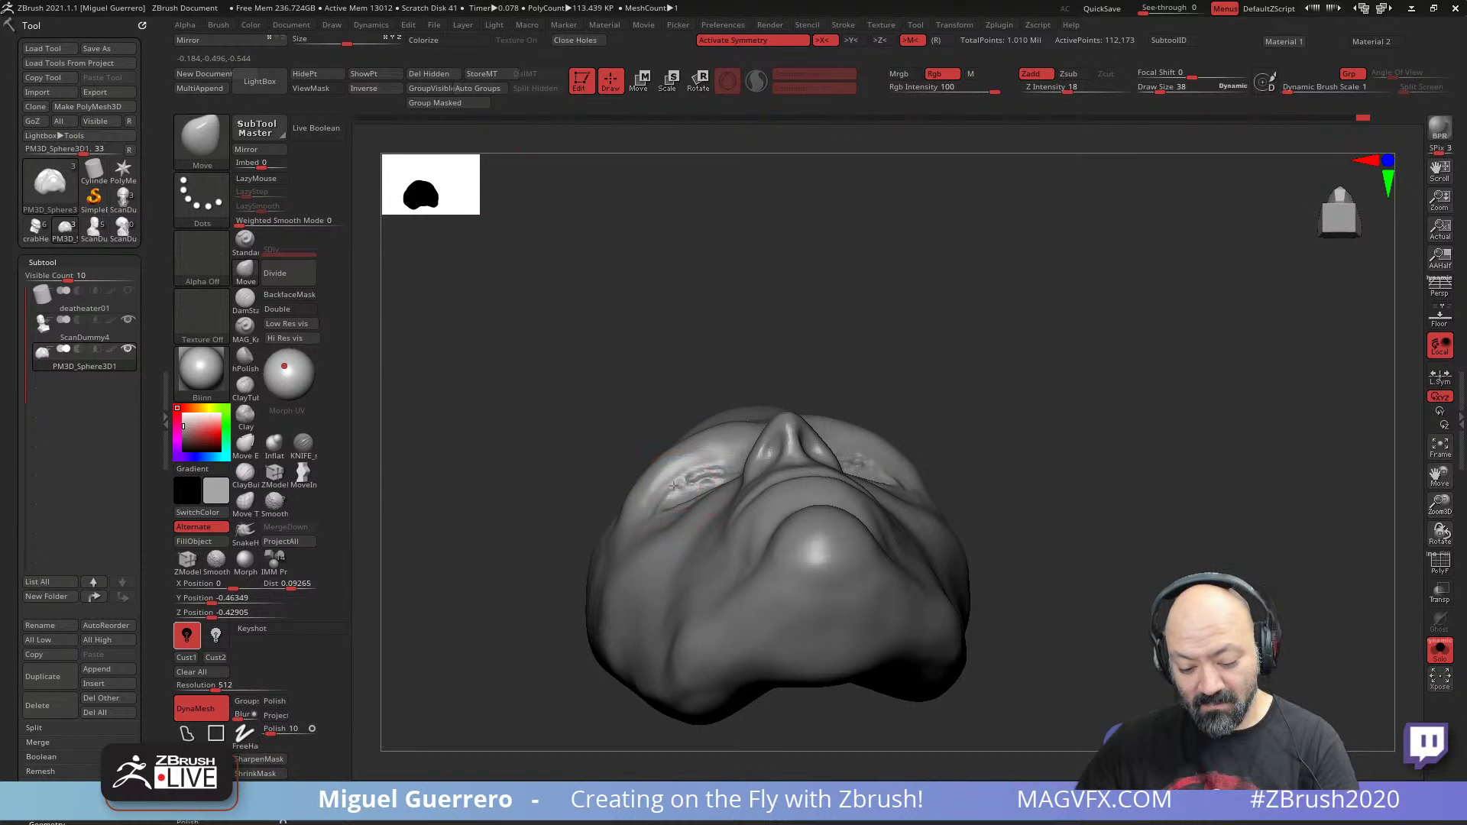
{"action": "left_click_drag", "start_coordinate": [664, 494], "coordinate": [663, 490]}
- Show only the two eye areas and curve the eyelids from above and below with Move at draw size 30
{"action": "left_click_drag", "start_coordinate": [513, 405], "coordinate": [528, 599]}
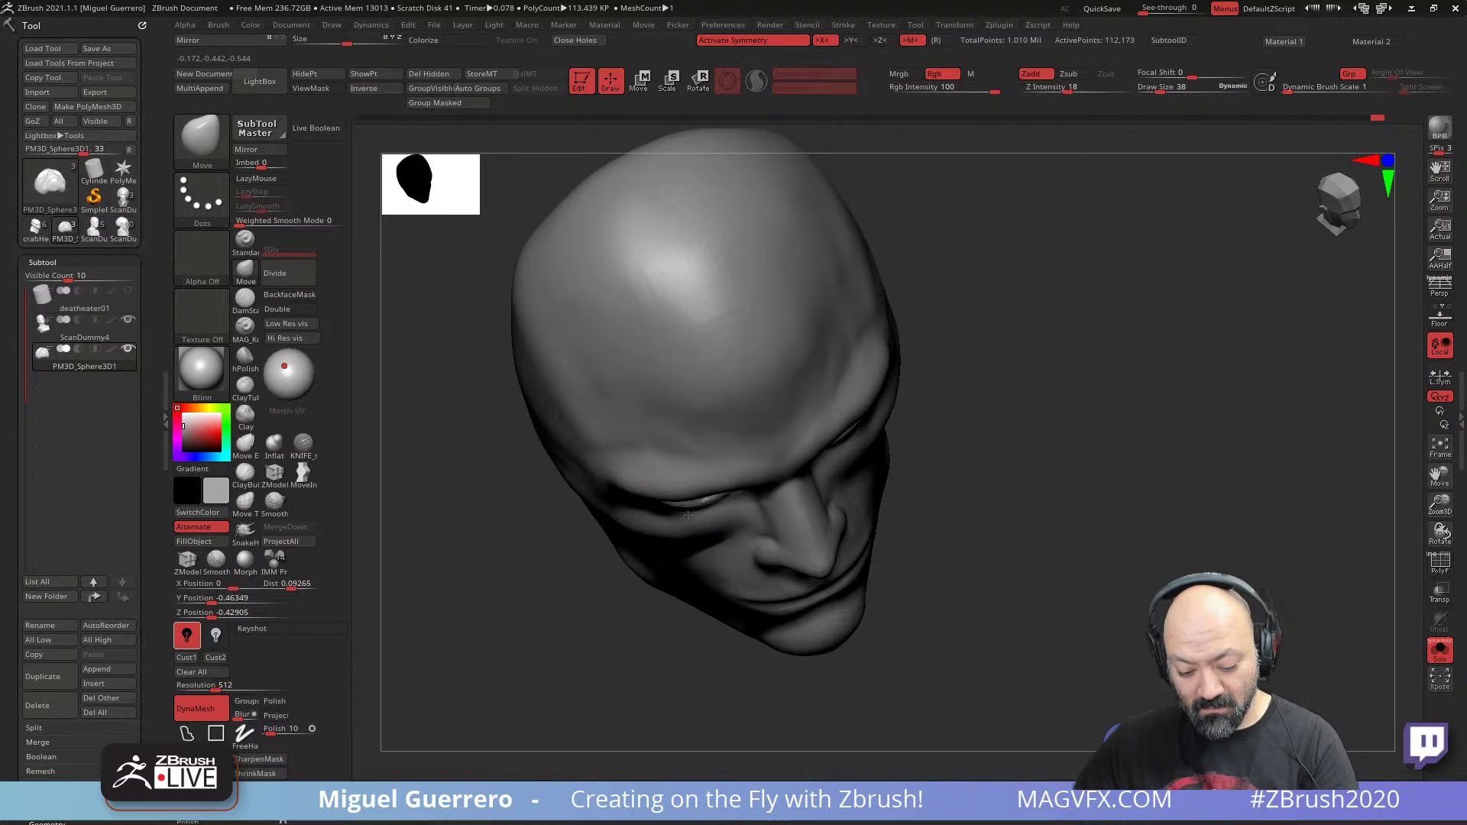
{"action": "key", "text": "bracketleft"}
{"action": "mouse_move", "coordinate": [527, 511]}
{"action": "left_mouse_down"}
{"action": "mouse_move", "coordinate": [502, 557]}
{"action": "mouse_move", "coordinate": [505, 488]}
{"action": "left_mouse_up"}
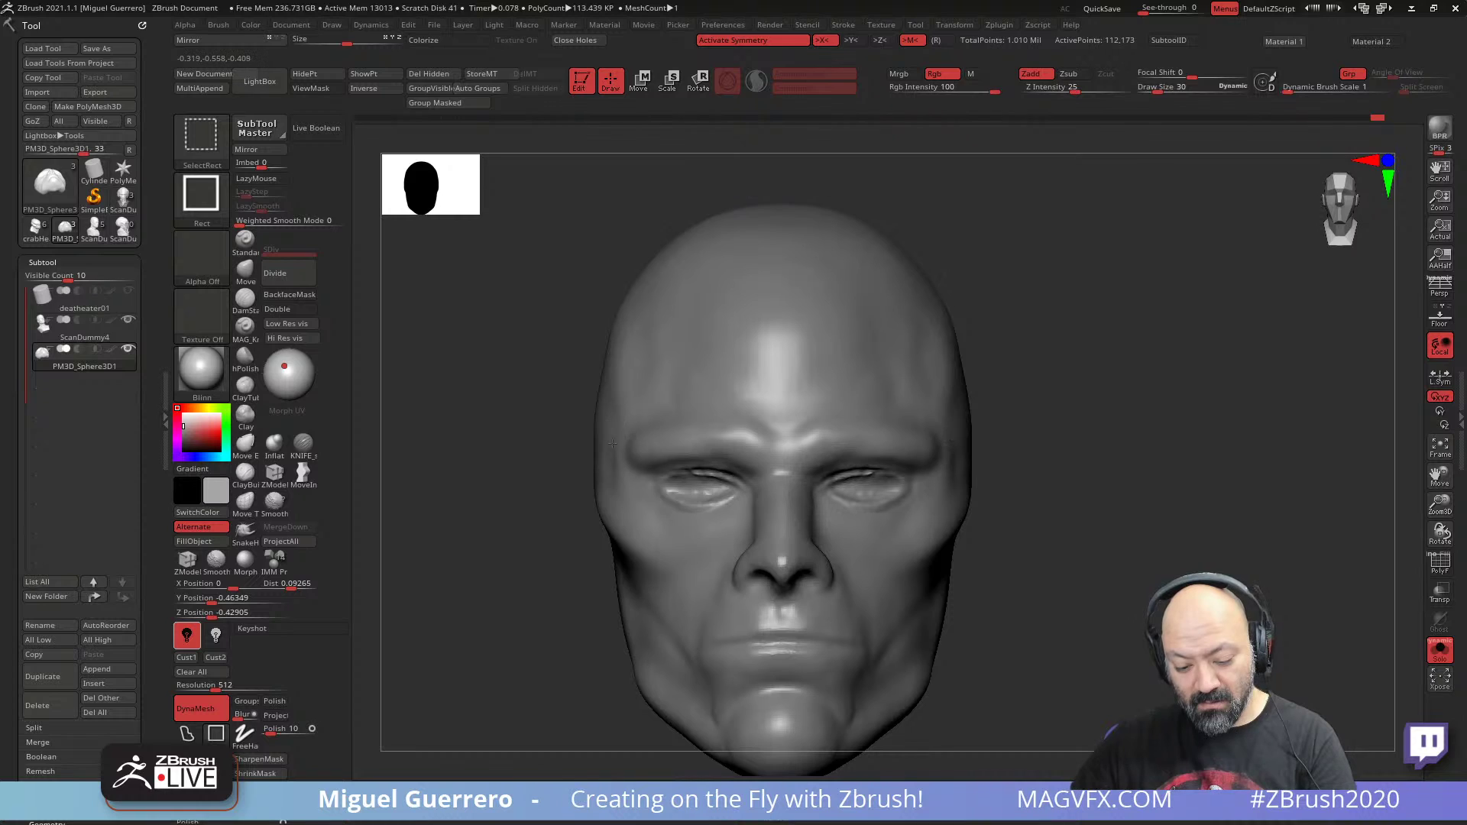
{"action": "left_click_drag", "start_coordinate": [610, 440], "coordinate": [764, 544], "text": "ctrl+shift"}
{"action": "mouse_move", "coordinate": [512, 475]}
{"action": "left_mouse_down"}
{"action": "mouse_move", "coordinate": [529, 601]}
{"action": "mouse_move", "coordinate": [566, 571]}
{"action": "left_mouse_up"}
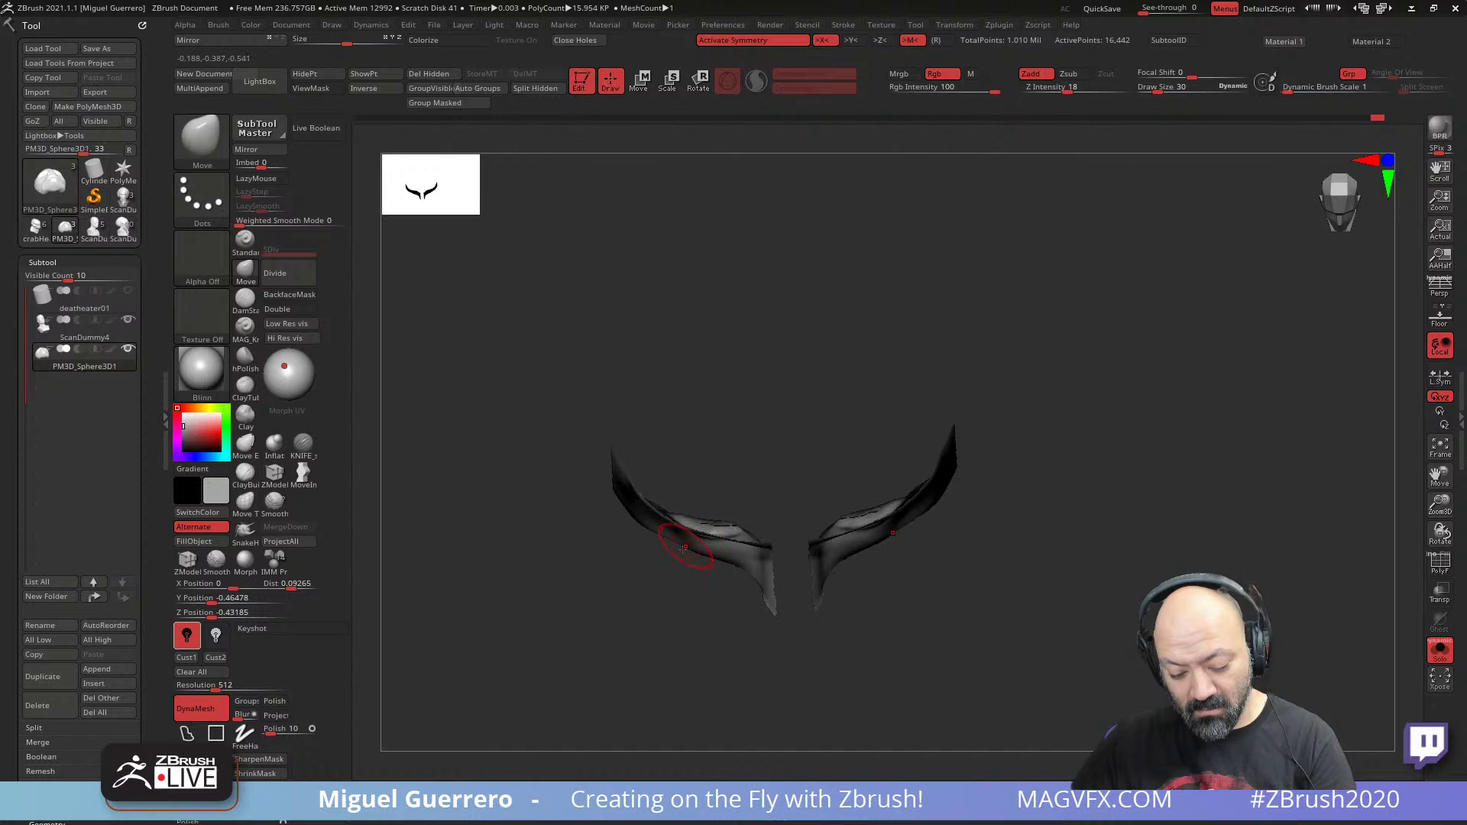
{"action": "left_click_drag", "start_coordinate": [684, 548], "coordinate": [649, 324]}
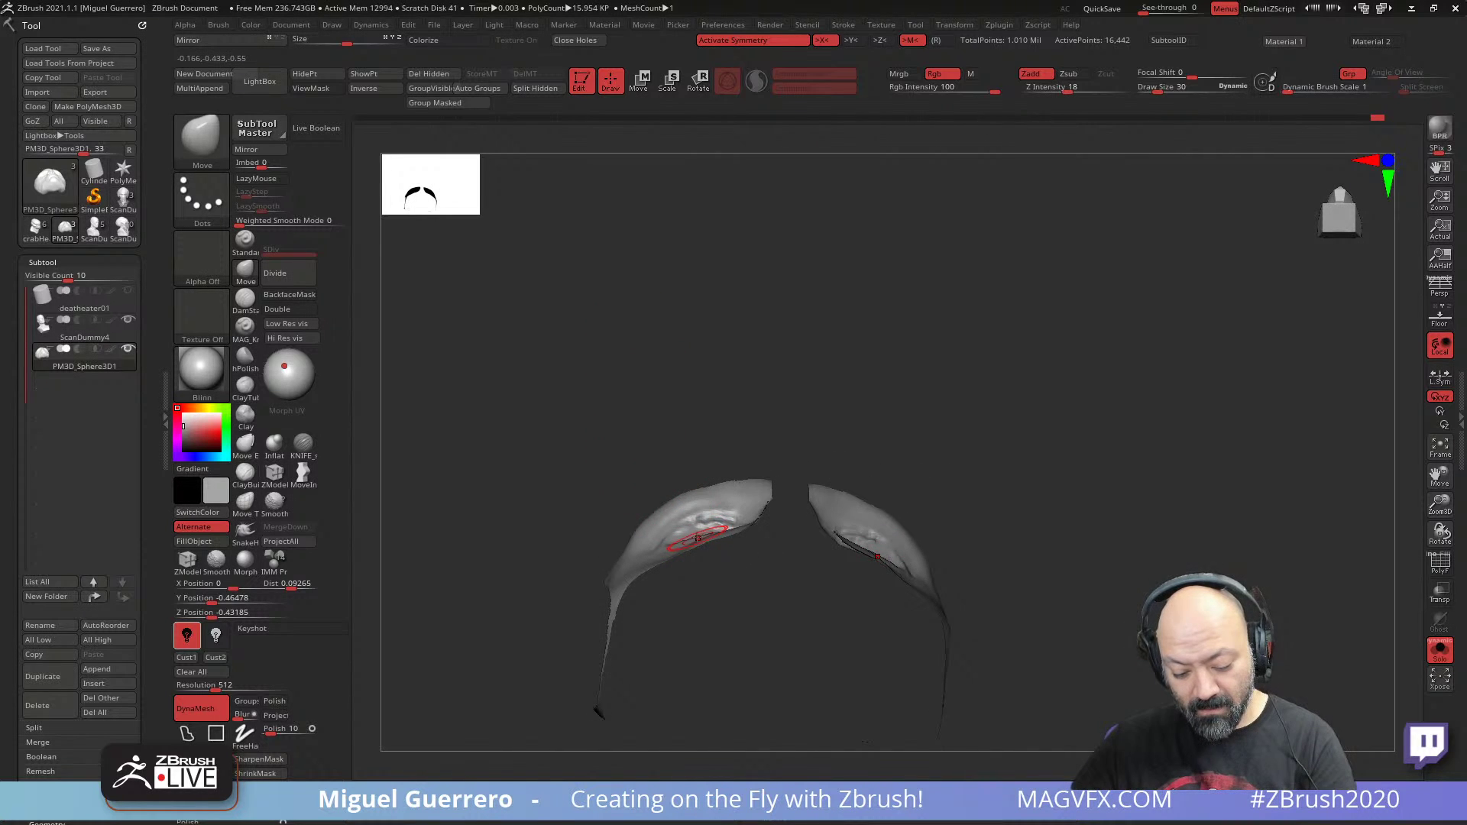
{"action": "mouse_move", "coordinate": [646, 508]}
{"action": "left_mouse_down"}
{"action": "mouse_move", "coordinate": [535, 583]}
{"action": "mouse_move", "coordinate": [545, 545]}
{"action": "mouse_move", "coordinate": [517, 566]}
{"action": "mouse_move", "coordinate": [435, 540]}
{"action": "left_mouse_up"}
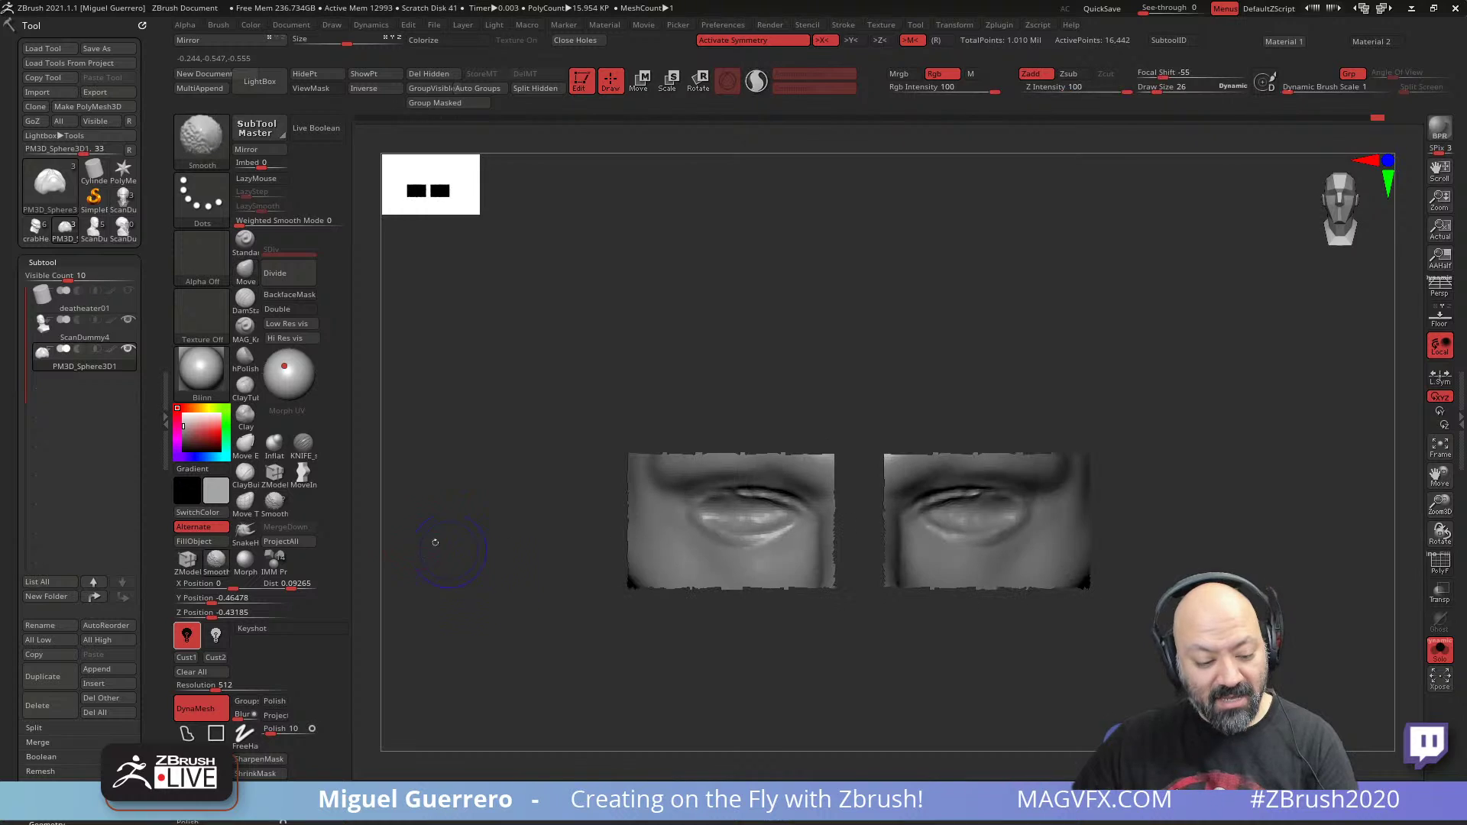
- Thicken the upper and lower eyelid rims with the Inflat brush at draw sizes 14 and 10, Z Intensity 10
{"action": "left_click", "coordinate": [274, 443]}
{"action": "key", "text": "bracketleft"}
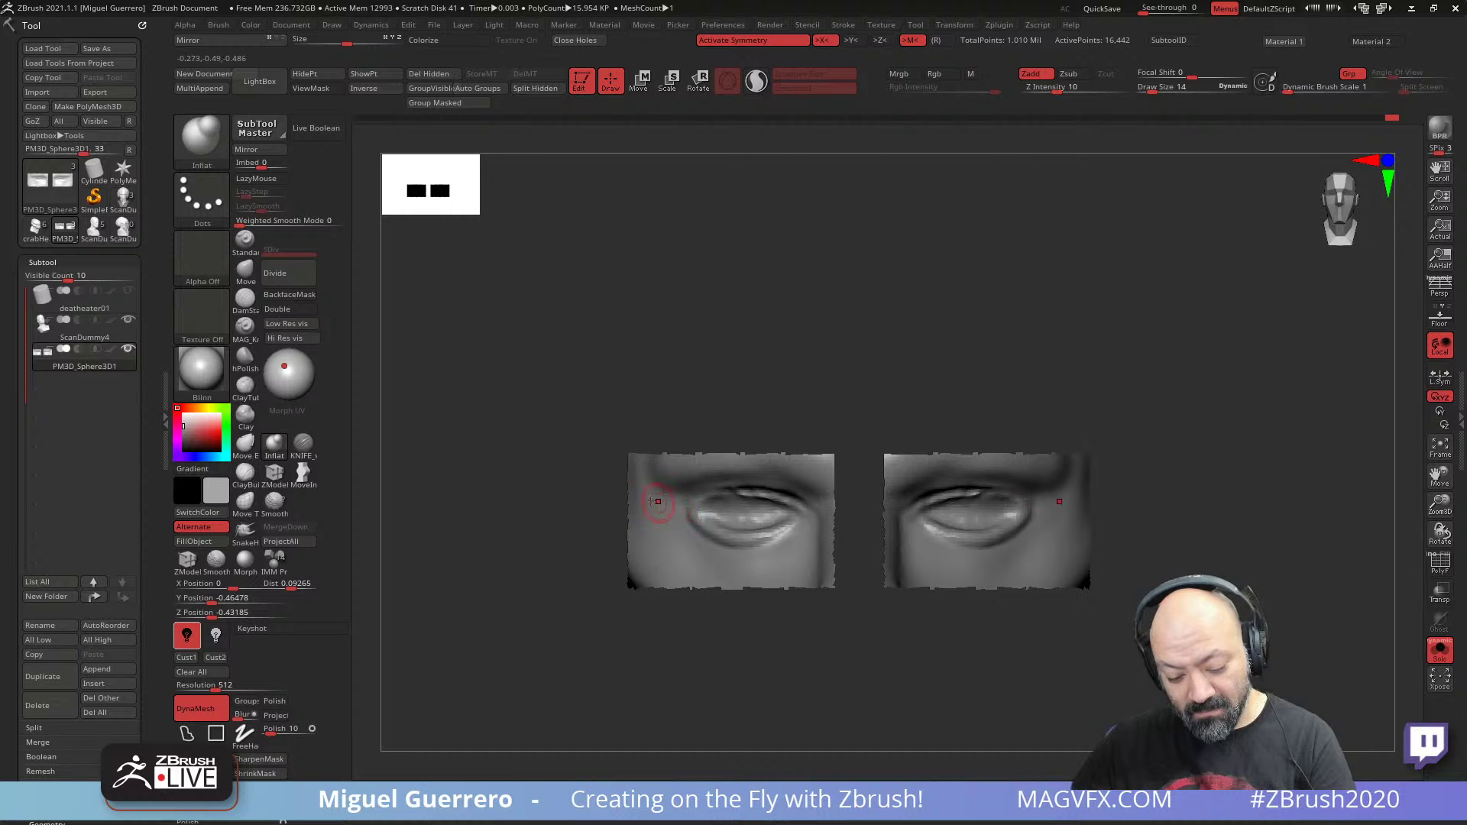
{"action": "mouse_move", "coordinate": [593, 504]}
{"action": "left_mouse_down"}
{"action": "mouse_move", "coordinate": [511, 403]}
{"action": "mouse_move", "coordinate": [597, 515]}
{"action": "left_mouse_up"}
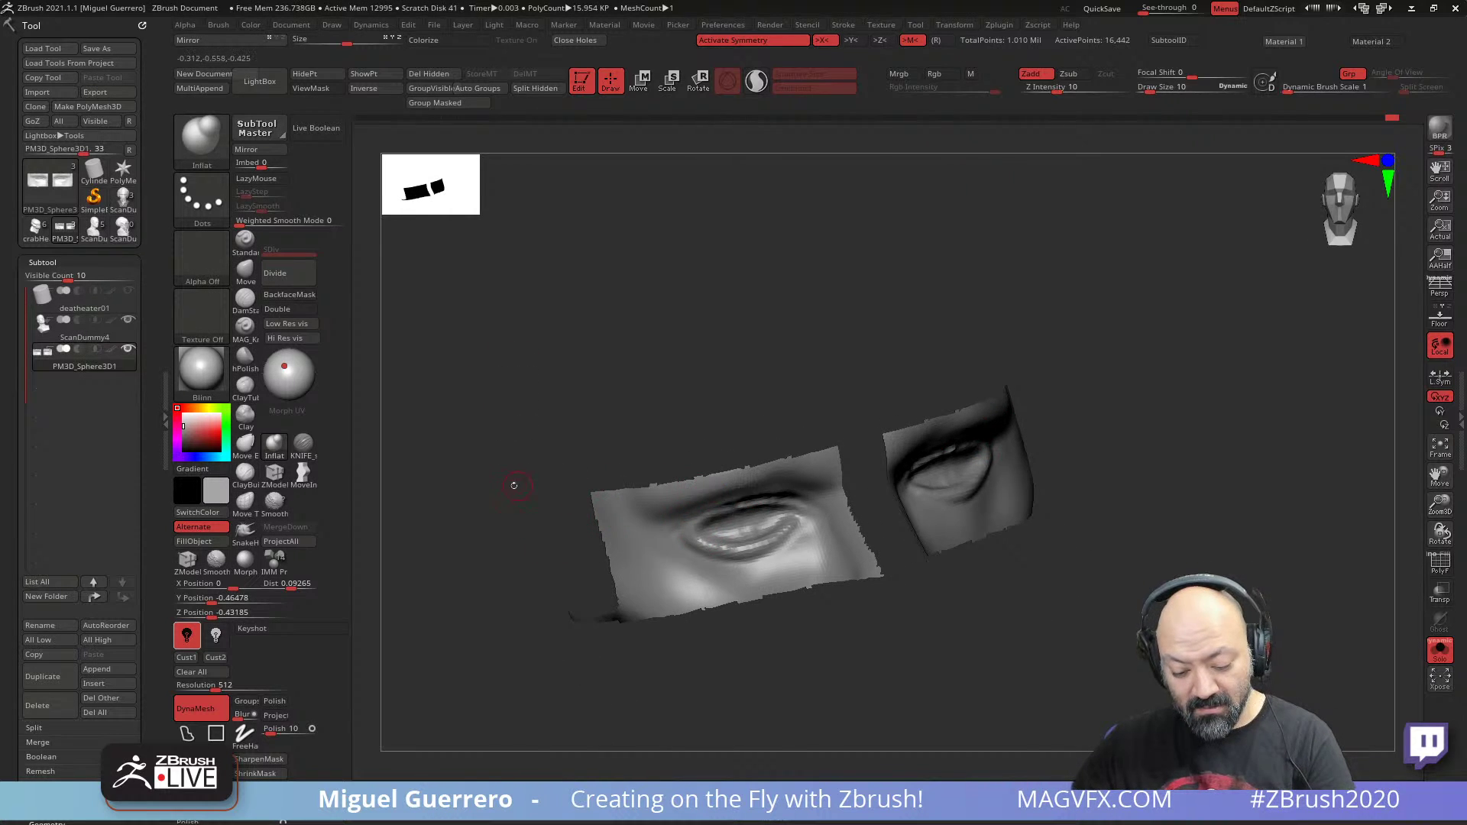
{"action": "right_click_drag", "start_coordinate": [514, 485], "coordinate": [688, 504]}
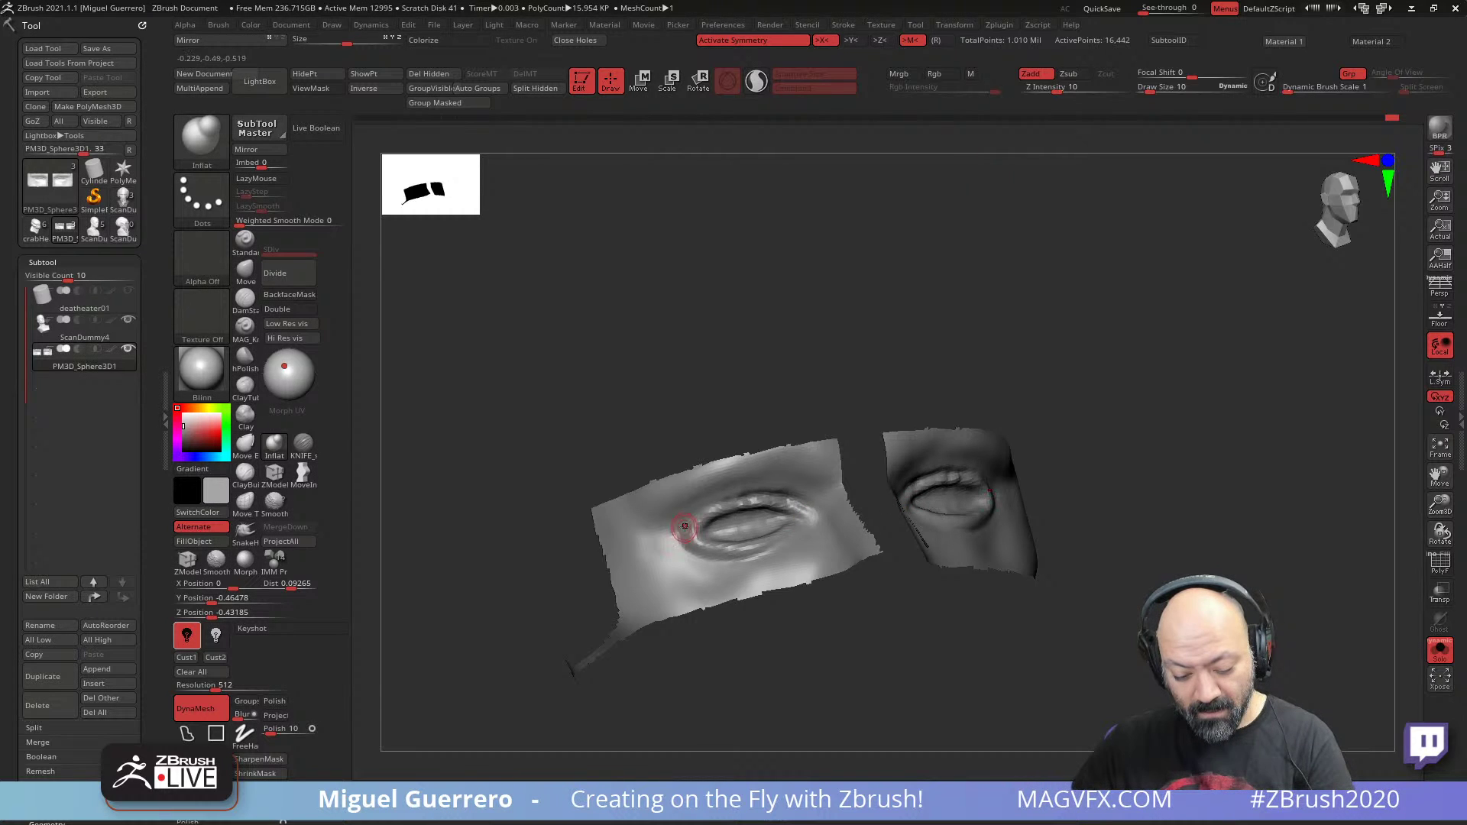
{"action": "mouse_move", "coordinate": [753, 506]}
{"action": "right_mouse_down", "text": "shift"}
{"action": "mouse_move", "coordinate": [521, 545]}
{"action": "mouse_move", "coordinate": [530, 403]}
{"action": "right_mouse_up", "text": "shift"}
- Adjust the eyelids from below with the Move brush at draw size 22 and show the whole mask again
{"action": "left_click", "coordinate": [242, 276]}
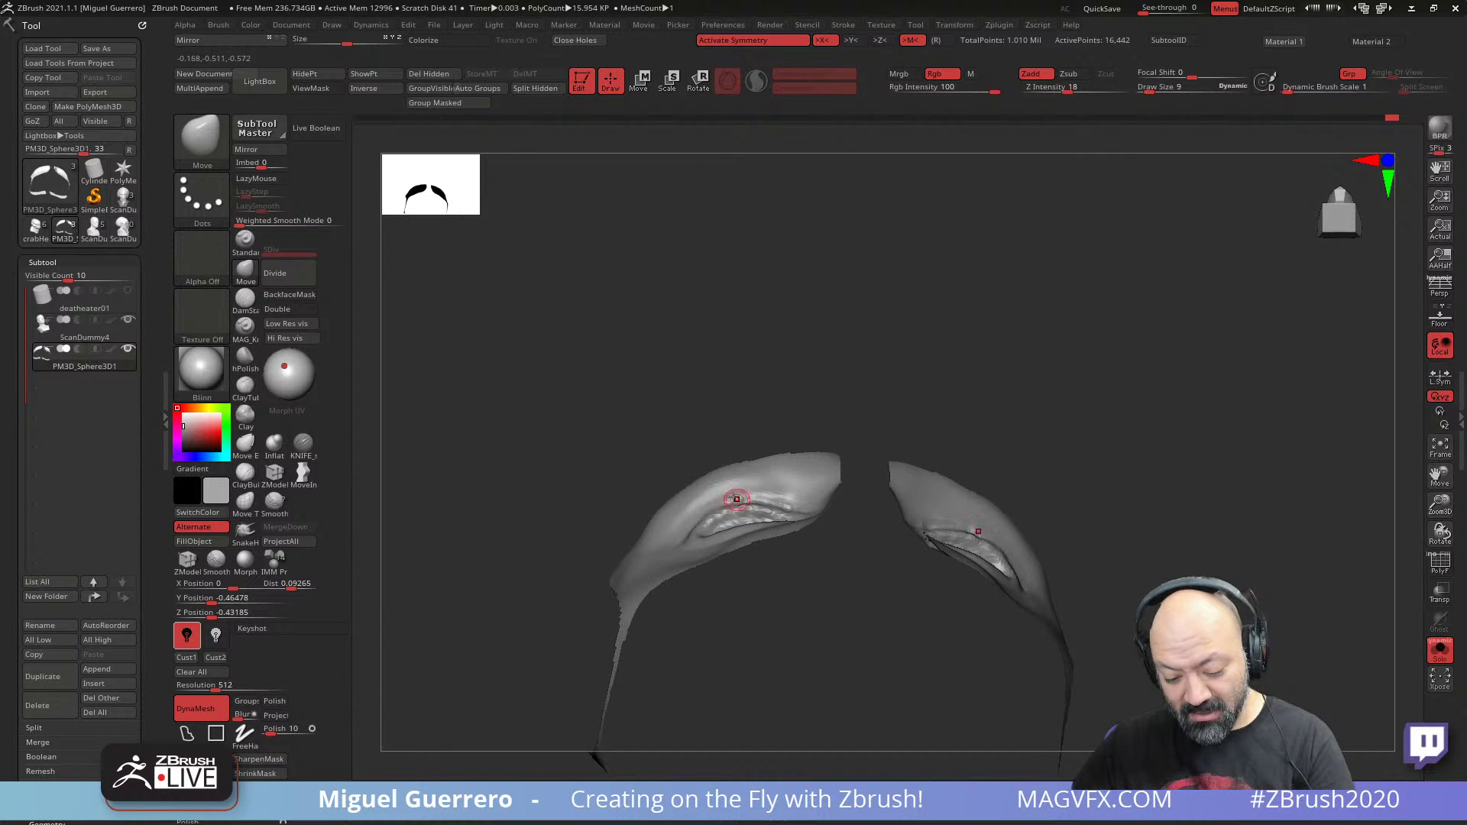
{"action": "key", "text": "bracketright"}
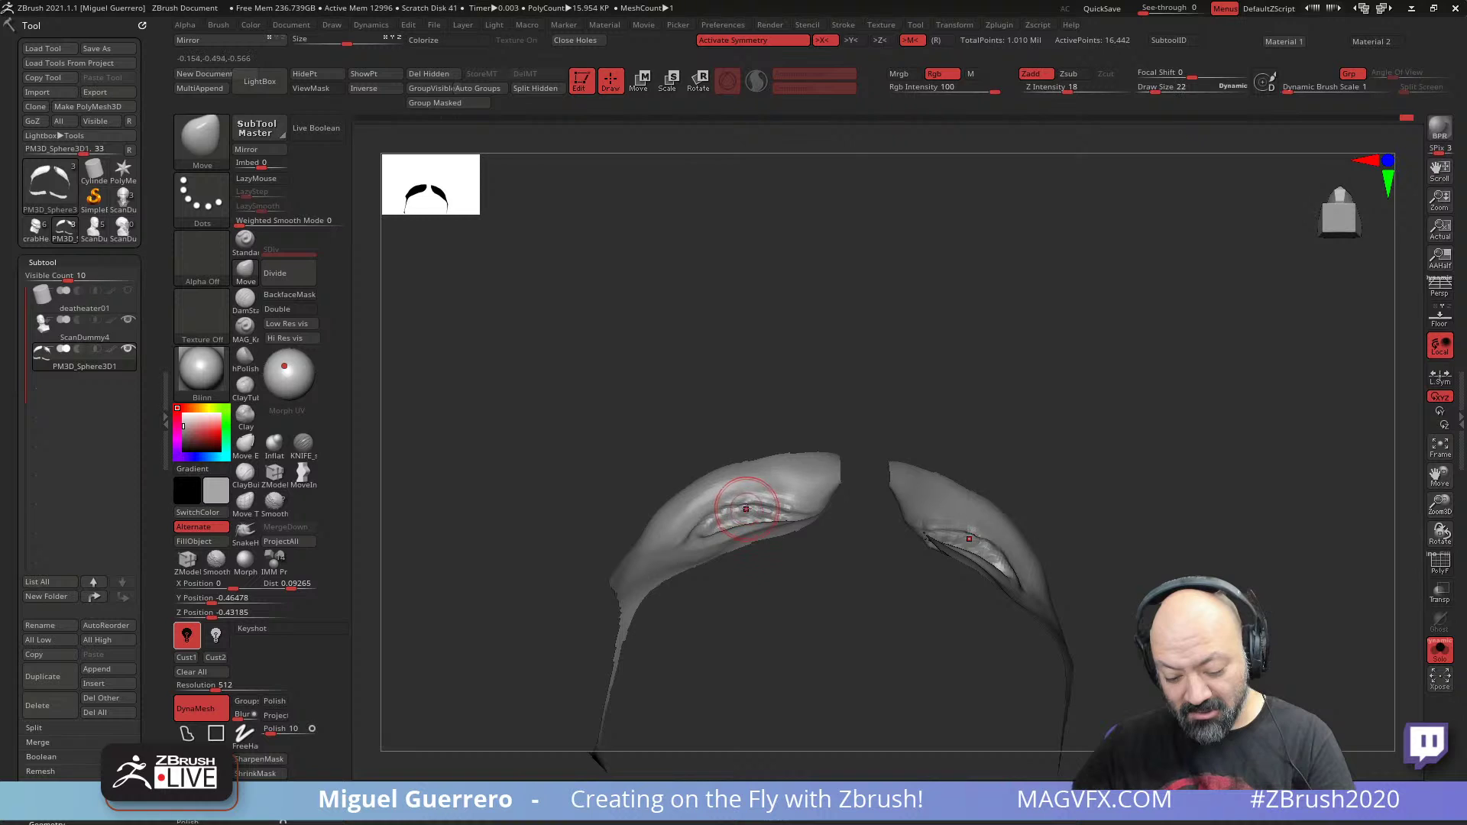
{"action": "right_click_drag", "start_coordinate": [500, 430], "coordinate": [516, 484]}
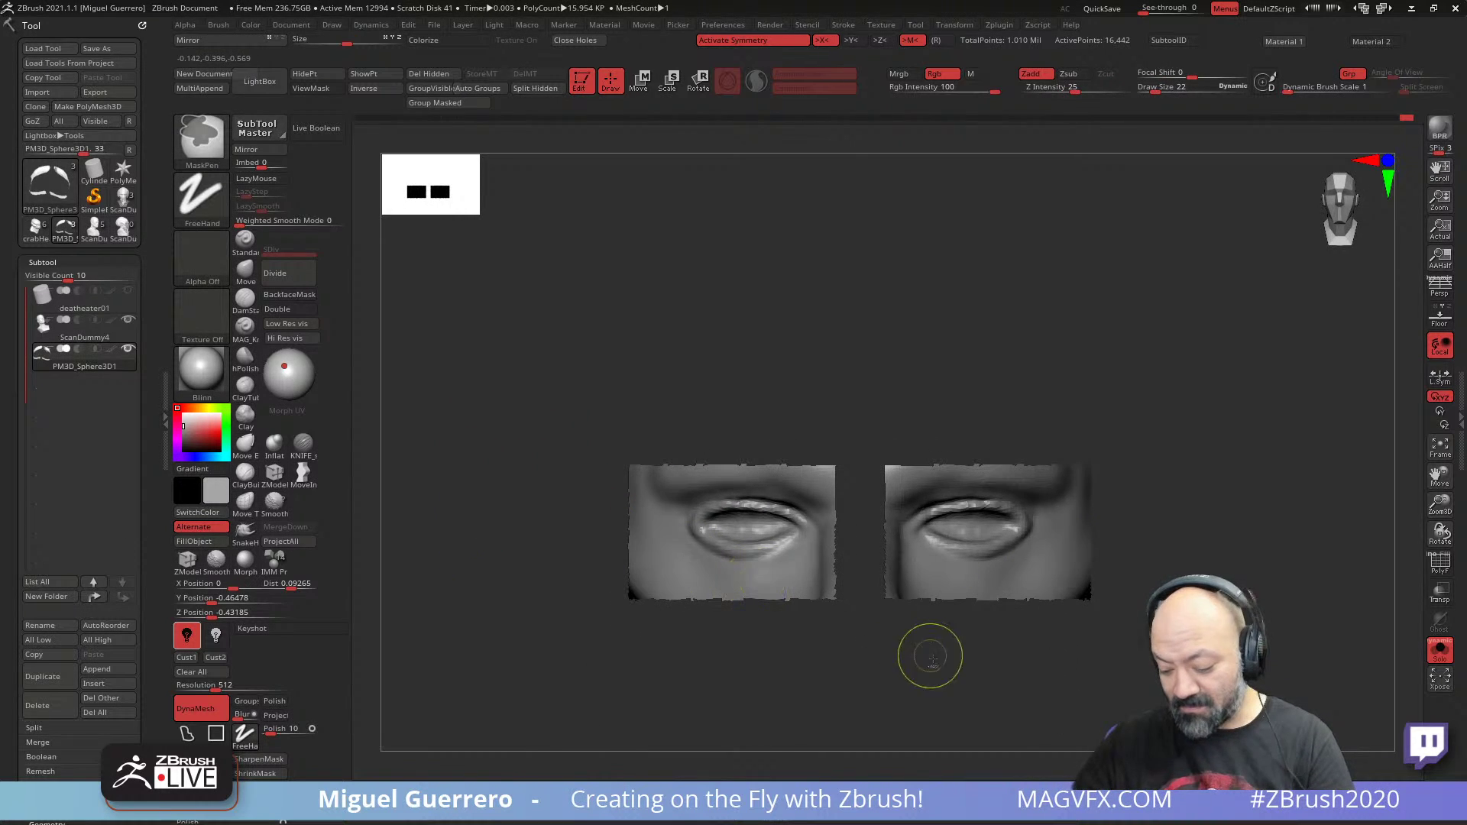
{"action": "left_click_drag", "start_coordinate": [930, 655], "coordinate": [894, 675], "text": "ctrl"}
{"action": "left_click", "coordinate": [893, 675], "text": "ctrl+shift"}
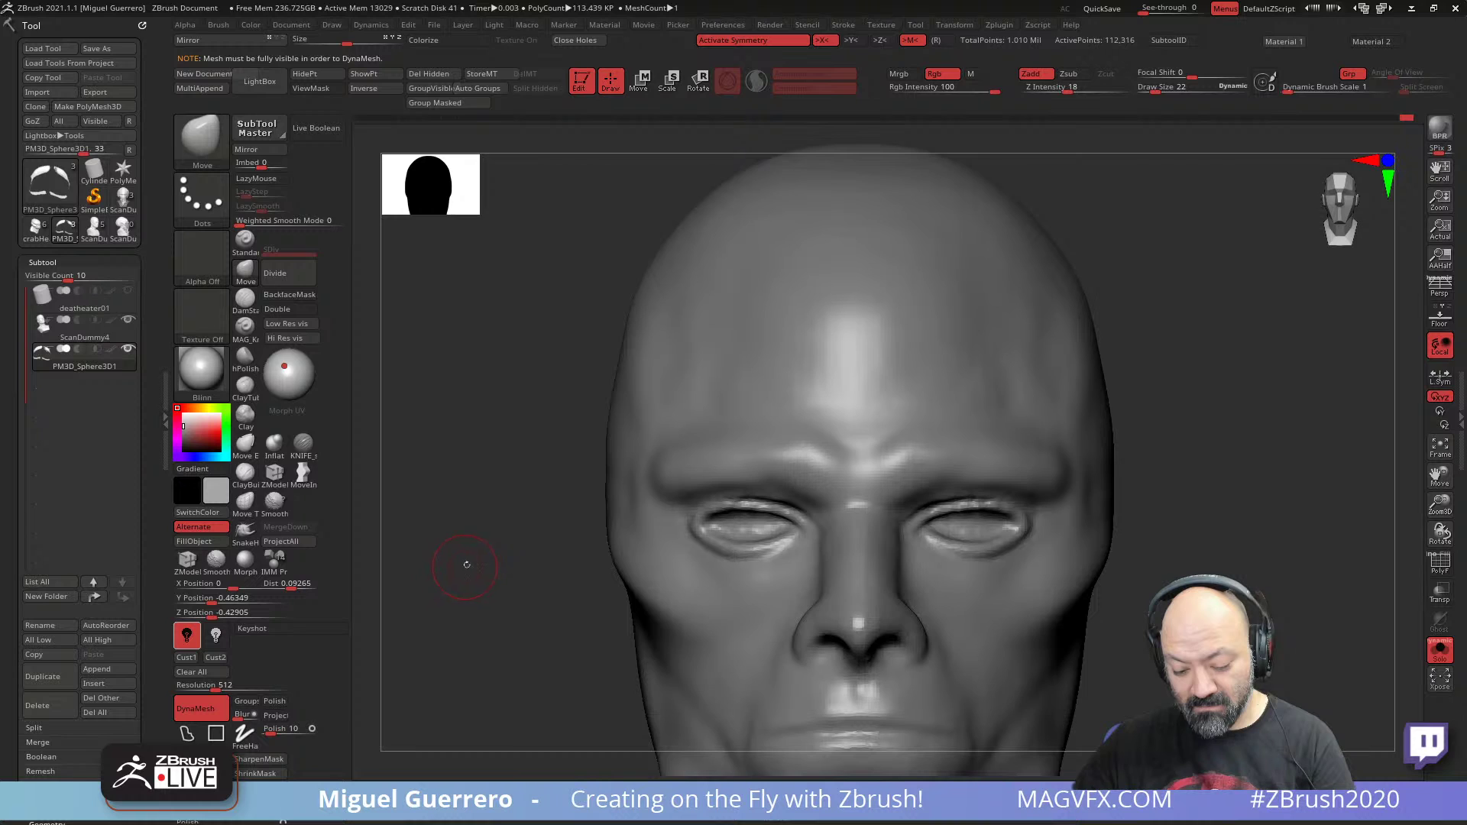
- Build up the skin just below the lower eyelids with the Clay brush at draw size 14
{"action": "left_click_drag", "start_coordinate": [465, 563], "coordinate": [429, 525], "text": "alt"}
{"action": "right_click_drag", "start_coordinate": [501, 545], "coordinate": [455, 551], "text": "alt"}
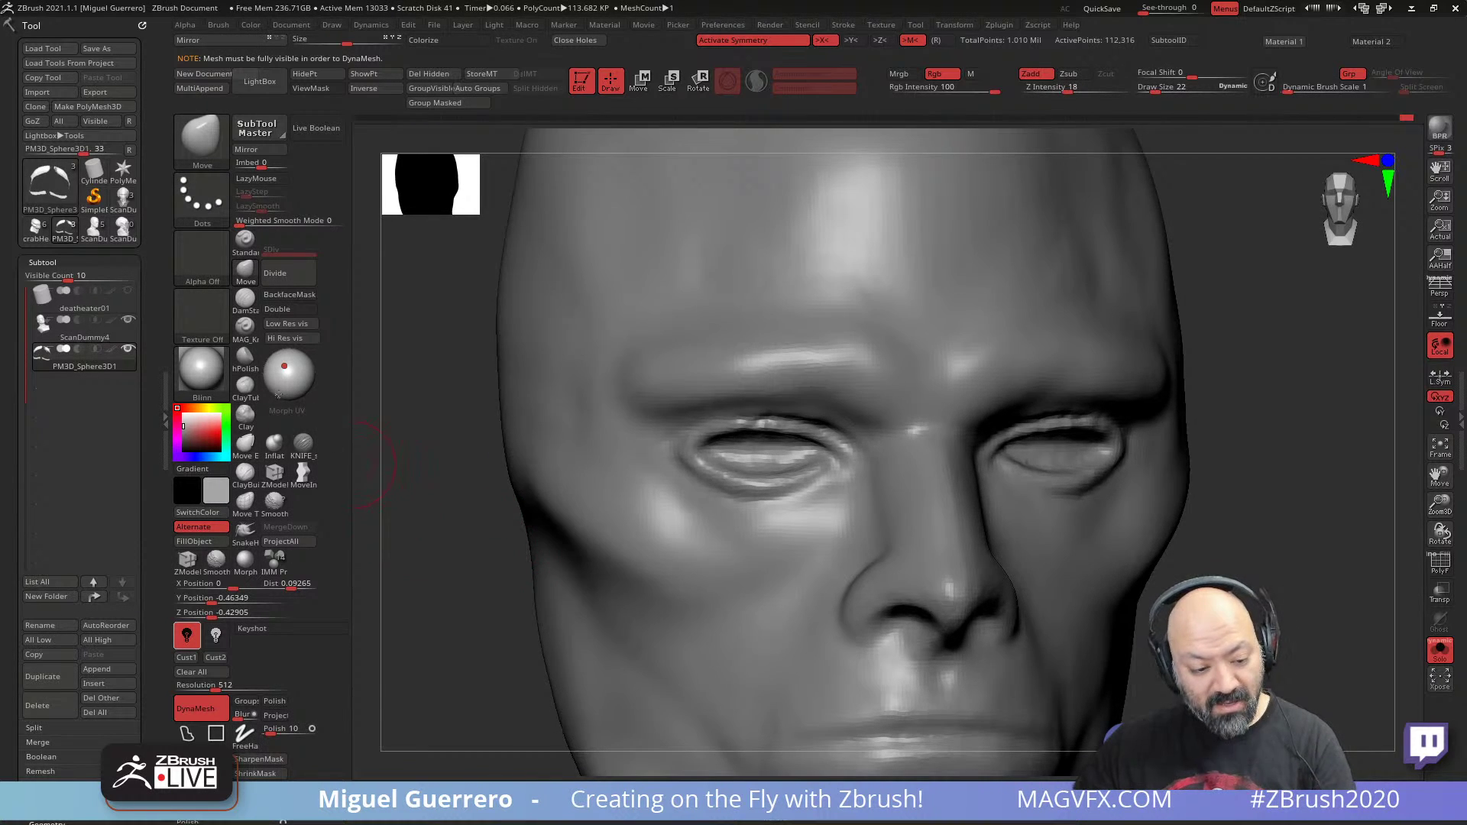
{"action": "left_click", "coordinate": [245, 413]}
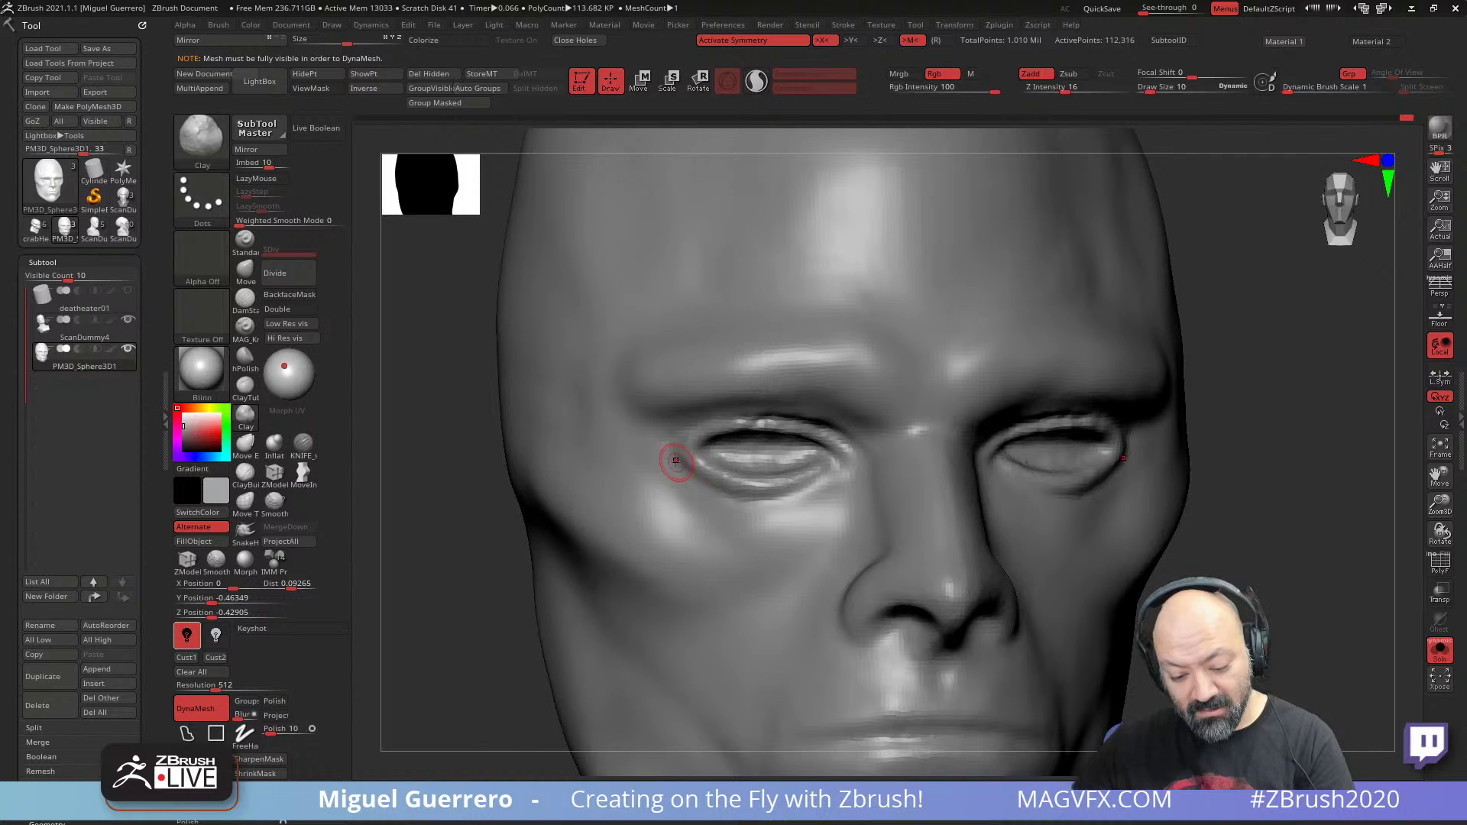
{"action": "key", "text": "]"}
{"action": "mouse_move", "coordinate": [674, 463]}
{"action": "left_mouse_down"}
{"action": "mouse_move", "coordinate": [720, 498]}
{"action": "mouse_move", "coordinate": [769, 507]}
{"action": "mouse_move", "coordinate": [844, 475]}
{"action": "left_mouse_up"}
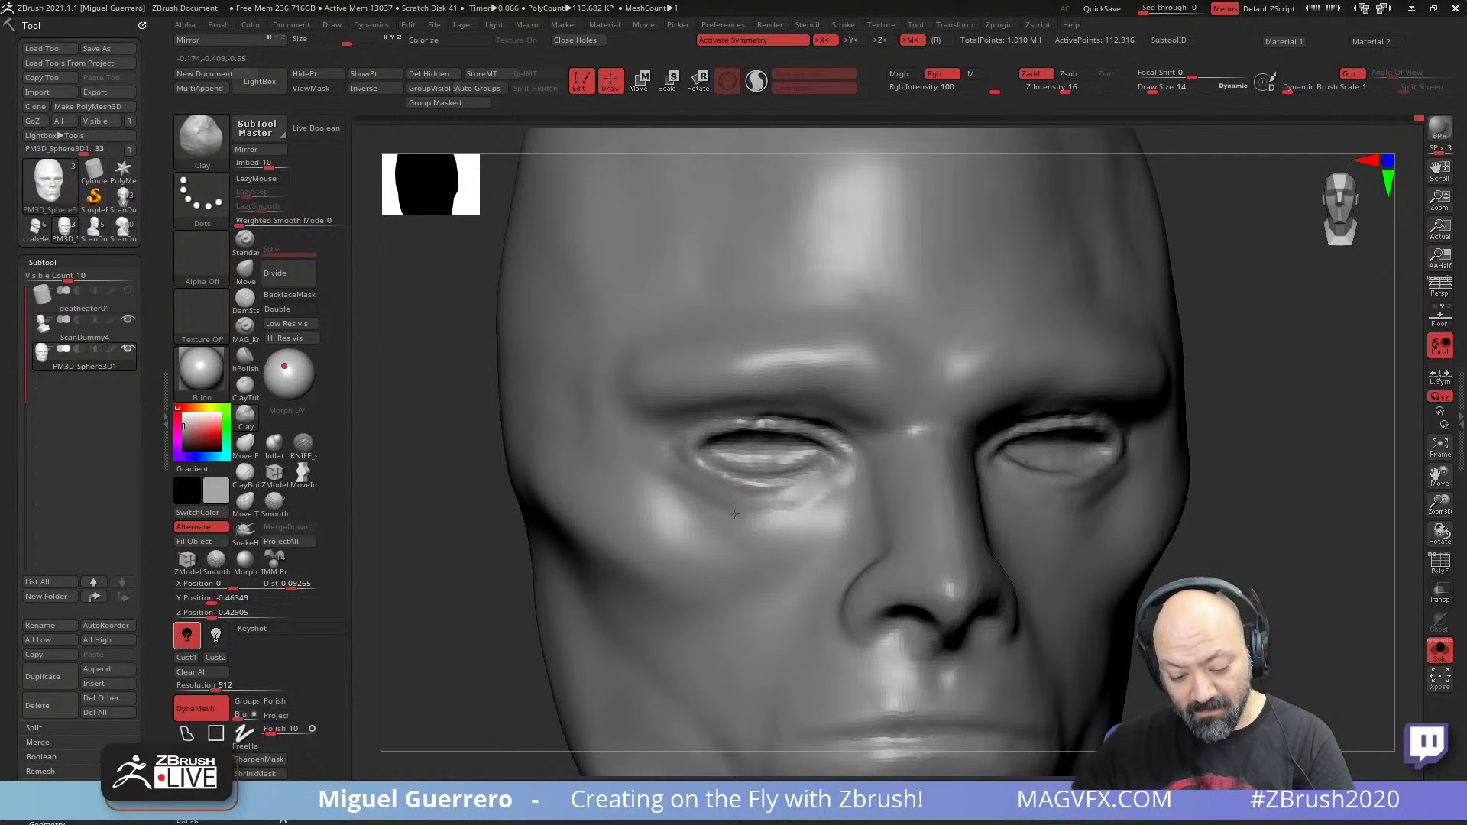
- Build up the area beside and below the outer eye corners with Clay at draw size 26 and smooth the cheekbone at size 14
{"action": "key", "text": "]"}
{"action": "key", "text": "]"}
{"action": "left_click_drag", "start_coordinate": [649, 471], "coordinate": [697, 521]}
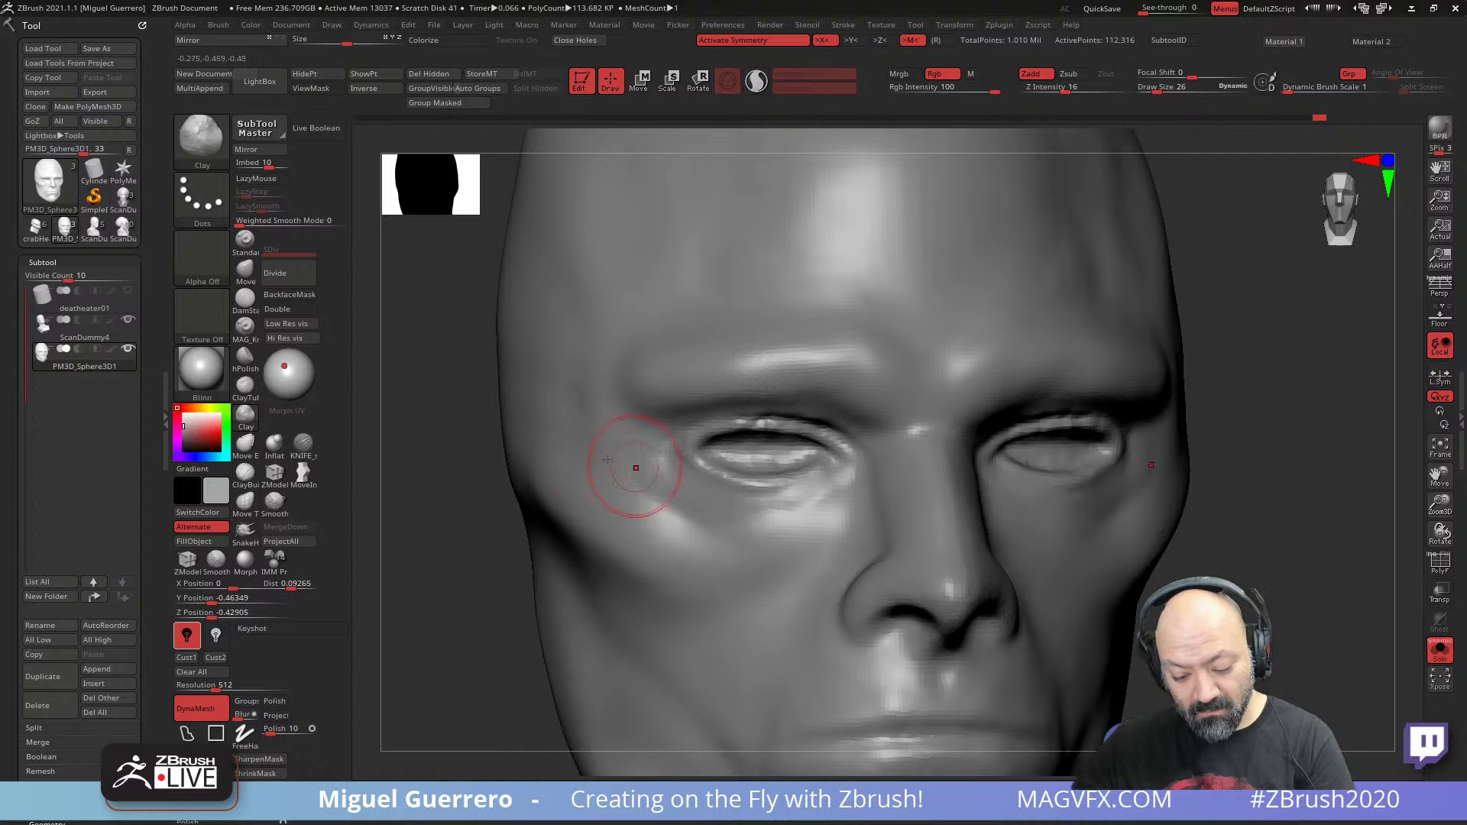
{"action": "right_click_drag", "start_coordinate": [636, 468], "coordinate": [482, 505]}
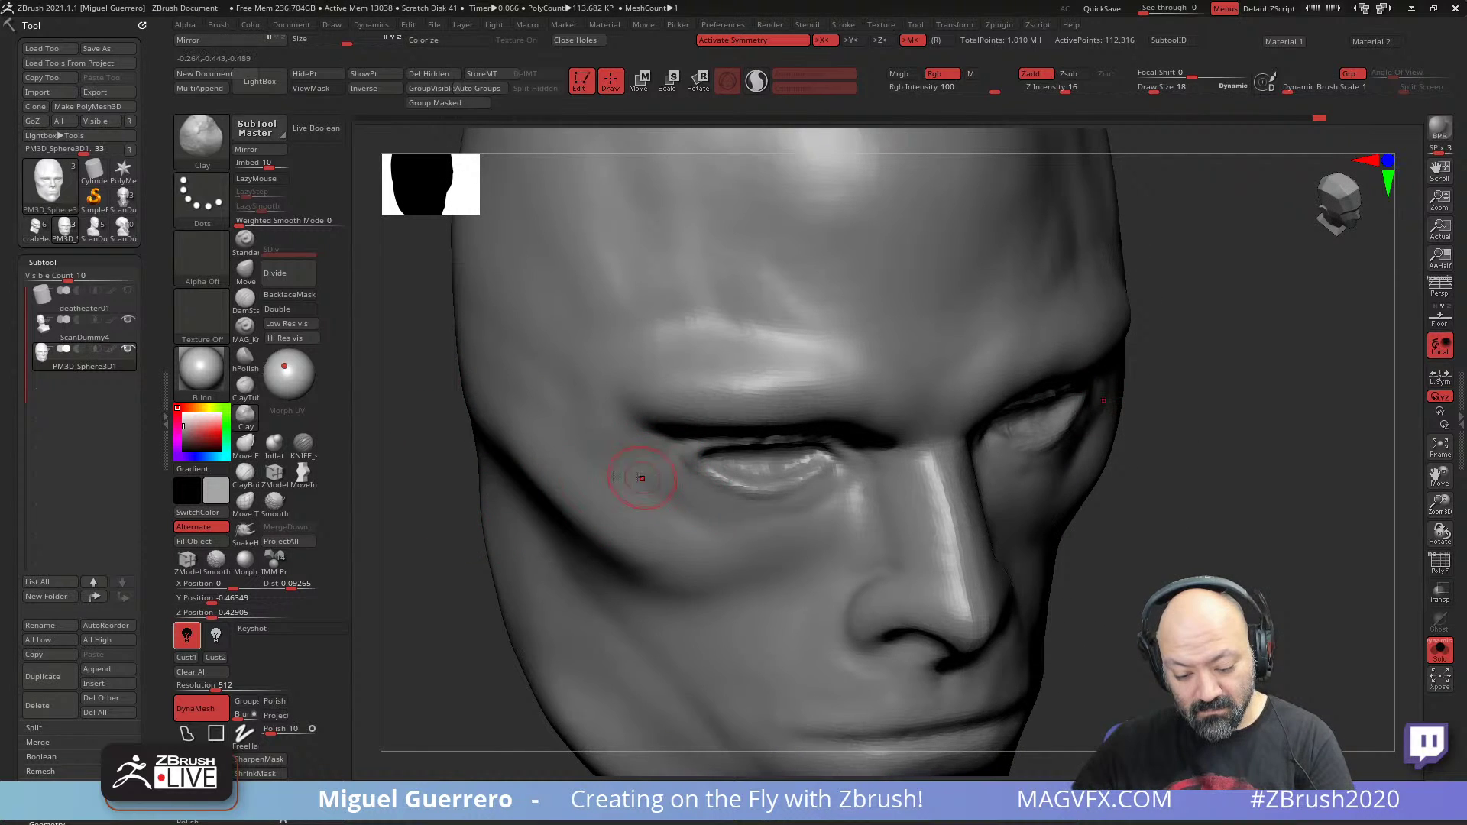
{"action": "mouse_move", "coordinate": [642, 478]}
{"action": "right_mouse_down"}
{"action": "mouse_move", "coordinate": [505, 481]}
{"action": "mouse_move", "coordinate": [474, 498]}
{"action": "right_mouse_up"}
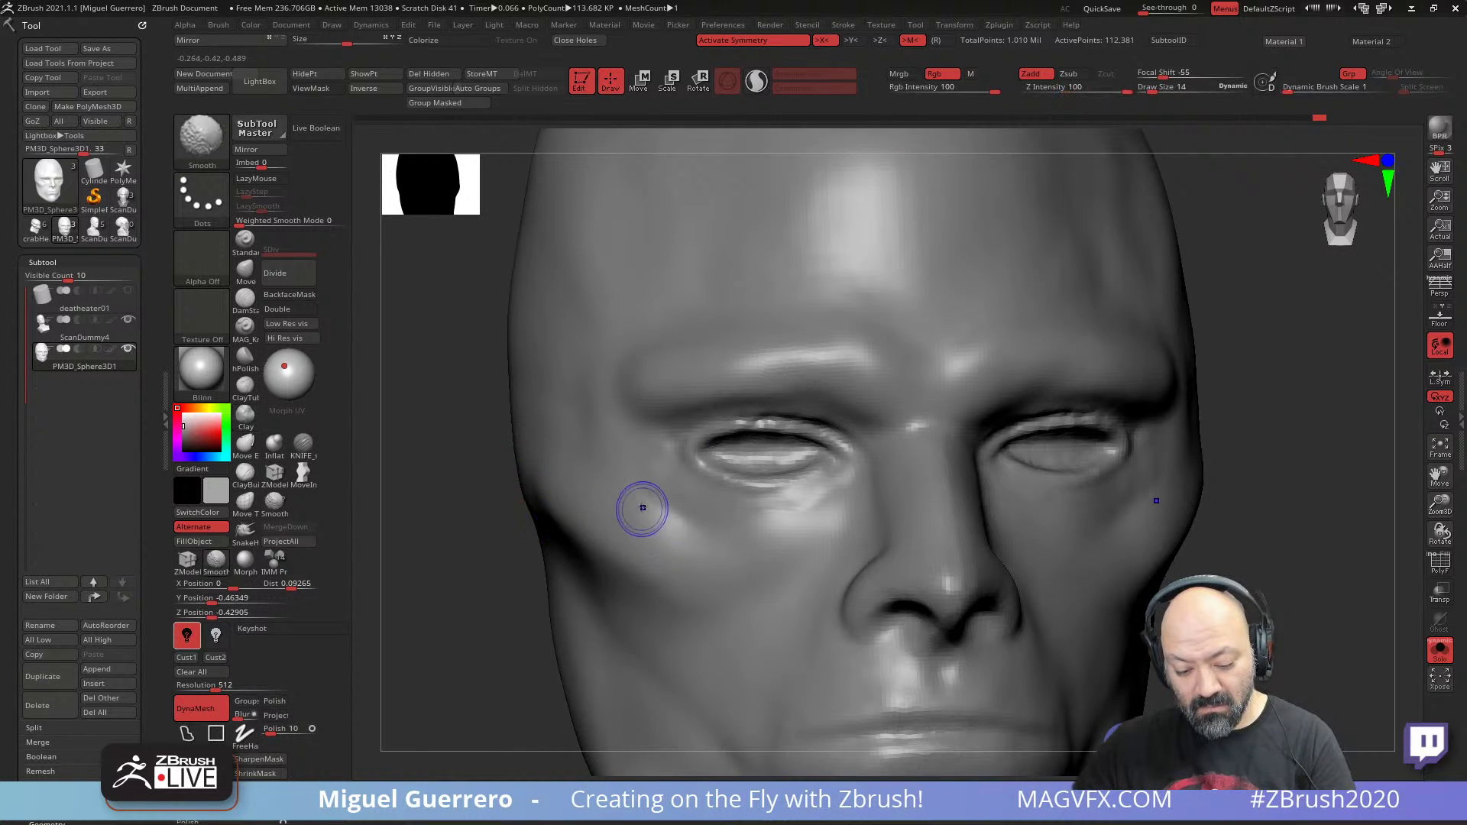
{"action": "left_click_drag", "start_coordinate": [643, 508], "coordinate": [625, 506], "text": "shift"}
{"action": "mouse_move", "coordinate": [705, 531]}
{"action": "right_mouse_down", "text": "ctrl"}
{"action": "mouse_move", "coordinate": [445, 538]}
{"action": "mouse_move", "coordinate": [599, 486]}
{"action": "mouse_move", "coordinate": [520, 518]}
{"action": "mouse_move", "coordinate": [539, 510]}
{"action": "right_mouse_up", "text": "ctrl"}
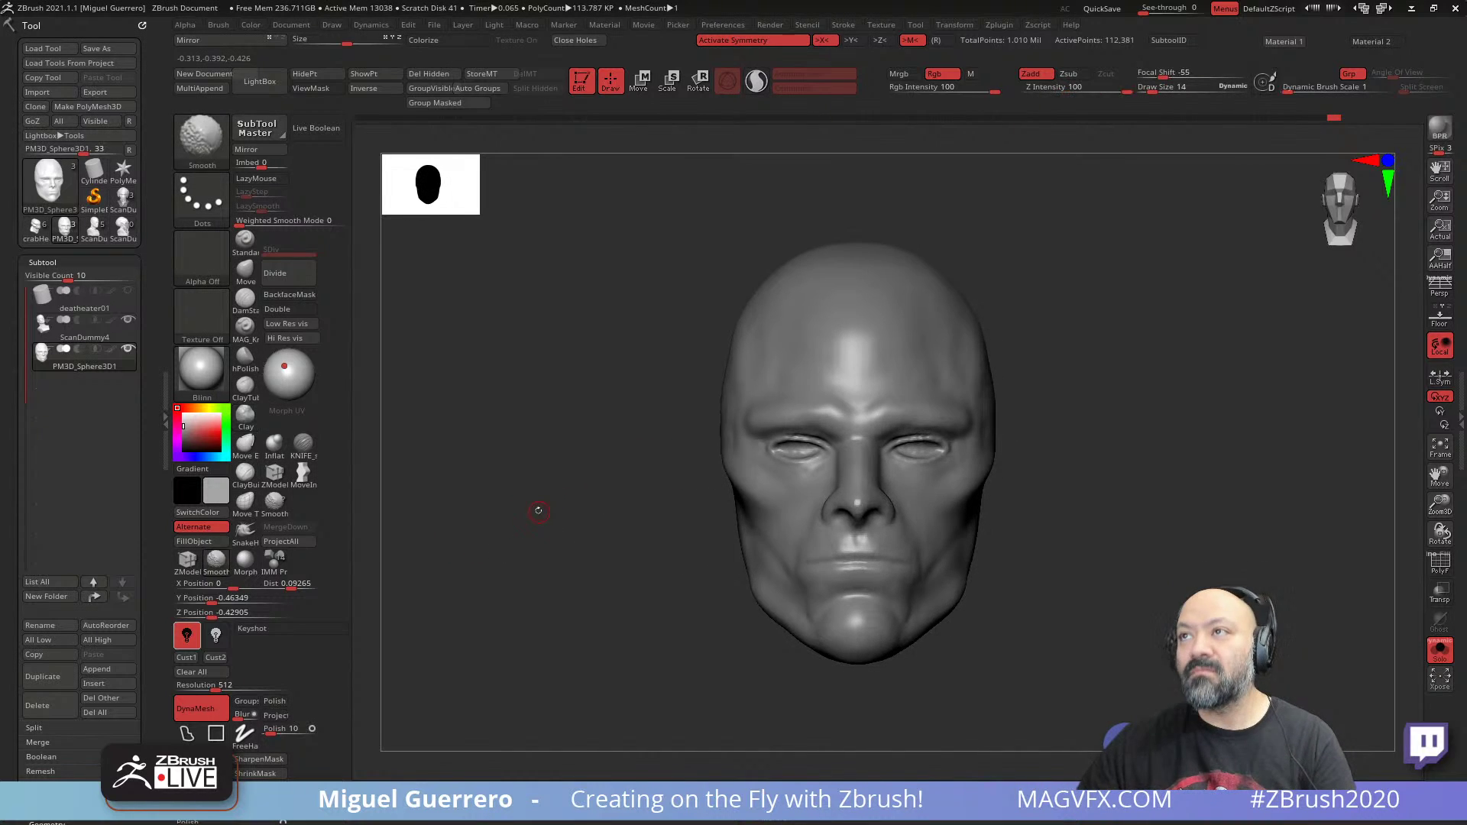
- Adjust the lower cheeks and jaw sides of the mask with the Move brush at draw size 50
{"action": "left_click", "coordinate": [246, 269]}
{"action": "key", "text": "["}
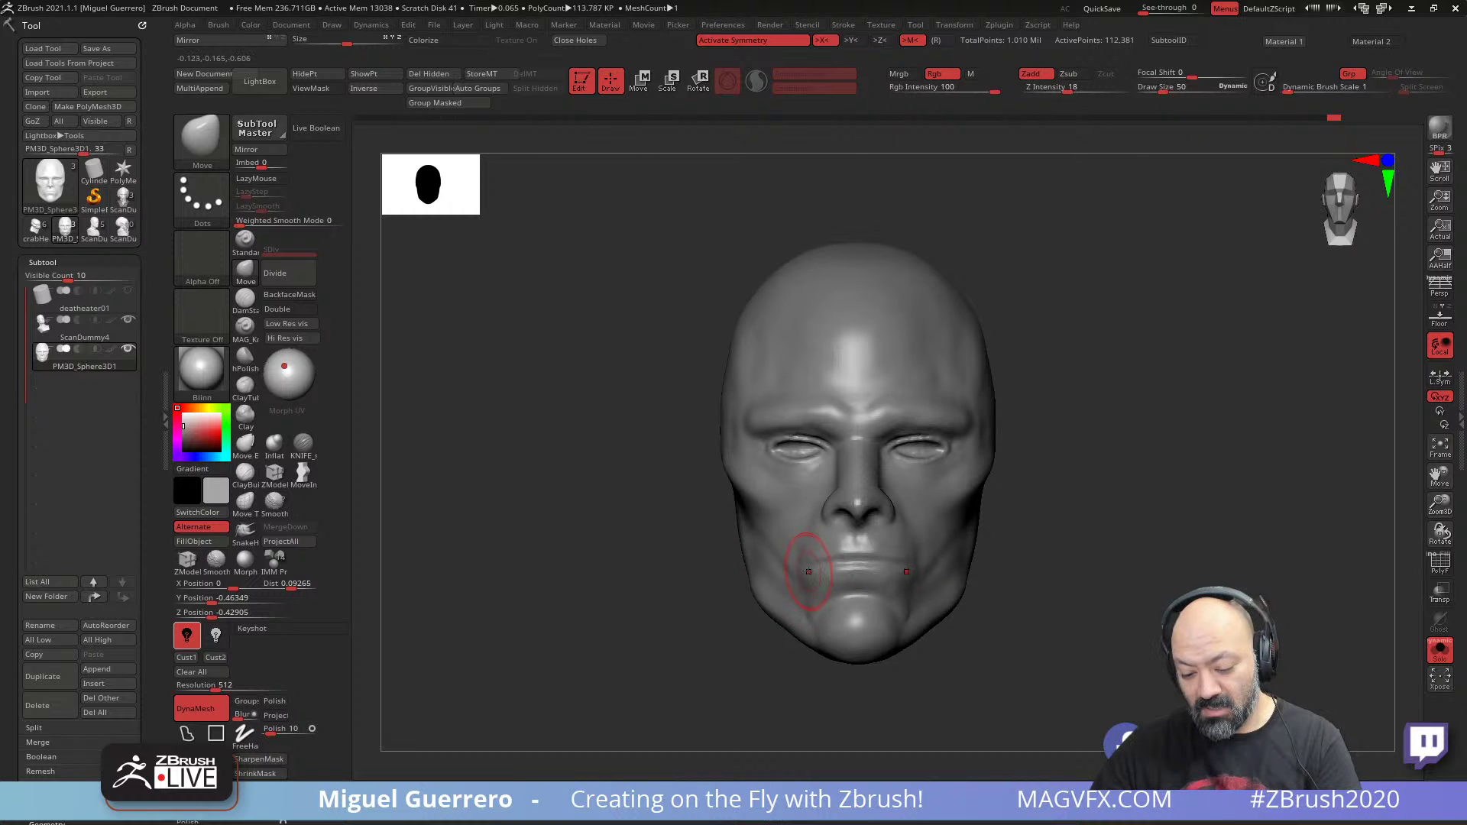
{"action": "mouse_move", "coordinate": [691, 568]}
{"action": "left_mouse_down"}
{"action": "mouse_move", "coordinate": [645, 566]}
{"action": "mouse_move", "coordinate": [675, 558]}
{"action": "left_mouse_up"}
{"action": "left_click_drag", "start_coordinate": [641, 590], "coordinate": [592, 587]}
{"action": "left_click_drag", "start_coordinate": [749, 580], "coordinate": [777, 573], "text": "shift"}
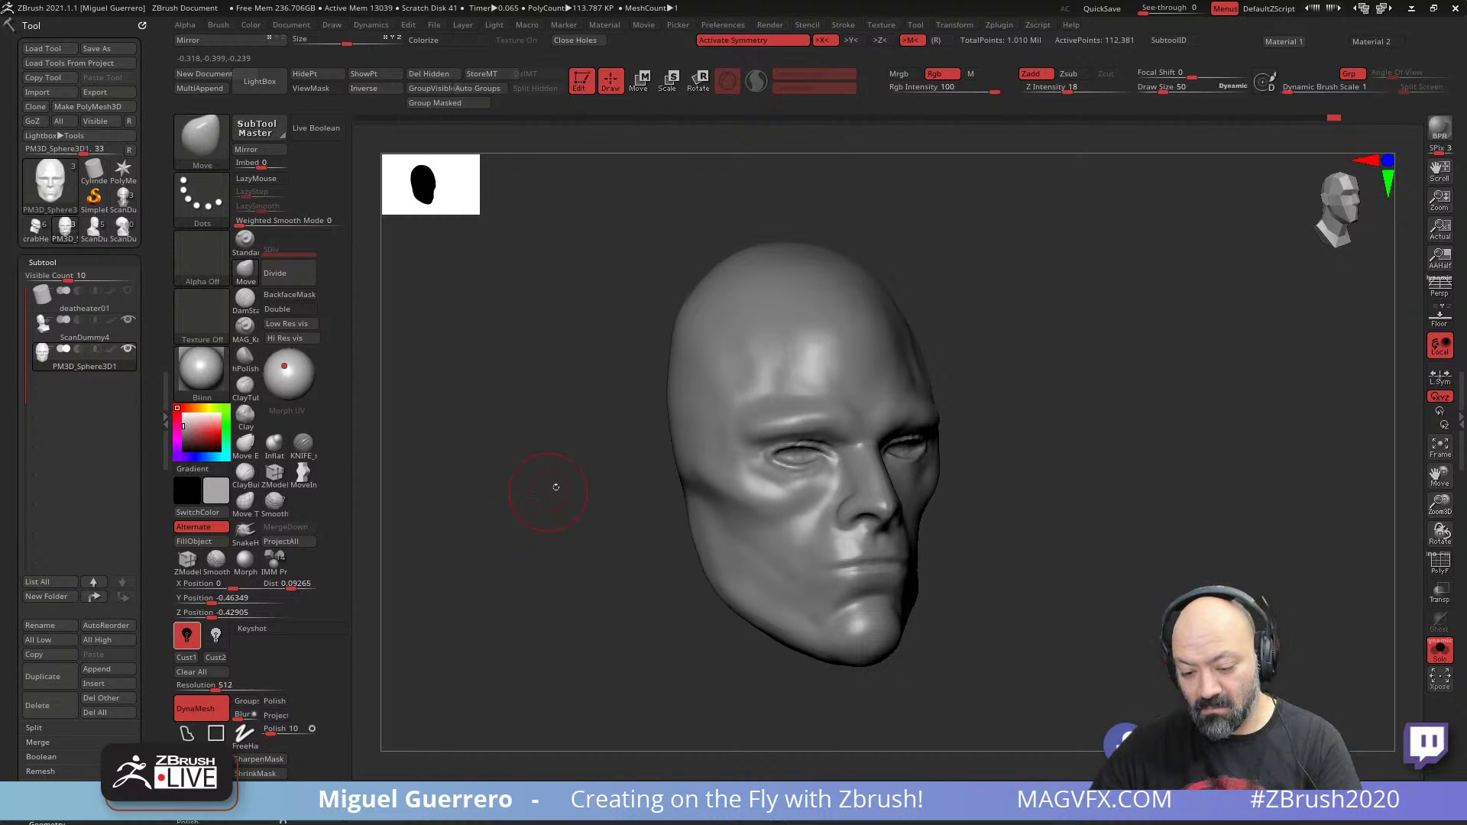
{"action": "left_click_drag", "start_coordinate": [550, 397], "coordinate": [704, 514], "text": "shift"}
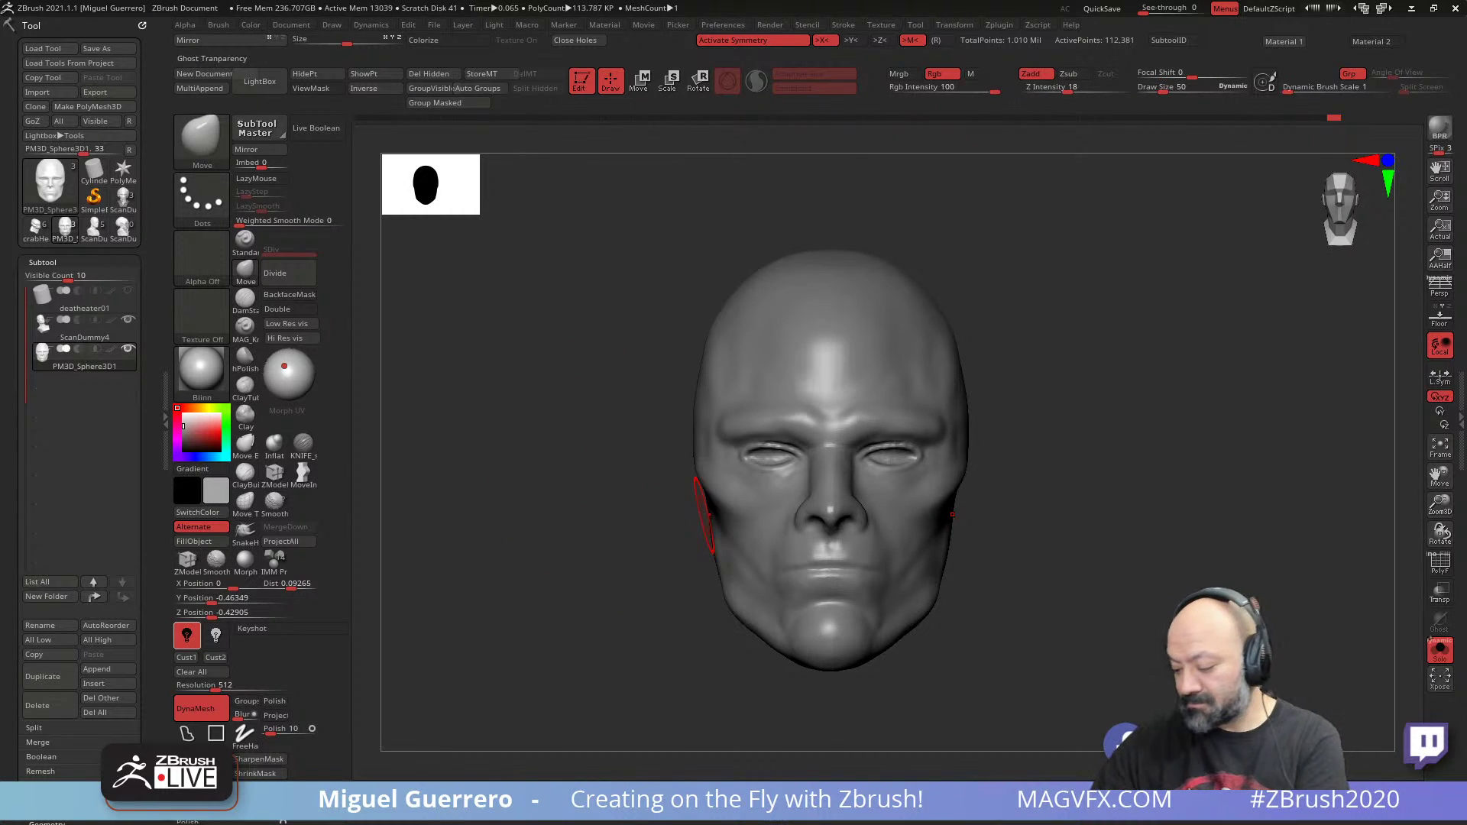
- Turn off Solo mode to show the bust again and save the tool as deatheater02
{"action": "left_click", "coordinate": [1440, 651]}
{"action": "right_click_drag", "start_coordinate": [657, 611], "coordinate": [661, 577], "text": "ctrl"}
{"action": "mouse_move", "coordinate": [661, 577]}
{"action": "left_mouse_down"}
{"action": "mouse_move", "coordinate": [517, 563]}
{"action": "mouse_move", "coordinate": [450, 487]}
{"action": "left_mouse_up"}
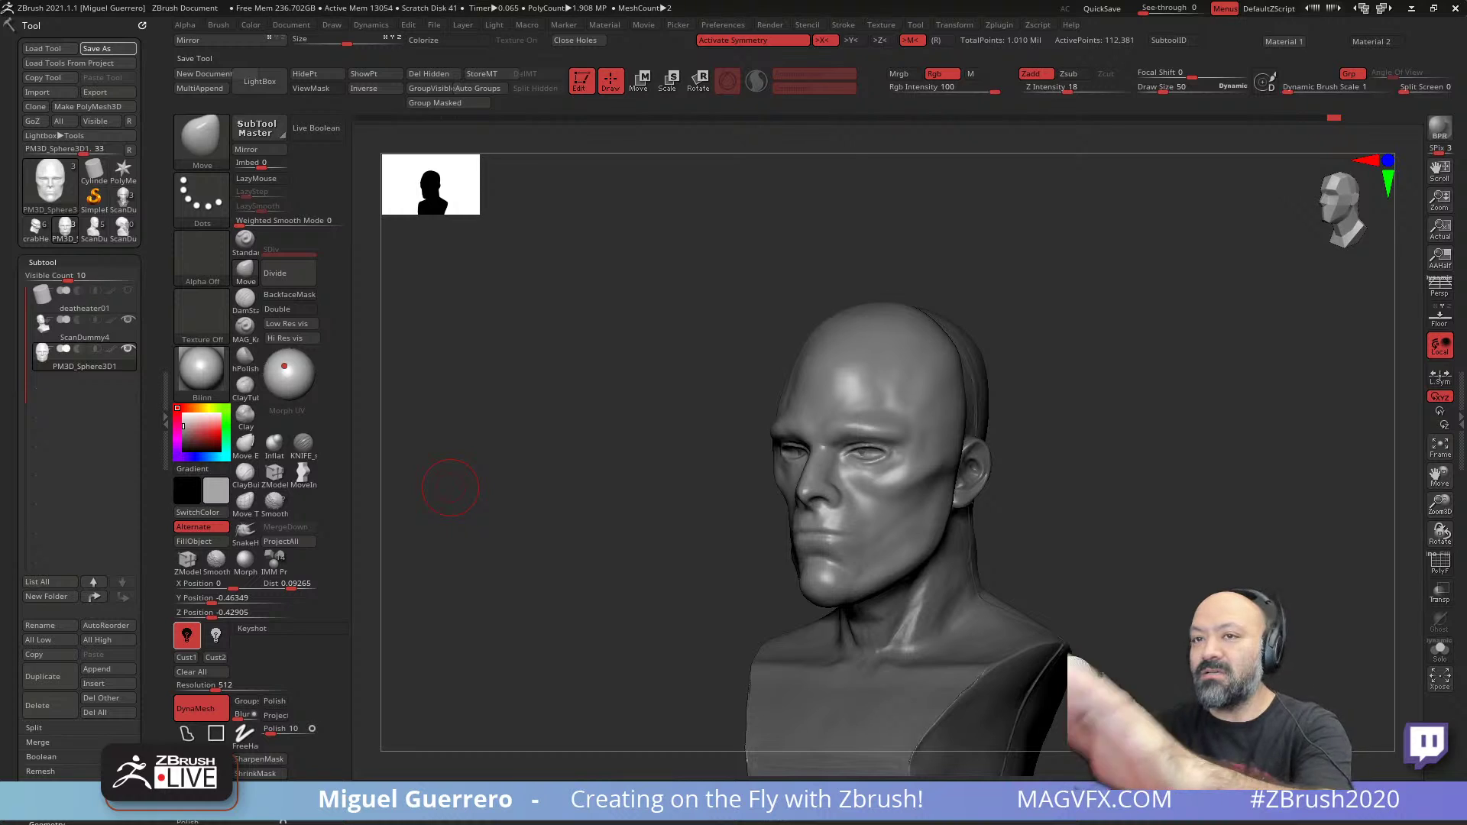
{"action": "left_click", "coordinate": [186, 635]}
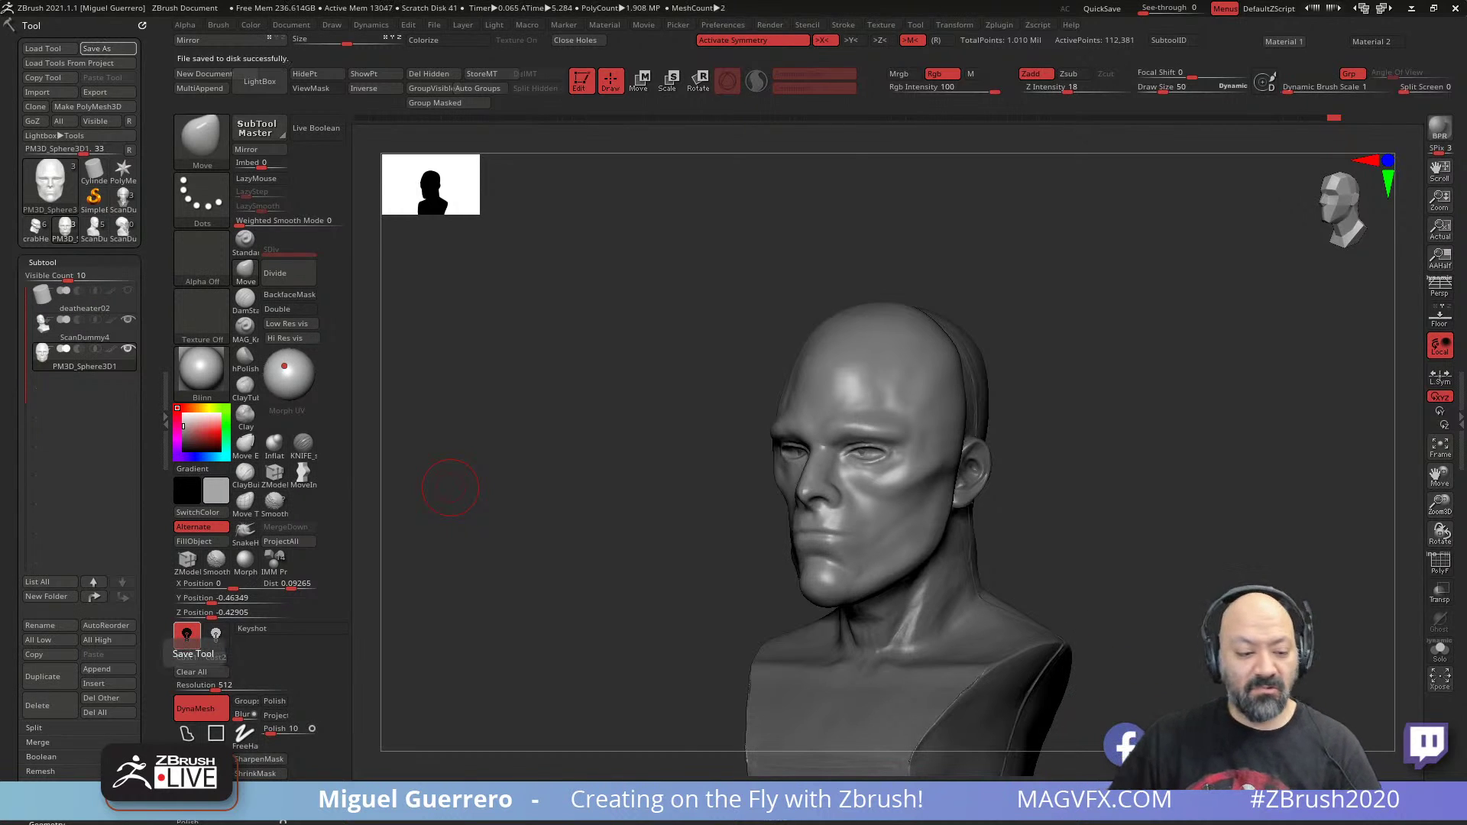
- Append a Sphere3D subtool, scale it down and place it over one eye of the mask
{"action": "left_click", "coordinate": [93, 669]}
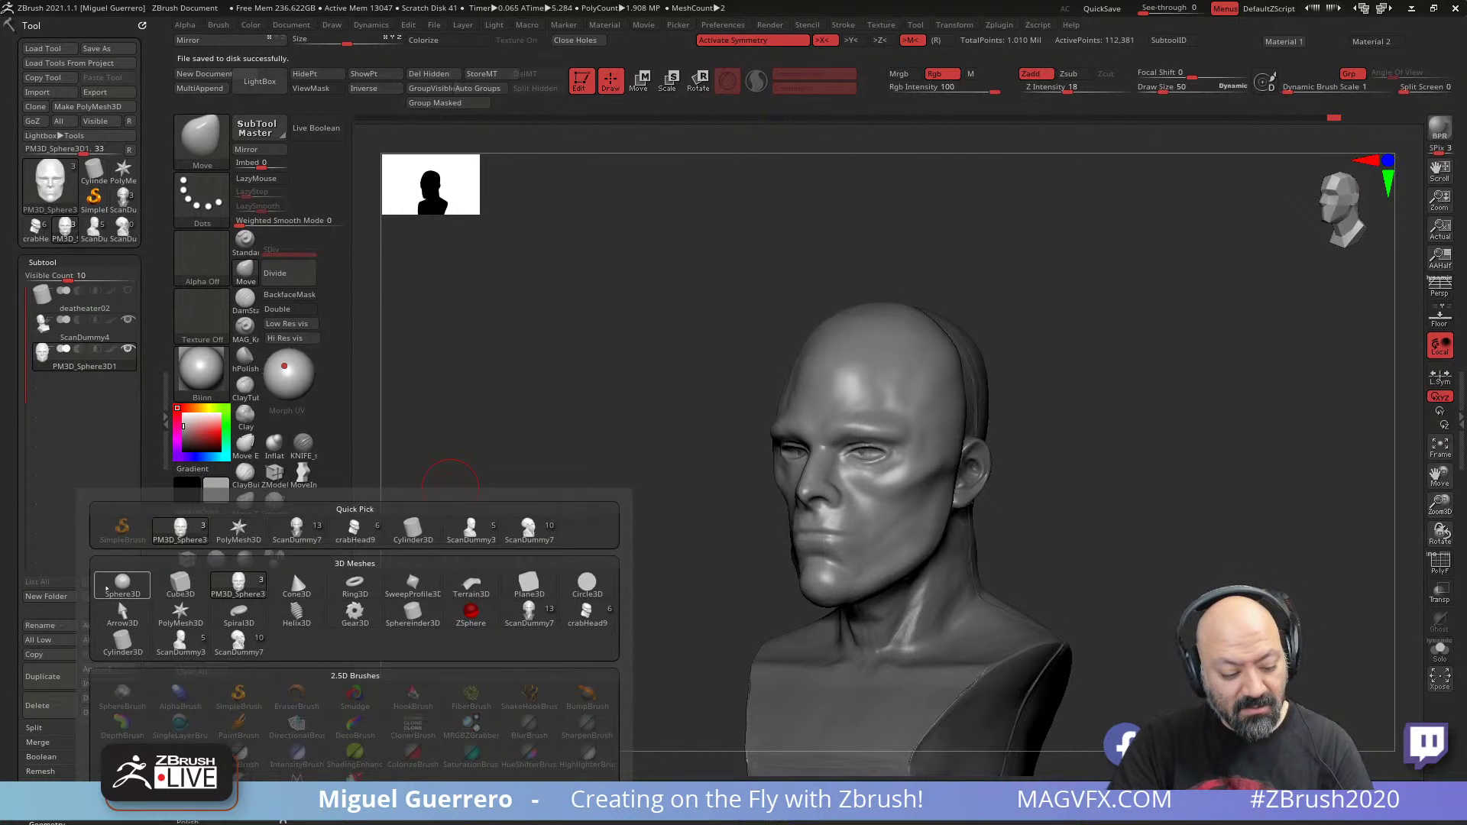
{"action": "left_click", "coordinate": [107, 588]}
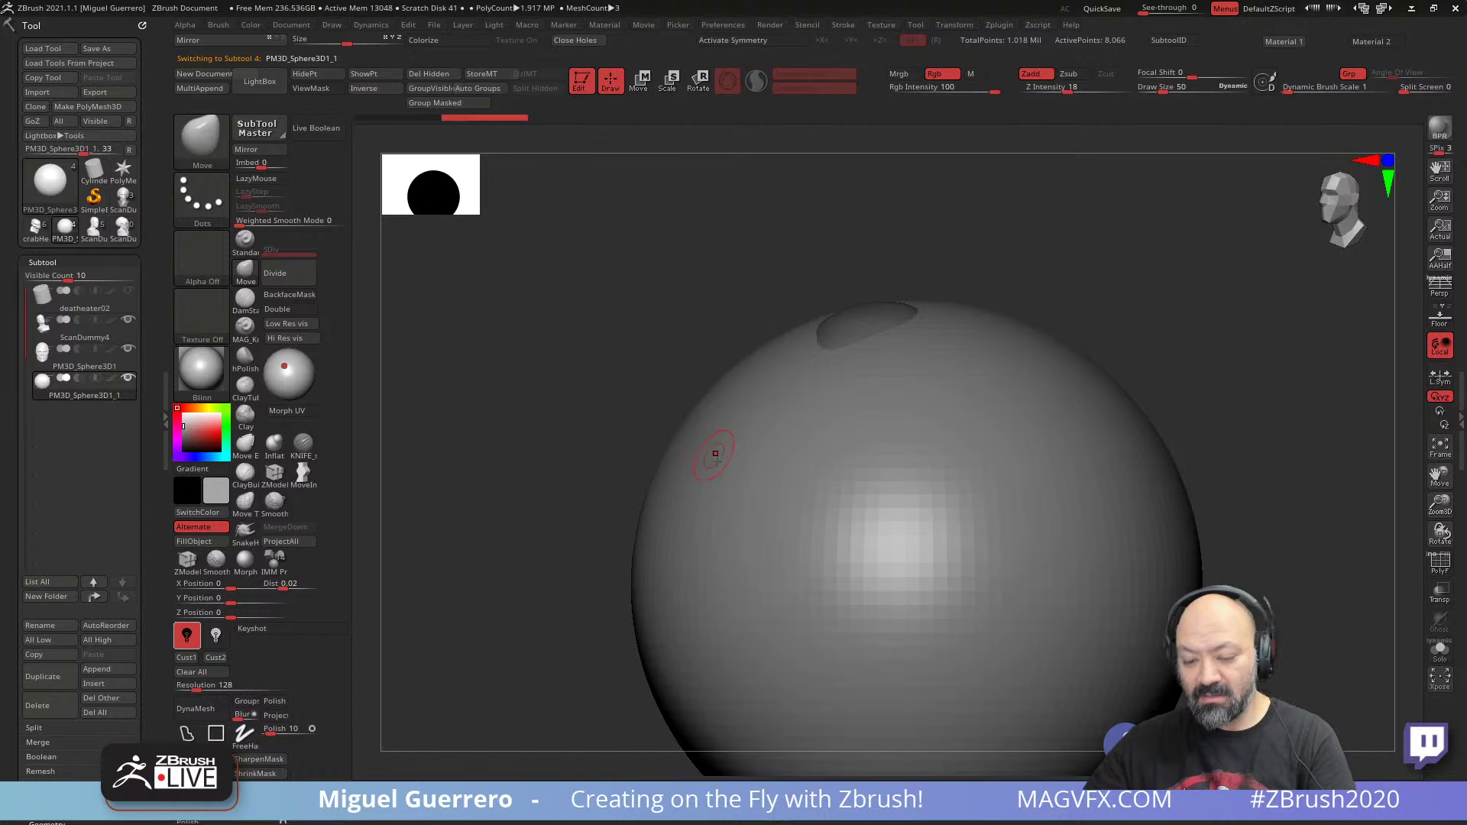
{"action": "left_click_drag", "start_coordinate": [648, 468], "coordinate": [587, 401], "text": "alt"}
{"action": "key", "text": "w"}
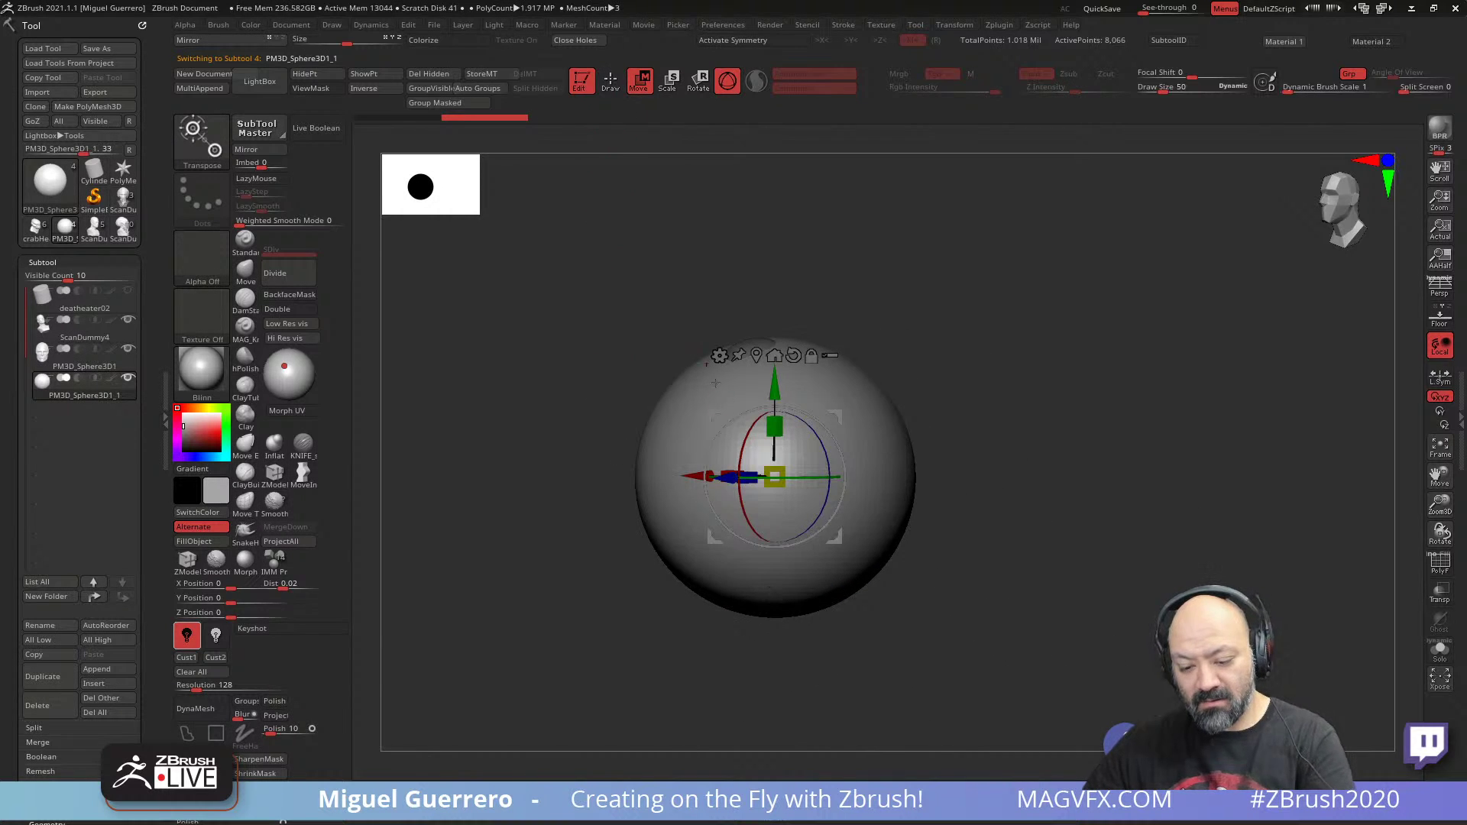
{"action": "left_click_drag", "start_coordinate": [769, 467], "coordinate": [707, 474]}
{"action": "left_click_drag", "start_coordinate": [539, 481], "coordinate": [987, 337], "text": "shift"}
{"action": "right_click_drag", "start_coordinate": [940, 353], "coordinate": [603, 360]}
{"action": "mouse_move", "coordinate": [603, 359]}
{"action": "left_mouse_down", "text": "alt"}
{"action": "mouse_move", "coordinate": [681, 444]}
{"action": "mouse_move", "coordinate": [563, 481]}
{"action": "mouse_move", "coordinate": [580, 498]}
{"action": "left_mouse_up", "text": "alt"}
{"action": "left_click_drag", "start_coordinate": [486, 544], "coordinate": [550, 497], "text": "alt"}
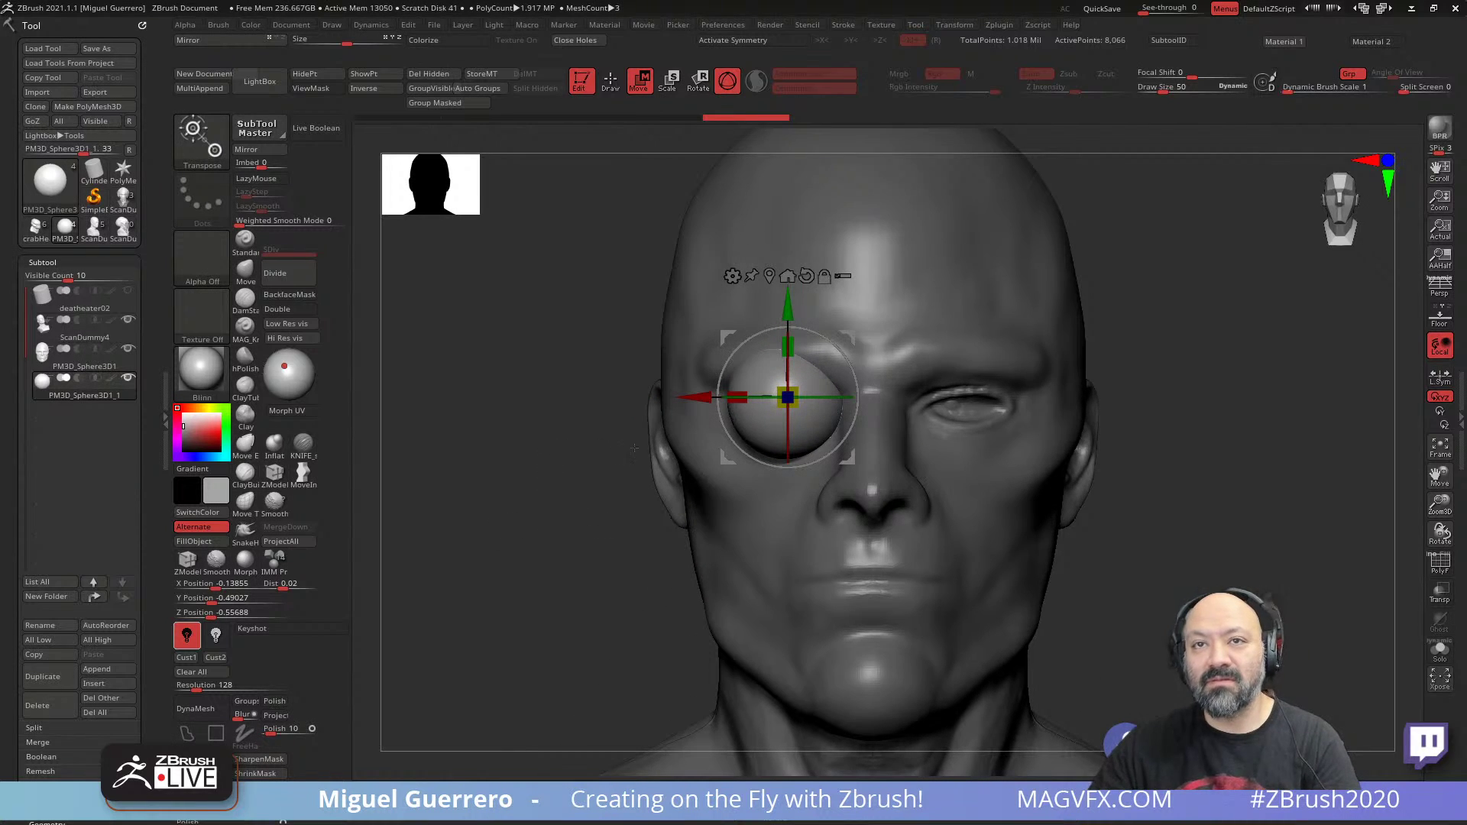
- Flatten the sphere vertically into an eye-shaped ellipsoid and align it with the eye opening
{"action": "left_click_drag", "start_coordinate": [778, 347], "coordinate": [780, 403]}
{"action": "left_click_drag", "start_coordinate": [535, 428], "coordinate": [733, 405]}
{"action": "left_click_drag", "start_coordinate": [787, 304], "coordinate": [734, 411]}
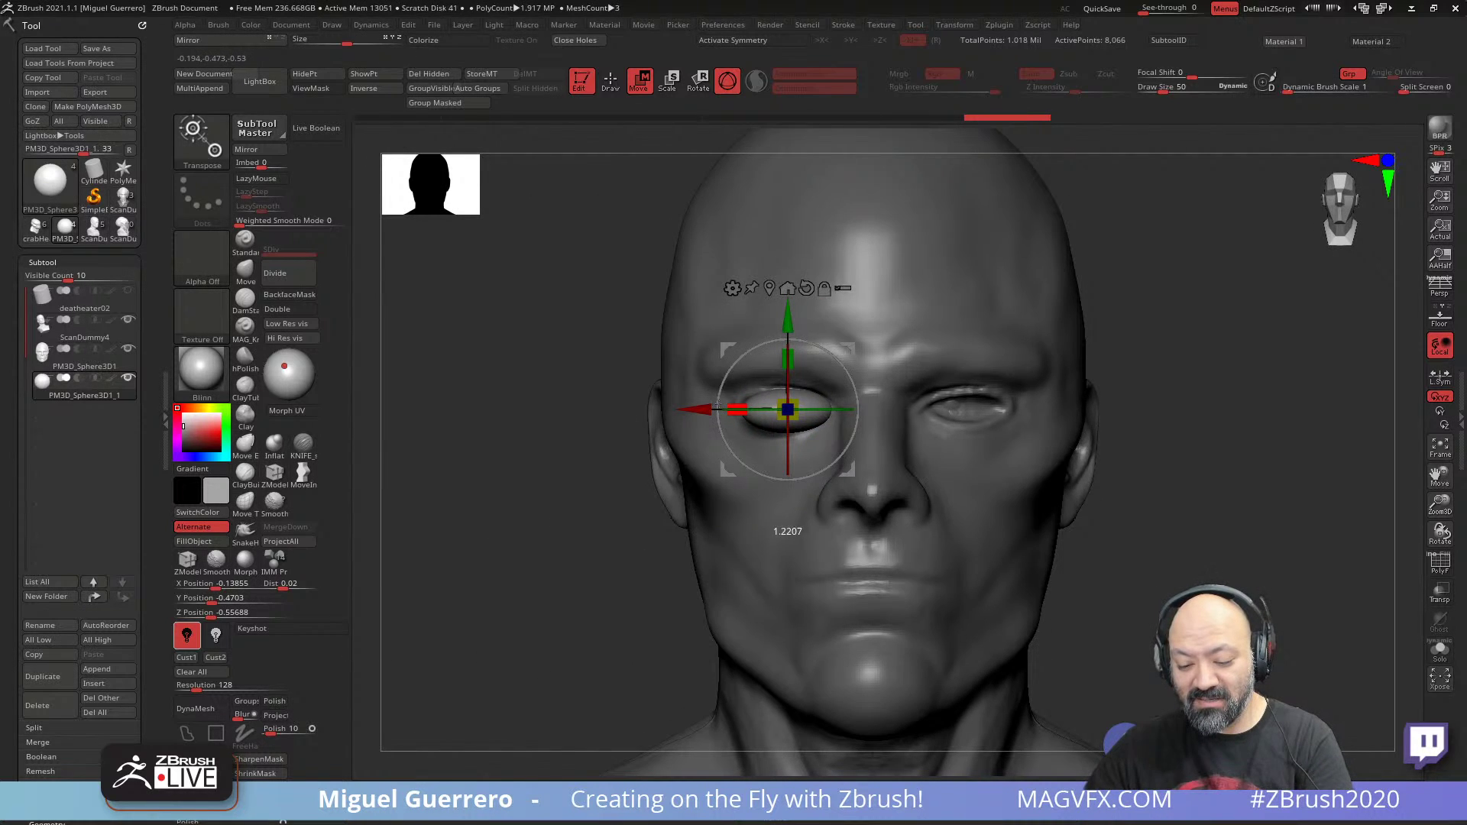
- Bend the flattened sphere from below to follow the face's curve with the Move brush at draw size 78
{"action": "left_click", "coordinate": [610, 83]}
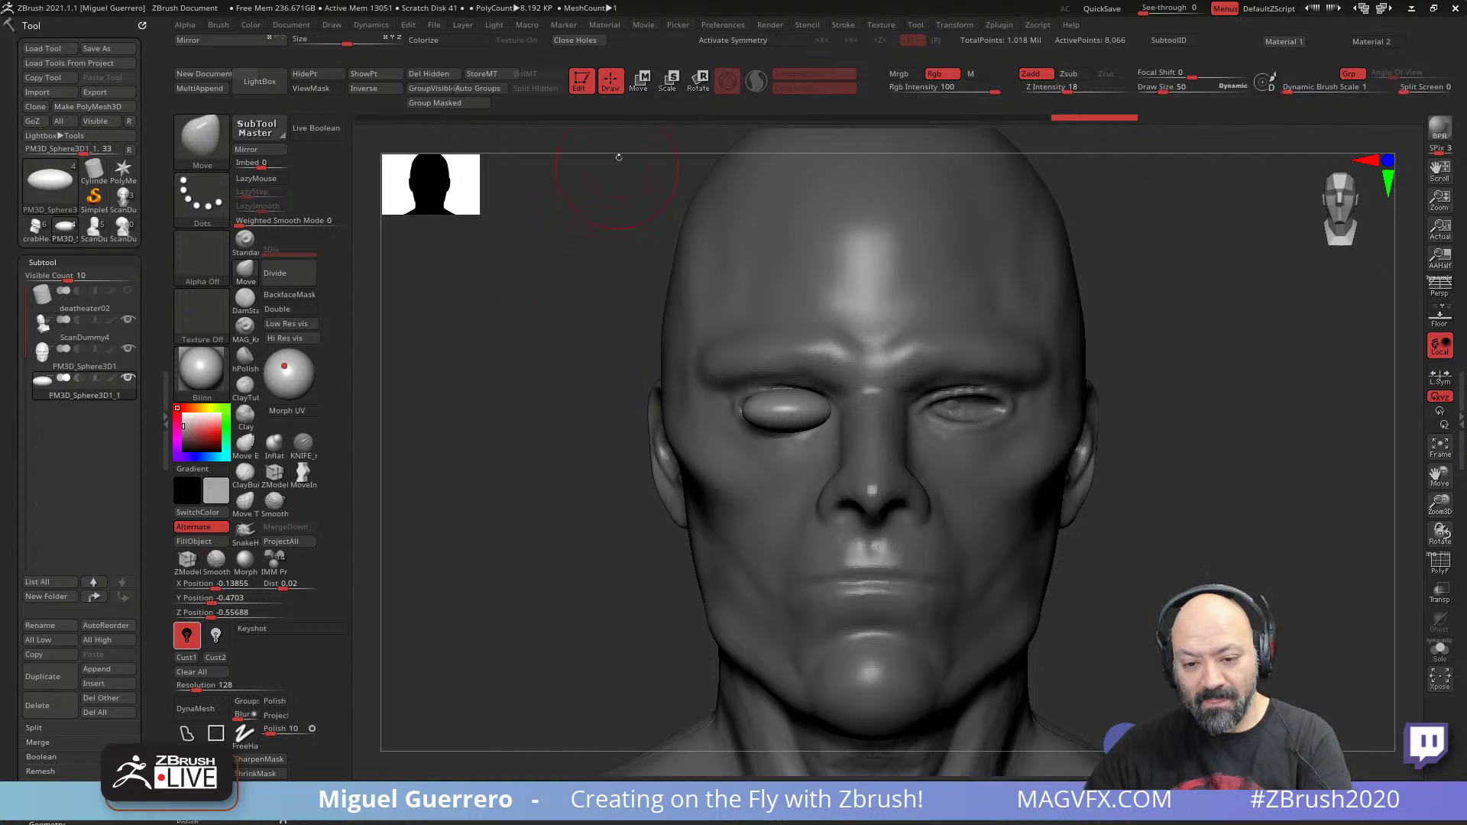
{"action": "left_click_drag", "start_coordinate": [509, 395], "coordinate": [493, 373]}
{"action": "key", "text": "bracketright"}
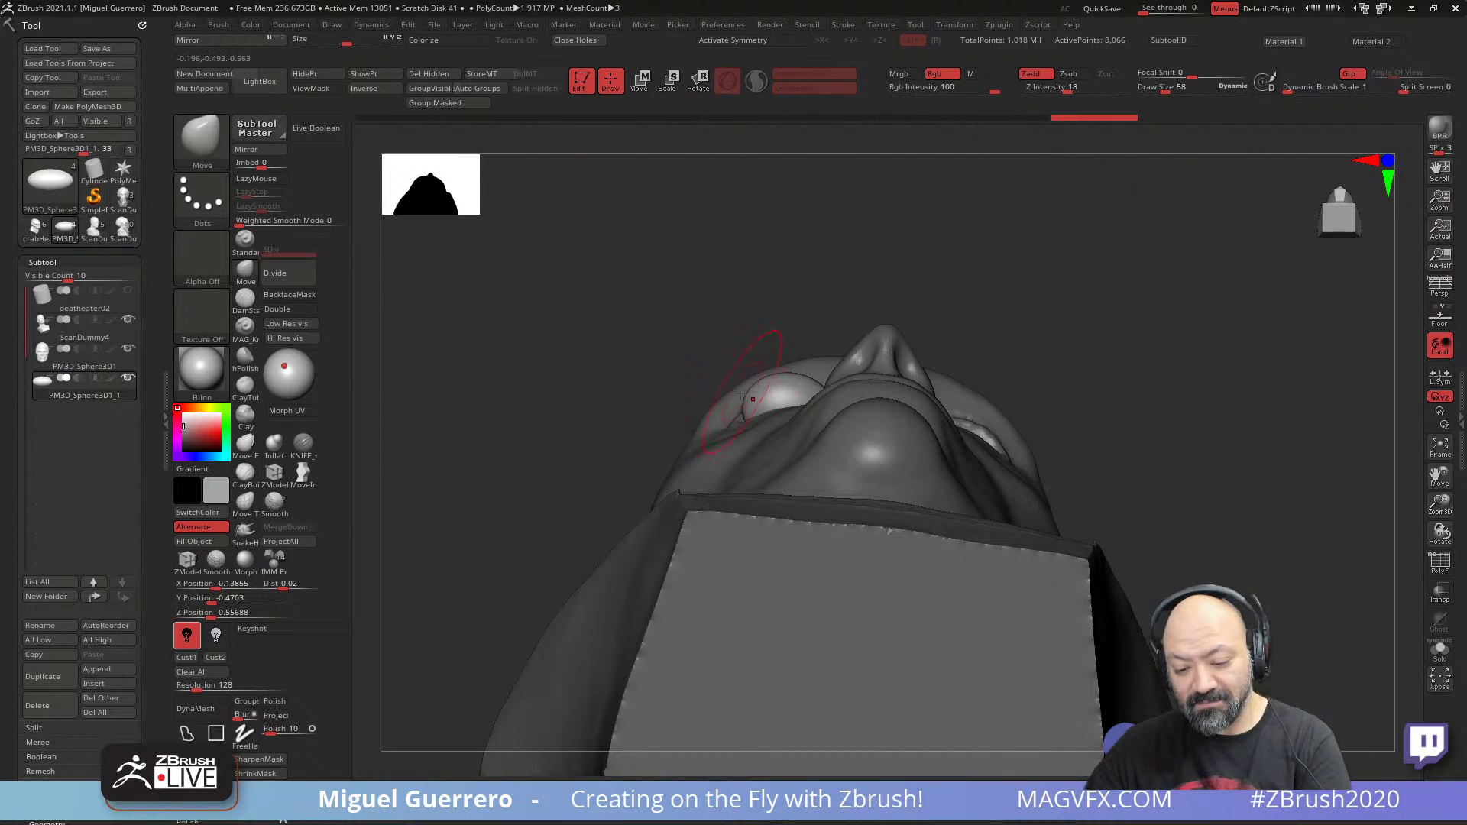
{"action": "key", "text": "bracketright"}
{"action": "key", "text": "bracketright"}
{"action": "key", "text": "bracketright"}
{"action": "key", "text": "bracketright"}
{"action": "key", "text": "bracketright"}
{"action": "mouse_move", "coordinate": [768, 394]}
{"action": "left_mouse_down"}
{"action": "mouse_move", "coordinate": [807, 411]}
{"action": "mouse_move", "coordinate": [781, 409]}
{"action": "left_mouse_up"}
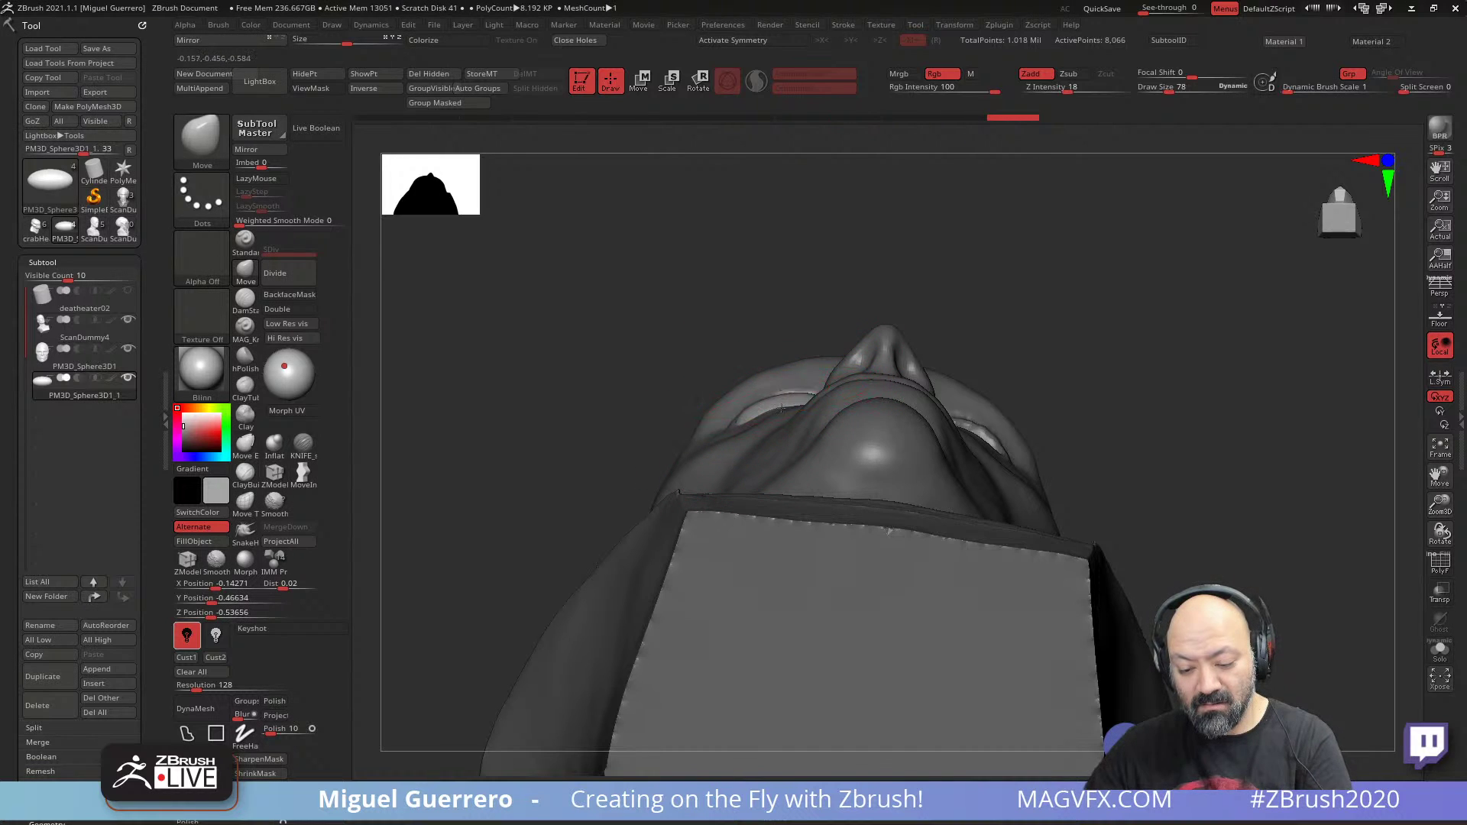
- Fit the sphere's outline to the eyelid rims from the front with the Move brush at draw size 26
{"action": "key", "text": "ctrl+shift+z"}
{"action": "key", "text": "ctrl+shift+z"}
{"action": "key", "text": "ctrl+shift+z"}
{"action": "left_click_drag", "start_coordinate": [581, 382], "coordinate": [561, 457]}
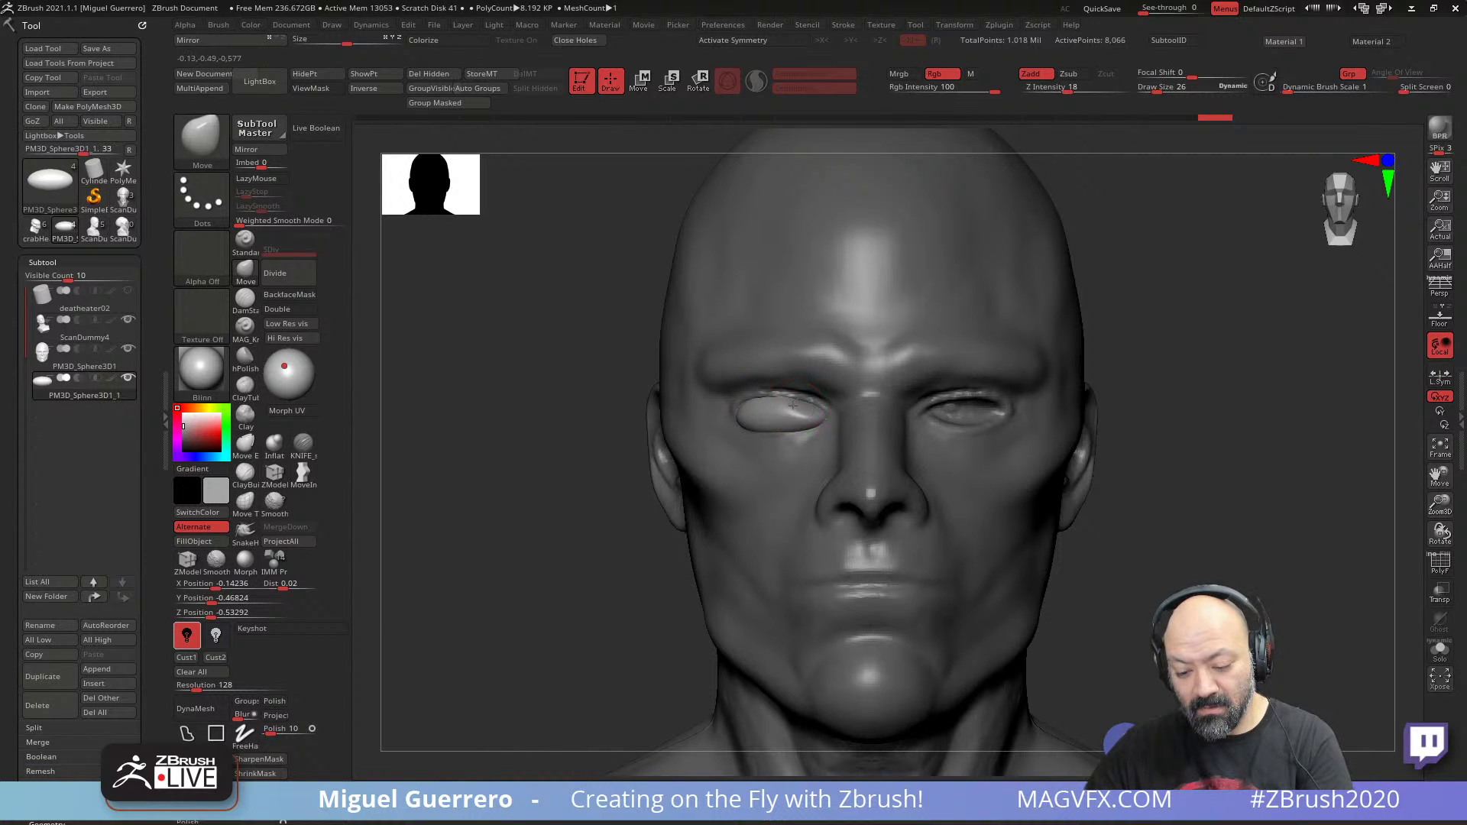
{"action": "key", "text": "shift"}
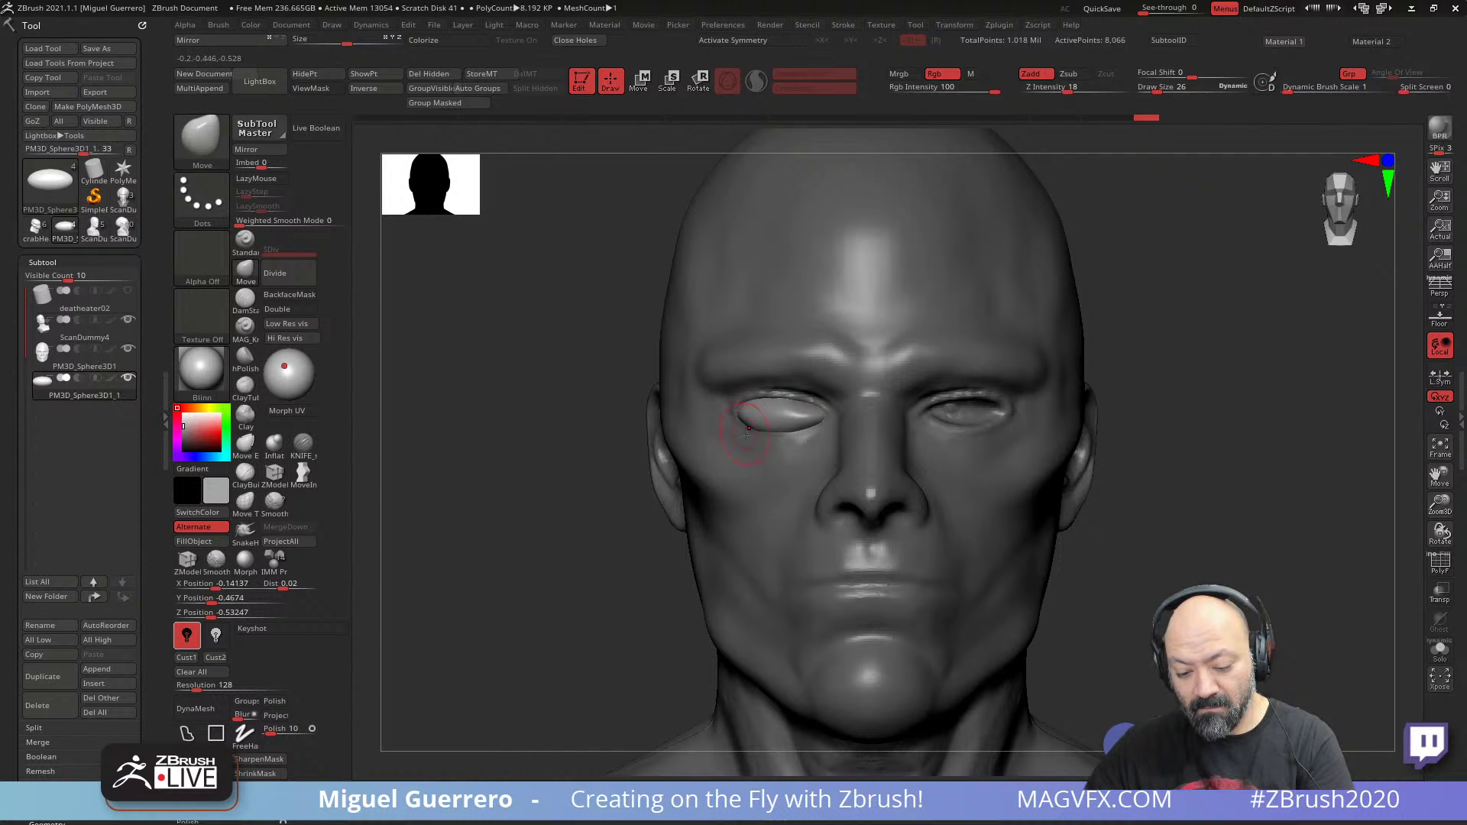
{"action": "key", "text": "shift"}
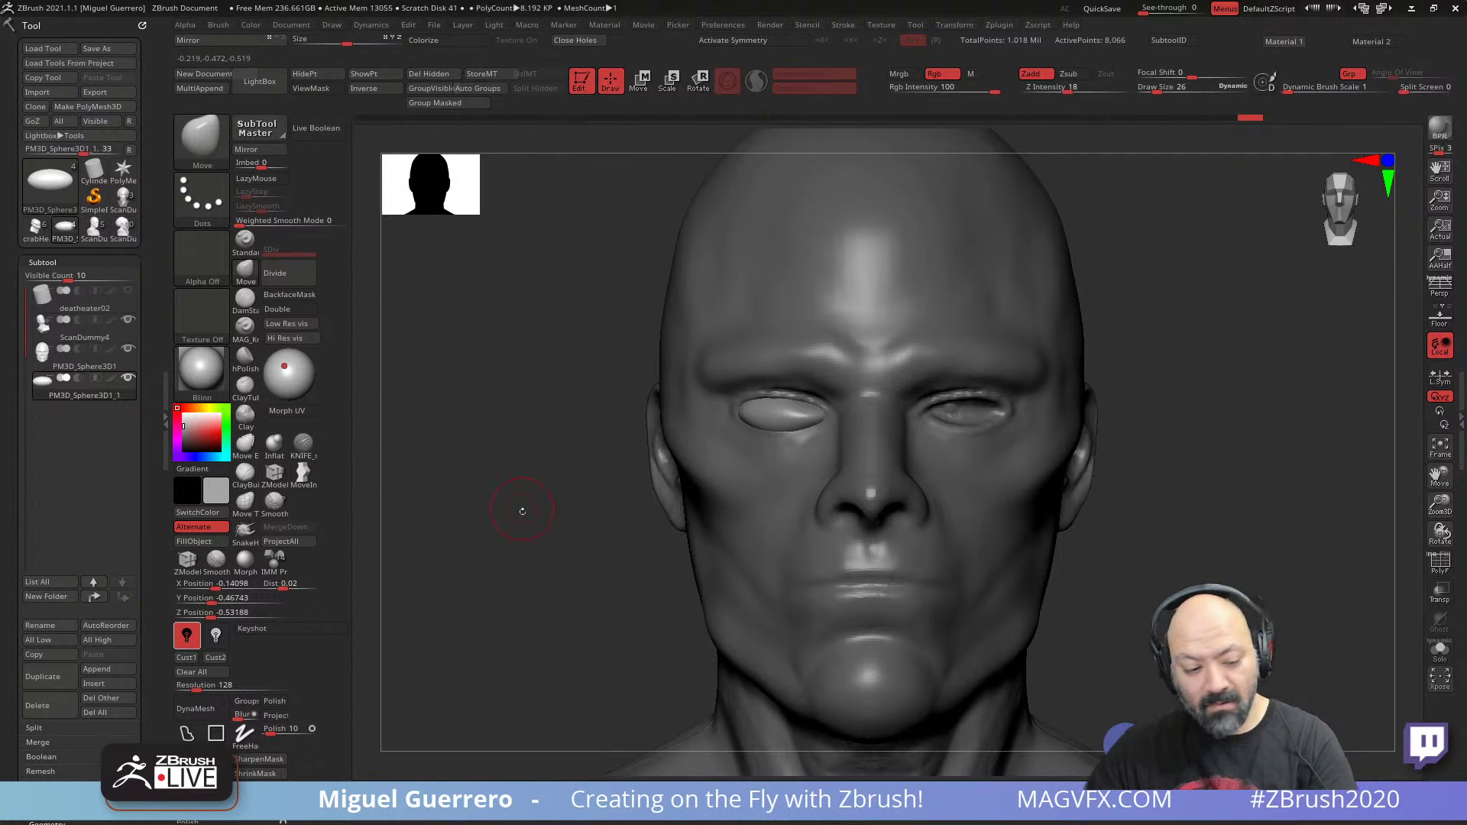
- Enable Live Boolean and set the eye-shaped sphere to subtract from the mask
{"action": "left_click_drag", "start_coordinate": [521, 511], "coordinate": [566, 508]}
{"action": "left_click", "coordinate": [303, 133]}
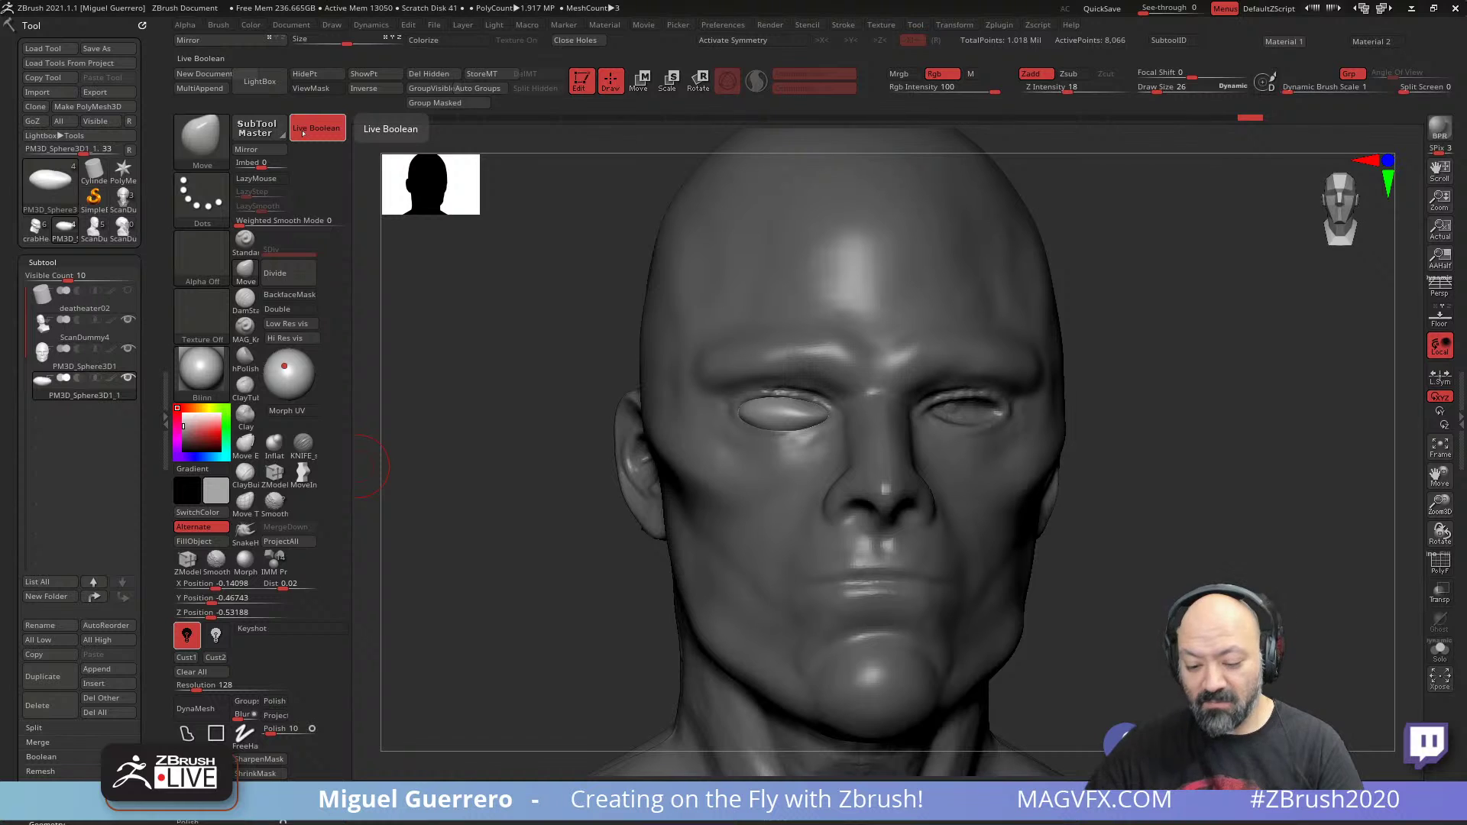
{"action": "left_click", "coordinate": [78, 379]}
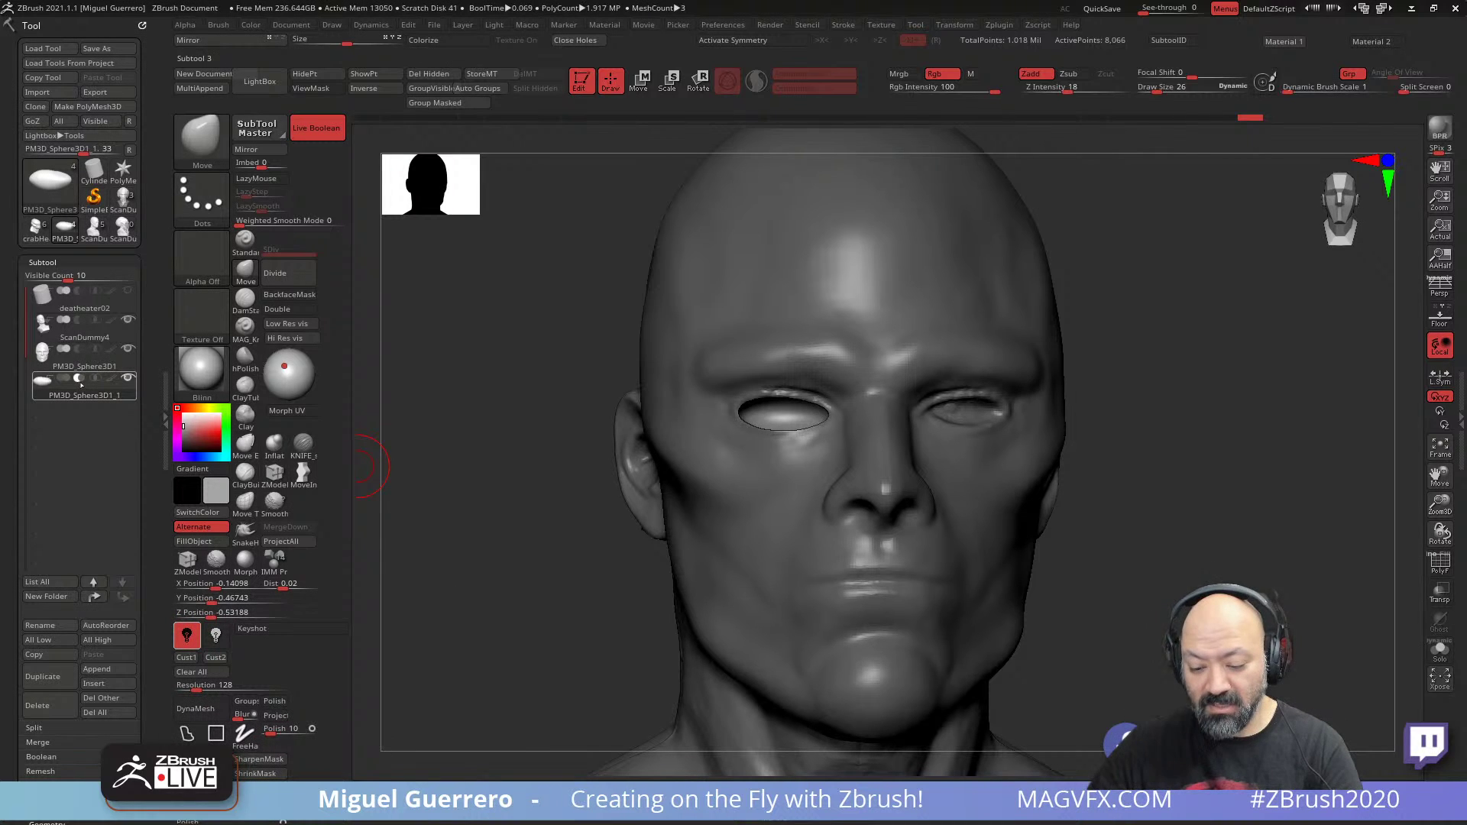
{"action": "left_click_drag", "start_coordinate": [511, 501], "coordinate": [395, 390]}
- Mirror the eye cutter across the X axis with SubTool Master, merging both sides into one SubTool
{"action": "left_click", "coordinate": [246, 149]}
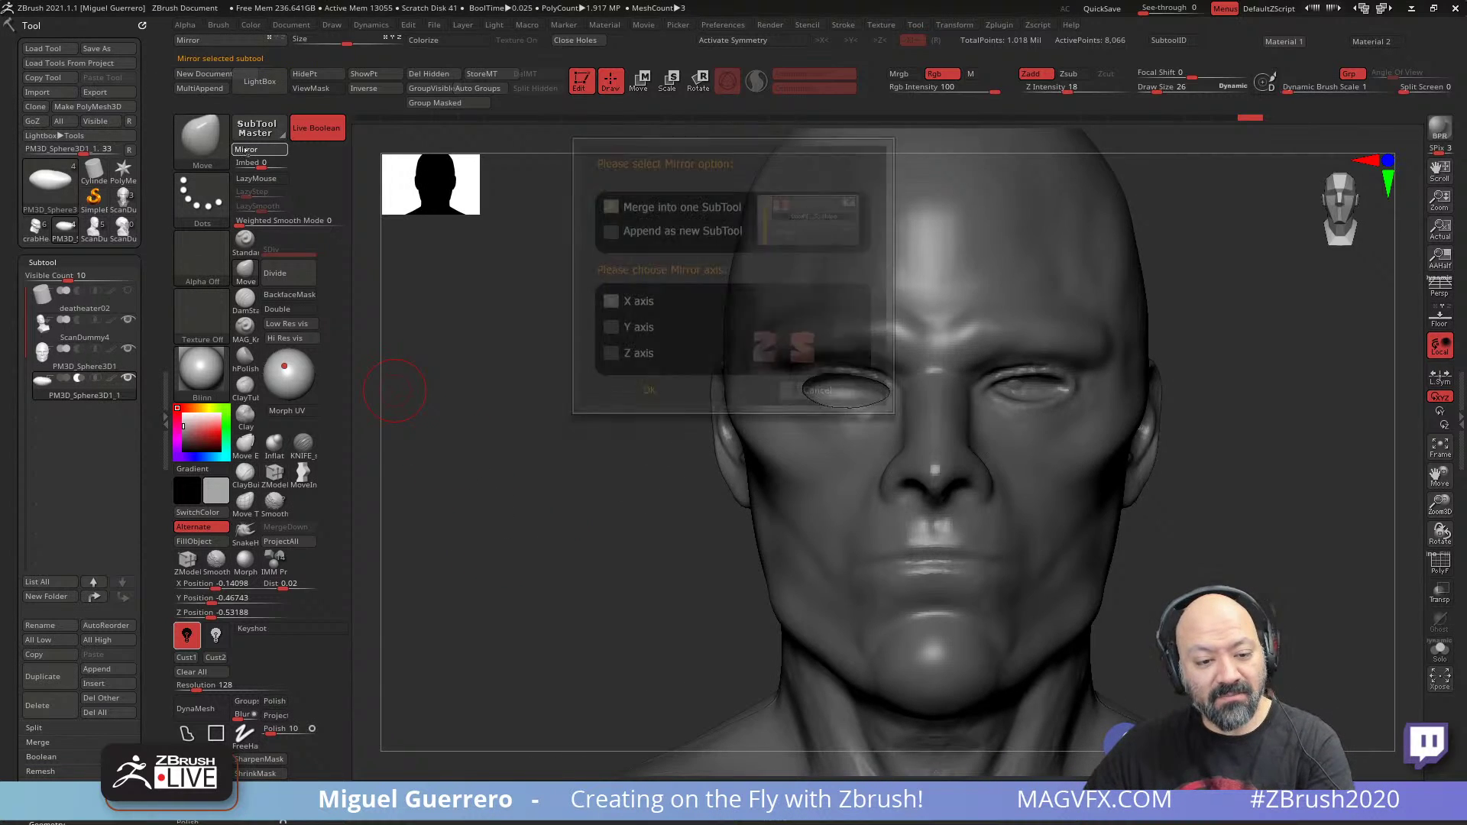
{"action": "left_click", "coordinate": [621, 391]}
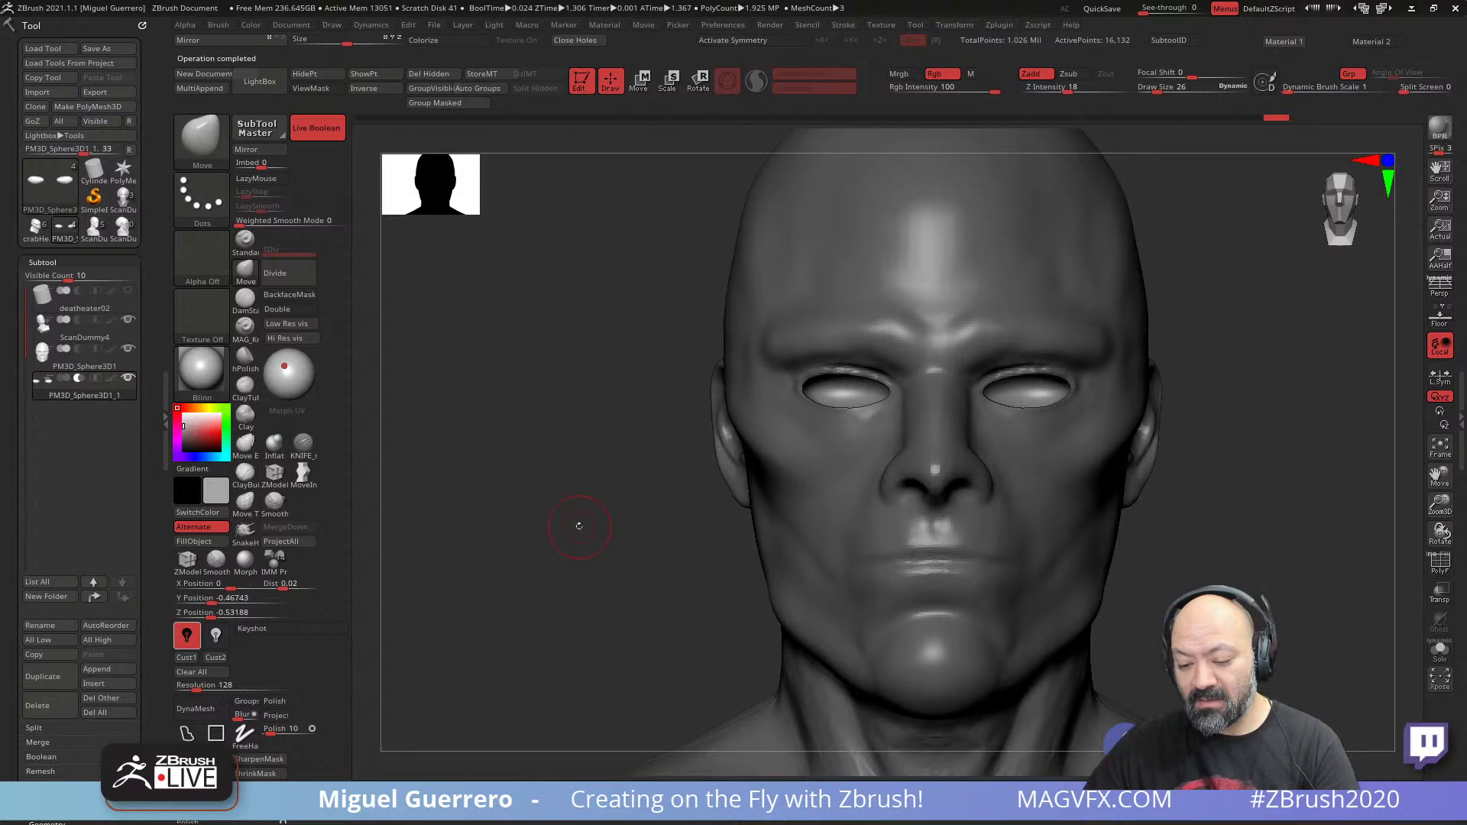
{"action": "mouse_move", "coordinate": [580, 517]}
{"action": "left_mouse_down"}
{"action": "mouse_move", "coordinate": [507, 543]}
{"action": "mouse_move", "coordinate": [609, 532]}
{"action": "mouse_move", "coordinate": [523, 518]}
{"action": "left_mouse_up"}
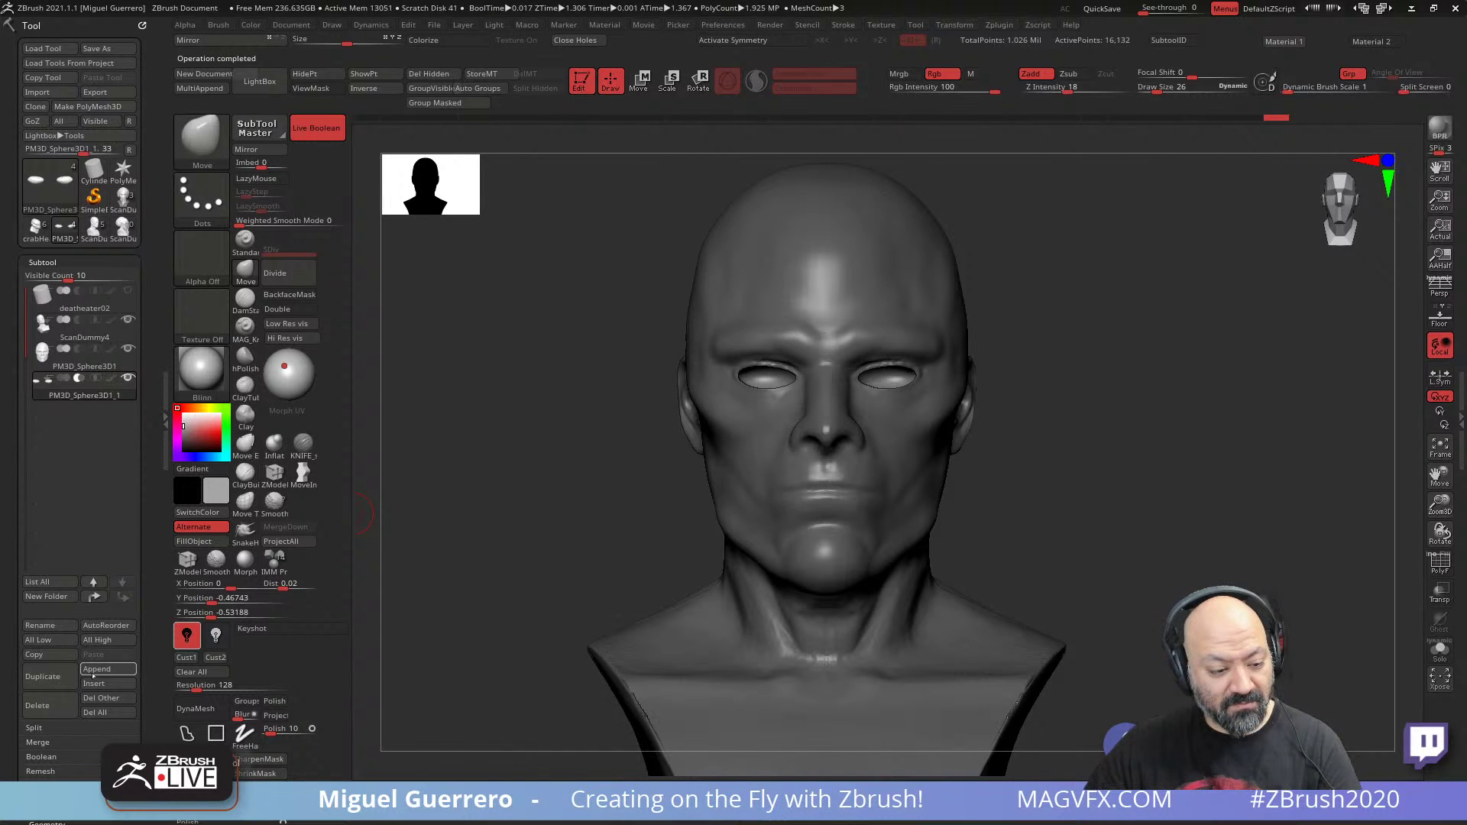
- Duplicate the eye cutter SubTool and move the copy straight down to mouth level
{"action": "left_click", "coordinate": [42, 677]}
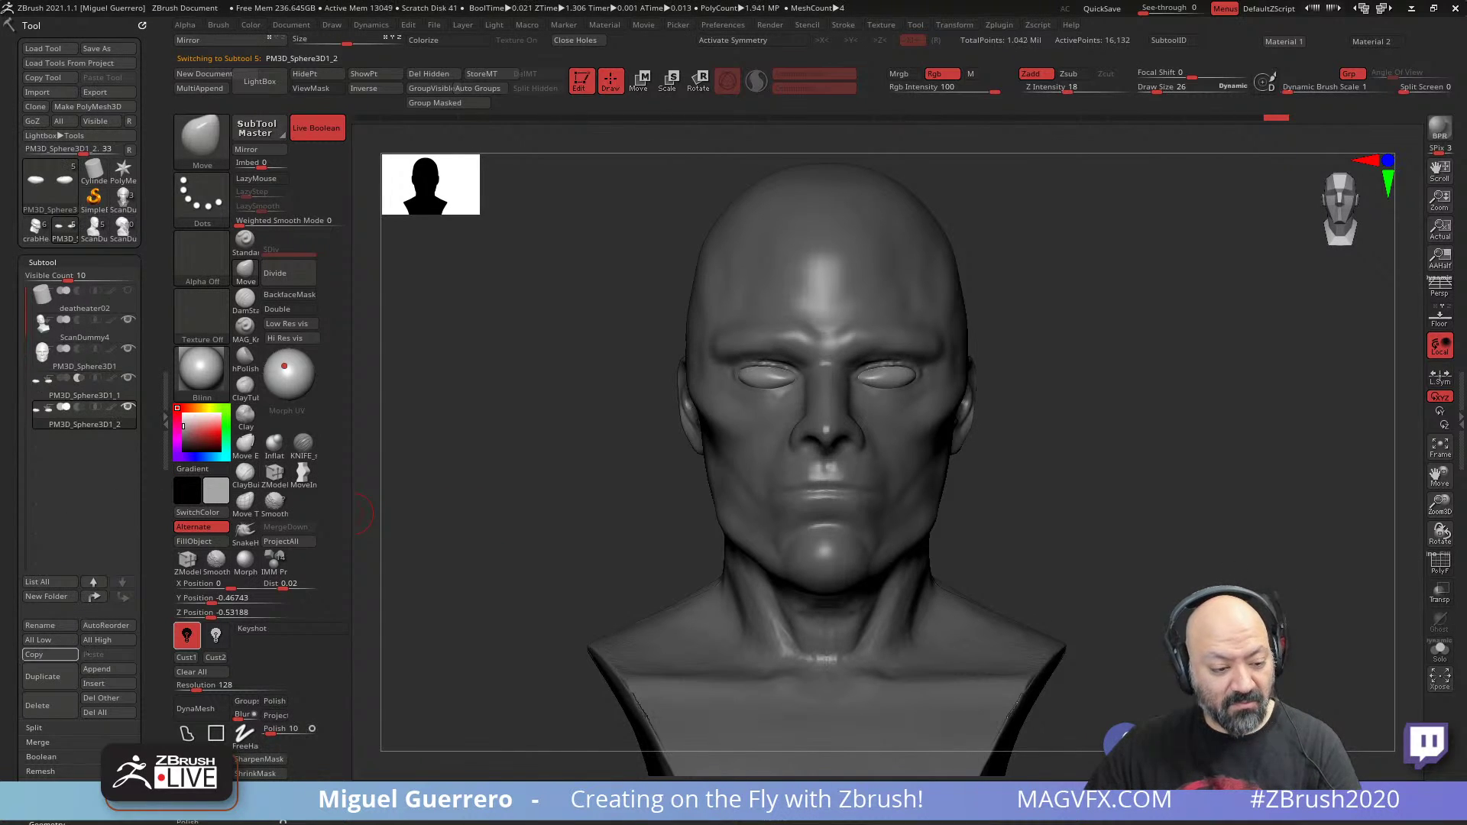
{"action": "left_click", "coordinate": [639, 80]}
{"action": "left_click_drag", "start_coordinate": [769, 369], "coordinate": [772, 479]}
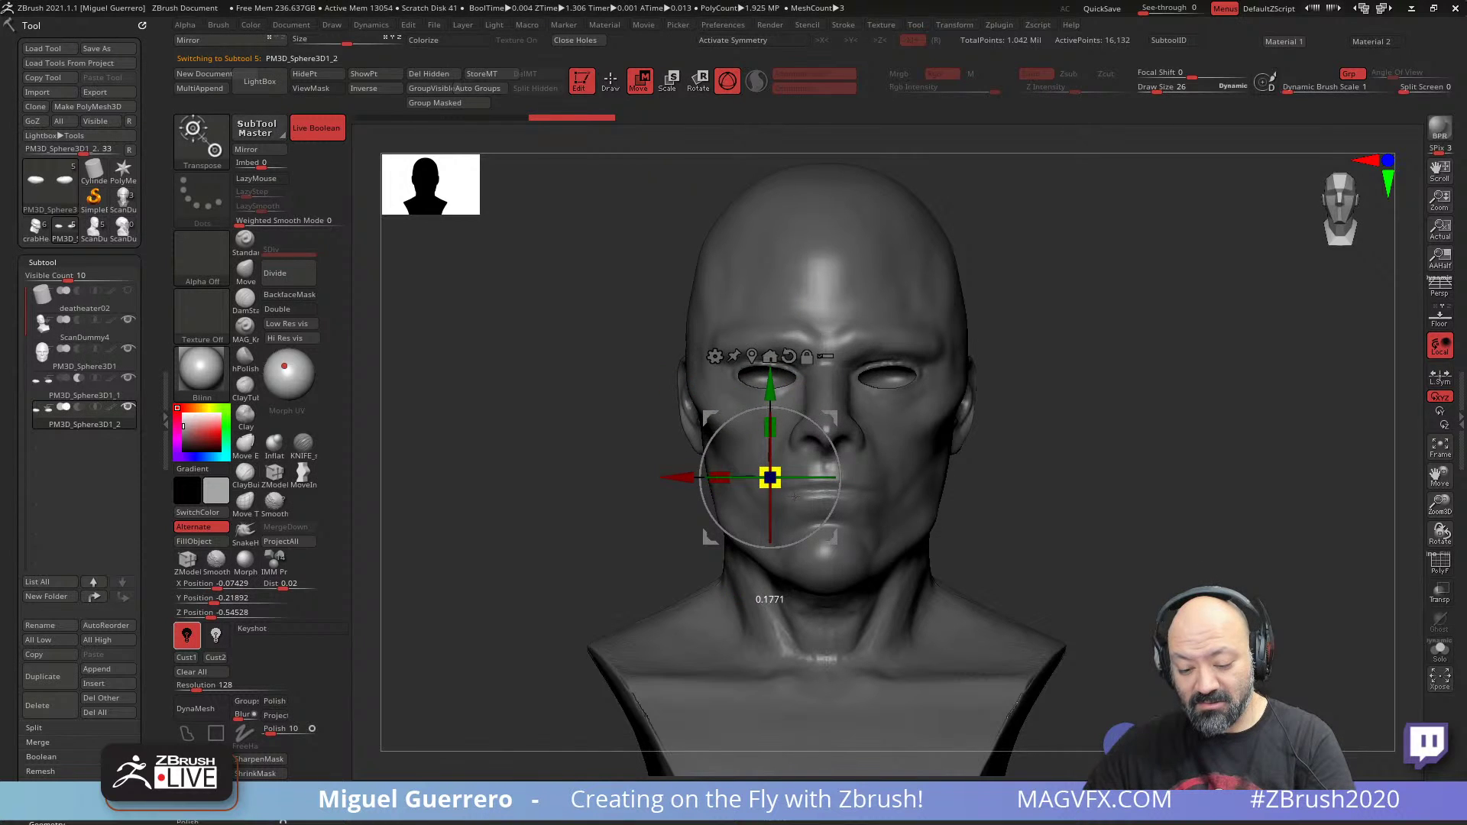
{"action": "left_click_drag", "start_coordinate": [677, 478], "coordinate": [709, 478]}
{"action": "left_click_drag", "start_coordinate": [613, 466], "coordinate": [787, 456]}
{"action": "left_click_drag", "start_coordinate": [889, 480], "coordinate": [952, 482]}
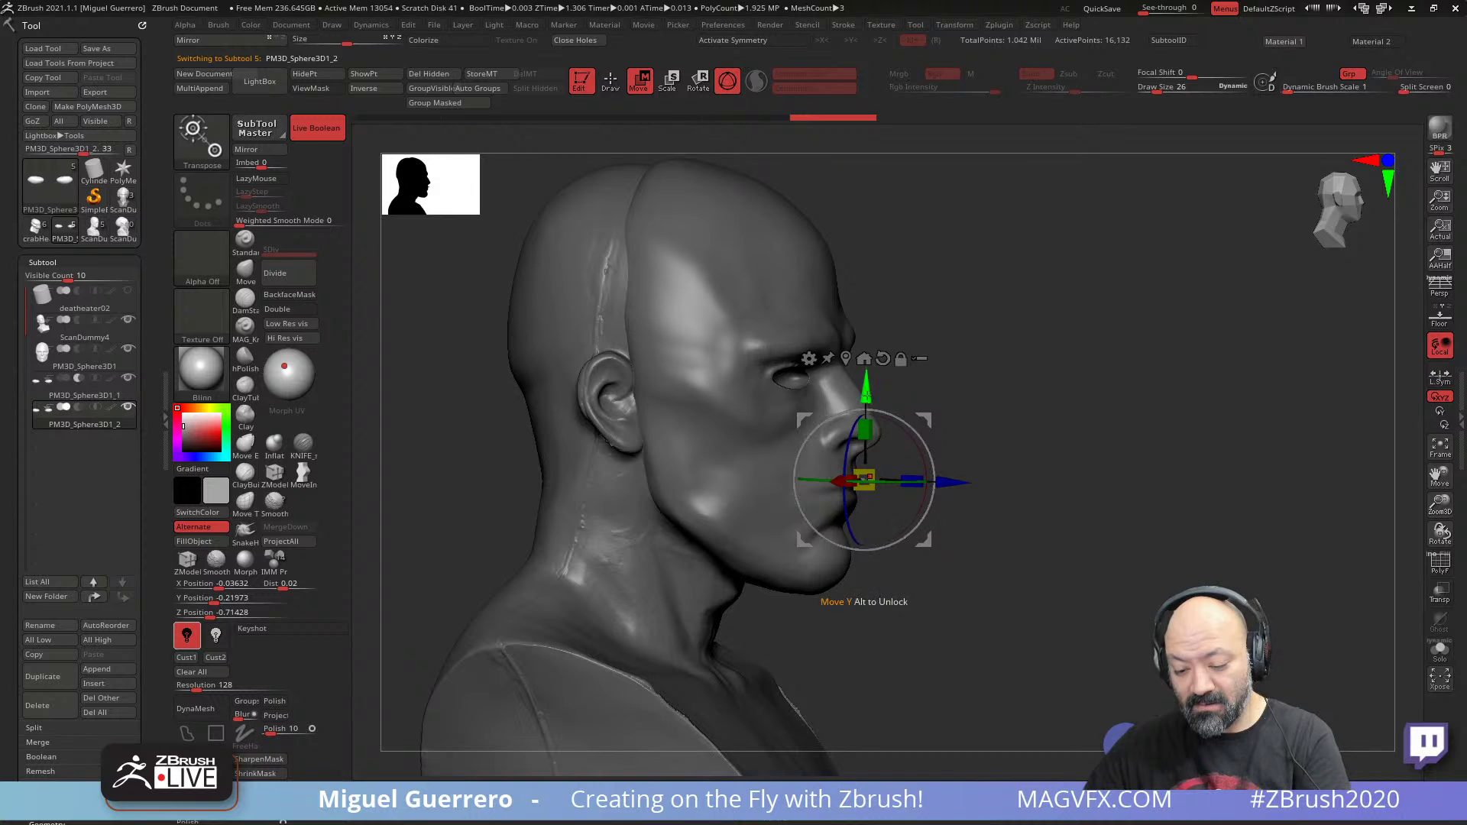
{"action": "left_click_drag", "start_coordinate": [866, 395], "coordinate": [867, 359]}
{"action": "left_click_drag", "start_coordinate": [1058, 528], "coordinate": [939, 540]}
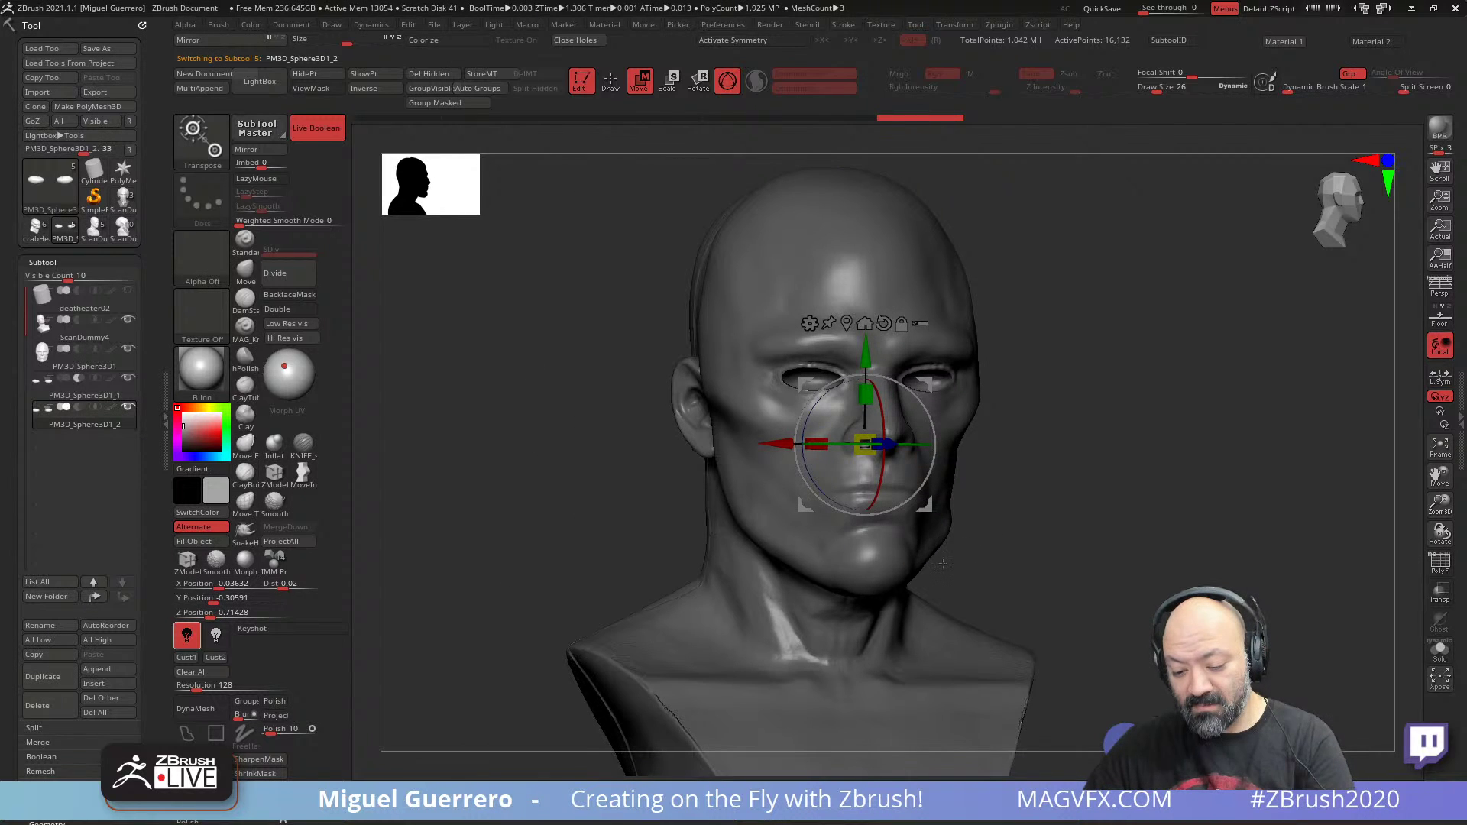
{"action": "right_click_drag", "start_coordinate": [943, 564], "coordinate": [827, 631]}
{"action": "left_click_drag", "start_coordinate": [827, 631], "coordinate": [473, 626]}
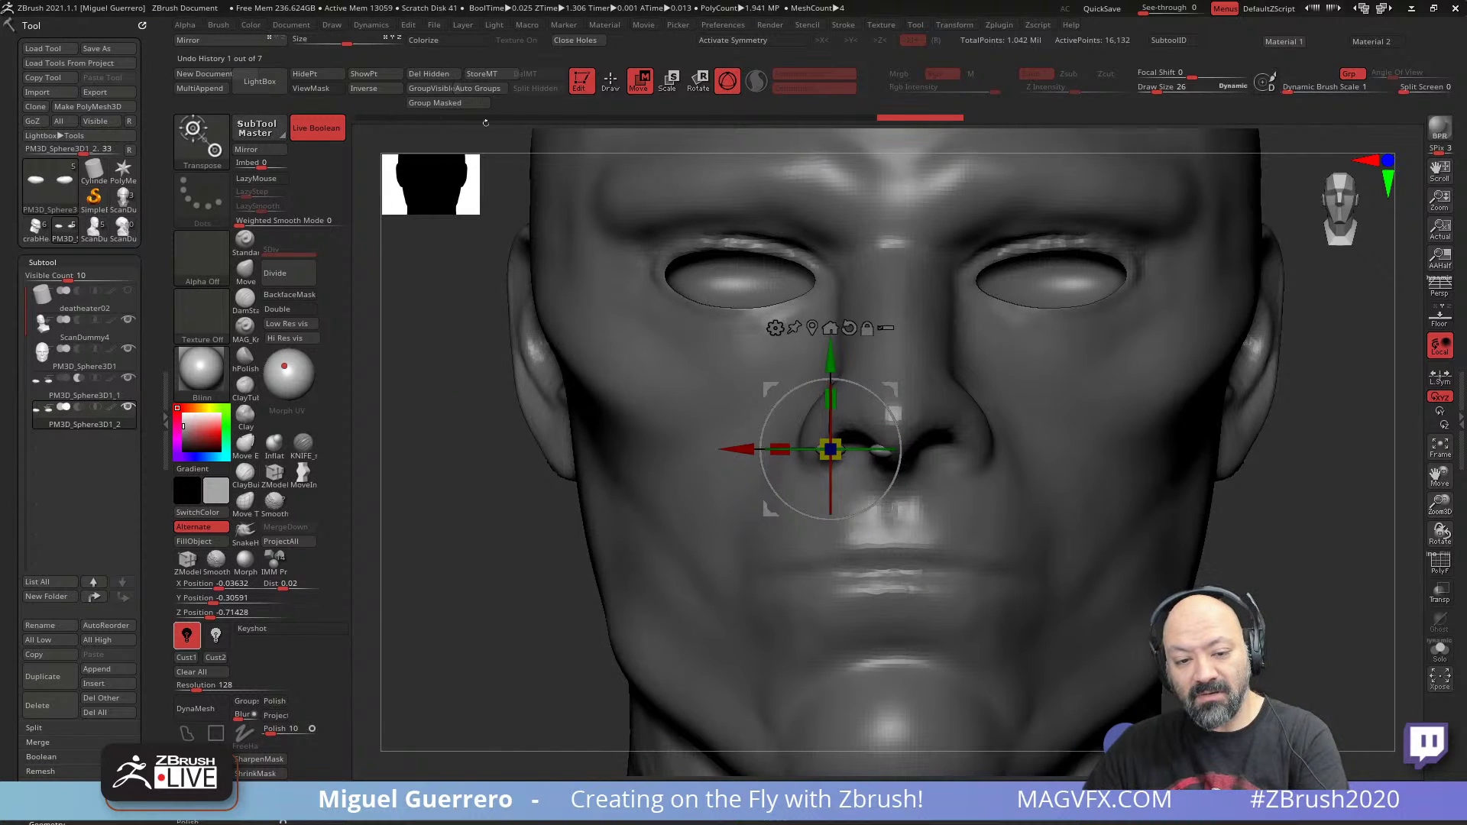
{"action": "left_click", "coordinate": [756, 118]}
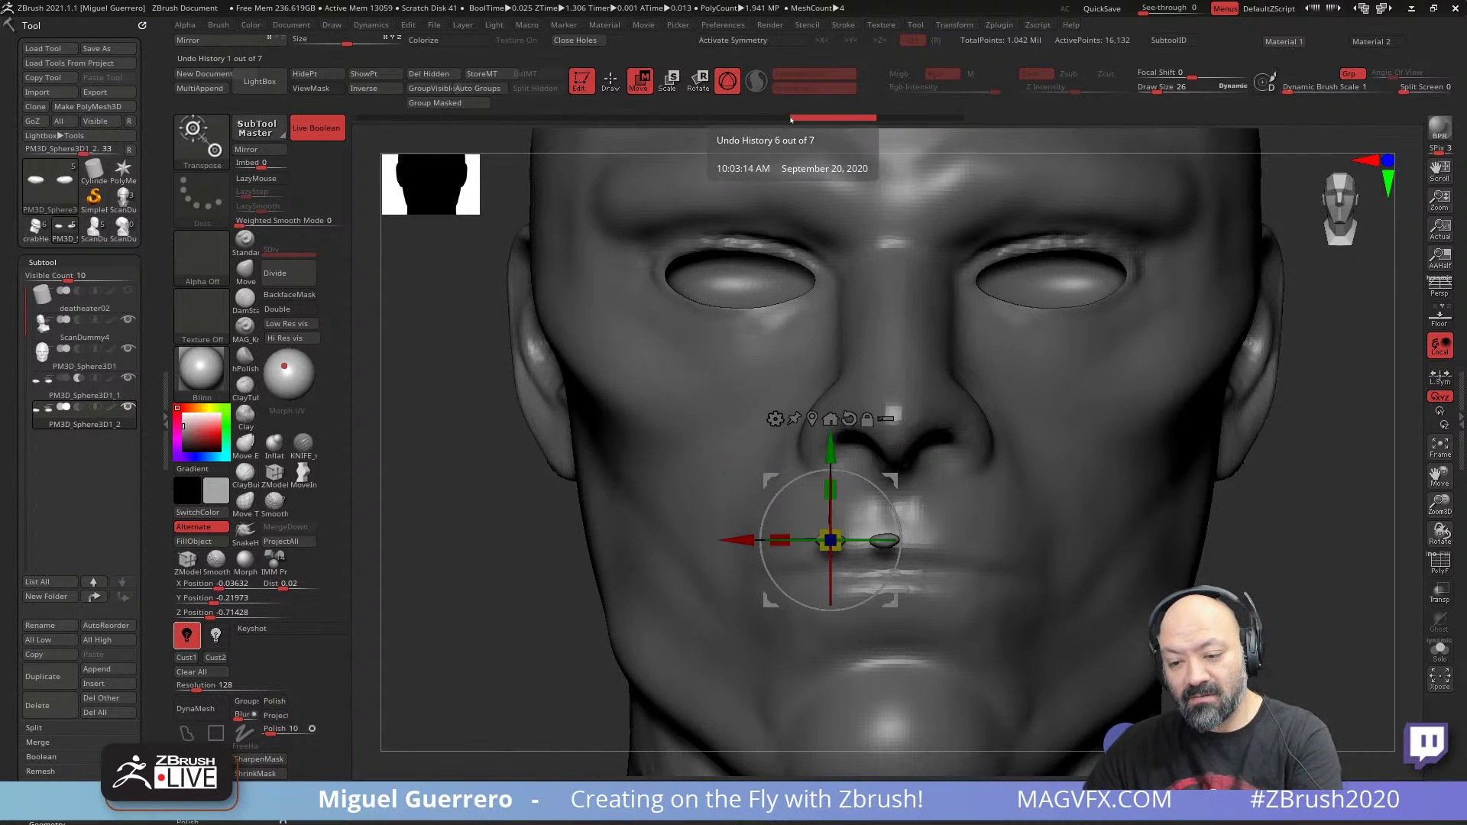
{"action": "left_click_drag", "start_coordinate": [489, 306], "coordinate": [586, 199], "text": "alt"}
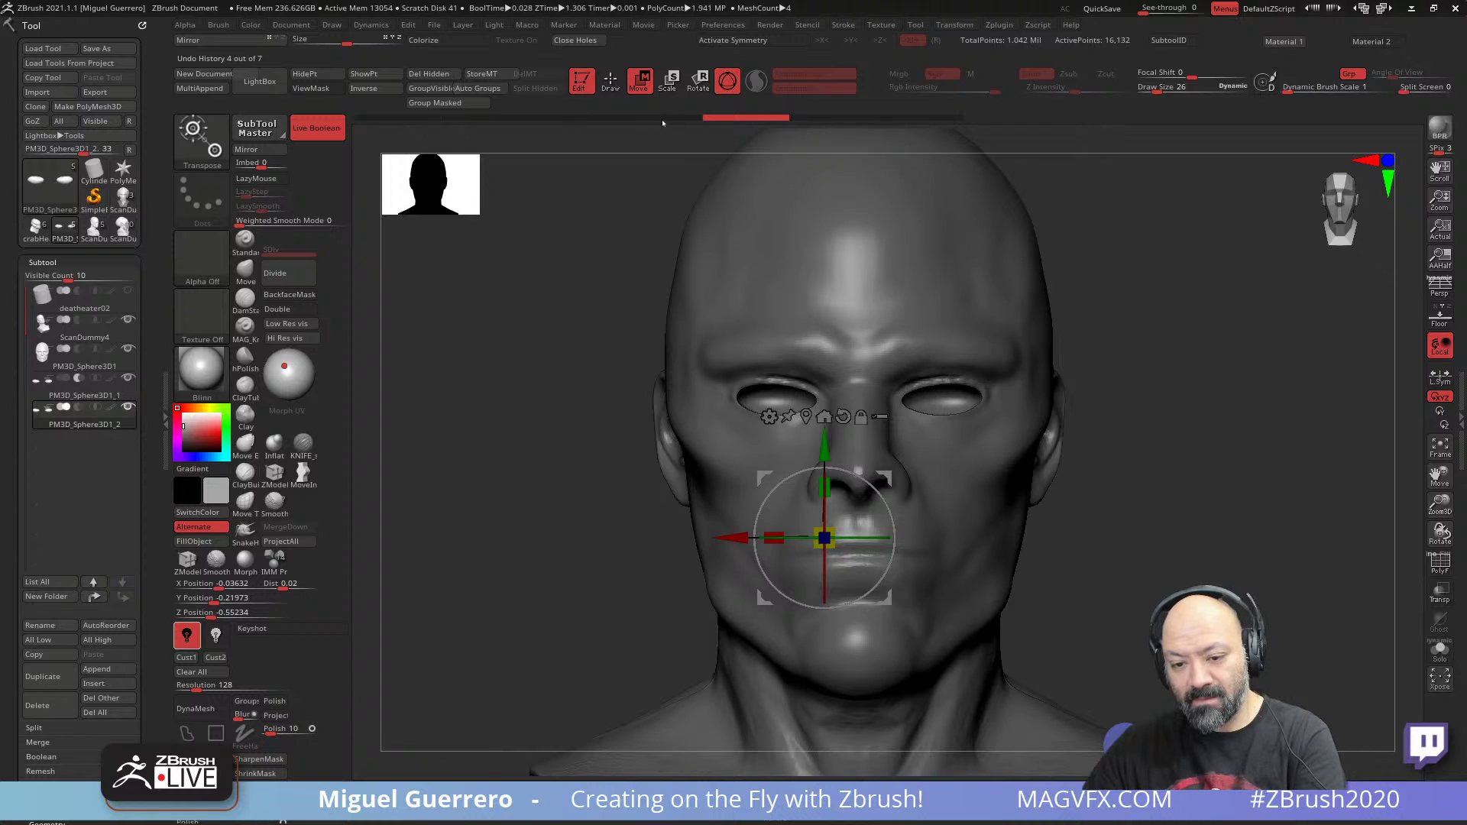
{"action": "left_click", "coordinate": [612, 118]}
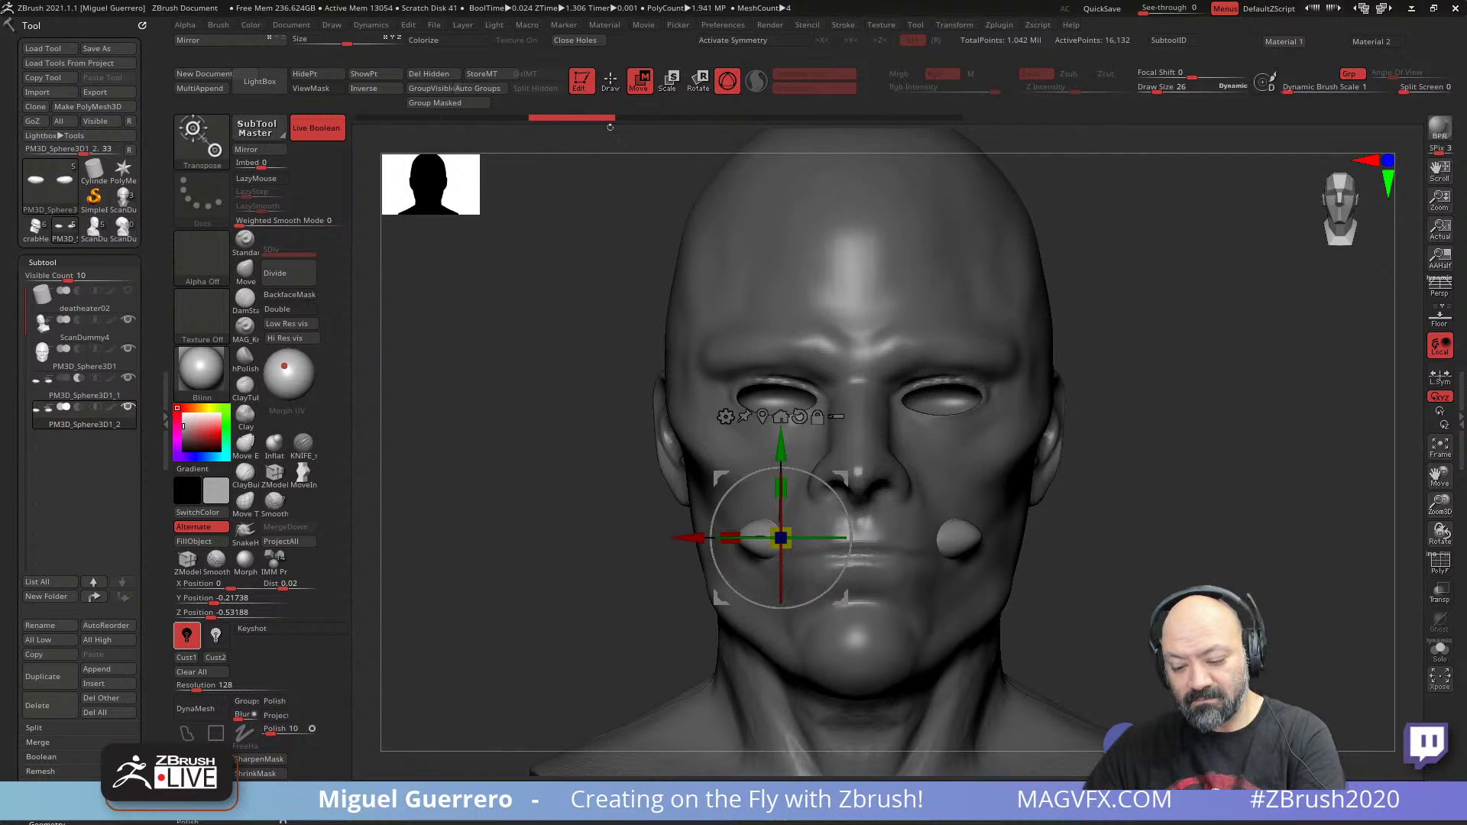
- Move the copied cutter inward, up and forward to the nostrils with X symmetry active, and set it to subtract
{"action": "left_click_drag", "start_coordinate": [689, 538], "coordinate": [773, 536]}
{"action": "key", "text": "x"}
{"action": "left_click_drag", "start_coordinate": [871, 445], "coordinate": [872, 389]}
{"action": "left_click_drag", "start_coordinate": [582, 476], "coordinate": [772, 476], "text": "shift"}
{"action": "left_click_drag", "start_coordinate": [962, 482], "coordinate": [1043, 481]}
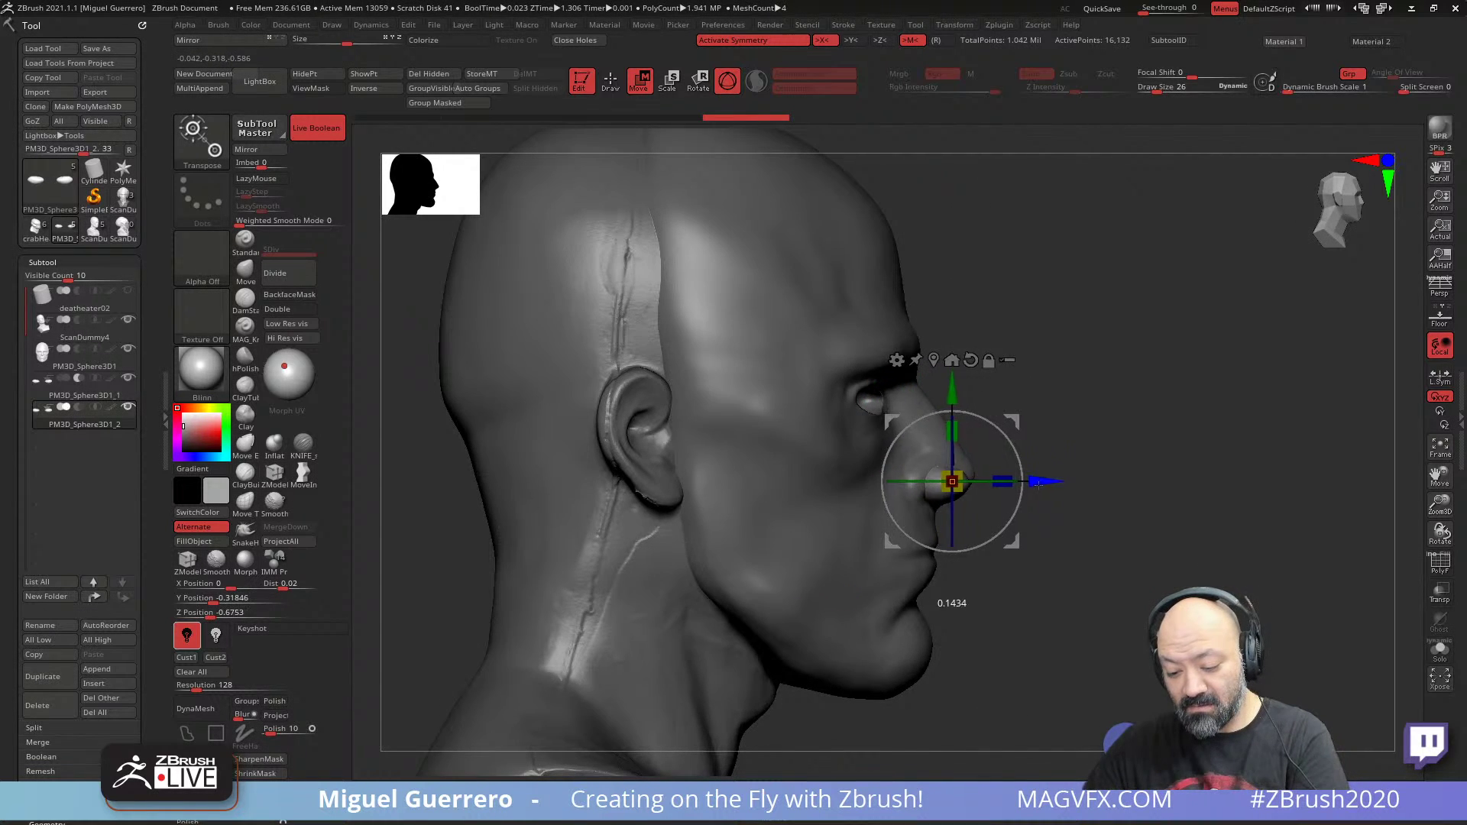
{"action": "left_click_drag", "start_coordinate": [1073, 596], "coordinate": [687, 592]}
{"action": "left_click", "coordinate": [78, 406]}
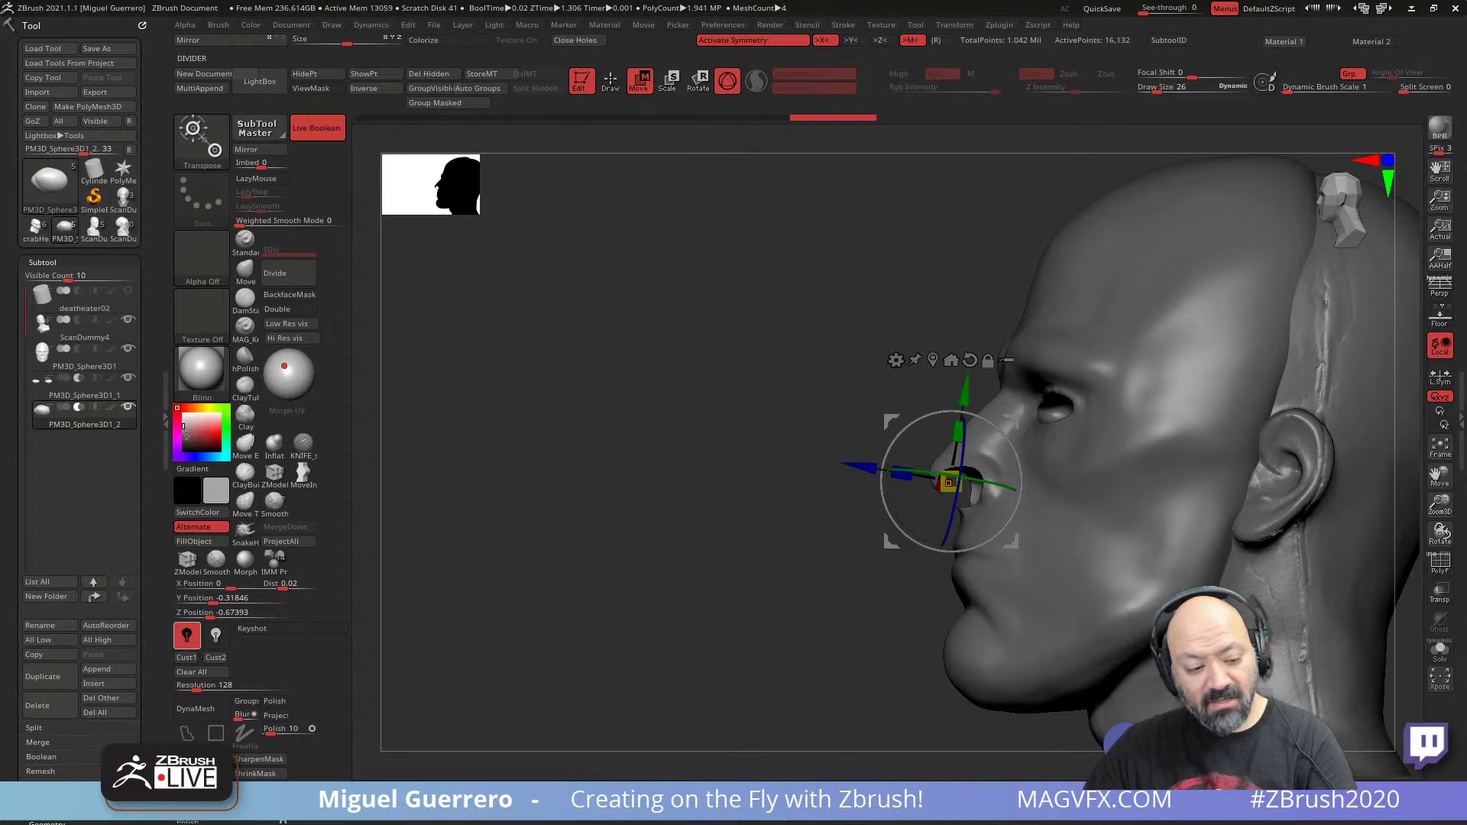
- Nudge the nostril cutter from the side and front until its two halves line up under the nose
{"action": "left_click_drag", "start_coordinate": [520, 555], "coordinate": [749, 623]}
{"action": "left_click_drag", "start_coordinate": [1012, 548], "coordinate": [1000, 537]}
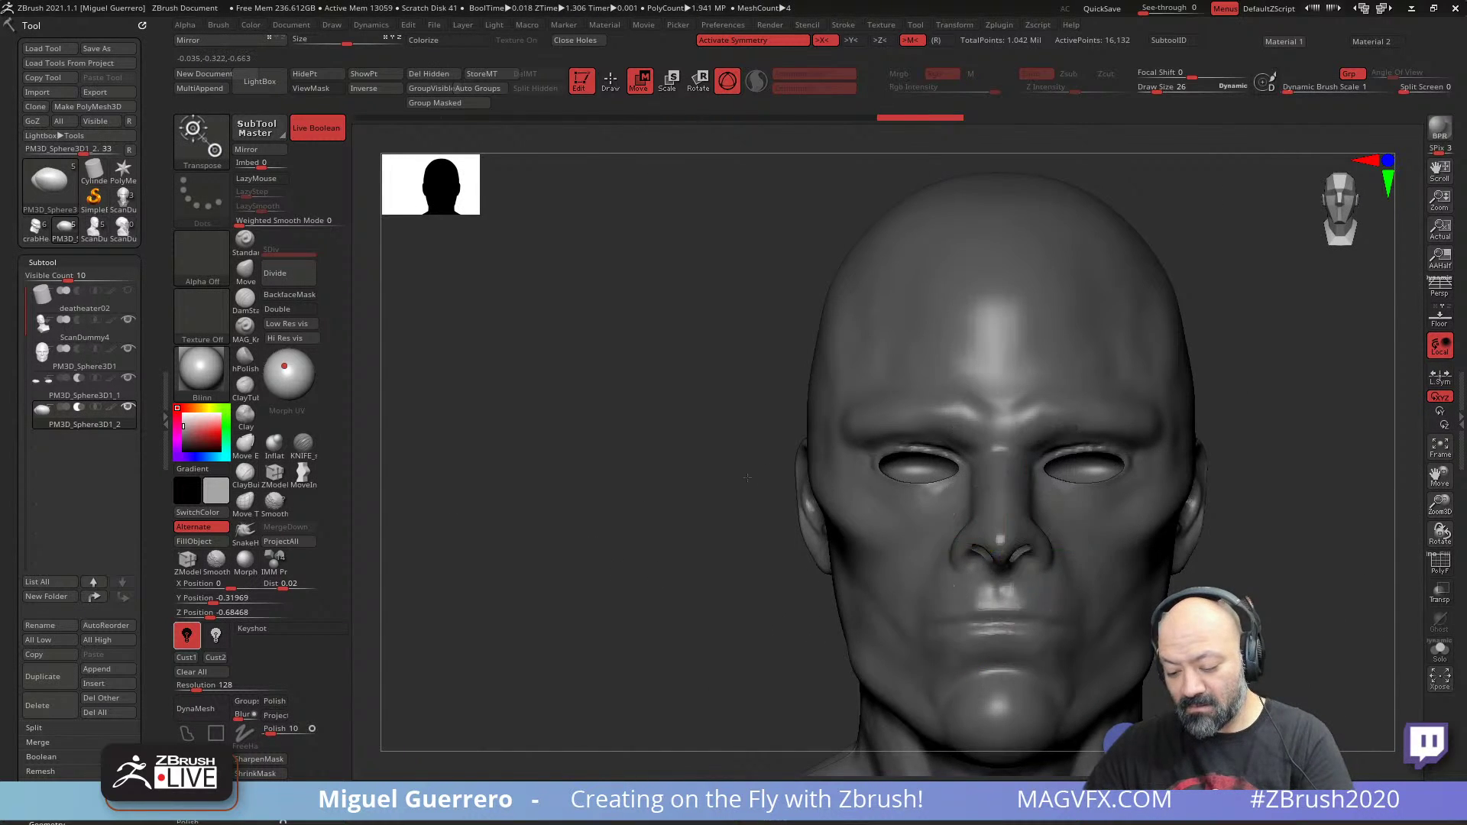
{"action": "left_click_drag", "start_coordinate": [768, 527], "coordinate": [492, 450], "text": "alt"}
{"action": "mouse_move", "coordinate": [493, 450]}
{"action": "right_mouse_down", "text": "ctrl"}
{"action": "mouse_move", "coordinate": [357, 524]}
{"action": "mouse_move", "coordinate": [518, 511]}
{"action": "right_mouse_up", "text": "ctrl"}
{"action": "left_click_drag", "start_coordinate": [519, 511], "coordinate": [508, 435], "text": "alt"}
{"action": "left_click_drag", "start_coordinate": [795, 435], "coordinate": [753, 434]}
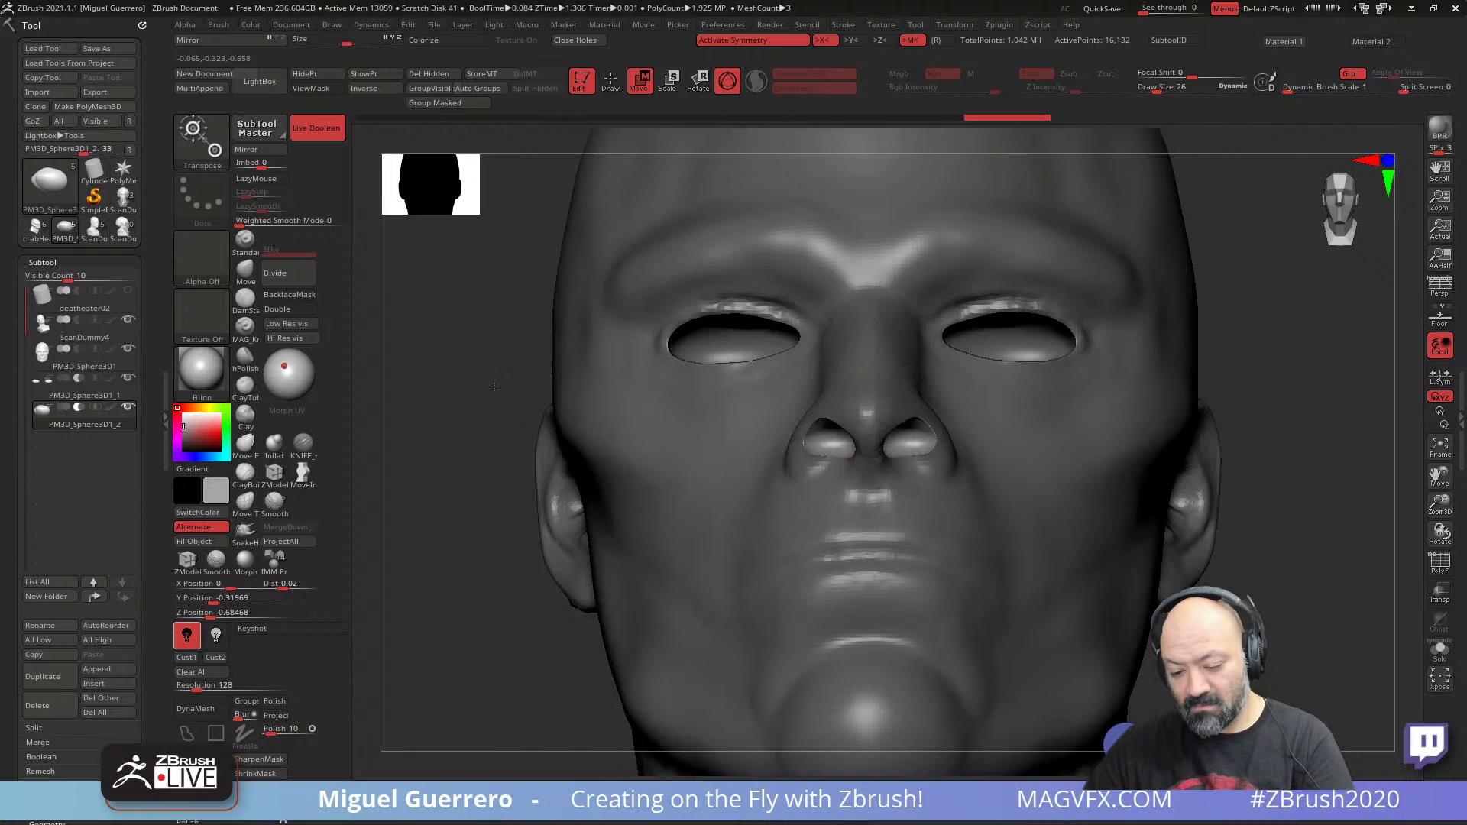
{"action": "left_click_drag", "start_coordinate": [495, 387], "coordinate": [498, 325]}
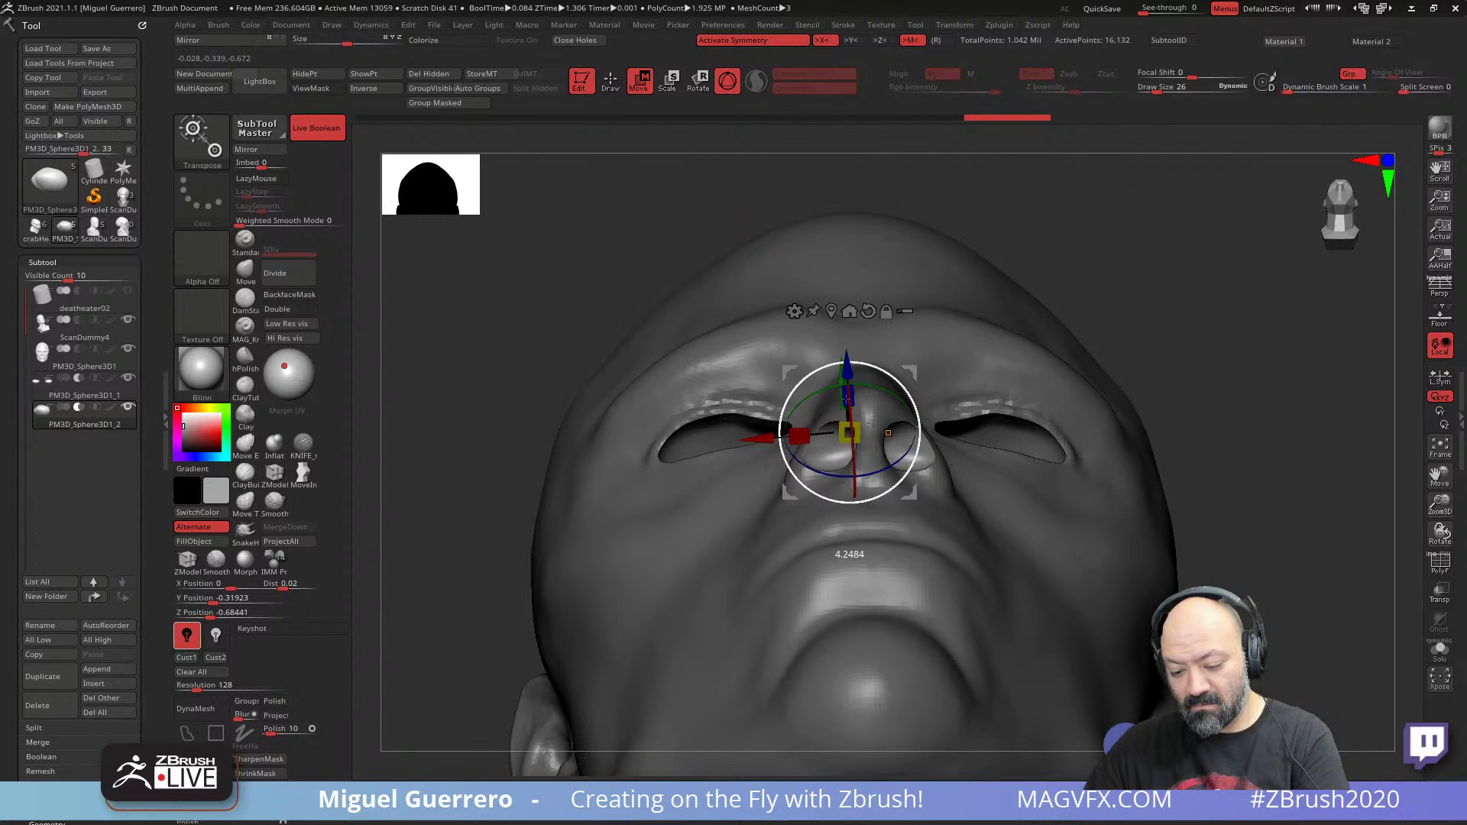
{"action": "left_click_drag", "start_coordinate": [846, 399], "coordinate": [841, 399]}
{"action": "left_click", "coordinate": [610, 81]}
{"action": "left_click", "coordinate": [640, 81]}
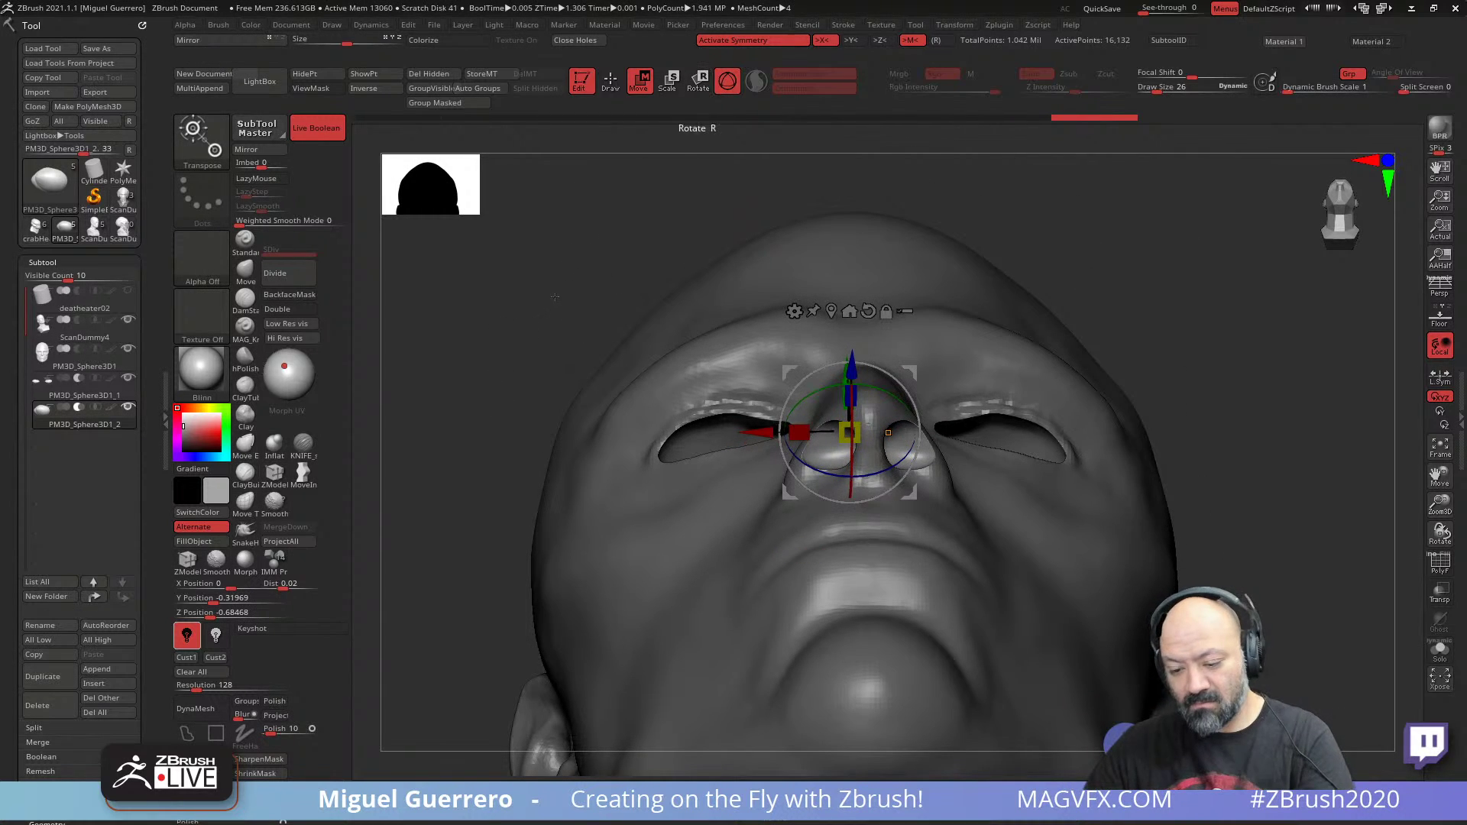
{"action": "left_click_drag", "start_coordinate": [554, 297], "coordinate": [455, 249]}
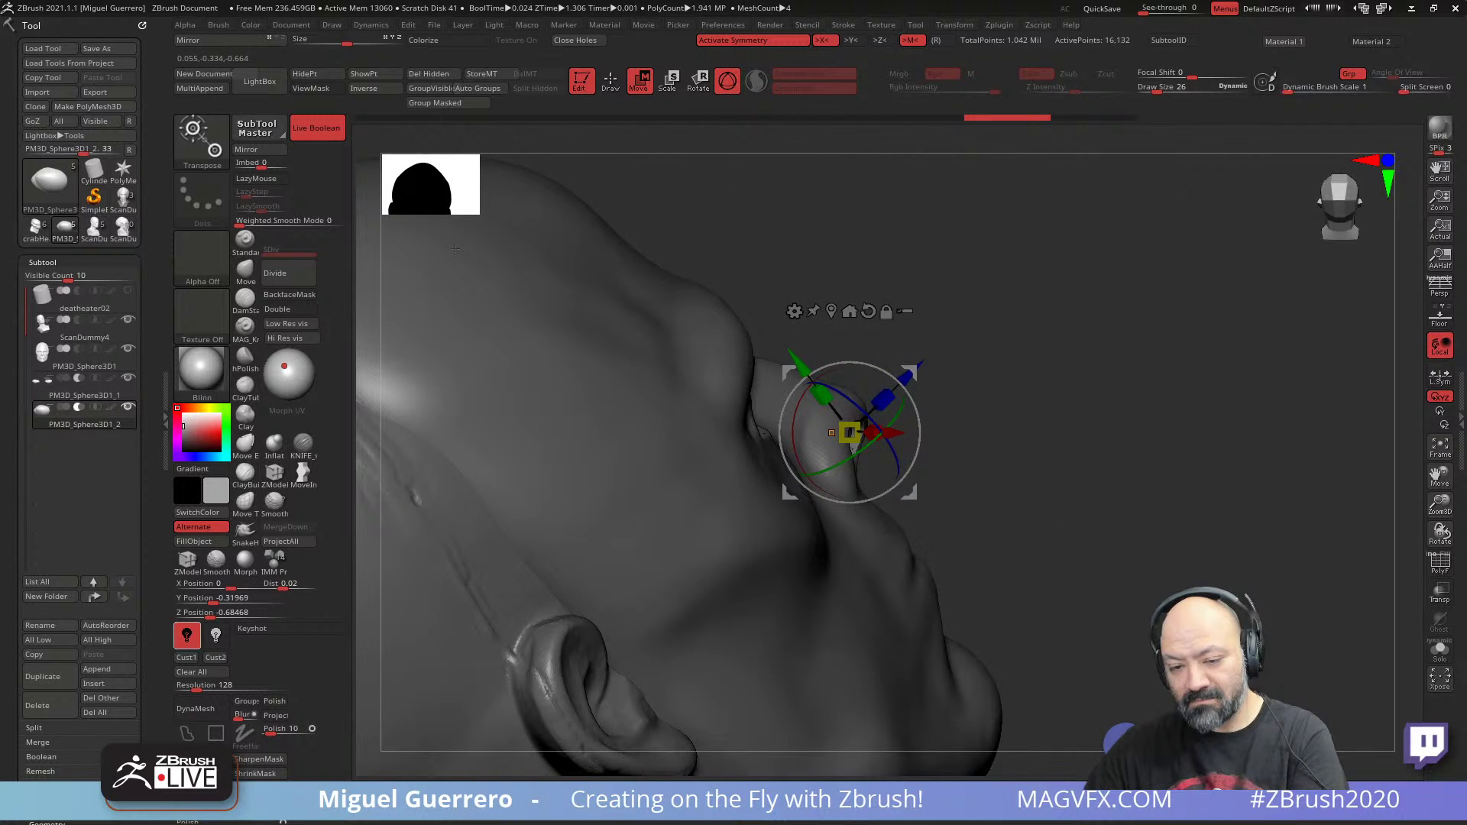
{"action": "left_click_drag", "start_coordinate": [326, 124], "coordinate": [326, 123]}
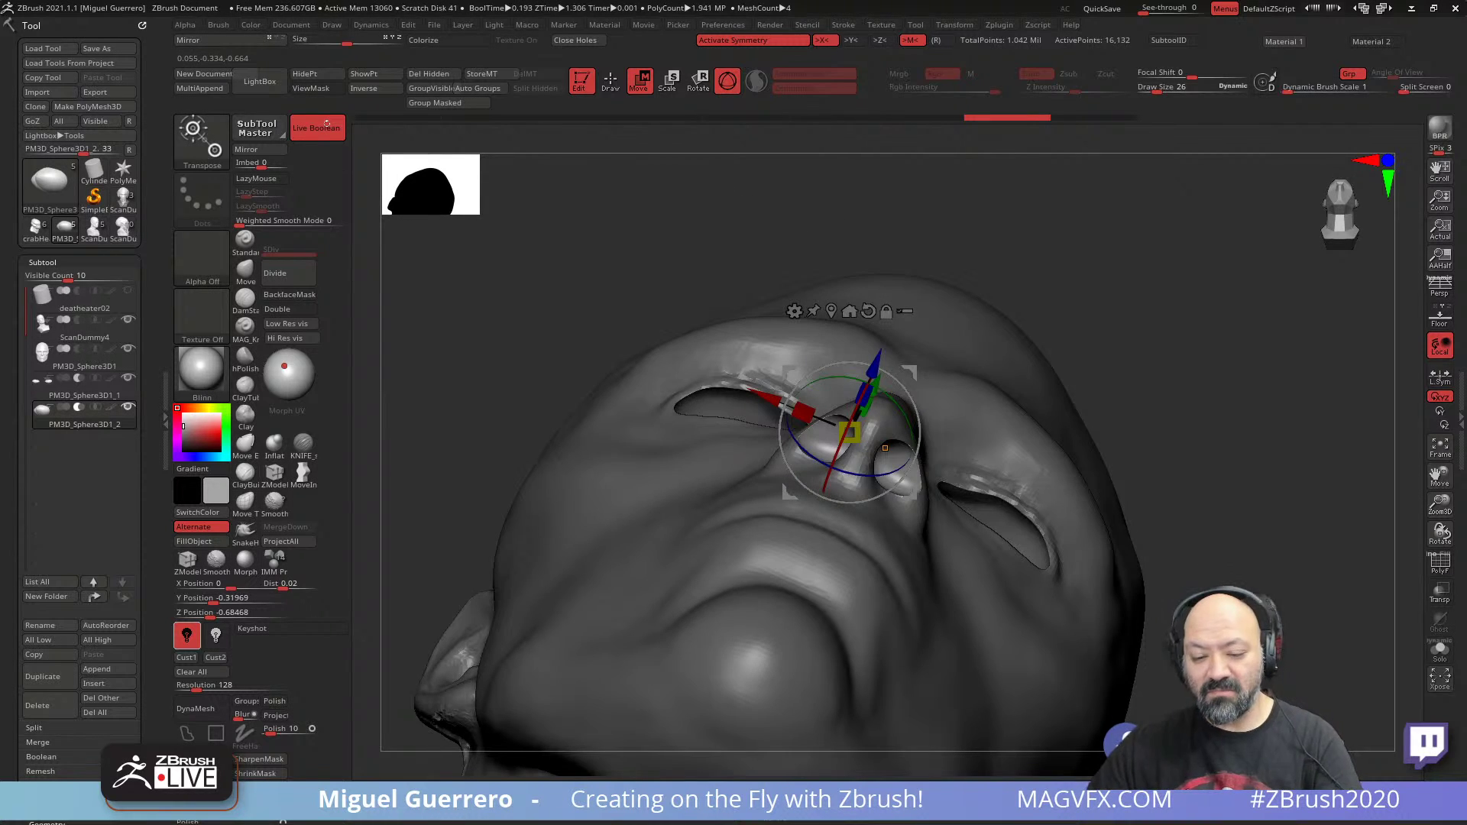
- Turn off Live Boolean and push the nostril cutter slightly back into the nose along its depth axis
{"action": "left_click", "coordinate": [308, 139]}
{"action": "left_click_drag", "start_coordinate": [458, 256], "coordinate": [457, 225]}
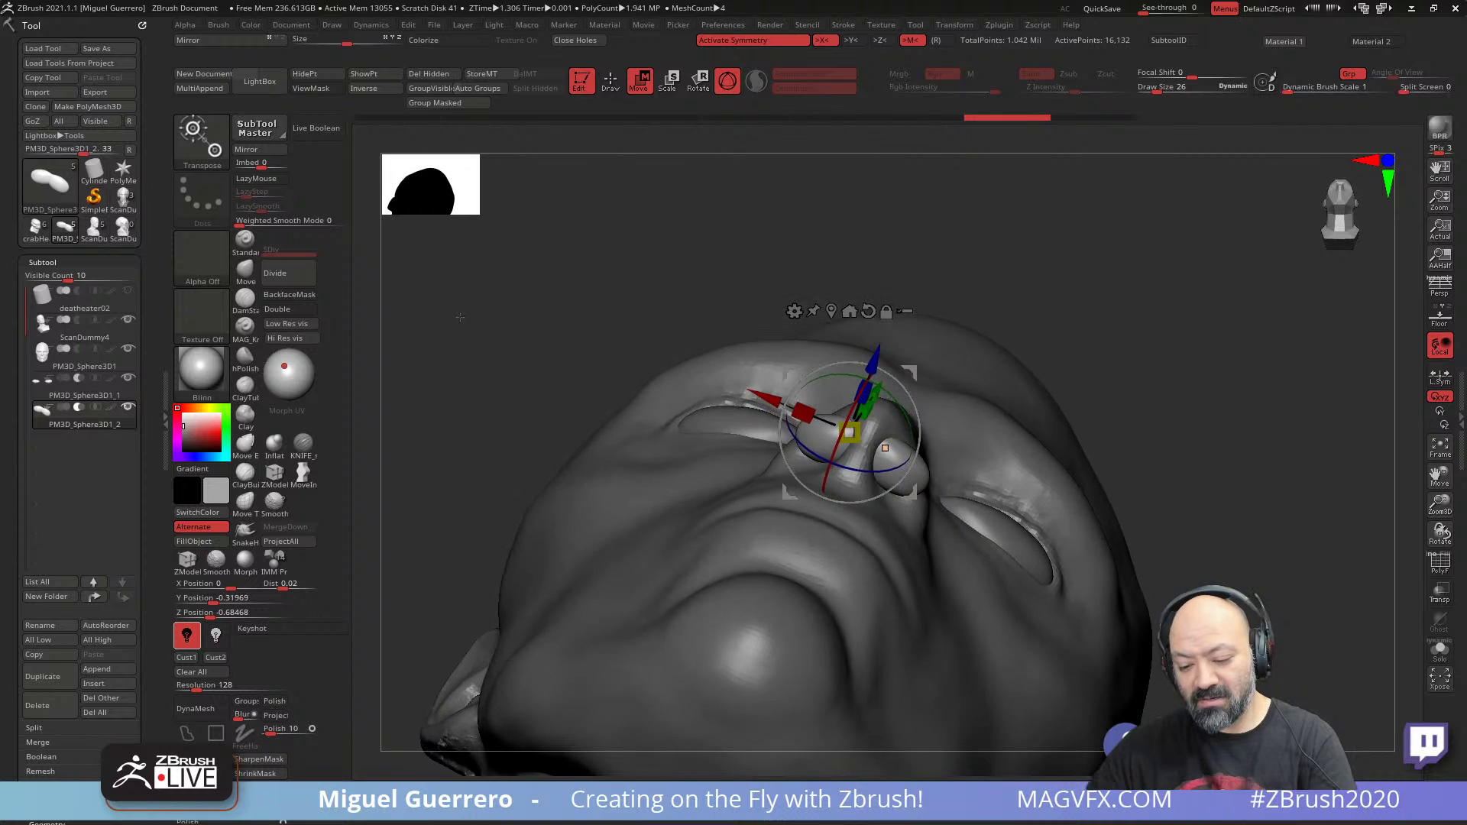
{"action": "mouse_move", "coordinate": [878, 352]}
{"action": "left_mouse_down"}
{"action": "mouse_move", "coordinate": [868, 381]}
{"action": "mouse_move", "coordinate": [871, 369]}
{"action": "left_mouse_up"}
{"action": "left_click_drag", "start_coordinate": [496, 290], "coordinate": [489, 383]}
- Shape the nostril cutter into rounded openings following the nostrils with the Move brush at draw sizes 38 and 30
{"action": "left_click", "coordinate": [243, 272]}
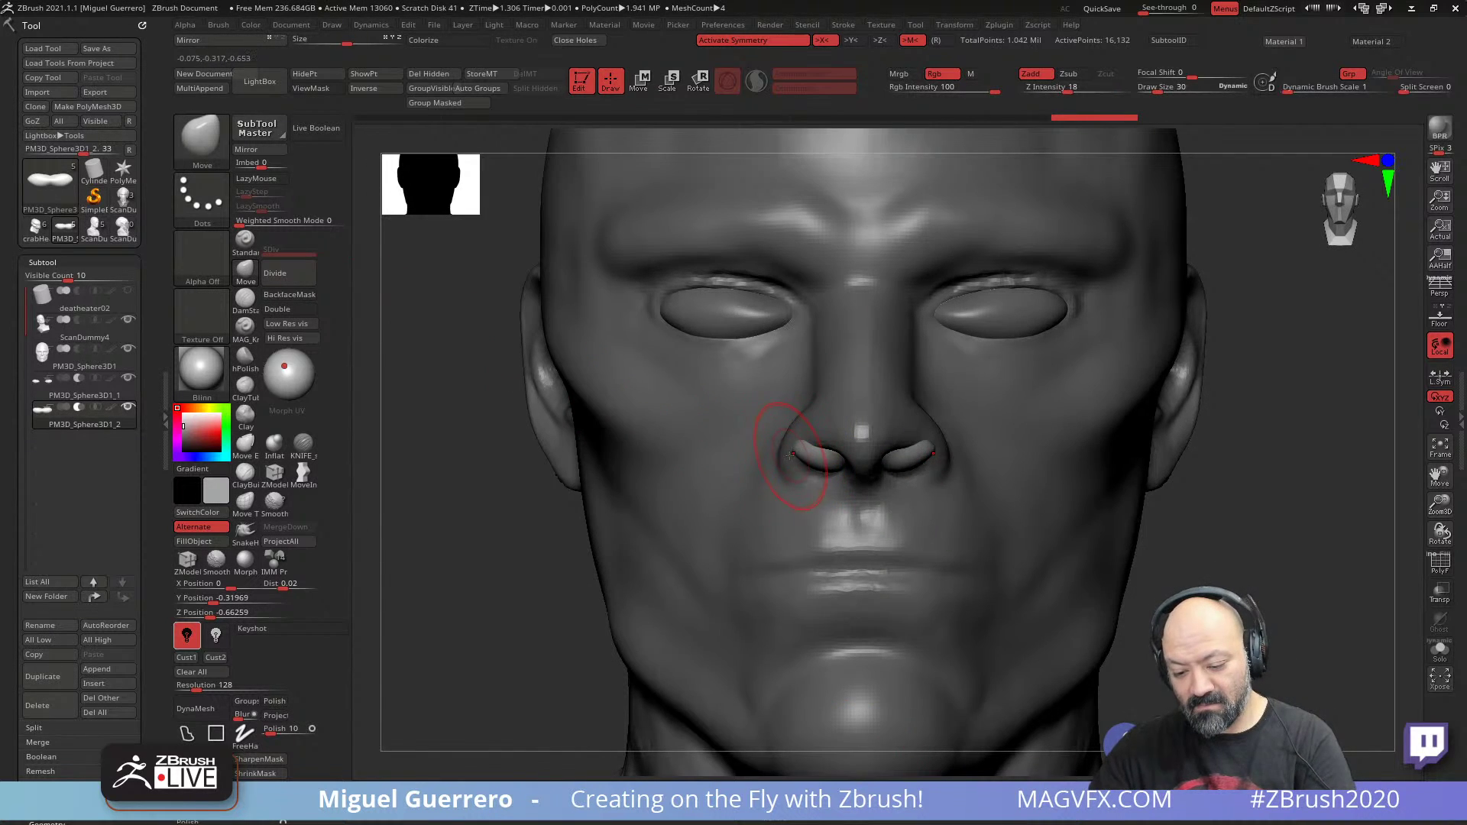
{"action": "mouse_move", "coordinate": [798, 467]}
{"action": "left_mouse_down"}
{"action": "mouse_move", "coordinate": [822, 483]}
{"action": "mouse_move", "coordinate": [812, 474]}
{"action": "left_mouse_up"}
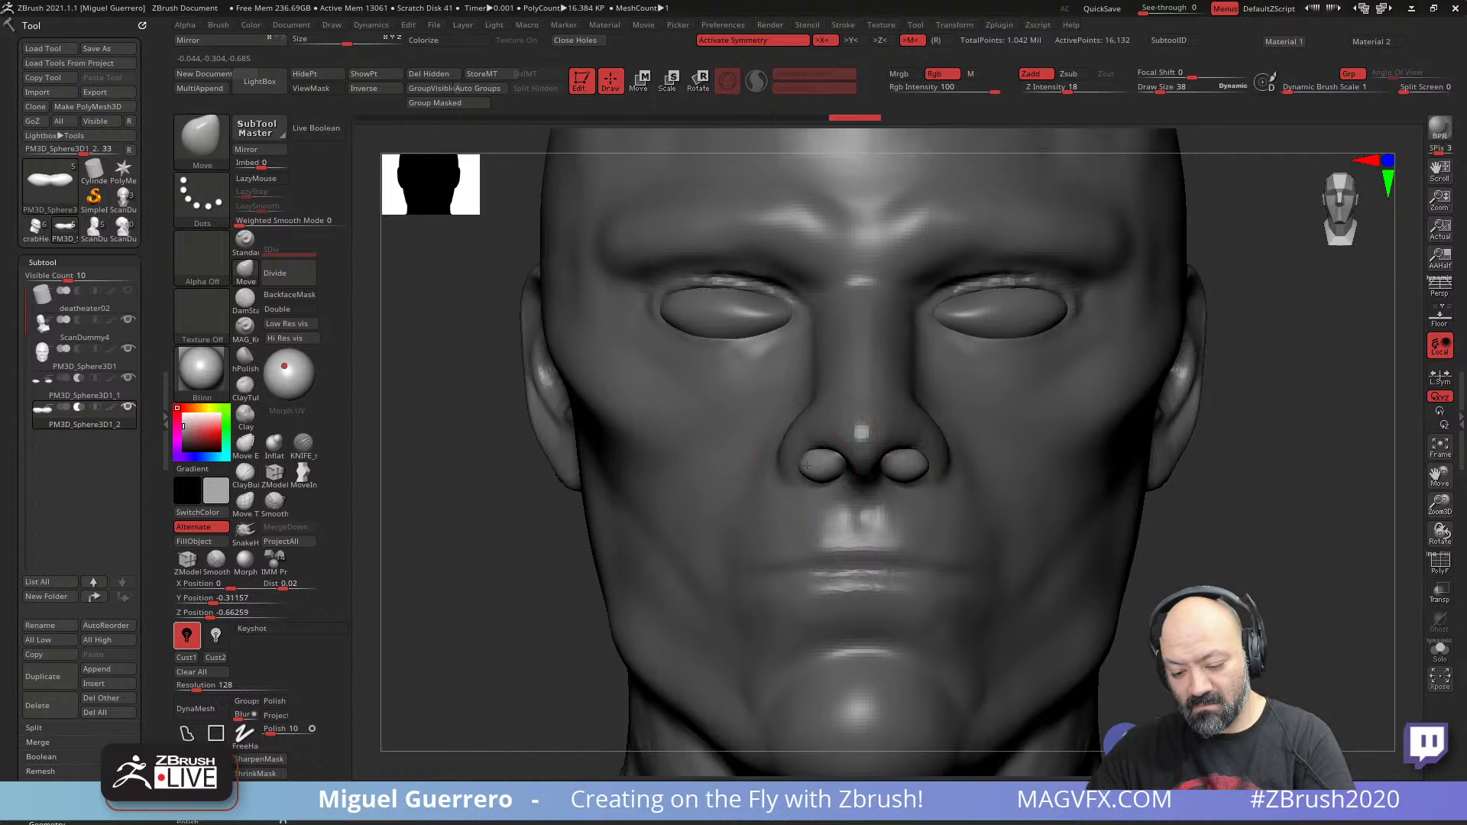
{"action": "right_click_drag", "start_coordinate": [917, 500], "coordinate": [775, 452]}
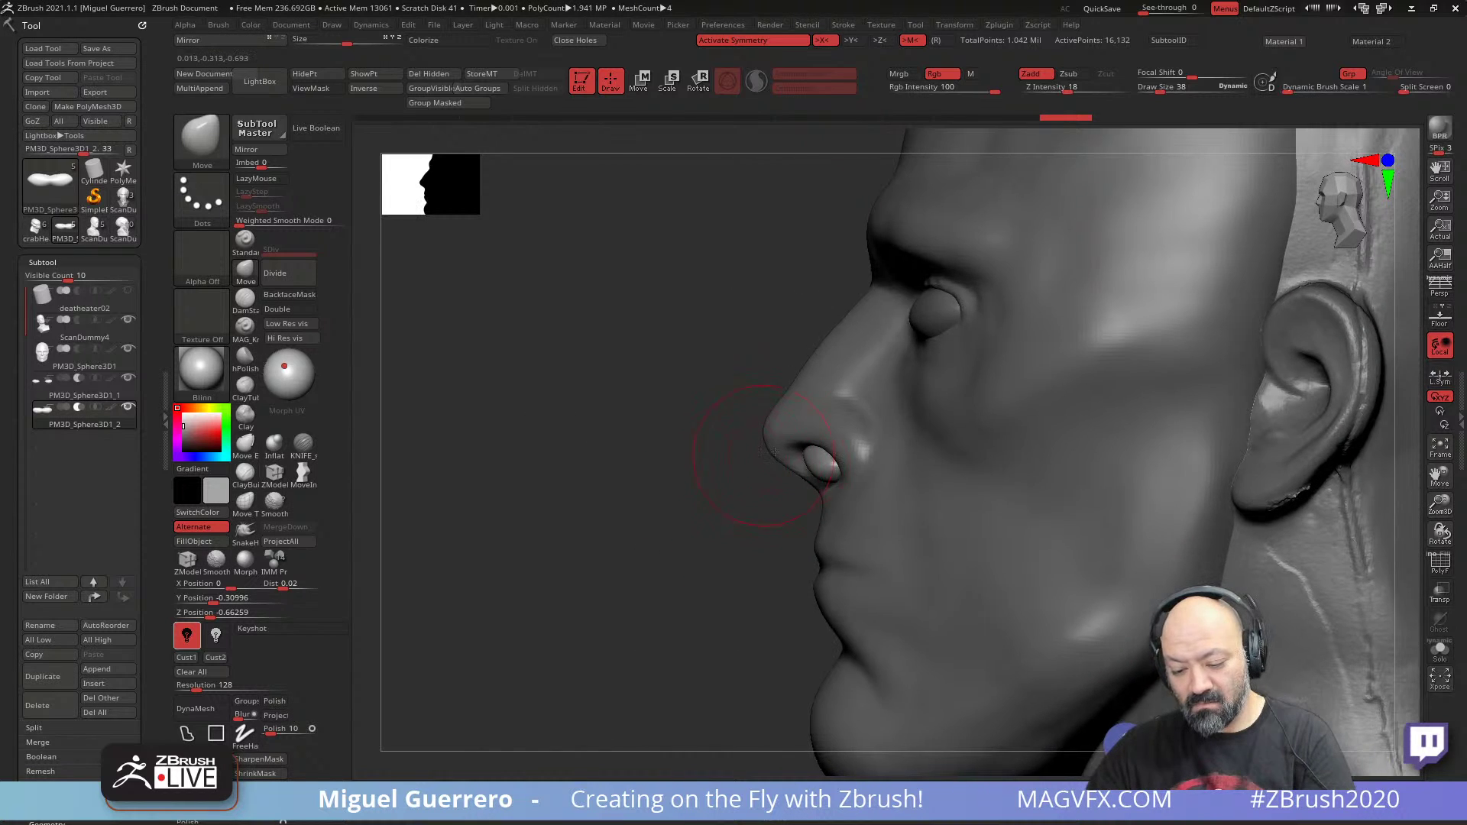
{"action": "right_click_drag", "start_coordinate": [669, 476], "coordinate": [773, 451]}
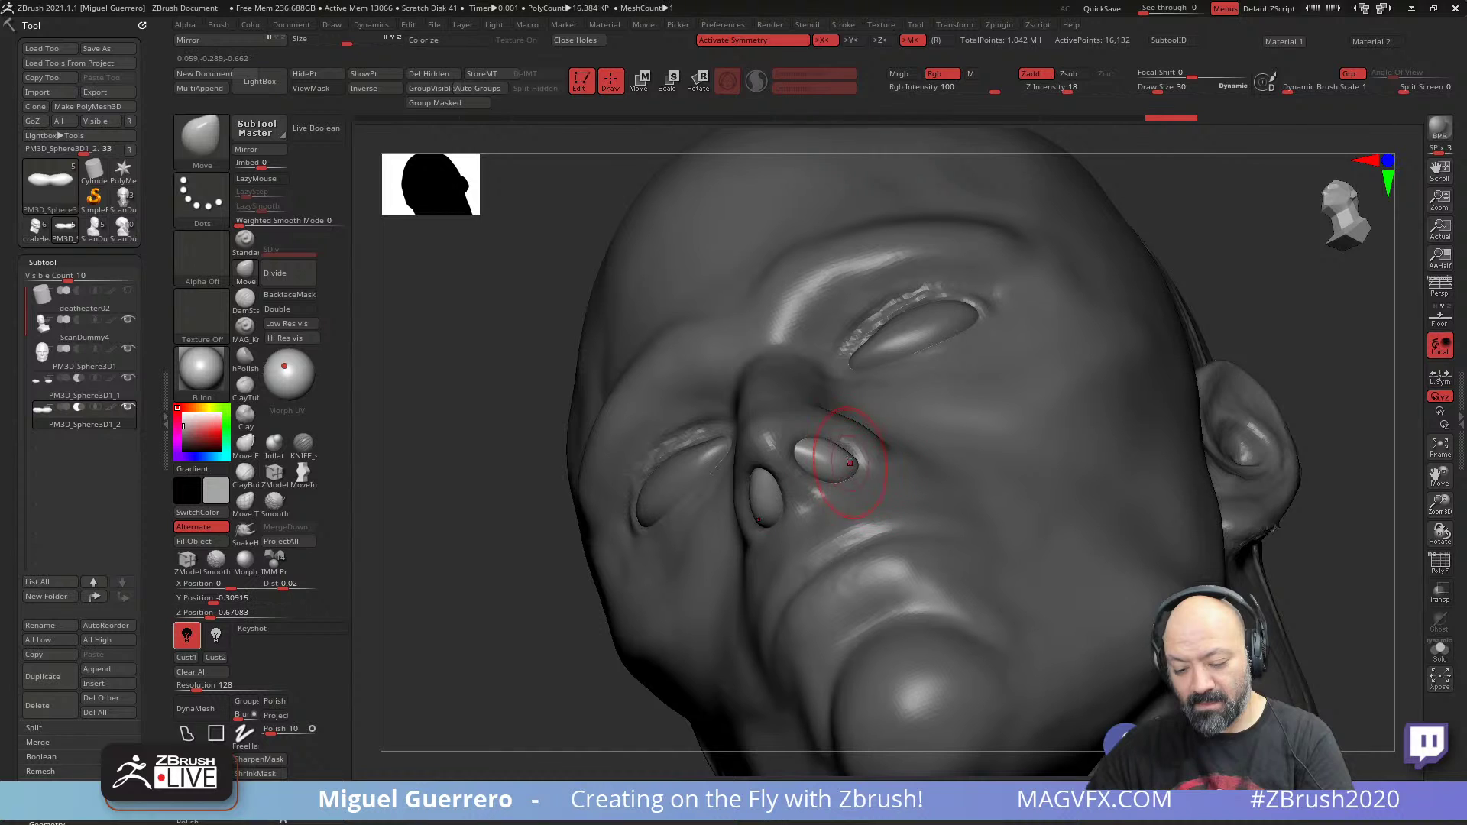
{"action": "right_click_drag", "start_coordinate": [509, 441], "coordinate": [565, 544], "text": "shift"}
{"action": "right_click_drag", "start_coordinate": [1062, 573], "coordinate": [1032, 581]}
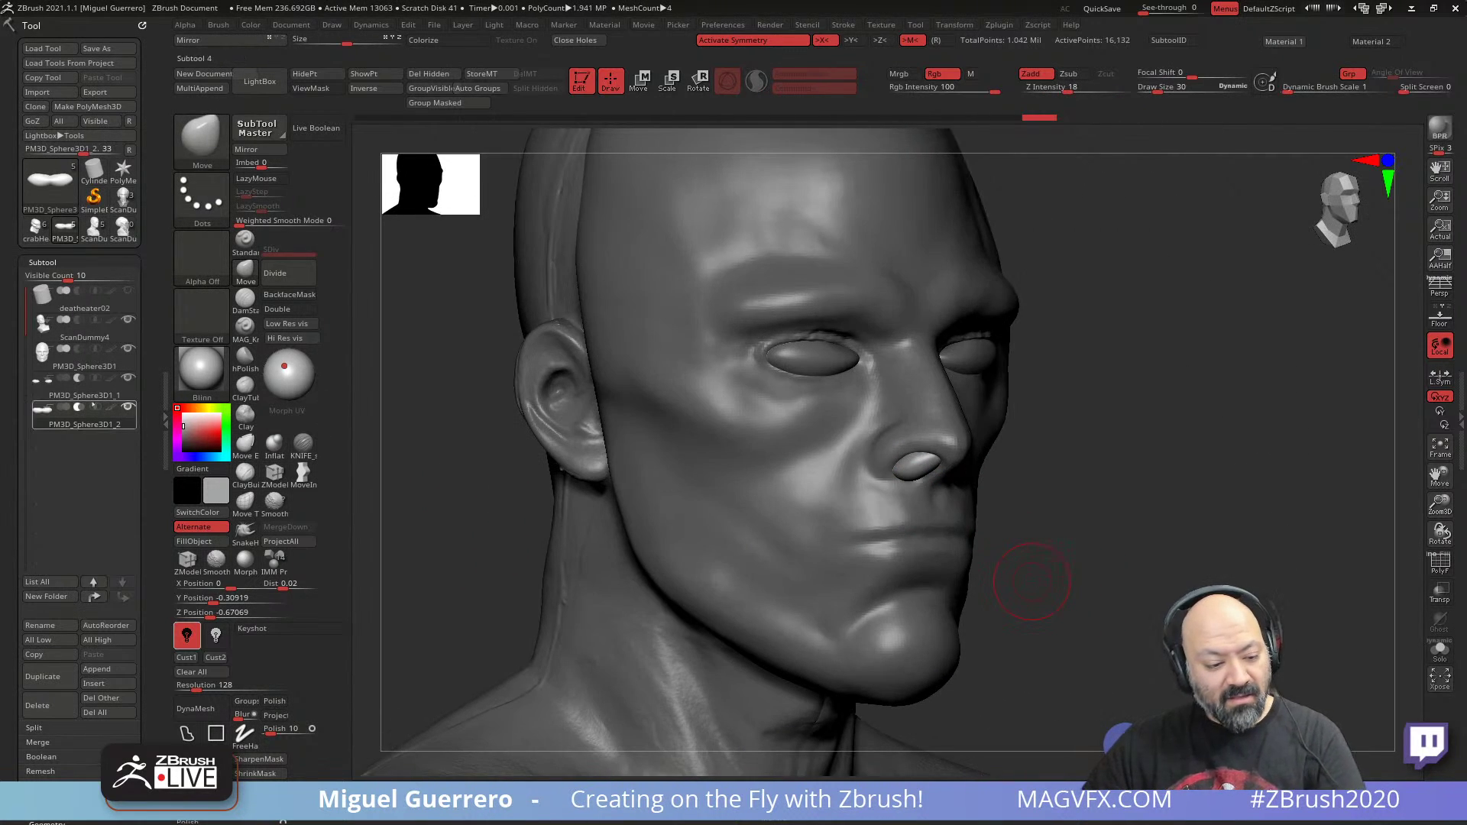
- Merge the nostril cutter into the eye cutter SubTool with MergeDown and re-enable Live Boolean to preview the cuts
{"action": "left_click", "coordinate": [55, 391]}
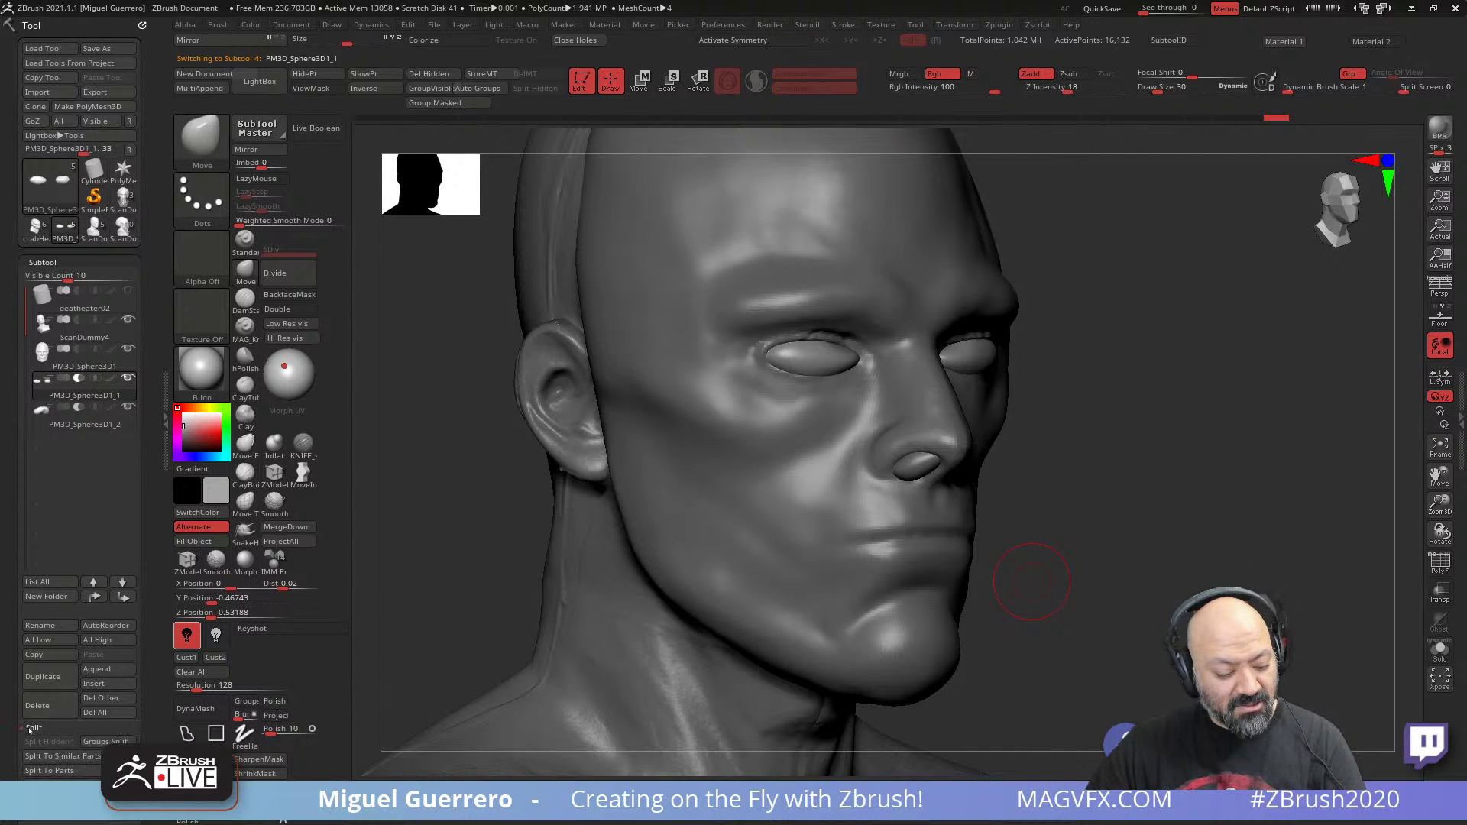
{"action": "left_click", "coordinate": [285, 527]}
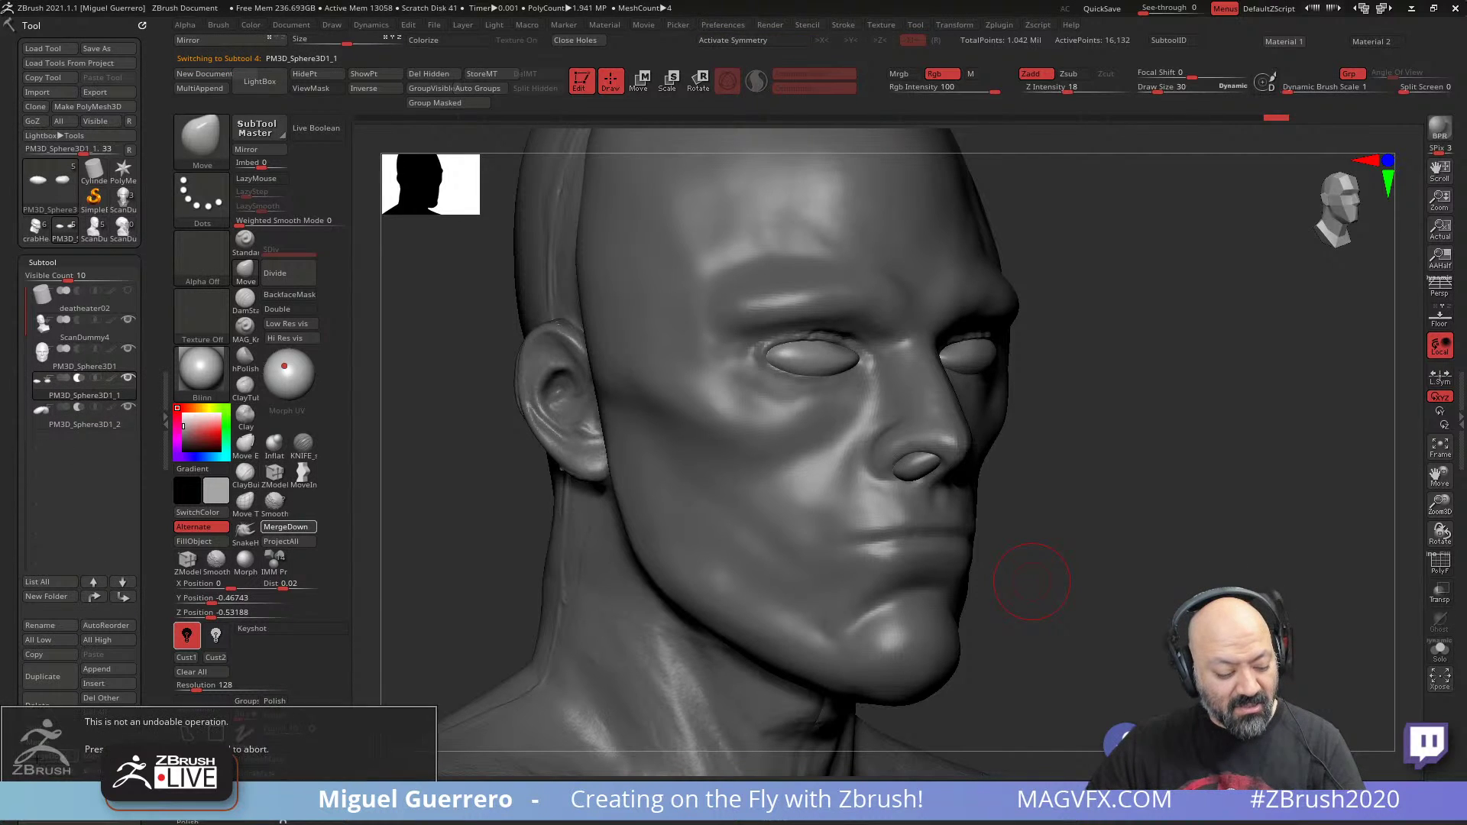
{"action": "key", "text": "Return"}
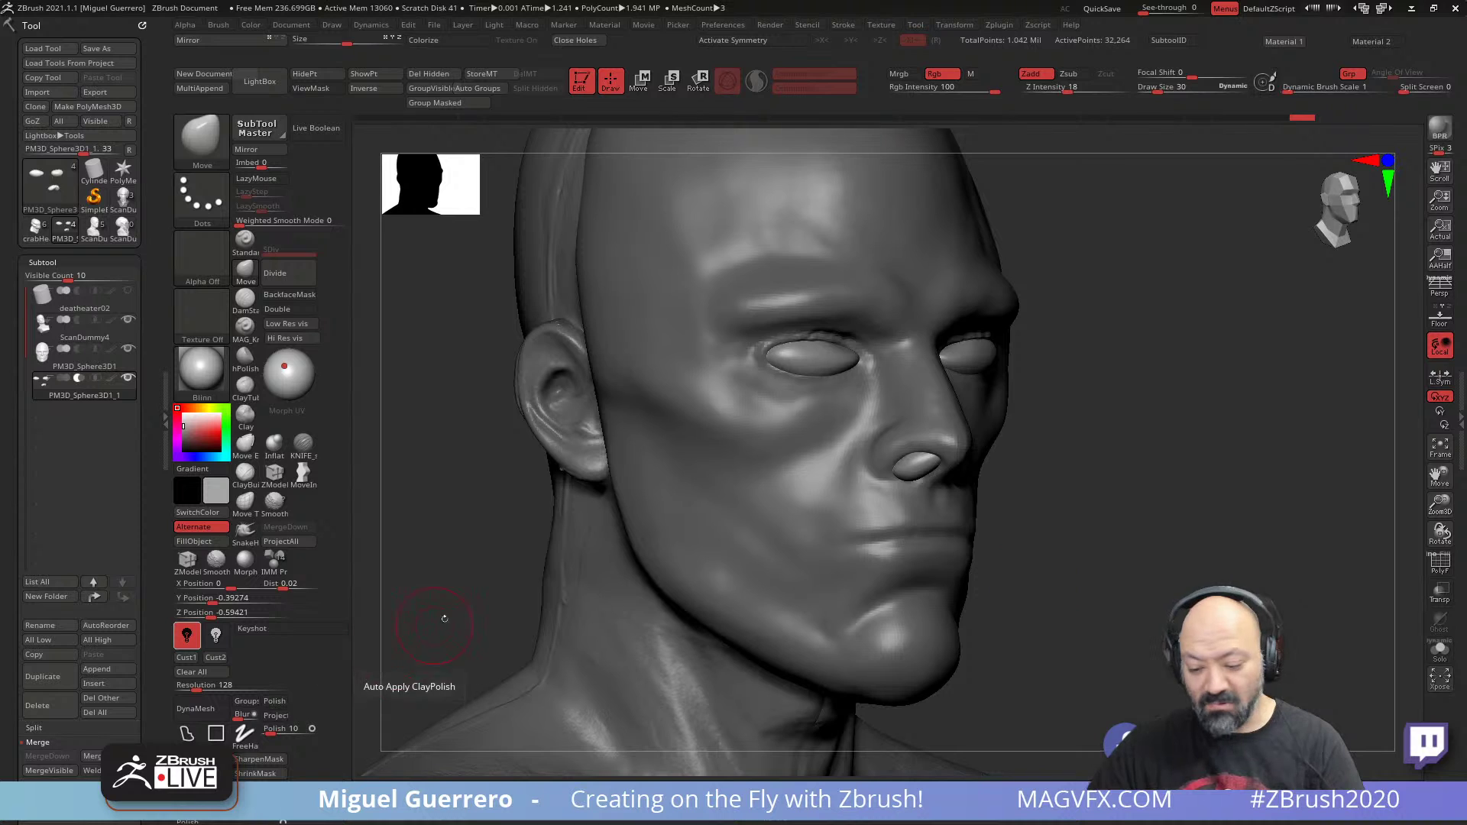
{"action": "mouse_move", "coordinate": [457, 575]}
{"action": "left_mouse_down"}
{"action": "mouse_move", "coordinate": [428, 564]}
{"action": "mouse_move", "coordinate": [547, 534]}
{"action": "mouse_move", "coordinate": [366, 512]}
{"action": "left_mouse_up"}
{"action": "left_click", "coordinate": [316, 129]}
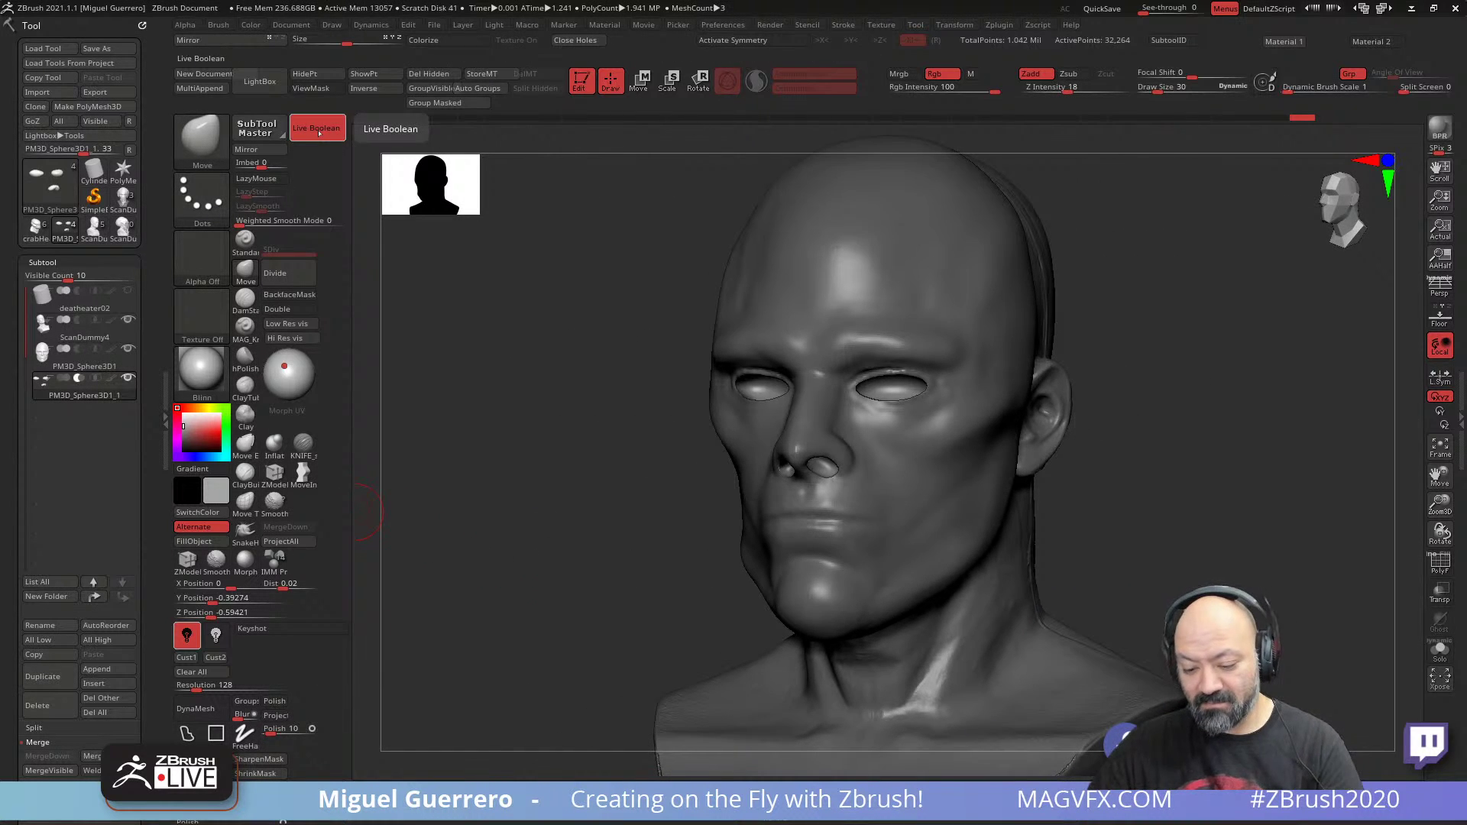
{"action": "left_click_drag", "start_coordinate": [504, 593], "coordinate": [701, 362]}
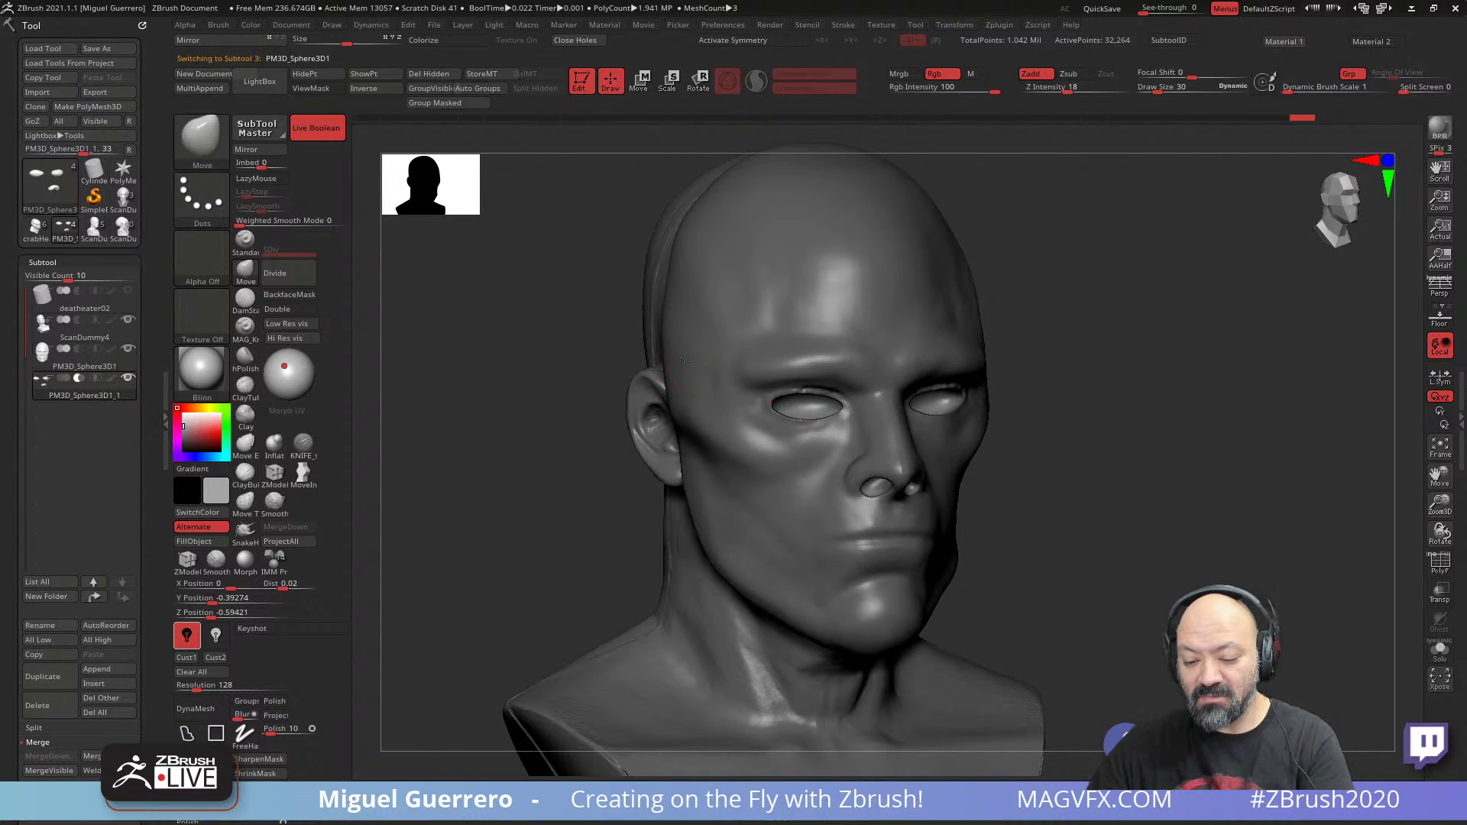
- Select the mask SubTool and refine its outer brow with the Move brush and smoothing at draw size 34
{"action": "left_click", "coordinate": [683, 358], "text": "alt"}
{"action": "left_click_drag", "start_coordinate": [524, 366], "coordinate": [585, 359]}
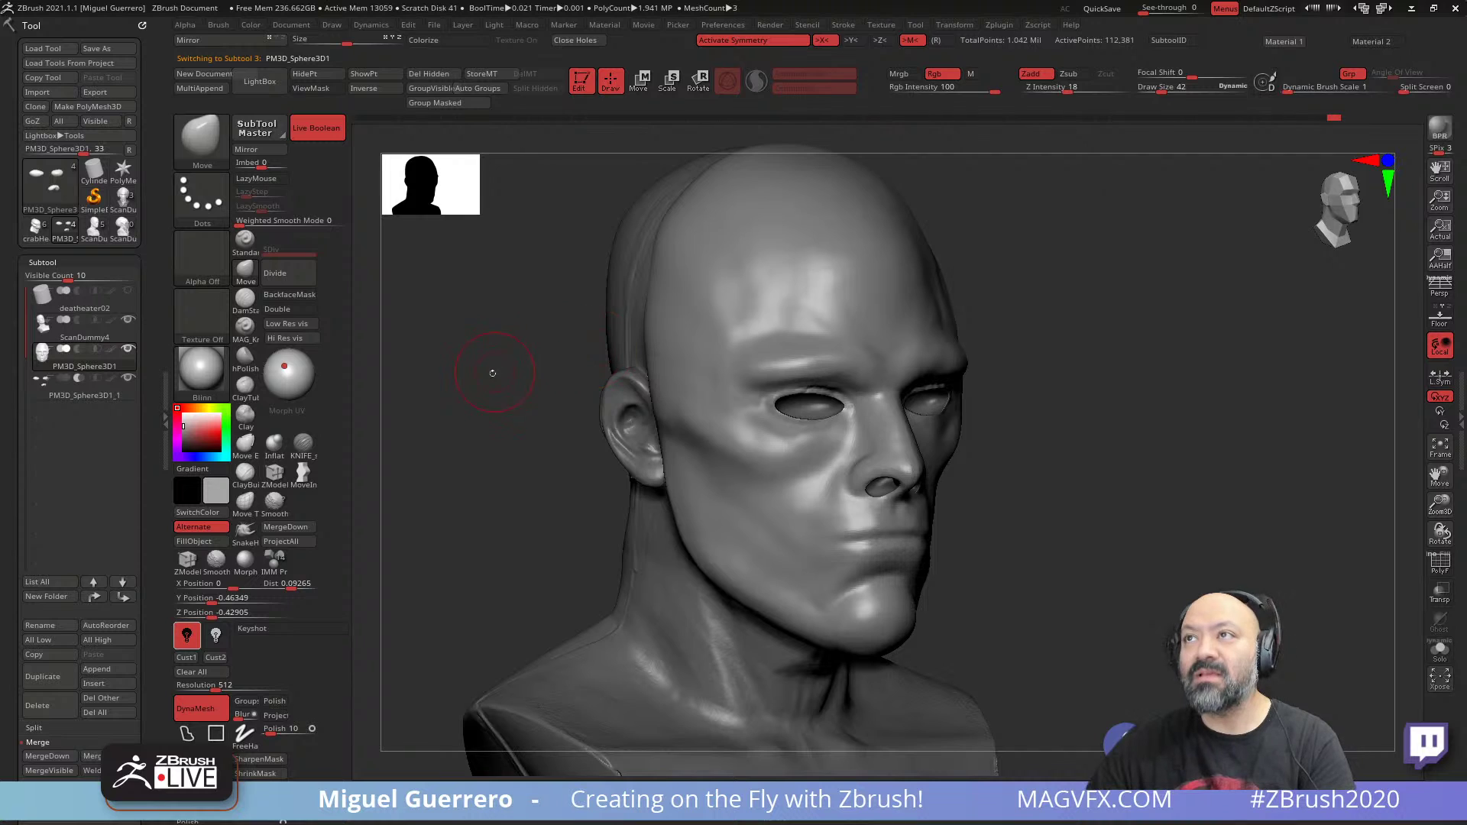
{"action": "left_click_drag", "start_coordinate": [493, 373], "coordinate": [720, 376]}
{"action": "key", "text": "shift"}
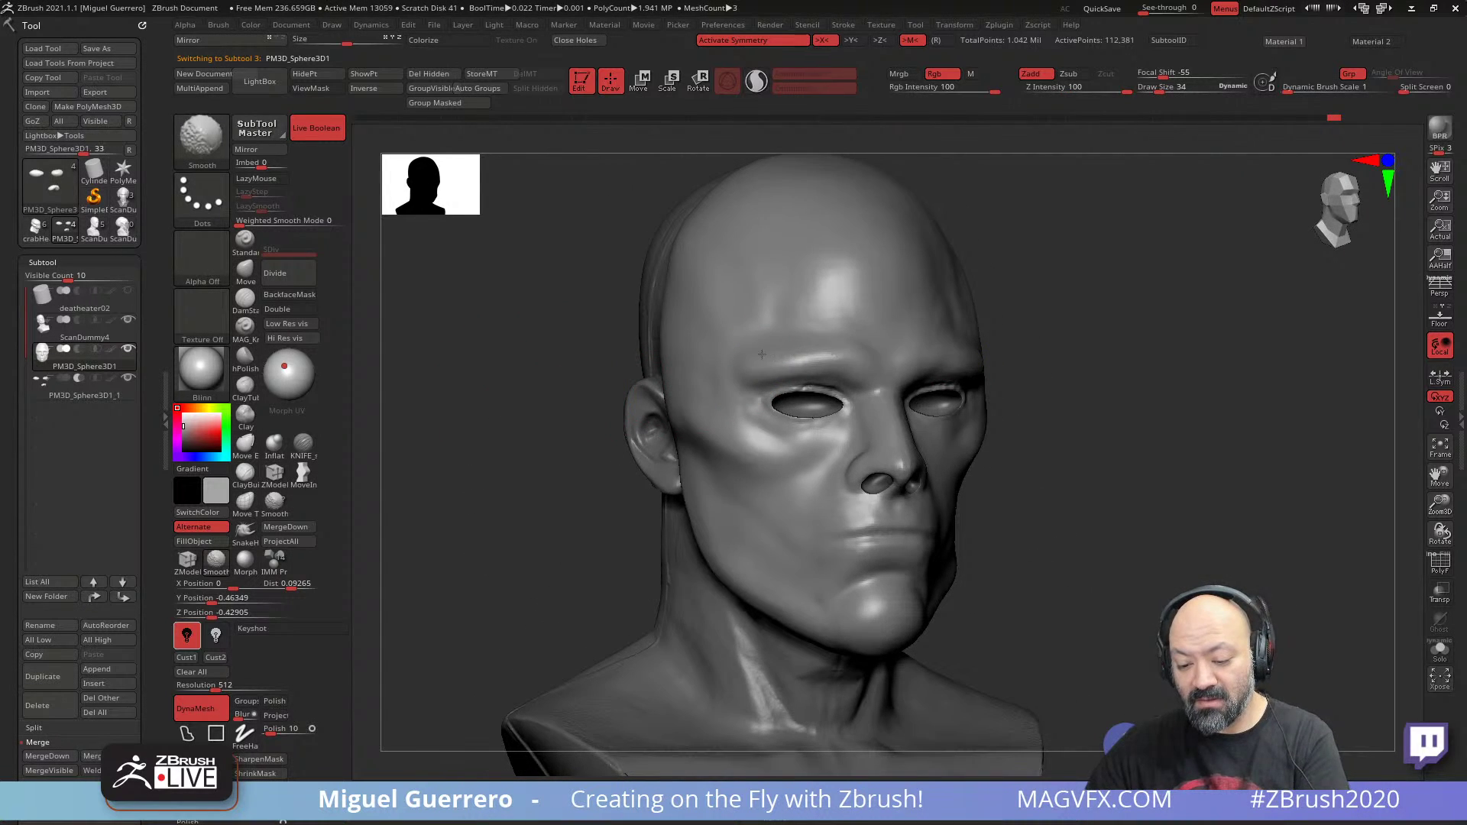
{"action": "left_click_drag", "start_coordinate": [502, 305], "coordinate": [756, 355]}
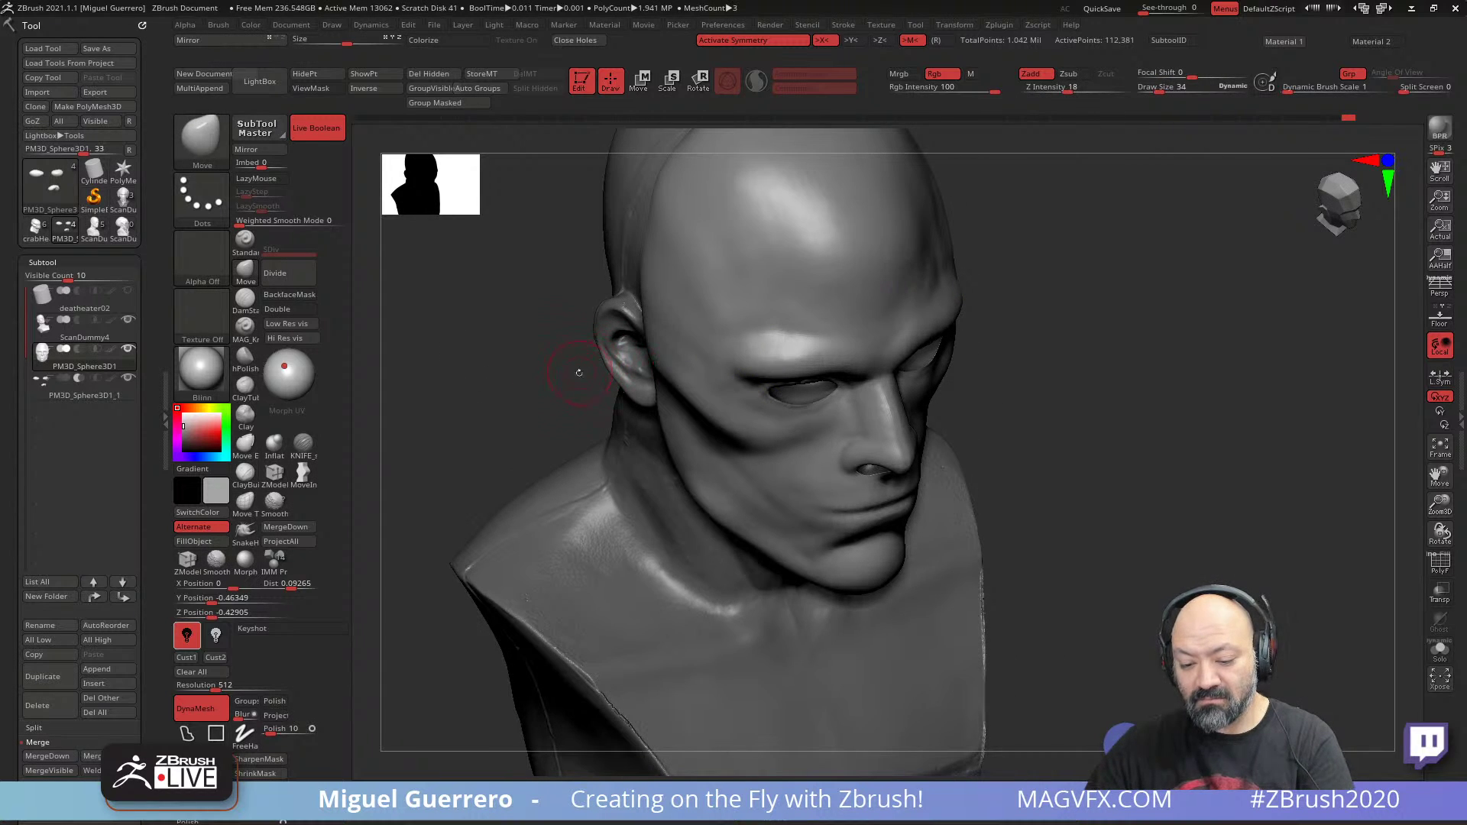
{"action": "left_click_drag", "start_coordinate": [509, 360], "coordinate": [554, 406]}
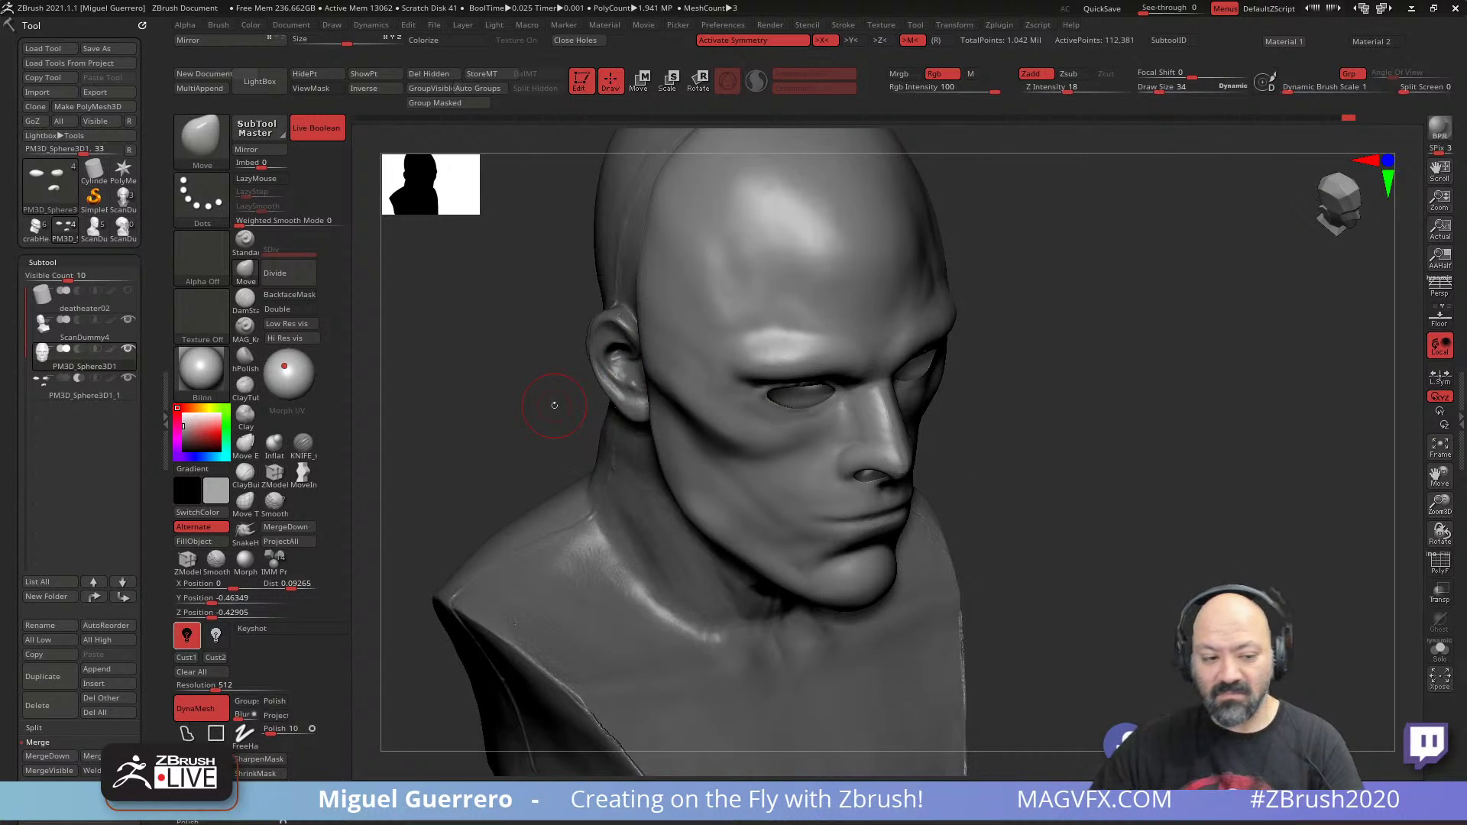
- Turn off Live Boolean and refine the outer brow and temple with the Move brush and smoothing at draw size 22
{"action": "left_click", "coordinate": [317, 129]}
{"action": "left_click_drag", "start_coordinate": [579, 458], "coordinate": [563, 387]}
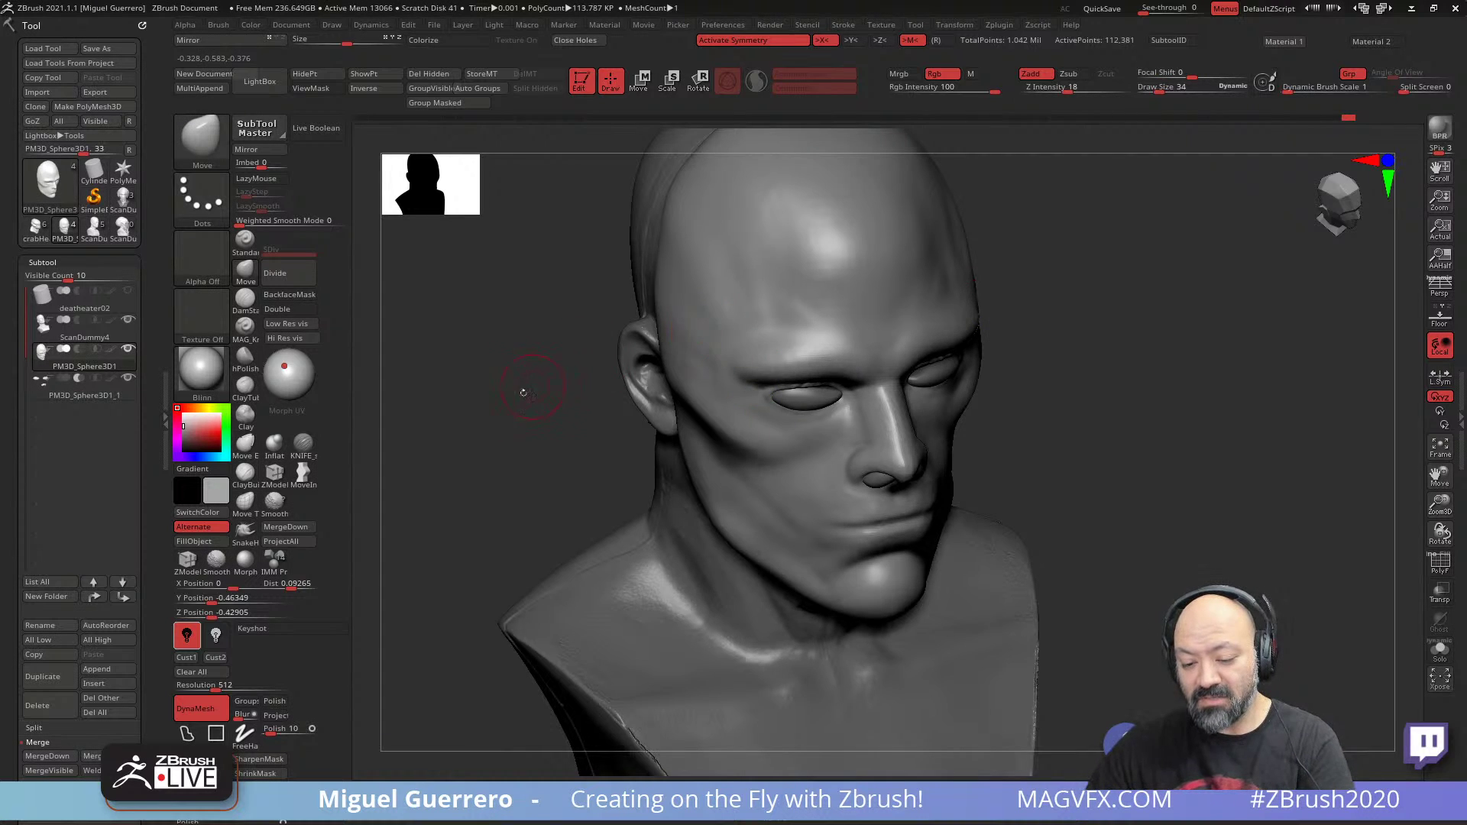
{"action": "left_click_drag", "start_coordinate": [517, 393], "coordinate": [714, 377]}
{"action": "key", "text": "shift"}
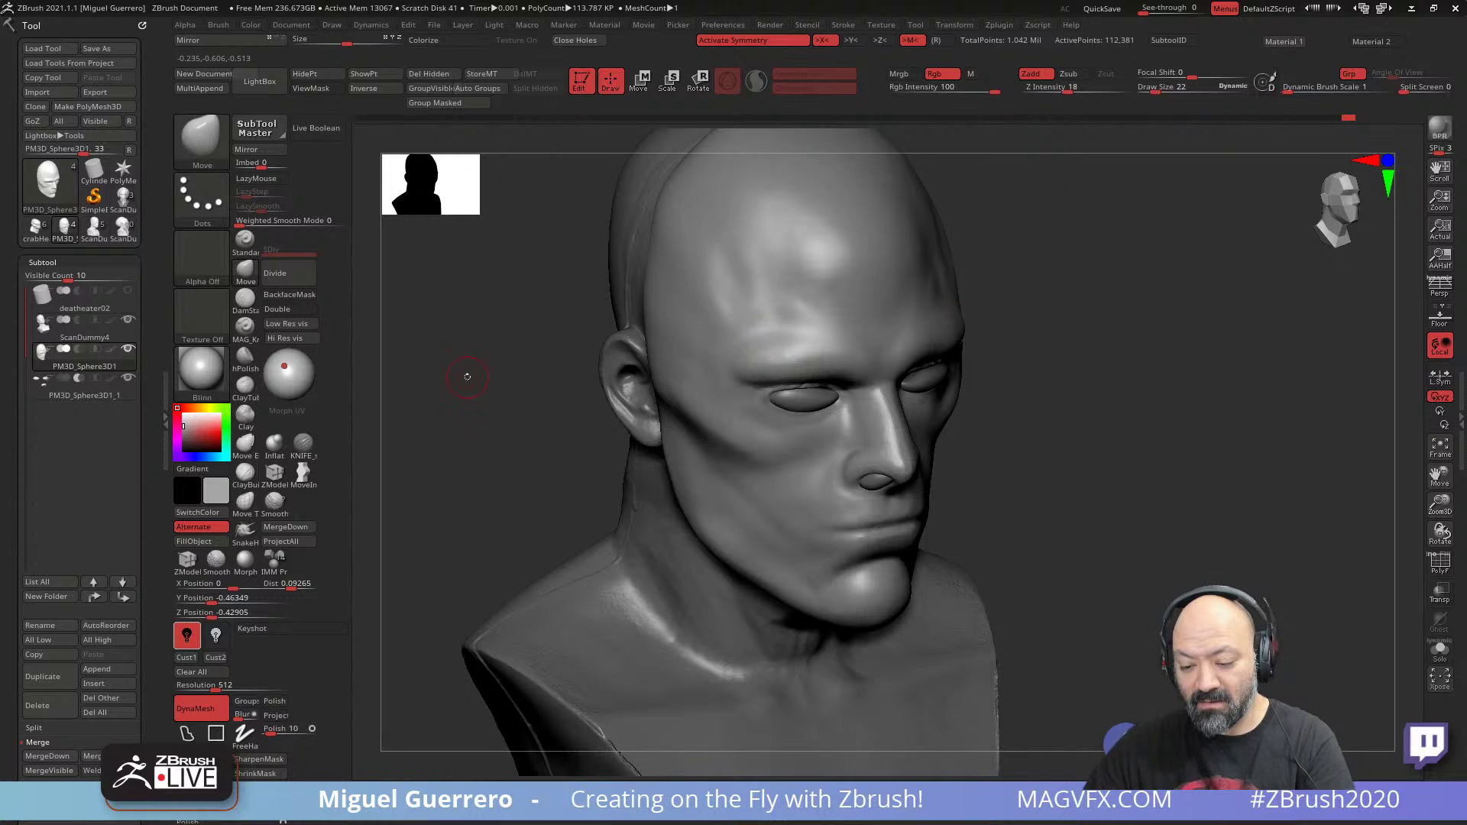
{"action": "left_click_drag", "start_coordinate": [464, 373], "coordinate": [740, 366], "text": "shift"}
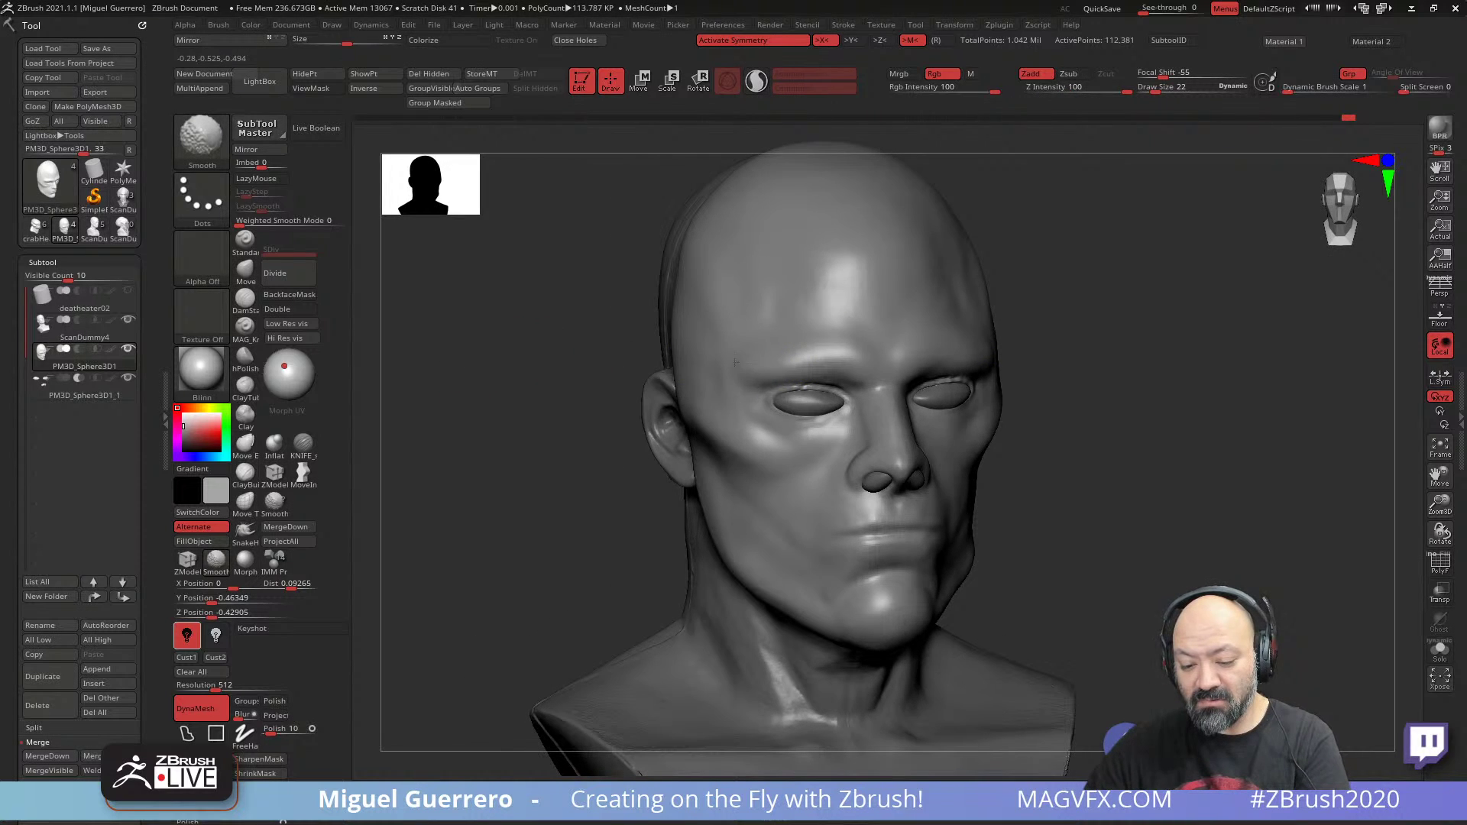
{"action": "left_click_drag", "start_coordinate": [629, 357], "coordinate": [565, 362]}
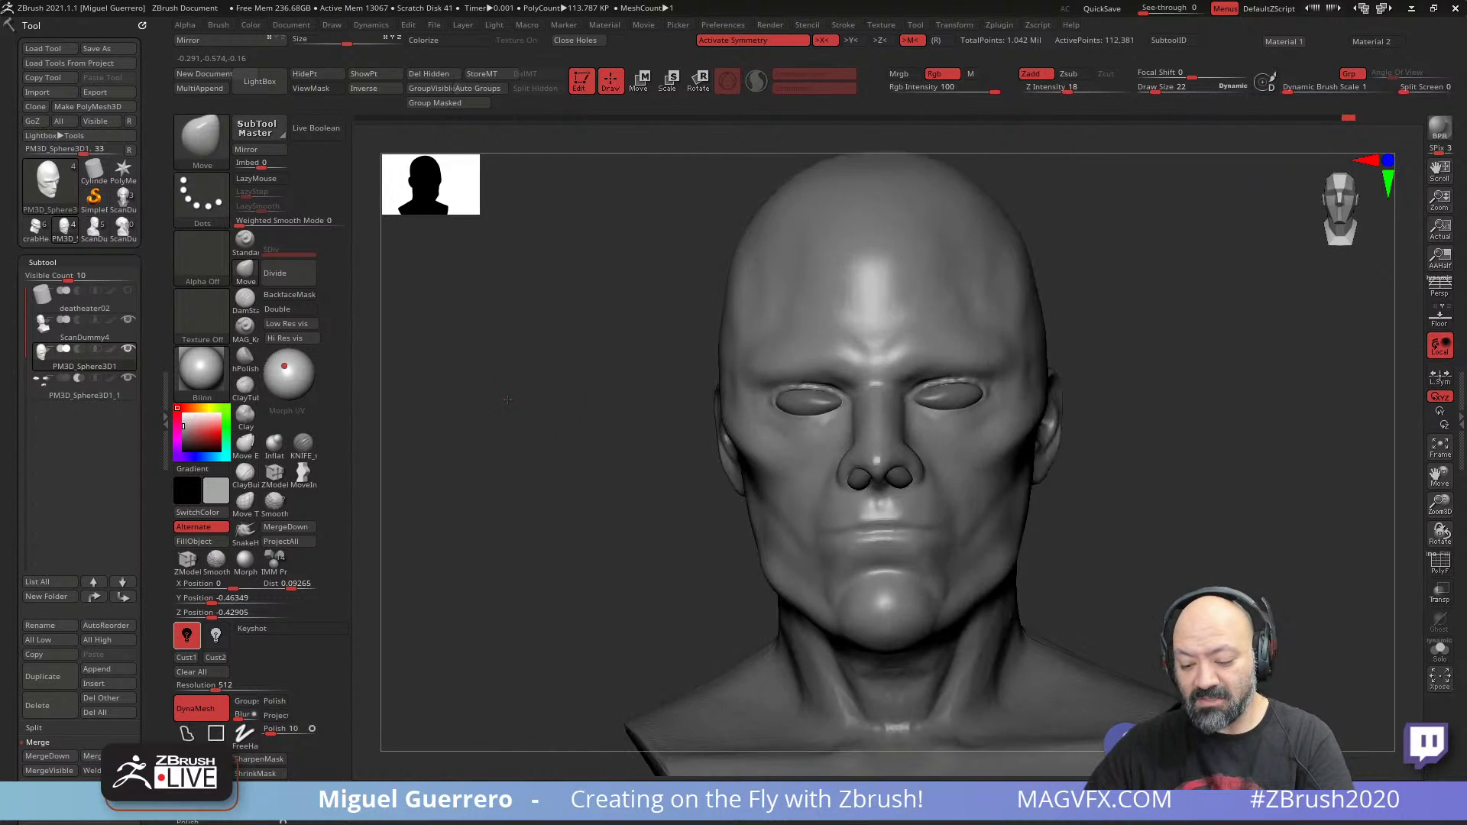
- Smooth the nose bridge and refine the nostril wings and nose profile with the Move brush, using draw size 34
{"action": "left_click_drag", "start_coordinate": [875, 401], "coordinate": [873, 451], "text": "shift"}
{"action": "mouse_move", "coordinate": [648, 445]}
{"action": "left_mouse_down", "text": "alt"}
{"action": "mouse_move", "coordinate": [589, 421]}
{"action": "mouse_move", "coordinate": [492, 423]}
{"action": "left_mouse_up", "text": "alt"}
{"action": "left_click", "coordinate": [243, 277]}
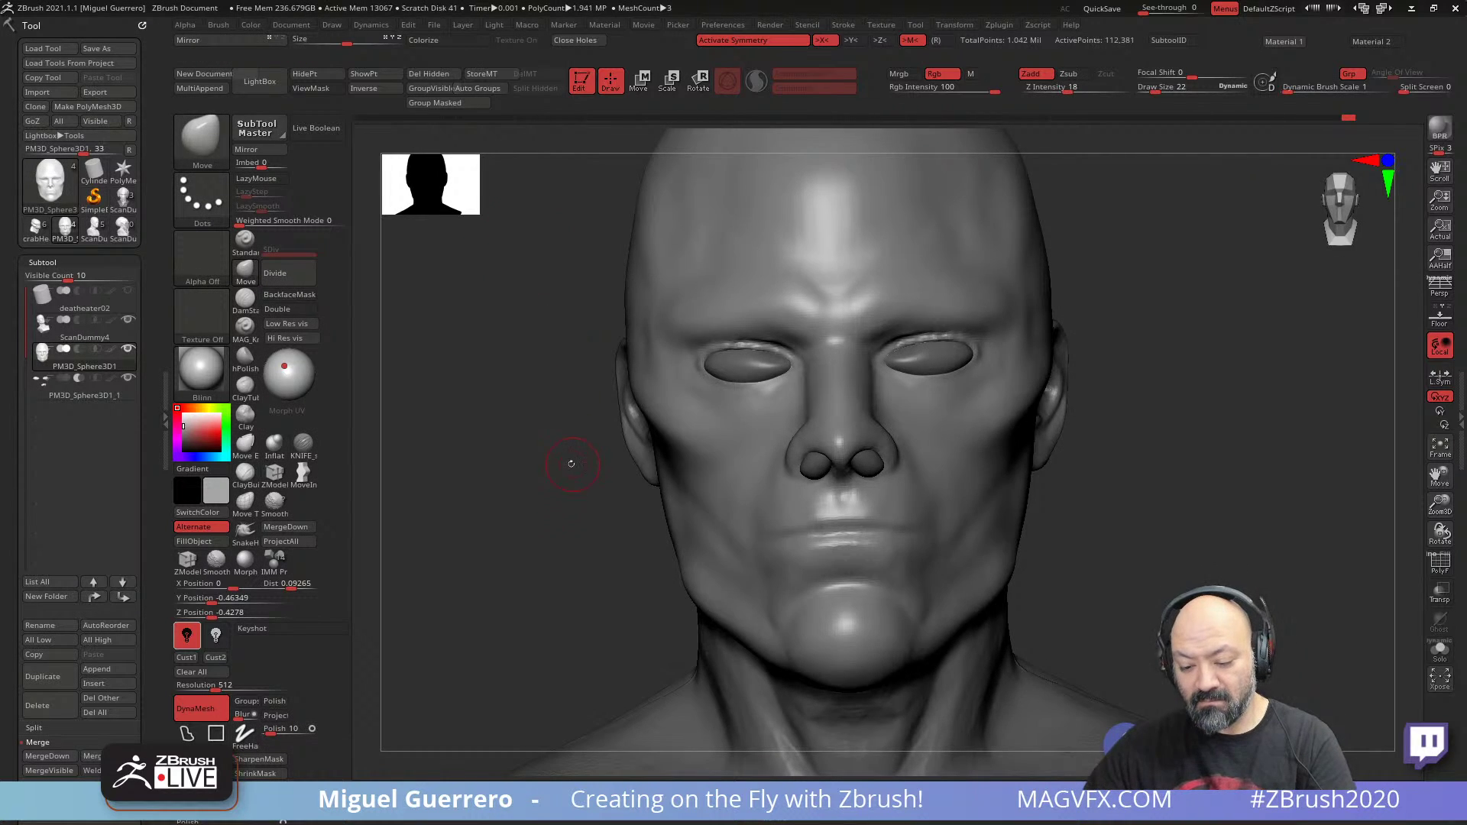
{"action": "left_click_drag", "start_coordinate": [570, 462], "coordinate": [575, 389]}
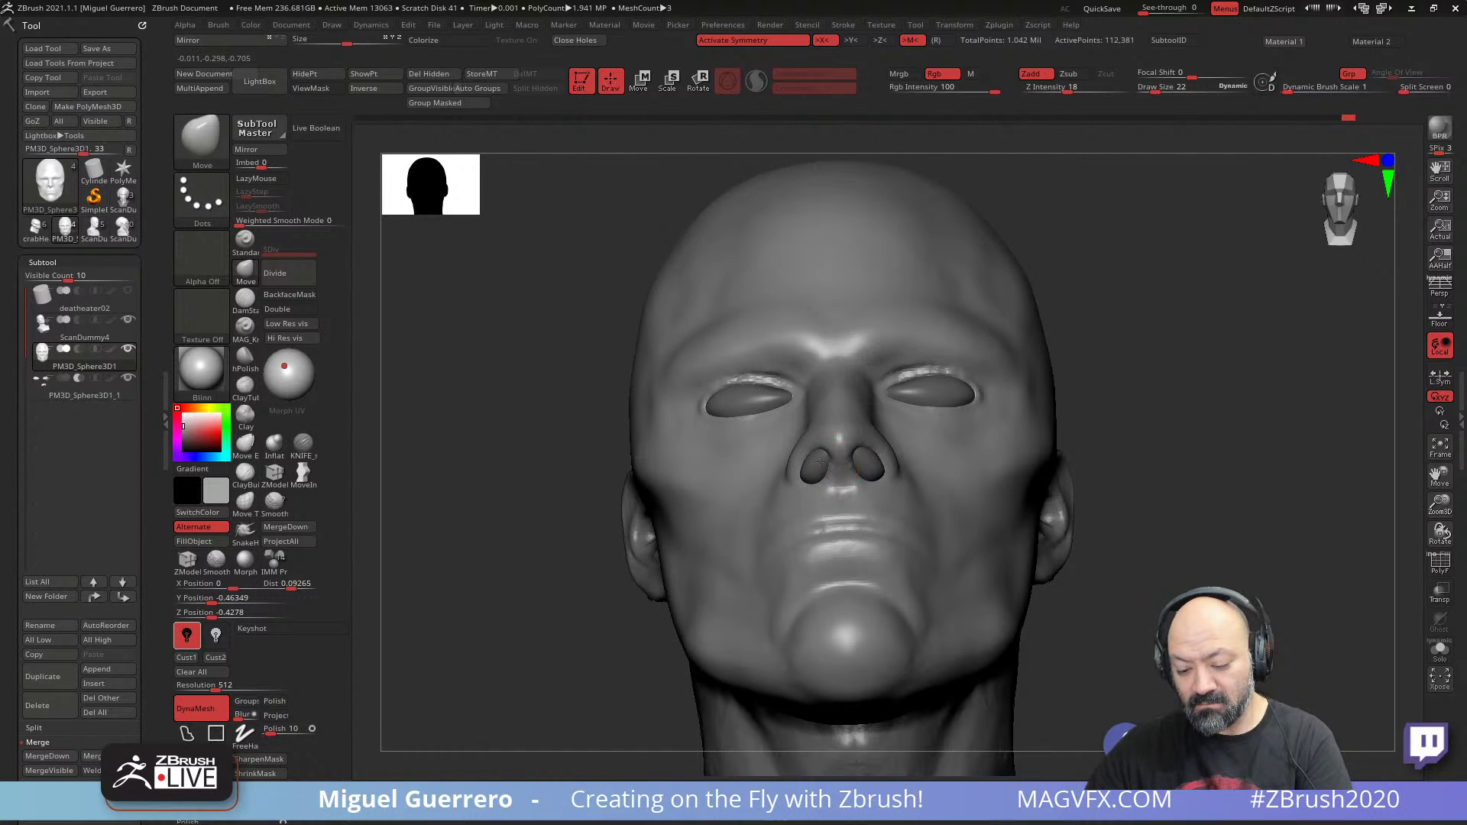
{"action": "left_click_drag", "start_coordinate": [821, 462], "coordinate": [809, 428]}
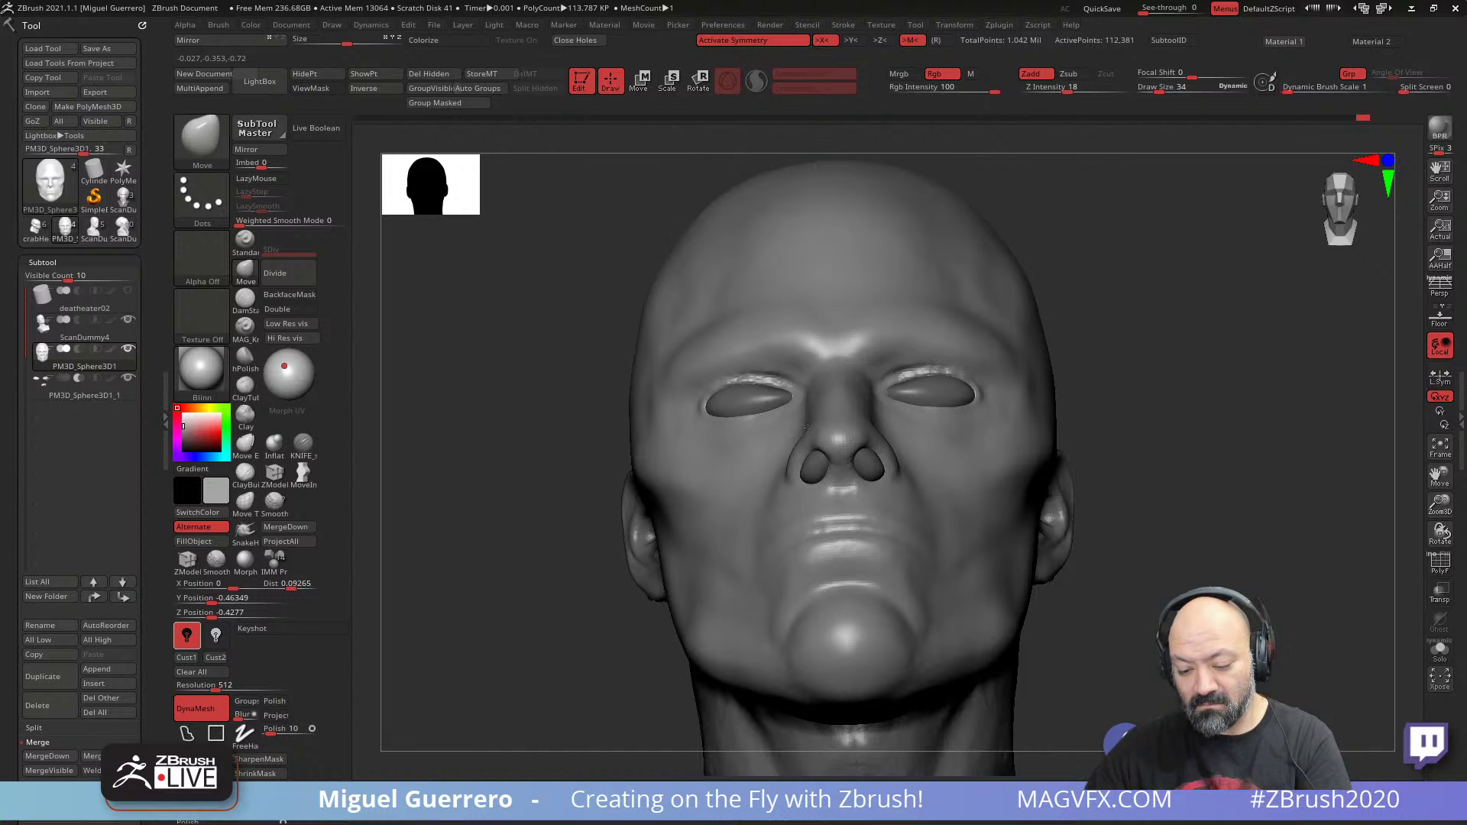
{"action": "mouse_move", "coordinate": [584, 408]}
{"action": "left_mouse_down"}
{"action": "mouse_move", "coordinate": [538, 463]}
{"action": "mouse_move", "coordinate": [424, 468]}
{"action": "left_mouse_up"}
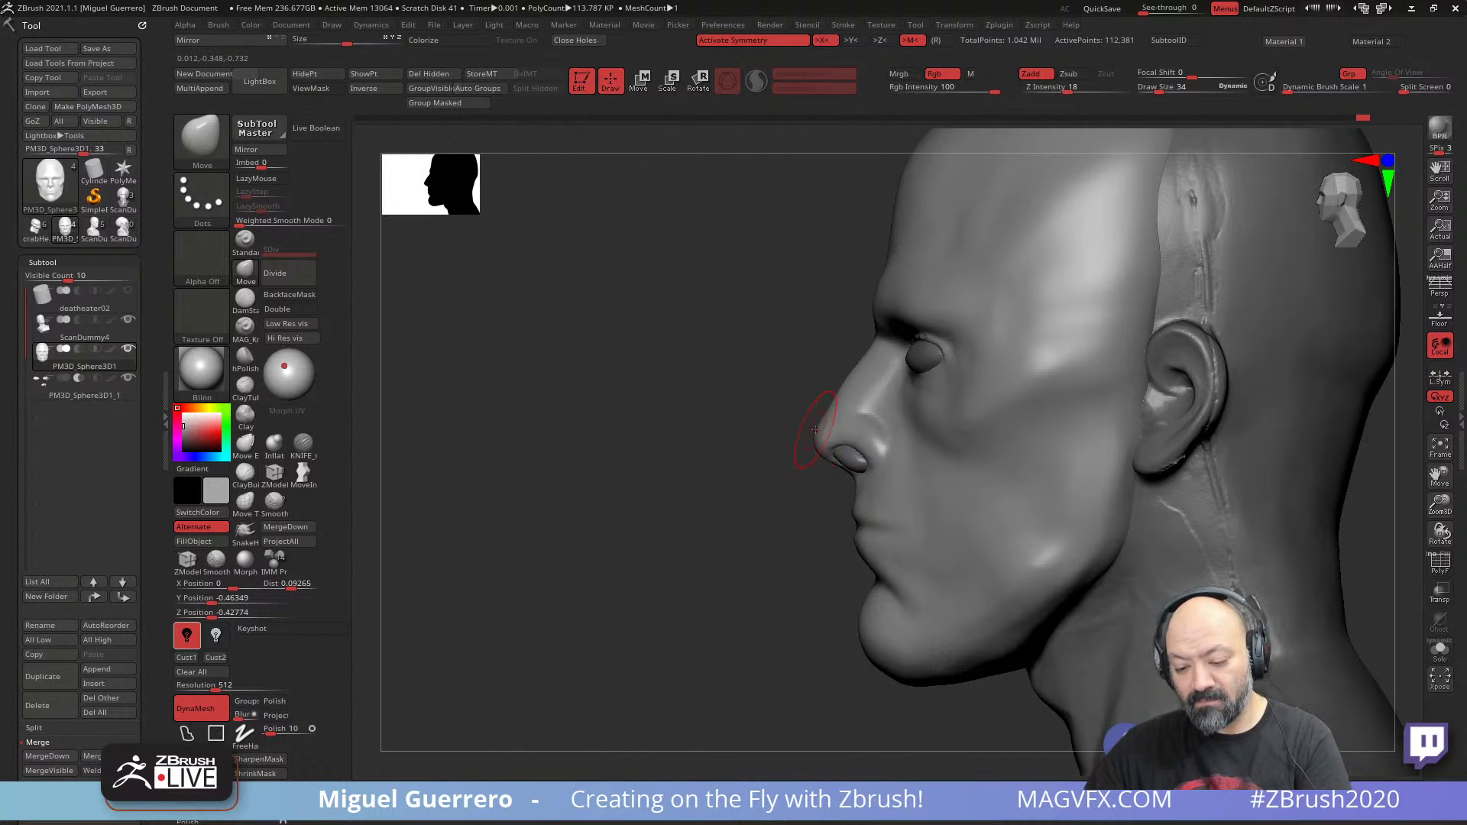
{"action": "mouse_move", "coordinate": [755, 424]}
{"action": "left_mouse_down"}
{"action": "mouse_move", "coordinate": [496, 462]}
{"action": "mouse_move", "coordinate": [564, 474]}
{"action": "left_mouse_up"}
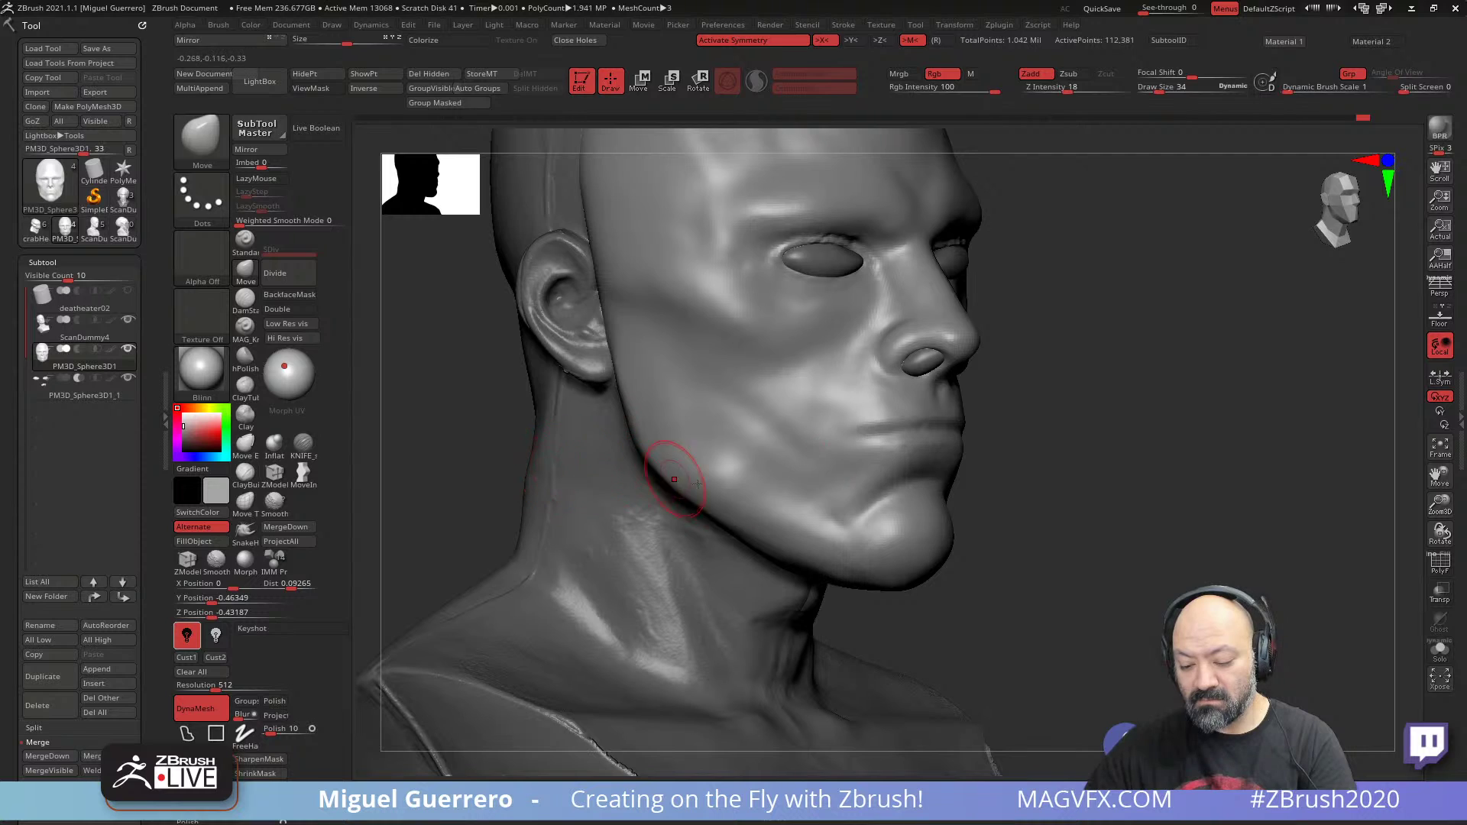
- Carve a crisp upper lip edge, mouth corners and philtrum into the mask with the KNIFE brush at draw size 22
{"action": "key", "text": "bracketleft"}
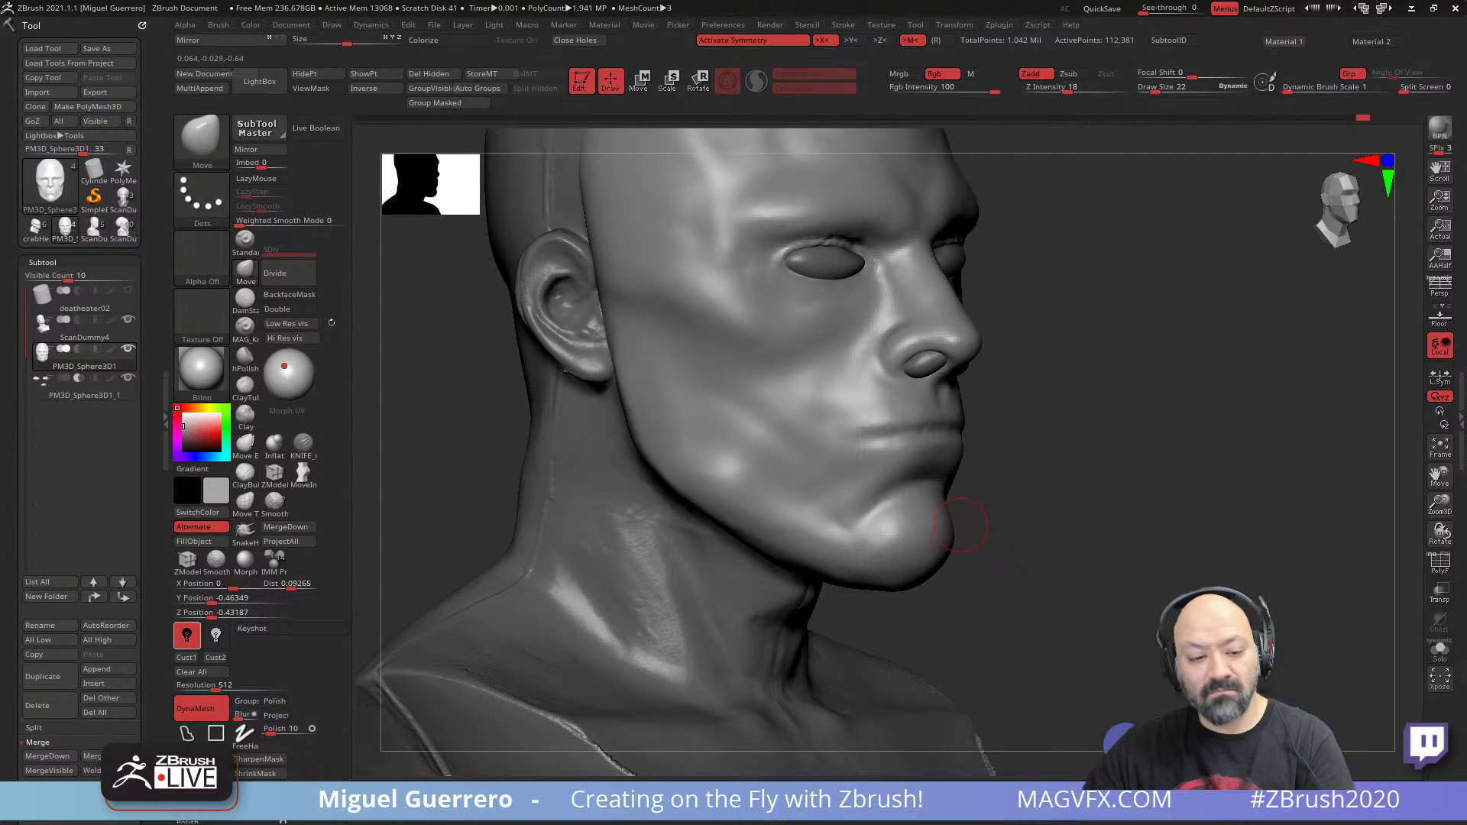
{"action": "left_click", "coordinate": [302, 451]}
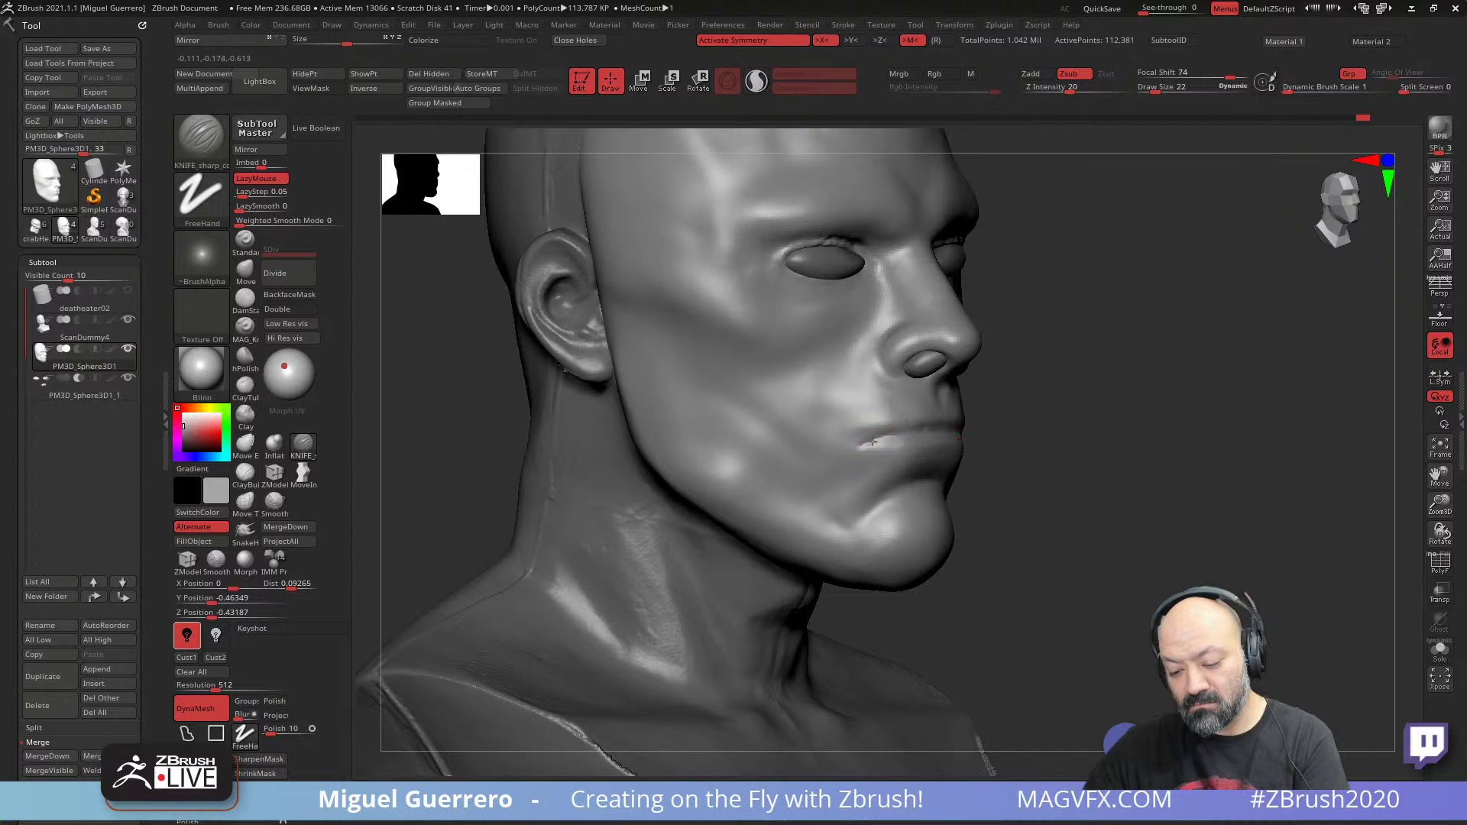
{"action": "left_click_drag", "start_coordinate": [996, 501], "coordinate": [901, 449]}
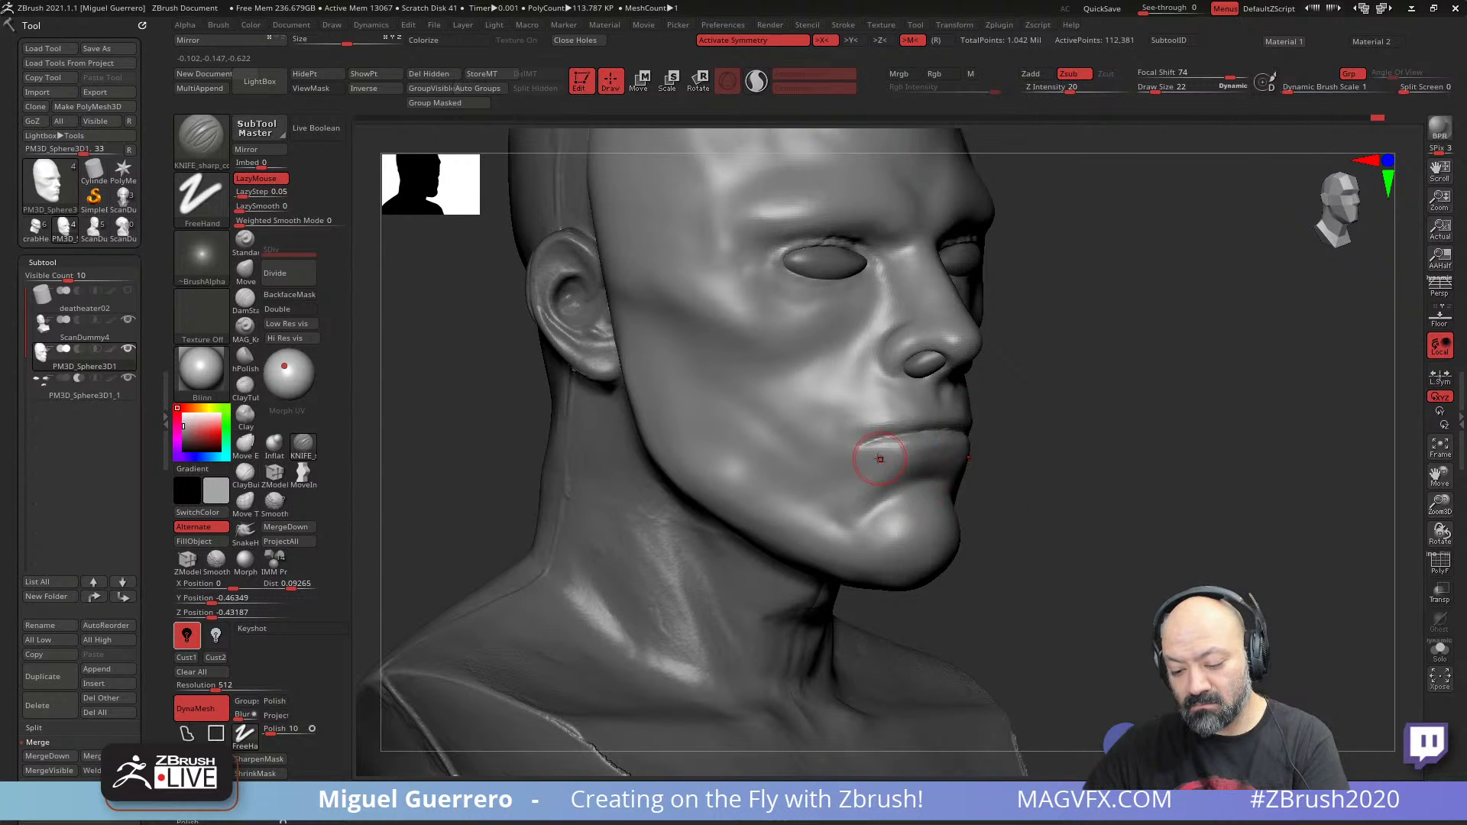
{"action": "right_click_drag", "start_coordinate": [913, 469], "coordinate": [872, 451], "text": "alt"}
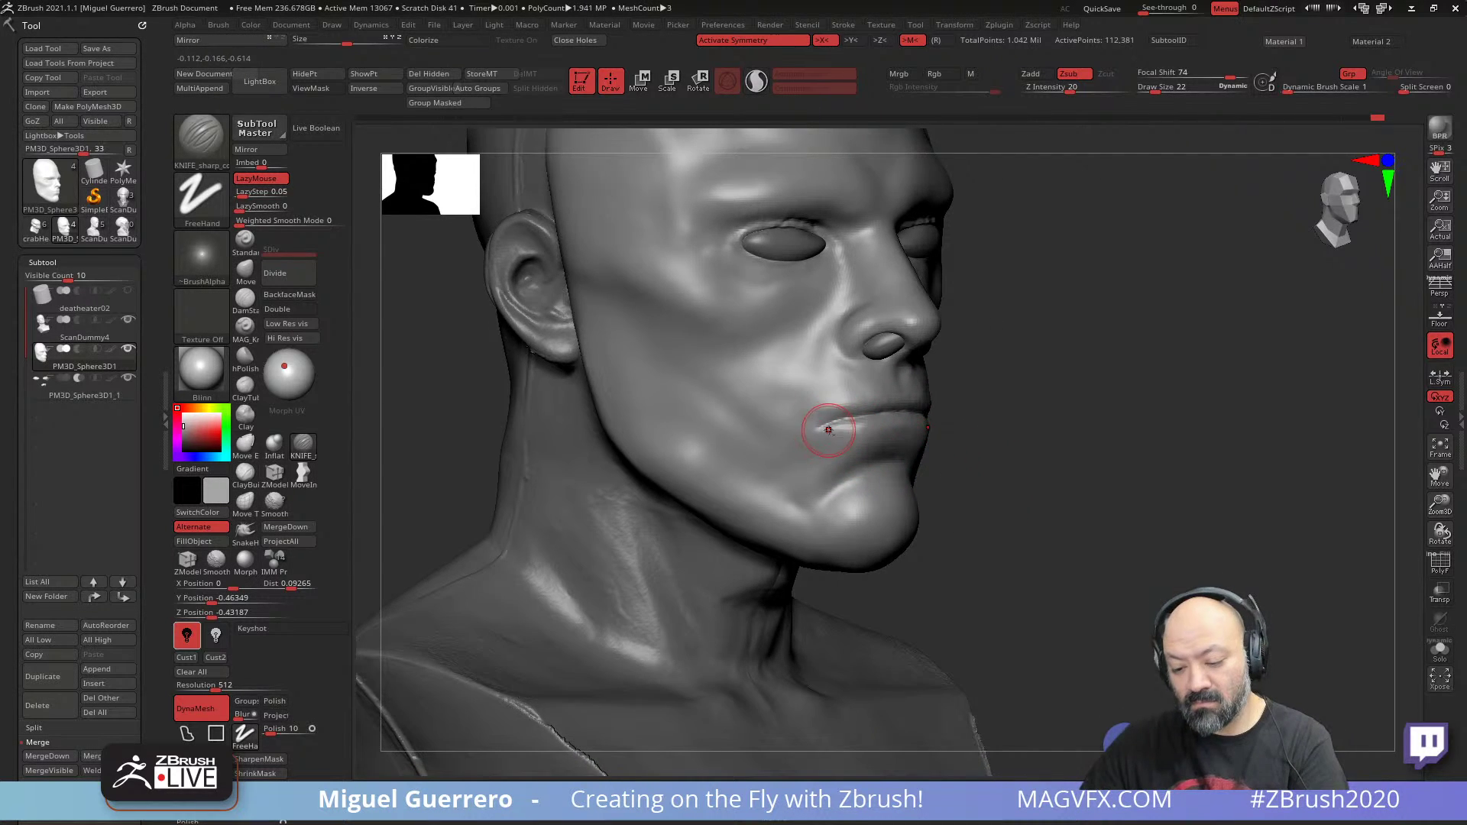
{"action": "left_click_drag", "start_coordinate": [826, 430], "coordinate": [859, 436]}
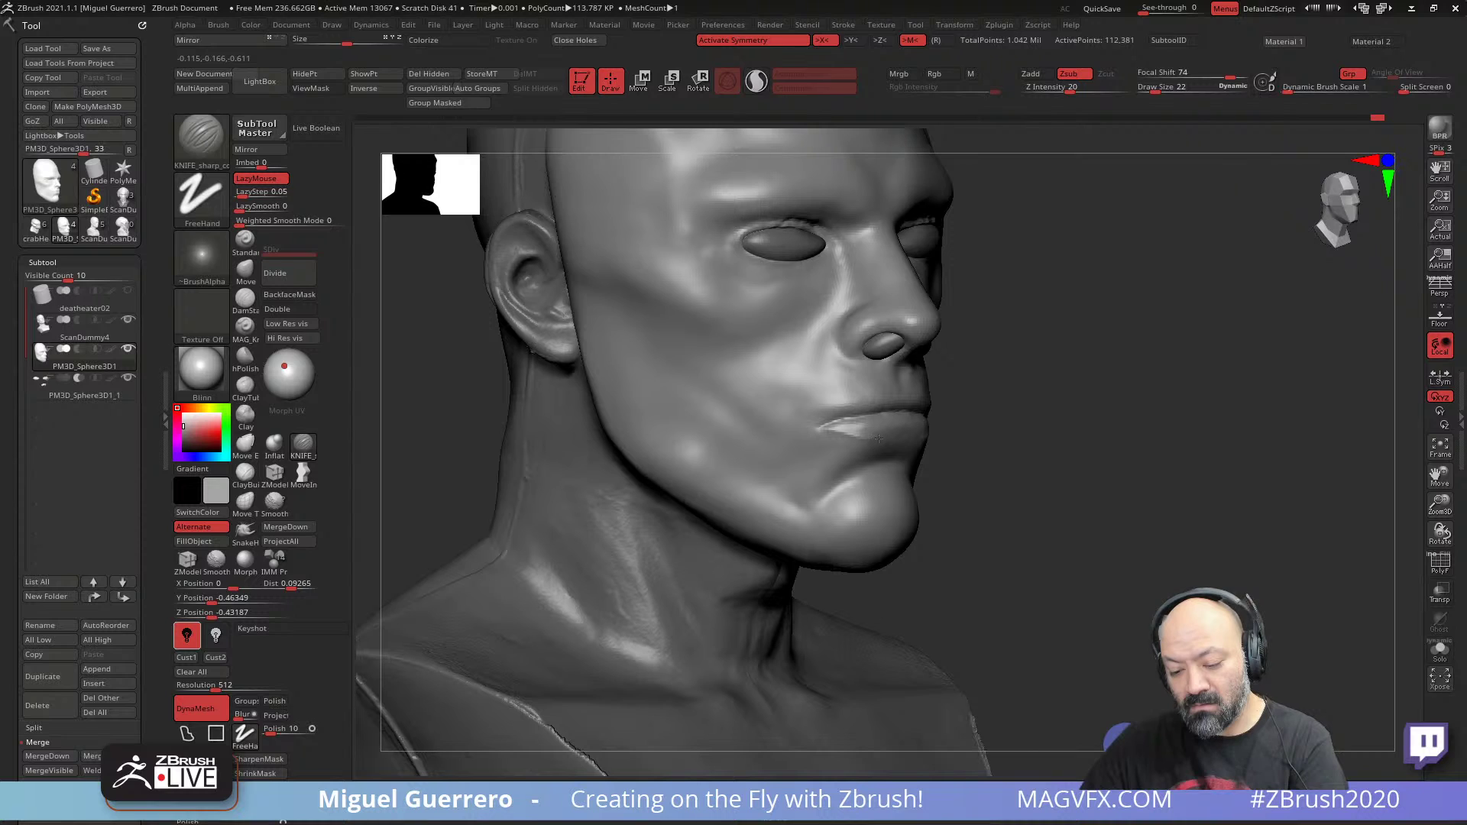
{"action": "left_click_drag", "start_coordinate": [1038, 486], "coordinate": [1002, 482]}
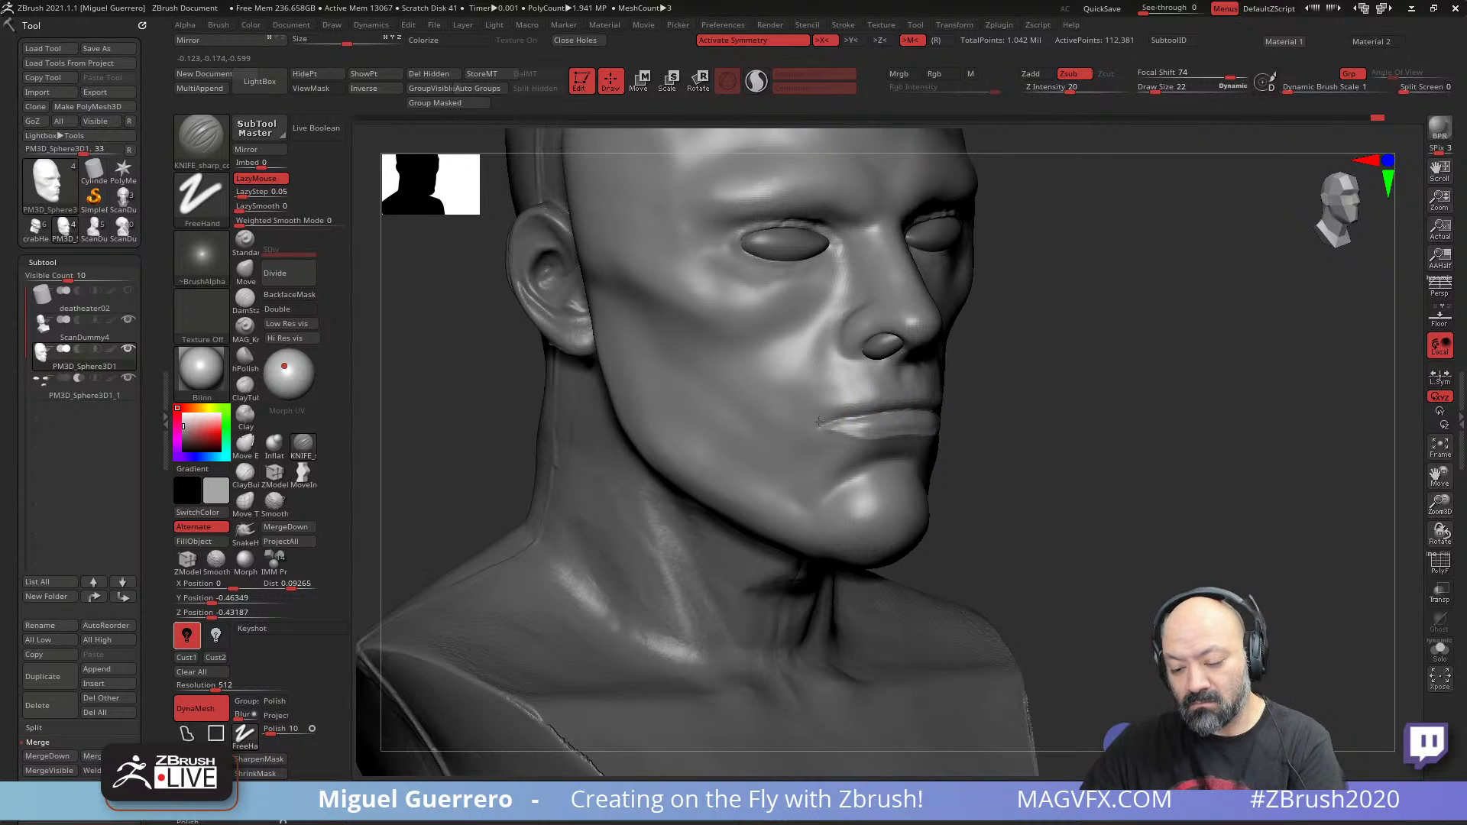
{"action": "left_click_drag", "start_coordinate": [820, 422], "coordinate": [842, 413]}
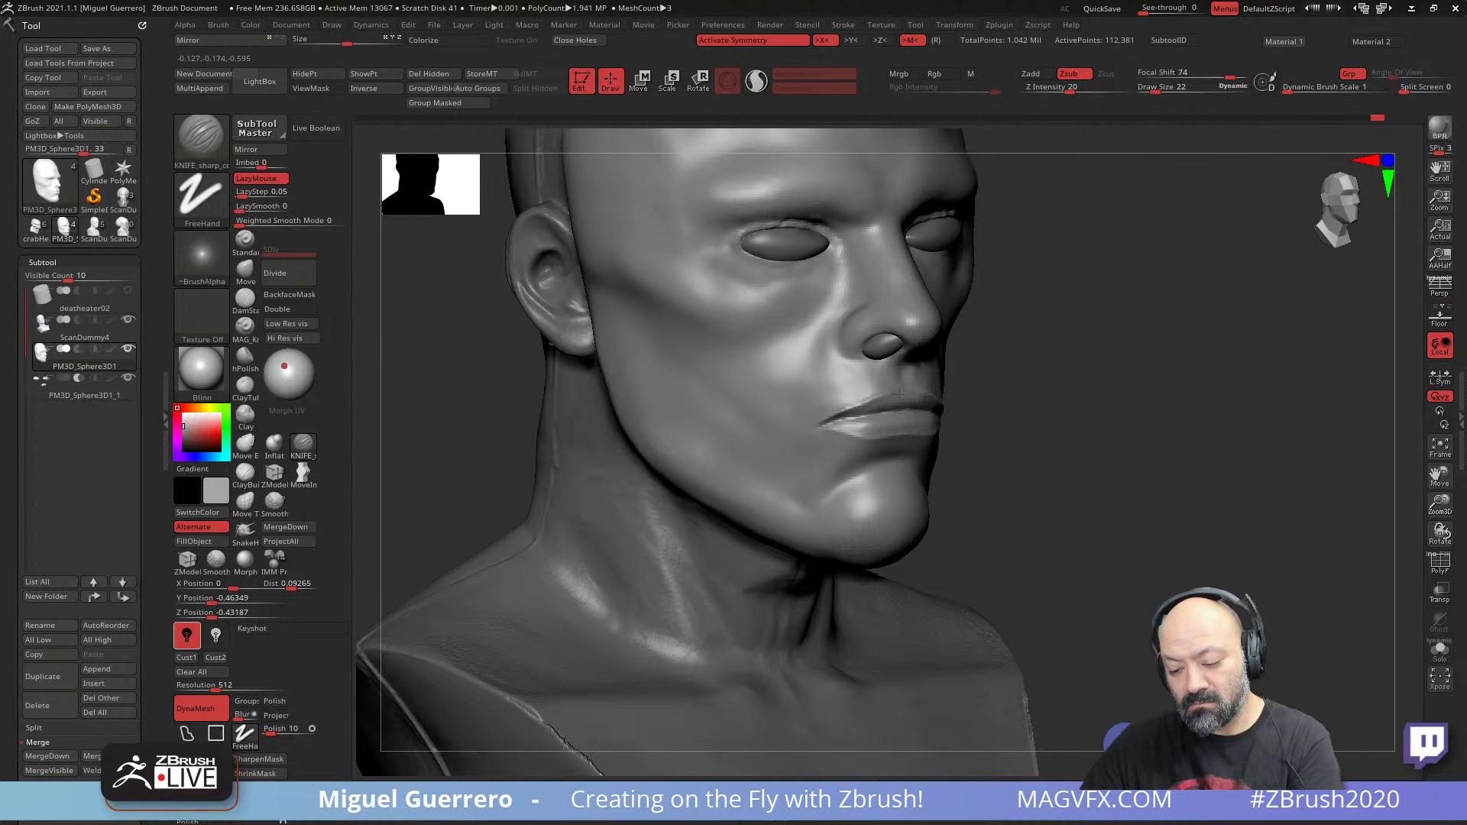
{"action": "left_click_drag", "start_coordinate": [1048, 492], "coordinate": [902, 395]}
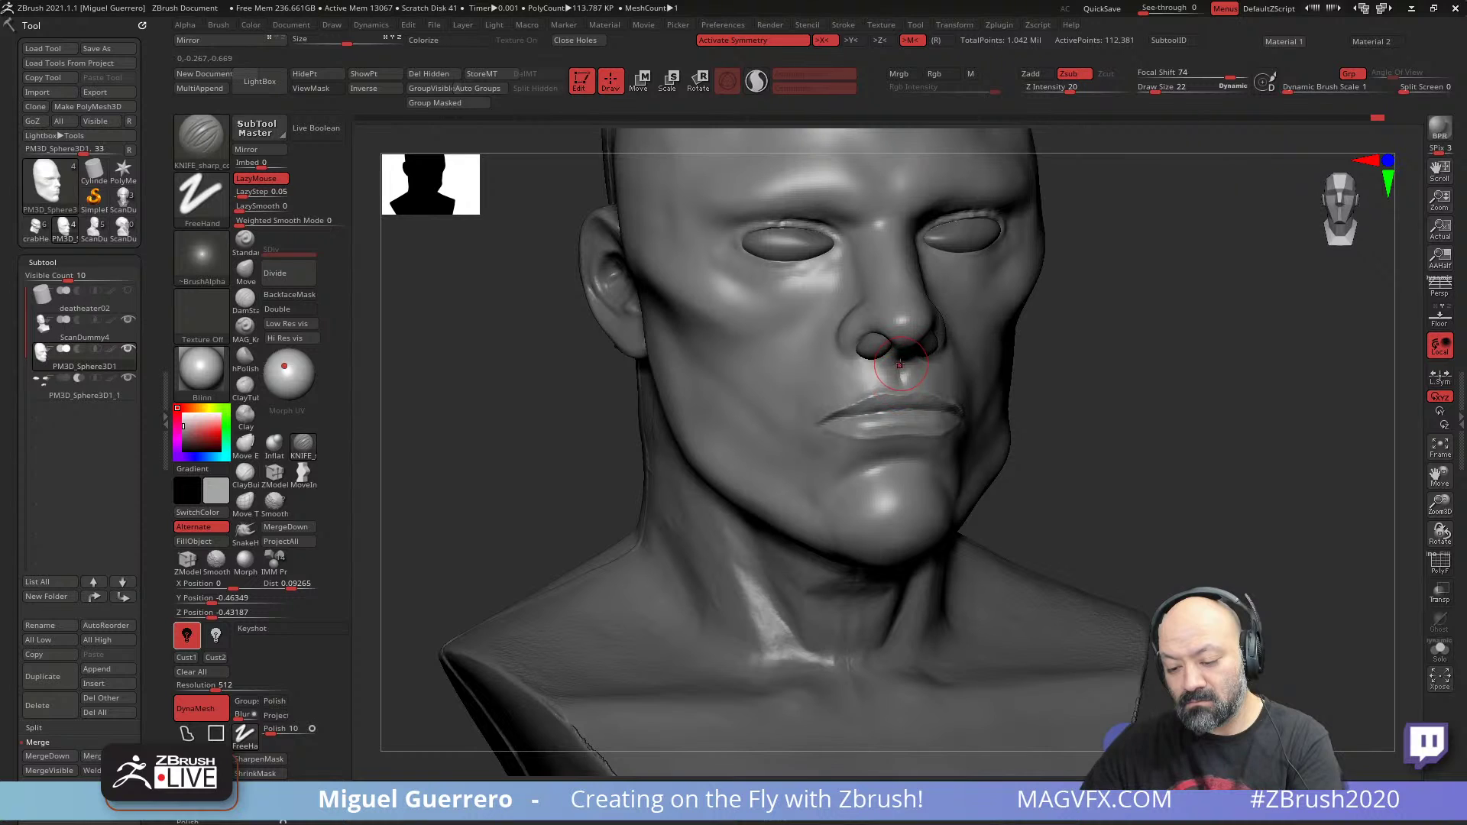
{"action": "mouse_move", "coordinate": [1086, 502]}
{"action": "left_mouse_down"}
{"action": "mouse_move", "coordinate": [940, 427]}
{"action": "mouse_move", "coordinate": [717, 377]}
{"action": "mouse_move", "coordinate": [587, 443]}
{"action": "mouse_move", "coordinate": [850, 350]}
{"action": "left_mouse_up"}
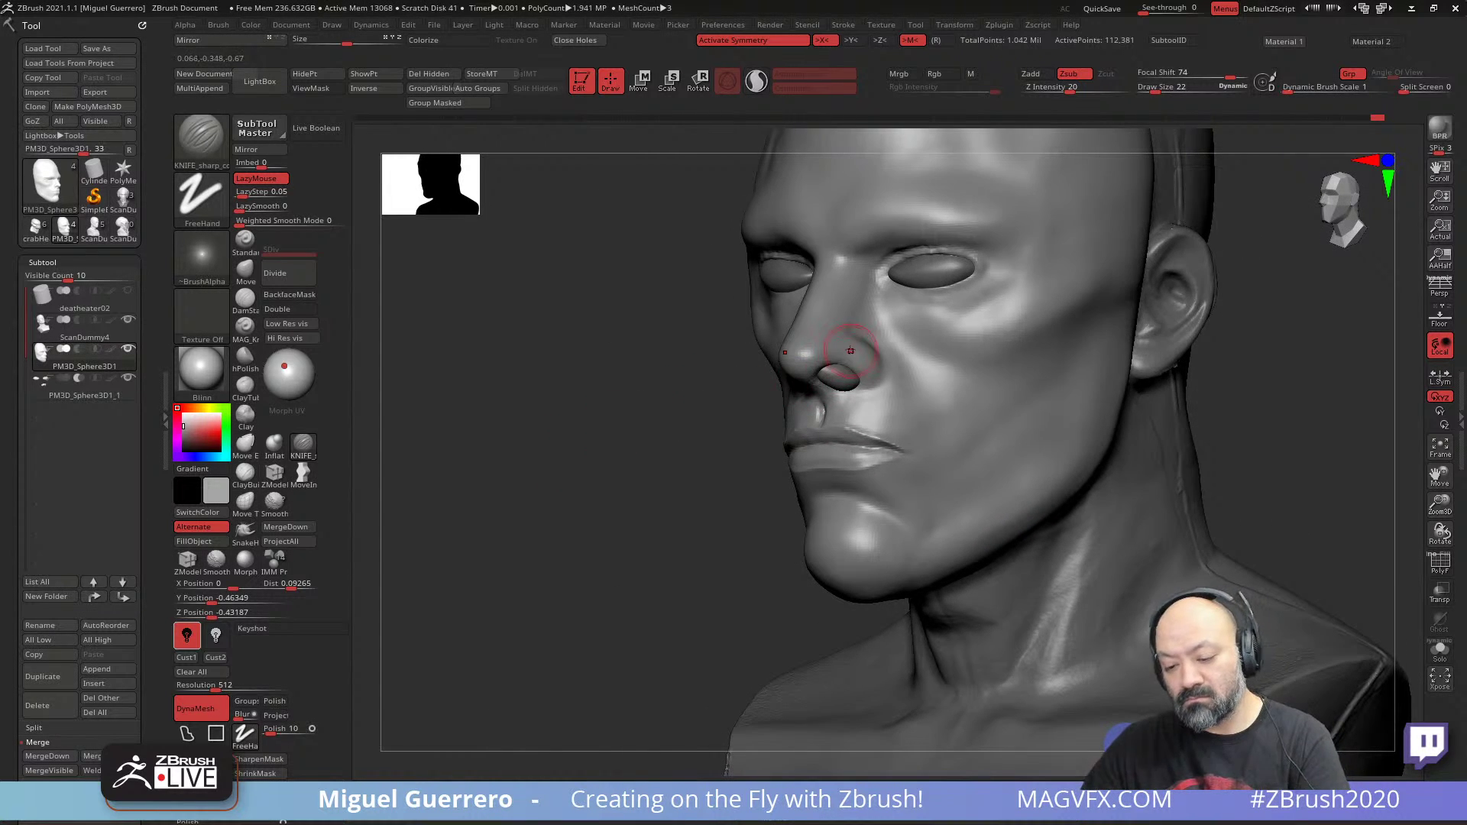
- Reshape the outer cheeks symmetrically with the Move brush, enlarging its draw size to 54
{"action": "left_click_drag", "start_coordinate": [528, 451], "coordinate": [726, 365]}
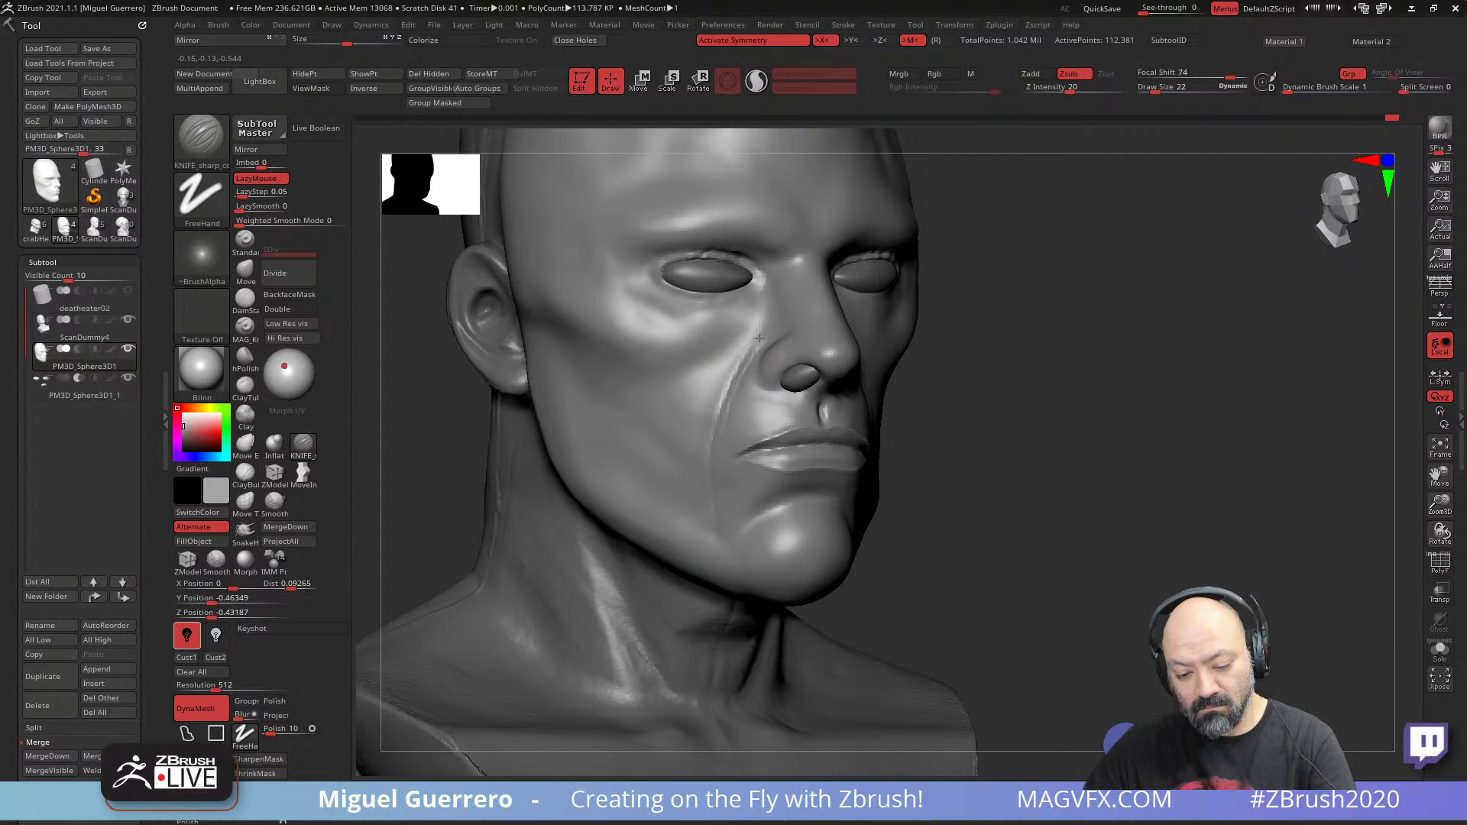
{"action": "left_click_drag", "start_coordinate": [997, 565], "coordinate": [855, 474], "text": "shift"}
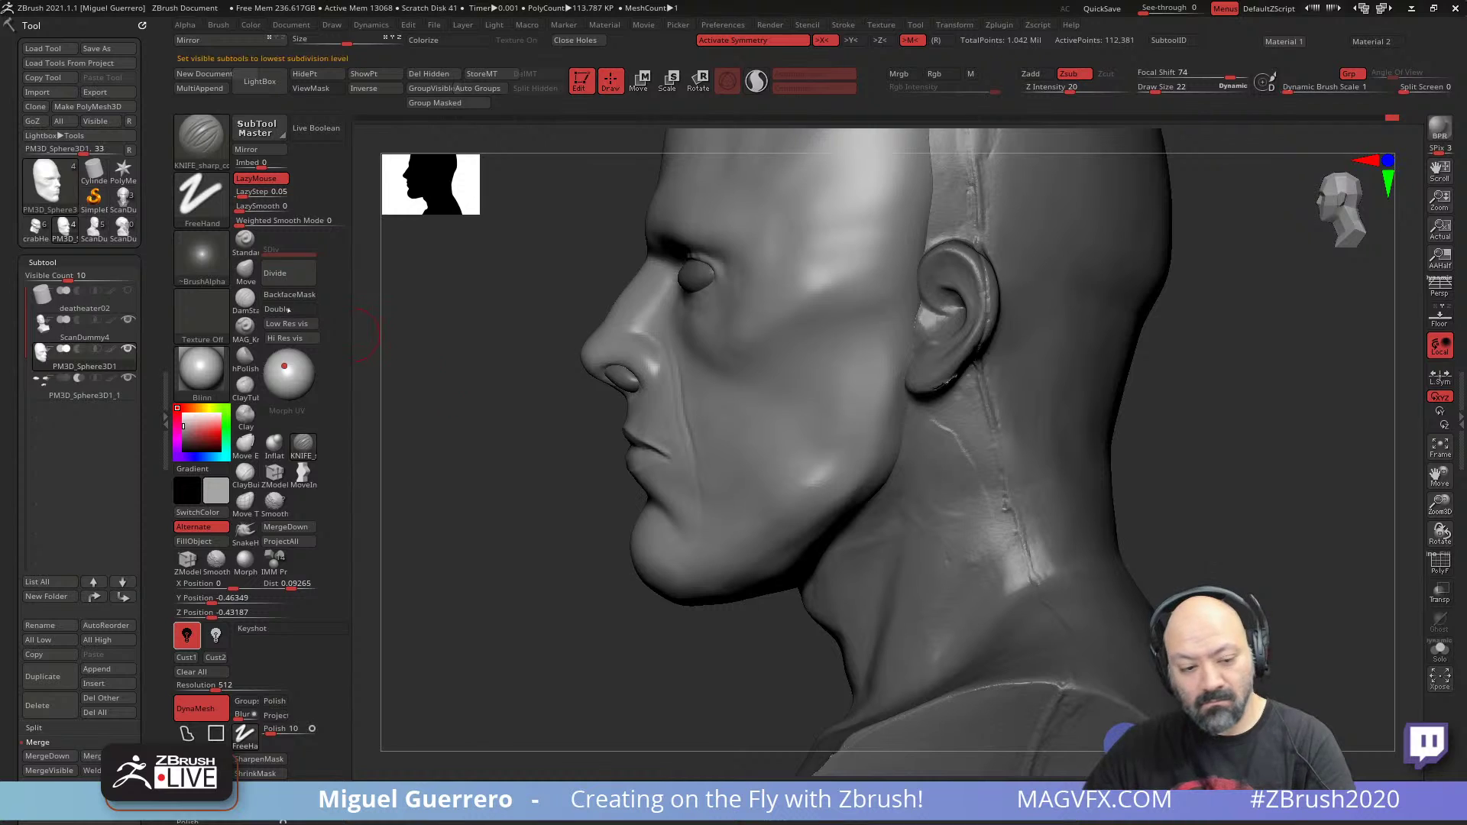
{"action": "left_click", "coordinate": [245, 272]}
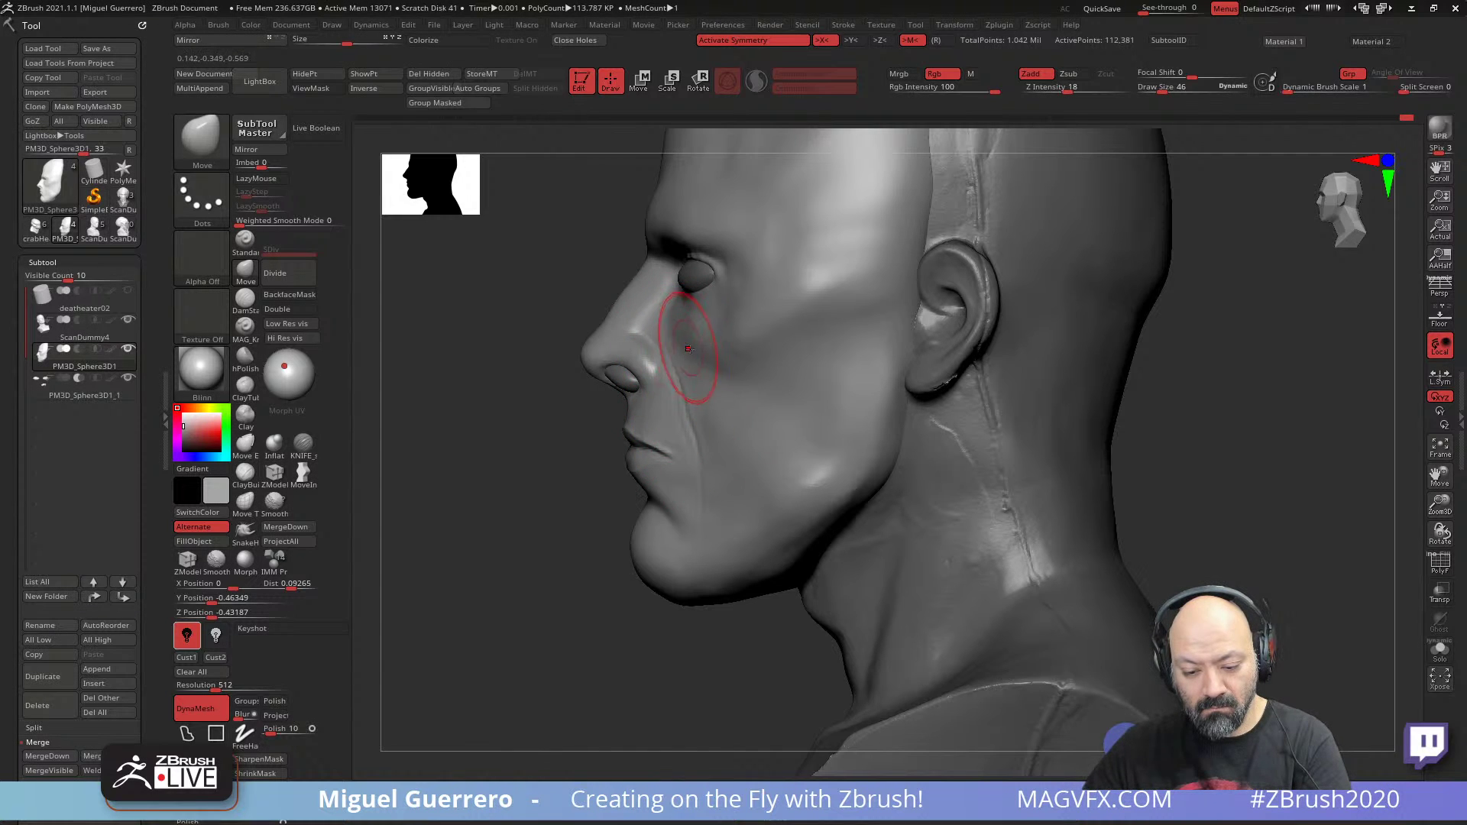
{"action": "right_click_drag", "start_coordinate": [725, 354], "coordinate": [856, 374]}
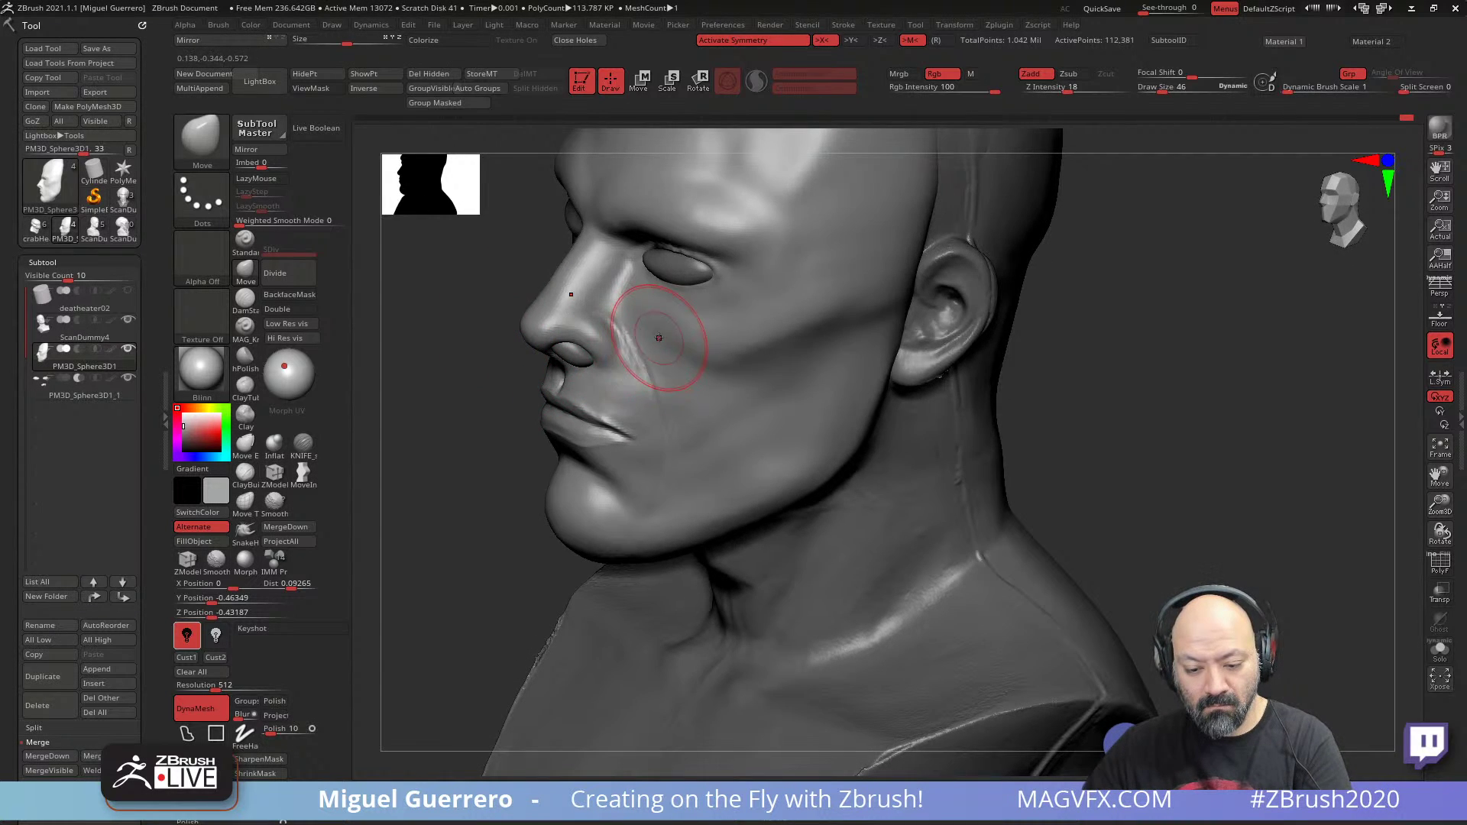
{"action": "right_click_drag", "start_coordinate": [962, 437], "coordinate": [1022, 400]}
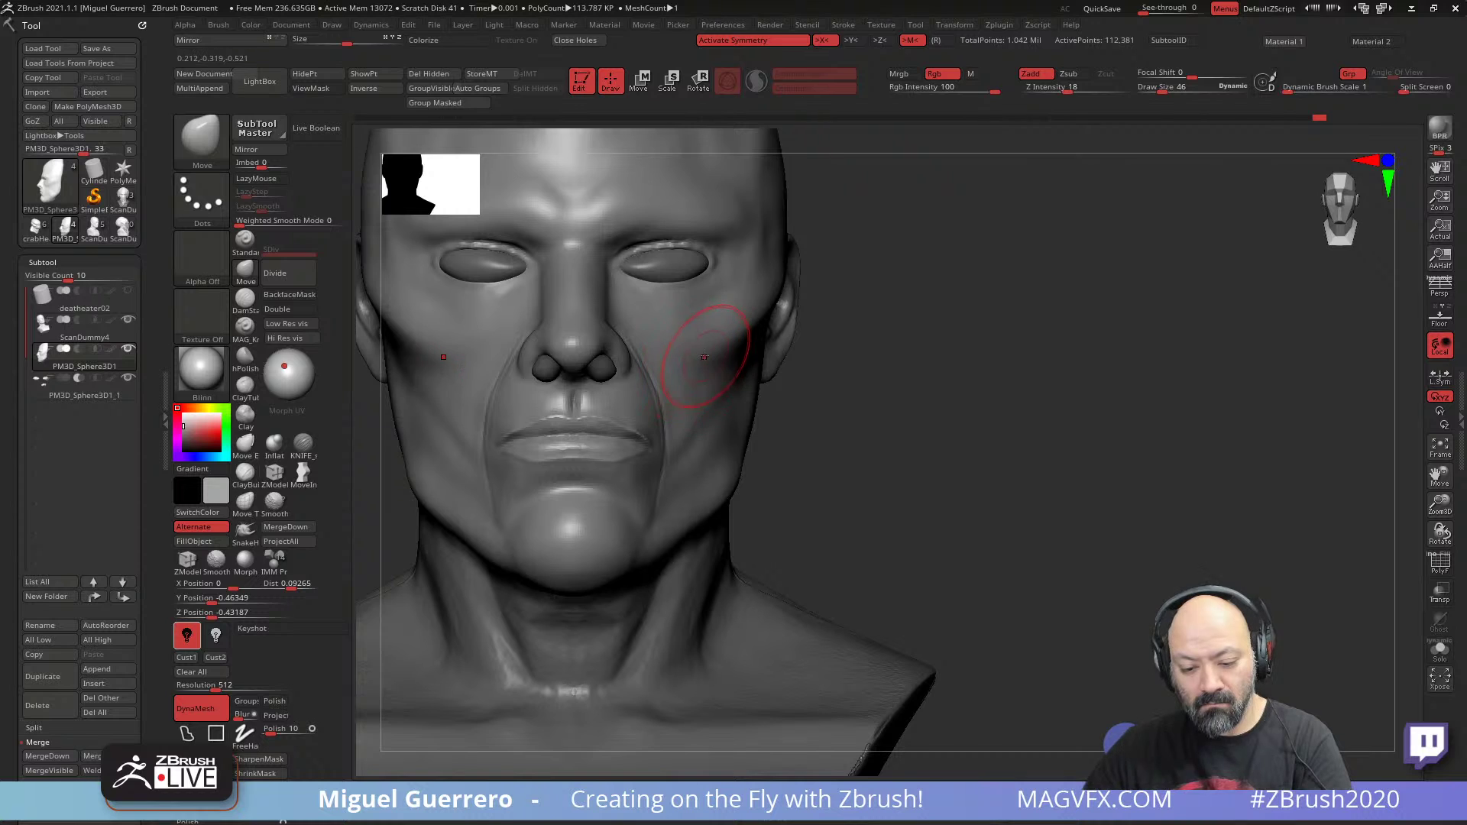
{"action": "left_click_drag", "start_coordinate": [736, 336], "coordinate": [741, 347]}
{"action": "key", "text": "bracketright"}
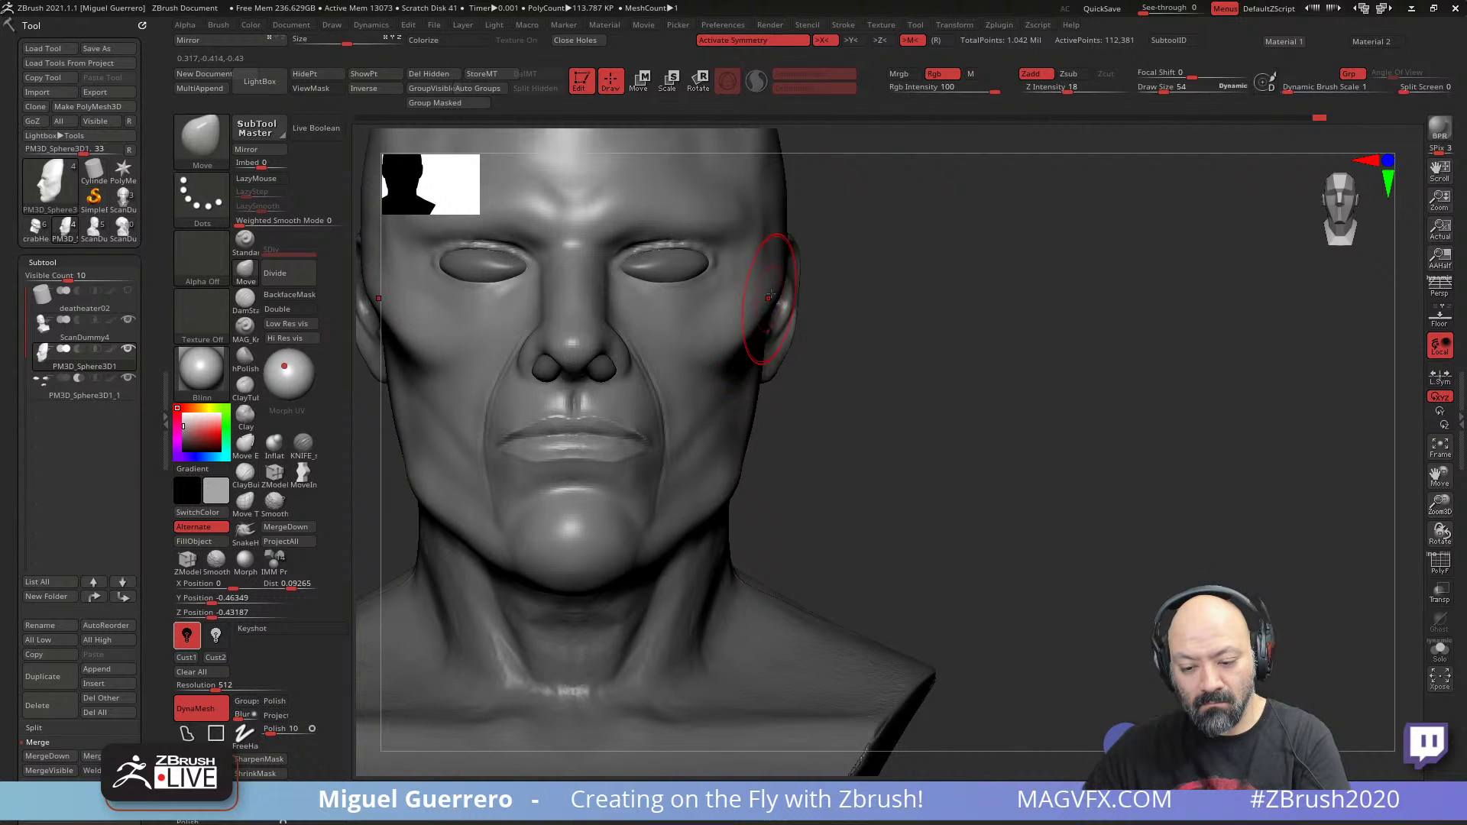
{"action": "right_click_drag", "start_coordinate": [859, 352], "coordinate": [650, 363]}
- Inspect the head's topology by briefly showing its polyframe wireframe, and hide it again
{"action": "mouse_move", "coordinate": [367, 471]}
{"action": "right_mouse_down", "text": "alt"}
{"action": "mouse_move", "coordinate": [551, 514]}
{"action": "mouse_move", "coordinate": [665, 485]}
{"action": "right_mouse_up", "text": "alt"}
{"action": "left_click", "coordinate": [1439, 562]}
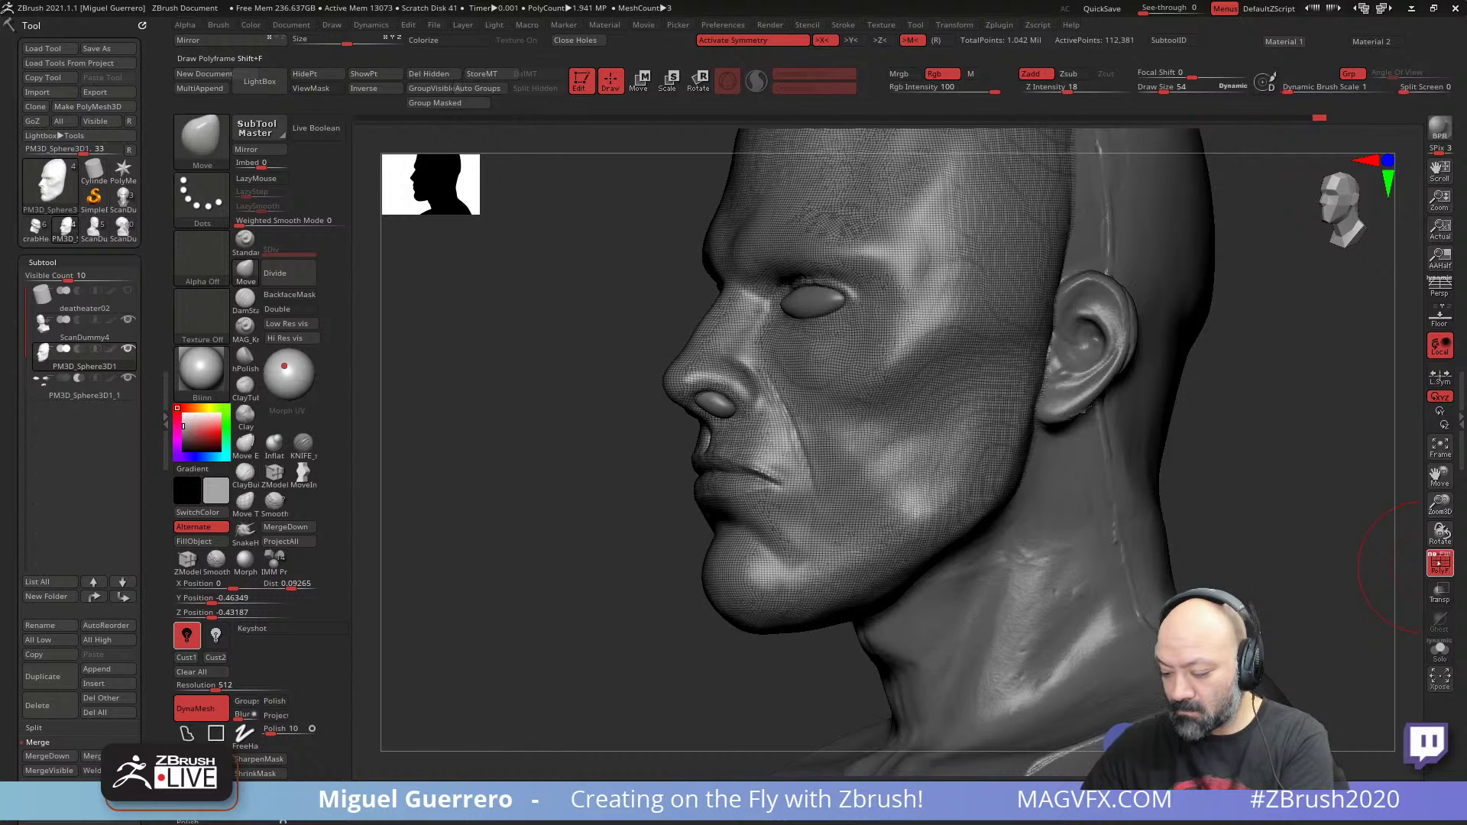
{"action": "left_click", "coordinate": [1440, 564]}
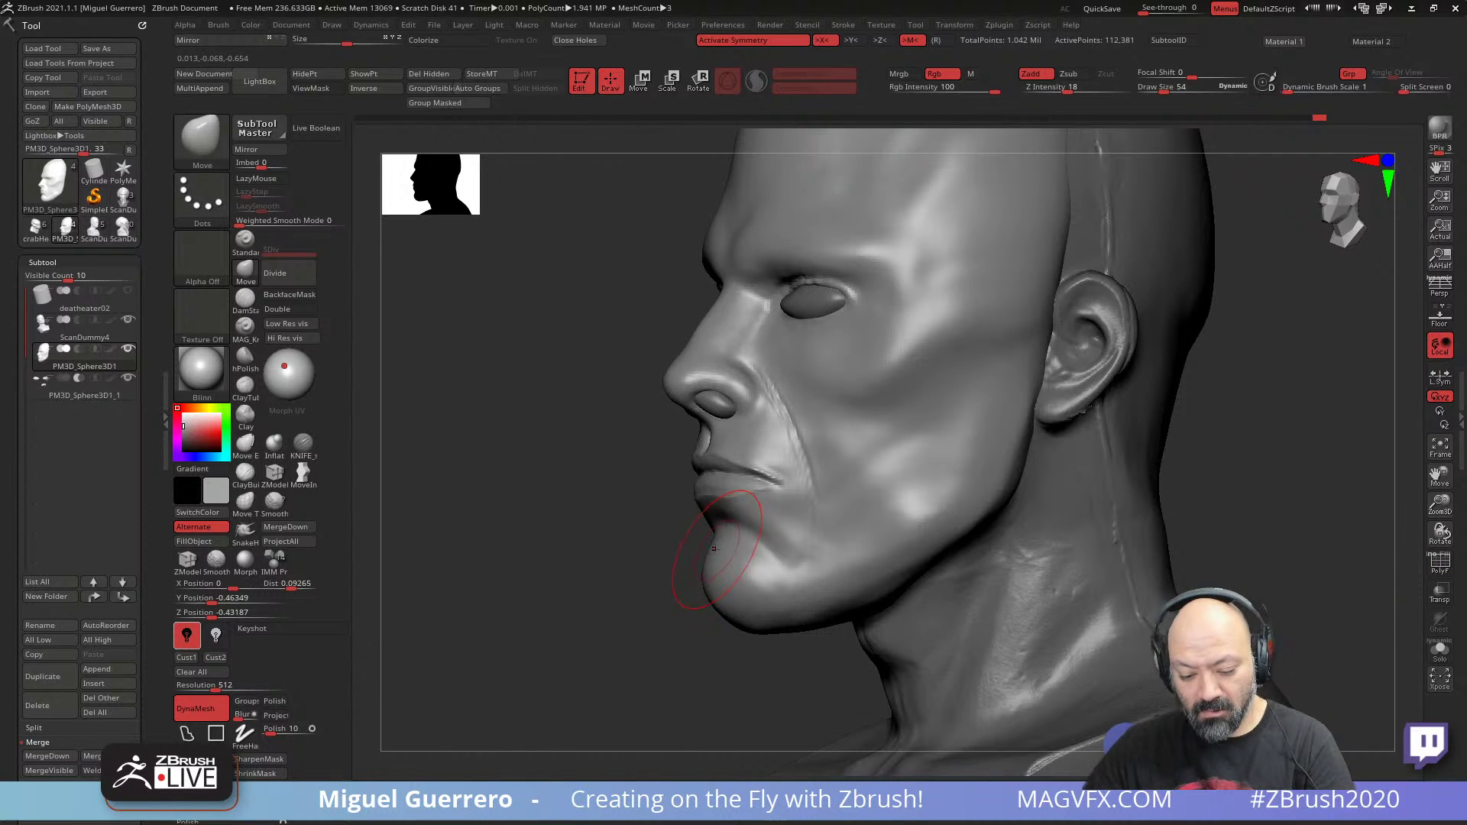
- Isolate the PM3D_Sphere3D1 face mesh in Solo mode, seen from the front
{"action": "right_click_drag", "start_coordinate": [604, 531], "coordinate": [692, 504]}
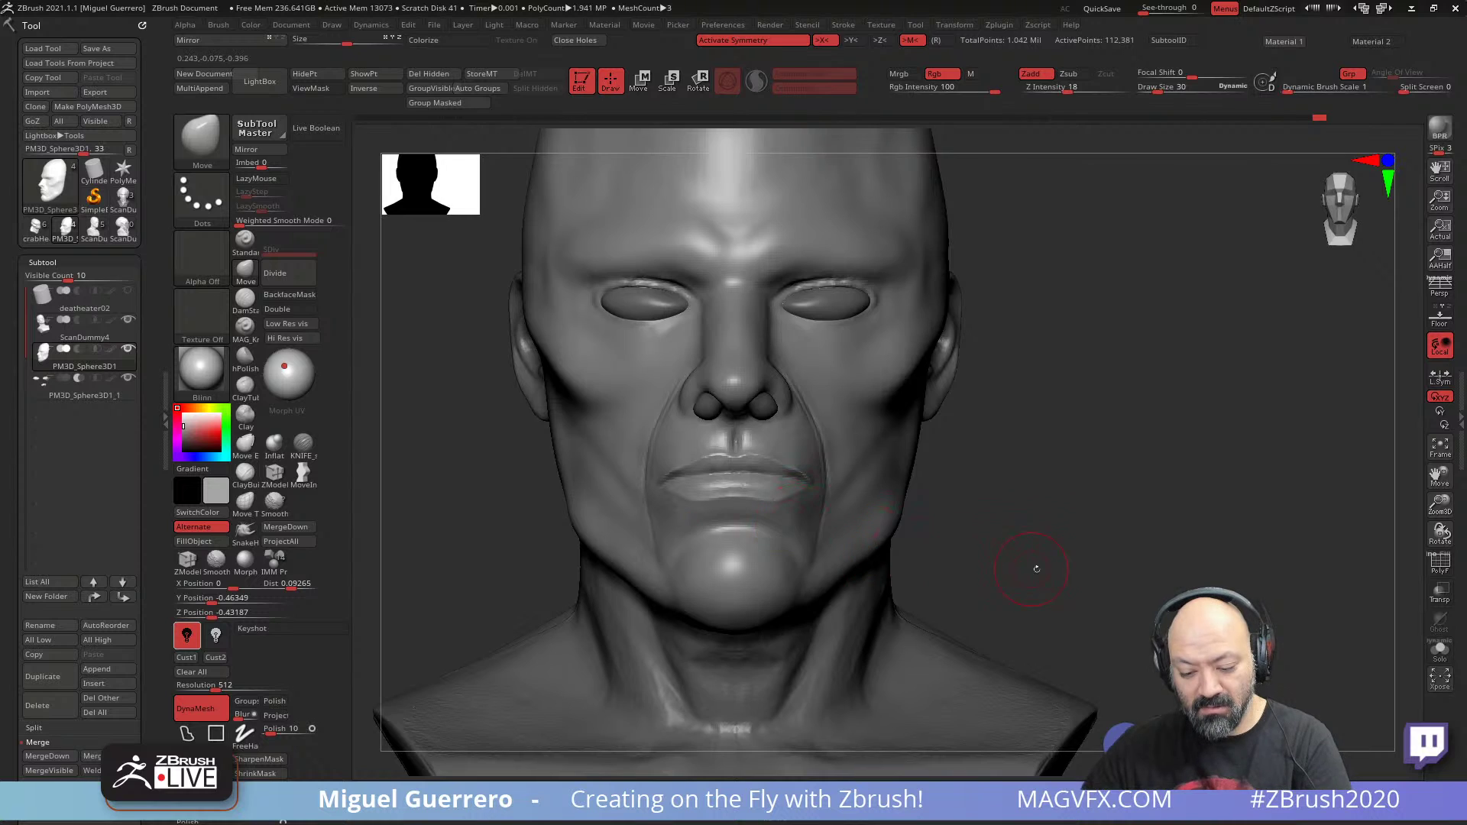
{"action": "left_click_drag", "start_coordinate": [1035, 567], "coordinate": [950, 550]}
{"action": "mouse_move", "coordinate": [596, 498]}
{"action": "left_mouse_down"}
{"action": "mouse_move", "coordinate": [577, 495]}
{"action": "mouse_move", "coordinate": [604, 474]}
{"action": "left_mouse_up"}
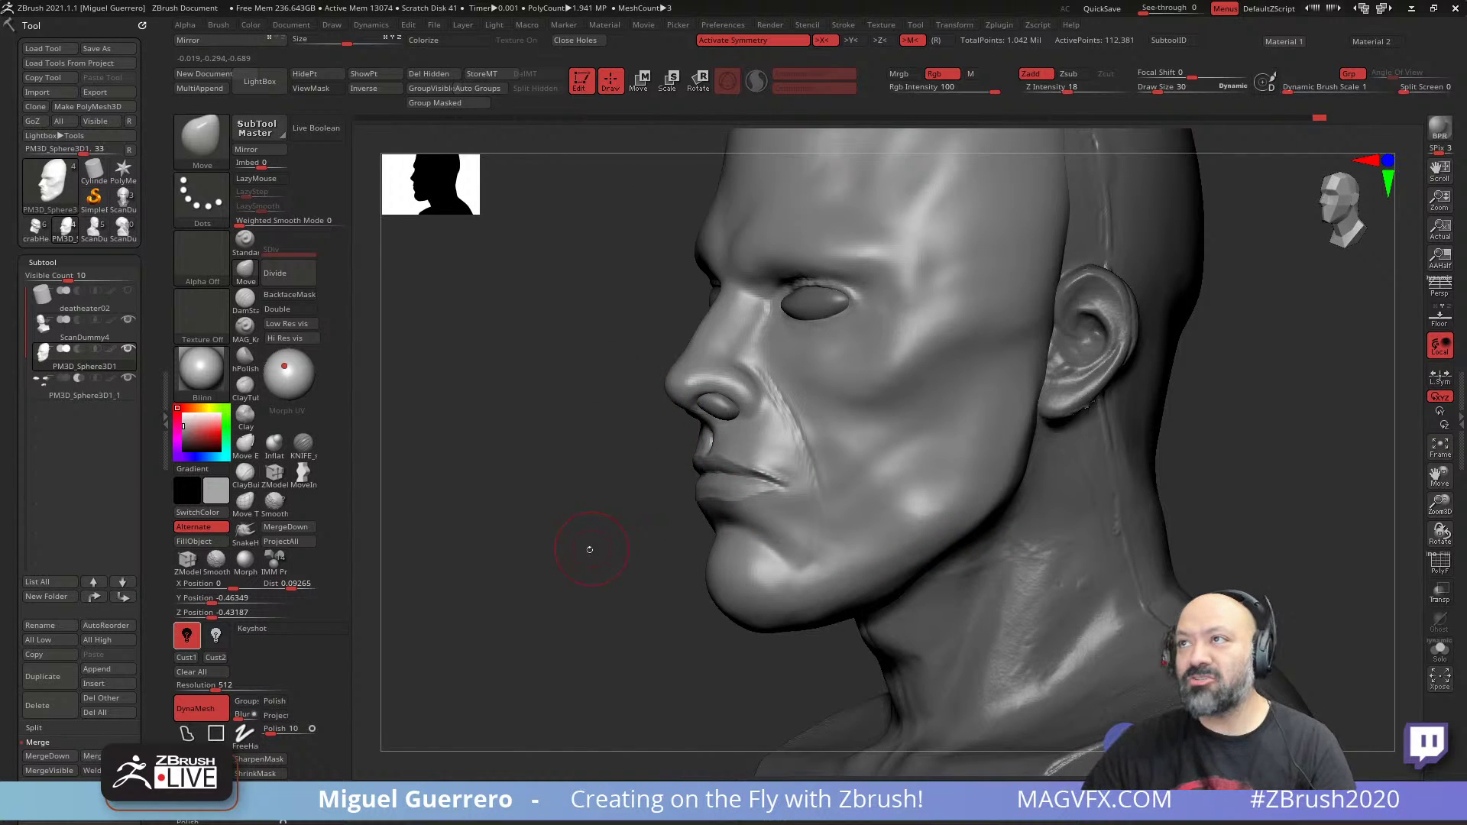
{"action": "mouse_move", "coordinate": [589, 549]}
{"action": "right_mouse_down"}
{"action": "mouse_move", "coordinate": [583, 580]}
{"action": "mouse_move", "coordinate": [525, 557]}
{"action": "right_mouse_up"}
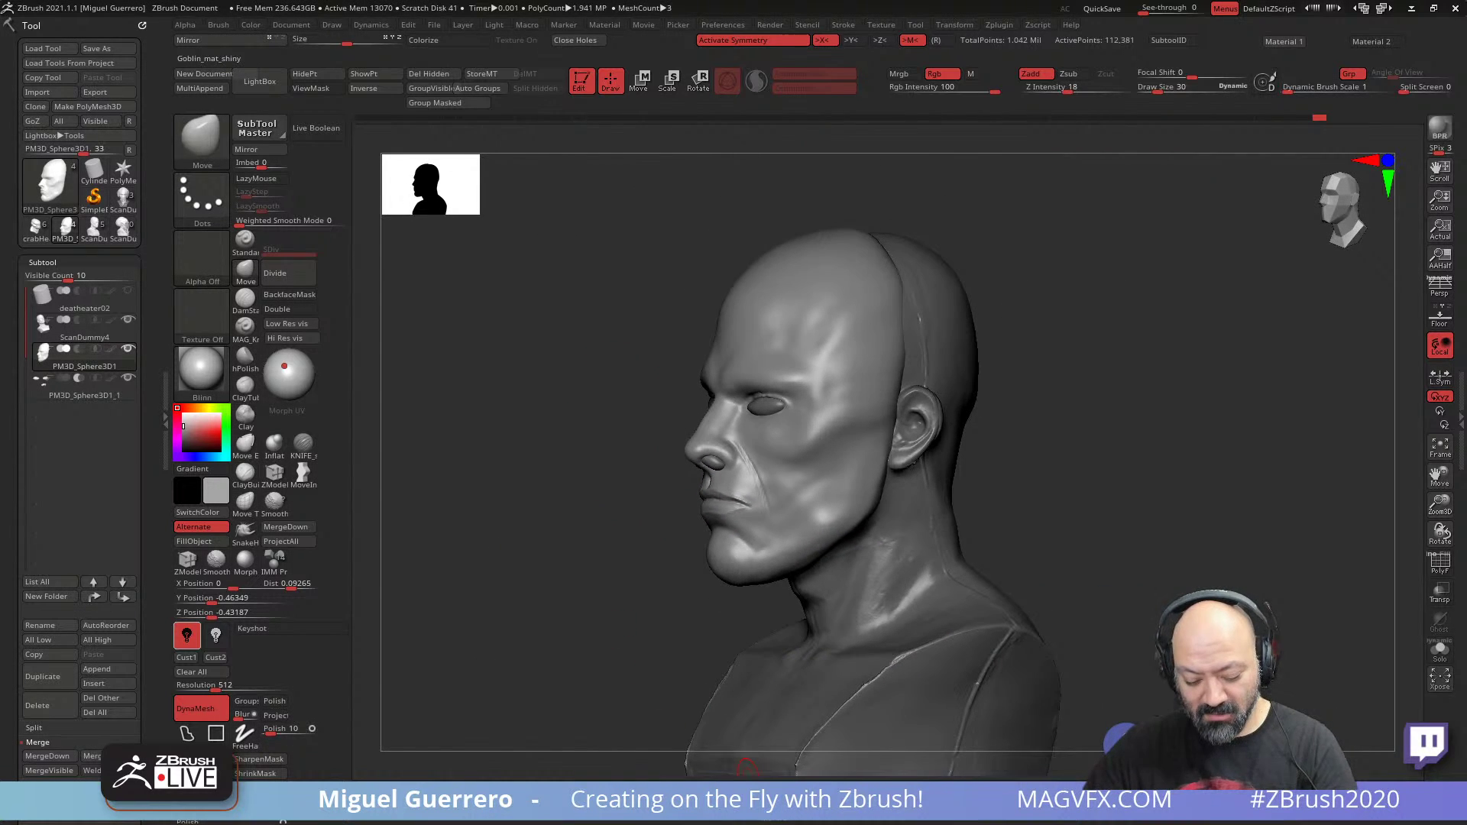
{"action": "right_click_drag", "start_coordinate": [589, 678], "coordinate": [627, 579]}
{"action": "left_click", "coordinate": [1439, 651]}
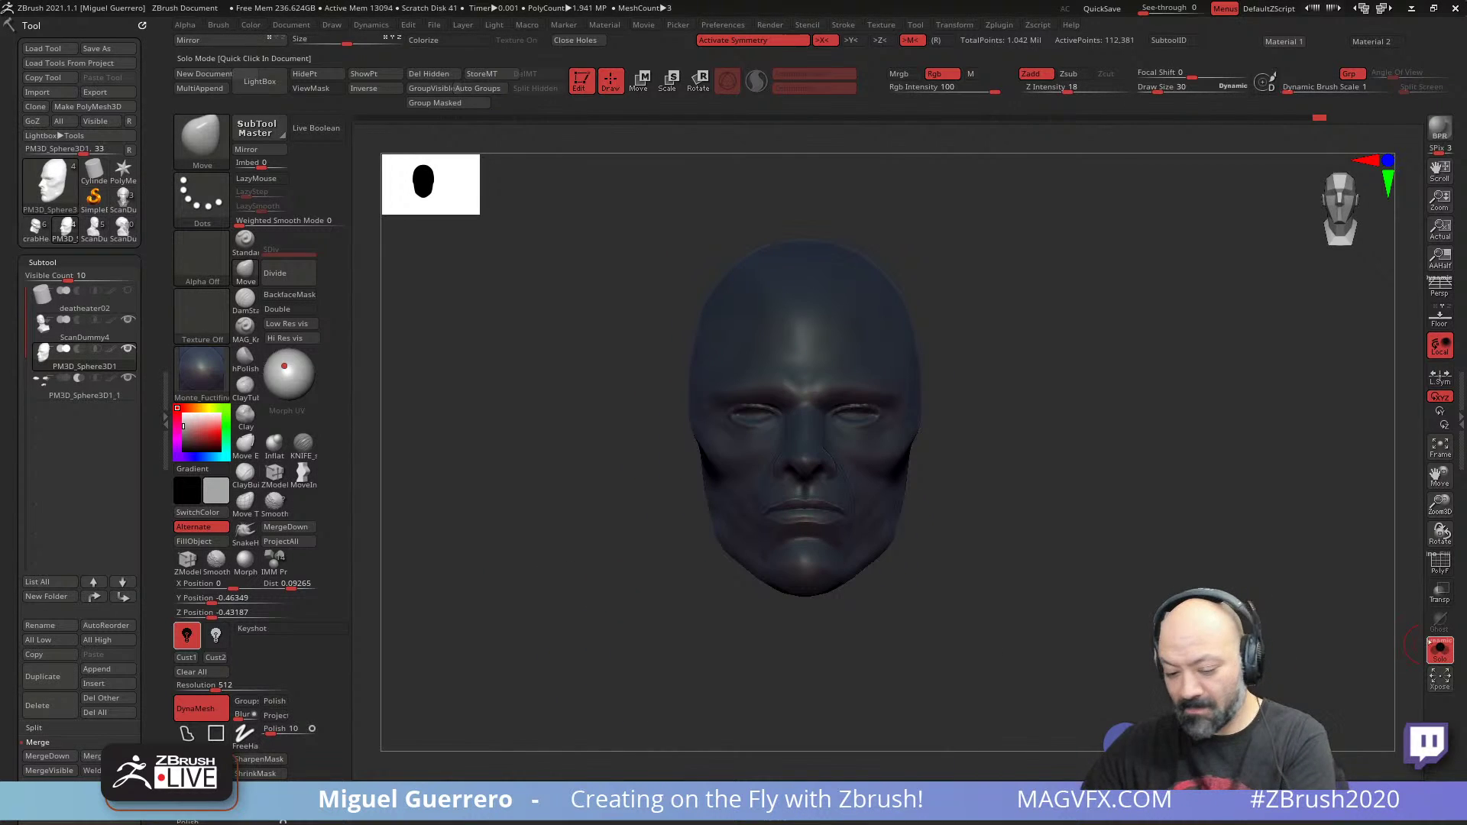
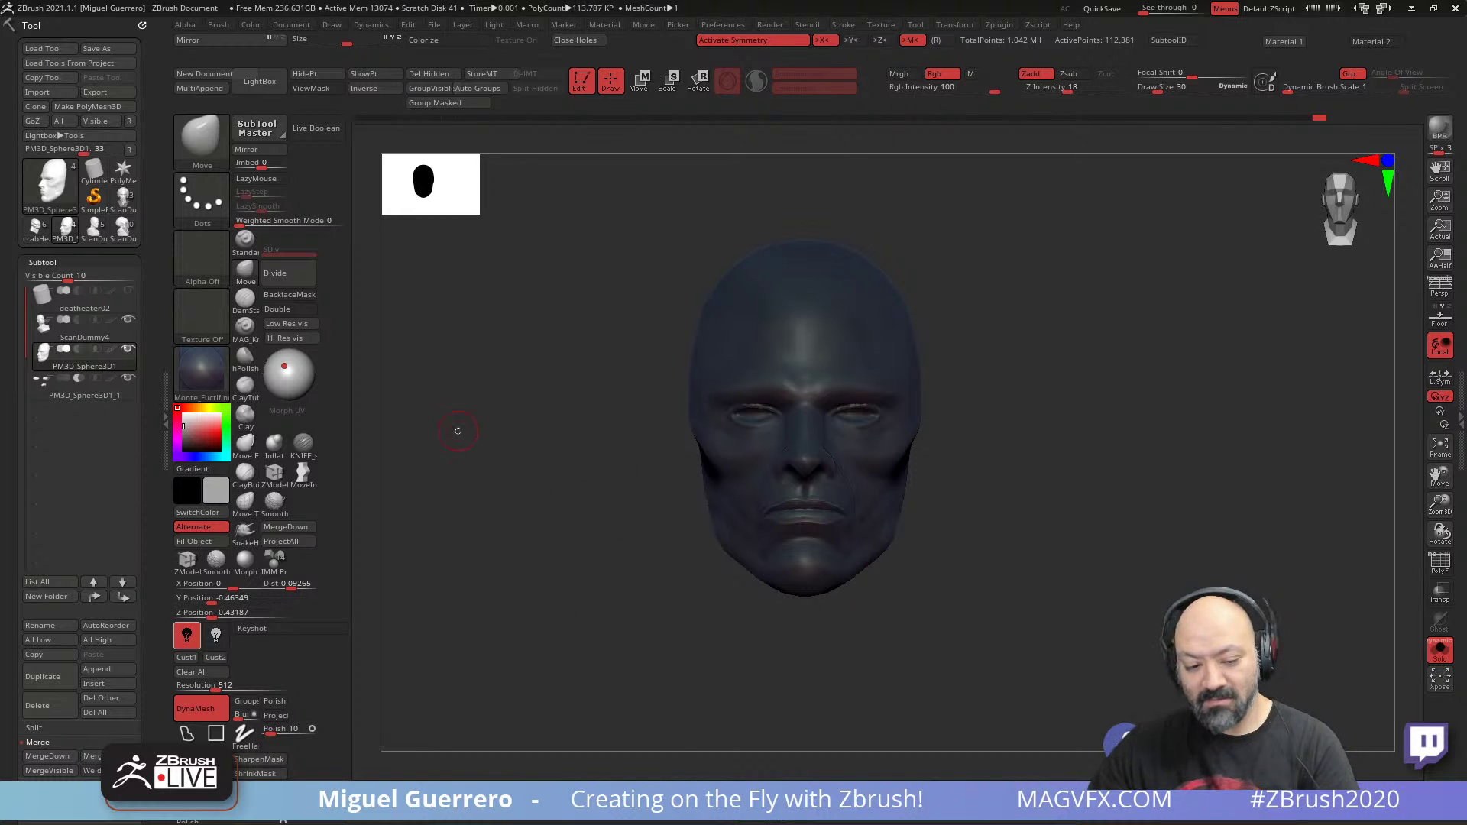
- Paint a symmetrical mask over both eye areas of the isolated face
{"action": "key", "text": "b"}
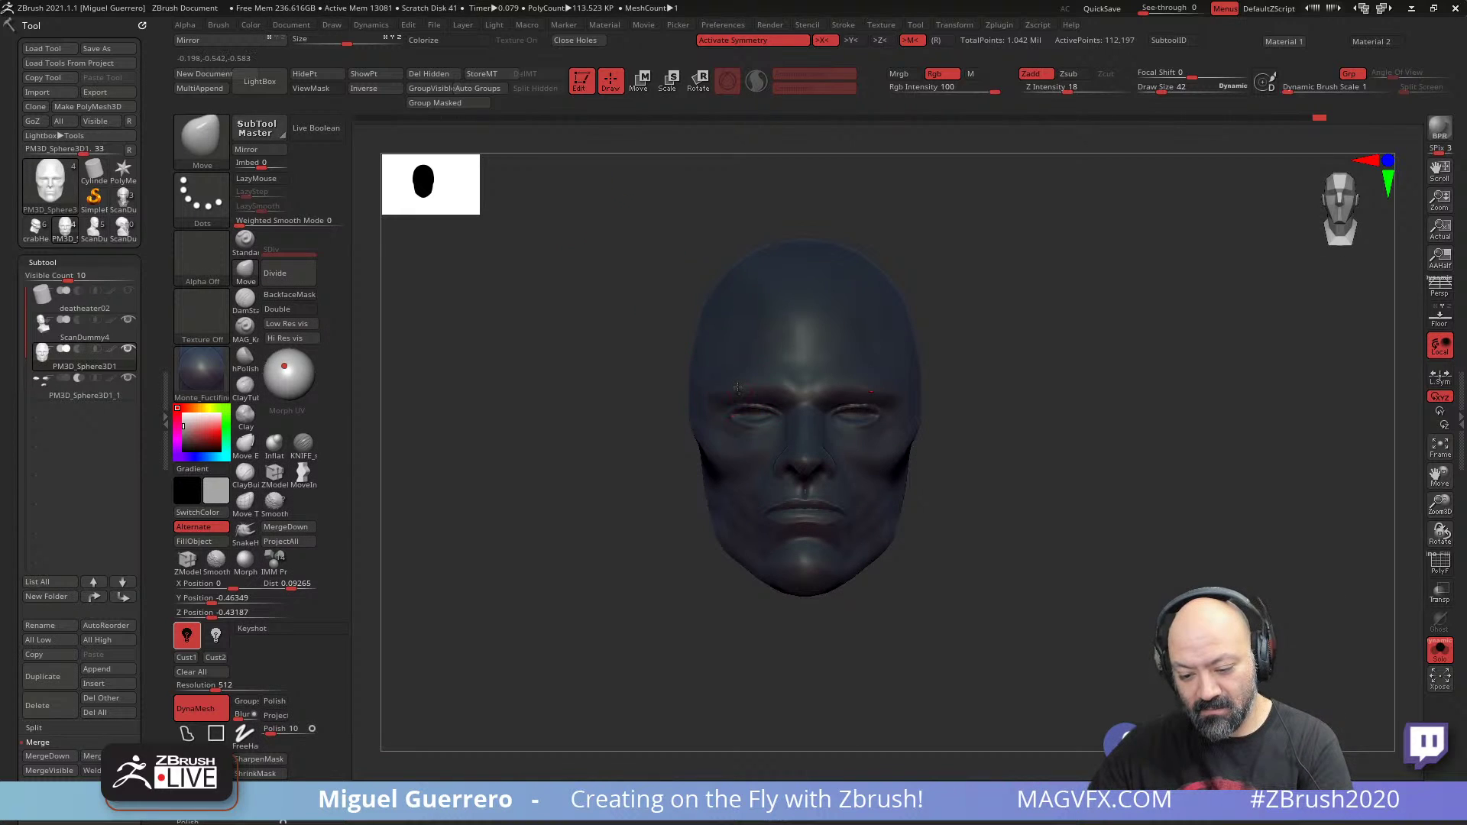
{"action": "mouse_move", "coordinate": [737, 420]}
{"action": "left_mouse_down", "text": "ctrl"}
{"action": "mouse_move", "coordinate": [764, 428]}
{"action": "mouse_move", "coordinate": [745, 424]}
{"action": "left_mouse_up", "text": "ctrl"}
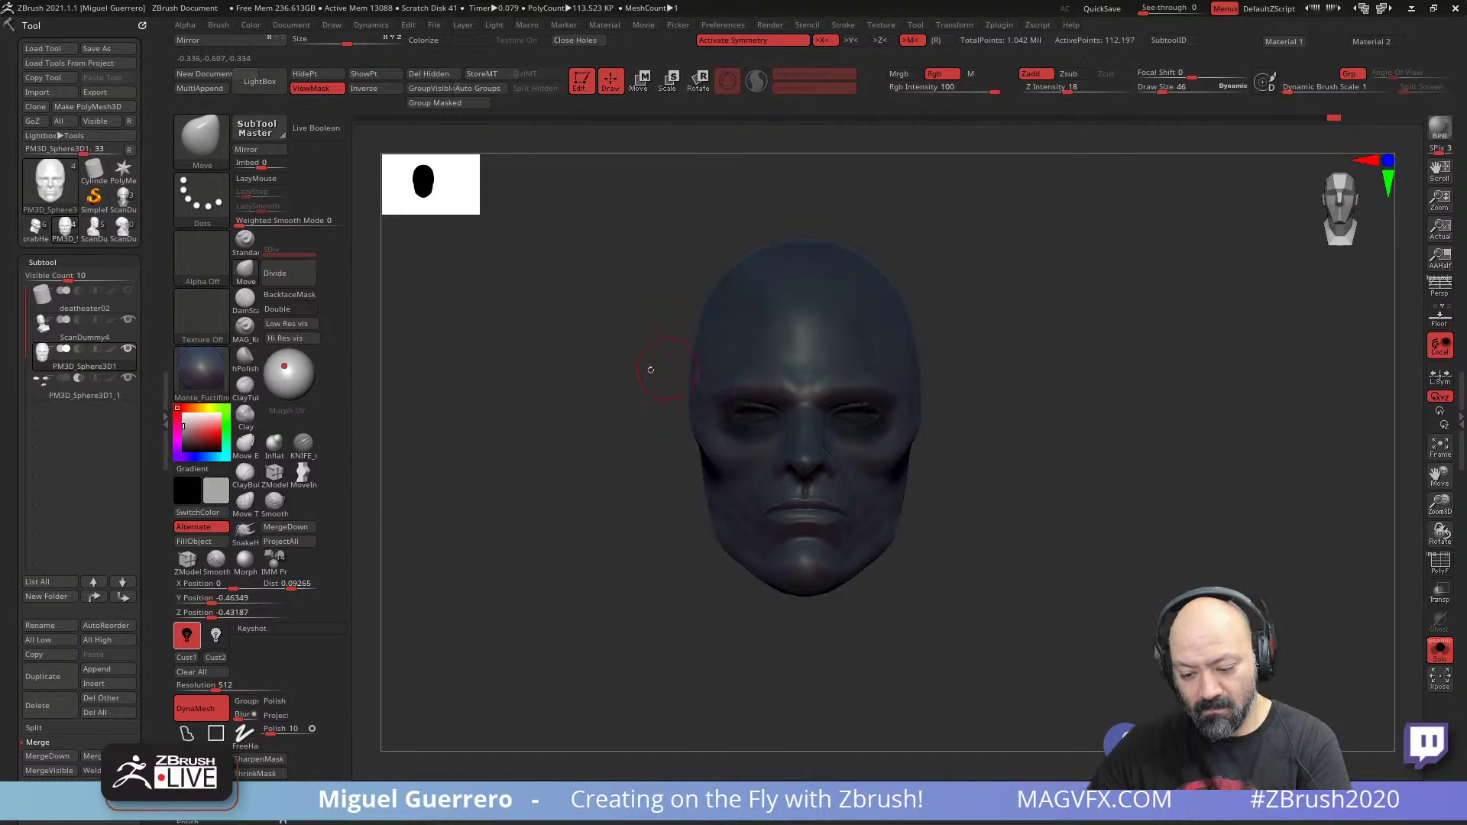
{"action": "left_click_drag", "start_coordinate": [647, 371], "coordinate": [561, 397]}
- Try the L03, z6_2 and Goblin_mat_shiny materials on the face and settle on Blinn
{"action": "left_click", "coordinate": [653, 801]}
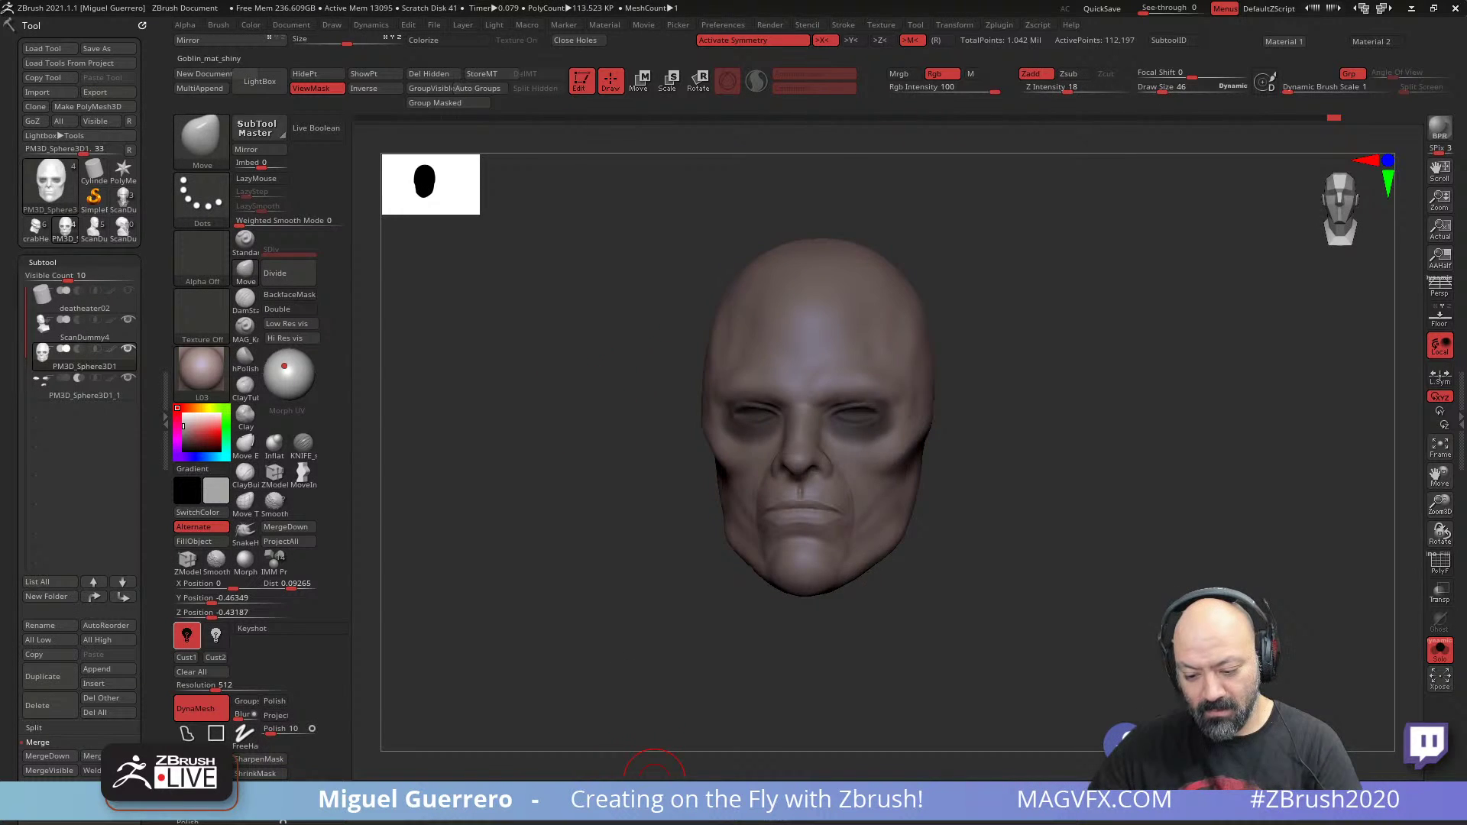
{"action": "left_click", "coordinate": [683, 801]}
{"action": "left_click", "coordinate": [654, 801]}
{"action": "left_click_drag", "start_coordinate": [635, 722], "coordinate": [673, 718]}
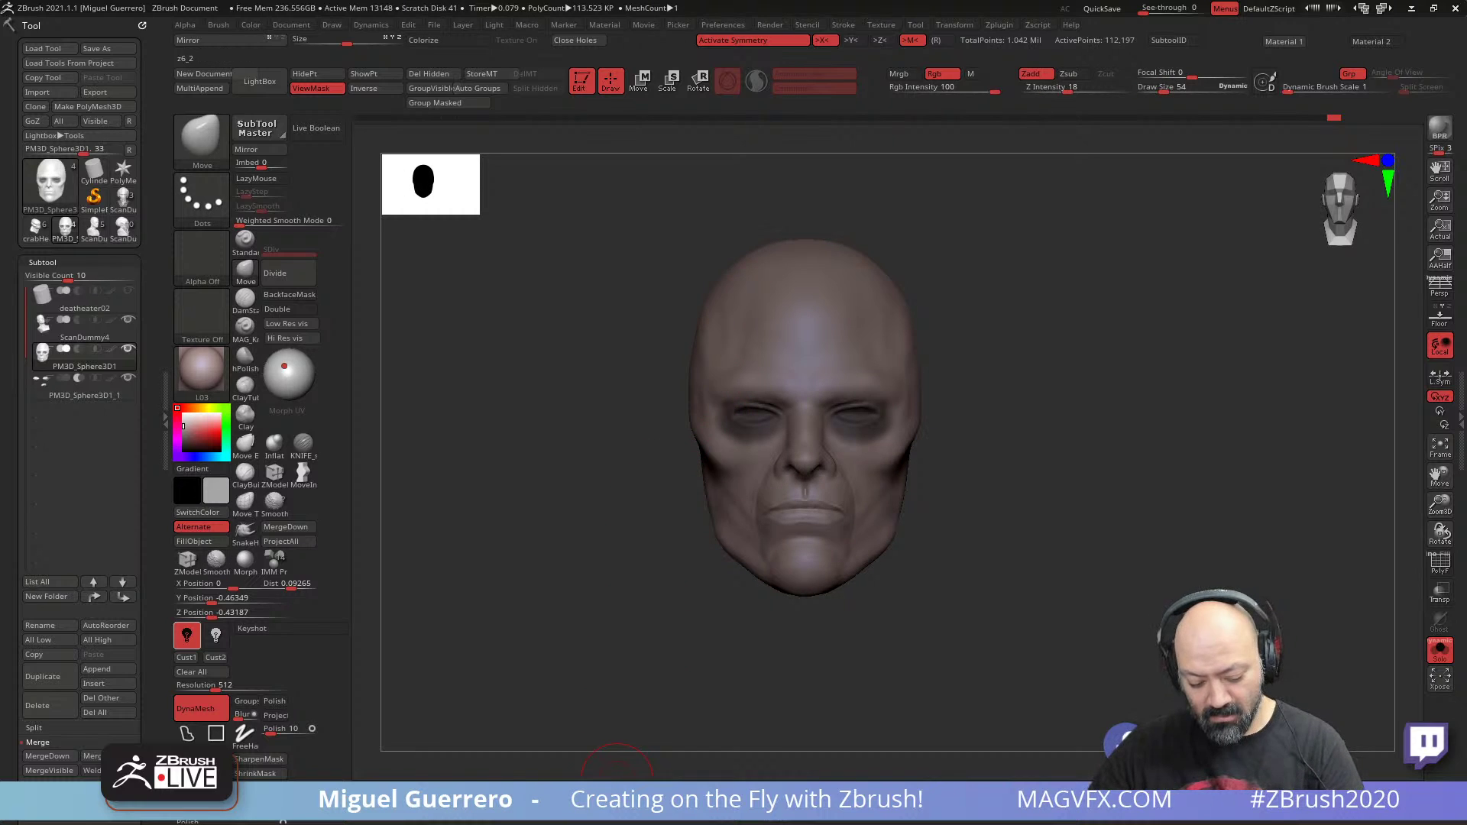
{"action": "left_click", "coordinate": [627, 800]}
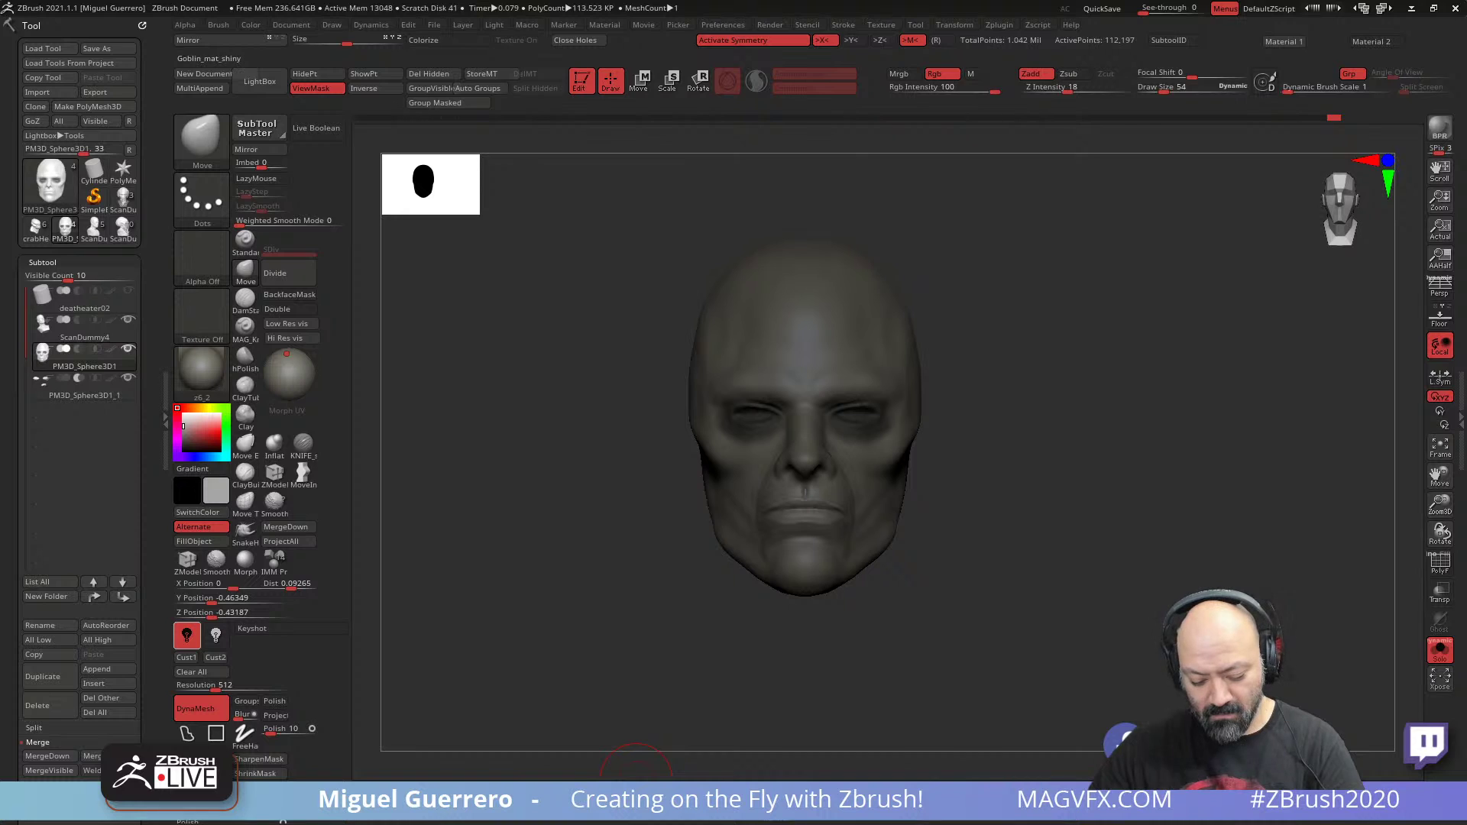
{"action": "left_click", "coordinate": [712, 801]}
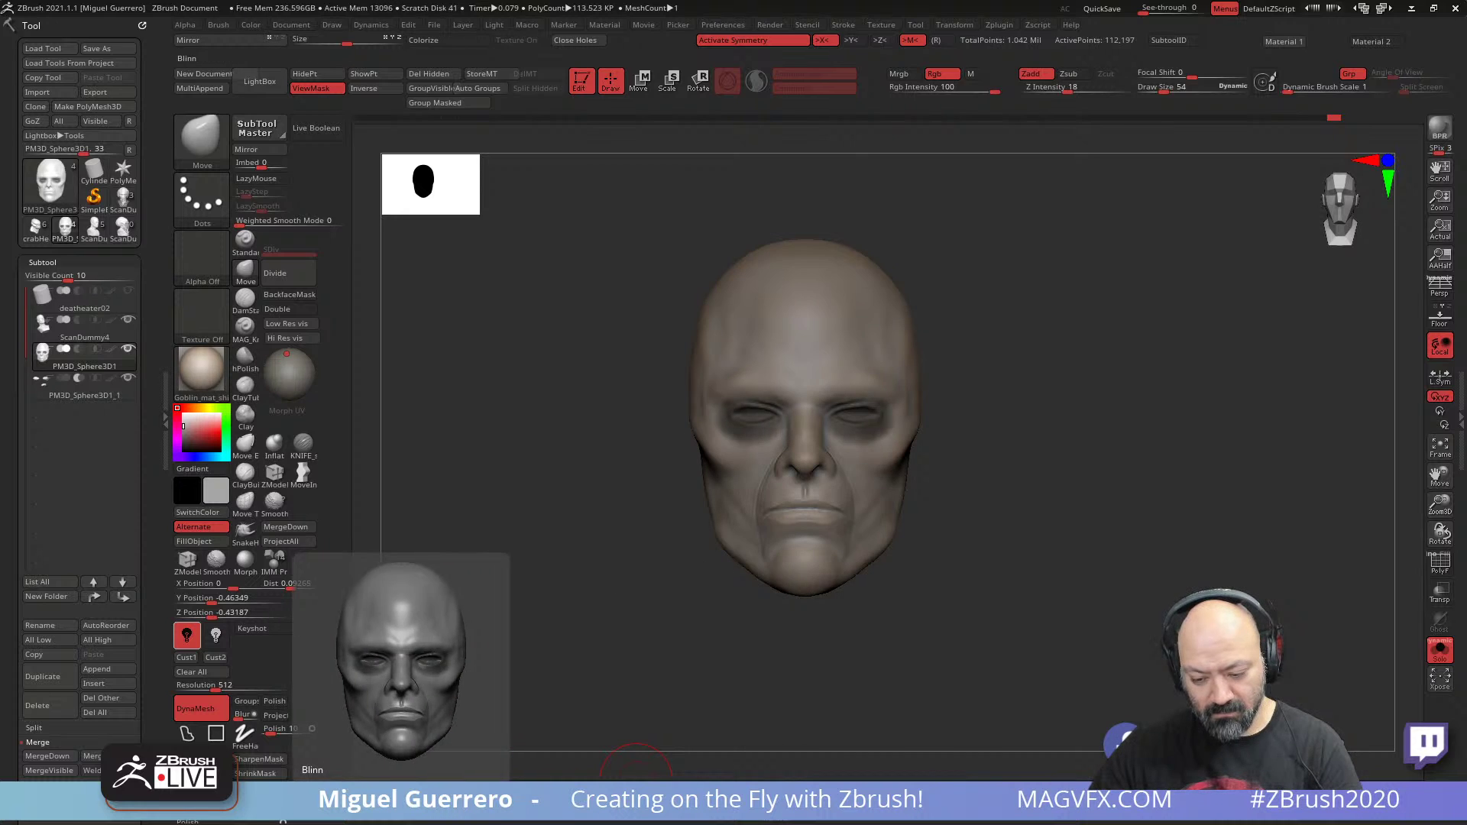
{"action": "left_click", "coordinate": [401, 801]}
- Define the brow line above both eyes with large DamStandard strokes, starting at draw size 102
{"action": "right_click_drag", "start_coordinate": [534, 475], "coordinate": [552, 527], "text": "ctrl"}
{"action": "right_click_drag", "start_coordinate": [552, 527], "coordinate": [582, 517]}
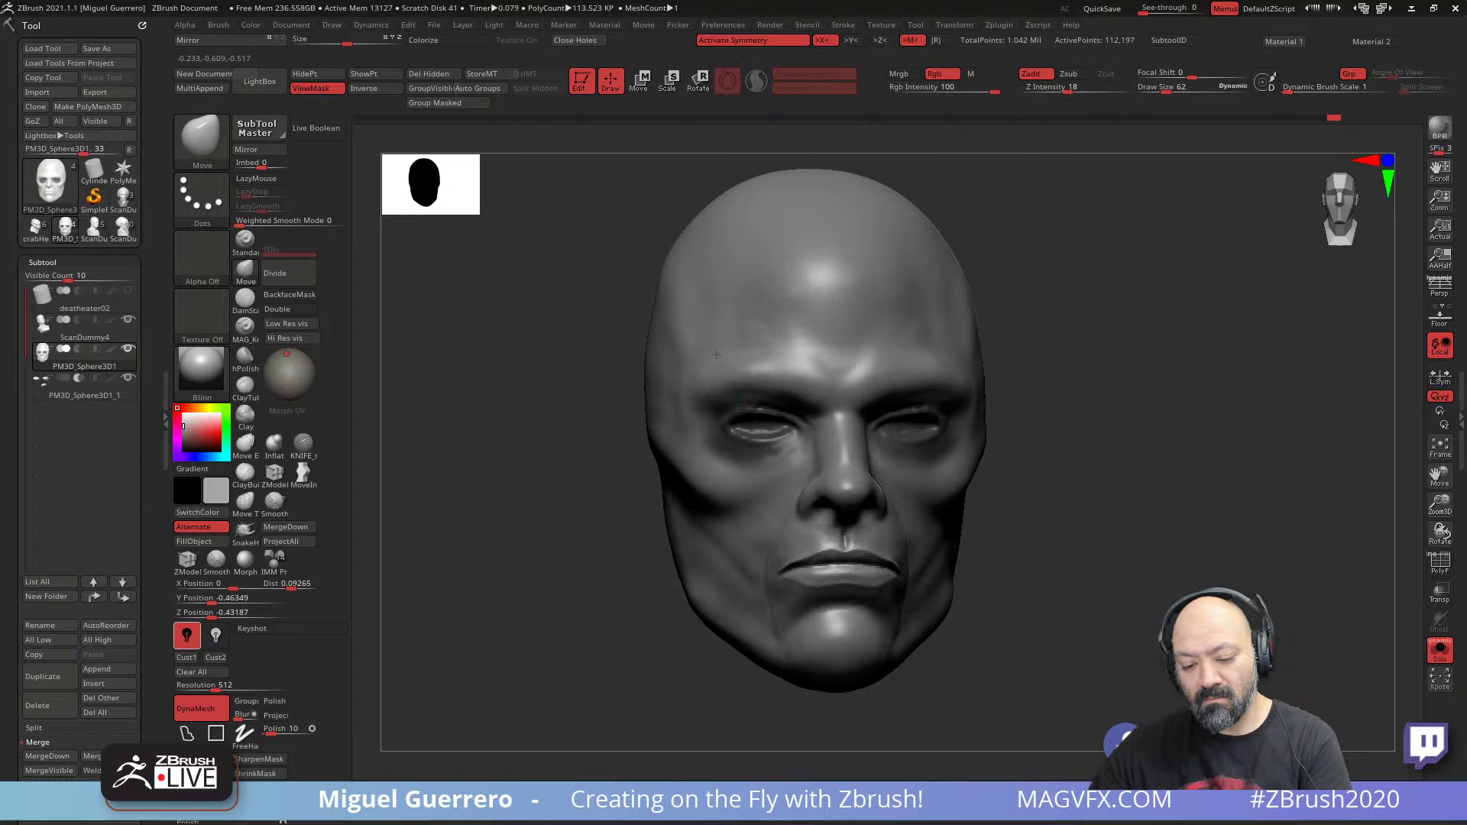
{"action": "right_click_drag", "start_coordinate": [522, 424], "coordinate": [495, 442], "text": "shift"}
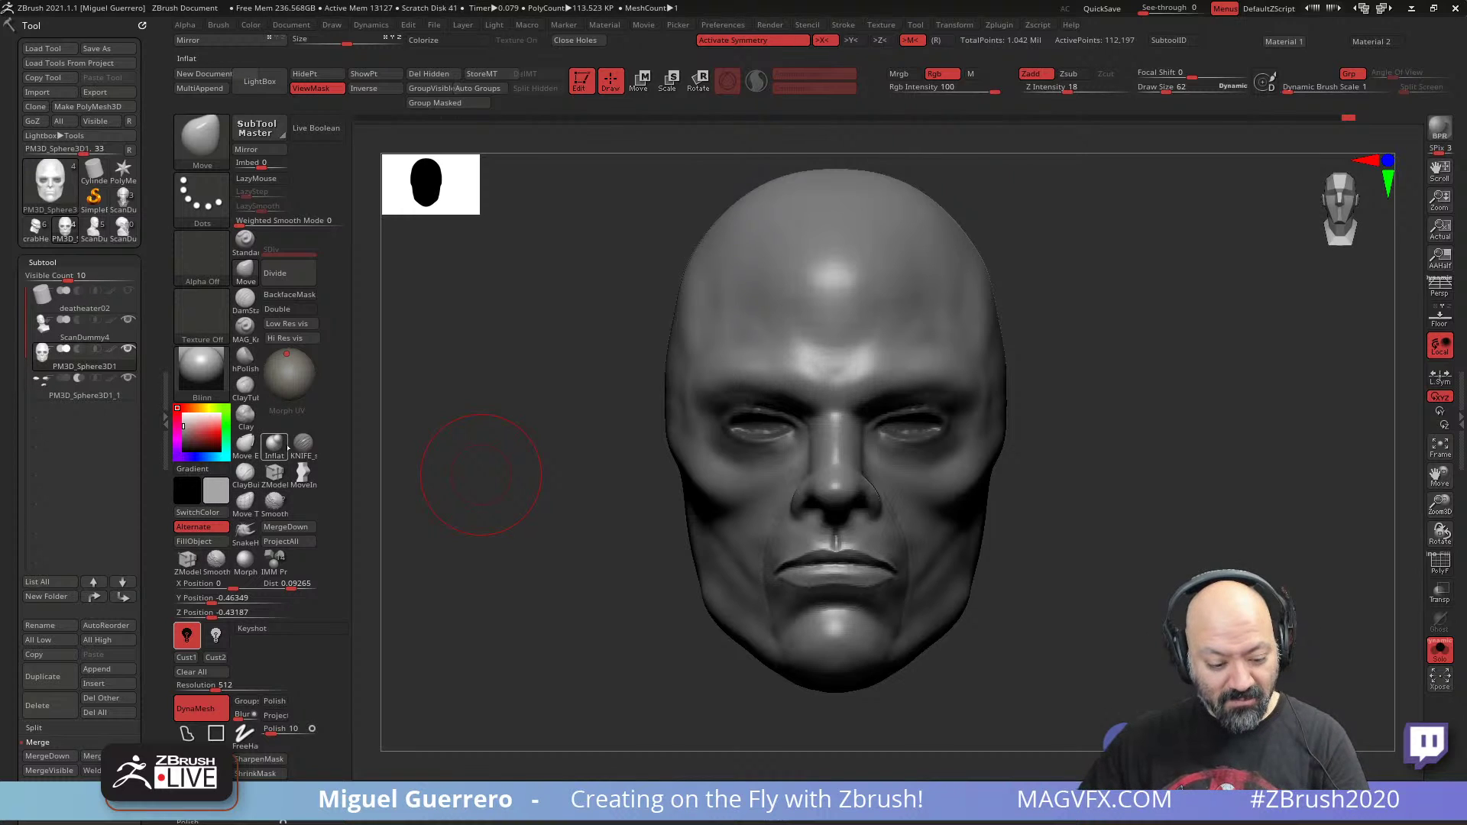
{"action": "left_click", "coordinate": [243, 324]}
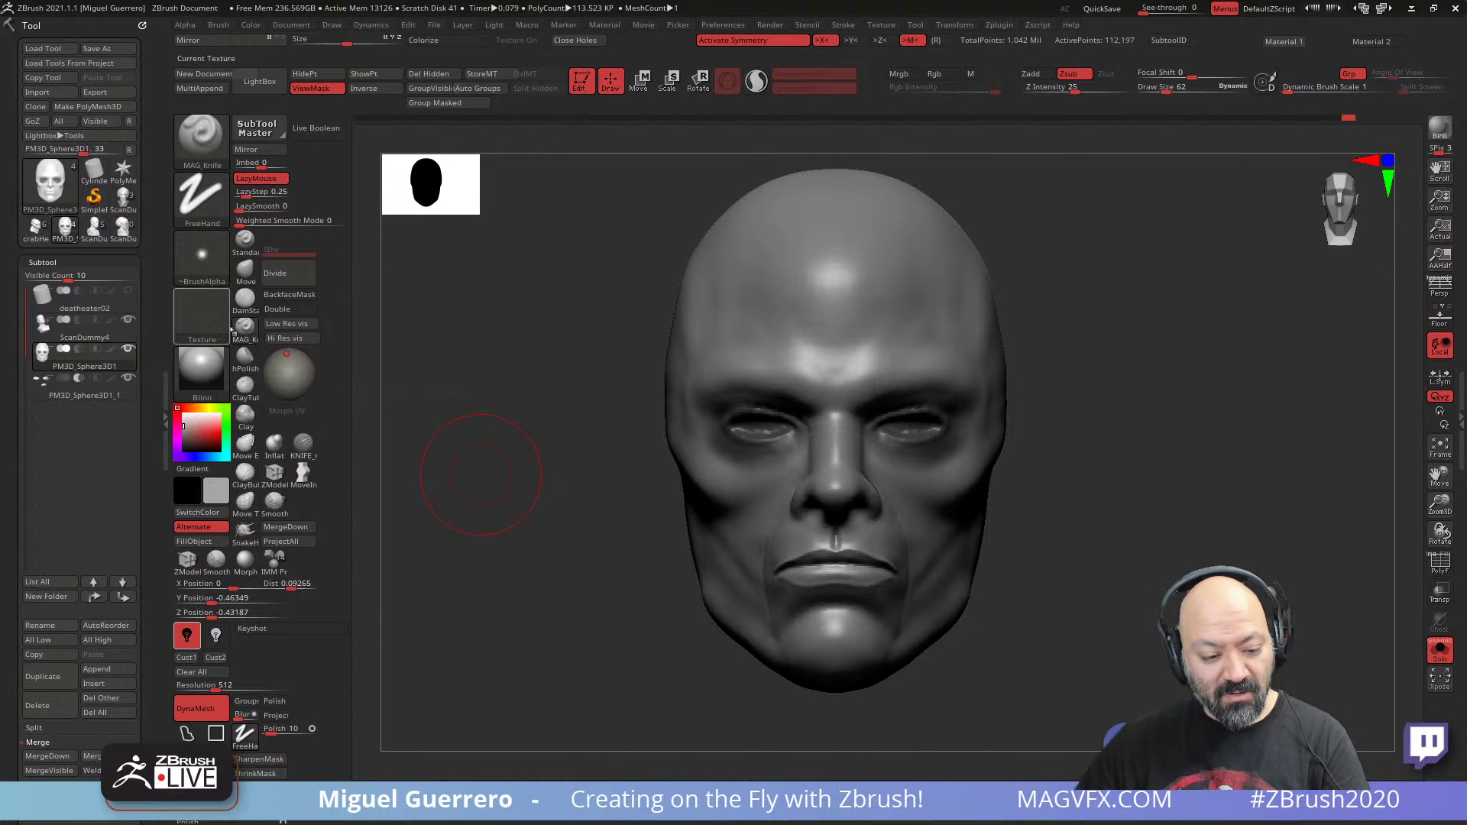
{"action": "left_click", "coordinate": [245, 299]}
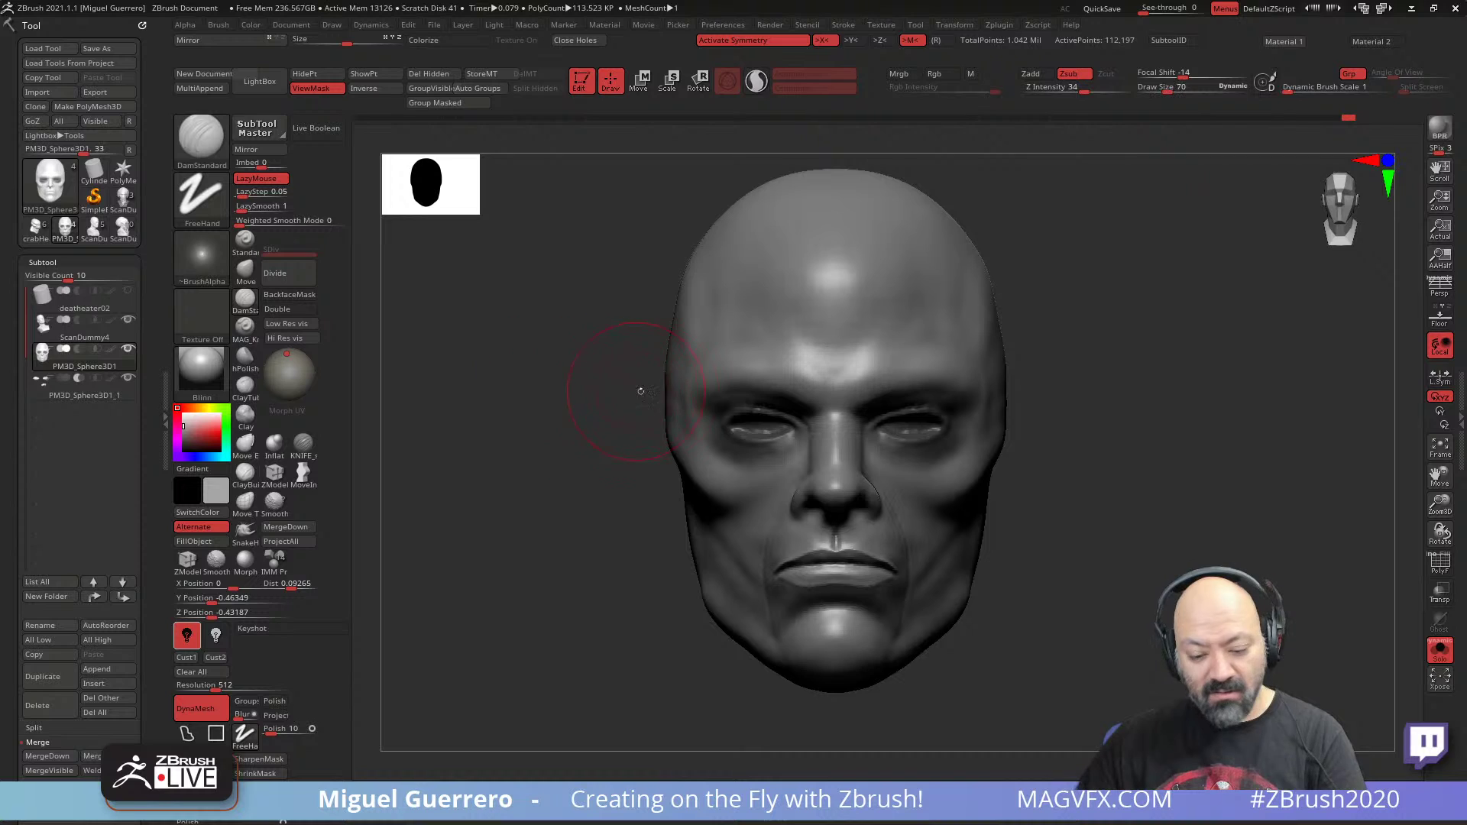
{"action": "key", "text": "bracketright"}
{"action": "key", "text": "bracketright"}
{"action": "key", "text": "bracketright"}
{"action": "key", "text": "bracketright"}
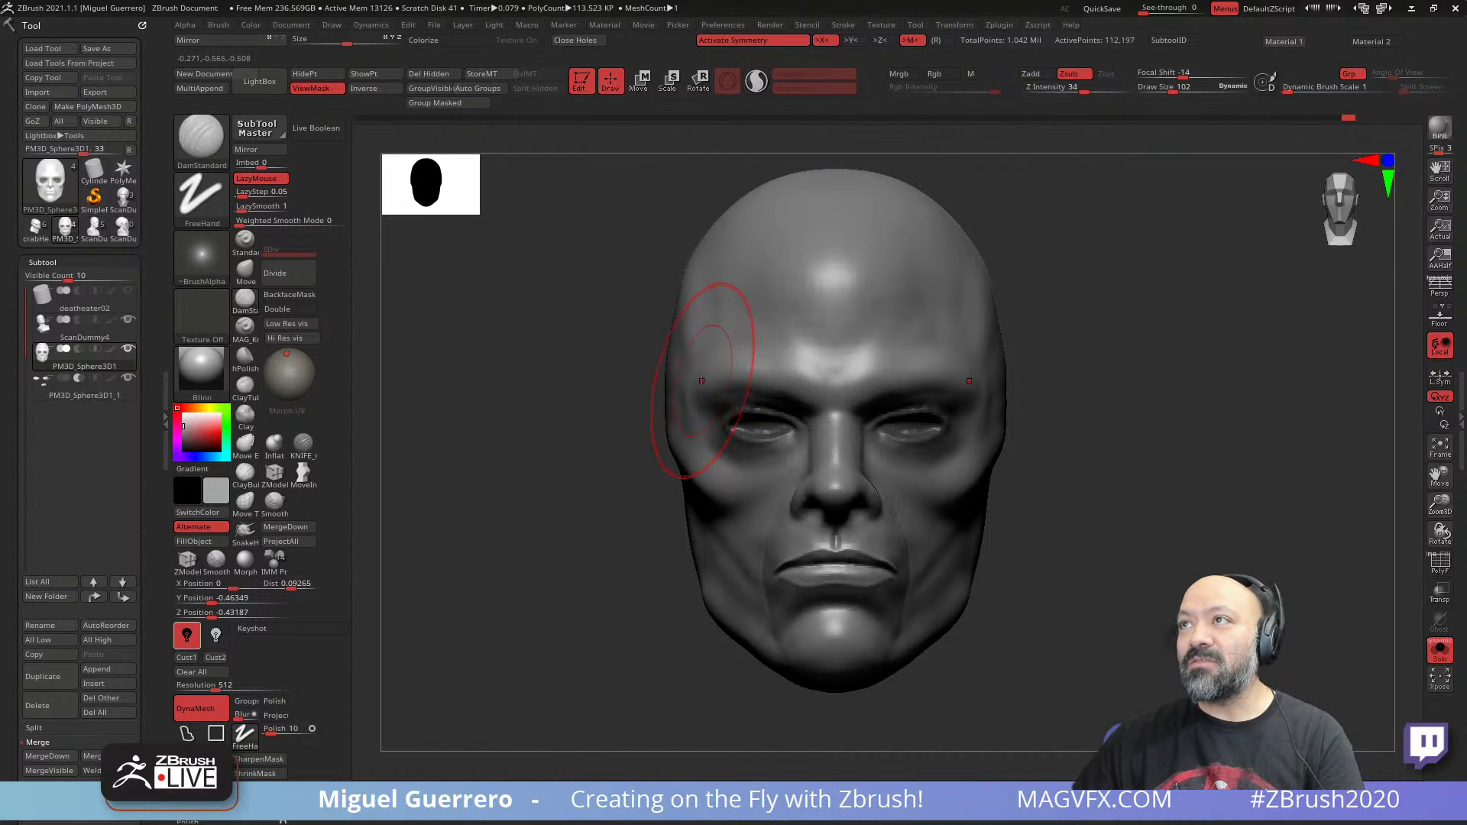
{"action": "left_click_drag", "start_coordinate": [707, 380], "coordinate": [829, 394]}
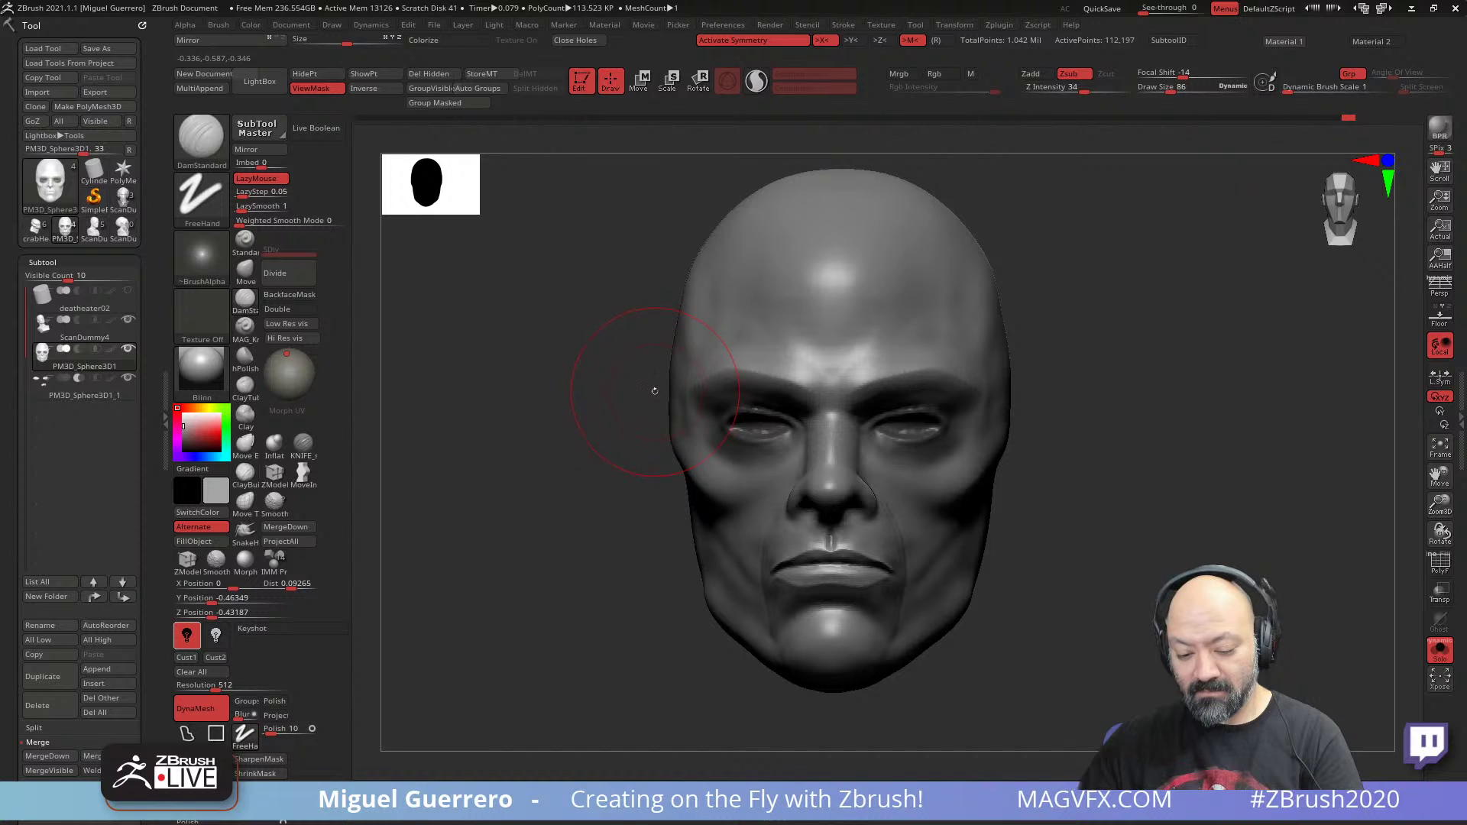
{"action": "left_click_drag", "start_coordinate": [565, 395], "coordinate": [699, 379]}
{"action": "left_click_drag", "start_coordinate": [603, 424], "coordinate": [594, 439]}
- Sharpen the nose bridge with a DamStandard stroke running down its centre
{"action": "left_click_drag", "start_coordinate": [834, 417], "coordinate": [837, 492]}
{"action": "mouse_move", "coordinate": [581, 411]}
{"action": "left_mouse_down"}
{"action": "mouse_move", "coordinate": [557, 417]}
{"action": "mouse_move", "coordinate": [603, 424]}
{"action": "mouse_move", "coordinate": [585, 421]}
{"action": "left_mouse_up"}
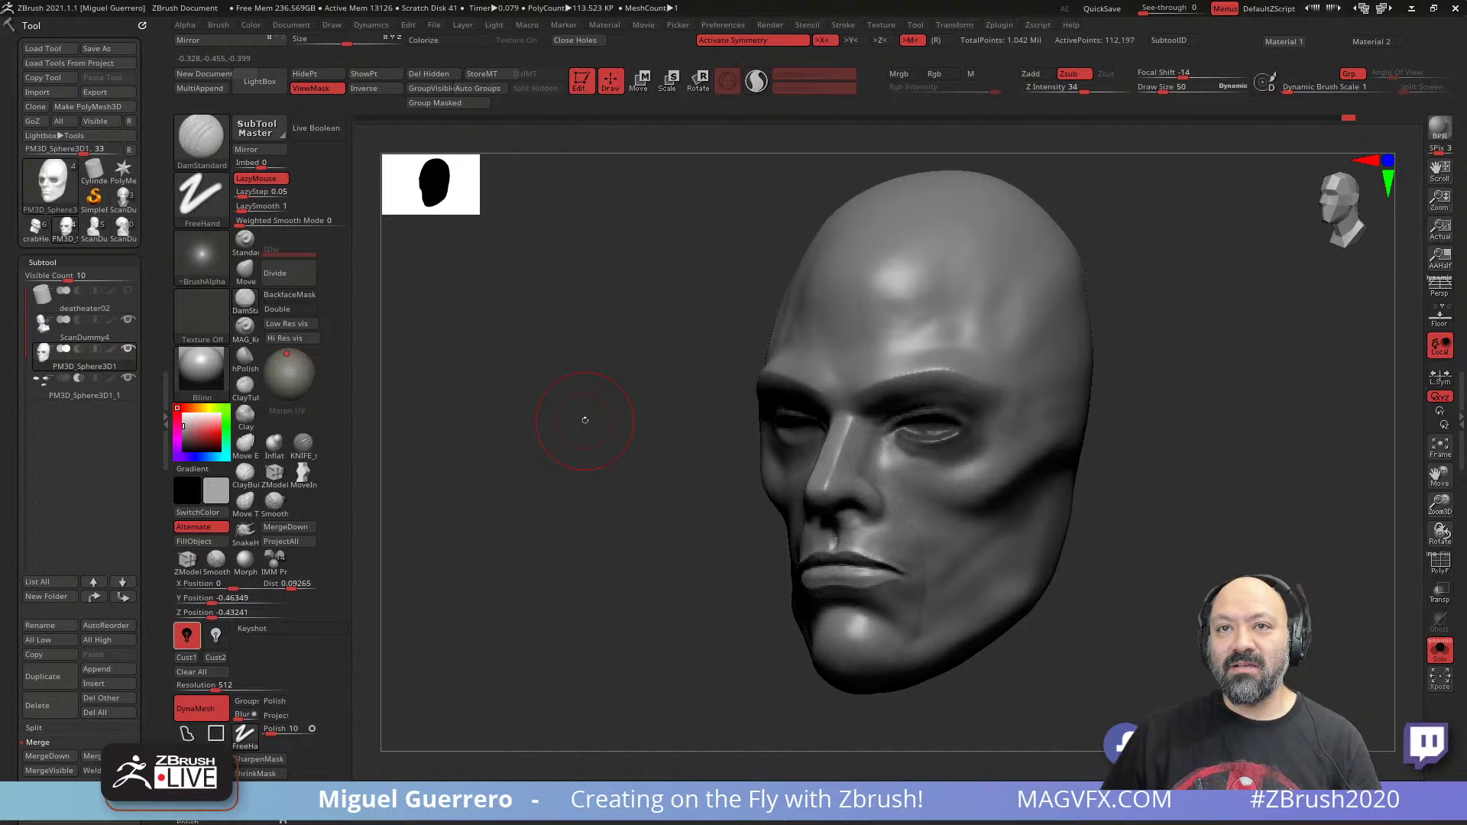
{"action": "mouse_move", "coordinate": [514, 557]}
{"action": "left_mouse_down"}
{"action": "mouse_move", "coordinate": [527, 559]}
{"action": "mouse_move", "coordinate": [493, 551]}
{"action": "left_mouse_up"}
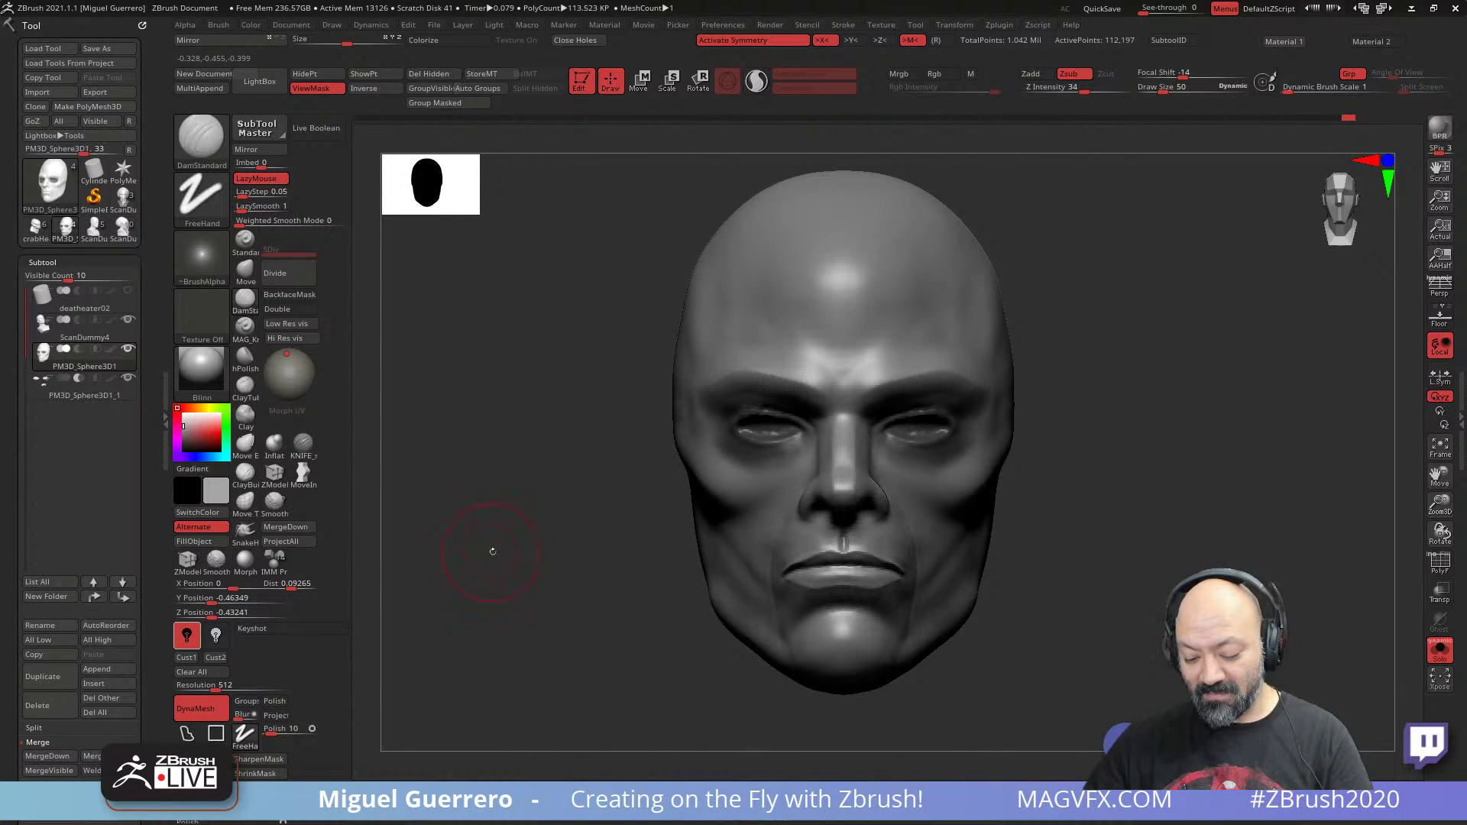
- Adjust the shape of the lower lip with the Move brush at draw size 30
{"action": "left_click", "coordinate": [245, 271]}
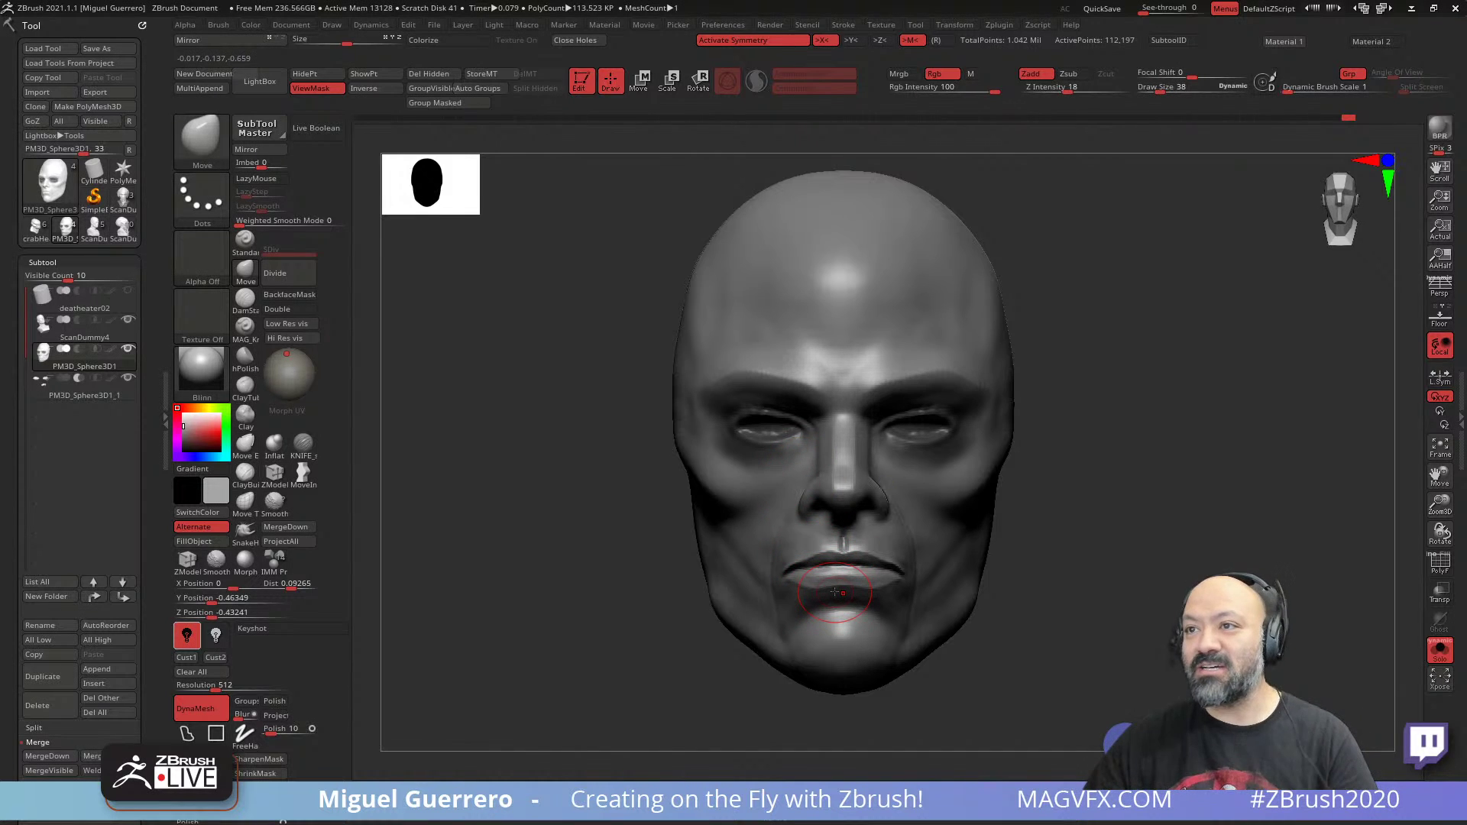
{"action": "key", "text": "bracketleft"}
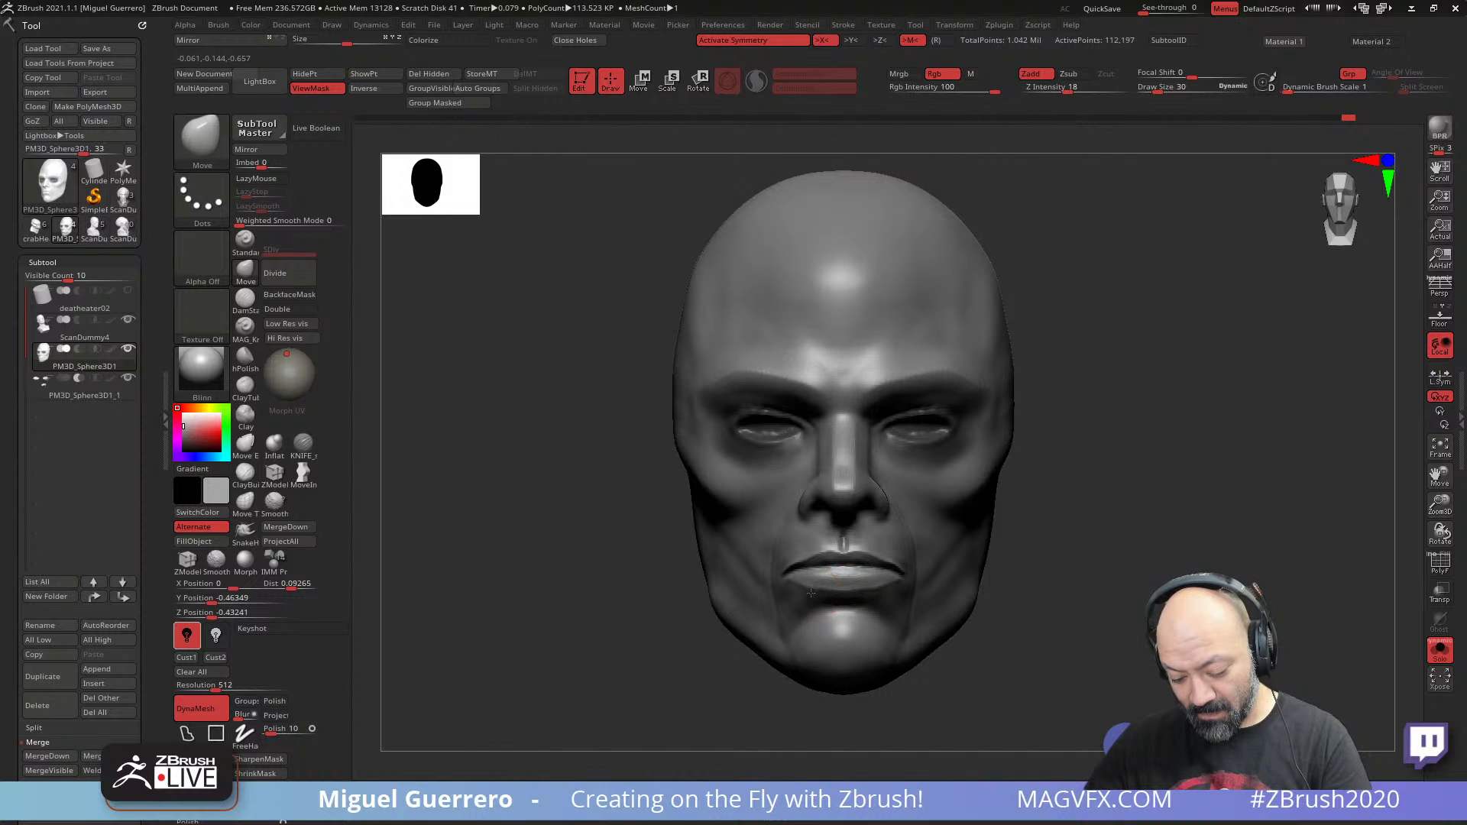
{"action": "left_click_drag", "start_coordinate": [693, 575], "coordinate": [569, 581]}
{"action": "right_click_drag", "start_coordinate": [667, 580], "coordinate": [777, 572]}
- Paint a MaskPen mask over the lips and invert it so that only the lips and eyes stay editable
{"action": "key", "text": "ctrl"}
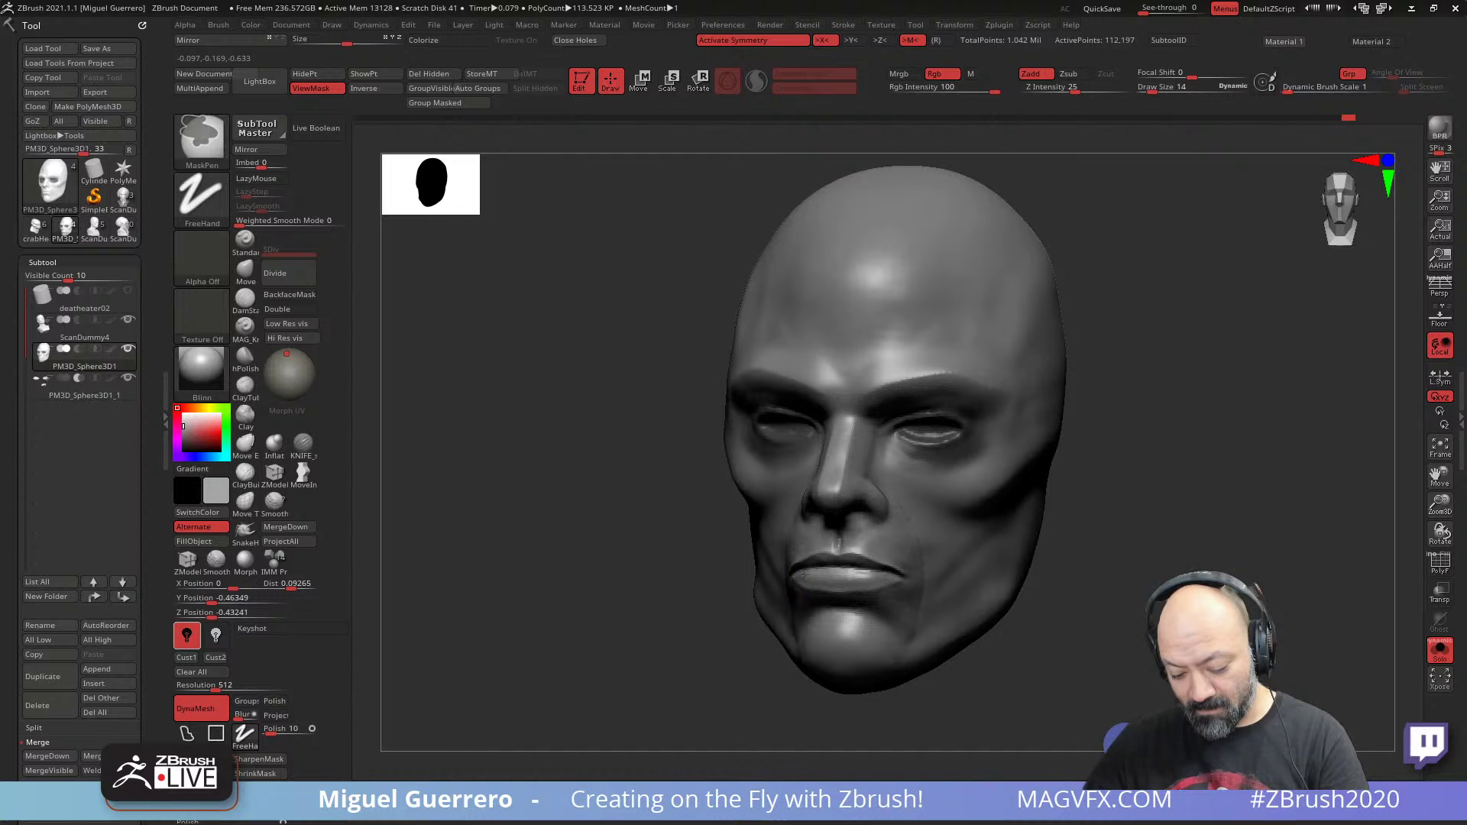
{"action": "left_click_drag", "start_coordinate": [796, 578], "coordinate": [878, 577], "text": "ctrl"}
{"action": "left_click_drag", "start_coordinate": [685, 563], "coordinate": [785, 573]}
{"action": "key", "text": "ctrl"}
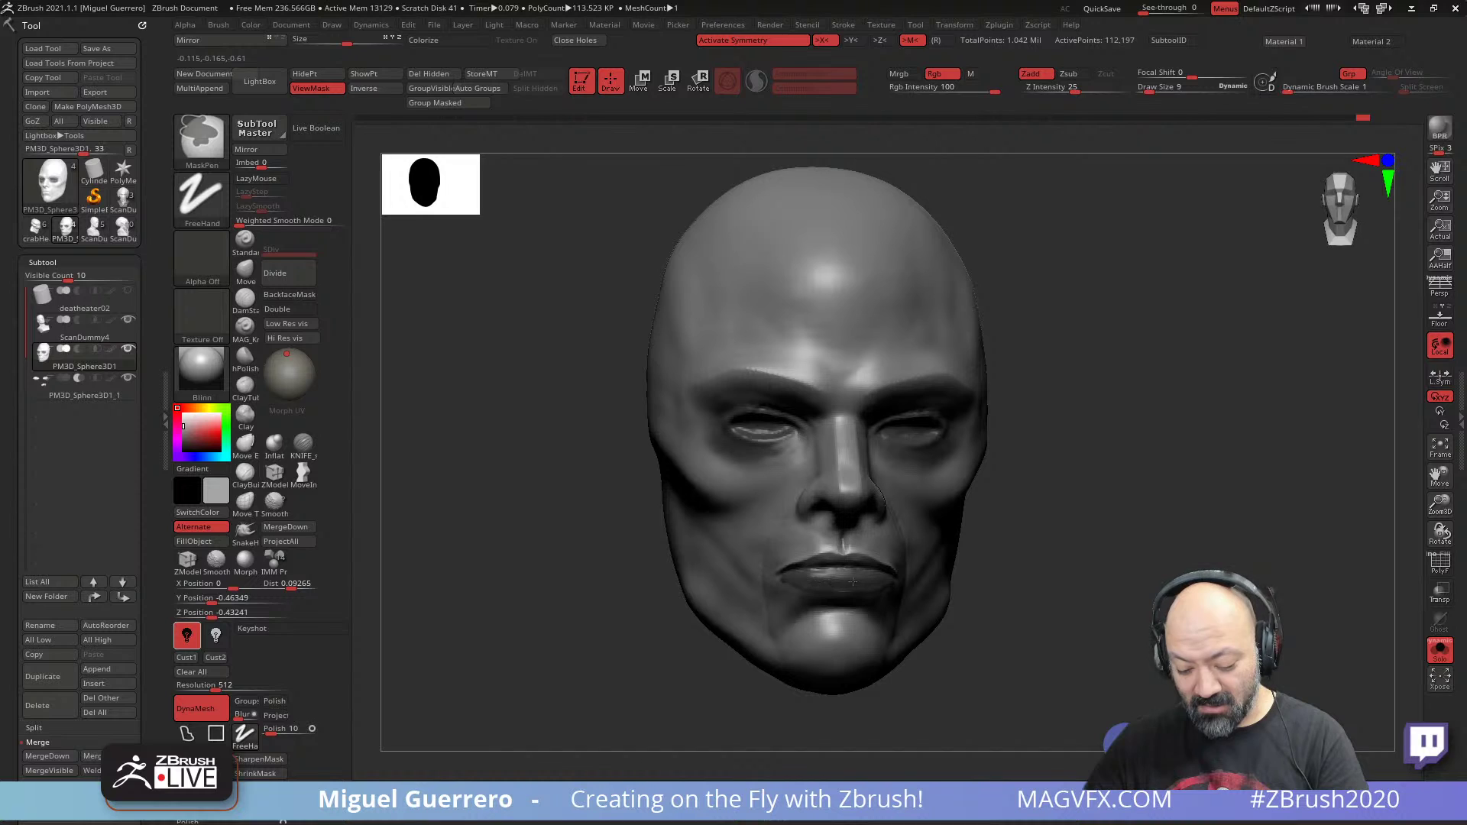
{"action": "mouse_move", "coordinate": [658, 584]}
{"action": "left_mouse_down"}
{"action": "mouse_move", "coordinate": [514, 586]}
{"action": "mouse_move", "coordinate": [529, 569]}
{"action": "mouse_move", "coordinate": [607, 584]}
{"action": "left_mouse_up"}
{"action": "left_click_drag", "start_coordinate": [517, 589], "coordinate": [458, 573]}
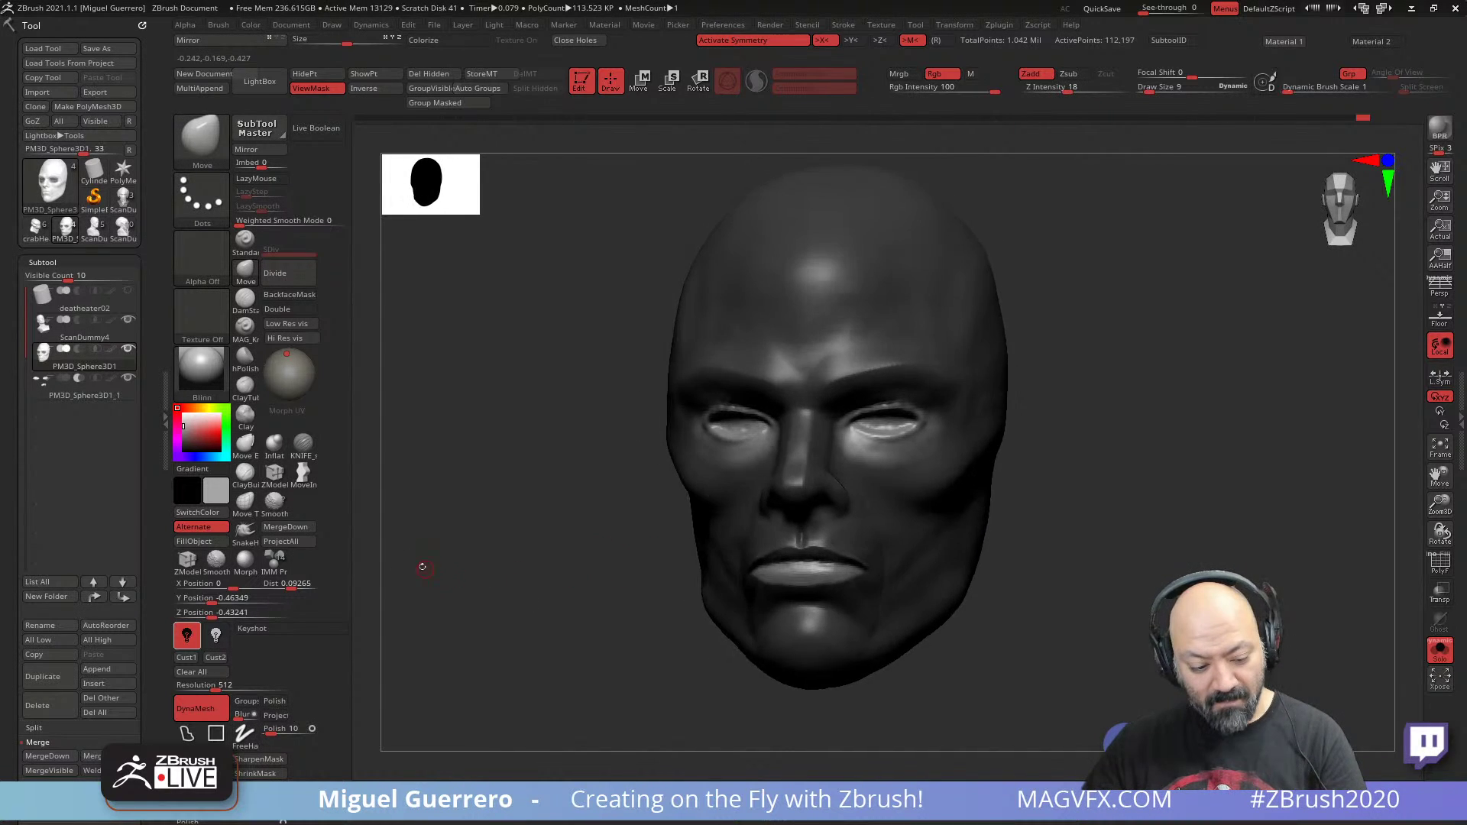
- Plump the lower lip with the Inflat brush at draw size 30 and smooth its surface
{"action": "left_click", "coordinate": [275, 444]}
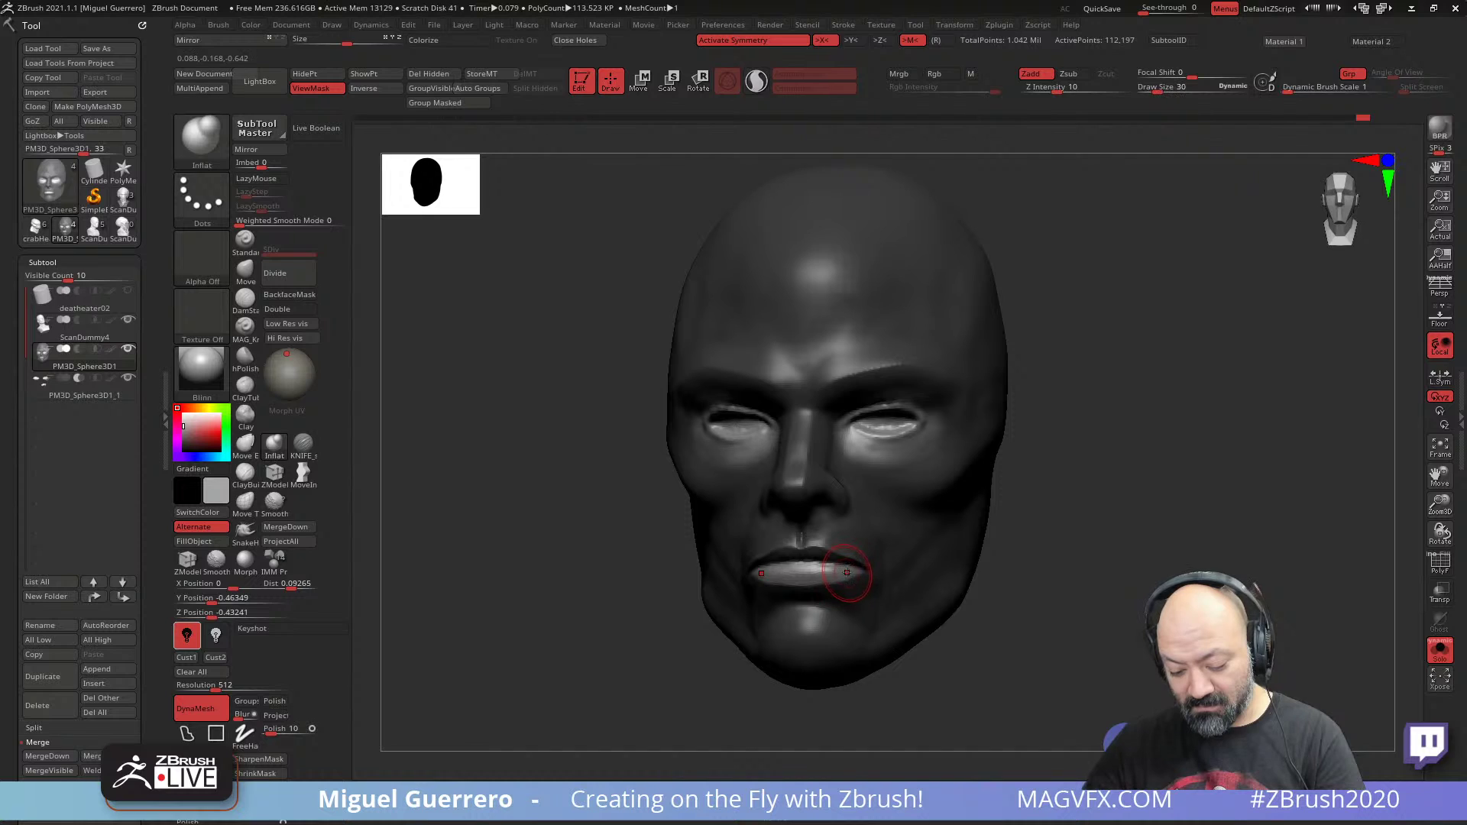
{"action": "key", "text": "shift"}
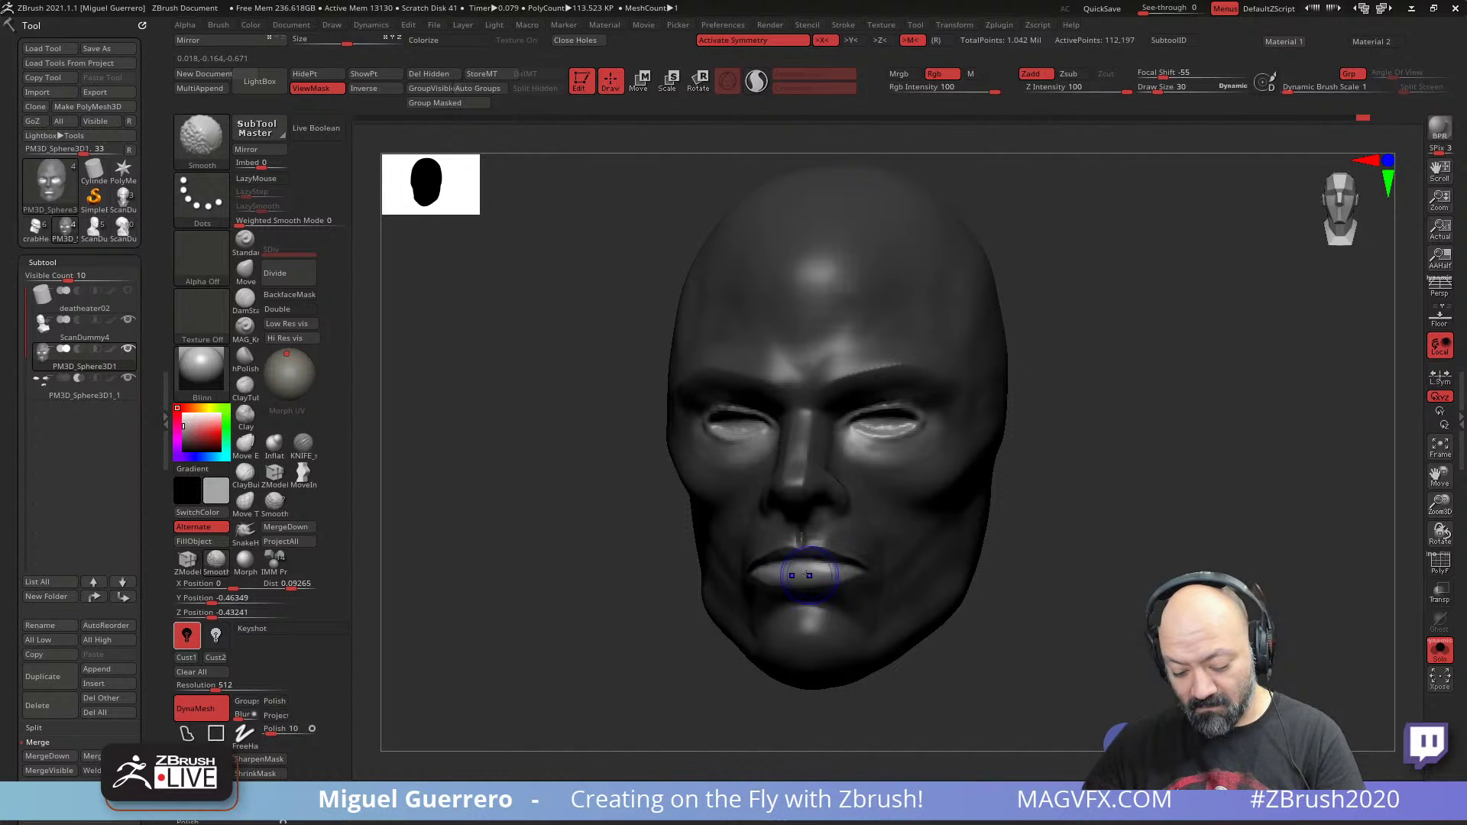
{"action": "left_click_drag", "start_coordinate": [649, 567], "coordinate": [546, 559]}
{"action": "left_click_drag", "start_coordinate": [778, 569], "coordinate": [786, 582]}
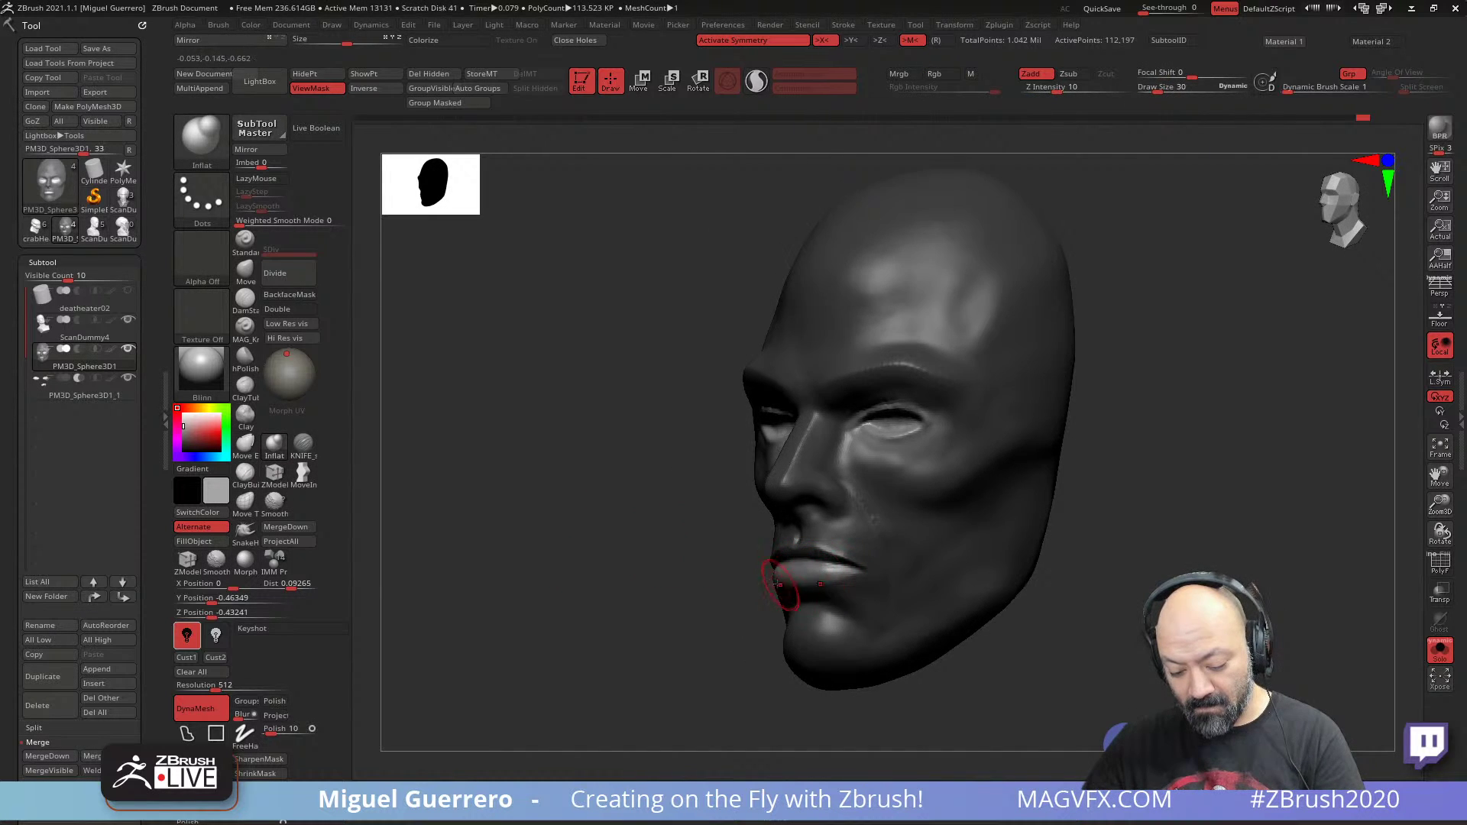
{"action": "left_click_drag", "start_coordinate": [582, 594], "coordinate": [668, 600]}
{"action": "left_click_drag", "start_coordinate": [544, 567], "coordinate": [540, 622]}
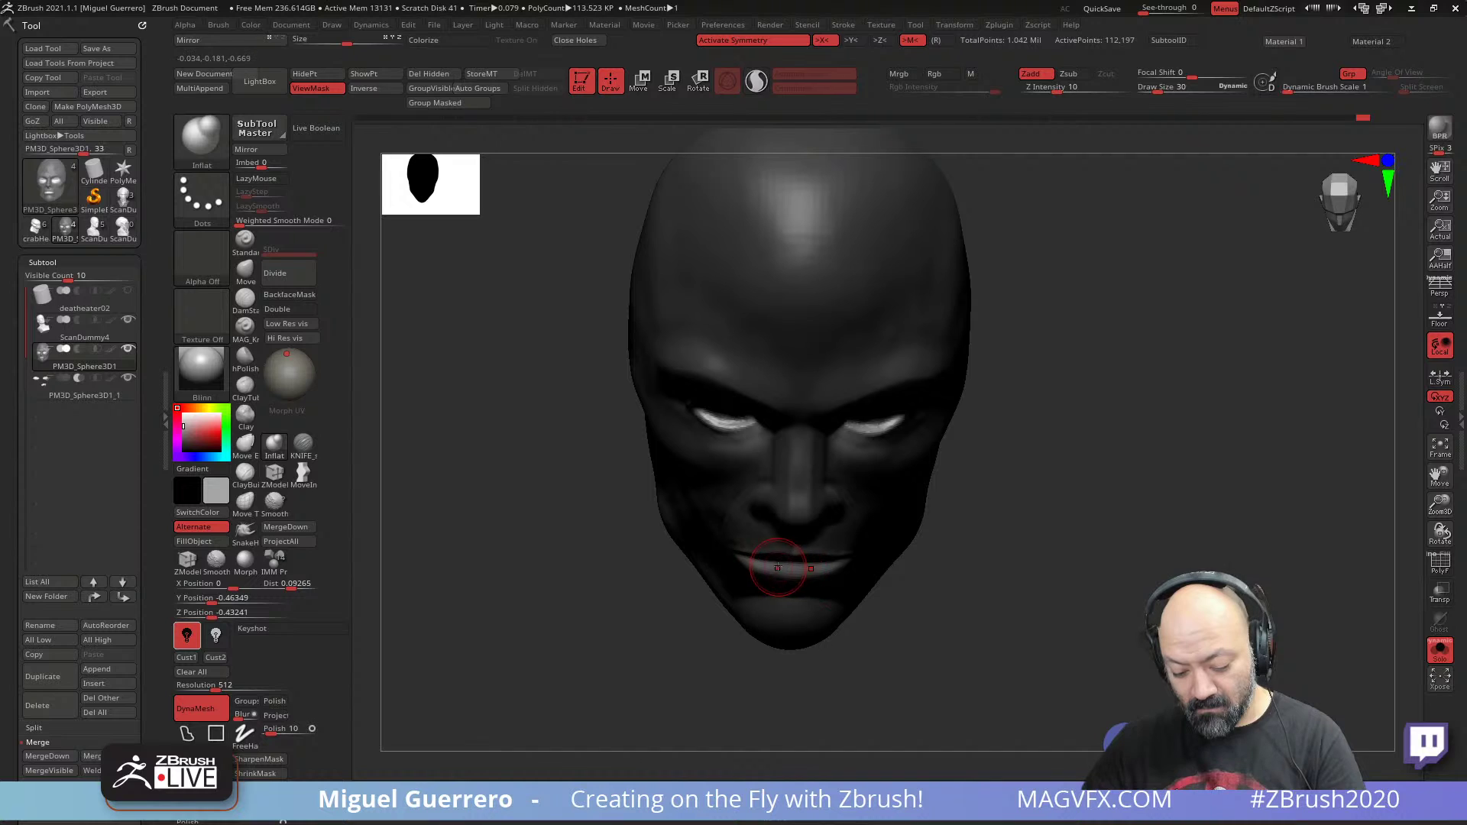
{"action": "left_click_drag", "start_coordinate": [778, 568], "coordinate": [764, 570]}
{"action": "left_click_drag", "start_coordinate": [606, 592], "coordinate": [608, 532]}
{"action": "mouse_move", "coordinate": [493, 569]}
{"action": "left_mouse_down"}
{"action": "mouse_move", "coordinate": [517, 479]}
{"action": "mouse_move", "coordinate": [491, 468]}
{"action": "left_mouse_up"}
- Adjust the upper lip's contour with the Move brush from beneath the chin, reducing the draw size from 26 to 18
{"action": "left_click", "coordinate": [245, 272]}
{"action": "right_click_drag", "start_coordinate": [651, 511], "coordinate": [667, 578], "text": "ctrl"}
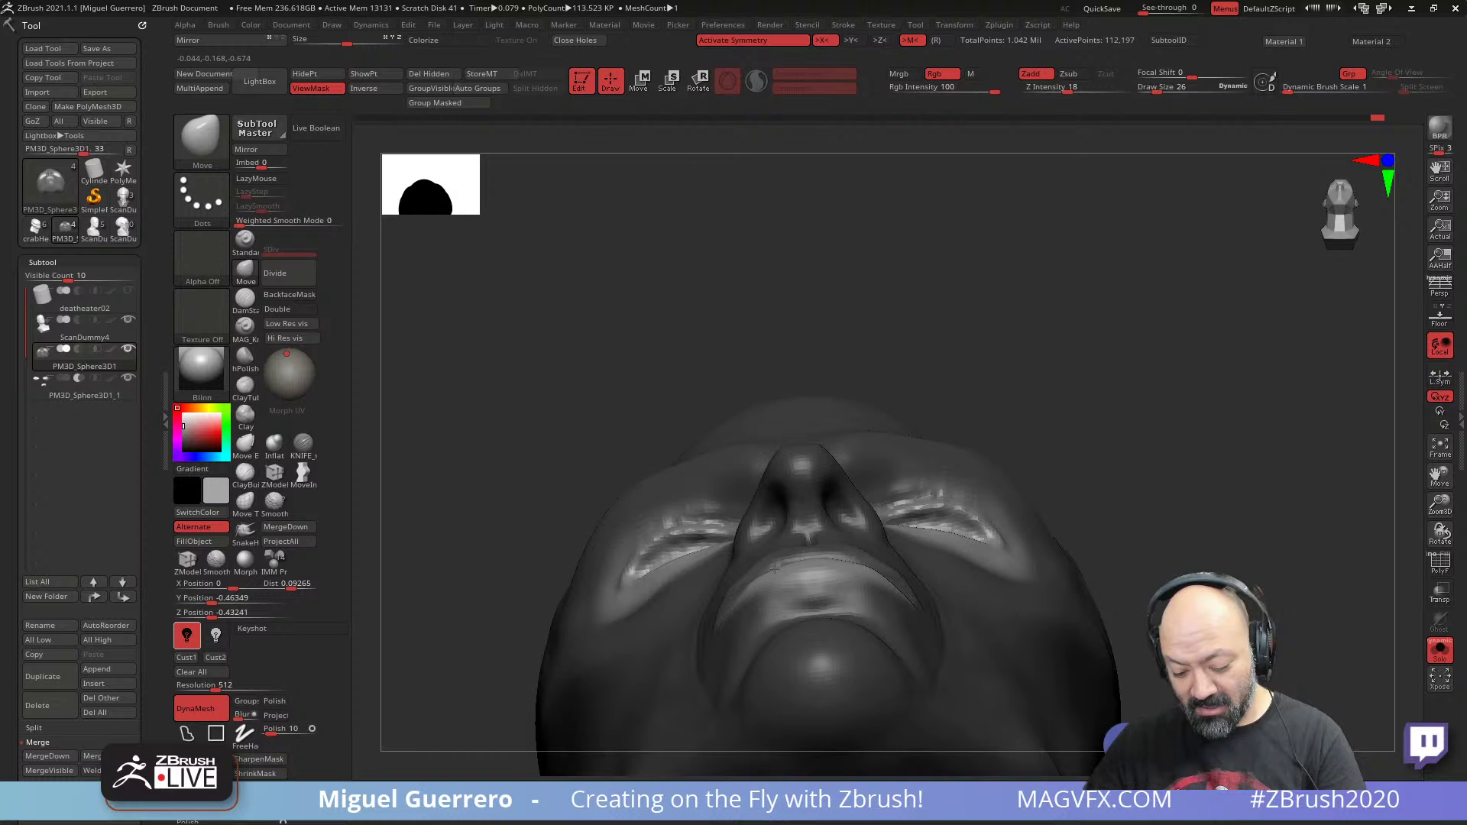
{"action": "key", "text": "bracketleft"}
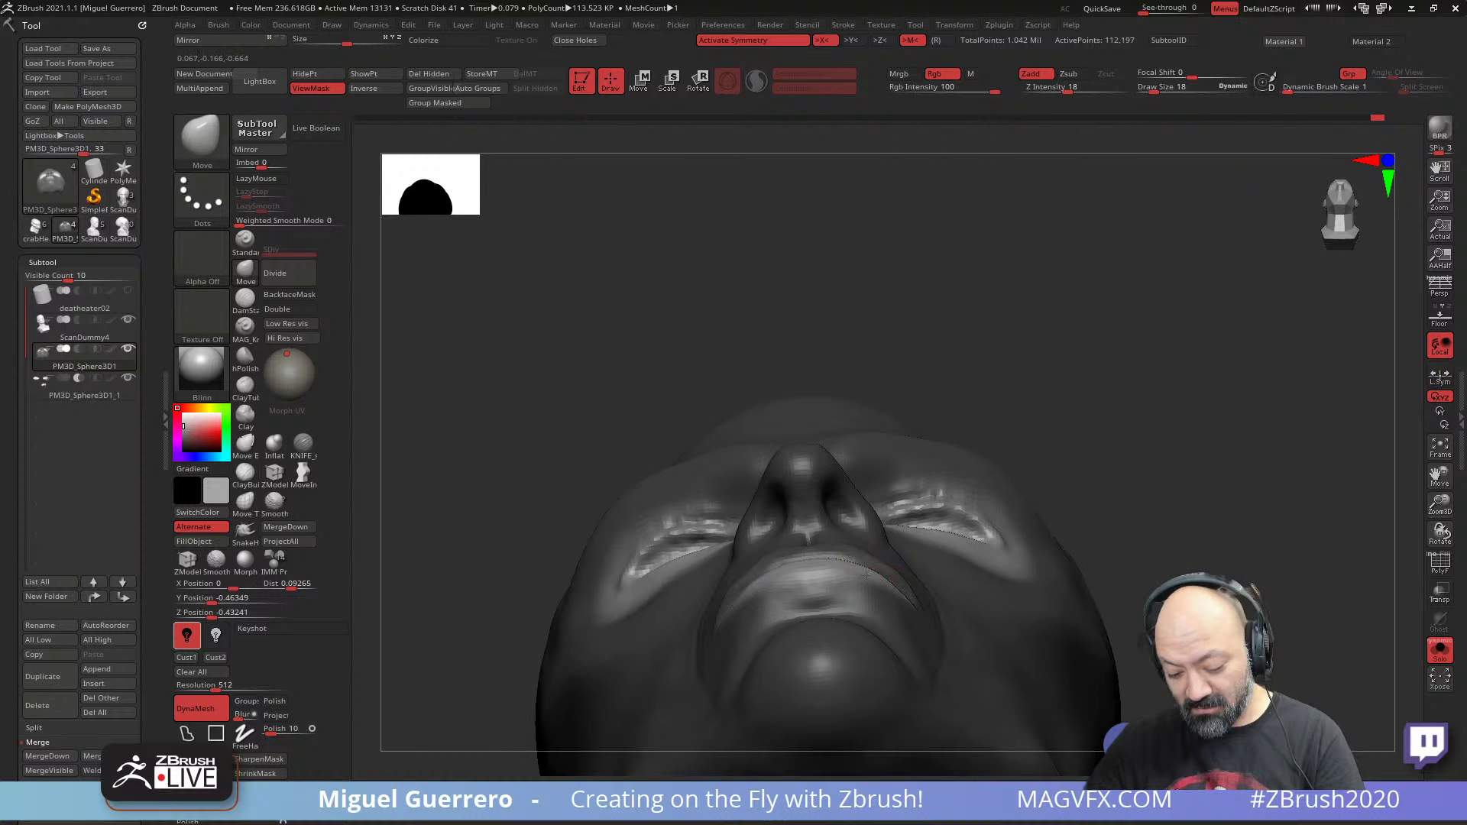
{"action": "left_click_drag", "start_coordinate": [489, 440], "coordinate": [462, 563]}
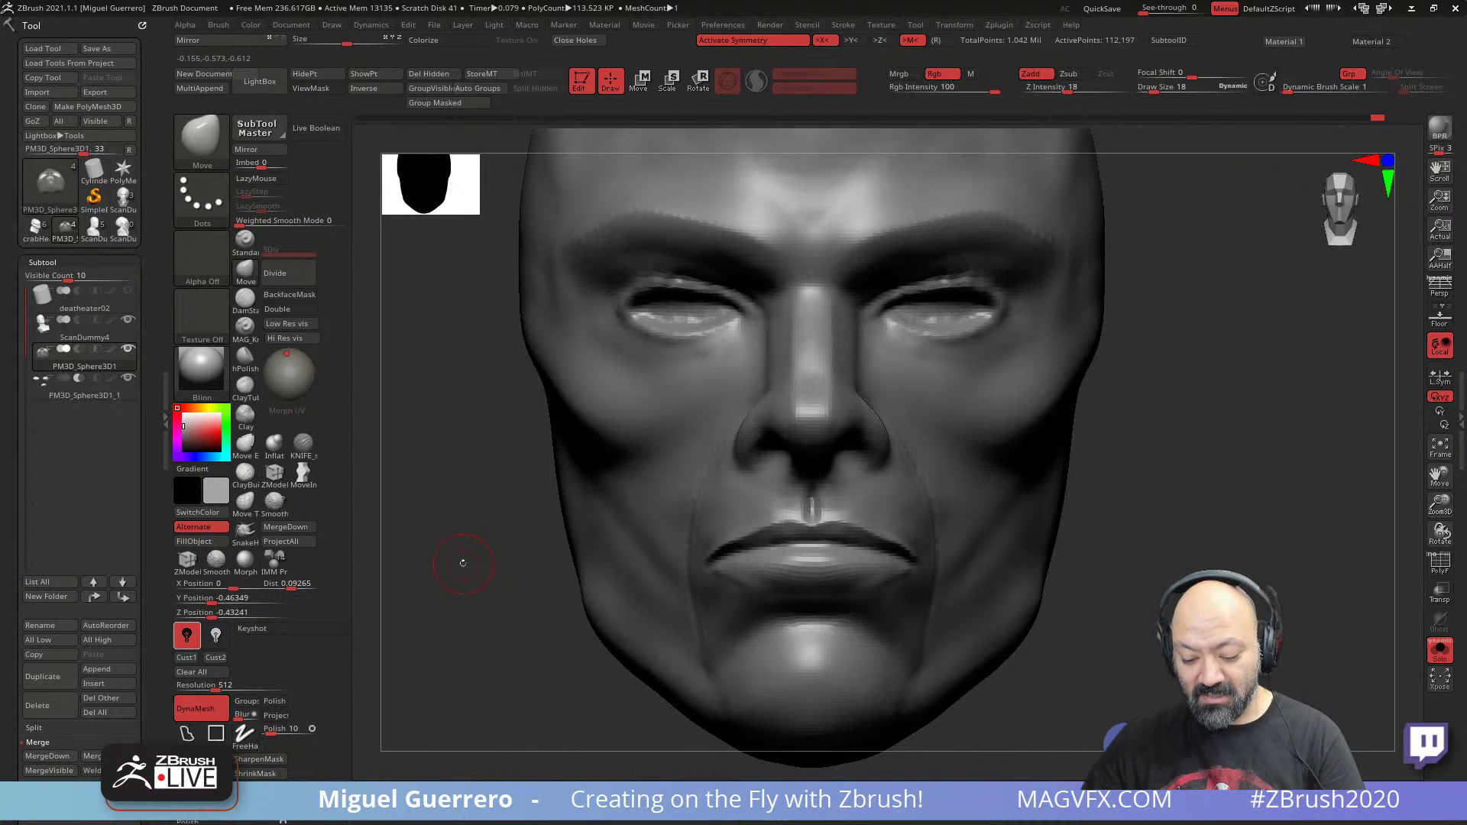
- Clear the old mask and mask the lower nose, mouth and chin in profile using MaskPen with the Lasso stroke
{"action": "right_click_drag", "start_coordinate": [462, 564], "coordinate": [375, 502], "text": "ctrl"}
{"action": "right_click_drag", "start_coordinate": [780, 535], "coordinate": [648, 559]}
{"action": "right_click_drag", "start_coordinate": [724, 484], "coordinate": [623, 454]}
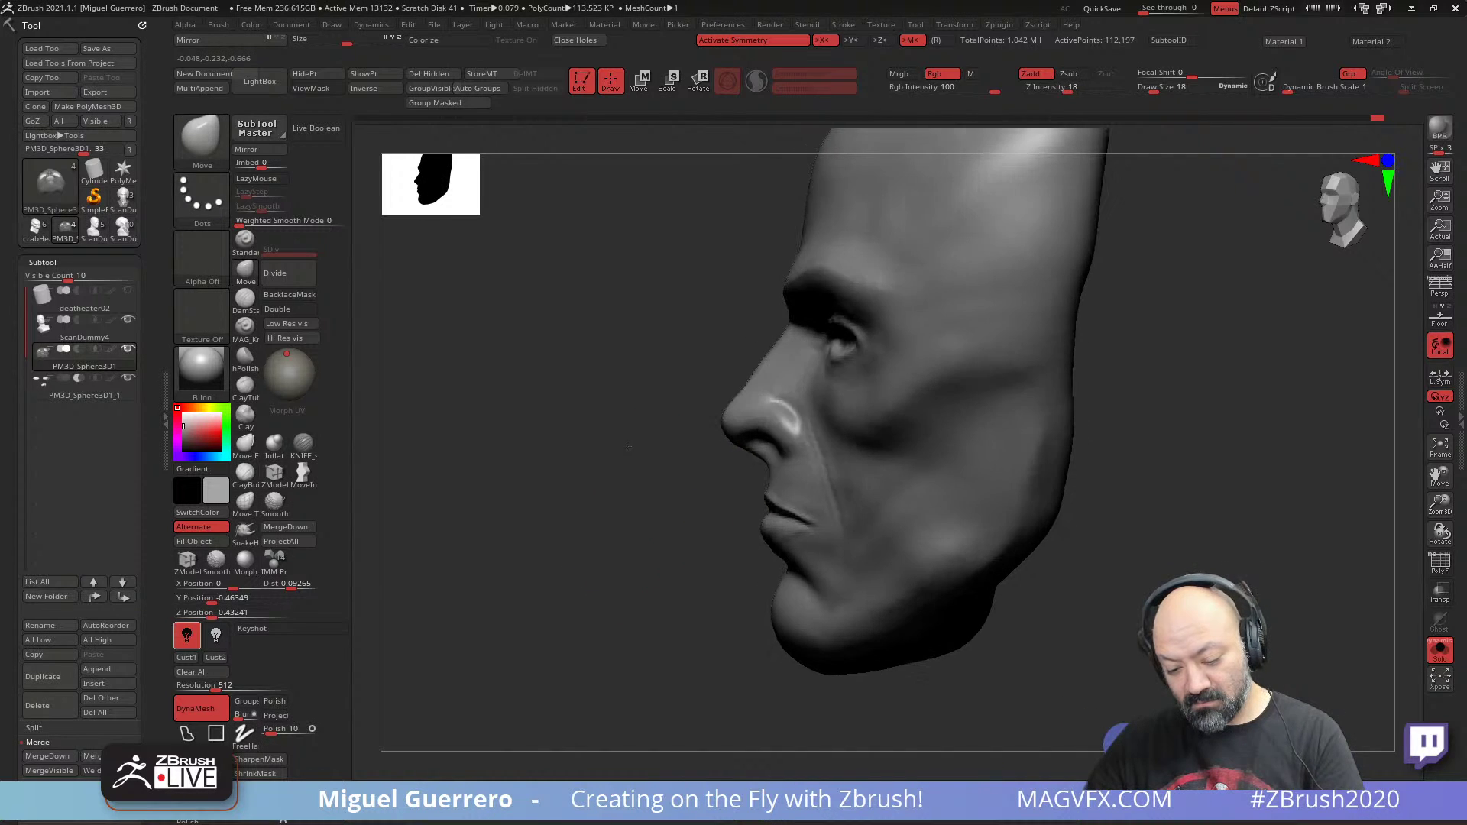
{"action": "left_click", "coordinate": [187, 734], "text": "ctrl"}
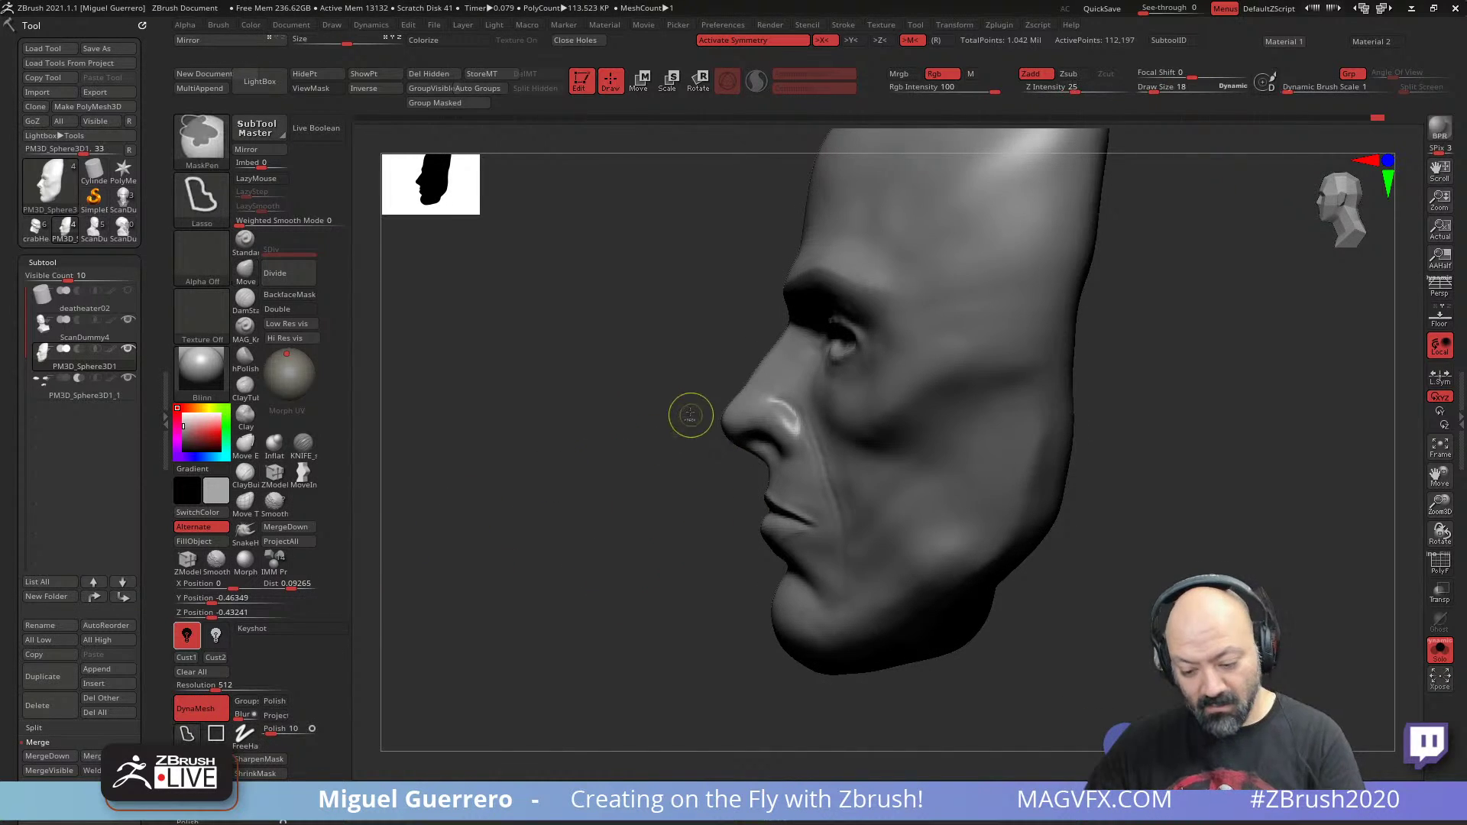
{"action": "mouse_move", "coordinate": [691, 415]}
{"action": "left_mouse_down", "text": "ctrl"}
{"action": "mouse_move", "coordinate": [780, 409]}
{"action": "mouse_move", "coordinate": [798, 425]}
{"action": "mouse_move", "coordinate": [846, 588]}
{"action": "mouse_move", "coordinate": [821, 650]}
{"action": "mouse_move", "coordinate": [628, 579]}
{"action": "left_mouse_up", "text": "ctrl"}
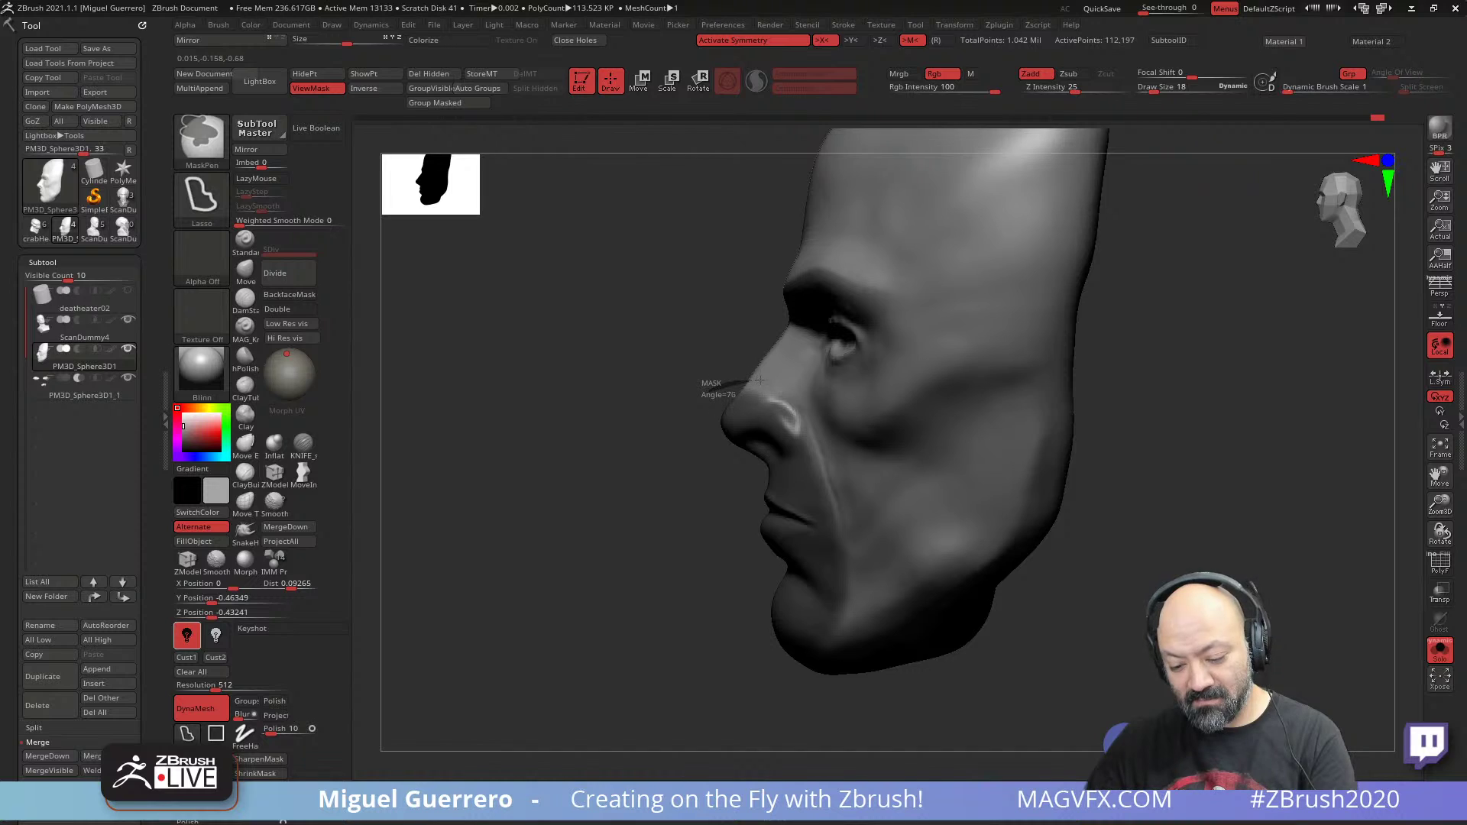
{"action": "mouse_move", "coordinate": [760, 379]}
{"action": "left_mouse_down", "text": "ctrl"}
{"action": "mouse_move", "coordinate": [816, 439]}
{"action": "mouse_move", "coordinate": [831, 497]}
{"action": "mouse_move", "coordinate": [811, 644]}
{"action": "mouse_move", "coordinate": [792, 589]}
{"action": "mouse_move", "coordinate": [657, 539]}
{"action": "mouse_move", "coordinate": [552, 531]}
{"action": "left_mouse_up", "text": "ctrl"}
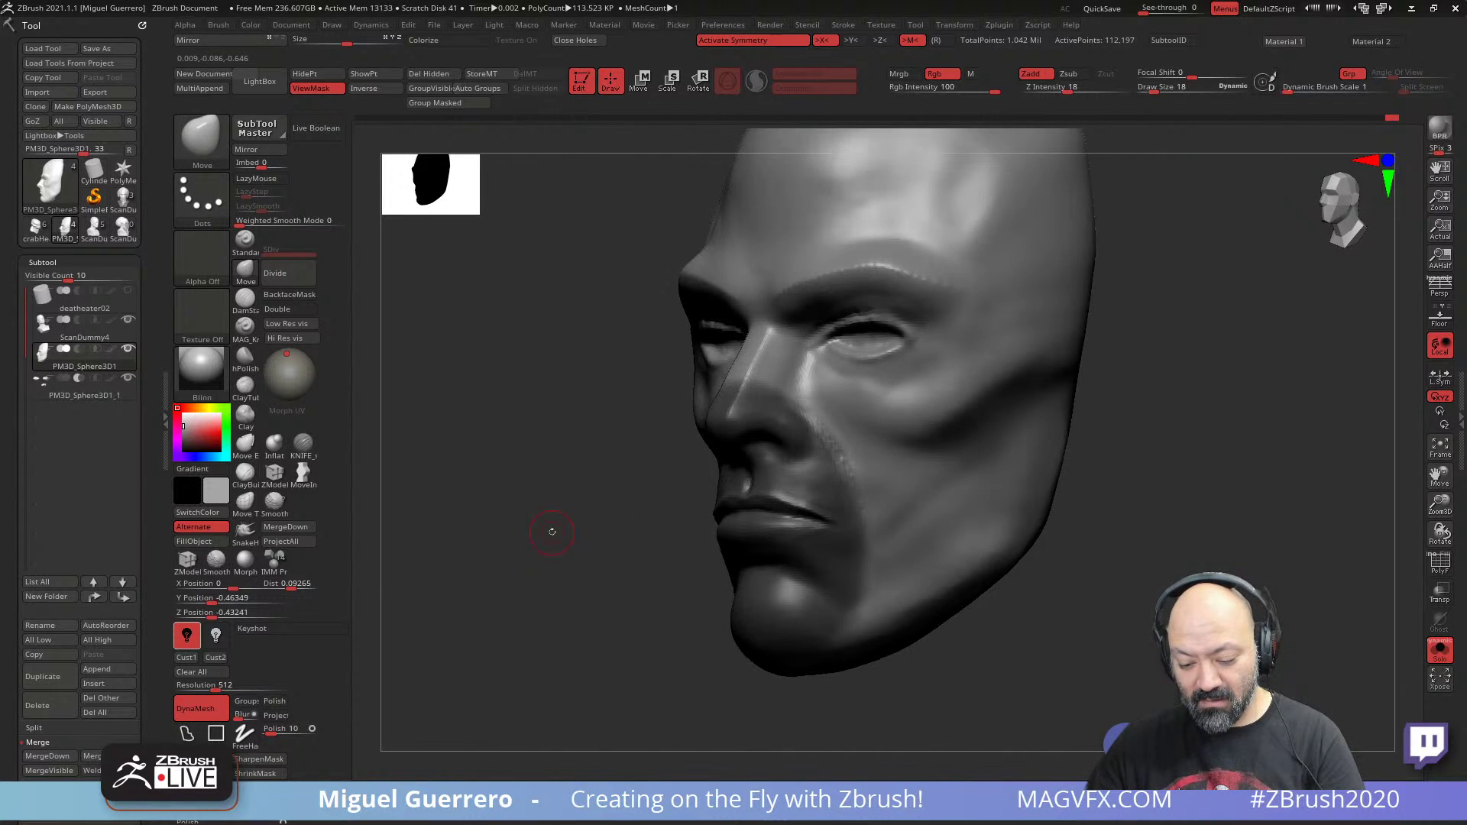
{"action": "key", "text": "shift"}
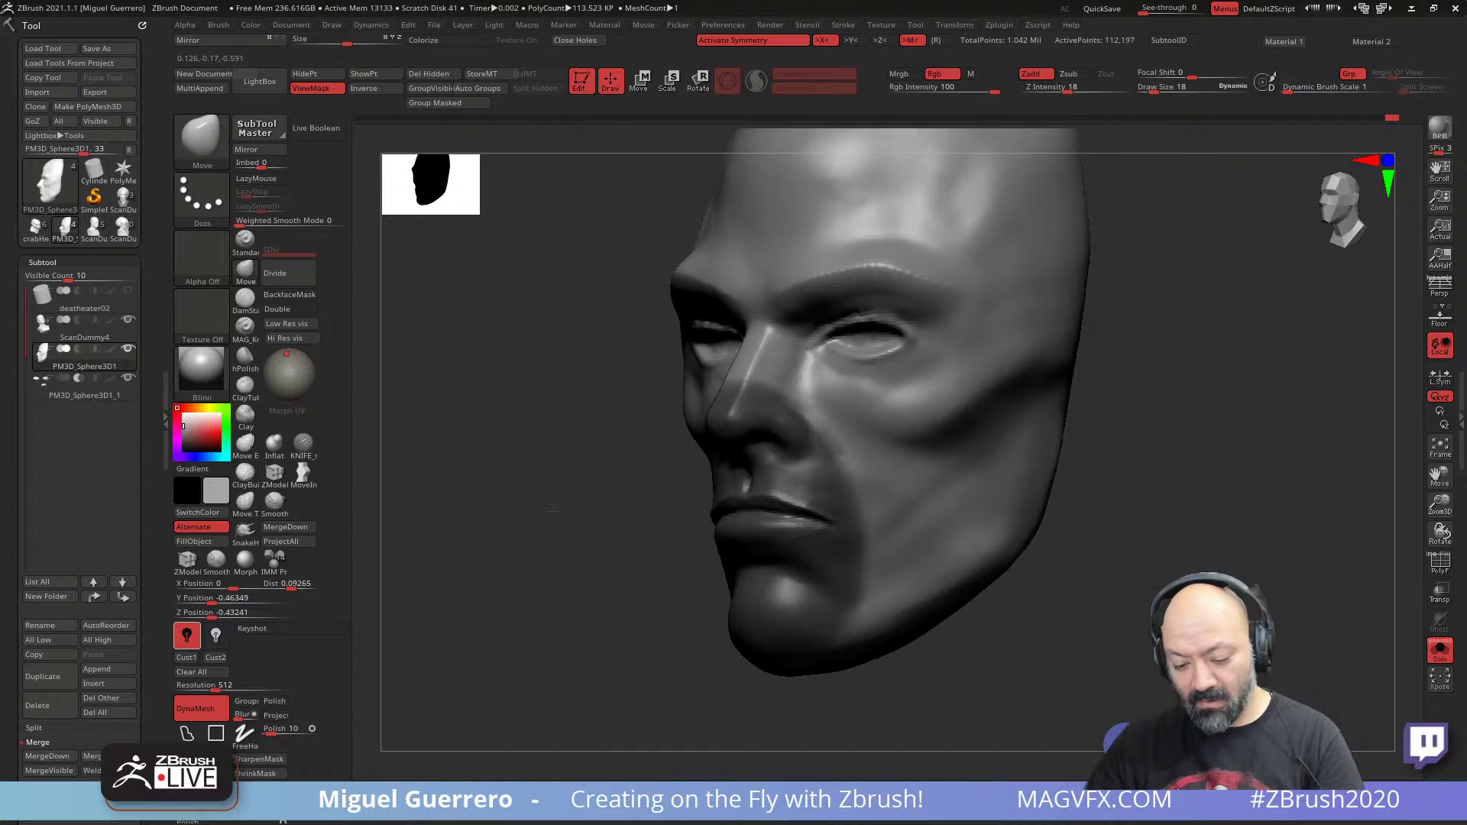
- Build up the cheek beside the nose along the mask edge with the Clay brush, at draw sizes 66 and 58
{"action": "left_click", "coordinate": [274, 446]}
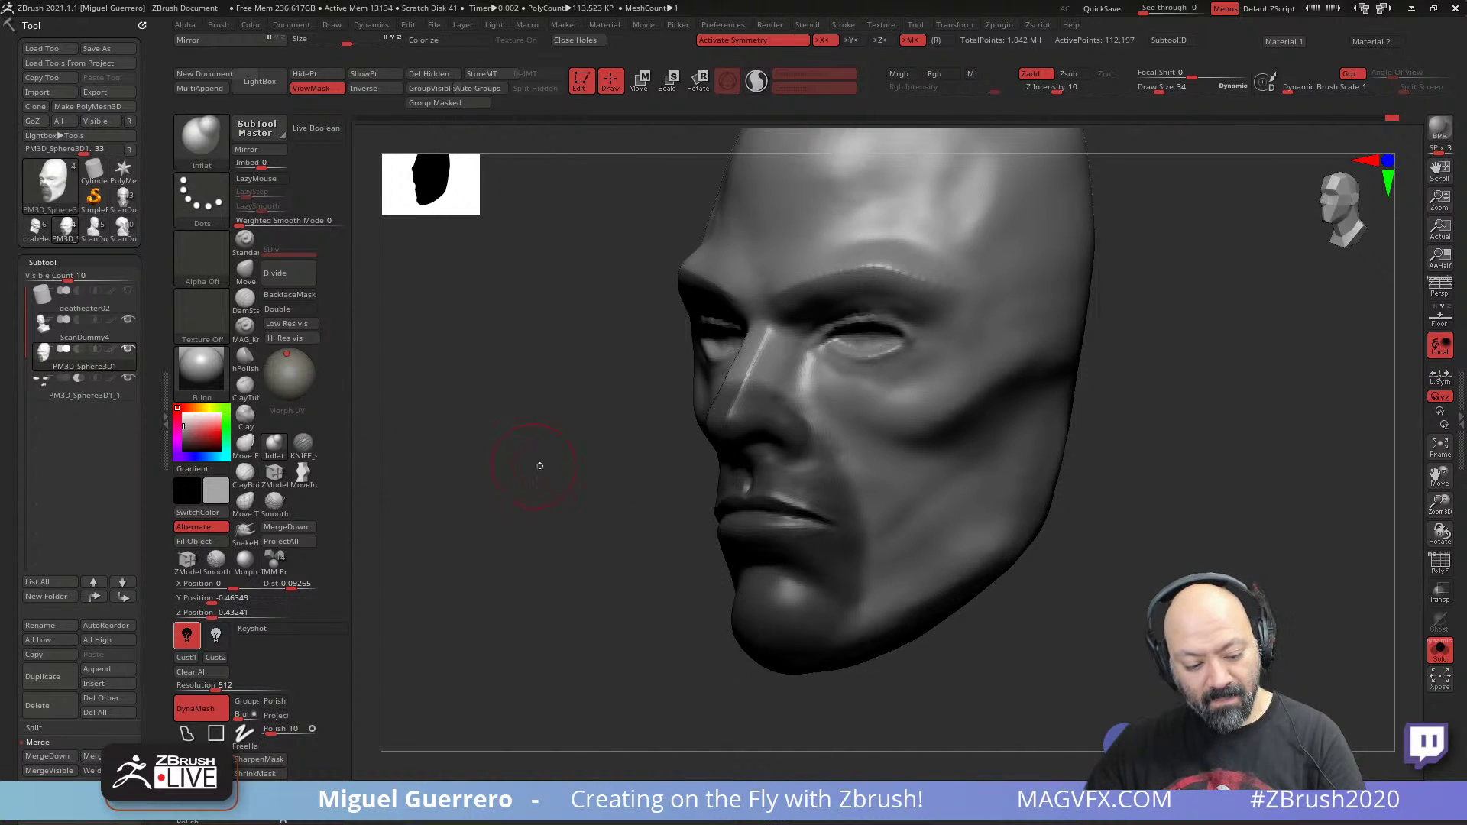
{"action": "key", "text": "]"}
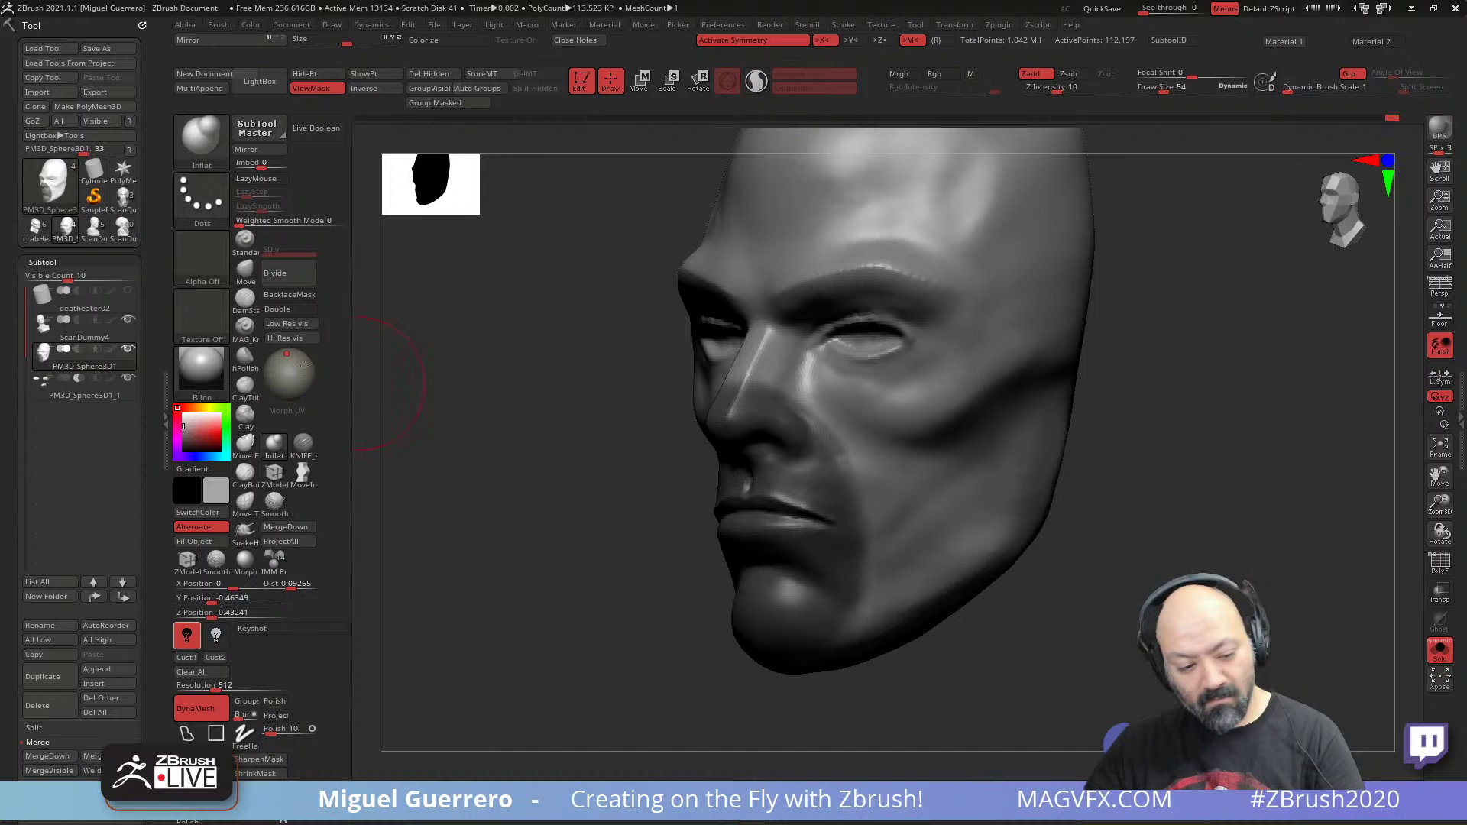
{"action": "left_click", "coordinate": [245, 385]}
{"action": "left_click", "coordinate": [246, 415]}
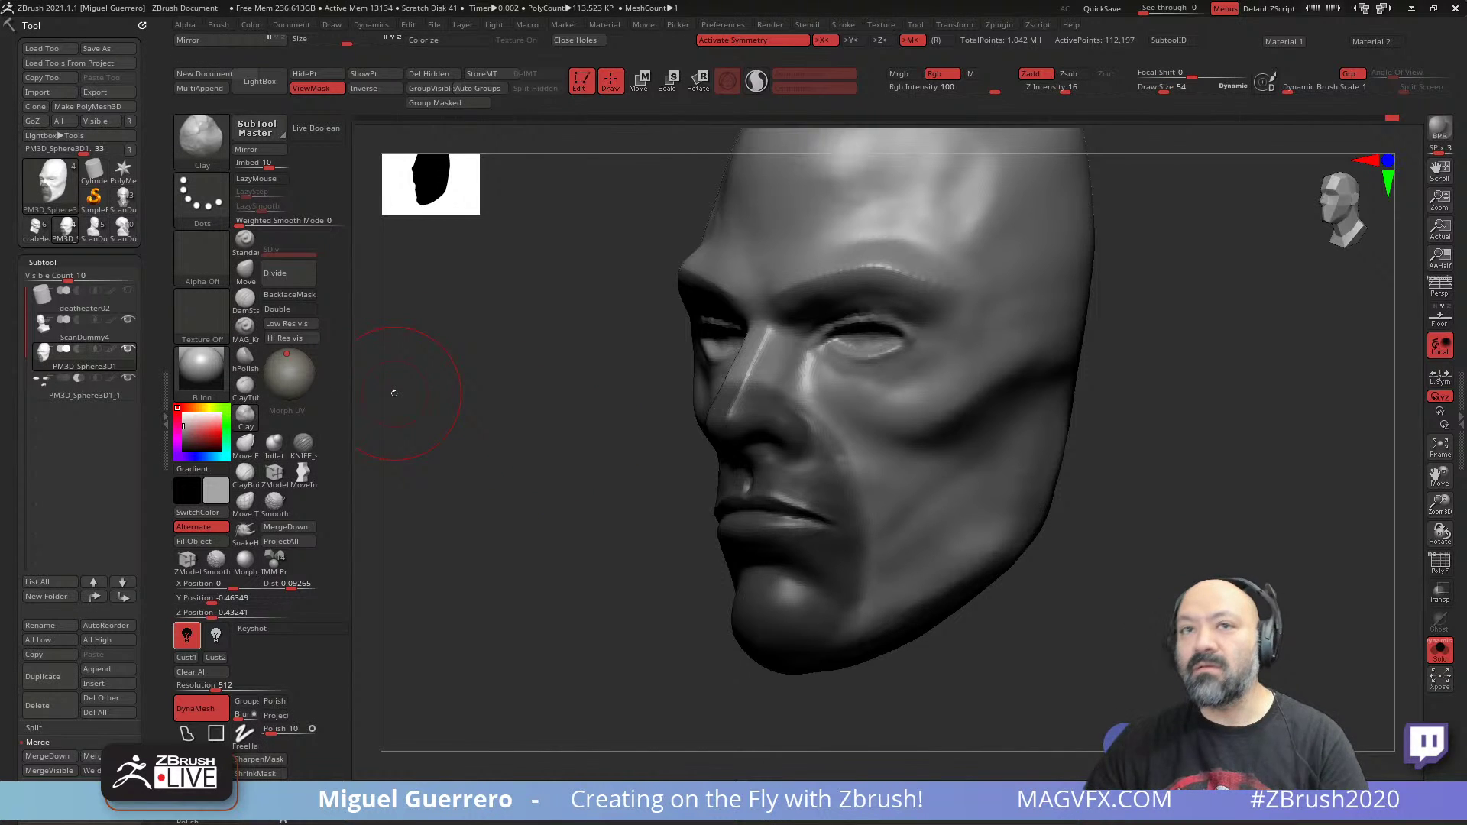
{"action": "key", "text": "]"}
{"action": "key", "text": "]"}
{"action": "key", "text": "]"}
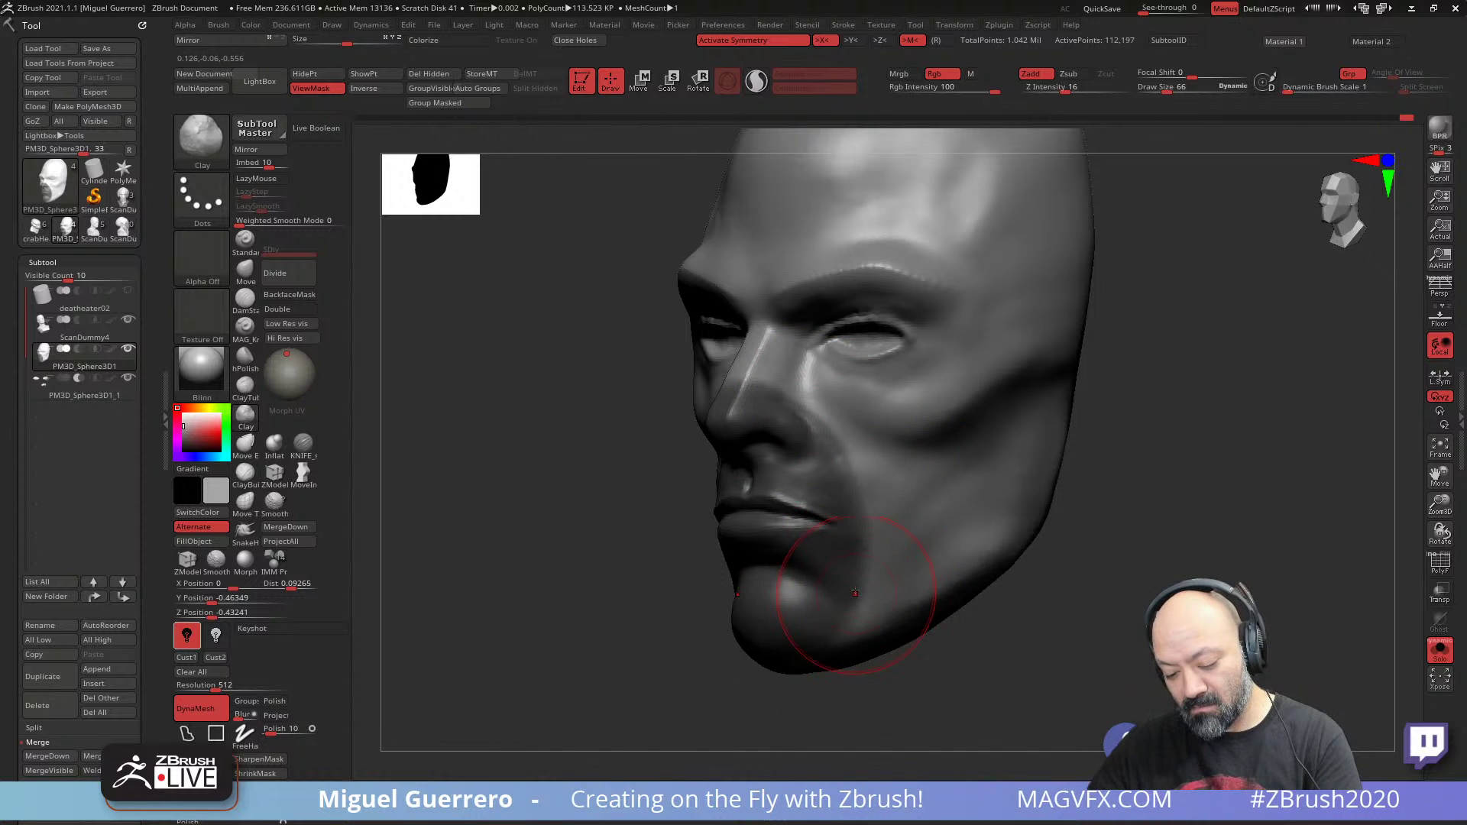
{"action": "key", "text": "["}
{"action": "key", "text": "["}
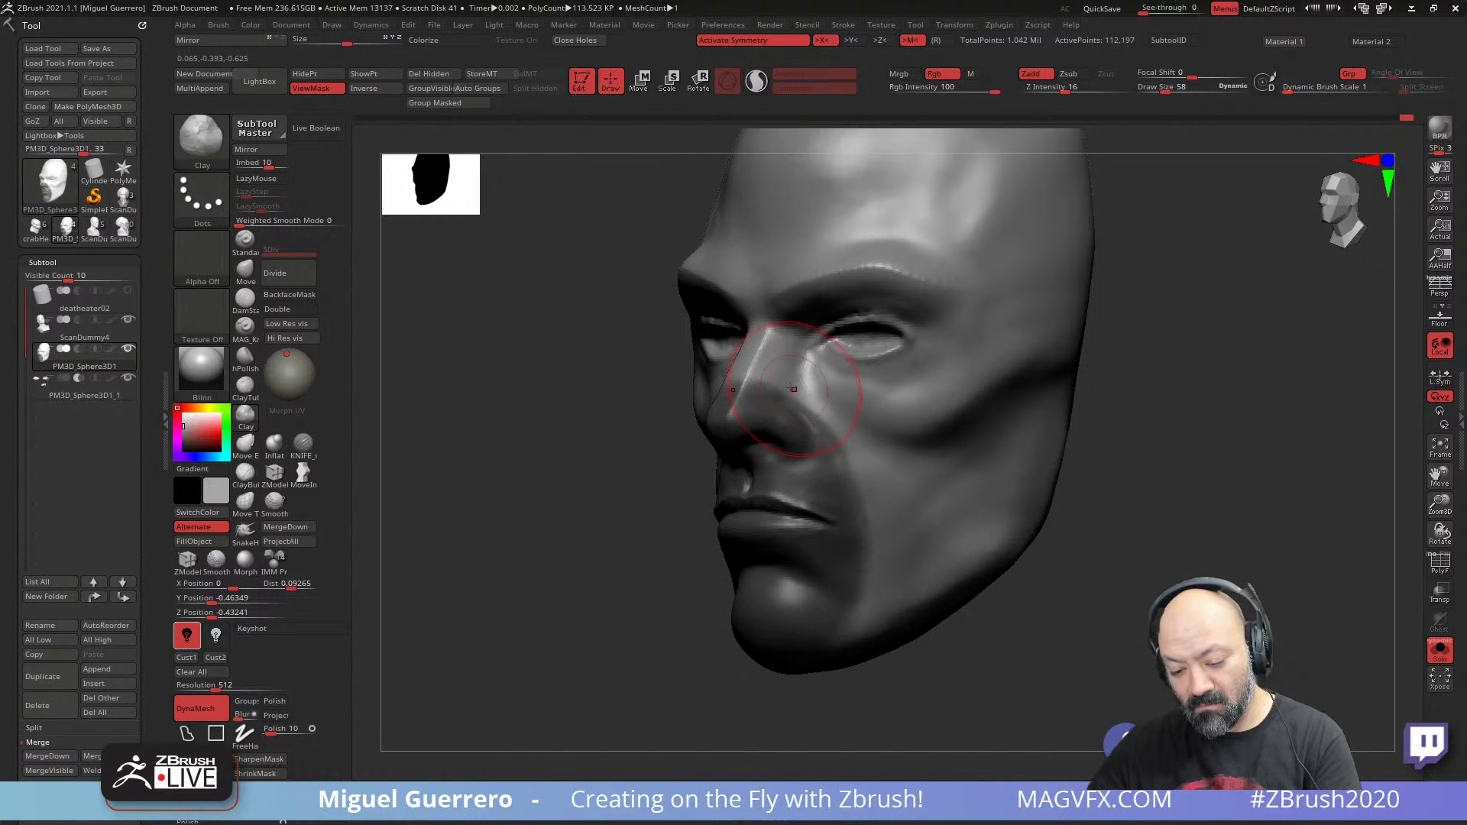
{"action": "left_click_drag", "start_coordinate": [792, 393], "coordinate": [835, 425]}
- Invert the mask to free the nose and mouth area, and remove the masking from view
{"action": "mouse_move", "coordinate": [451, 489]}
{"action": "left_mouse_down"}
{"action": "mouse_move", "coordinate": [573, 462]}
{"action": "mouse_move", "coordinate": [466, 557]}
{"action": "mouse_move", "coordinate": [424, 443]}
{"action": "mouse_move", "coordinate": [521, 527]}
{"action": "mouse_move", "coordinate": [493, 550]}
{"action": "mouse_move", "coordinate": [508, 563]}
{"action": "mouse_move", "coordinate": [532, 529]}
{"action": "left_mouse_up"}
{"action": "left_click", "coordinate": [317, 87]}
{"action": "key", "text": "ctrl+h"}
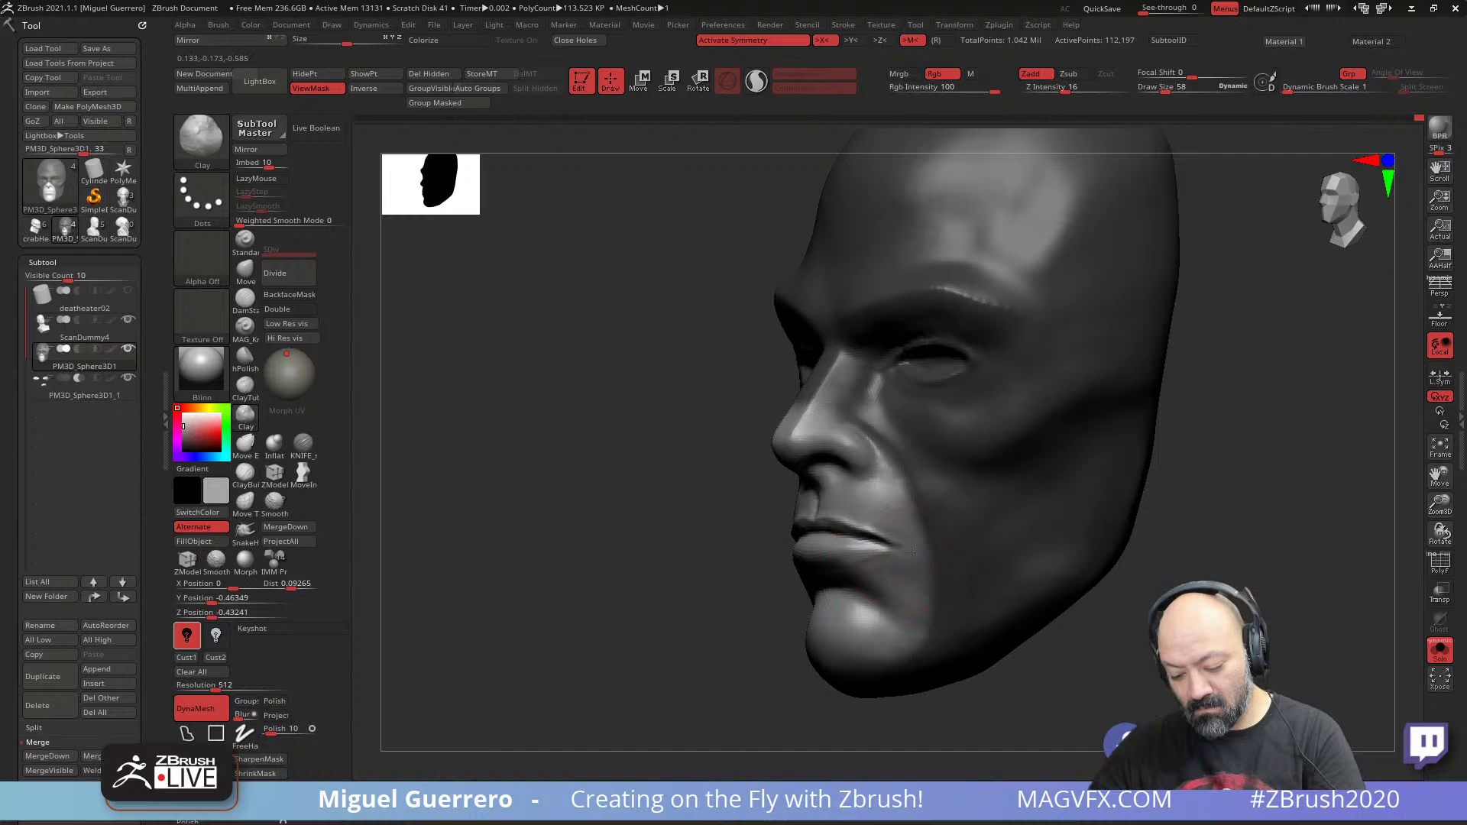
{"action": "left_click_drag", "start_coordinate": [714, 579], "coordinate": [689, 563]}
{"action": "key", "text": "ctrl+h"}
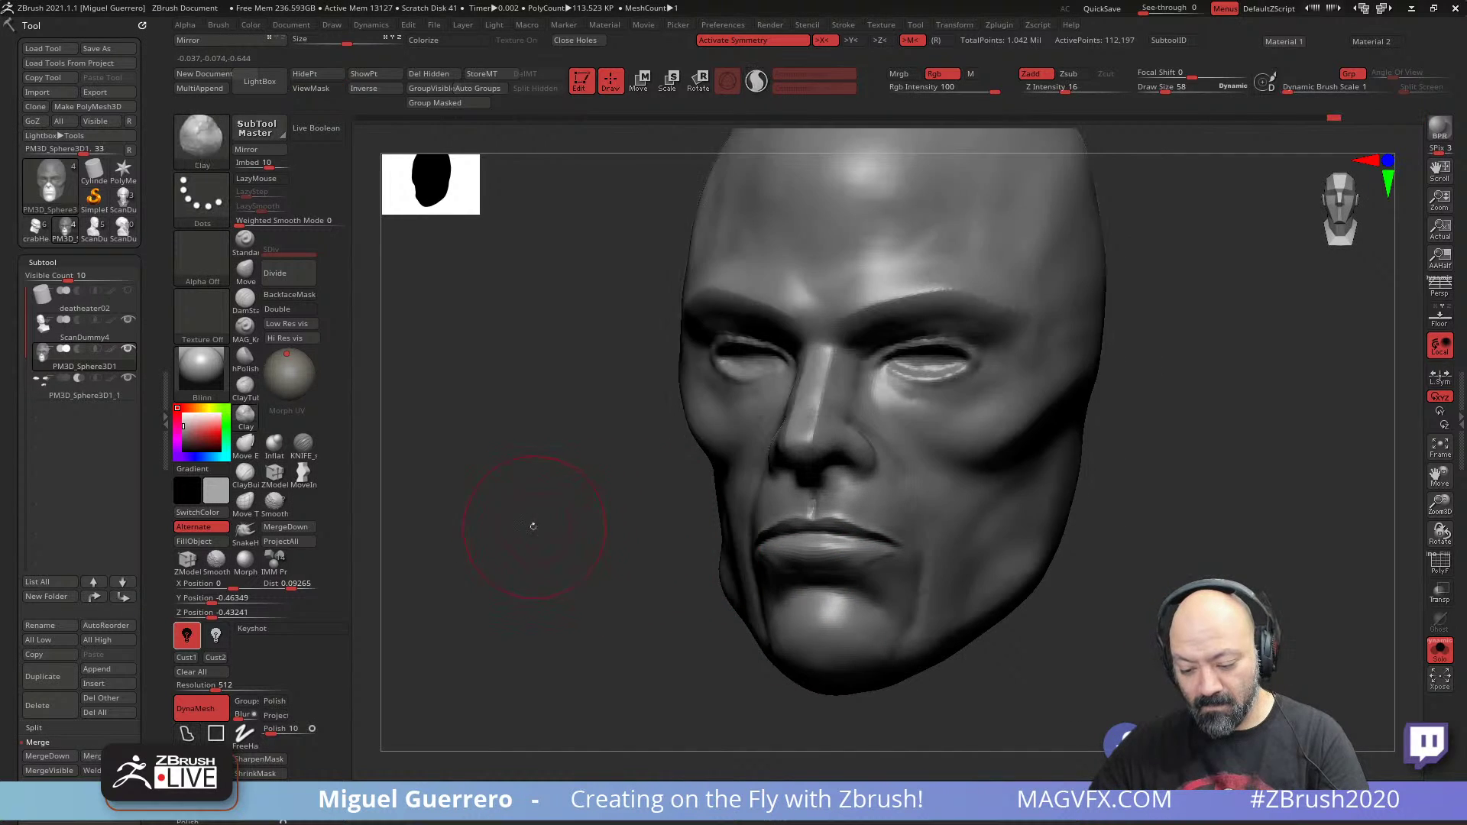
- Smooth the side of the nose and the fold running down past the mouth at draw size 22
{"action": "mouse_move", "coordinate": [533, 525]}
{"action": "left_mouse_down"}
{"action": "mouse_move", "coordinate": [609, 516]}
{"action": "mouse_move", "coordinate": [506, 485]}
{"action": "left_mouse_up"}
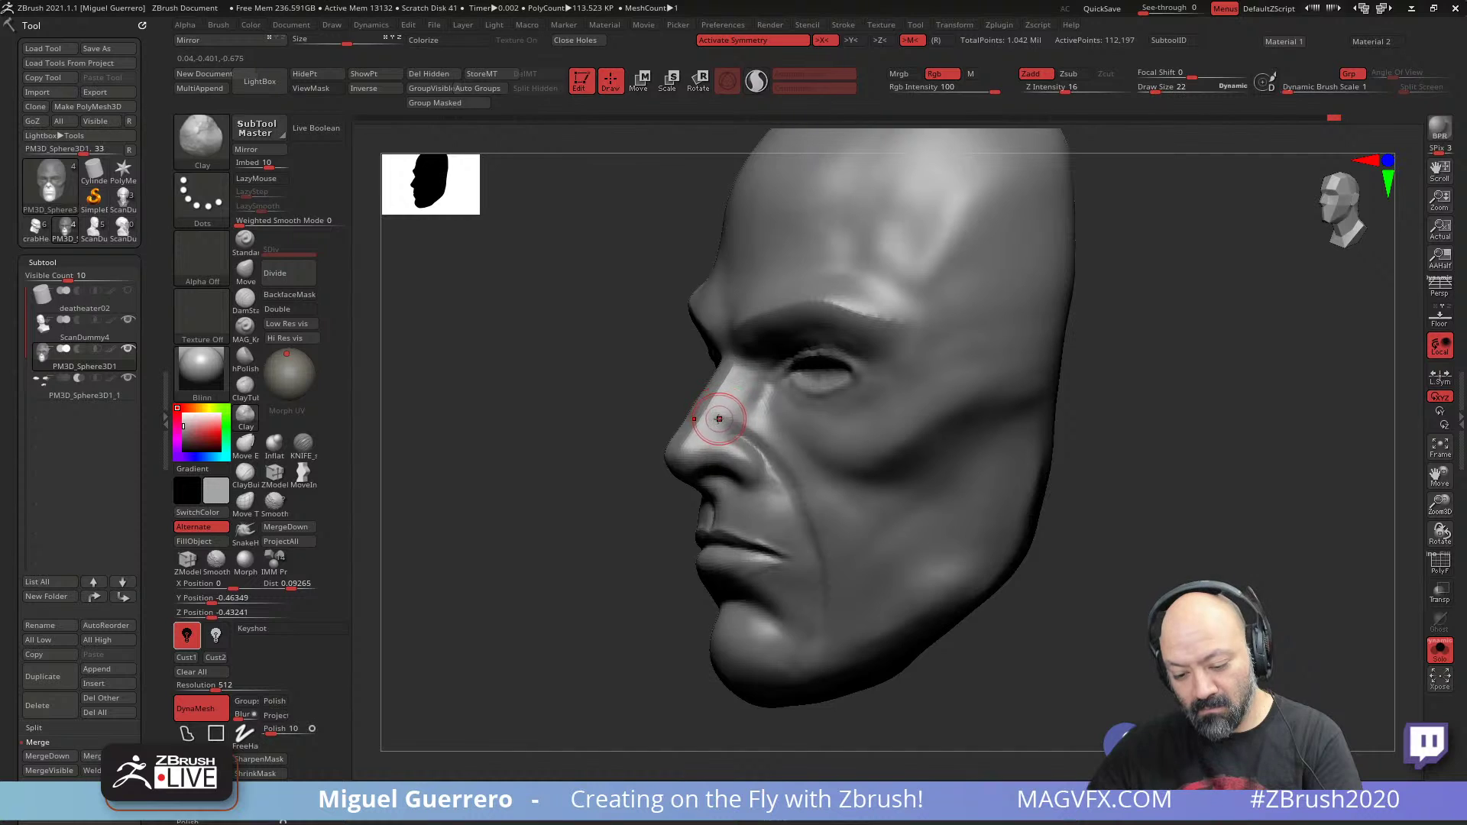
{"action": "left_click_drag", "start_coordinate": [719, 419], "coordinate": [722, 426], "text": "shift"}
{"action": "left_click_drag", "start_coordinate": [722, 427], "coordinate": [738, 430], "text": "shift"}
{"action": "mouse_move", "coordinate": [807, 511]}
{"action": "left_mouse_down", "text": "shift"}
{"action": "mouse_move", "coordinate": [796, 498]}
{"action": "mouse_move", "coordinate": [822, 579]}
{"action": "left_mouse_up", "text": "shift"}
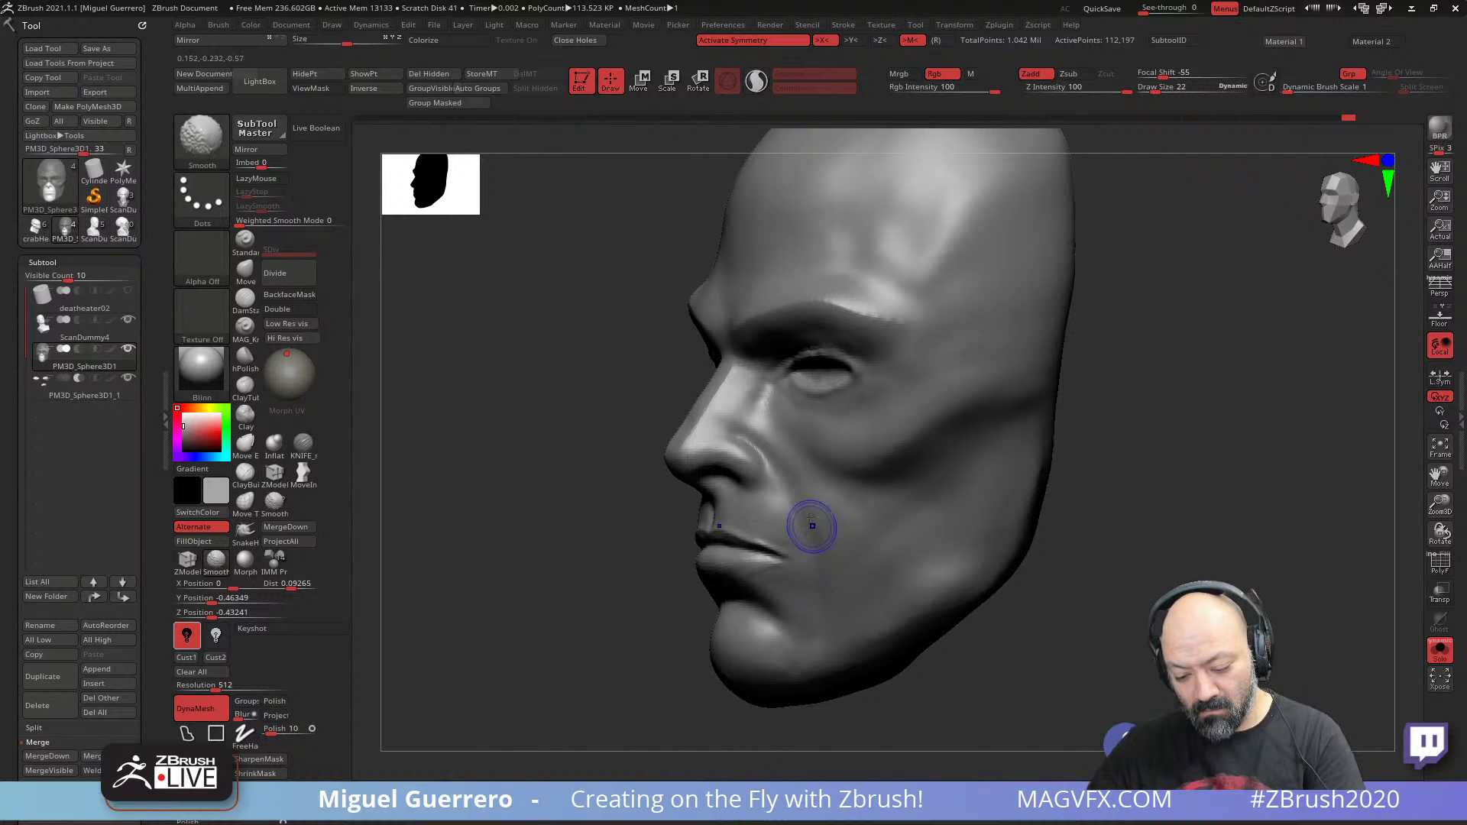
{"action": "left_click_drag", "start_coordinate": [583, 517], "coordinate": [678, 589]}
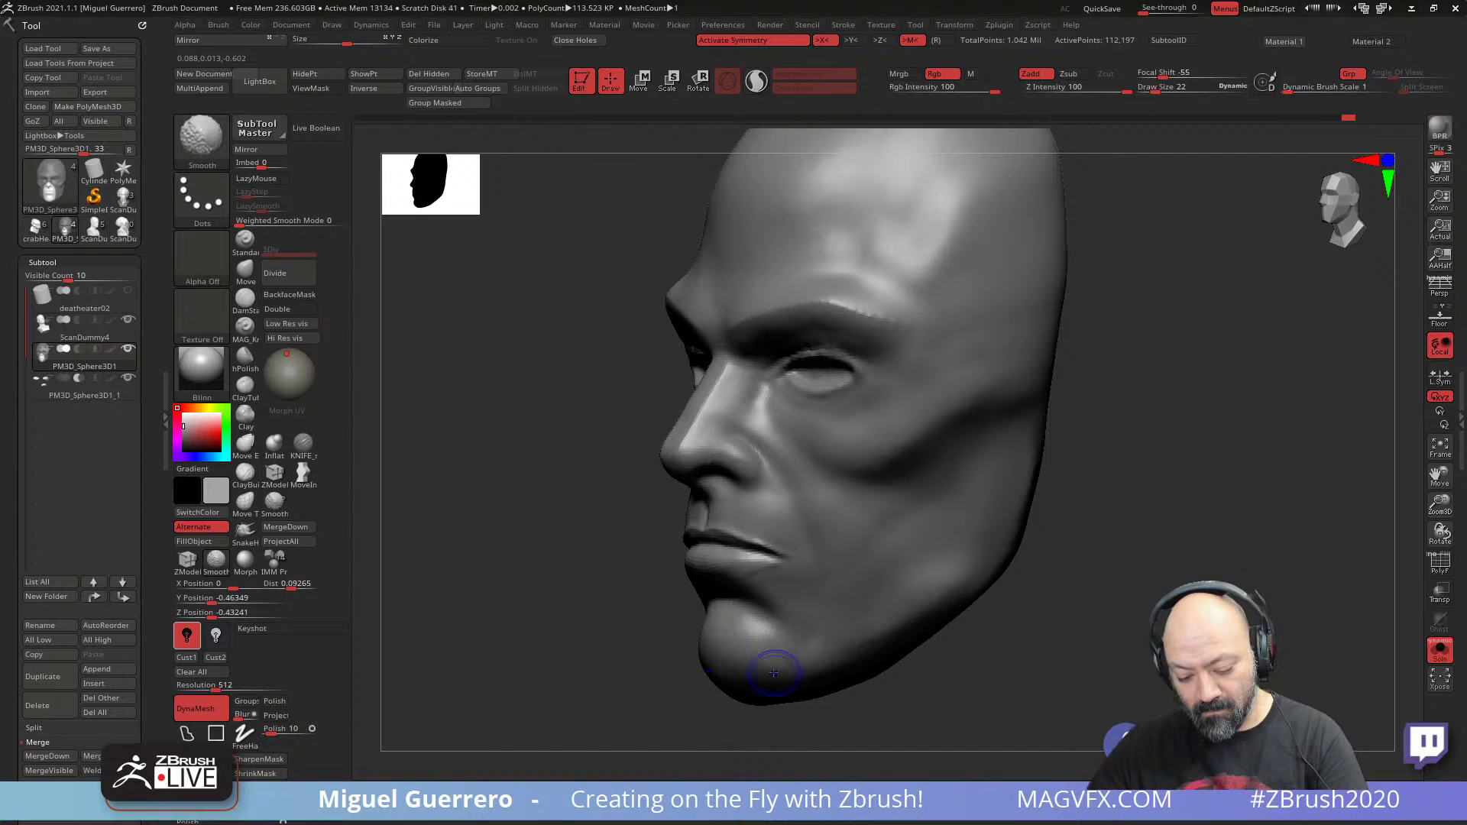
{"action": "left_click_drag", "start_coordinate": [638, 646], "coordinate": [776, 646]}
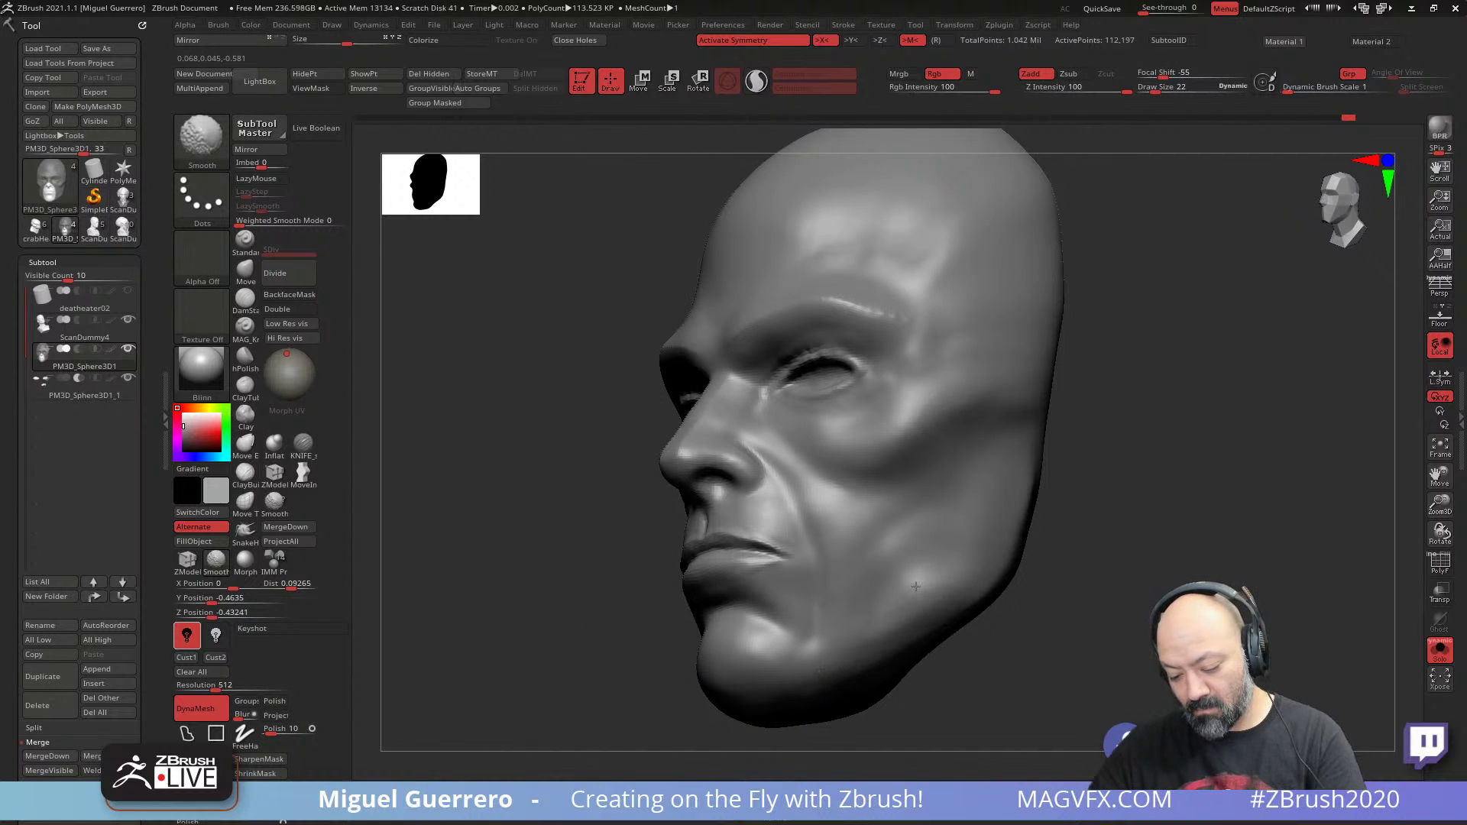
{"action": "left_click_drag", "start_coordinate": [413, 596], "coordinate": [517, 583]}
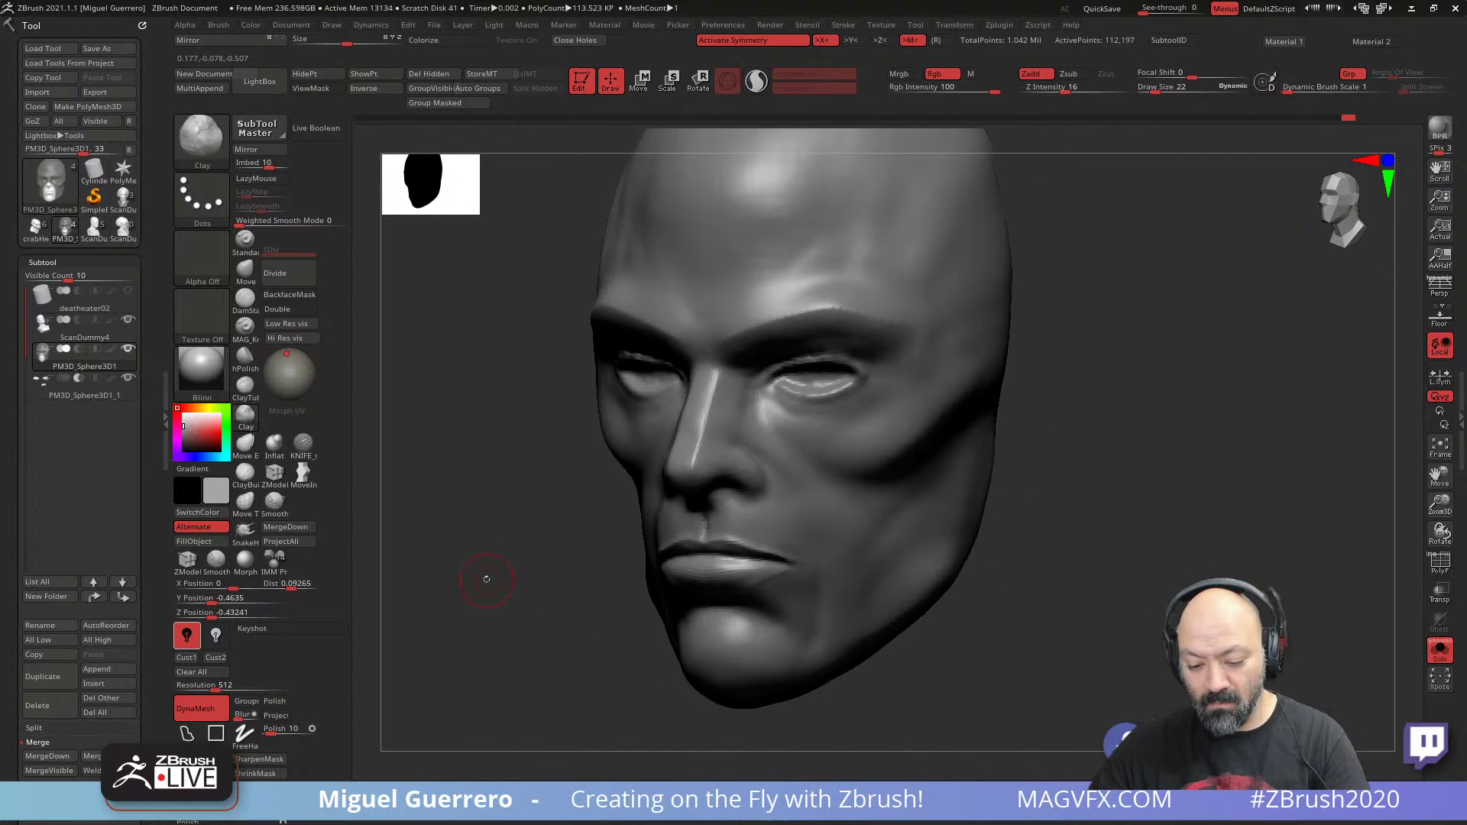
- Adjust the jaw corner with the Move brush at draw size 54, and smooth the nose and inner brows at draw size 22
{"action": "left_click", "coordinate": [244, 269]}
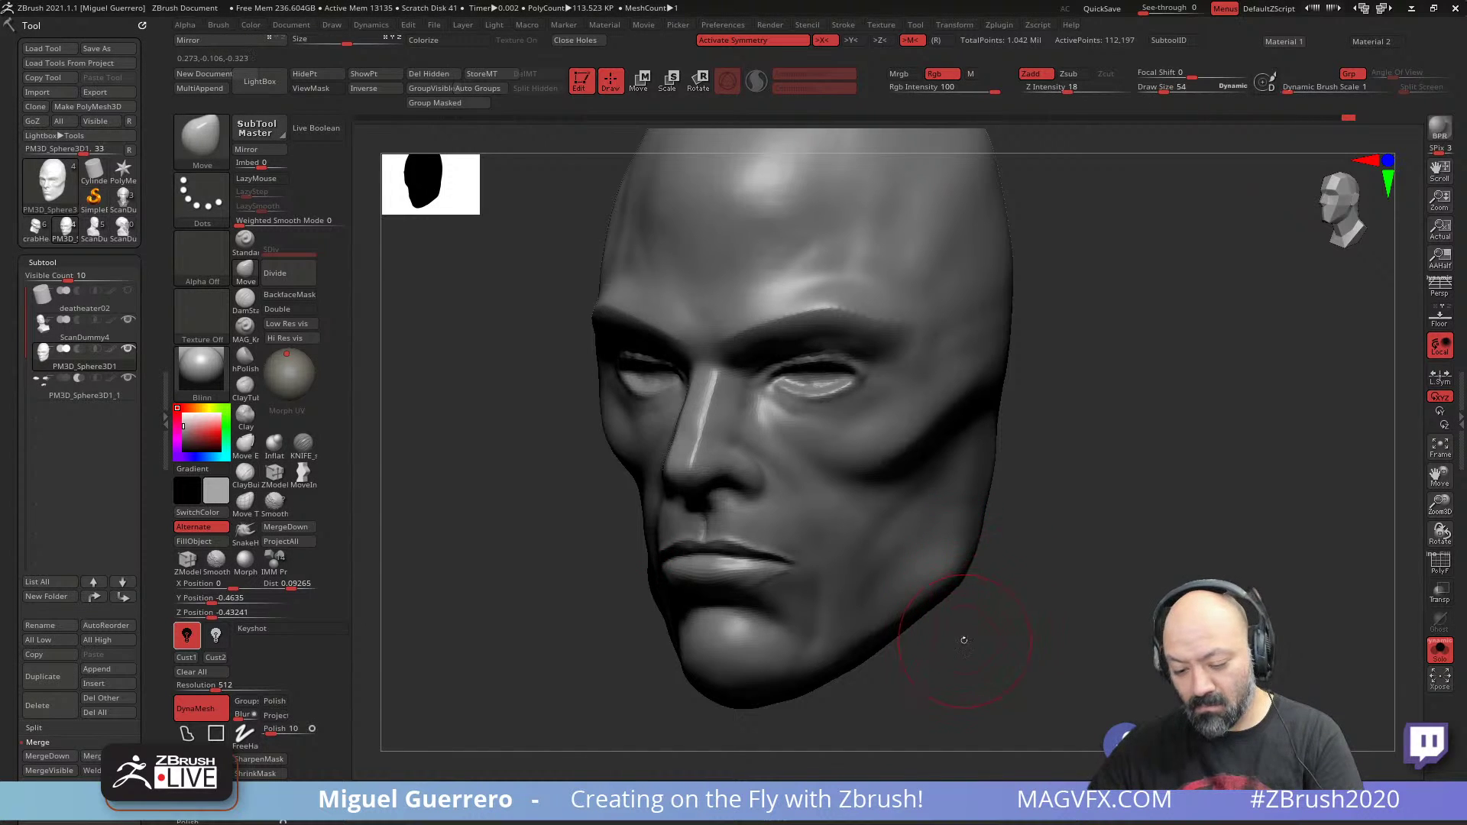
{"action": "left_click_drag", "start_coordinate": [963, 641], "coordinate": [939, 603]}
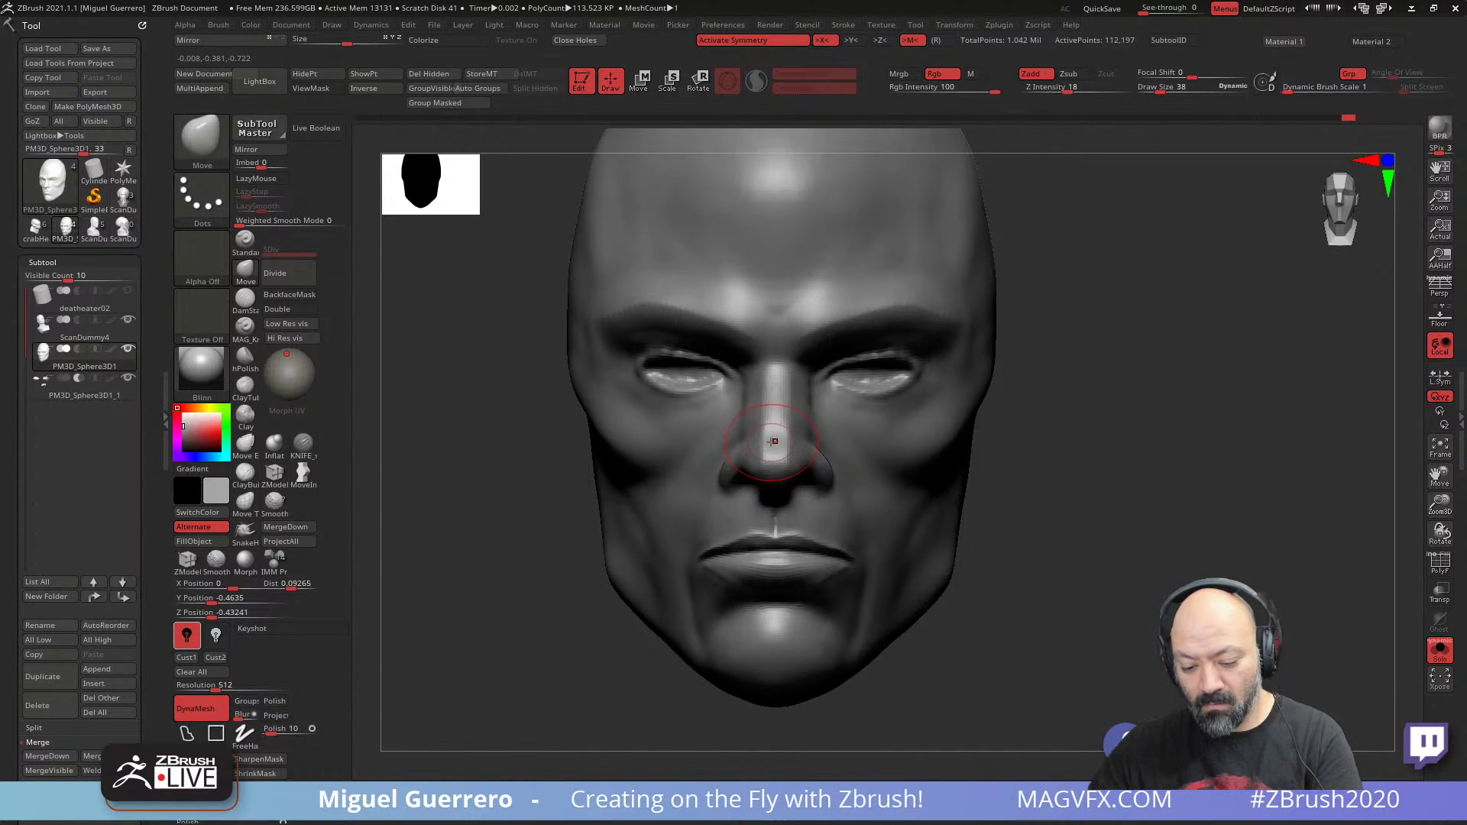
{"action": "key", "text": "["}
{"action": "key", "text": "["}
{"action": "left_click_drag", "start_coordinate": [773, 442], "coordinate": [776, 429], "text": "shift"}
{"action": "left_click_drag", "start_coordinate": [524, 445], "coordinate": [497, 449]}
{"action": "left_click_drag", "start_coordinate": [477, 383], "coordinate": [505, 416], "text": "alt"}
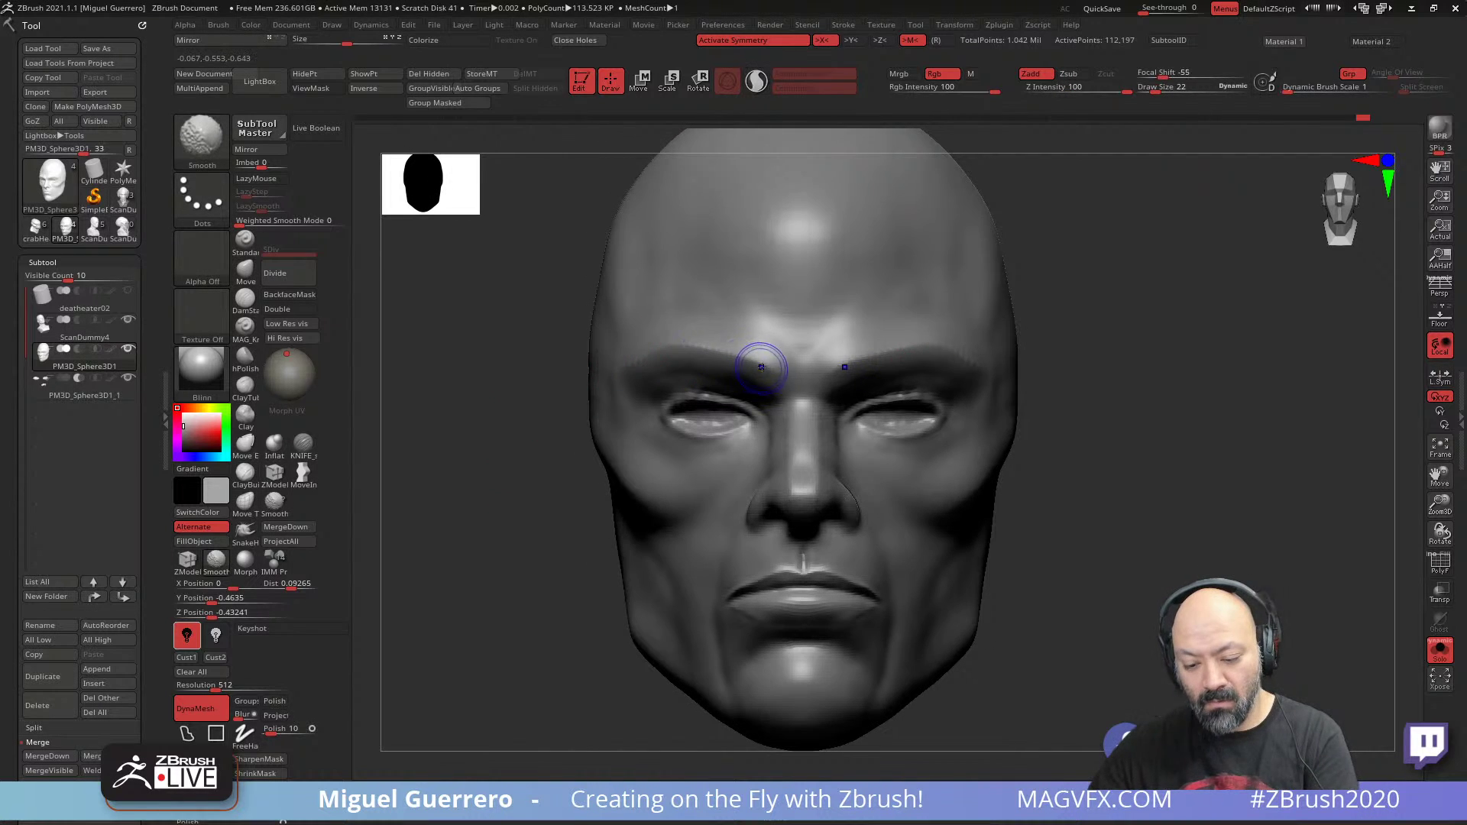
{"action": "left_click_drag", "start_coordinate": [592, 348], "coordinate": [563, 376]}
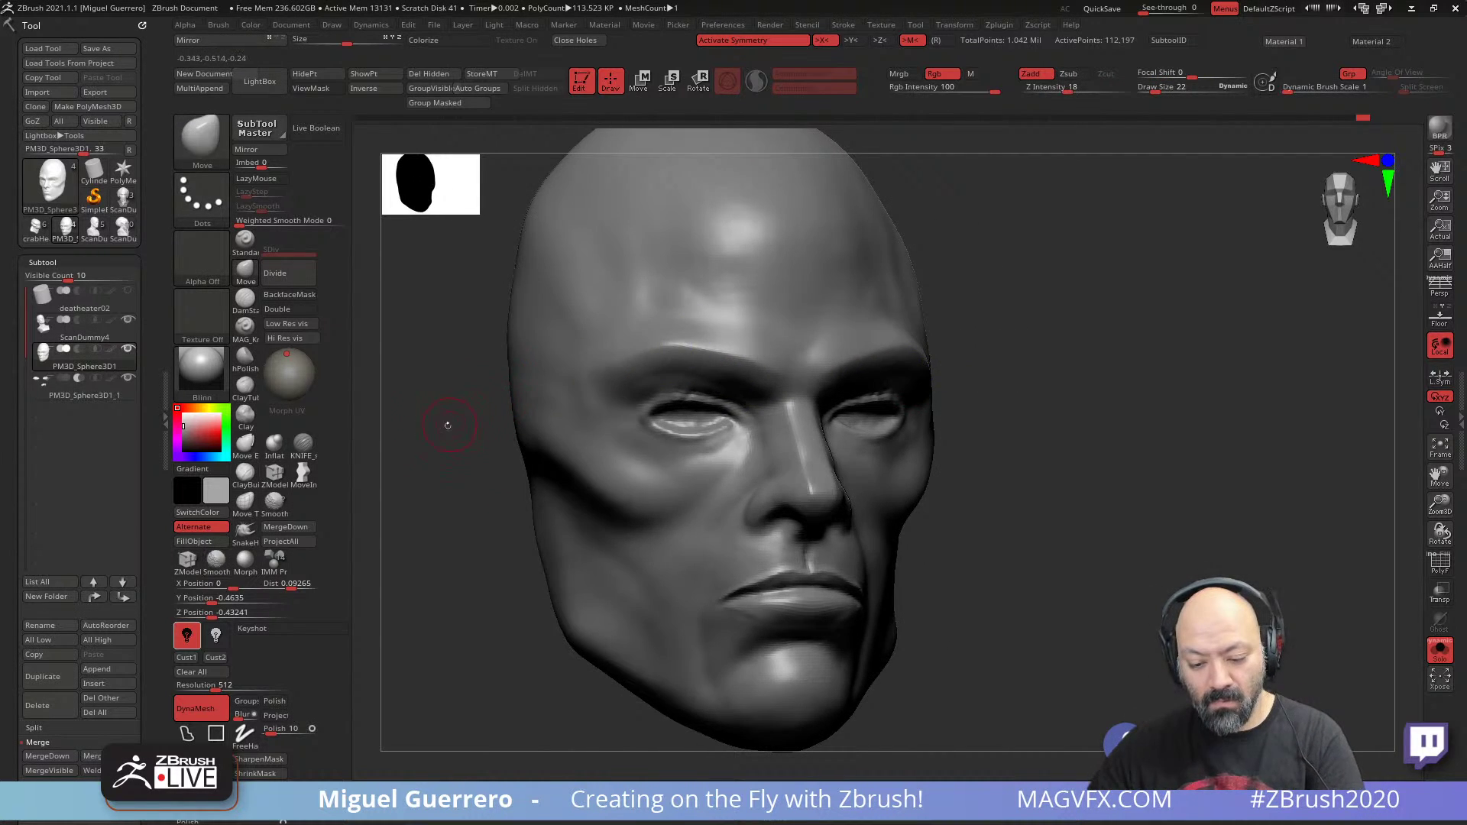
{"action": "left_click_drag", "start_coordinate": [448, 425], "coordinate": [523, 476]}
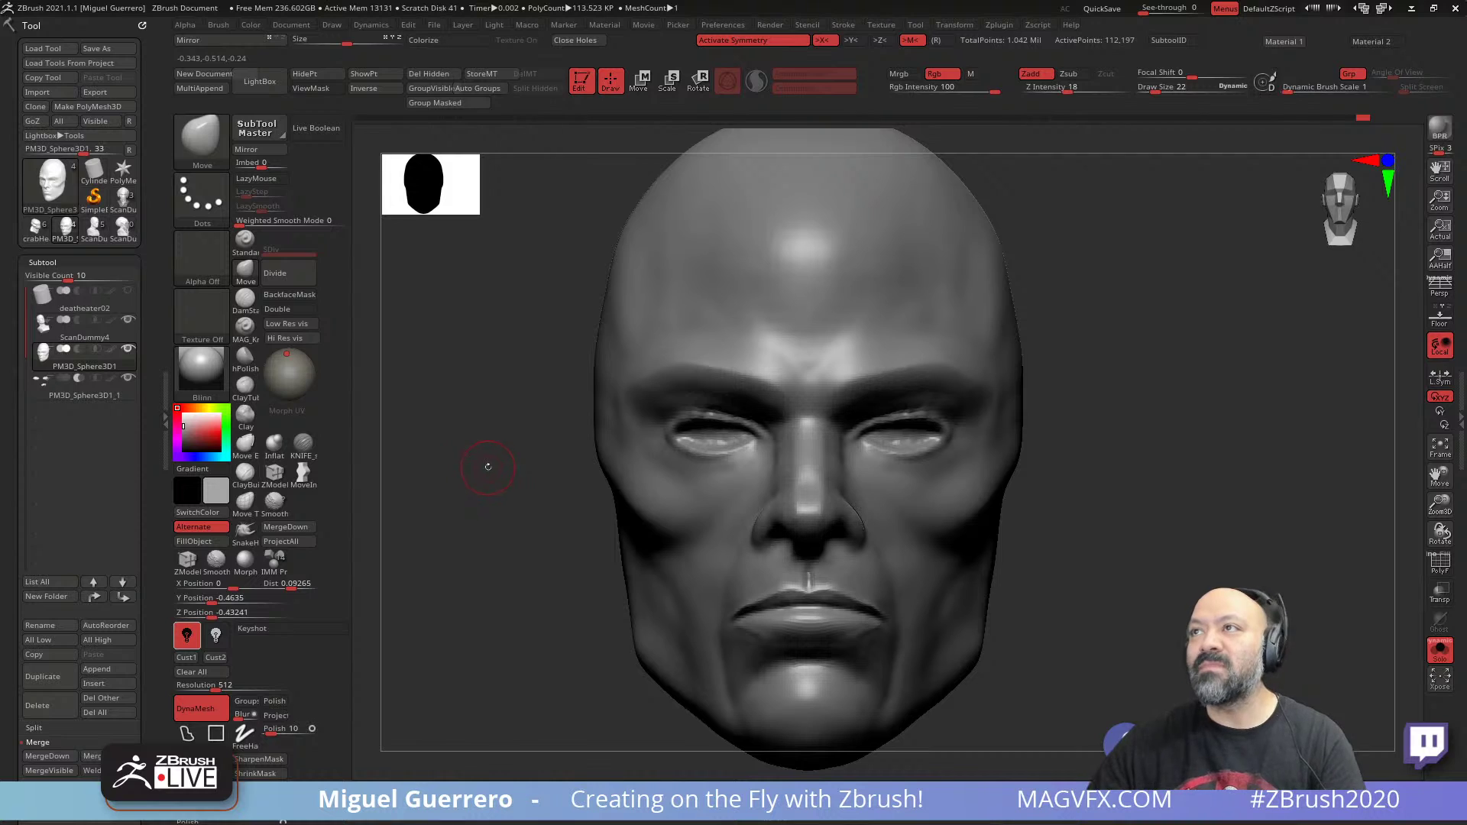
- Carve sharp creases along the upper and lower eyelids with the KNIFE_sharp_control brush at draw size 22
{"action": "left_click", "coordinate": [302, 445]}
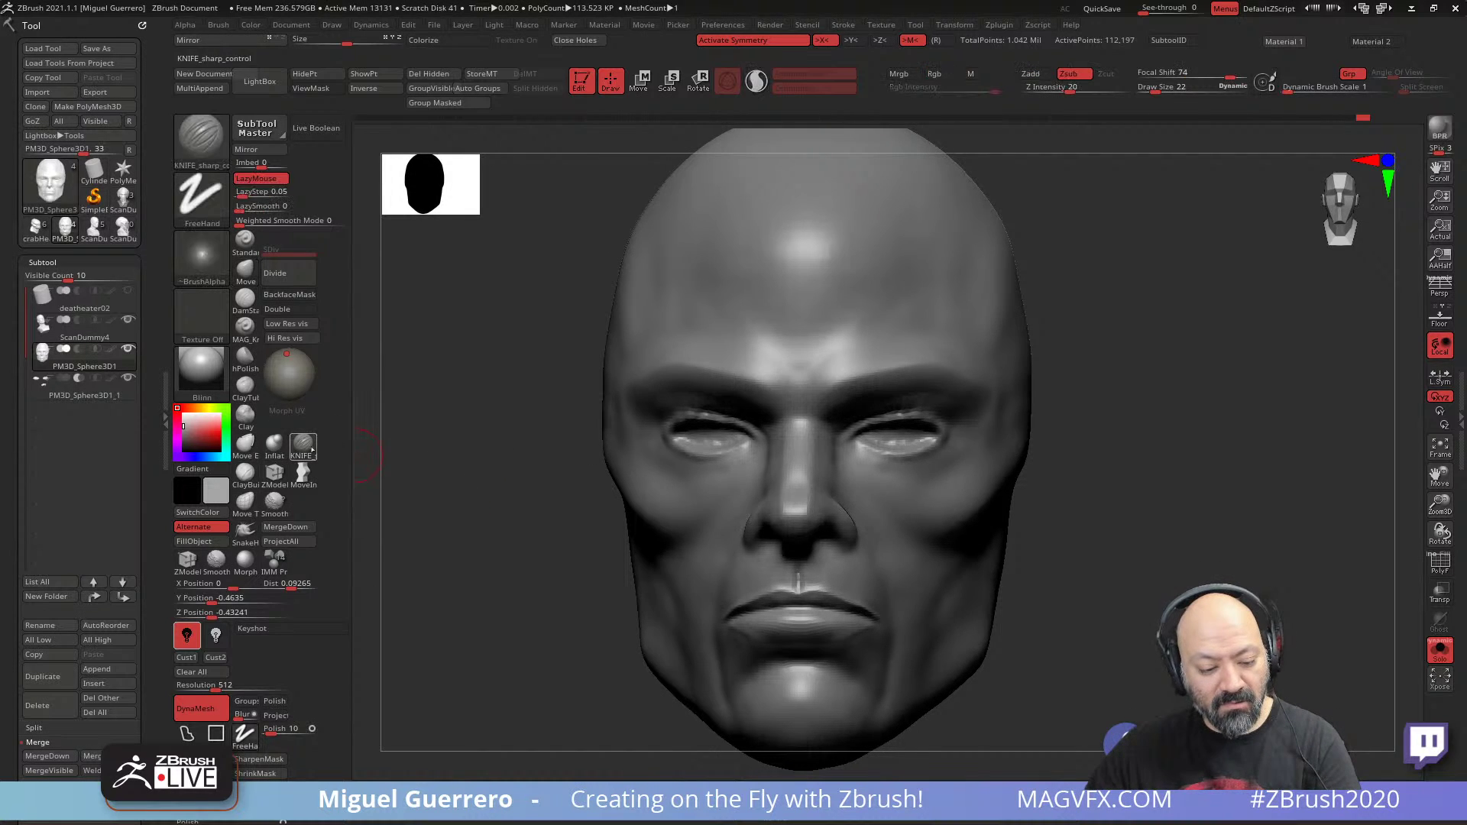
{"action": "left_click_drag", "start_coordinate": [535, 458], "coordinate": [474, 440]}
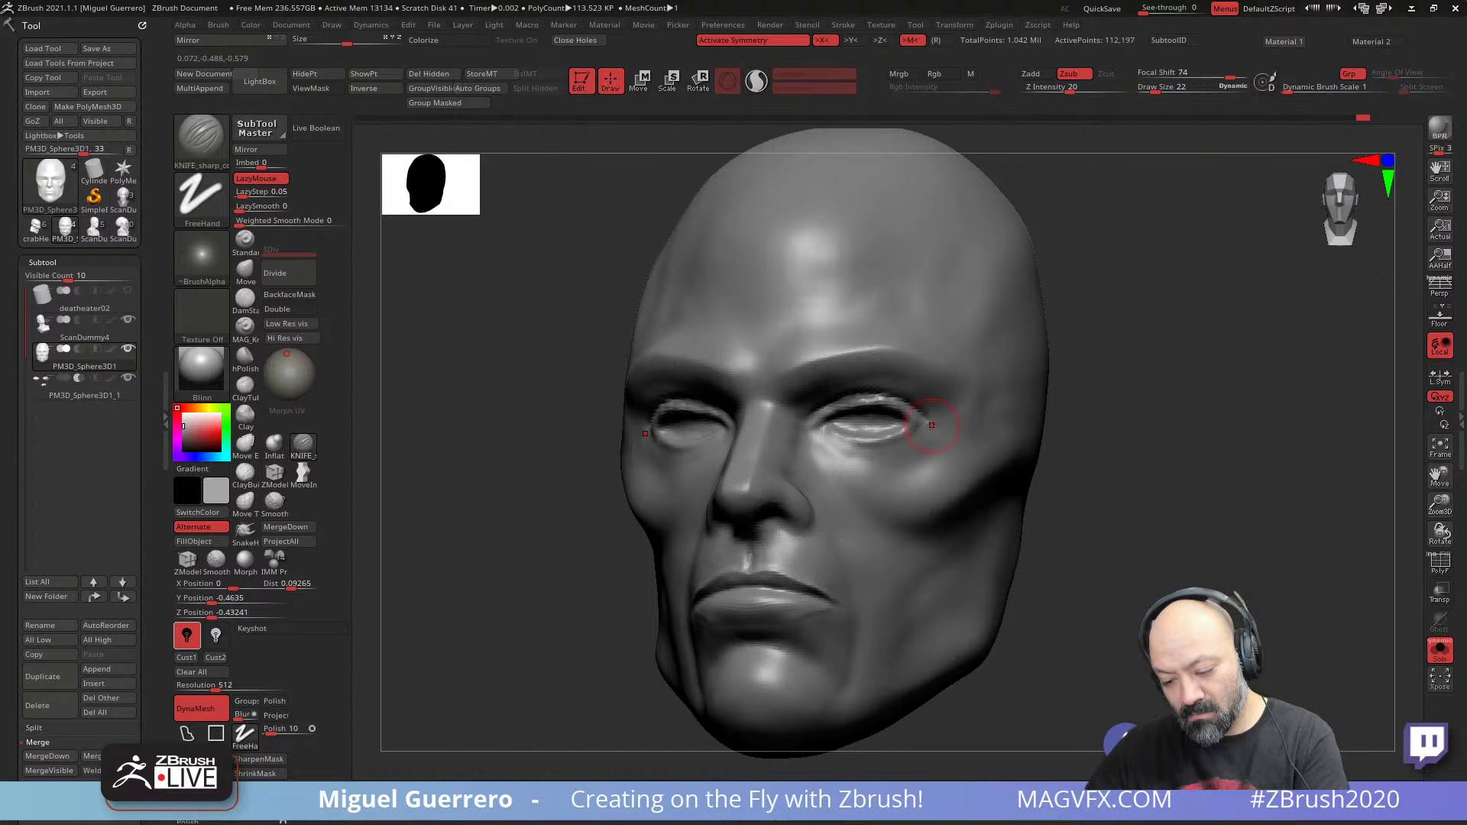
{"action": "left_click_drag", "start_coordinate": [550, 428], "coordinate": [482, 434]}
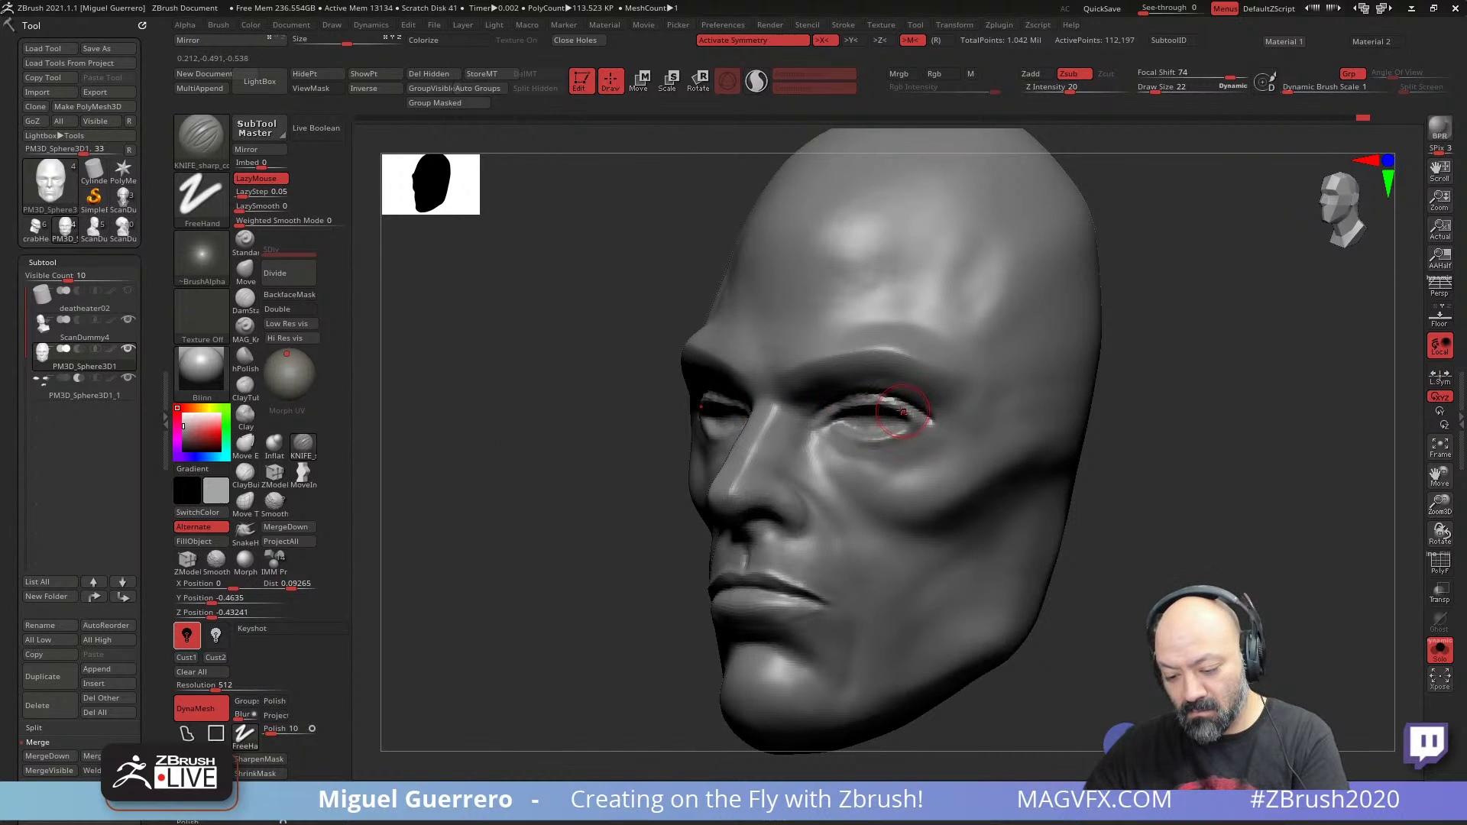
{"action": "left_click_drag", "start_coordinate": [581, 412], "coordinate": [626, 415]}
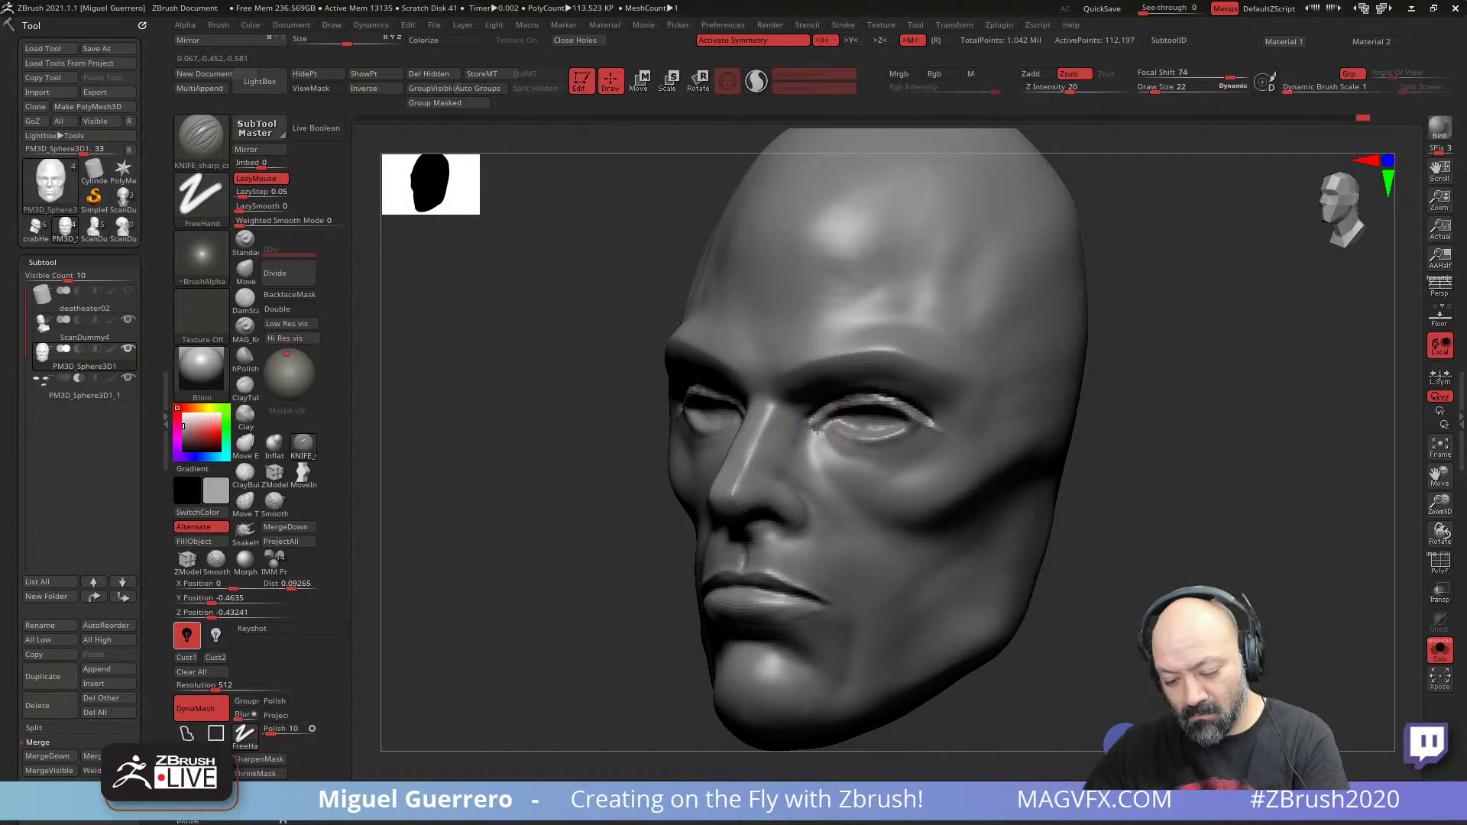
{"action": "mouse_move", "coordinate": [832, 436]}
{"action": "left_mouse_down"}
{"action": "mouse_move", "coordinate": [878, 450]}
{"action": "mouse_move", "coordinate": [929, 423]}
{"action": "left_mouse_up"}
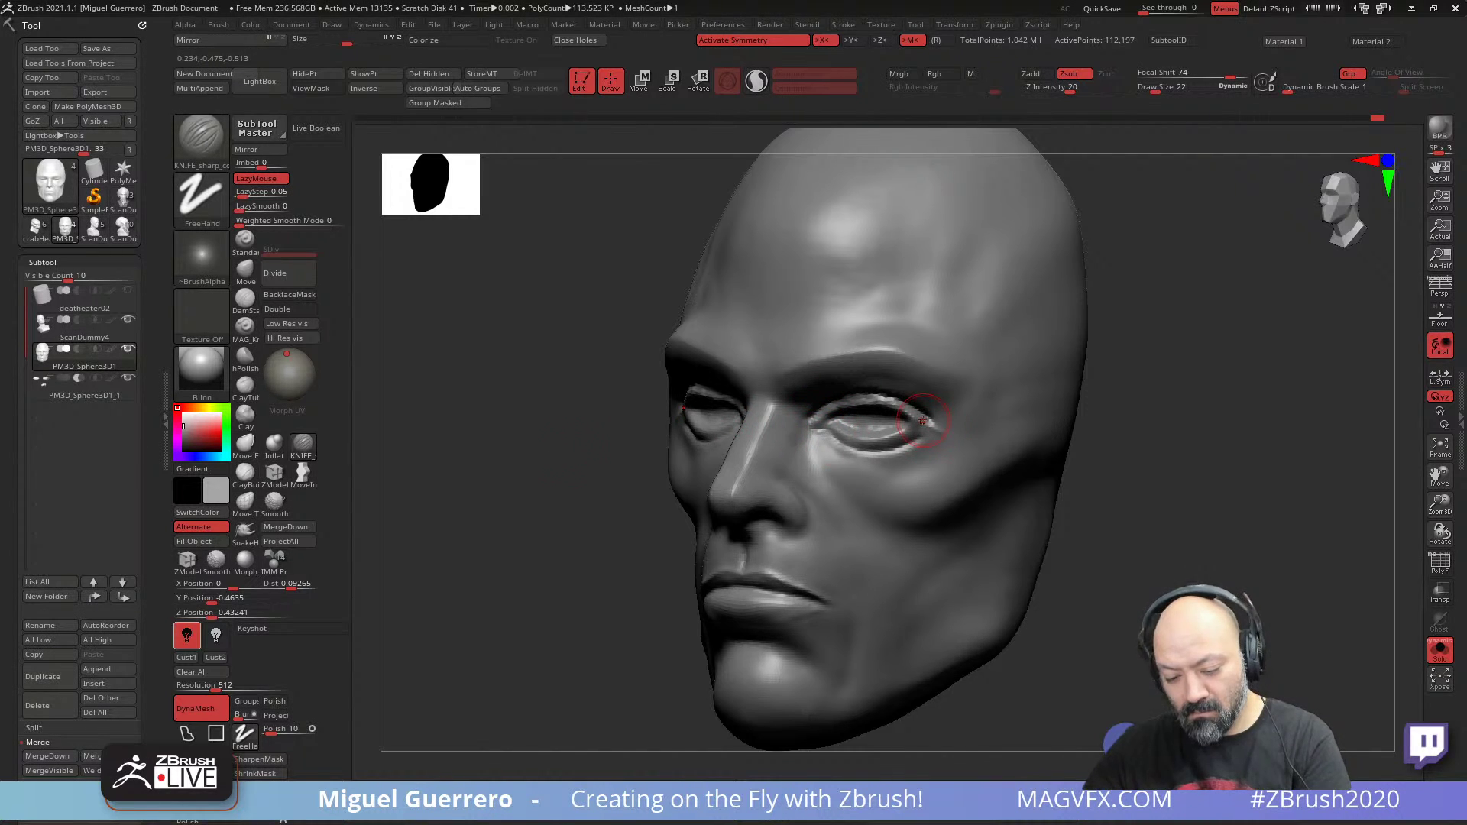
{"action": "mouse_move", "coordinate": [428, 485]}
{"action": "left_mouse_down"}
{"action": "mouse_move", "coordinate": [507, 479]}
{"action": "mouse_move", "coordinate": [460, 518]}
{"action": "mouse_move", "coordinate": [471, 526]}
{"action": "mouse_move", "coordinate": [459, 516]}
{"action": "left_mouse_up"}
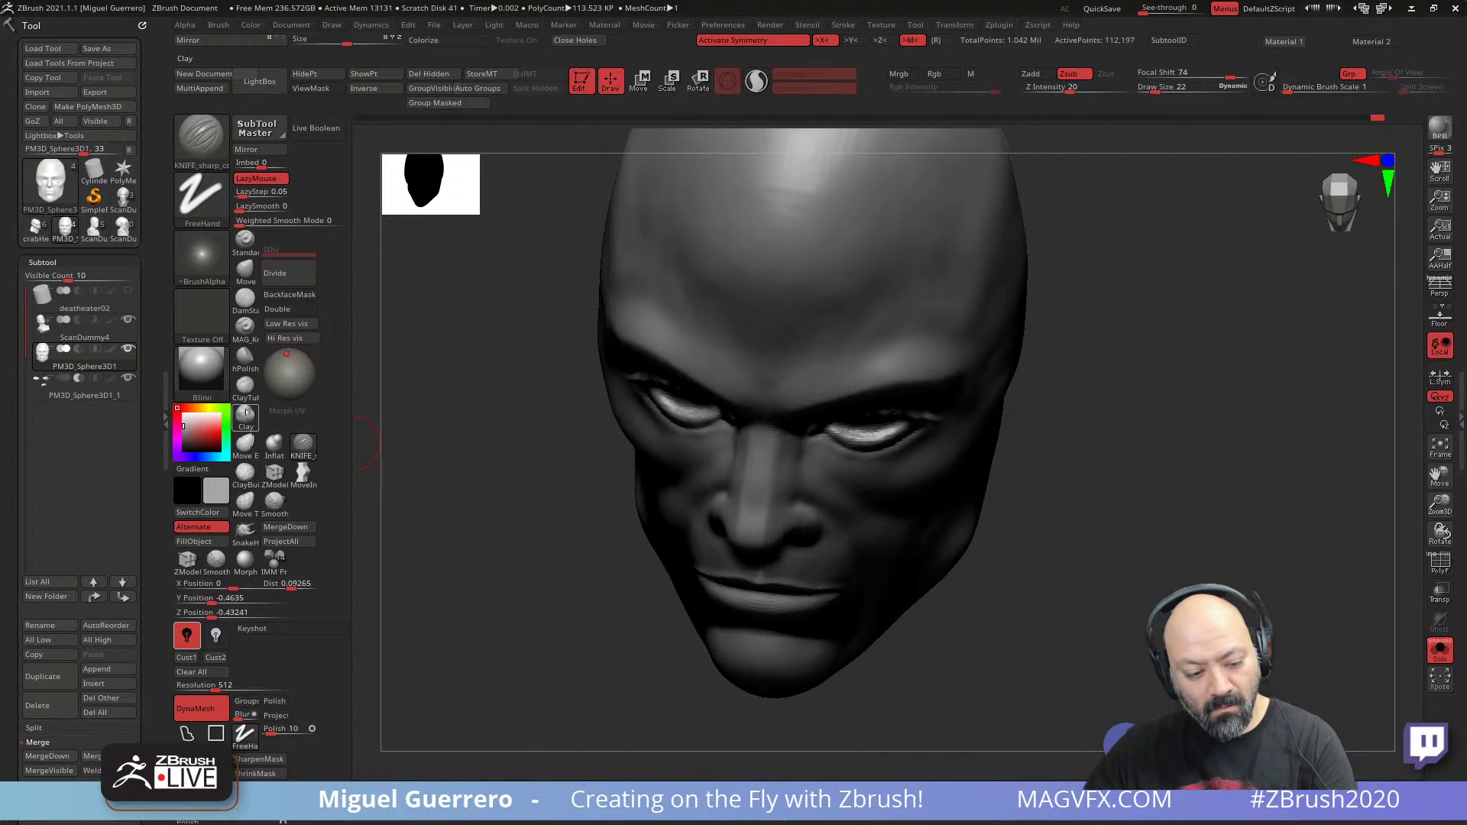
- Adjust the outer corner of the eyelids with the Move brush at draw size 26
{"action": "left_click", "coordinate": [245, 271]}
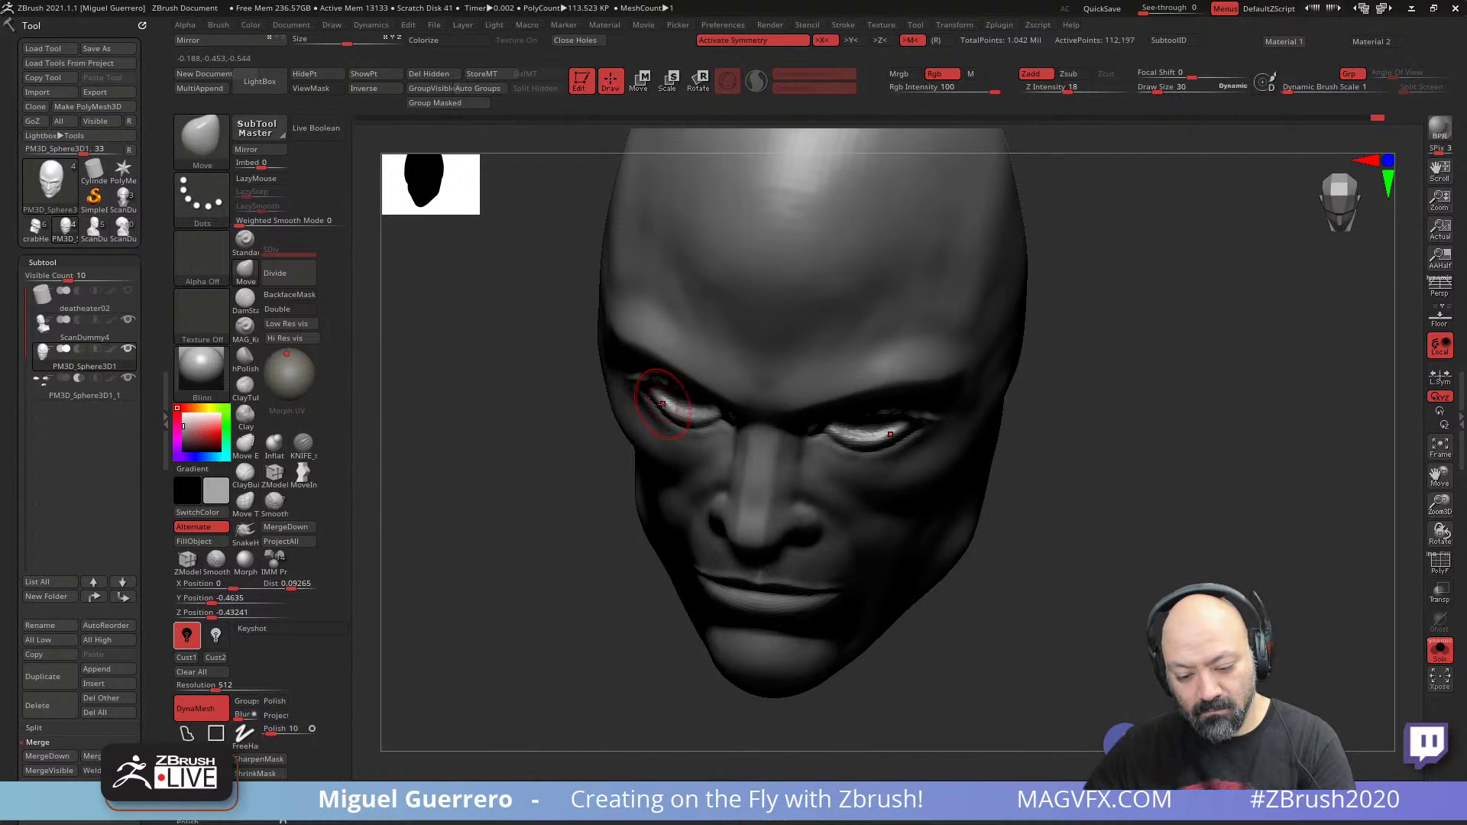
{"action": "key", "text": "bracketleft"}
{"action": "mouse_move", "coordinate": [656, 398]}
{"action": "left_mouse_down"}
{"action": "mouse_move", "coordinate": [662, 412]}
{"action": "mouse_move", "coordinate": [651, 407]}
{"action": "left_mouse_up"}
{"action": "mouse_move", "coordinate": [501, 433]}
{"action": "left_mouse_down"}
{"action": "mouse_move", "coordinate": [500, 397]}
{"action": "mouse_move", "coordinate": [535, 344]}
{"action": "mouse_move", "coordinate": [546, 424]}
{"action": "mouse_move", "coordinate": [511, 470]}
{"action": "mouse_move", "coordinate": [509, 437]}
{"action": "left_mouse_up"}
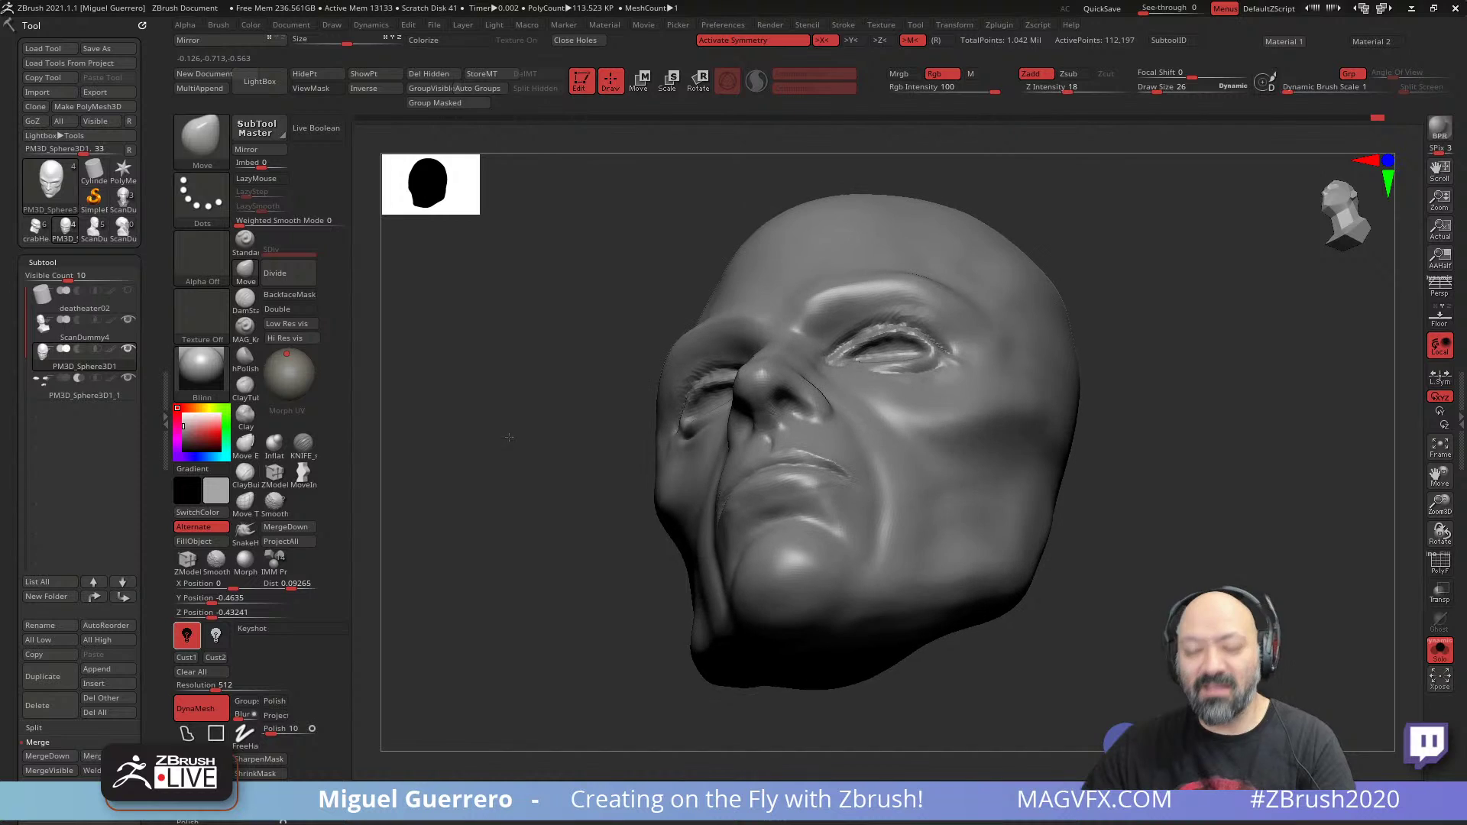
- Shape the inner eye corner beside the nose with the Move brush at draw size 34, and adjust the upper eyelid at draw size 26
{"action": "key", "text": "bracketright"}
{"action": "left_click_drag", "start_coordinate": [828, 365], "coordinate": [838, 381]}
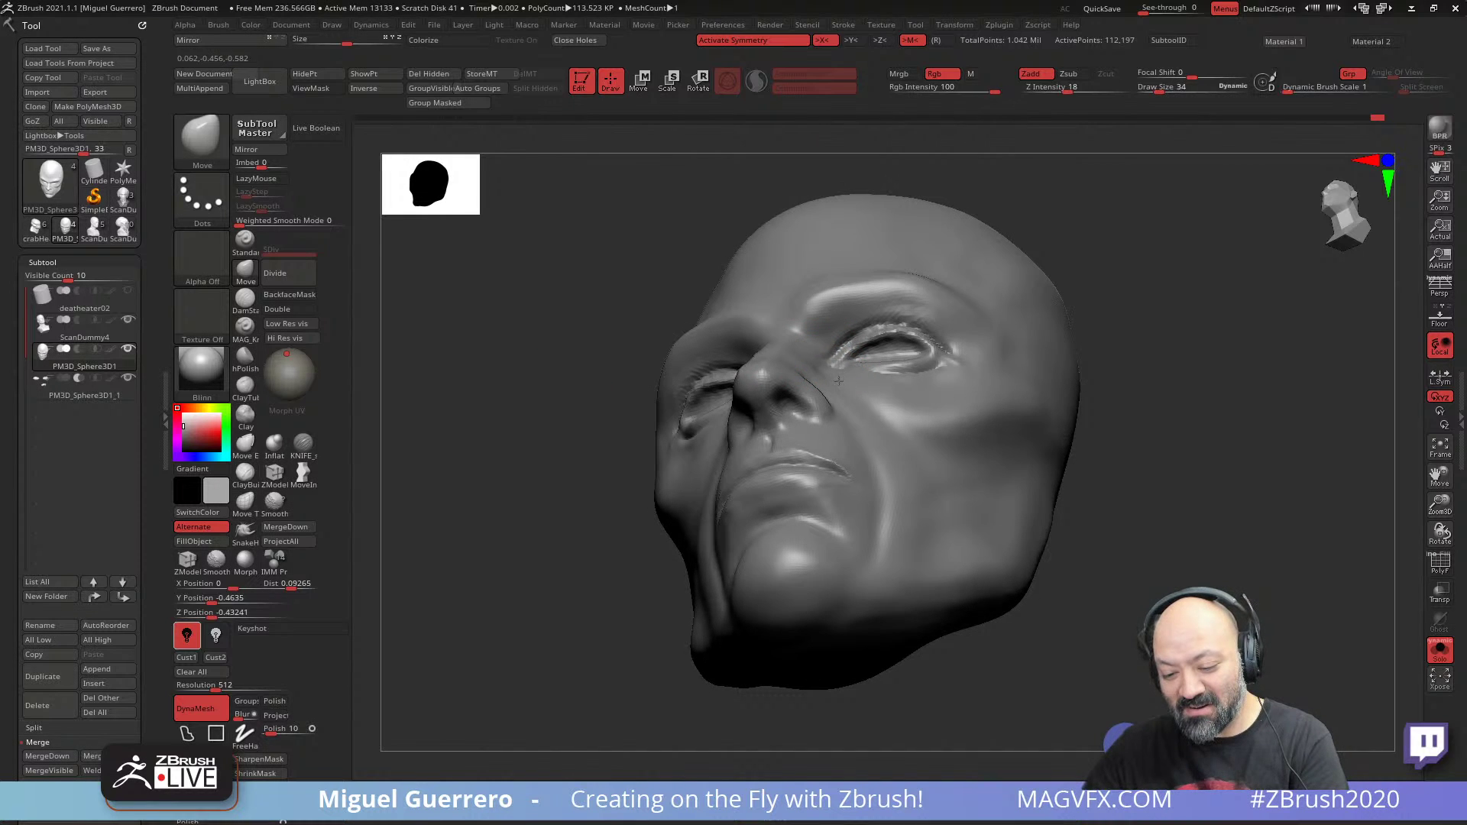
{"action": "right_click_drag", "start_coordinate": [783, 363], "coordinate": [798, 343]}
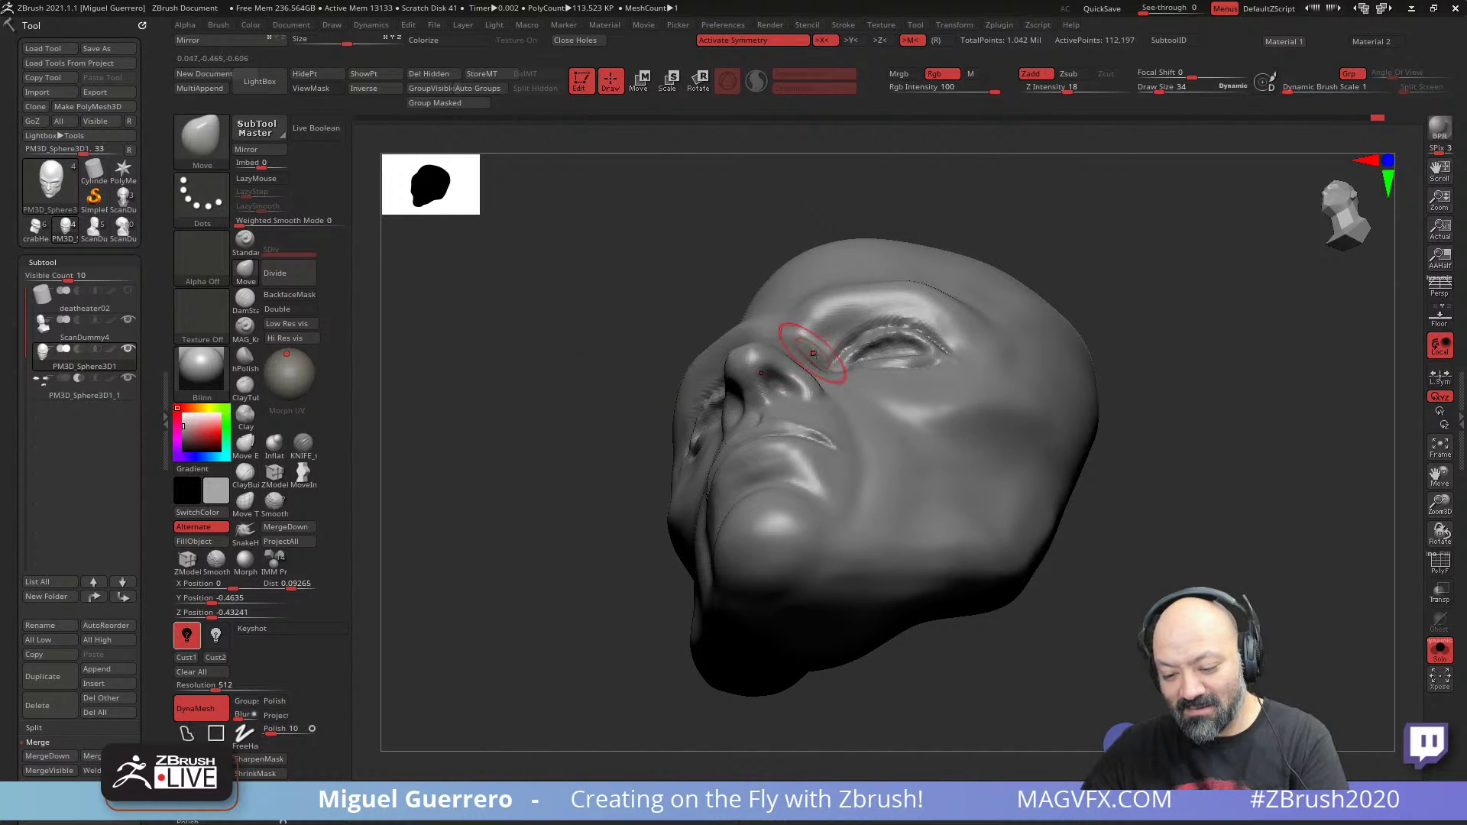
{"action": "left_click_drag", "start_coordinate": [833, 362], "coordinate": [838, 378]}
{"action": "left_click_drag", "start_coordinate": [685, 327], "coordinate": [645, 282]}
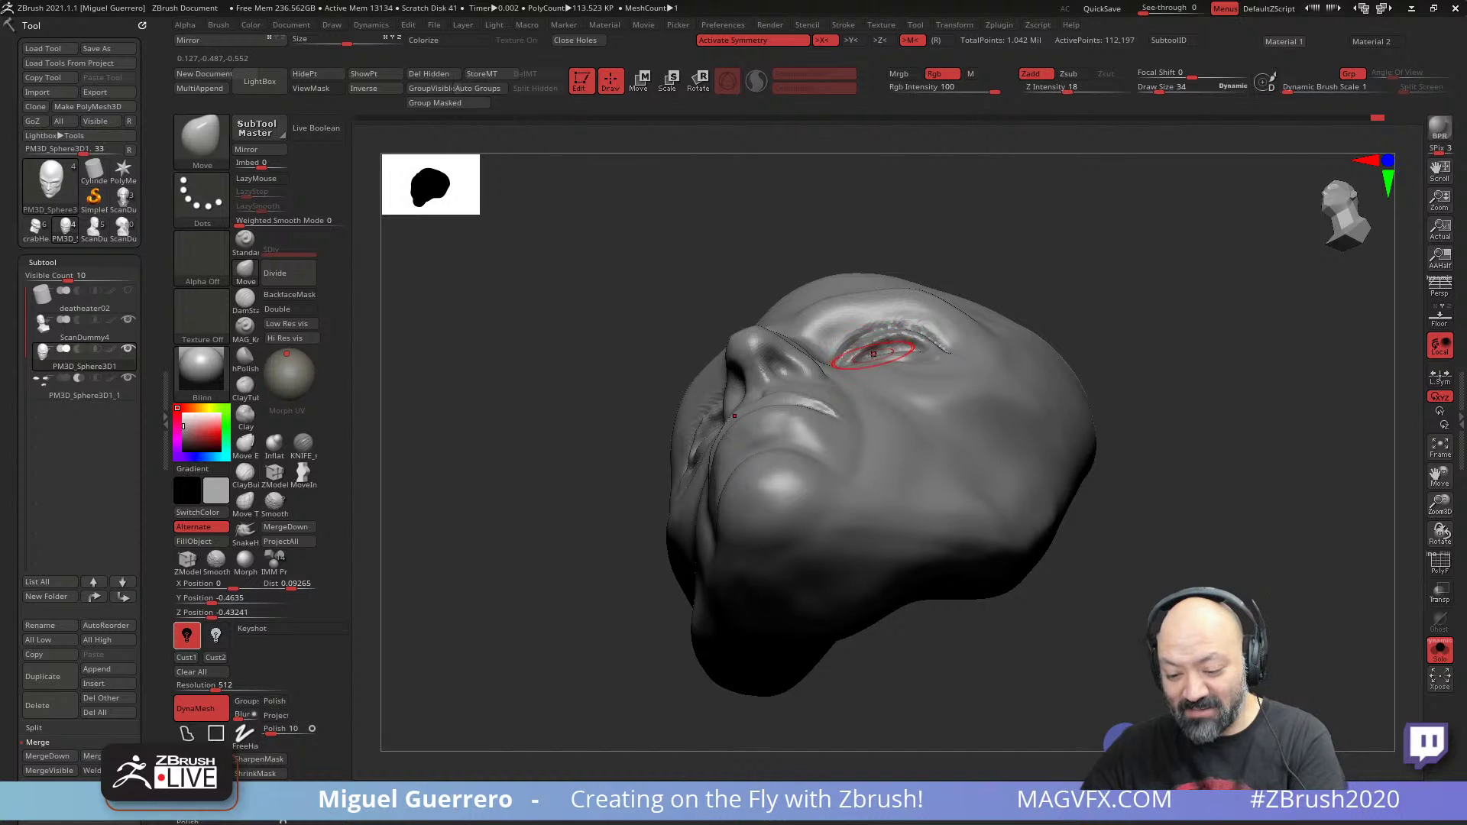
{"action": "key", "text": "bracketleft"}
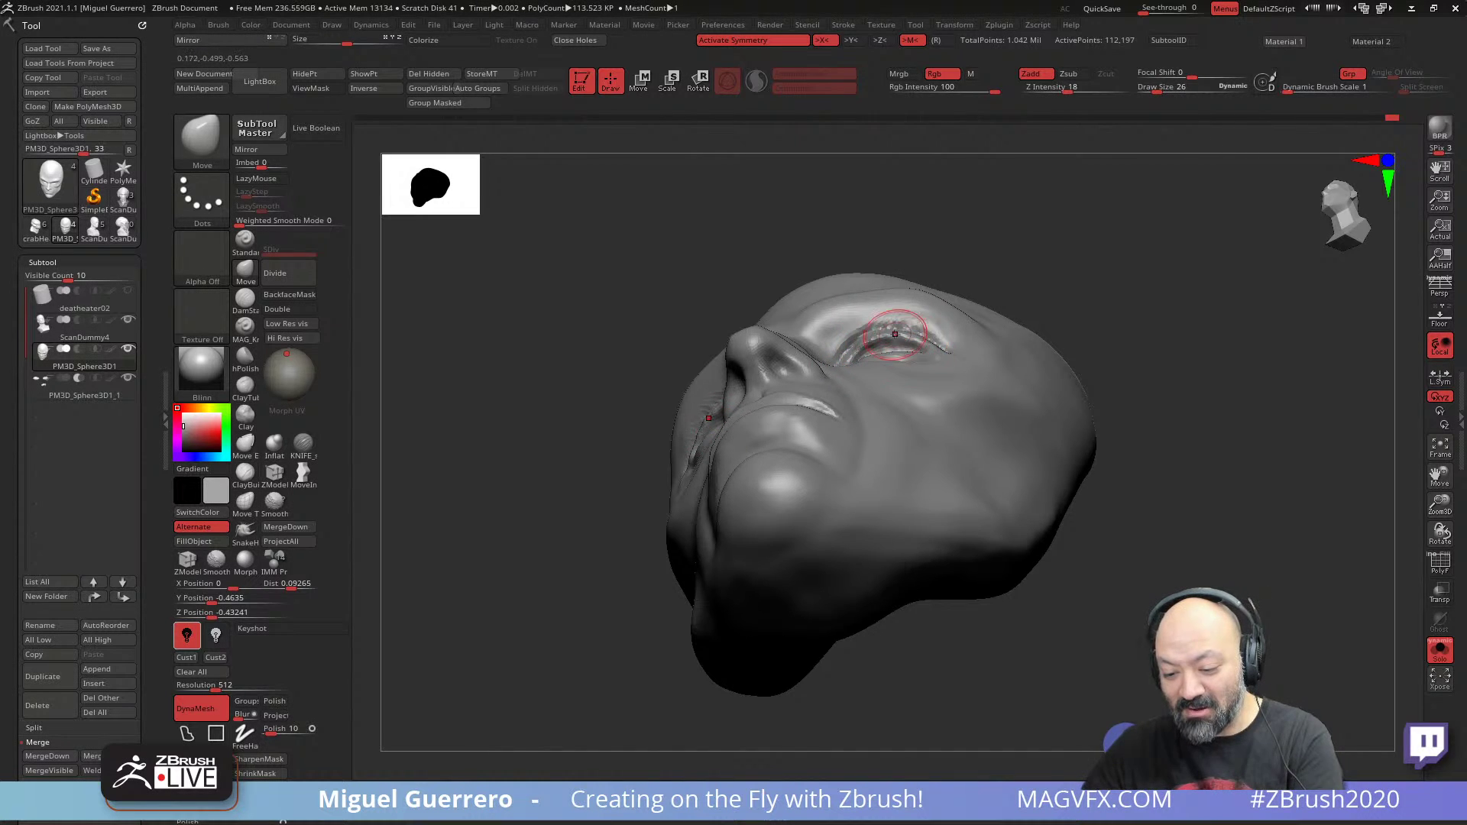
{"action": "mouse_move", "coordinate": [879, 336]}
{"action": "right_mouse_down"}
{"action": "mouse_move", "coordinate": [531, 357]}
{"action": "mouse_move", "coordinate": [583, 298]}
{"action": "right_mouse_up"}
- Reshape the brow and forehead contour from below with the Move brush at draw sizes 74 and 62
{"action": "key", "text": "bracketright"}
{"action": "key", "text": "bracketright"}
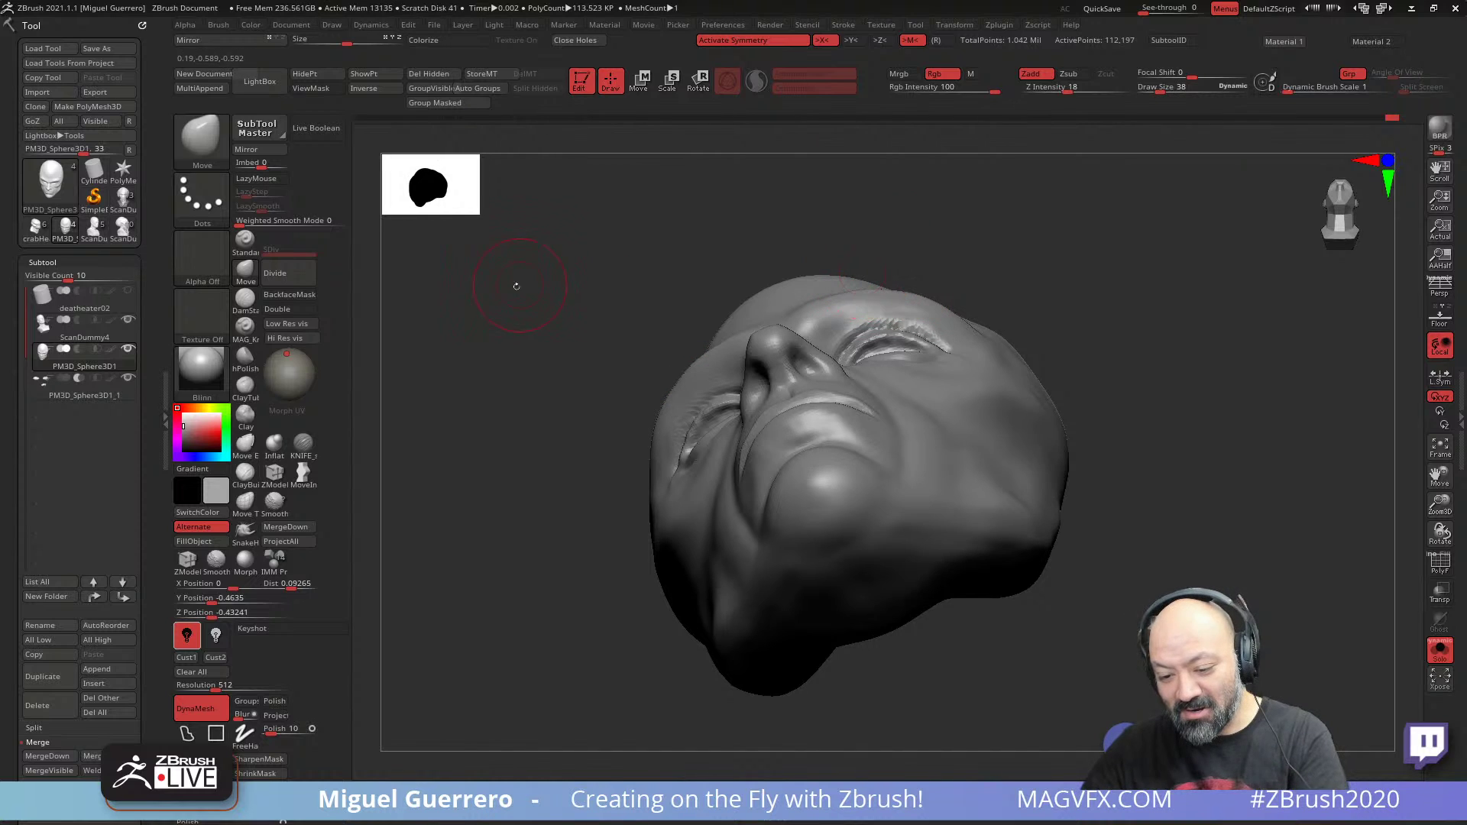
{"action": "right_click_drag", "start_coordinate": [517, 286], "coordinate": [536, 301]}
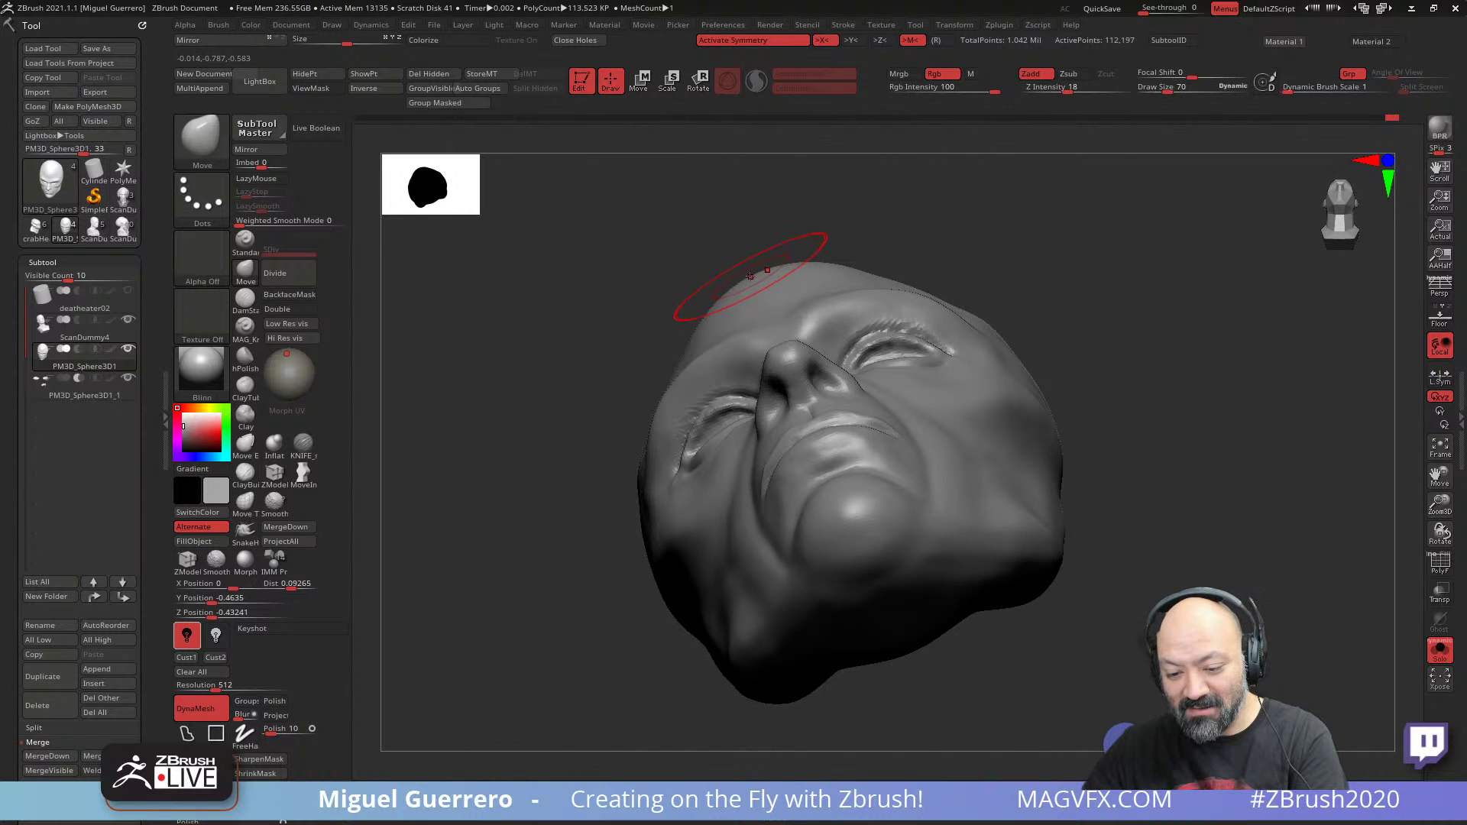
{"action": "key", "text": "bracketright"}
{"action": "right_click_drag", "start_coordinate": [747, 279], "coordinate": [877, 274]}
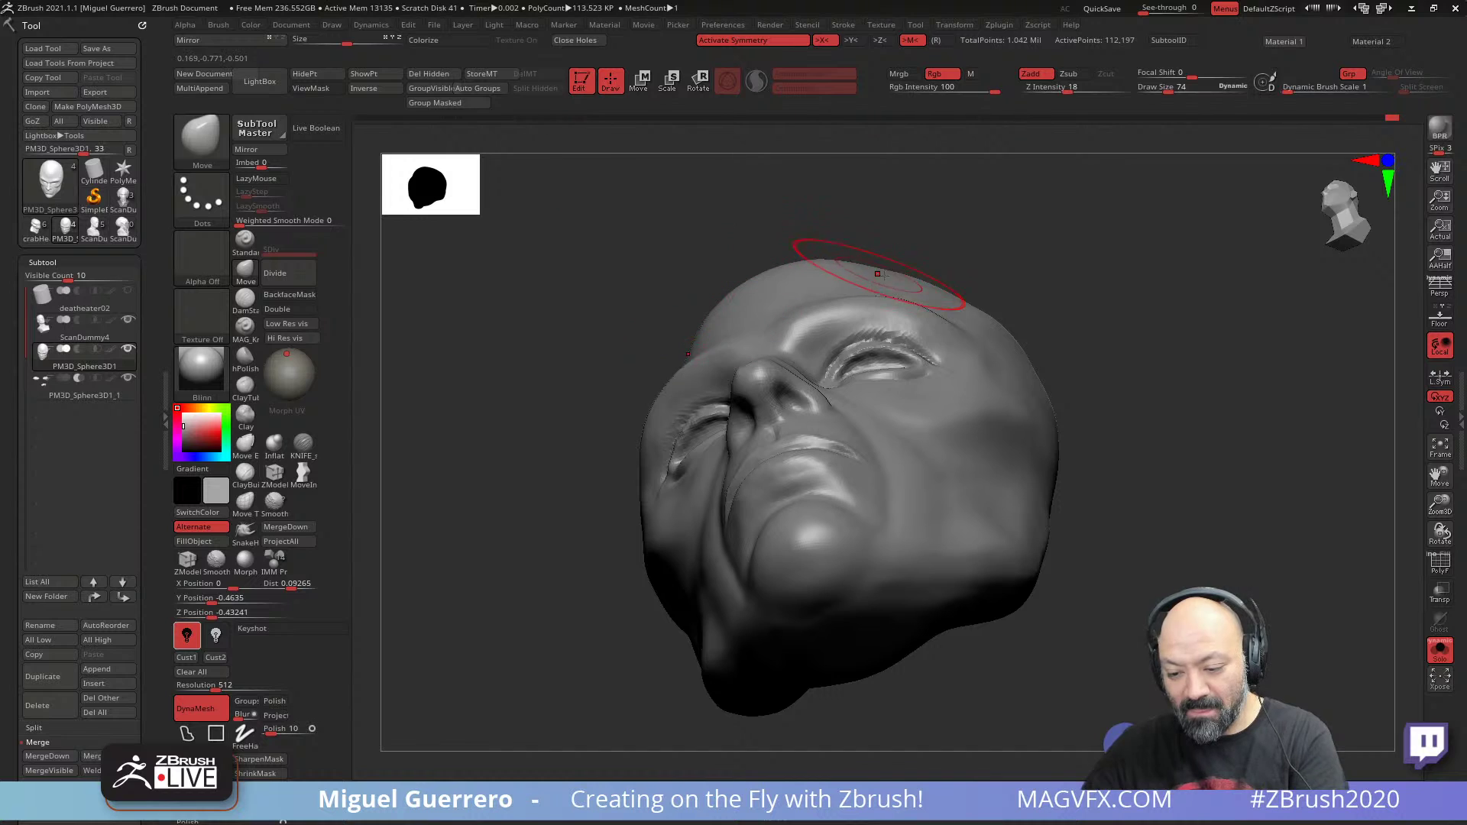
{"action": "right_click_drag", "start_coordinate": [619, 294], "coordinate": [550, 321]}
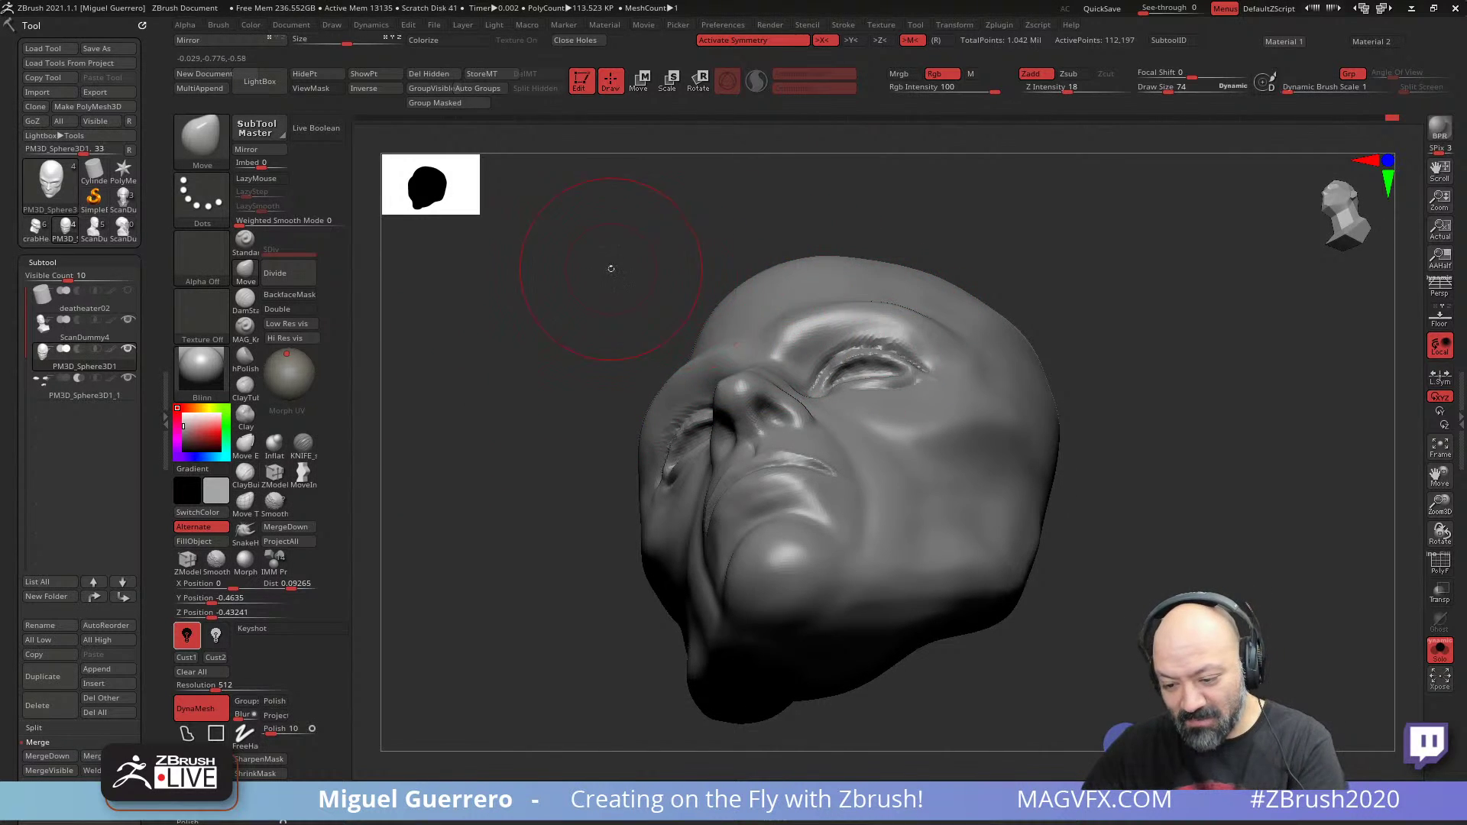
{"action": "left_click_drag", "start_coordinate": [609, 269], "coordinate": [617, 245]}
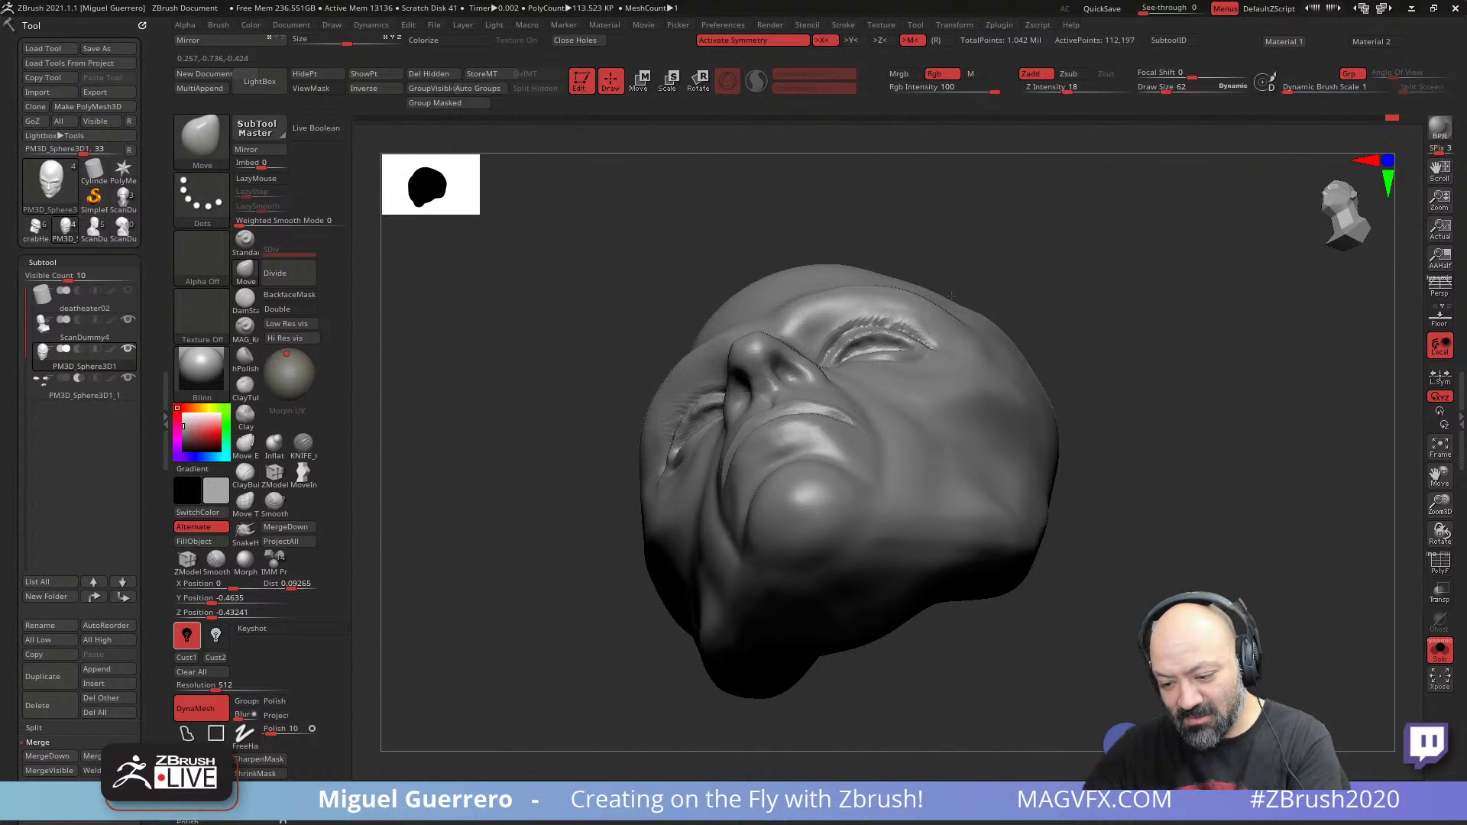
{"action": "left_click_drag", "start_coordinate": [935, 282], "coordinate": [928, 359]}
- Build up the forehead above the brow with the Clay brush at draw size 62 and intensity 16, and undo the last strokes
{"action": "left_click", "coordinate": [245, 445]}
{"action": "left_click", "coordinate": [245, 415]}
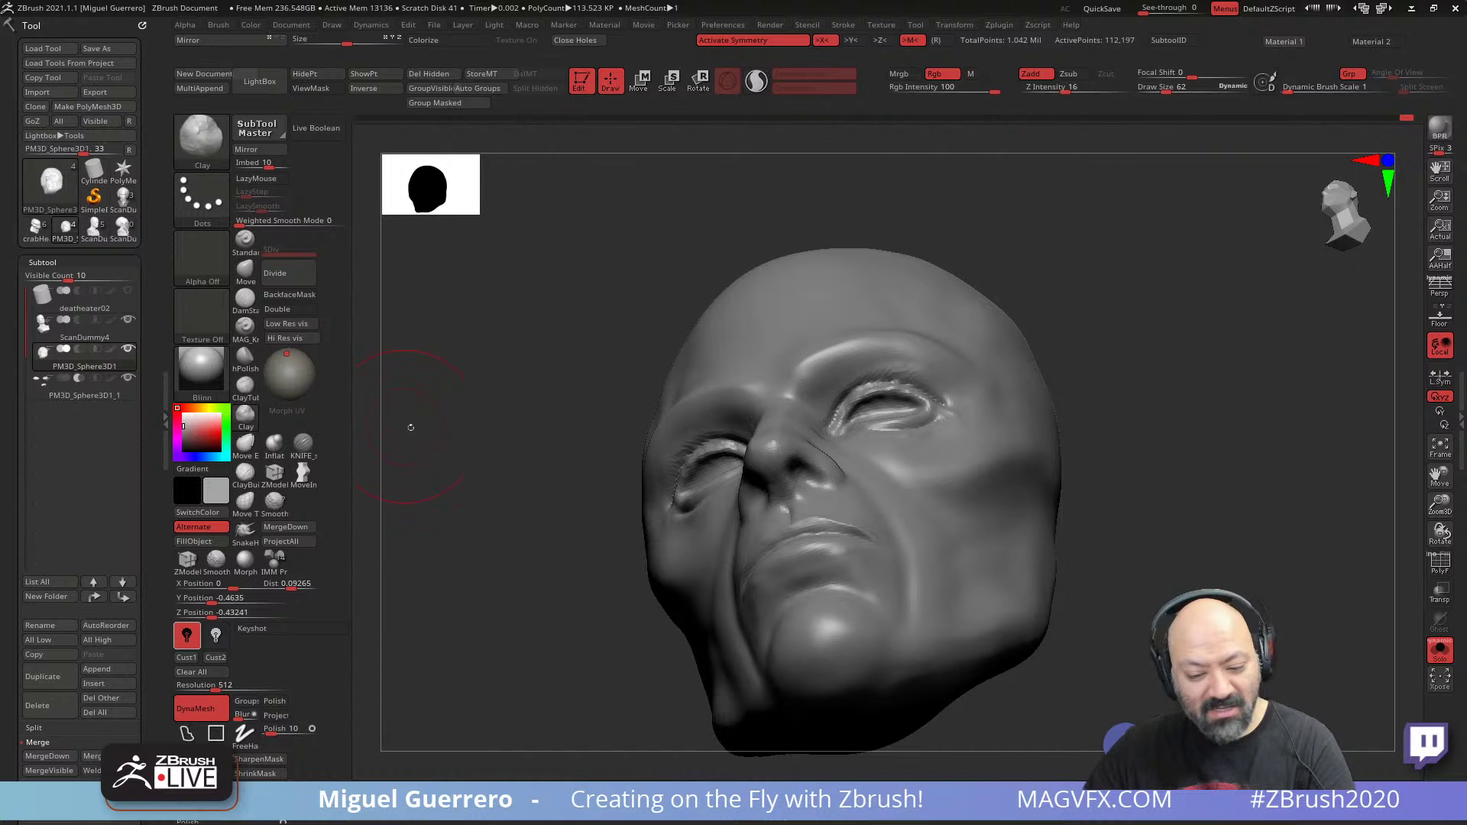
{"action": "mouse_move", "coordinate": [410, 426]}
{"action": "left_mouse_down"}
{"action": "mouse_move", "coordinate": [428, 508]}
{"action": "mouse_move", "coordinate": [398, 571]}
{"action": "left_mouse_up"}
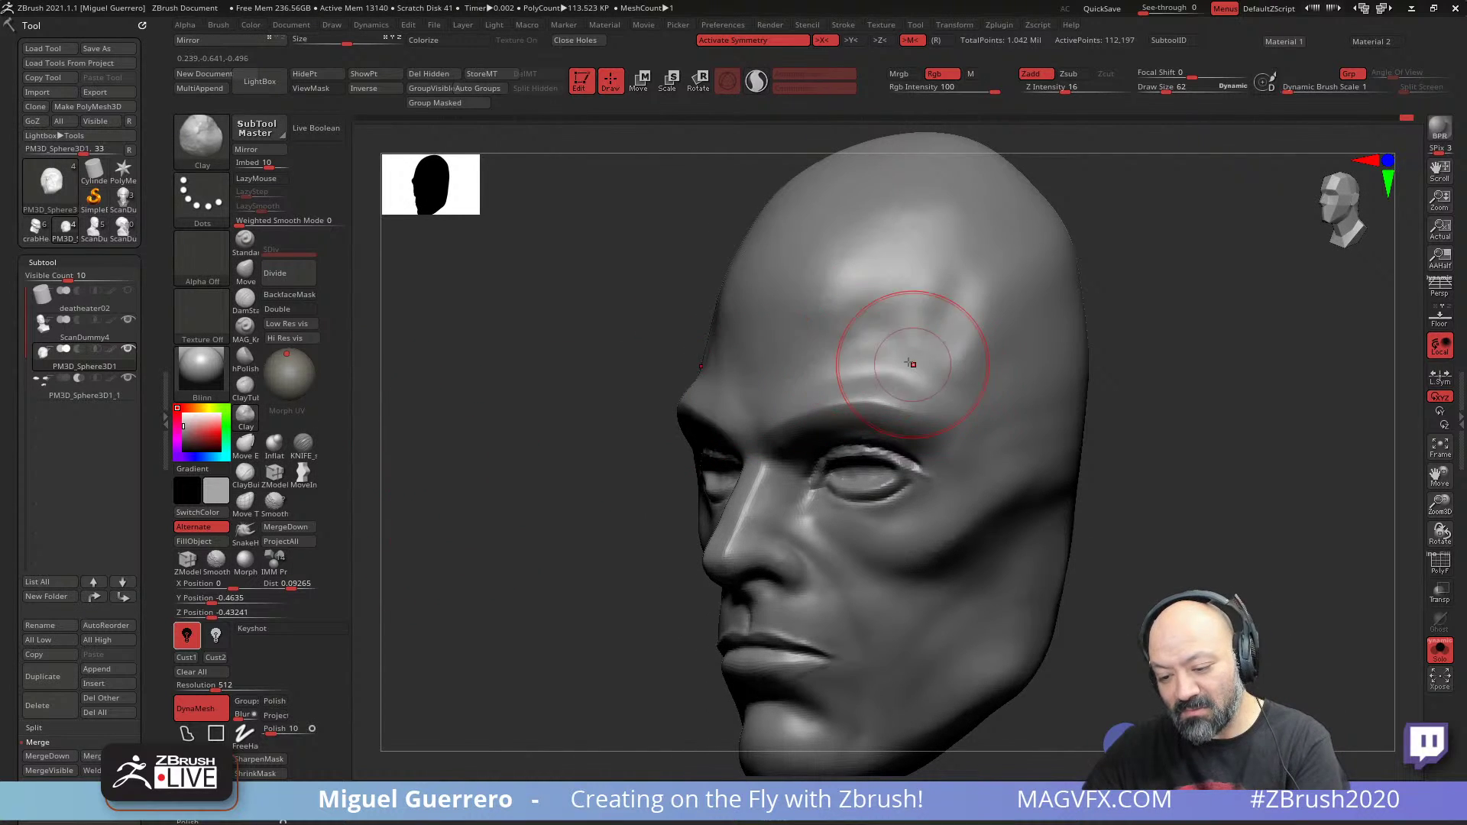
{"action": "mouse_move", "coordinate": [860, 330]}
{"action": "left_mouse_down"}
{"action": "mouse_move", "coordinate": [963, 301]}
{"action": "mouse_move", "coordinate": [936, 298]}
{"action": "left_mouse_up"}
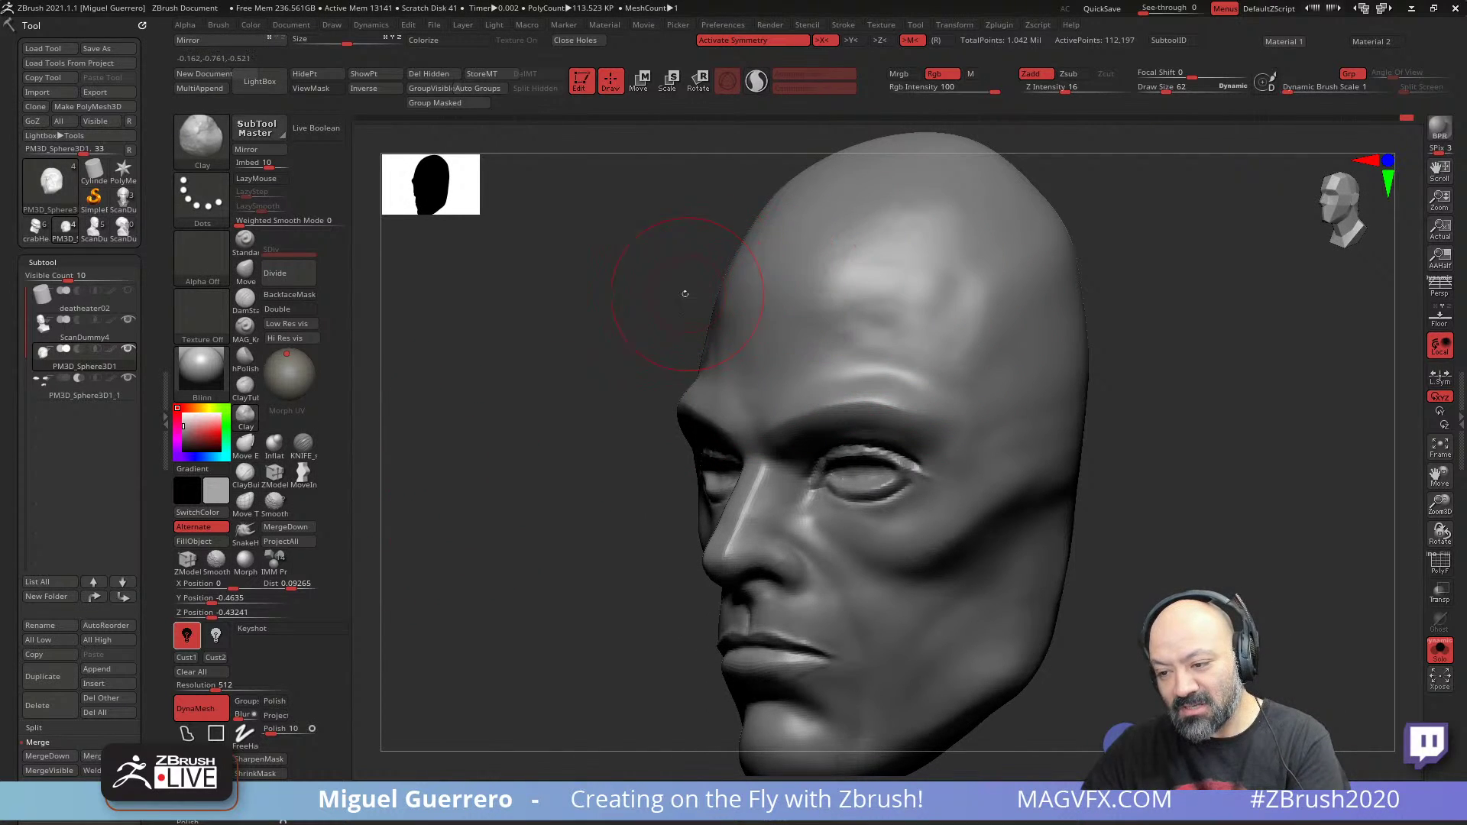
{"action": "key", "text": "ctrl+z"}
{"action": "key", "text": "ctrl+z"}
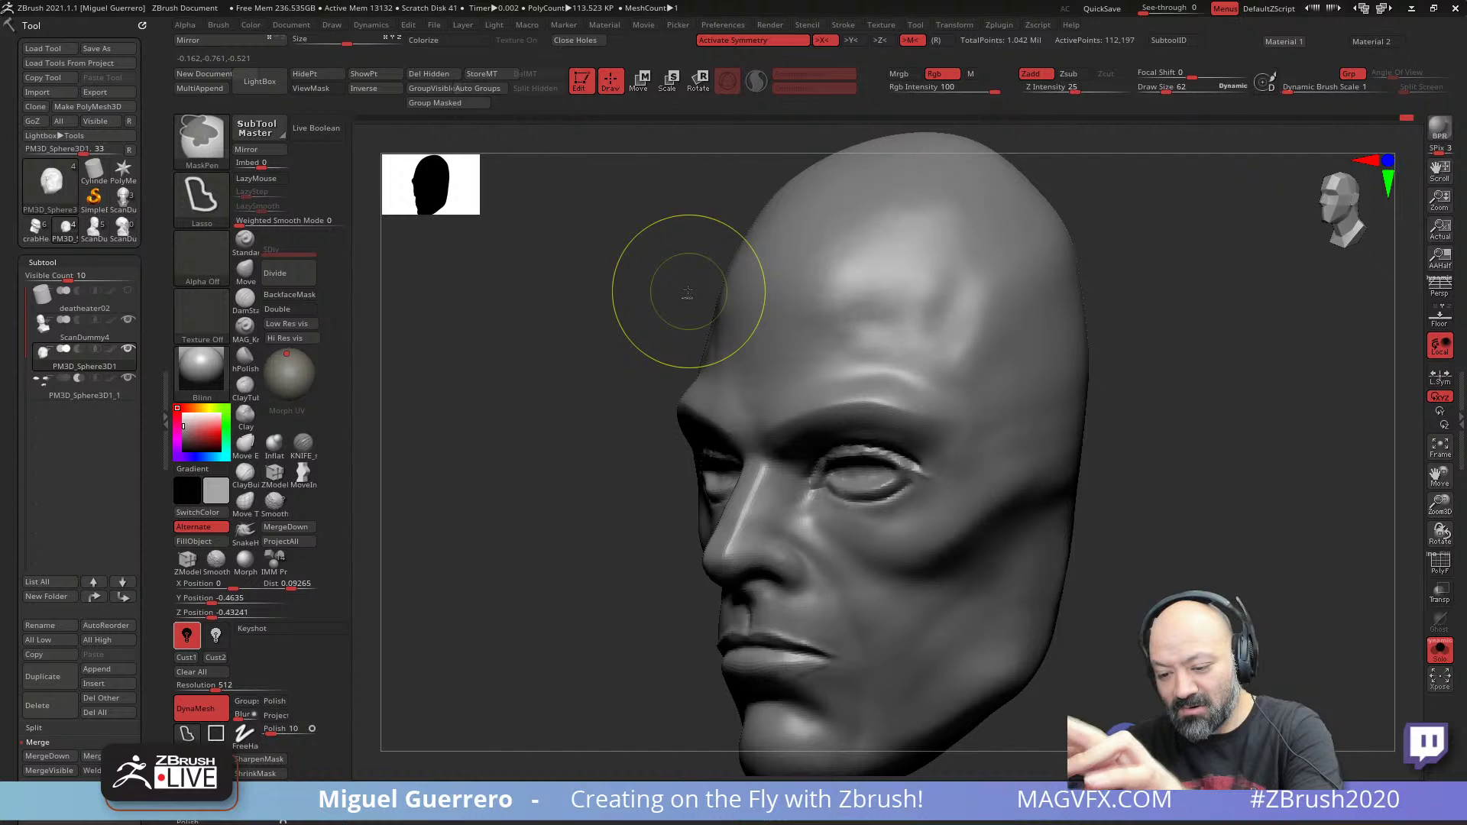
- Lower the Clay brush intensity to 8, and build up and smooth the forehead above the brow
{"action": "left_click", "coordinate": [1052, 88]}
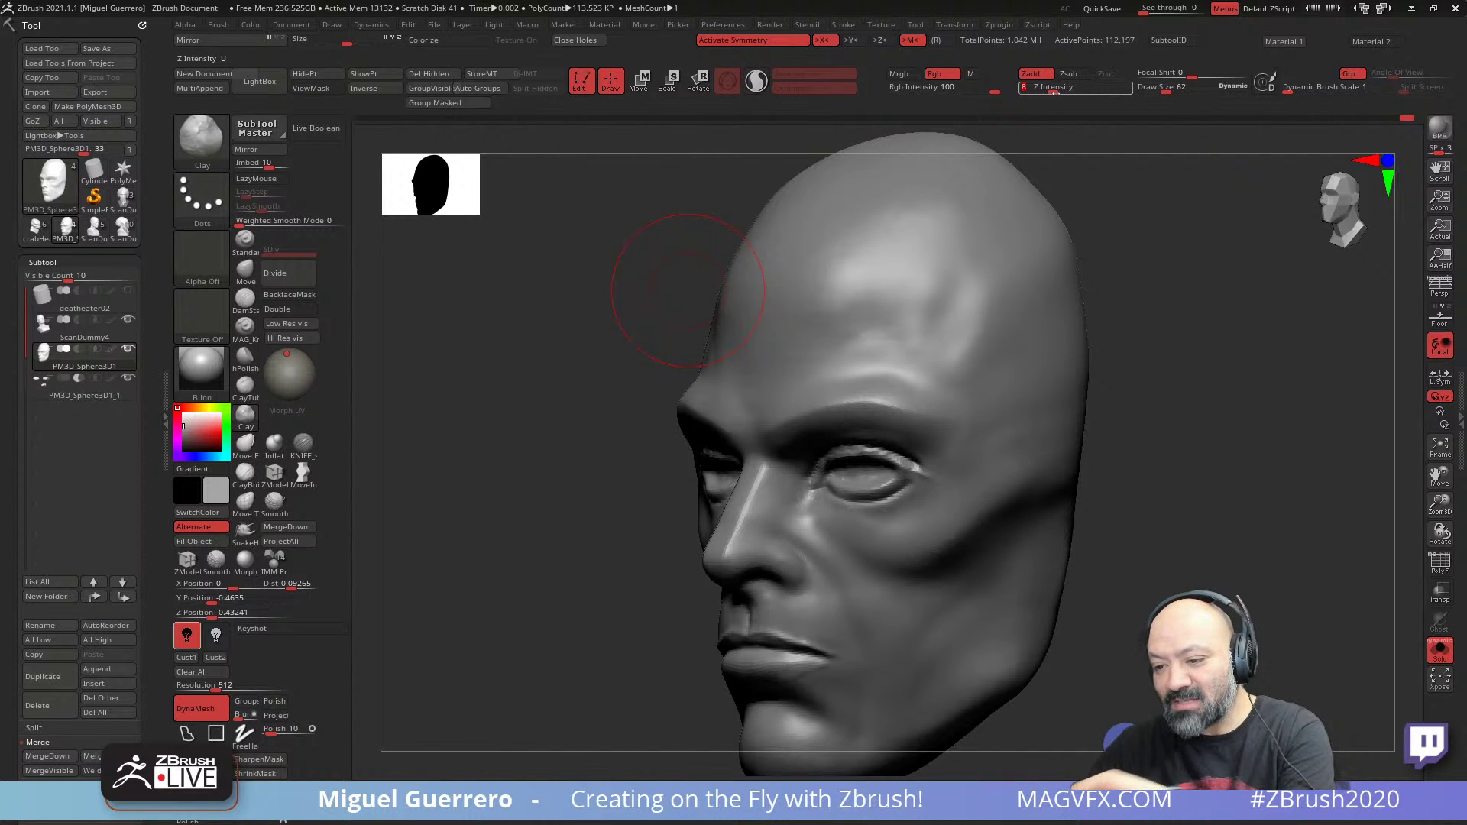
{"action": "mouse_move", "coordinate": [879, 323]}
{"action": "left_mouse_down"}
{"action": "mouse_move", "coordinate": [871, 336]}
{"action": "mouse_move", "coordinate": [886, 329]}
{"action": "left_mouse_up"}
{"action": "mouse_move", "coordinate": [886, 329]}
{"action": "left_mouse_down"}
{"action": "mouse_move", "coordinate": [891, 310]}
{"action": "mouse_move", "coordinate": [905, 314]}
{"action": "mouse_move", "coordinate": [894, 296]}
{"action": "left_mouse_up"}
{"action": "mouse_move", "coordinate": [894, 296]}
{"action": "left_mouse_down", "text": "shift"}
{"action": "mouse_move", "coordinate": [931, 274]}
{"action": "mouse_move", "coordinate": [931, 324]}
{"action": "left_mouse_up", "text": "shift"}
{"action": "left_click_drag", "start_coordinate": [674, 275], "coordinate": [569, 429], "text": "shift"}
{"action": "right_click_drag", "start_coordinate": [568, 429], "coordinate": [489, 386], "text": "ctrl"}
{"action": "left_click_drag", "start_coordinate": [558, 465], "coordinate": [651, 587]}
{"action": "left_click_drag", "start_coordinate": [563, 561], "coordinate": [580, 557], "text": "shift"}
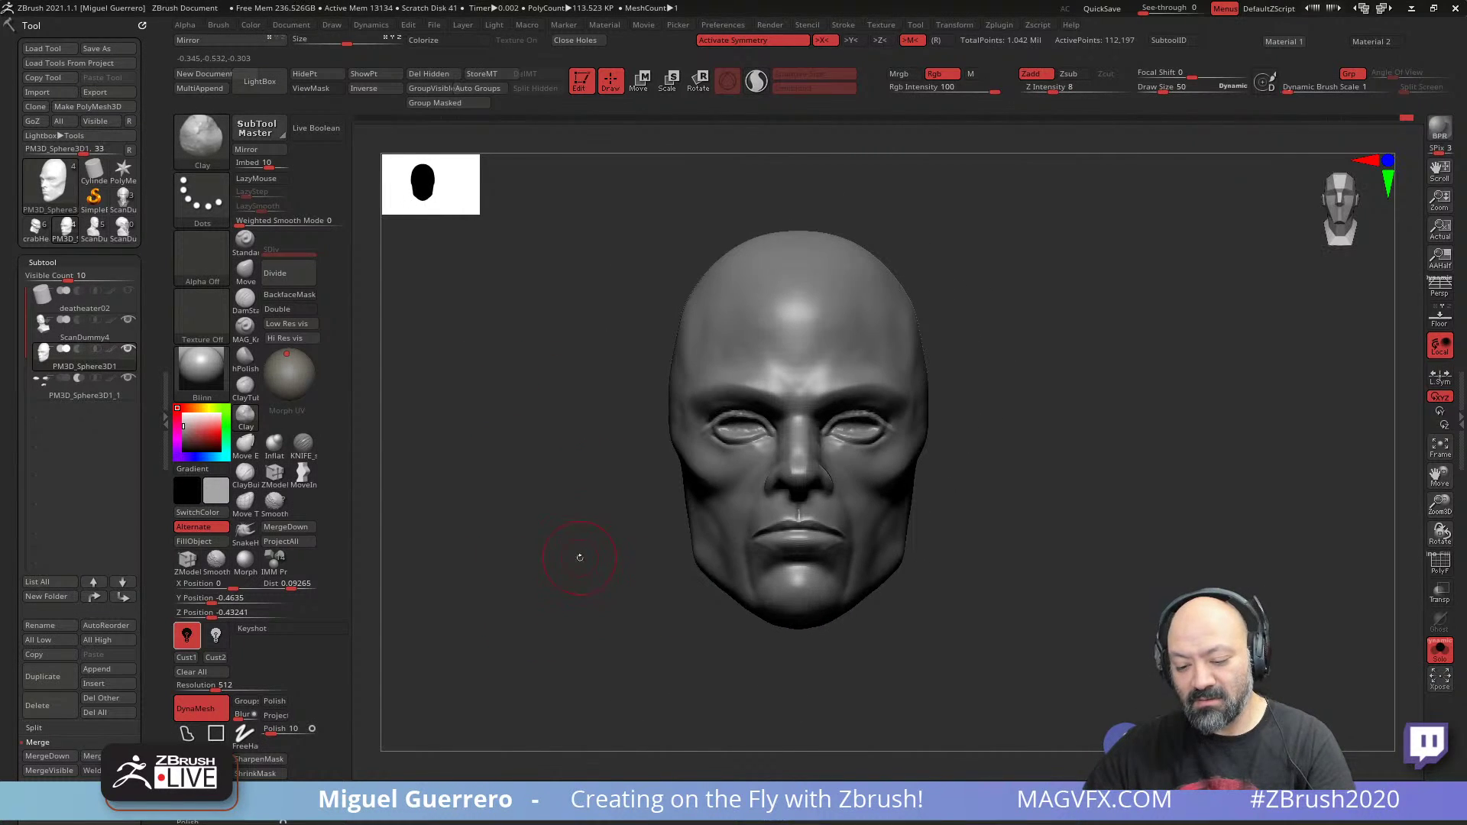
- Reshape the jaw corners and the sides of the cheeks with the Move brush at draw size 106
{"action": "key", "text": "bracketright"}
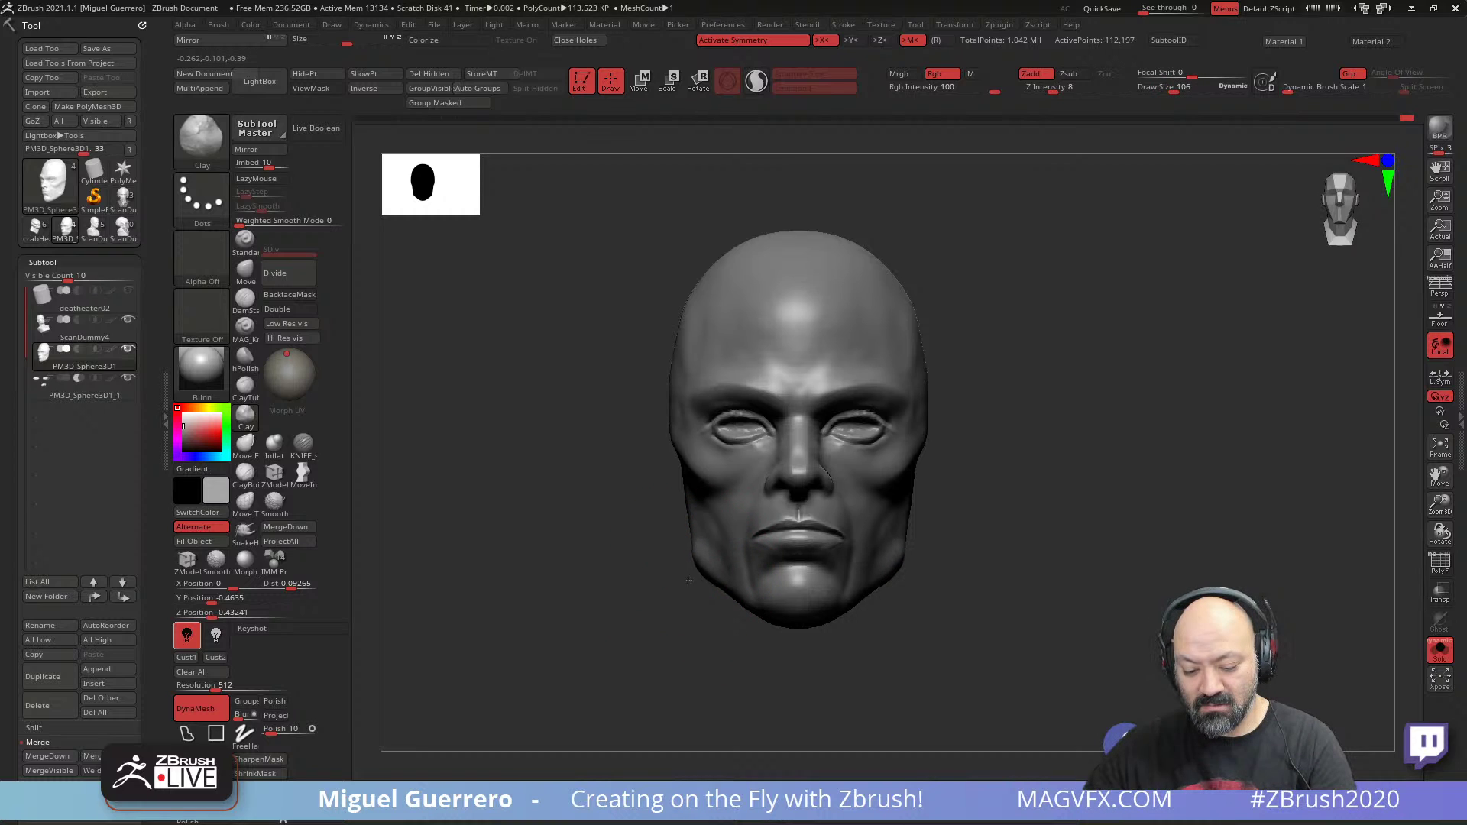
{"action": "left_click_drag", "start_coordinate": [688, 580], "coordinate": [678, 557]}
{"action": "left_click", "coordinate": [249, 270]}
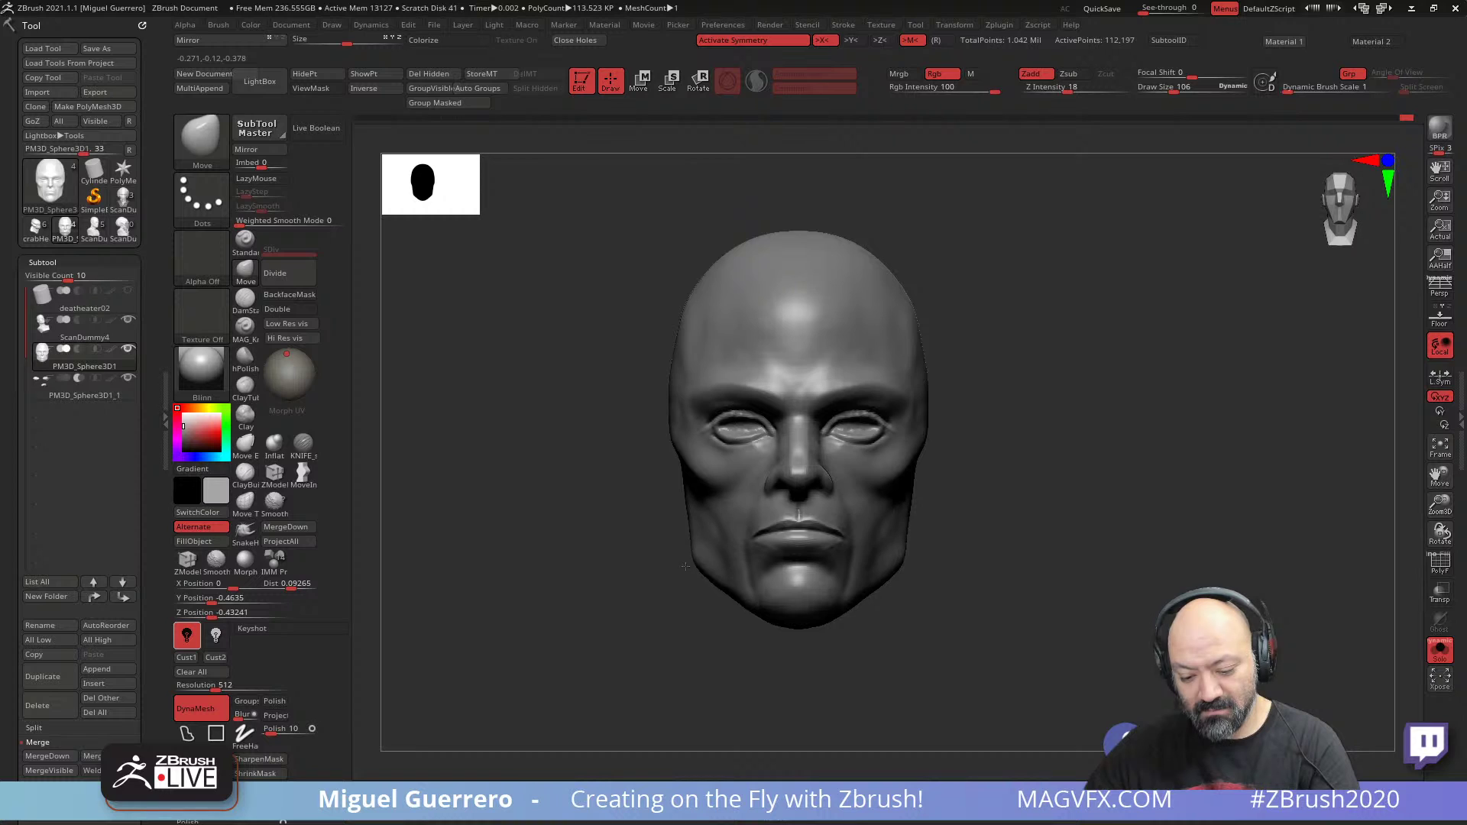
{"action": "left_click_drag", "start_coordinate": [687, 533], "coordinate": [684, 479]}
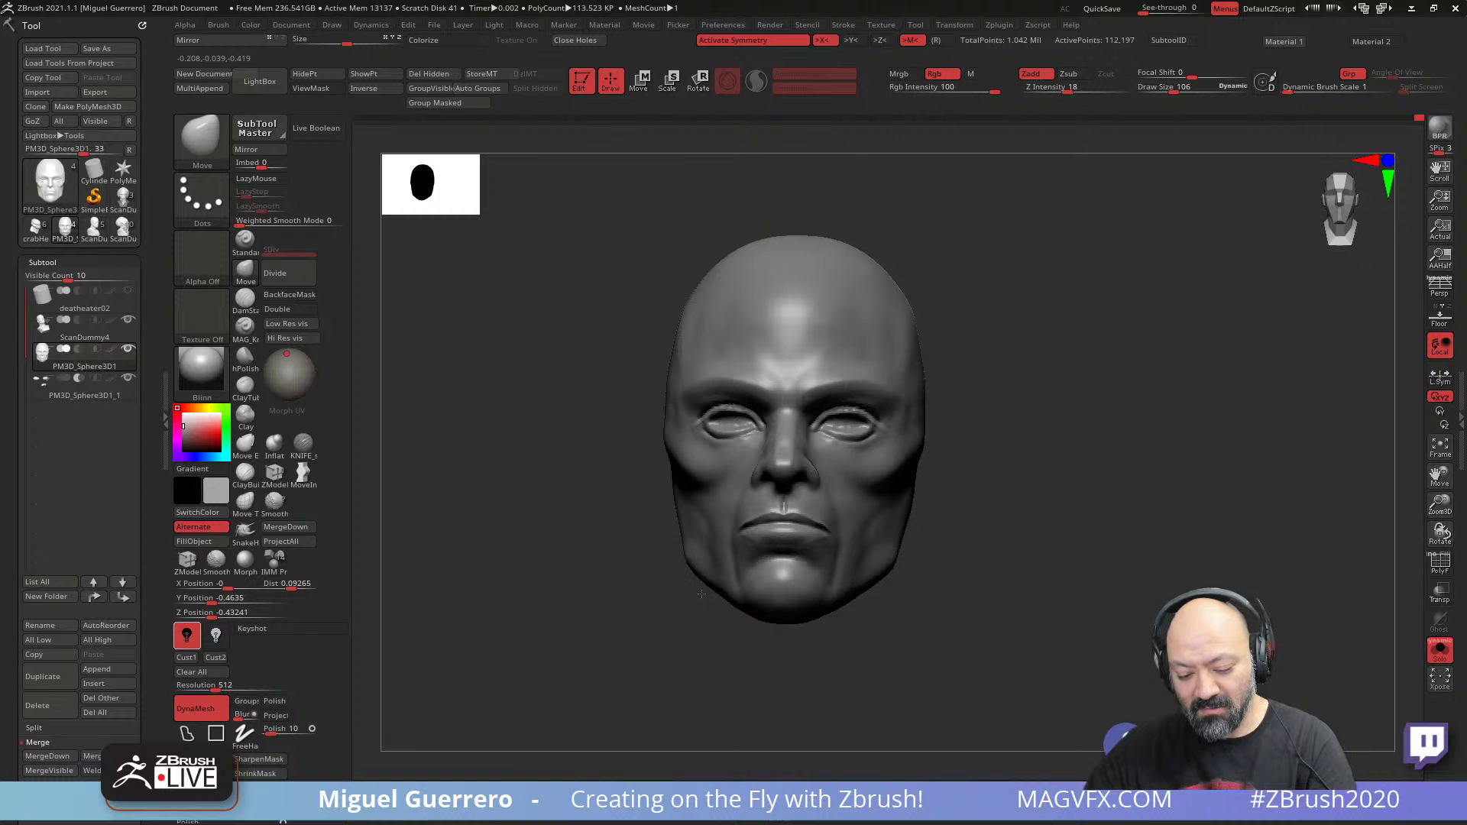
{"action": "left_click_drag", "start_coordinate": [702, 594], "coordinate": [690, 598]}
{"action": "left_click_drag", "start_coordinate": [556, 543], "coordinate": [572, 554]}
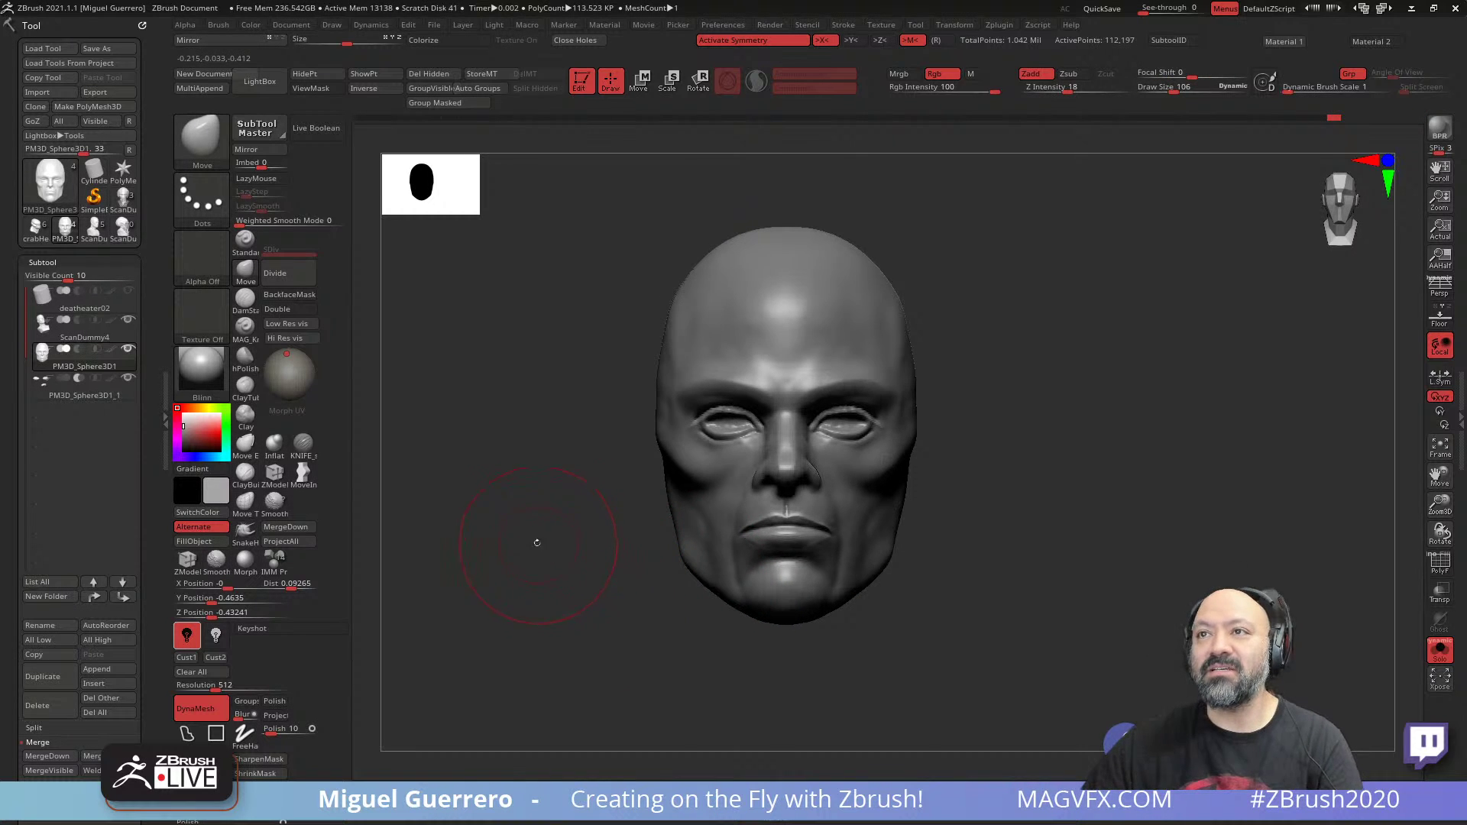
- Carve frown creases between the eyebrows with the KNIFE_sharp_control brush at draw size 30
{"action": "right_click_drag", "start_coordinate": [535, 533], "coordinate": [555, 553], "text": "ctrl"}
{"action": "left_click_drag", "start_coordinate": [527, 530], "coordinate": [513, 548]}
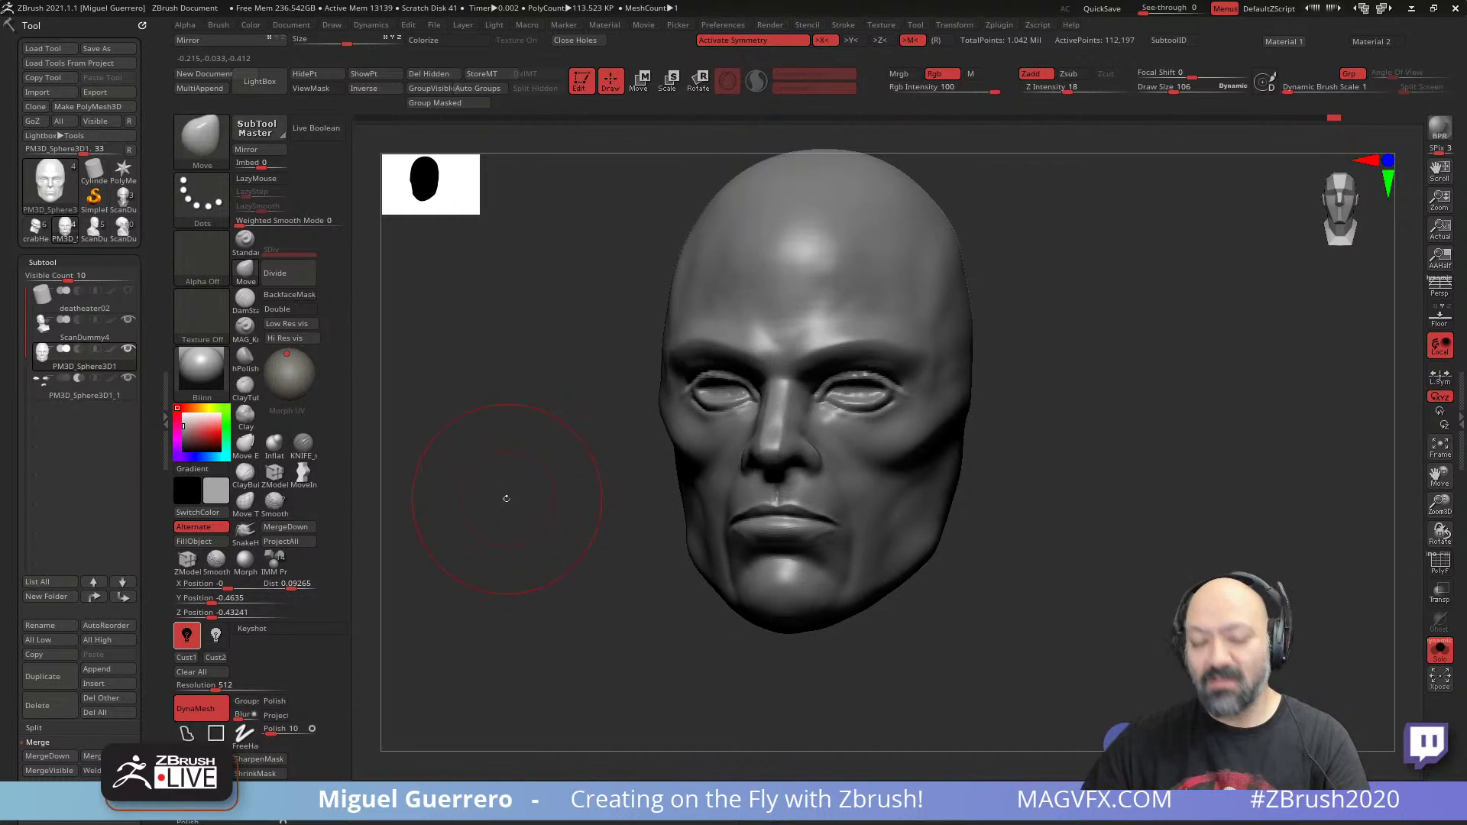
{"action": "left_click_drag", "start_coordinate": [505, 498], "coordinate": [470, 501]}
{"action": "left_click", "coordinate": [303, 443]}
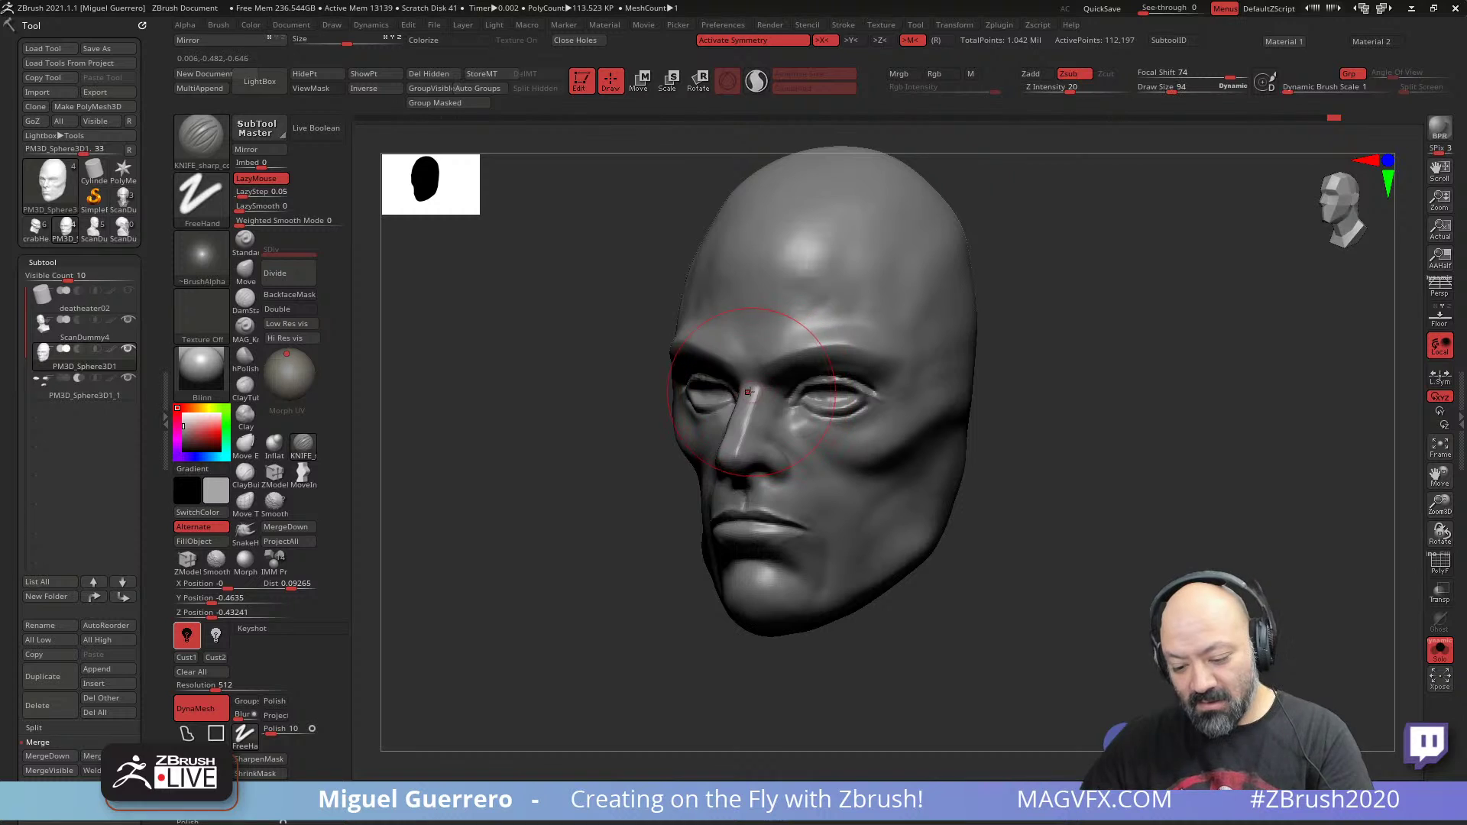
{"action": "left_click_drag", "start_coordinate": [513, 397], "coordinate": [564, 394]}
{"action": "key", "text": "bracketleft"}
{"action": "key", "text": "bracketleft"}
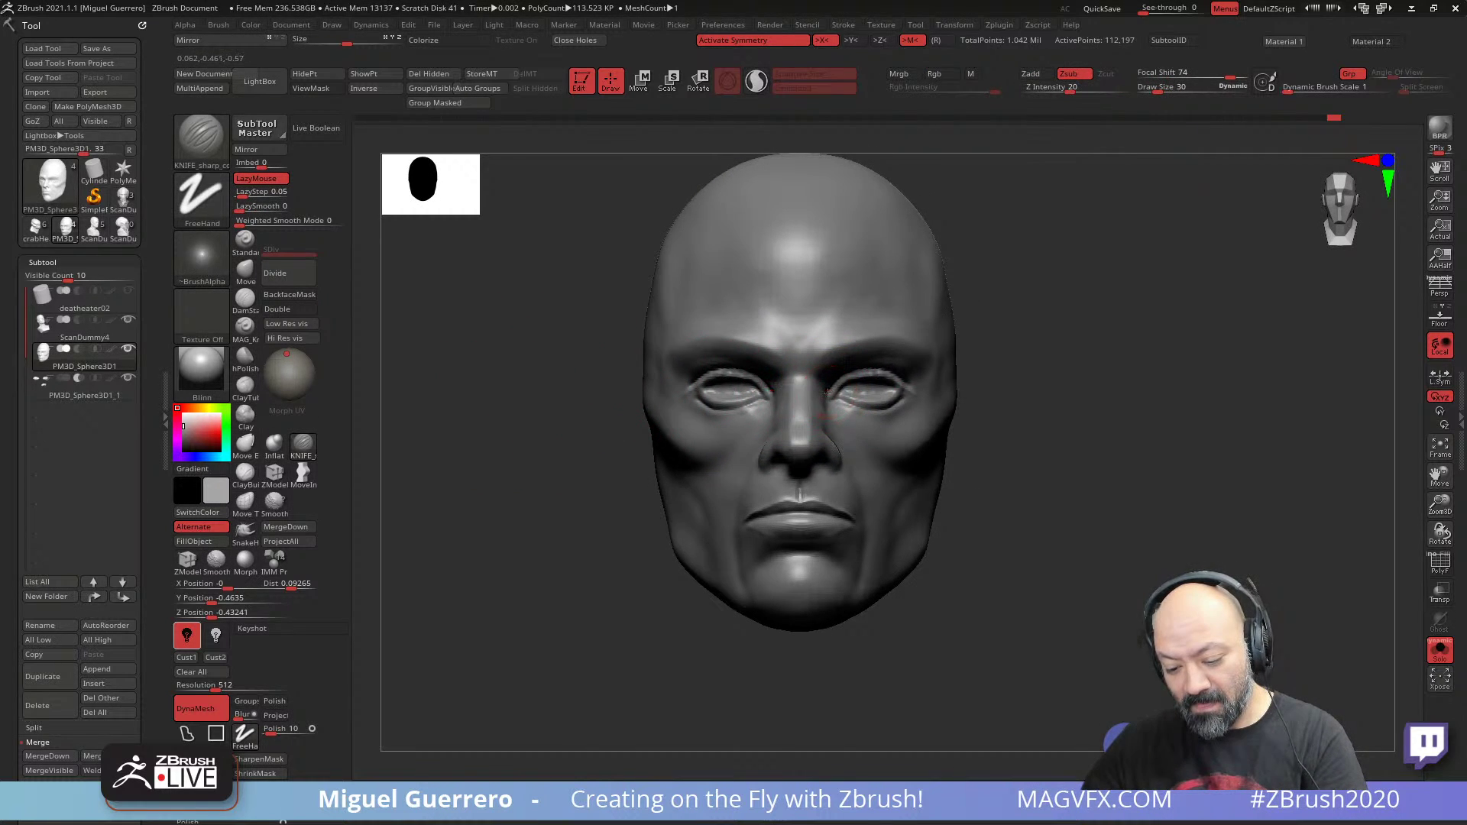
{"action": "mouse_move", "coordinate": [820, 383]}
{"action": "left_mouse_down"}
{"action": "mouse_move", "coordinate": [799, 338]}
{"action": "mouse_move", "coordinate": [754, 311]}
{"action": "left_mouse_up"}
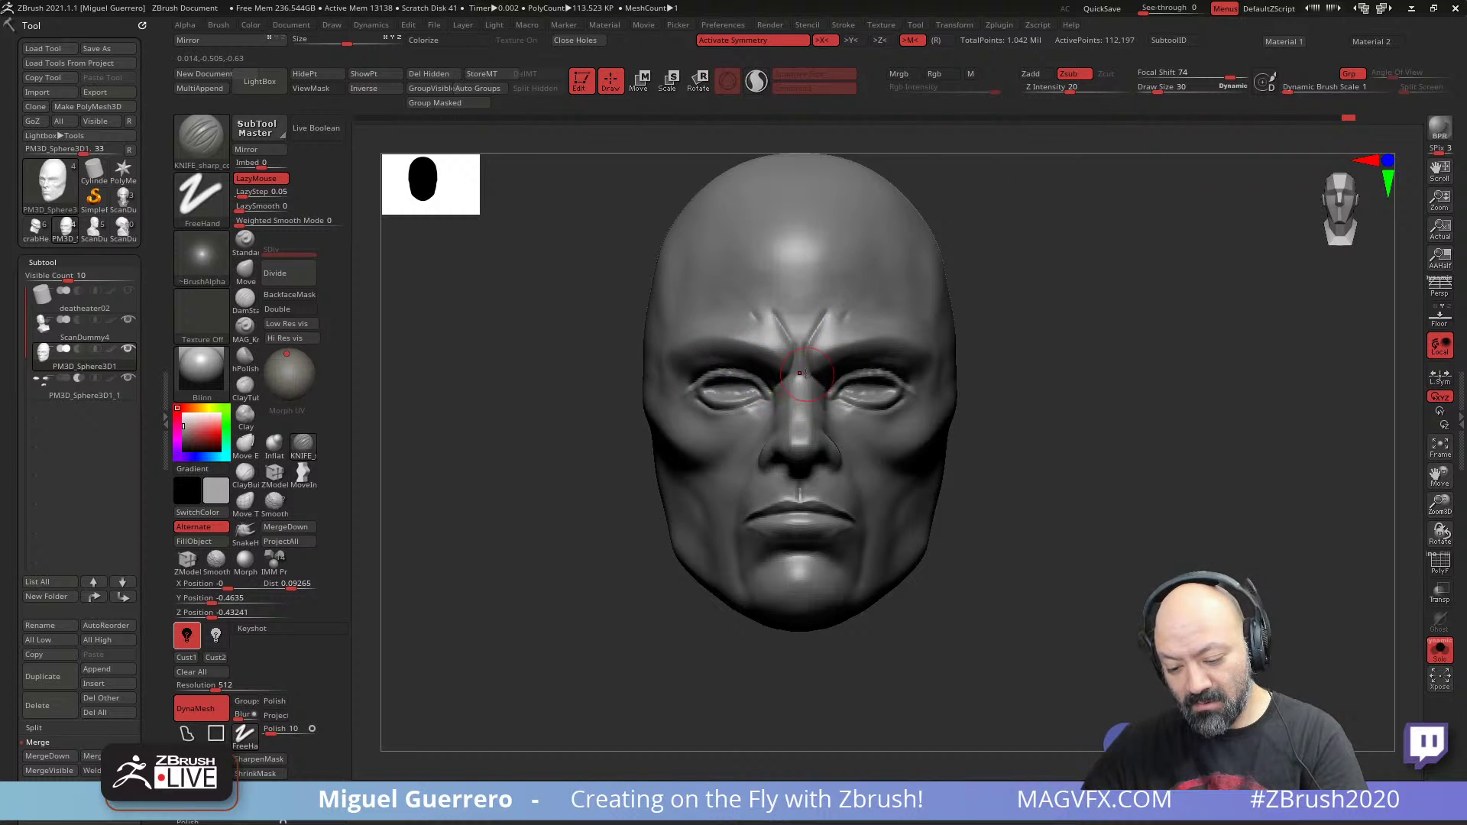
{"action": "left_click_drag", "start_coordinate": [615, 373], "coordinate": [545, 374]}
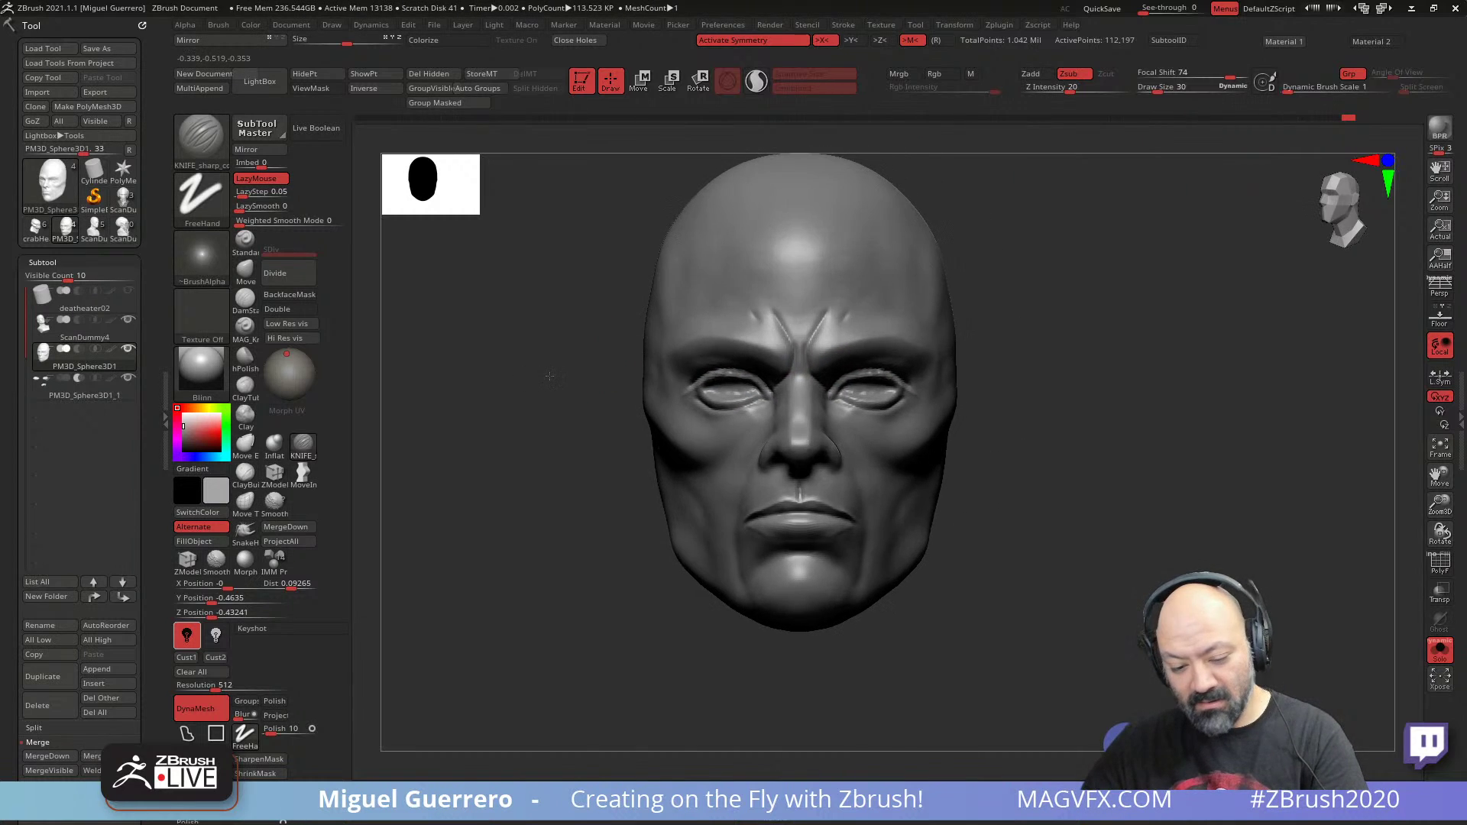
- Adjust the inner brows beside the nose bridge with the Move brush at draw size 42
{"action": "left_click", "coordinate": [246, 271]}
{"action": "key", "text": "bracketright"}
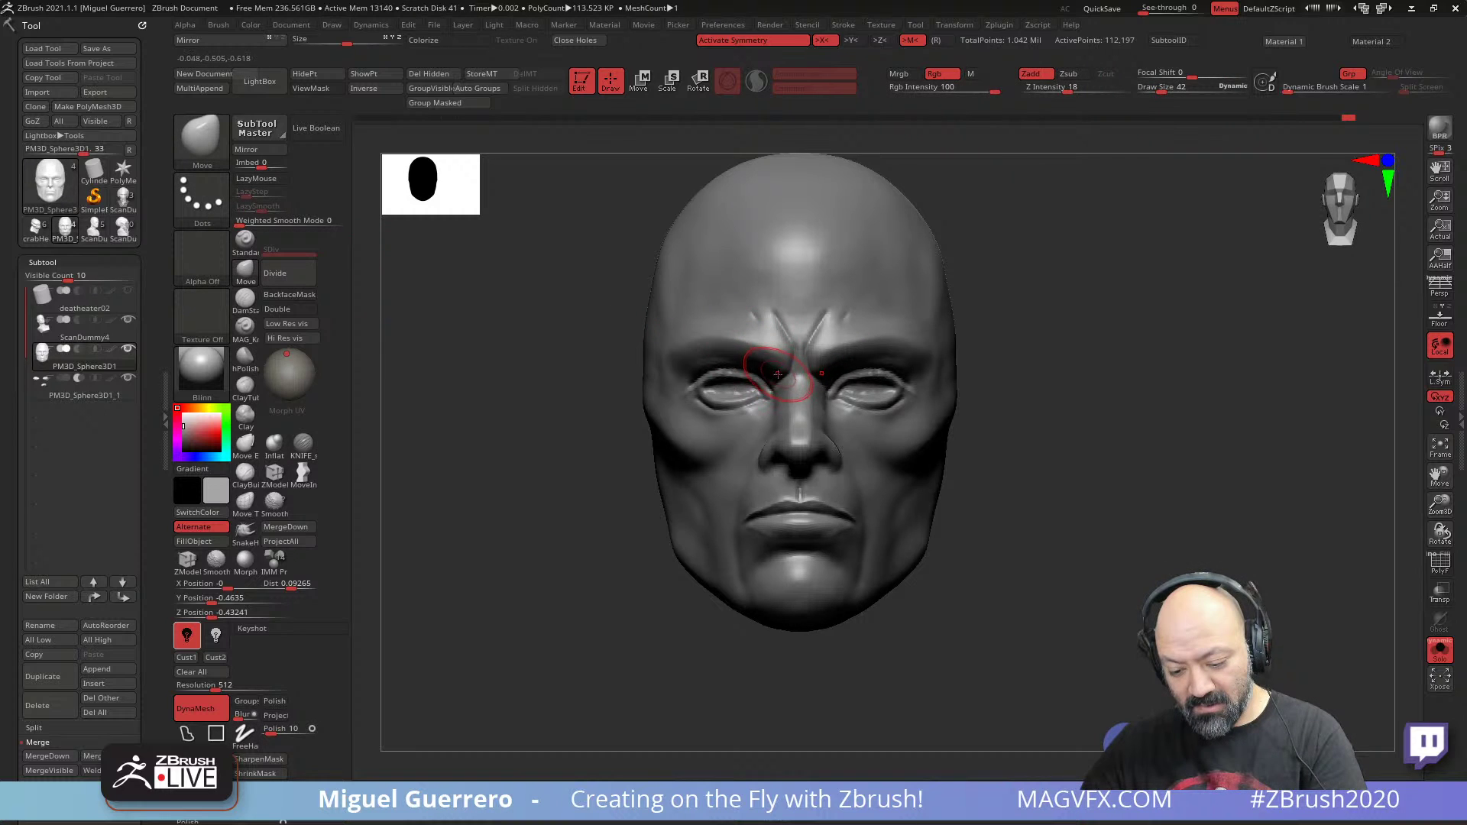
{"action": "key", "text": "bracketleft"}
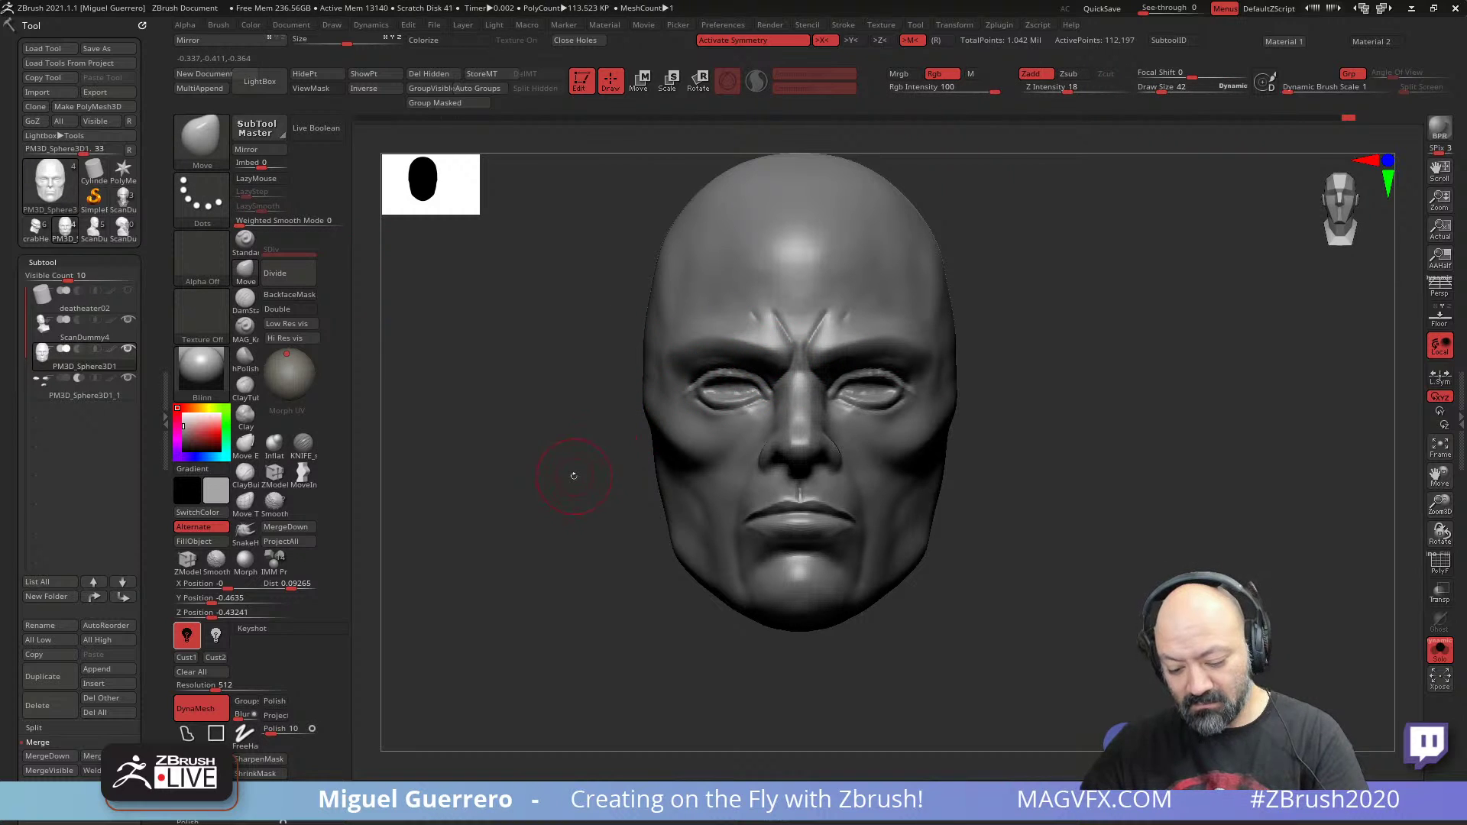
{"action": "mouse_move", "coordinate": [573, 475]}
{"action": "left_mouse_down"}
{"action": "mouse_move", "coordinate": [612, 498]}
{"action": "mouse_move", "coordinate": [575, 569]}
{"action": "mouse_move", "coordinate": [581, 595]}
{"action": "left_mouse_up"}
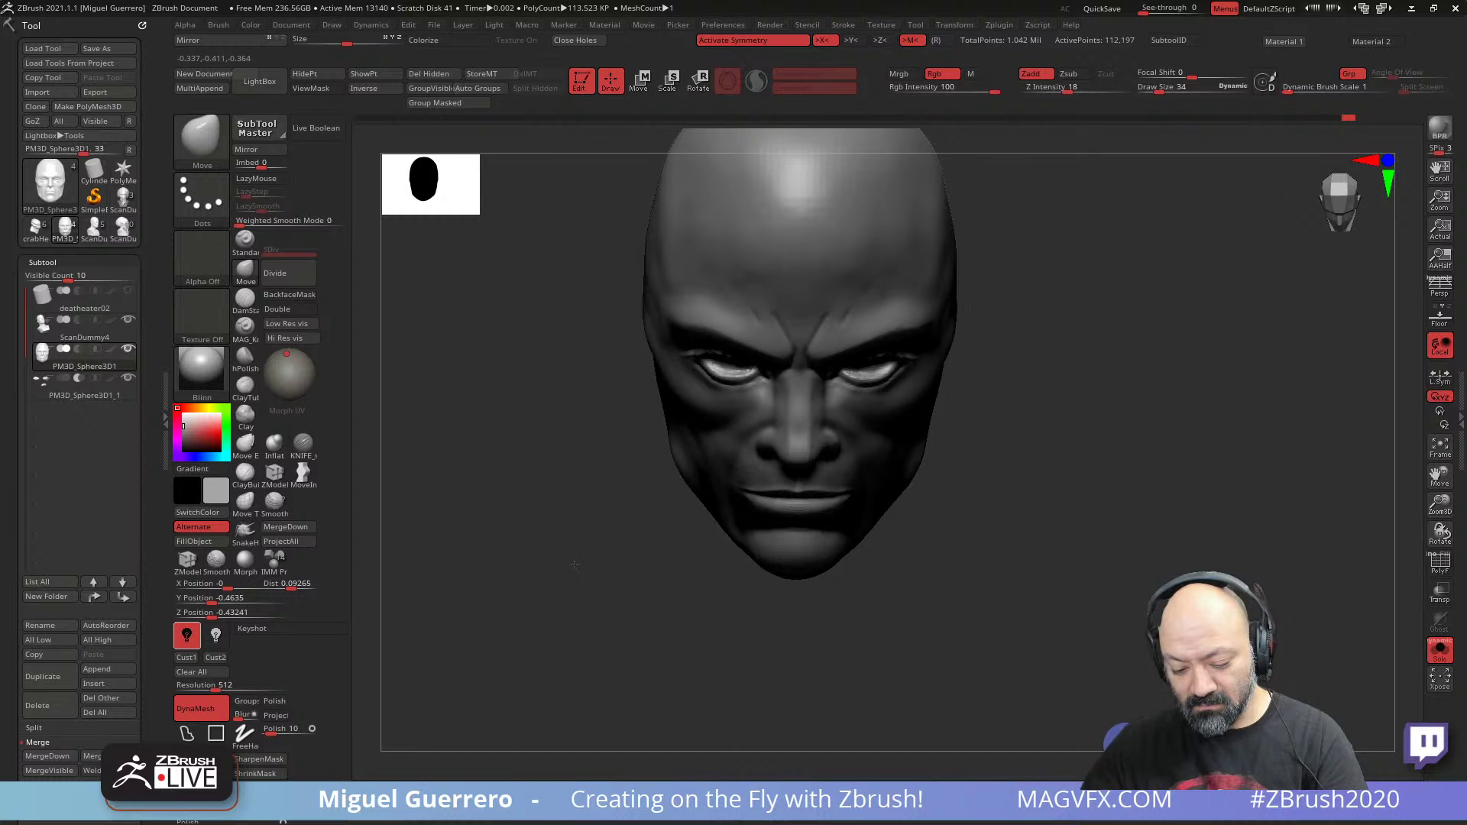
{"action": "key", "text": "bracketleft"}
{"action": "left_click_drag", "start_coordinate": [609, 535], "coordinate": [597, 473]}
- Paint a freehand mask over the nose and mouth area at draw size 26, and invert it to free that area
{"action": "key", "text": "ctrl"}
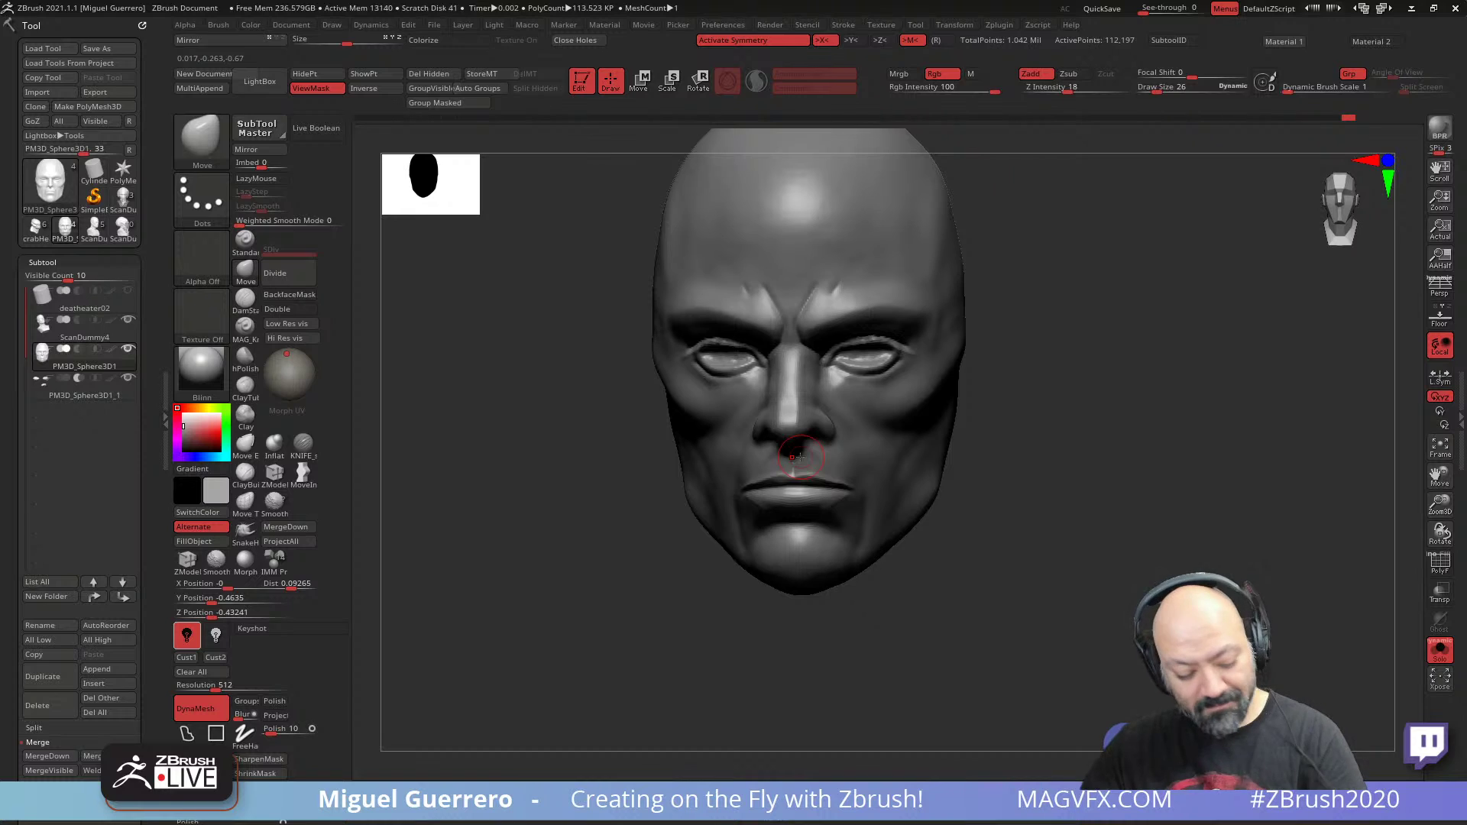
{"action": "left_click", "coordinate": [245, 734], "text": "ctrl"}
{"action": "mouse_move", "coordinate": [813, 450]}
{"action": "left_mouse_down", "text": "ctrl"}
{"action": "mouse_move", "coordinate": [845, 463]}
{"action": "mouse_move", "coordinate": [832, 419]}
{"action": "mouse_move", "coordinate": [861, 483]}
{"action": "mouse_move", "coordinate": [847, 530]}
{"action": "mouse_move", "coordinate": [802, 474]}
{"action": "mouse_move", "coordinate": [778, 524]}
{"action": "mouse_move", "coordinate": [841, 542]}
{"action": "mouse_move", "coordinate": [824, 528]}
{"action": "left_mouse_up", "text": "ctrl"}
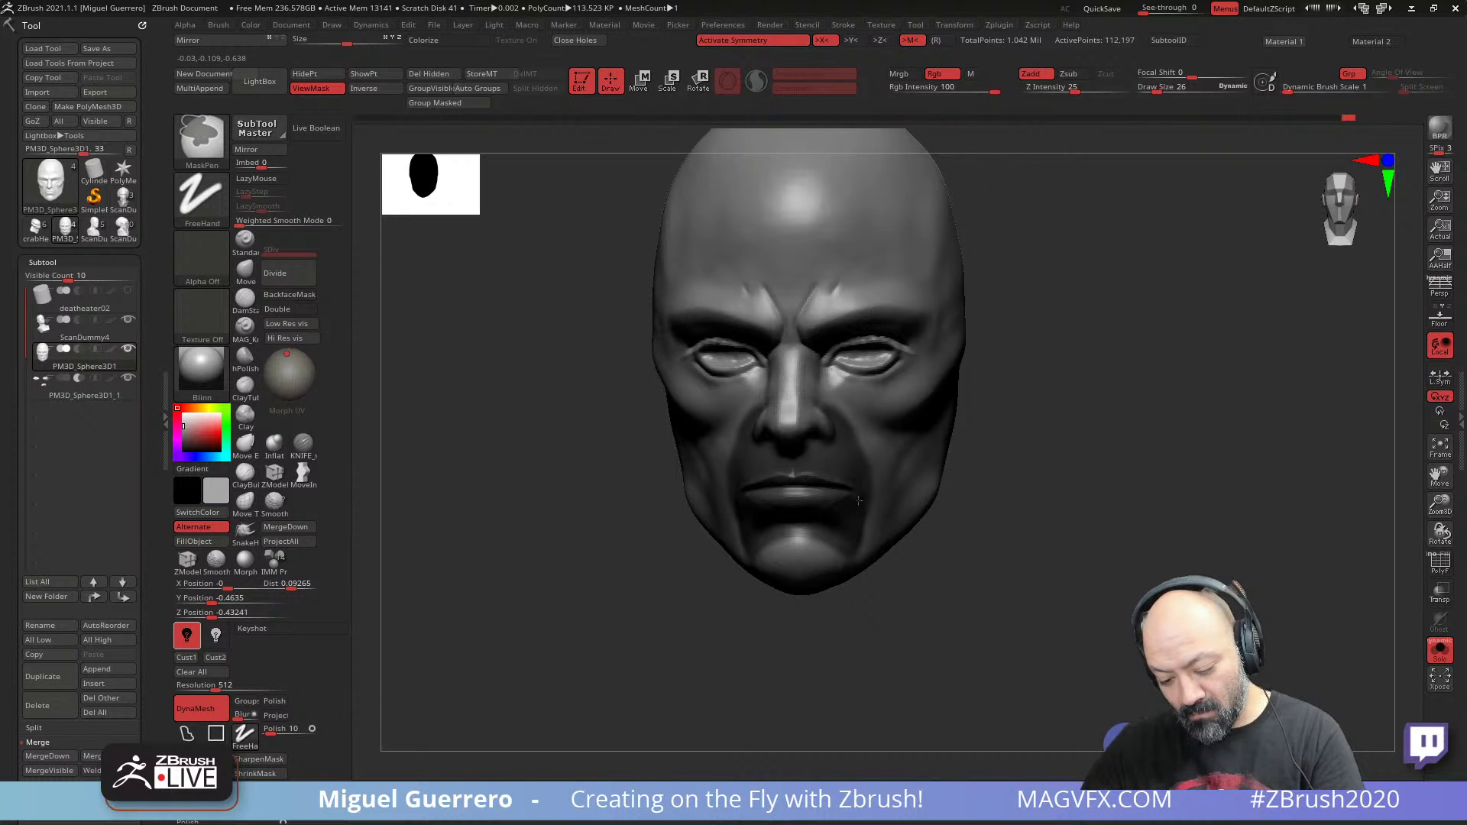
{"action": "left_click_drag", "start_coordinate": [840, 439], "coordinate": [805, 412], "text": "ctrl"}
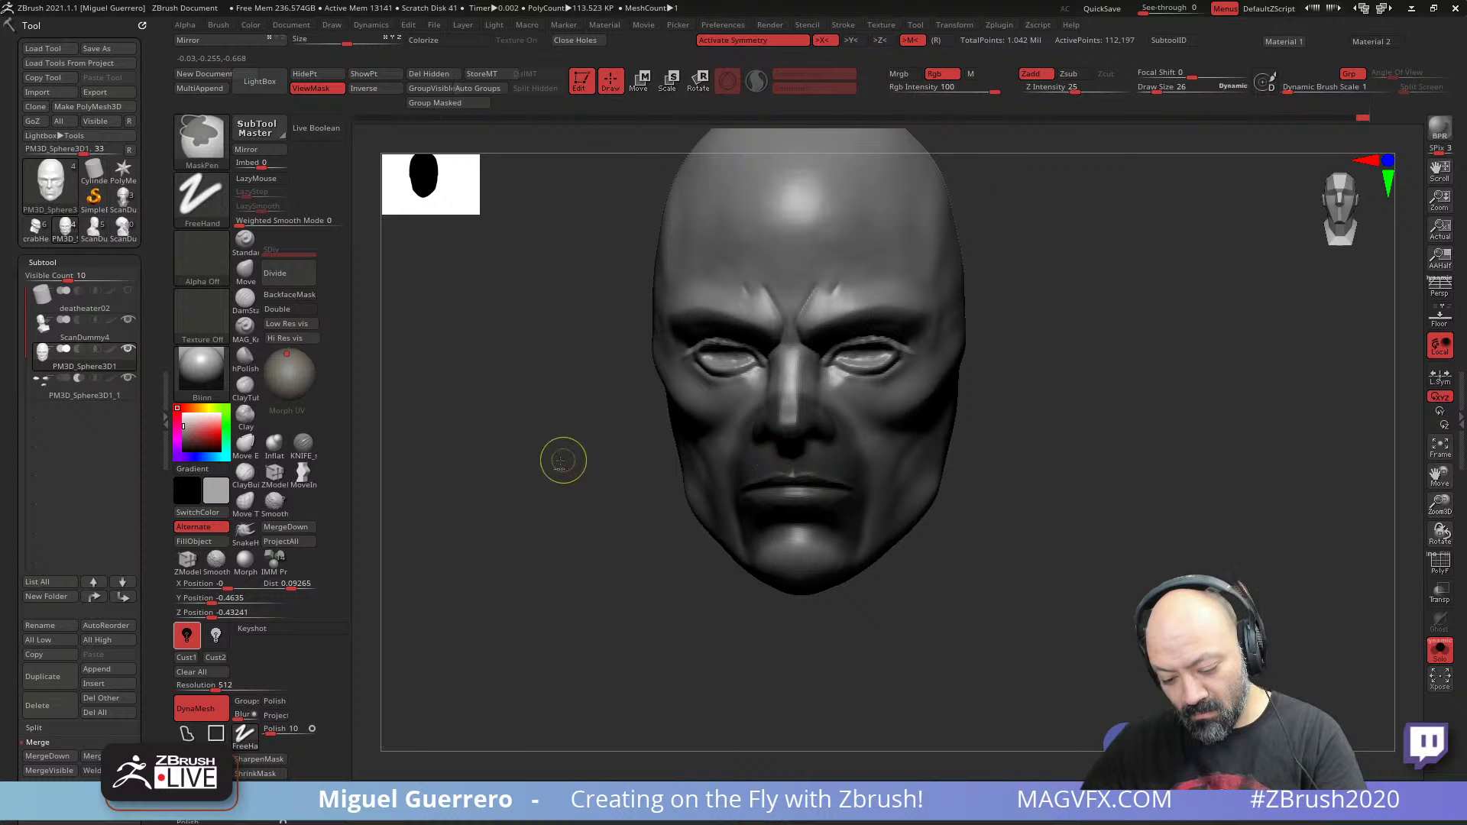
{"action": "mouse_move", "coordinate": [532, 482]}
{"action": "right_mouse_down"}
{"action": "mouse_move", "coordinate": [492, 476]}
{"action": "mouse_move", "coordinate": [475, 518]}
{"action": "mouse_move", "coordinate": [527, 551]}
{"action": "mouse_move", "coordinate": [510, 541]}
{"action": "right_mouse_up"}
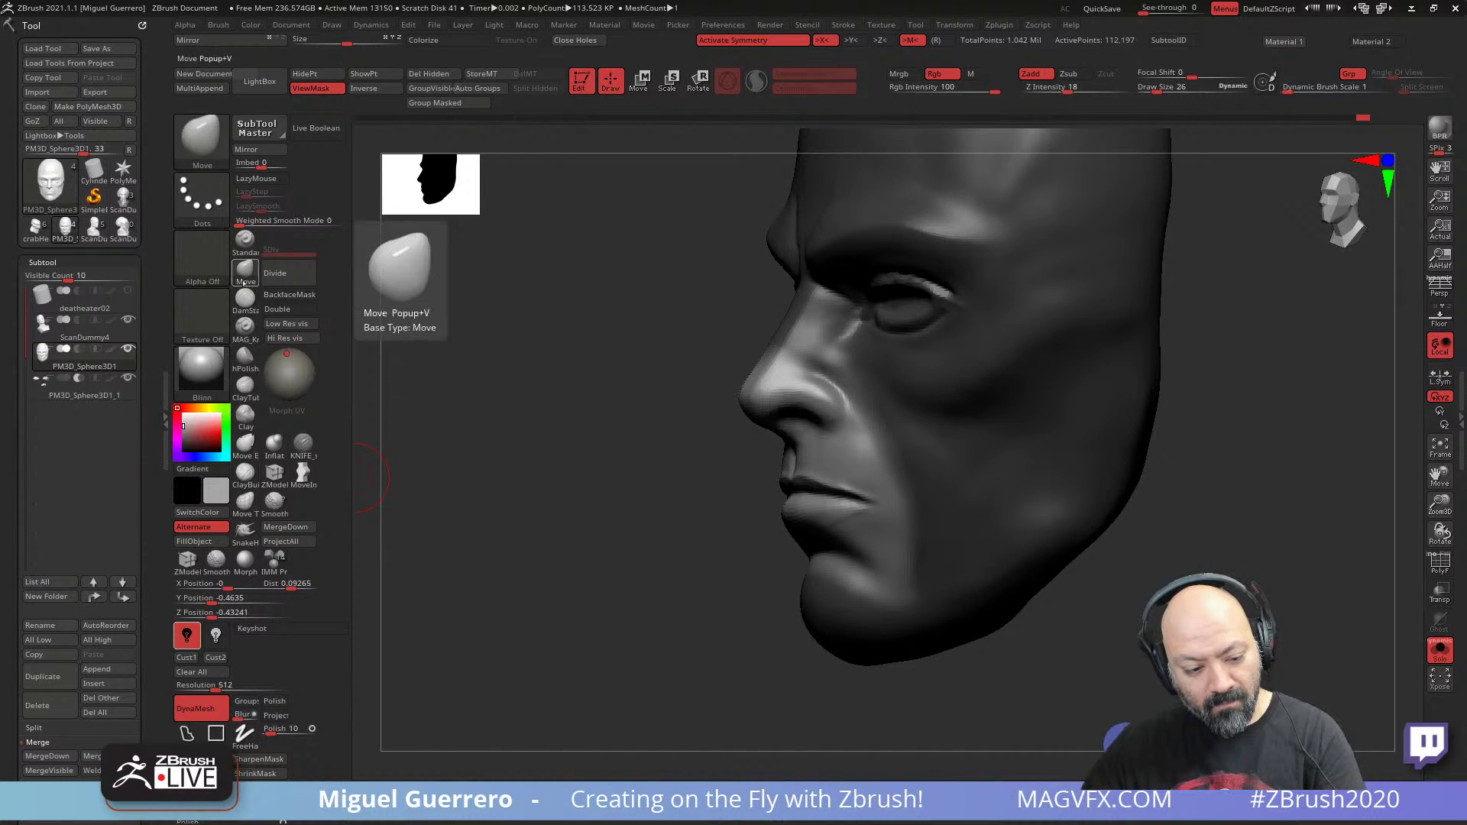
- Reshape the unmasked nose and mouth area in profile with the Move brush at draw size 38, and turn off the mask display
{"action": "left_click", "coordinate": [245, 272]}
{"action": "left_click", "coordinate": [550, 350]}
{"action": "right_click_drag", "start_coordinate": [550, 350], "coordinate": [615, 469]}
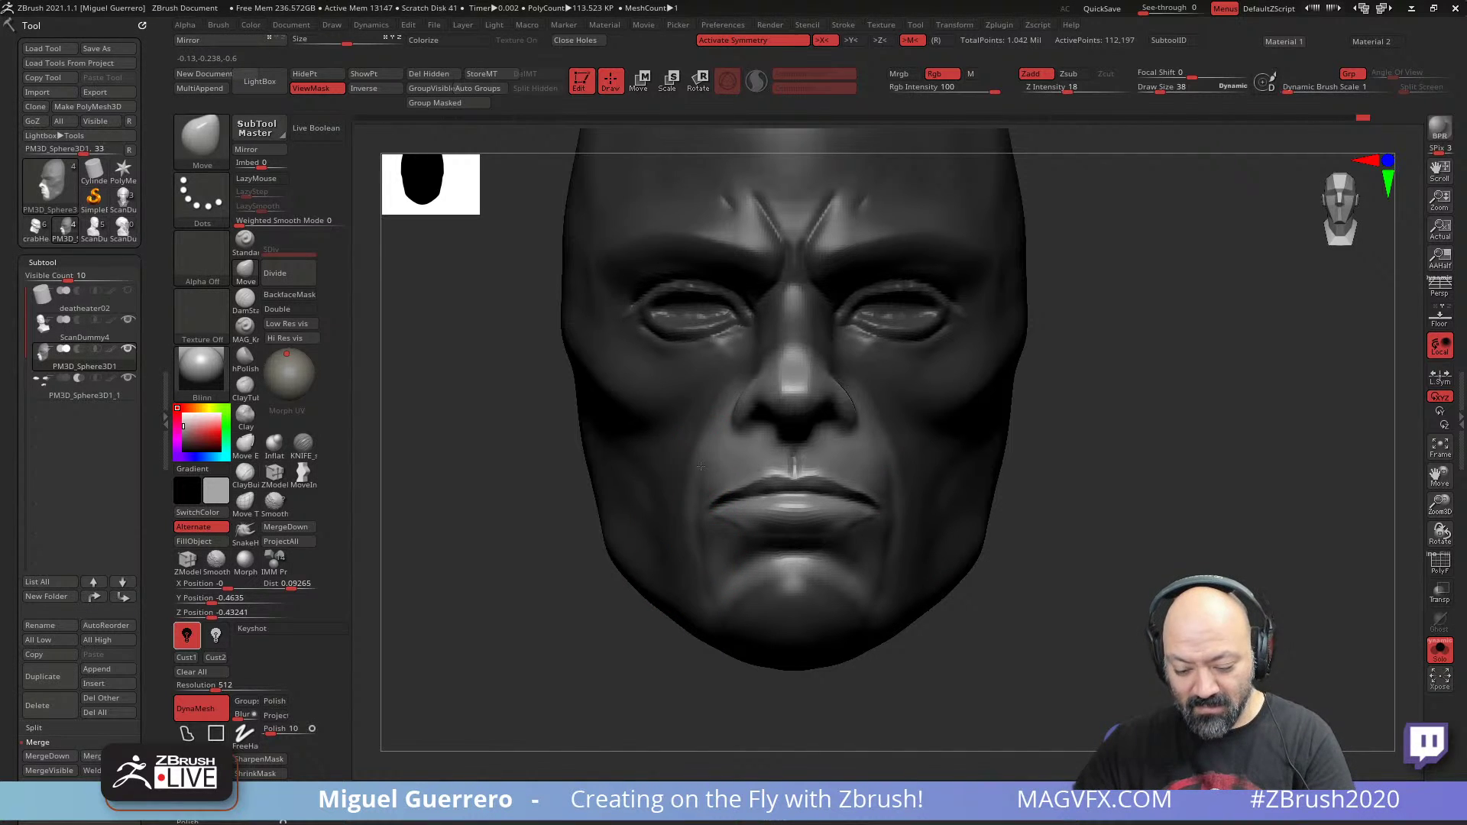
{"action": "left_click_drag", "start_coordinate": [520, 508], "coordinate": [613, 475]}
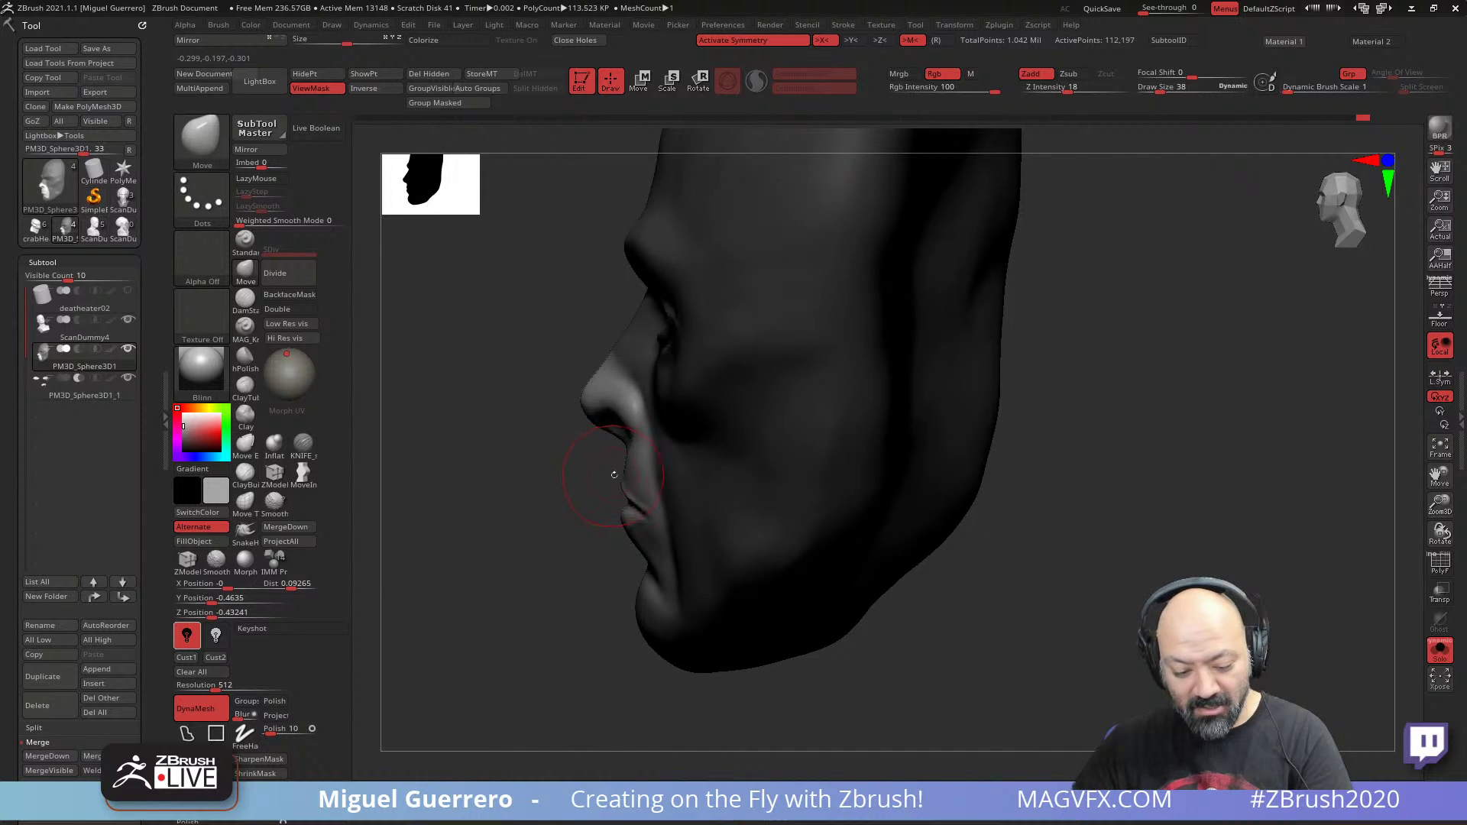
{"action": "left_click_drag", "start_coordinate": [544, 507], "coordinate": [636, 527]}
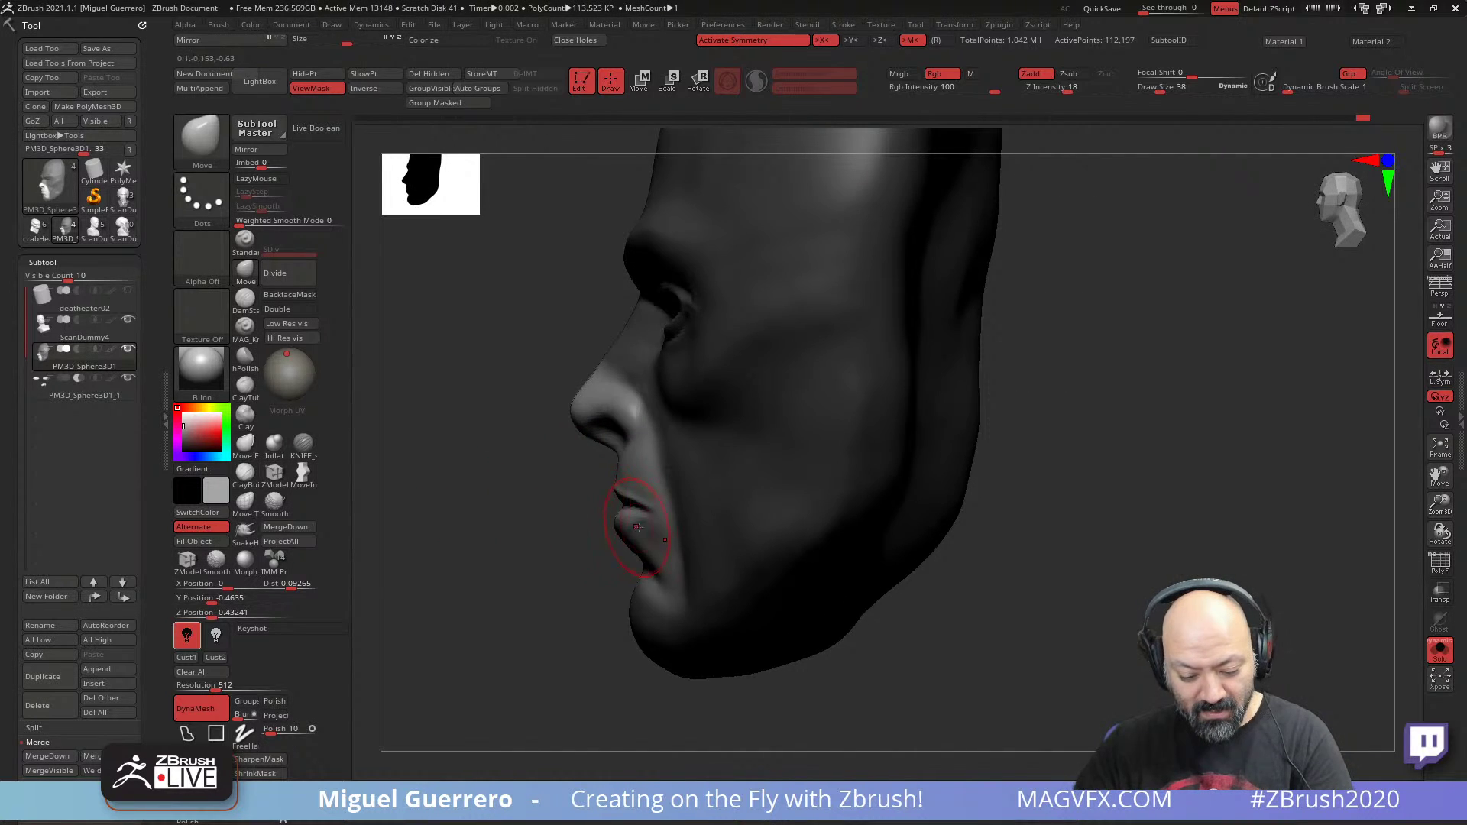
{"action": "left_click_drag", "start_coordinate": [520, 527], "coordinate": [651, 542]}
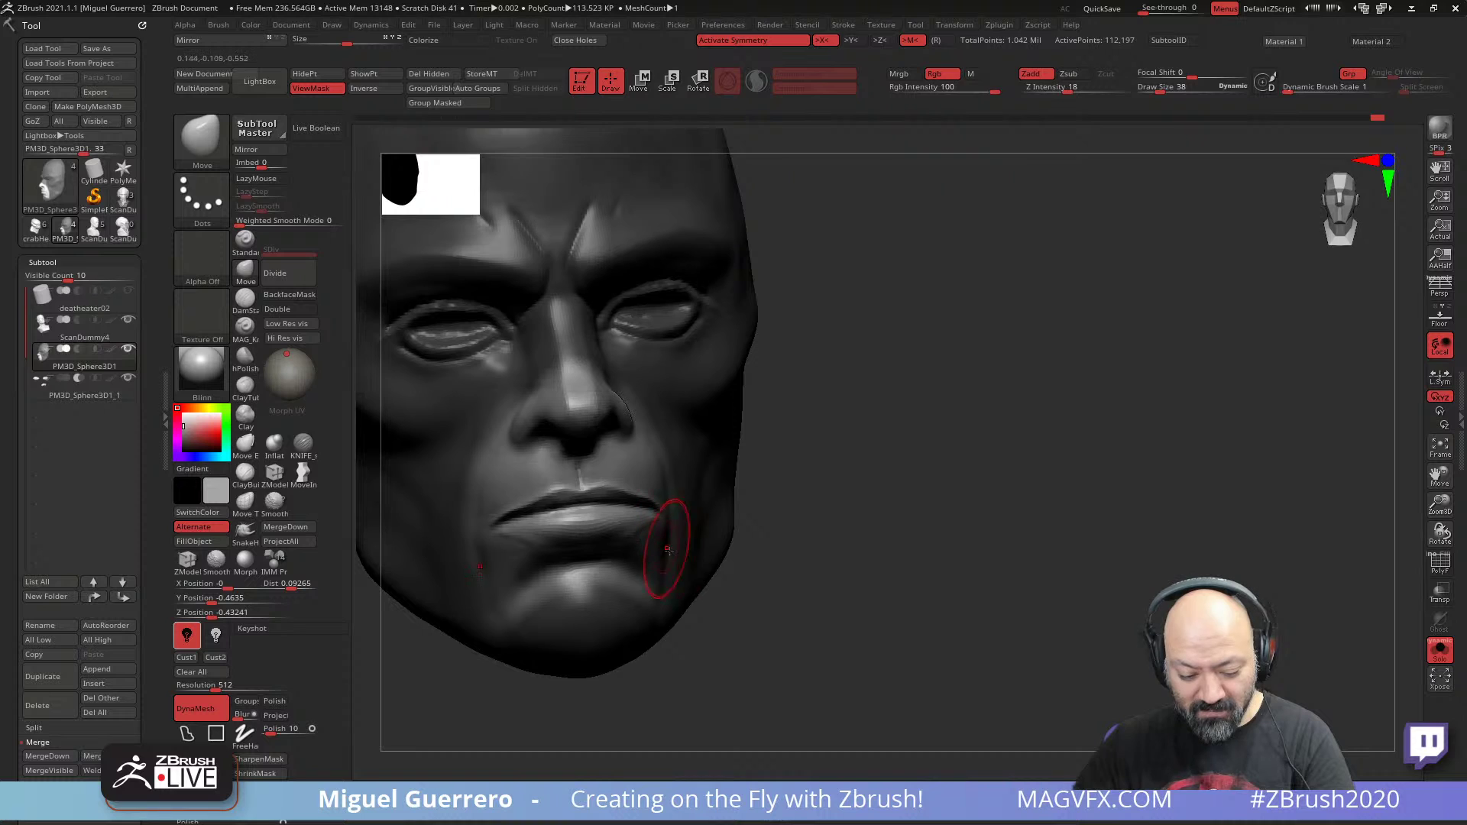
{"action": "left_click_drag", "start_coordinate": [871, 608], "coordinate": [1018, 606], "text": "alt"}
{"action": "left_click_drag", "start_coordinate": [574, 582], "coordinate": [766, 588], "text": "alt"}
{"action": "left_click_drag", "start_coordinate": [524, 576], "coordinate": [553, 570], "text": "shift"}
{"action": "key", "text": "ctrl+h"}
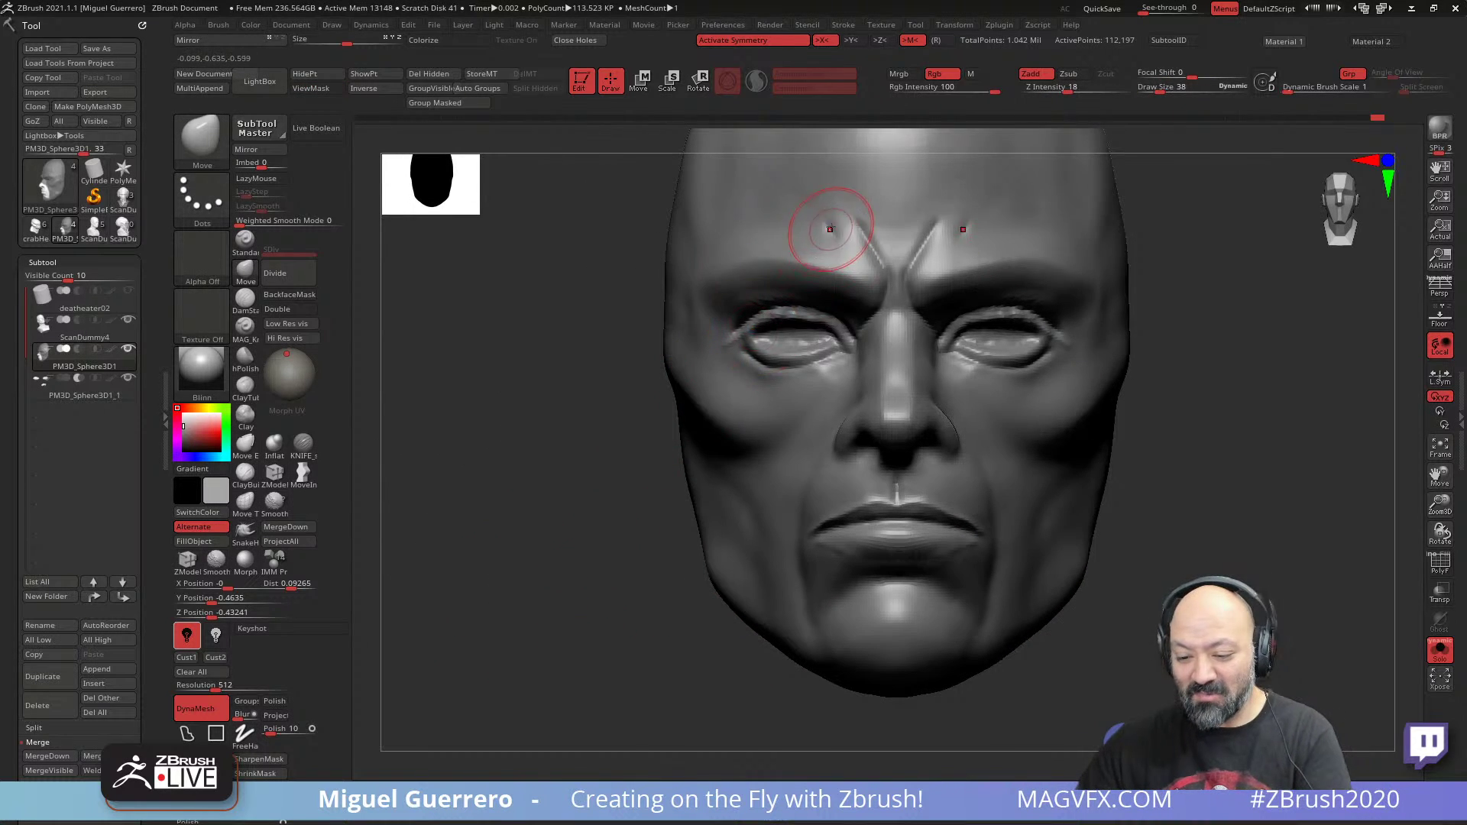
- Smooth the skin beside the frown creases at draw size 18 and the broad forehead surface at draw size 34
{"action": "key", "text": "shift"}
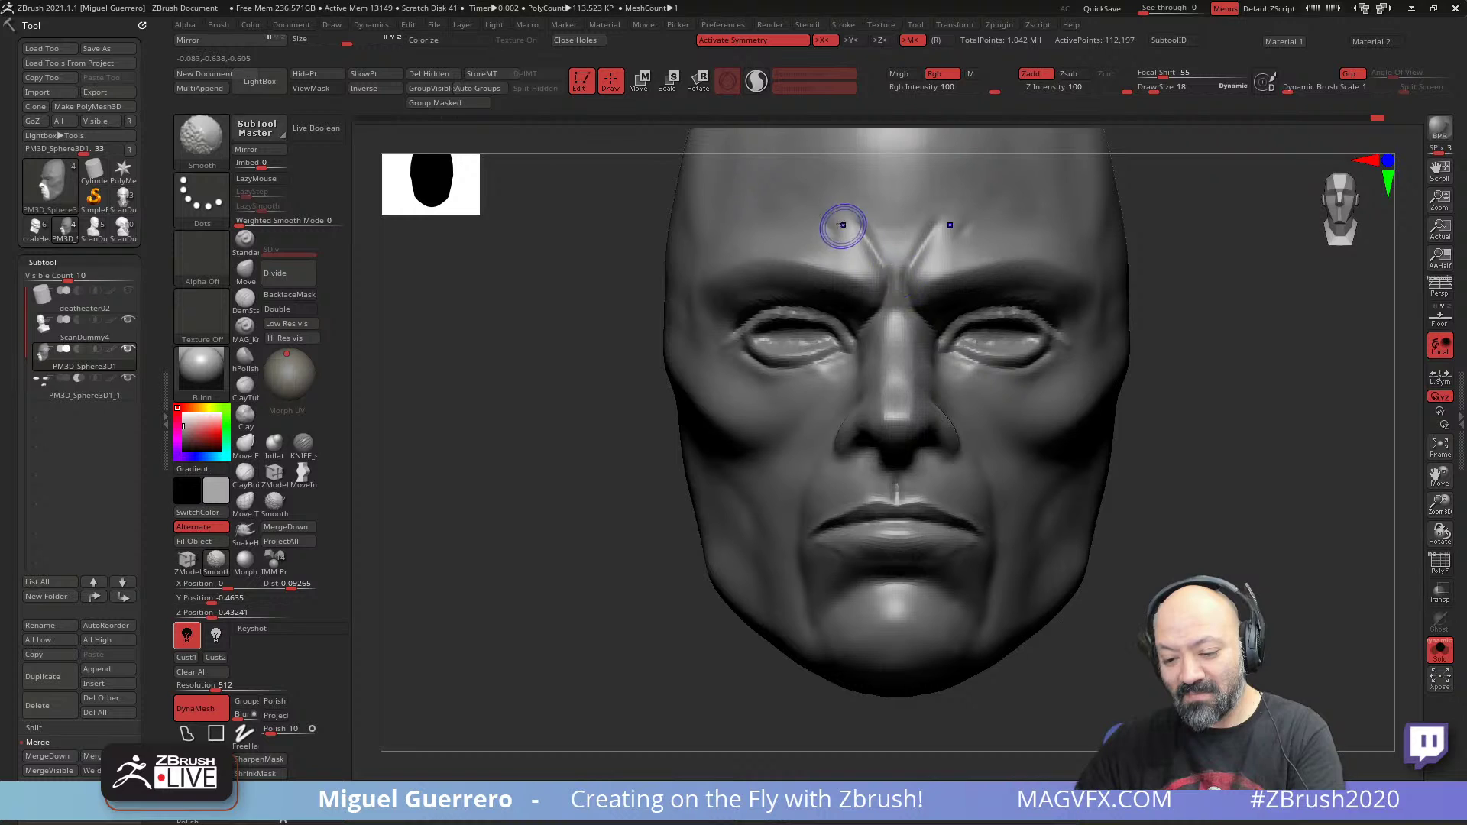
{"action": "mouse_move", "coordinate": [843, 226]}
{"action": "left_mouse_down", "text": "shift"}
{"action": "mouse_move", "coordinate": [866, 262]}
{"action": "mouse_move", "coordinate": [842, 241]}
{"action": "left_mouse_up", "text": "shift"}
{"action": "right_click_drag", "start_coordinate": [592, 504], "coordinate": [504, 484], "text": "ctrl"}
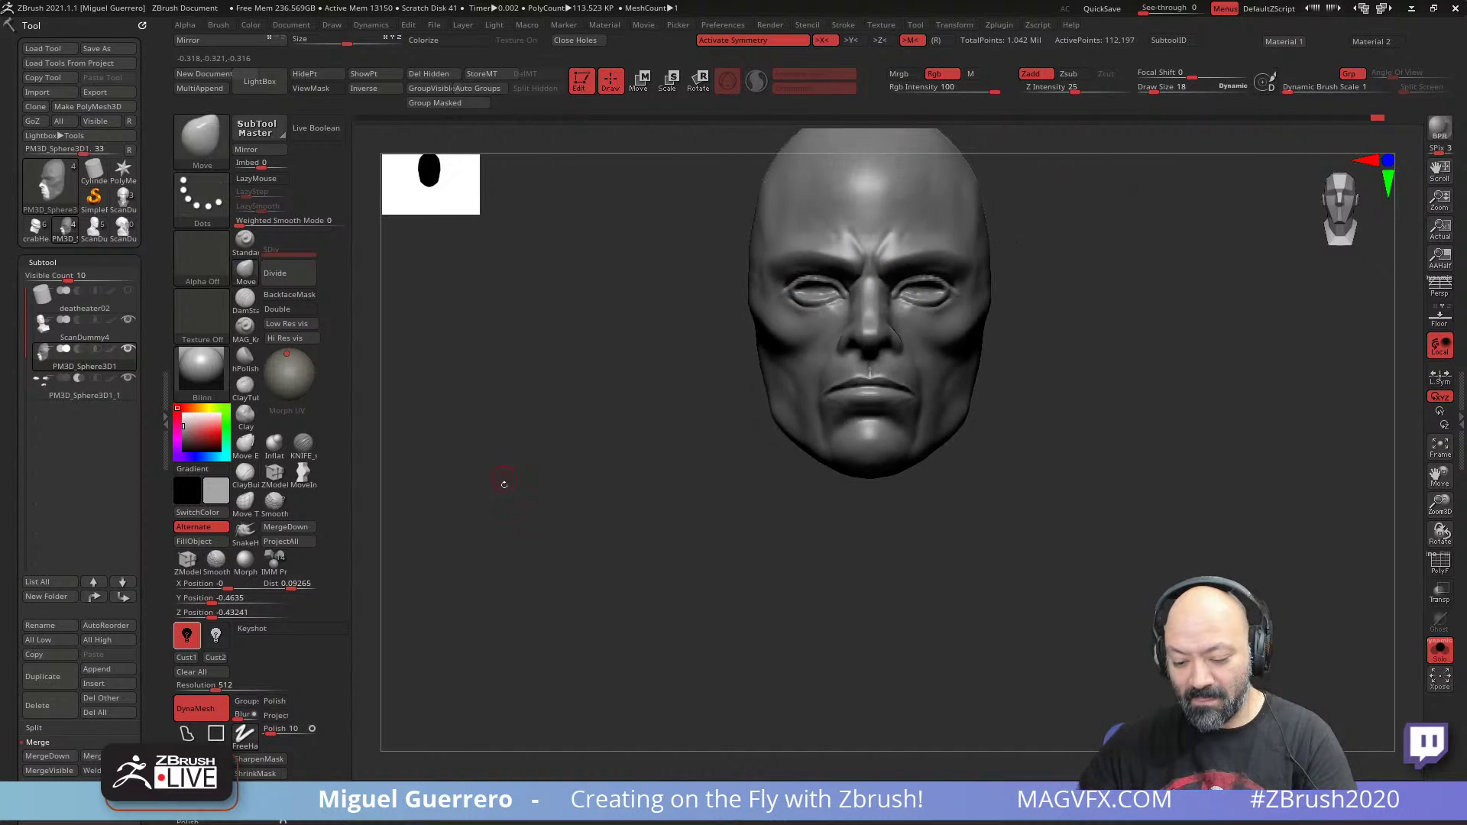
{"action": "left_click_drag", "start_coordinate": [504, 484], "coordinate": [542, 583]}
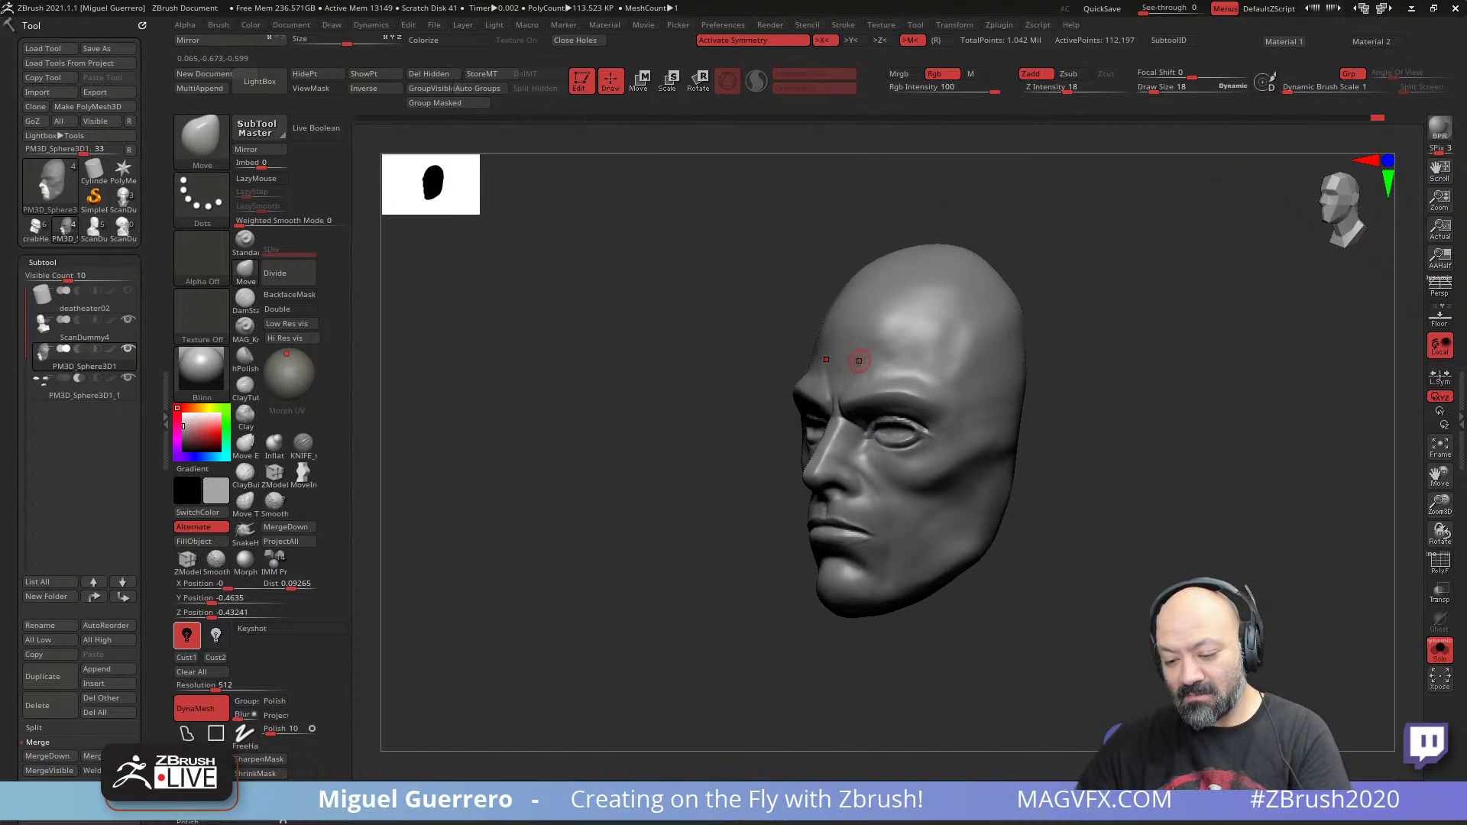
{"action": "key", "text": "shift"}
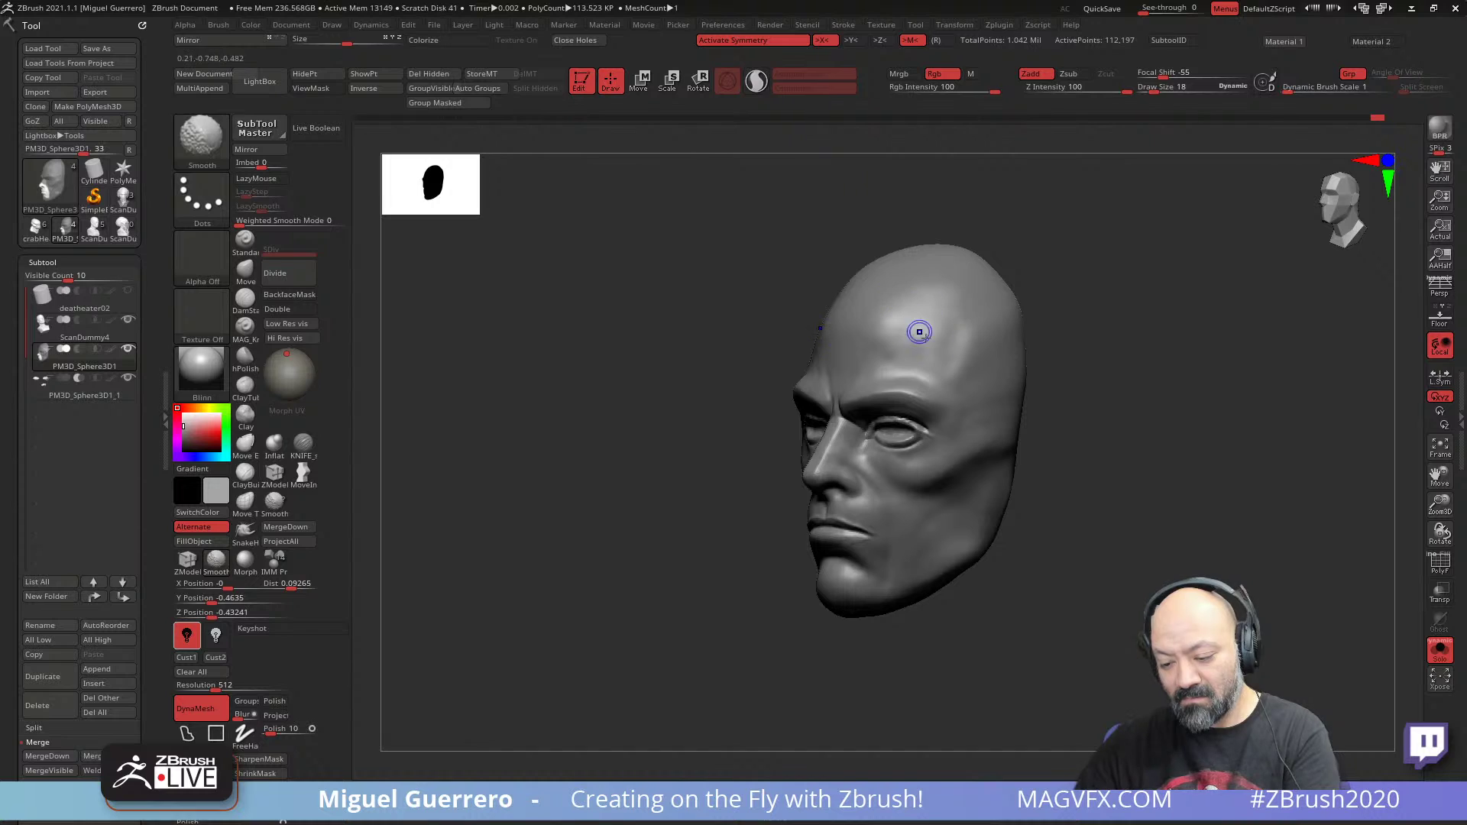
{"action": "mouse_move", "coordinate": [952, 375]}
{"action": "left_mouse_down", "text": "shift"}
{"action": "mouse_move", "coordinate": [944, 352]}
{"action": "mouse_move", "coordinate": [972, 318]}
{"action": "mouse_move", "coordinate": [928, 298]}
{"action": "left_mouse_up", "text": "shift"}
{"action": "key", "text": "bracketright"}
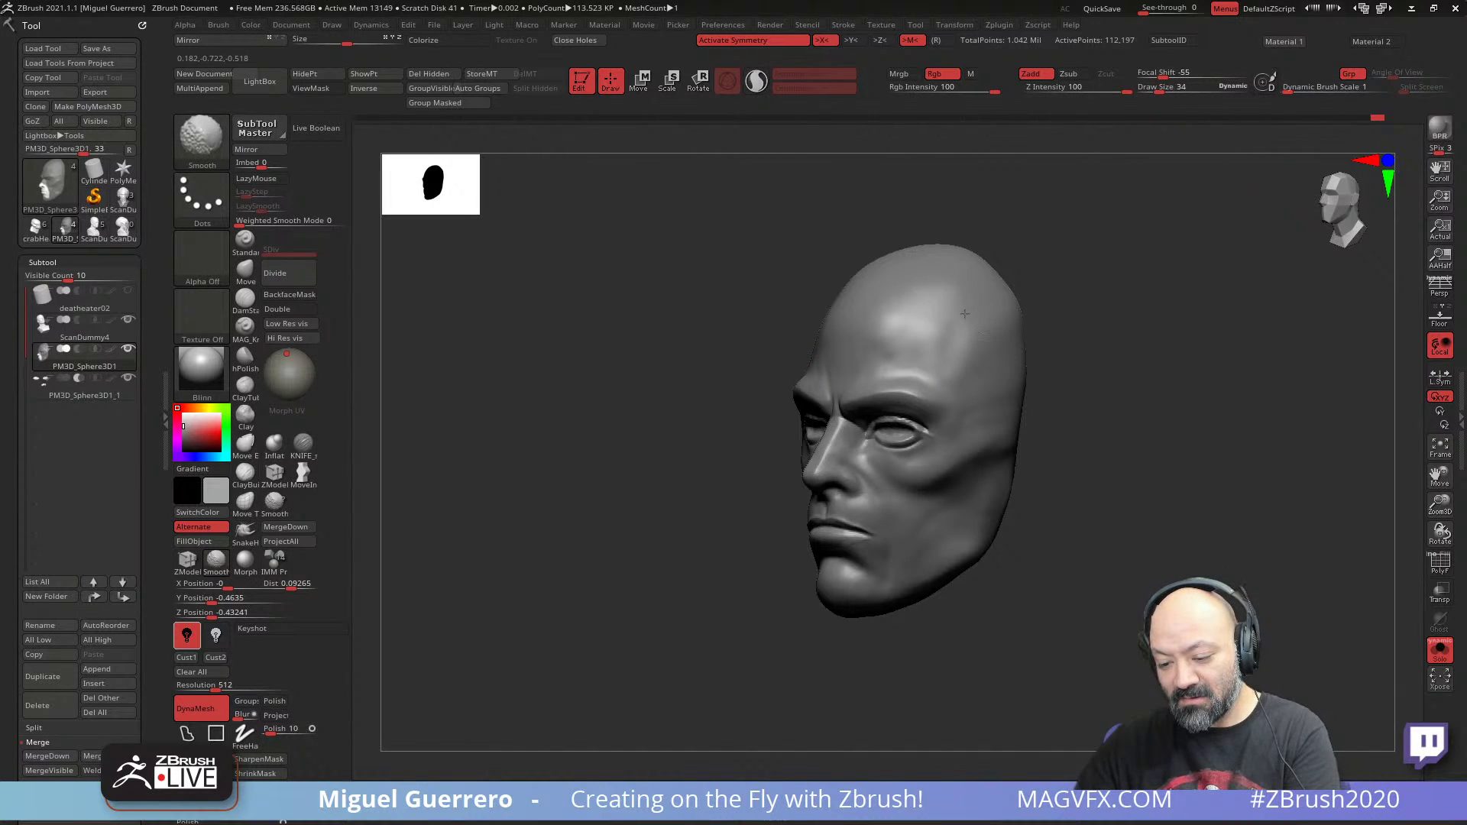
{"action": "left_click_drag", "start_coordinate": [632, 354], "coordinate": [657, 356]}
{"action": "key", "text": "shift"}
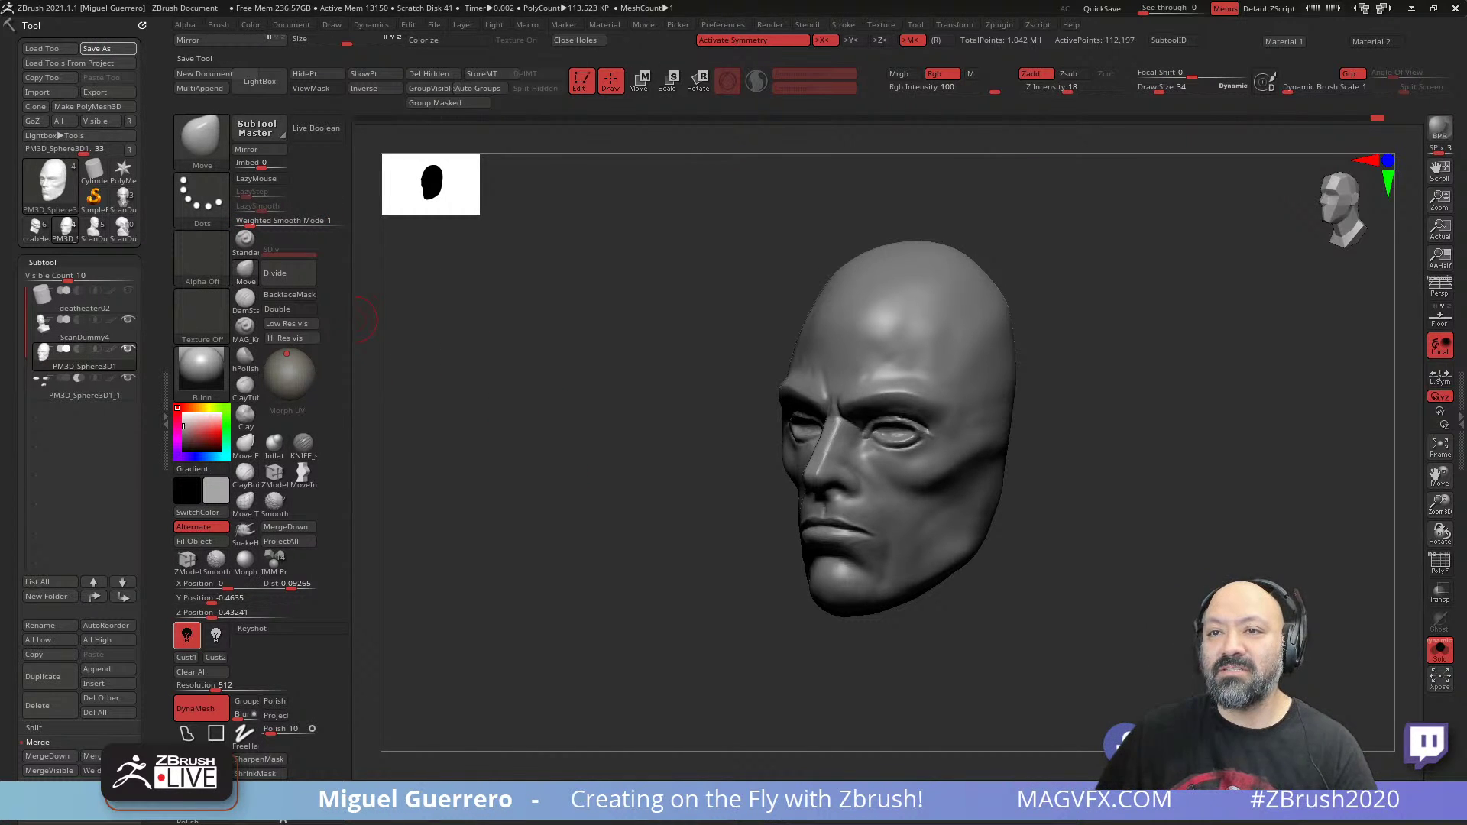
- Save the tool as a new version named deatheater03
{"action": "left_click", "coordinate": [186, 657]}
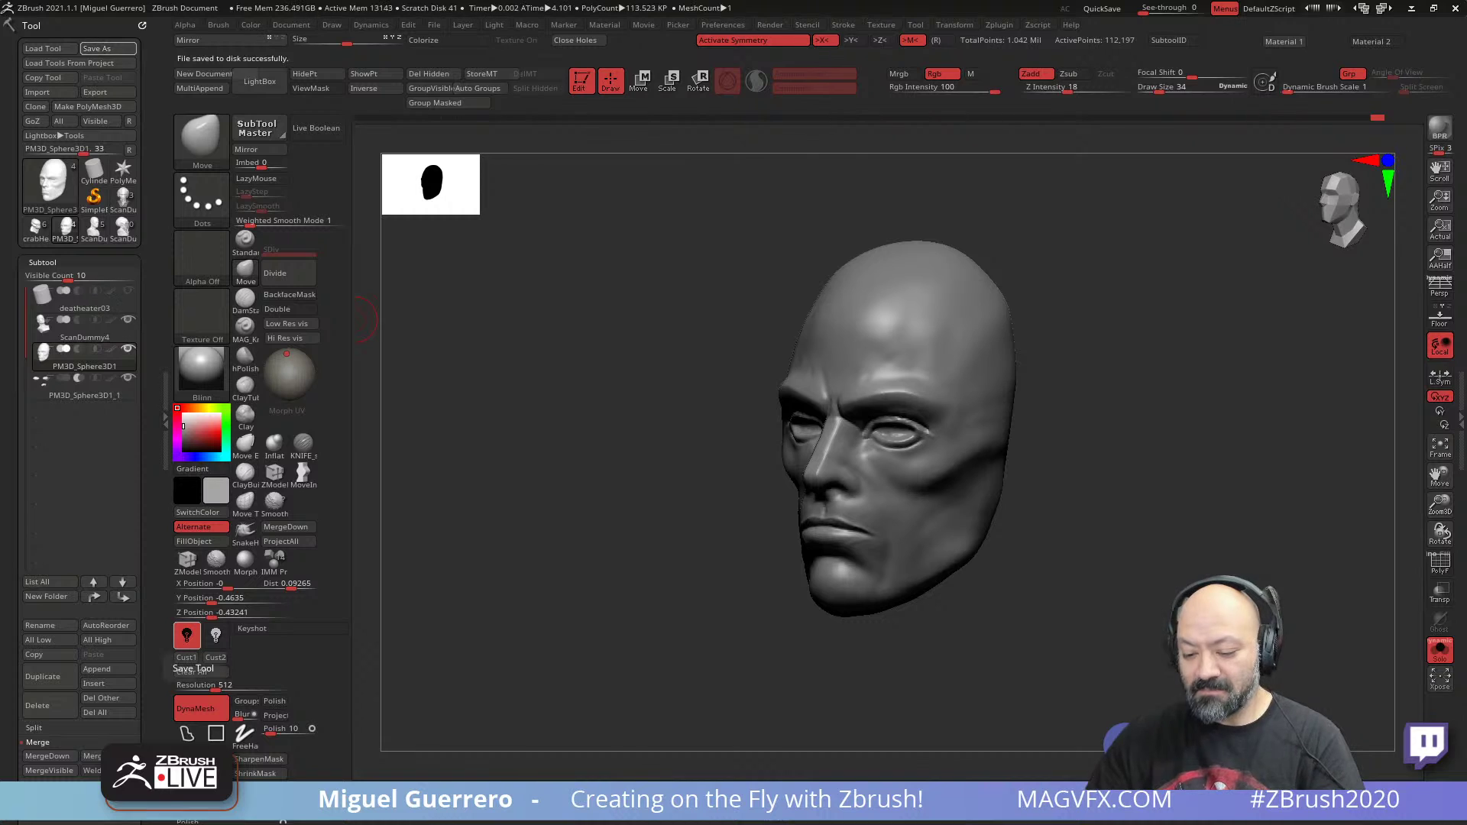
- Smooth the side of the forehead at draw size 34 and adjust the rear jaw edge with the Move brush at draw size 66
{"action": "left_click_drag", "start_coordinate": [739, 383], "coordinate": [615, 397]}
{"action": "mouse_move", "coordinate": [726, 345]}
{"action": "left_mouse_down"}
{"action": "mouse_move", "coordinate": [757, 348]}
{"action": "mouse_move", "coordinate": [723, 342]}
{"action": "left_mouse_up"}
{"action": "key", "text": "shift"}
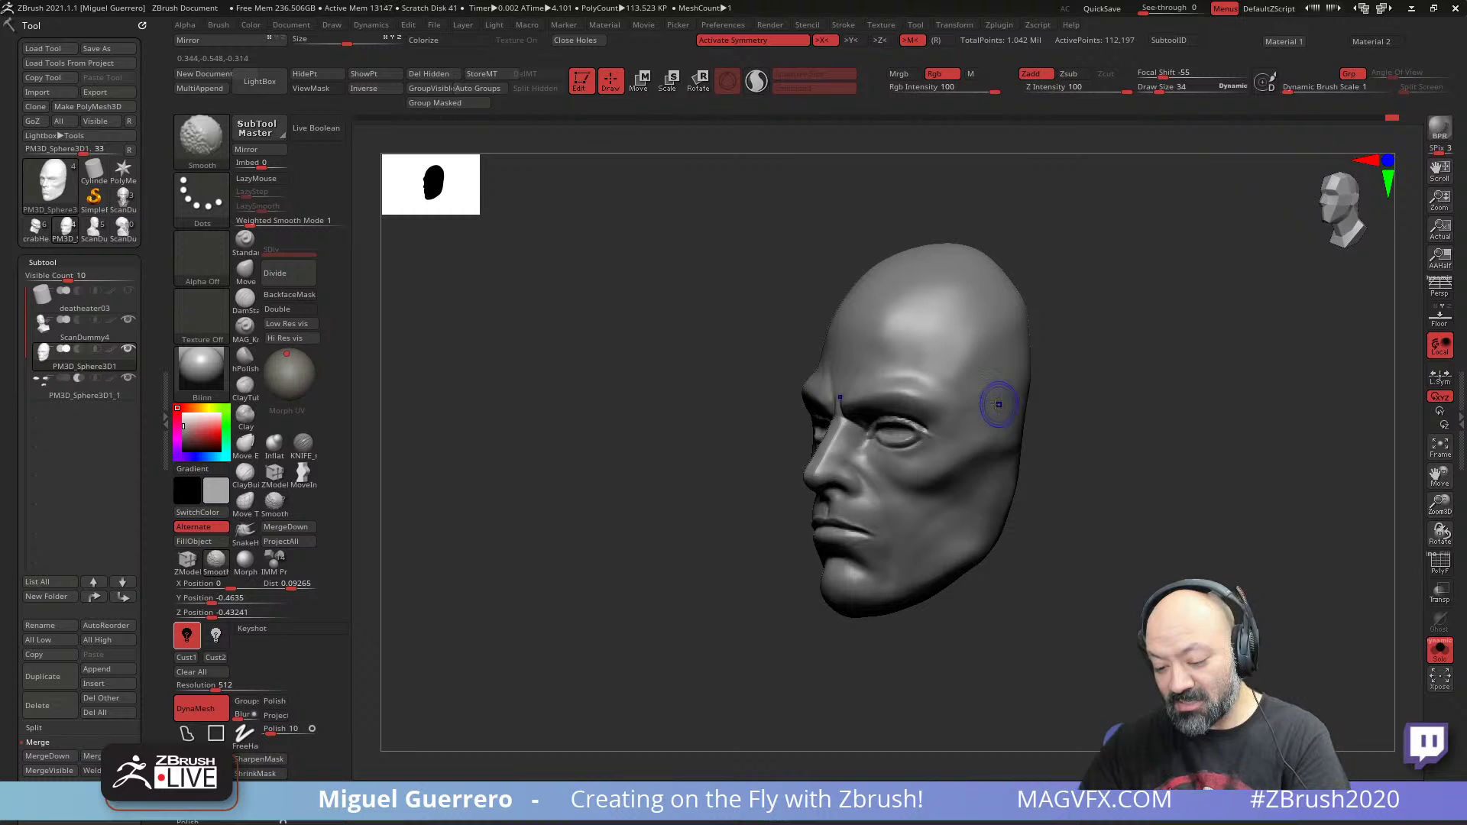
{"action": "key", "text": "ctrl+z"}
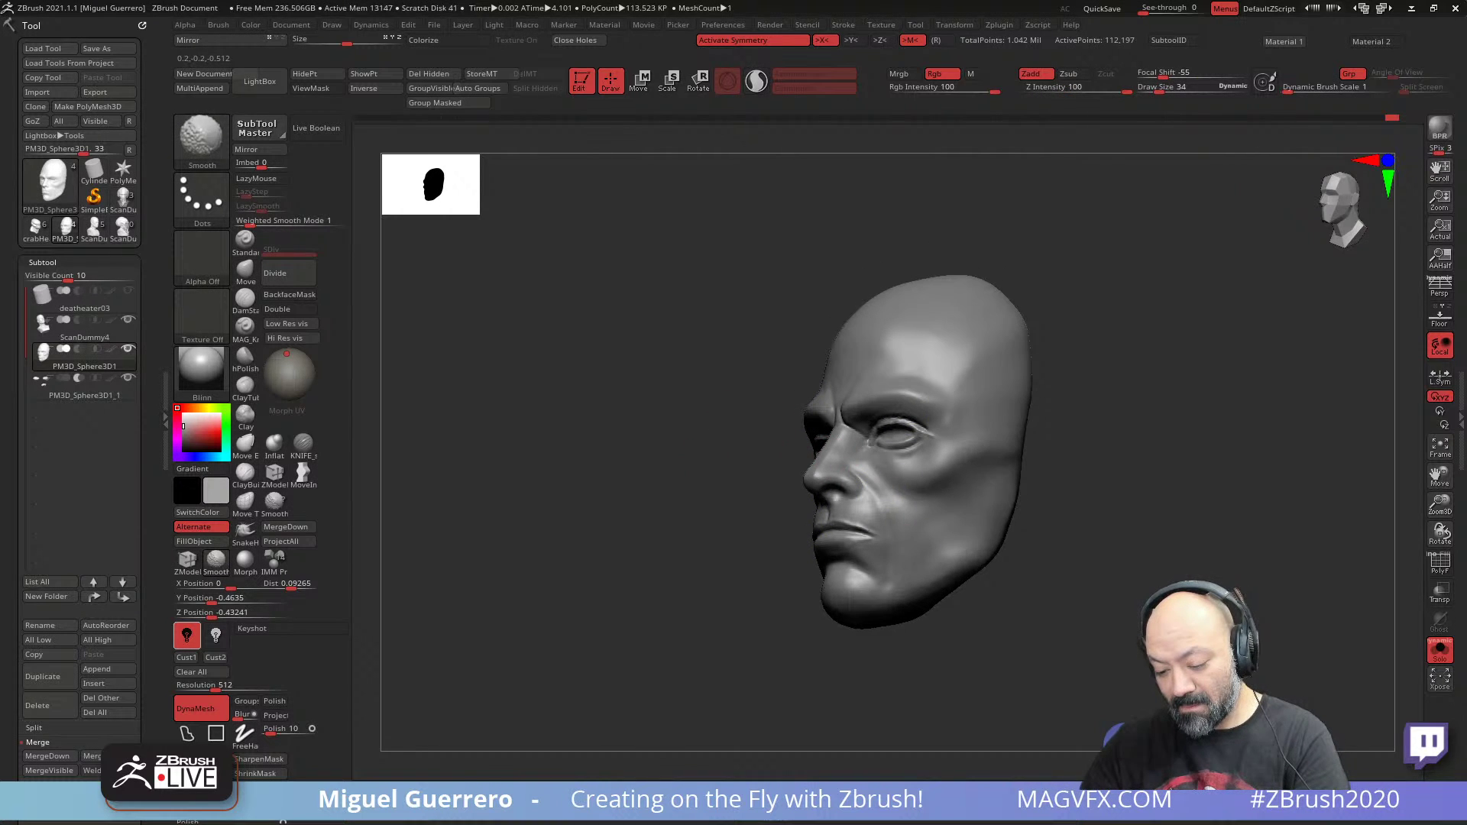
{"action": "mouse_move", "coordinate": [652, 481]}
{"action": "left_mouse_down"}
{"action": "mouse_move", "coordinate": [671, 537]}
{"action": "mouse_move", "coordinate": [725, 546]}
{"action": "left_mouse_up"}
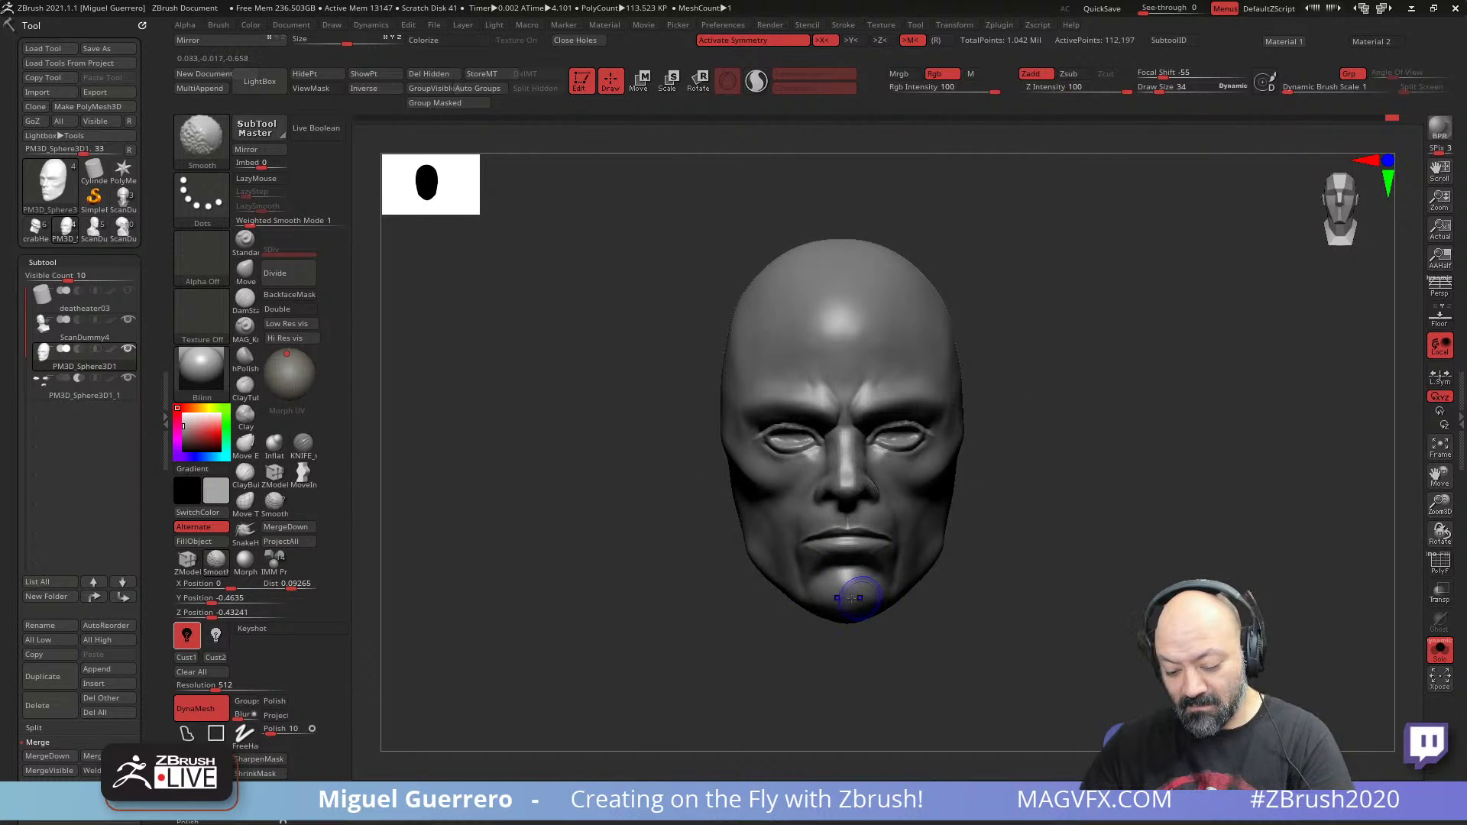
{"action": "mouse_move", "coordinate": [508, 574]}
{"action": "left_mouse_down"}
{"action": "mouse_move", "coordinate": [623, 560]}
{"action": "mouse_move", "coordinate": [580, 544]}
{"action": "left_mouse_up"}
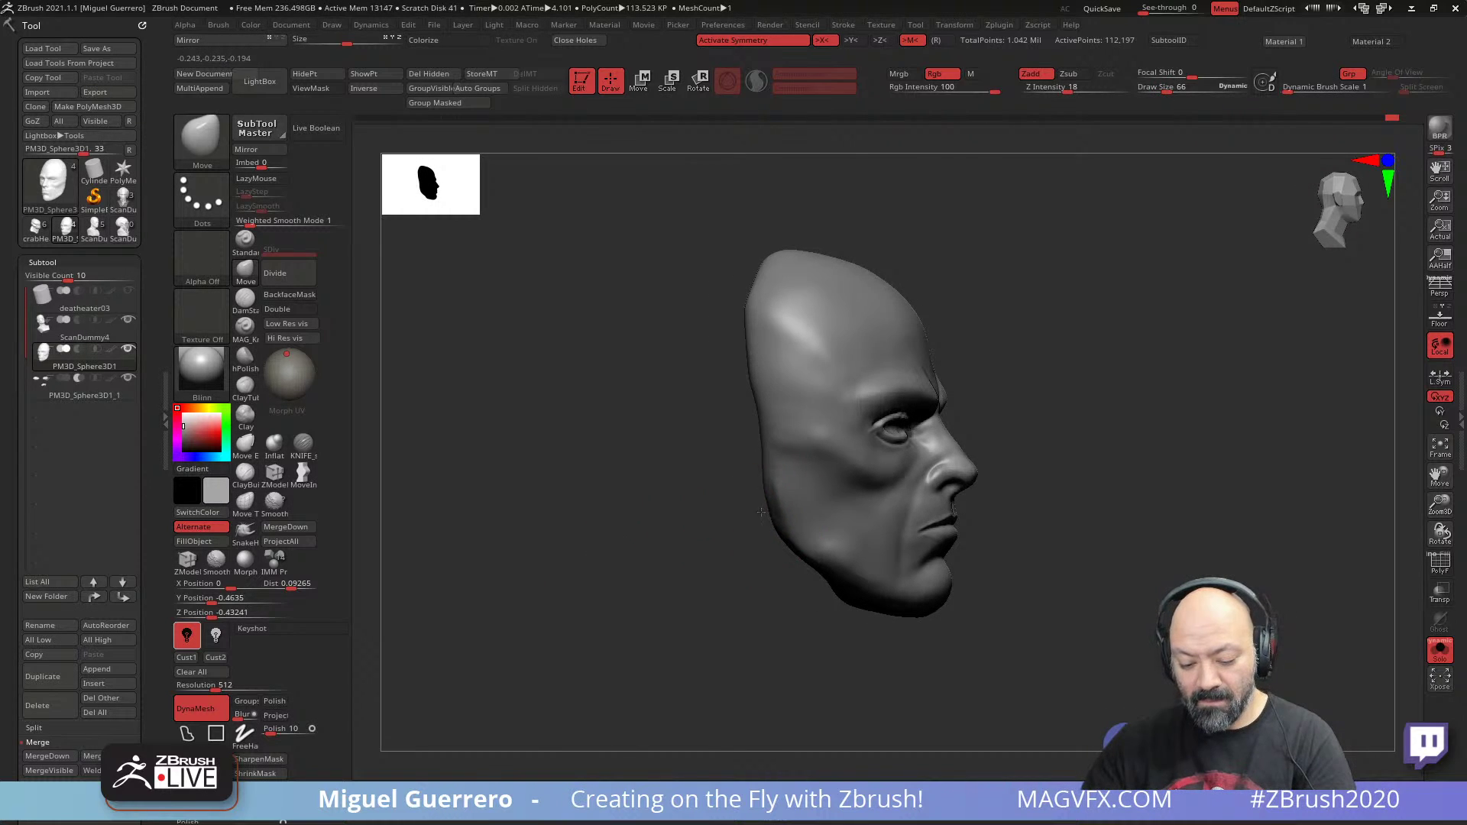
{"action": "left_click_drag", "start_coordinate": [635, 510], "coordinate": [498, 495]}
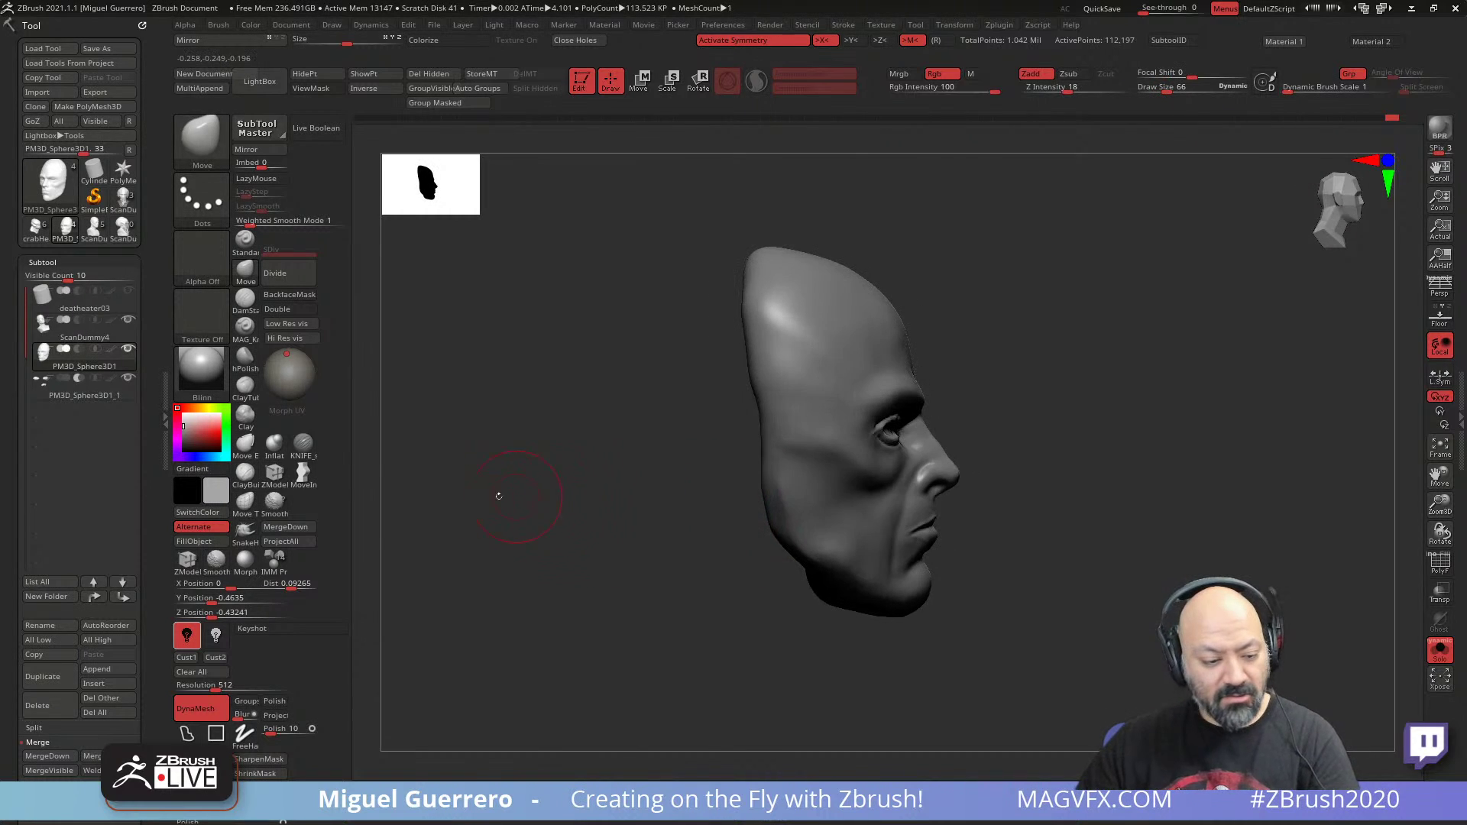
- Append a cube subtool, make it the active subtool, and turn off Solo mode
{"action": "left_click", "coordinate": [84, 669]}
{"action": "left_click", "coordinate": [229, 581]}
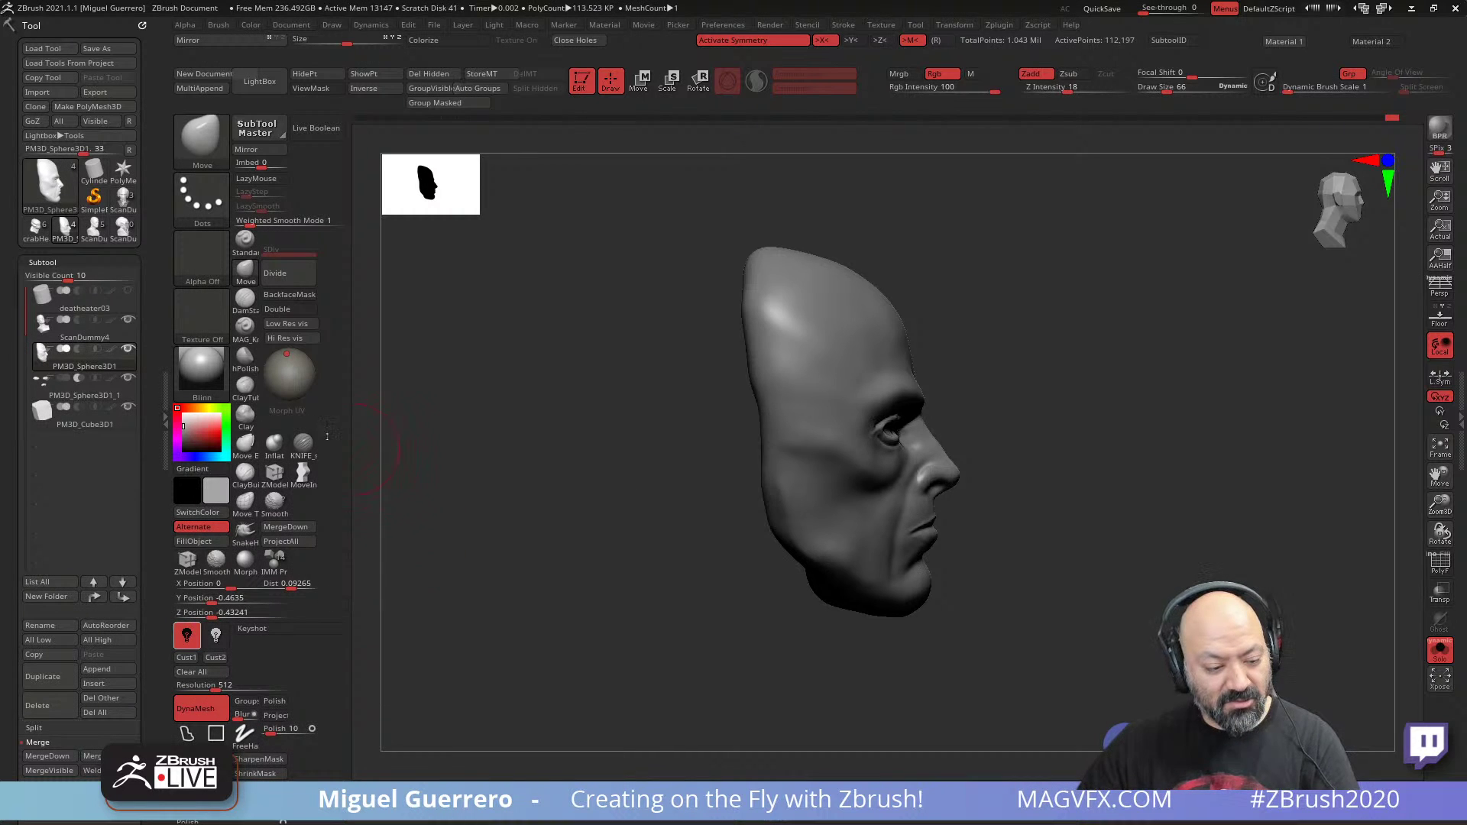
{"action": "left_click", "coordinate": [54, 422]}
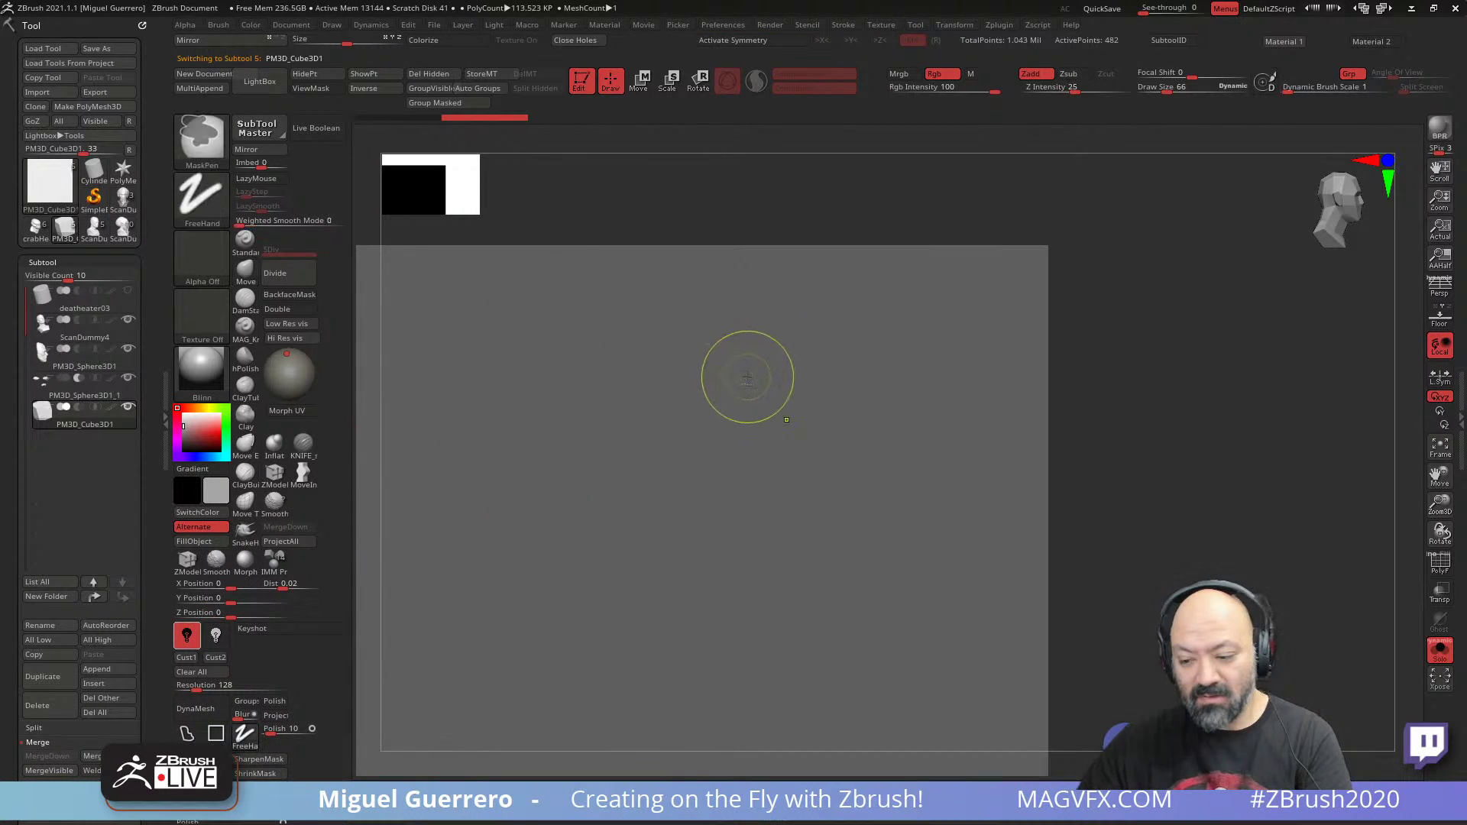
{"action": "right_click_drag", "start_coordinate": [746, 377], "coordinate": [708, 391], "text": "ctrl"}
{"action": "right_click_drag", "start_coordinate": [707, 391], "coordinate": [825, 384], "text": "alt"}
{"action": "left_click", "coordinate": [1434, 648]}
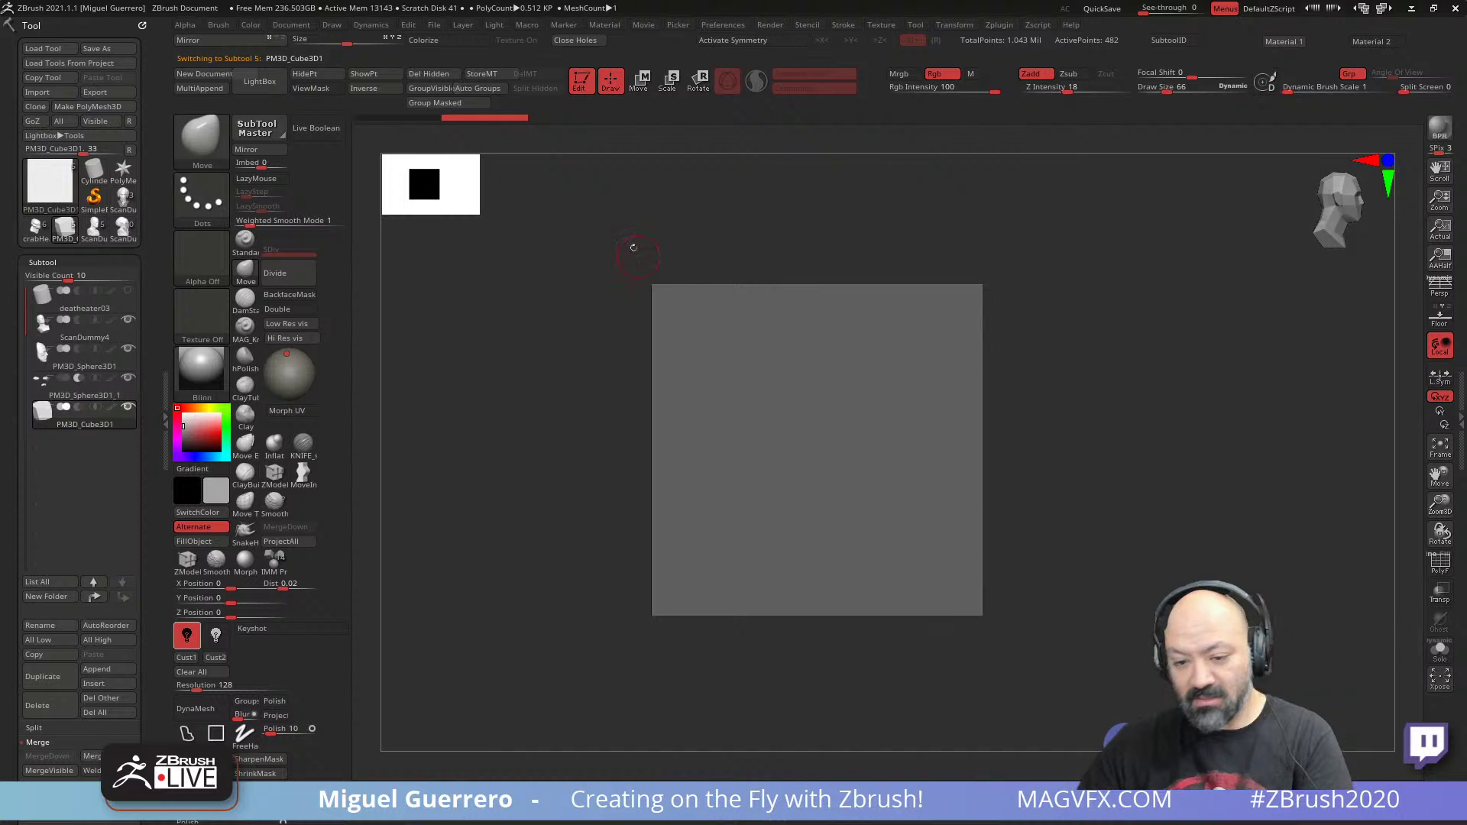
- Place the cube behind the face with the gizmo, tilted to follow the back edge, at Y position -0.31051 and Z position 0.35923
{"action": "key", "text": "w"}
{"action": "left_click_drag", "start_coordinate": [817, 450], "coordinate": [816, 299]}
{"action": "left_click_drag", "start_coordinate": [902, 394], "coordinate": [836, 387]}
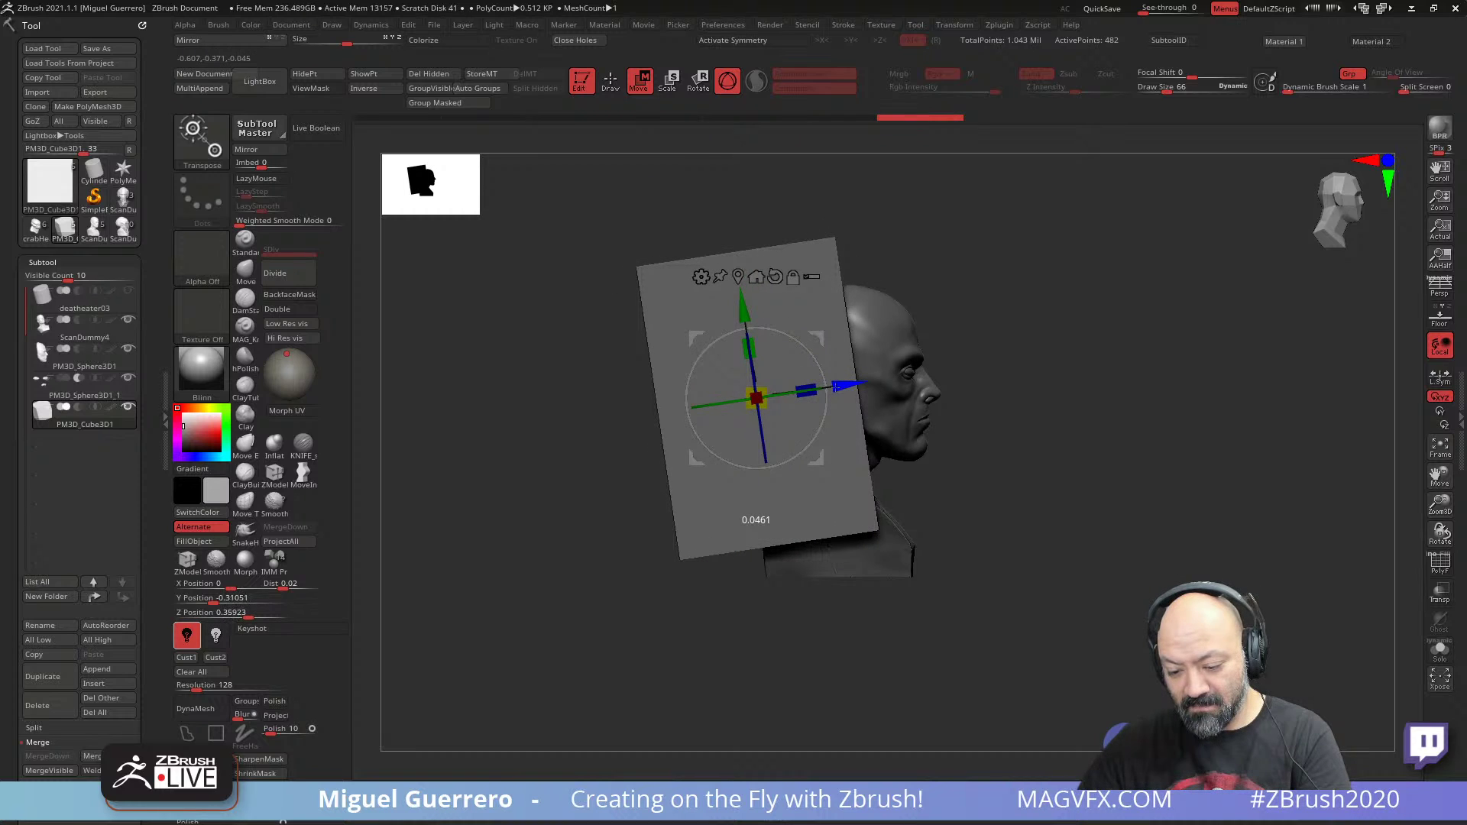
{"action": "left_click_drag", "start_coordinate": [496, 428], "coordinate": [495, 525]}
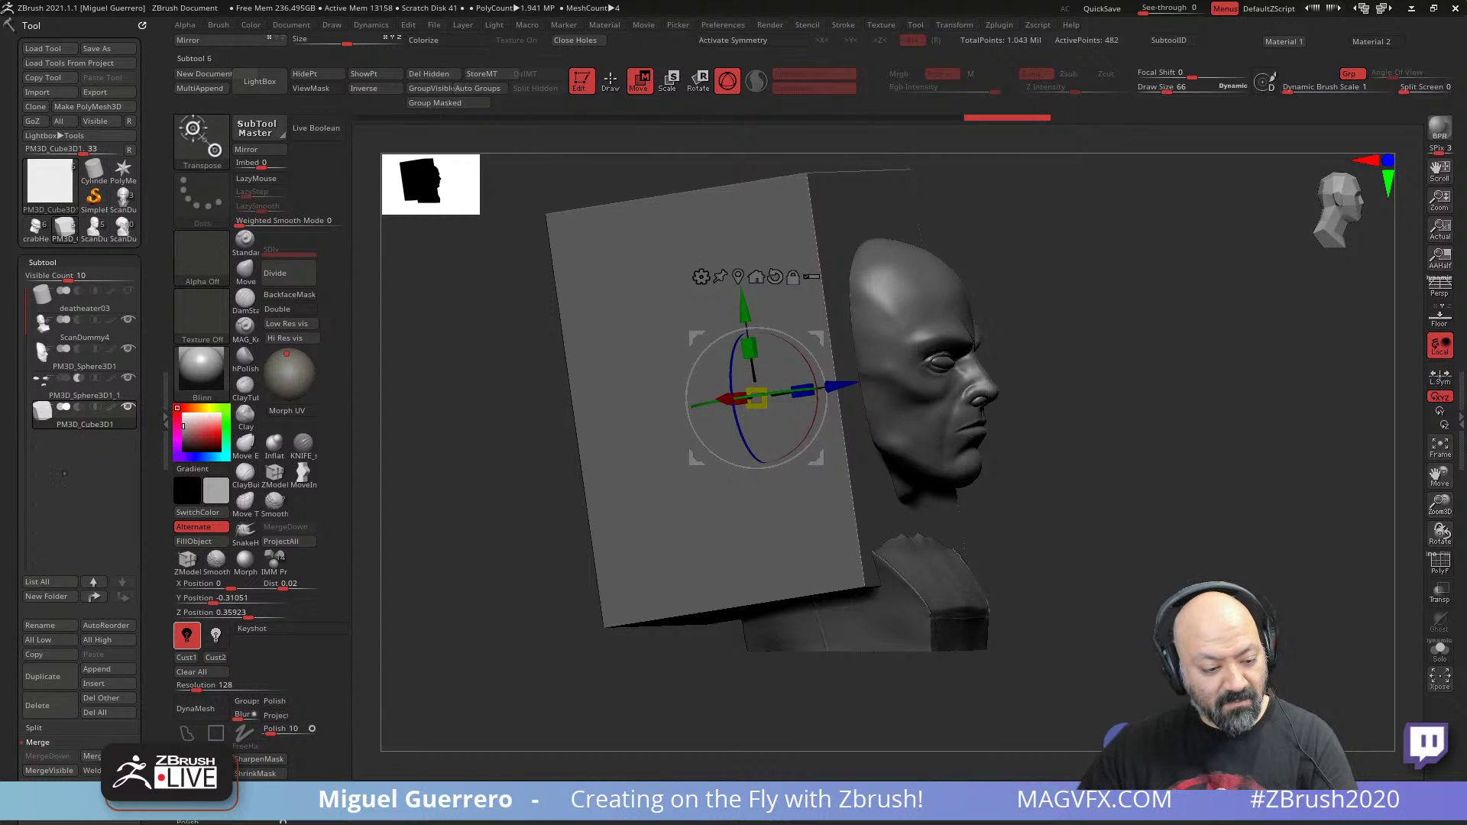
- Set the cube to subtract, enable Live Boolean to cut the back of the face, and hide the ScanDummy4 subtool
{"action": "left_click", "coordinate": [316, 128]}
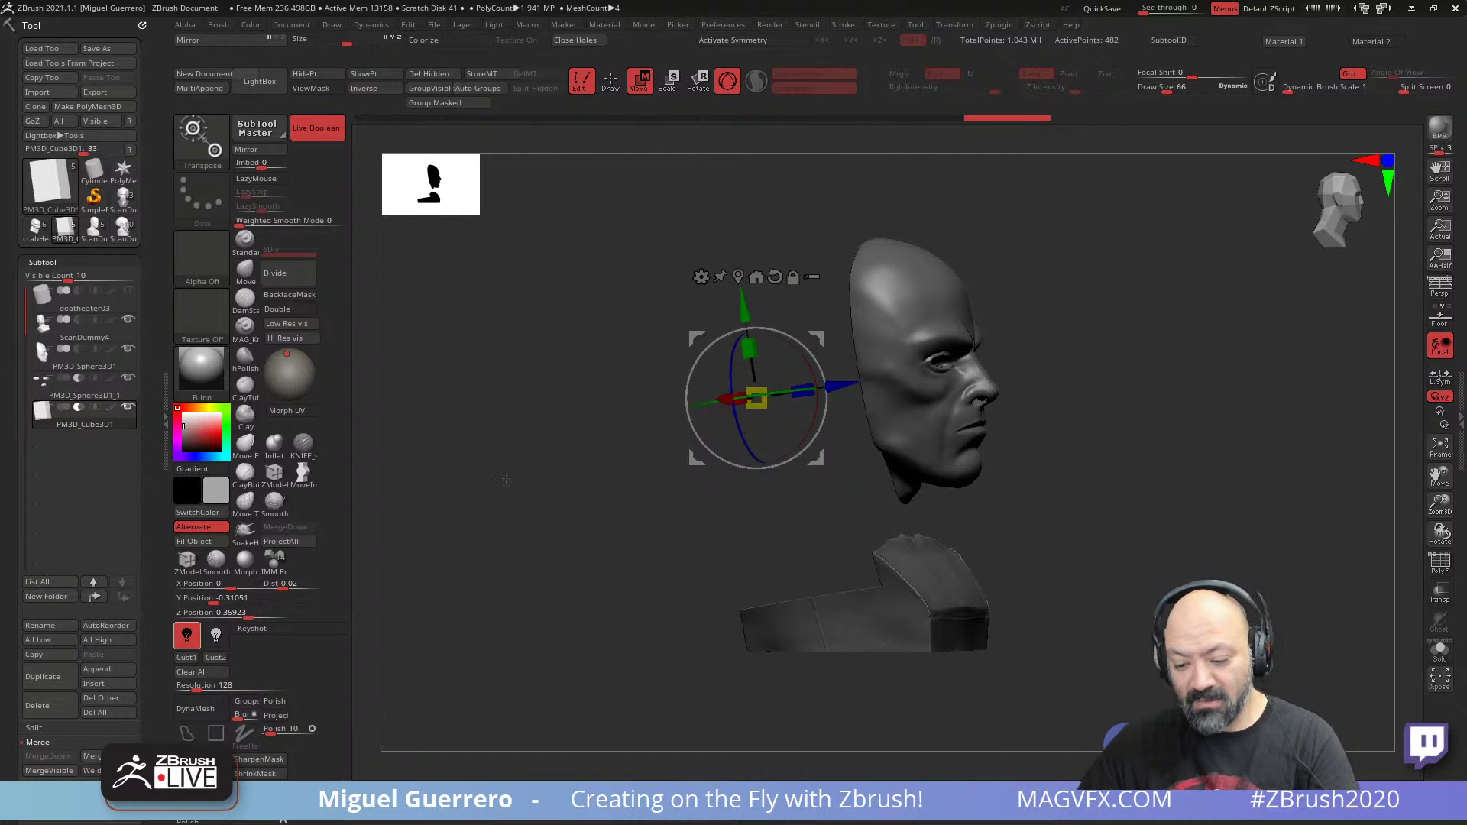
{"action": "left_click_drag", "start_coordinate": [528, 480], "coordinate": [614, 530]}
{"action": "right_click_drag", "start_coordinate": [614, 531], "coordinate": [549, 512], "text": "ctrl"}
{"action": "mouse_move", "coordinate": [549, 512]}
{"action": "left_mouse_down"}
{"action": "mouse_move", "coordinate": [530, 475]}
{"action": "mouse_move", "coordinate": [541, 509]}
{"action": "left_mouse_up"}
{"action": "left_click", "coordinate": [128, 320]}
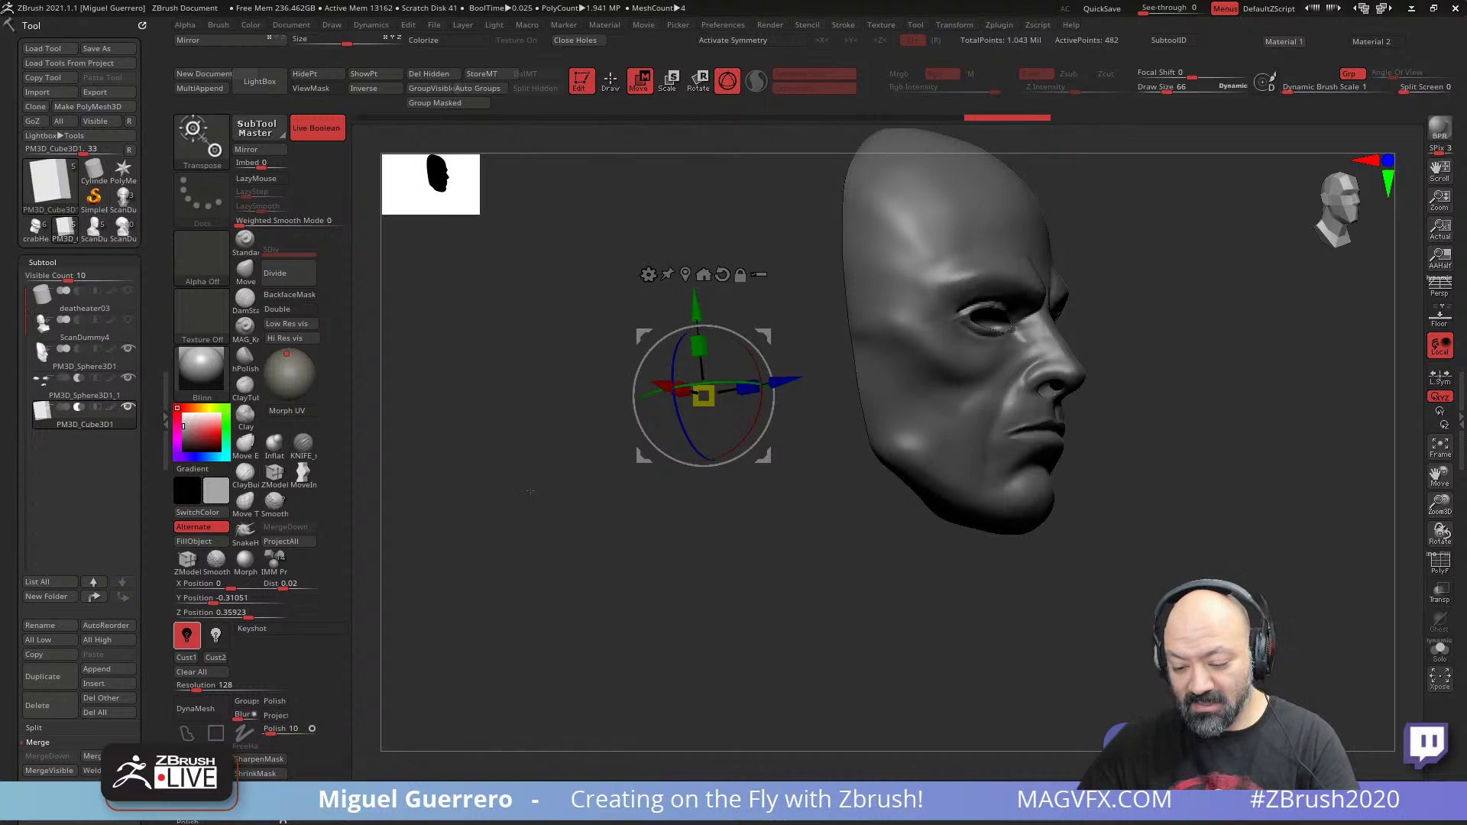
{"action": "left_click_drag", "start_coordinate": [428, 528], "coordinate": [535, 611]}
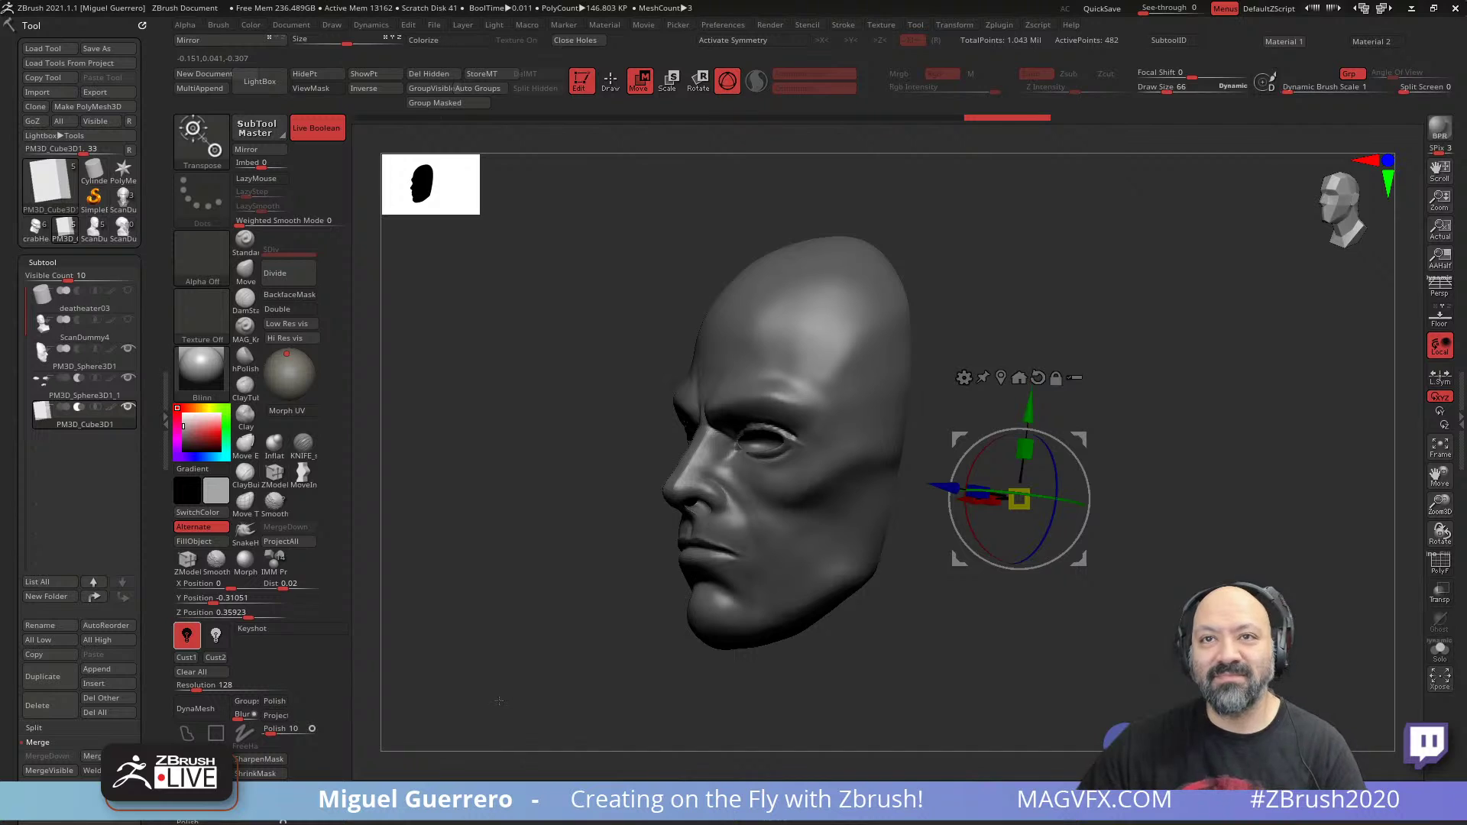
- Shift the subtracting cube to Y position -0.29881 and Z position 0.38205 to adjust the cut behind the face
{"action": "left_click_drag", "start_coordinate": [506, 513], "coordinate": [494, 525]}
{"action": "left_click_drag", "start_coordinate": [930, 493], "coordinate": [928, 494]}
{"action": "left_click_drag", "start_coordinate": [1026, 400], "coordinate": [1026, 402]}
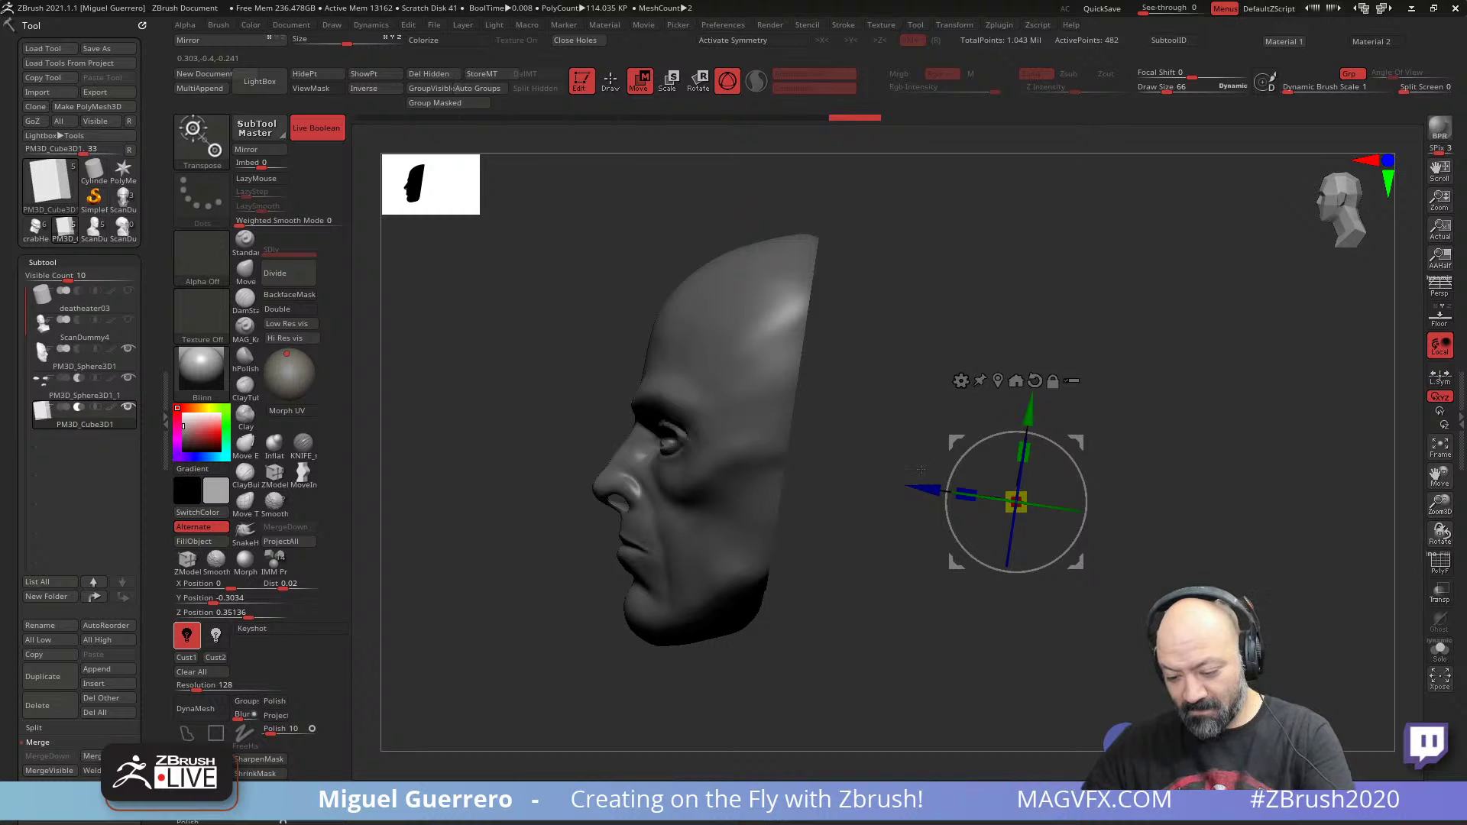
{"action": "mouse_move", "coordinate": [920, 484]}
{"action": "left_mouse_down"}
{"action": "mouse_move", "coordinate": [909, 493]}
{"action": "mouse_move", "coordinate": [948, 497]}
{"action": "mouse_move", "coordinate": [935, 486]}
{"action": "left_mouse_up"}
- Pull the face mesh's back edge into the cutting cube with the MoveInfiniteDepth brush, using draw size 154 and draw size 82 near the jaw
{"action": "left_click", "coordinate": [246, 282]}
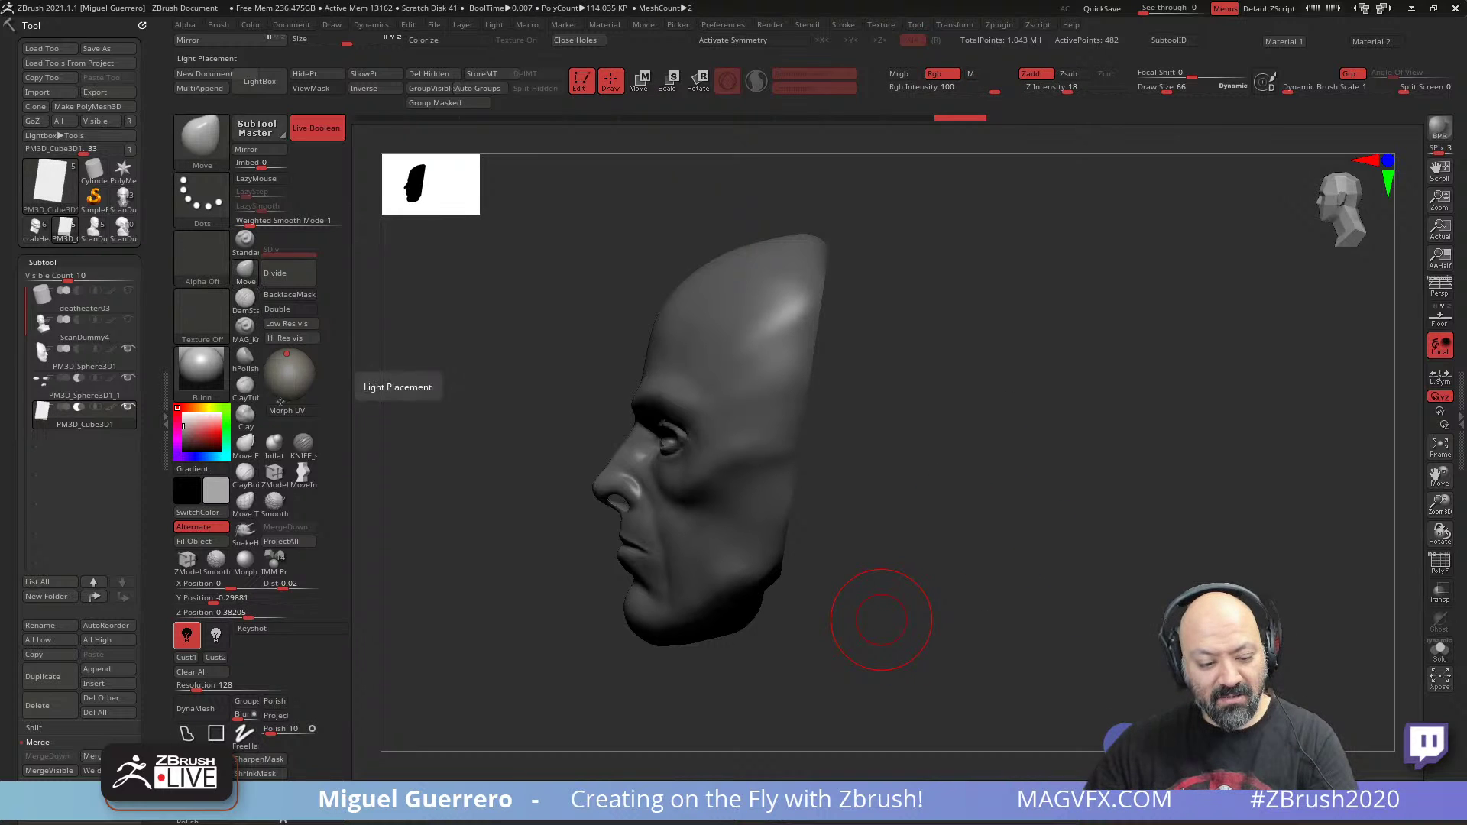
{"action": "left_click", "coordinate": [303, 475]}
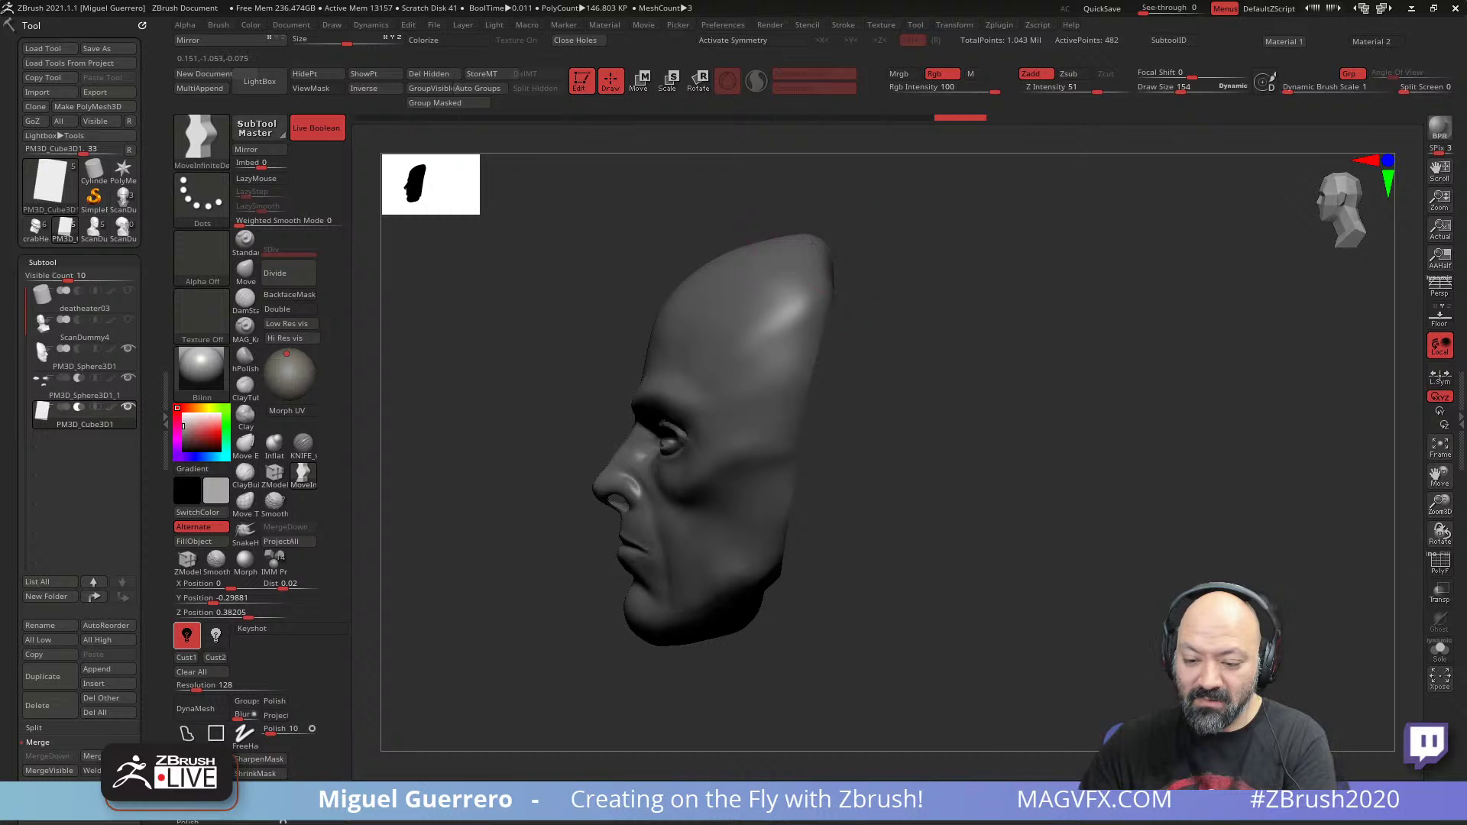
{"action": "key", "text": "ctrl+z"}
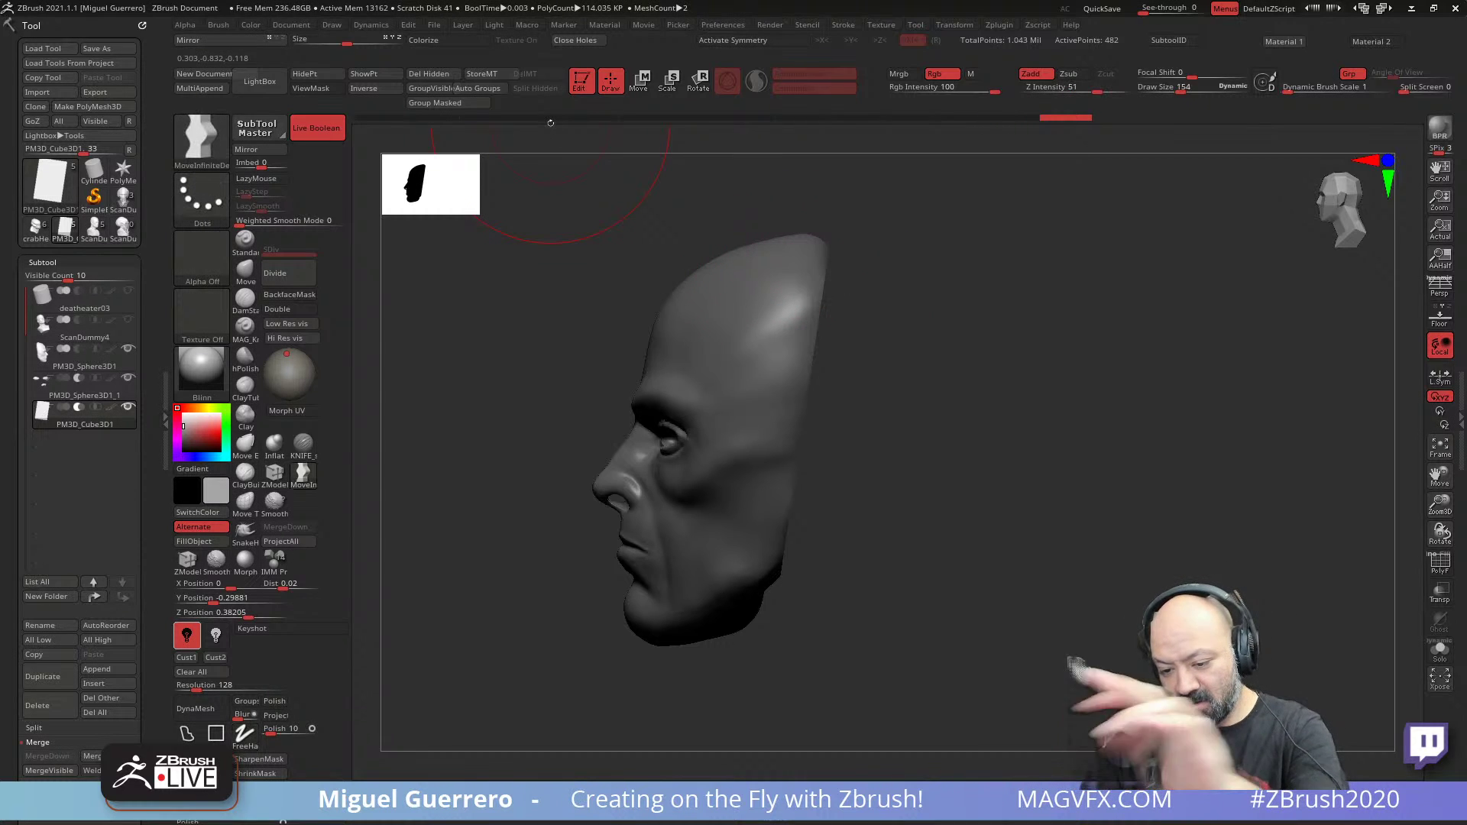
{"action": "key", "text": "ctrl+z"}
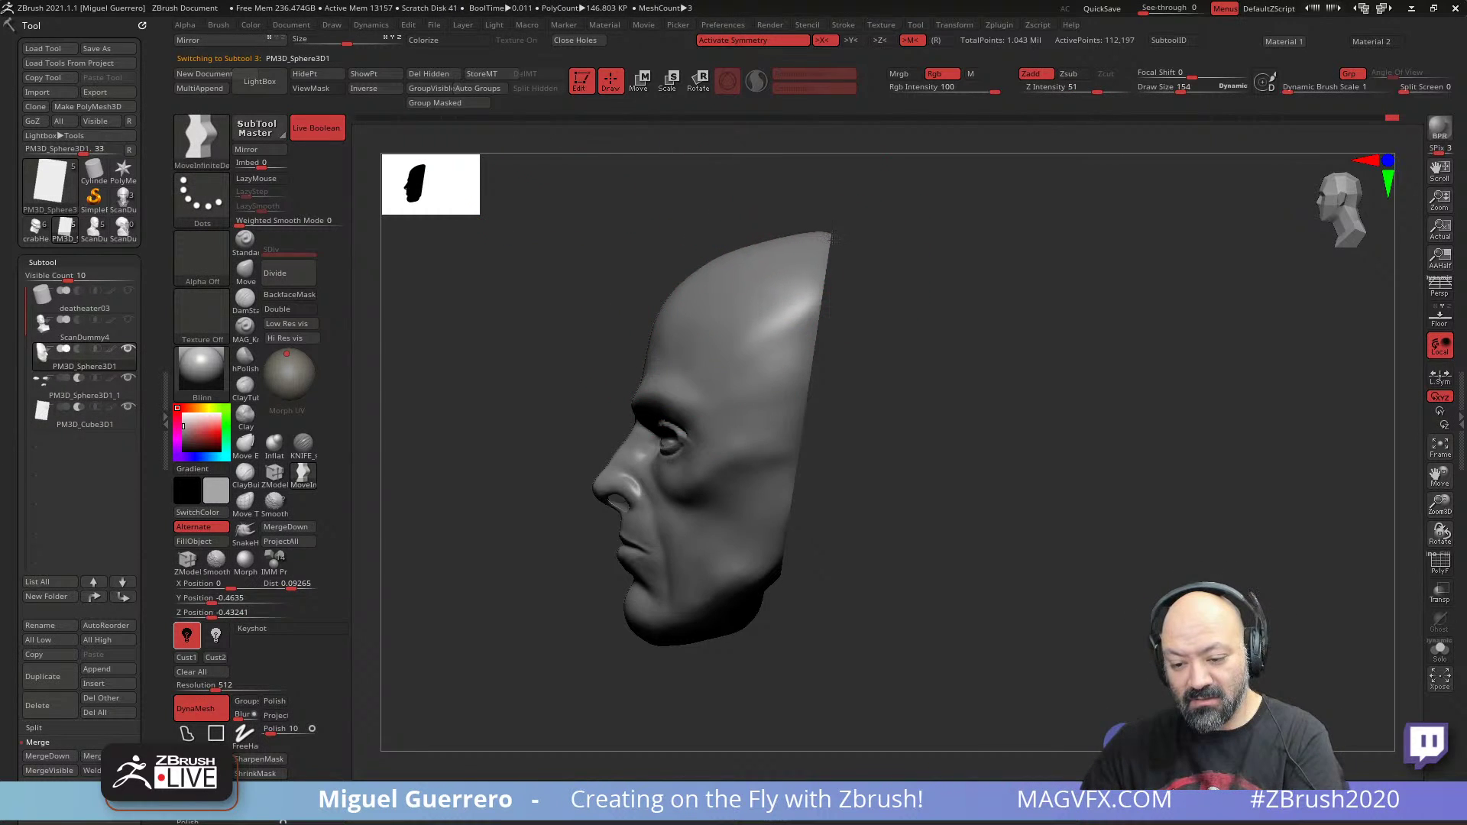
{"action": "mouse_move", "coordinate": [835, 240]}
{"action": "left_mouse_down"}
{"action": "mouse_move", "coordinate": [727, 288]}
{"action": "mouse_move", "coordinate": [797, 452]}
{"action": "left_mouse_up"}
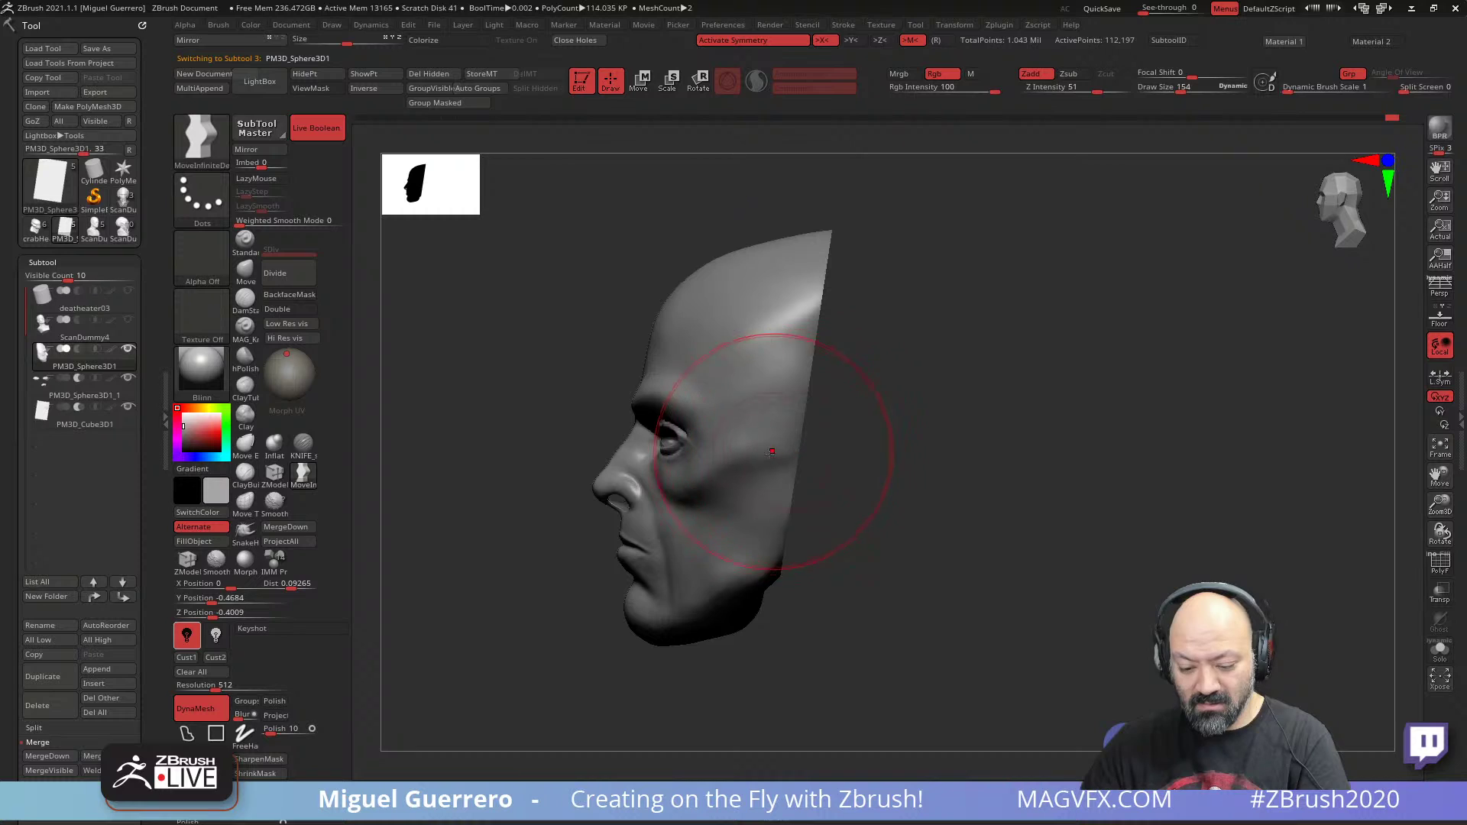
{"action": "left_click_drag", "start_coordinate": [756, 604], "coordinate": [772, 609]}
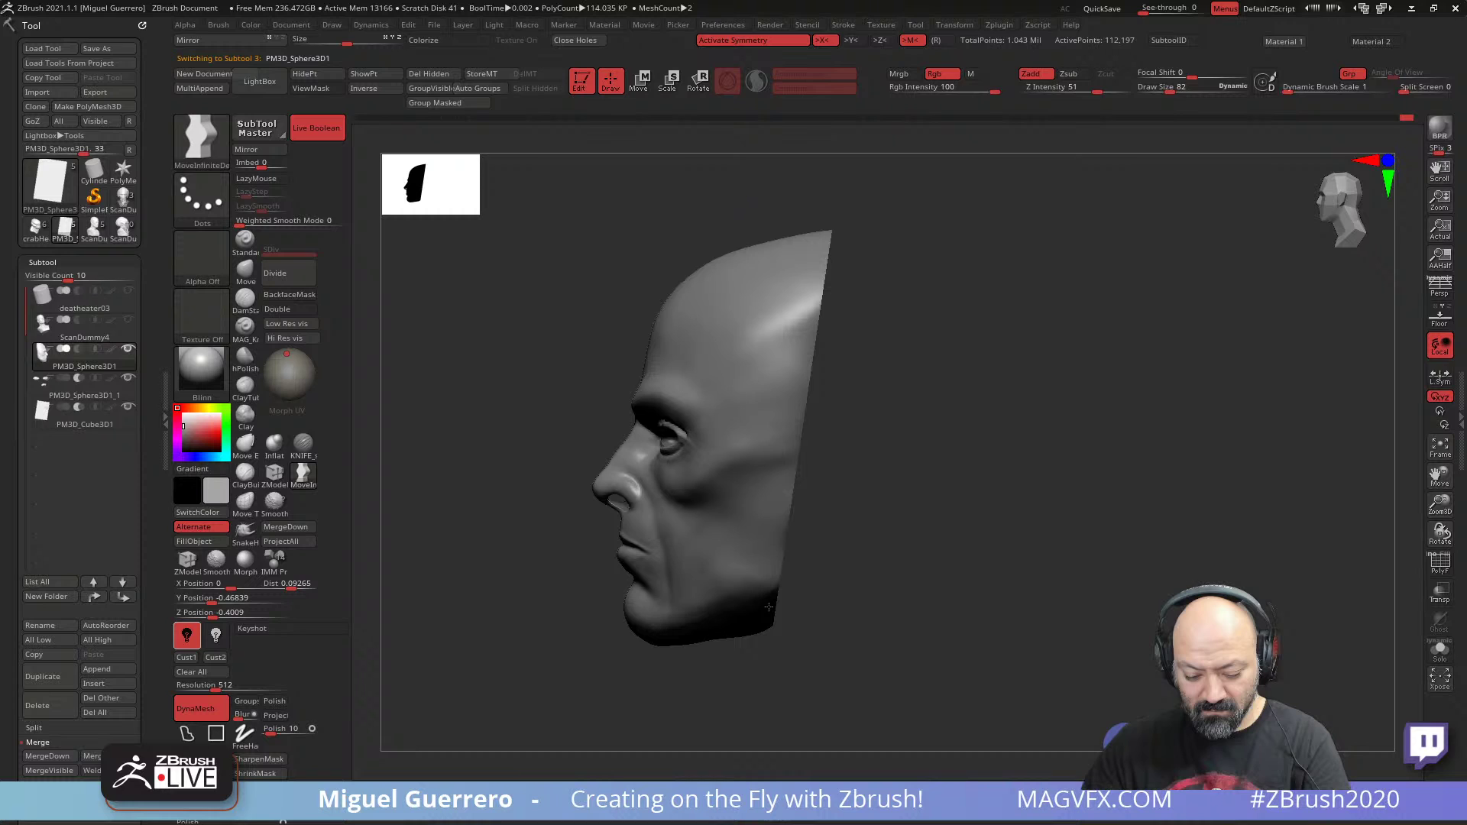
- Adjust the outline of the temple and side of the head with the Move brush at draw size 74
{"action": "mouse_move", "coordinate": [470, 573]}
{"action": "left_mouse_down"}
{"action": "mouse_move", "coordinate": [519, 586]}
{"action": "mouse_move", "coordinate": [508, 563]}
{"action": "mouse_move", "coordinate": [700, 612]}
{"action": "left_mouse_up"}
{"action": "key", "text": "ctrl+z"}
{"action": "mouse_move", "coordinate": [573, 544]}
{"action": "left_mouse_down"}
{"action": "mouse_move", "coordinate": [595, 552]}
{"action": "mouse_move", "coordinate": [555, 568]}
{"action": "left_mouse_up"}
{"action": "left_click", "coordinate": [246, 273]}
{"action": "key", "text": "bracketleft"}
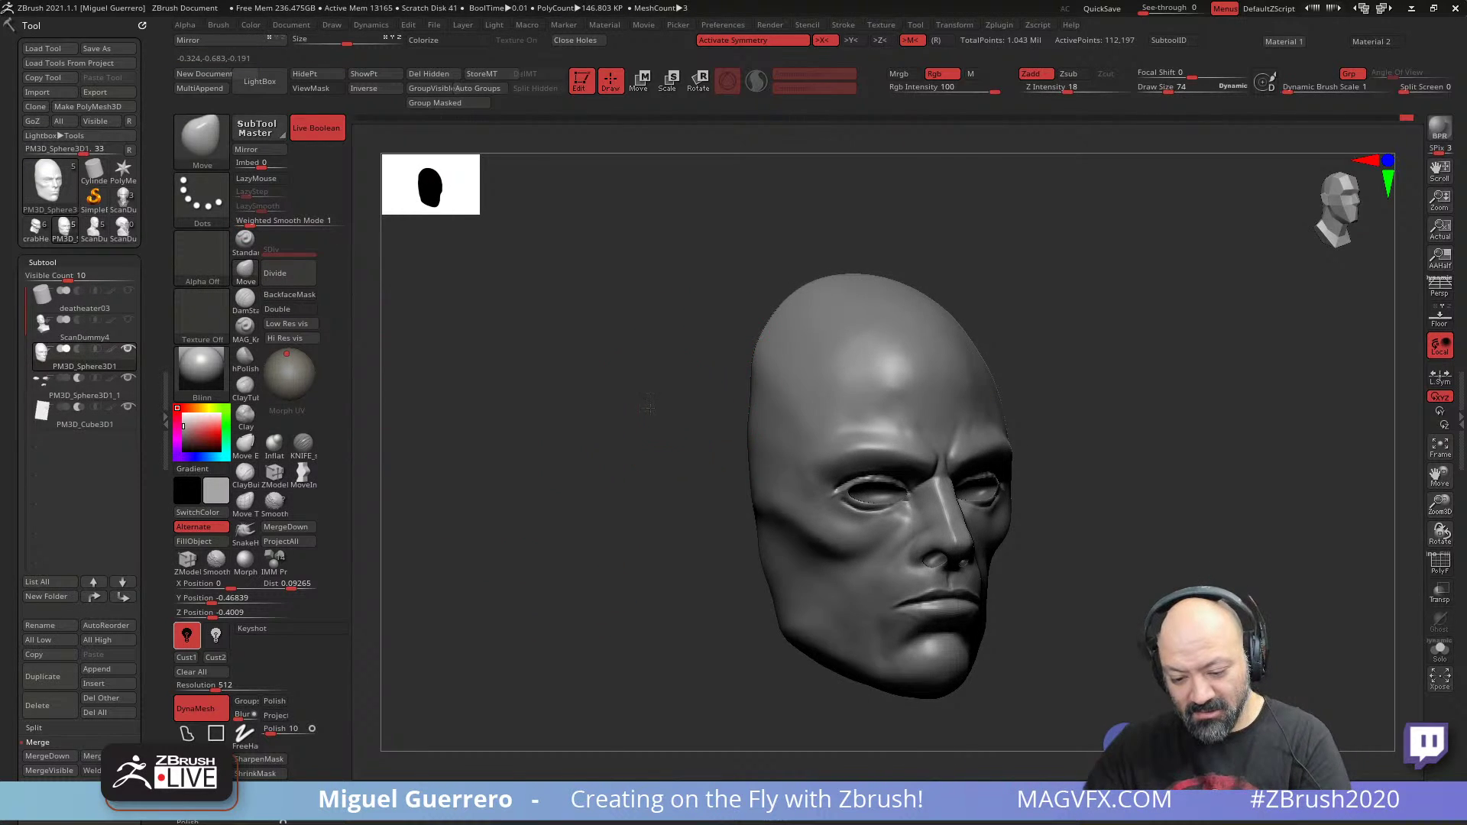
{"action": "left_click_drag", "start_coordinate": [745, 392], "coordinate": [737, 390]}
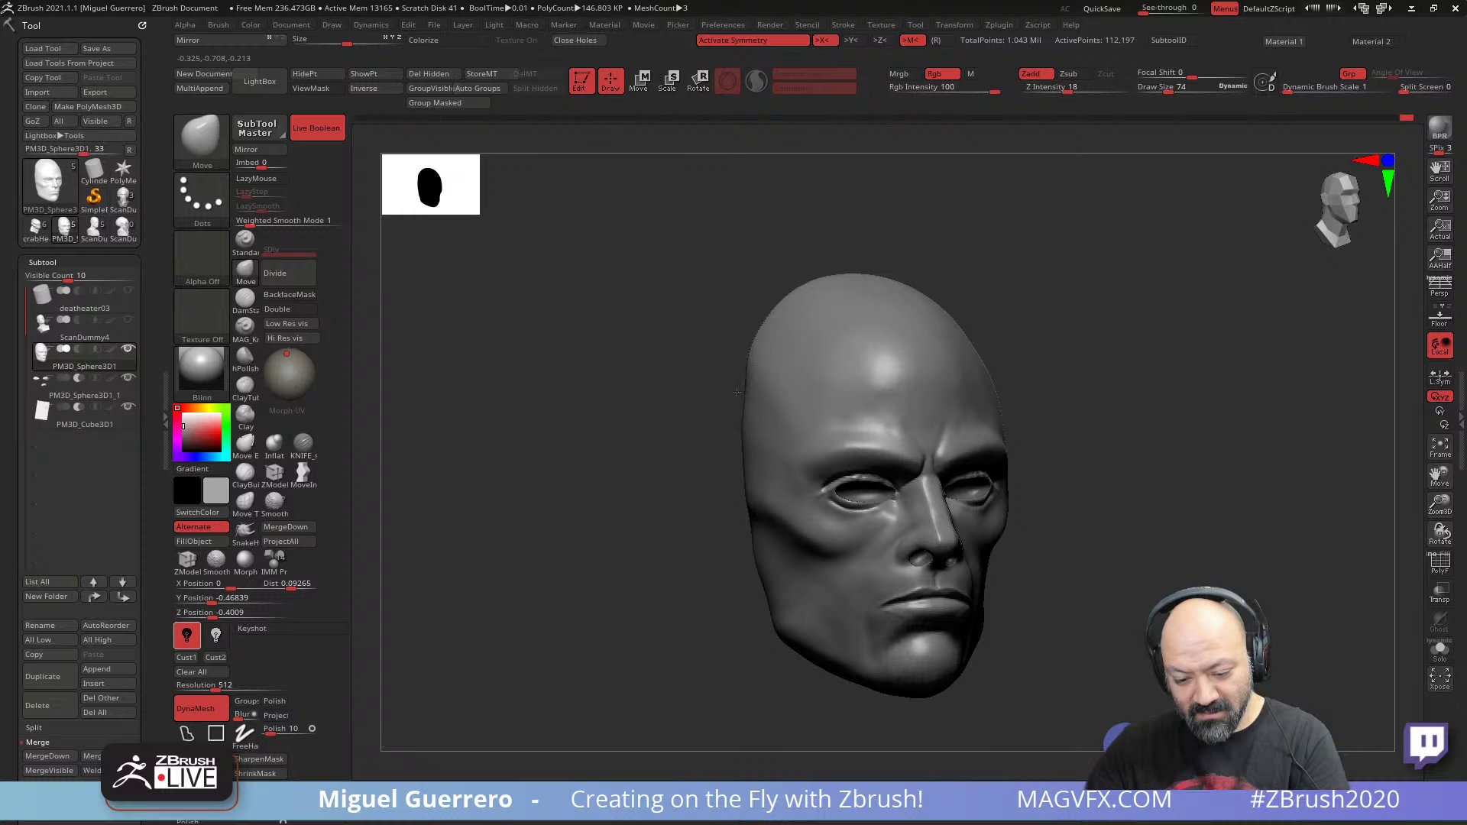
{"action": "left_click_drag", "start_coordinate": [698, 391], "coordinate": [721, 387]}
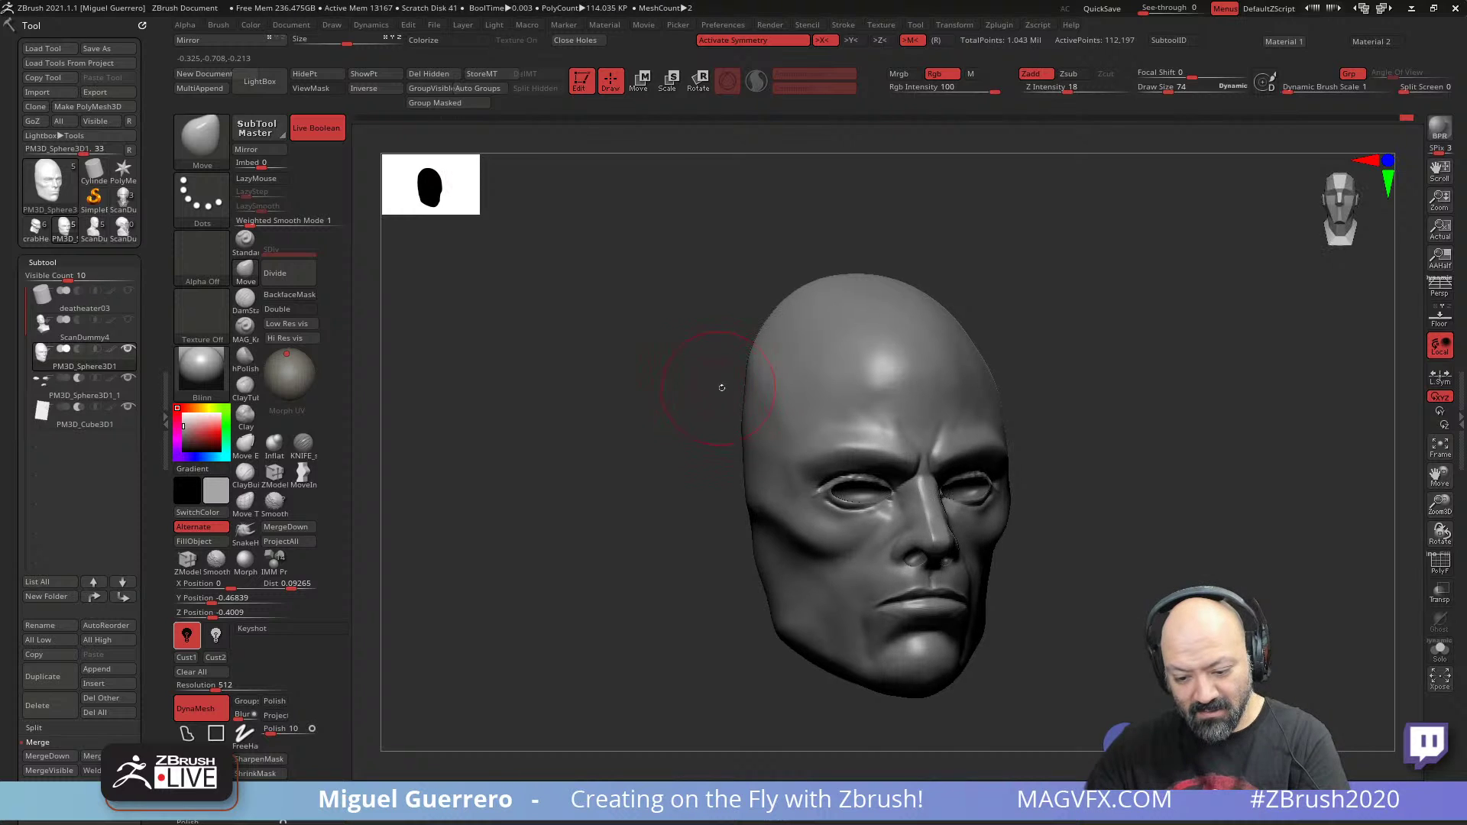
- Set the face mesh's DynaMesh resolution to 696 and remesh it
{"action": "left_click_drag", "start_coordinate": [675, 440], "coordinate": [732, 509]}
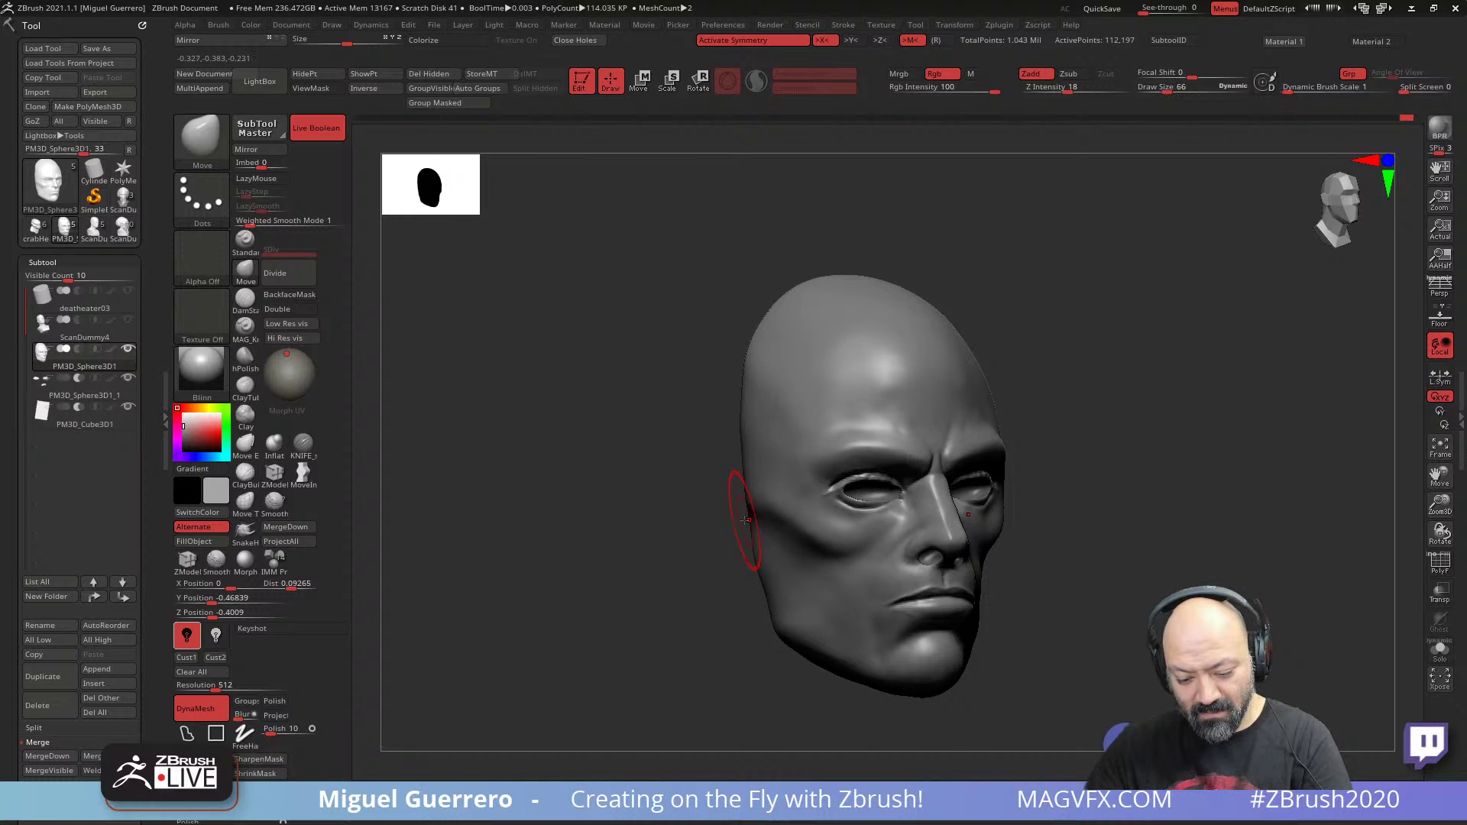
{"action": "left_click_drag", "start_coordinate": [767, 595], "coordinate": [637, 566]}
{"action": "mouse_move", "coordinate": [582, 609]}
{"action": "left_mouse_down"}
{"action": "mouse_move", "coordinate": [543, 605]}
{"action": "mouse_move", "coordinate": [540, 589]}
{"action": "left_mouse_up"}
{"action": "right_click_drag", "start_coordinate": [601, 570], "coordinate": [655, 507], "text": "ctrl"}
{"action": "key", "text": "["}
{"action": "key", "text": "["}
{"action": "key", "text": "["}
{"action": "key", "text": "["}
{"action": "key", "text": "["}
{"action": "left_click_drag", "start_coordinate": [545, 480], "coordinate": [552, 492]}
{"action": "left_click", "coordinate": [217, 687]}
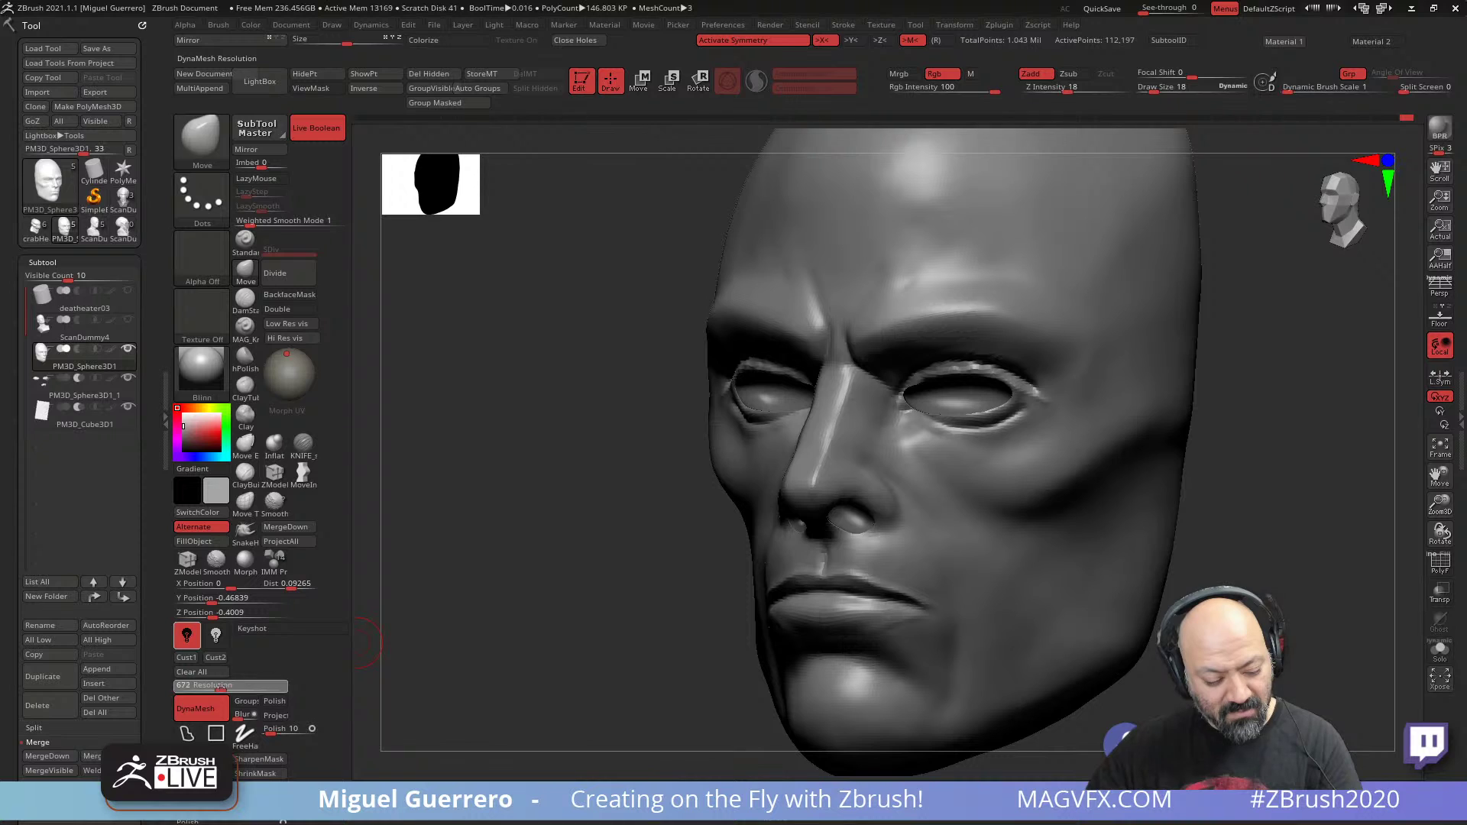
{"action": "left_click_drag", "start_coordinate": [220, 687], "coordinate": [221, 687]}
{"action": "left_click_drag", "start_coordinate": [491, 606], "coordinate": [560, 649], "text": "ctrl"}
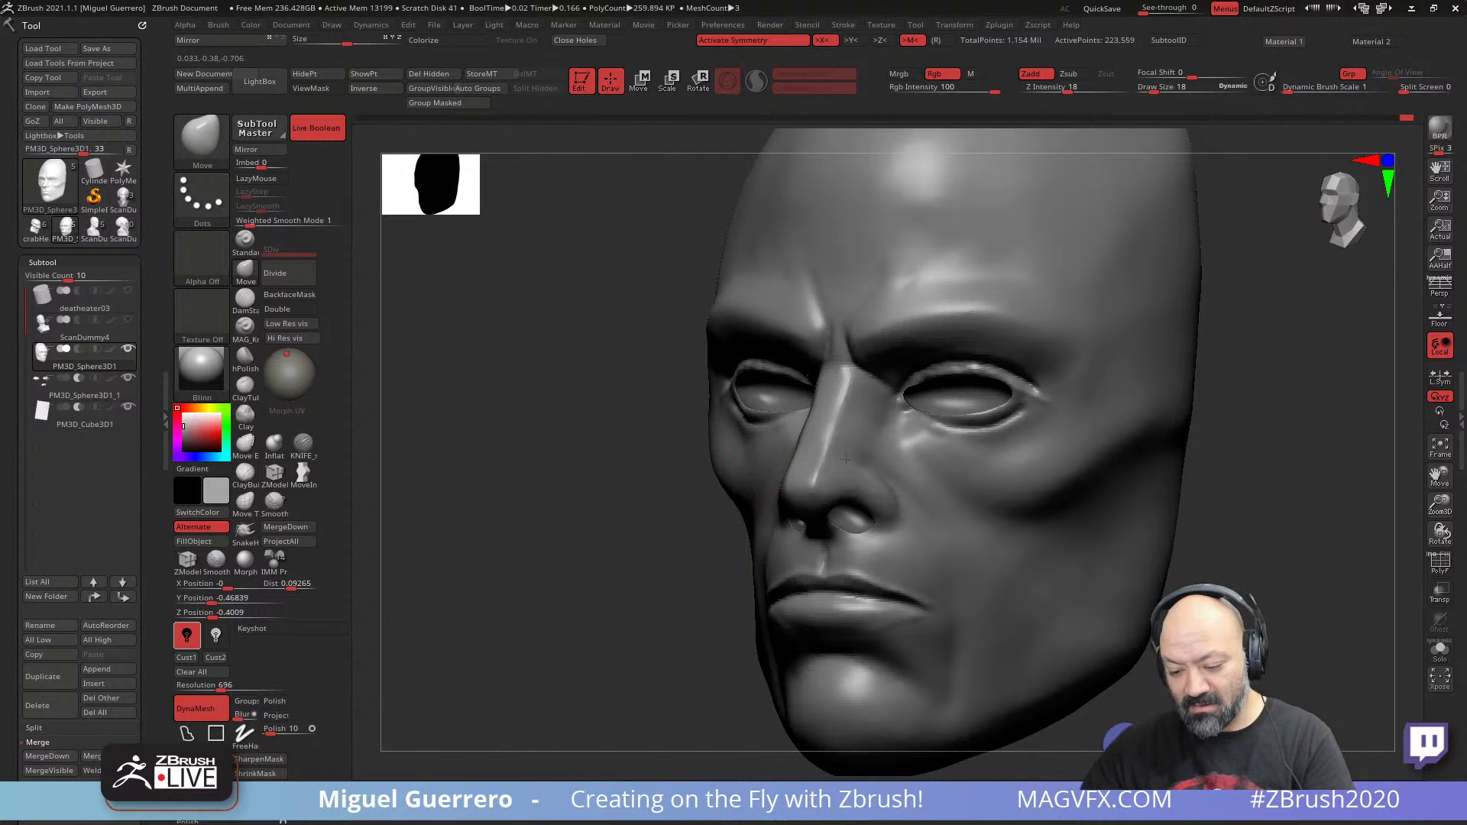
{"action": "left_click_drag", "start_coordinate": [681, 428], "coordinate": [394, 429]}
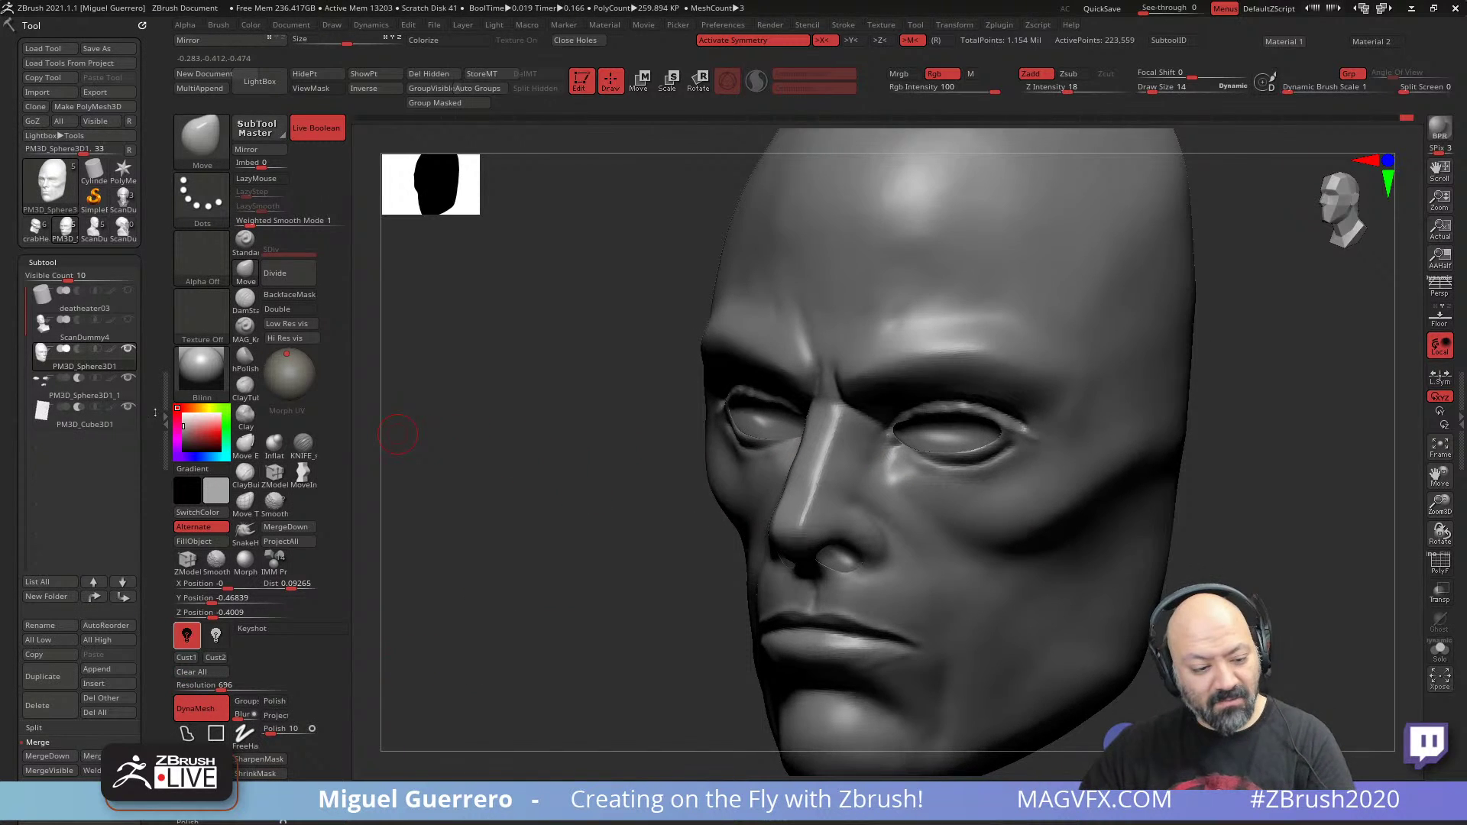
- Select the PM3D_Sphere3D1_1 cutter subtool, activate symmetry and adjust its eye volumes with the Move brush at draw size 34
{"action": "left_click", "coordinate": [56, 393]}
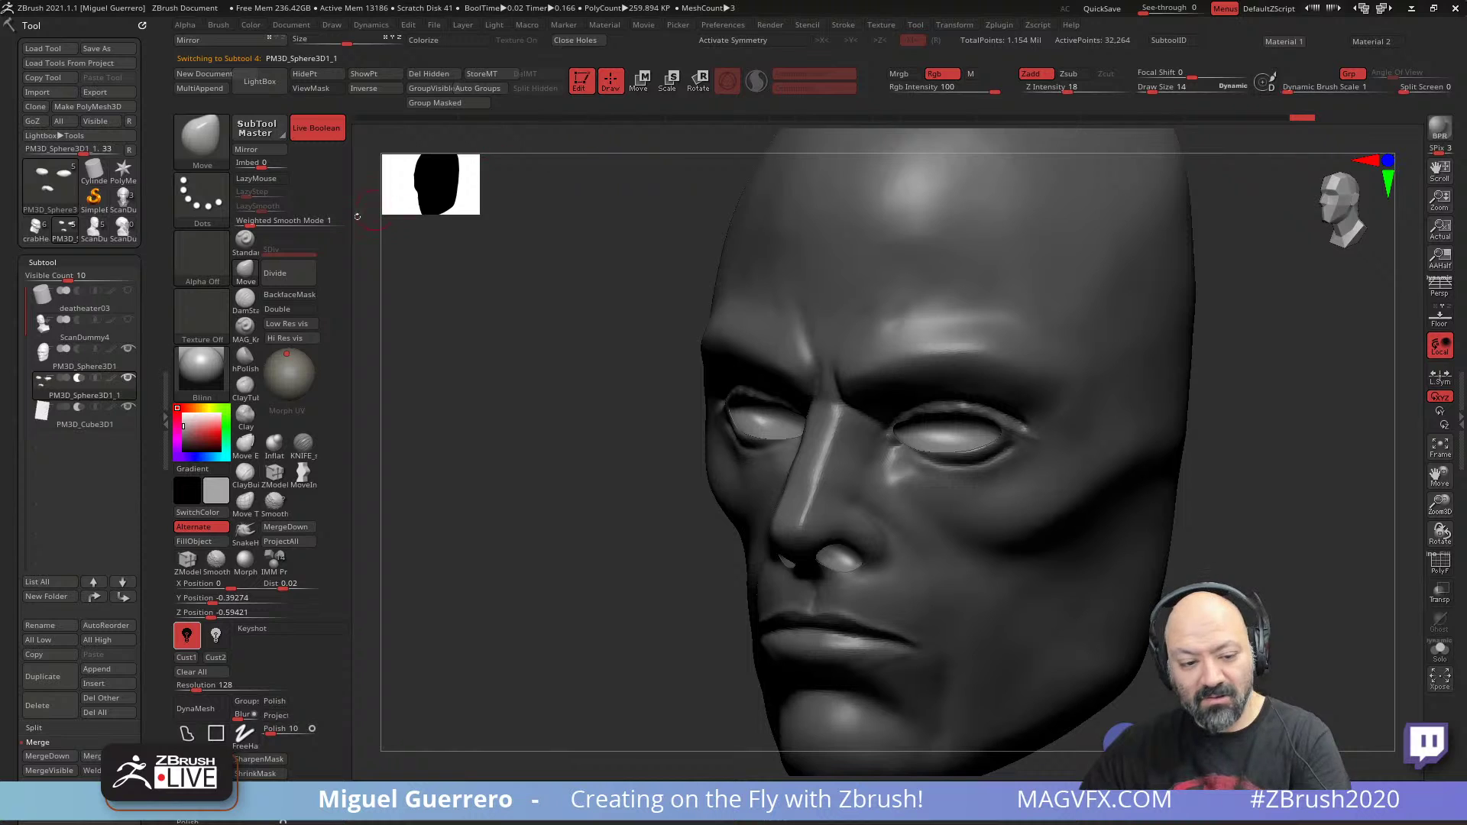
{"action": "left_click", "coordinate": [237, 279]}
{"action": "key", "text": "bracketright"}
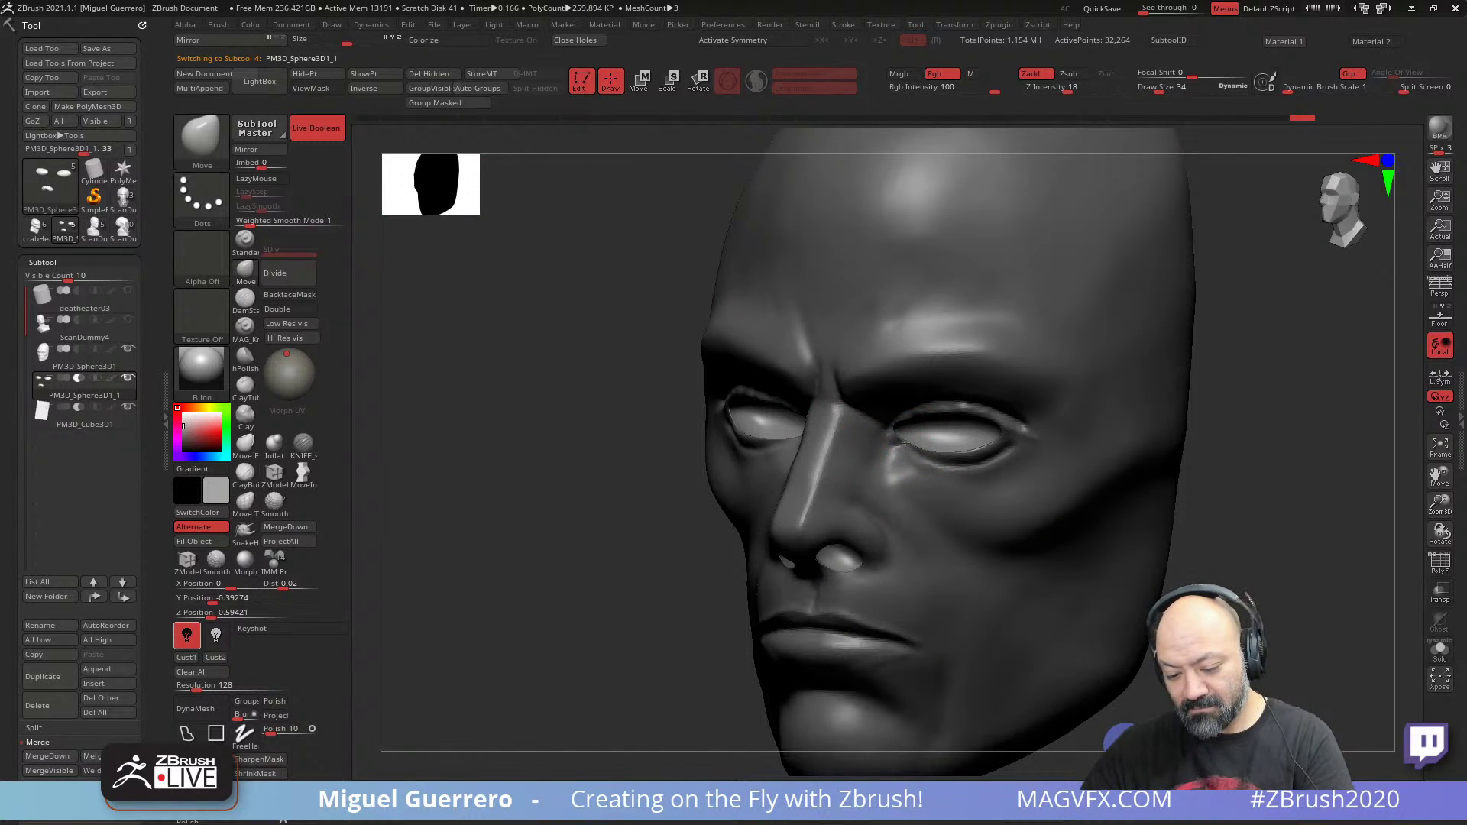
{"action": "left_click_drag", "start_coordinate": [489, 447], "coordinate": [626, 479]}
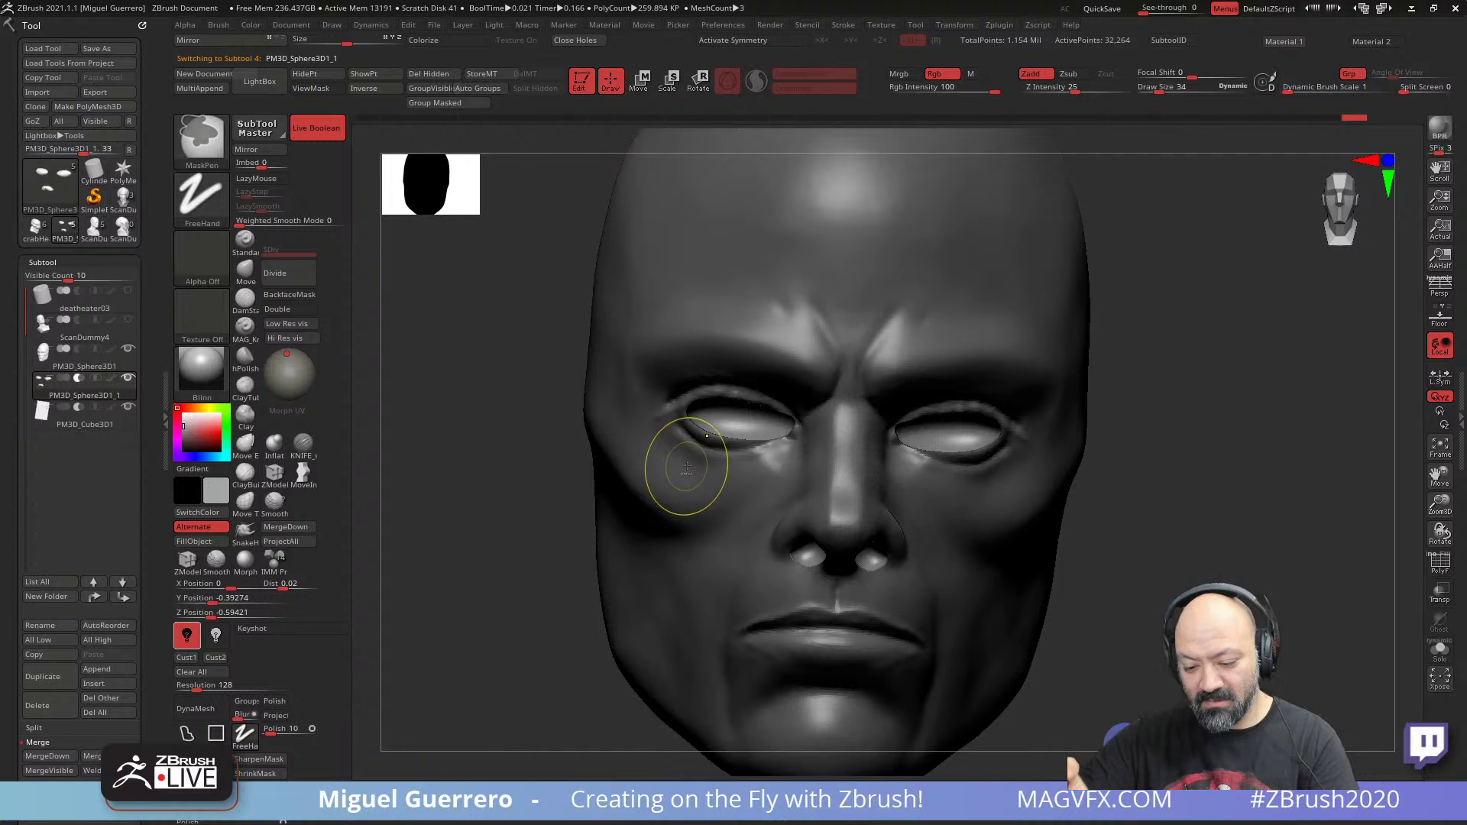
{"action": "key", "text": "x"}
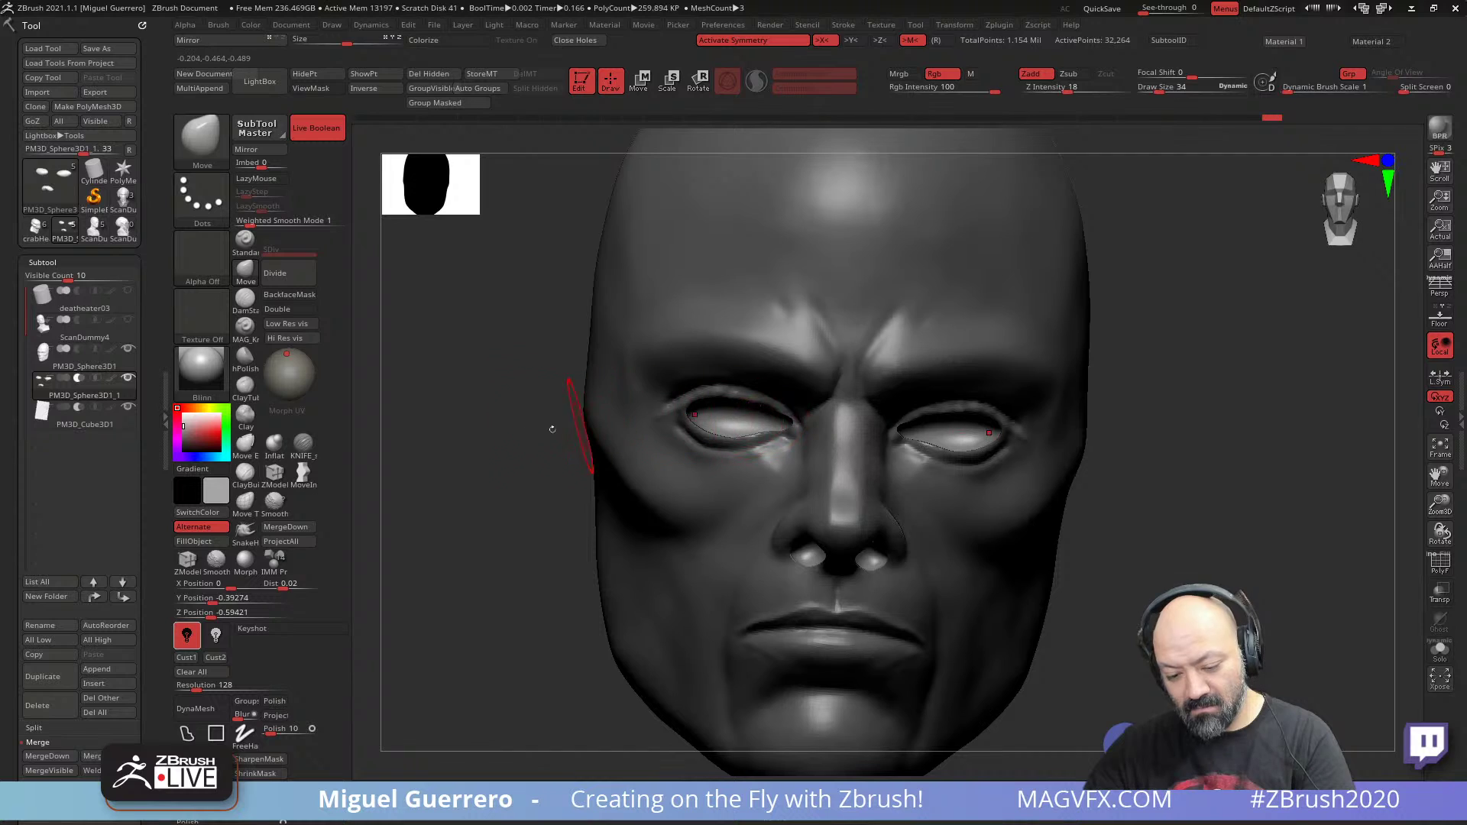
{"action": "left_click_drag", "start_coordinate": [521, 431], "coordinate": [541, 431], "text": "shift"}
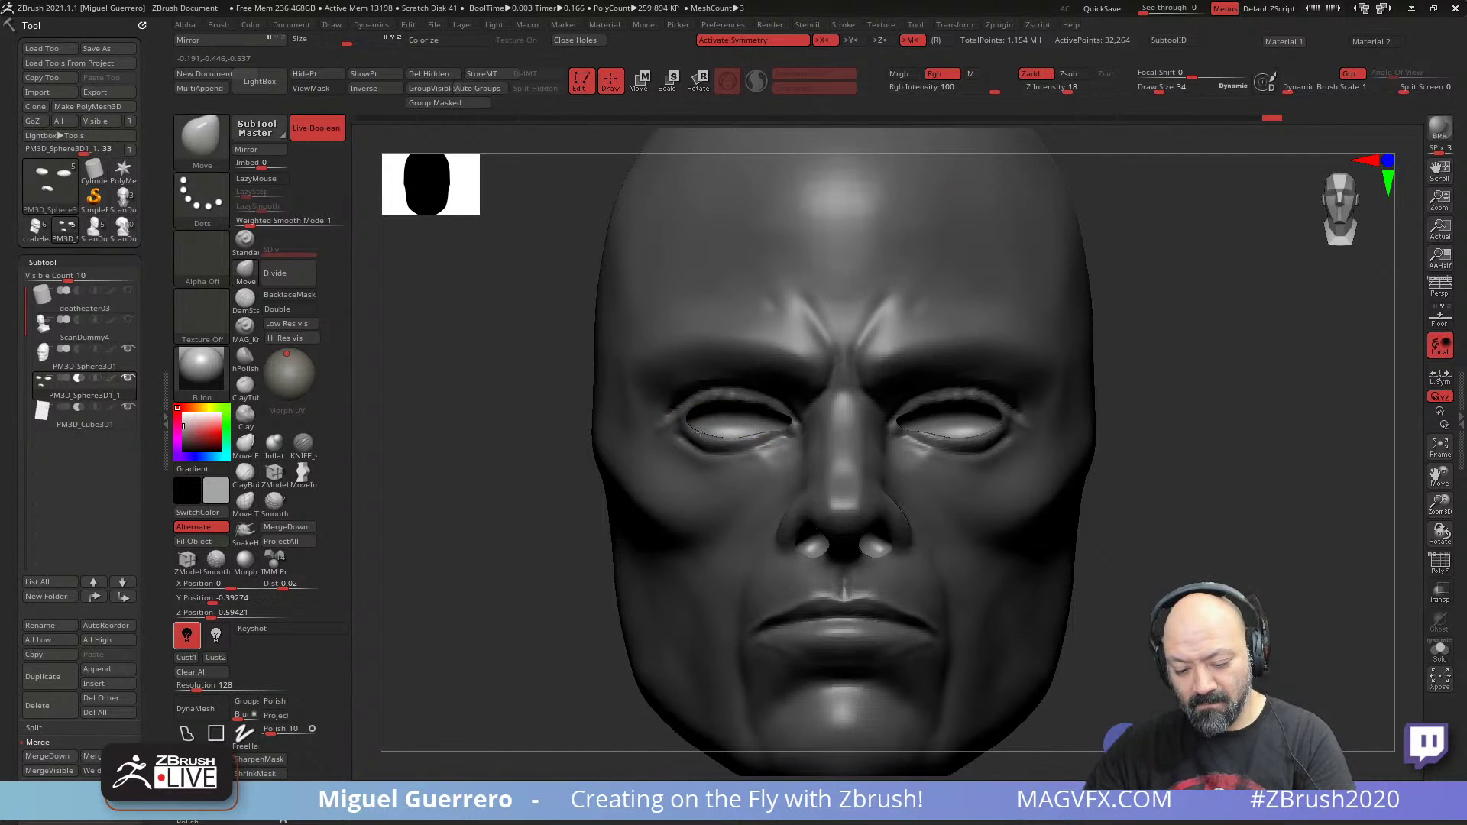
{"action": "left_click_drag", "start_coordinate": [698, 430], "coordinate": [750, 439]}
{"action": "left_click_drag", "start_coordinate": [526, 438], "coordinate": [502, 437]}
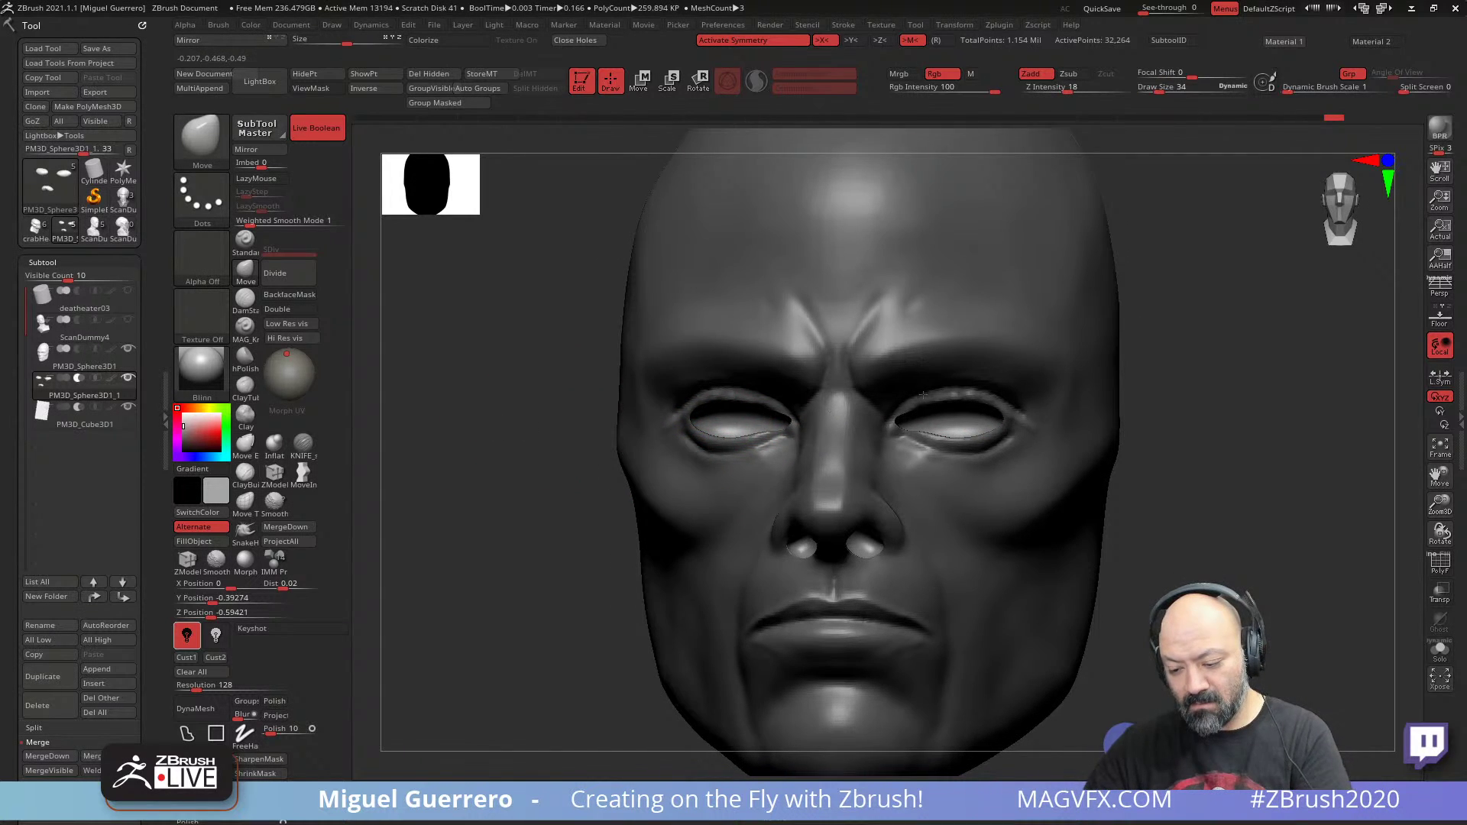
{"action": "left_click_drag", "start_coordinate": [894, 384], "coordinate": [1016, 397], "text": "shift"}
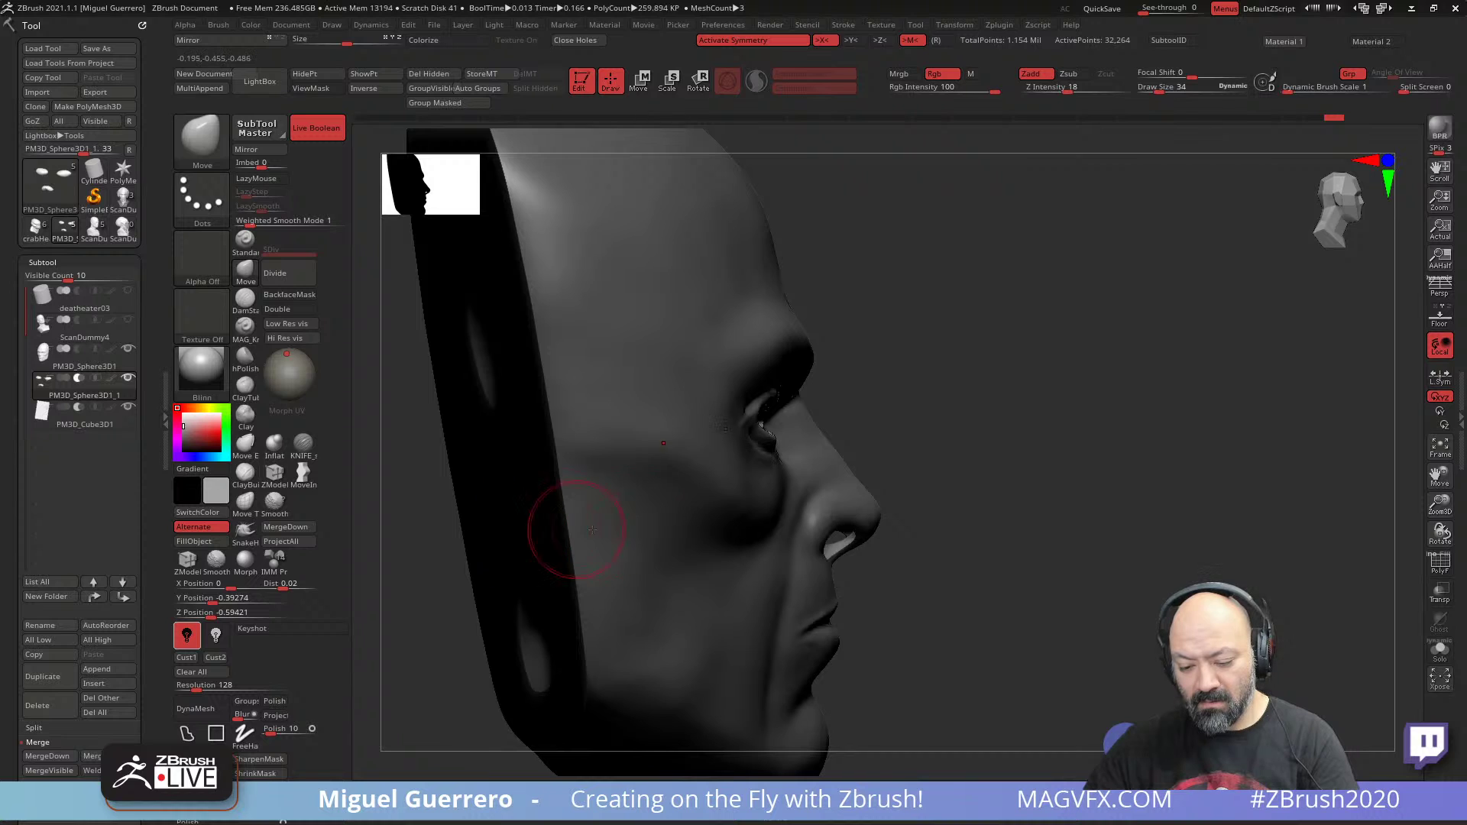
{"action": "mouse_move", "coordinate": [1093, 561]}
{"action": "left_mouse_down"}
{"action": "mouse_move", "coordinate": [878, 558]}
{"action": "mouse_move", "coordinate": [950, 527]}
{"action": "left_mouse_up"}
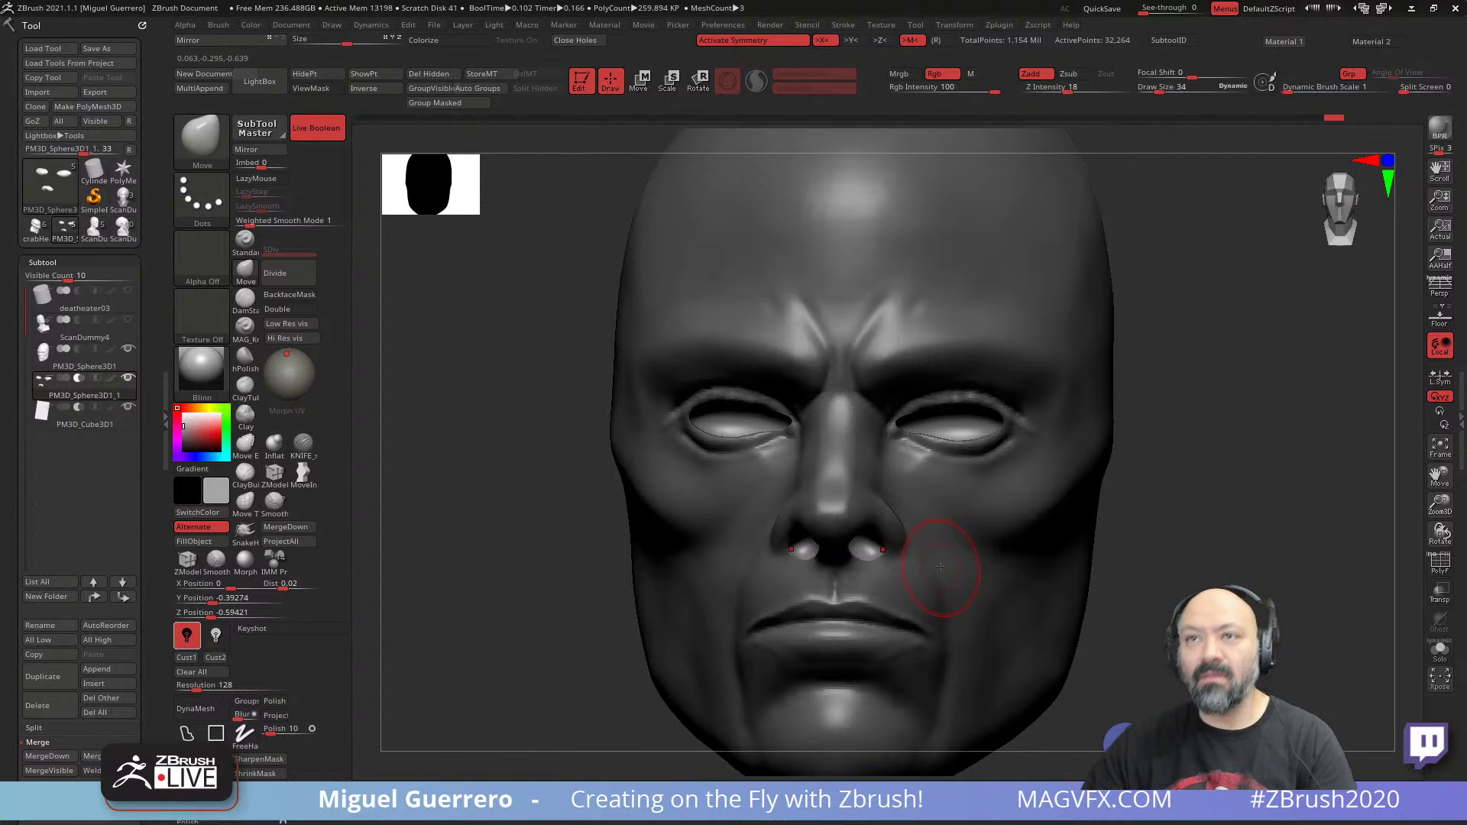
- Reshape the nostril cutters beneath the nose with the Move brush, refining them at draw size 22
{"action": "left_click_drag", "start_coordinate": [505, 565], "coordinate": [510, 486]}
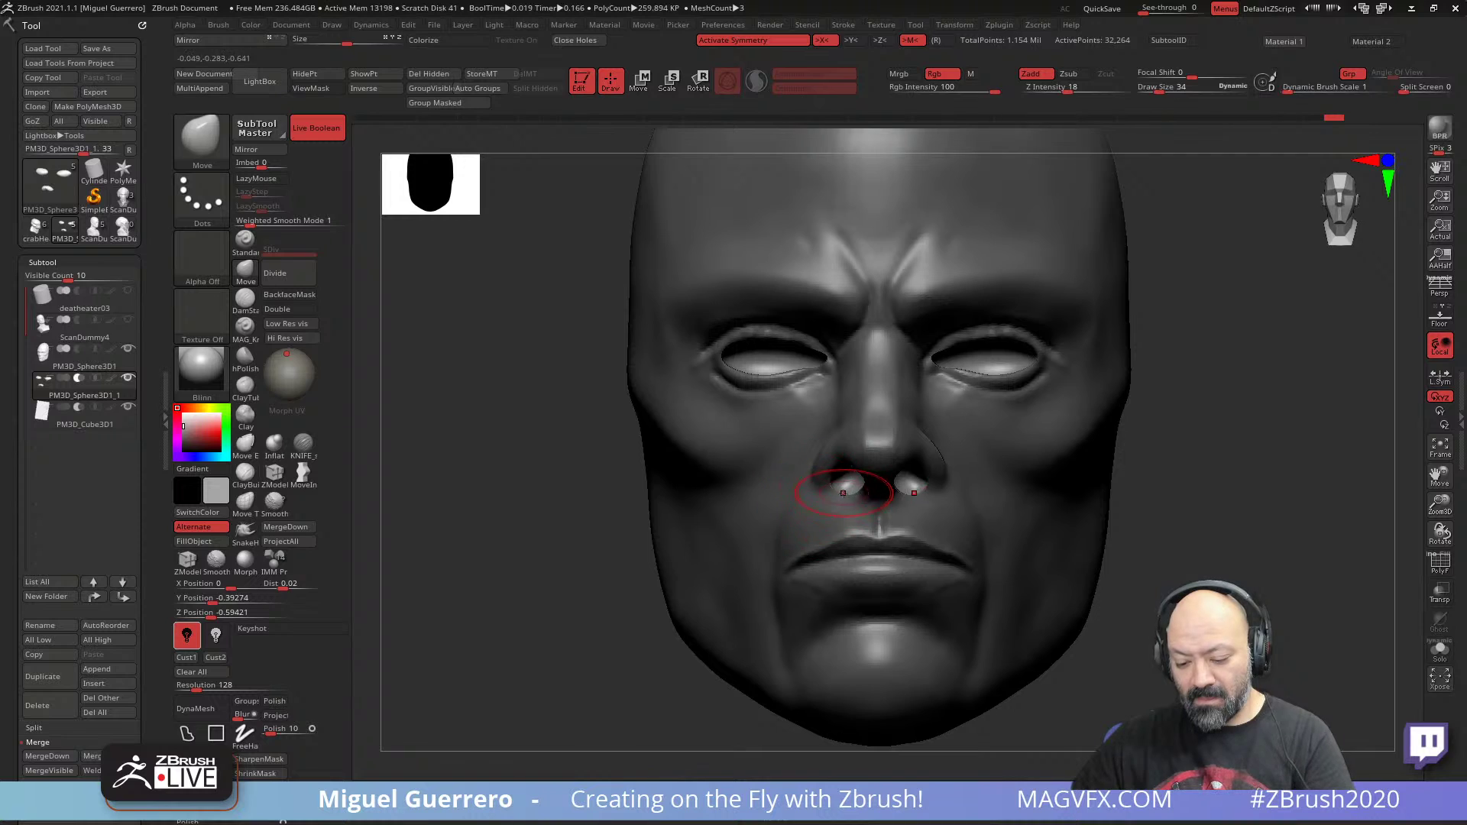
{"action": "left_click_drag", "start_coordinate": [841, 493], "coordinate": [846, 496]}
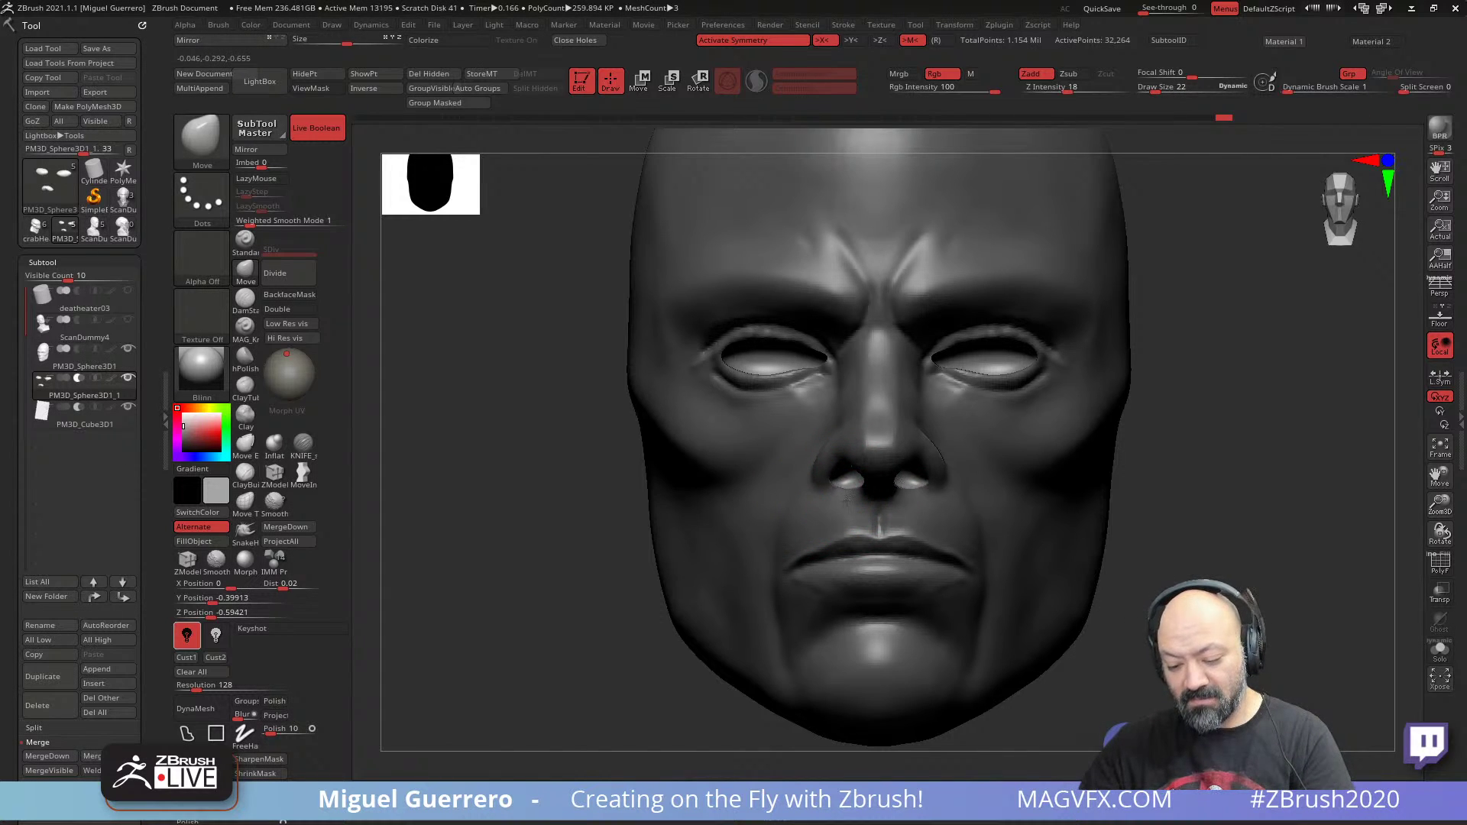
{"action": "left_click_drag", "start_coordinate": [525, 510], "coordinate": [658, 508]}
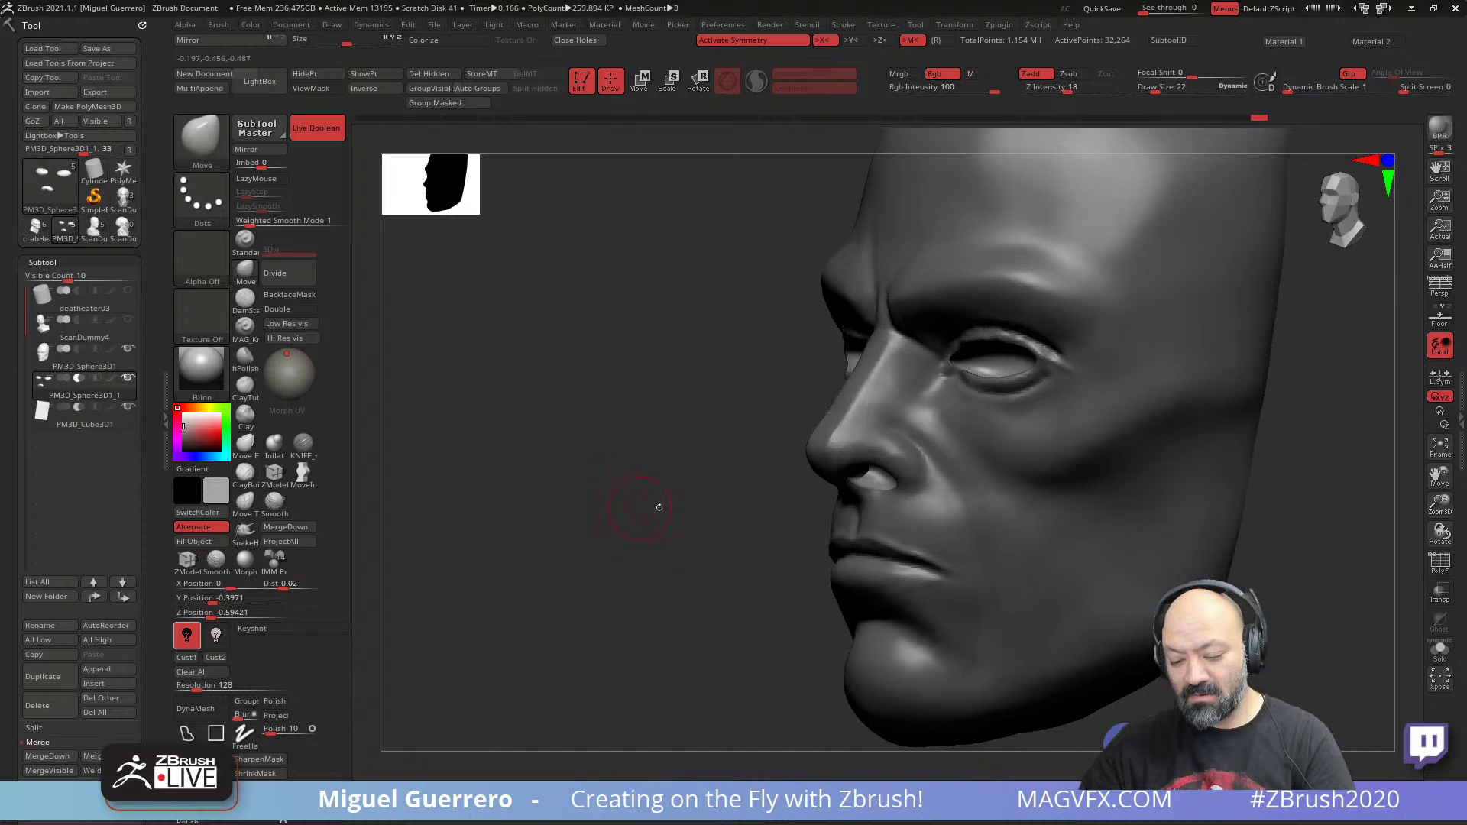
{"action": "left_click_drag", "start_coordinate": [881, 480], "coordinate": [867, 489]}
{"action": "left_click_drag", "start_coordinate": [674, 477], "coordinate": [537, 596]}
- Isolate the eye and nostril cutter subtool and DynaMesh it at resolution 432
{"action": "key", "text": "shift+s"}
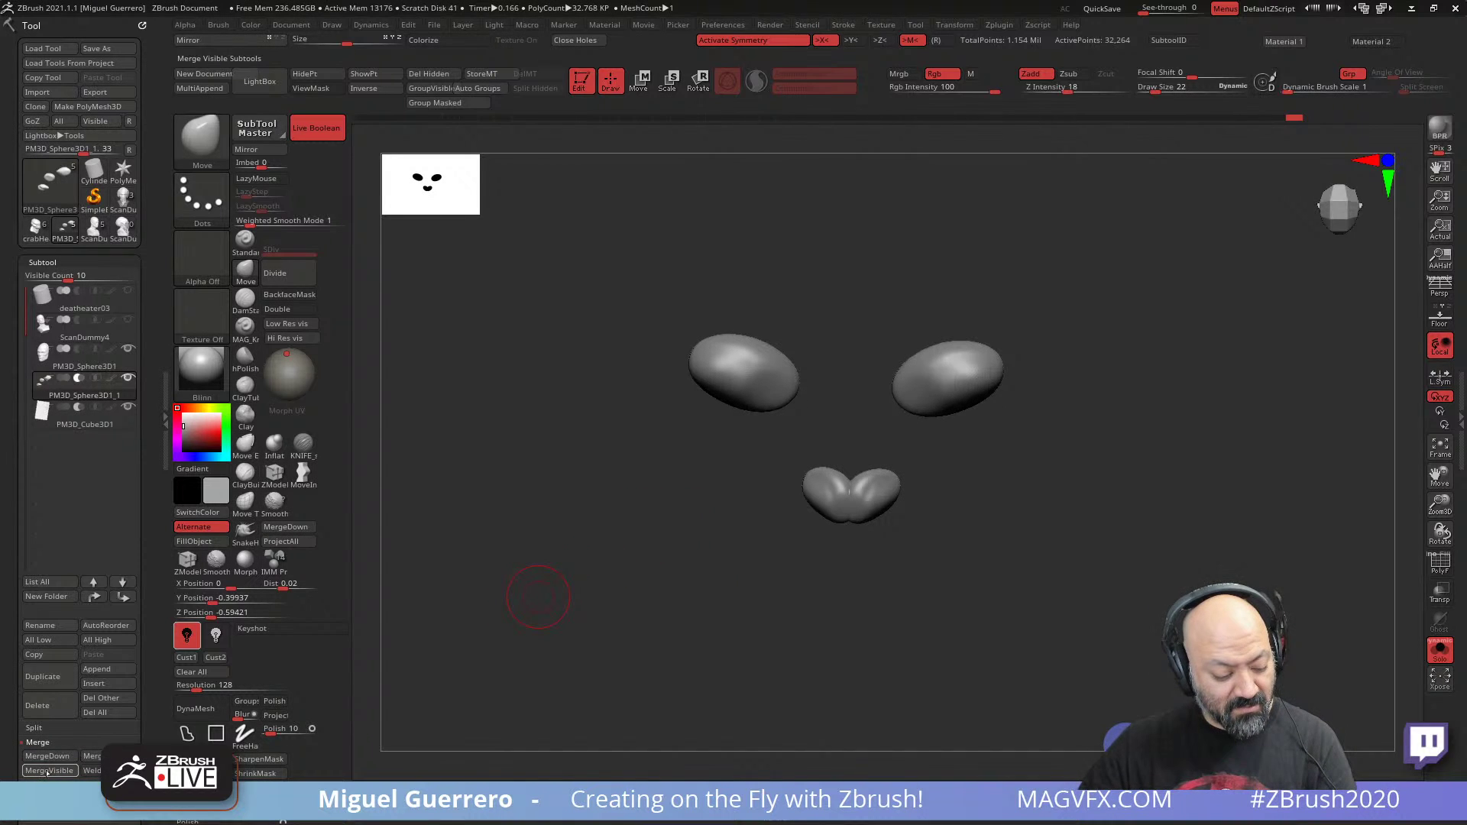
{"action": "left_click", "coordinate": [195, 709]}
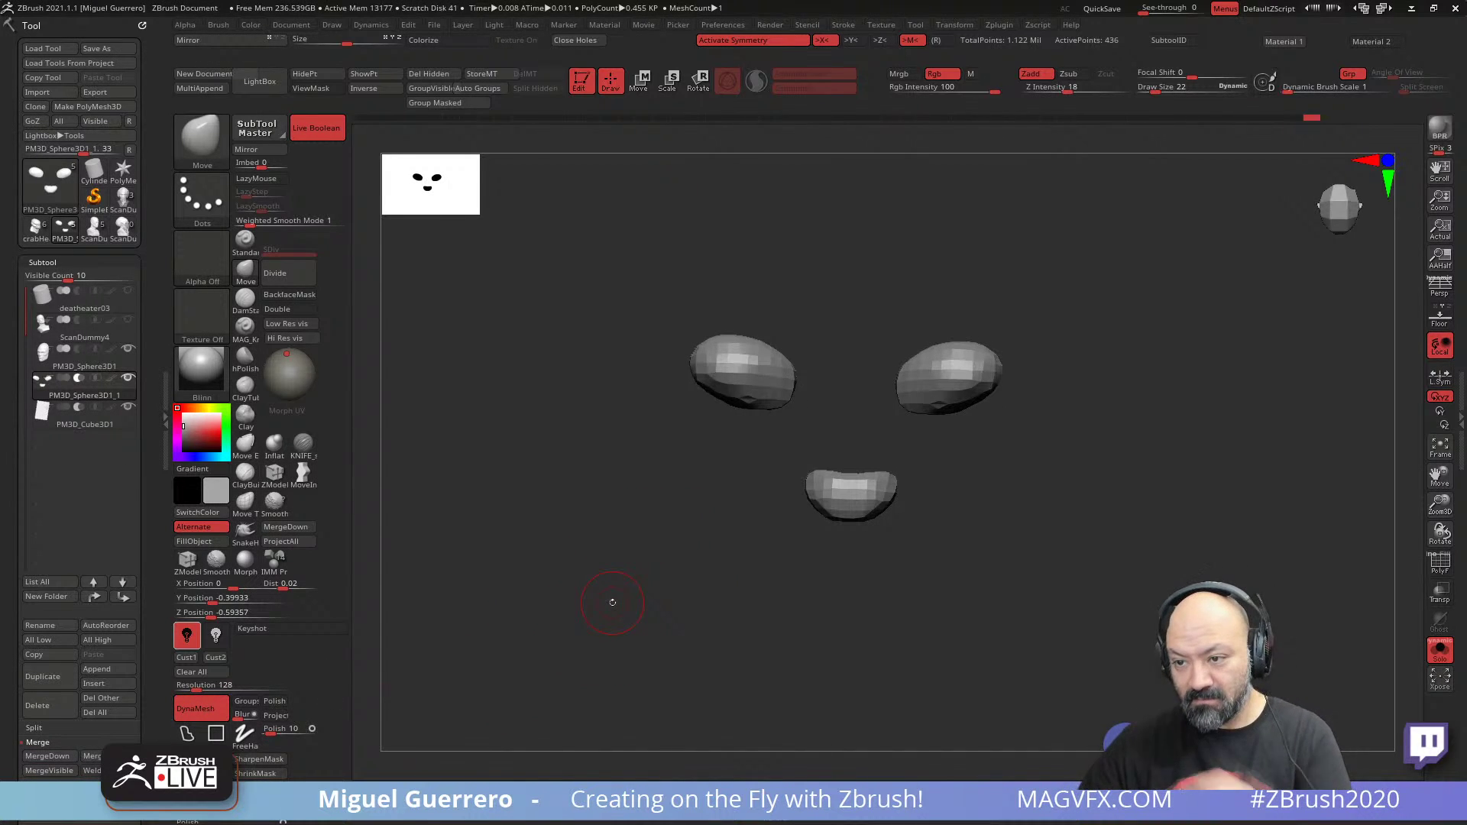
{"action": "key", "text": "ctrl+z"}
{"action": "left_click", "coordinate": [188, 686]}
{"action": "type", "text": "280"}
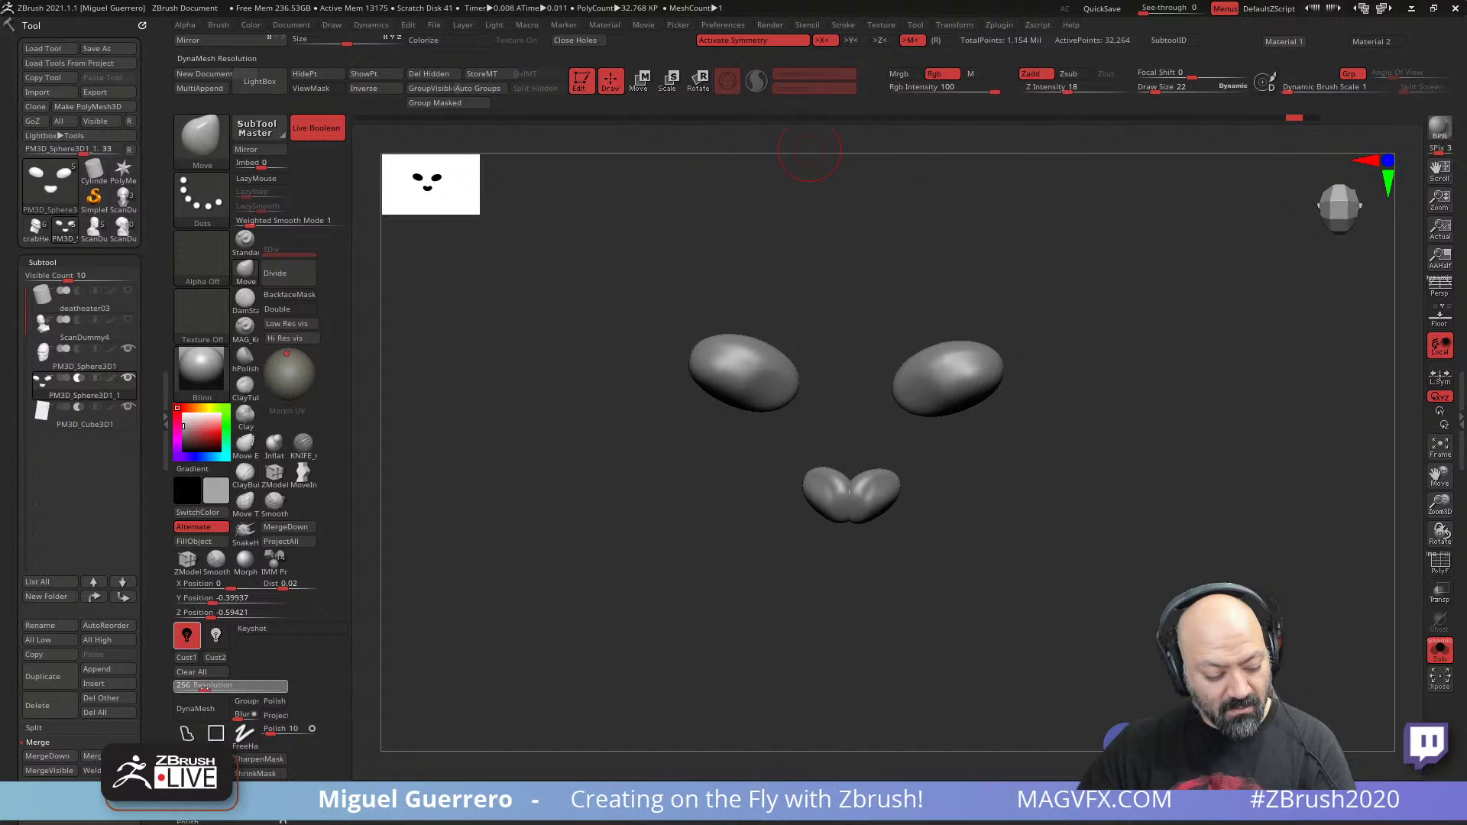
{"action": "key", "text": "Return"}
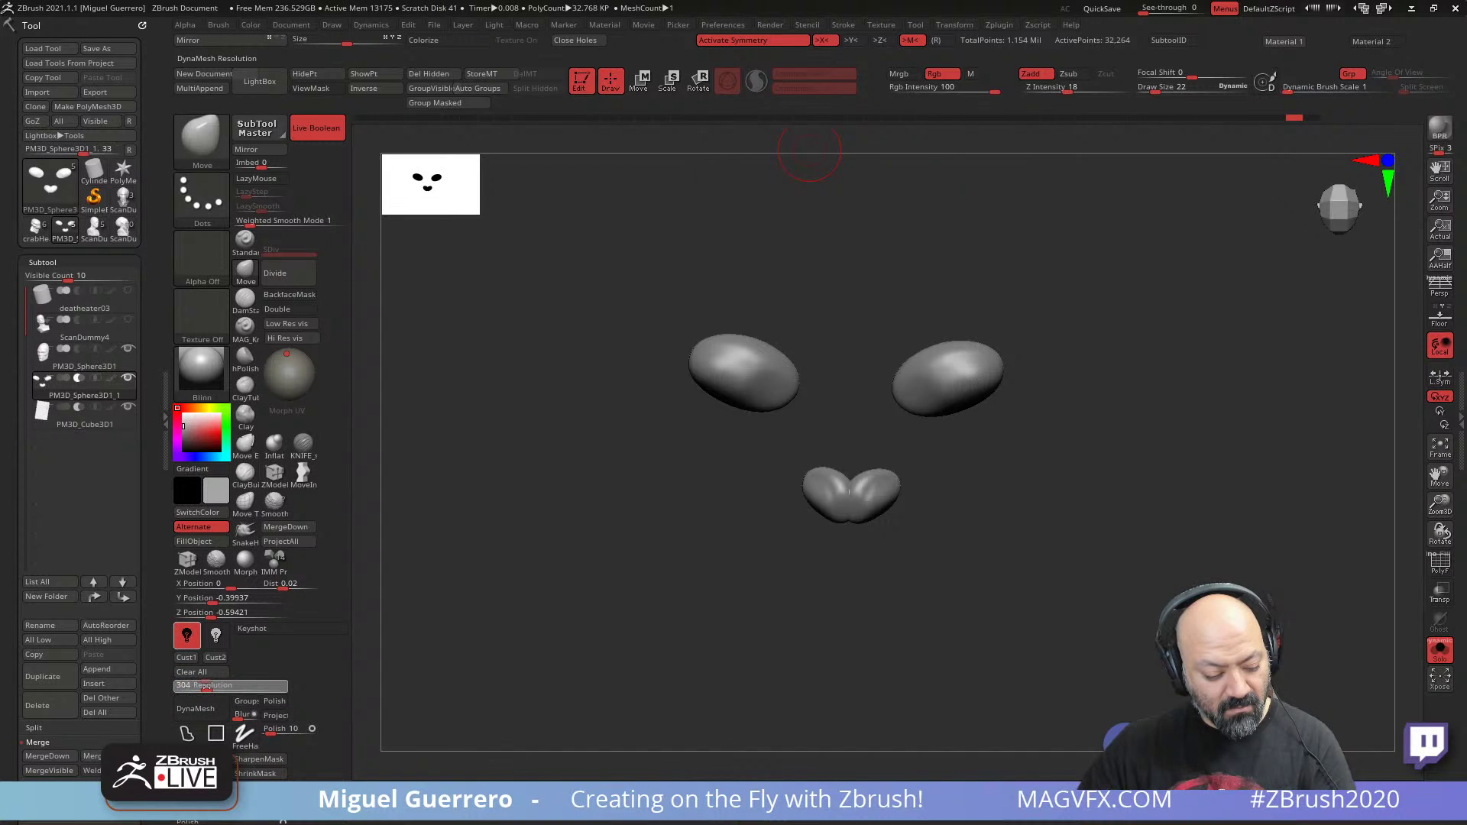
{"action": "left_click", "coordinate": [196, 709]}
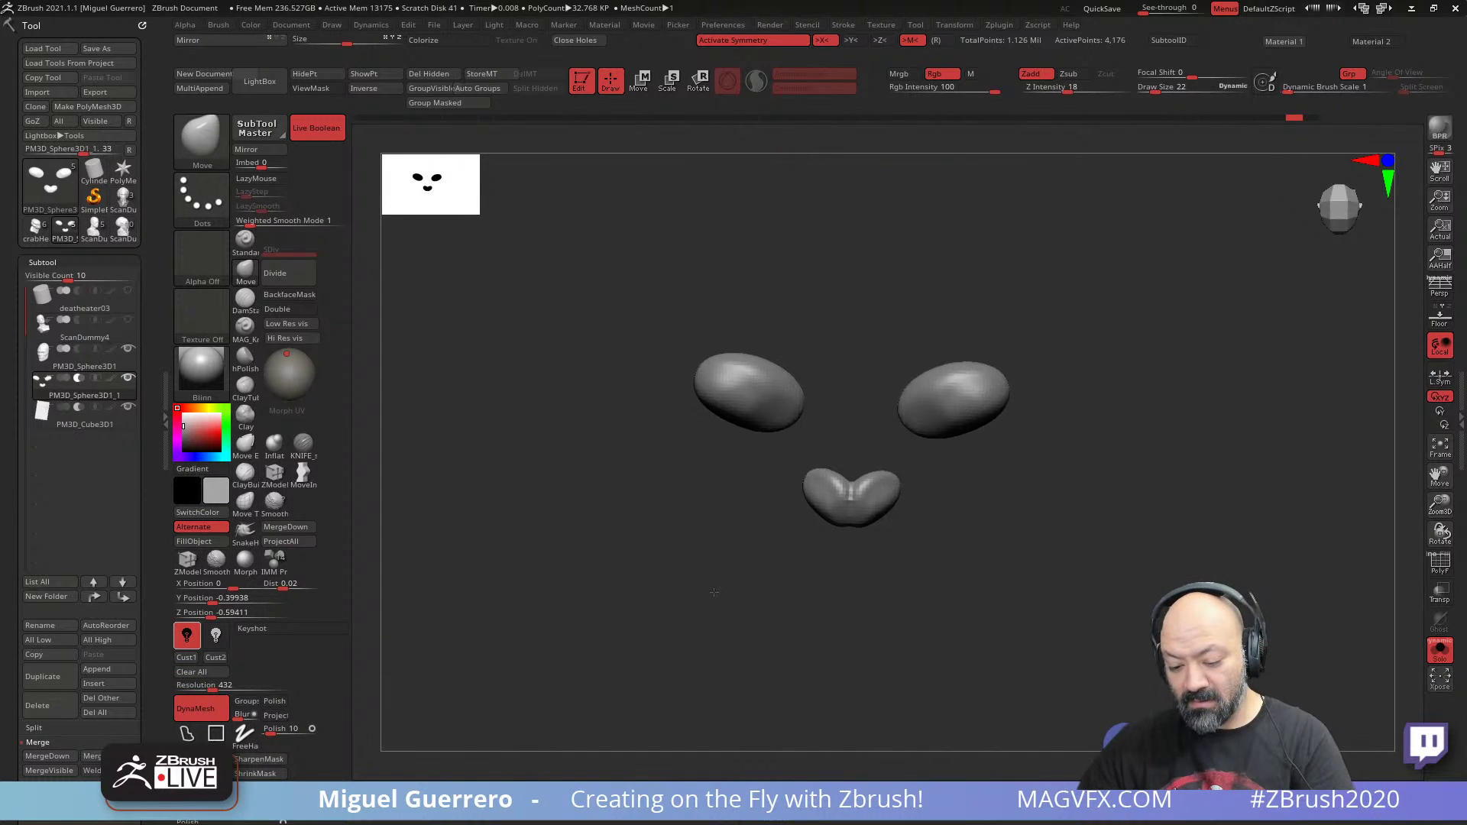
- Reshape the joined nostril cutter with the Move brush at draw size 22 from the front and below, then leave solo view
{"action": "key", "text": "b"}
{"action": "key", "text": "m"}
{"action": "key", "text": "v"}
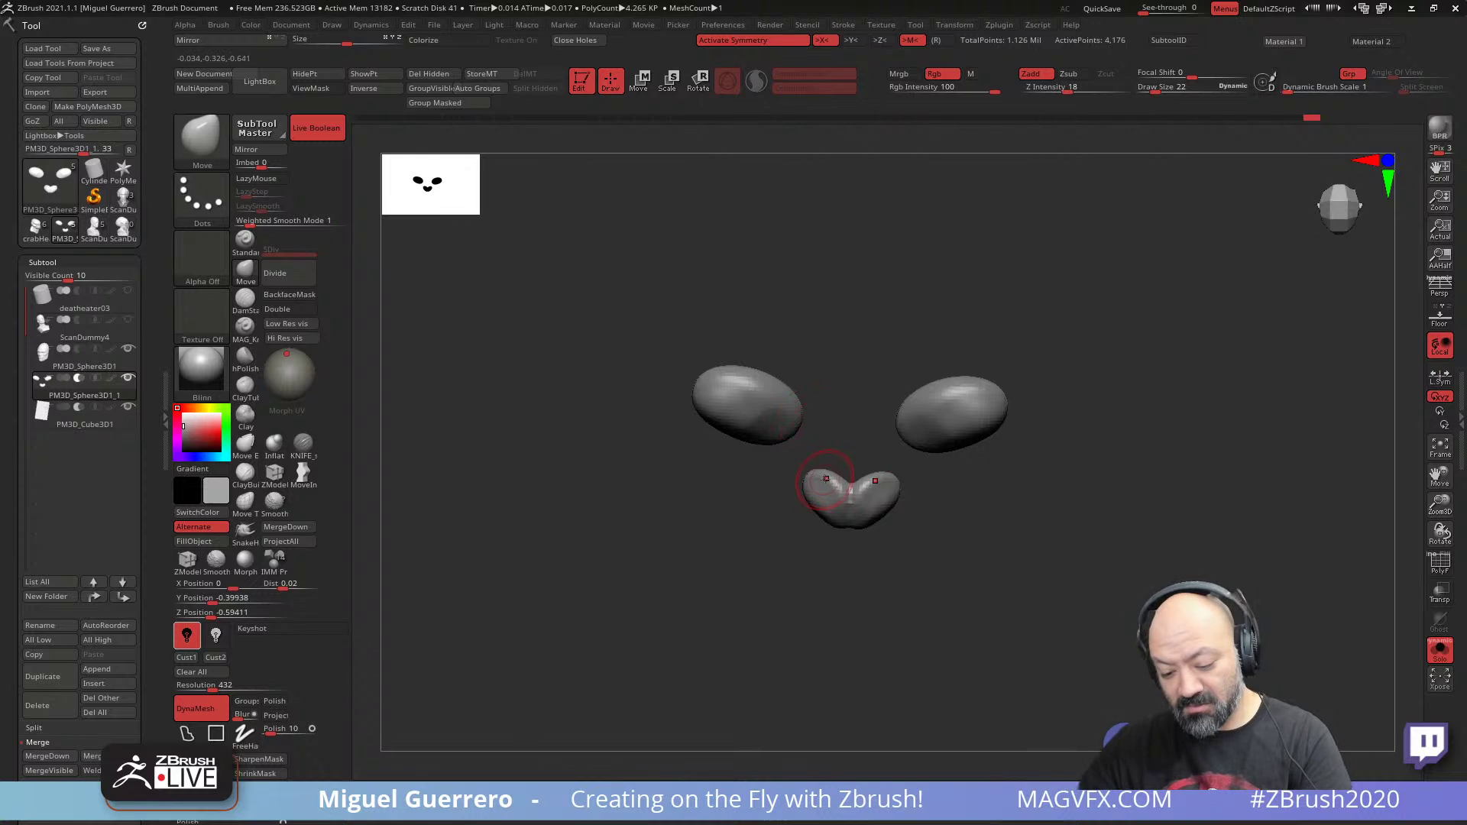
{"action": "mouse_move", "coordinate": [827, 478]}
{"action": "left_mouse_down"}
{"action": "mouse_move", "coordinate": [819, 451]}
{"action": "mouse_move", "coordinate": [848, 447]}
{"action": "left_mouse_up"}
{"action": "mouse_move", "coordinate": [706, 436]}
{"action": "left_mouse_down"}
{"action": "mouse_move", "coordinate": [707, 491]}
{"action": "mouse_move", "coordinate": [708, 260]}
{"action": "left_mouse_up"}
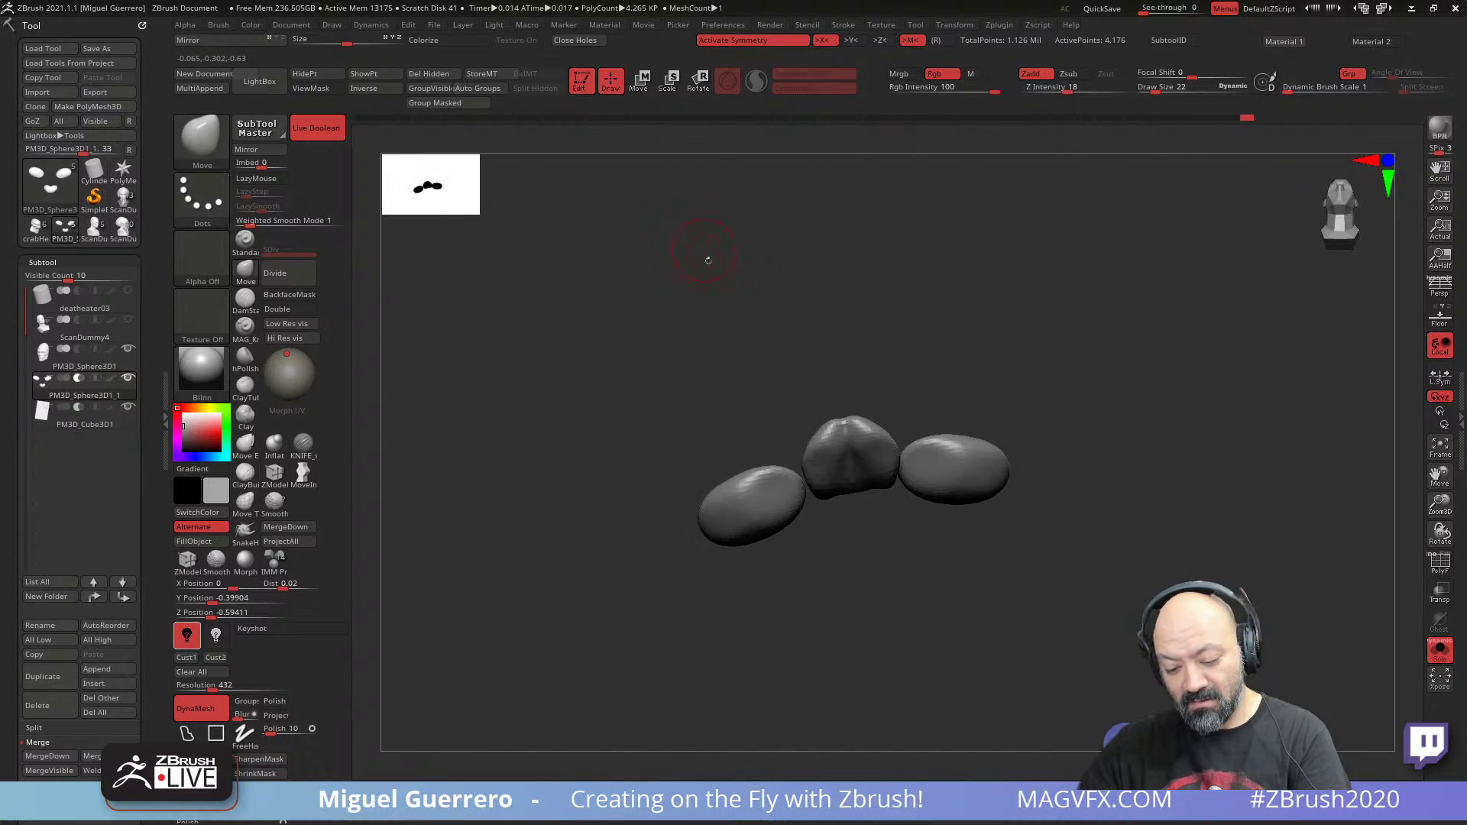
{"action": "left_click_drag", "start_coordinate": [844, 491], "coordinate": [851, 512]}
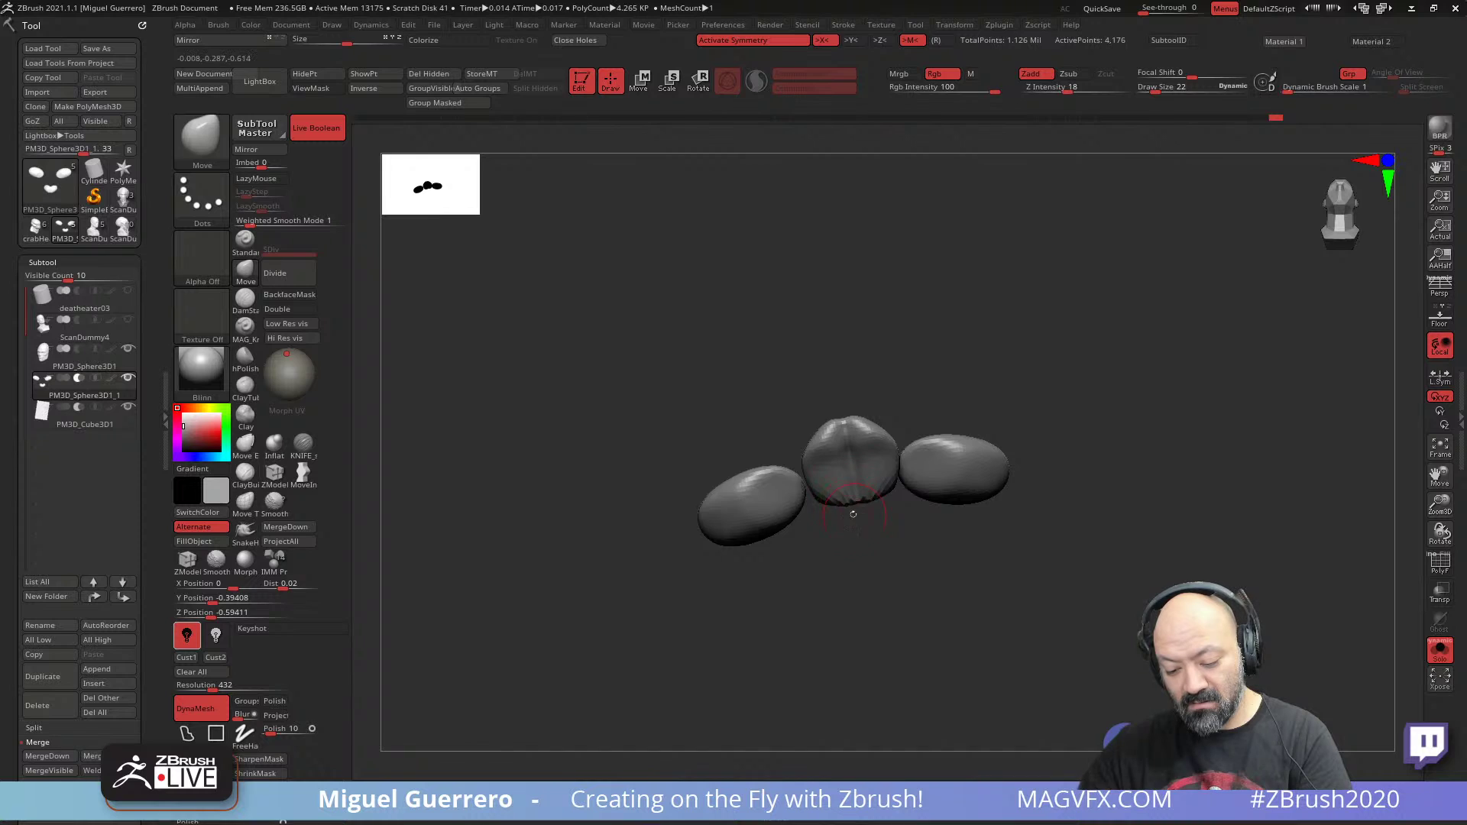
{"action": "left_click_drag", "start_coordinate": [640, 390], "coordinate": [635, 504]}
{"action": "left_click", "coordinate": [1439, 650]}
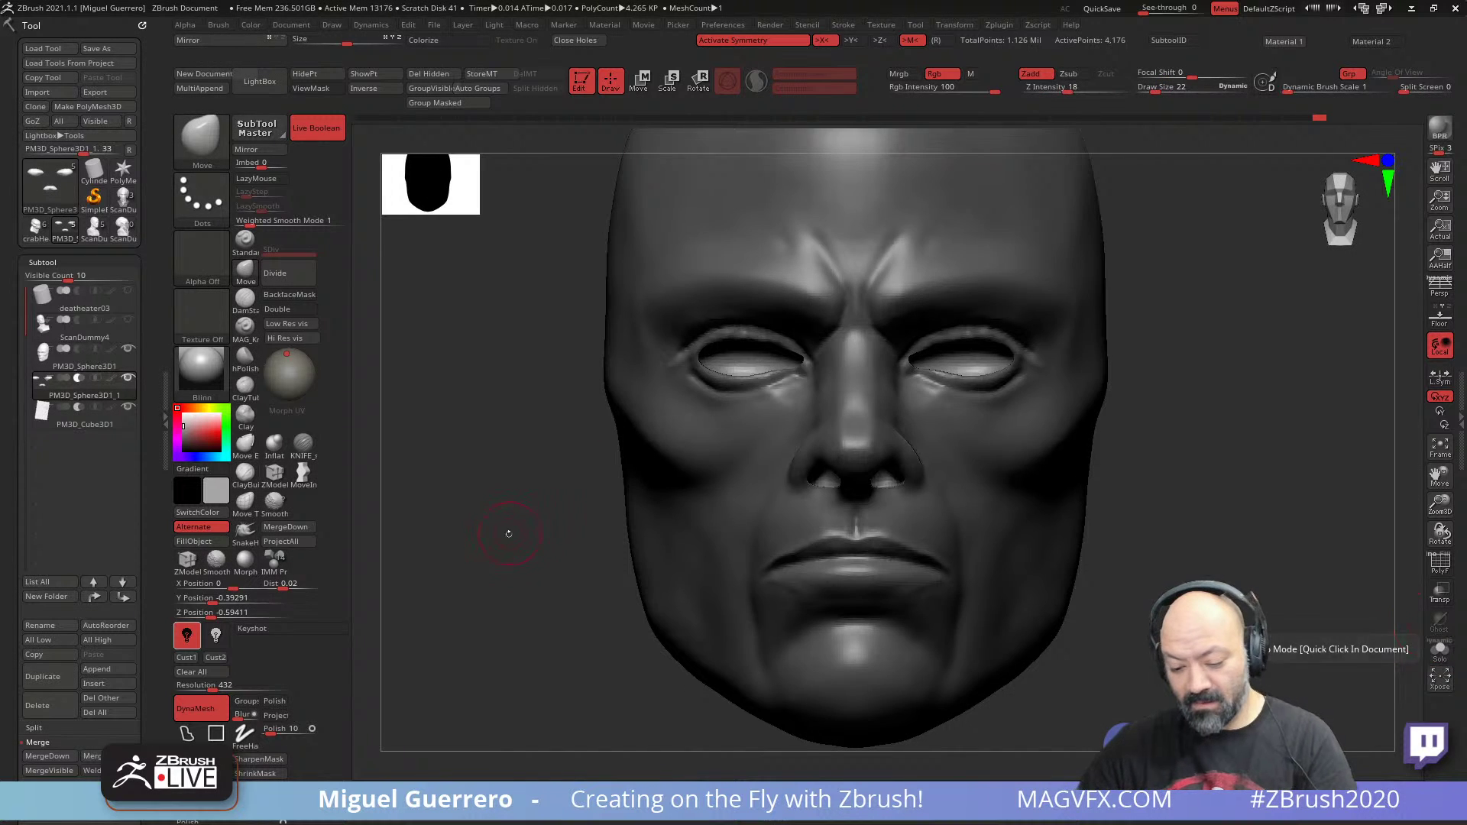
- Subdivide the cutter subtool once and smooth the nostril cutters under the nose
{"action": "left_click_drag", "start_coordinate": [507, 534], "coordinate": [474, 553]}
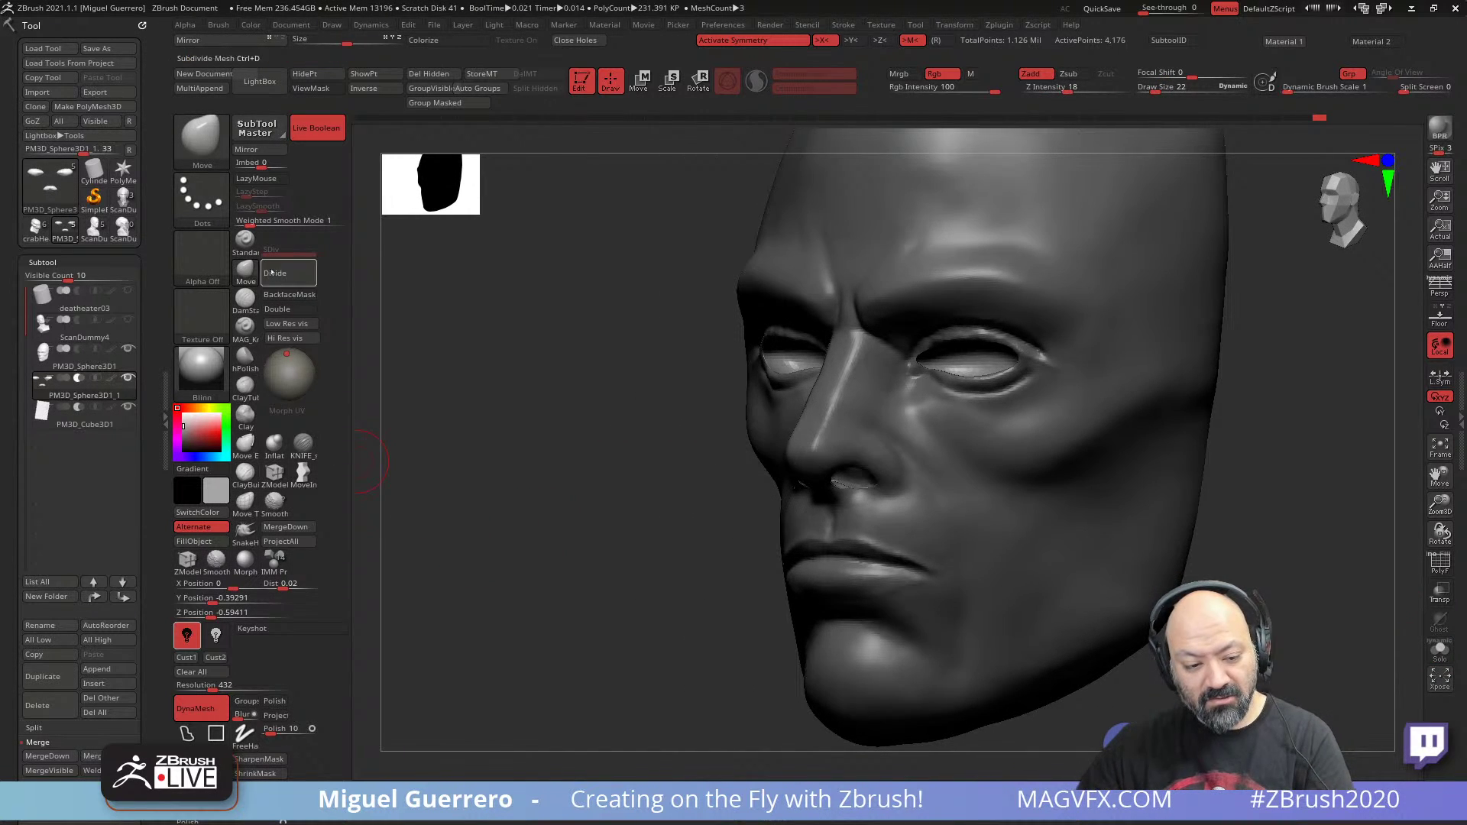
{"action": "left_click", "coordinate": [279, 273]}
{"action": "left_click_drag", "start_coordinate": [717, 526], "coordinate": [696, 515]}
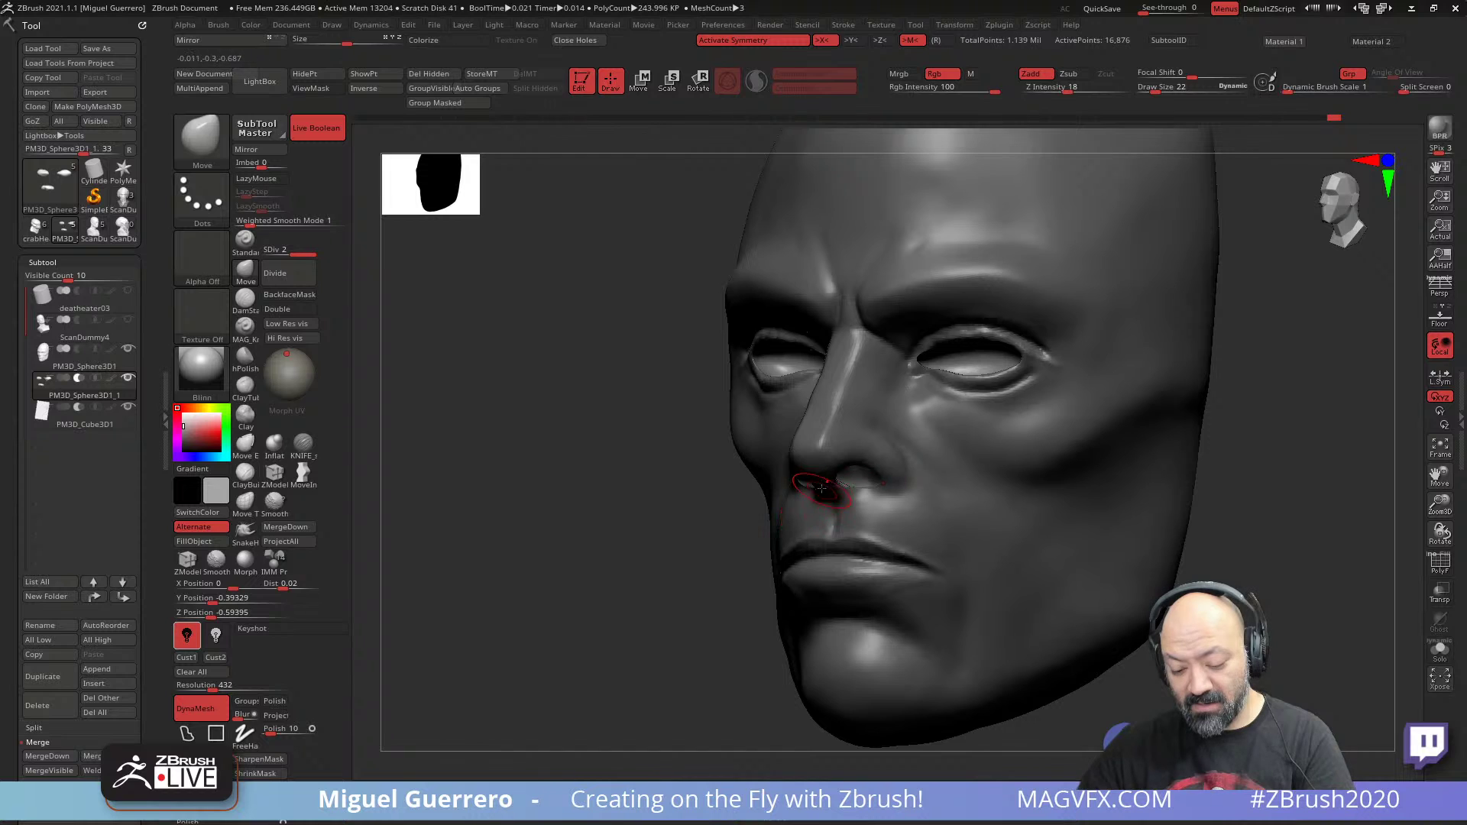
{"action": "left_click_drag", "start_coordinate": [822, 489], "coordinate": [825, 486], "text": "shift"}
{"action": "left_click_drag", "start_coordinate": [673, 520], "coordinate": [726, 466]}
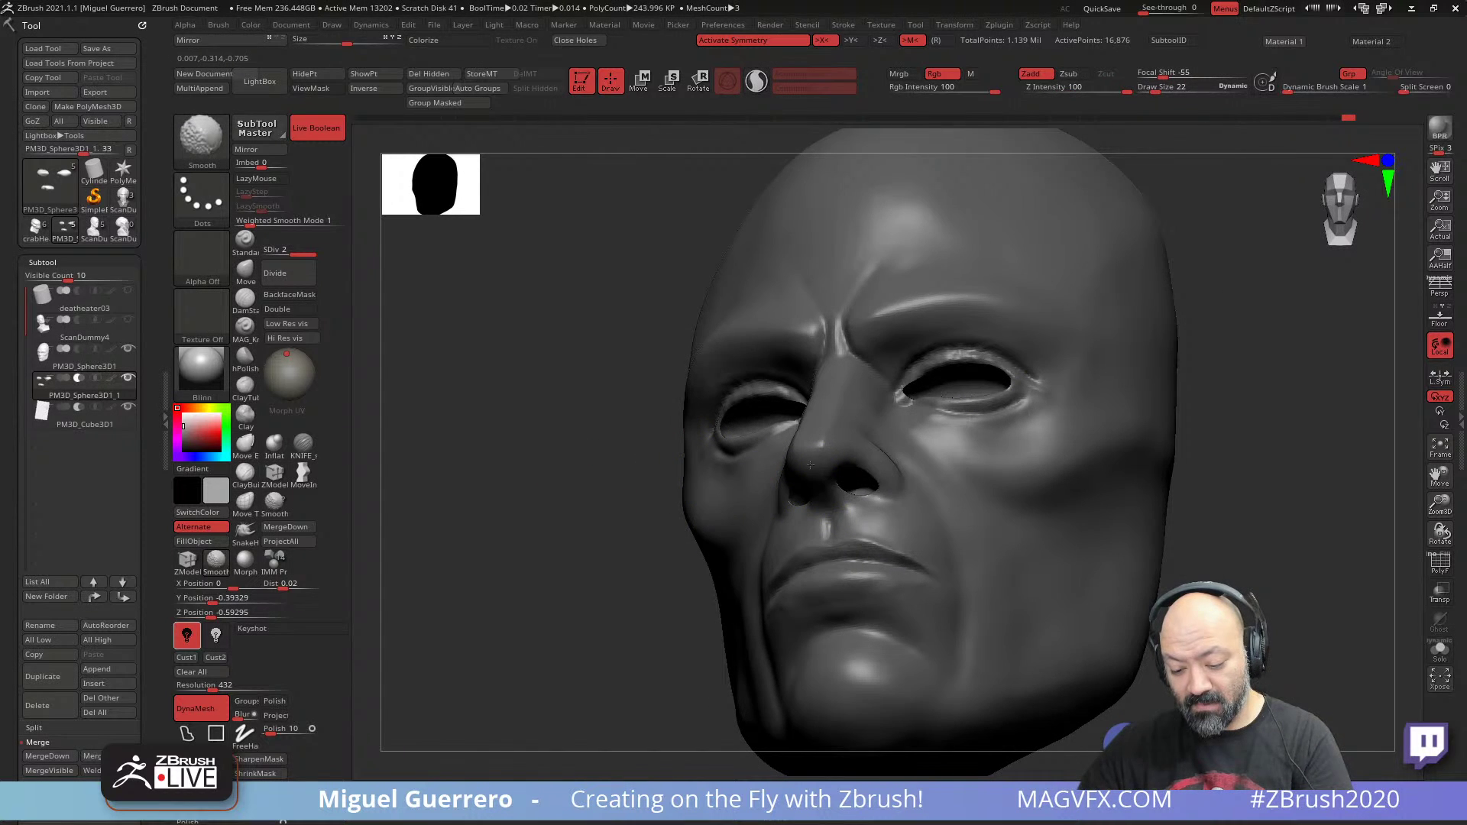
{"action": "left_click_drag", "start_coordinate": [873, 496], "coordinate": [865, 493], "text": "shift"}
{"action": "mouse_move", "coordinate": [459, 489]}
{"action": "left_mouse_down"}
{"action": "mouse_move", "coordinate": [518, 550]}
{"action": "mouse_move", "coordinate": [501, 530]}
{"action": "left_mouse_up"}
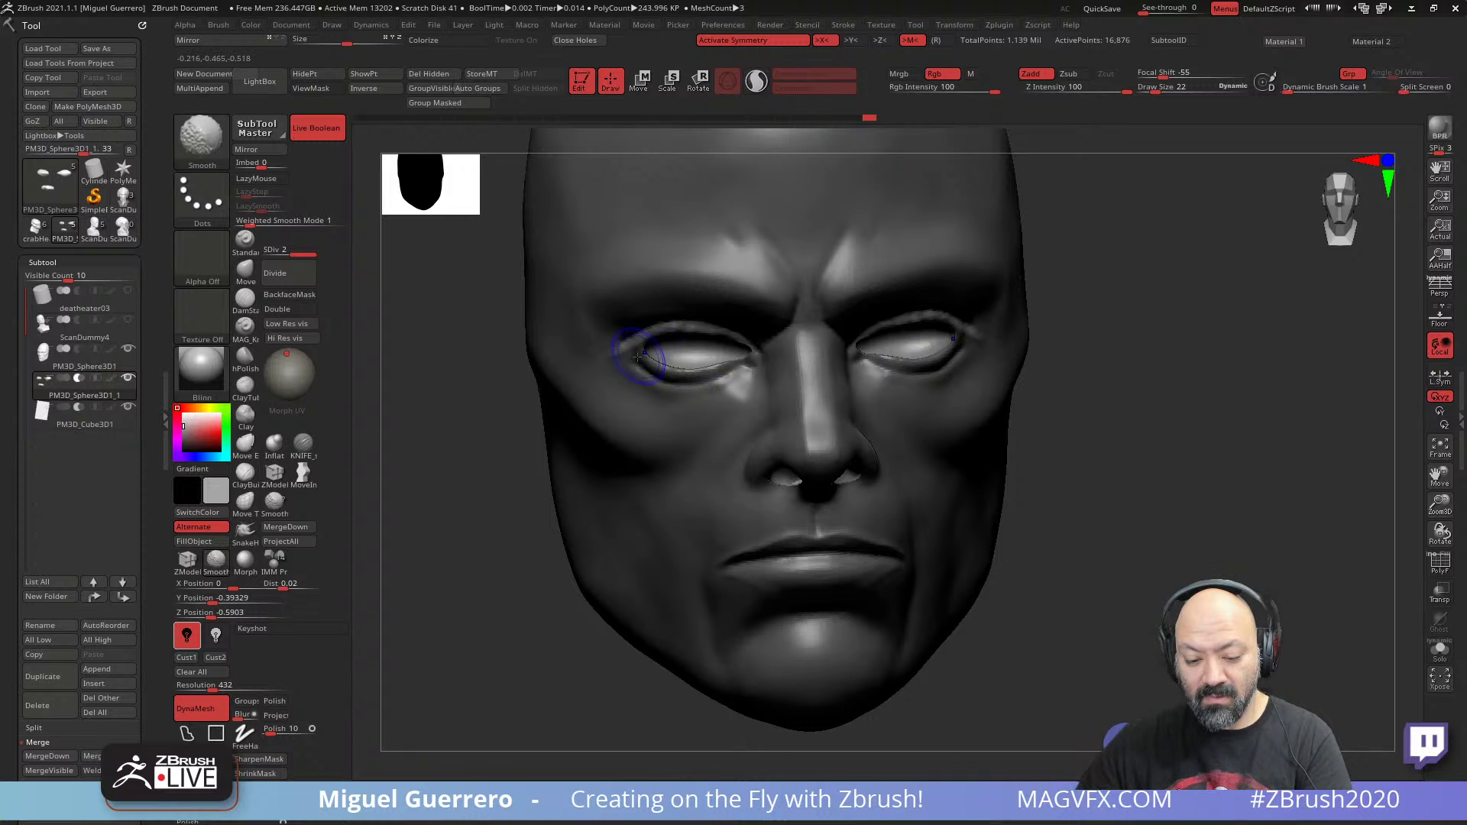
{"action": "left_click_drag", "start_coordinate": [518, 445], "coordinate": [573, 455], "text": "shift"}
- Refine the face mesh between the nose and inner eye corner with the Clay brush at draw size 18 and intensity 8
{"action": "left_click", "coordinate": [573, 455], "text": "alt"}
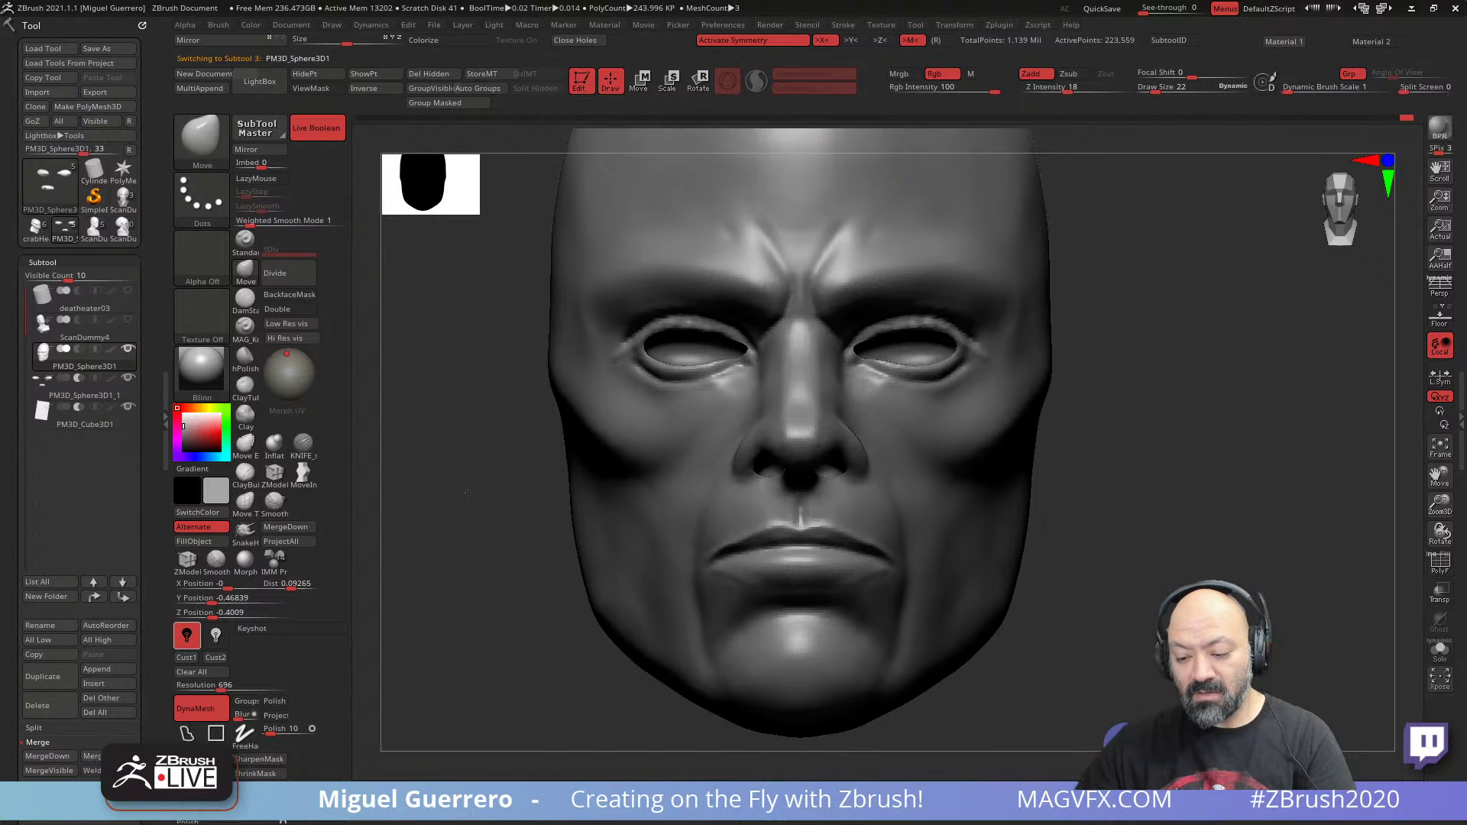
{"action": "mouse_move", "coordinate": [466, 490]}
{"action": "left_mouse_down"}
{"action": "mouse_move", "coordinate": [517, 481]}
{"action": "mouse_move", "coordinate": [484, 497]}
{"action": "mouse_move", "coordinate": [478, 552]}
{"action": "mouse_move", "coordinate": [374, 482]}
{"action": "mouse_move", "coordinate": [444, 504]}
{"action": "left_mouse_up"}
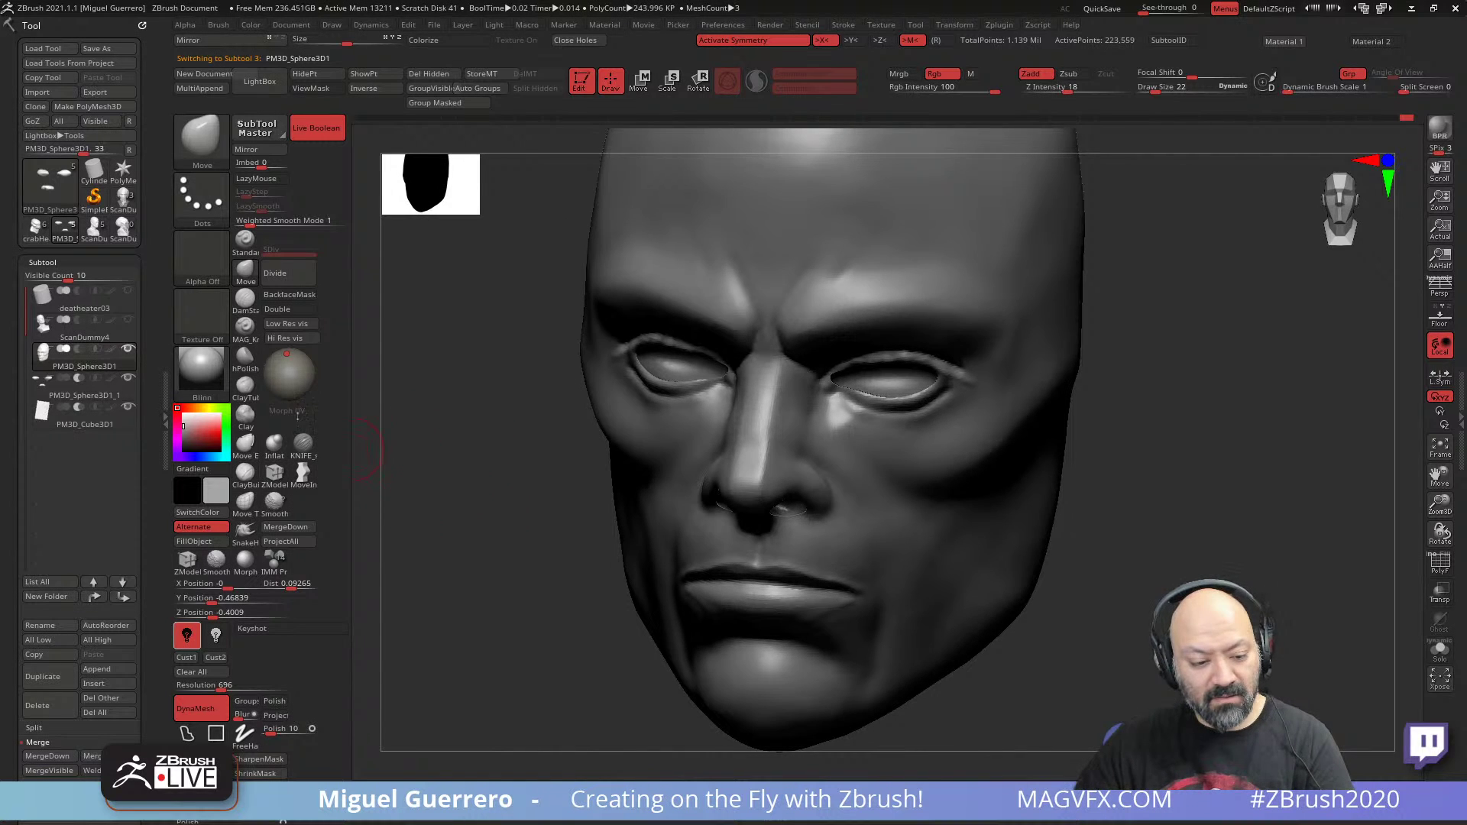
{"action": "left_click", "coordinate": [274, 444]}
{"action": "mouse_move", "coordinate": [468, 456]}
{"action": "left_mouse_down"}
{"action": "mouse_move", "coordinate": [452, 485]}
{"action": "mouse_move", "coordinate": [387, 452]}
{"action": "left_mouse_up"}
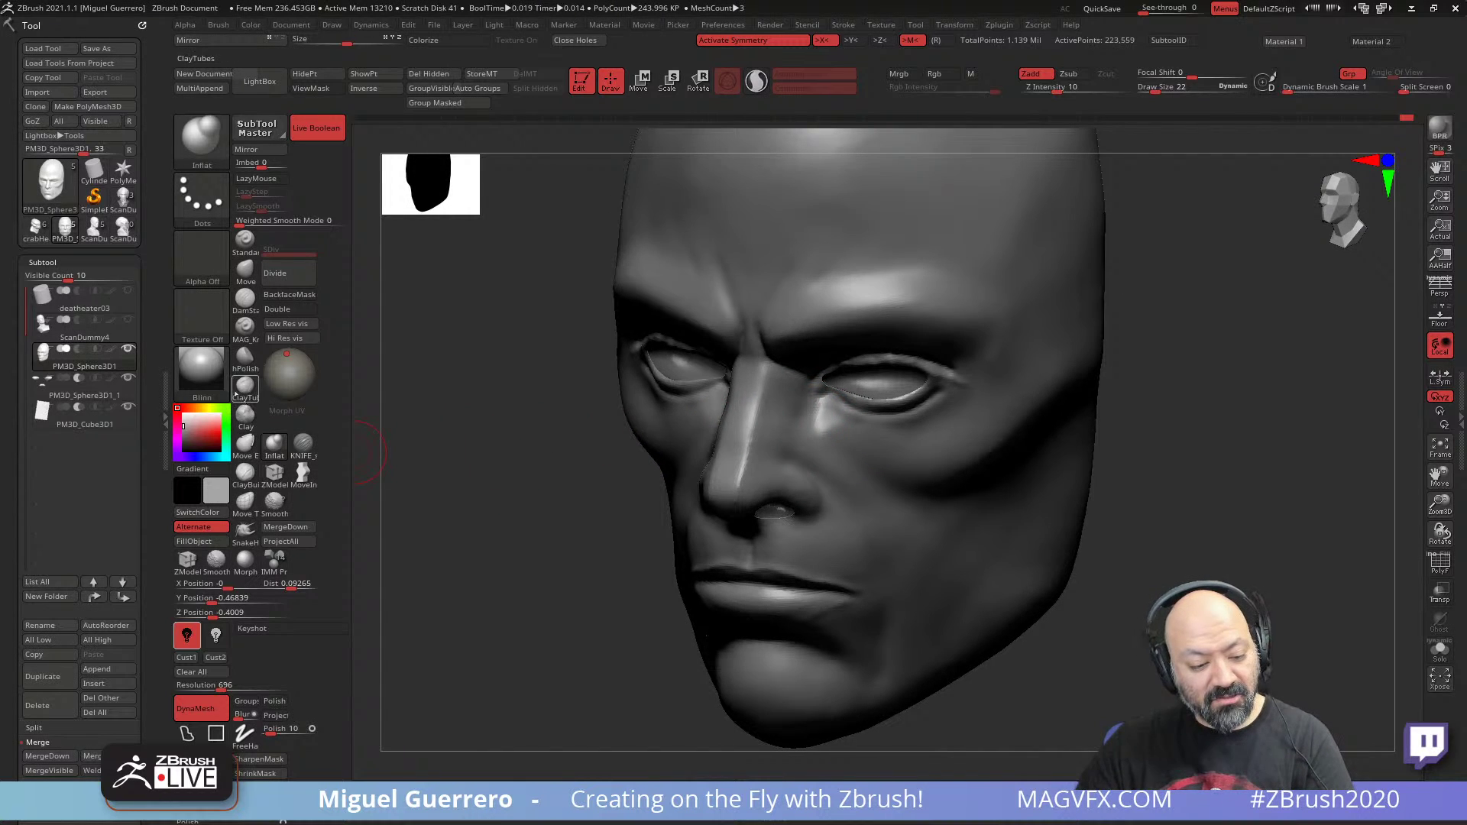
{"action": "left_click", "coordinate": [246, 415]}
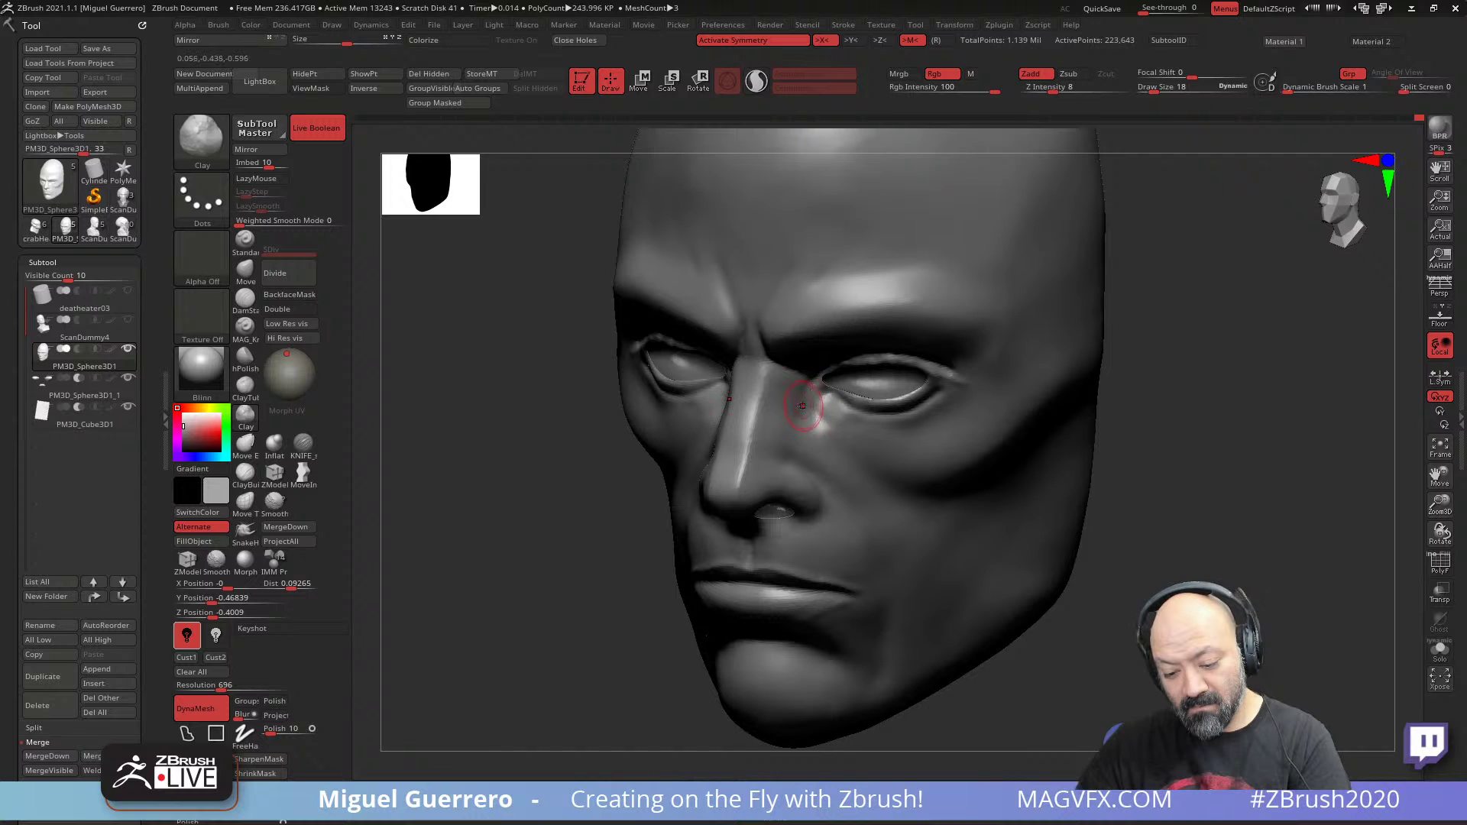
{"action": "mouse_move", "coordinate": [829, 404]}
{"action": "right_mouse_down"}
{"action": "mouse_move", "coordinate": [898, 405]}
{"action": "mouse_move", "coordinate": [817, 406]}
{"action": "right_mouse_up"}
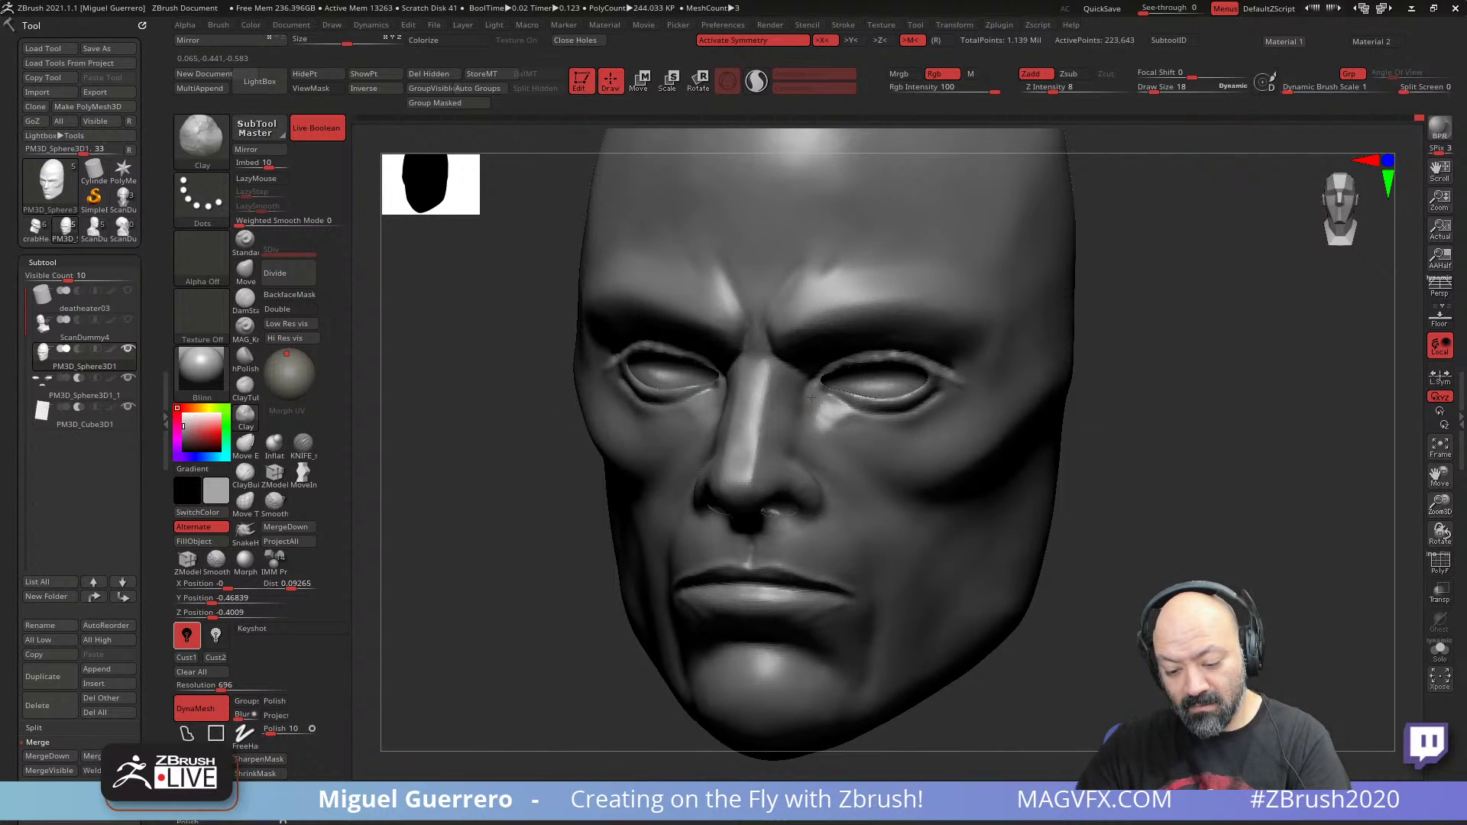
{"action": "key", "text": "shift"}
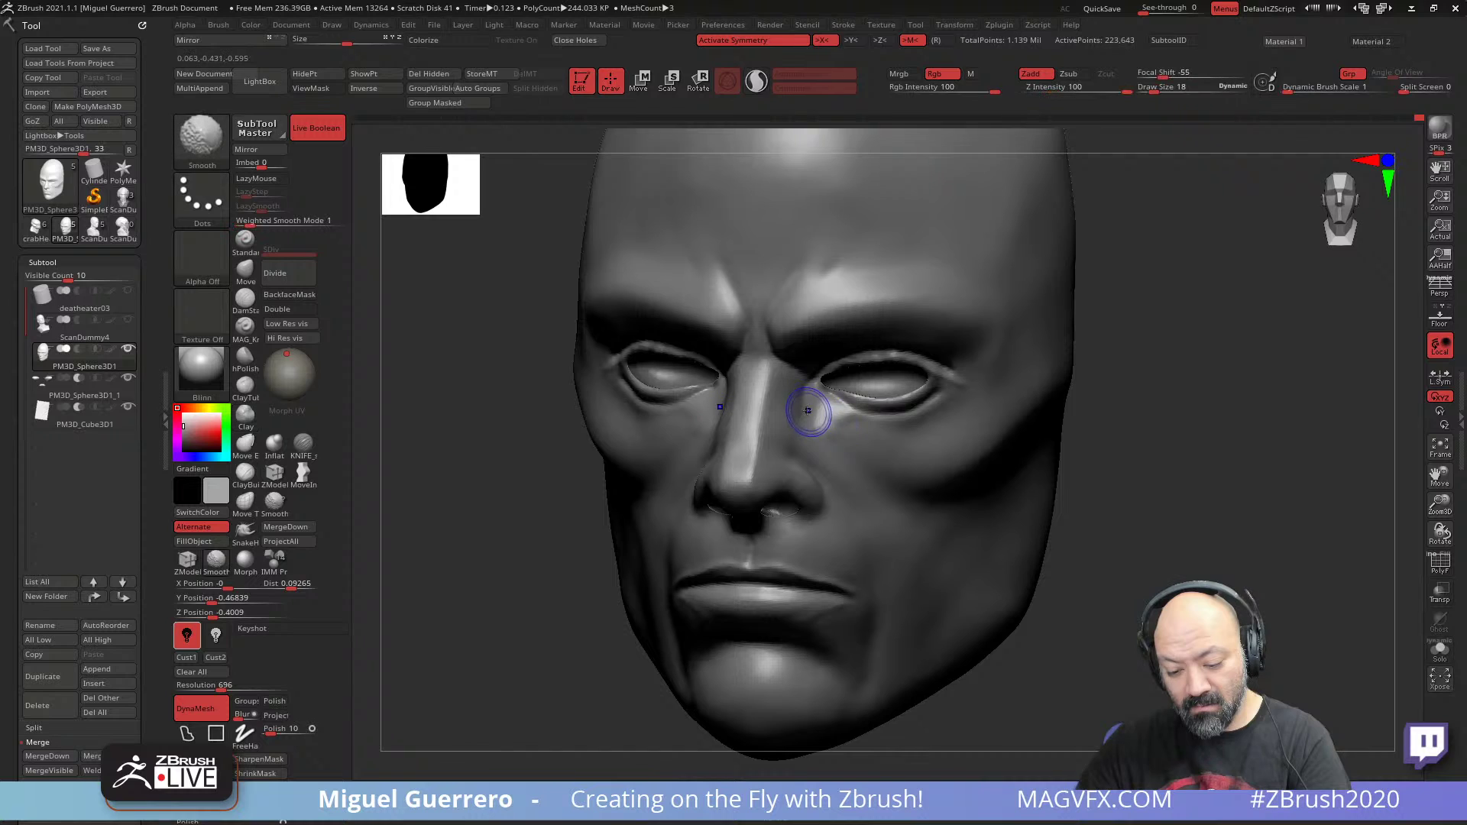
{"action": "key", "text": "ctrl+z"}
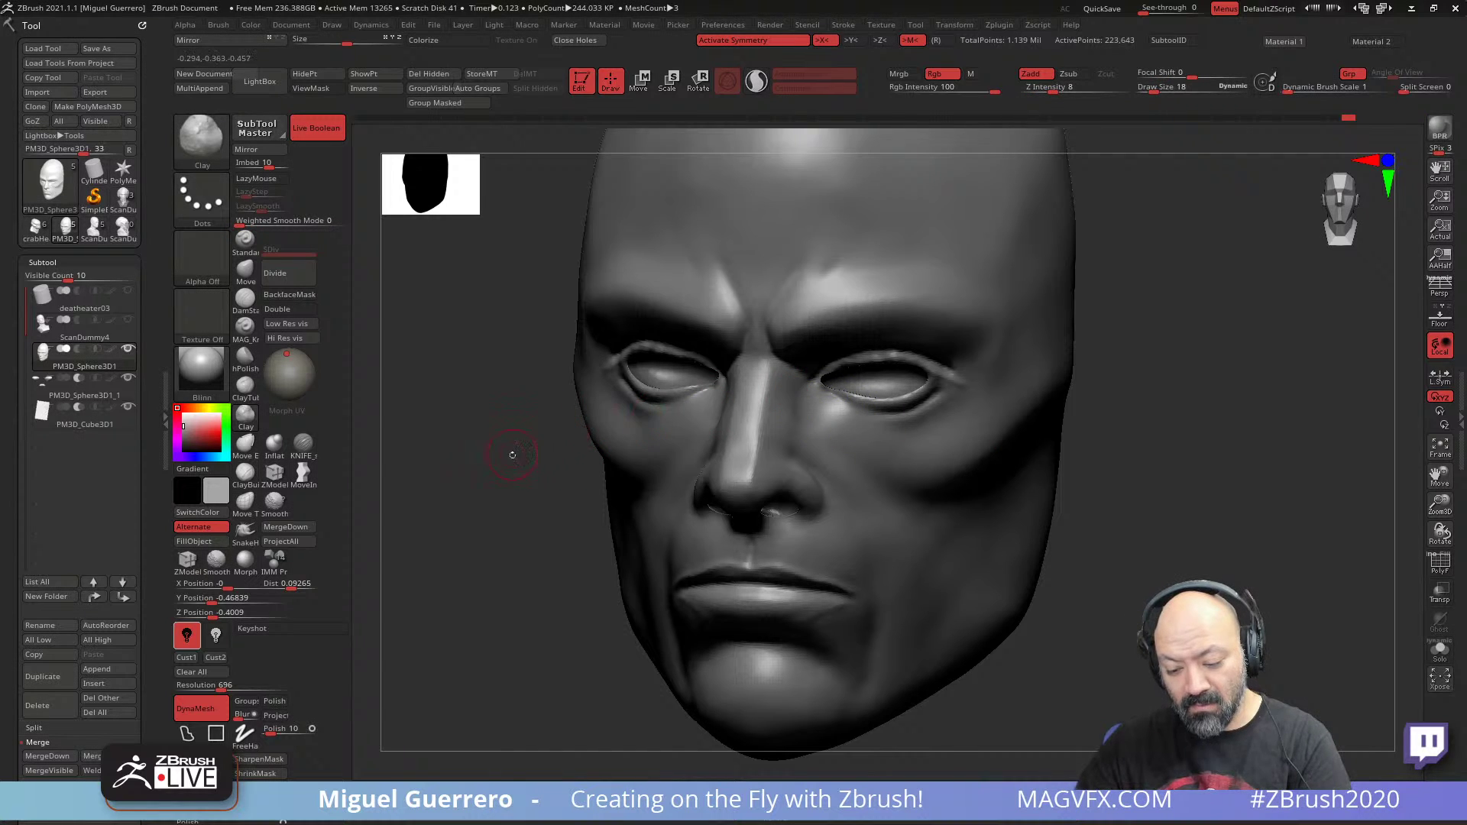
- Smooth the lower eyelid and the area around the eye on the face mesh
{"action": "left_click_drag", "start_coordinate": [511, 456], "coordinate": [486, 455]}
{"action": "left_click_drag", "start_coordinate": [877, 406], "coordinate": [894, 424], "text": "shift"}
{"action": "right_click_drag", "start_coordinate": [893, 424], "coordinate": [960, 377]}
{"action": "left_click_drag", "start_coordinate": [930, 357], "coordinate": [890, 351], "text": "shift"}
{"action": "mouse_move", "coordinate": [481, 497]}
{"action": "left_mouse_down"}
{"action": "mouse_move", "coordinate": [466, 406]}
{"action": "mouse_move", "coordinate": [465, 495]}
{"action": "left_mouse_up"}
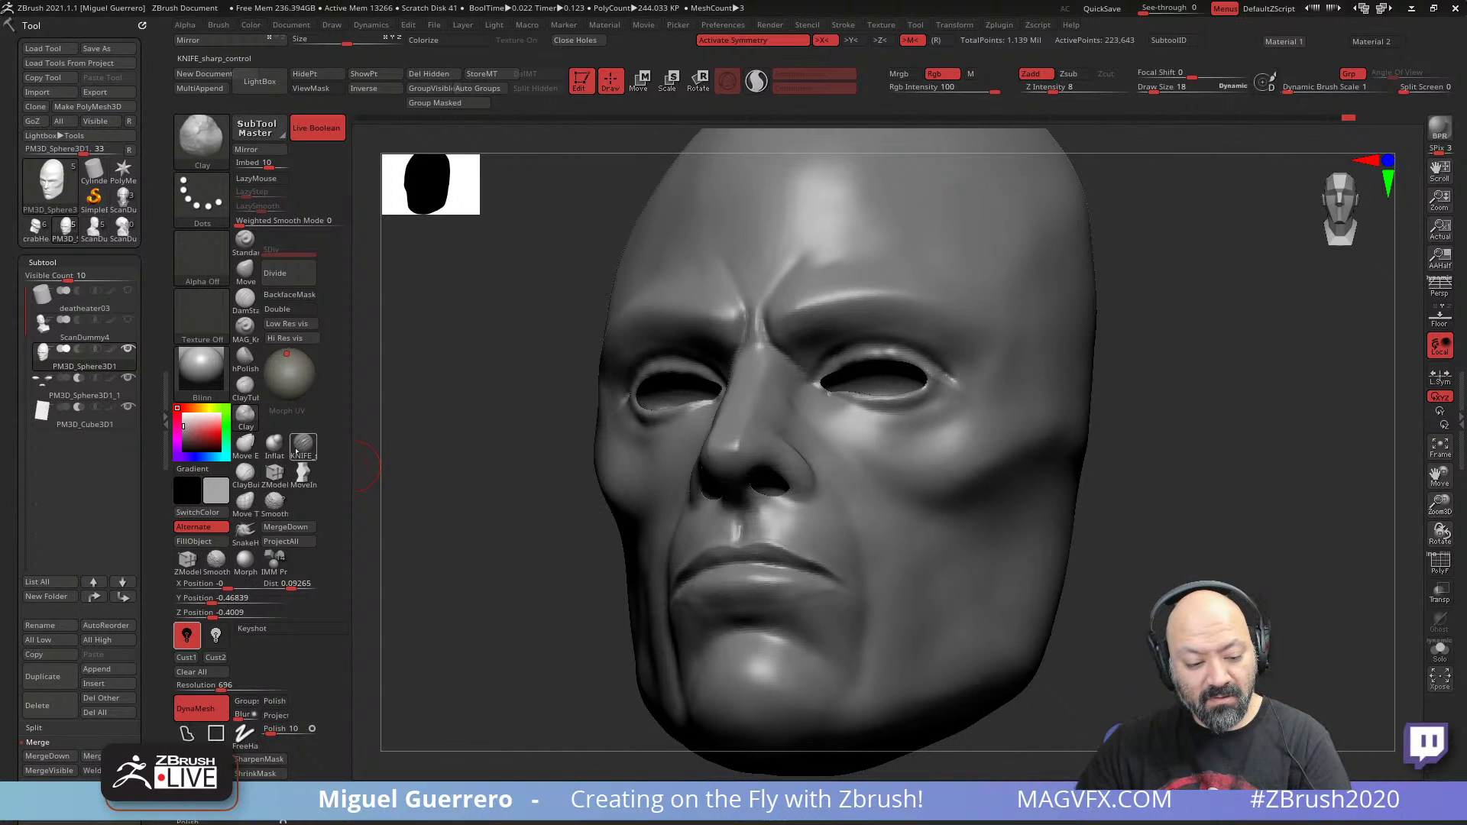
- Carve a crease beneath the eye with the KNIFE_sharp brush at draw size 18 and intensity 20, and smooth it at draw size 10
{"action": "left_click", "coordinate": [302, 447]}
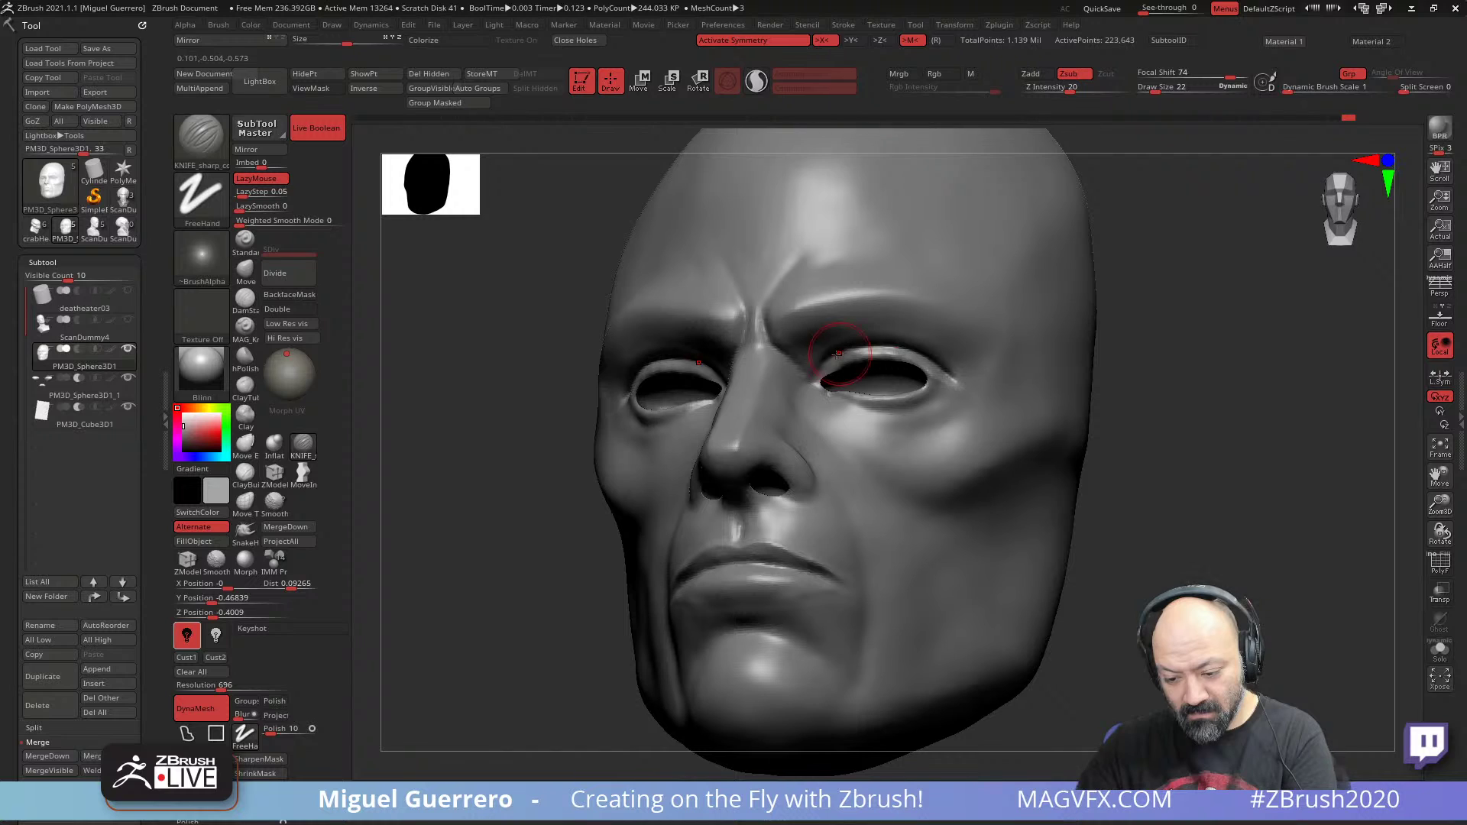
{"action": "mouse_move", "coordinate": [880, 369]}
{"action": "right_mouse_down"}
{"action": "mouse_move", "coordinate": [472, 470]}
{"action": "mouse_move", "coordinate": [617, 449]}
{"action": "right_mouse_up"}
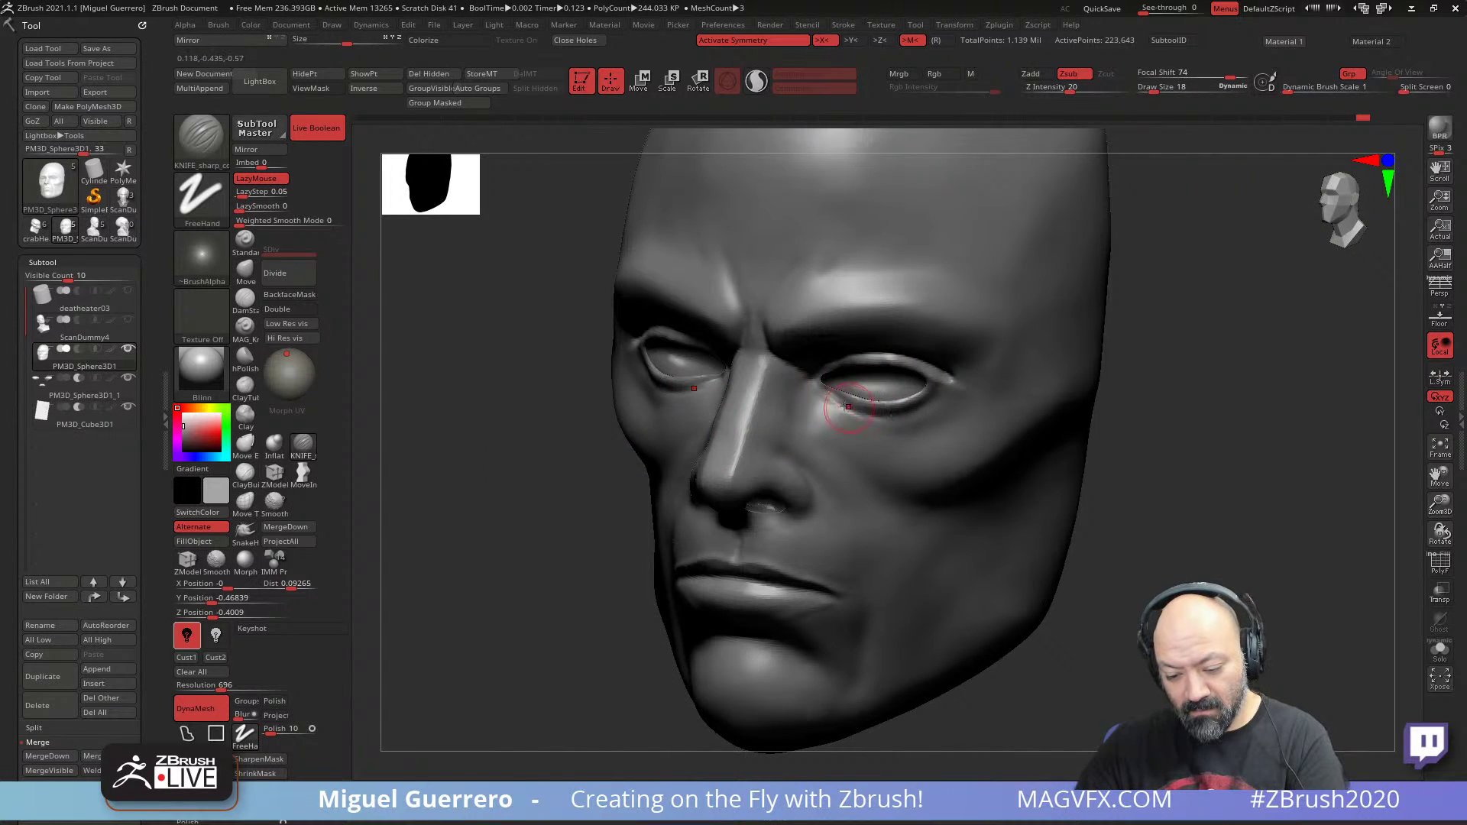
{"action": "left_click_drag", "start_coordinate": [848, 406], "coordinate": [909, 420]}
{"action": "left_click_drag", "start_coordinate": [500, 413], "coordinate": [466, 412]}
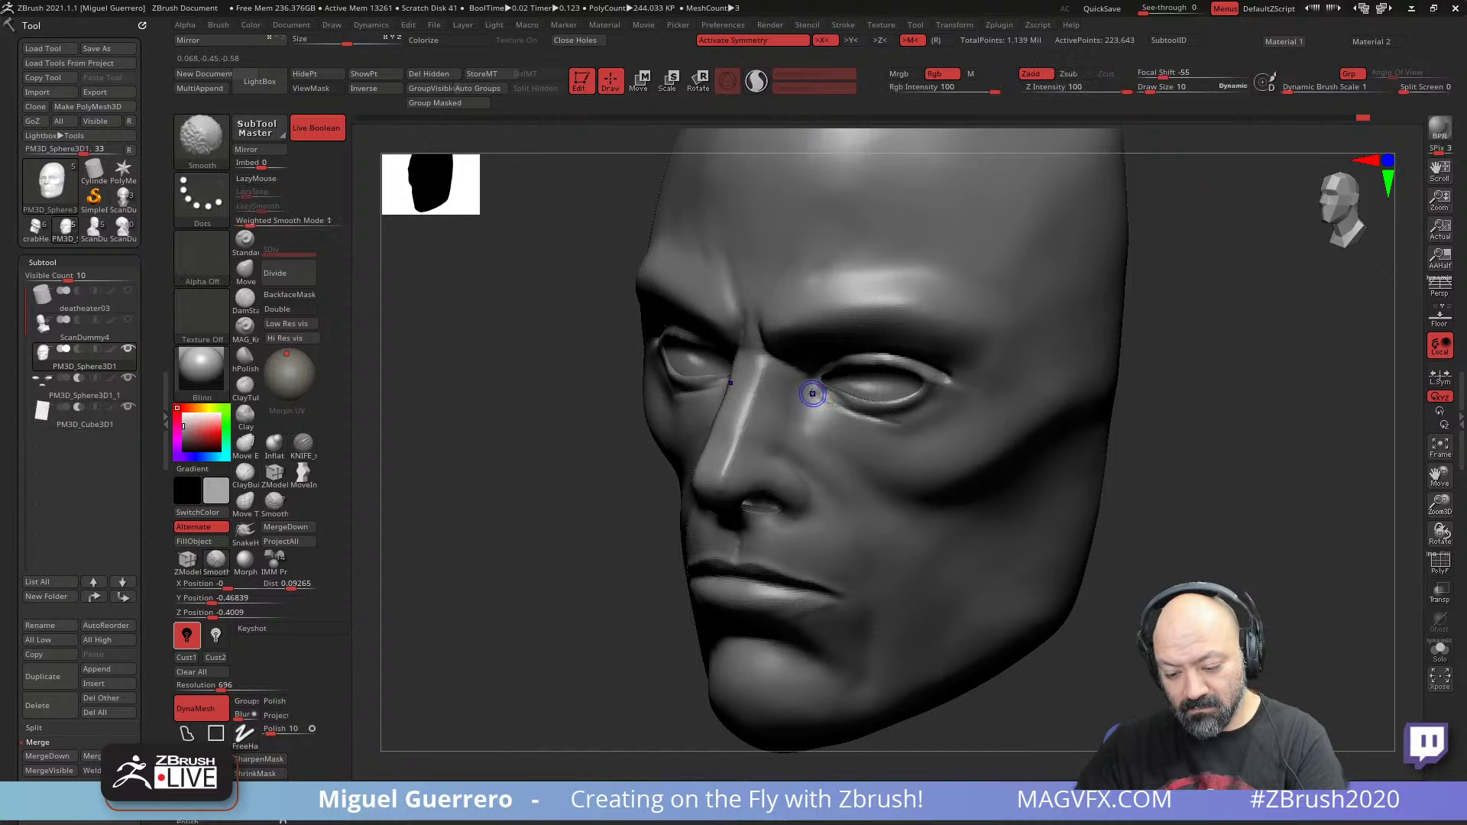
{"action": "left_click_drag", "start_coordinate": [838, 413], "coordinate": [878, 420], "text": "shift"}
{"action": "mouse_move", "coordinate": [535, 433]}
{"action": "left_mouse_down"}
{"action": "mouse_move", "coordinate": [518, 439]}
{"action": "mouse_move", "coordinate": [511, 413]}
{"action": "mouse_move", "coordinate": [533, 463]}
{"action": "left_mouse_up"}
{"action": "right_click_drag", "start_coordinate": [532, 461], "coordinate": [639, 462]}
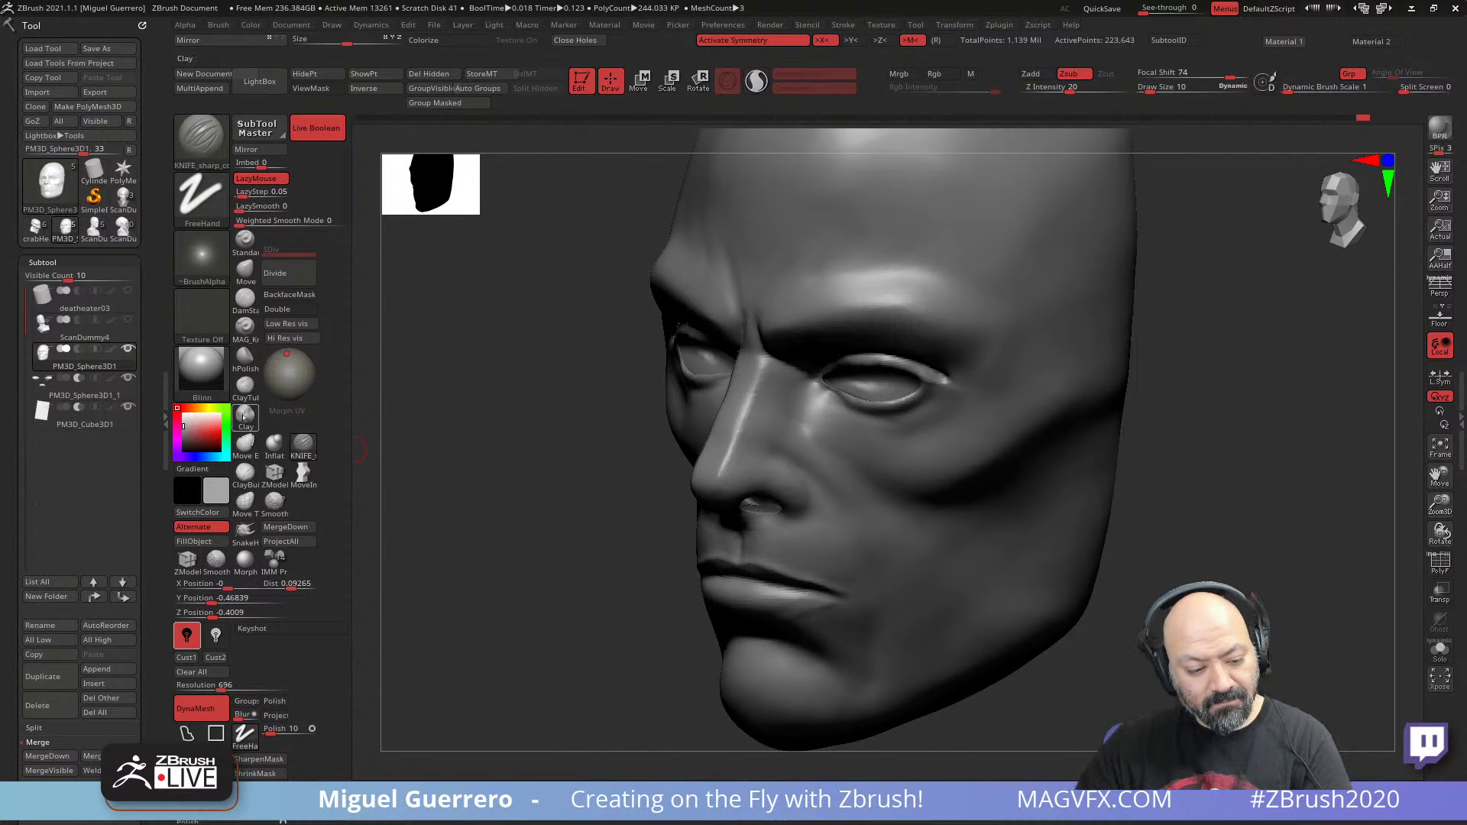
- Paint a mask below the inner eye corner, soften it and invert it to leave only that area editable
{"action": "key", "text": "ctrl"}
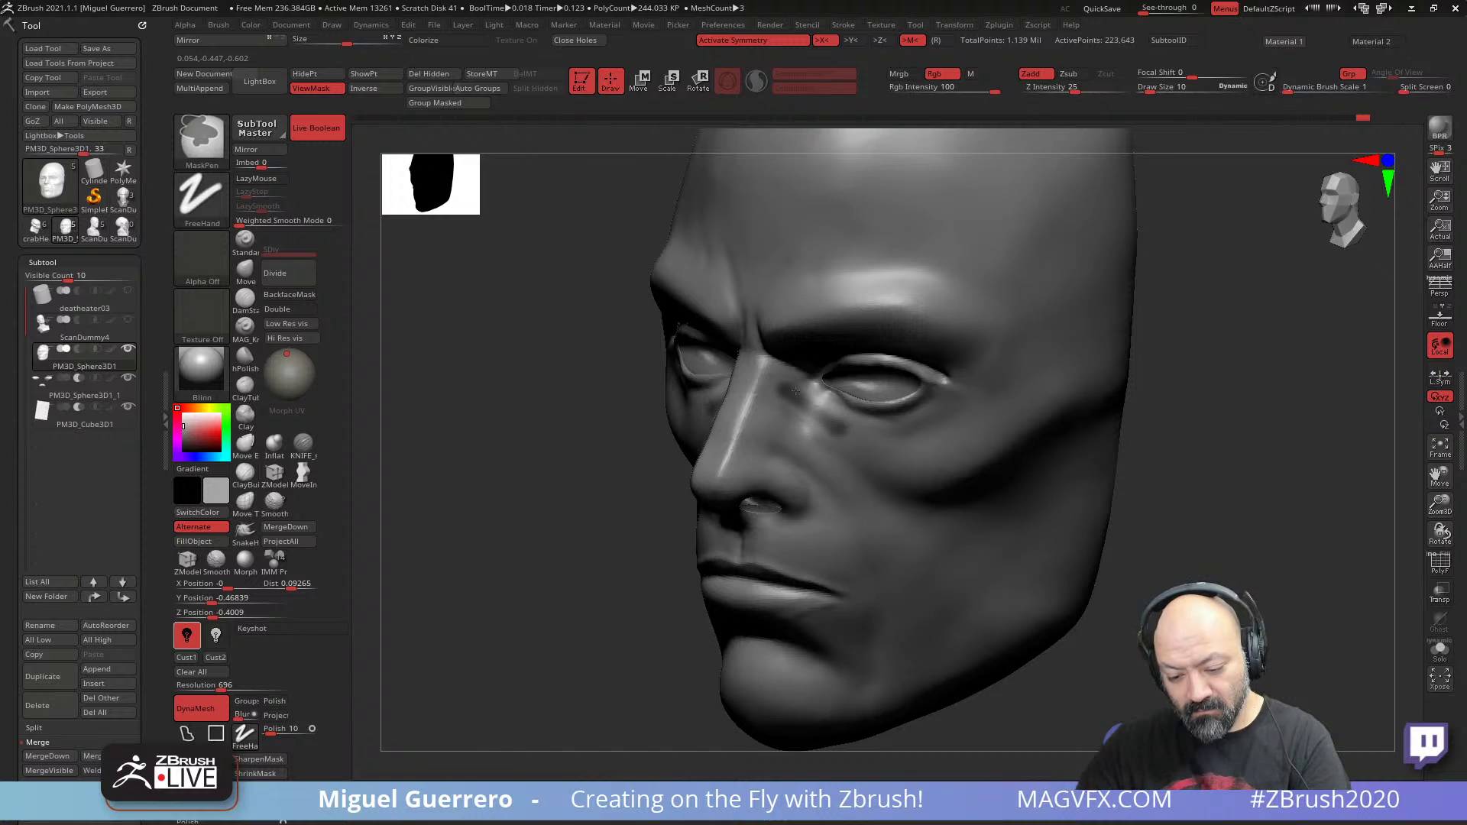
{"action": "mouse_move", "coordinate": [796, 391]}
{"action": "left_mouse_down", "text": "ctrl"}
{"action": "mouse_move", "coordinate": [849, 421]}
{"action": "mouse_move", "coordinate": [787, 376]}
{"action": "mouse_move", "coordinate": [860, 432]}
{"action": "mouse_move", "coordinate": [812, 412]}
{"action": "mouse_move", "coordinate": [839, 441]}
{"action": "mouse_move", "coordinate": [871, 437]}
{"action": "left_mouse_up", "text": "ctrl"}
{"action": "left_click", "coordinate": [851, 430], "text": "ctrl"}
{"action": "left_click", "coordinate": [504, 469], "text": "ctrl"}
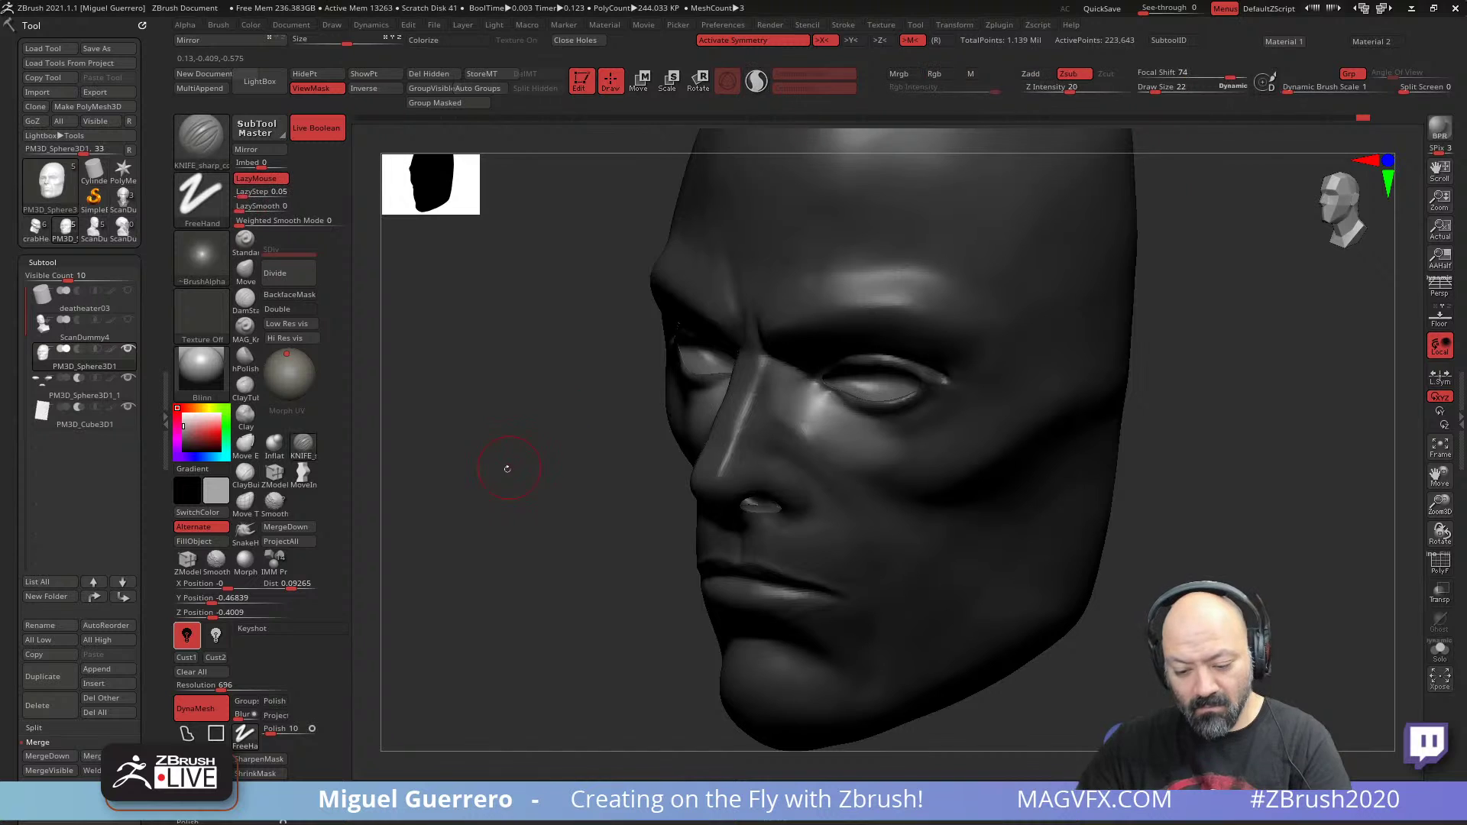
{"action": "mouse_move", "coordinate": [504, 468]}
{"action": "left_mouse_down"}
{"action": "mouse_move", "coordinate": [458, 465]}
{"action": "mouse_move", "coordinate": [475, 402]}
{"action": "mouse_move", "coordinate": [374, 462]}
{"action": "left_mouse_up"}
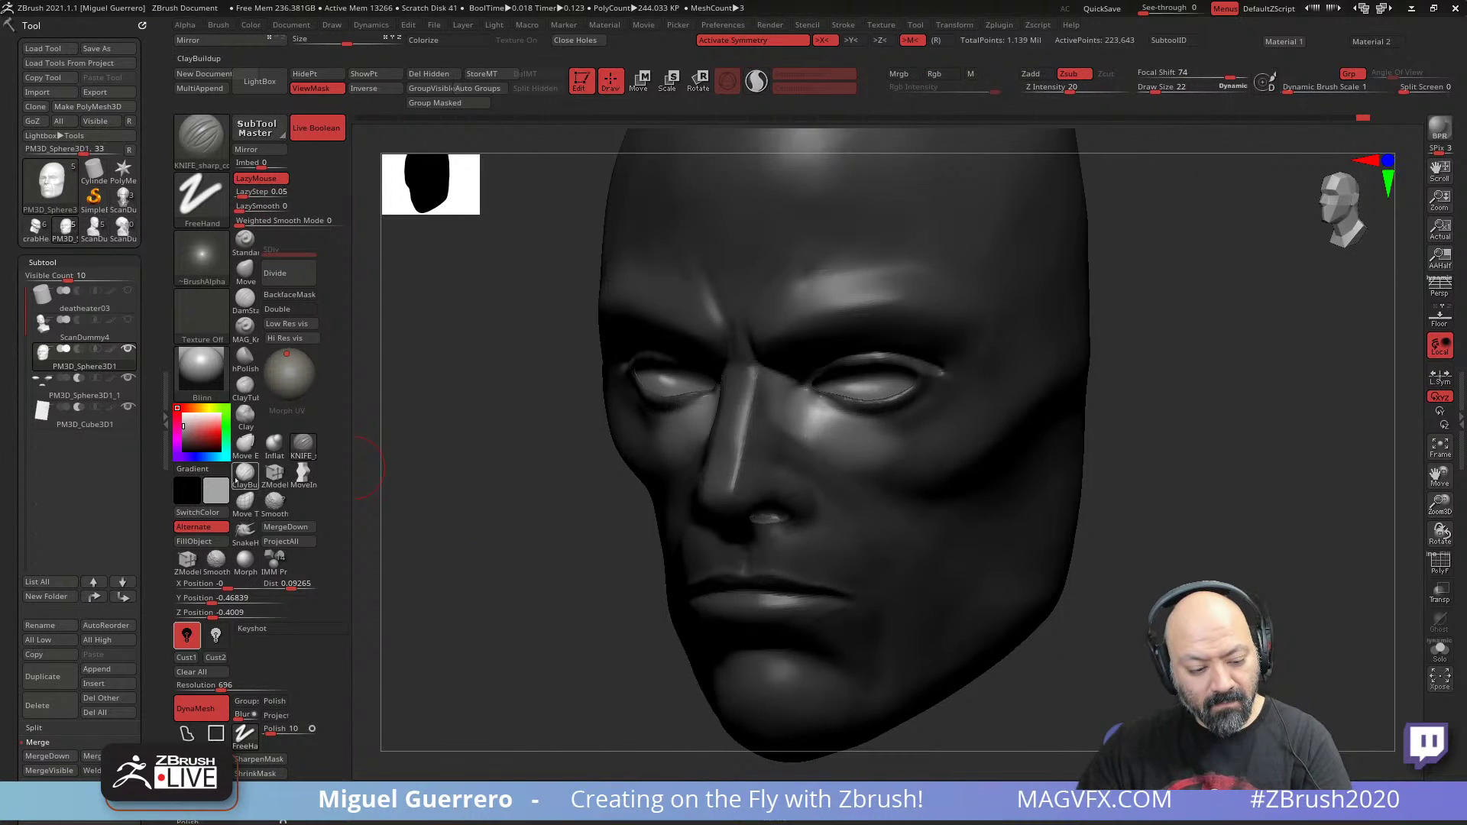
- Build up the unmasked area below the inner eye corner with the Clay brush at draw size 34 and intensity 8
{"action": "left_click", "coordinate": [246, 417]}
{"action": "mouse_move", "coordinate": [510, 438]}
{"action": "left_mouse_down"}
{"action": "mouse_move", "coordinate": [542, 454]}
{"action": "mouse_move", "coordinate": [540, 498]}
{"action": "left_mouse_up"}
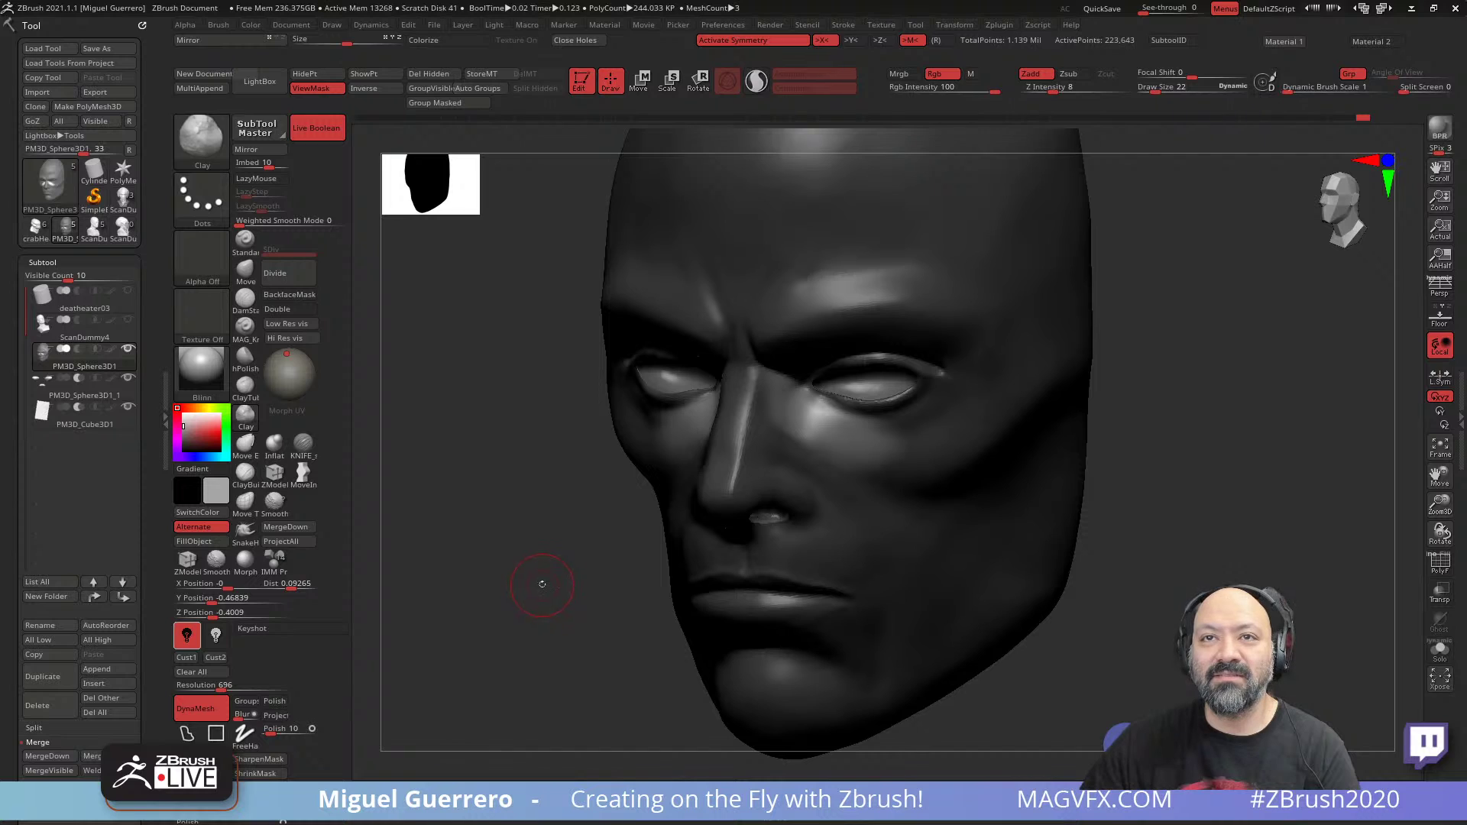
{"action": "mouse_move", "coordinate": [530, 564]}
{"action": "left_mouse_down", "text": "alt"}
{"action": "mouse_move", "coordinate": [542, 578]}
{"action": "mouse_move", "coordinate": [506, 563]}
{"action": "left_mouse_up", "text": "alt"}
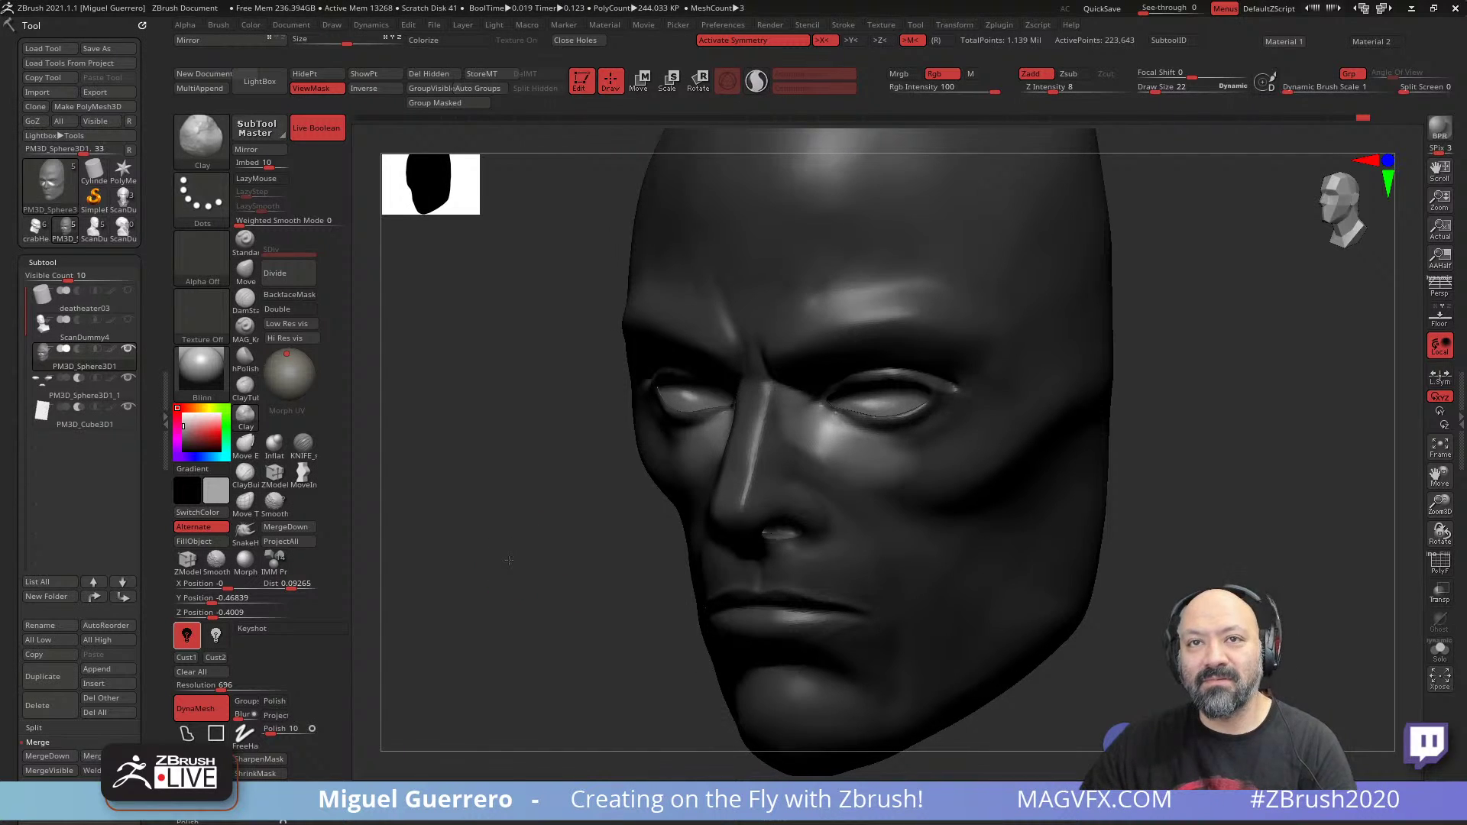
{"action": "key", "text": "bracketright"}
{"action": "left_click_drag", "start_coordinate": [799, 418], "coordinate": [812, 422]}
{"action": "left_click_drag", "start_coordinate": [553, 428], "coordinate": [400, 419]}
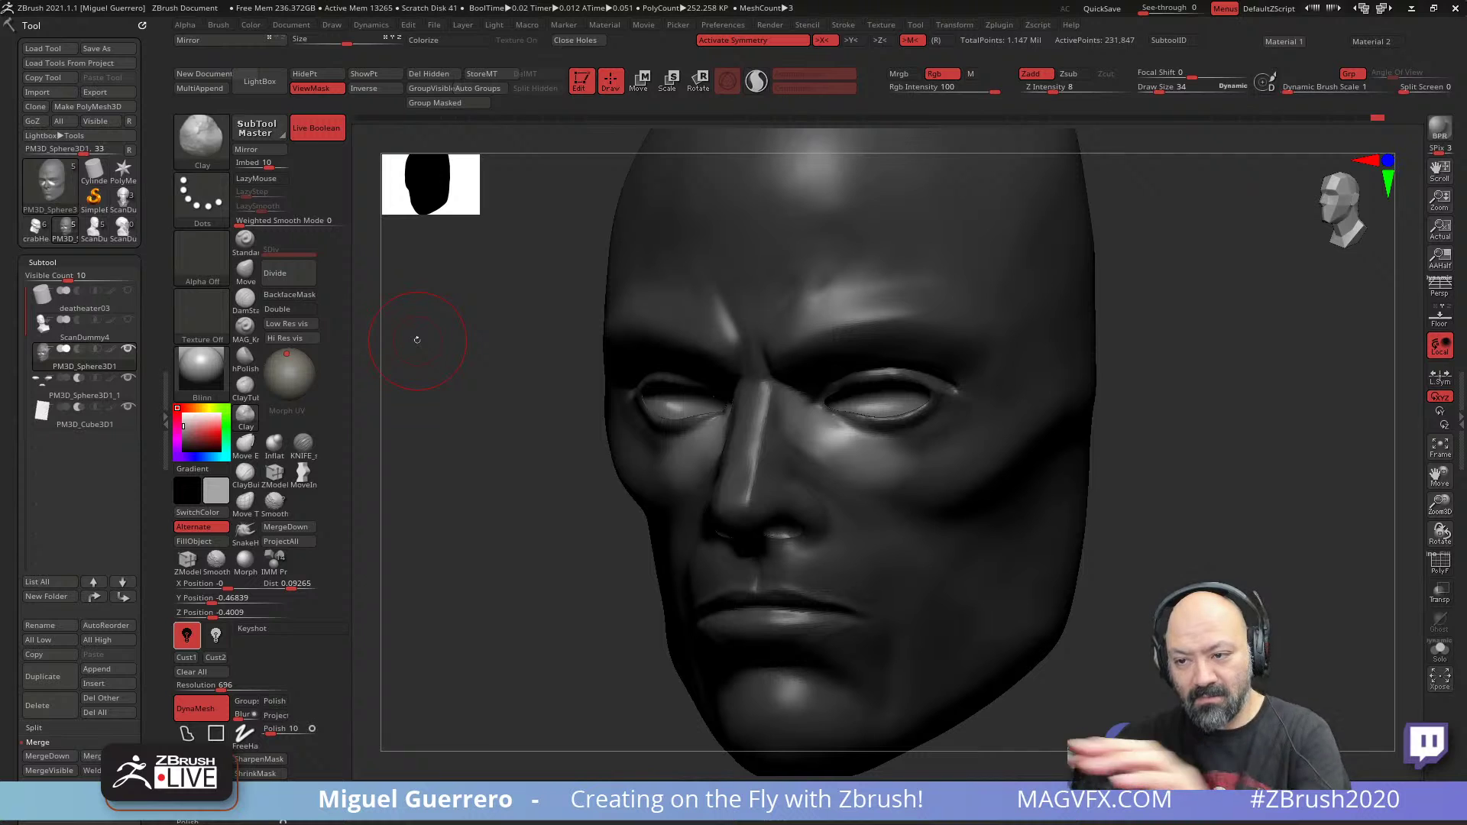
- With Live Boolean off, refine the unmasked area beside the nose using the Clay brush at draw size 26, and clear the mask
{"action": "left_click", "coordinate": [310, 140]}
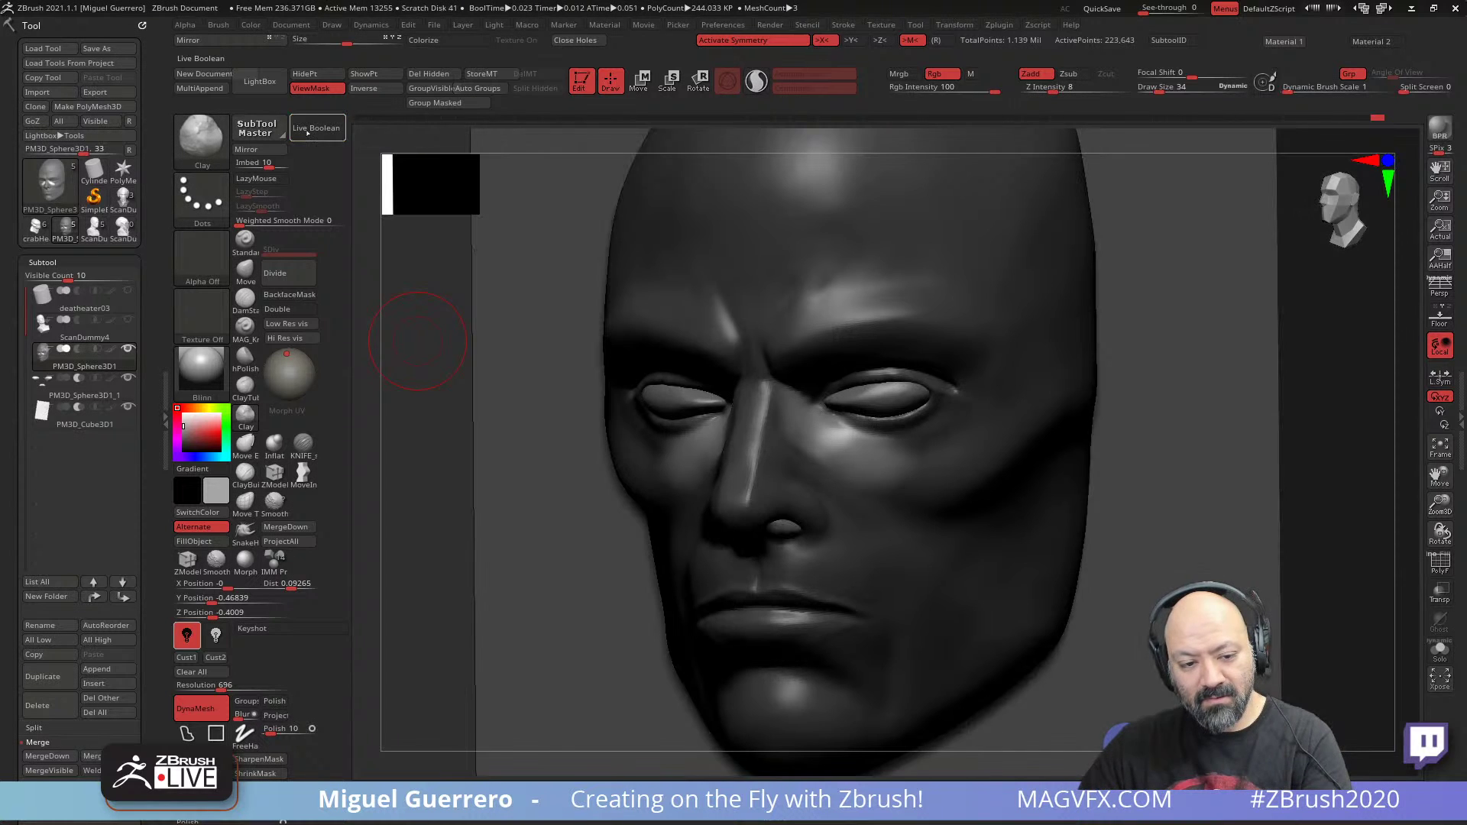
{"action": "left_click_drag", "start_coordinate": [595, 419], "coordinate": [745, 428]}
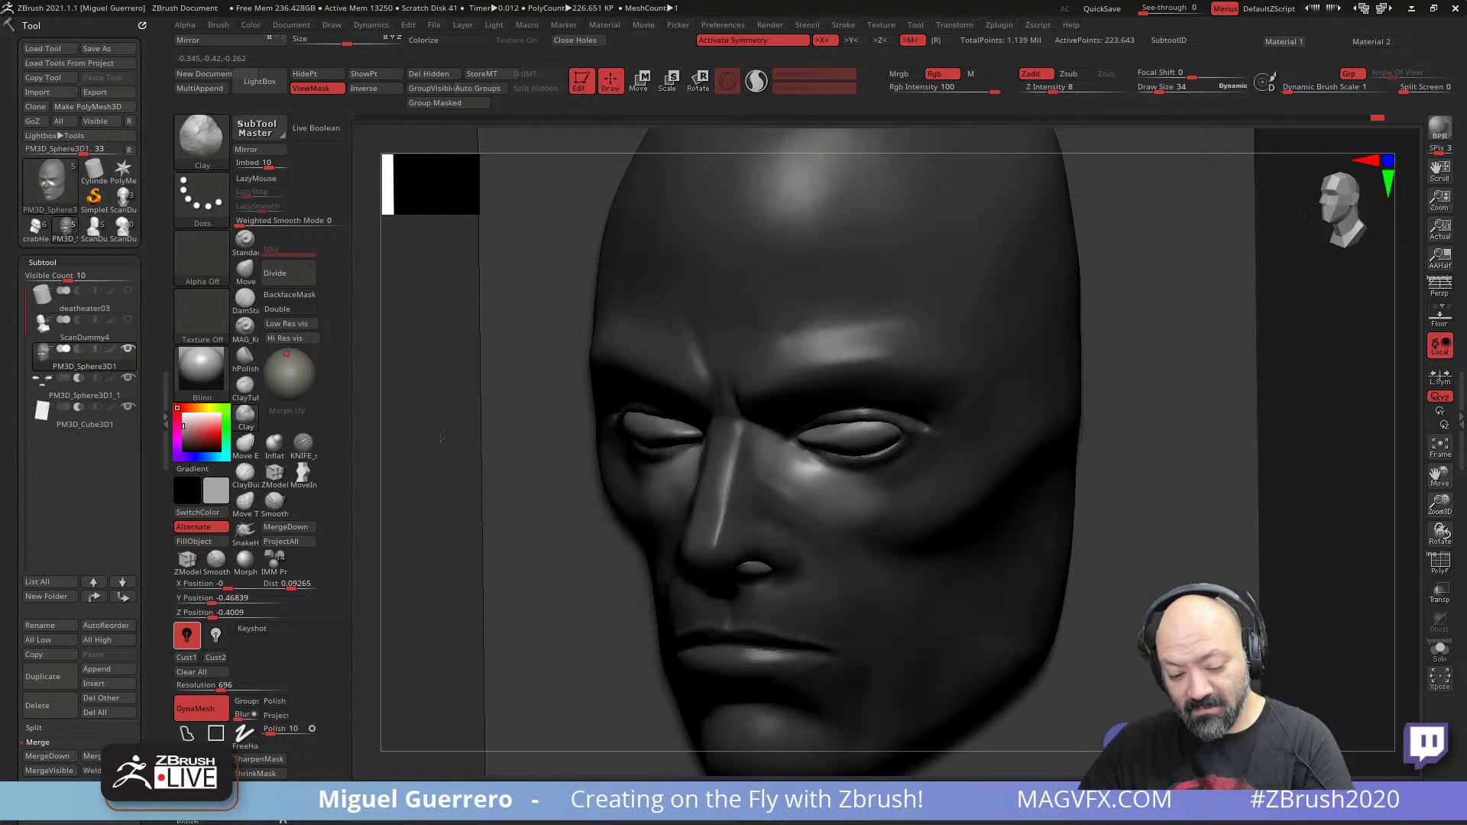
{"action": "left_click_drag", "start_coordinate": [440, 438], "coordinate": [596, 451]}
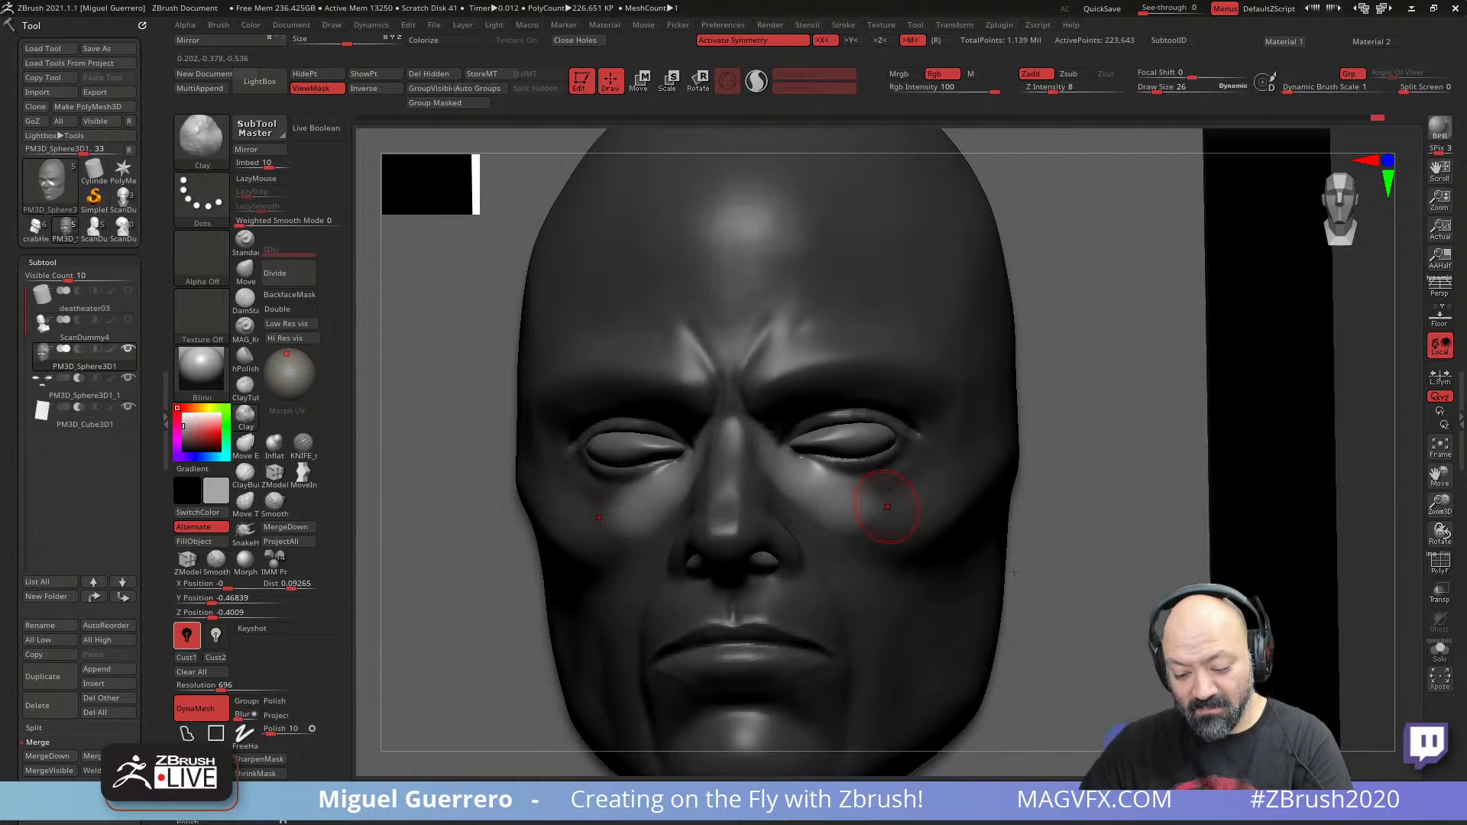
{"action": "left_click_drag", "start_coordinate": [1367, 561], "coordinate": [1316, 534]}
{"action": "mouse_move", "coordinate": [619, 550]}
{"action": "left_mouse_down"}
{"action": "mouse_move", "coordinate": [603, 516]}
{"action": "mouse_move", "coordinate": [560, 487]}
{"action": "mouse_move", "coordinate": [765, 467]}
{"action": "left_mouse_up"}
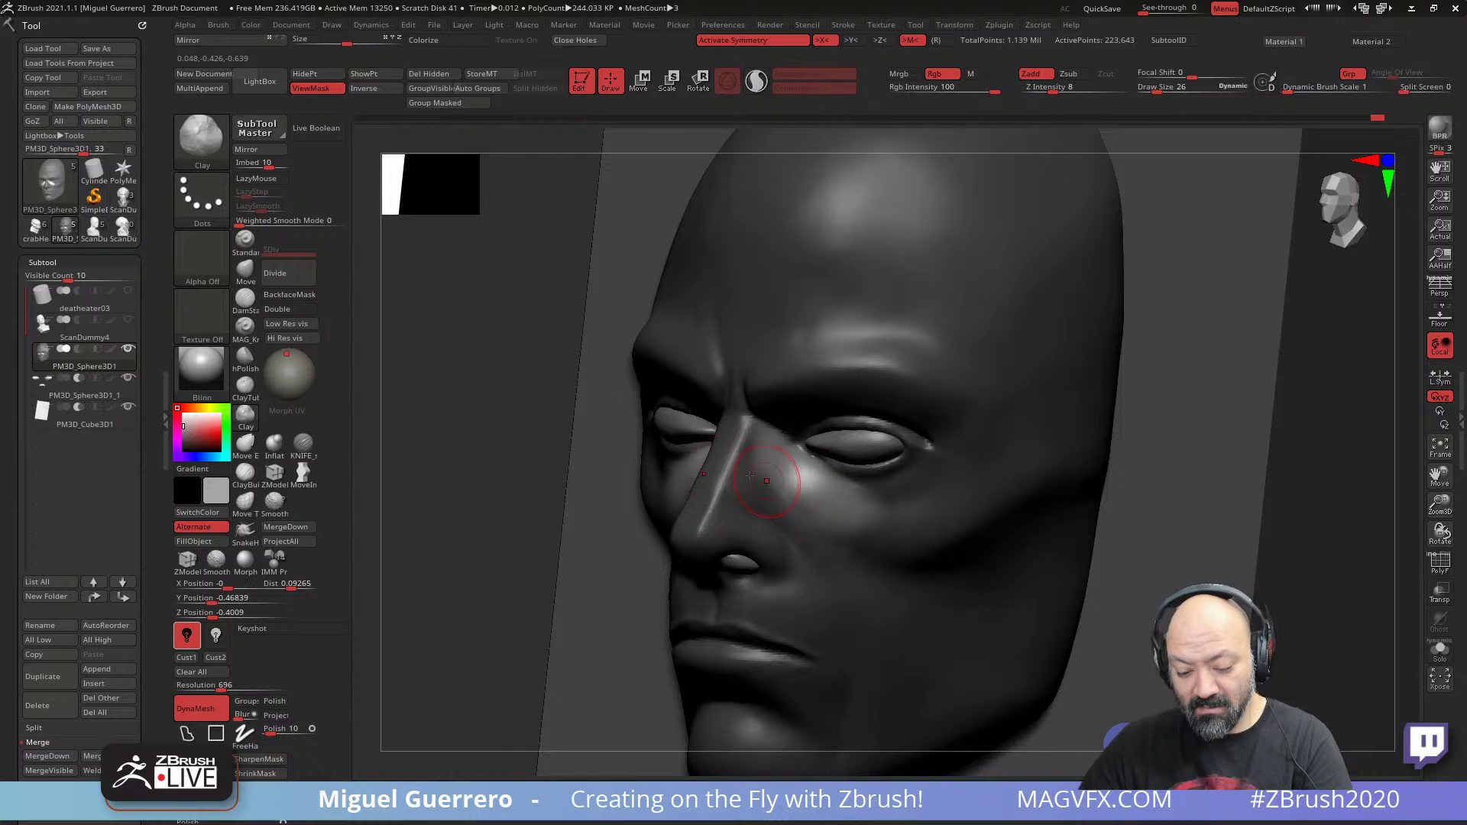
{"action": "mouse_move", "coordinate": [419, 443]}
{"action": "left_mouse_down", "text": "ctrl"}
{"action": "mouse_move", "coordinate": [443, 456]}
{"action": "mouse_move", "coordinate": [444, 422]}
{"action": "left_mouse_up", "text": "ctrl"}
- Adjust the inner lower eyelids with the Move brush at draw size 14 and the upper head outline at draw size 90
{"action": "left_click", "coordinate": [245, 271]}
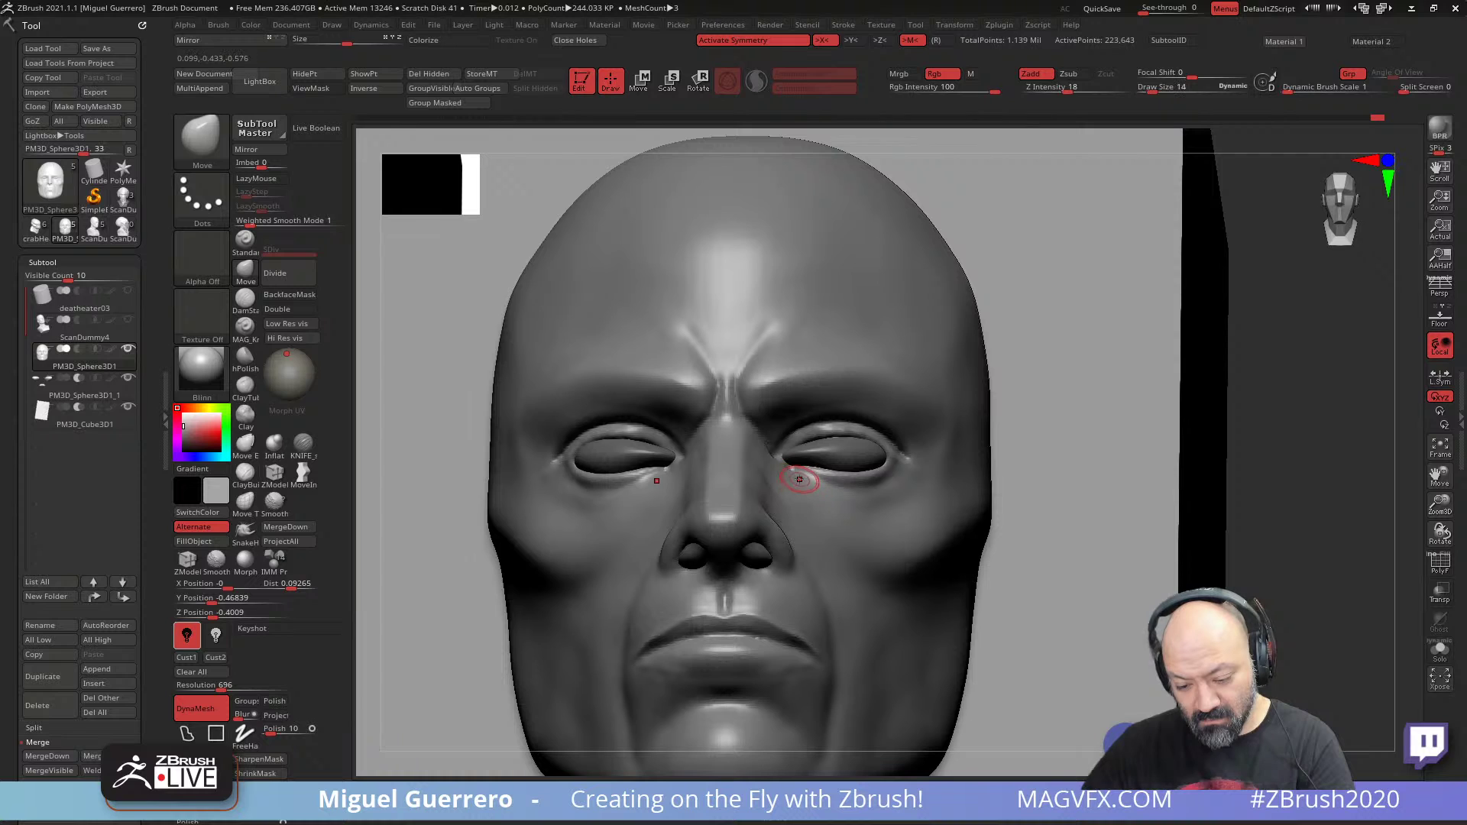
{"action": "left_click_drag", "start_coordinate": [812, 484], "coordinate": [810, 477]}
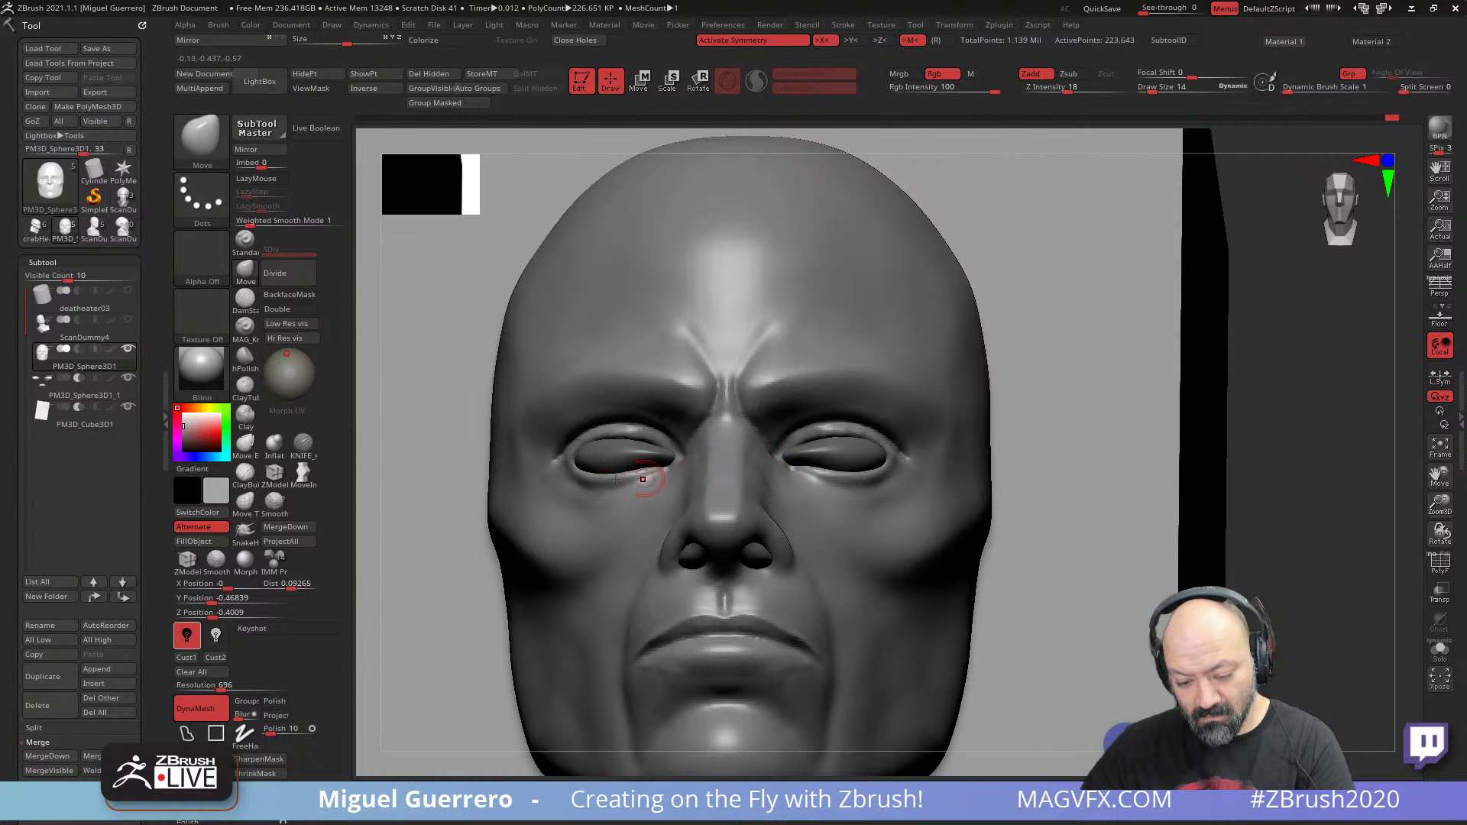
{"action": "mouse_move", "coordinate": [455, 498]}
{"action": "right_mouse_down", "text": "ctrl"}
{"action": "mouse_move", "coordinate": [439, 485]}
{"action": "mouse_move", "coordinate": [482, 460]}
{"action": "right_mouse_up", "text": "ctrl"}
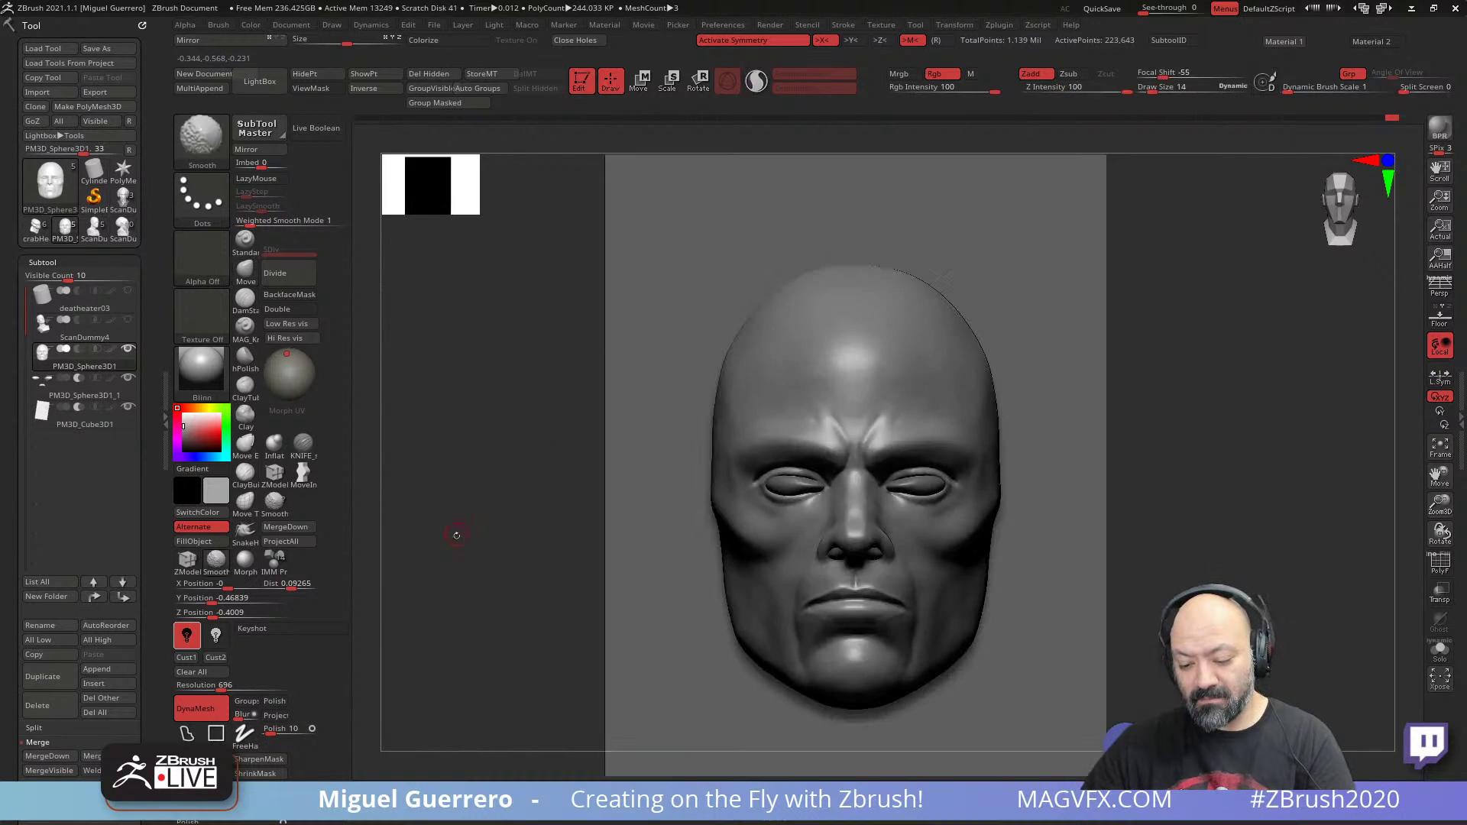
{"action": "right_click_drag", "start_coordinate": [507, 534], "coordinate": [523, 596], "text": "ctrl"}
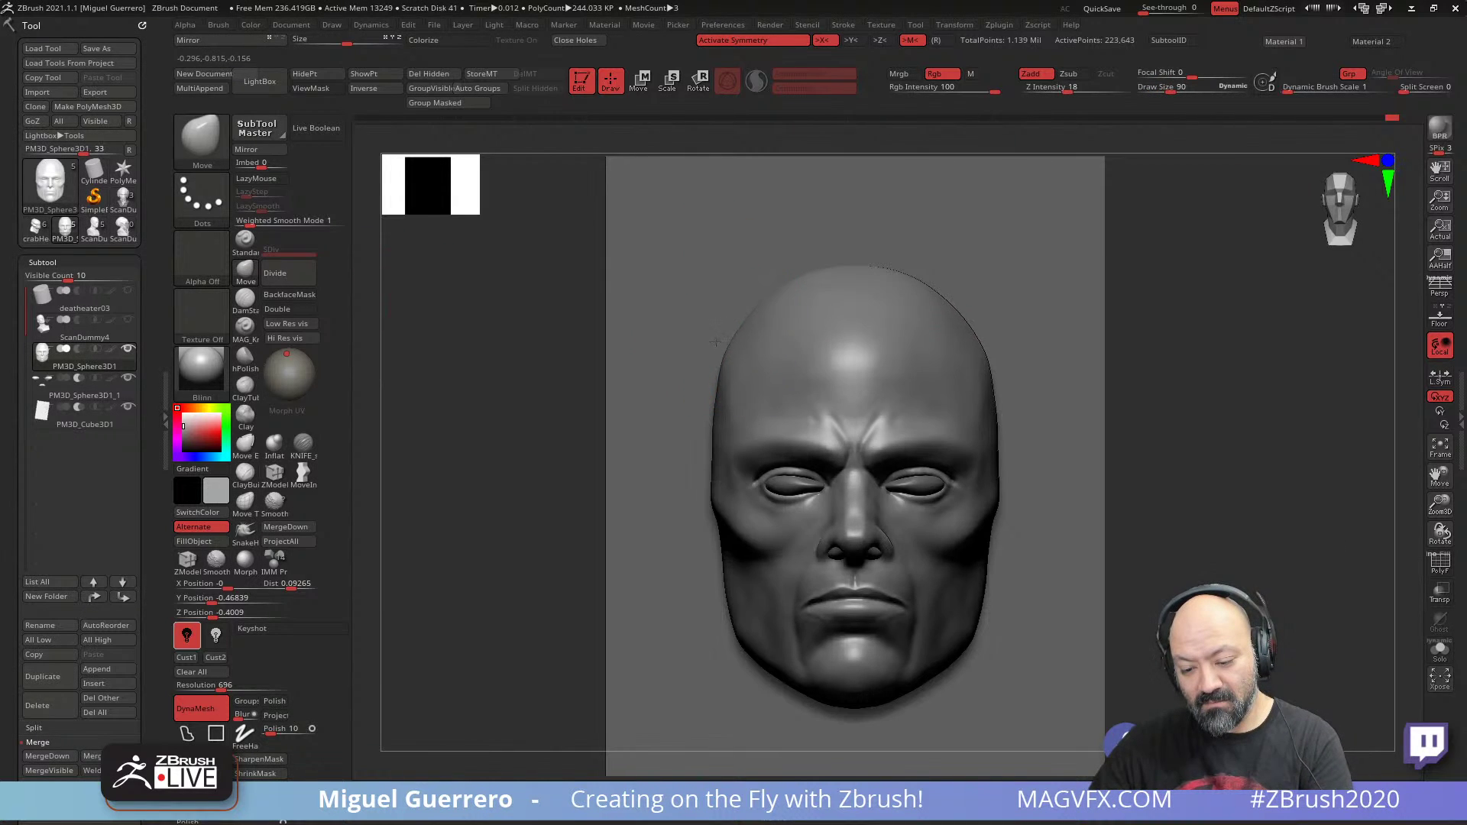
{"action": "left_click_drag", "start_coordinate": [737, 314], "coordinate": [705, 368]}
{"action": "left_click_drag", "start_coordinate": [611, 375], "coordinate": [546, 389], "text": "shift"}
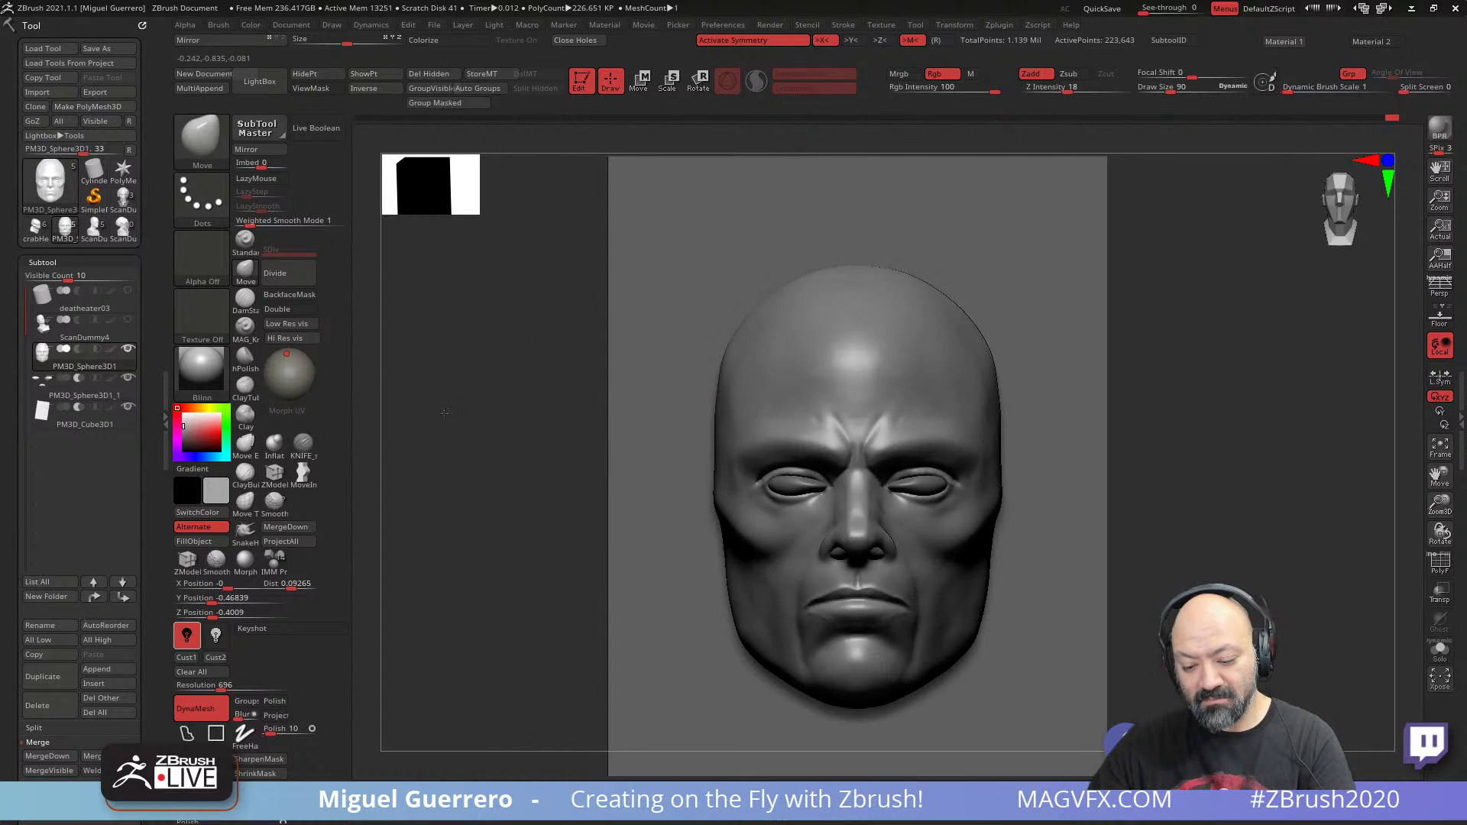
- Aim the light straight at the front of the model and save the tool as deatheater04
{"action": "left_click_drag", "start_coordinate": [486, 428], "coordinate": [509, 589]}
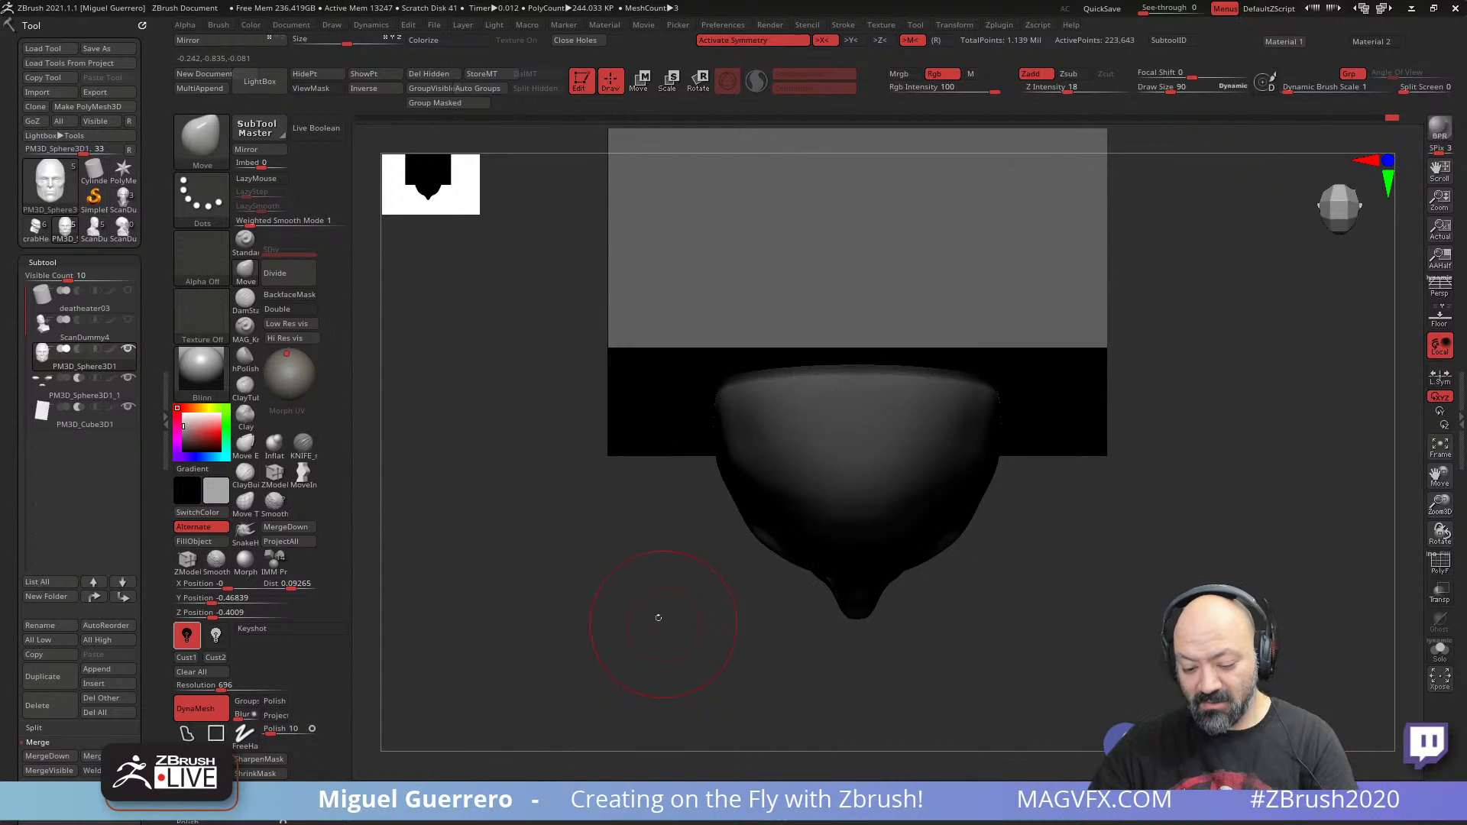
{"action": "left_click", "coordinate": [286, 373]}
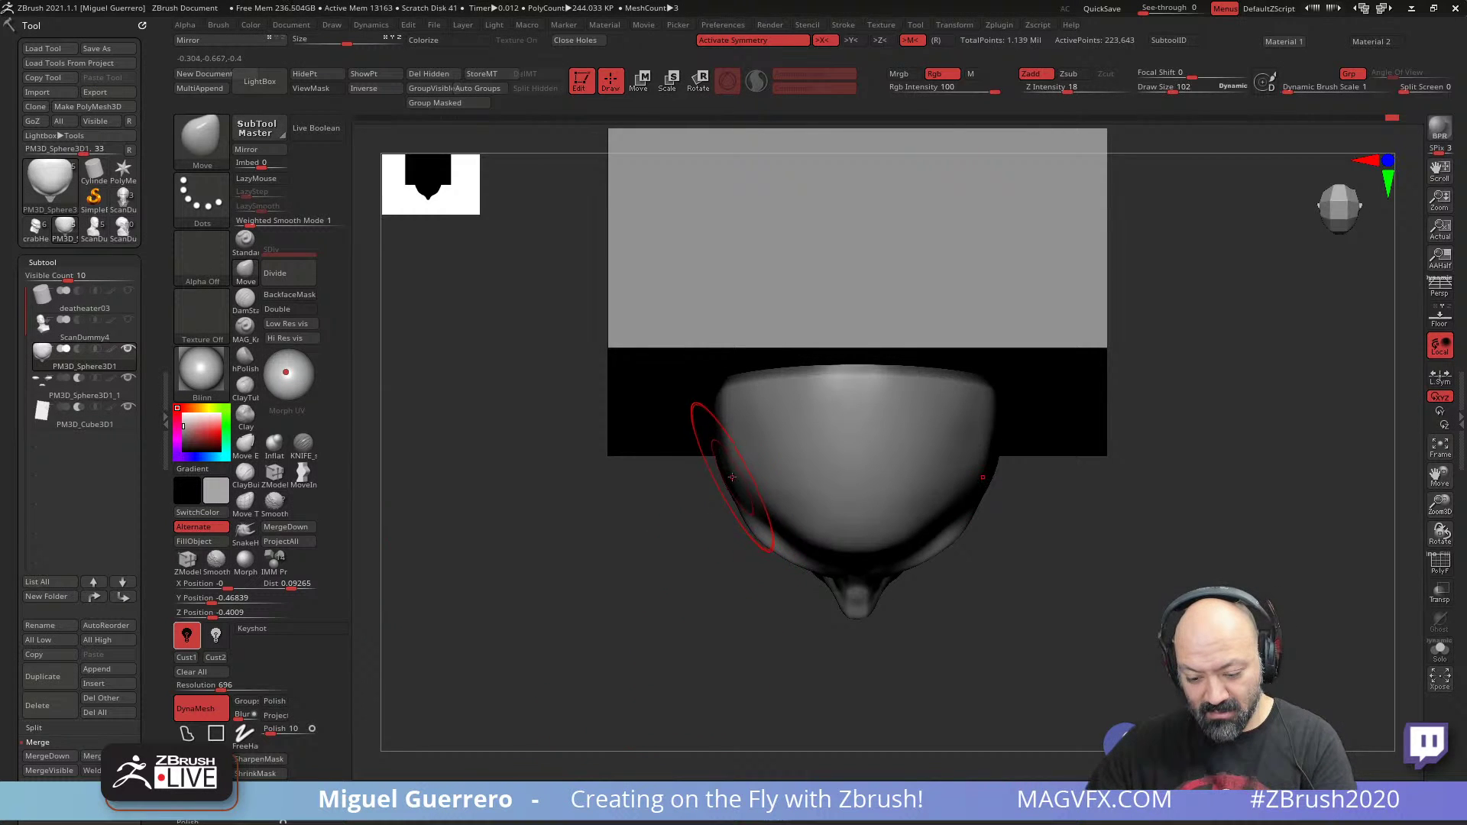
{"action": "mouse_move", "coordinate": [511, 650]}
{"action": "left_mouse_down"}
{"action": "mouse_move", "coordinate": [527, 528]}
{"action": "mouse_move", "coordinate": [520, 405]}
{"action": "mouse_move", "coordinate": [462, 491]}
{"action": "mouse_move", "coordinate": [500, 520]}
{"action": "left_mouse_up"}
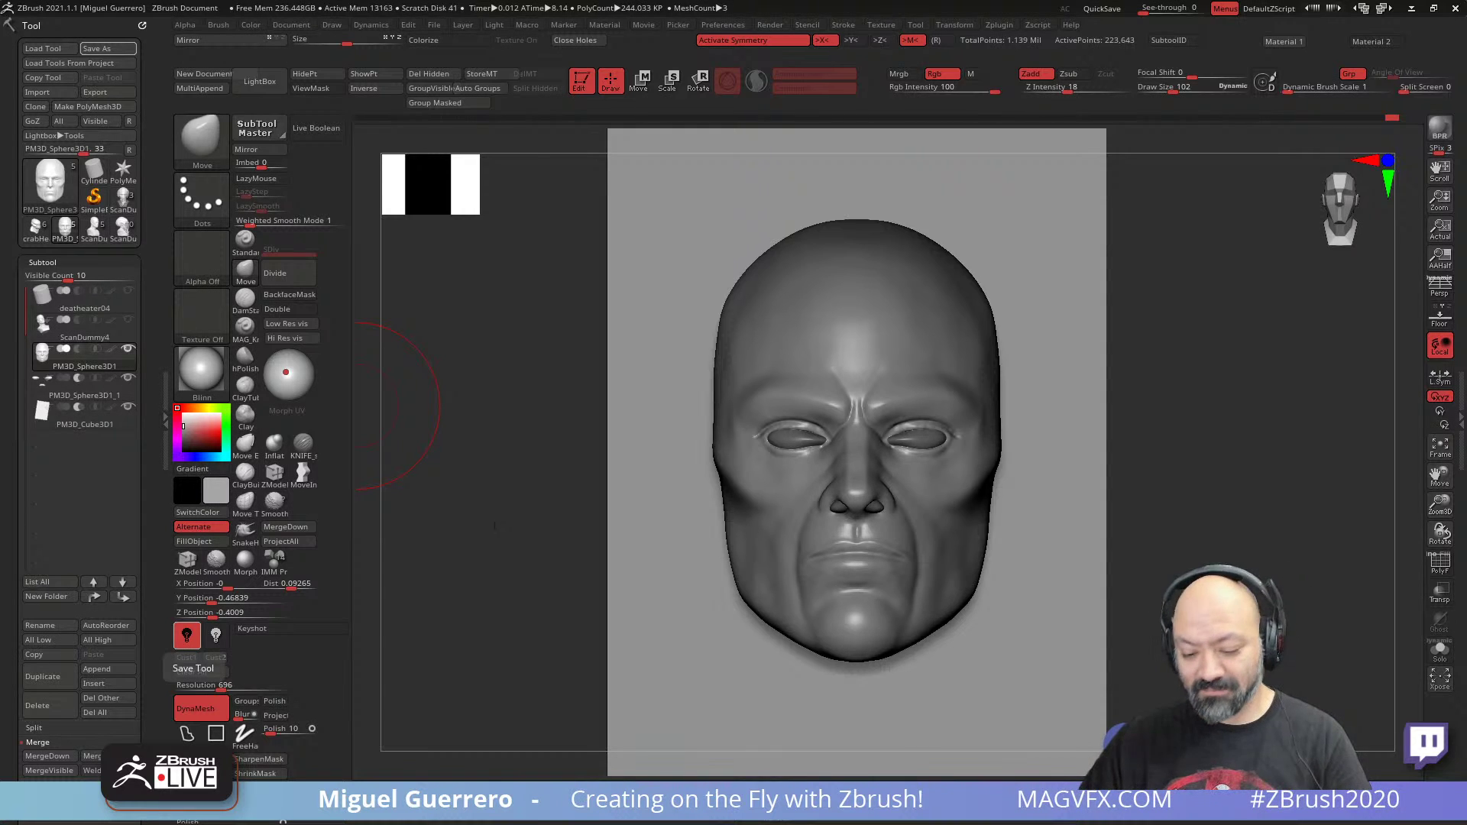
{"action": "left_click_drag", "start_coordinate": [495, 525], "coordinate": [467, 533]}
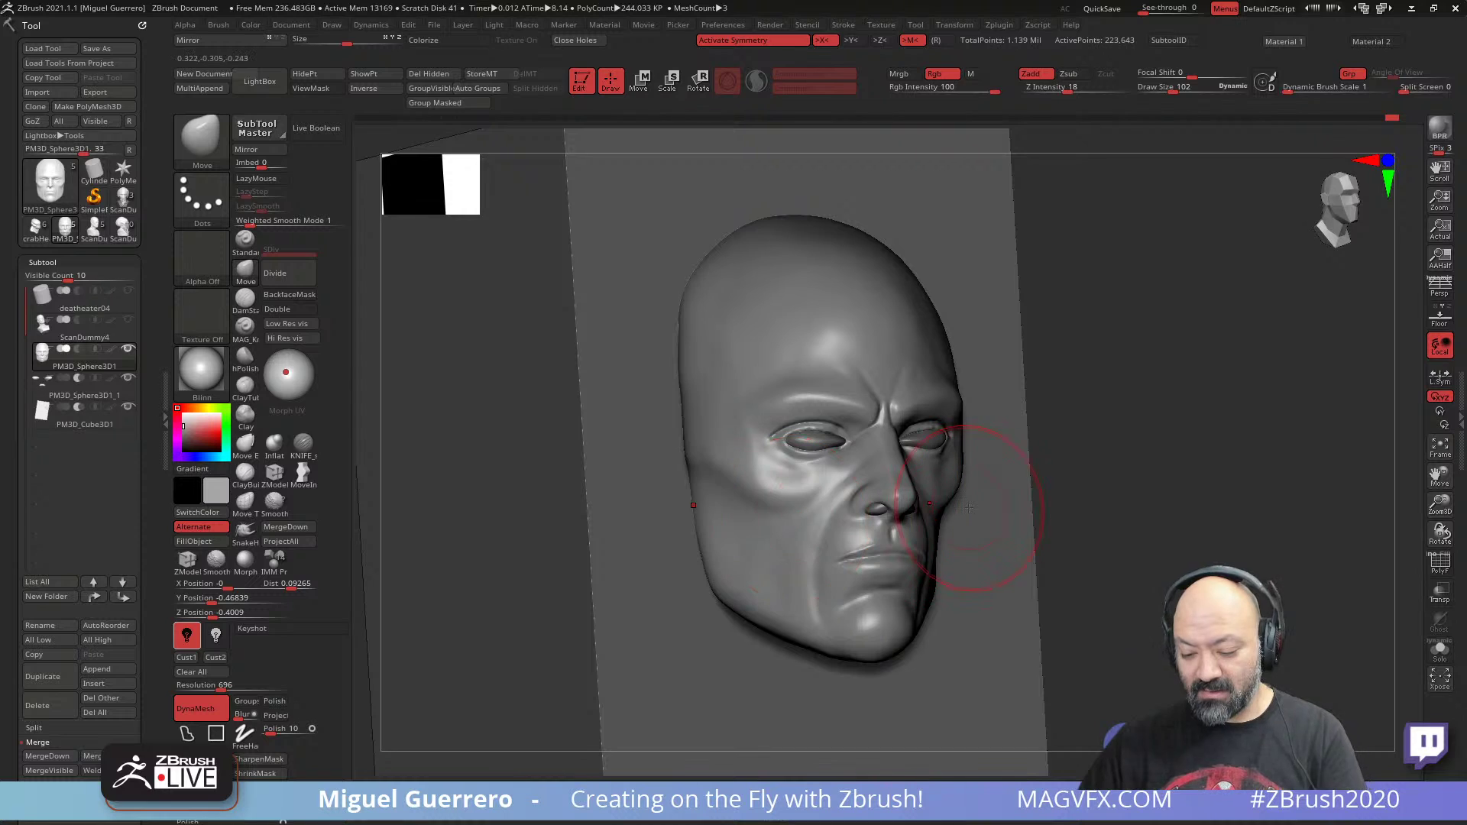
{"action": "left_click_drag", "start_coordinate": [1089, 538], "coordinate": [1104, 558], "text": "shift"}
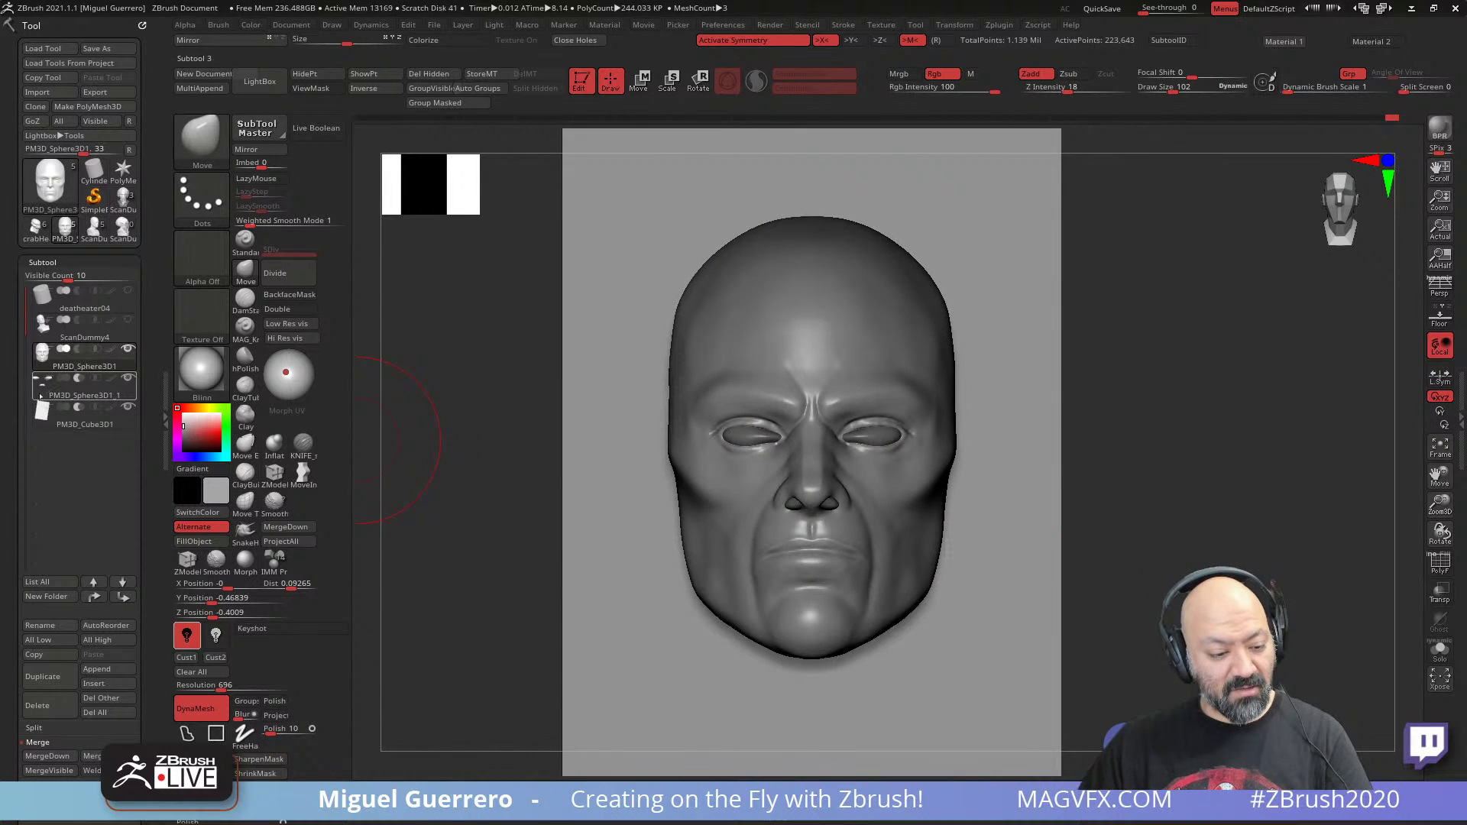
- Turn on Live Boolean and make a boolean mesh from the face and its cutter subtools
{"action": "left_click", "coordinate": [318, 128]}
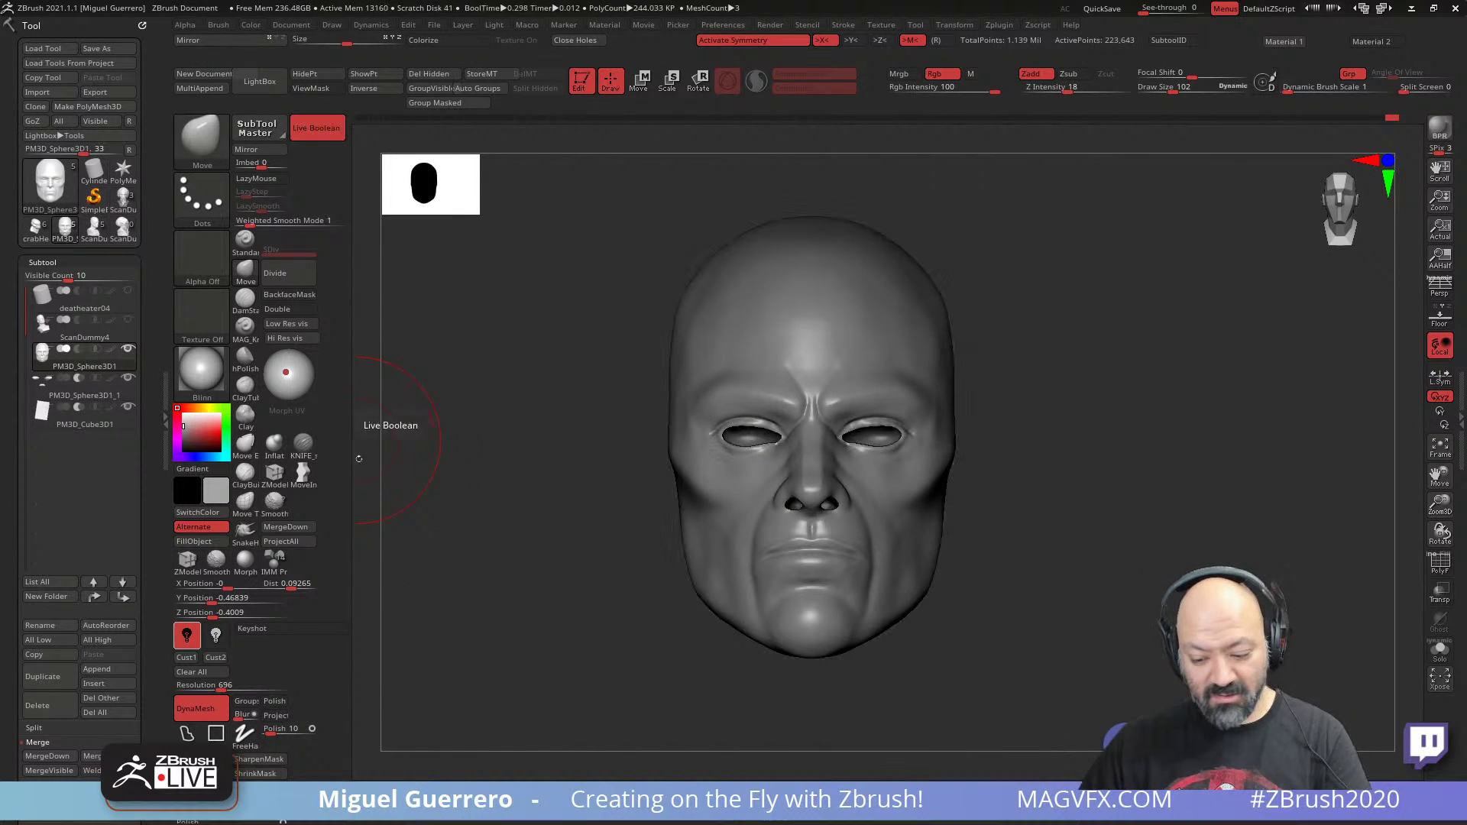
{"action": "left_click_drag", "start_coordinate": [450, 556], "coordinate": [444, 576]}
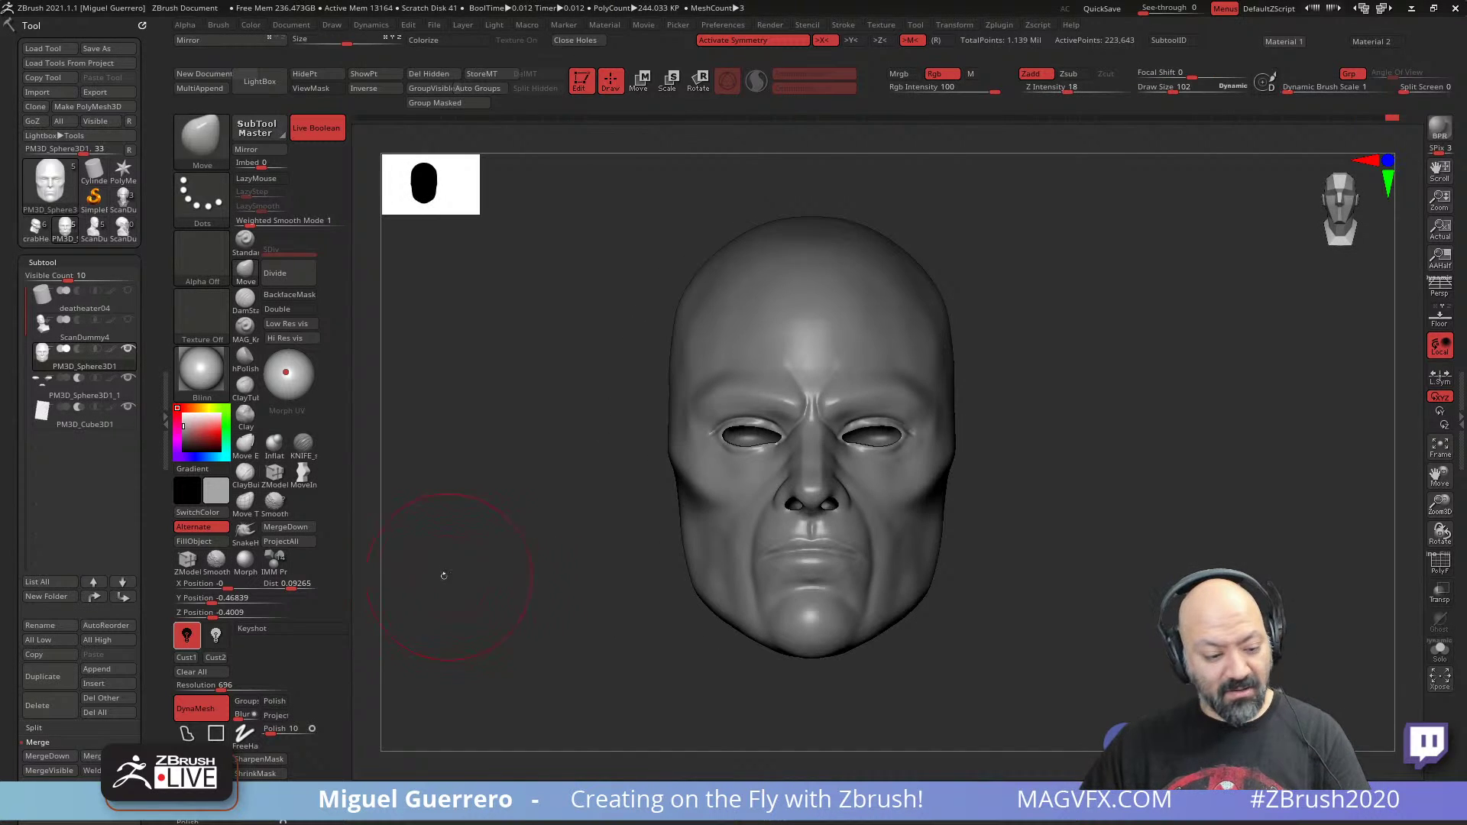
{"action": "scroll", "coordinate": [21, 730], "scroll_direction": "down", "scroll_amount": 1}
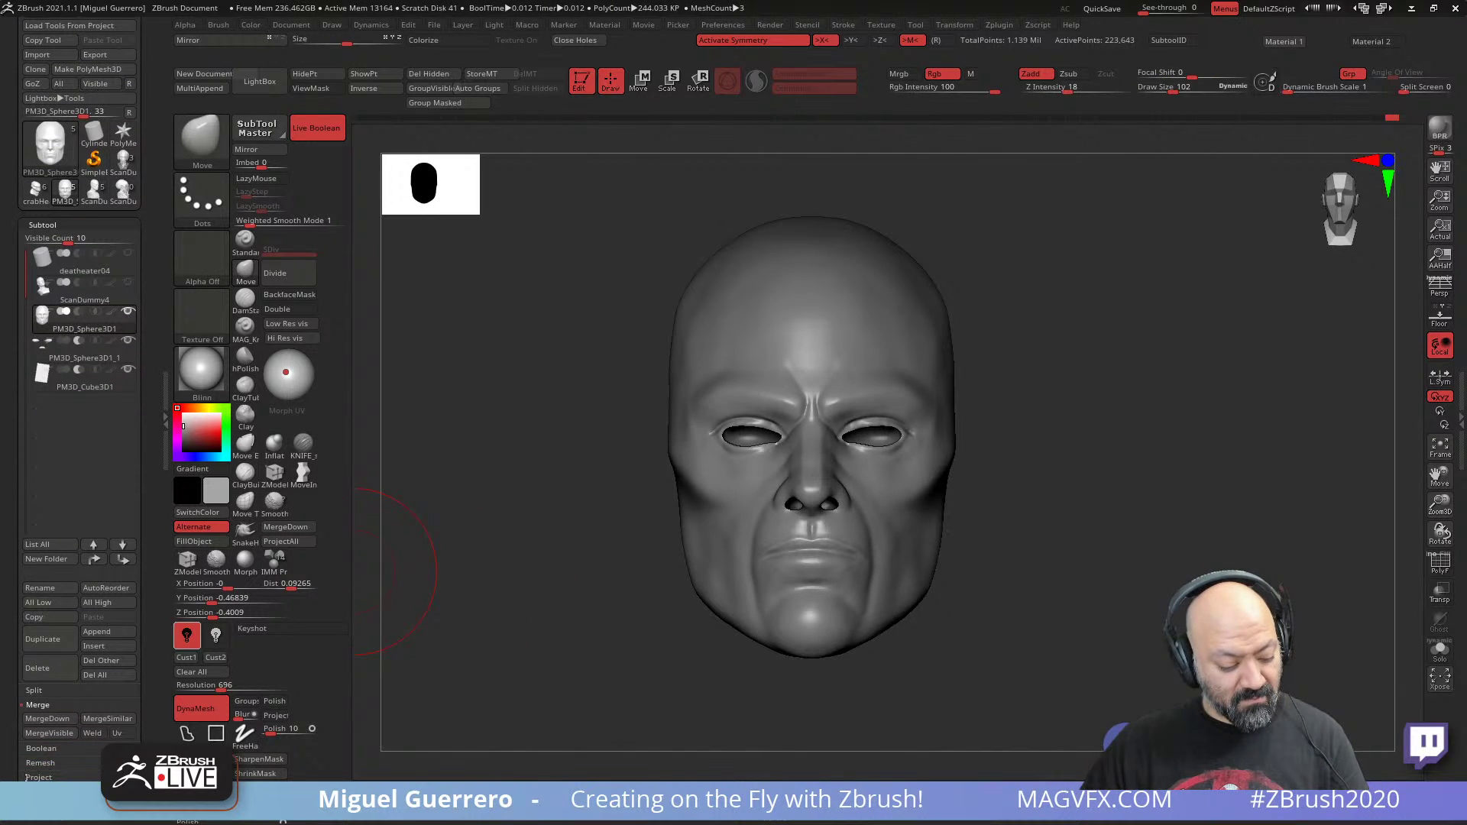
{"action": "left_click", "coordinate": [41, 748]}
{"action": "left_click", "coordinate": [69, 733]}
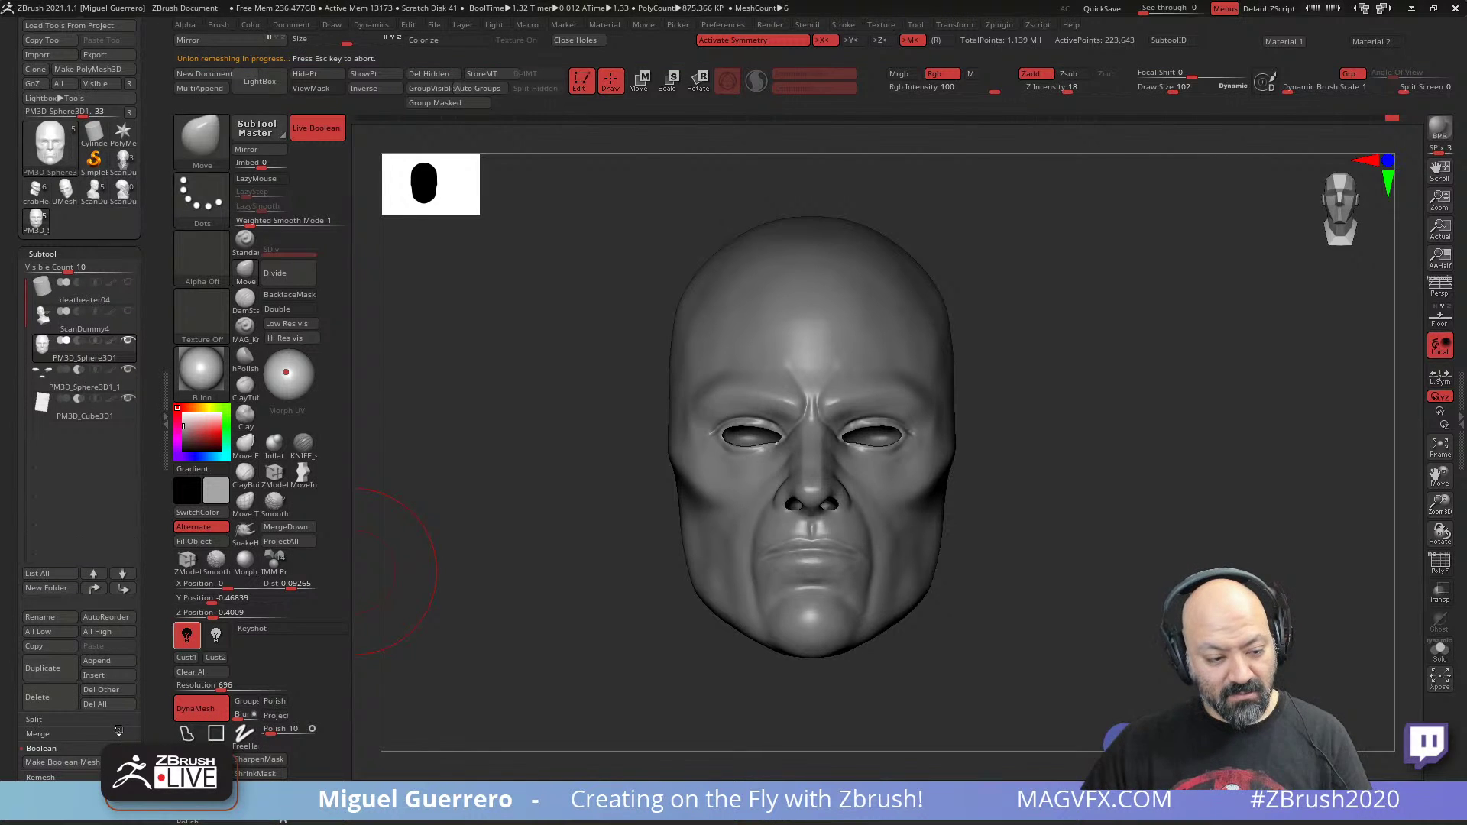
- Append the boolean result UMesh_PM3D_Sphere3D2 as a subtool, turn off Live Boolean and show only that mesh
{"action": "left_click", "coordinate": [90, 660]}
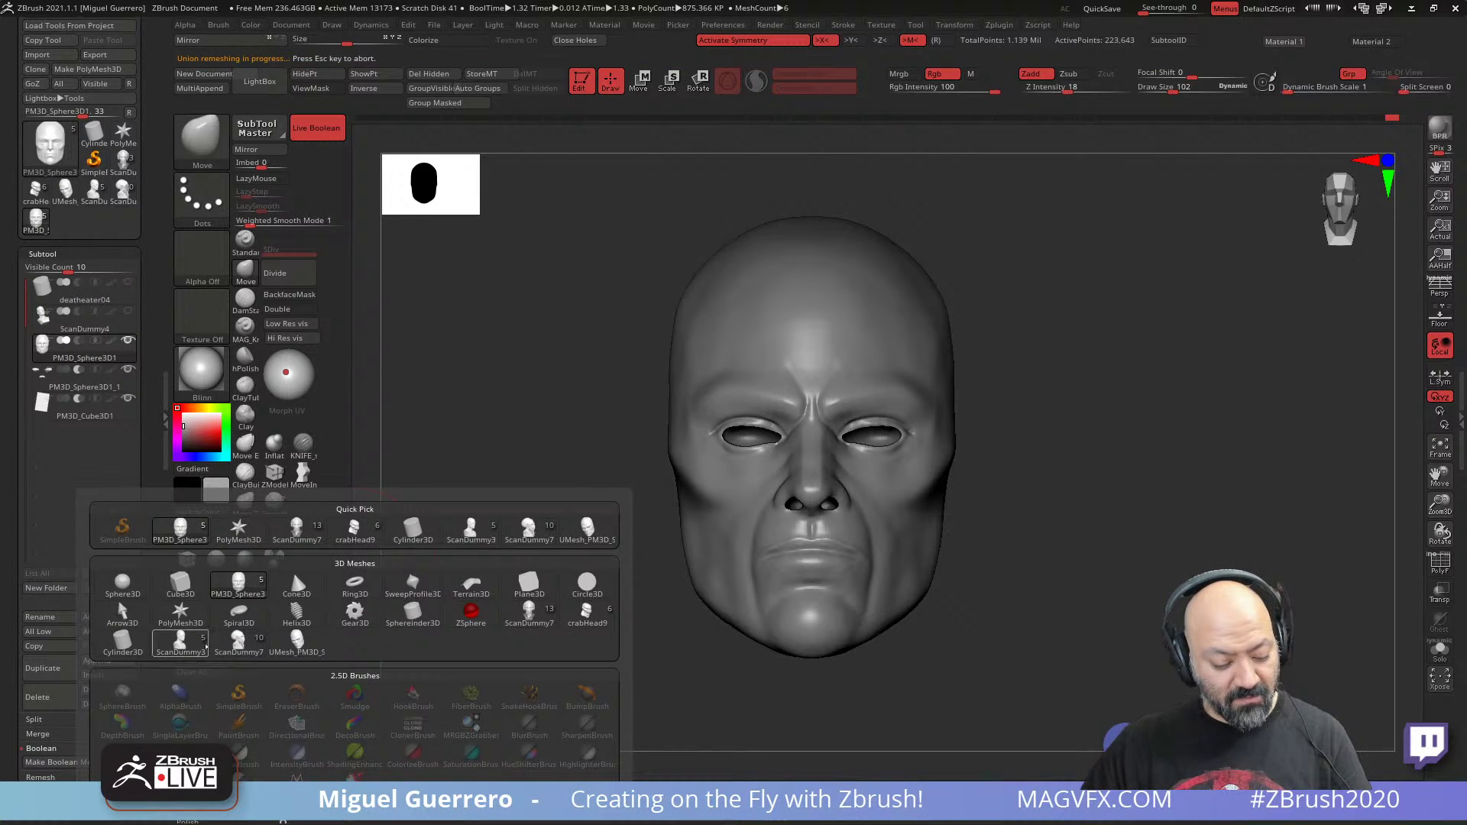
{"action": "left_click", "coordinate": [588, 531]}
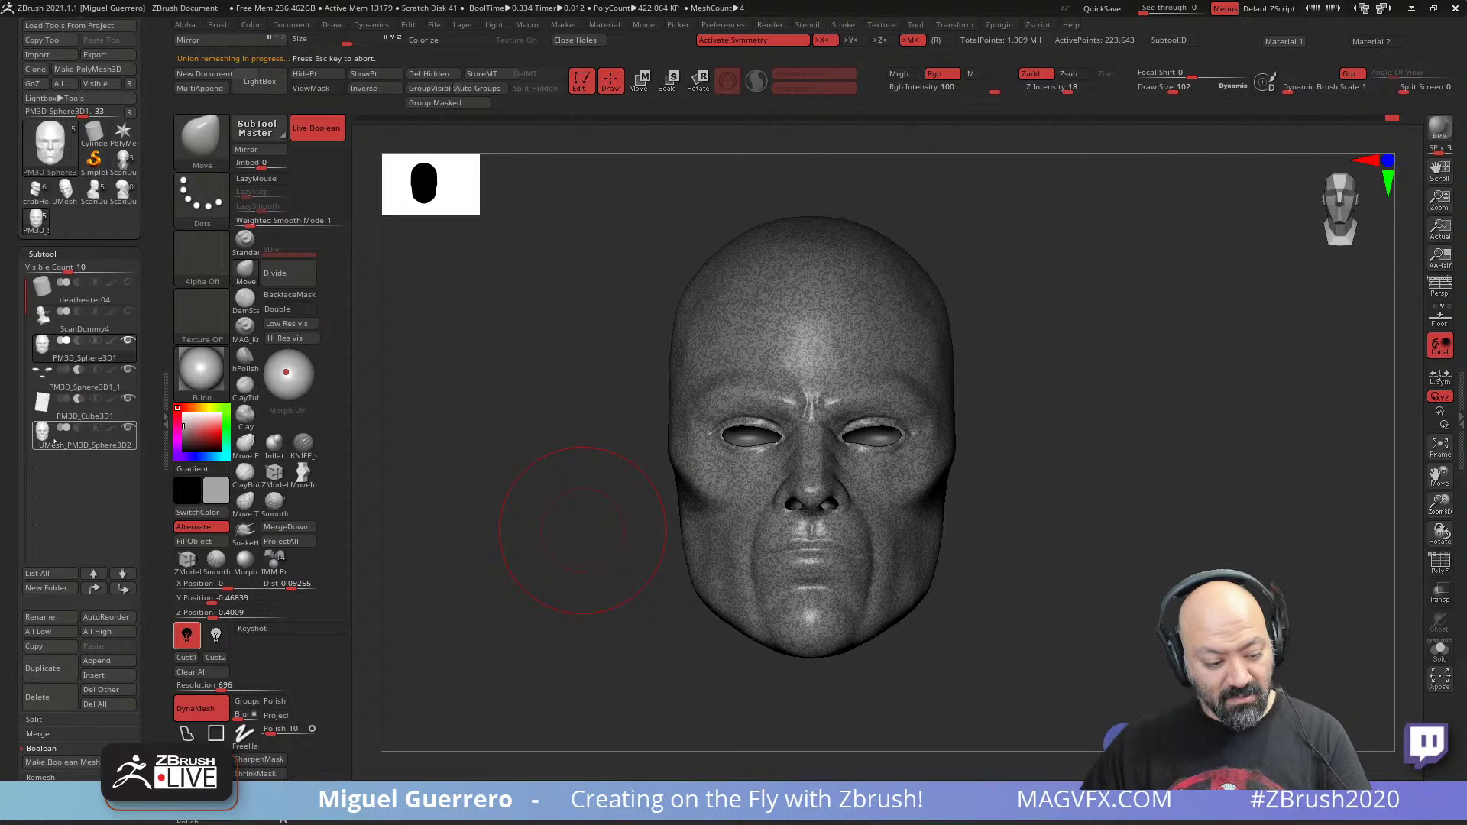
{"action": "left_click", "coordinate": [80, 378]}
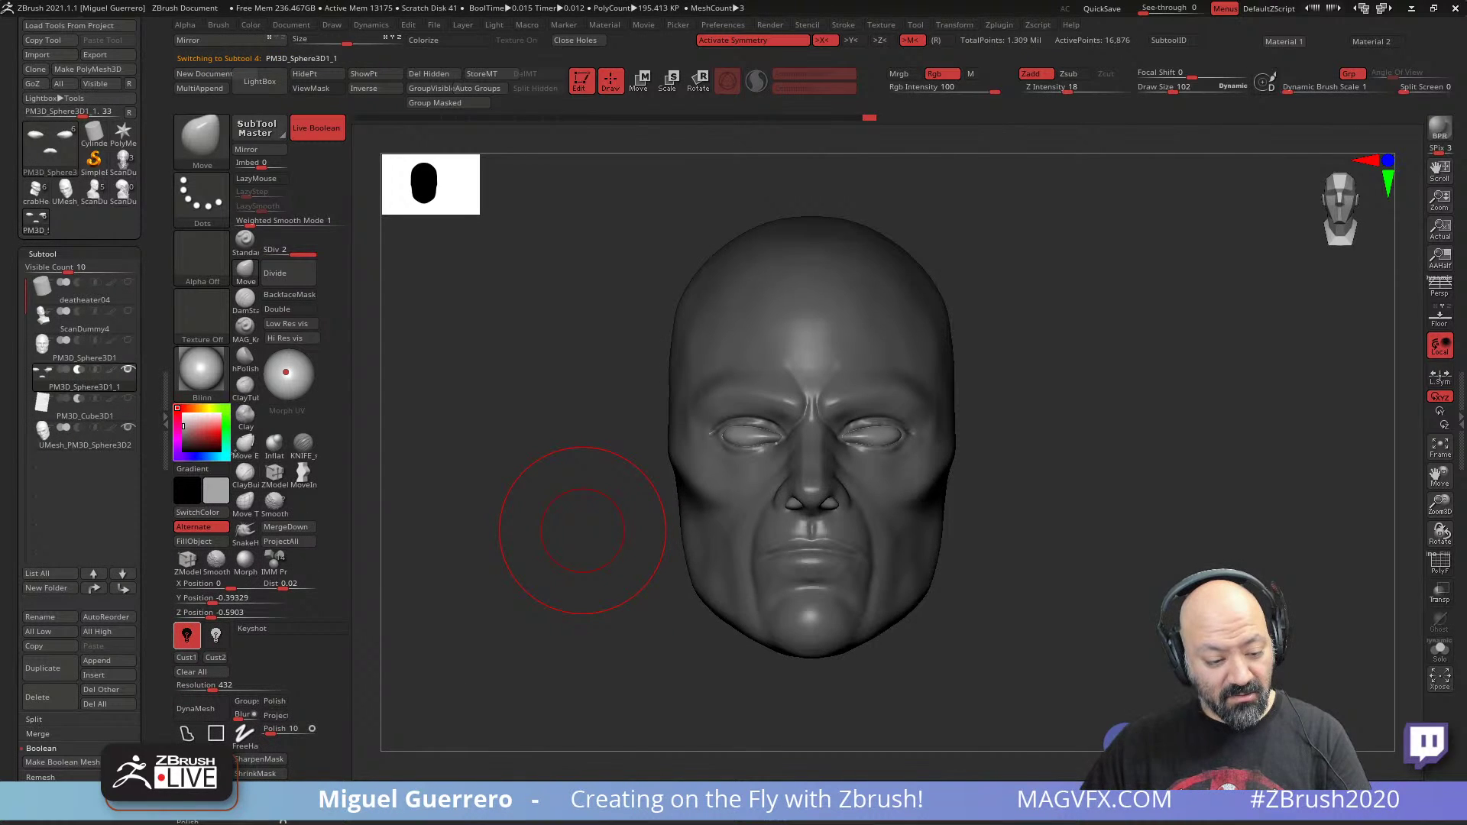
{"action": "left_click", "coordinate": [305, 131]}
{"action": "left_click_drag", "start_coordinate": [514, 442], "coordinate": [360, 356]}
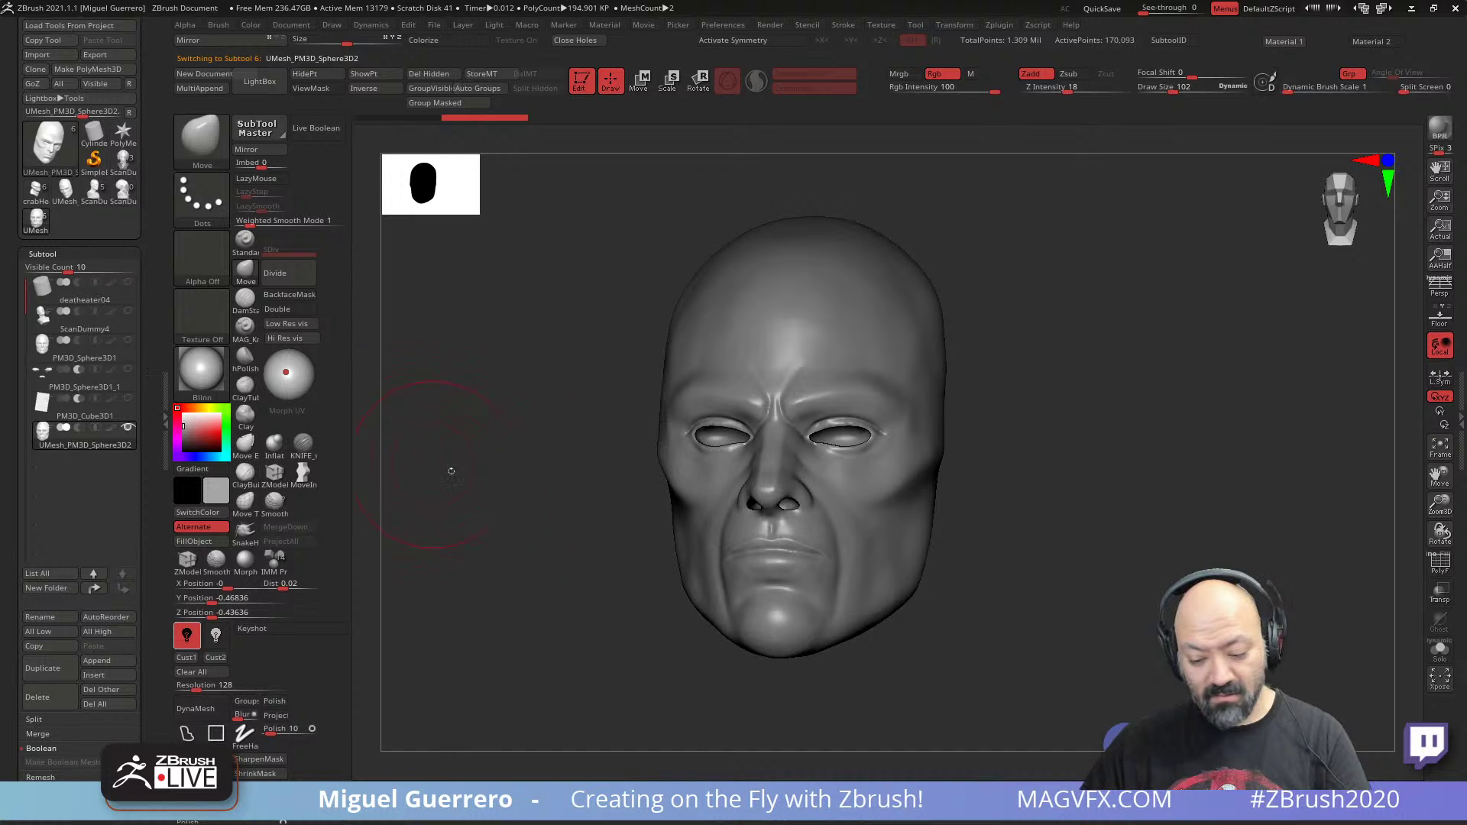
{"action": "left_click_drag", "start_coordinate": [449, 468], "coordinate": [508, 622]}
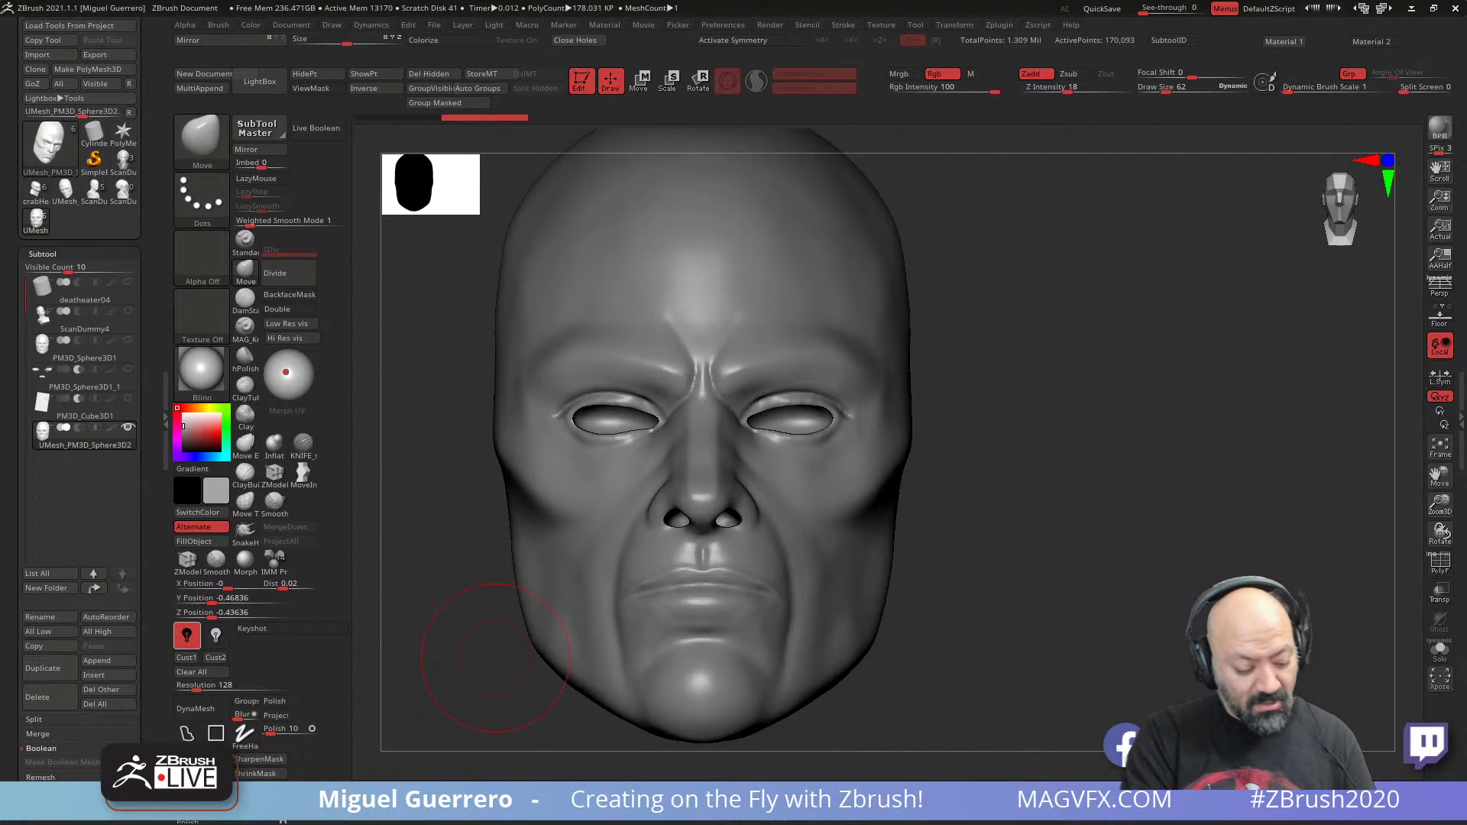
{"action": "left_click_drag", "start_coordinate": [363, 620], "coordinate": [437, 424]}
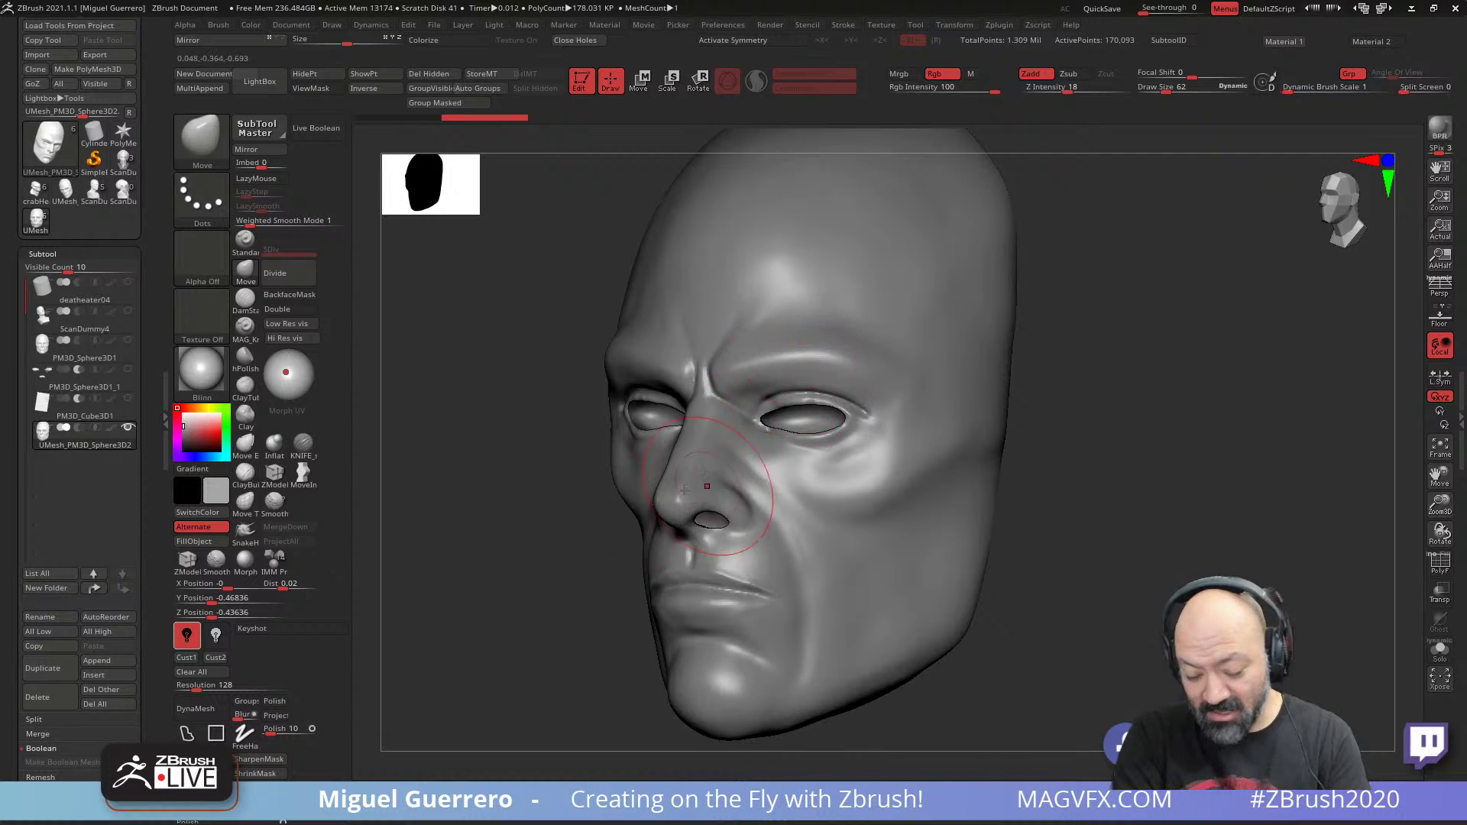
- Duplicate the boolean result mesh as a new subtool and isolate the copy in Solo mode
{"action": "left_click_drag", "start_coordinate": [563, 532], "coordinate": [521, 546]}
{"action": "scroll", "coordinate": [69, 535], "scroll_direction": "down", "scroll_amount": 3}
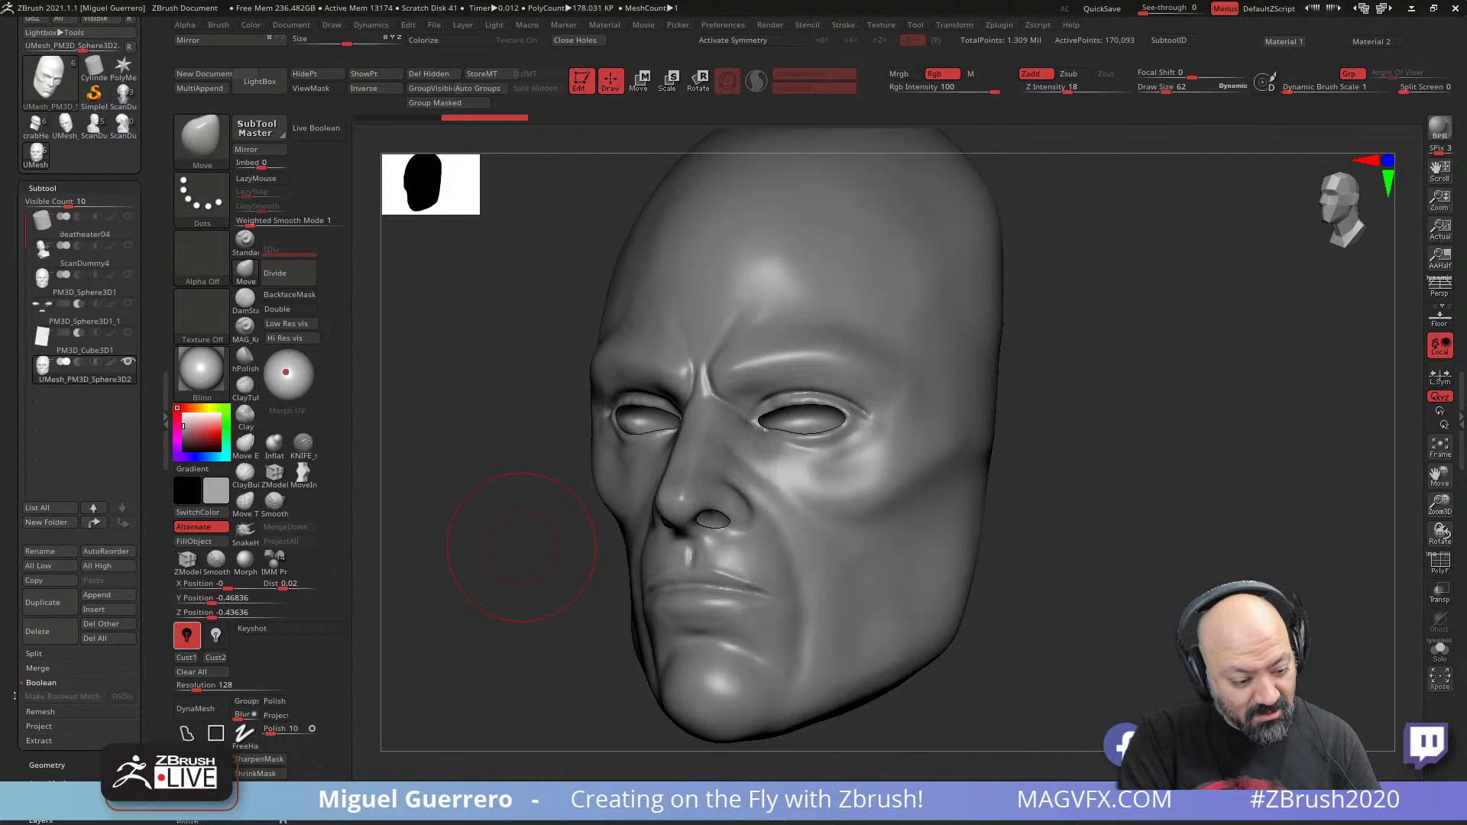
{"action": "left_click", "coordinate": [42, 602]}
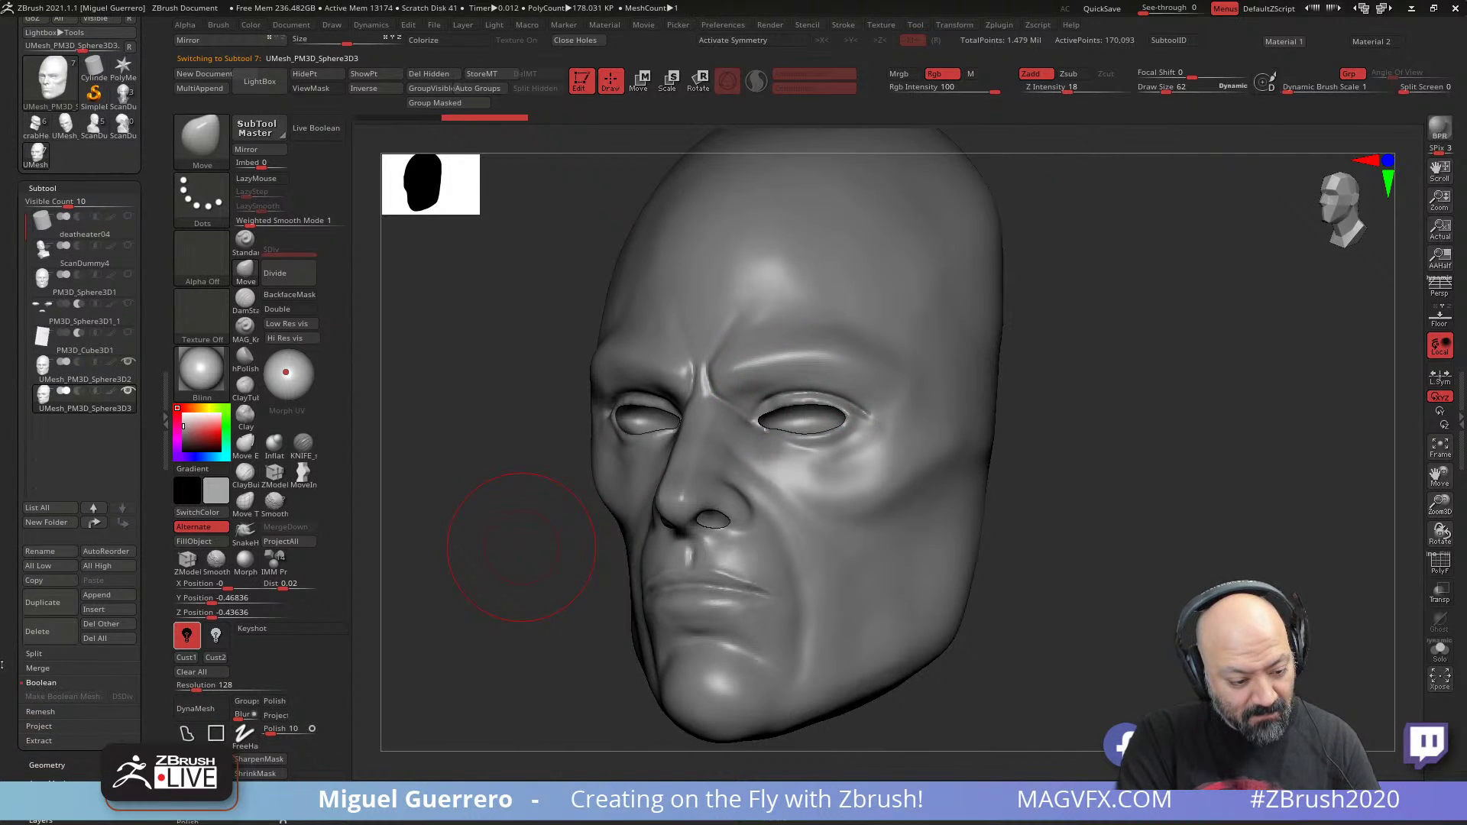
{"action": "scroll", "coordinate": [155, 470], "scroll_direction": "down", "scroll_amount": 2}
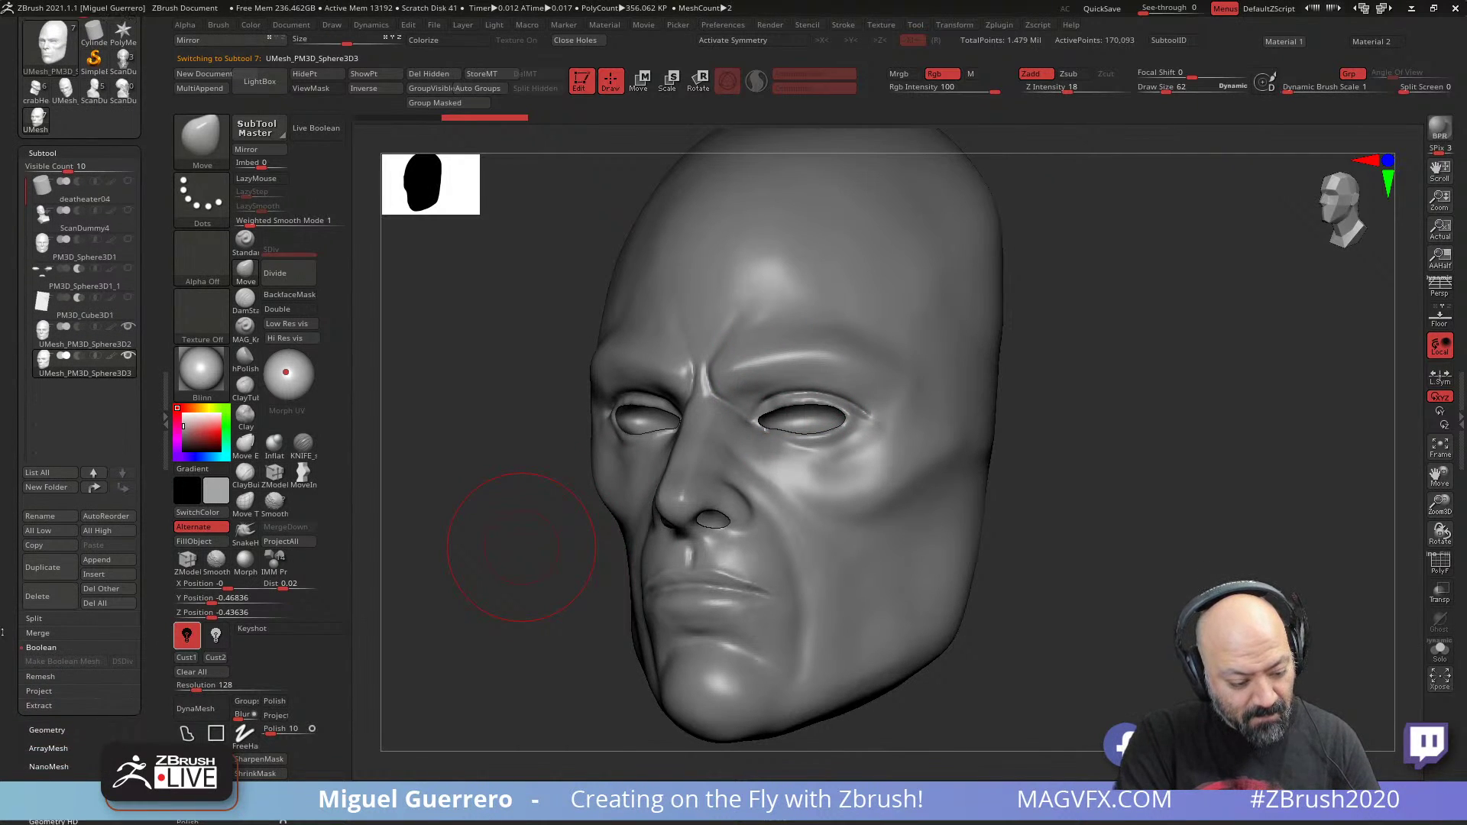
{"action": "left_click", "coordinate": [1440, 644]}
{"action": "left_click_drag", "start_coordinate": [439, 636], "coordinate": [382, 643]}
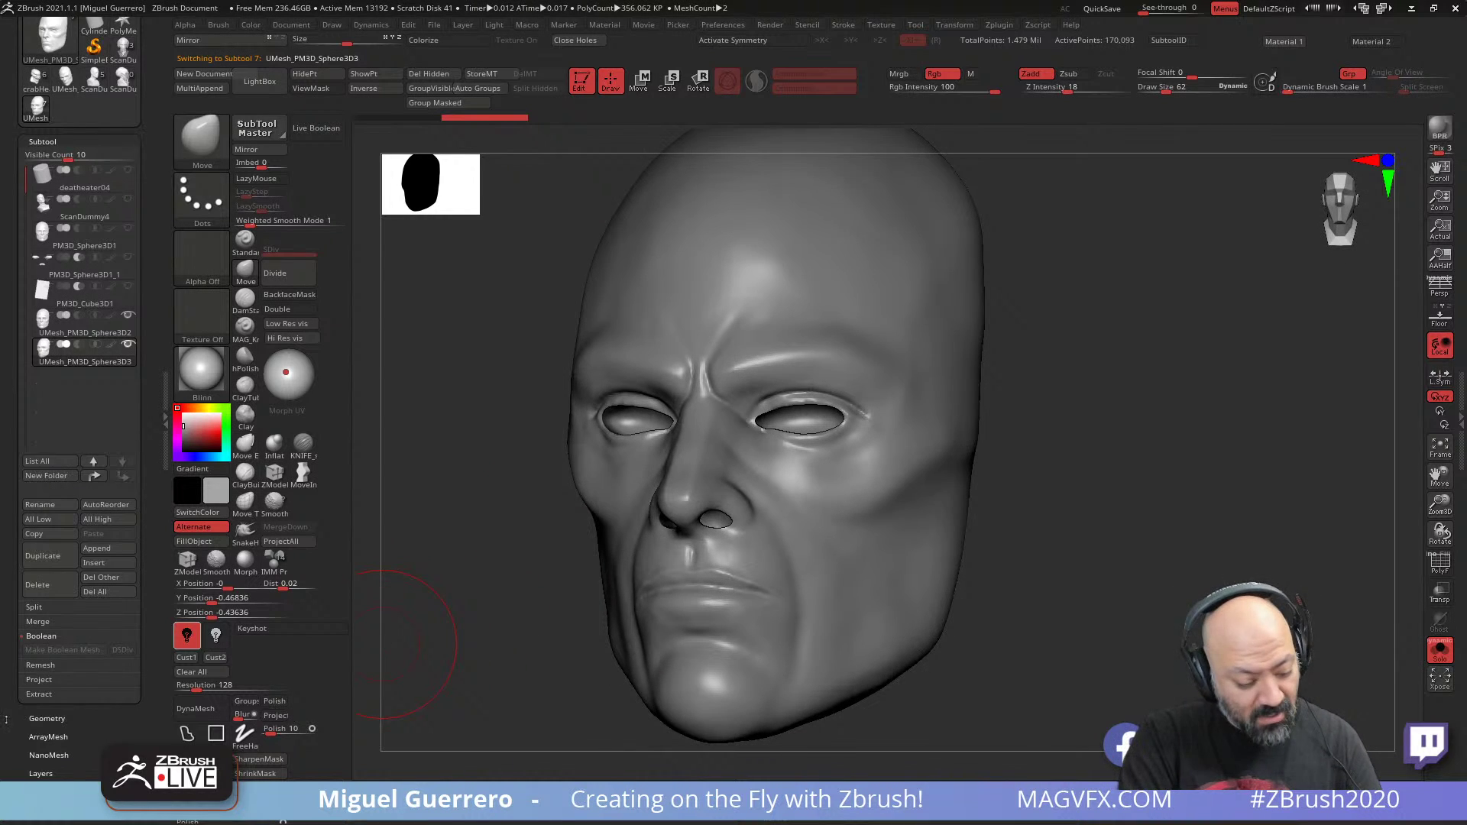
- ZRemesh the duplicated head with a target polygon count of 5 and Adapt turned on
{"action": "scroll", "coordinate": [46, 724], "scroll_direction": "down", "scroll_amount": 4}
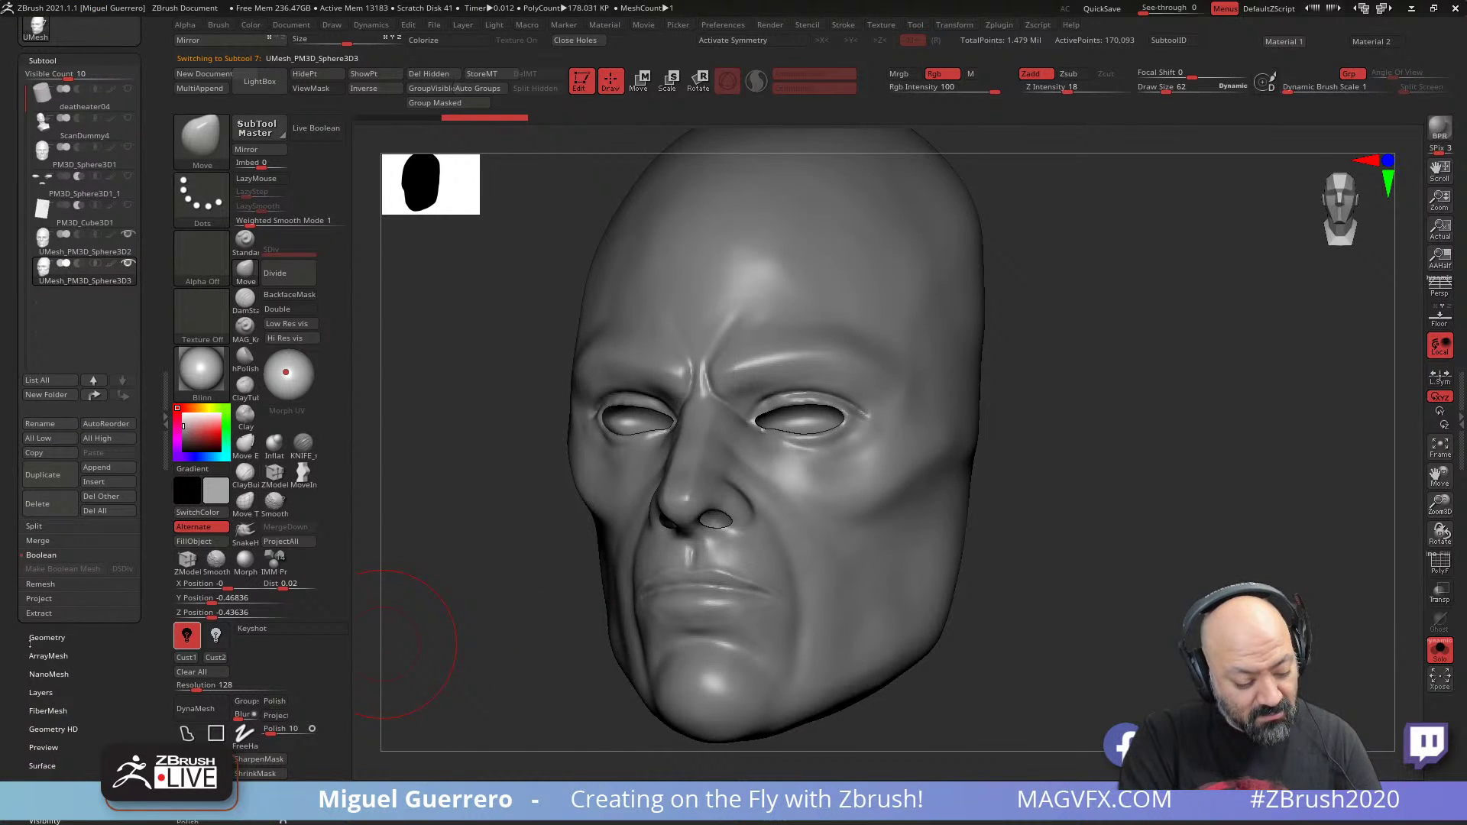
{"action": "left_click", "coordinate": [35, 639]}
{"action": "left_click", "coordinate": [43, 312]}
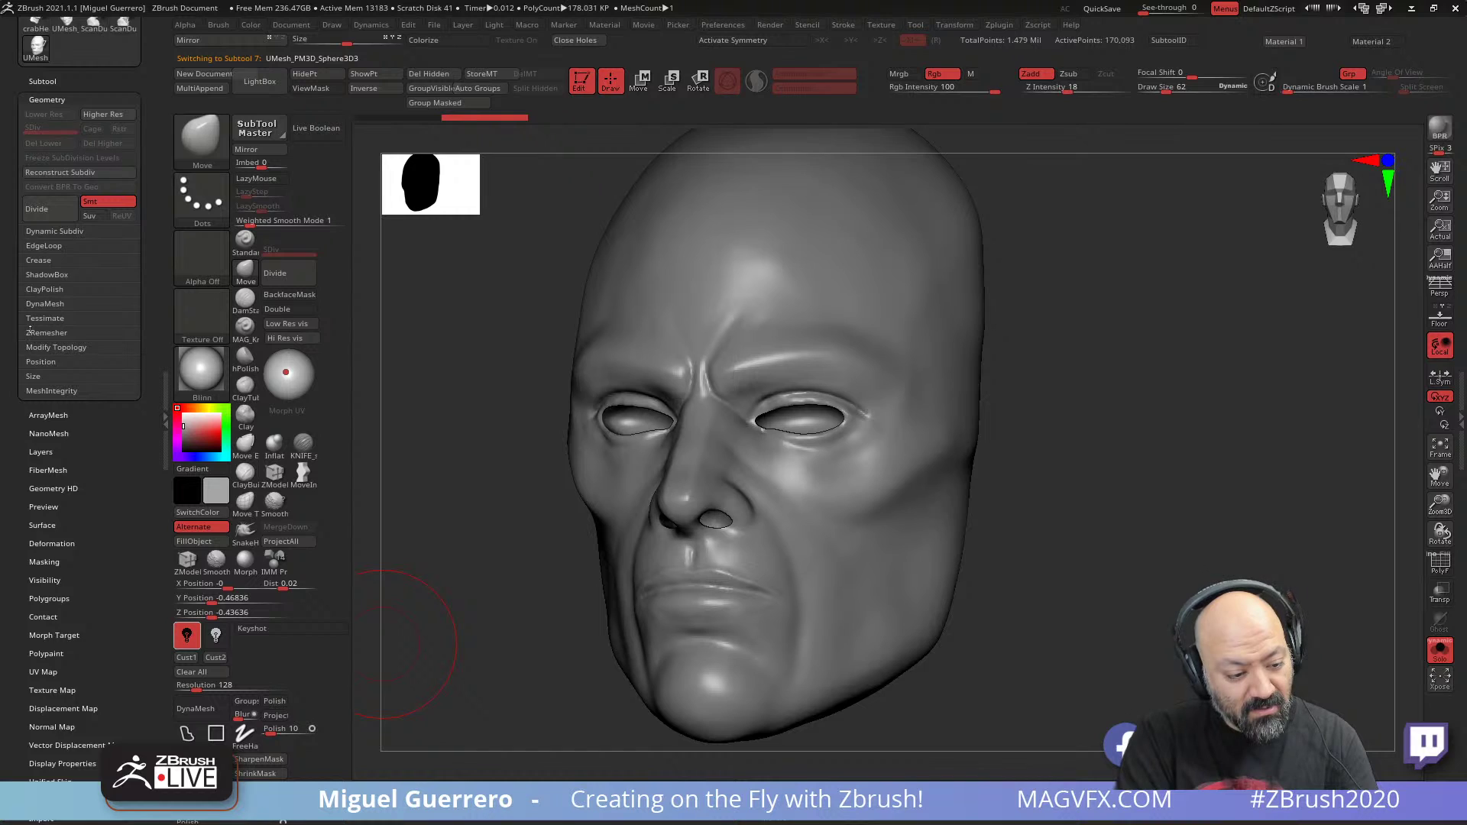
{"action": "left_click", "coordinate": [74, 355]}
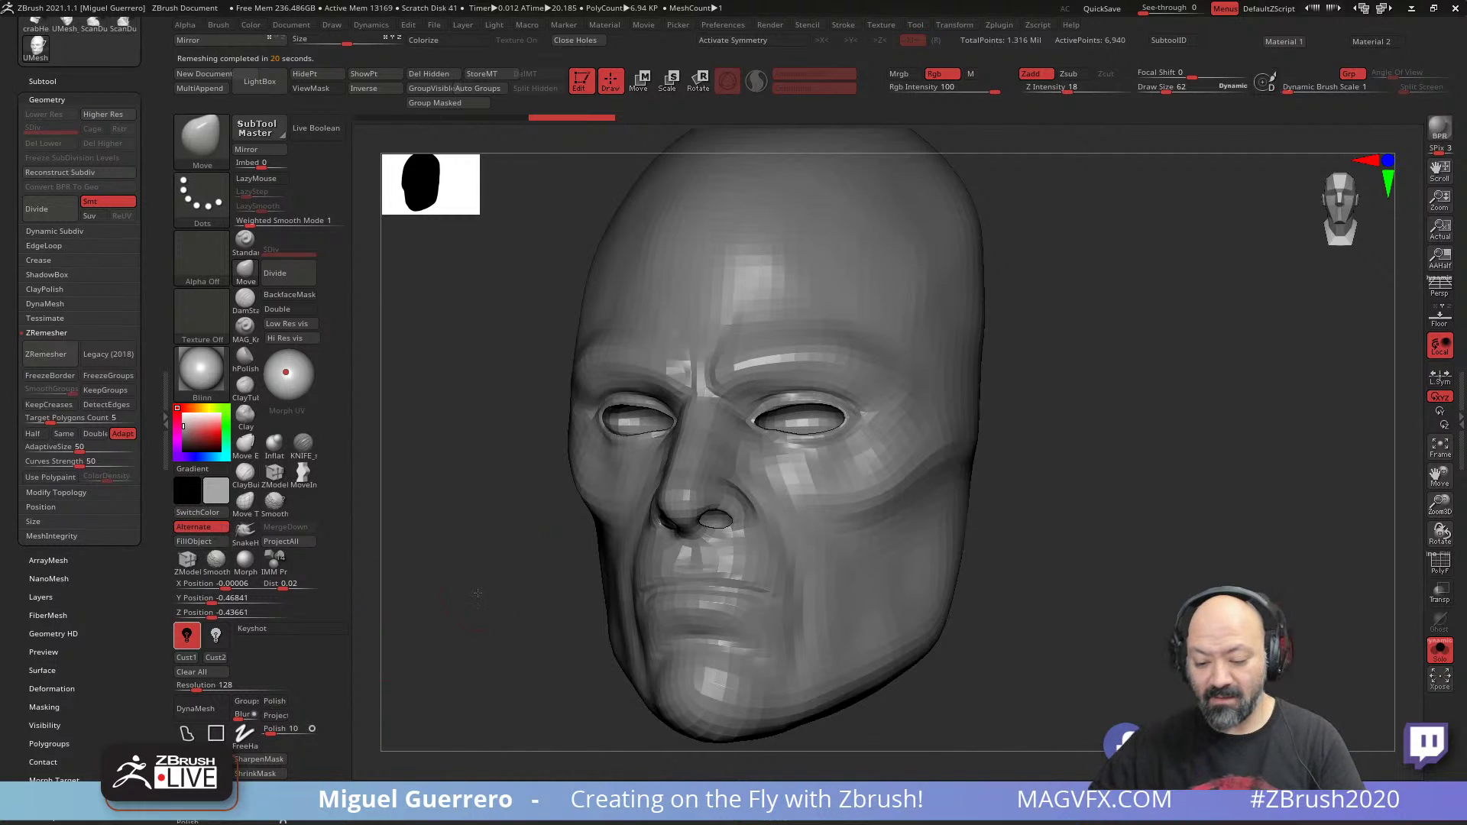
{"action": "left_click_drag", "start_coordinate": [405, 644], "coordinate": [500, 625]}
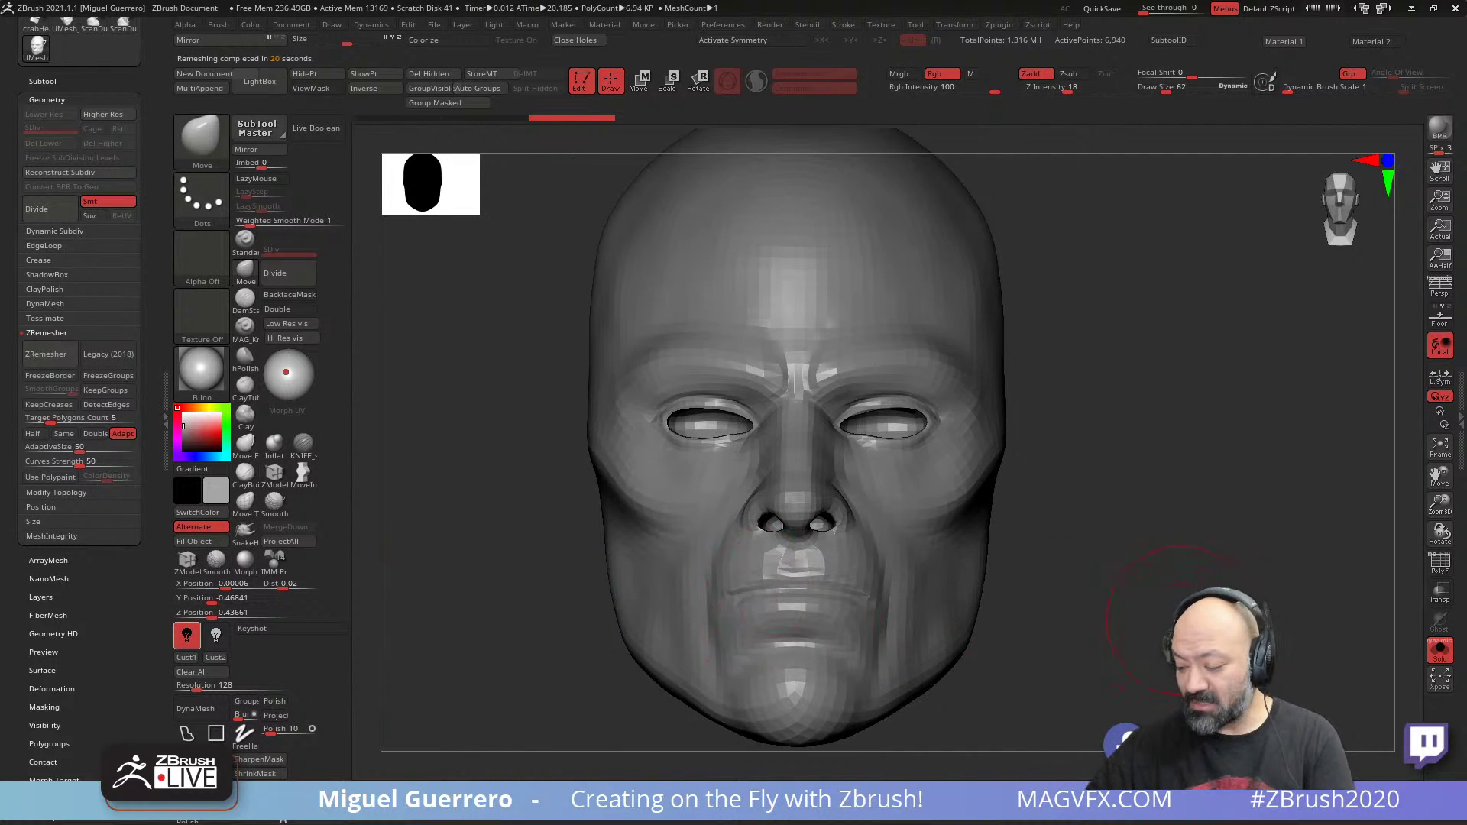
- Show the polygon wireframe and examine the remeshed topology around the brow, eyes and nose
{"action": "left_click", "coordinate": [1440, 566]}
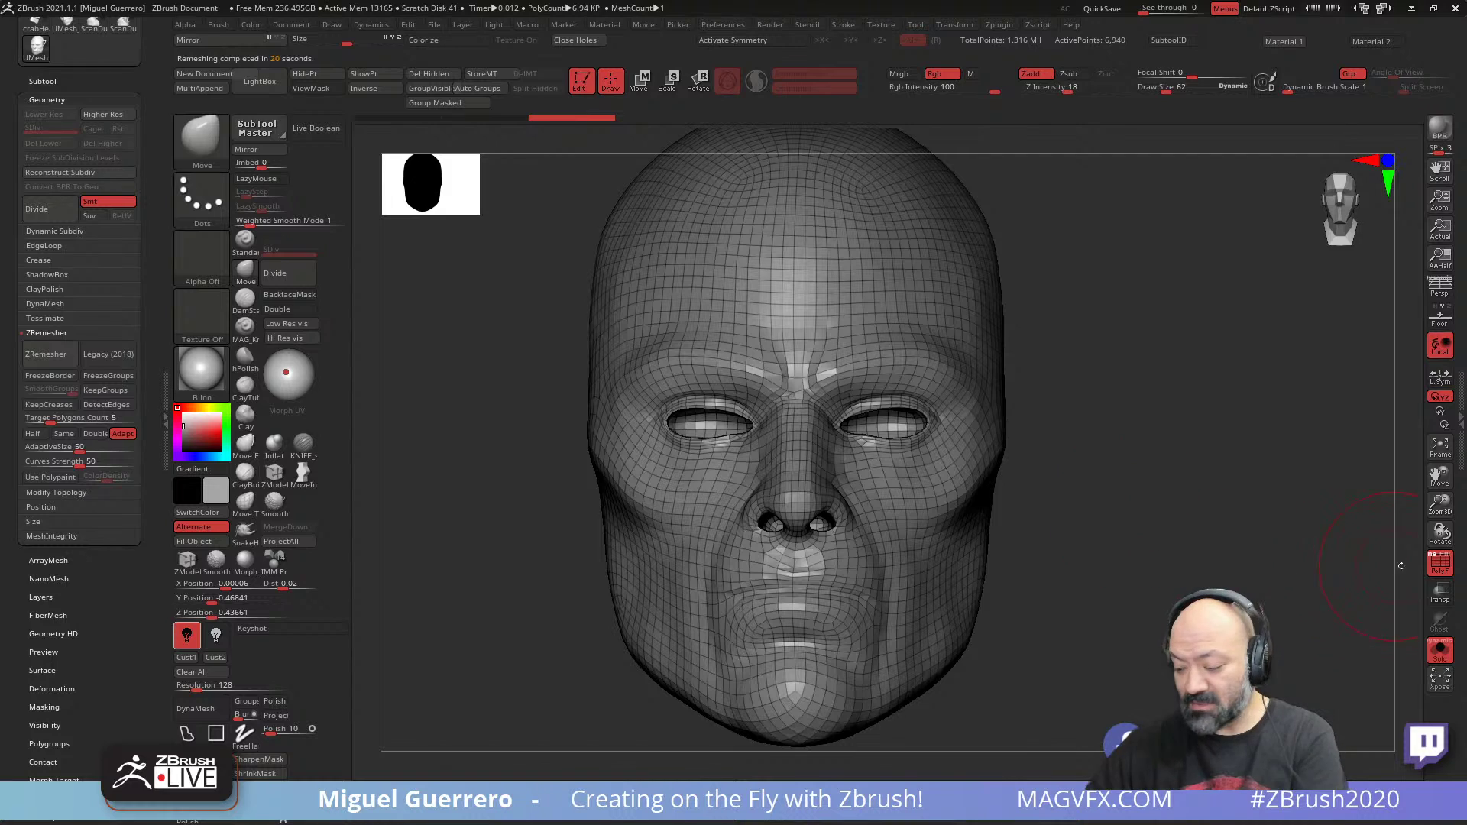
{"action": "left_click", "coordinate": [1437, 563]}
{"action": "left_click", "coordinate": [1436, 564]}
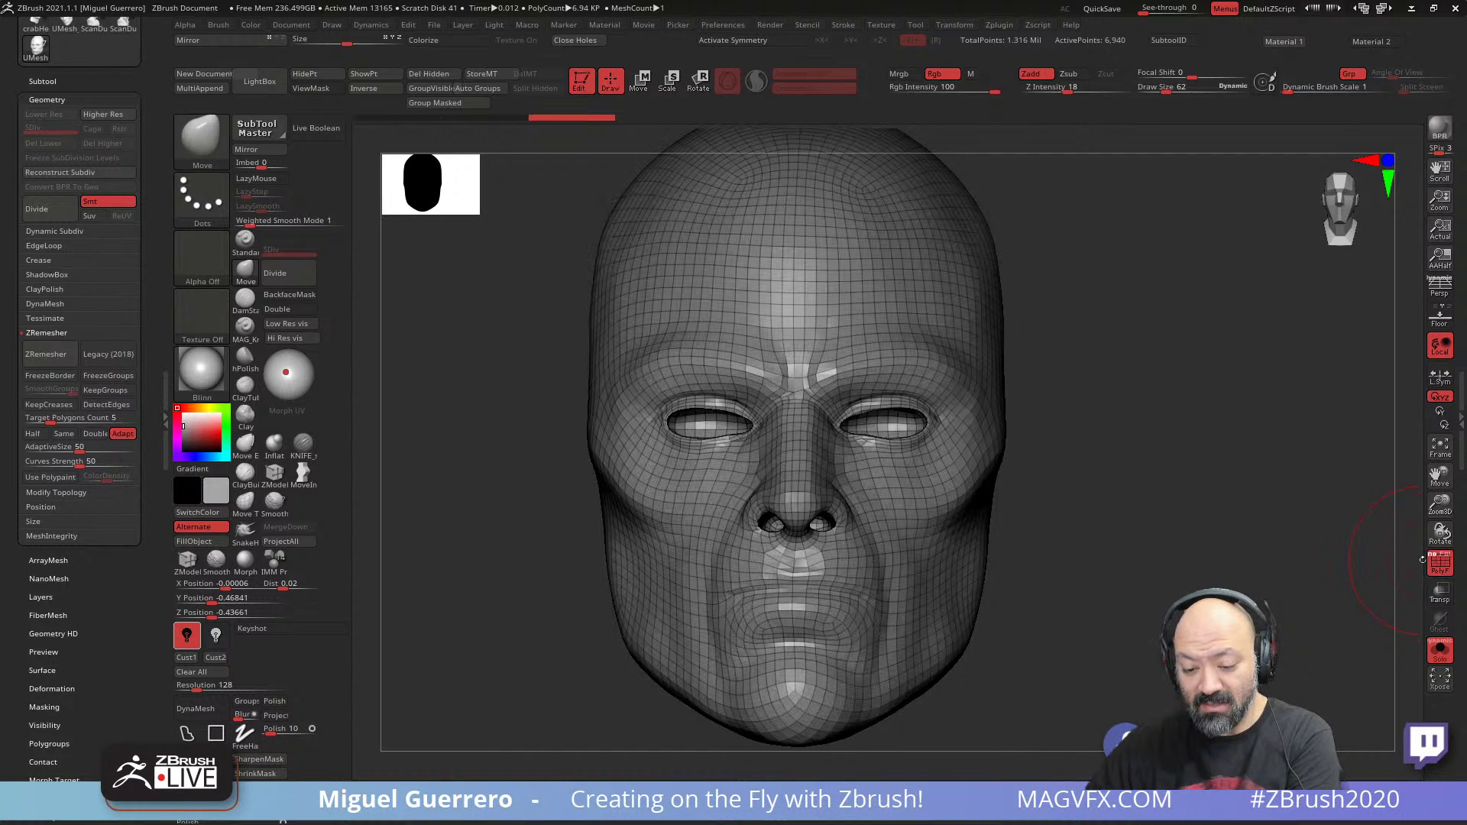
{"action": "mouse_move", "coordinate": [728, 418]}
{"action": "right_mouse_down", "text": "ctrl"}
{"action": "mouse_move", "coordinate": [855, 565]}
{"action": "mouse_move", "coordinate": [857, 474]}
{"action": "mouse_move", "coordinate": [934, 601]}
{"action": "right_mouse_up", "text": "ctrl"}
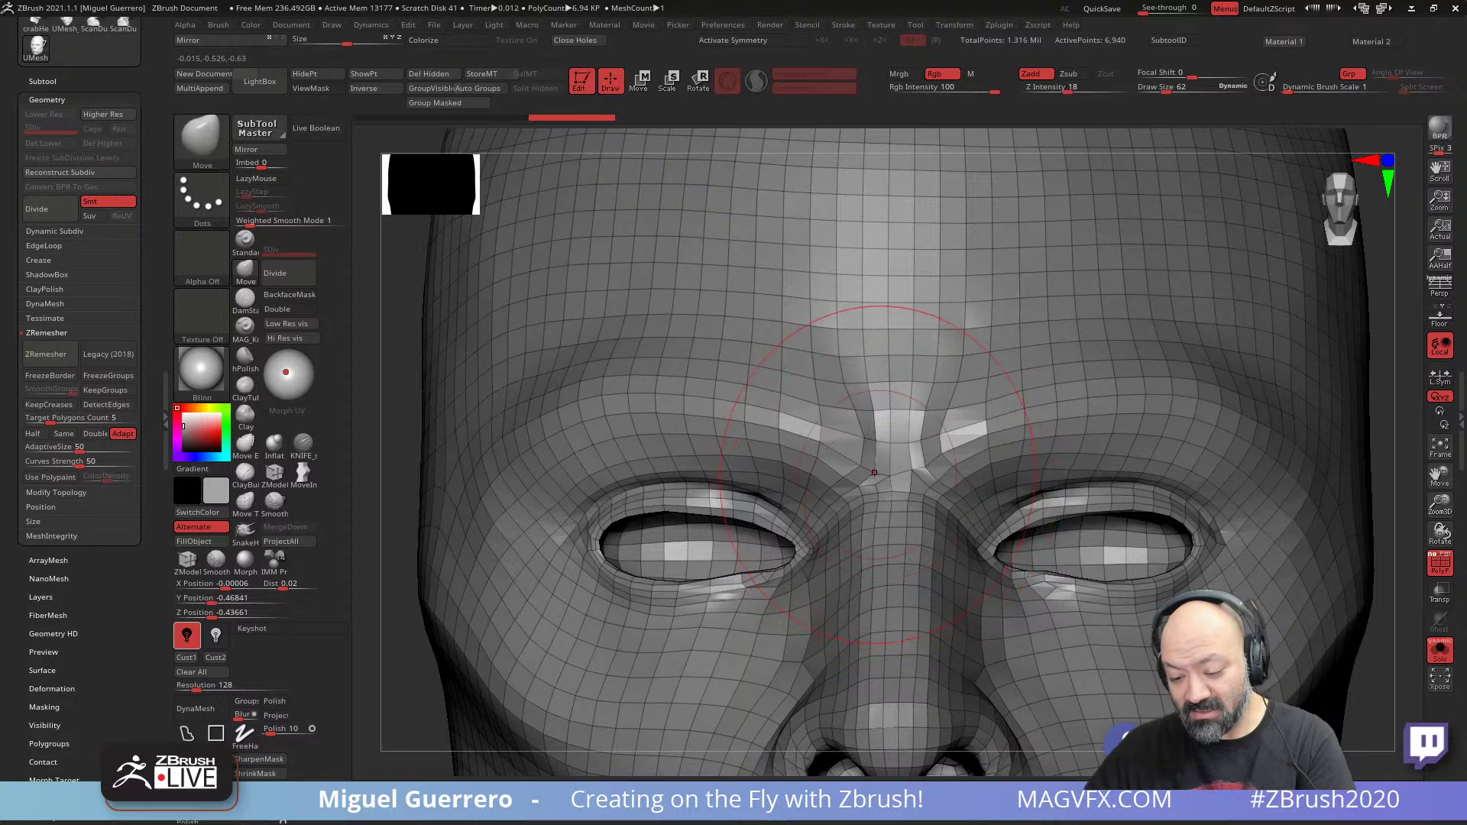
{"action": "right_click_drag", "start_coordinate": [875, 472], "coordinate": [725, 436], "text": "ctrl"}
{"action": "right_click_drag", "start_coordinate": [673, 524], "coordinate": [616, 446], "text": "alt"}
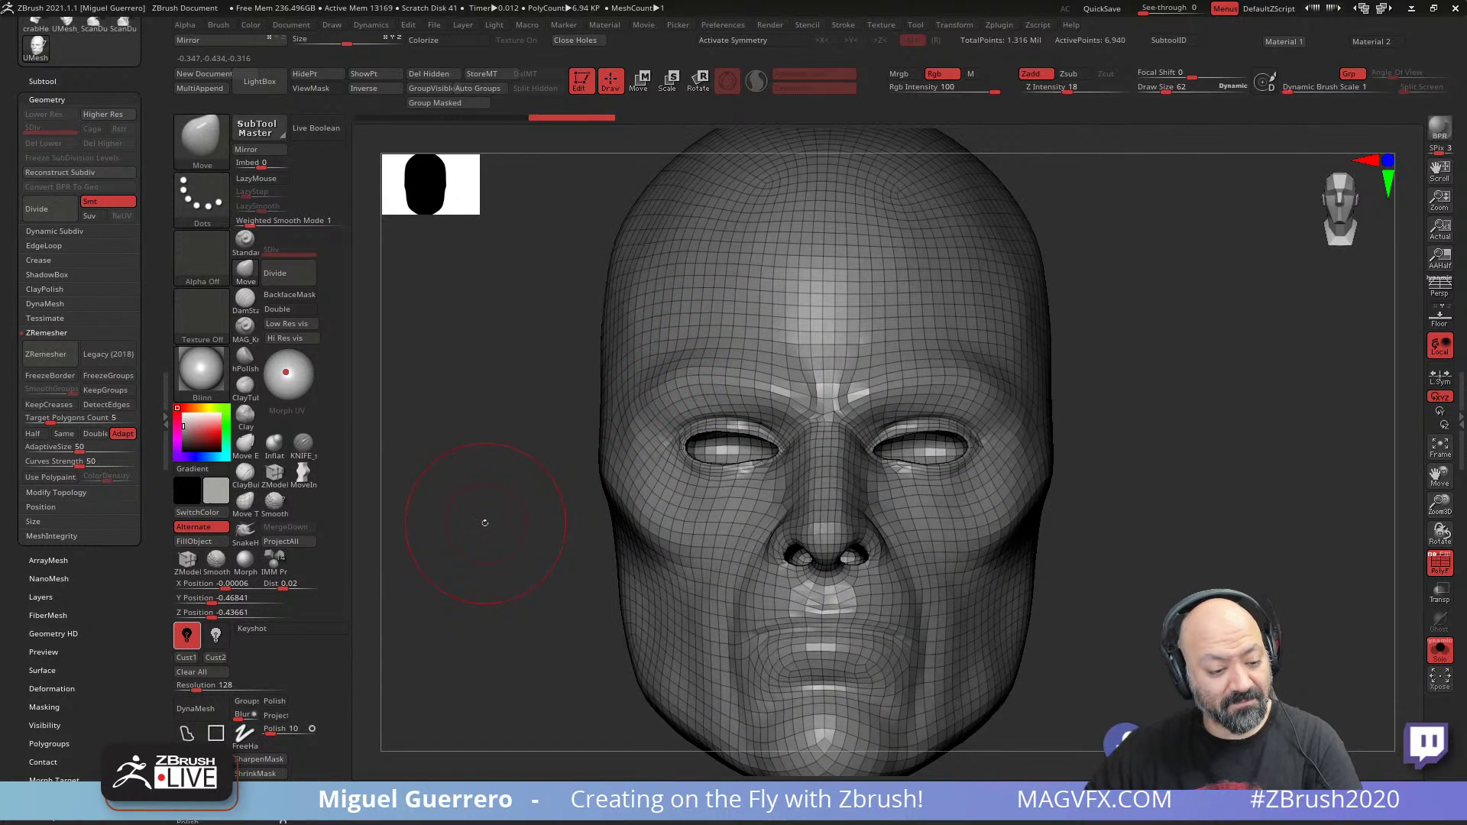
{"action": "right_click_drag", "start_coordinate": [485, 523], "coordinate": [525, 522]}
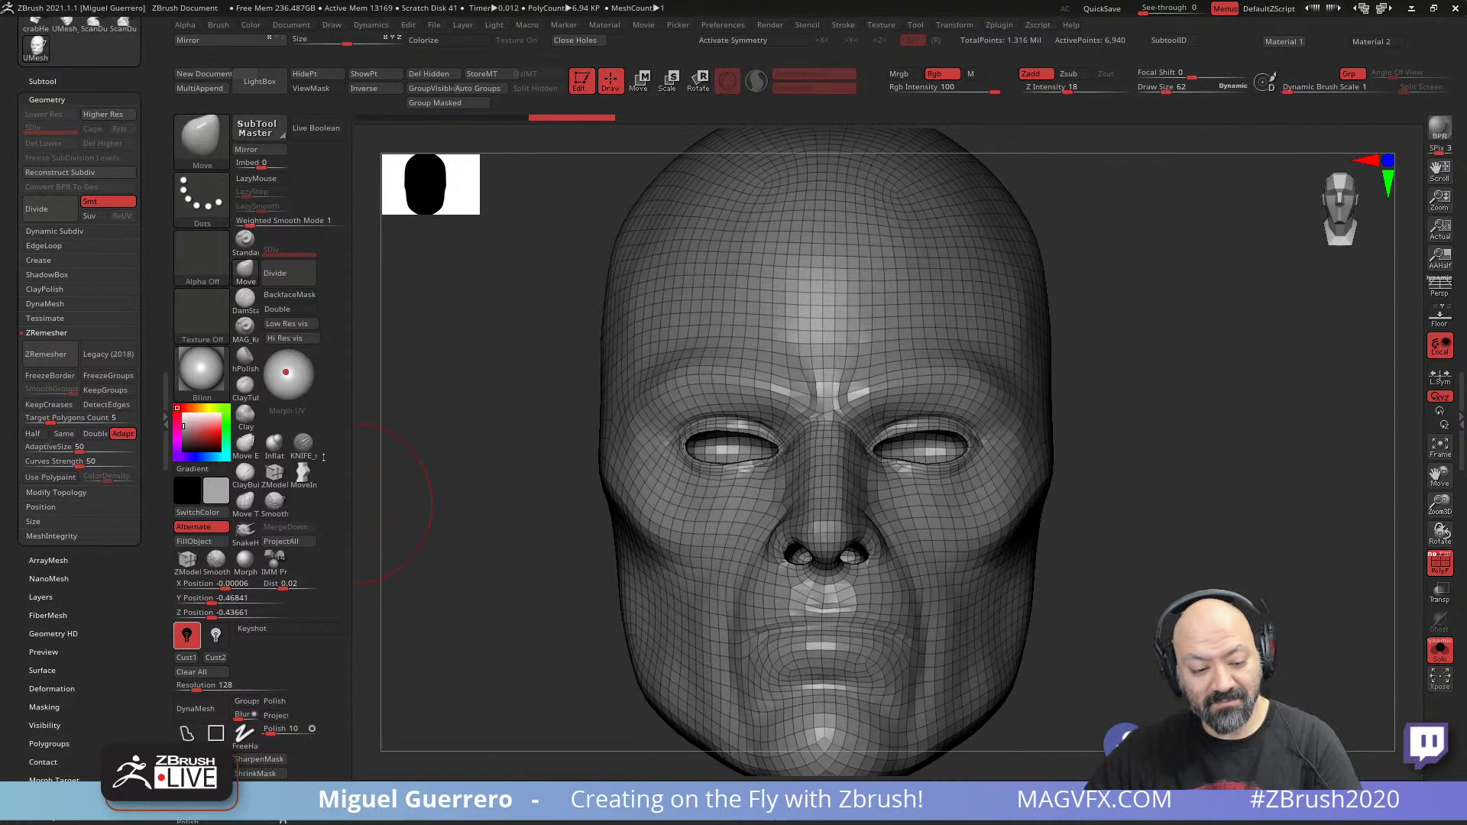
- Divide the remeshed head to subdivision level 2, hide the wireframe and project the original sculpt's detail onto it
{"action": "left_click", "coordinate": [275, 273]}
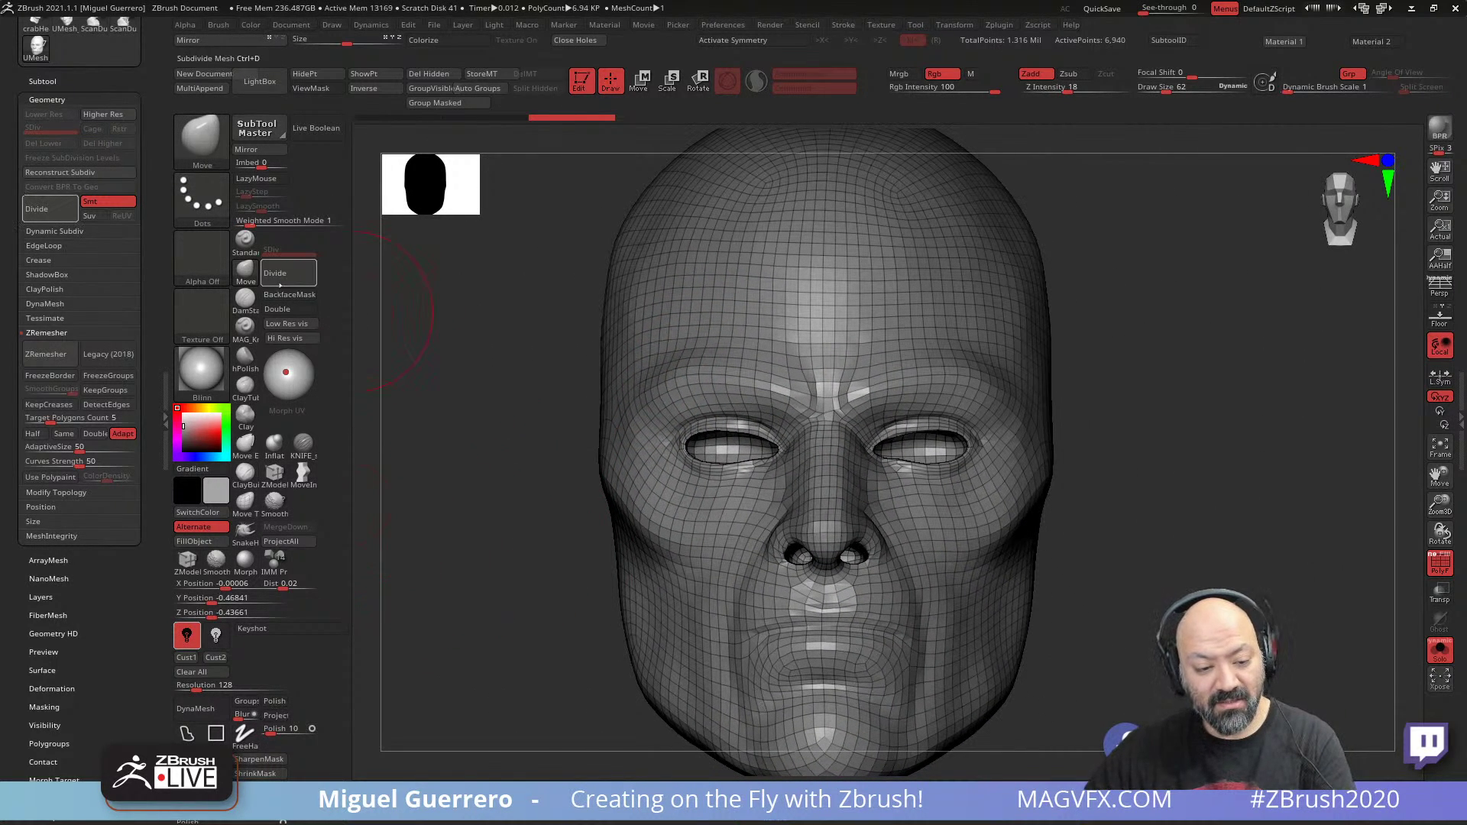
{"action": "left_click", "coordinate": [1440, 565]}
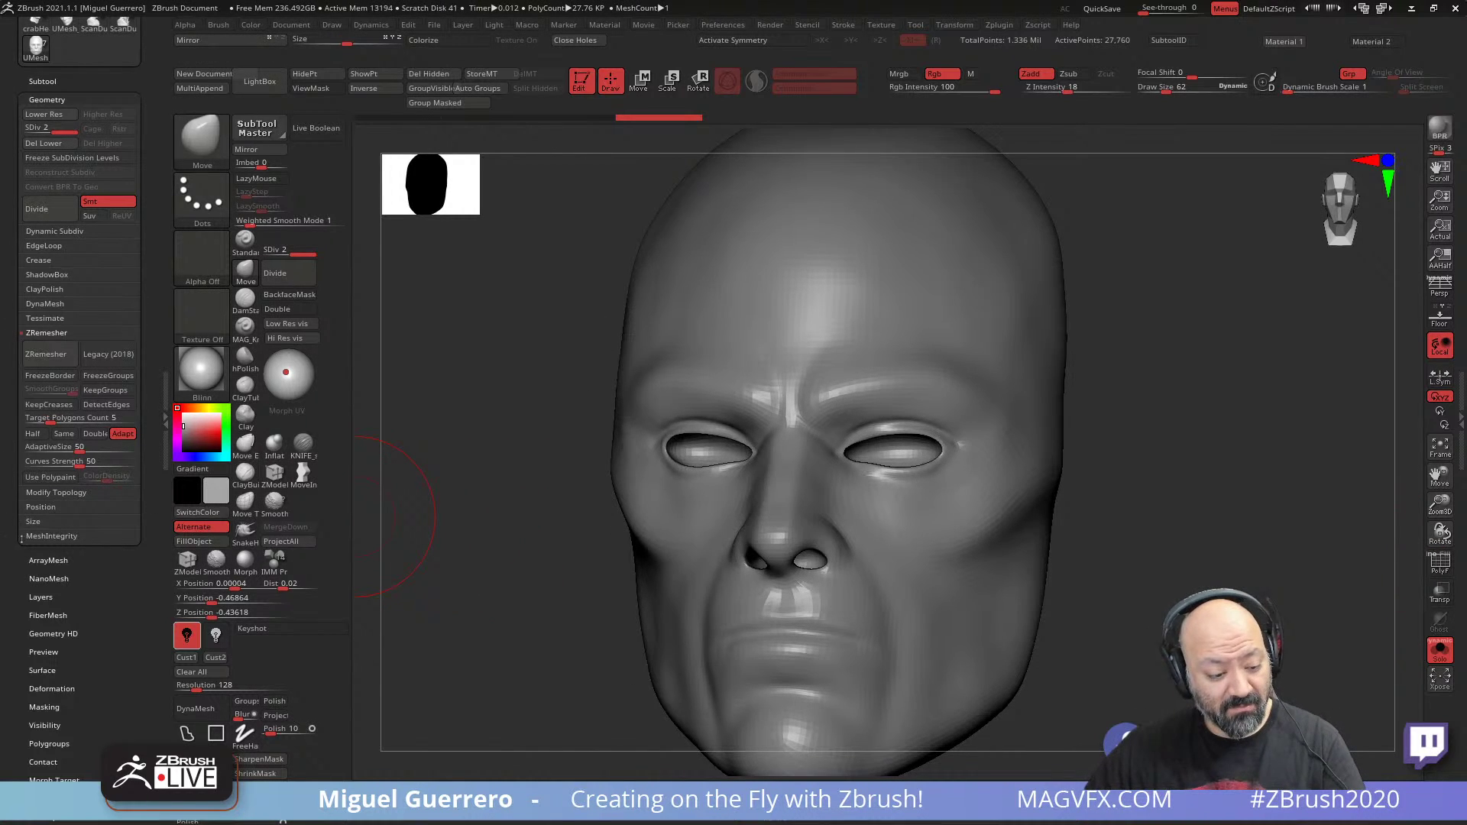
{"action": "left_click", "coordinate": [33, 84]}
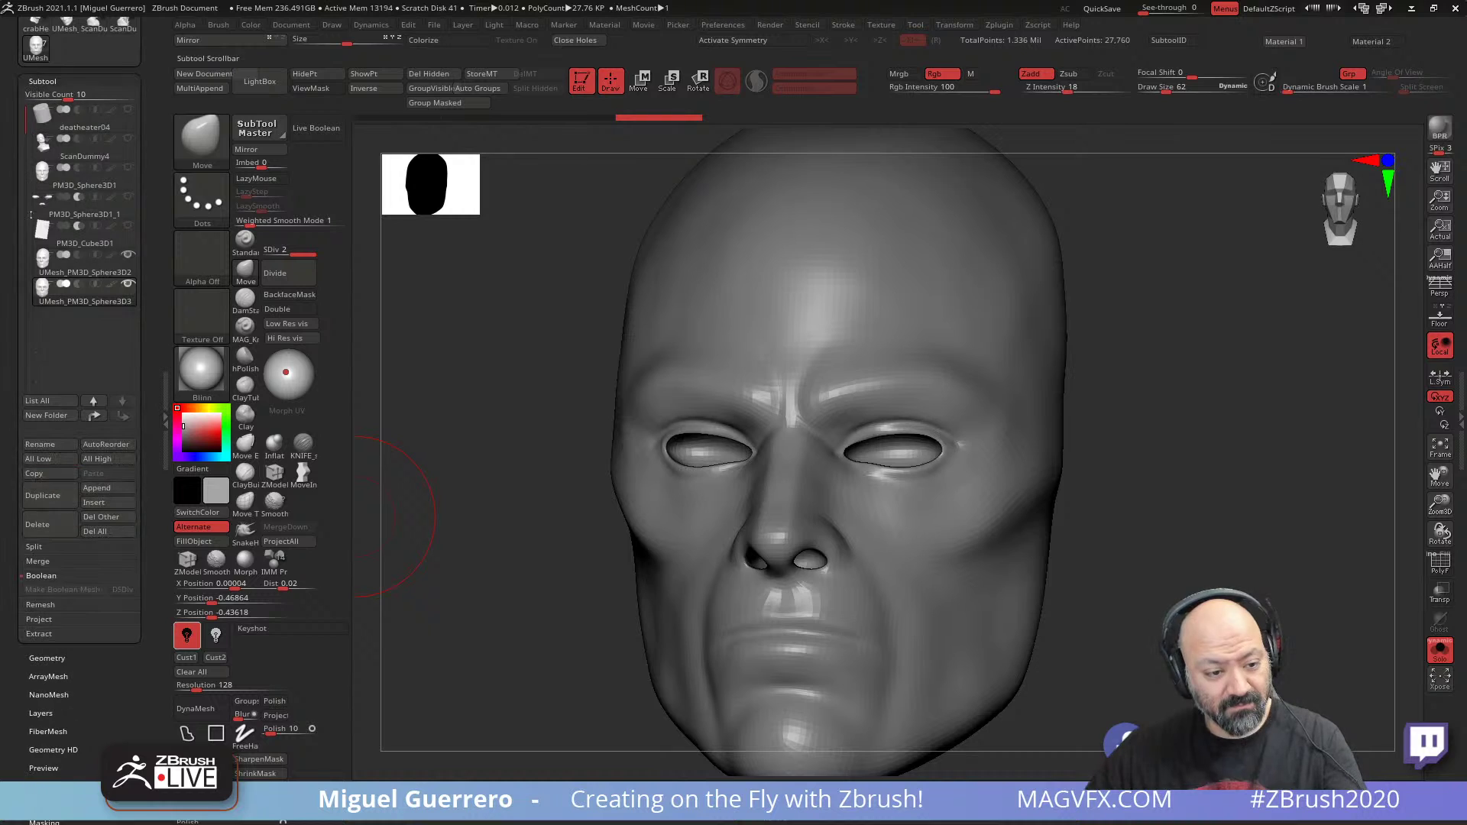
{"action": "left_click", "coordinate": [298, 546]}
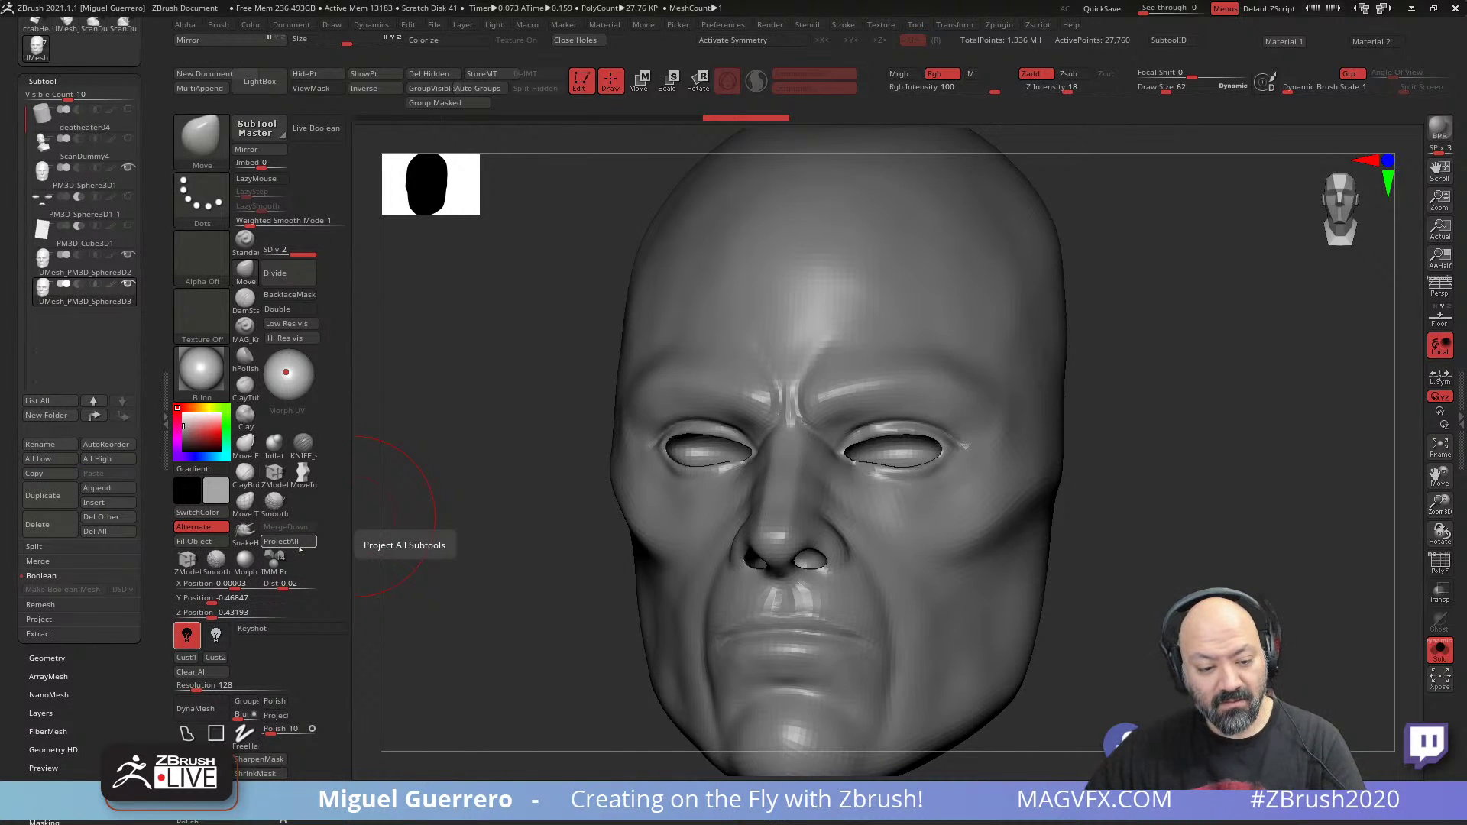
- Divide the head to subdivision levels 3 and 4, projecting the original's detail again after each division
{"action": "left_click", "coordinate": [275, 273]}
{"action": "left_click", "coordinate": [289, 542]}
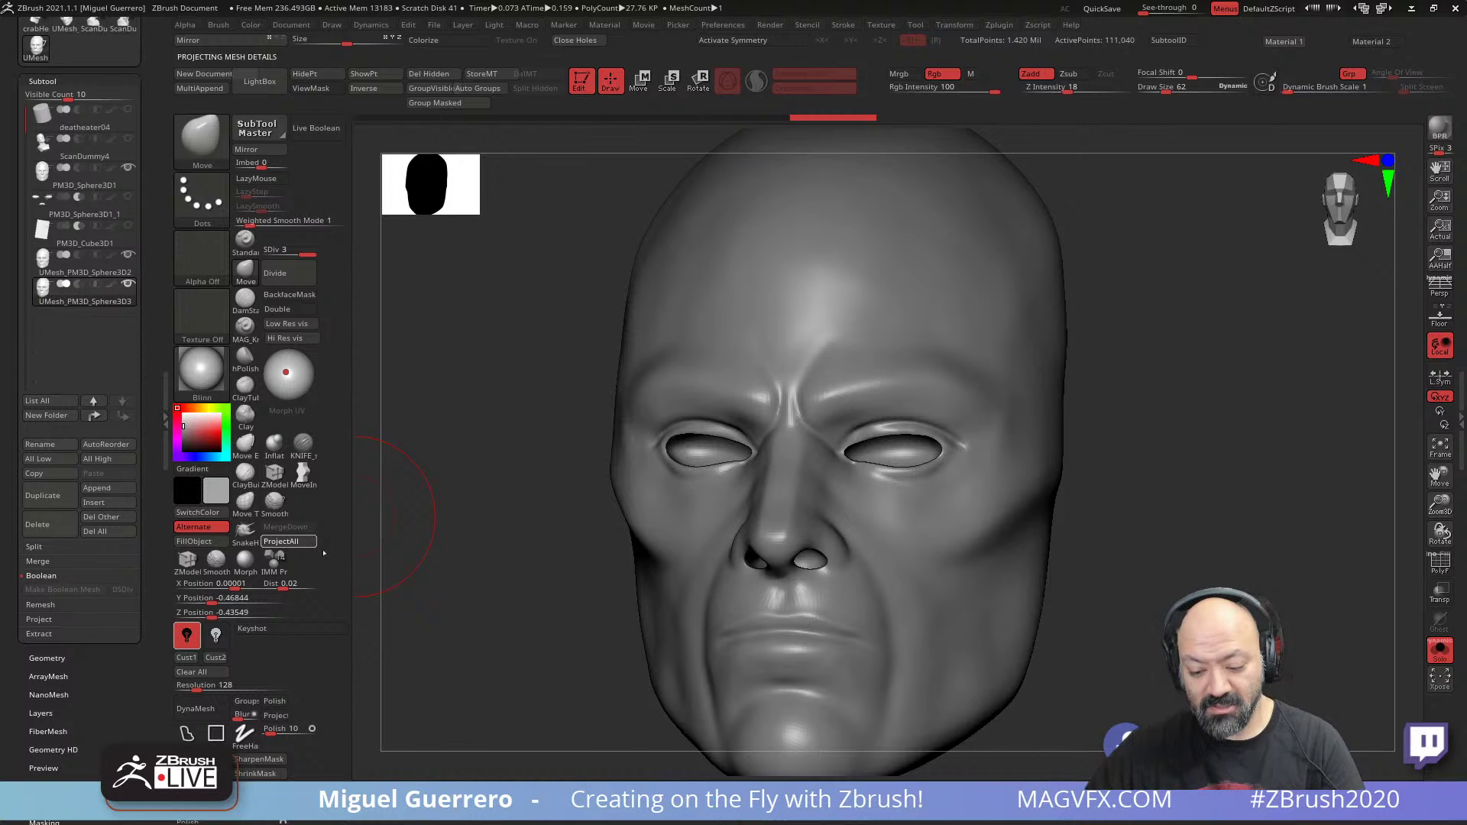
{"action": "left_click", "coordinate": [275, 273]}
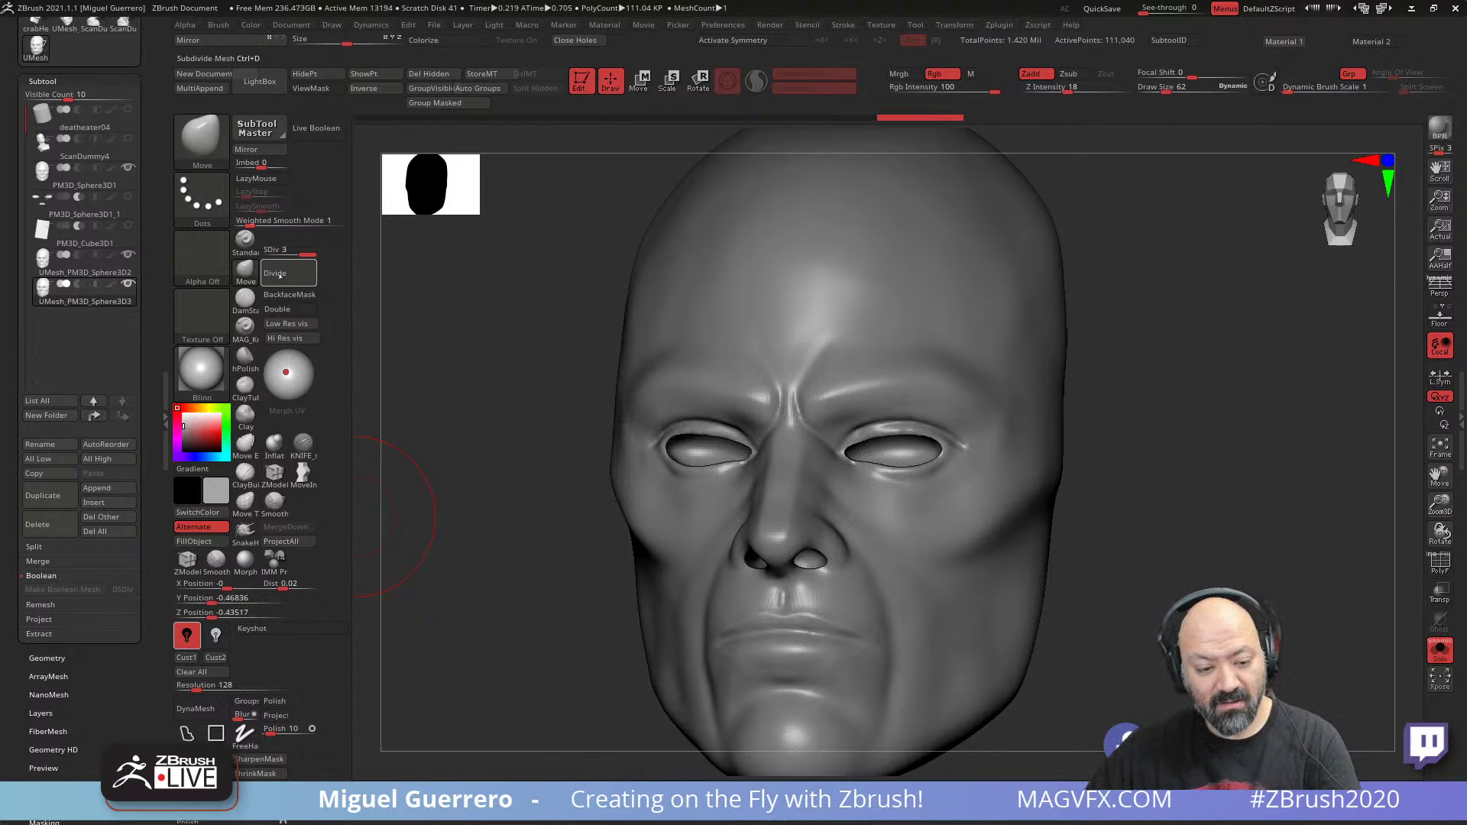
{"action": "left_click", "coordinate": [289, 541]}
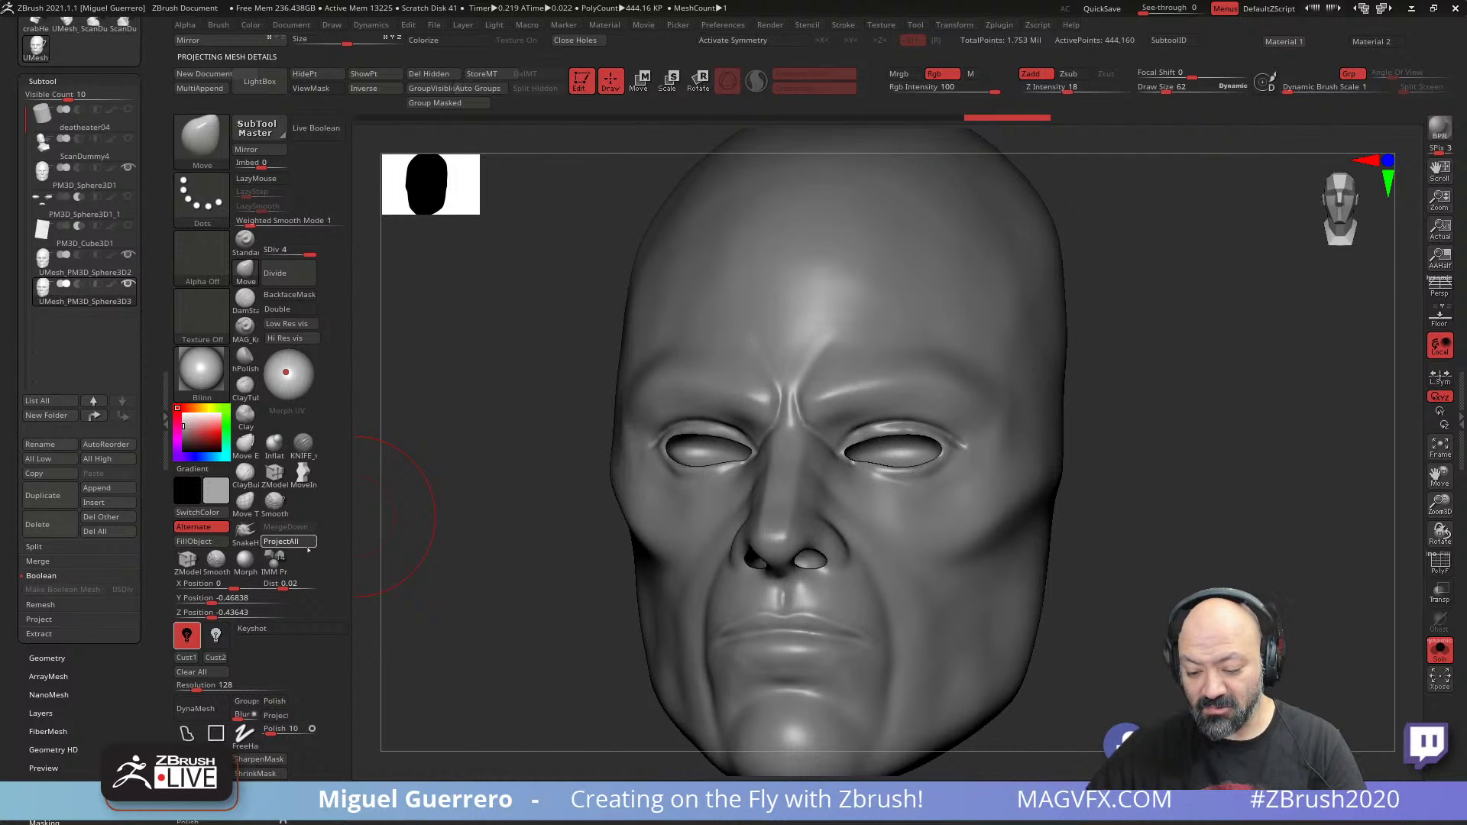
- Check the projected head from both sides and the front, and save the tool as deatheater05
{"action": "left_click_drag", "start_coordinate": [495, 655], "coordinate": [538, 668]}
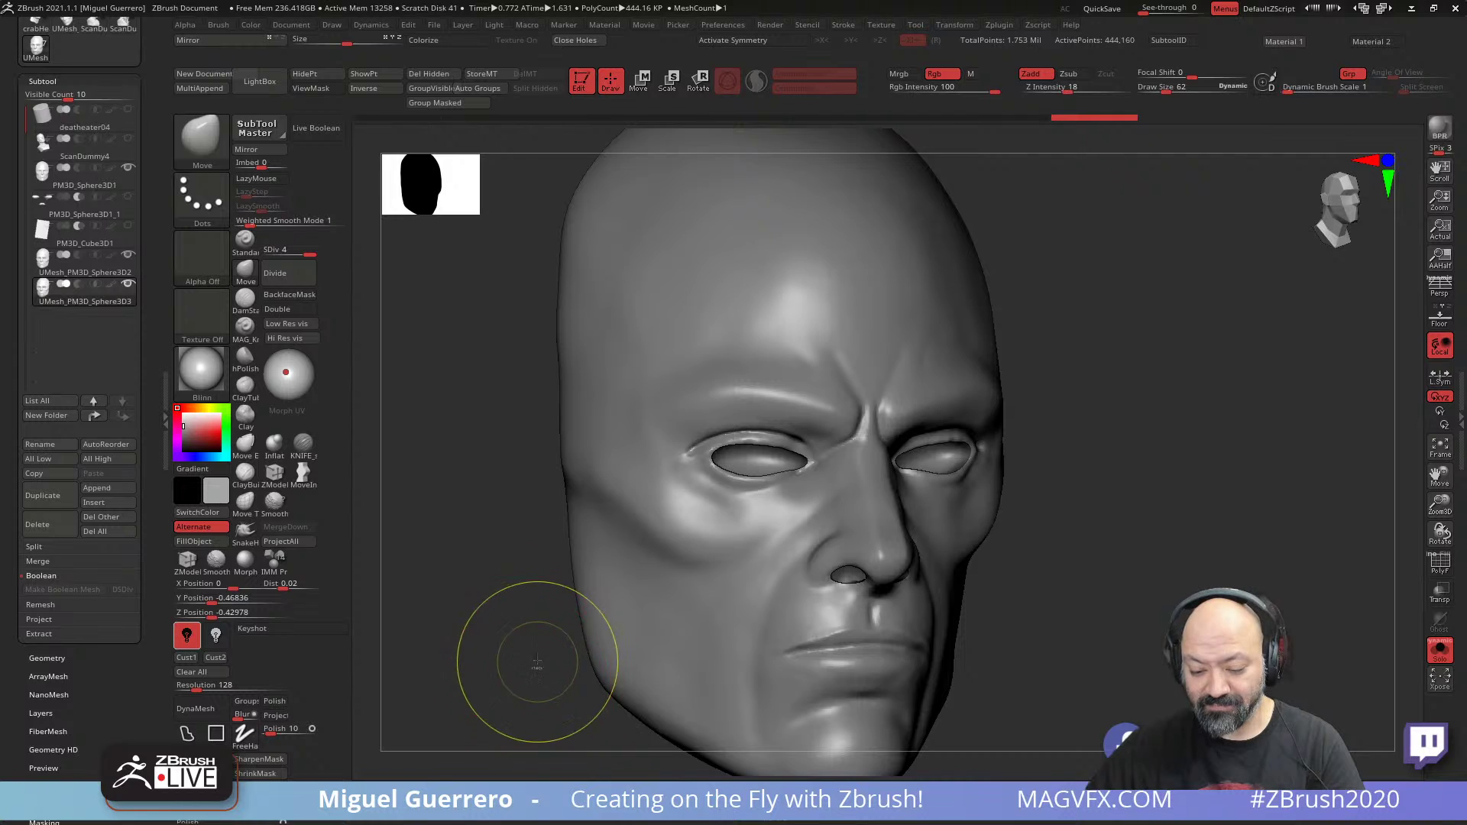
{"action": "right_click_drag", "start_coordinate": [538, 668], "coordinate": [481, 609], "text": "ctrl"}
{"action": "left_click_drag", "start_coordinate": [481, 609], "coordinate": [508, 640], "text": "shift"}
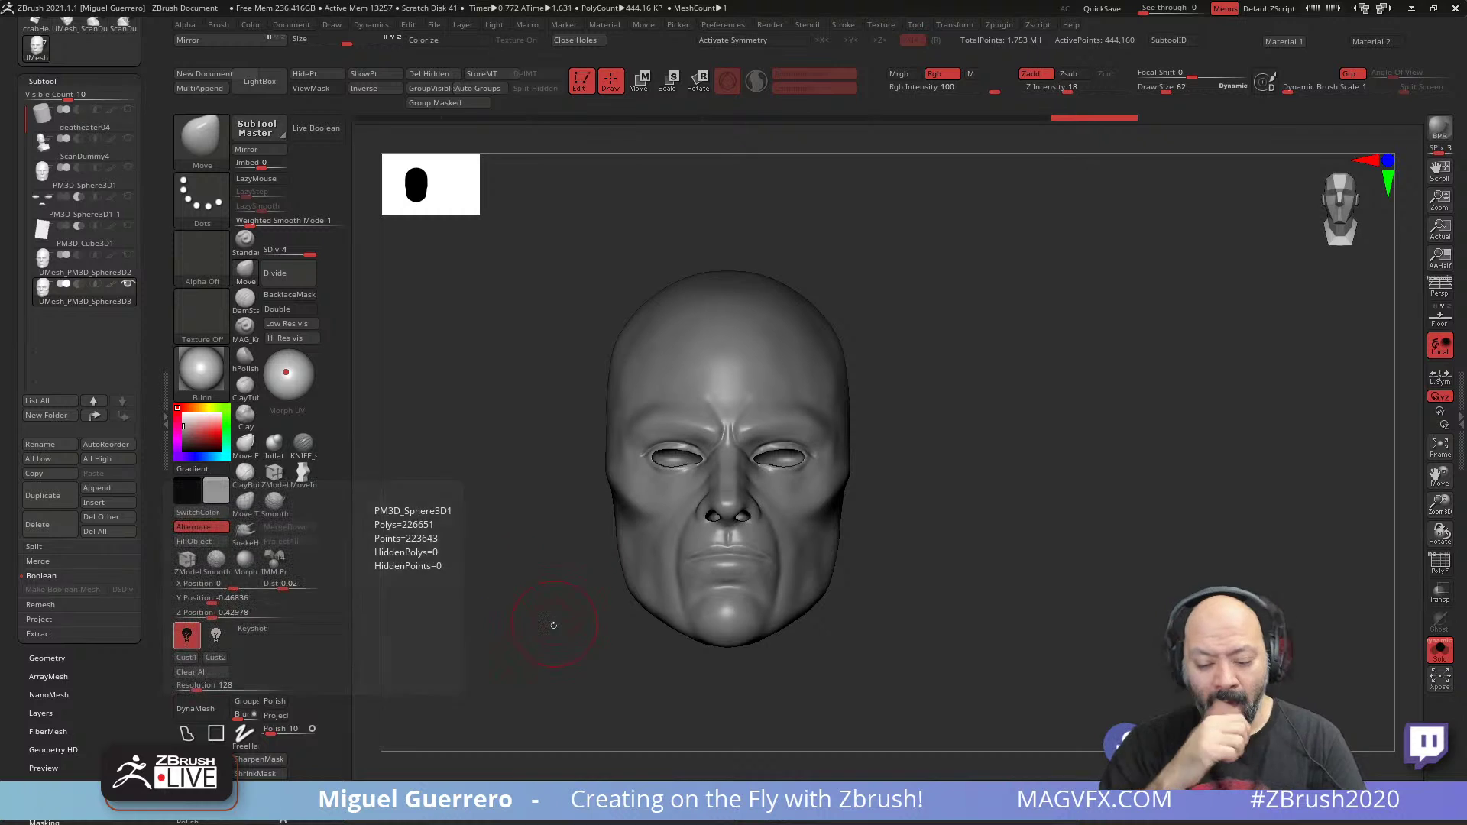
{"action": "mouse_move", "coordinate": [495, 563]}
{"action": "right_mouse_down"}
{"action": "mouse_move", "coordinate": [469, 566]}
{"action": "mouse_move", "coordinate": [593, 591]}
{"action": "right_mouse_up"}
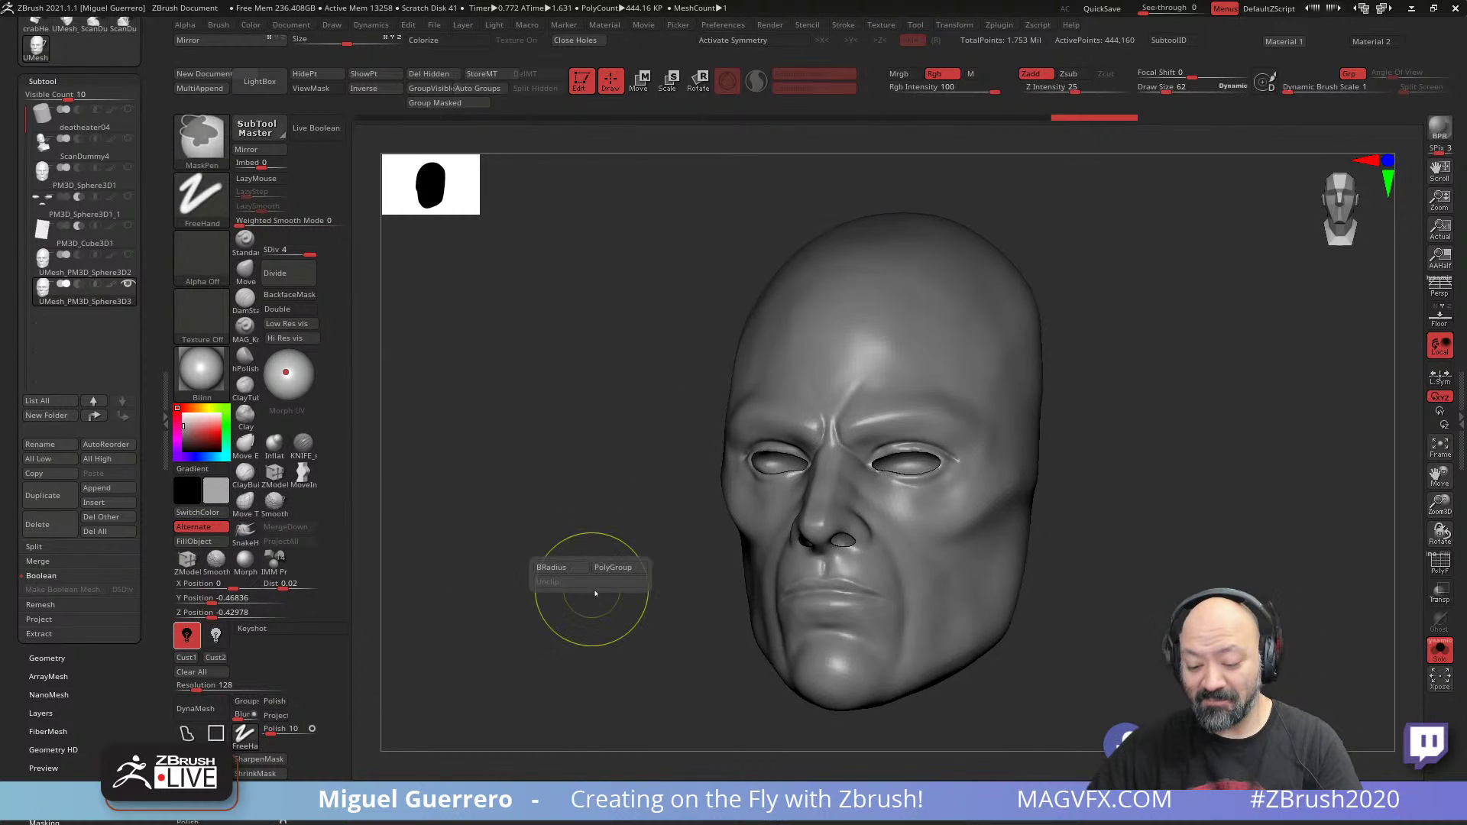
{"action": "mouse_move", "coordinate": [482, 540]}
{"action": "right_mouse_down", "text": "shift"}
{"action": "mouse_move", "coordinate": [514, 543]}
{"action": "mouse_move", "coordinate": [478, 527]}
{"action": "right_mouse_up", "text": "shift"}
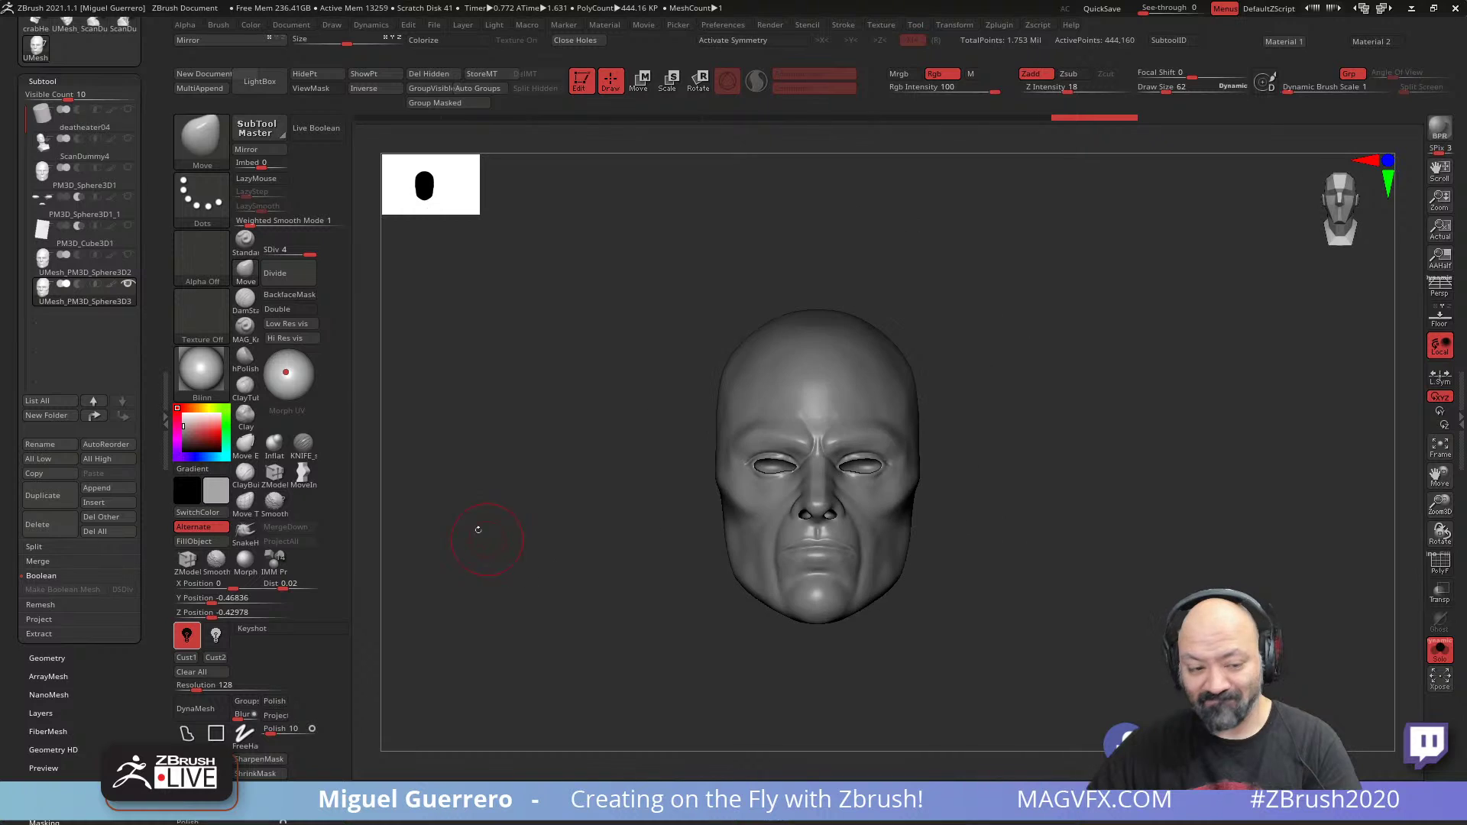
{"action": "left_click_drag", "start_coordinate": [136, 115], "coordinate": [135, 192]}
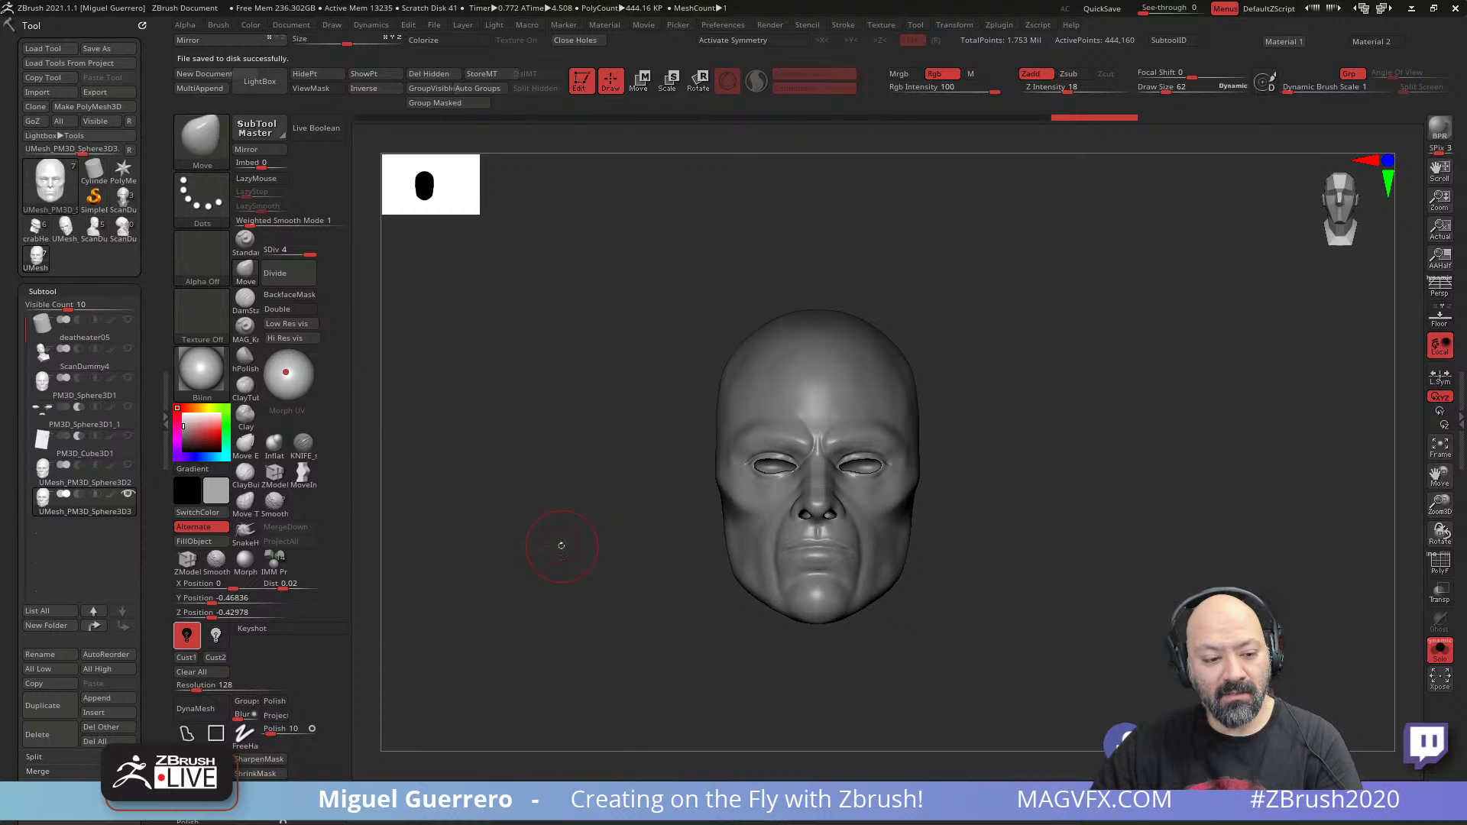
- Smooth the head with repeated Polish By Features deformation and check it from the front and side
{"action": "right_click_drag", "start_coordinate": [549, 532], "coordinate": [532, 575]}
{"action": "scroll", "coordinate": [152, 611], "scroll_direction": "down", "scroll_amount": 3}
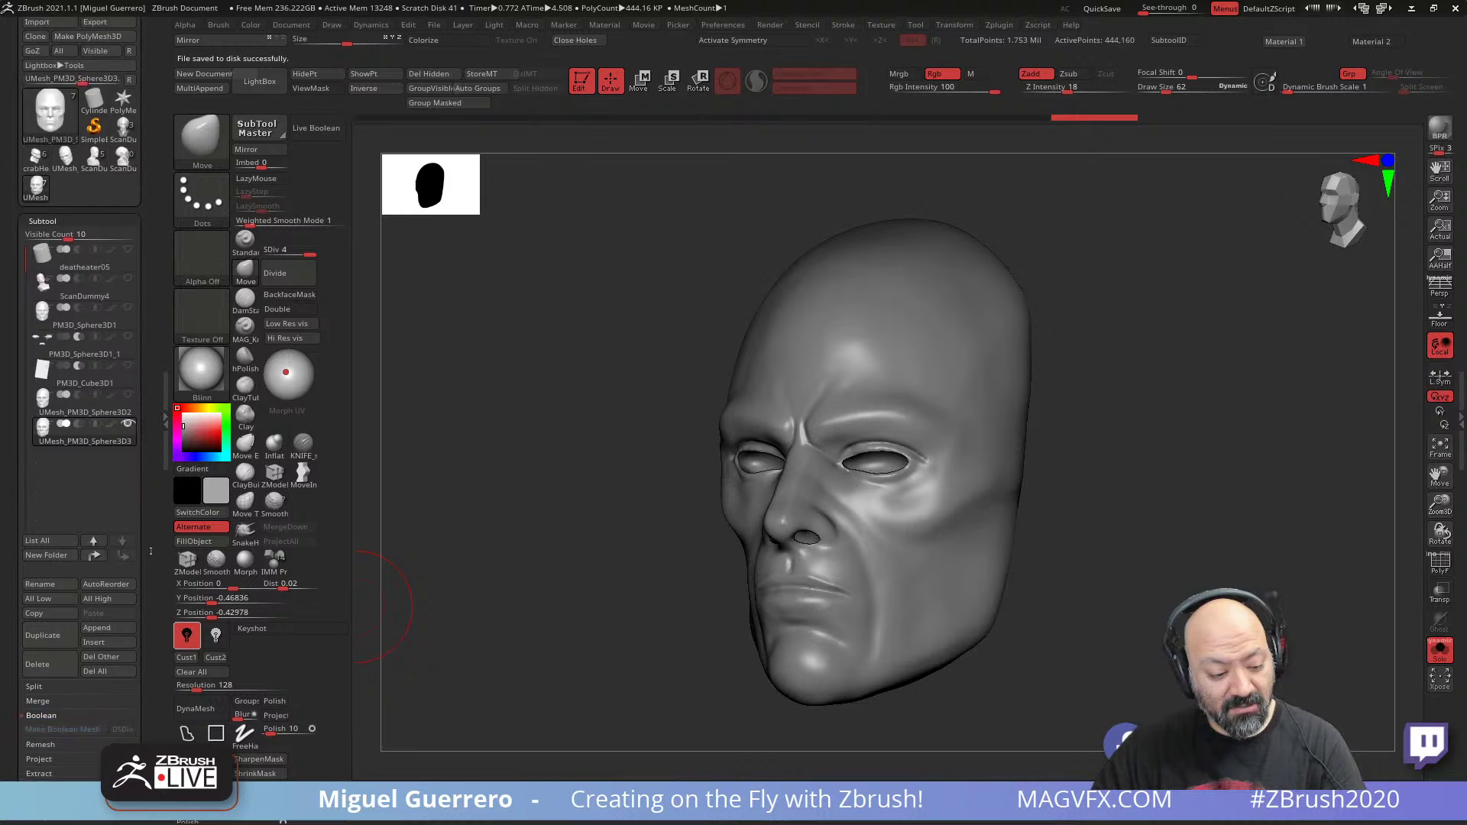
{"action": "left_click_drag", "start_coordinate": [83, 690], "coordinate": [83, 623]}
{"action": "left_click", "coordinate": [39, 732]}
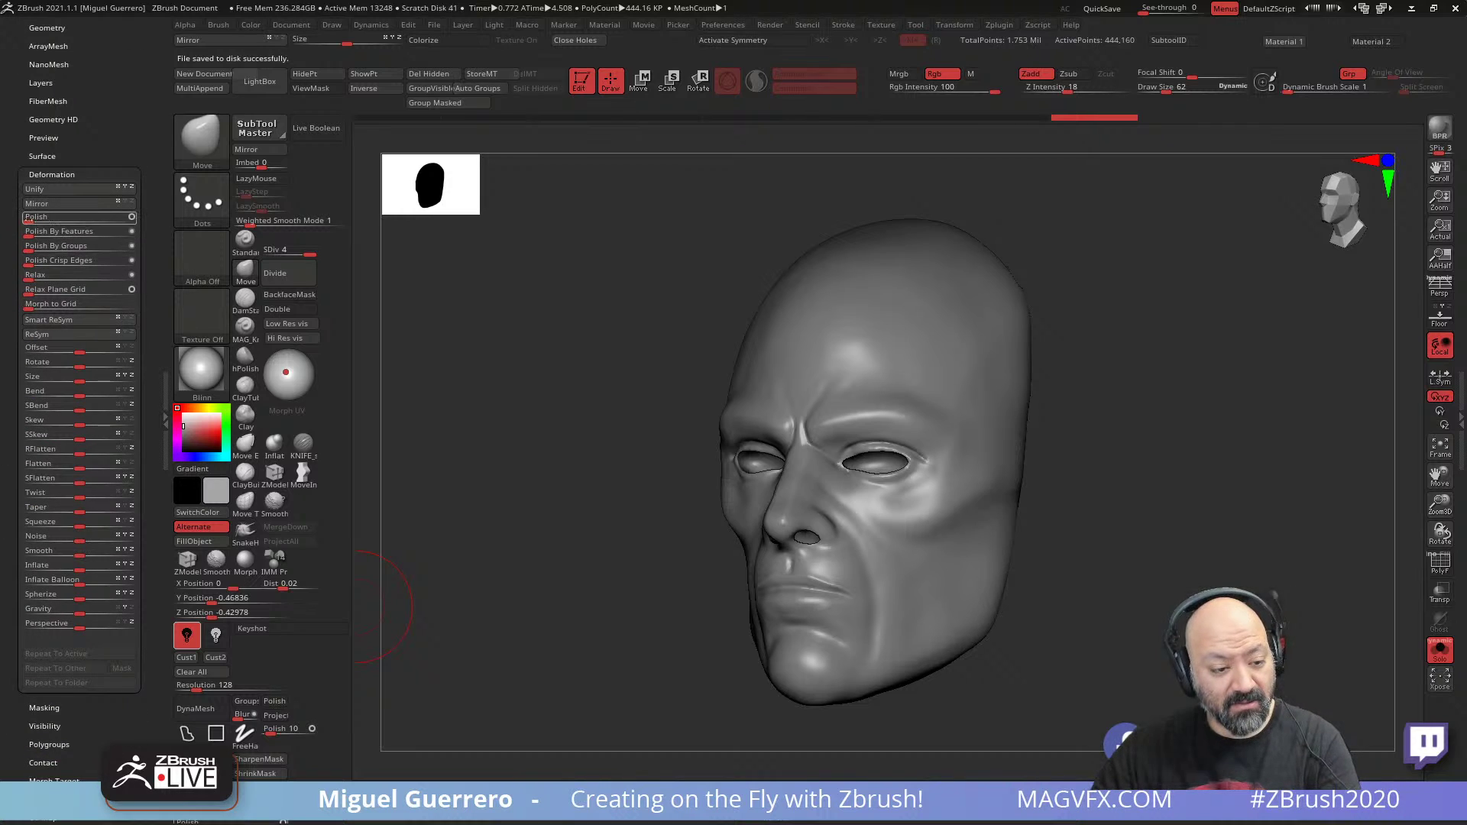
{"action": "left_click_drag", "start_coordinate": [31, 232], "coordinate": [133, 234]}
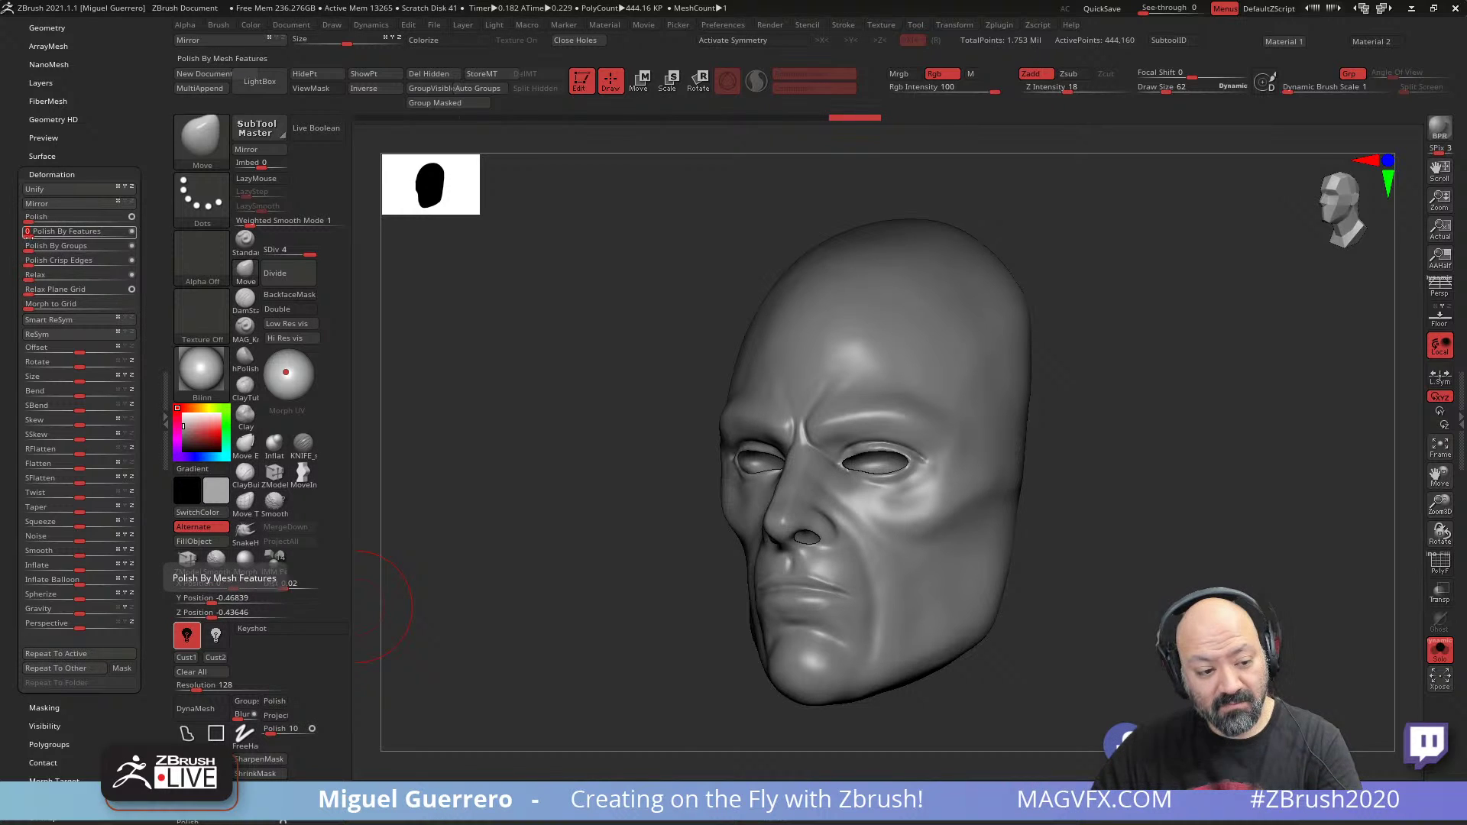
{"action": "left_click_drag", "start_coordinate": [31, 233], "coordinate": [130, 262]}
{"action": "left_click_drag", "start_coordinate": [492, 484], "coordinate": [538, 527], "text": "shift"}
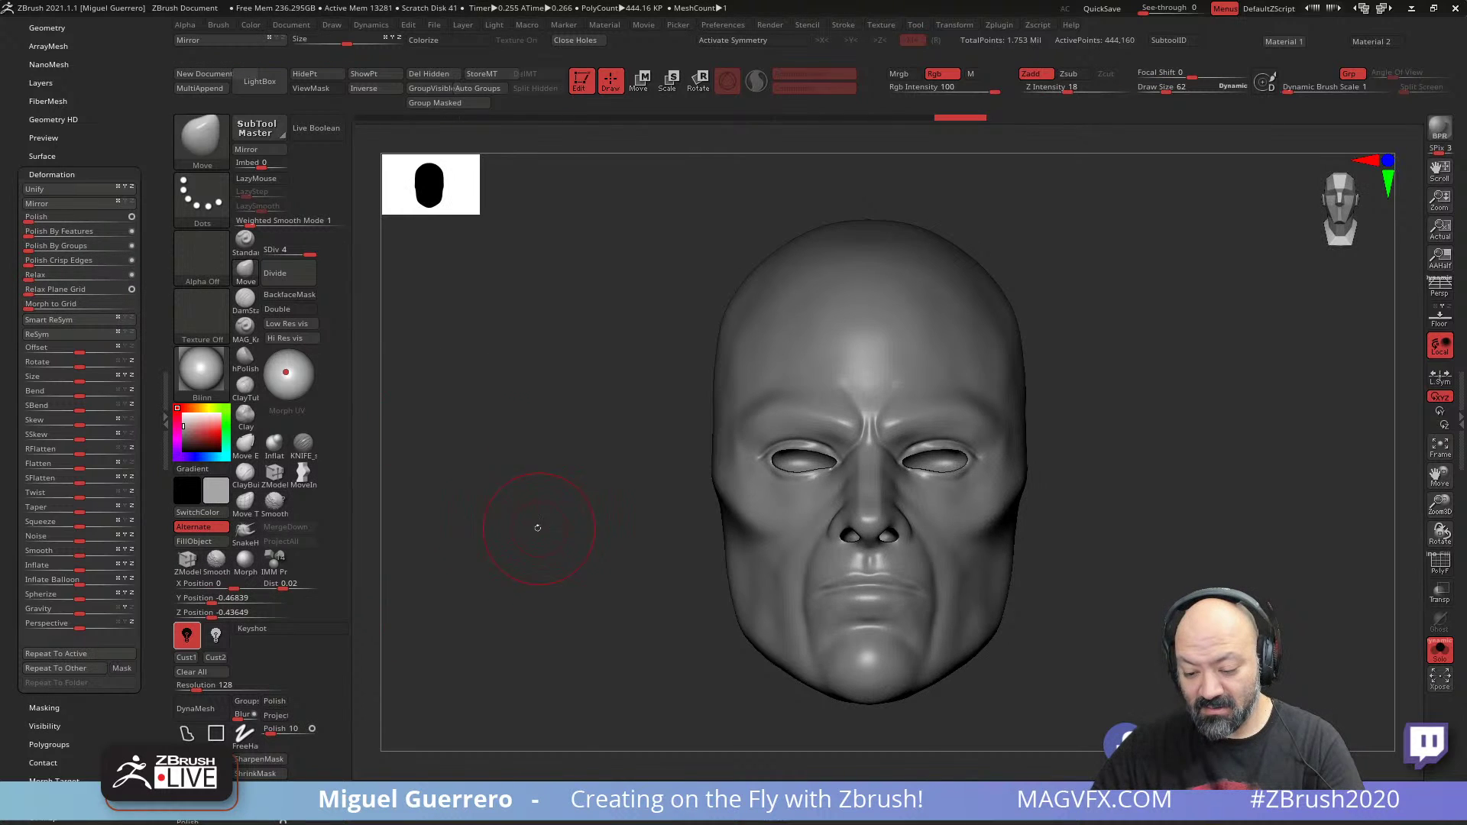
{"action": "left_click_drag", "start_coordinate": [557, 581], "coordinate": [517, 536]}
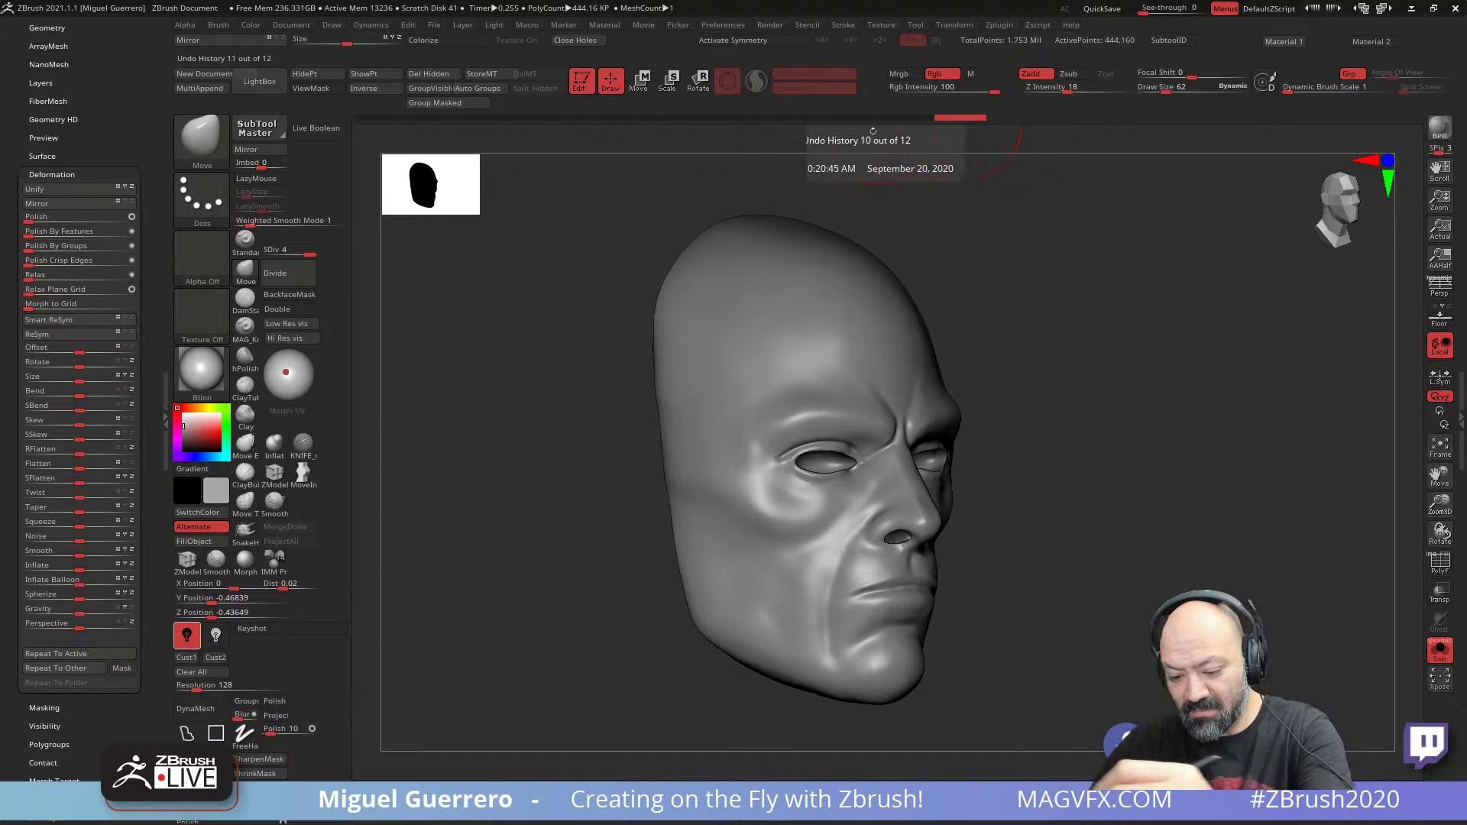
{"action": "left_click_drag", "start_coordinate": [553, 484], "coordinate": [521, 495], "text": "shift"}
- With the Move brush and X symmetry on, lower the head to subdivision level 2 and reshape both brow ridges above the eyes
{"action": "left_click", "coordinate": [246, 272]}
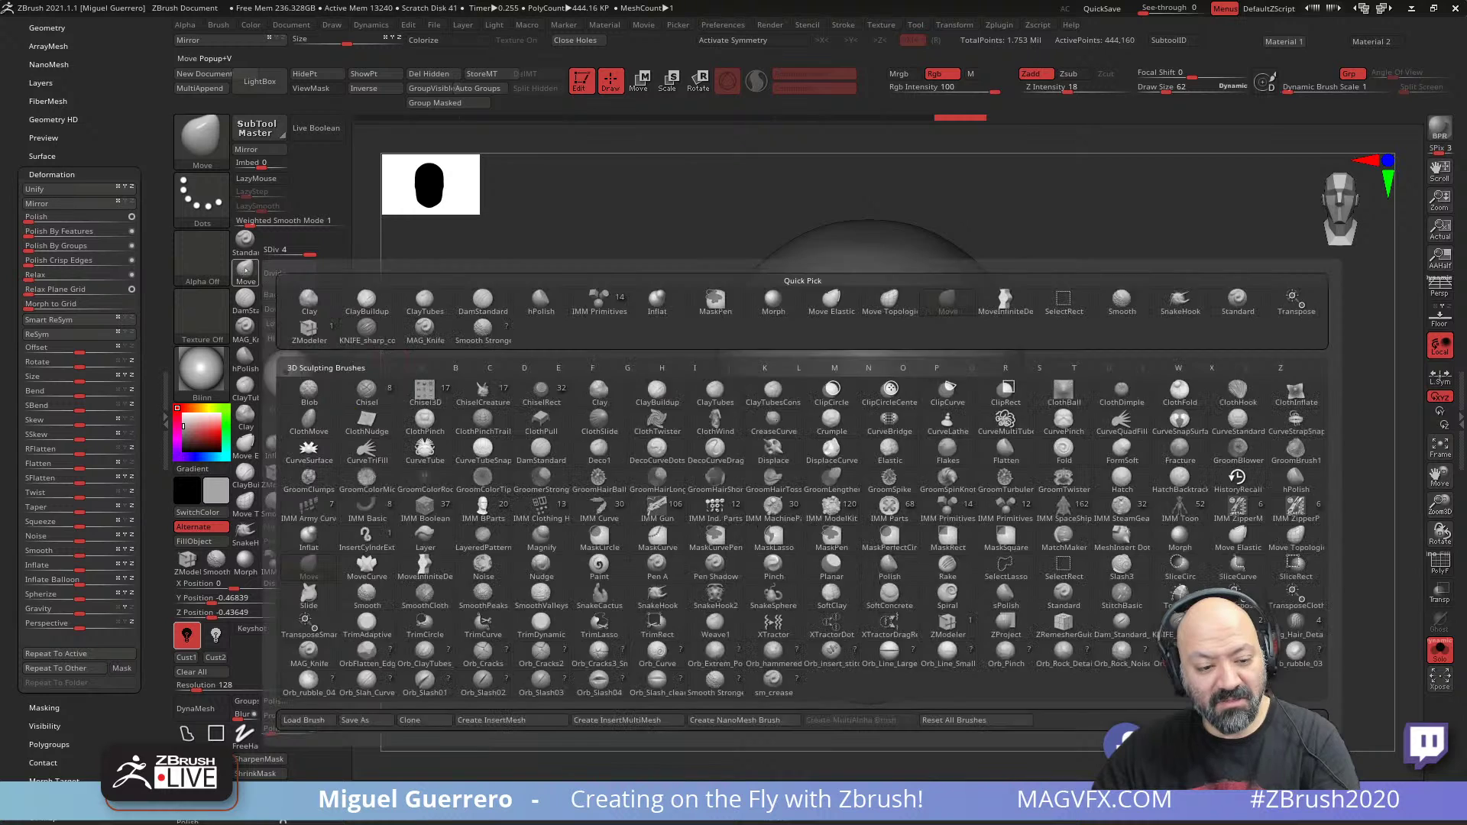
{"action": "key", "text": "bracketleft"}
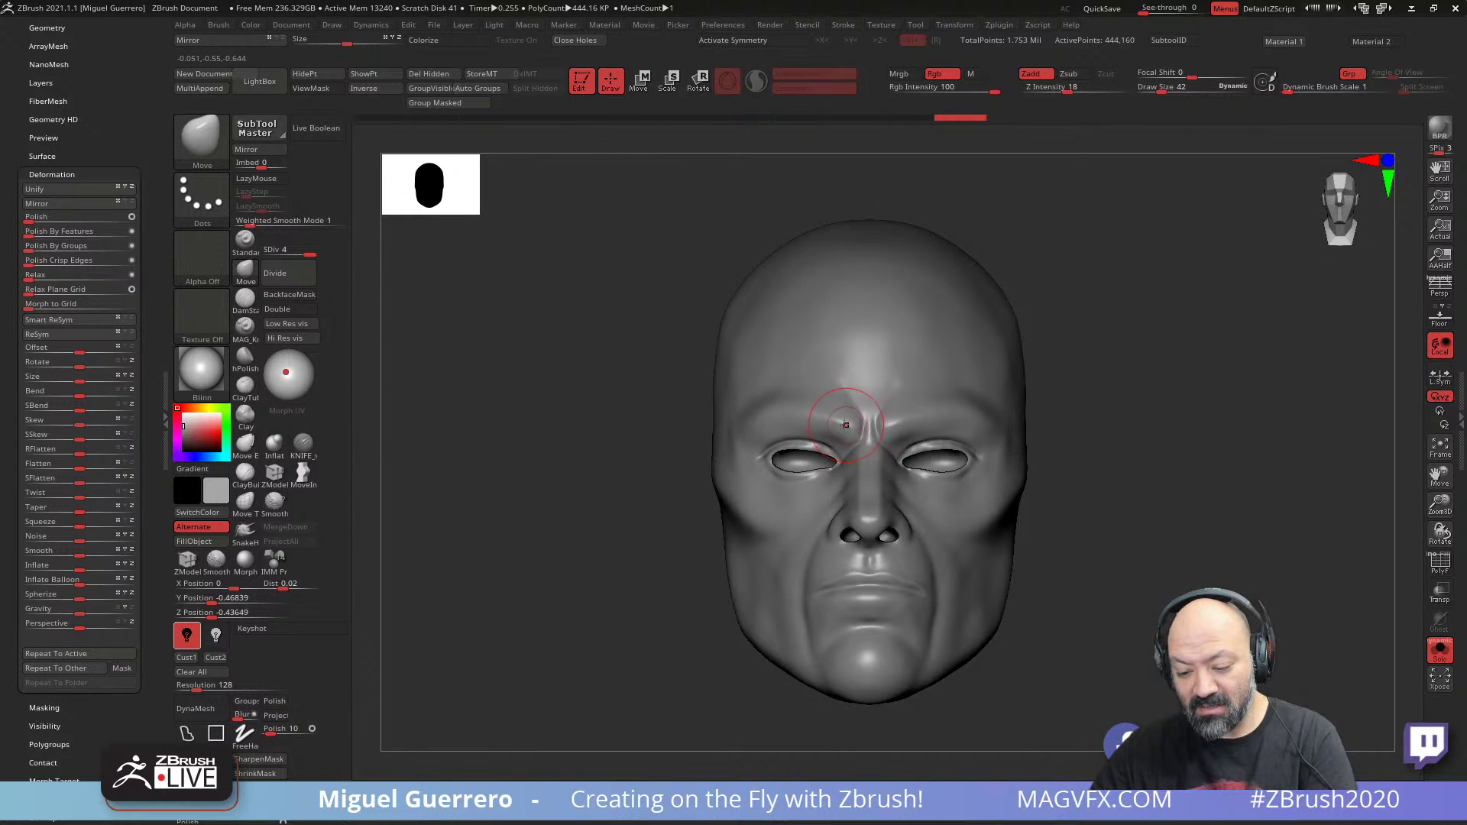
{"action": "left_click", "coordinate": [267, 250]}
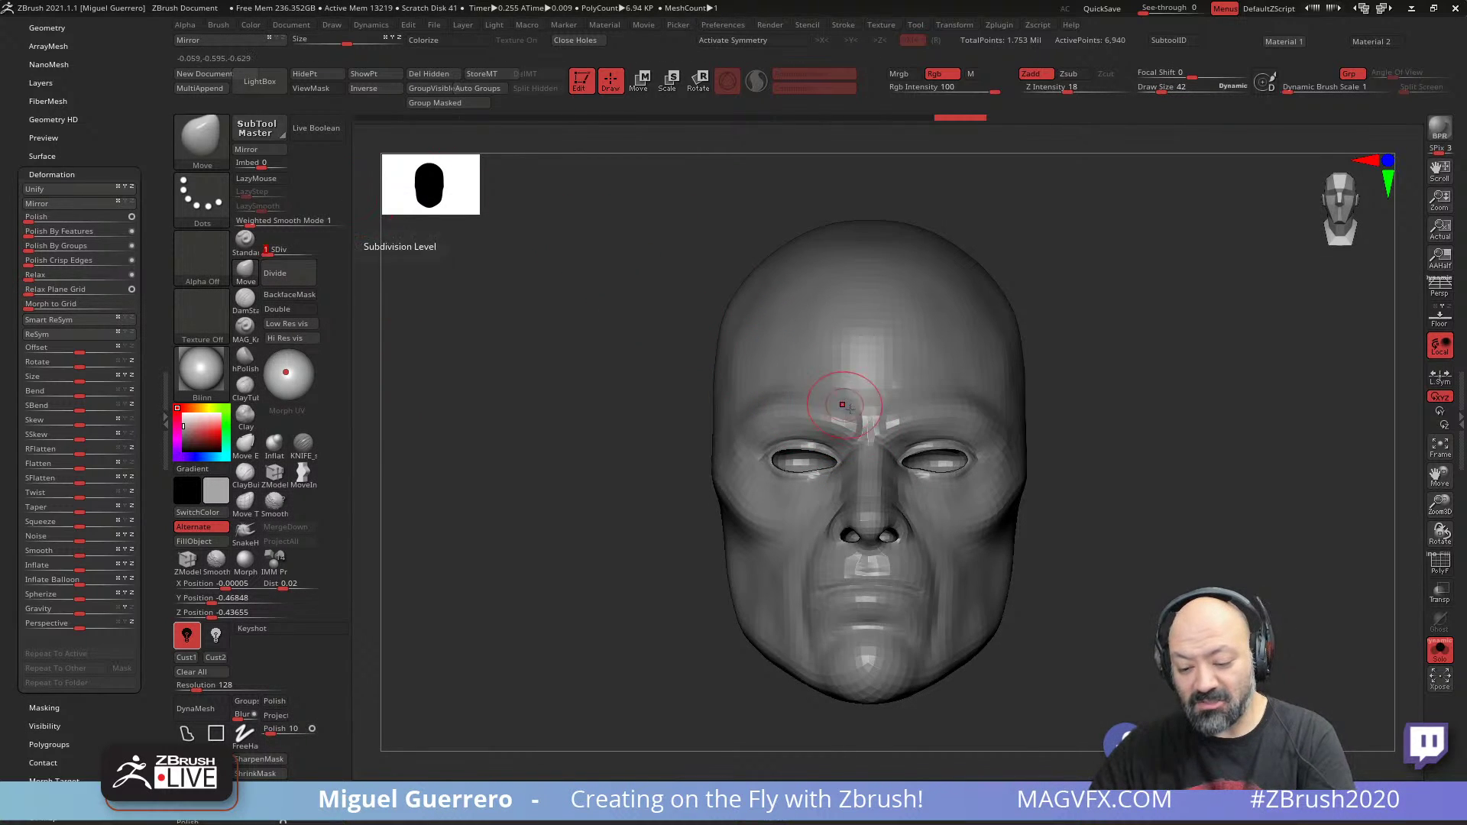
{"action": "key", "text": "d"}
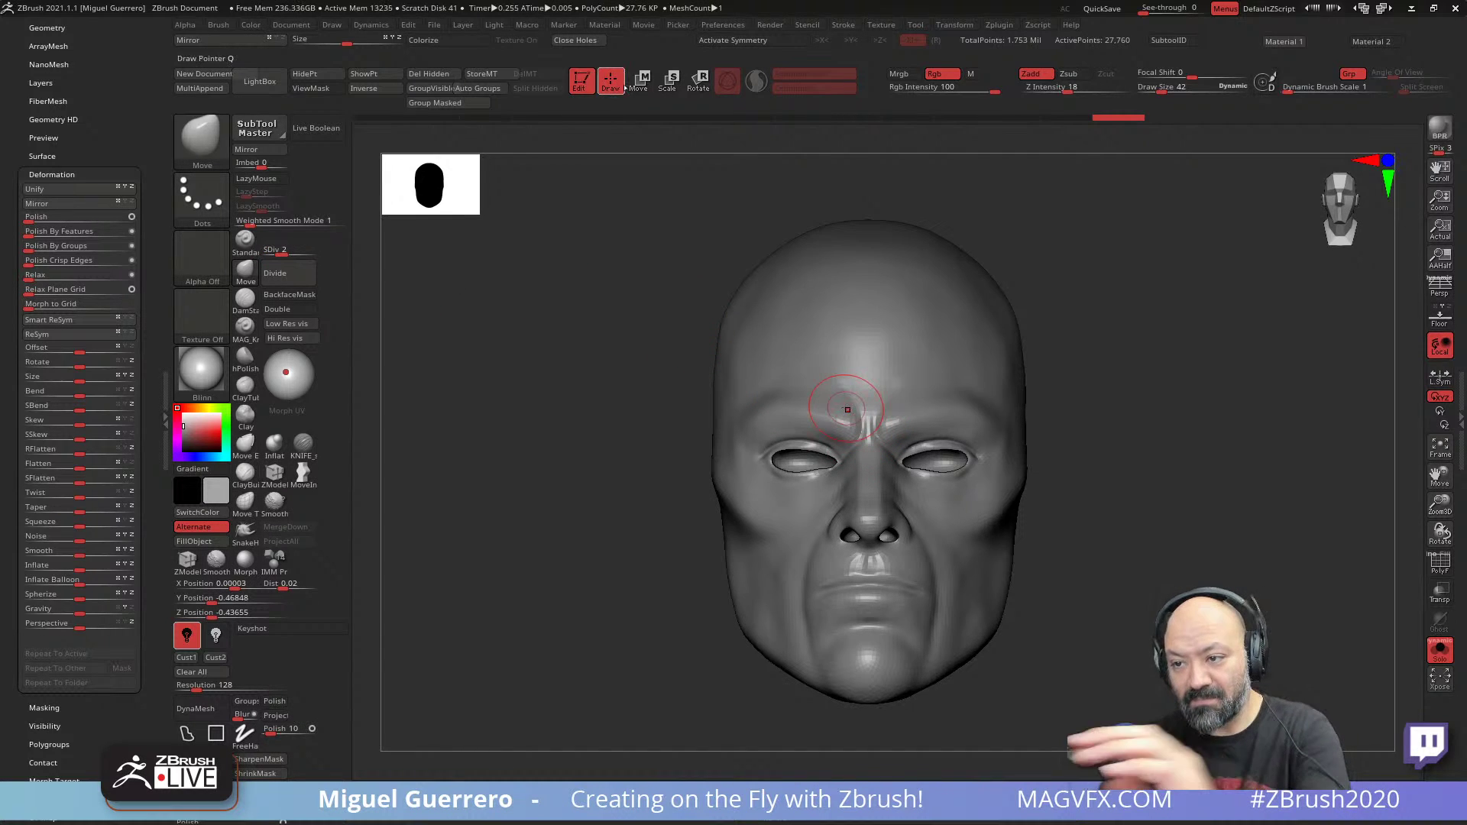
{"action": "key", "text": "x"}
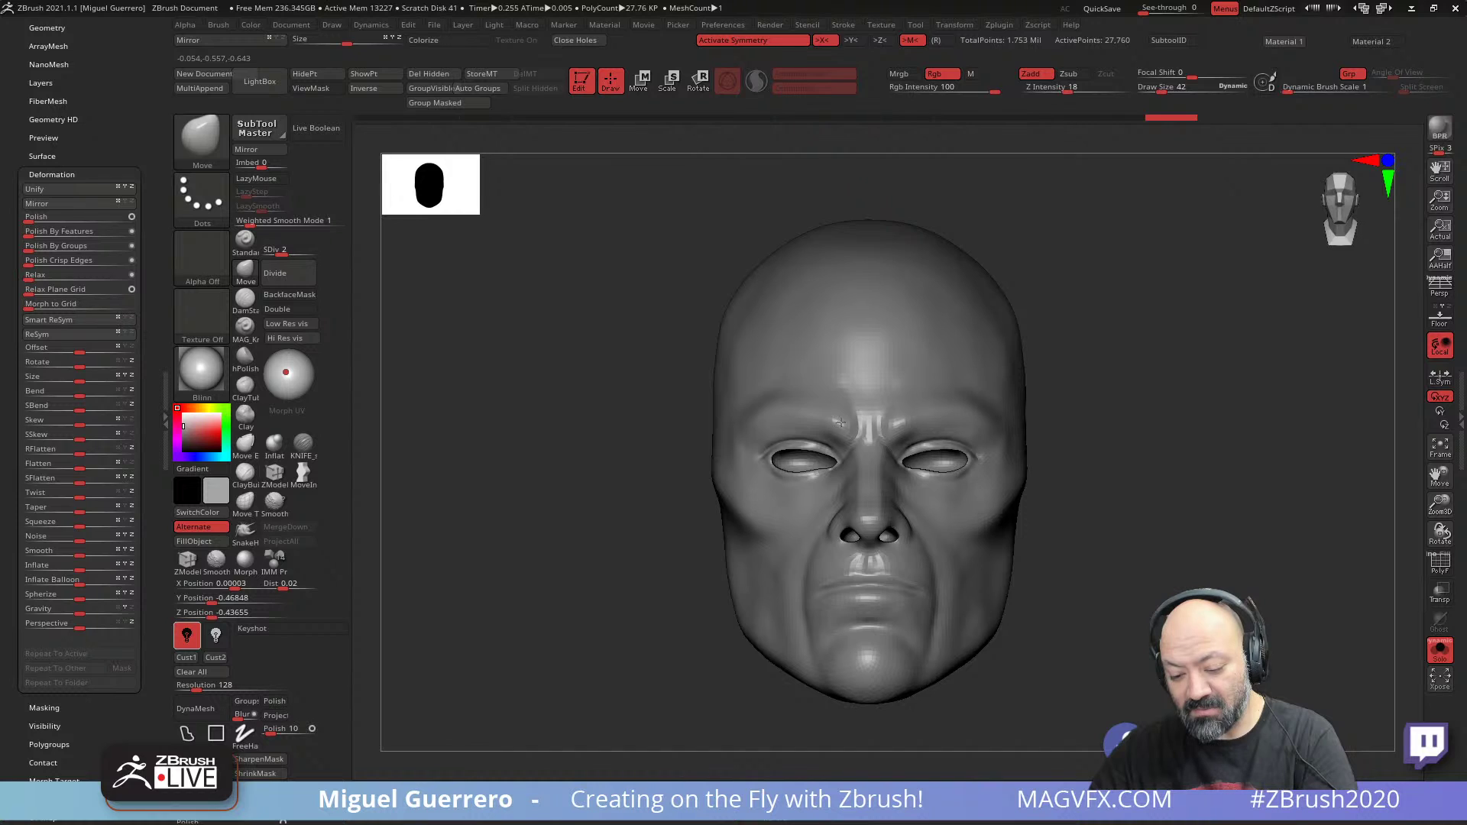
{"action": "left_click_drag", "start_coordinate": [845, 410], "coordinate": [829, 391]}
{"action": "mouse_move", "coordinate": [657, 417]}
{"action": "left_mouse_down"}
{"action": "mouse_move", "coordinate": [561, 431]}
{"action": "mouse_move", "coordinate": [603, 432]}
{"action": "left_mouse_up"}
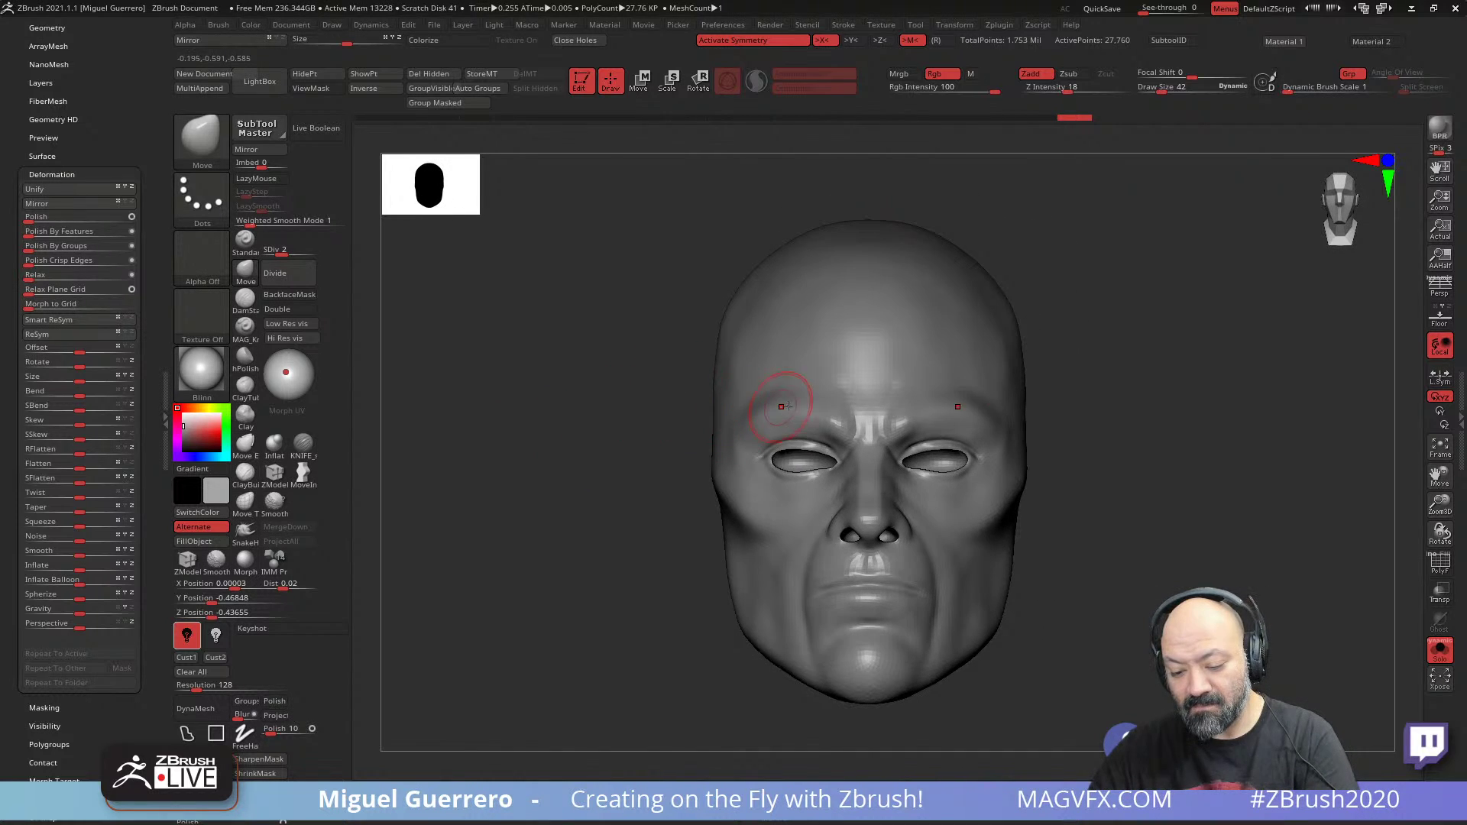
{"action": "left_click_drag", "start_coordinate": [795, 421], "coordinate": [791, 413]}
{"action": "mouse_move", "coordinate": [659, 418]}
{"action": "left_mouse_down"}
{"action": "mouse_move", "coordinate": [639, 436]}
{"action": "mouse_move", "coordinate": [561, 428]}
{"action": "mouse_move", "coordinate": [566, 451]}
{"action": "mouse_move", "coordinate": [620, 463]}
{"action": "left_mouse_up"}
- Raise the head to subdivision level 3 and smooth the brow ridges above the eyes
{"action": "left_click", "coordinate": [296, 252]}
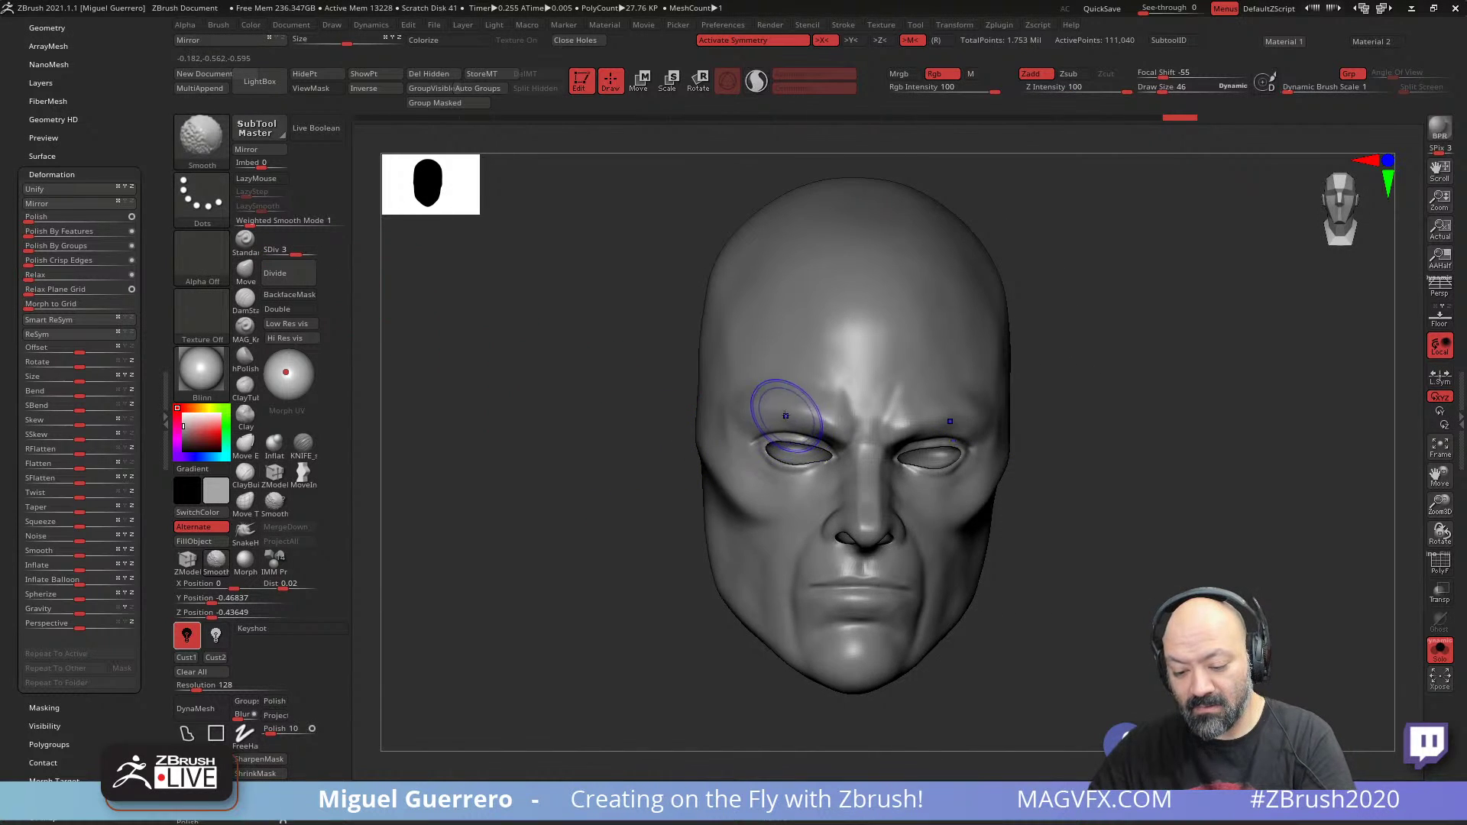
{"action": "left_click_drag", "start_coordinate": [777, 407], "coordinate": [796, 404], "text": "shift"}
{"action": "left_click_drag", "start_coordinate": [593, 402], "coordinate": [602, 393], "text": "shift"}
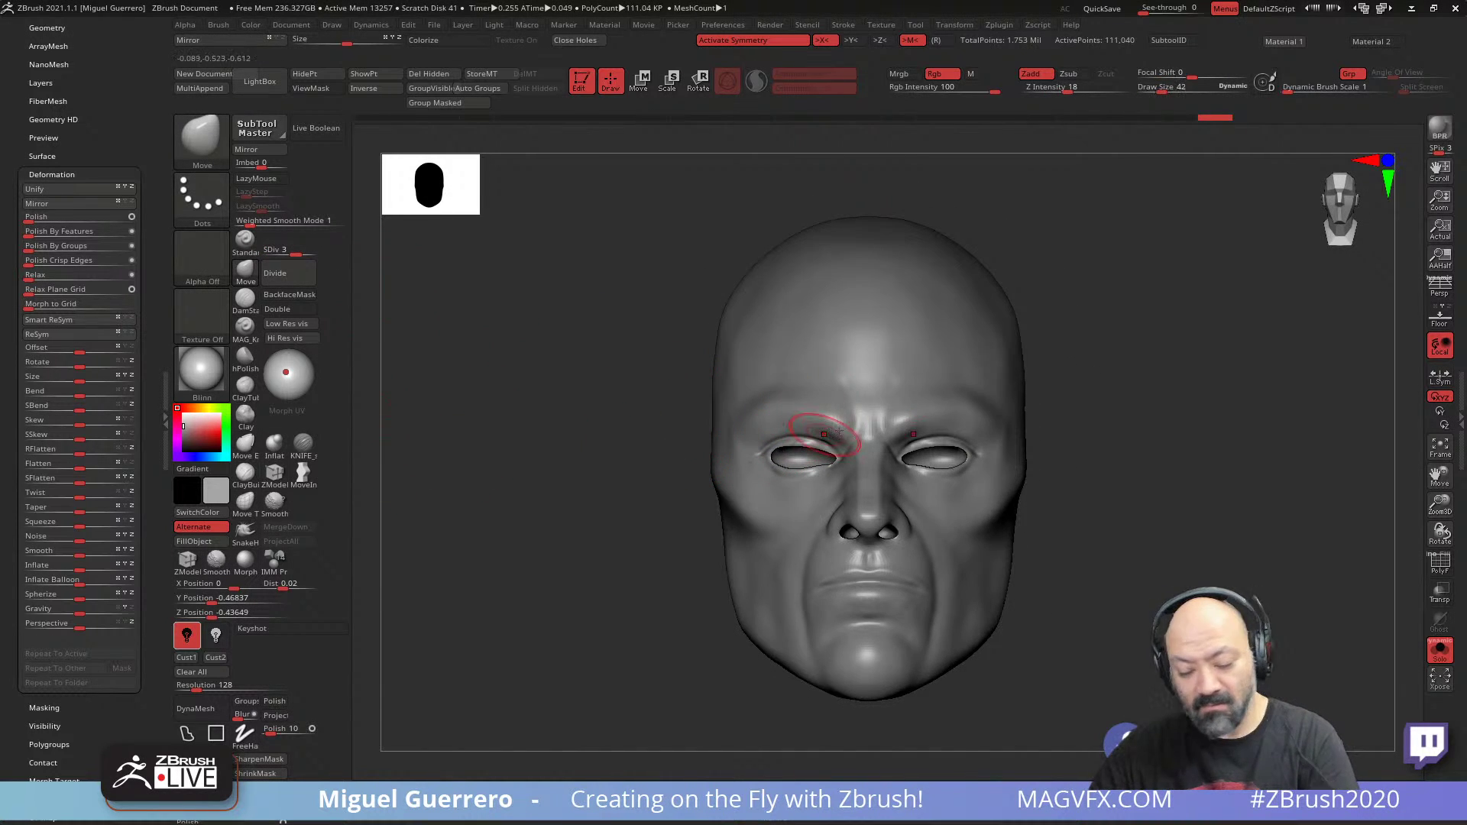
- Mask the strip between the brows, invert the mask and swell that area with the Inflat brush
{"action": "left_click_drag", "start_coordinate": [868, 396], "coordinate": [869, 434], "text": "ctrl"}
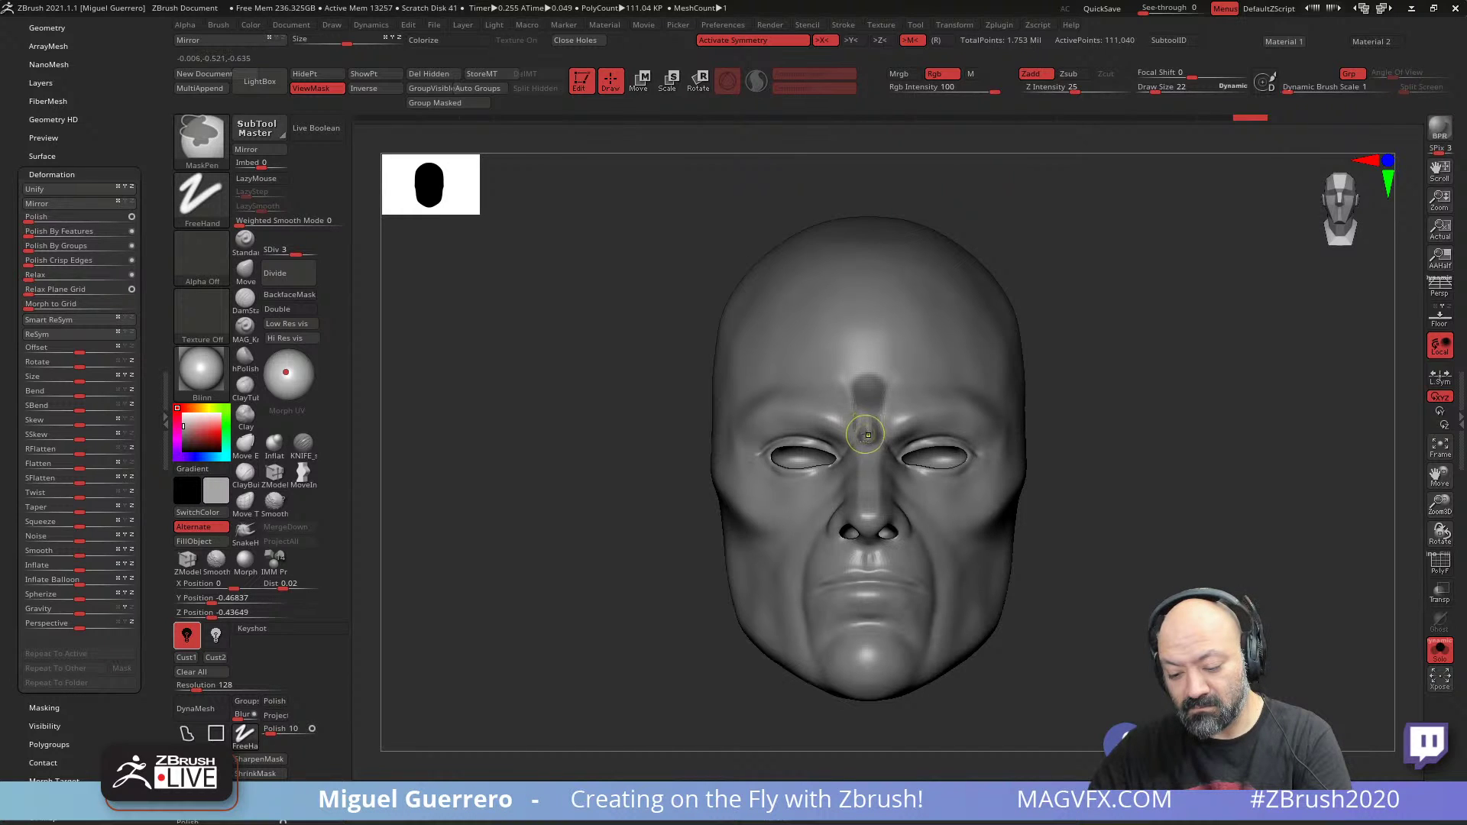
{"action": "left_click", "coordinate": [652, 383], "text": "ctrl"}
{"action": "mouse_move", "coordinate": [563, 406]}
{"action": "left_mouse_down"}
{"action": "mouse_move", "coordinate": [497, 409]}
{"action": "mouse_move", "coordinate": [540, 413]}
{"action": "left_mouse_up"}
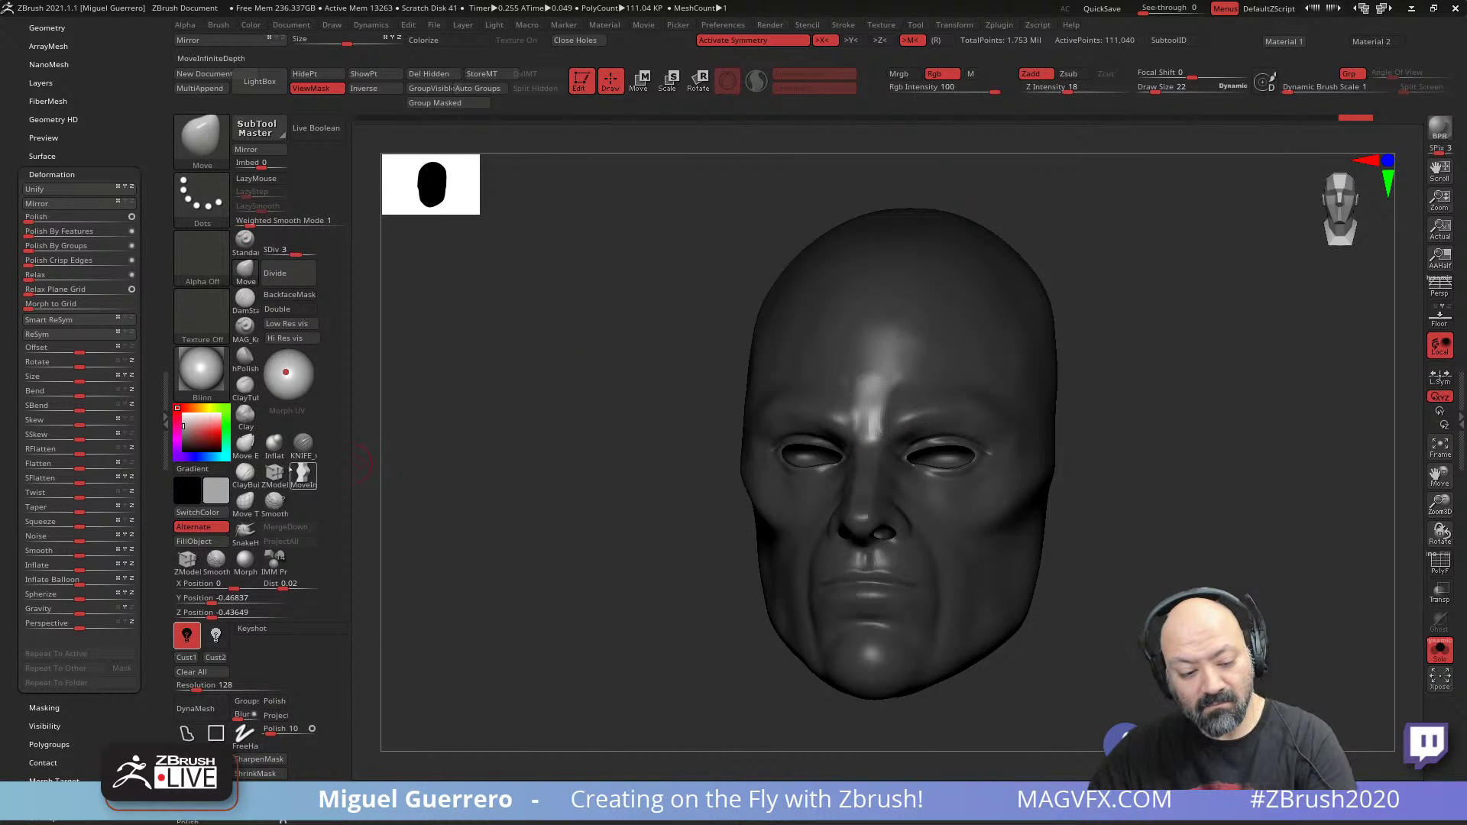
{"action": "left_click", "coordinate": [274, 443]}
{"action": "mouse_move", "coordinate": [864, 440]}
{"action": "left_mouse_down"}
{"action": "mouse_move", "coordinate": [873, 390]}
{"action": "mouse_move", "coordinate": [870, 432]}
{"action": "left_mouse_up"}
{"action": "mouse_move", "coordinate": [571, 392]}
{"action": "left_mouse_down"}
{"action": "mouse_move", "coordinate": [616, 390]}
{"action": "mouse_move", "coordinate": [515, 419]}
{"action": "mouse_move", "coordinate": [488, 445]}
{"action": "mouse_move", "coordinate": [501, 443]}
{"action": "left_mouse_up"}
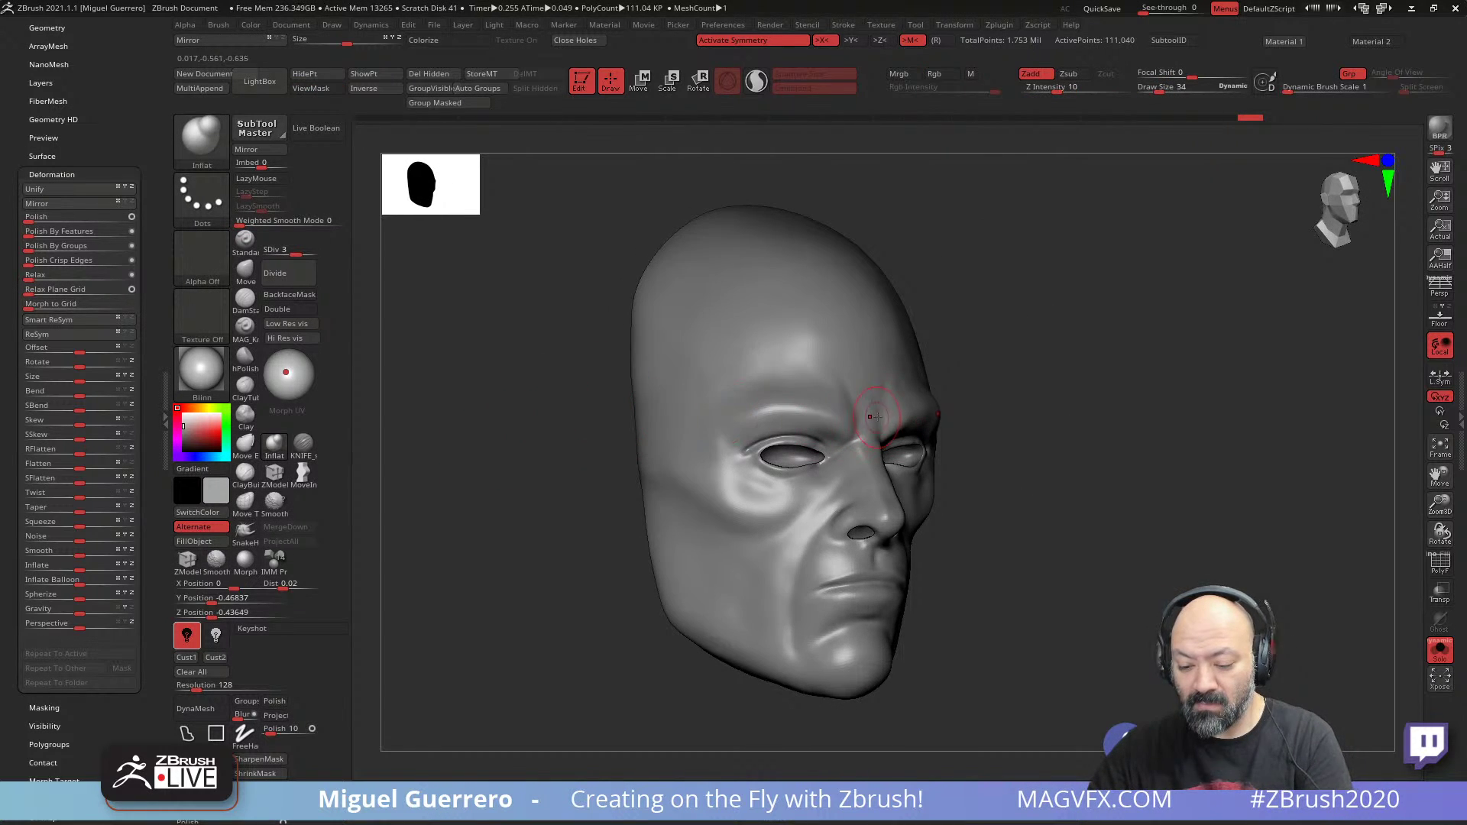
- Refine the inner brow ends with the Move and Inflat brushes at draw size 26 and smooth the brow ridge beside the frown crease
{"action": "left_click_drag", "start_coordinate": [952, 475], "coordinate": [955, 501], "text": "shift"}
{"action": "left_click", "coordinate": [246, 271]}
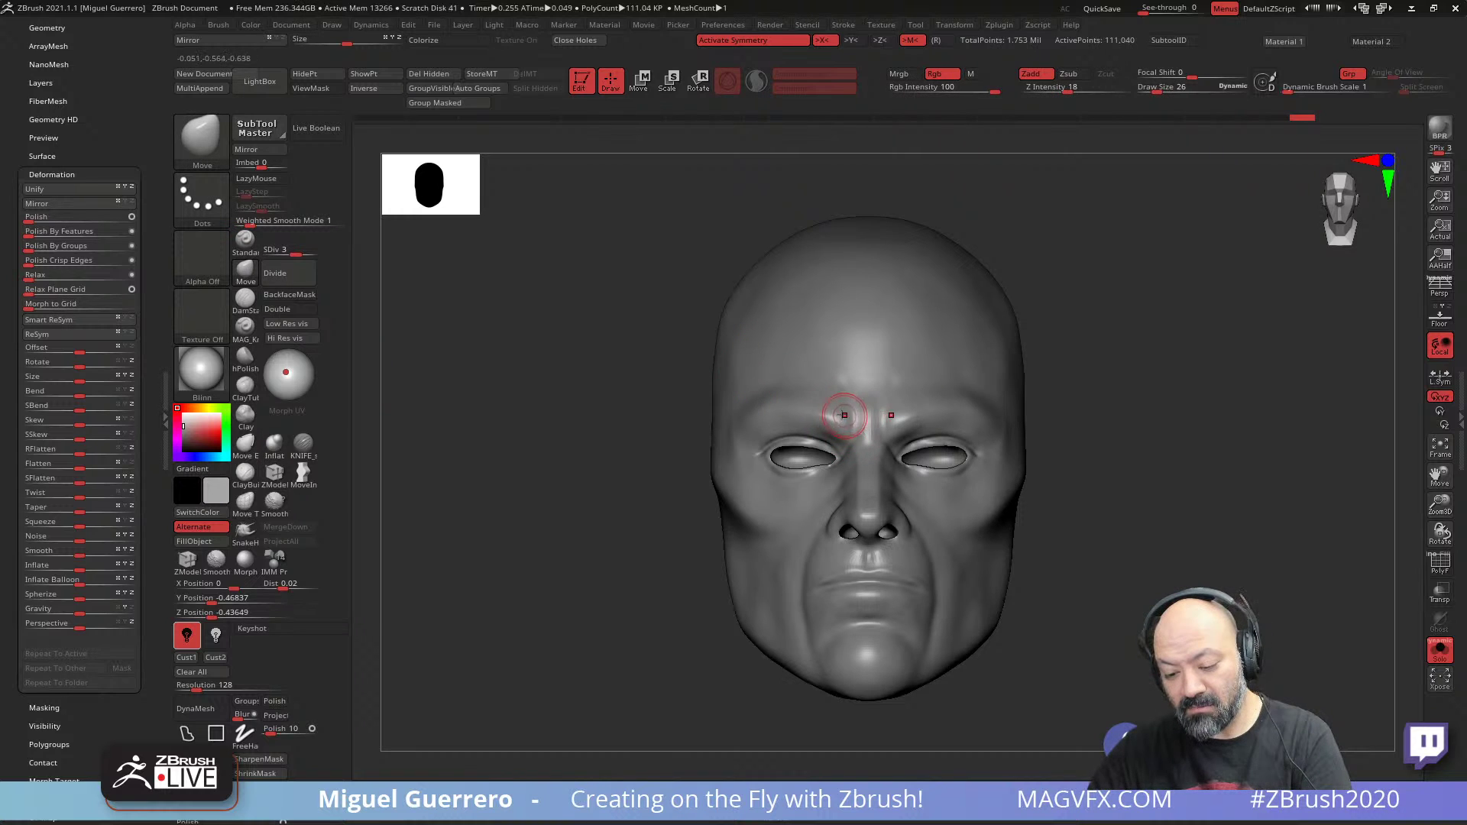
{"action": "left_click_drag", "start_coordinate": [546, 449], "coordinate": [589, 443]}
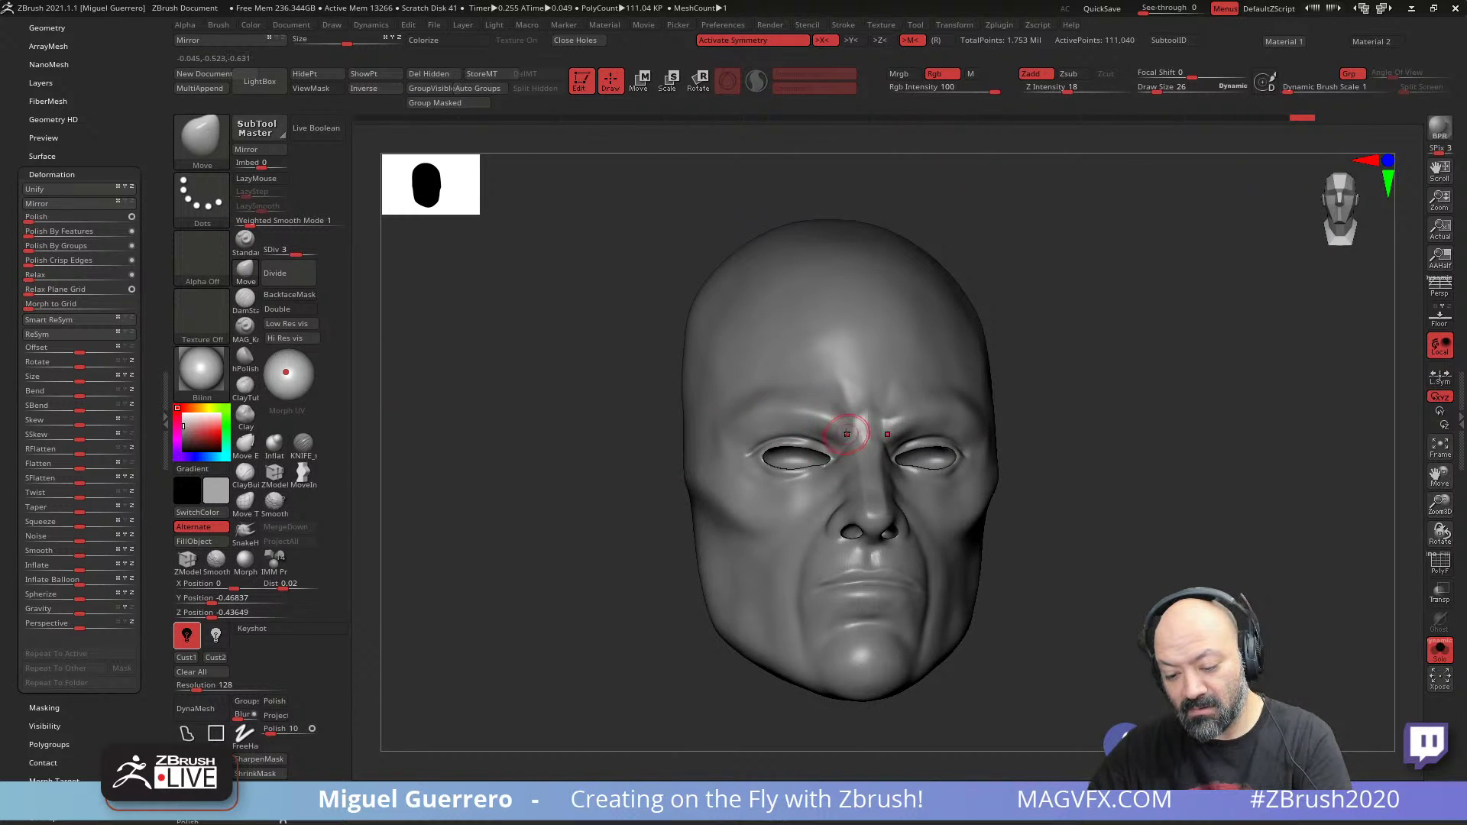
{"action": "key", "text": "b"}
{"action": "key", "text": "i"}
{"action": "key", "text": "n"}
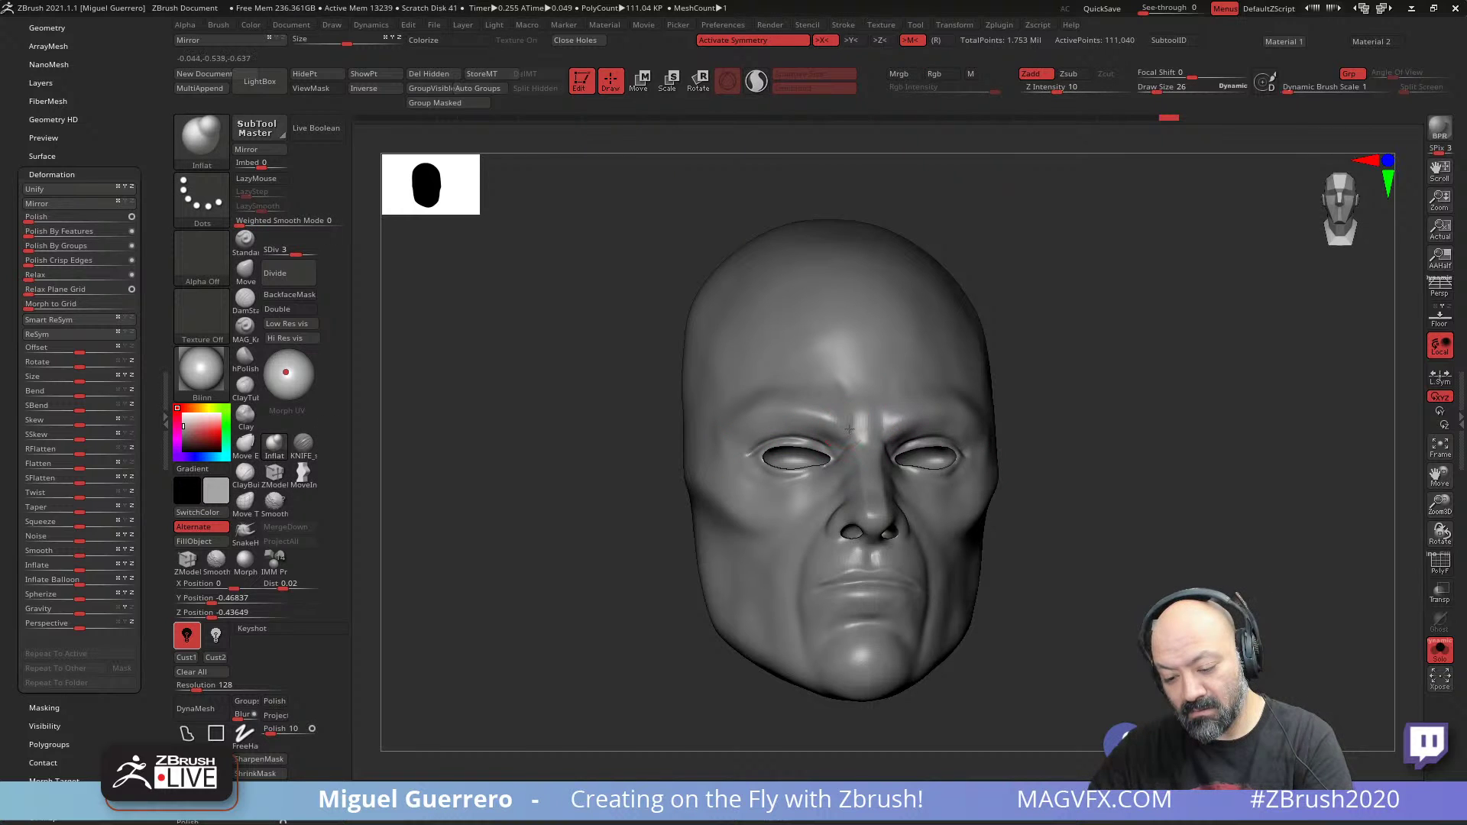
{"action": "mouse_move", "coordinate": [596, 417]}
{"action": "left_mouse_down"}
{"action": "mouse_move", "coordinate": [566, 413]}
{"action": "mouse_move", "coordinate": [534, 452]}
{"action": "left_mouse_up"}
{"action": "left_click_drag", "start_coordinate": [815, 390], "coordinate": [848, 393], "text": "shift"}
{"action": "mouse_move", "coordinate": [541, 488]}
{"action": "left_mouse_down", "text": "shift"}
{"action": "mouse_move", "coordinate": [559, 549]}
{"action": "mouse_move", "coordinate": [556, 534]}
{"action": "mouse_move", "coordinate": [556, 557]}
{"action": "mouse_move", "coordinate": [529, 549]}
{"action": "left_mouse_up", "text": "shift"}
- Smooth along the upper lip out to the mouth corner with the draw size at 14
{"action": "right_click_drag", "start_coordinate": [529, 550], "coordinate": [510, 589], "text": "ctrl"}
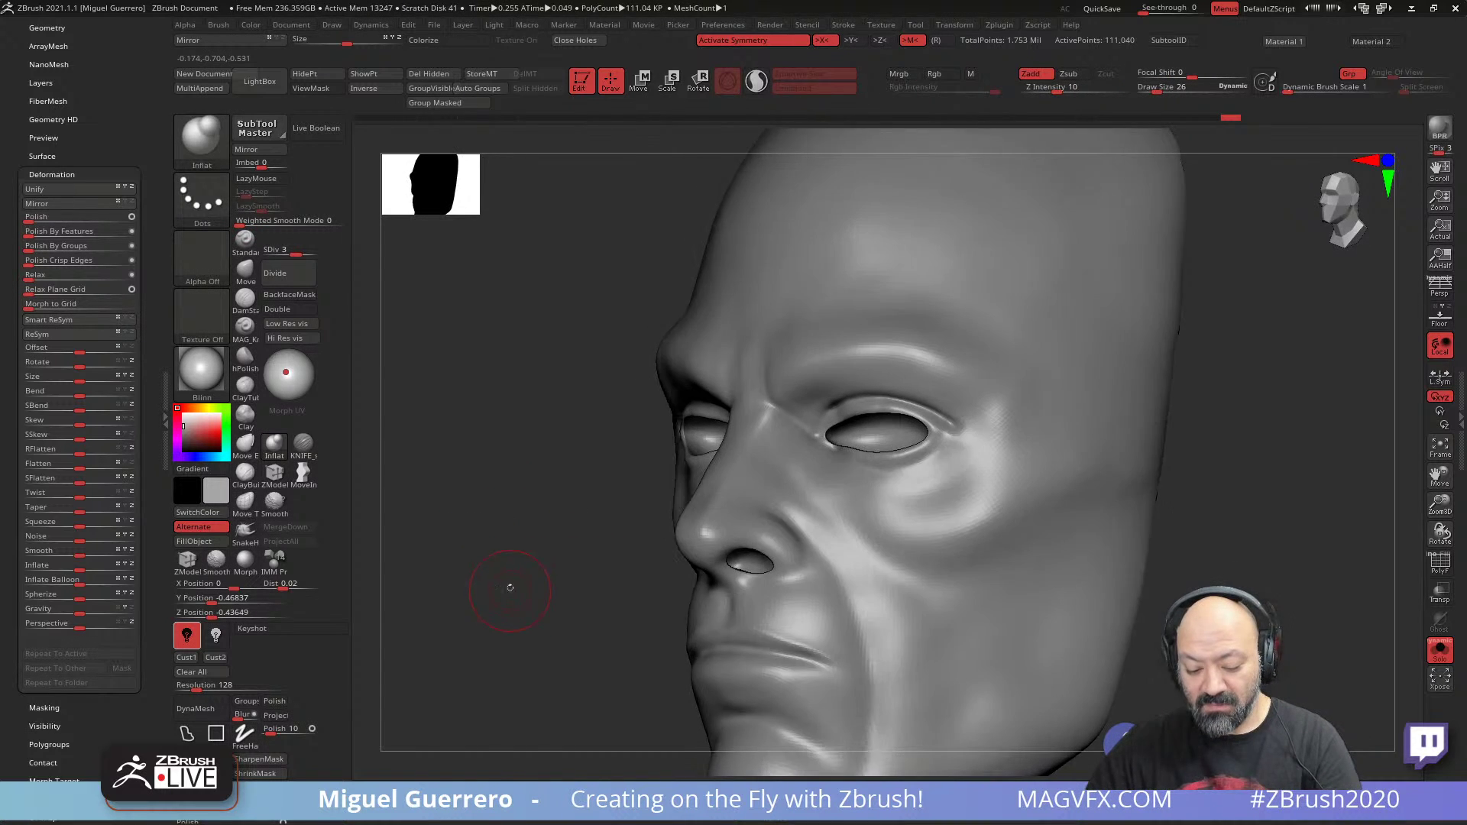
{"action": "left_click_drag", "start_coordinate": [511, 589], "coordinate": [501, 462], "text": "alt"}
{"action": "key", "text": "bracketleft"}
{"action": "key", "text": "bracketleft"}
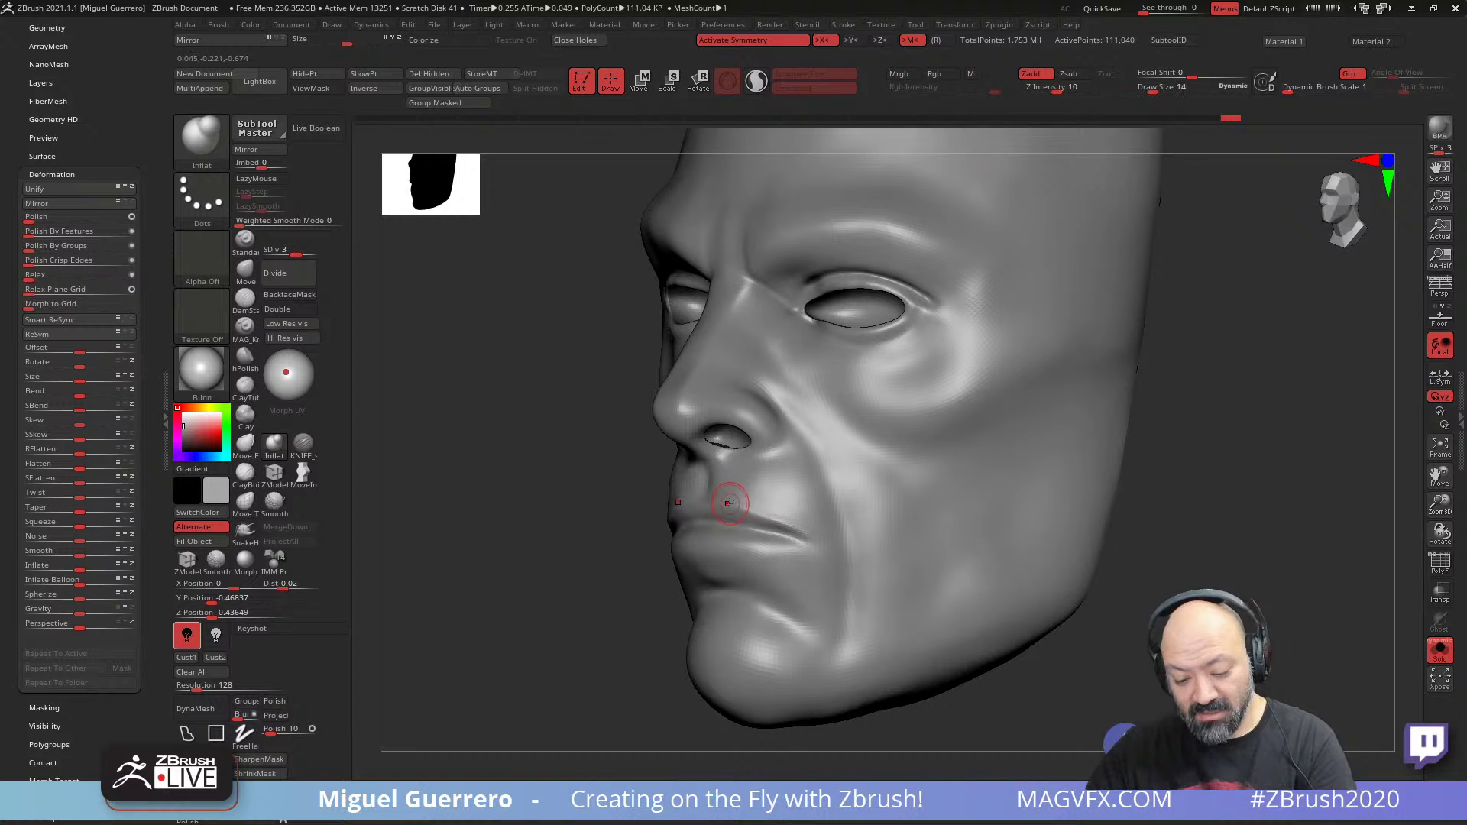
{"action": "left_click_drag", "start_coordinate": [725, 502], "coordinate": [791, 524], "text": "shift"}
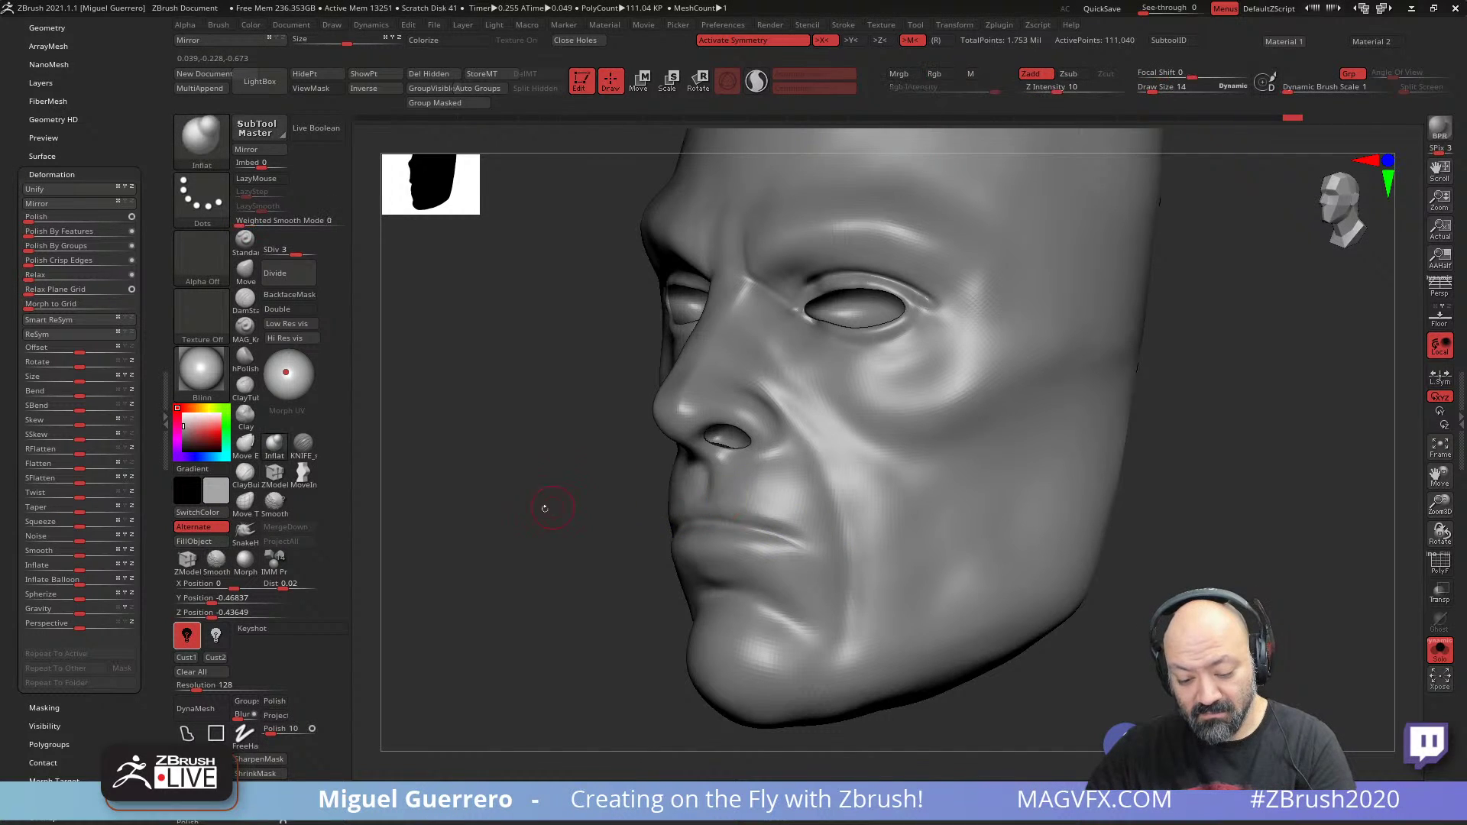
{"action": "left_click_drag", "start_coordinate": [548, 506], "coordinate": [672, 526]}
{"action": "left_click_drag", "start_coordinate": [370, 439], "coordinate": [425, 436]}
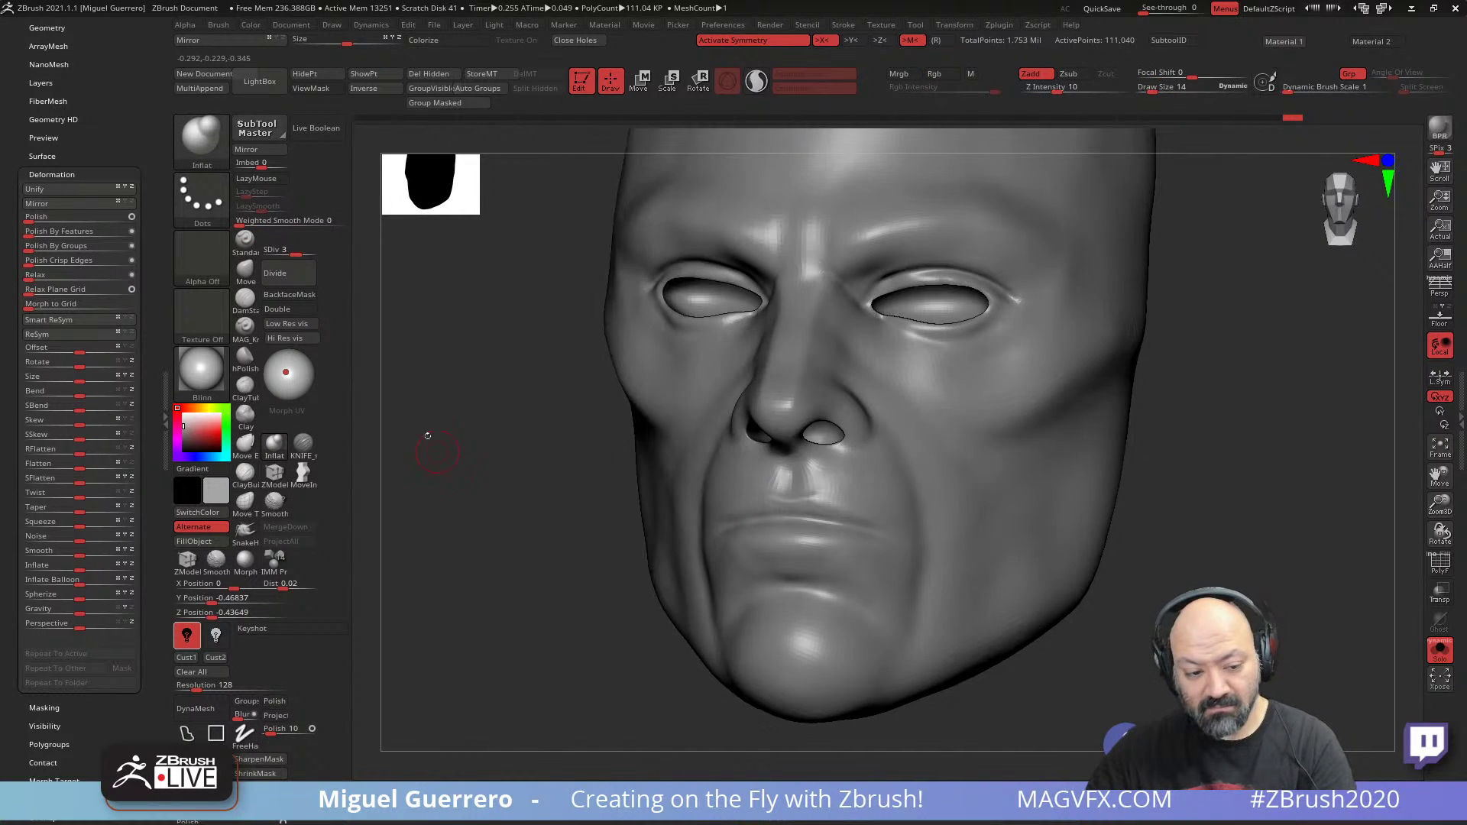
- Raise the head to subdivision level 4 and smooth the area around the mouth and upper chin, undoing a stray stroke
{"action": "key", "text": "d"}
{"action": "mouse_move", "coordinate": [858, 514]}
{"action": "left_mouse_down", "text": "shift"}
{"action": "mouse_move", "coordinate": [768, 484]}
{"action": "mouse_move", "coordinate": [790, 472]}
{"action": "left_mouse_up", "text": "shift"}
{"action": "left_click_drag", "start_coordinate": [619, 535], "coordinate": [586, 553], "text": "shift"}
{"action": "key", "text": "ctrl+z"}
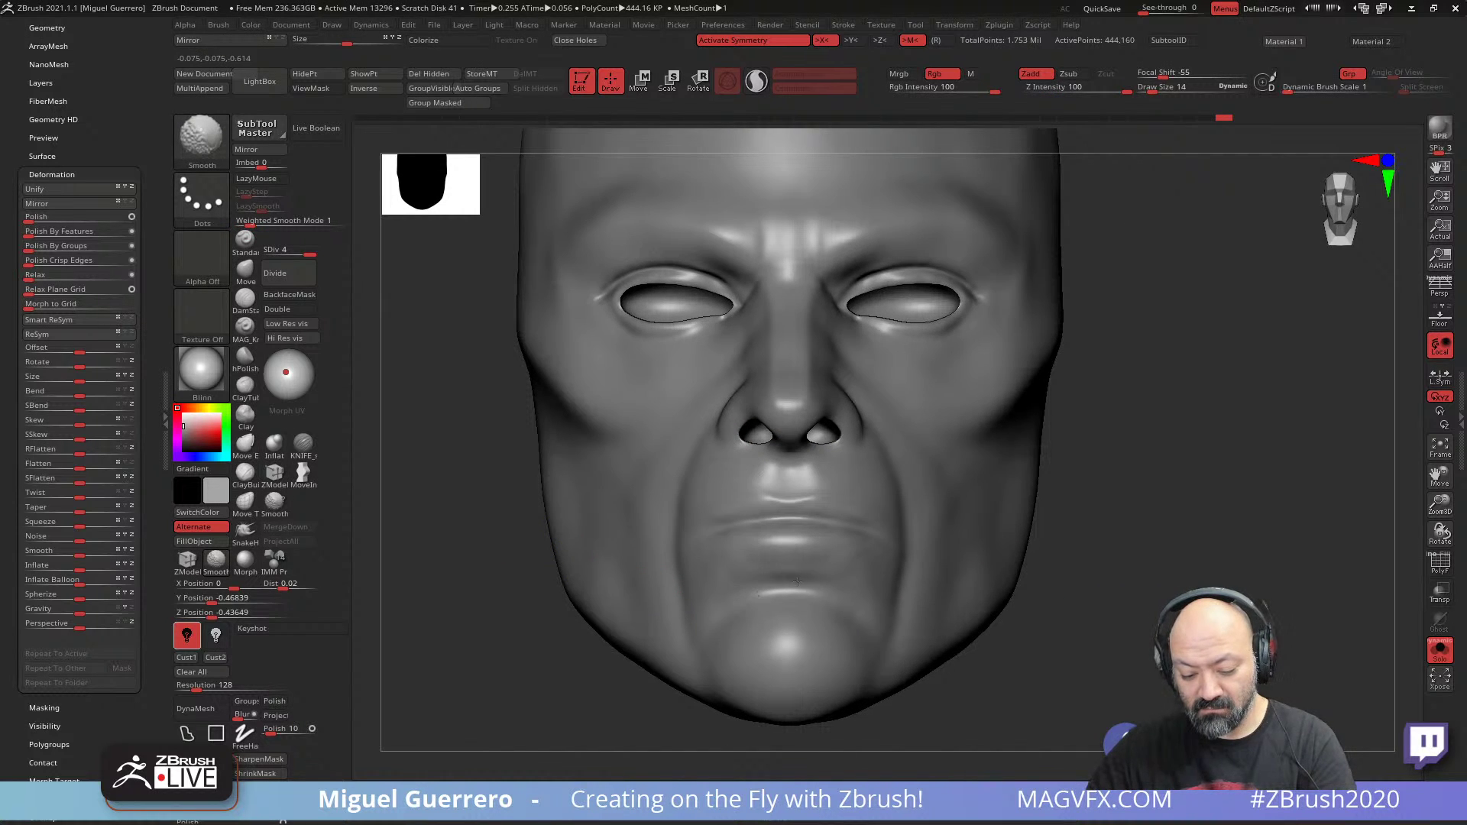
{"action": "left_click_drag", "start_coordinate": [808, 591], "coordinate": [764, 592], "text": "shift"}
{"action": "mouse_move", "coordinate": [674, 576]}
{"action": "right_mouse_down", "text": "ctrl"}
{"action": "mouse_move", "coordinate": [642, 546]}
{"action": "mouse_move", "coordinate": [533, 564]}
{"action": "mouse_move", "coordinate": [617, 589]}
{"action": "right_mouse_up", "text": "ctrl"}
- Try different materials on the head, settling on a marble one
{"action": "left_click", "coordinate": [745, 802]}
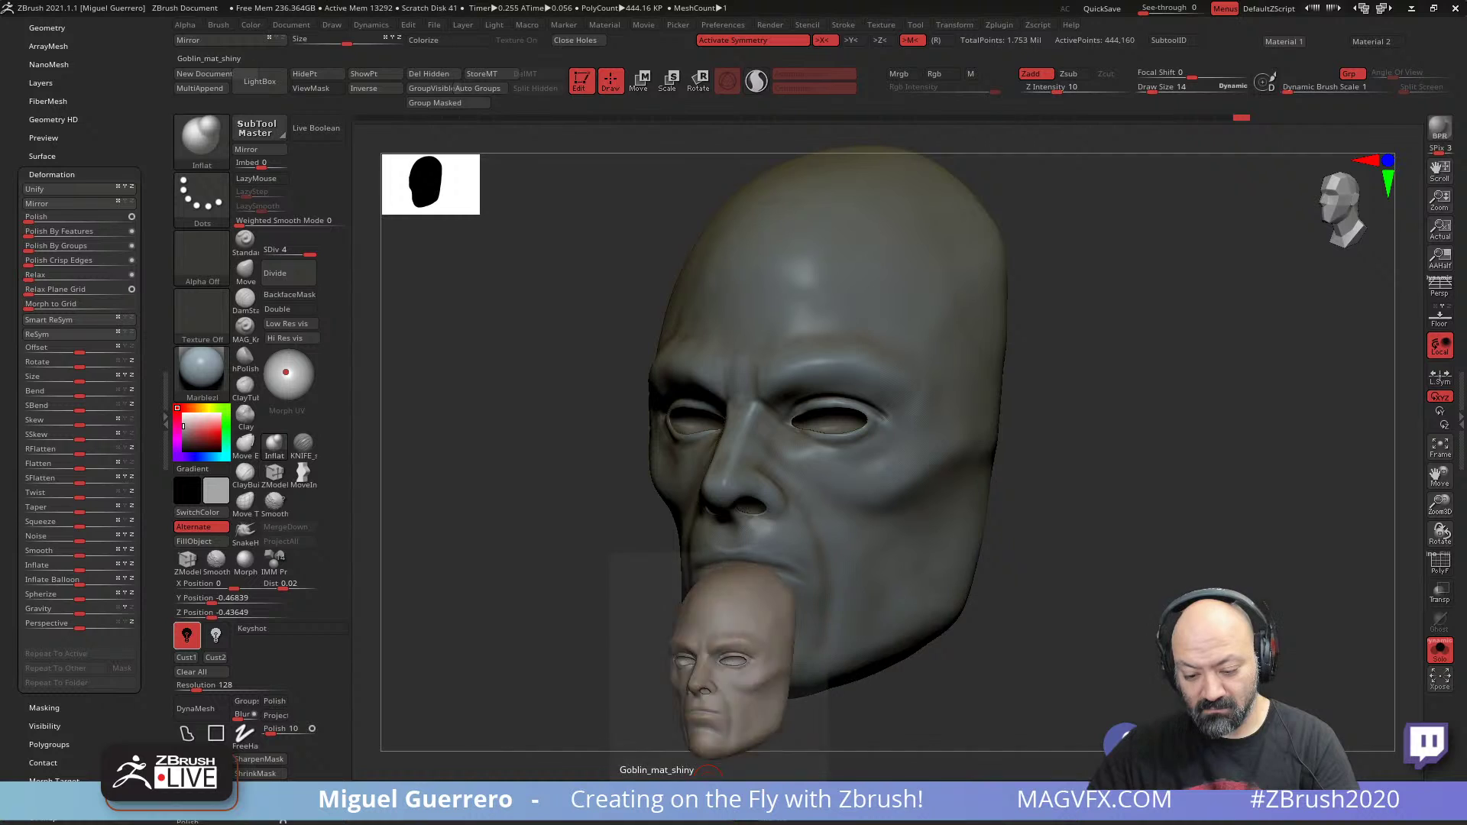
{"action": "left_click", "coordinate": [718, 803]}
{"action": "left_click", "coordinate": [678, 798]}
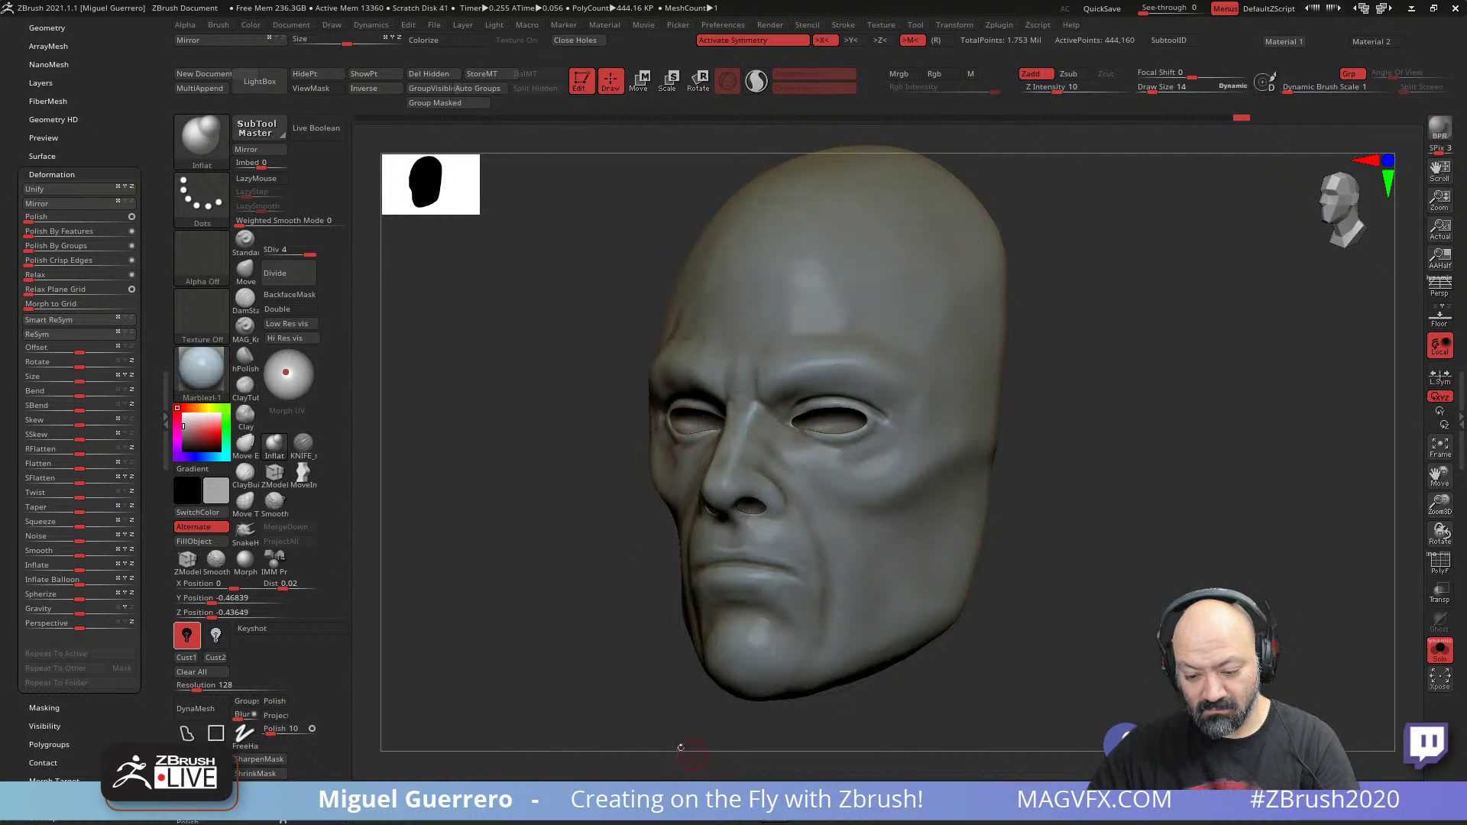
- Set the draw size to 58 and smooth the forehead and crown of the head, checking the result from above
{"action": "right_click_drag", "start_coordinate": [596, 711], "coordinate": [586, 671], "text": "ctrl"}
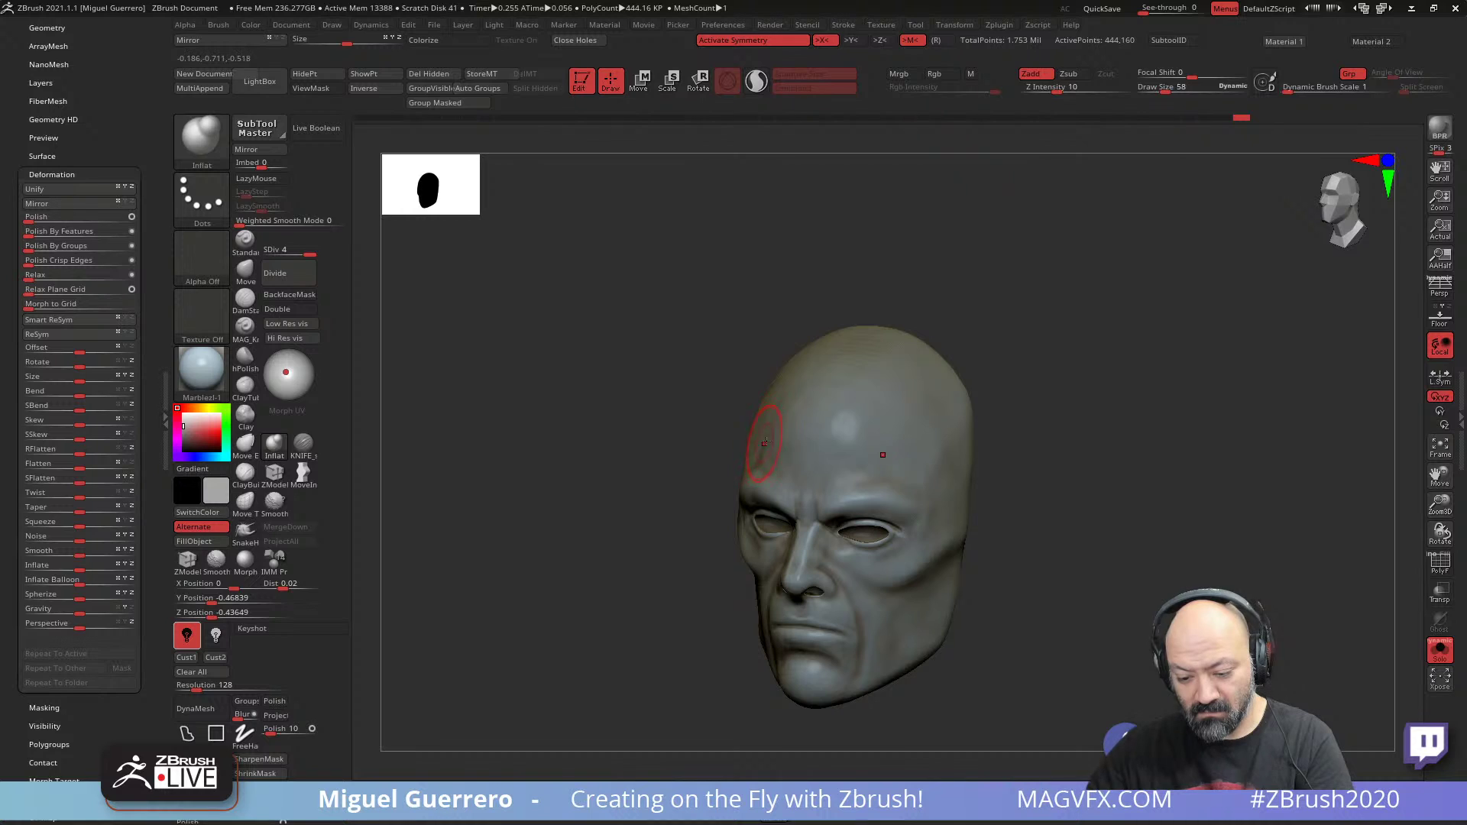
{"action": "mouse_move", "coordinate": [773, 426]}
{"action": "left_mouse_down", "text": "shift"}
{"action": "mouse_move", "coordinate": [863, 375]}
{"action": "mouse_move", "coordinate": [813, 360]}
{"action": "mouse_move", "coordinate": [945, 376]}
{"action": "left_mouse_up", "text": "shift"}
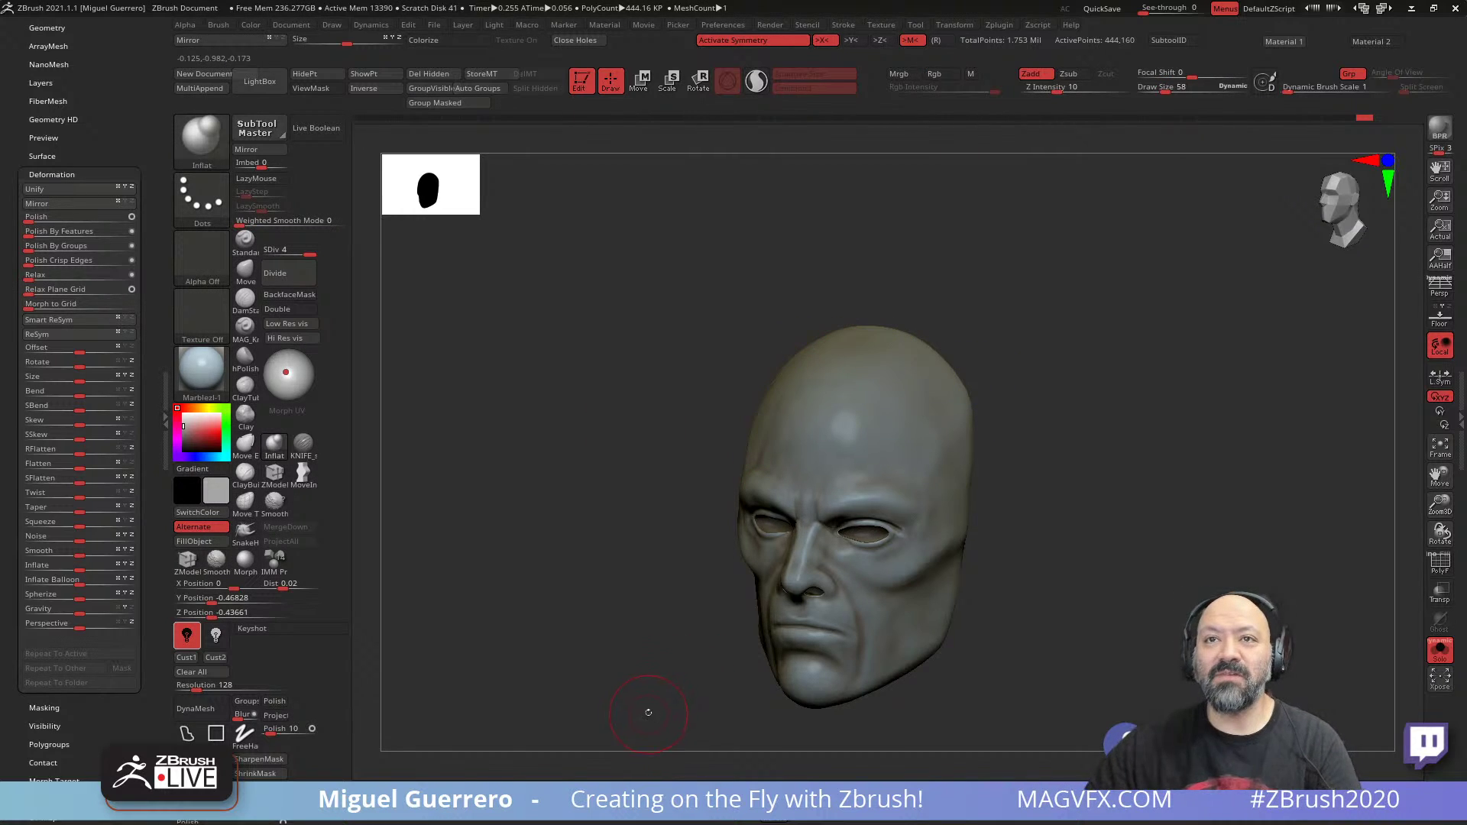
{"action": "right_click_drag", "start_coordinate": [649, 712], "coordinate": [610, 628], "text": "alt"}
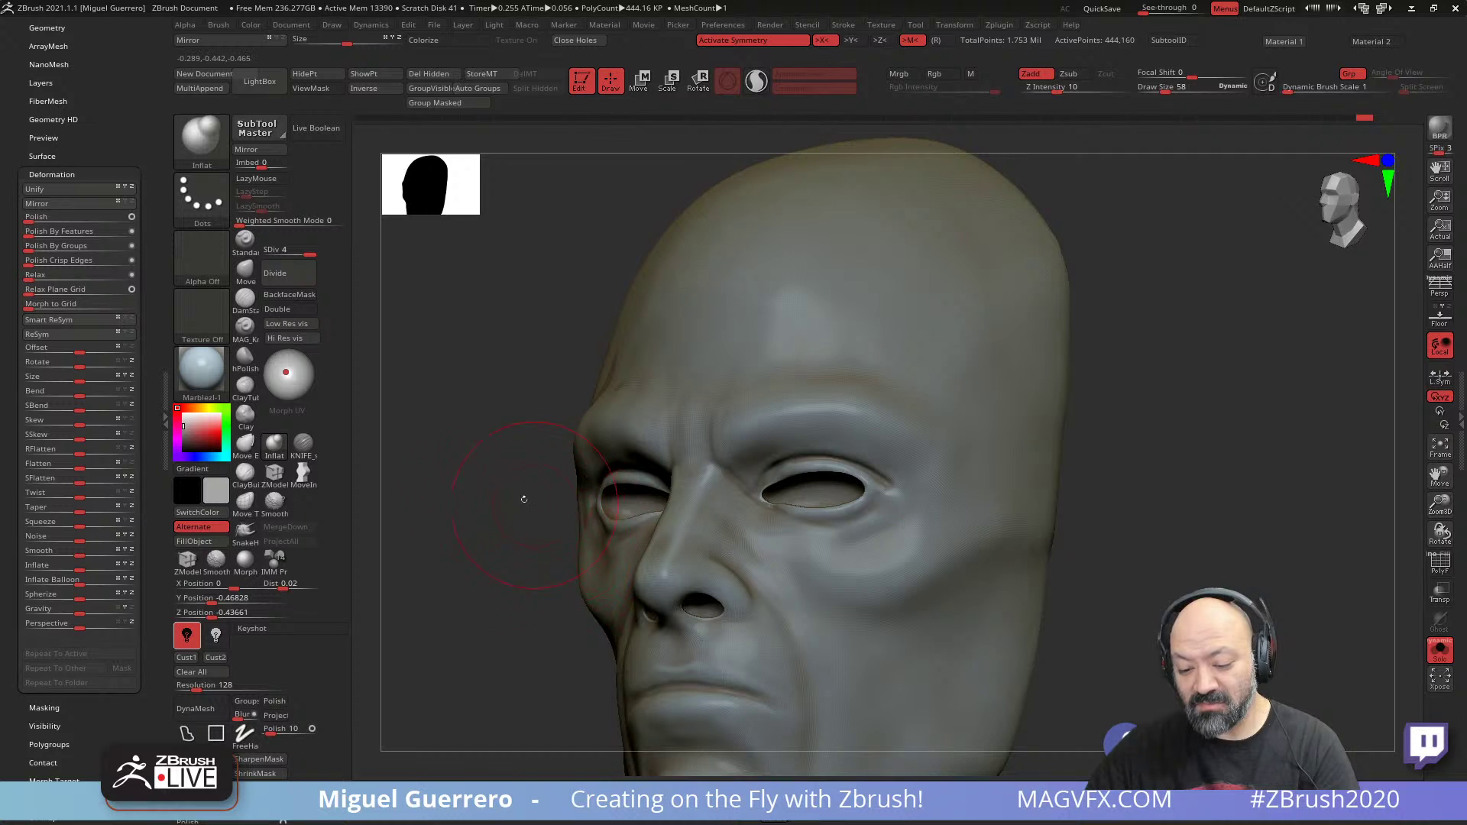
{"action": "mouse_move", "coordinate": [524, 499]}
{"action": "right_mouse_down"}
{"action": "mouse_move", "coordinate": [476, 573]}
{"action": "mouse_move", "coordinate": [482, 531]}
{"action": "mouse_move", "coordinate": [587, 411]}
{"action": "right_mouse_up"}
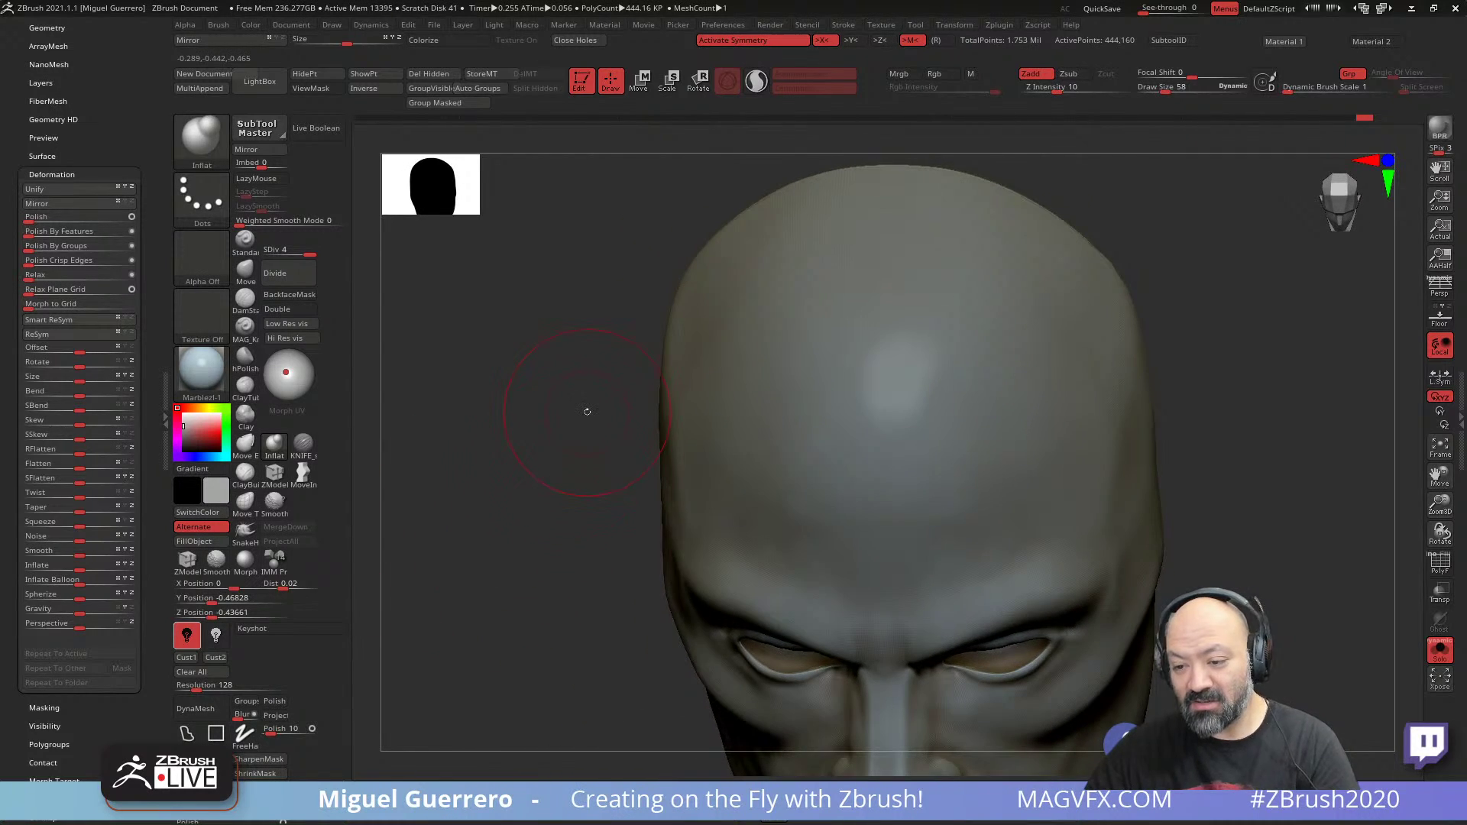
- Step back and forth through the undo history to compare the skull before and after the forehead smoothing
{"action": "key", "text": "ctrl+z"}
{"action": "key", "text": "ctrl+z"}
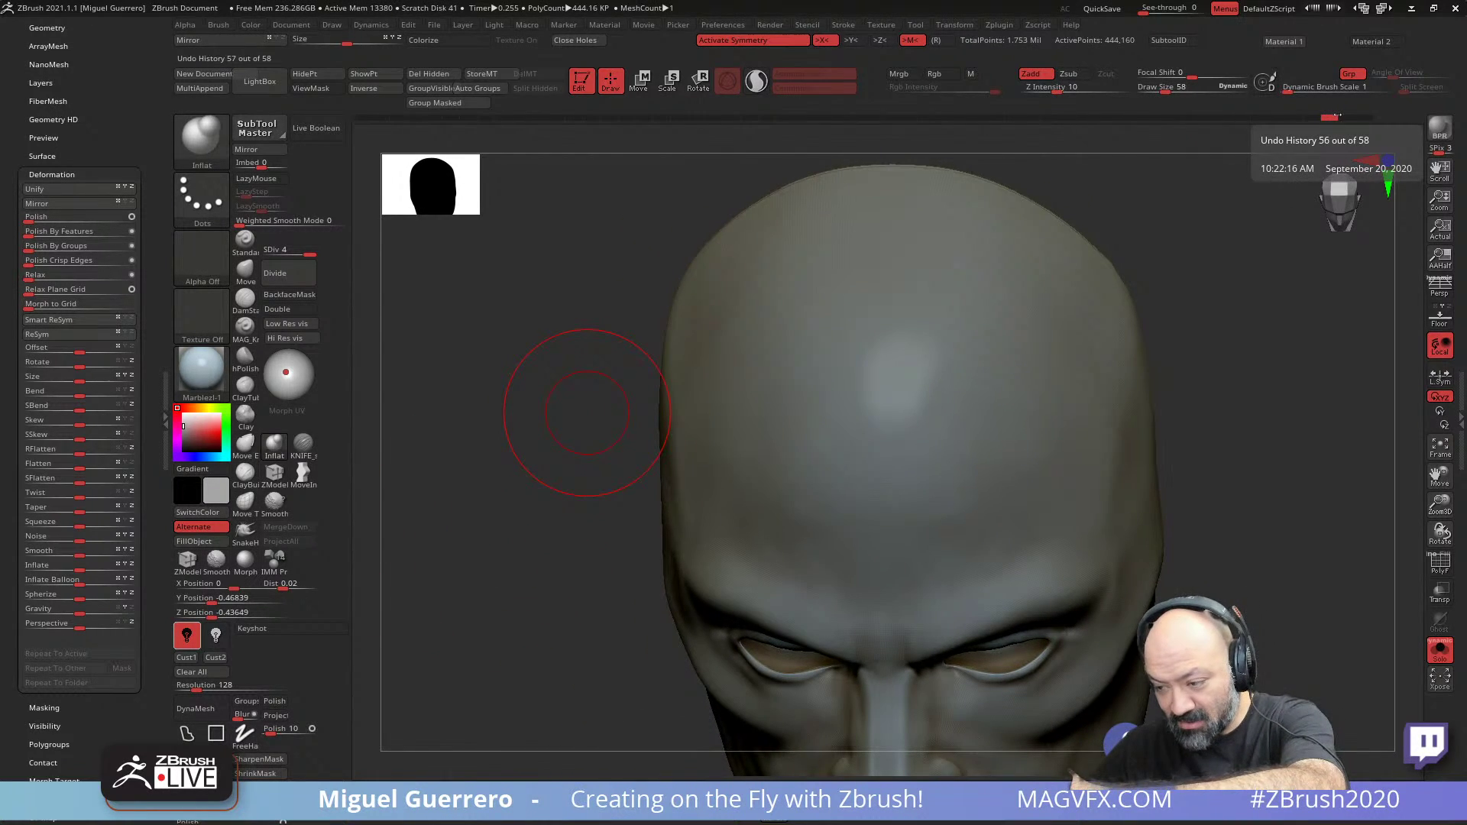
{"action": "left_click_drag", "start_coordinate": [1338, 115], "coordinate": [1261, 114]}
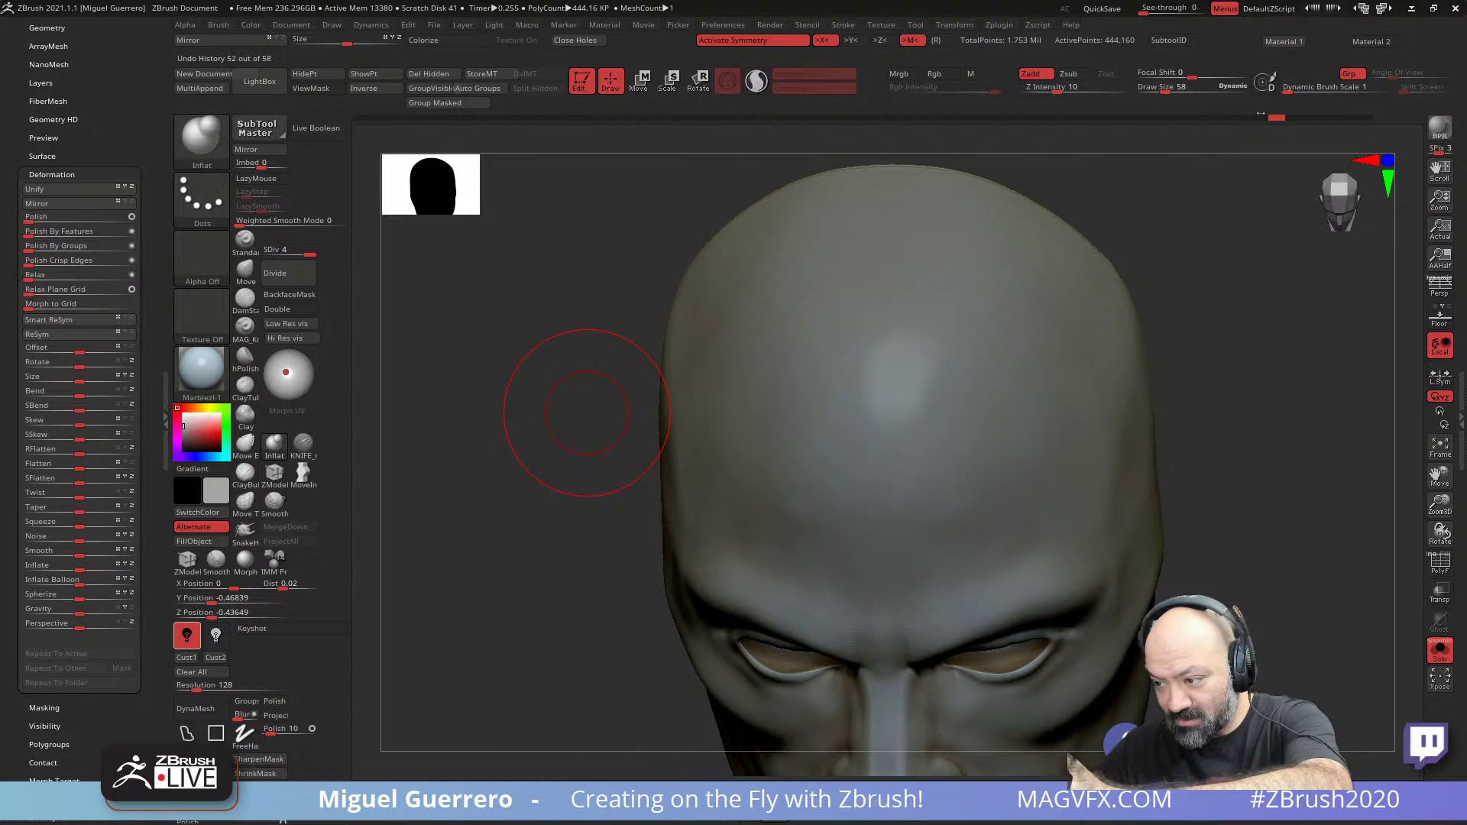
{"action": "key", "text": "ctrl+shift+z"}
{"action": "key", "text": "ctrl+shift+z"}
{"action": "key", "text": "ctrl+shift+z"}
{"action": "key", "text": "ctrl+shift+z"}
{"action": "key", "text": "ctrl+shift+z"}
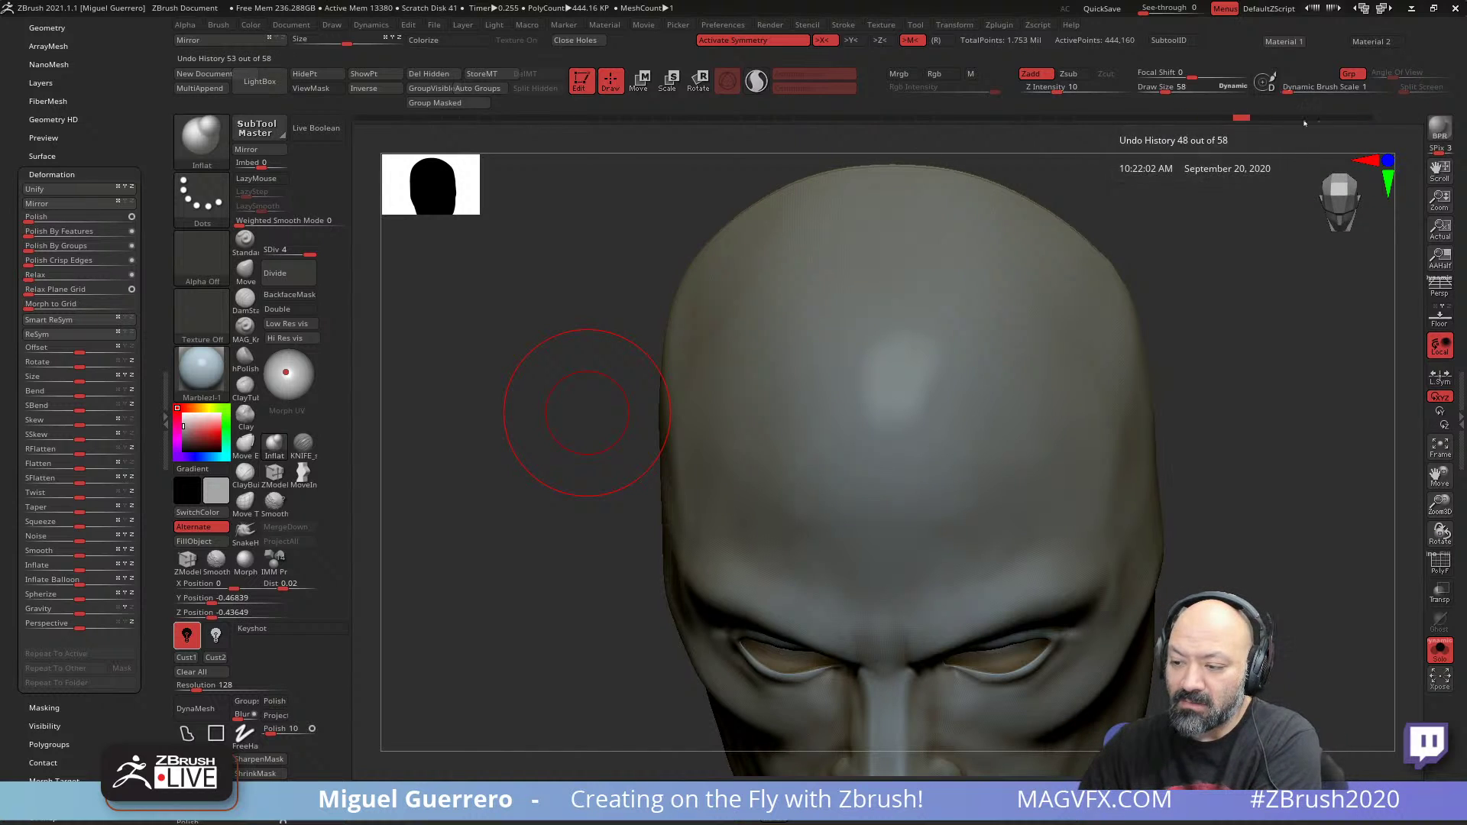
- Smooth the cheek fold beside the mouth and the side of the face from the jaw up to the temple
{"action": "key", "text": "space"}
{"action": "left_click_drag", "start_coordinate": [540, 547], "coordinate": [560, 511], "text": "shift"}
{"action": "right_click_drag", "start_coordinate": [560, 512], "coordinate": [534, 530], "text": "ctrl"}
{"action": "mouse_move", "coordinate": [532, 528]}
{"action": "left_mouse_down"}
{"action": "mouse_move", "coordinate": [550, 459]}
{"action": "mouse_move", "coordinate": [501, 515]}
{"action": "mouse_move", "coordinate": [540, 579]}
{"action": "mouse_move", "coordinate": [514, 573]}
{"action": "left_mouse_up"}
{"action": "left_click_drag", "start_coordinate": [843, 550], "coordinate": [885, 575], "text": "shift"}
{"action": "mouse_move", "coordinate": [894, 628]}
{"action": "left_mouse_down", "text": "shift"}
{"action": "mouse_move", "coordinate": [941, 501]}
{"action": "mouse_move", "coordinate": [959, 384]}
{"action": "left_mouse_up", "text": "shift"}
- Smooth the inner brows and the side of the nose with the draw size at 46
{"action": "left_click_drag", "start_coordinate": [803, 341], "coordinate": [820, 347], "text": "shift"}
{"action": "left_click_drag", "start_coordinate": [518, 418], "coordinate": [571, 417]}
{"action": "left_click_drag", "start_coordinate": [813, 348], "coordinate": [811, 336], "text": "shift"}
{"action": "left_click_drag", "start_coordinate": [511, 413], "coordinate": [533, 410]}
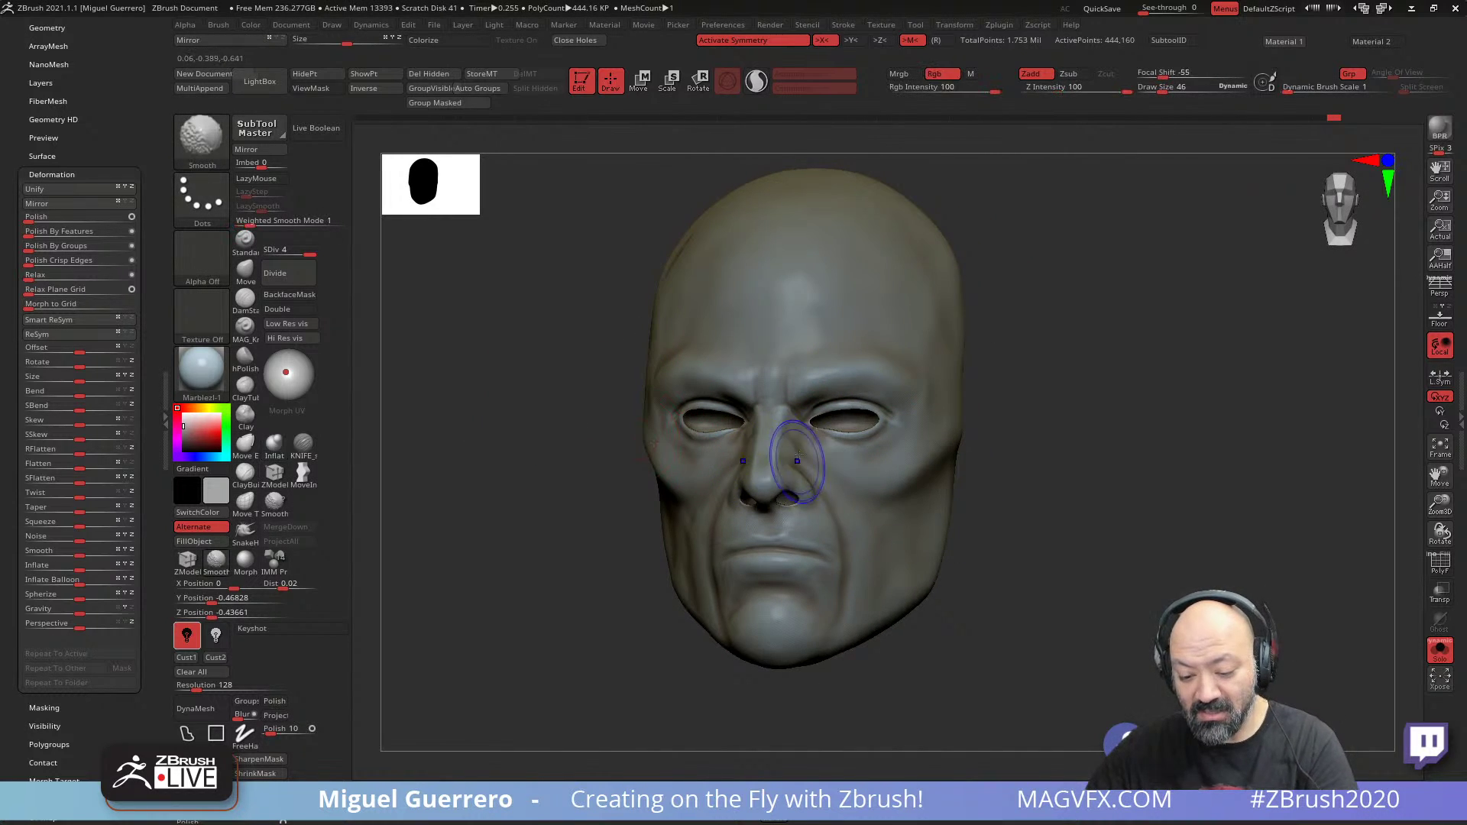
{"action": "left_click_drag", "start_coordinate": [793, 456], "coordinate": [785, 451], "text": "shift"}
{"action": "right_click_drag", "start_coordinate": [794, 486], "coordinate": [622, 491]}
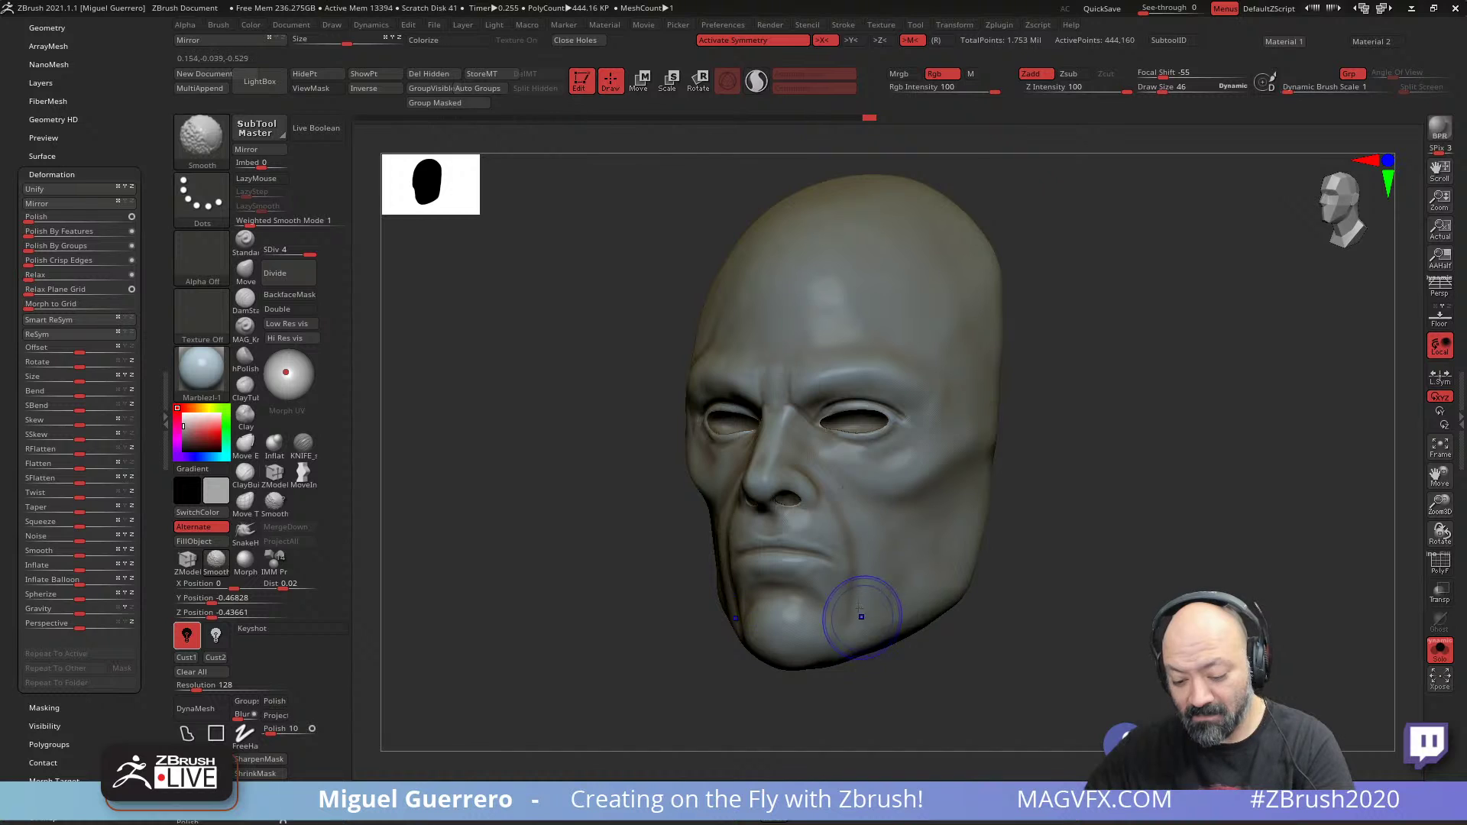
- Apply the dark blue Monte material to the head and smooth the rim around its flat back
{"action": "left_click", "coordinate": [656, 780]}
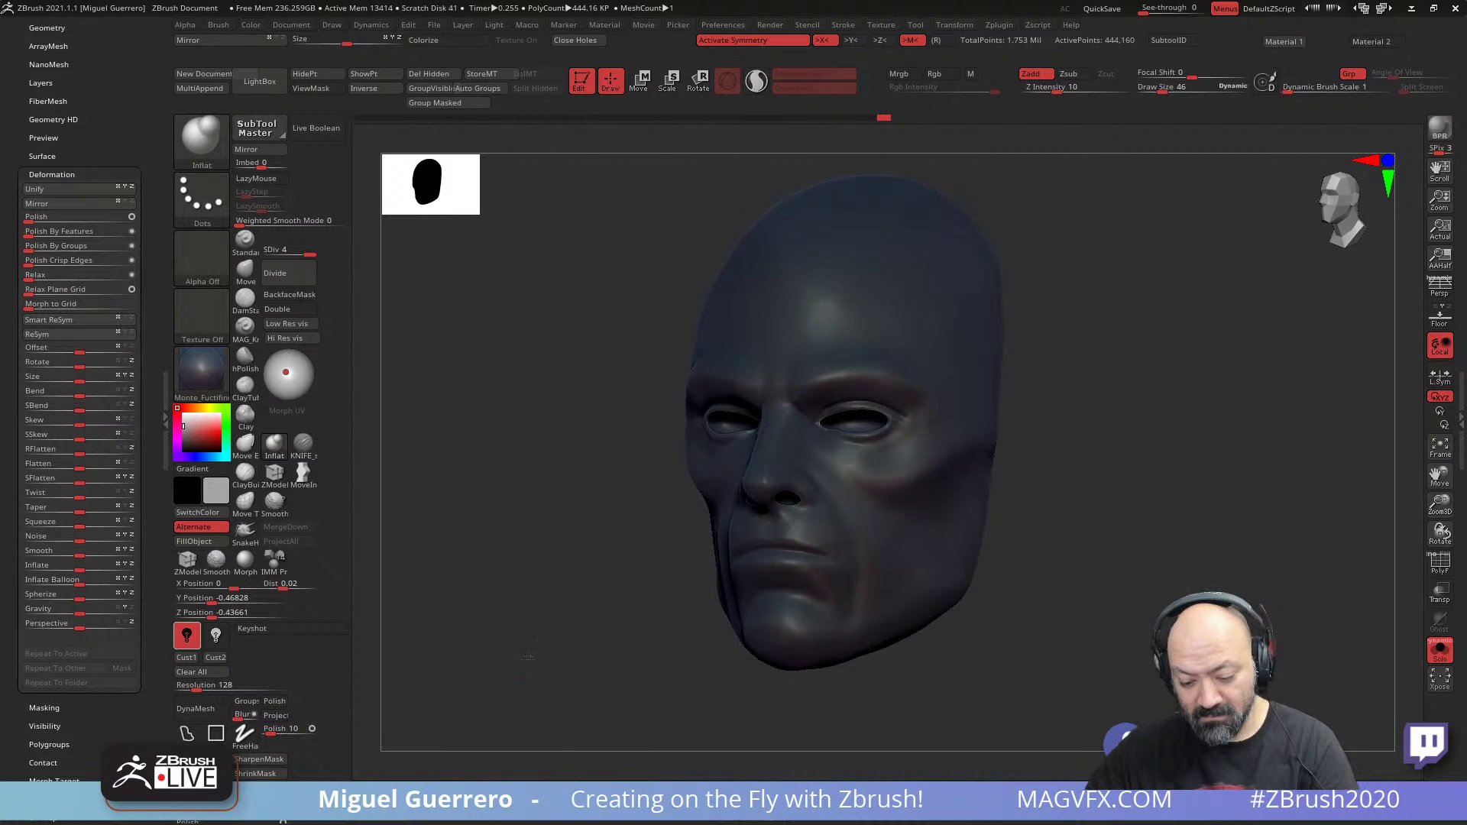
{"action": "mouse_move", "coordinate": [435, 648]}
{"action": "left_mouse_down"}
{"action": "mouse_move", "coordinate": [598, 620]}
{"action": "mouse_move", "coordinate": [527, 593]}
{"action": "mouse_move", "coordinate": [550, 583]}
{"action": "left_mouse_up"}
{"action": "key", "text": "shift"}
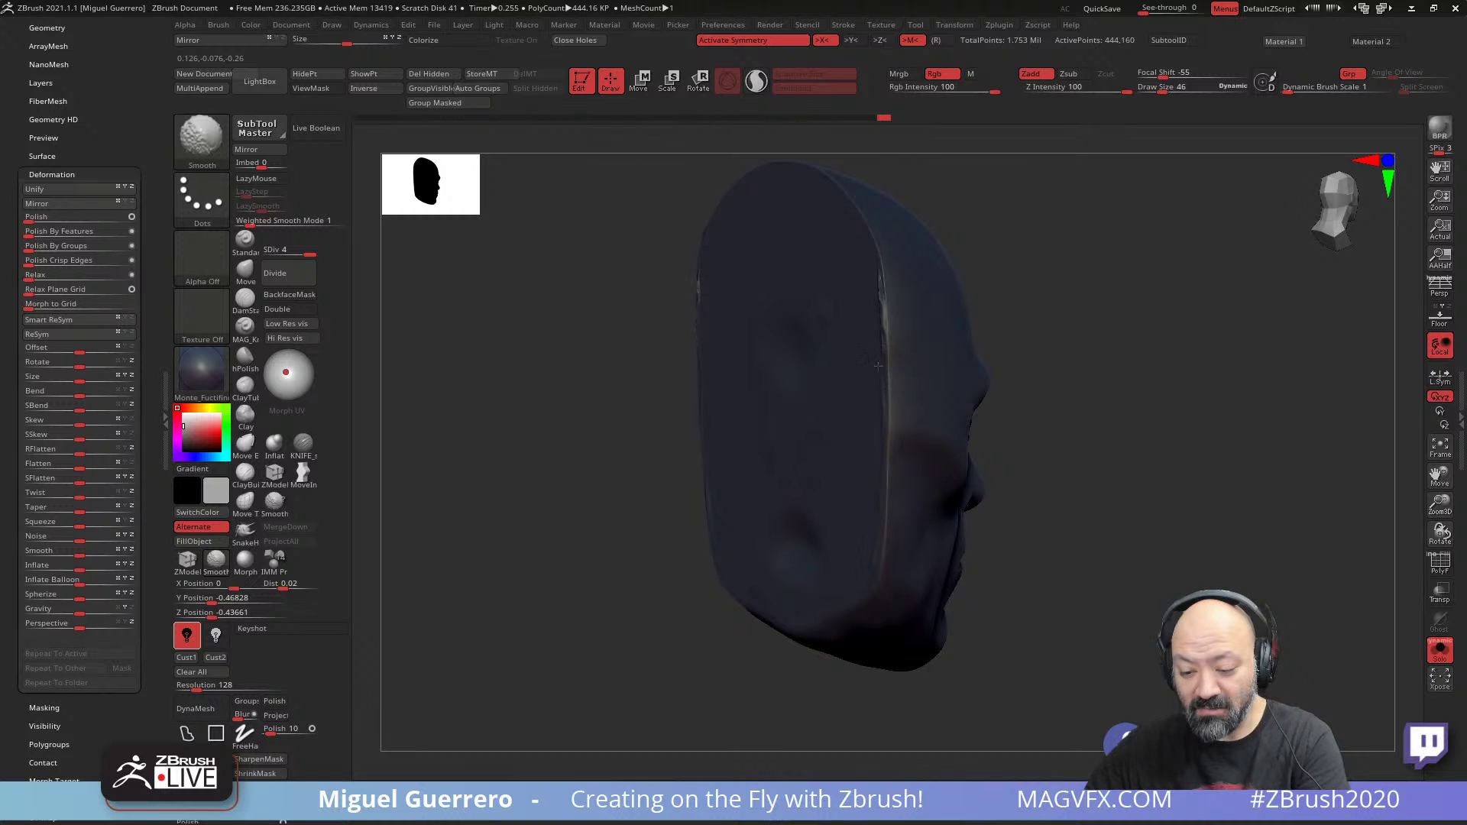
{"action": "mouse_move", "coordinate": [615, 517]}
{"action": "left_mouse_down"}
{"action": "mouse_move", "coordinate": [596, 518]}
{"action": "mouse_move", "coordinate": [619, 519]}
{"action": "left_mouse_up"}
{"action": "key", "text": "shift"}
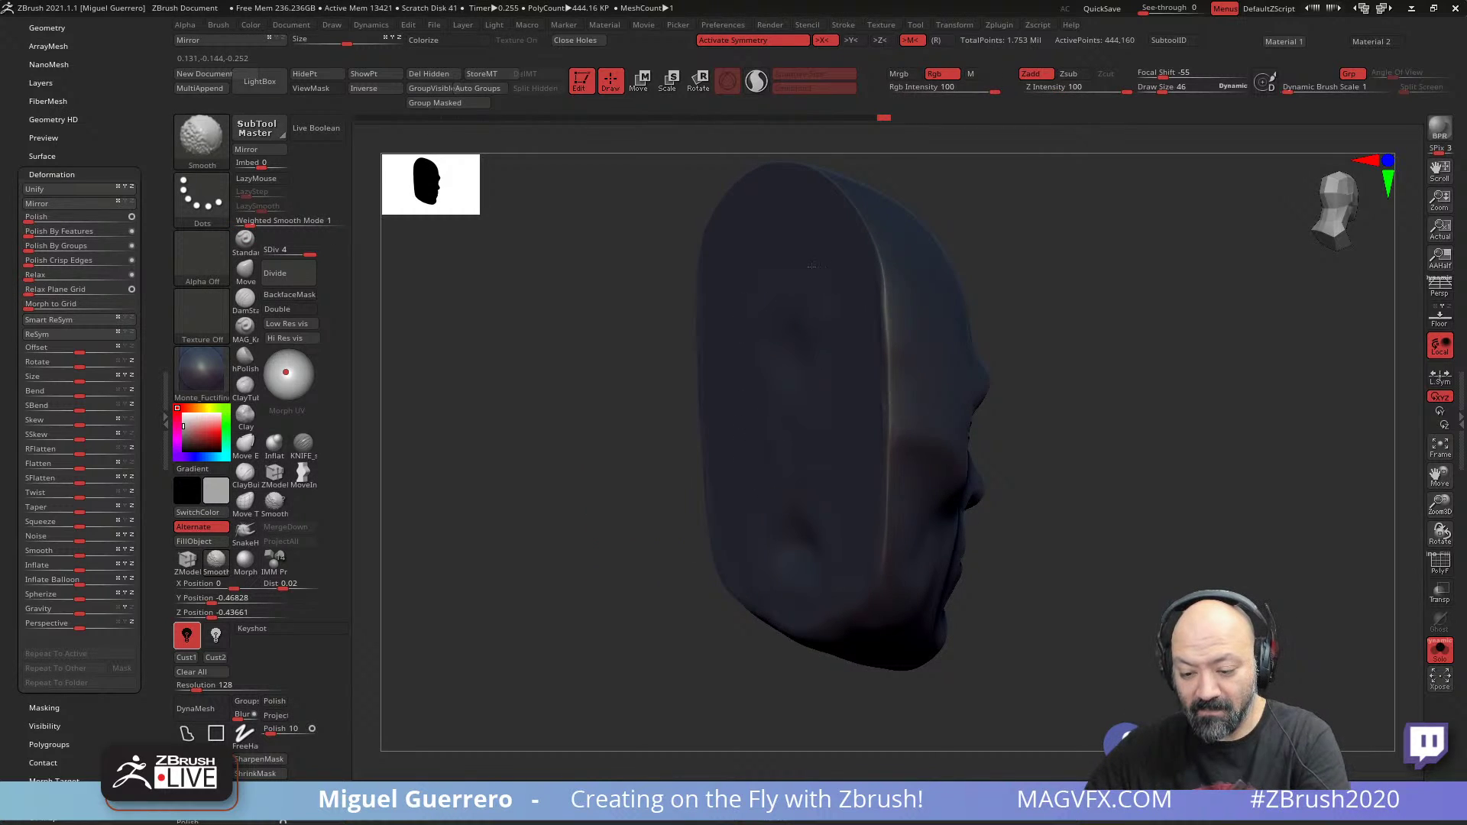
- Turn the head to the front view and collapse the Deformation settings
{"action": "mouse_move", "coordinate": [680, 531]}
{"action": "left_mouse_down"}
{"action": "mouse_move", "coordinate": [527, 531]}
{"action": "mouse_move", "coordinate": [567, 550]}
{"action": "mouse_move", "coordinate": [492, 569]}
{"action": "mouse_move", "coordinate": [585, 591]}
{"action": "left_mouse_up"}
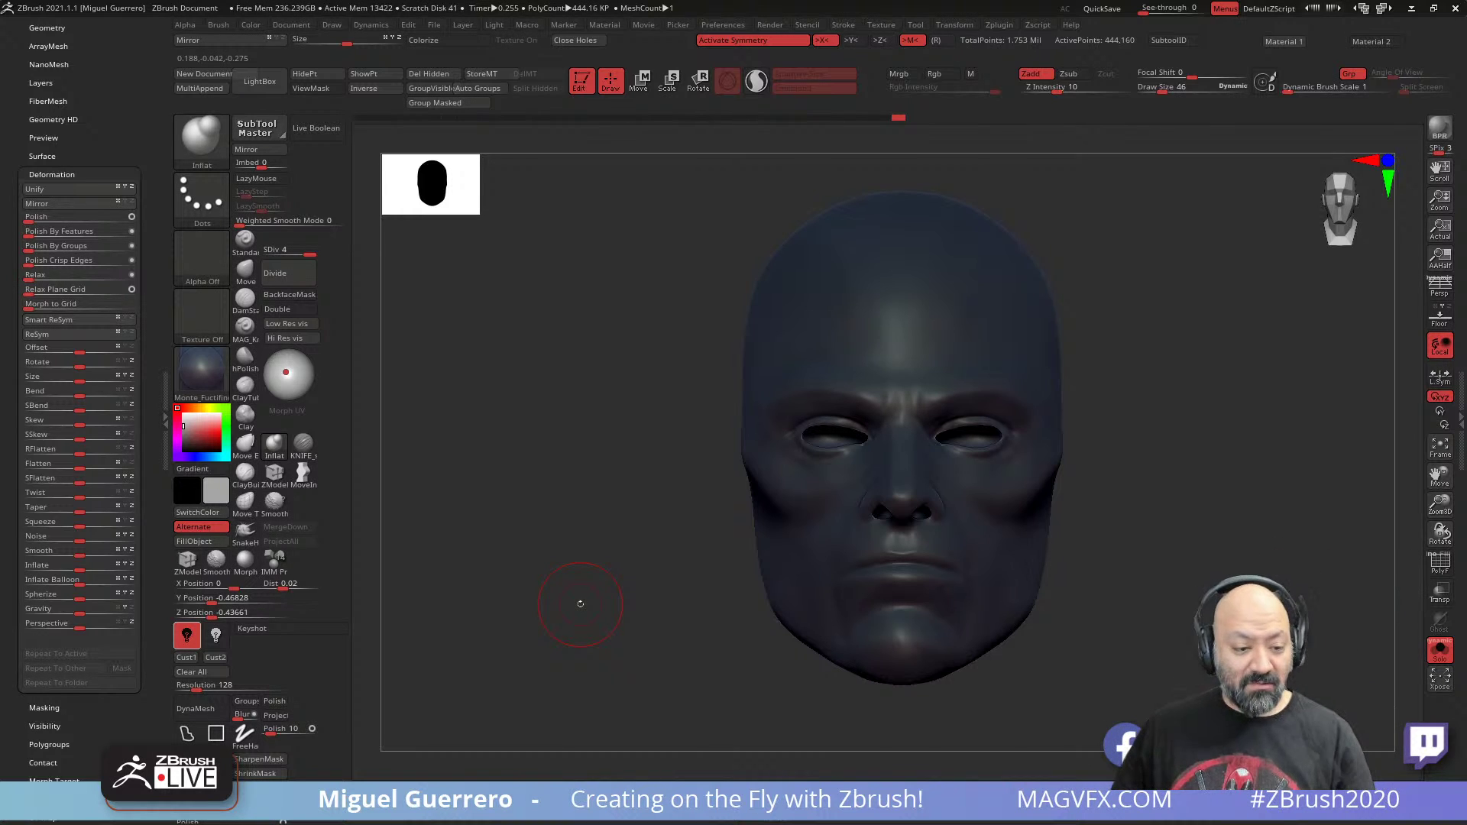
{"action": "left_click", "coordinate": [47, 174]}
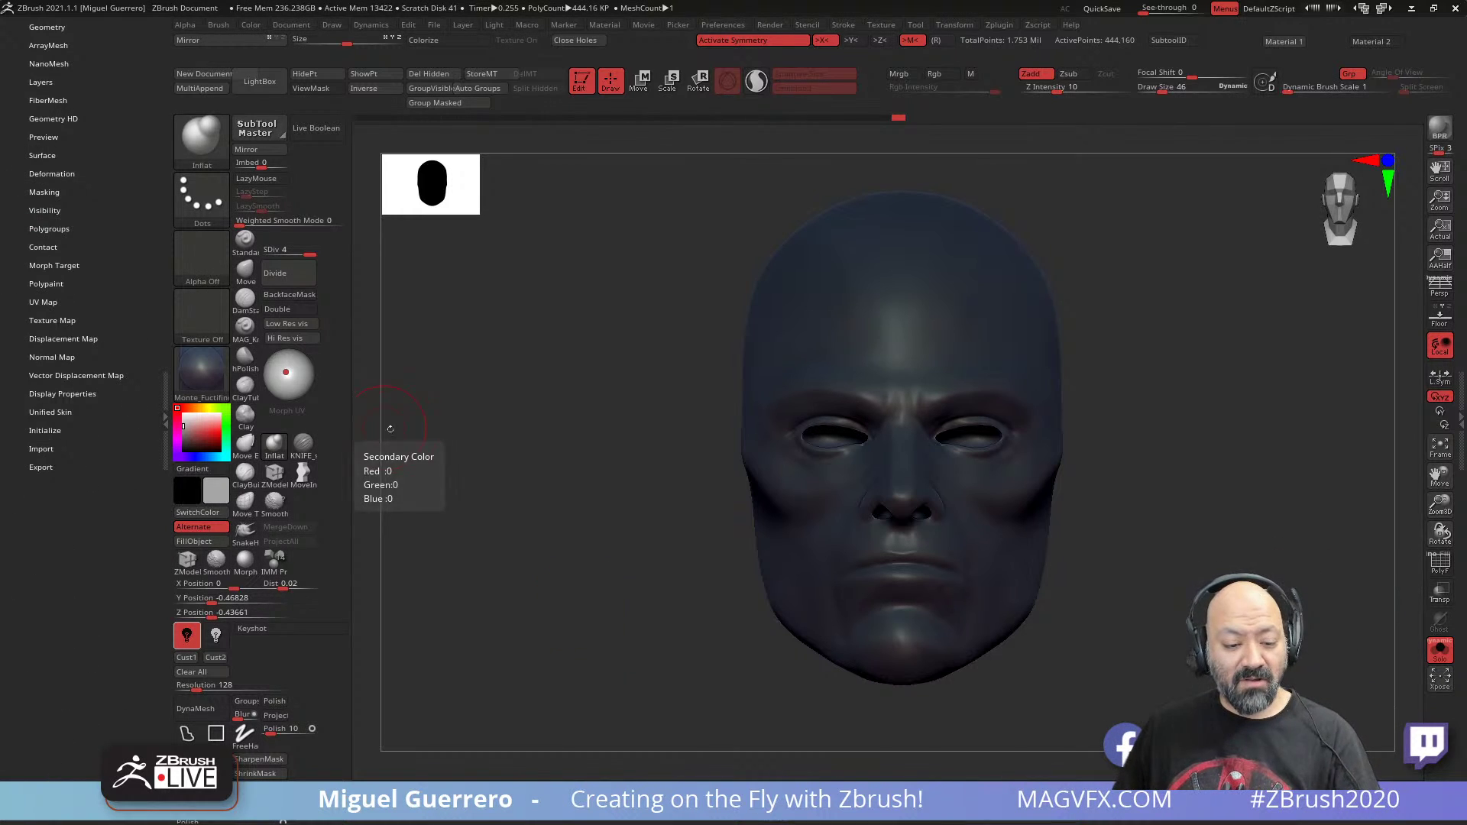
- Open the subtool list and duplicate the current head subtool
{"action": "left_click_drag", "start_coordinate": [121, 400], "coordinate": [111, 503]}
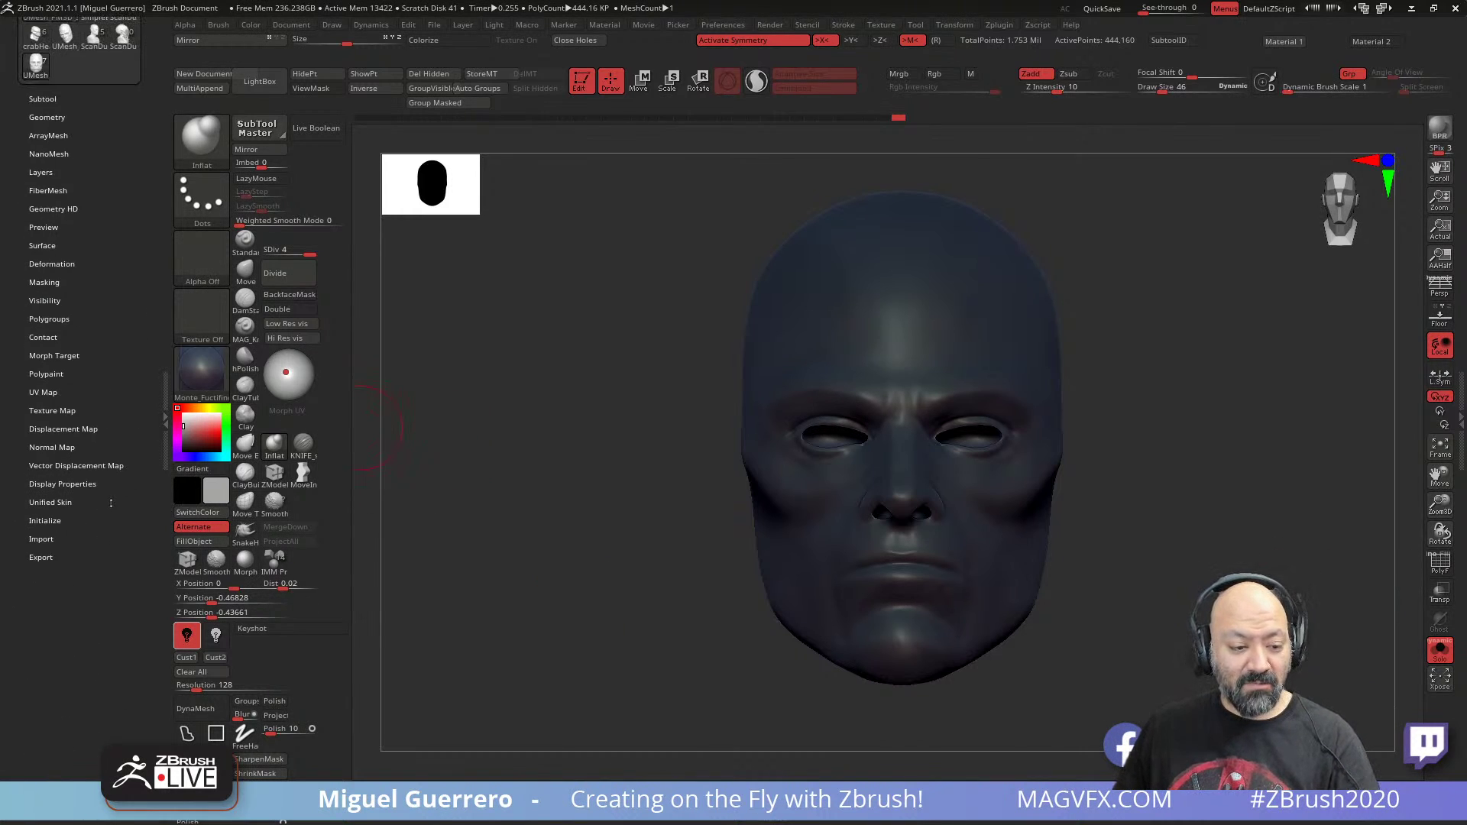
{"action": "left_click", "coordinate": [34, 172]}
{"action": "left_click_drag", "start_coordinate": [32, 95], "coordinate": [32, 99]}
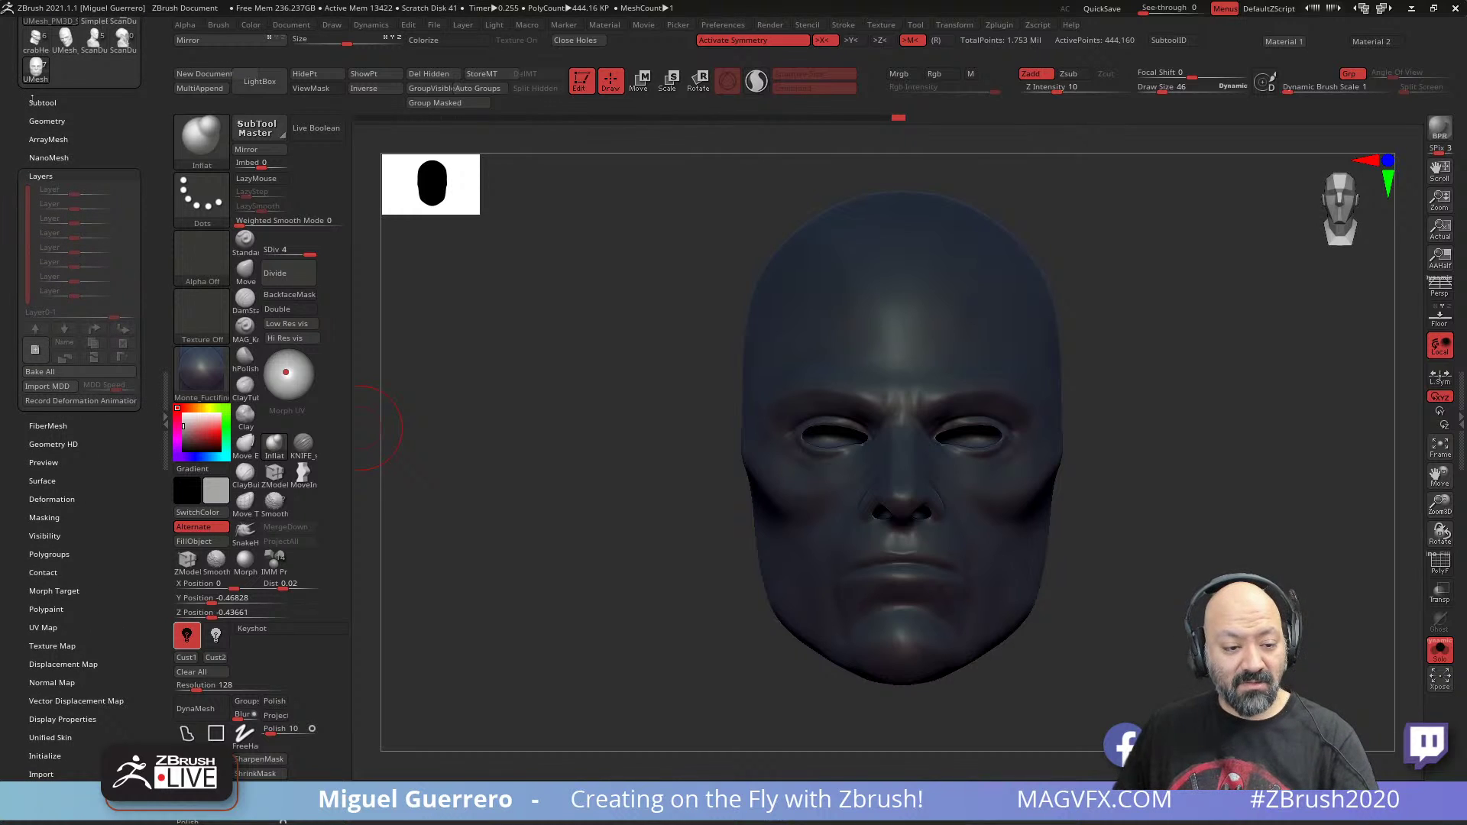
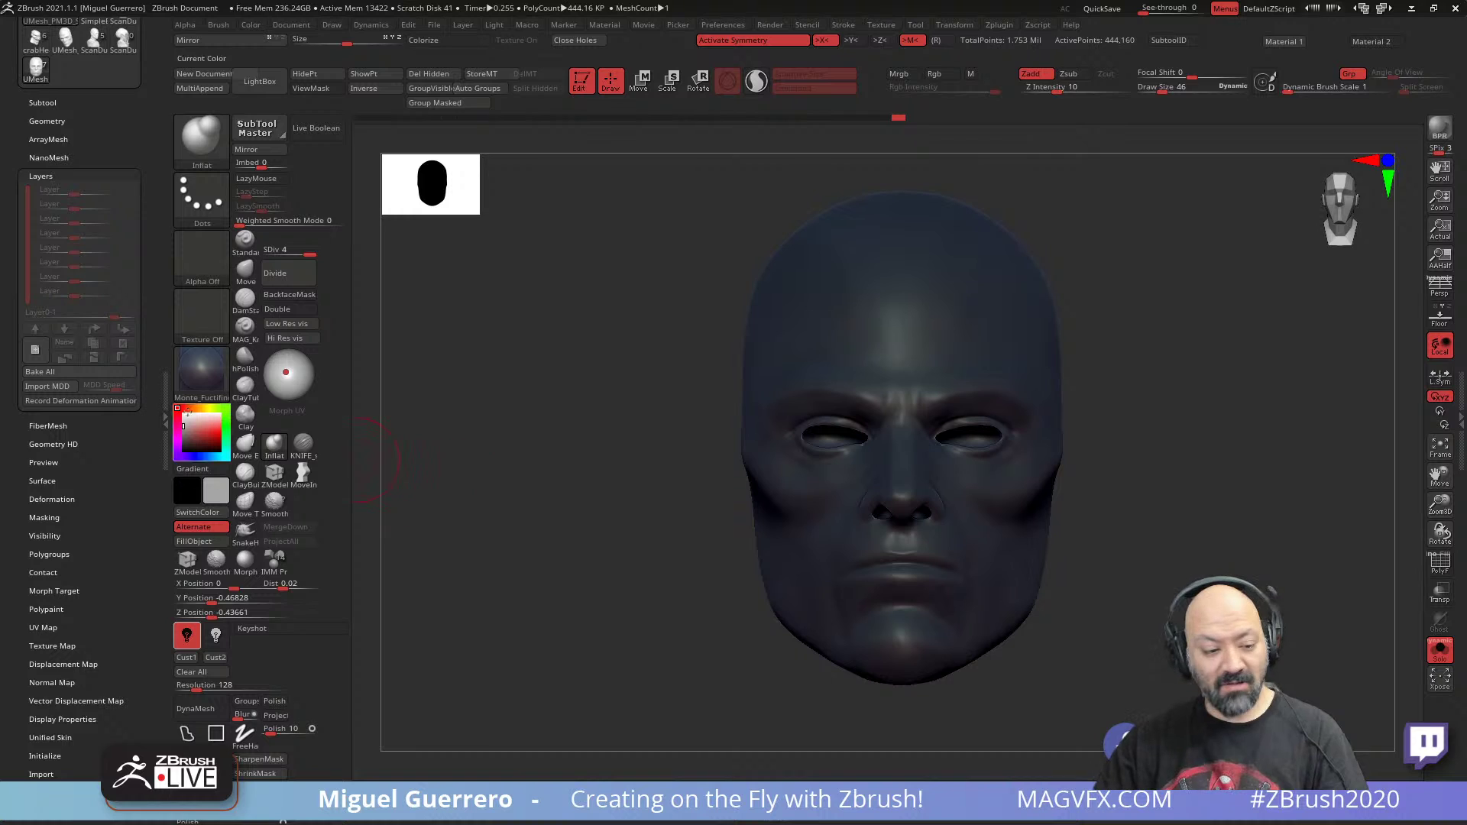
{"action": "left_click", "coordinate": [42, 102]}
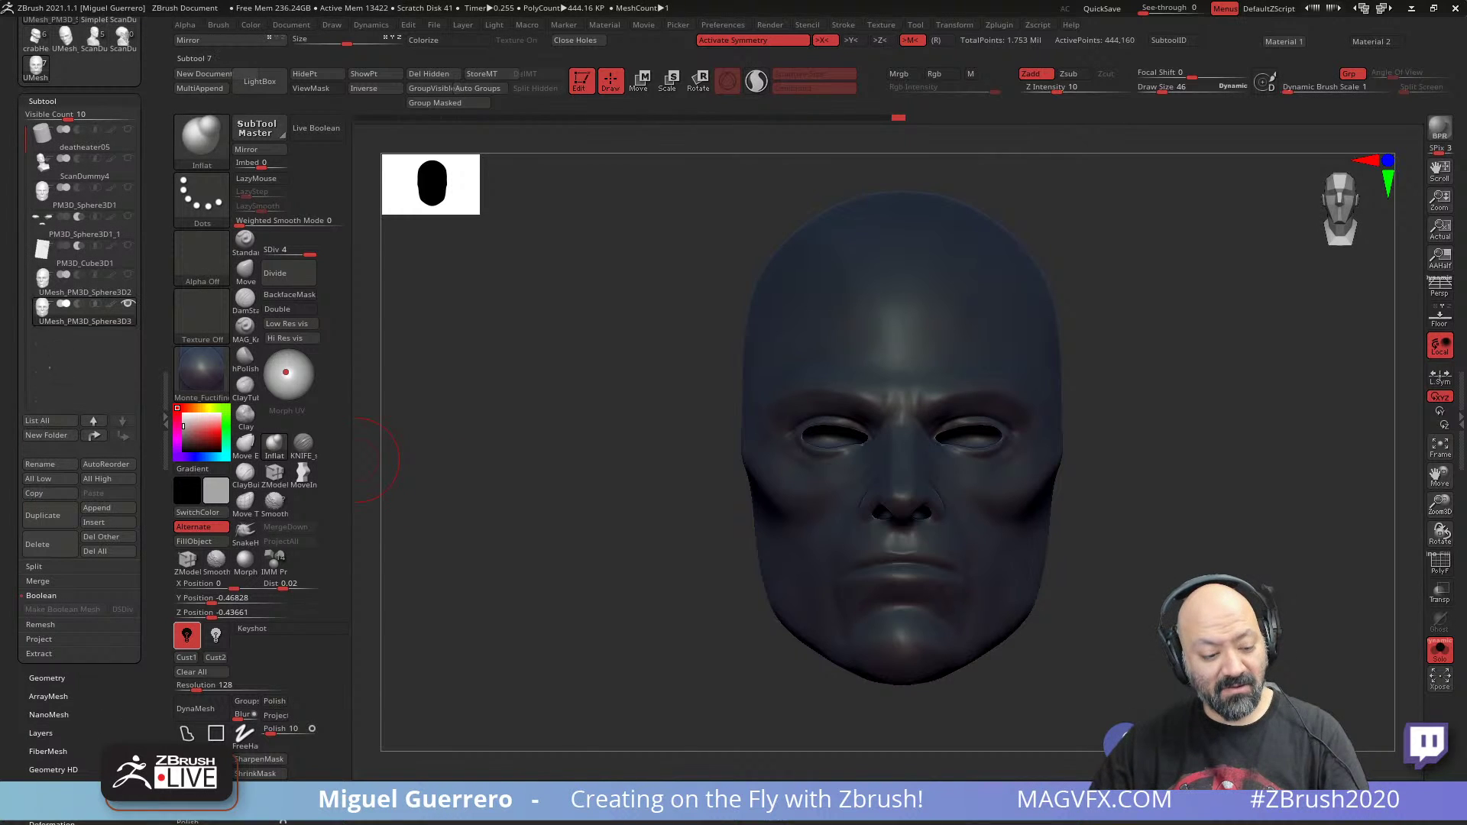
{"action": "left_click", "coordinate": [42, 515]}
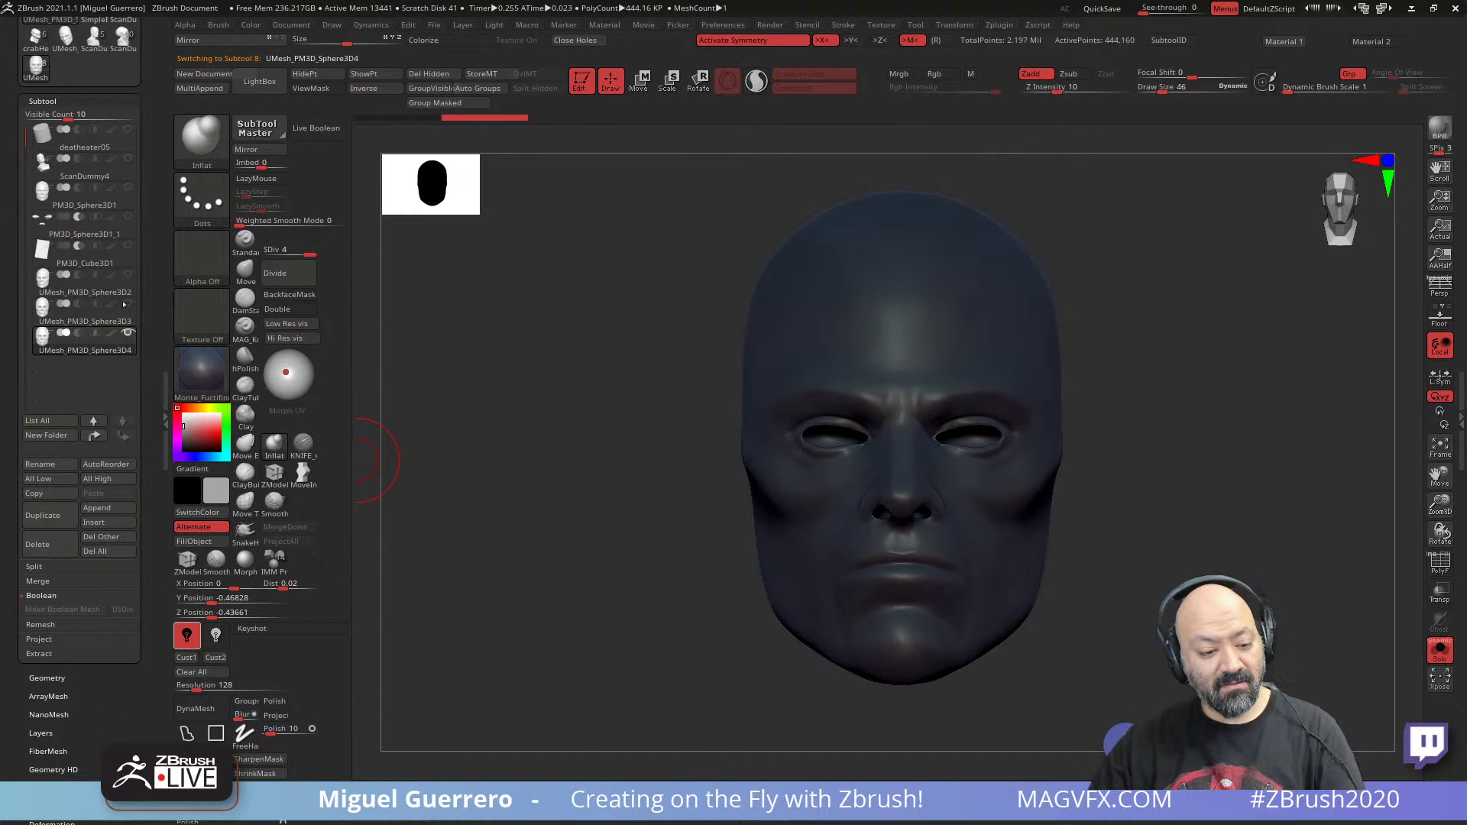
- Set the colour to white and apply the light blue-grey material to the head after trying several others
{"action": "left_click", "coordinate": [703, 791]}
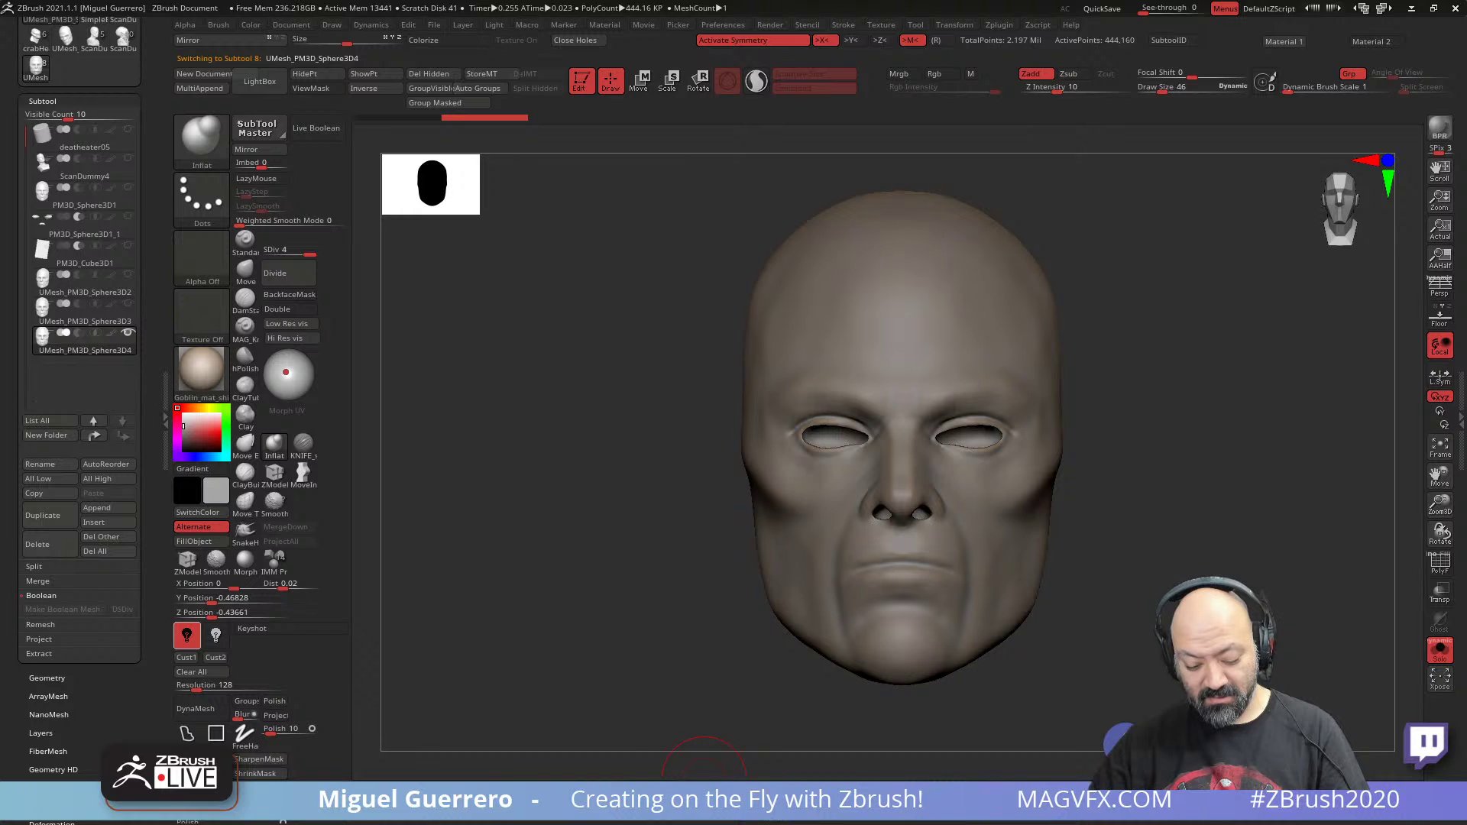
{"action": "left_click", "coordinate": [642, 791]}
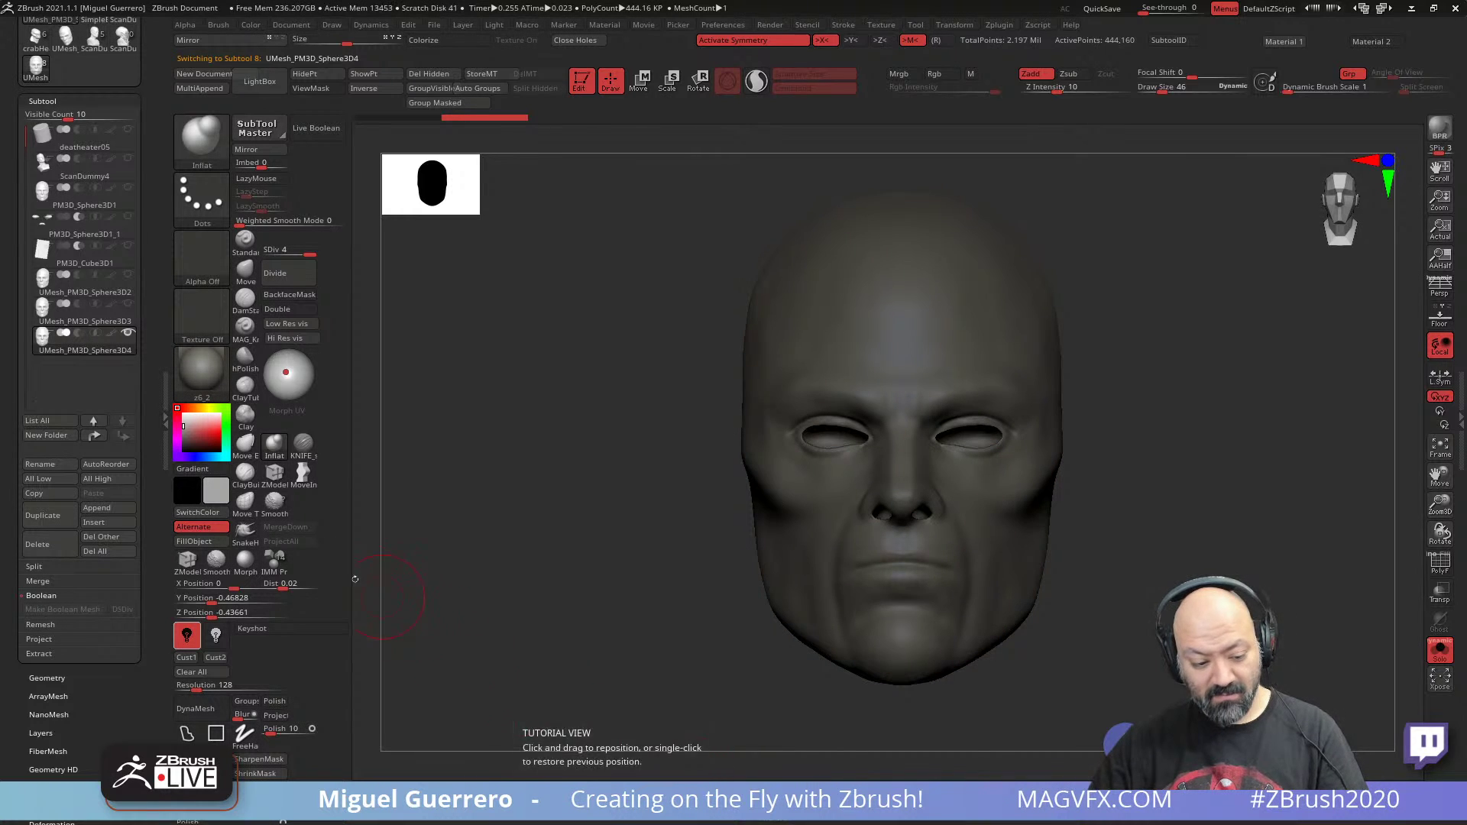
{"action": "left_click", "coordinate": [183, 414]}
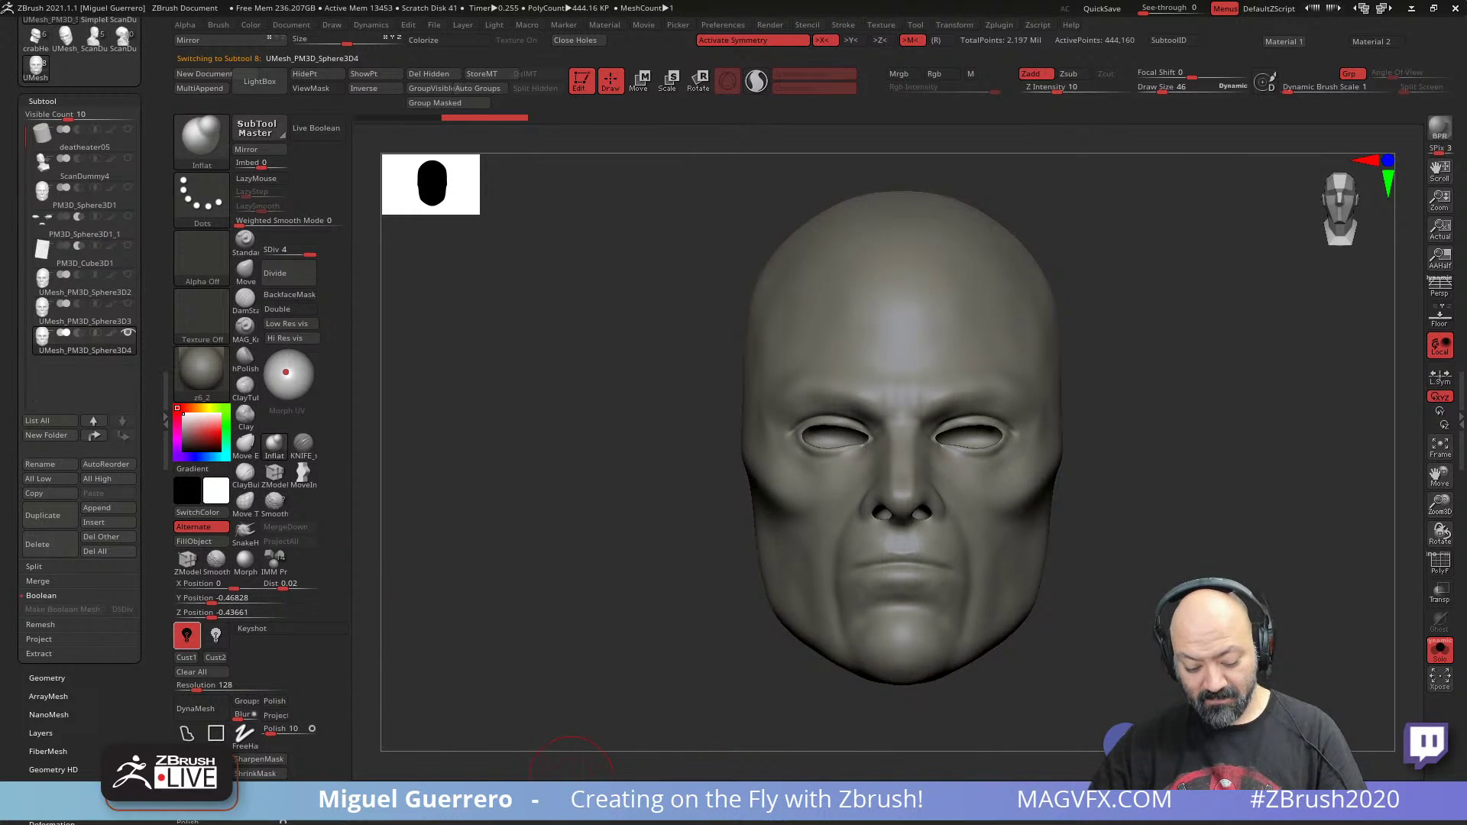
{"action": "left_click", "coordinate": [578, 791]}
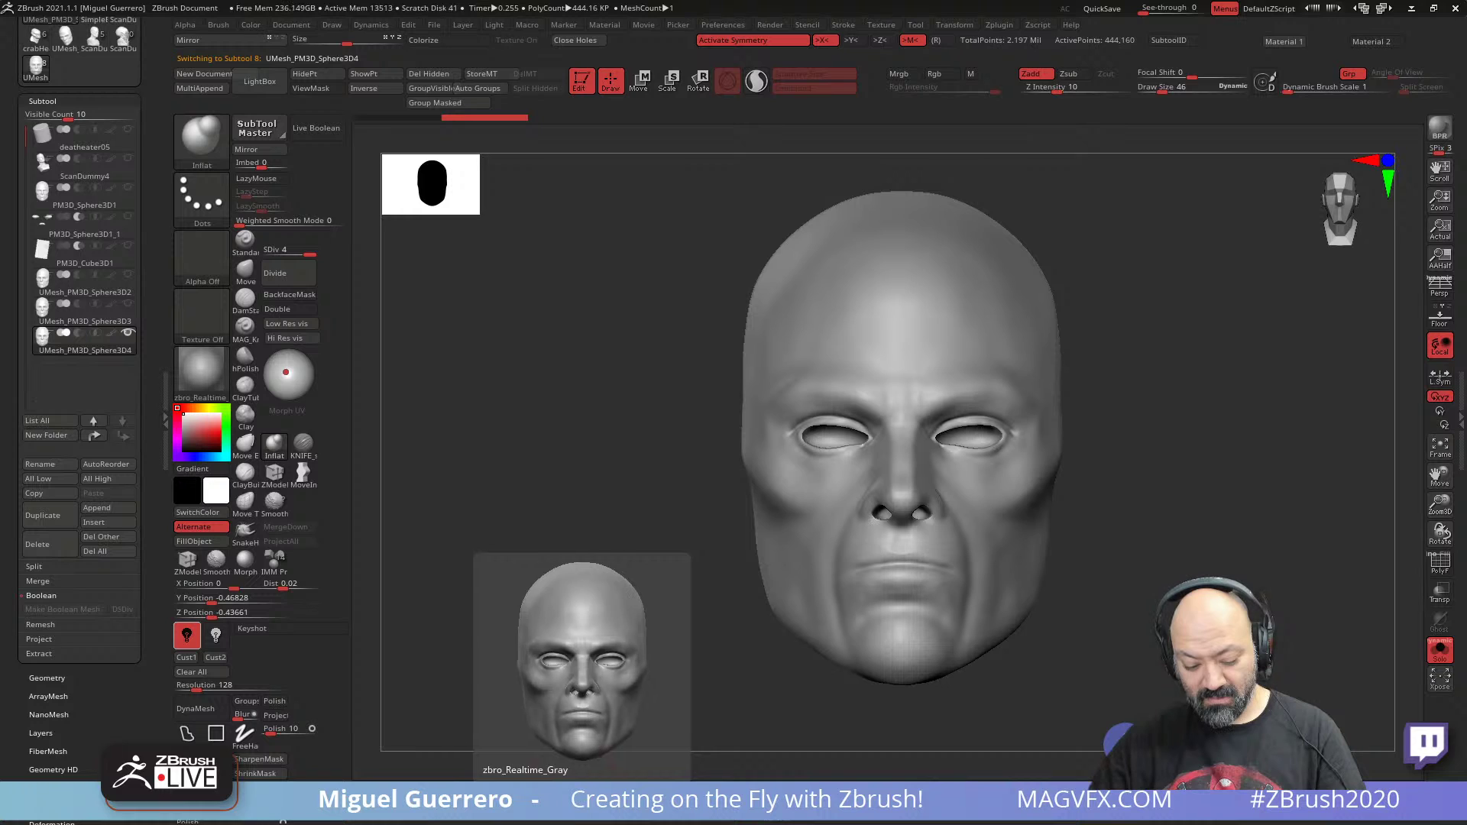
{"action": "left_click", "coordinate": [516, 791]}
- Smooth the area beside the mouth up to the cheek, and save the tool as deatheater06
{"action": "left_click_drag", "start_coordinate": [563, 572], "coordinate": [528, 564]}
{"action": "mouse_move", "coordinate": [847, 584]}
{"action": "left_mouse_down", "text": "shift"}
{"action": "mouse_move", "coordinate": [823, 587]}
{"action": "mouse_move", "coordinate": [834, 619]}
{"action": "left_mouse_up", "text": "shift"}
{"action": "left_click_drag", "start_coordinate": [924, 609], "coordinate": [959, 514], "text": "shift"}
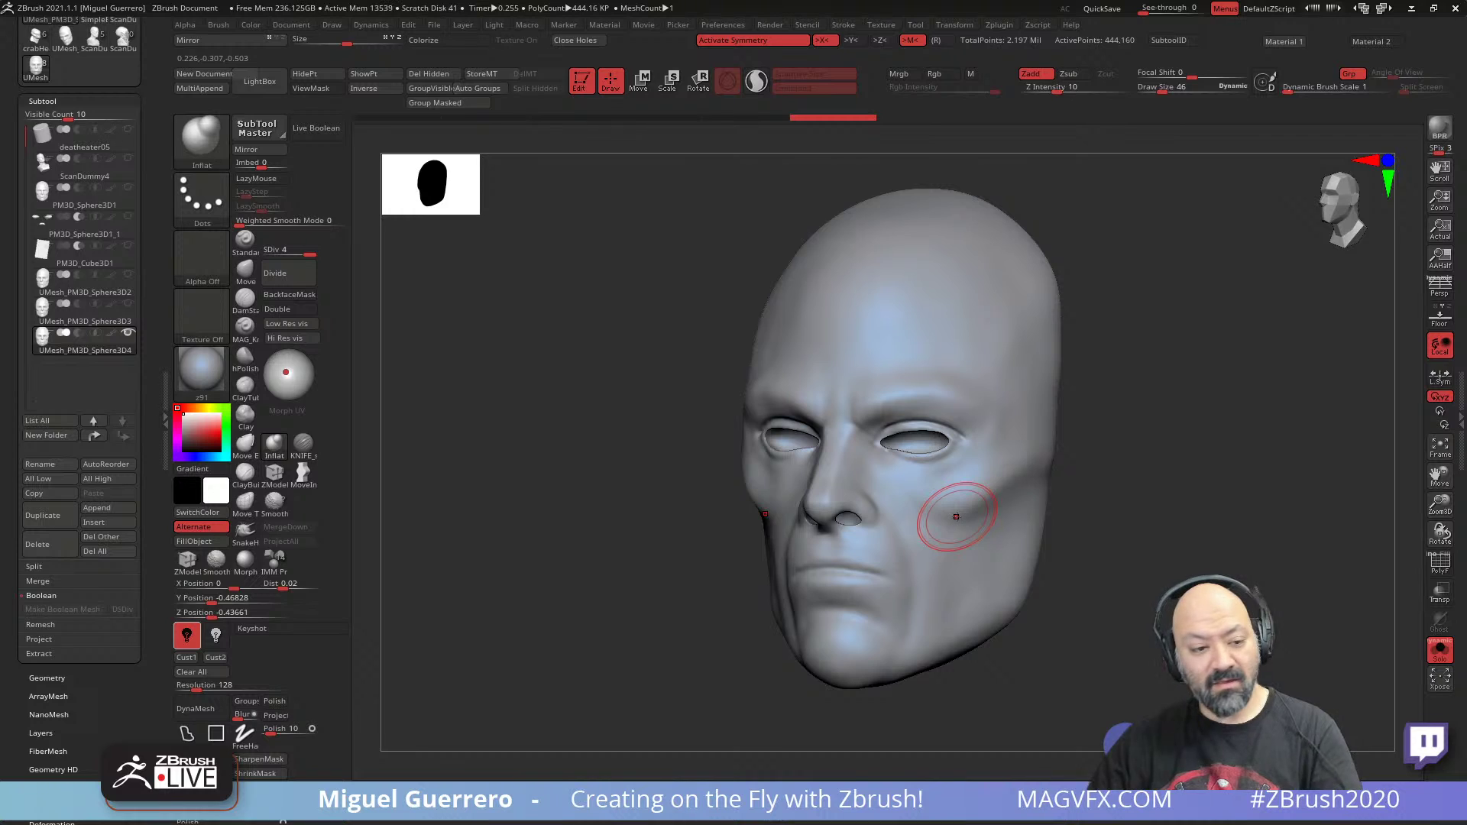
{"action": "left_click_drag", "start_coordinate": [146, 115], "coordinate": [145, 306]}
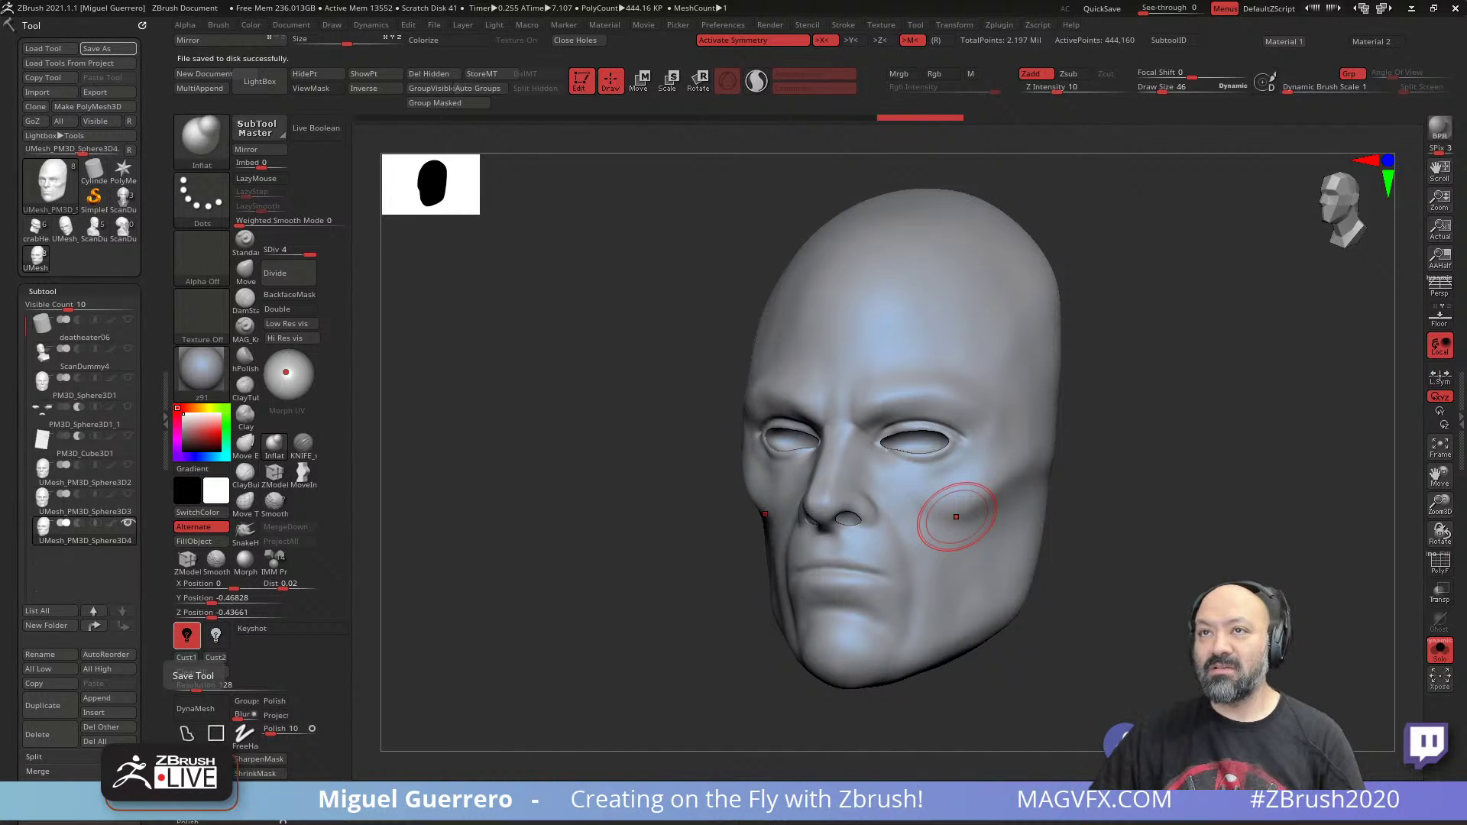
- Subdivide the head up to level 6 and set the draw size to 14
{"action": "left_click_drag", "start_coordinate": [550, 484], "coordinate": [596, 482]}
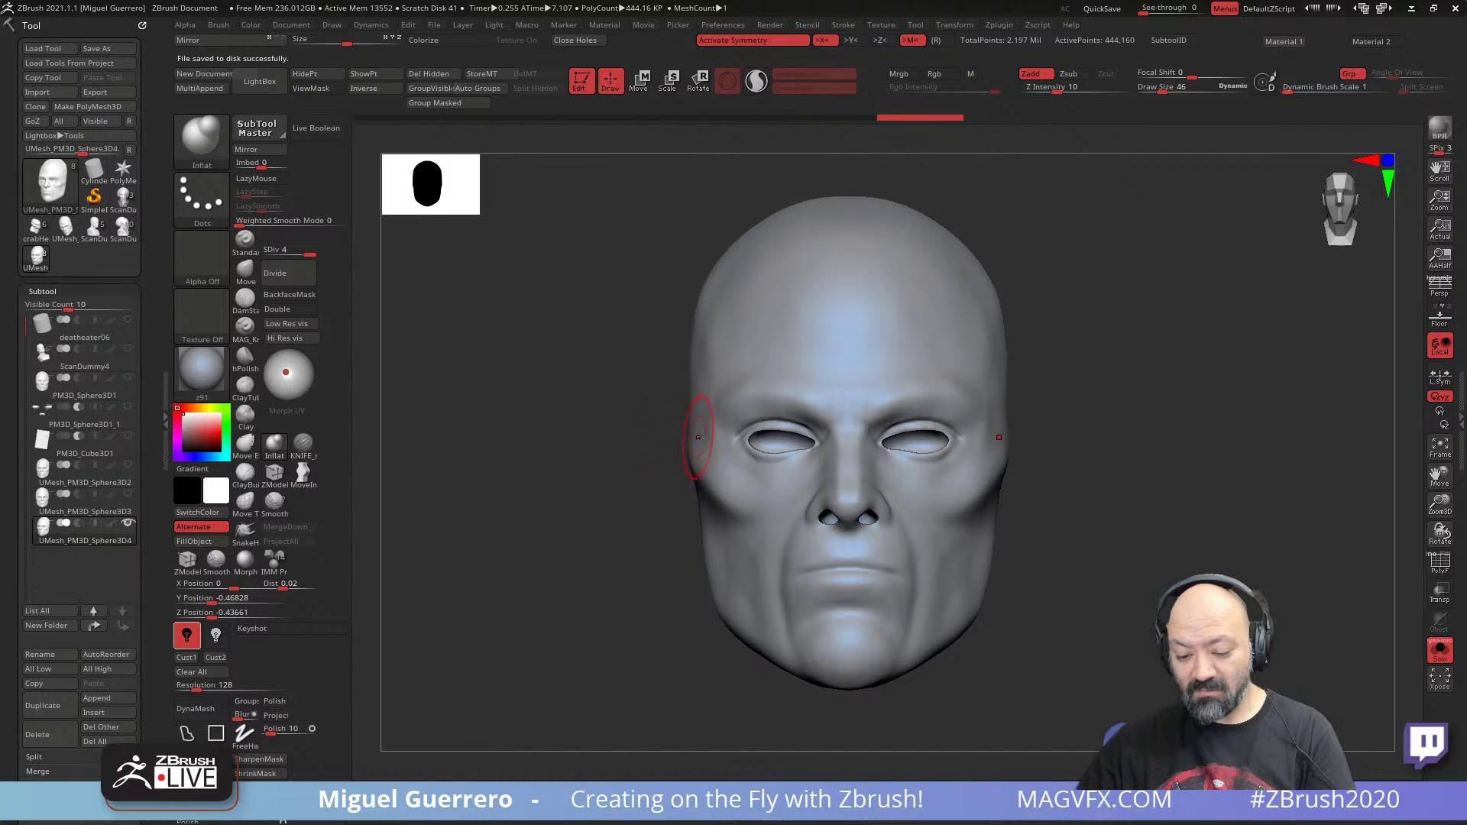
{"action": "key", "text": "bracketleft"}
{"action": "key", "text": "bracketleft"}
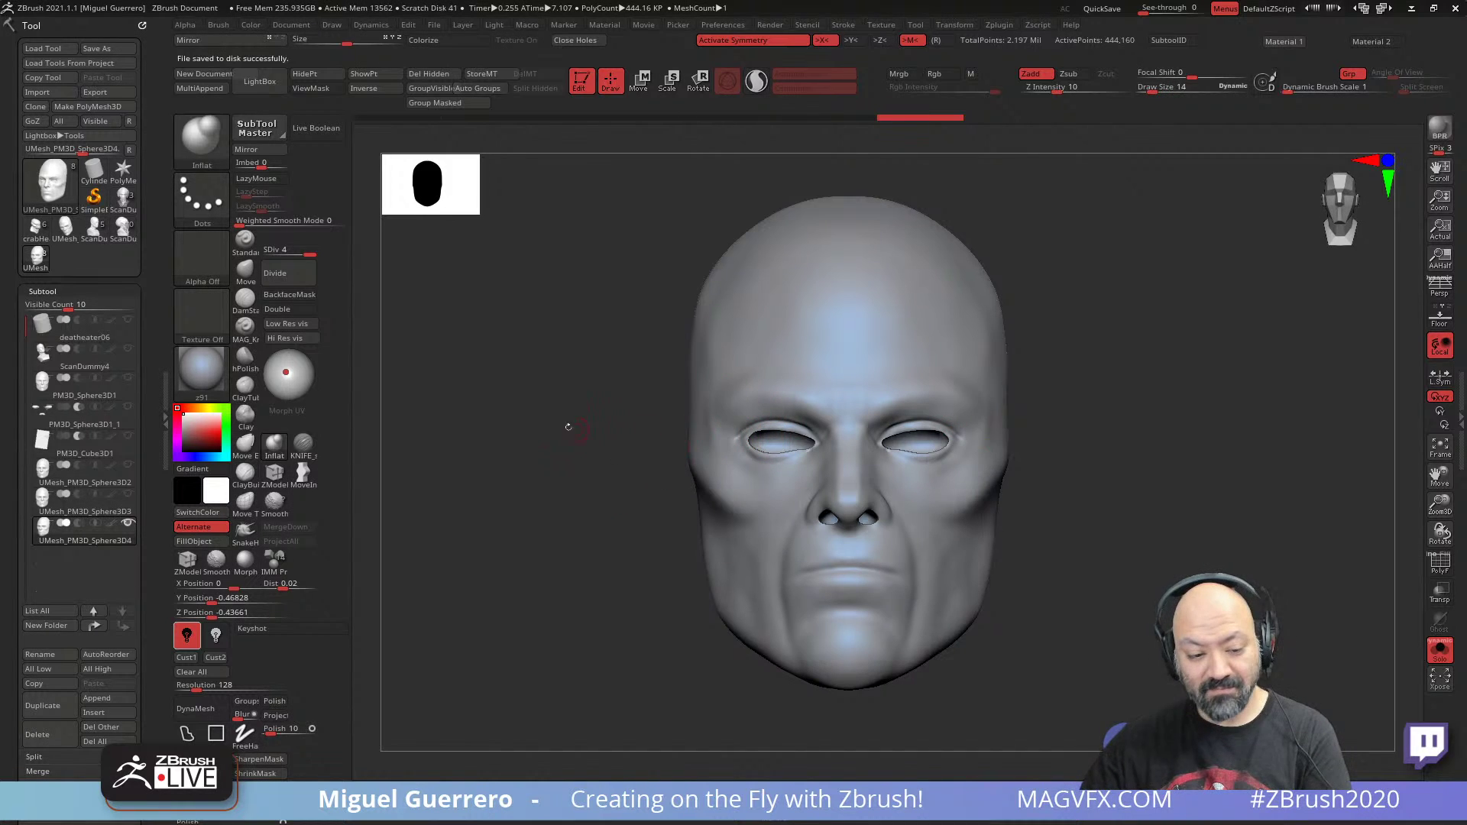
{"action": "key", "text": "ctrl+d"}
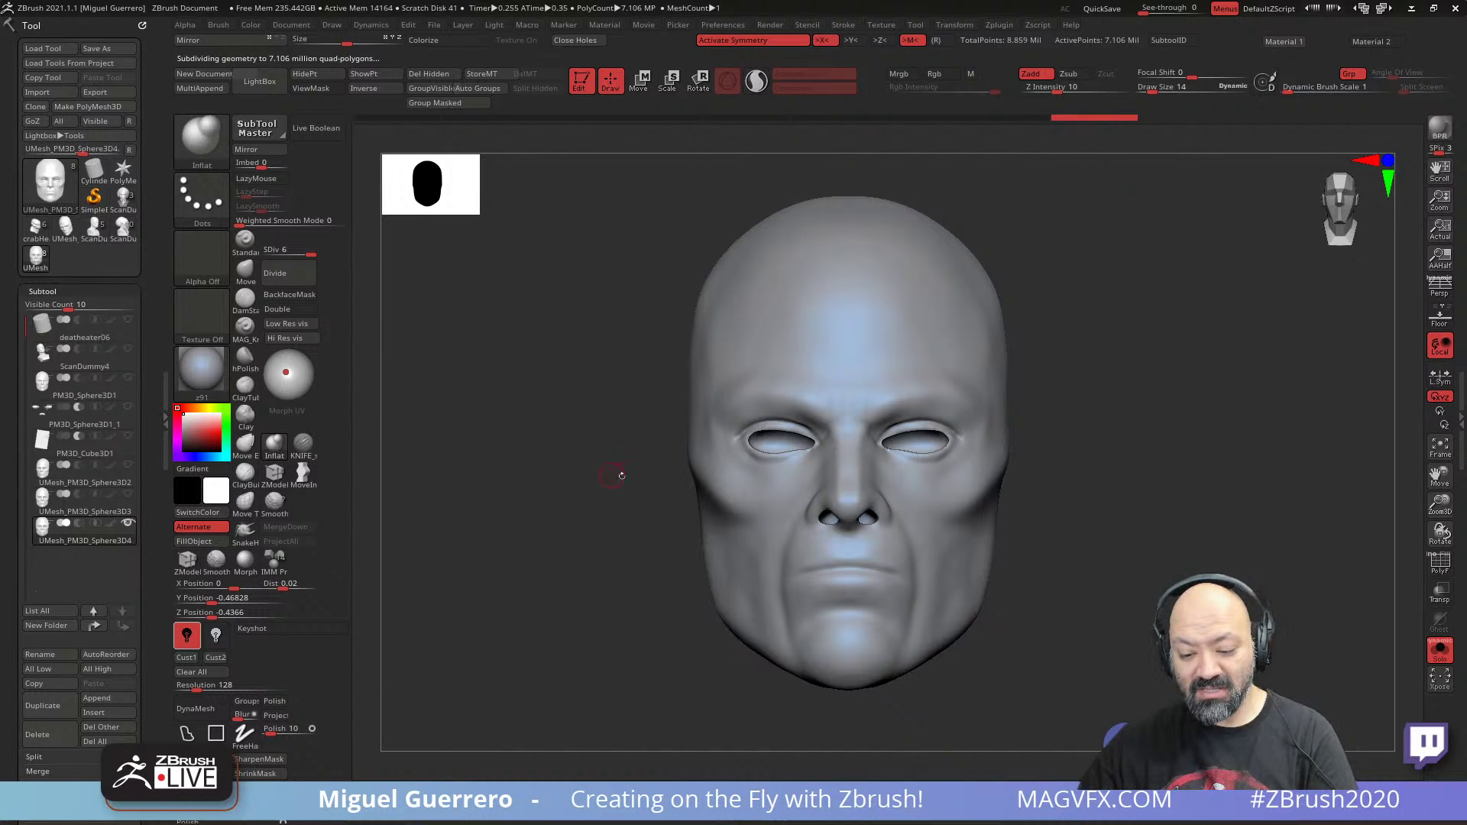
- Paint a symmetrical mask over the eyelids, eye openings and surrounding sockets of both eyes
{"action": "key", "text": "ctrl"}
{"action": "mouse_move", "coordinate": [736, 441]}
{"action": "left_mouse_down", "text": "ctrl"}
{"action": "mouse_move", "coordinate": [770, 417]}
{"action": "mouse_move", "coordinate": [818, 436]}
{"action": "mouse_move", "coordinate": [739, 457]}
{"action": "mouse_move", "coordinate": [736, 435]}
{"action": "mouse_move", "coordinate": [752, 466]}
{"action": "mouse_move", "coordinate": [804, 459]}
{"action": "mouse_move", "coordinate": [785, 426]}
{"action": "mouse_move", "coordinate": [728, 441]}
{"action": "mouse_move", "coordinate": [784, 415]}
{"action": "left_mouse_up", "text": "ctrl"}
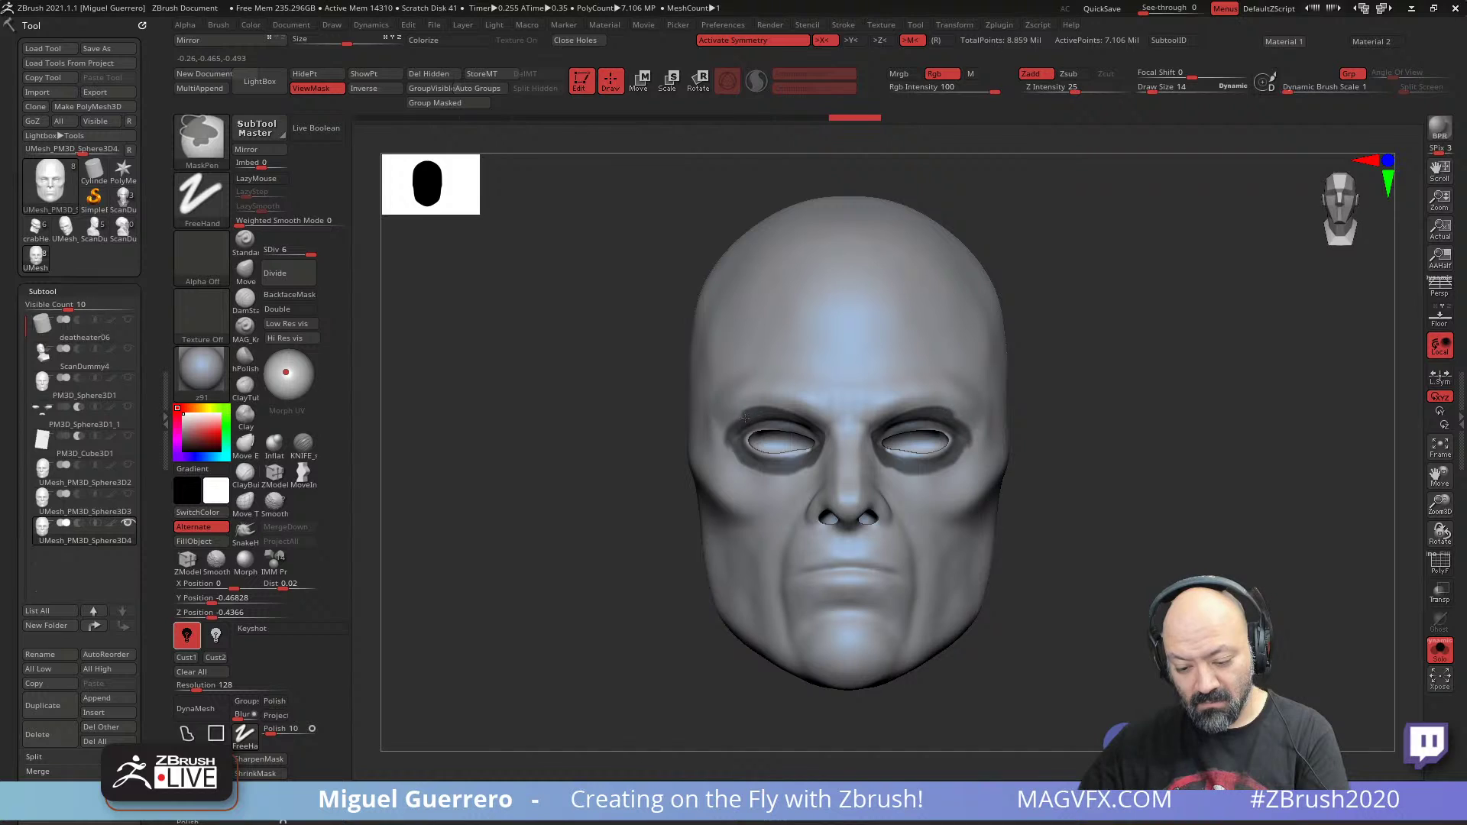
{"action": "left_click_drag", "start_coordinate": [795, 468], "coordinate": [773, 486], "text": "ctrl"}
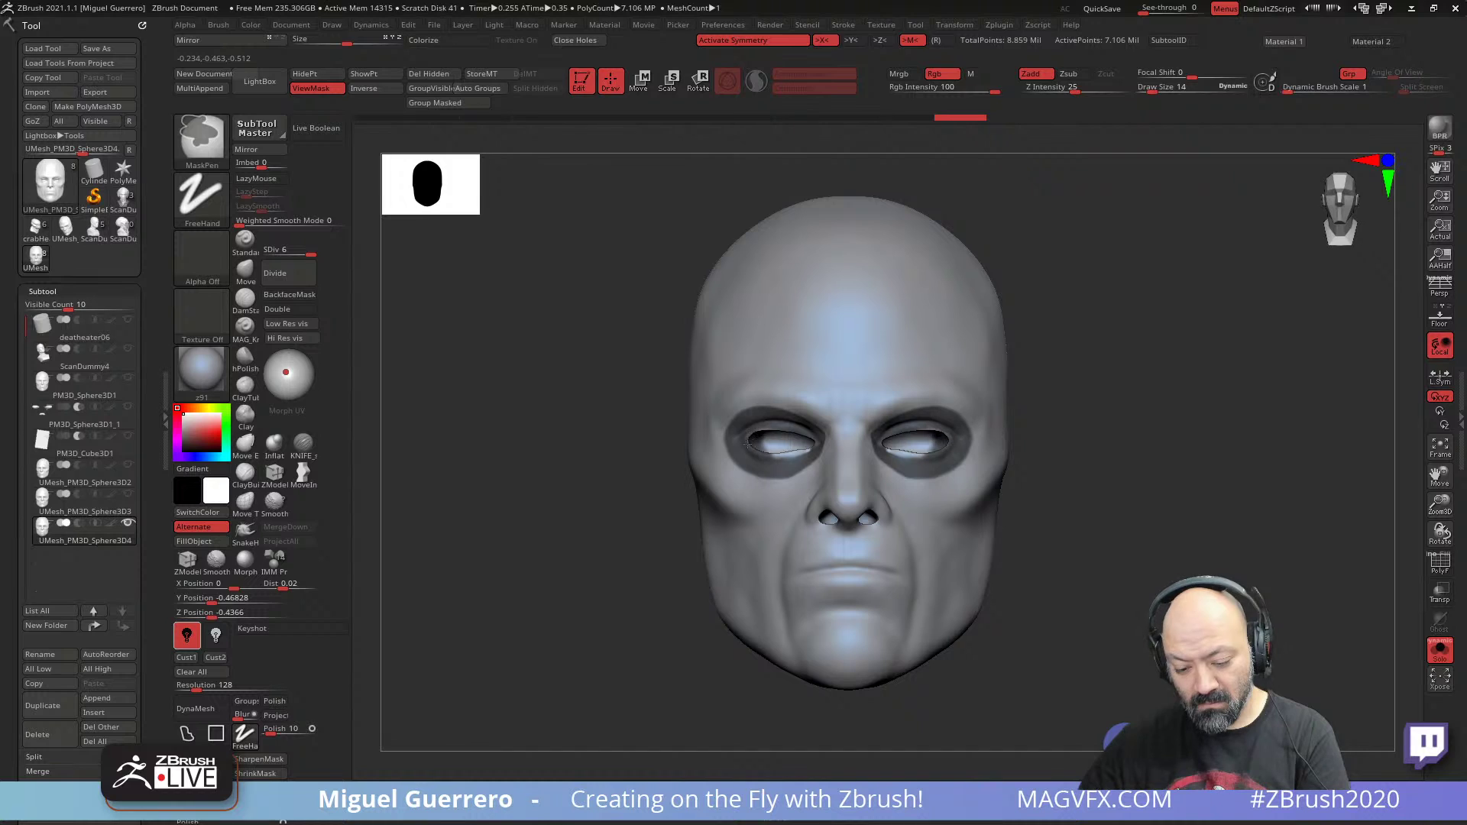
{"action": "left_click_drag", "start_coordinate": [781, 430], "coordinate": [769, 458], "text": "ctrl"}
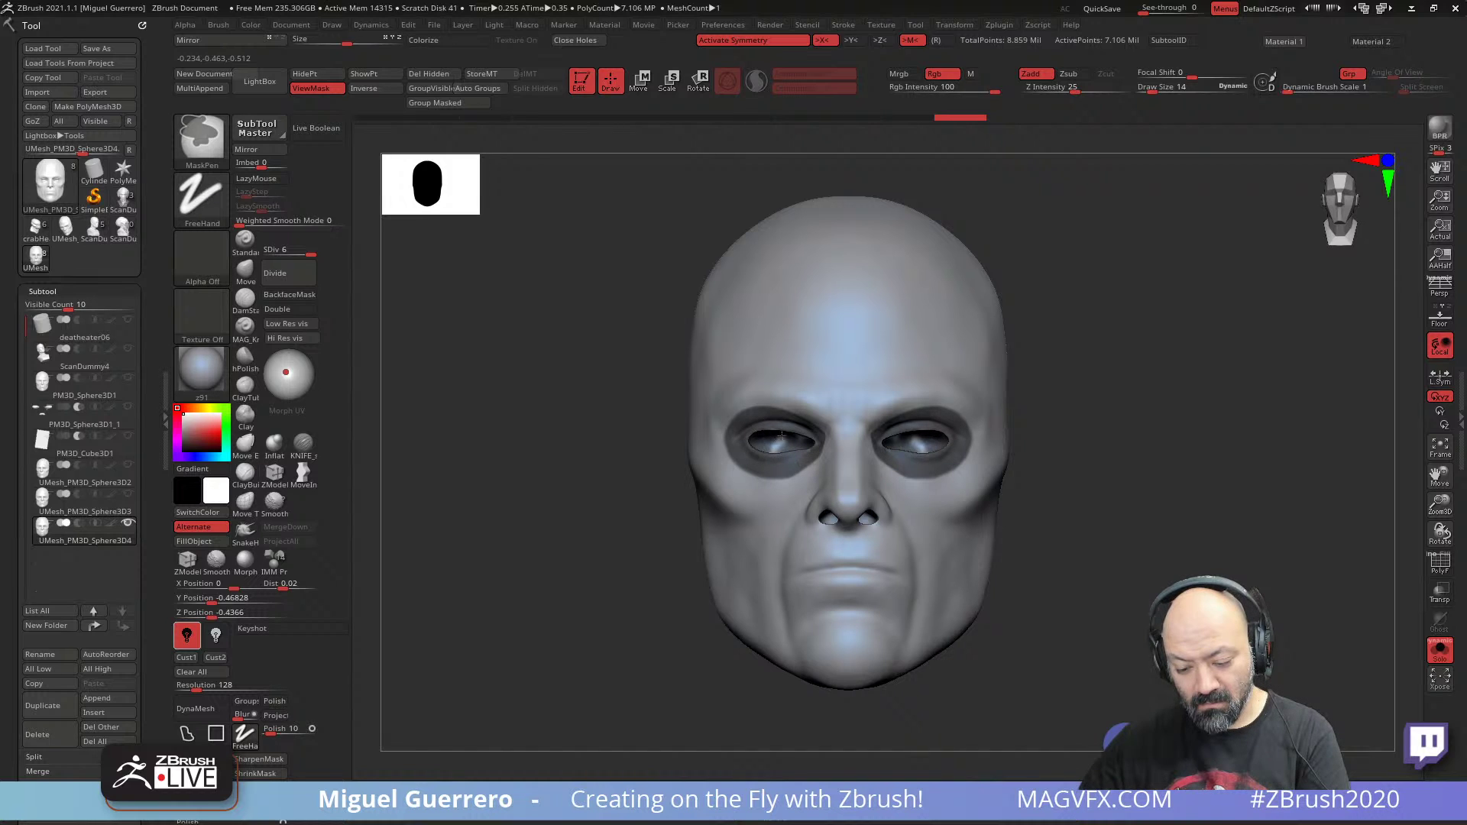
{"action": "left_click_drag", "start_coordinate": [813, 441], "coordinate": [791, 450], "text": "ctrl"}
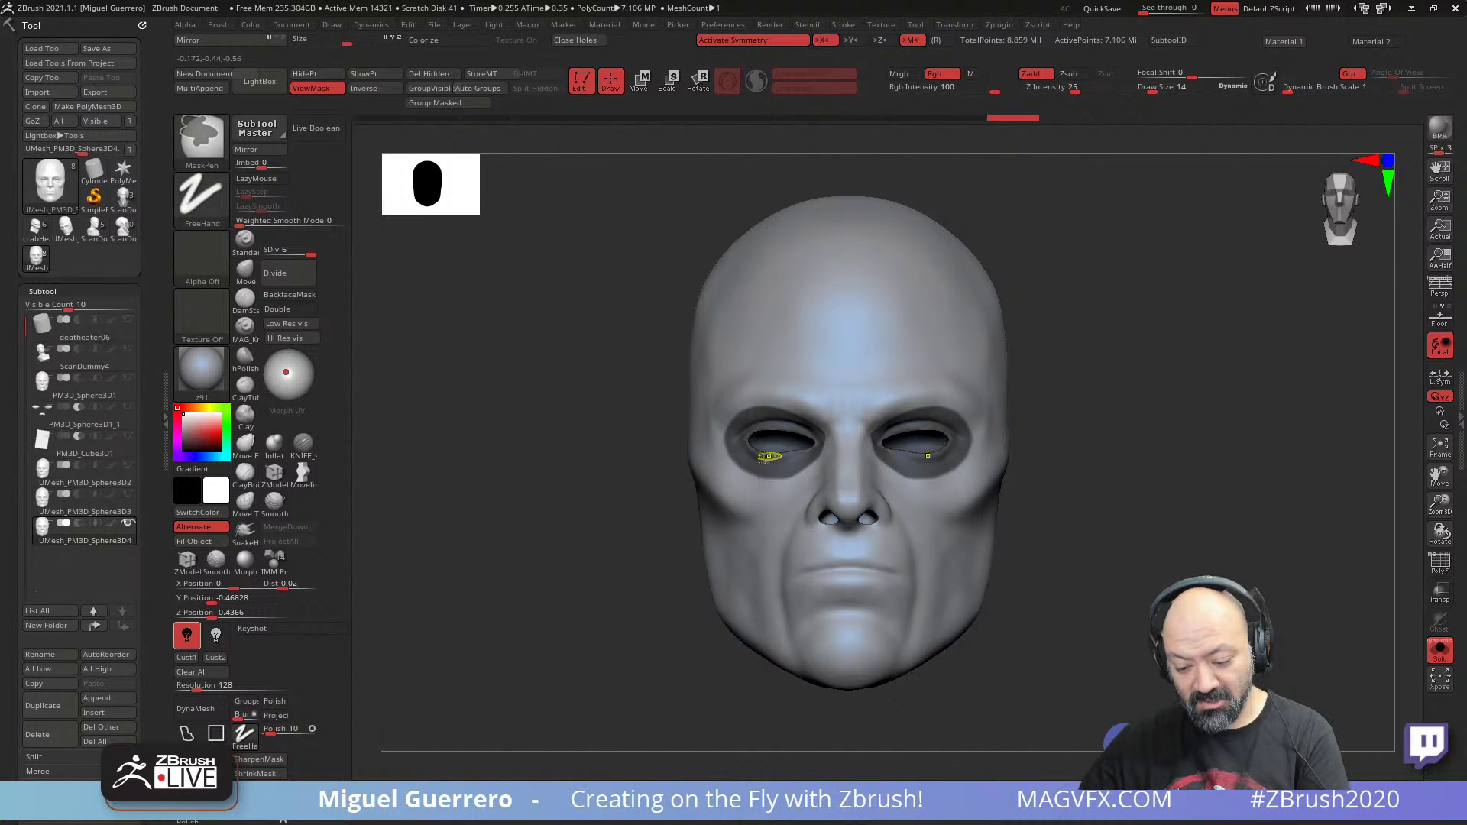
{"action": "mouse_move", "coordinate": [534, 459]}
{"action": "left_mouse_down"}
{"action": "mouse_move", "coordinate": [630, 445]}
{"action": "mouse_move", "coordinate": [492, 484]}
{"action": "mouse_move", "coordinate": [534, 472]}
{"action": "left_mouse_up"}
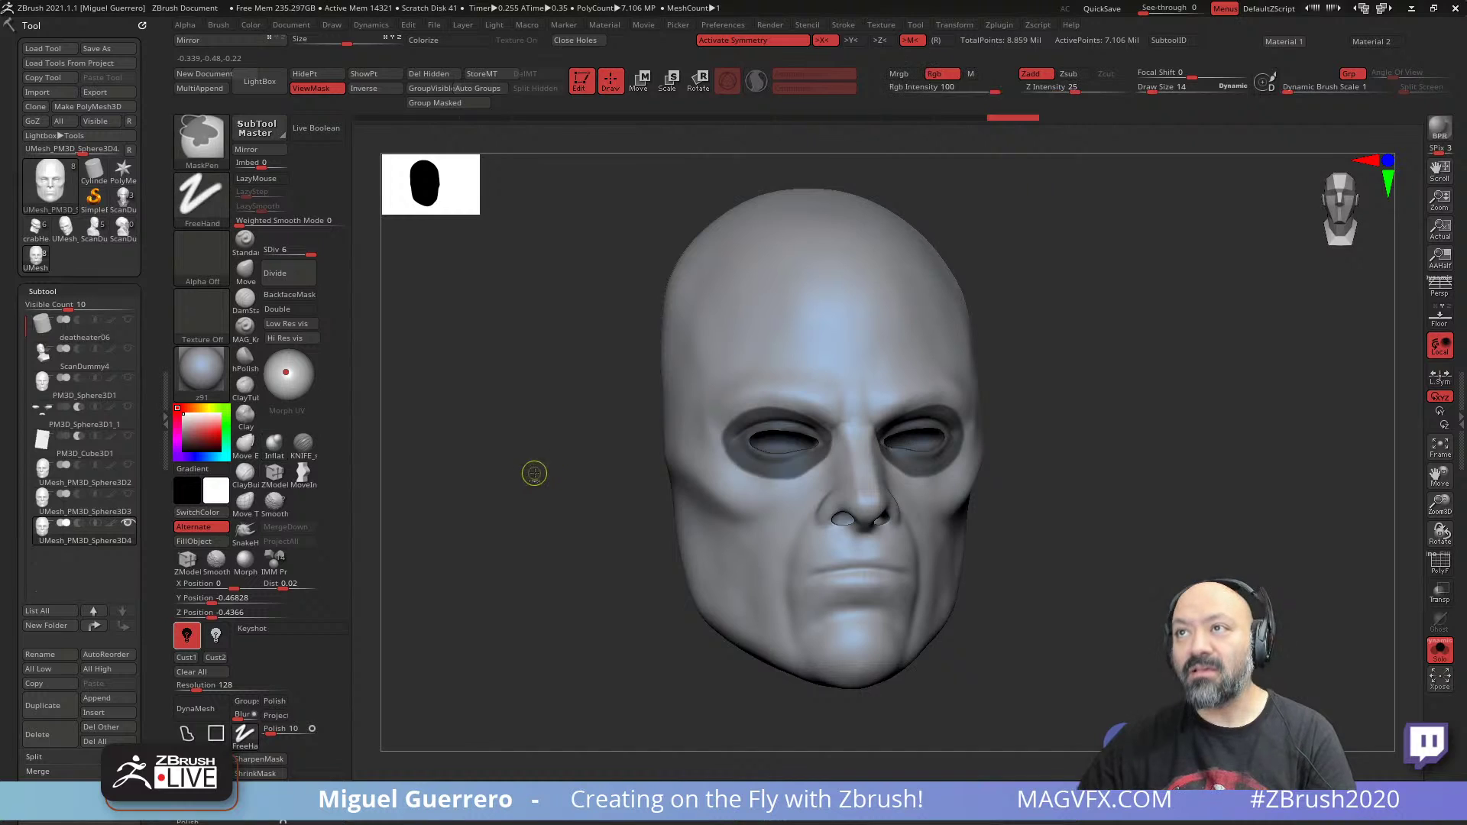
{"action": "right_click_drag", "start_coordinate": [534, 471], "coordinate": [541, 484], "text": "ctrl"}
{"action": "left_click_drag", "start_coordinate": [508, 486], "coordinate": [538, 481], "text": "alt"}
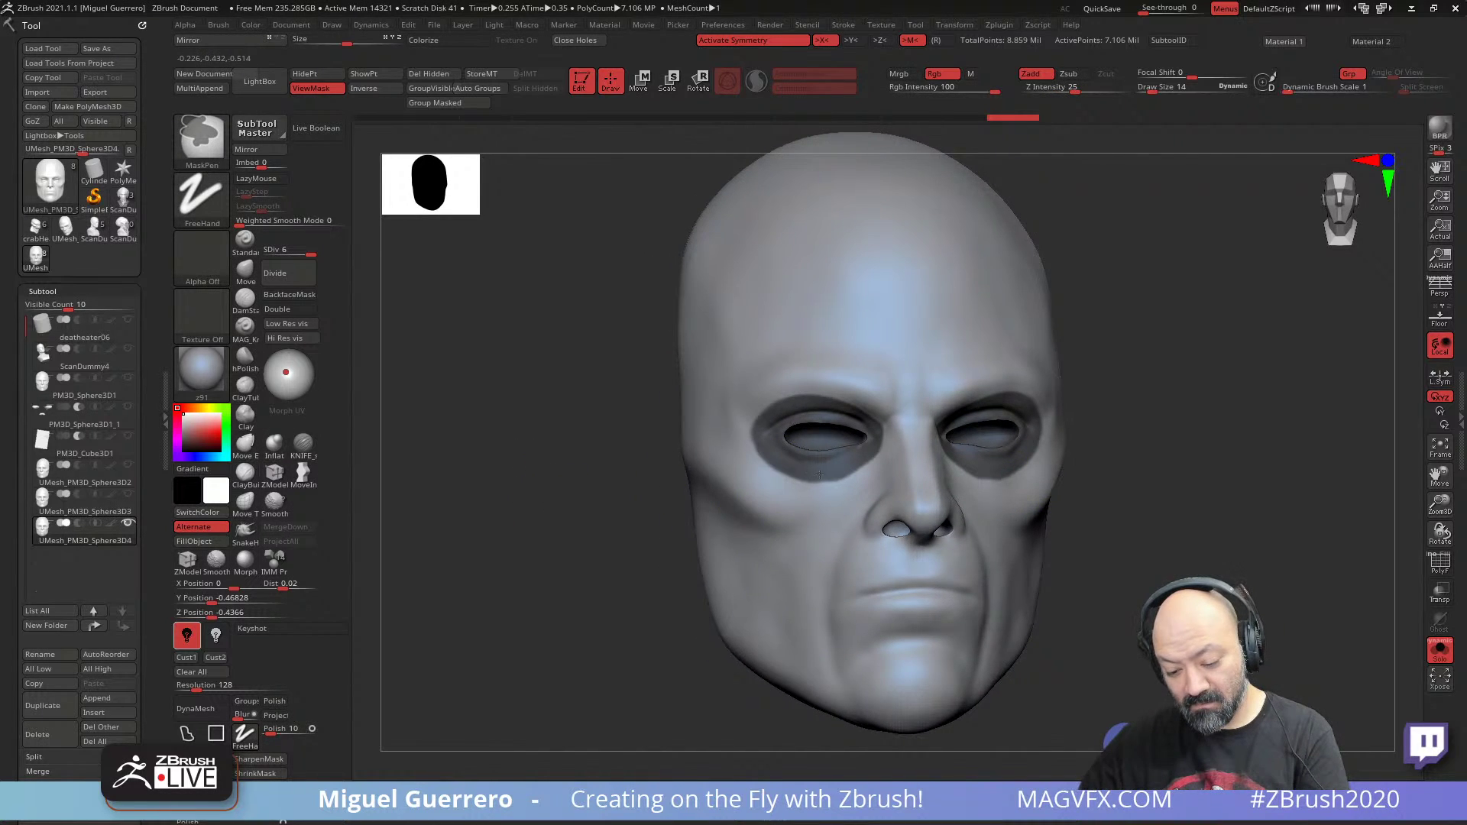
{"action": "left_click_drag", "start_coordinate": [819, 475], "coordinate": [819, 468], "text": "ctrl"}
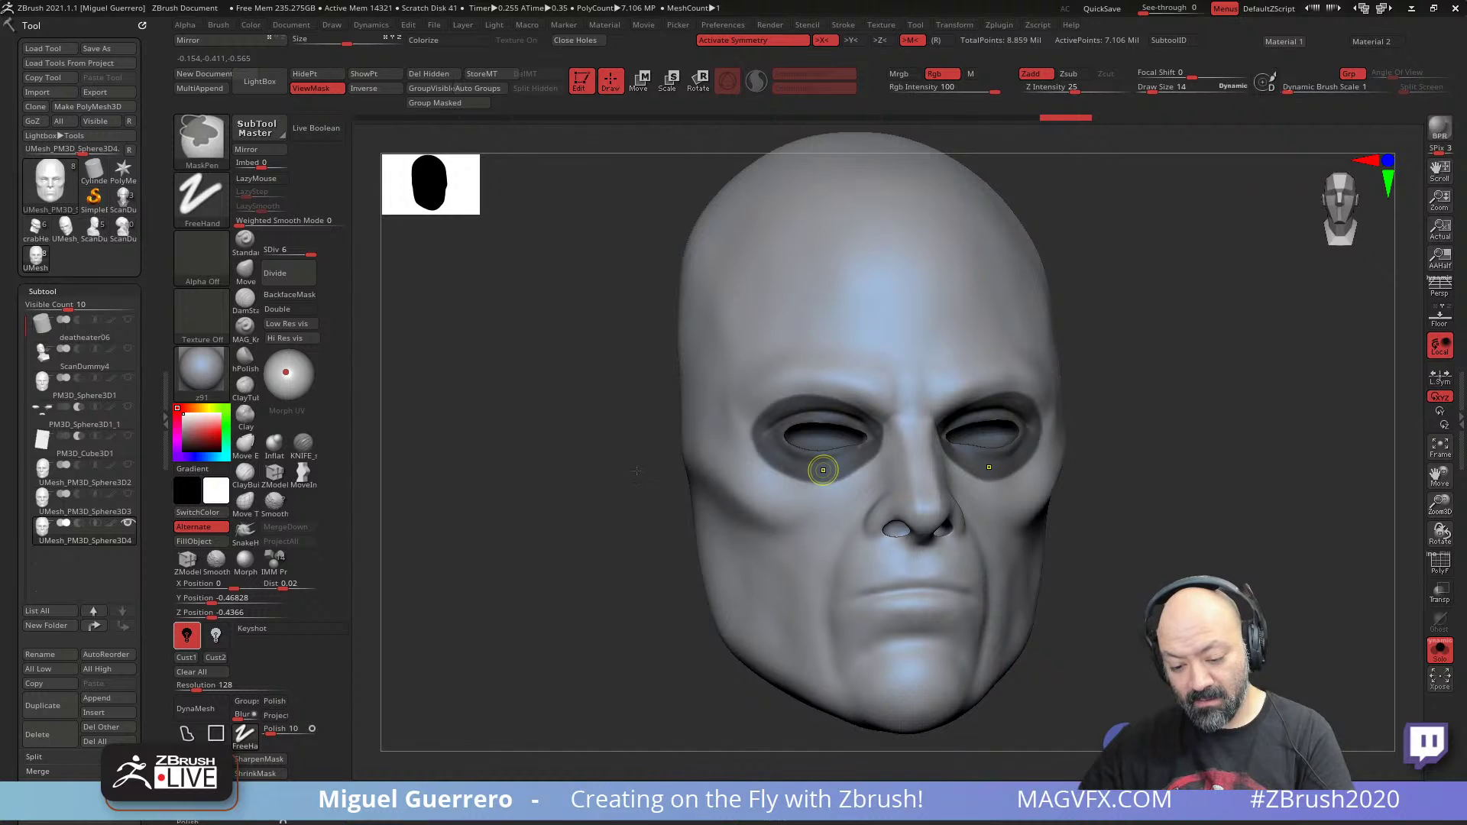
- Soften the edge of the eye mask at subdivision level 4 and return the head to level 6
{"action": "key", "text": "shift+d"}
{"action": "key", "text": "shift+d"}
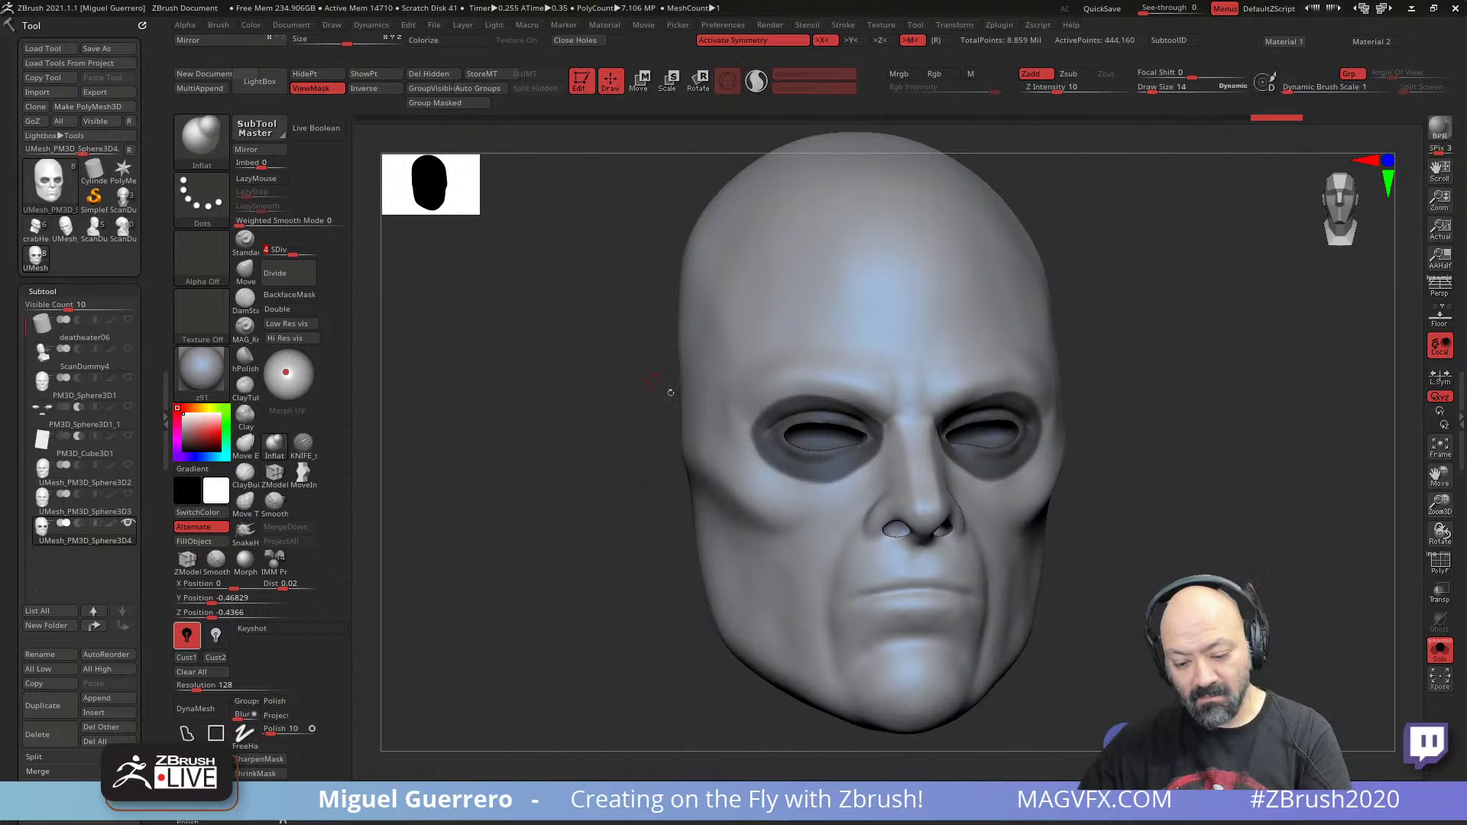
{"action": "key", "text": "d"}
{"action": "key", "text": "d"}
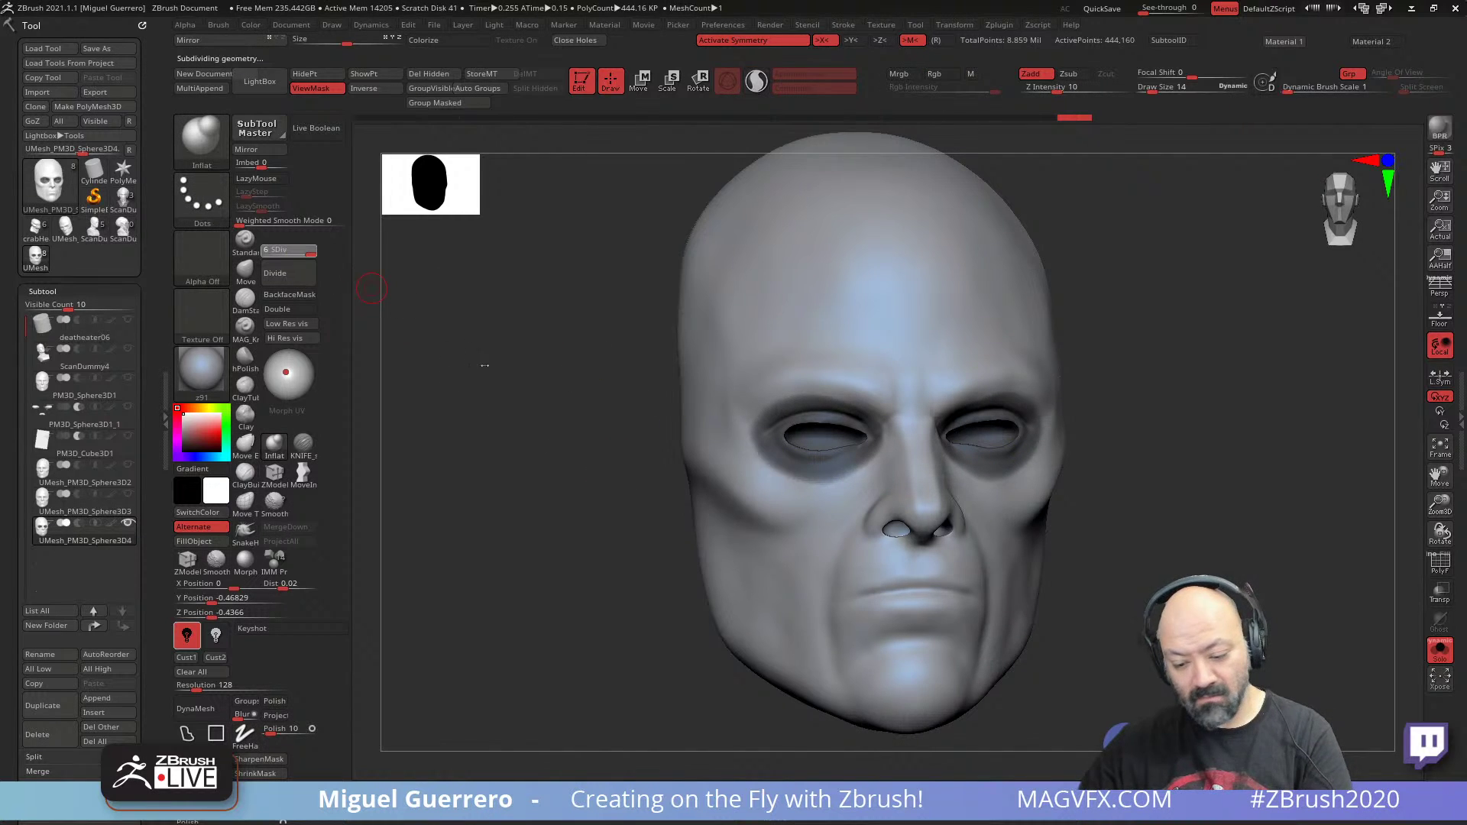
{"action": "key", "text": "ctrl"}
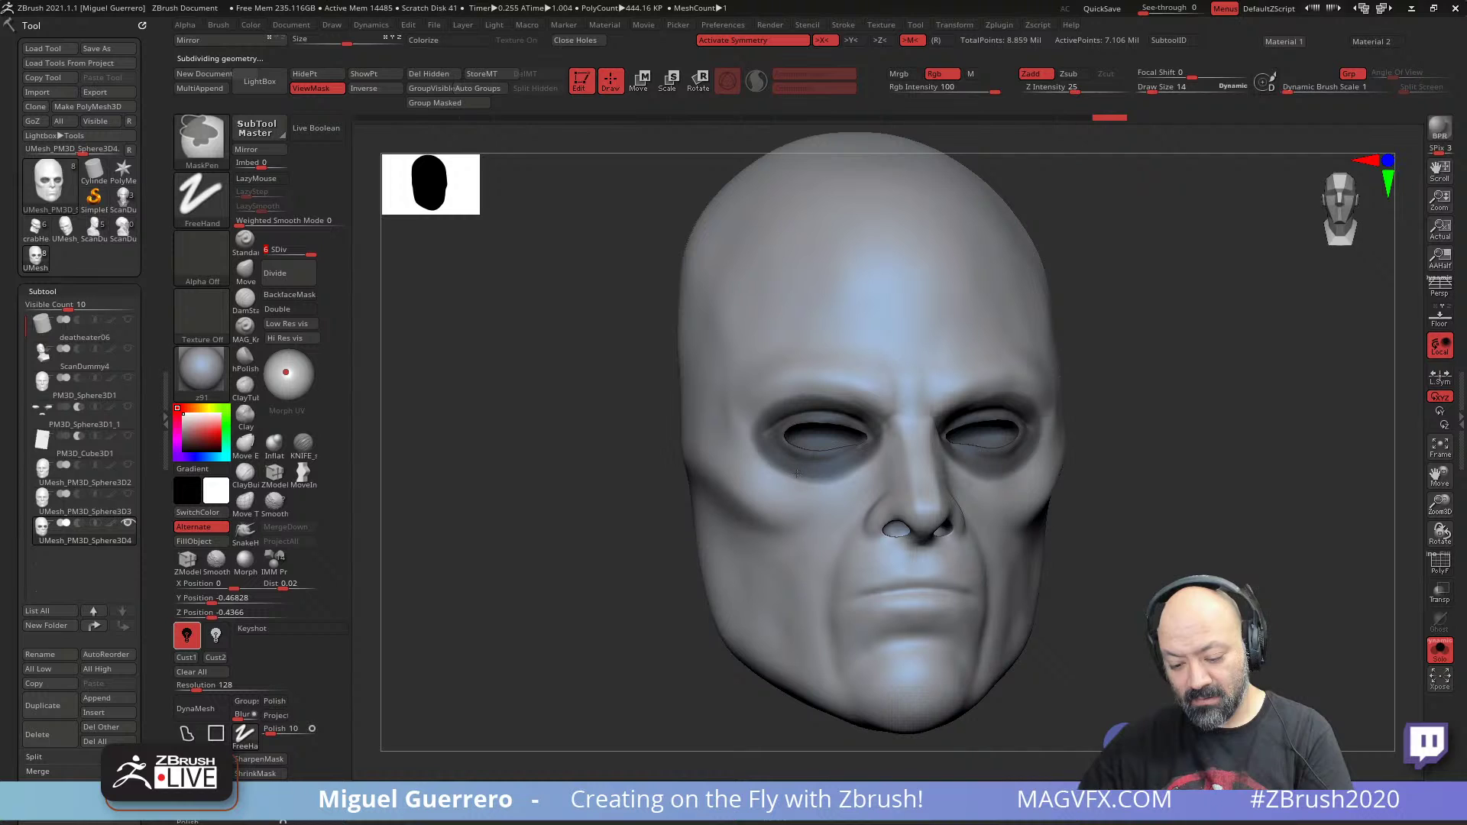
{"action": "key", "text": "ctrl+shift"}
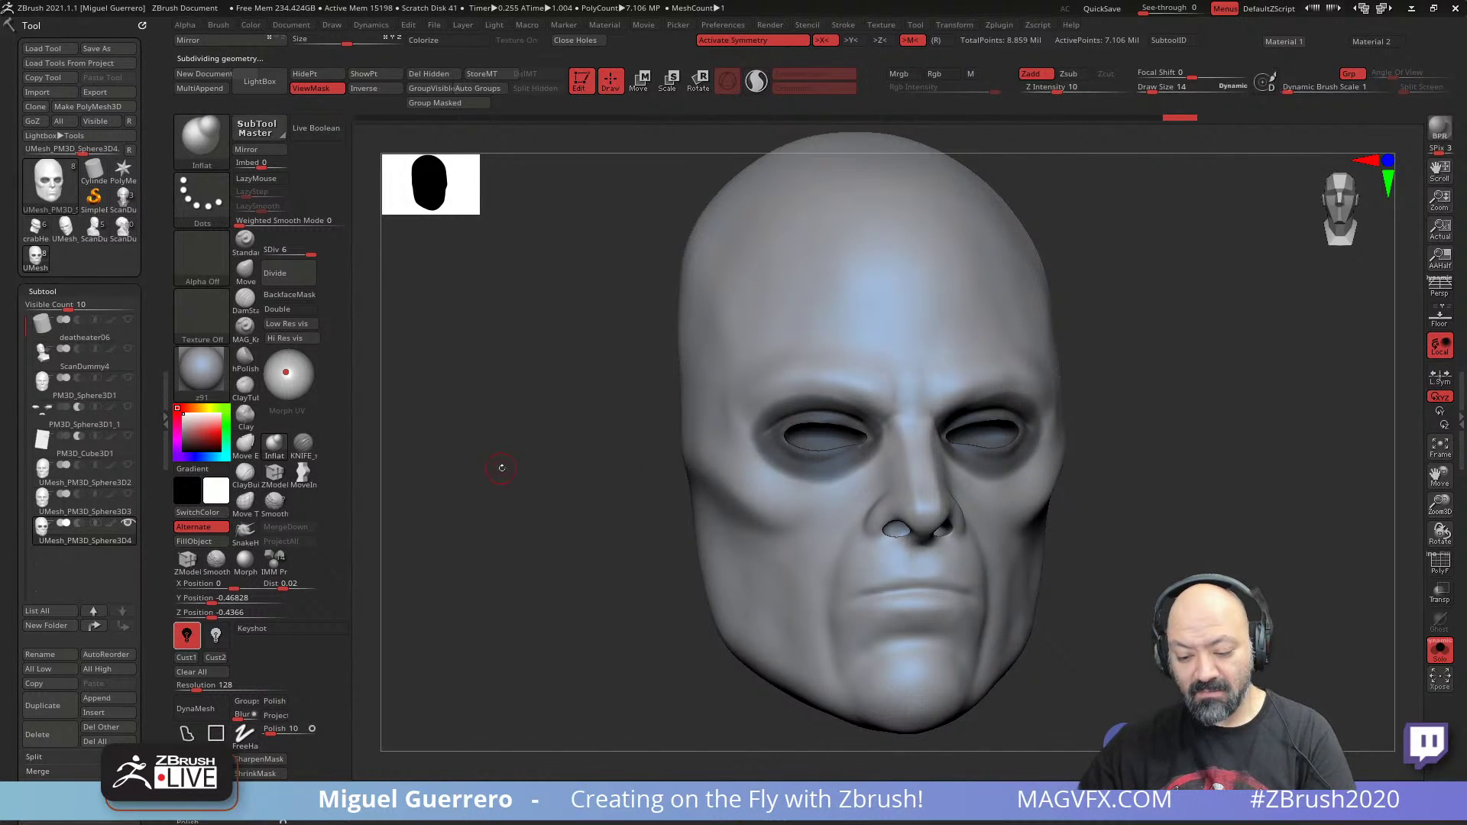
- Inflate the outer rim of the eye socket with the Inflat brush at draw size 34, and hide the mask display
{"action": "left_click_drag", "start_coordinate": [502, 465], "coordinate": [519, 466]}
{"action": "left_click", "coordinate": [277, 446]}
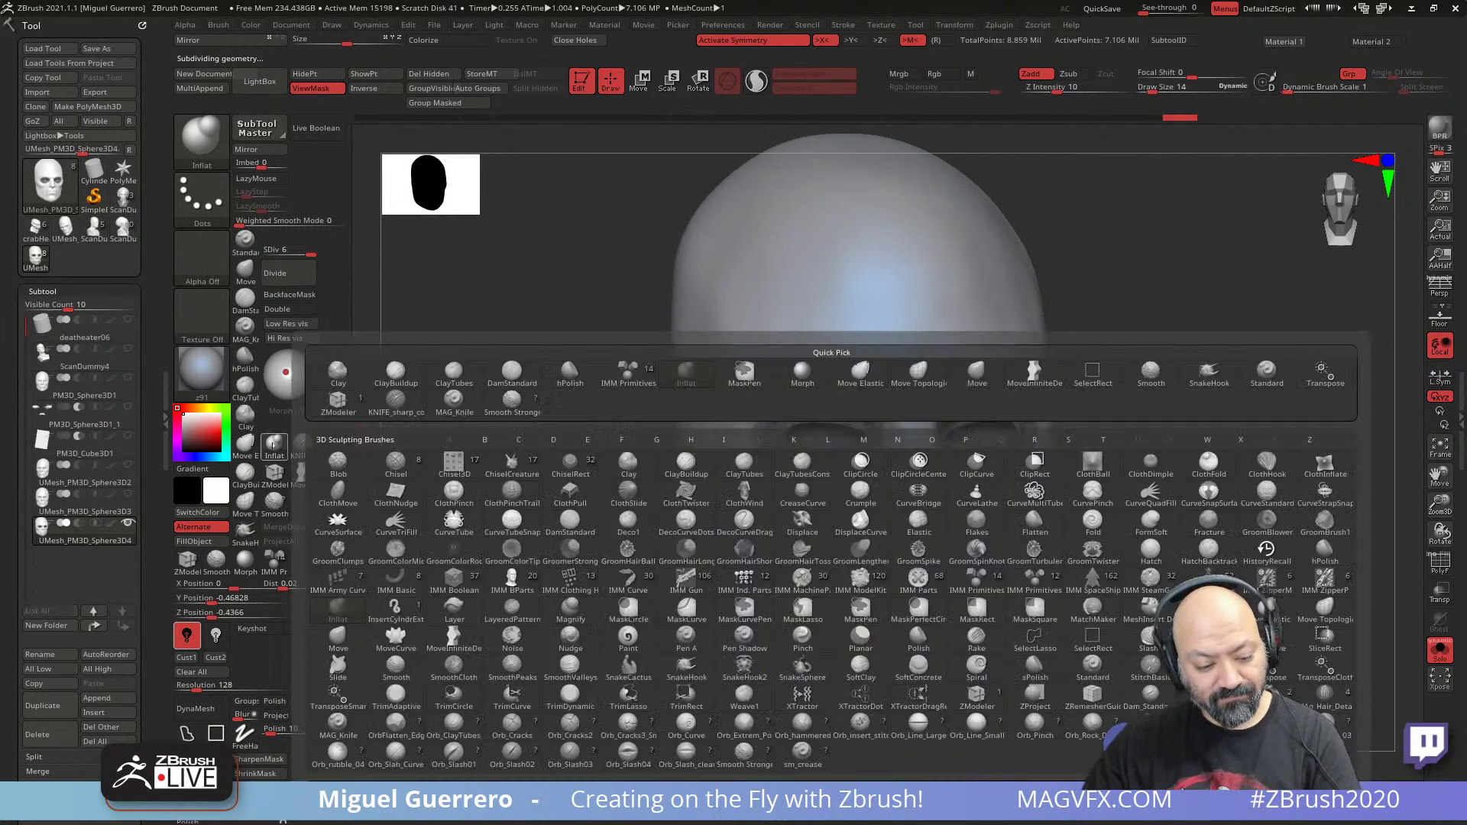
{"action": "left_click", "coordinate": [454, 401]}
{"action": "left_click_drag", "start_coordinate": [501, 378], "coordinate": [519, 380]}
{"action": "key", "text": "]"}
{"action": "key", "text": "]"}
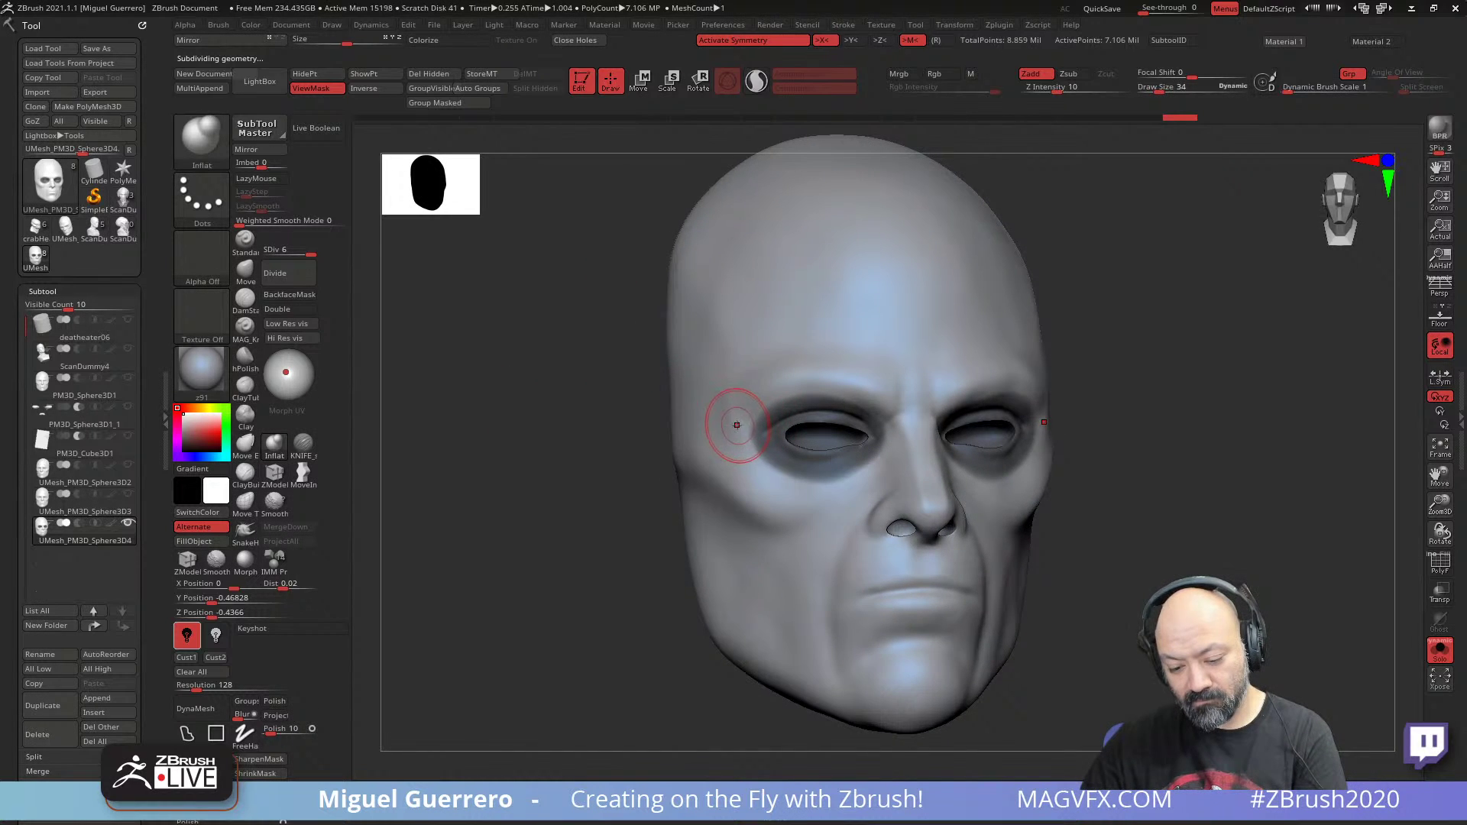
{"action": "mouse_move", "coordinate": [736, 424]}
{"action": "left_mouse_down"}
{"action": "mouse_move", "coordinate": [761, 403]}
{"action": "mouse_move", "coordinate": [839, 392]}
{"action": "mouse_move", "coordinate": [879, 420]}
{"action": "mouse_move", "coordinate": [877, 455]}
{"action": "mouse_move", "coordinate": [757, 452]}
{"action": "mouse_move", "coordinate": [741, 426]}
{"action": "mouse_move", "coordinate": [769, 402]}
{"action": "left_mouse_up"}
{"action": "left_click", "coordinate": [317, 89]}
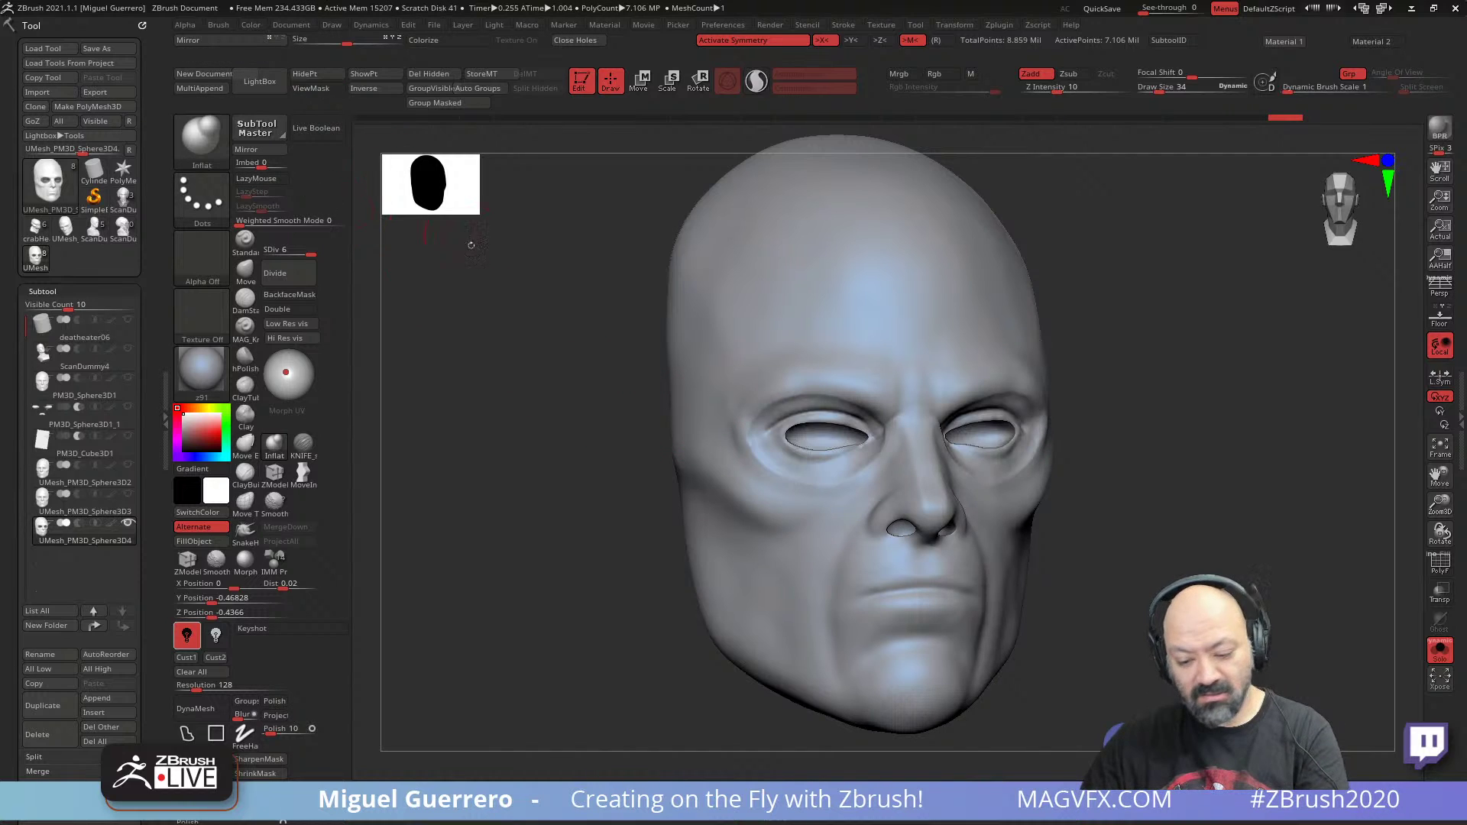
- Inflate the skin below the masked eyes down to the upper cheek, and smooth the area beside the outer eye corner
{"action": "mouse_move", "coordinate": [756, 452]}
{"action": "left_mouse_down"}
{"action": "mouse_move", "coordinate": [752, 421]}
{"action": "mouse_move", "coordinate": [806, 400]}
{"action": "mouse_move", "coordinate": [870, 418]}
{"action": "mouse_move", "coordinate": [830, 492]}
{"action": "left_mouse_up"}
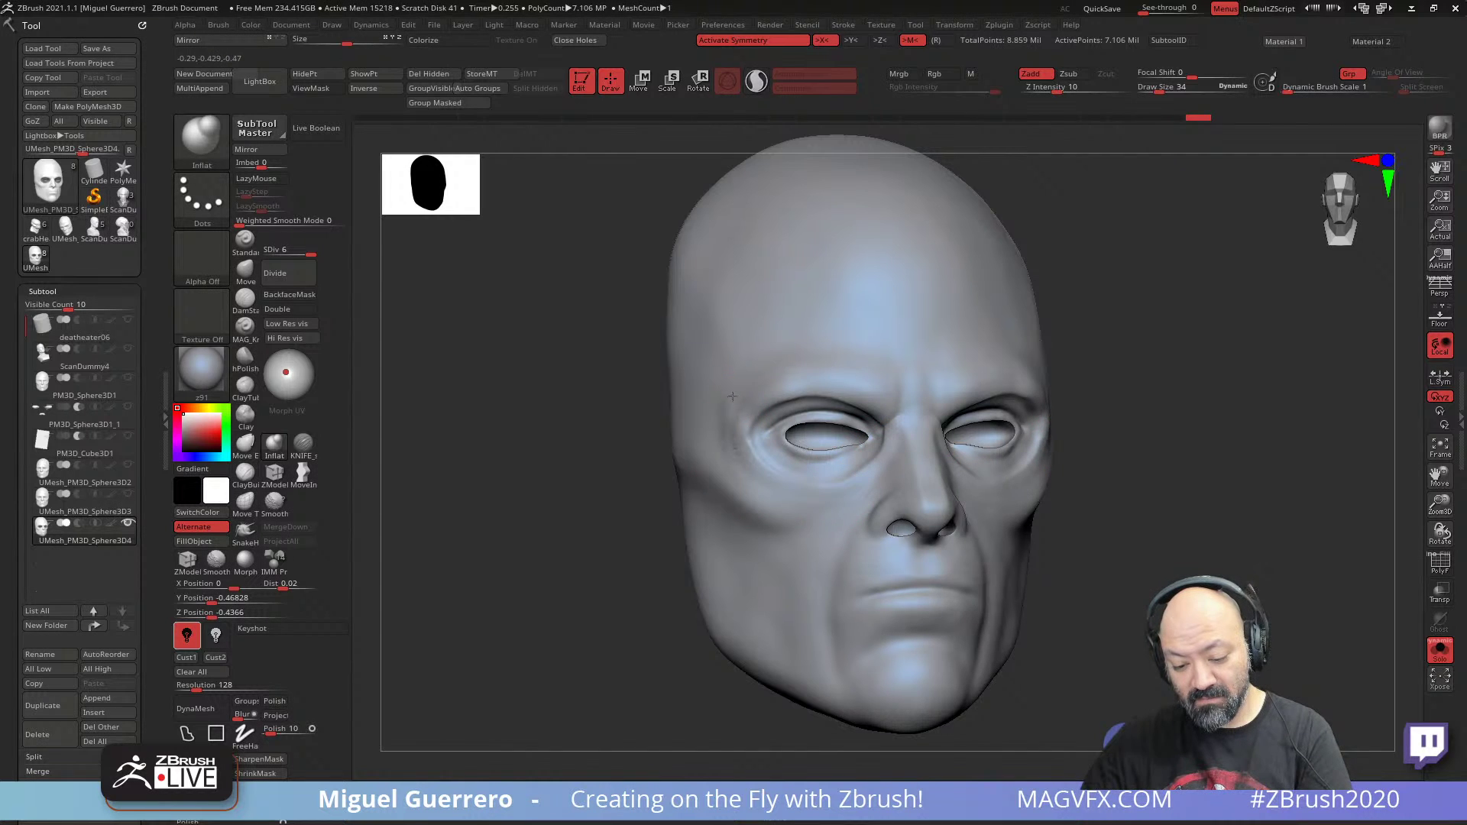
{"action": "key", "text": "shift"}
{"action": "mouse_move", "coordinate": [649, 439]}
{"action": "left_mouse_down"}
{"action": "mouse_move", "coordinate": [527, 469]}
{"action": "mouse_move", "coordinate": [541, 510]}
{"action": "mouse_move", "coordinate": [650, 486]}
{"action": "left_mouse_up"}
{"action": "key", "text": "shift"}
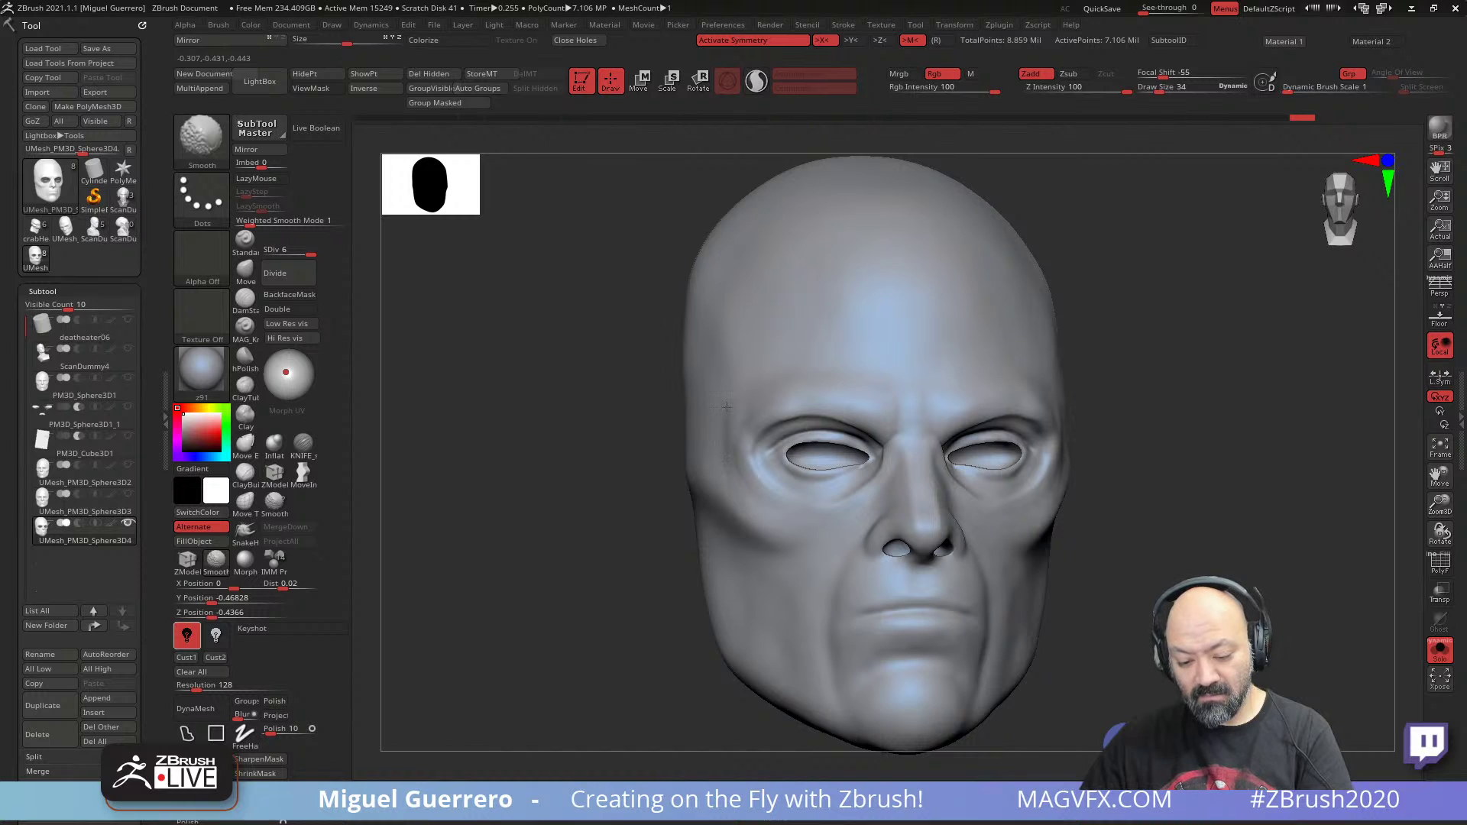
{"action": "mouse_move", "coordinate": [458, 480]}
{"action": "left_mouse_down"}
{"action": "mouse_move", "coordinate": [554, 485]}
{"action": "mouse_move", "coordinate": [459, 492]}
{"action": "left_mouse_up"}
{"action": "right_click_drag", "start_coordinate": [543, 485], "coordinate": [521, 501], "text": "ctrl"}
{"action": "left_click_drag", "start_coordinate": [521, 501], "coordinate": [524, 530]}
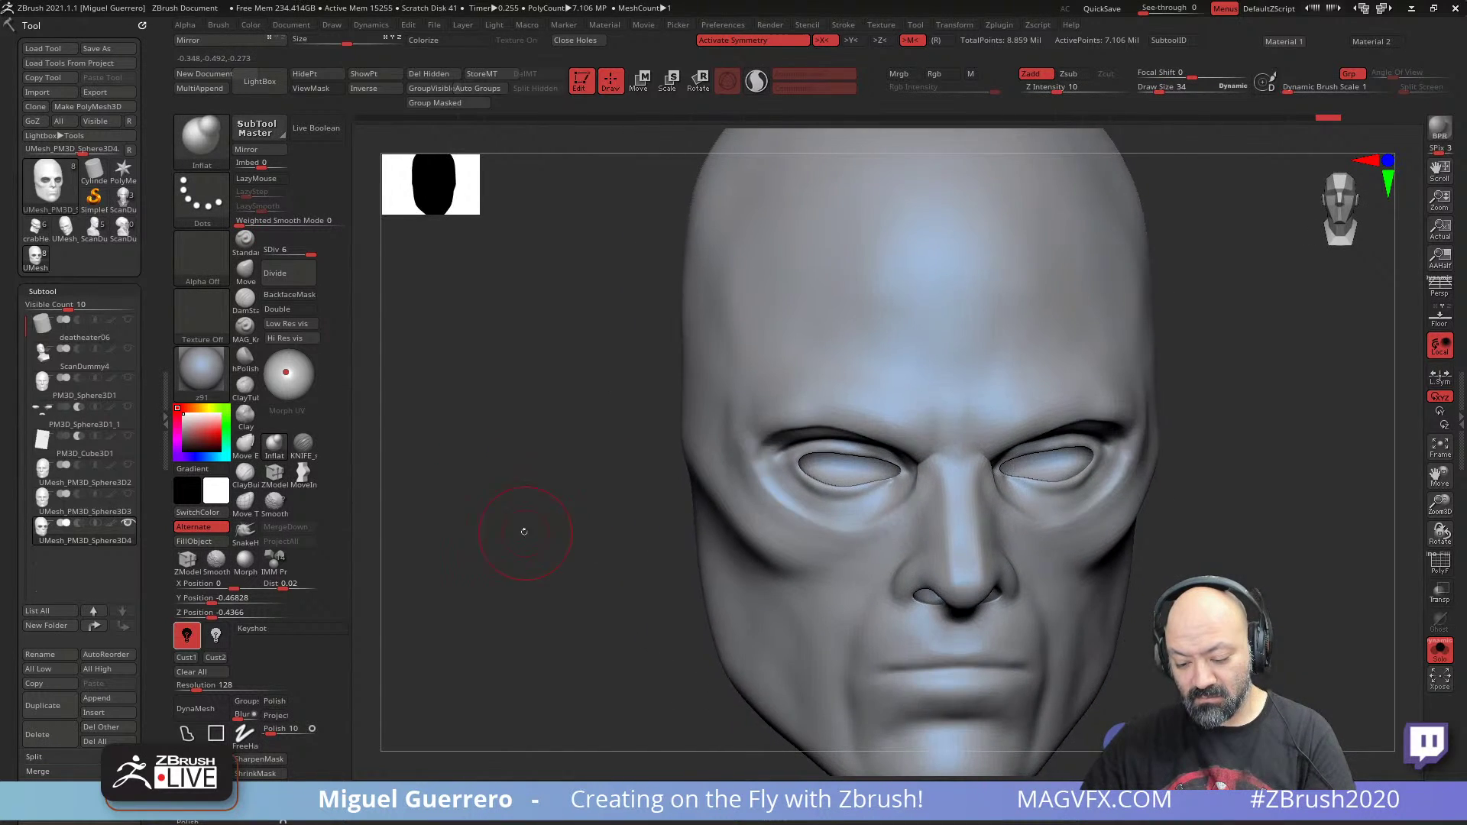
{"action": "left_click_drag", "start_coordinate": [867, 533], "coordinate": [886, 522]}
{"action": "mouse_move", "coordinate": [638, 513]}
{"action": "left_mouse_down"}
{"action": "mouse_move", "coordinate": [527, 516]}
{"action": "mouse_move", "coordinate": [676, 540]}
{"action": "left_mouse_up"}
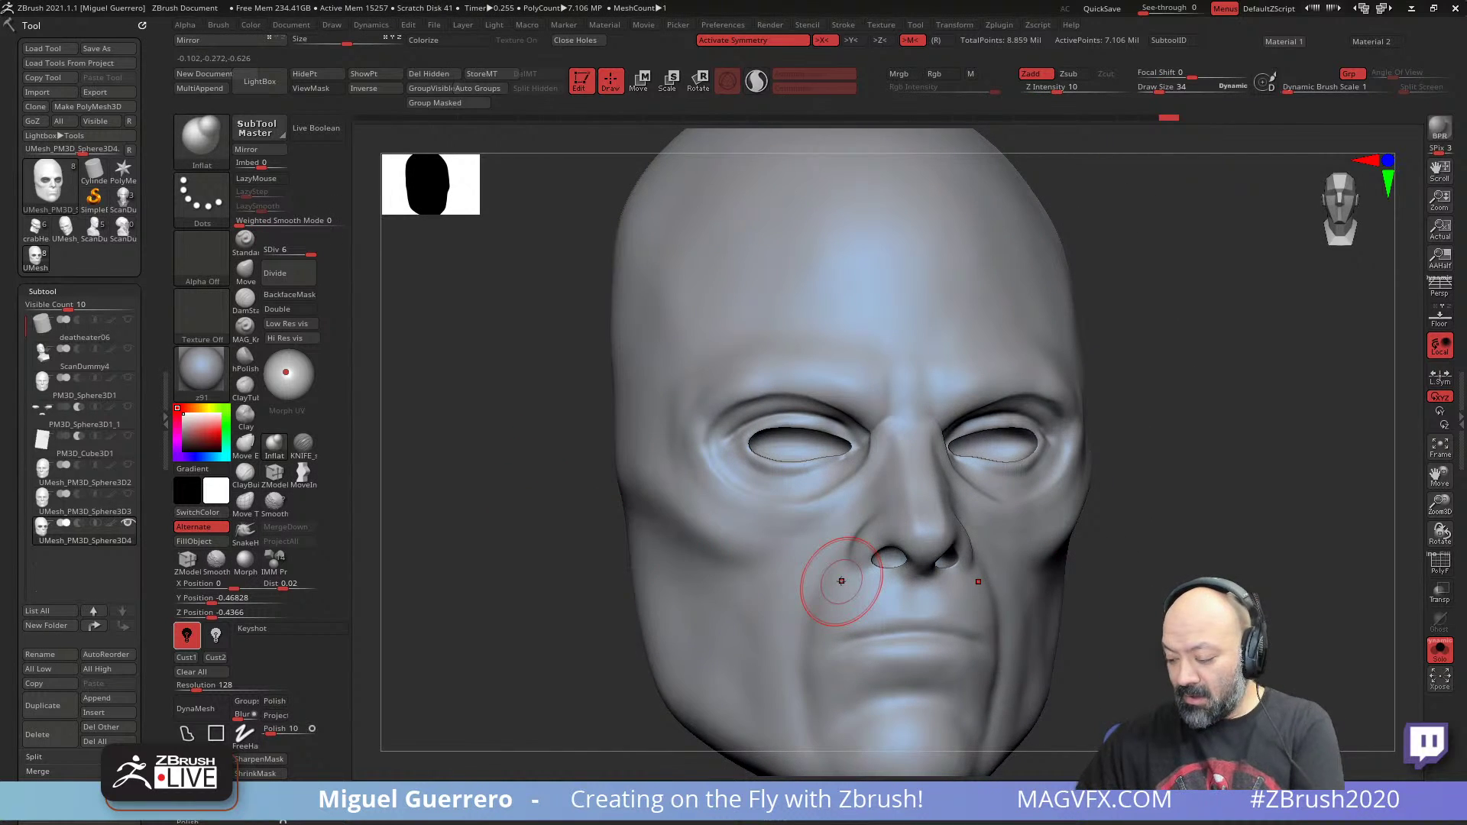
- Show the polyframe on the head and turn the masked eye areas into their own polygroup
{"action": "key", "text": "shift+f"}
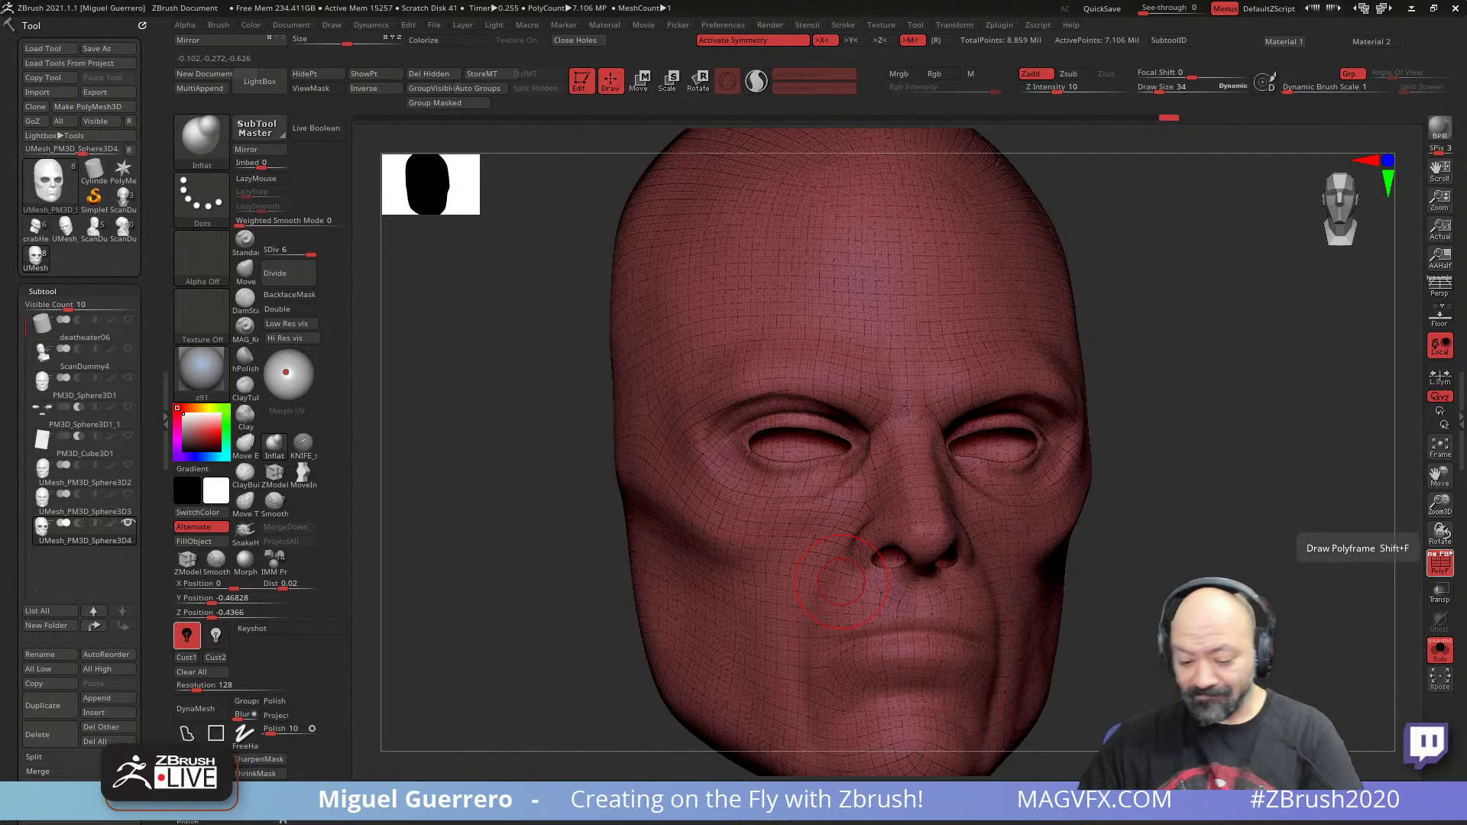
{"action": "left_click_drag", "start_coordinate": [527, 560], "coordinate": [455, 564]}
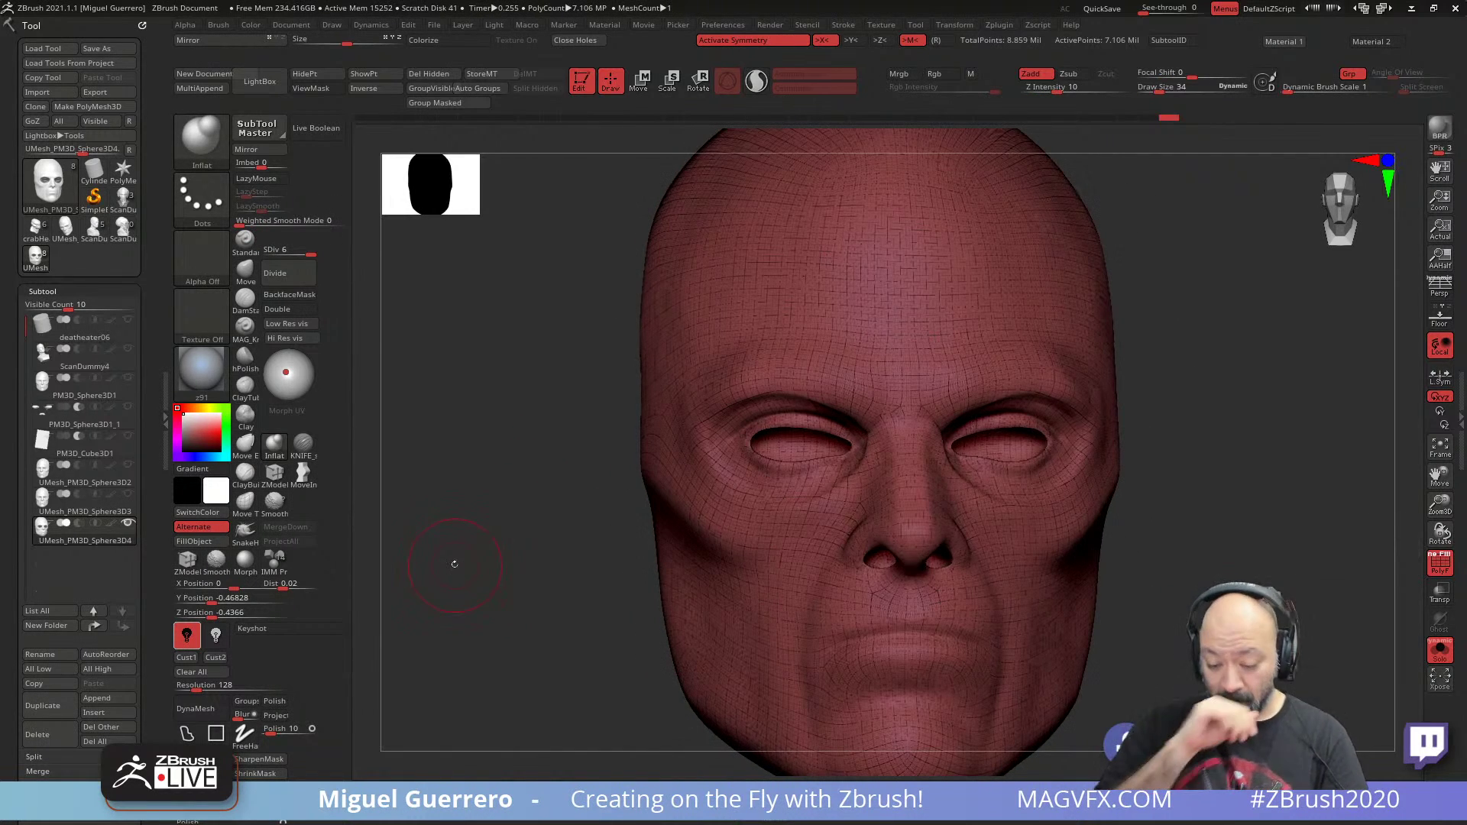
{"action": "left_click", "coordinate": [423, 103]}
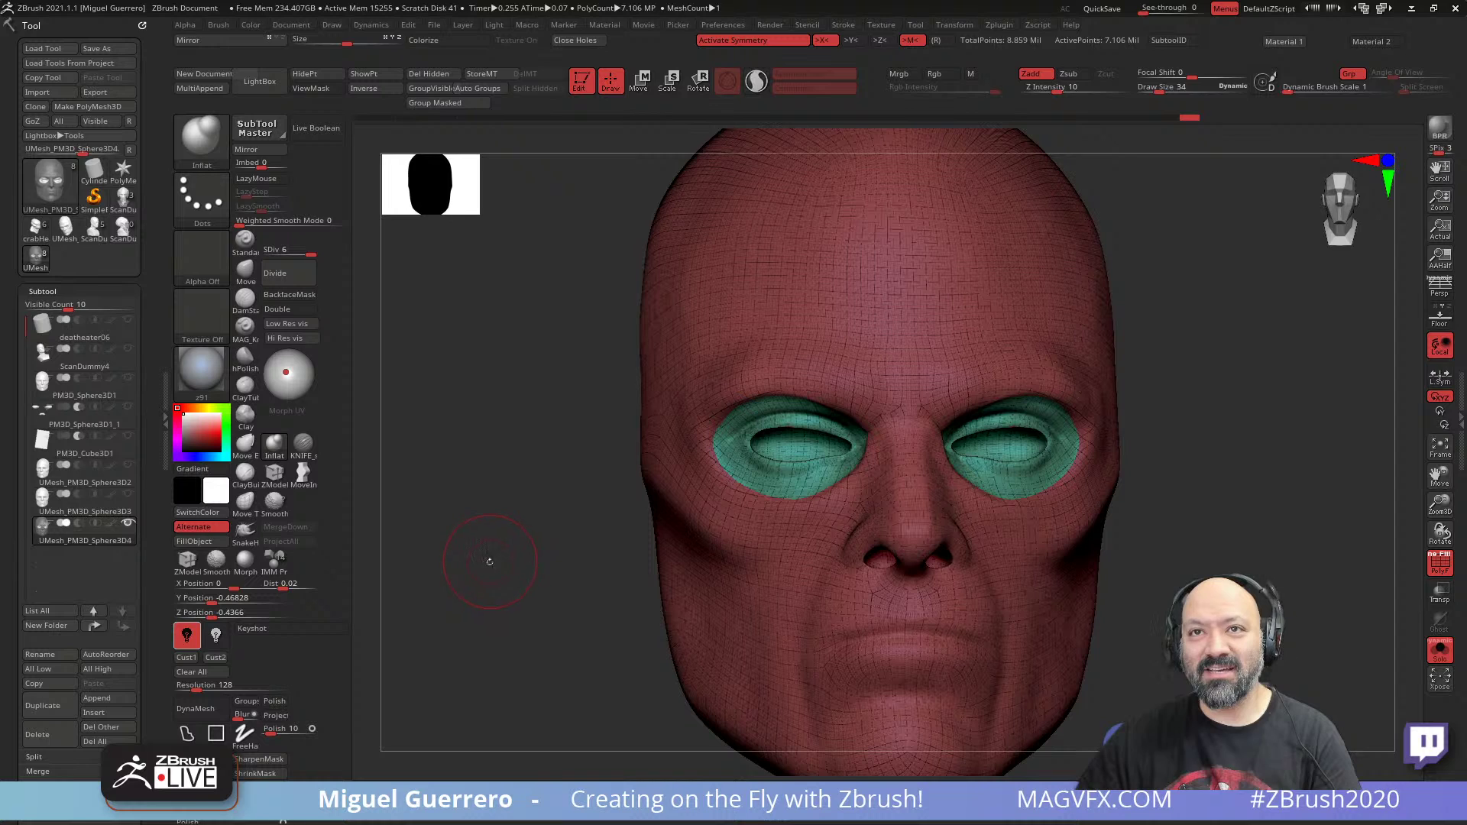
- Hide the polyframe display on the head
{"action": "left_click_drag", "start_coordinate": [492, 568], "coordinate": [604, 540]}
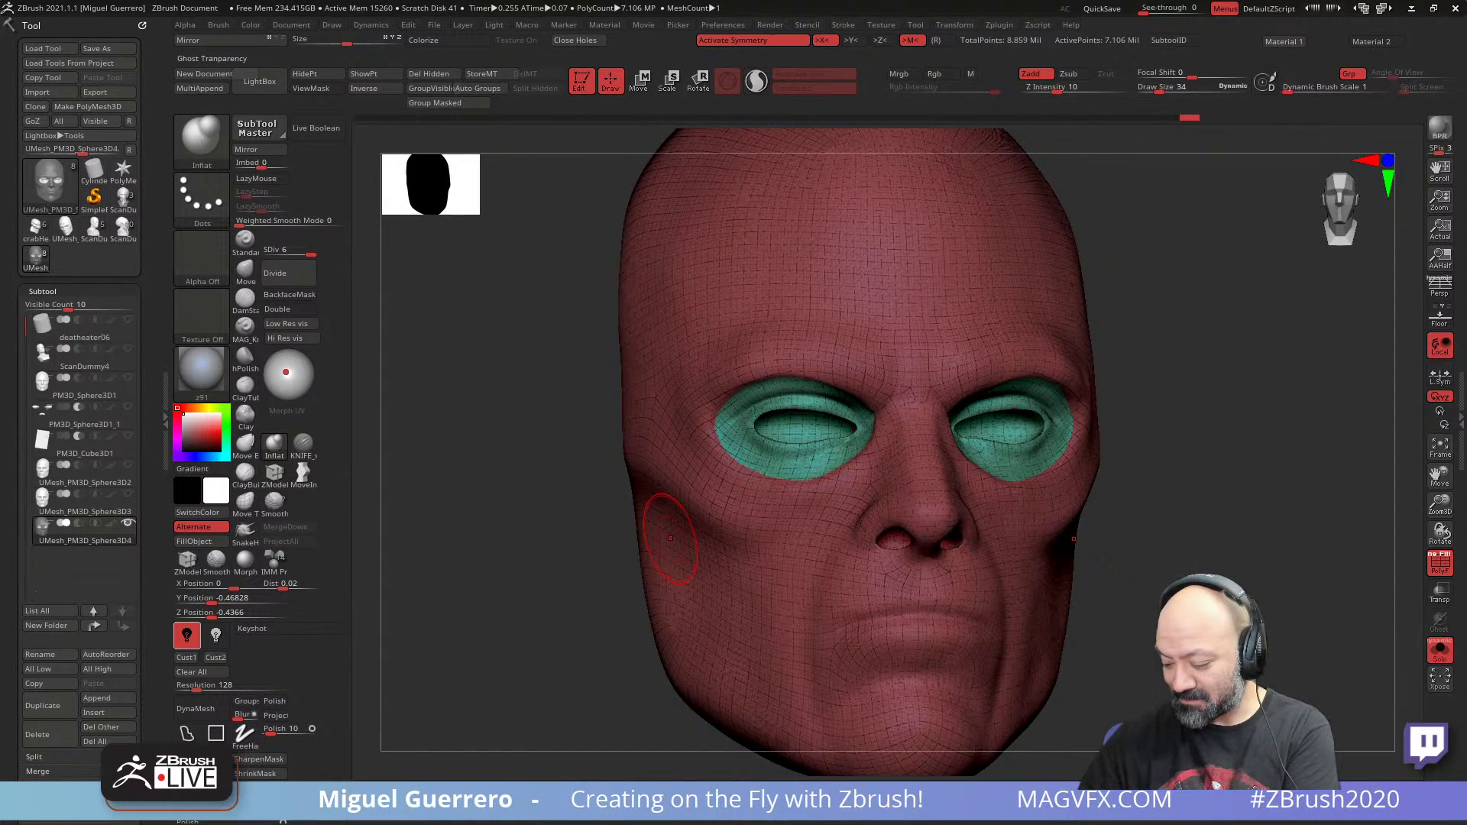
{"action": "left_click", "coordinate": [1439, 564]}
{"action": "mouse_move", "coordinate": [504, 519]}
{"action": "left_mouse_down"}
{"action": "mouse_move", "coordinate": [560, 538]}
{"action": "mouse_move", "coordinate": [507, 507]}
{"action": "mouse_move", "coordinate": [508, 528]}
{"action": "mouse_move", "coordinate": [473, 538]}
{"action": "mouse_move", "coordinate": [498, 499]}
{"action": "mouse_move", "coordinate": [487, 432]}
{"action": "mouse_move", "coordinate": [549, 442]}
{"action": "left_mouse_up"}
{"action": "key", "text": "ctrl"}
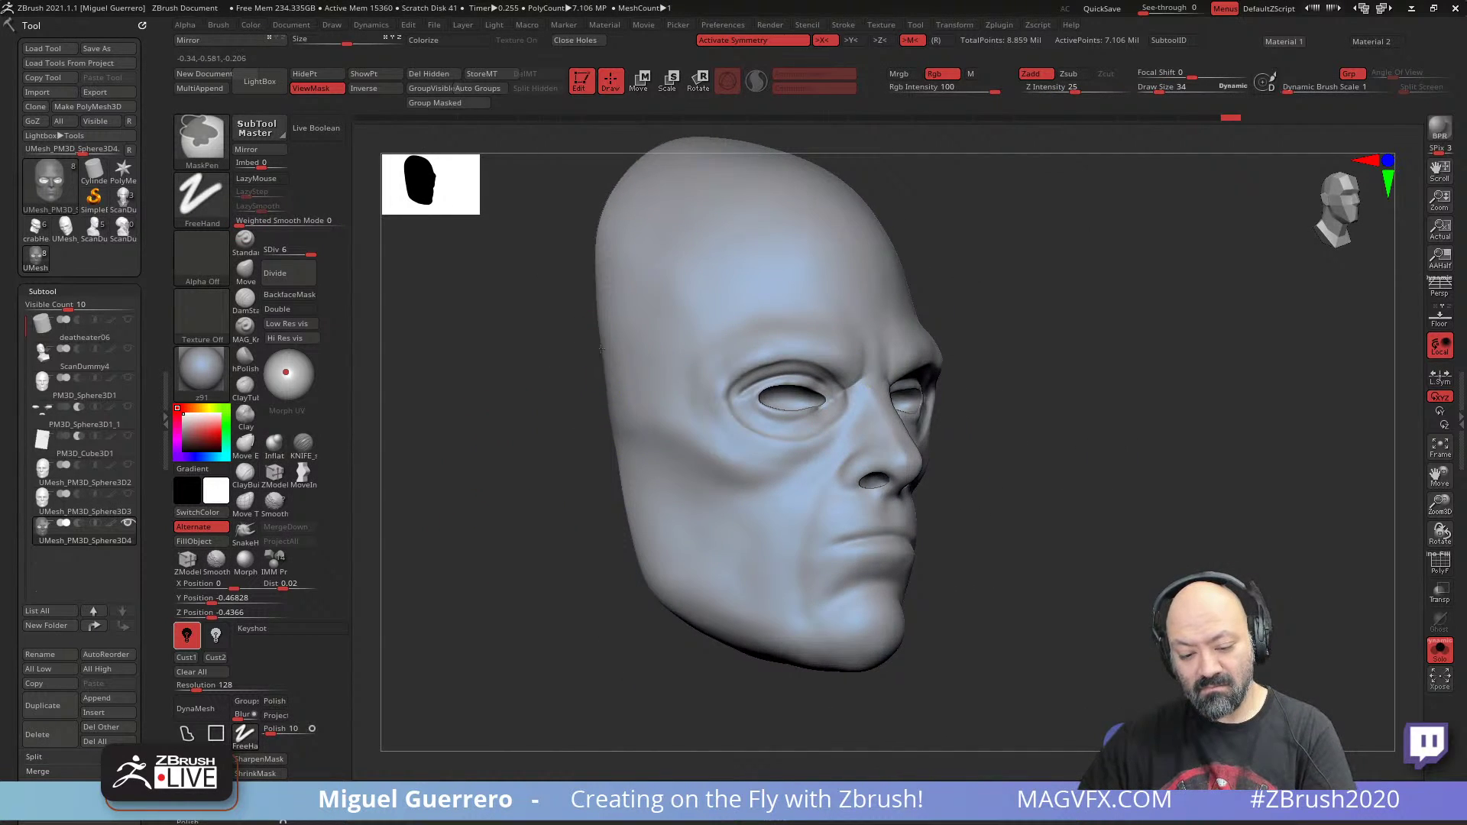
{"action": "left_click_drag", "start_coordinate": [602, 353], "coordinate": [666, 505], "text": "ctrl"}
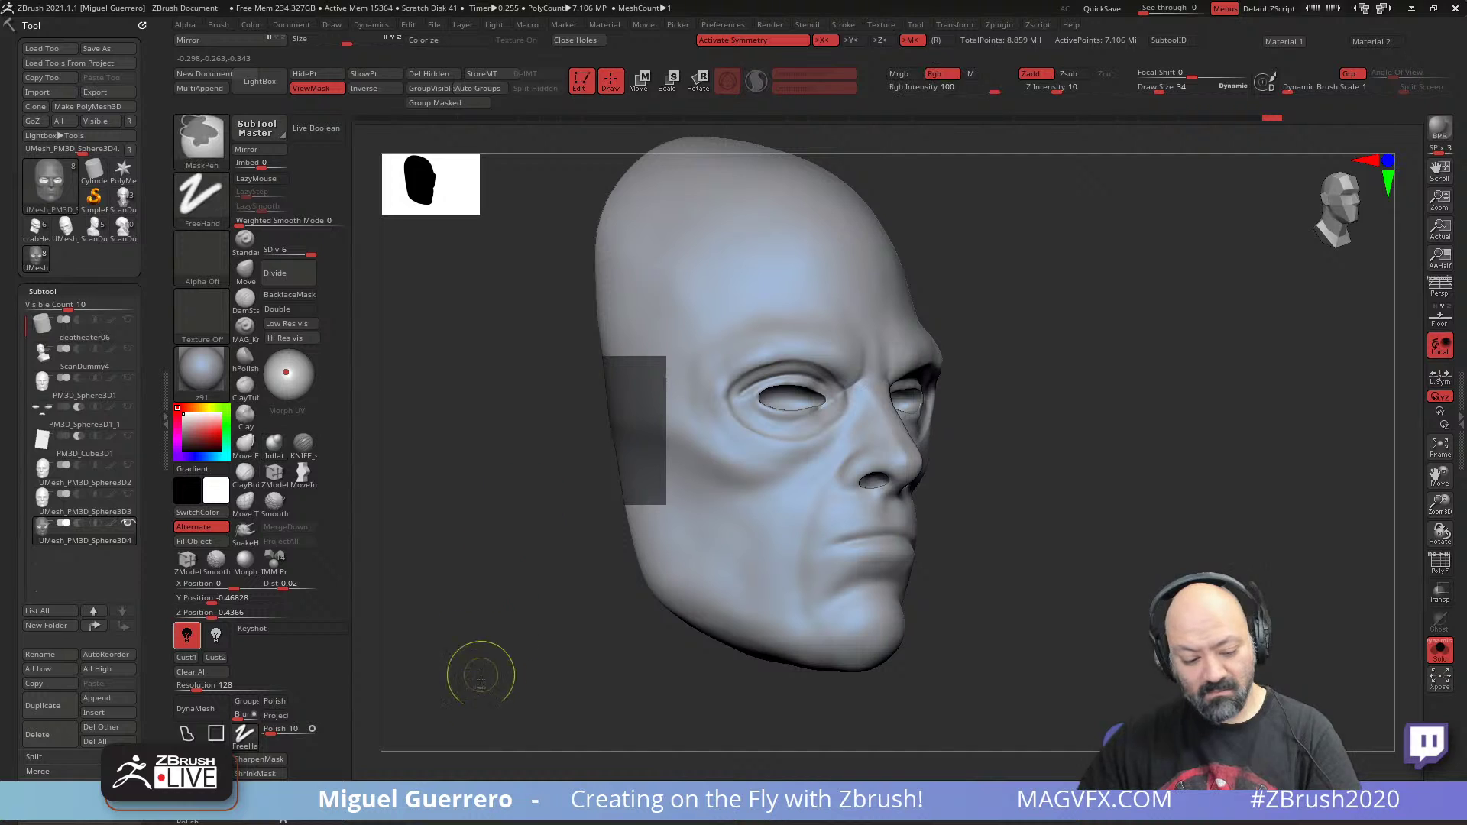
{"action": "left_click_drag", "start_coordinate": [538, 491], "coordinate": [526, 519], "text": "ctrl"}
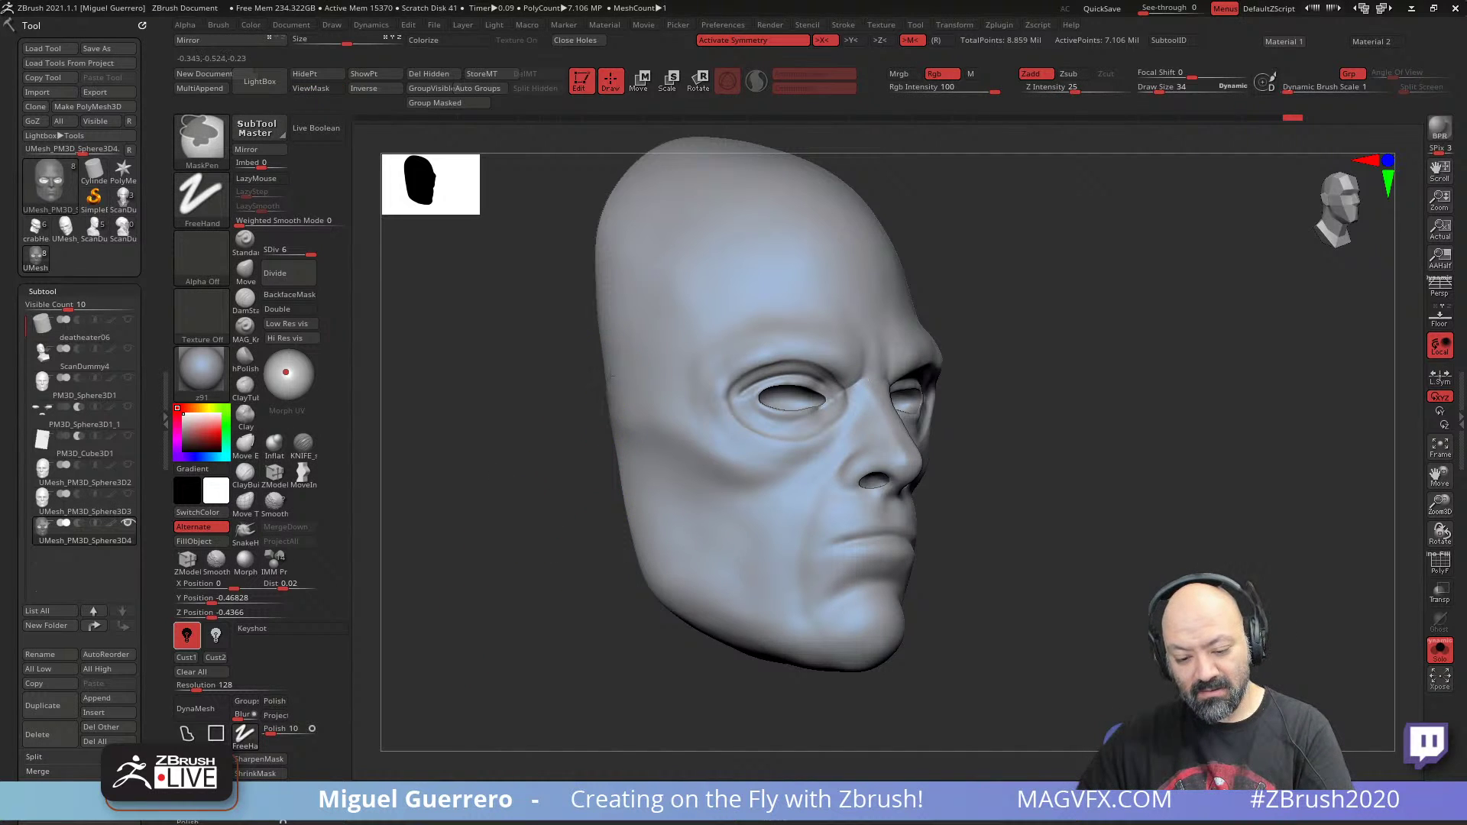
- Paint a mask band along the jaw from the side of the head to the chin, and trim its upper edge below the cheek
{"action": "mouse_move", "coordinate": [611, 375]}
{"action": "left_mouse_down", "text": "ctrl"}
{"action": "mouse_move", "coordinate": [692, 528]}
{"action": "mouse_move", "coordinate": [745, 584]}
{"action": "mouse_move", "coordinate": [829, 592]}
{"action": "mouse_move", "coordinate": [718, 640]}
{"action": "left_mouse_up", "text": "ctrl"}
{"action": "mouse_move", "coordinate": [642, 579]}
{"action": "left_mouse_down", "text": "ctrl"}
{"action": "mouse_move", "coordinate": [741, 607]}
{"action": "mouse_move", "coordinate": [684, 584]}
{"action": "mouse_move", "coordinate": [619, 457]}
{"action": "left_mouse_up", "text": "ctrl"}
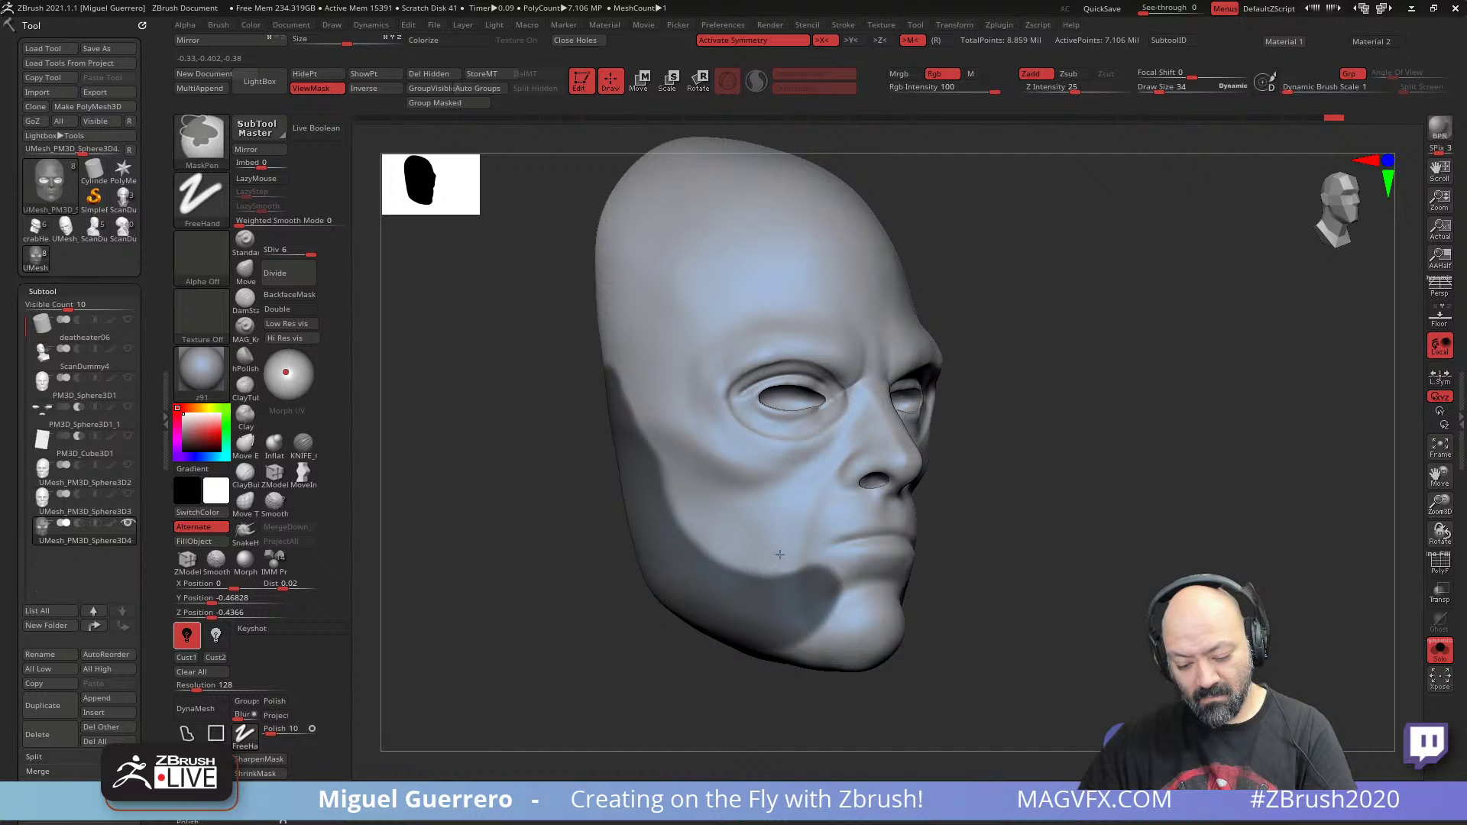
{"action": "left_click_drag", "start_coordinate": [780, 555], "coordinate": [802, 549], "text": "ctrl+alt"}
{"action": "mouse_move", "coordinate": [694, 497]}
{"action": "left_mouse_down", "text": "ctrl+alt"}
{"action": "mouse_move", "coordinate": [715, 535]}
{"action": "mouse_move", "coordinate": [799, 564]}
{"action": "mouse_move", "coordinate": [829, 547]}
{"action": "left_mouse_up", "text": "ctrl+alt"}
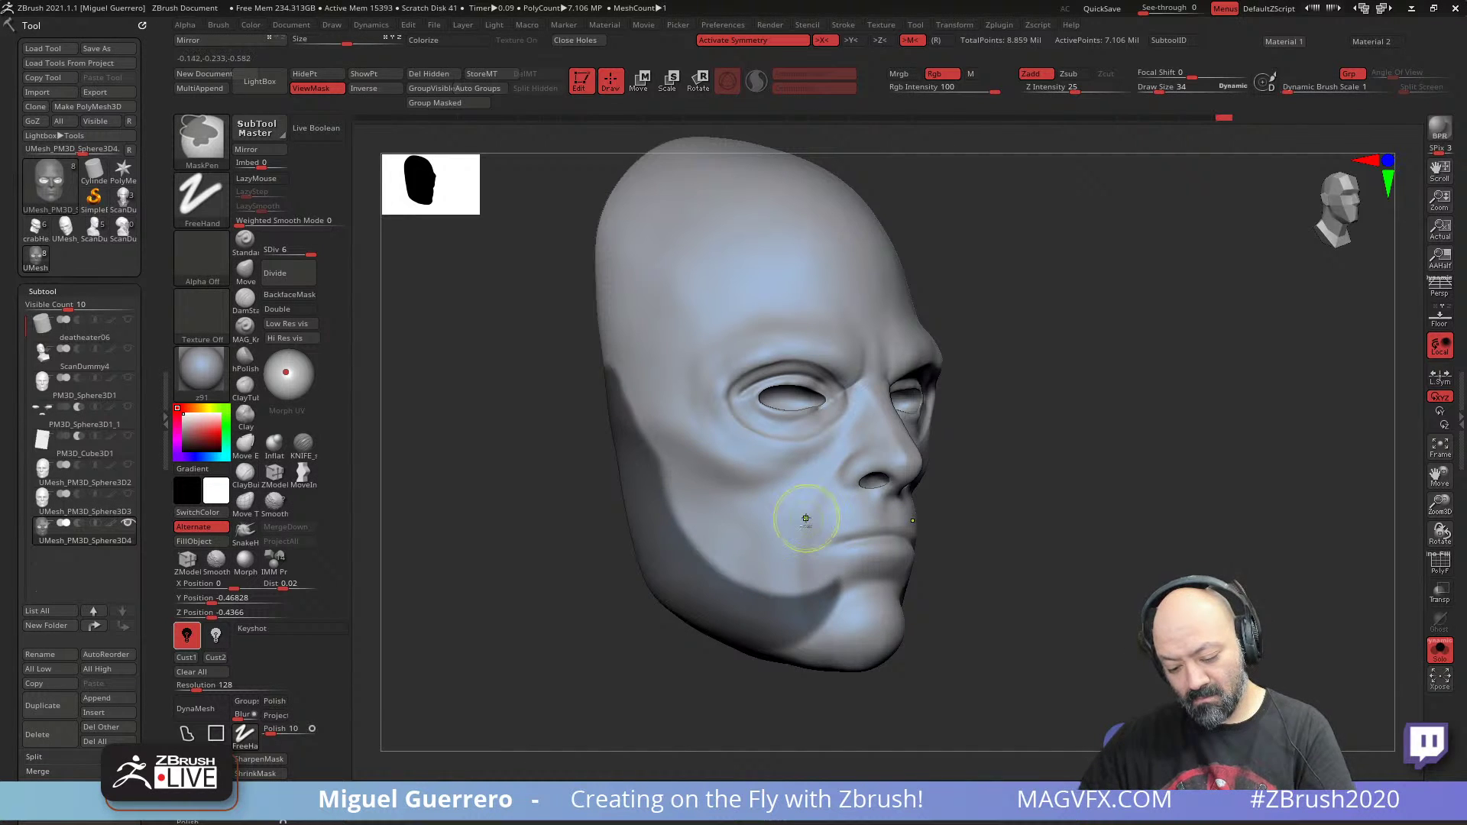
- Extend the jaw mask up the rear edge of the face and trim its inner edge along the cheek
{"action": "mouse_move", "coordinate": [580, 520]}
{"action": "left_mouse_down"}
{"action": "mouse_move", "coordinate": [508, 515]}
{"action": "mouse_move", "coordinate": [547, 551]}
{"action": "mouse_move", "coordinate": [612, 524]}
{"action": "left_mouse_up"}
{"action": "key", "text": "ctrl"}
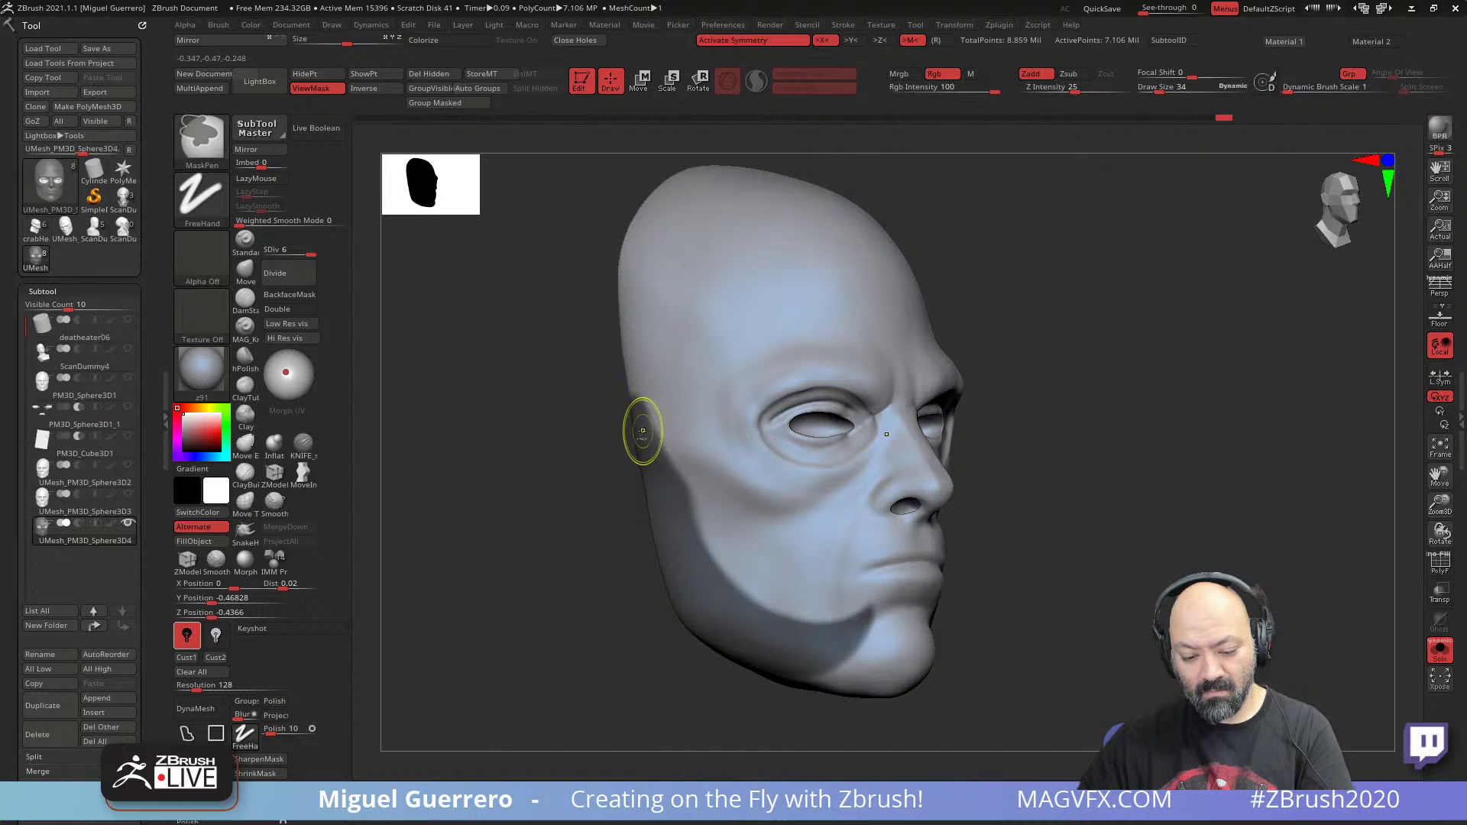
{"action": "mouse_move", "coordinate": [643, 431]}
{"action": "left_mouse_down", "text": "ctrl"}
{"action": "mouse_move", "coordinate": [625, 344]}
{"action": "mouse_move", "coordinate": [633, 364]}
{"action": "left_mouse_up", "text": "ctrl"}
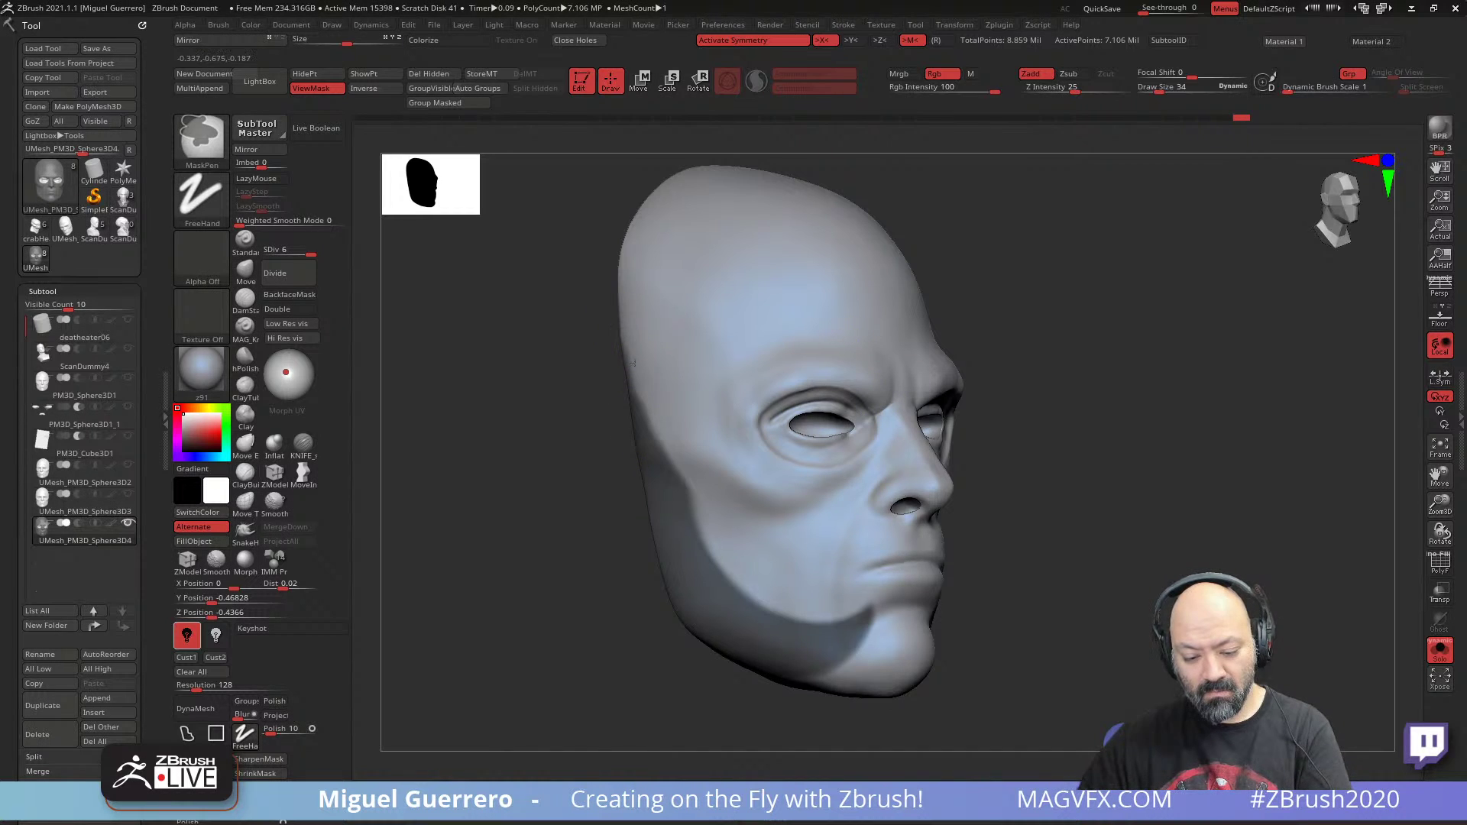
{"action": "mouse_move", "coordinate": [657, 413]}
{"action": "left_mouse_down", "text": "ctrl+alt"}
{"action": "mouse_move", "coordinate": [730, 592]}
{"action": "mouse_move", "coordinate": [789, 604]}
{"action": "left_mouse_up", "text": "ctrl+alt"}
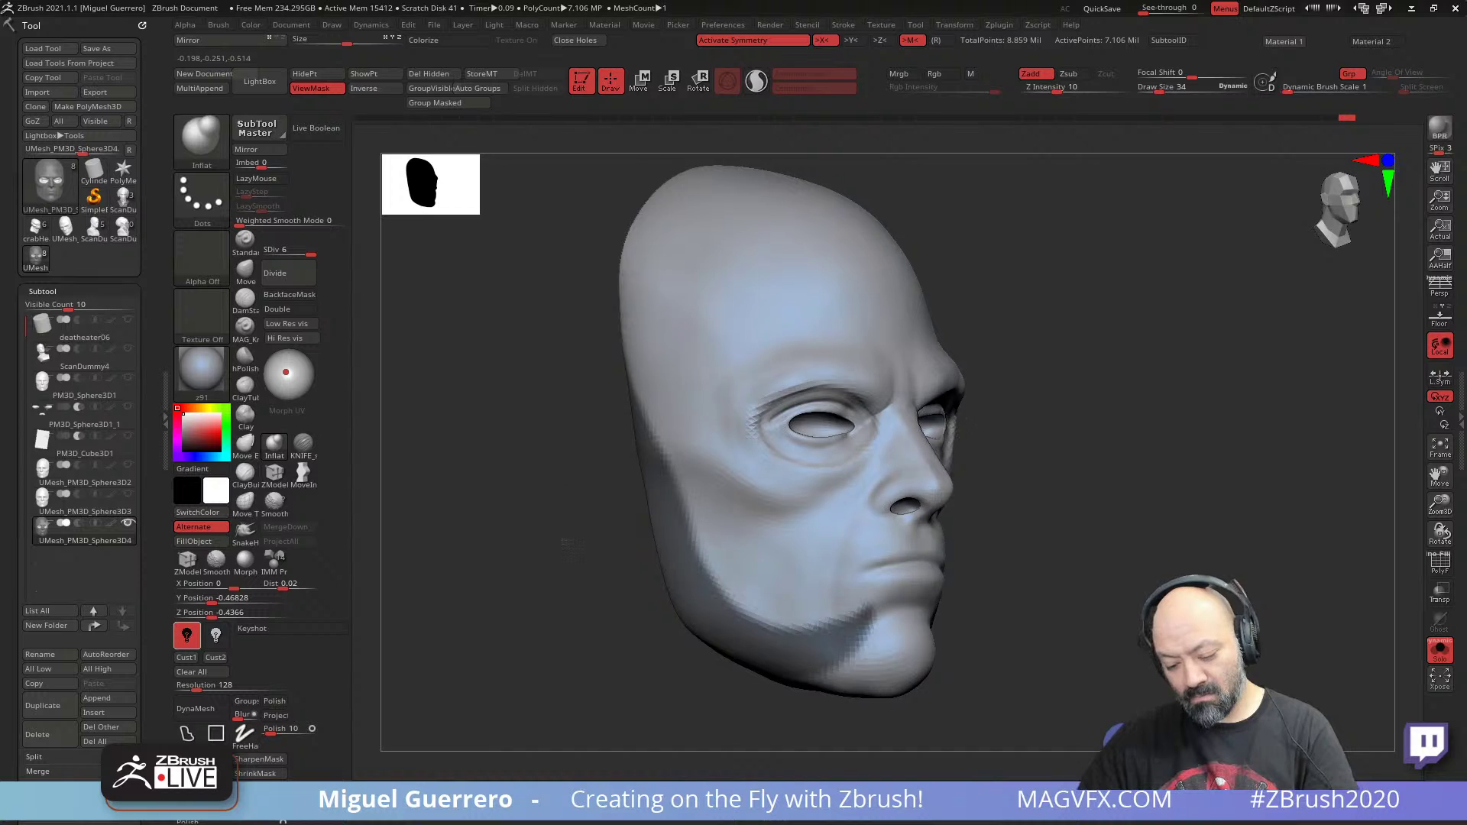
- Try to trim the jaw mask beside the chin and mouth corner, and undo the last mask stroke
{"action": "right_click_drag", "start_coordinate": [792, 533], "coordinate": [551, 543], "text": "shift"}
{"action": "right_click_drag", "start_coordinate": [602, 596], "coordinate": [679, 523]}
{"action": "key", "text": "ctrl"}
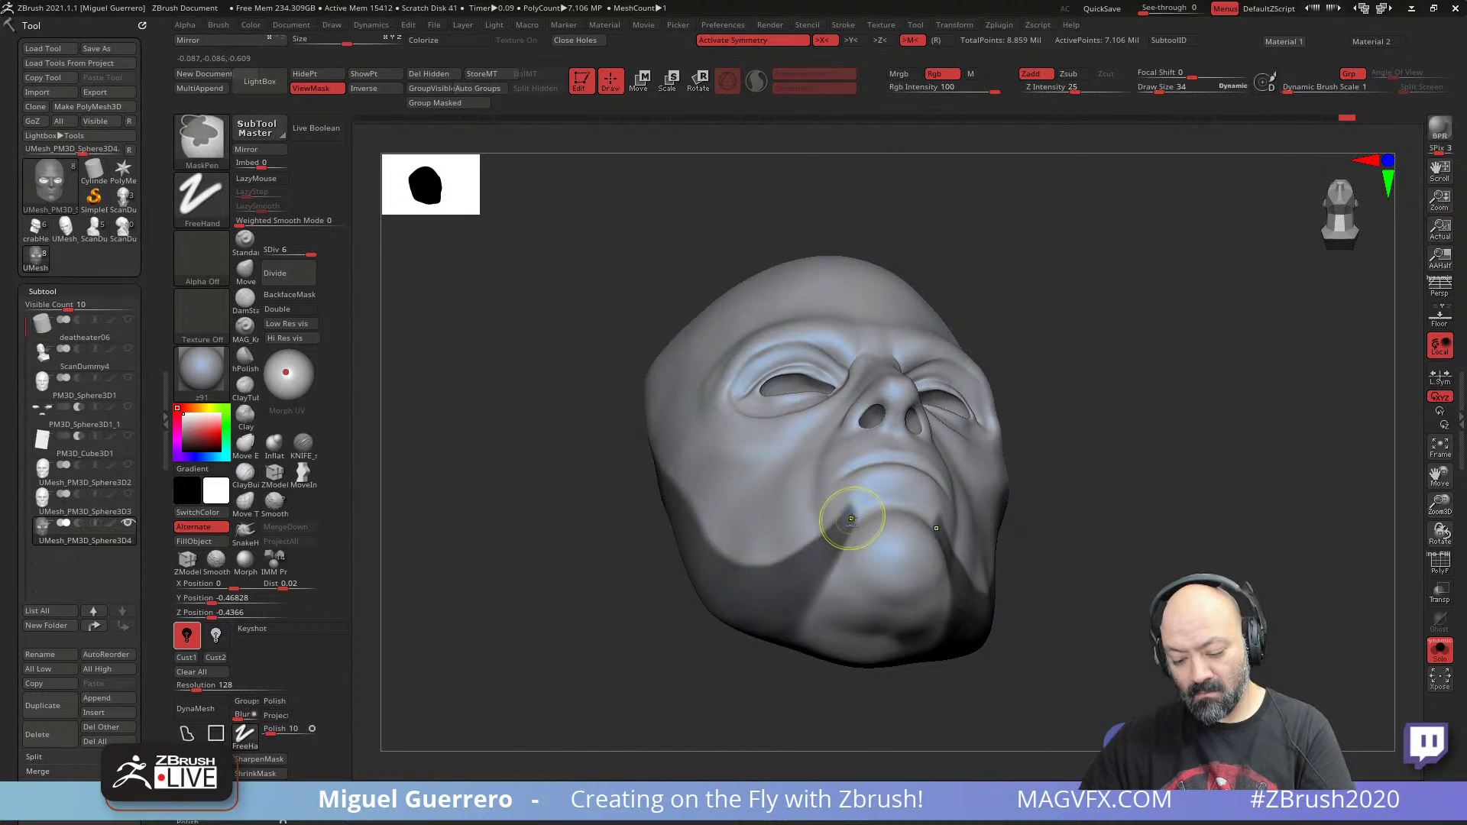
{"action": "mouse_move", "coordinate": [765, 649]}
{"action": "left_mouse_down", "text": "ctrl+alt"}
{"action": "mouse_move", "coordinate": [818, 612]}
{"action": "mouse_move", "coordinate": [851, 552]}
{"action": "left_mouse_up", "text": "ctrl+alt"}
{"action": "key", "text": "ctrl+z"}
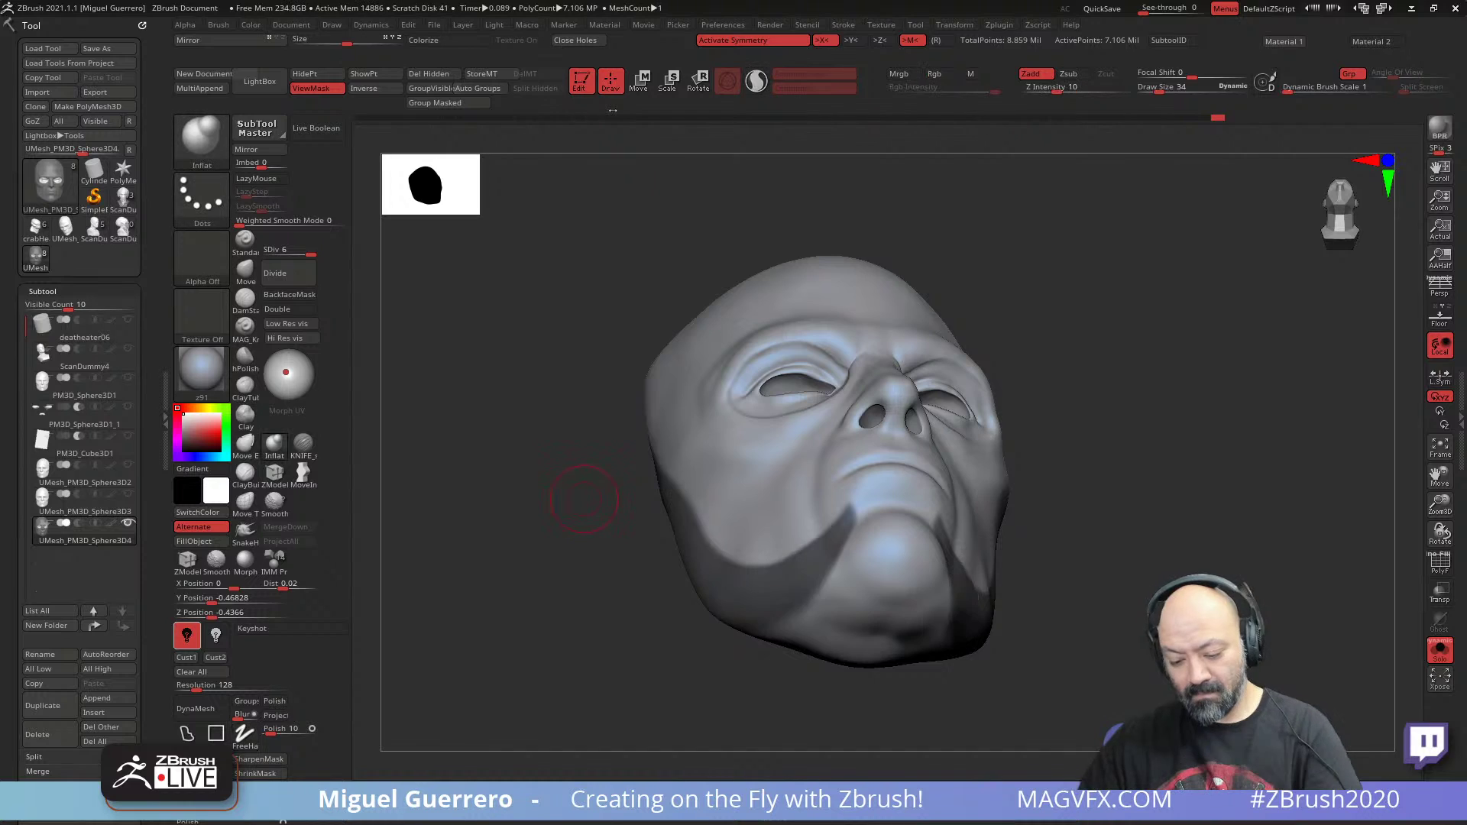
{"action": "right_click_drag", "start_coordinate": [584, 498], "coordinate": [691, 562]}
{"action": "key", "text": "ctrl+shift"}
{"action": "left_click", "coordinate": [726, 573], "text": "ctrl+shift"}
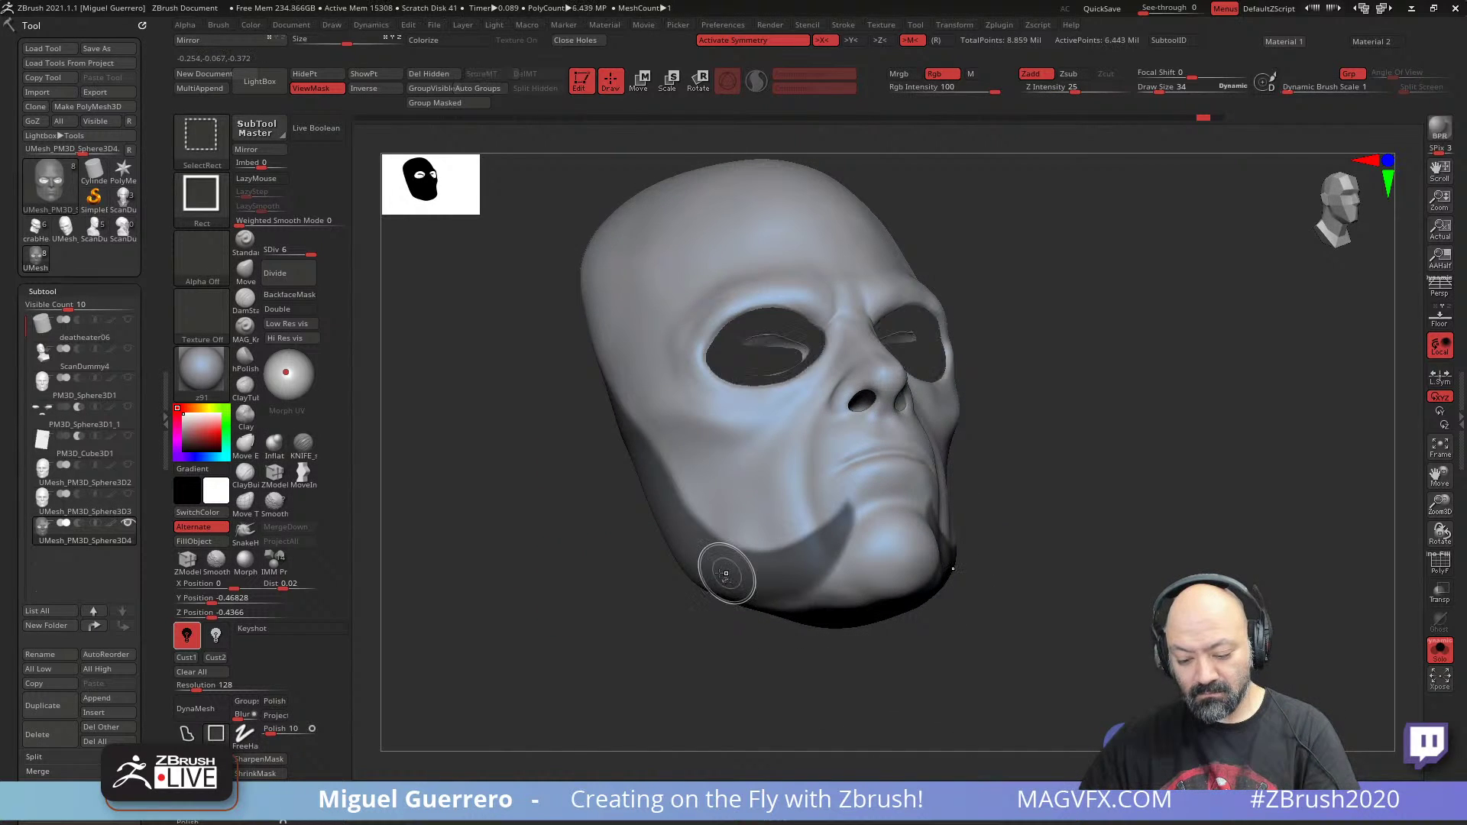
{"action": "left_click", "coordinate": [719, 572], "text": "ctrl+shift"}
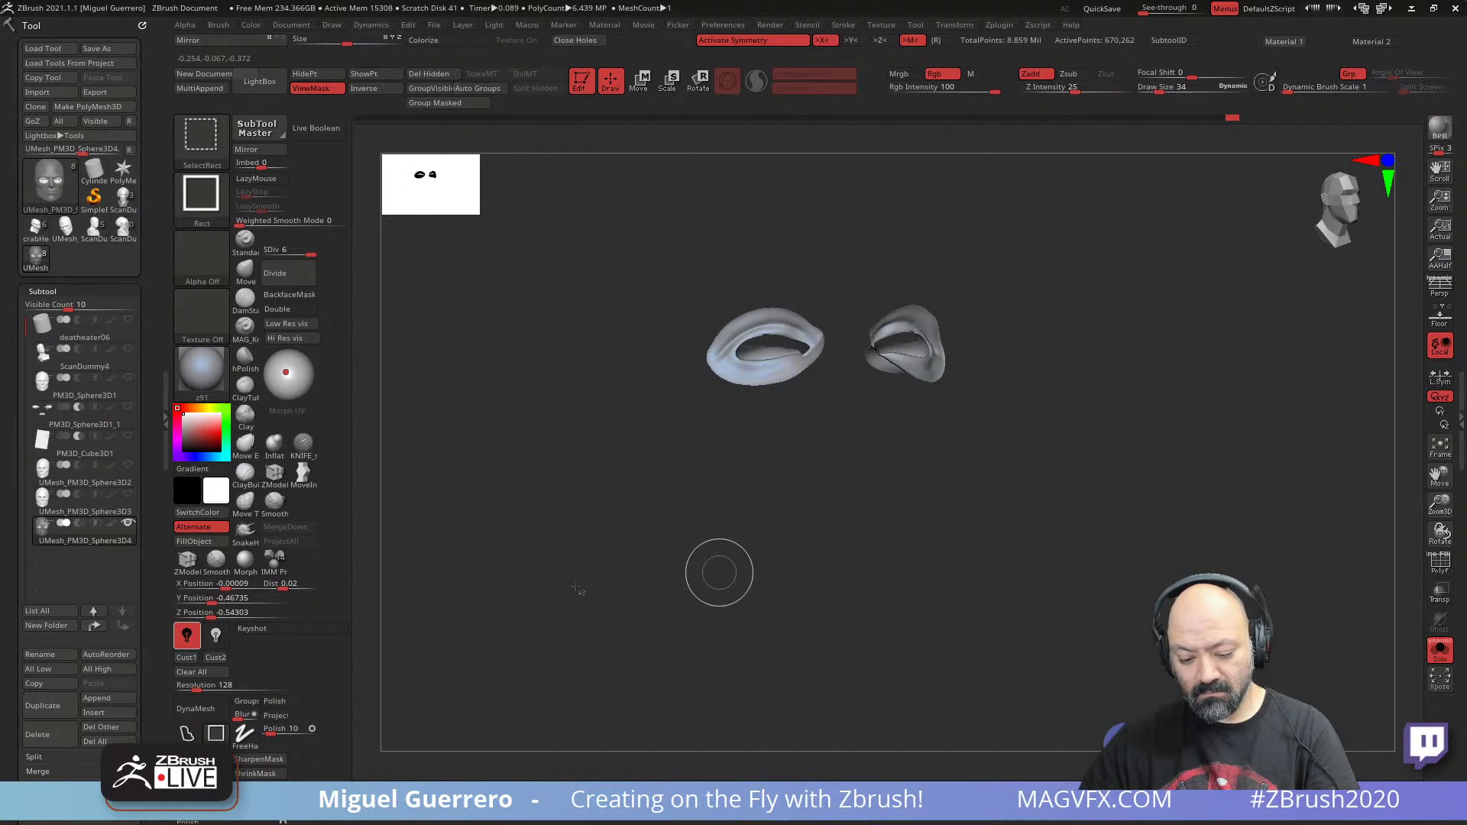
{"action": "mouse_move", "coordinate": [576, 587]}
{"action": "left_mouse_down", "text": "ctrl+shift"}
{"action": "mouse_move", "coordinate": [665, 580]}
{"action": "mouse_move", "coordinate": [586, 596]}
{"action": "left_mouse_up", "text": "ctrl+shift"}
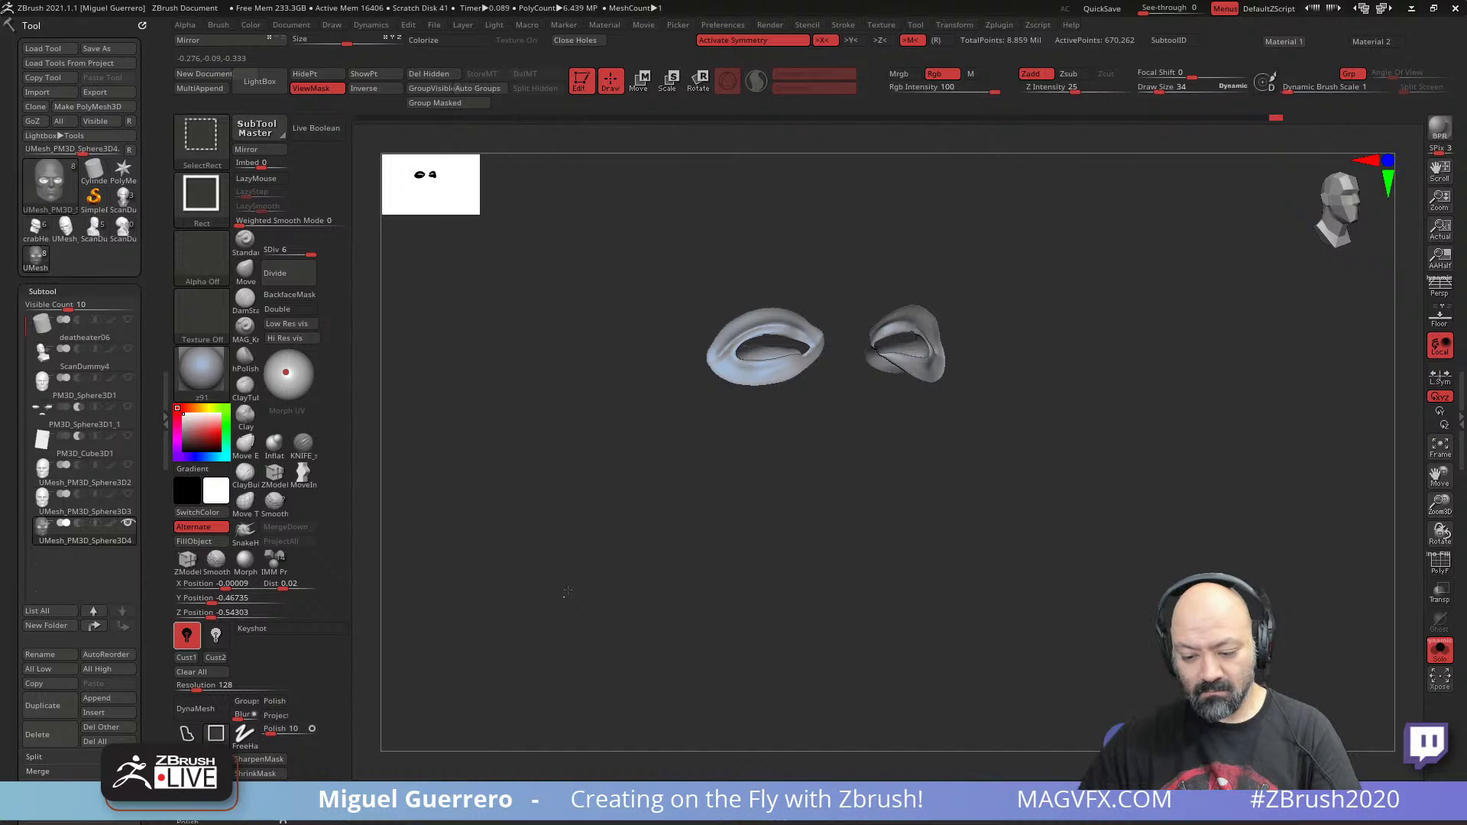
{"action": "left_click", "coordinate": [567, 591], "text": "ctrl+shift"}
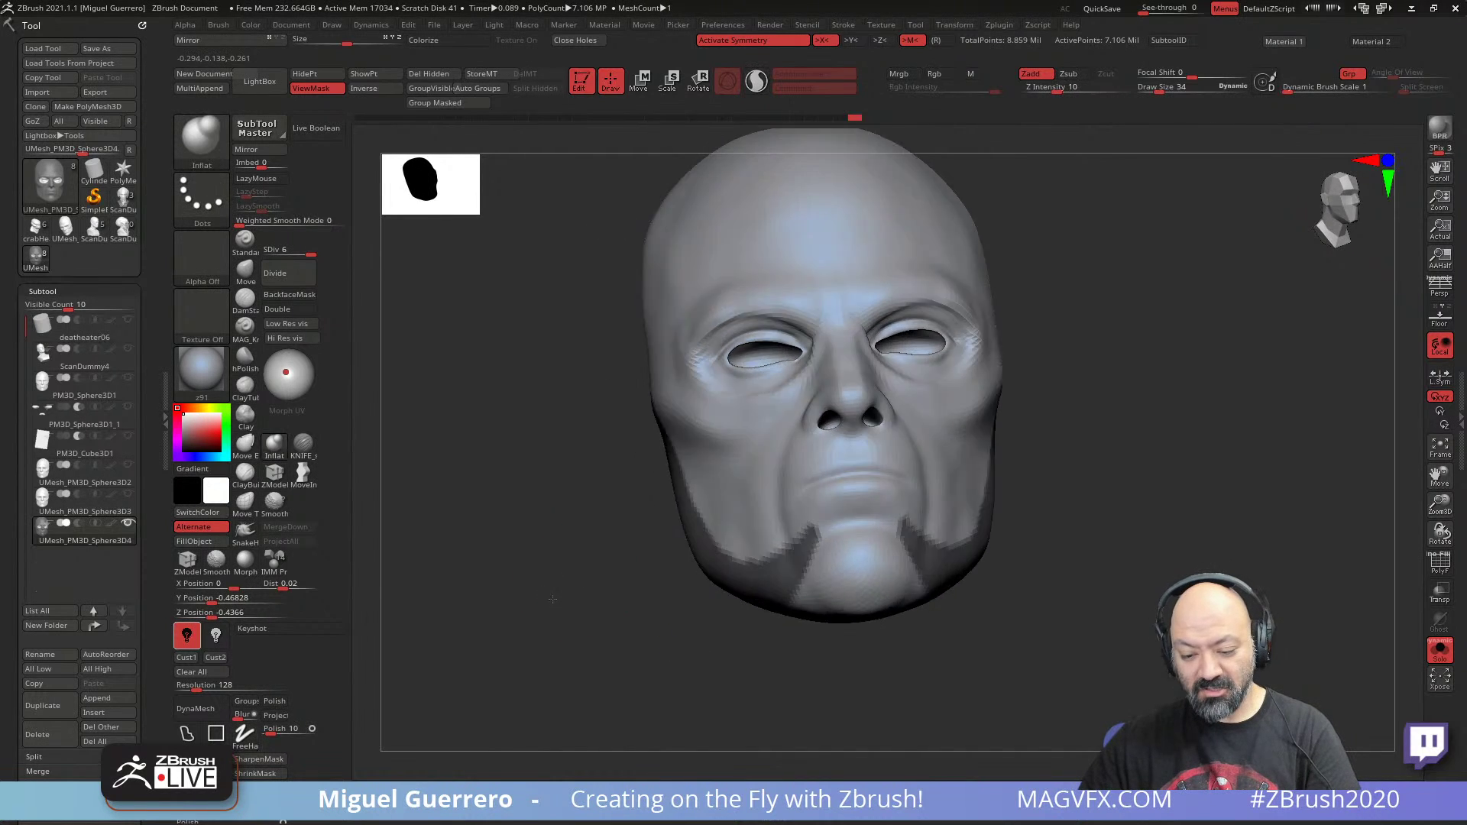
- Invert the mask to free the jaw band, and offset the band slightly outward and forward with the Move gizmo
{"action": "mouse_move", "coordinate": [552, 599]}
{"action": "left_mouse_down", "text": "shift"}
{"action": "mouse_move", "coordinate": [553, 583]}
{"action": "mouse_move", "coordinate": [603, 586]}
{"action": "mouse_move", "coordinate": [521, 563]}
{"action": "left_mouse_up", "text": "shift"}
{"action": "left_click", "coordinate": [557, 579], "text": "ctrl"}
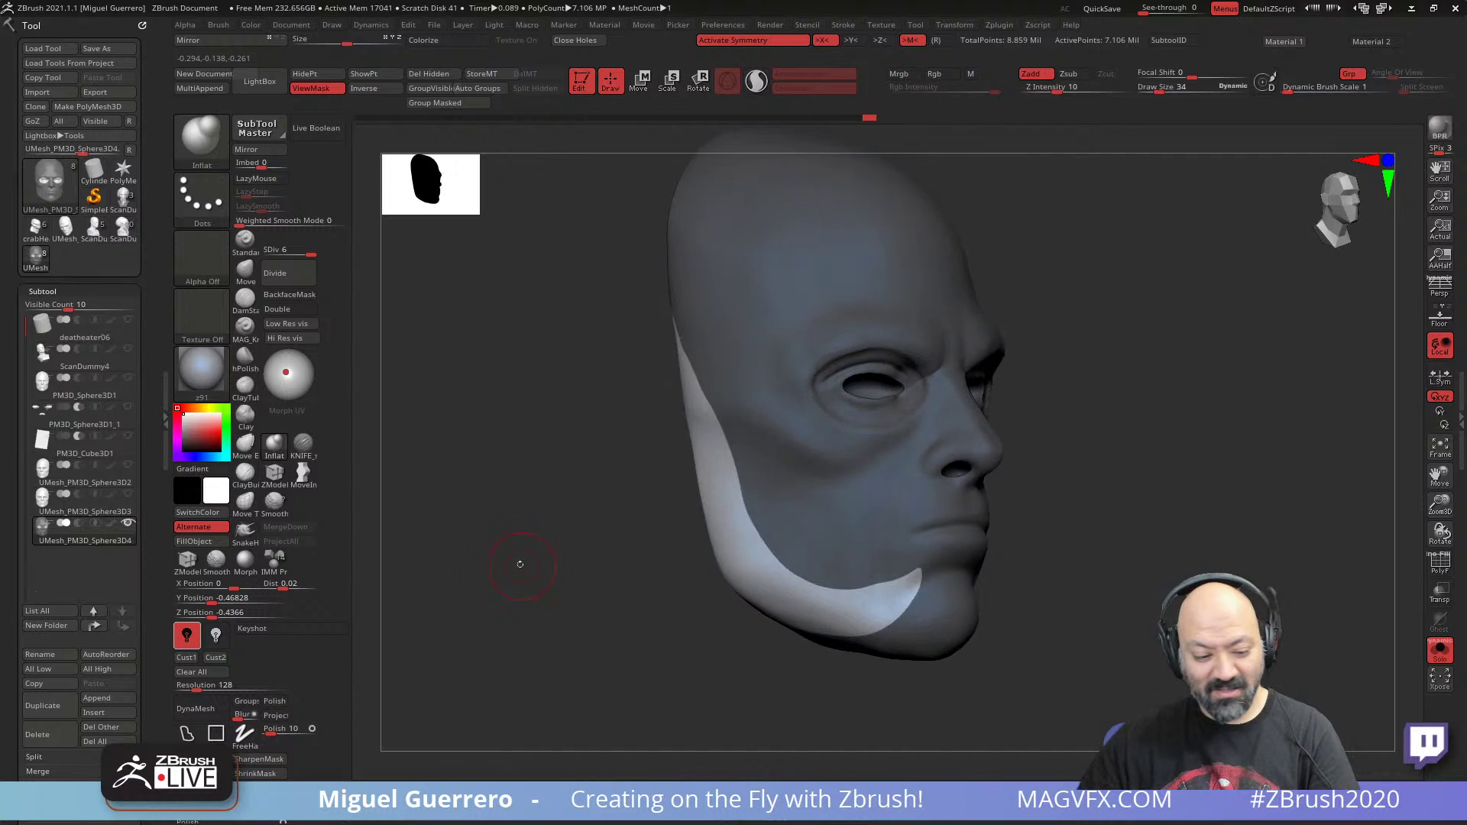
{"action": "left_click_drag", "start_coordinate": [506, 395], "coordinate": [467, 399]}
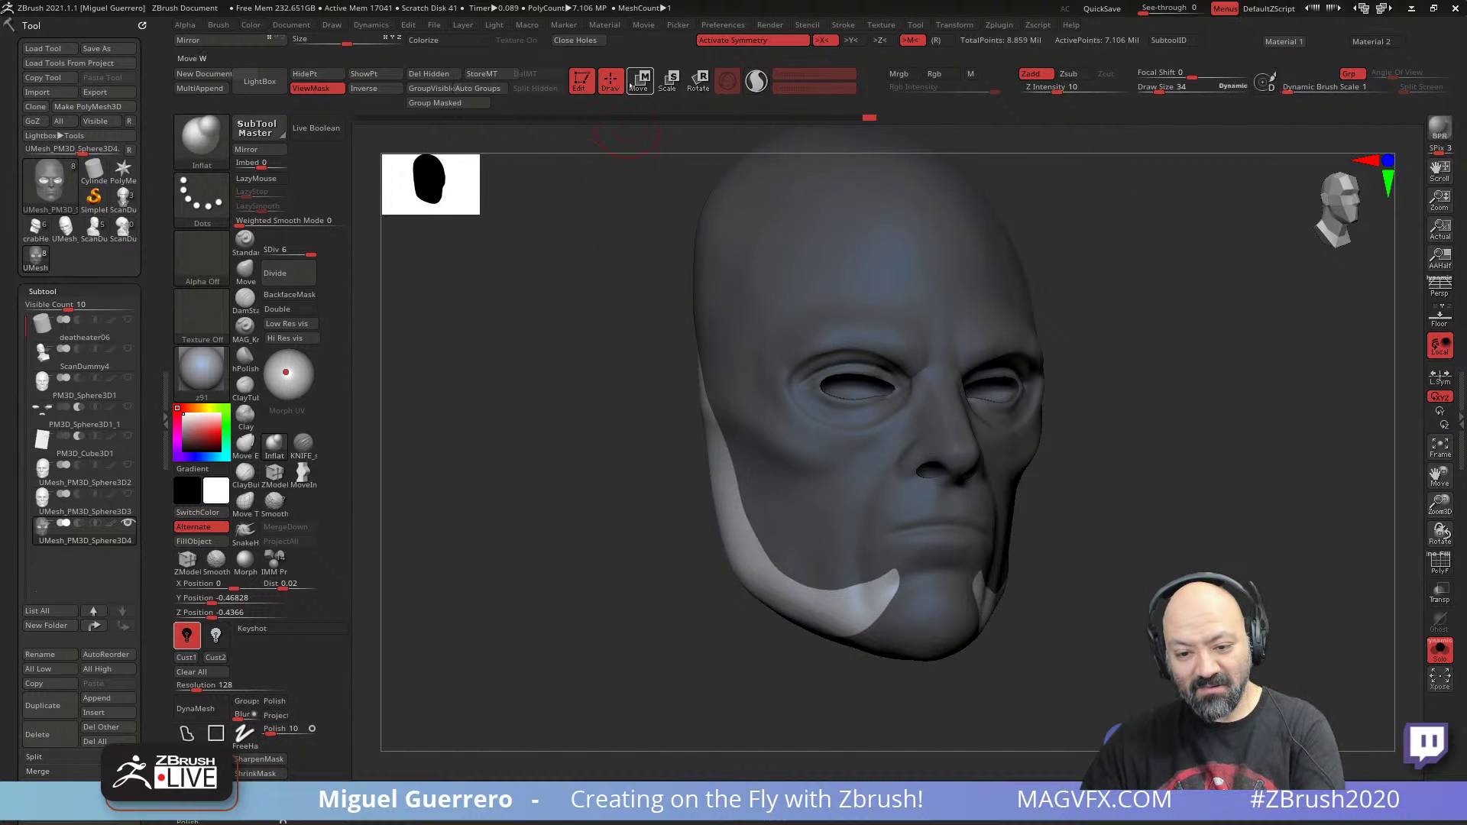
{"action": "key", "text": "w"}
{"action": "left_click_drag", "start_coordinate": [640, 472], "coordinate": [604, 582]}
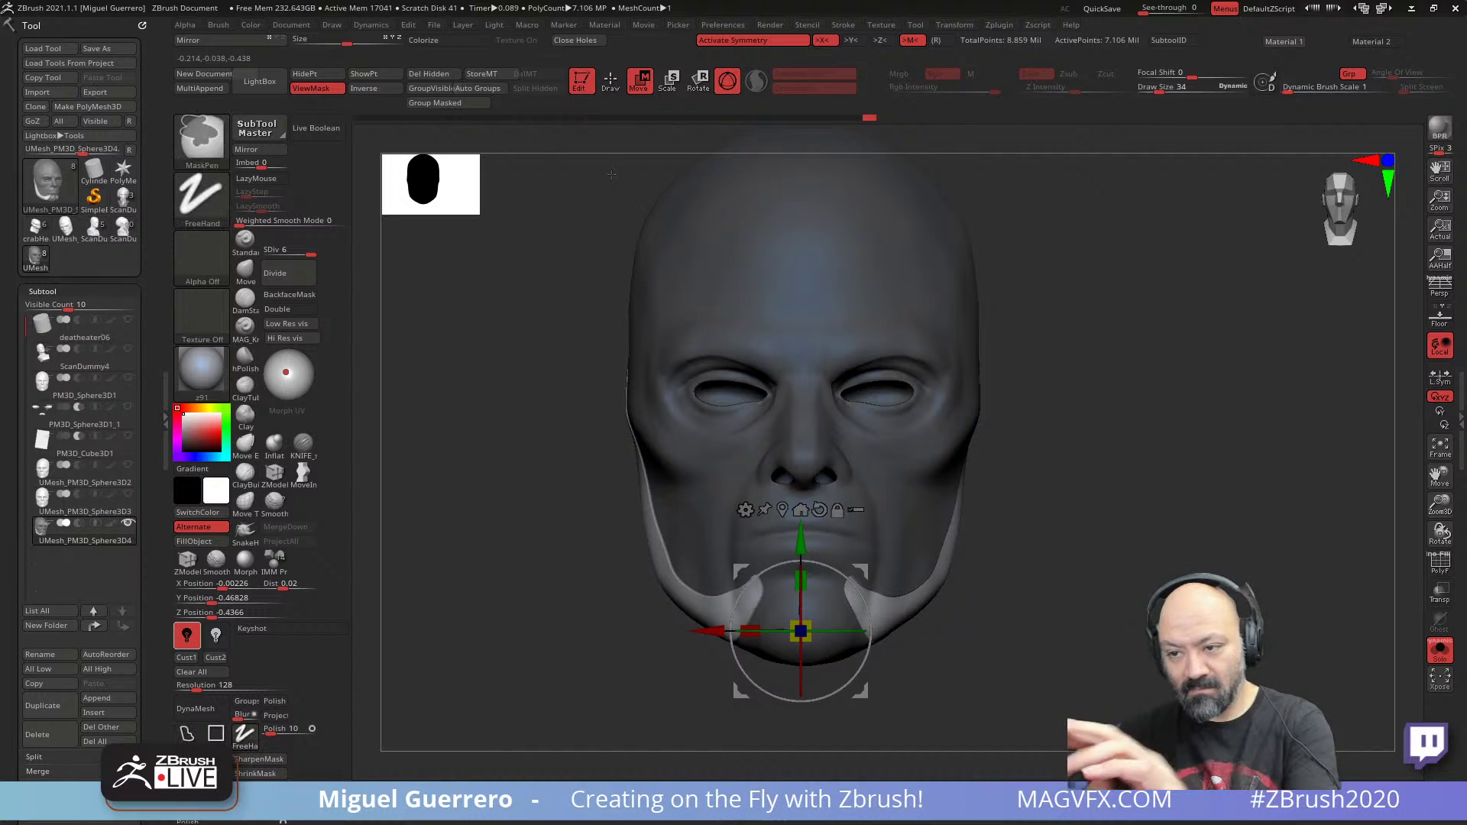
{"action": "left_click", "coordinate": [664, 581], "text": "alt"}
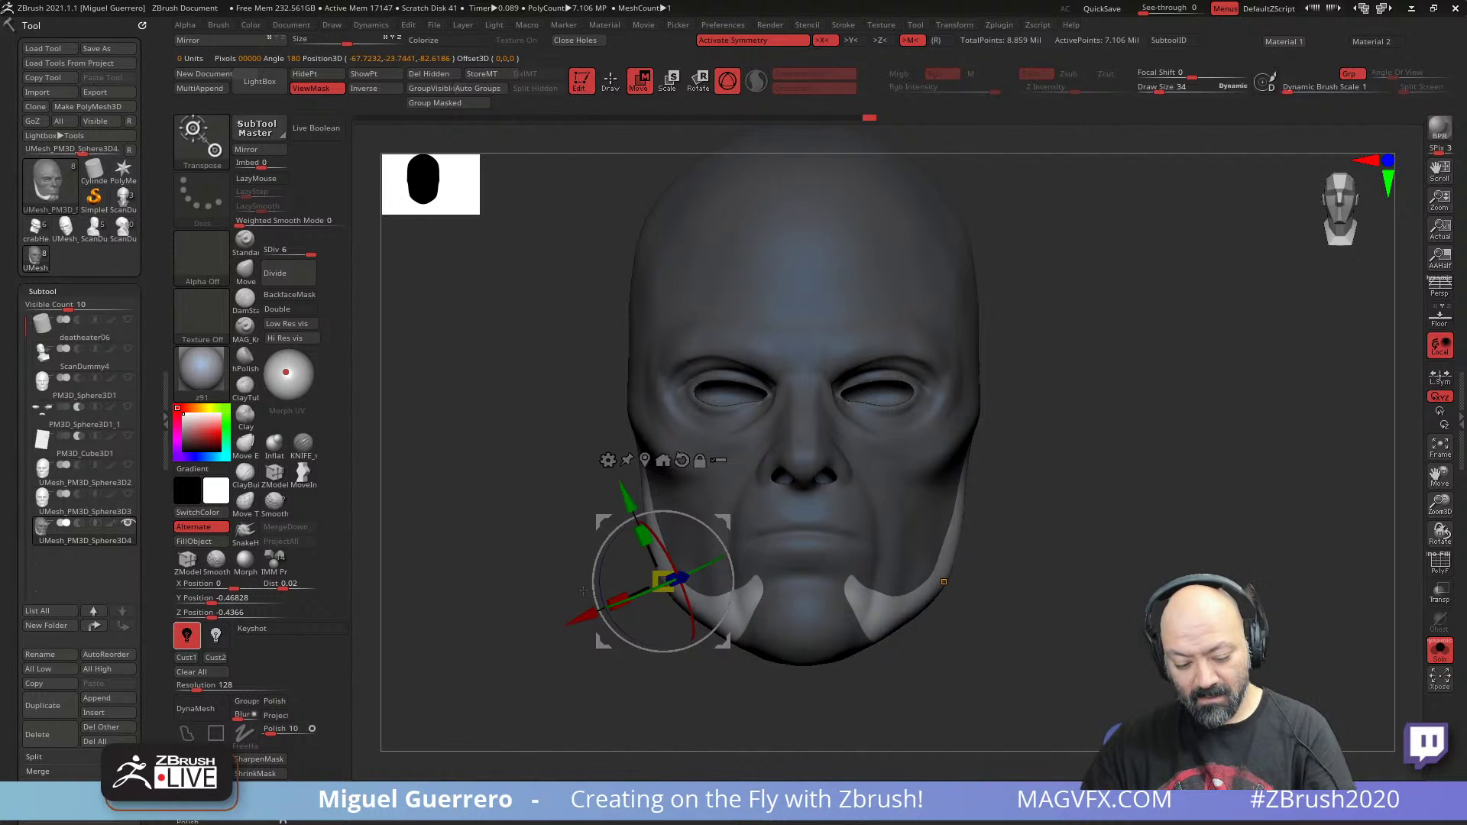
{"action": "left_click_drag", "start_coordinate": [579, 624], "coordinate": [576, 625]}
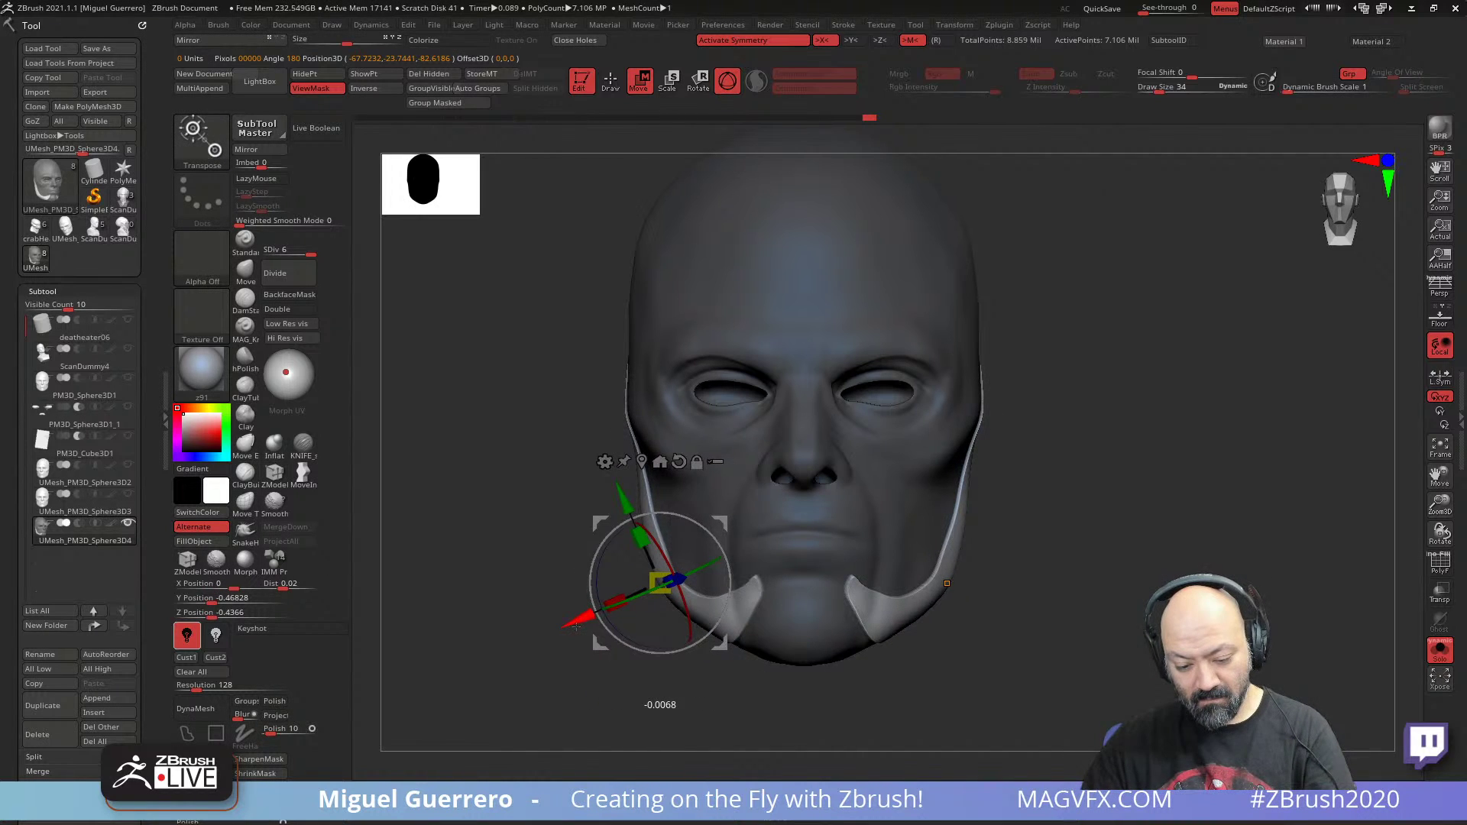
{"action": "left_click_drag", "start_coordinate": [489, 592], "coordinate": [581, 587]}
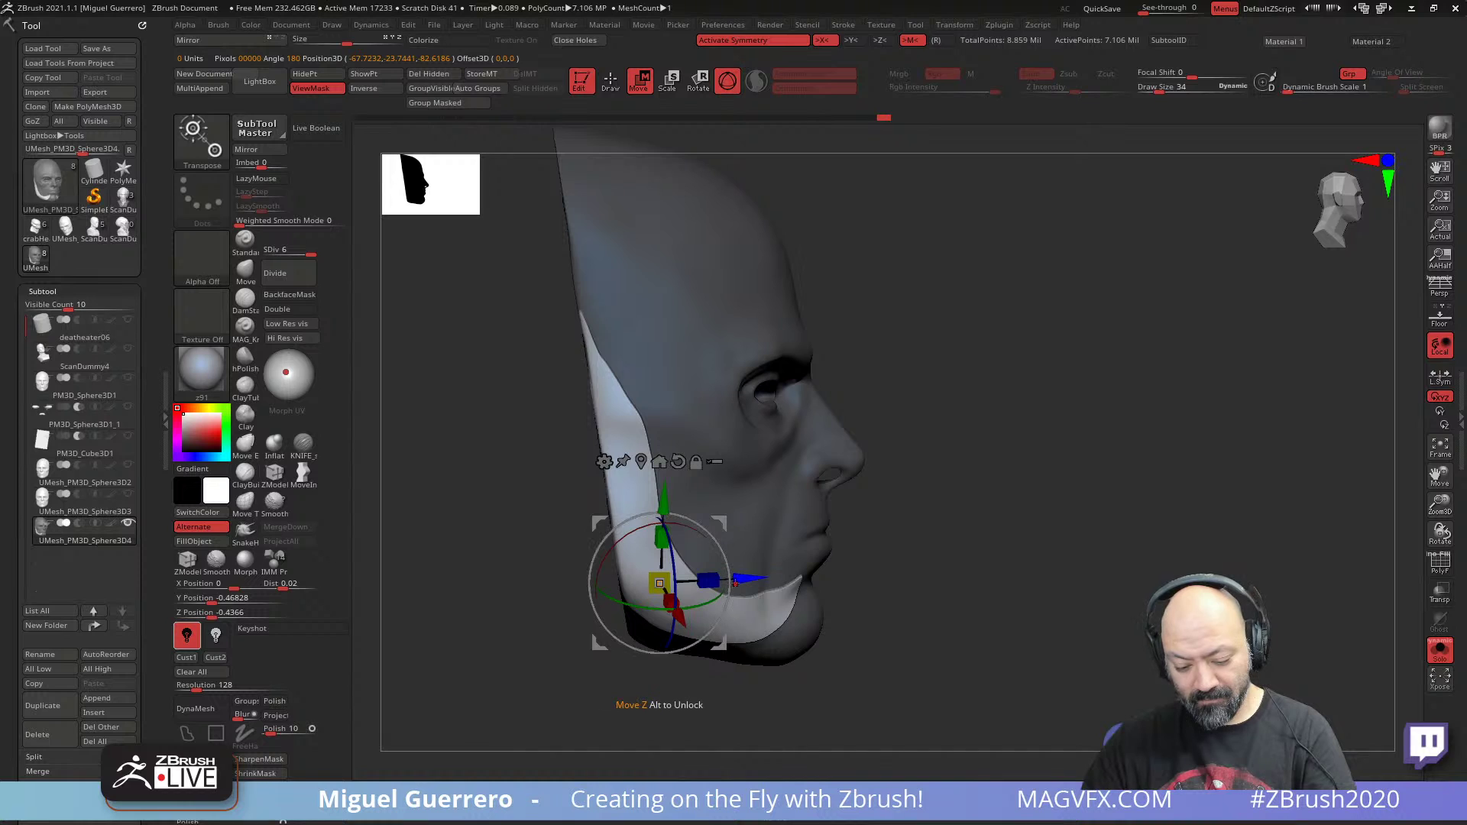
{"action": "left_click_drag", "start_coordinate": [738, 580], "coordinate": [740, 579]}
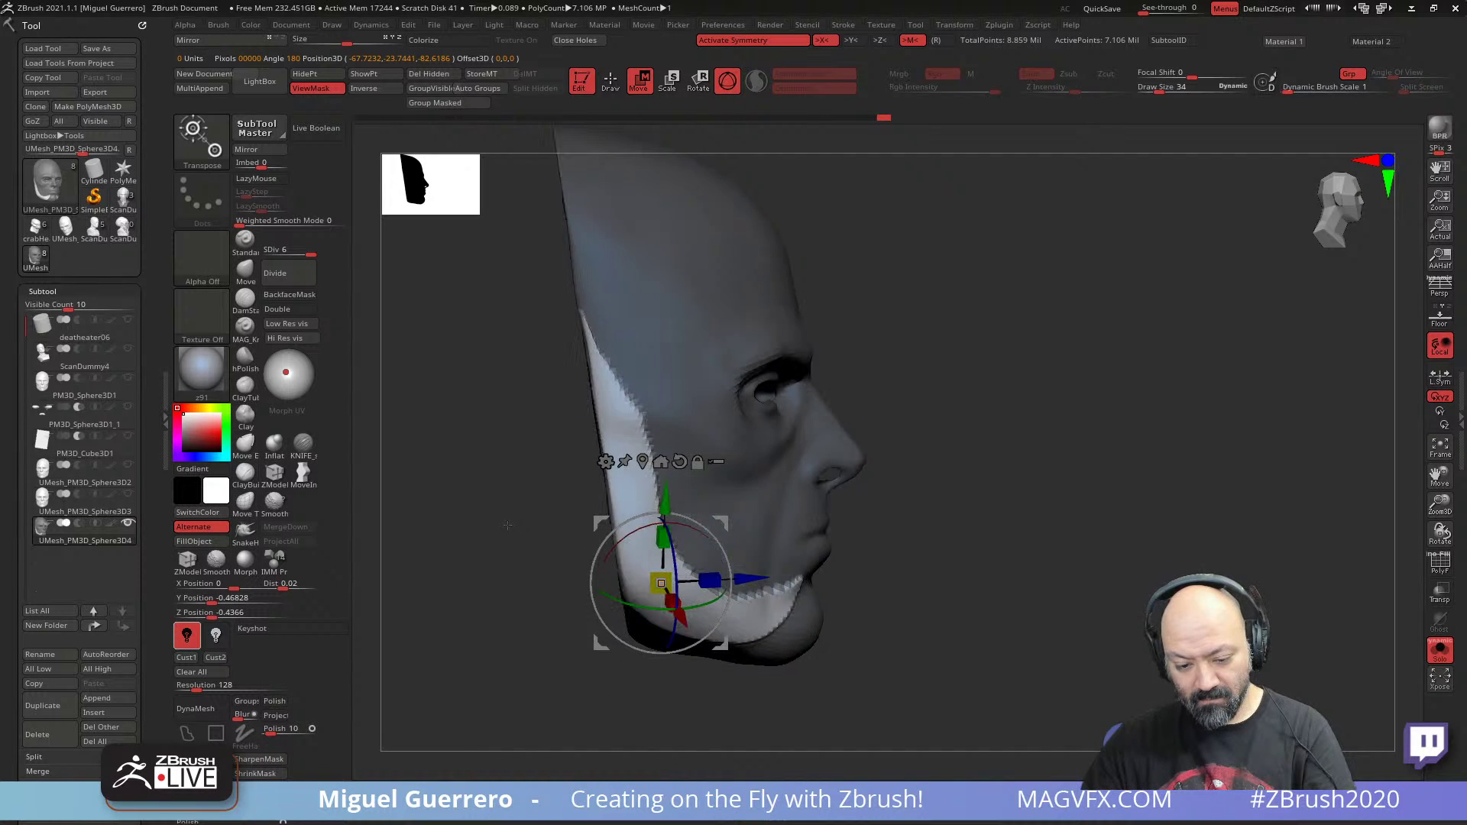
- Leave the gizmo and switch to the Move brush at draw size 178
{"action": "key", "text": "q"}
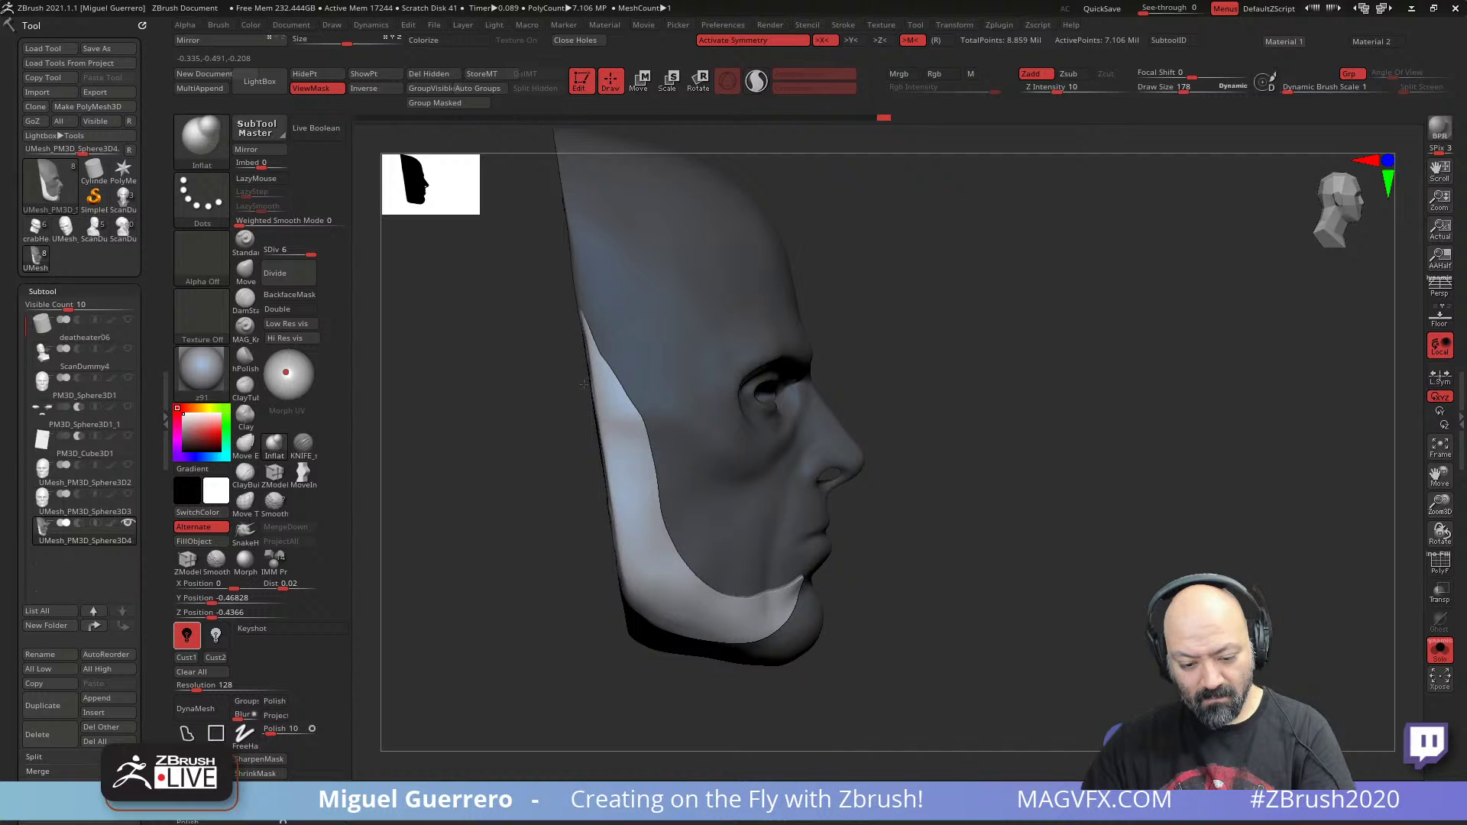
{"action": "key", "text": "b"}
{"action": "key", "text": "m"}
{"action": "key", "text": "v"}
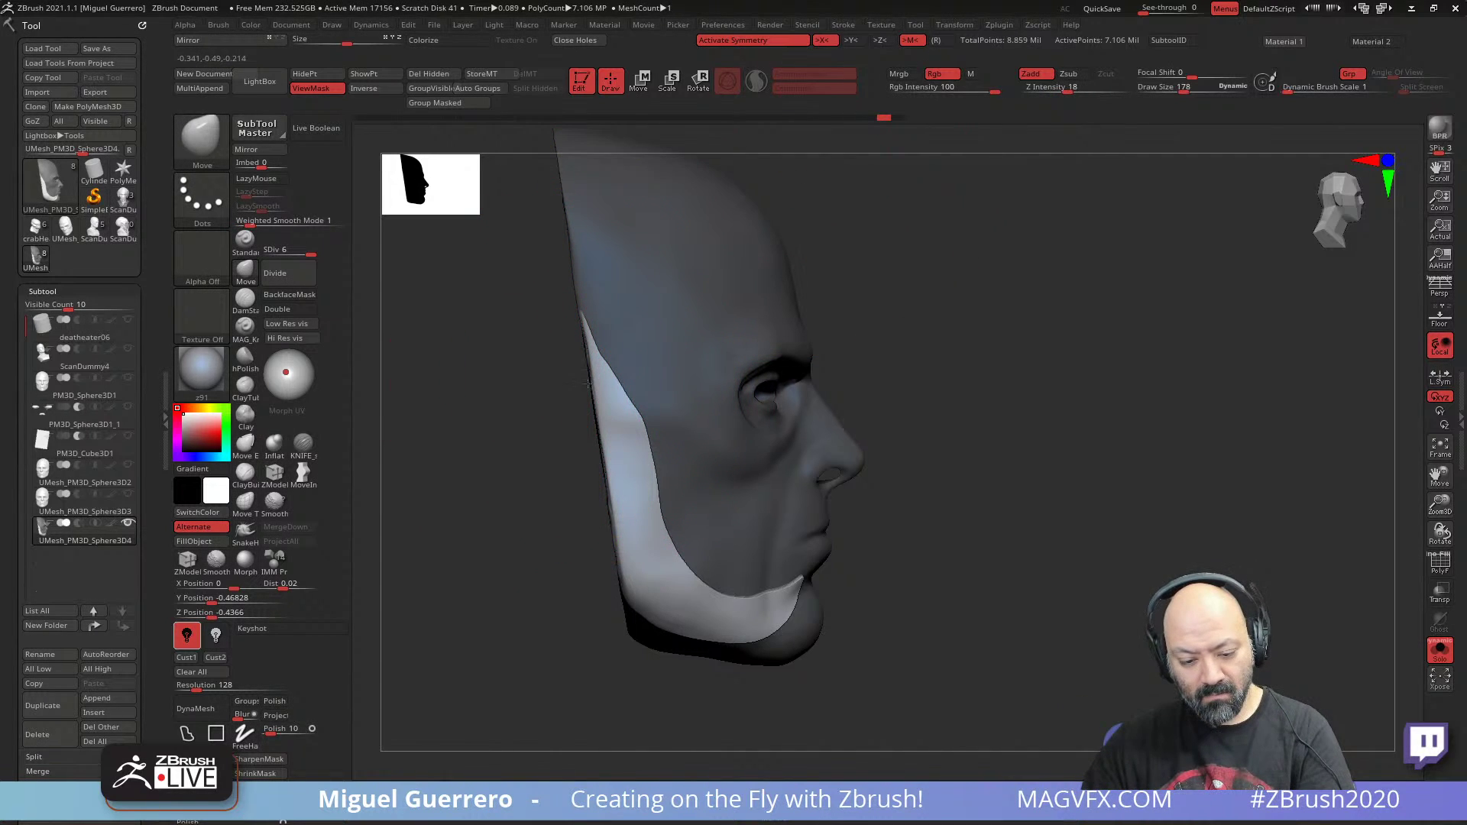
{"action": "mouse_move", "coordinate": [560, 413]}
{"action": "left_mouse_down", "text": "shift"}
{"action": "mouse_move", "coordinate": [515, 522]}
{"action": "mouse_move", "coordinate": [544, 559]}
{"action": "left_mouse_up", "text": "shift"}
- Hide the mask display and clear the mask from the head
{"action": "left_click", "coordinate": [319, 89]}
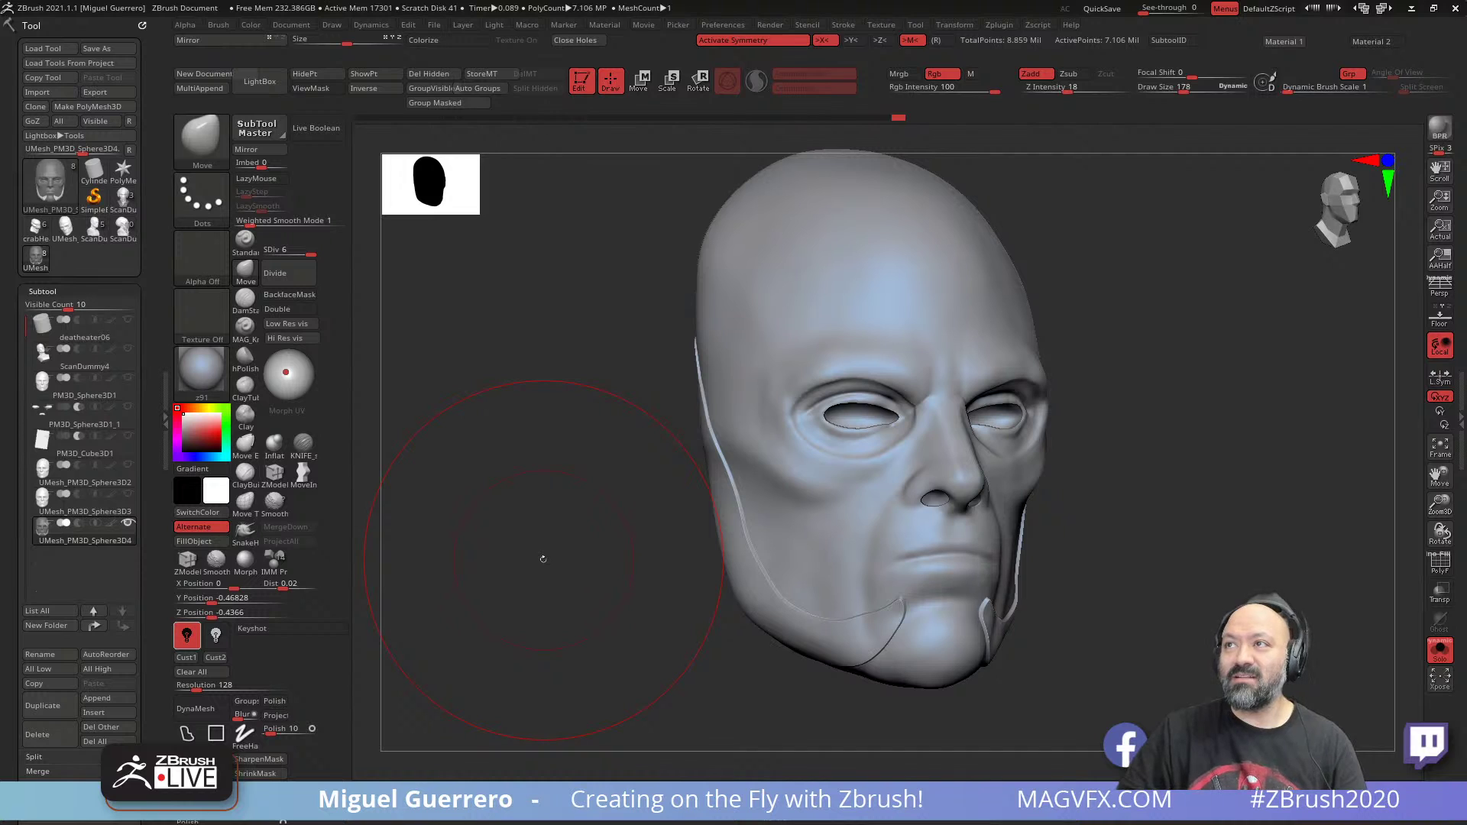
{"action": "left_click_drag", "start_coordinate": [534, 566], "coordinate": [527, 545], "text": "shift"}
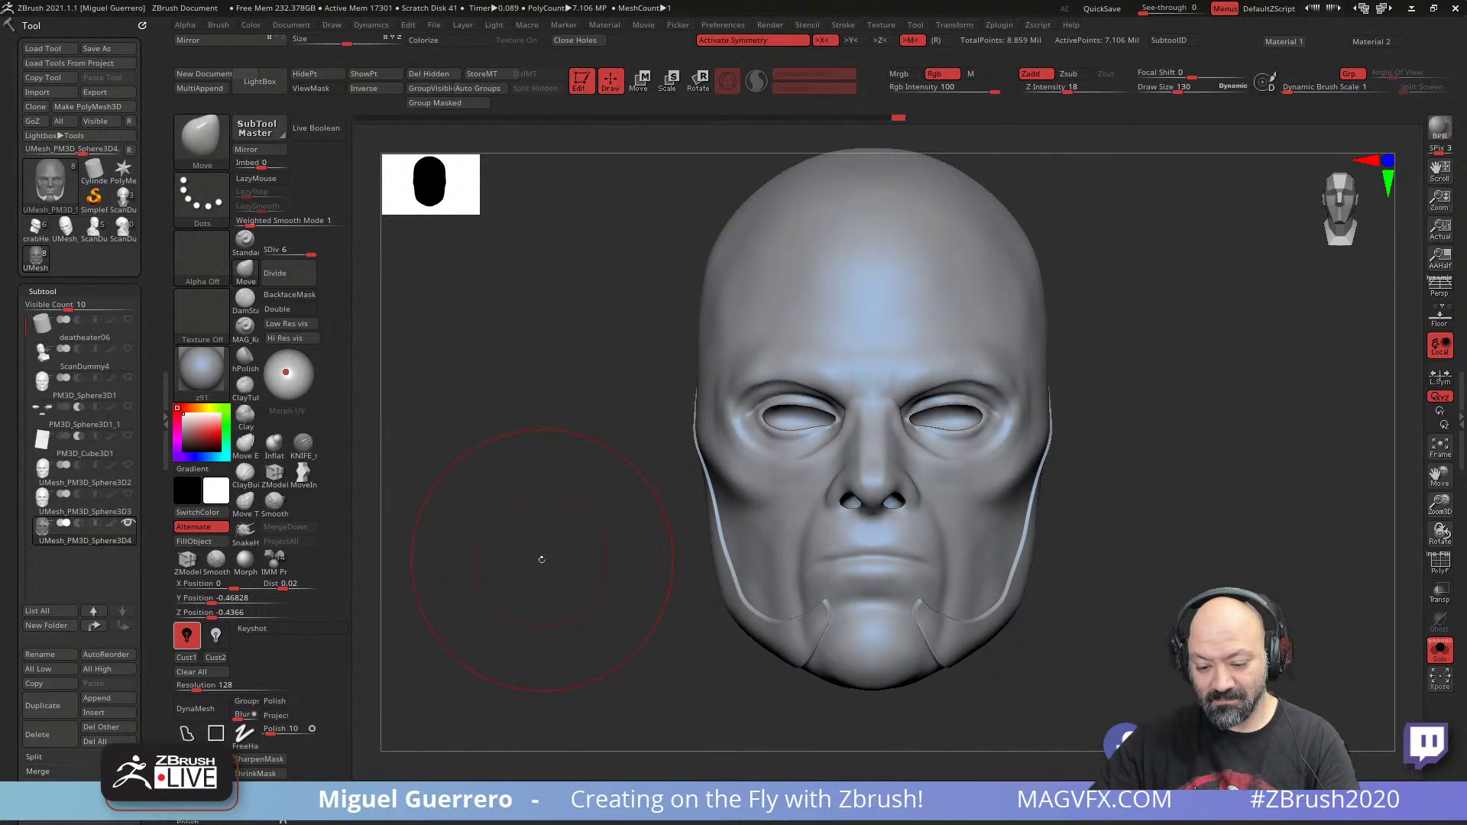
{"action": "left_click_drag", "start_coordinate": [535, 573], "coordinate": [557, 551], "text": "ctrl"}
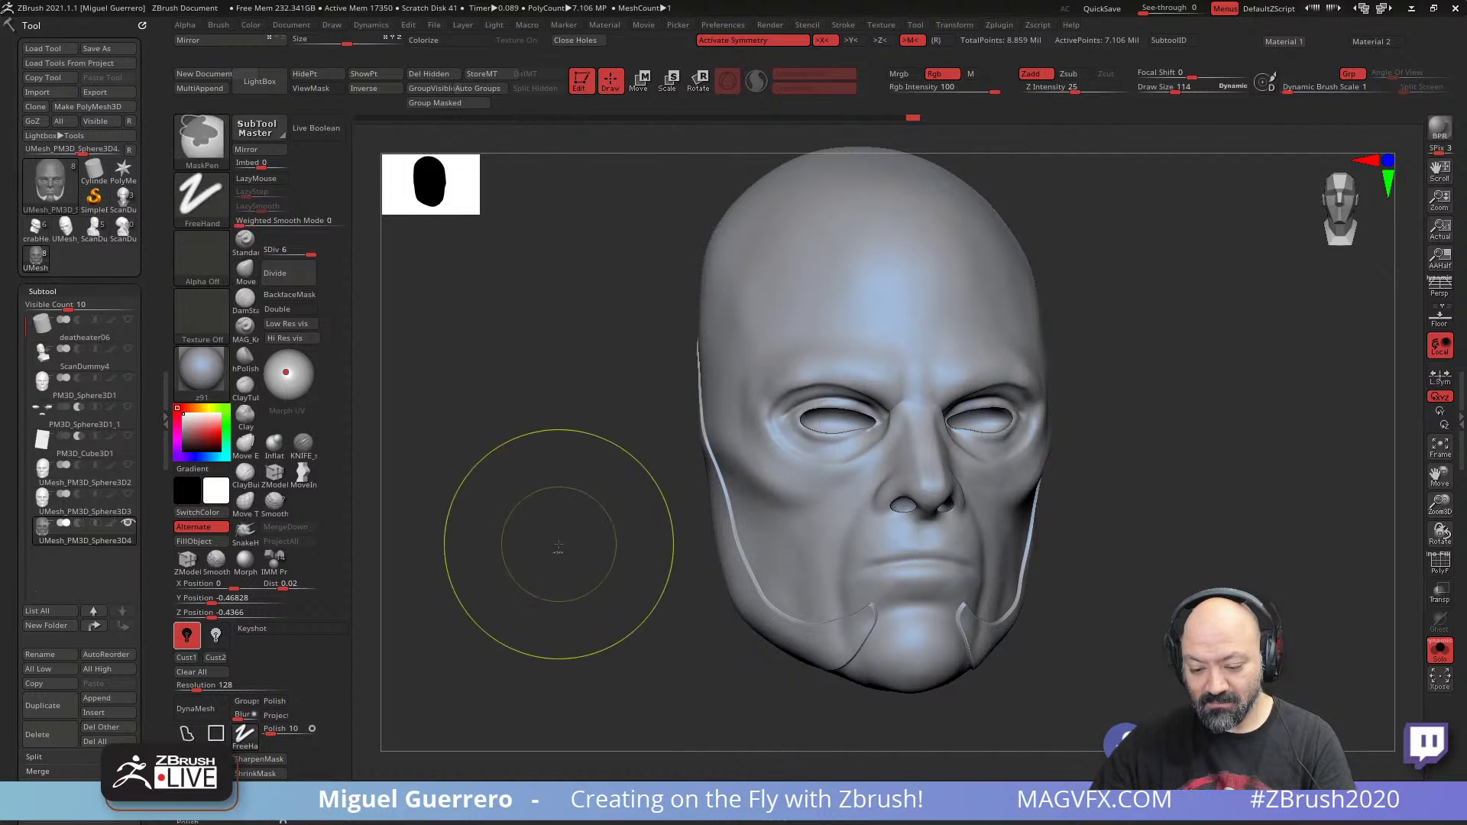
{"action": "right_click_drag", "start_coordinate": [557, 550], "coordinate": [532, 563], "text": "ctrl"}
- Carve a crease around the outer and lower rim of the eye sockets with the DamStandard brush at draw size 14
{"action": "left_click_drag", "start_coordinate": [532, 562], "coordinate": [621, 501]}
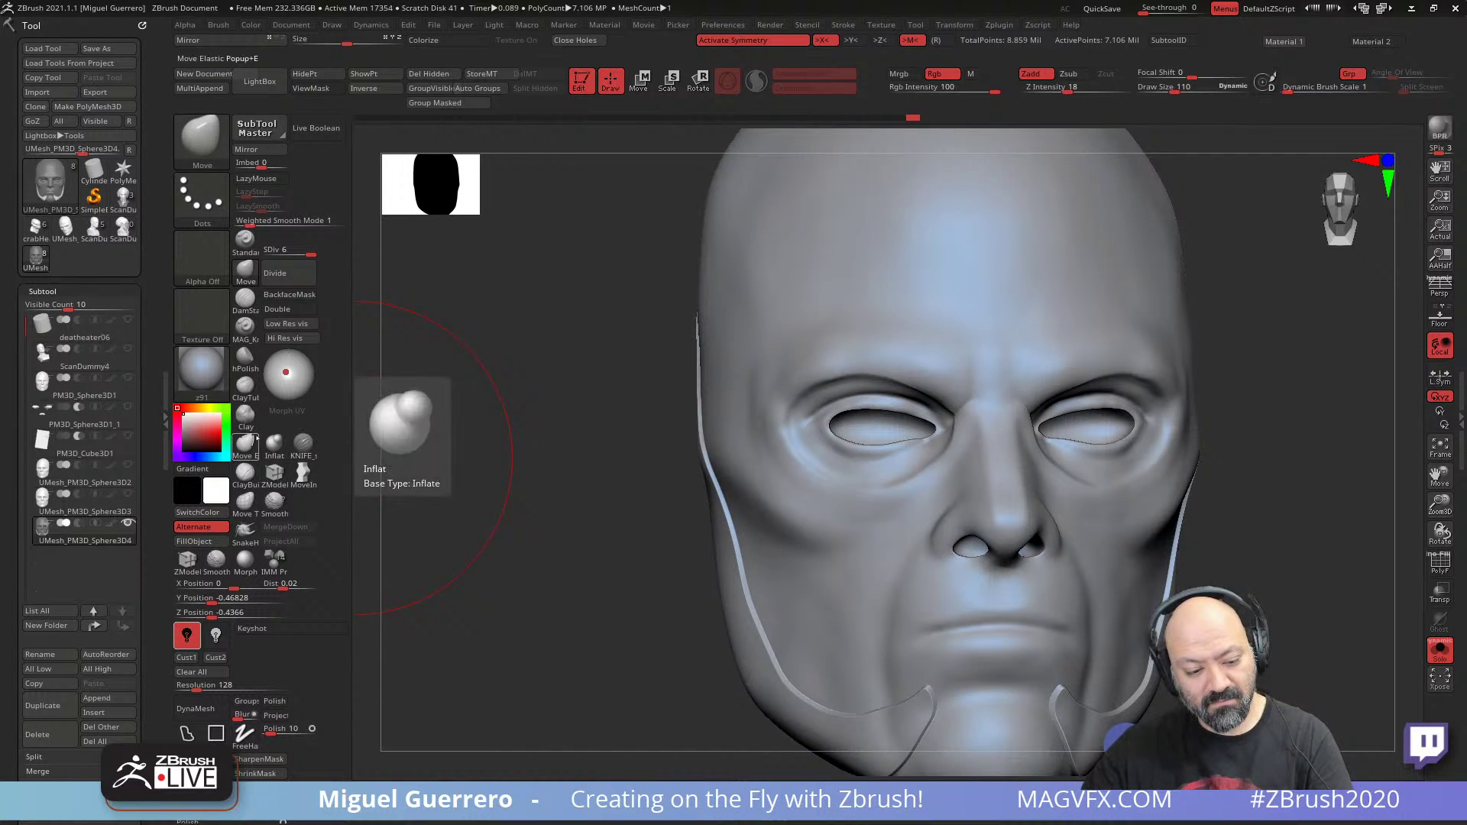
{"action": "left_click", "coordinate": [243, 299]}
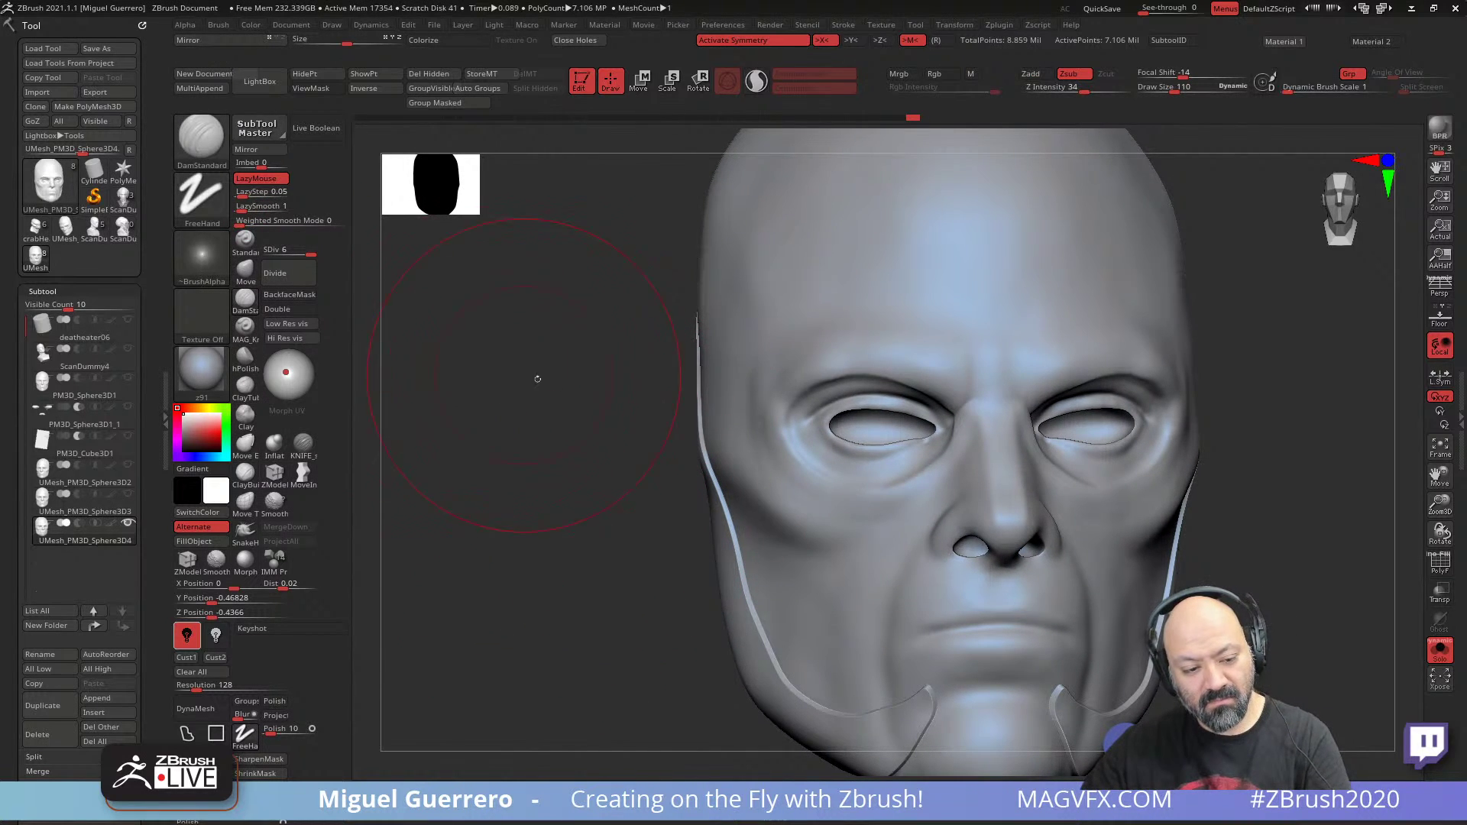
{"action": "key", "text": "bracketleft"}
{"action": "key", "text": "bracketleft"}
{"action": "key", "text": "bracketleft"}
{"action": "key", "text": "bracketleft"}
{"action": "key", "text": "bracketleft"}
{"action": "key", "text": "bracketleft"}
{"action": "key", "text": "bracketleft"}
{"action": "key", "text": "bracketleft"}
{"action": "key", "text": "bracketleft"}
{"action": "key", "text": "bracketleft"}
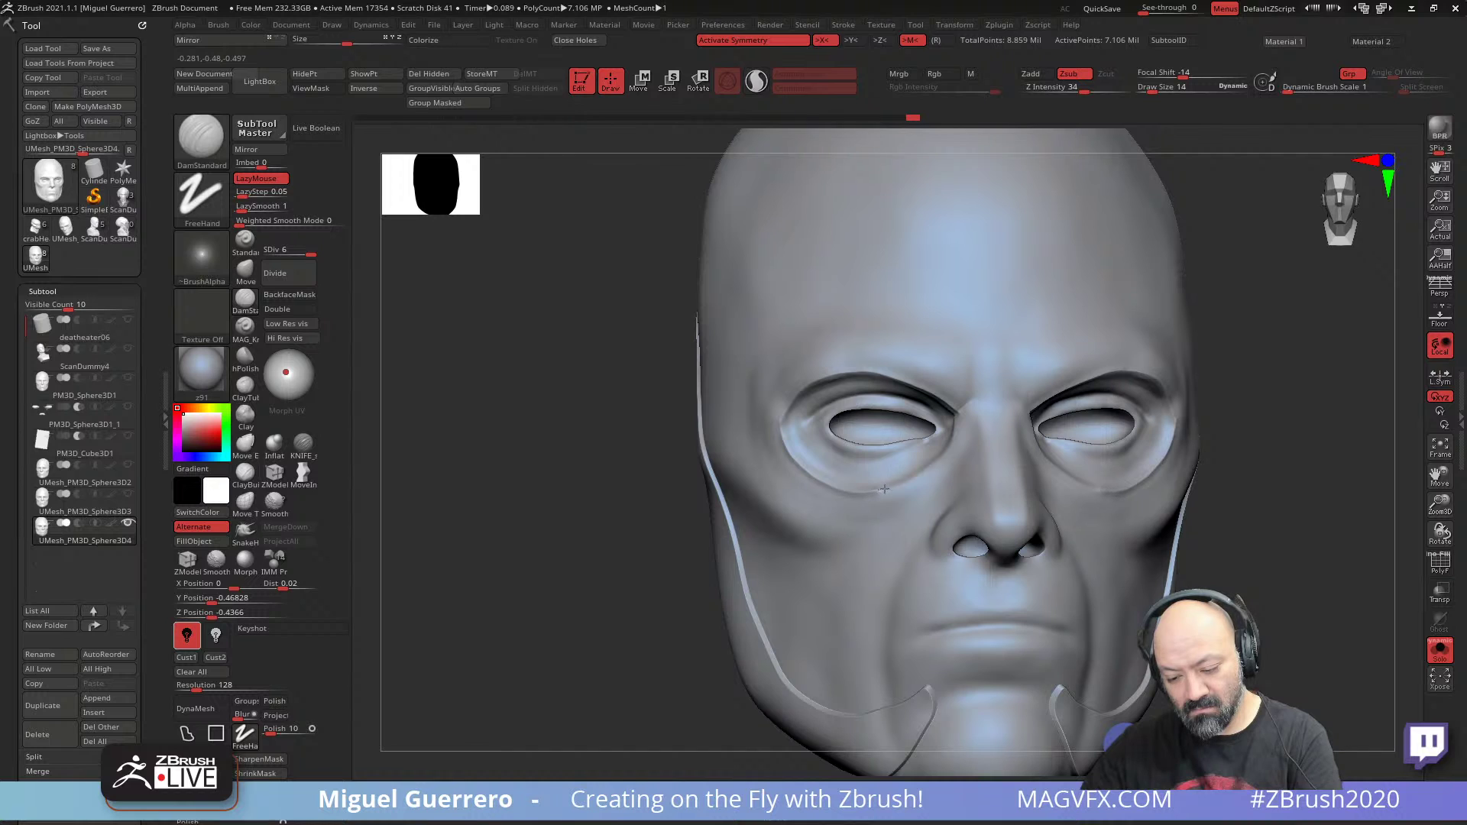
- Smooth the hard edges of the raised jaw band from the side of the head to the chin at draw size 26
{"action": "key", "text": "shift"}
{"action": "mouse_move", "coordinate": [527, 435]}
{"action": "left_mouse_down"}
{"action": "mouse_move", "coordinate": [561, 437]}
{"action": "mouse_move", "coordinate": [491, 485]}
{"action": "mouse_move", "coordinate": [657, 458]}
{"action": "mouse_move", "coordinate": [522, 474]}
{"action": "mouse_move", "coordinate": [527, 502]}
{"action": "mouse_move", "coordinate": [582, 549]}
{"action": "mouse_move", "coordinate": [606, 531]}
{"action": "mouse_move", "coordinate": [658, 397]}
{"action": "left_mouse_up"}
{"action": "key", "text": "shift"}
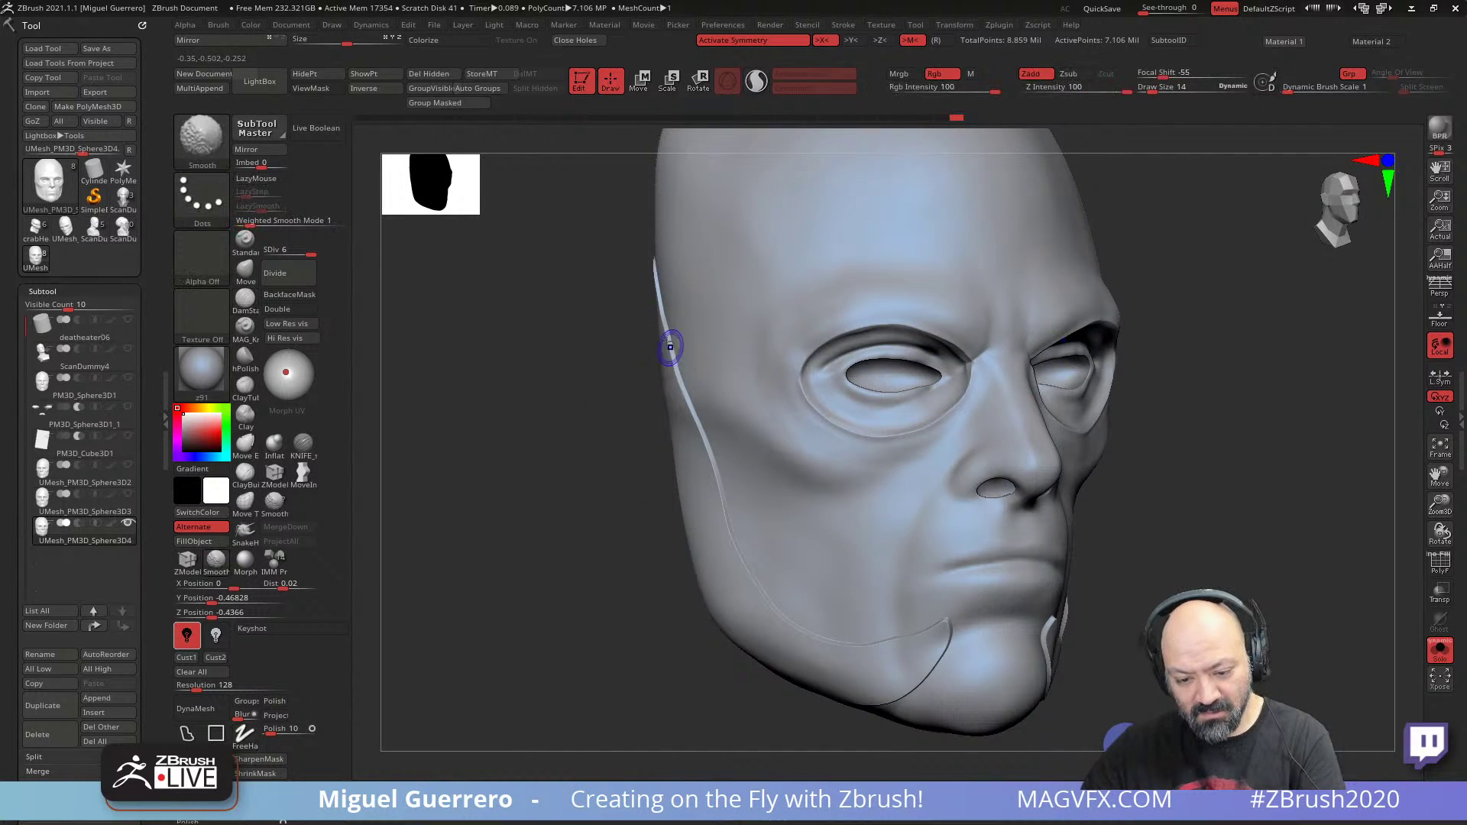
{"action": "key", "text": "shift"}
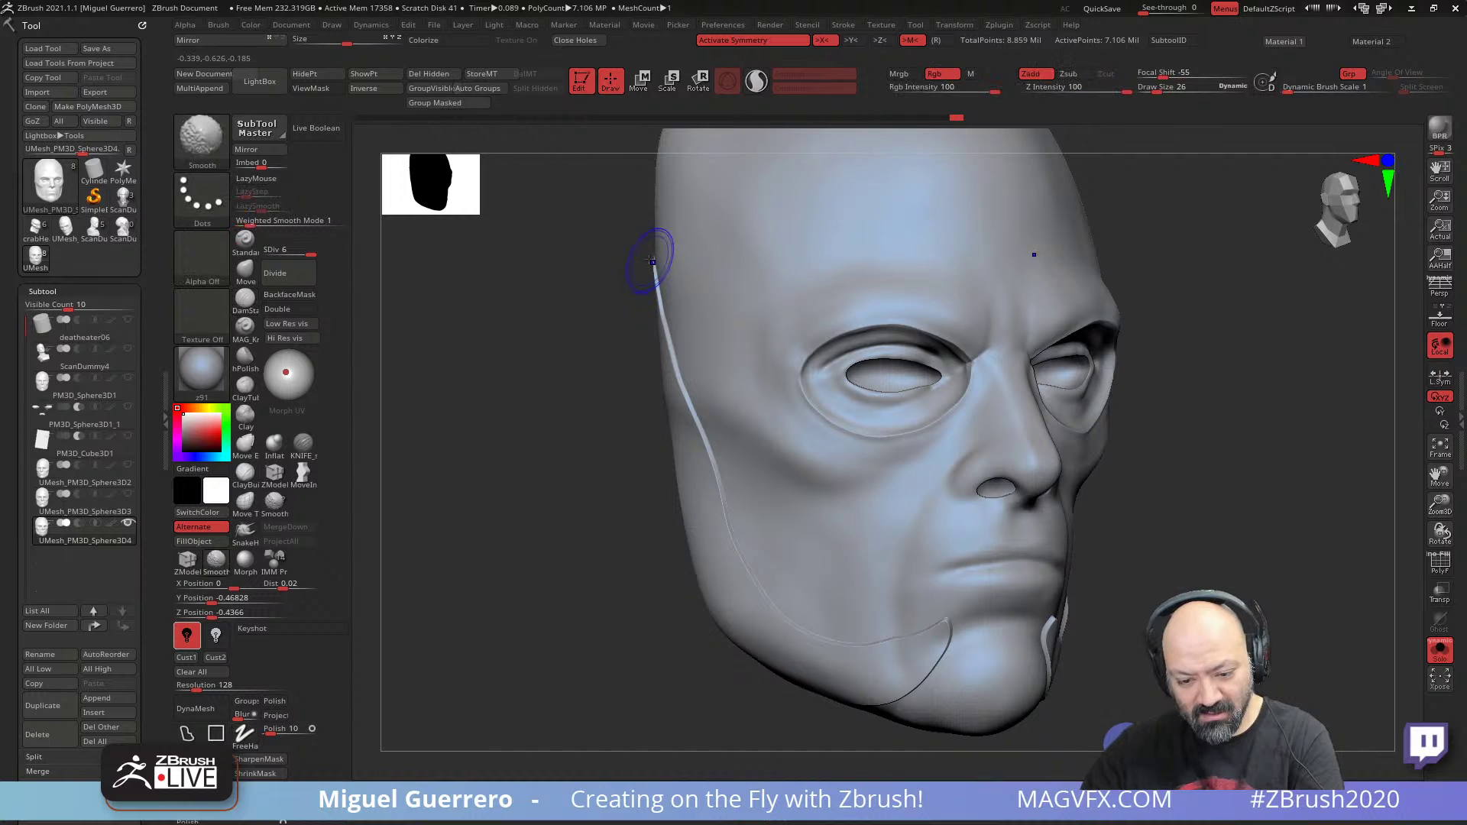
{"action": "mouse_move", "coordinate": [655, 292]}
{"action": "left_mouse_down", "text": "shift"}
{"action": "mouse_move", "coordinate": [743, 581]}
{"action": "mouse_move", "coordinate": [855, 646]}
{"action": "left_mouse_up", "text": "shift"}
{"action": "mouse_move", "coordinate": [773, 617]}
{"action": "left_mouse_down", "text": "shift"}
{"action": "mouse_move", "coordinate": [879, 643]}
{"action": "mouse_move", "coordinate": [938, 618]}
{"action": "mouse_move", "coordinate": [922, 636]}
{"action": "left_mouse_up", "text": "shift"}
{"action": "left_click_drag", "start_coordinate": [649, 612], "coordinate": [657, 538]}
{"action": "left_click_drag", "start_coordinate": [937, 608], "coordinate": [921, 653], "text": "shift"}
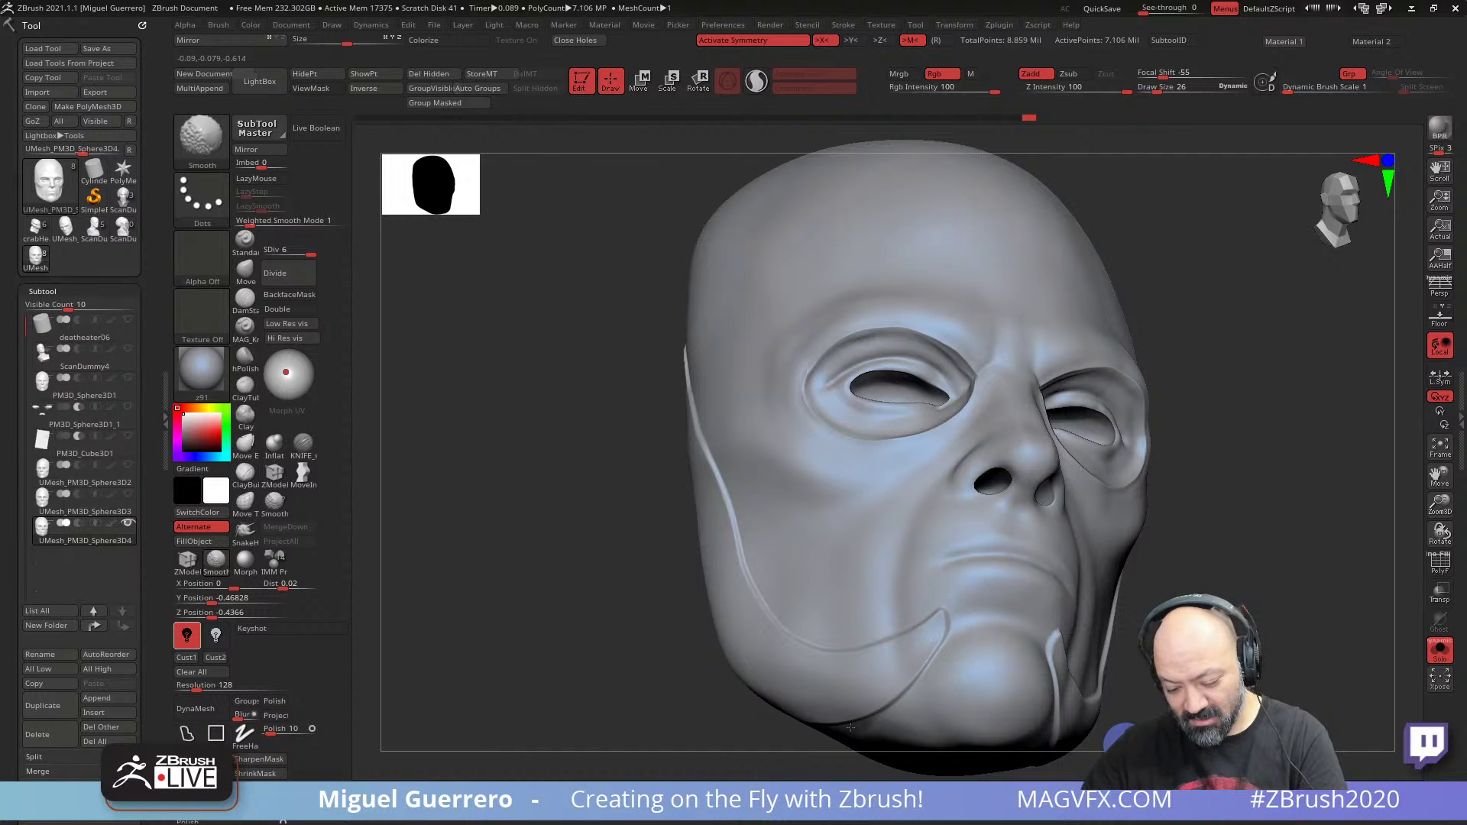
{"action": "left_click_drag", "start_coordinate": [664, 605], "coordinate": [672, 508], "text": "alt"}
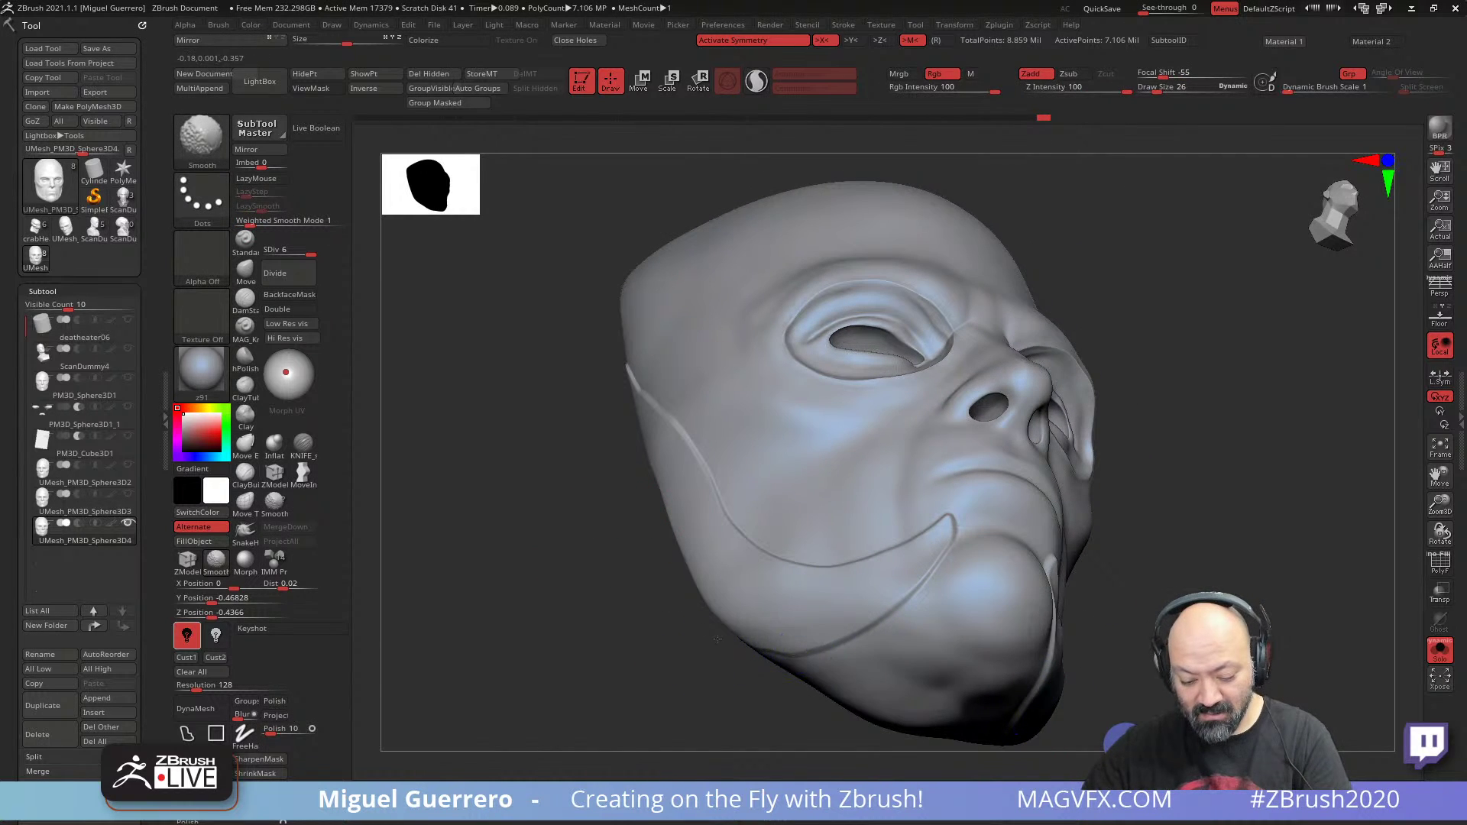
{"action": "left_click_drag", "start_coordinate": [661, 577], "coordinate": [579, 596]}
{"action": "left_click_drag", "start_coordinate": [596, 546], "coordinate": [544, 543], "text": "alt"}
{"action": "mouse_move", "coordinate": [685, 334]}
{"action": "left_mouse_down"}
{"action": "mouse_move", "coordinate": [688, 355]}
{"action": "mouse_move", "coordinate": [821, 367]}
{"action": "left_mouse_up"}
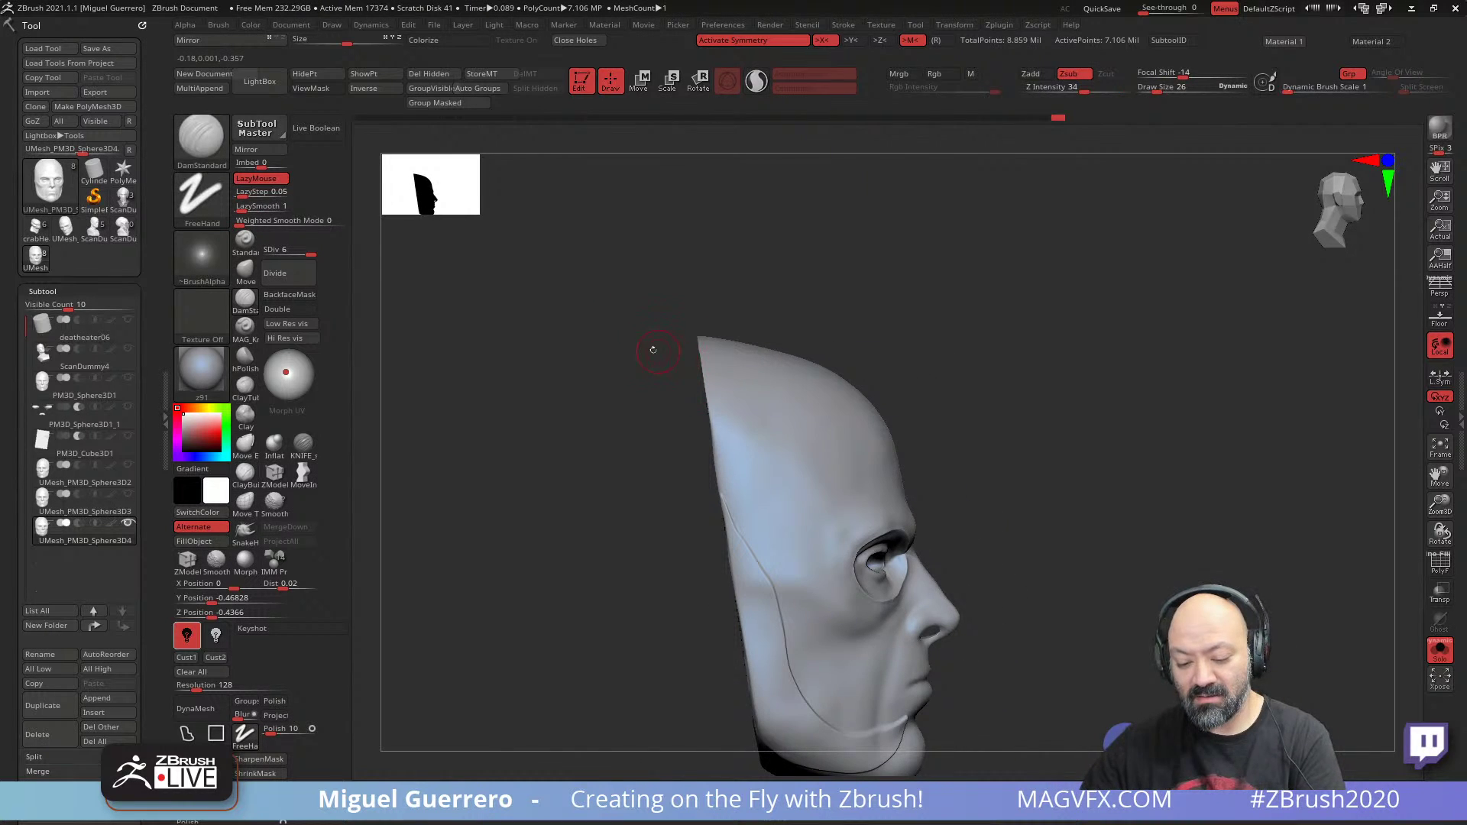
{"action": "left_click_drag", "start_coordinate": [653, 358], "coordinate": [755, 394], "text": "ctrl"}
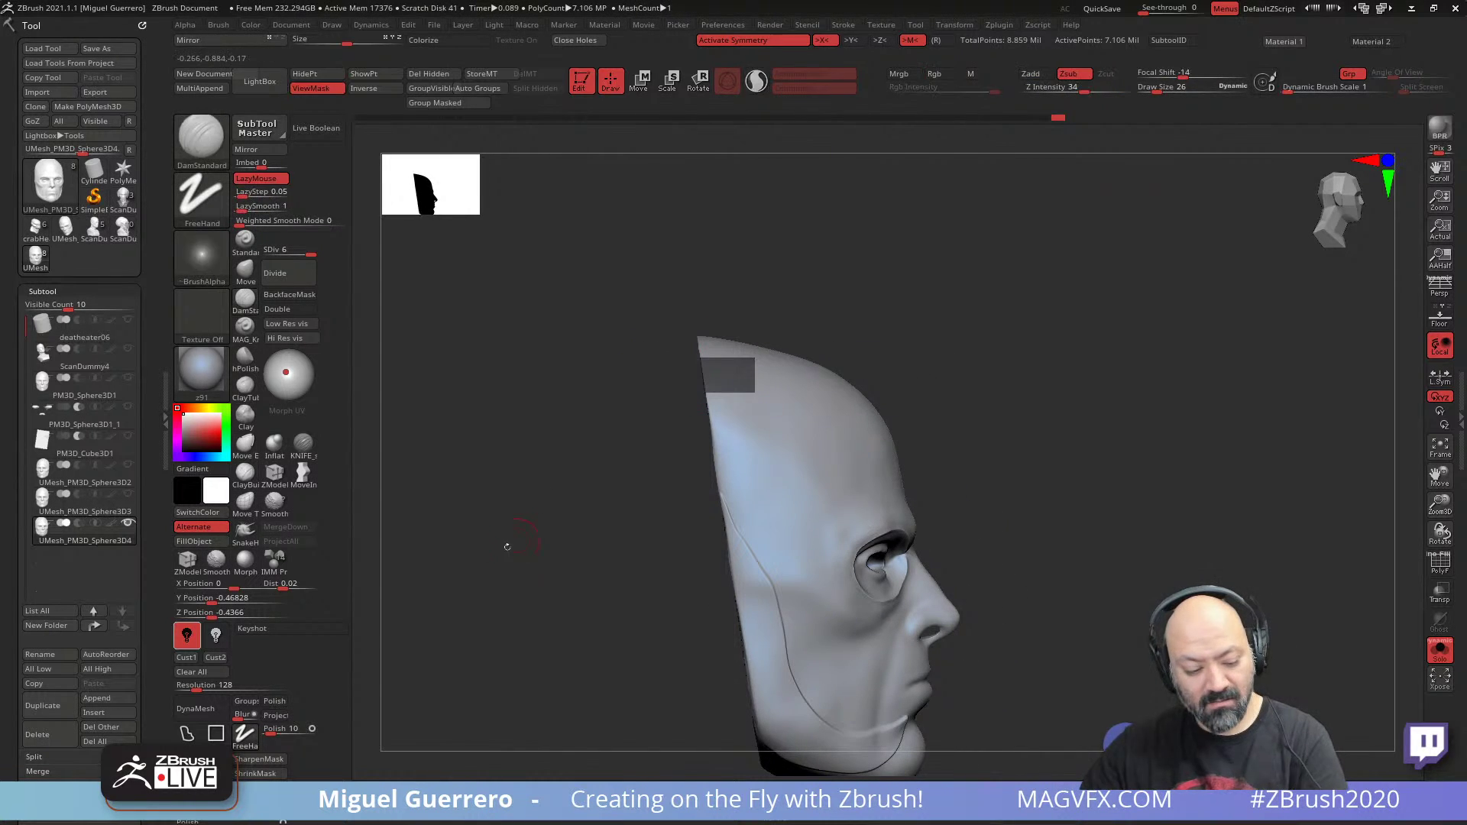
{"action": "left_click", "coordinate": [668, 347], "text": "ctrl"}
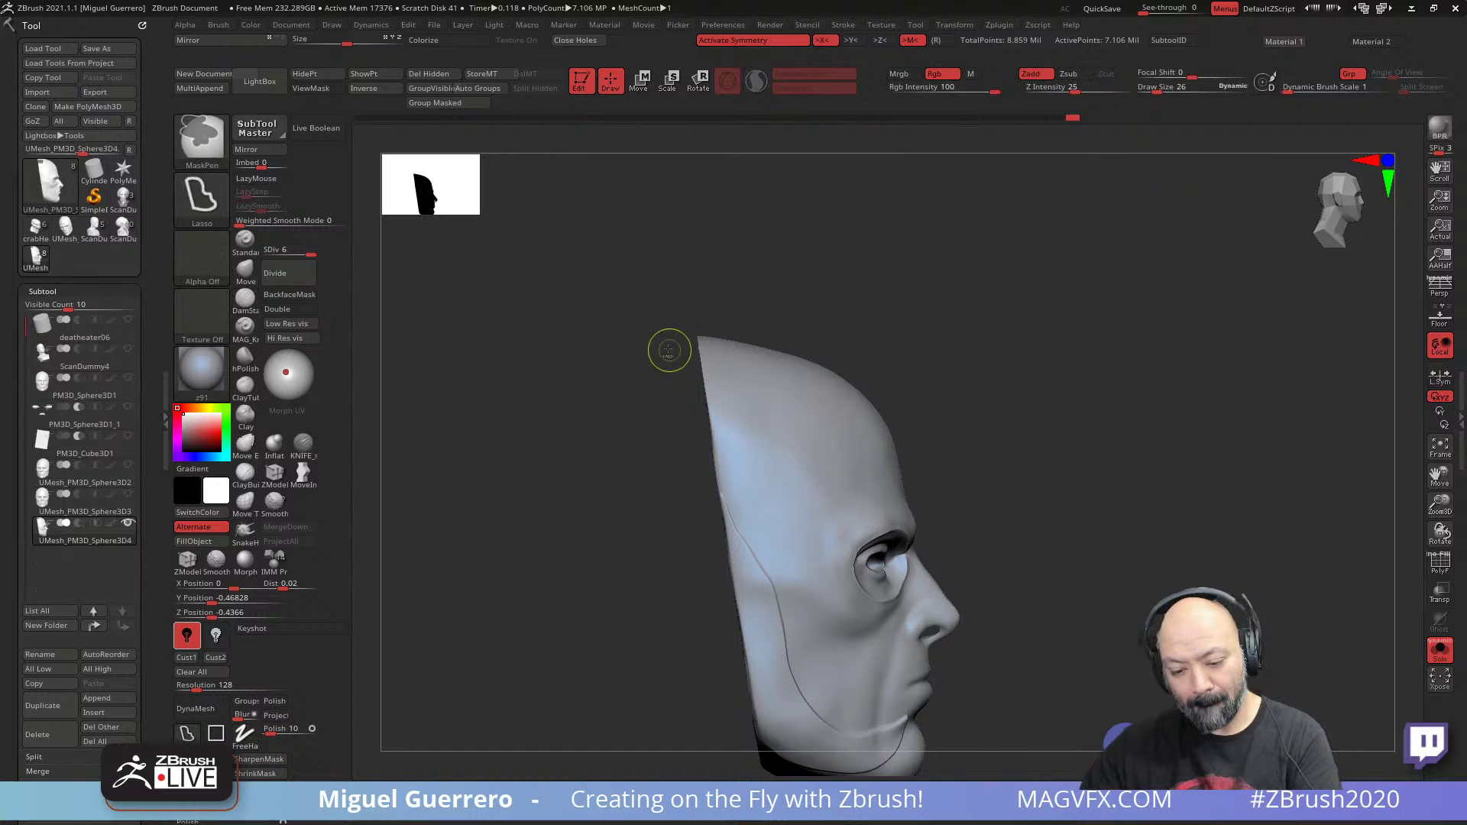
{"action": "mouse_move", "coordinate": [746, 376]}
{"action": "left_mouse_down", "text": "ctrl"}
{"action": "mouse_move", "coordinate": [745, 487]}
{"action": "mouse_move", "coordinate": [625, 463]}
{"action": "mouse_move", "coordinate": [521, 474]}
{"action": "mouse_move", "coordinate": [558, 474]}
{"action": "left_mouse_up", "text": "ctrl"}
{"action": "mouse_move", "coordinate": [649, 411]}
{"action": "left_mouse_down"}
{"action": "mouse_move", "coordinate": [693, 408]}
{"action": "mouse_move", "coordinate": [687, 387]}
{"action": "left_mouse_up"}
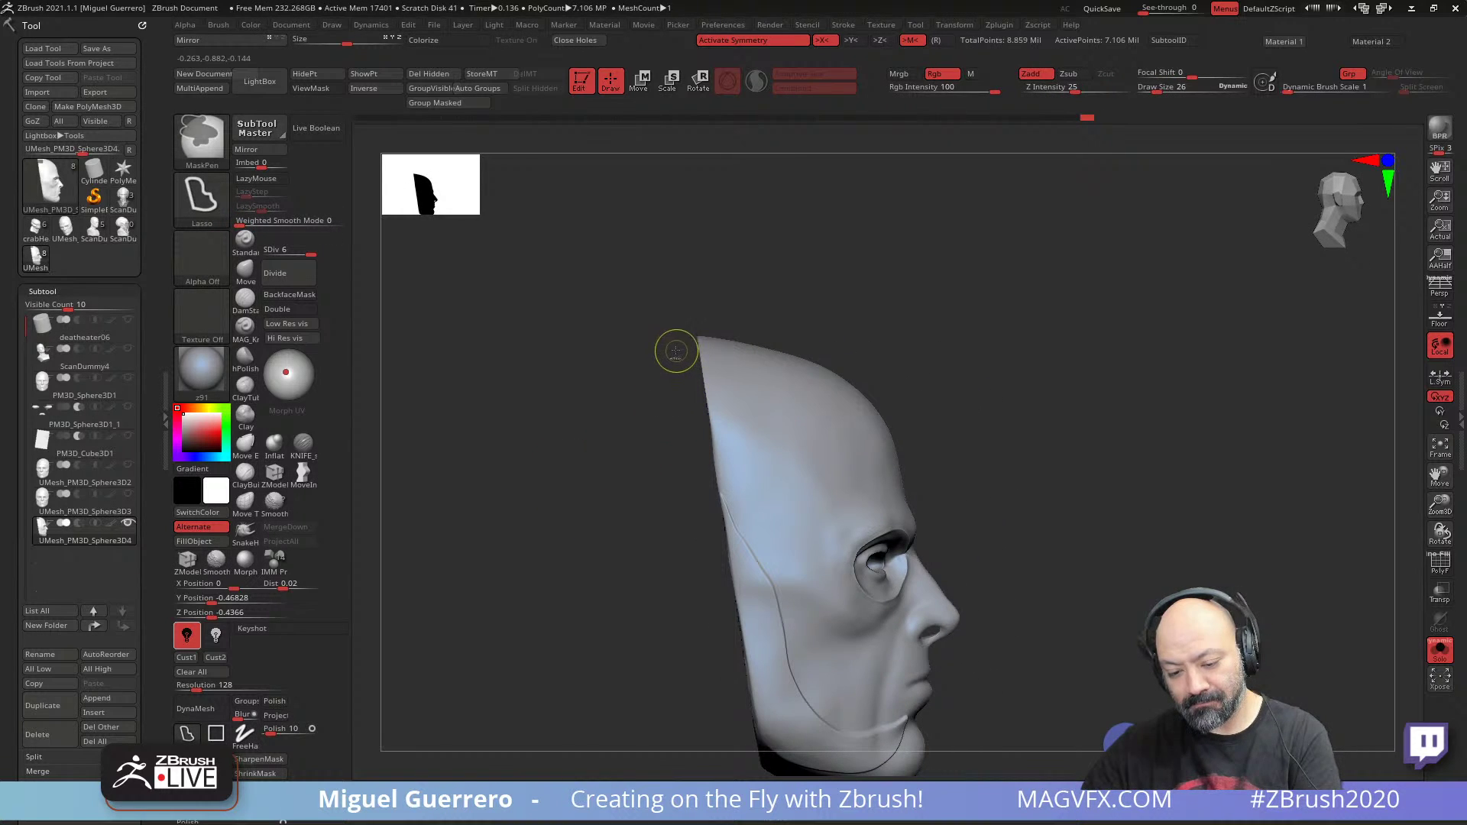
{"action": "mouse_move", "coordinate": [837, 452]}
{"action": "left_mouse_down", "text": "ctrl"}
{"action": "mouse_move", "coordinate": [875, 460]}
{"action": "mouse_move", "coordinate": [788, 539]}
{"action": "mouse_move", "coordinate": [644, 483]}
{"action": "left_mouse_up", "text": "ctrl"}
{"action": "mouse_move", "coordinate": [587, 483]}
{"action": "left_mouse_down"}
{"action": "mouse_move", "coordinate": [497, 494]}
{"action": "mouse_move", "coordinate": [523, 510]}
{"action": "left_mouse_up"}
{"action": "left_click_drag", "start_coordinate": [586, 435], "coordinate": [685, 386]}
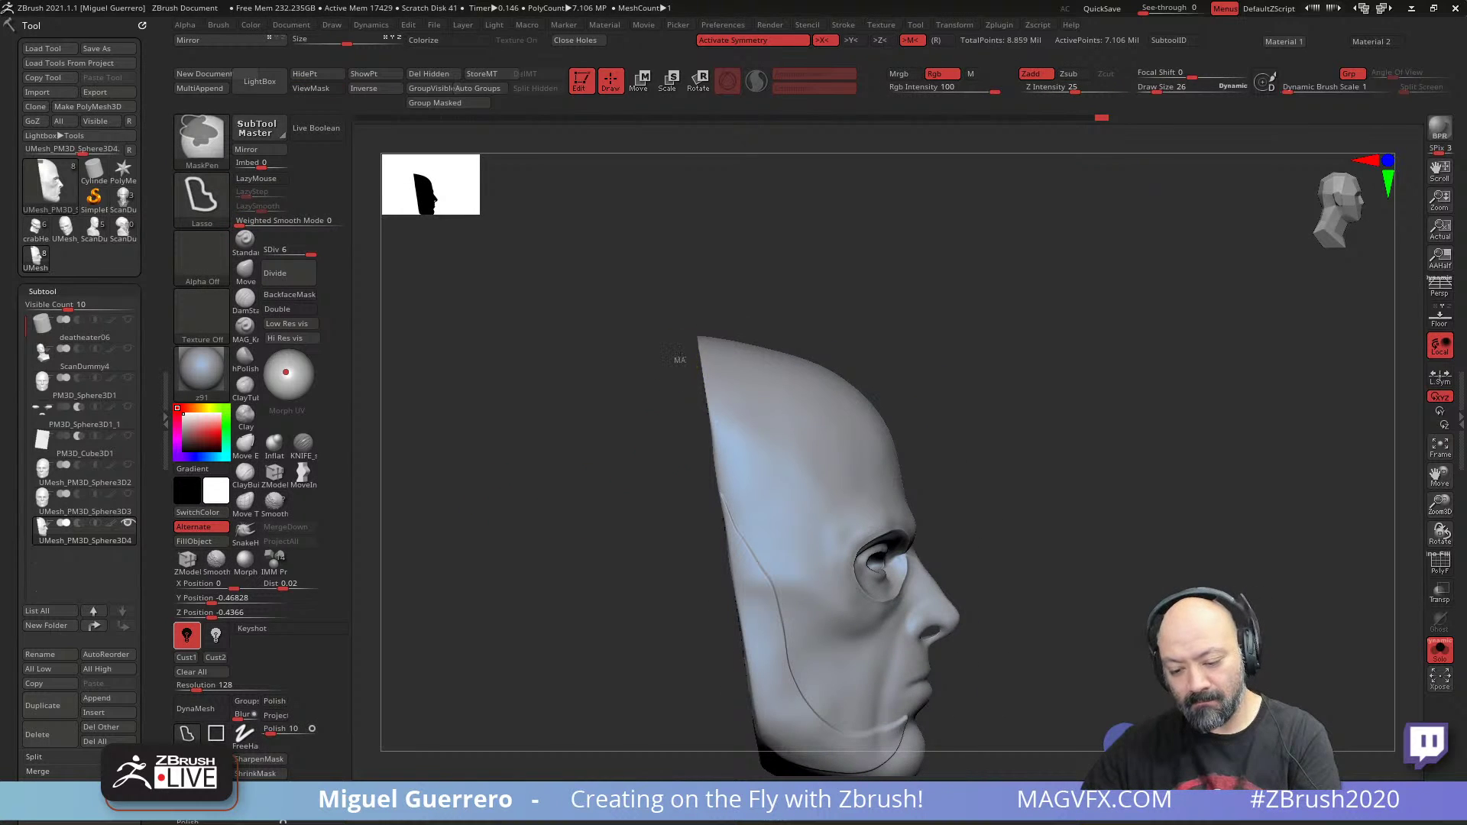
- Mask a curved patch on the side of the forehead above the temple with the Lasso stroke and invert the mask
{"action": "mouse_move", "coordinate": [774, 441]}
{"action": "left_mouse_down", "text": "ctrl"}
{"action": "mouse_move", "coordinate": [849, 500]}
{"action": "mouse_move", "coordinate": [680, 366]}
{"action": "mouse_move", "coordinate": [691, 473]}
{"action": "mouse_move", "coordinate": [672, 361]}
{"action": "left_mouse_up", "text": "ctrl"}
{"action": "mouse_move", "coordinate": [600, 453]}
{"action": "left_mouse_down", "text": "shift"}
{"action": "mouse_move", "coordinate": [537, 462]}
{"action": "mouse_move", "coordinate": [546, 425]}
{"action": "mouse_move", "coordinate": [558, 459]}
{"action": "left_mouse_up", "text": "shift"}
{"action": "left_click", "coordinate": [537, 456], "text": "ctrl"}
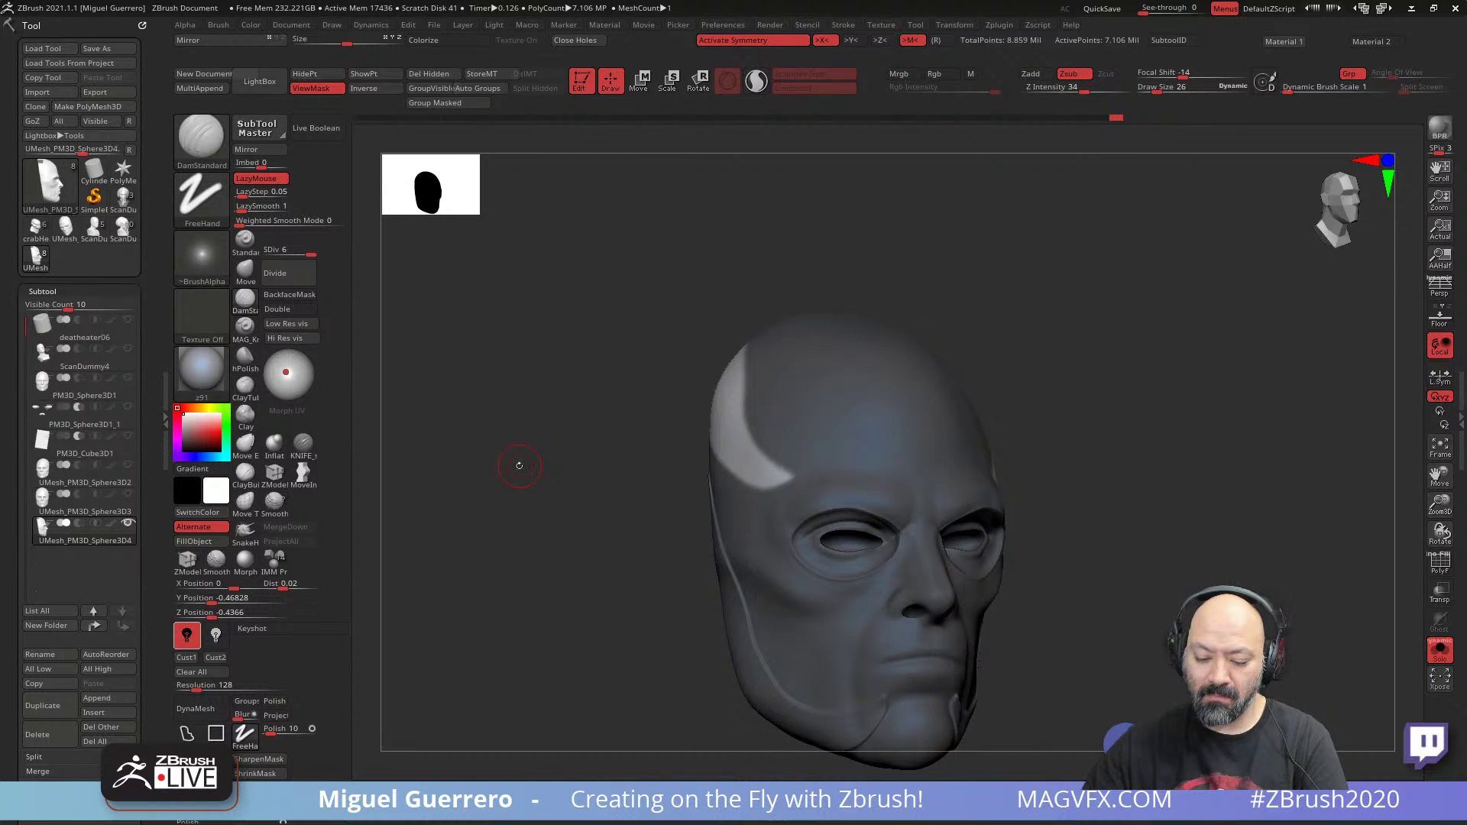
- Refine the front edge of the unmasked temple patch into a curved, pointed tip with Lasso and FreeHand mask strokes at draw size 10
{"action": "mouse_move", "coordinate": [519, 466]}
{"action": "left_mouse_down", "text": "shift"}
{"action": "mouse_move", "coordinate": [502, 471]}
{"action": "mouse_move", "coordinate": [567, 491]}
{"action": "left_mouse_up", "text": "shift"}
{"action": "key", "text": "ctrl"}
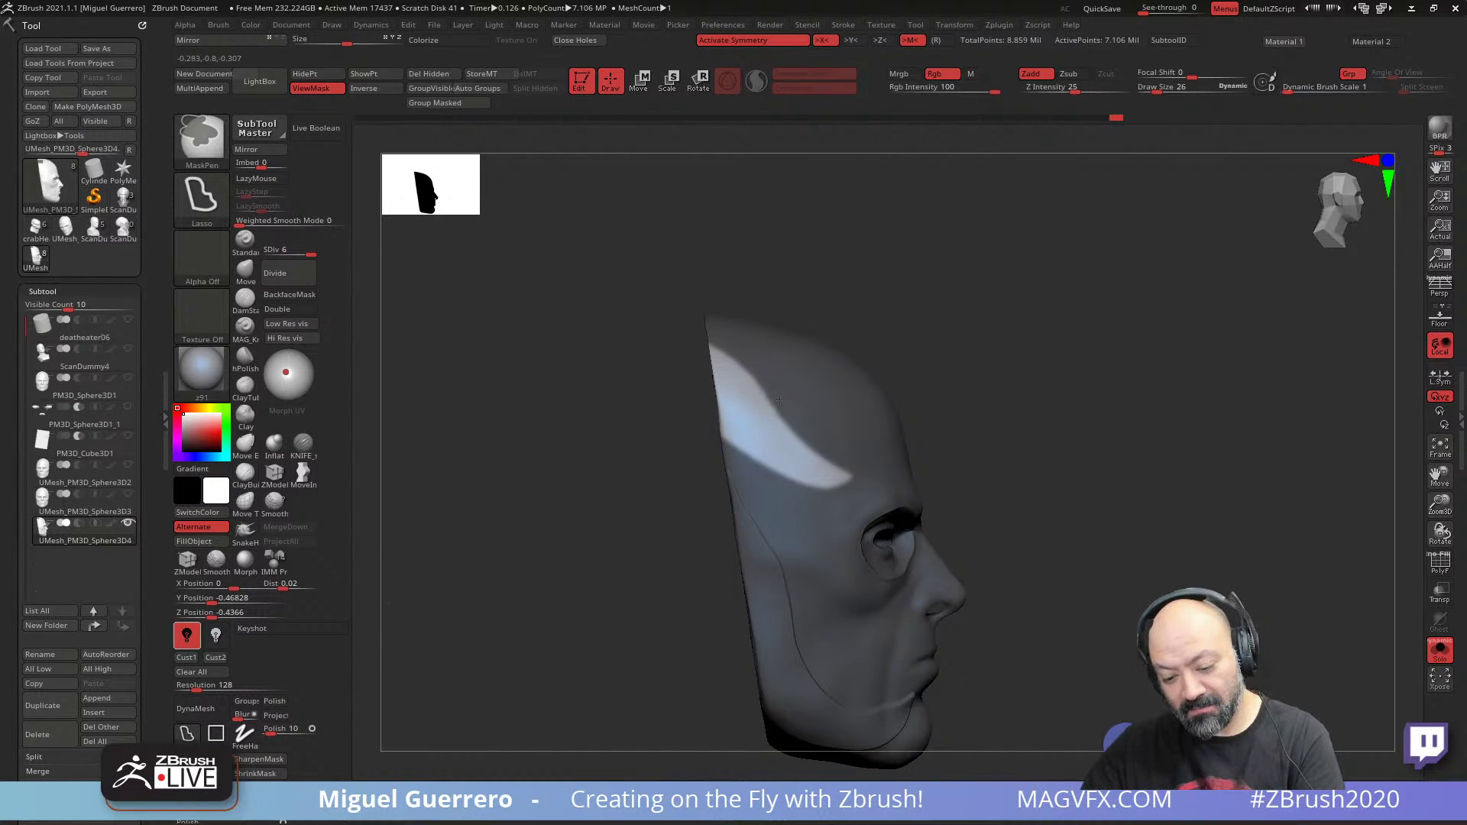
{"action": "mouse_move", "coordinate": [802, 454]}
{"action": "left_mouse_down", "text": "ctrl"}
{"action": "mouse_move", "coordinate": [835, 456]}
{"action": "mouse_move", "coordinate": [814, 415]}
{"action": "left_mouse_up", "text": "ctrl"}
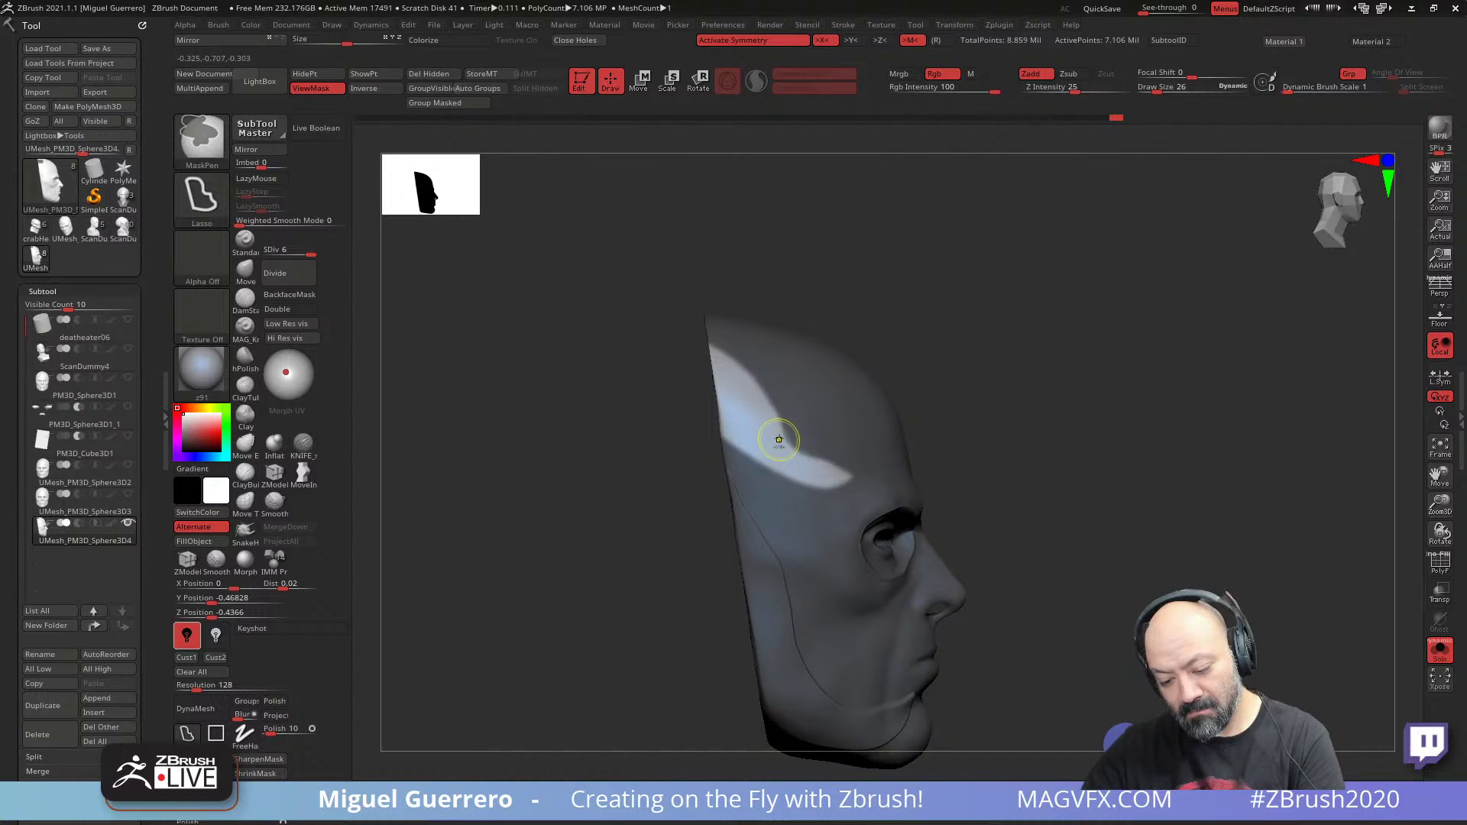
{"action": "mouse_move", "coordinate": [818, 466]}
{"action": "left_mouse_down", "text": "ctrl"}
{"action": "mouse_move", "coordinate": [865, 445]}
{"action": "mouse_move", "coordinate": [665, 504]}
{"action": "mouse_move", "coordinate": [534, 507]}
{"action": "mouse_move", "coordinate": [583, 485]}
{"action": "left_mouse_up", "text": "ctrl"}
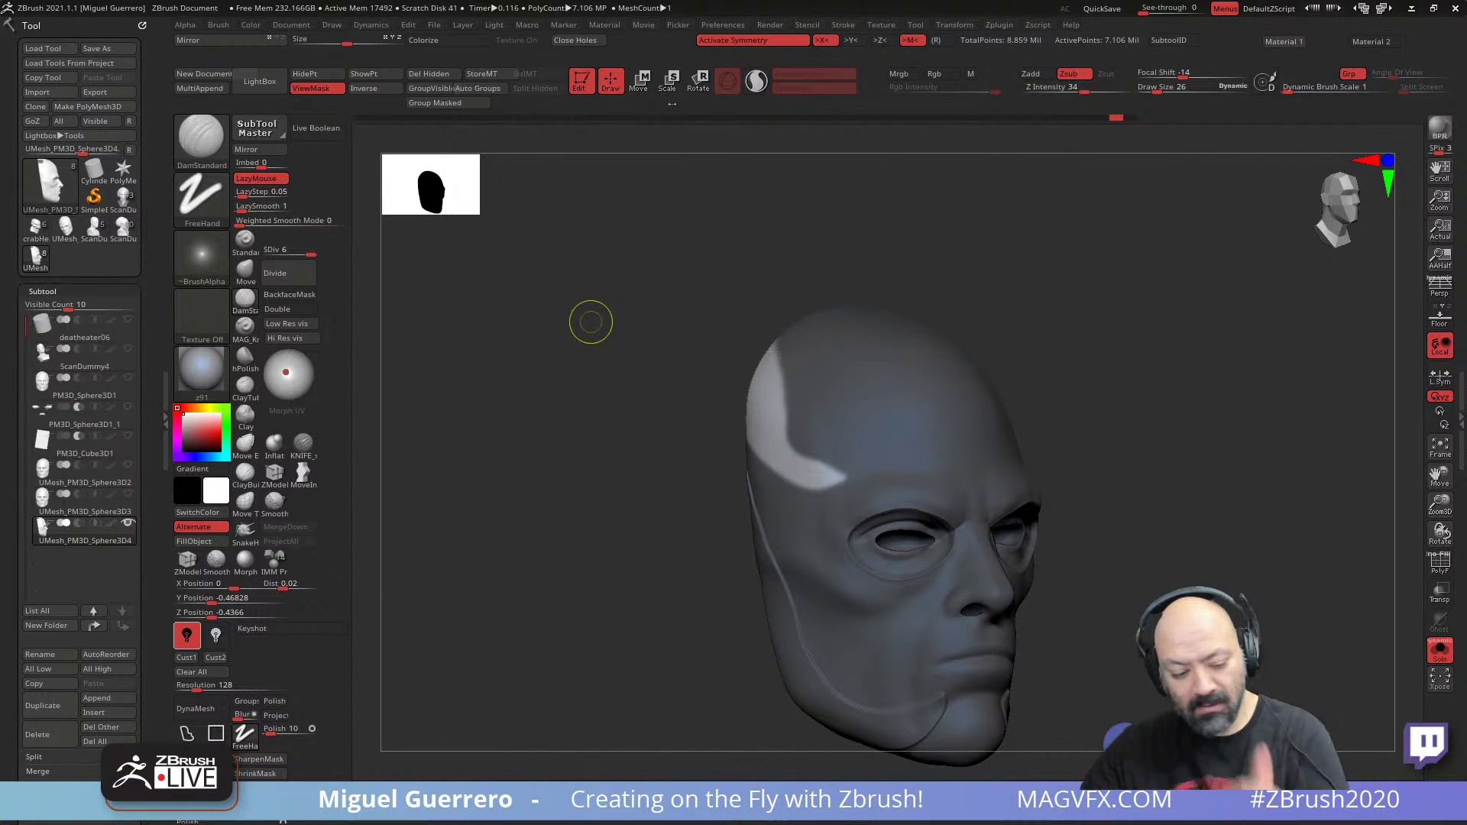
{"action": "key", "text": "ctrl+z"}
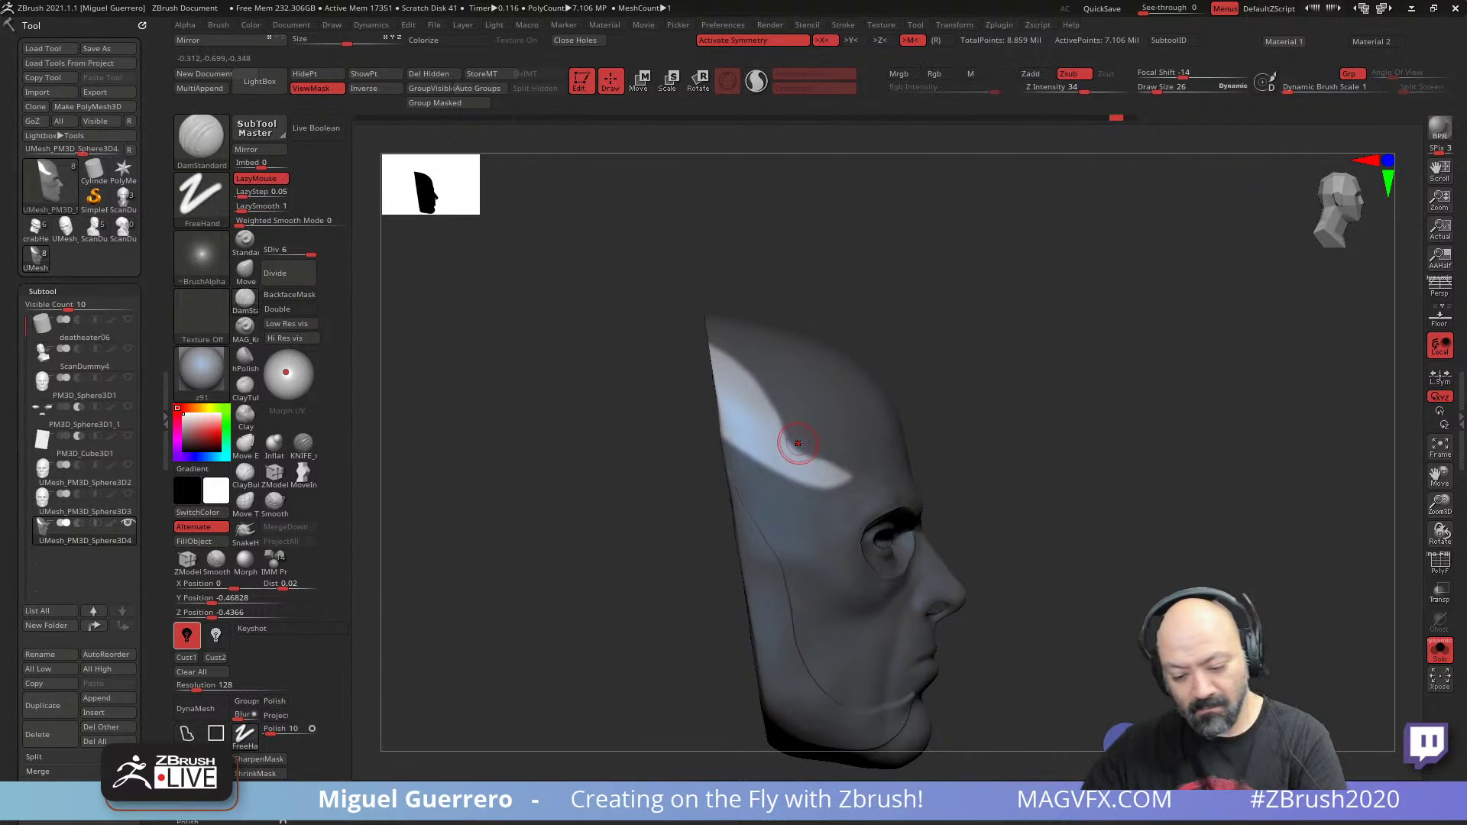
{"action": "key", "text": "ctrl"}
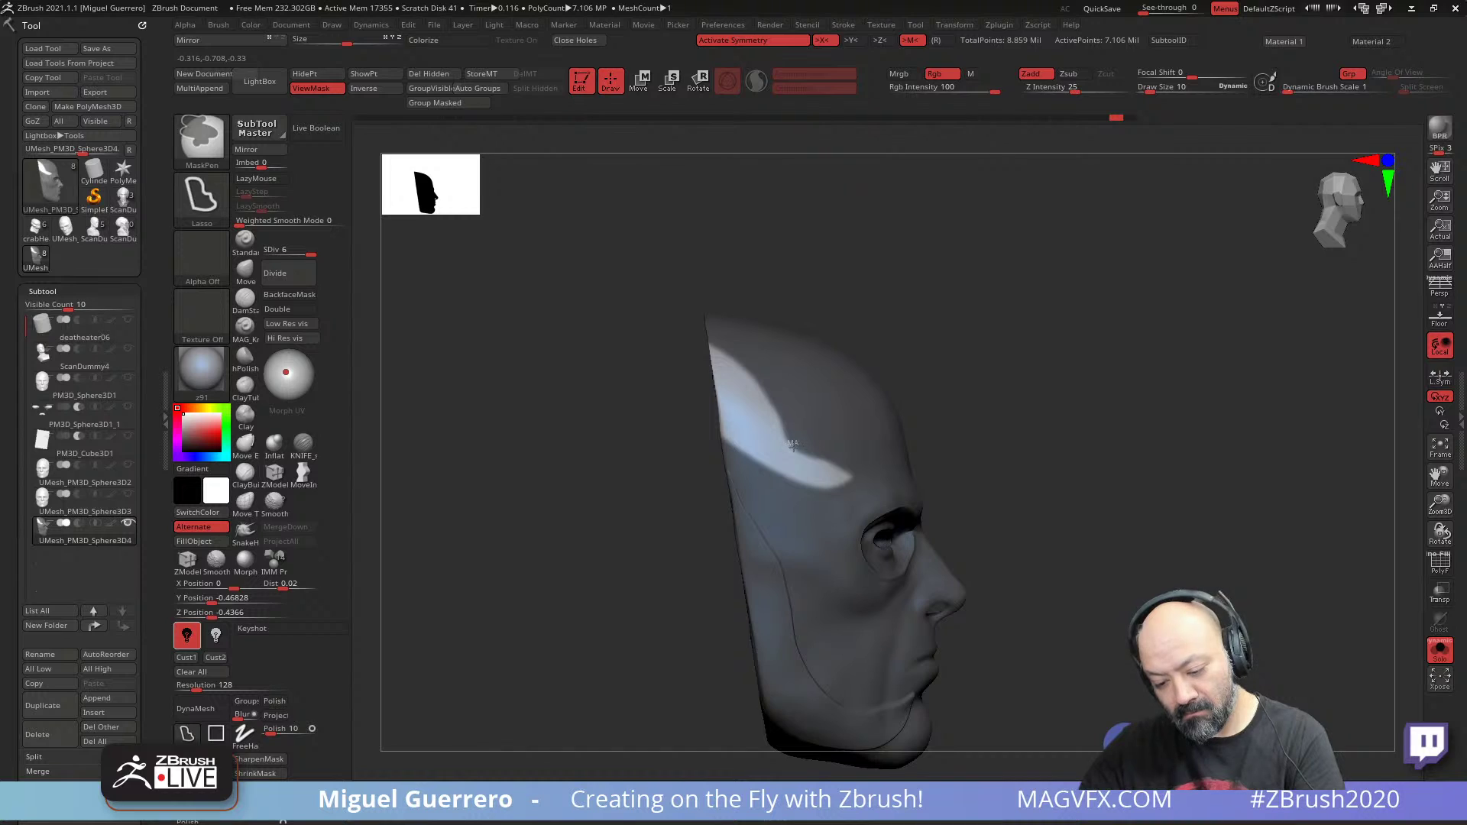
{"action": "left_click_drag", "start_coordinate": [860, 467], "coordinate": [793, 446], "text": "ctrl"}
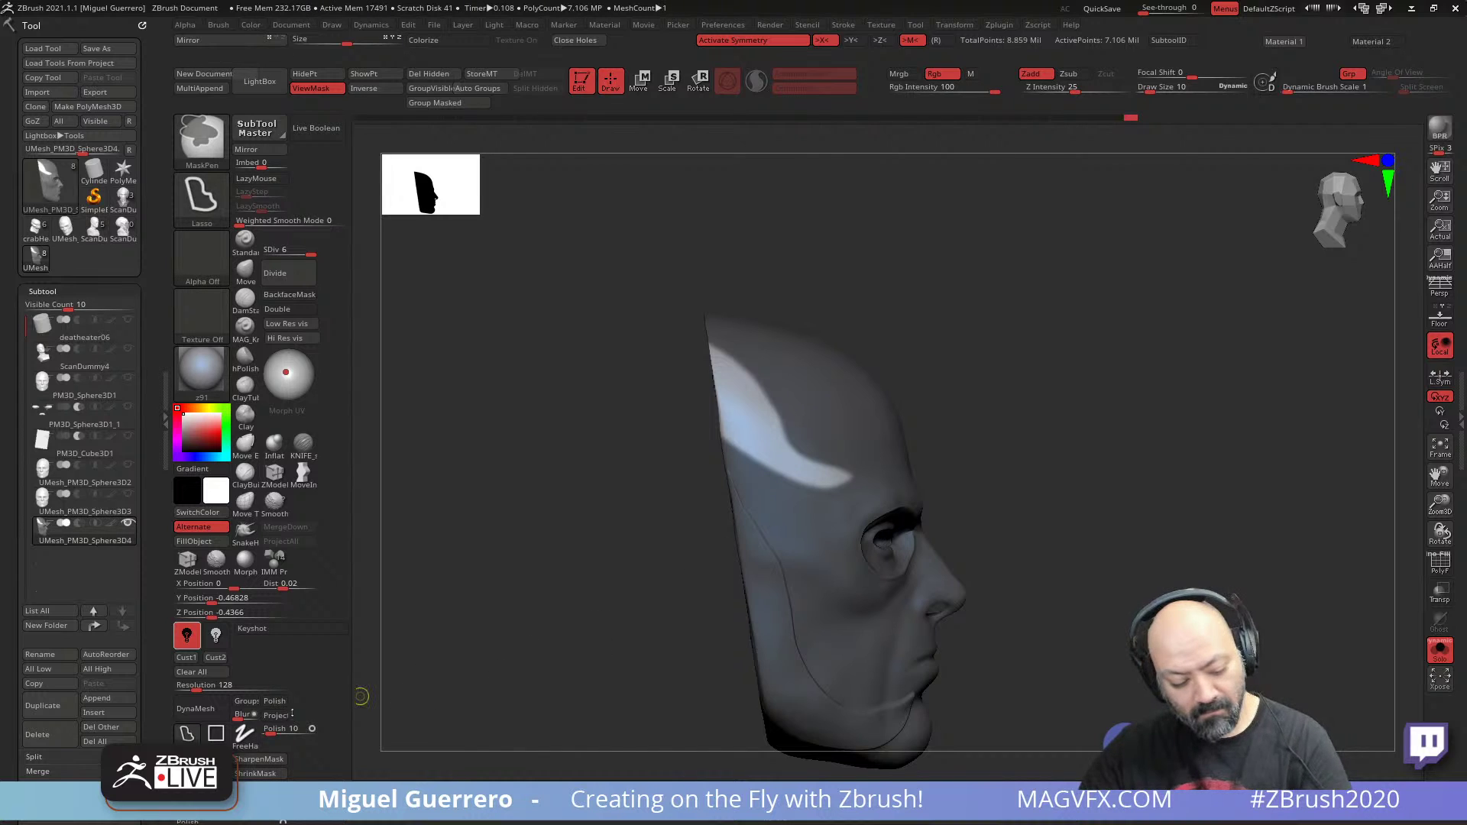
{"action": "left_click", "coordinate": [244, 733], "text": "ctrl"}
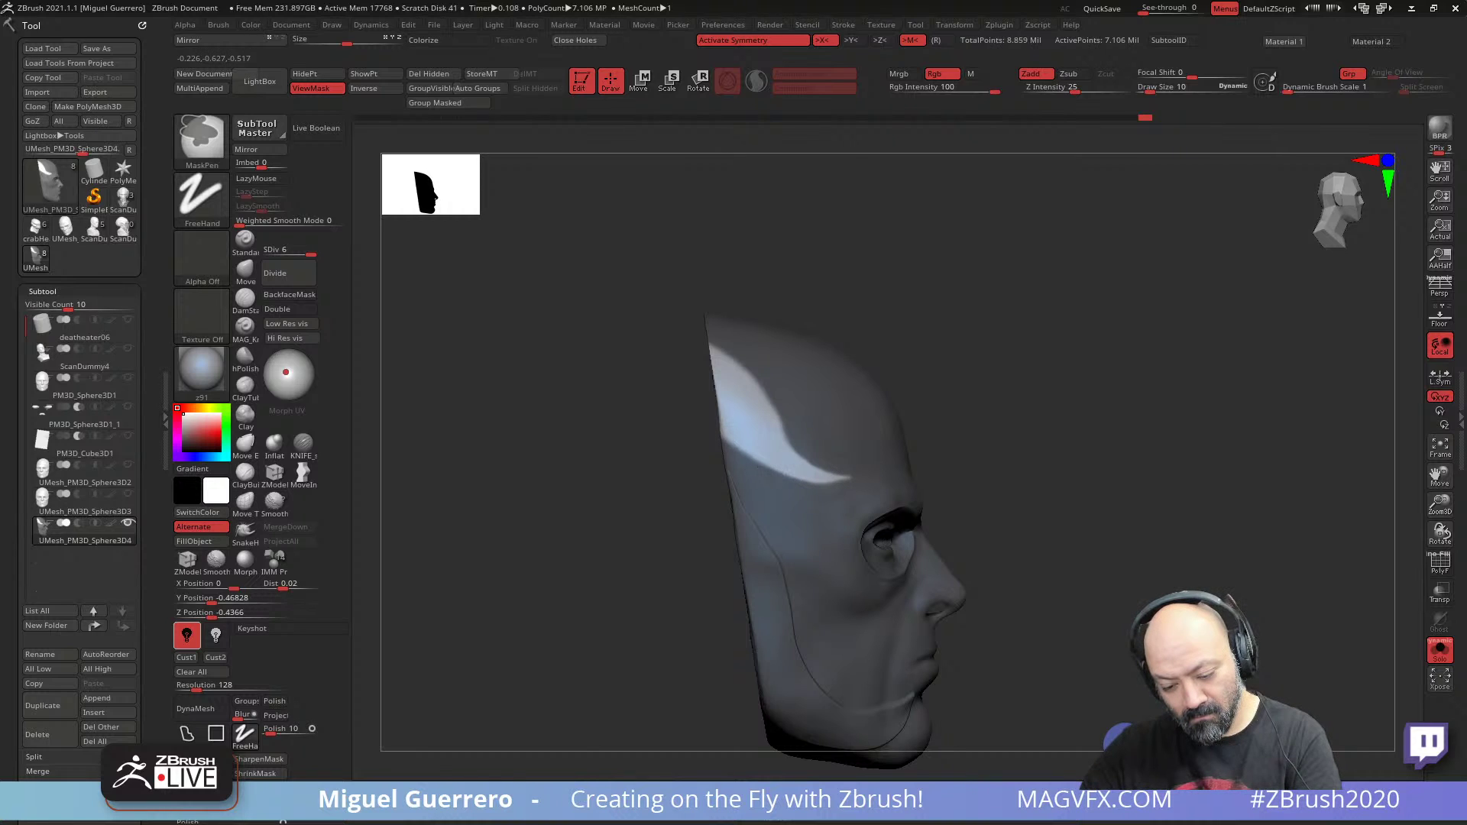
- Move the unmasked temple patches slightly outward, by about 0.005, with the gizmo
{"action": "left_click_drag", "start_coordinate": [690, 449], "coordinate": [659, 449]}
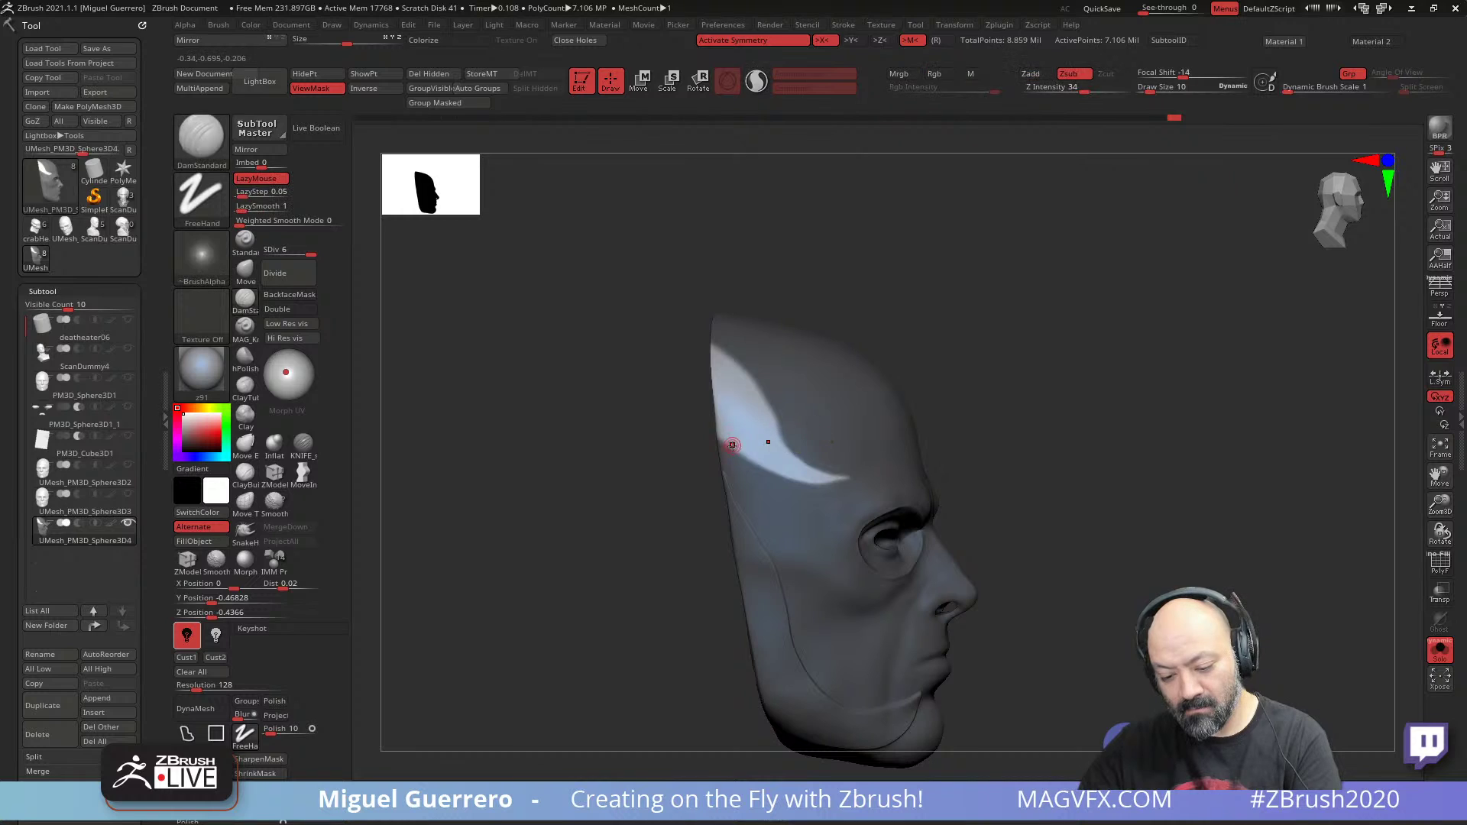
{"action": "left_click_drag", "start_coordinate": [681, 449], "coordinate": [639, 456]}
{"action": "key", "text": "ctrl"}
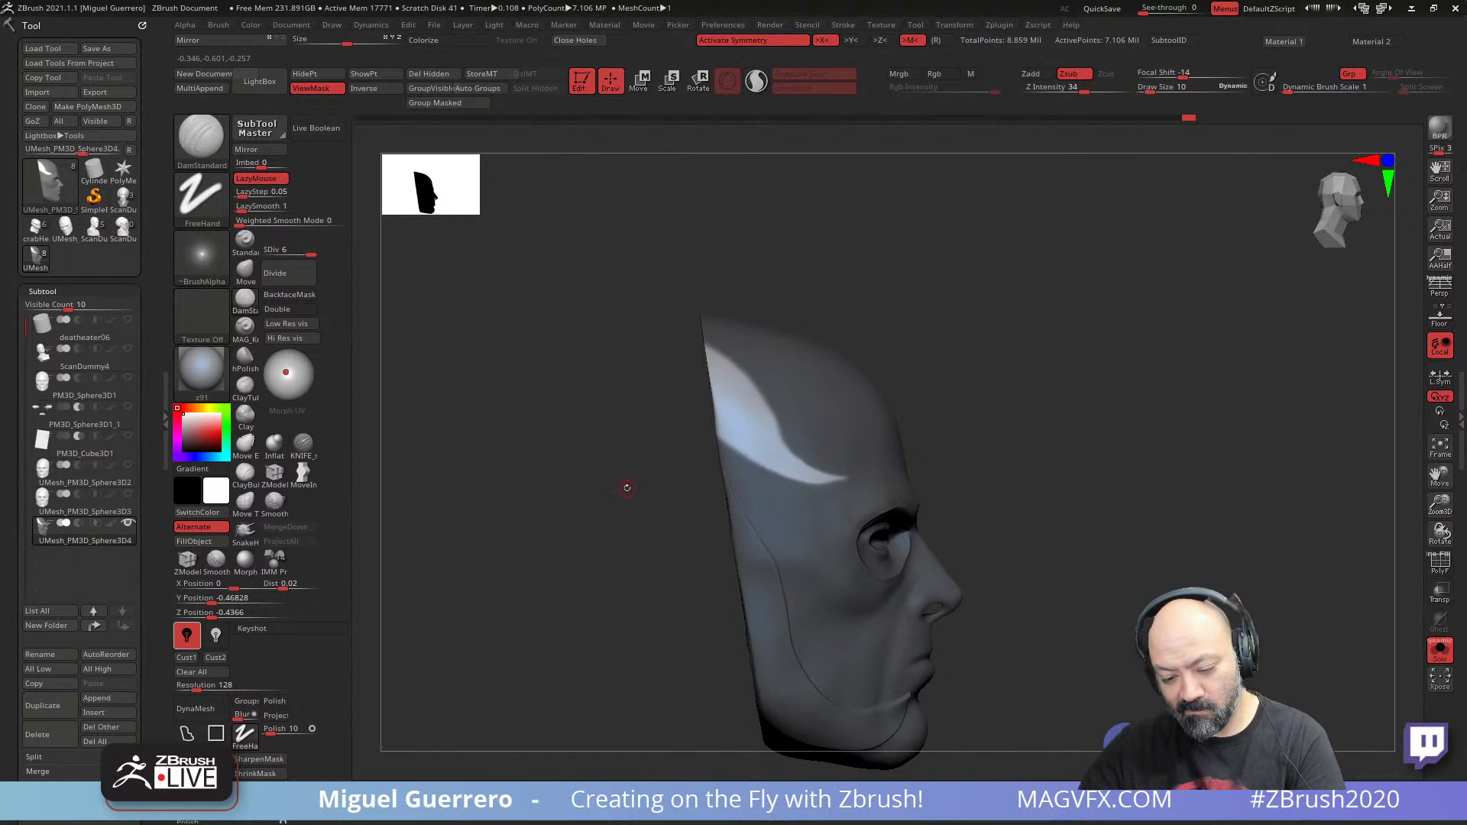
{"action": "left_click_drag", "start_coordinate": [705, 498], "coordinate": [622, 504]}
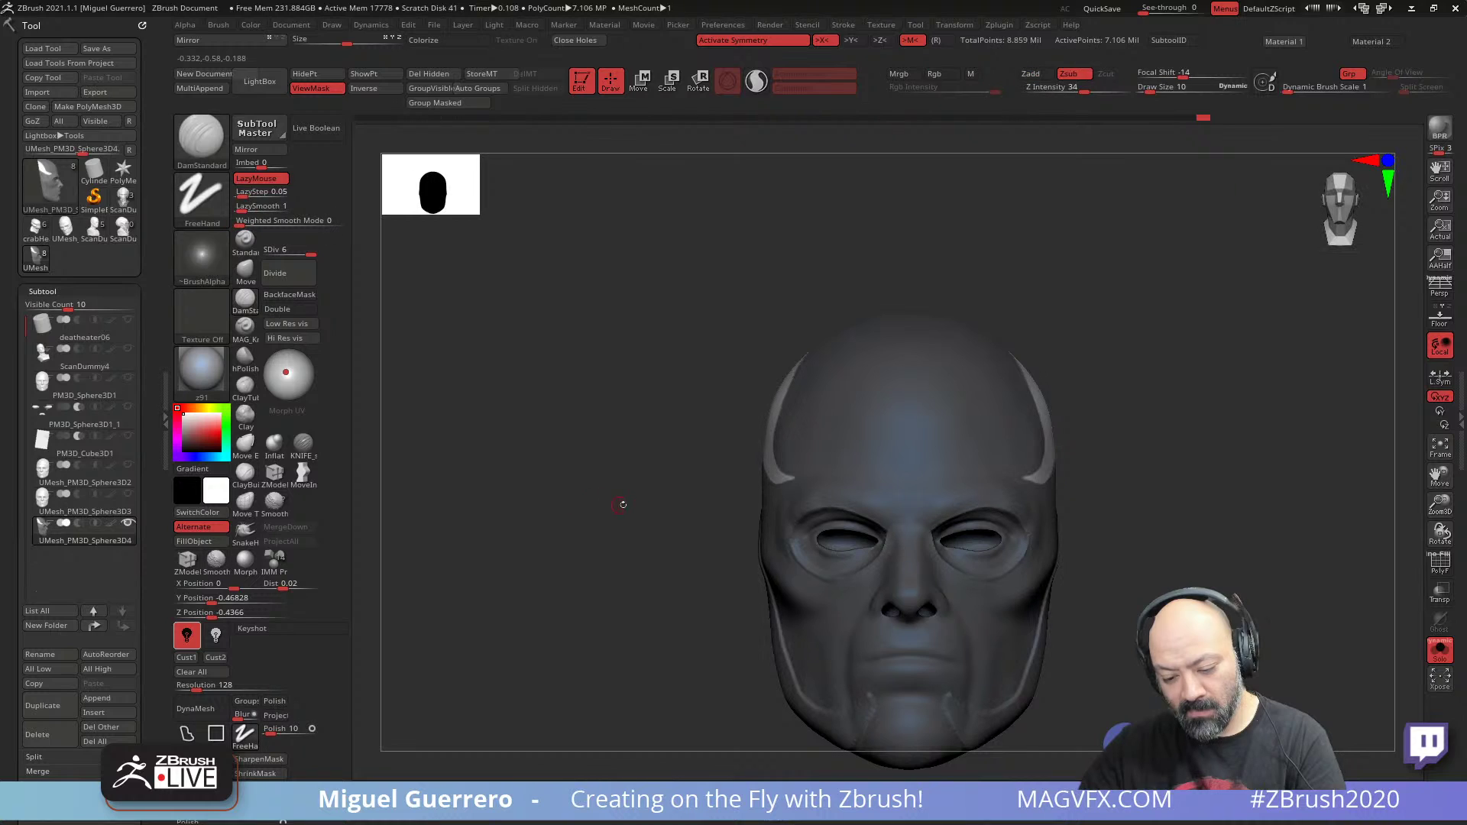
{"action": "key", "text": "ctrl"}
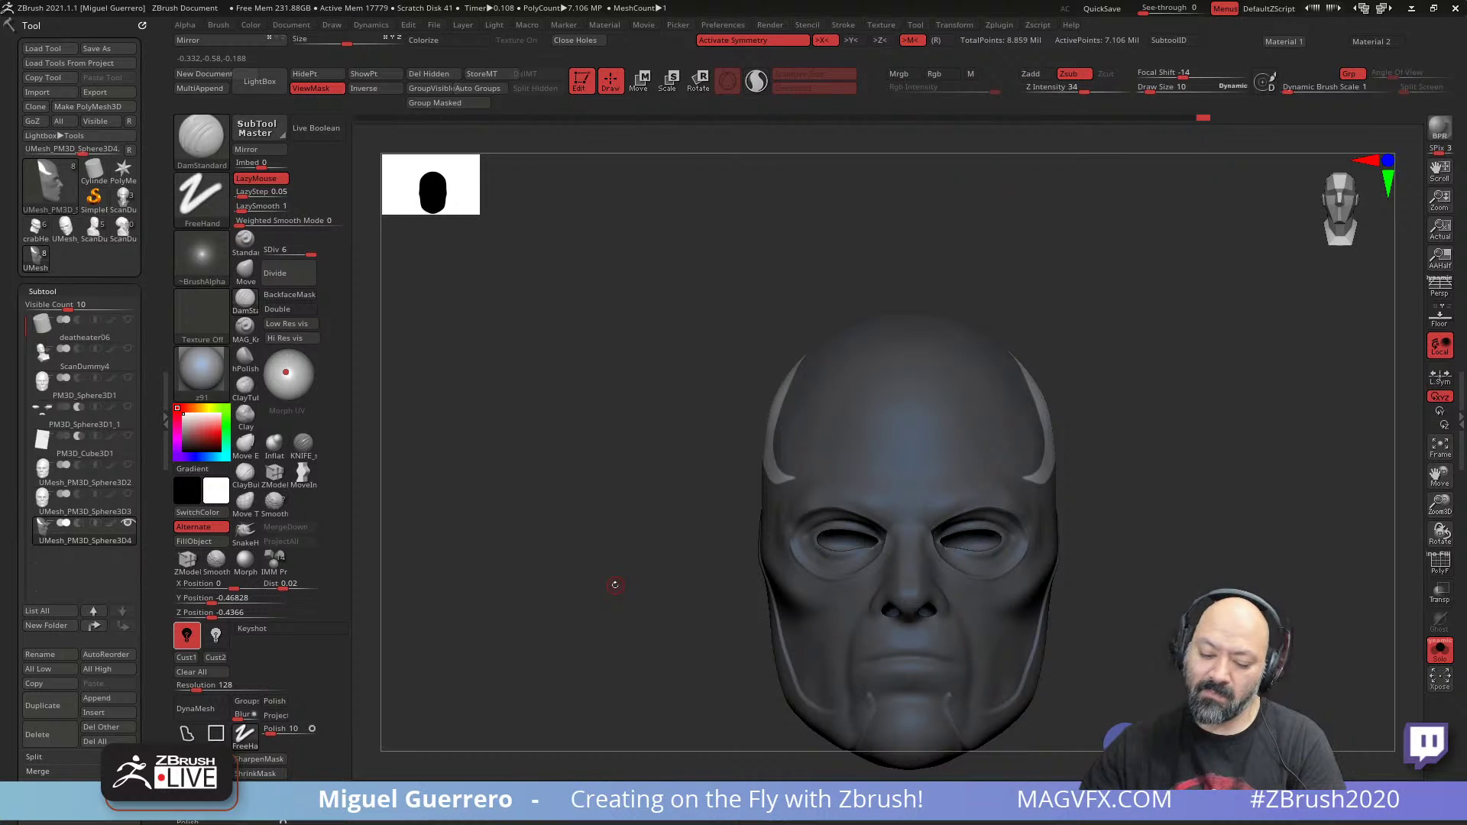
{"action": "left_click", "coordinate": [639, 81]}
{"action": "left_click", "coordinate": [772, 421]}
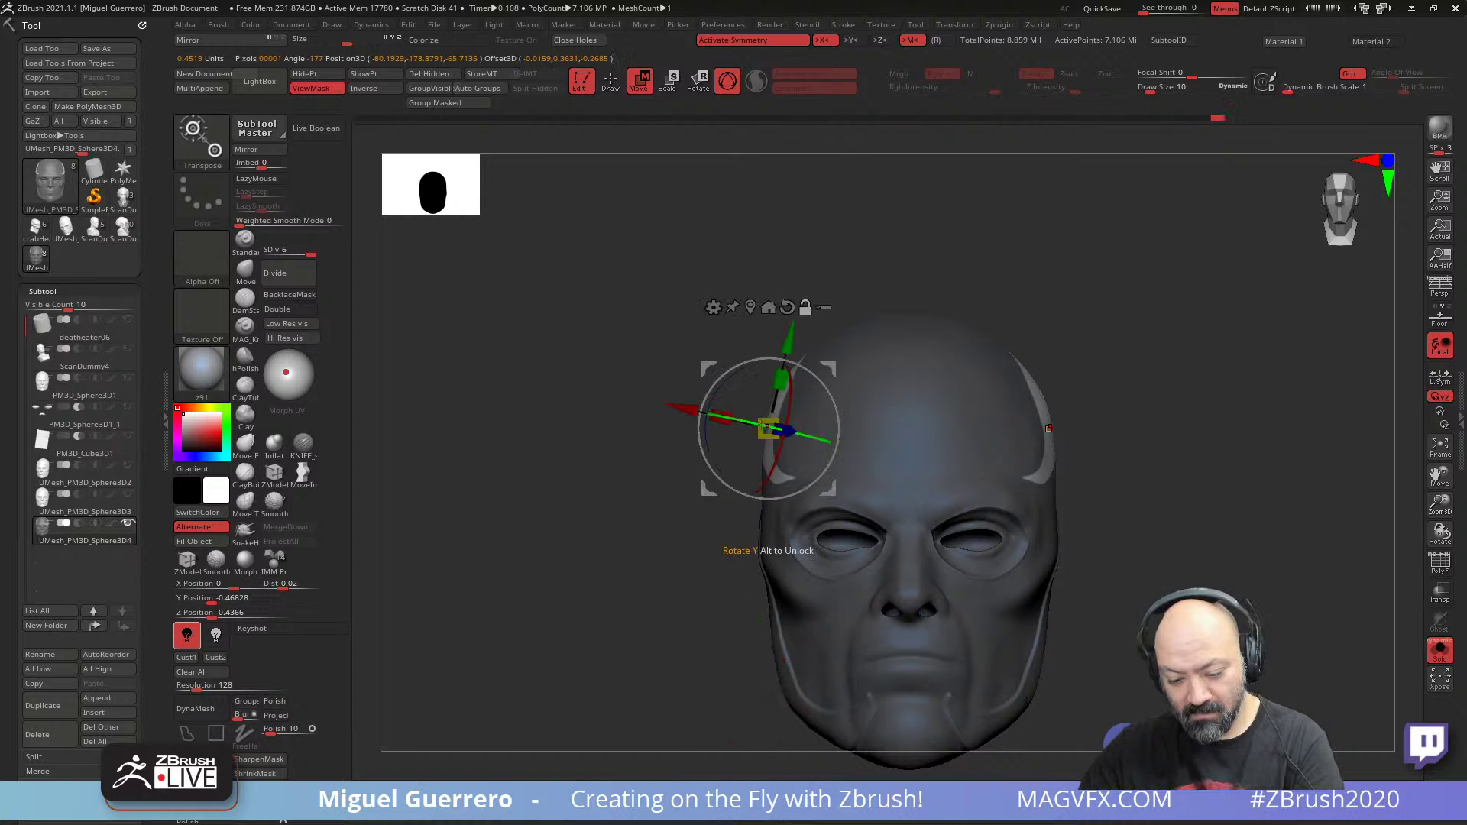
{"action": "left_click_drag", "start_coordinate": [682, 407], "coordinate": [678, 405]}
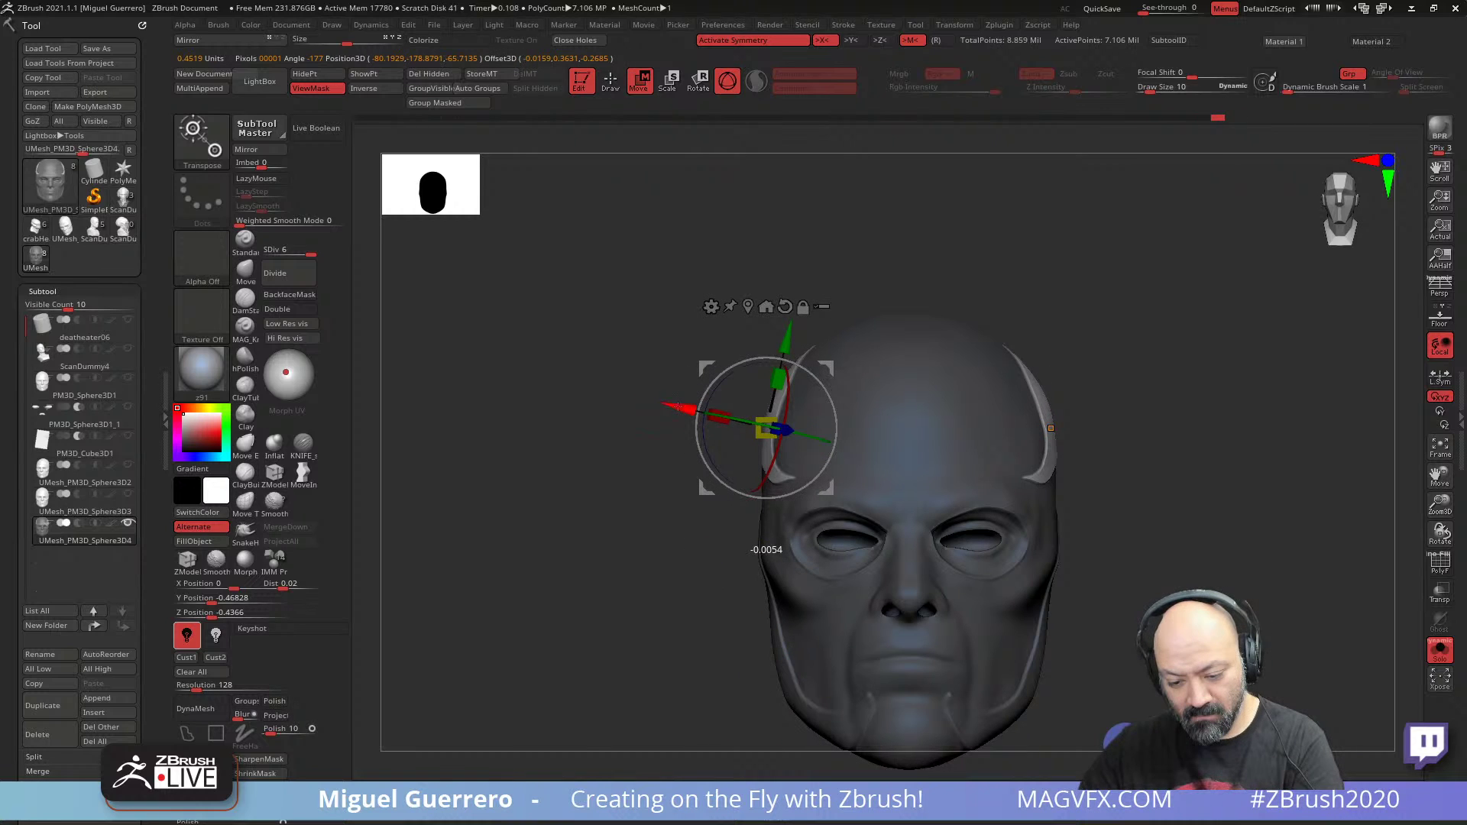
{"action": "left_click_drag", "start_coordinate": [581, 457], "coordinate": [692, 457], "text": "shift"}
{"action": "left_click_drag", "start_coordinate": [845, 430], "coordinate": [847, 429]}
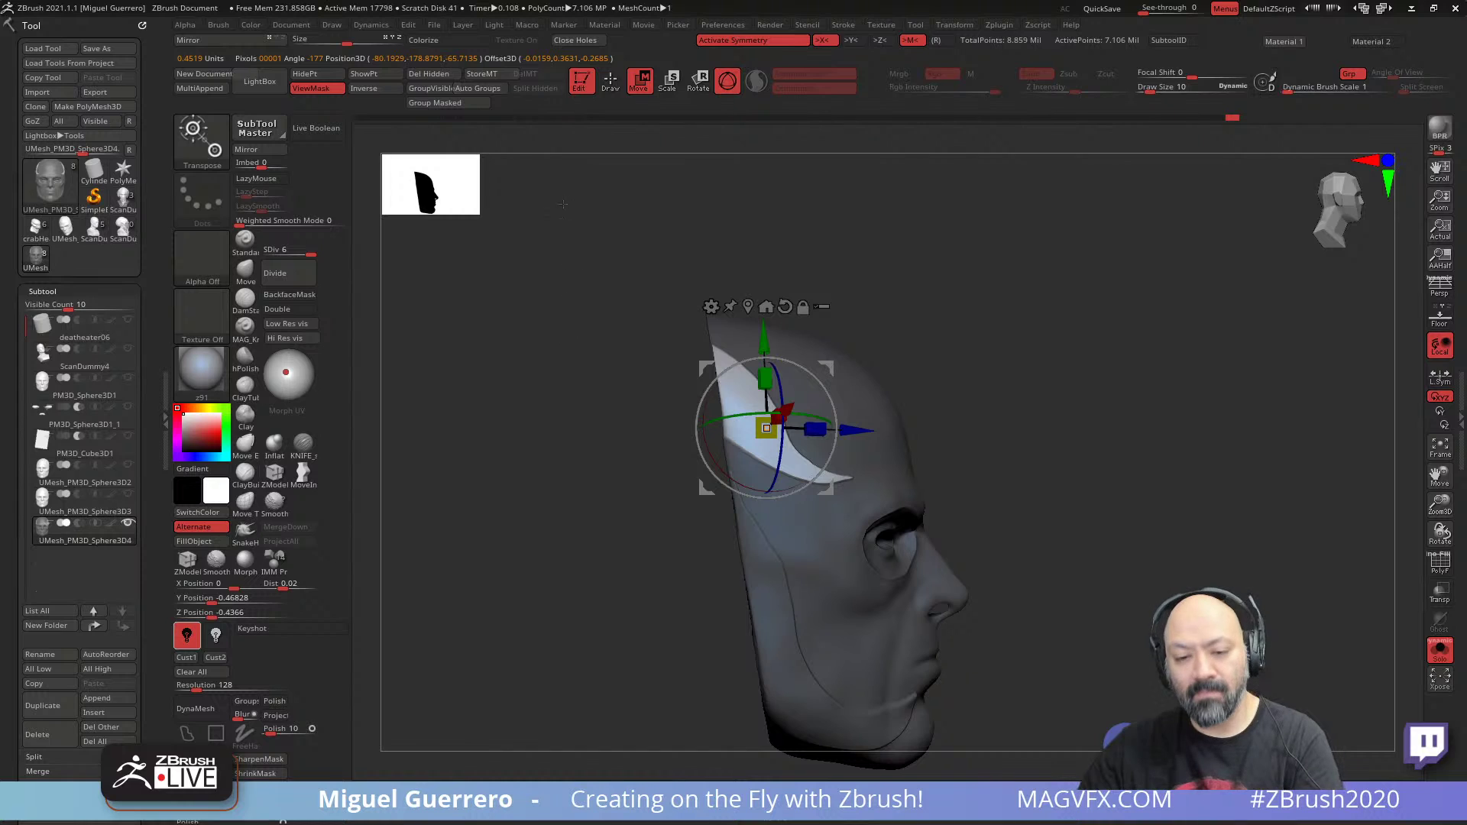
- Return to sculpting, clear the mask and smooth the upper front edge of the raised temple panel at draw size 30
{"action": "key", "text": "q"}
{"action": "mouse_move", "coordinate": [502, 331]}
{"action": "left_mouse_down"}
{"action": "mouse_move", "coordinate": [583, 433]}
{"action": "mouse_move", "coordinate": [537, 471]}
{"action": "mouse_move", "coordinate": [552, 482]}
{"action": "left_mouse_up"}
{"action": "right_click_drag", "start_coordinate": [552, 481], "coordinate": [566, 491], "text": "ctrl"}
{"action": "left_click_drag", "start_coordinate": [566, 491], "coordinate": [611, 470]}
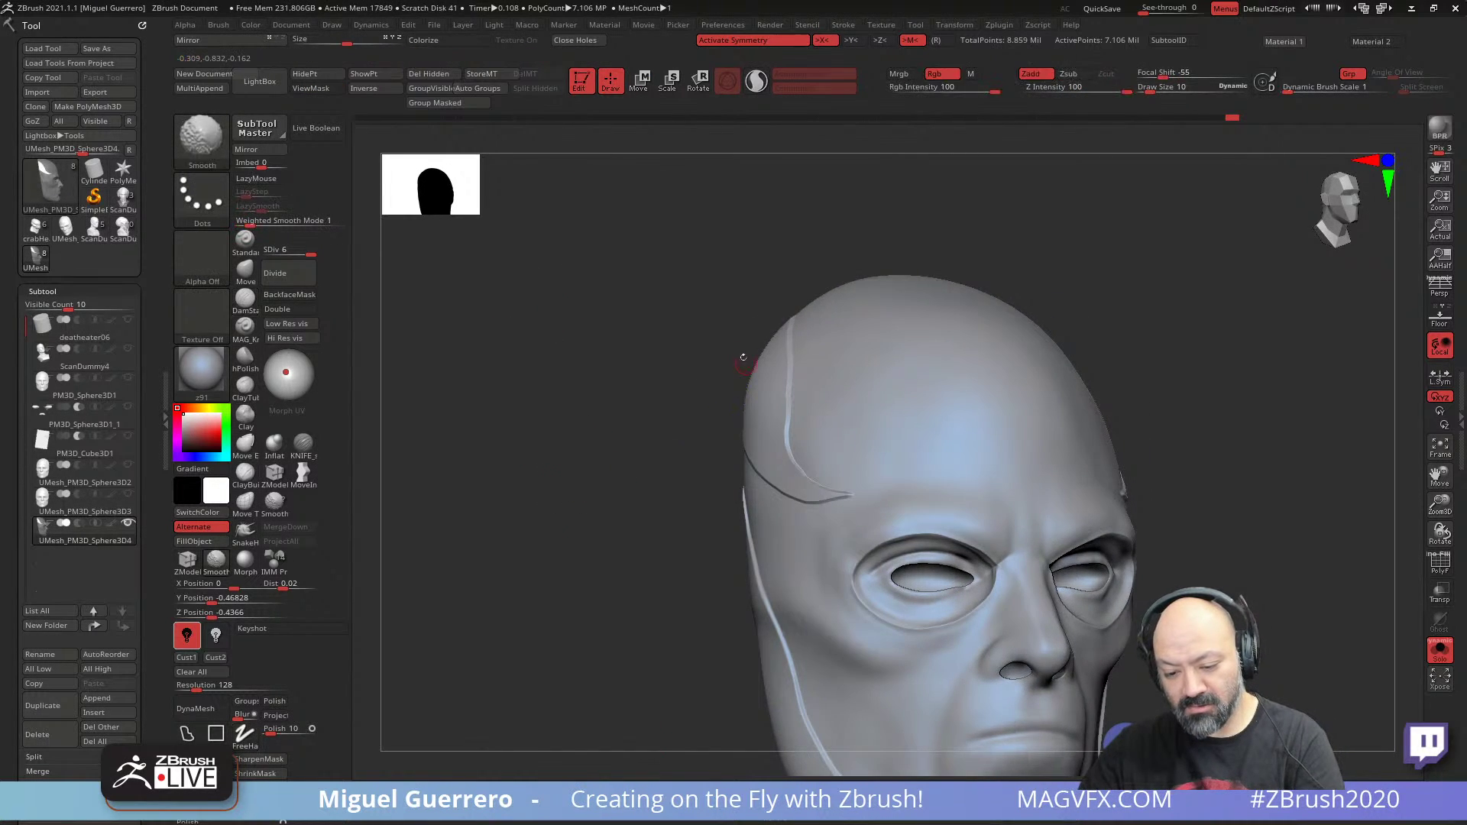
{"action": "left_click_drag", "start_coordinate": [743, 356], "coordinate": [701, 329]}
{"action": "key", "text": "shift"}
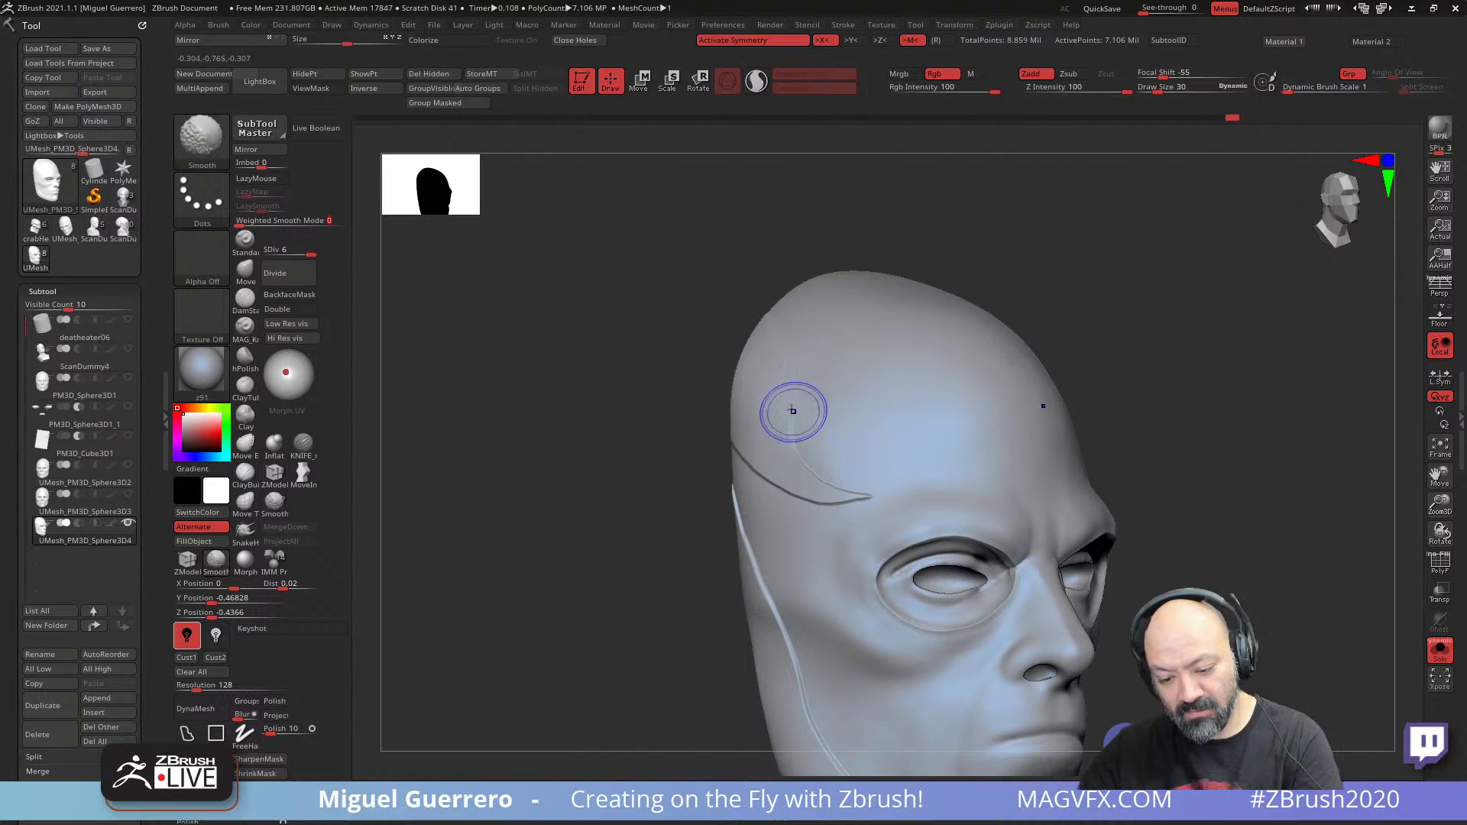
{"action": "mouse_move", "coordinate": [792, 413]}
{"action": "left_mouse_down", "text": "shift"}
{"action": "mouse_move", "coordinate": [786, 448]}
{"action": "mouse_move", "coordinate": [828, 484]}
{"action": "left_mouse_up", "text": "shift"}
{"action": "left_click_drag", "start_coordinate": [586, 458], "coordinate": [710, 443]}
{"action": "key", "text": "shift"}
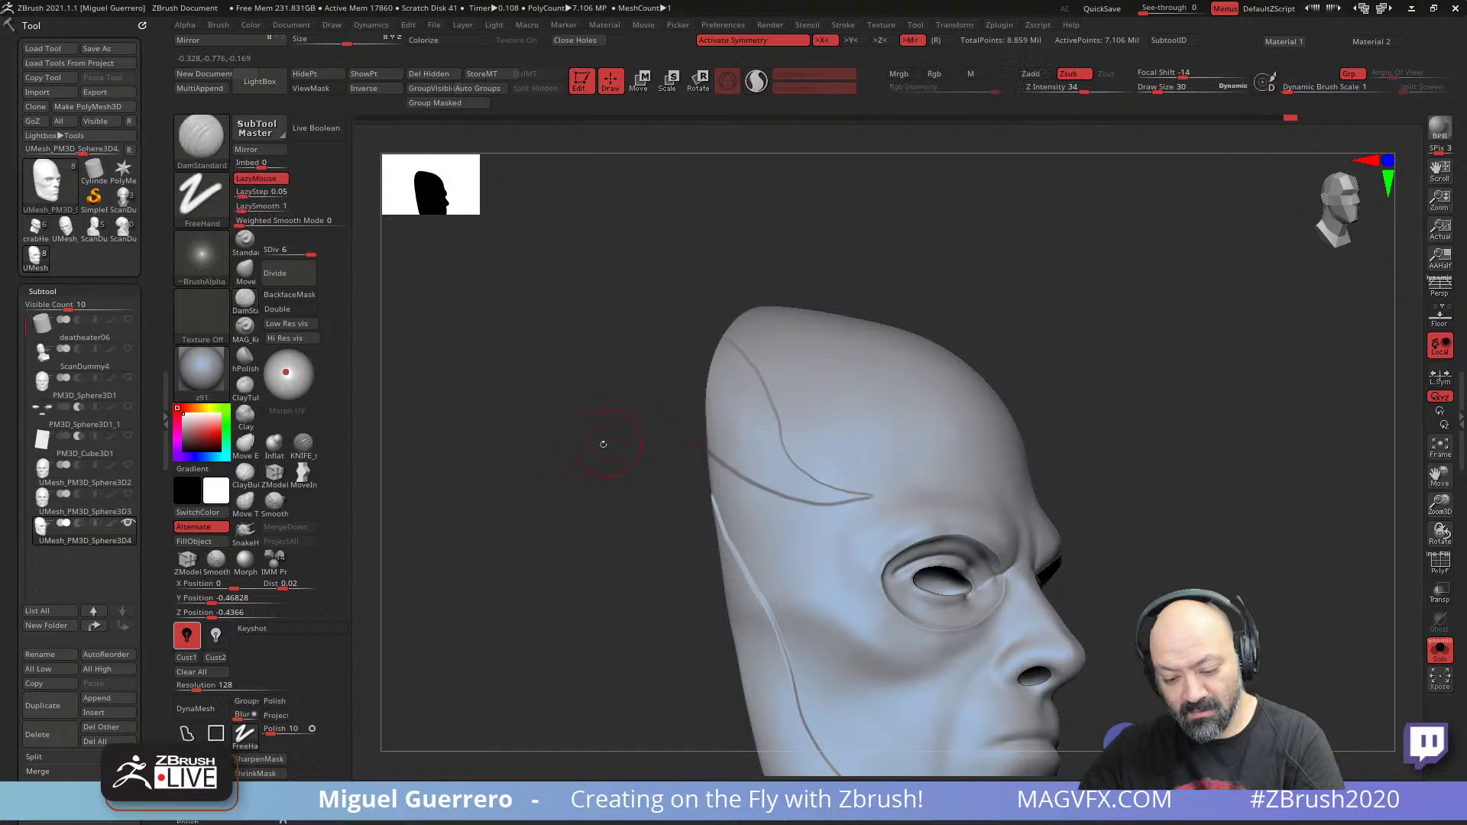
- Apply a shiny dark blue material to the head and turn it to the front view
{"action": "mouse_move", "coordinate": [599, 438]}
{"action": "left_mouse_down"}
{"action": "mouse_move", "coordinate": [585, 471]}
{"action": "mouse_move", "coordinate": [570, 446]}
{"action": "mouse_move", "coordinate": [593, 439]}
{"action": "left_mouse_up"}
{"action": "left_click_drag", "start_coordinate": [604, 596], "coordinate": [645, 596]}
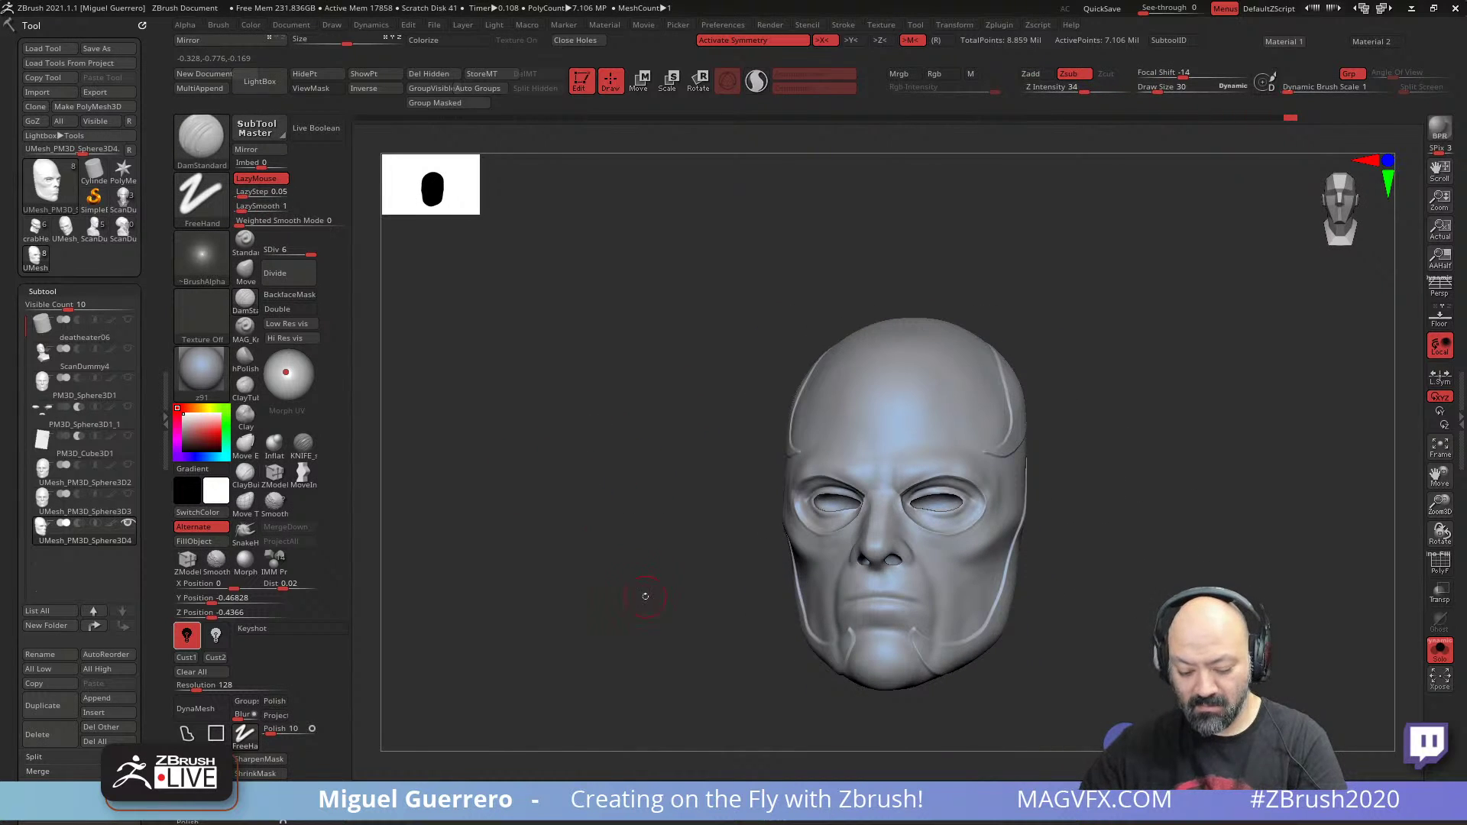
{"action": "left_click_drag", "start_coordinate": [653, 664], "coordinate": [690, 720]}
{"action": "left_click", "coordinate": [727, 779]}
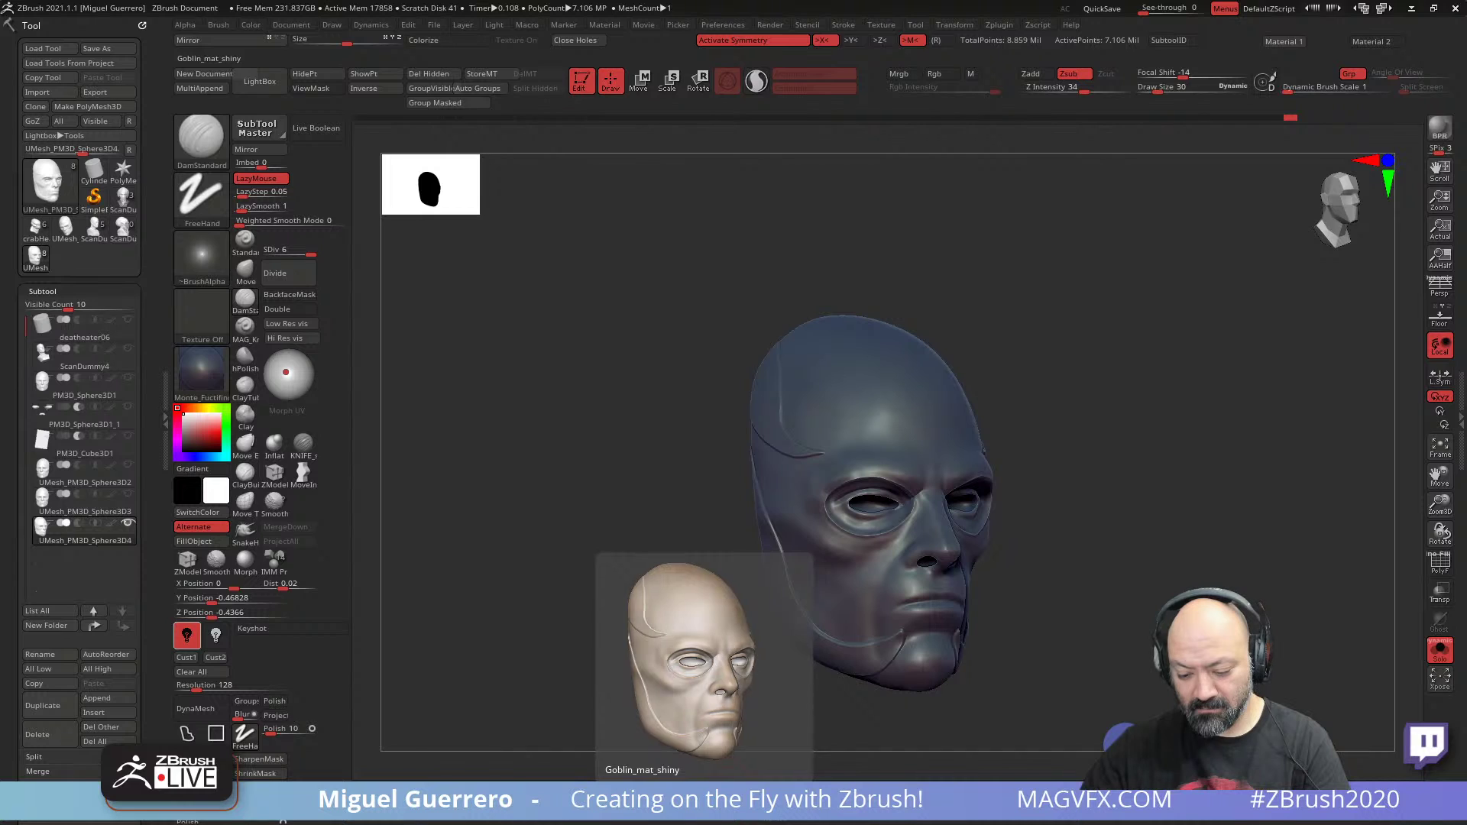
{"action": "mouse_move", "coordinate": [589, 616]}
{"action": "left_mouse_down", "text": "shift"}
{"action": "mouse_move", "coordinate": [630, 688]}
{"action": "mouse_move", "coordinate": [610, 634]}
{"action": "left_mouse_up", "text": "shift"}
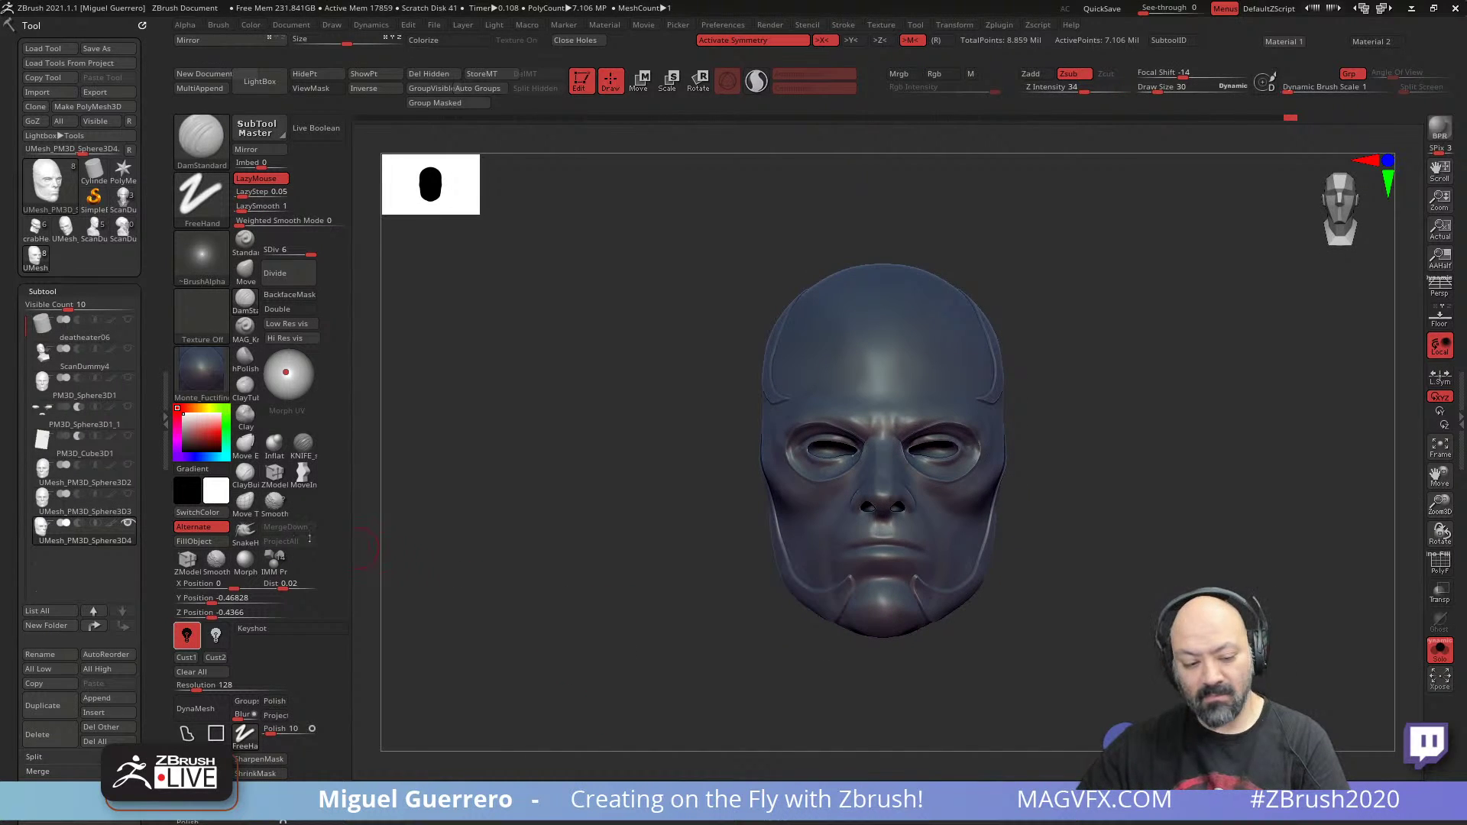
{"action": "left_click", "coordinate": [183, 430]}
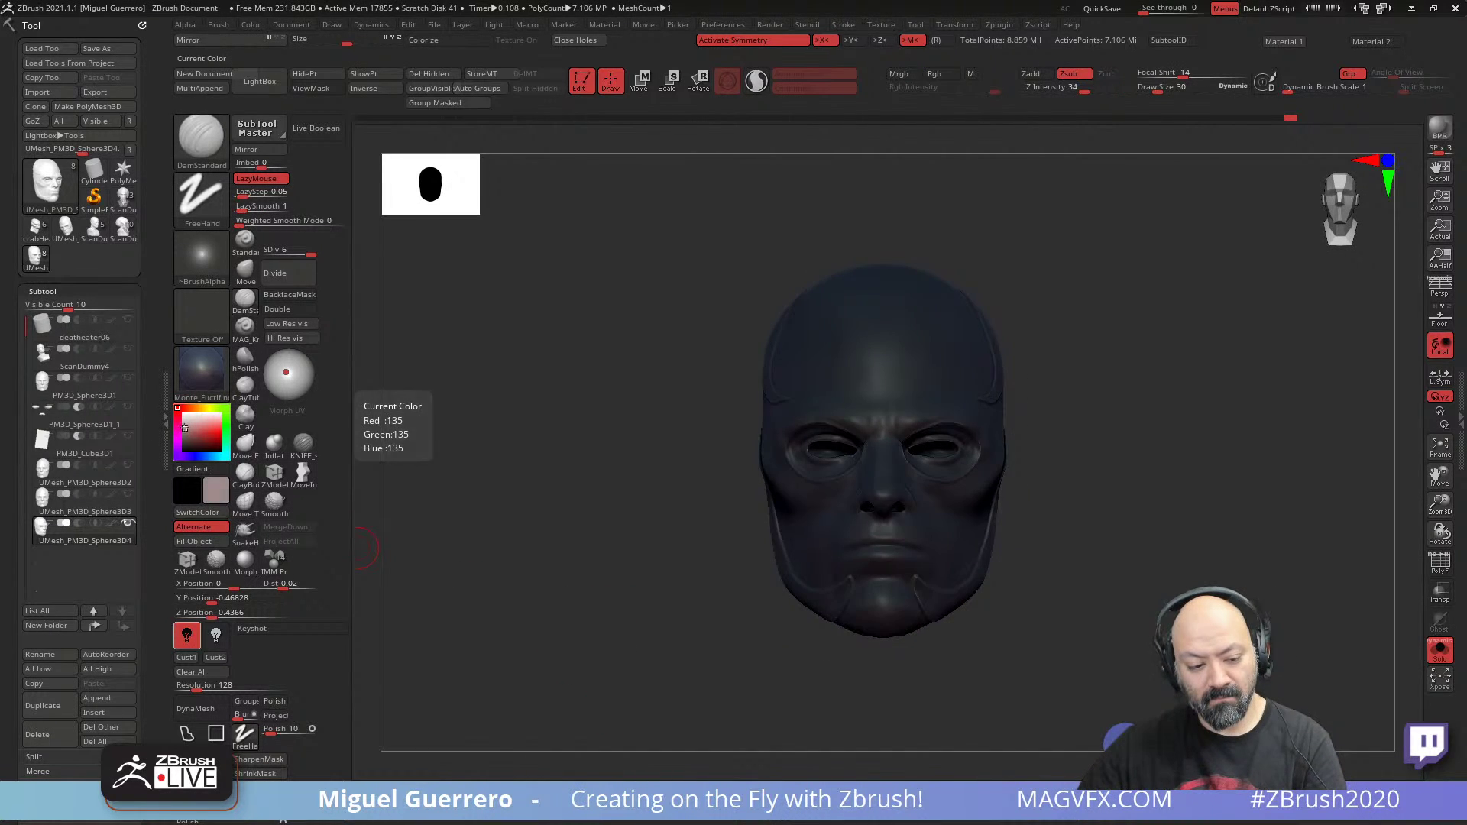
{"action": "left_click", "coordinate": [188, 421]}
{"action": "left_click", "coordinate": [183, 413]}
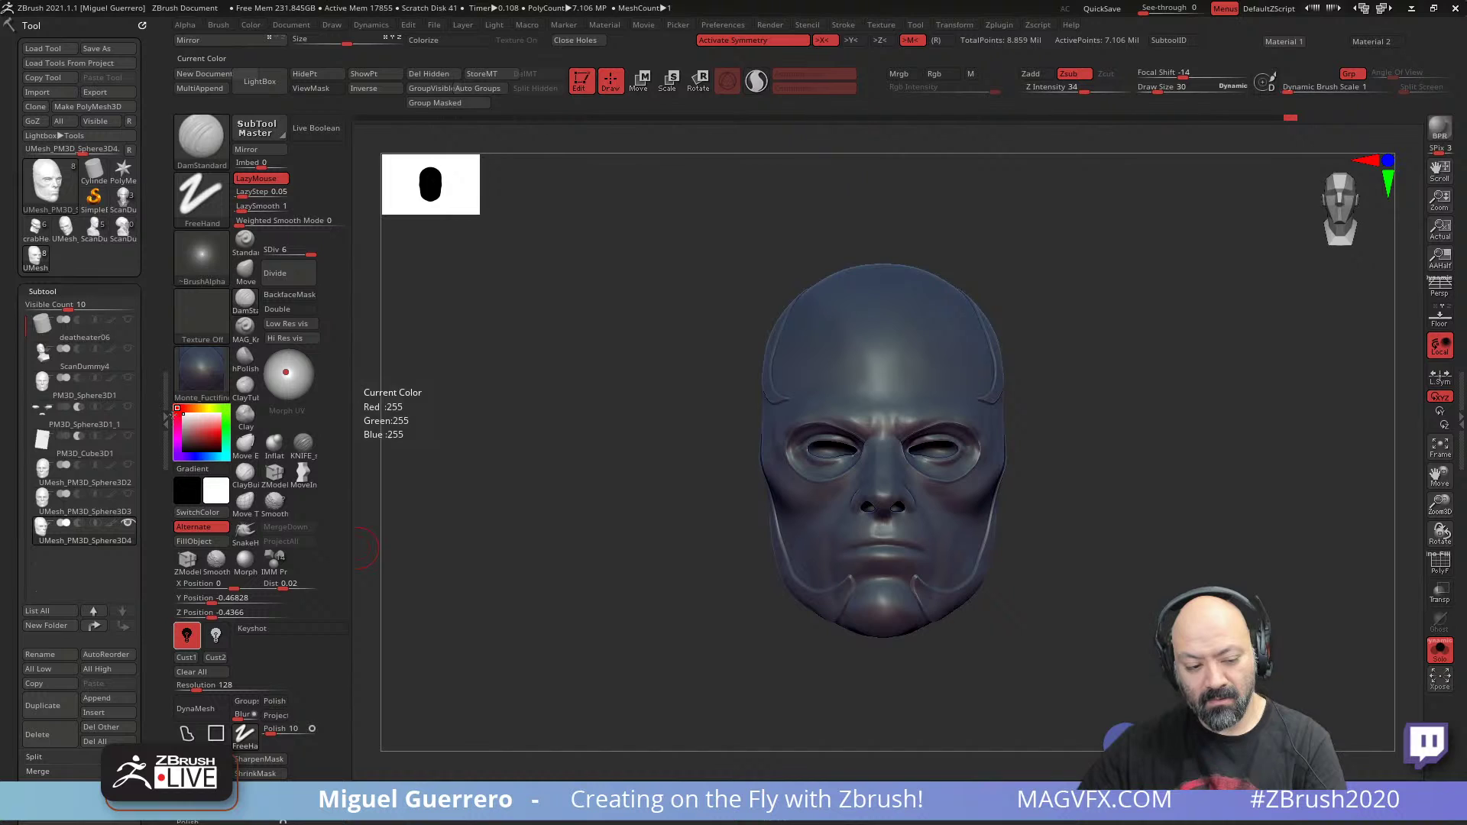
- Undo the raised temple panel and its mask on the head
{"action": "left_click_drag", "start_coordinate": [576, 593], "coordinate": [513, 653]}
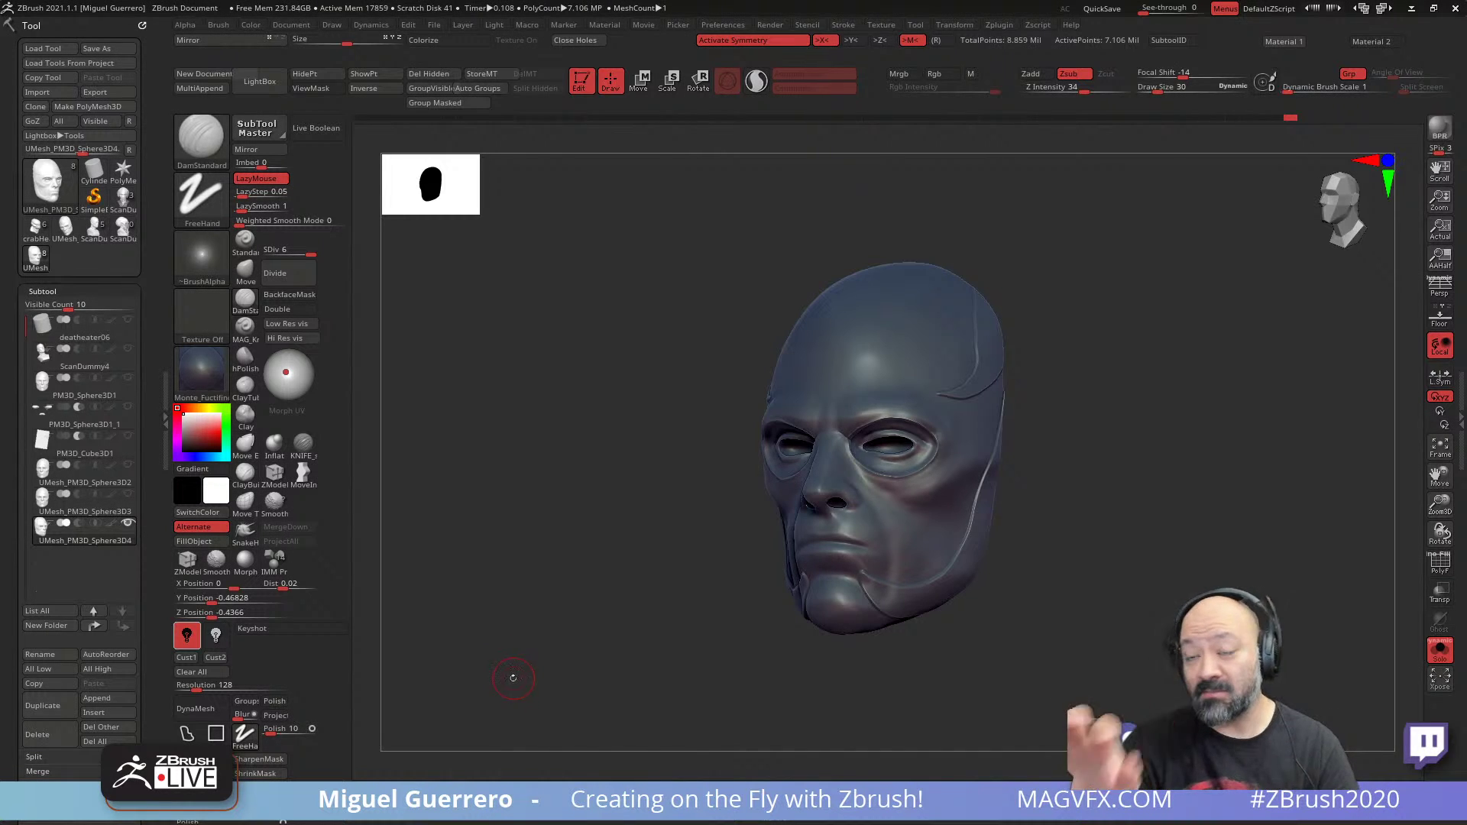
{"action": "key", "text": "ctrl"}
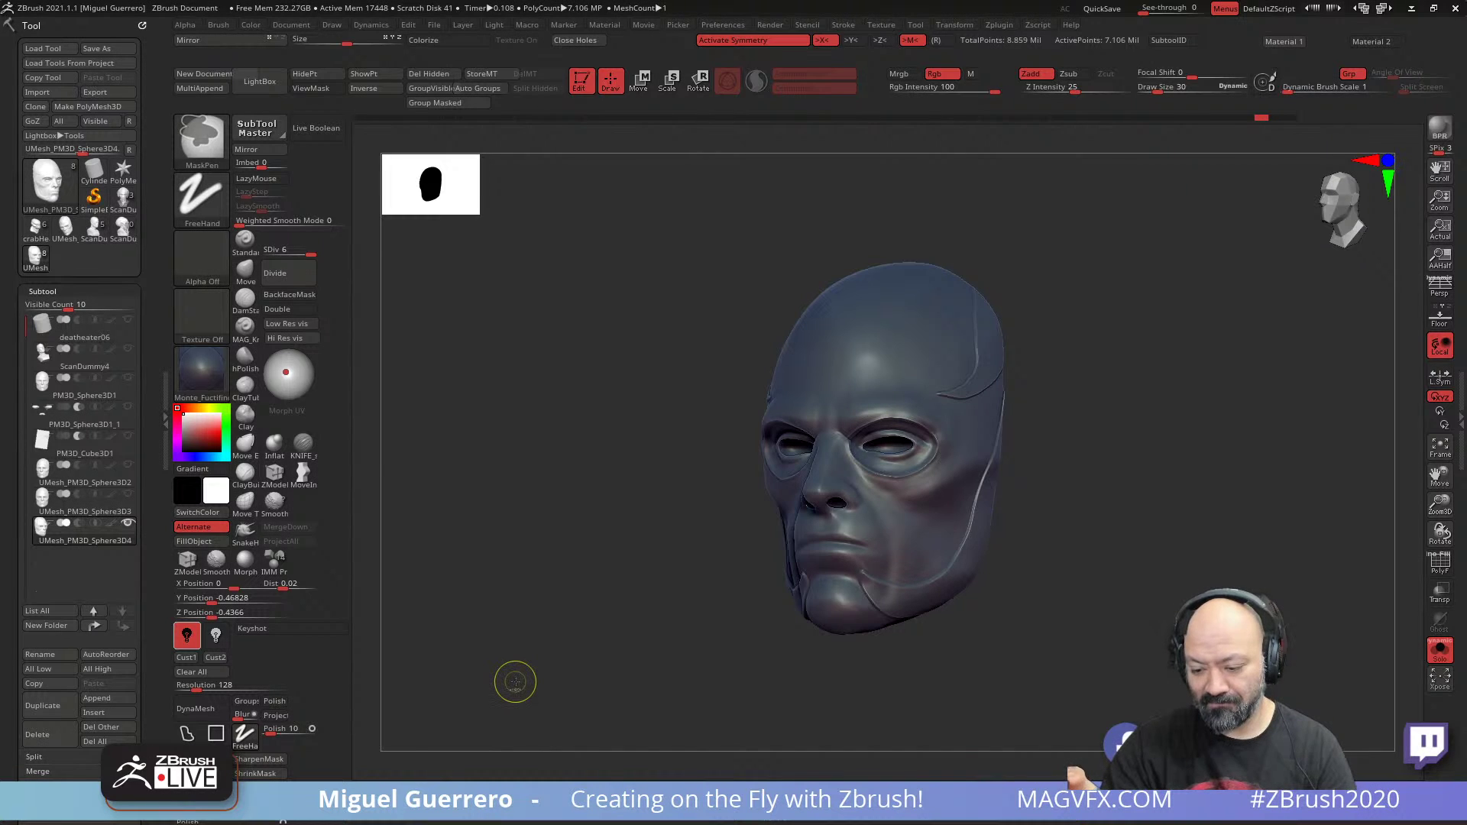
{"action": "left_click", "coordinate": [515, 682], "text": "ctrl"}
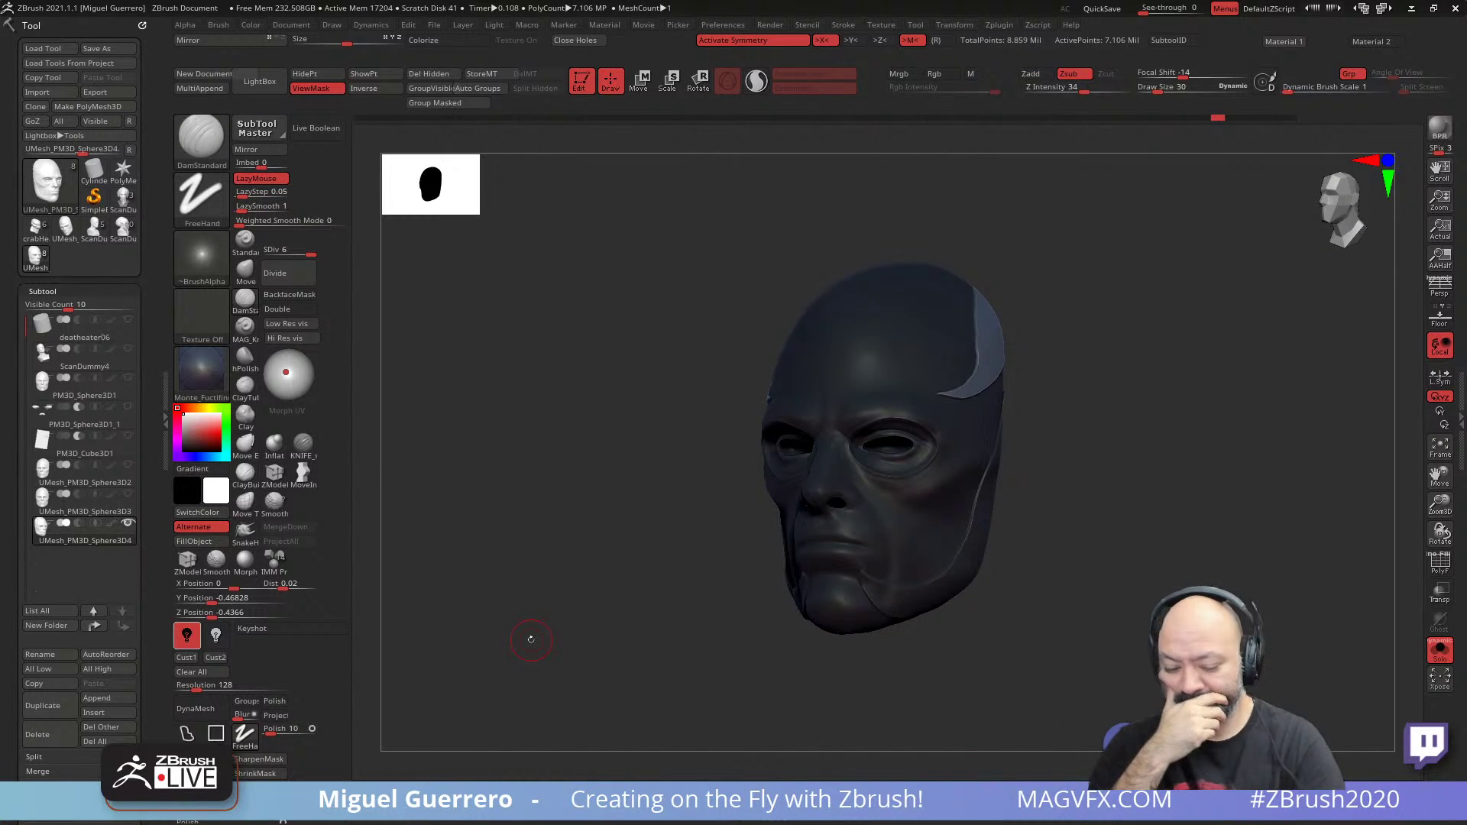
{"action": "key", "text": "ctrl"}
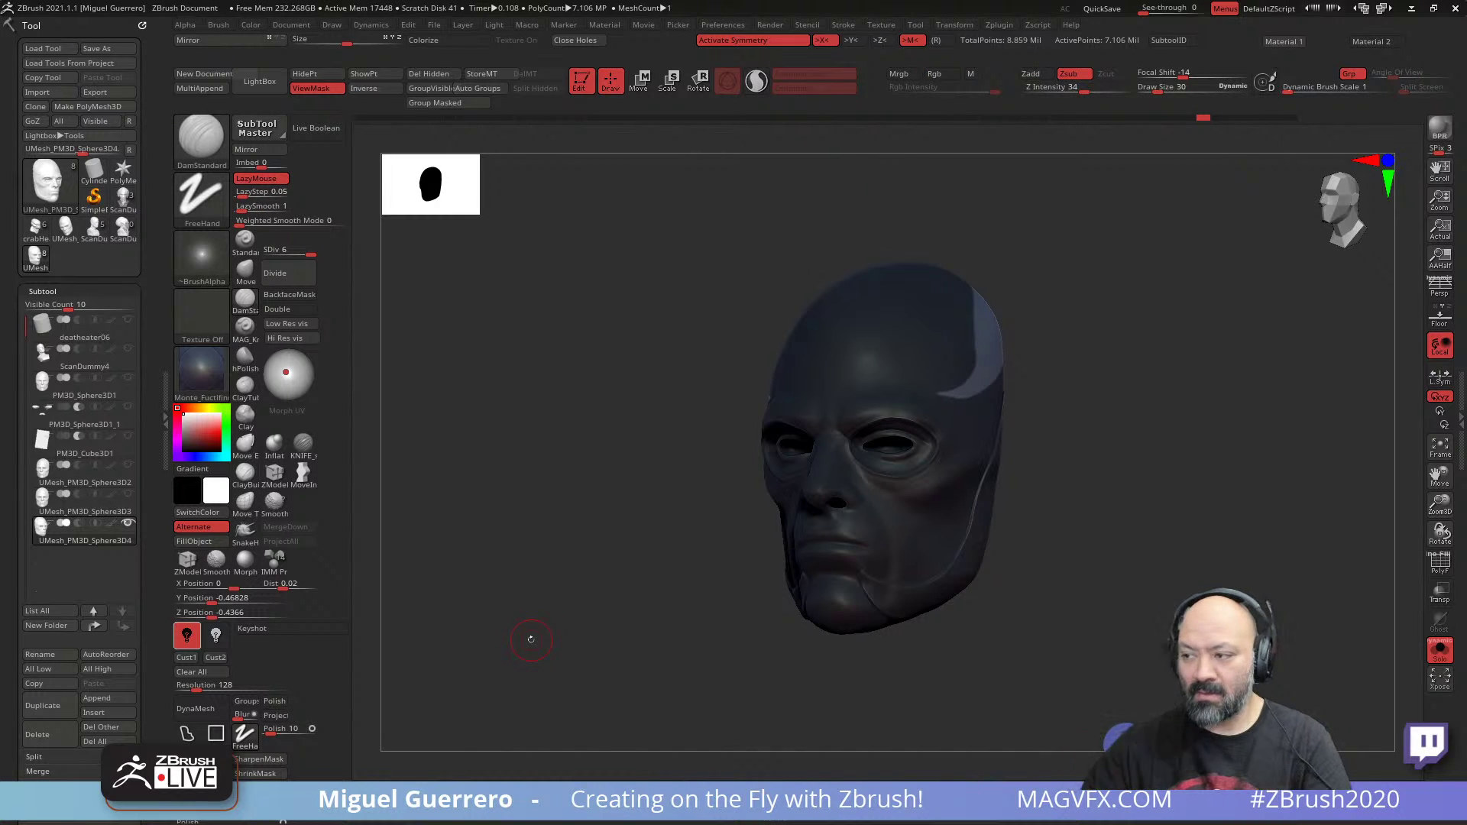
{"action": "key", "text": "ctrl+h"}
- Set the masking stroke to Lasso and undo the rectangular test mask at the upper back edge of the head
{"action": "mouse_move", "coordinate": [540, 543]}
{"action": "left_mouse_down"}
{"action": "mouse_move", "coordinate": [569, 525]}
{"action": "mouse_move", "coordinate": [622, 419]}
{"action": "left_mouse_up"}
{"action": "key", "text": "ctrl"}
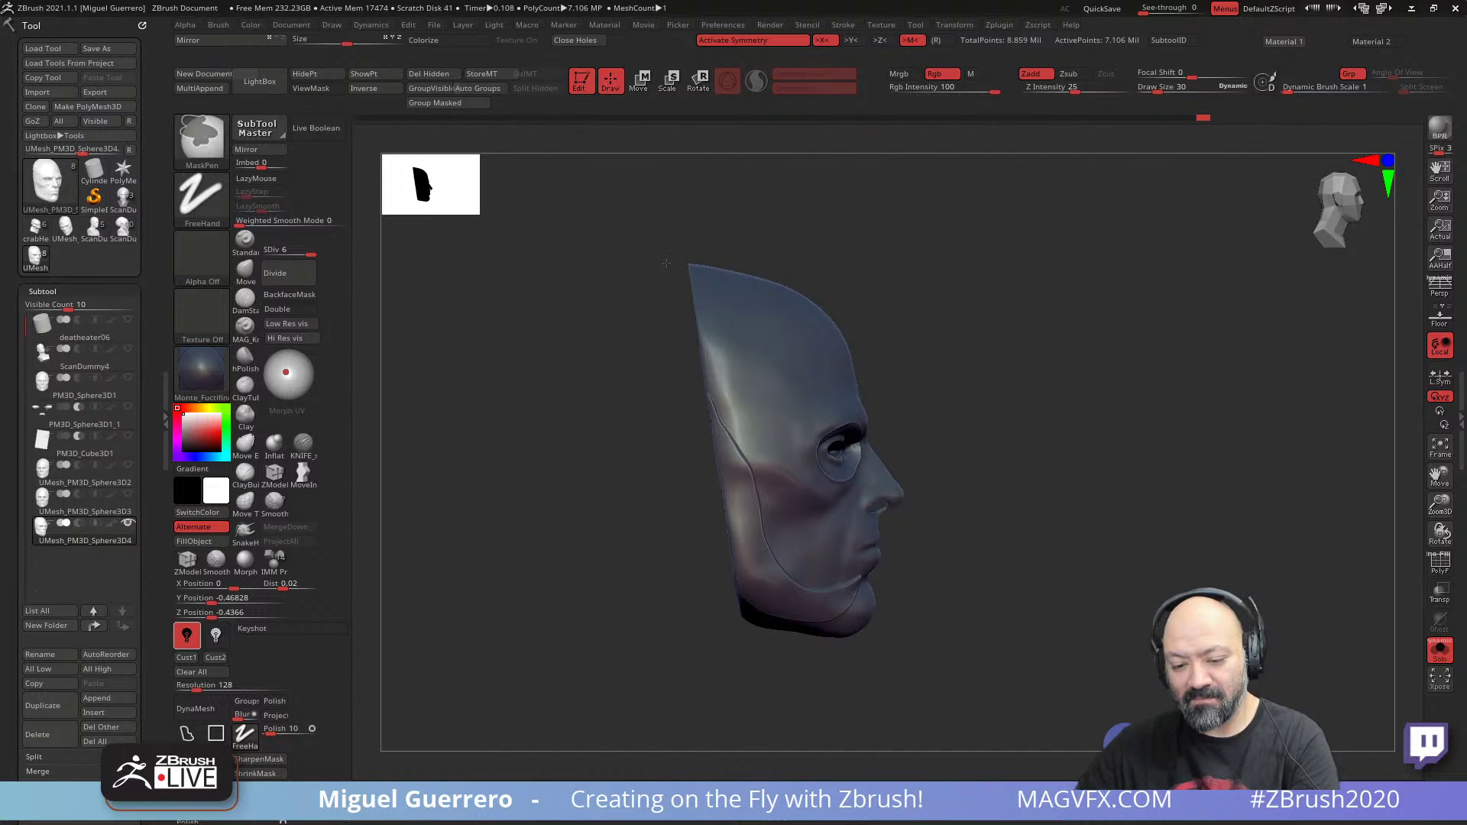
{"action": "left_click_drag", "start_coordinate": [688, 273], "coordinate": [736, 298], "text": "ctrl"}
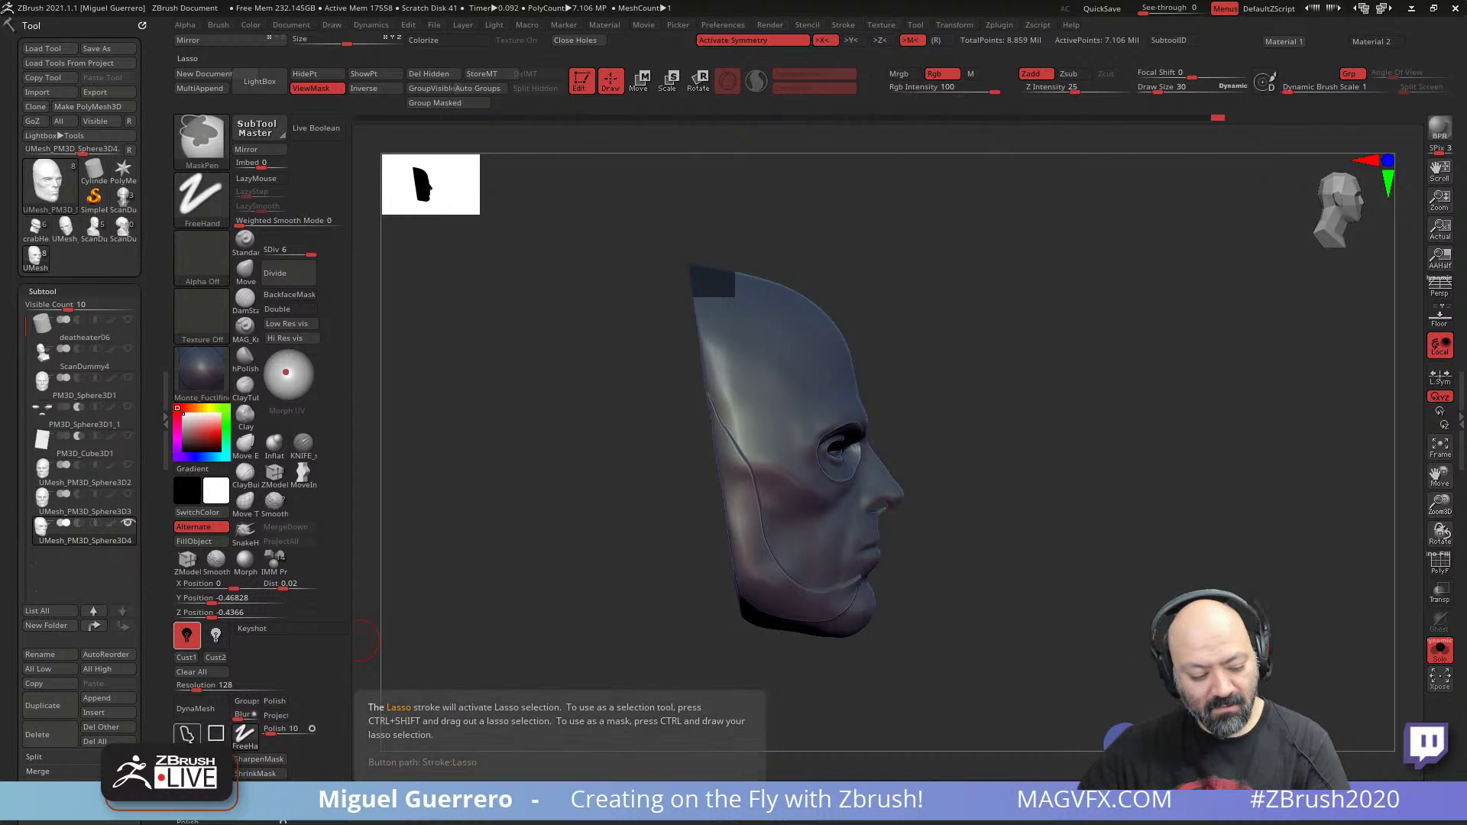
{"action": "left_click", "coordinate": [187, 733], "text": "ctrl"}
{"action": "key", "text": "ctrl+z"}
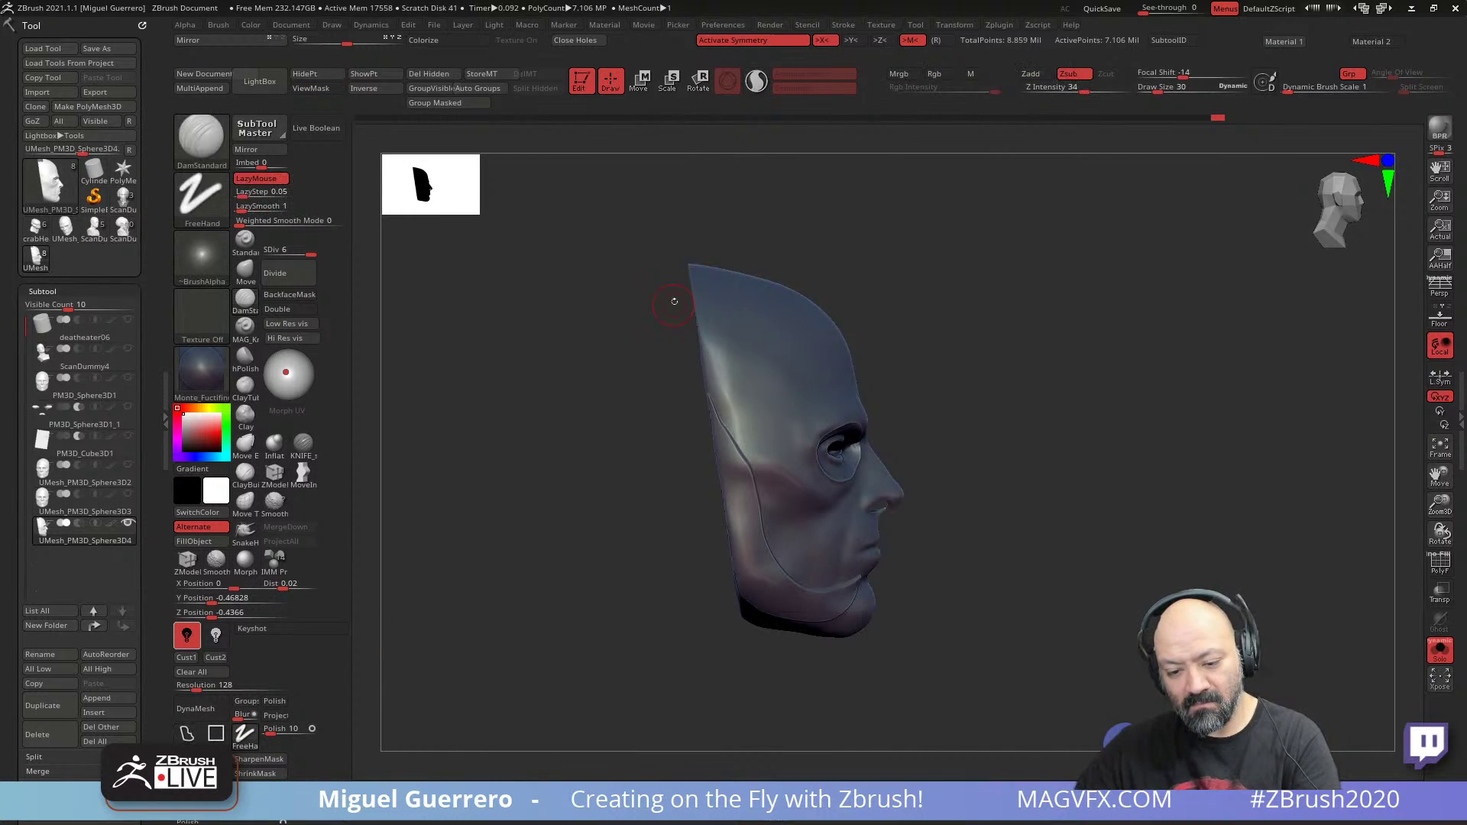
- Lasso-mask a curved, pointed wedge from the upper back edge of the head toward the temple, and invert the mask
{"action": "mouse_move", "coordinate": [722, 289]}
{"action": "left_mouse_down", "text": "ctrl"}
{"action": "mouse_move", "coordinate": [807, 401]}
{"action": "mouse_move", "coordinate": [680, 263]}
{"action": "mouse_move", "coordinate": [549, 358]}
{"action": "mouse_move", "coordinate": [567, 338]}
{"action": "mouse_move", "coordinate": [547, 343]}
{"action": "mouse_move", "coordinate": [626, 351]}
{"action": "mouse_move", "coordinate": [655, 318]}
{"action": "mouse_move", "coordinate": [612, 406]}
{"action": "mouse_move", "coordinate": [642, 446]}
{"action": "mouse_move", "coordinate": [593, 406]}
{"action": "left_mouse_up", "text": "ctrl"}
{"action": "key", "text": "ctrl+h"}
{"action": "key", "text": "ctrl"}
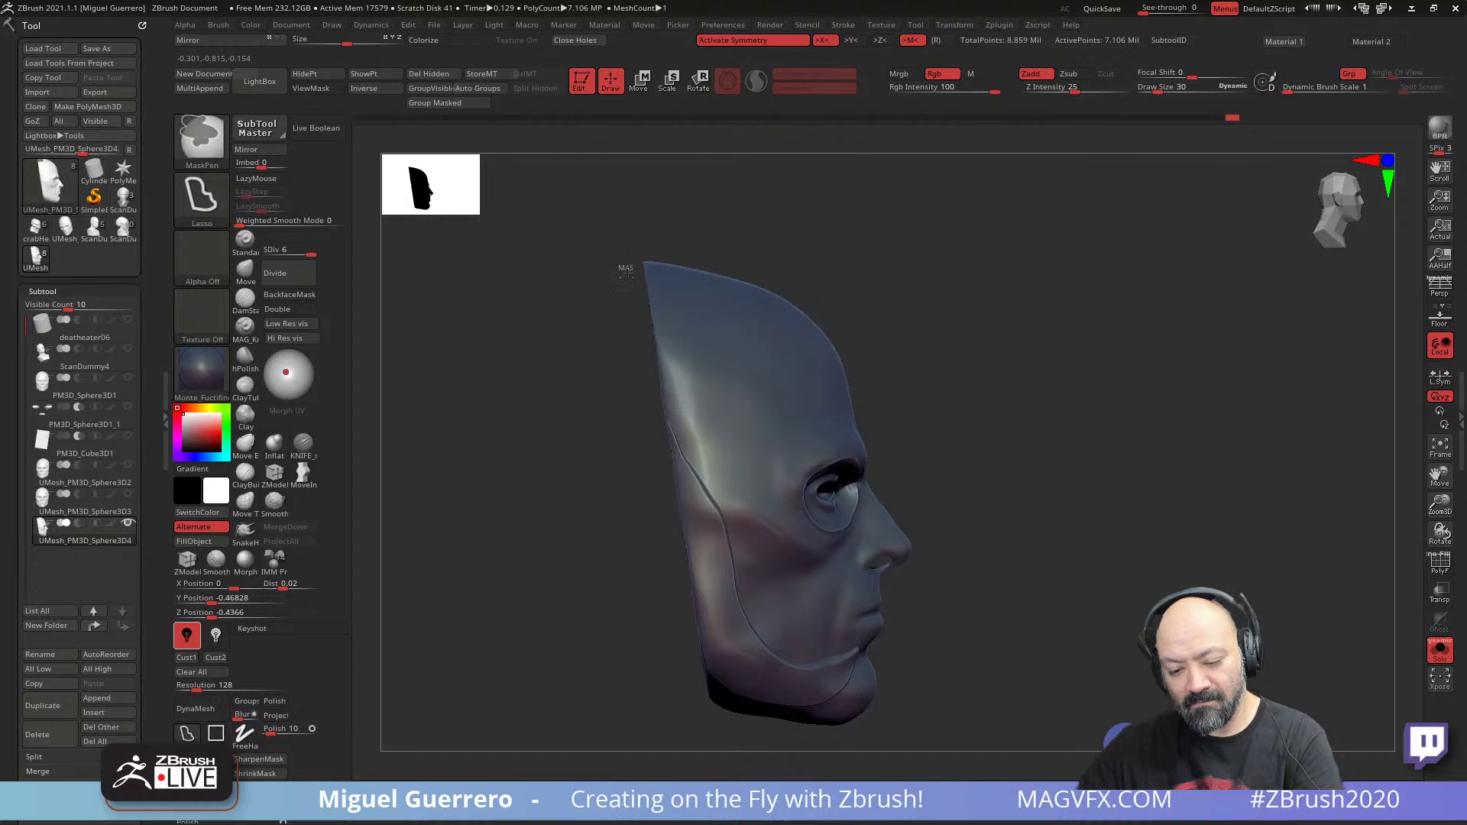
{"action": "mouse_move", "coordinate": [738, 331]}
{"action": "left_mouse_down", "text": "ctrl"}
{"action": "mouse_move", "coordinate": [780, 385]}
{"action": "mouse_move", "coordinate": [623, 330]}
{"action": "mouse_move", "coordinate": [616, 284]}
{"action": "left_mouse_up", "text": "ctrl"}
{"action": "mouse_move", "coordinate": [573, 359]}
{"action": "left_mouse_down", "text": "shift"}
{"action": "mouse_move", "coordinate": [544, 391]}
{"action": "mouse_move", "coordinate": [596, 392]}
{"action": "left_mouse_up", "text": "shift"}
{"action": "key", "text": "ctrl"}
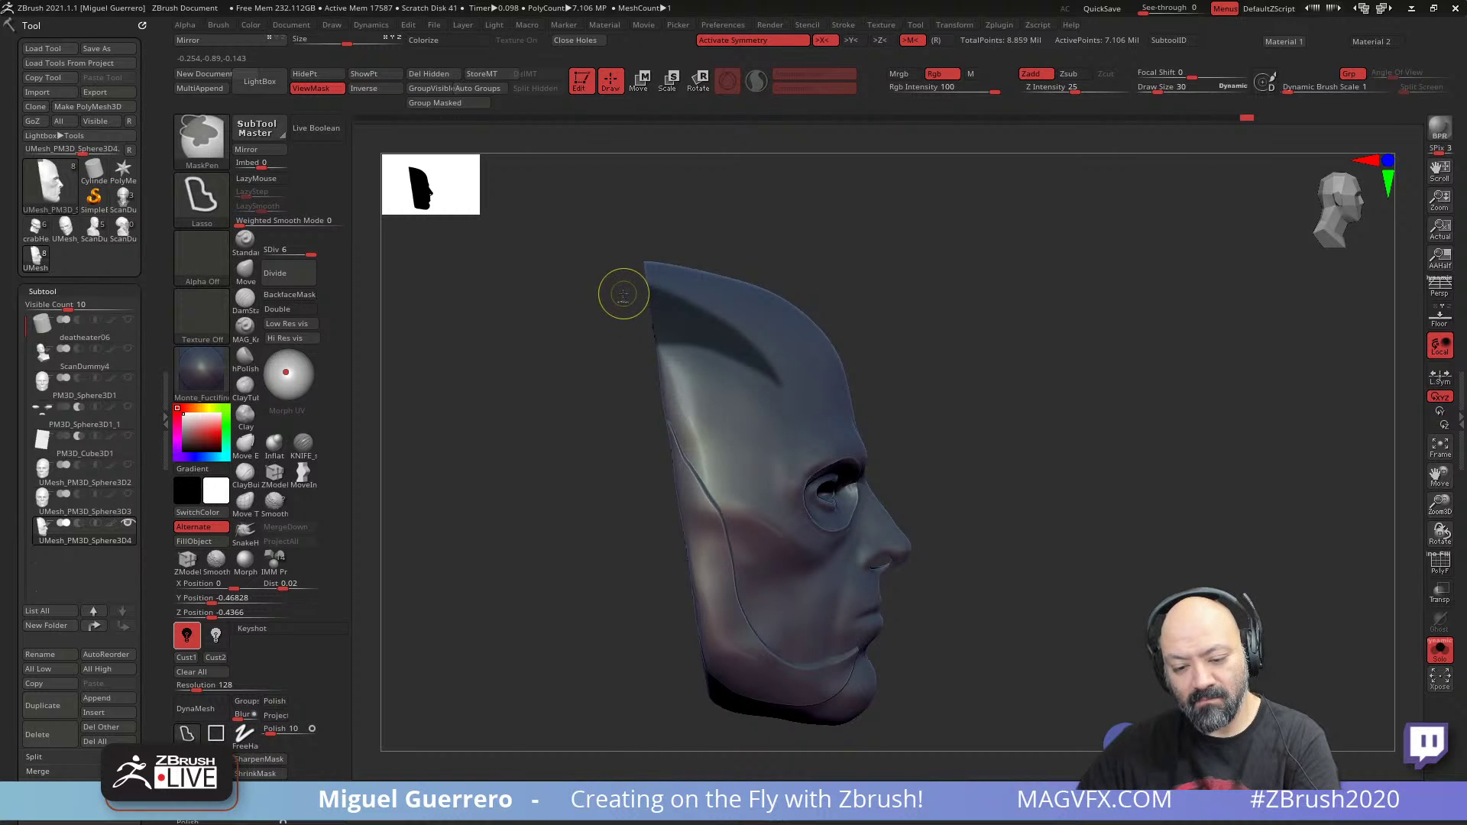
{"action": "left_click_drag", "start_coordinate": [624, 294], "coordinate": [540, 369]}
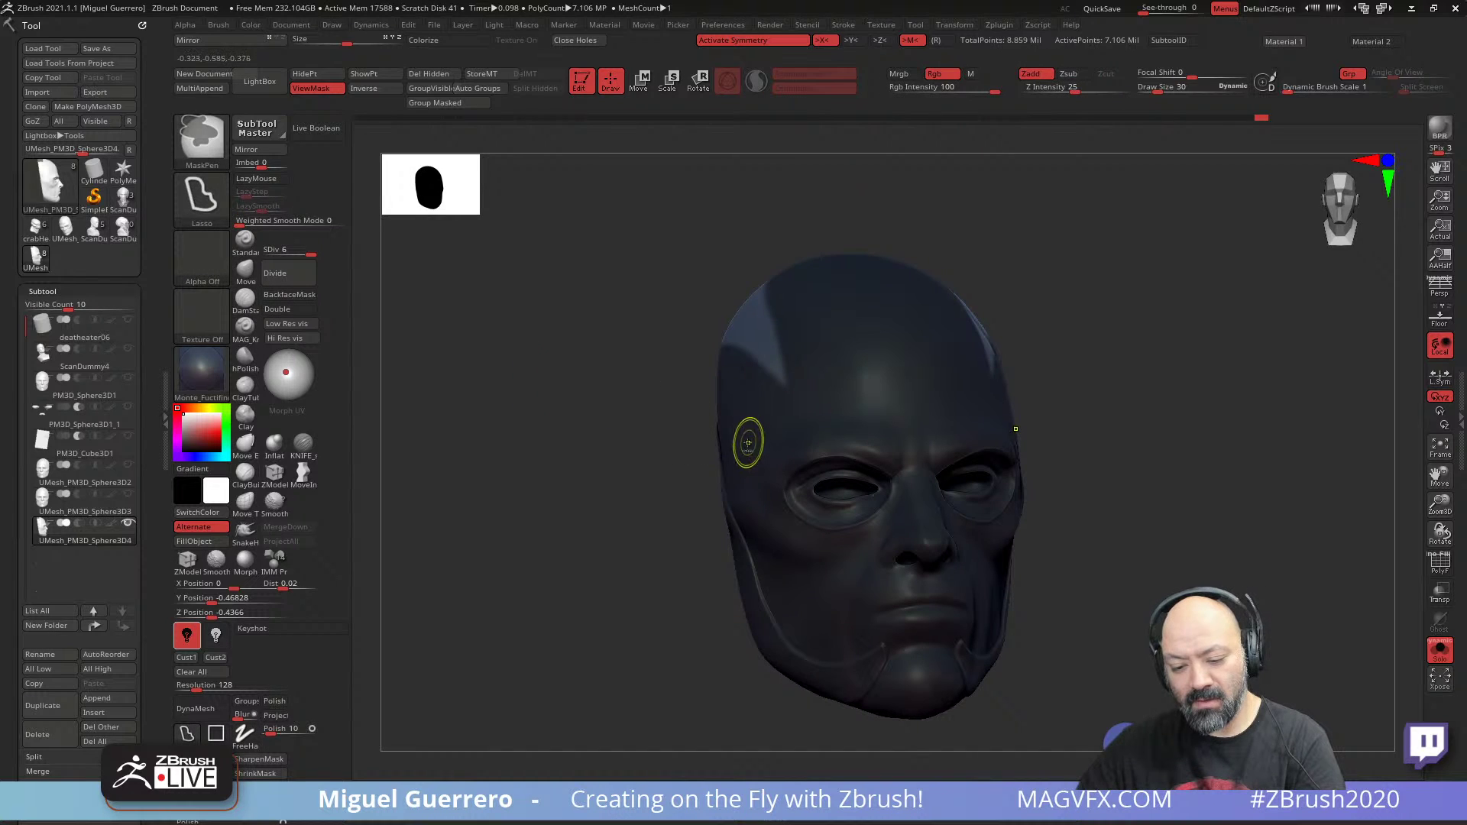
{"action": "mouse_move", "coordinate": [704, 439]}
{"action": "left_mouse_down", "text": "shift"}
{"action": "mouse_move", "coordinate": [521, 491]}
{"action": "mouse_move", "coordinate": [547, 491]}
{"action": "left_mouse_up", "text": "shift"}
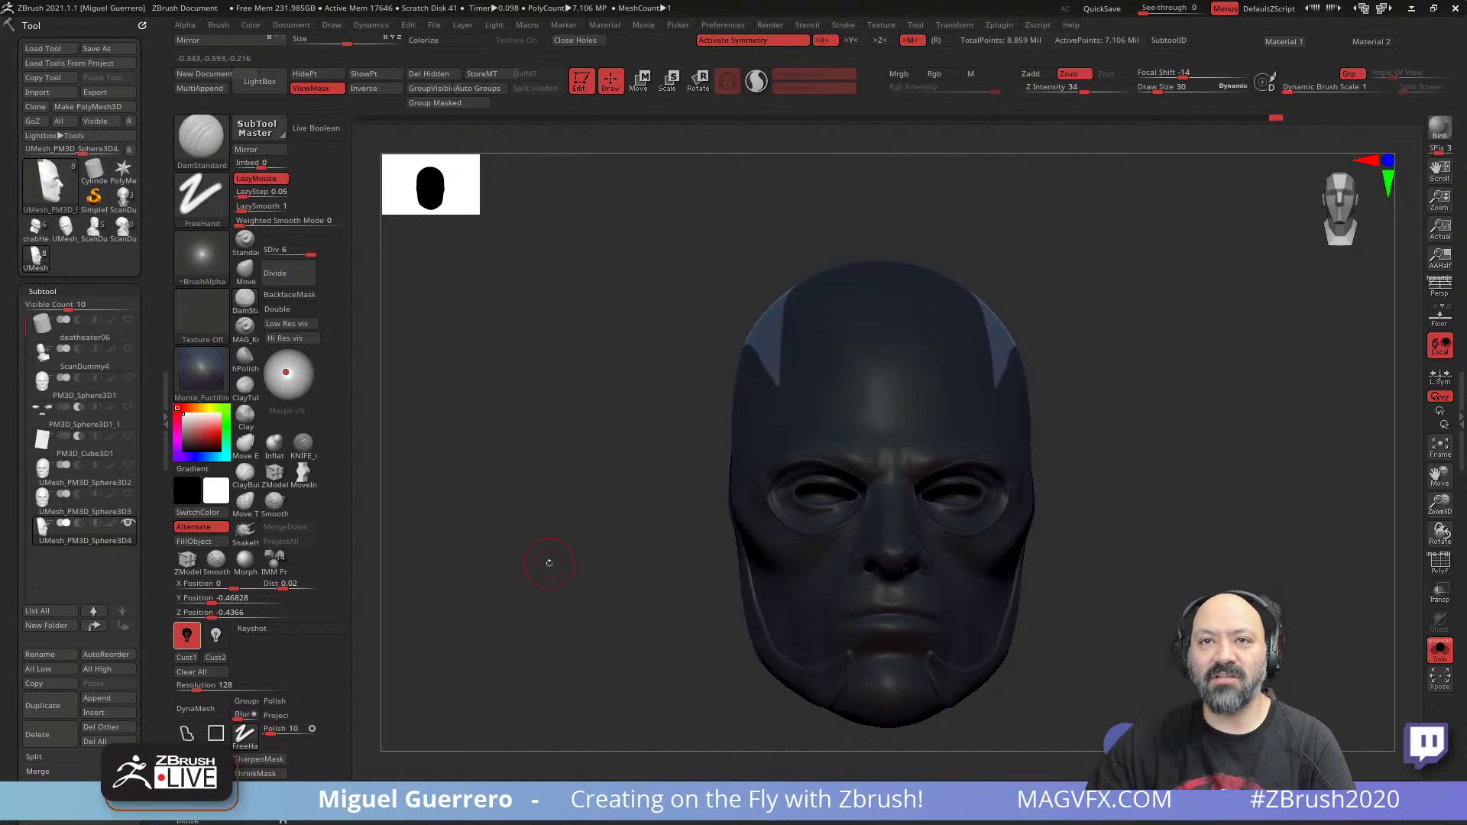
- Nudge the unmasked temple panels slightly along their surface with the transform gizmo
{"action": "left_click", "coordinate": [640, 81]}
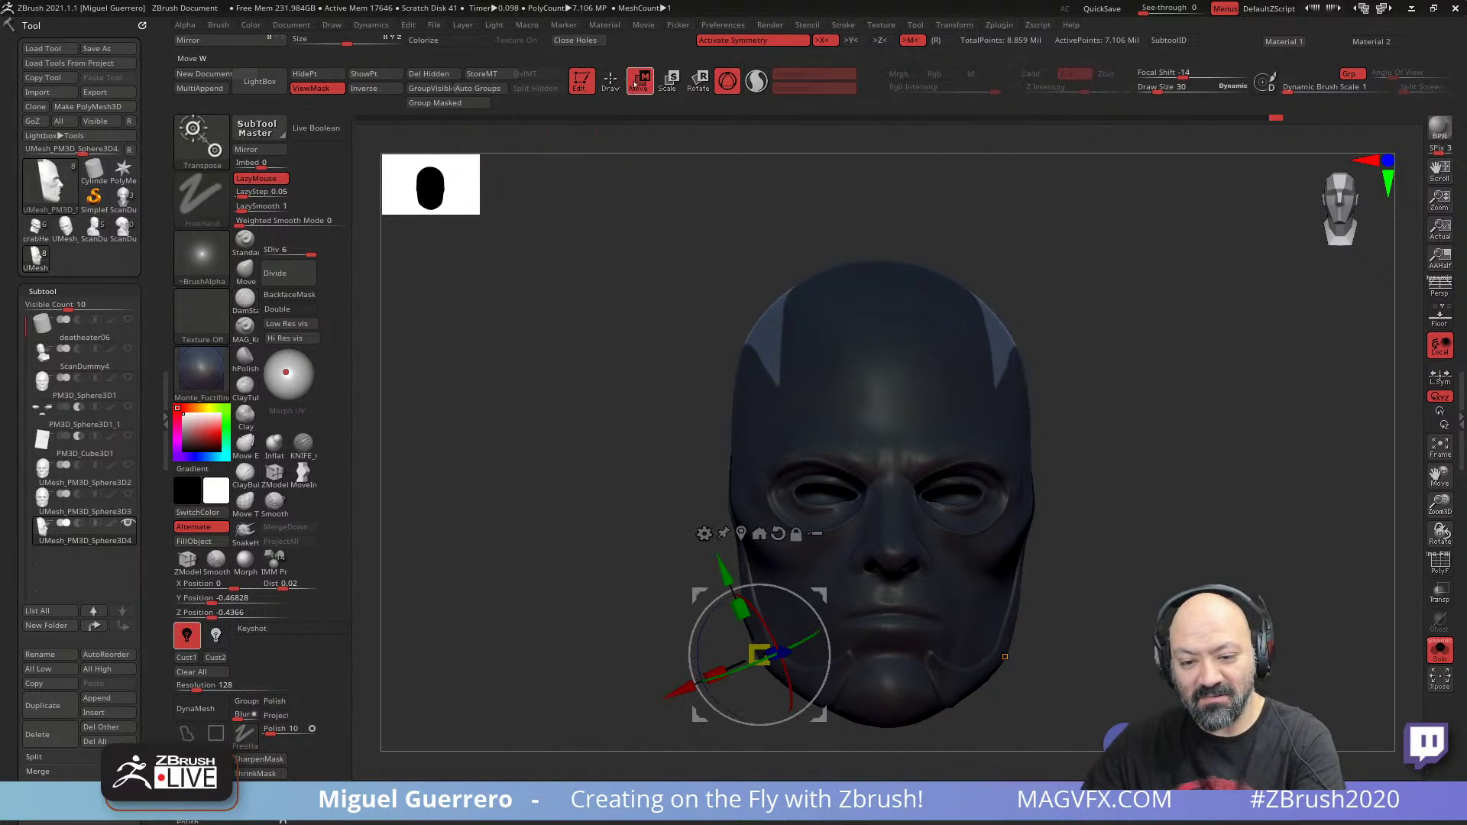
{"action": "left_click", "coordinate": [754, 331], "text": "alt"}
{"action": "left_click_drag", "start_coordinate": [677, 283], "coordinate": [679, 276]}
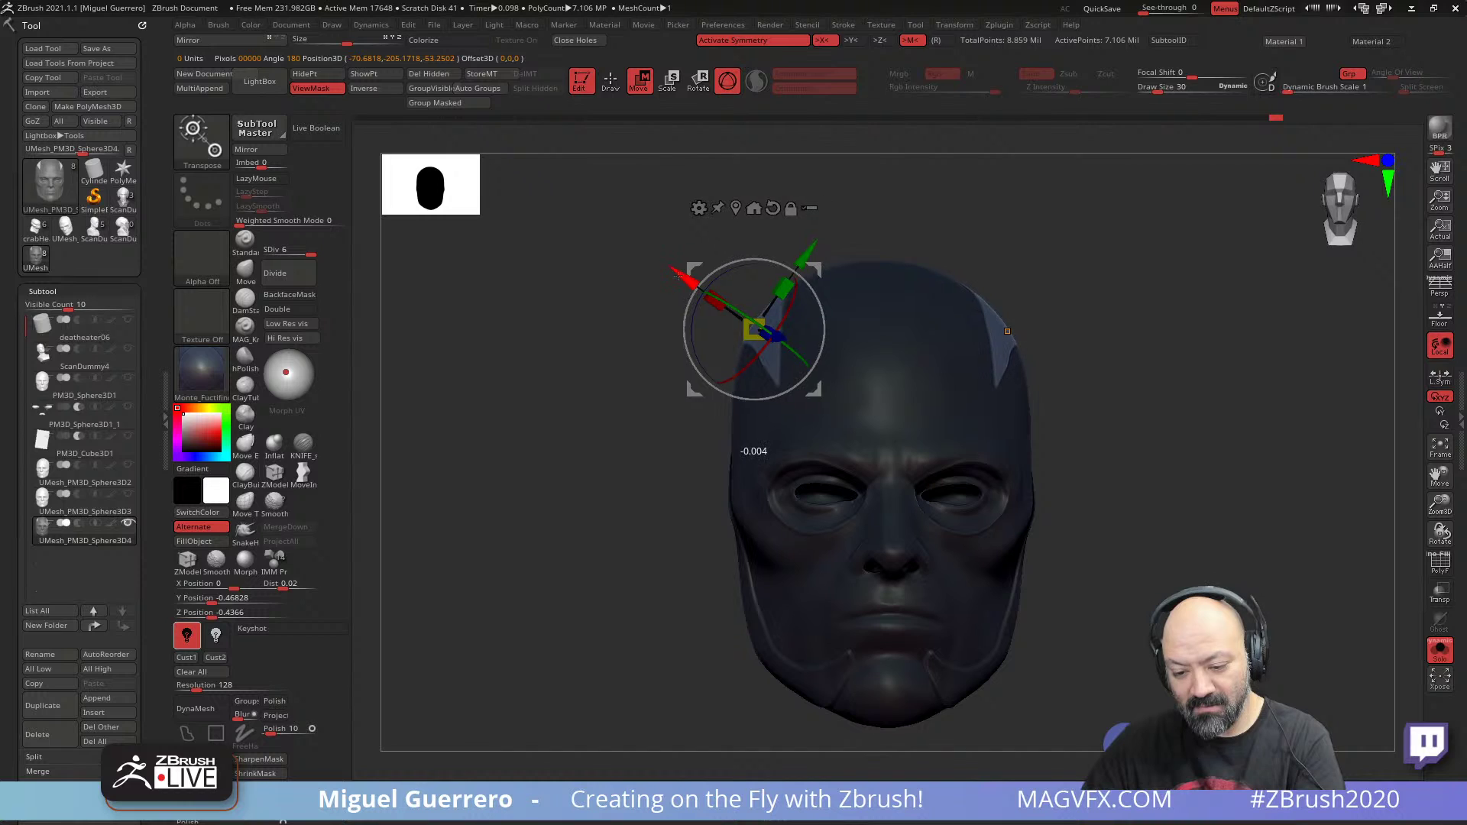
{"action": "key", "text": "q"}
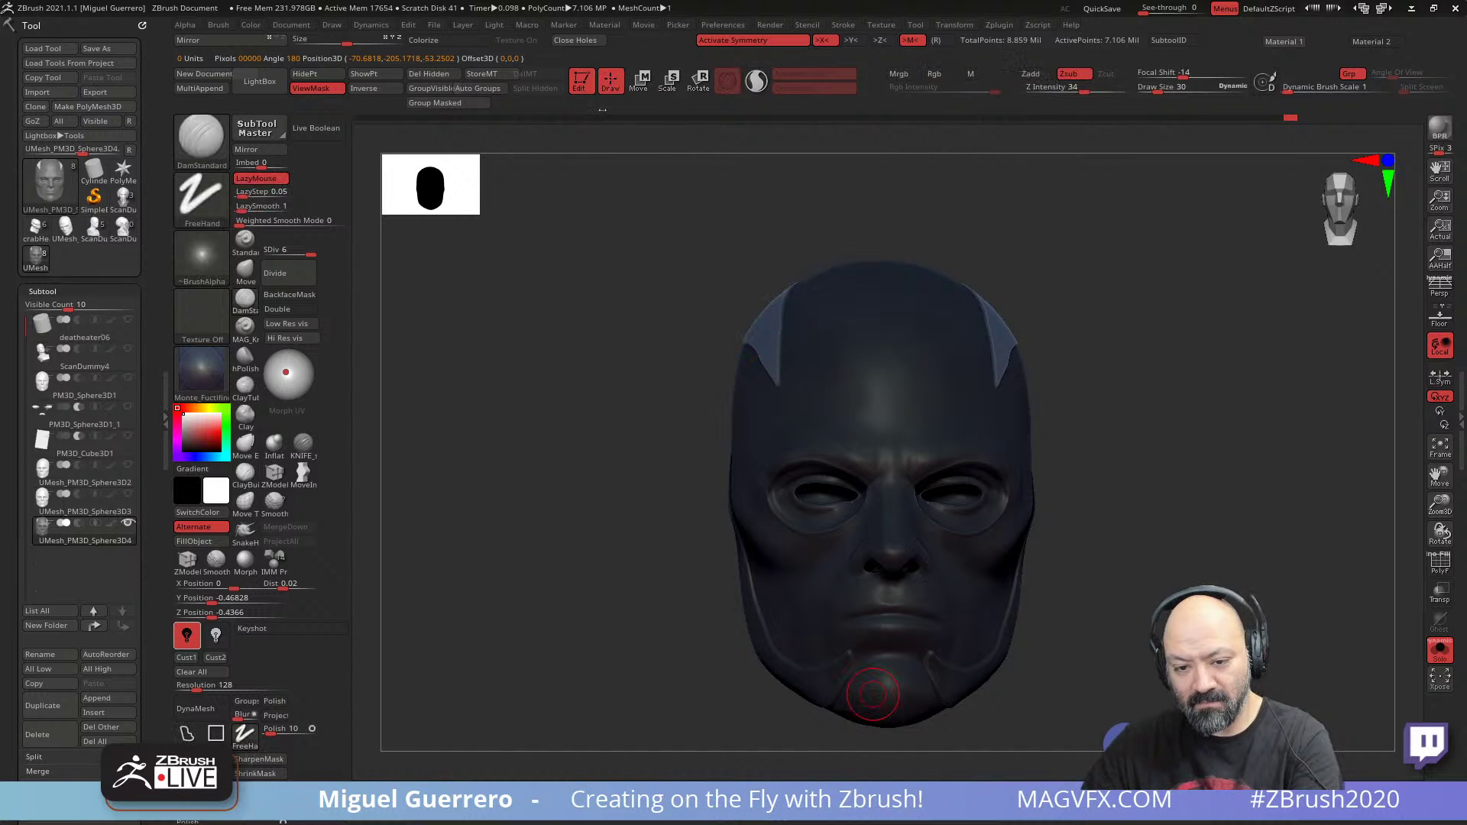
- Clear the masking from the face and frame the whole mask from the front
{"action": "mouse_move", "coordinate": [531, 331]}
{"action": "left_mouse_down"}
{"action": "mouse_move", "coordinate": [645, 347]}
{"action": "mouse_move", "coordinate": [721, 337]}
{"action": "mouse_move", "coordinate": [688, 338]}
{"action": "mouse_move", "coordinate": [835, 384]}
{"action": "left_mouse_up"}
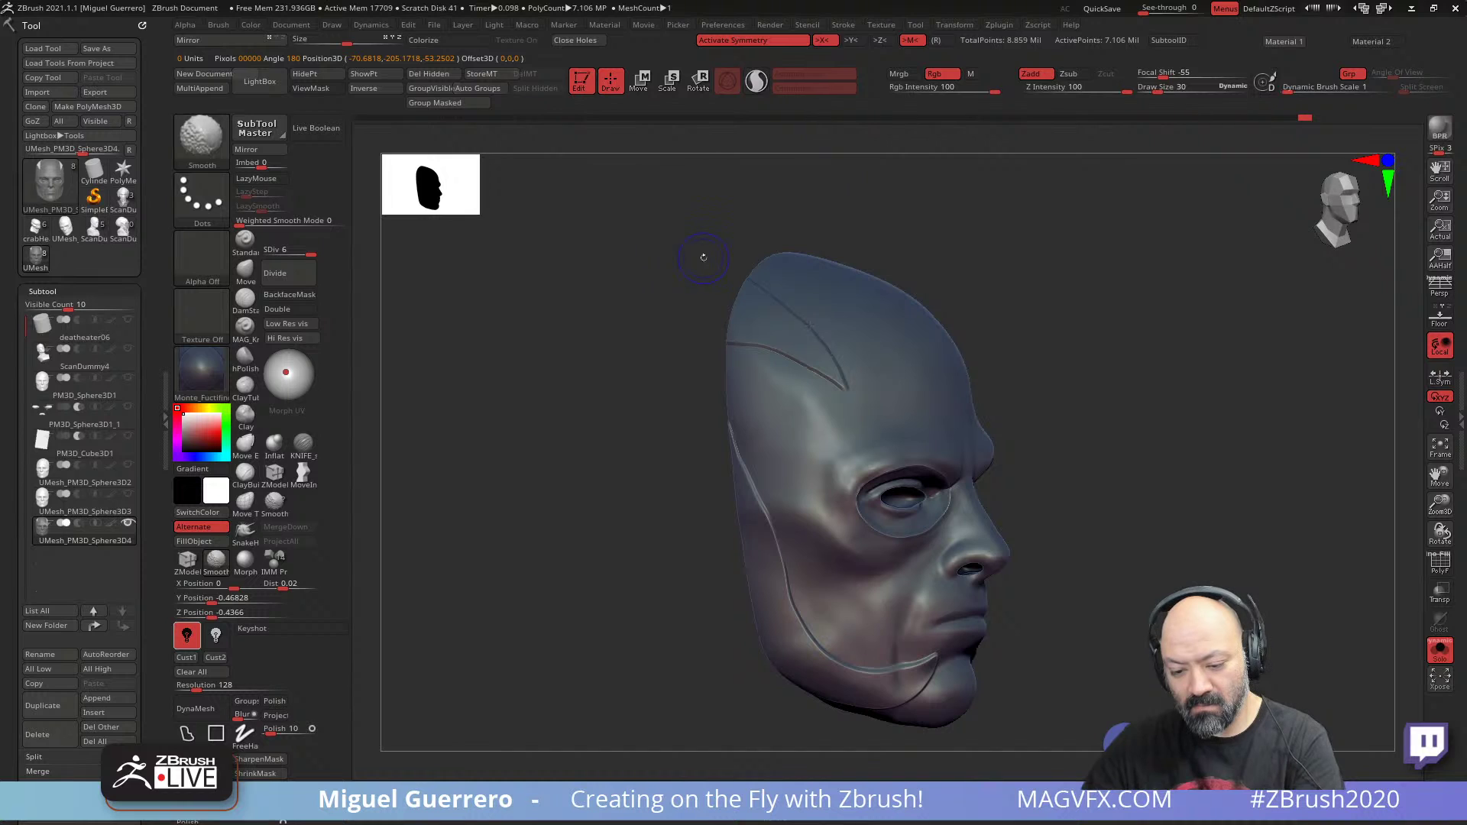
{"action": "mouse_move", "coordinate": [704, 257]}
{"action": "left_mouse_down", "text": "shift"}
{"action": "mouse_move", "coordinate": [603, 426]}
{"action": "mouse_move", "coordinate": [637, 609]}
{"action": "mouse_move", "coordinate": [596, 561]}
{"action": "left_mouse_up", "text": "shift"}
{"action": "right_click_drag", "start_coordinate": [605, 585], "coordinate": [620, 593], "text": "ctrl"}
{"action": "left_click_drag", "start_coordinate": [620, 592], "coordinate": [611, 590], "text": "alt"}
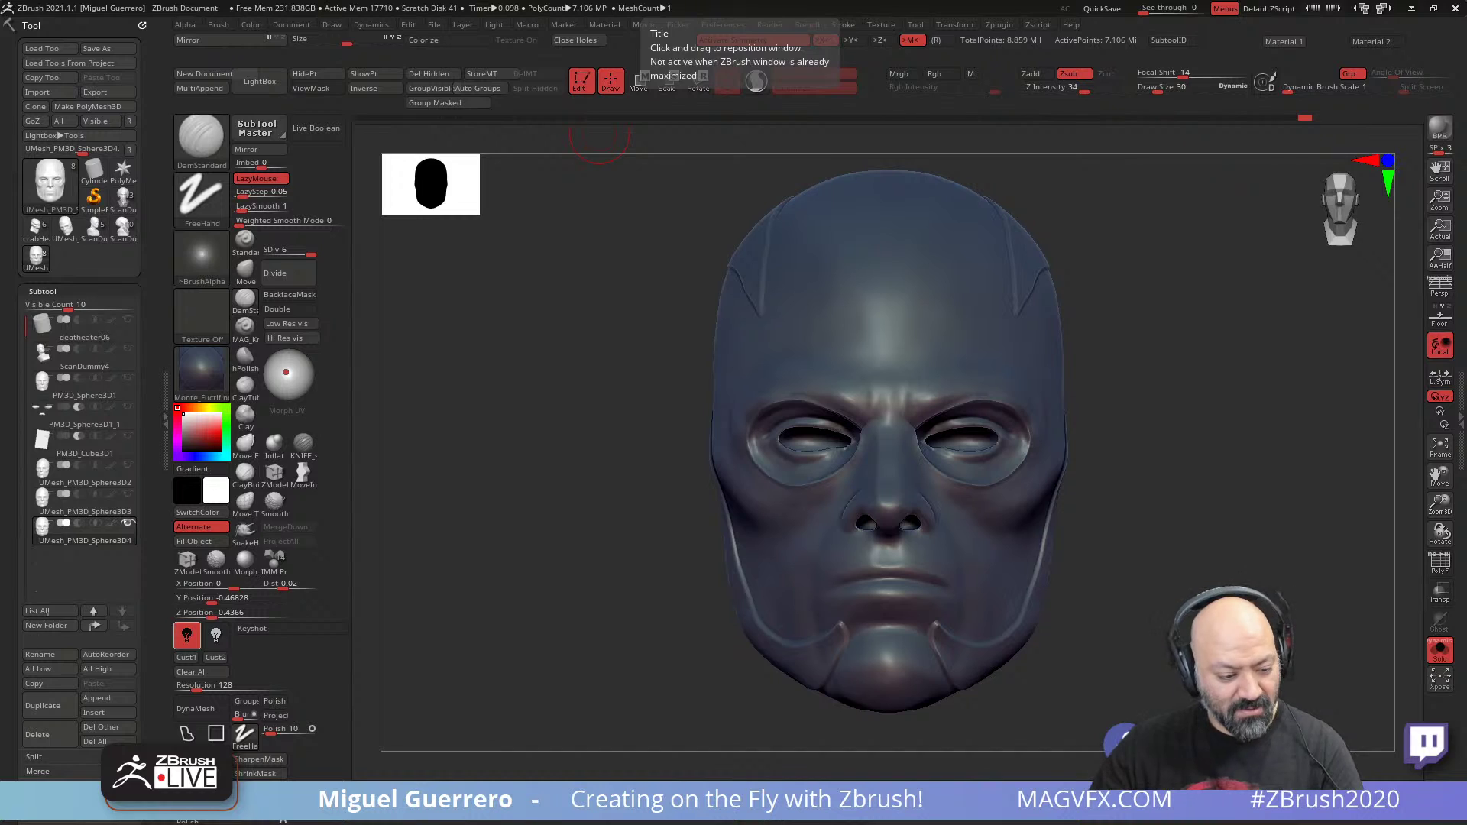
- Append a Sphere3D subtool, select it and scale it down to a small ball
{"action": "left_click", "coordinate": [86, 700]}
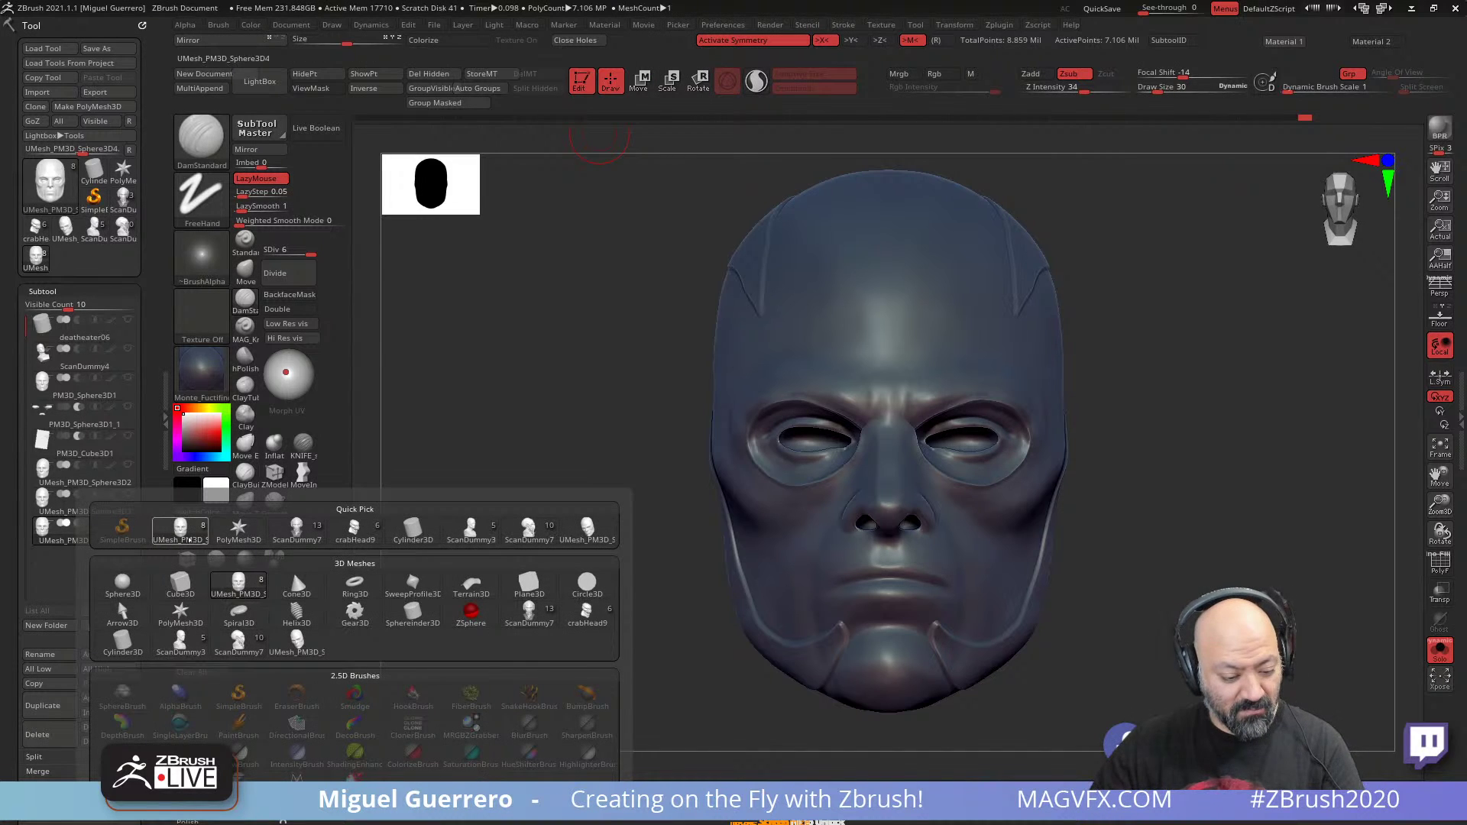
{"action": "left_click", "coordinate": [122, 586]}
{"action": "left_click", "coordinate": [84, 569]}
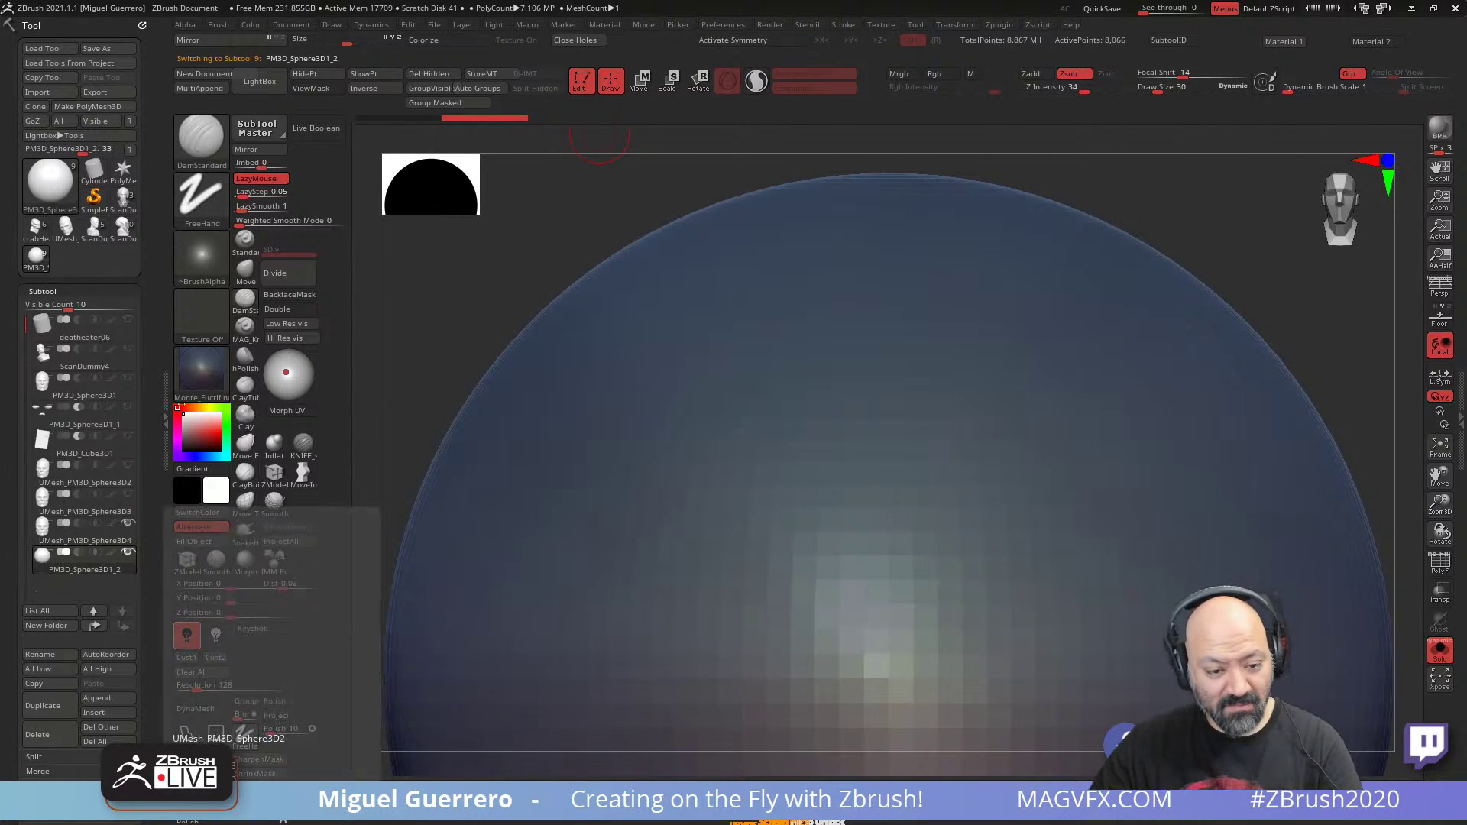
{"action": "key", "text": "w"}
{"action": "right_click_drag", "start_coordinate": [640, 287], "coordinate": [668, 492], "text": "ctrl"}
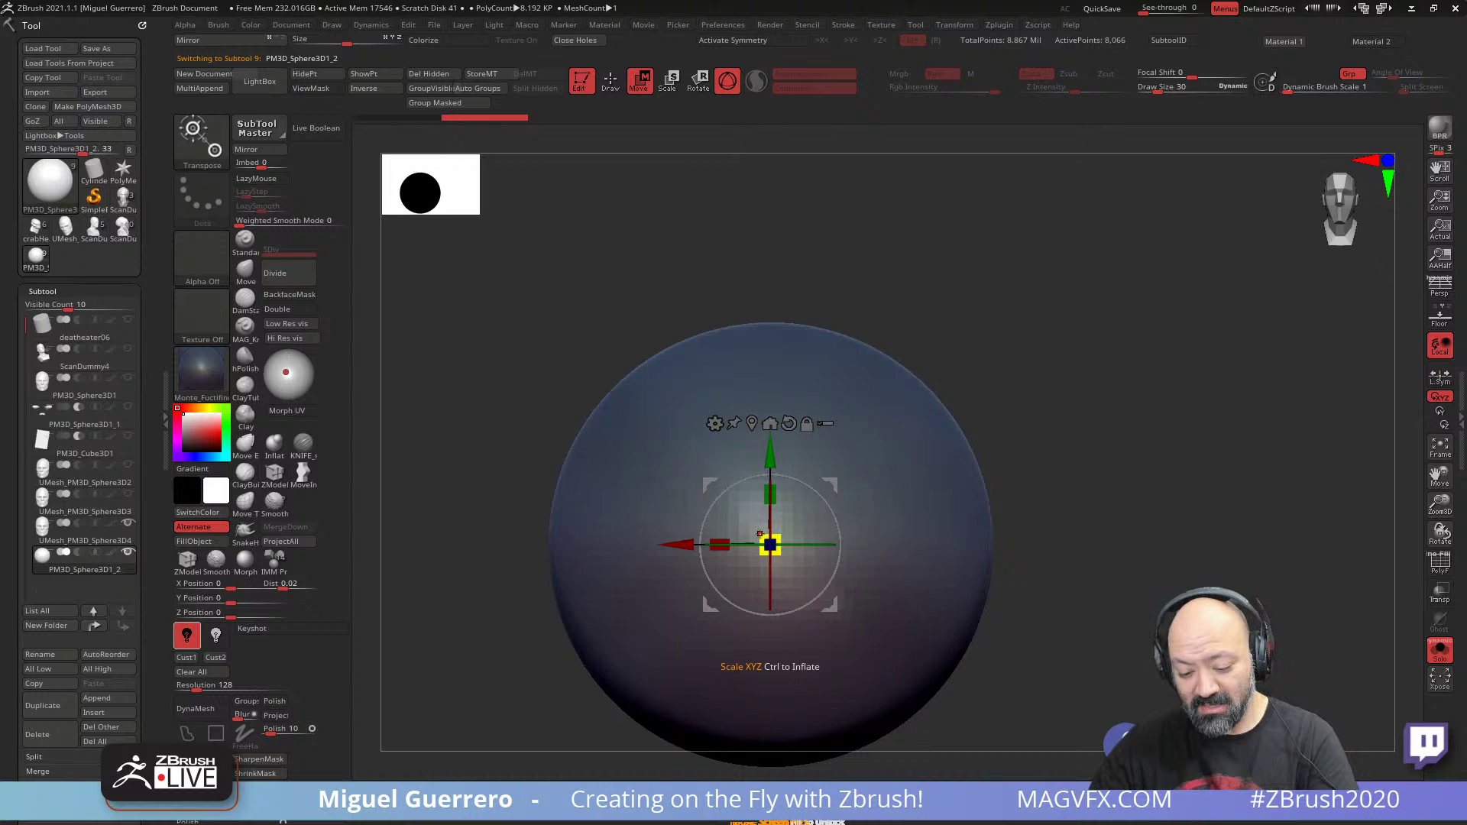
{"action": "left_click_drag", "start_coordinate": [770, 545], "coordinate": [889, 771]}
{"action": "right_click_drag", "start_coordinate": [608, 529], "coordinate": [527, 529], "text": "shift"}
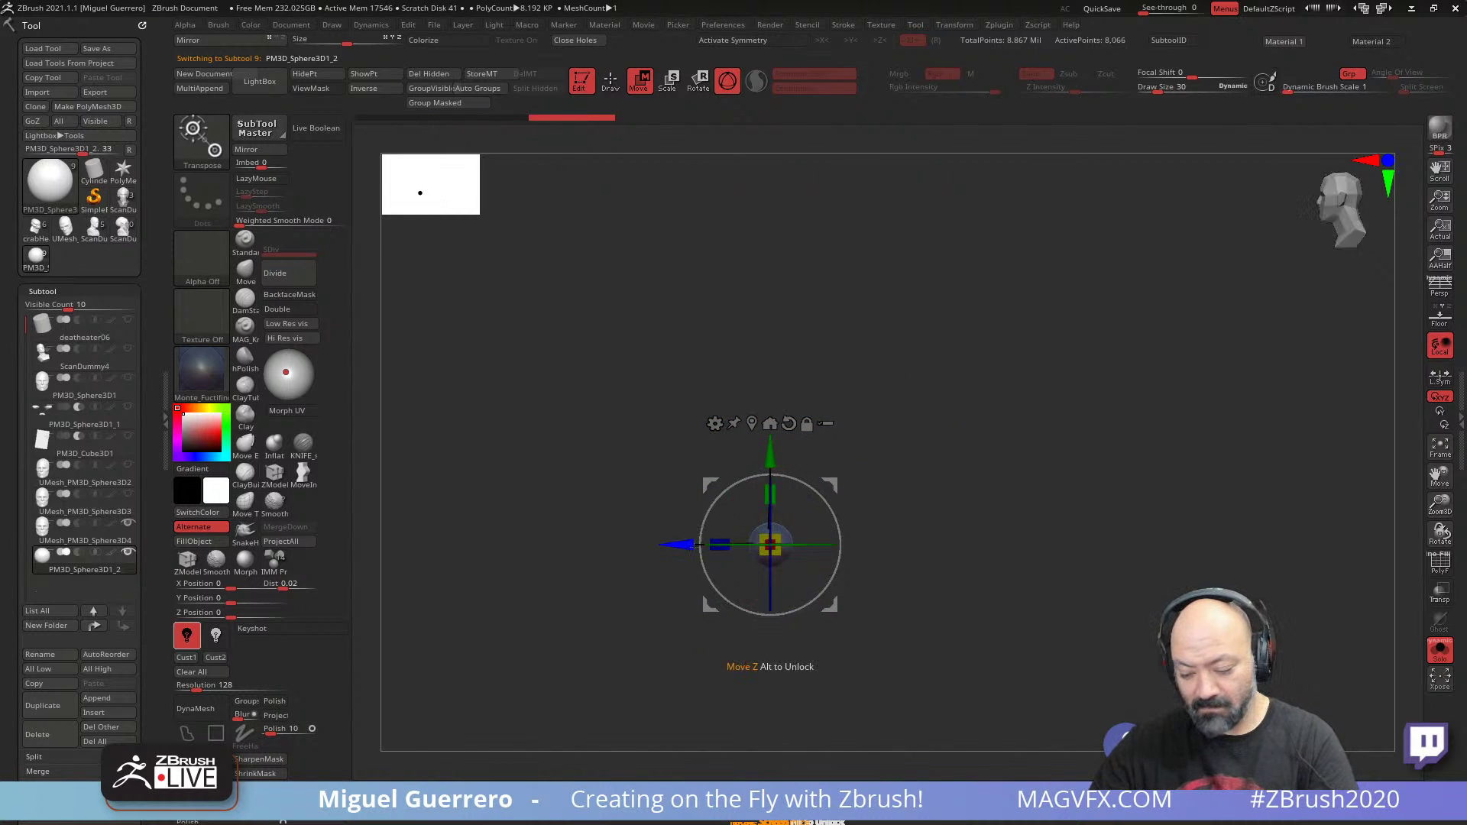
- Bring the mask back into view and position the ball at the mouth corner, at about X -0.062, Y -0.193, Z -0.651
{"action": "left_click", "coordinate": [1440, 650]}
{"action": "left_click_drag", "start_coordinate": [679, 544], "coordinate": [547, 545]}
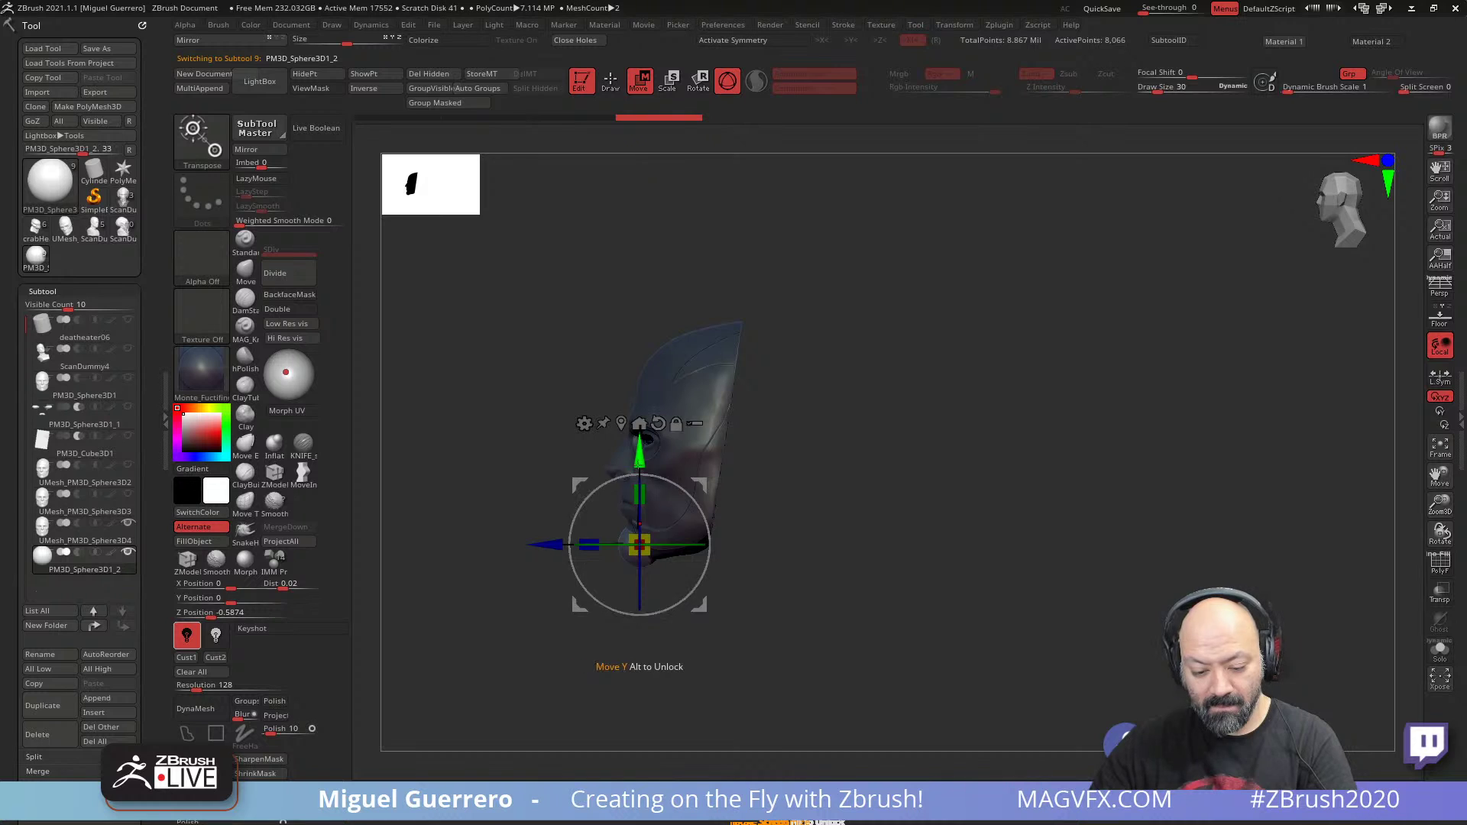
{"action": "left_click_drag", "start_coordinate": [639, 457], "coordinate": [639, 401]}
{"action": "right_click_drag", "start_coordinate": [476, 476], "coordinate": [545, 547]}
{"action": "right_click_drag", "start_coordinate": [545, 547], "coordinate": [594, 603], "text": "alt"}
{"action": "left_click_drag", "start_coordinate": [749, 486], "coordinate": [683, 486]}
{"action": "left_click_drag", "start_coordinate": [769, 395], "coordinate": [768, 450]}
{"action": "left_click_drag", "start_coordinate": [768, 537], "coordinate": [709, 537]}
{"action": "right_click_drag", "start_coordinate": [710, 537], "coordinate": [833, 540]}
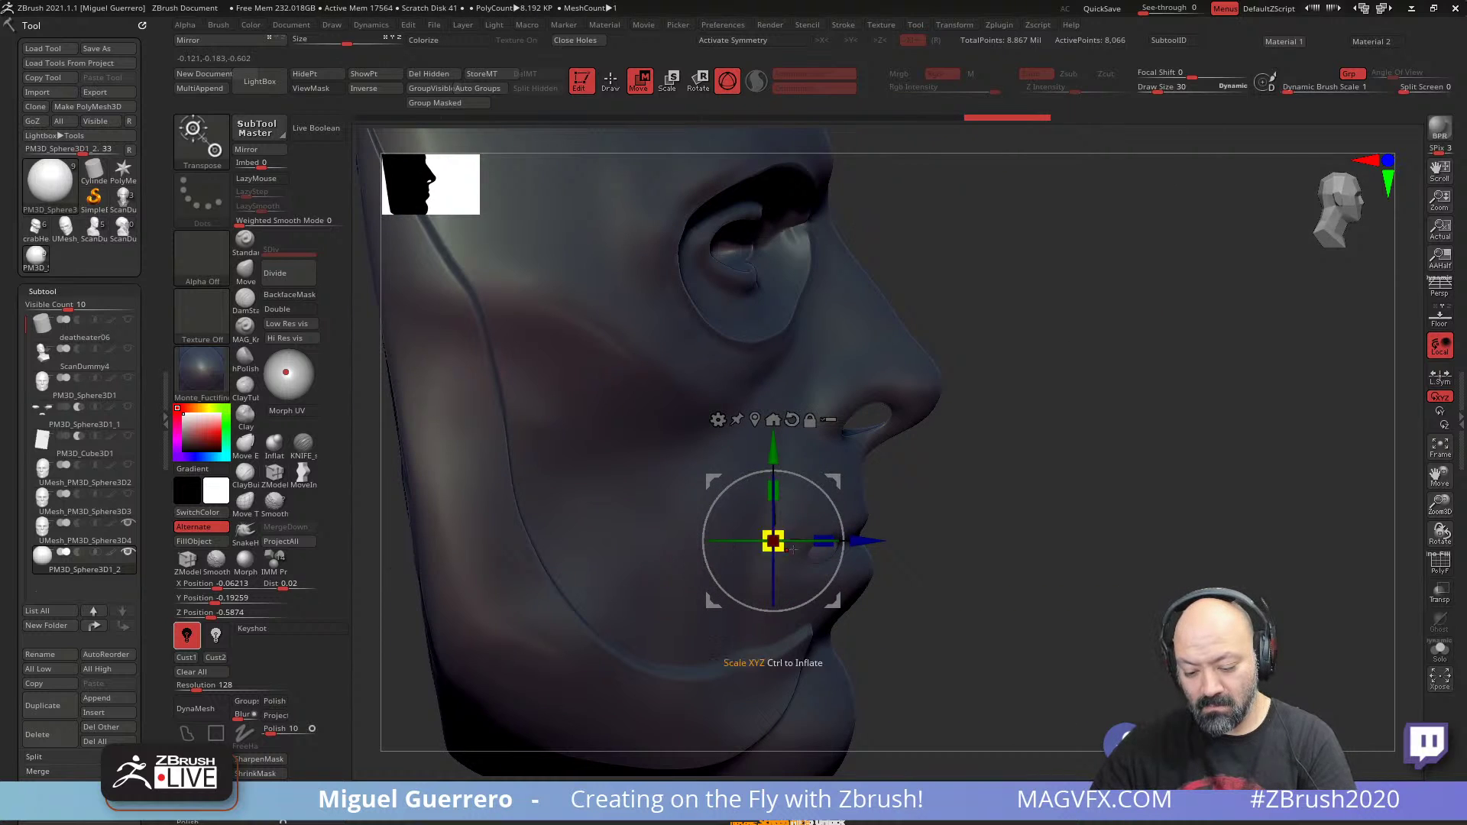
{"action": "left_click_drag", "start_coordinate": [866, 541], "coordinate": [933, 541]}
{"action": "right_click_drag", "start_coordinate": [984, 620], "coordinate": [890, 600], "text": "shift"}
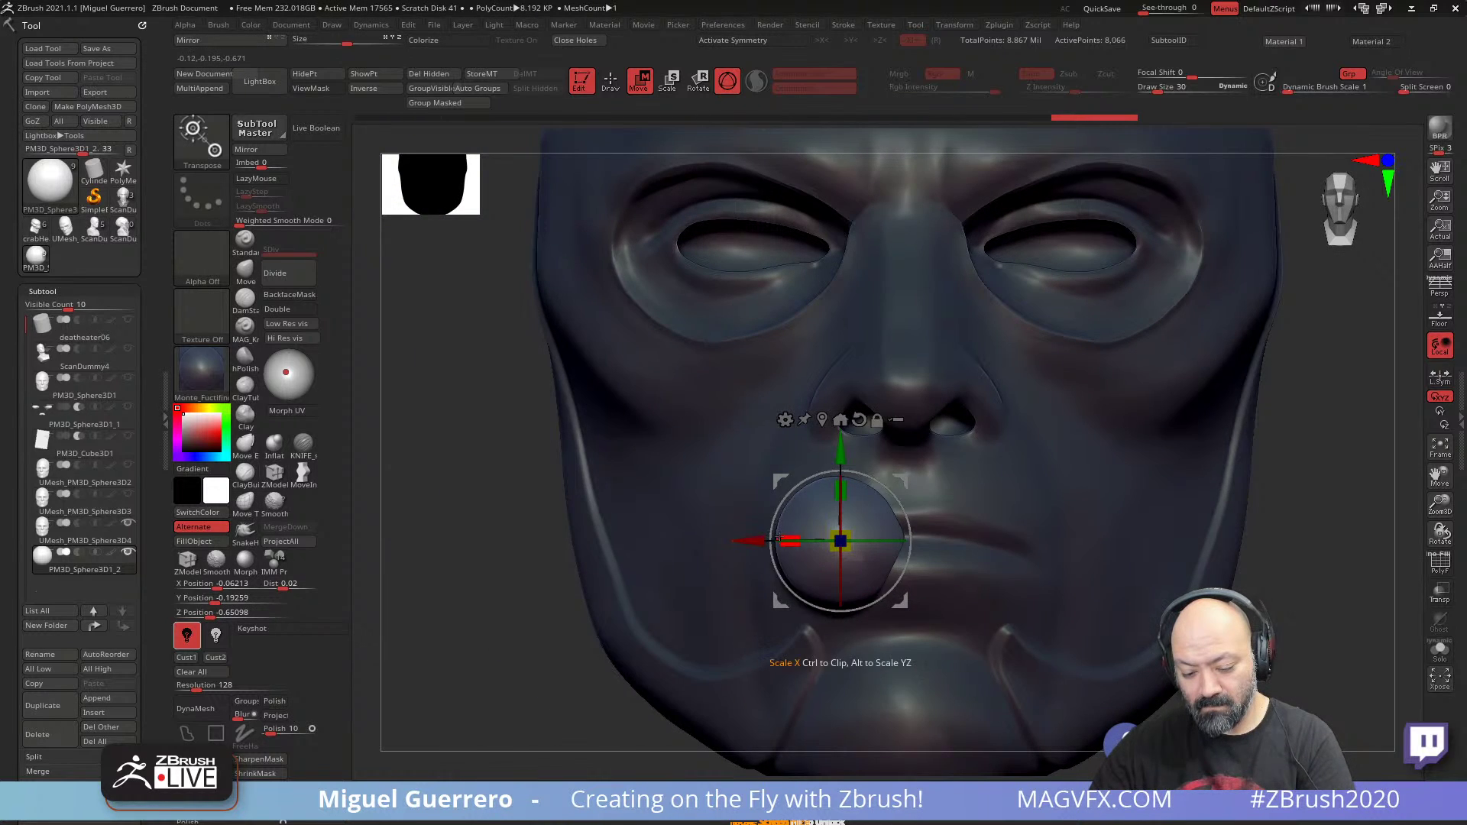
- Flatten the ball into a thin upright ellipsoid and duplicate it outward beside the mouth corner
{"action": "left_click_drag", "start_coordinate": [786, 541], "coordinate": [658, 541]}
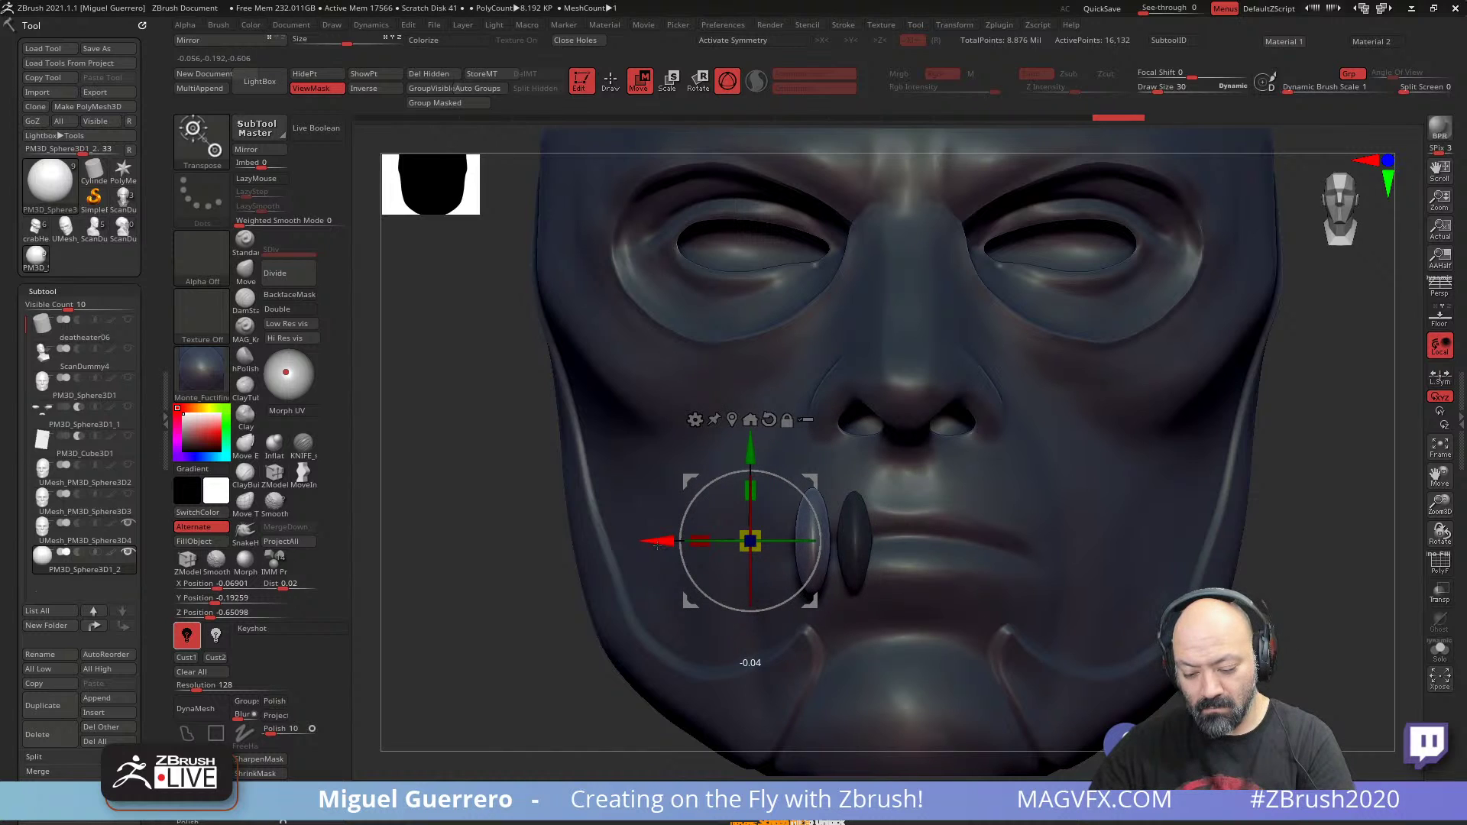
{"action": "left_click_drag", "start_coordinate": [742, 488], "coordinate": [670, 541]}
{"action": "mouse_move", "coordinate": [819, 579]}
{"action": "right_mouse_down"}
{"action": "mouse_move", "coordinate": [1082, 619]}
{"action": "mouse_move", "coordinate": [1291, 612]}
{"action": "mouse_move", "coordinate": [810, 573]}
{"action": "right_mouse_up"}
{"action": "key", "text": "q"}
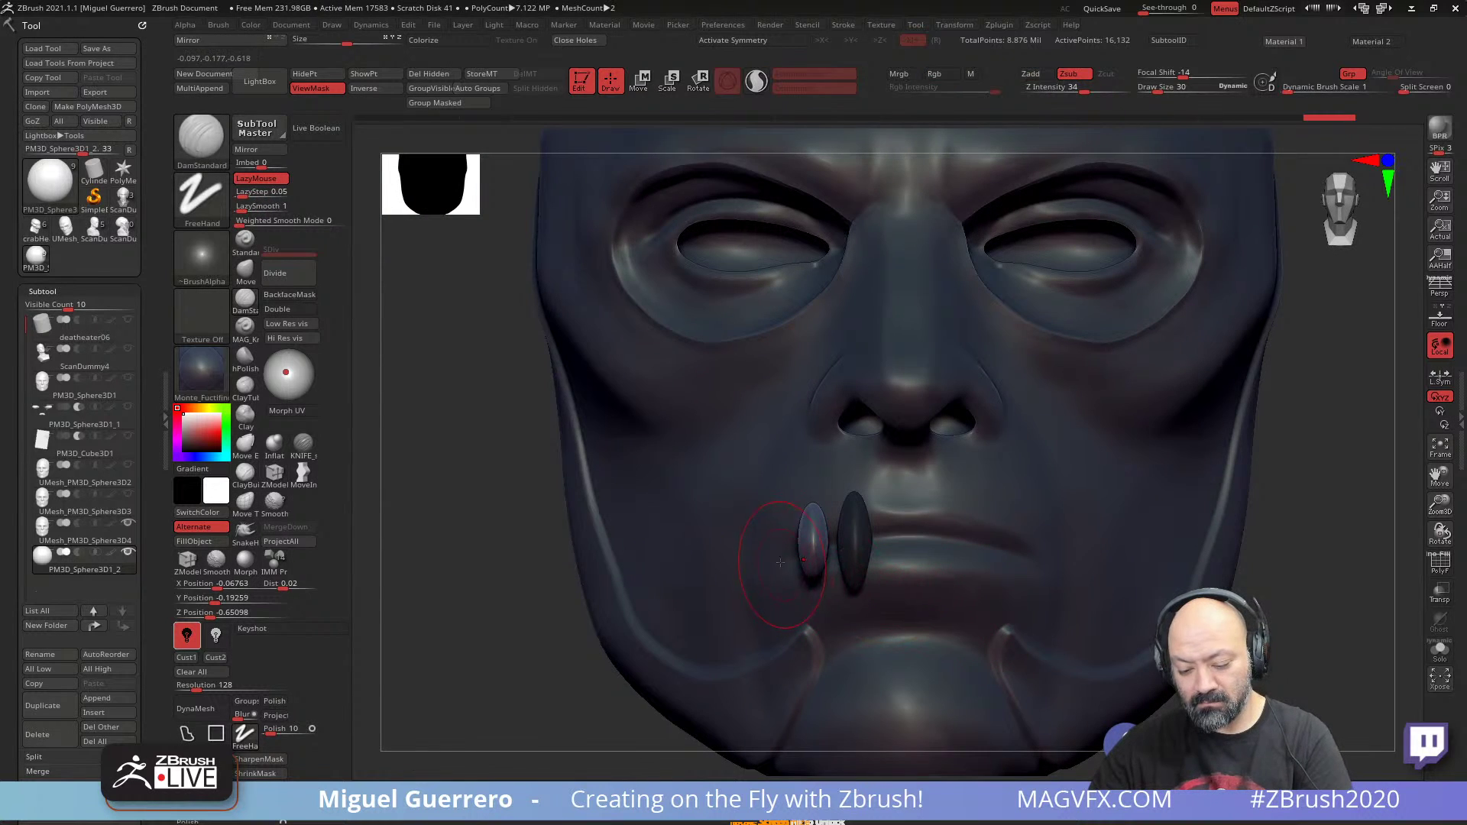
- Centre the gizmo on the outer ellipsoid copy, scale it down uniformly and clear the masking
{"action": "key", "text": "w"}
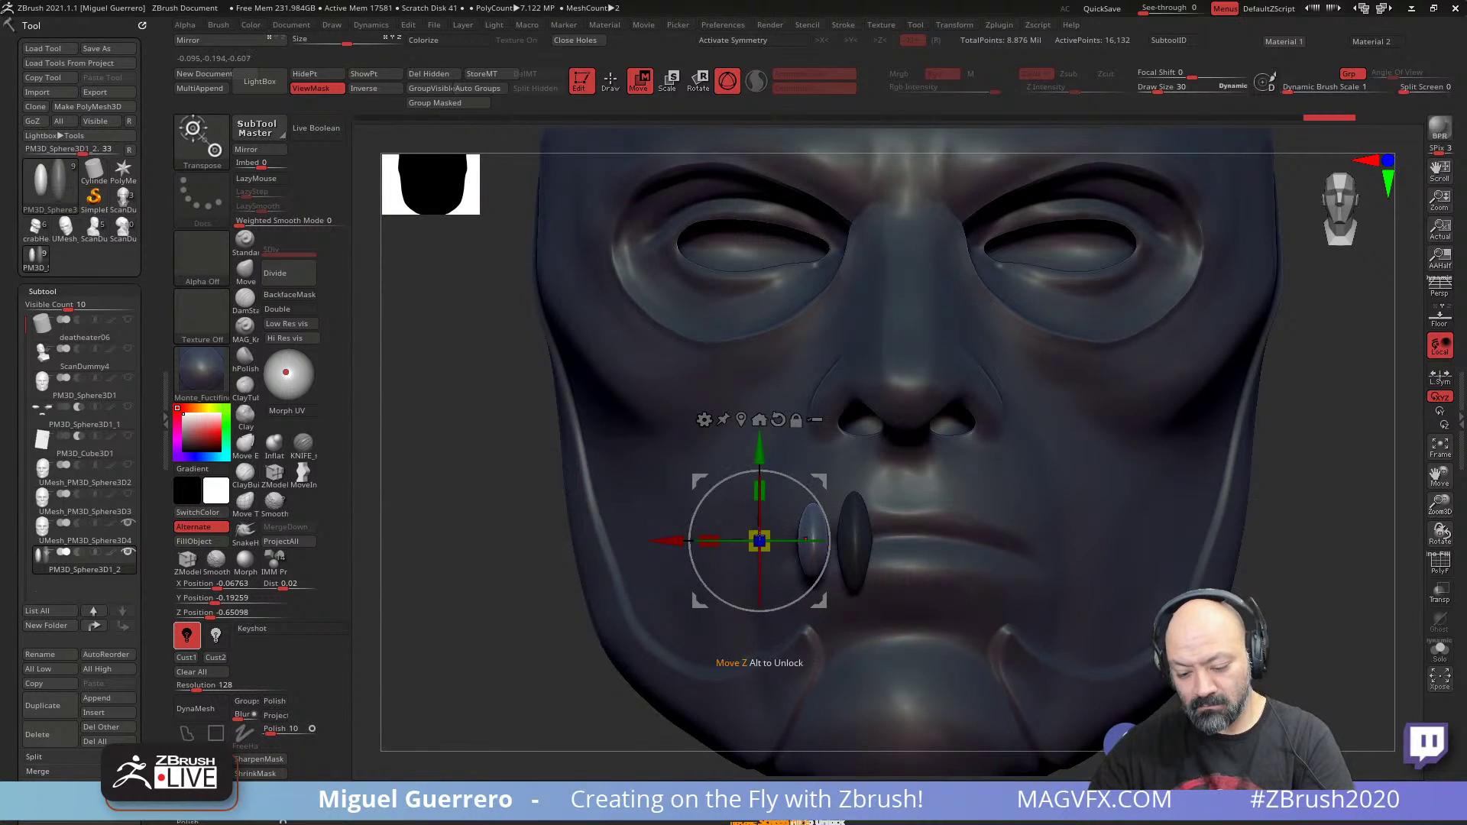
{"action": "left_click", "coordinate": [808, 532], "text": "alt"}
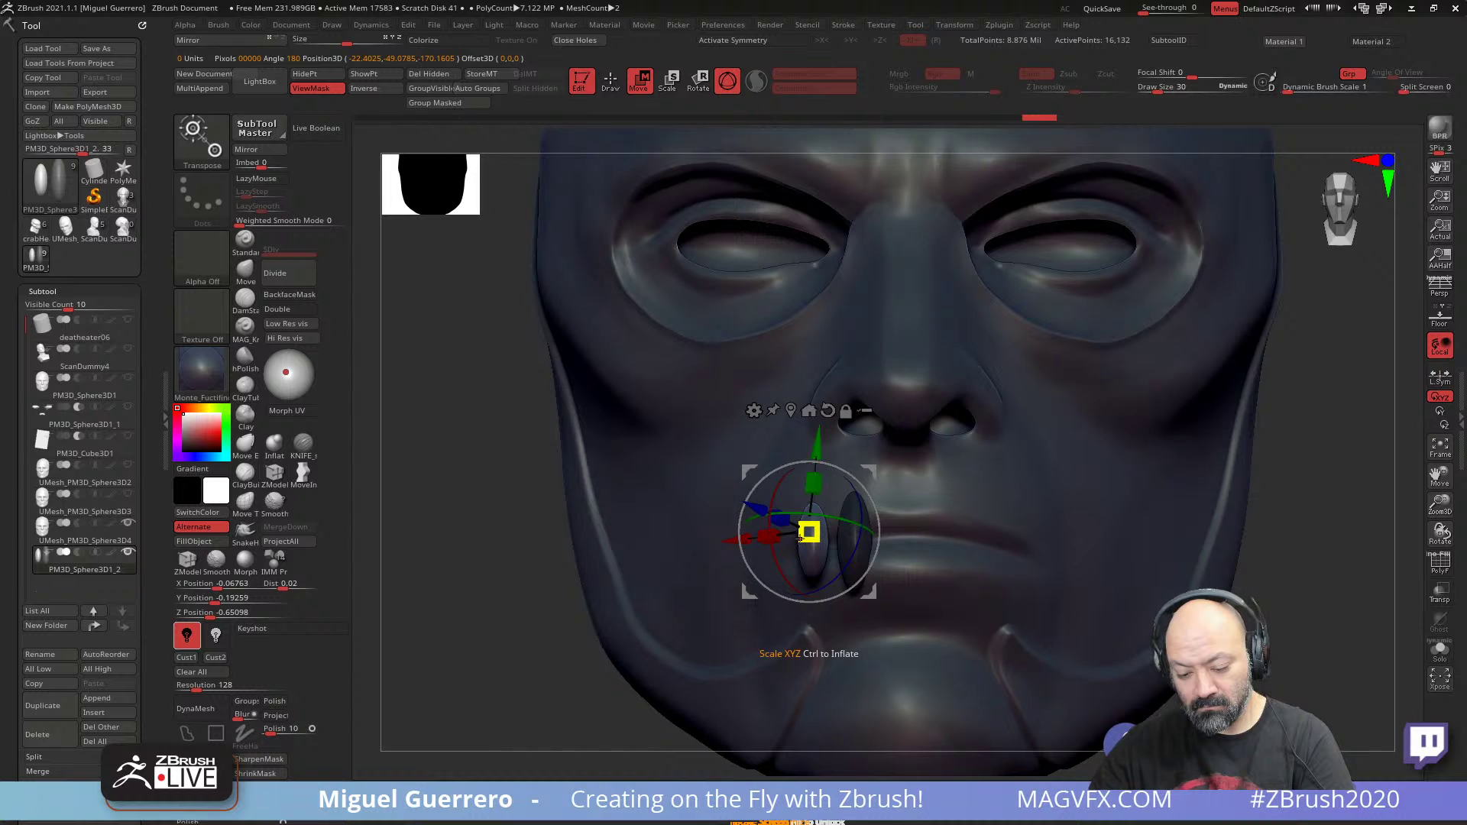
{"action": "left_click_drag", "start_coordinate": [800, 539], "coordinate": [793, 524]}
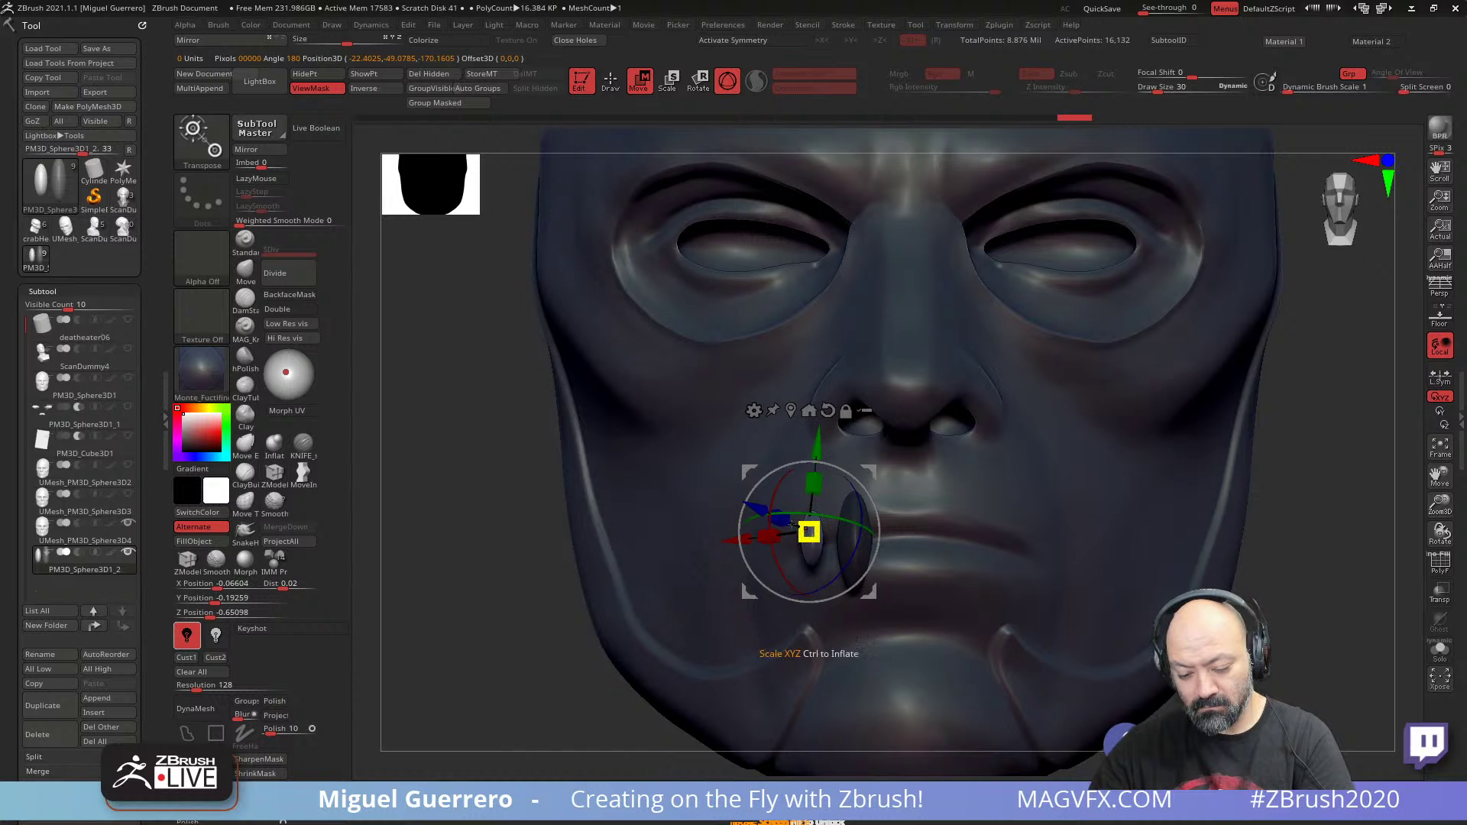
{"action": "mouse_move", "coordinate": [792, 525]}
{"action": "right_mouse_down"}
{"action": "mouse_move", "coordinate": [911, 599]}
{"action": "mouse_move", "coordinate": [612, 673]}
{"action": "mouse_move", "coordinate": [736, 583]}
{"action": "mouse_move", "coordinate": [508, 569]}
{"action": "mouse_move", "coordinate": [566, 599]}
{"action": "mouse_move", "coordinate": [581, 664]}
{"action": "right_mouse_up"}
{"action": "key", "text": "q"}
{"action": "left_click_drag", "start_coordinate": [498, 570], "coordinate": [478, 593], "text": "ctrl"}
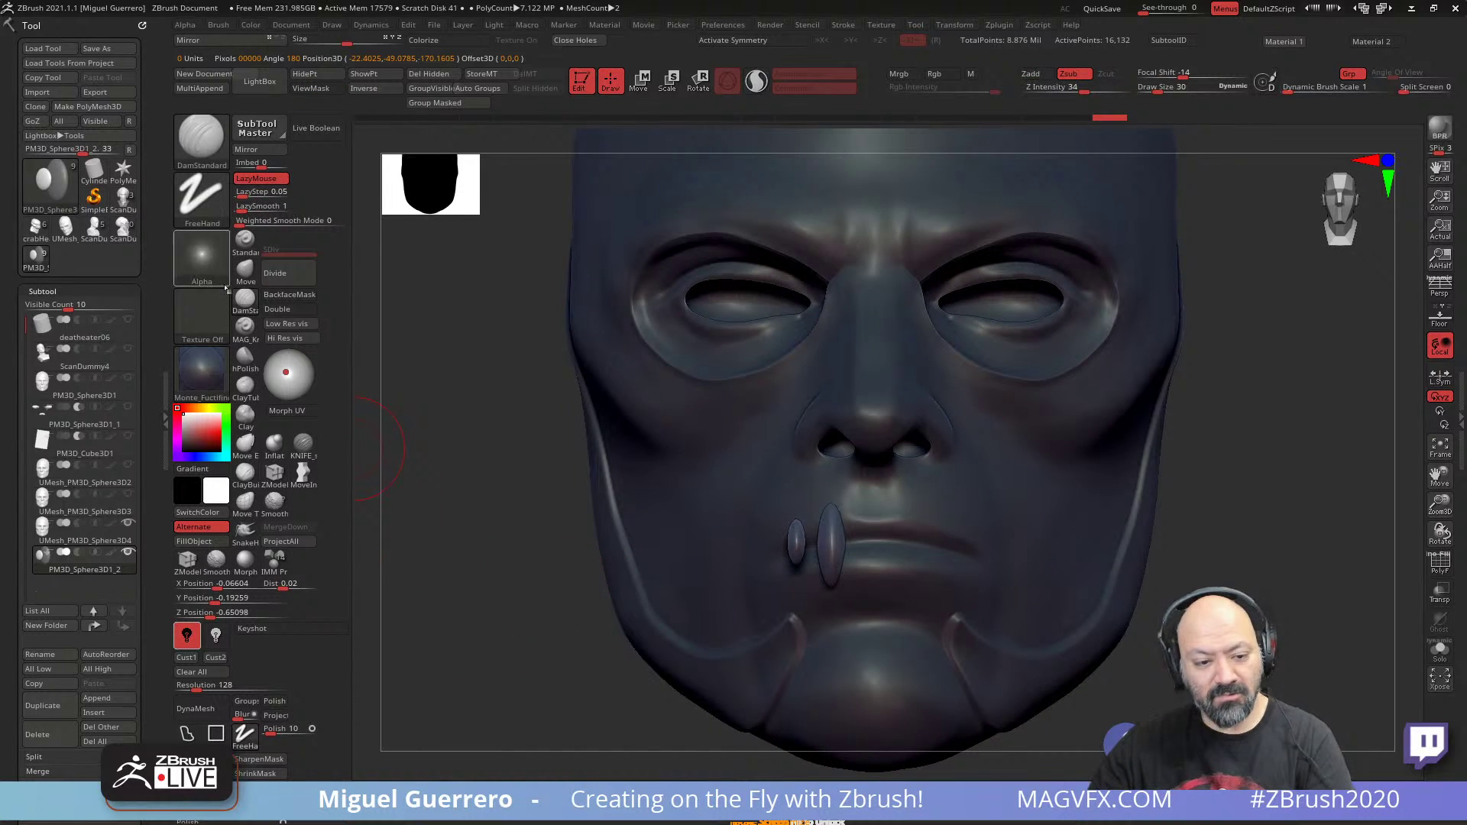
- Mirror the two ellipsoids to the other side of the mouth with SubTool Master and activate X symmetry
{"action": "left_click", "coordinate": [246, 149]}
{"action": "left_click", "coordinate": [627, 396]}
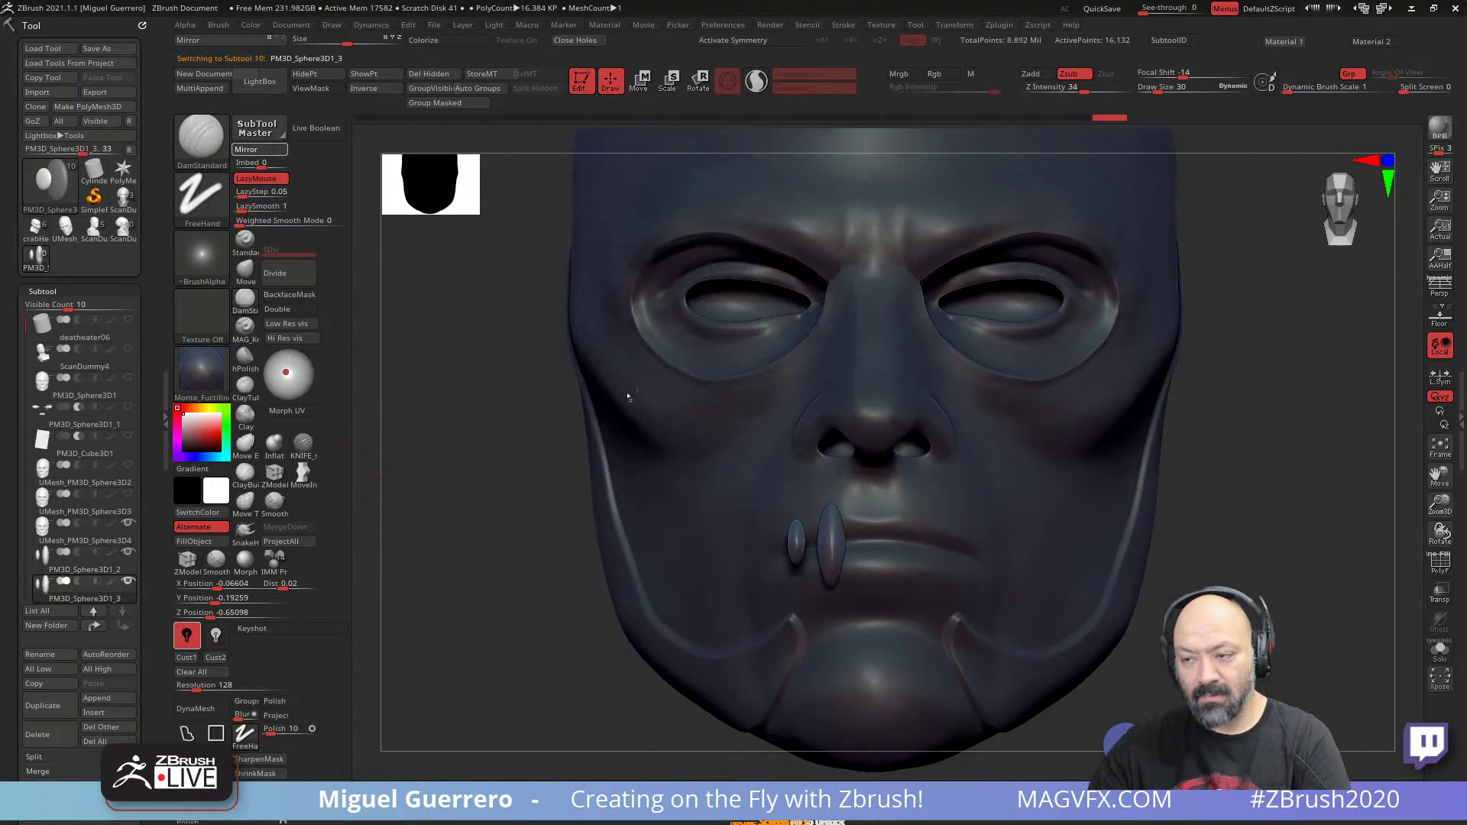
{"action": "key", "text": "x"}
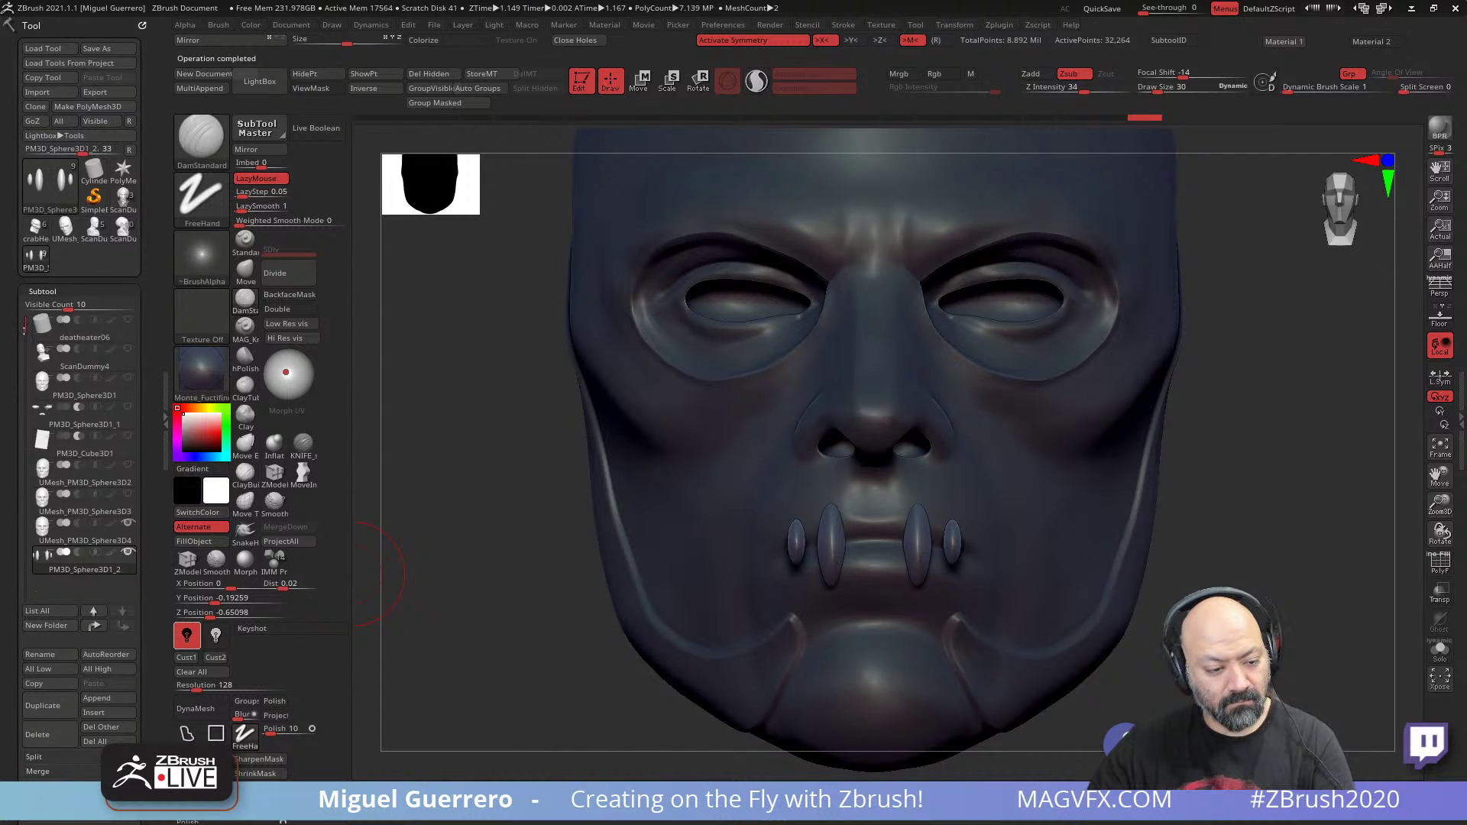
- Set the ellipsoid subtool to subtraction and enable Live Boolean so it cuts slits into the mask
{"action": "left_click_drag", "start_coordinate": [24, 330], "coordinate": [23, 369]}
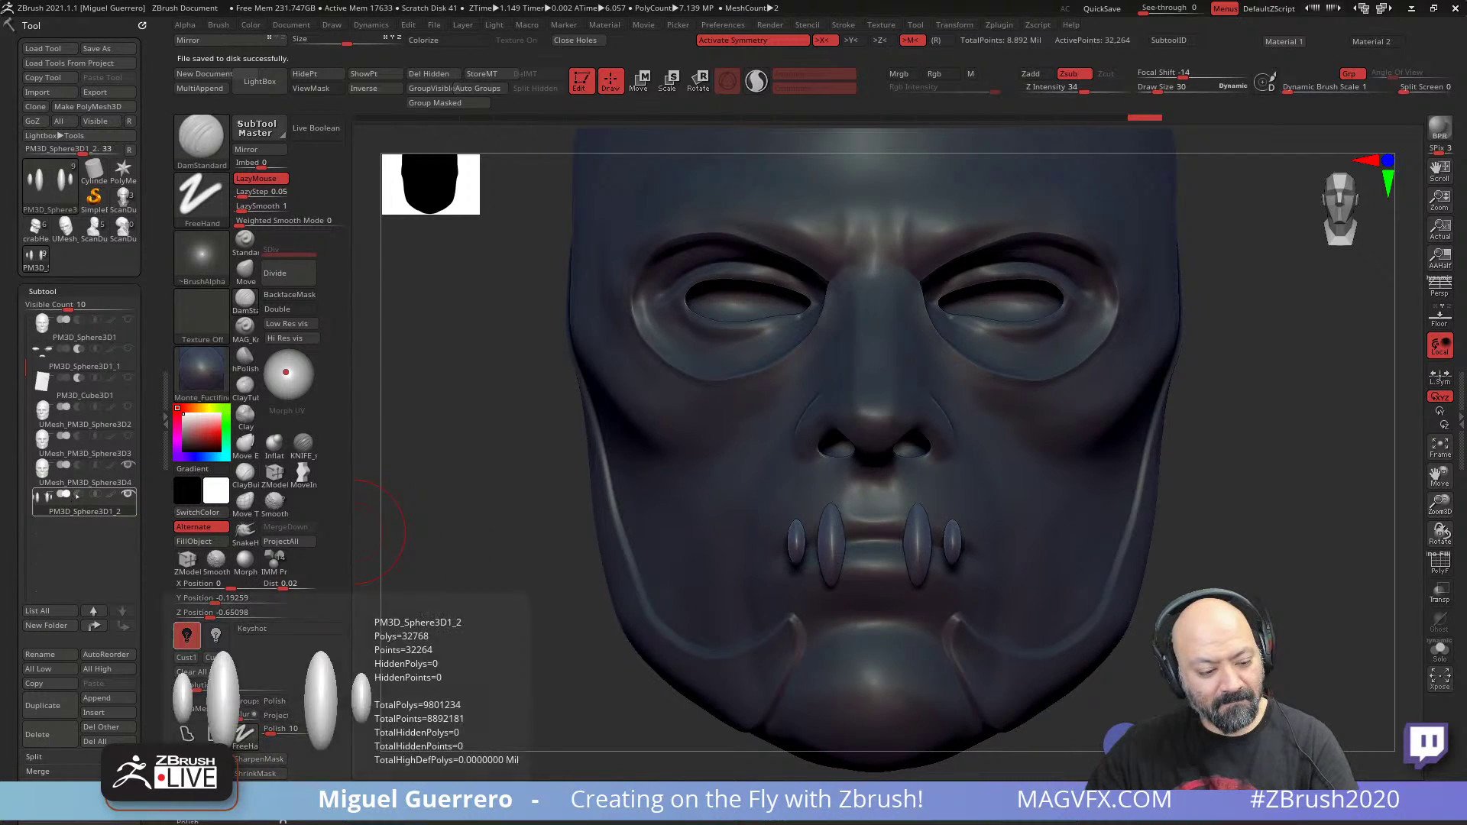
{"action": "left_click", "coordinate": [316, 128]}
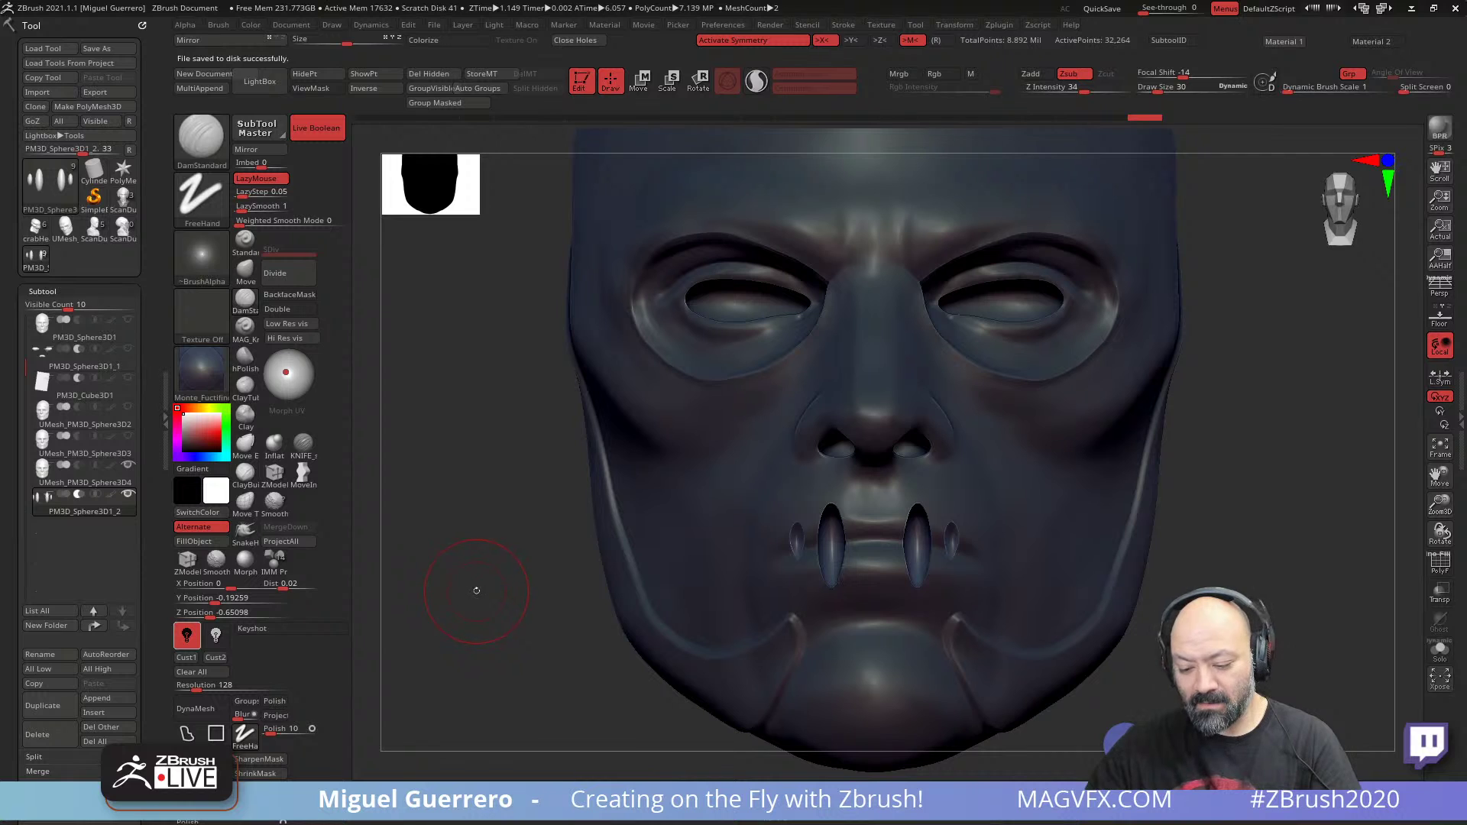
{"action": "left_click_drag", "start_coordinate": [476, 591], "coordinate": [1056, 616]}
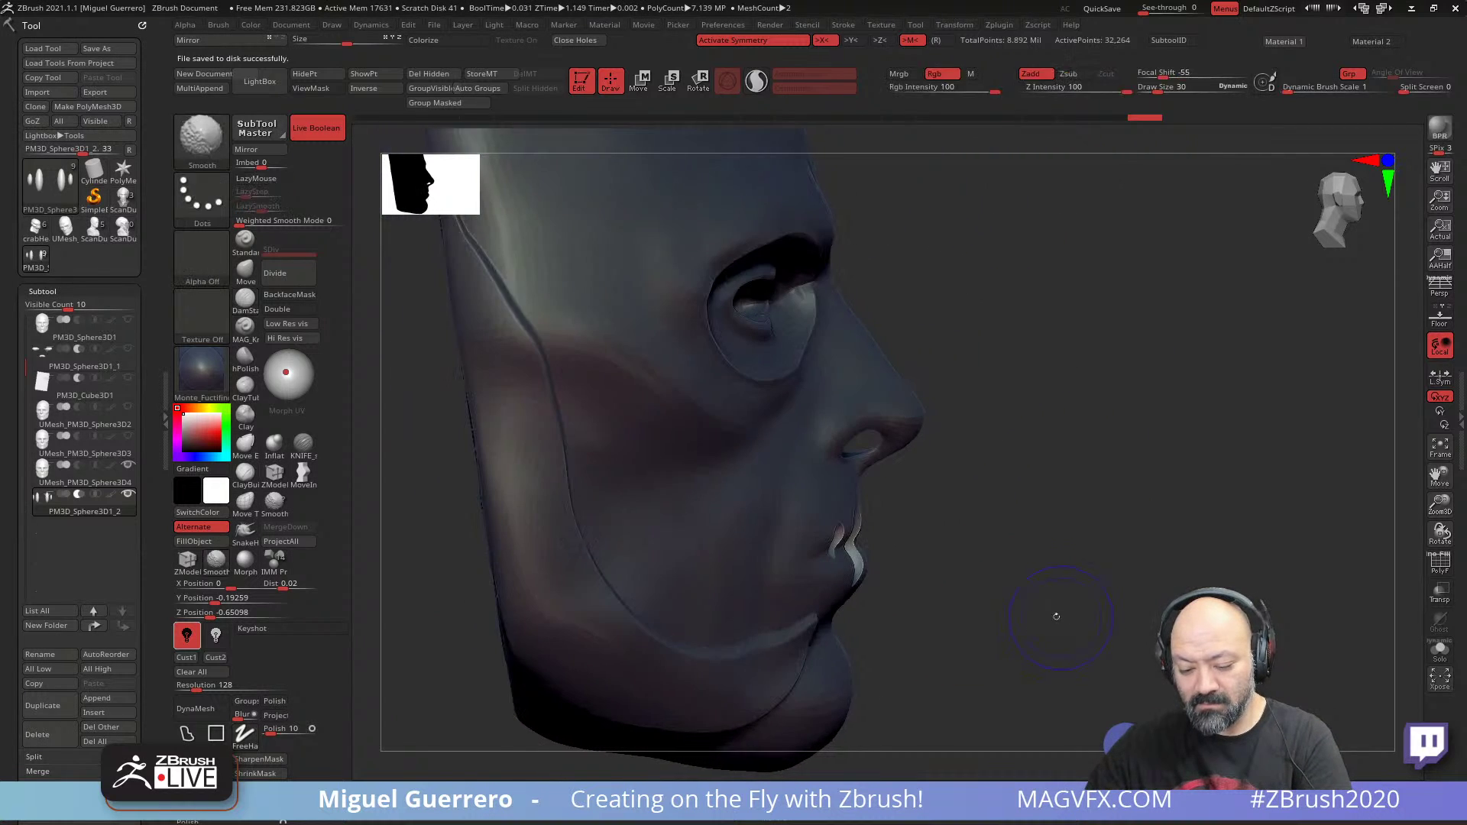
- Reset the gizmo orientation and push the slit cutters back into the mouth area, to about Z -0.625
{"action": "key", "text": "w"}
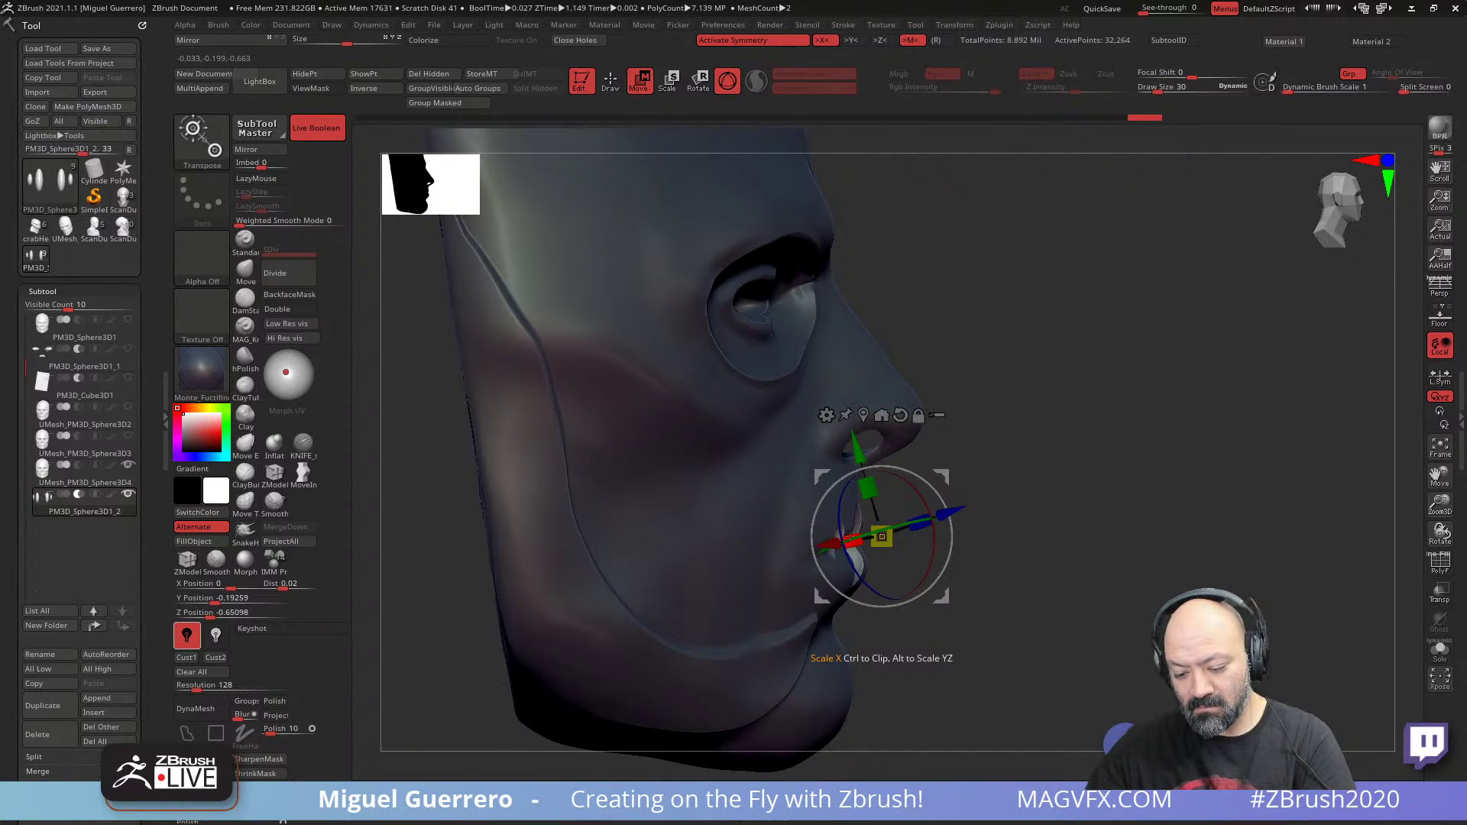
{"action": "left_click_drag", "start_coordinate": [888, 493], "coordinate": [846, 500]}
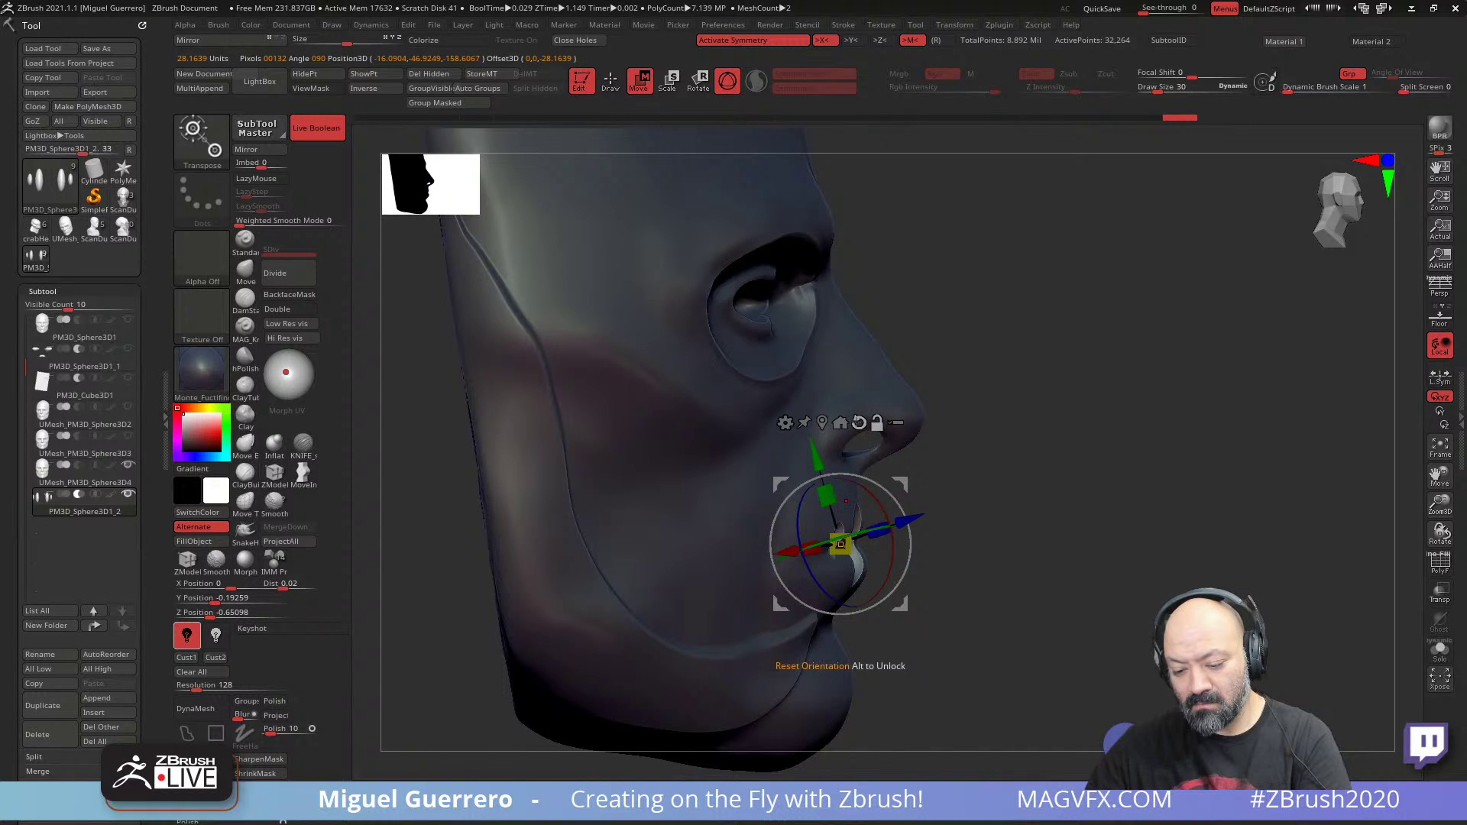
{"action": "left_click", "coordinate": [858, 424]}
{"action": "mouse_move", "coordinate": [935, 544]}
{"action": "left_mouse_down"}
{"action": "mouse_move", "coordinate": [919, 545]}
{"action": "mouse_move", "coordinate": [965, 541]}
{"action": "mouse_move", "coordinate": [910, 544]}
{"action": "left_mouse_up"}
{"action": "left_click_drag", "start_coordinate": [985, 611], "coordinate": [547, 492]}
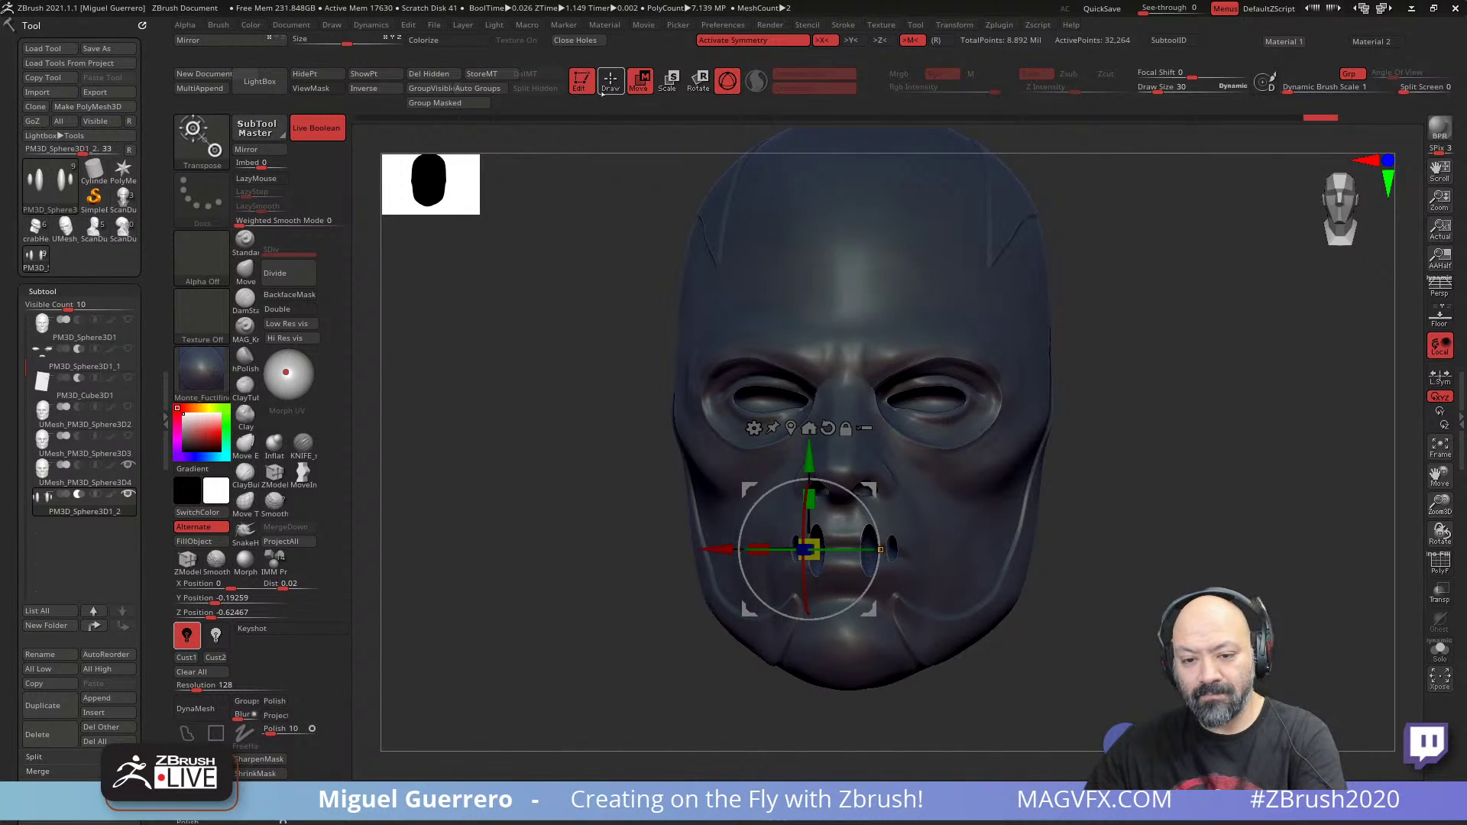
- Shift the slit cutters slightly toward the centre of the mouth and return to the DamStandard brush
{"action": "key", "text": "q"}
{"action": "left_click_drag", "start_coordinate": [579, 425], "coordinate": [493, 566]}
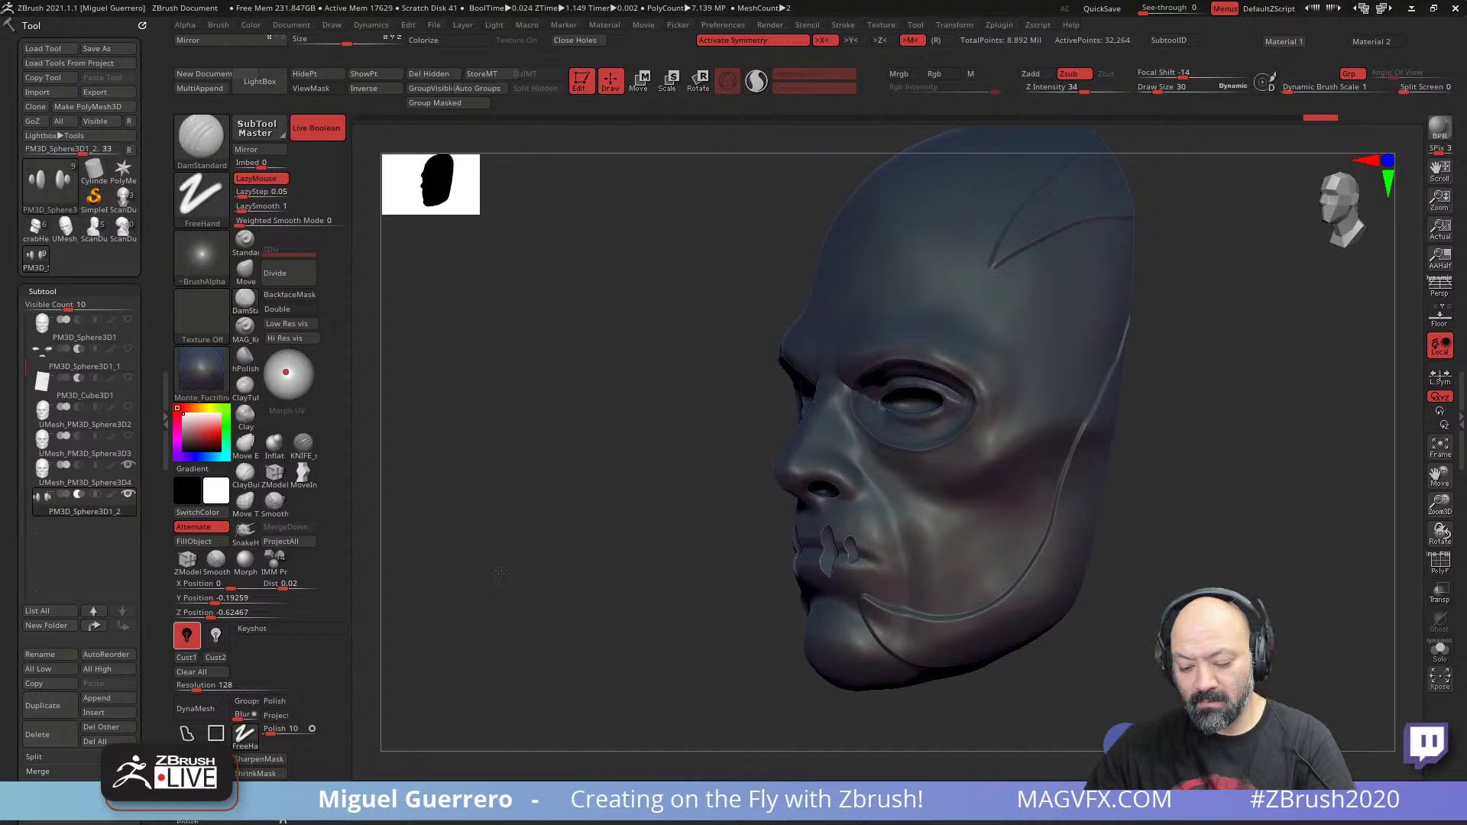
{"action": "right_click_drag", "start_coordinate": [534, 557], "coordinate": [498, 551], "text": "ctrl"}
{"action": "left_click_drag", "start_coordinate": [498, 550], "coordinate": [538, 564], "text": "shift"}
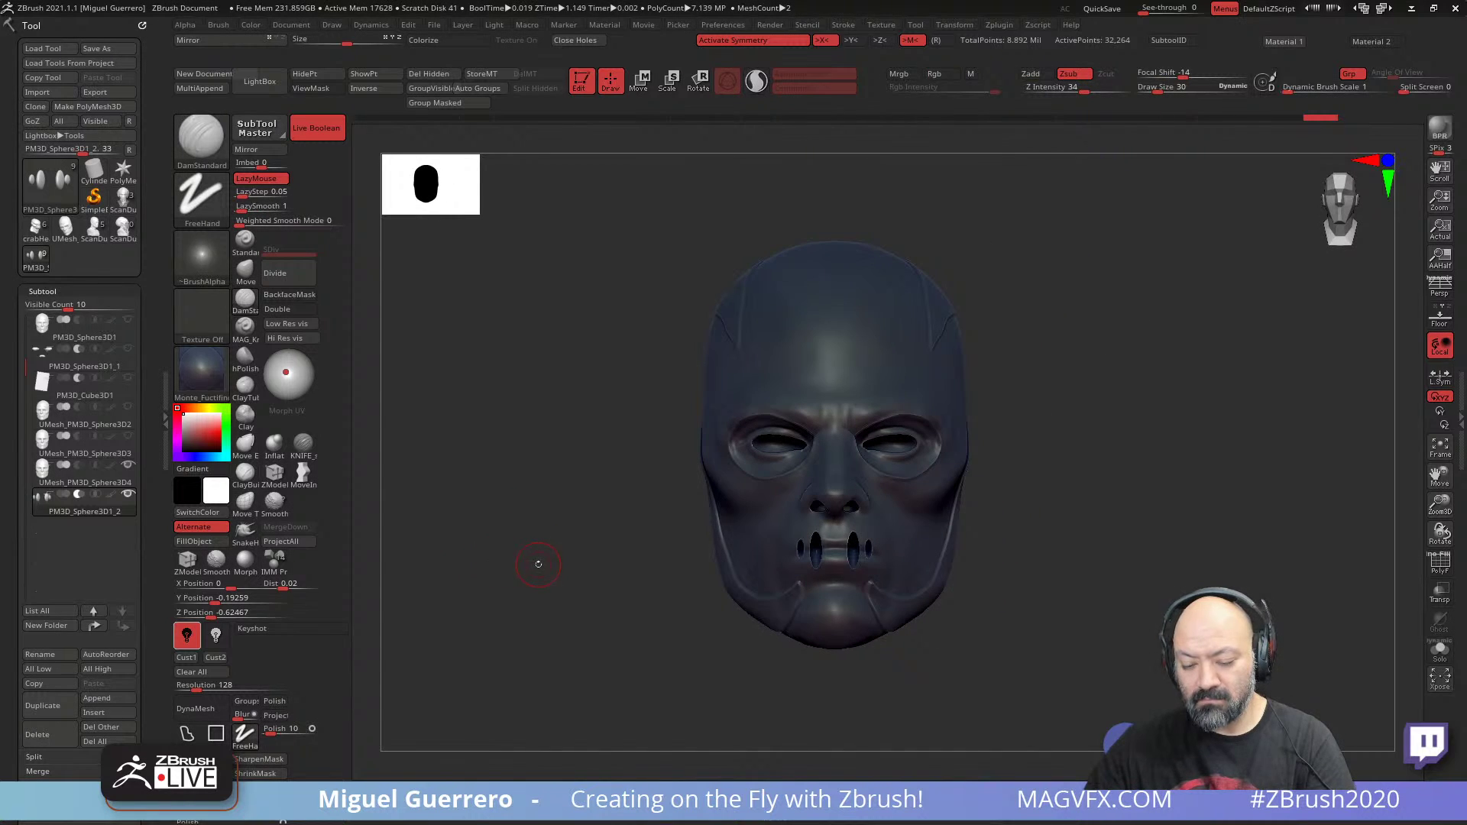
{"action": "mouse_move", "coordinate": [569, 554]}
{"action": "right_mouse_down", "text": "alt"}
{"action": "mouse_move", "coordinate": [567, 520]}
{"action": "mouse_move", "coordinate": [589, 553]}
{"action": "mouse_move", "coordinate": [576, 560]}
{"action": "right_mouse_up", "text": "alt"}
{"action": "left_click", "coordinate": [640, 80]}
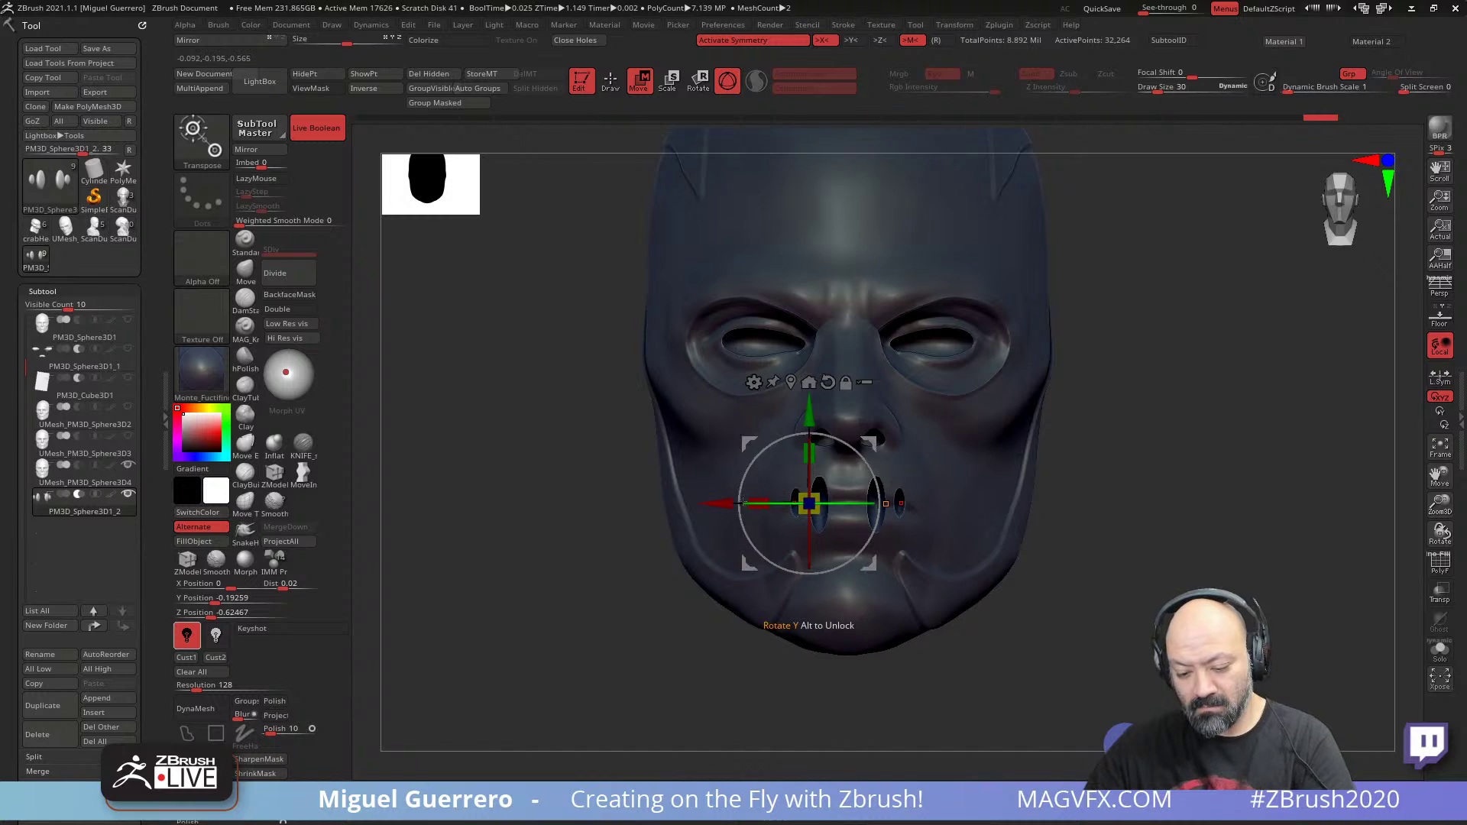
{"action": "left_click_drag", "start_coordinate": [749, 501], "coordinate": [758, 502]}
{"action": "key", "text": "q"}
{"action": "key", "text": "b"}
{"action": "key", "text": "d"}
{"action": "key", "text": "s"}
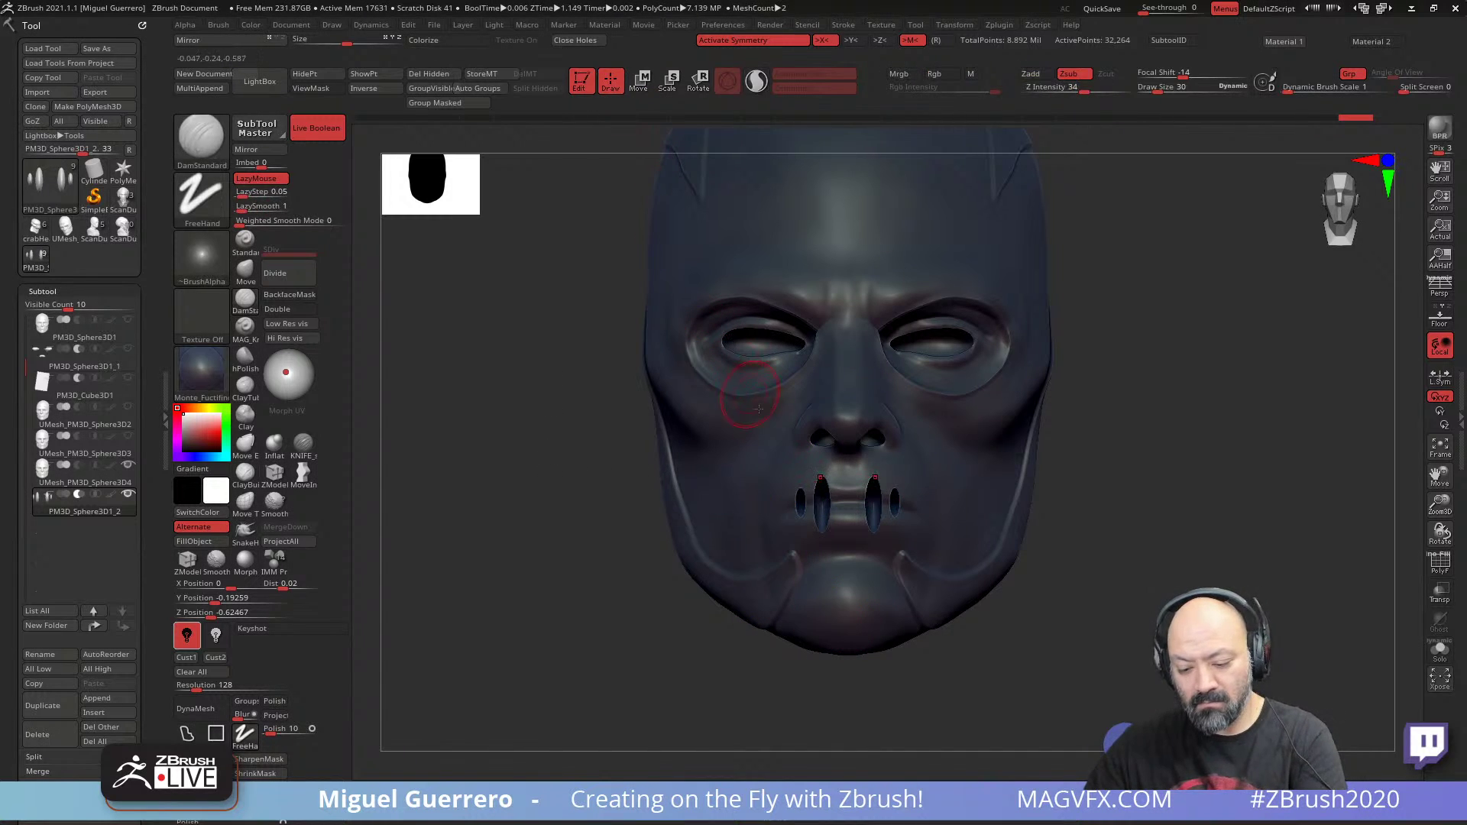
- Split the slit cutters into polygroups by topology and hide the outer pair, leaving the inner pair visible on the mask
{"action": "left_click", "coordinate": [1440, 650]}
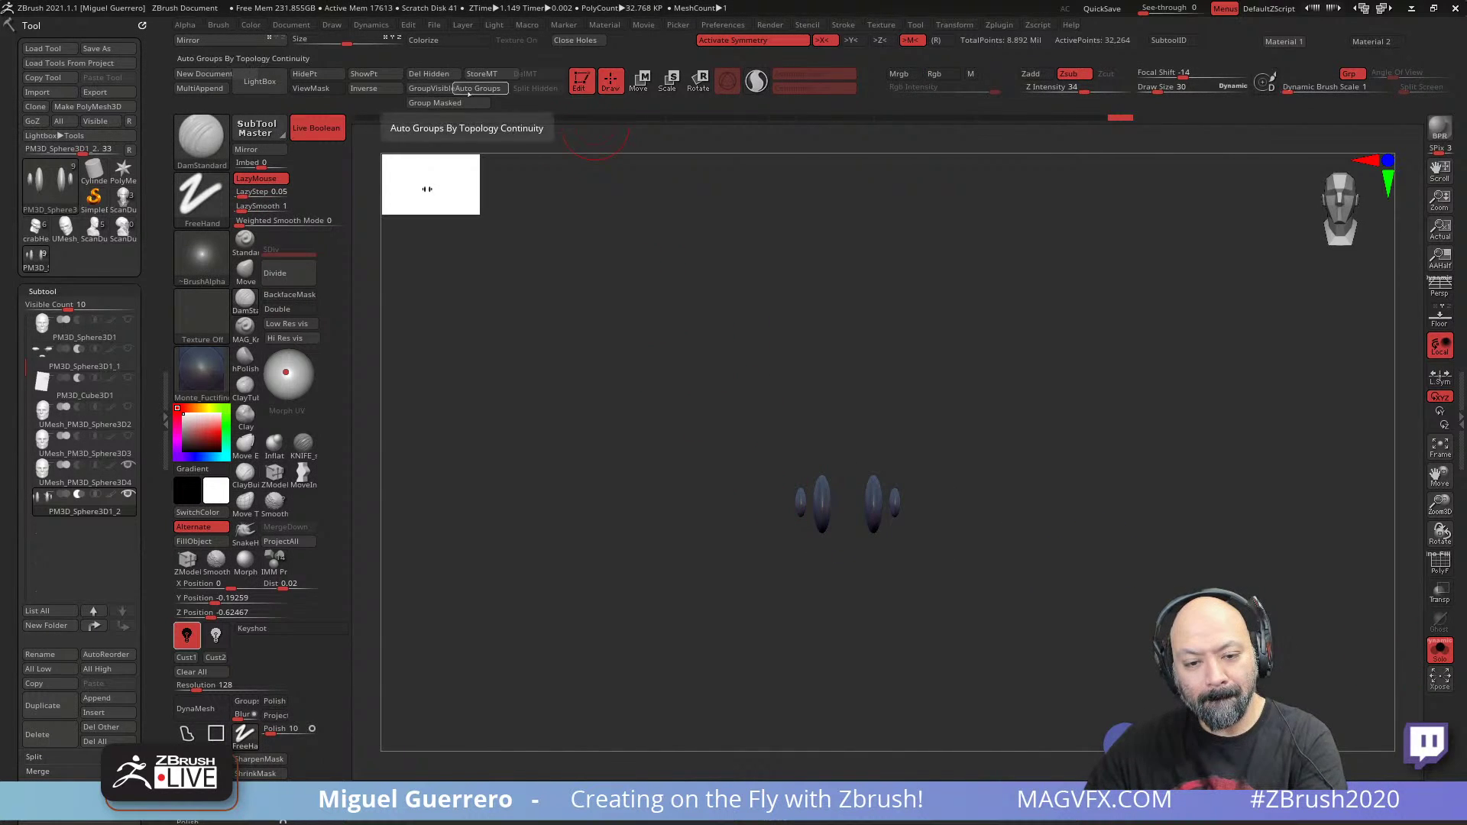
{"action": "left_click", "coordinate": [821, 508], "text": "ctrl+shift"}
{"action": "left_click", "coordinate": [823, 510], "text": "ctrl+shift"}
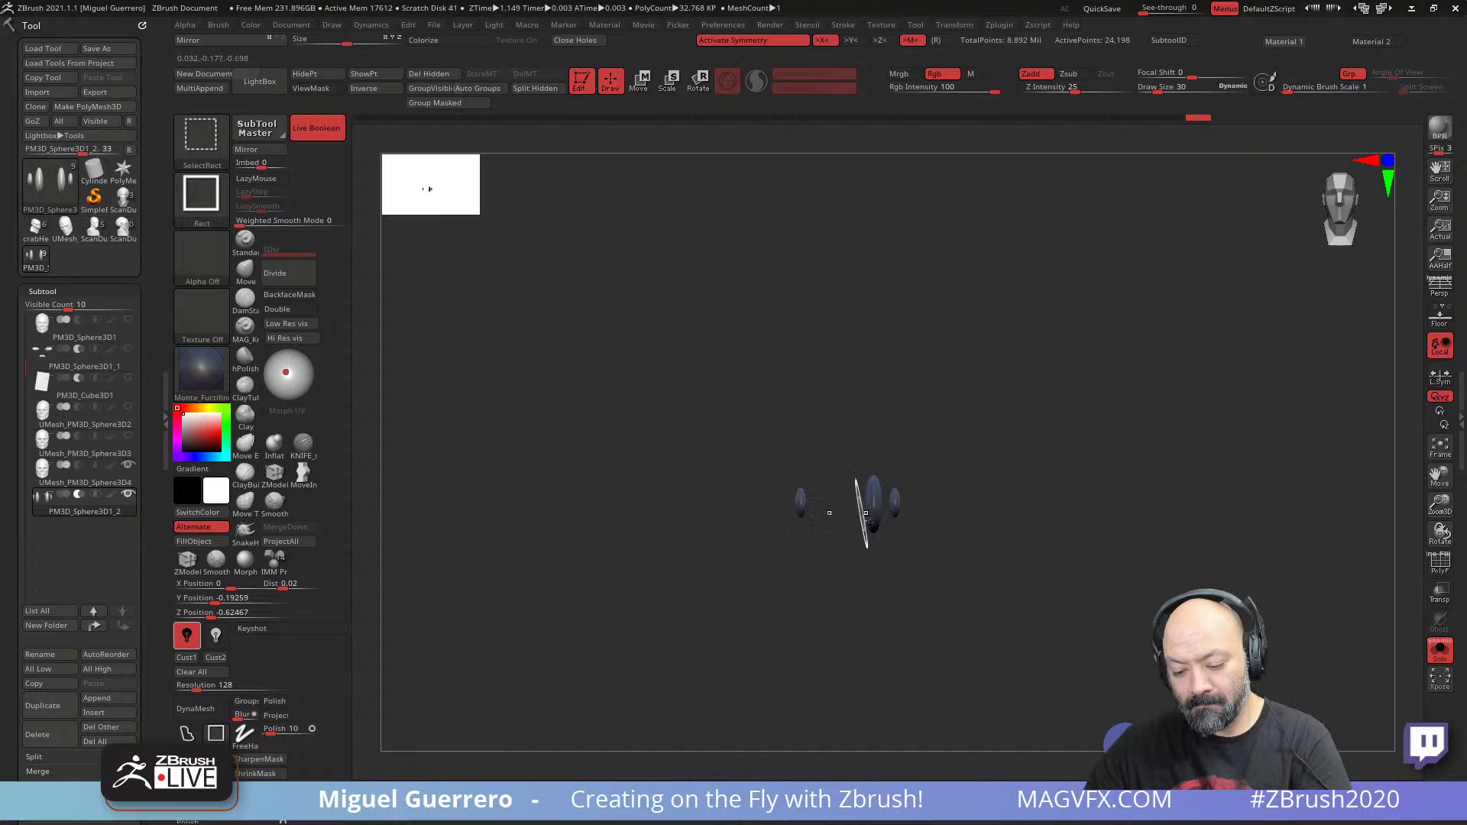
{"action": "left_click", "coordinate": [867, 512], "text": "ctrl+shift"}
{"action": "left_click_drag", "start_coordinate": [1060, 606], "coordinate": [1093, 634], "text": "ctrl+shift"}
{"action": "left_click", "coordinate": [1439, 649]}
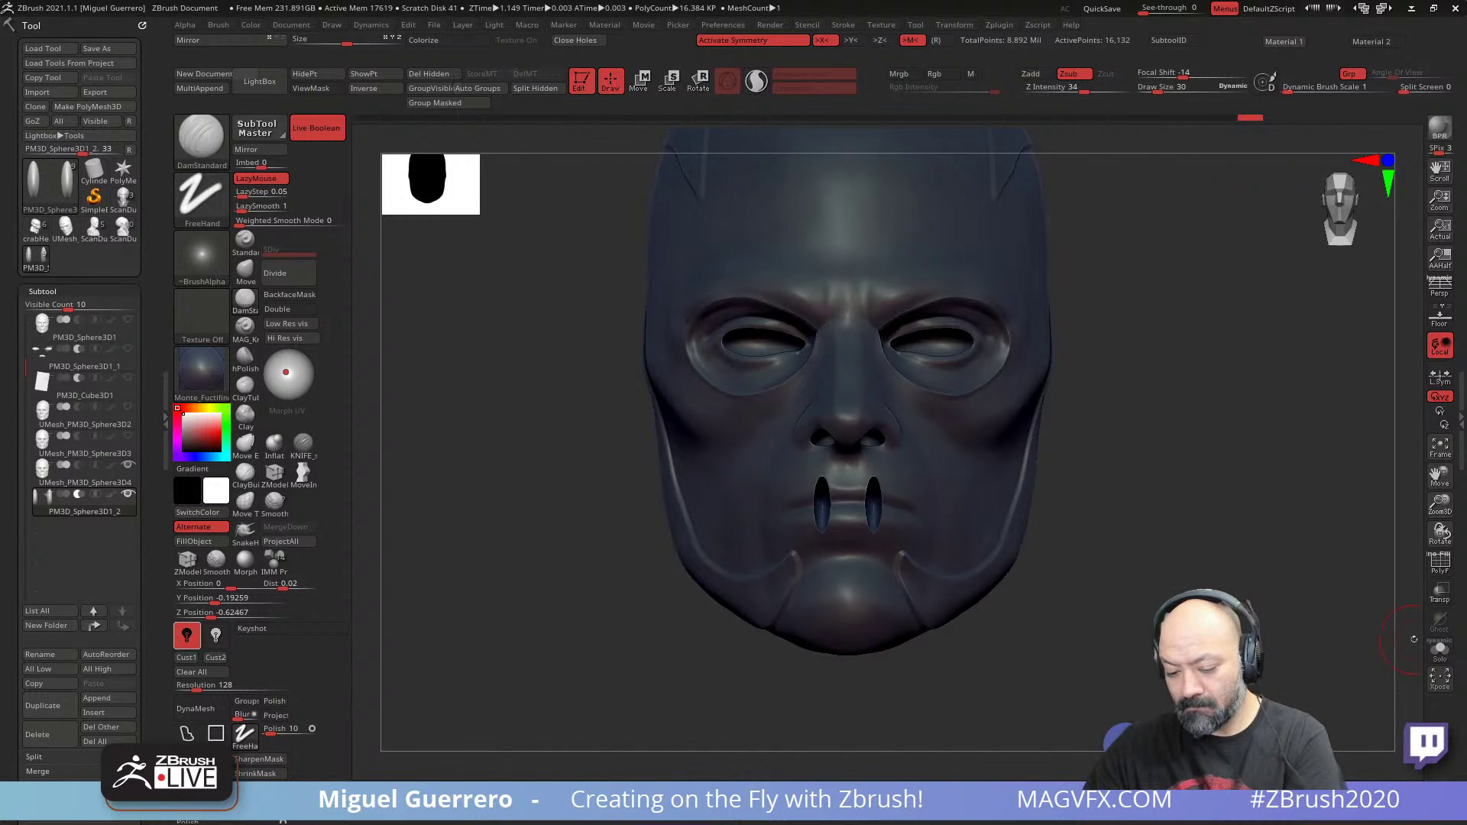
- Move the inner slit cutters slightly closer together and unhide the outer pair, keeping it masked
{"action": "key", "text": "w"}
{"action": "left_click_drag", "start_coordinate": [716, 503], "coordinate": [723, 504]}
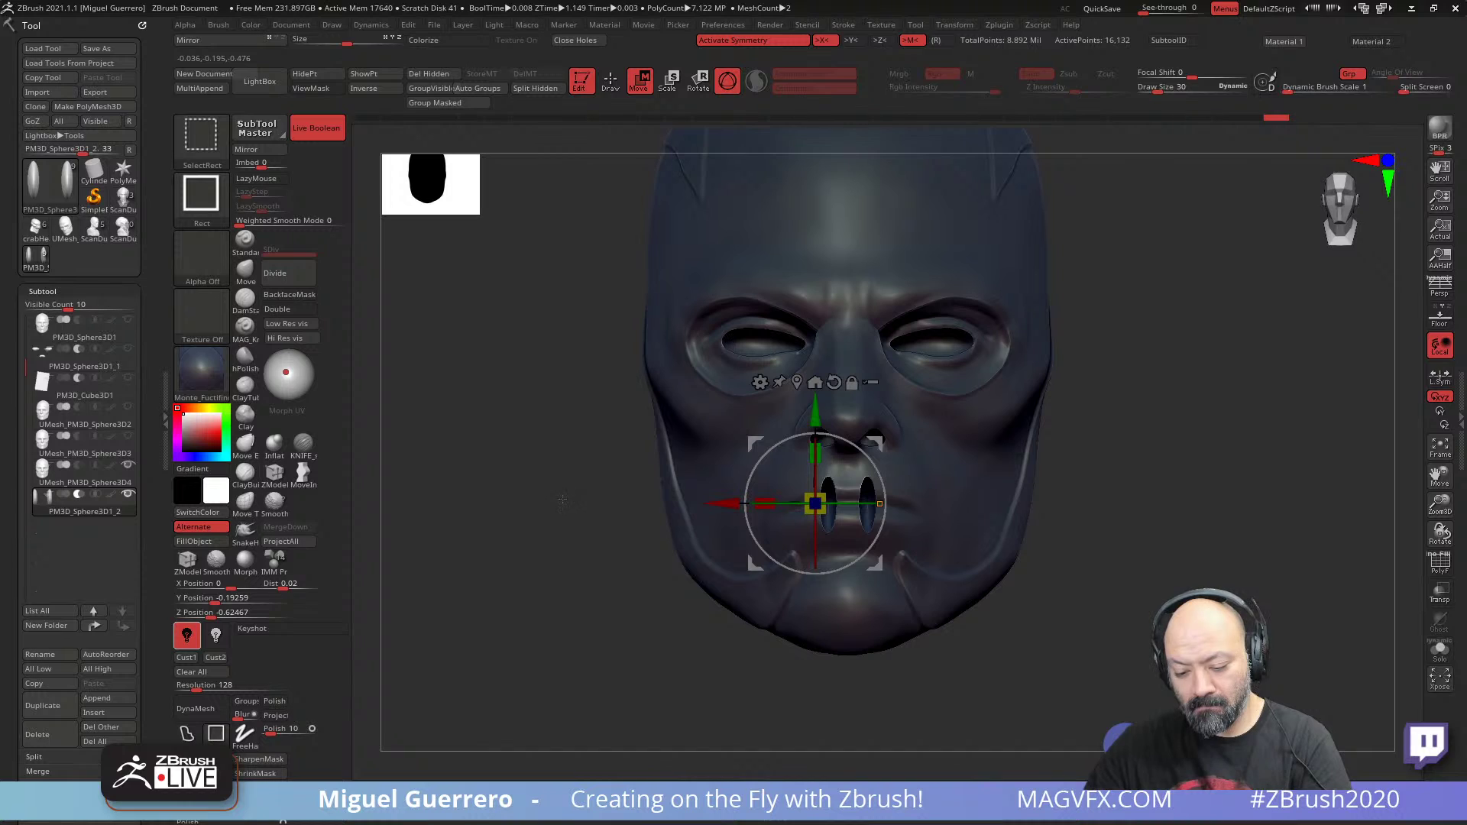
{"action": "mouse_move", "coordinate": [570, 545]}
{"action": "left_mouse_down", "text": "ctrl"}
{"action": "mouse_move", "coordinate": [919, 692]}
{"action": "mouse_move", "coordinate": [569, 355]}
{"action": "left_mouse_up", "text": "ctrl"}
{"action": "left_click_drag", "start_coordinate": [717, 503], "coordinate": [719, 505], "text": "ctrl"}
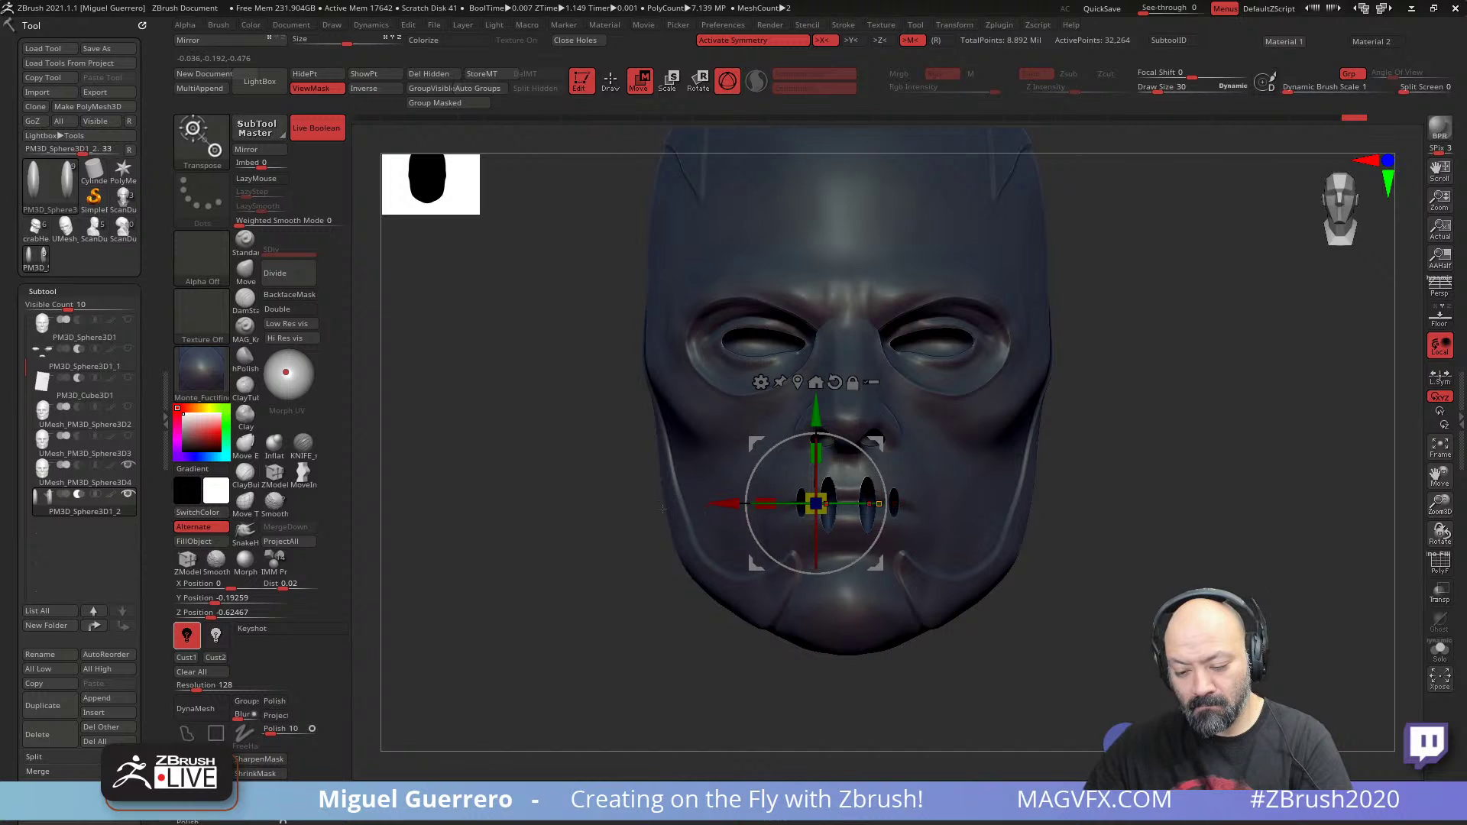
- Leave the gizmo and examine the mouth slits on the mask from the front and from three-quarter angles
{"action": "mouse_move", "coordinate": [628, 526]}
{"action": "left_mouse_down"}
{"action": "mouse_move", "coordinate": [533, 530]}
{"action": "mouse_move", "coordinate": [539, 519]}
{"action": "mouse_move", "coordinate": [574, 555]}
{"action": "left_mouse_up"}
{"action": "key", "text": "q"}
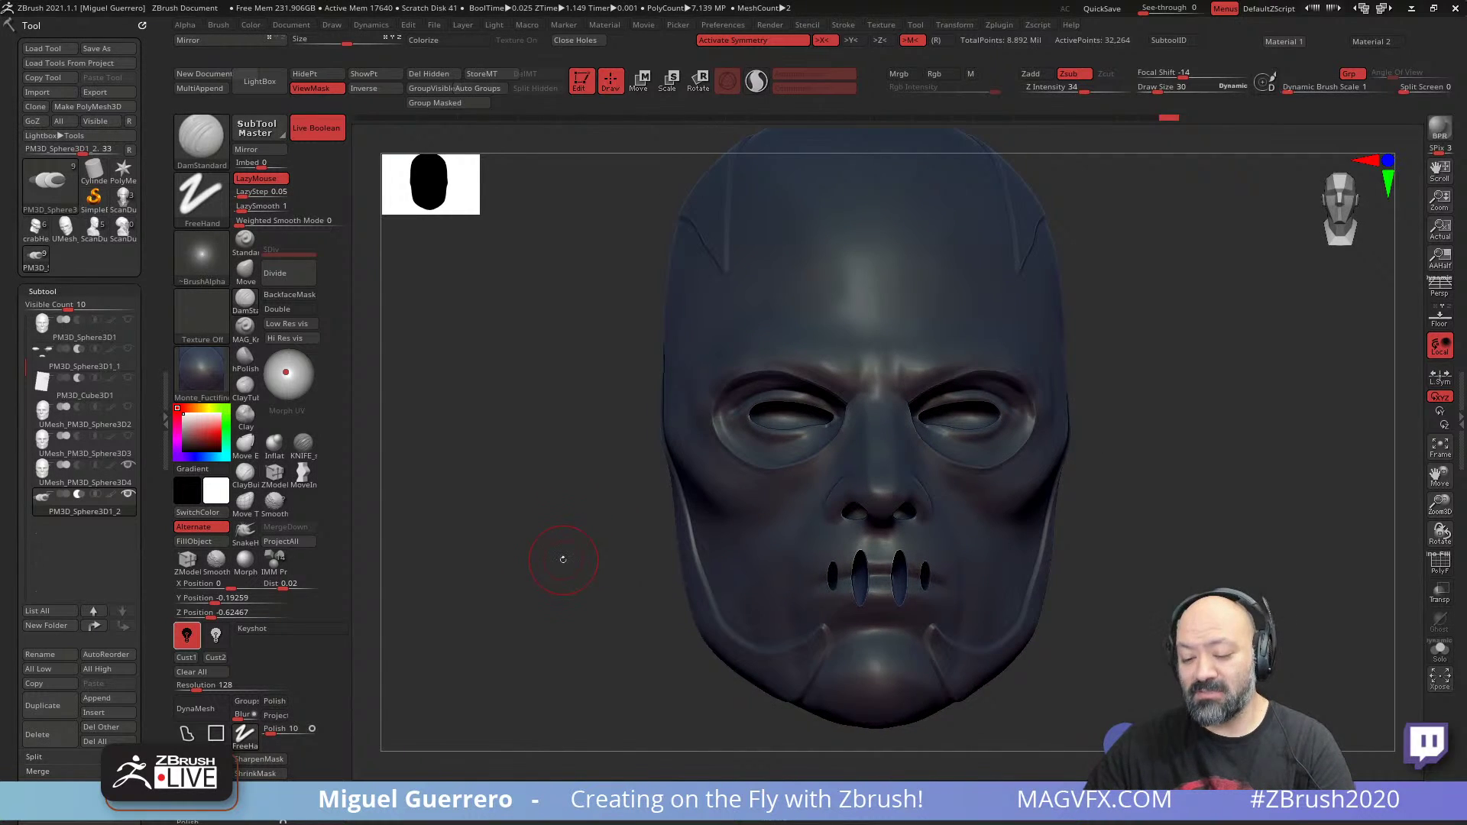
{"action": "mouse_move", "coordinate": [560, 561]}
{"action": "left_mouse_down"}
{"action": "mouse_move", "coordinate": [504, 550]}
{"action": "mouse_move", "coordinate": [588, 553]}
{"action": "mouse_move", "coordinate": [468, 543]}
{"action": "left_mouse_up"}
{"action": "right_click_drag", "start_coordinate": [468, 543], "coordinate": [596, 510], "text": "ctrl"}
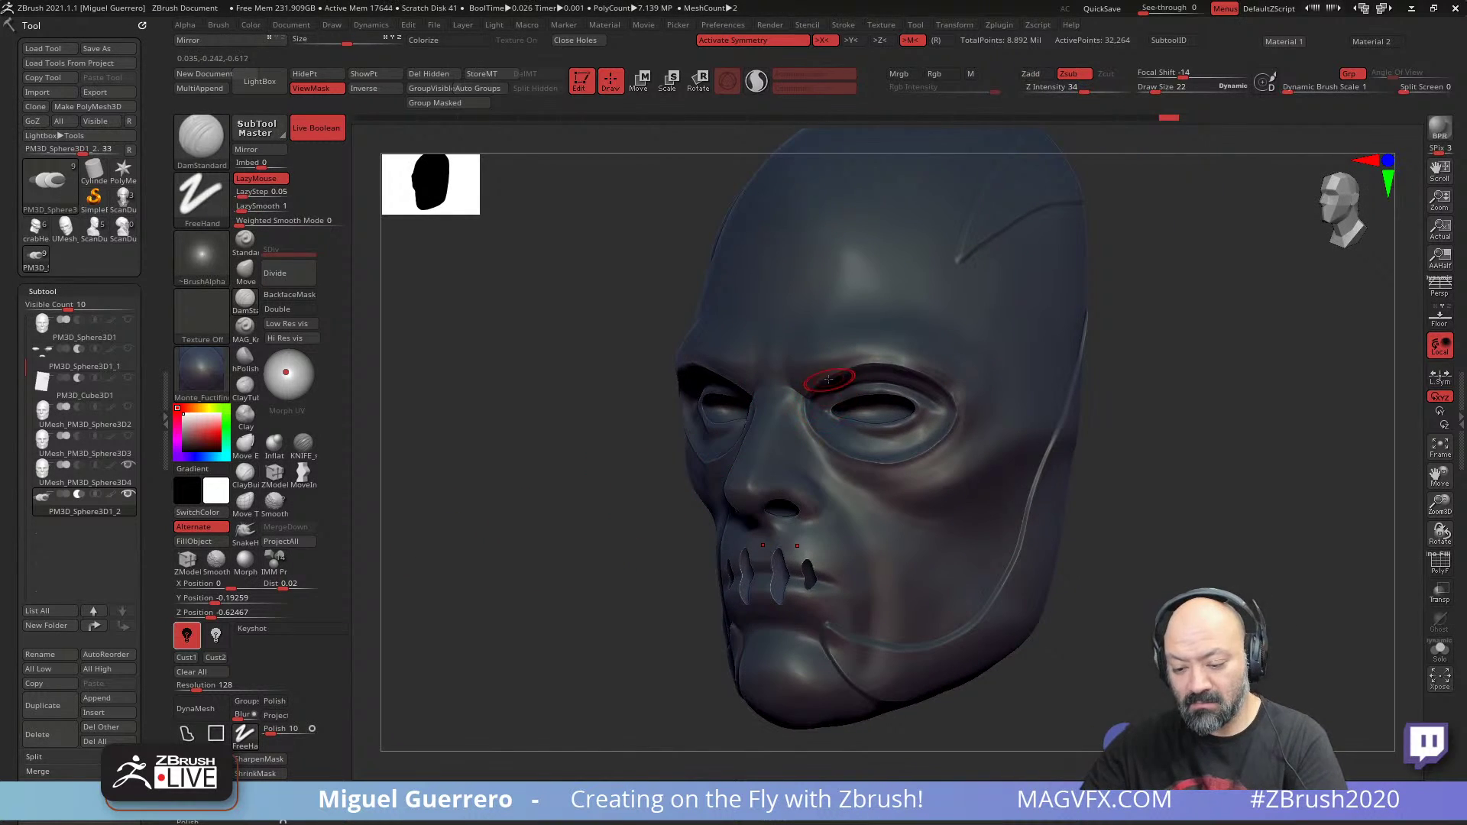
{"action": "left_click_drag", "start_coordinate": [544, 524], "coordinate": [534, 525]}
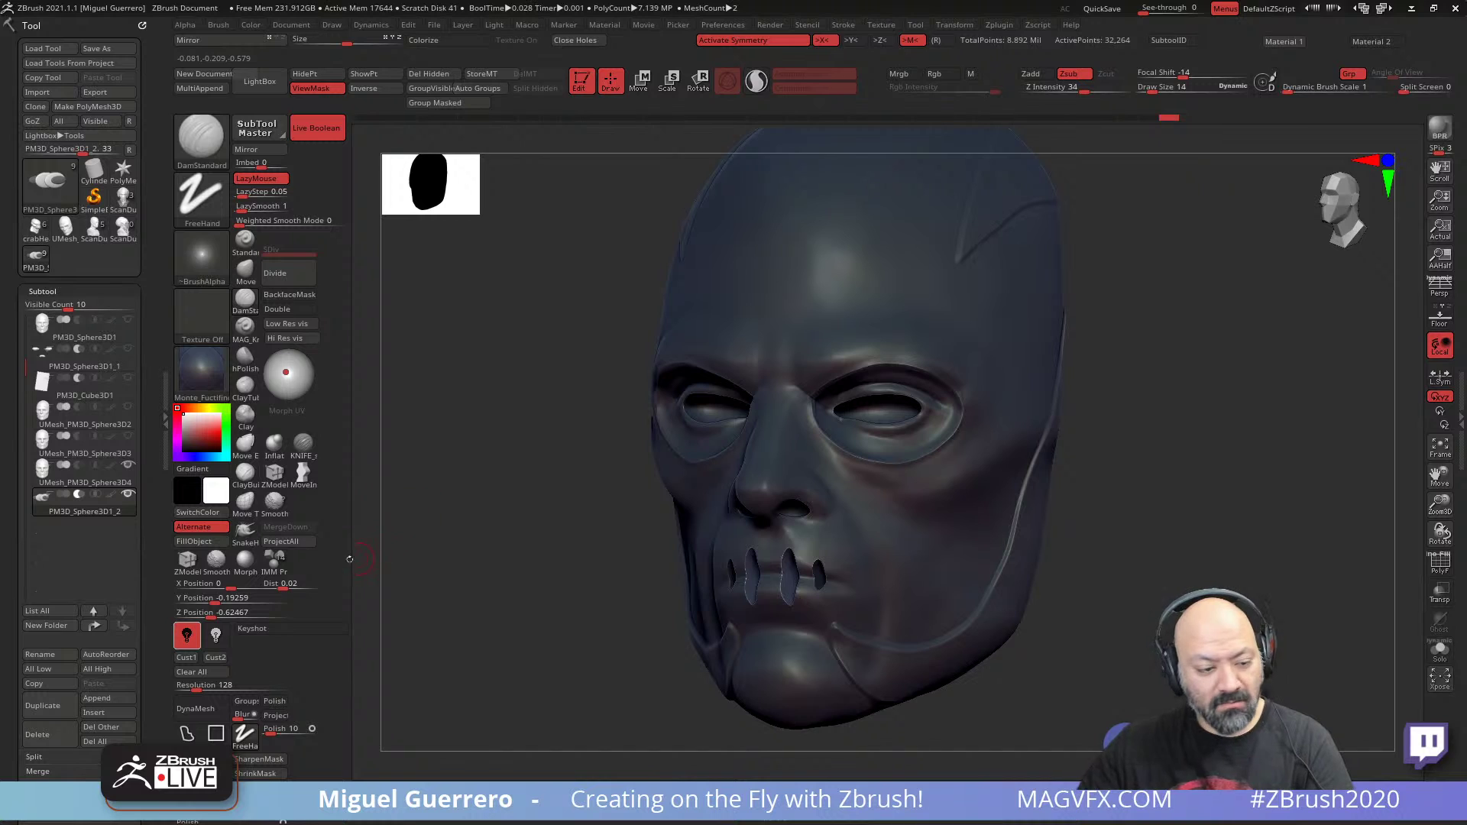
{"action": "left_click_drag", "start_coordinate": [524, 596], "coordinate": [547, 571]}
{"action": "key", "text": "ctrl"}
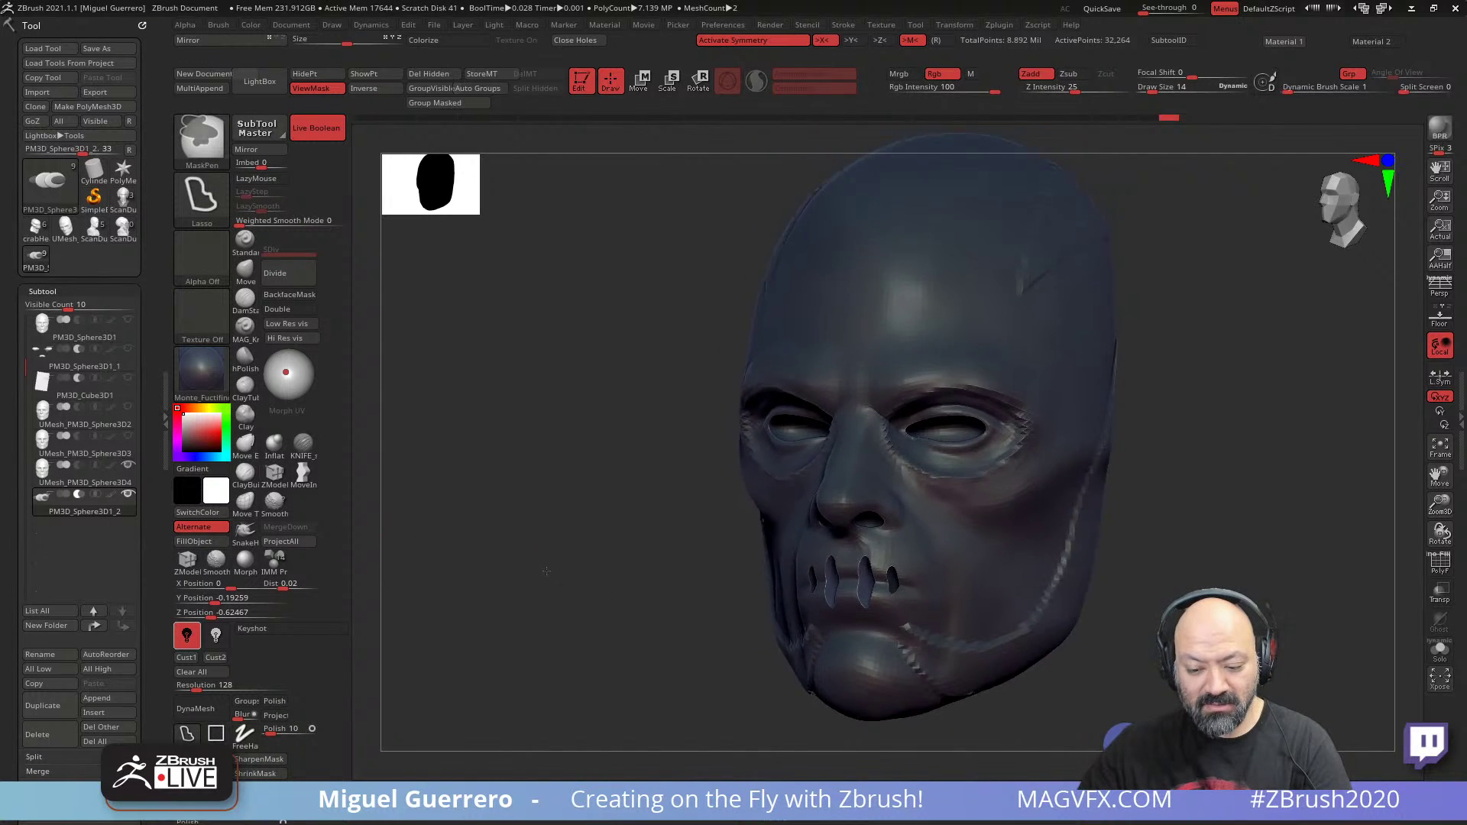
{"action": "right_click_drag", "start_coordinate": [546, 571], "coordinate": [565, 527], "text": "ctrl"}
- Select the mask subtool, duplicate it and lower the copy to subdivision level 4
{"action": "left_click", "coordinate": [796, 402], "text": "alt"}
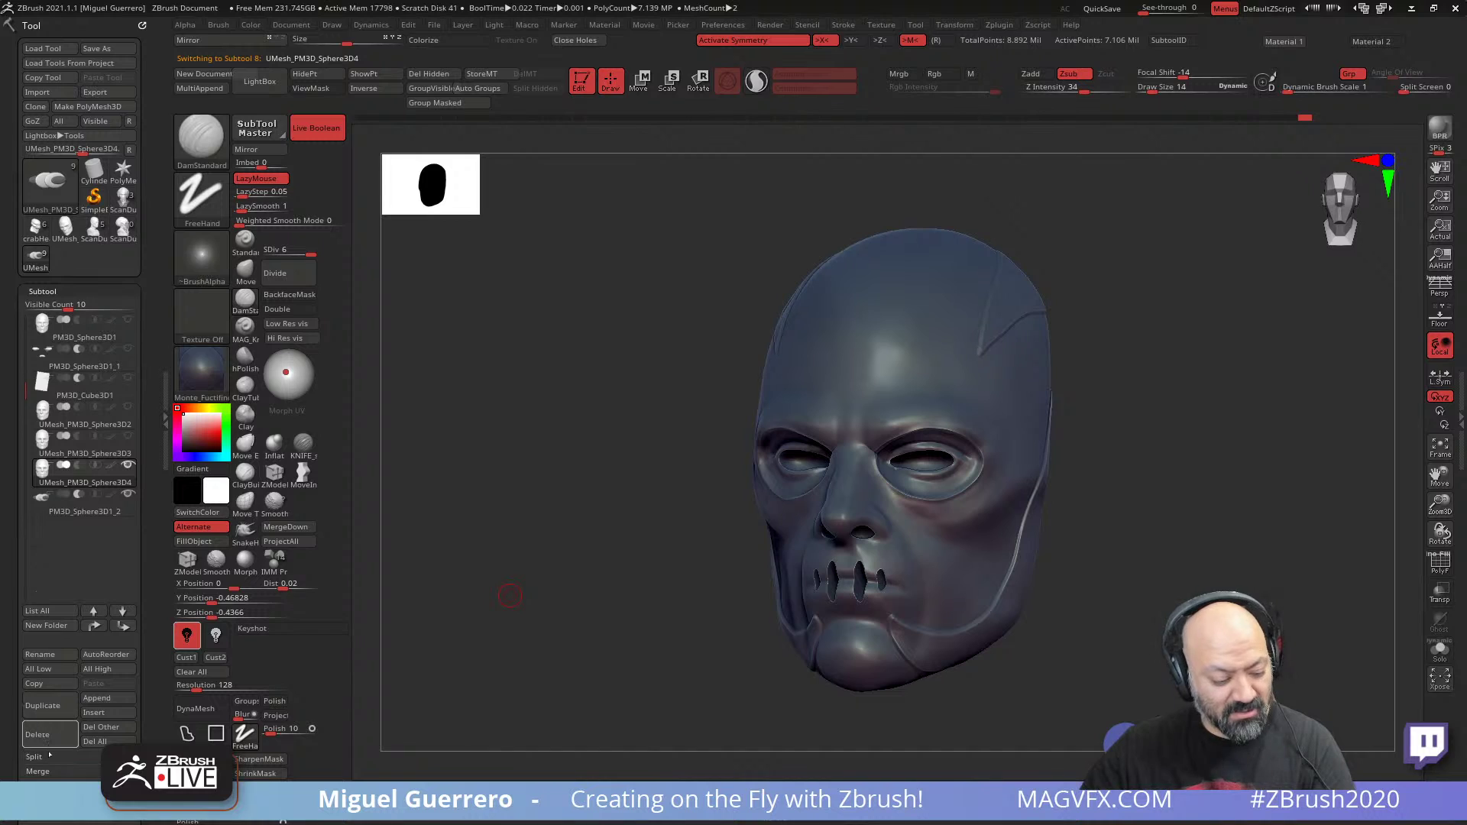
{"action": "left_click_drag", "start_coordinate": [8, 760], "coordinate": [14, 707]}
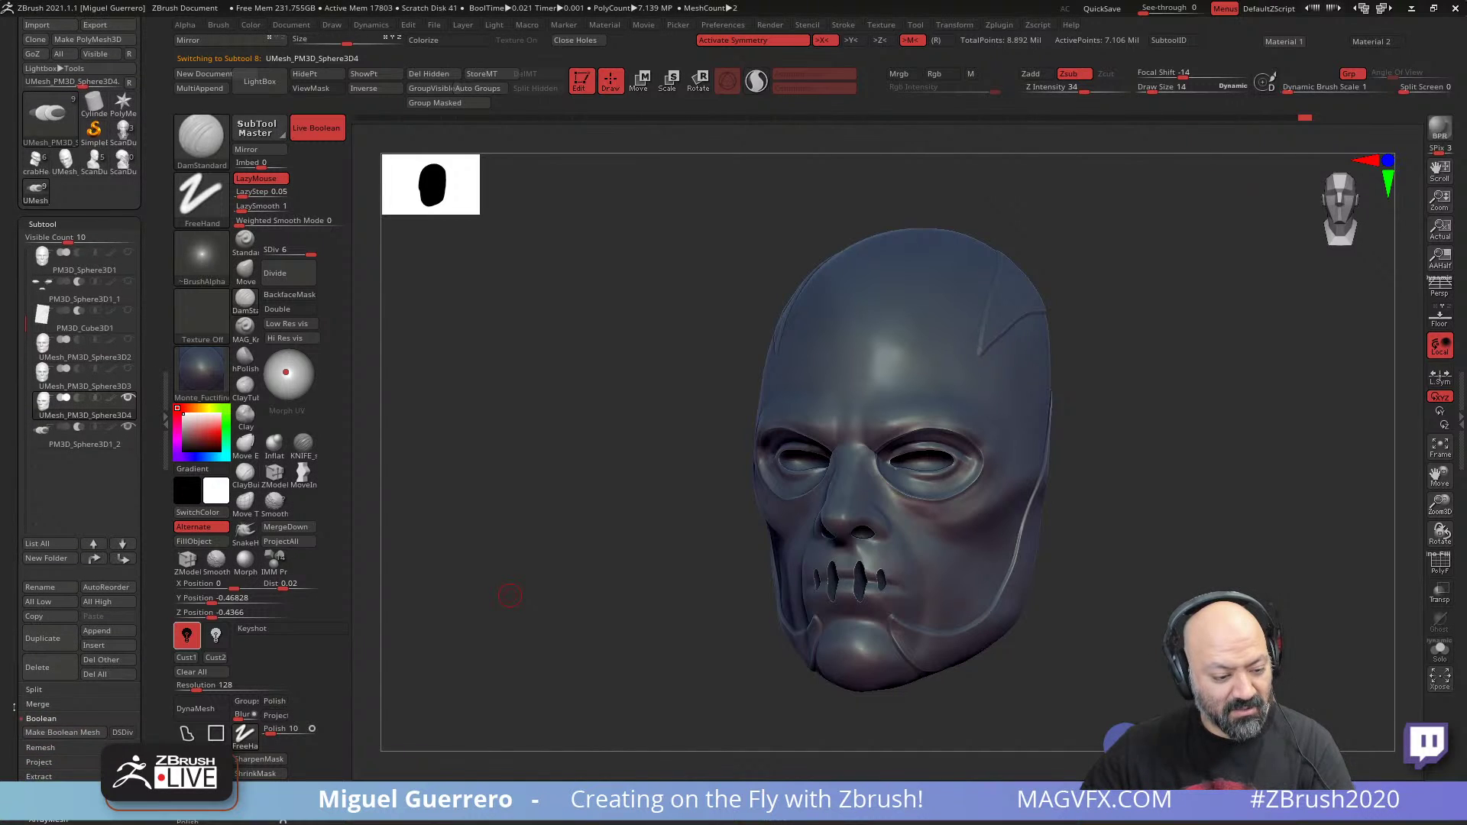
{"action": "left_click", "coordinate": [34, 646]}
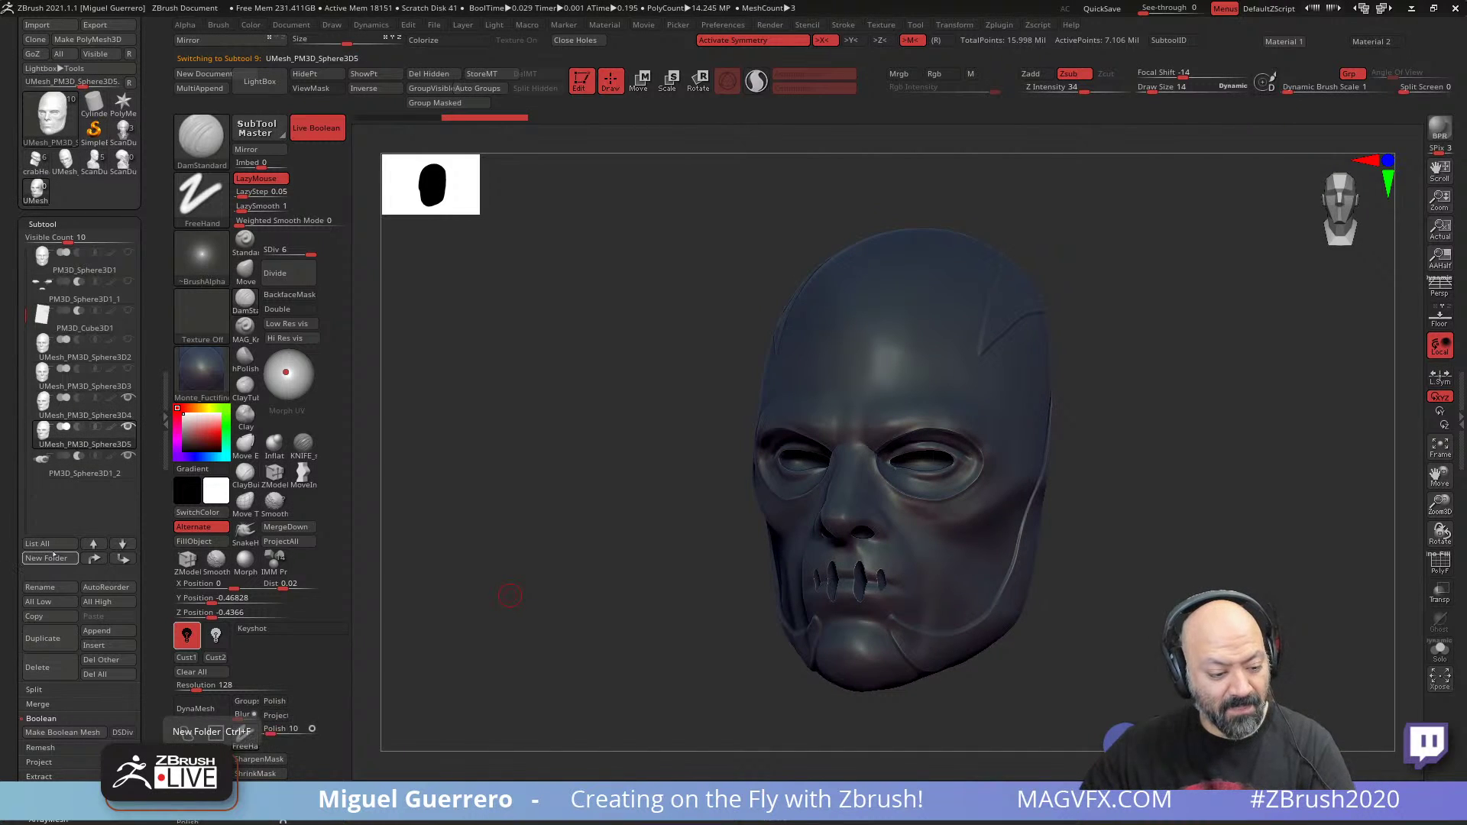
{"action": "key", "text": "shift+d"}
{"action": "key", "text": "shift+d"}
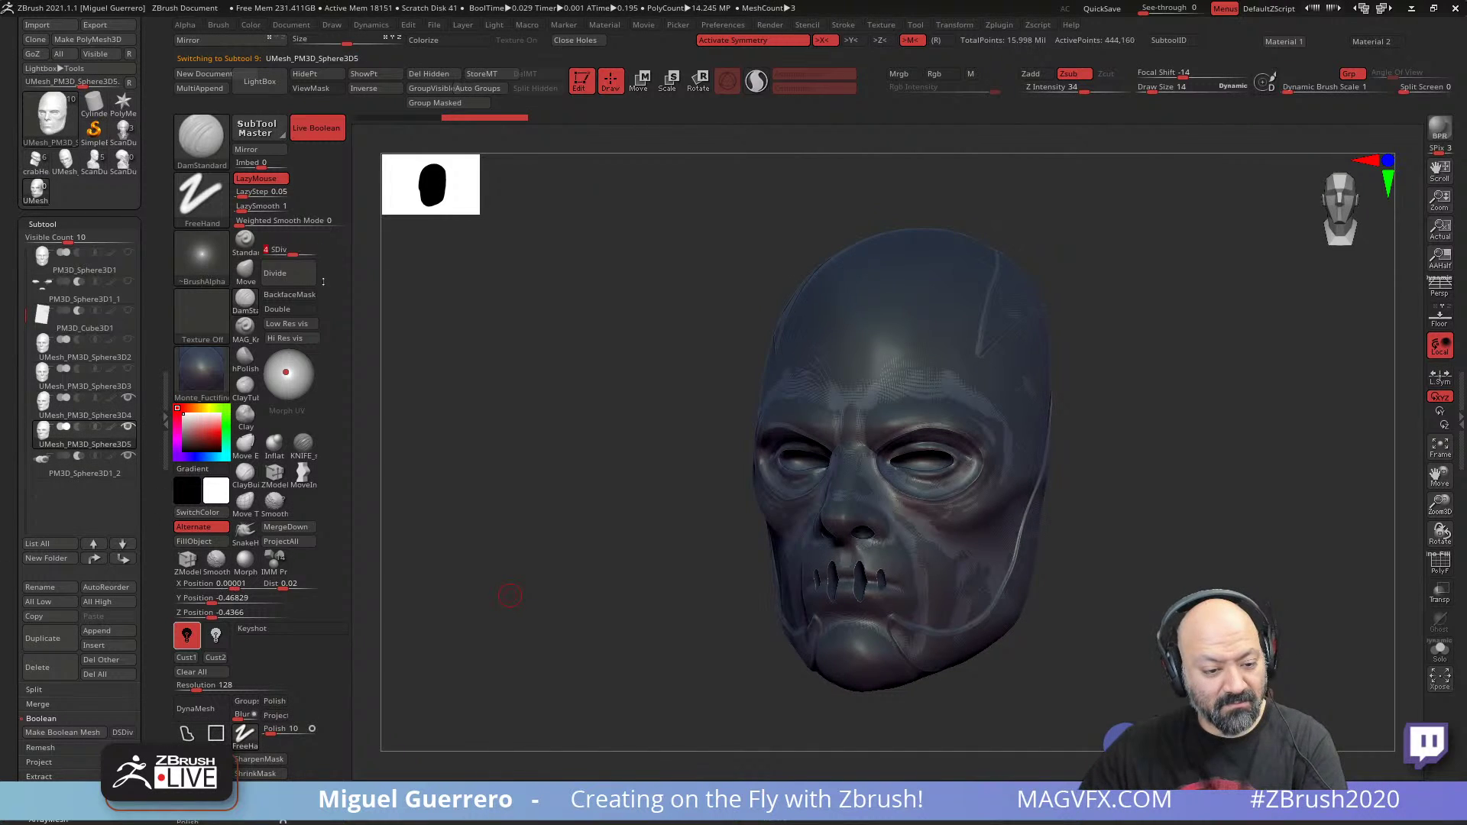
- Set the duplicated mask to subdivision level 3 and delete its higher and lower subdivision levels
{"action": "mouse_move", "coordinate": [109, 367]}
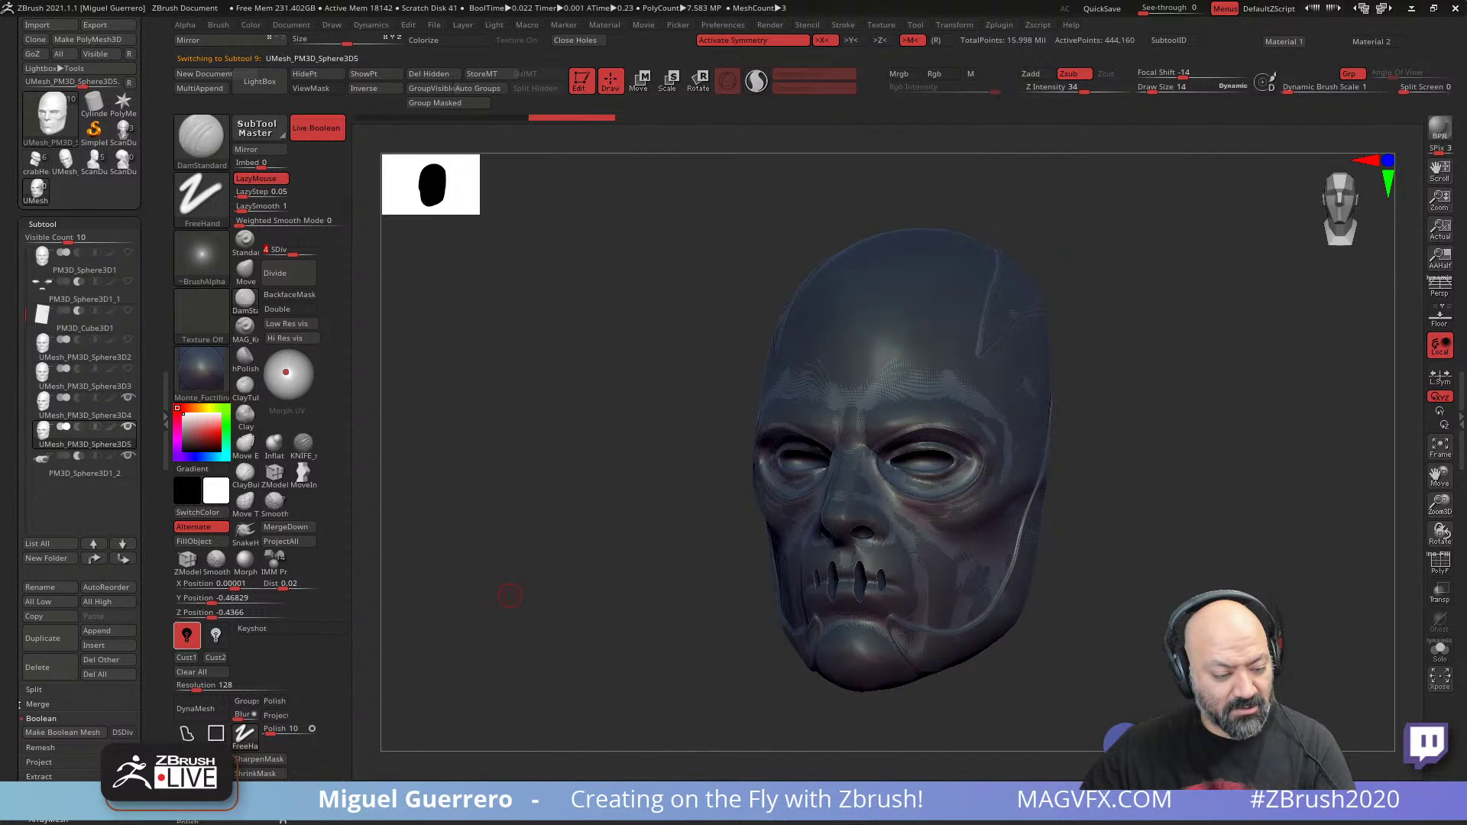
{"action": "left_click_drag", "start_coordinate": [11, 703], "coordinate": [10, 679]}
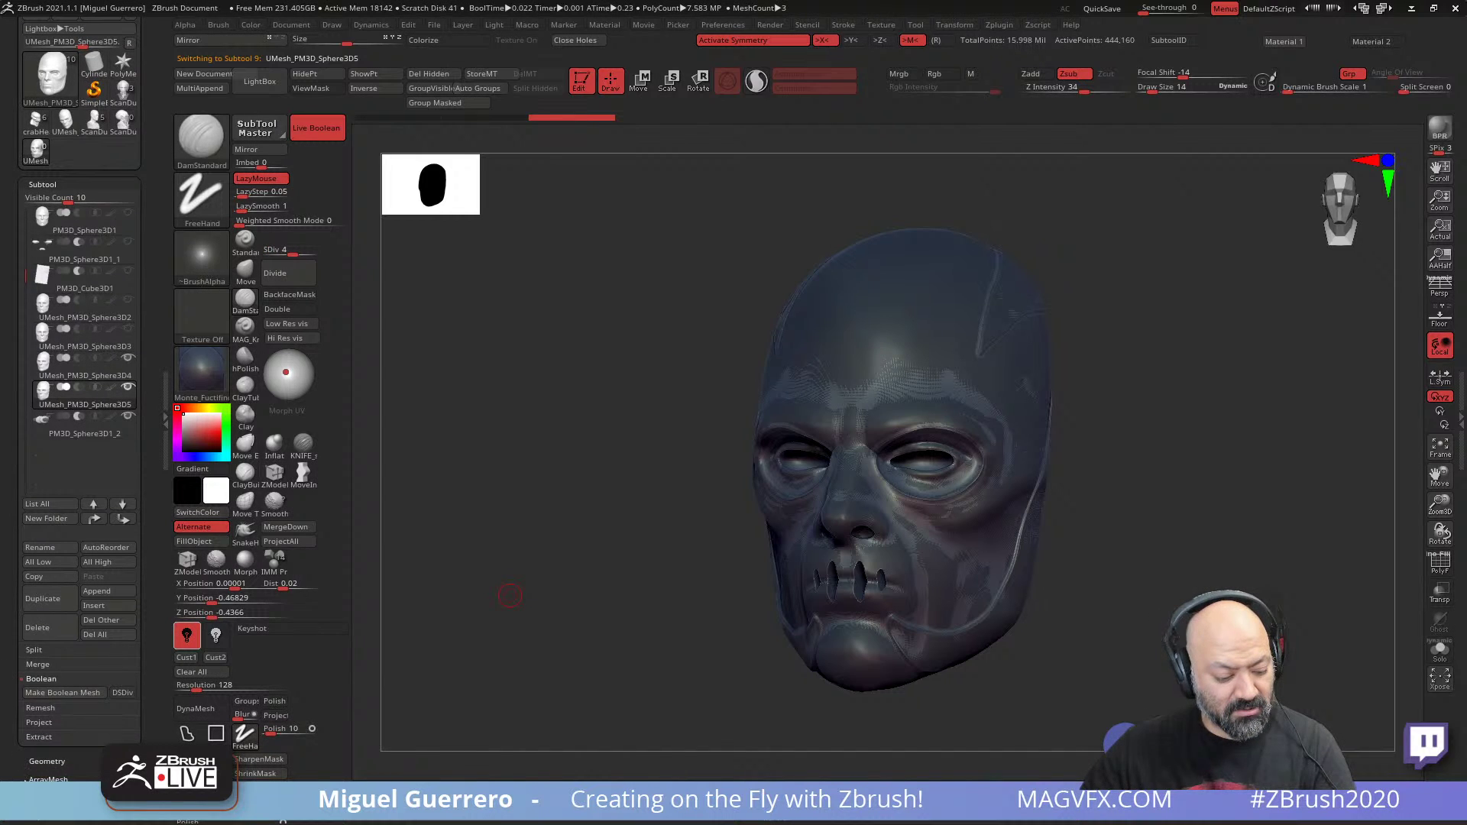
{"action": "left_click", "coordinate": [41, 816]}
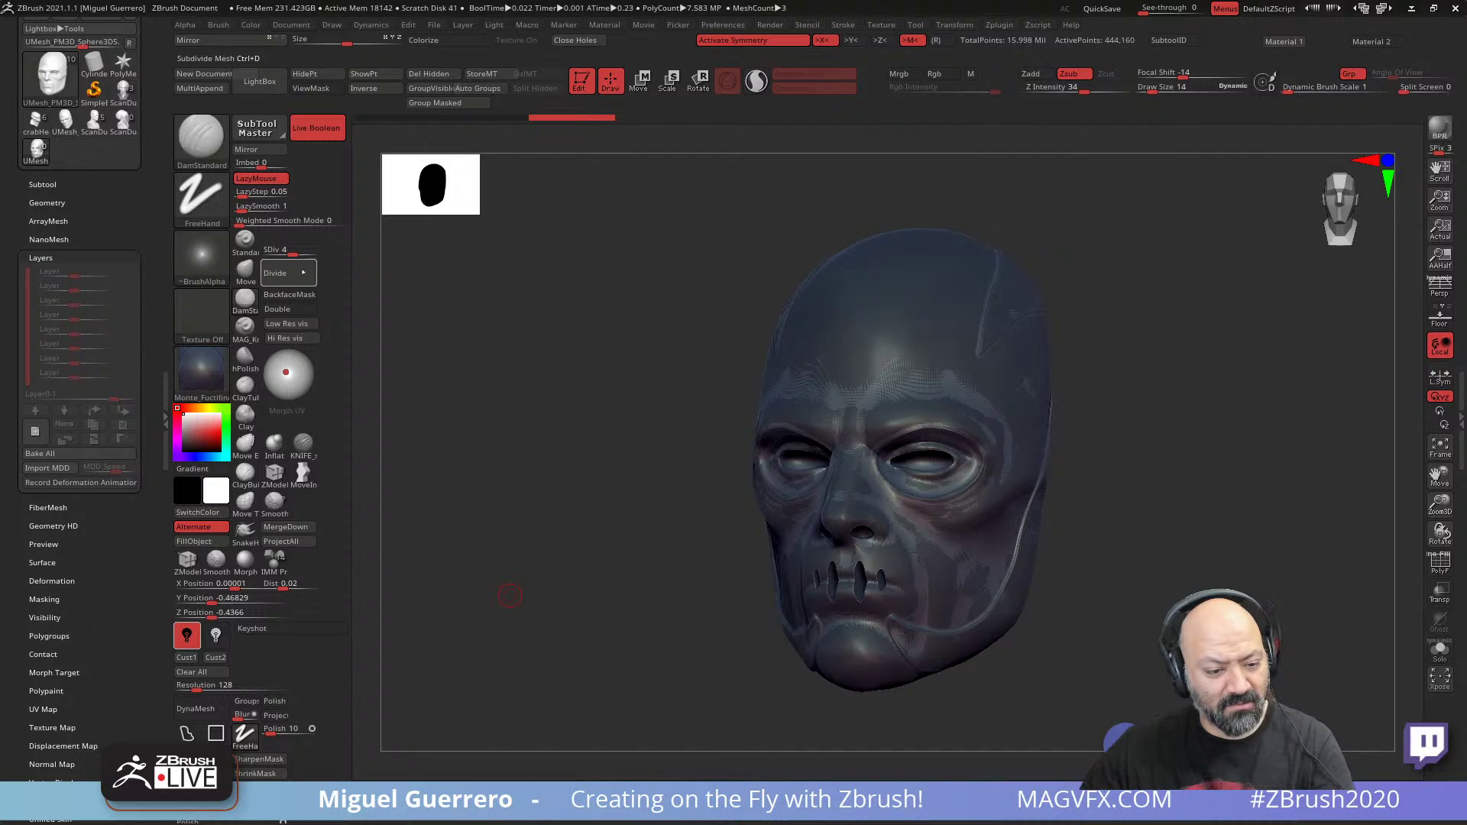
{"action": "left_click", "coordinate": [298, 275]}
{"action": "left_click", "coordinate": [49, 202]}
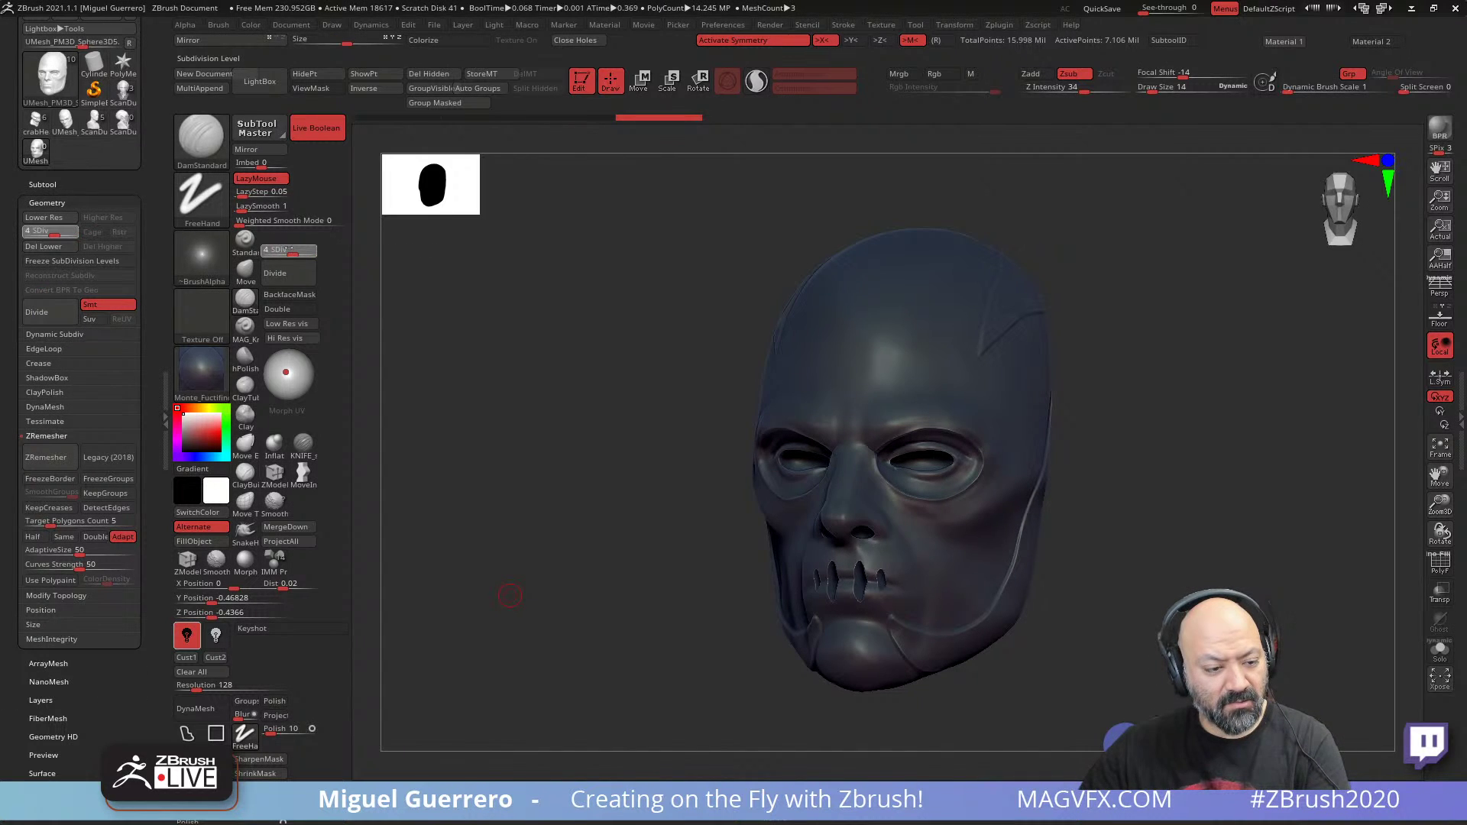
{"action": "left_click_drag", "start_coordinate": [289, 250], "coordinate": [280, 249]}
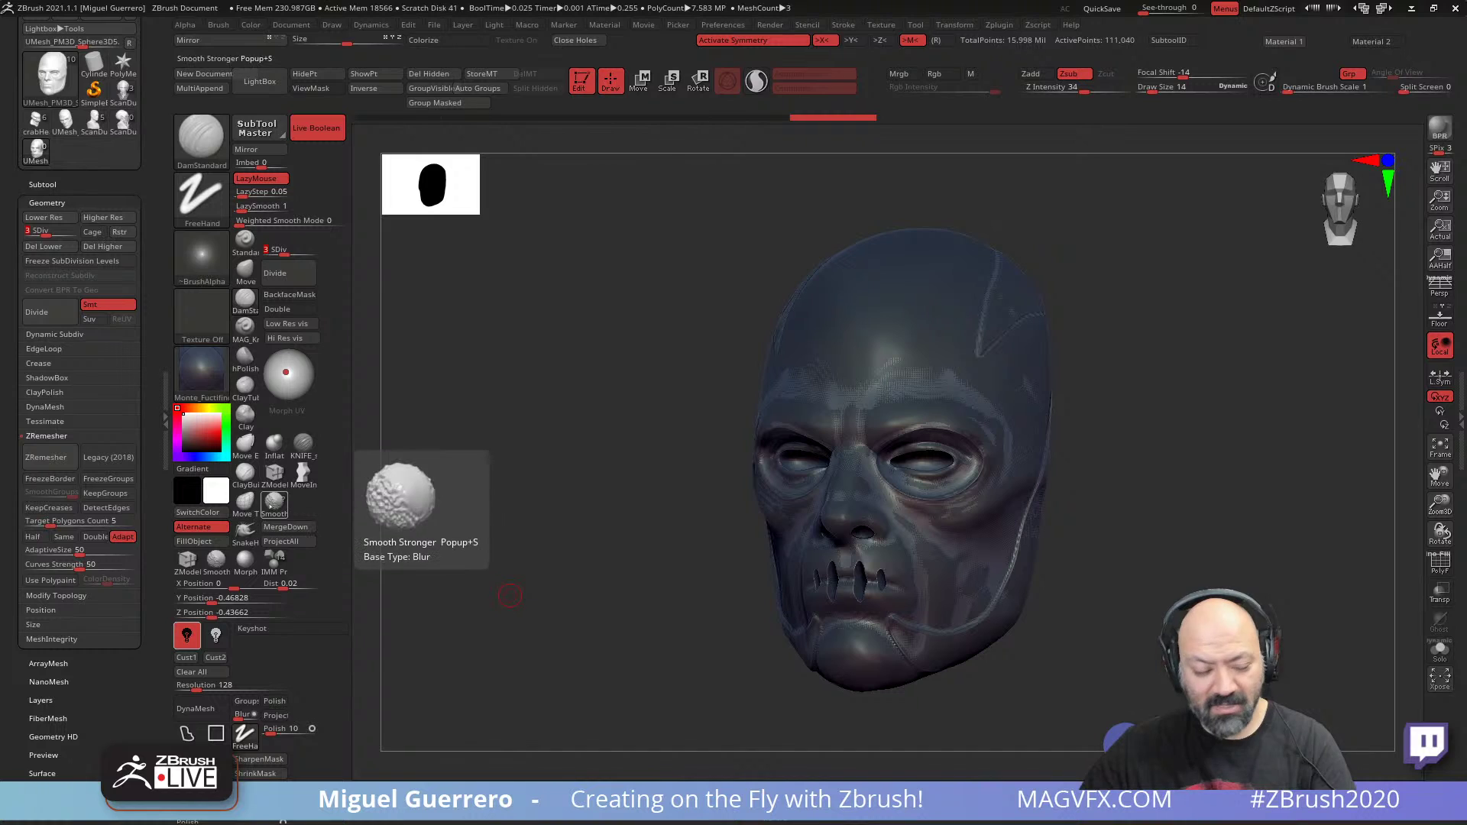
{"action": "left_click", "coordinate": [106, 247]}
{"action": "left_click", "coordinate": [46, 247]}
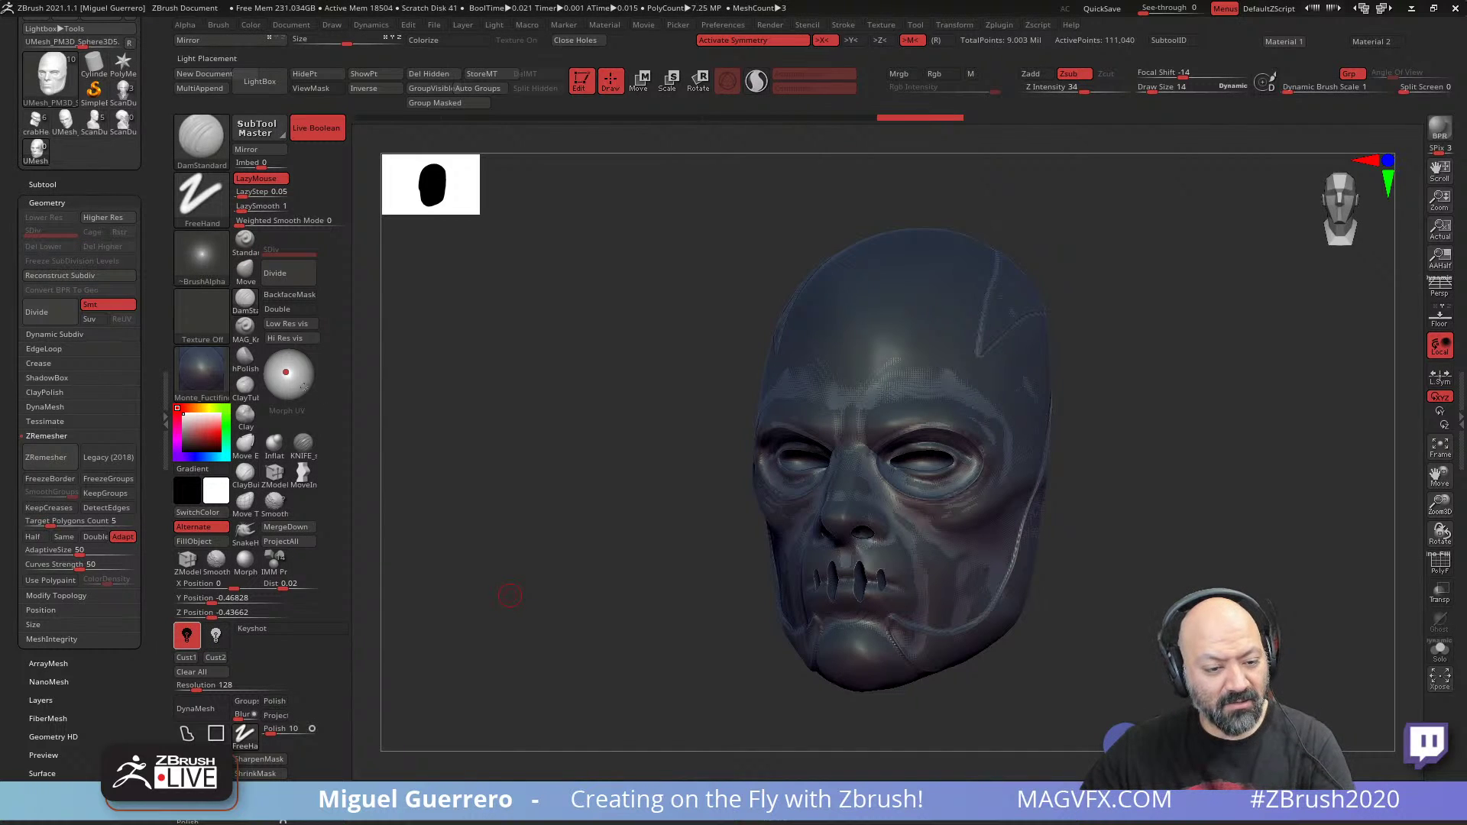
- Set the duplicated mask to Boolean subtraction and activate its Move gizmo in a side view
{"action": "left_click", "coordinate": [42, 184]}
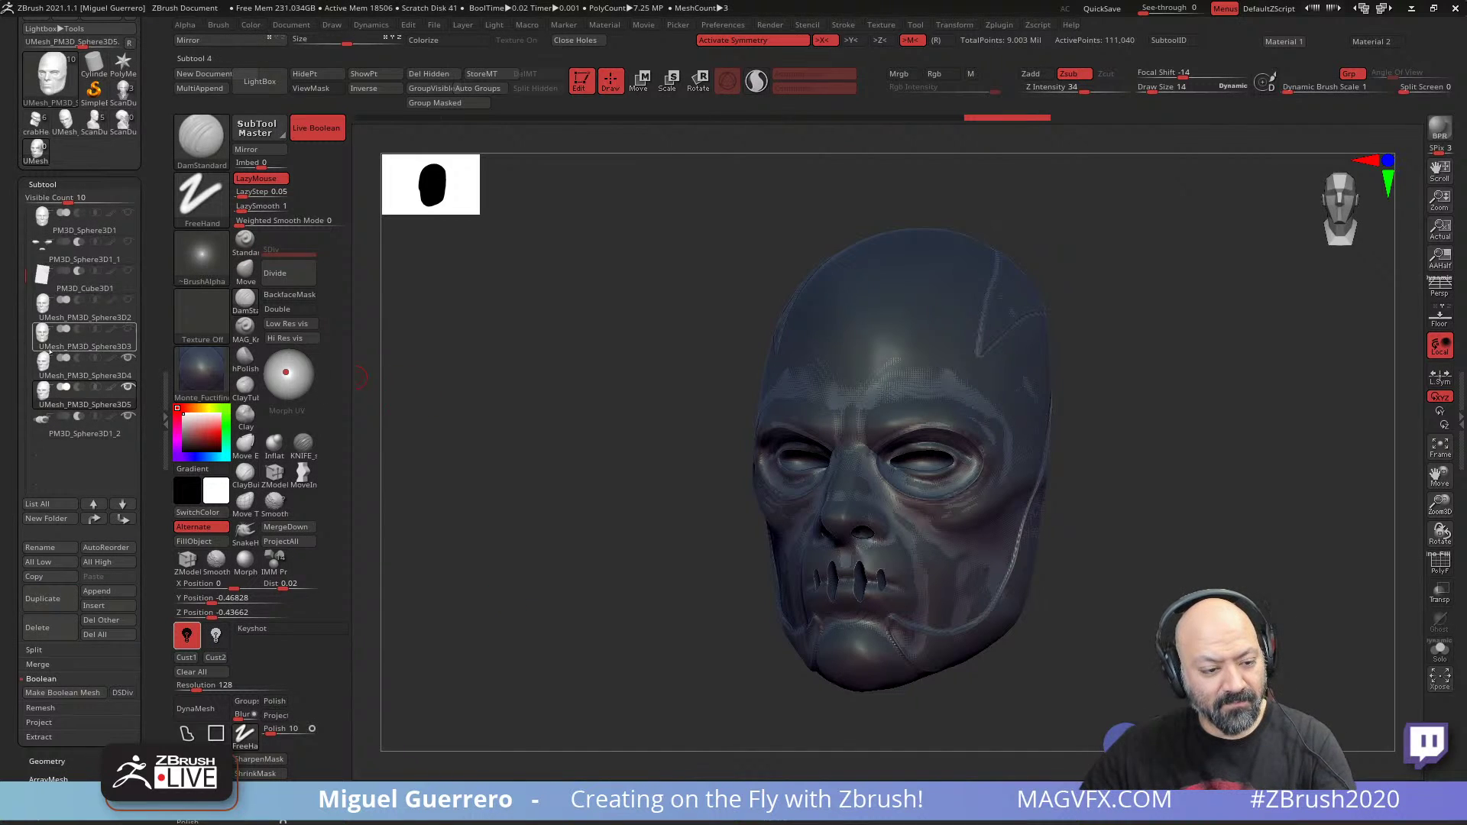
{"action": "left_click", "coordinate": [79, 391]}
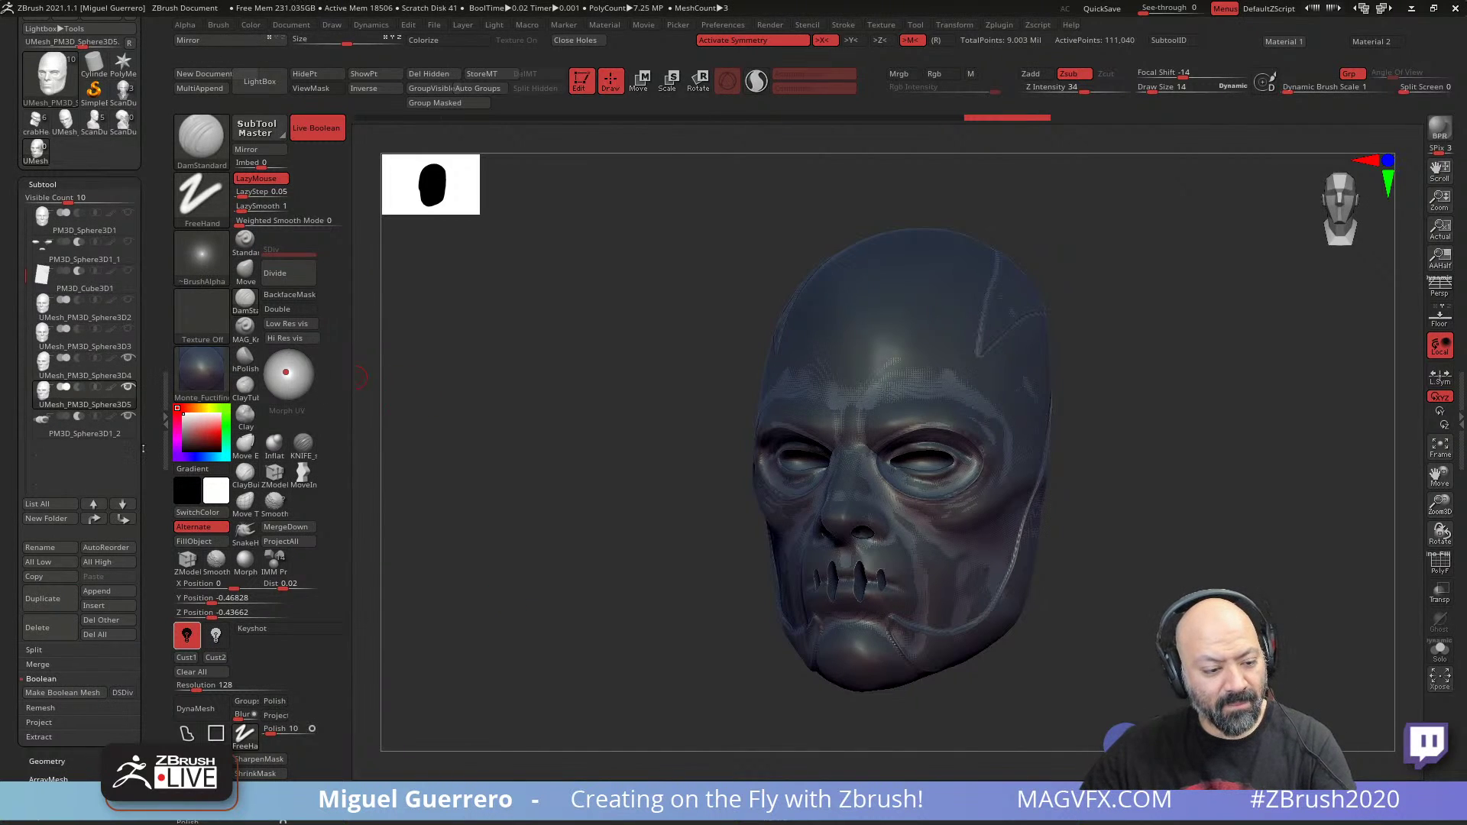
{"action": "left_click", "coordinate": [79, 389]}
{"action": "left_click_drag", "start_coordinate": [583, 411], "coordinate": [541, 230]}
{"action": "left_click", "coordinate": [639, 80]}
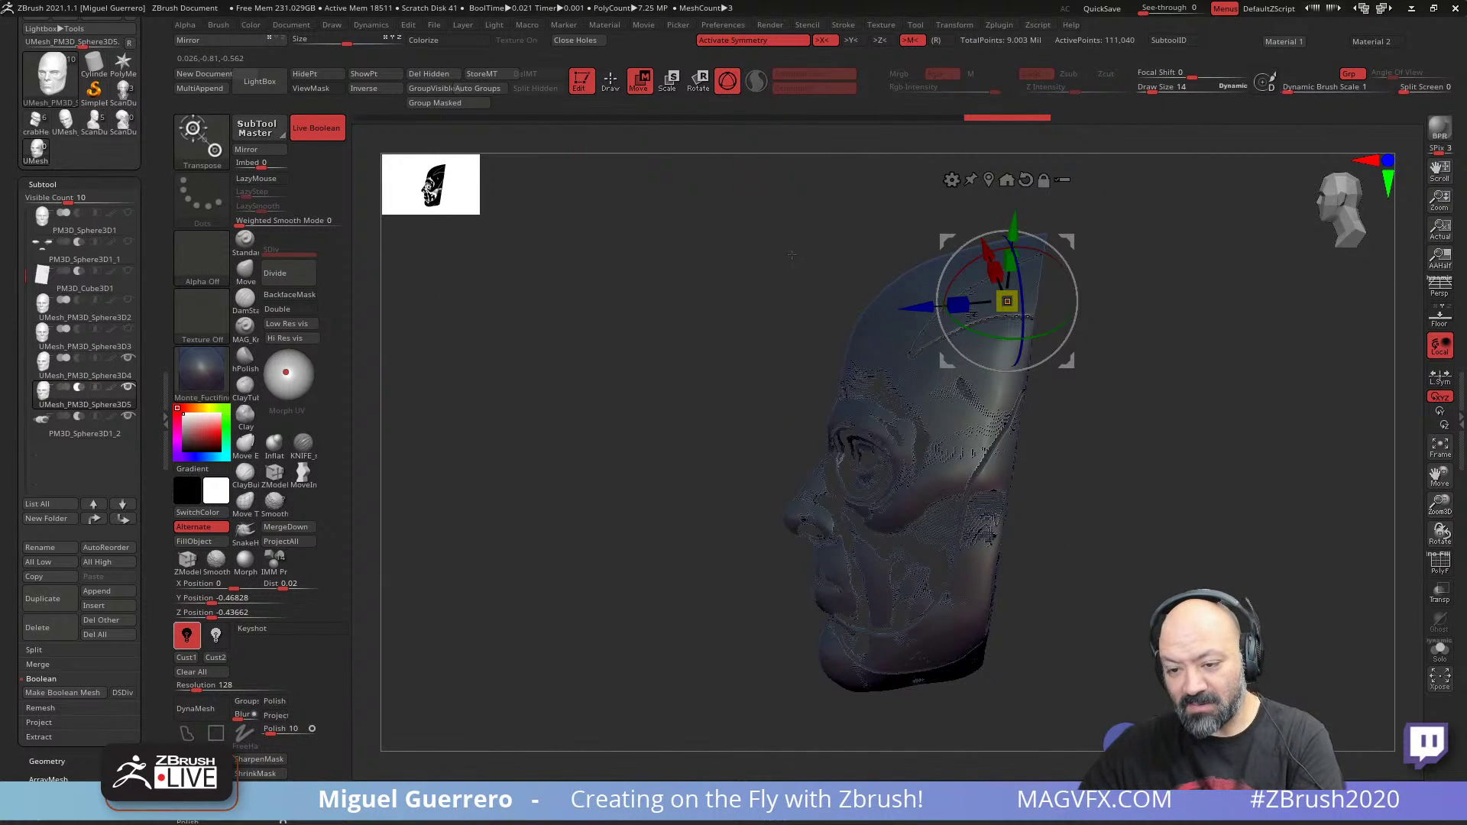
{"action": "left_click", "coordinate": [727, 82]}
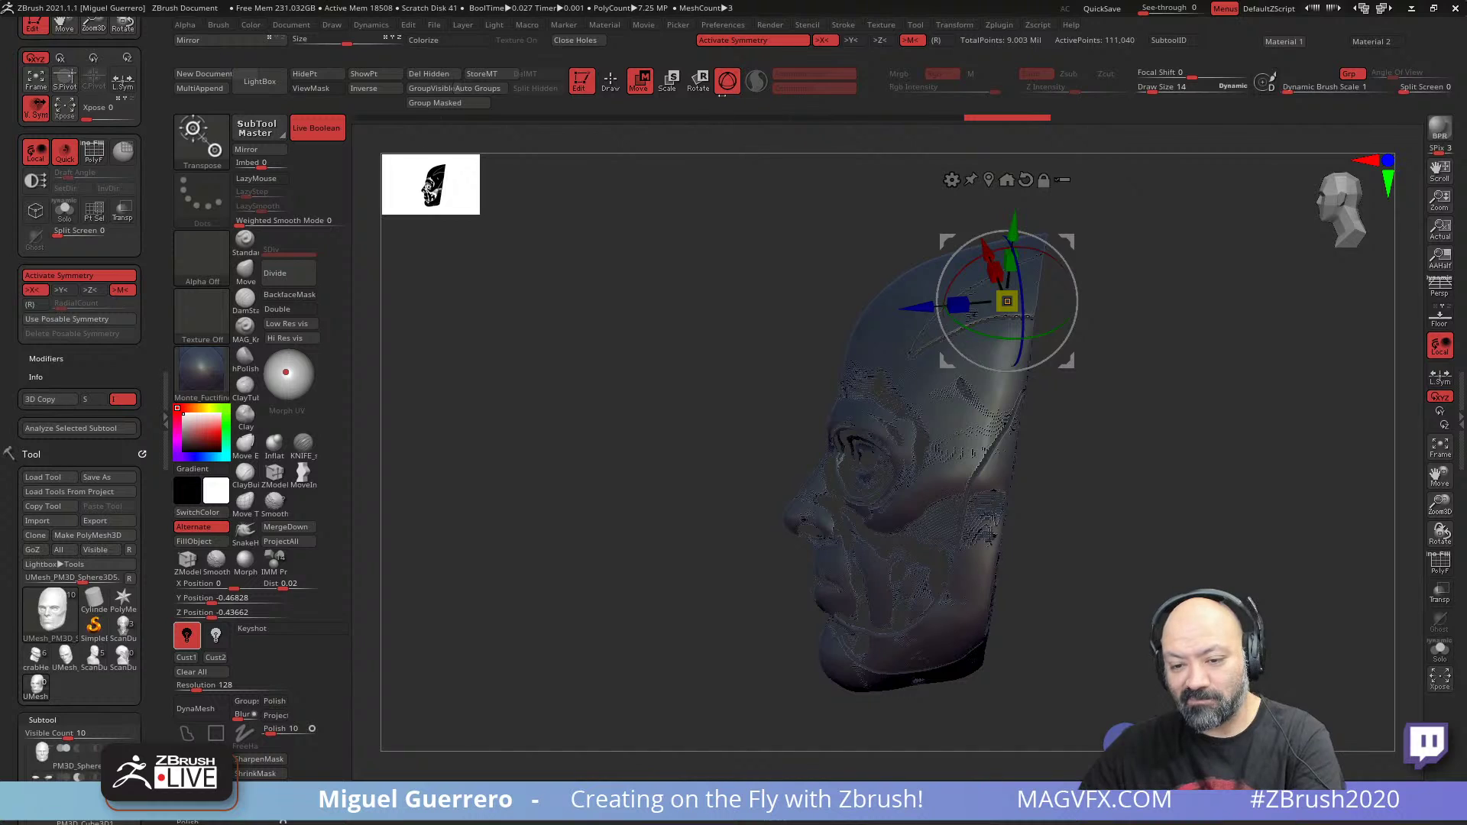
{"action": "left_click_drag", "start_coordinate": [767, 393], "coordinate": [739, 380], "text": "ctrl"}
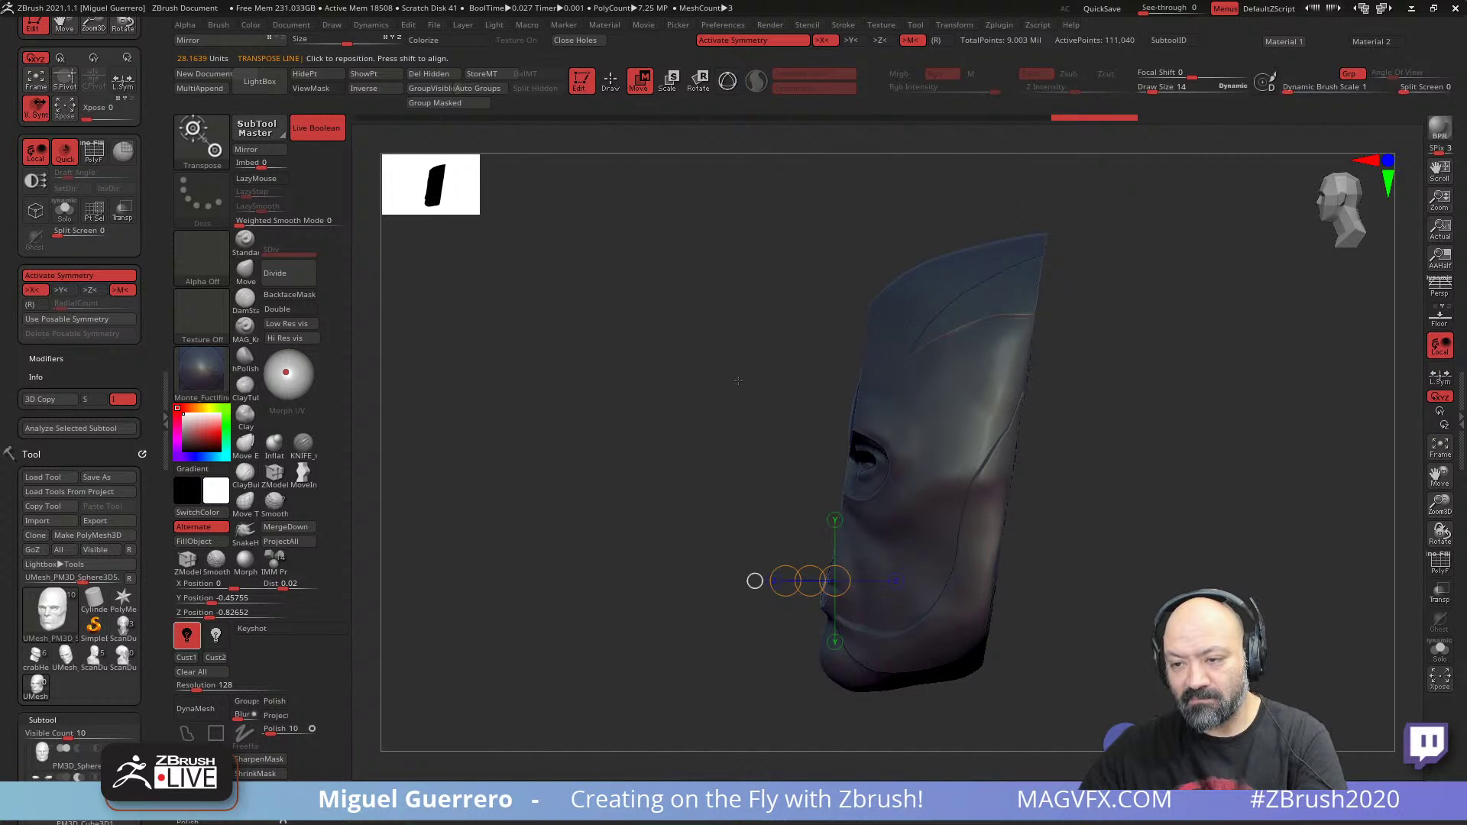
{"action": "key", "text": "ctrl+z"}
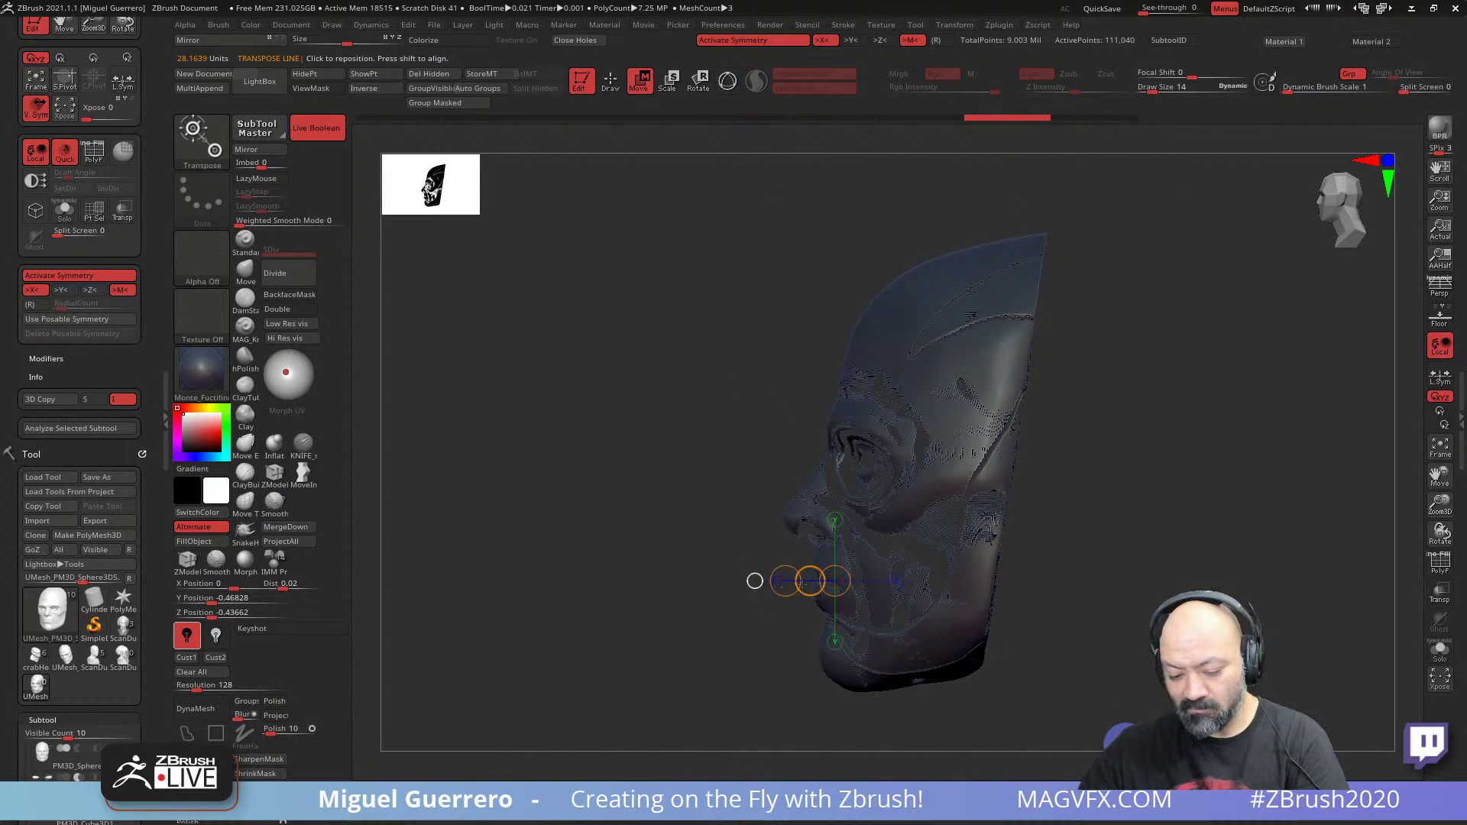
{"action": "left_click", "coordinate": [727, 82]}
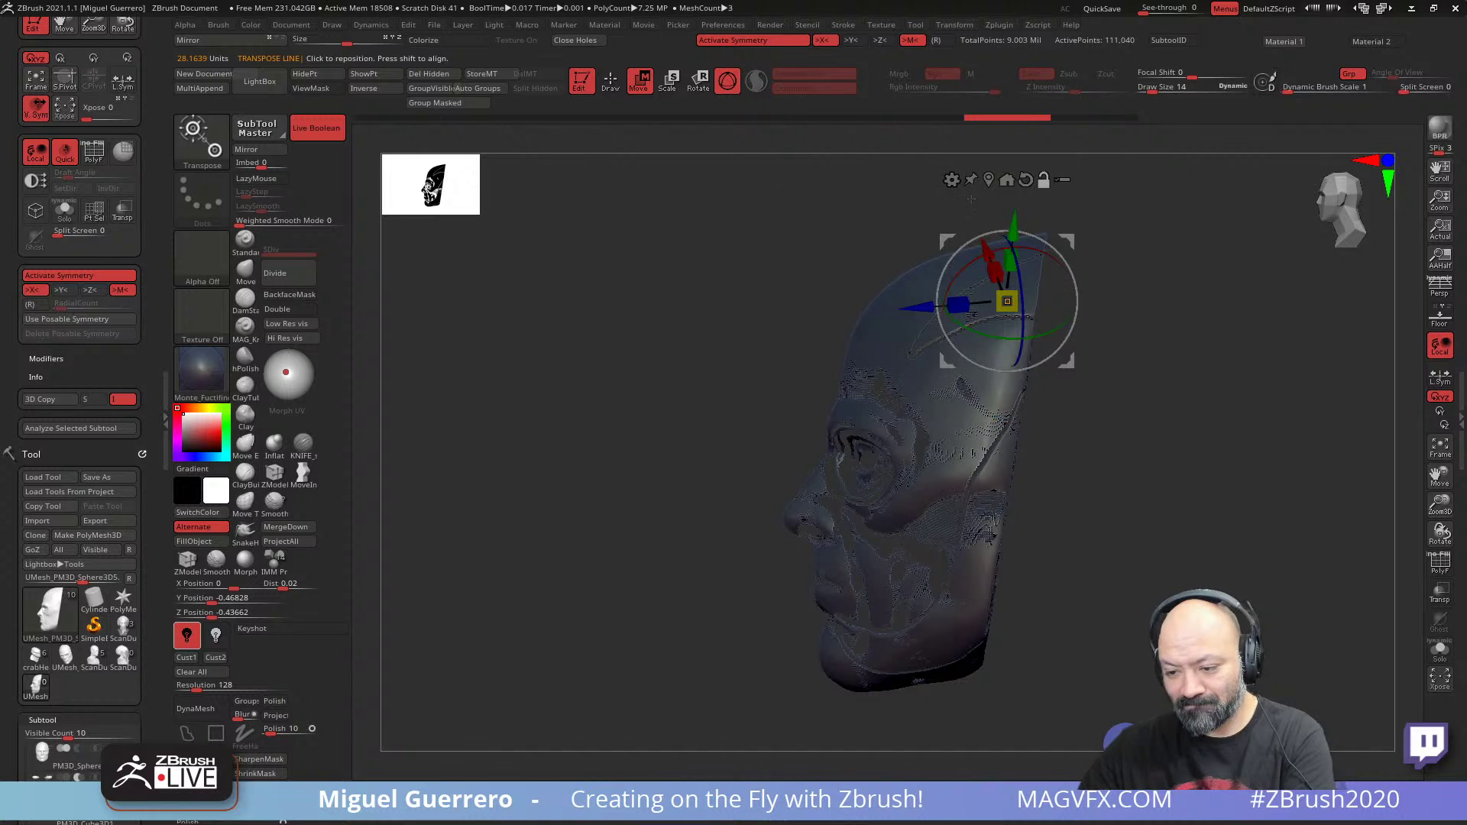
- Reset the gizmo orientation and push the subtractive copy back inside the mask to about Z -0.406
{"action": "left_click", "coordinate": [1025, 179]}
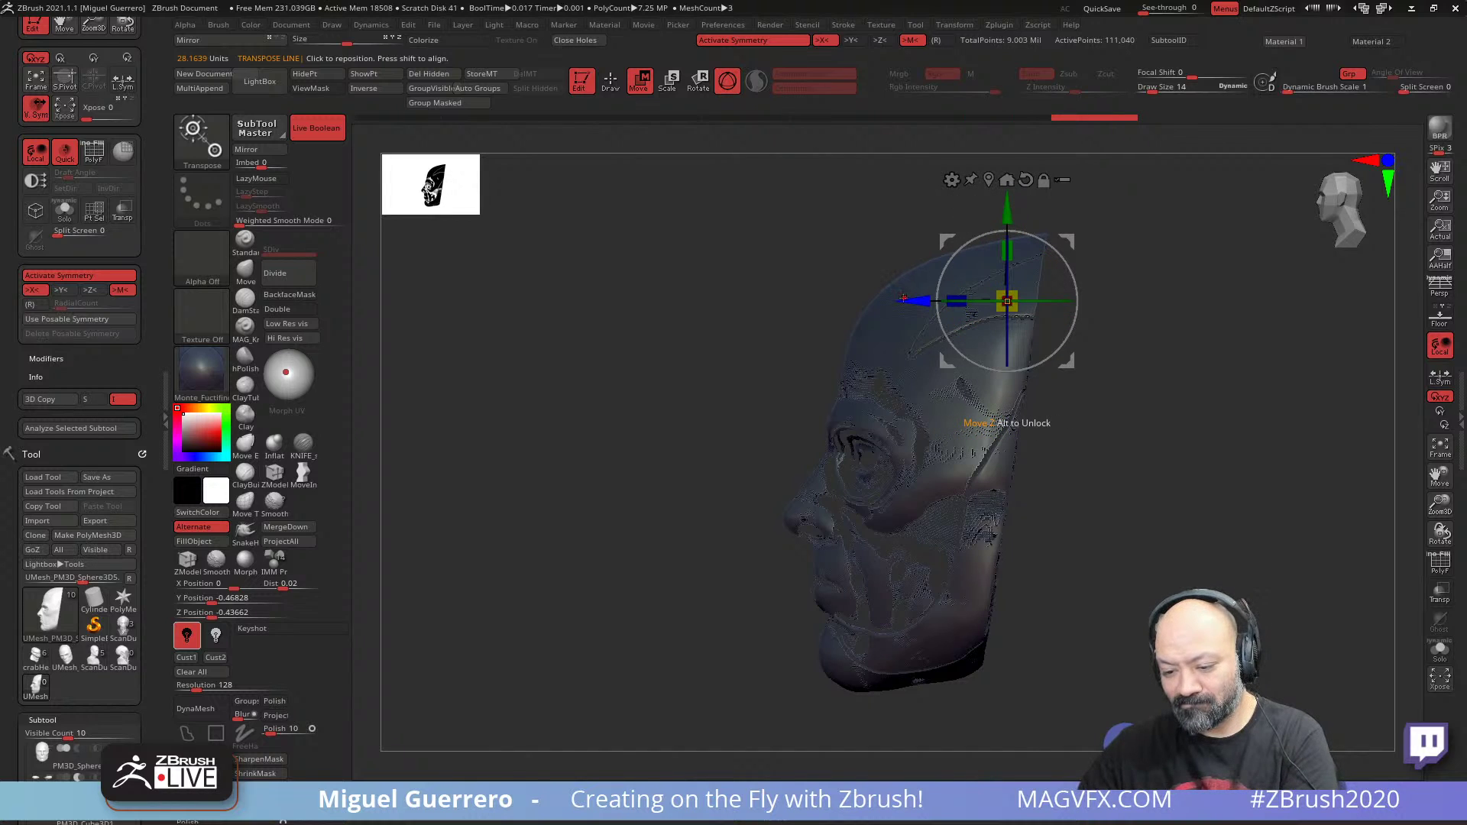
{"action": "left_click_drag", "start_coordinate": [904, 299], "coordinate": [917, 299]}
{"action": "left_click_drag", "start_coordinate": [765, 321], "coordinate": [931, 301]}
{"action": "left_click_drag", "start_coordinate": [765, 498], "coordinate": [611, 501], "text": "alt"}
{"action": "right_click_drag", "start_coordinate": [724, 527], "coordinate": [721, 558], "text": "ctrl"}
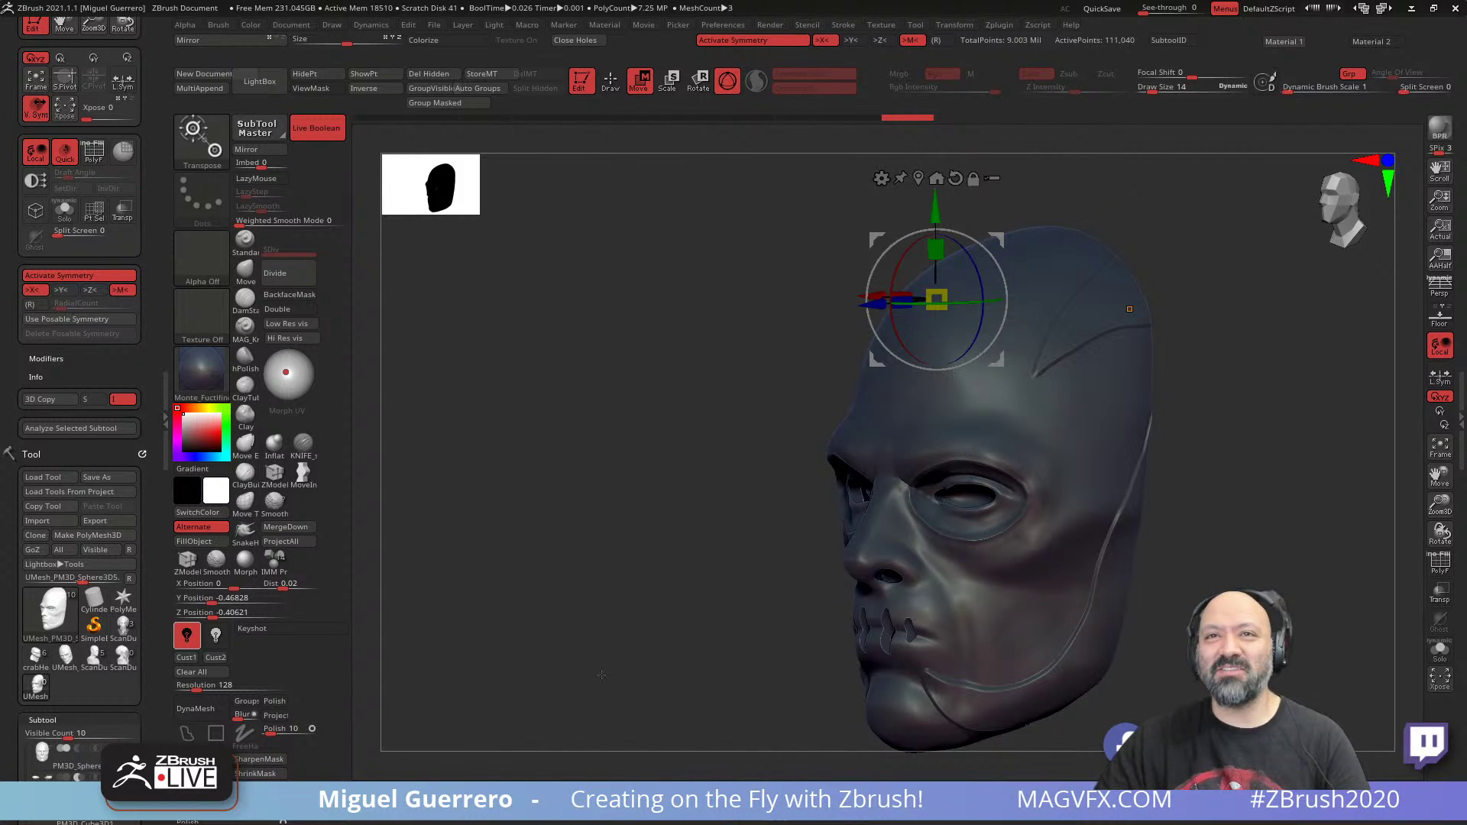
- Check the mask's thickness from the front and side, shift the subtractive copy slightly forward to about Z -0.413, and return to drawing
{"action": "mouse_move", "coordinate": [597, 535]}
{"action": "right_mouse_down", "text": "ctrl"}
{"action": "mouse_move", "coordinate": [600, 580]}
{"action": "mouse_move", "coordinate": [614, 557]}
{"action": "mouse_move", "coordinate": [583, 498]}
{"action": "mouse_move", "coordinate": [631, 512]}
{"action": "mouse_move", "coordinate": [604, 547]}
{"action": "mouse_move", "coordinate": [583, 509]}
{"action": "mouse_move", "coordinate": [645, 496]}
{"action": "right_mouse_up", "text": "ctrl"}
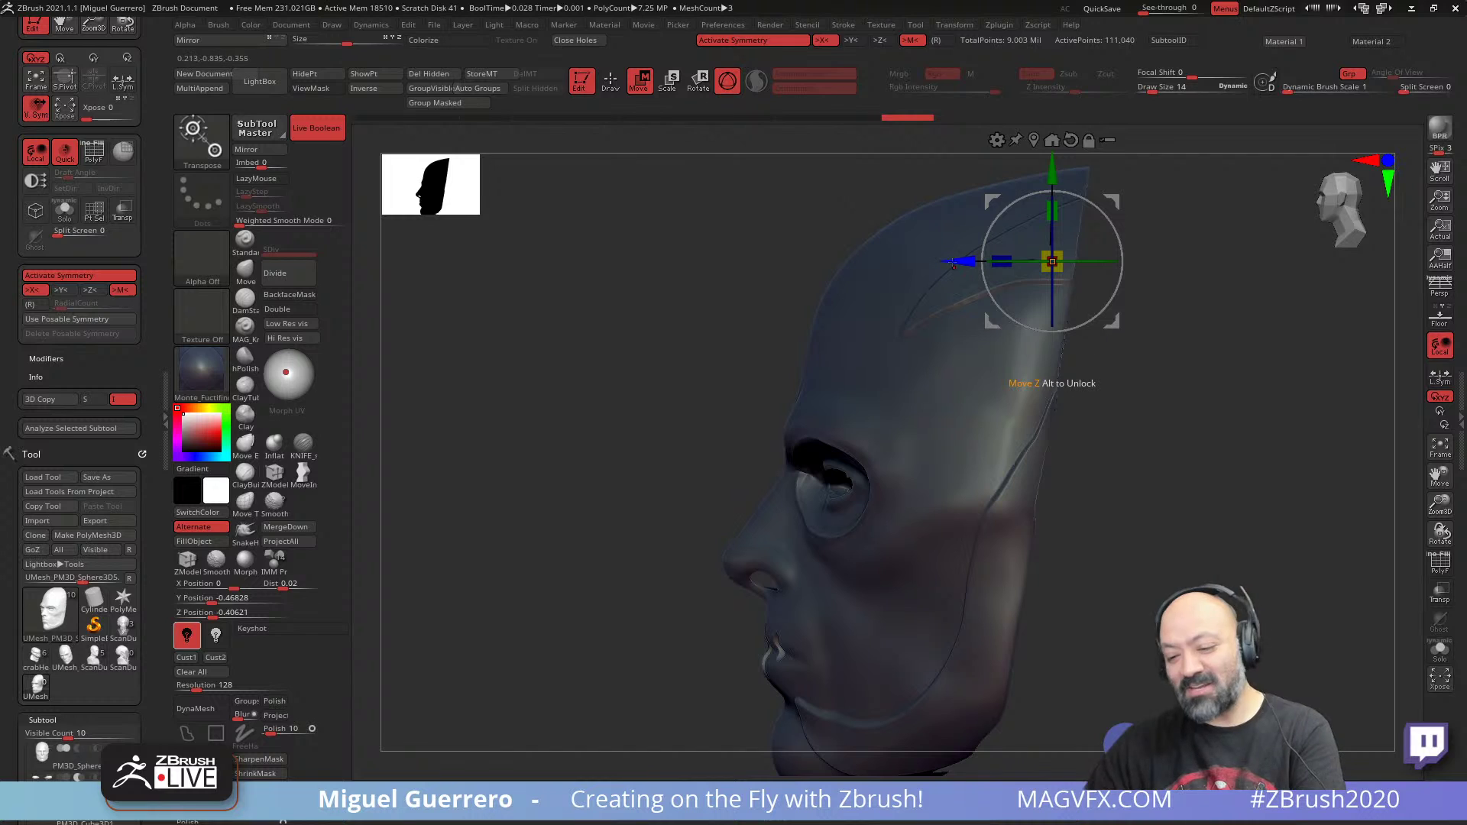
{"action": "left_click_drag", "start_coordinate": [692, 377], "coordinate": [512, 371], "text": "shift"}
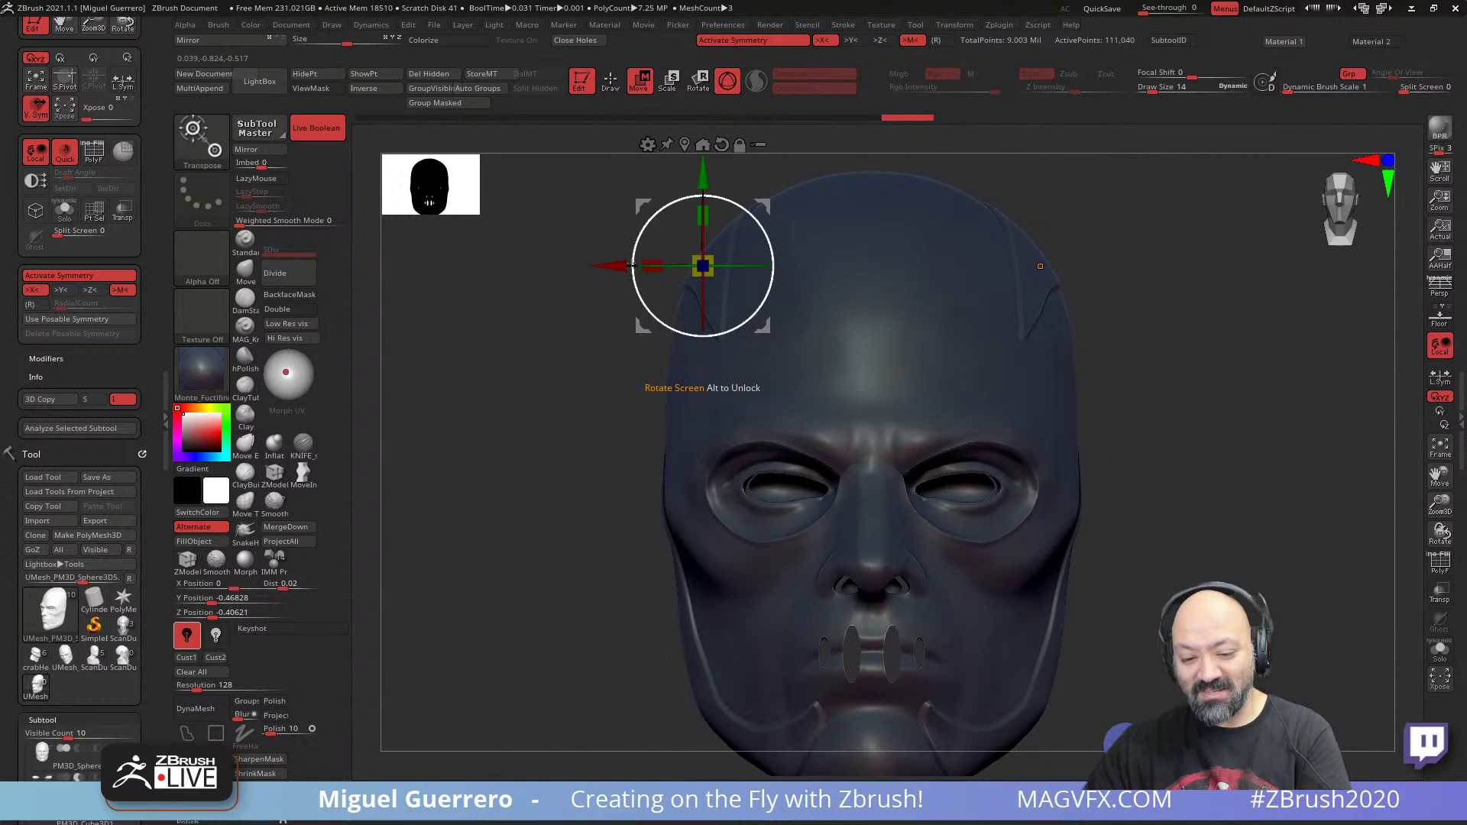
{"action": "left_click_drag", "start_coordinate": [642, 367], "coordinate": [720, 332], "text": "shift"}
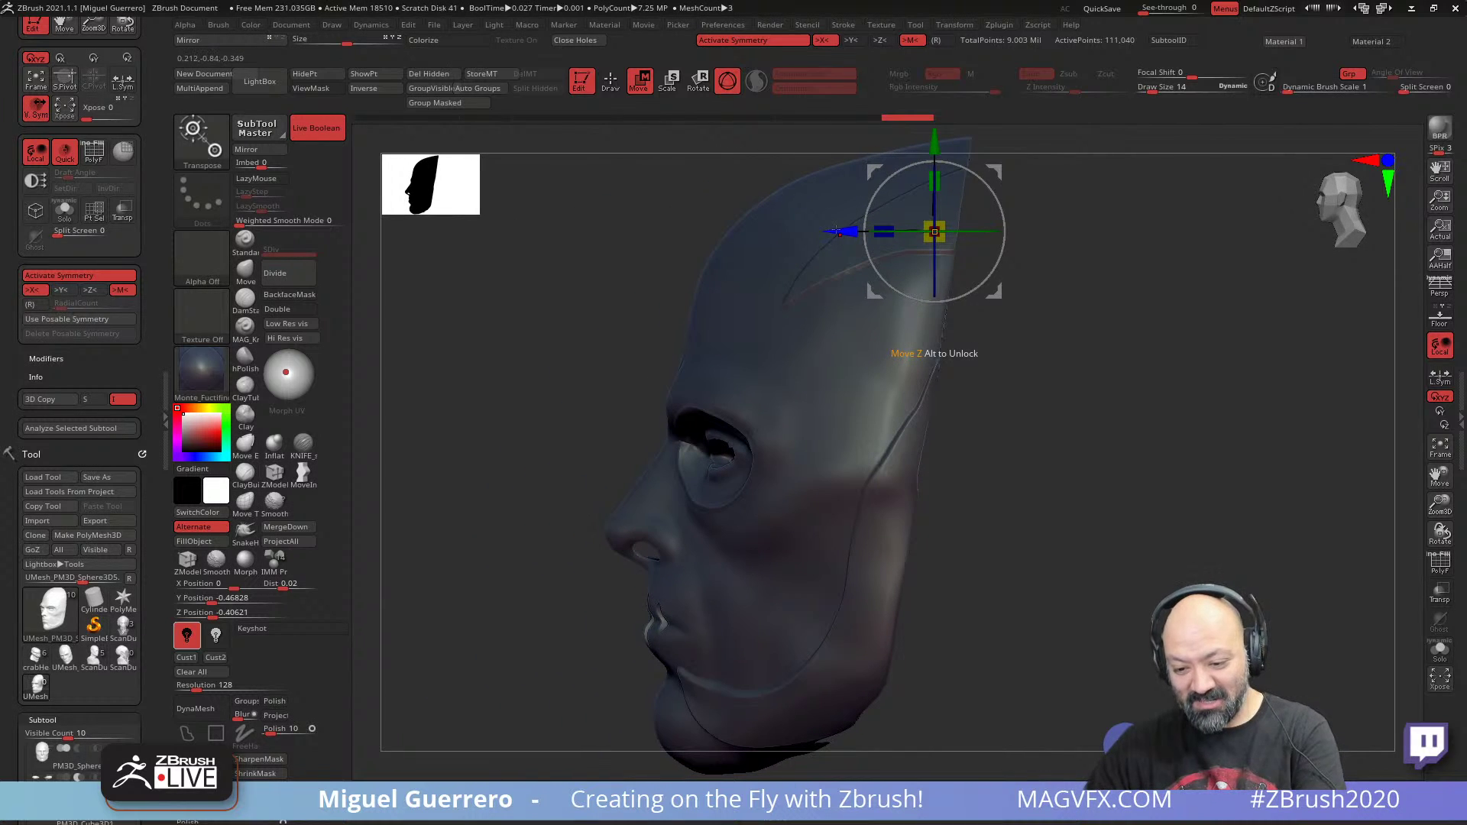
{"action": "left_click_drag", "start_coordinate": [834, 228], "coordinate": [828, 229]}
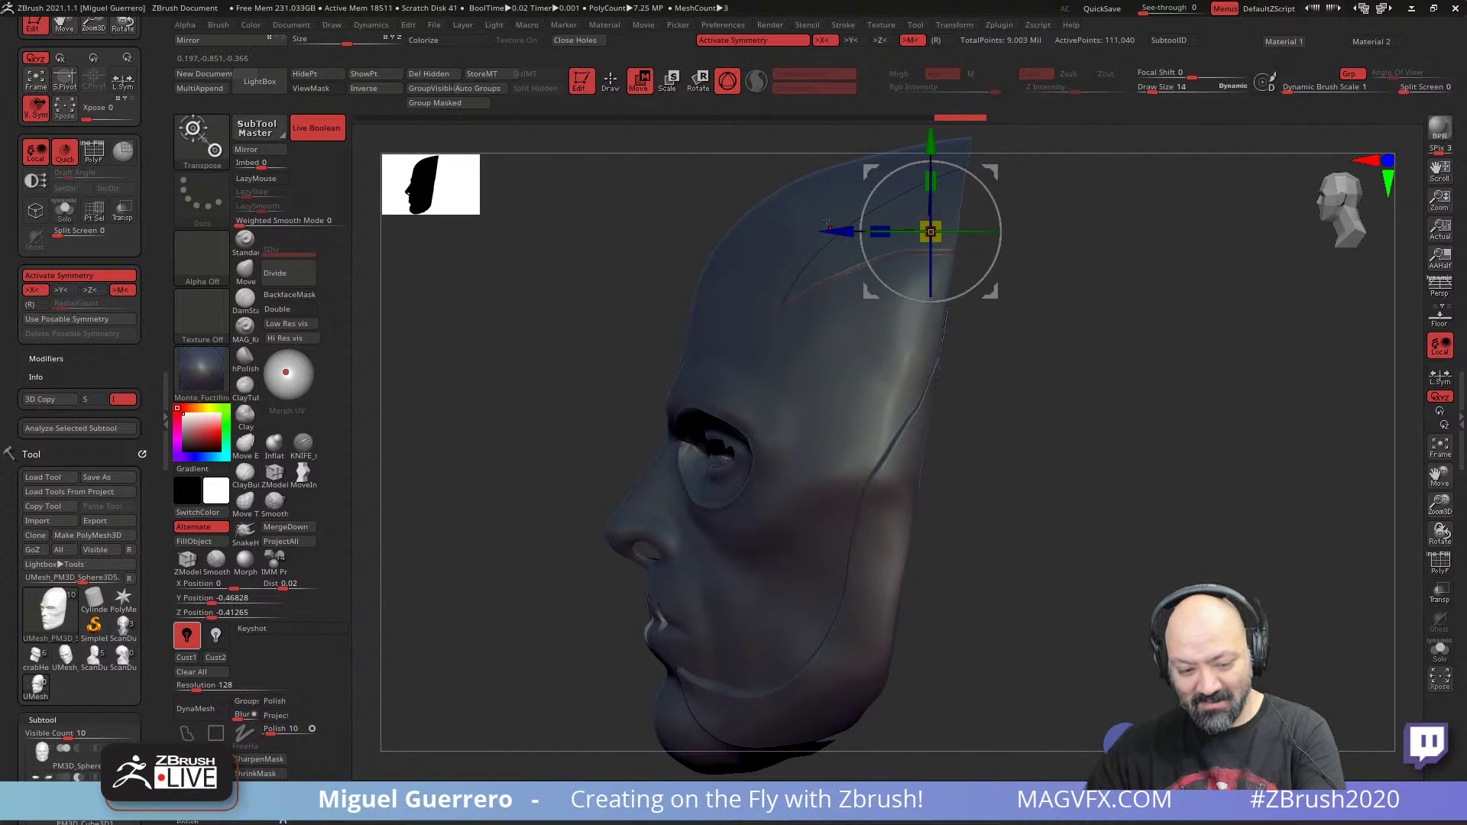
{"action": "key", "text": "q"}
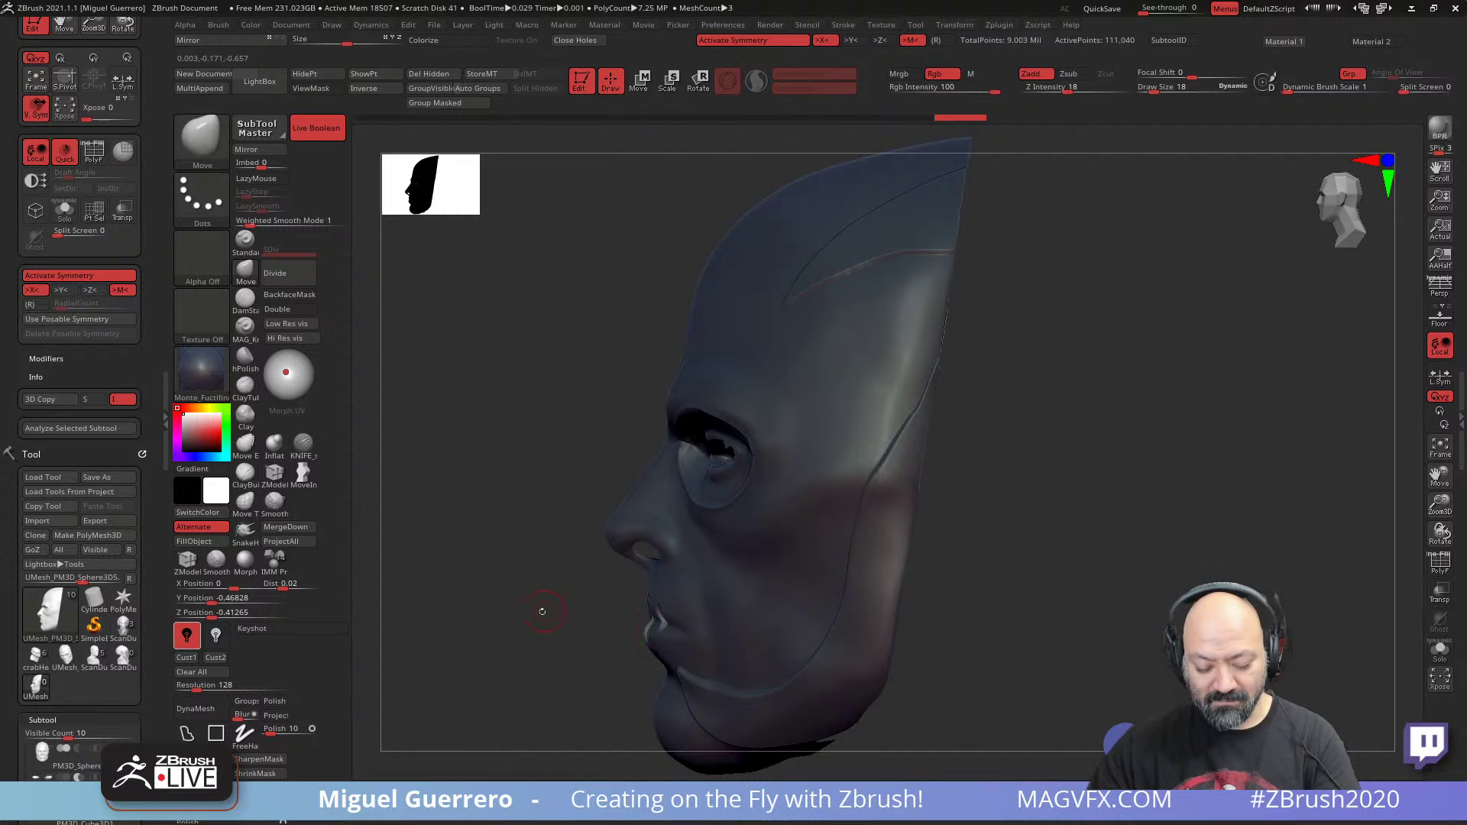
- Adjust the subtractive copy around the lips with the Move brush at draw size 78 and check the slits
{"action": "left_click_drag", "start_coordinate": [540, 609], "coordinate": [843, 627]}
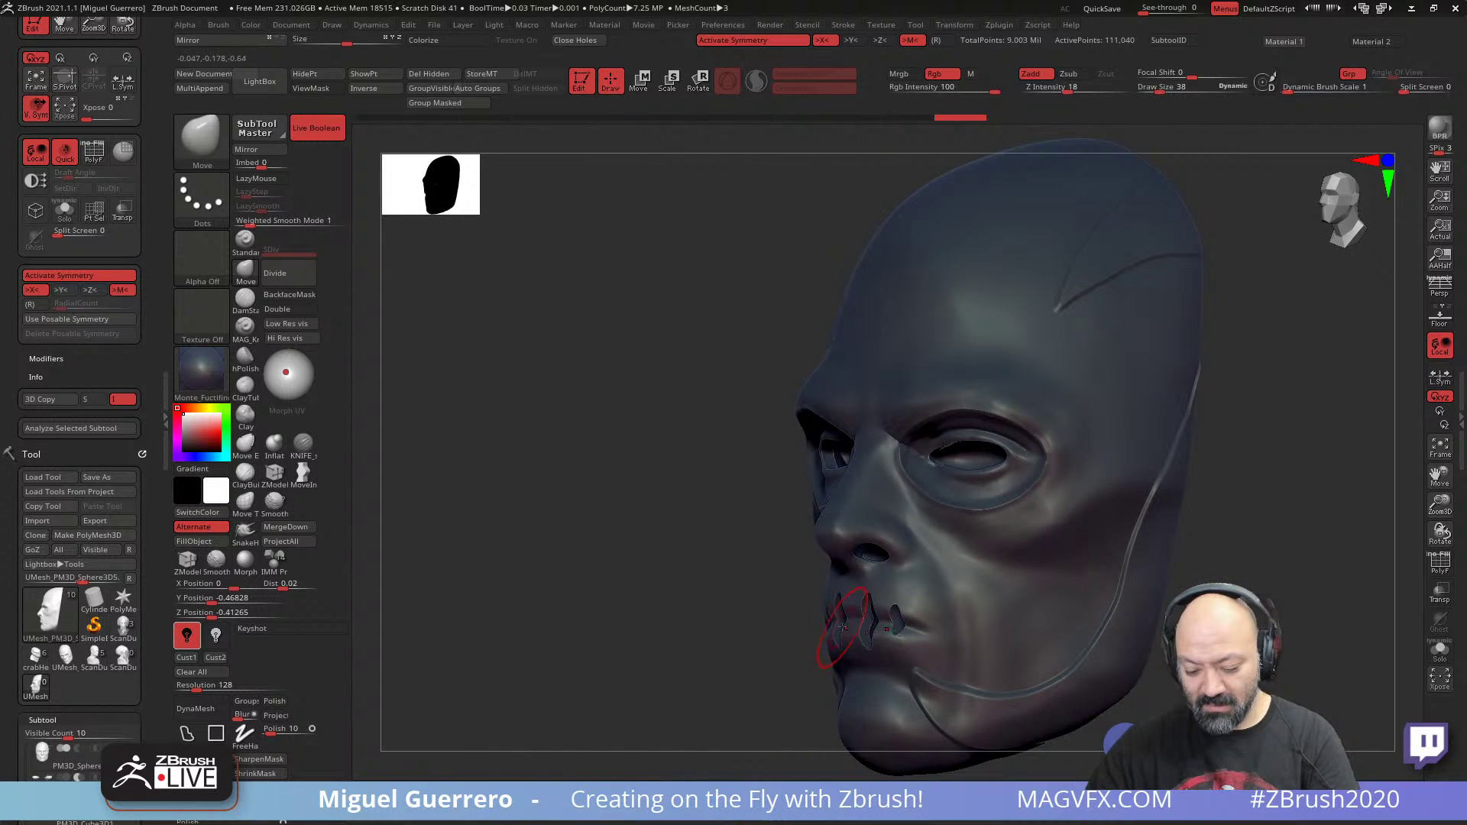
{"action": "key", "text": "bracketright"}
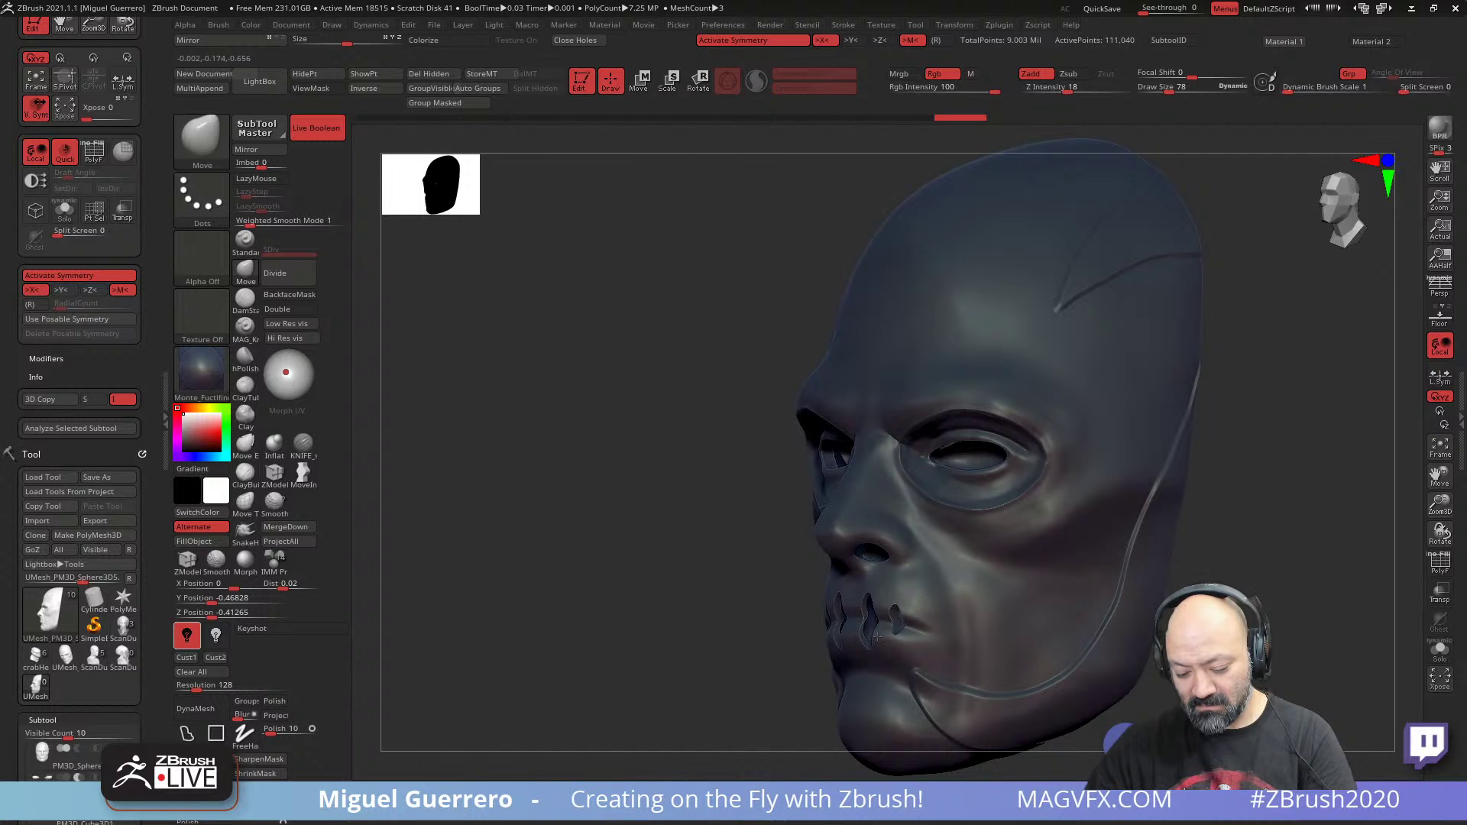
{"action": "left_click_drag", "start_coordinate": [877, 637], "coordinate": [879, 632]}
{"action": "left_click_drag", "start_coordinate": [546, 573], "coordinate": [622, 577], "text": "shift"}
{"action": "left_click_drag", "start_coordinate": [519, 557], "coordinate": [629, 523]}
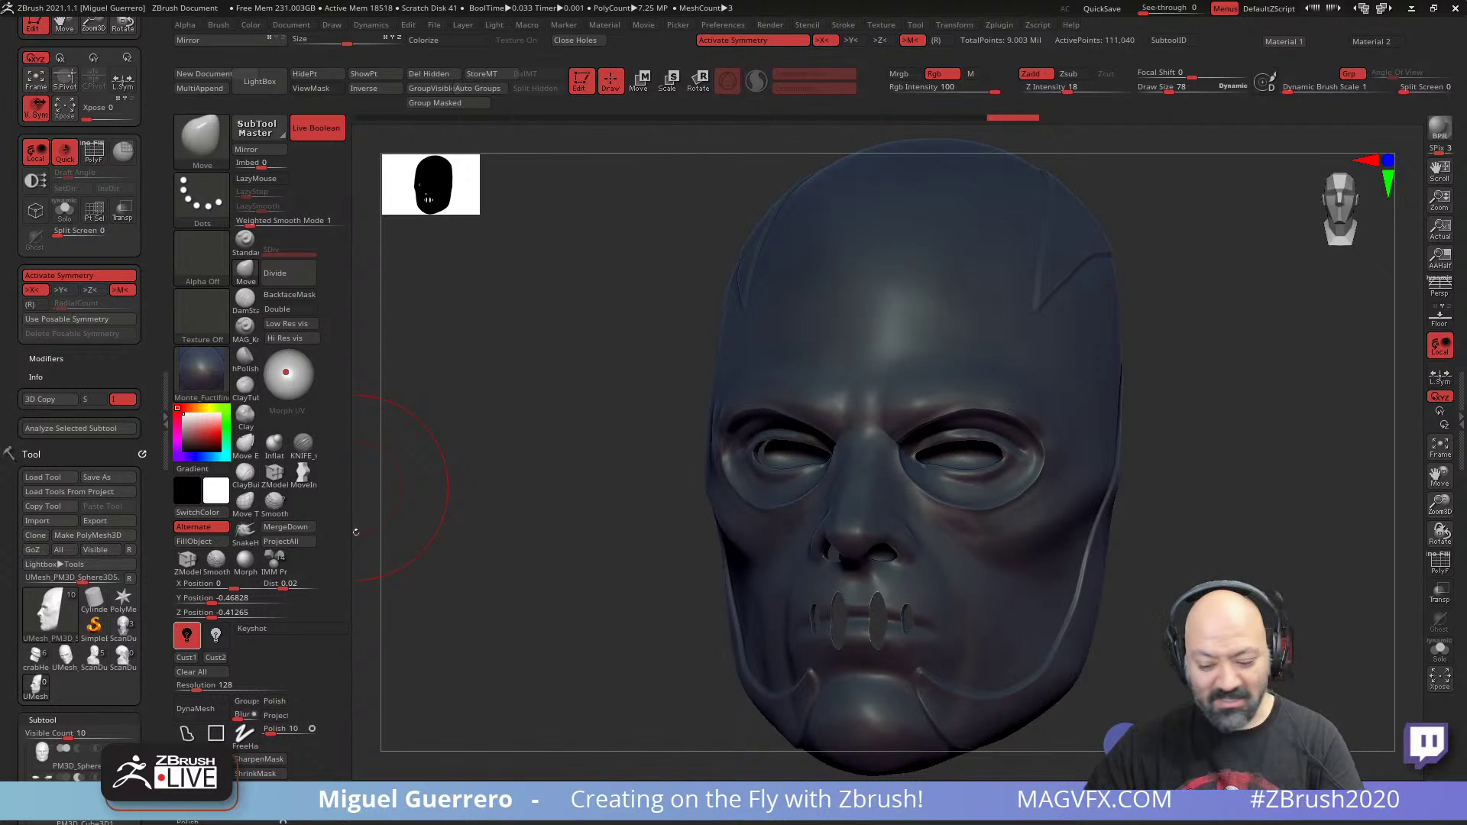
{"action": "left_click_drag", "start_coordinate": [560, 581], "coordinate": [583, 665]}
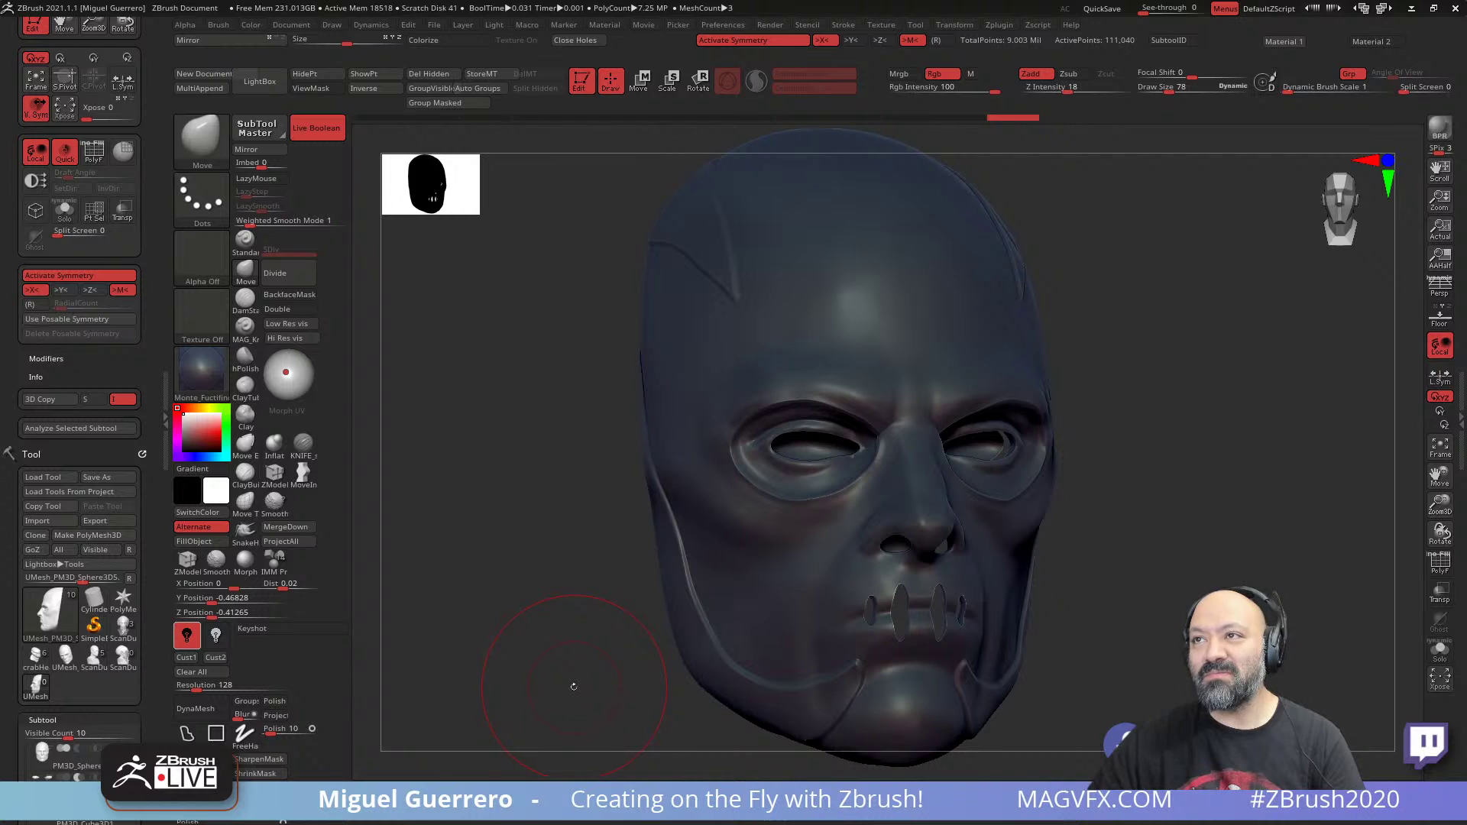
- Make the outer mask the active subtool and check its mouth slits from the front and three-quarter views
{"action": "left_click", "coordinate": [680, 634], "text": "alt"}
{"action": "left_click_drag", "start_coordinate": [507, 609], "coordinate": [481, 609]}
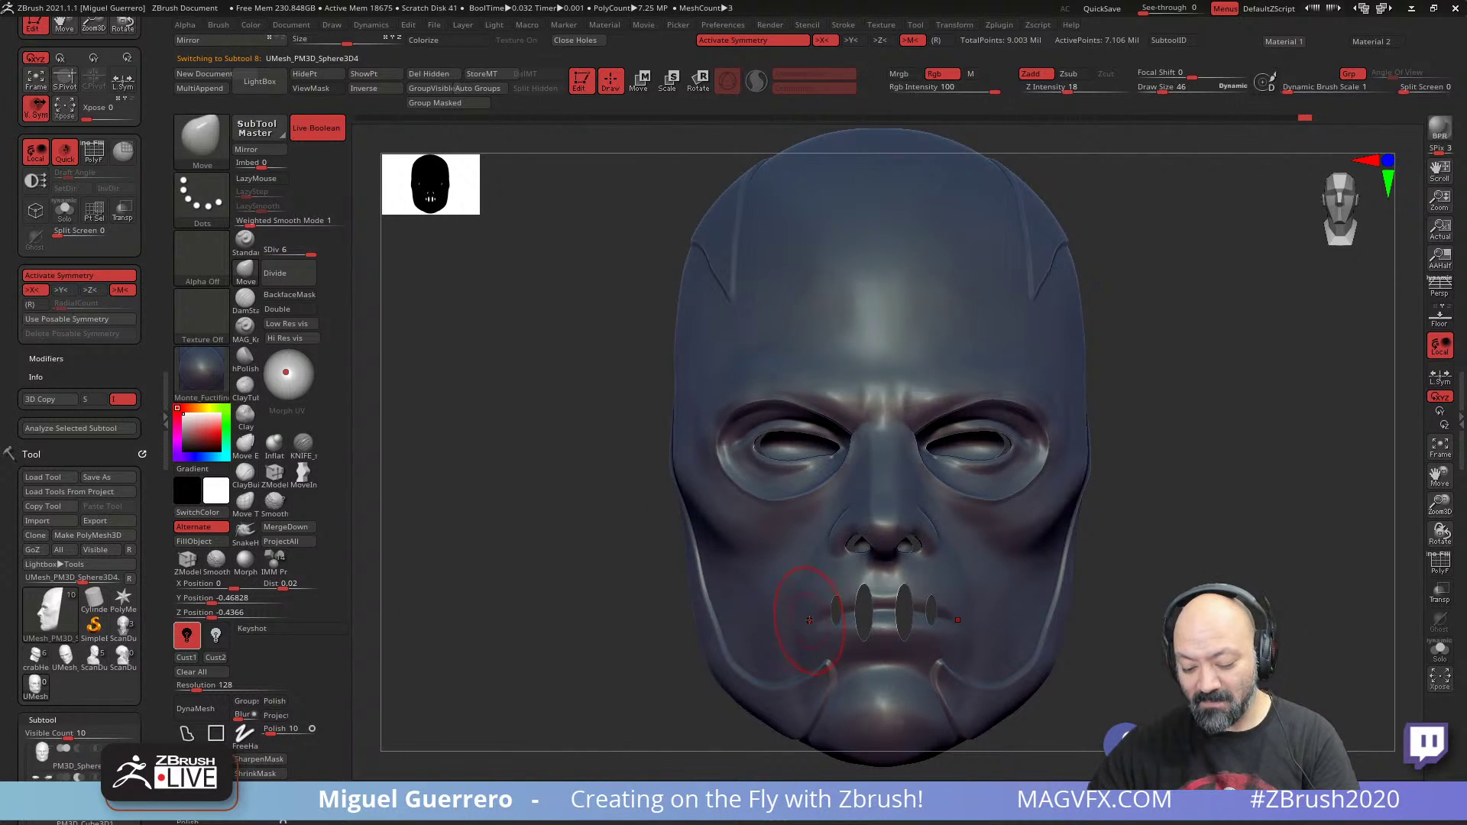
{"action": "key", "text": "shift"}
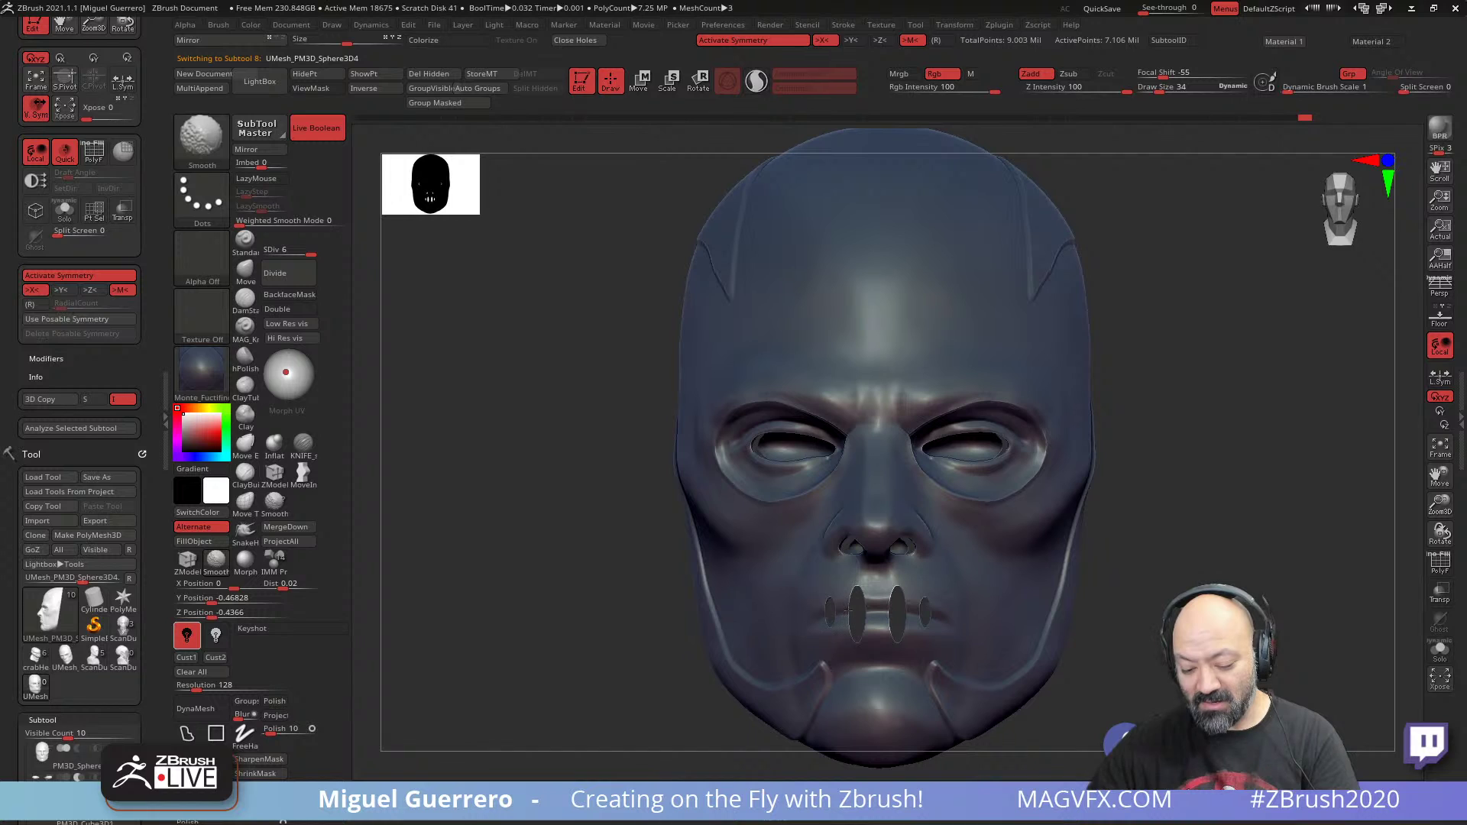
{"action": "left_click_drag", "start_coordinate": [599, 599], "coordinate": [767, 606]}
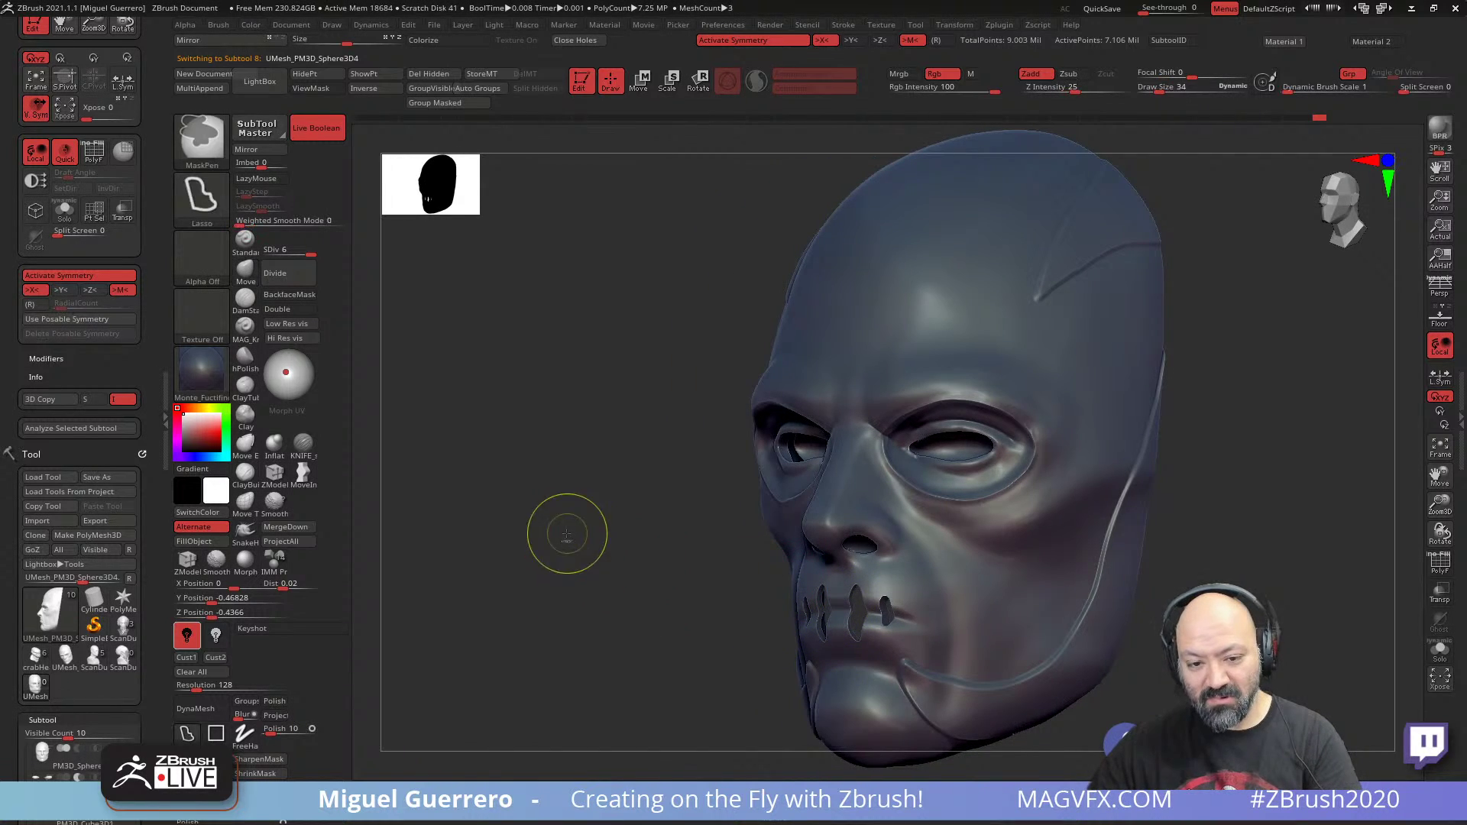
- Set the Smooth brush's Weighted Smooth Mode to 1 and lower the outer mask to subdivision level 5
{"action": "left_click", "coordinate": [282, 221]}
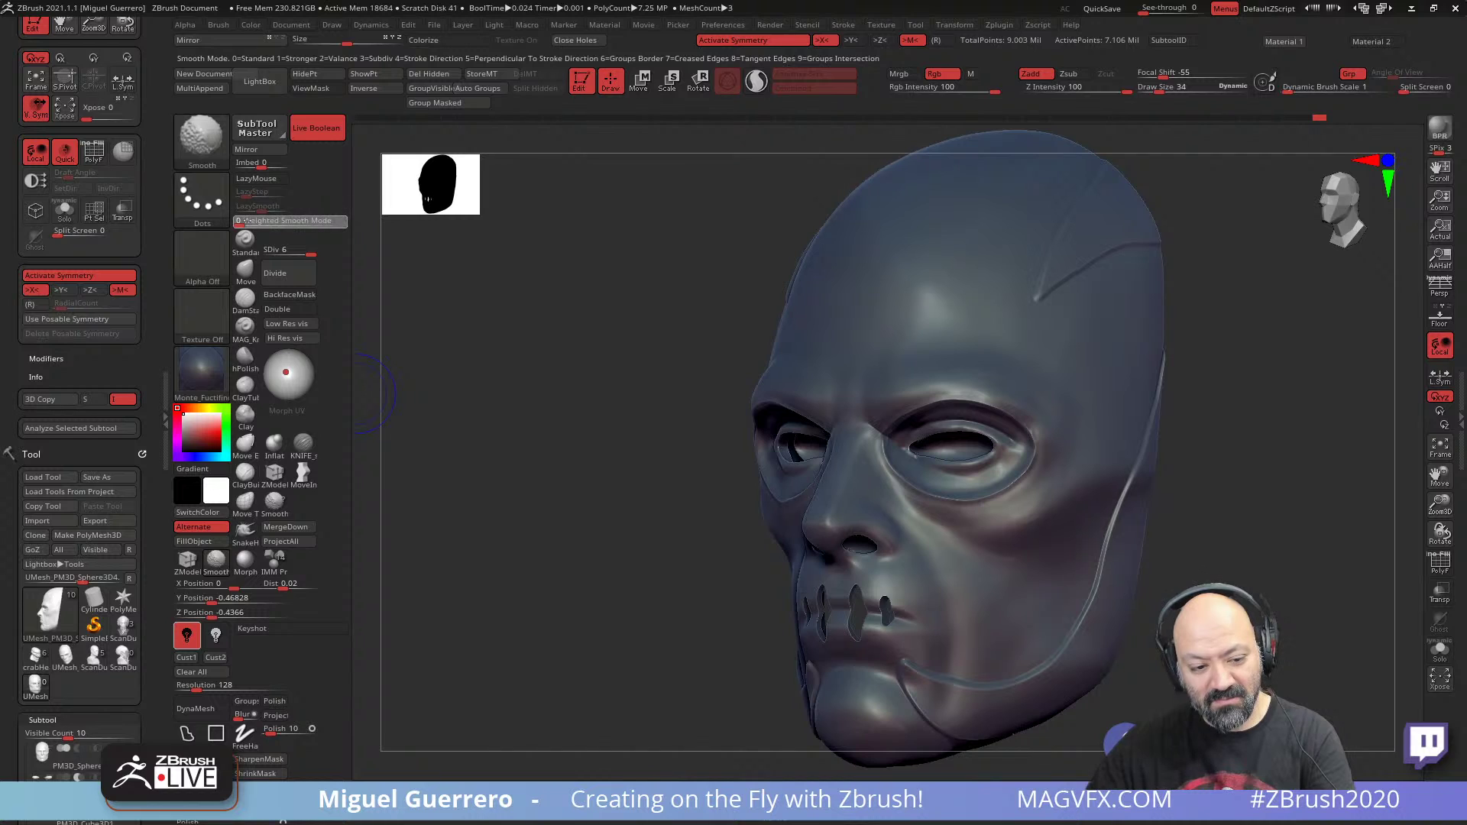
{"action": "type", "text": "1"}
{"action": "key", "text": "Return"}
{"action": "key", "text": "shift+d"}
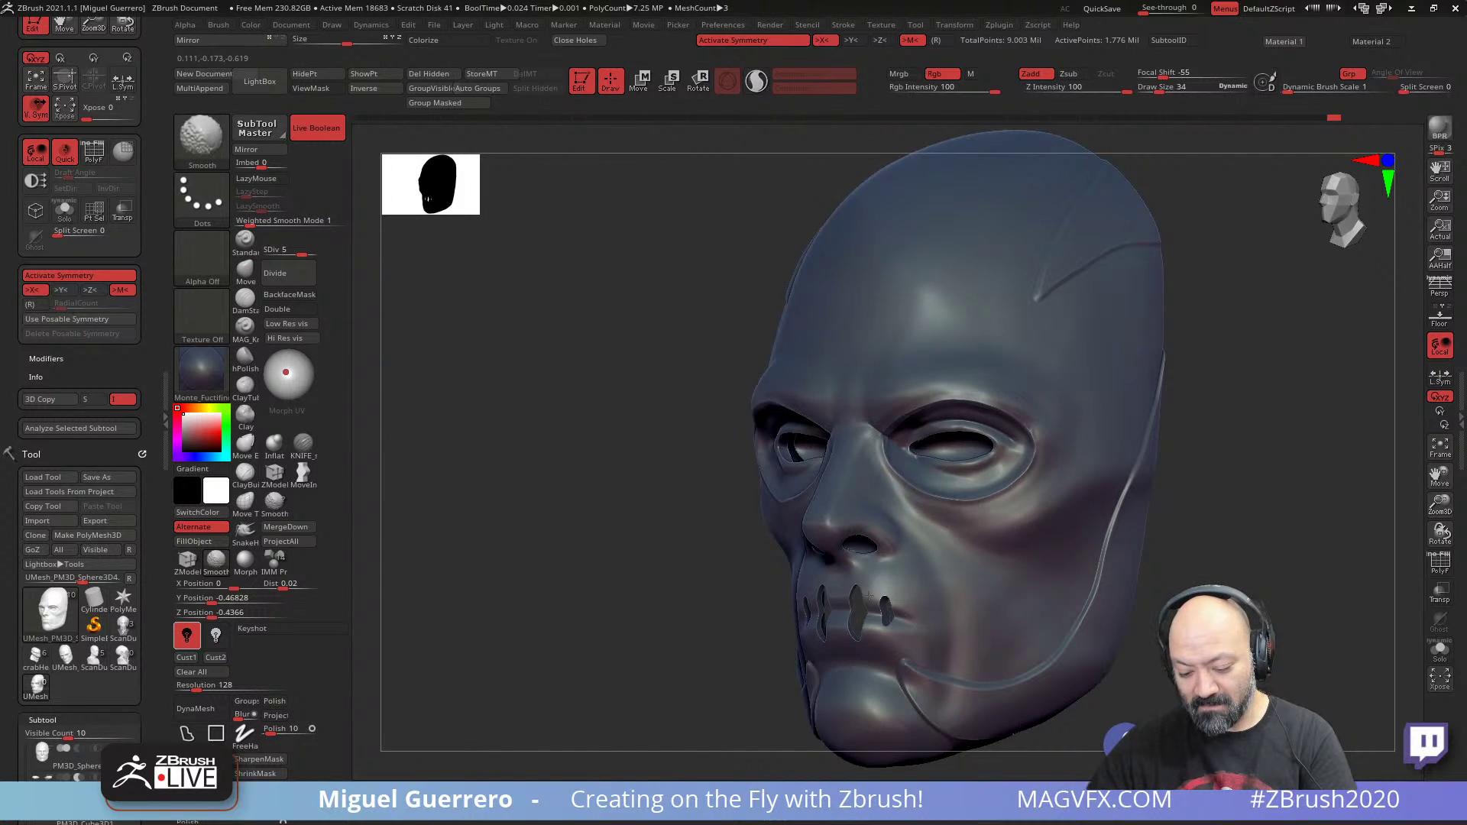
- Isolate the outer mask and flatten its lips with the Clay and Smooth brushes
{"action": "key", "text": "alt+s"}
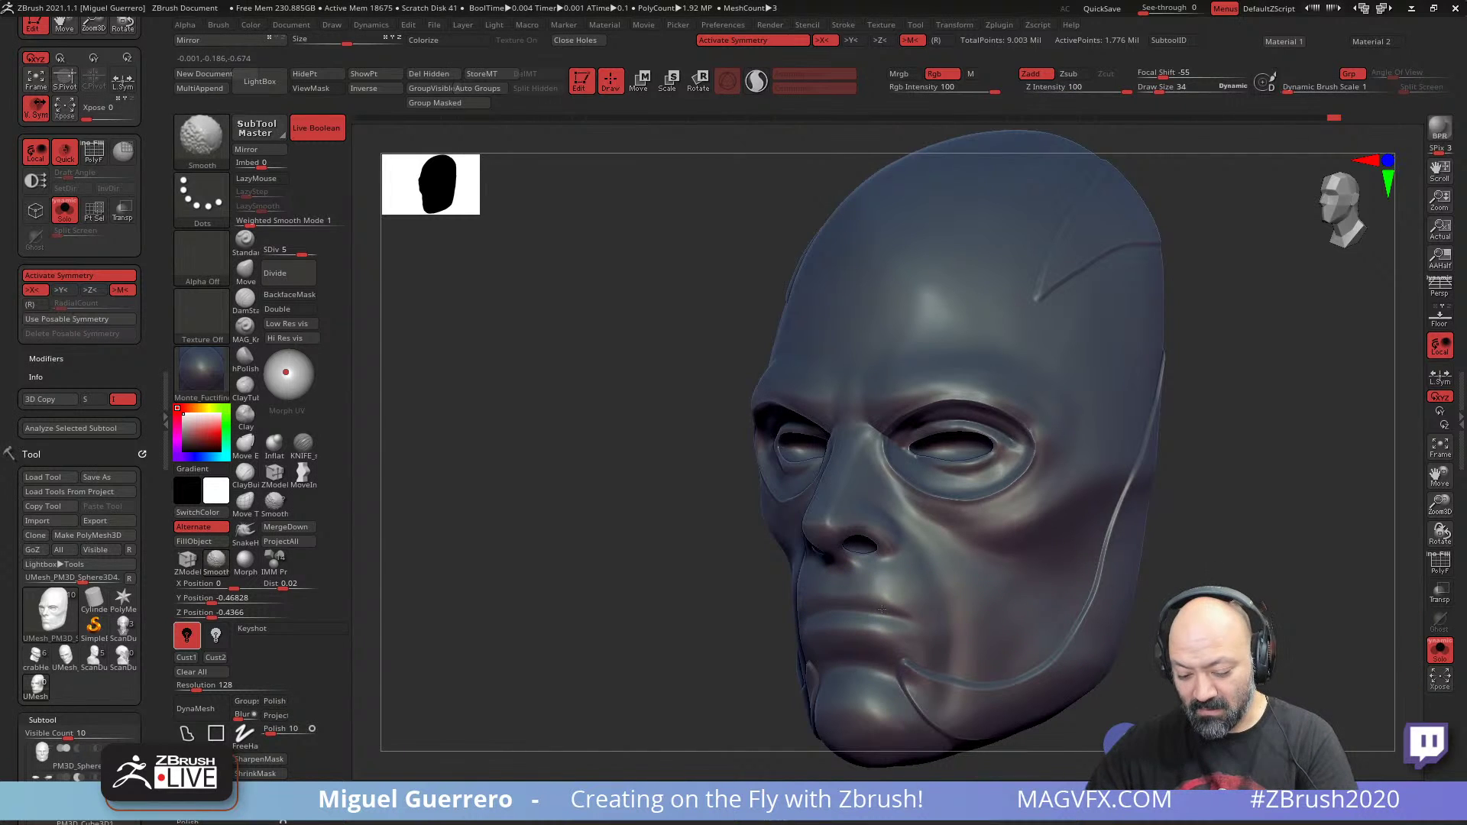
{"action": "mouse_move", "coordinate": [726, 595]}
{"action": "left_mouse_down"}
{"action": "mouse_move", "coordinate": [566, 547]}
{"action": "mouse_move", "coordinate": [665, 541]}
{"action": "mouse_move", "coordinate": [751, 603]}
{"action": "left_mouse_up"}
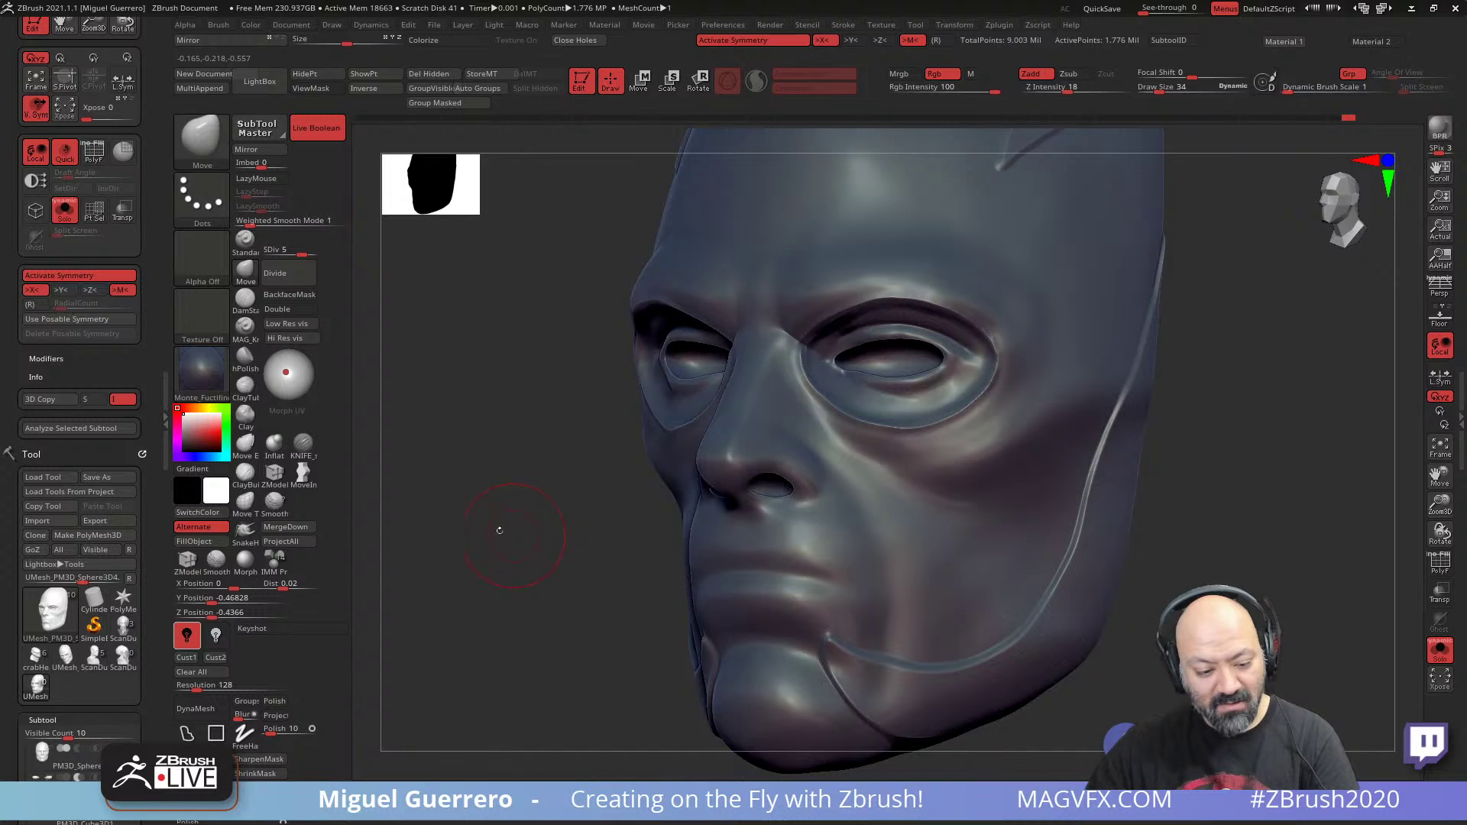
{"action": "left_click", "coordinate": [242, 416]}
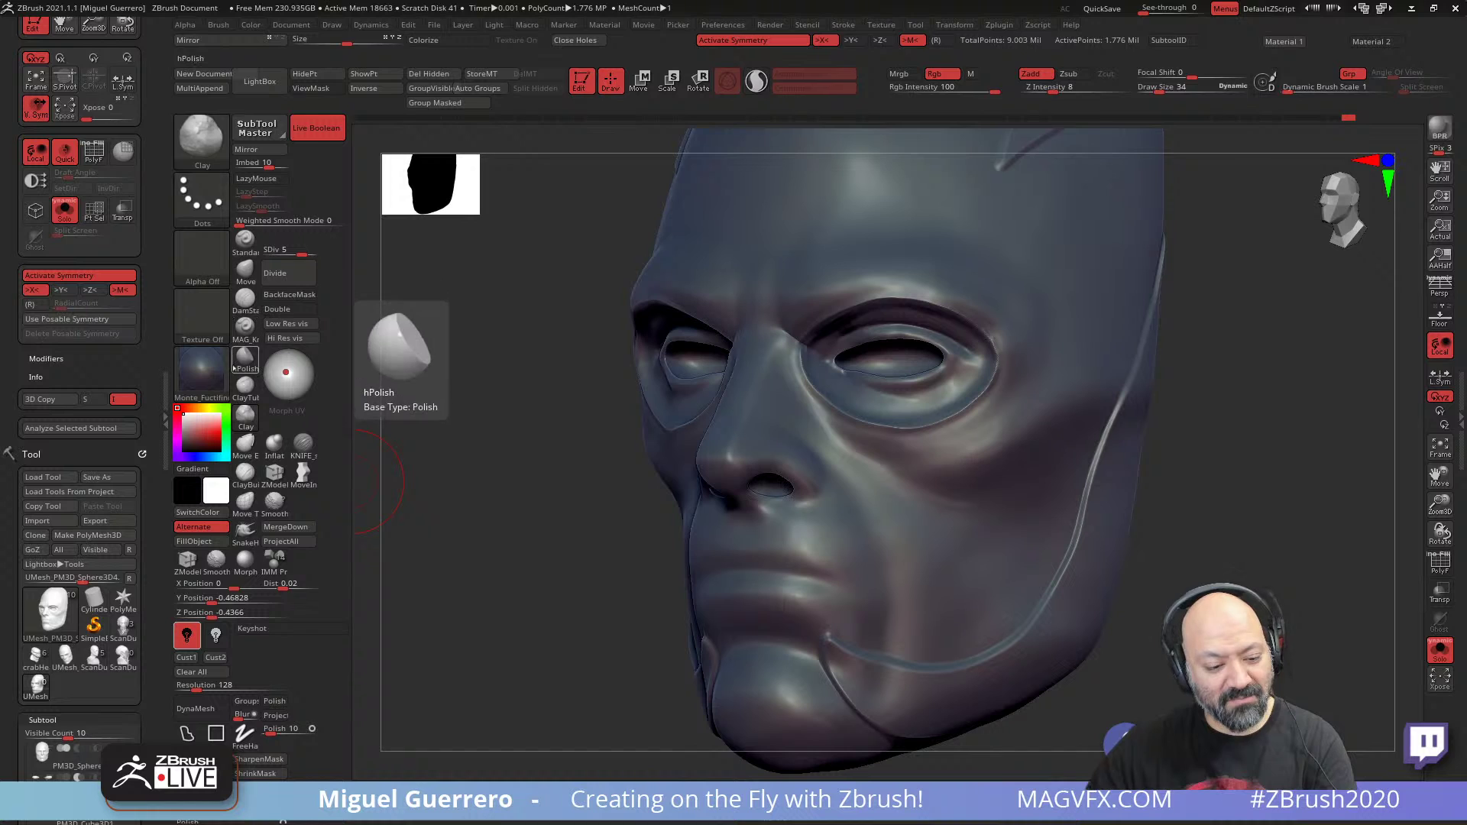
{"action": "left_click", "coordinate": [240, 397]}
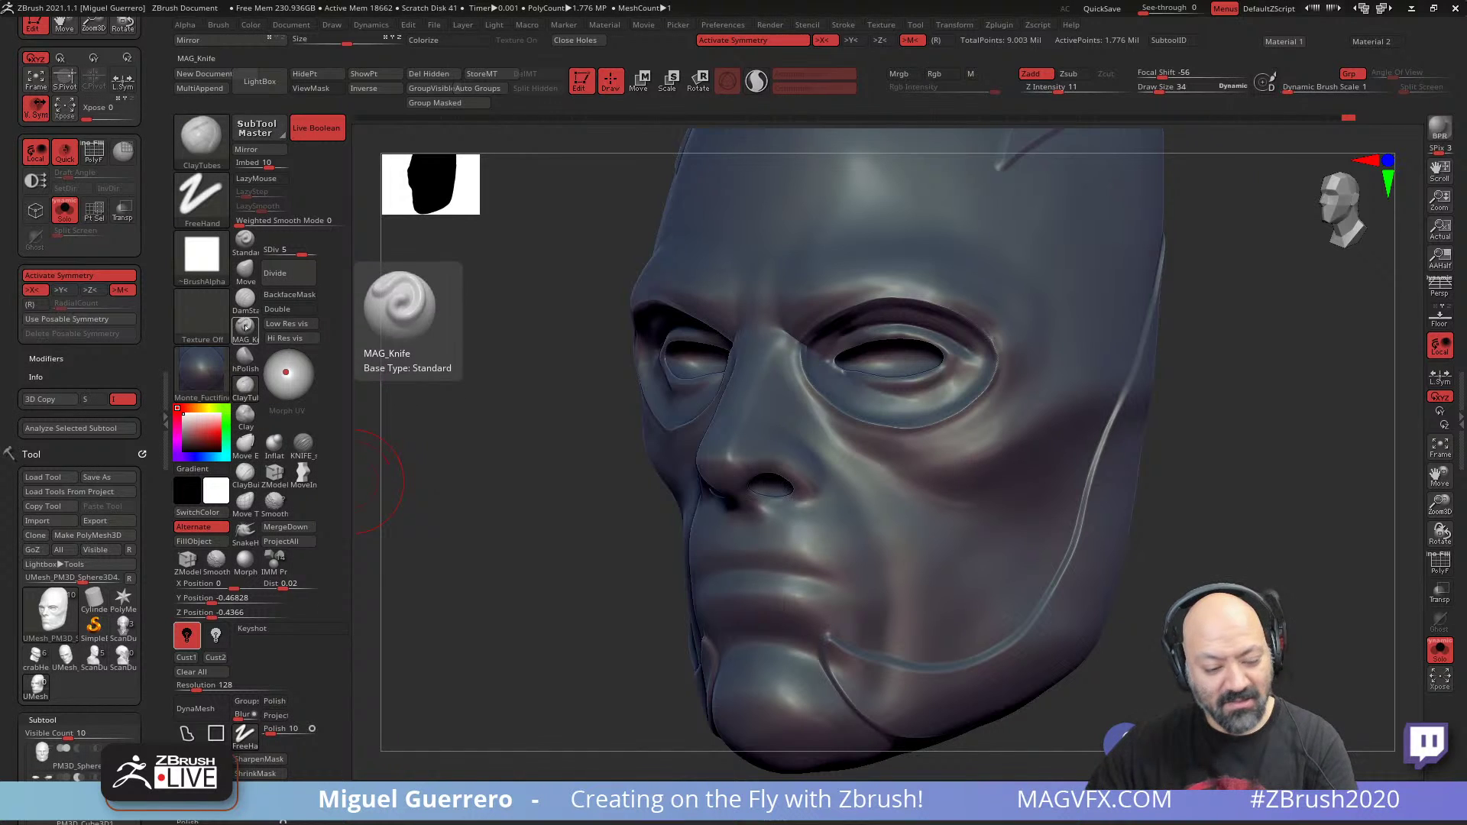
{"action": "left_click", "coordinate": [245, 413]}
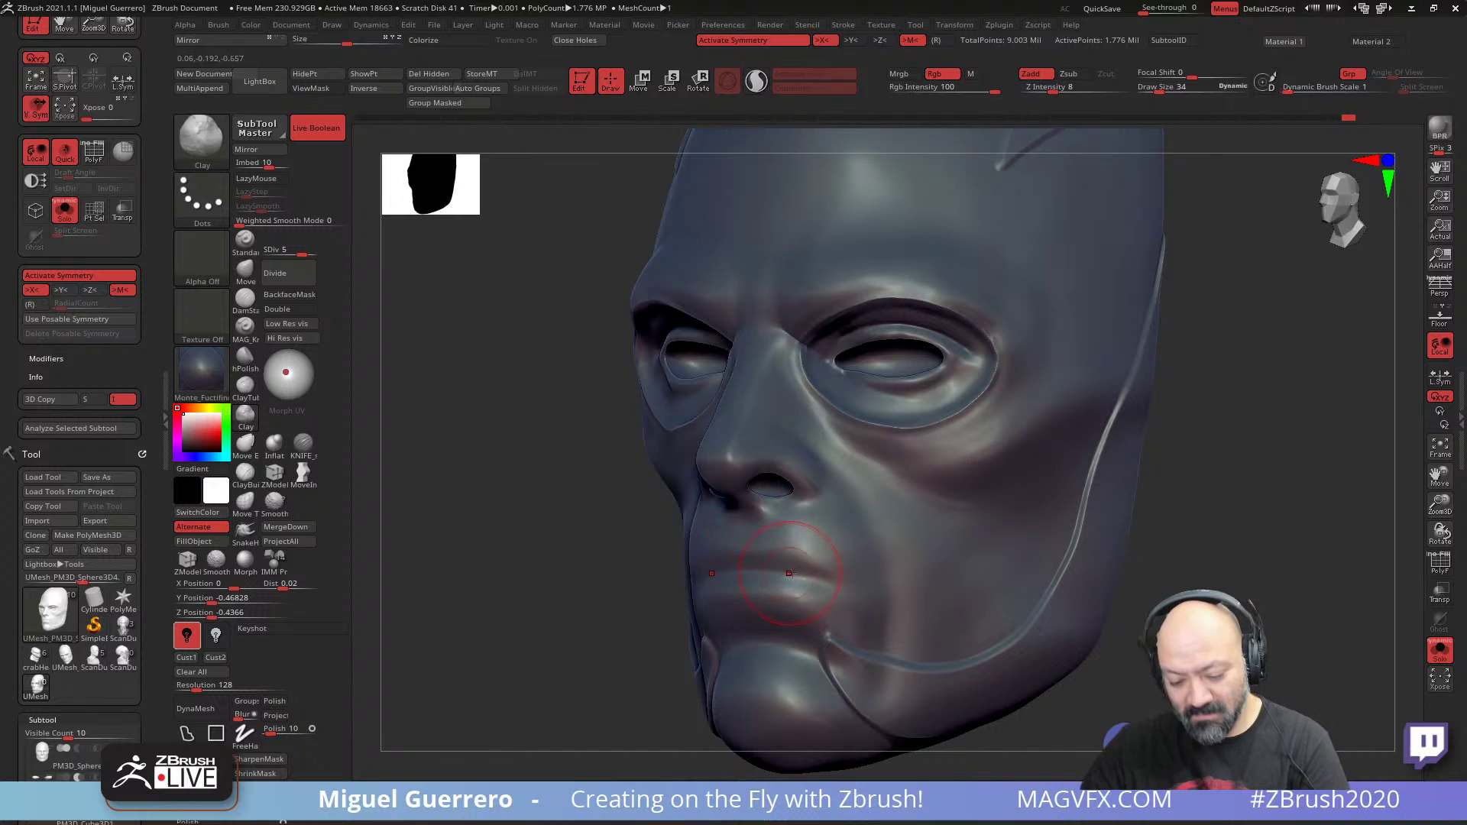
{"action": "key", "text": "ctrl+z"}
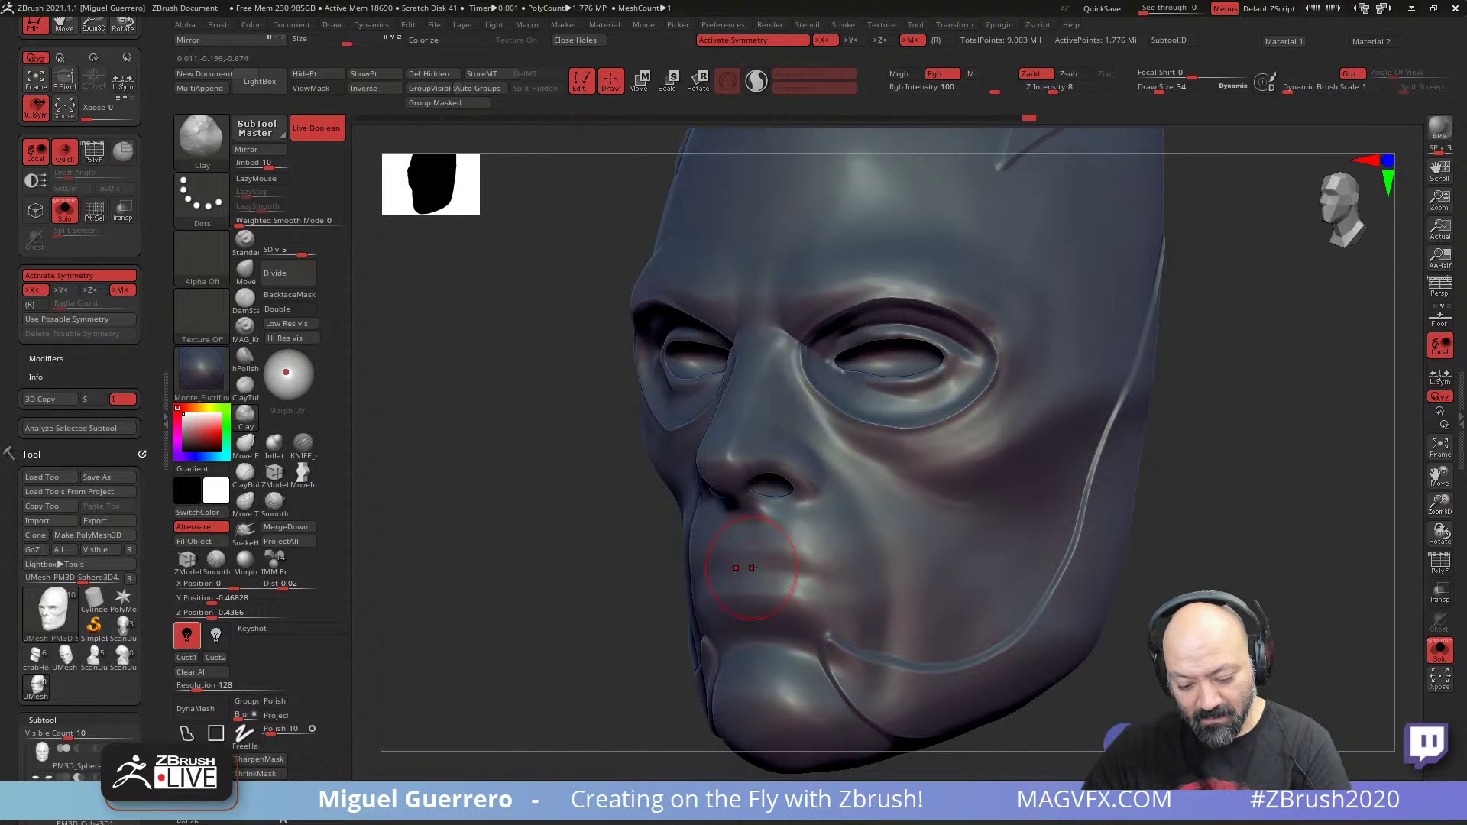
{"action": "left_click_drag", "start_coordinate": [554, 557], "coordinate": [651, 599], "text": "shift"}
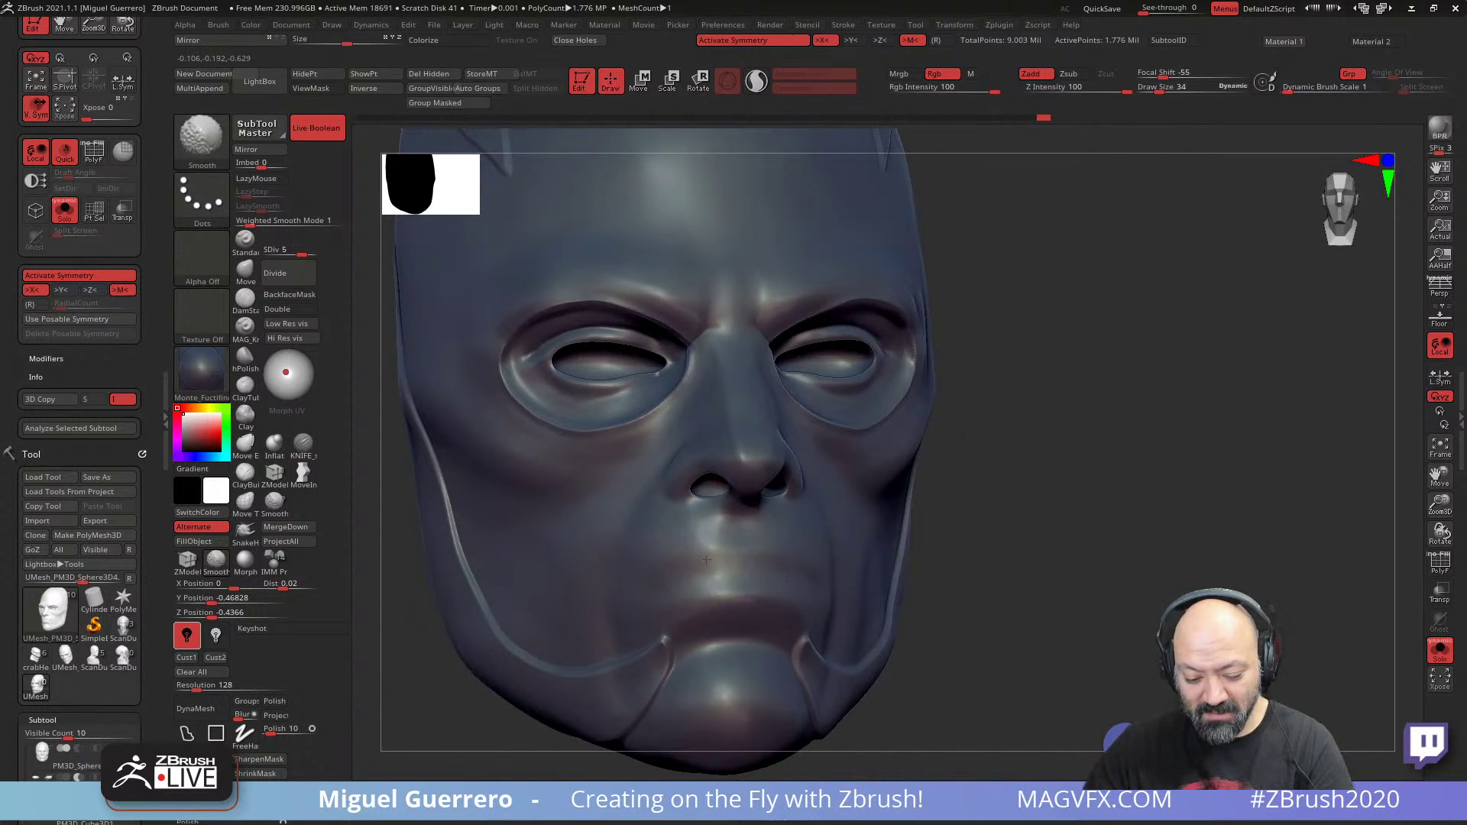
- Show all subtools again and check the mouth slits on the flattened lips from the front
{"action": "left_click", "coordinate": [1439, 650]}
{"action": "left_click_drag", "start_coordinate": [1107, 534], "coordinate": [1062, 535]}
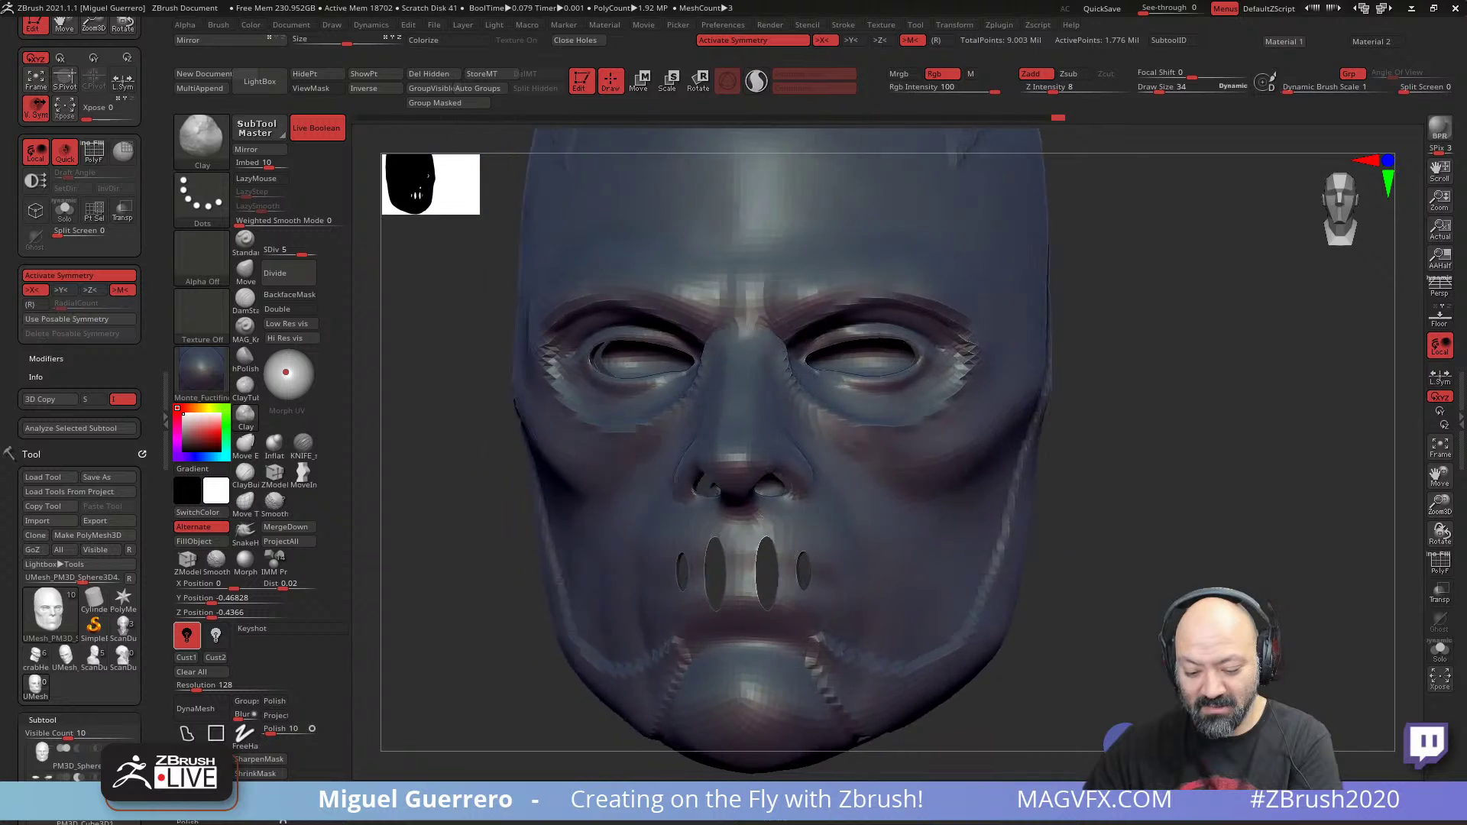
{"action": "left_click_drag", "start_coordinate": [1299, 611], "coordinate": [1169, 611]}
{"action": "right_click_drag", "start_coordinate": [1169, 611], "coordinate": [1158, 528], "text": "ctrl"}
{"action": "left_click_drag", "start_coordinate": [428, 562], "coordinate": [516, 563], "text": "shift"}
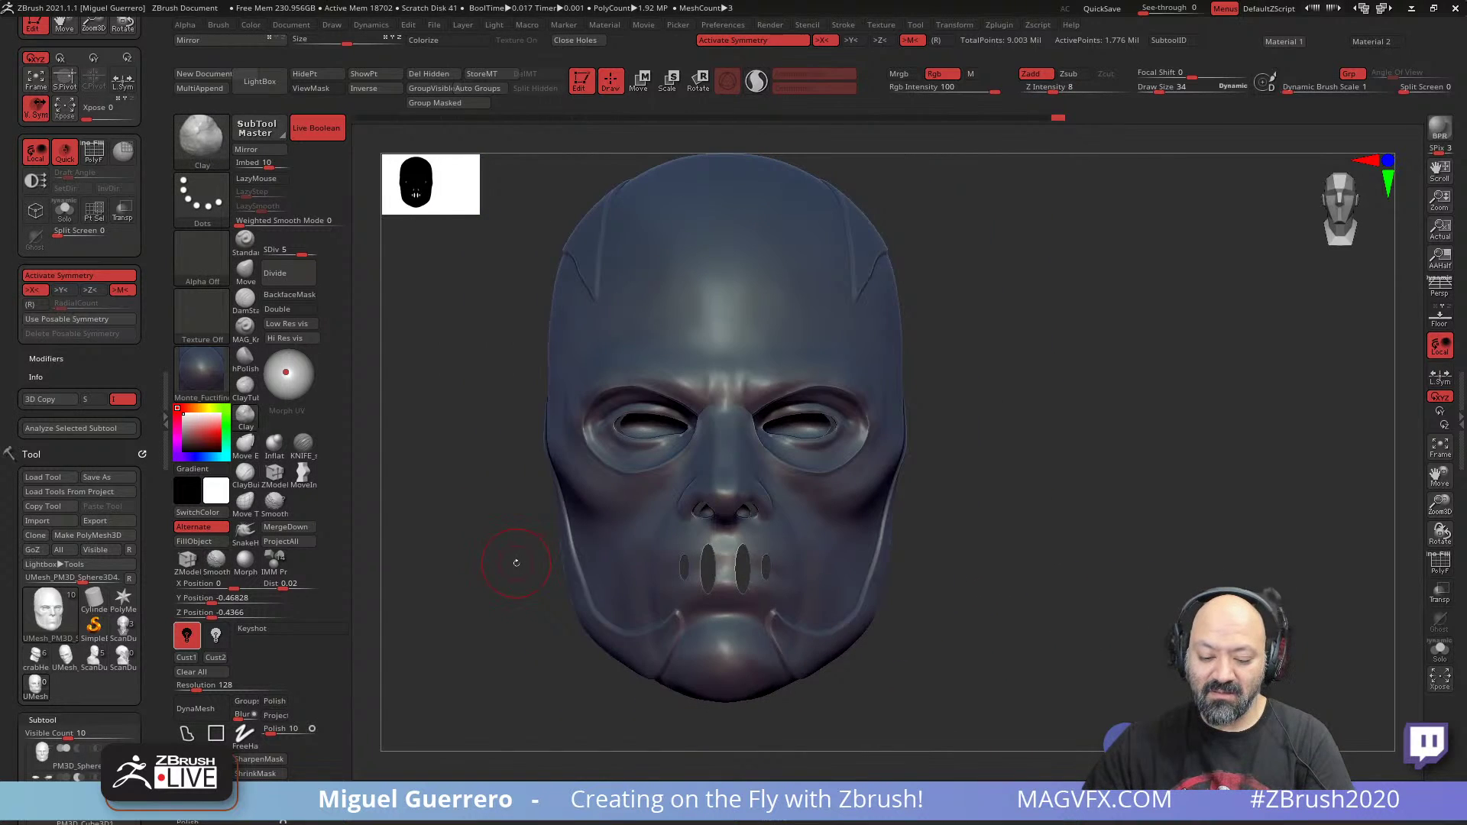
{"action": "right_click_drag", "start_coordinate": [516, 563], "coordinate": [553, 573], "text": "alt"}
{"action": "right_click_drag", "start_coordinate": [553, 573], "coordinate": [464, 569], "text": "alt"}
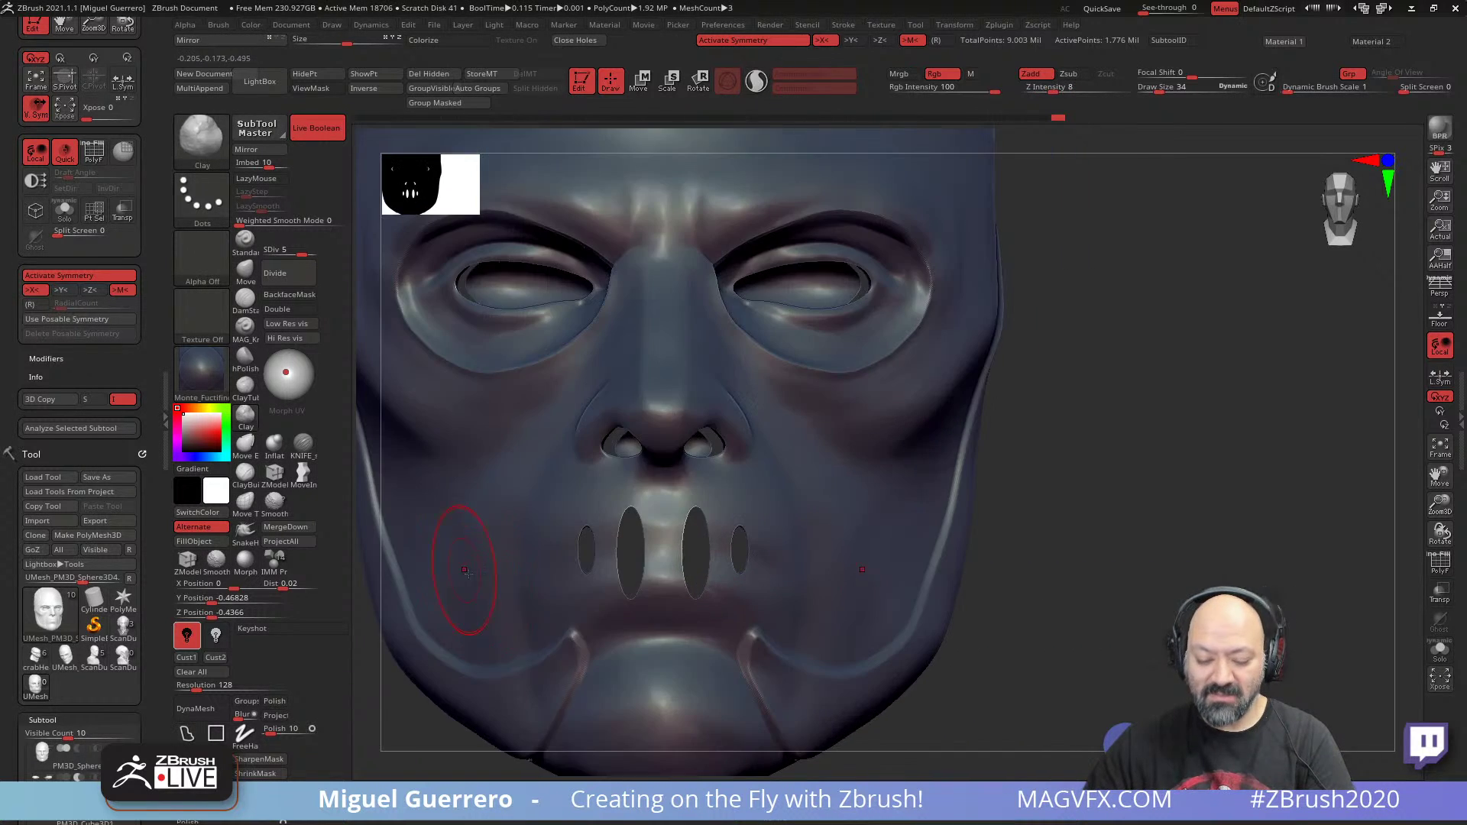
- Try the Marblest, z6_2 and z7 materials on the mask and check it from the front and three-quarter views
{"action": "left_click", "coordinate": [623, 797]}
{"action": "mouse_move", "coordinate": [487, 639]}
{"action": "right_mouse_down", "text": "alt"}
{"action": "mouse_move", "coordinate": [673, 650]}
{"action": "mouse_move", "coordinate": [627, 664]}
{"action": "mouse_move", "coordinate": [593, 612]}
{"action": "mouse_move", "coordinate": [496, 569]}
{"action": "mouse_move", "coordinate": [471, 586]}
{"action": "mouse_move", "coordinate": [611, 595]}
{"action": "right_mouse_up", "text": "alt"}
{"action": "left_click", "coordinate": [745, 802]}
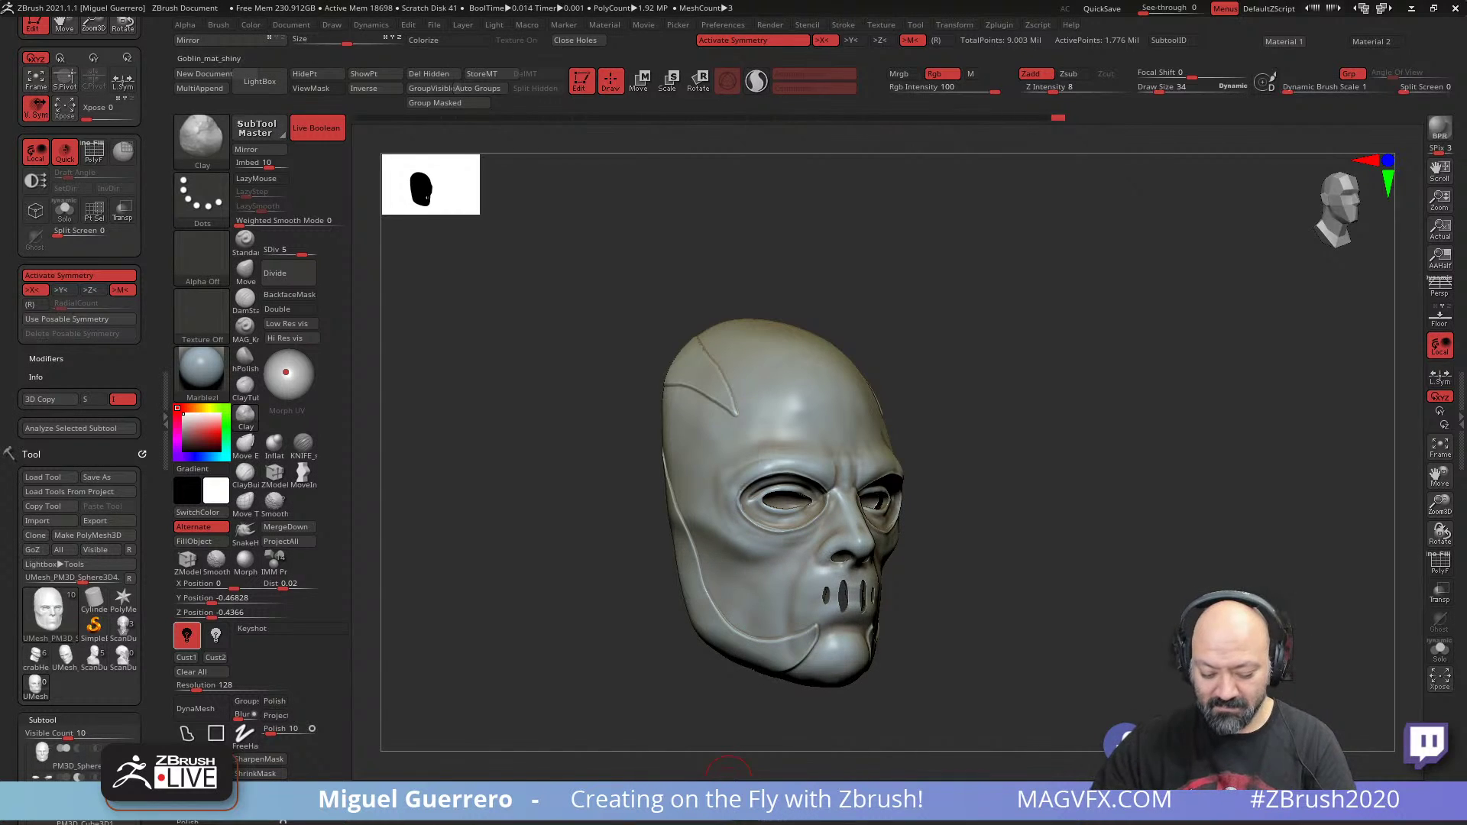
{"action": "left_click", "coordinate": [729, 795]}
{"action": "left_click", "coordinate": [729, 787]}
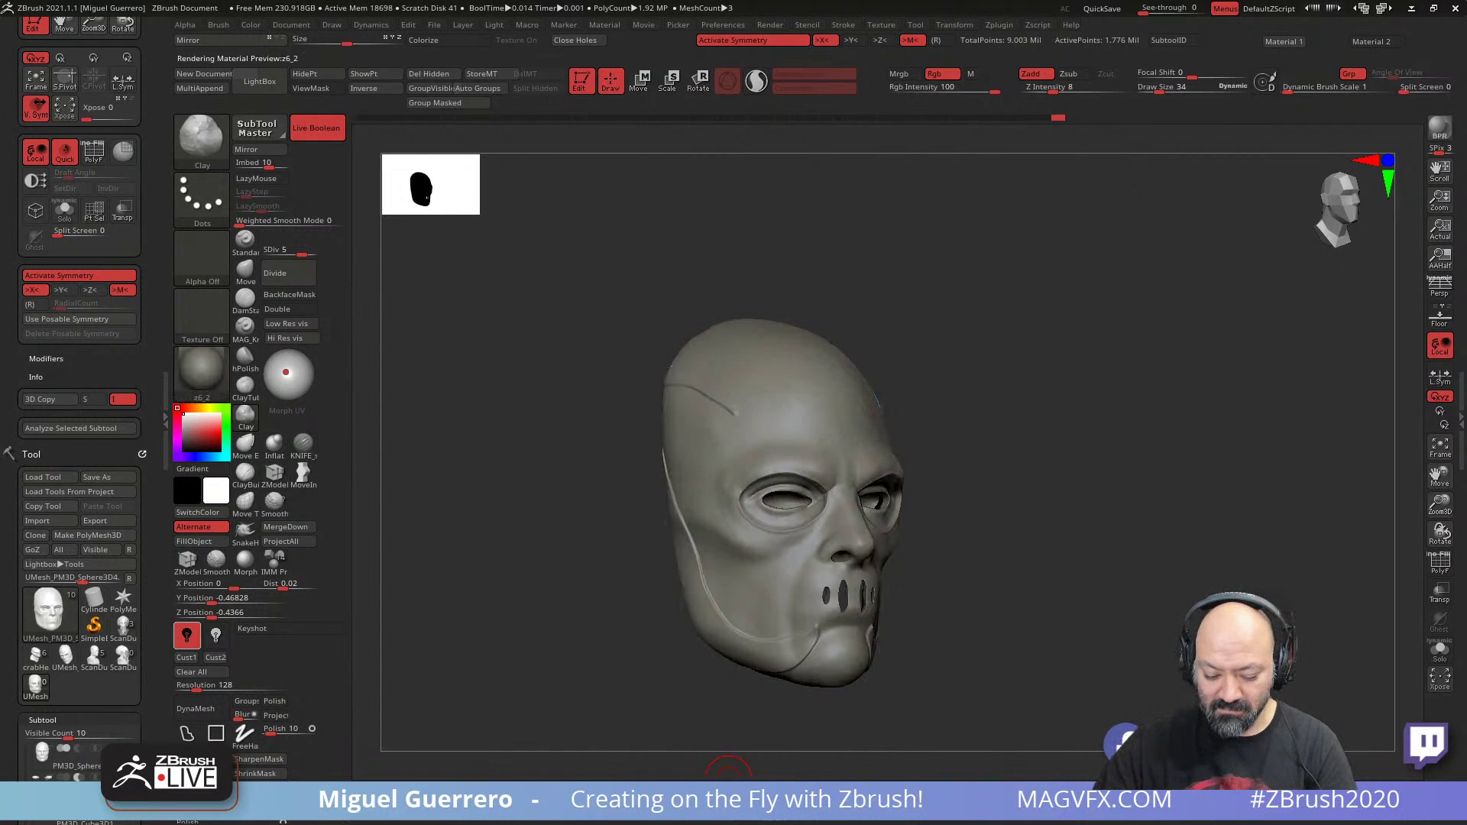
{"action": "left_click", "coordinate": [722, 787]}
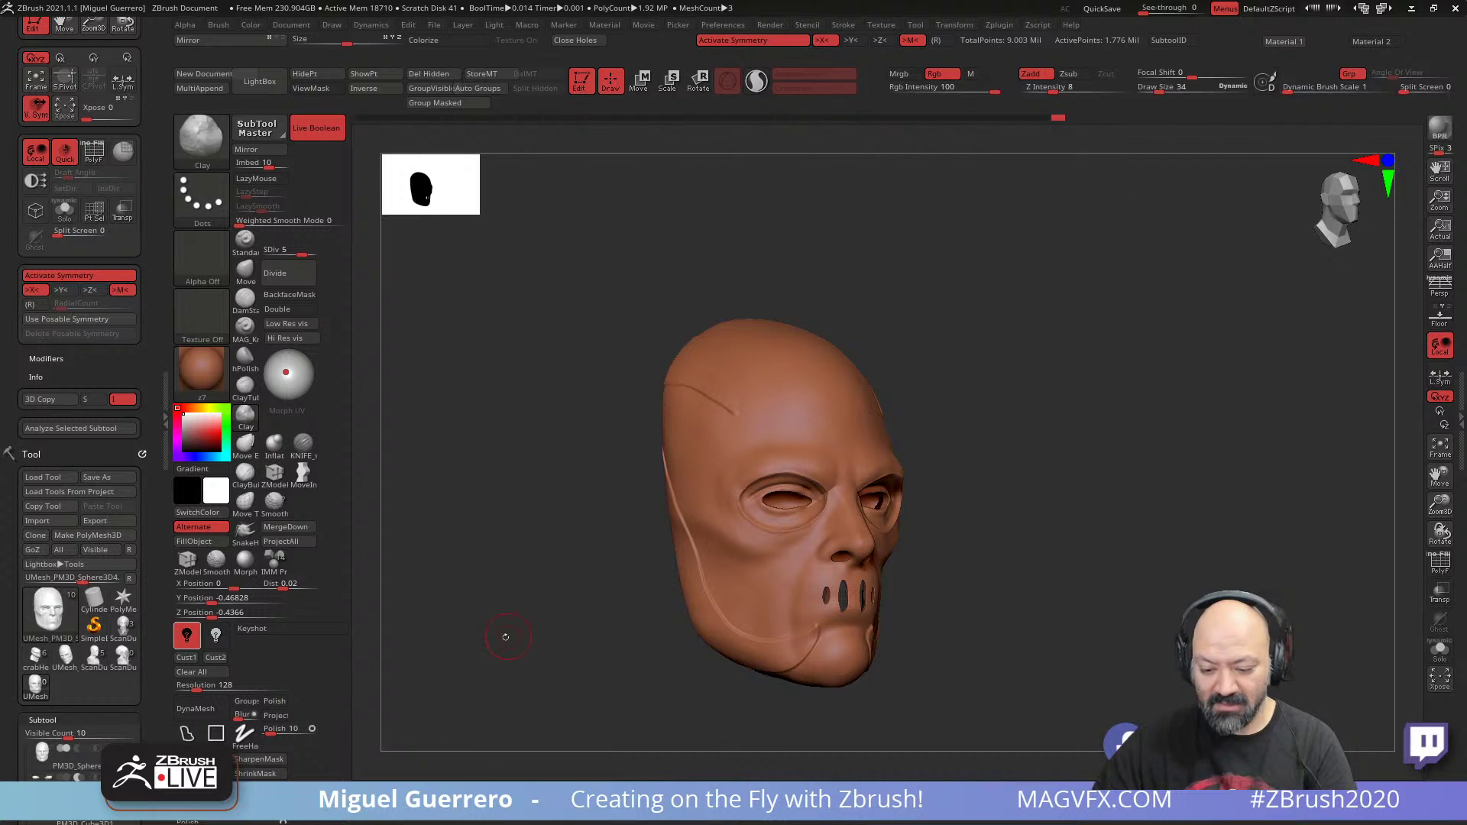
{"action": "left_click_drag", "start_coordinate": [505, 636], "coordinate": [535, 672], "text": "shift"}
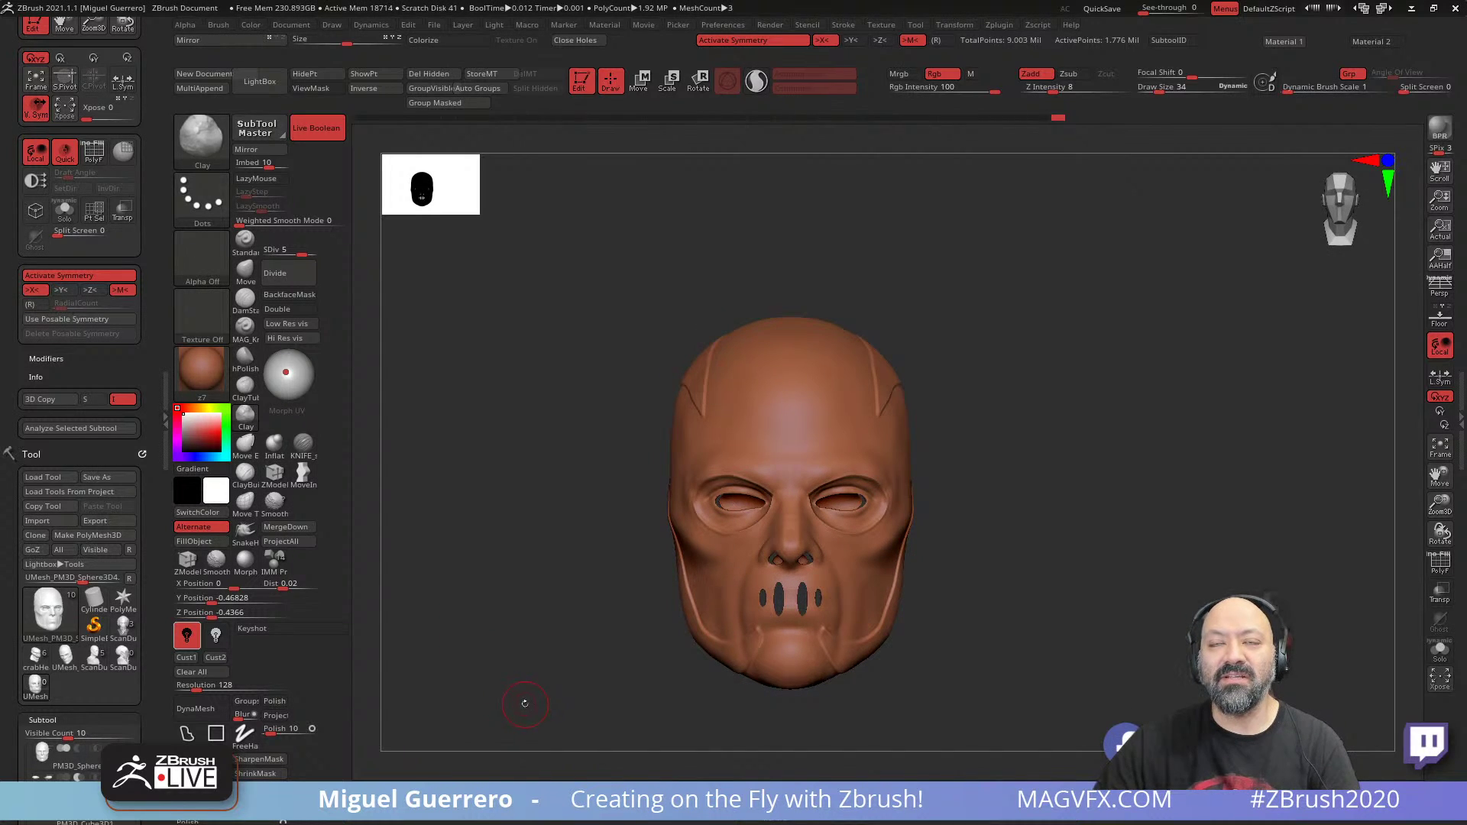
{"action": "right_click_drag", "start_coordinate": [537, 580], "coordinate": [601, 545], "text": "ctrl"}
{"action": "left_click_drag", "start_coordinate": [601, 545], "coordinate": [615, 533], "text": "alt"}
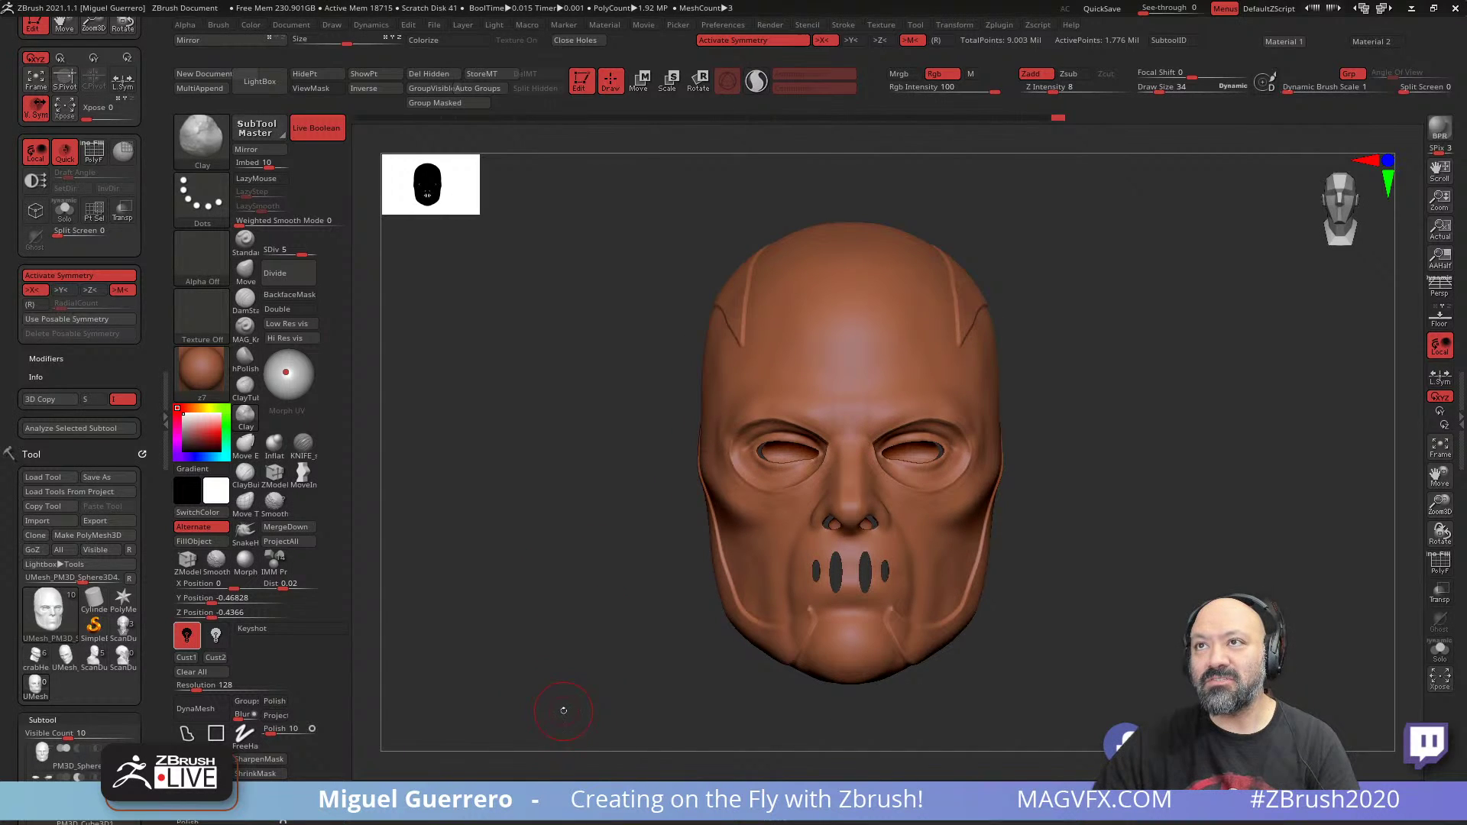
{"action": "right_click_drag", "start_coordinate": [584, 663], "coordinate": [592, 667], "text": "ctrl"}
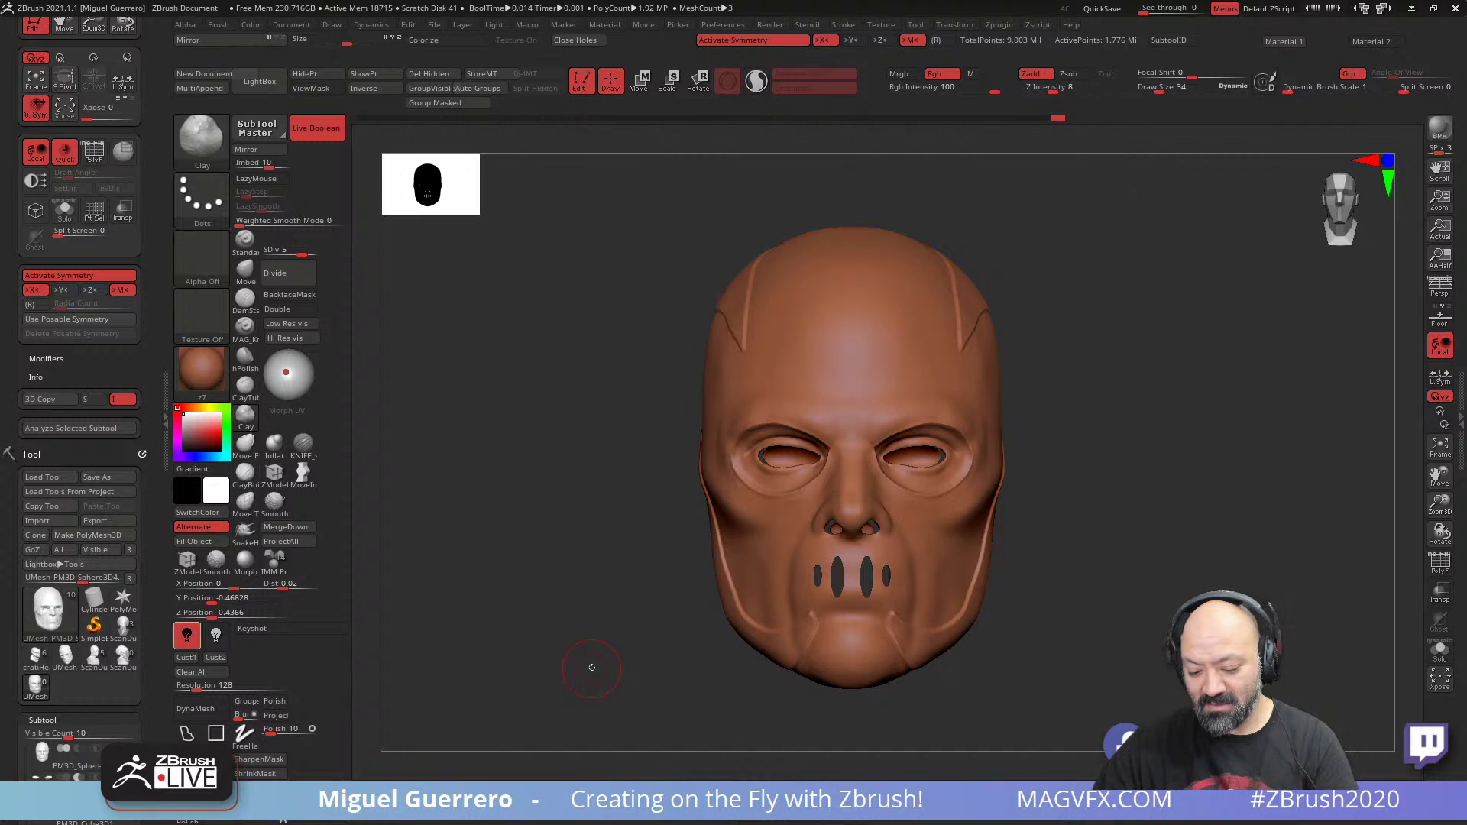
{"action": "left_click_drag", "start_coordinate": [580, 669], "coordinate": [570, 669]}
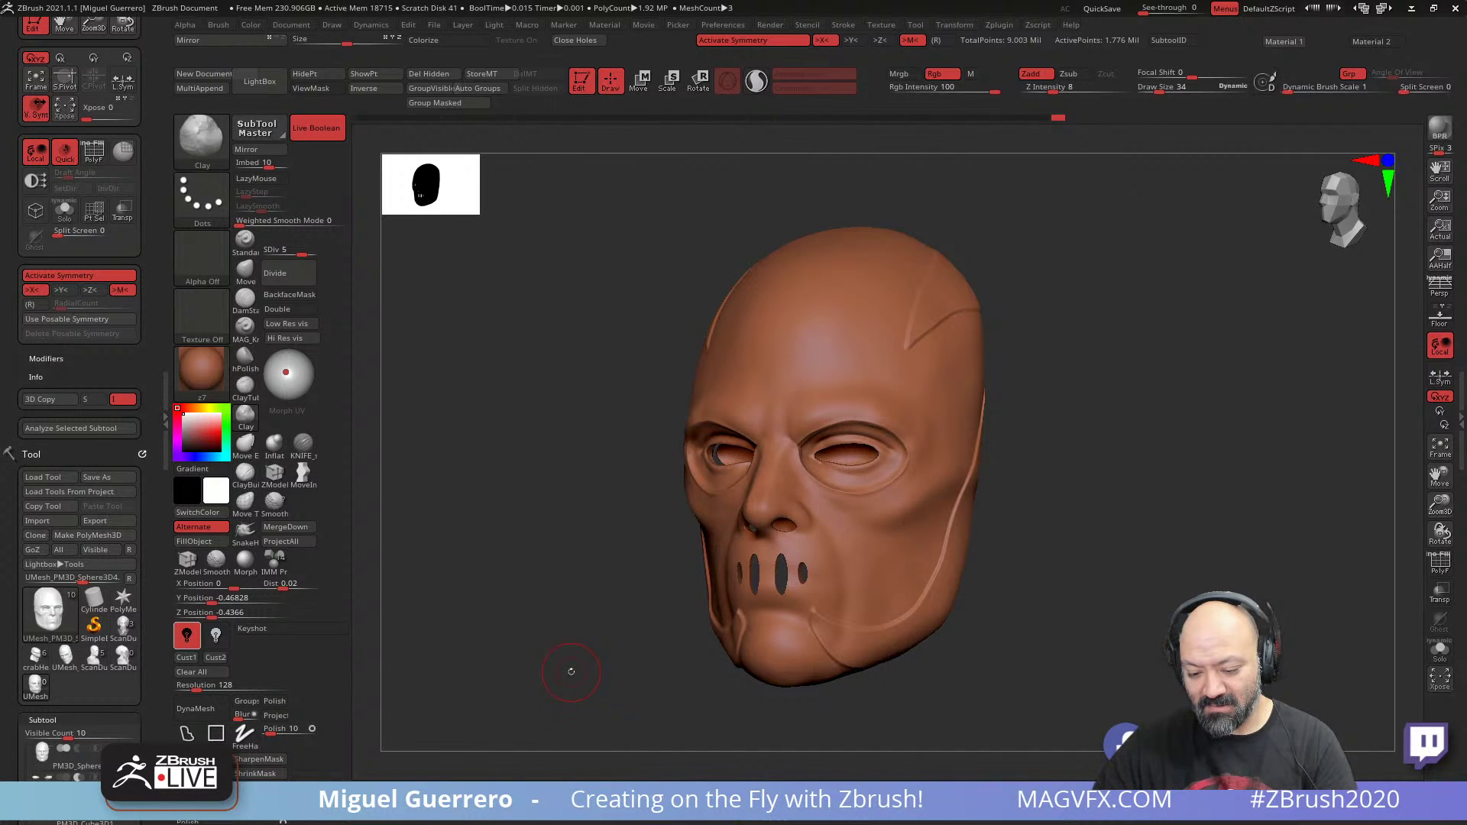
- Apply the MAG_Red material to the mask, darken the current colour to grey and check the mask from the front
{"action": "left_click", "coordinate": [463, 798]}
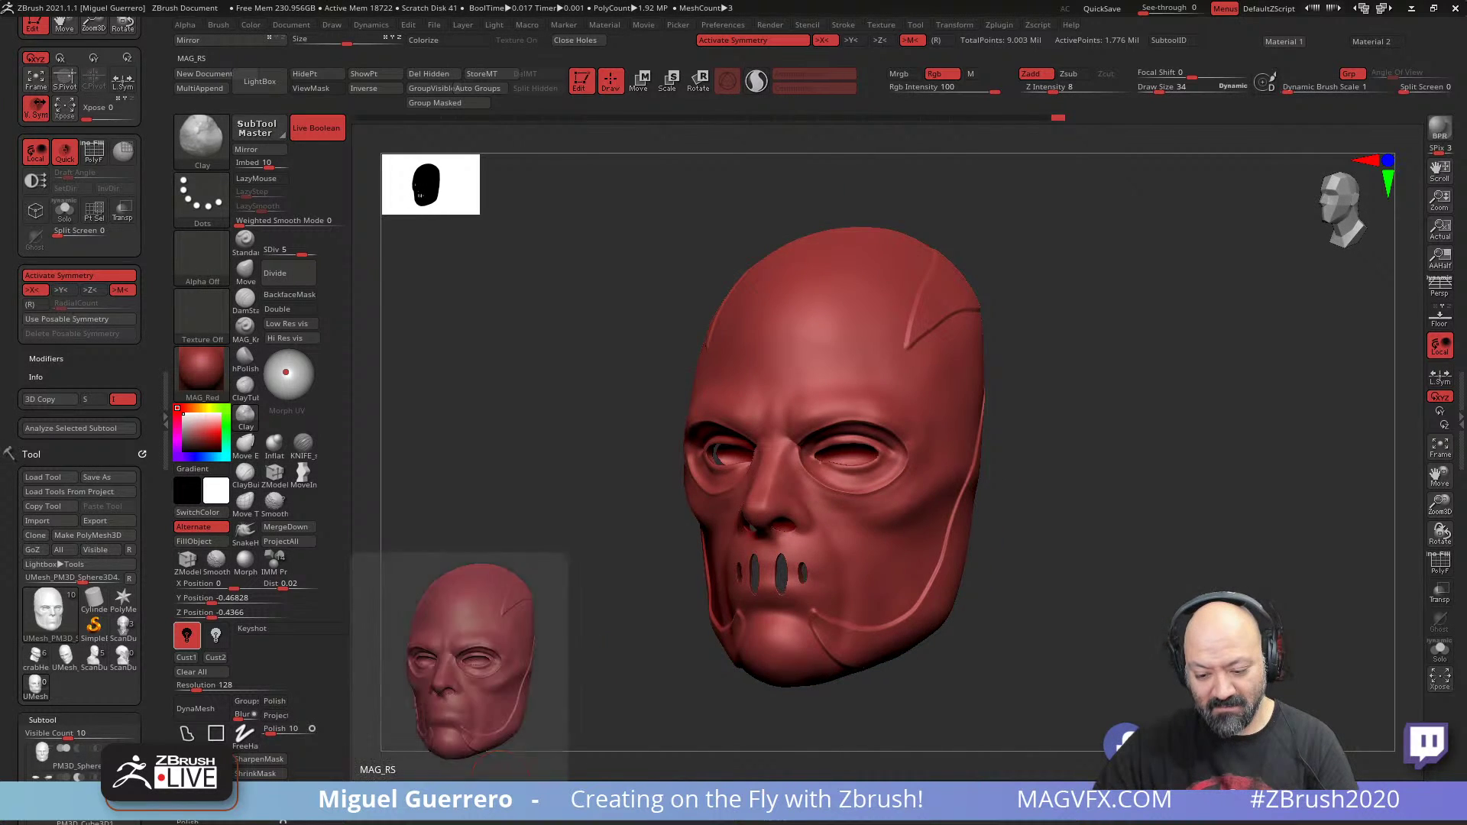
{"action": "left_click", "coordinate": [468, 798]}
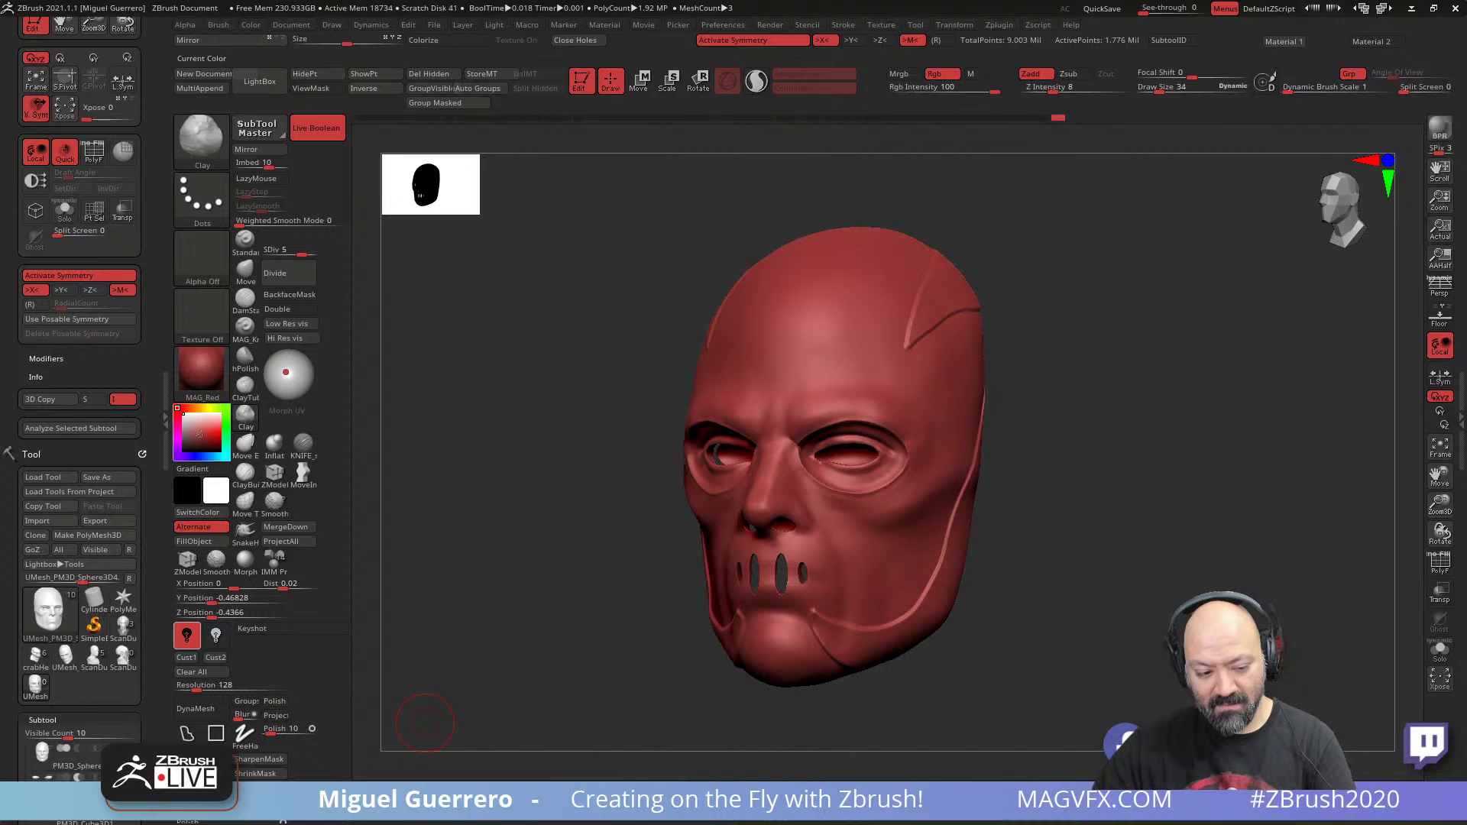
{"action": "left_click_drag", "start_coordinate": [196, 428], "coordinate": [181, 427]}
{"action": "left_click_drag", "start_coordinate": [432, 497], "coordinate": [535, 544]}
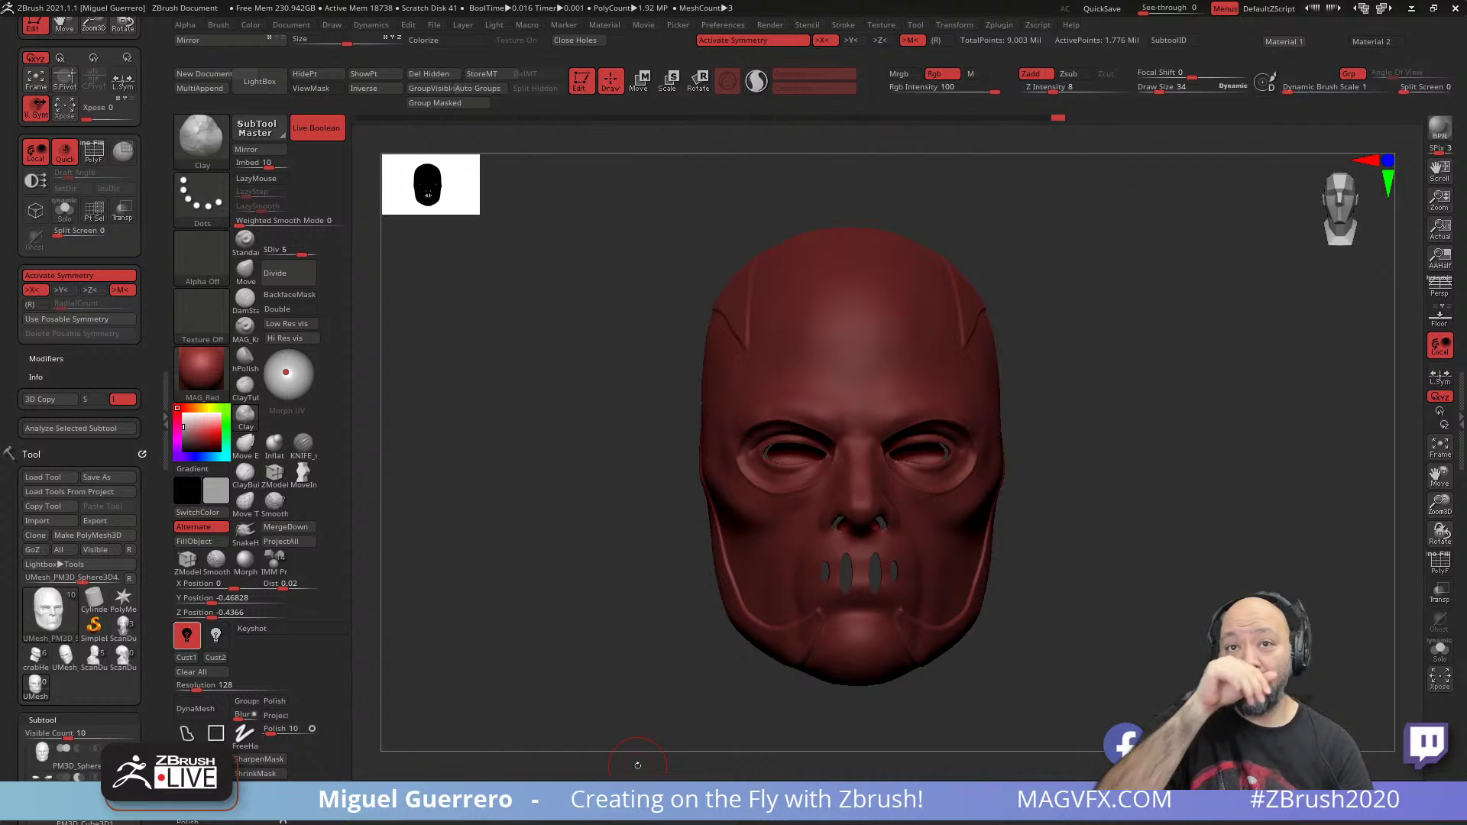
{"action": "mouse_move", "coordinate": [577, 505]}
{"action": "right_mouse_down", "text": "ctrl"}
{"action": "mouse_move", "coordinate": [586, 514]}
{"action": "mouse_move", "coordinate": [551, 507]}
{"action": "mouse_move", "coordinate": [577, 534]}
{"action": "mouse_move", "coordinate": [566, 527]}
{"action": "right_mouse_up", "text": "ctrl"}
- Turn off the Live Boolean preview and inspect the mouth cutters from the three-quarter and front views
{"action": "key", "text": "ctrl+z"}
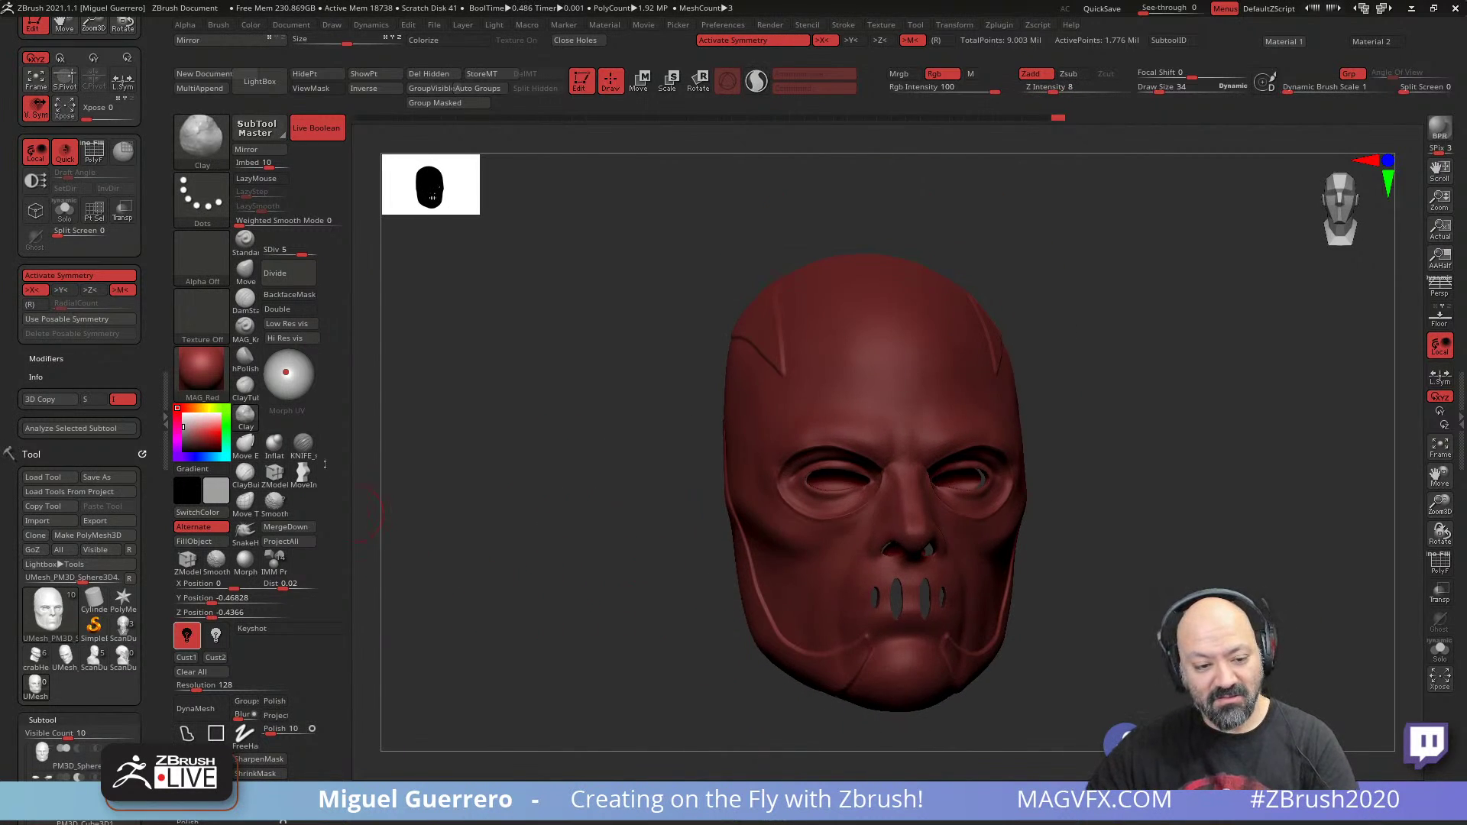
{"action": "left_click", "coordinate": [316, 128]}
{"action": "key", "text": "ctrl+z"}
{"action": "key", "text": "ctrl+z"}
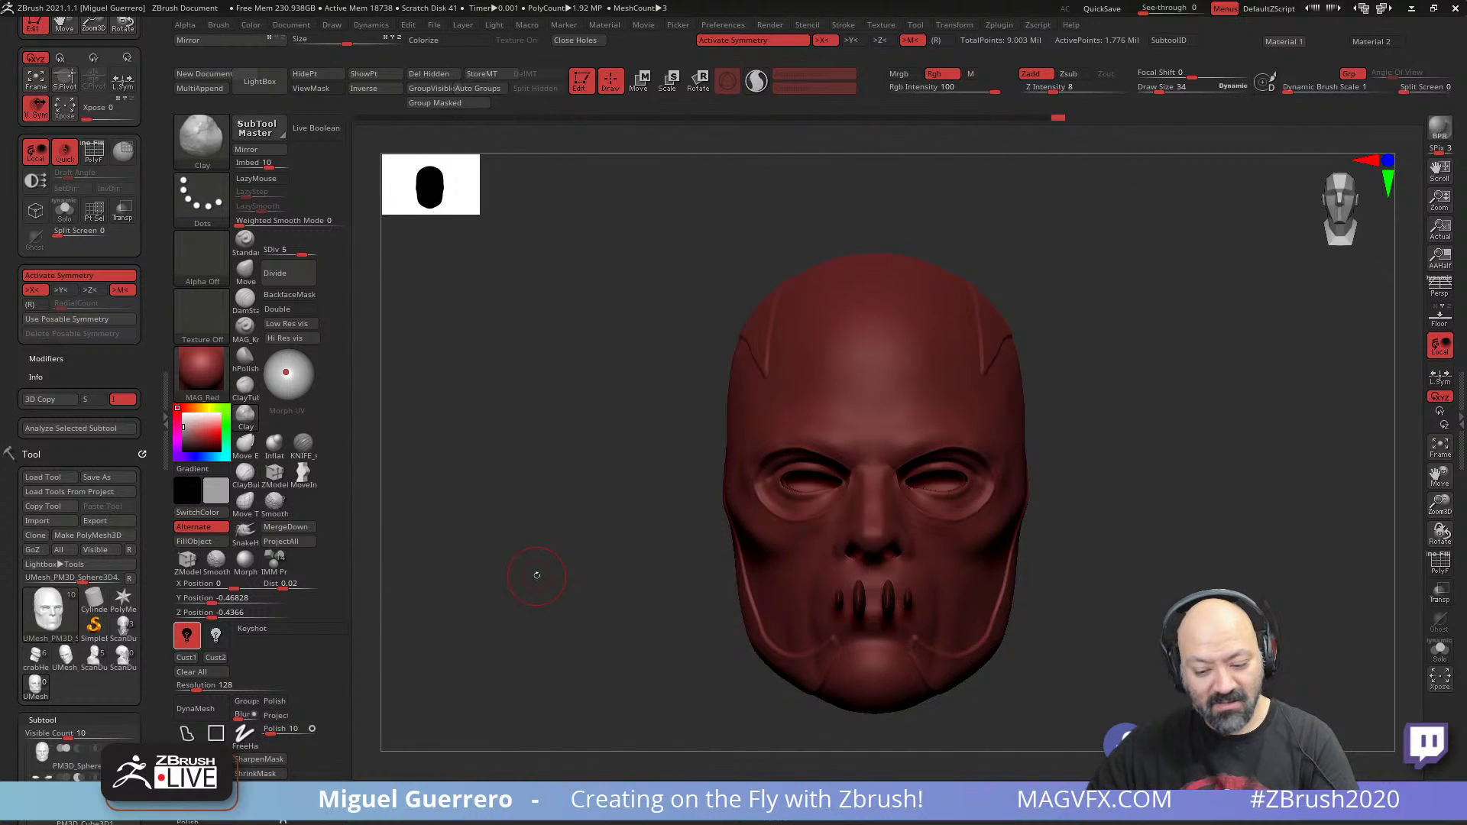
{"action": "left_click_drag", "start_coordinate": [534, 576], "coordinate": [588, 581]}
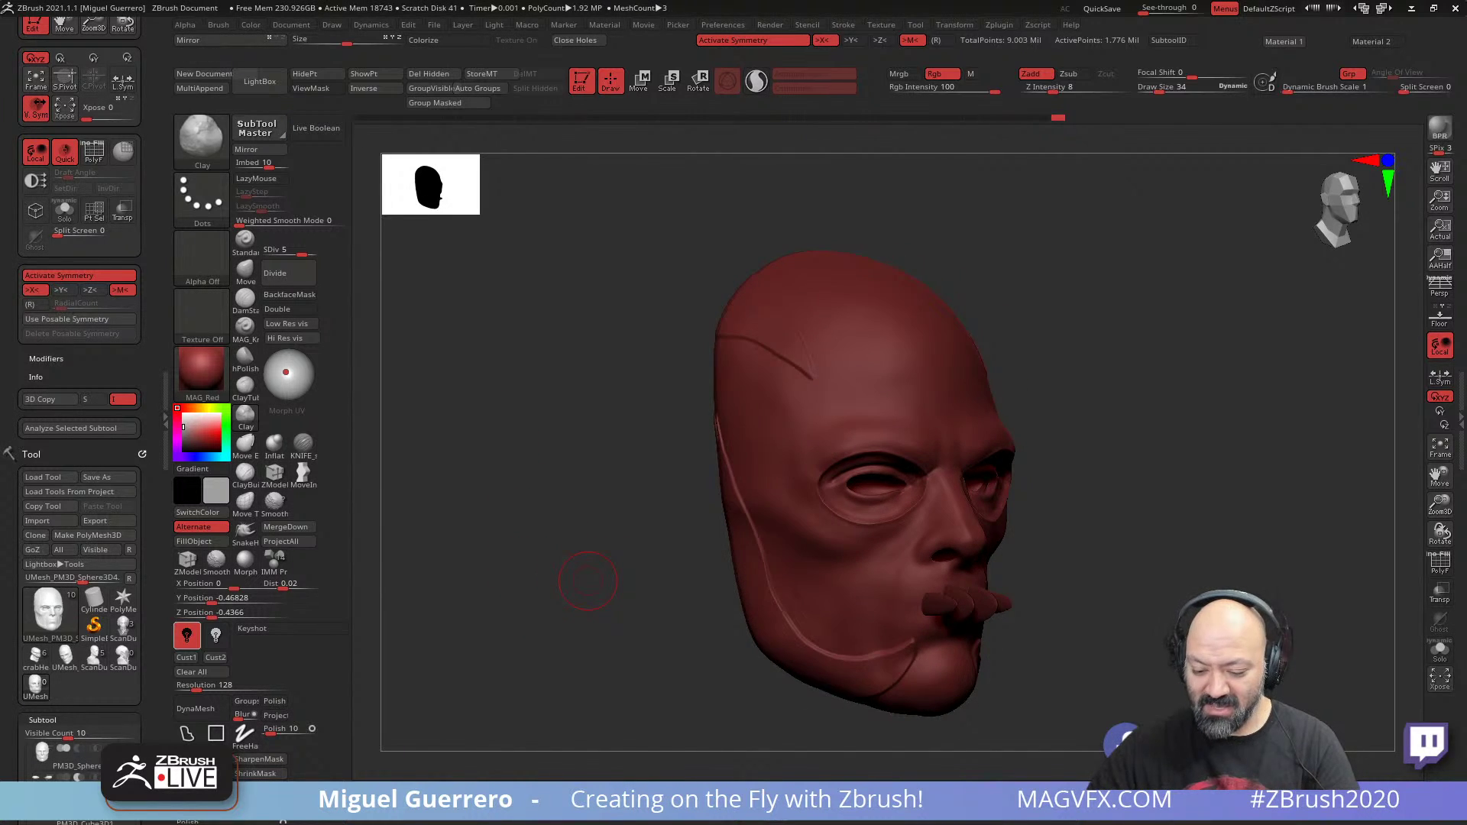
{"action": "left_click_drag", "start_coordinate": [716, 708], "coordinate": [533, 622], "text": "shift"}
{"action": "right_click_drag", "start_coordinate": [528, 608], "coordinate": [537, 628], "text": "ctrl"}
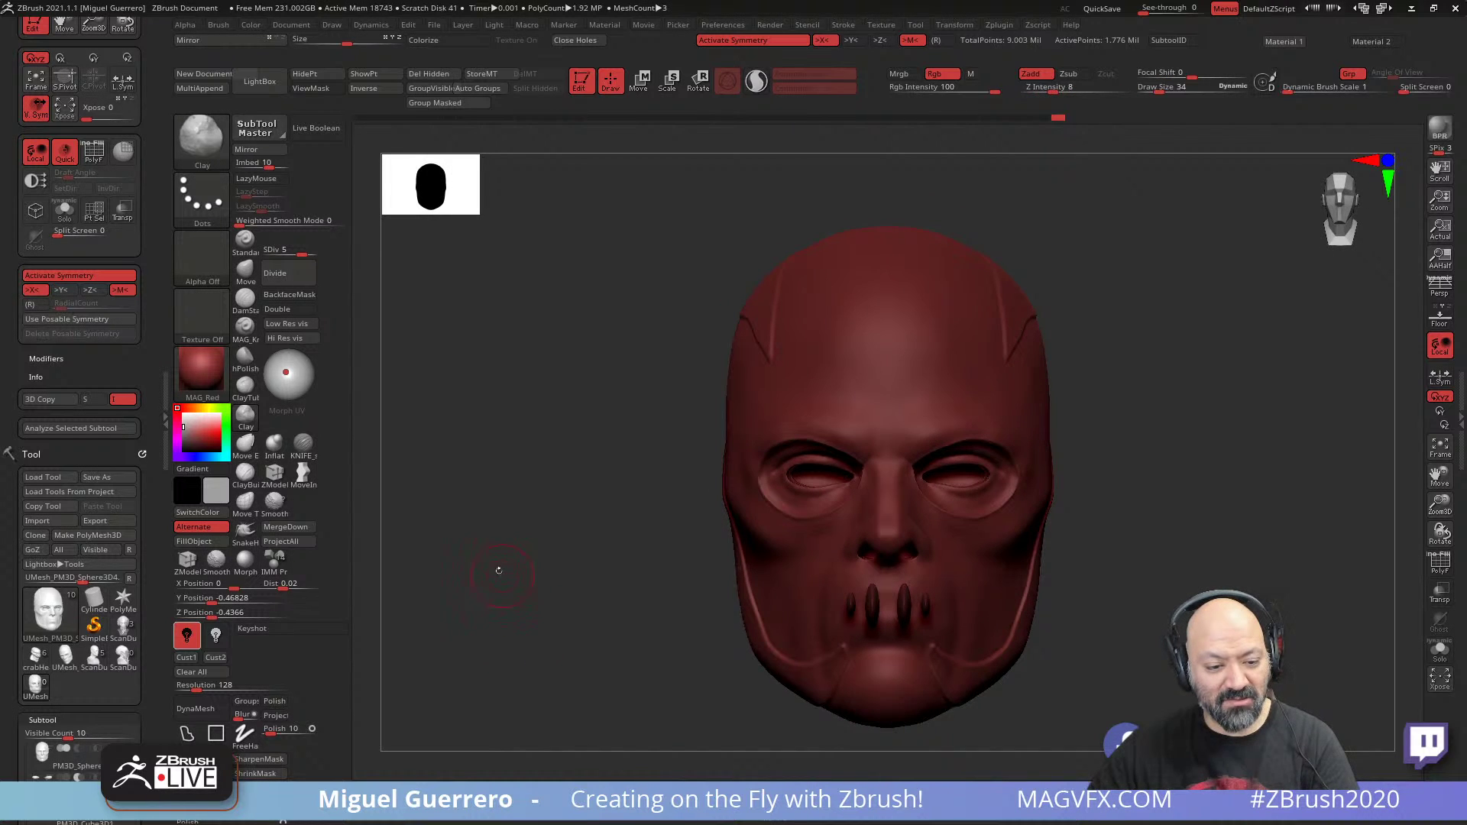
- Restore the current colour to white to brighten the red mask
{"action": "left_click_drag", "start_coordinate": [615, 506], "coordinate": [546, 460], "text": "alt"}
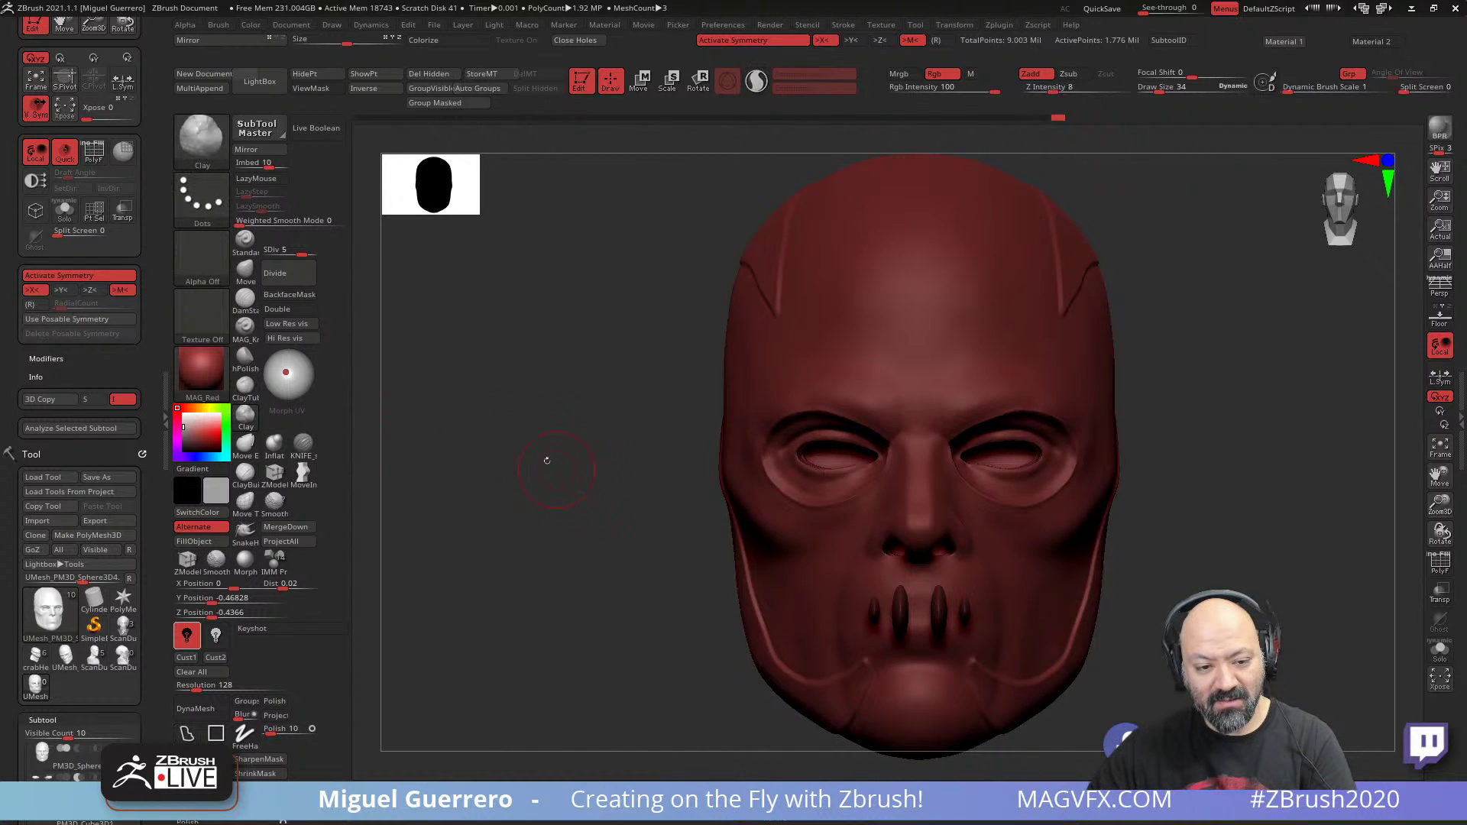
{"action": "right_click_drag", "start_coordinate": [680, 477], "coordinate": [707, 502], "text": "ctrl"}
{"action": "right_click_drag", "start_coordinate": [596, 527], "coordinate": [497, 544], "text": "alt"}
{"action": "left_click", "coordinate": [183, 414]}
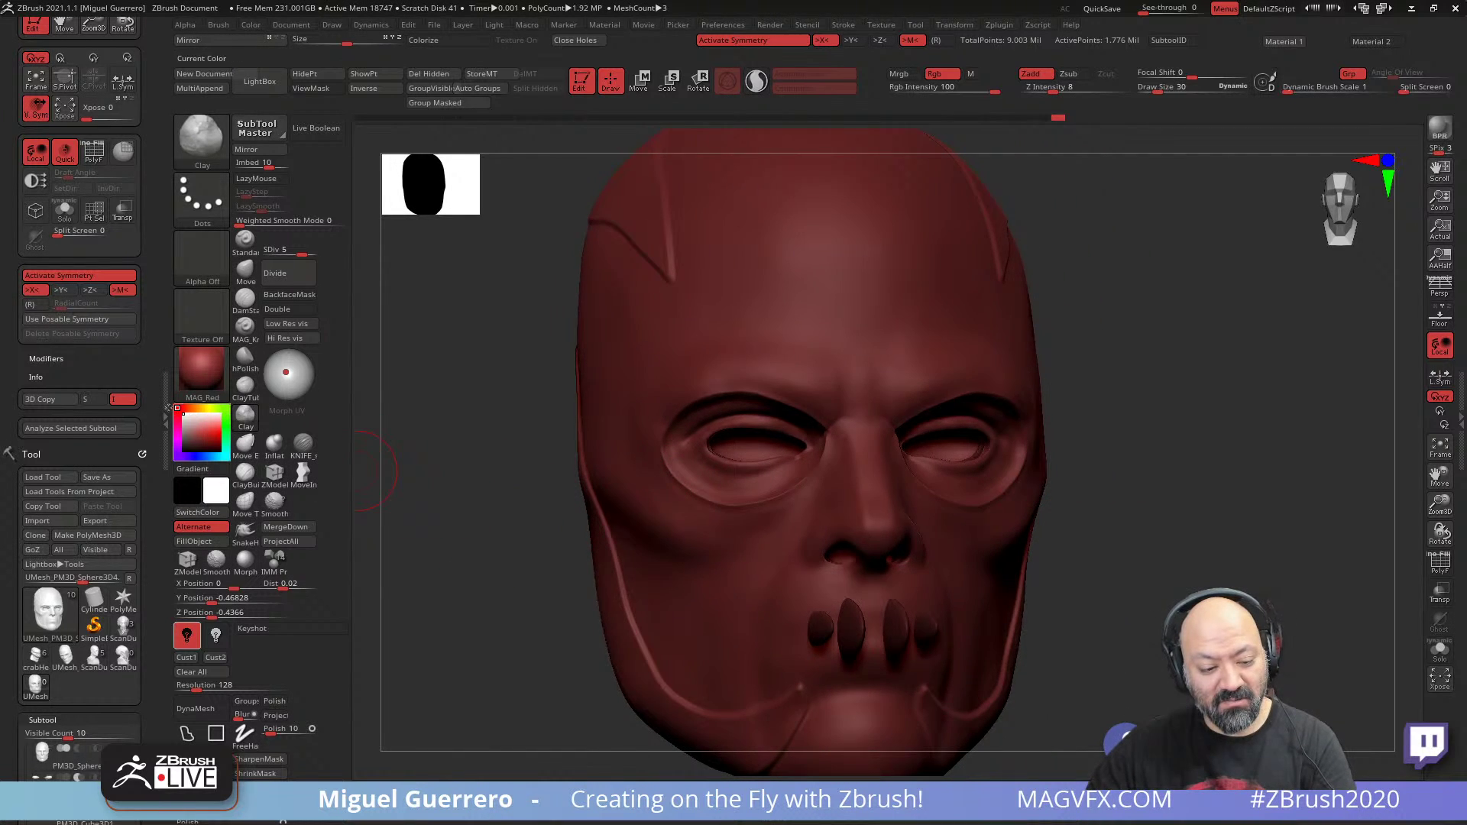
{"action": "left_click_drag", "start_coordinate": [475, 518], "coordinate": [504, 515]}
- Build up the inner part of the lower eyelid with the Clay brush at draw size 18
{"action": "key", "text": "["}
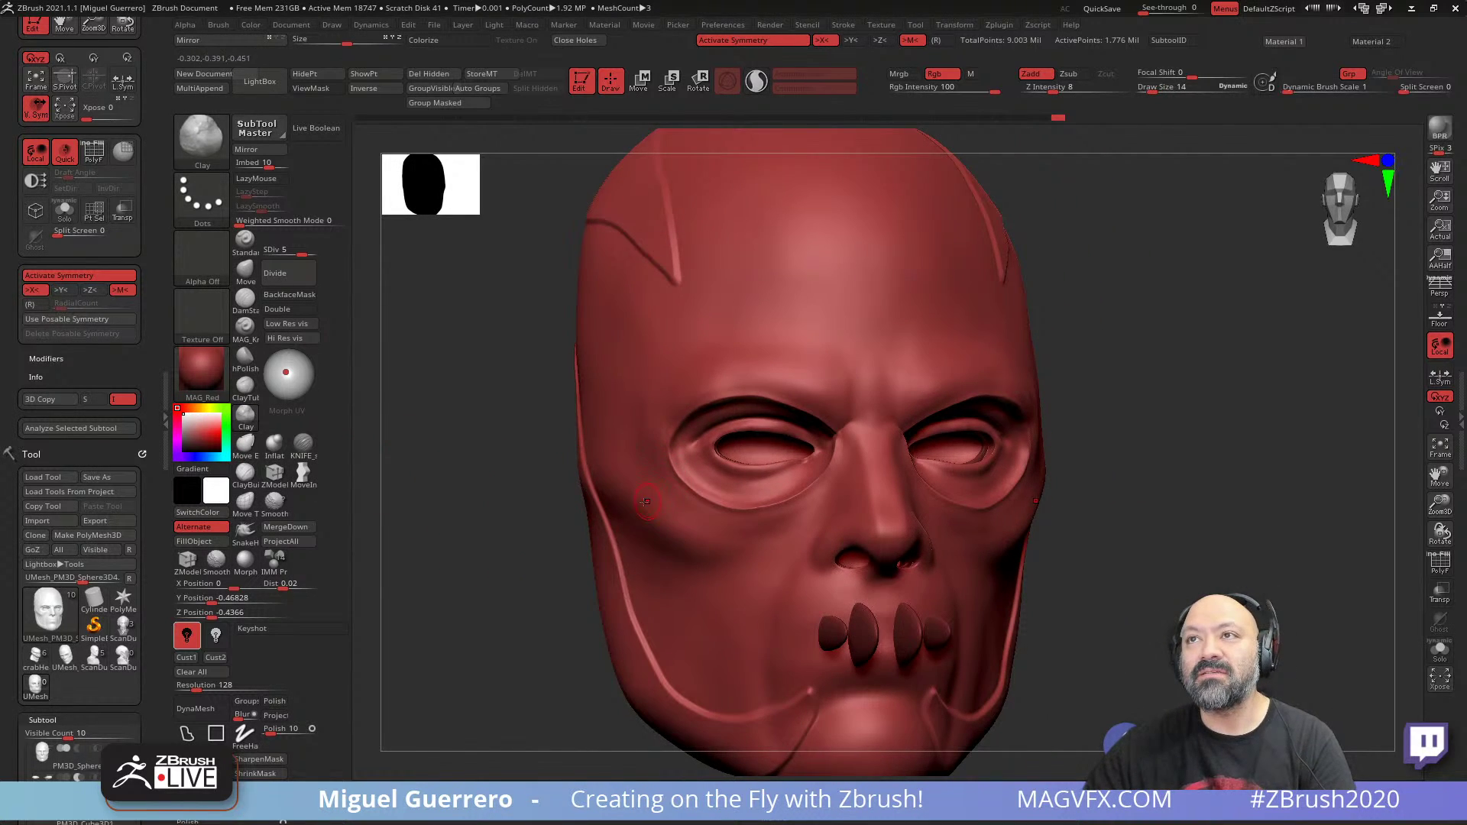
{"action": "right_click_drag", "start_coordinate": [646, 501], "coordinate": [672, 535], "text": "ctrl"}
{"action": "mouse_move", "coordinate": [491, 514]}
{"action": "left_mouse_down", "text": "shift"}
{"action": "mouse_move", "coordinate": [454, 511]}
{"action": "mouse_move", "coordinate": [506, 480]}
{"action": "left_mouse_up", "text": "shift"}
{"action": "left_click", "coordinate": [245, 417]}
{"action": "left_click", "coordinate": [245, 417]}
{"action": "key", "text": "bracketright"}
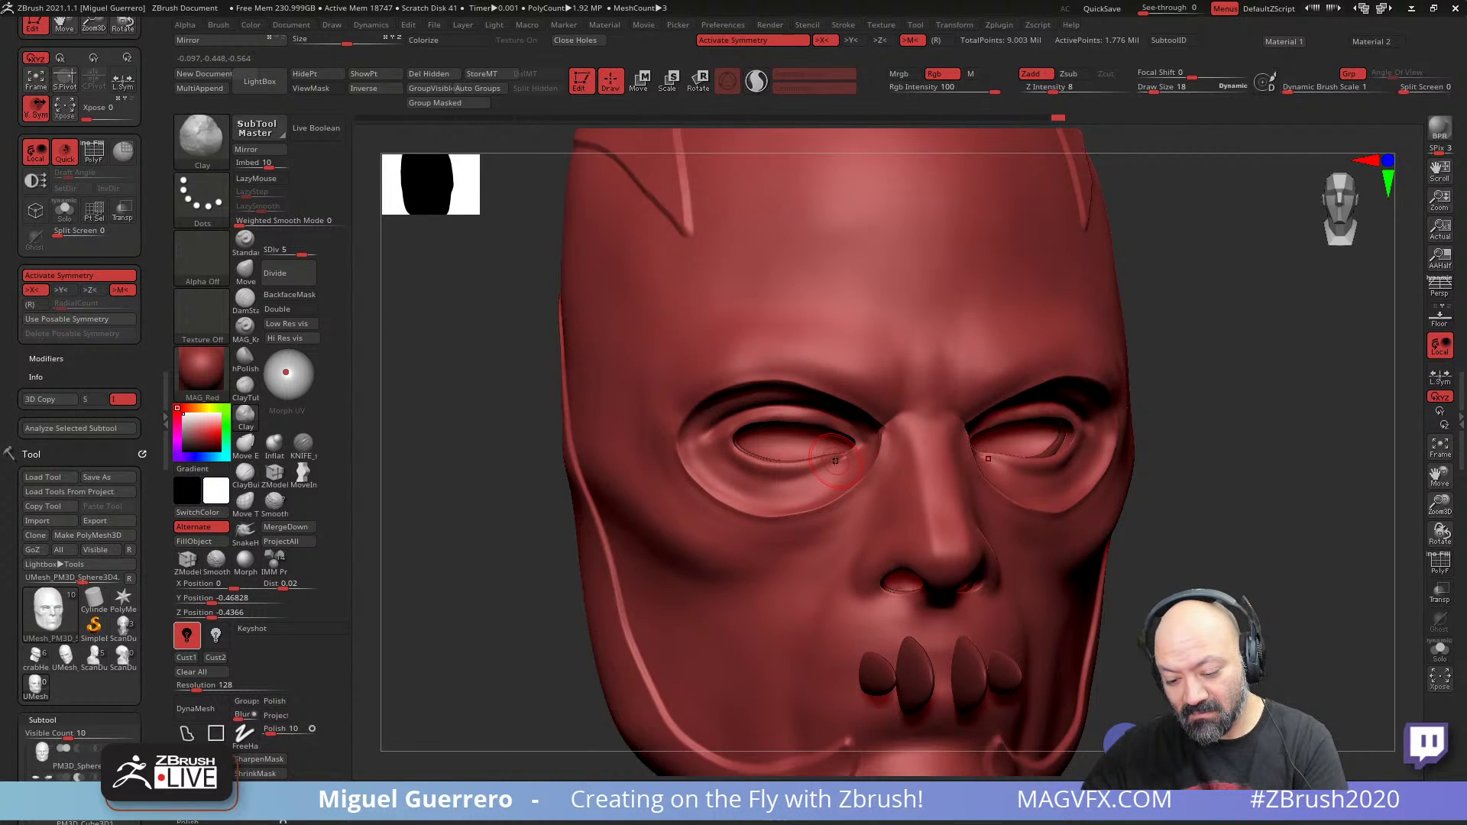
{"action": "left_click_drag", "start_coordinate": [813, 464], "coordinate": [864, 447]}
- Carve sharp creases along the lower and upper eyelids with the KNIFE_sharp brush at draw size 18
{"action": "left_click_drag", "start_coordinate": [428, 461], "coordinate": [397, 463]}
{"action": "left_click", "coordinate": [302, 443]}
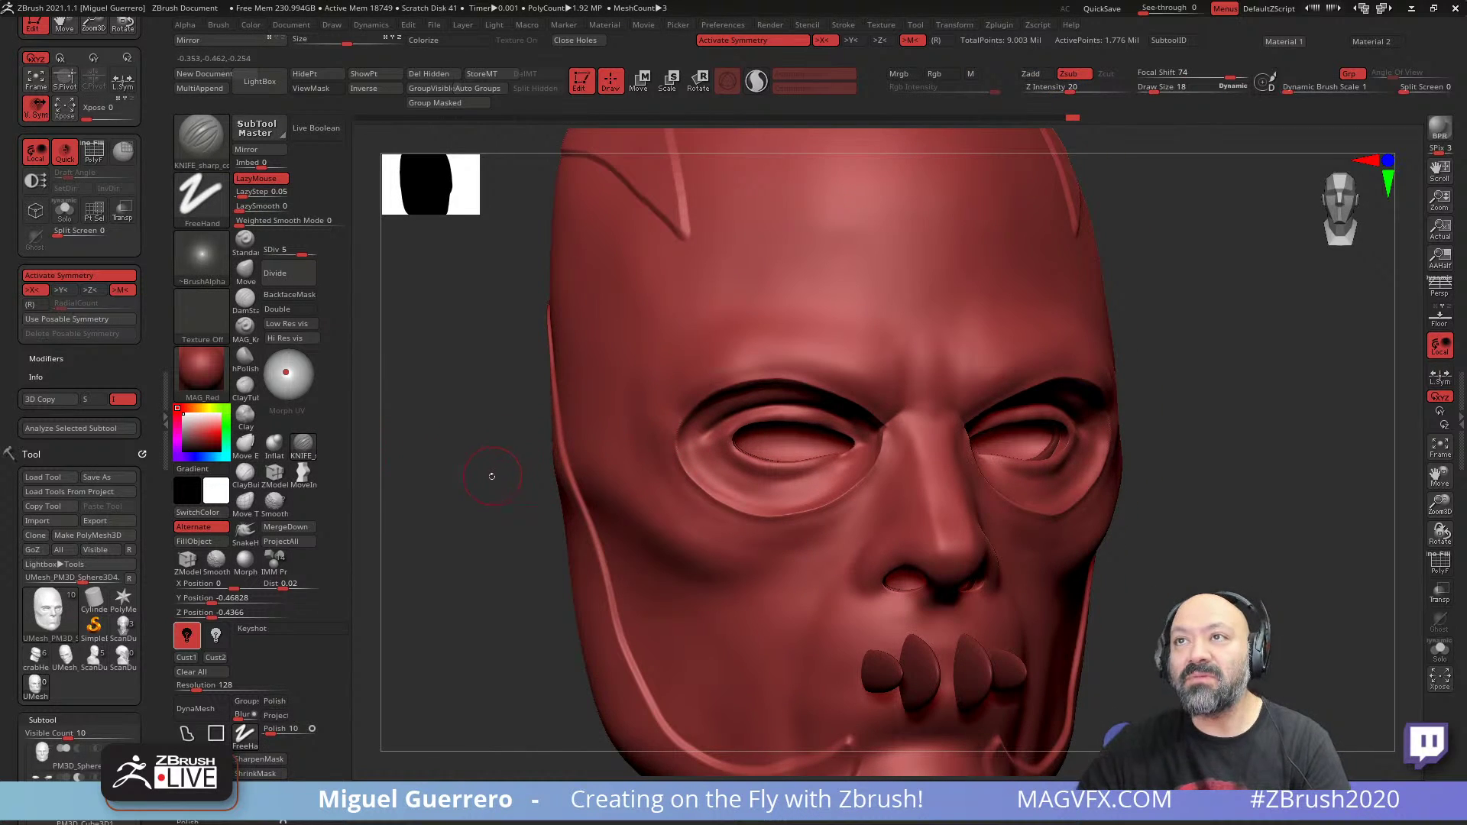
{"action": "left_click_drag", "start_coordinate": [494, 484], "coordinate": [561, 474]}
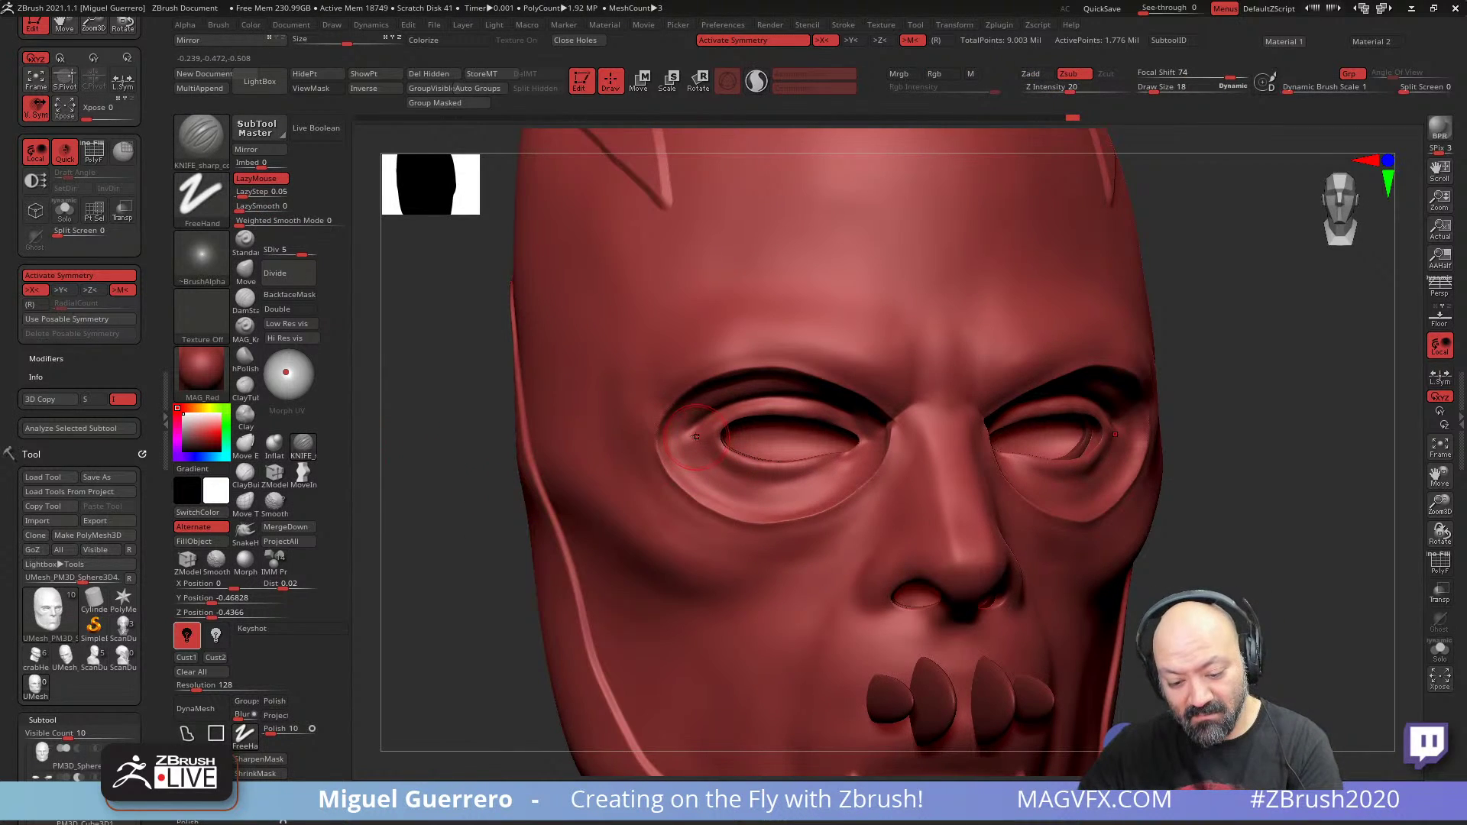
{"action": "mouse_move", "coordinate": [725, 466]}
{"action": "left_mouse_down"}
{"action": "mouse_move", "coordinate": [796, 476]}
{"action": "mouse_move", "coordinate": [864, 453]}
{"action": "left_mouse_up"}
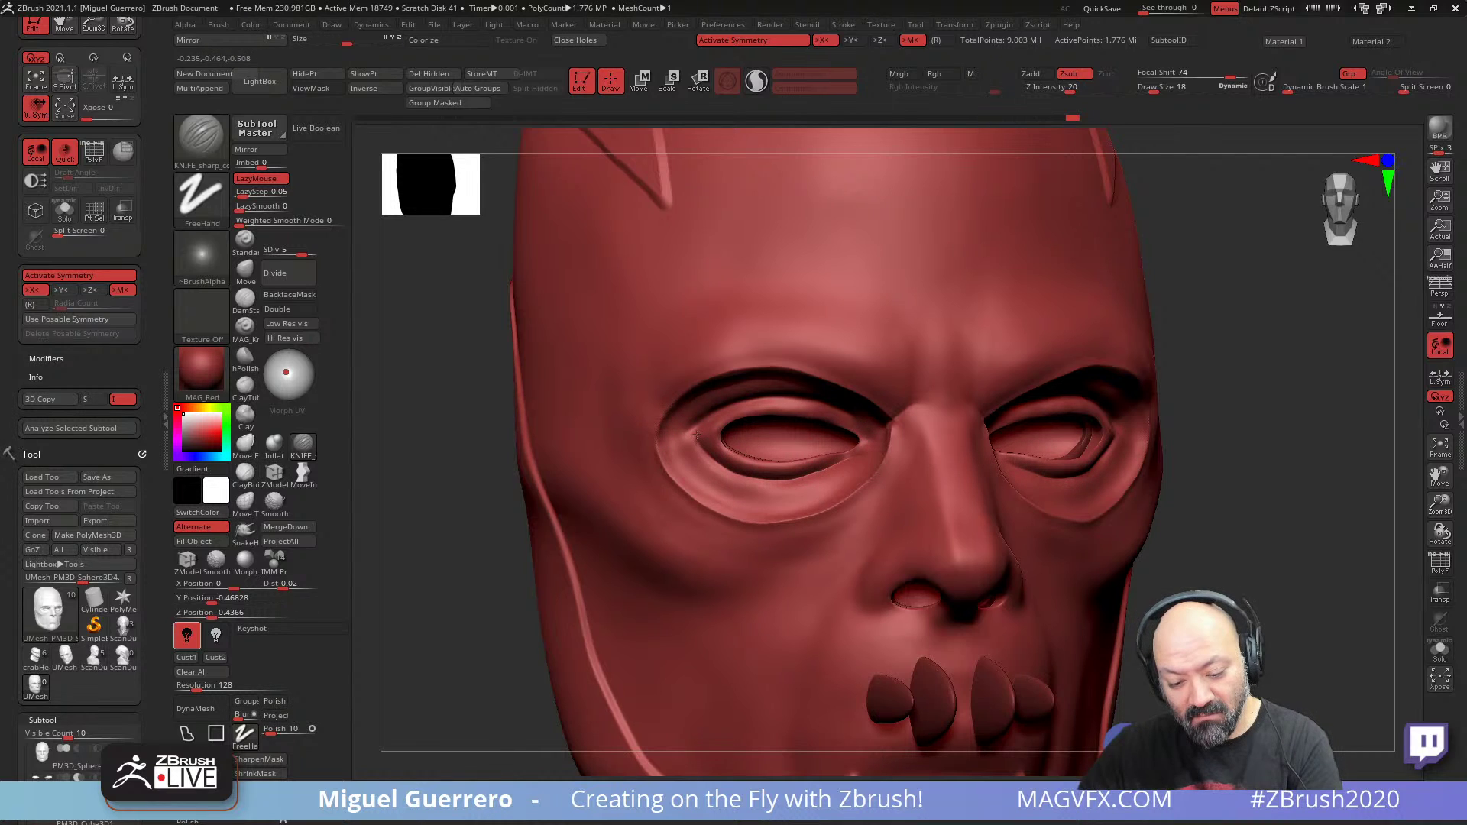
{"action": "mouse_move", "coordinate": [719, 413]}
{"action": "left_mouse_down"}
{"action": "mouse_move", "coordinate": [819, 405]}
{"action": "mouse_move", "coordinate": [862, 427]}
{"action": "left_mouse_up"}
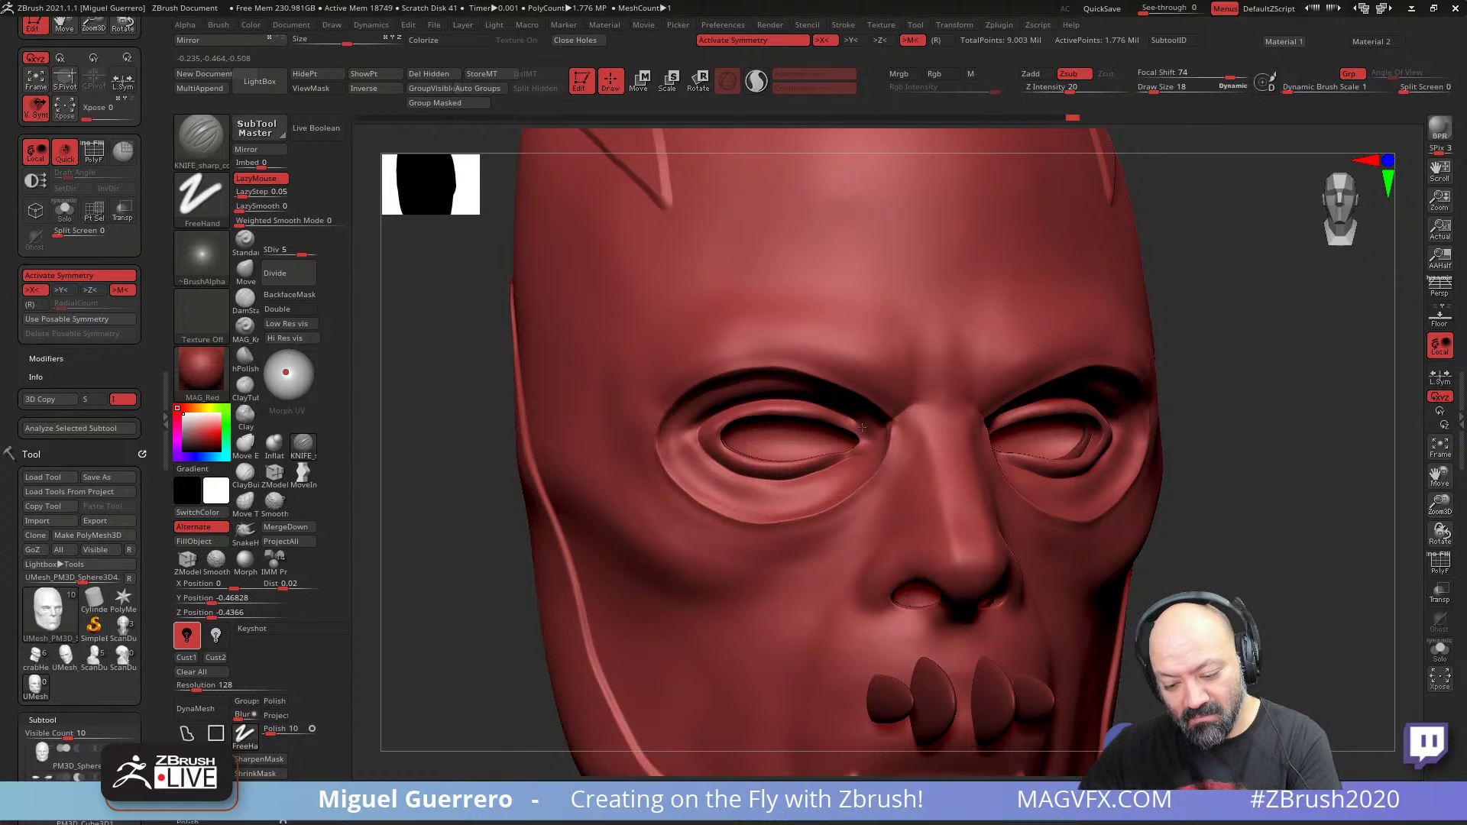
{"action": "left_click_drag", "start_coordinate": [489, 489], "coordinate": [514, 507]}
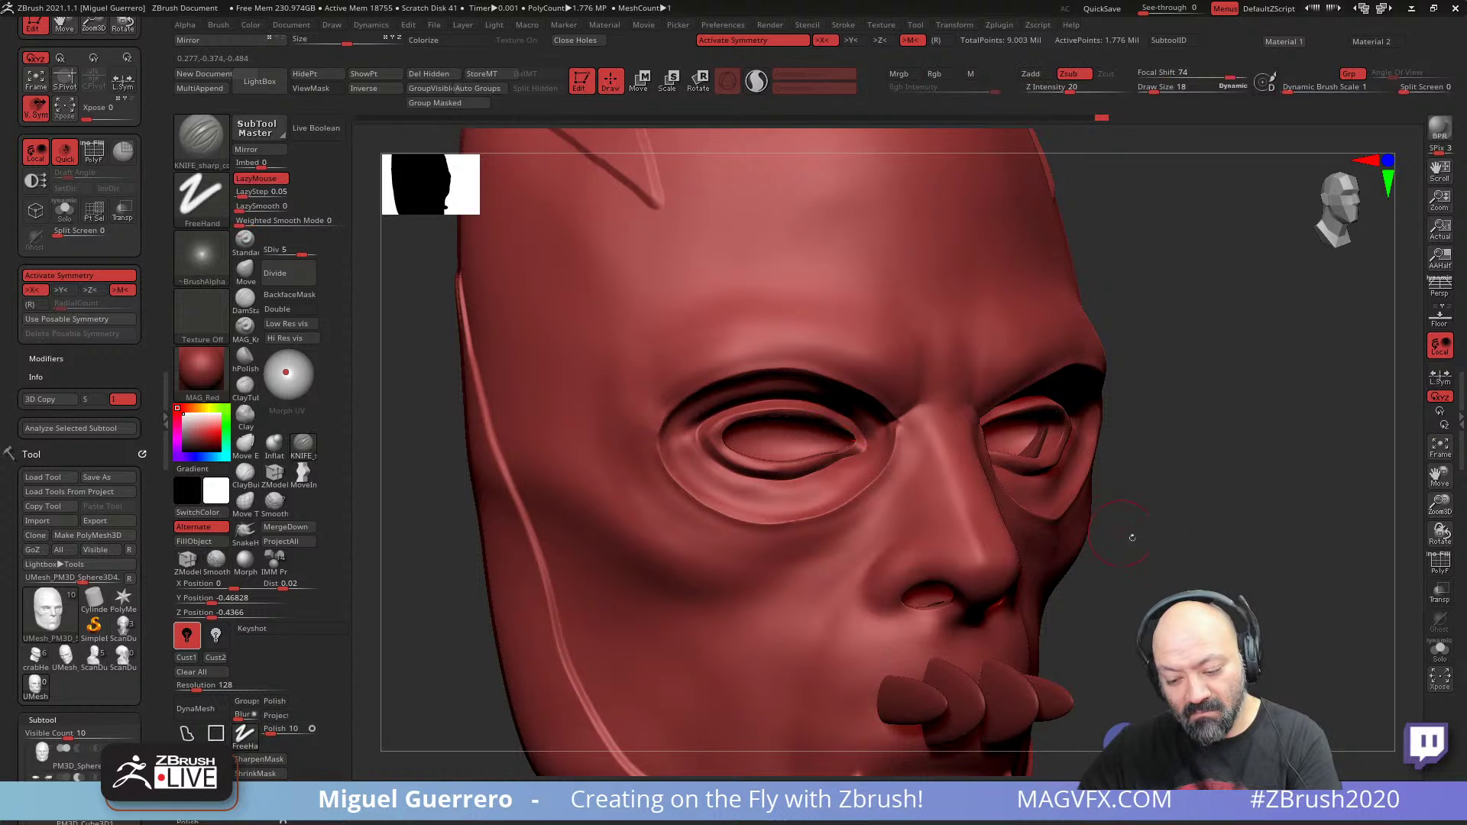
- Try to carve an extra groove around the lower eyelid with the KNIFE_sharp brush at draw size 18
{"action": "key", "text": "ctrl+z"}
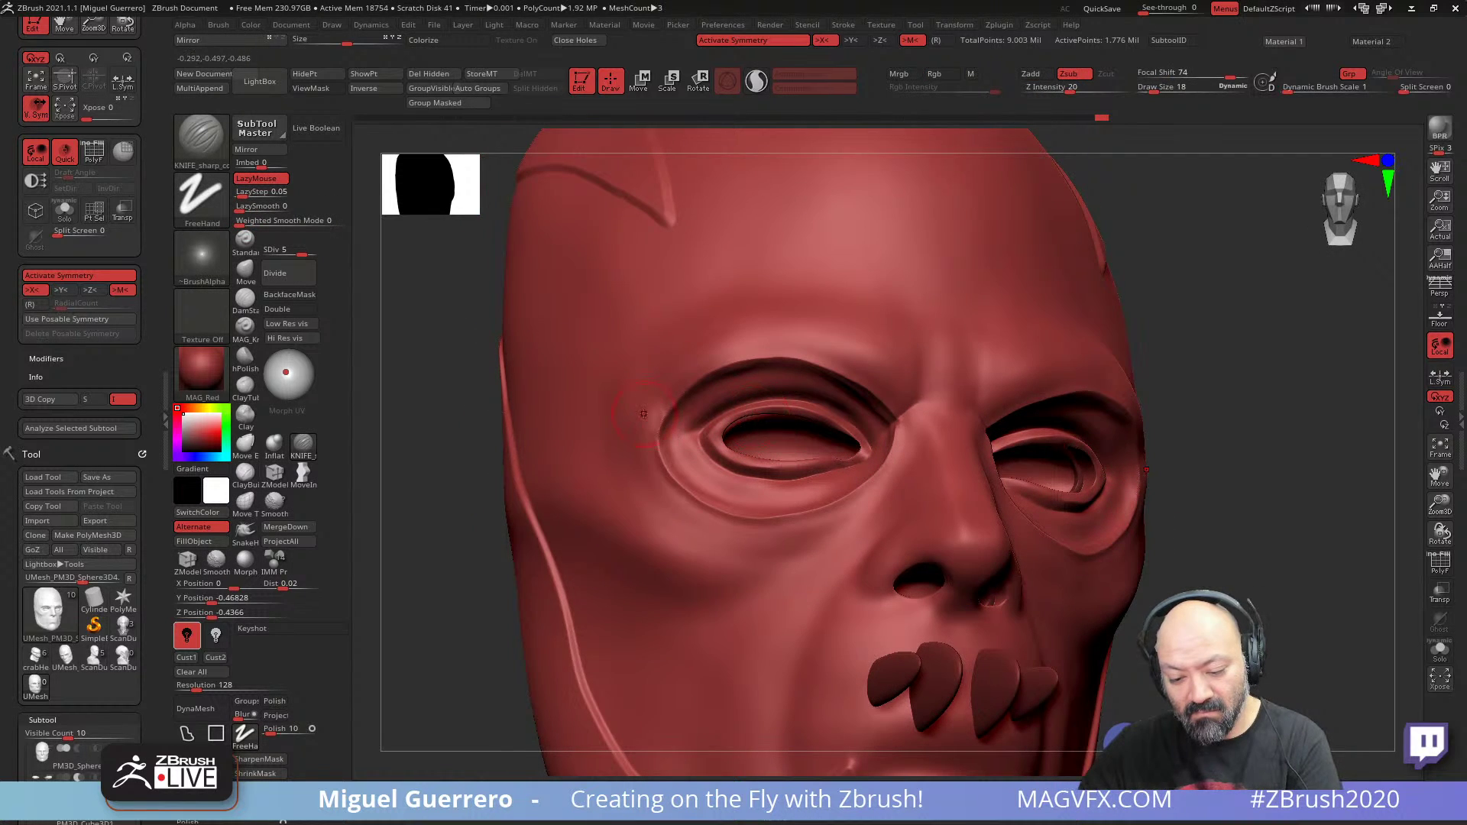
{"action": "right_click_drag", "start_coordinate": [644, 414], "coordinate": [681, 454]}
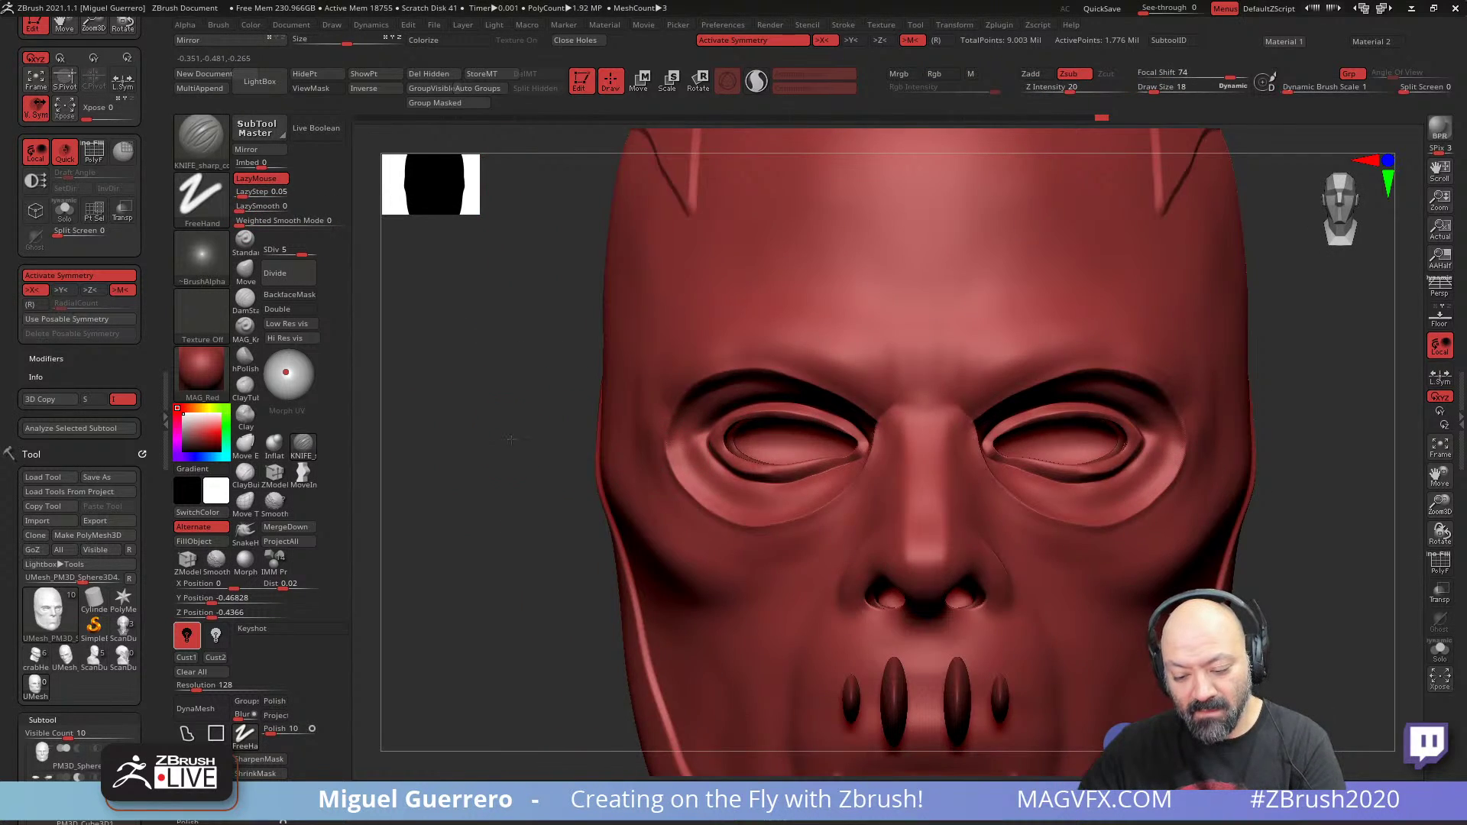
{"action": "right_click_drag", "start_coordinate": [510, 439], "coordinate": [682, 454]}
{"action": "mouse_move", "coordinate": [685, 460]}
{"action": "left_mouse_down"}
{"action": "mouse_move", "coordinate": [774, 503]}
{"action": "mouse_move", "coordinate": [849, 480]}
{"action": "left_mouse_up"}
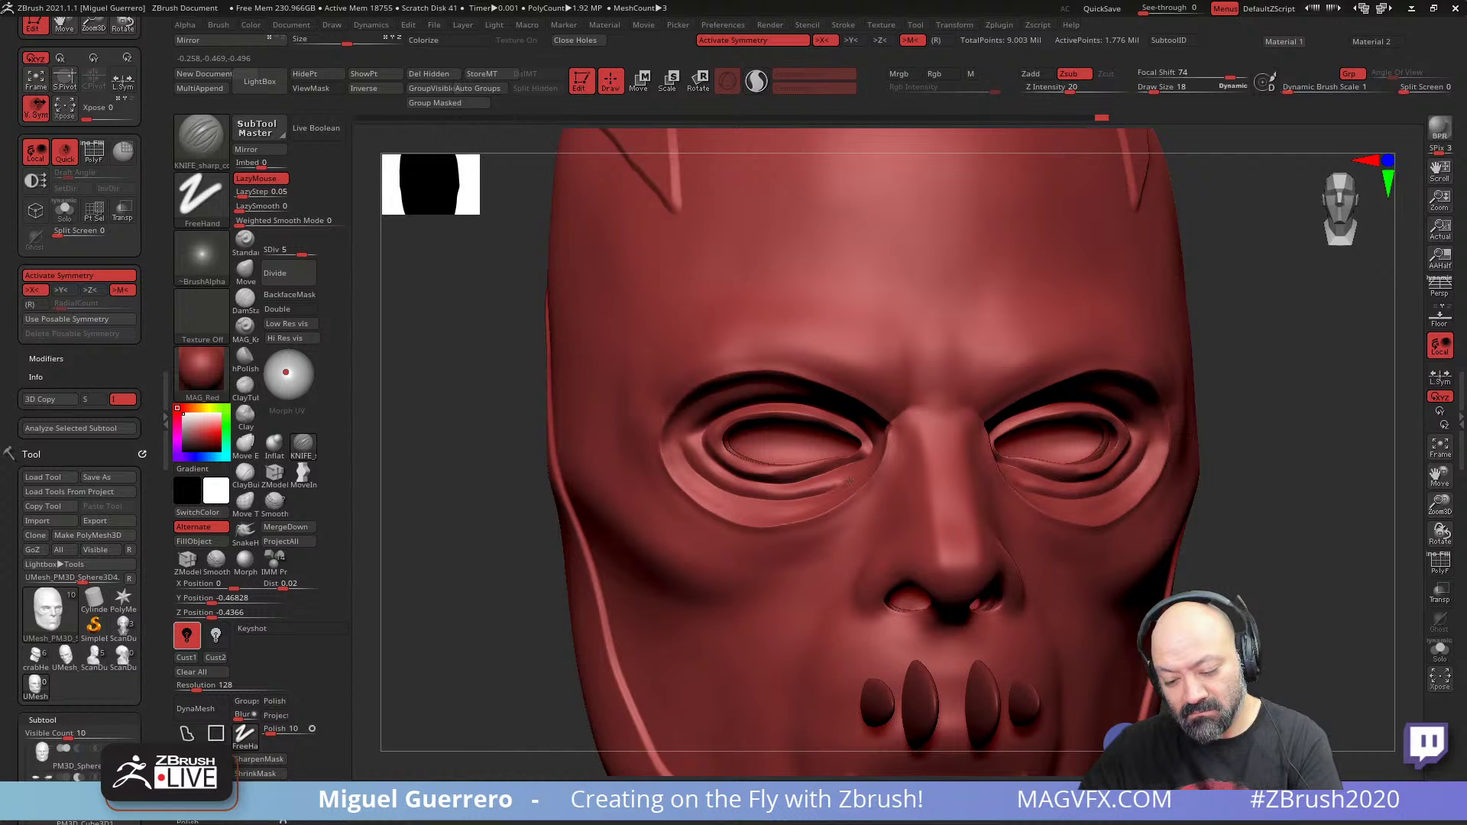
{"action": "left_click_drag", "start_coordinate": [870, 430], "coordinate": [870, 428]}
{"action": "right_click_drag", "start_coordinate": [535, 467], "coordinate": [666, 438]}
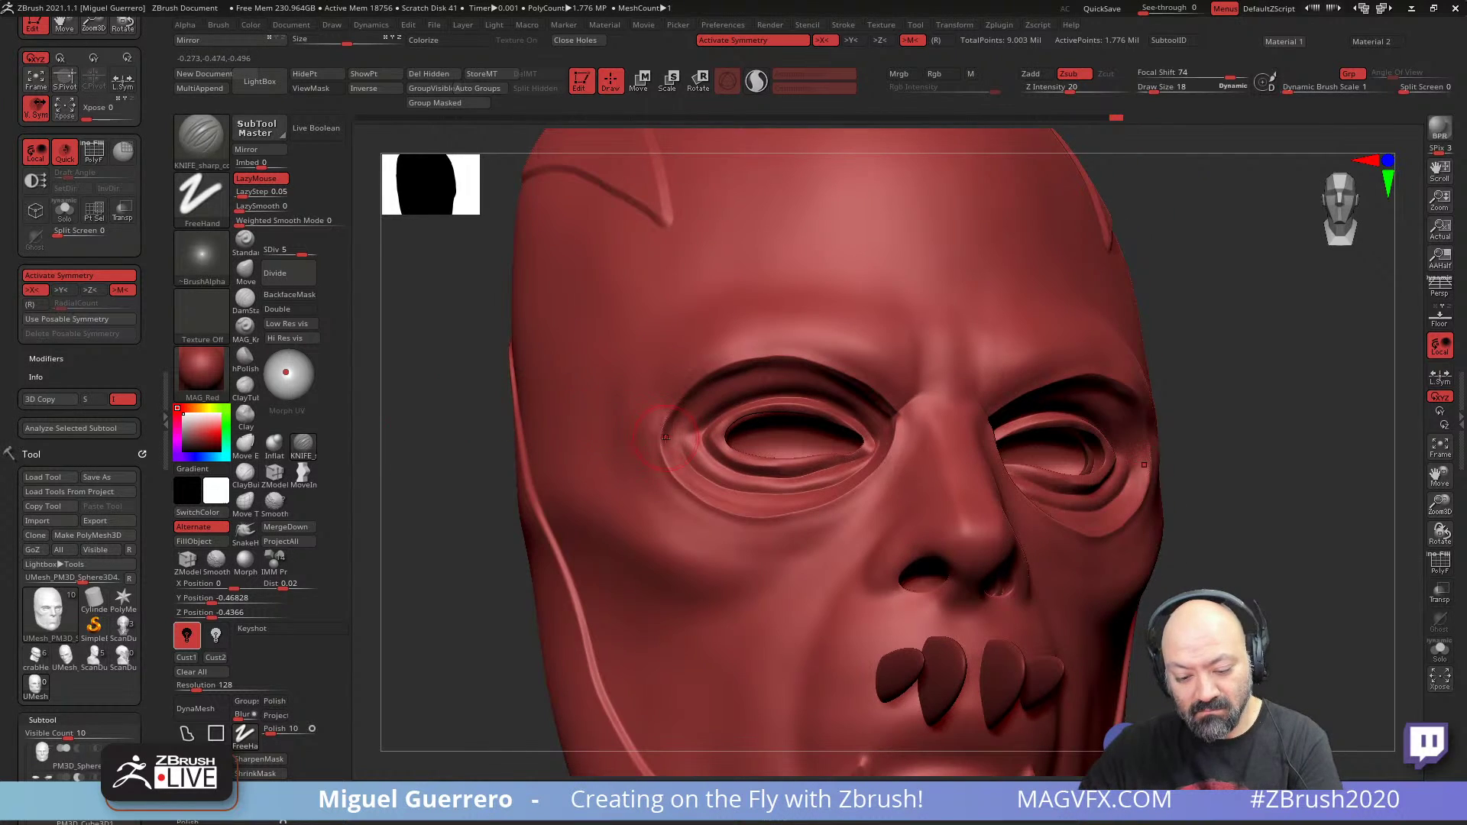
{"action": "mouse_move", "coordinate": [683, 455]}
{"action": "left_mouse_down"}
{"action": "mouse_move", "coordinate": [695, 409]}
{"action": "mouse_move", "coordinate": [737, 386]}
{"action": "mouse_move", "coordinate": [841, 394]}
{"action": "mouse_move", "coordinate": [869, 442]}
{"action": "left_mouse_up"}
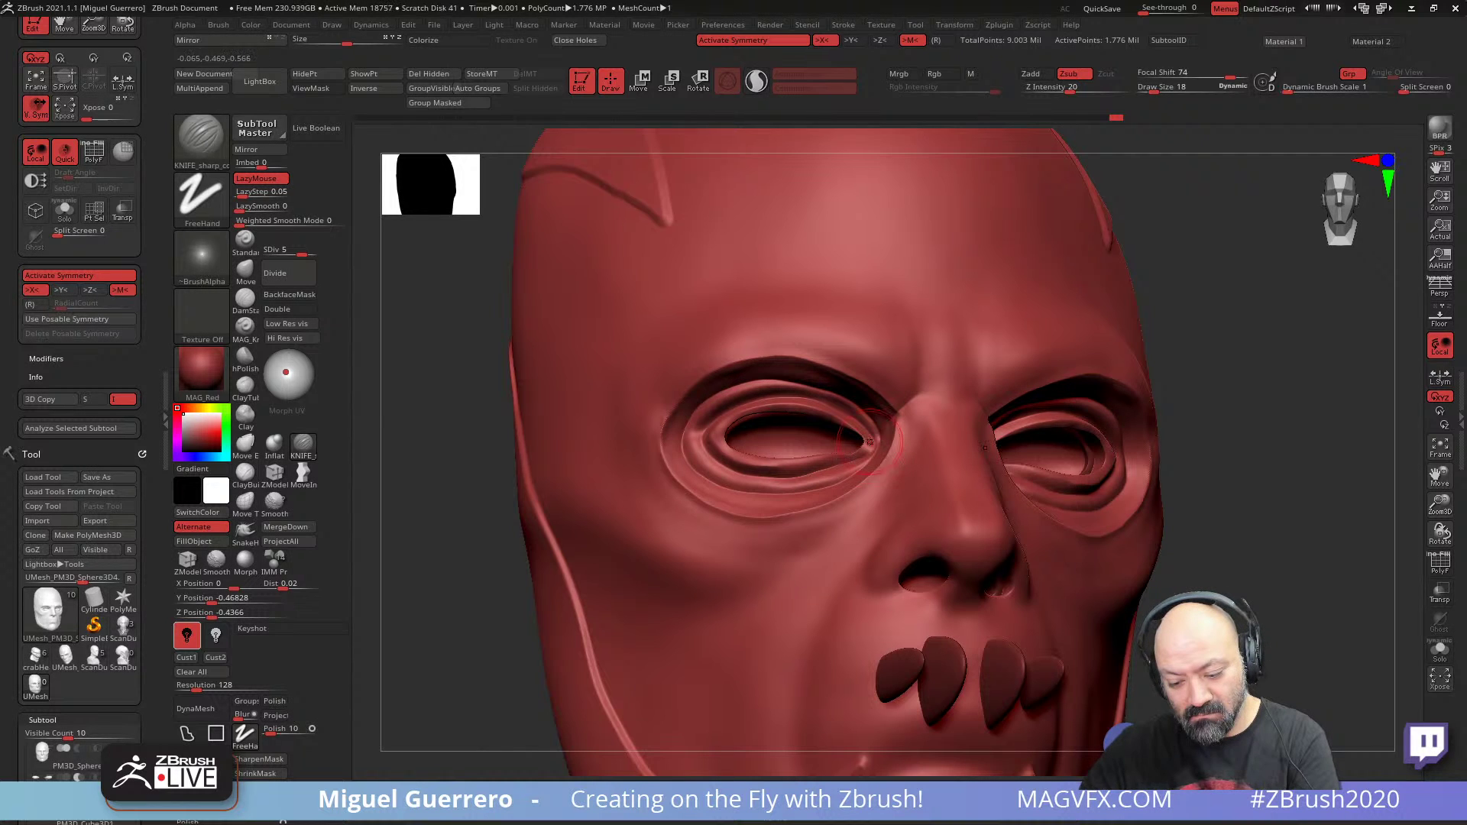
{"action": "left_click_drag", "start_coordinate": [427, 523], "coordinate": [461, 544]}
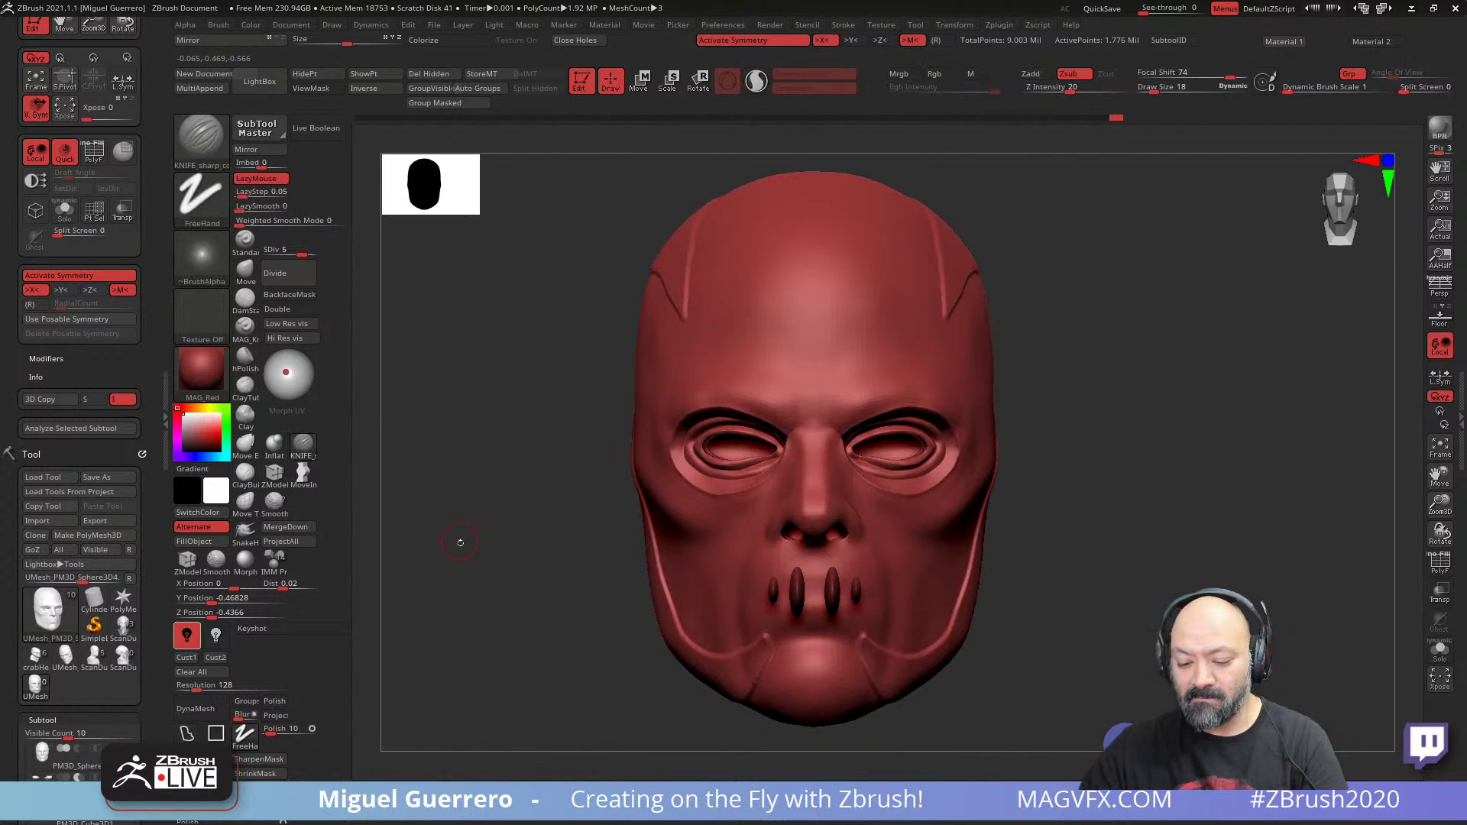
{"action": "key", "text": "ctrl+z"}
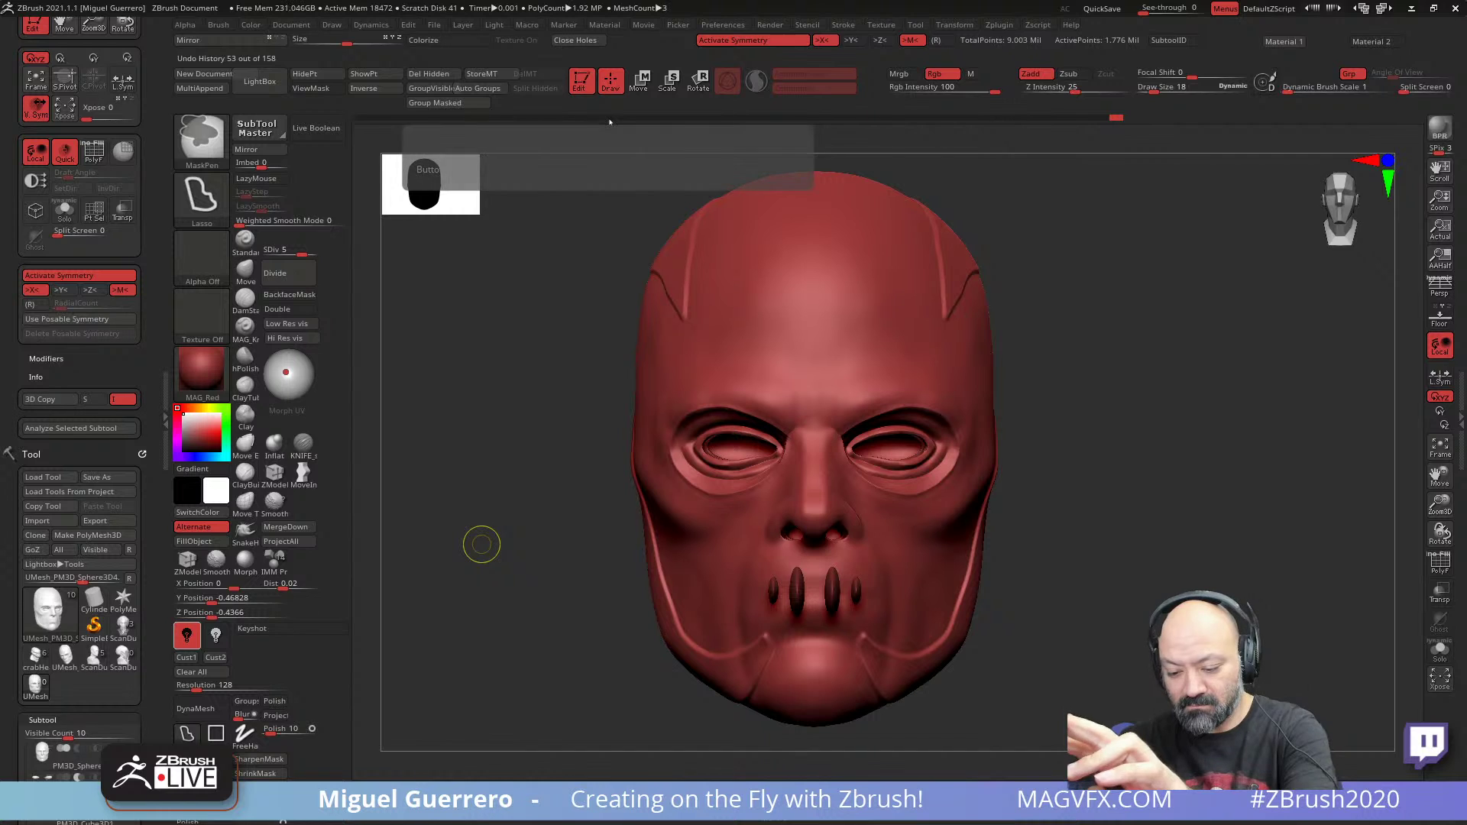
- Smooth the inner part of the lower eyelid rim with the Smooth brush at draw size 9
{"action": "mouse_move", "coordinate": [482, 544]}
{"action": "right_mouse_down"}
{"action": "mouse_move", "coordinate": [457, 551]}
{"action": "mouse_move", "coordinate": [524, 599]}
{"action": "mouse_move", "coordinate": [393, 564]}
{"action": "right_mouse_up"}
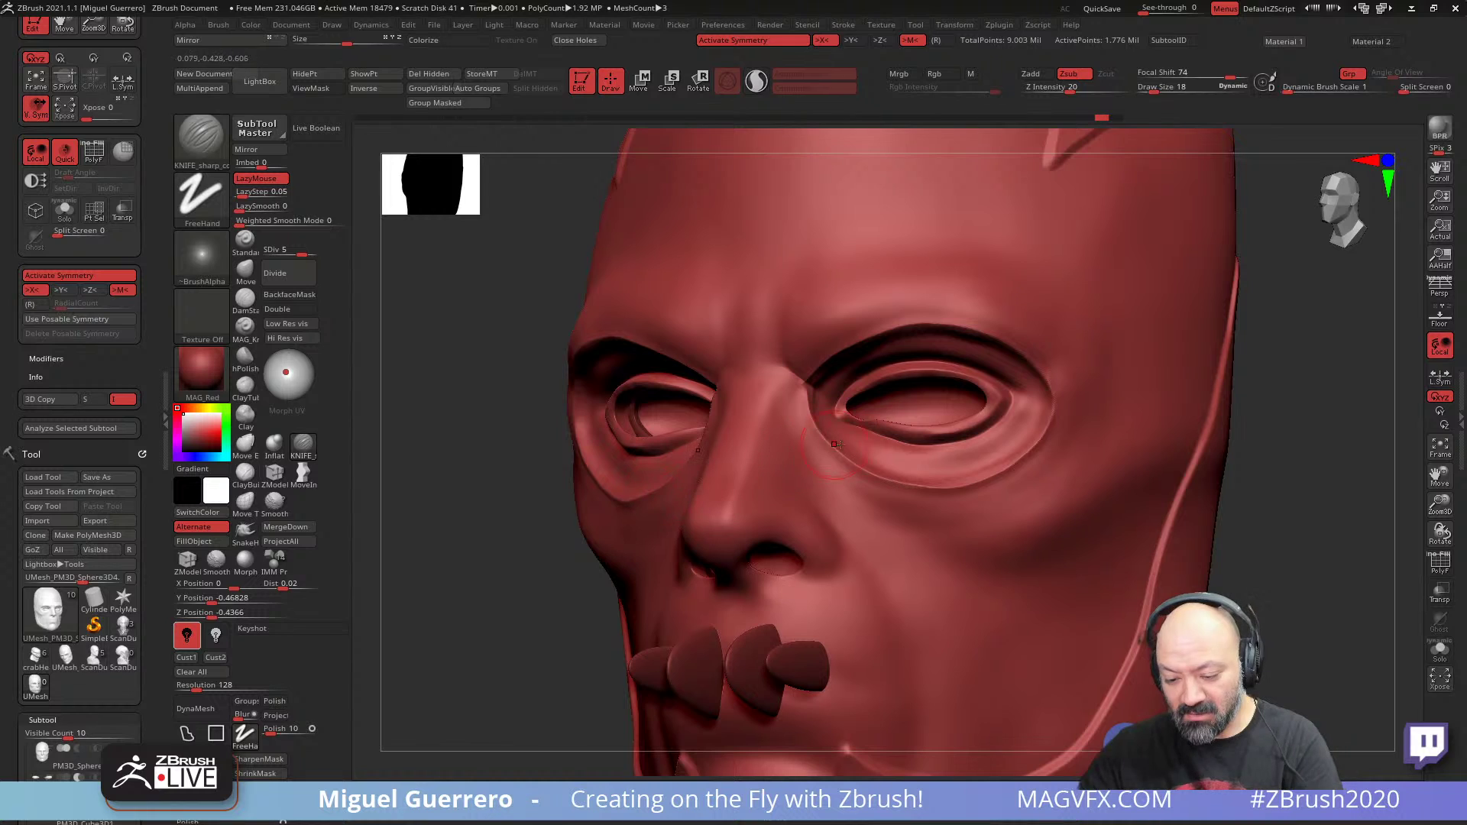
{"action": "key", "text": "shift"}
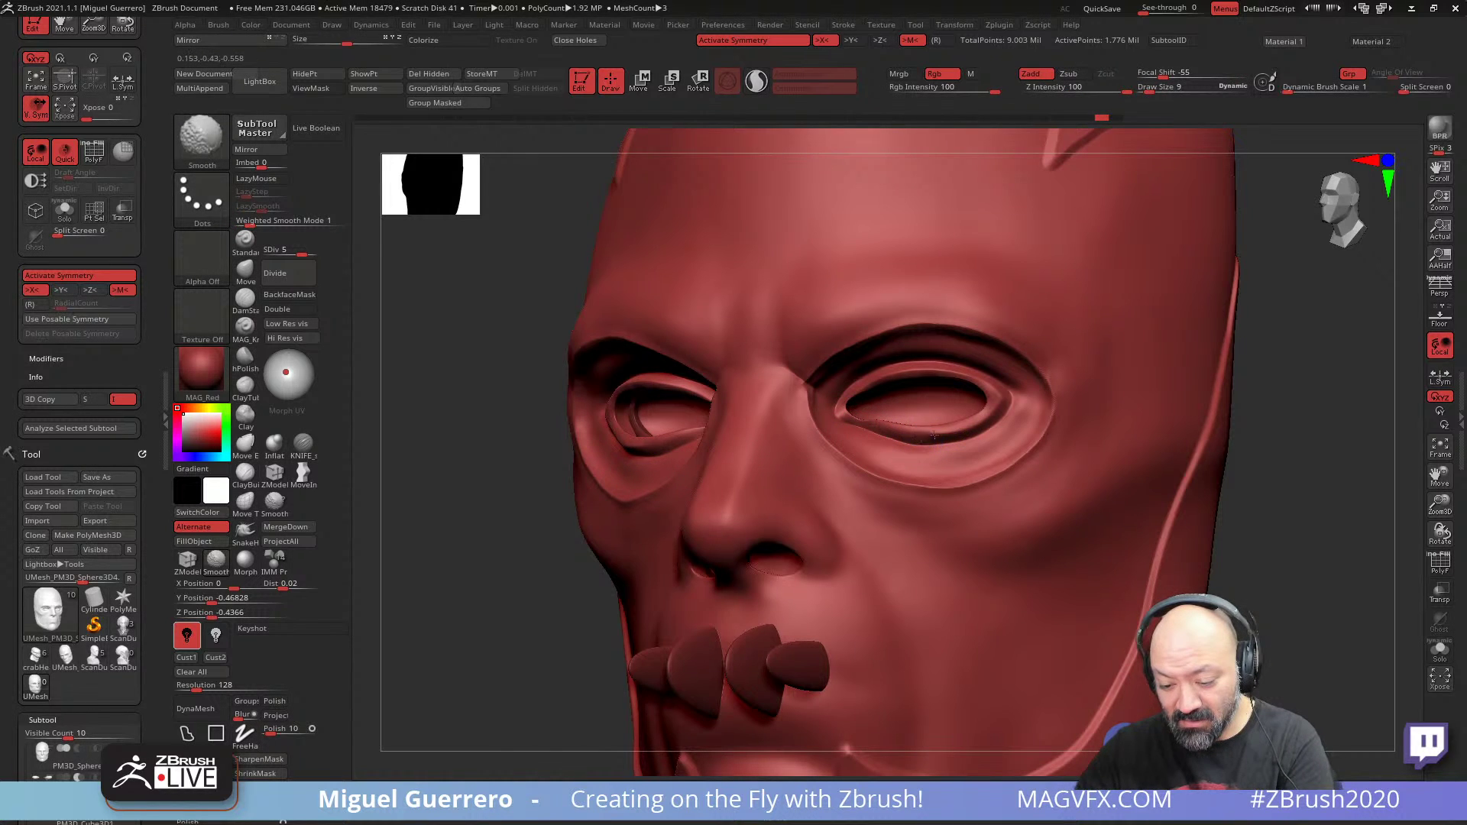
{"action": "mouse_move", "coordinate": [934, 434]}
{"action": "left_mouse_down", "text": "shift"}
{"action": "mouse_move", "coordinate": [980, 428]}
{"action": "mouse_move", "coordinate": [848, 428]}
{"action": "left_mouse_up", "text": "shift"}
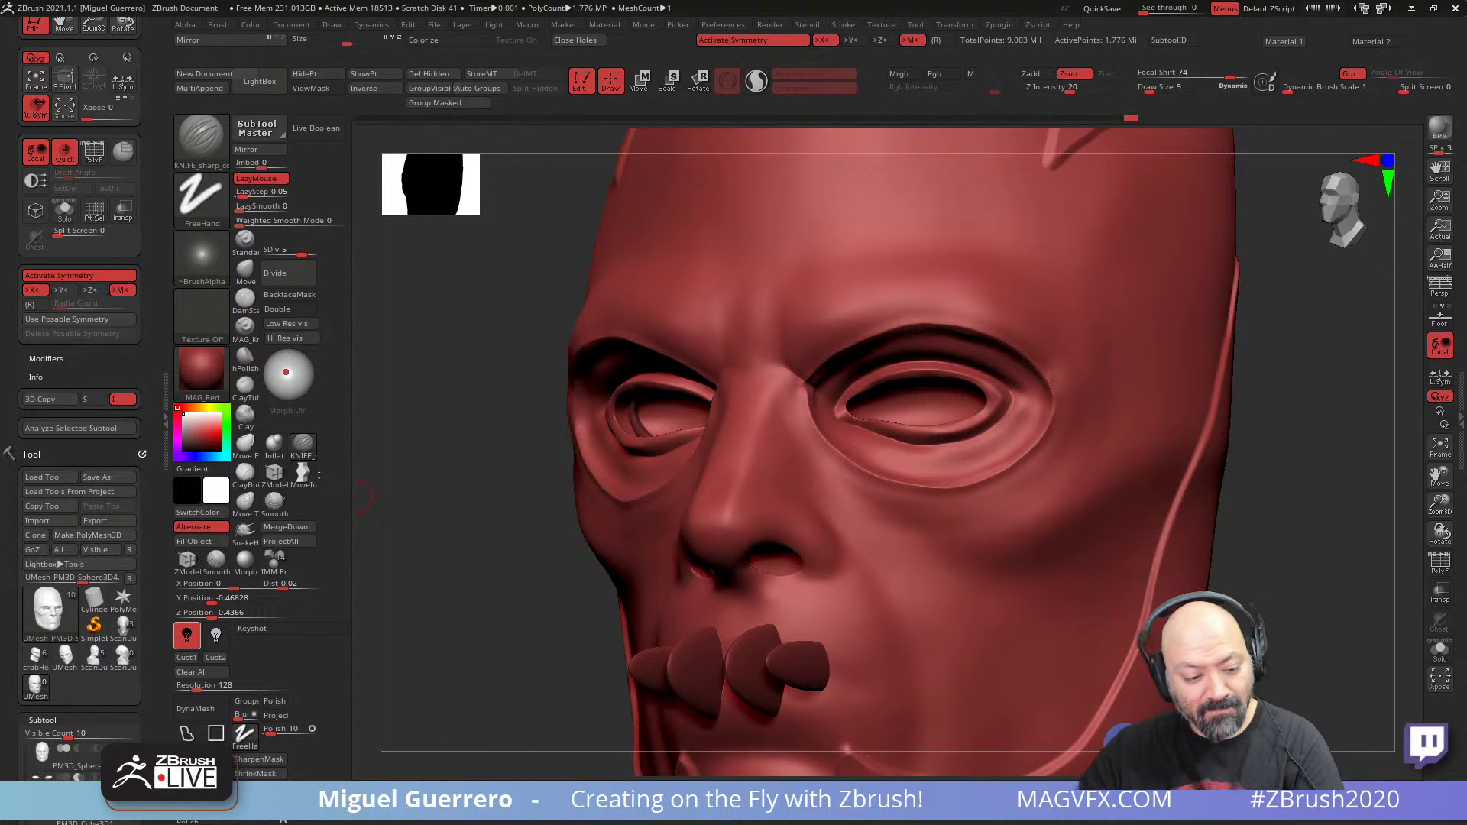
- Thicken the eyelid rim with the Inflat brush at draw size 14 and Z intensity 10, smoothing both lids
{"action": "left_click", "coordinate": [274, 444]}
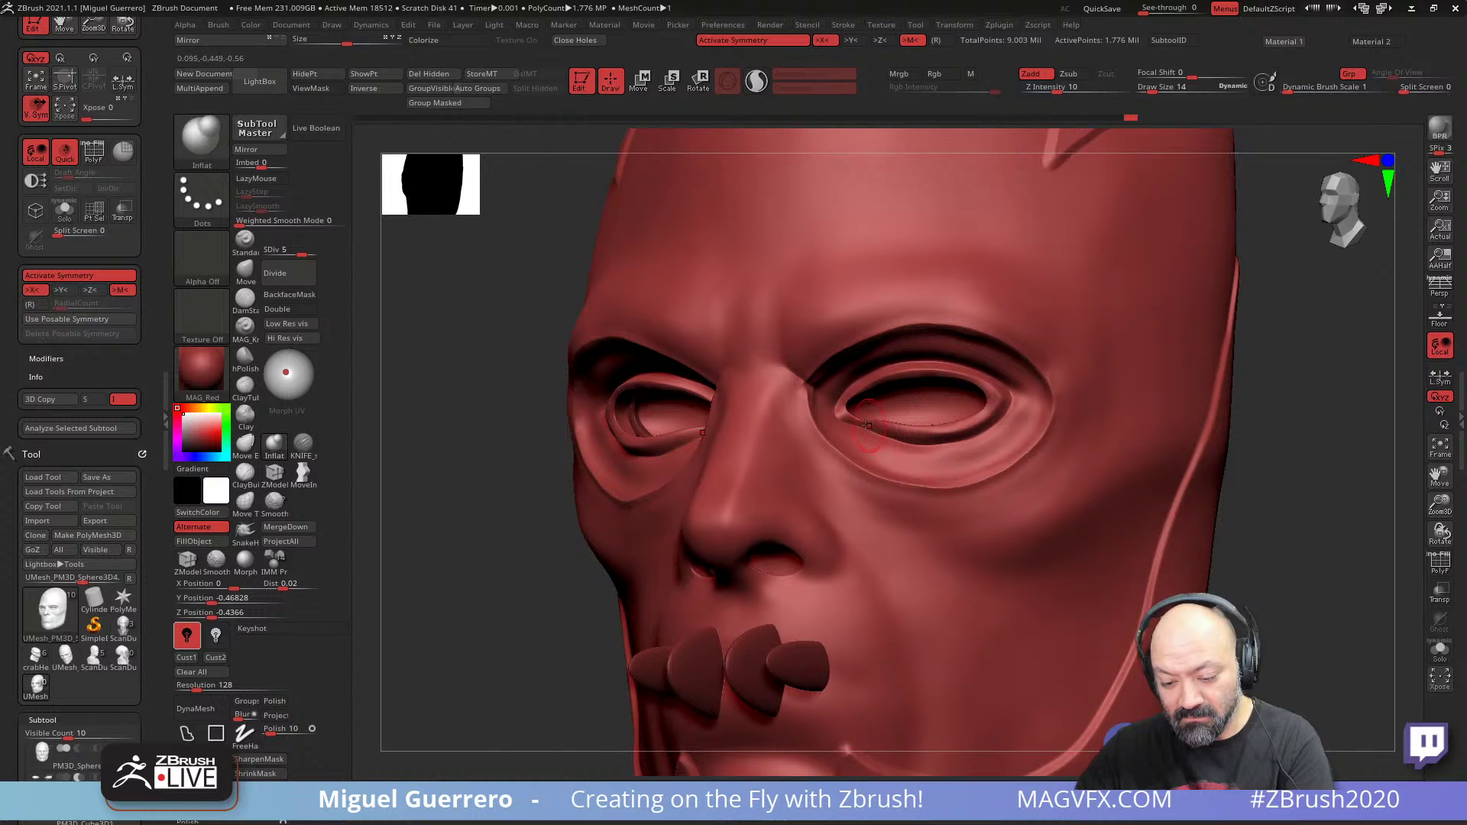
{"action": "mouse_move", "coordinate": [925, 437]}
{"action": "left_mouse_down"}
{"action": "mouse_move", "coordinate": [955, 432]}
{"action": "mouse_move", "coordinate": [979, 393]}
{"action": "mouse_move", "coordinate": [865, 378]}
{"action": "left_mouse_up"}
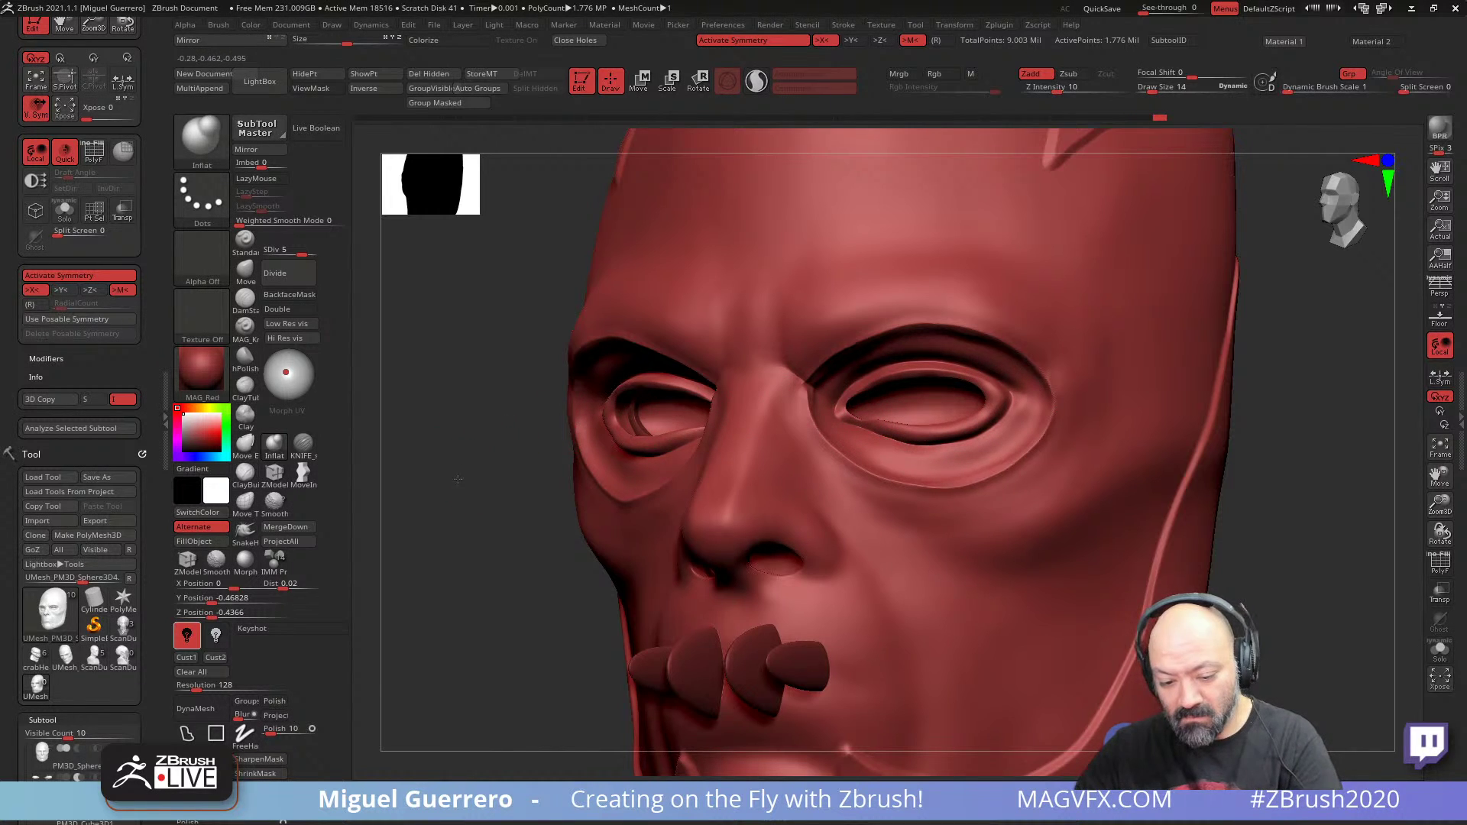
{"action": "right_click_drag", "start_coordinate": [854, 427], "coordinate": [850, 398]}
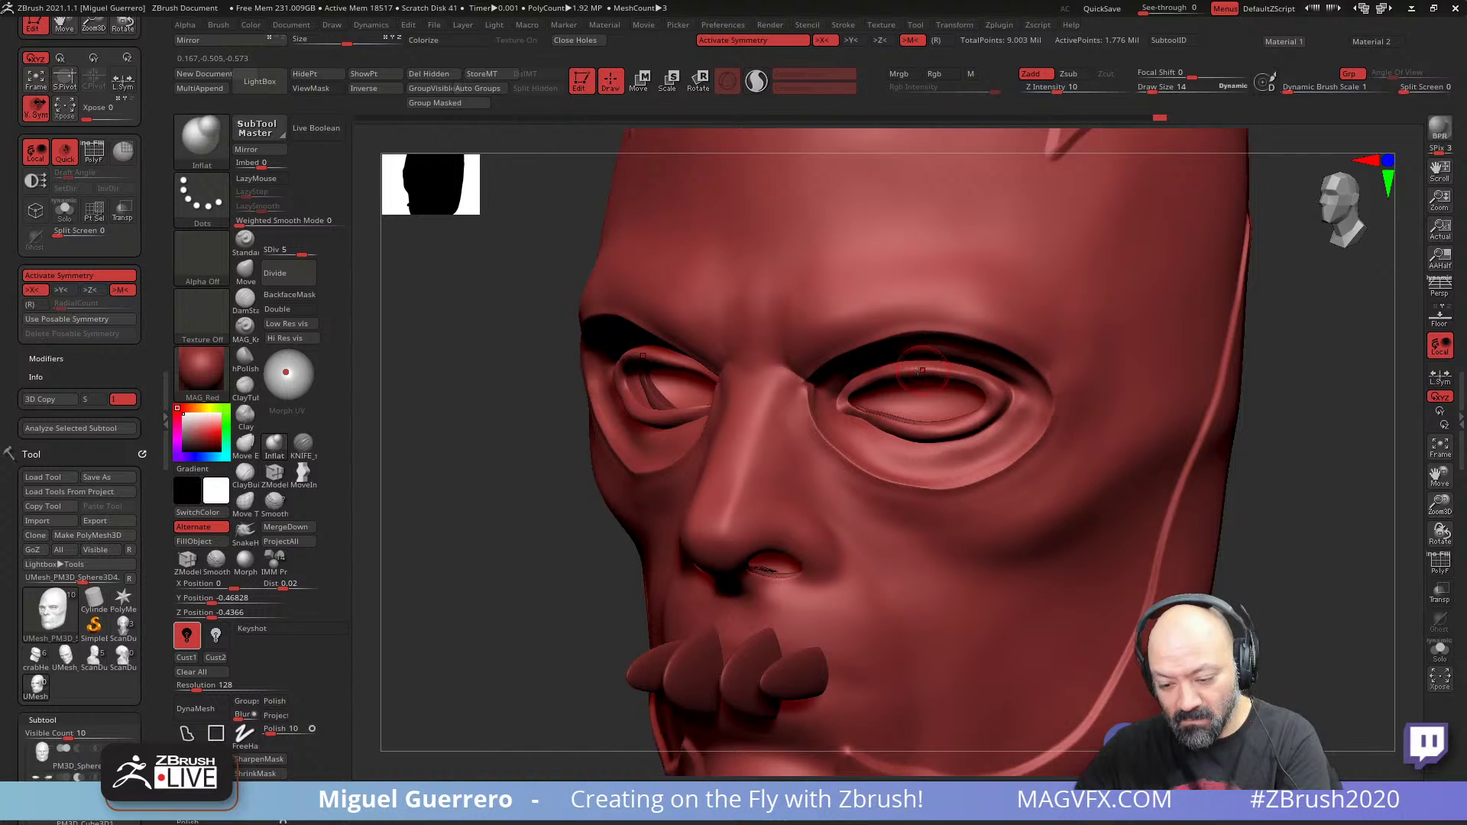
{"action": "left_click_drag", "start_coordinate": [1004, 396], "coordinate": [944, 369], "text": "shift"}
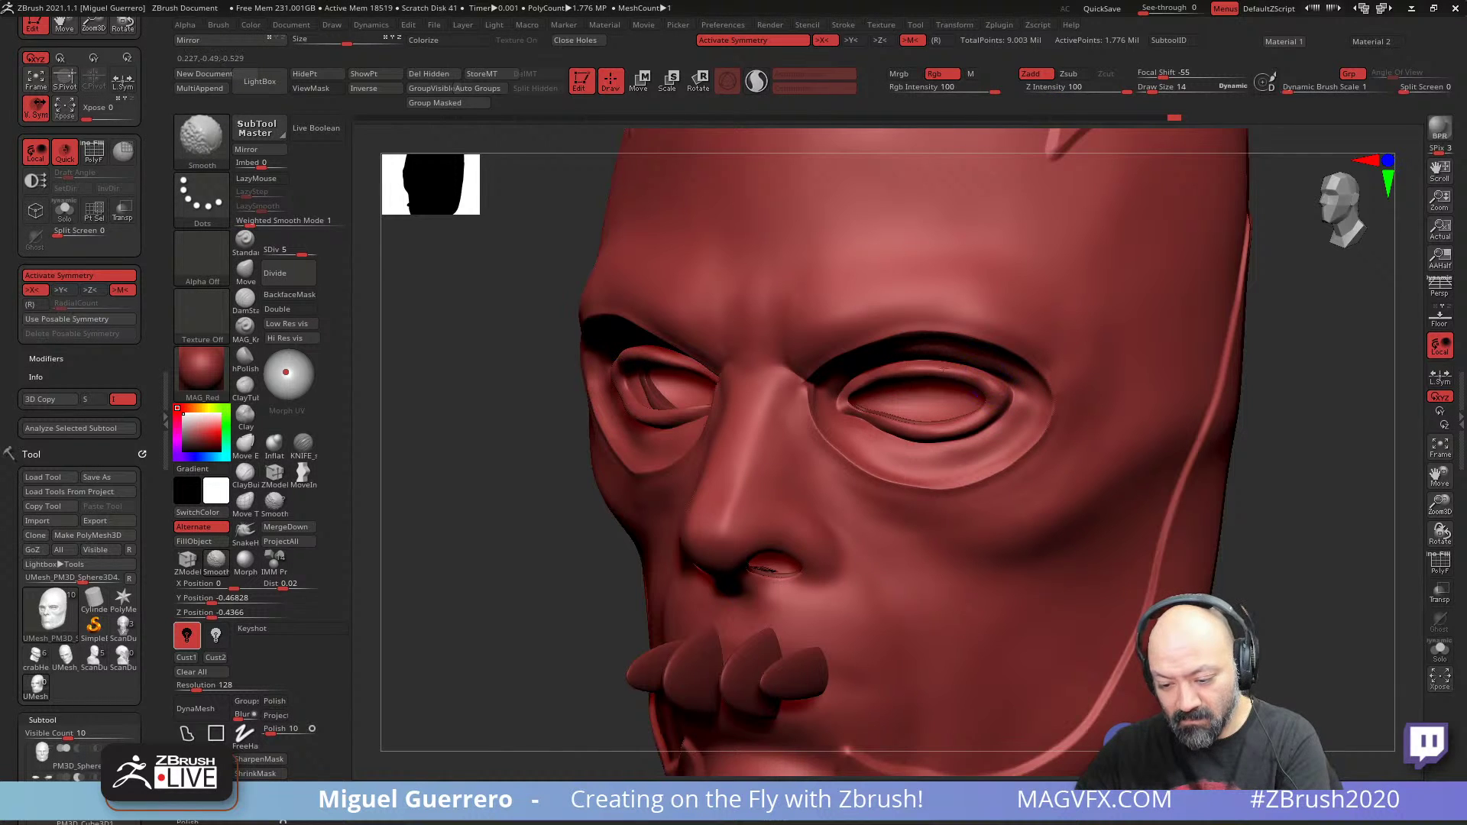
{"action": "left_click_drag", "start_coordinate": [847, 394], "coordinate": [839, 413], "text": "shift"}
{"action": "left_click_drag", "start_coordinate": [973, 446], "coordinate": [970, 421], "text": "shift"}
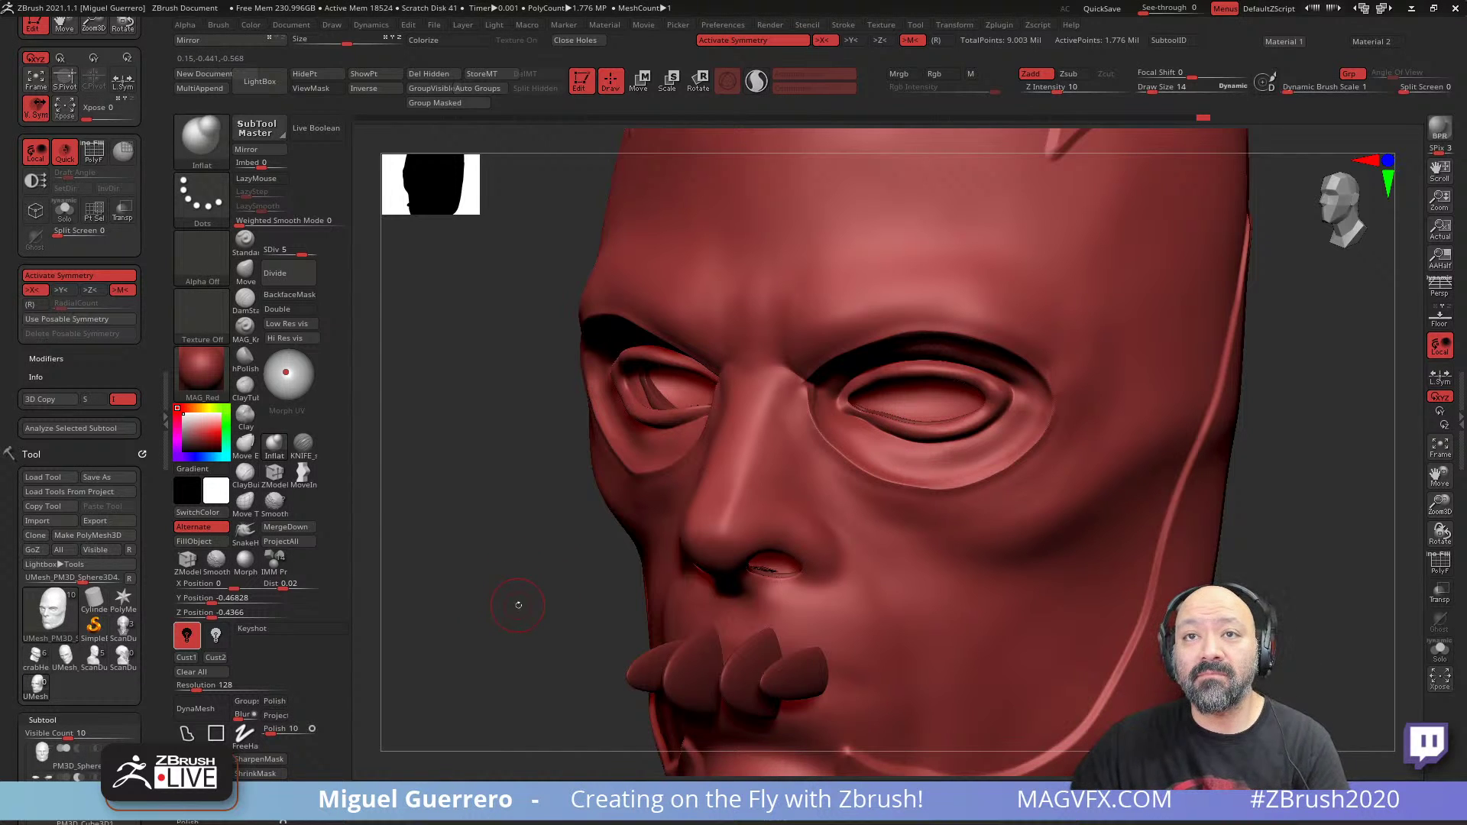
- Subdivide the mask to level 6 and smooth the inner eye corner beside the nose at draw size 14
{"action": "left_click_drag", "start_coordinate": [520, 604], "coordinate": [554, 488]}
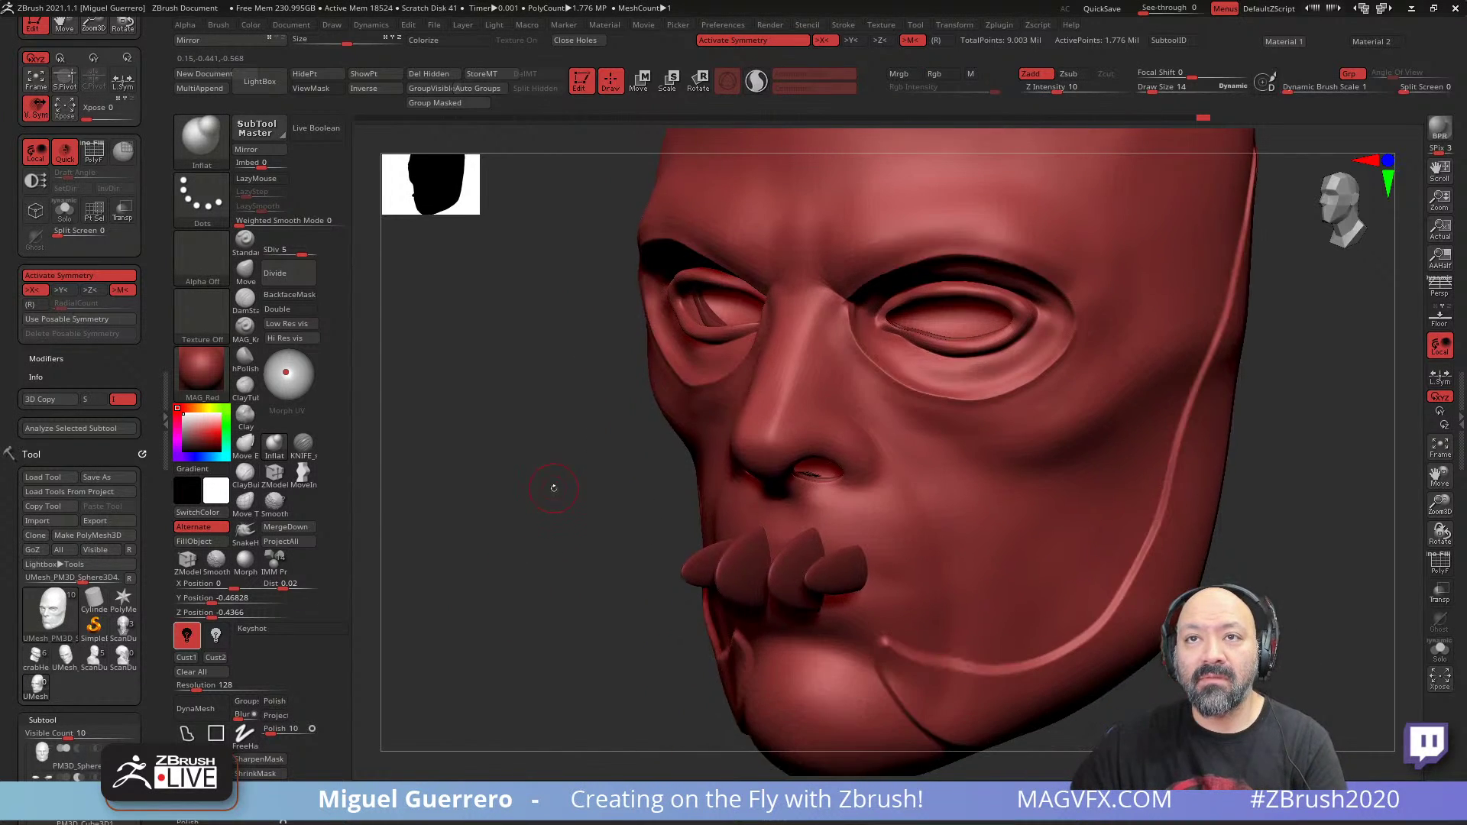
{"action": "left_click_drag", "start_coordinate": [557, 540], "coordinate": [551, 530]}
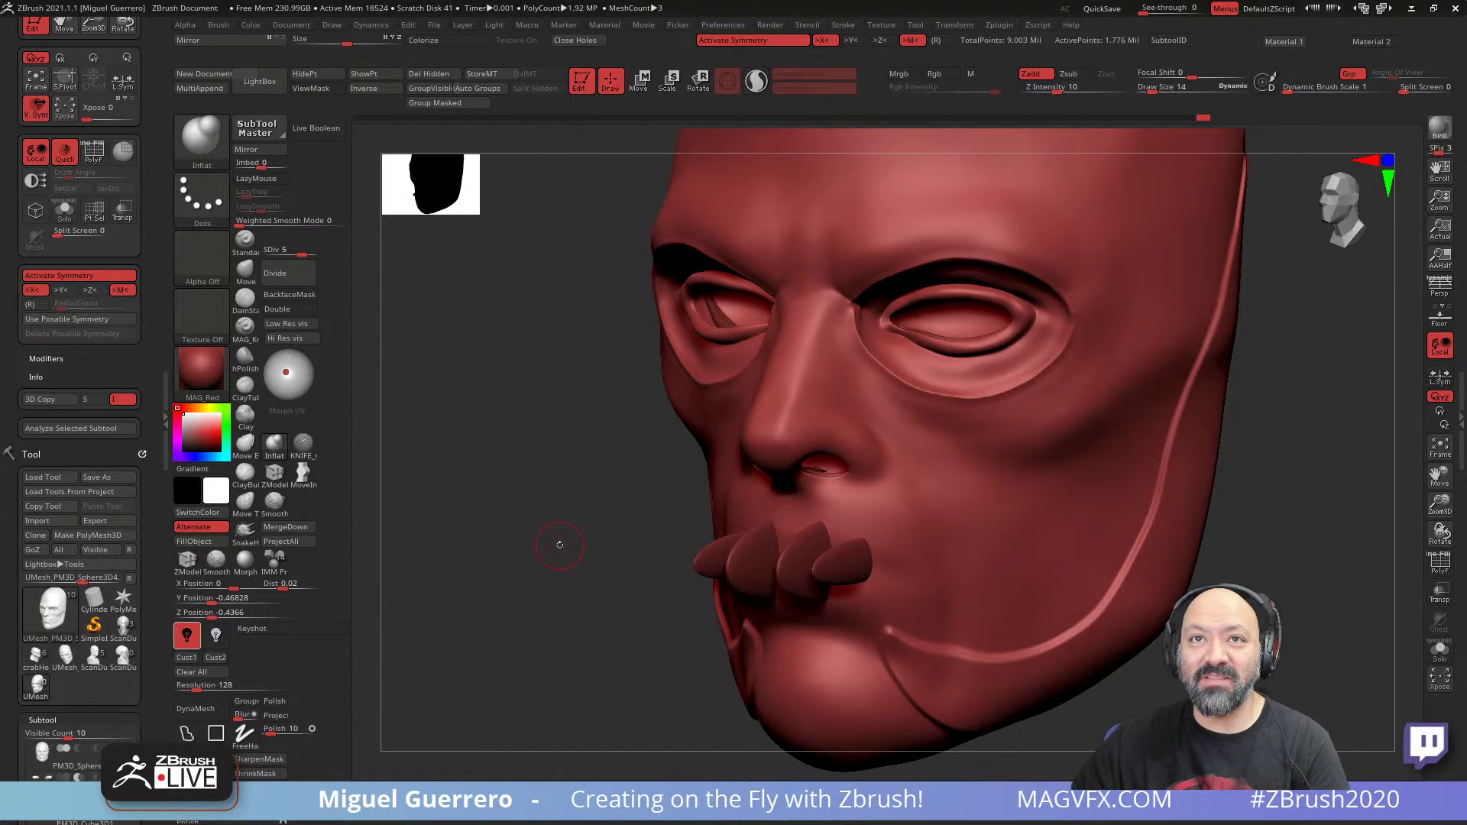
{"action": "left_click_drag", "start_coordinate": [561, 533], "coordinate": [533, 581]}
{"action": "right_click_drag", "start_coordinate": [533, 581], "coordinate": [534, 633], "text": "ctrl"}
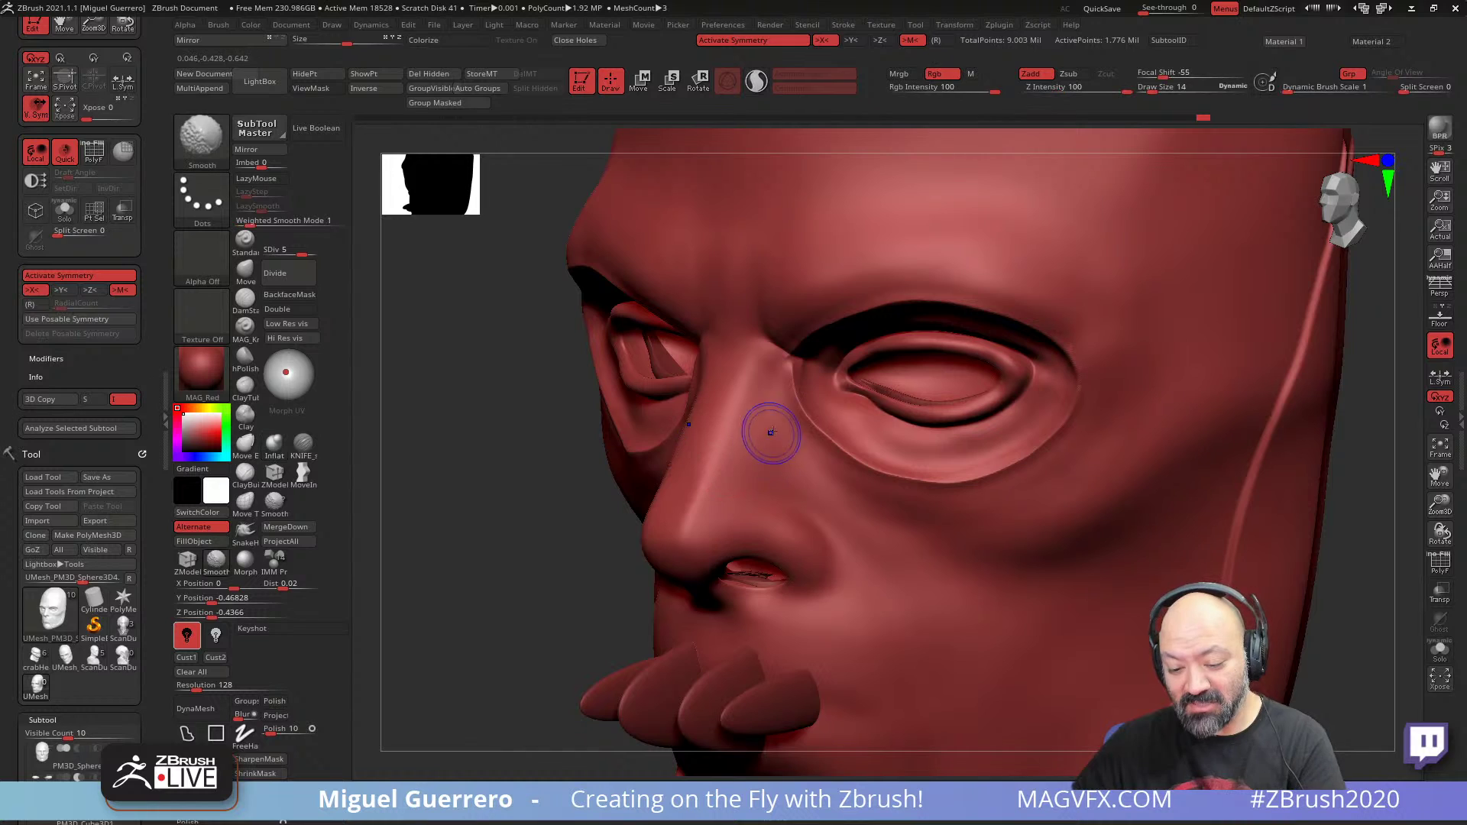
{"action": "left_click_drag", "start_coordinate": [788, 375], "coordinate": [789, 372], "text": "shift"}
{"action": "key", "text": "d"}
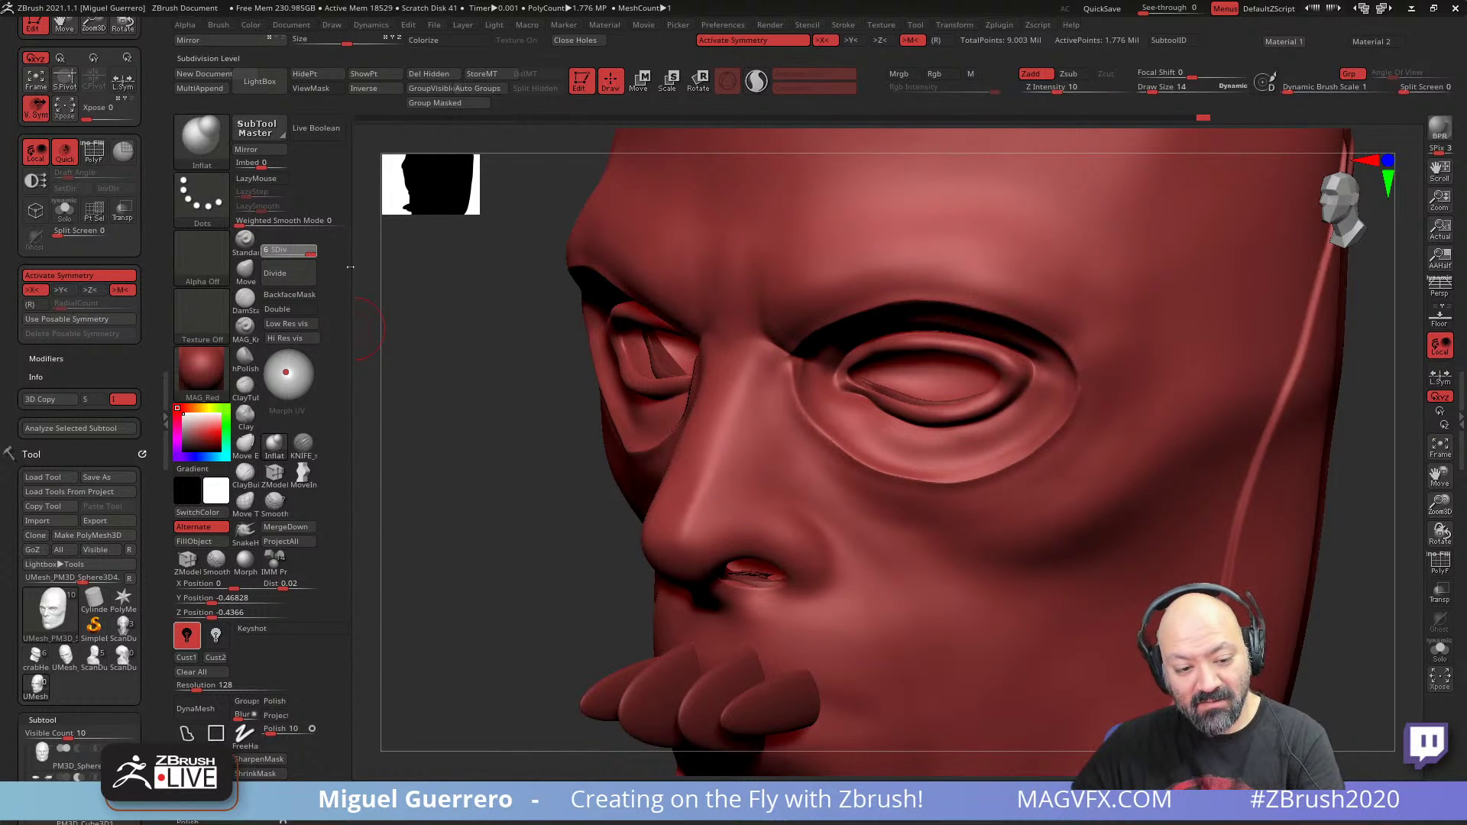
{"action": "mouse_move", "coordinate": [798, 394]}
{"action": "left_mouse_down", "text": "shift"}
{"action": "mouse_move", "coordinate": [892, 472]}
{"action": "mouse_move", "coordinate": [1074, 384]}
{"action": "mouse_move", "coordinate": [868, 309]}
{"action": "left_mouse_up", "text": "shift"}
{"action": "right_click_drag", "start_coordinate": [806, 348], "coordinate": [802, 305]}
{"action": "left_click_drag", "start_coordinate": [794, 399], "coordinate": [787, 369], "text": "shift"}
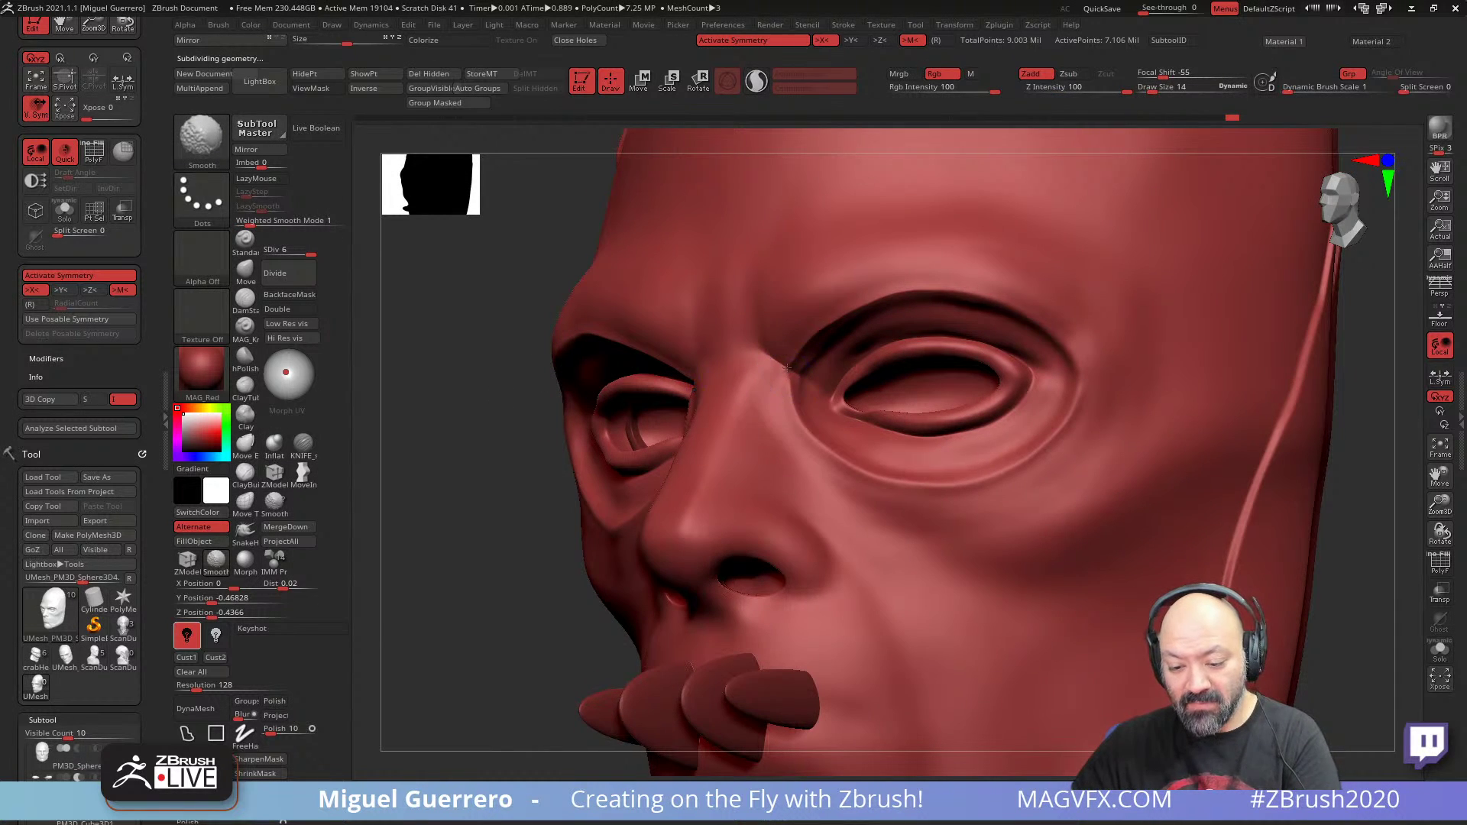
- Reshape the inner end of the lower eyelid with the Move brush at draw size 9
{"action": "mouse_move", "coordinate": [484, 477]}
{"action": "left_mouse_down"}
{"action": "mouse_move", "coordinate": [440, 505]}
{"action": "mouse_move", "coordinate": [424, 582]}
{"action": "mouse_move", "coordinate": [414, 566]}
{"action": "mouse_move", "coordinate": [520, 511]}
{"action": "left_mouse_up"}
{"action": "right_click_drag", "start_coordinate": [520, 511], "coordinate": [571, 563], "text": "ctrl"}
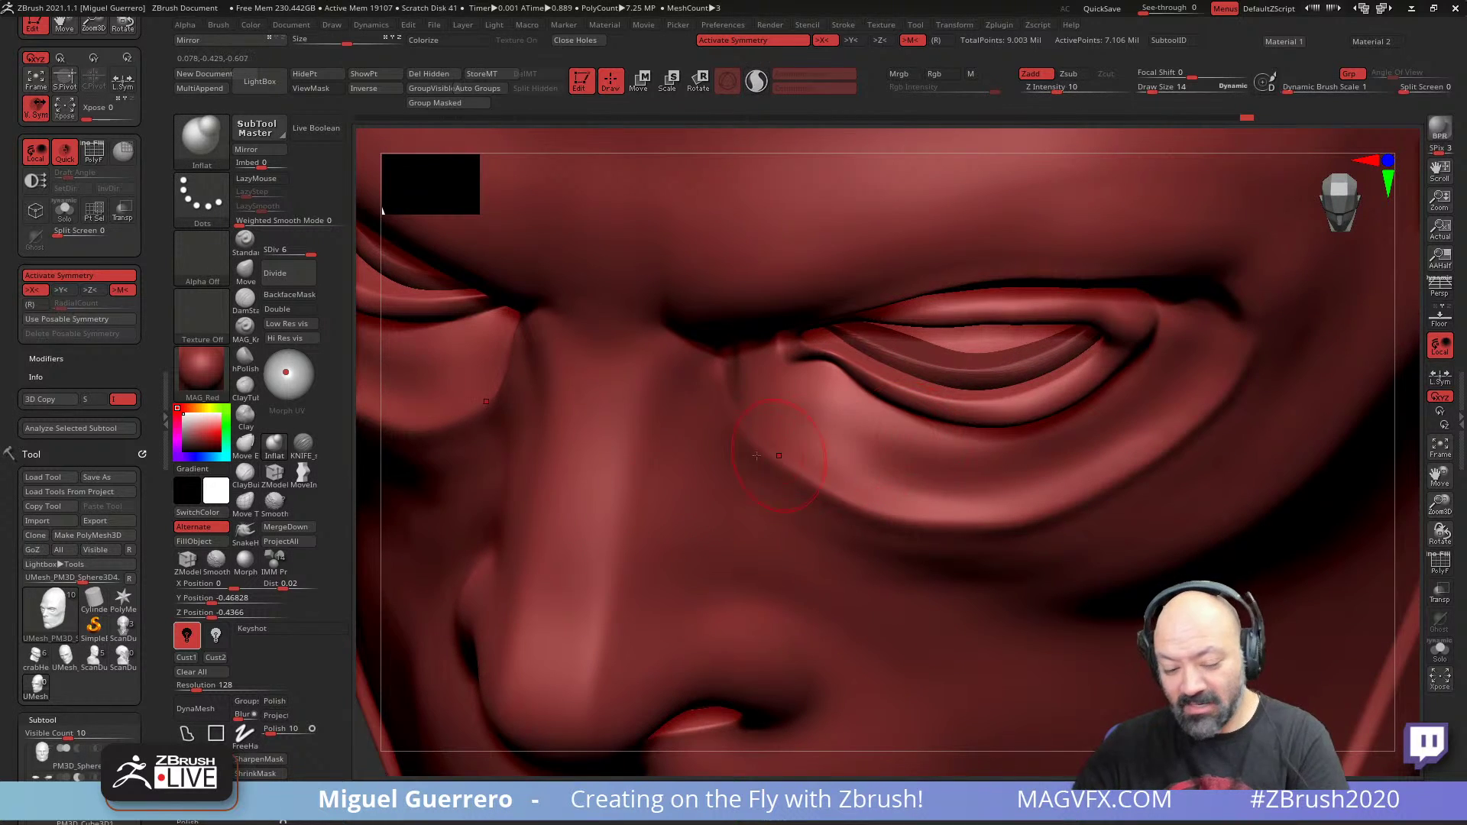
{"action": "left_click", "coordinate": [245, 269]}
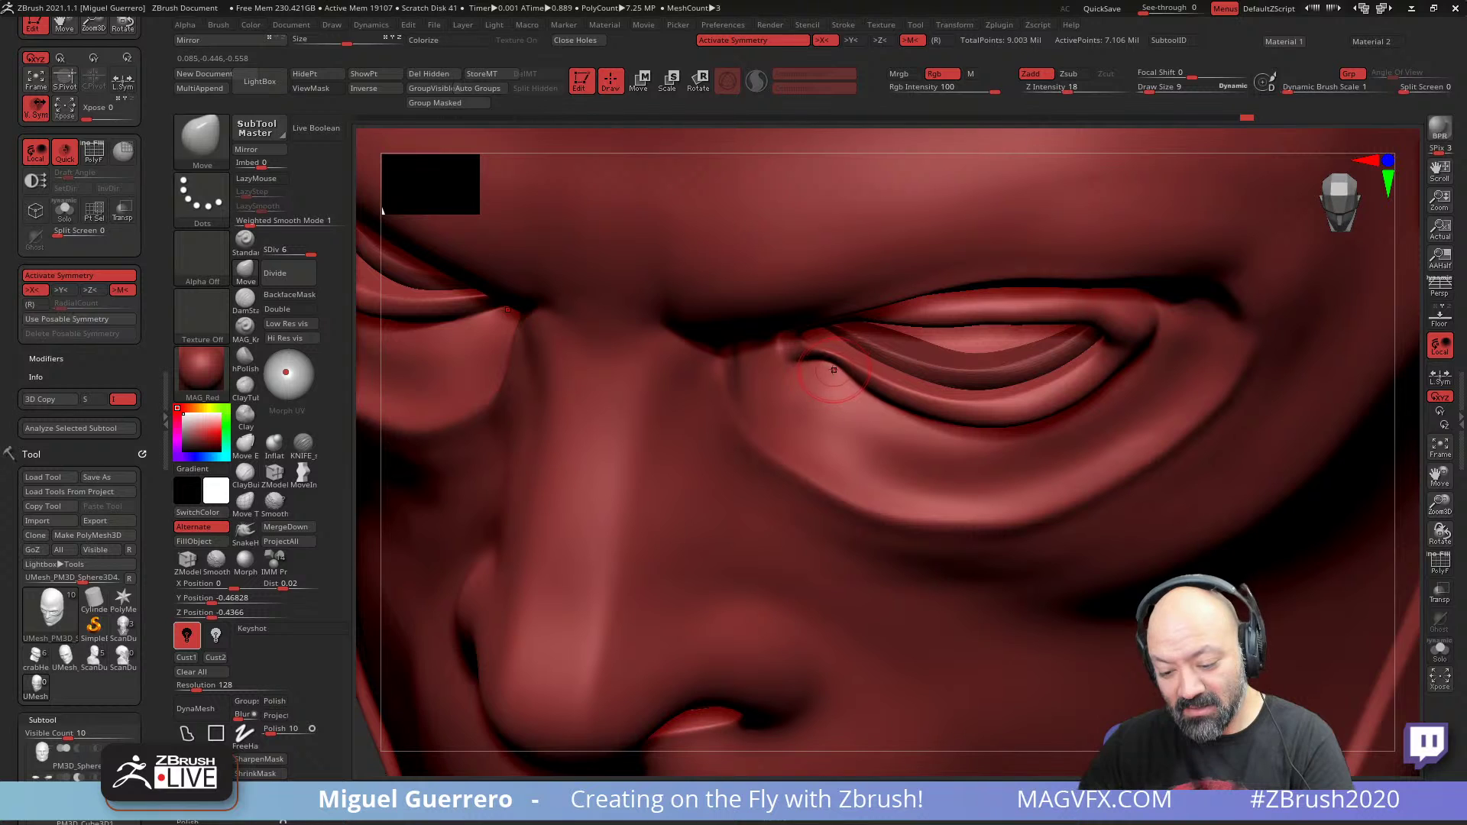
{"action": "left_click_drag", "start_coordinate": [833, 370], "coordinate": [815, 385]}
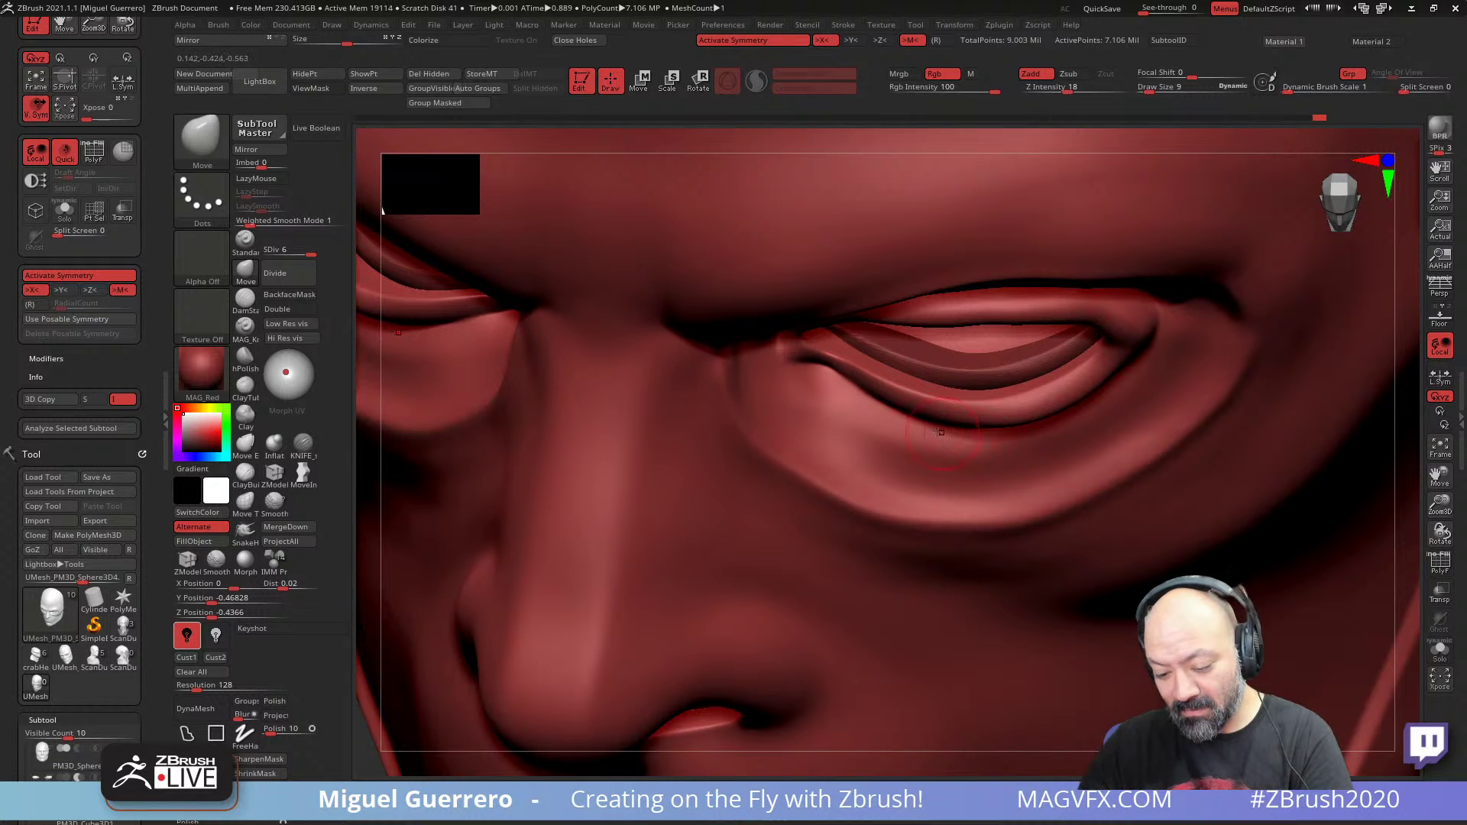
- Even out the upper eyelid curve from the inner to the outer corner with the Move brush at draw size 10
{"action": "right_click_drag", "start_coordinate": [415, 448], "coordinate": [377, 291]}
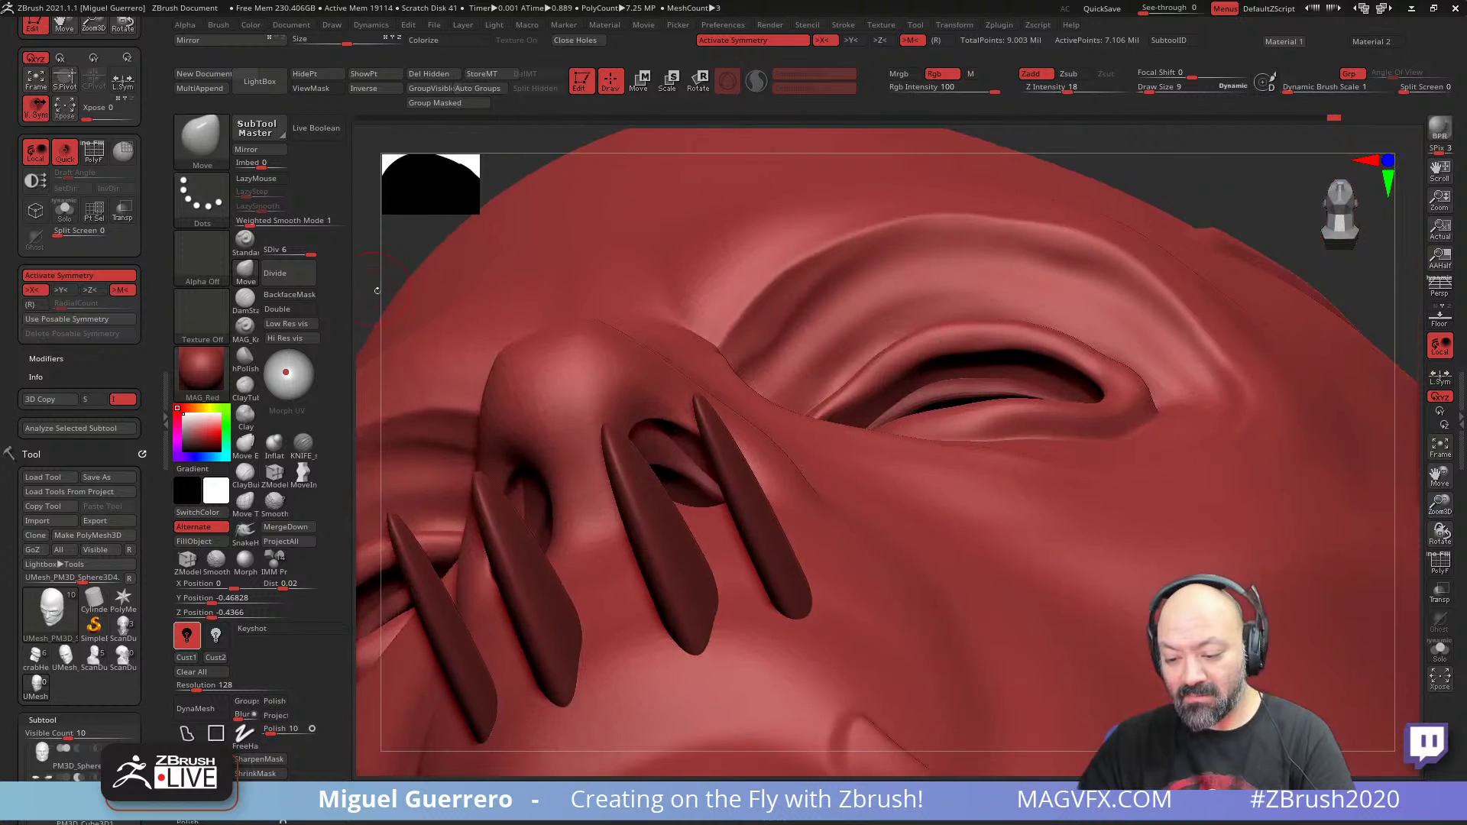
{"action": "key", "text": "bracketright"}
{"action": "left_click_drag", "start_coordinate": [855, 364], "coordinate": [838, 374]}
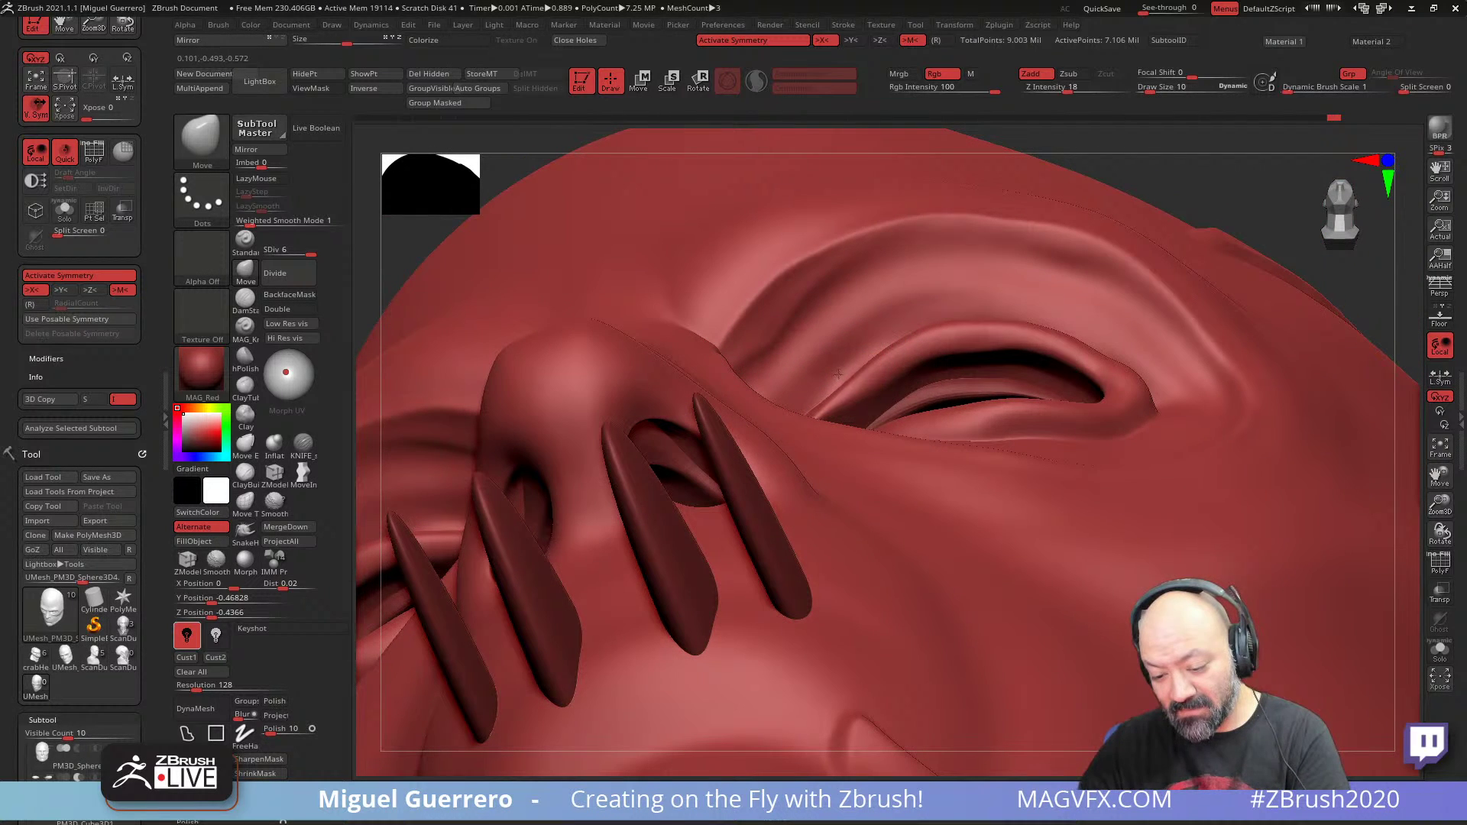
{"action": "key", "text": "bracketleft"}
{"action": "key", "text": "bracketleft"}
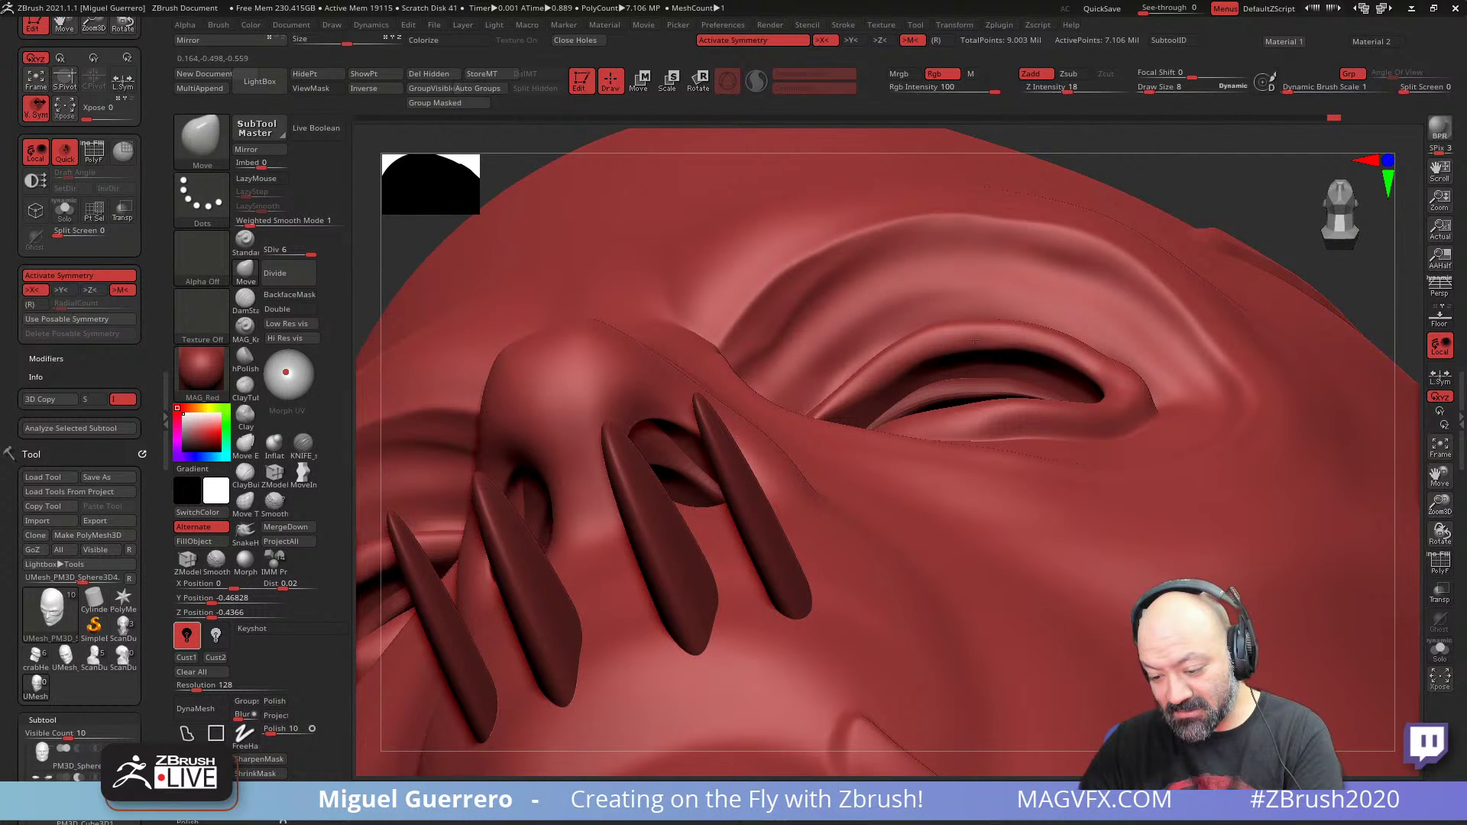
{"action": "key", "text": "bracketright"}
{"action": "key", "text": "bracketright"}
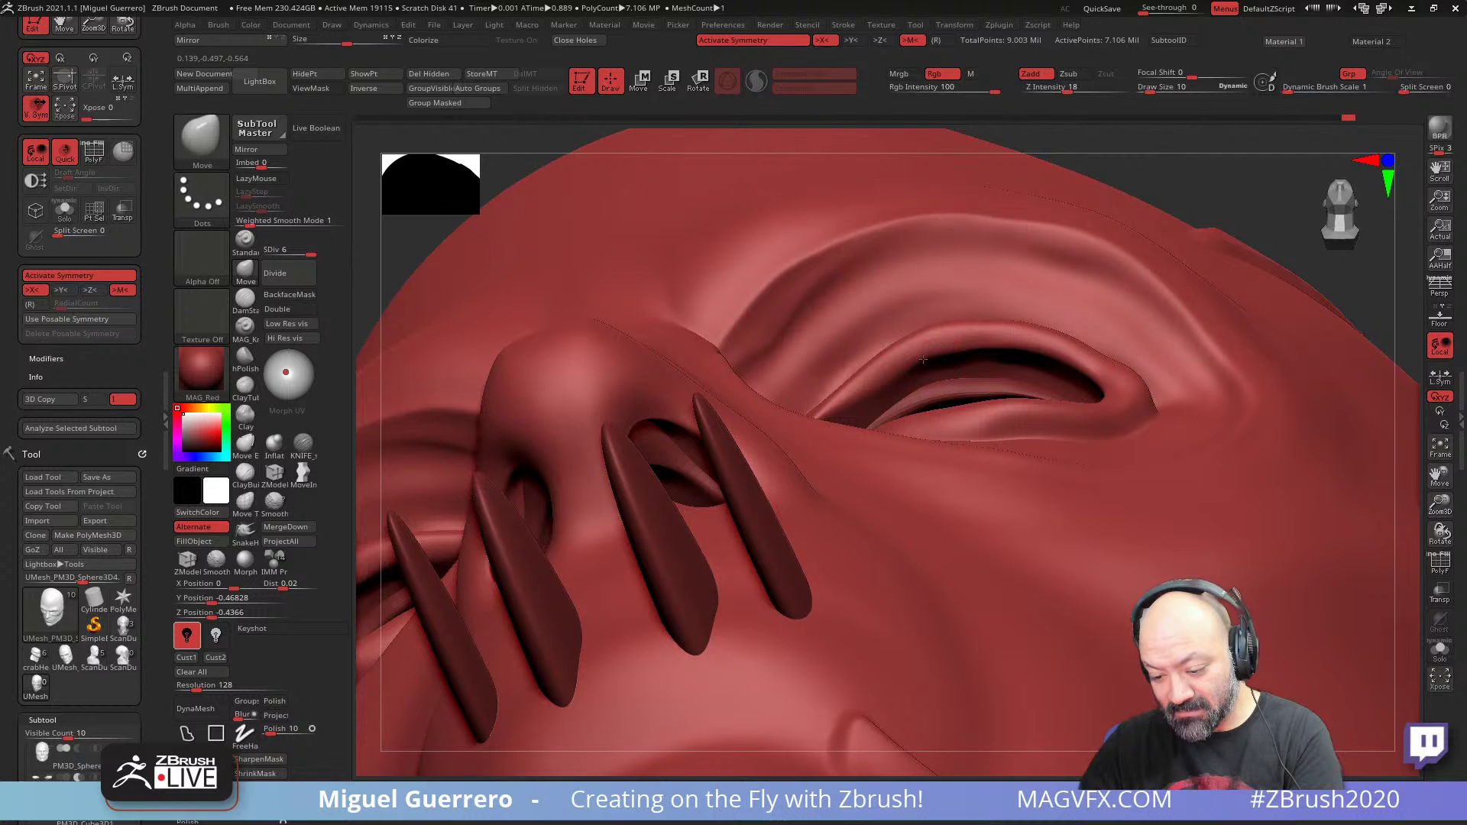
{"action": "left_click_drag", "start_coordinate": [946, 350], "coordinate": [952, 353]}
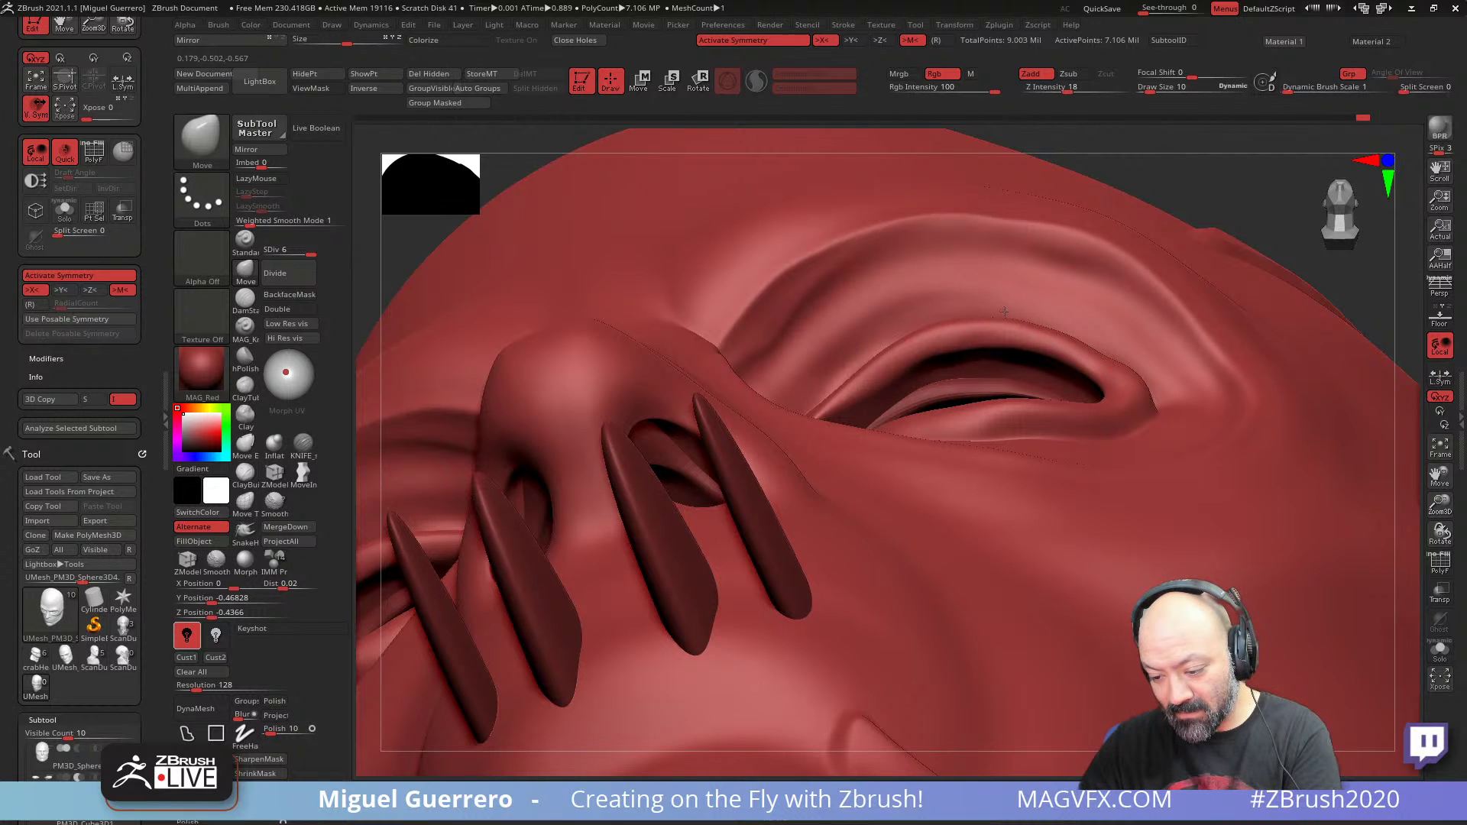
{"action": "left_click_drag", "start_coordinate": [1097, 349], "coordinate": [1104, 353]}
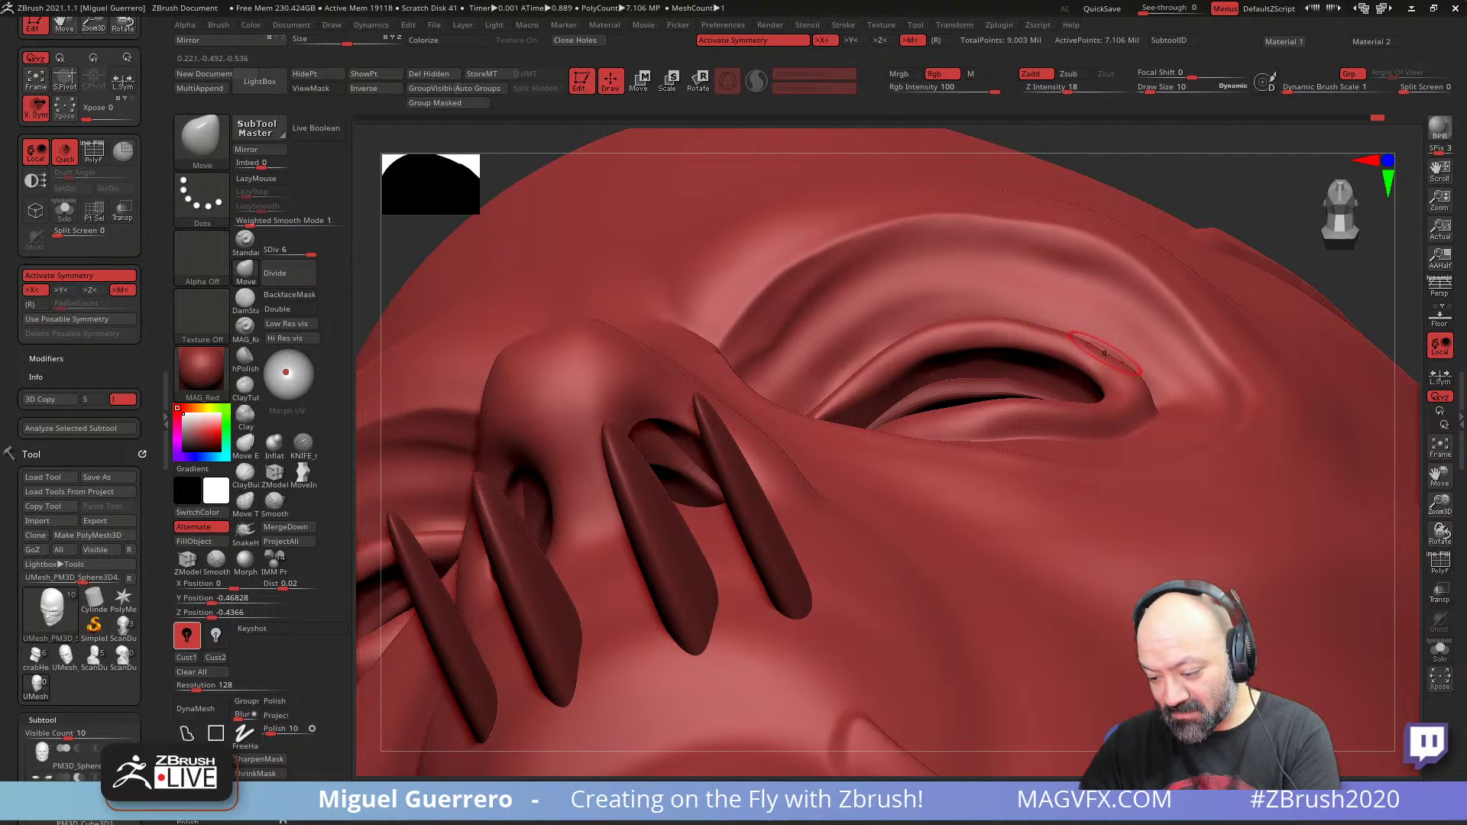
{"action": "mouse_move", "coordinate": [1022, 334]}
{"action": "left_mouse_down"}
{"action": "mouse_move", "coordinate": [1002, 327]}
{"action": "mouse_move", "coordinate": [1127, 370]}
{"action": "left_mouse_up"}
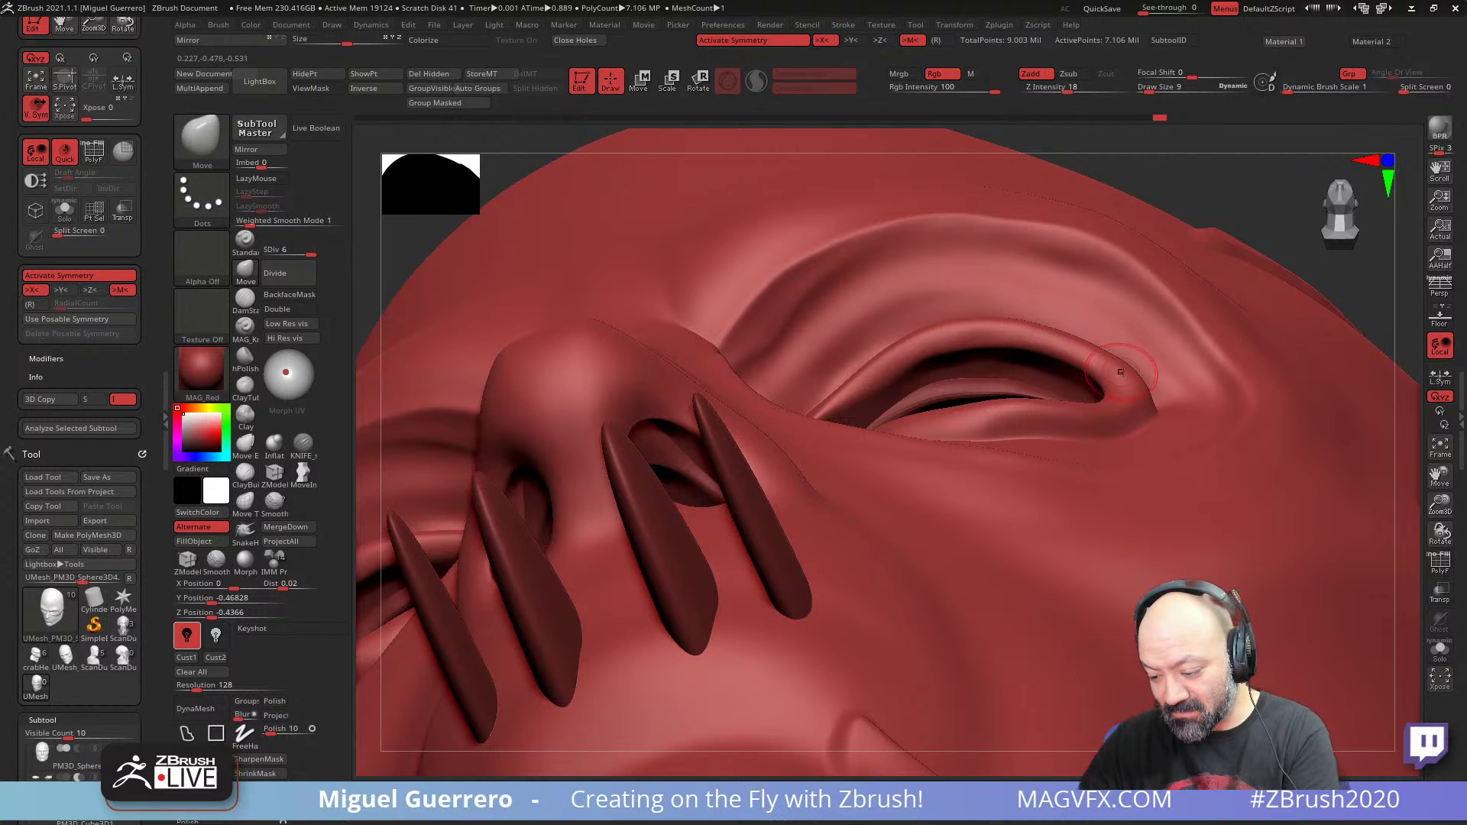
- Refine the eyelid rim in profile and from the front with the Move brush at draw size 10
{"action": "key", "text": "]"}
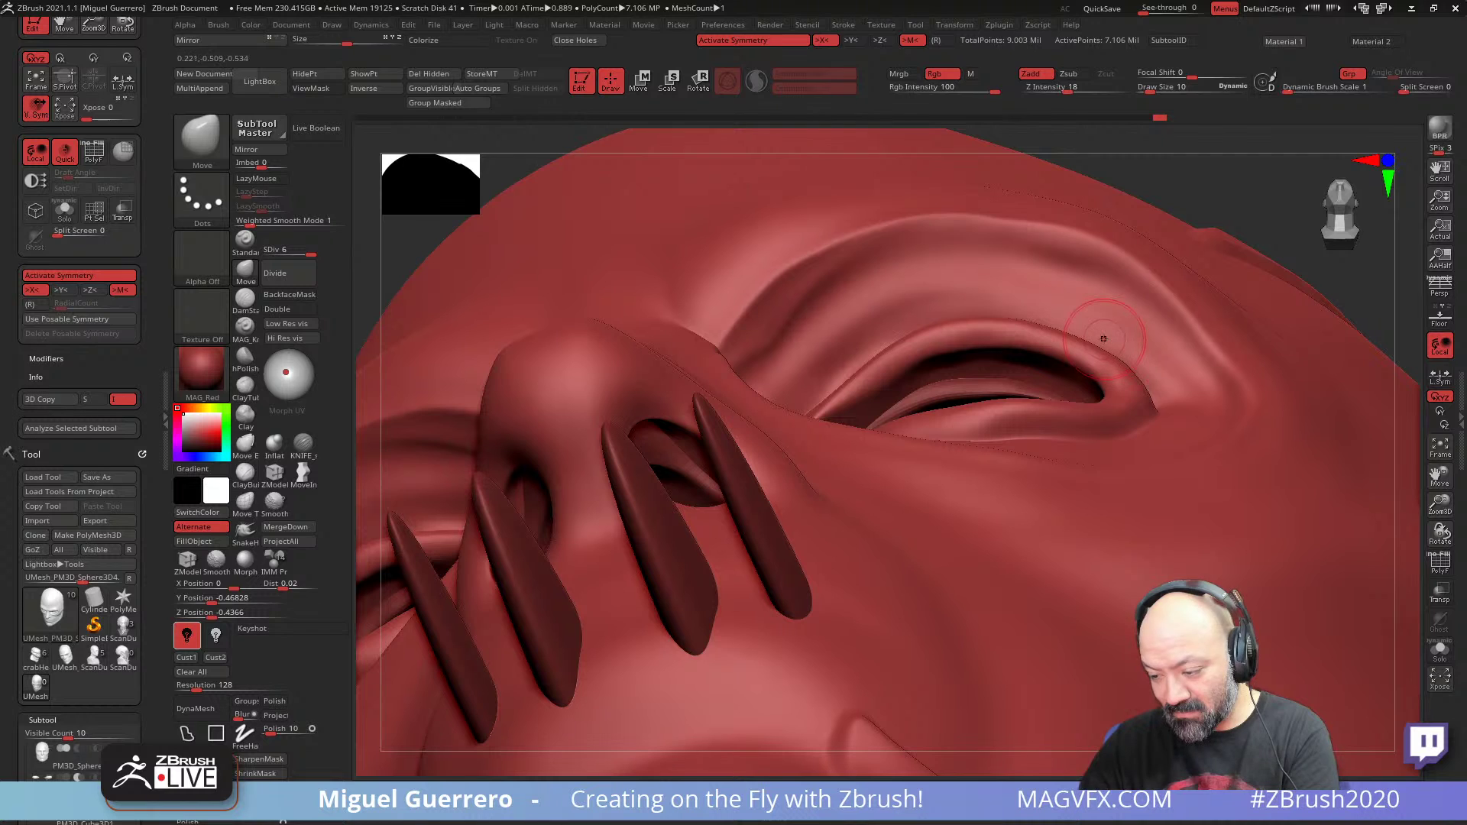
{"action": "mouse_move", "coordinate": [1103, 338]}
{"action": "right_mouse_down"}
{"action": "mouse_move", "coordinate": [486, 328]}
{"action": "mouse_move", "coordinate": [535, 340]}
{"action": "mouse_move", "coordinate": [514, 344]}
{"action": "mouse_move", "coordinate": [578, 392]}
{"action": "right_mouse_up"}
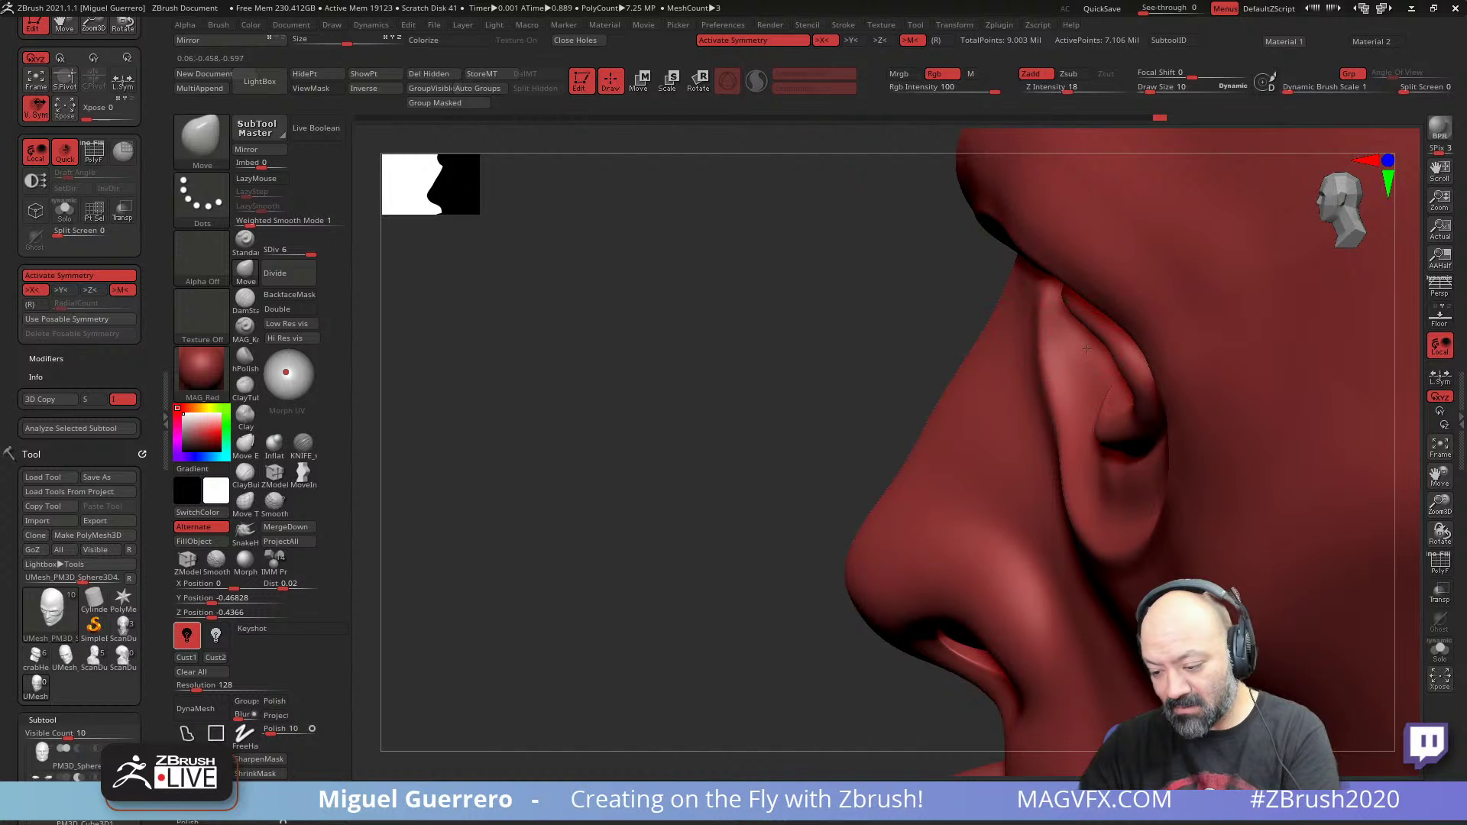
{"action": "left_click_drag", "start_coordinate": [1099, 350], "coordinate": [1121, 380]}
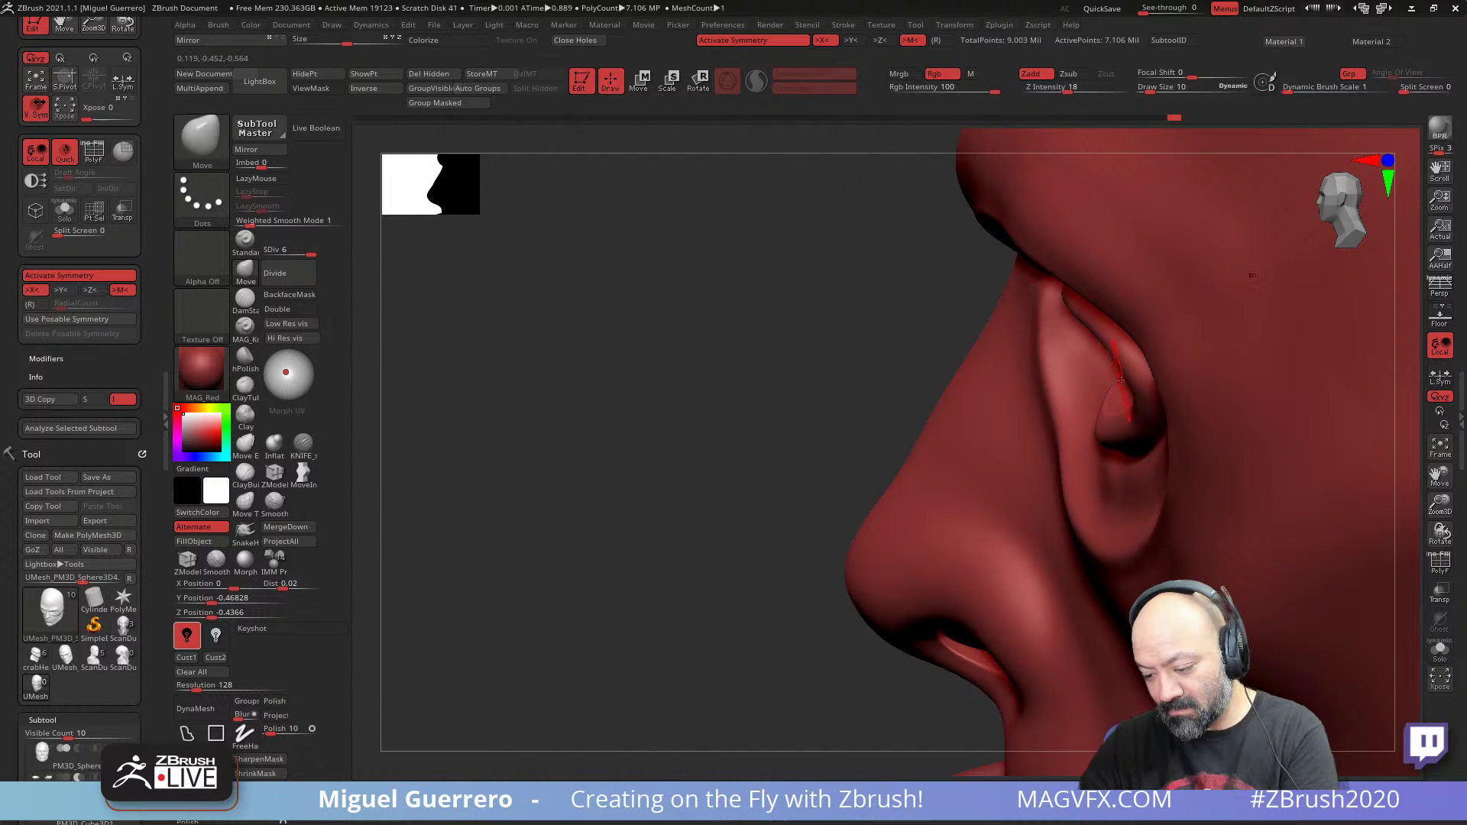
{"action": "right_click_drag", "start_coordinate": [840, 339], "coordinate": [569, 238]}
{"action": "right_click_drag", "start_coordinate": [719, 341], "coordinate": [885, 475], "text": "ctrl"}
{"action": "right_click_drag", "start_coordinate": [1133, 569], "coordinate": [879, 428]}
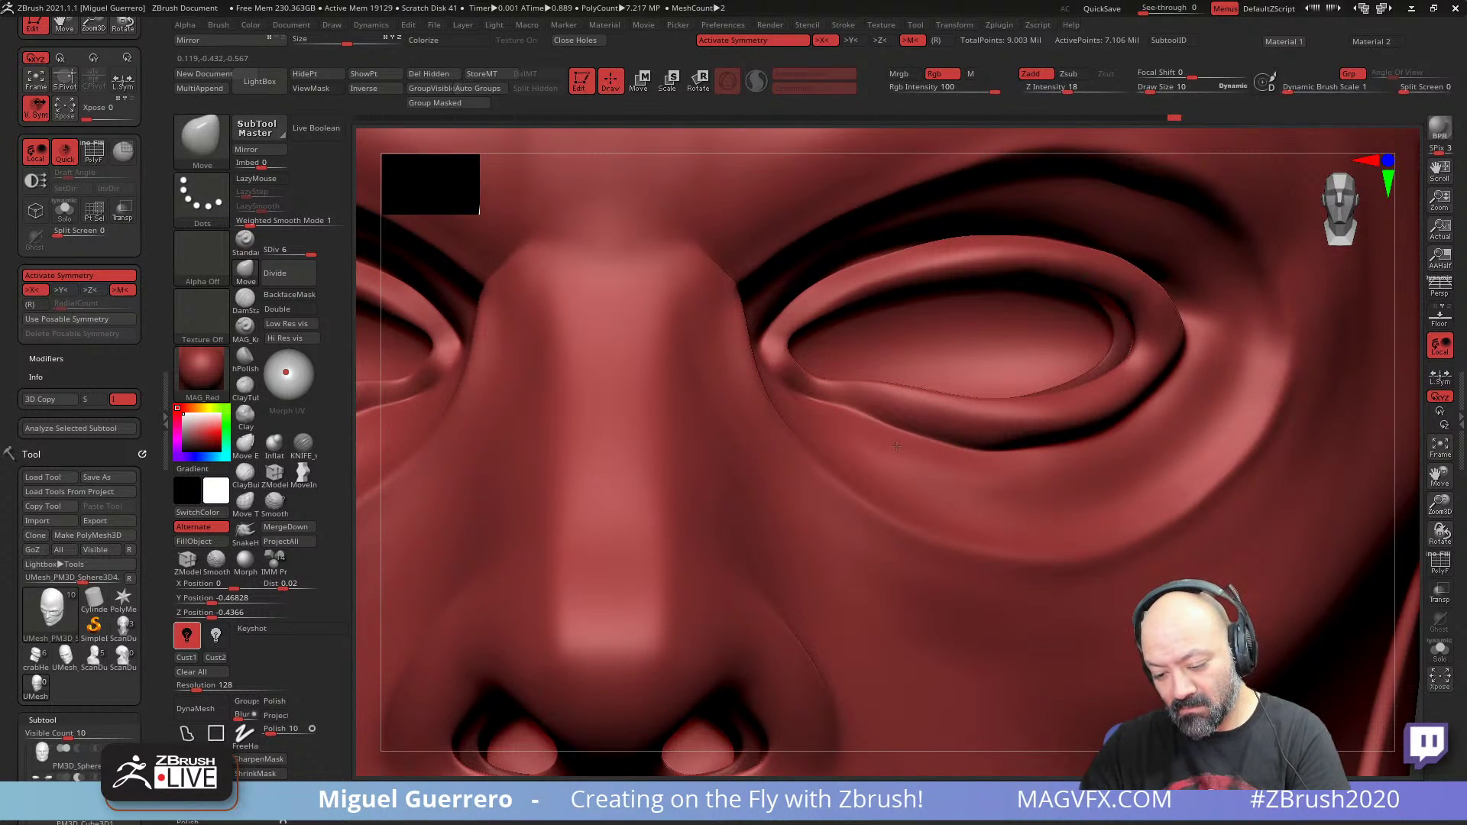
{"action": "right_click", "coordinate": [1045, 460]}
{"action": "right_click_drag", "start_coordinate": [1402, 577], "coordinate": [1382, 559]}
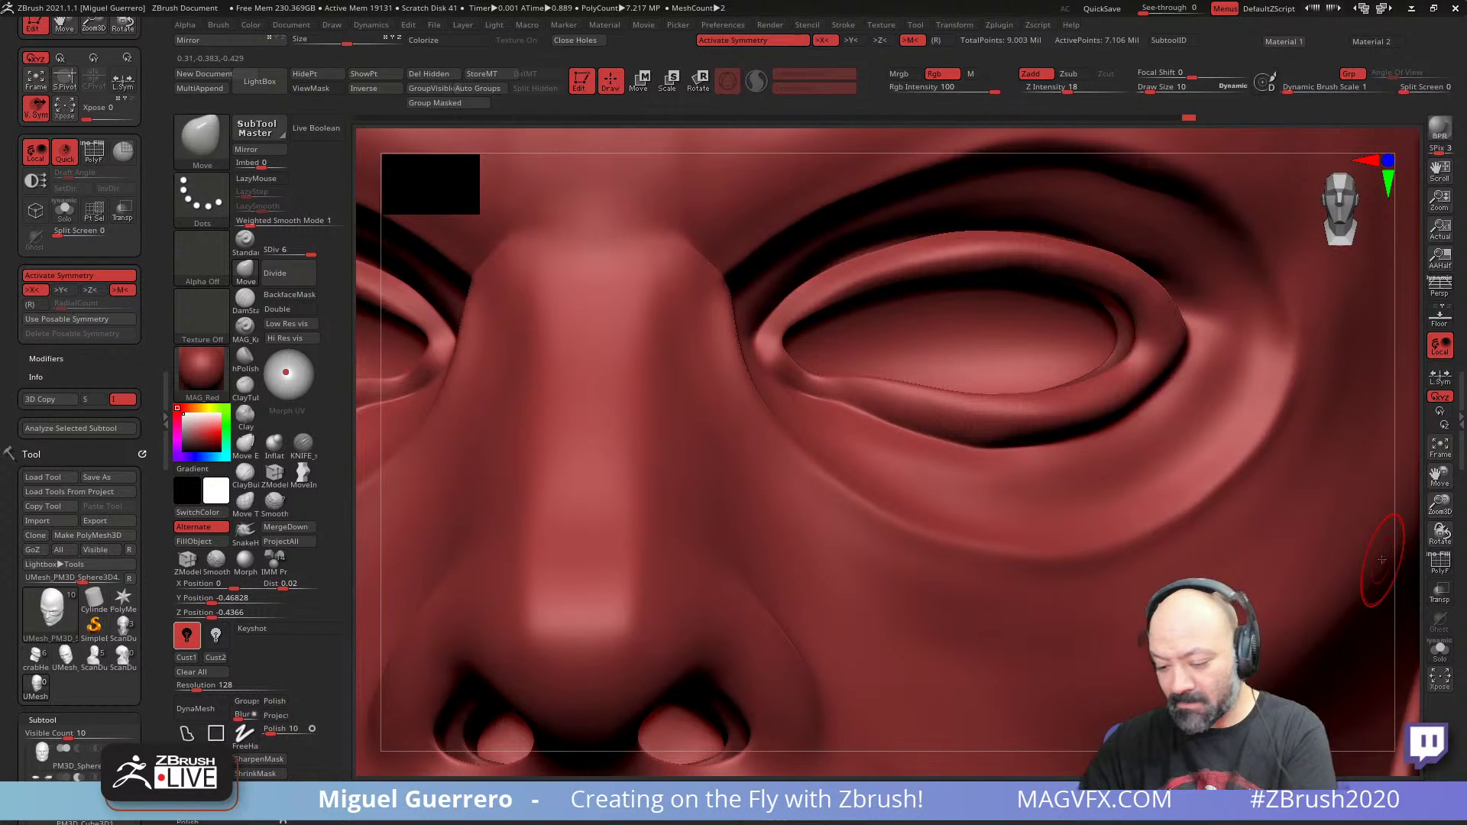
- Switch the mask's material to BasicMaterial and reshape the outer part of the lower eyelid with the Move brush at draw size 14
{"action": "right_click_drag", "start_coordinate": [573, 439], "coordinate": [1062, 452], "text": "alt"}
{"action": "right_click_drag", "start_coordinate": [520, 458], "coordinate": [839, 465], "text": "alt"}
{"action": "right_click_drag", "start_coordinate": [428, 481], "coordinate": [467, 483]}
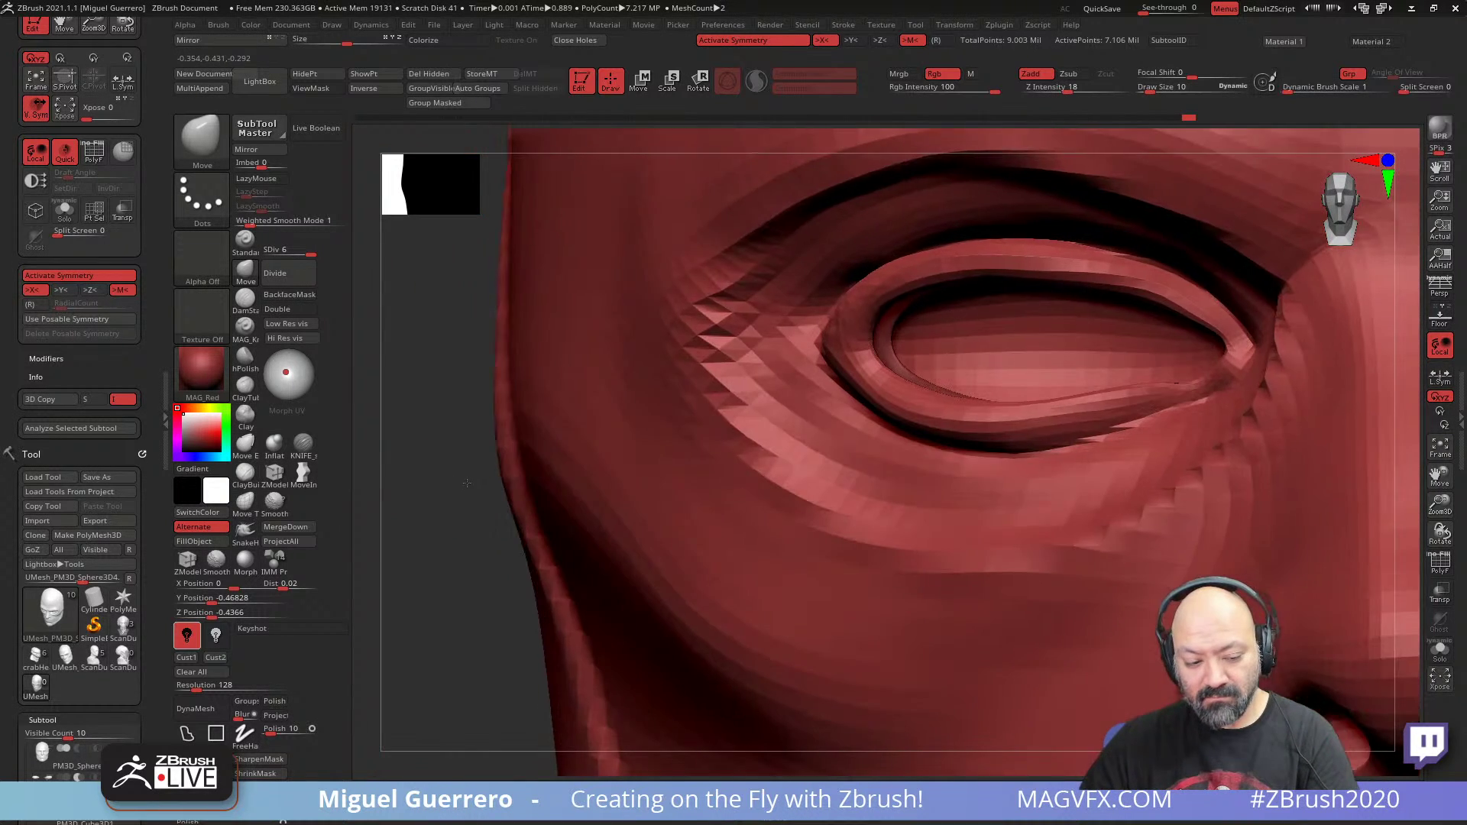
{"action": "left_click_drag", "start_coordinate": [286, 371], "coordinate": [281, 361]}
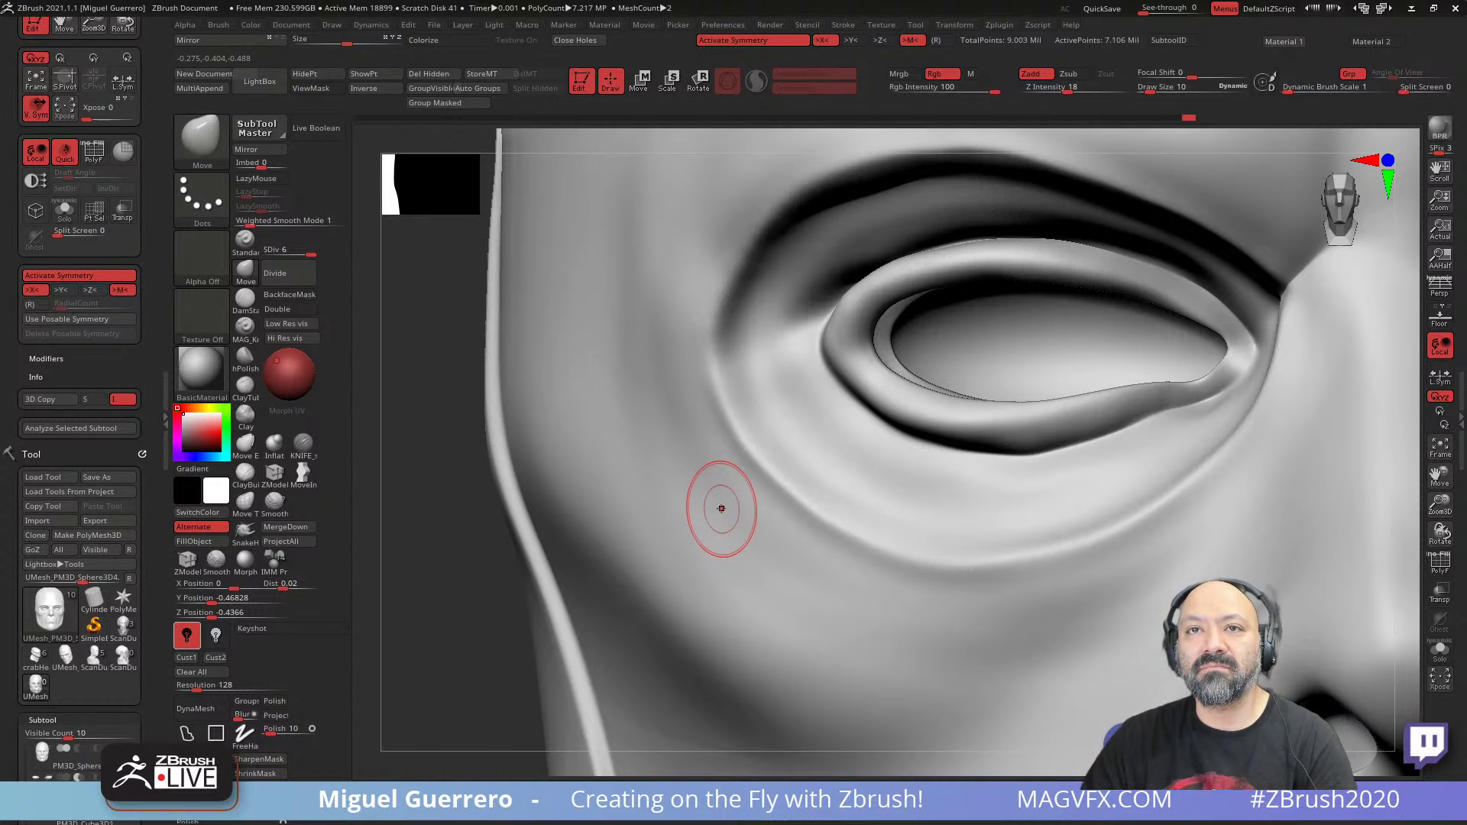
{"action": "key", "text": "bracketright"}
{"action": "key", "text": "bracketright"}
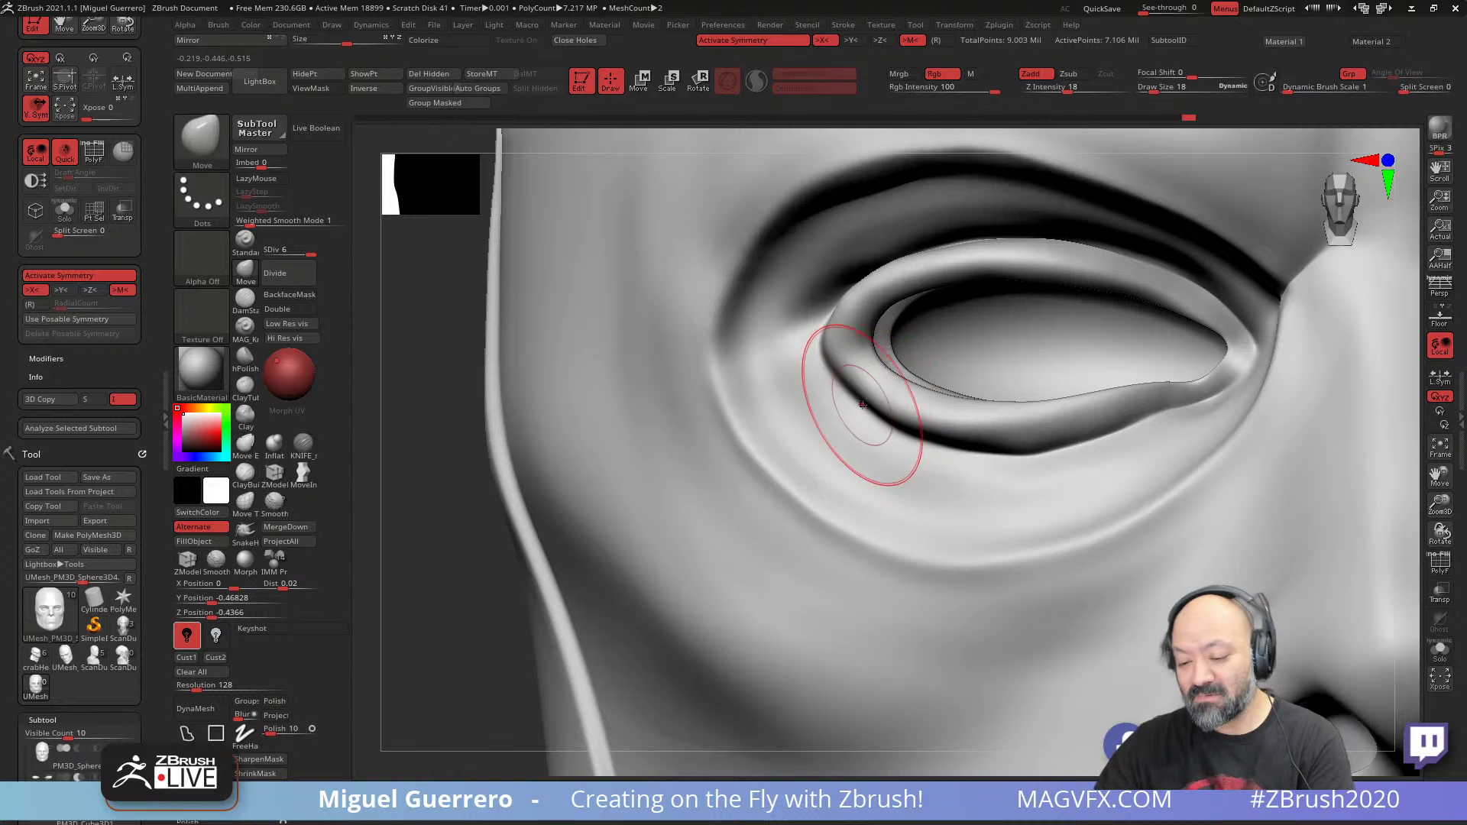
{"action": "key", "text": "bracketleft"}
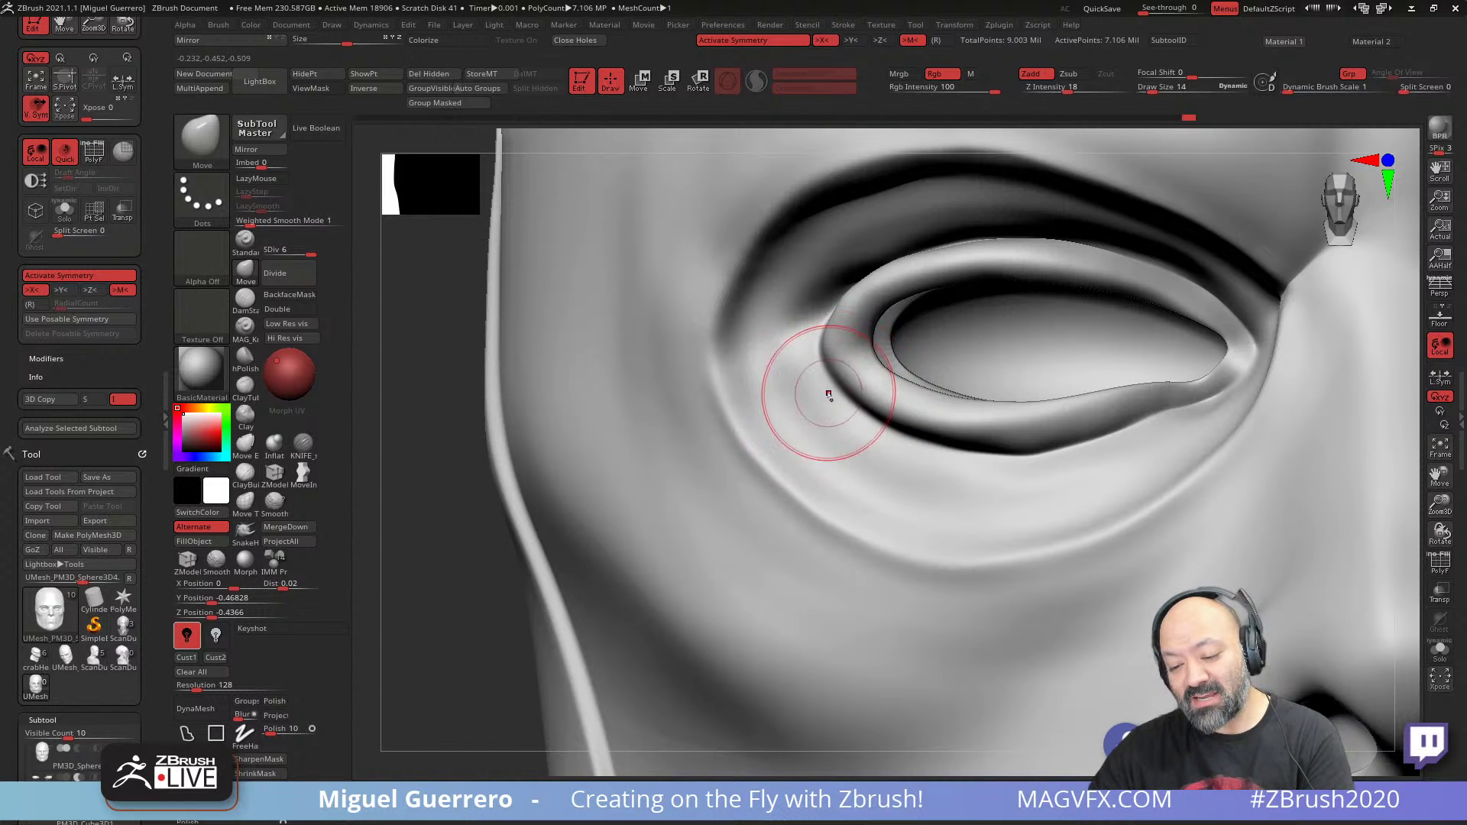
{"action": "left_click_drag", "start_coordinate": [828, 393], "coordinate": [812, 381]}
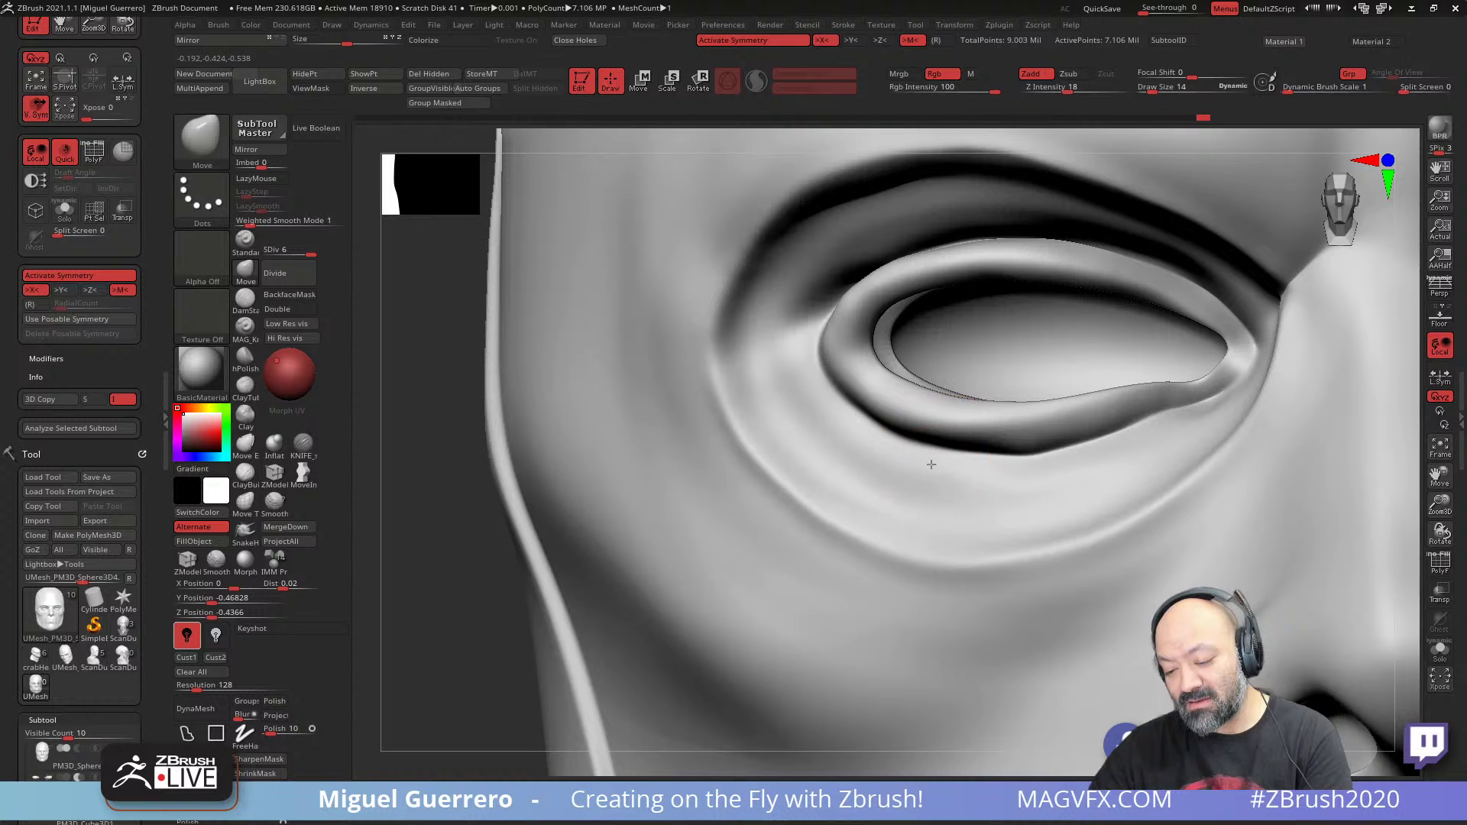
- Refine the lower eyelid toward the inner corner at draw size 8, and adjust the upper eyelid's outer end at draw size 14
{"action": "key", "text": "["}
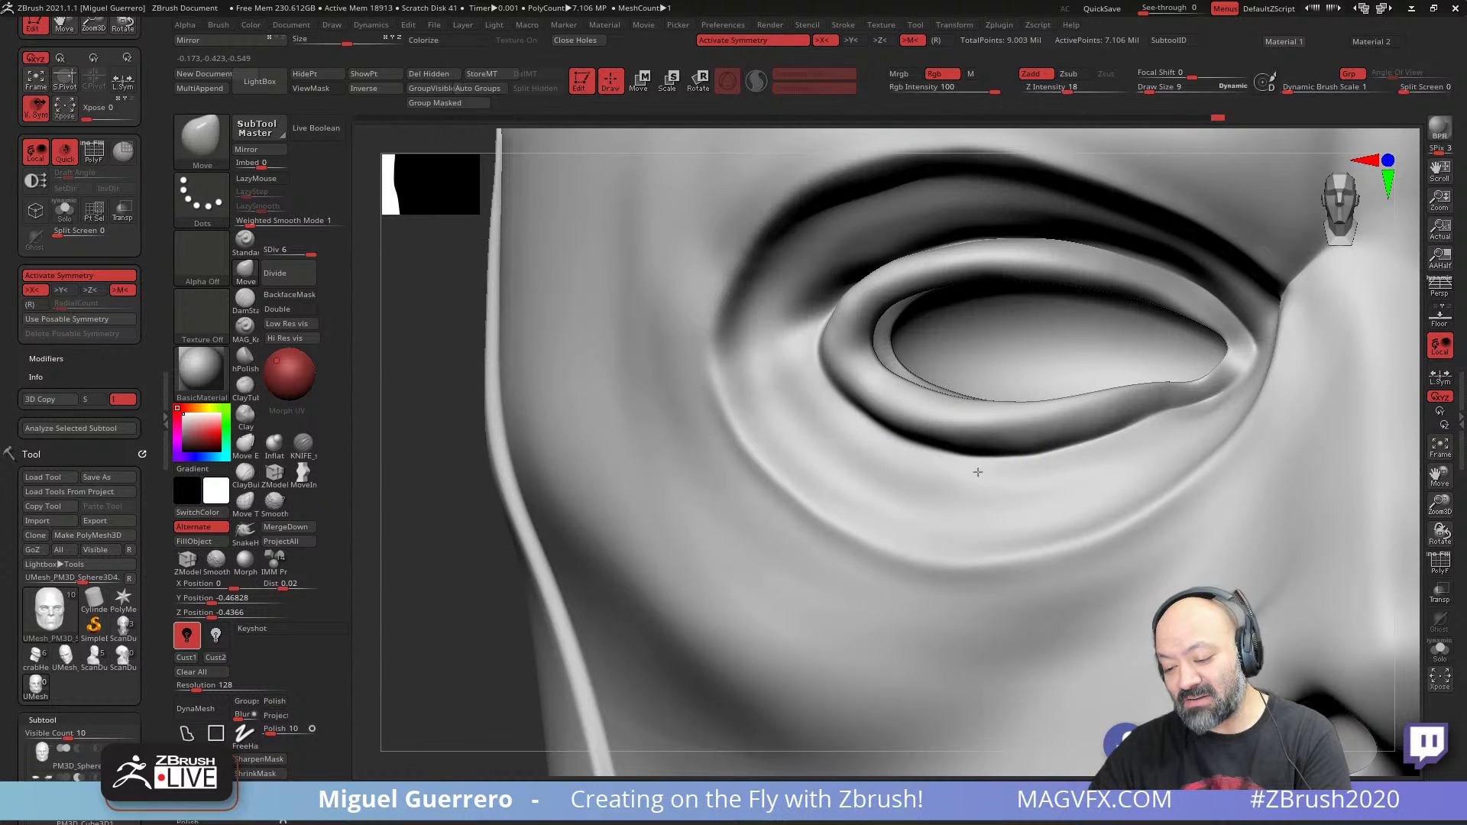
{"action": "key", "text": "]"}
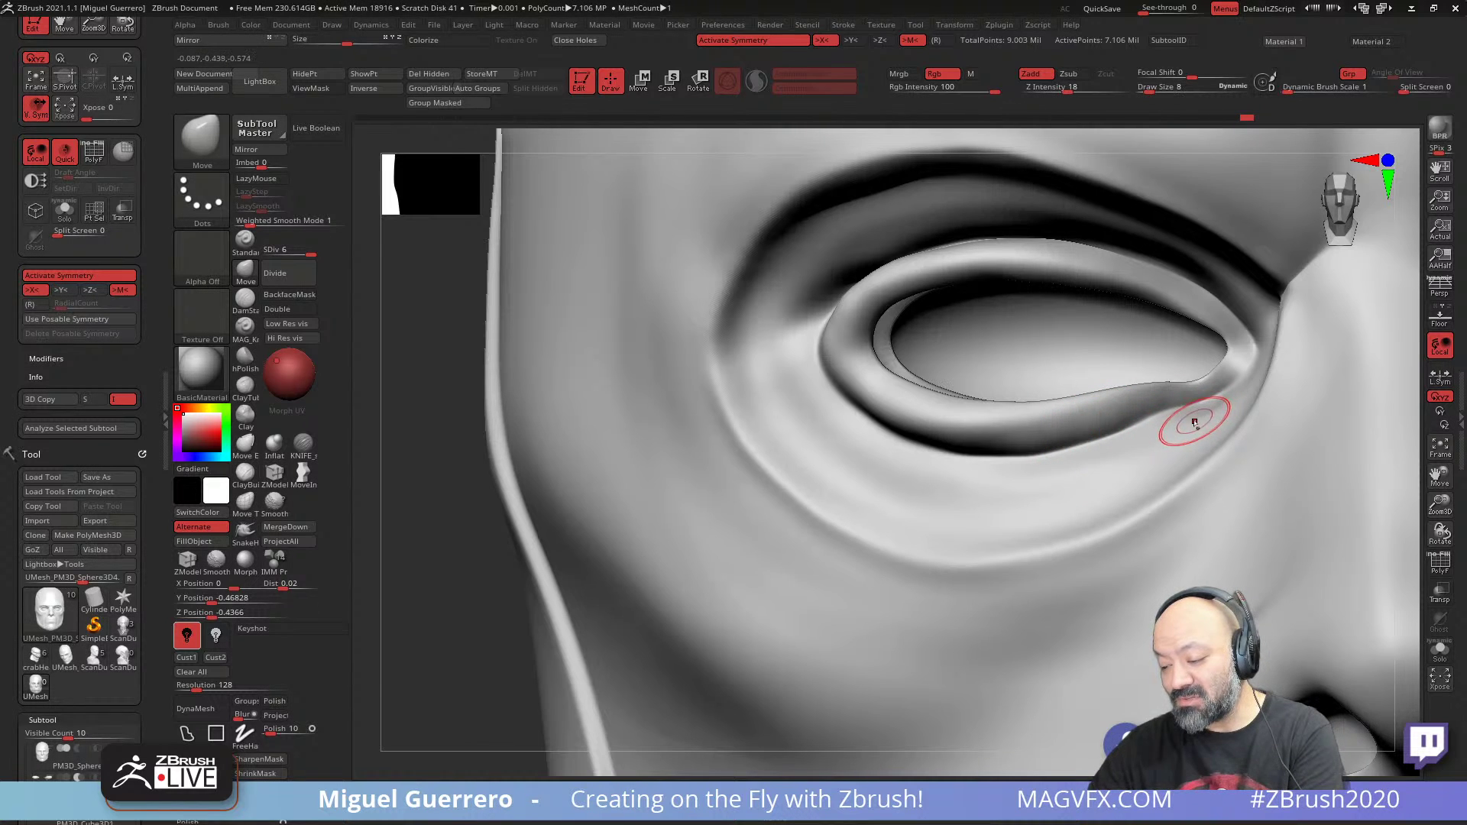
{"action": "key", "text": "shift"}
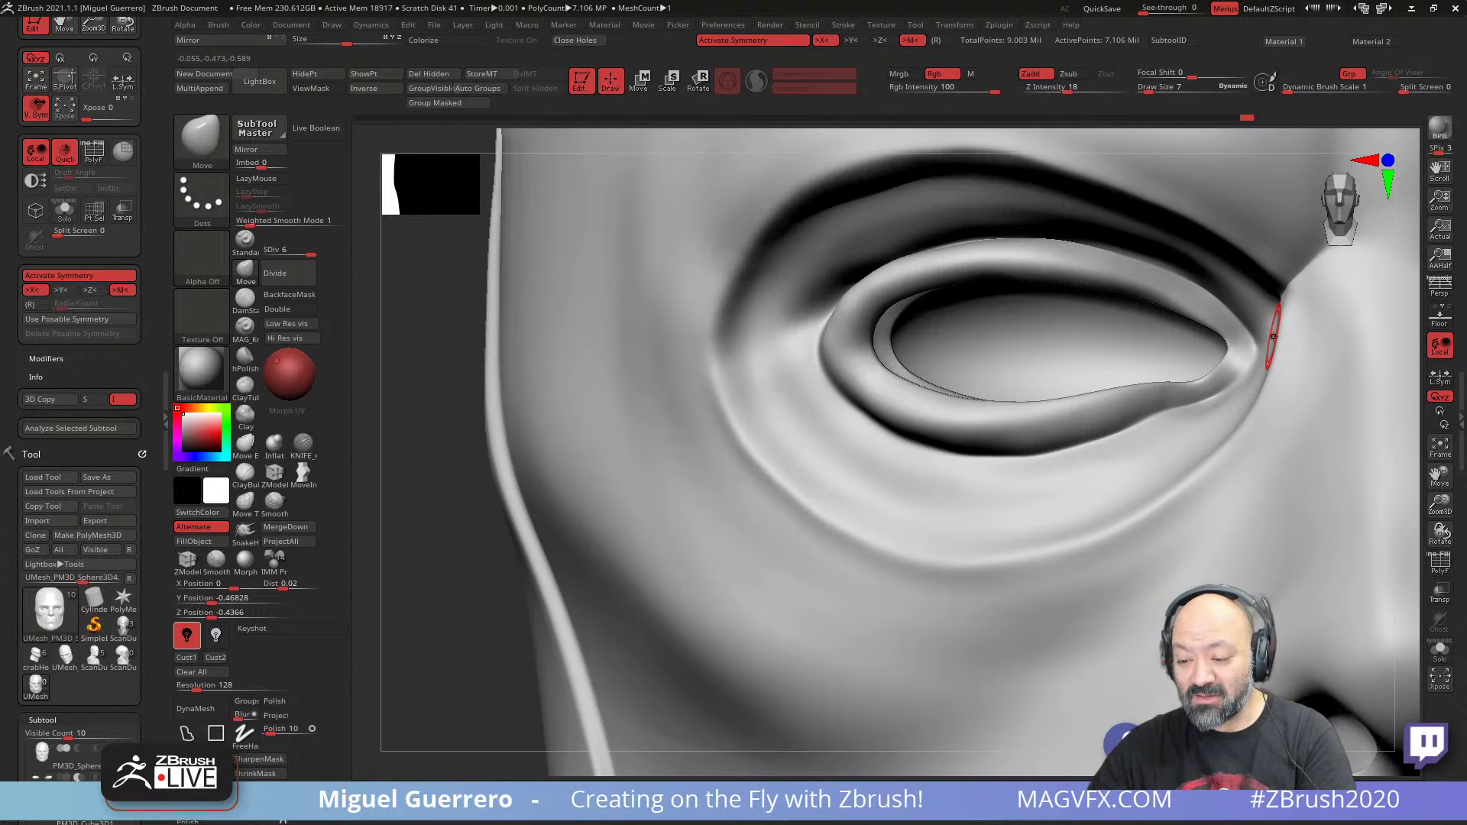
{"action": "right_click_drag", "start_coordinate": [747, 416], "coordinate": [711, 451], "text": "alt"}
{"action": "key", "text": "bracketright"}
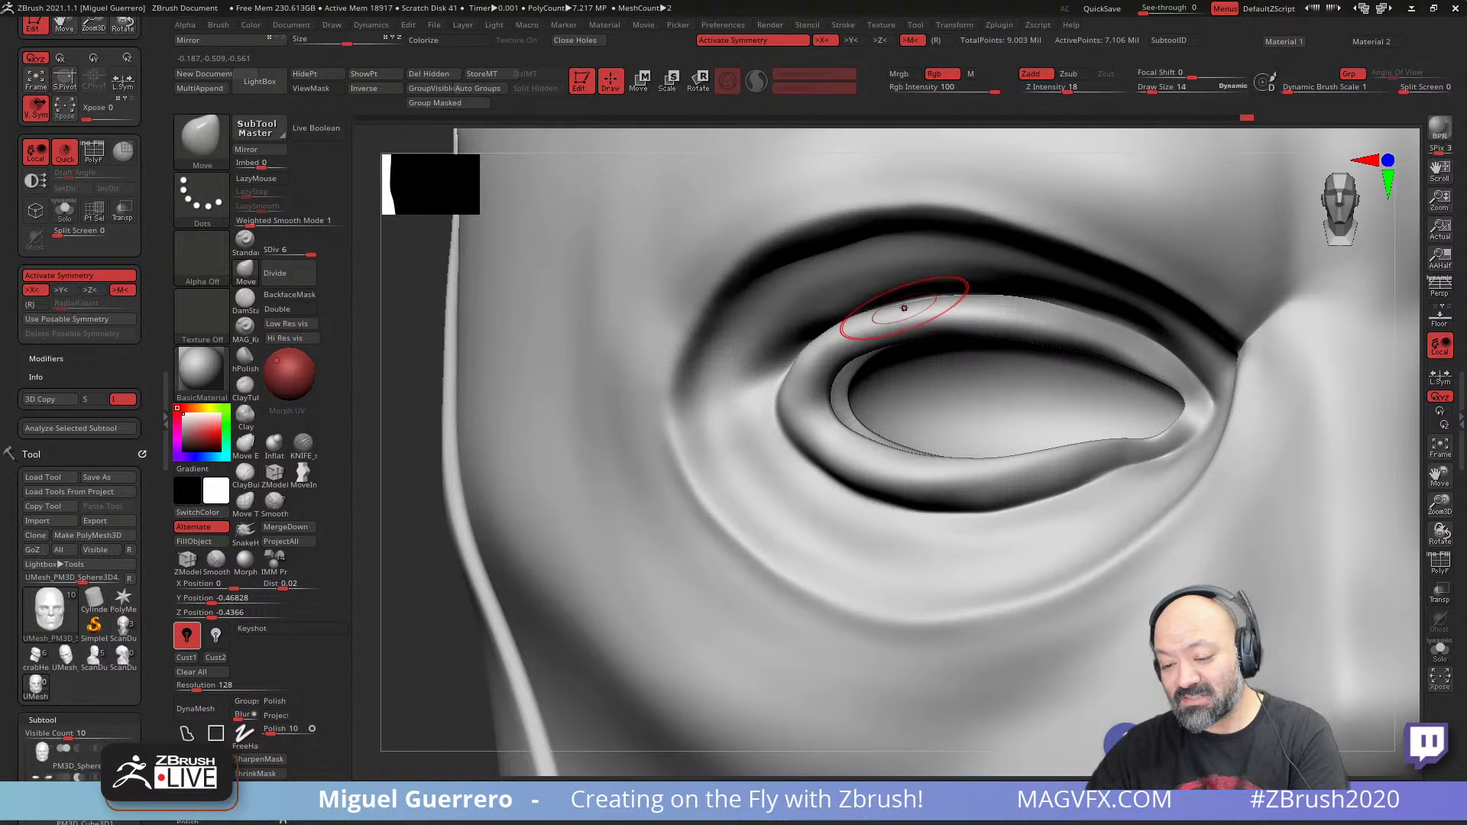
{"action": "left_click_drag", "start_coordinate": [809, 301], "coordinate": [808, 307]}
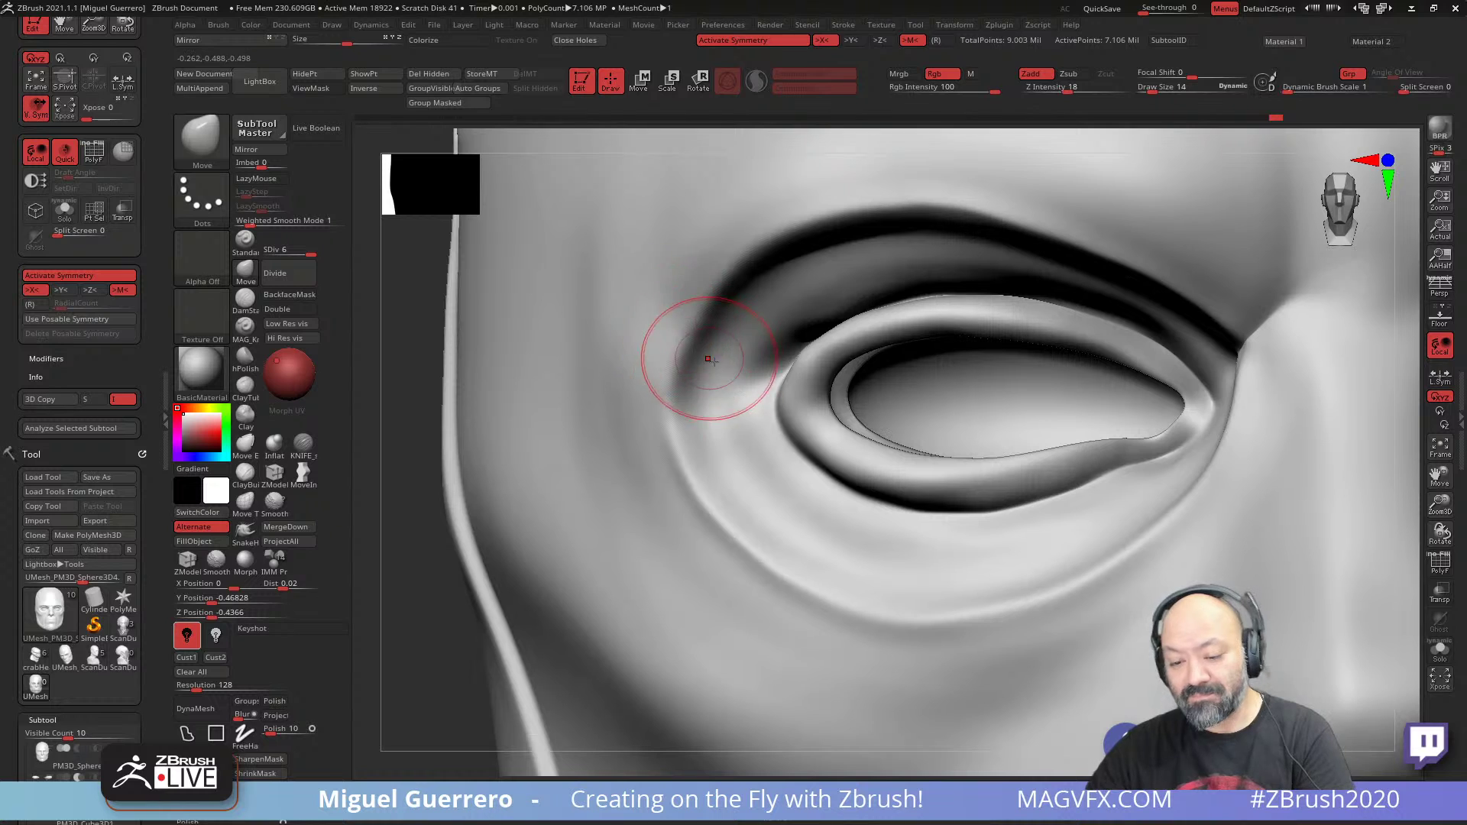
- Switch the material to Blinn and adjust the outer half of the lower eyelid from above with the Move brush at draw size 10
{"action": "right_click_drag", "start_coordinate": [745, 394], "coordinate": [553, 412], "text": "ctrl"}
{"action": "left_click_drag", "start_coordinate": [527, 426], "coordinate": [514, 434]}
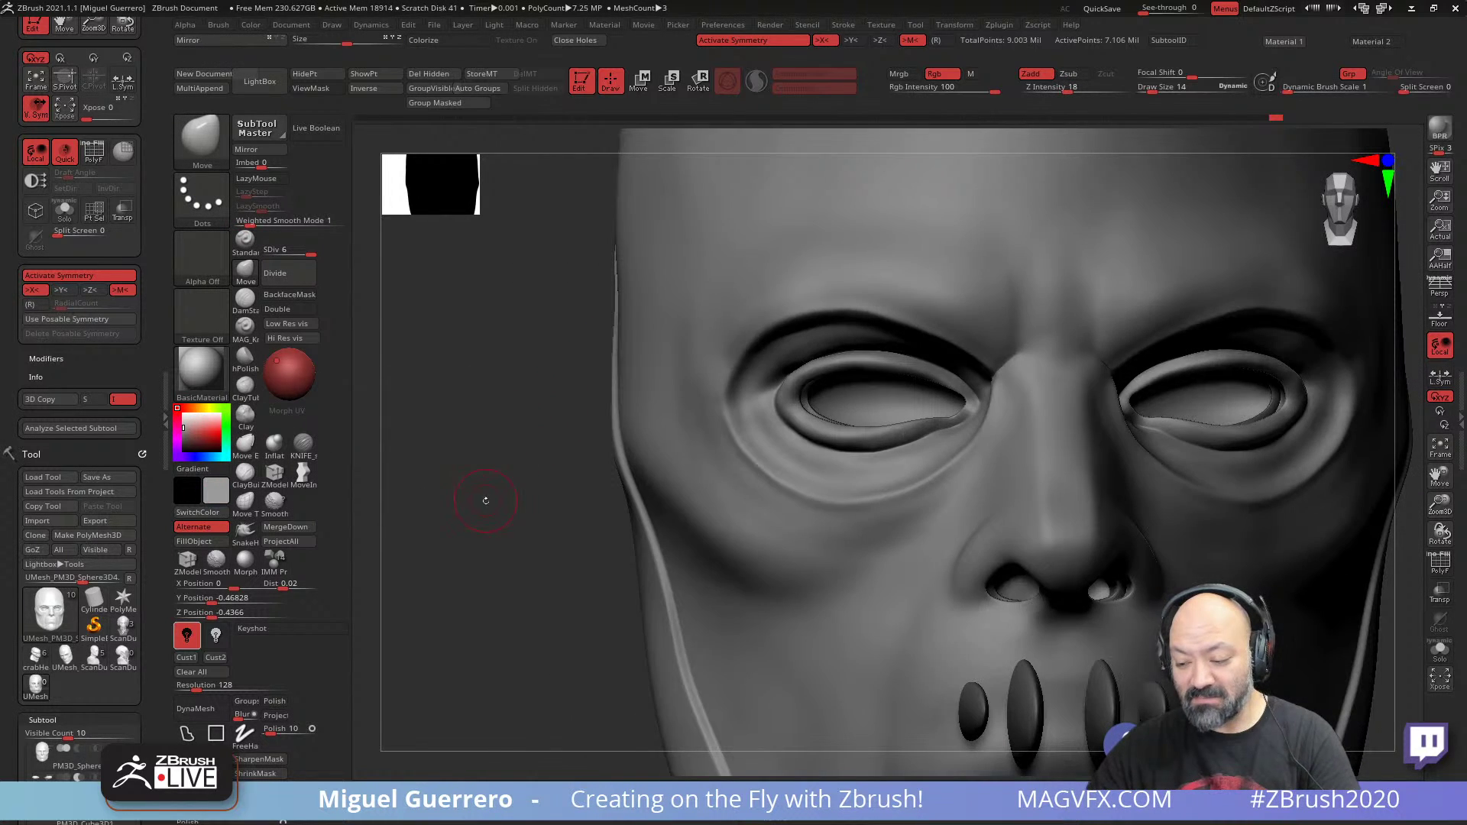
{"action": "left_click_drag", "start_coordinate": [485, 501], "coordinate": [444, 505]}
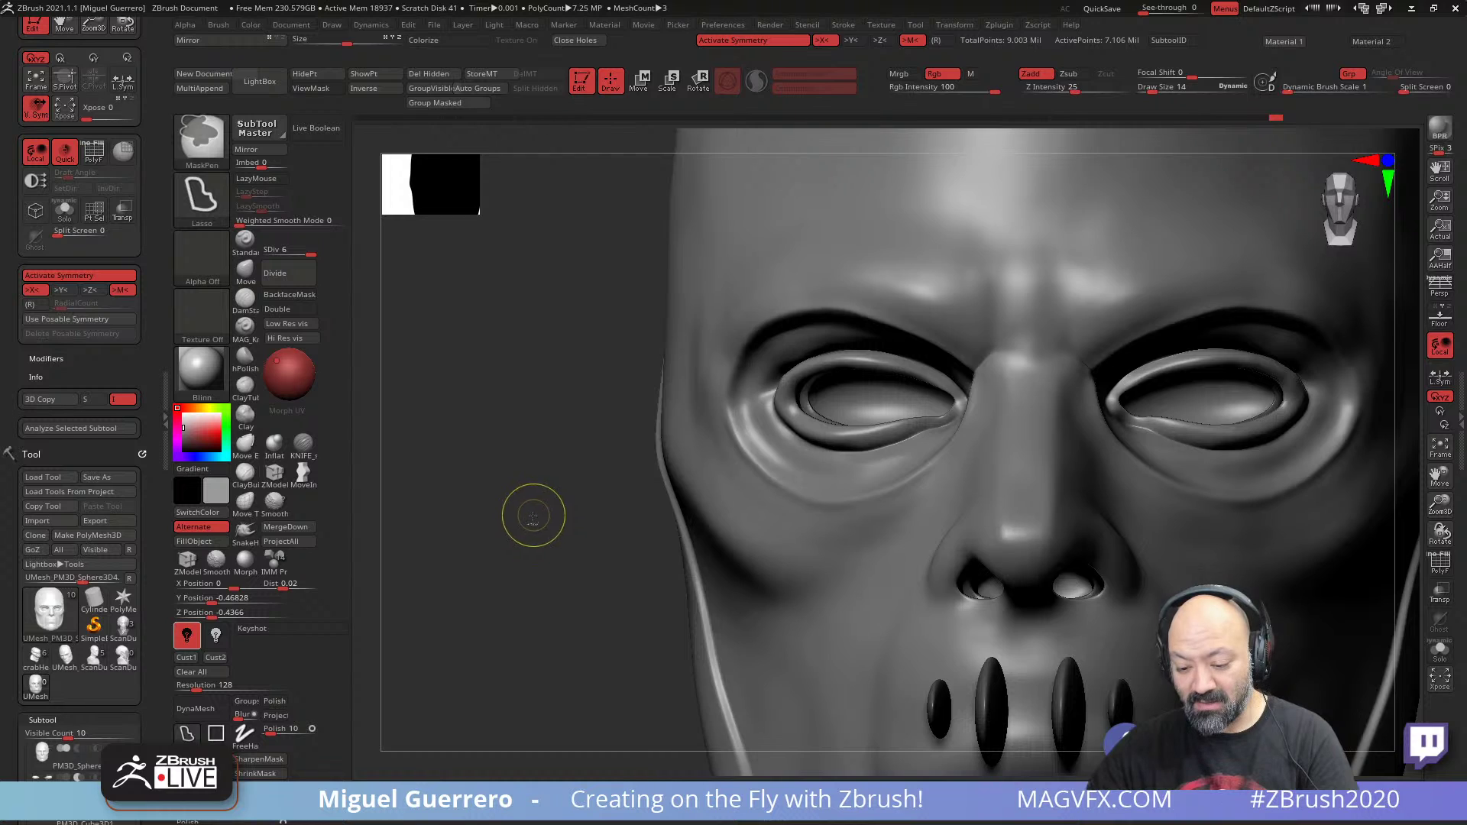
{"action": "right_click_drag", "start_coordinate": [531, 514], "coordinate": [488, 582], "text": "ctrl"}
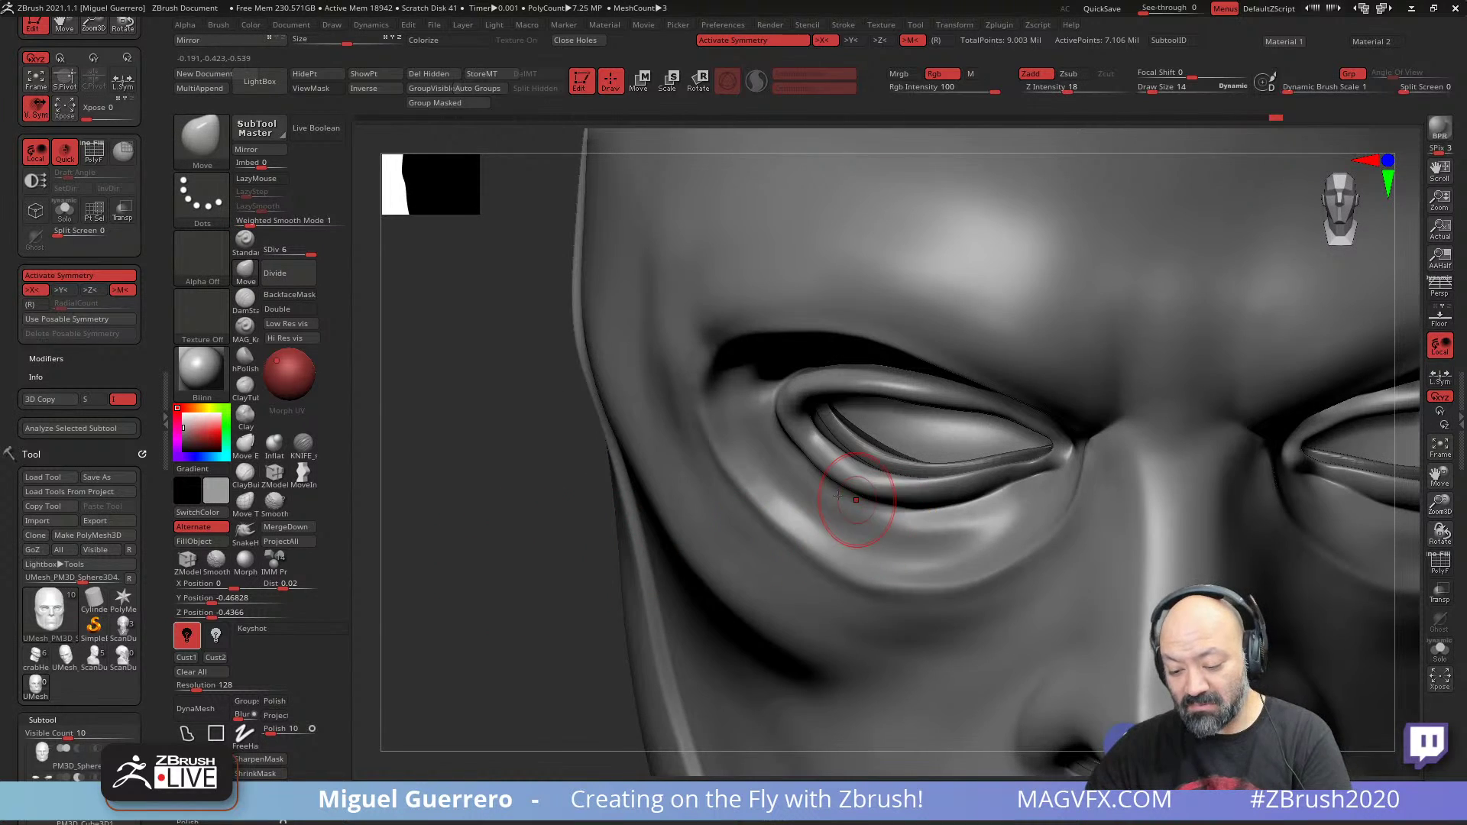
{"action": "right_click_drag", "start_coordinate": [854, 502], "coordinate": [899, 521]}
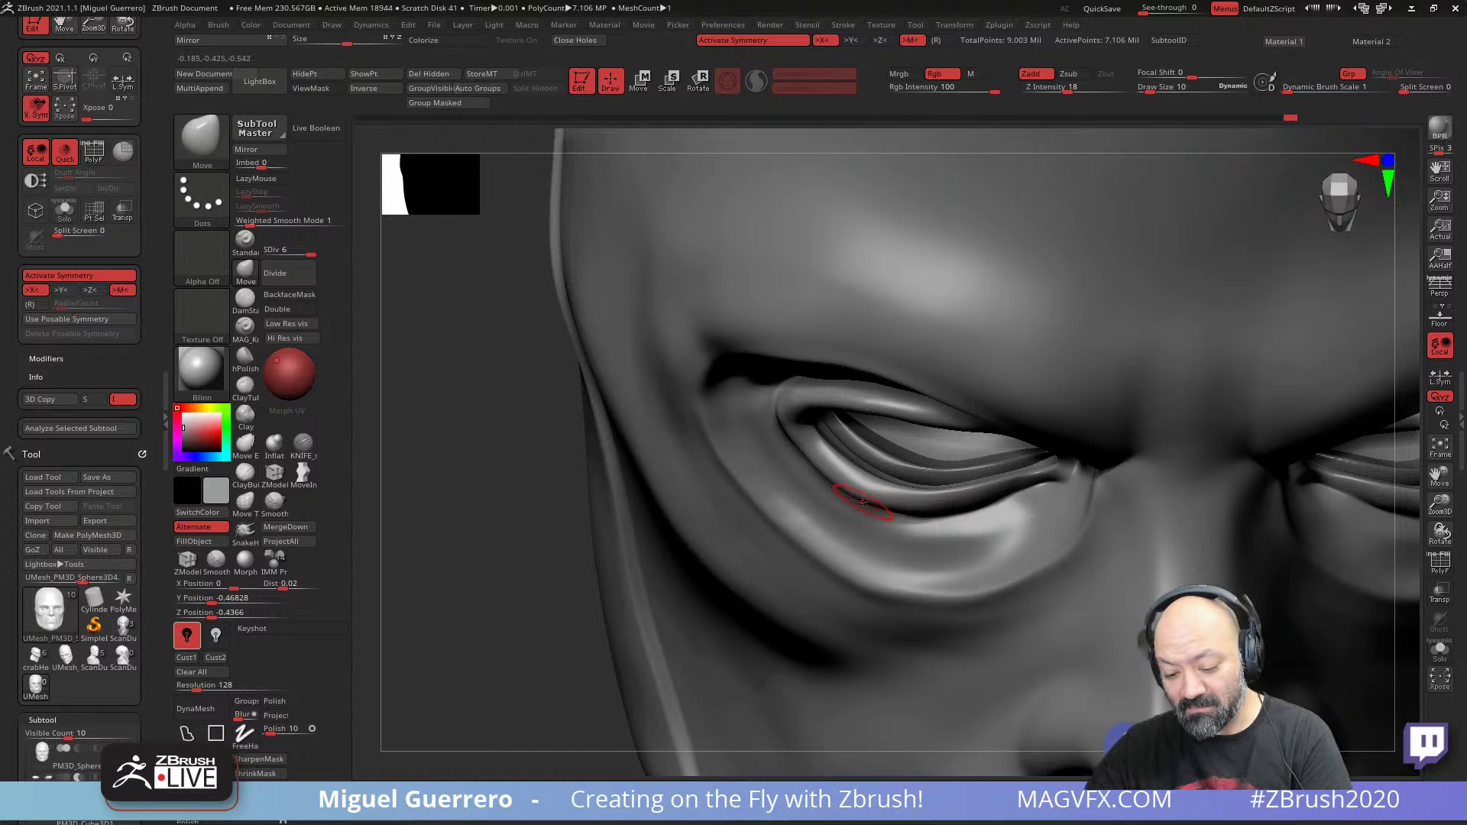
{"action": "mouse_move", "coordinate": [478, 466]}
{"action": "left_mouse_down"}
{"action": "mouse_move", "coordinate": [474, 455]}
{"action": "mouse_move", "coordinate": [479, 494]}
{"action": "left_mouse_up"}
{"action": "right_click_drag", "start_coordinate": [496, 509], "coordinate": [488, 511], "text": "ctrl"}
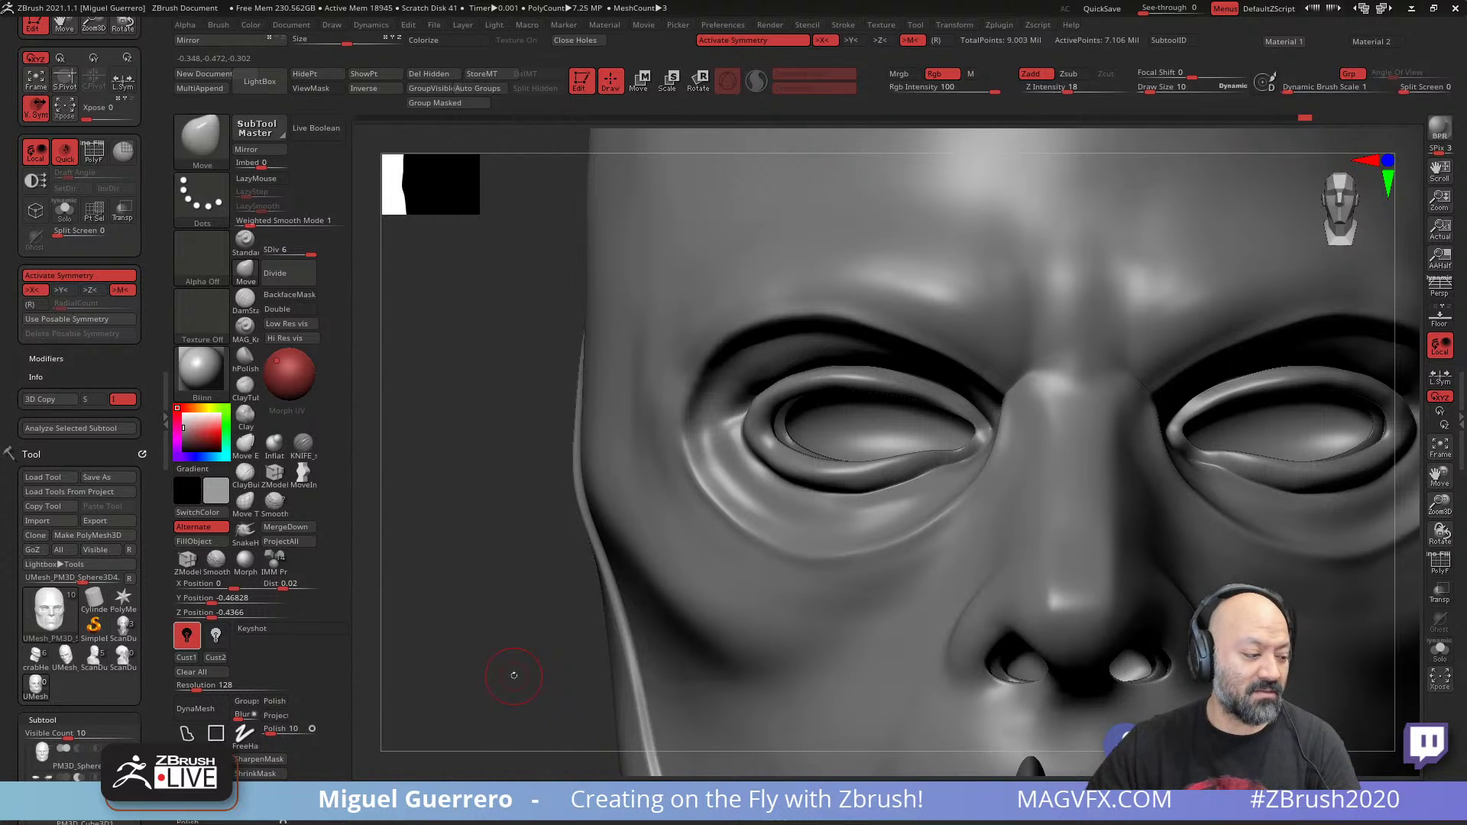
- Reshape the outer edge of the eye socket beside the cheekbone with the Move brush at draw size 34
{"action": "mouse_move", "coordinate": [508, 583]}
{"action": "right_mouse_down"}
{"action": "mouse_move", "coordinate": [485, 616]}
{"action": "mouse_move", "coordinate": [503, 604]}
{"action": "right_mouse_up"}
{"action": "key", "text": "bracketright"}
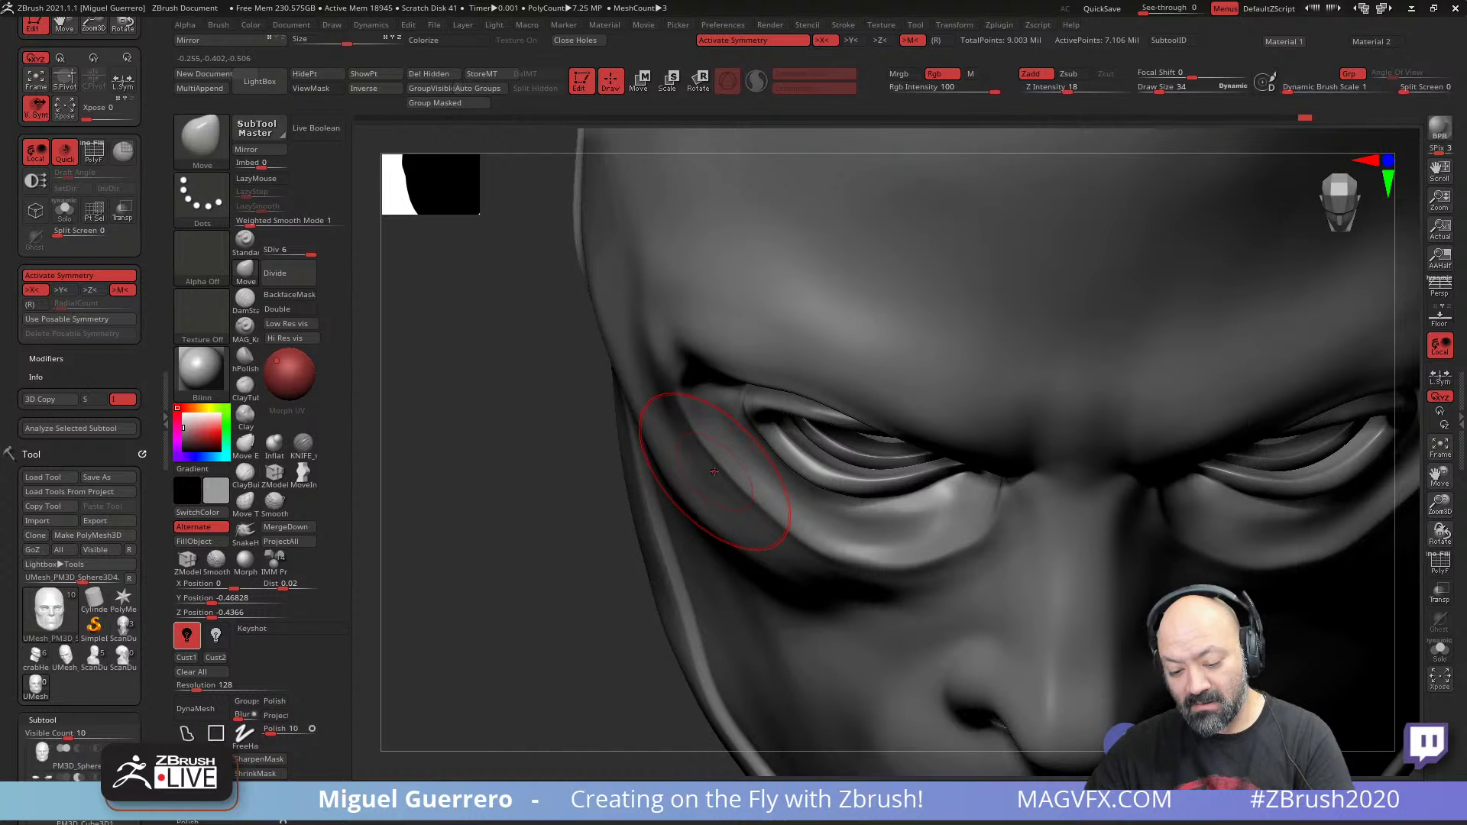
{"action": "left_click_drag", "start_coordinate": [713, 469], "coordinate": [729, 489]}
{"action": "mouse_move", "coordinate": [562, 566]}
{"action": "right_mouse_down"}
{"action": "mouse_move", "coordinate": [573, 482]}
{"action": "mouse_move", "coordinate": [677, 373]}
{"action": "right_mouse_up"}
- Switch the material to gw_maya_blinn and adjust the outer corner of the eye socket from below at draw size 18
{"action": "key", "text": "ctrl"}
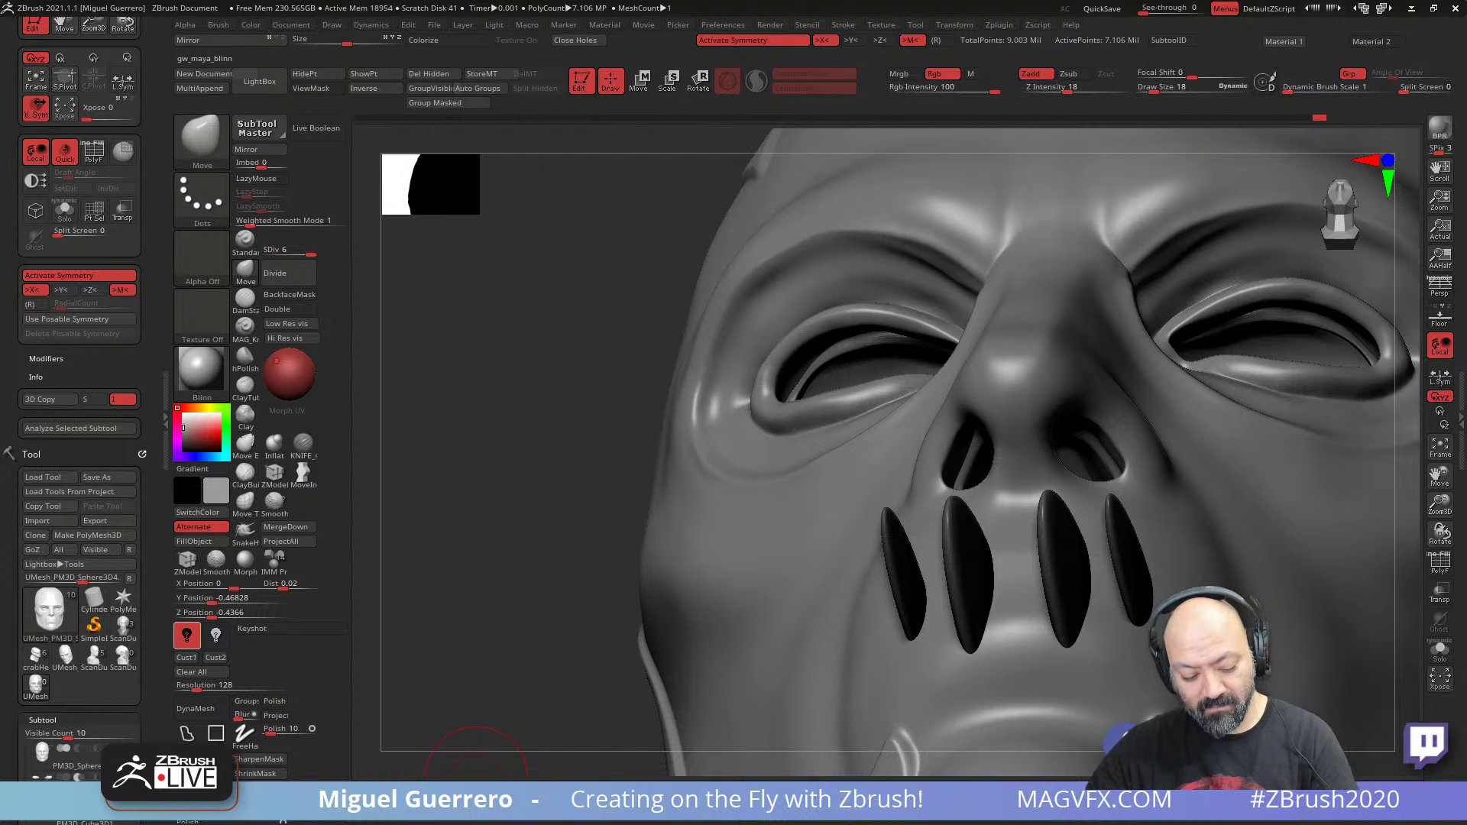
{"action": "left_click", "coordinate": [477, 802]}
{"action": "right_click_drag", "start_coordinate": [484, 504], "coordinate": [523, 431]}
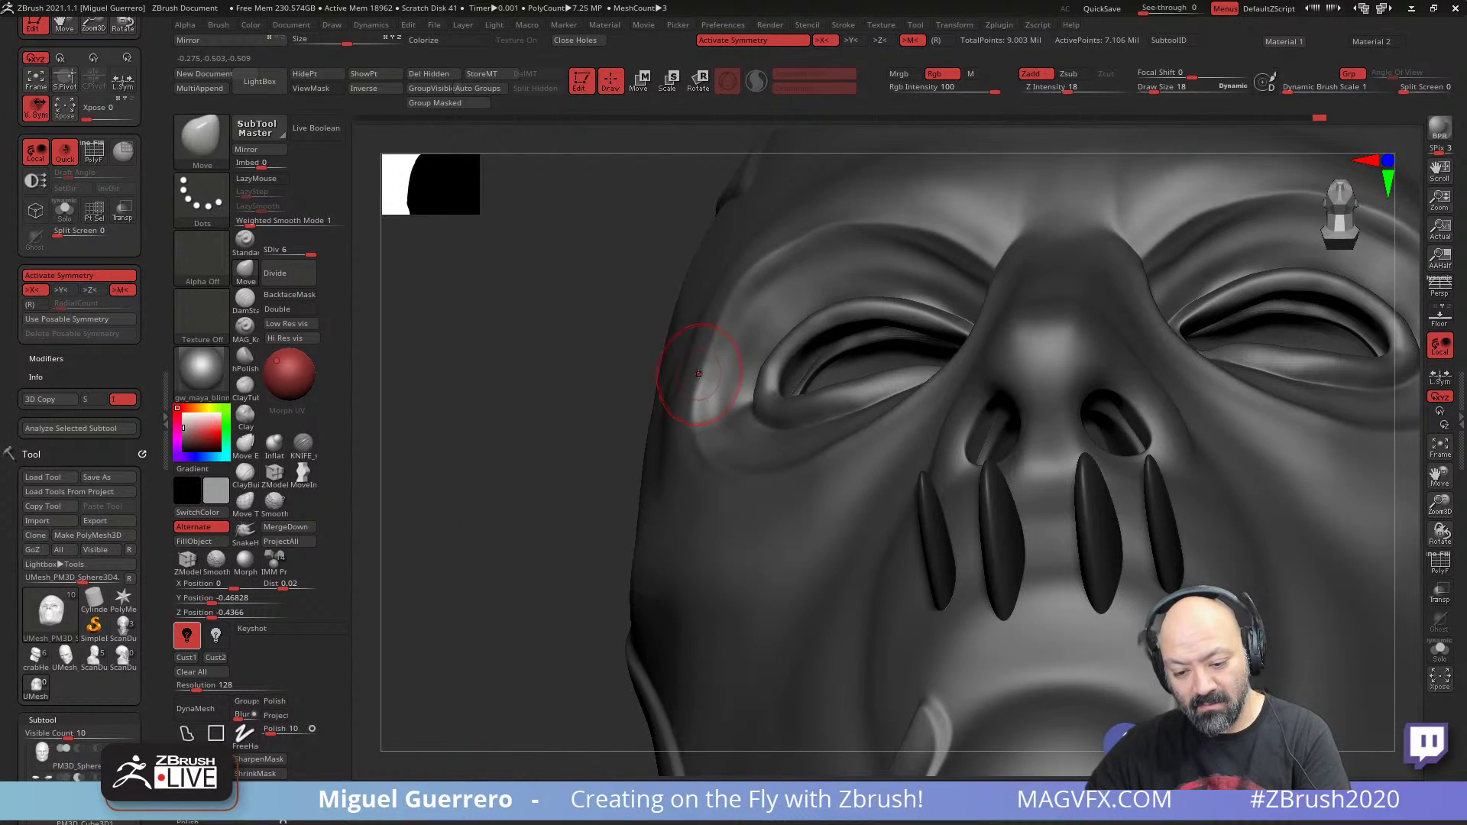
{"action": "right_click_drag", "start_coordinate": [700, 382], "coordinate": [581, 333]}
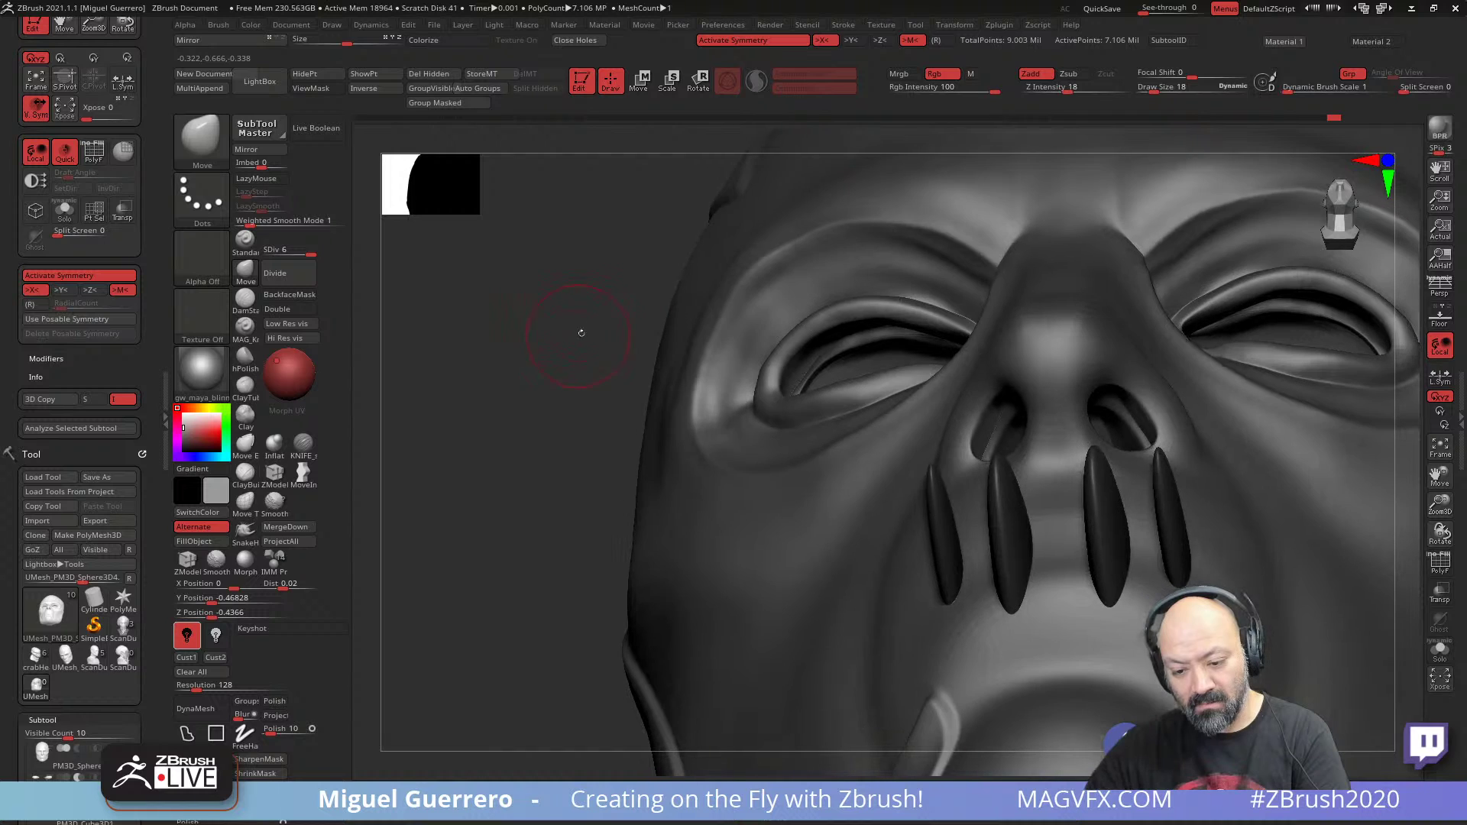
- Refine the upper rim of the eye socket under the brow from below with the Move brush at draw size 10
{"action": "right_click_drag", "start_coordinate": [783, 238], "coordinate": [799, 206]}
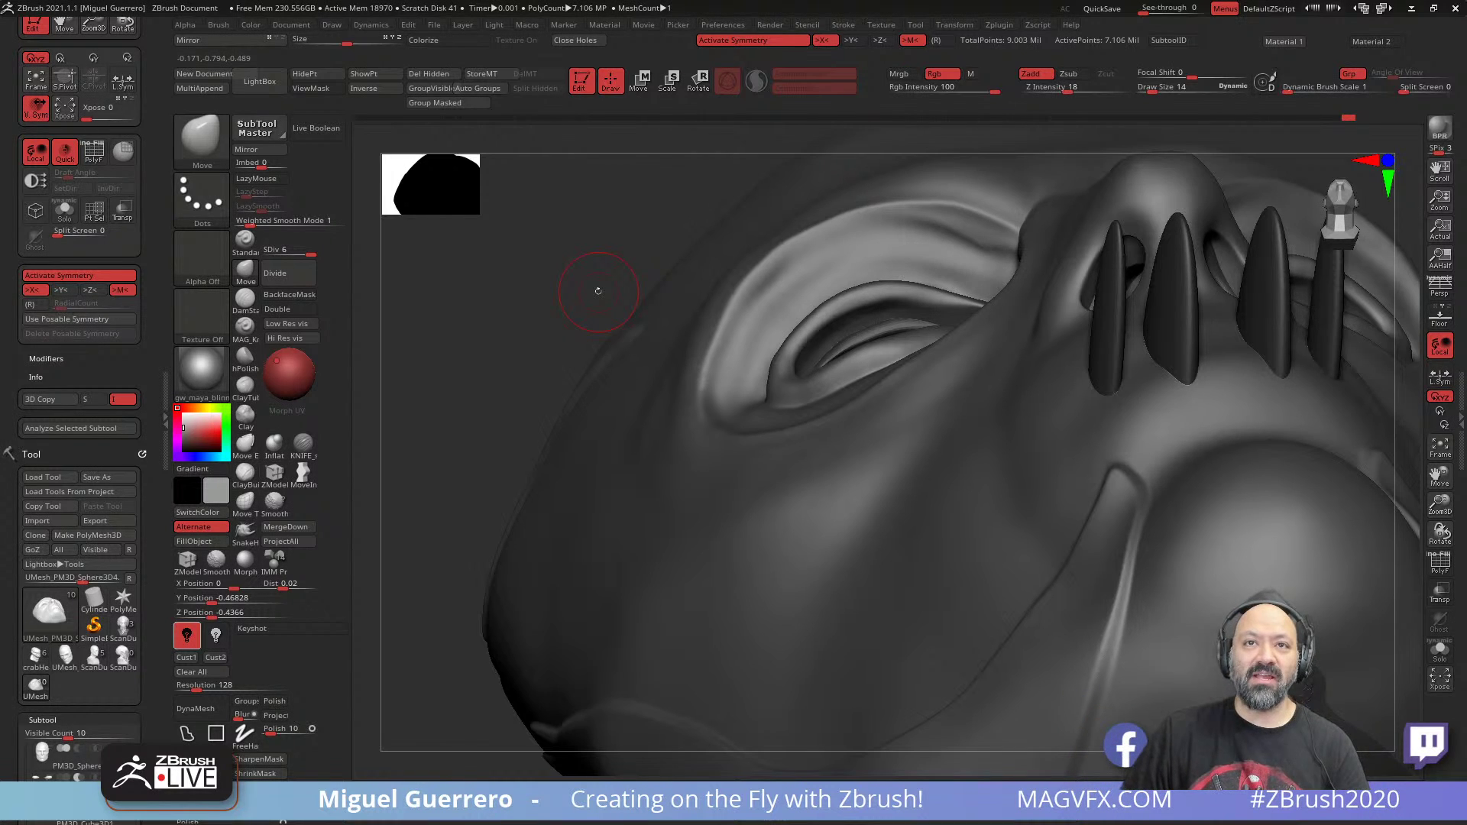
{"action": "right_click_drag", "start_coordinate": [474, 353], "coordinate": [465, 327]}
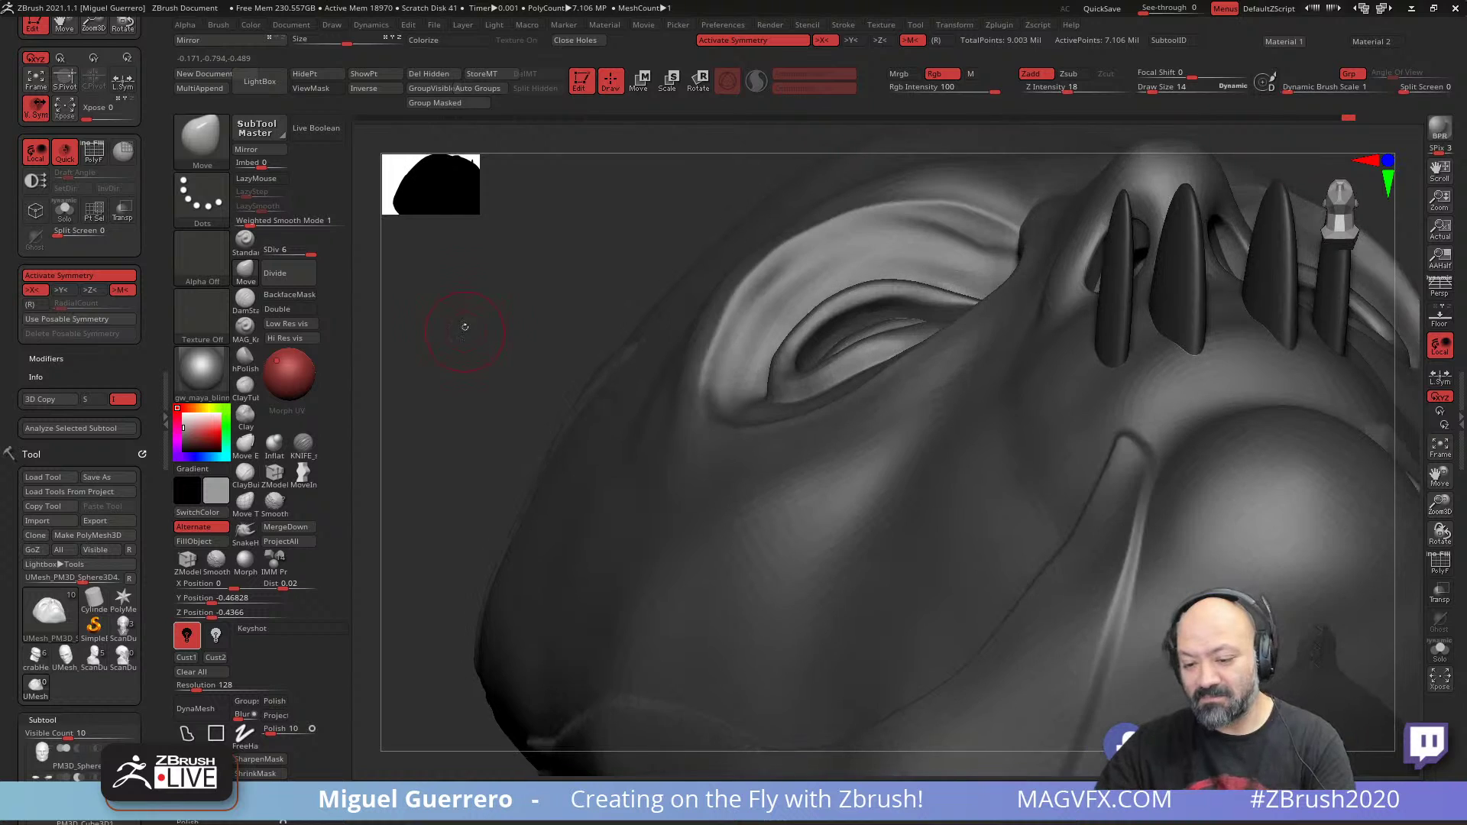
{"action": "right_click_drag", "start_coordinate": [535, 293], "coordinate": [615, 291]}
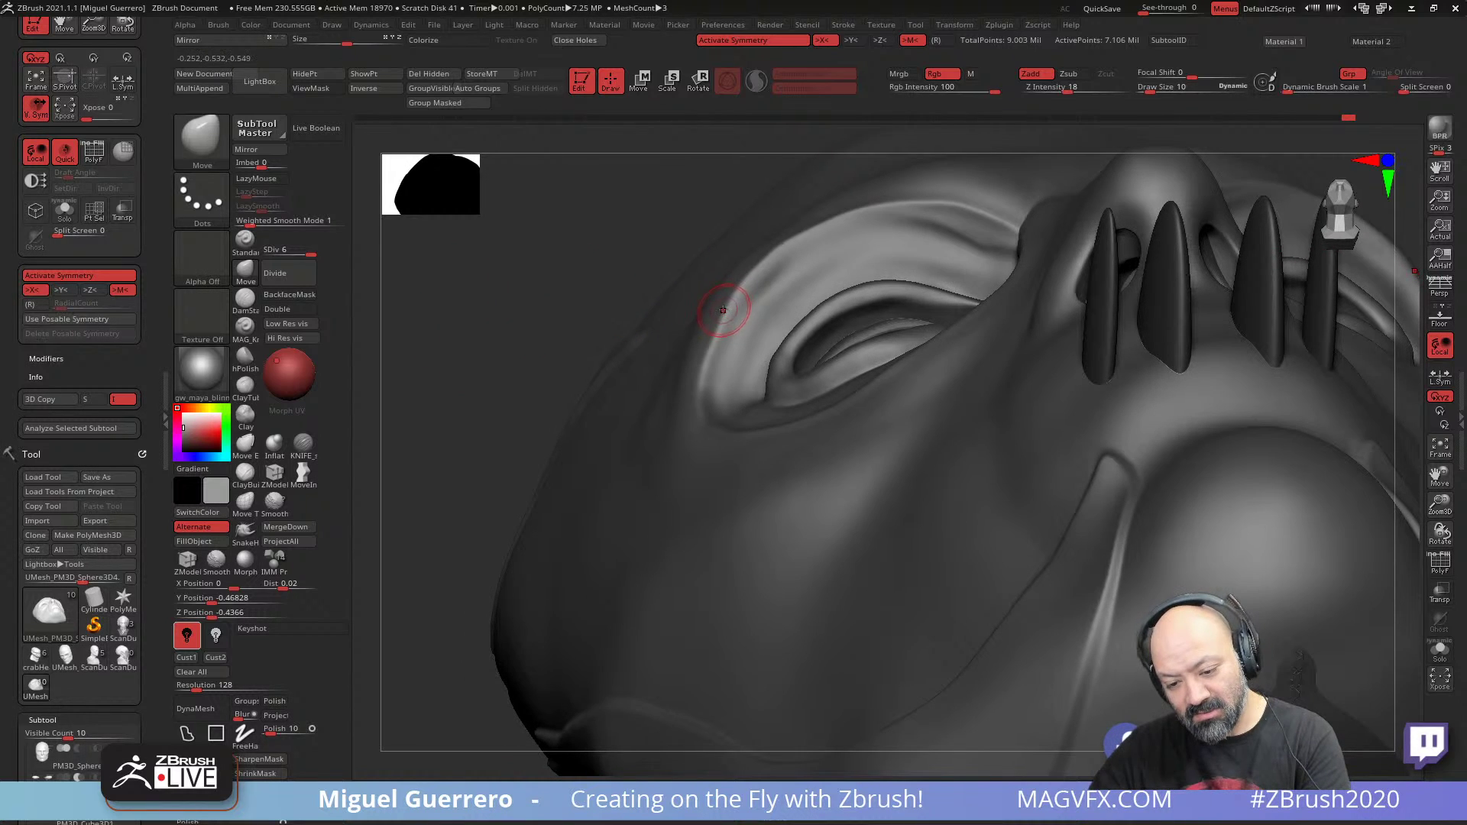
{"action": "key", "text": "bracketright"}
{"action": "key", "text": "bracketleft"}
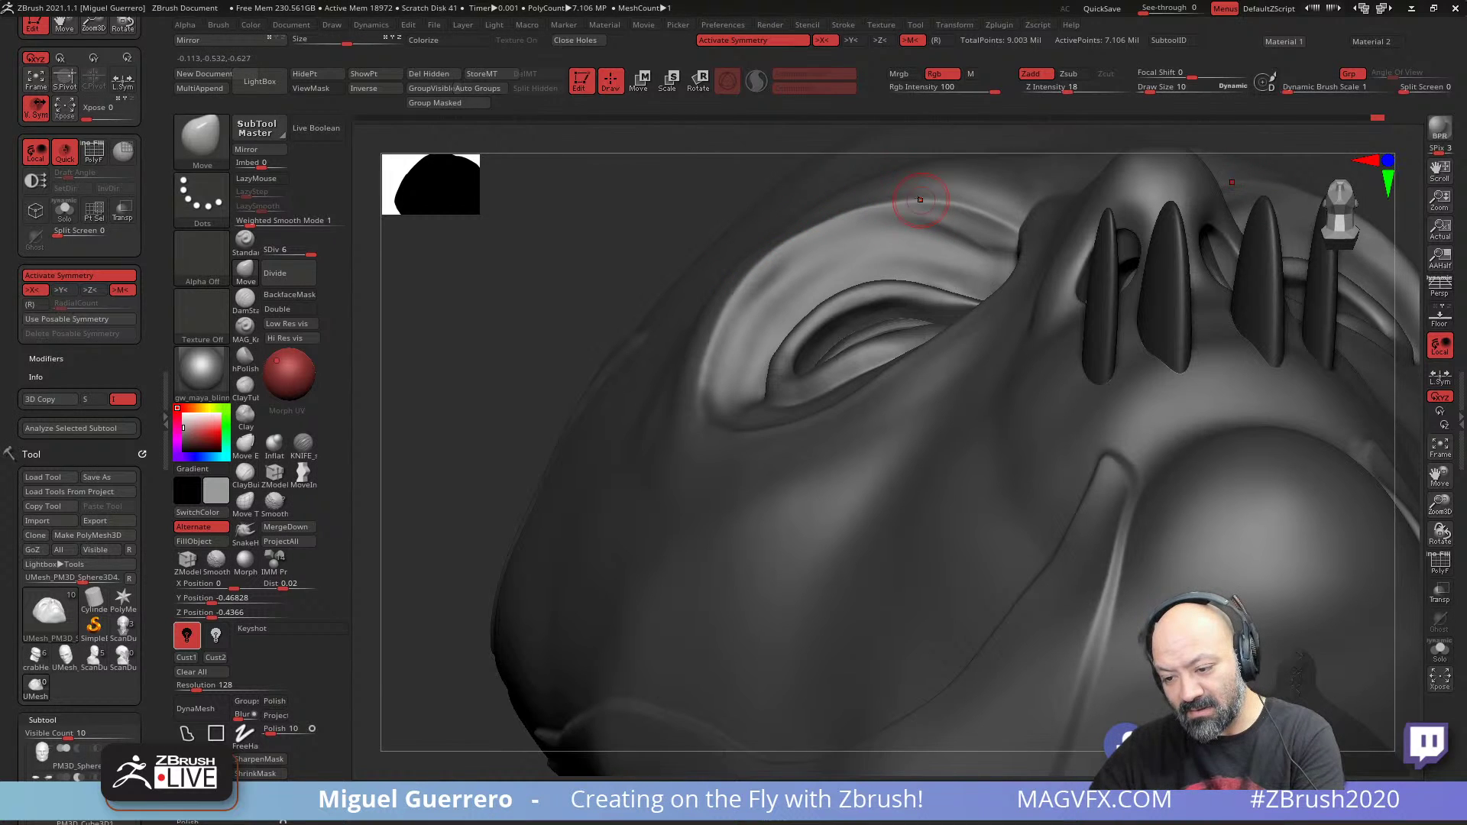
{"action": "left_click_drag", "start_coordinate": [573, 250], "coordinate": [599, 275]}
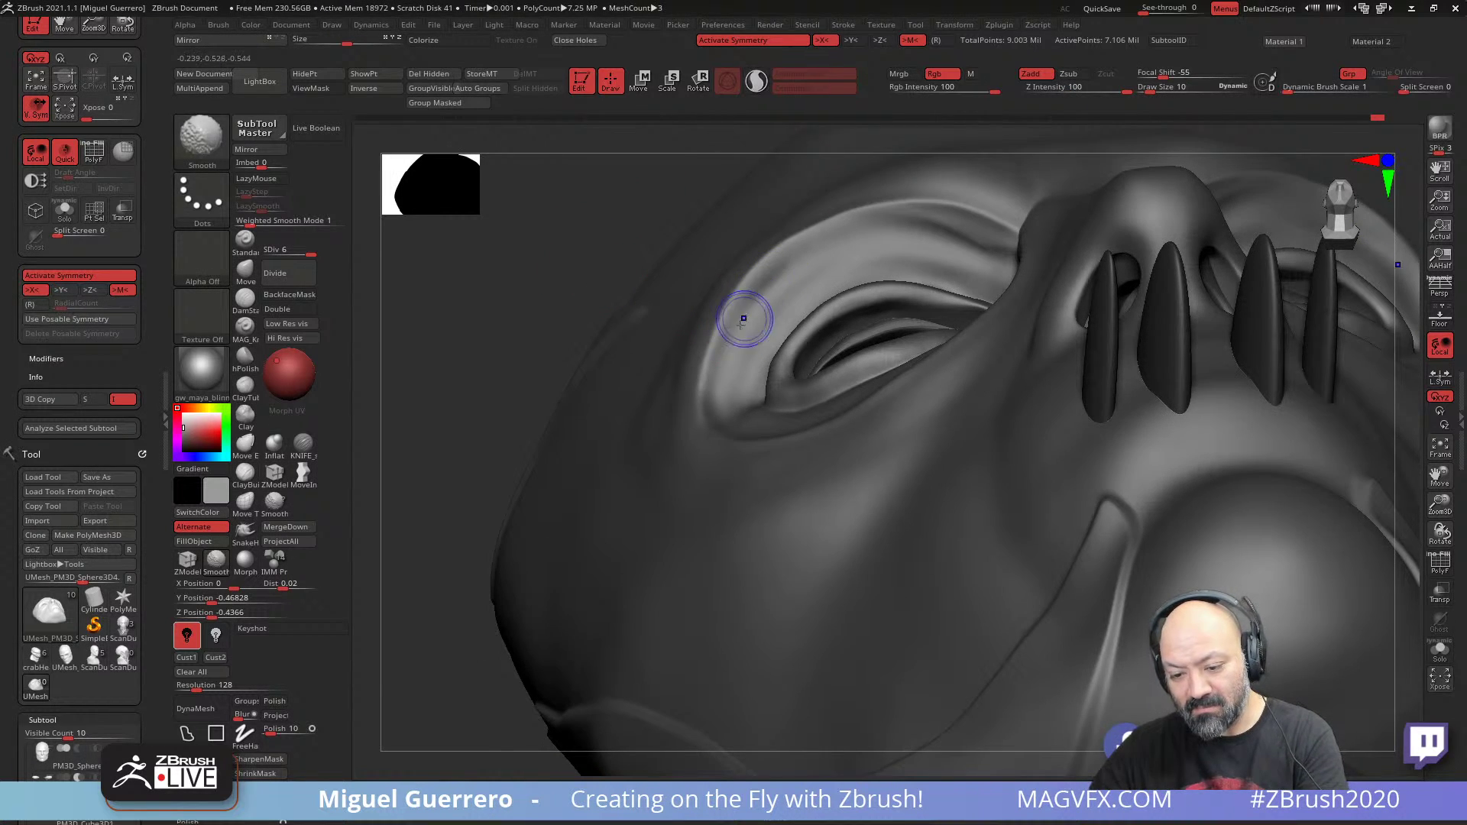
- Smooth the surface between the brow and the upper eyelid with the Smooth brush at draw size 10
{"action": "left_click_drag", "start_coordinate": [931, 234], "coordinate": [922, 245], "text": "shift"}
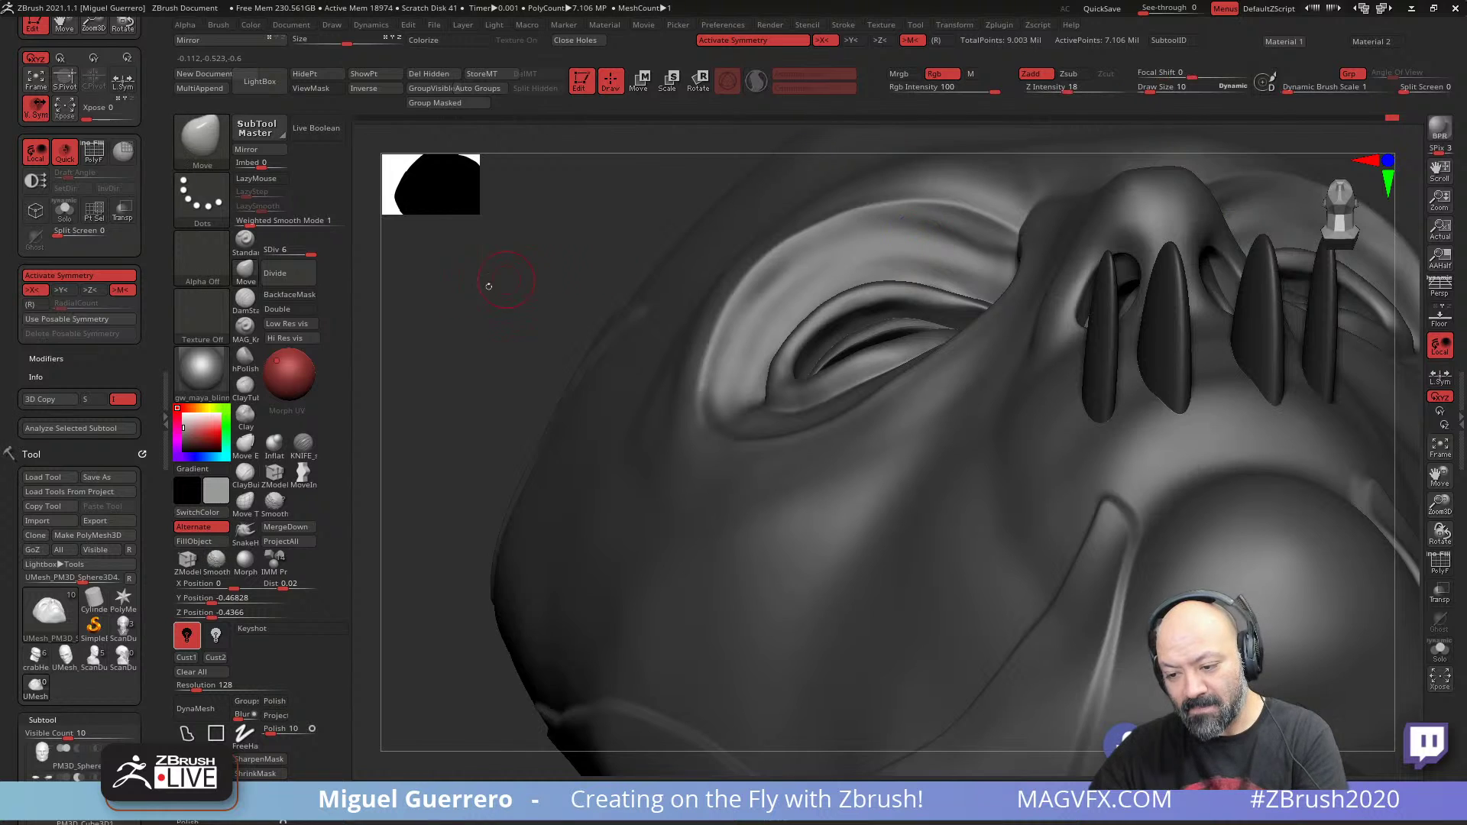
{"action": "left_click_drag", "start_coordinate": [491, 285], "coordinate": [505, 331]}
{"action": "key", "text": "shift"}
{"action": "mouse_move", "coordinate": [934, 235]}
{"action": "left_mouse_down", "text": "shift"}
{"action": "mouse_move", "coordinate": [953, 267]}
{"action": "mouse_move", "coordinate": [1018, 199]}
{"action": "mouse_move", "coordinate": [1010, 214]}
{"action": "left_mouse_up", "text": "shift"}
- Examine the eye sockets and the overall mask shape from below, both sides and the front
{"action": "right_click_drag", "start_coordinate": [852, 484], "coordinate": [843, 417], "text": "ctrl"}
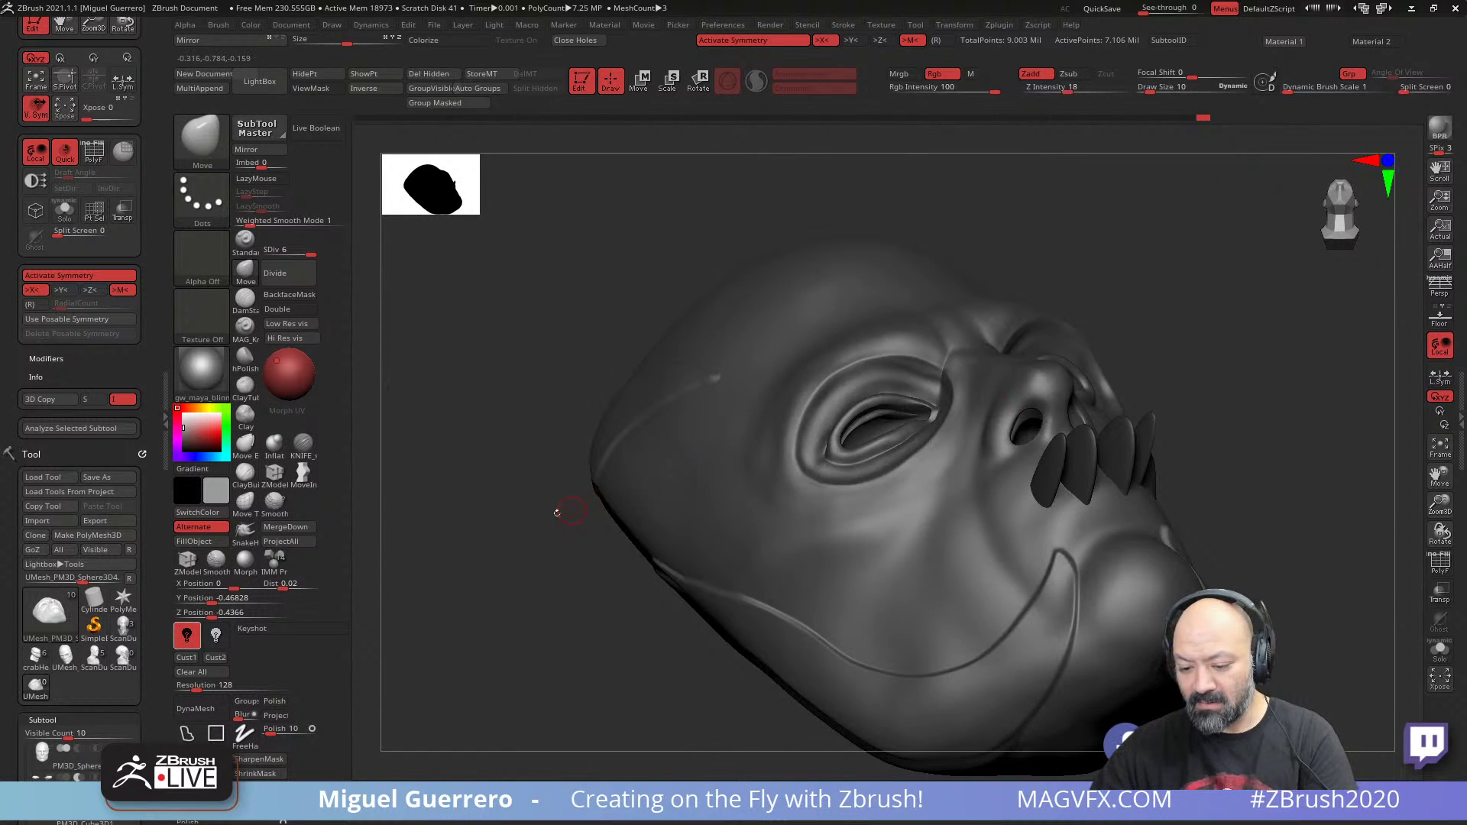
{"action": "mouse_move", "coordinate": [557, 512]}
{"action": "left_mouse_down"}
{"action": "mouse_move", "coordinate": [451, 527]}
{"action": "mouse_move", "coordinate": [539, 553]}
{"action": "mouse_move", "coordinate": [509, 574]}
{"action": "left_mouse_up"}
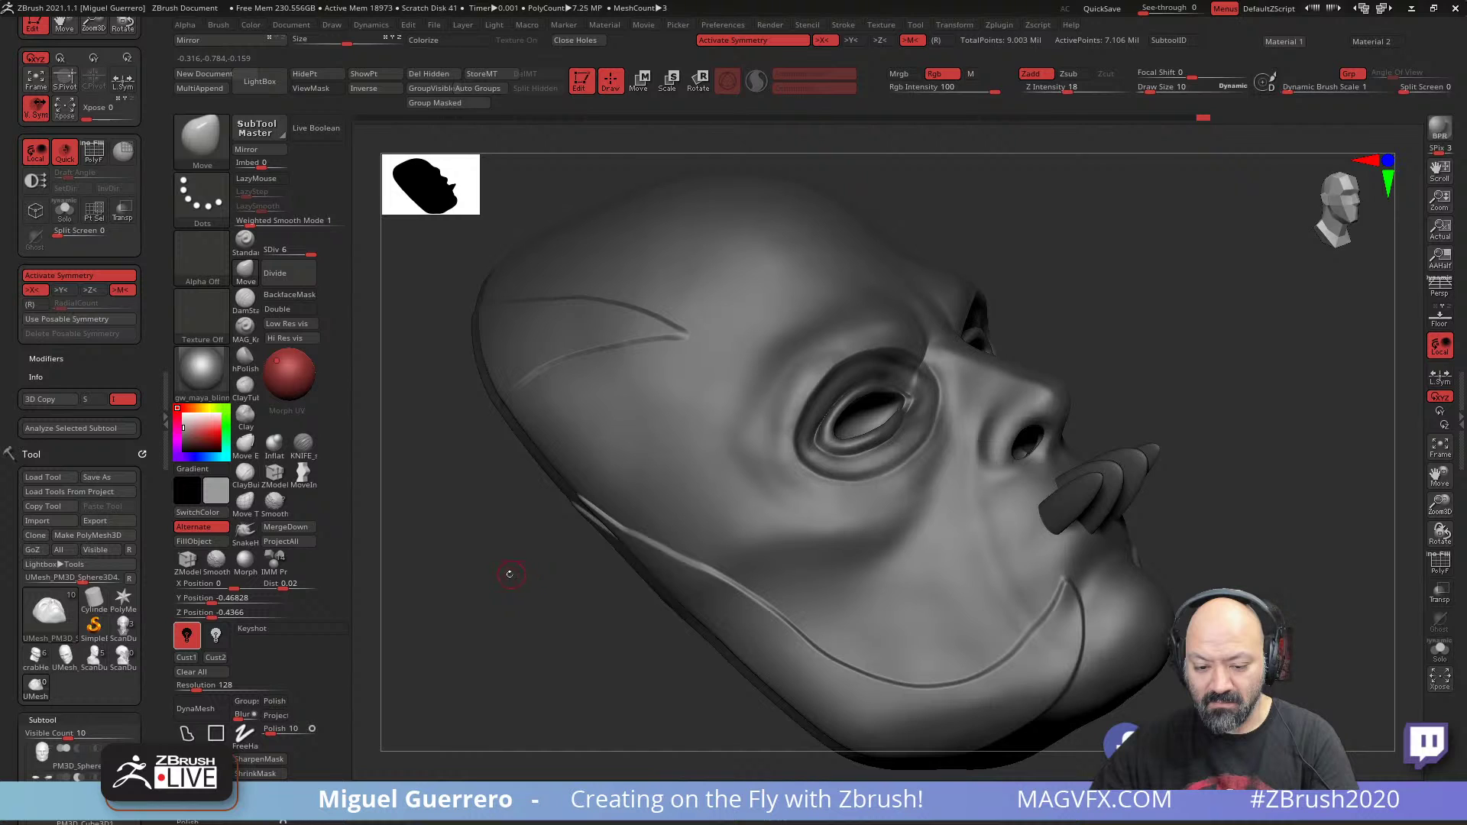
{"action": "key", "text": "shift"}
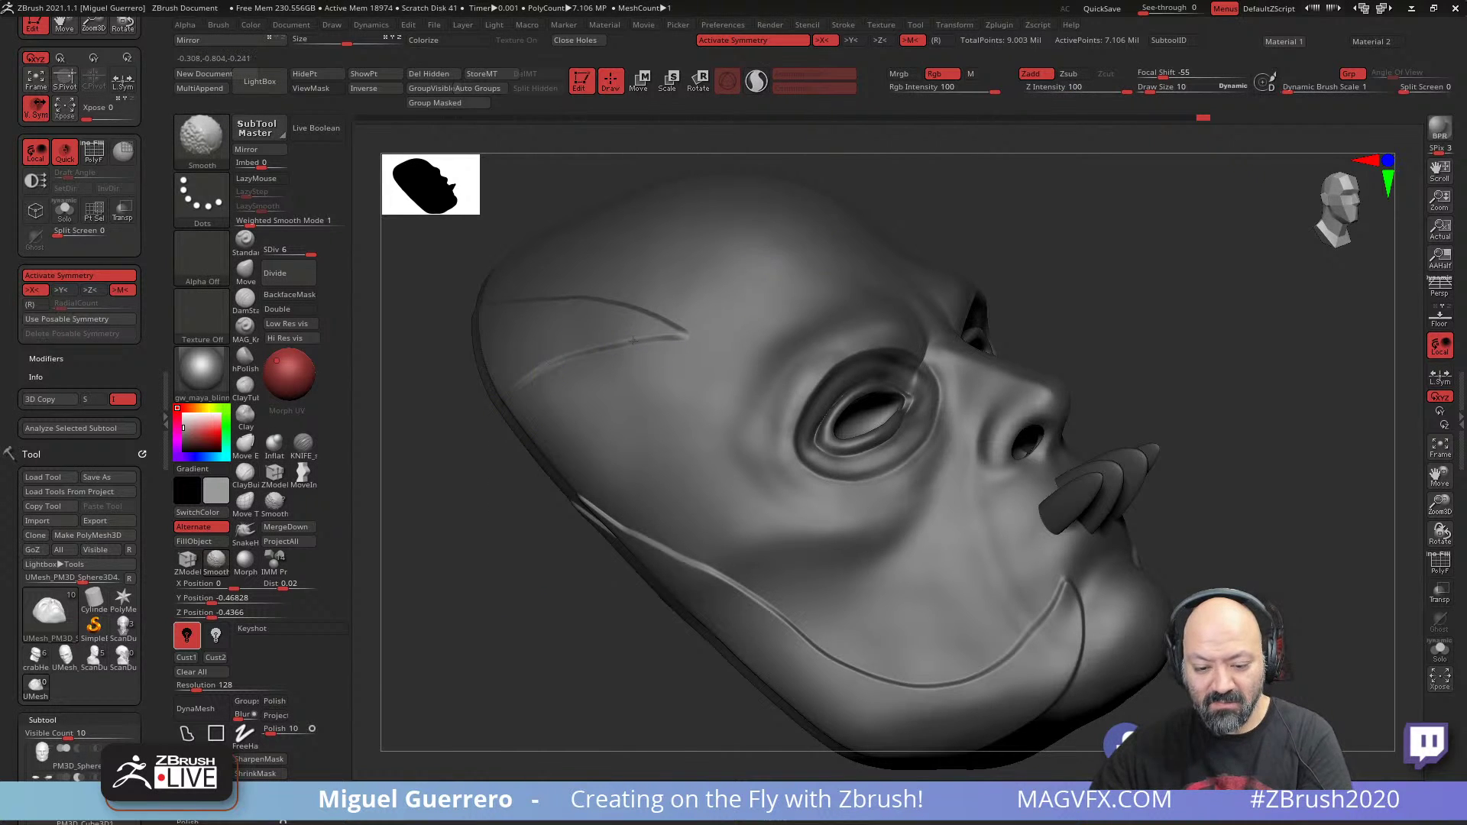
{"action": "left_click_drag", "start_coordinate": [485, 550], "coordinate": [497, 562], "text": "shift"}
{"action": "right_click_drag", "start_coordinate": [499, 562], "coordinate": [663, 360], "text": "alt"}
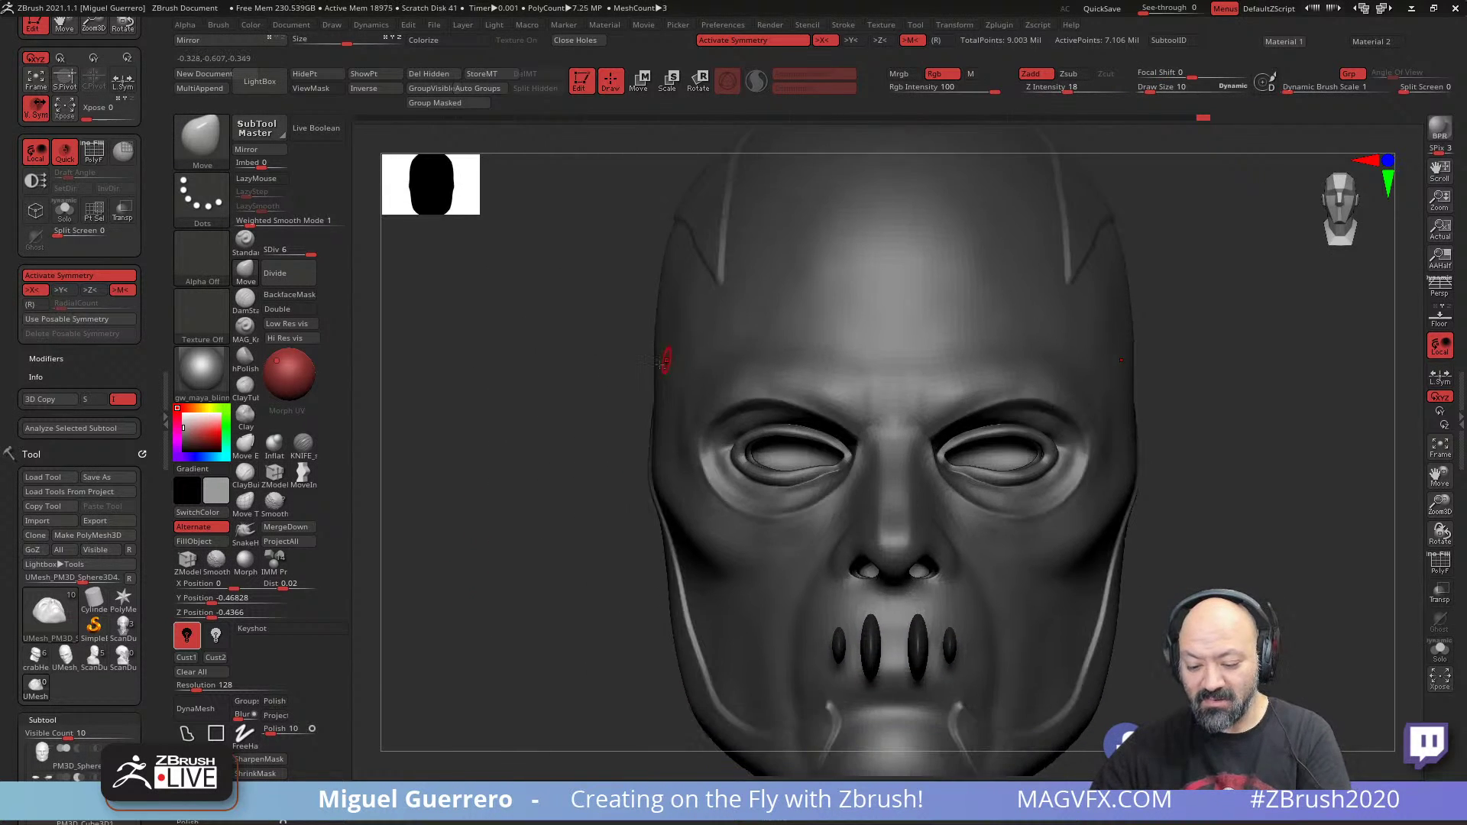
{"action": "right_click_drag", "start_coordinate": [560, 534], "coordinate": [525, 540], "text": "ctrl"}
{"action": "left_click_drag", "start_coordinate": [556, 533], "coordinate": [502, 544]}
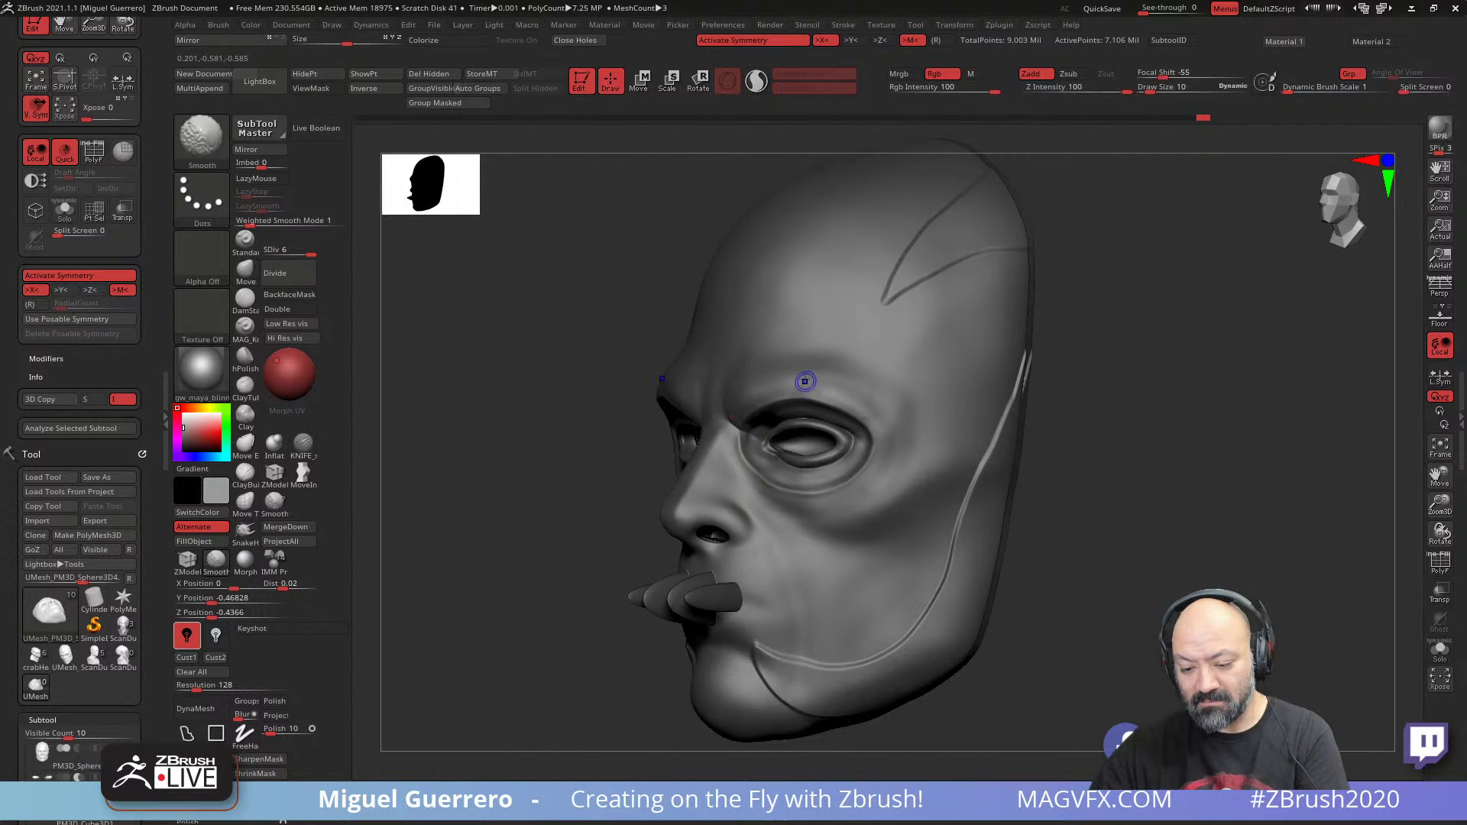
{"action": "mouse_move", "coordinate": [463, 493]}
{"action": "left_mouse_down"}
{"action": "mouse_move", "coordinate": [498, 495]}
{"action": "mouse_move", "coordinate": [535, 567]}
{"action": "left_mouse_up"}
{"action": "mouse_move", "coordinate": [535, 567]}
{"action": "right_mouse_down", "text": "ctrl"}
{"action": "mouse_move", "coordinate": [547, 583]}
{"action": "mouse_move", "coordinate": [617, 511]}
{"action": "right_mouse_up", "text": "ctrl"}
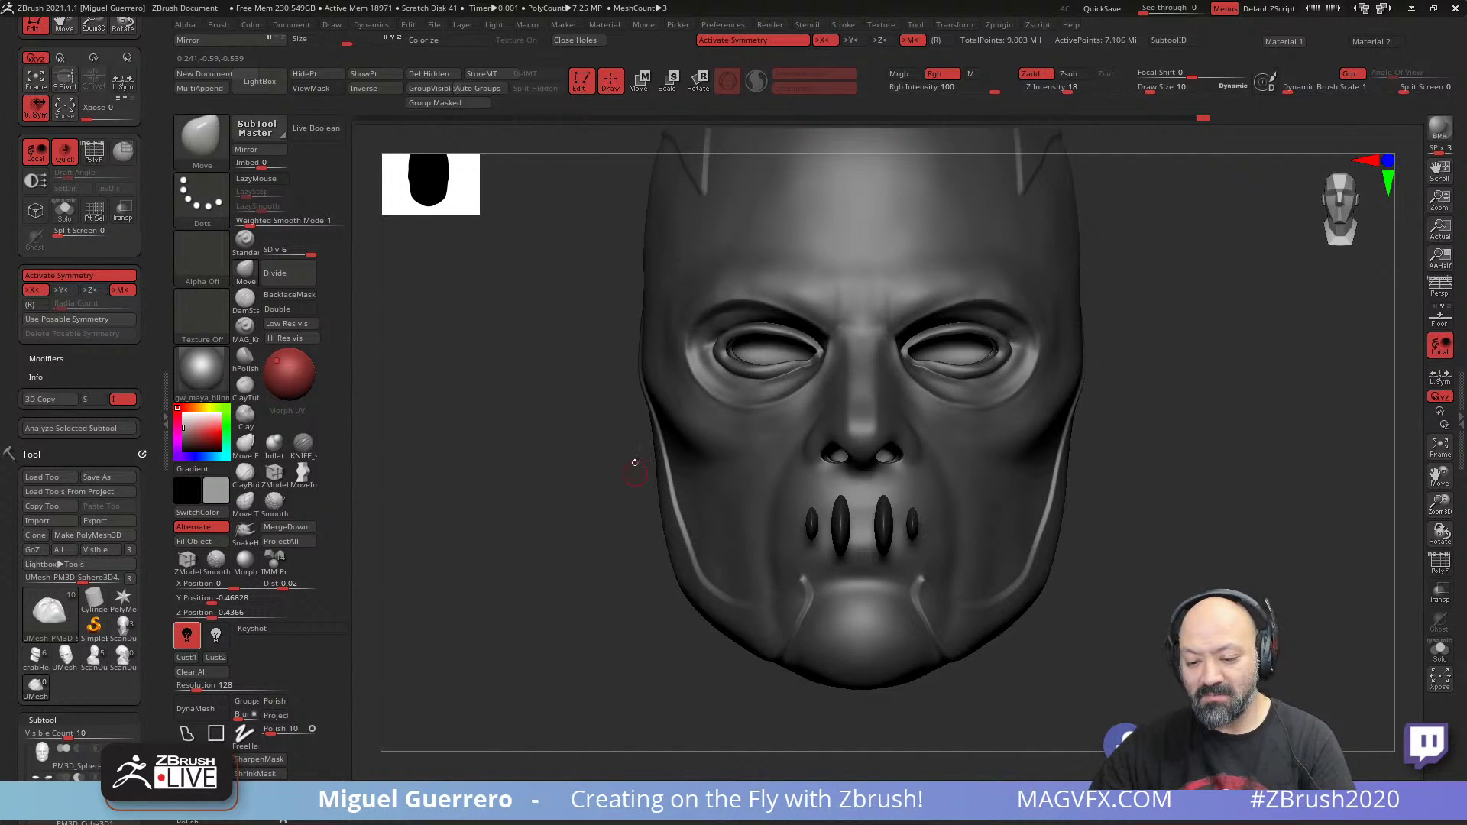
- Bring the subtool list into view and frame the eyes and brow in a three-quarter view from above
{"action": "left_click", "coordinate": [245, 271]}
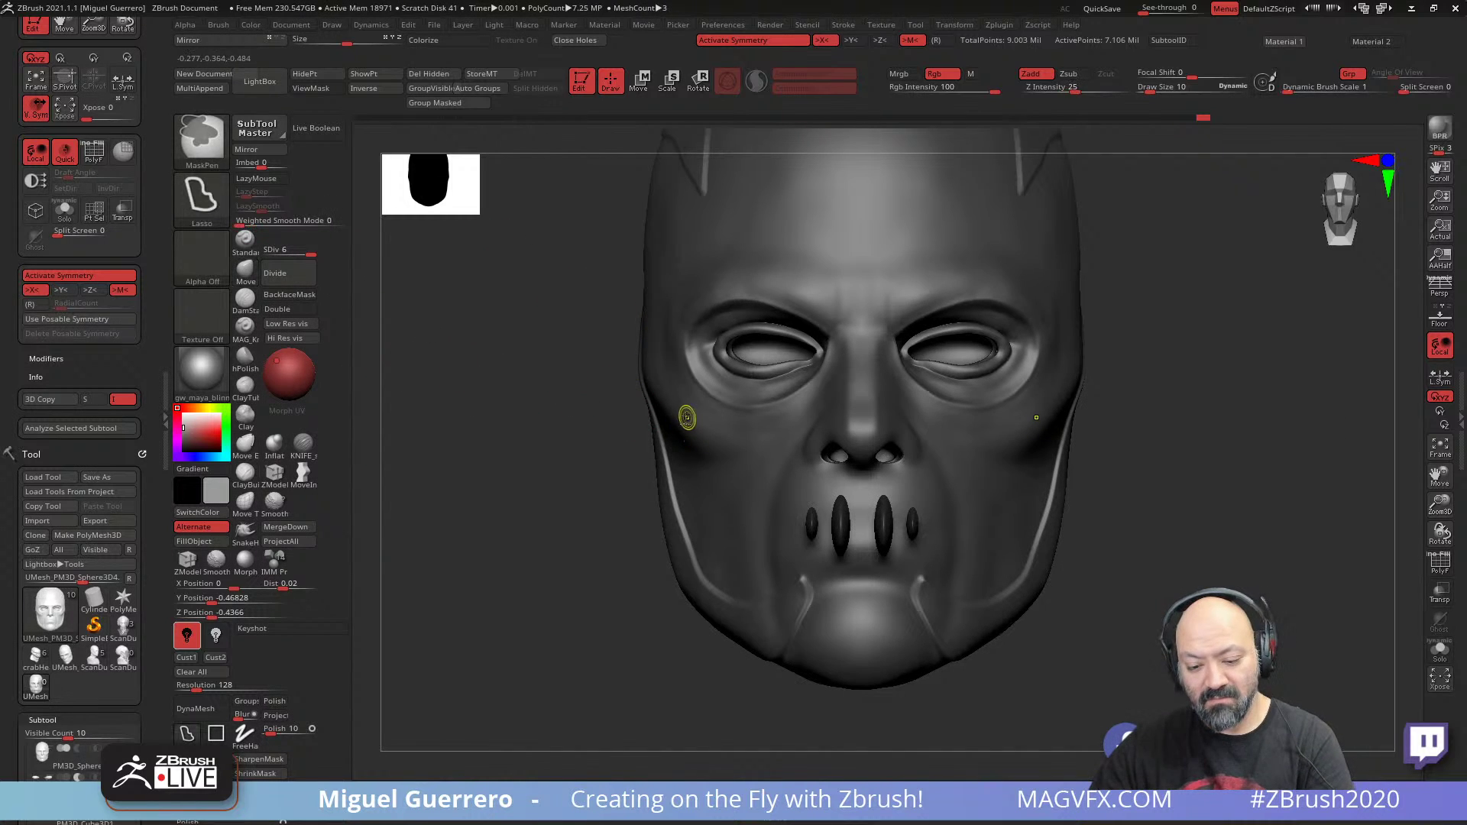
{"action": "left_click_drag", "start_coordinate": [6, 489], "coordinate": [3, 175]}
{"action": "left_click_drag", "start_coordinate": [2, 610], "coordinate": [1, 376]}
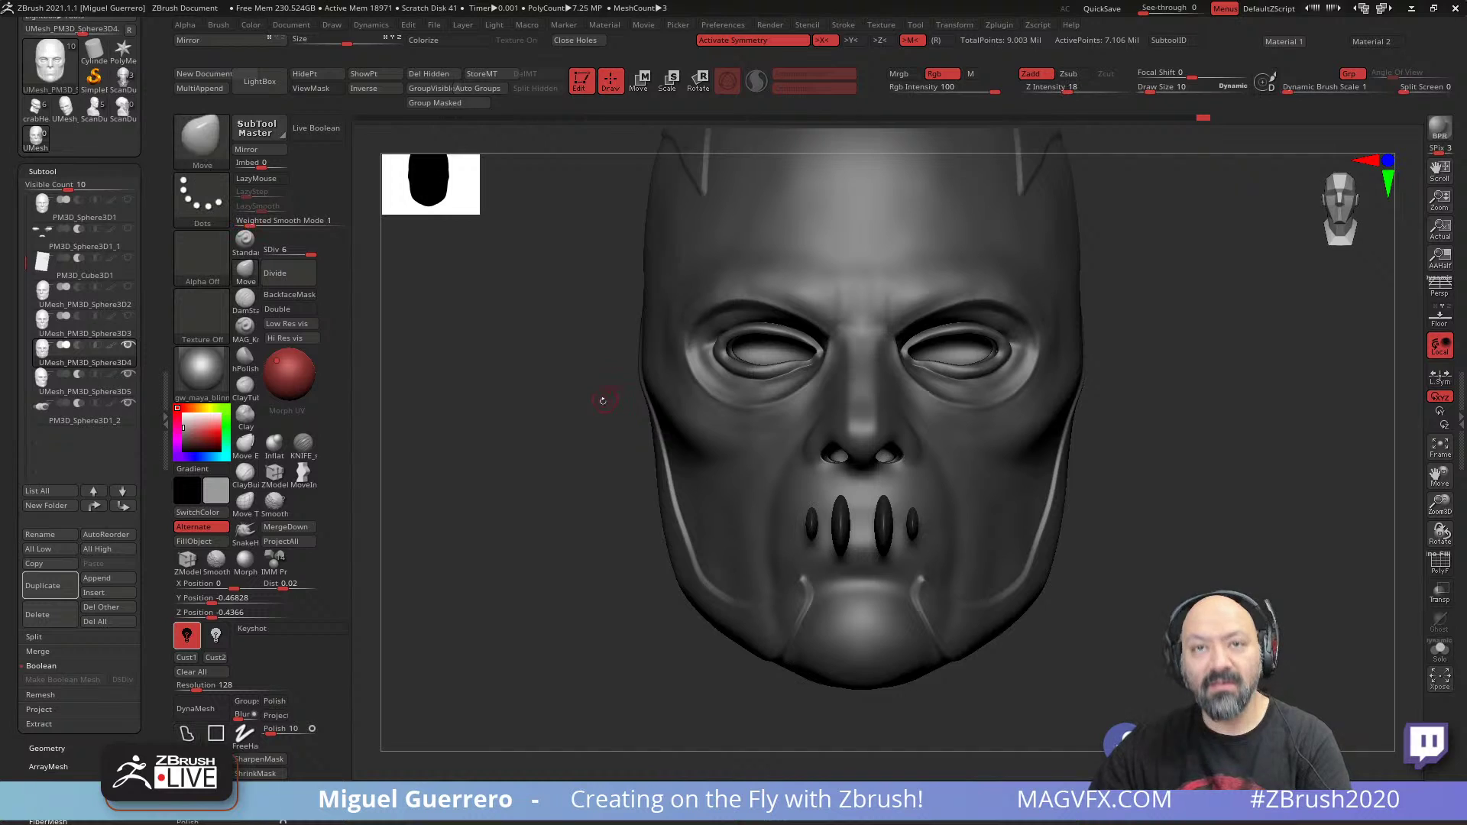
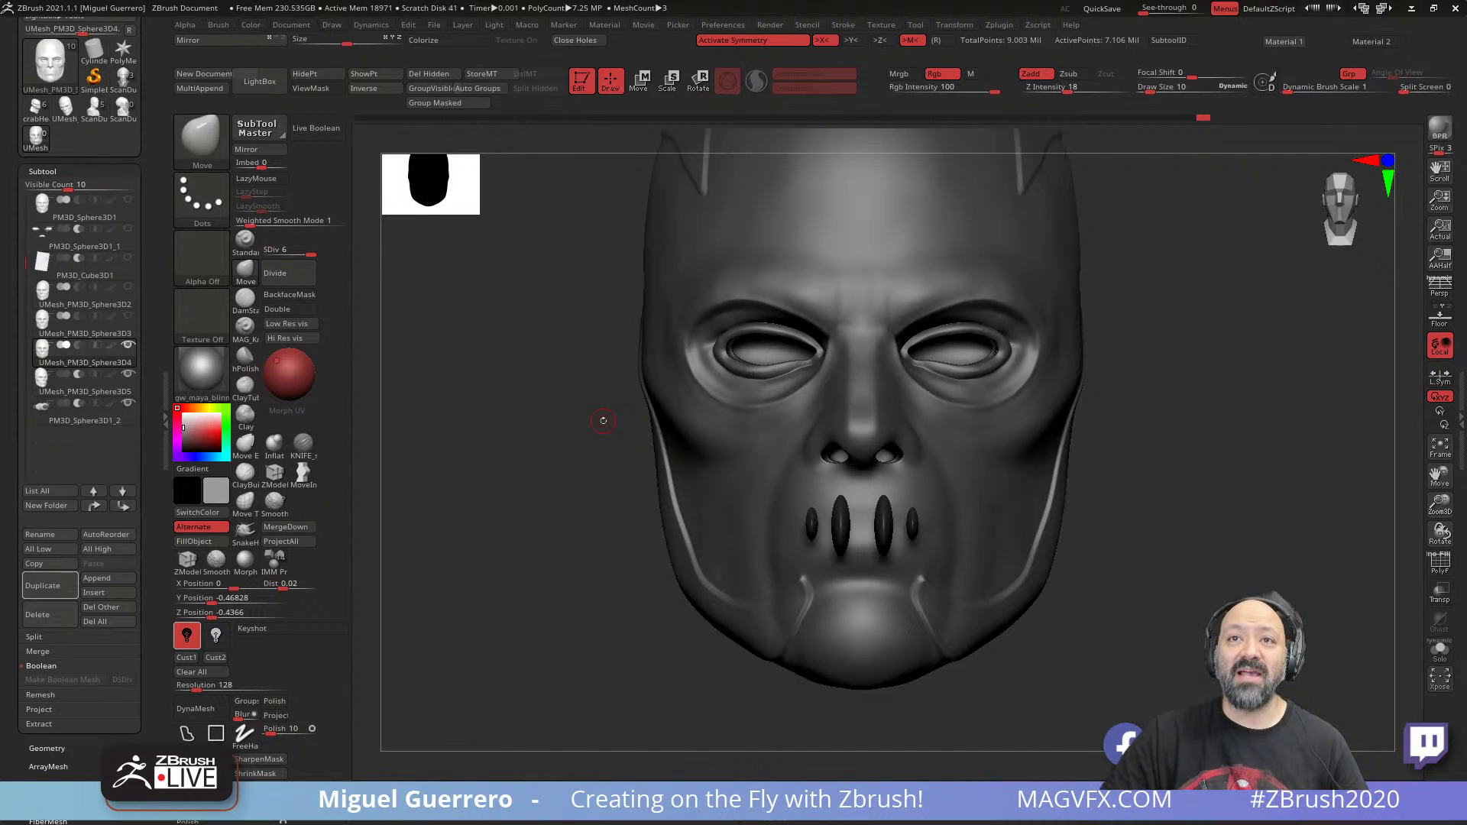
{"action": "left_click_drag", "start_coordinate": [603, 421], "coordinate": [560, 567]}
{"action": "right_click_drag", "start_coordinate": [560, 567], "coordinate": [459, 547], "text": "ctrl"}
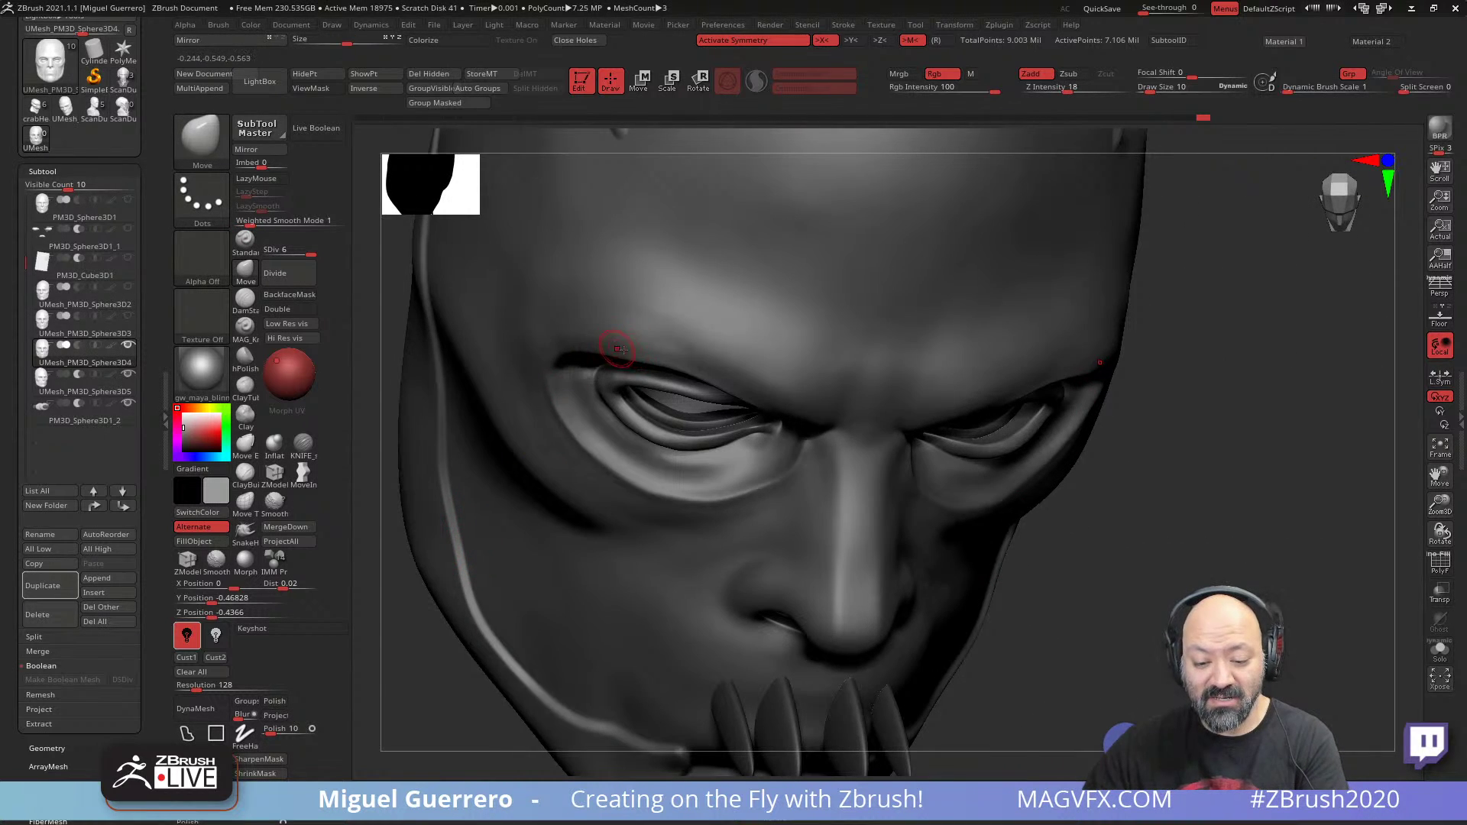
- Adjust the brow and eye rim from above with the Move brush at Z Intensity 8 and draw sizes 22 and 30
{"action": "left_click", "coordinate": [245, 272]}
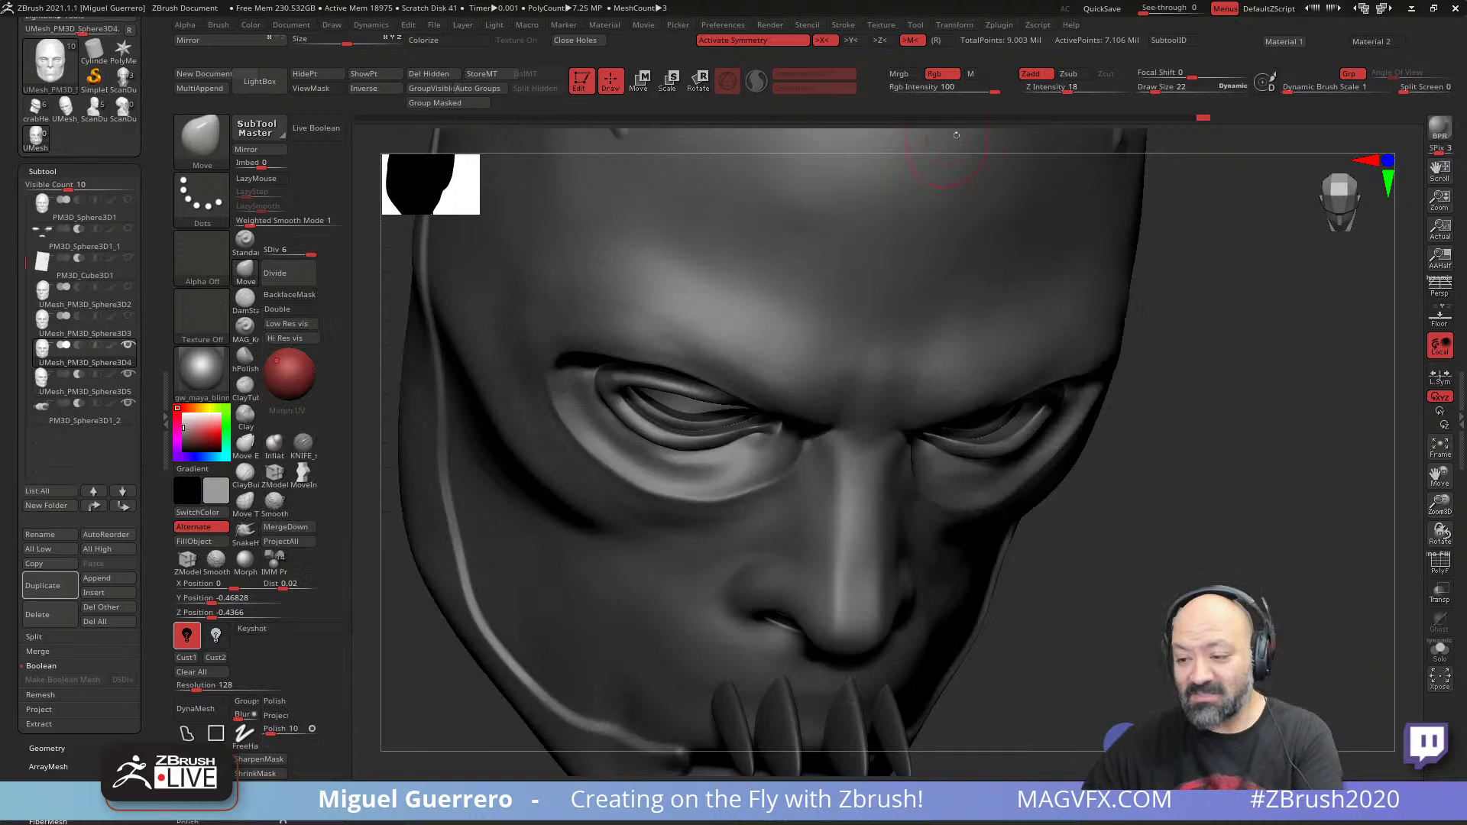
{"action": "left_click", "coordinate": [1058, 87]}
{"action": "type", "text": "8"}
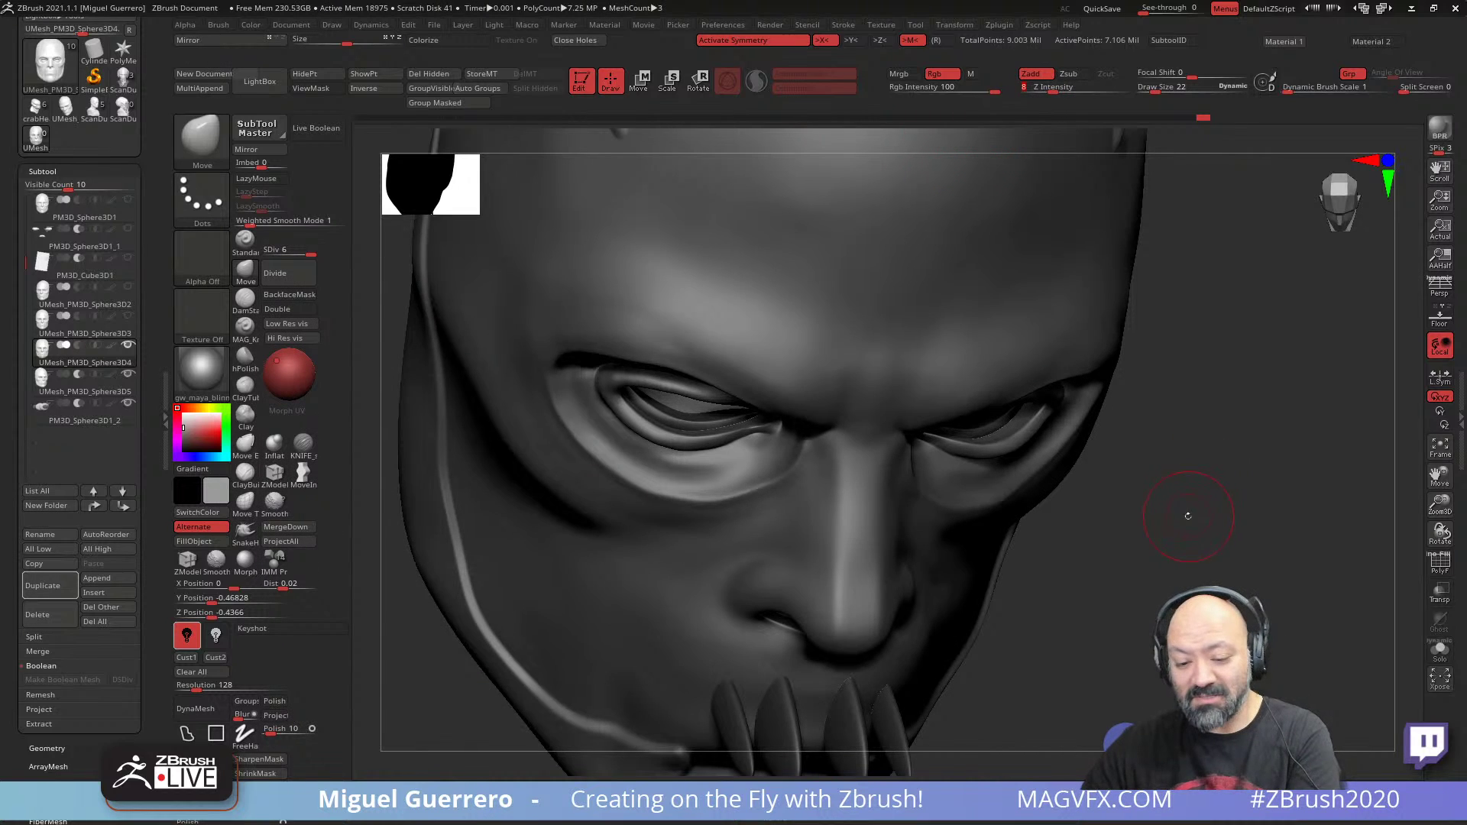
{"action": "left_click_drag", "start_coordinate": [1188, 516], "coordinate": [1129, 508]}
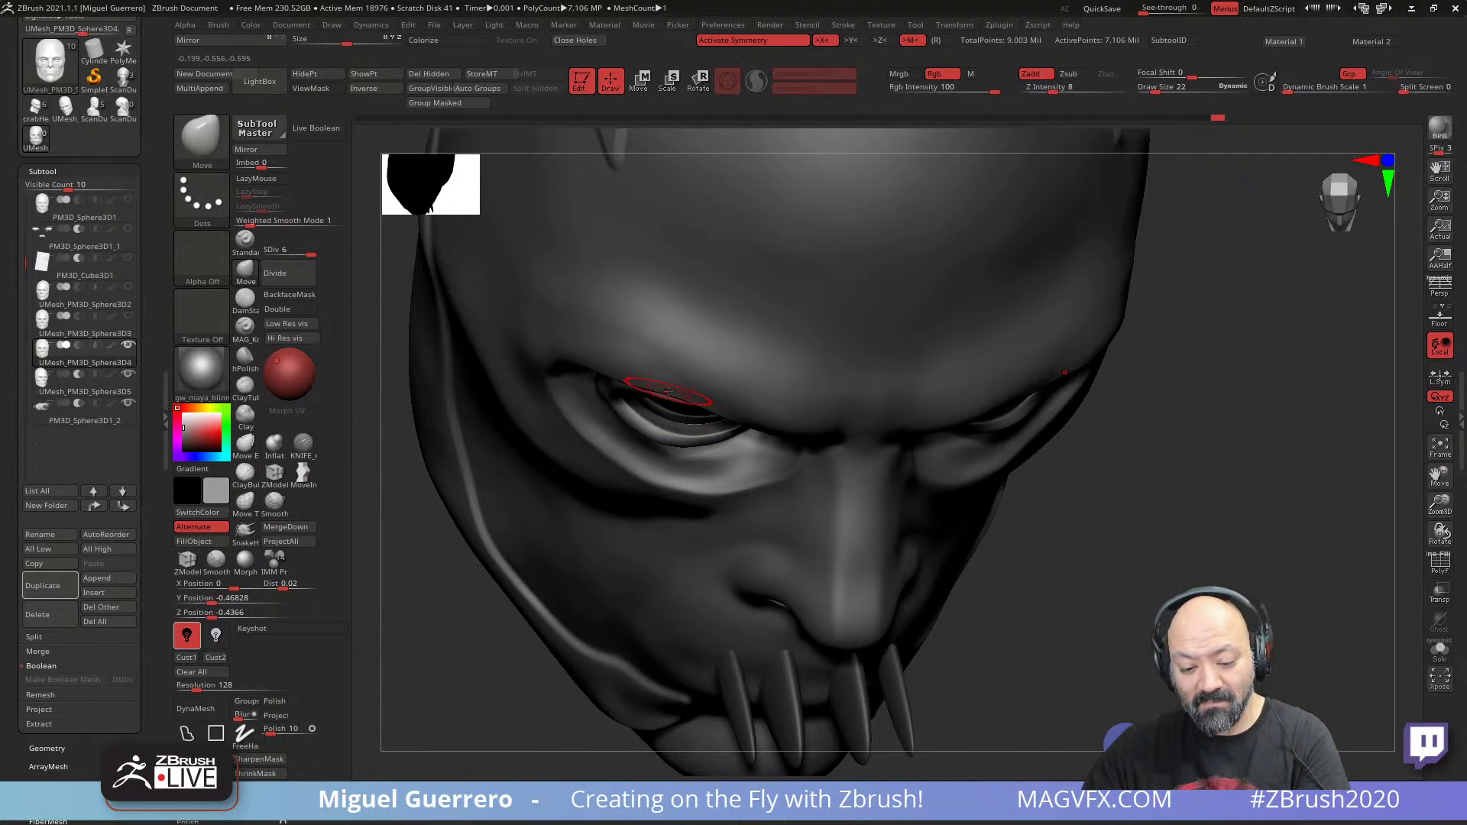
{"action": "left_click_drag", "start_coordinate": [1097, 534], "coordinate": [1100, 581]}
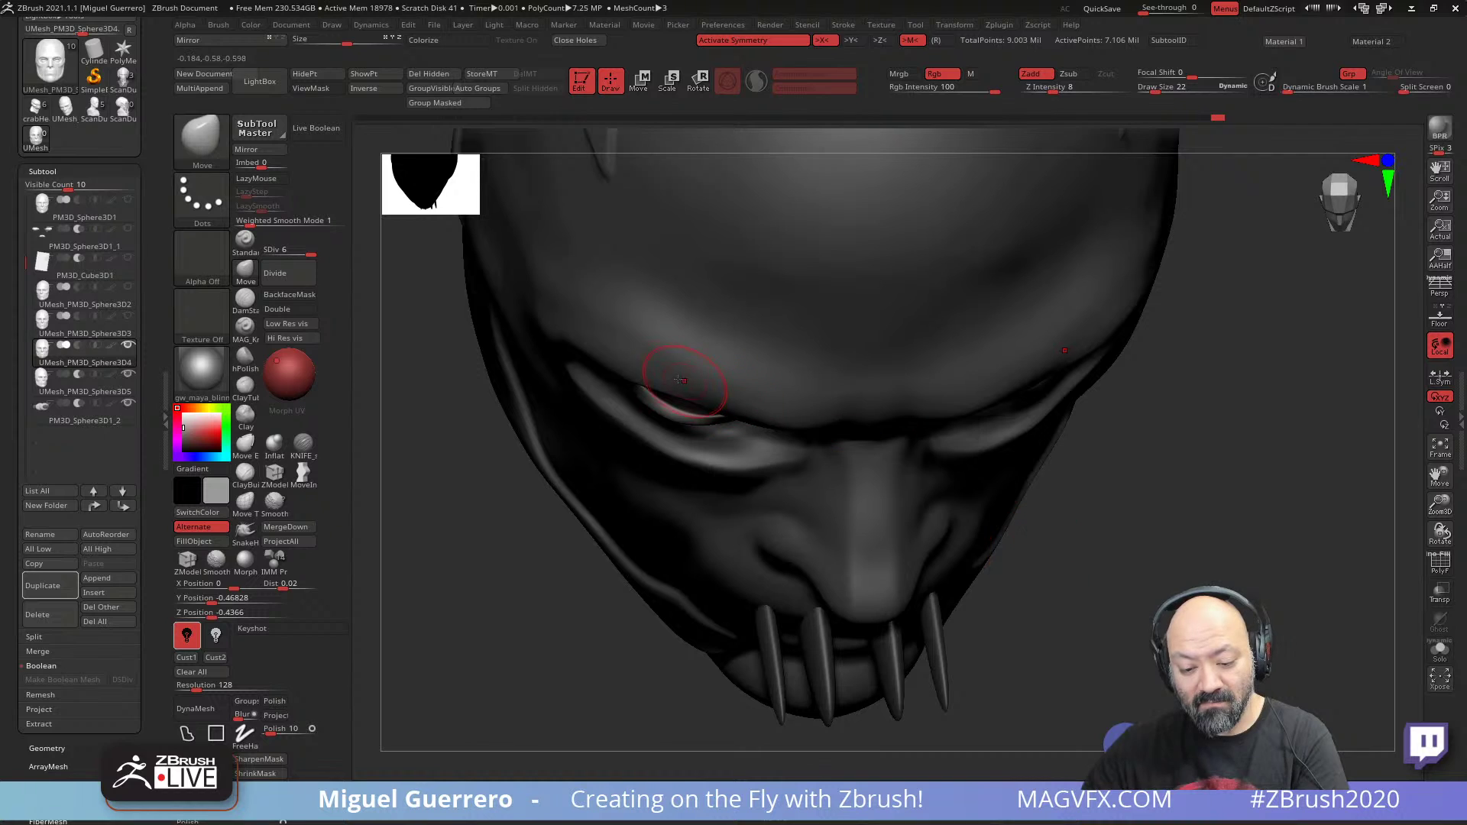
{"action": "left_click_drag", "start_coordinate": [490, 560], "coordinate": [475, 535]}
{"action": "left_click_drag", "start_coordinate": [745, 461], "coordinate": [747, 442]}
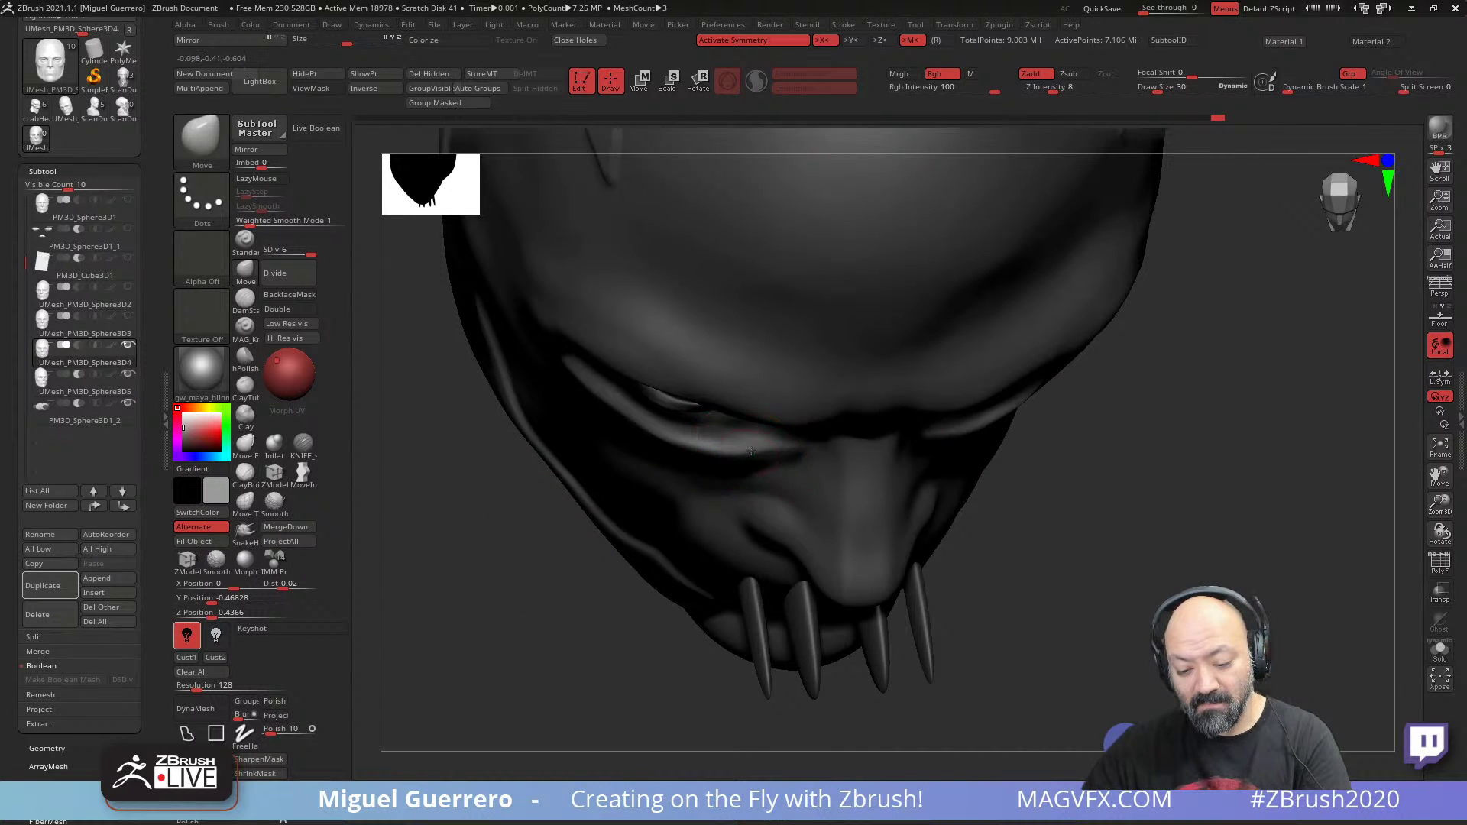
{"action": "key", "text": "]"}
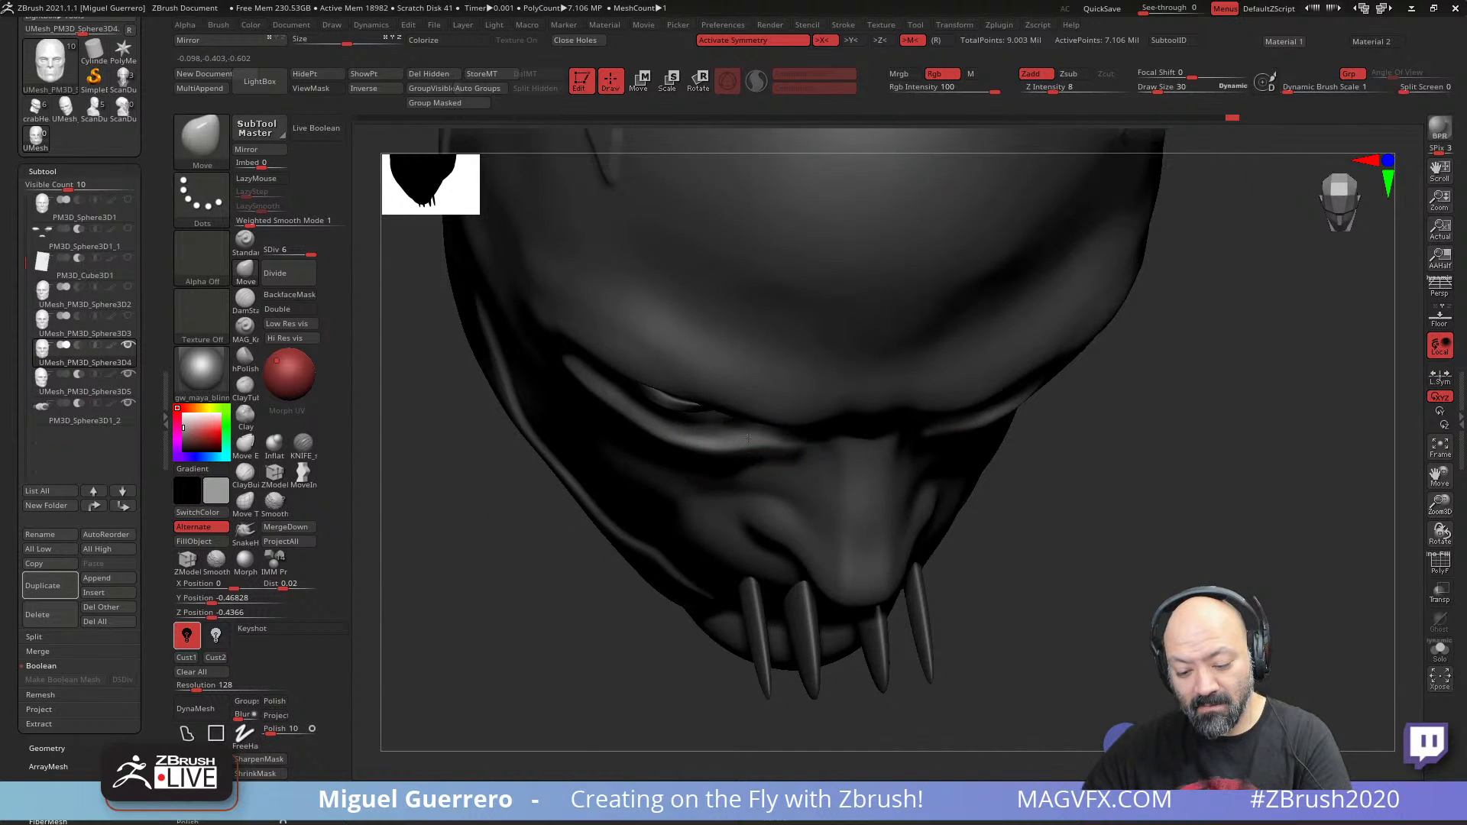
- Build up the fold between the upper eyelid and the brow with the Inflat brush at Z Intensity 10 and draw size 18
{"action": "mouse_move", "coordinate": [726, 459]}
{"action": "right_mouse_down"}
{"action": "mouse_move", "coordinate": [529, 503]}
{"action": "mouse_move", "coordinate": [493, 412]}
{"action": "mouse_move", "coordinate": [445, 419]}
{"action": "mouse_move", "coordinate": [482, 428]}
{"action": "right_mouse_up"}
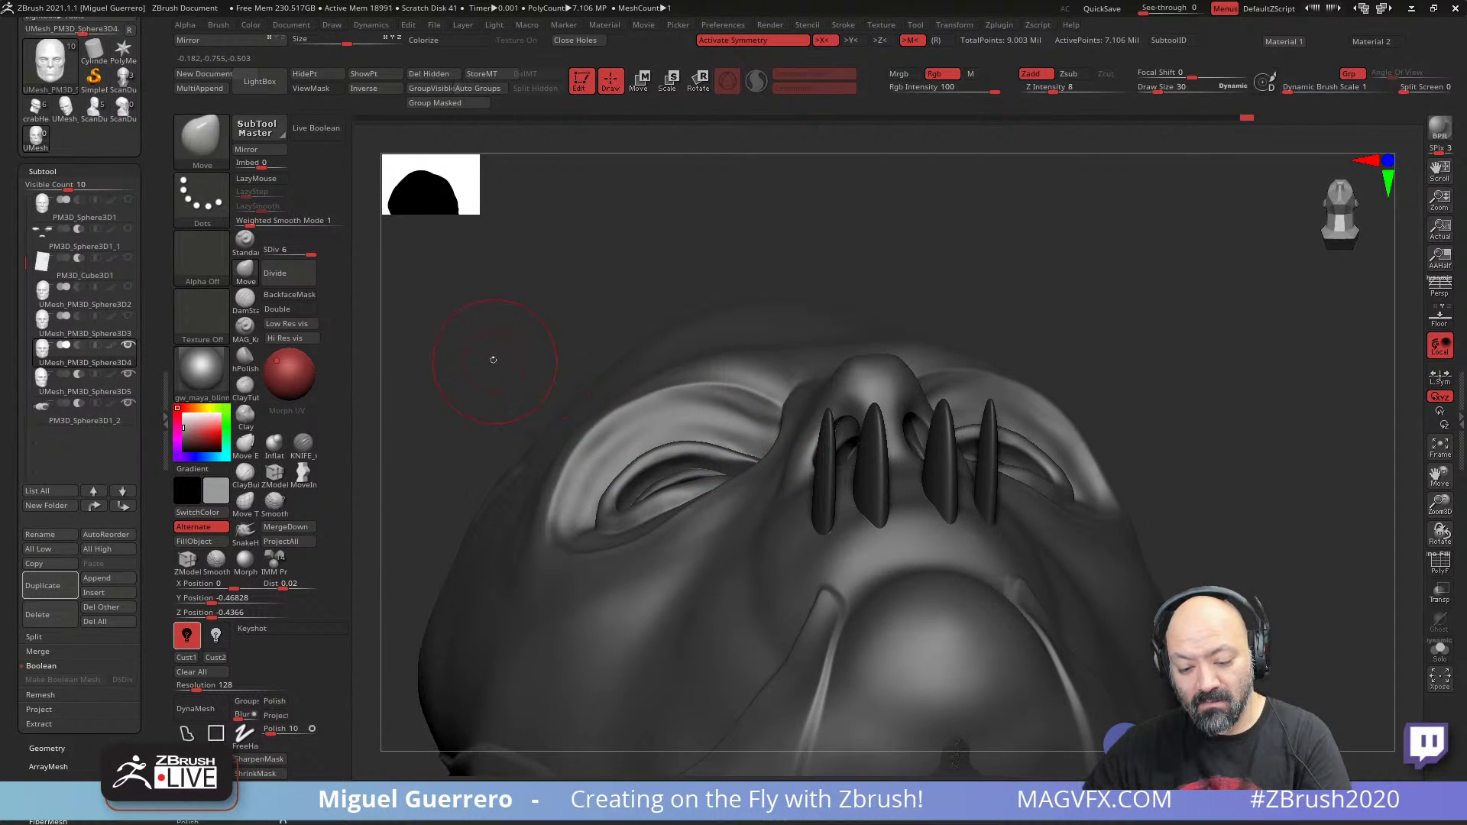
{"action": "right_click_drag", "start_coordinate": [493, 359], "coordinate": [536, 398]}
{"action": "mouse_move", "coordinate": [563, 462]}
{"action": "right_mouse_down"}
{"action": "mouse_move", "coordinate": [433, 518]}
{"action": "mouse_move", "coordinate": [410, 623]}
{"action": "right_mouse_up"}
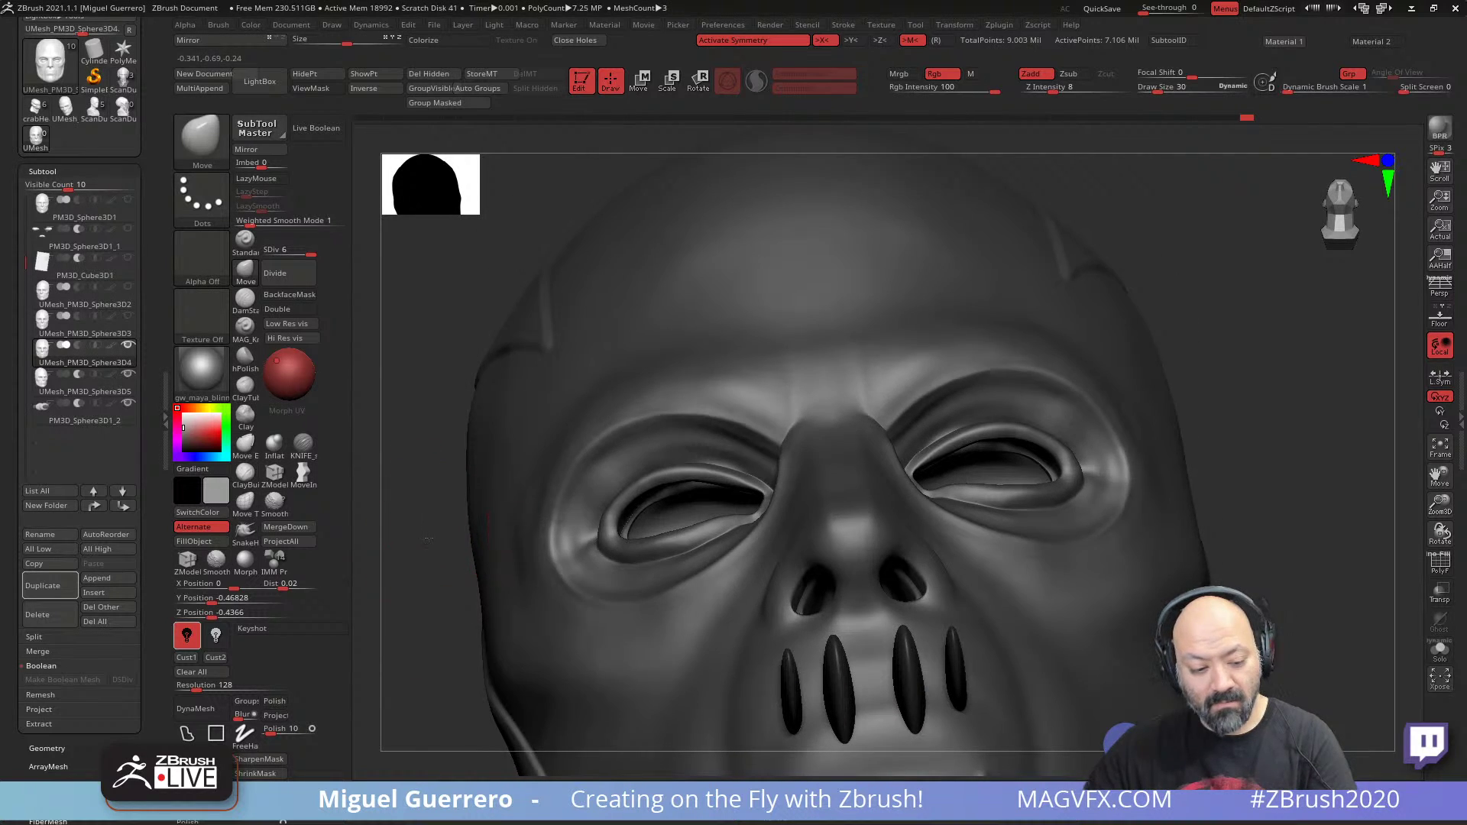
{"action": "left_click", "coordinate": [273, 447]}
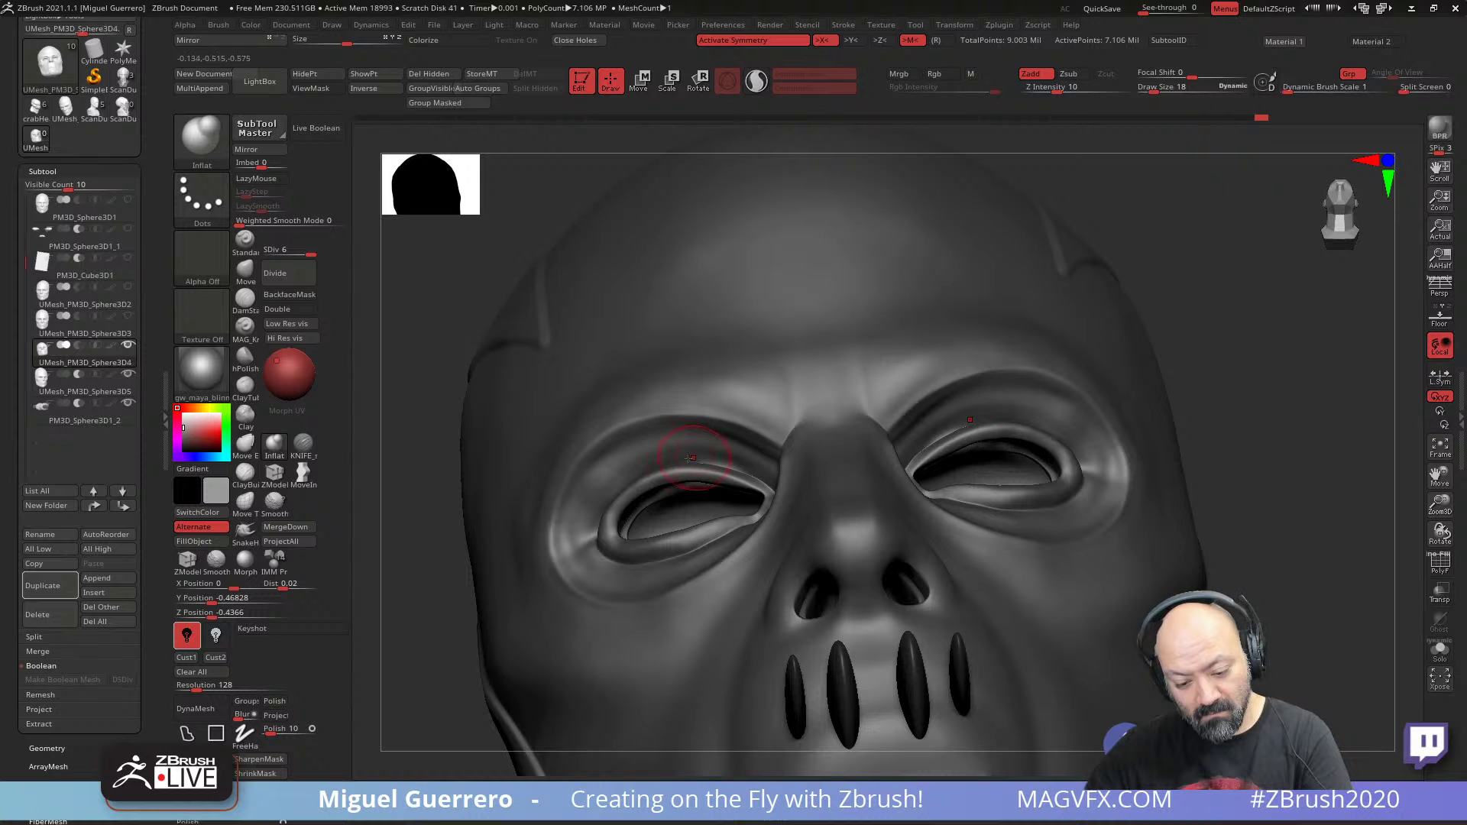
{"action": "left_click_drag", "start_coordinate": [410, 356], "coordinate": [453, 500], "text": "shift"}
{"action": "right_click_drag", "start_coordinate": [452, 501], "coordinate": [399, 524], "text": "ctrl"}
{"action": "left_click_drag", "start_coordinate": [403, 543], "coordinate": [487, 539], "text": "shift"}
{"action": "right_click_drag", "start_coordinate": [486, 538], "coordinate": [752, 503]}
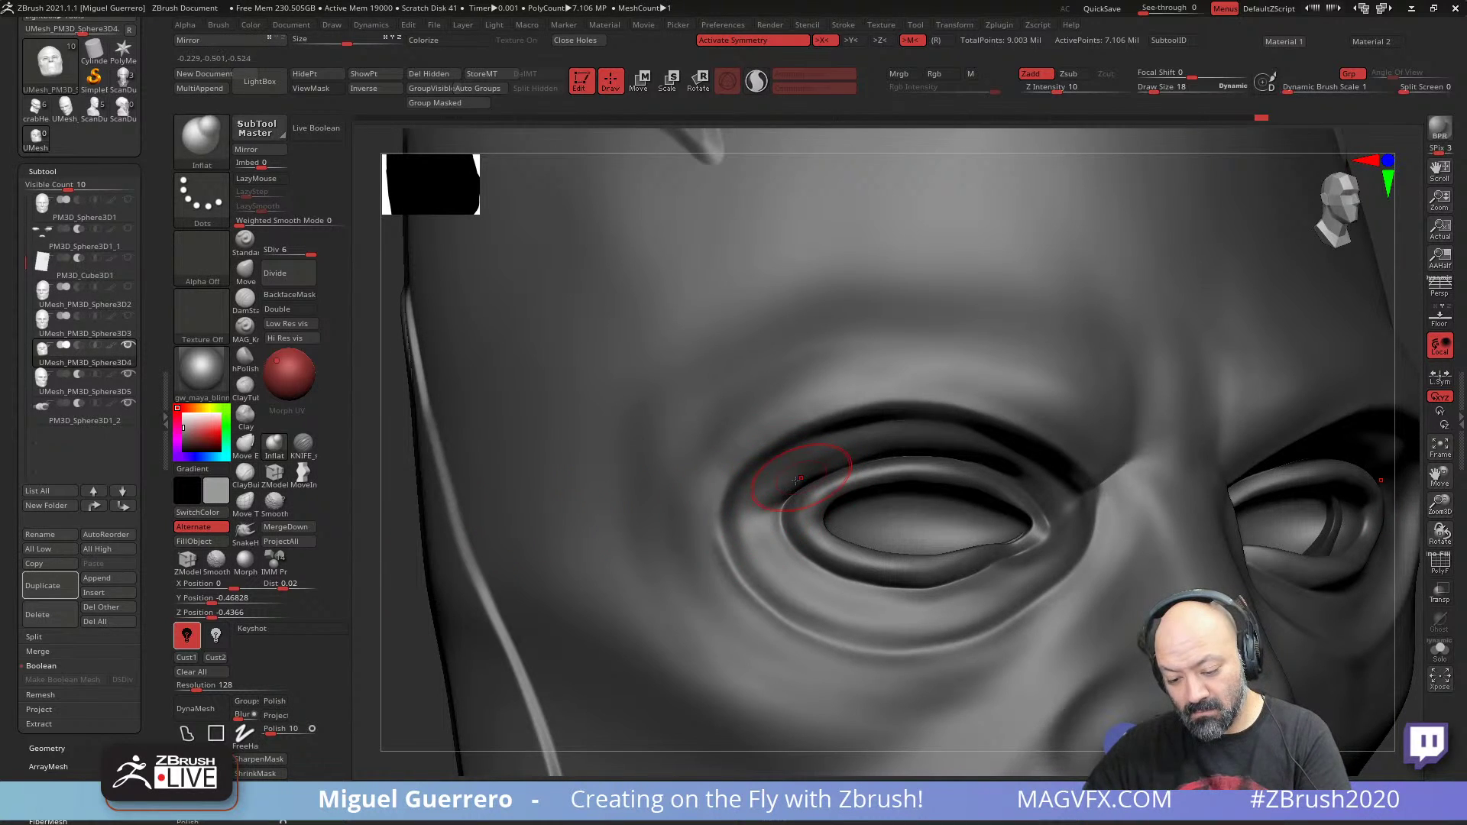
{"action": "left_click_drag", "start_coordinate": [797, 479], "coordinate": [797, 489]}
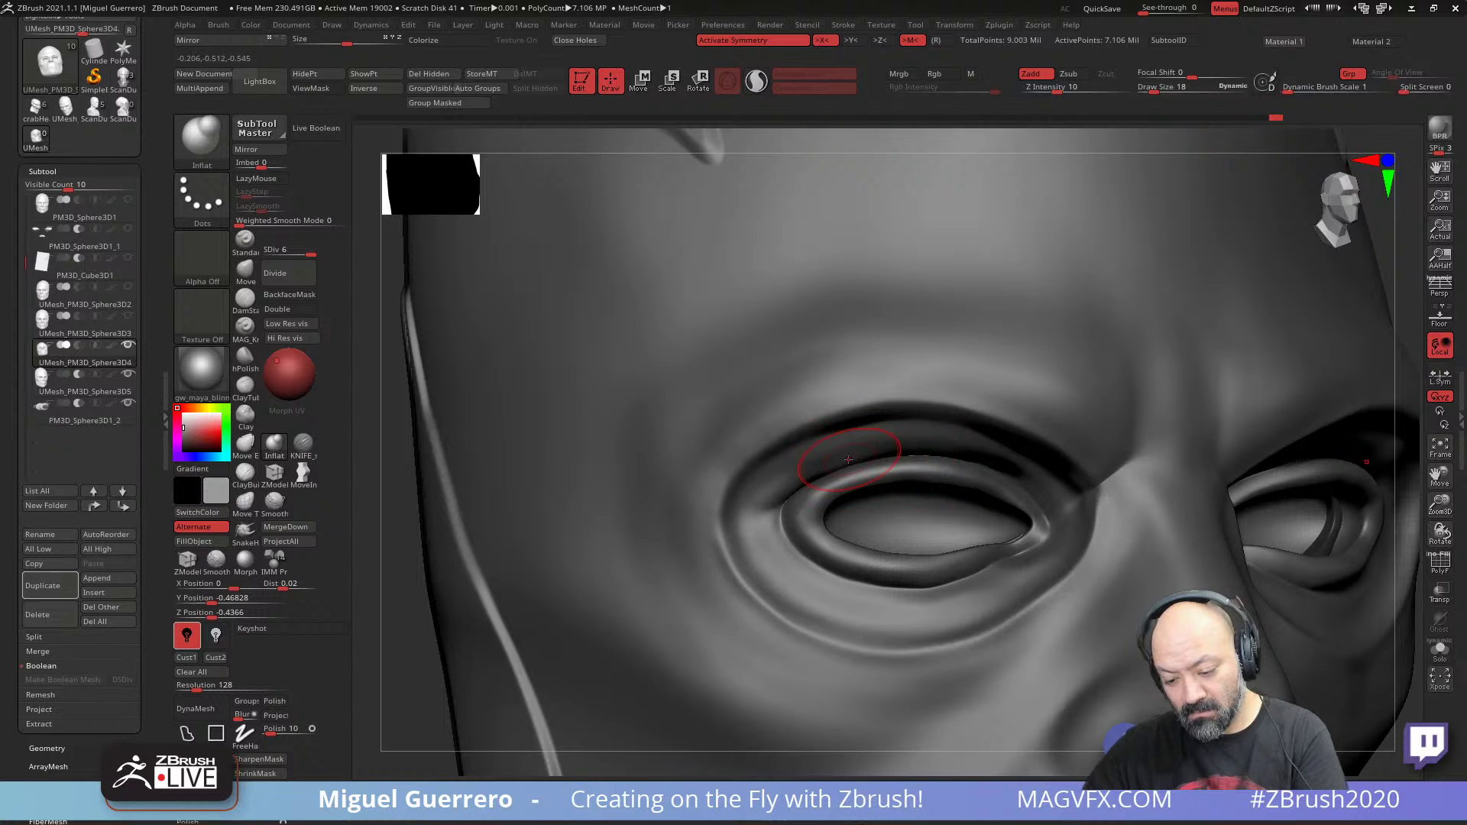
{"action": "right_click_drag", "start_coordinate": [788, 470], "coordinate": [649, 490], "text": "ctrl"}
- Frame the whole mask in a three-quarter view and save the tool to disk
{"action": "mouse_move", "coordinate": [409, 519]}
{"action": "right_mouse_down", "text": "alt"}
{"action": "mouse_move", "coordinate": [556, 512]}
{"action": "mouse_move", "coordinate": [541, 498]}
{"action": "mouse_move", "coordinate": [487, 545]}
{"action": "right_mouse_up", "text": "alt"}
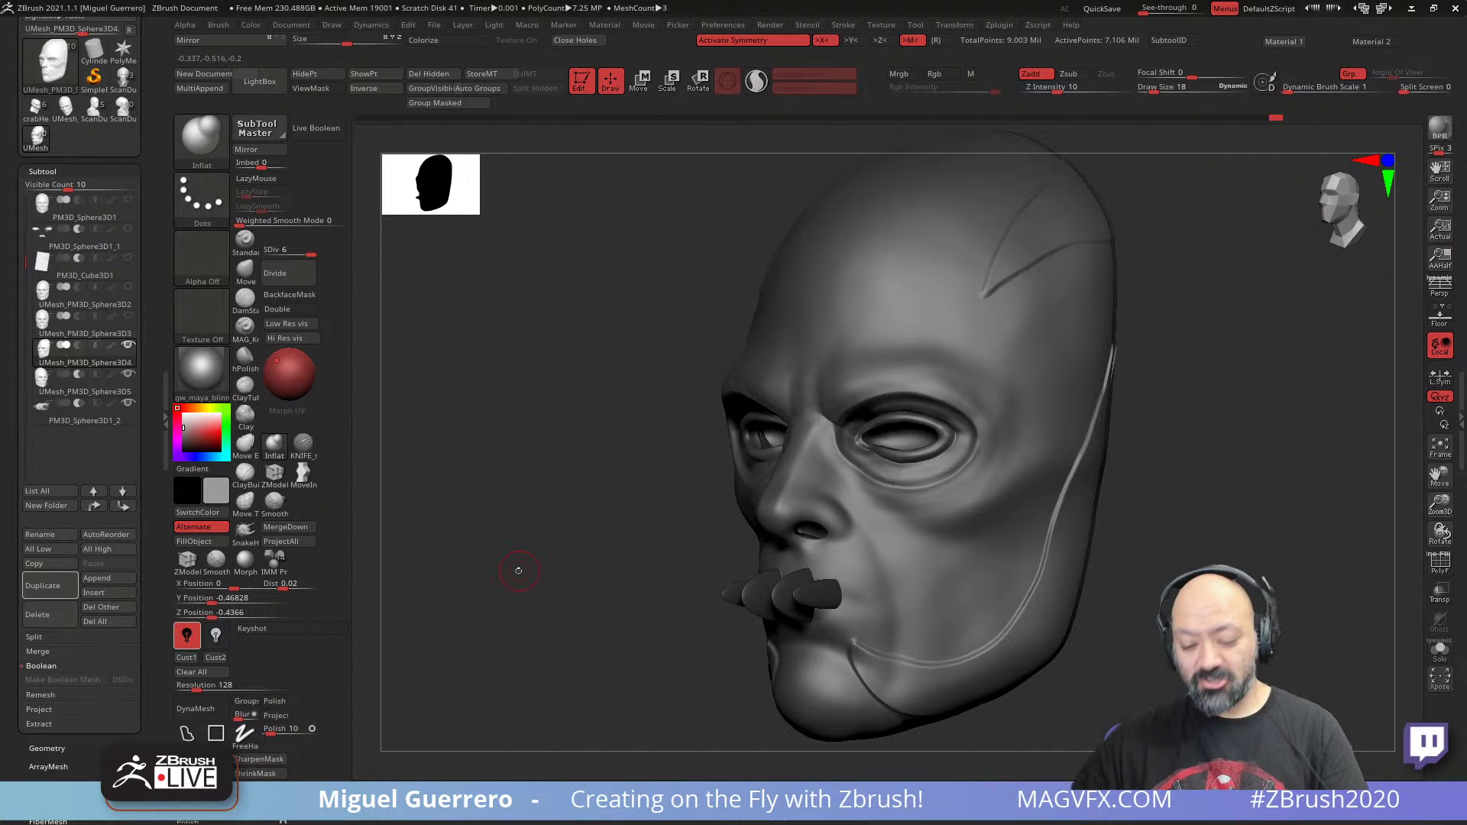
{"action": "right_click_drag", "start_coordinate": [515, 570], "coordinate": [493, 556]}
{"action": "left_click_drag", "start_coordinate": [158, 94], "coordinate": [148, 205]}
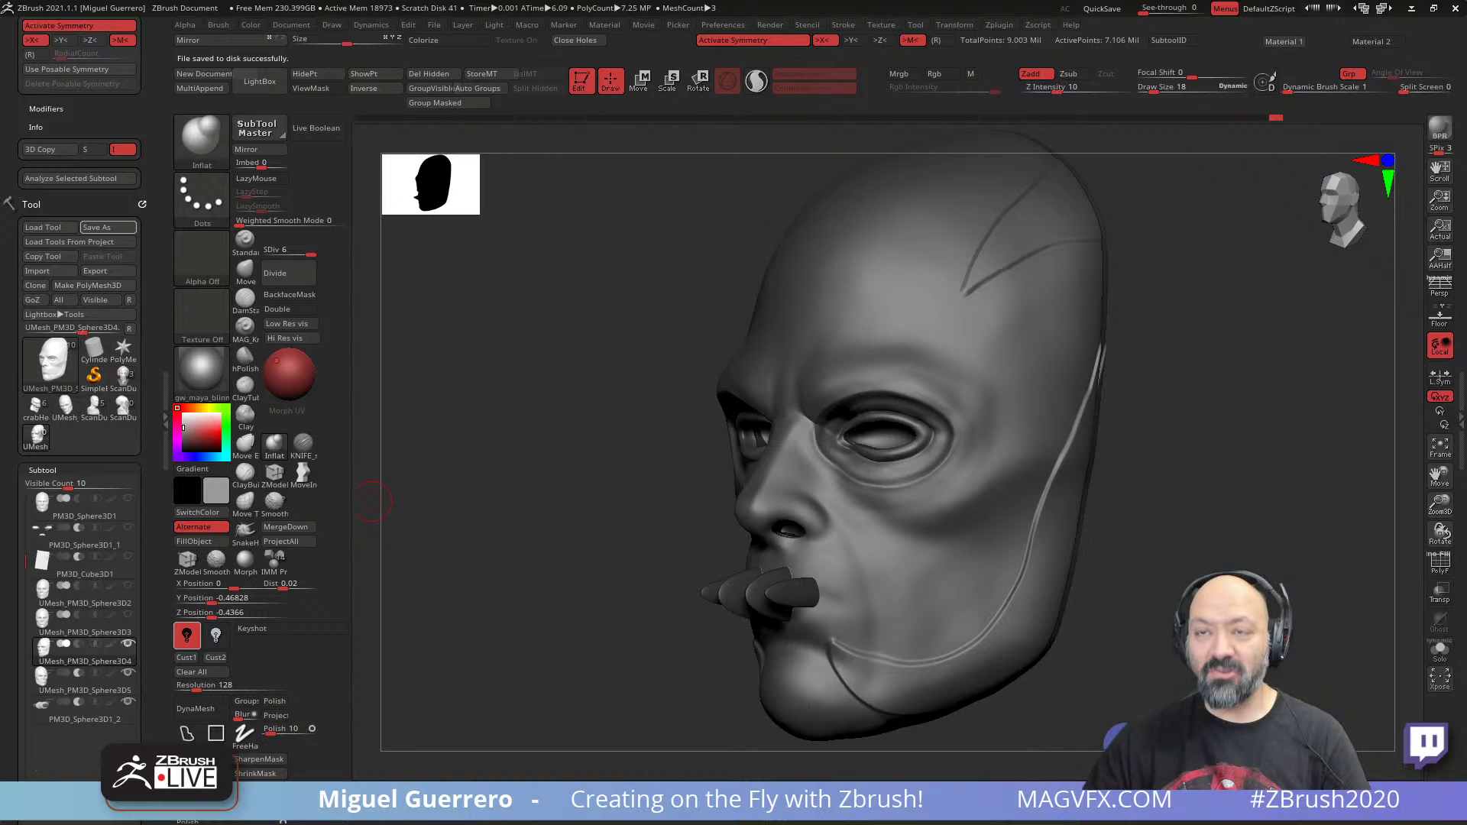
- Turn on Live Boolean and check the cut mouth slits from the front and three-quarter views
{"action": "left_click_drag", "start_coordinate": [561, 520], "coordinate": [517, 529]}
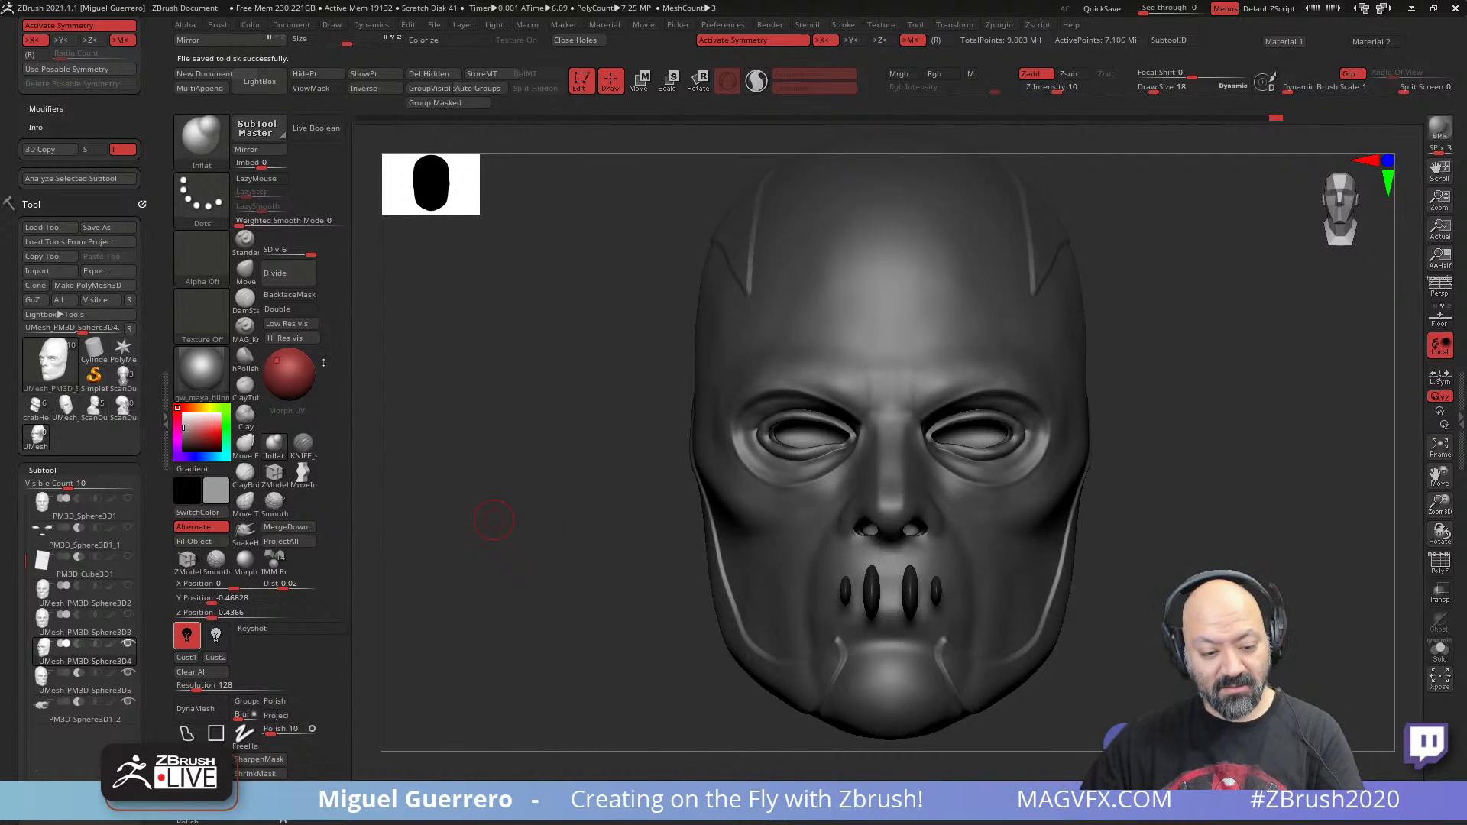
{"action": "left_click", "coordinate": [313, 131]}
{"action": "left_click_drag", "start_coordinate": [549, 533], "coordinate": [506, 535]}
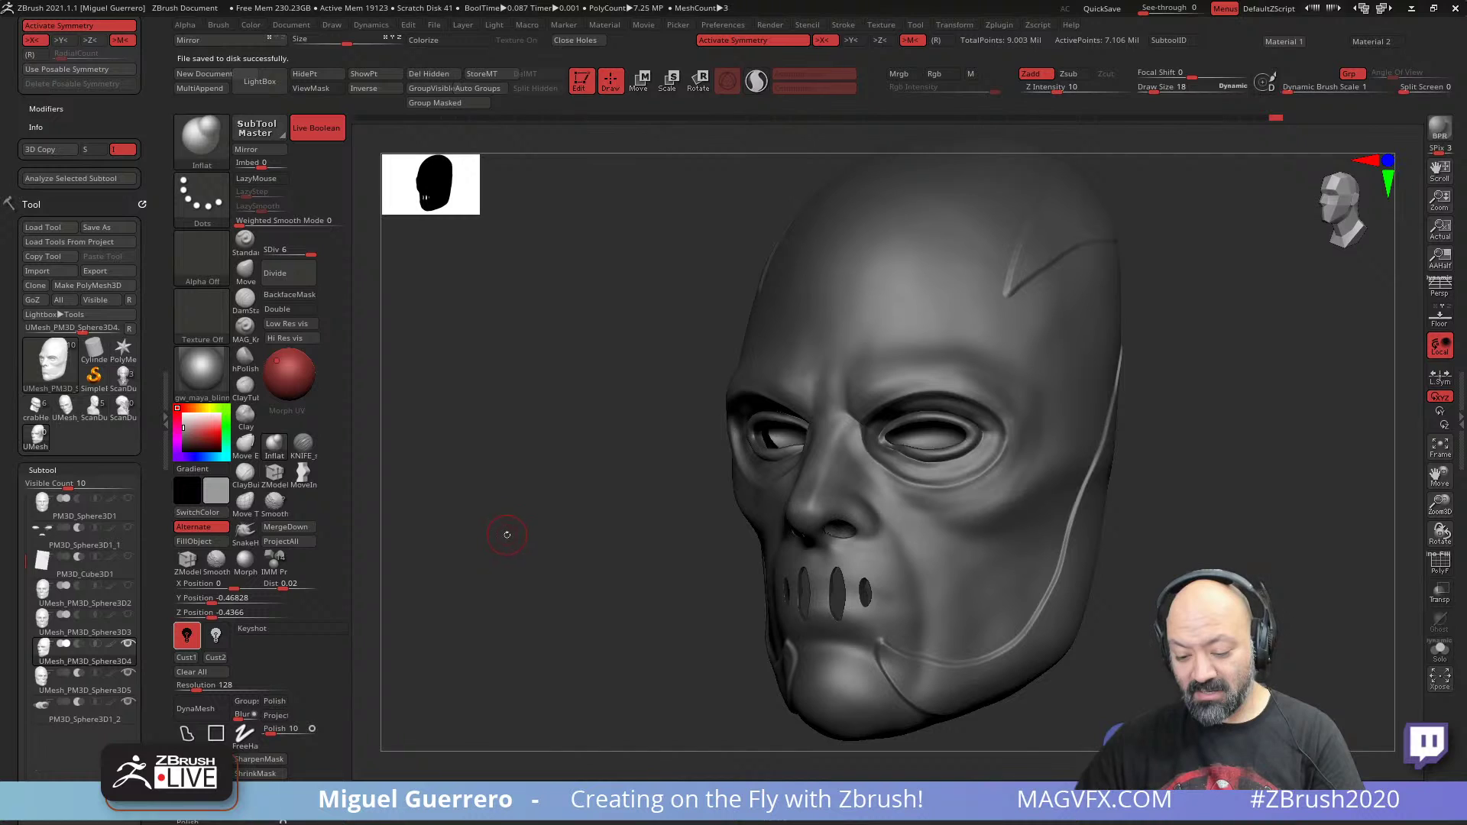
{"action": "left_click_drag", "start_coordinate": [544, 596], "coordinate": [509, 575]}
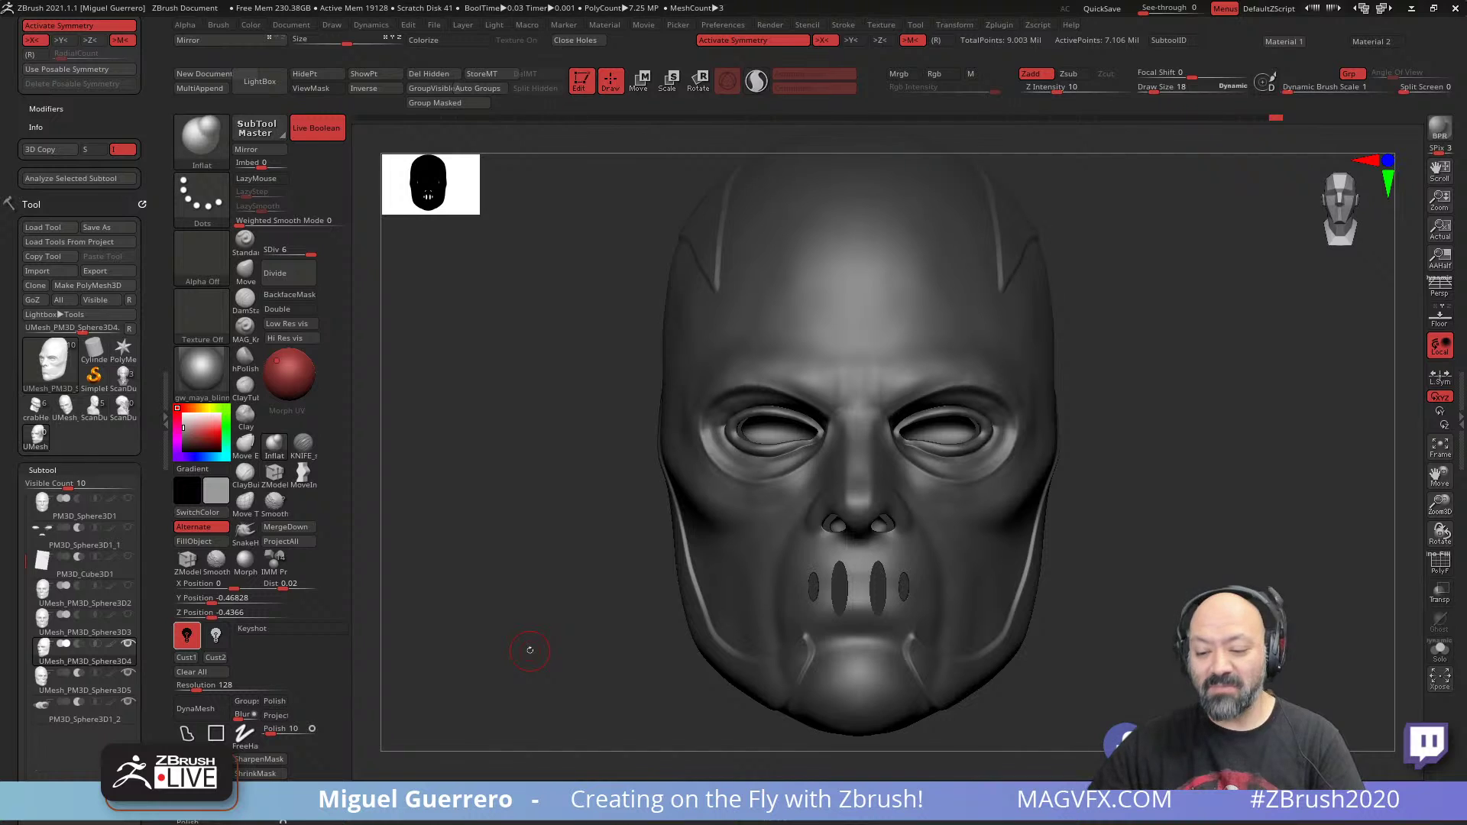
{"action": "left_click_drag", "start_coordinate": [529, 575], "coordinate": [747, 625]}
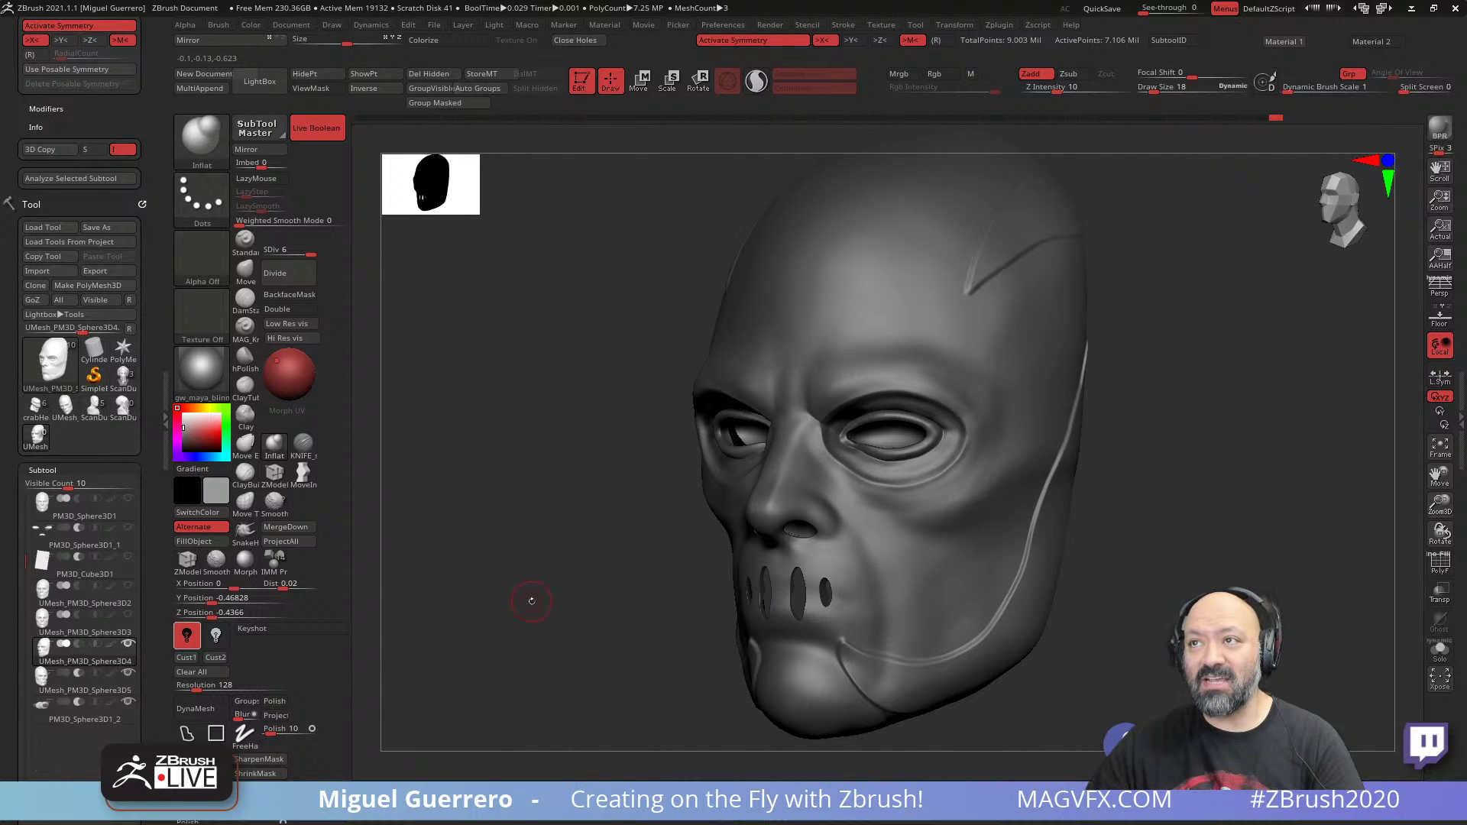
- Mask the lower cheeks and jaw on both sides with the MaskPen lasso and mask display on
{"action": "mouse_move", "coordinate": [531, 601]}
{"action": "left_mouse_down"}
{"action": "mouse_move", "coordinate": [601, 589]}
{"action": "mouse_move", "coordinate": [635, 554]}
{"action": "mouse_move", "coordinate": [770, 584]}
{"action": "mouse_move", "coordinate": [775, 631]}
{"action": "mouse_move", "coordinate": [810, 612]}
{"action": "mouse_move", "coordinate": [802, 664]}
{"action": "mouse_move", "coordinate": [838, 701]}
{"action": "mouse_move", "coordinate": [798, 737]}
{"action": "mouse_move", "coordinate": [583, 428]}
{"action": "mouse_move", "coordinate": [593, 489]}
{"action": "left_mouse_up"}
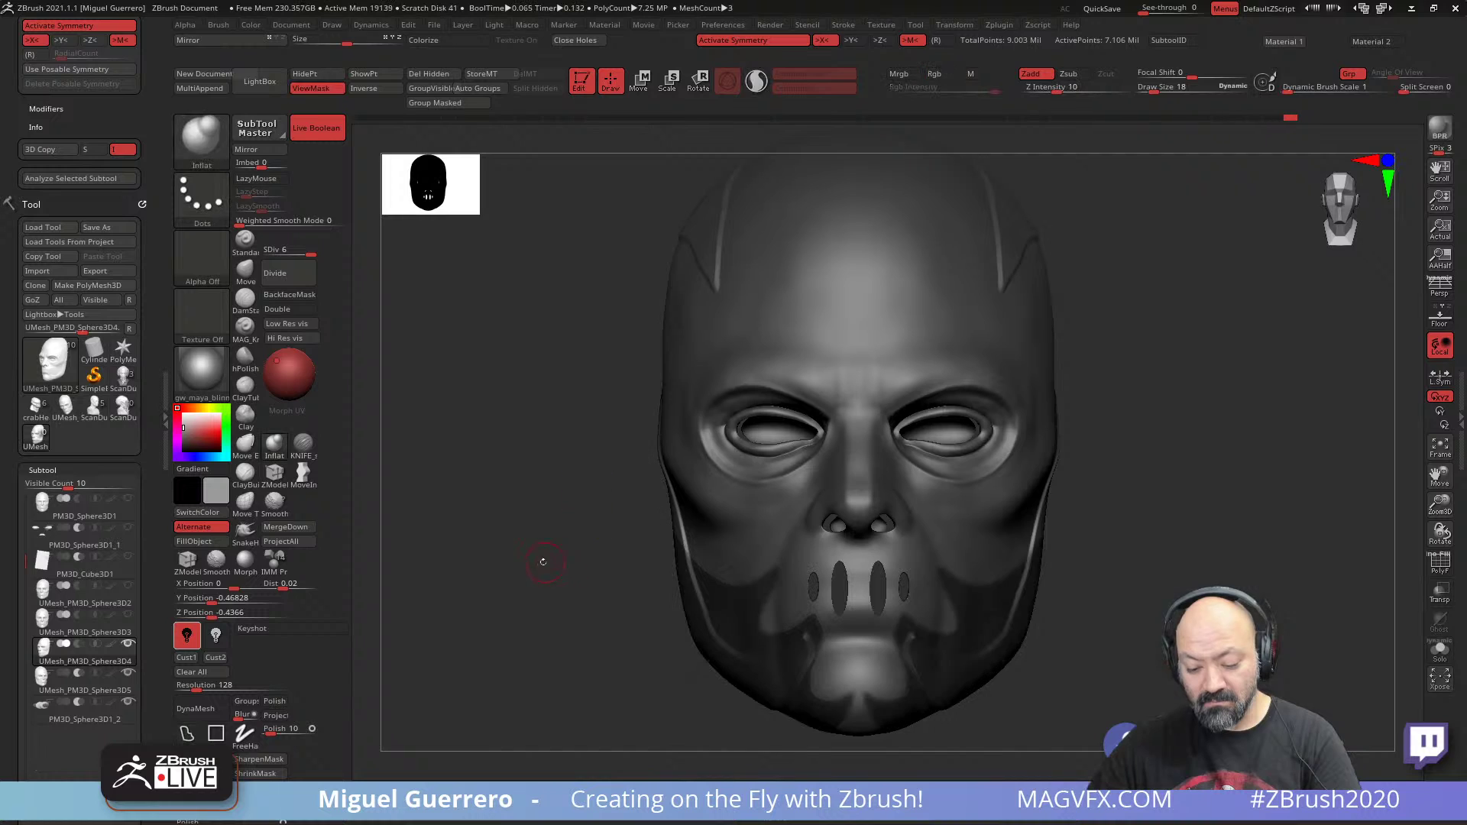
{"action": "mouse_move", "coordinate": [533, 566]}
{"action": "left_mouse_down"}
{"action": "mouse_move", "coordinate": [504, 521]}
{"action": "mouse_move", "coordinate": [688, 492]}
{"action": "left_mouse_up"}
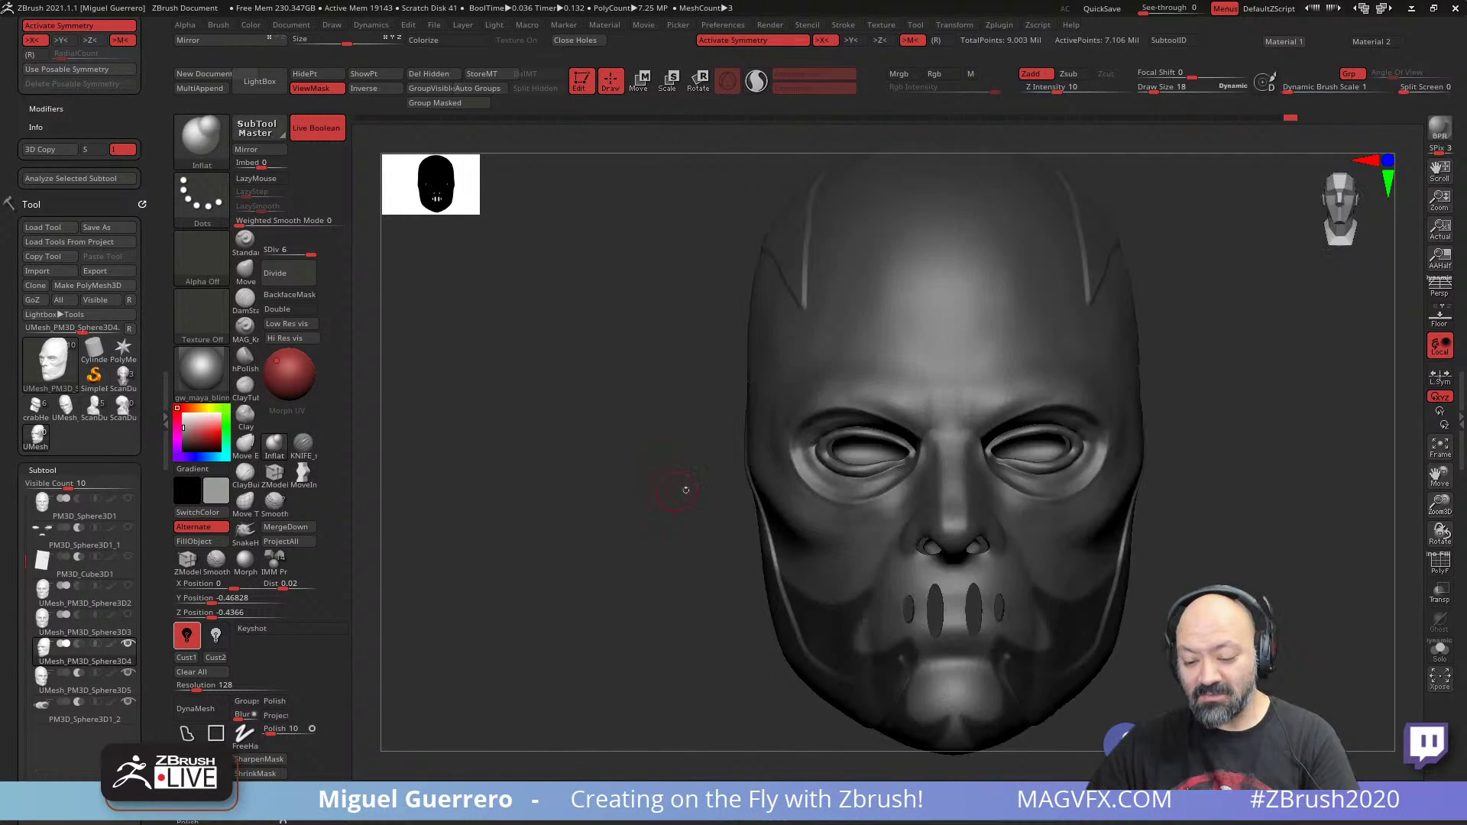
{"action": "mouse_move", "coordinate": [818, 490]}
{"action": "left_mouse_down", "text": "ctrl"}
{"action": "mouse_move", "coordinate": [810, 512]}
{"action": "mouse_move", "coordinate": [787, 466]}
{"action": "mouse_move", "coordinate": [799, 409]}
{"action": "mouse_move", "coordinate": [921, 432]}
{"action": "mouse_move", "coordinate": [816, 503]}
{"action": "left_mouse_up", "text": "ctrl"}
{"action": "left_click_drag", "start_coordinate": [589, 464], "coordinate": [478, 484]}
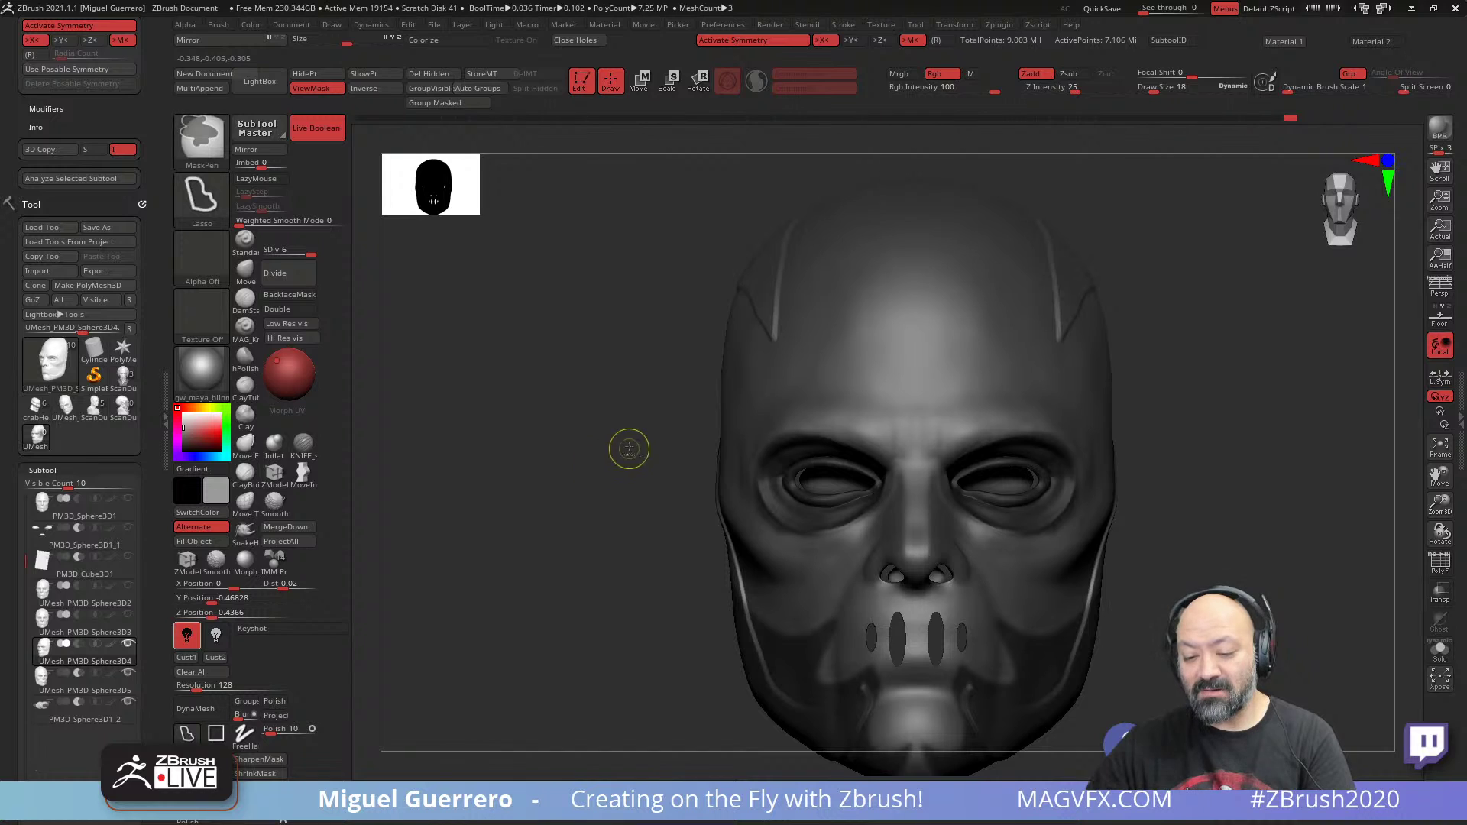
- Mask the temples and the sides of the forehead around the carved lines with the MaskPen lasso
{"action": "left_click_drag", "start_coordinate": [639, 278], "coordinate": [645, 318]}
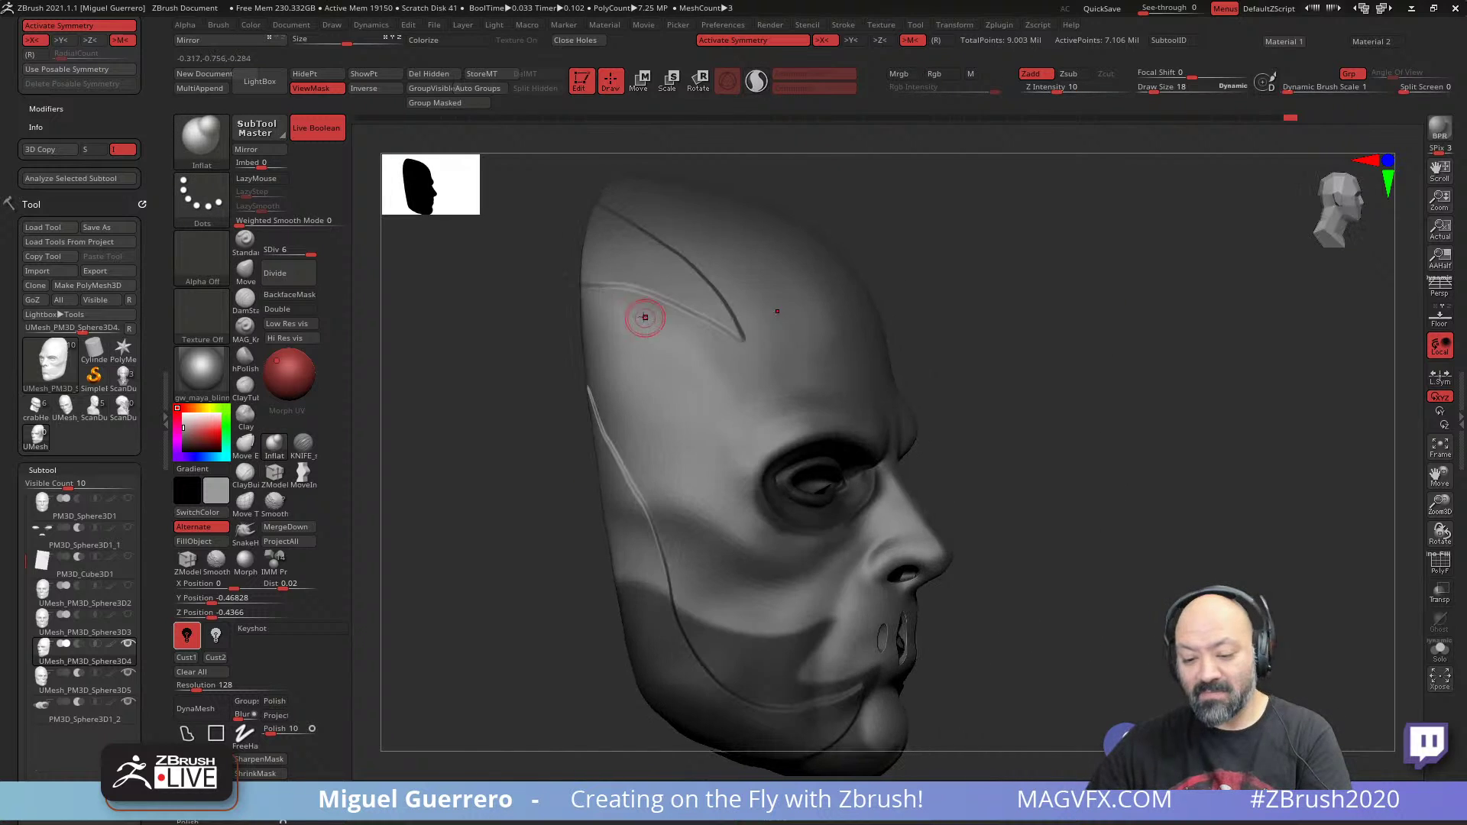
{"action": "left_click_drag", "start_coordinate": [499, 413], "coordinate": [525, 431]}
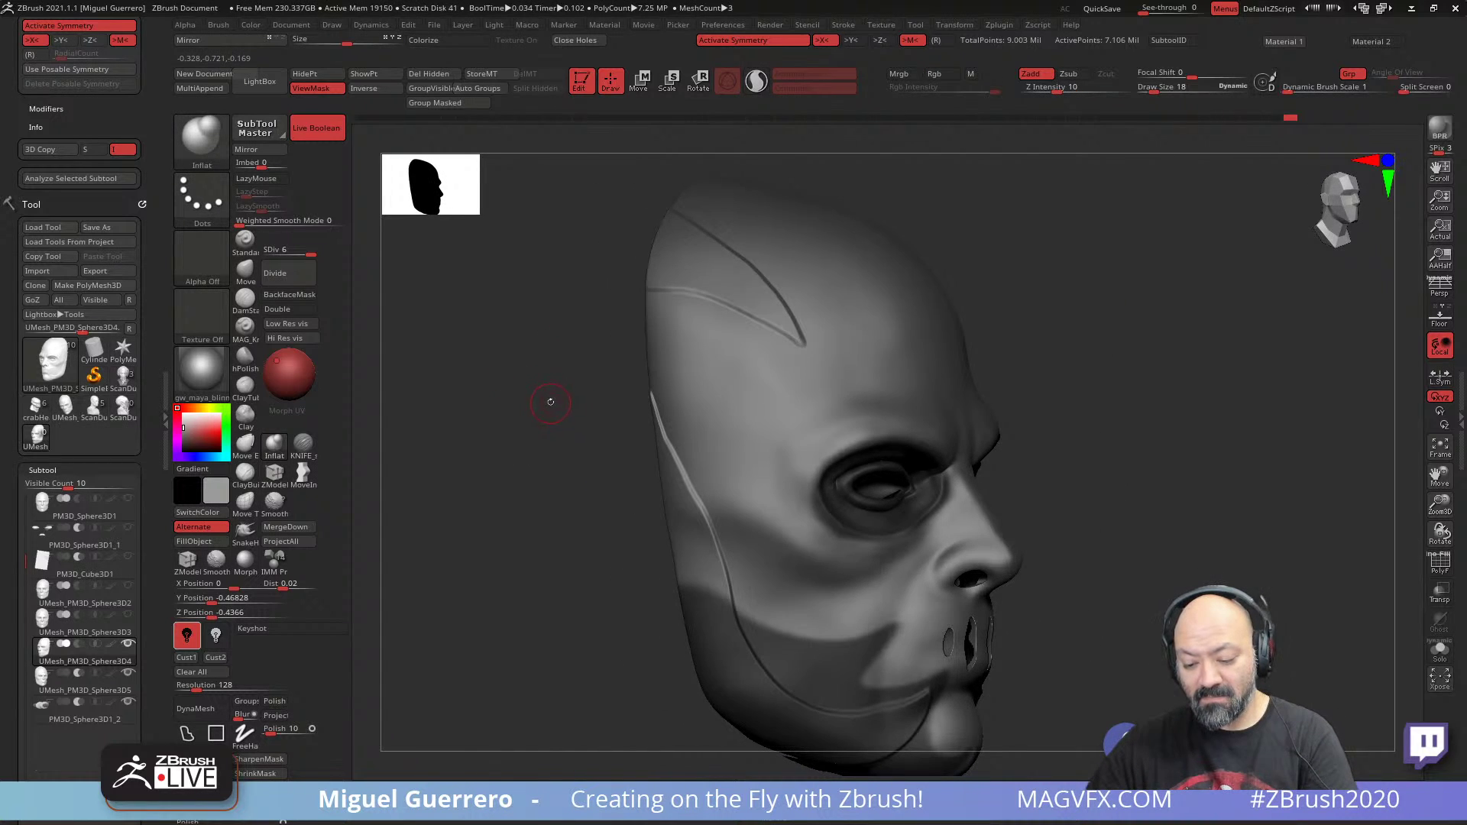
{"action": "key", "text": "ctrl"}
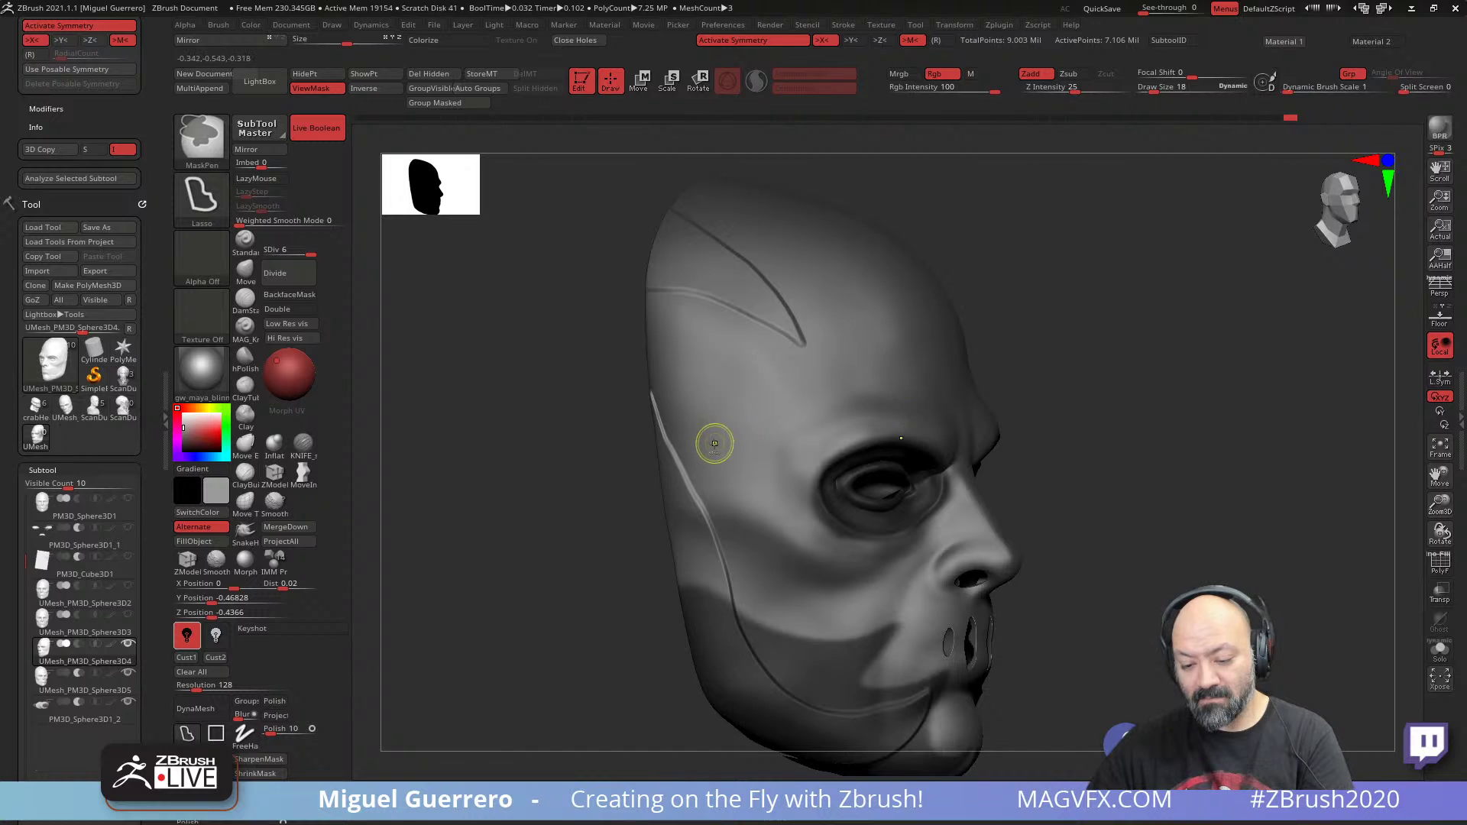
{"action": "mouse_move", "coordinate": [644, 364]}
{"action": "left_mouse_down", "text": "ctrl"}
{"action": "mouse_move", "coordinate": [737, 418]}
{"action": "mouse_move", "coordinate": [804, 422]}
{"action": "mouse_move", "coordinate": [856, 348]}
{"action": "mouse_move", "coordinate": [710, 168]}
{"action": "mouse_move", "coordinate": [581, 241]}
{"action": "left_mouse_up", "text": "ctrl"}
{"action": "left_click_drag", "start_coordinate": [540, 370], "coordinate": [560, 463], "text": "shift"}
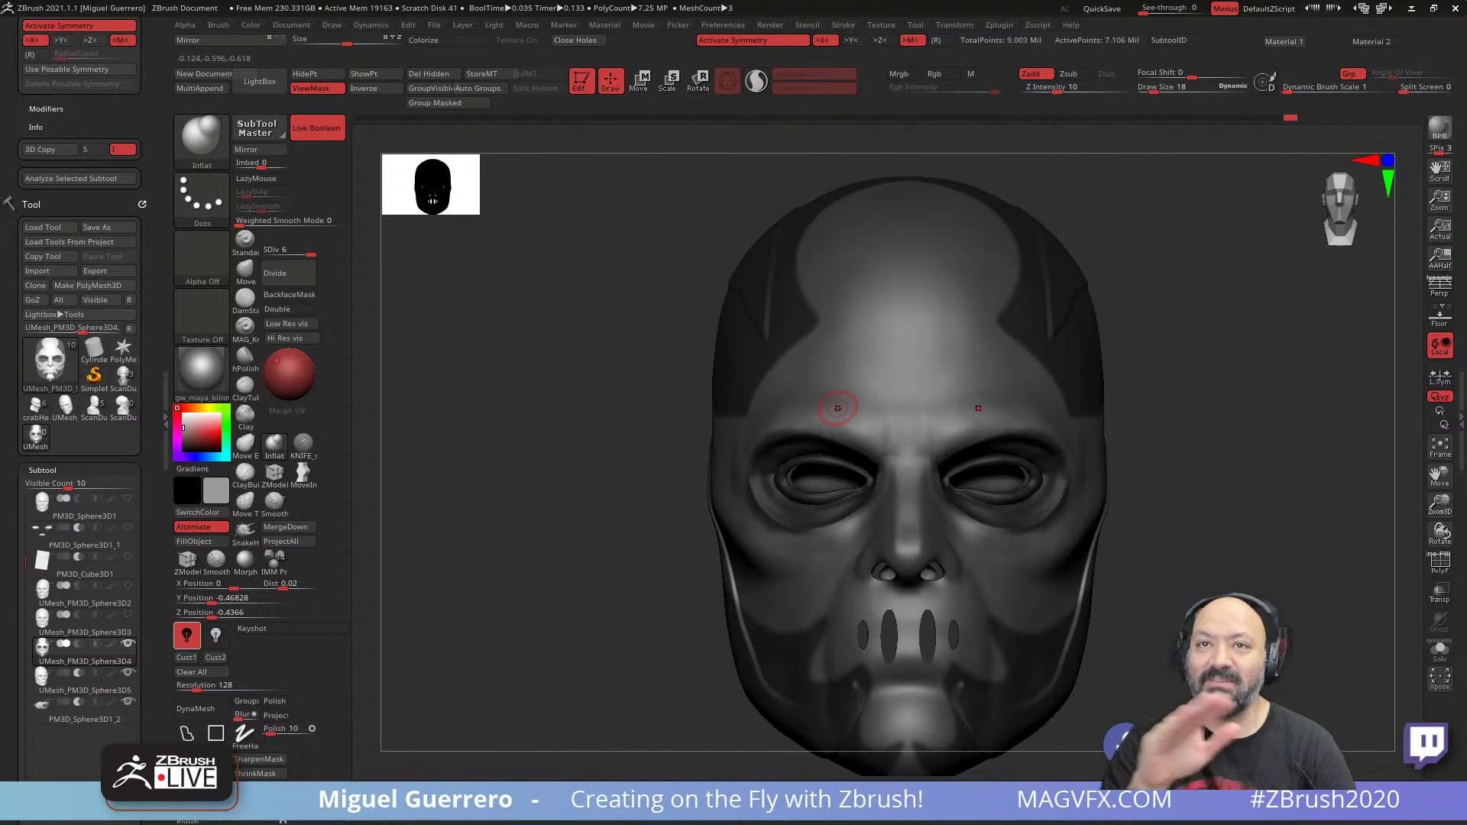
- Hide the eye socket polygroup and restore the visibility of the whole mesh
{"action": "mouse_move", "coordinate": [650, 405]}
{"action": "left_mouse_down", "text": "alt"}
{"action": "mouse_move", "coordinate": [619, 367]}
{"action": "mouse_move", "coordinate": [589, 406]}
{"action": "mouse_move", "coordinate": [642, 421]}
{"action": "left_mouse_up", "text": "alt"}
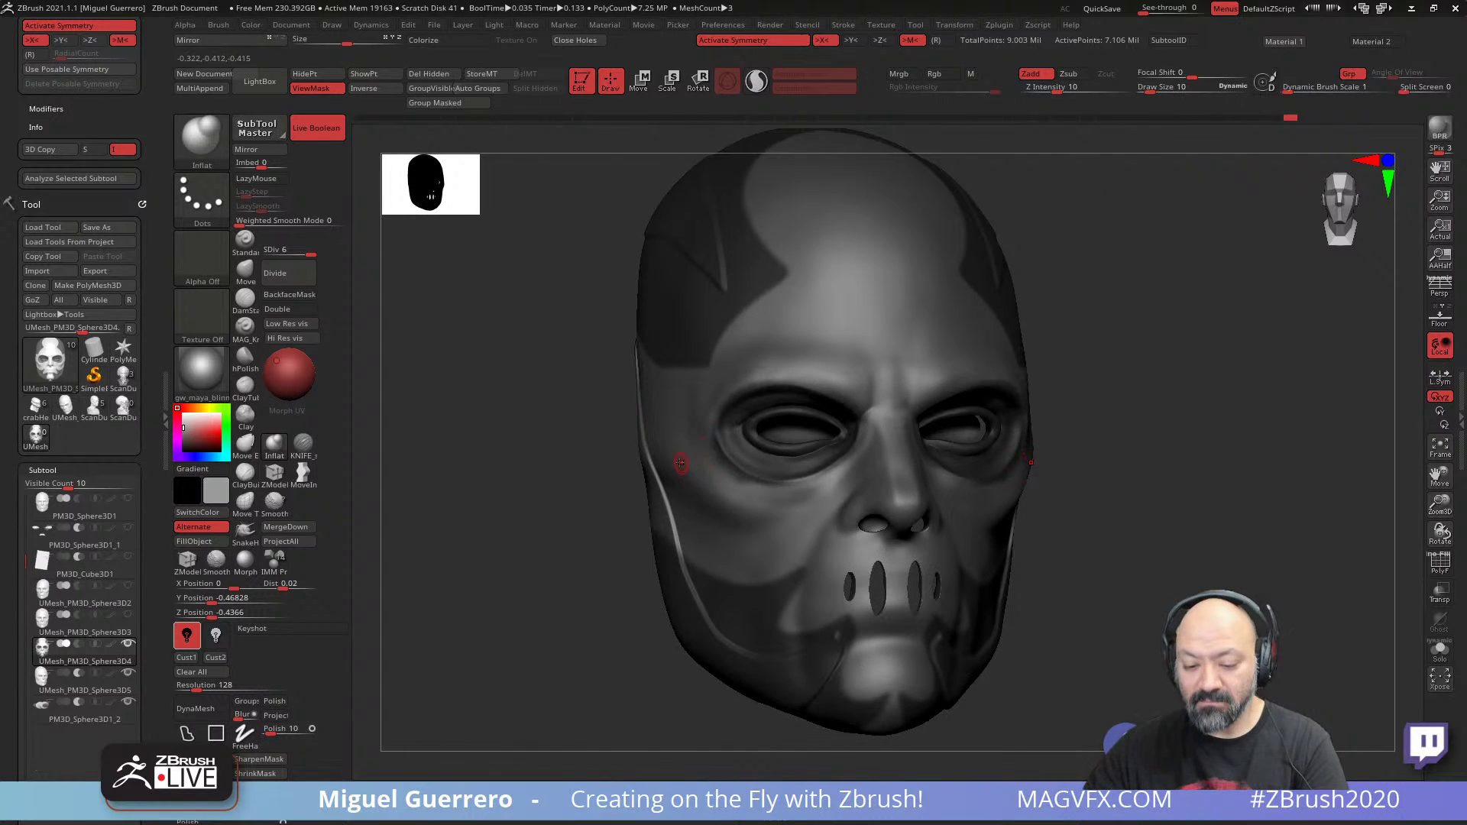
{"action": "left_click_drag", "start_coordinate": [546, 458], "coordinate": [615, 463]}
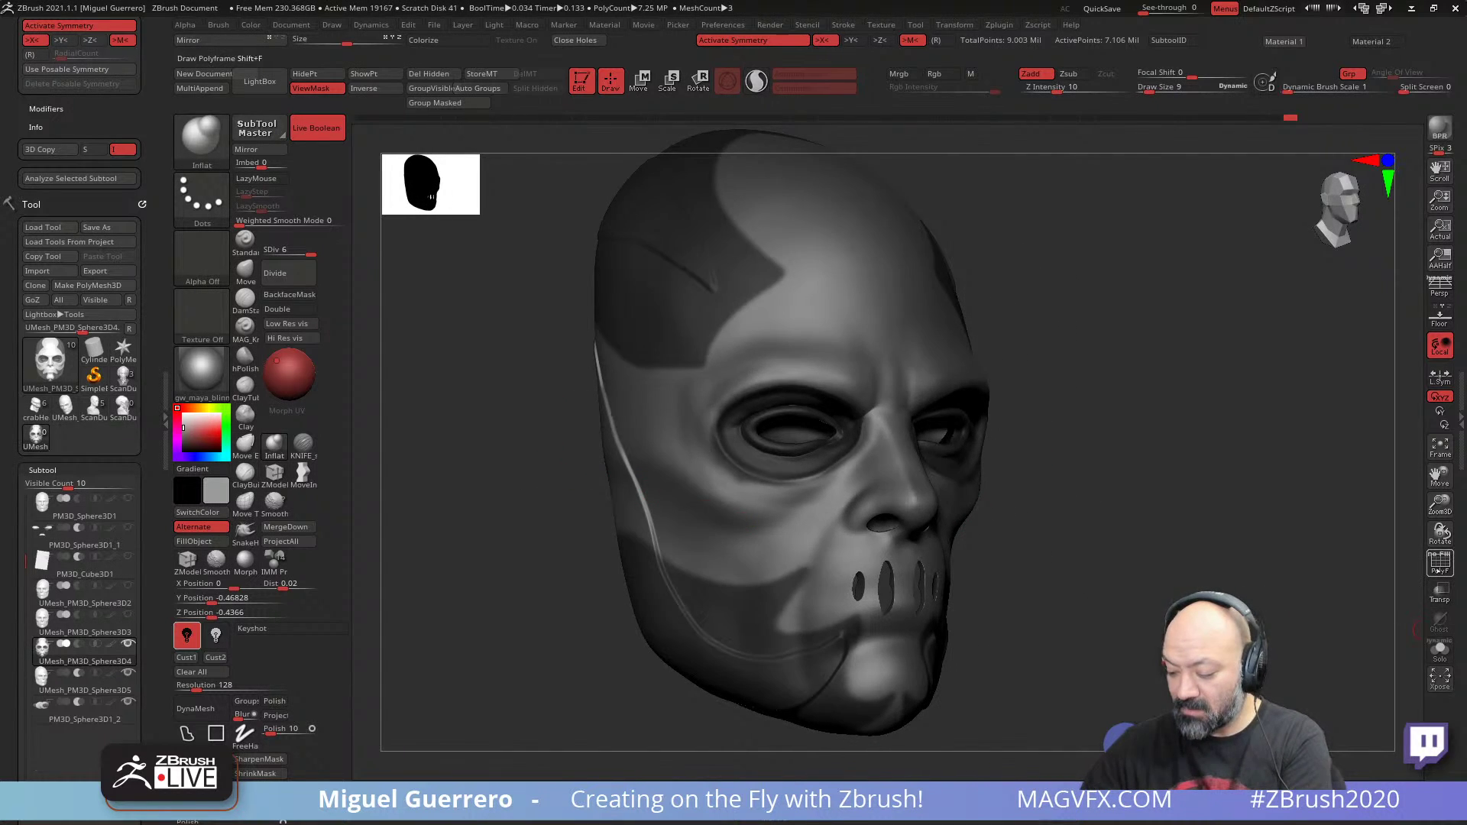
{"action": "left_click", "coordinate": [1439, 563]}
{"action": "left_click", "coordinate": [1439, 564]}
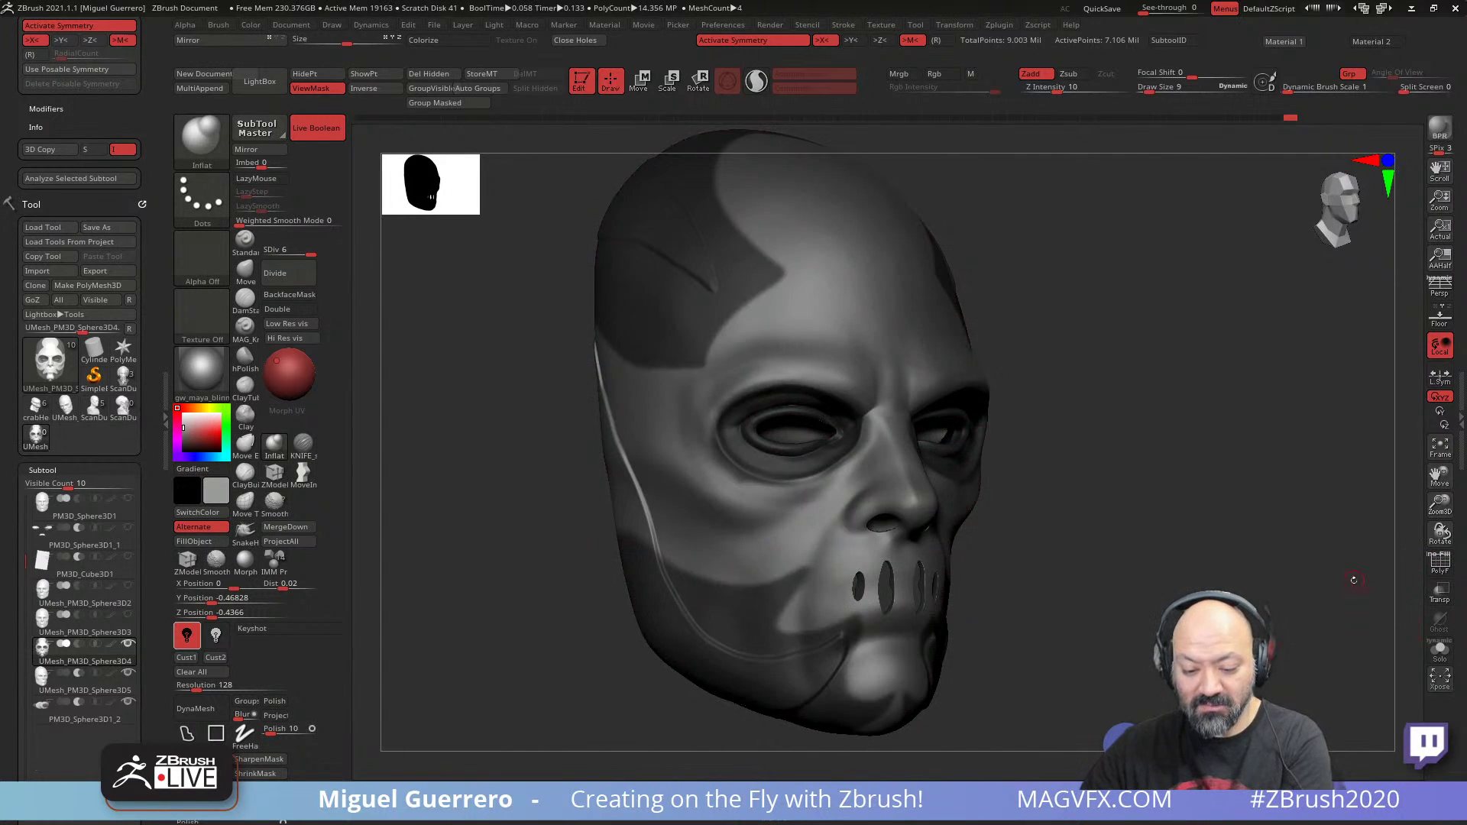
{"action": "left_click", "coordinate": [746, 466], "text": "ctrl+shift"}
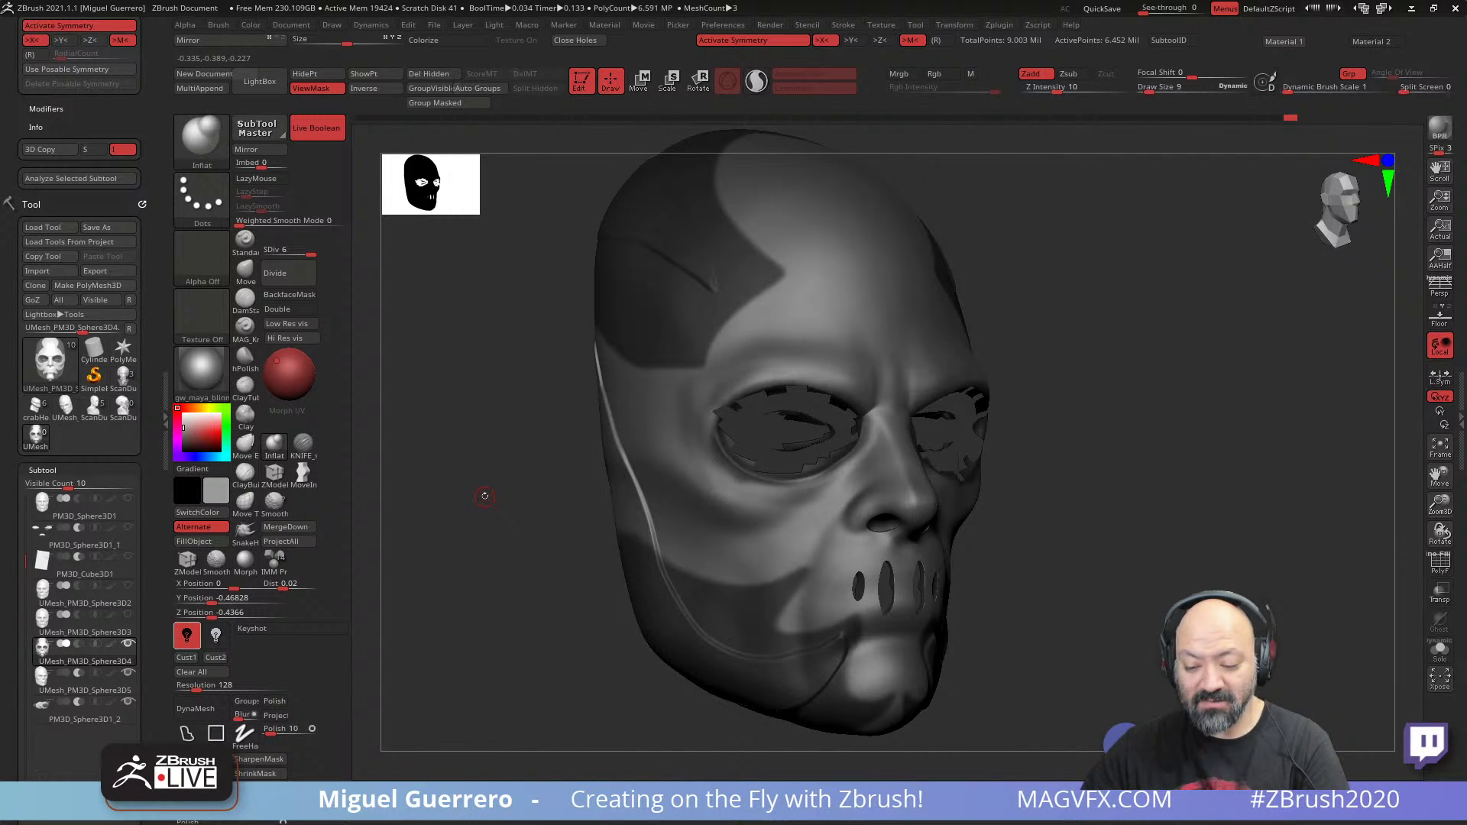
{"action": "key", "text": "ctrl+shift"}
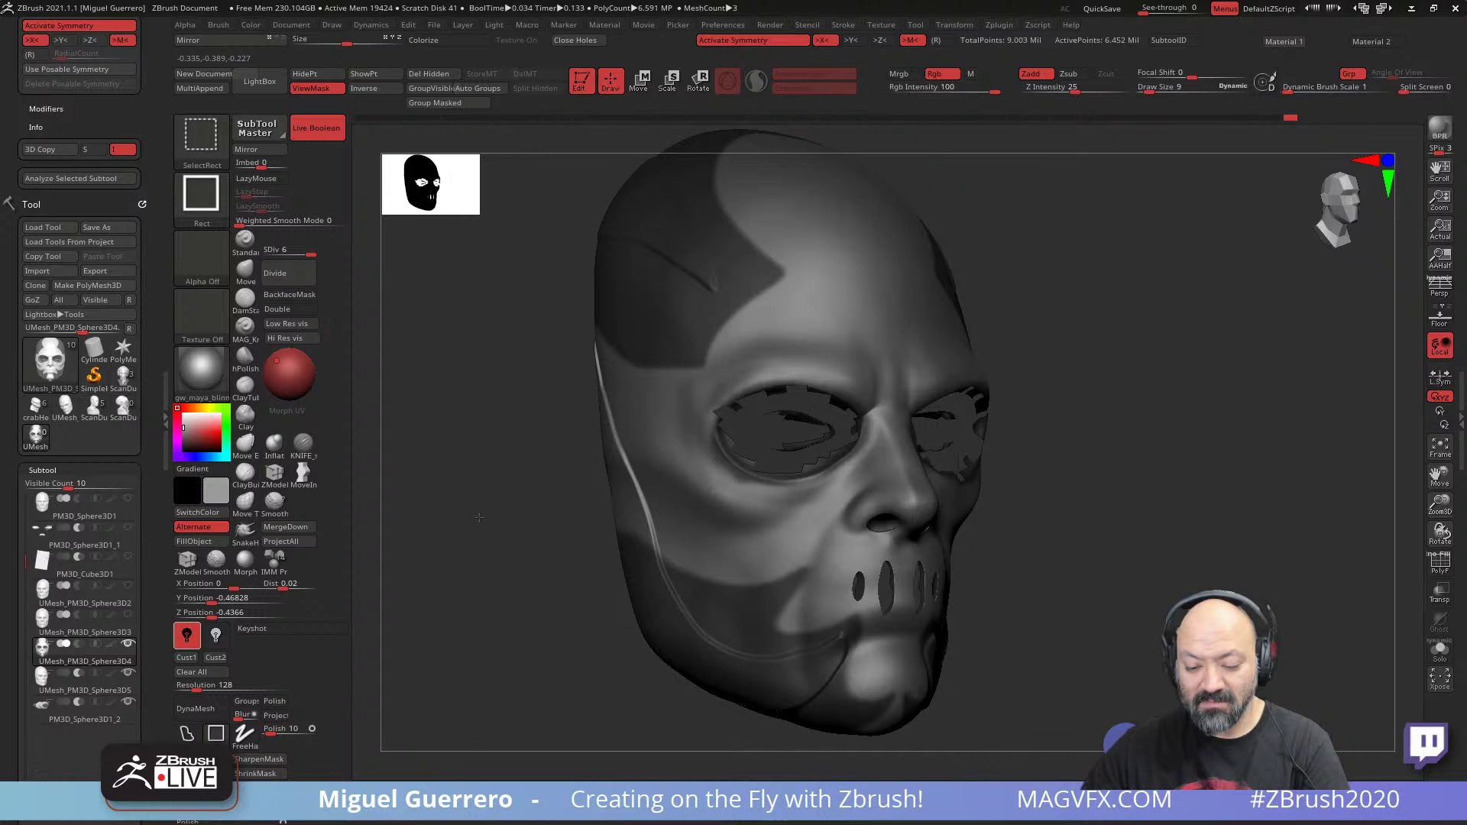
{"action": "left_click", "coordinate": [492, 528], "text": "ctrl+shift"}
{"action": "left_click_drag", "start_coordinate": [487, 528], "coordinate": [455, 533], "text": "shift"}
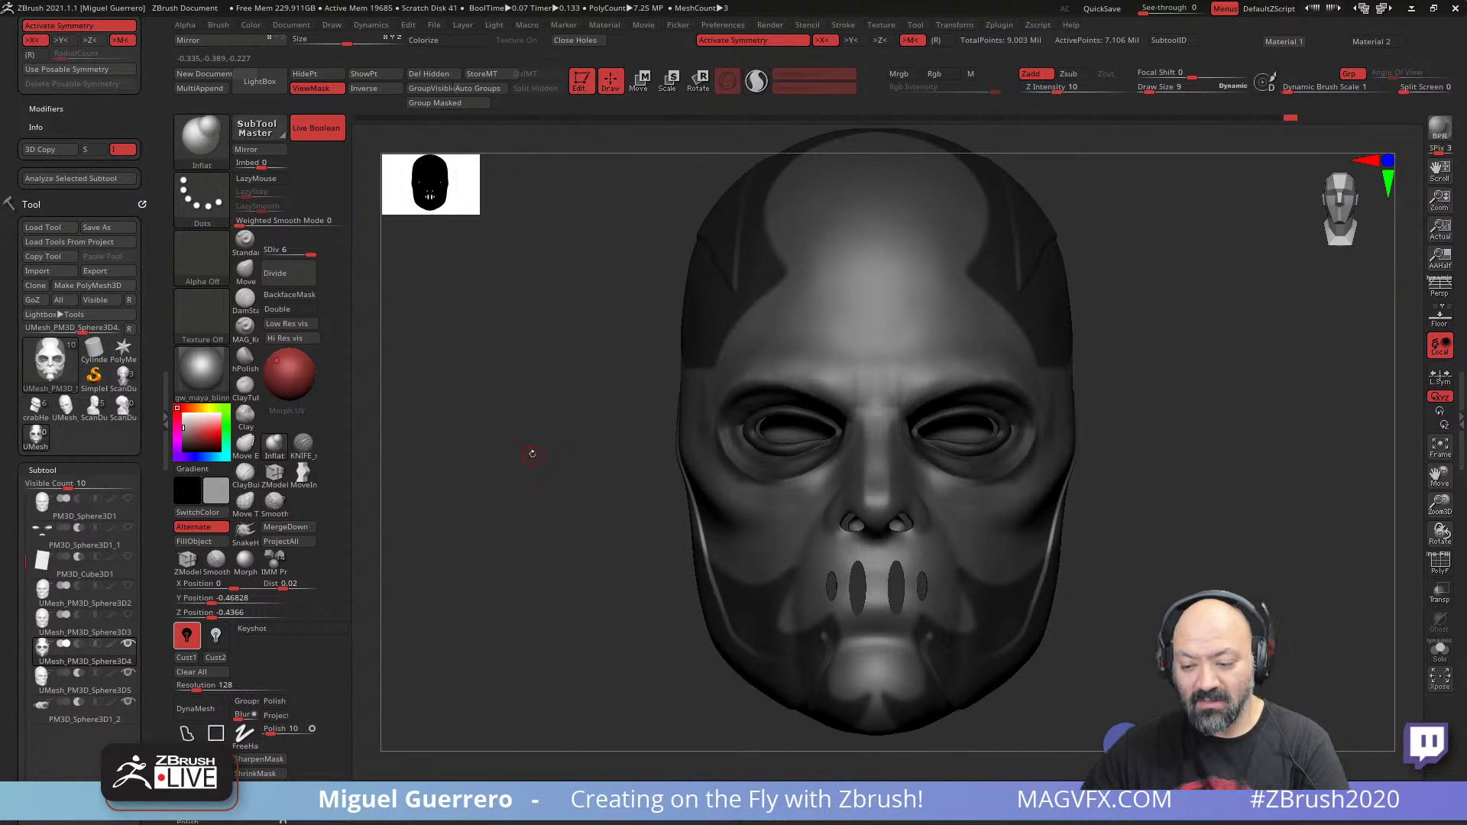
- Mask the lower part of the nose from the side with the MaskPen lasso
{"action": "mouse_move", "coordinate": [530, 451]}
{"action": "left_mouse_down", "text": "alt"}
{"action": "mouse_move", "coordinate": [541, 508]}
{"action": "mouse_move", "coordinate": [530, 477]}
{"action": "left_mouse_up", "text": "alt"}
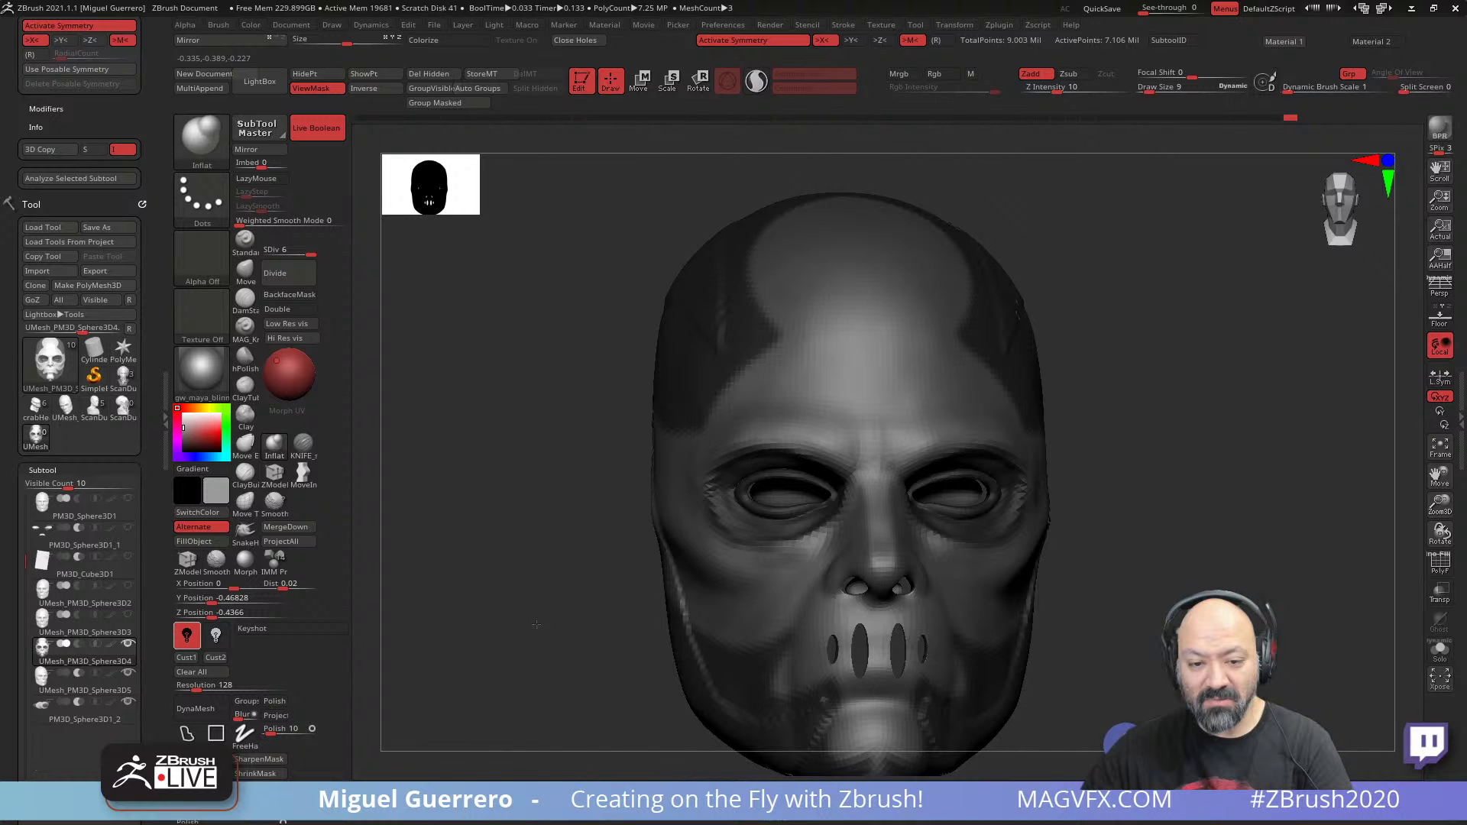
{"action": "mouse_move", "coordinate": [537, 624]}
{"action": "left_mouse_down"}
{"action": "mouse_move", "coordinate": [563, 631]}
{"action": "mouse_move", "coordinate": [508, 583]}
{"action": "mouse_move", "coordinate": [524, 513]}
{"action": "mouse_move", "coordinate": [539, 527]}
{"action": "mouse_move", "coordinate": [484, 543]}
{"action": "mouse_move", "coordinate": [517, 524]}
{"action": "left_mouse_up"}
{"action": "key", "text": "ctrl"}
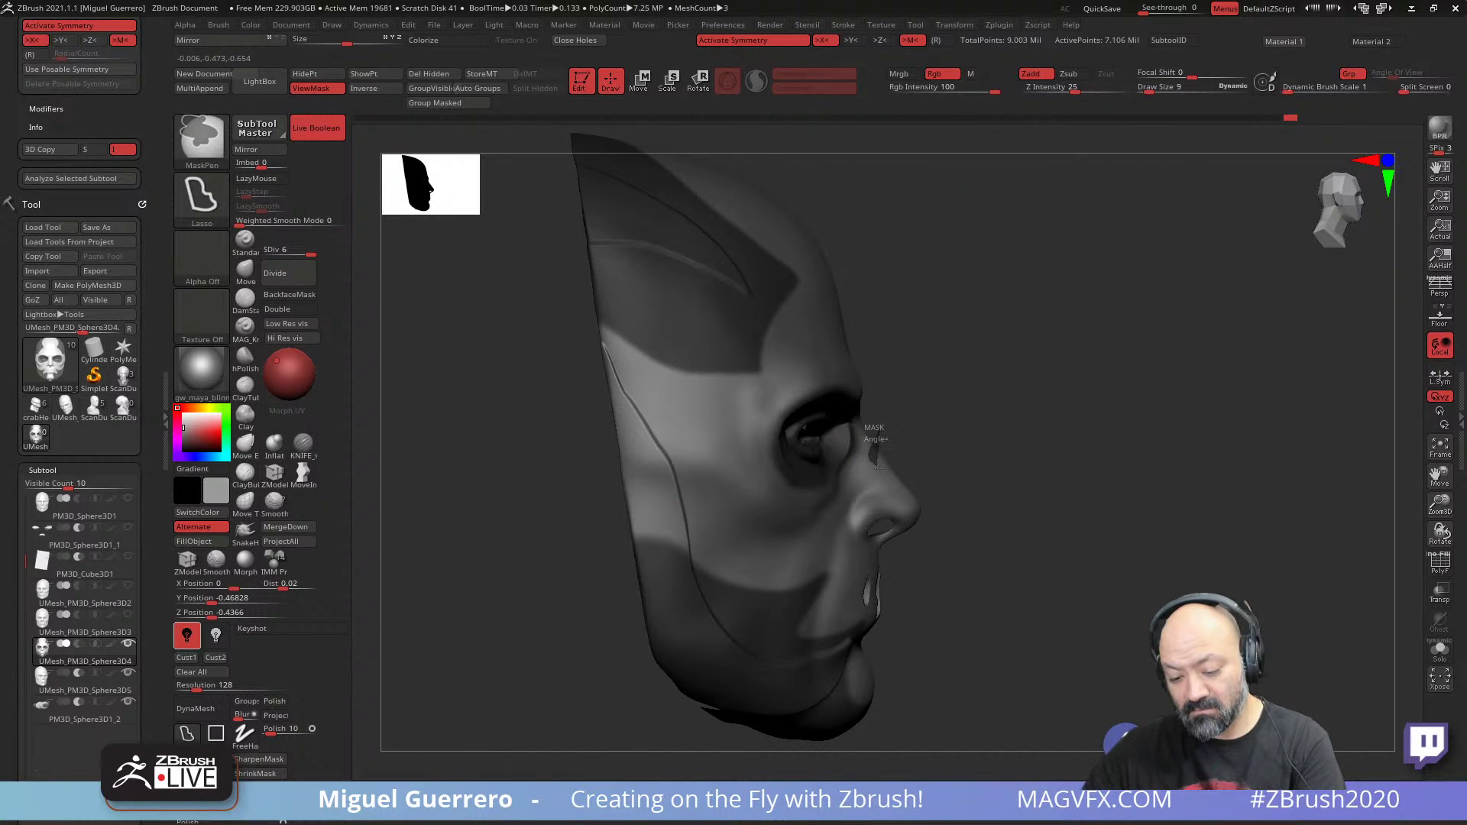
{"action": "mouse_move", "coordinate": [884, 479]}
{"action": "left_mouse_down", "text": "ctrl"}
{"action": "mouse_move", "coordinate": [853, 516]}
{"action": "mouse_move", "coordinate": [935, 538]}
{"action": "mouse_move", "coordinate": [909, 437]}
{"action": "left_mouse_up", "text": "ctrl"}
{"action": "left_click_drag", "start_coordinate": [1009, 560], "coordinate": [948, 566]}
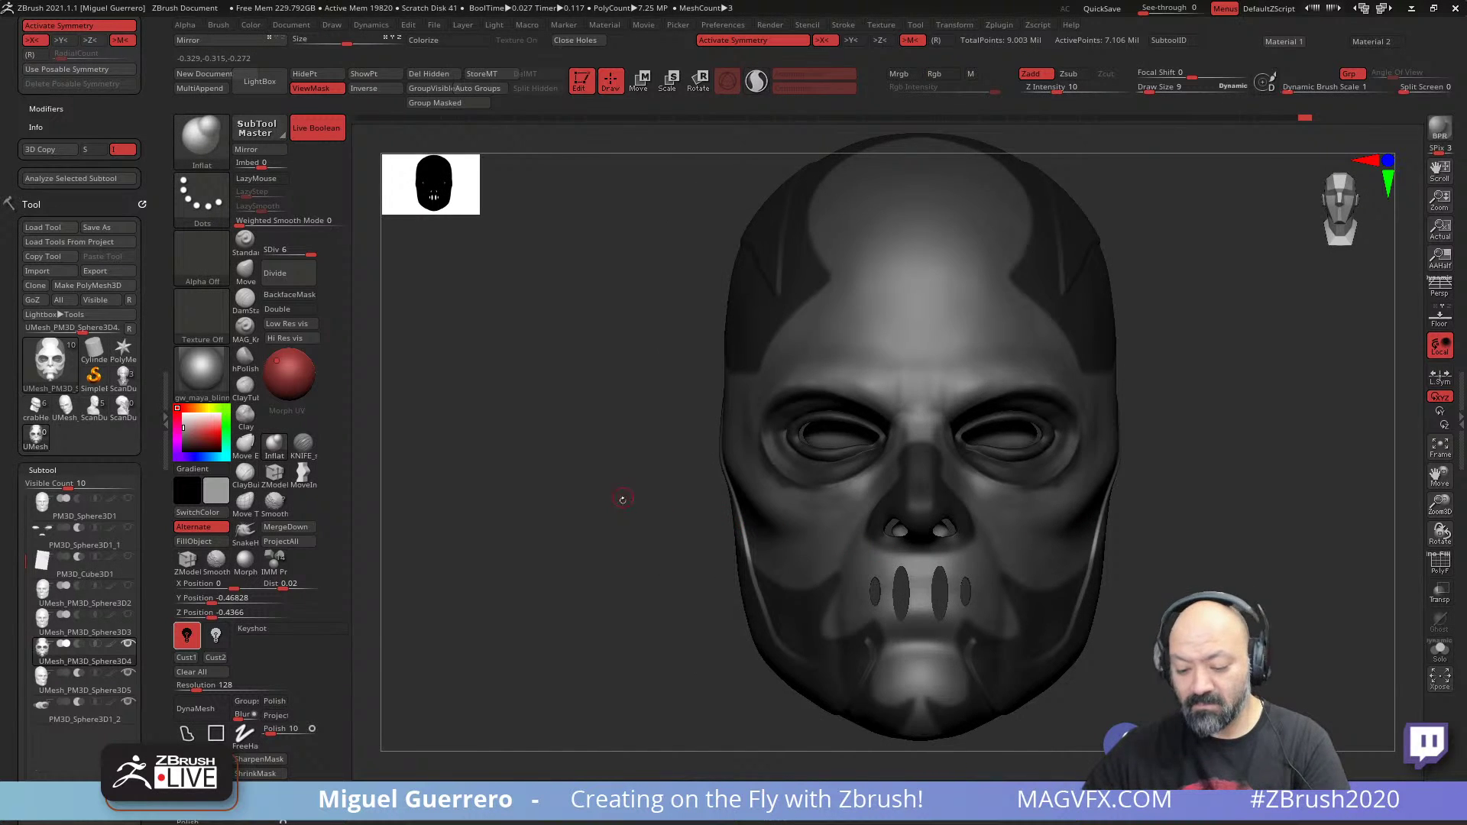
- Trim the upper part of the nose mask below the bridge with the MaskPen lasso
{"action": "left_click_drag", "start_coordinate": [623, 500], "coordinate": [557, 530], "text": "alt"}
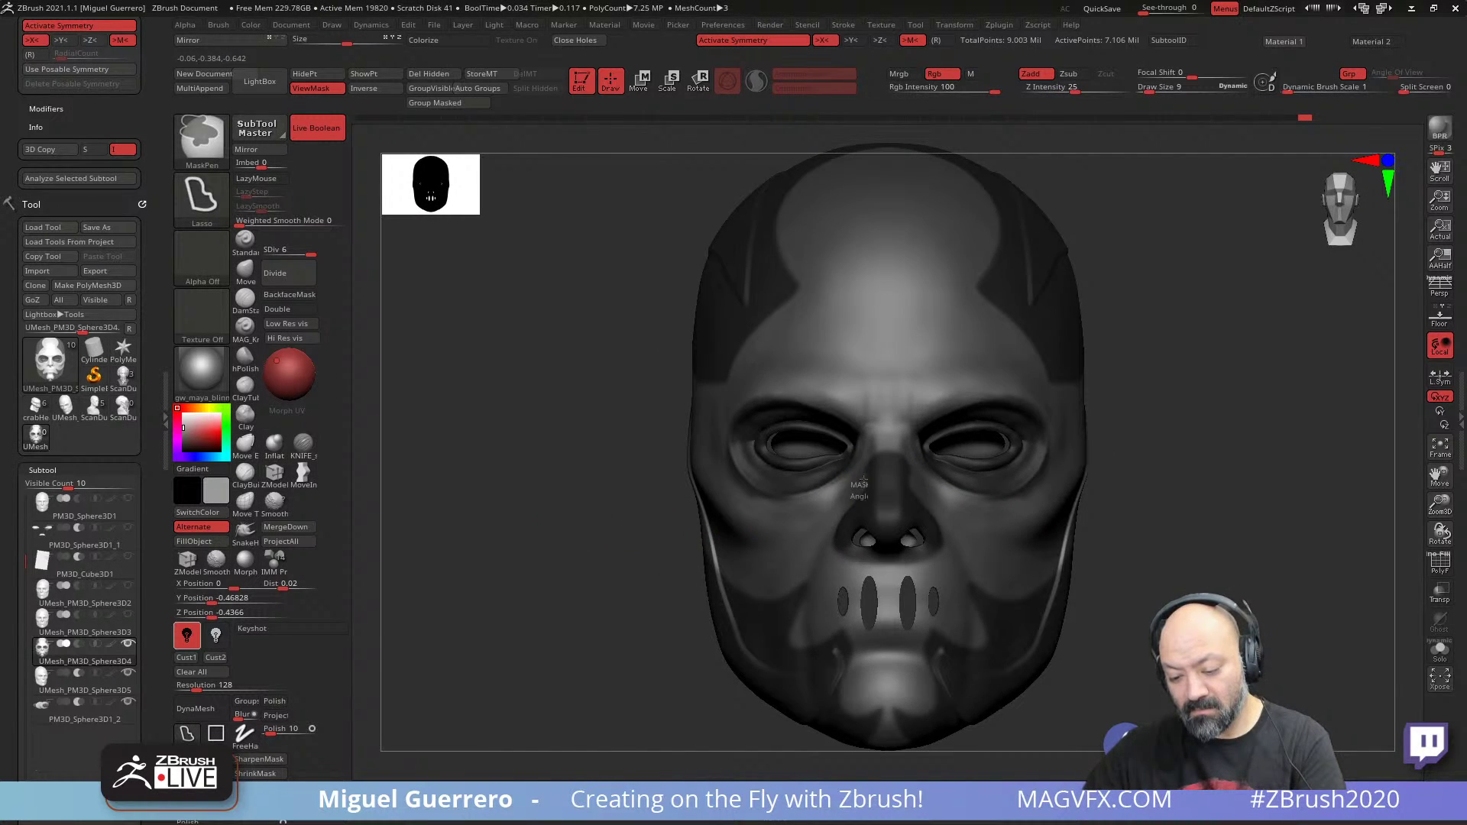
{"action": "mouse_move", "coordinate": [863, 480]}
{"action": "left_mouse_down", "text": "ctrl+alt"}
{"action": "mouse_move", "coordinate": [902, 463]}
{"action": "mouse_move", "coordinate": [858, 489]}
{"action": "mouse_move", "coordinate": [908, 475]}
{"action": "mouse_move", "coordinate": [861, 463]}
{"action": "mouse_move", "coordinate": [862, 479]}
{"action": "left_mouse_up", "text": "ctrl+alt"}
{"action": "left_click_drag", "start_coordinate": [675, 498], "coordinate": [809, 498]}
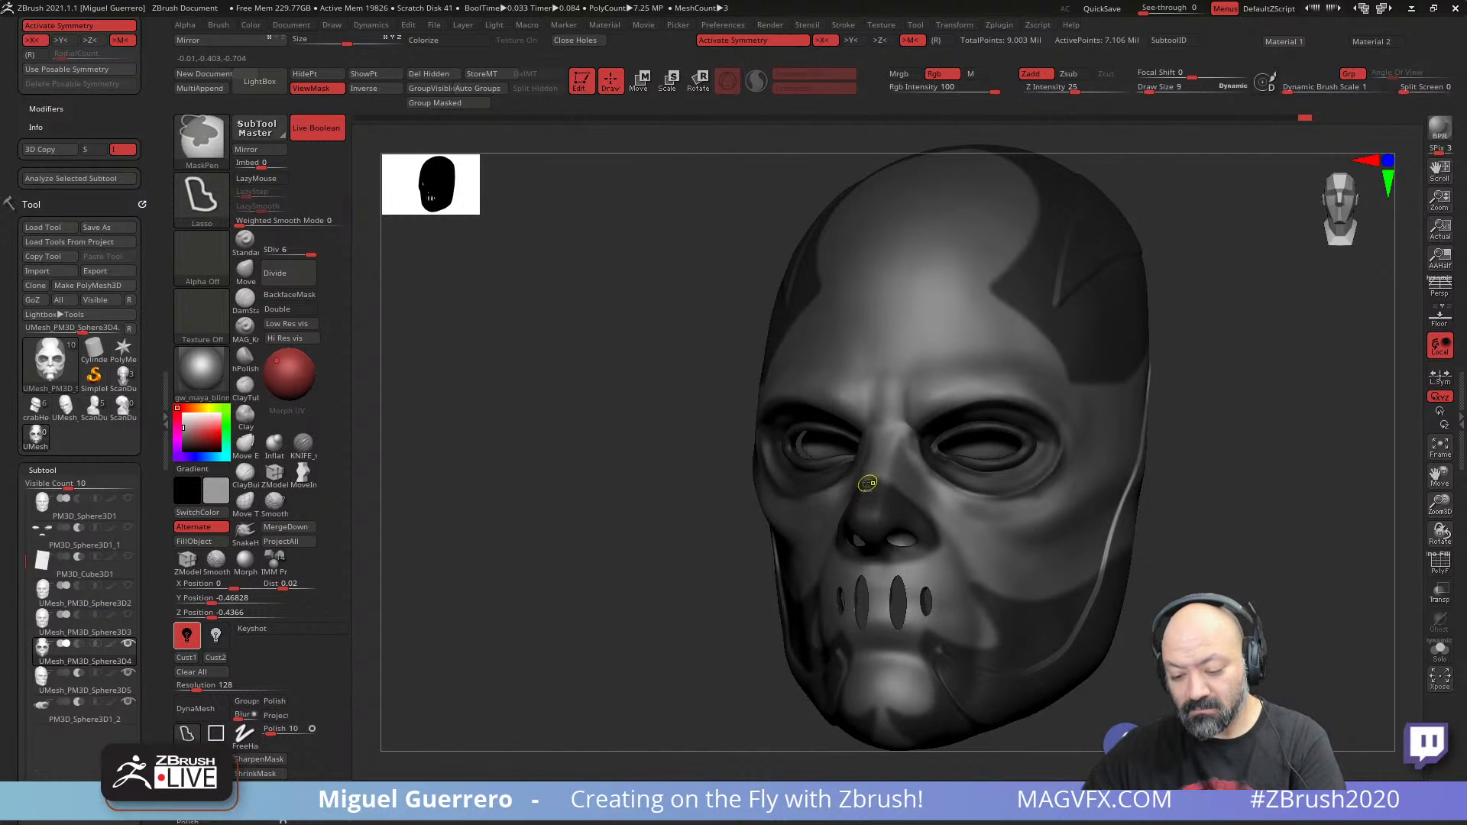
{"action": "left_click_drag", "start_coordinate": [612, 514], "coordinate": [584, 531]}
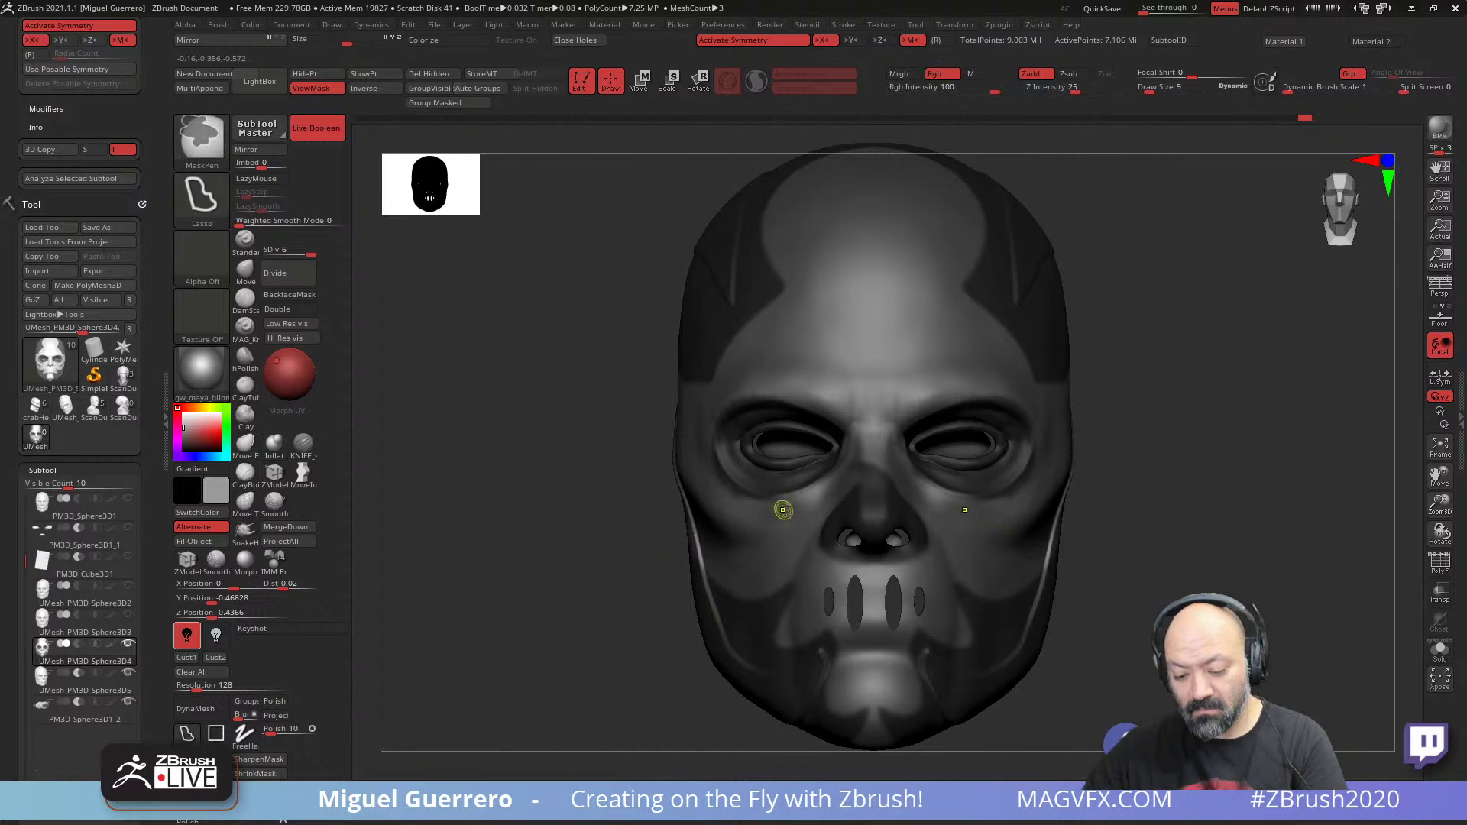
{"action": "mouse_move", "coordinate": [851, 489]}
{"action": "left_mouse_down", "text": "ctrl+alt"}
{"action": "mouse_move", "coordinate": [895, 468]}
{"action": "mouse_move", "coordinate": [839, 458]}
{"action": "mouse_move", "coordinate": [834, 489]}
{"action": "left_mouse_up", "text": "ctrl+alt"}
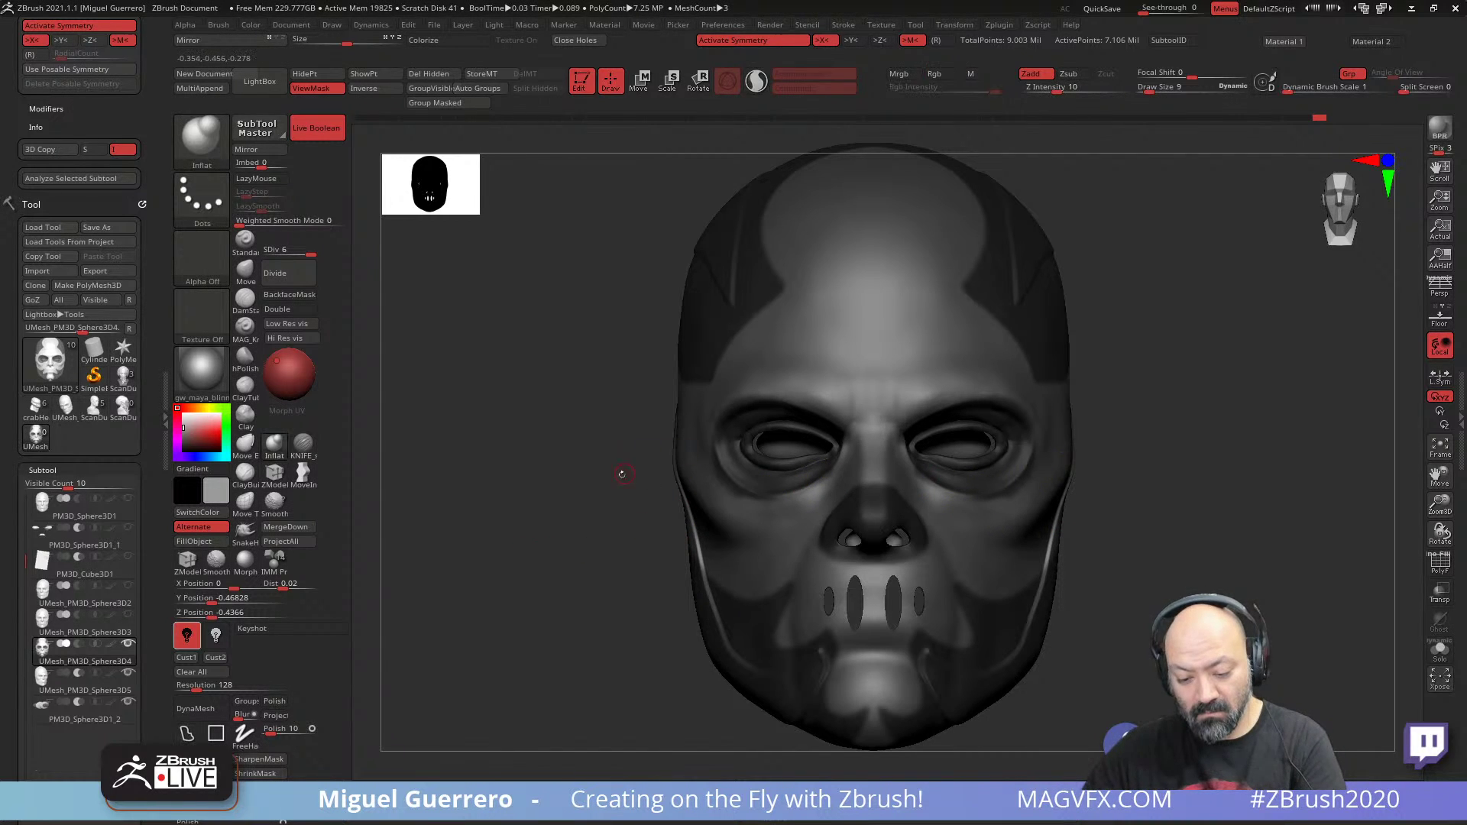
- Apply the z91 material and touch up the lasso mask around the outer eye sockets and the temple edges
{"action": "left_click_drag", "start_coordinate": [496, 590], "coordinate": [550, 596]}
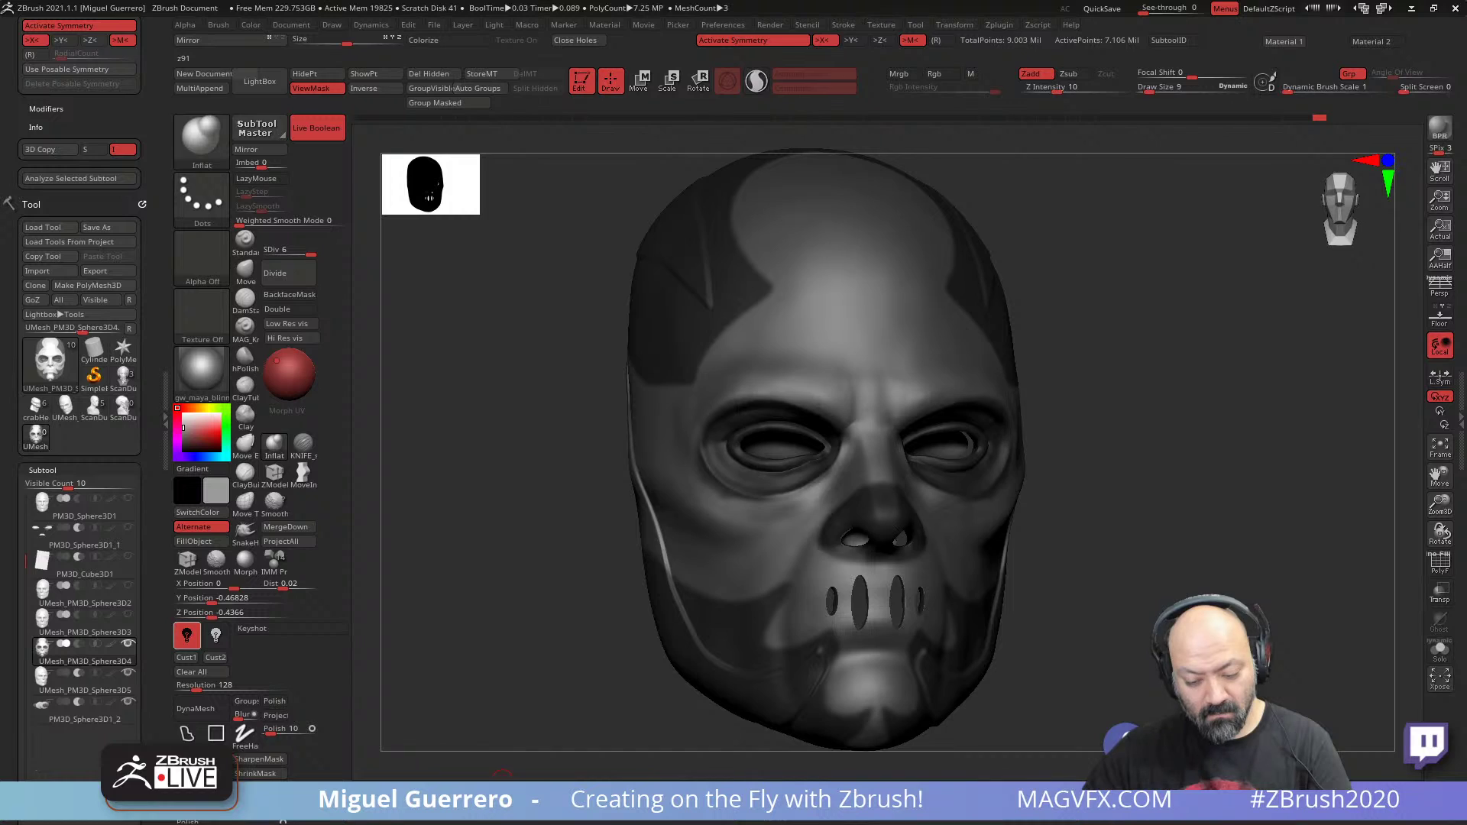
{"action": "left_click", "coordinate": [502, 781]}
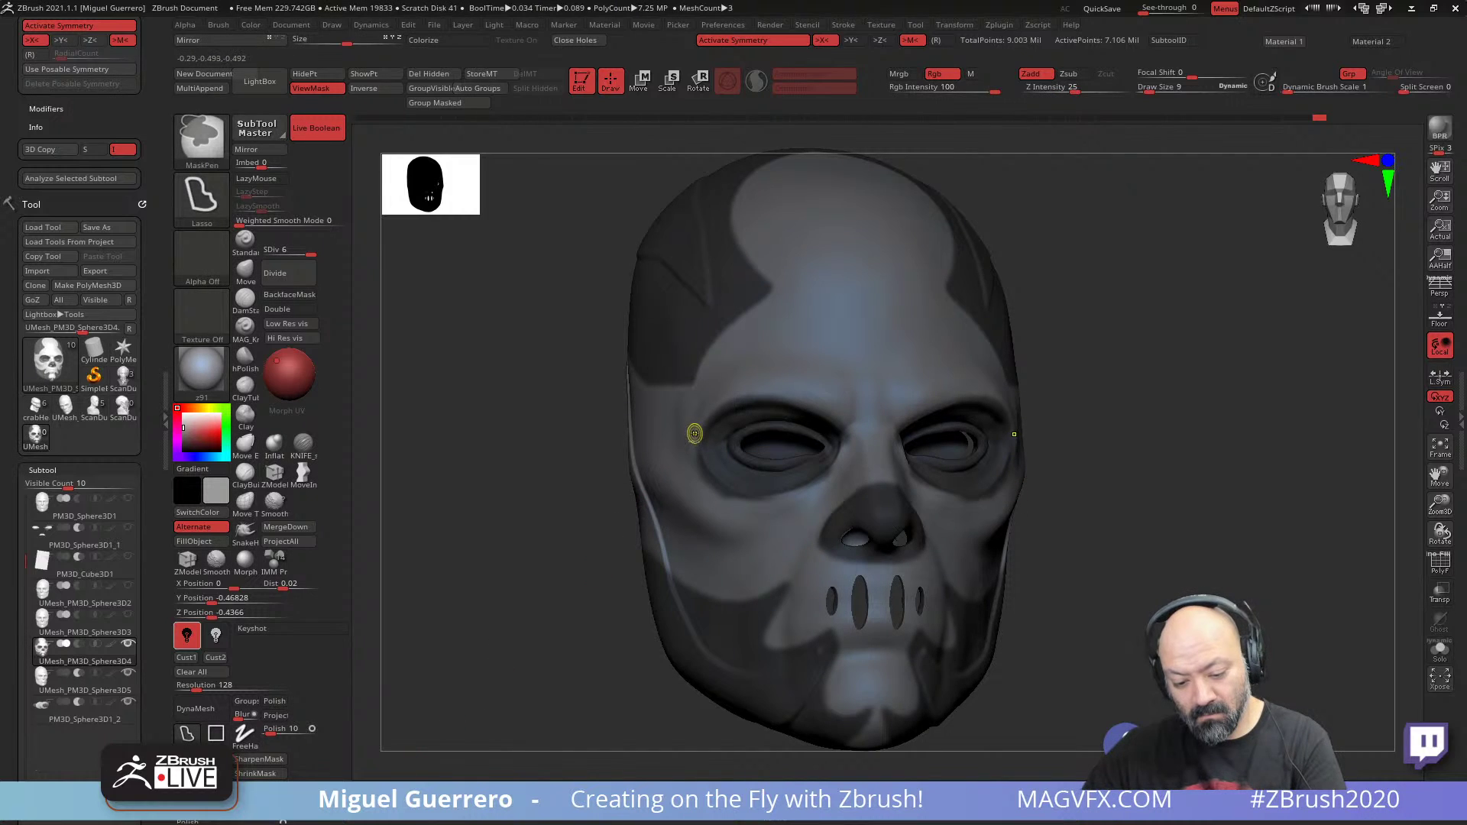
{"action": "mouse_move", "coordinate": [715, 474]}
{"action": "left_mouse_down", "text": "ctrl"}
{"action": "mouse_move", "coordinate": [750, 495]}
{"action": "mouse_move", "coordinate": [665, 439]}
{"action": "mouse_move", "coordinate": [775, 399]}
{"action": "mouse_move", "coordinate": [703, 372]}
{"action": "mouse_move", "coordinate": [690, 384]}
{"action": "left_mouse_up", "text": "ctrl"}
{"action": "left_click_drag", "start_coordinate": [520, 441], "coordinate": [534, 429]}
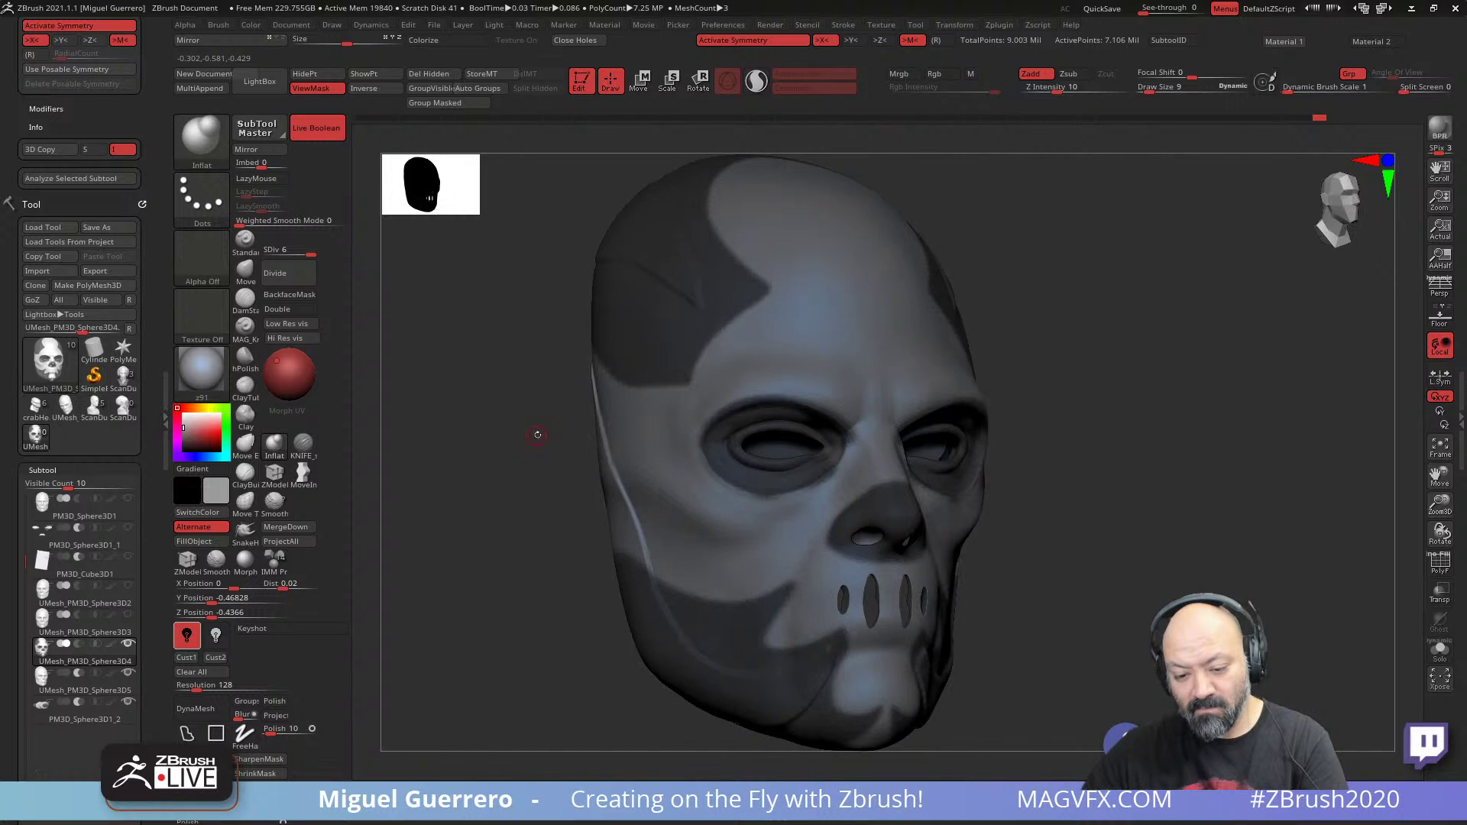
{"action": "mouse_move", "coordinate": [773, 291]}
{"action": "left_mouse_down", "text": "ctrl"}
{"action": "mouse_move", "coordinate": [726, 307]}
{"action": "mouse_move", "coordinate": [692, 351]}
{"action": "mouse_move", "coordinate": [689, 398]}
{"action": "mouse_move", "coordinate": [792, 315]}
{"action": "left_mouse_up", "text": "ctrl"}
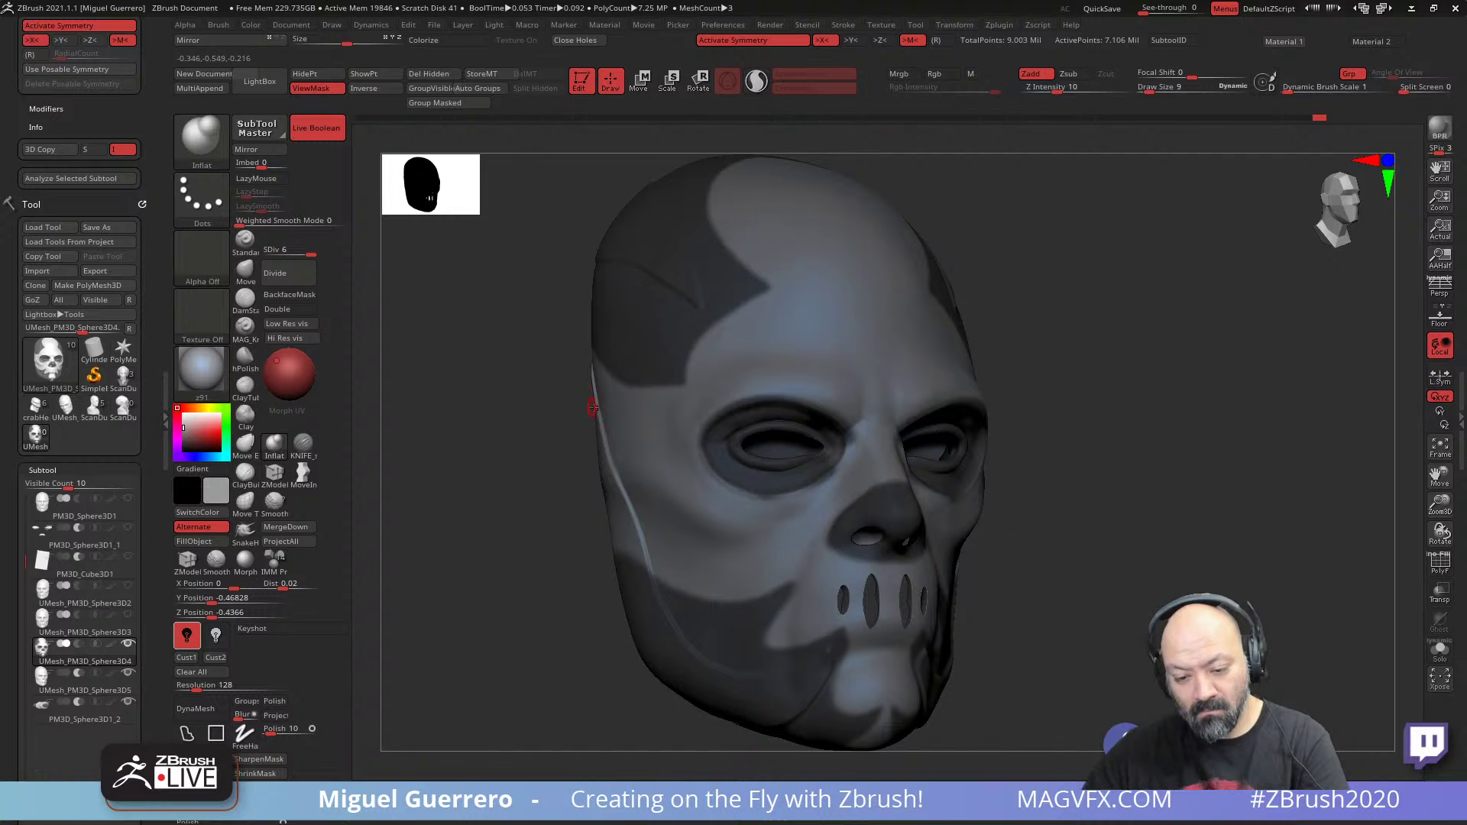
- Refine the mask outline on both sides of the chin and along its lower edge with the MaskPen lasso
{"action": "left_click_drag", "start_coordinate": [493, 436], "coordinate": [593, 553], "text": "shift"}
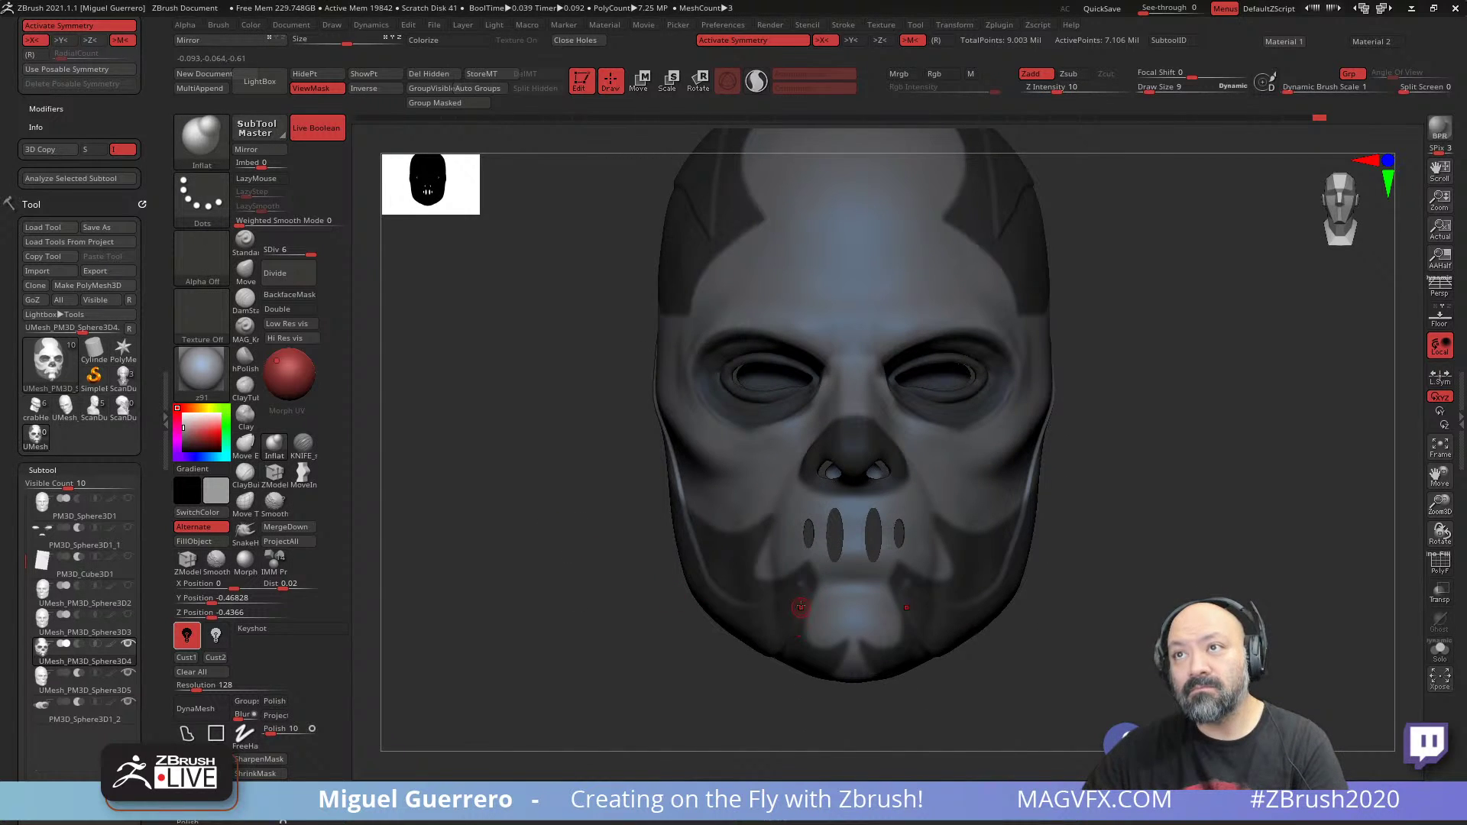
{"action": "key", "text": "ctrl"}
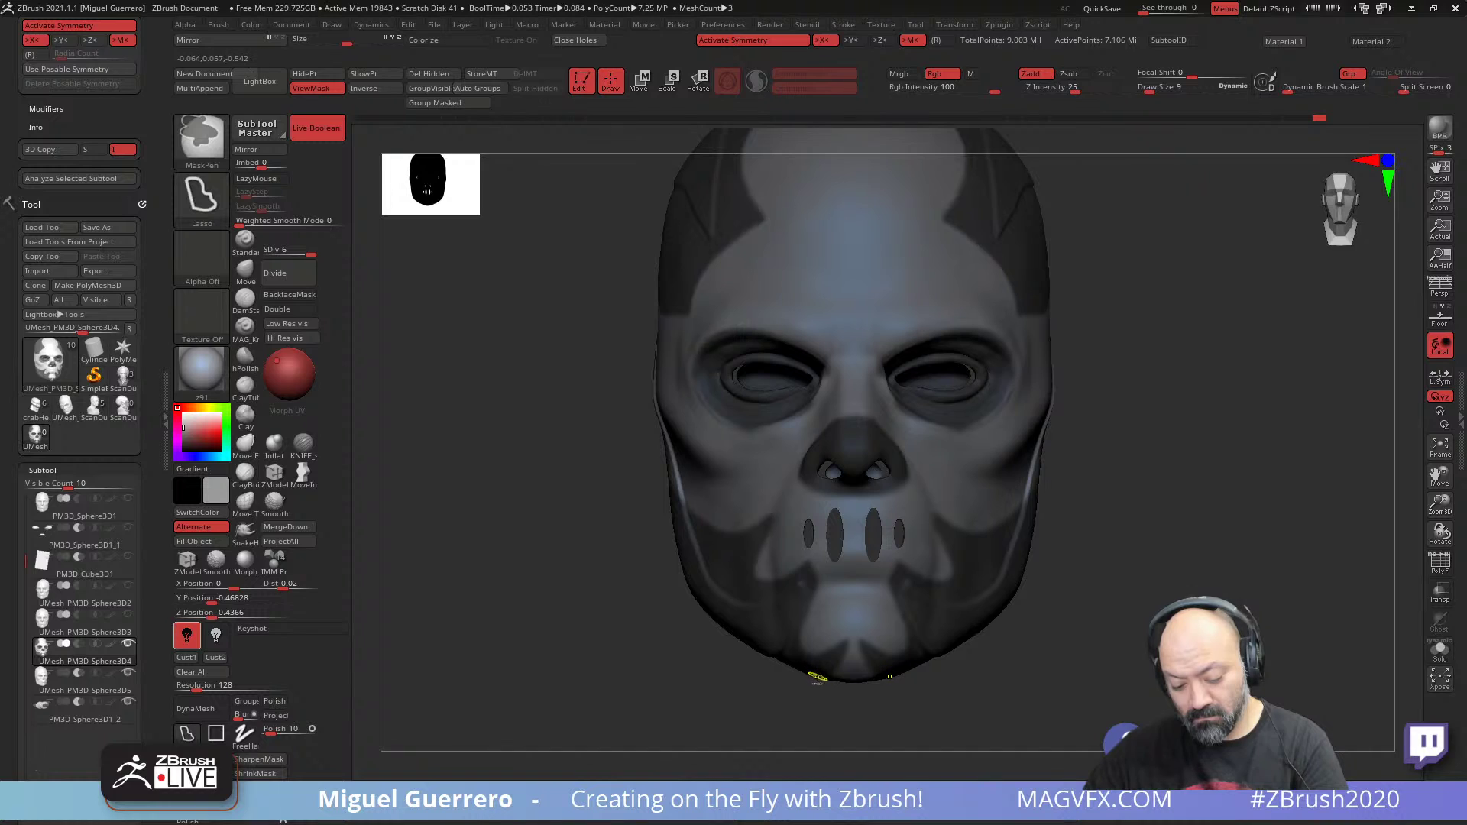
{"action": "mouse_move", "coordinate": [824, 674]}
{"action": "left_mouse_down", "text": "ctrl+alt"}
{"action": "mouse_move", "coordinate": [831, 651]}
{"action": "mouse_move", "coordinate": [849, 671]}
{"action": "mouse_move", "coordinate": [810, 691]}
{"action": "left_mouse_up", "text": "ctrl+alt"}
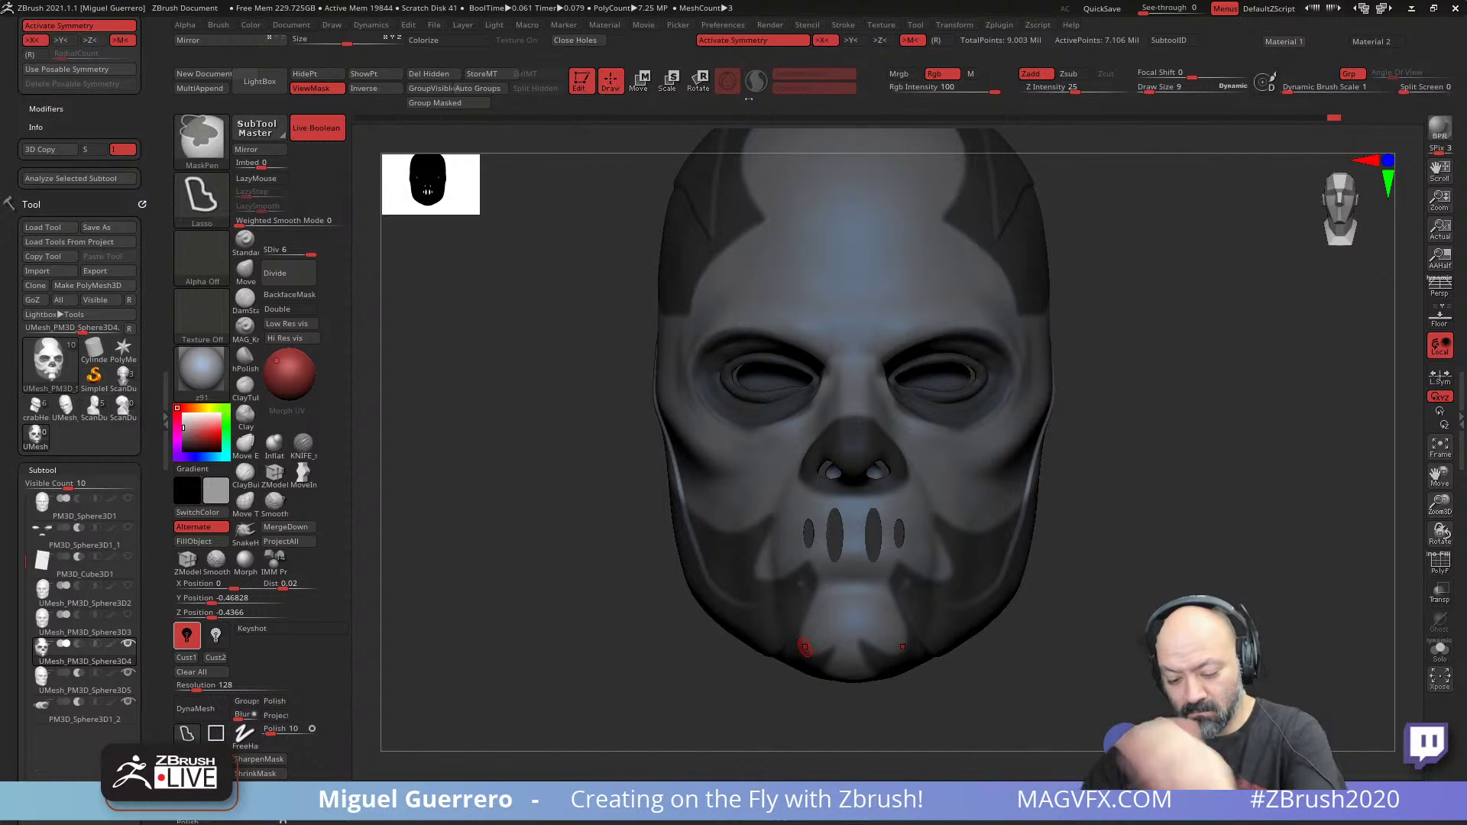
{"action": "mouse_move", "coordinate": [791, 686]}
{"action": "left_mouse_down", "text": "ctrl+alt"}
{"action": "mouse_move", "coordinate": [852, 630]}
{"action": "mouse_move", "coordinate": [840, 726]}
{"action": "mouse_move", "coordinate": [795, 740]}
{"action": "left_mouse_up", "text": "ctrl+alt"}
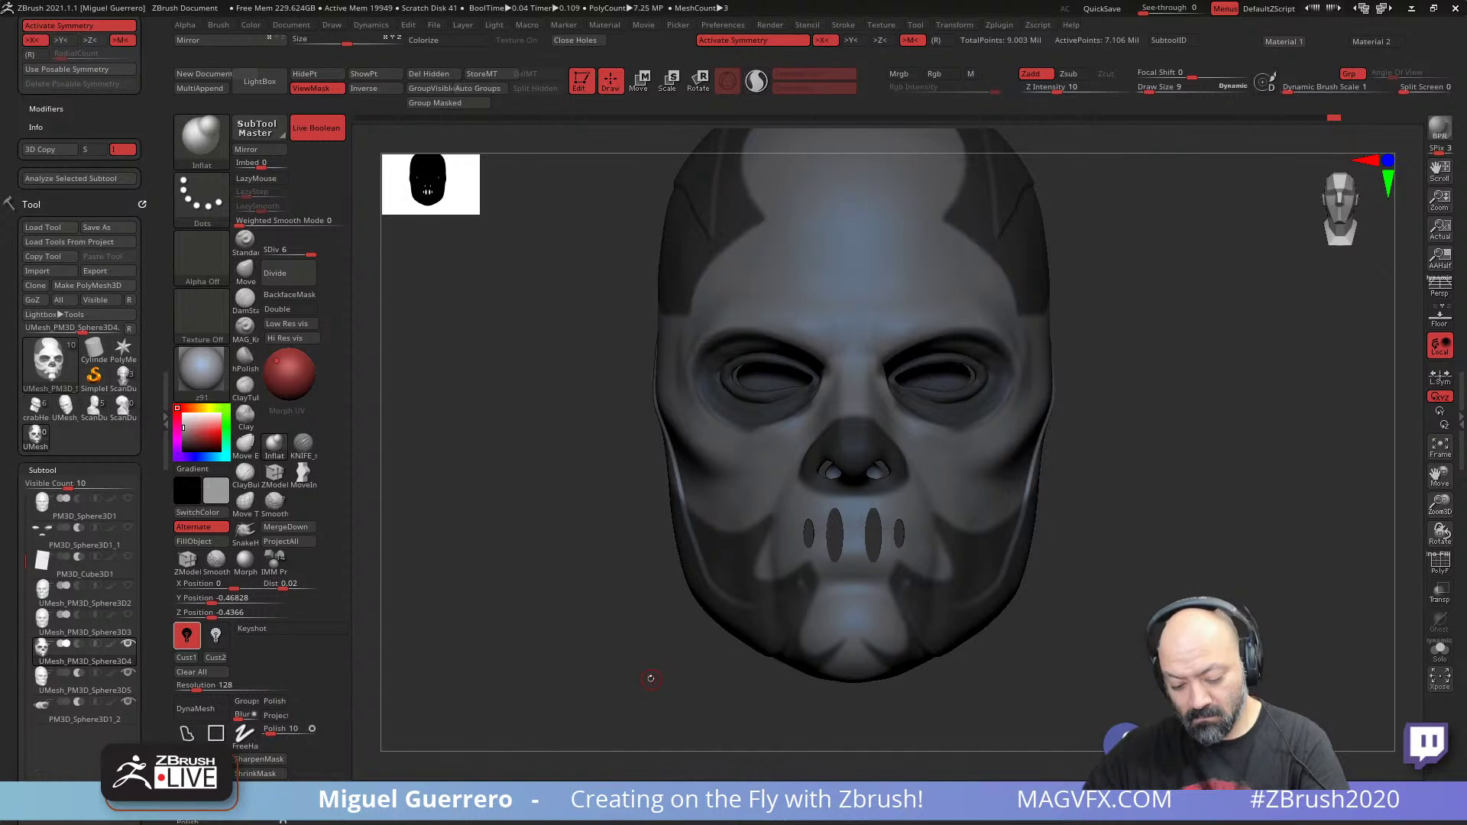
{"action": "key", "text": "ctrl"}
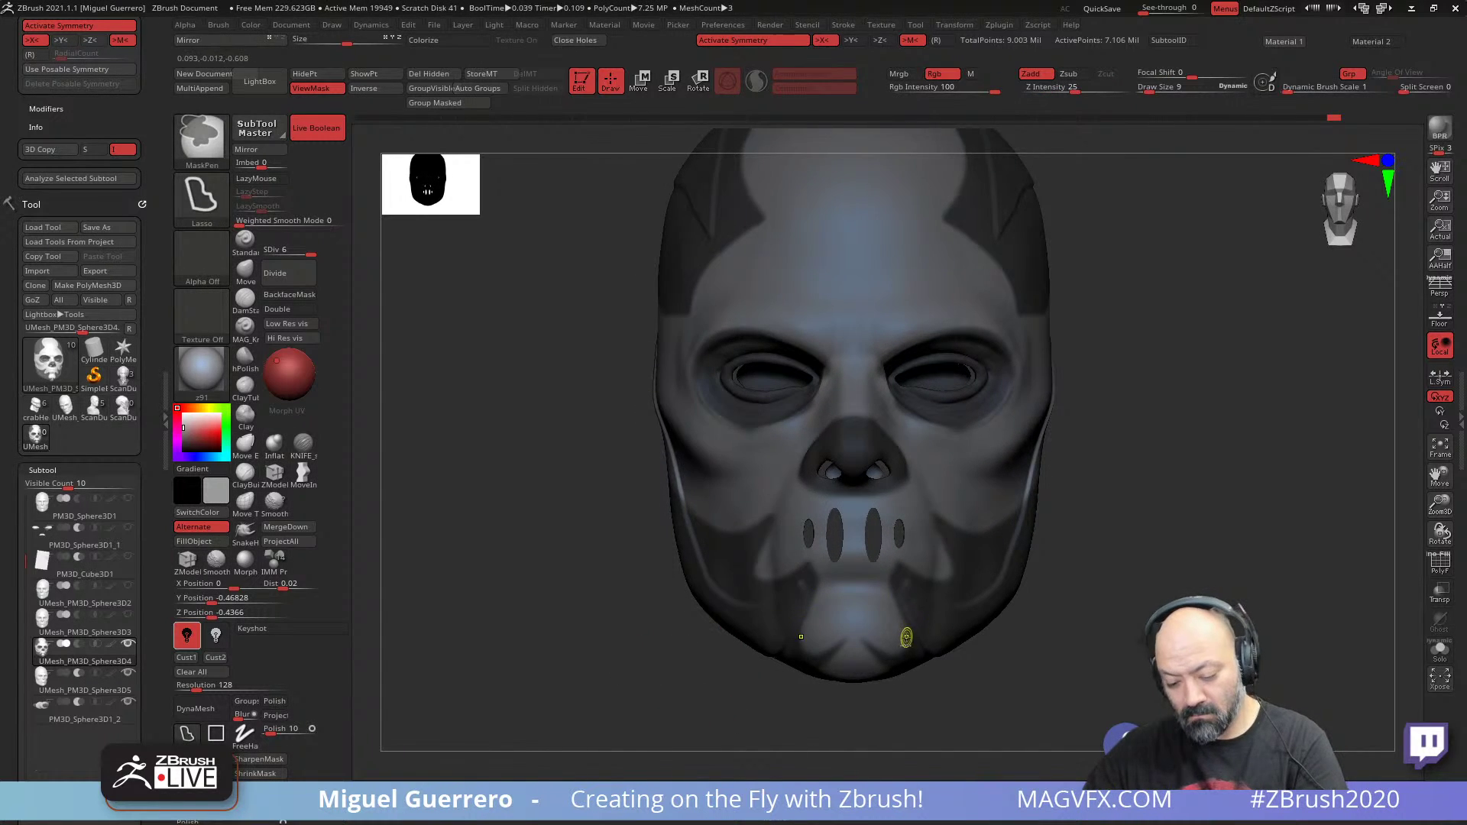
{"action": "mouse_move", "coordinate": [930, 681]}
{"action": "left_mouse_down", "text": "ctrl"}
{"action": "mouse_move", "coordinate": [900, 635]}
{"action": "mouse_move", "coordinate": [887, 541]}
{"action": "mouse_move", "coordinate": [926, 574]}
{"action": "mouse_move", "coordinate": [911, 604]}
{"action": "mouse_move", "coordinate": [930, 680]}
{"action": "left_mouse_up", "text": "ctrl"}
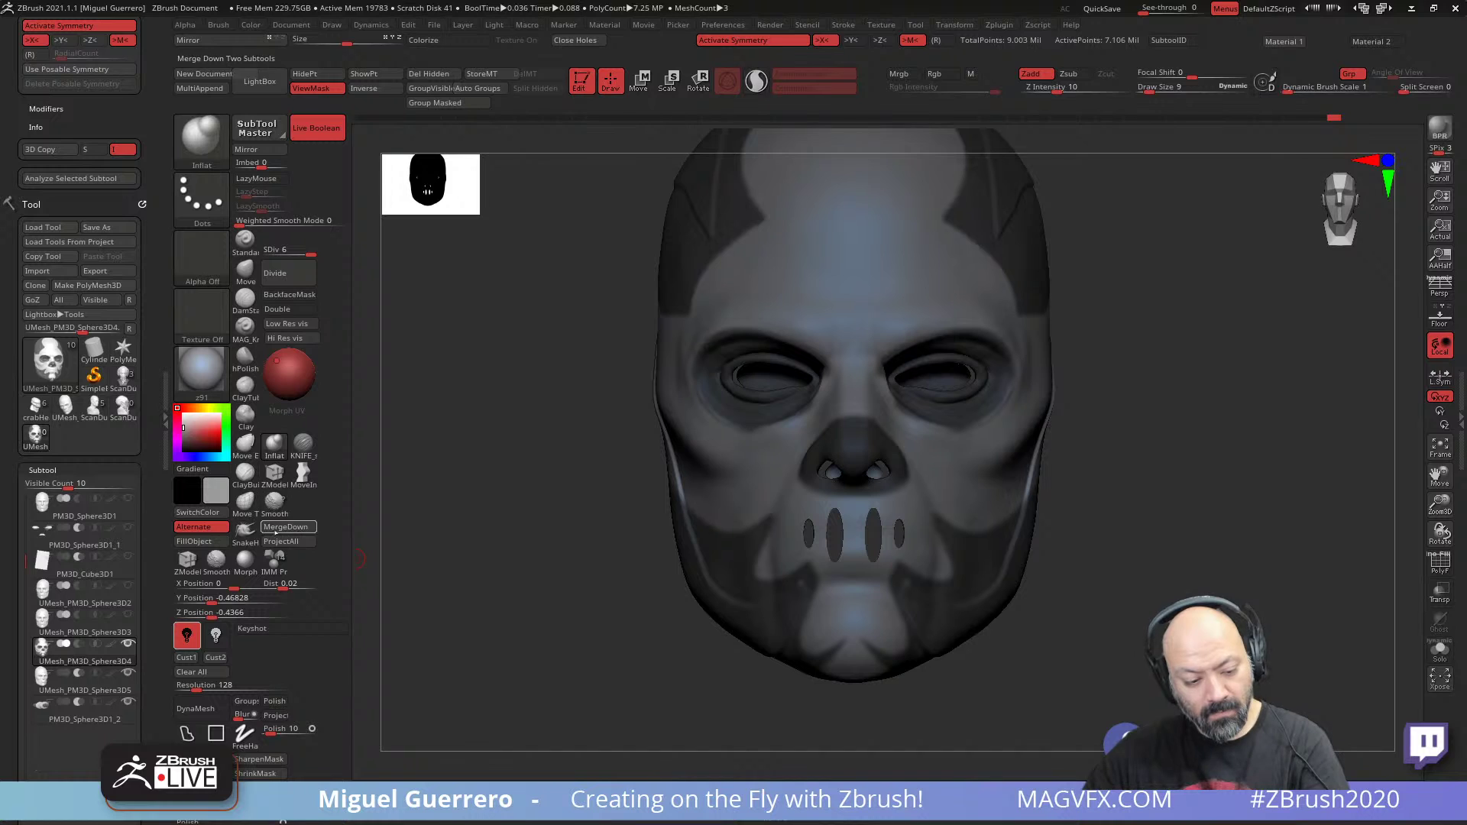
- Invert the mask on the face panels and clear it from the whole mesh
{"action": "mouse_move", "coordinate": [564, 639]}
{"action": "left_mouse_down"}
{"action": "mouse_move", "coordinate": [543, 616]}
{"action": "mouse_move", "coordinate": [499, 609]}
{"action": "left_mouse_up"}
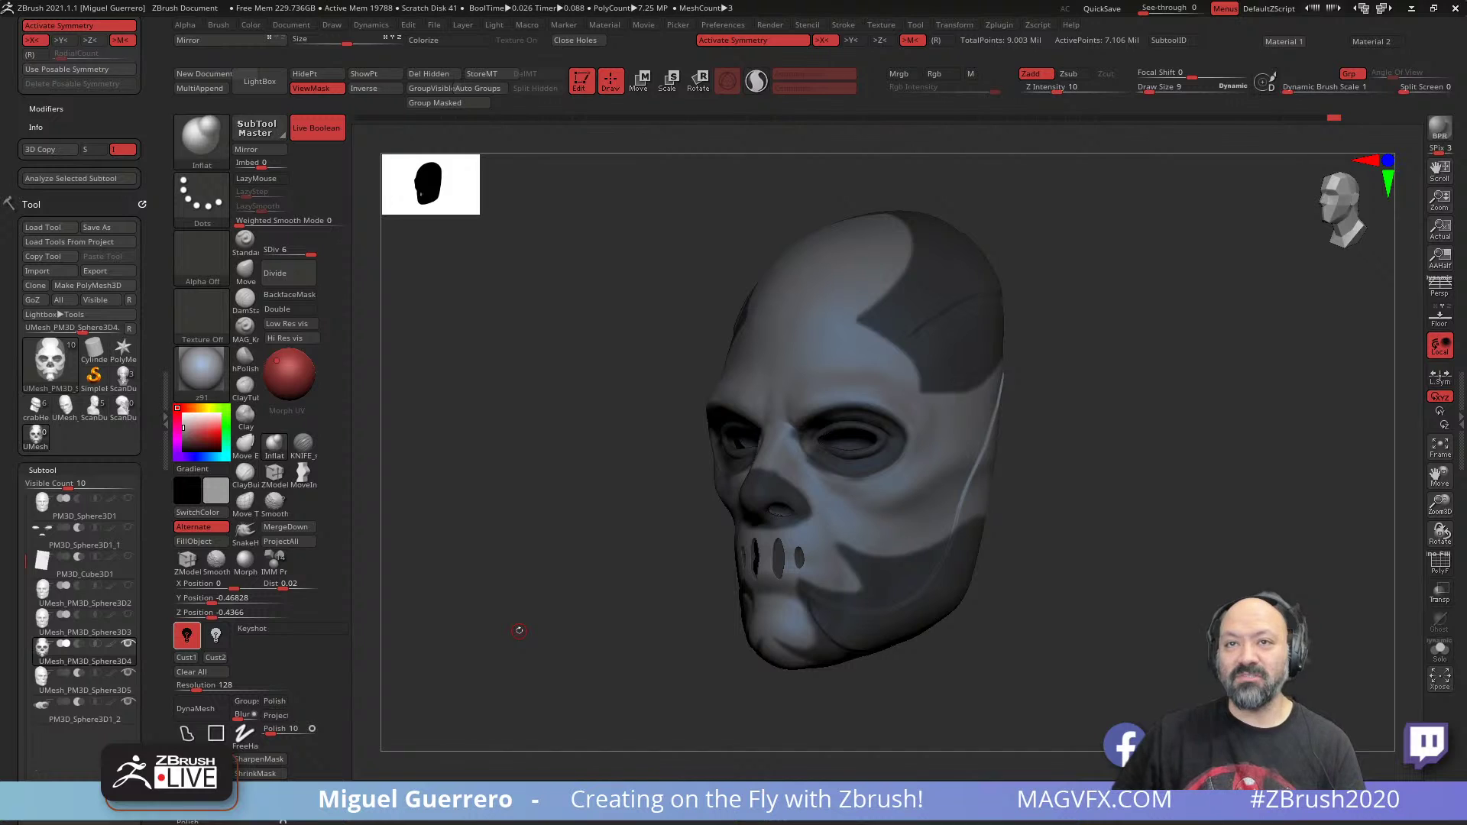
{"action": "mouse_move", "coordinate": [563, 524]}
{"action": "left_mouse_down"}
{"action": "mouse_move", "coordinate": [586, 497]}
{"action": "mouse_move", "coordinate": [545, 516]}
{"action": "mouse_move", "coordinate": [581, 541]}
{"action": "left_mouse_up"}
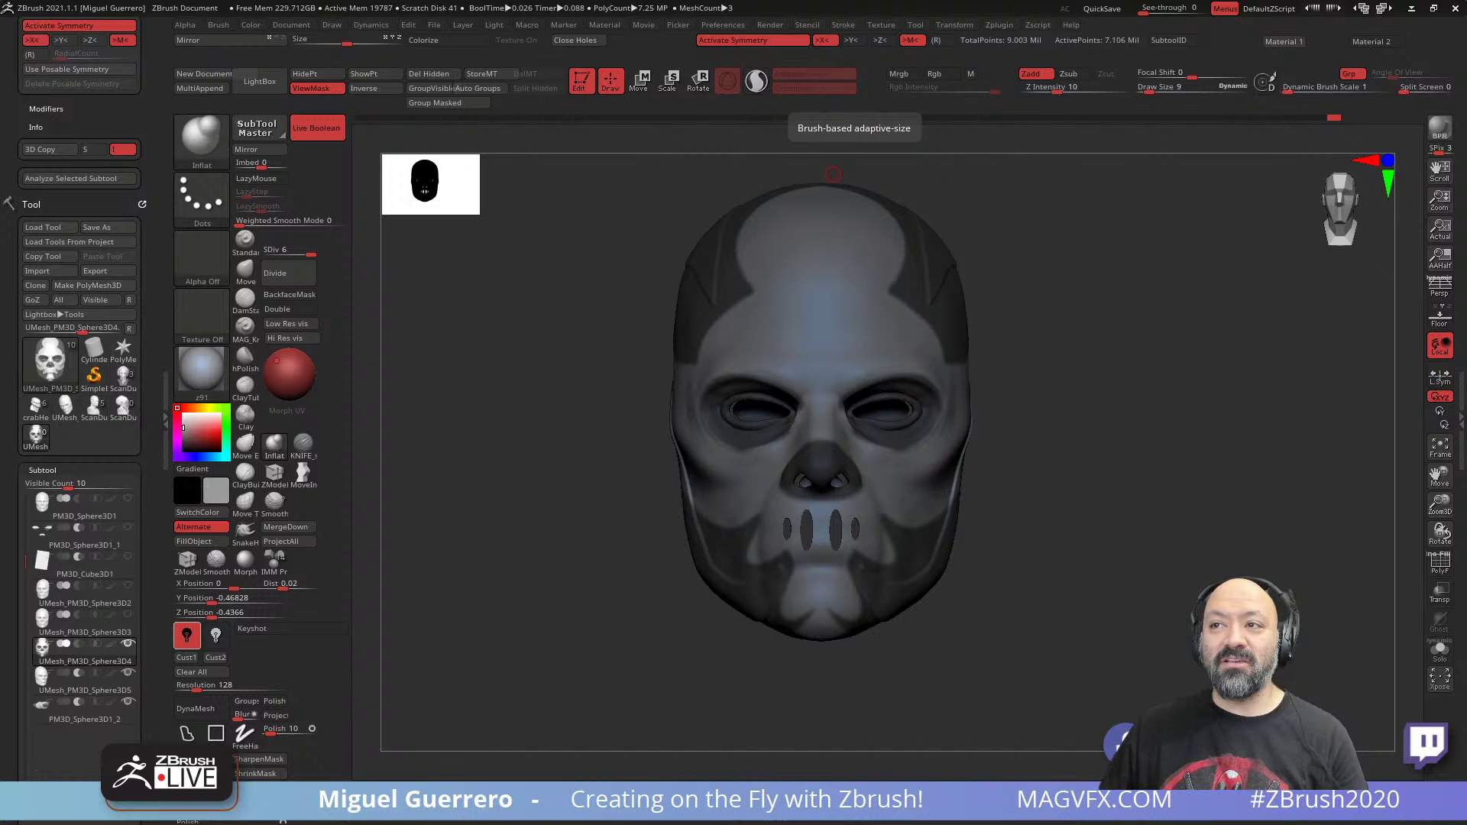
{"action": "left_click_drag", "start_coordinate": [506, 484], "coordinate": [519, 519]}
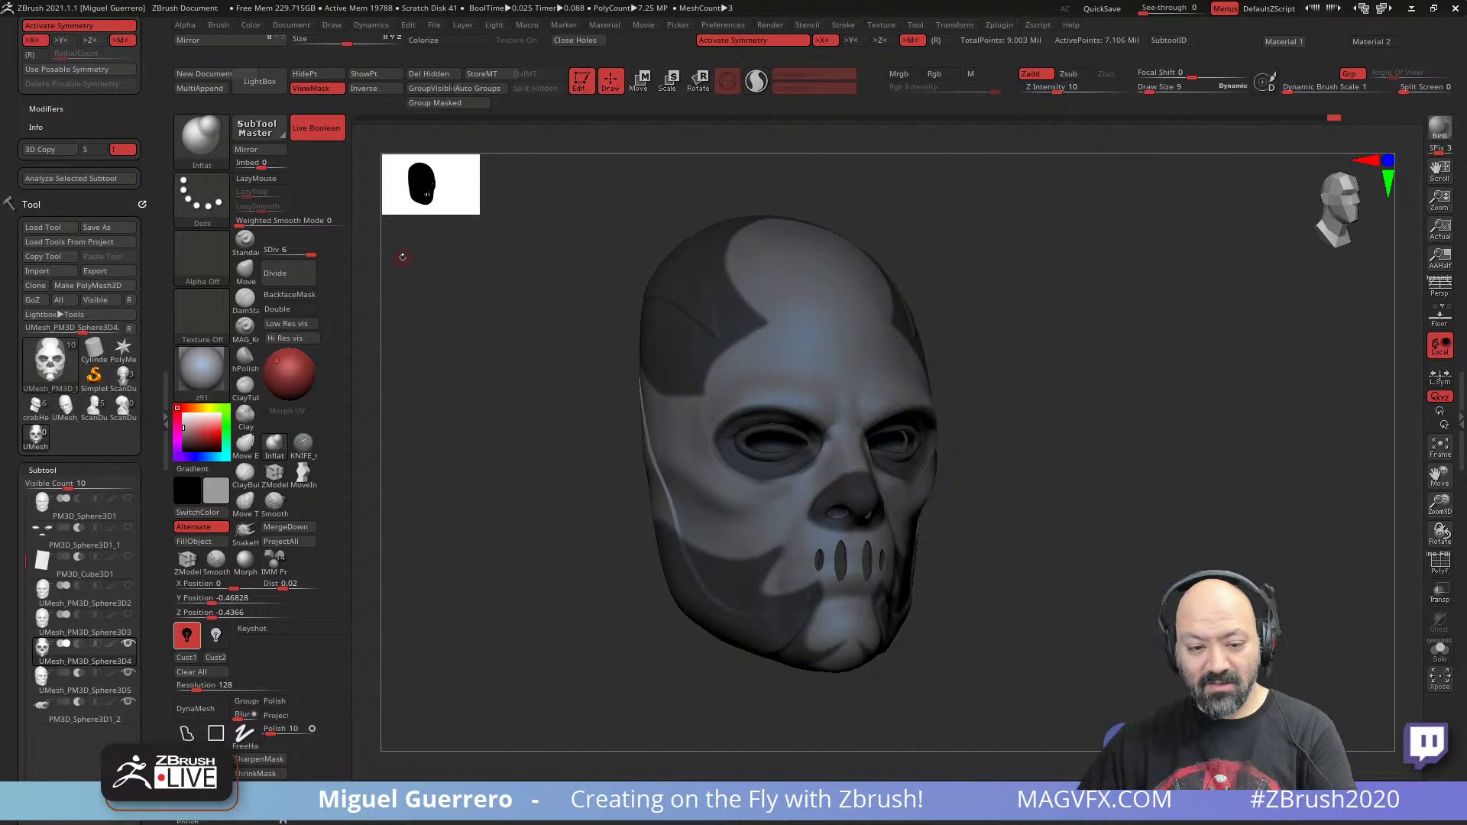
{"action": "left_click", "coordinate": [540, 377], "text": "ctrl"}
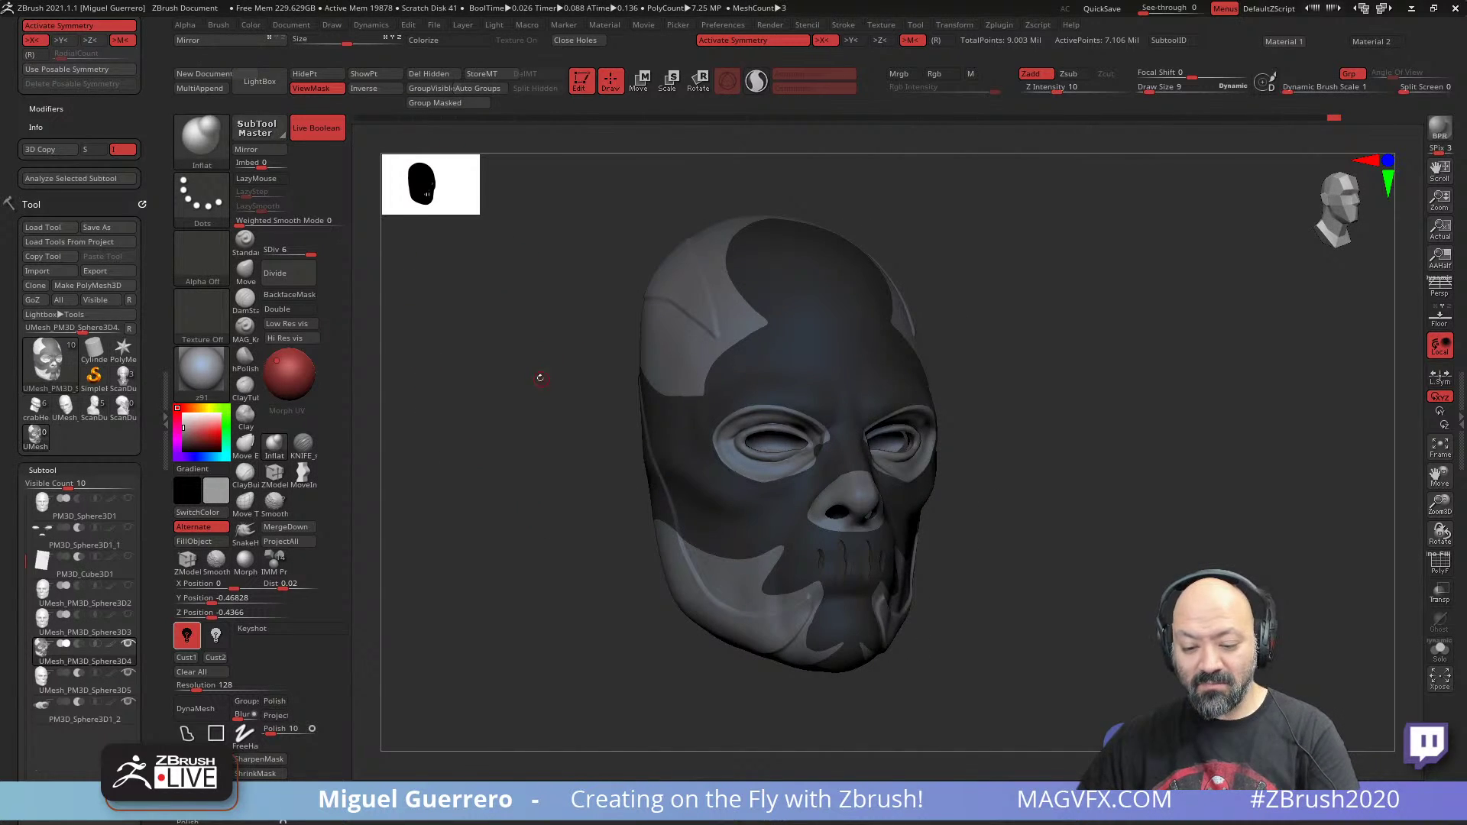
{"action": "left_click_drag", "start_coordinate": [508, 380], "coordinate": [526, 364], "text": "ctrl"}
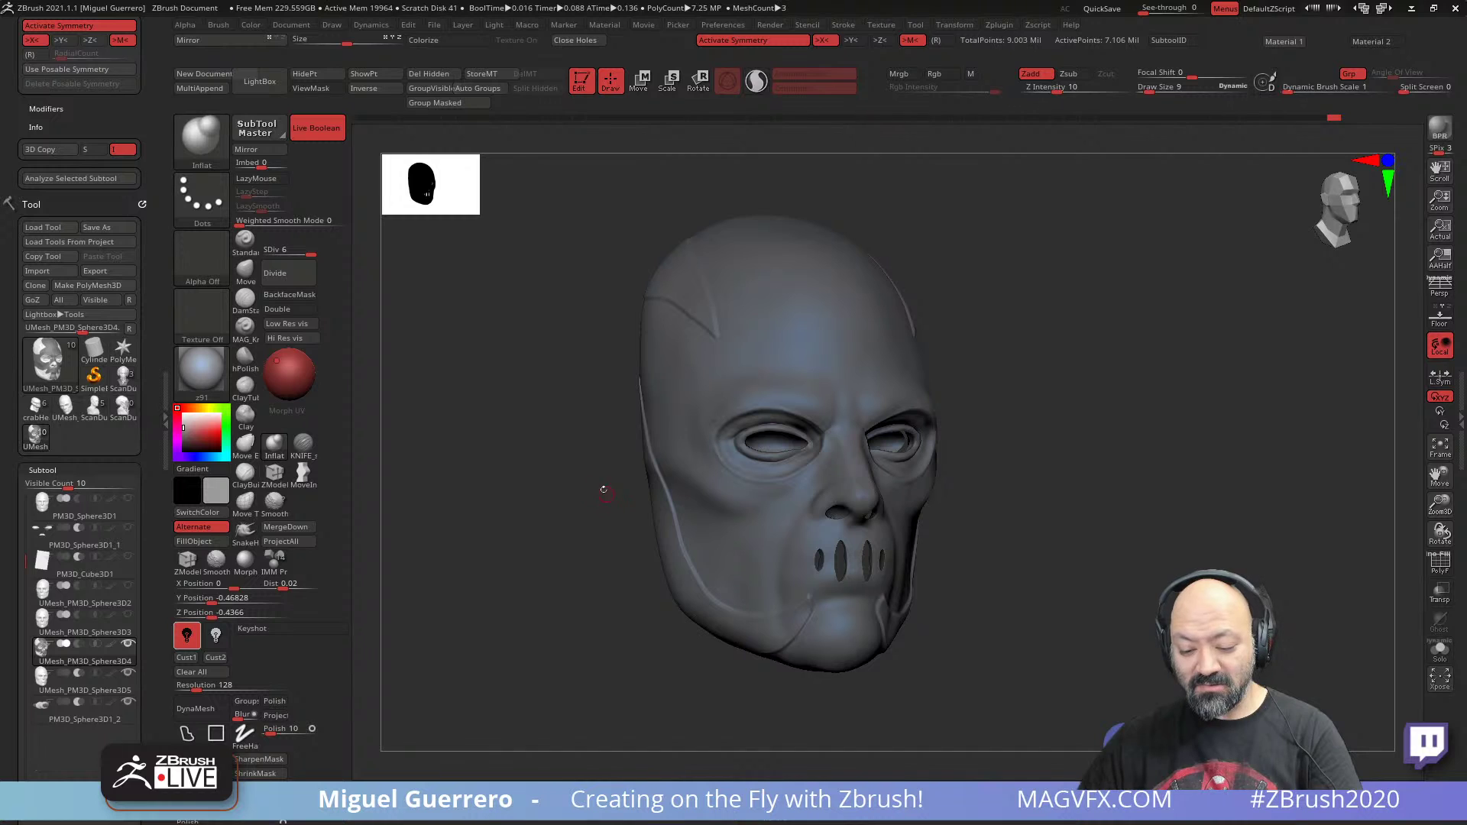
- Lower the subdivision level to 4 and smooth away the carved temple lines with draw size 26
{"action": "right_click_drag", "start_coordinate": [604, 489], "coordinate": [645, 567], "text": "alt"}
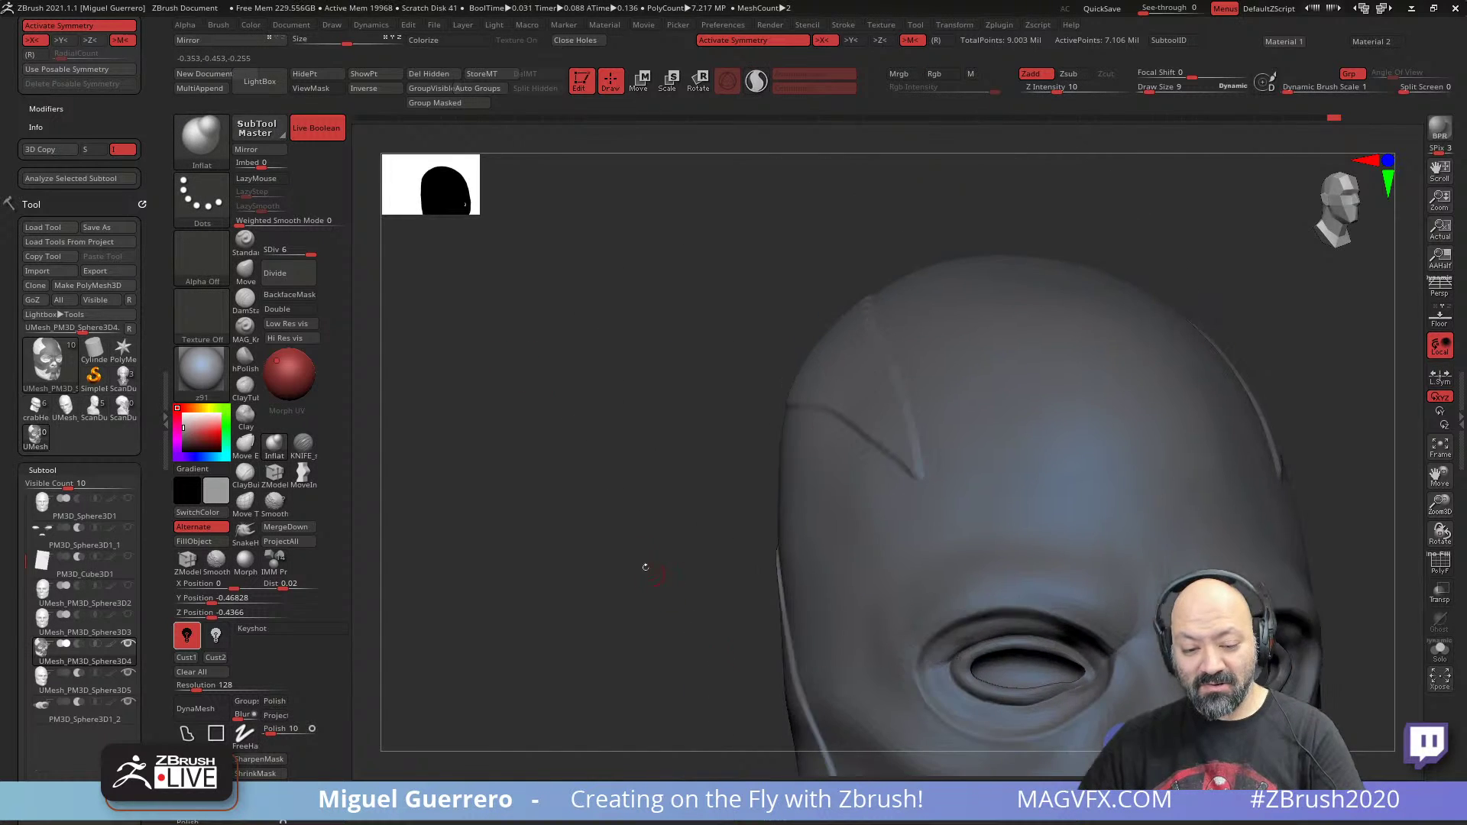
{"action": "left_click_drag", "start_coordinate": [646, 567], "coordinate": [651, 470], "text": "alt"}
{"action": "mouse_move", "coordinate": [687, 388]}
{"action": "left_mouse_down"}
{"action": "mouse_move", "coordinate": [701, 412]}
{"action": "mouse_move", "coordinate": [763, 379]}
{"action": "left_mouse_up"}
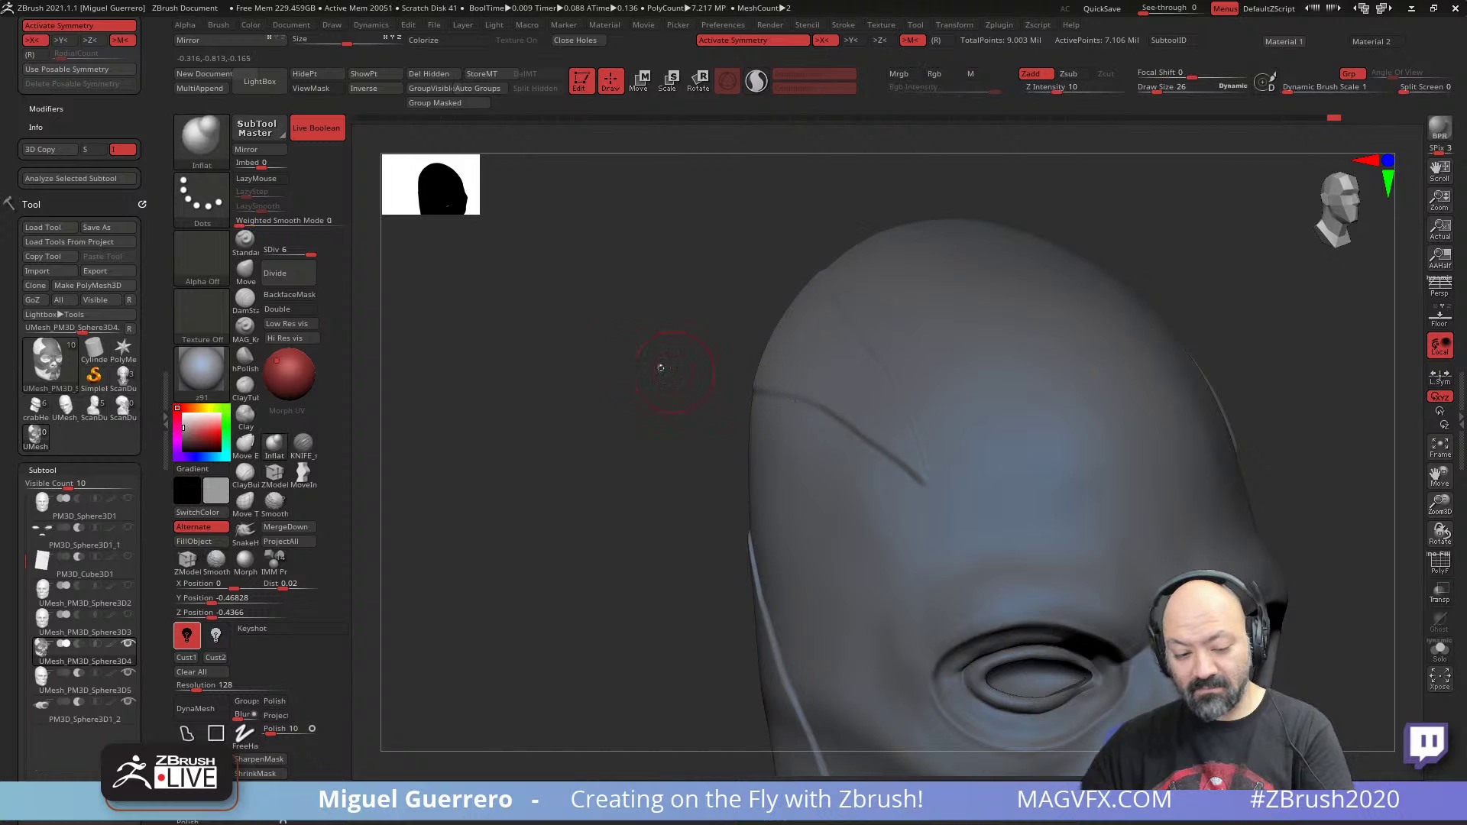
{"action": "left_click_drag", "start_coordinate": [304, 254], "coordinate": [293, 254]}
{"action": "left_click_drag", "start_coordinate": [788, 400], "coordinate": [828, 414], "text": "shift"}
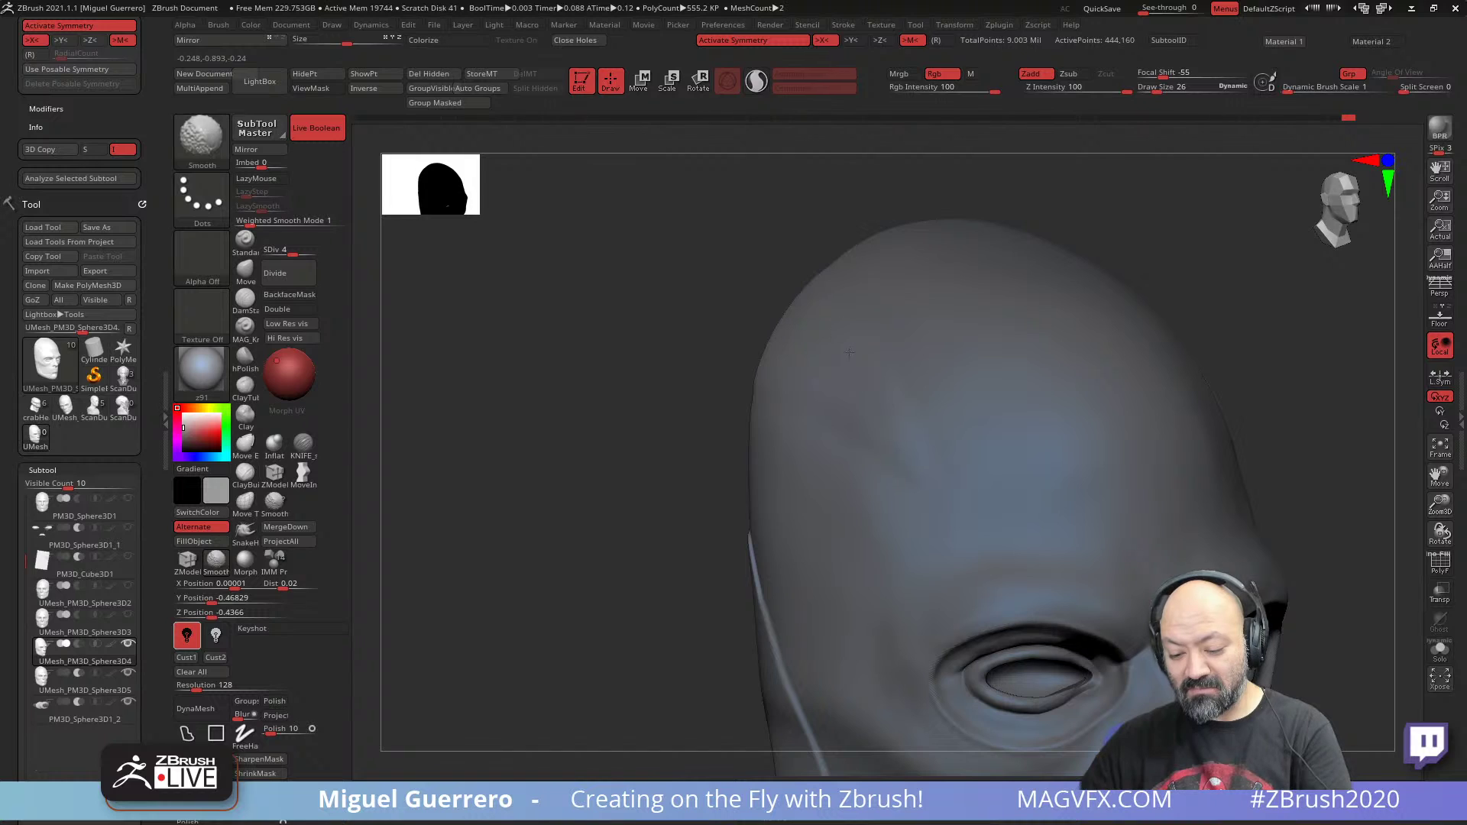
{"action": "mouse_move", "coordinate": [849, 353]}
{"action": "left_mouse_down", "text": "shift"}
{"action": "mouse_move", "coordinate": [809, 393]}
{"action": "mouse_move", "coordinate": [868, 403]}
{"action": "left_mouse_up", "text": "shift"}
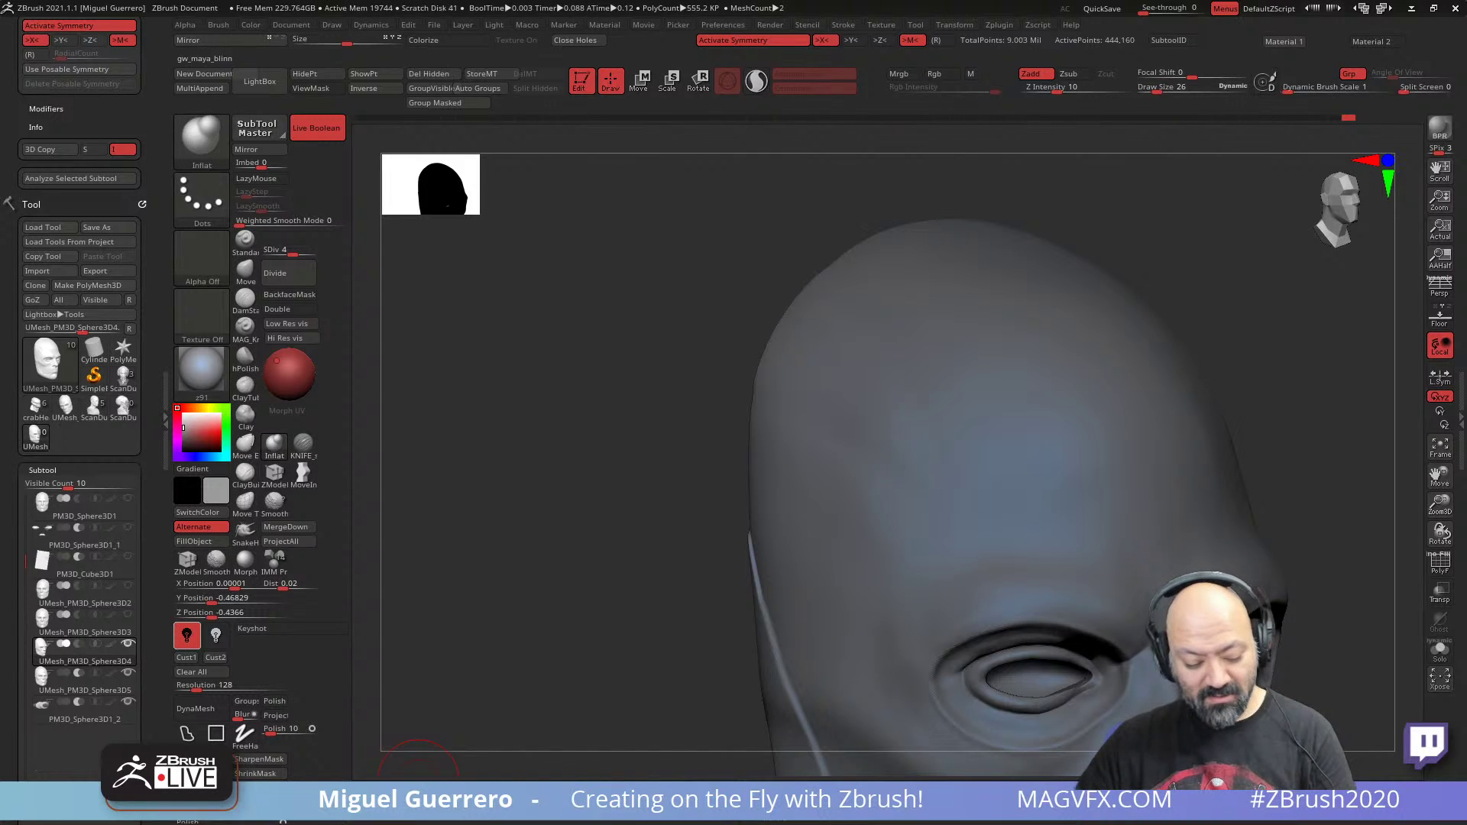
- Apply the gw_maya_blinn material to check the smoothed temple from different angles
{"action": "key", "text": "shift"}
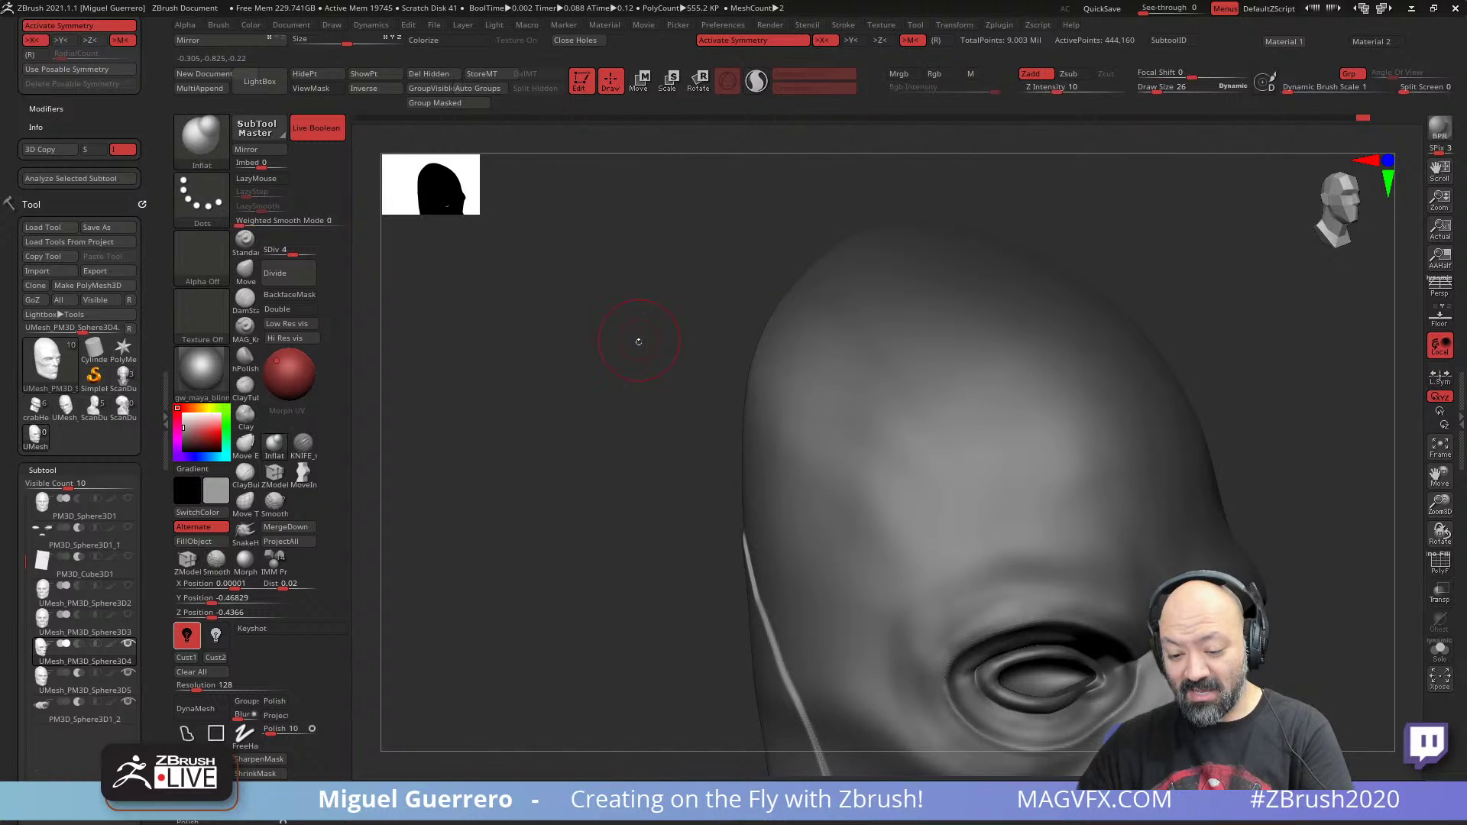
{"action": "left_click_drag", "start_coordinate": [639, 341], "coordinate": [656, 354]}
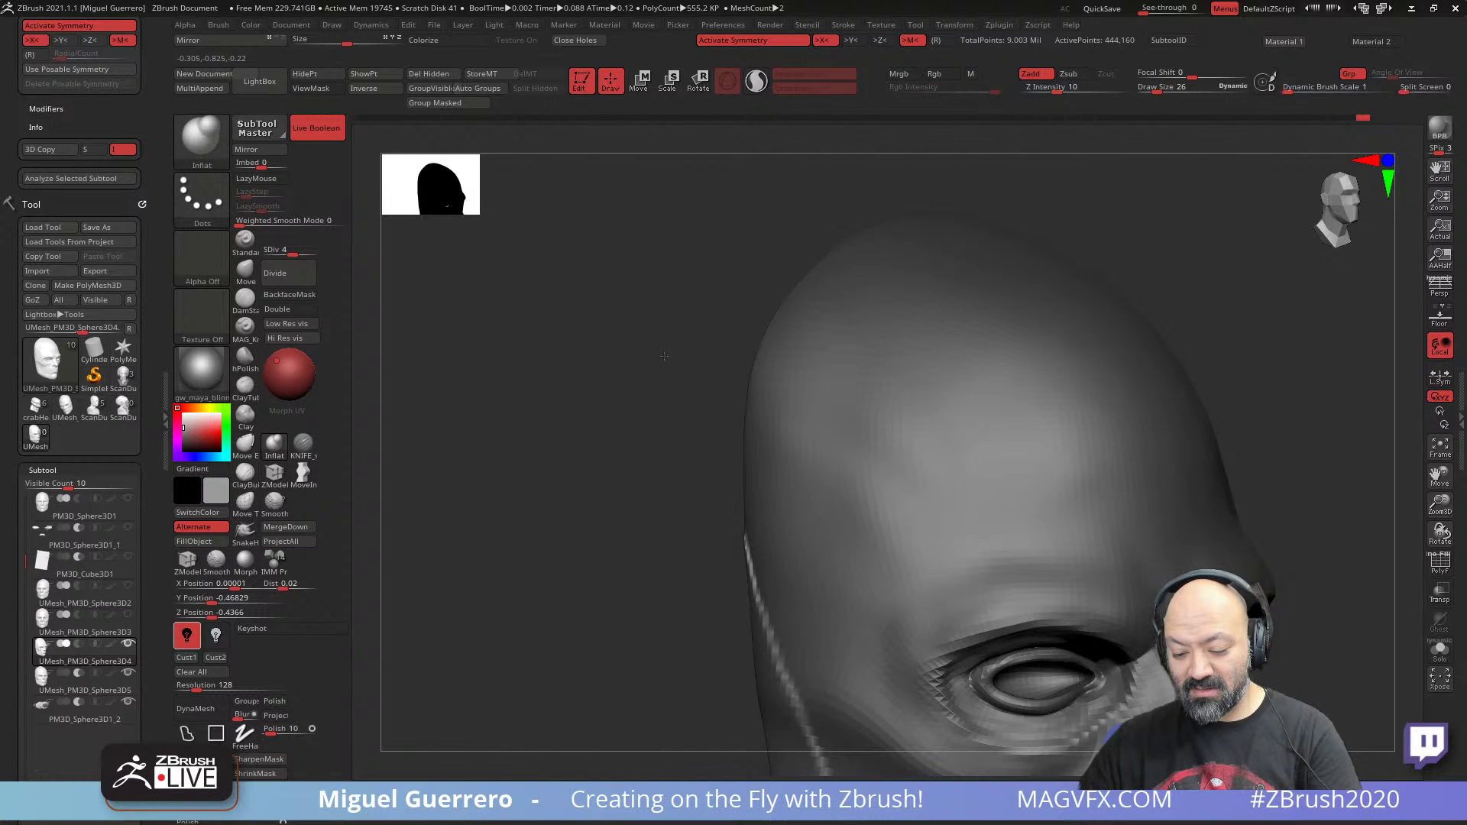
{"action": "left_click_drag", "start_coordinate": [664, 356], "coordinate": [631, 473]}
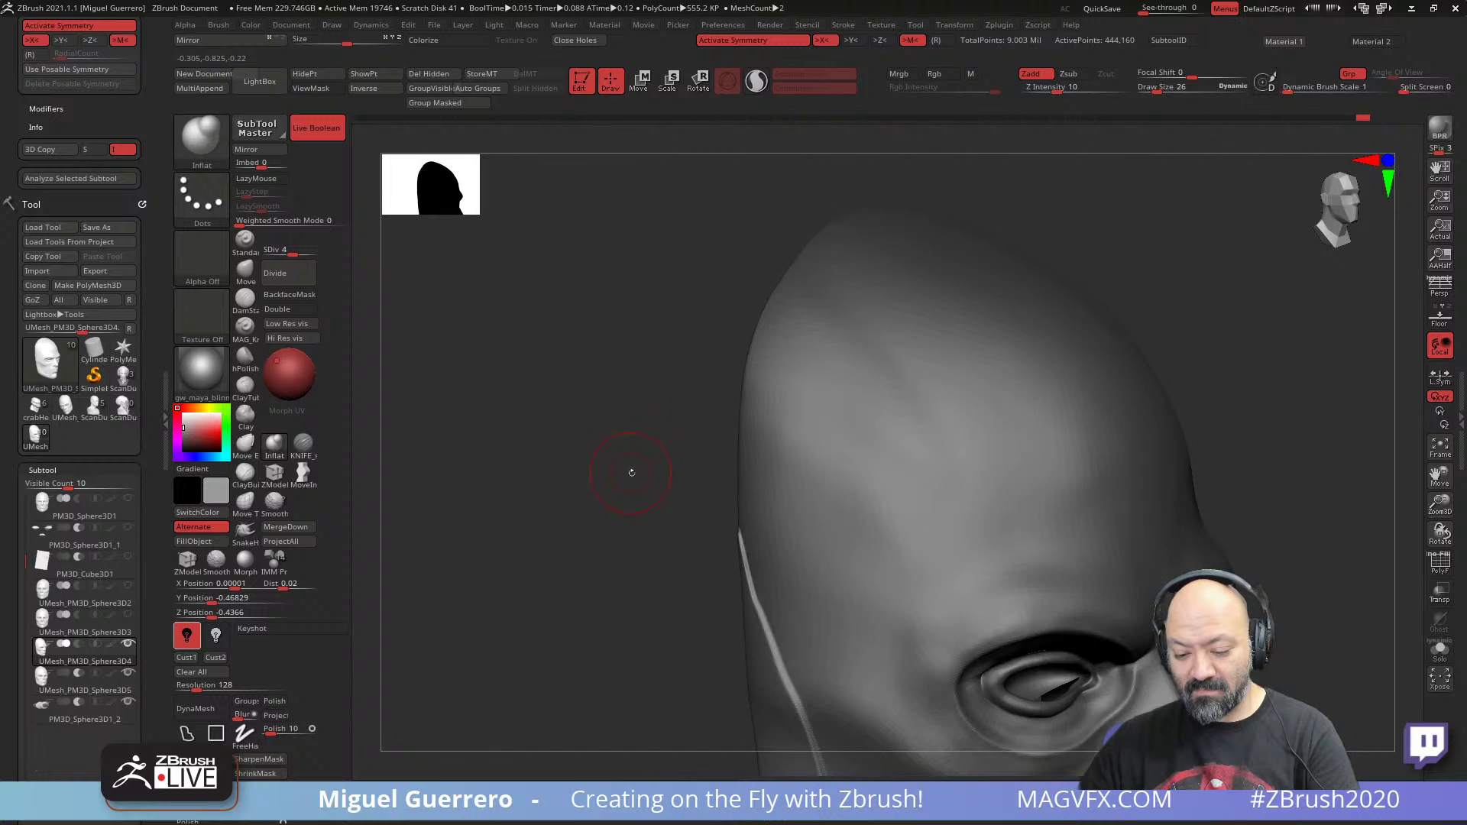
- Turn off Live Boolean and smooth the temple and the outer side of the forehead further
{"action": "left_click", "coordinate": [309, 133]}
{"action": "left_click_drag", "start_coordinate": [788, 409], "coordinate": [820, 380], "text": "shift"}
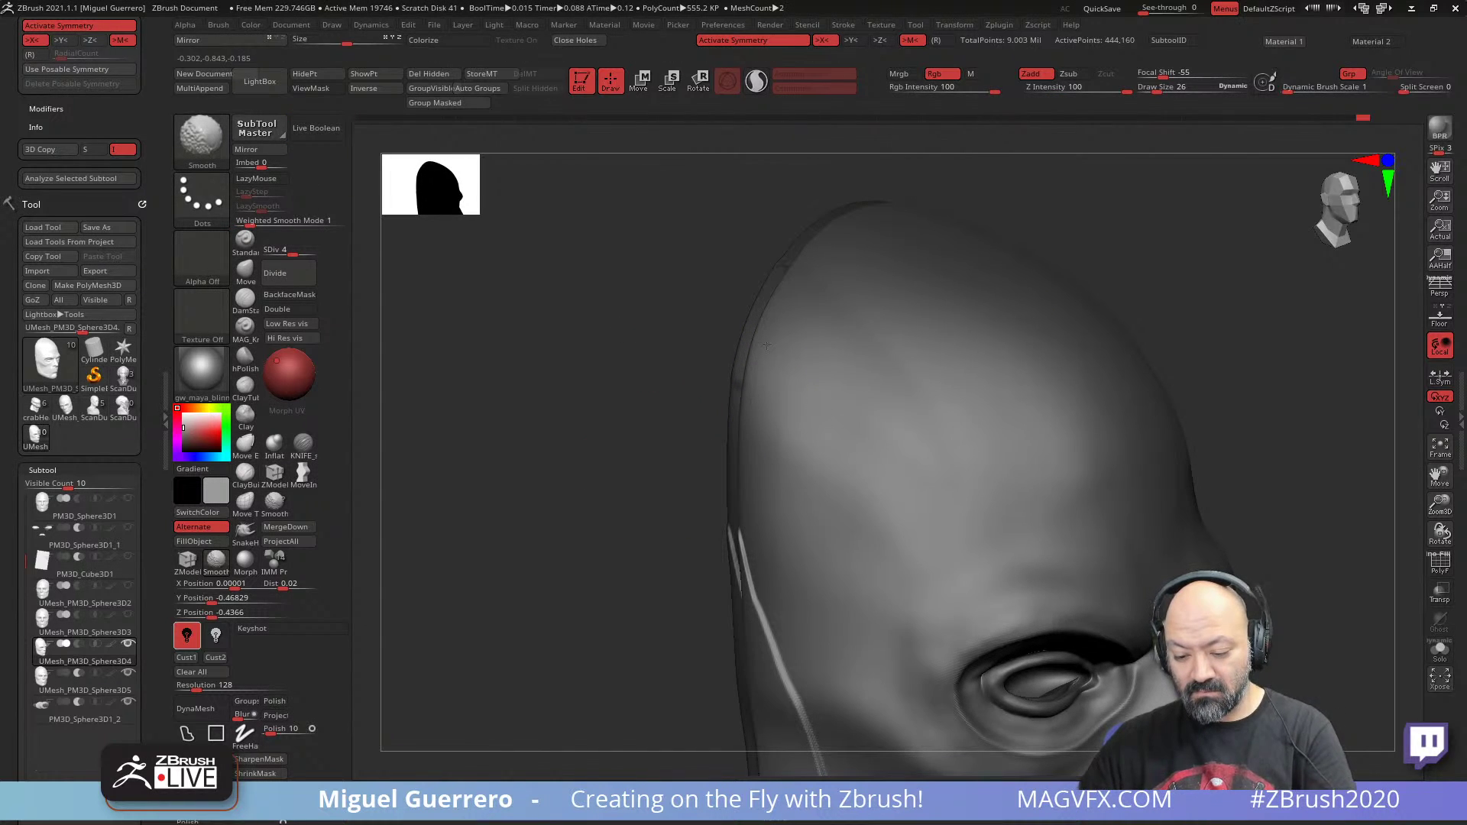
{"action": "mouse_move", "coordinate": [699, 391]}
{"action": "left_mouse_down"}
{"action": "mouse_move", "coordinate": [577, 395]}
{"action": "mouse_move", "coordinate": [674, 432]}
{"action": "left_mouse_up"}
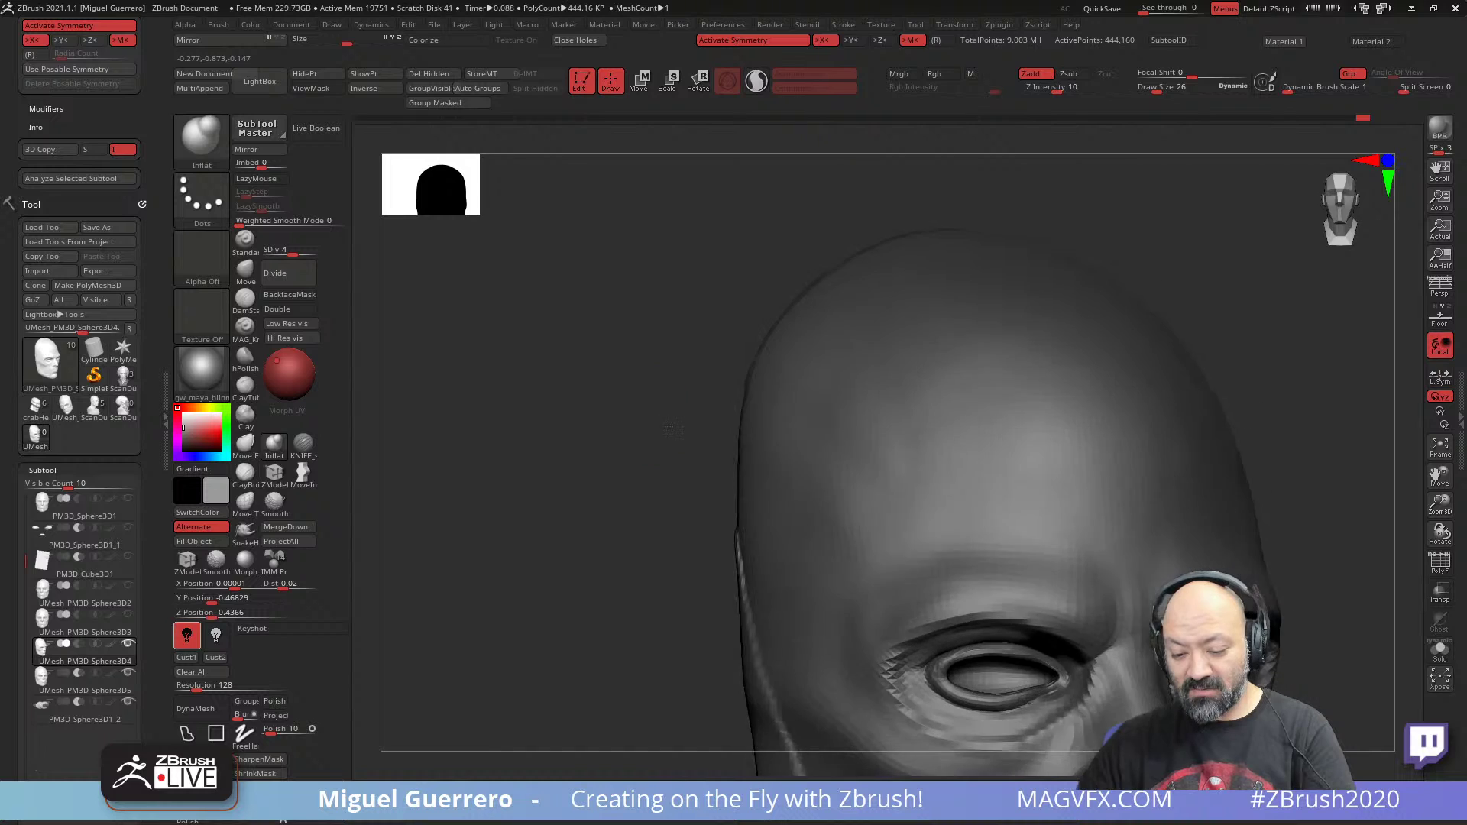
{"action": "left_click_drag", "start_coordinate": [798, 467], "coordinate": [859, 381], "text": "shift"}
{"action": "left_click_drag", "start_coordinate": [835, 245], "coordinate": [646, 368]}
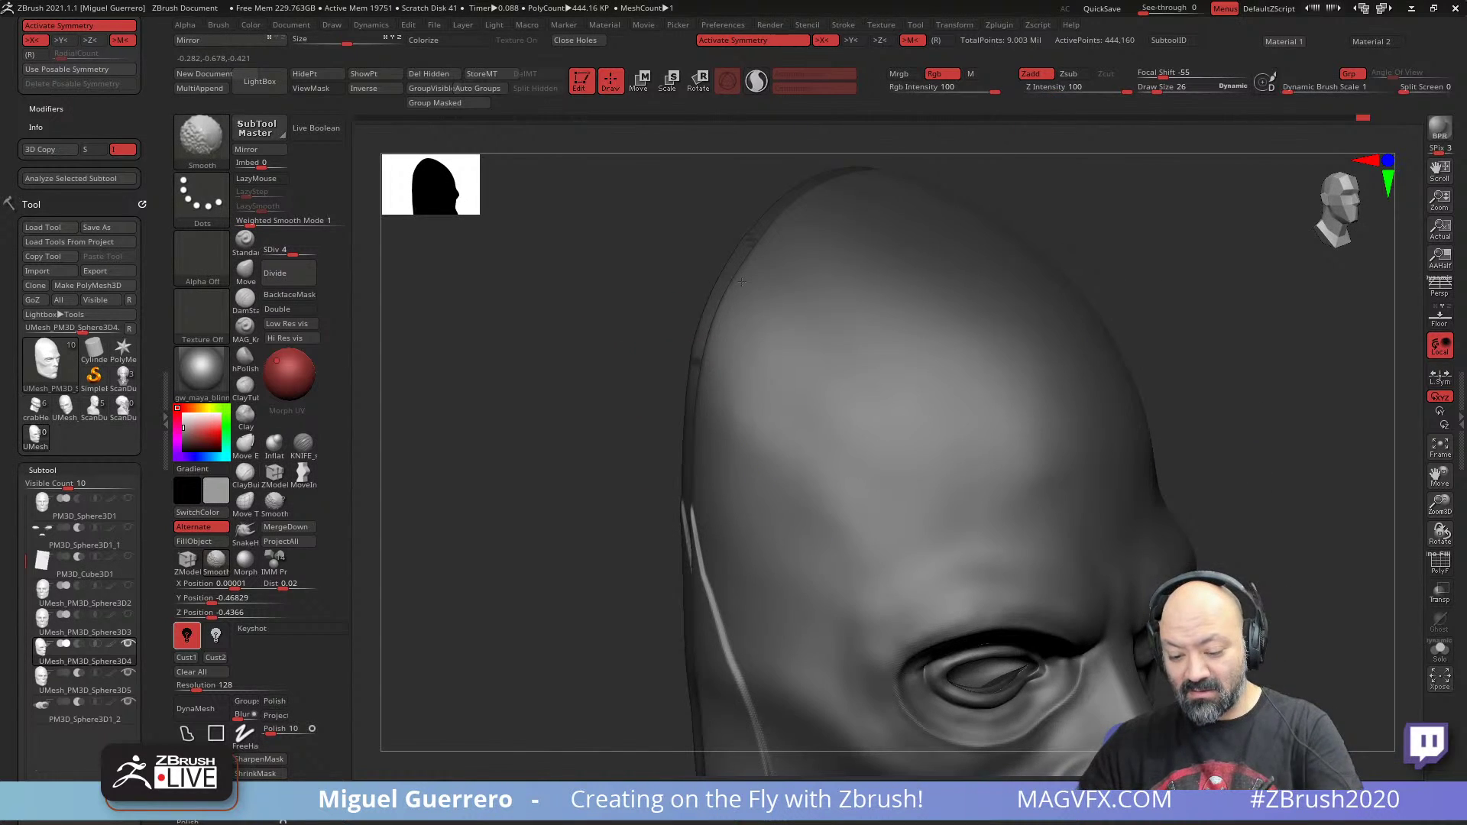
- Isolate and mask the panel polygroup, then show the whole mesh at subdivision level 6
{"action": "mouse_move", "coordinate": [531, 403]}
{"action": "left_mouse_down"}
{"action": "mouse_move", "coordinate": [564, 426]}
{"action": "mouse_move", "coordinate": [465, 360]}
{"action": "mouse_move", "coordinate": [546, 417]}
{"action": "mouse_move", "coordinate": [544, 445]}
{"action": "left_mouse_up"}
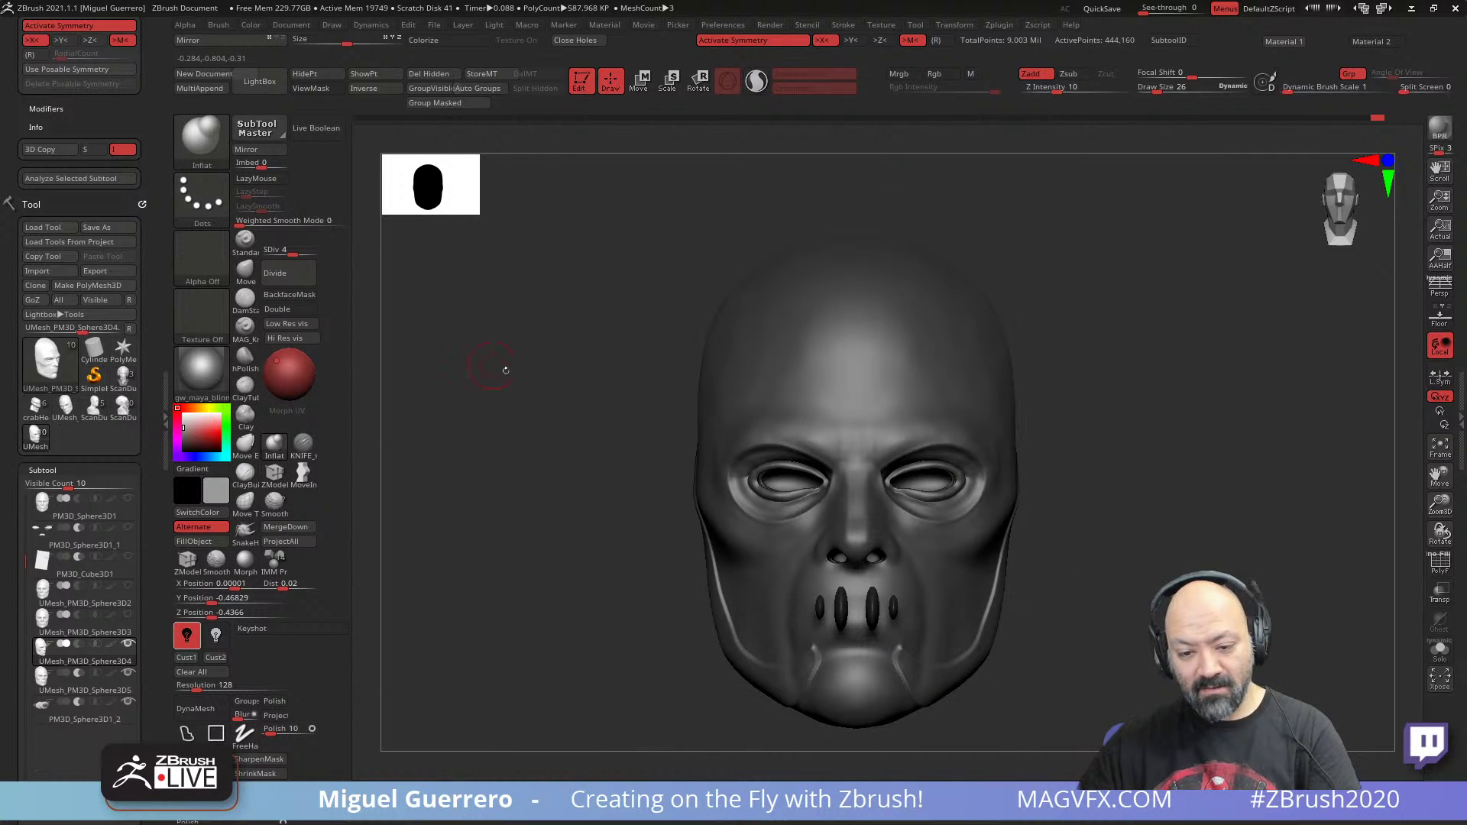
{"action": "key", "text": "ctrl+shift"}
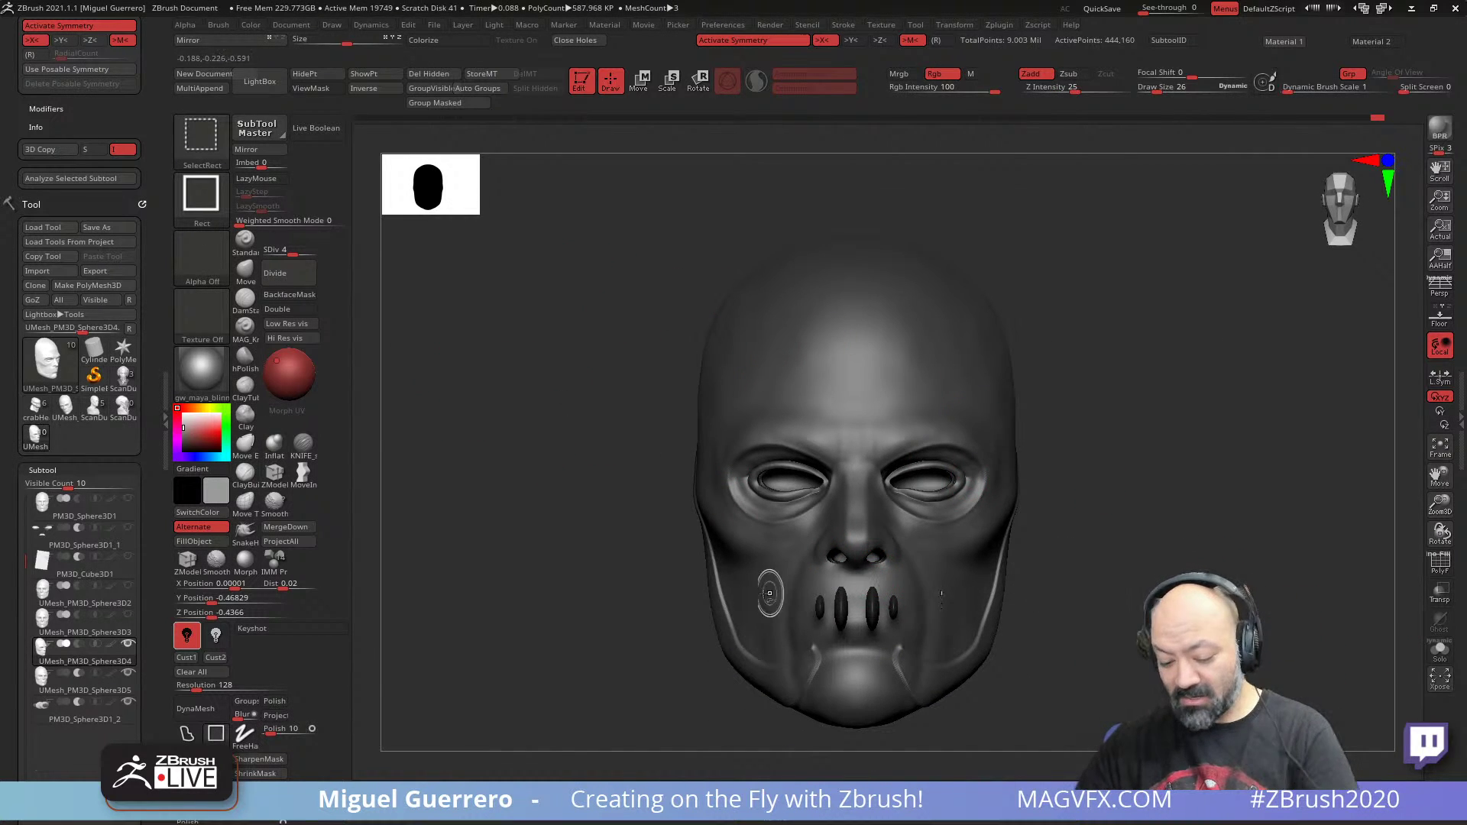
{"action": "left_click", "coordinate": [786, 685], "text": "ctrl+shift"}
{"action": "left_click_drag", "start_coordinate": [575, 192], "coordinate": [1231, 777], "text": "ctrl"}
{"action": "left_click", "coordinate": [543, 533], "text": "ctrl+shift"}
{"action": "left_click_drag", "start_coordinate": [542, 530], "coordinate": [508, 452]}
{"action": "key", "text": "ctrl+d"}
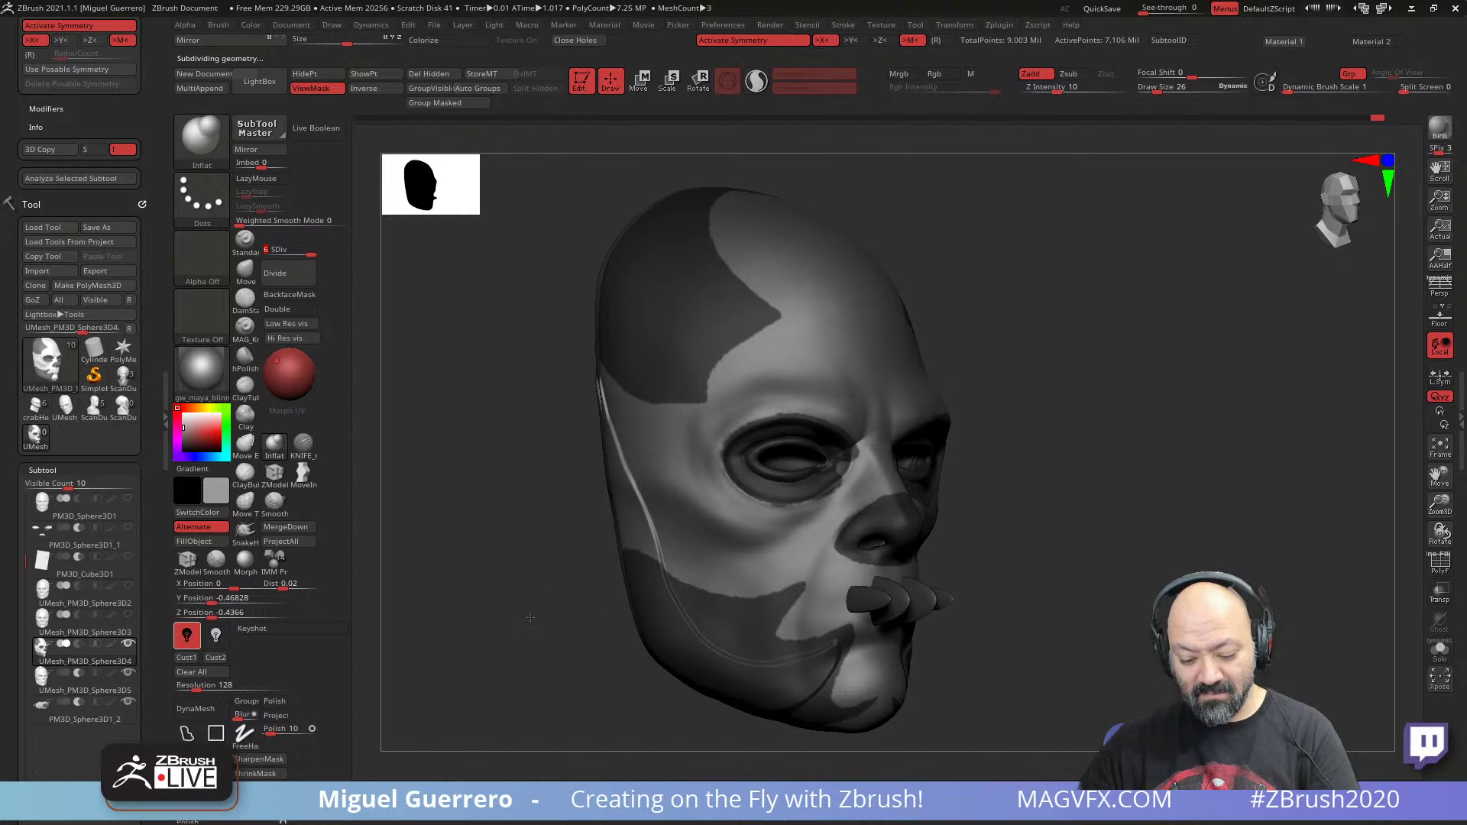
- Hide the panel polygroup, clear the mask, and restore the visibility of the whole mesh
{"action": "left_click_drag", "start_coordinate": [530, 618], "coordinate": [680, 631]}
{"action": "mouse_move", "coordinate": [595, 618]}
{"action": "left_mouse_down"}
{"action": "mouse_move", "coordinate": [527, 614]}
{"action": "mouse_move", "coordinate": [619, 593]}
{"action": "mouse_move", "coordinate": [655, 606]}
{"action": "left_mouse_up"}
{"action": "key", "text": "ctrl+shift"}
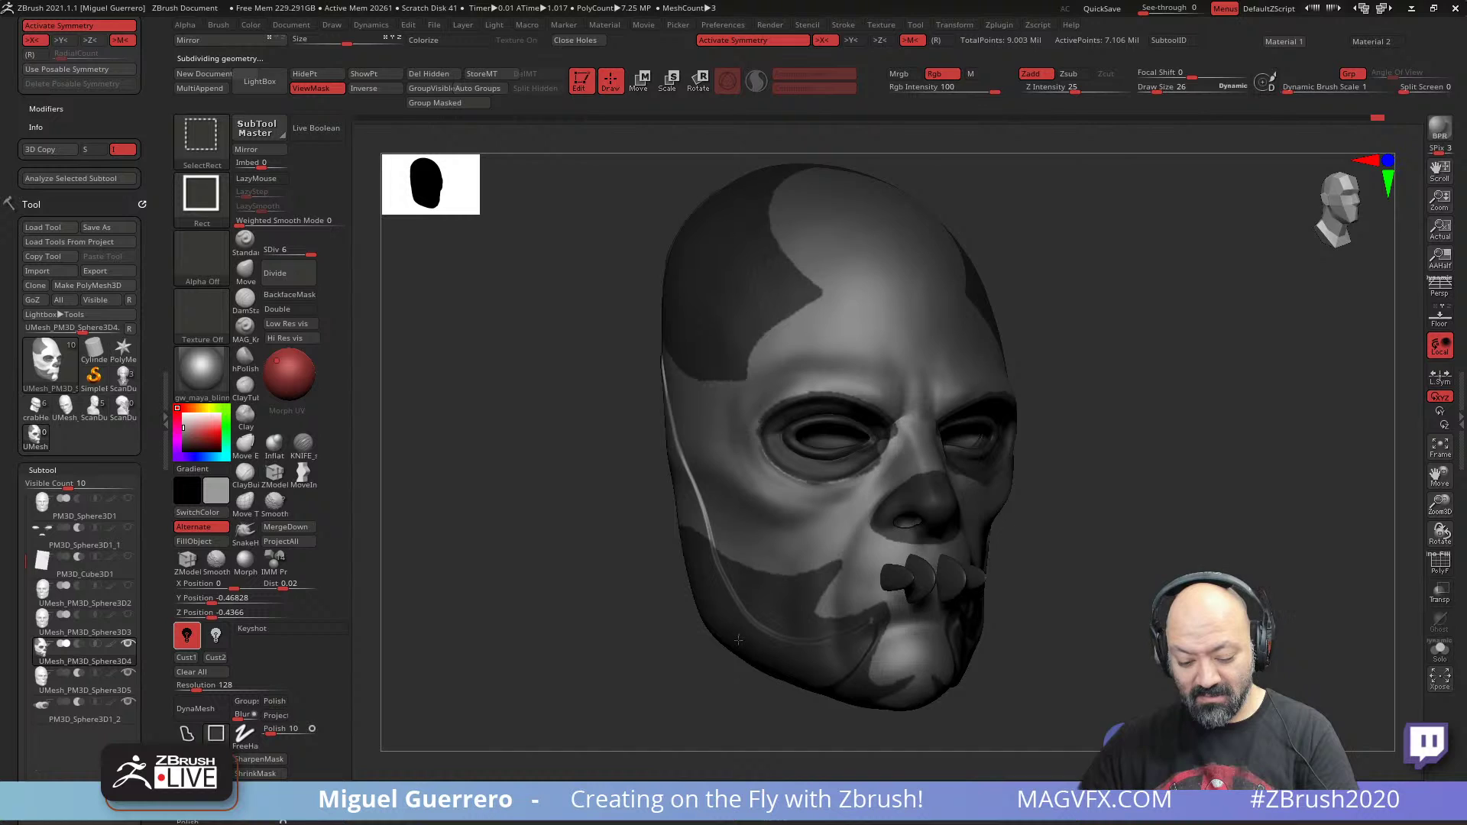
{"action": "left_click", "coordinate": [738, 640], "text": "ctrl+shift"}
{"action": "left_click", "coordinate": [718, 636], "text": "ctrl+shift"}
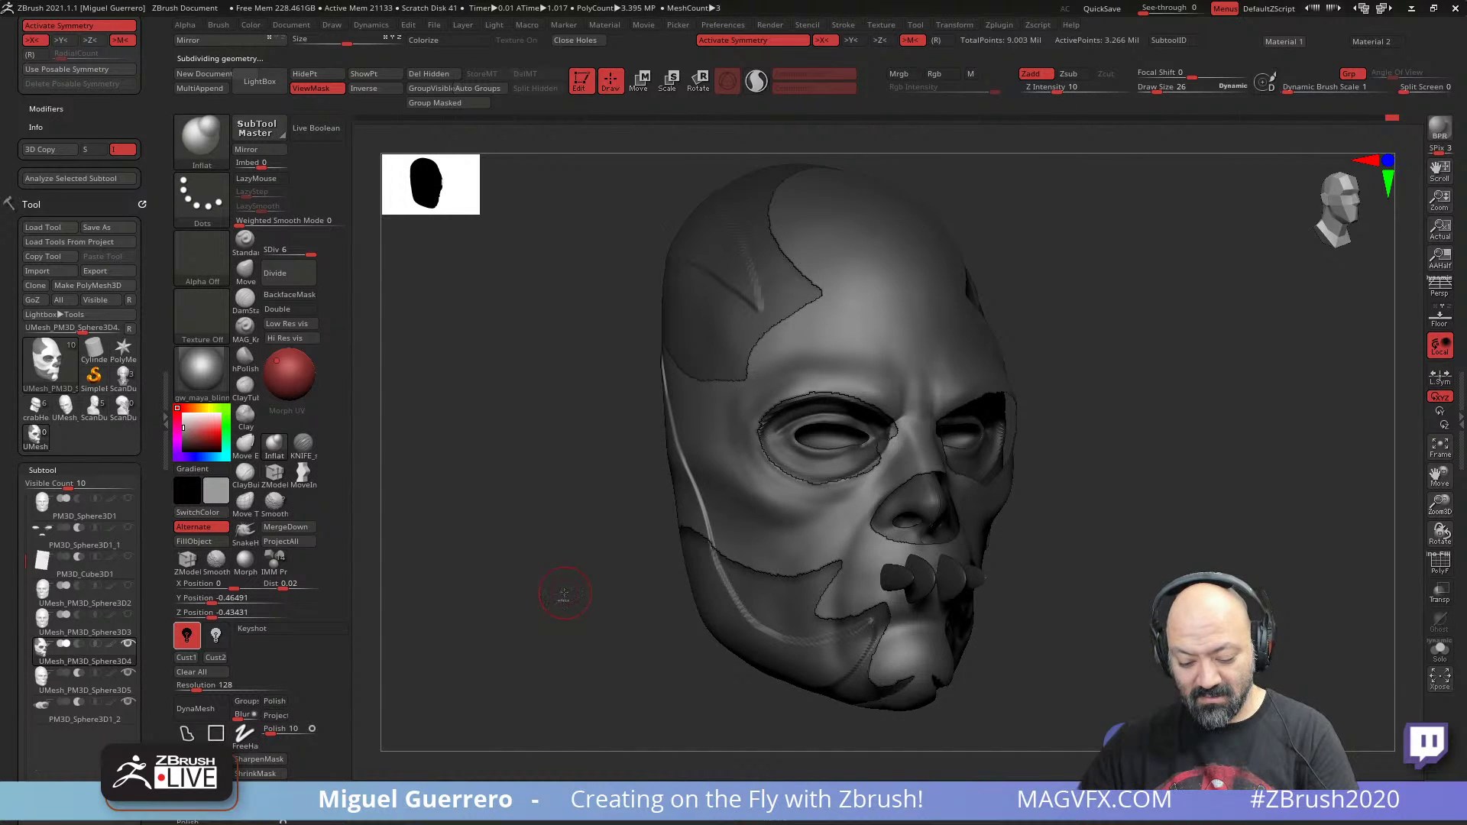
{"action": "left_click_drag", "start_coordinate": [563, 599], "coordinate": [596, 613], "text": "ctrl"}
{"action": "left_click", "coordinate": [665, 625], "text": "ctrl+shift"}
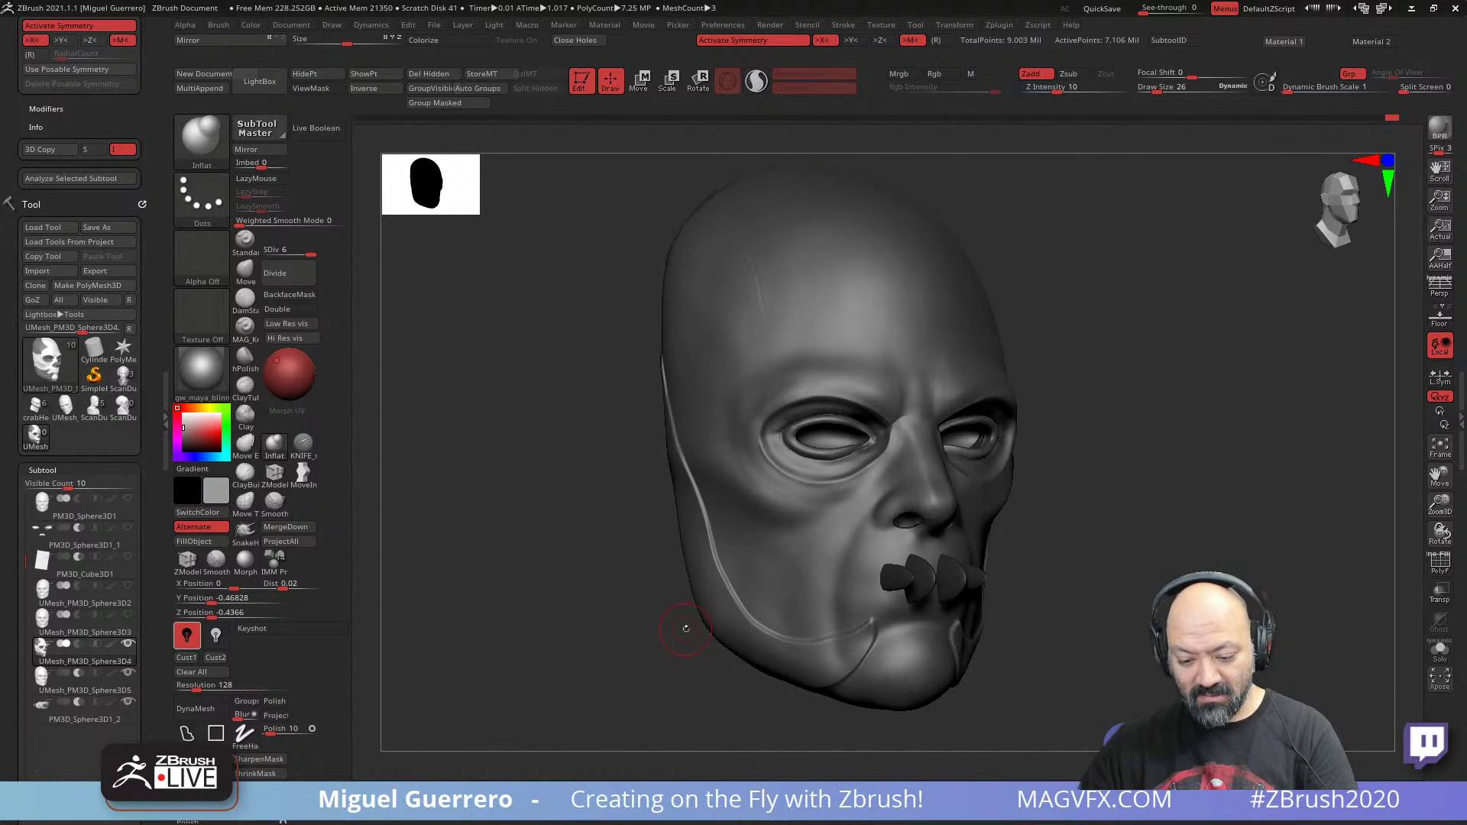
- Isolate and mask the panel polygroup on the temples, eye sockets, nose and jaw, and restore the whole mesh's visibility
{"action": "left_click", "coordinate": [712, 629], "text": "ctrl+shift"}
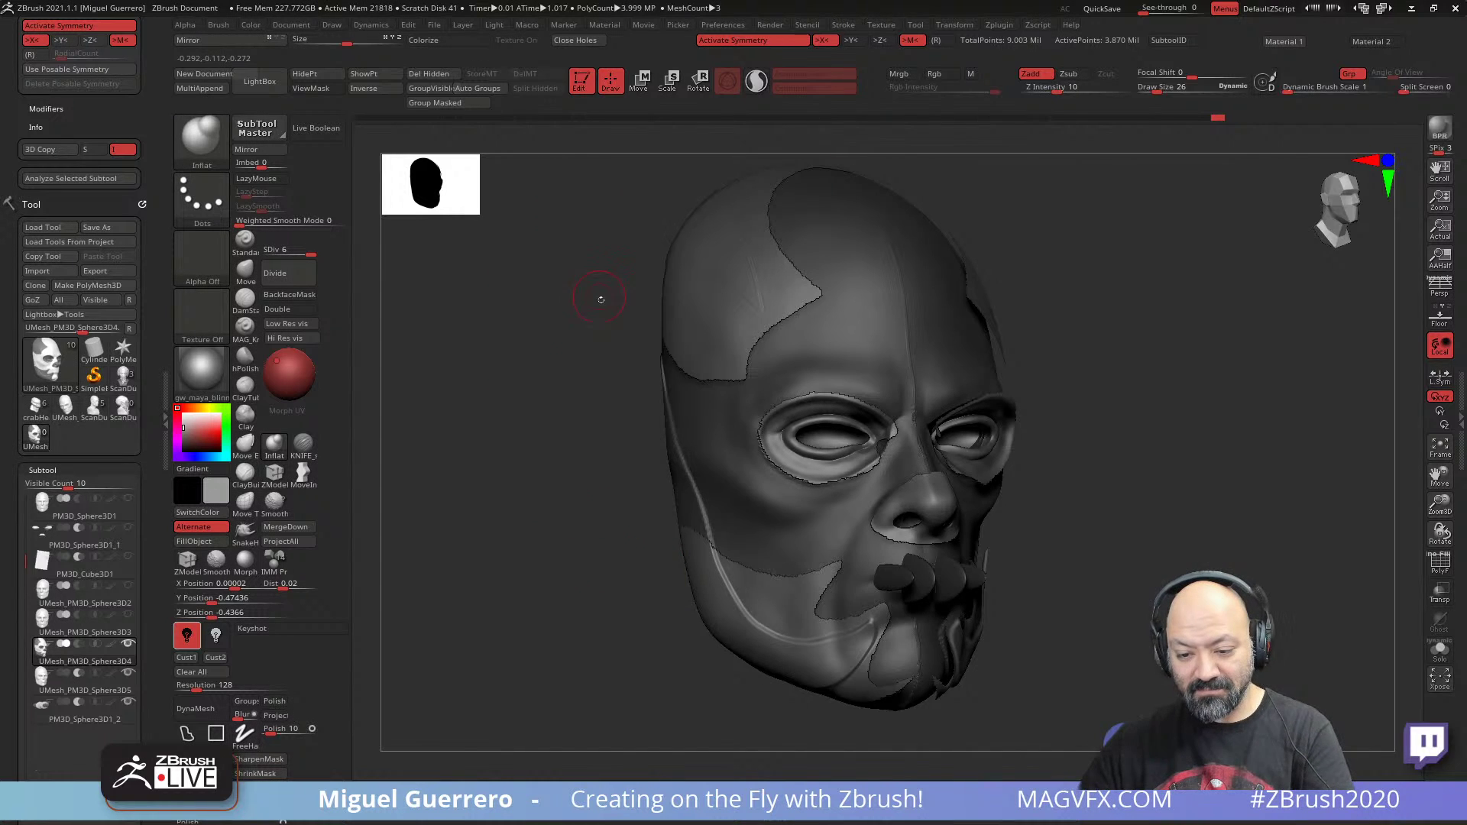
{"action": "right_click_drag", "start_coordinate": [599, 298], "coordinate": [637, 360], "text": "alt"}
{"action": "right_click_drag", "start_coordinate": [637, 360], "coordinate": [593, 304], "text": "ctrl"}
{"action": "left_click_drag", "start_coordinate": [593, 303], "coordinate": [1055, 777], "text": "ctrl"}
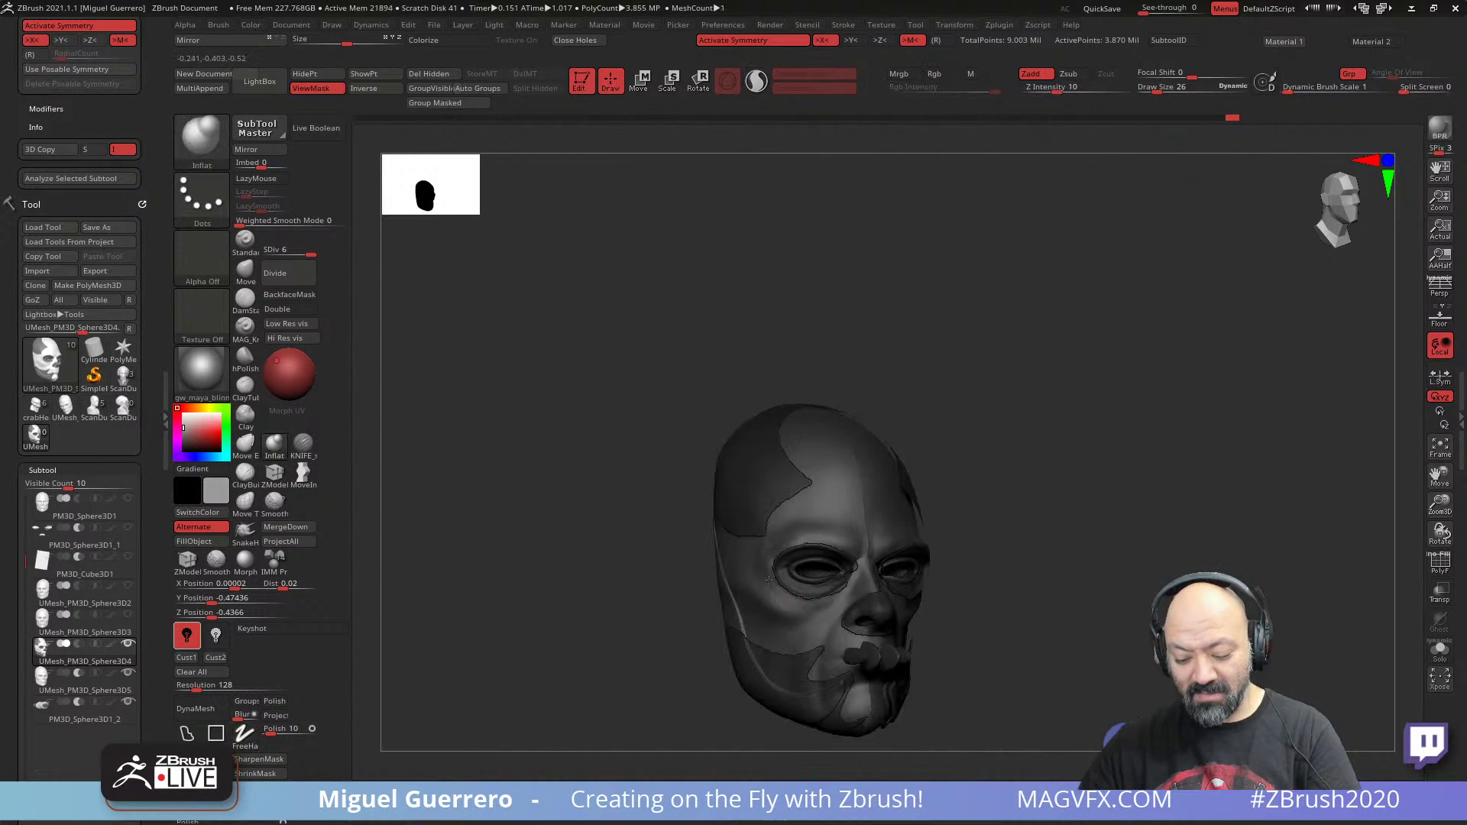
{"action": "right_click_drag", "start_coordinate": [633, 632], "coordinate": [665, 579], "text": "alt"}
{"action": "left_click", "coordinate": [606, 555], "text": "ctrl+shift"}
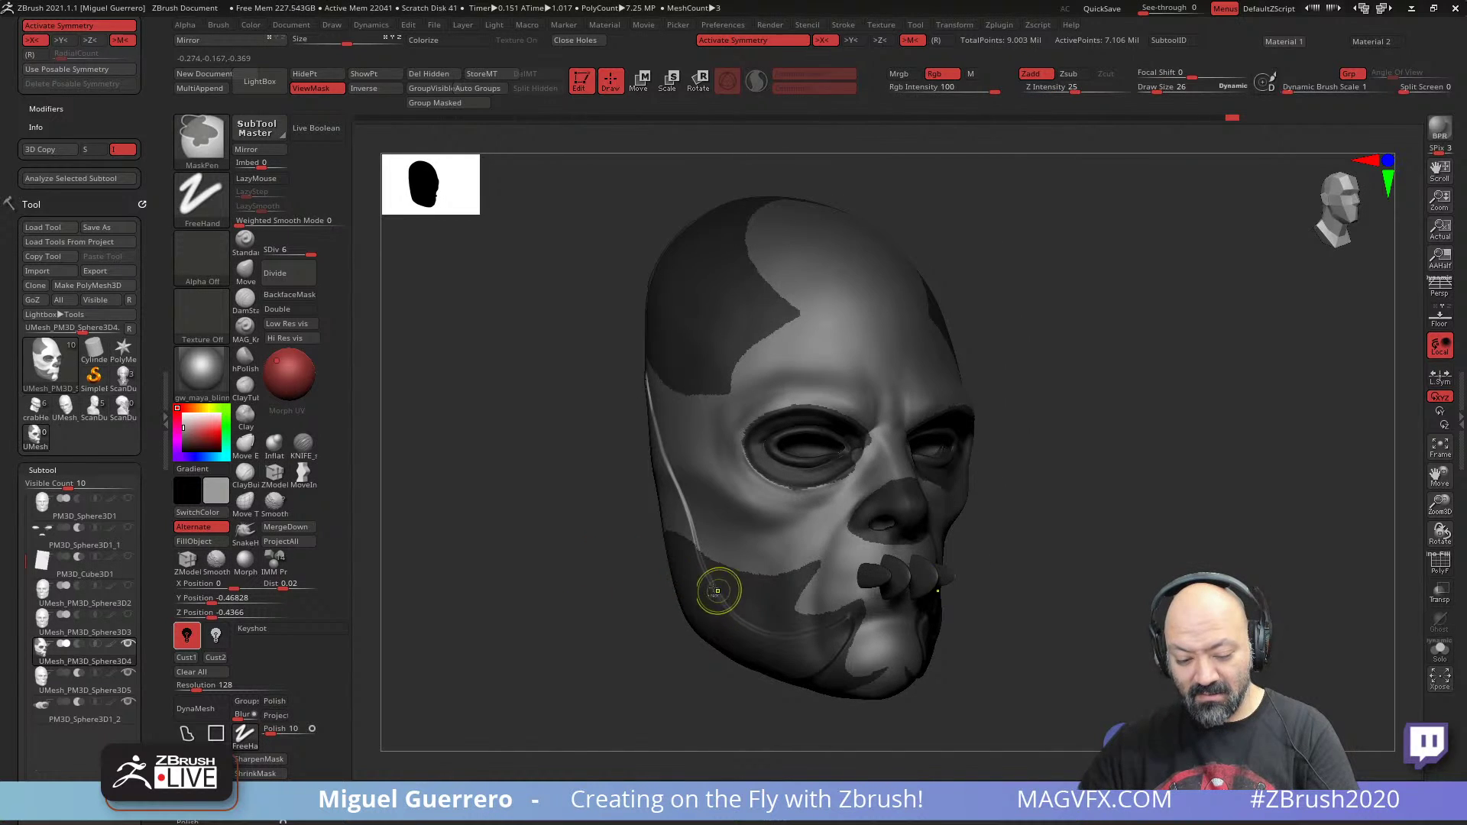
- Blur the edges of the panel mask at subdivision level 5, undo the last blur, and return to level 6
{"action": "key", "text": "shift+d"}
{"action": "left_click", "coordinate": [752, 616], "text": "ctrl"}
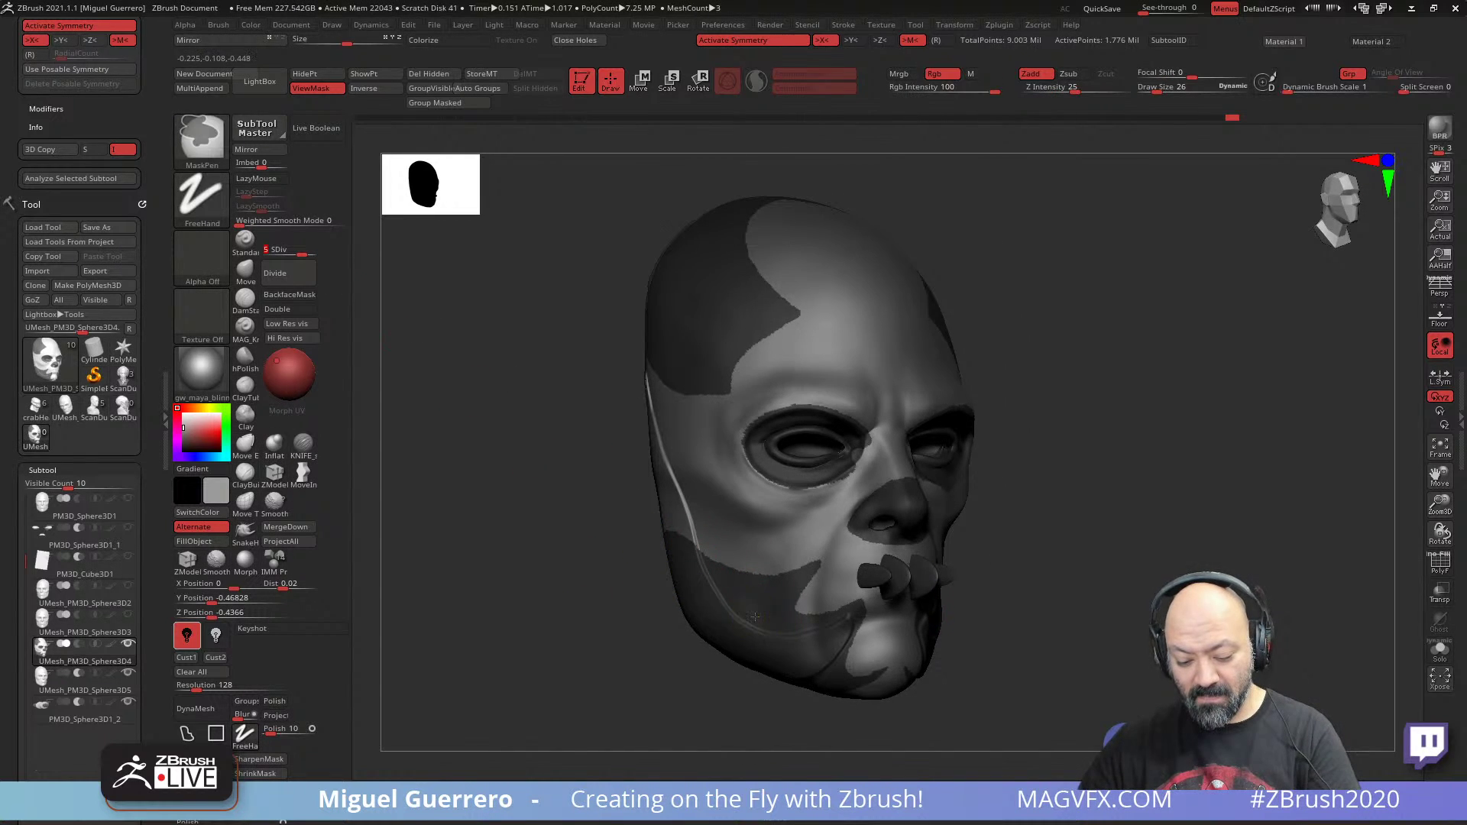
{"action": "left_click", "coordinate": [753, 617], "text": "ctrl"}
{"action": "left_click", "coordinate": [753, 616], "text": "ctrl"}
{"action": "left_click", "coordinate": [752, 618], "text": "ctrl"}
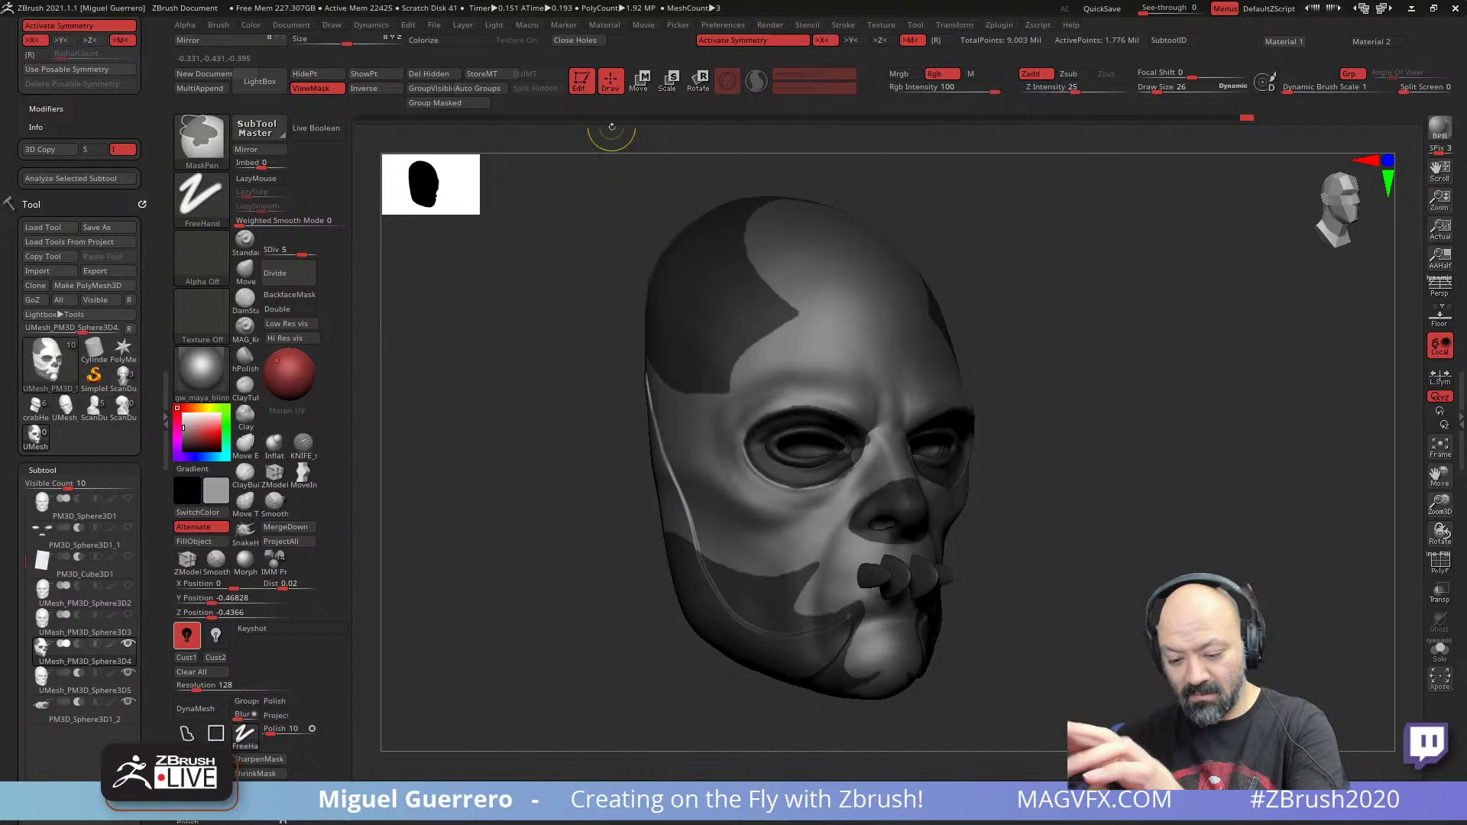
{"action": "key", "text": "ctrl+z"}
{"action": "key", "text": "ctrl+d"}
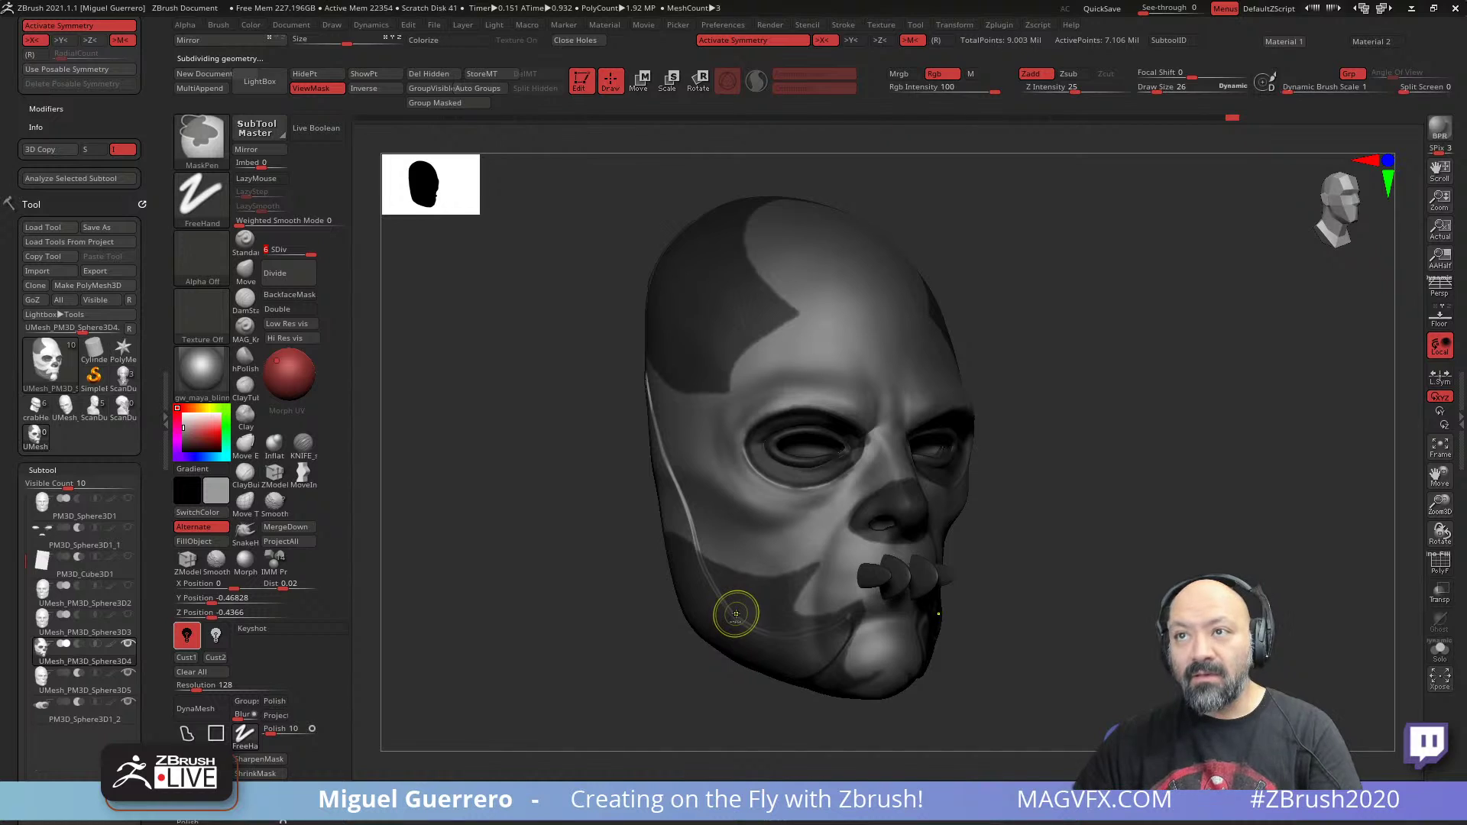
- Switch to the Inflat brush and reduce the draw size to 10 for work around the mouth
{"action": "key", "text": "b"}
{"action": "key", "text": "i"}
{"action": "key", "text": "n"}
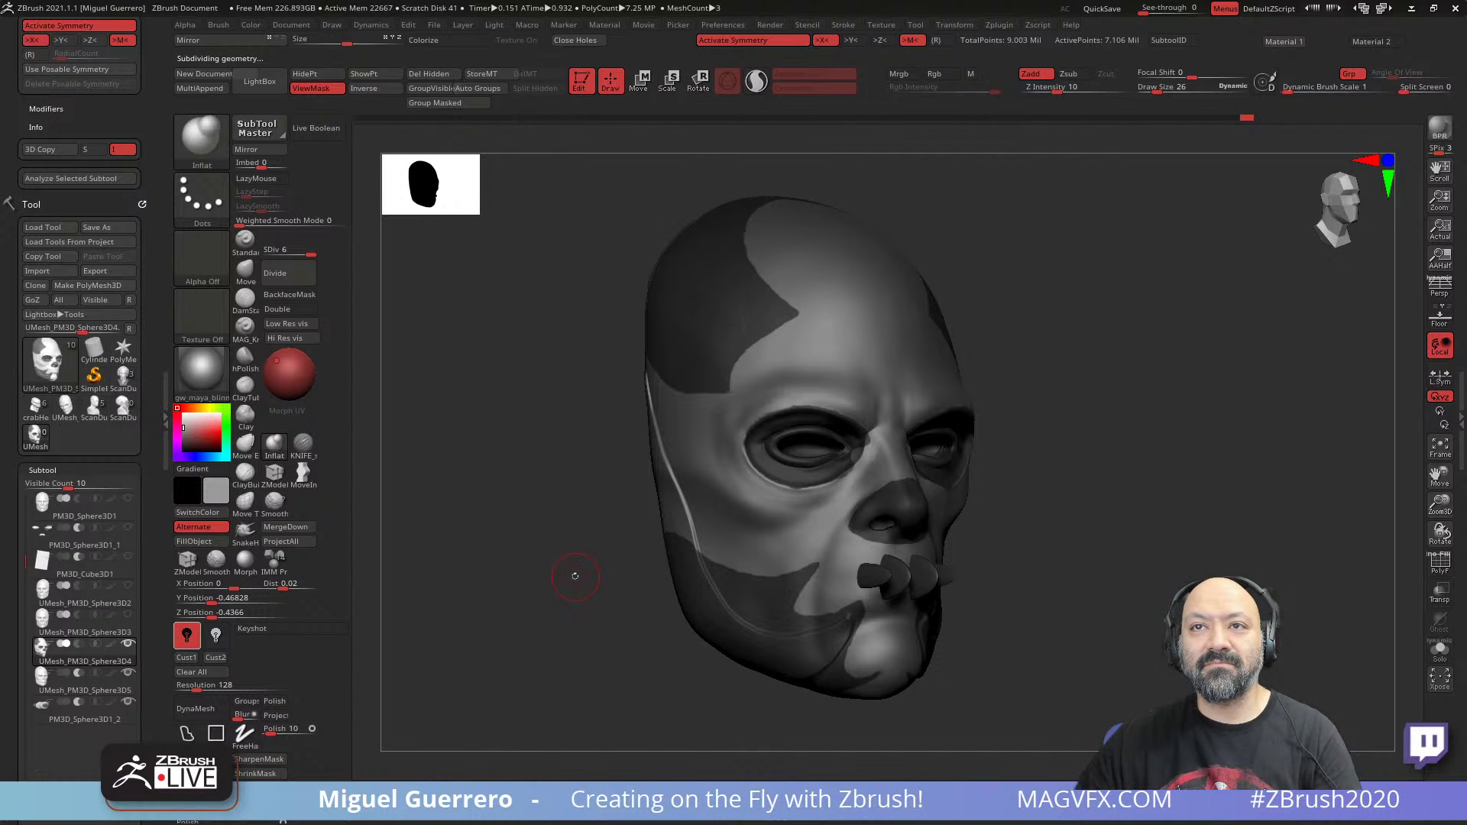
{"action": "left_click_drag", "start_coordinate": [547, 567], "coordinate": [505, 570], "text": "shift"}
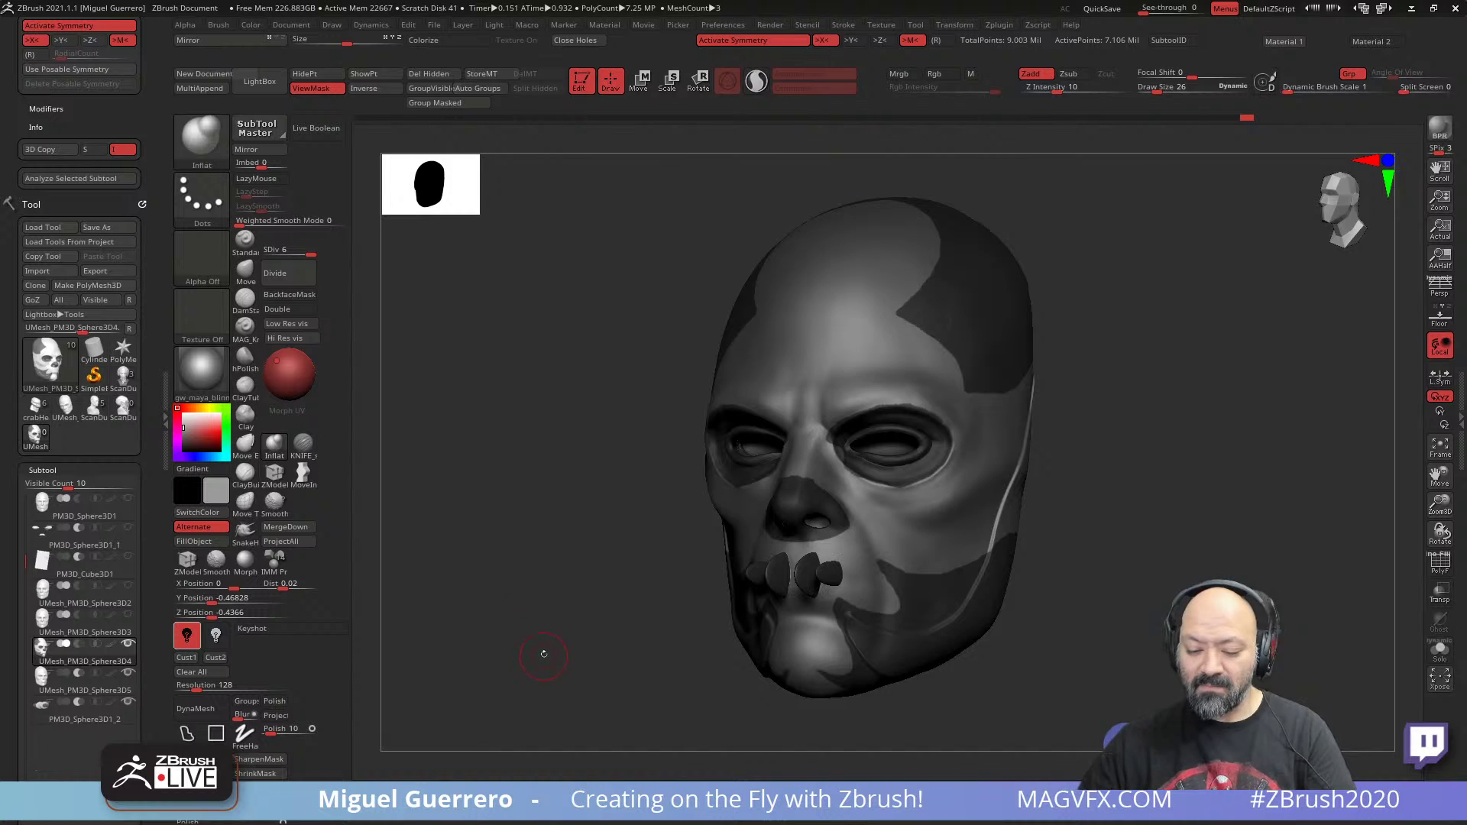
{"action": "left_click_drag", "start_coordinate": [543, 655], "coordinate": [573, 602], "text": "shift"}
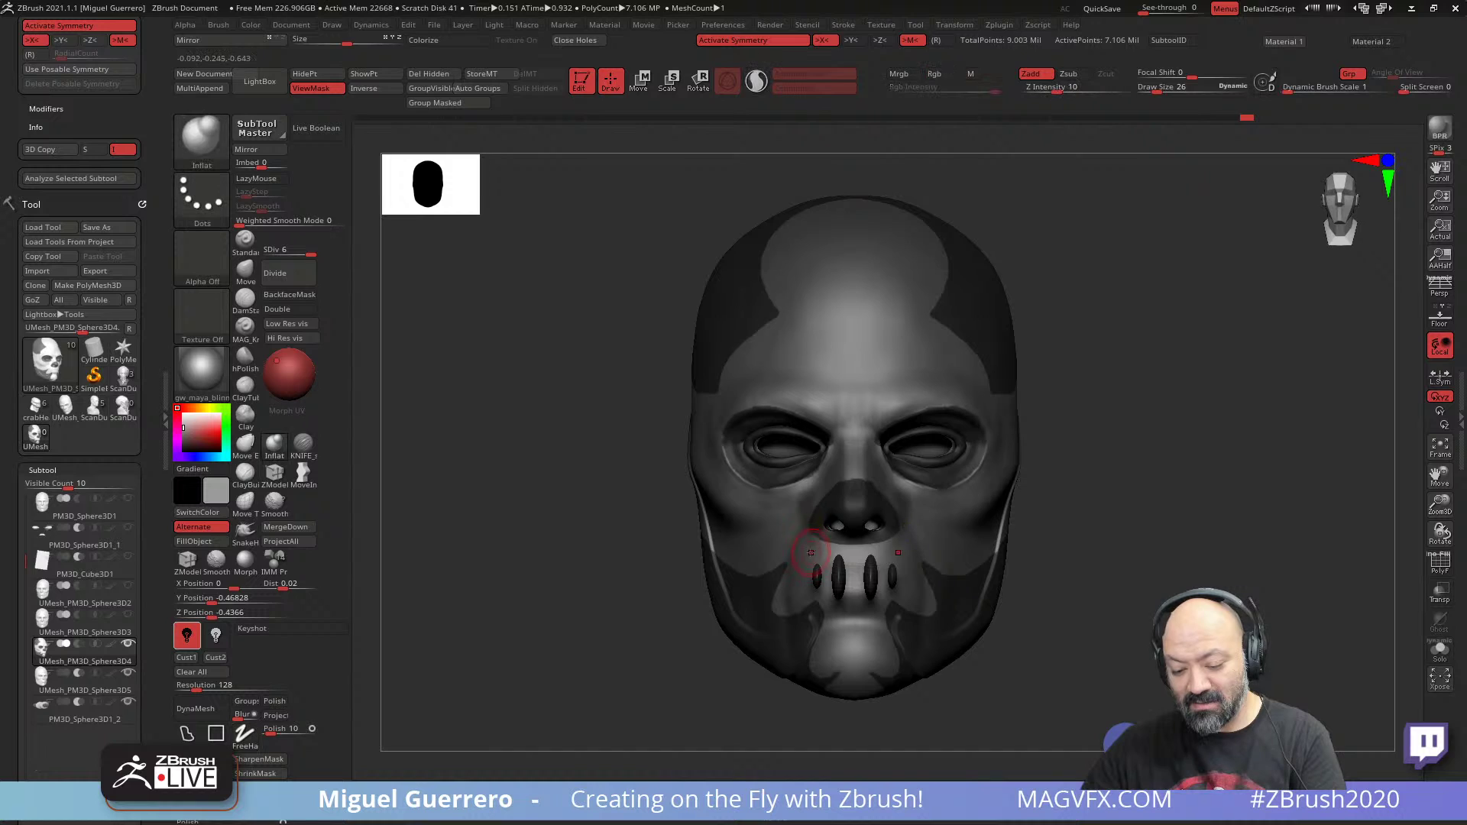
{"action": "key", "text": "ctrl"}
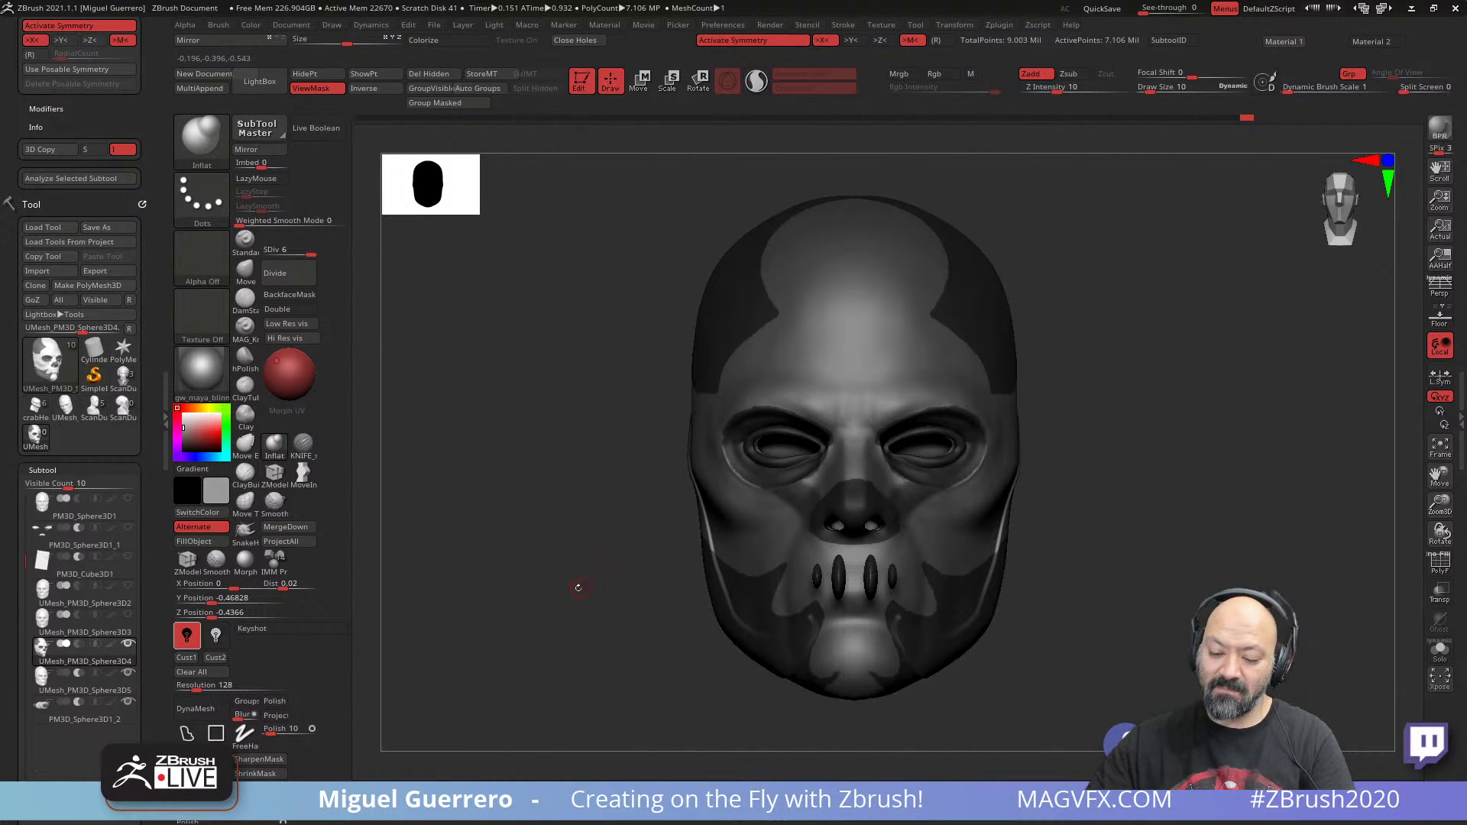
{"action": "key", "text": "ctrl"}
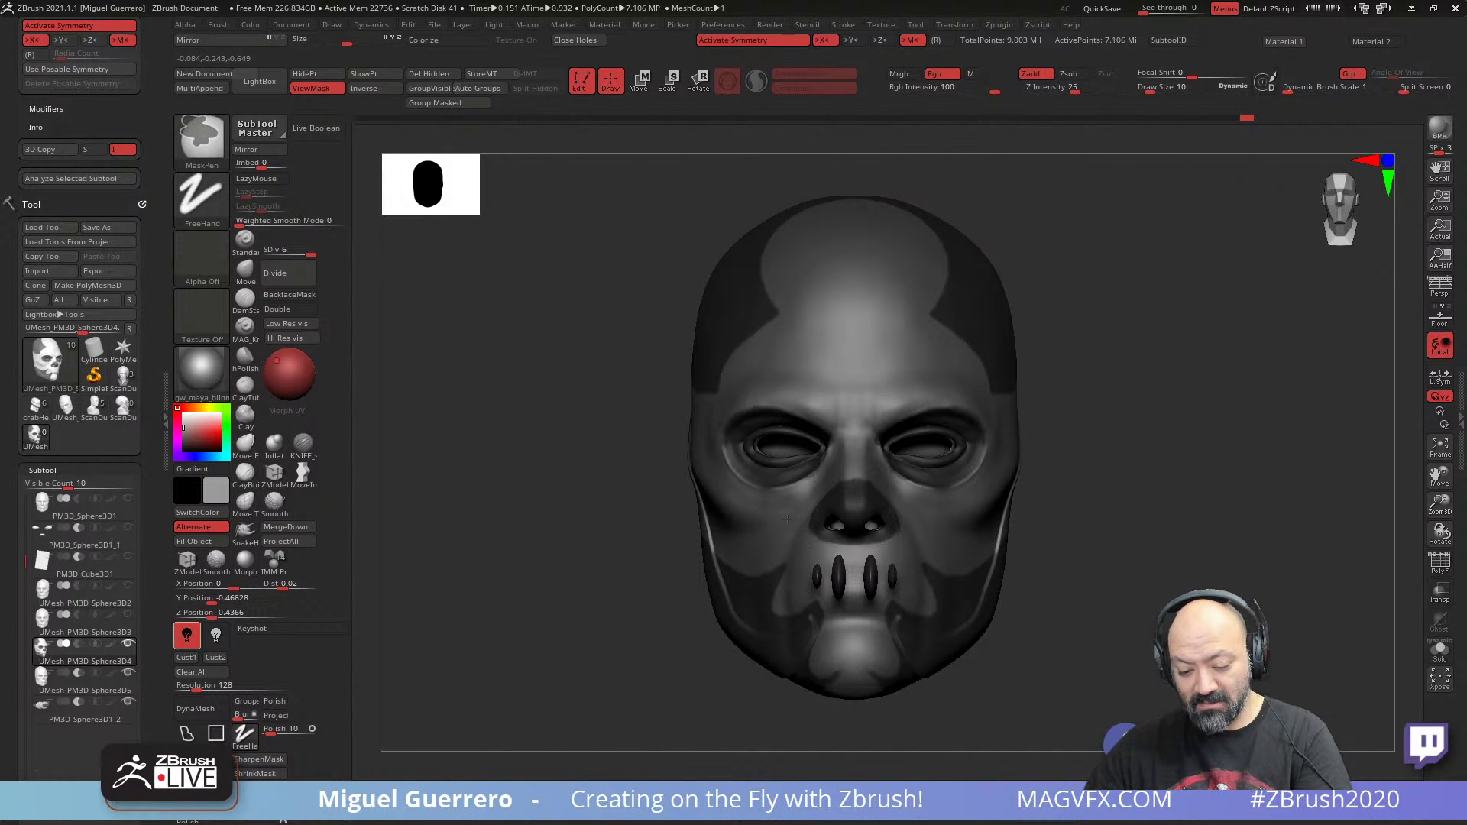
- Change the masking stroke to Lasso and outline a small mask area beside the outer mouth slit
{"action": "left_click", "coordinate": [281, 727], "text": "ctrl+alt"}
{"action": "key", "text": "Escape"}
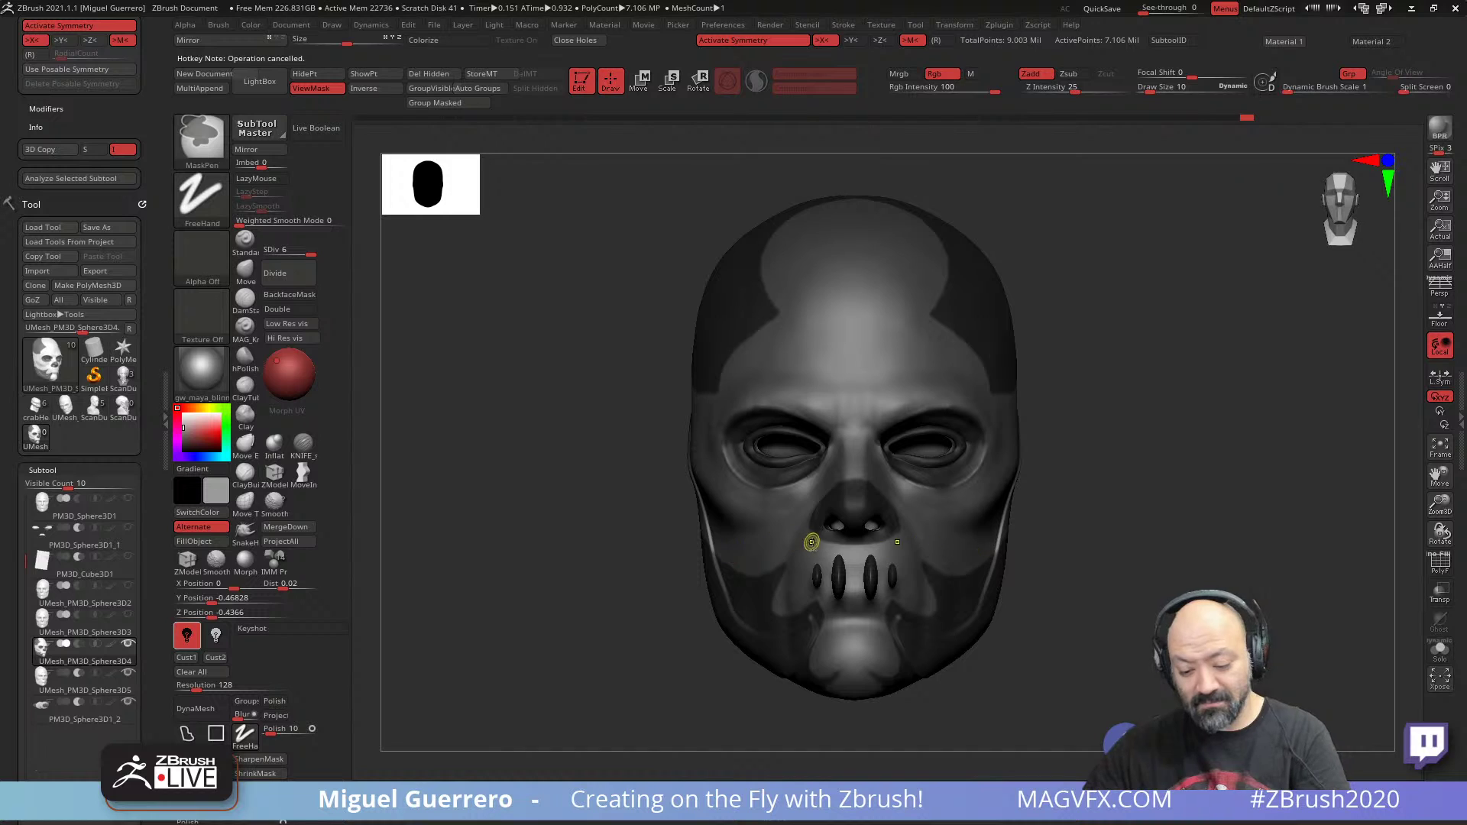
{"action": "key", "text": "ctrl"}
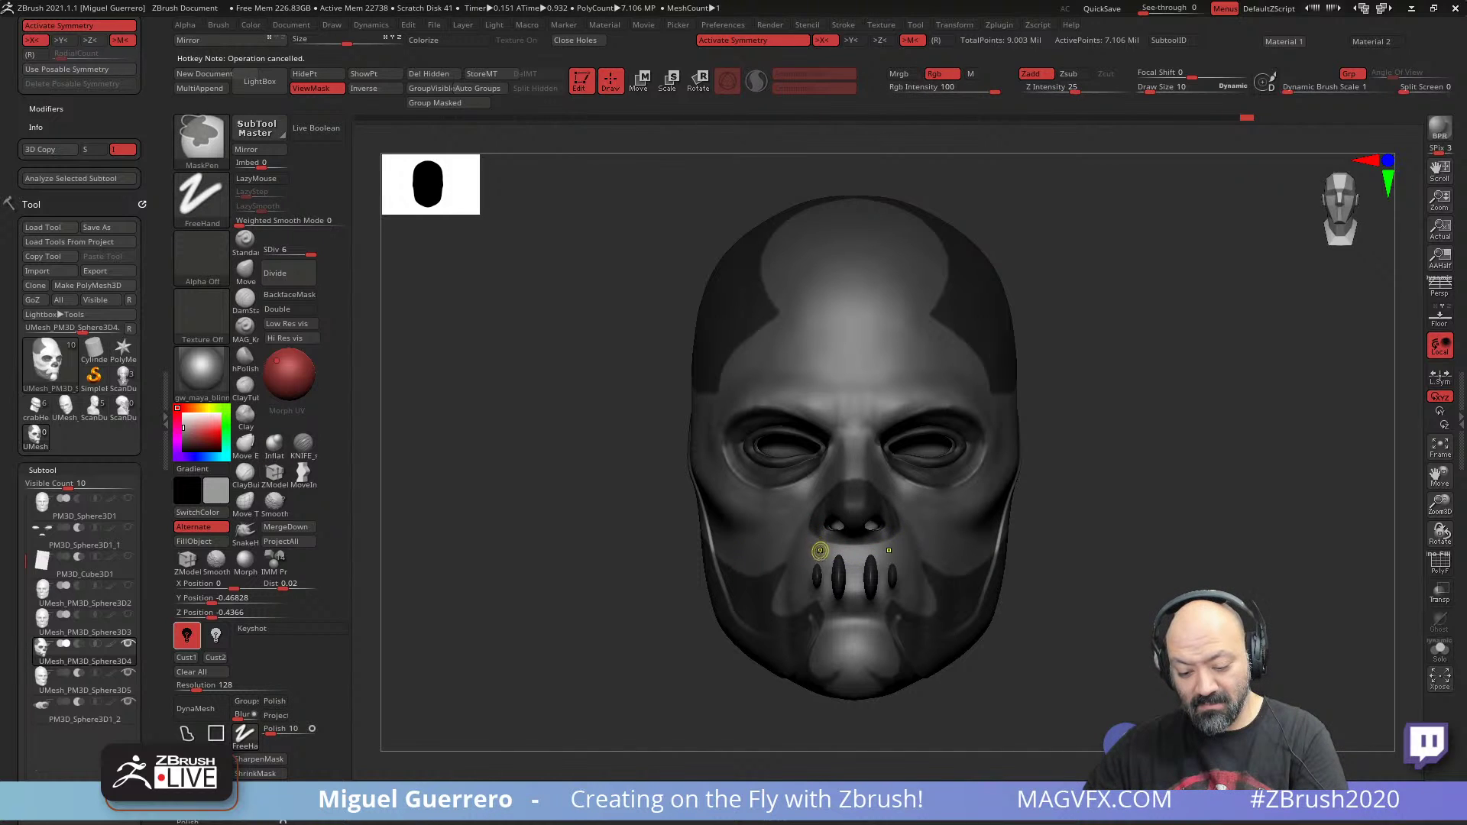
{"action": "left_click", "coordinate": [186, 734]}
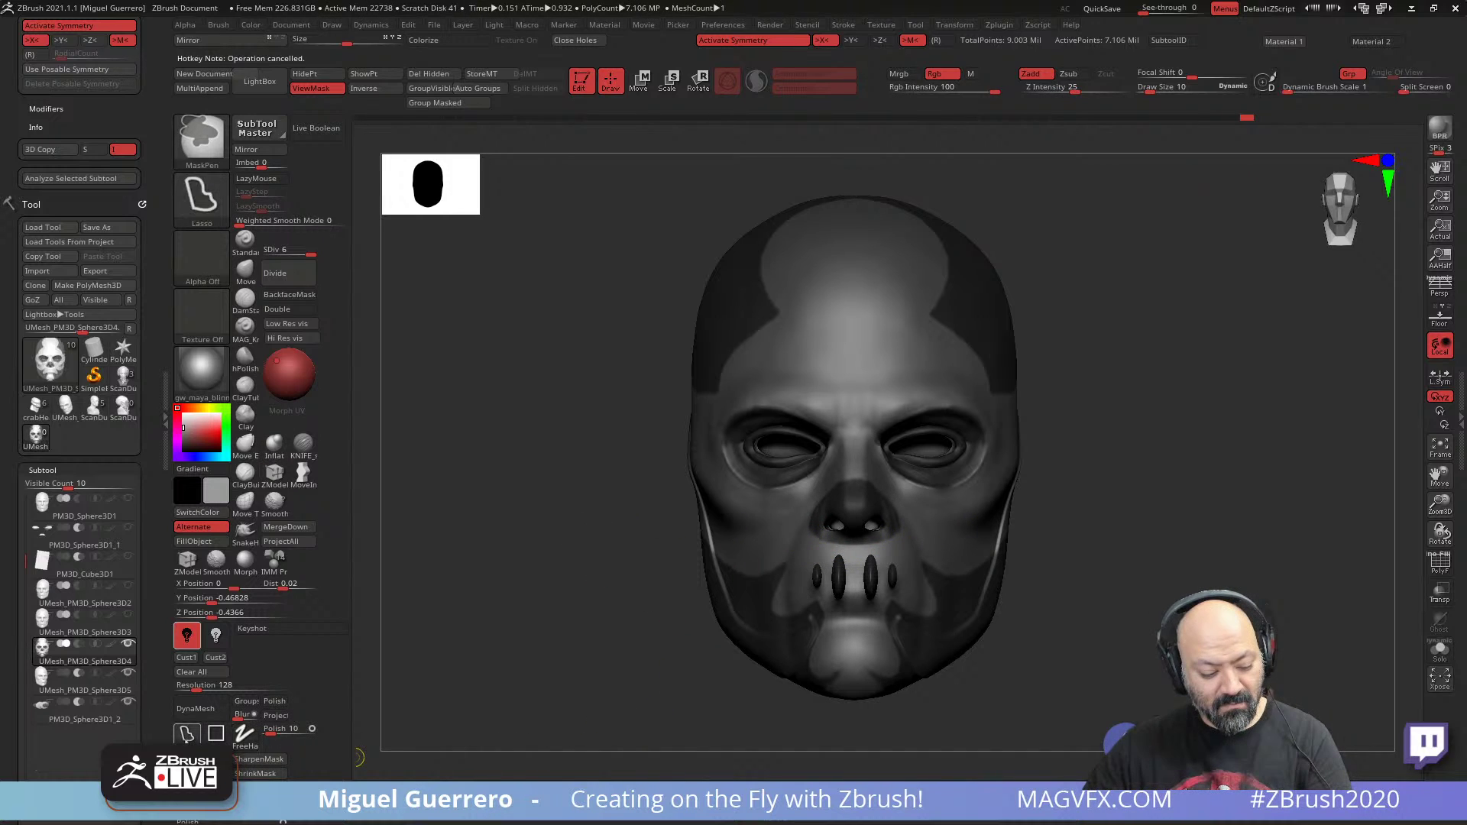
{"action": "mouse_move", "coordinate": [816, 553]}
{"action": "left_mouse_down", "text": "ctrl"}
{"action": "mouse_move", "coordinate": [840, 469]}
{"action": "mouse_move", "coordinate": [906, 519]}
{"action": "mouse_move", "coordinate": [821, 564]}
{"action": "left_mouse_up", "text": "ctrl"}
{"action": "mouse_move", "coordinate": [547, 556]}
{"action": "left_mouse_down"}
{"action": "mouse_move", "coordinate": [527, 552]}
{"action": "mouse_move", "coordinate": [592, 512]}
{"action": "mouse_move", "coordinate": [535, 502]}
{"action": "mouse_move", "coordinate": [586, 445]}
{"action": "mouse_move", "coordinate": [554, 410]}
{"action": "left_mouse_up"}
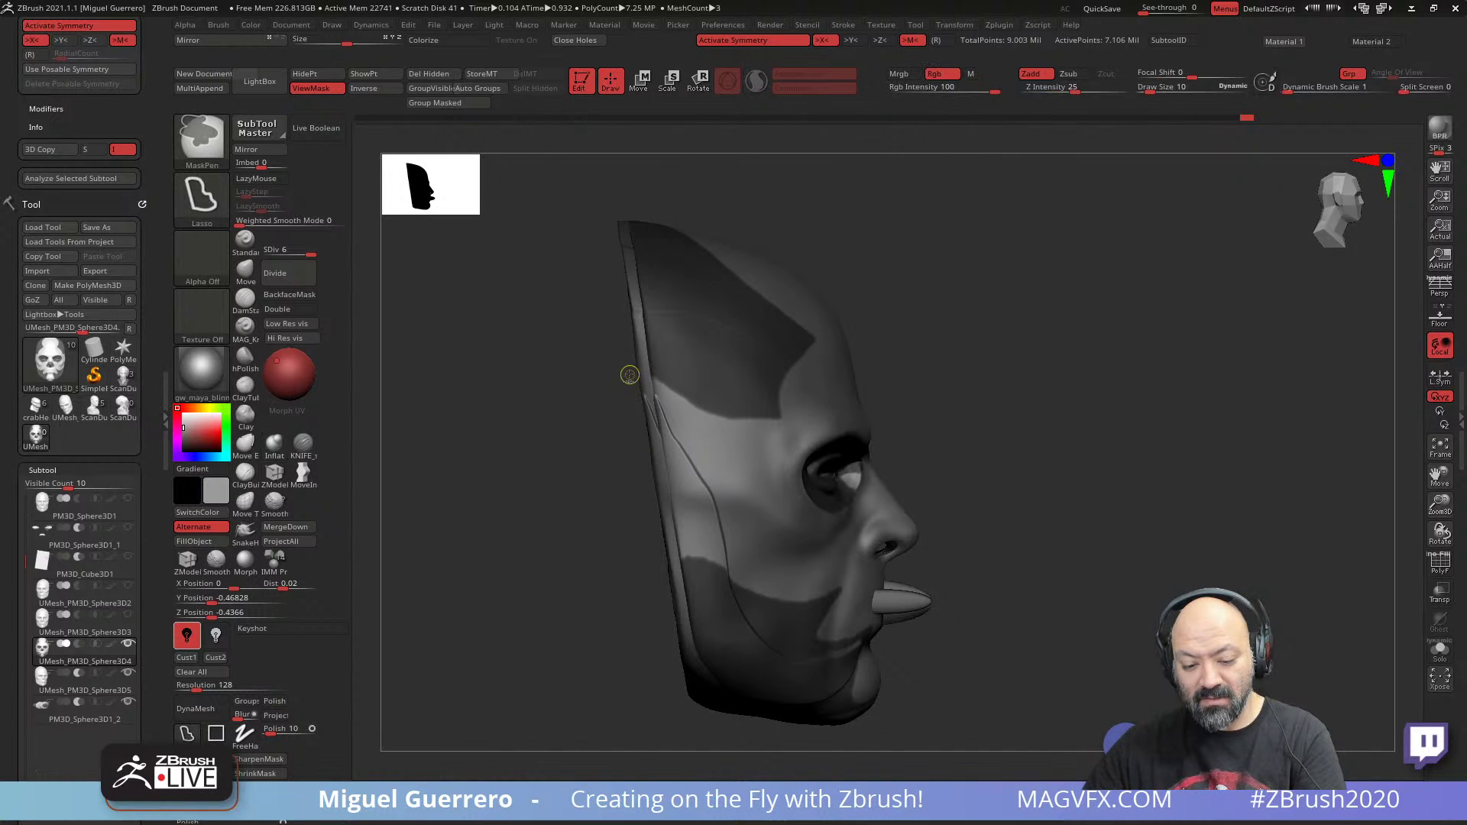
- Hide the mask display and turn on Live Boolean for the mouth slits
{"action": "key", "text": "ctrl+h"}
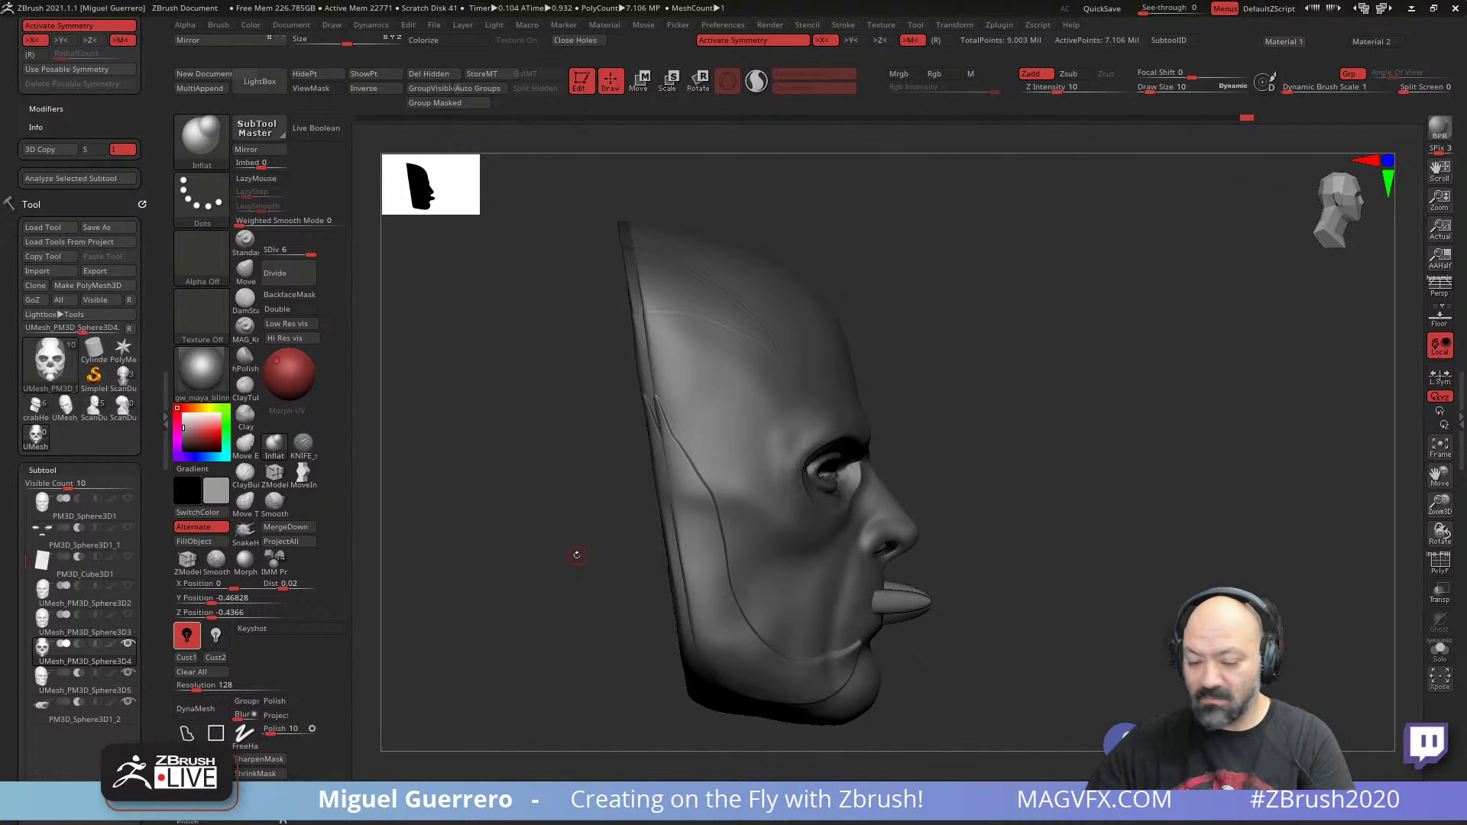
{"action": "left_click_drag", "start_coordinate": [566, 556], "coordinate": [553, 531]}
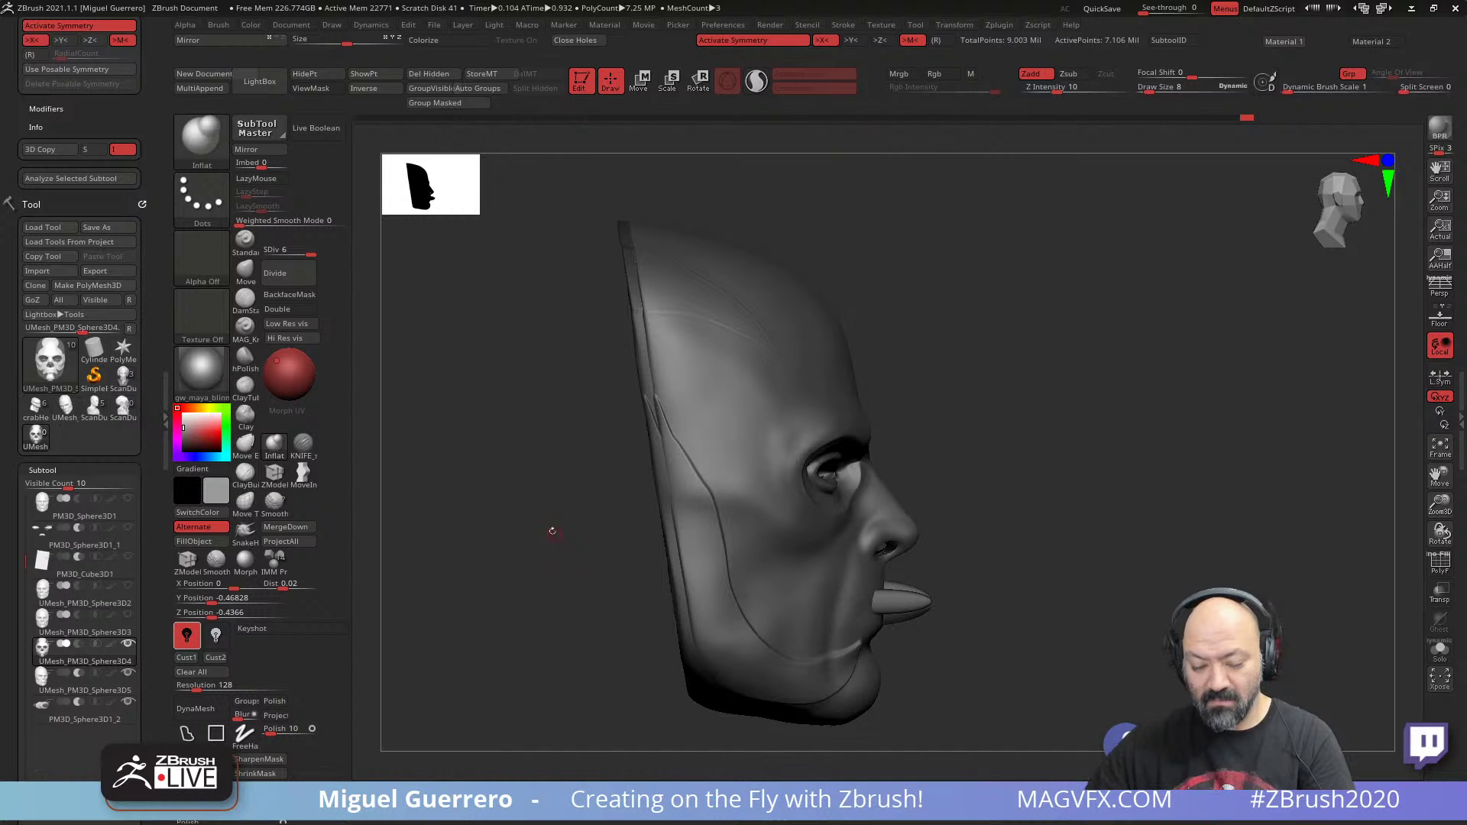
{"action": "left_click", "coordinate": [296, 135]}
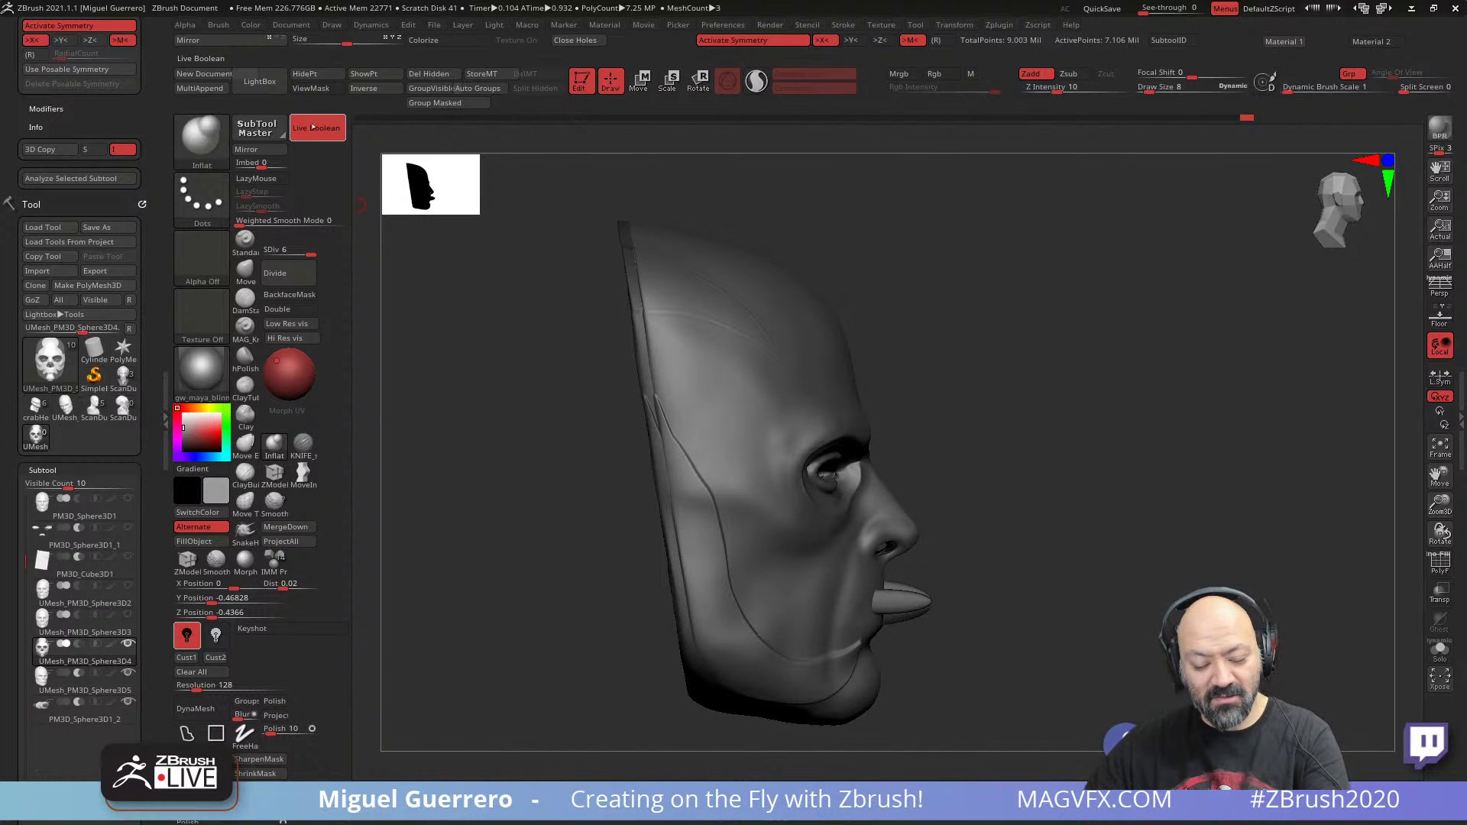
{"action": "mouse_move", "coordinate": [580, 398]}
{"action": "left_mouse_down"}
{"action": "mouse_move", "coordinate": [561, 440]}
{"action": "mouse_move", "coordinate": [524, 430]}
{"action": "mouse_move", "coordinate": [544, 390]}
{"action": "left_mouse_up"}
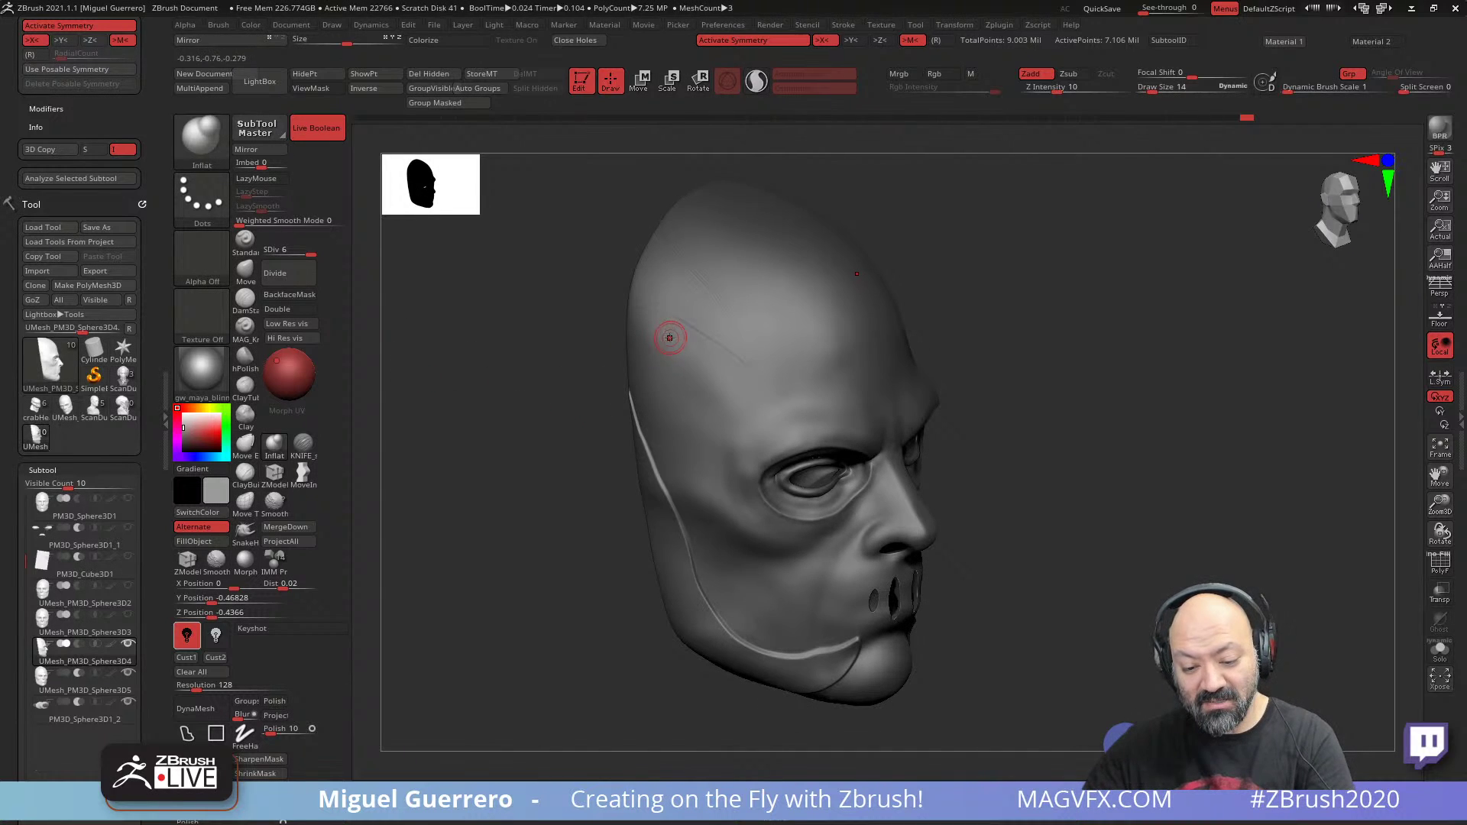
- Lower the mask to subdivision level 5 and smooth the crease on the temple with draw size 26
{"action": "key", "text": "shift"}
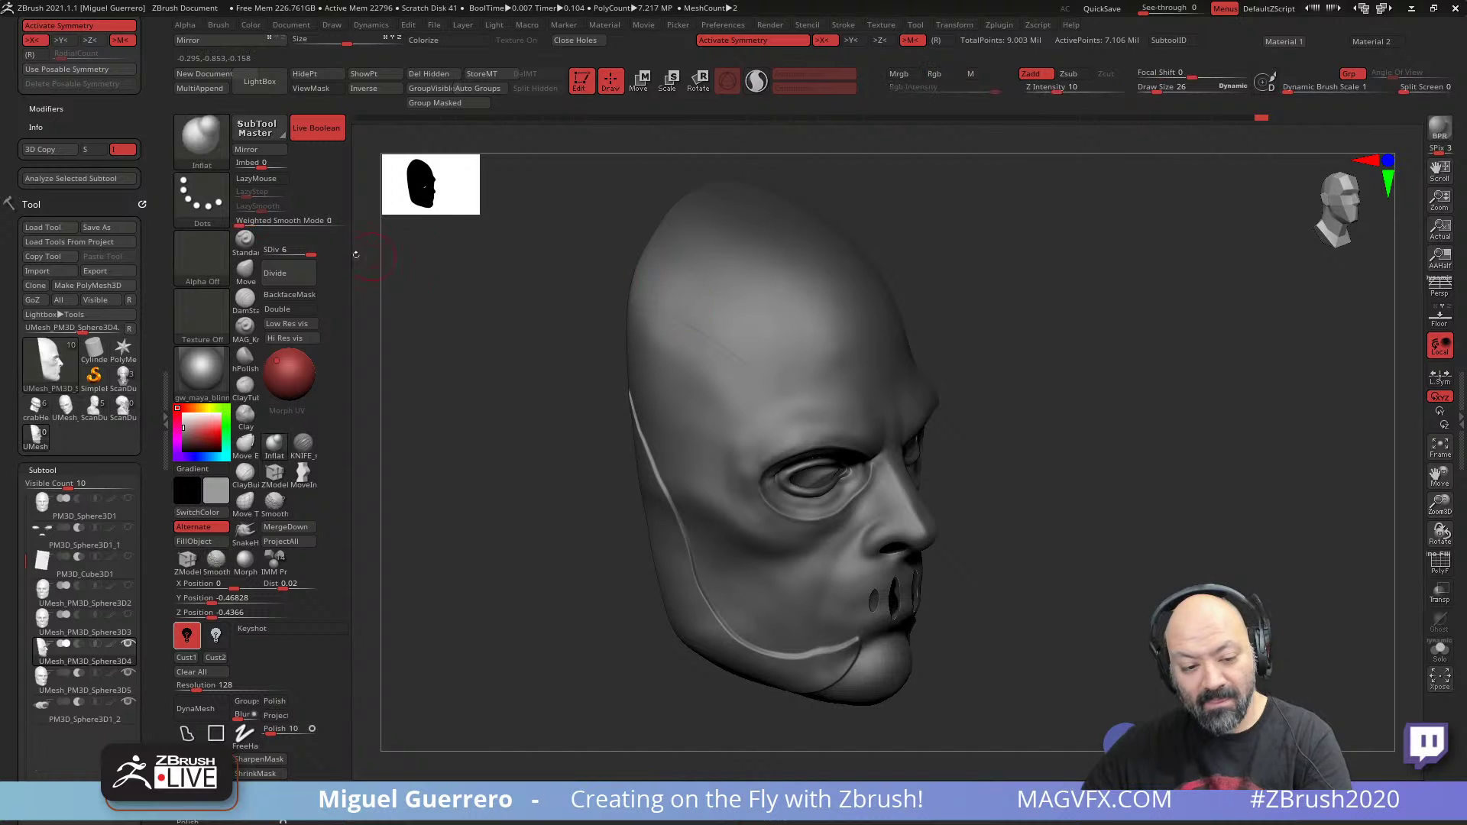
{"action": "key", "text": "shift+d"}
{"action": "key", "text": "shift"}
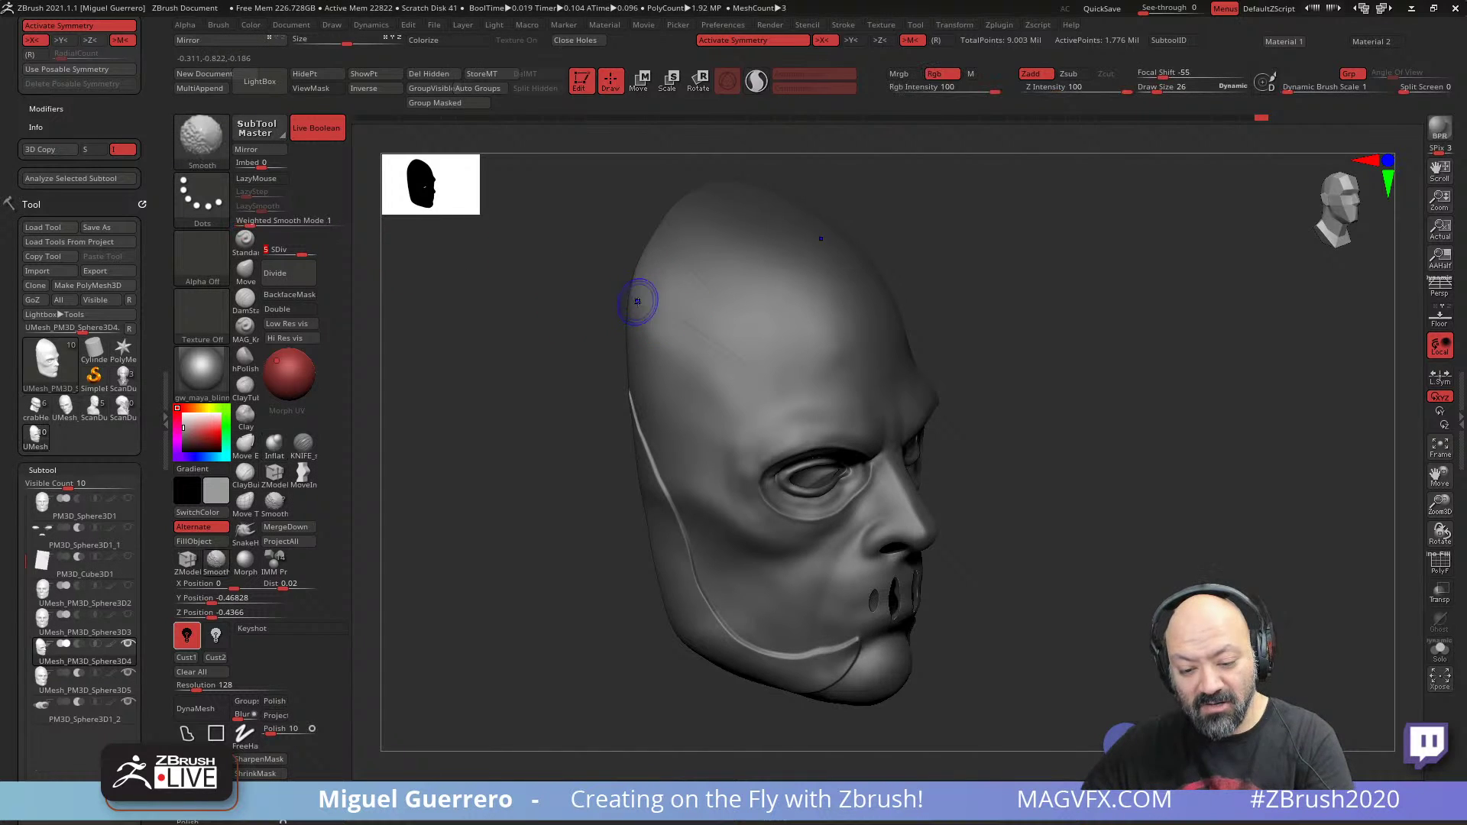
{"action": "mouse_move", "coordinate": [727, 318]}
{"action": "left_mouse_down", "text": "shift"}
{"action": "mouse_move", "coordinate": [668, 314]}
{"action": "mouse_move", "coordinate": [676, 305]}
{"action": "left_mouse_up", "text": "shift"}
{"action": "left_click_drag", "start_coordinate": [581, 236], "coordinate": [646, 282]}
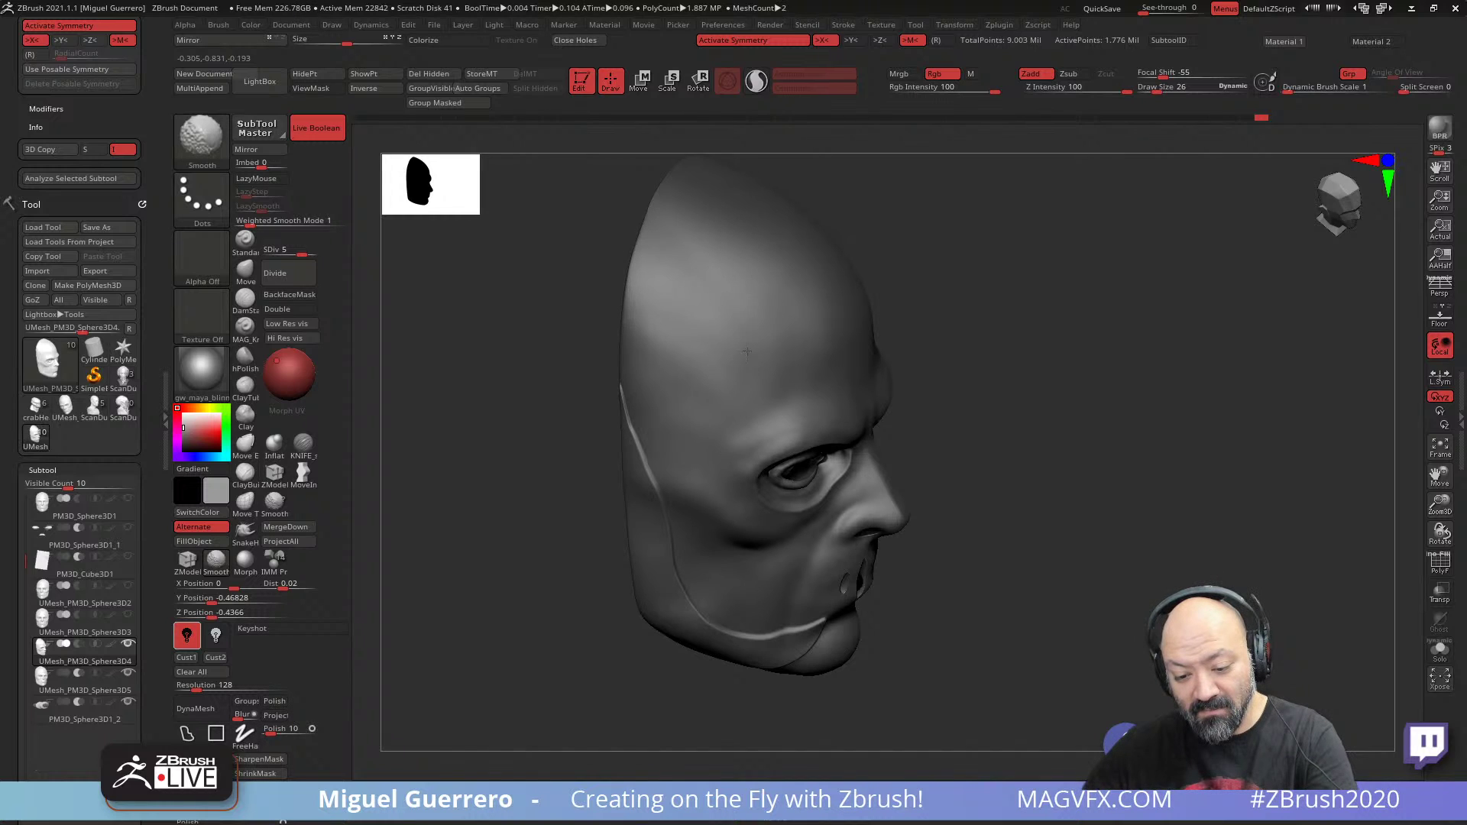
{"action": "key", "text": "shift"}
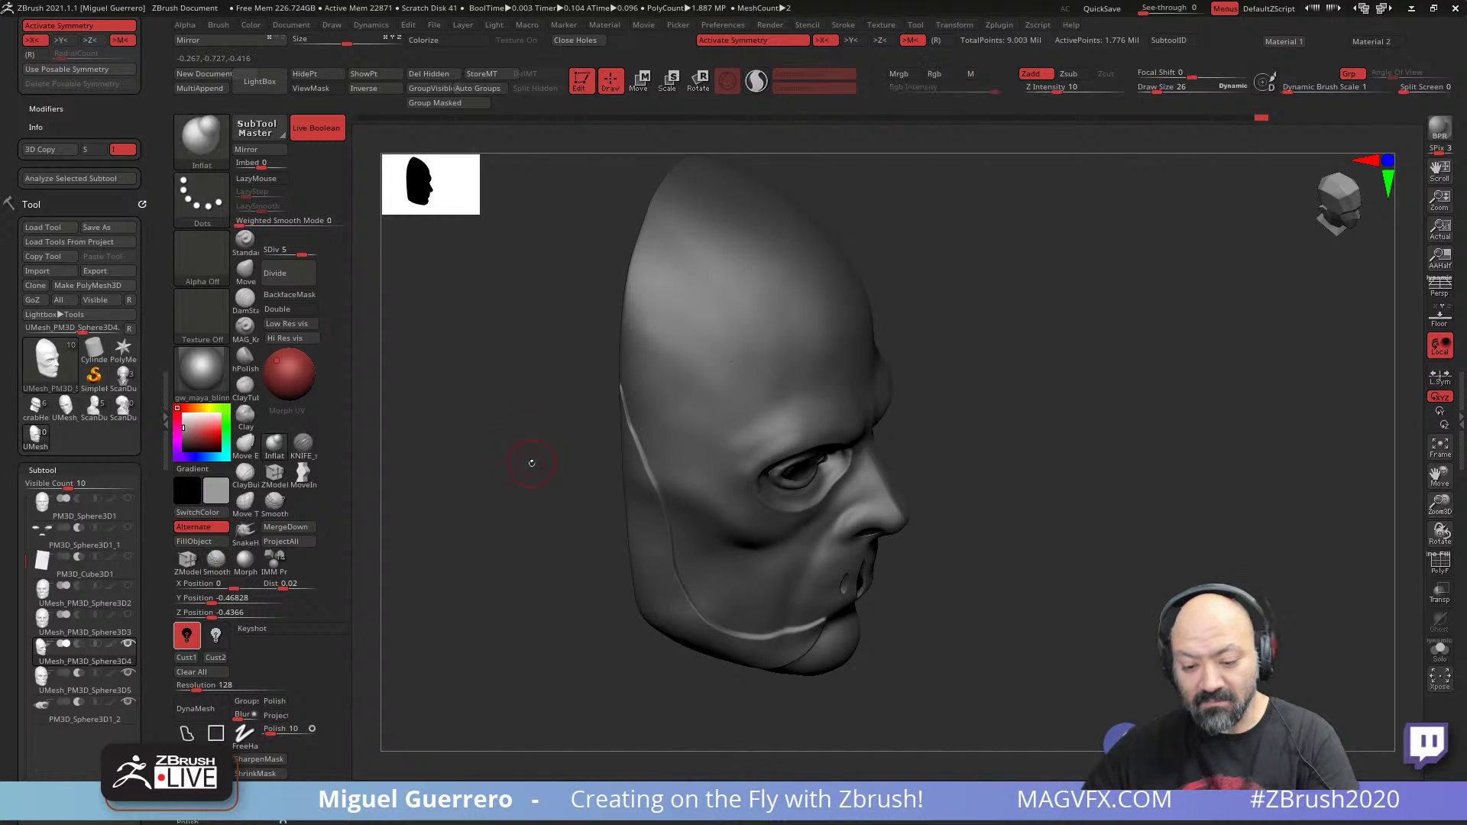
- Smooth the opposite temple and the adjoining side of the forehead
{"action": "mouse_move", "coordinate": [510, 458]}
{"action": "left_mouse_down"}
{"action": "mouse_move", "coordinate": [491, 493]}
{"action": "mouse_move", "coordinate": [553, 462]}
{"action": "mouse_move", "coordinate": [558, 501]}
{"action": "left_mouse_up"}
{"action": "left_click_drag", "start_coordinate": [784, 422], "coordinate": [806, 425], "text": "shift"}
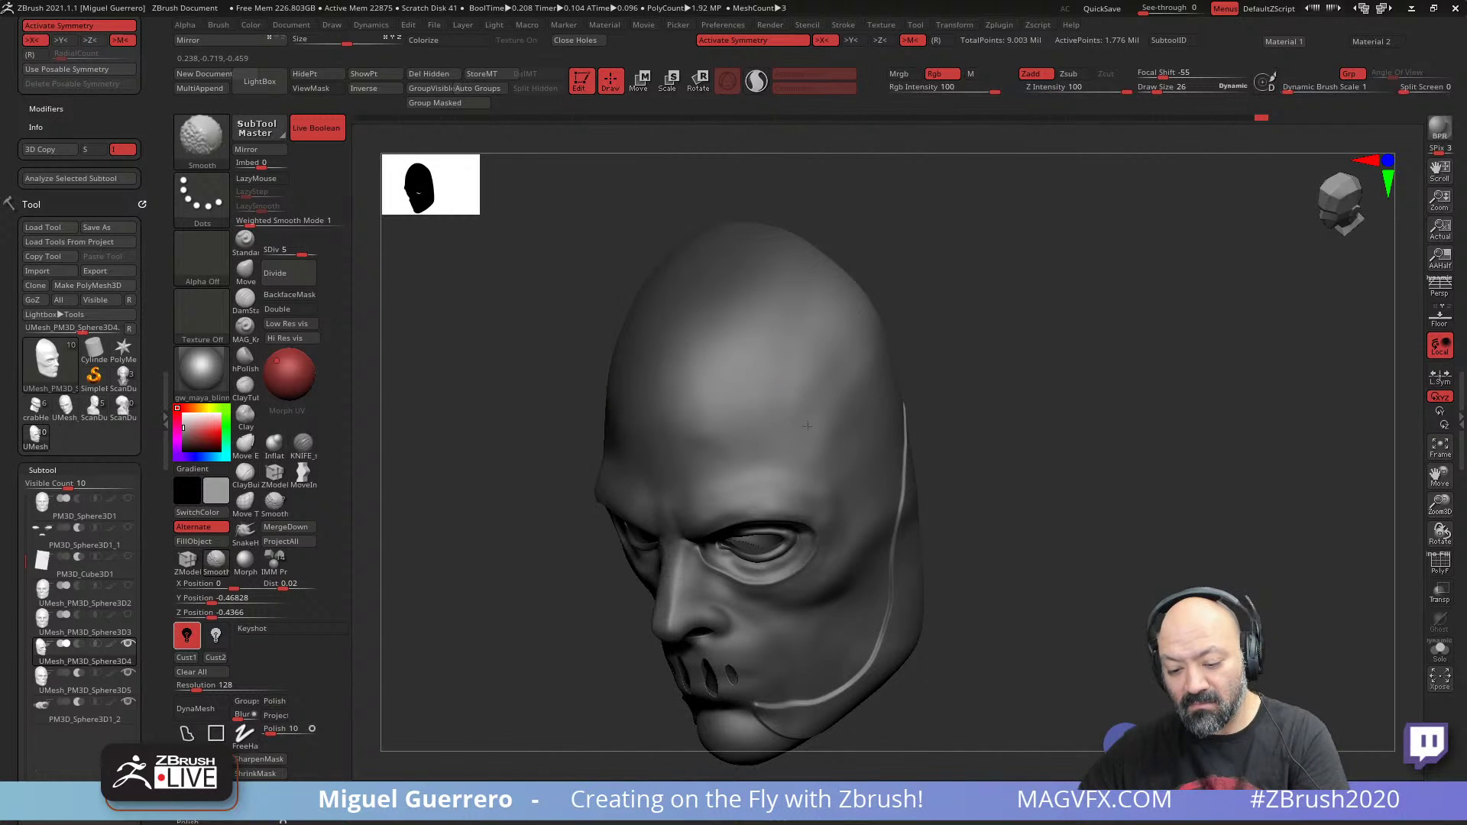
{"action": "left_click_drag", "start_coordinate": [778, 348], "coordinate": [805, 339], "text": "shift"}
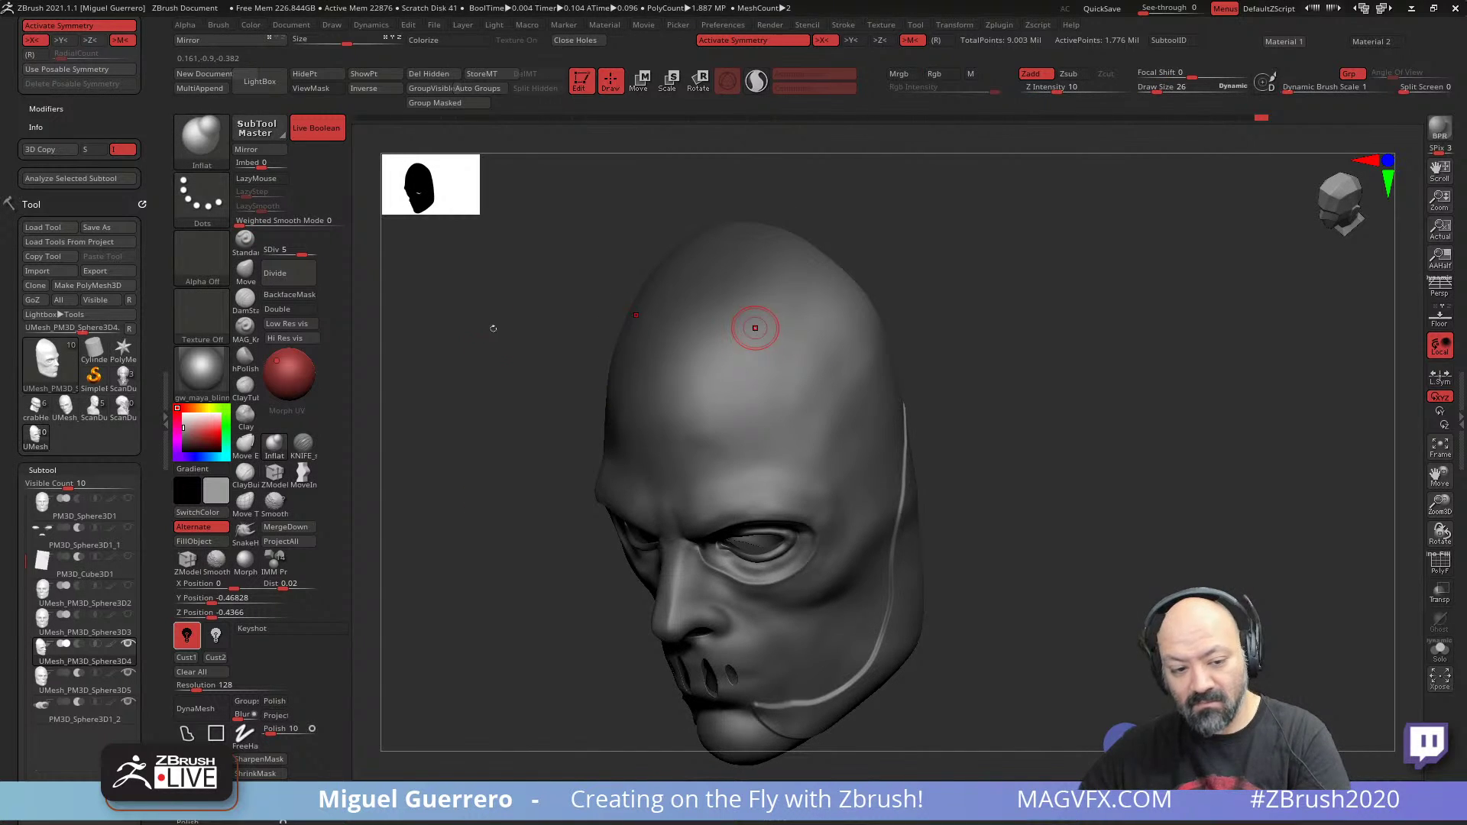
- Turn off Live Boolean and smooth the side of the forehead and the area around the outer brow
{"action": "left_click", "coordinate": [316, 128]}
{"action": "left_click_drag", "start_coordinate": [767, 419], "coordinate": [807, 404], "text": "shift"}
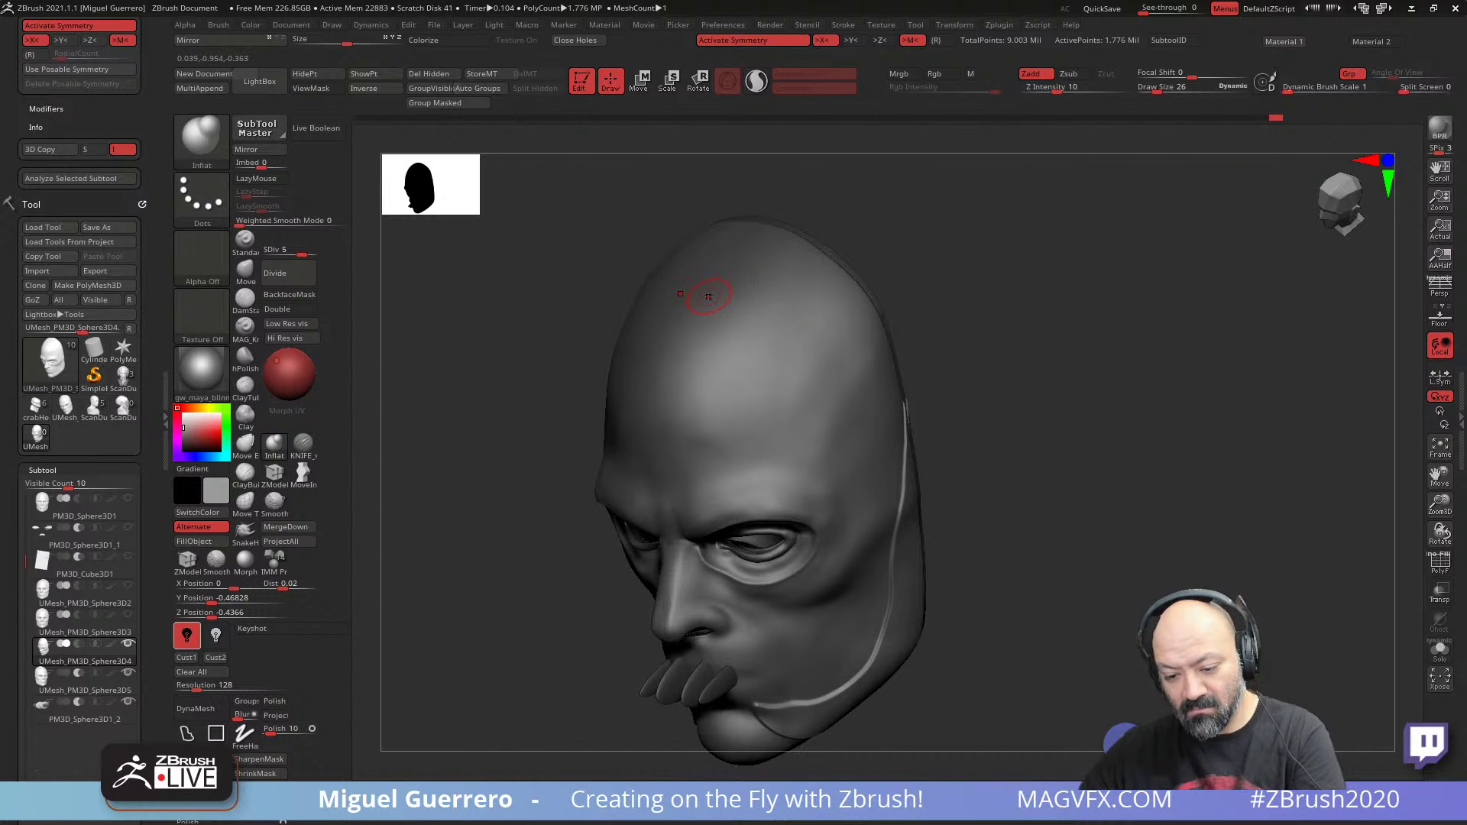
{"action": "right_click_drag", "start_coordinate": [698, 288], "coordinate": [779, 416]}
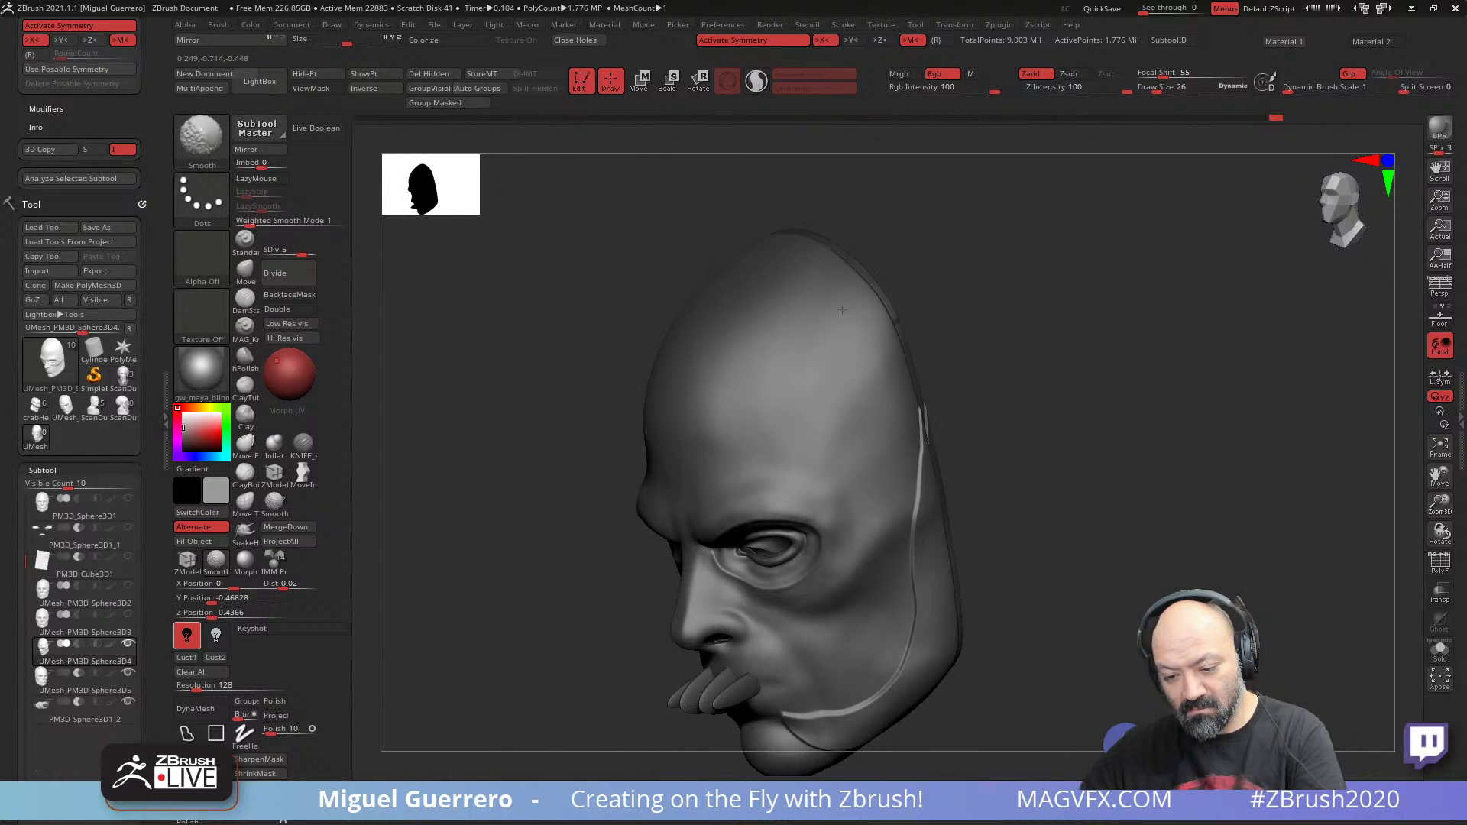
{"action": "mouse_move", "coordinate": [442, 405]}
{"action": "left_mouse_down"}
{"action": "mouse_move", "coordinate": [485, 446]}
{"action": "mouse_move", "coordinate": [537, 458]}
{"action": "left_mouse_up"}
{"action": "left_click_drag", "start_coordinate": [676, 478], "coordinate": [702, 507], "text": "shift"}
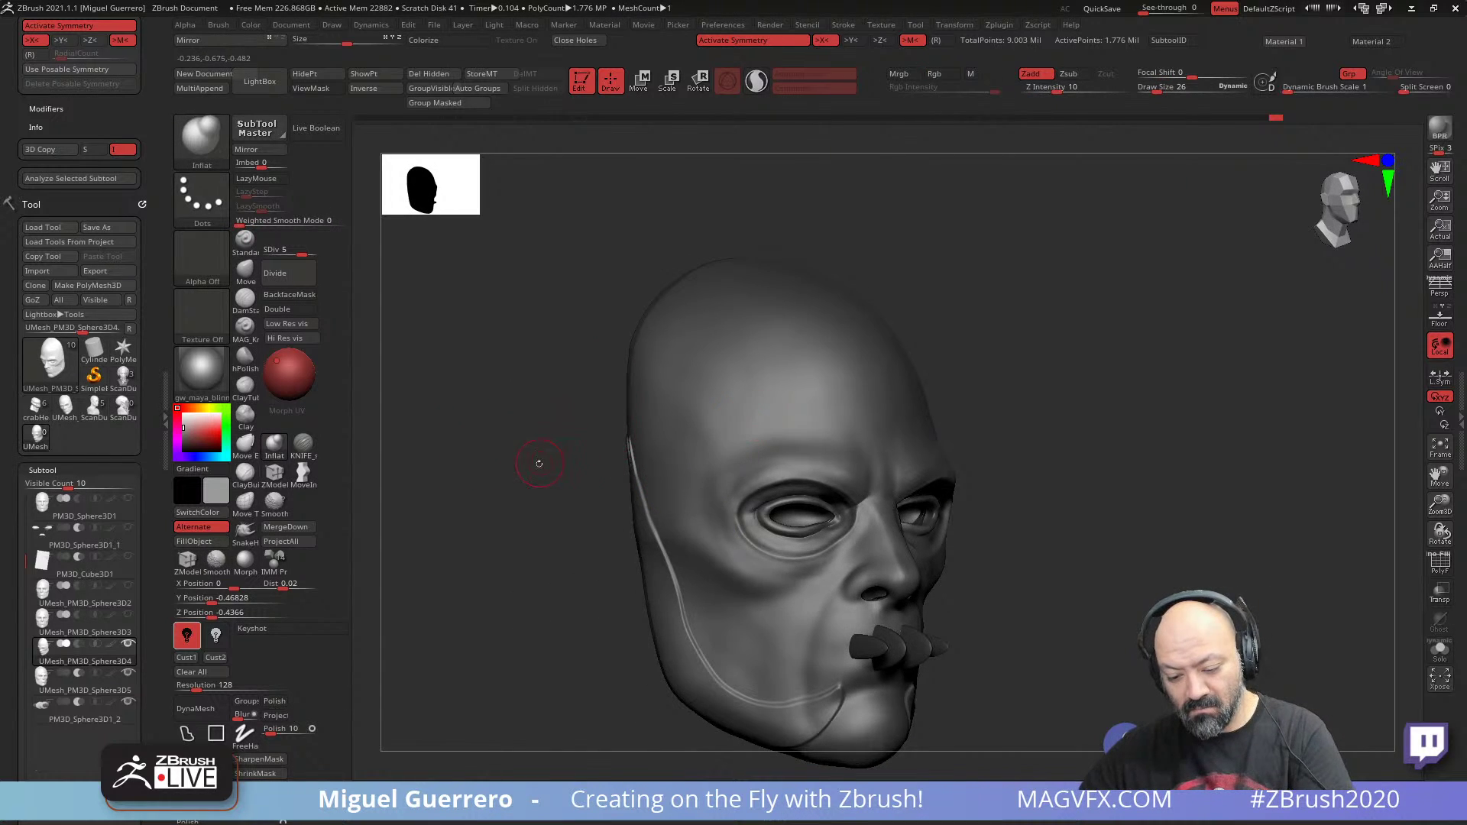
- Smooth the brow and the area beside the eye sockets with draw size 14, and return to subdivision level 6
{"action": "mouse_move", "coordinate": [538, 461]}
{"action": "right_mouse_down"}
{"action": "mouse_move", "coordinate": [514, 478]}
{"action": "mouse_move", "coordinate": [511, 513]}
{"action": "mouse_move", "coordinate": [551, 533]}
{"action": "mouse_move", "coordinate": [493, 491]}
{"action": "mouse_move", "coordinate": [465, 508]}
{"action": "right_mouse_up"}
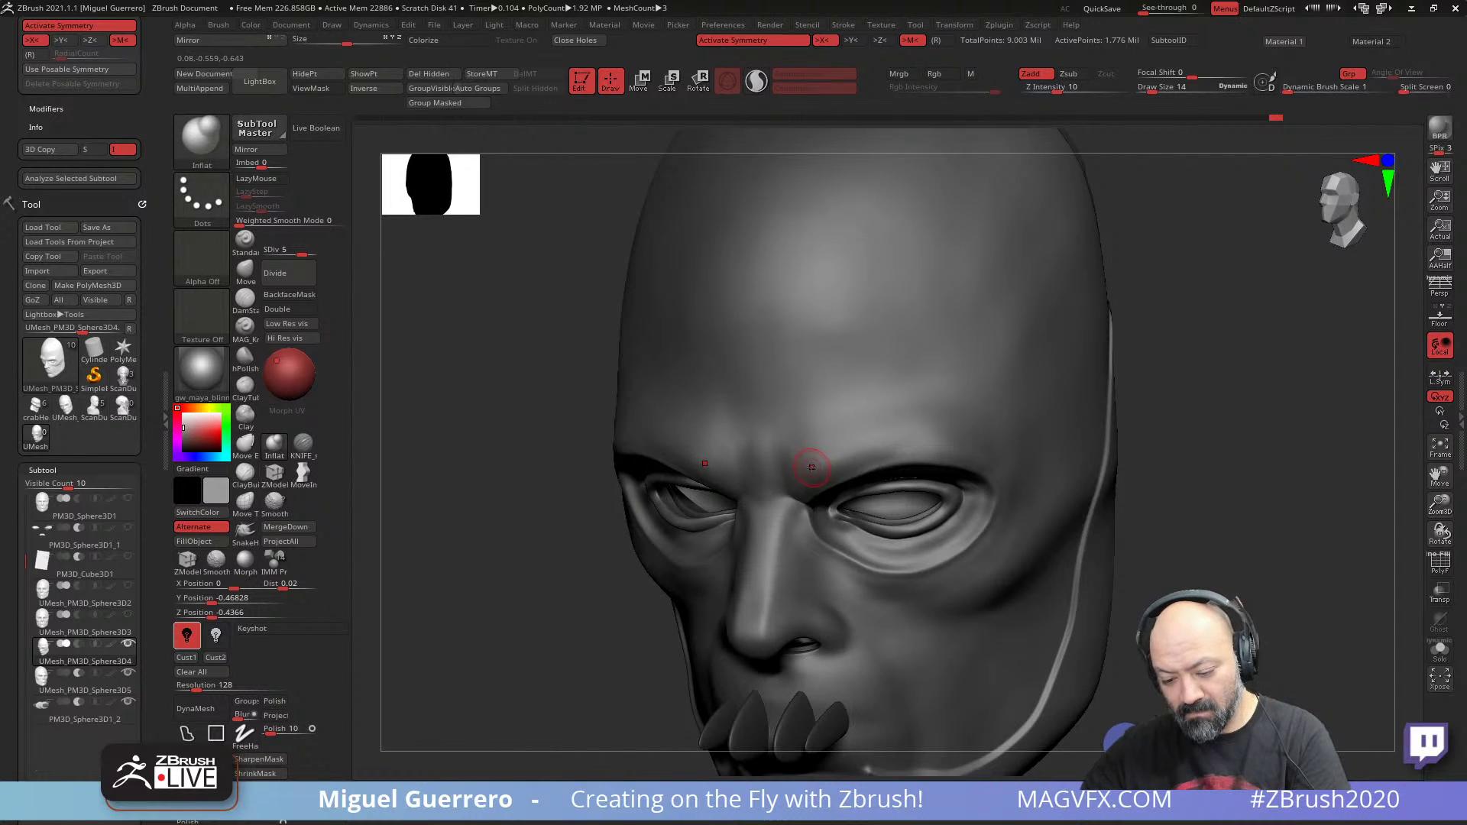
{"action": "key", "text": "shift"}
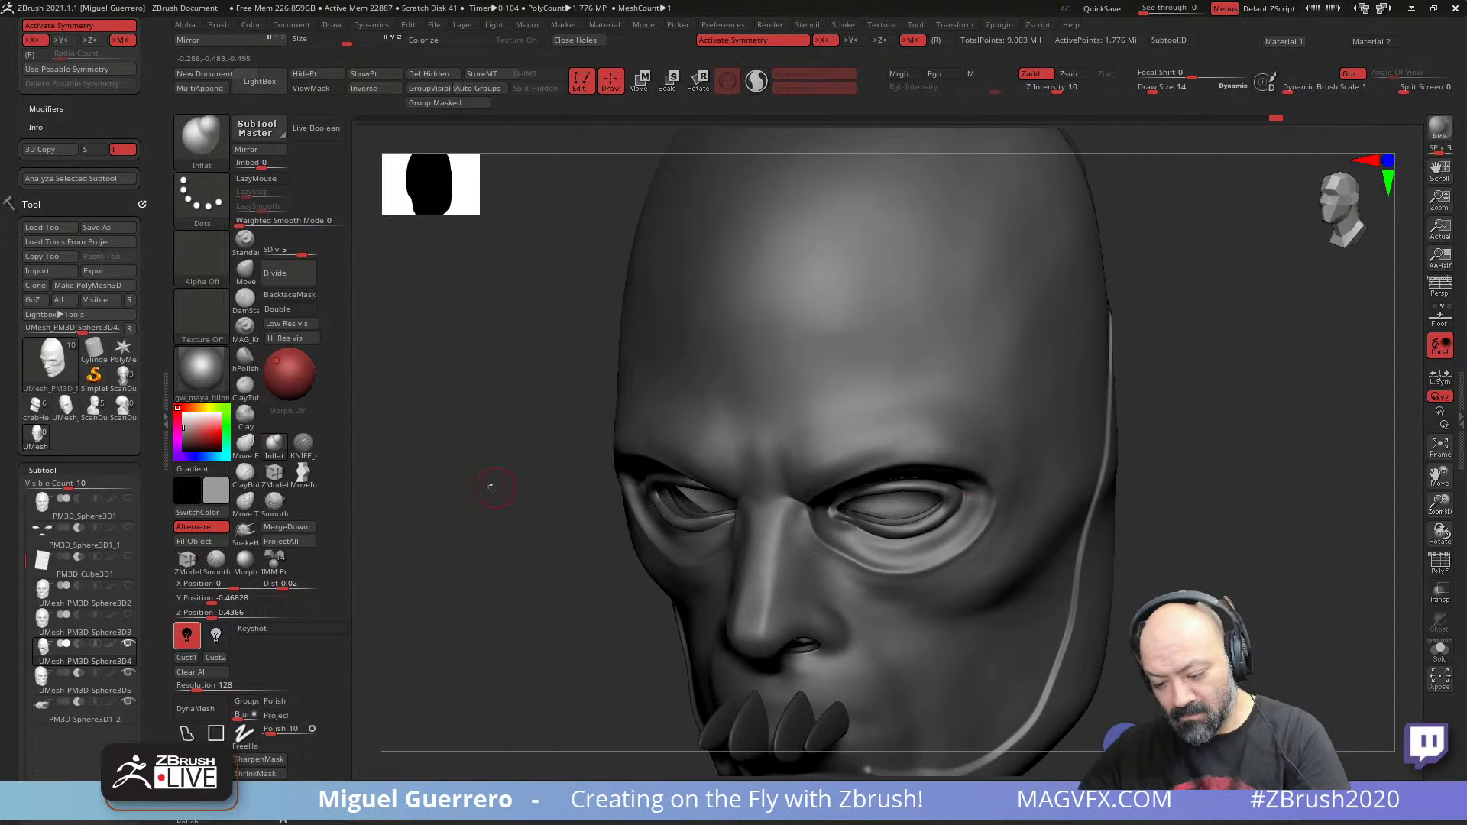
{"action": "right_click_drag", "start_coordinate": [491, 484], "coordinate": [418, 397]}
{"action": "key", "text": "shift"}
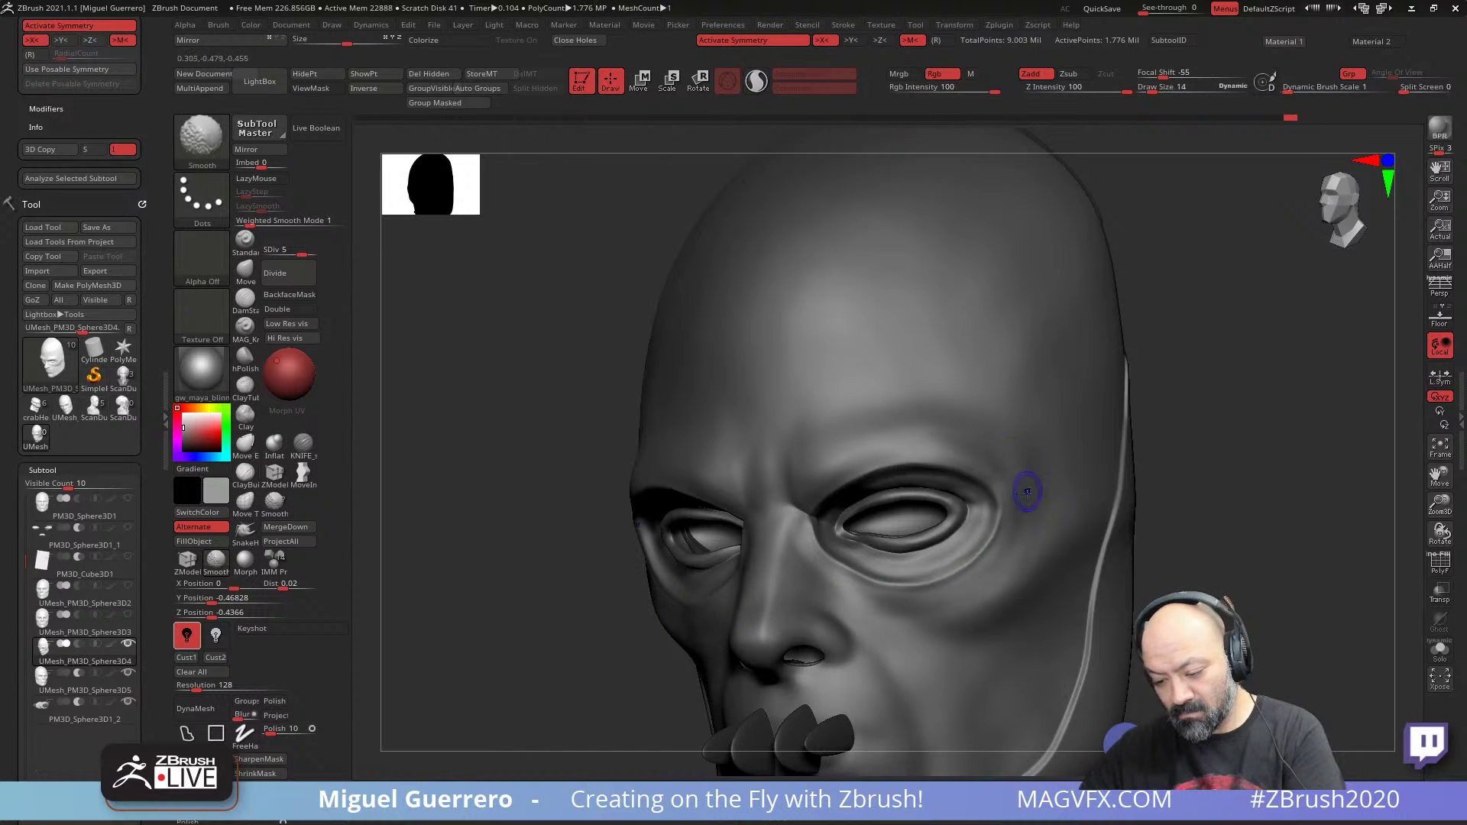
{"action": "key", "text": "ctrl+d"}
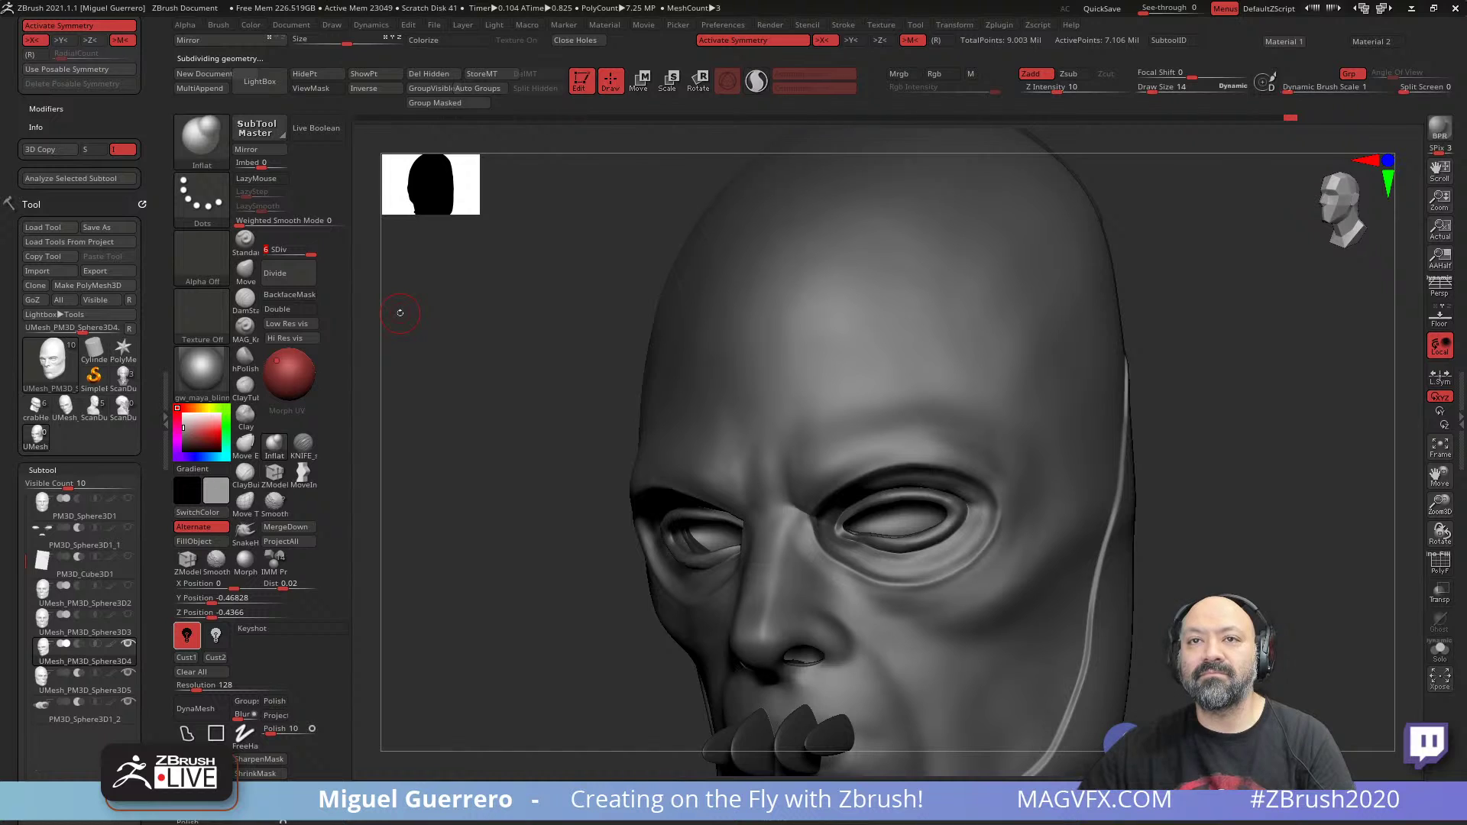
{"action": "left_click_drag", "start_coordinate": [453, 549], "coordinate": [462, 535], "text": "shift"}
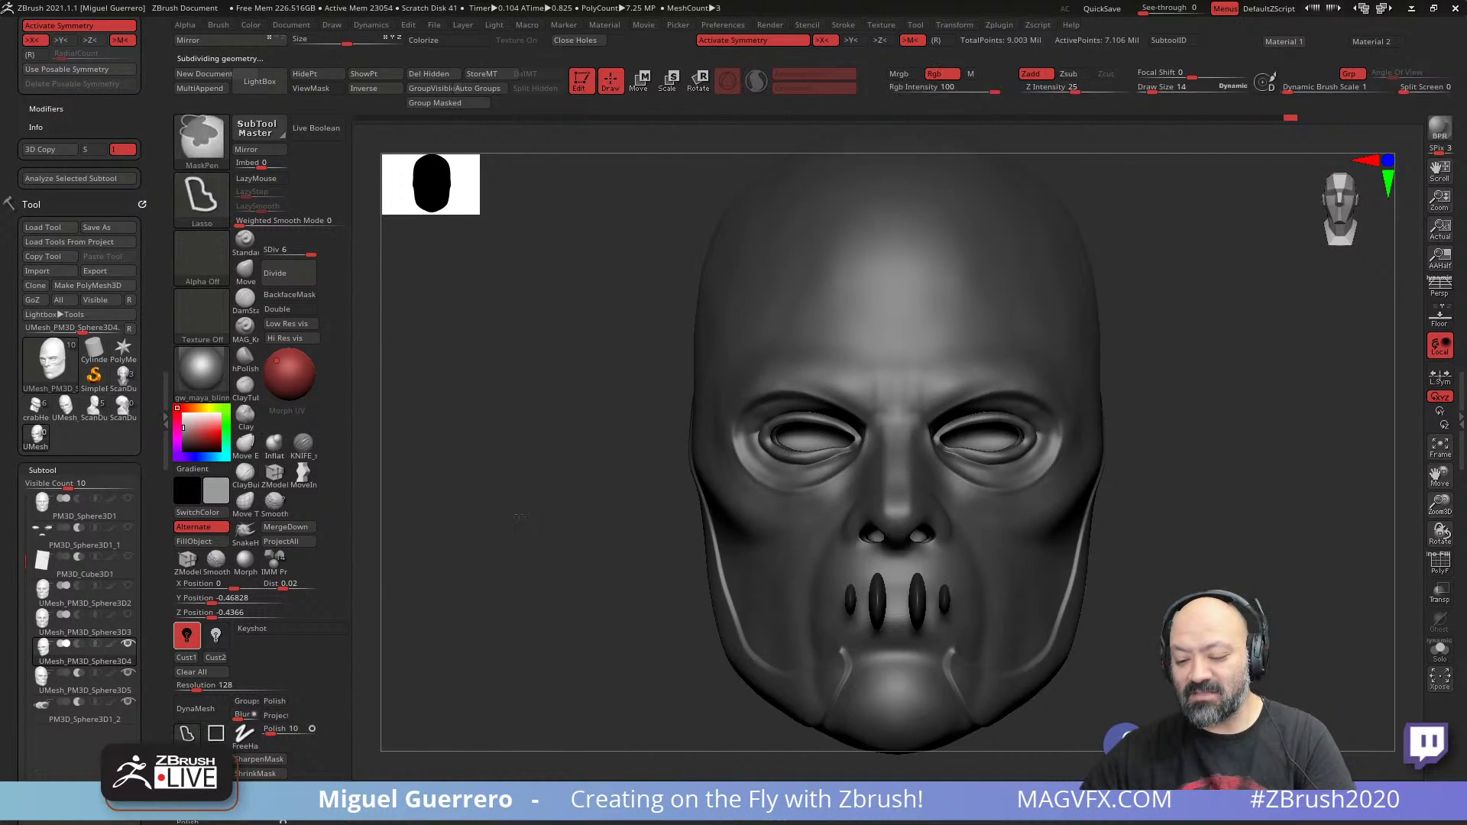
{"action": "left_click_drag", "start_coordinate": [563, 442], "coordinate": [573, 645]}
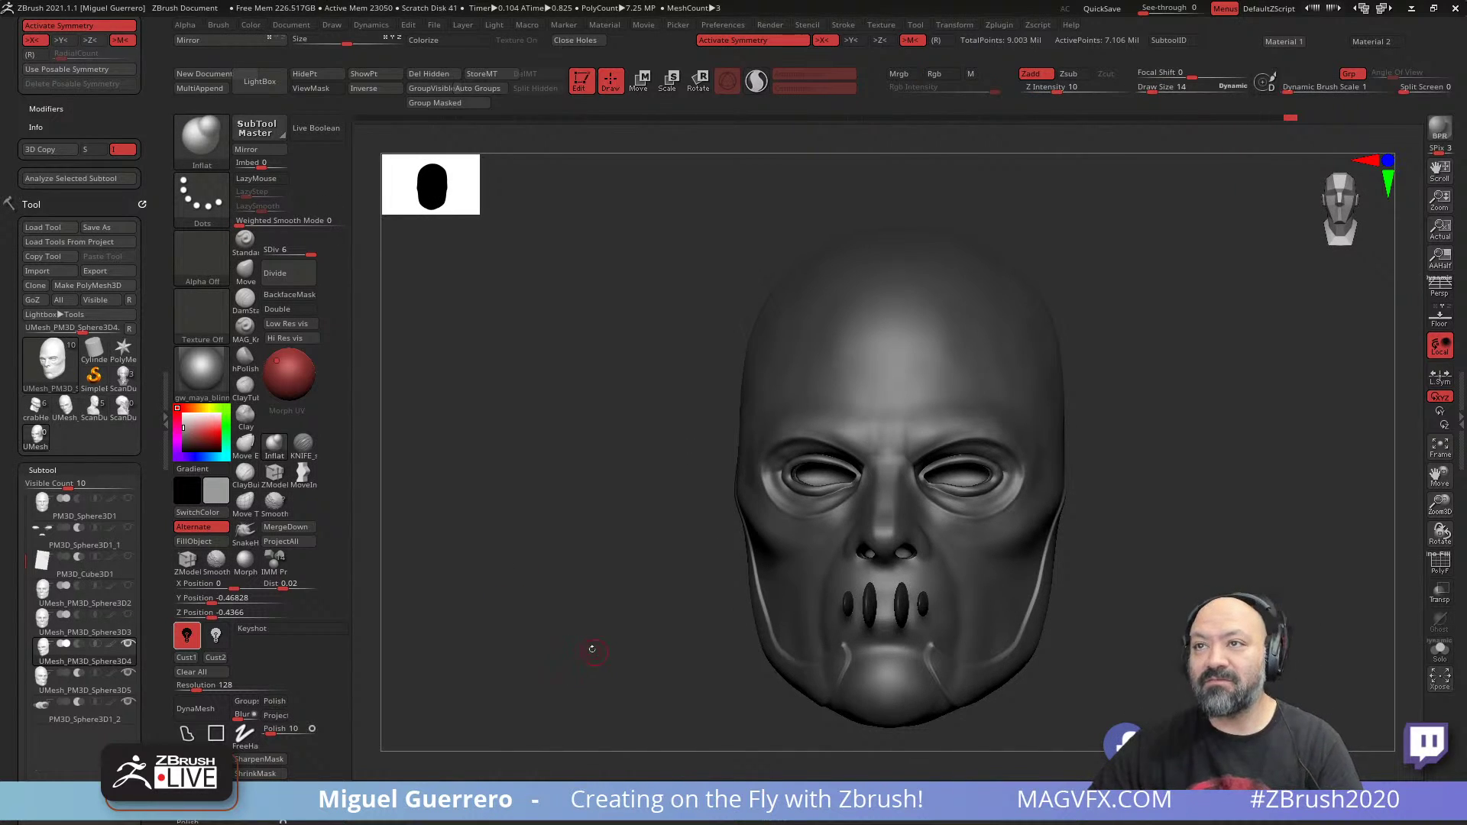
{"action": "left_click_drag", "start_coordinate": [512, 590], "coordinate": [519, 596]}
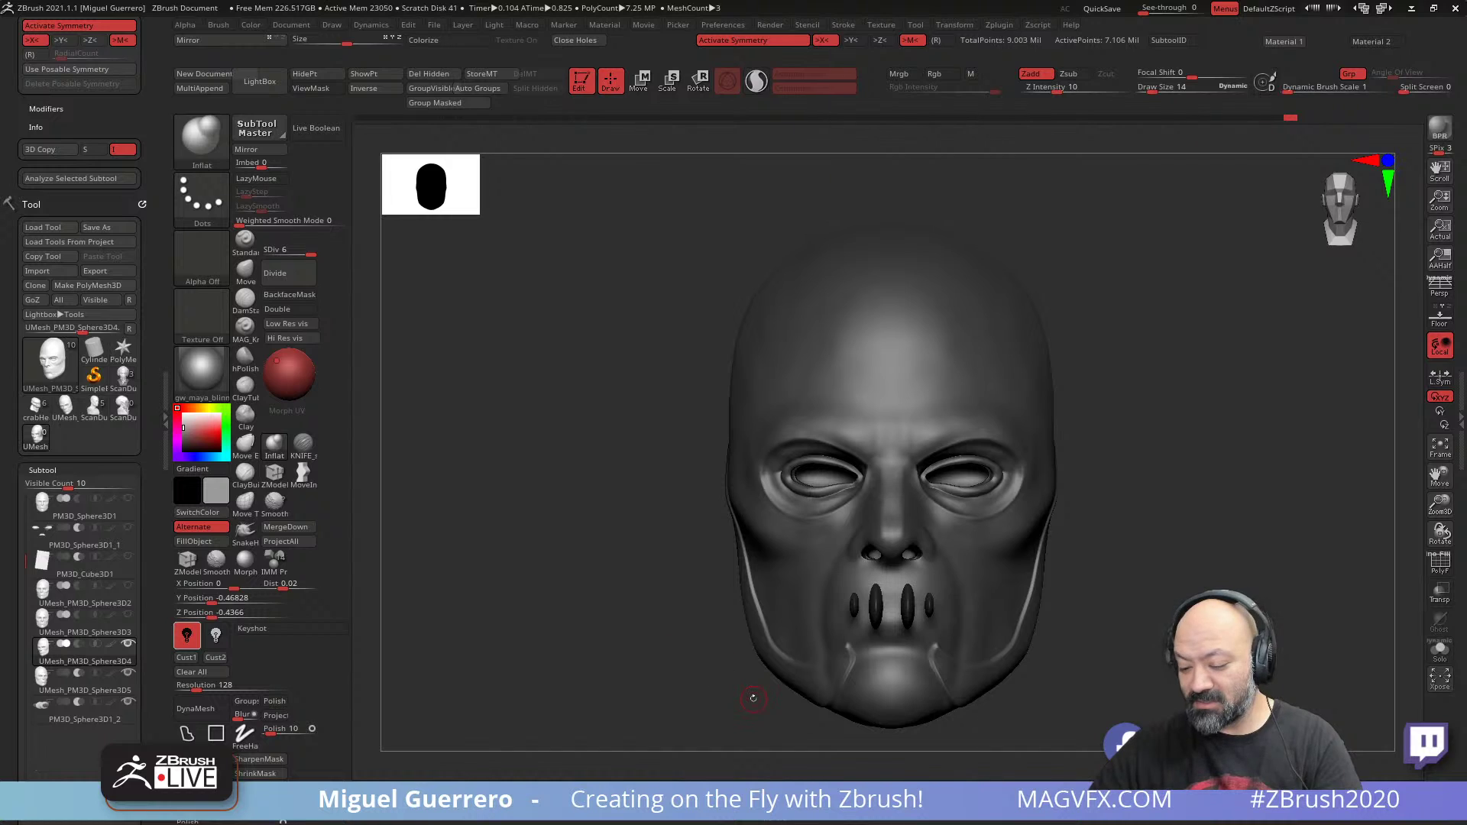
- Isolate the purple polygroup of the face mask, mask all of it, and unhide the remaining surface
{"action": "left_click", "coordinate": [1439, 564]}
{"action": "key", "text": "ctrl+shift"}
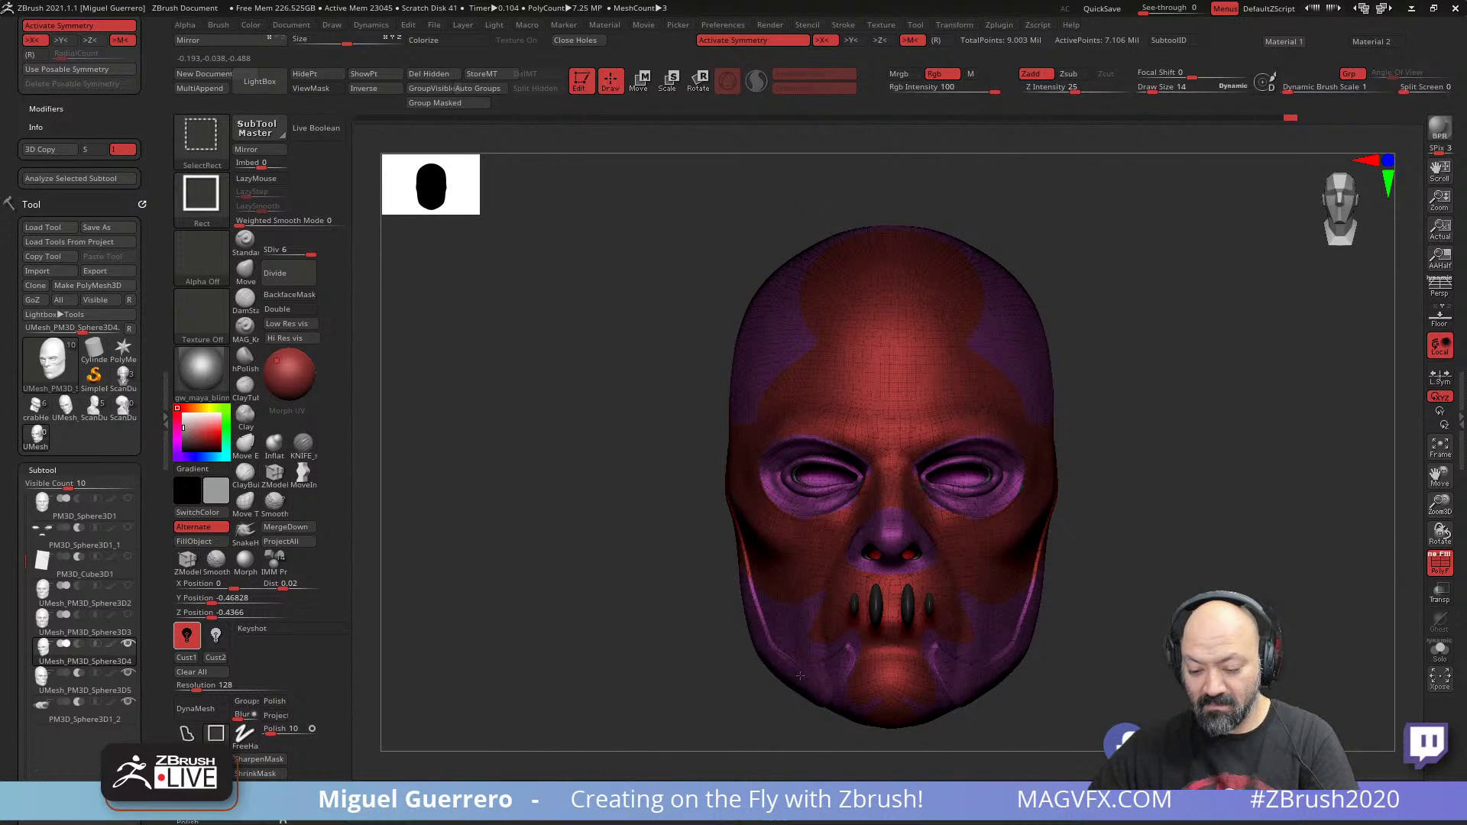
{"action": "left_click", "coordinate": [800, 675], "text": "ctrl+shift"}
{"action": "left_click_drag", "start_coordinate": [617, 209], "coordinate": [1160, 719], "text": "ctrl"}
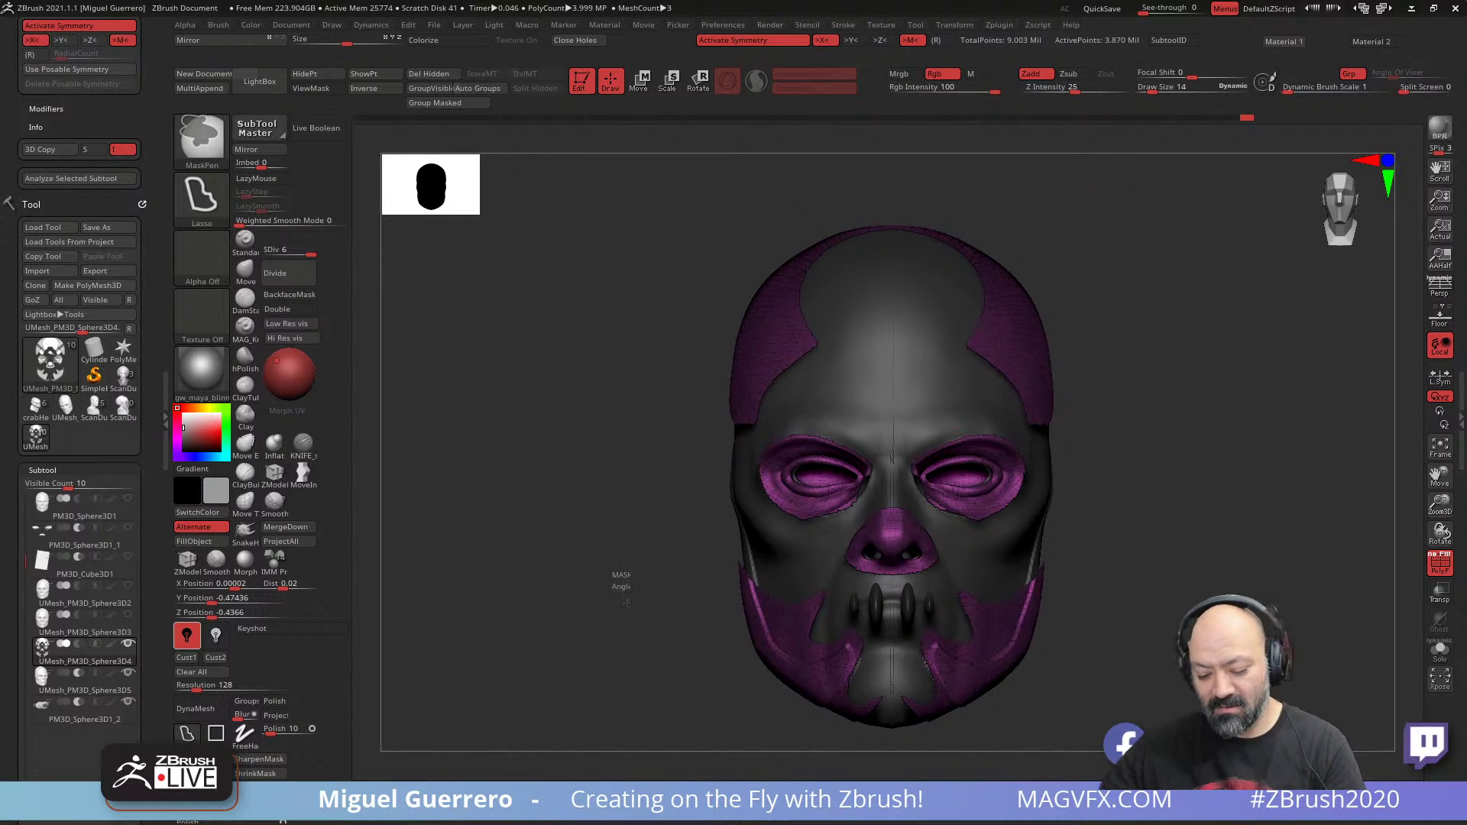
{"action": "mouse_move", "coordinate": [619, 583]}
{"action": "left_mouse_down", "text": "ctrl"}
{"action": "mouse_move", "coordinate": [864, 763]}
{"action": "mouse_move", "coordinate": [1154, 275]}
{"action": "mouse_move", "coordinate": [519, 262]}
{"action": "mouse_move", "coordinate": [535, 344]}
{"action": "left_mouse_up", "text": "ctrl"}
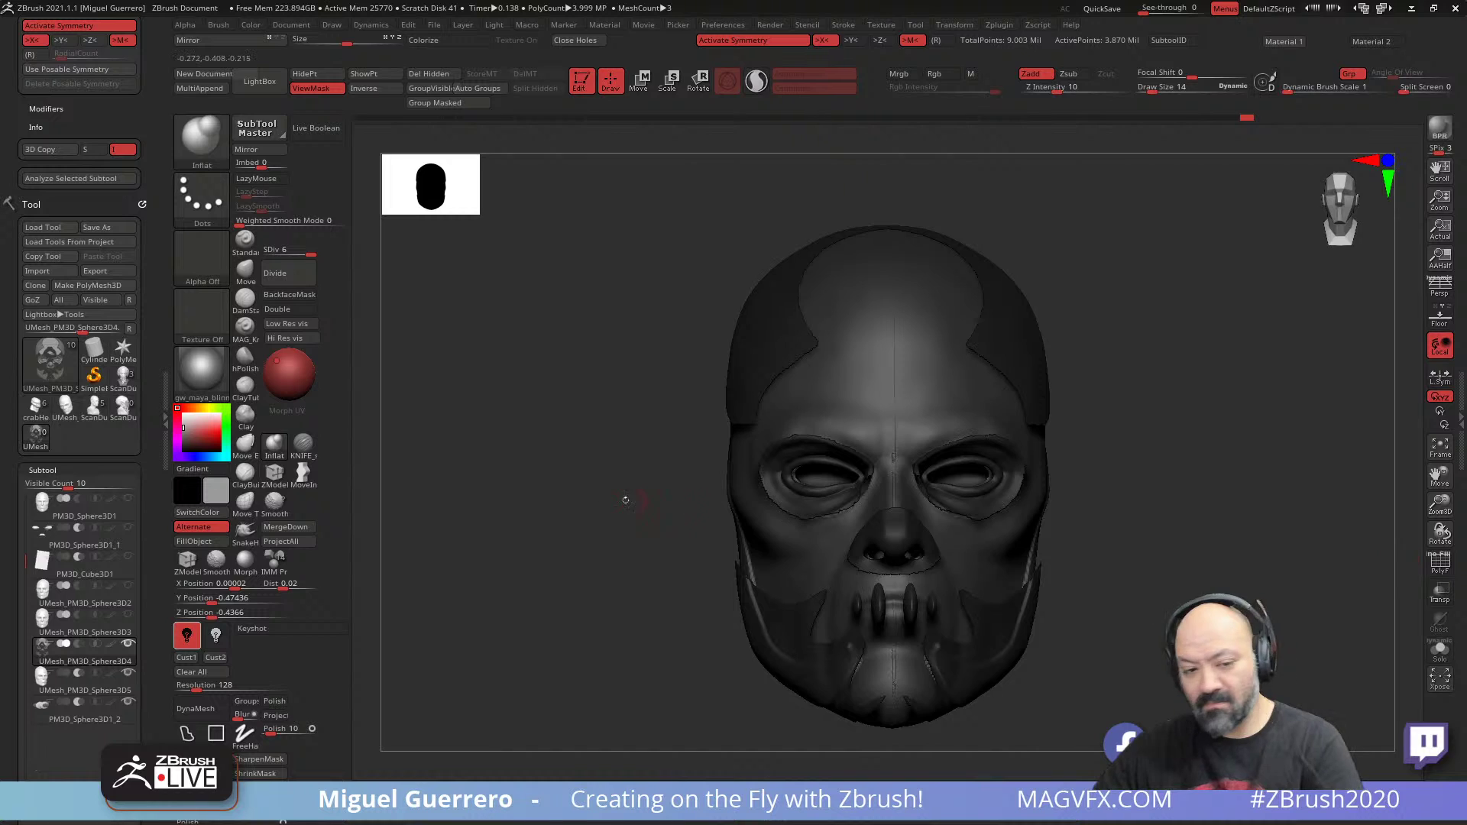
{"action": "left_click_drag", "start_coordinate": [622, 502], "coordinate": [514, 522]}
{"action": "key", "text": "ctrl+shift"}
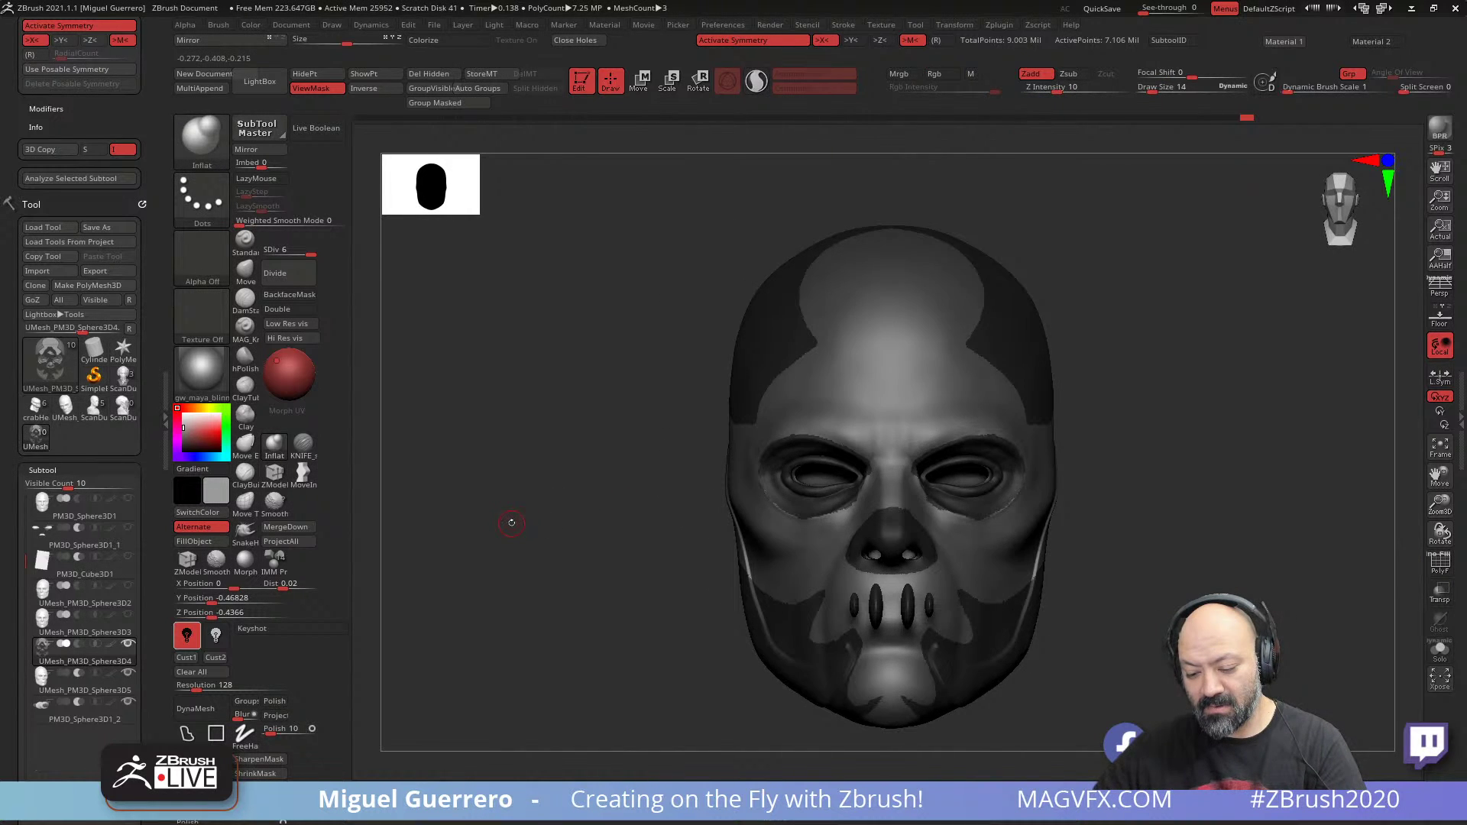
{"action": "key", "text": "ctrl+shift"}
{"action": "mouse_move", "coordinate": [840, 576]}
{"action": "left_mouse_down", "text": "ctrl+shift"}
{"action": "mouse_move", "coordinate": [890, 499]}
{"action": "mouse_move", "coordinate": [919, 510]}
{"action": "left_mouse_up", "text": "ctrl+shift"}
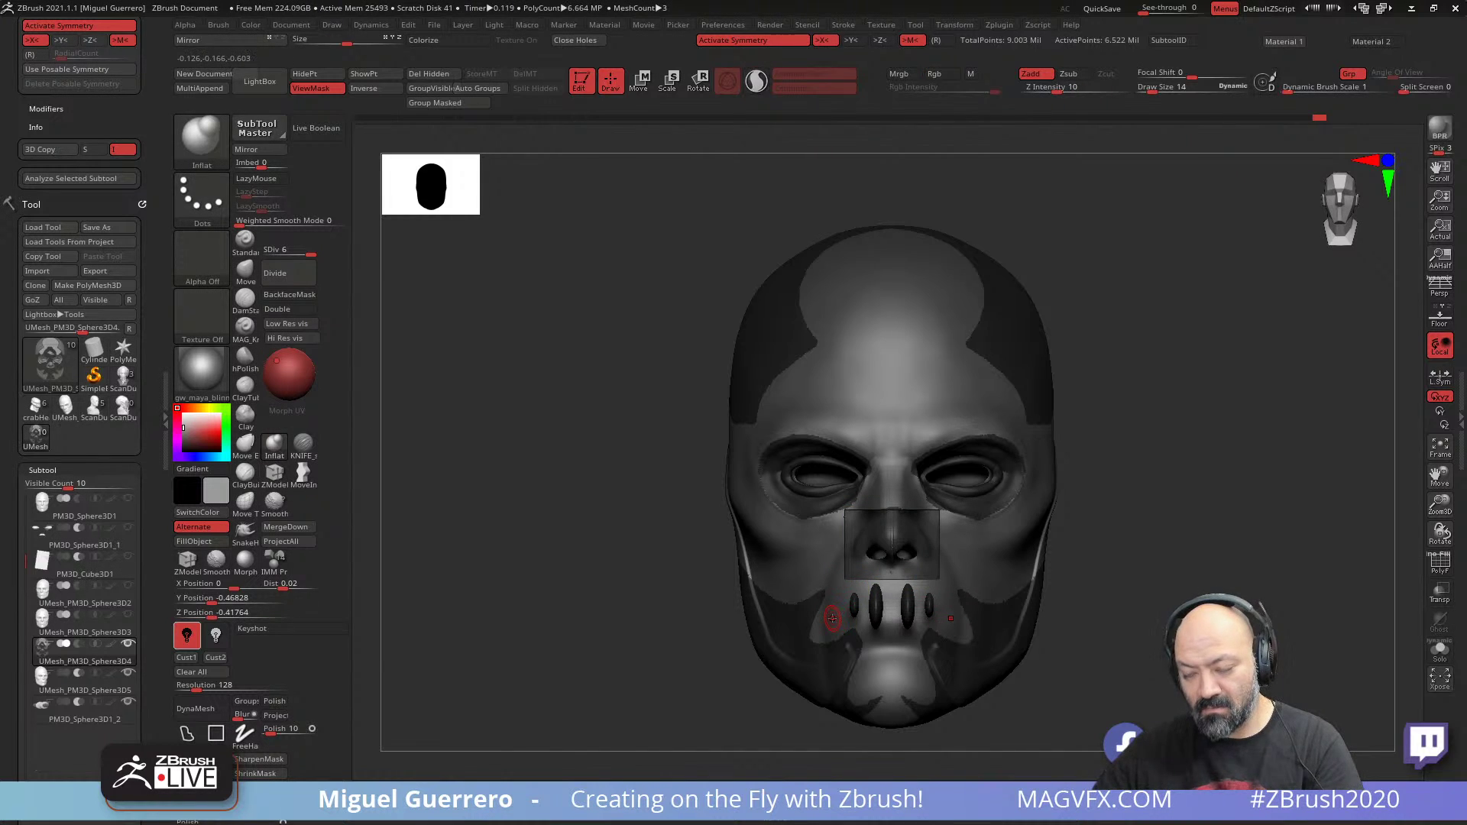
{"action": "key", "text": "ctrl+z"}
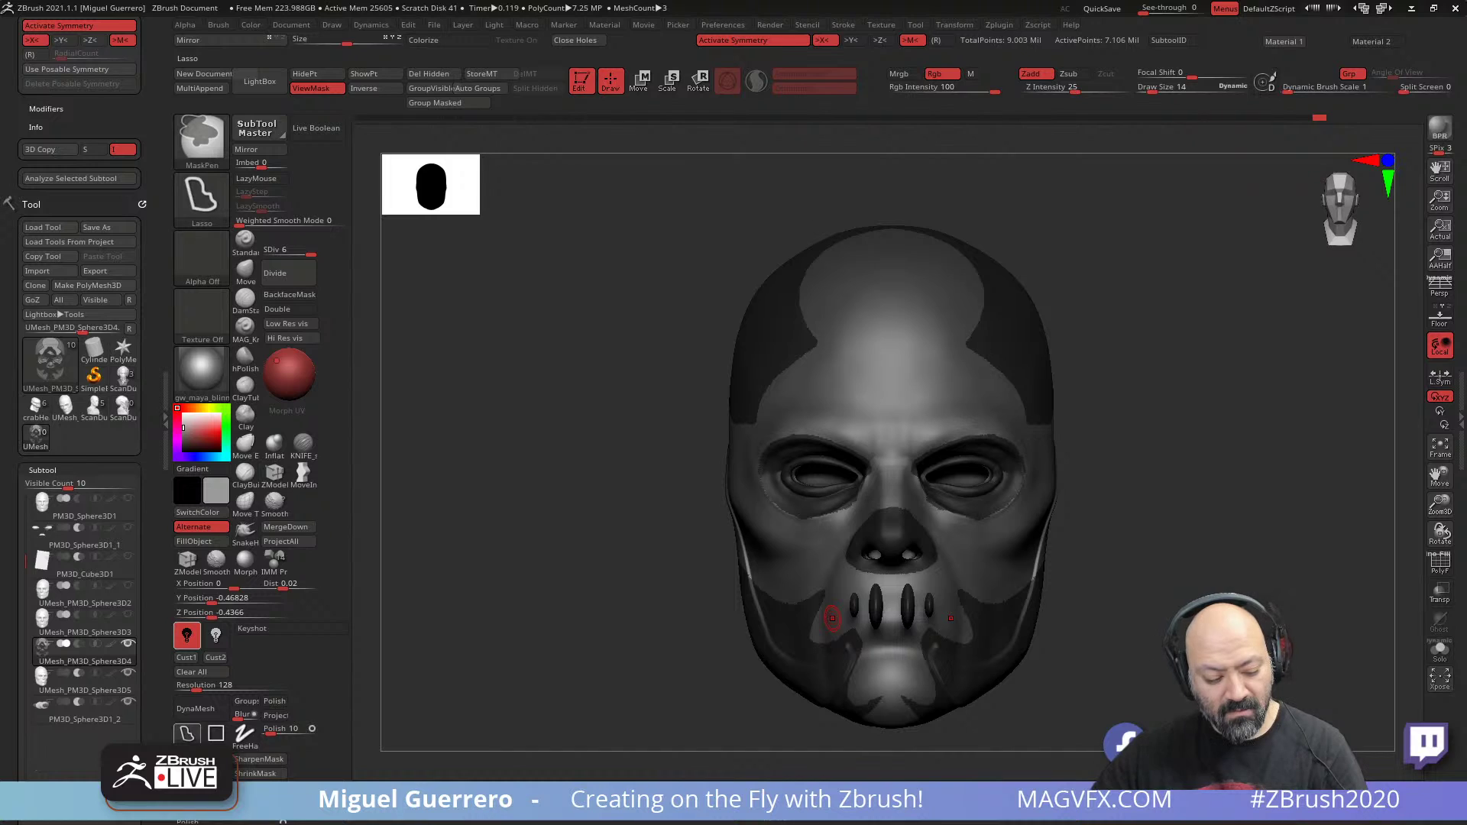
- Clear the masking from the nose and trim the masked jaw panel's edge along the cheek with lasso masks
{"action": "left_click", "coordinate": [215, 733]}
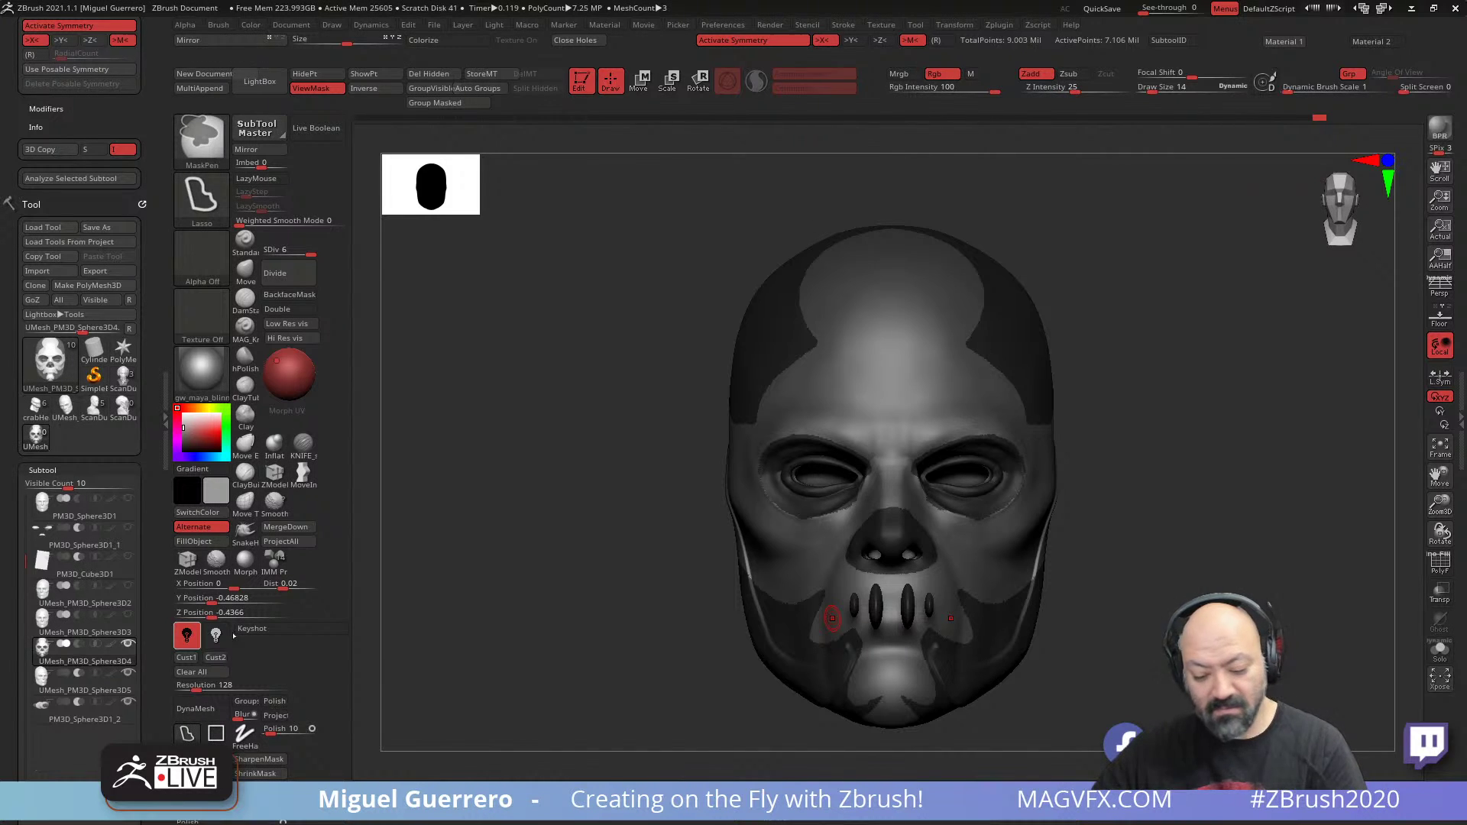
{"action": "mouse_move", "coordinate": [836, 539]}
{"action": "left_mouse_down", "text": "ctrl"}
{"action": "mouse_move", "coordinate": [875, 587]}
{"action": "mouse_move", "coordinate": [916, 513]}
{"action": "mouse_move", "coordinate": [852, 520]}
{"action": "mouse_move", "coordinate": [840, 535]}
{"action": "mouse_move", "coordinate": [928, 543]}
{"action": "mouse_move", "coordinate": [845, 535]}
{"action": "left_mouse_up", "text": "ctrl"}
{"action": "mouse_move", "coordinate": [405, 536]}
{"action": "left_mouse_down"}
{"action": "mouse_move", "coordinate": [480, 542]}
{"action": "mouse_move", "coordinate": [494, 527]}
{"action": "mouse_move", "coordinate": [505, 560]}
{"action": "mouse_move", "coordinate": [436, 649]}
{"action": "mouse_move", "coordinate": [591, 678]}
{"action": "left_mouse_up"}
{"action": "left_click_drag", "start_coordinate": [496, 605], "coordinate": [581, 551]}
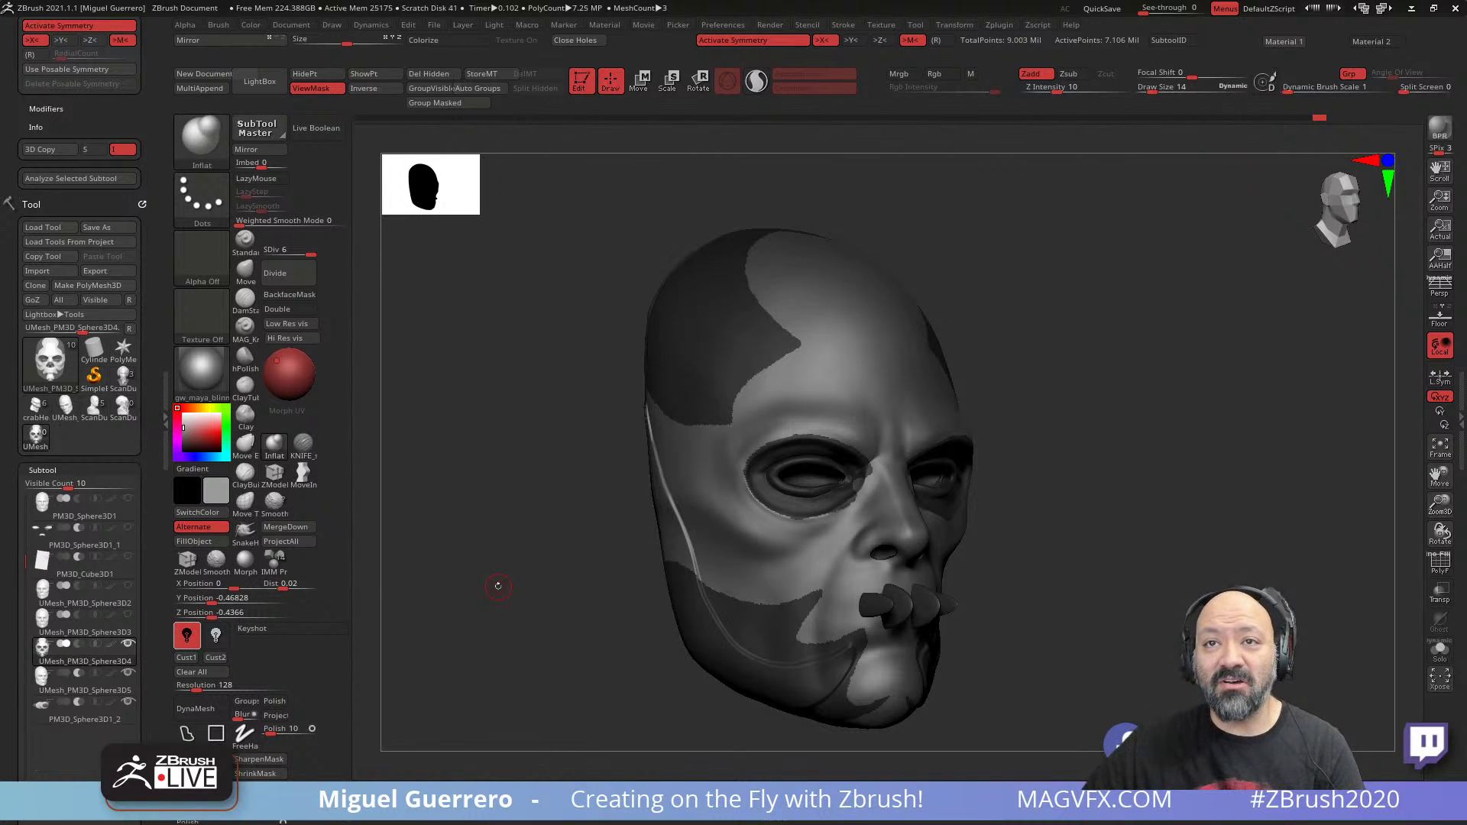
{"action": "left_click_drag", "start_coordinate": [479, 552], "coordinate": [501, 550], "text": "shift"}
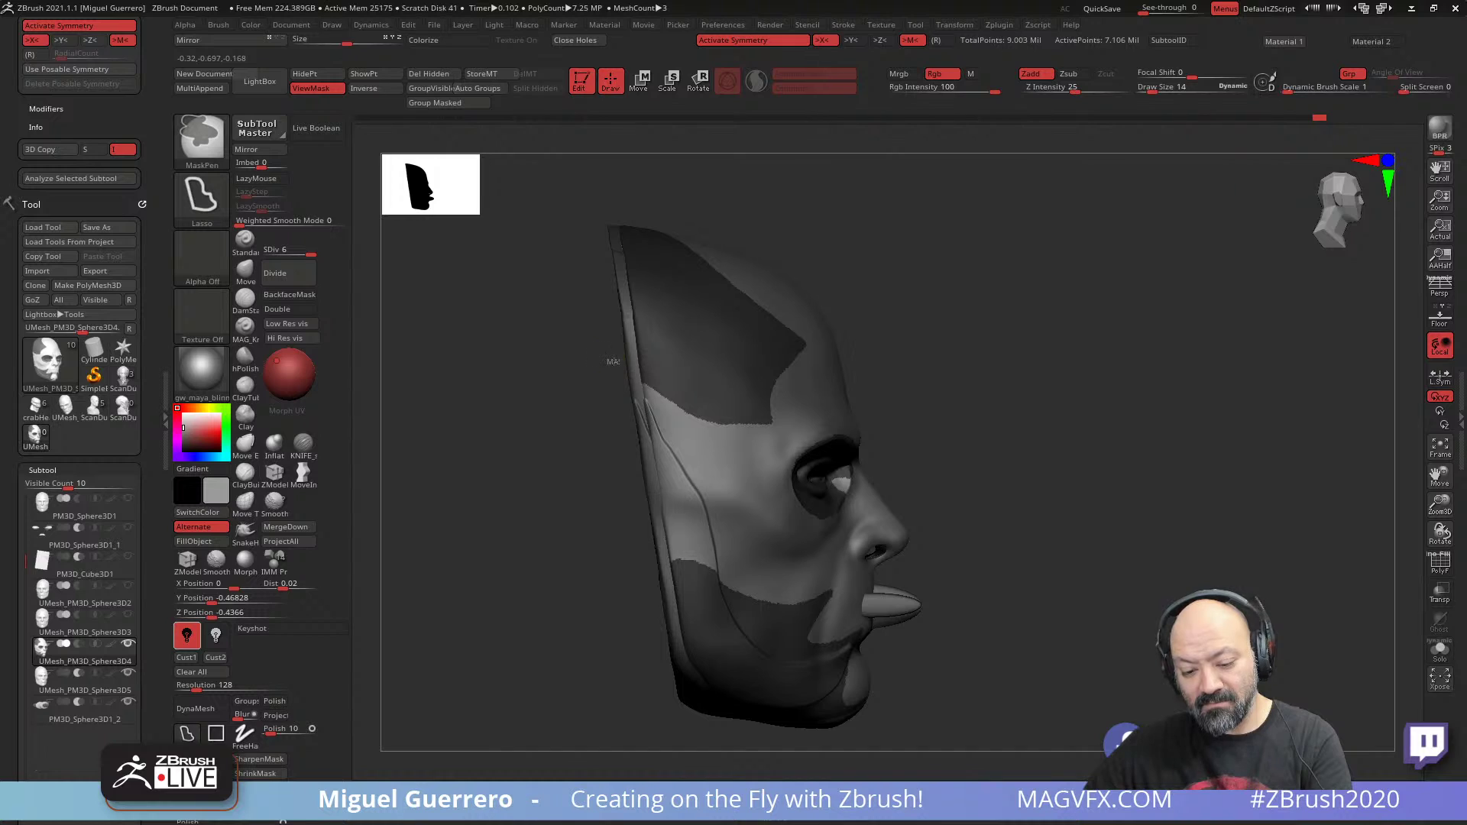
{"action": "mouse_move", "coordinate": [705, 424]}
{"action": "left_mouse_down", "text": "ctrl"}
{"action": "mouse_move", "coordinate": [780, 429]}
{"action": "mouse_move", "coordinate": [782, 376]}
{"action": "mouse_move", "coordinate": [813, 346]}
{"action": "mouse_move", "coordinate": [679, 235]}
{"action": "mouse_move", "coordinate": [648, 170]}
{"action": "mouse_move", "coordinate": [475, 409]}
{"action": "mouse_move", "coordinate": [583, 517]}
{"action": "left_mouse_up", "text": "ctrl"}
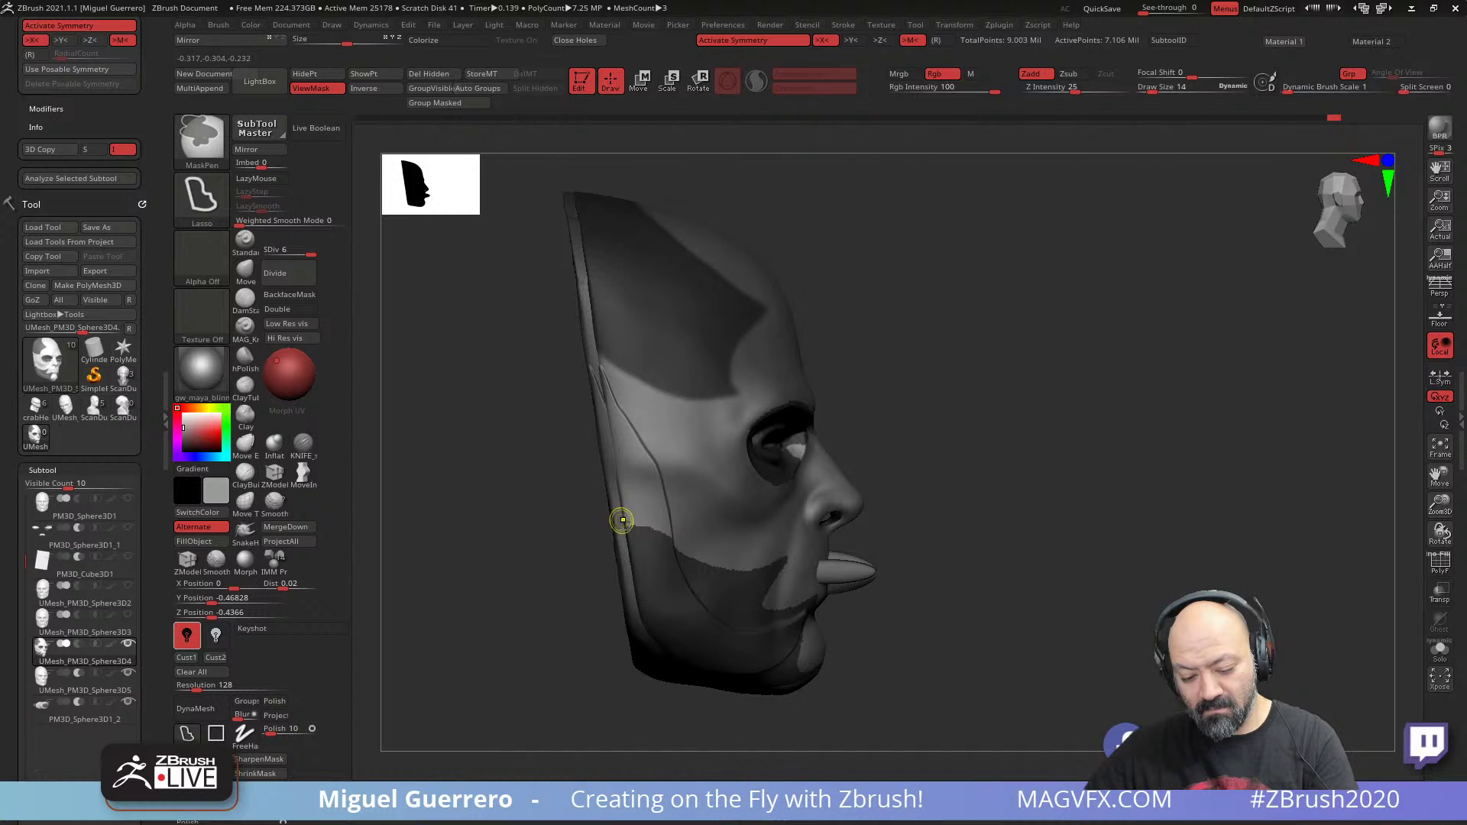
{"action": "mouse_move", "coordinate": [684, 534]}
{"action": "left_mouse_down", "text": "ctrl+alt"}
{"action": "mouse_move", "coordinate": [720, 567]}
{"action": "mouse_move", "coordinate": [846, 588]}
{"action": "mouse_move", "coordinate": [681, 517]}
{"action": "left_mouse_up", "text": "ctrl+alt"}
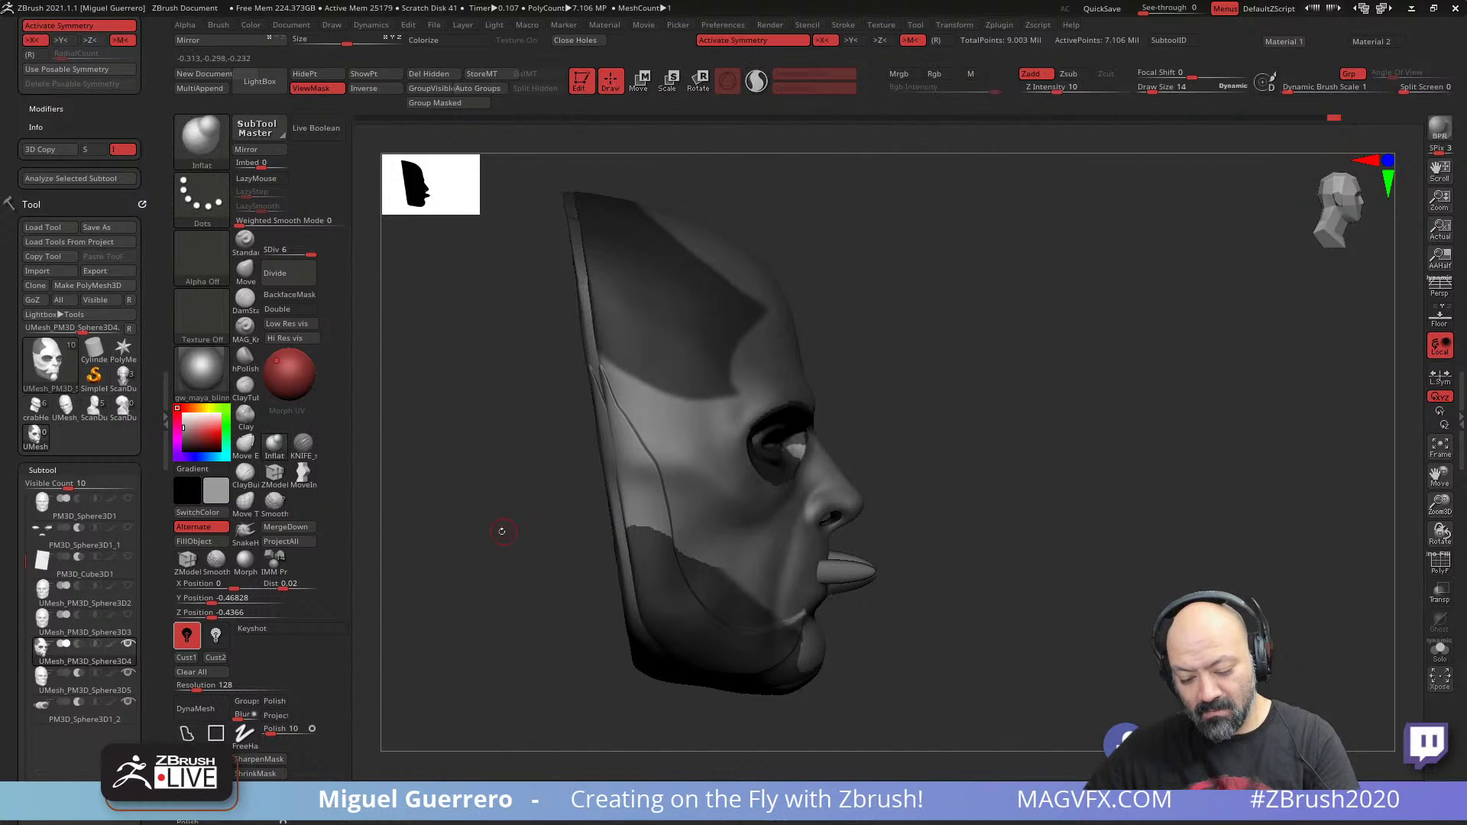
{"action": "mouse_move", "coordinate": [502, 531]}
{"action": "left_mouse_down"}
{"action": "mouse_move", "coordinate": [442, 550]}
{"action": "mouse_move", "coordinate": [570, 547]}
{"action": "left_mouse_up"}
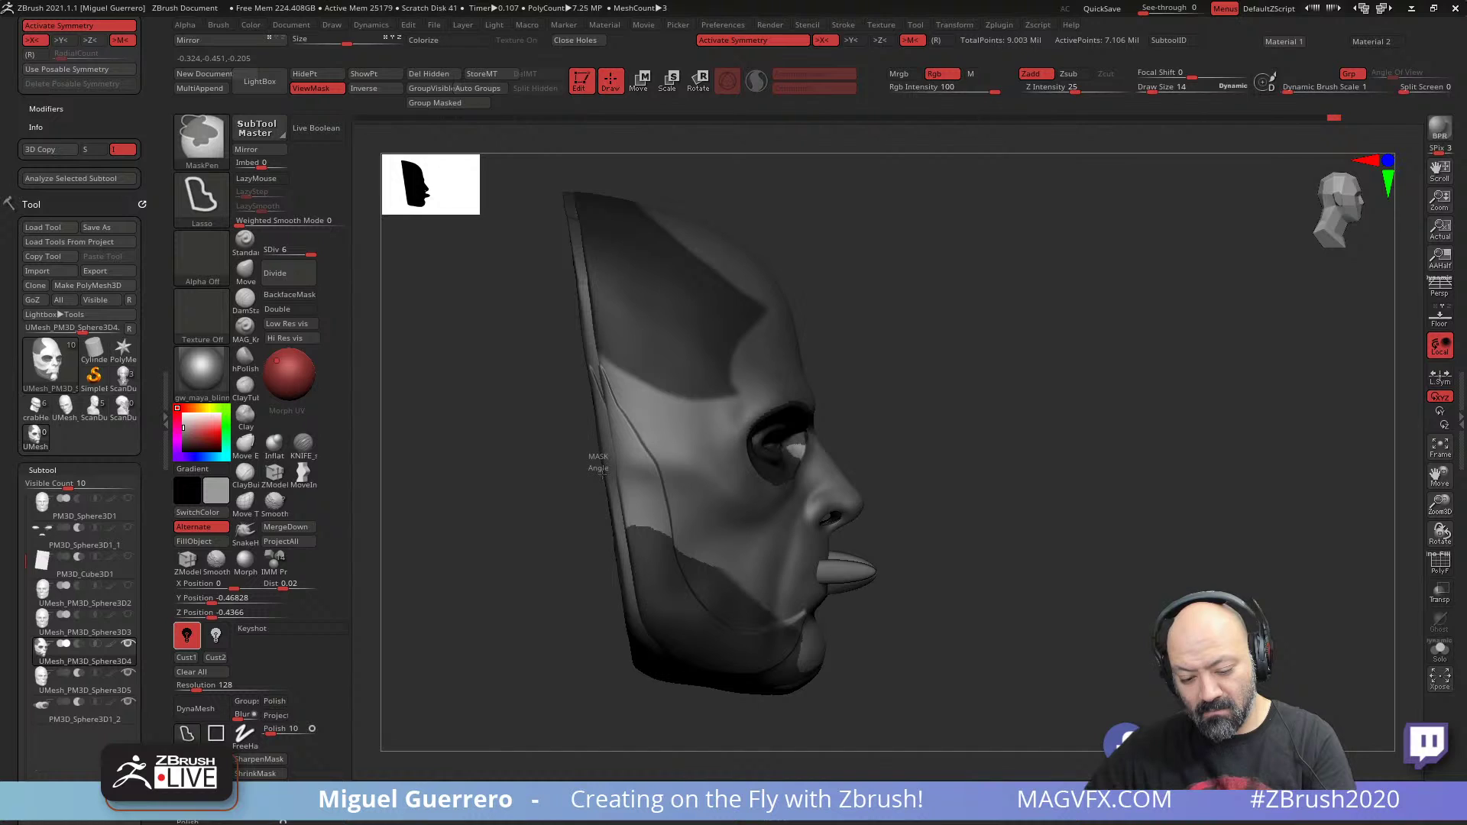
{"action": "mouse_move", "coordinate": [621, 495]}
{"action": "left_mouse_down", "text": "ctrl"}
{"action": "mouse_move", "coordinate": [707, 543]}
{"action": "mouse_move", "coordinate": [746, 603]}
{"action": "mouse_move", "coordinate": [806, 615]}
{"action": "mouse_move", "coordinate": [807, 709]}
{"action": "mouse_move", "coordinate": [523, 603]}
{"action": "mouse_move", "coordinate": [529, 588]}
{"action": "mouse_move", "coordinate": [506, 628]}
{"action": "mouse_move", "coordinate": [602, 625]}
{"action": "mouse_move", "coordinate": [546, 603]}
{"action": "mouse_move", "coordinate": [564, 601]}
{"action": "left_mouse_up", "text": "ctrl"}
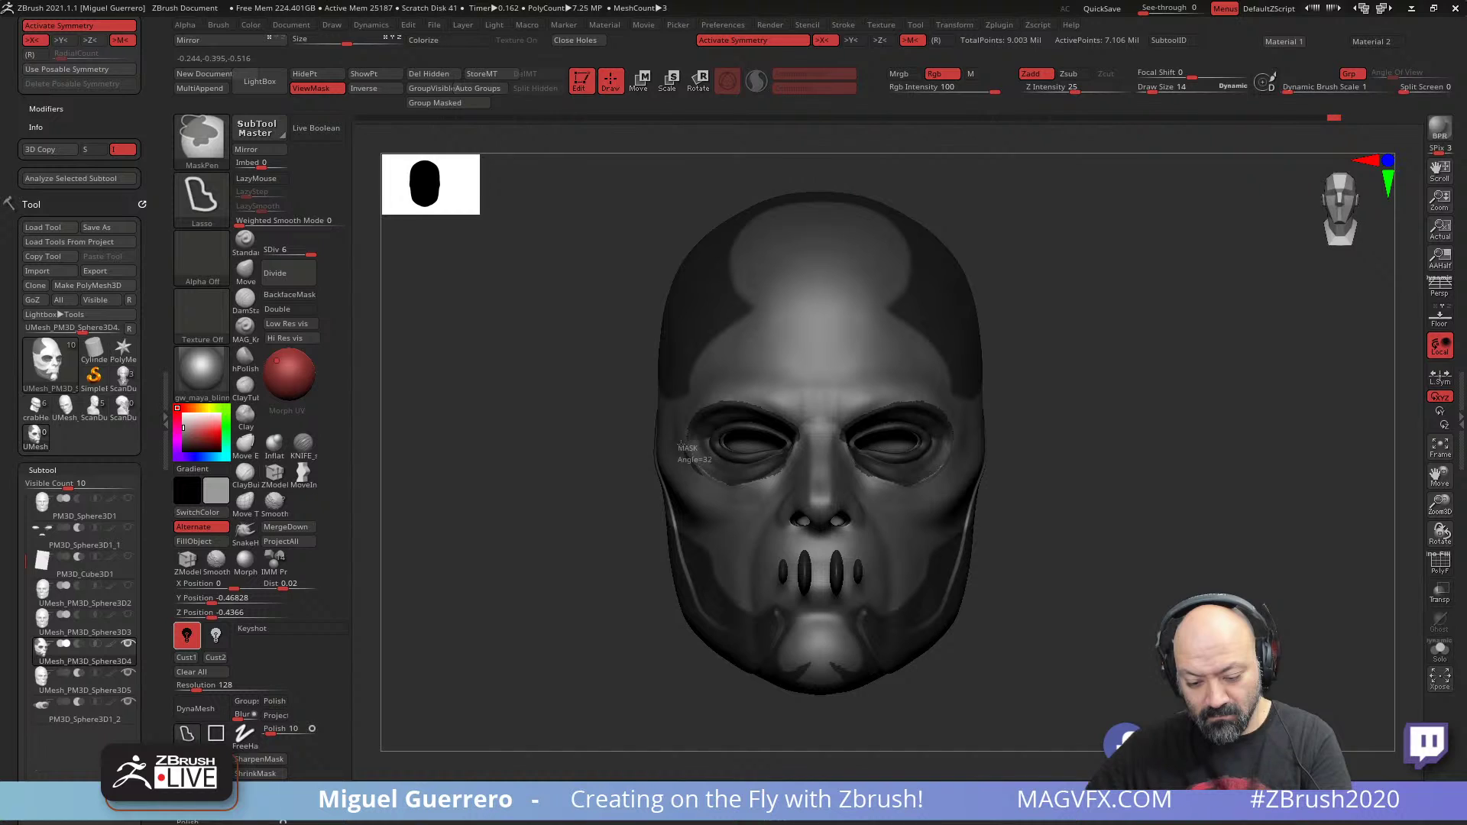
- Adjust the mask beside the outer eye corners, then set the colour to white and invert the mask
{"action": "mouse_move", "coordinate": [690, 413]}
{"action": "left_mouse_down", "text": "ctrl"}
{"action": "mouse_move", "coordinate": [738, 404]}
{"action": "mouse_move", "coordinate": [791, 424]}
{"action": "mouse_move", "coordinate": [794, 459]}
{"action": "mouse_move", "coordinate": [705, 476]}
{"action": "left_mouse_up", "text": "ctrl"}
{"action": "mouse_move", "coordinate": [509, 477]}
{"action": "right_mouse_down"}
{"action": "mouse_move", "coordinate": [557, 478]}
{"action": "mouse_move", "coordinate": [497, 500]}
{"action": "right_mouse_up"}
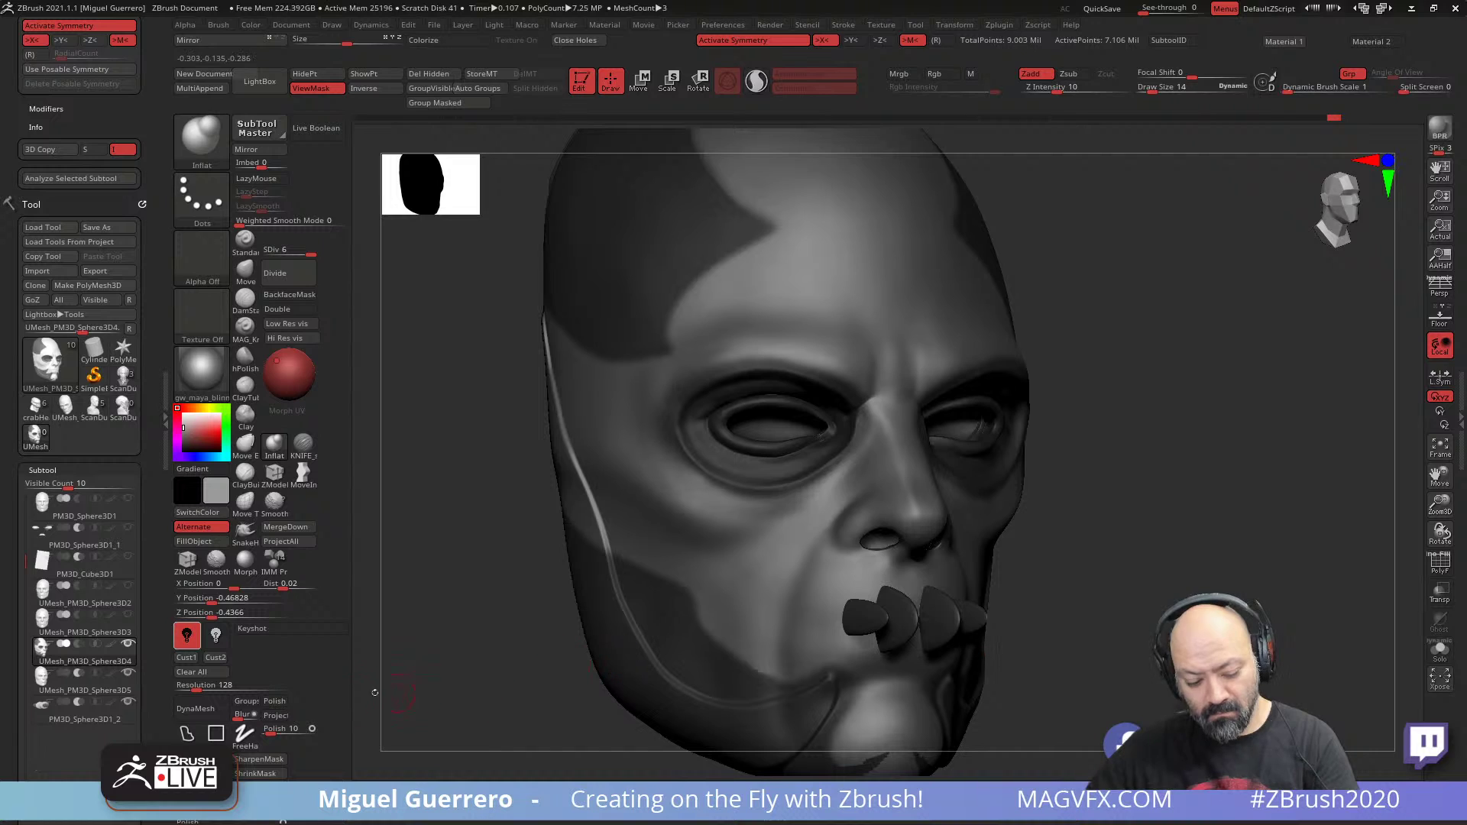
{"action": "left_click", "coordinate": [184, 415]}
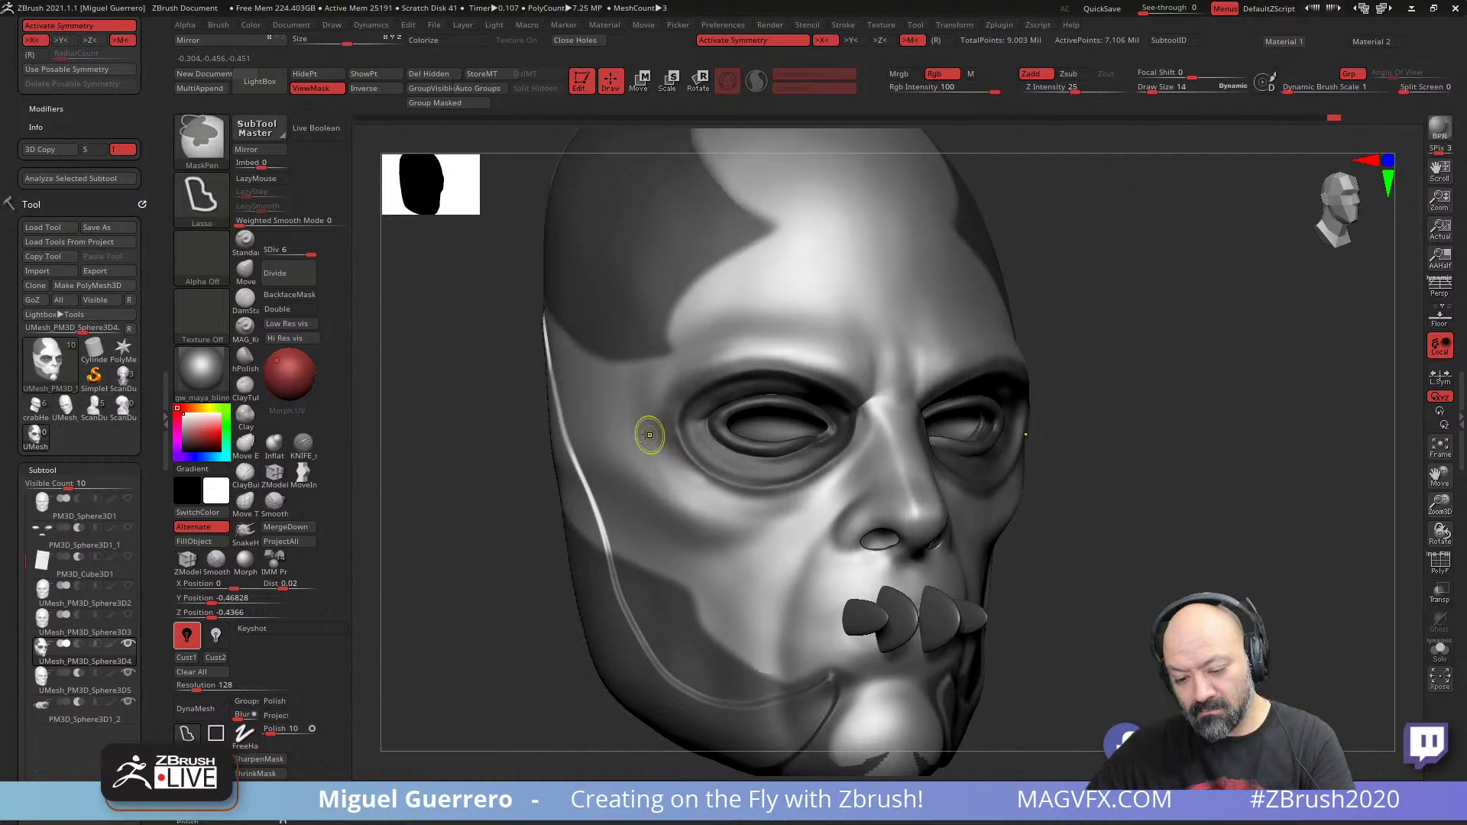
{"action": "left_click", "coordinate": [489, 480], "text": "ctrl"}
{"action": "right_click_drag", "start_coordinate": [504, 485], "coordinate": [529, 486]}
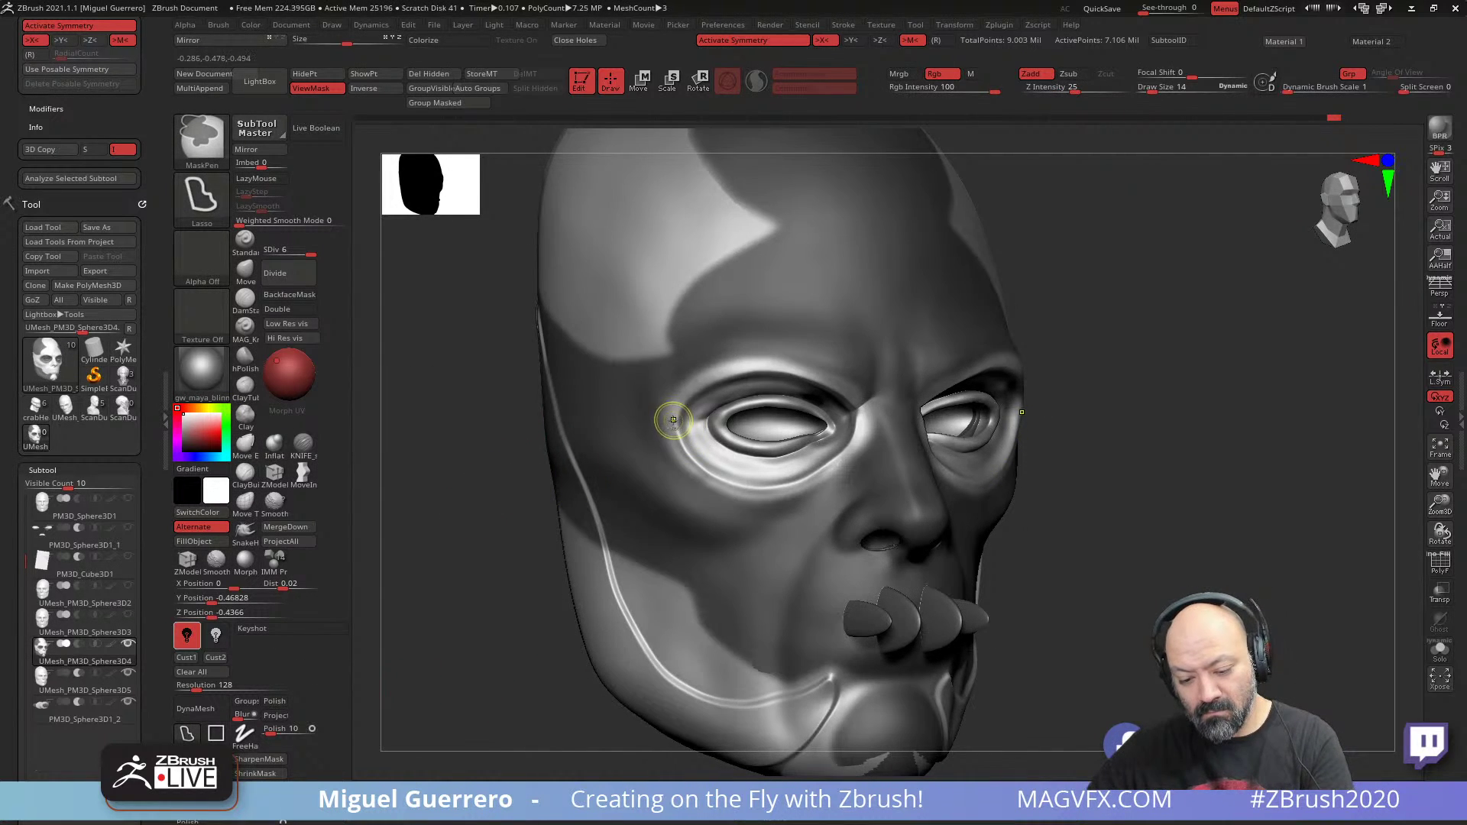
- Refine the mask's edge around the eye panels at the outer corners and along the brow
{"action": "mouse_move", "coordinate": [717, 483]}
{"action": "left_mouse_down", "text": "ctrl"}
{"action": "mouse_move", "coordinate": [642, 437]}
{"action": "mouse_move", "coordinate": [672, 386]}
{"action": "mouse_move", "coordinate": [764, 355]}
{"action": "mouse_move", "coordinate": [664, 375]}
{"action": "mouse_move", "coordinate": [662, 445]}
{"action": "mouse_move", "coordinate": [671, 436]}
{"action": "left_mouse_up", "text": "ctrl"}
{"action": "right_click_drag", "start_coordinate": [612, 447], "coordinate": [573, 447], "text": "shift"}
{"action": "left_click_drag", "start_coordinate": [711, 369], "coordinate": [725, 365], "text": "ctrl"}
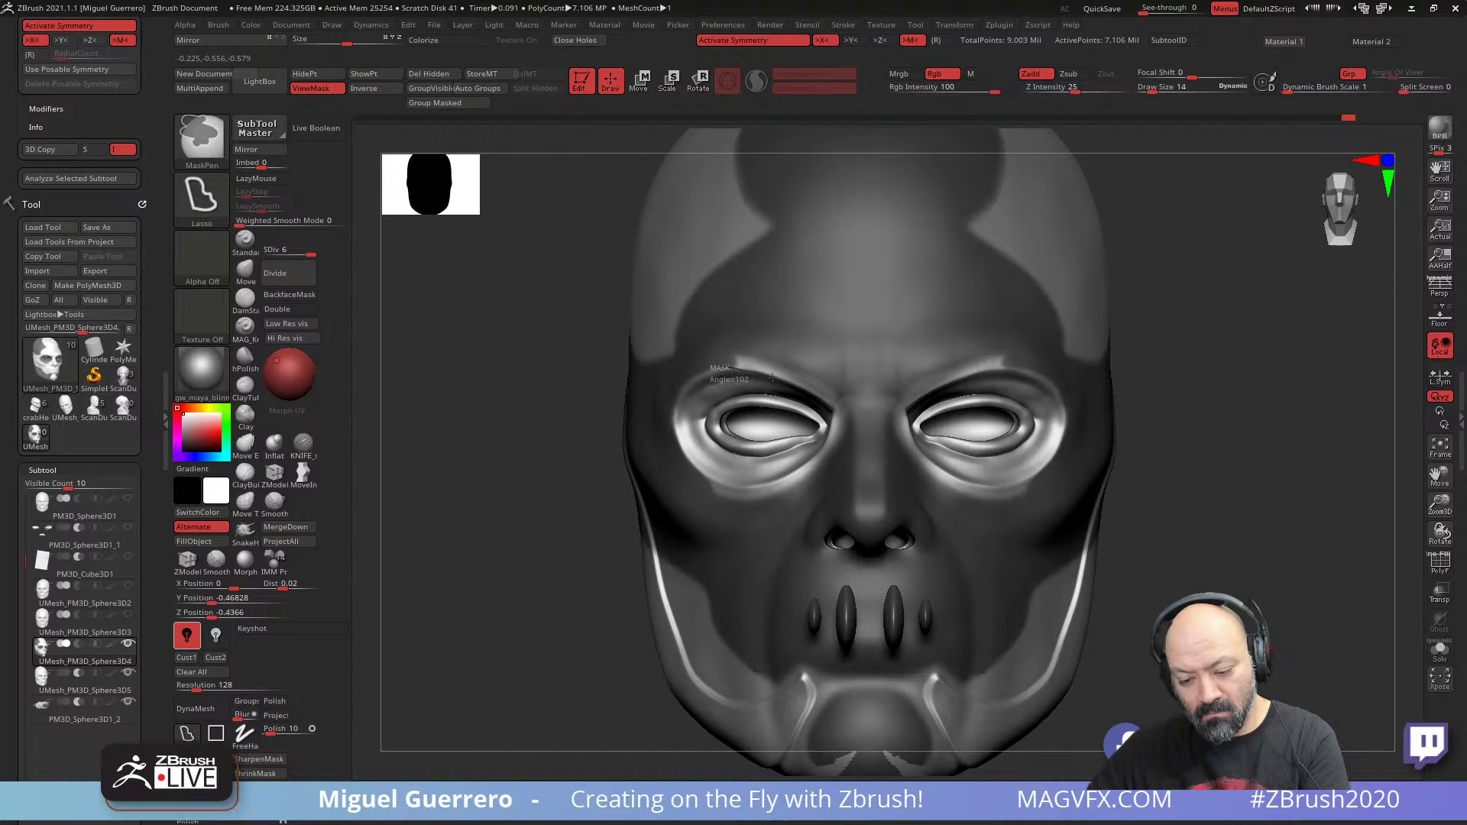
{"action": "mouse_move", "coordinate": [826, 402]}
{"action": "left_mouse_down", "text": "ctrl"}
{"action": "mouse_move", "coordinate": [837, 371]}
{"action": "mouse_move", "coordinate": [722, 344]}
{"action": "mouse_move", "coordinate": [714, 360]}
{"action": "left_mouse_up", "text": "ctrl"}
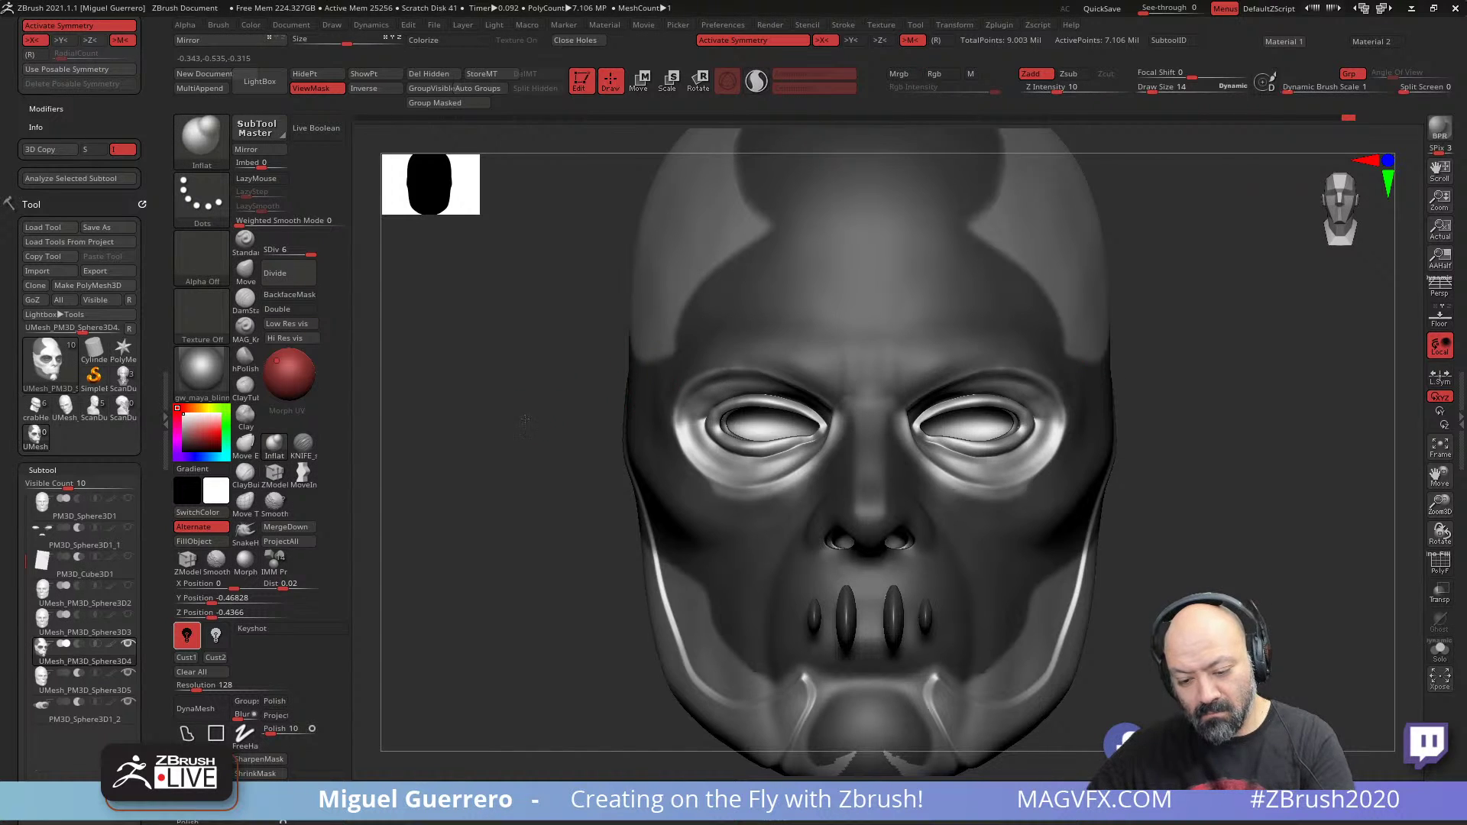
- Trim the eye panels' lower edge into a cleaner curve with lasso masks beneath the eye sockets
{"action": "right_click_drag", "start_coordinate": [718, 416], "coordinate": [791, 424]}
{"action": "mouse_move", "coordinate": [834, 424]}
{"action": "left_mouse_down", "text": "ctrl"}
{"action": "mouse_move", "coordinate": [768, 484]}
{"action": "mouse_move", "coordinate": [859, 413]}
{"action": "mouse_move", "coordinate": [849, 397]}
{"action": "left_mouse_up", "text": "ctrl"}
{"action": "key", "text": "ctrl"}
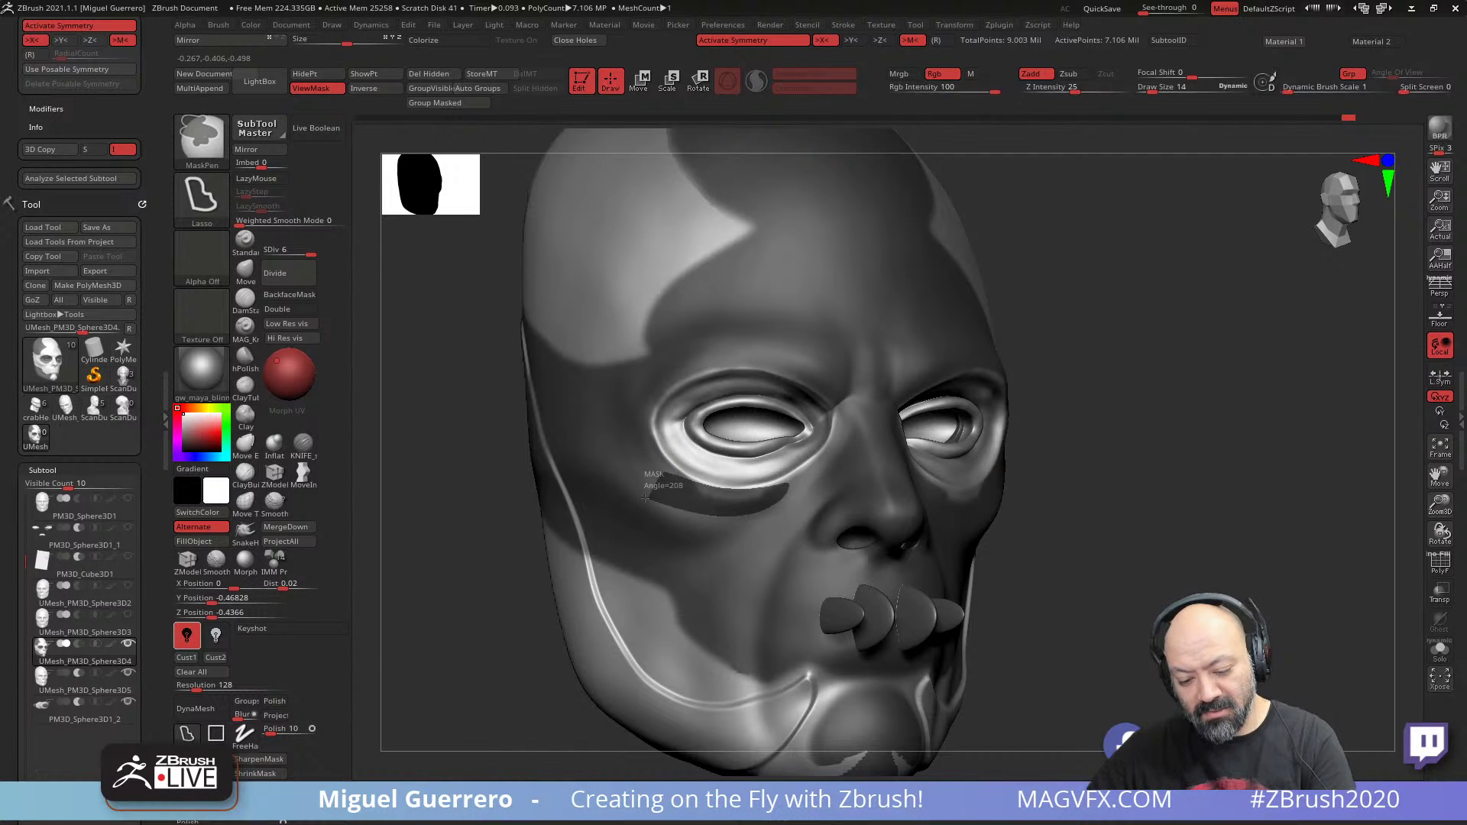
{"action": "left_click_drag", "start_coordinate": [484, 482], "coordinate": [500, 475], "text": "shift"}
{"action": "key", "text": "ctrl"}
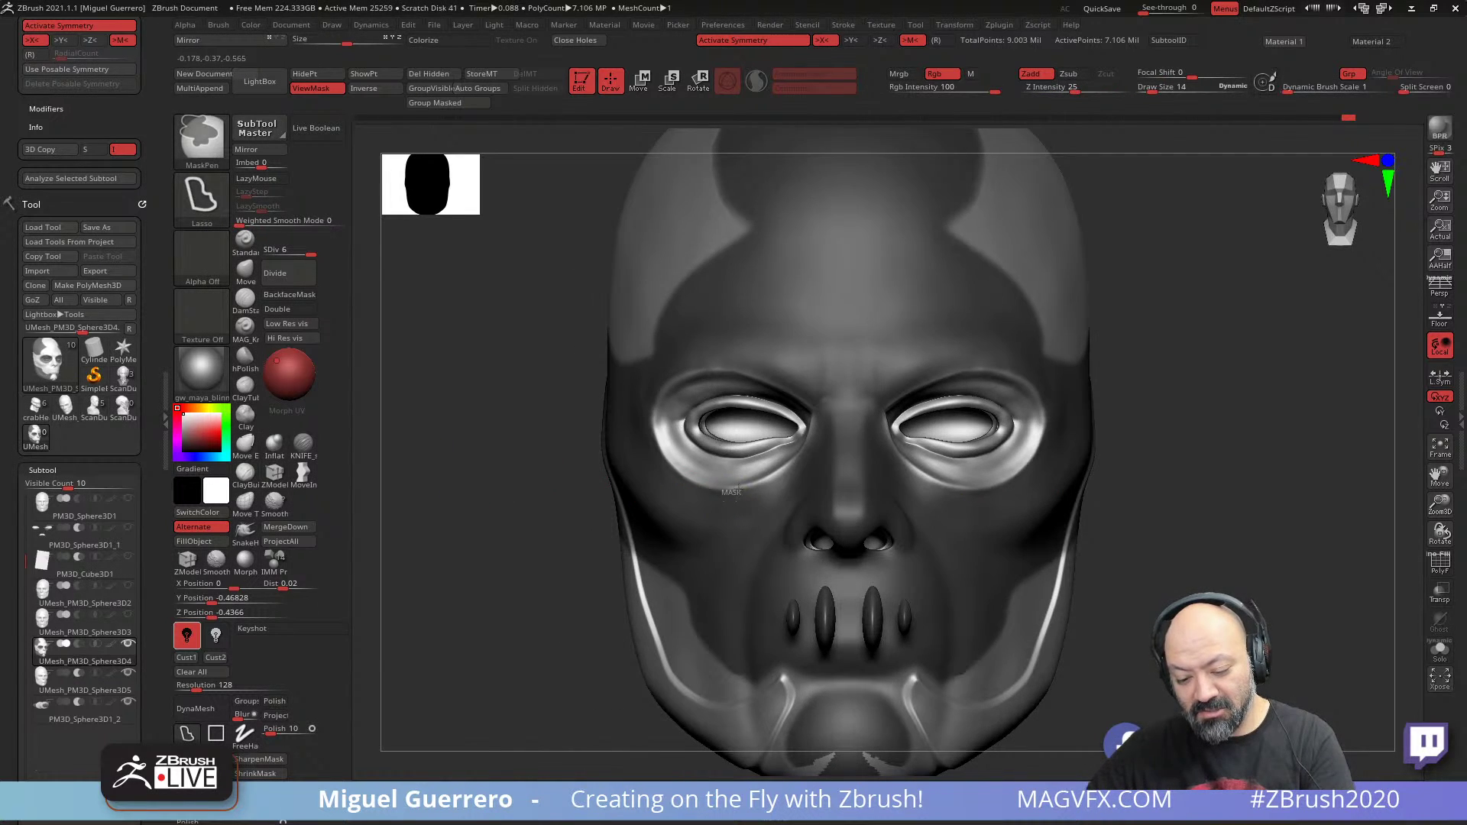
{"action": "mouse_move", "coordinate": [778, 467]}
{"action": "left_mouse_down", "text": "ctrl"}
{"action": "mouse_move", "coordinate": [814, 446]}
{"action": "mouse_move", "coordinate": [688, 520]}
{"action": "left_mouse_up", "text": "ctrl"}
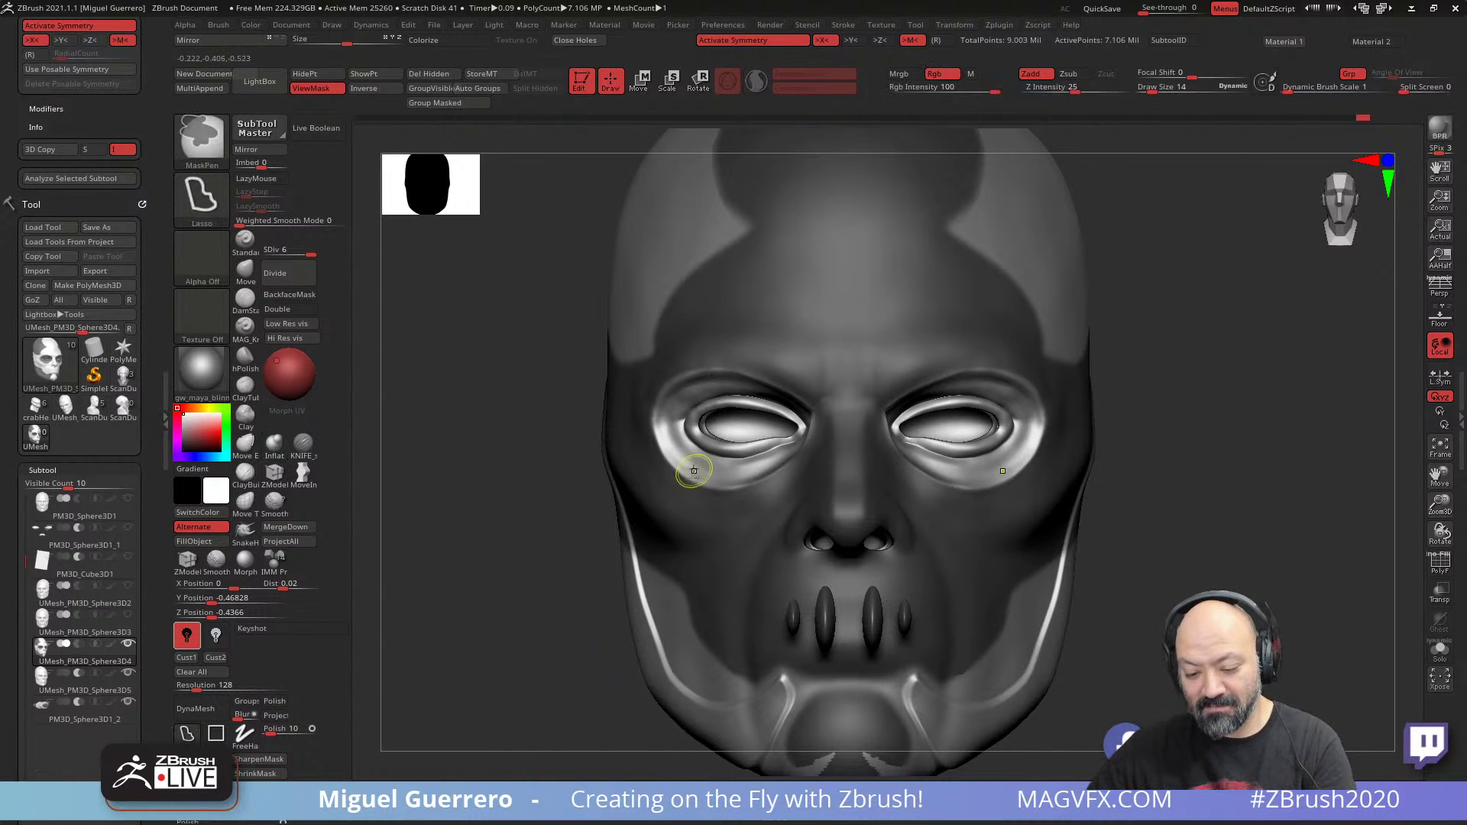
- Invert the mask back and forth to examine the panel shapes on the forehead, eyes and jaw
{"action": "left_click", "coordinate": [535, 477], "text": "ctrl"}
{"action": "left_click_drag", "start_coordinate": [496, 476], "coordinate": [1032, 589]}
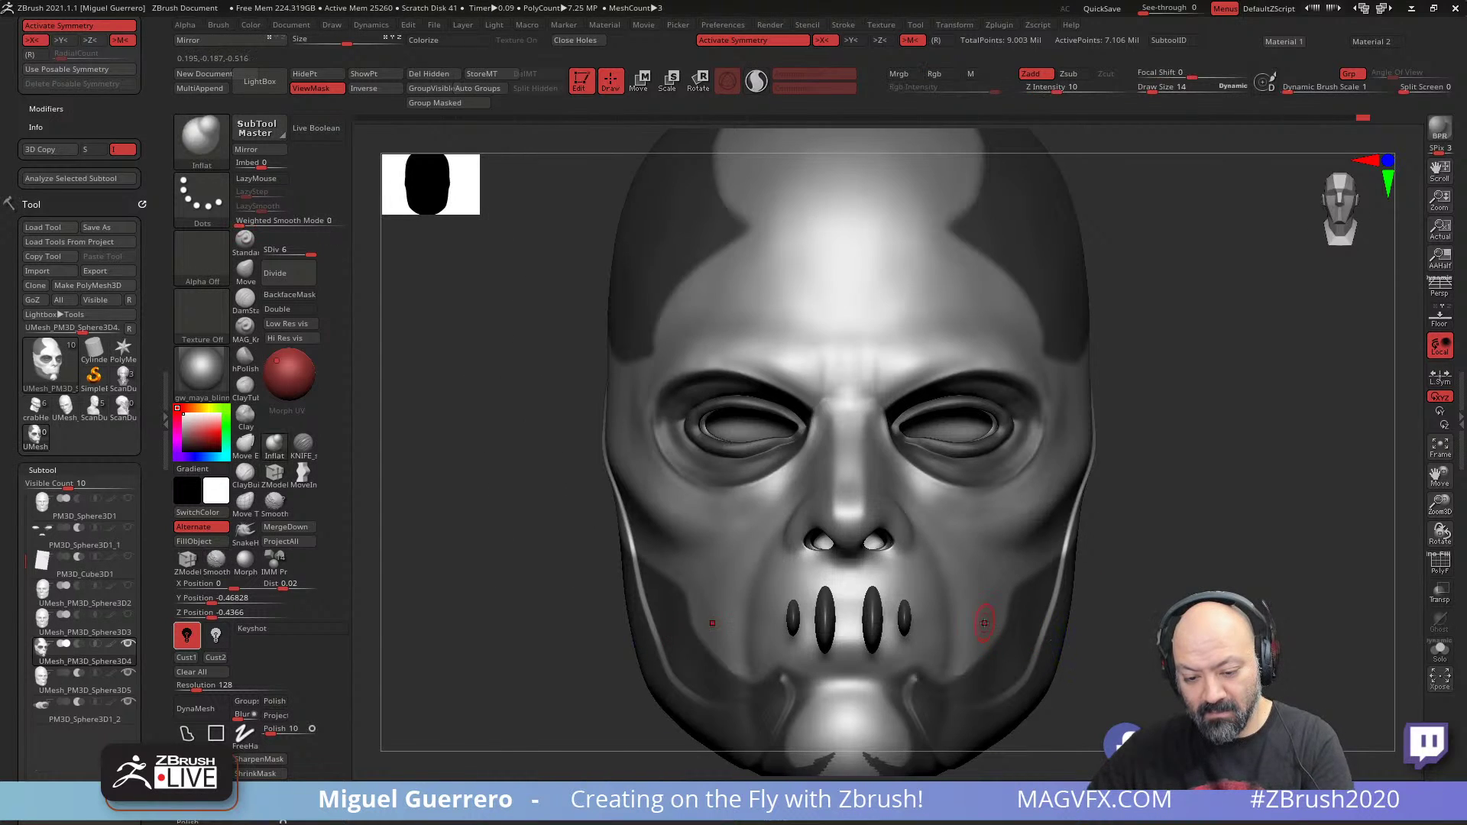
{"action": "left_click", "coordinate": [495, 510], "text": "ctrl"}
{"action": "left_click_drag", "start_coordinate": [501, 486], "coordinate": [515, 580], "text": "alt"}
{"action": "right_click_drag", "start_coordinate": [515, 580], "coordinate": [505, 514], "text": "ctrl"}
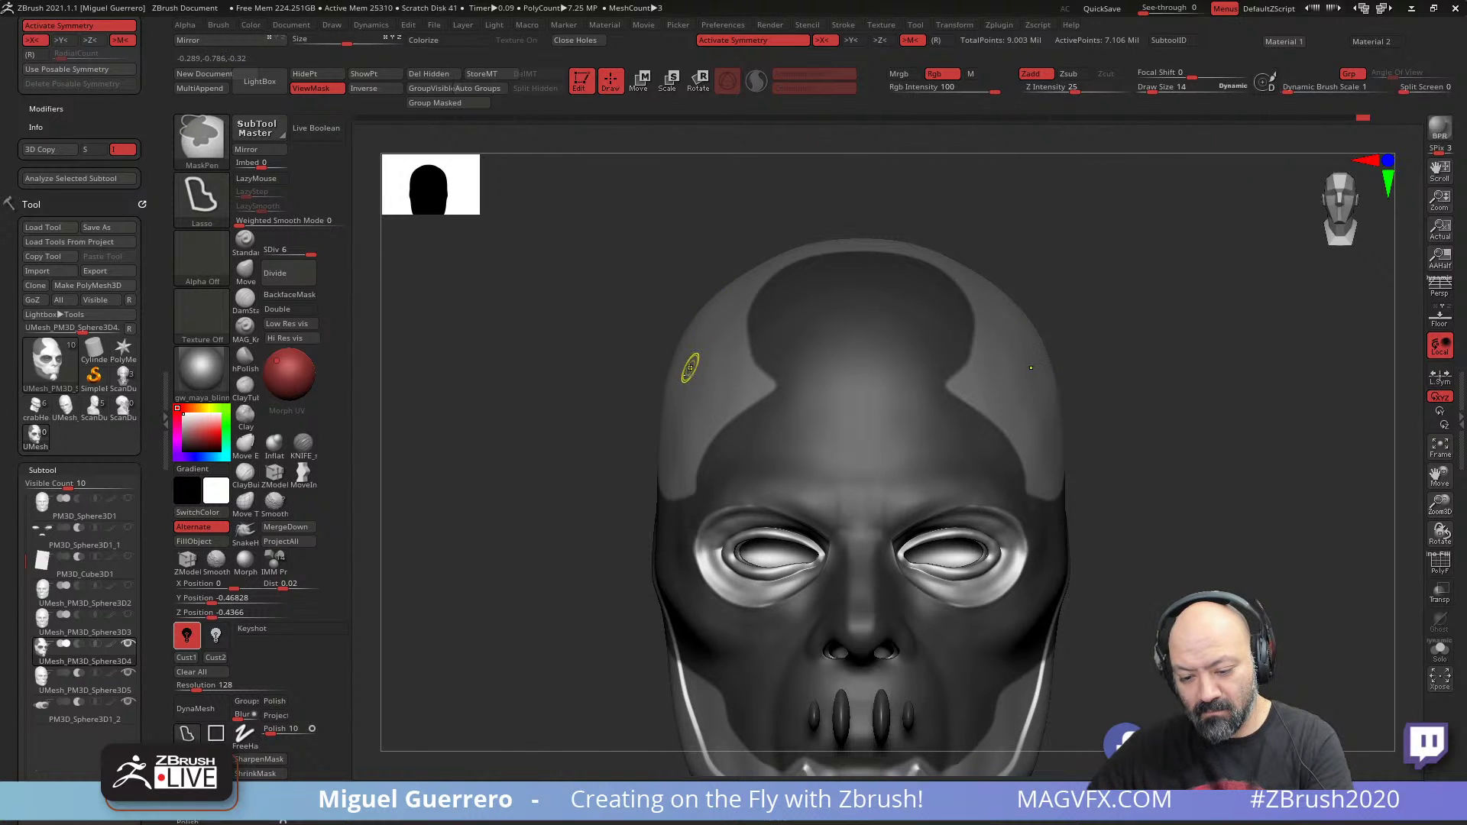
{"action": "left_click_drag", "start_coordinate": [603, 429], "coordinate": [580, 268], "text": "alt"}
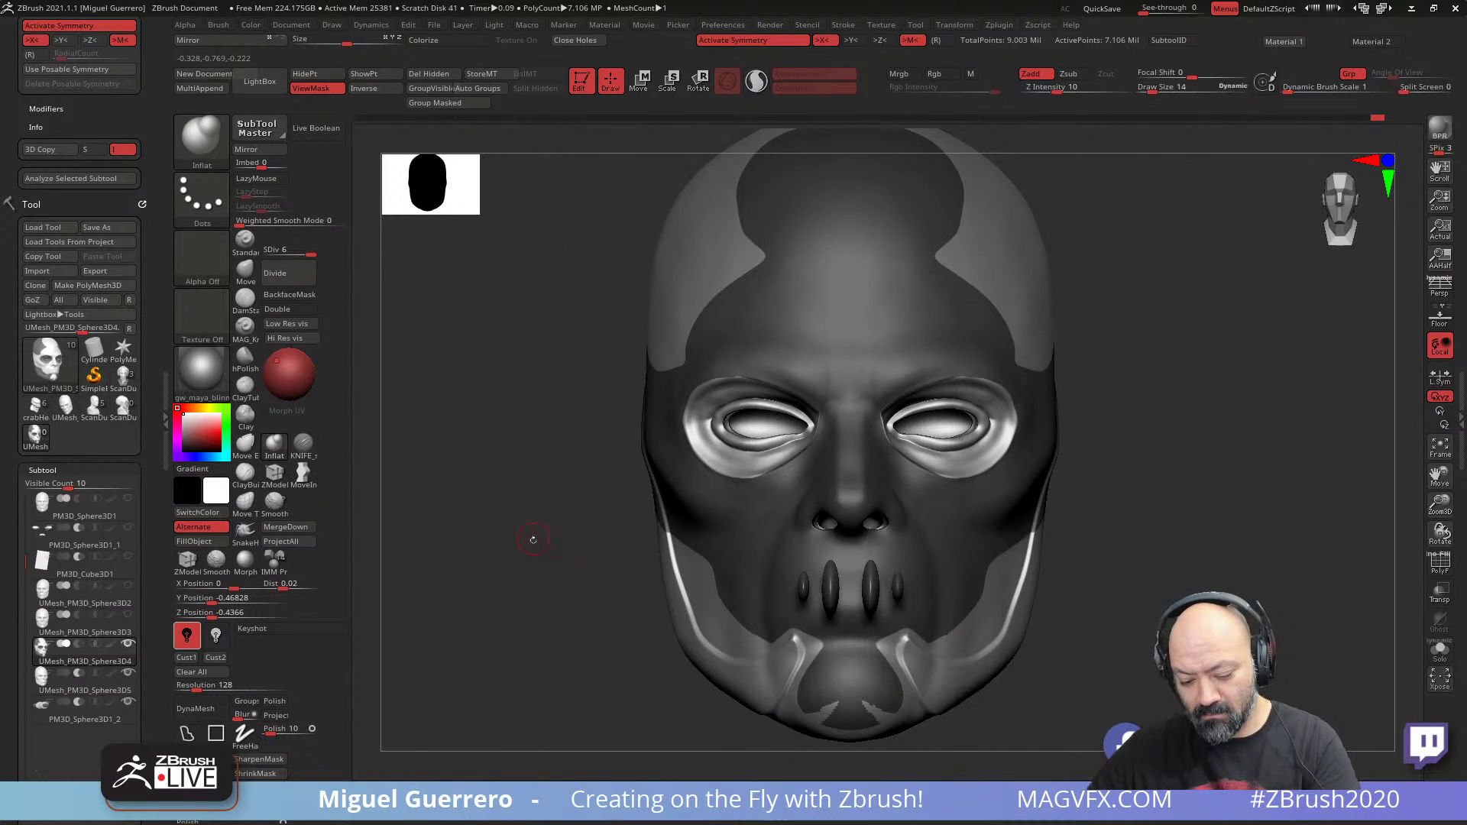
- Reshape the masked area on the chin with symmetrical lasso masks around its centre and lower edge
{"action": "left_click_drag", "start_coordinate": [533, 551], "coordinate": [583, 494]}
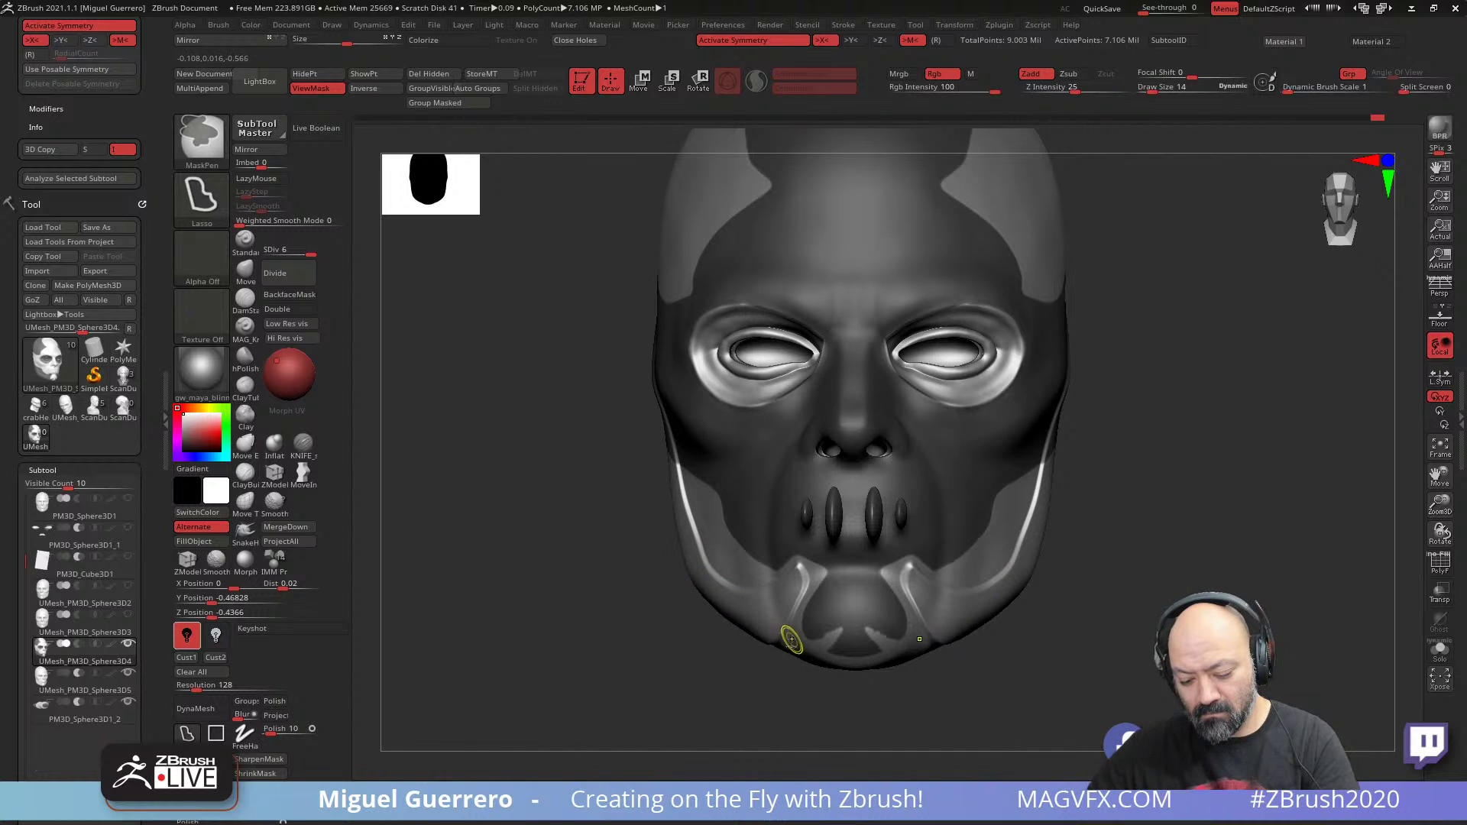
{"action": "mouse_move", "coordinate": [837, 645]}
{"action": "left_mouse_down", "text": "ctrl"}
{"action": "mouse_move", "coordinate": [811, 663]}
{"action": "mouse_move", "coordinate": [861, 676]}
{"action": "mouse_move", "coordinate": [847, 654]}
{"action": "mouse_move", "coordinate": [826, 704]}
{"action": "mouse_move", "coordinate": [829, 634]}
{"action": "mouse_move", "coordinate": [810, 687]}
{"action": "left_mouse_up", "text": "ctrl"}
{"action": "left_click_drag", "start_coordinate": [845, 581], "coordinate": [830, 588], "text": "ctrl"}
{"action": "key", "text": "ctrl"}
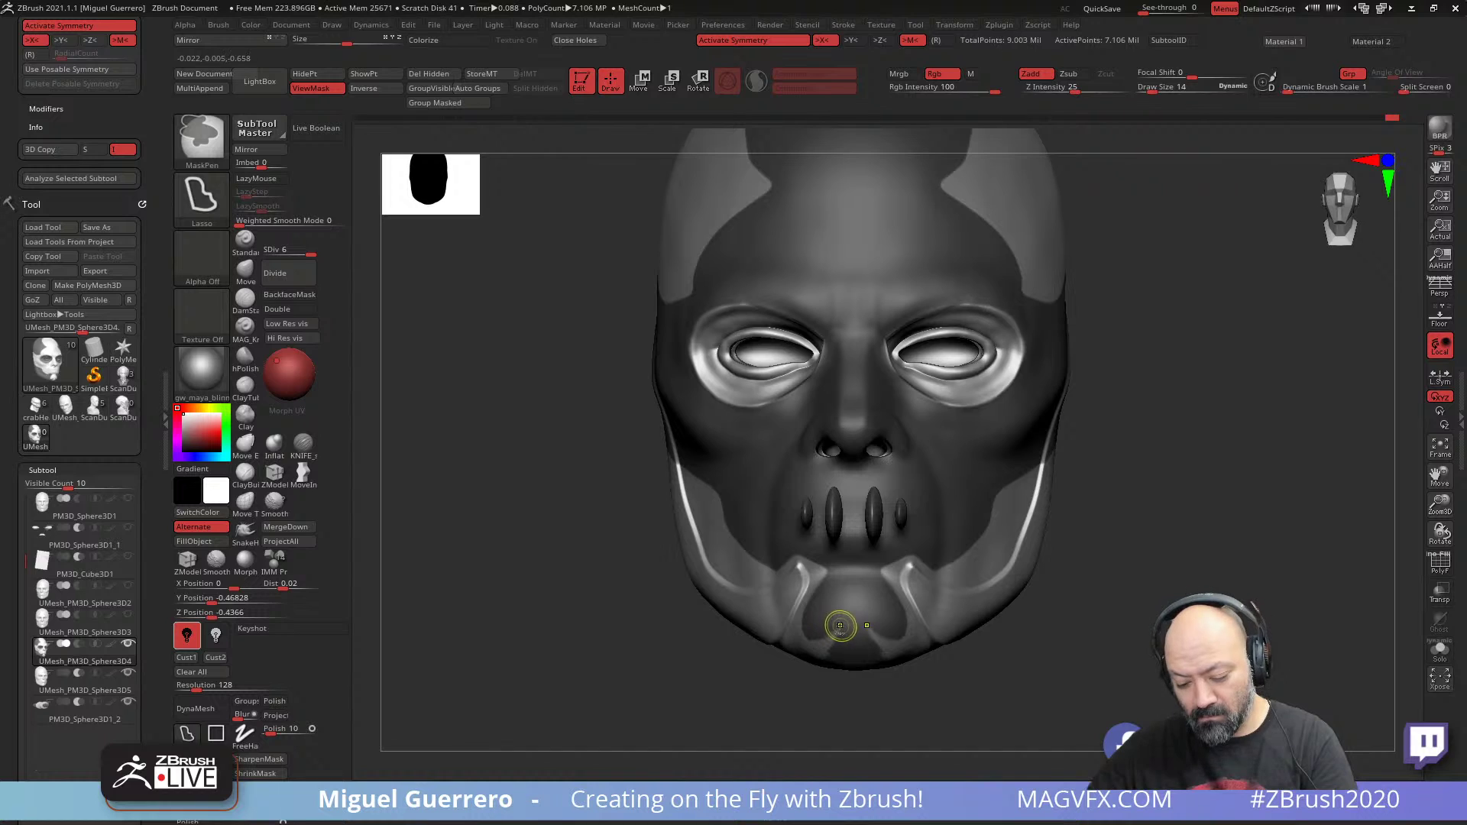
{"action": "left_click_drag", "start_coordinate": [817, 677], "coordinate": [758, 694], "text": "ctrl"}
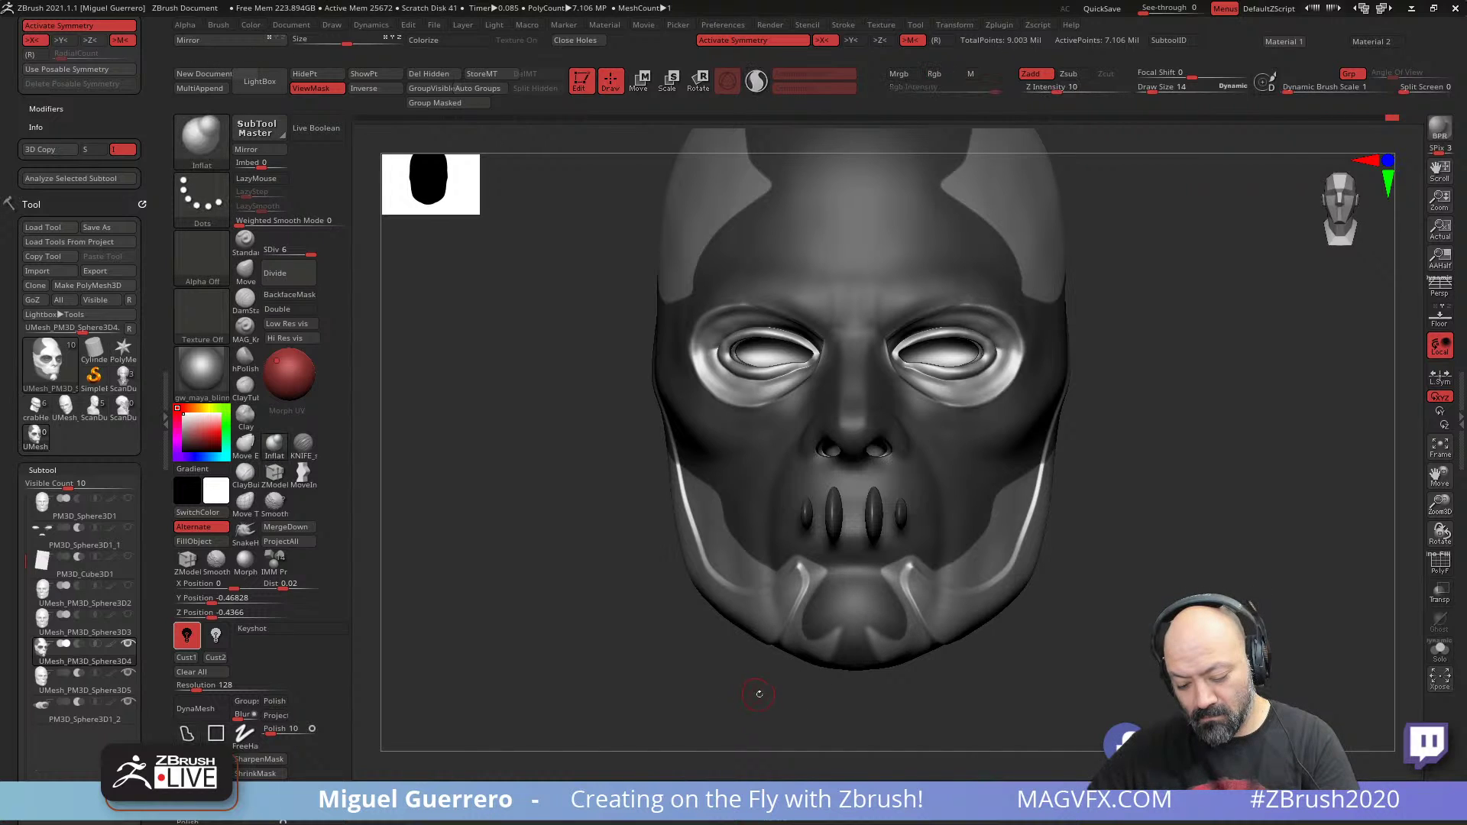
- Extend the mask over the lower cheek towards the jaw groove and straighten the panel's inner edge
{"action": "key", "text": "ctrl"}
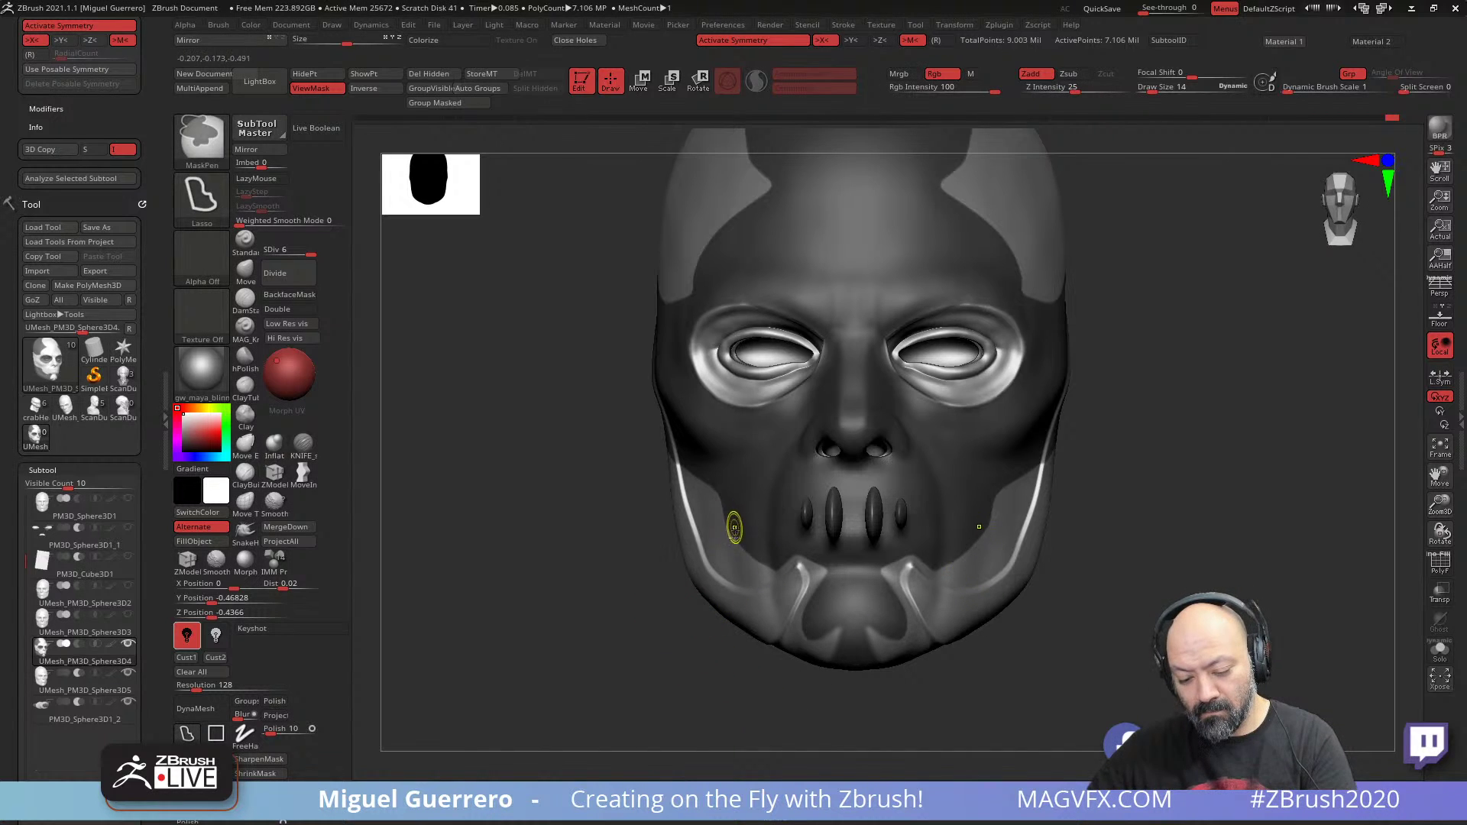
{"action": "mouse_move", "coordinate": [734, 548]}
{"action": "left_mouse_down", "text": "ctrl"}
{"action": "mouse_move", "coordinate": [772, 599]}
{"action": "mouse_move", "coordinate": [828, 581]}
{"action": "mouse_move", "coordinate": [839, 538]}
{"action": "mouse_move", "coordinate": [732, 531]}
{"action": "mouse_move", "coordinate": [736, 600]}
{"action": "mouse_move", "coordinate": [835, 584]}
{"action": "mouse_move", "coordinate": [728, 504]}
{"action": "left_mouse_up", "text": "ctrl"}
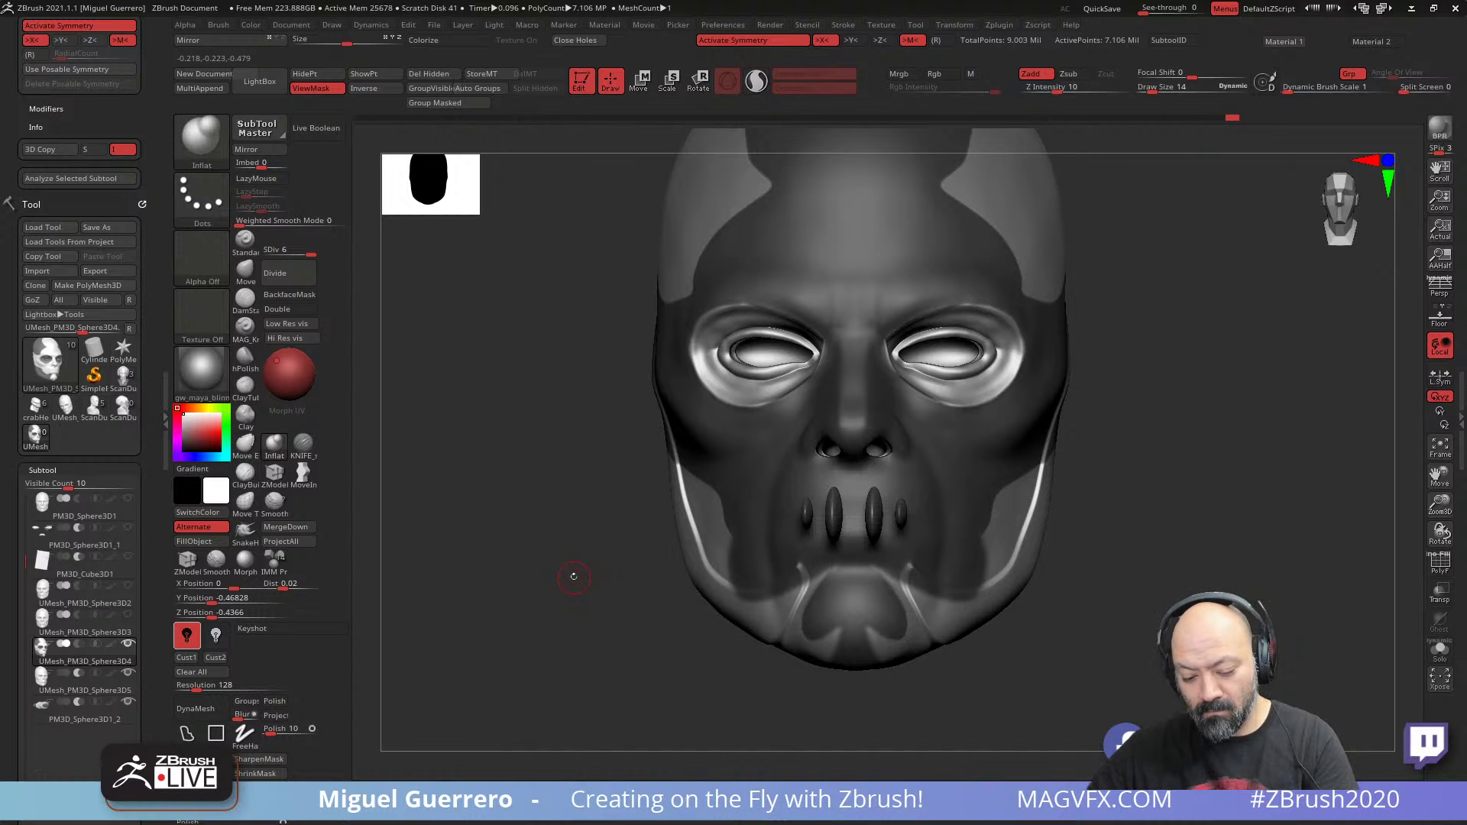
{"action": "mouse_move", "coordinate": [574, 582]}
{"action": "left_mouse_down"}
{"action": "mouse_move", "coordinate": [646, 575]}
{"action": "mouse_move", "coordinate": [683, 528]}
{"action": "left_mouse_up"}
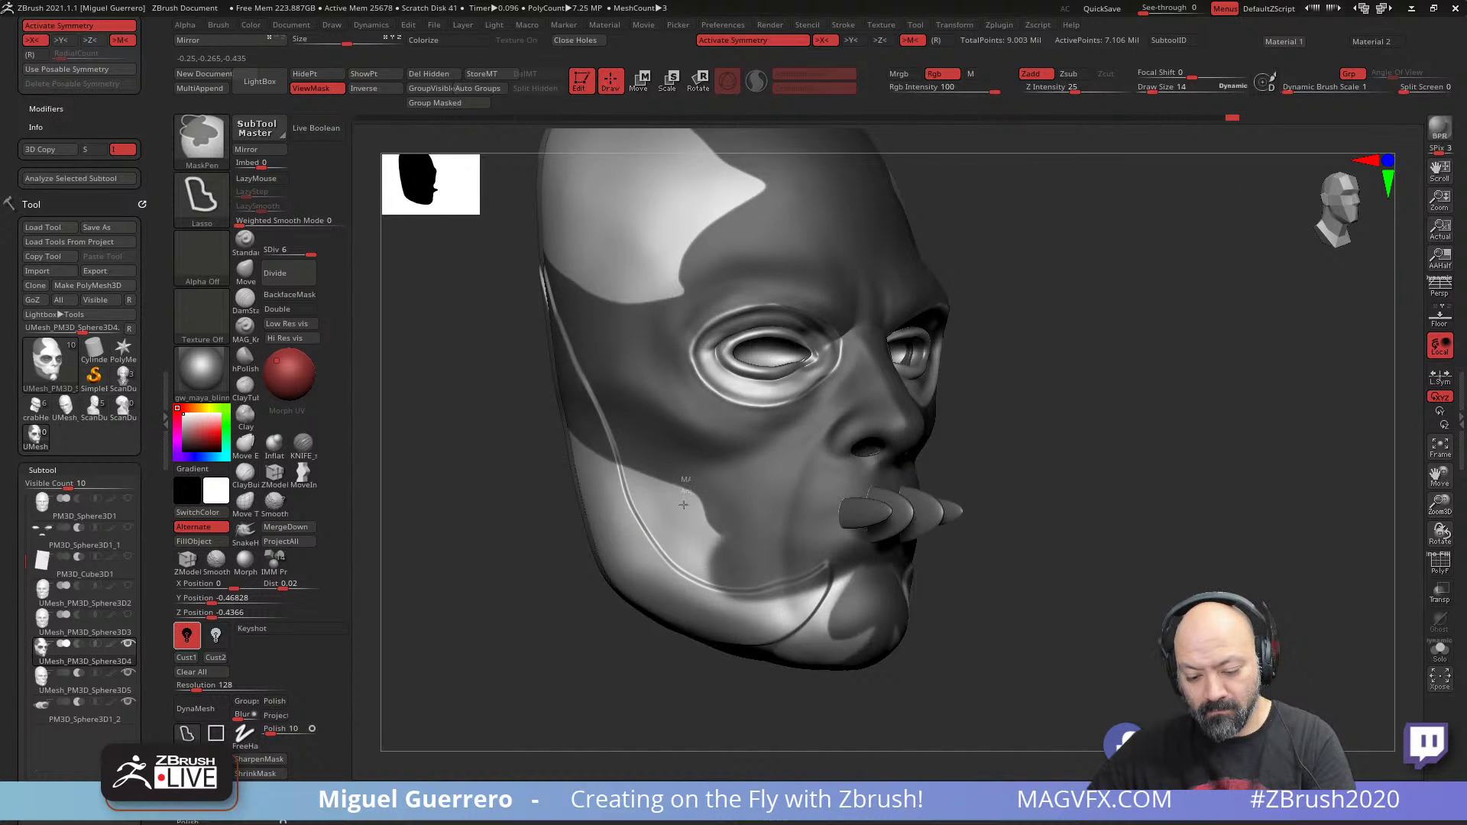
{"action": "mouse_move", "coordinate": [690, 545]}
{"action": "left_mouse_down", "text": "ctrl+alt"}
{"action": "mouse_move", "coordinate": [716, 571]}
{"action": "mouse_move", "coordinate": [760, 467]}
{"action": "mouse_move", "coordinate": [691, 478]}
{"action": "left_mouse_up", "text": "ctrl+alt"}
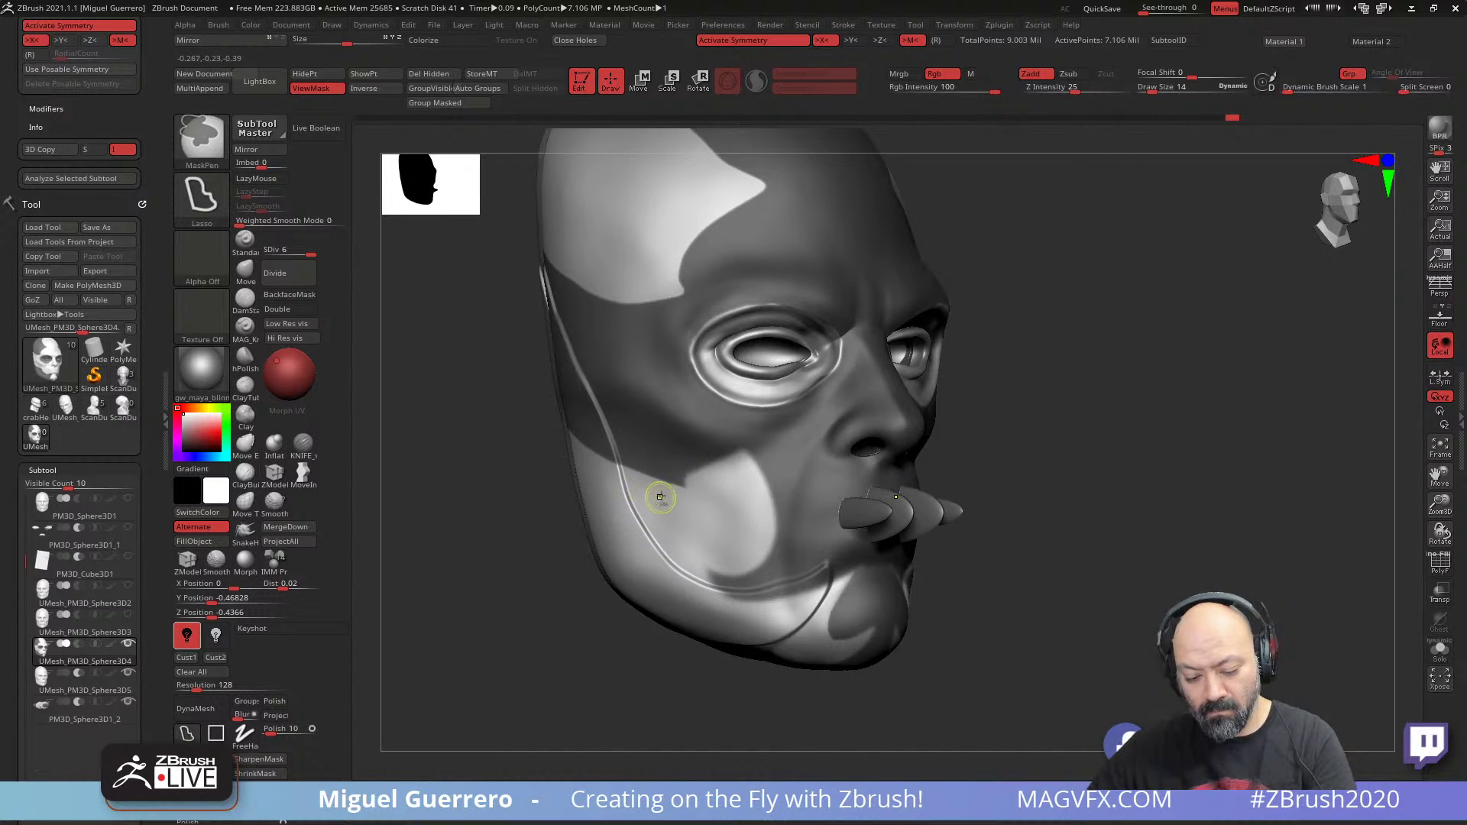
{"action": "mouse_move", "coordinate": [703, 571]}
{"action": "left_mouse_down", "text": "ctrl"}
{"action": "mouse_move", "coordinate": [787, 459]}
{"action": "mouse_move", "coordinate": [672, 420]}
{"action": "left_mouse_up", "text": "ctrl"}
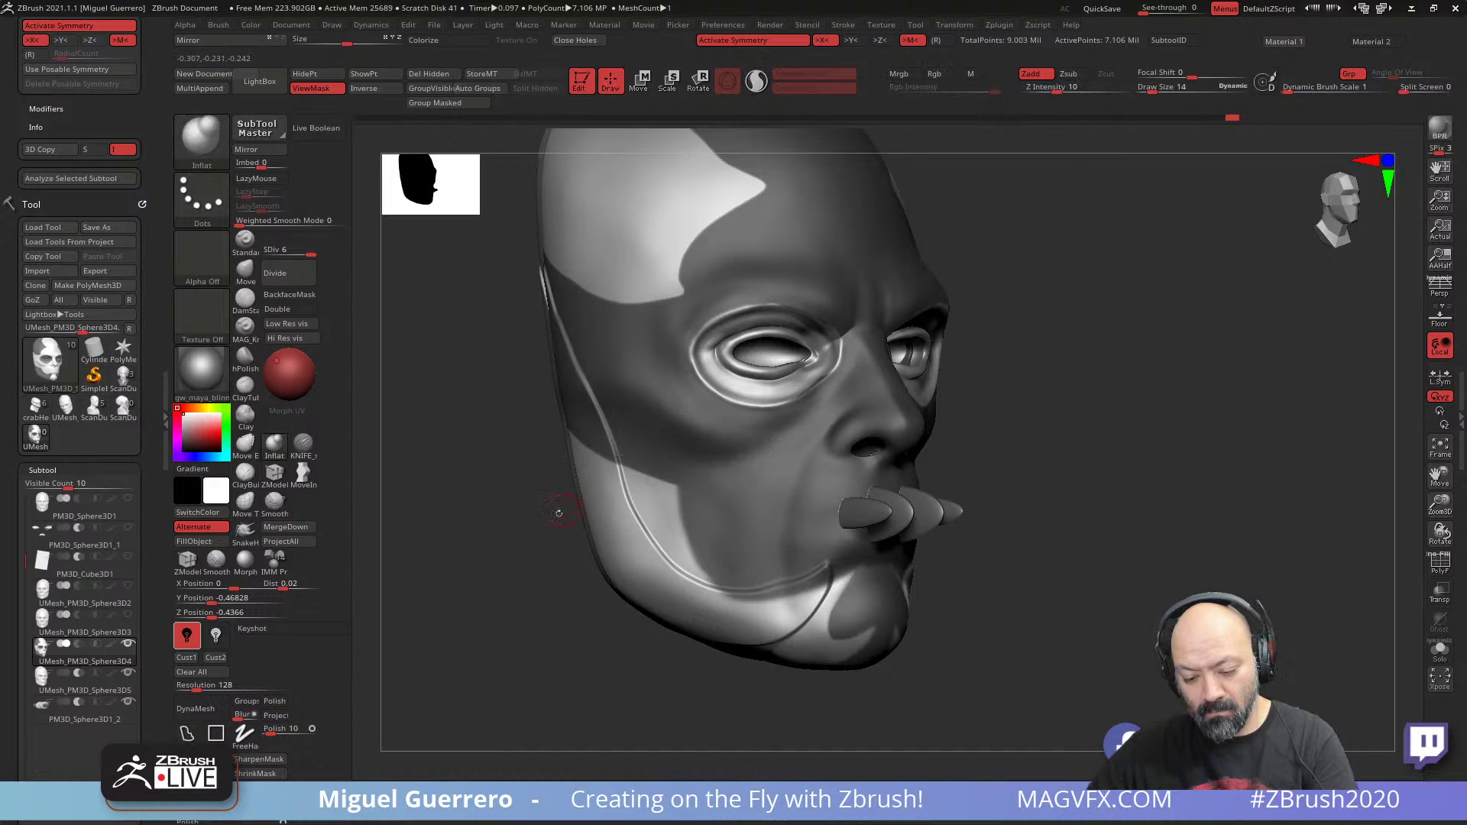
- Mask the remaining cheek up to the jaw groove and try masking the side of the jaw behind it
{"action": "left_click_drag", "start_coordinate": [501, 572], "coordinate": [563, 556]}
{"action": "mouse_move", "coordinate": [635, 462]}
{"action": "left_mouse_down", "text": "ctrl"}
{"action": "mouse_move", "coordinate": [674, 544]}
{"action": "mouse_move", "coordinate": [730, 538]}
{"action": "left_mouse_up", "text": "ctrl"}
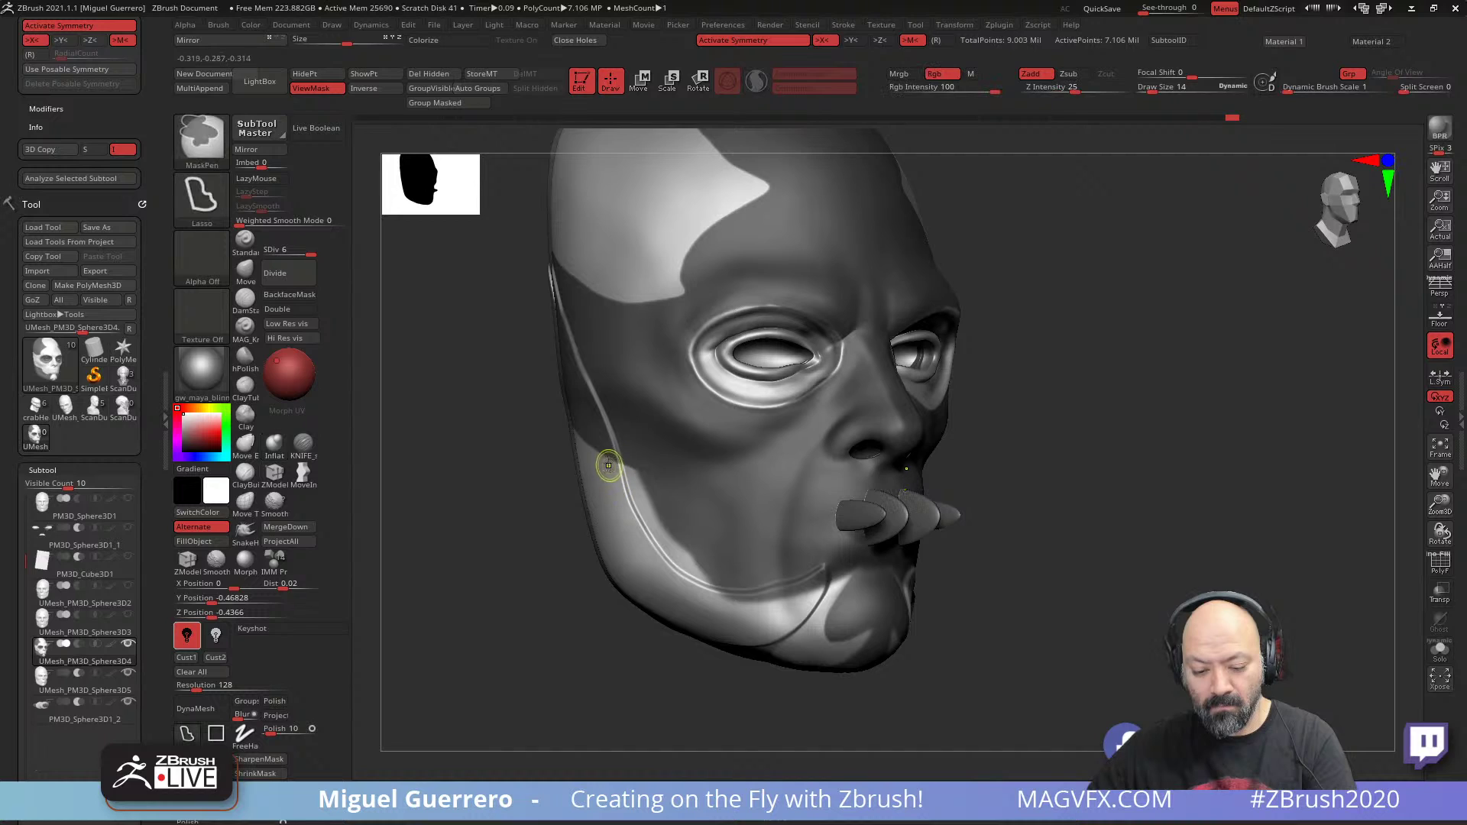
{"action": "mouse_move", "coordinate": [646, 472]}
{"action": "left_mouse_down", "text": "ctrl"}
{"action": "mouse_move", "coordinate": [697, 476]}
{"action": "mouse_move", "coordinate": [730, 577]}
{"action": "mouse_move", "coordinate": [620, 615]}
{"action": "mouse_move", "coordinate": [596, 595]}
{"action": "left_mouse_up", "text": "ctrl"}
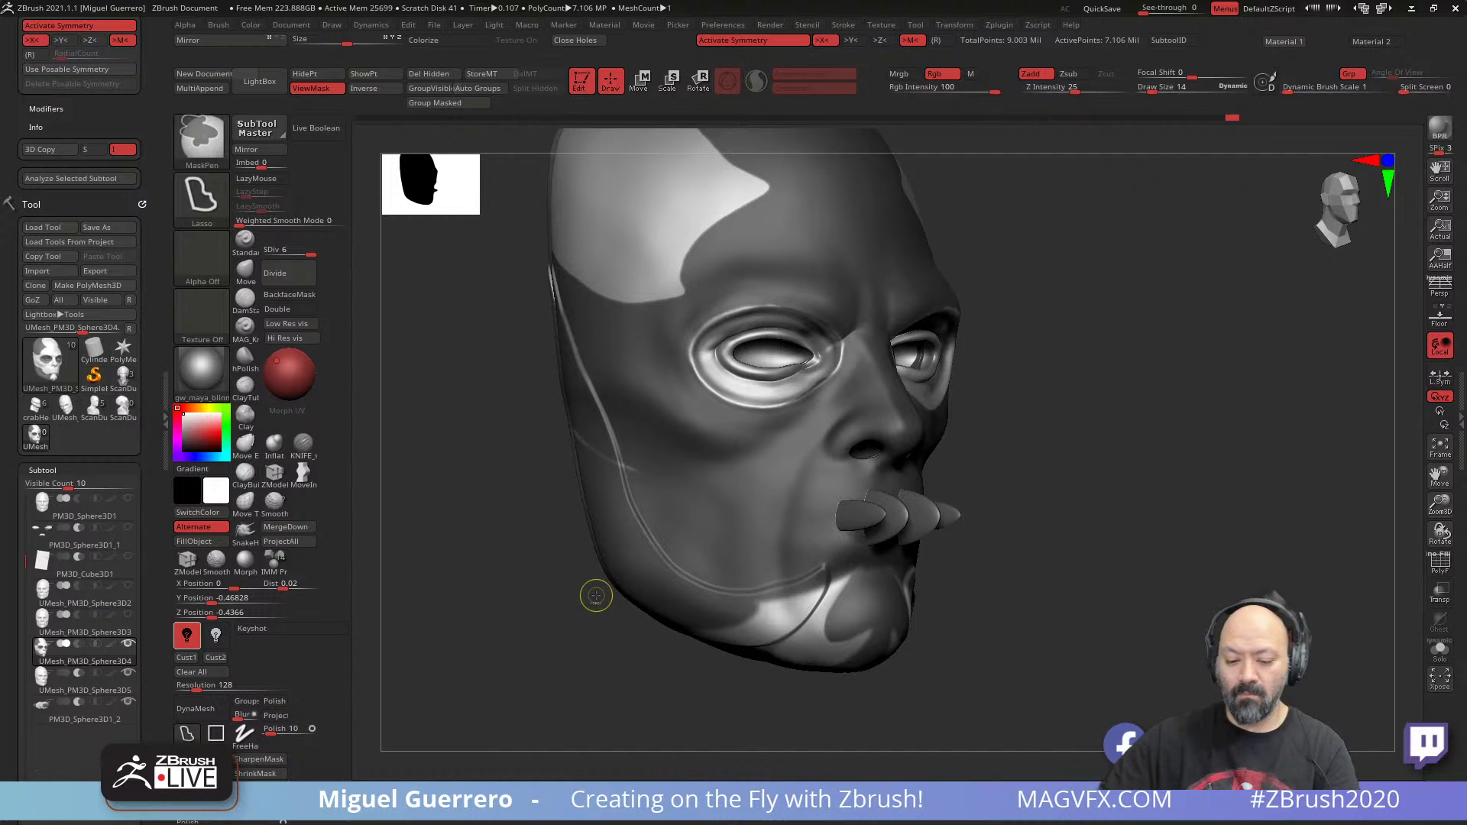
{"action": "left_click", "coordinate": [596, 595], "text": "ctrl"}
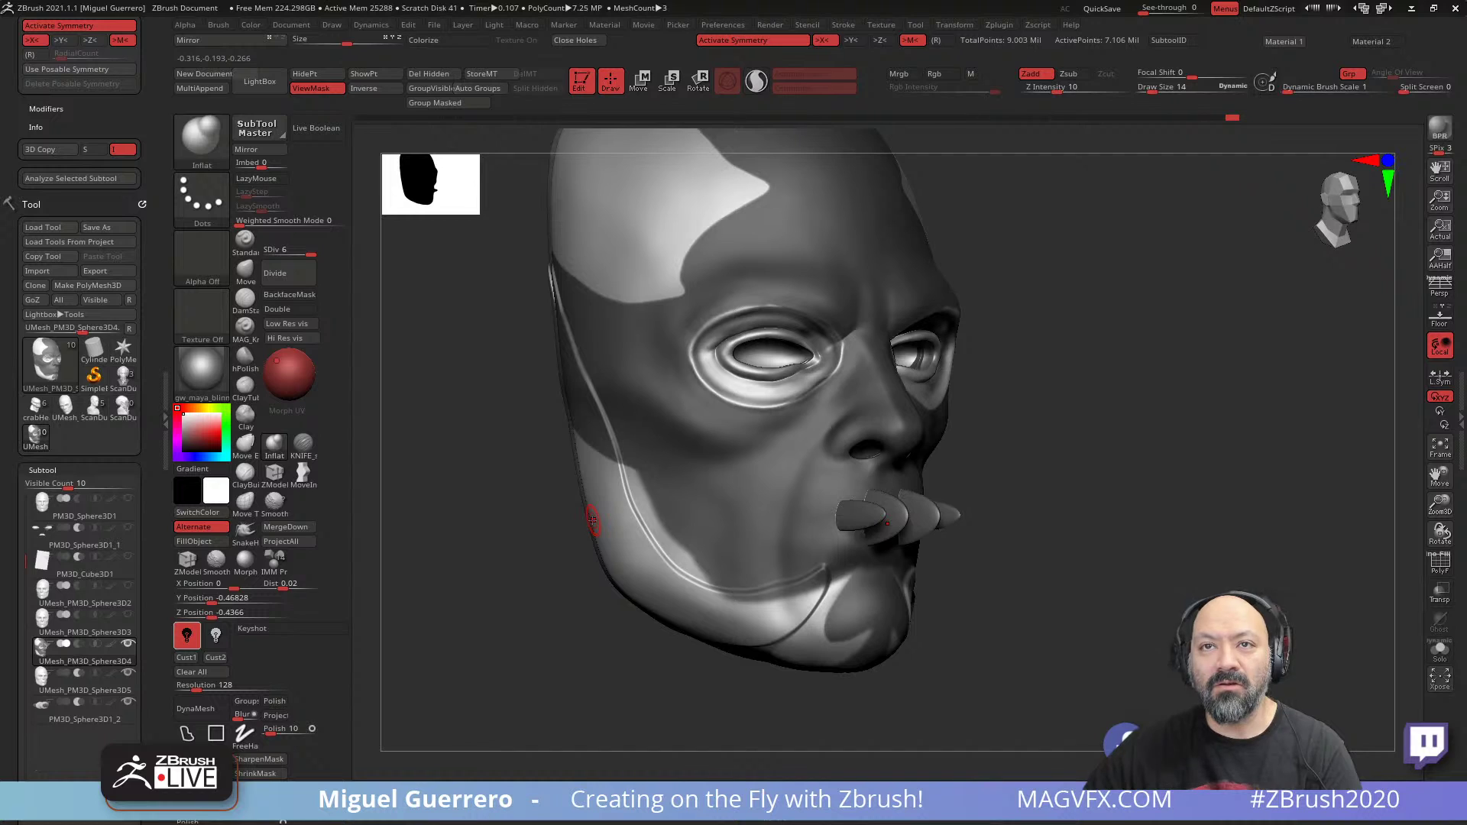
- Switch to moving the mesh, compare the transpose line with the gizmo, and place the gizmo at the top of the skull
{"action": "mouse_move", "coordinate": [505, 577]}
{"action": "left_mouse_down", "text": "shift"}
{"action": "mouse_move", "coordinate": [493, 560]}
{"action": "mouse_move", "coordinate": [603, 629]}
{"action": "left_mouse_up", "text": "shift"}
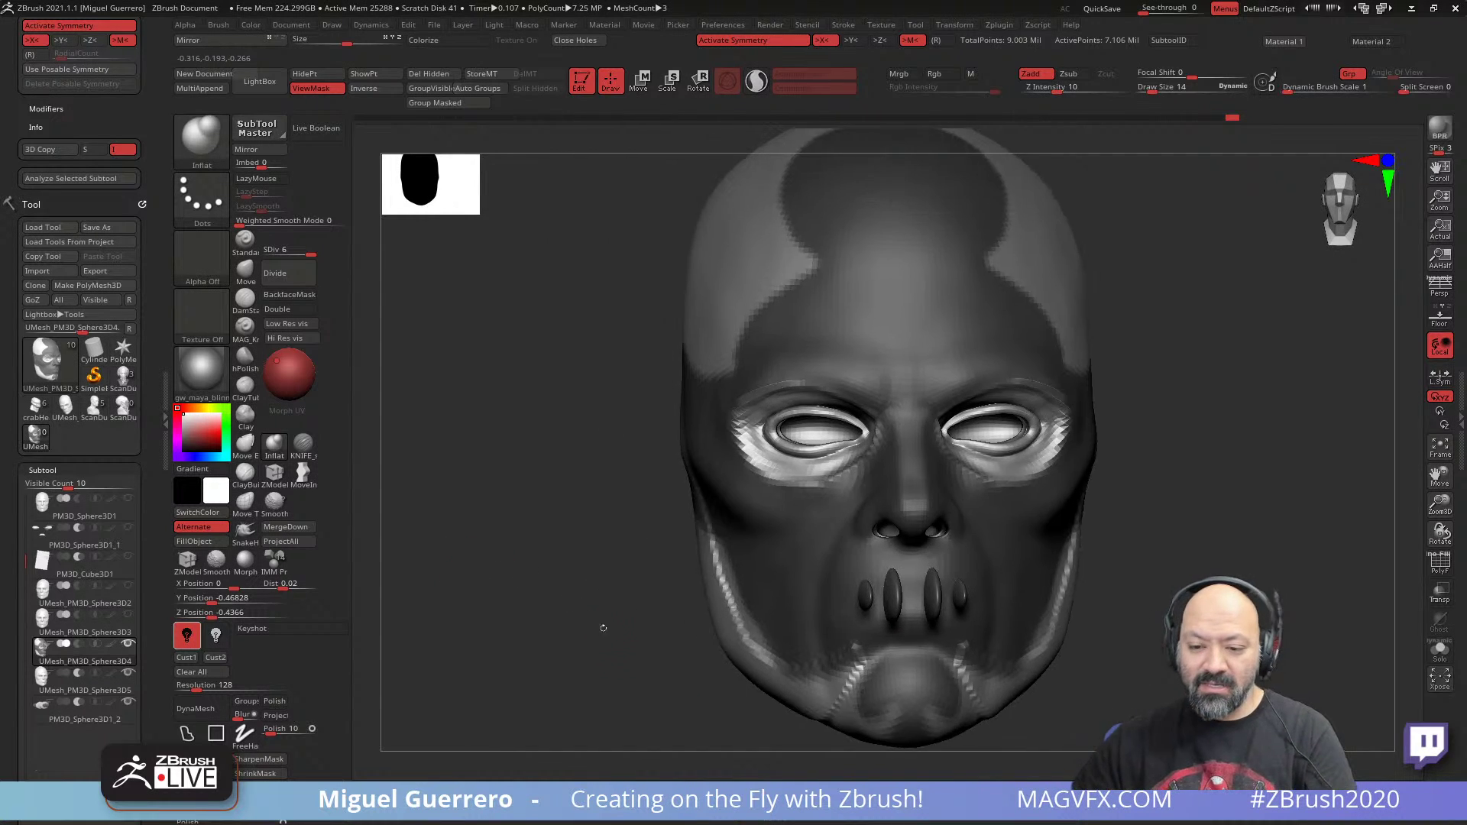
{"action": "right_click_drag", "start_coordinate": [543, 582], "coordinate": [552, 447], "text": "ctrl"}
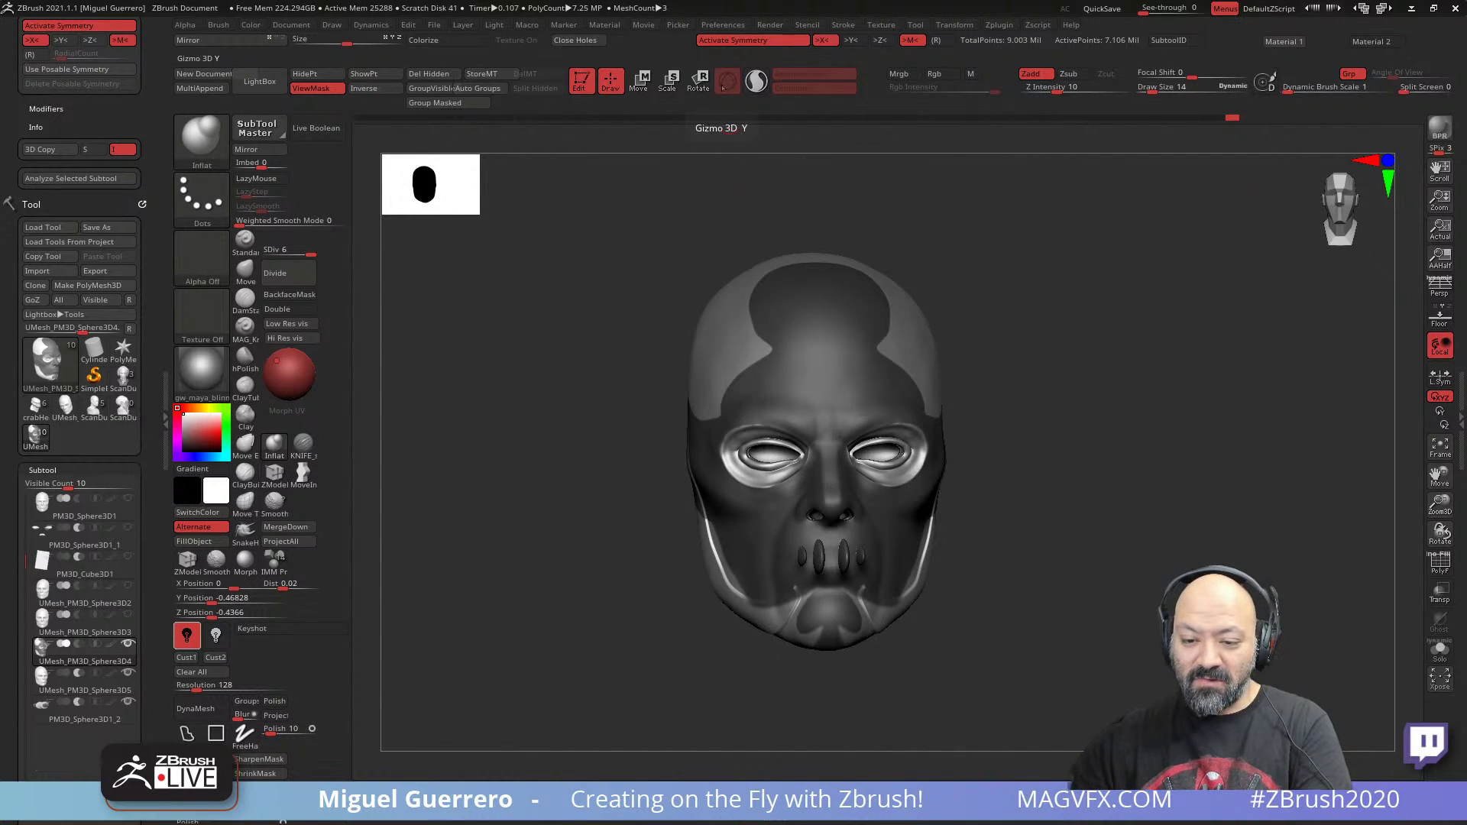
{"action": "left_click", "coordinate": [639, 80]}
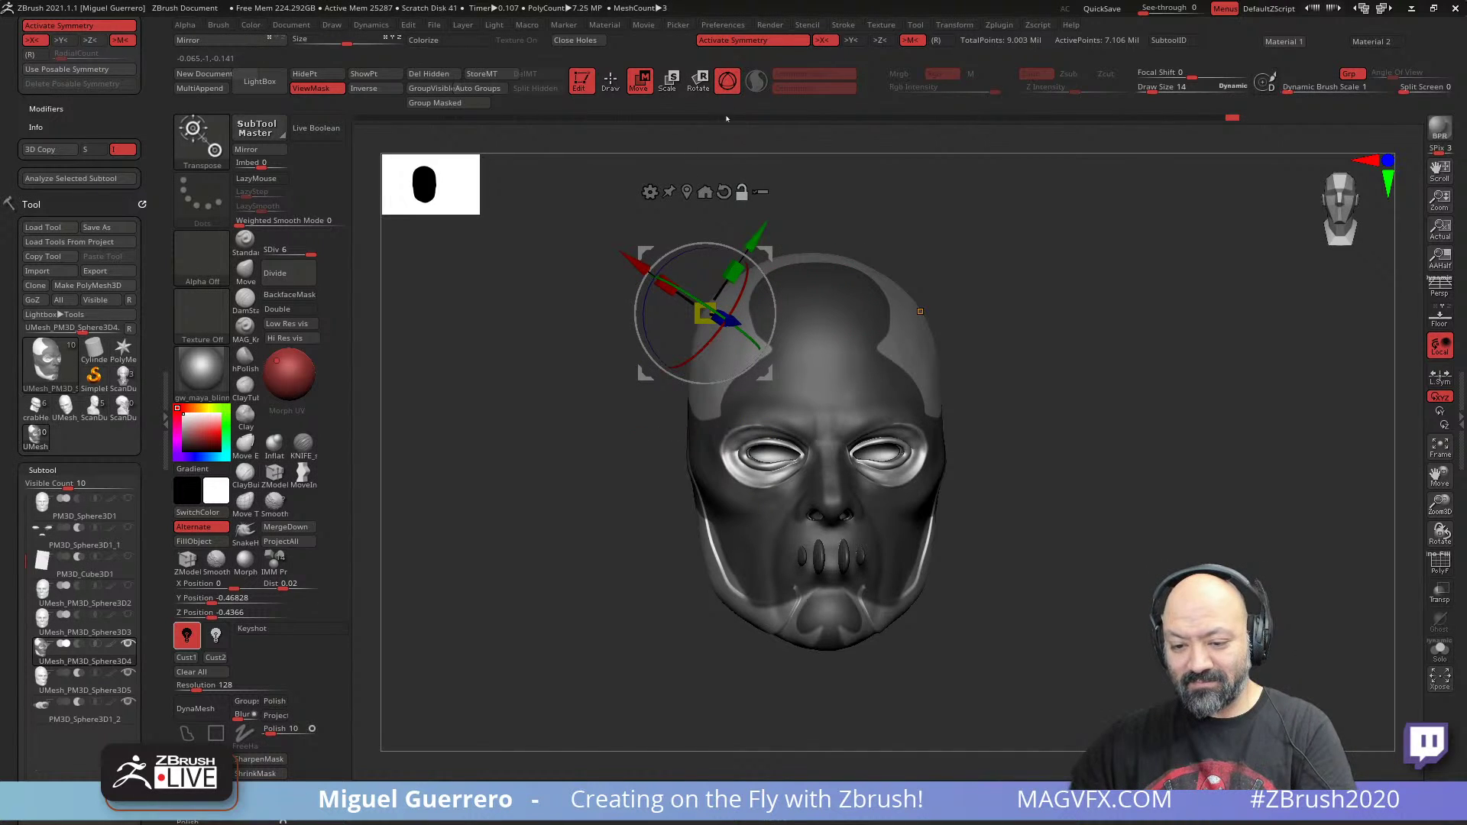
{"action": "left_click", "coordinate": [727, 79]}
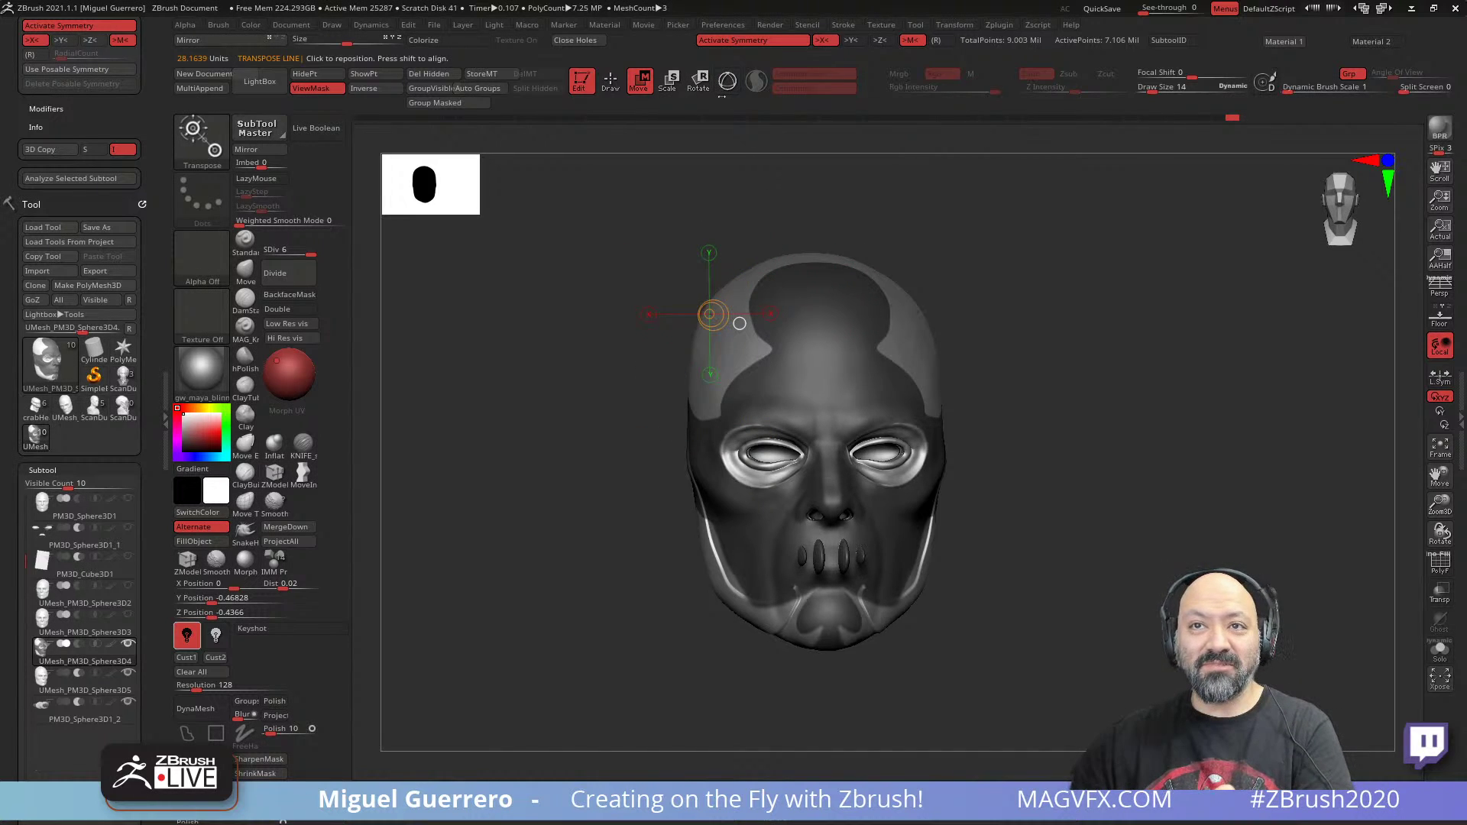
{"action": "left_click", "coordinate": [727, 79]}
{"action": "left_click", "coordinate": [728, 80]}
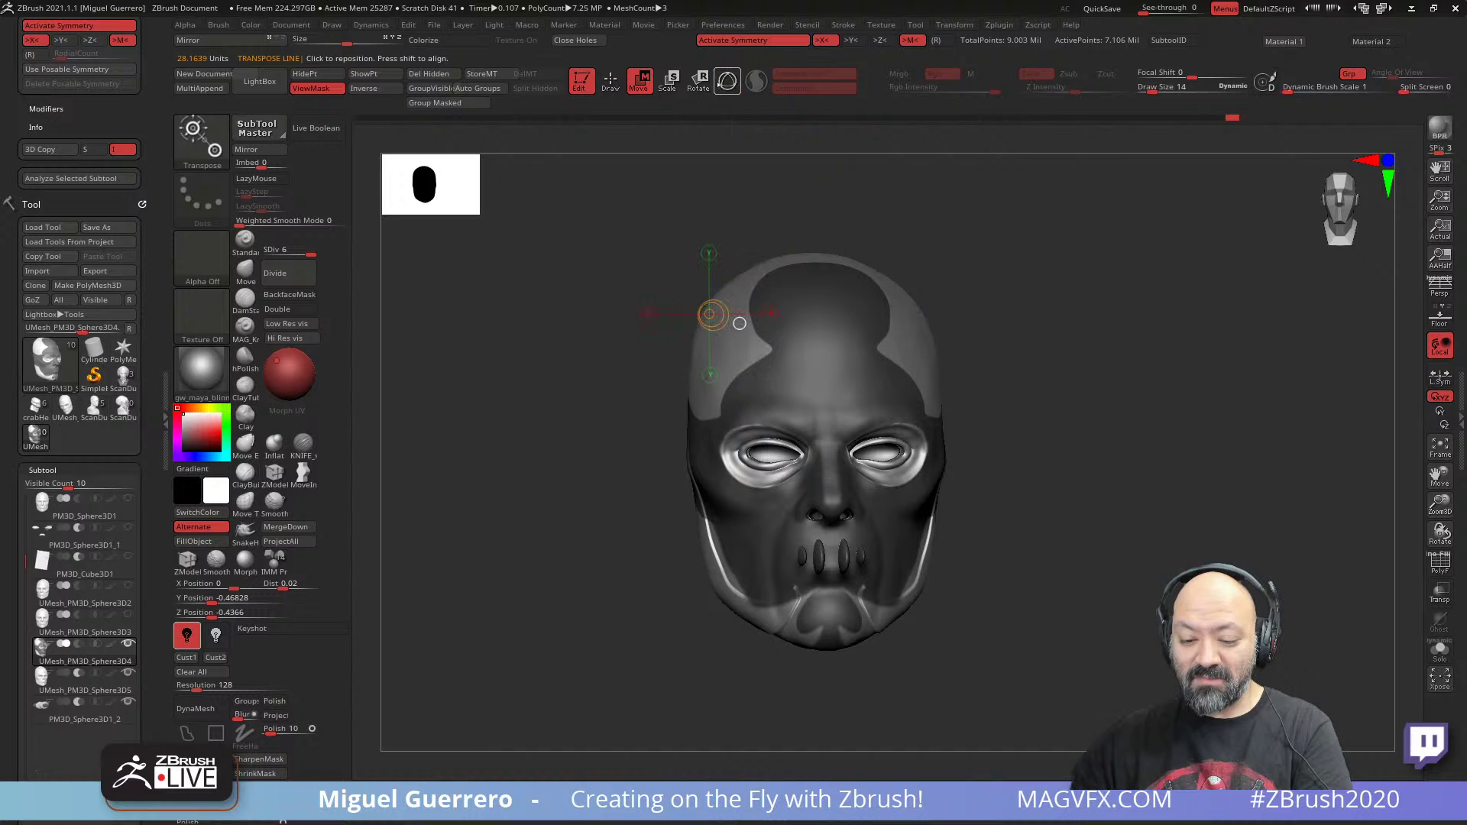
{"action": "left_click", "coordinate": [728, 79]}
{"action": "mouse_move", "coordinate": [695, 350]}
{"action": "right_mouse_down", "text": "ctrl"}
{"action": "mouse_move", "coordinate": [393, 260]}
{"action": "mouse_move", "coordinate": [535, 343]}
{"action": "mouse_move", "coordinate": [613, 156]}
{"action": "right_mouse_up", "text": "ctrl"}
{"action": "right_click_drag", "start_coordinate": [614, 156], "coordinate": [826, 478], "text": "alt"}
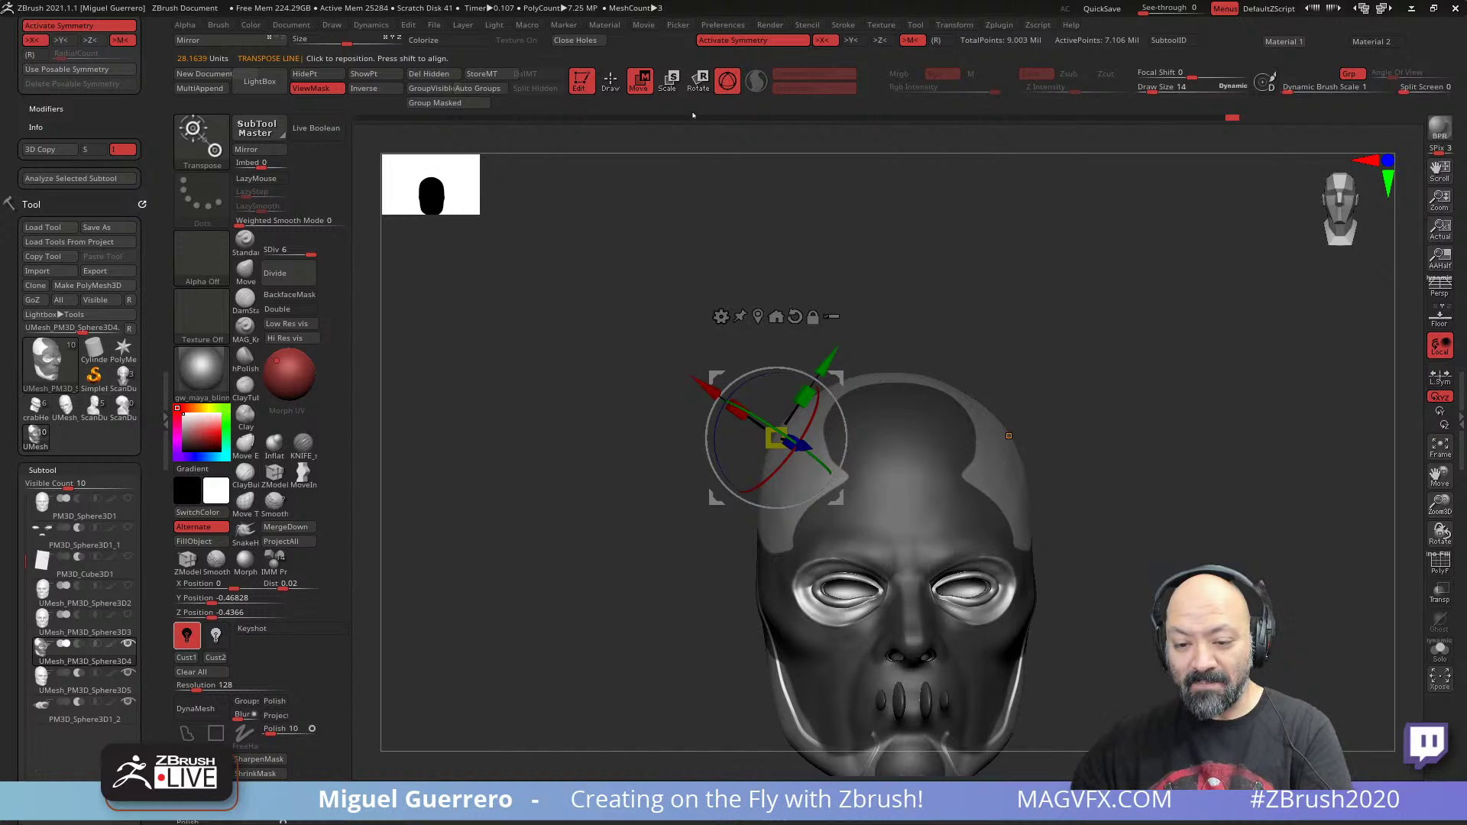
{"action": "left_click", "coordinate": [862, 382], "text": "alt"}
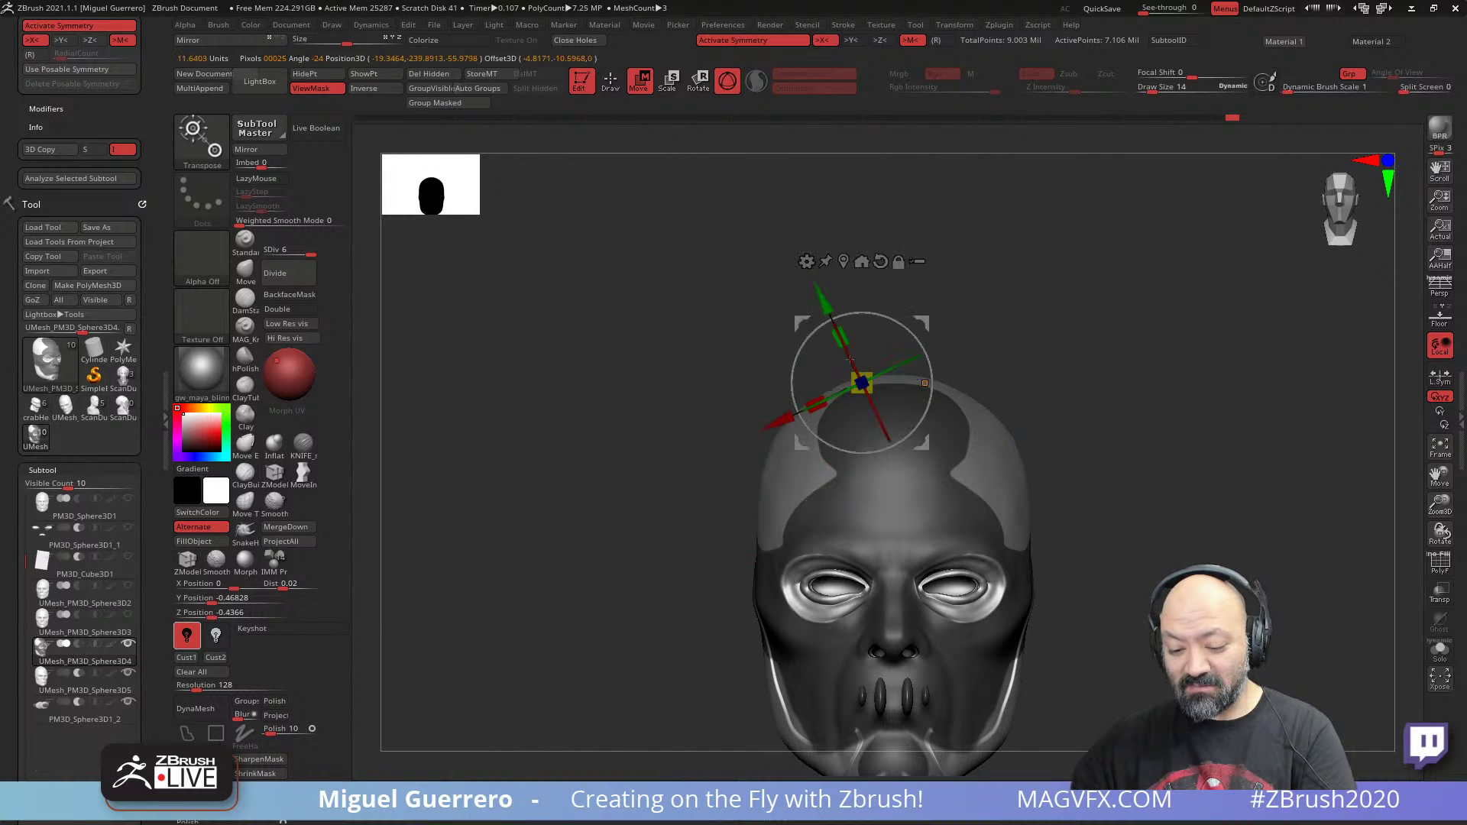
- Try moving the unmasked areas with the transpose line in side view and undo the move
{"action": "key", "text": "y"}
{"action": "right_click_drag", "start_coordinate": [657, 439], "coordinate": [853, 439]}
{"action": "left_click_drag", "start_coordinate": [853, 463], "coordinate": [769, 346]}
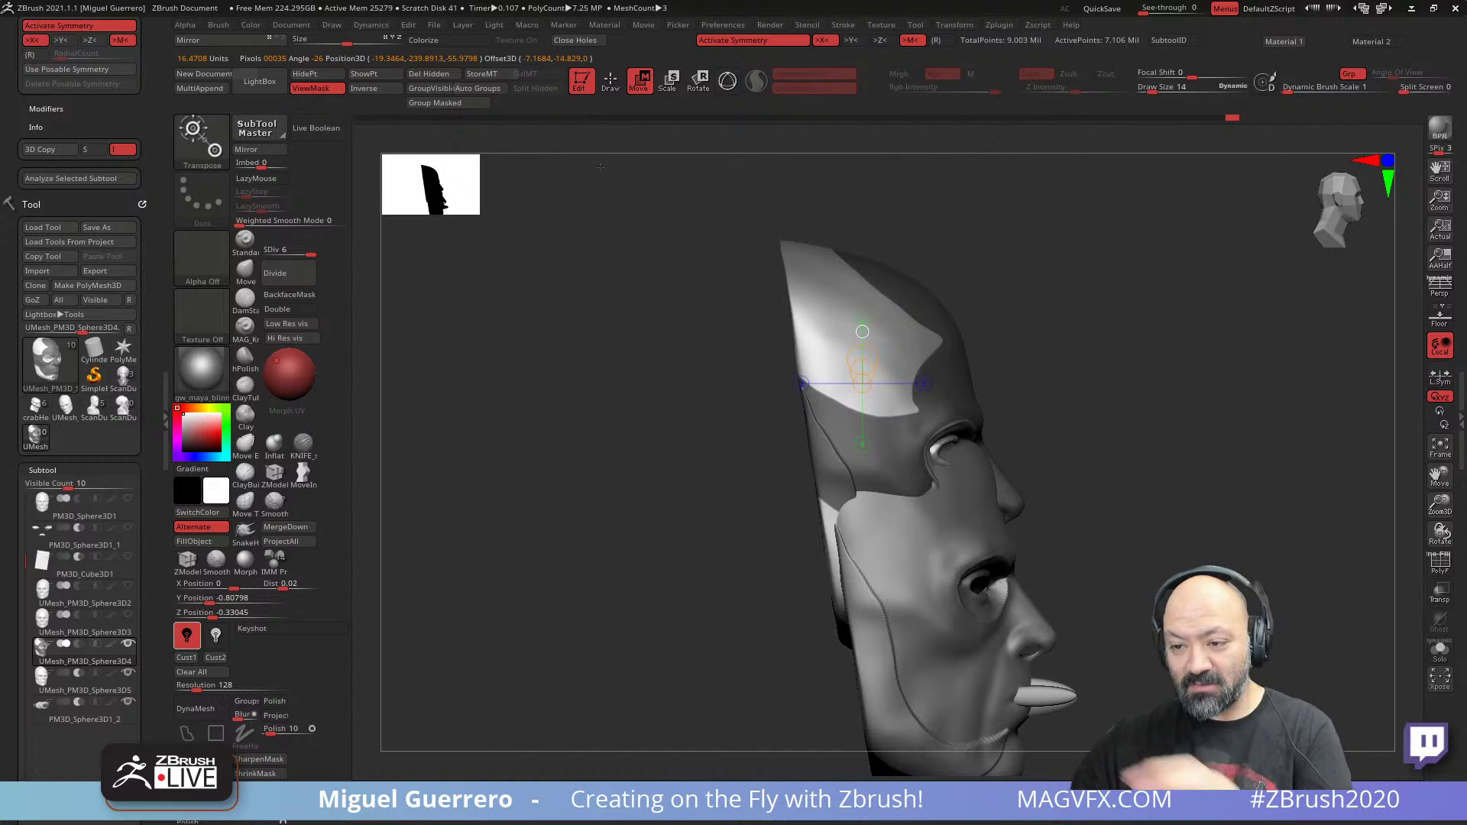
{"action": "key", "text": "ctrl+z"}
{"action": "right_click_drag", "start_coordinate": [732, 134], "coordinate": [664, 139]}
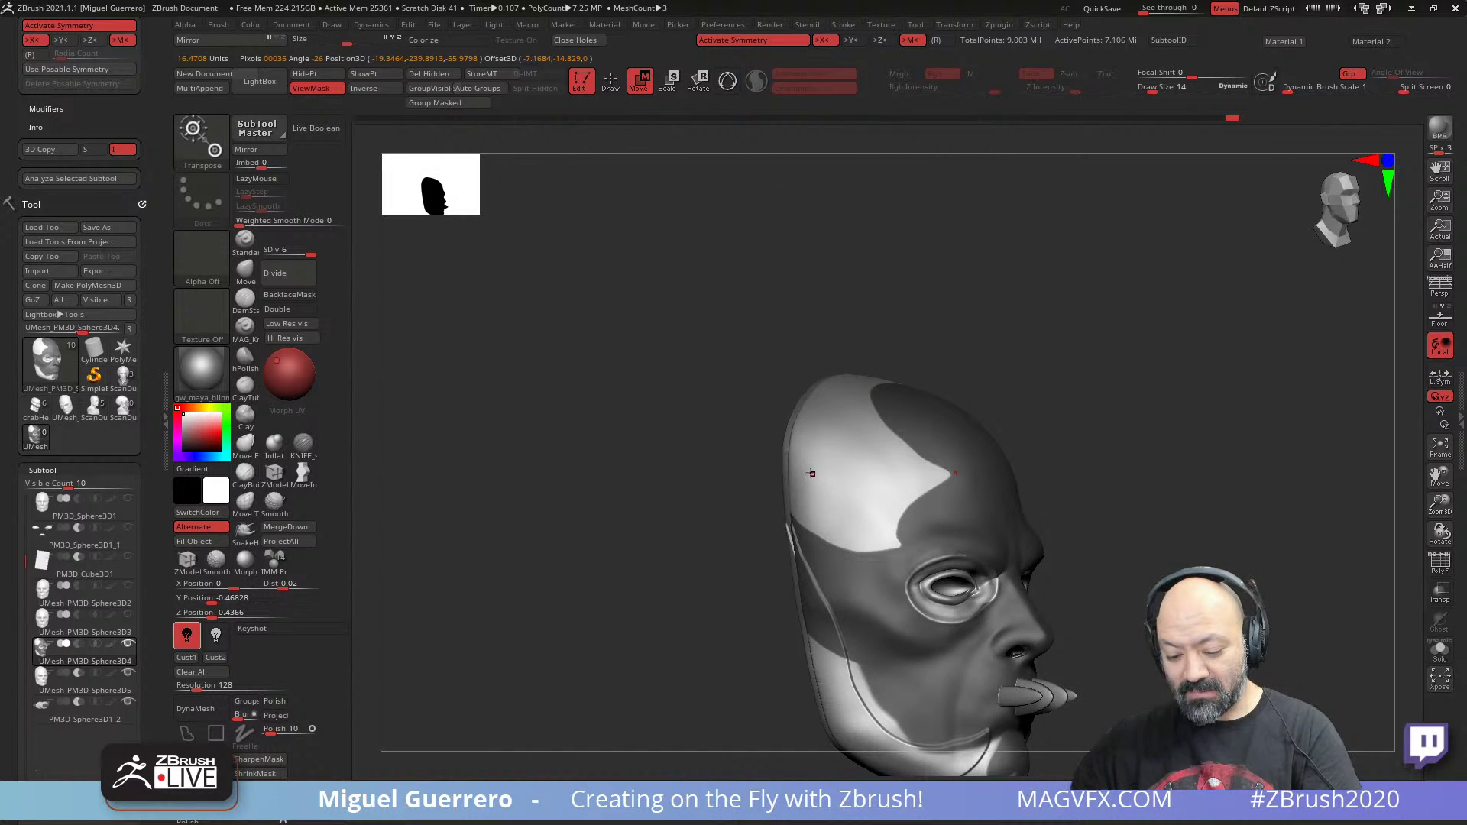
{"action": "right_click_drag", "start_coordinate": [688, 431], "coordinate": [627, 439]}
{"action": "right_click_drag", "start_coordinate": [730, 444], "coordinate": [687, 444]}
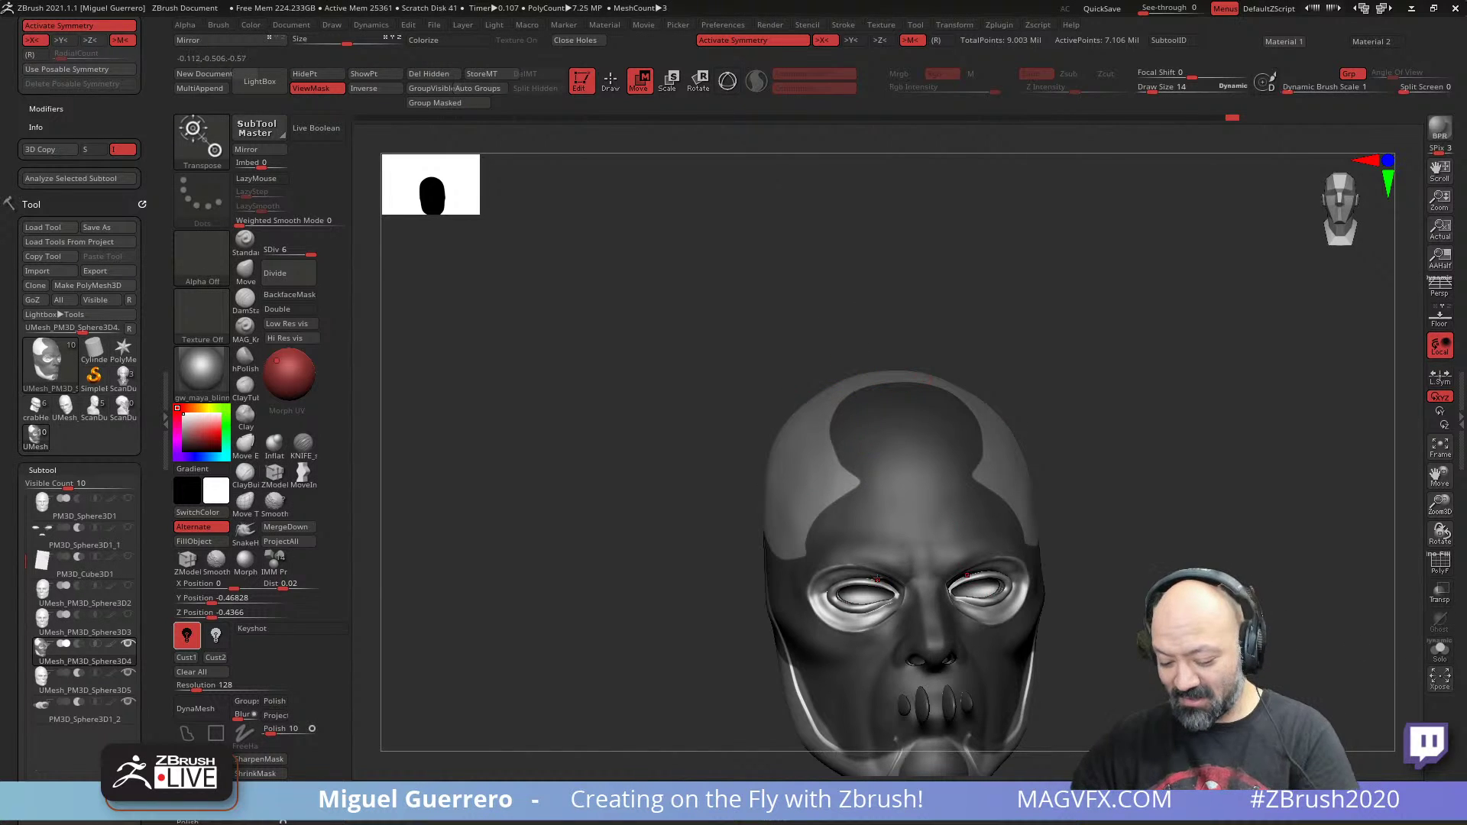
{"action": "left_click_drag", "start_coordinate": [615, 458], "coordinate": [667, 400]}
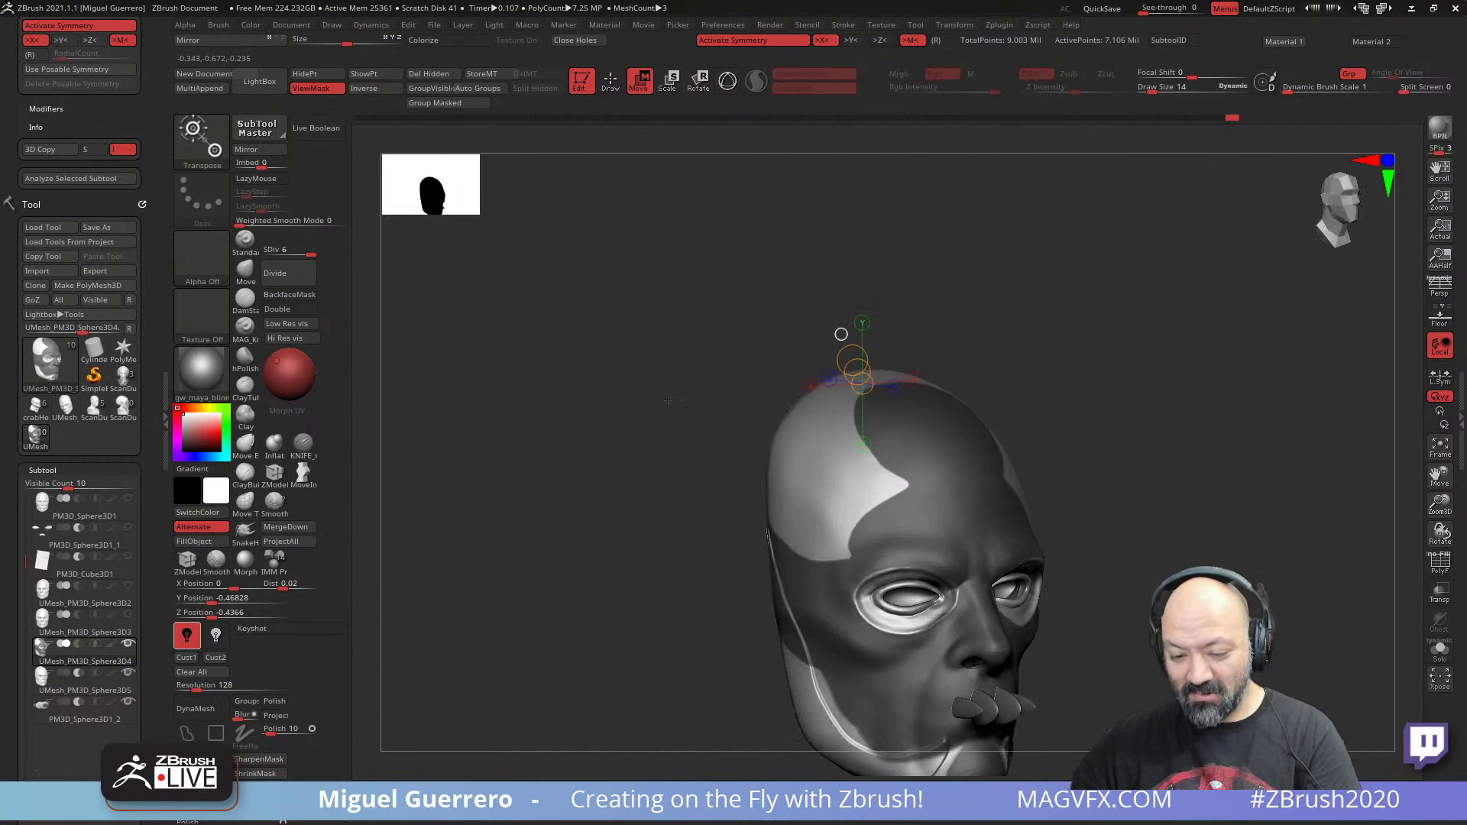
- Reset the gizmo's orientation and centre it on the unmasked part of the mesh, ending in draw mode
{"action": "left_click", "coordinate": [726, 81]}
{"action": "left_click_drag", "start_coordinate": [691, 348], "coordinate": [697, 386], "text": "shift"}
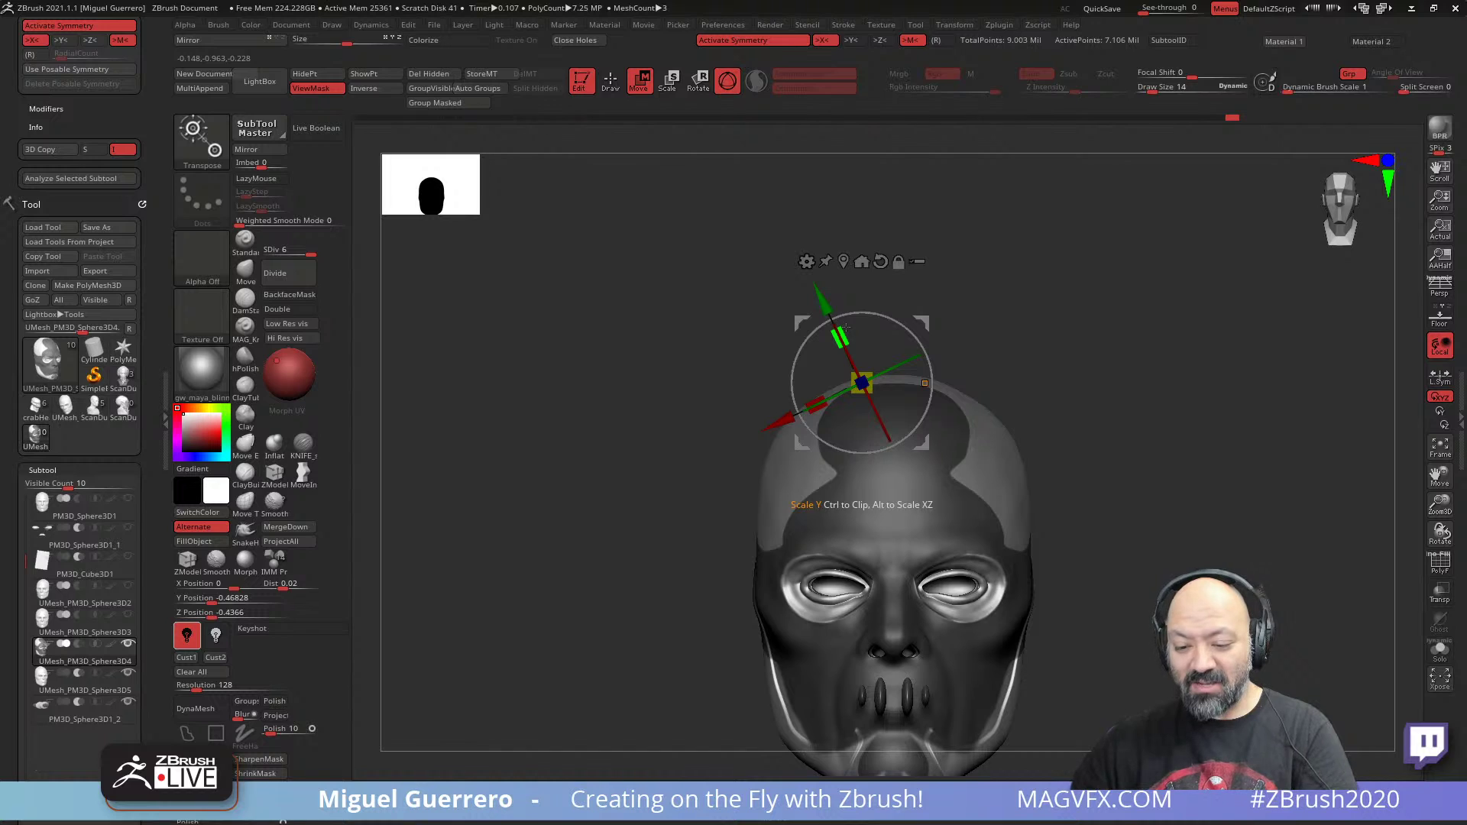
{"action": "left_click", "coordinate": [881, 261]}
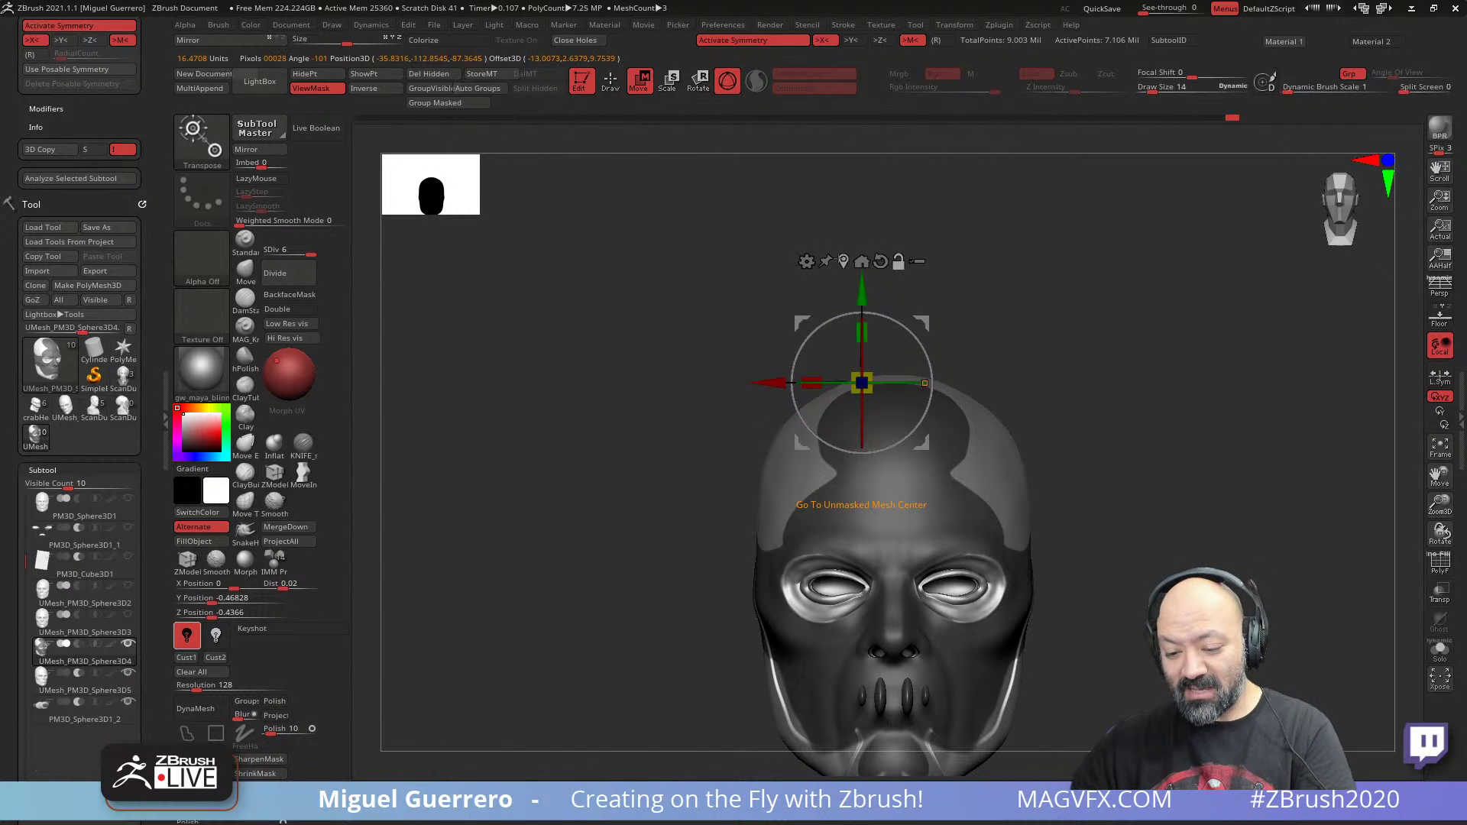
{"action": "left_click", "coordinate": [861, 262]}
{"action": "left_click_drag", "start_coordinate": [749, 346], "coordinate": [528, 487]}
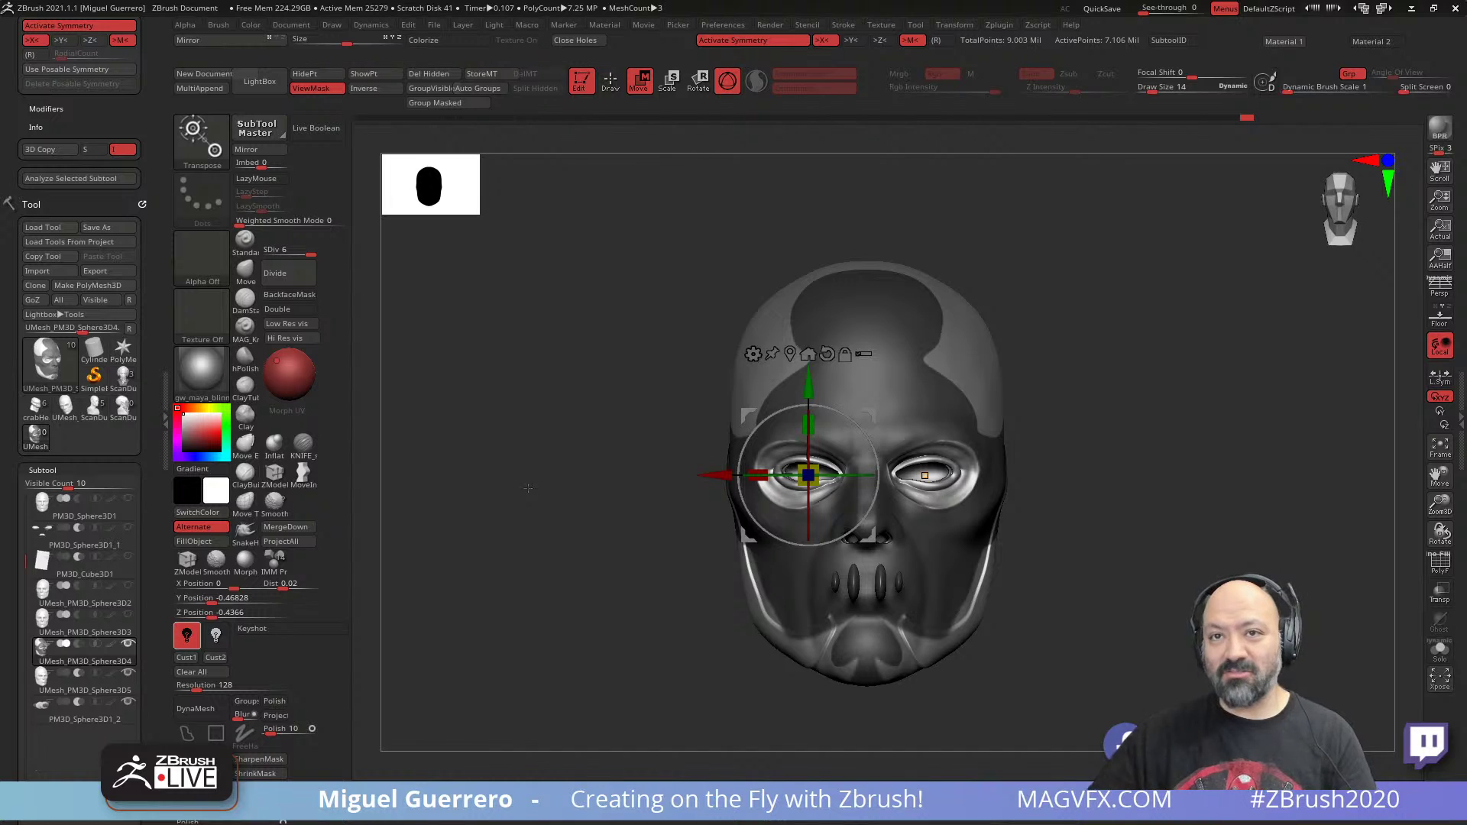
{"action": "left_click_drag", "start_coordinate": [528, 488], "coordinate": [578, 536]}
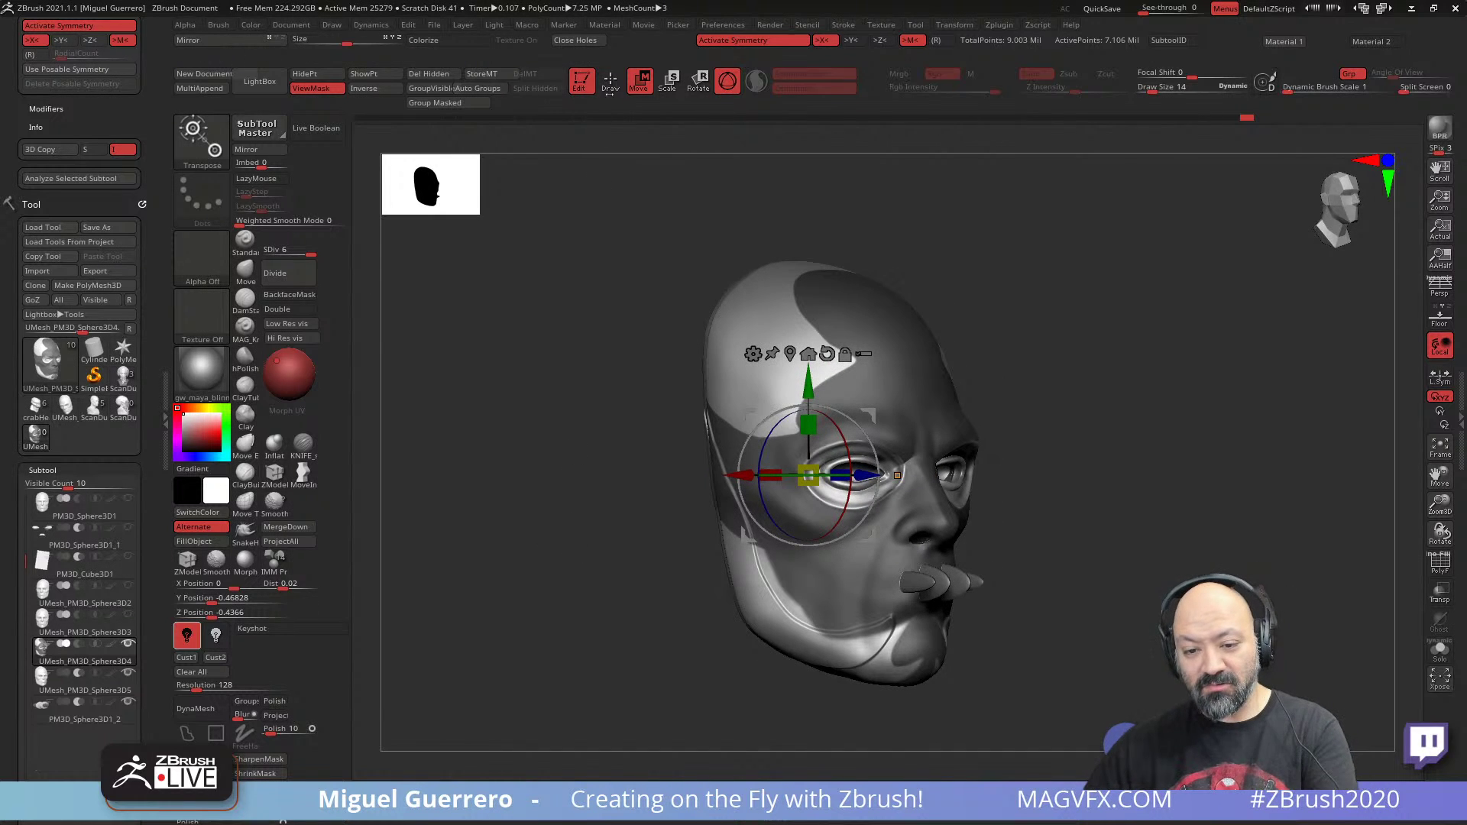
{"action": "left_click", "coordinate": [610, 82]}
- Touch up the mask at the inner edge of the eye socket with a symmetrical lasso and invert the mask
{"action": "mouse_move", "coordinate": [596, 495]}
{"action": "right_mouse_down", "text": "ctrl"}
{"action": "mouse_move", "coordinate": [612, 557]}
{"action": "mouse_move", "coordinate": [601, 465]}
{"action": "right_mouse_up", "text": "ctrl"}
{"action": "left_click_drag", "start_coordinate": [528, 484], "coordinate": [559, 506], "text": "shift"}
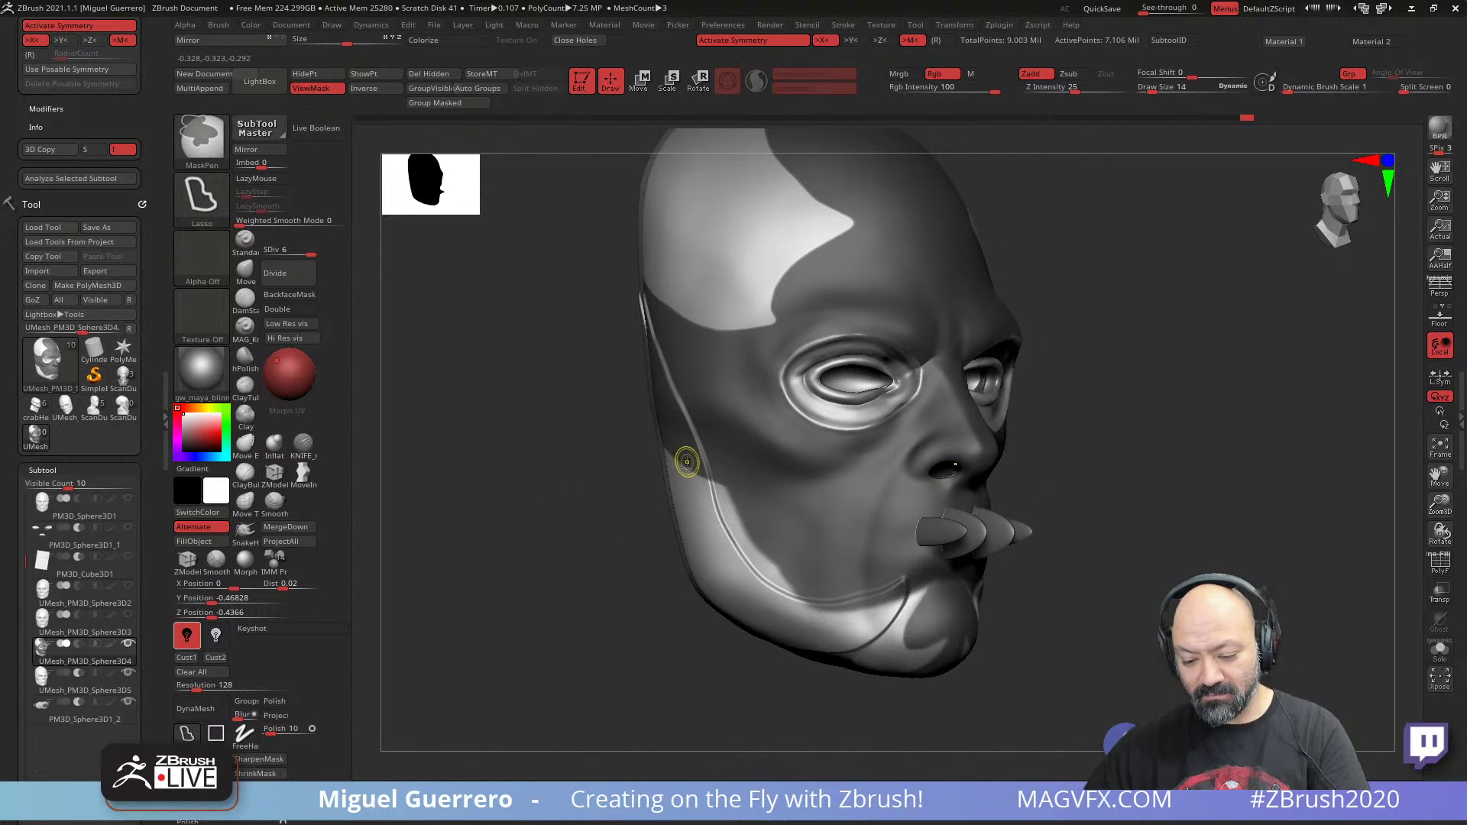
{"action": "left_click_drag", "start_coordinate": [684, 458], "coordinate": [566, 486]}
{"action": "right_click_drag", "start_coordinate": [565, 487], "coordinate": [573, 546], "text": "ctrl"}
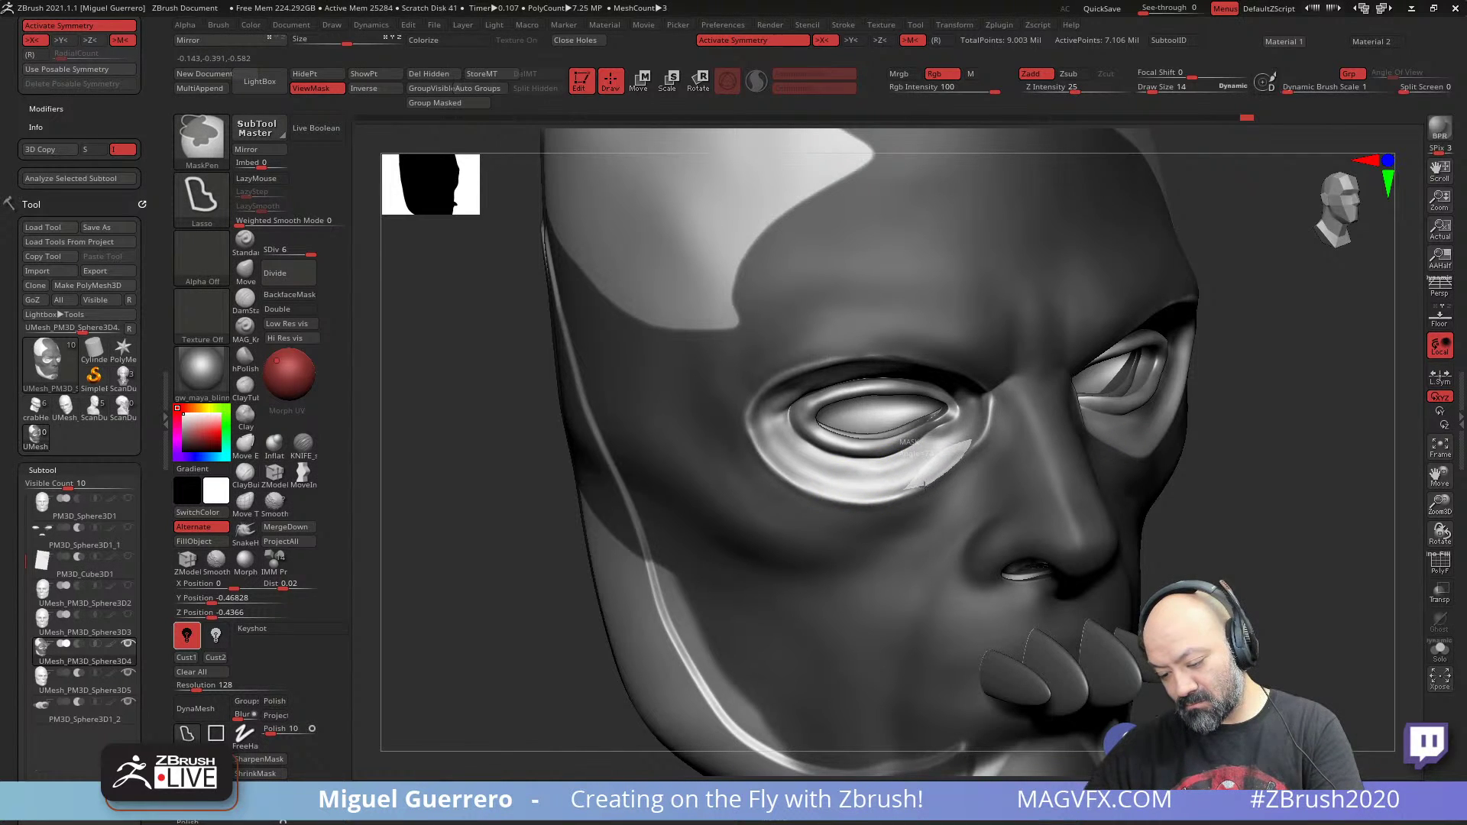
{"action": "left_click_drag", "start_coordinate": [469, 485], "coordinate": [481, 432]}
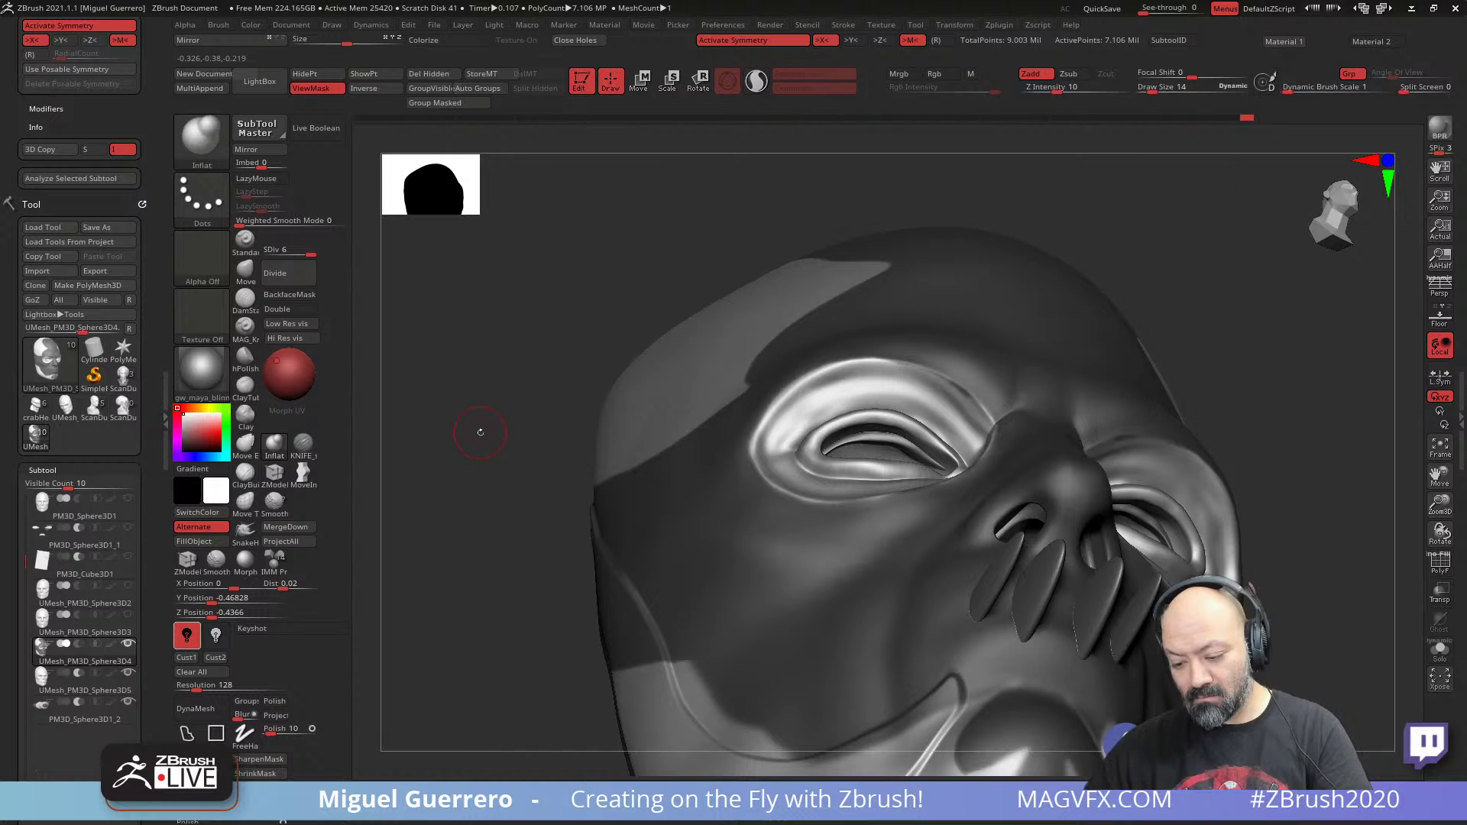
{"action": "key", "text": "ctrl"}
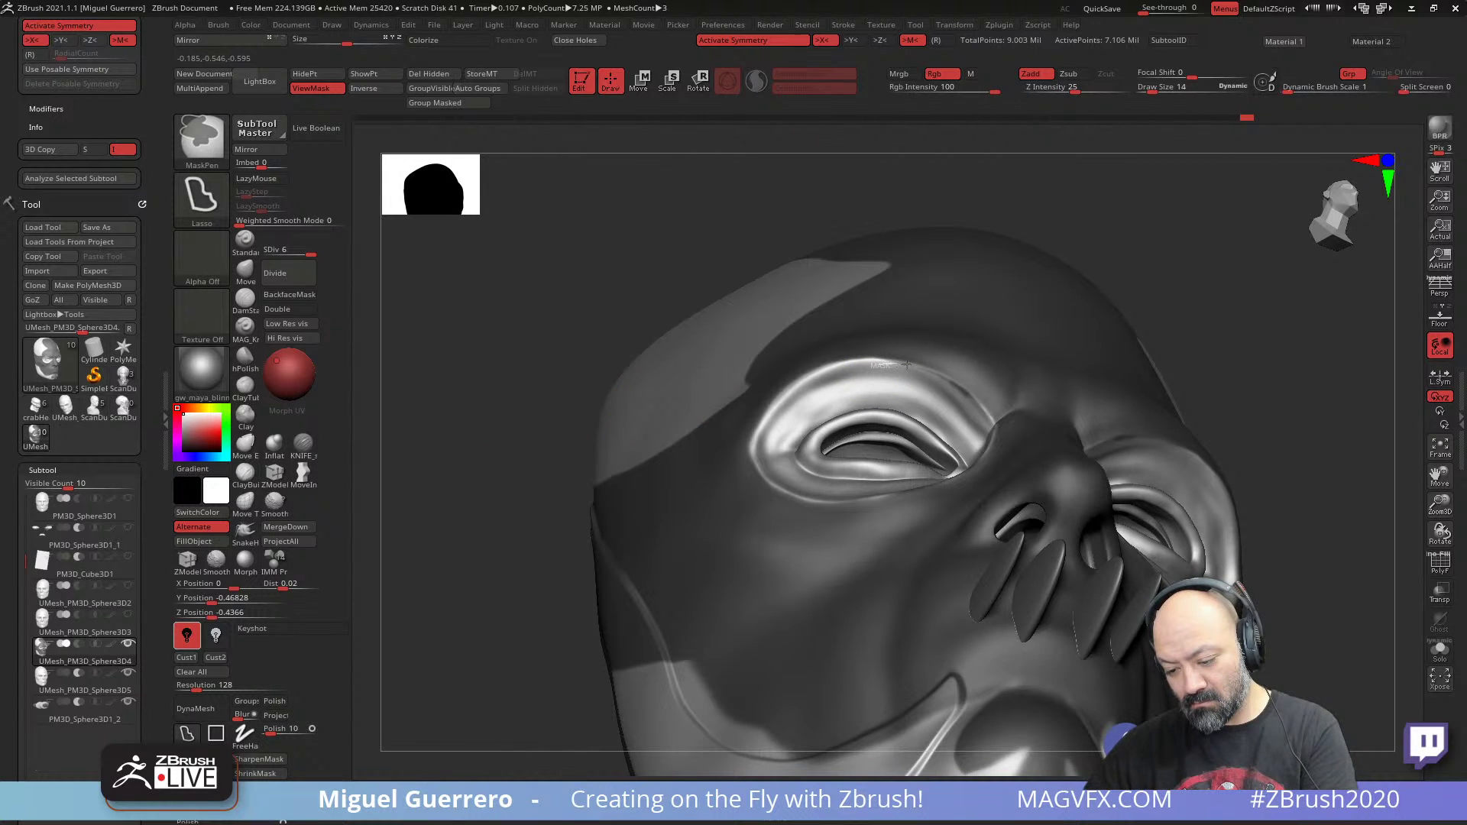
{"action": "left_click_drag", "start_coordinate": [980, 397], "coordinate": [981, 433], "text": "ctrl"}
{"action": "left_click_drag", "start_coordinate": [452, 331], "coordinate": [453, 422]}
{"action": "left_click", "coordinate": [464, 422], "text": "ctrl"}
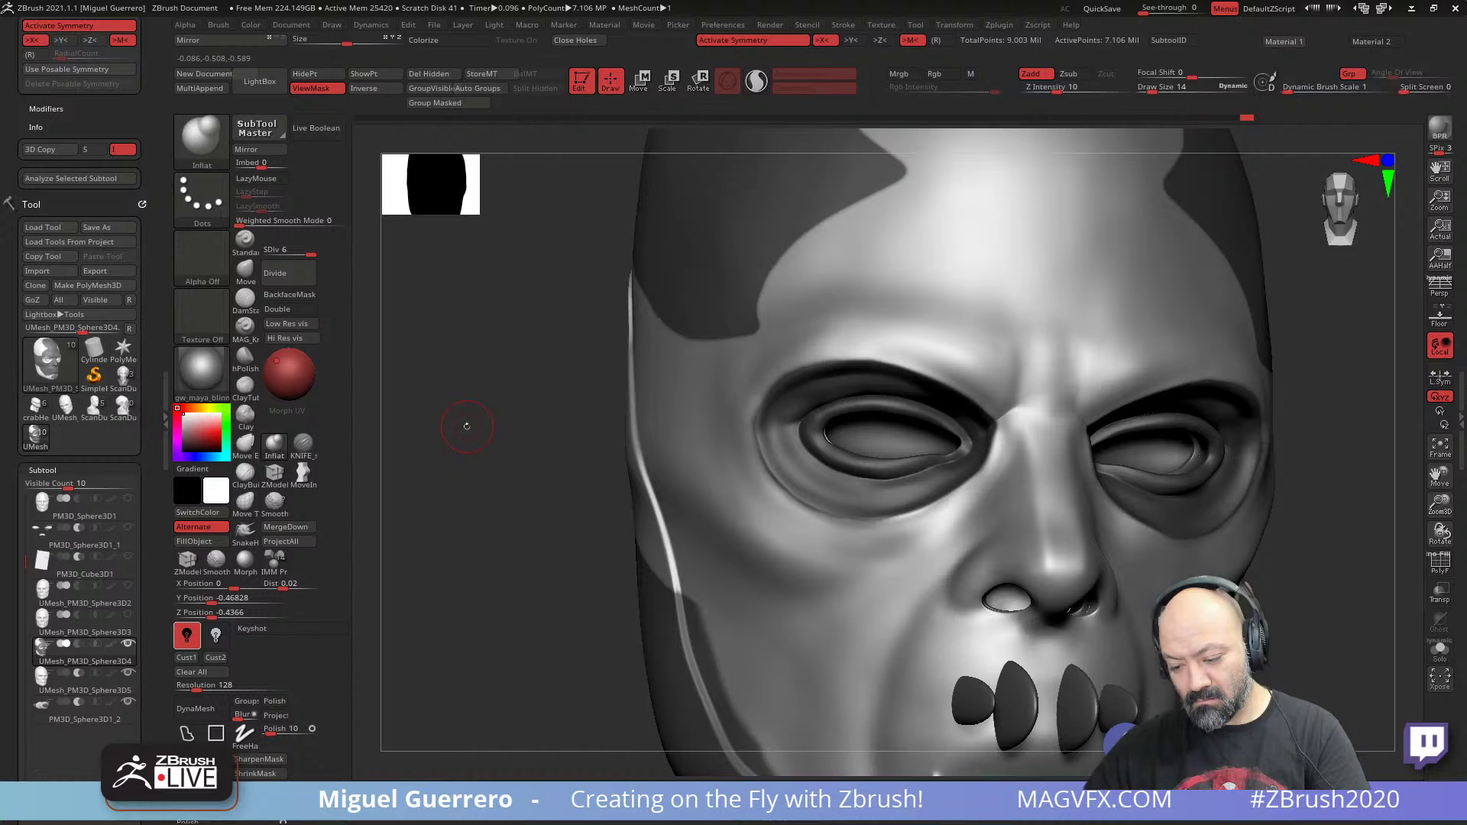
- Invert the mask and examine the temple, eye, jaw and chin panel shapes from the side and front
{"action": "right_click_drag", "start_coordinate": [475, 415], "coordinate": [527, 382], "text": "ctrl"}
{"action": "left_click_drag", "start_coordinate": [527, 382], "coordinate": [536, 527]}
{"action": "left_click_drag", "start_coordinate": [546, 460], "coordinate": [577, 613]}
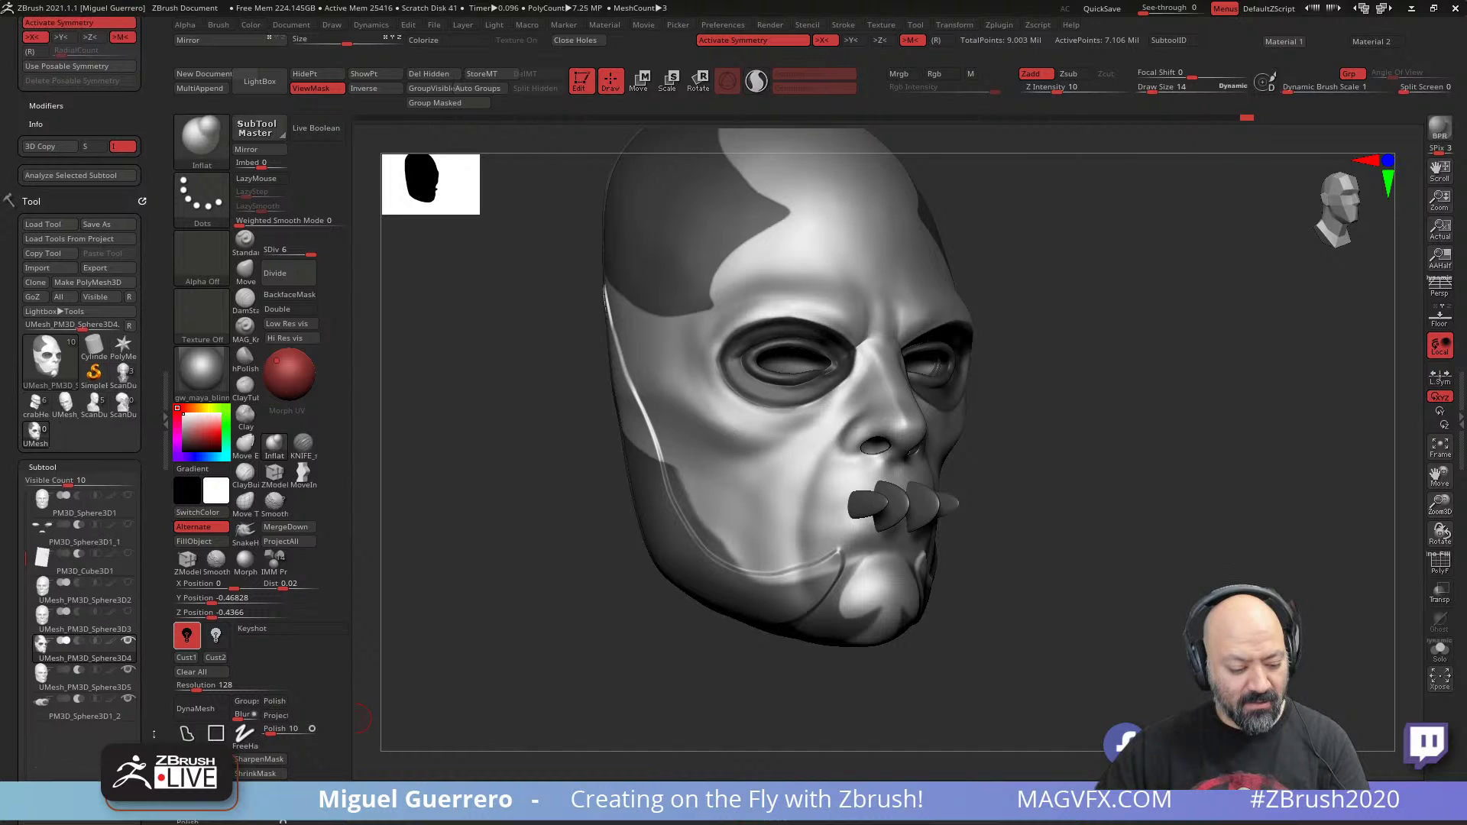
{"action": "scroll", "coordinate": [80, 458], "scroll_direction": "down", "scroll_amount": 2}
{"action": "left_click", "coordinate": [510, 648], "text": "ctrl"}
{"action": "left_click_drag", "start_coordinate": [510, 648], "coordinate": [565, 699], "text": "alt"}
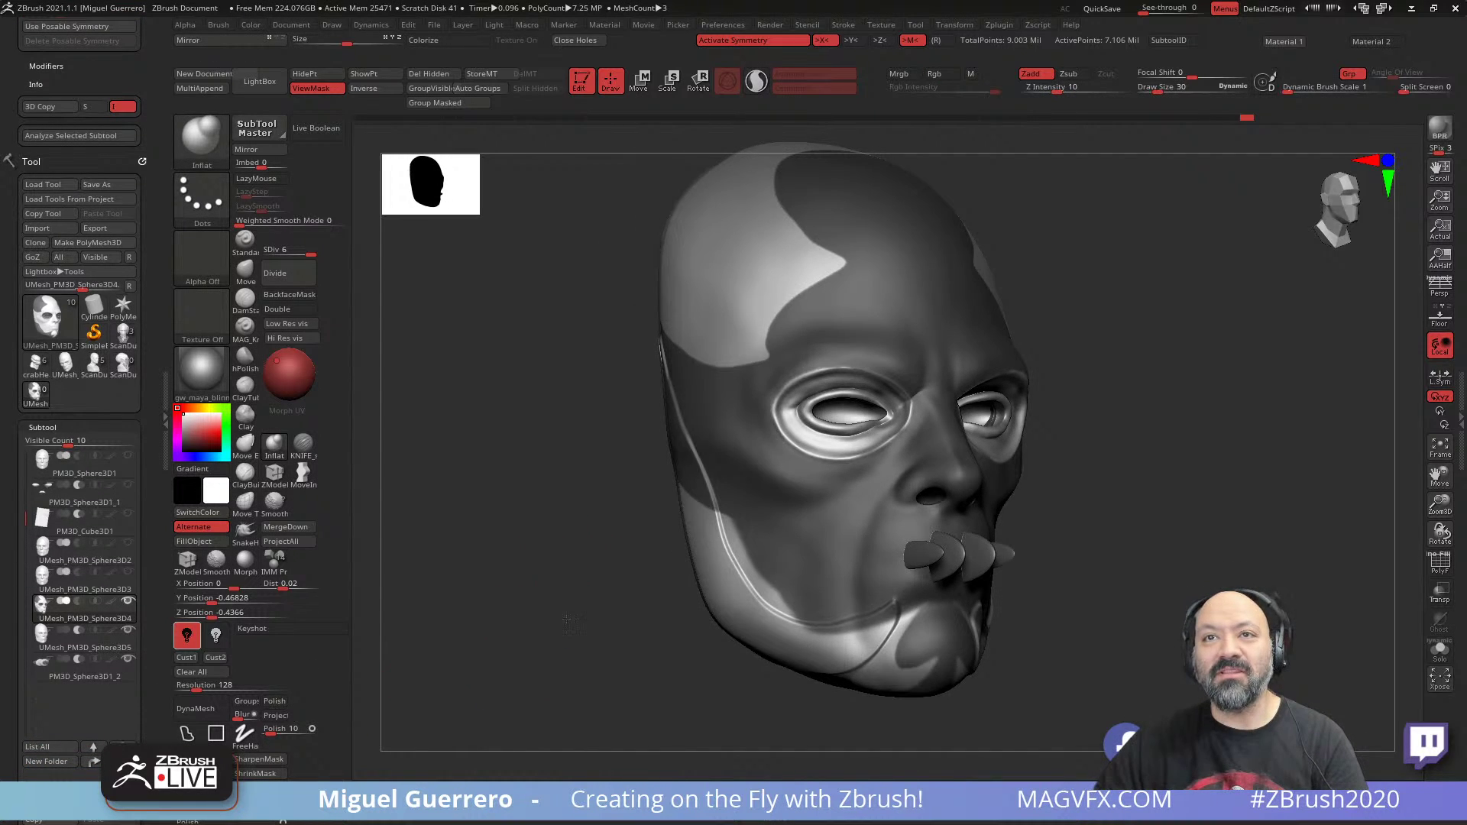
{"action": "right_click_drag", "start_coordinate": [567, 621], "coordinate": [559, 605], "text": "ctrl"}
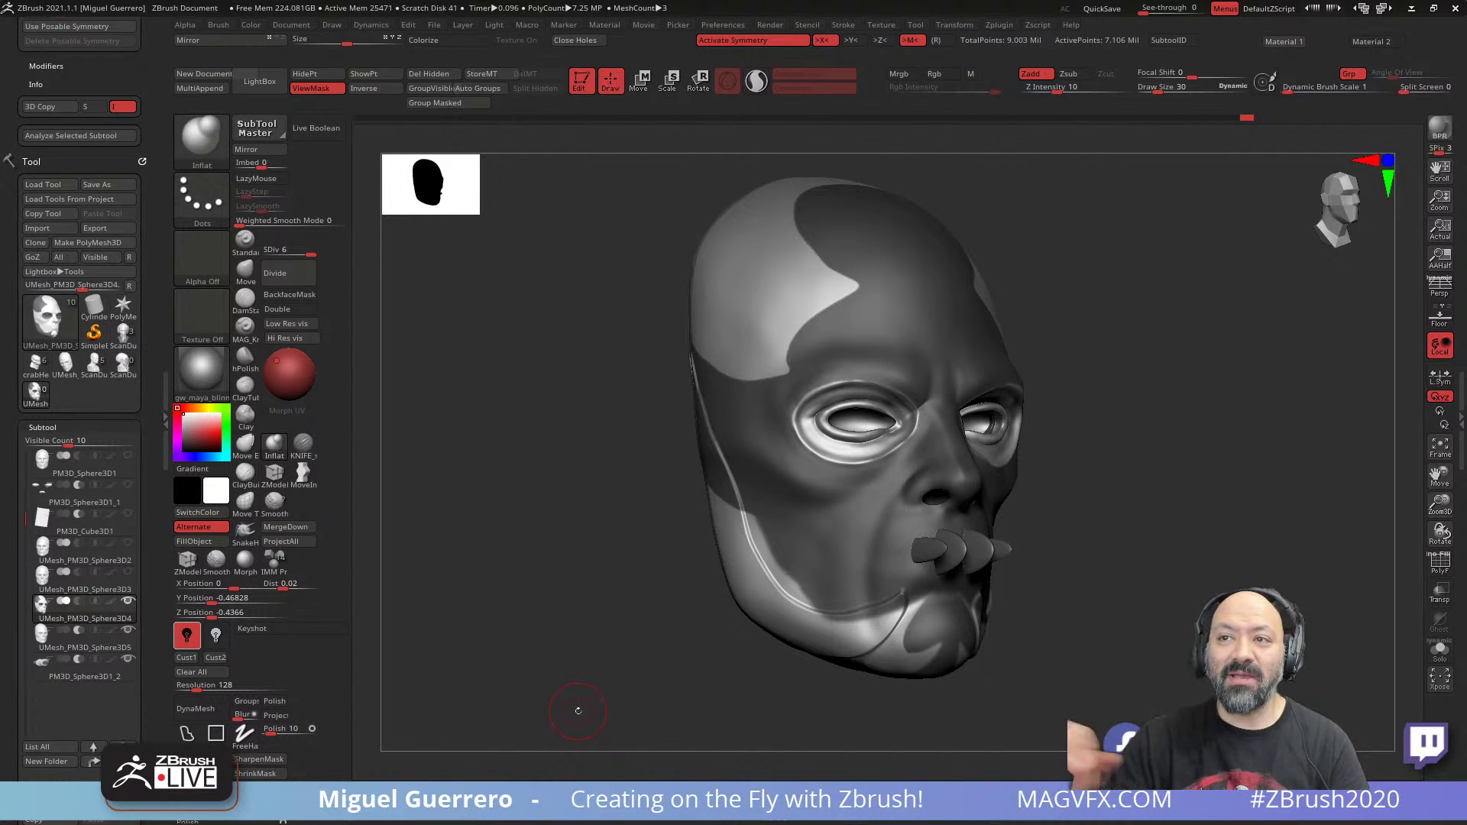
{"action": "mouse_move", "coordinate": [550, 556]}
{"action": "left_mouse_down"}
{"action": "mouse_move", "coordinate": [518, 576]}
{"action": "mouse_move", "coordinate": [514, 622]}
{"action": "mouse_move", "coordinate": [507, 602]}
{"action": "mouse_move", "coordinate": [457, 592]}
{"action": "left_mouse_up"}
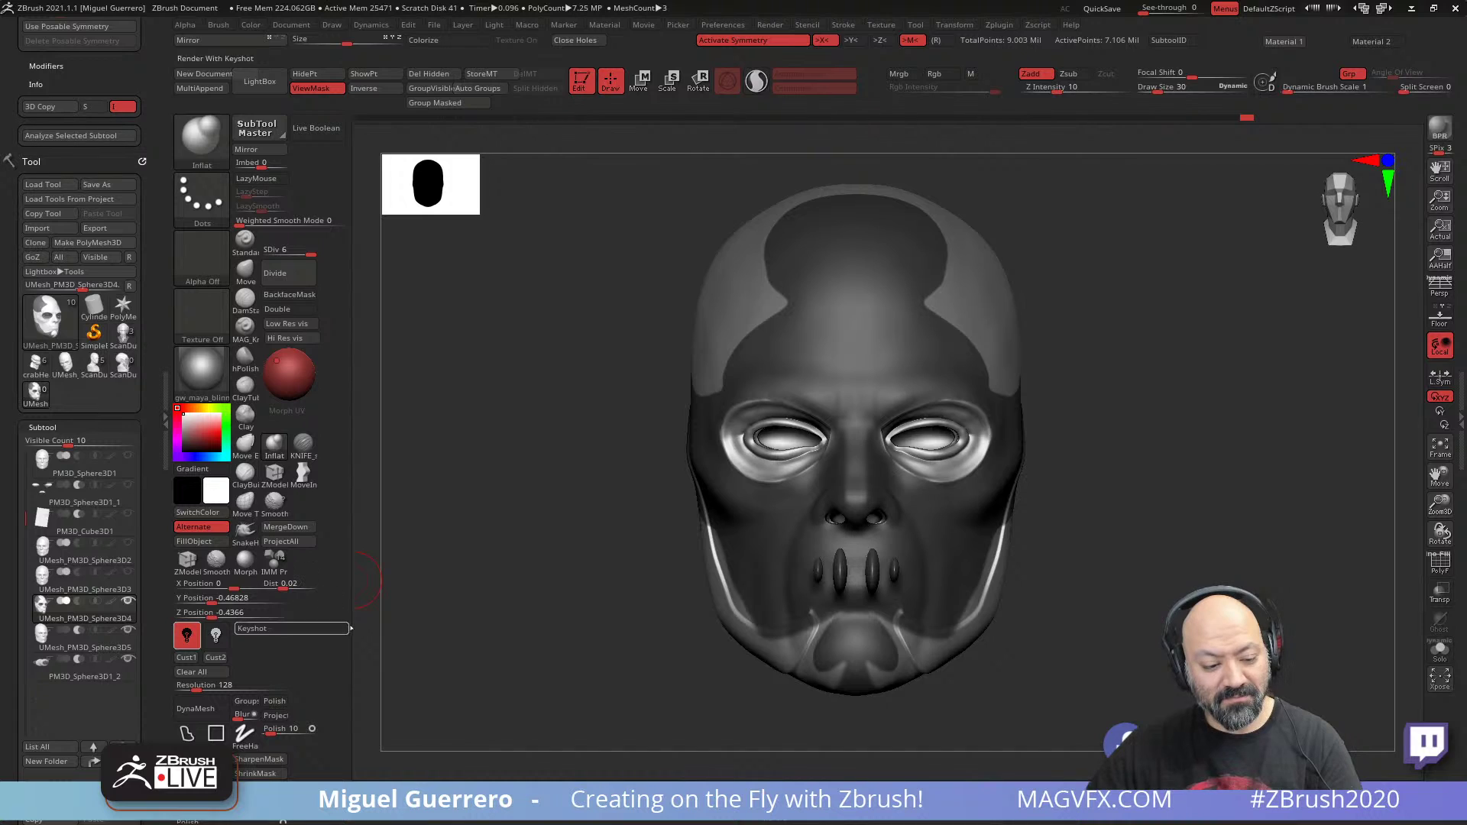
- Invert the mask again and open the Polypaint settings for the face mask
{"action": "scroll", "coordinate": [152, 701], "scroll_direction": "down", "scroll_amount": 3}
{"action": "left_click_drag", "start_coordinate": [151, 701], "coordinate": [152, 455]}
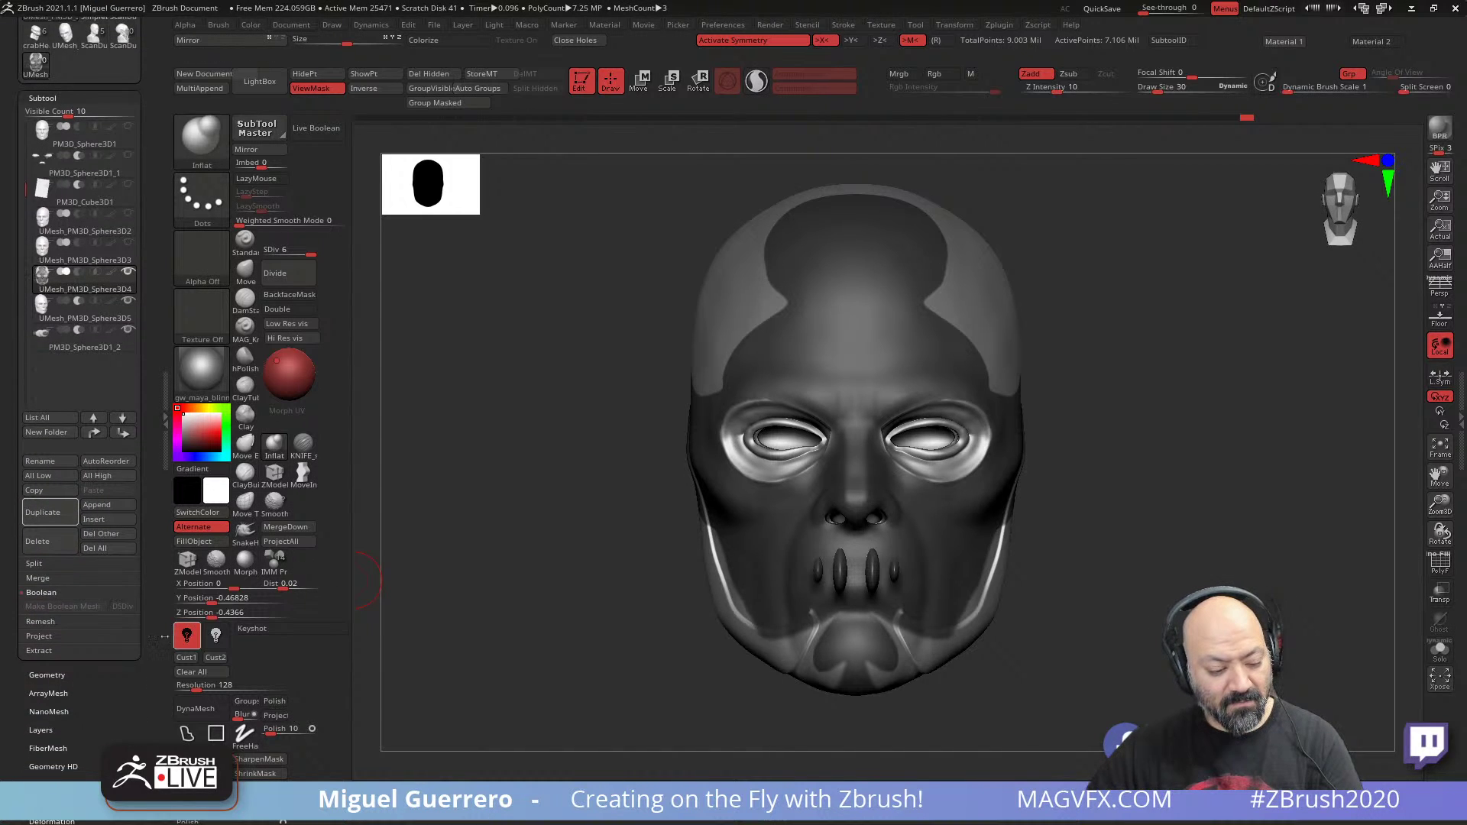
{"action": "left_click", "coordinate": [502, 654], "text": "ctrl"}
{"action": "left_click_drag", "start_coordinate": [436, 645], "coordinate": [482, 643], "text": "alt"}
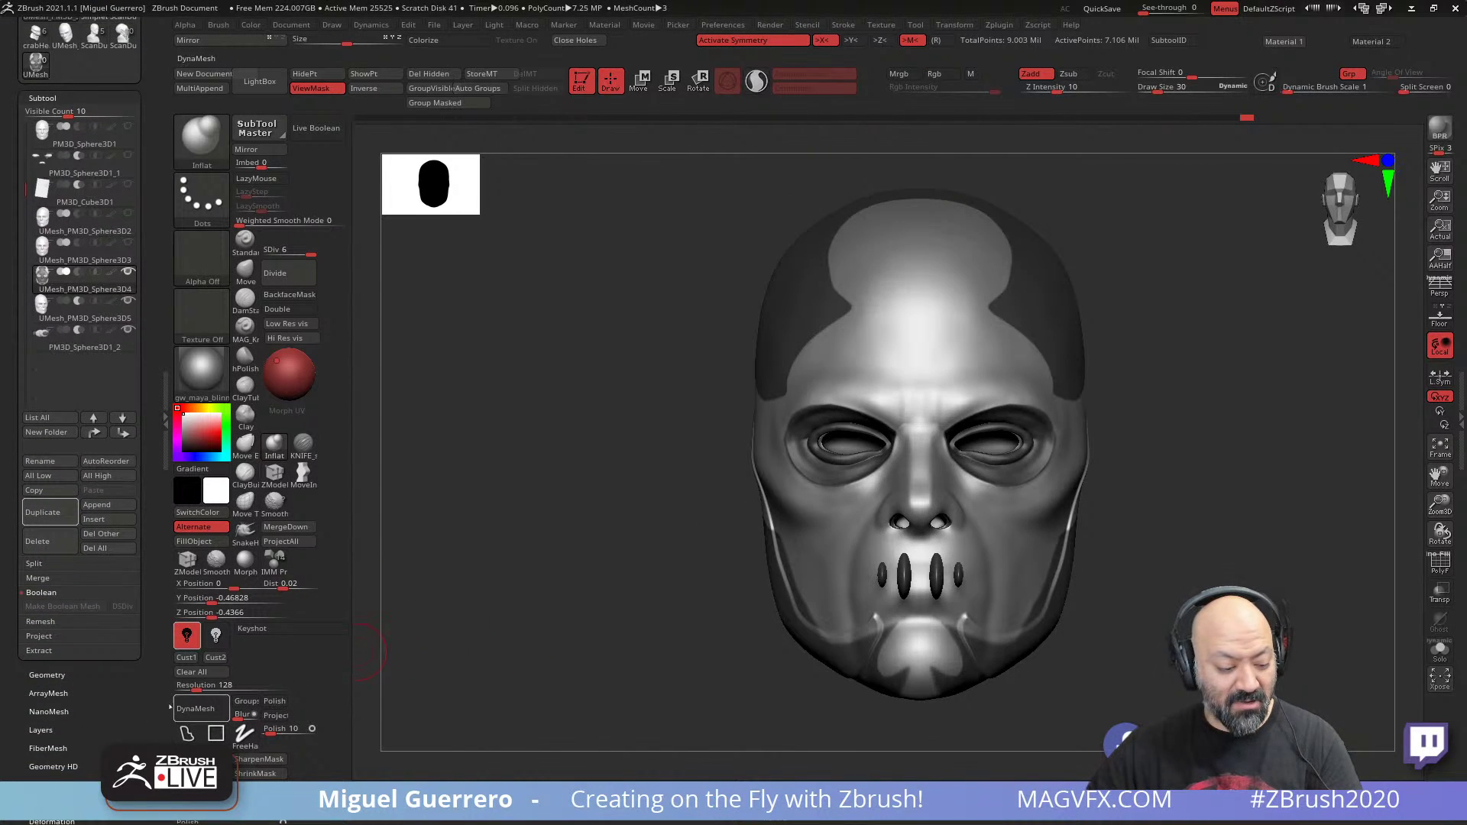
{"action": "scroll", "coordinate": [114, 657], "scroll_direction": "down", "scroll_amount": 8}
{"action": "scroll", "coordinate": [114, 658], "scroll_direction": "up", "scroll_amount": 1}
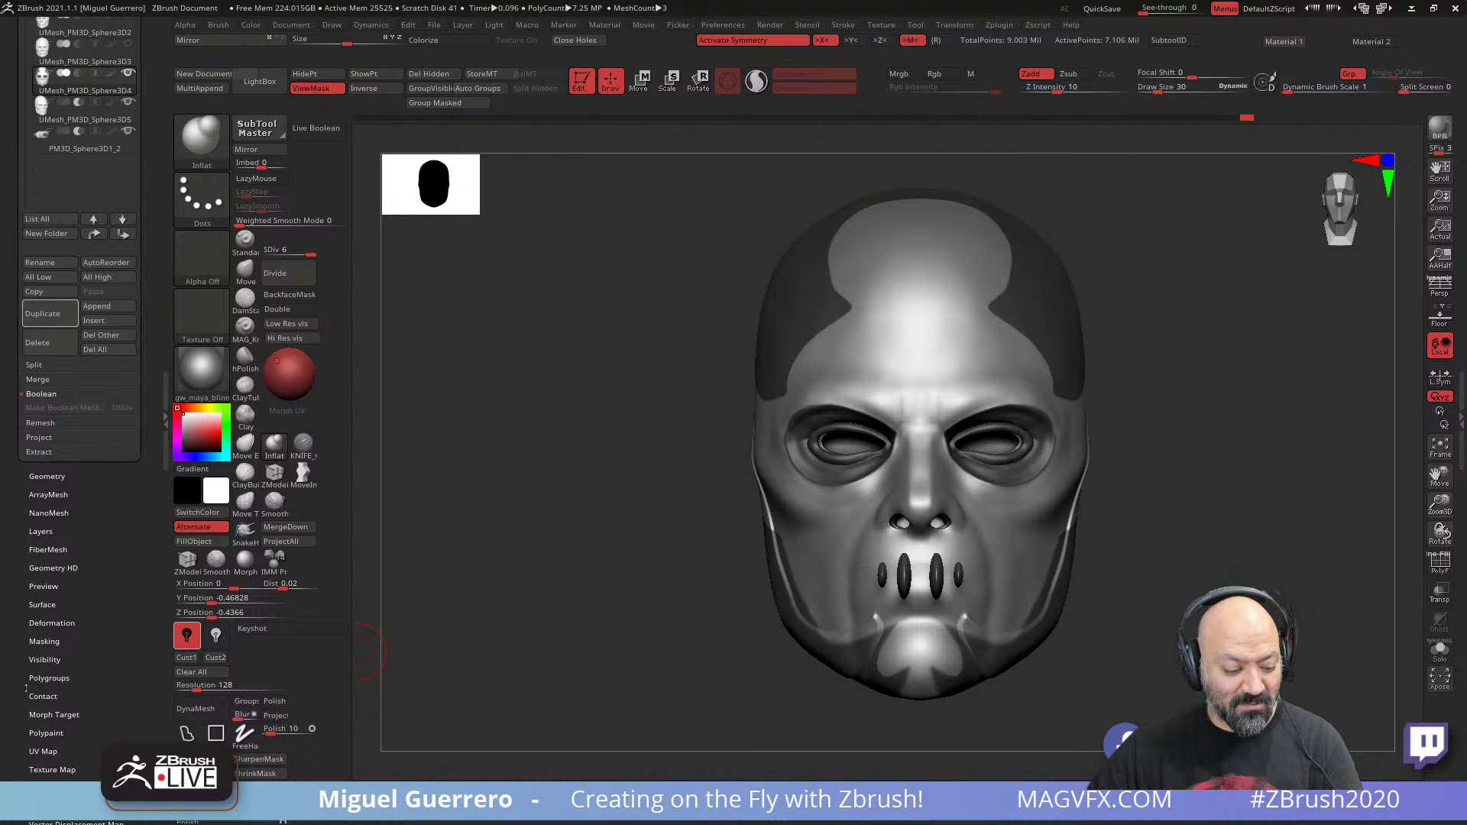
{"action": "left_click", "coordinate": [46, 733]}
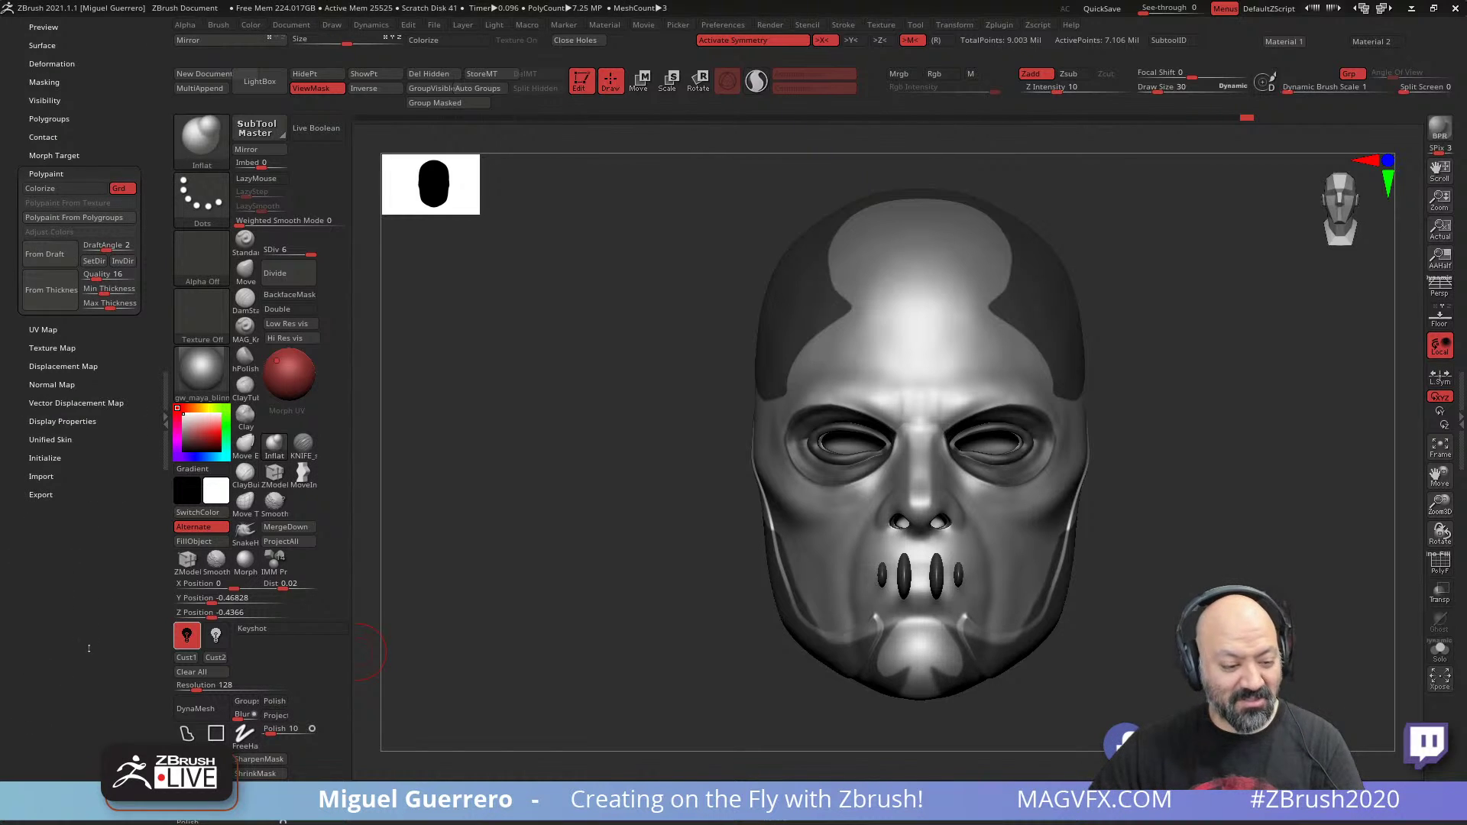
{"action": "scroll", "coordinate": [109, 586], "scroll_direction": "up", "scroll_amount": 10}
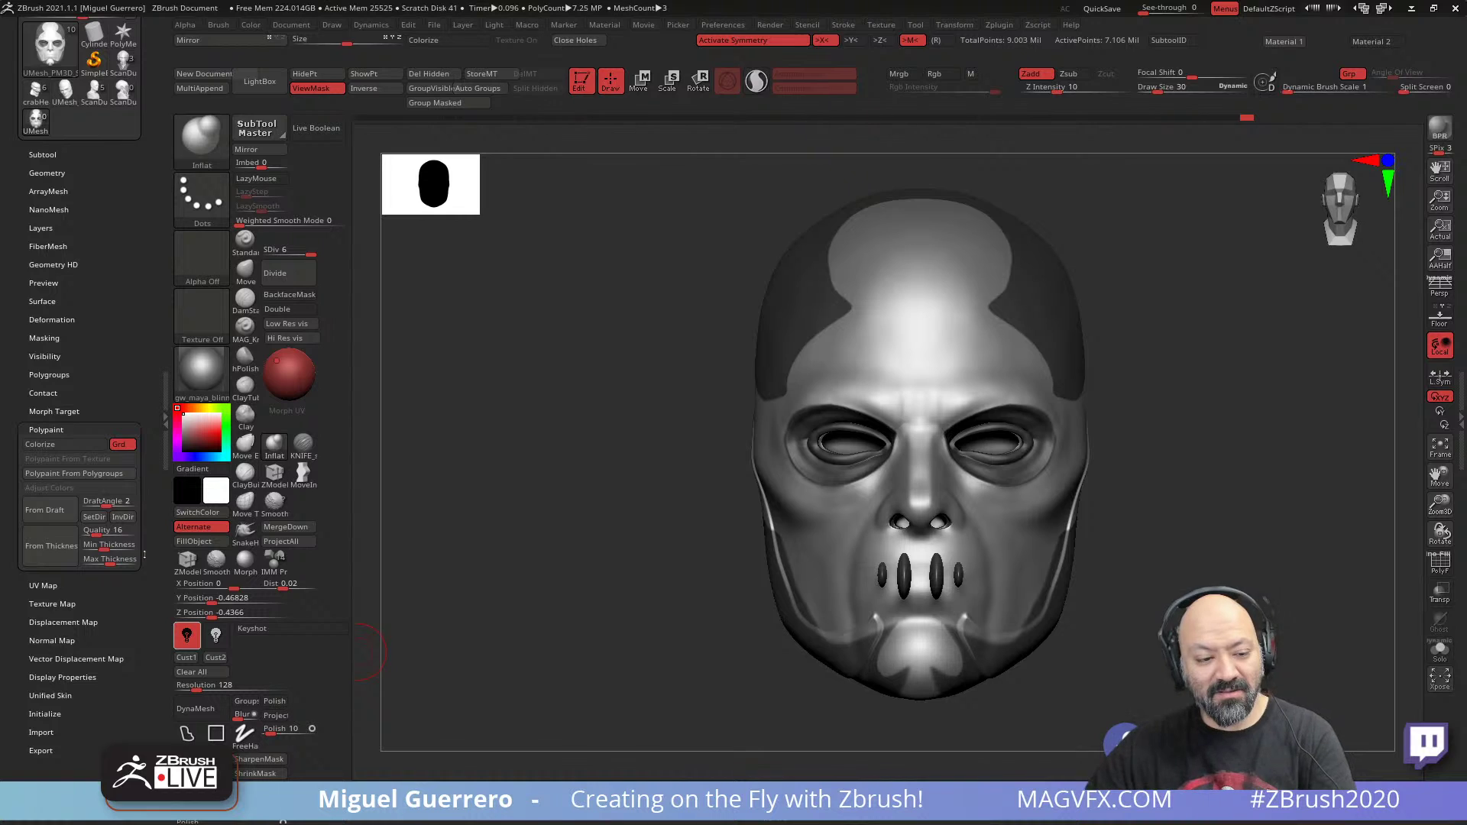
- Set the Standard brush to paint colour only, with Rgb enabled at intensity 100 and Zsub switched off
{"action": "left_click", "coordinate": [222, 598]}
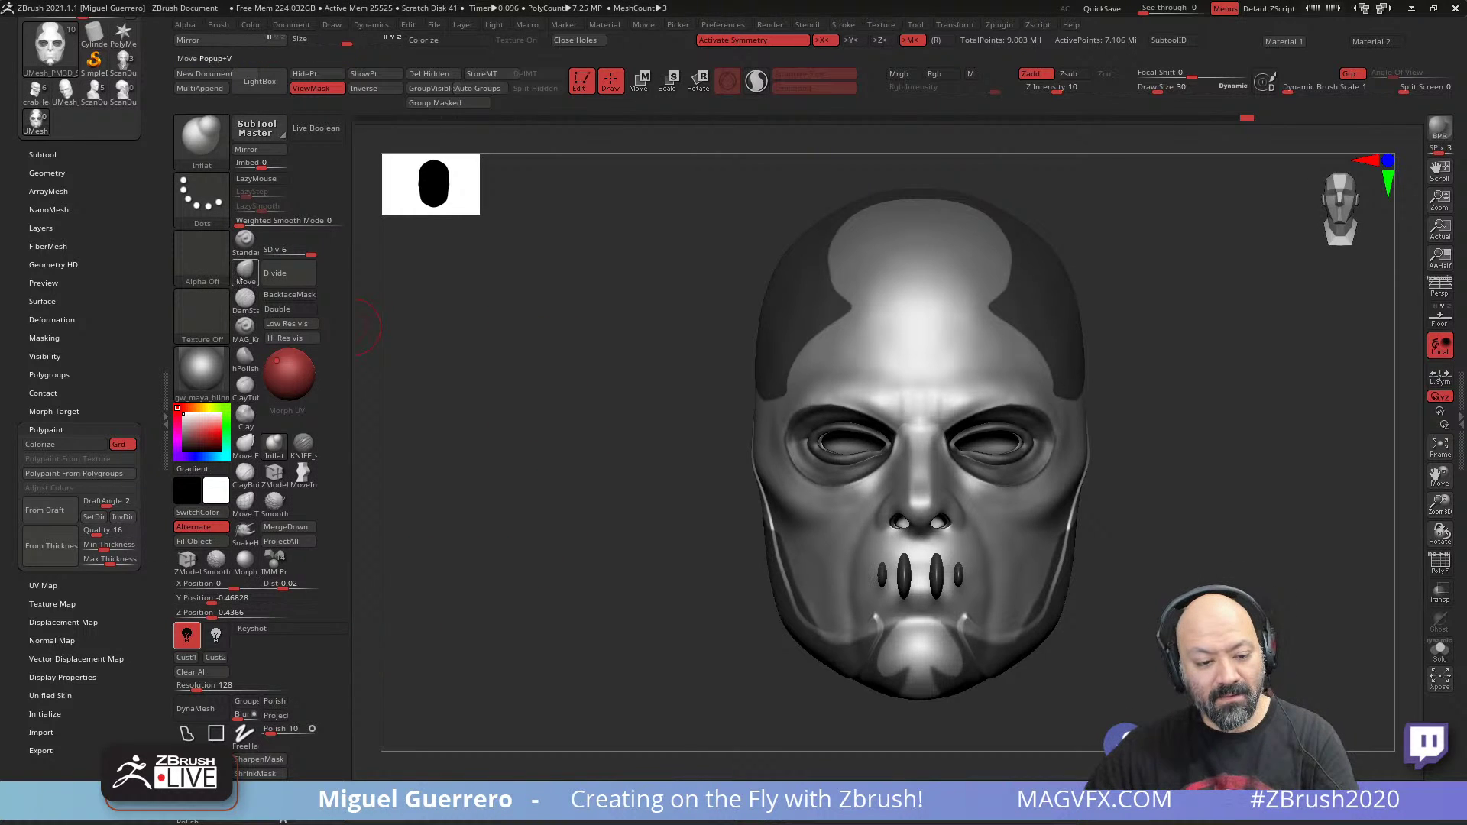
{"action": "left_click", "coordinate": [245, 238]}
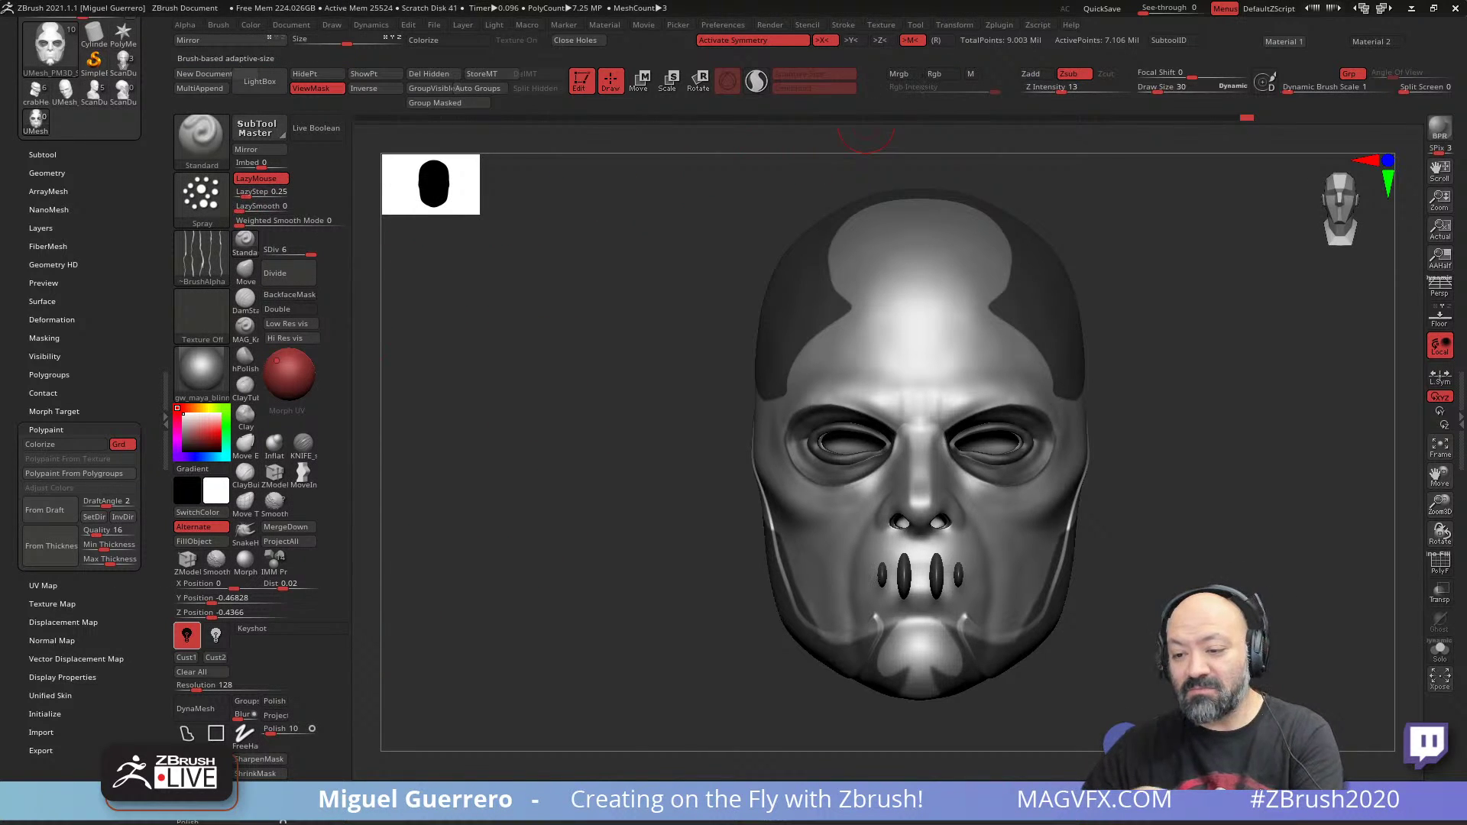
{"action": "left_click", "coordinate": [934, 74]}
{"action": "left_click", "coordinate": [1068, 74]}
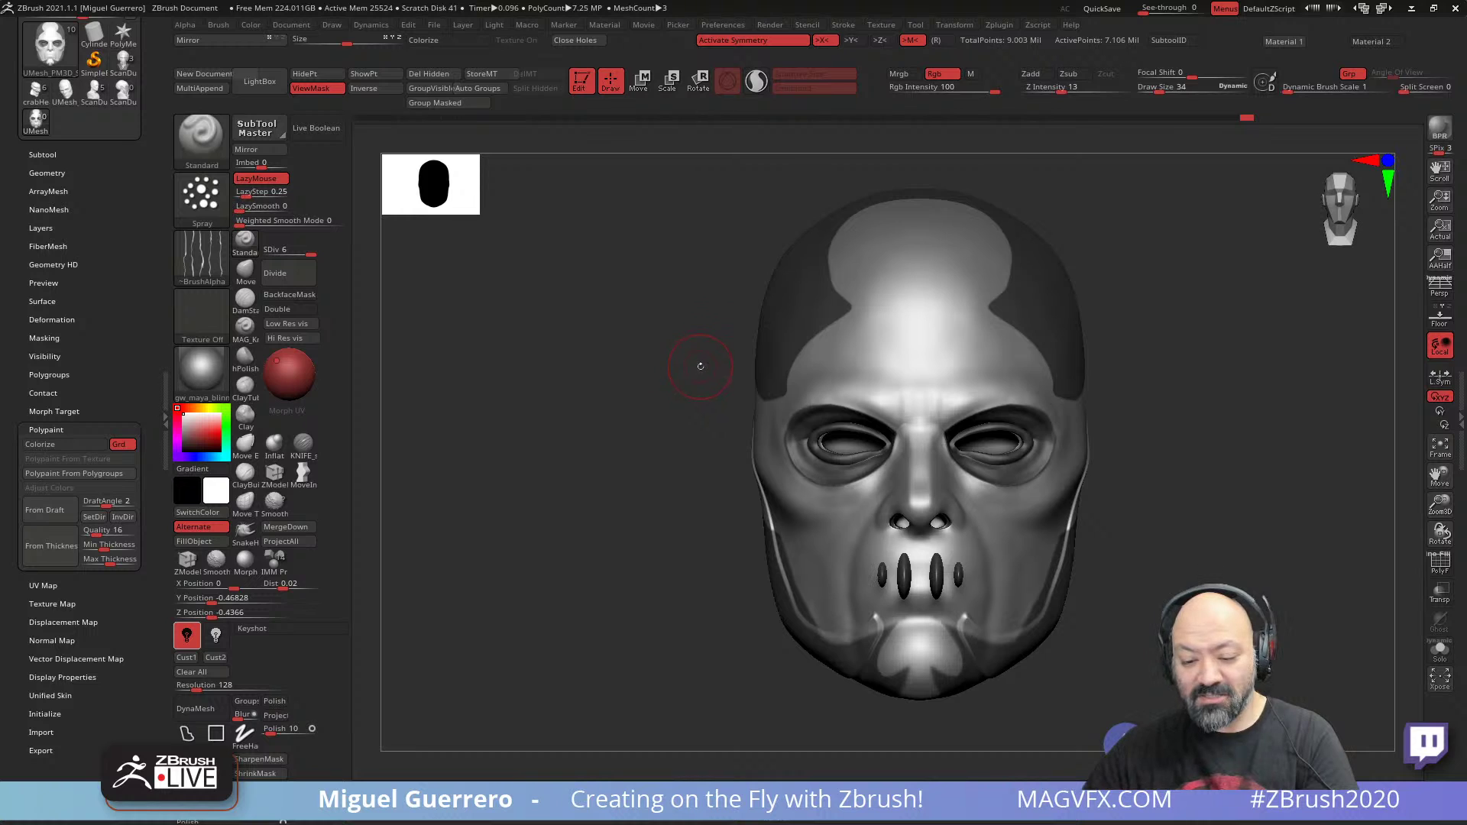
- Invert the mask, enlarge the brush to draw size 94, and paint a first colour stroke over the unmasked temple panel
{"action": "left_click", "coordinate": [589, 393], "text": "ctrl"}
{"action": "left_click_drag", "start_coordinate": [586, 393], "coordinate": [593, 409]}
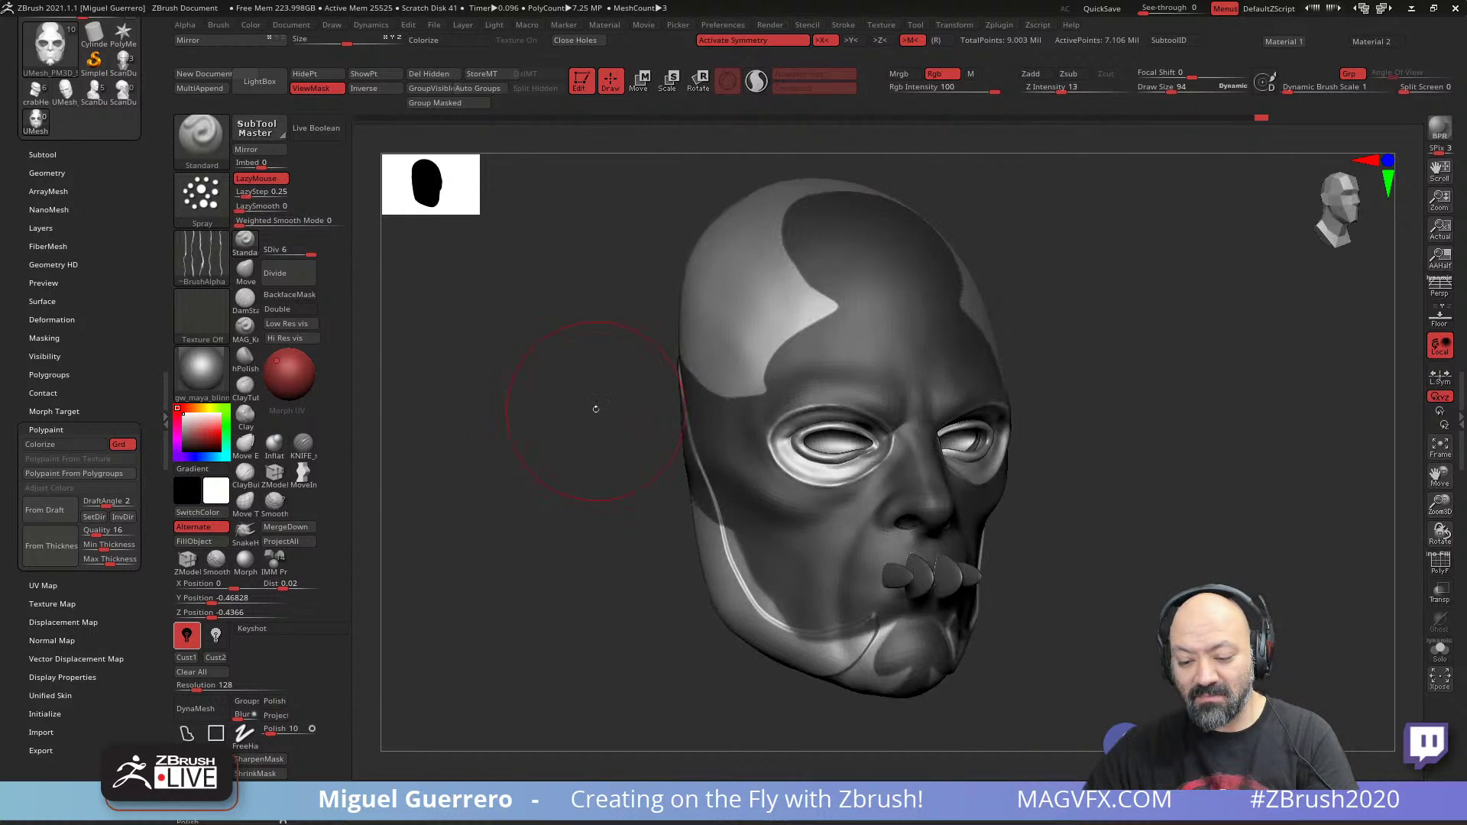
{"action": "right_click_drag", "start_coordinate": [640, 409], "coordinate": [584, 377], "text": "ctrl"}
{"action": "left_click_drag", "start_coordinate": [584, 377], "coordinate": [639, 386]}
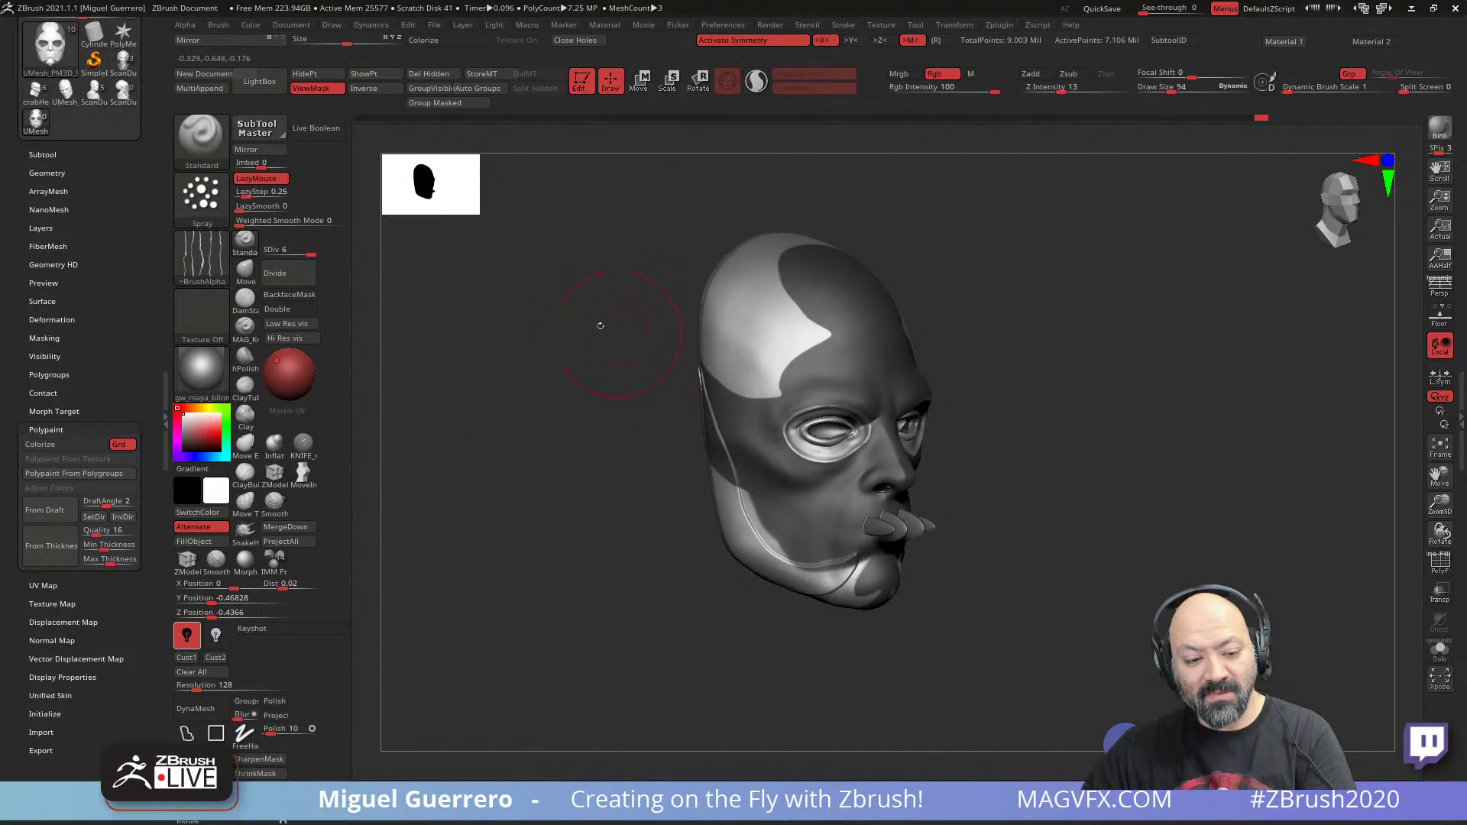
{"action": "left_click_drag", "start_coordinate": [732, 332], "coordinate": [688, 360]}
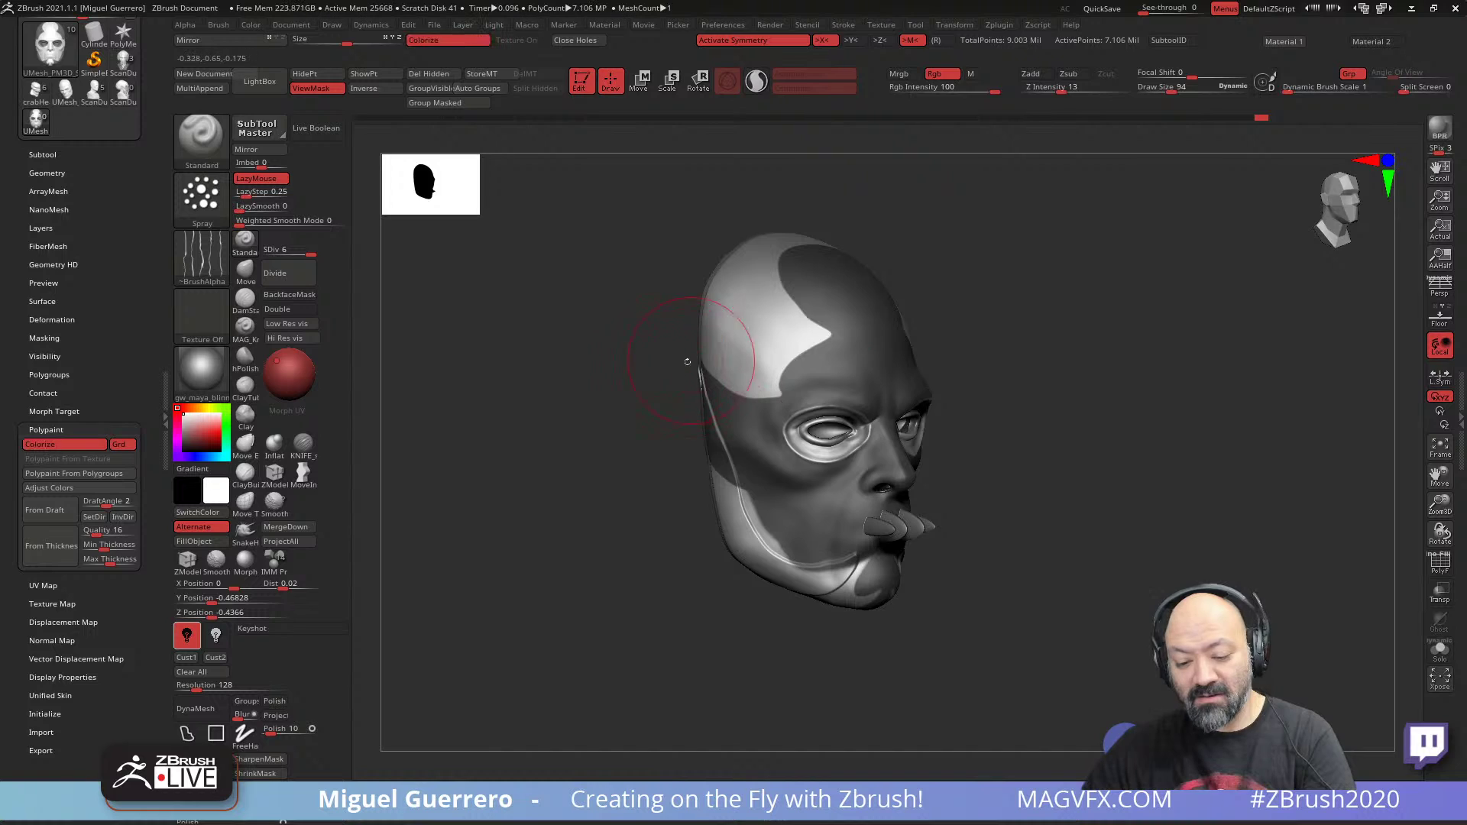
- Set the paint colour to black and switch the Standard brush to the Dots stroke with the alpha off
{"action": "mouse_move", "coordinate": [216, 490]}
{"action": "left_mouse_down"}
{"action": "mouse_move", "coordinate": [154, 461]}
{"action": "mouse_move", "coordinate": [183, 452]}
{"action": "left_mouse_up"}
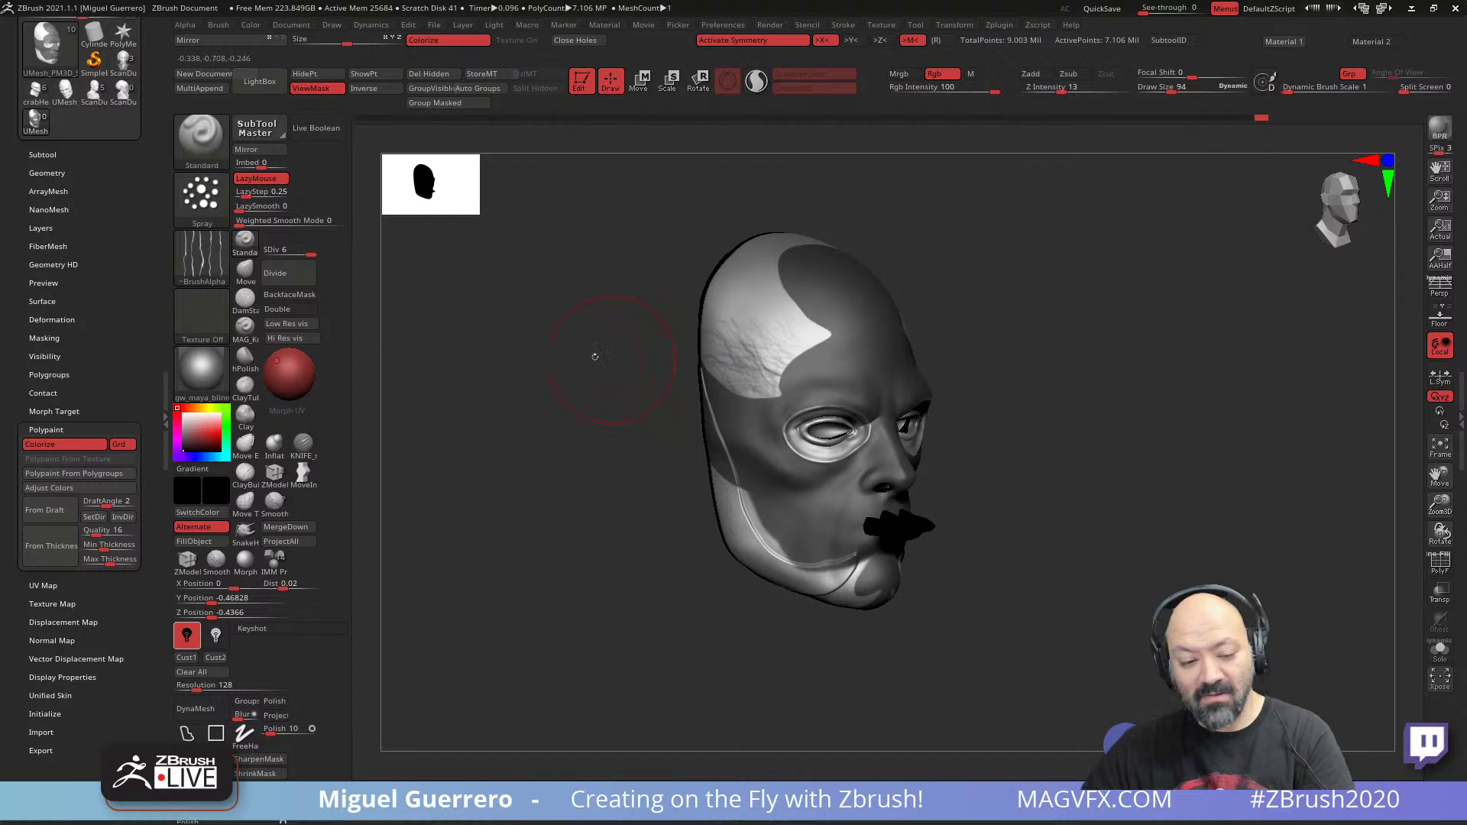
{"action": "left_click", "coordinate": [201, 258]}
{"action": "left_click", "coordinate": [332, 270]}
{"action": "left_click", "coordinate": [202, 202]}
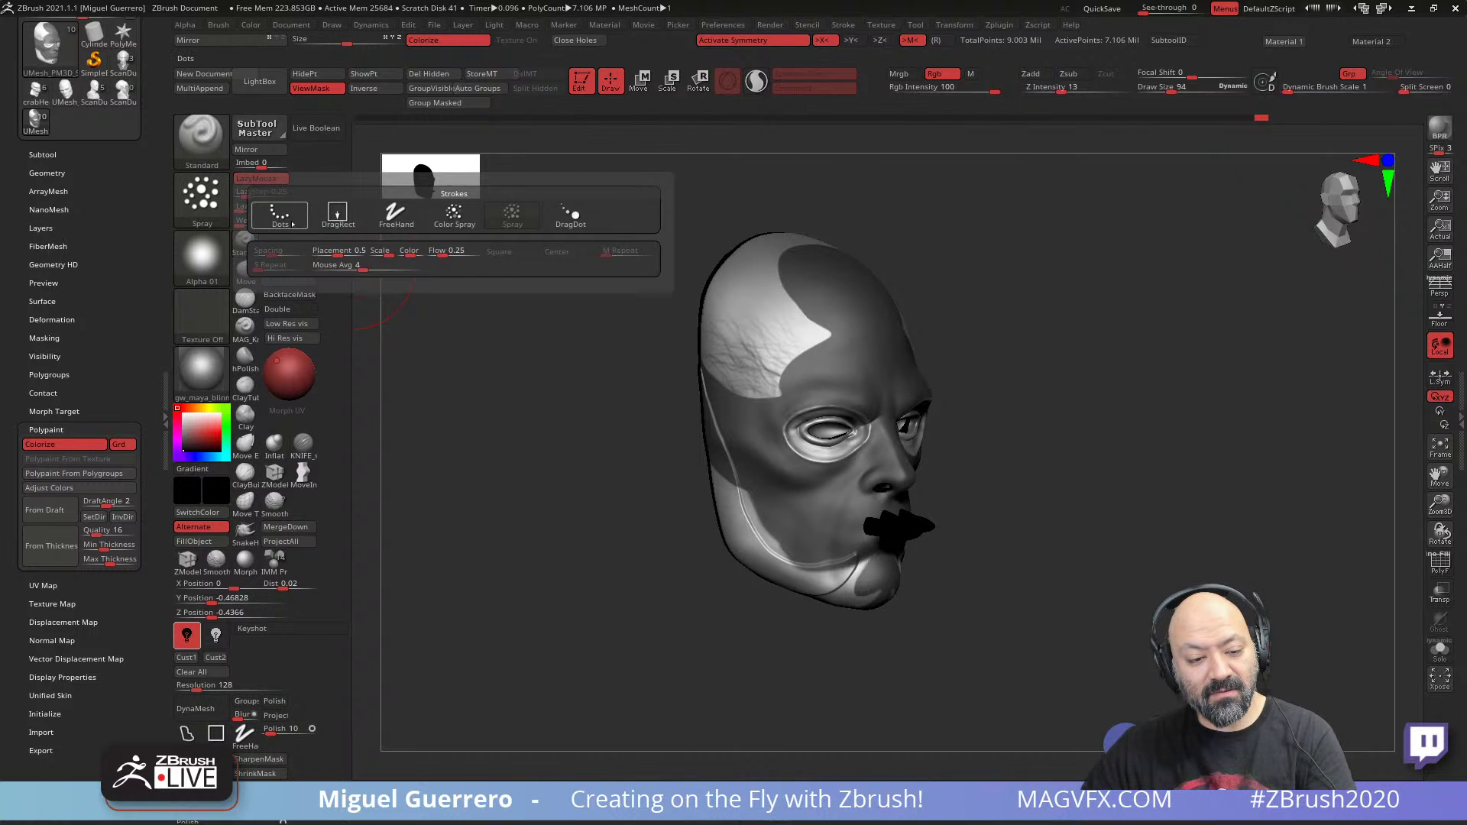
{"action": "left_click", "coordinate": [276, 214]}
{"action": "left_click", "coordinate": [202, 258]}
{"action": "left_click", "coordinate": [270, 274]}
- Test the black on the temple, fill all unmasked panels with it, and hide the mask shading on the face mask
{"action": "mouse_move", "coordinate": [730, 371]}
{"action": "left_mouse_down"}
{"action": "mouse_move", "coordinate": [721, 327]}
{"action": "mouse_move", "coordinate": [745, 340]}
{"action": "left_mouse_up"}
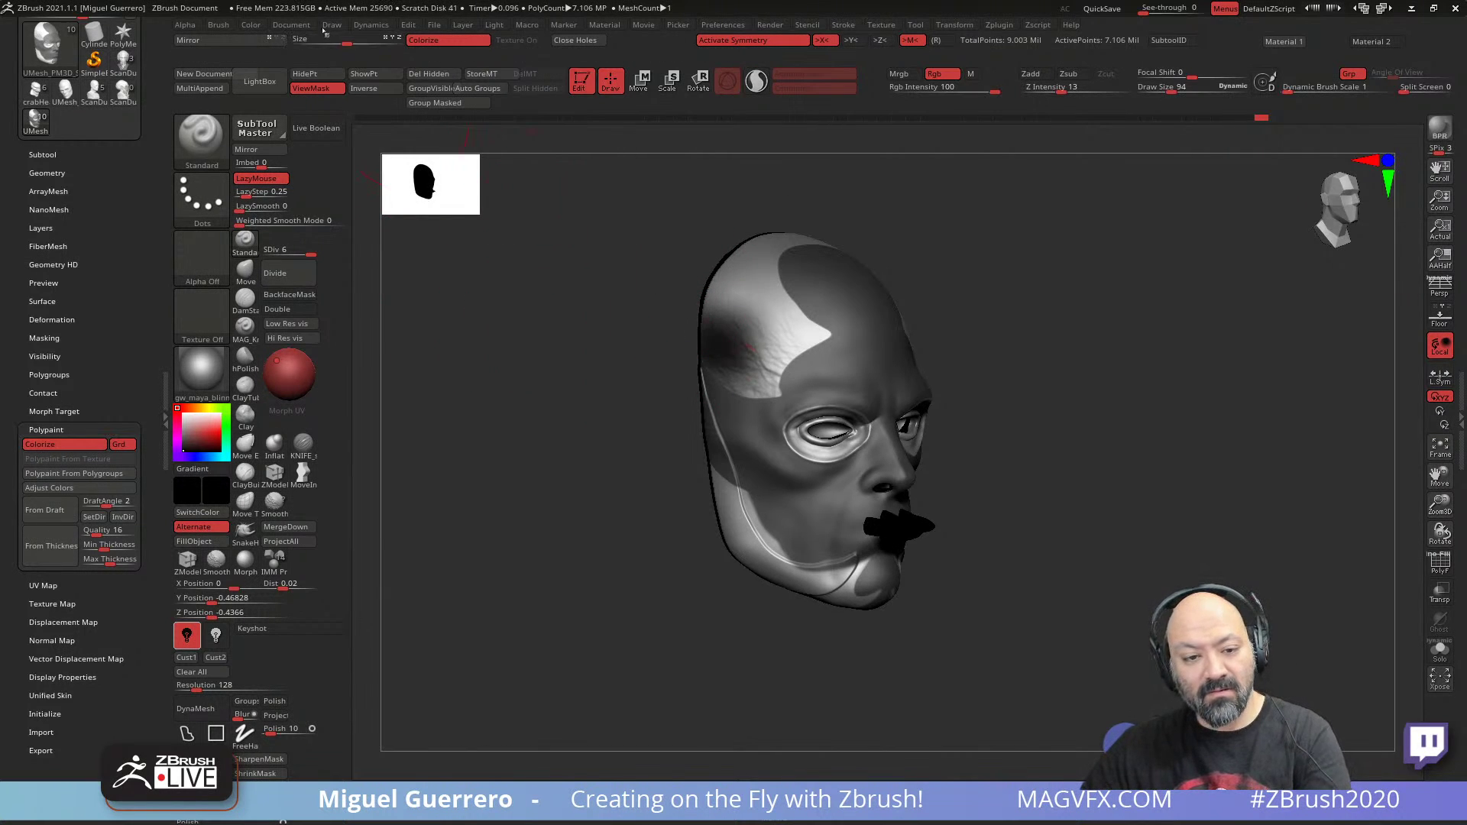
{"action": "left_click", "coordinate": [278, 27]}
{"action": "mouse_move", "coordinate": [252, 25]}
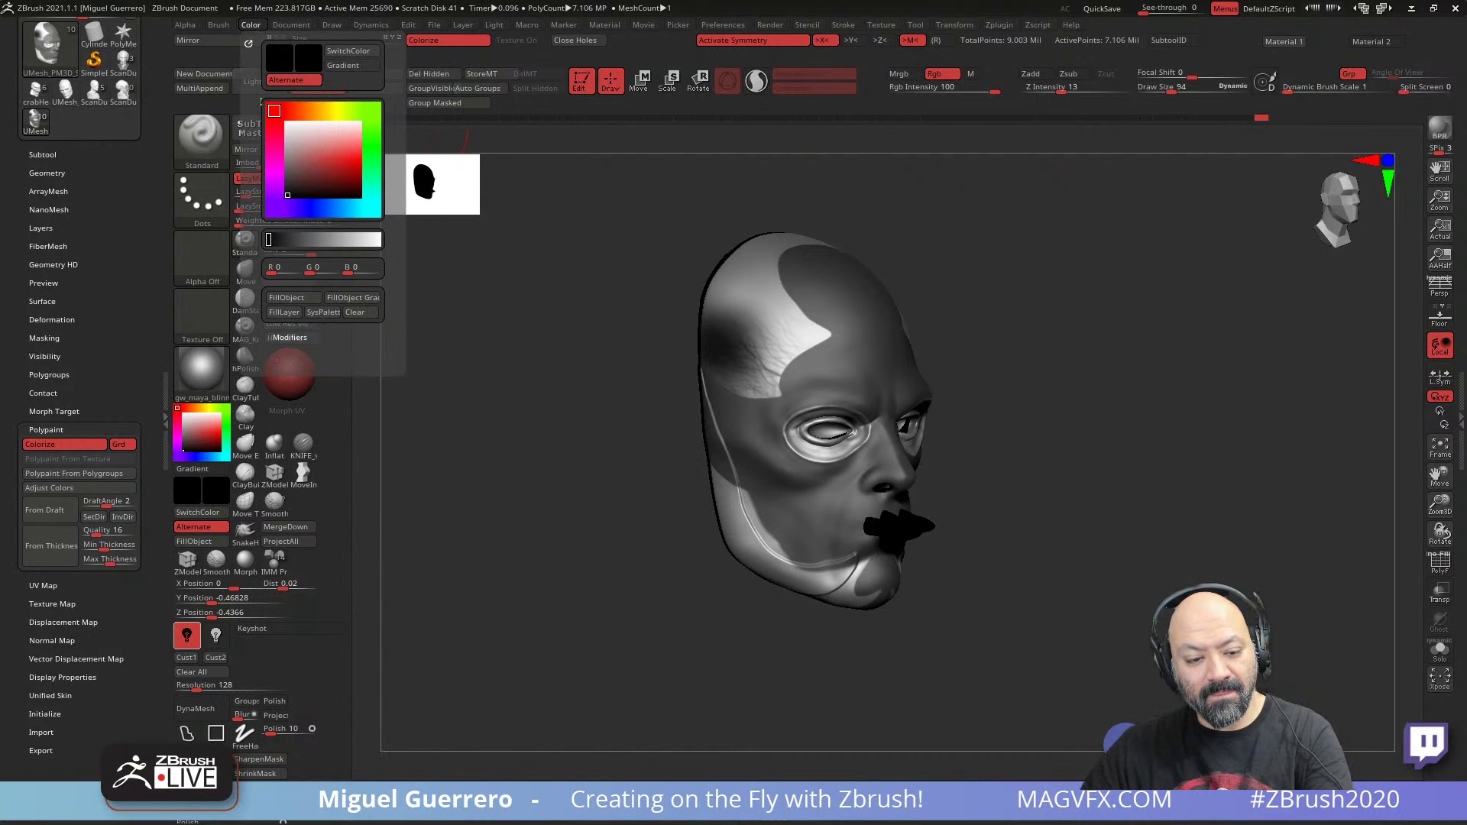
{"action": "left_click", "coordinate": [295, 299]}
{"action": "mouse_move", "coordinate": [575, 480]}
{"action": "left_mouse_down"}
{"action": "mouse_move", "coordinate": [567, 466]}
{"action": "mouse_move", "coordinate": [590, 524]}
{"action": "mouse_move", "coordinate": [467, 570]}
{"action": "mouse_move", "coordinate": [513, 567]}
{"action": "mouse_move", "coordinate": [502, 590]}
{"action": "left_mouse_up"}
{"action": "key", "text": "ctrl+h"}
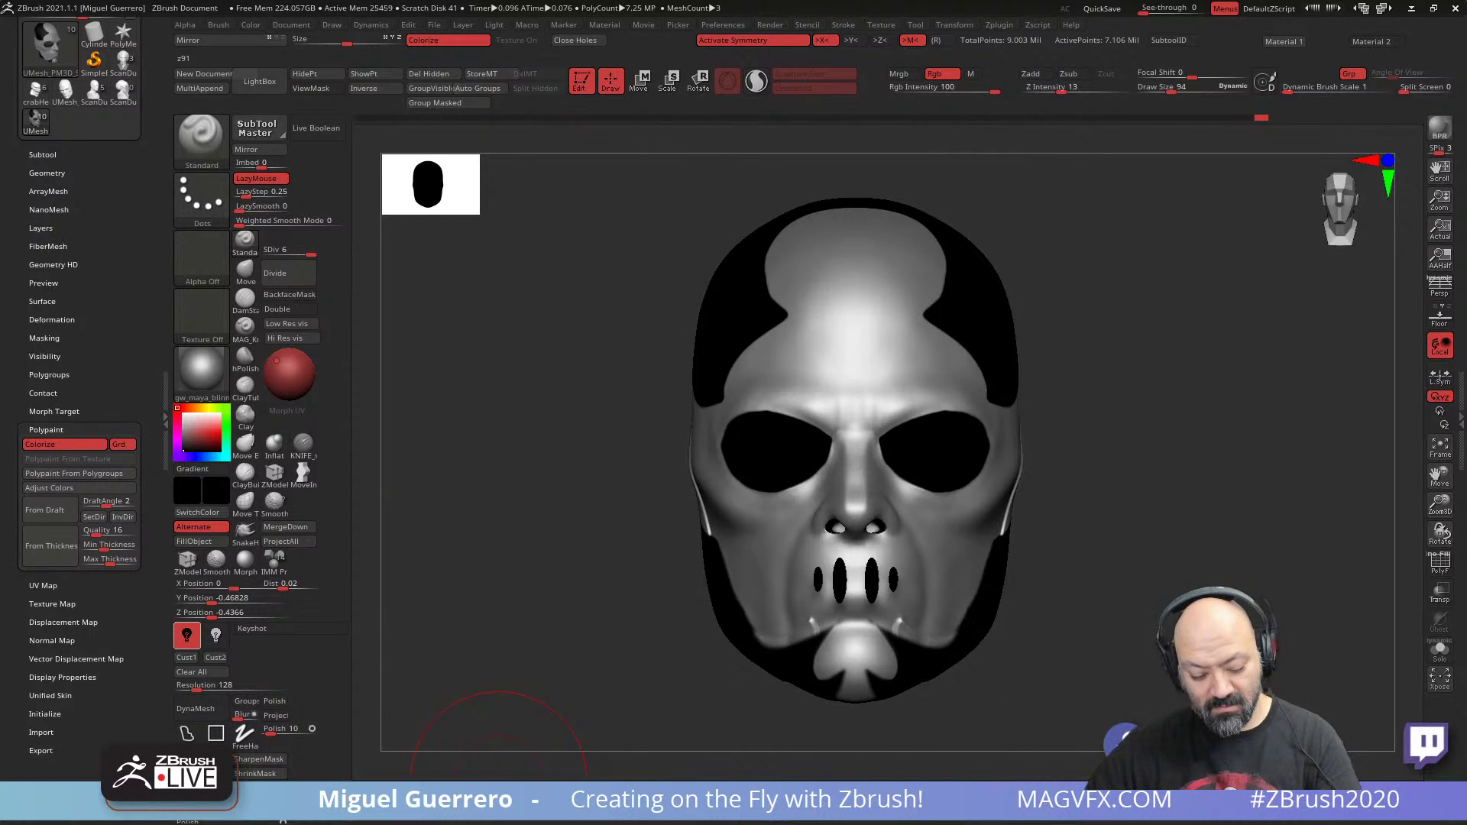
- Compare materials such as z91, zbro_Realtime_Gray and Marblezl on the painted face mask
{"action": "key", "text": "2"}
{"action": "left_click_drag", "start_coordinate": [493, 642], "coordinate": [477, 643]}
{"action": "key", "text": "3"}
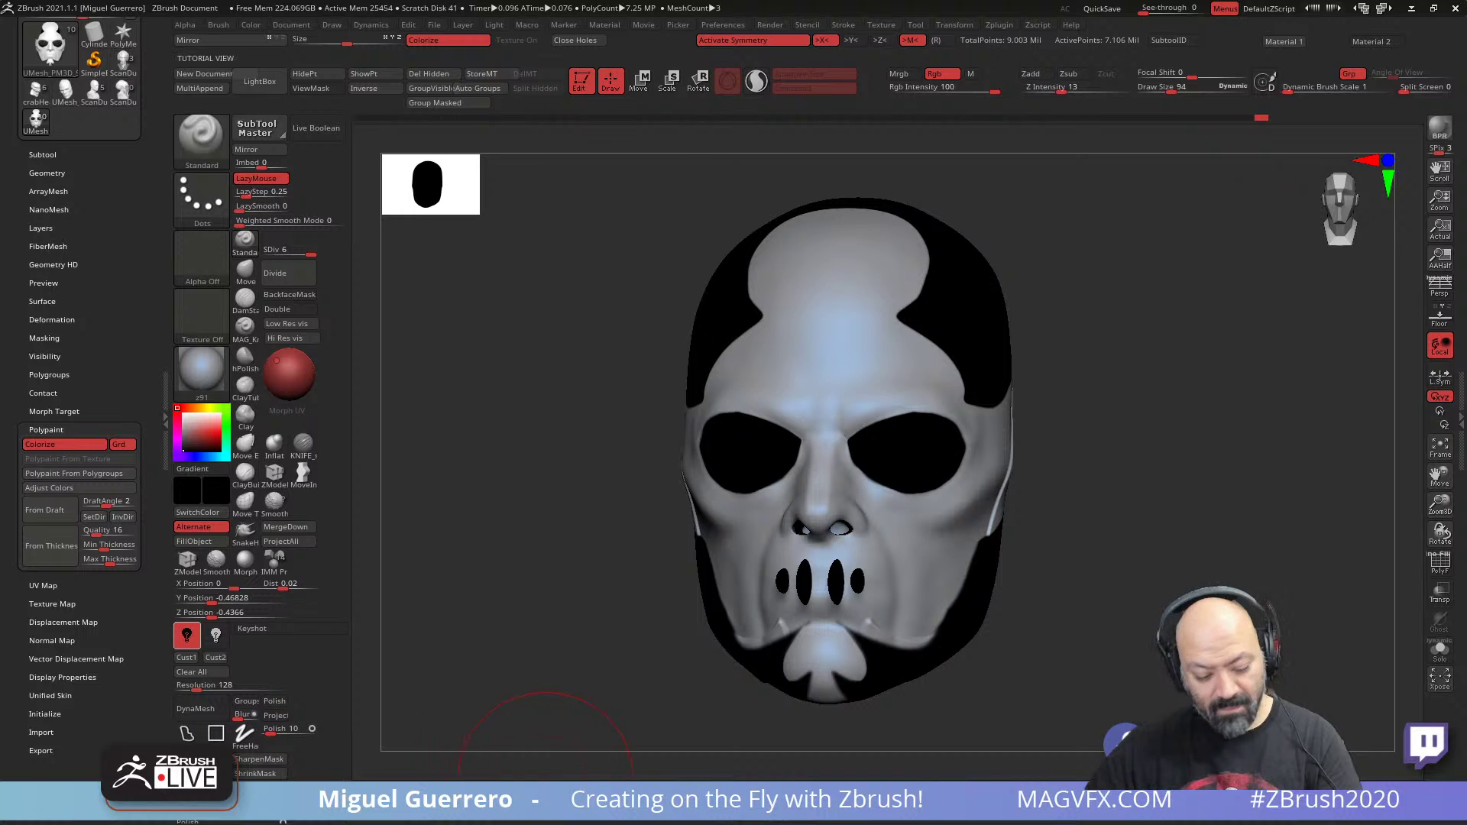
{"action": "key", "text": "4"}
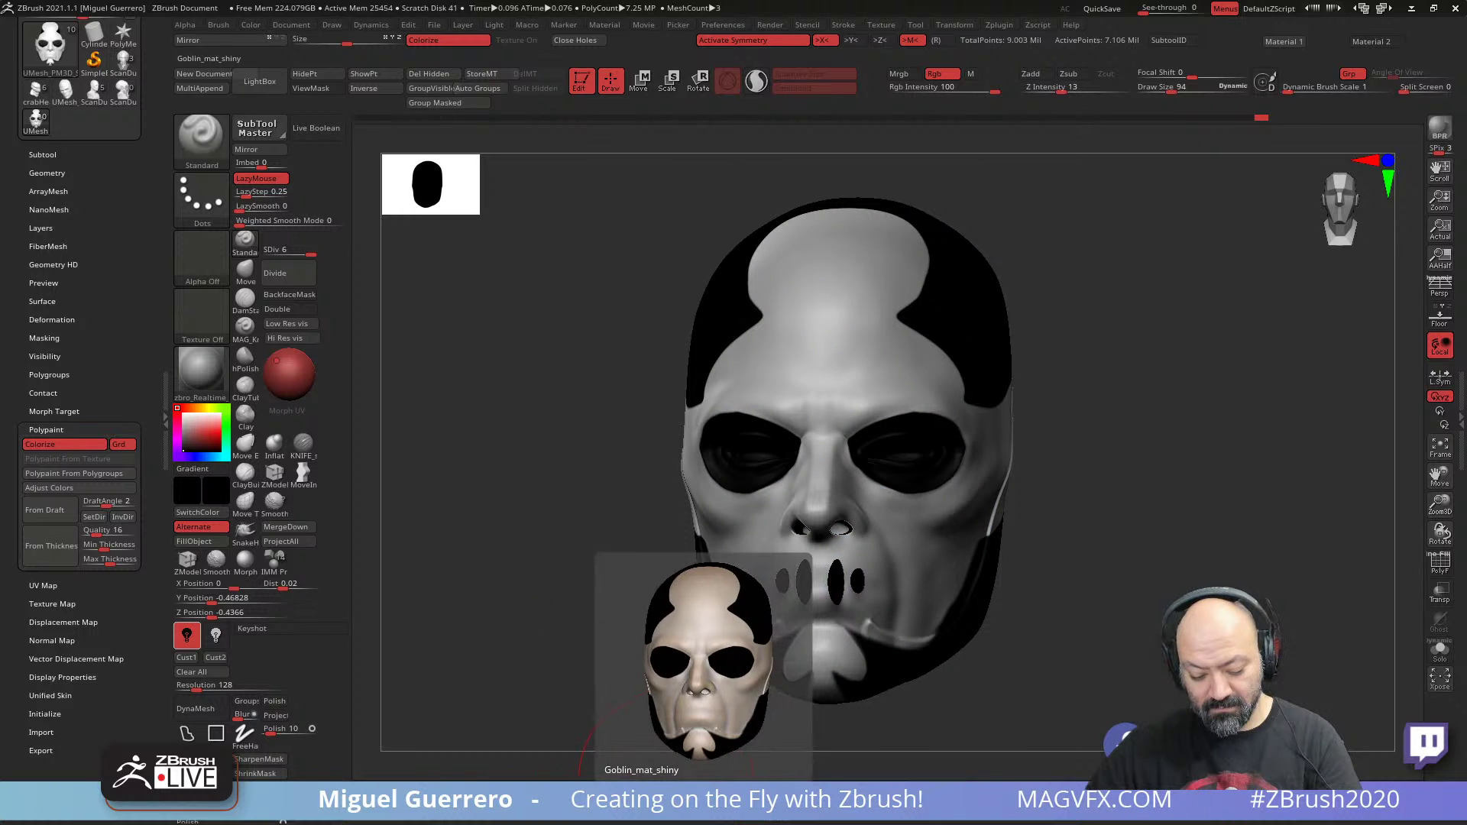
{"action": "left_click", "coordinate": [707, 789]}
{"action": "left_click", "coordinate": [729, 789]}
{"action": "left_click_drag", "start_coordinate": [589, 645], "coordinate": [505, 648]}
- Turn on Live Boolean and view the painted mask from a three-quarter angle
{"action": "left_click", "coordinate": [317, 127]}
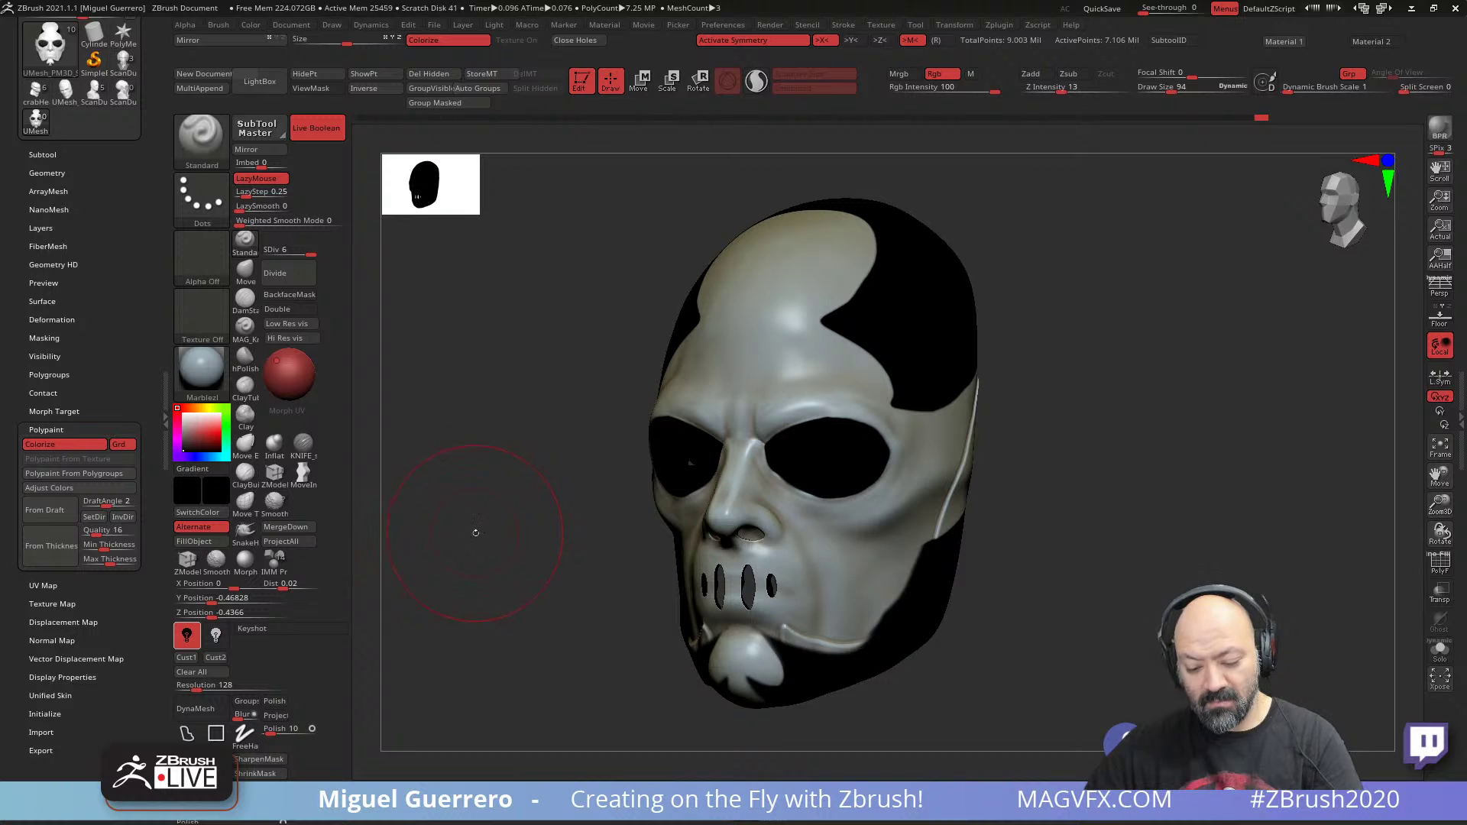
{"action": "key", "text": "shift+f"}
{"action": "left_click_drag", "start_coordinate": [475, 533], "coordinate": [538, 632]}
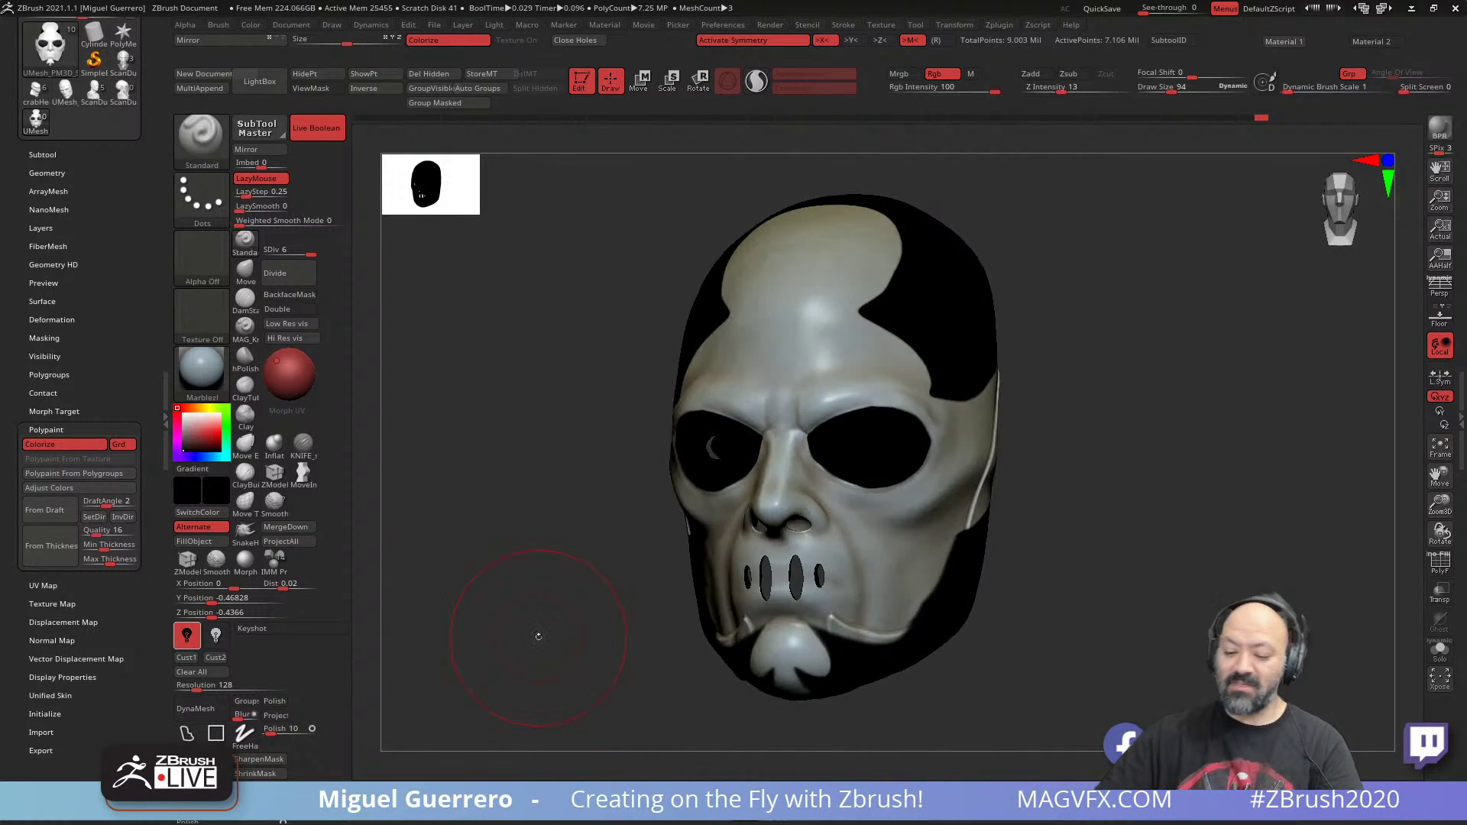
- Apply the zbro_Realtime_Gray material, turn off Colorize for the face mask, and set the colour to white
{"action": "key", "text": "1"}
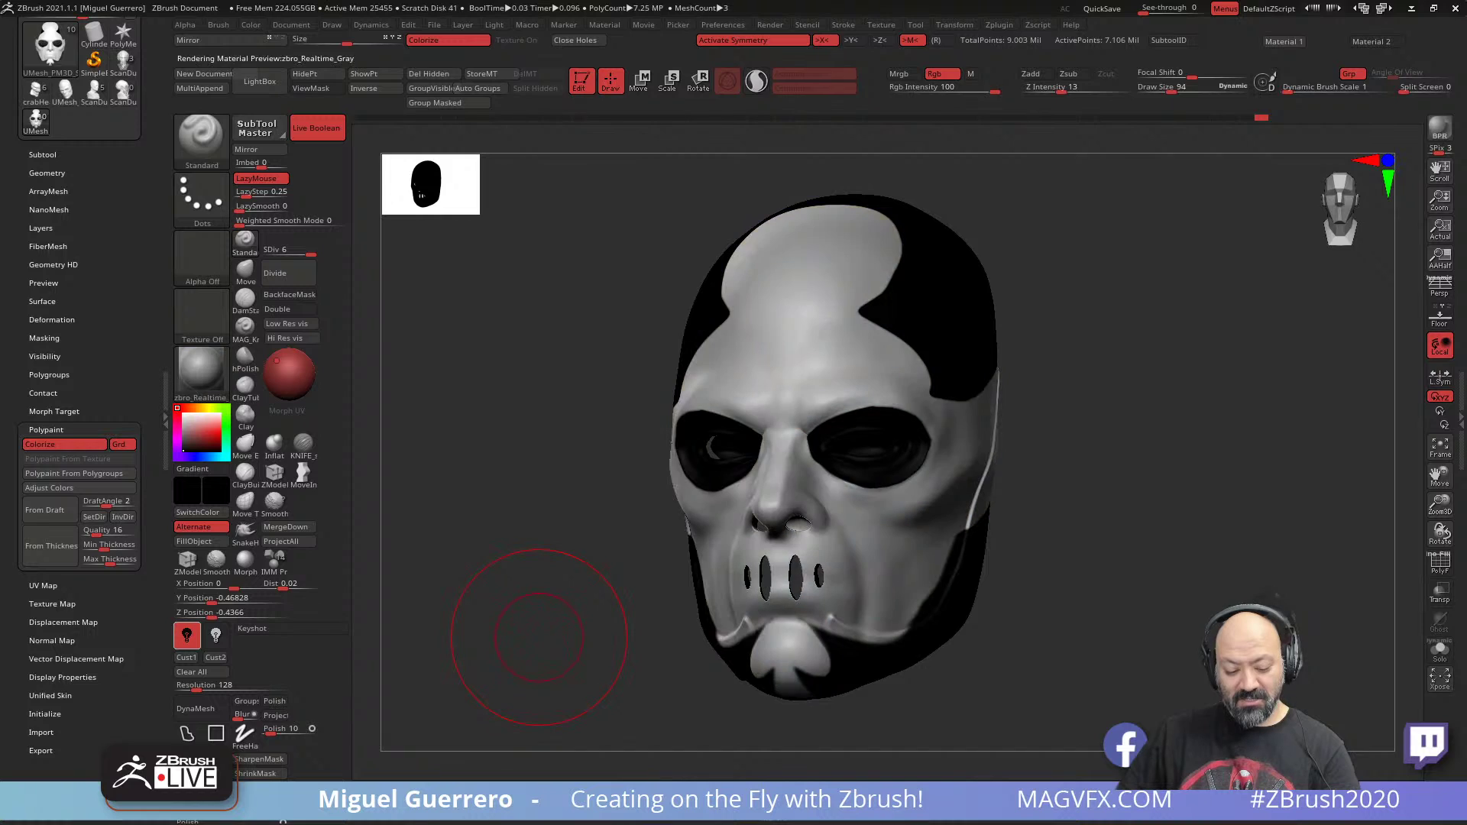
{"action": "left_click", "coordinate": [462, 41]}
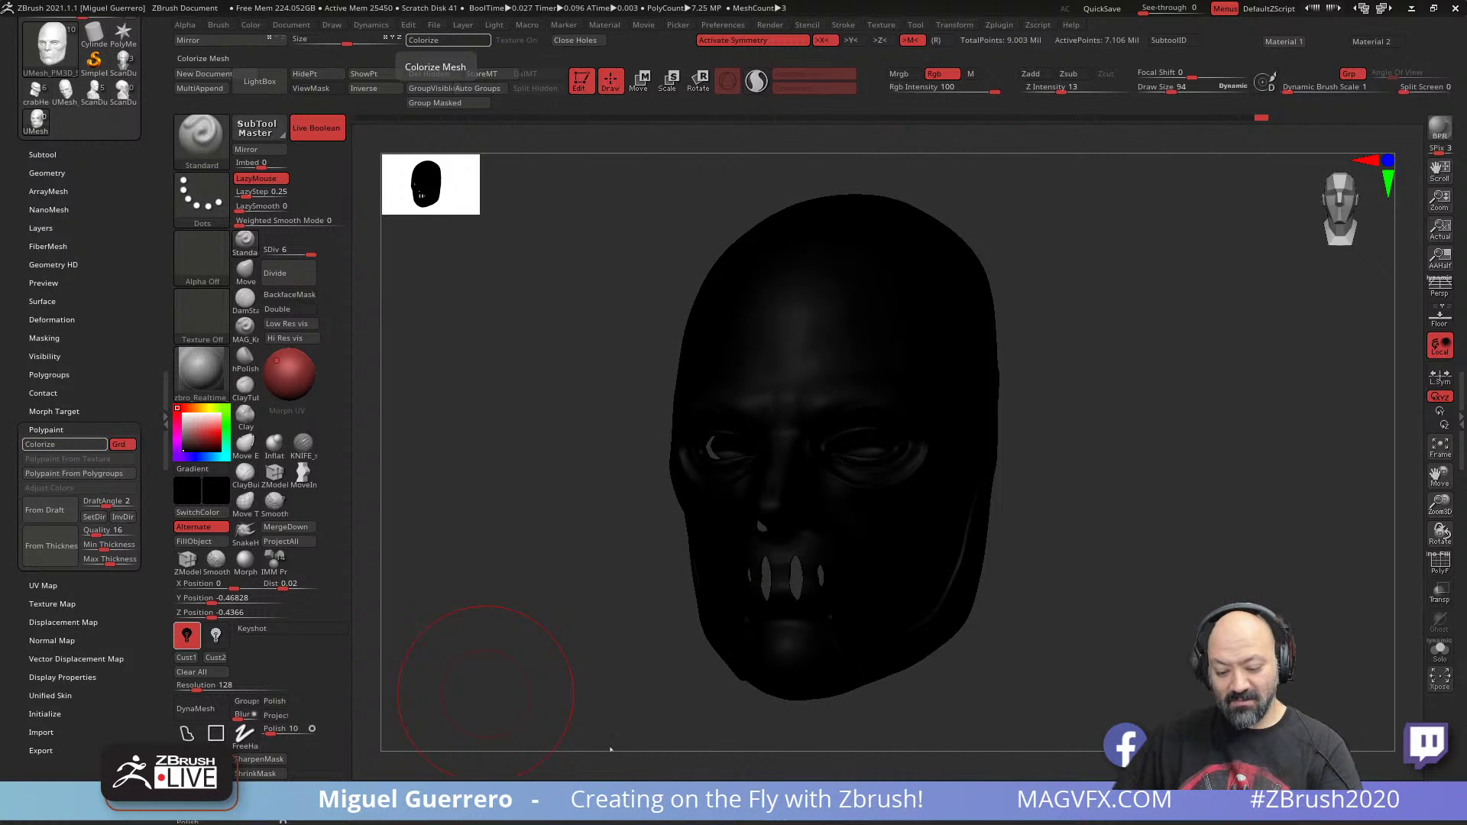
{"action": "left_click", "coordinate": [183, 414]}
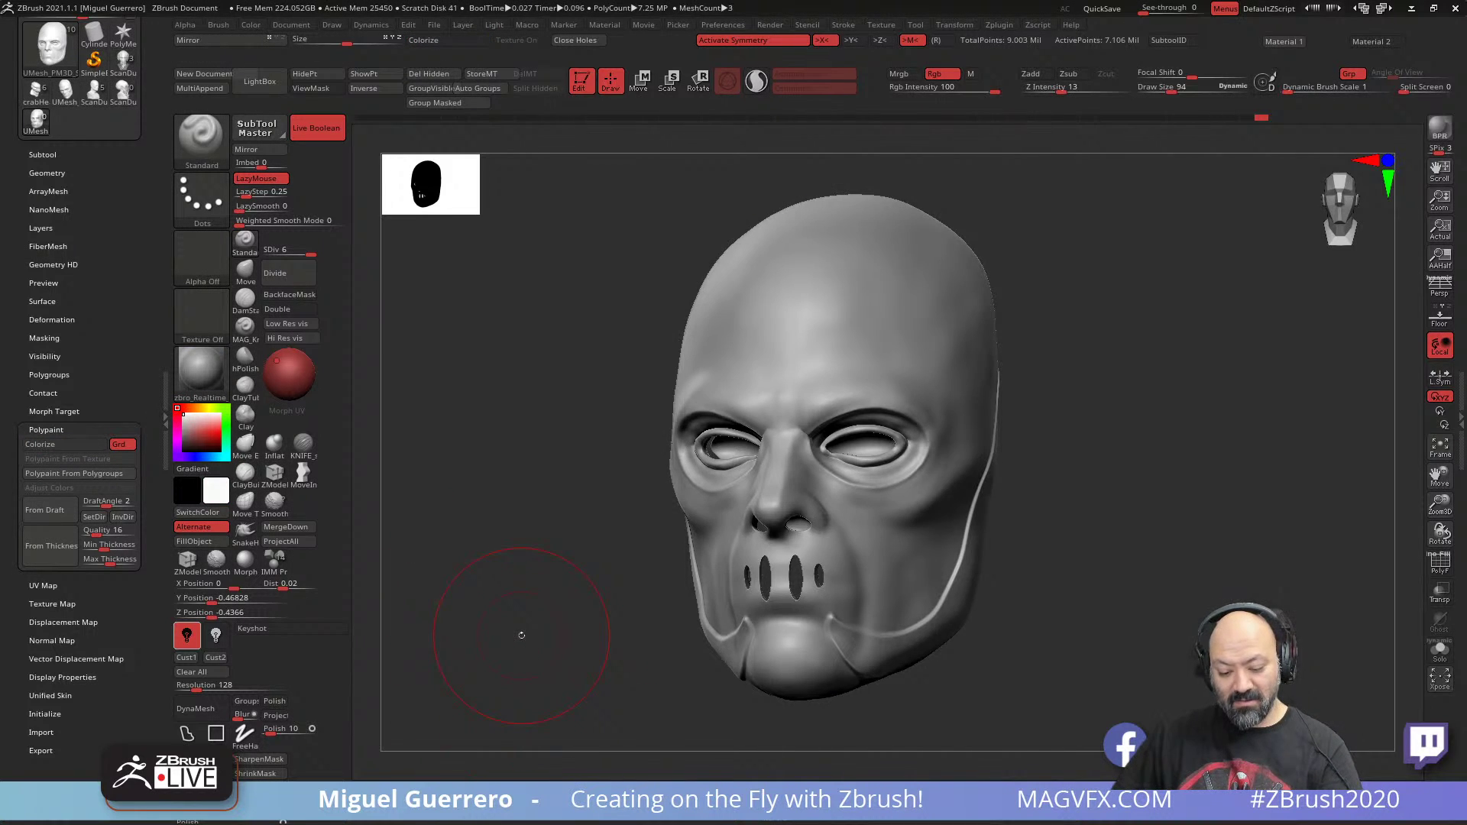
- Apply the Marblezl material and examine the unpainted mask from the side and front
{"action": "left_click", "coordinate": [687, 795]}
{"action": "key", "text": "1"}
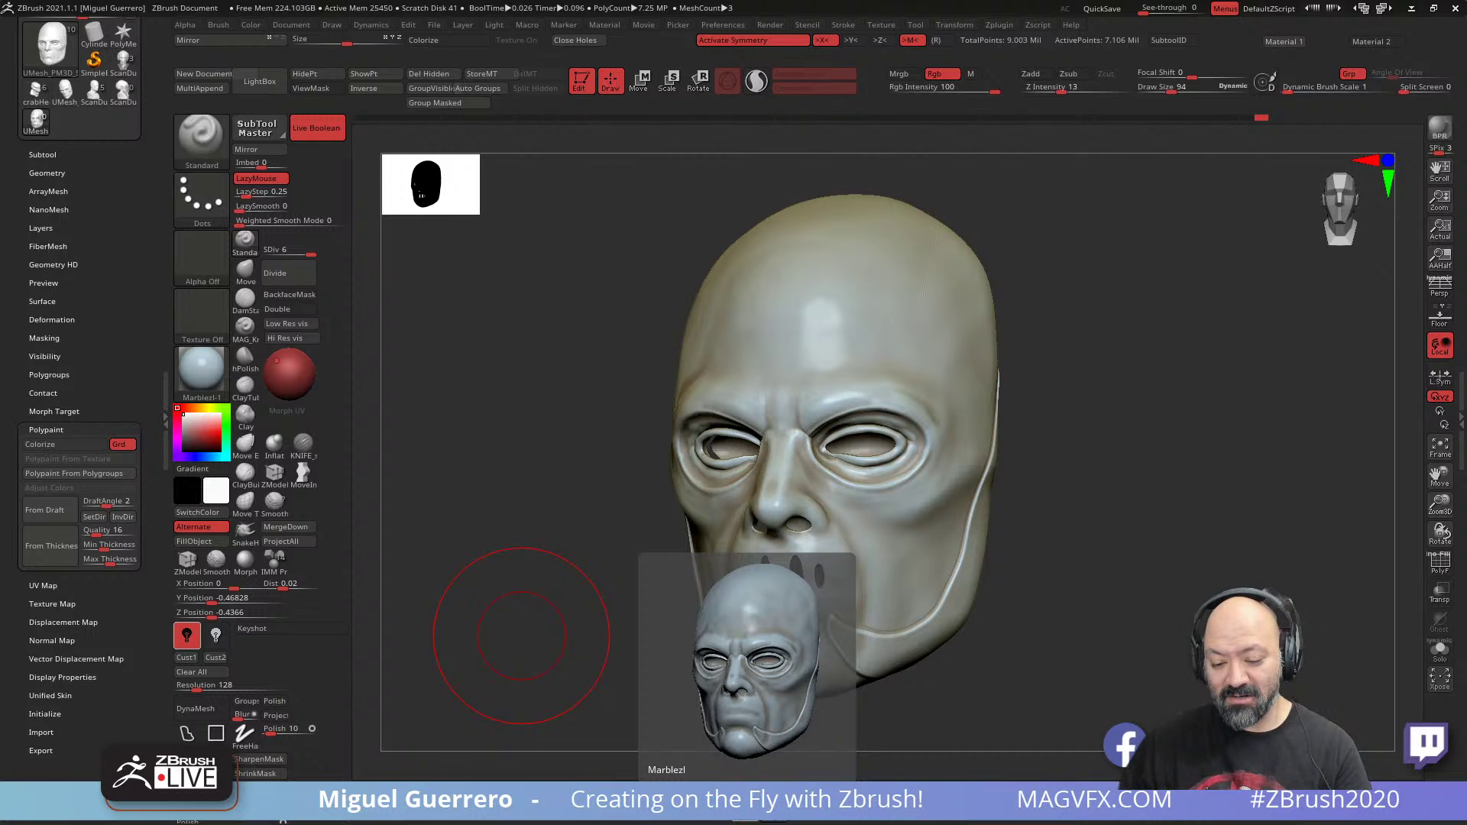
{"action": "left_click_drag", "start_coordinate": [502, 586], "coordinate": [544, 579]}
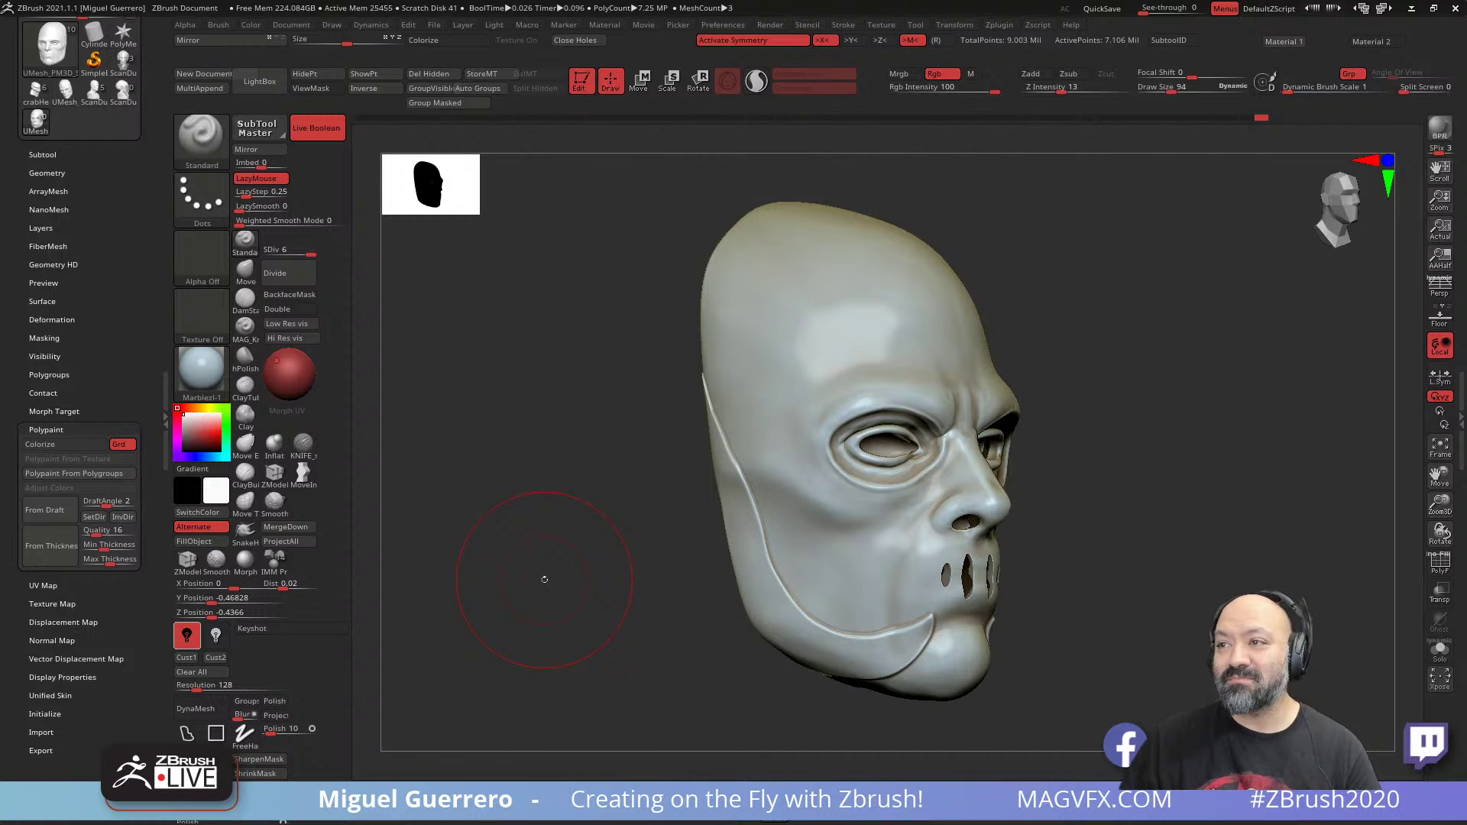
{"action": "left_click_drag", "start_coordinate": [544, 579], "coordinate": [508, 639]}
{"action": "key", "text": "shift+f"}
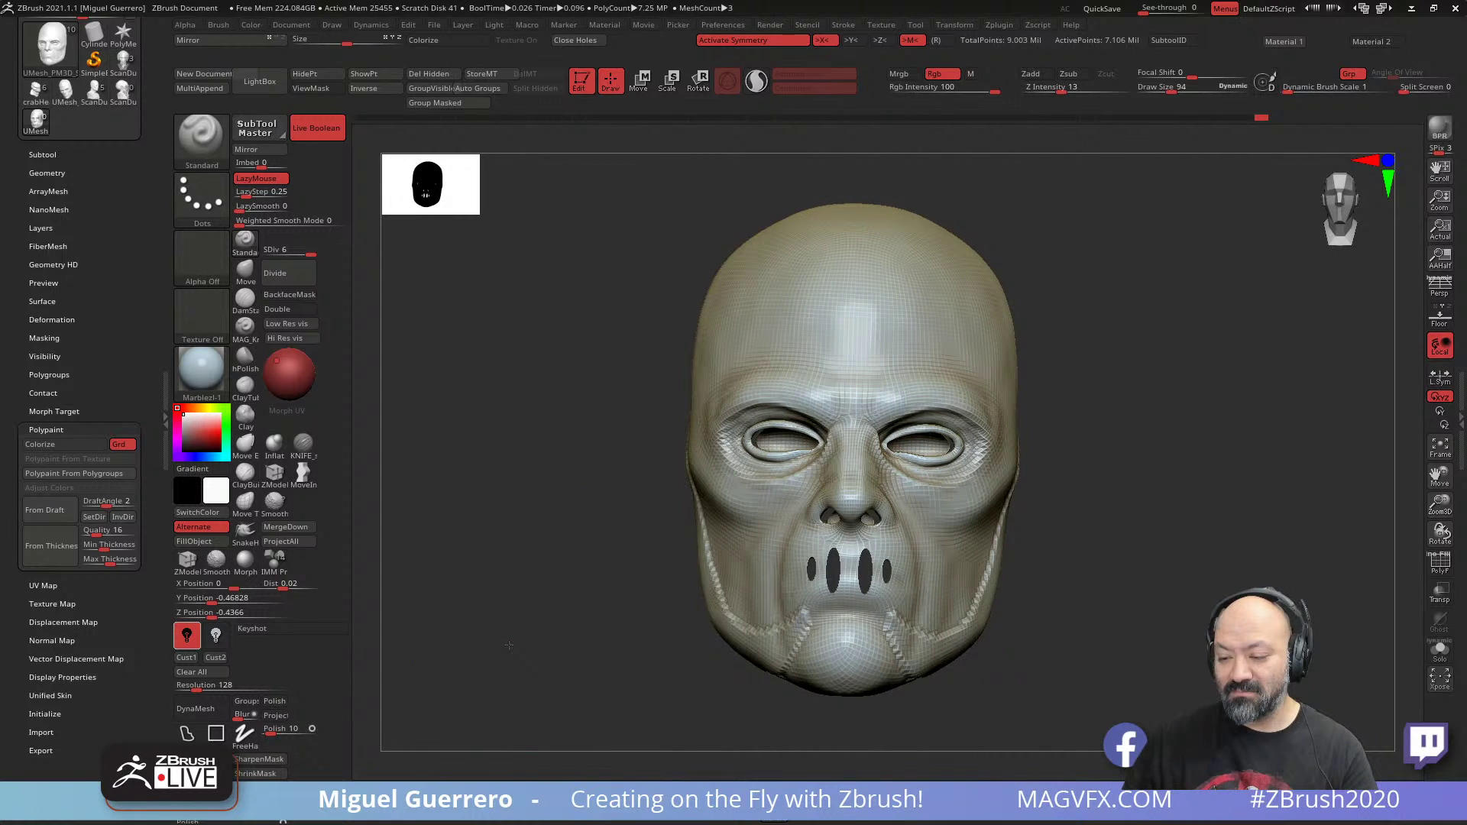
{"action": "left_click_drag", "start_coordinate": [508, 646], "coordinate": [516, 647]}
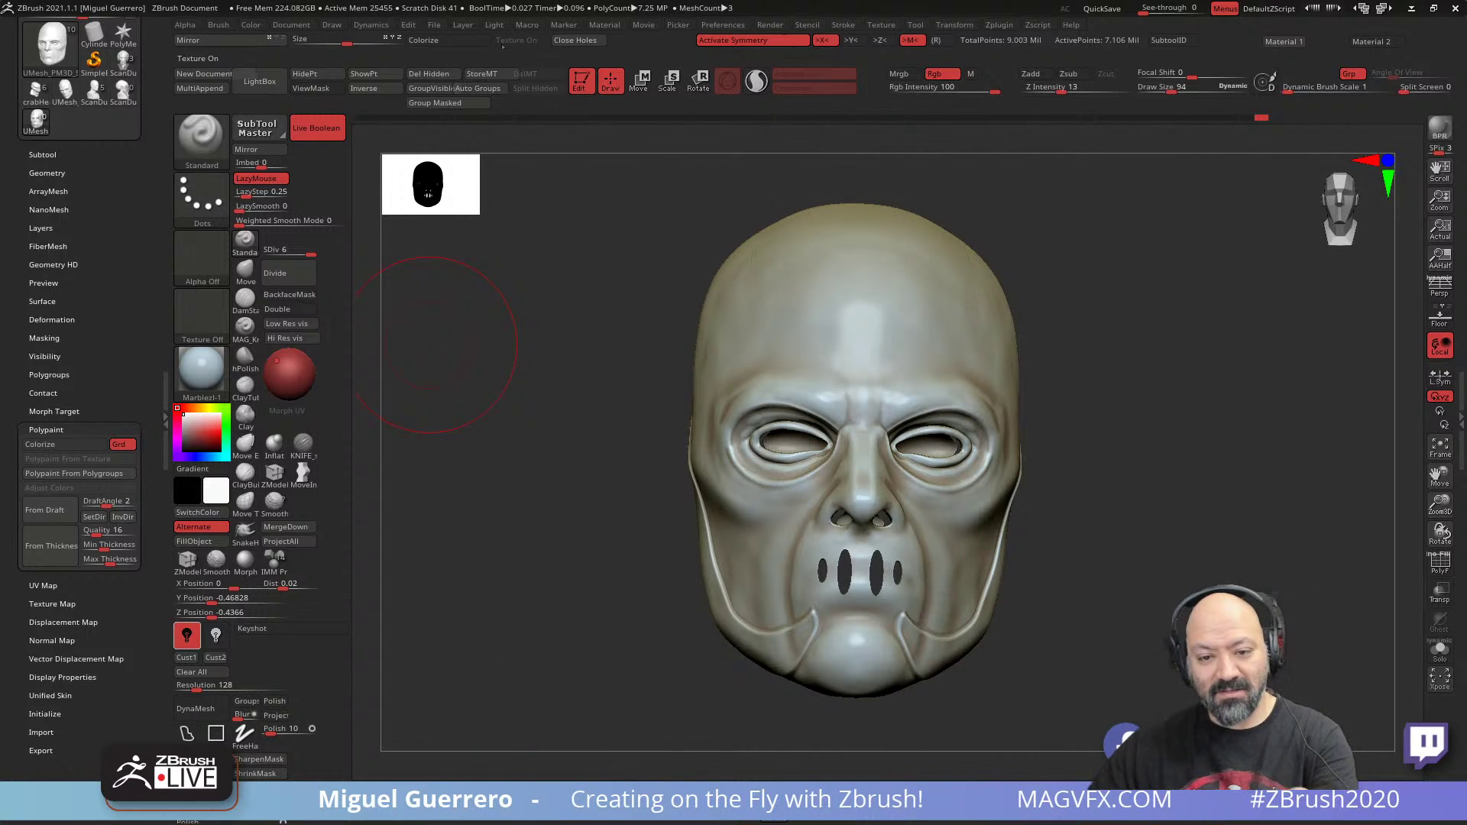
- Turn Colorize back on for the face mask and check the black panels from the front
{"action": "left_click", "coordinate": [449, 41]}
{"action": "left_click_drag", "start_coordinate": [522, 362], "coordinate": [468, 502]}
{"action": "left_click_drag", "start_coordinate": [460, 610], "coordinate": [495, 613]}
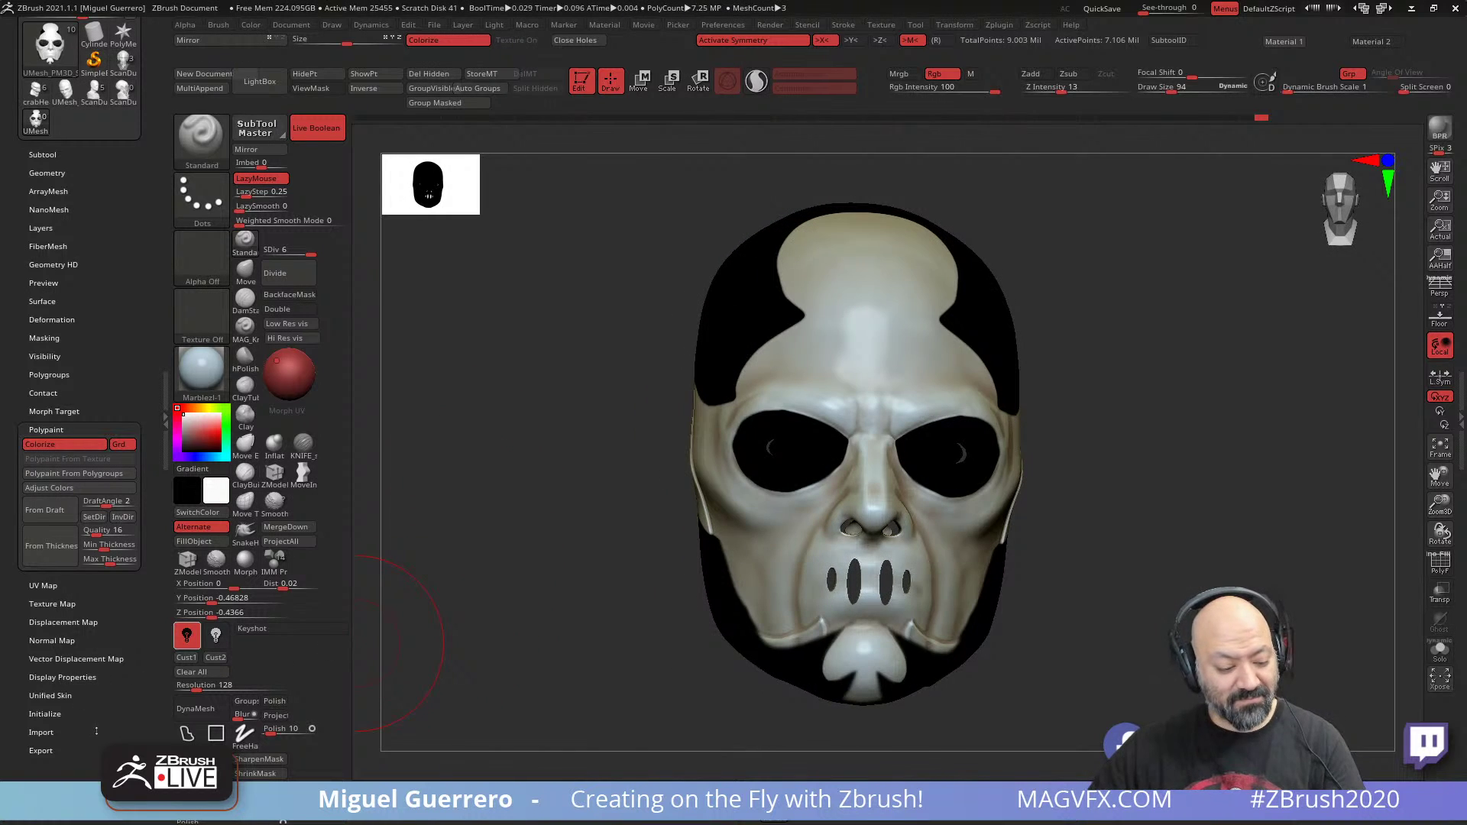
- Compare the zbro_Realtime_Gray, z91 and gw_maya_blinn materials on the painted mask, examining it from both sides
{"action": "left_click", "coordinate": [44, 733]}
{"action": "left_click", "coordinate": [541, 796]}
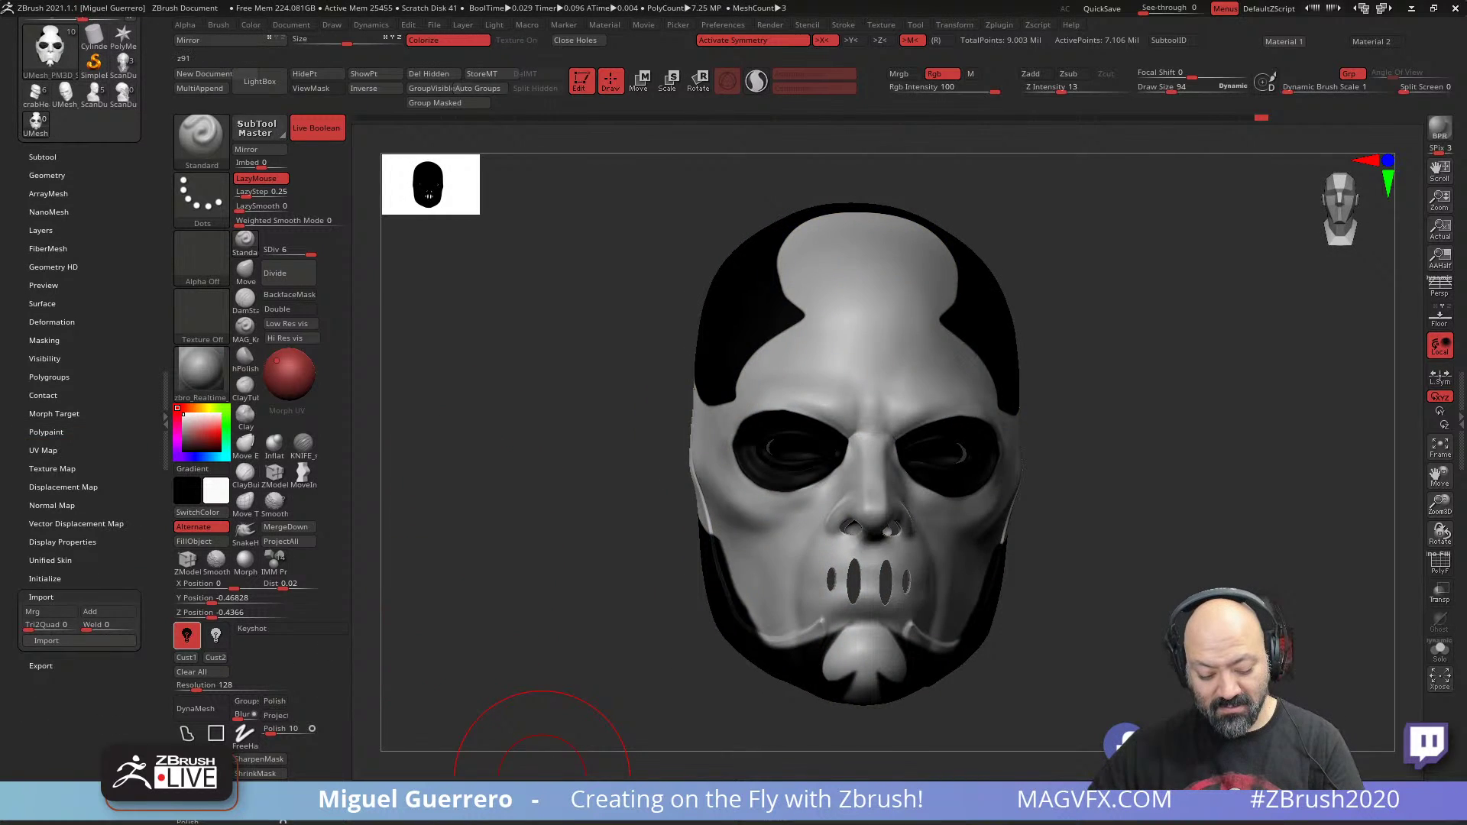
{"action": "left_click", "coordinate": [501, 796]}
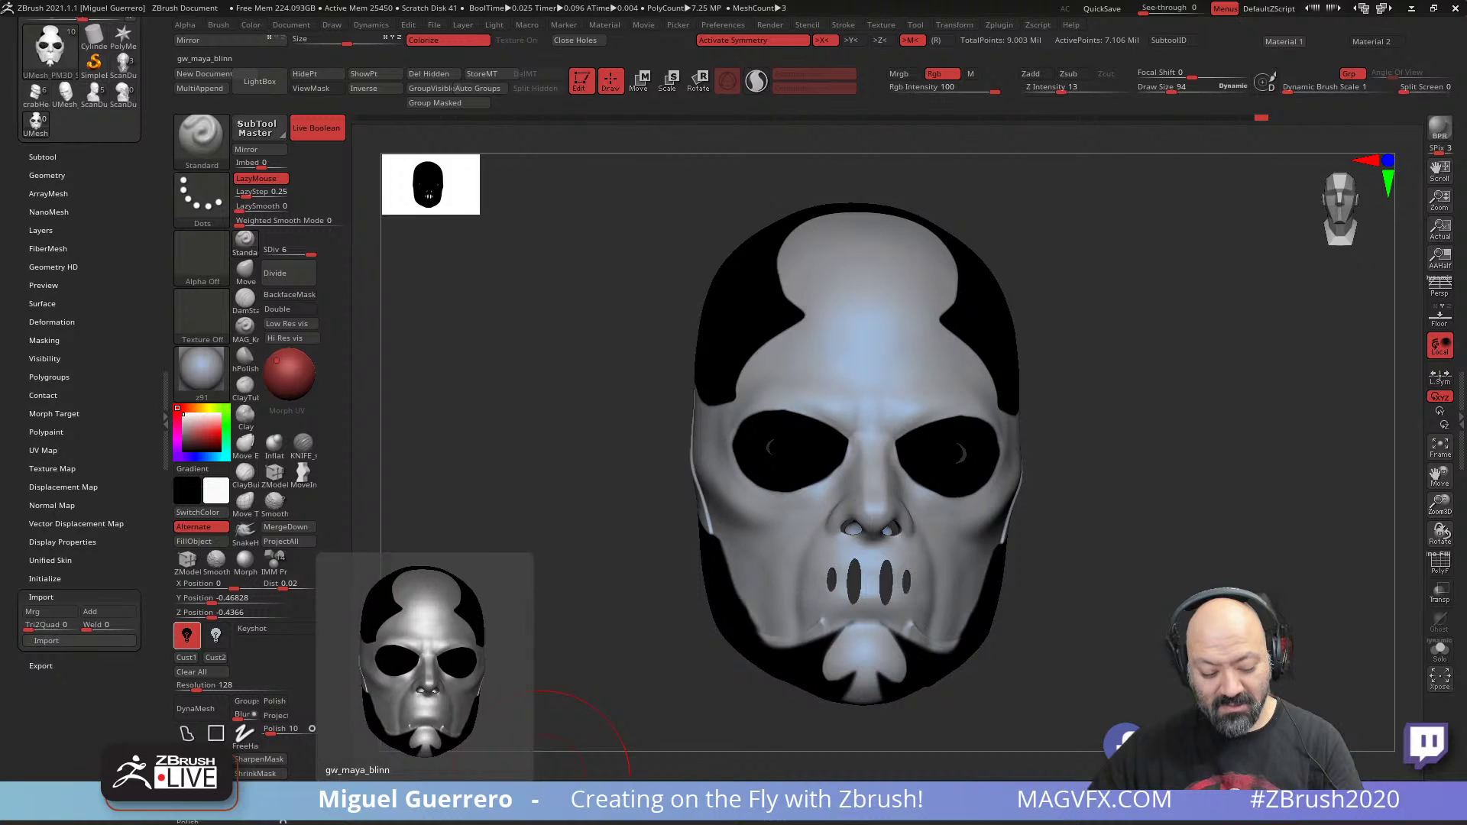
{"action": "left_click", "coordinate": [426, 796]}
{"action": "left_click_drag", "start_coordinate": [608, 643], "coordinate": [525, 652]}
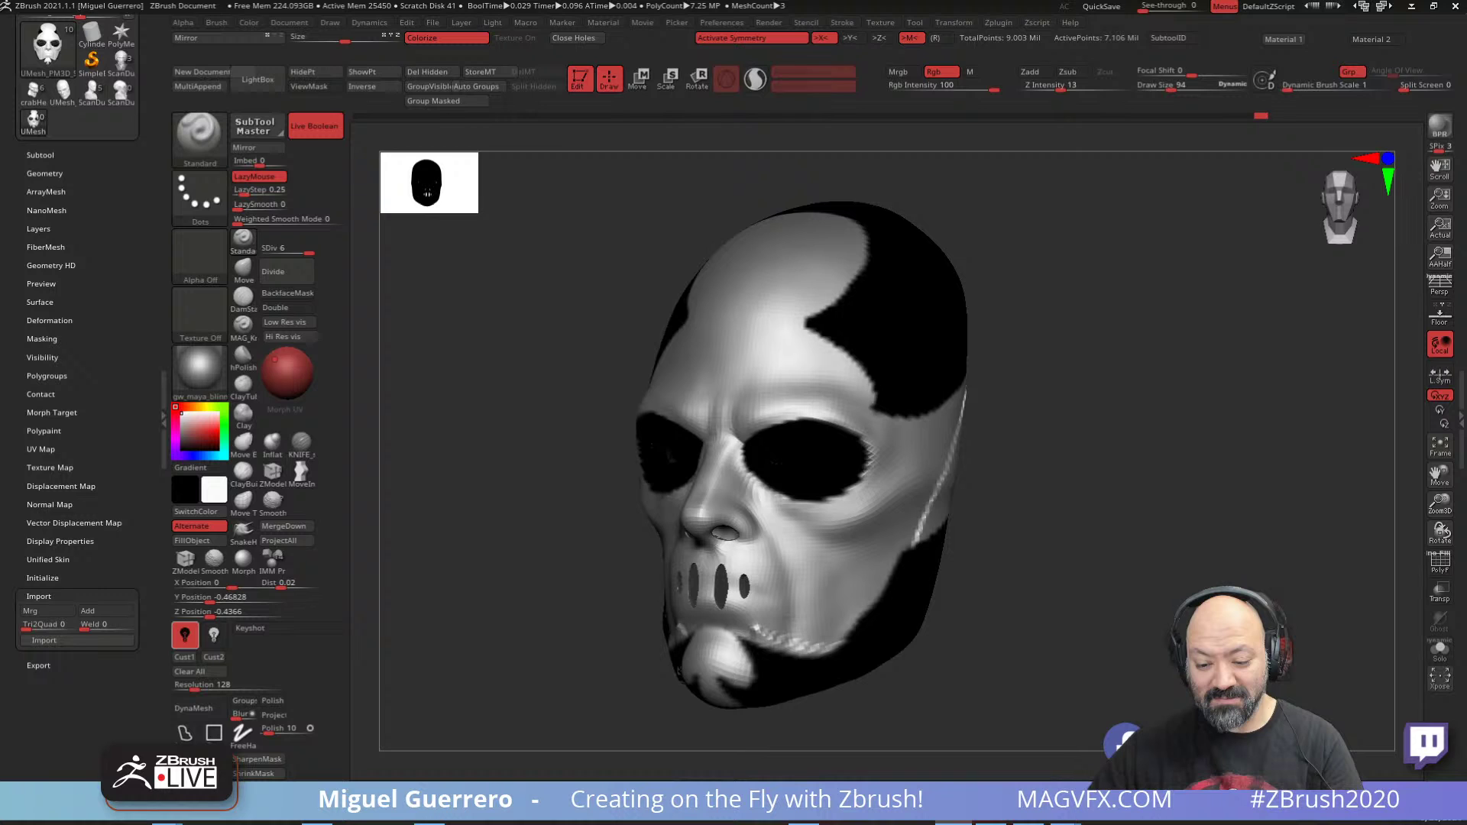
{"action": "left_click_drag", "start_coordinate": [526, 652], "coordinate": [672, 653]}
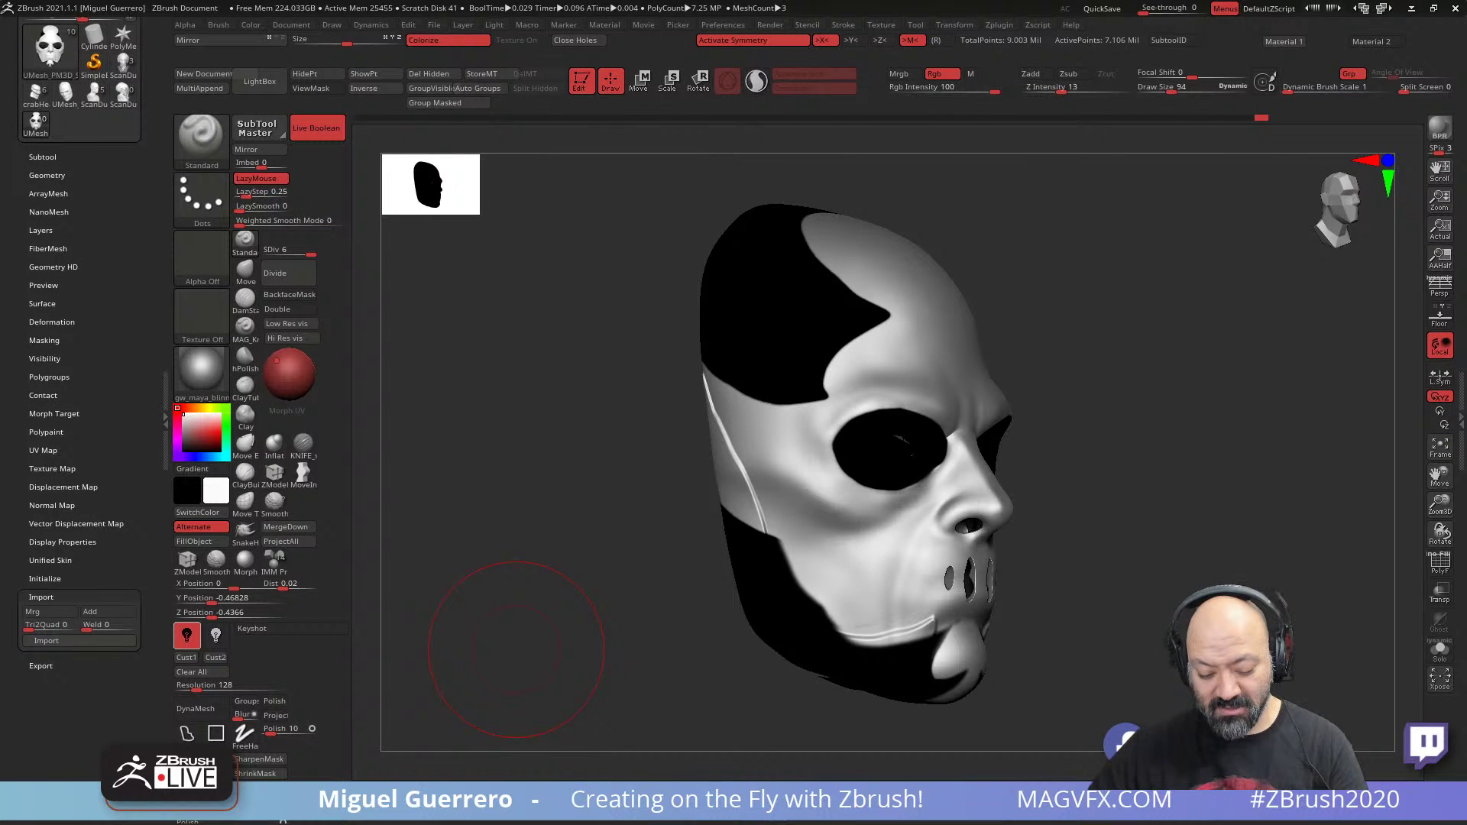
- Apply the z6_2 material, turn off Colorize, and view the plain mask from the front
{"action": "left_click", "coordinate": [615, 796]}
{"action": "left_click", "coordinate": [448, 40]}
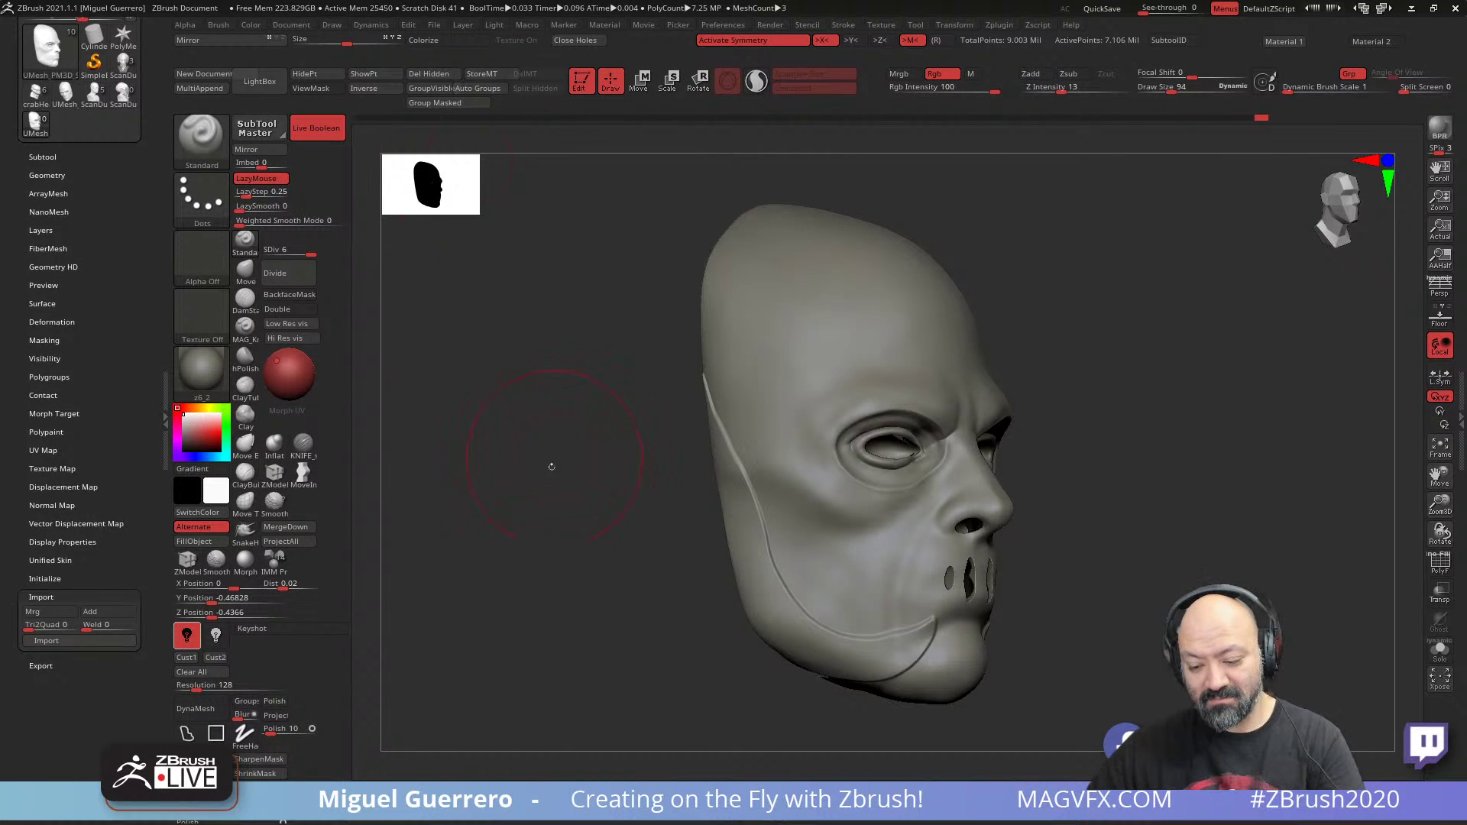
{"action": "left_click_drag", "start_coordinate": [550, 464], "coordinate": [581, 543], "text": "shift"}
{"action": "right_click_drag", "start_coordinate": [581, 542], "coordinate": [607, 580], "text": "ctrl"}
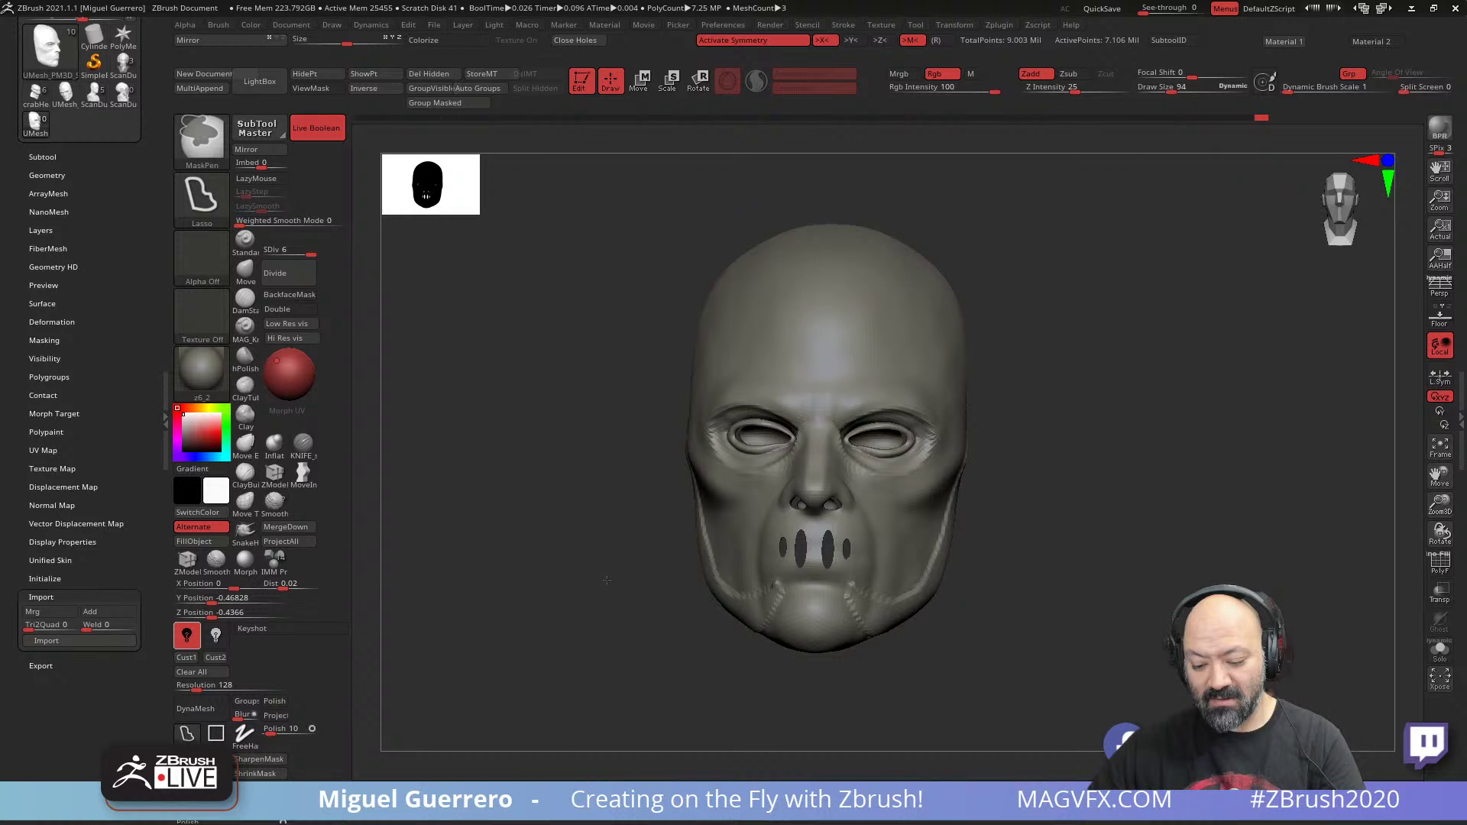
{"action": "right_click_drag", "start_coordinate": [606, 580], "coordinate": [608, 579], "text": "ctrl"}
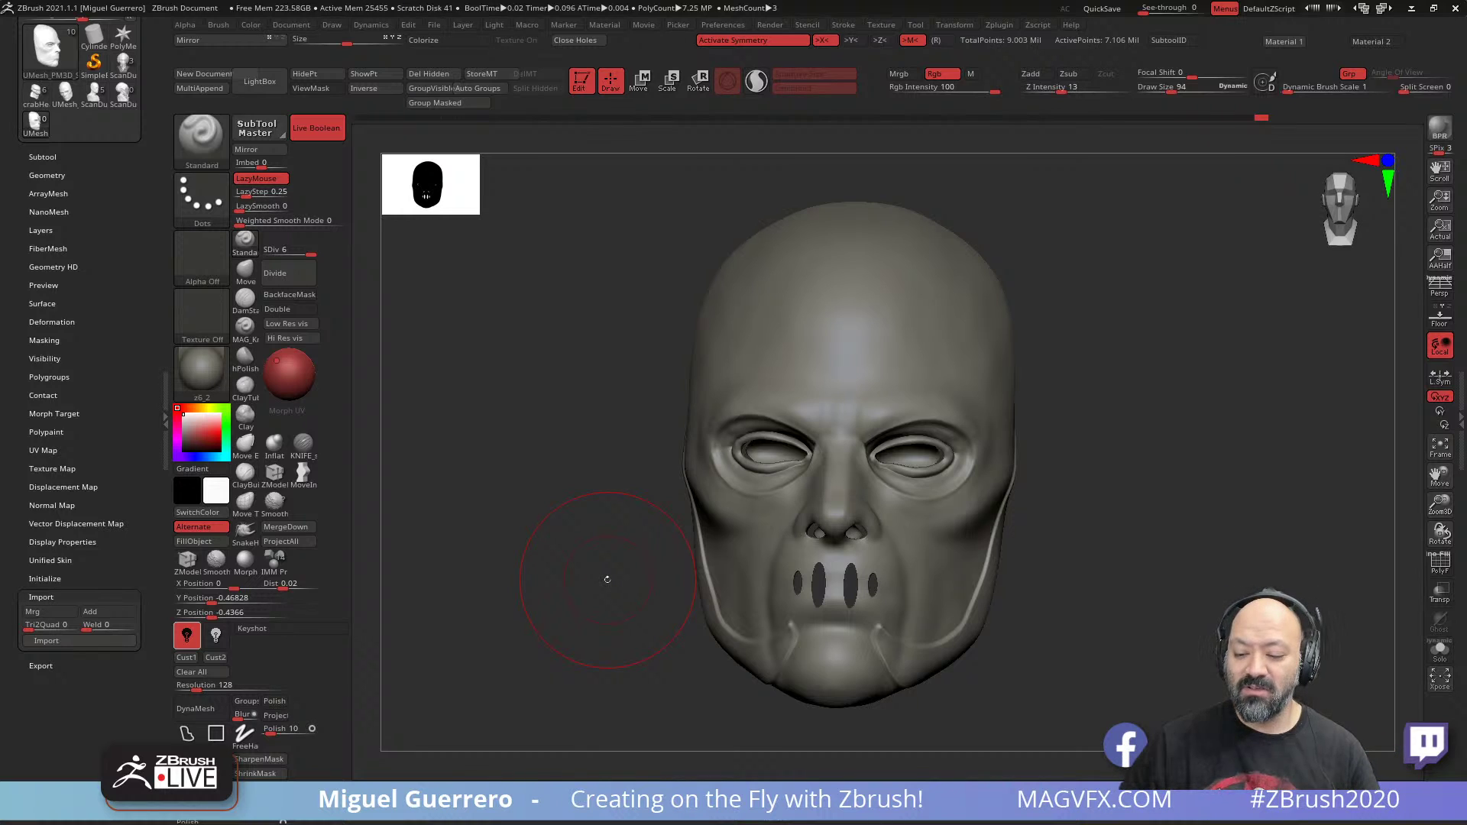
- Turn the mask to a three-quarter view and go back to an earlier state in its undo history
{"action": "left_click_drag", "start_coordinate": [485, 616], "coordinate": [503, 668]}
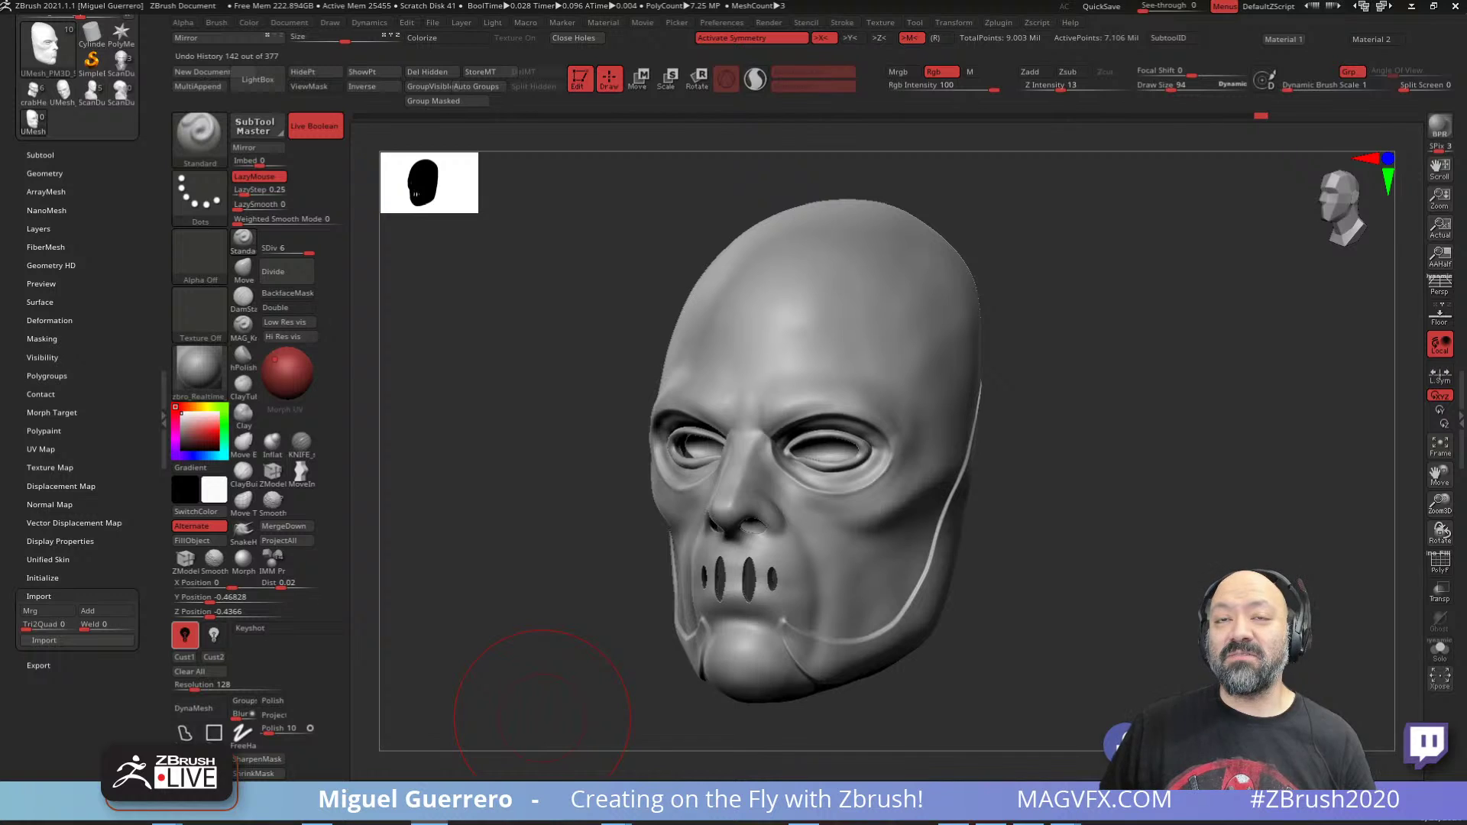
{"action": "left_click", "coordinate": [696, 116]}
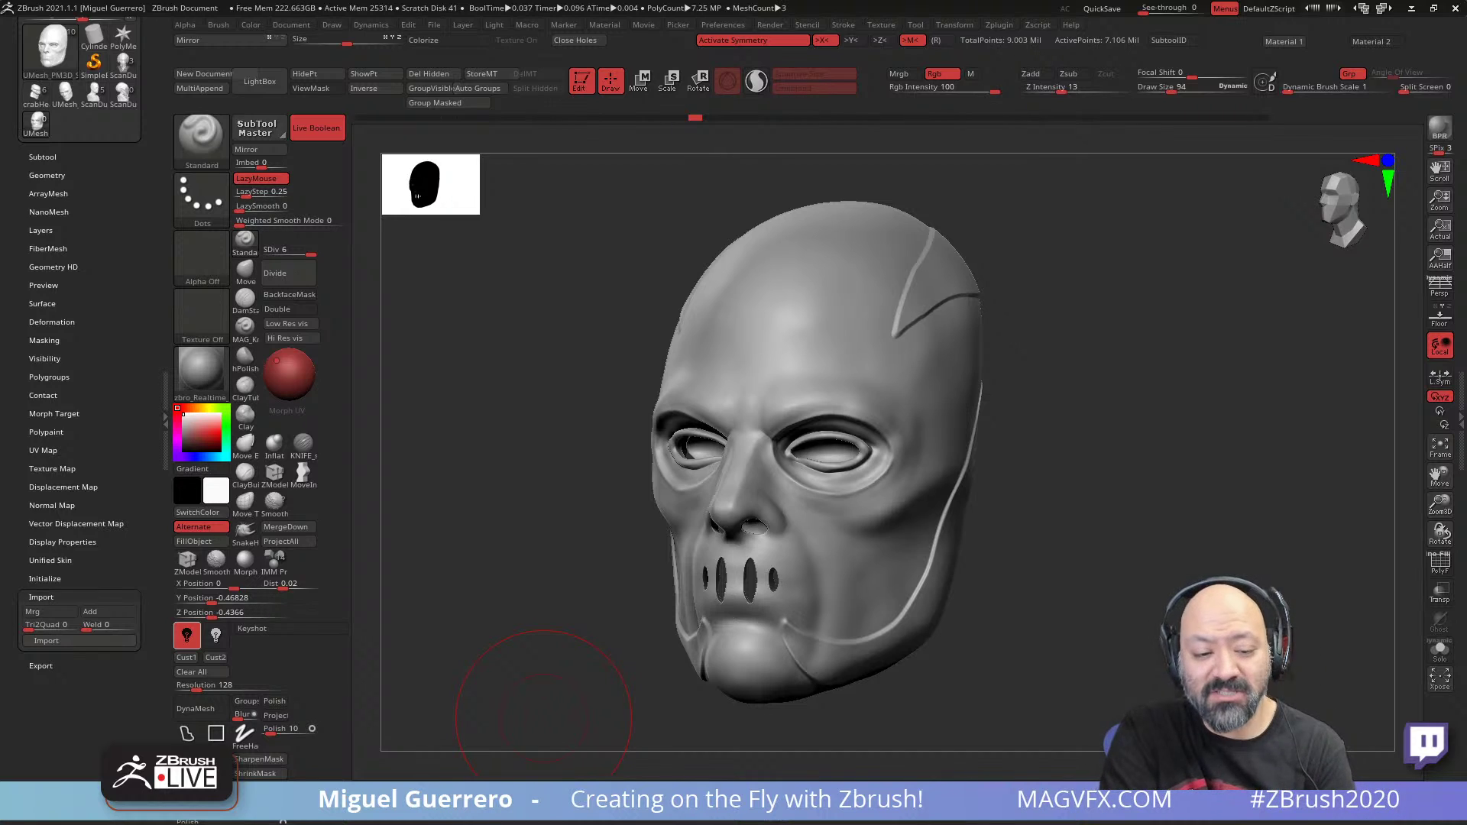
- Switch to the ScanDummy7 tentacled bust, apply the Goblin_mat_shiny material, and frame the whole bust
{"action": "scroll", "coordinate": [121, 127], "scroll_direction": "up", "scroll_amount": 2}
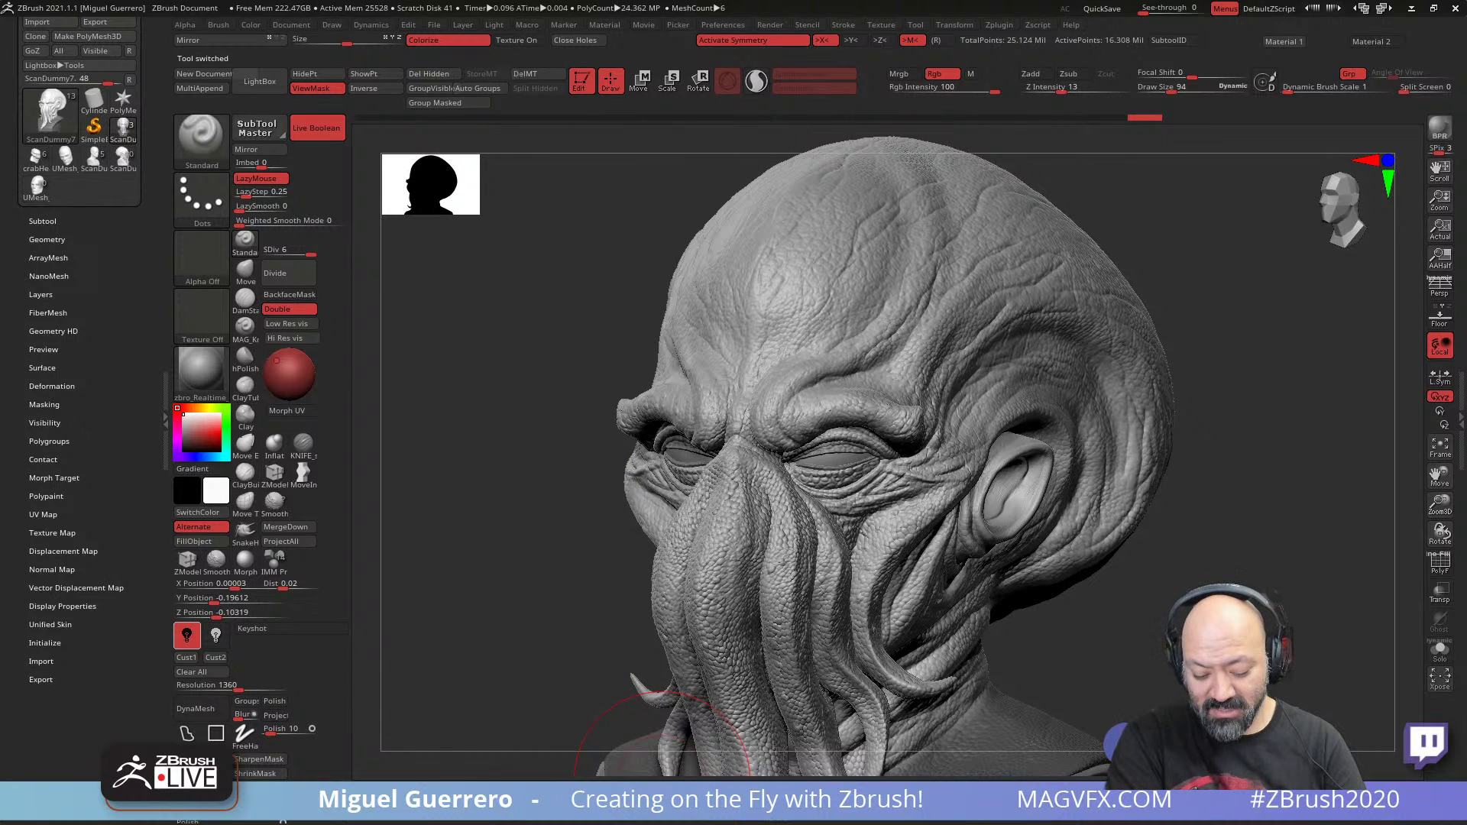
{"action": "key", "text": "m"}
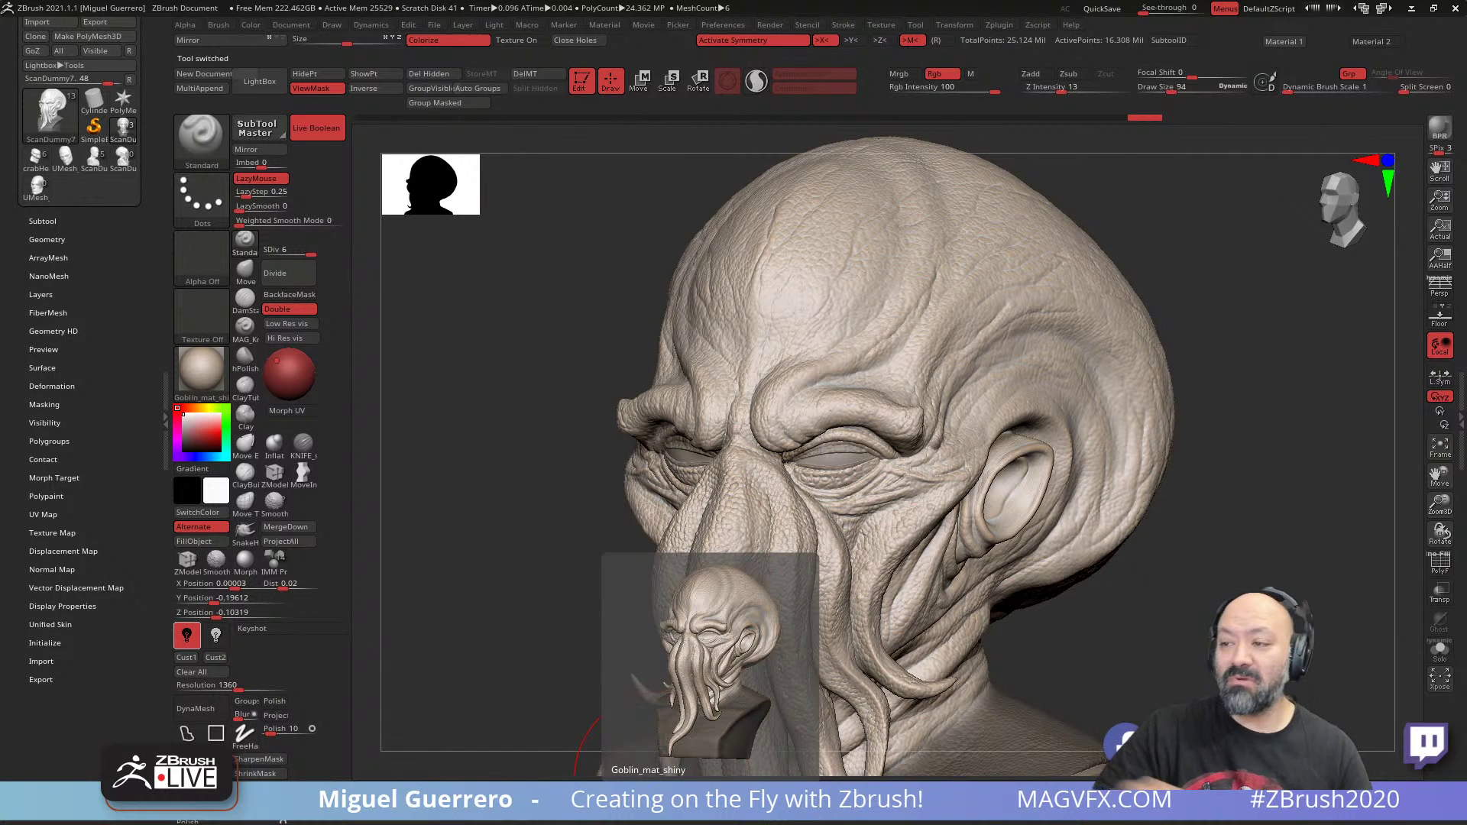
{"action": "key", "text": "f"}
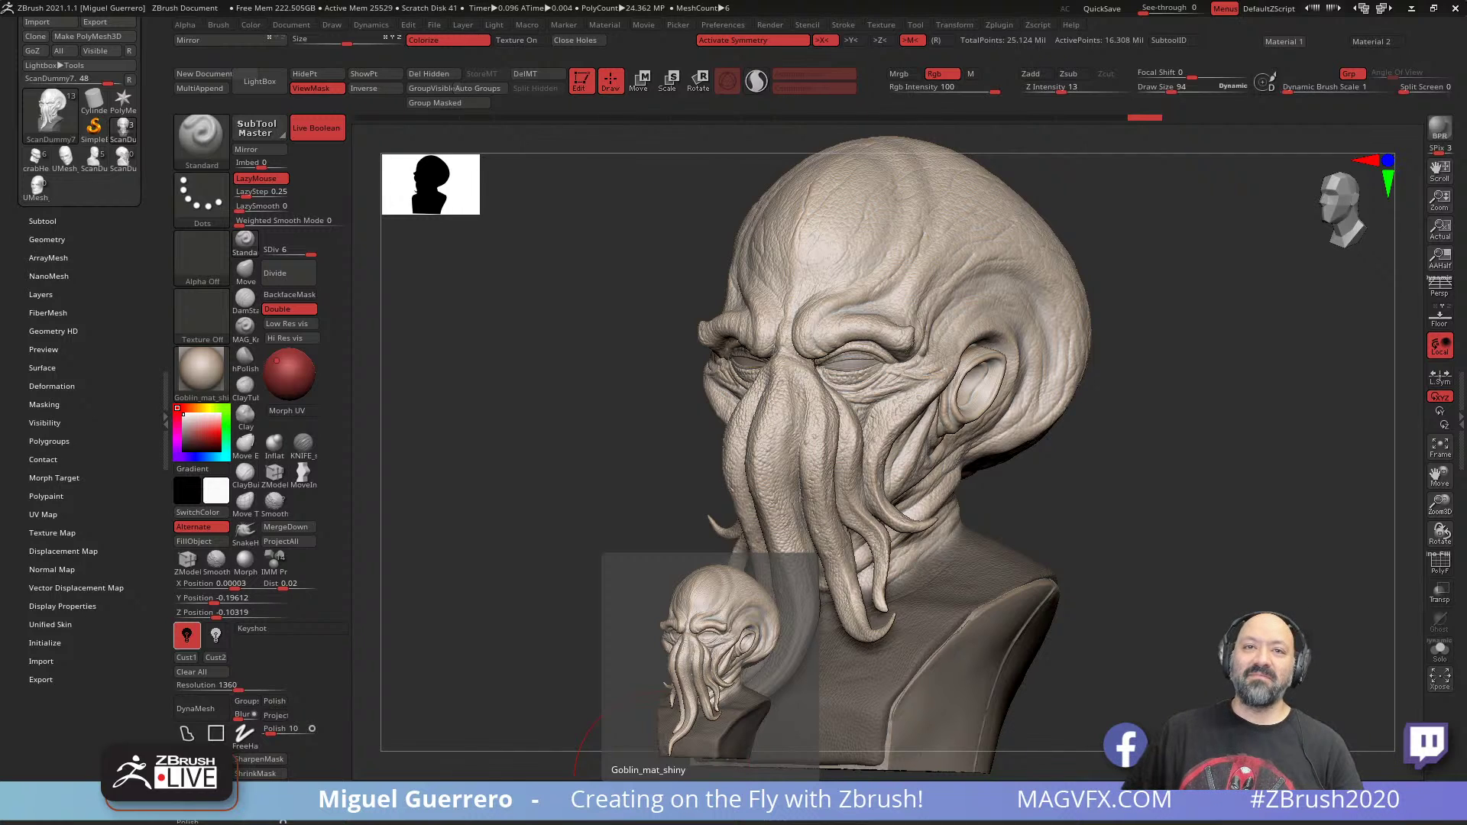
{"action": "key", "text": "x"}
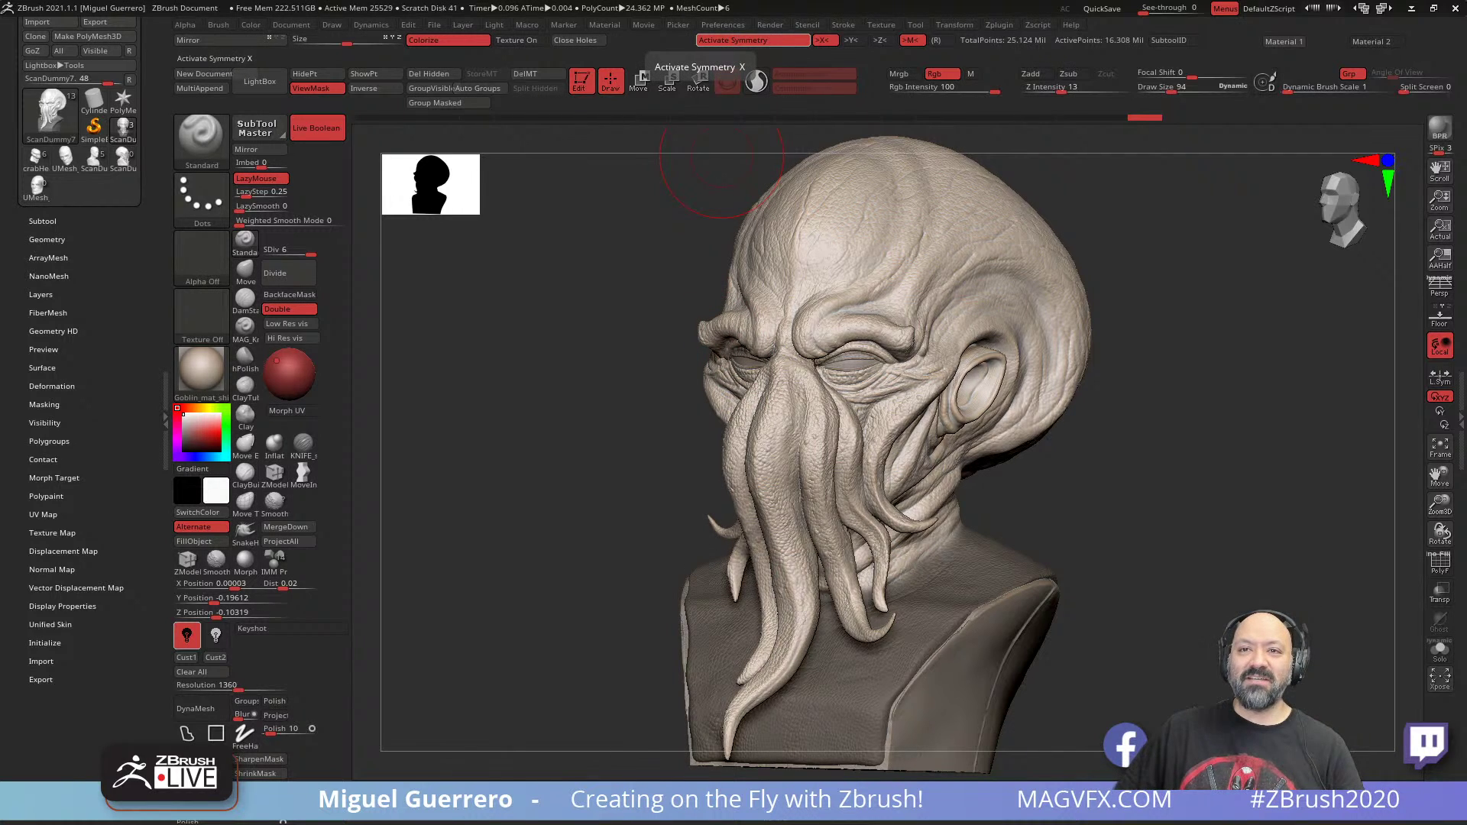